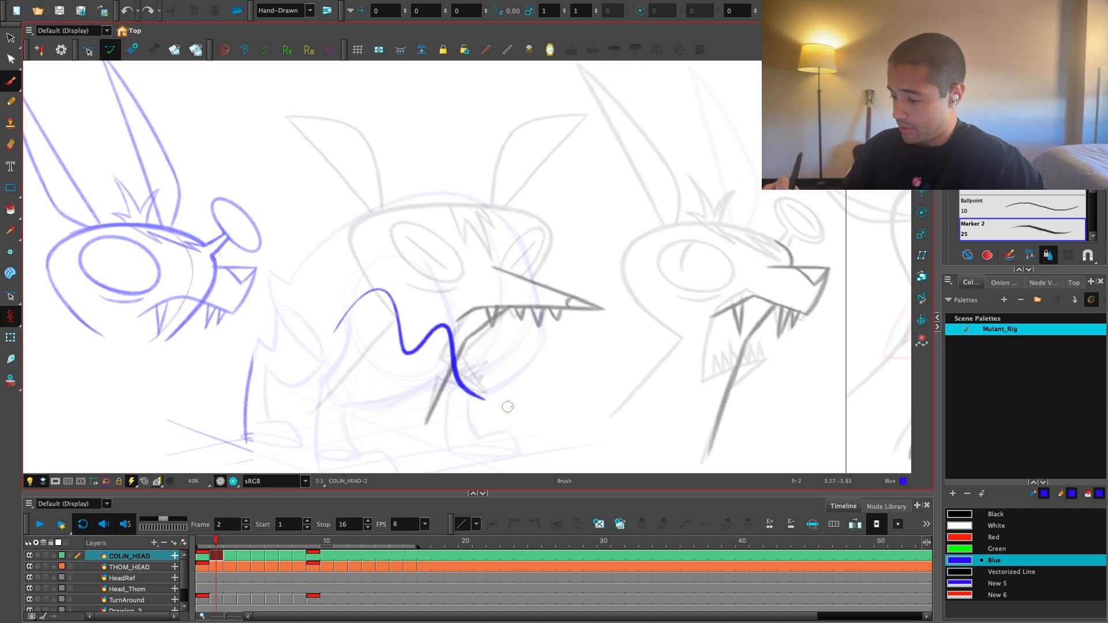
Step: Undo the wavy blue test stroke over the middle reference head
key("super+z")
left_click_drag(668, 405, 648, 401)
key("2")
left_click_drag(624, 364, 663, 376)
key("1")
left_click_drag(533, 369, 676, 363)
key("2")
left_click_drag(525, 416, 560, 410)
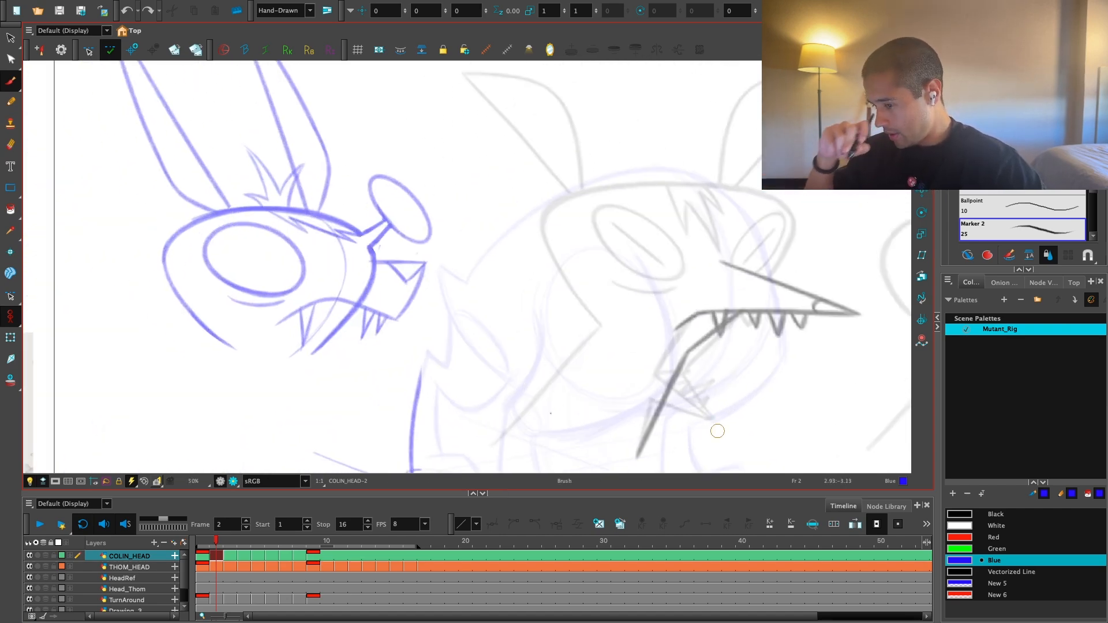
key("1")
left_click_drag(718, 354, 729, 380)
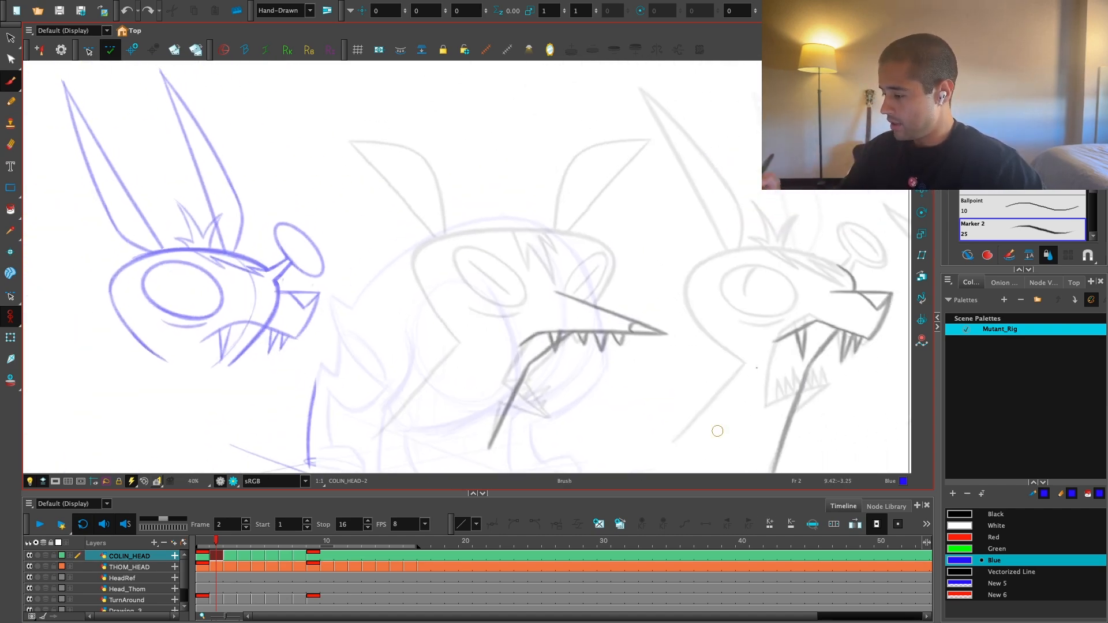
Step: Try tracing the back curve of the leftmost blue head in Red
left_click(971, 535)
key("2")
left_click_drag(542, 341, 575, 346)
left_click_drag(190, 274, 225, 400)
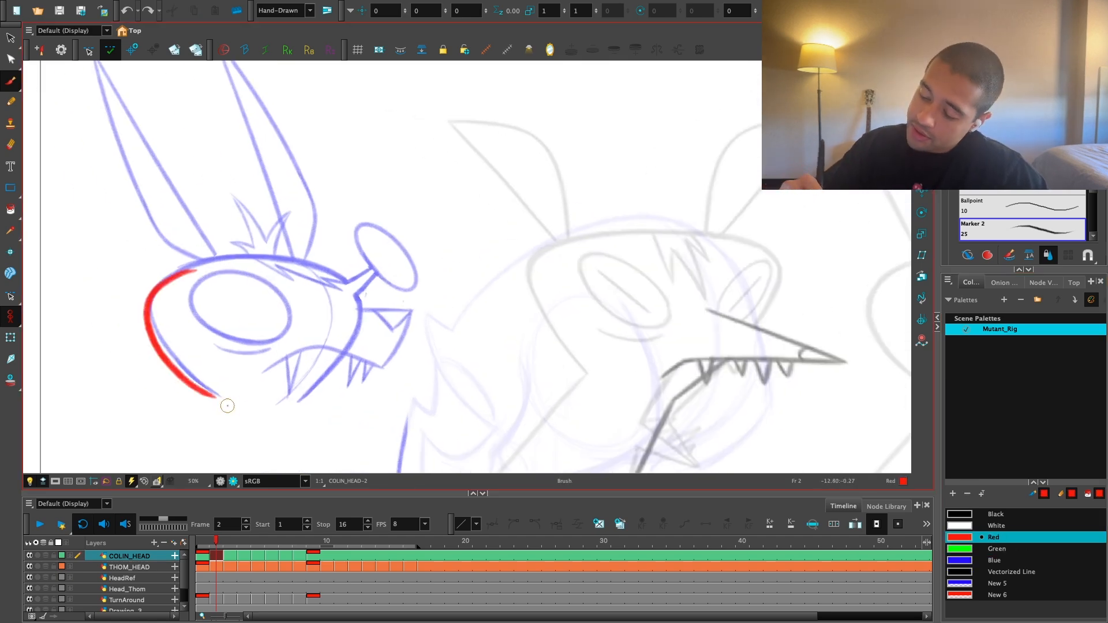
key("super+z")
Step: Try red guide strokes over the grey reference heads
left_click_drag(712, 363, 476, 305)
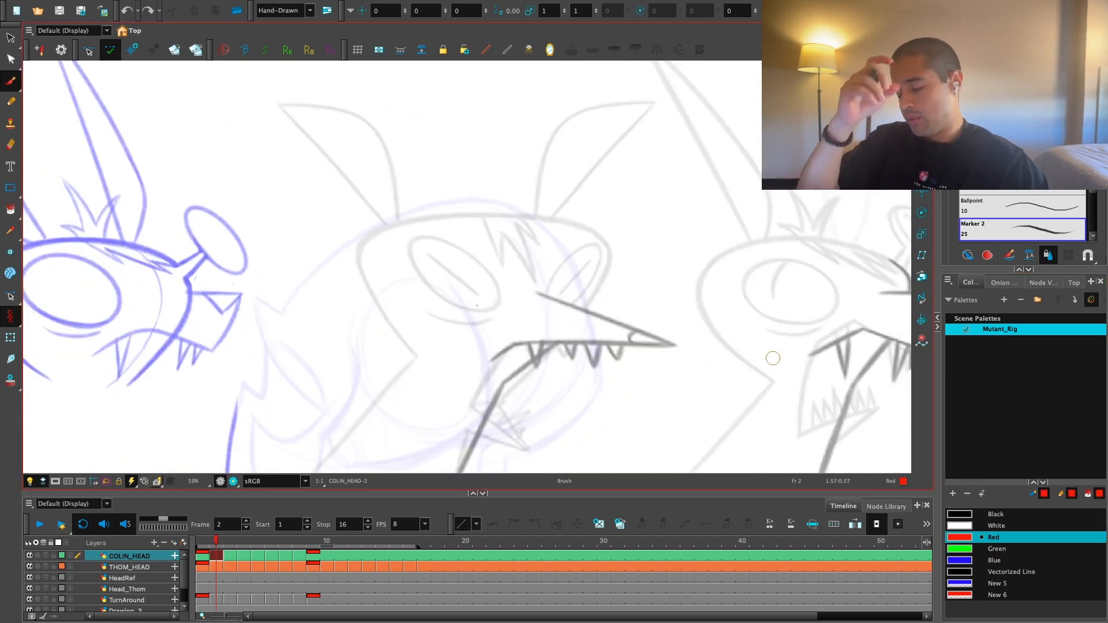
key("2")
mouse_move(413, 392)
left_mouse_down()
mouse_move(347, 304)
mouse_move(451, 205)
left_mouse_up()
key("1")
key("1")
left_click_drag(684, 359, 616, 367)
key("super+z")
key("2")
left_click_drag(419, 290, 504, 311)
left_click_drag(372, 274, 595, 267)
key("1")
mouse_move(707, 309)
left_mouse_down()
mouse_move(611, 317)
mouse_move(405, 257)
left_mouse_up()
key("super+z")
key("1")
key("1")
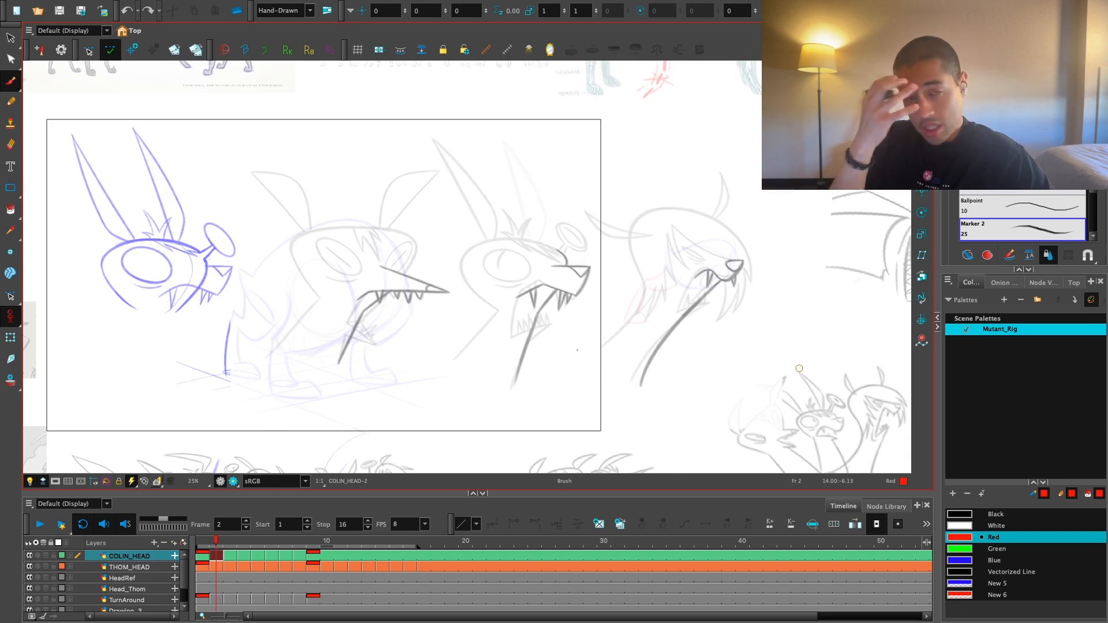
Step: Try tracing the shaggy-haired head's skull outline and its long jaw line in red
left_click_drag(577, 349, 490, 313)
key("2")
key("2")
key("2")
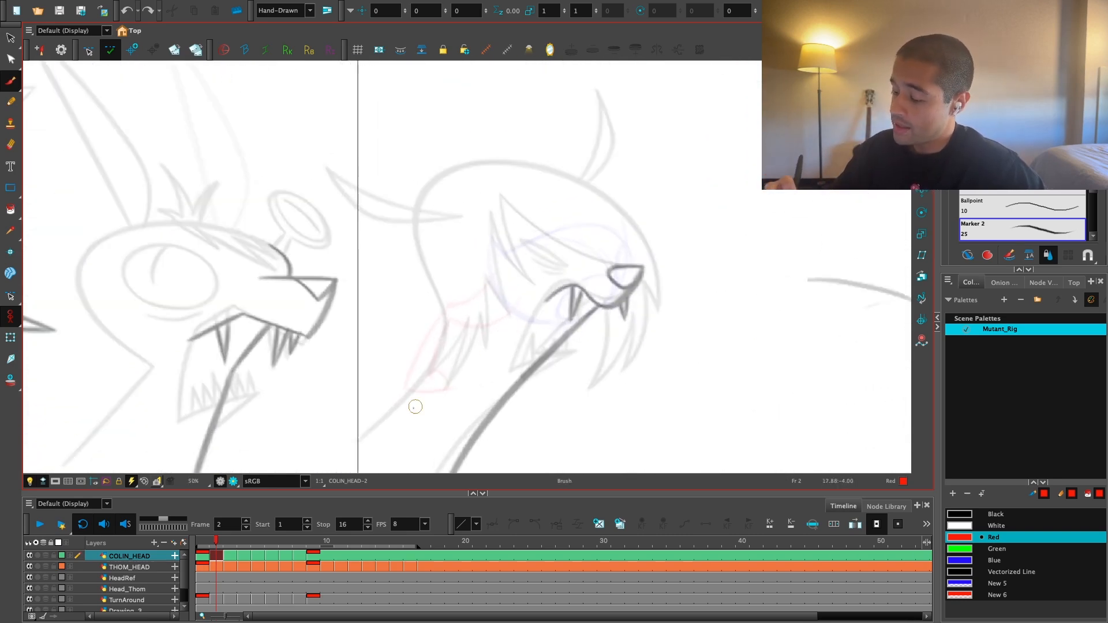
left_click_drag(442, 342, 647, 319)
left_click_drag(453, 469, 700, 240)
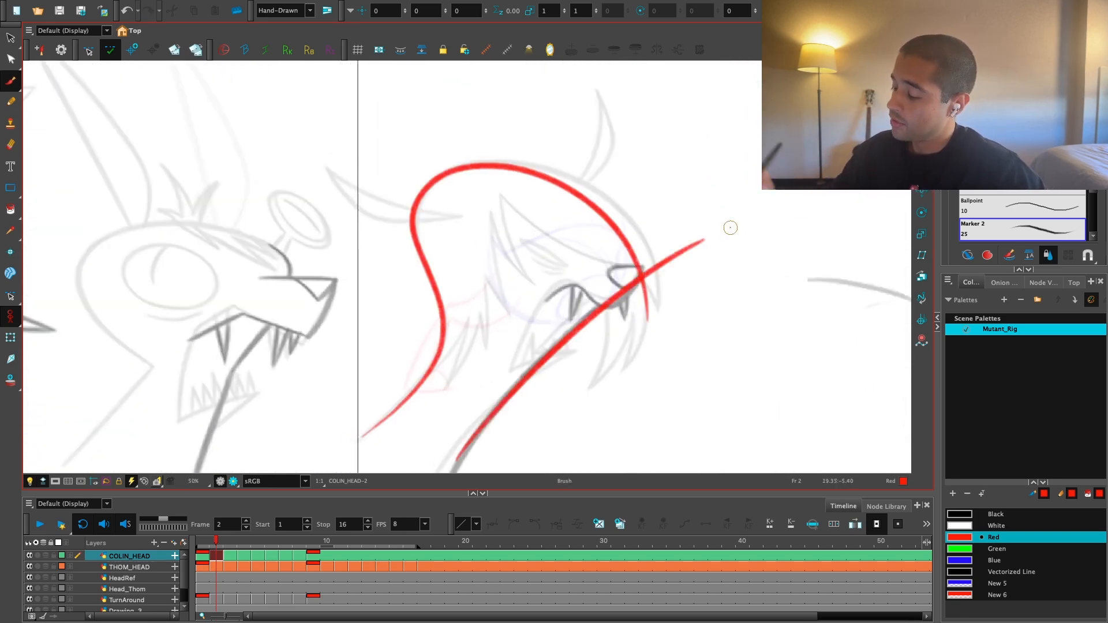
key("1")
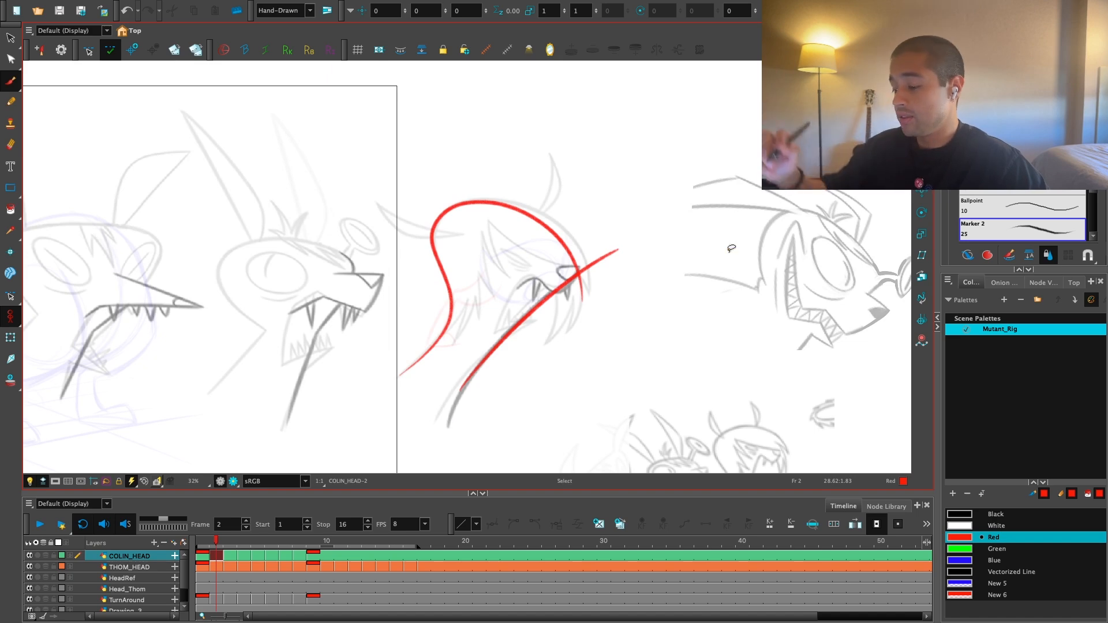
key("ctrl+z")
key("ctrl+z")
scroll(729, 252, "left", 5)
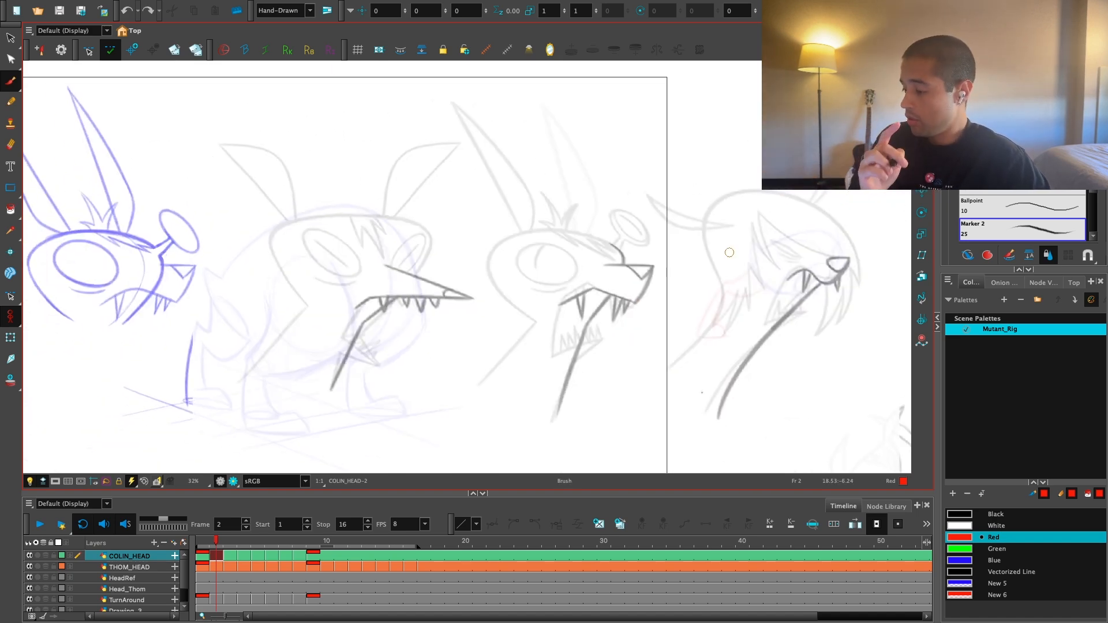
Step: Using Blue, draw the right cheek curve of the middle head from the jaw hinge up toward the far eye
left_click(994, 560)
scroll(529, 356, "up", 2)
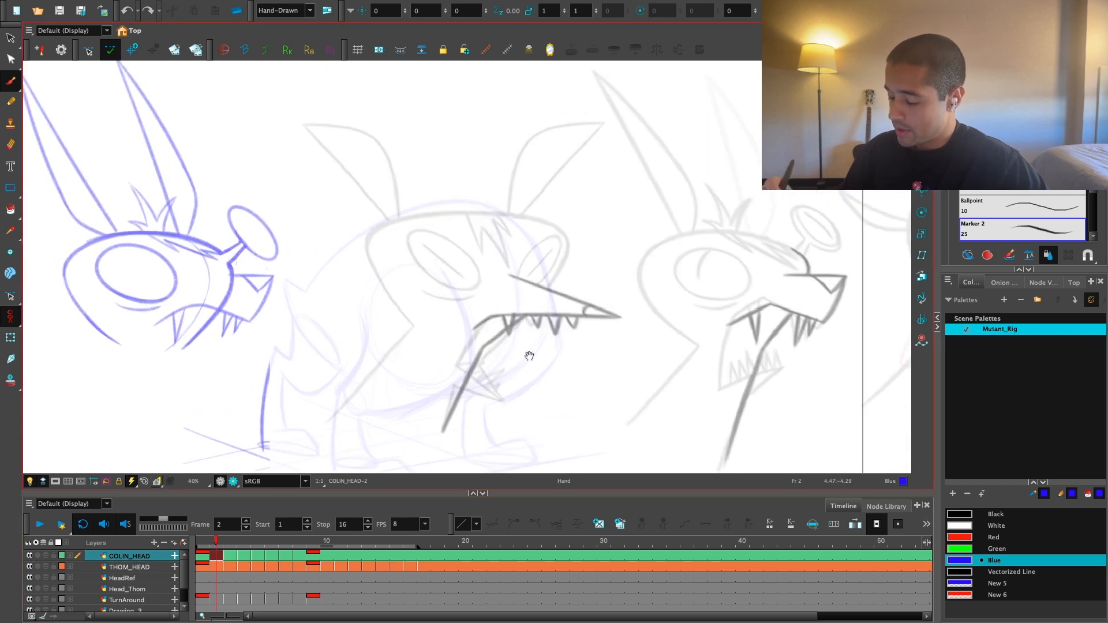
scroll(508, 323, "up", 3)
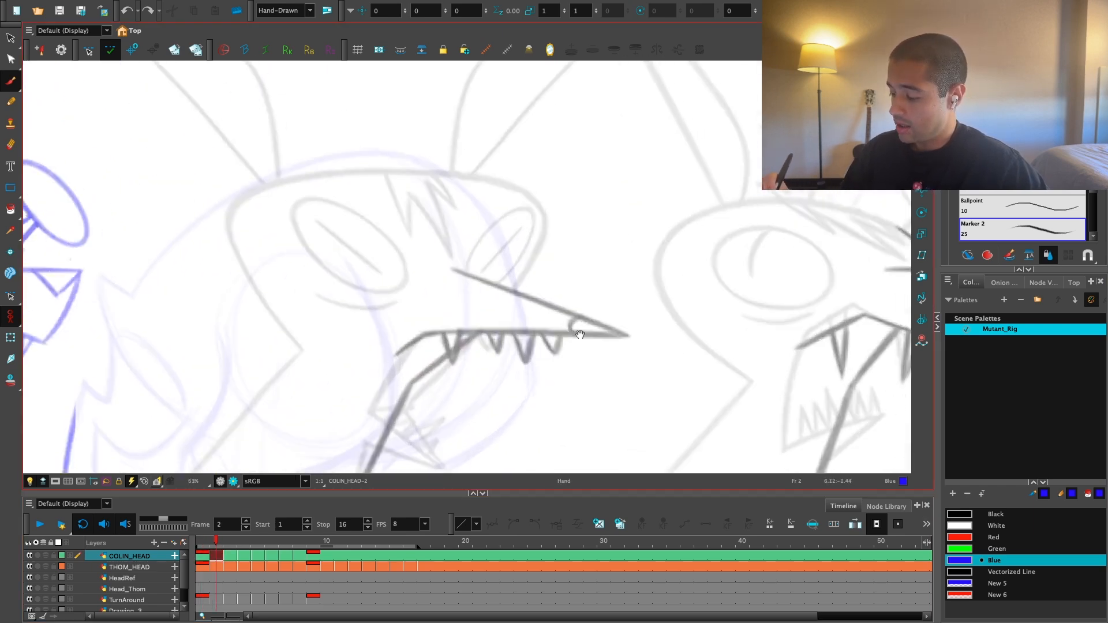
left_click_drag(452, 387, 470, 412)
key("grave")
left_click_drag(673, 408, 599, 411)
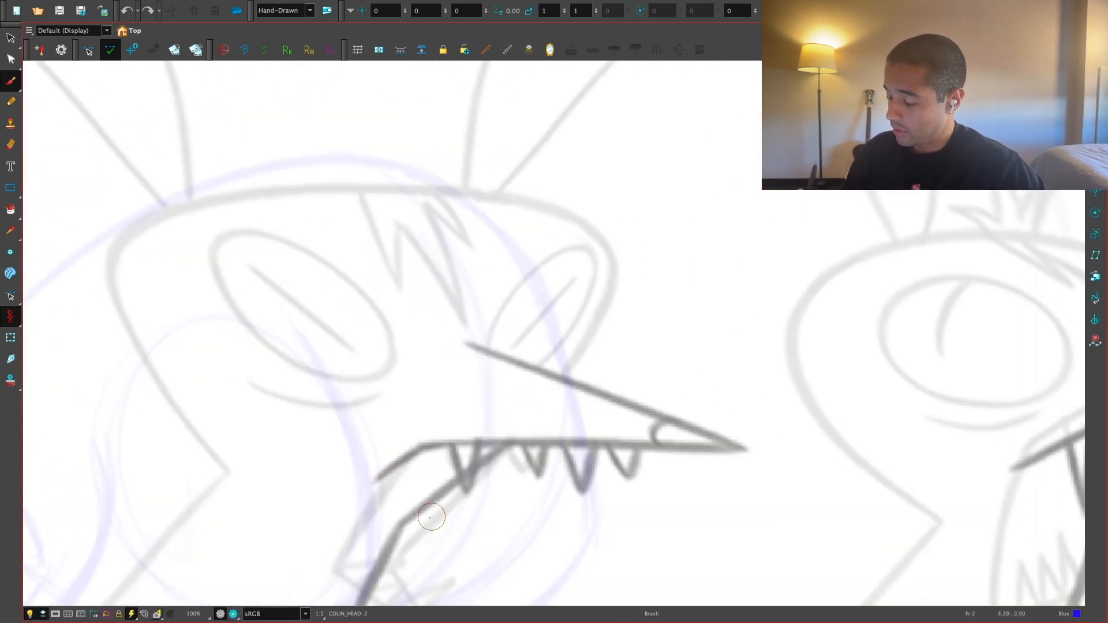
left_click_drag(398, 528, 593, 329)
mouse_move(483, 425)
left_mouse_down()
mouse_move(650, 426)
mouse_move(517, 425)
left_mouse_up()
key("ctrl+z")
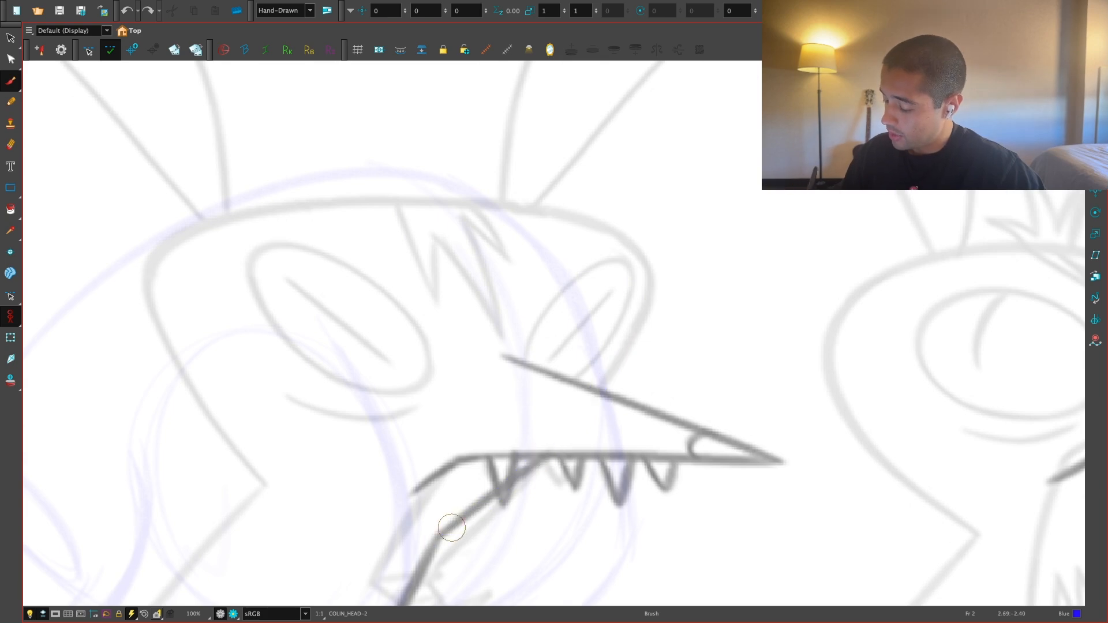
mouse_move(433, 542)
left_mouse_down()
mouse_move(640, 320)
mouse_move(435, 198)
left_mouse_up()
key("ctrl+z")
left_click_drag(433, 540, 617, 335)
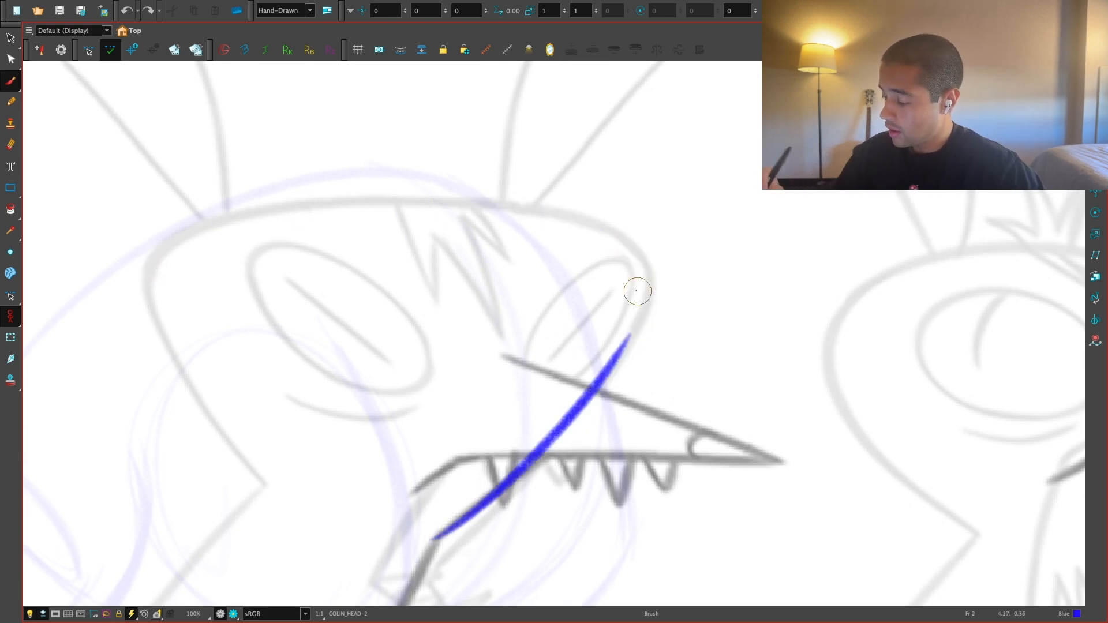
Step: Extend the blue outline around the head's upper right corner and along the top to the middle
left_click_drag(638, 289, 652, 404)
key("2")
left_click_drag(346, 496, 508, 296)
key("ctrl+z")
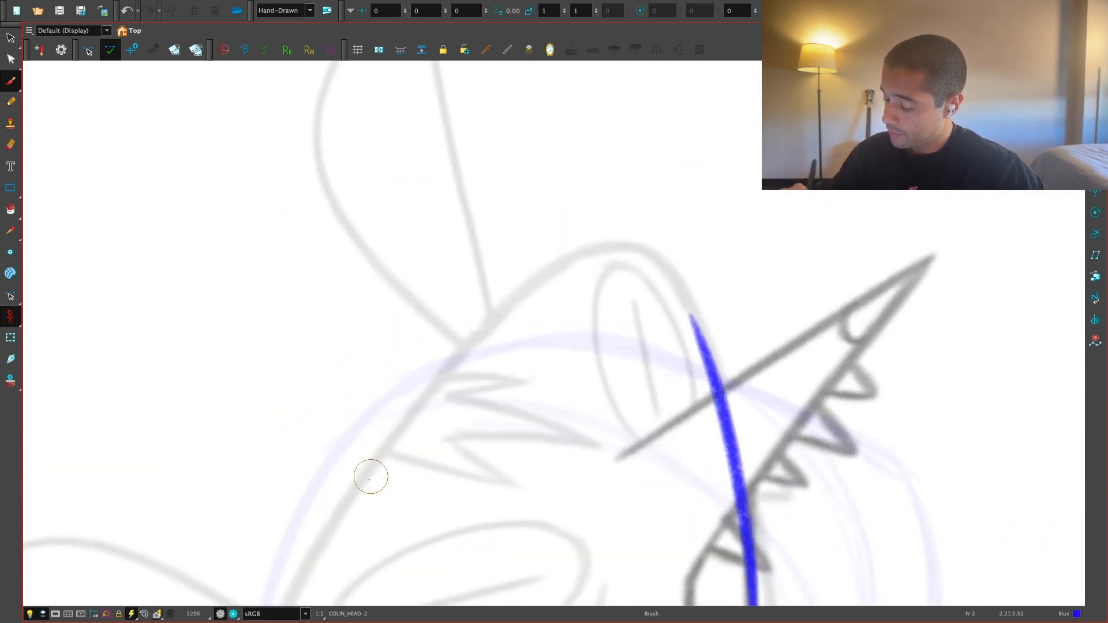
mouse_move(338, 526)
left_mouse_down()
mouse_move(583, 253)
mouse_move(677, 292)
left_mouse_up()
key("2")
mouse_move(668, 416)
left_mouse_down()
mouse_move(675, 299)
mouse_move(705, 524)
mouse_move(527, 475)
mouse_move(589, 371)
mouse_move(715, 285)
left_mouse_up()
key("ctrl+z")
key("1")
key("1")
key("1")
key("1")
Step: Duplicate the blue half-outline, mirror it horizontally and place it as the left half of the middle head
key("alt+s")
left_click_drag(427, 225, 646, 450)
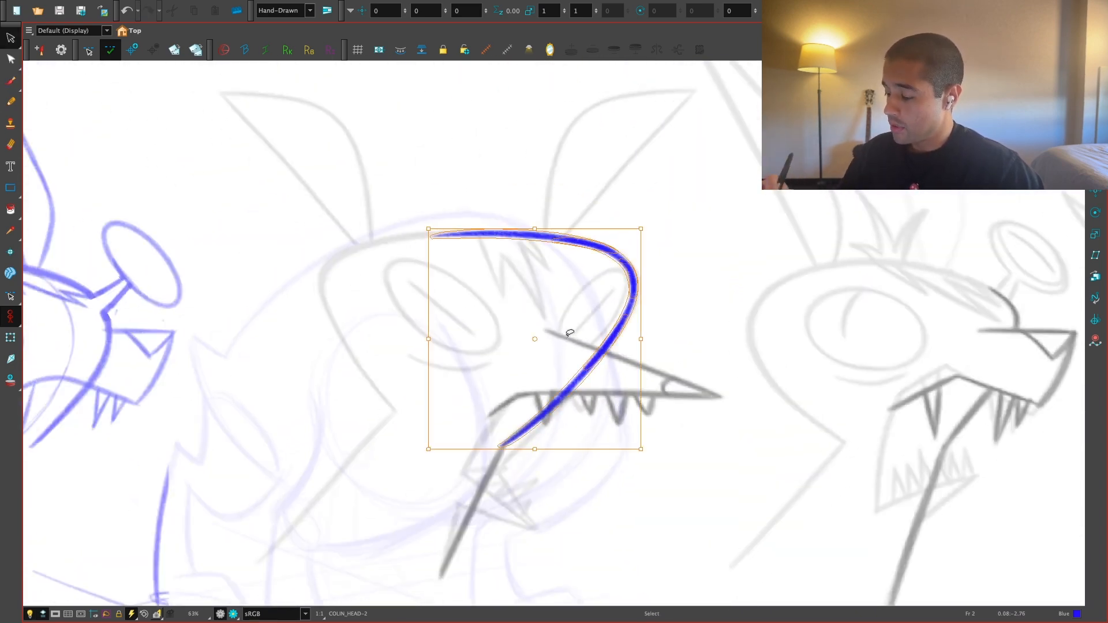
left_click_drag(534, 342, 453, 341)
key("grave")
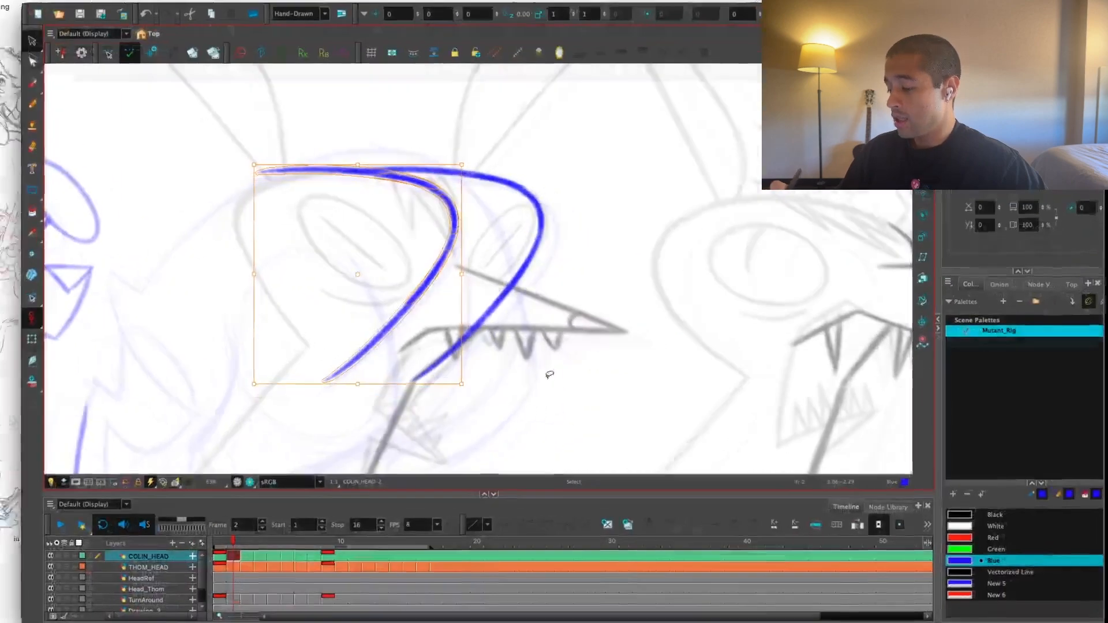
mouse_move(387, 283)
left_mouse_down()
mouse_move(487, 284)
mouse_move(430, 290)
left_mouse_up()
left_click(557, 135)
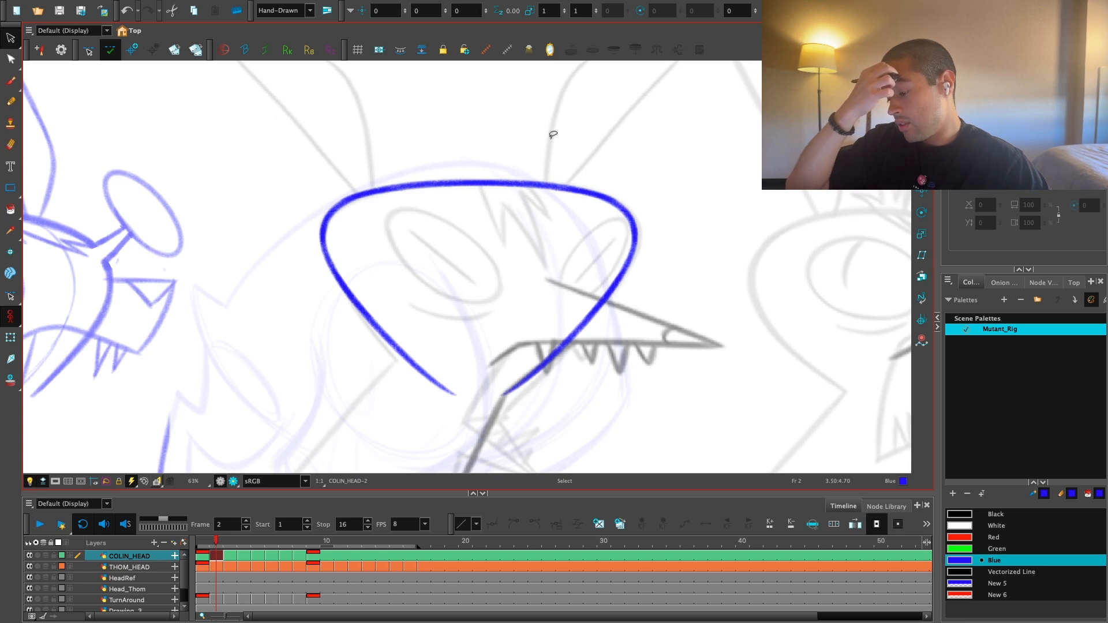
Step: Cut off and remove the lower tip of the head outline's left side
scroll(549, 138, "down", 3)
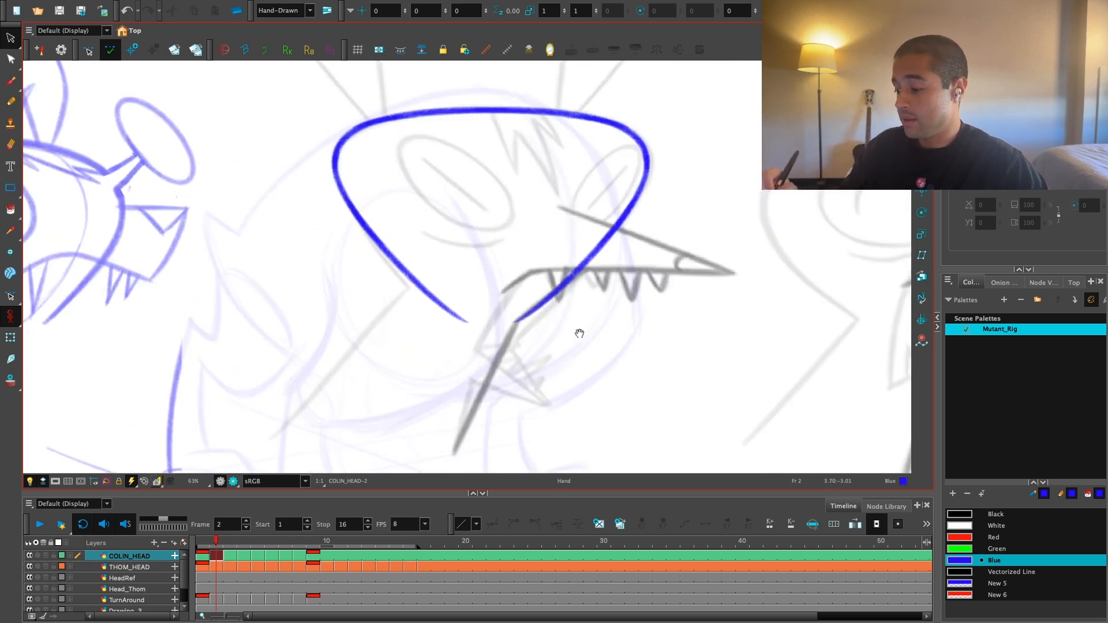
scroll(551, 320, "down", 1)
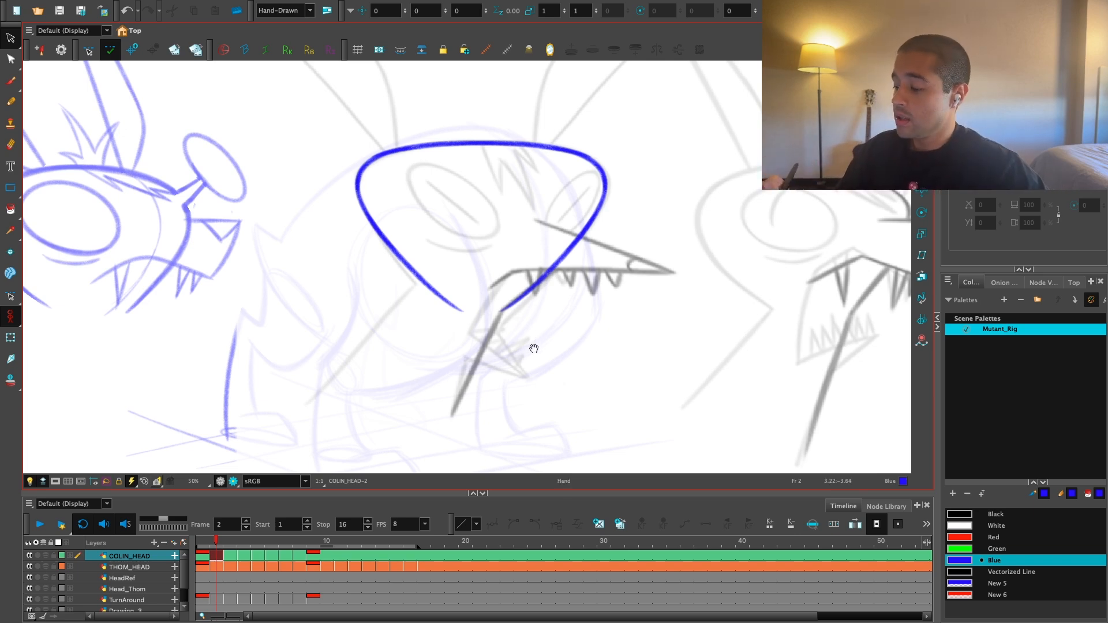
scroll(534, 349, "up", 2)
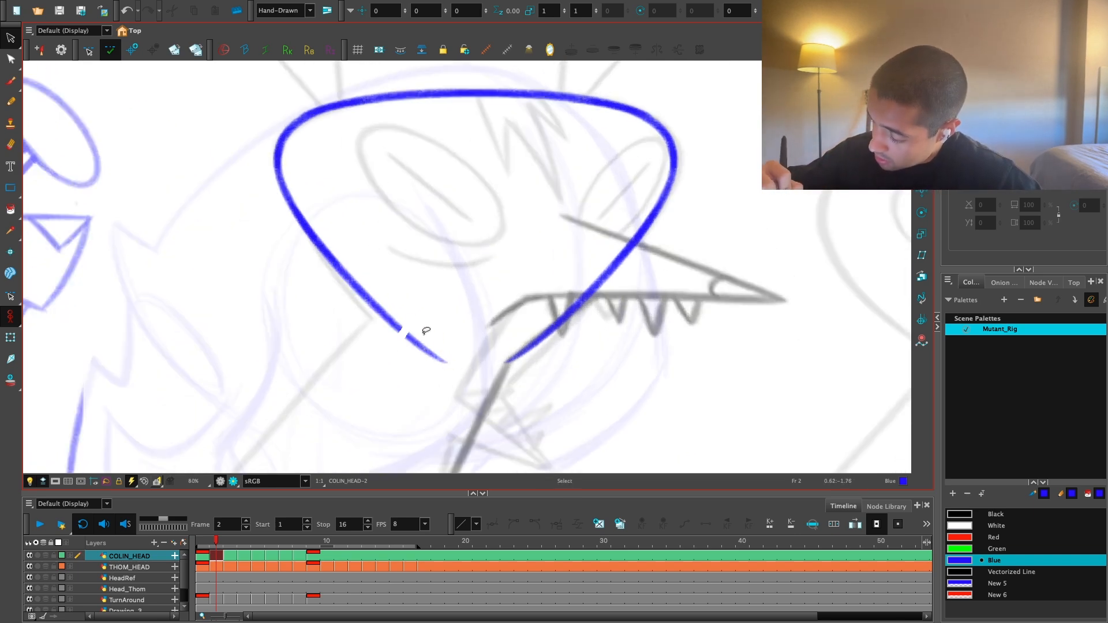
scroll(428, 340, "down", 2)
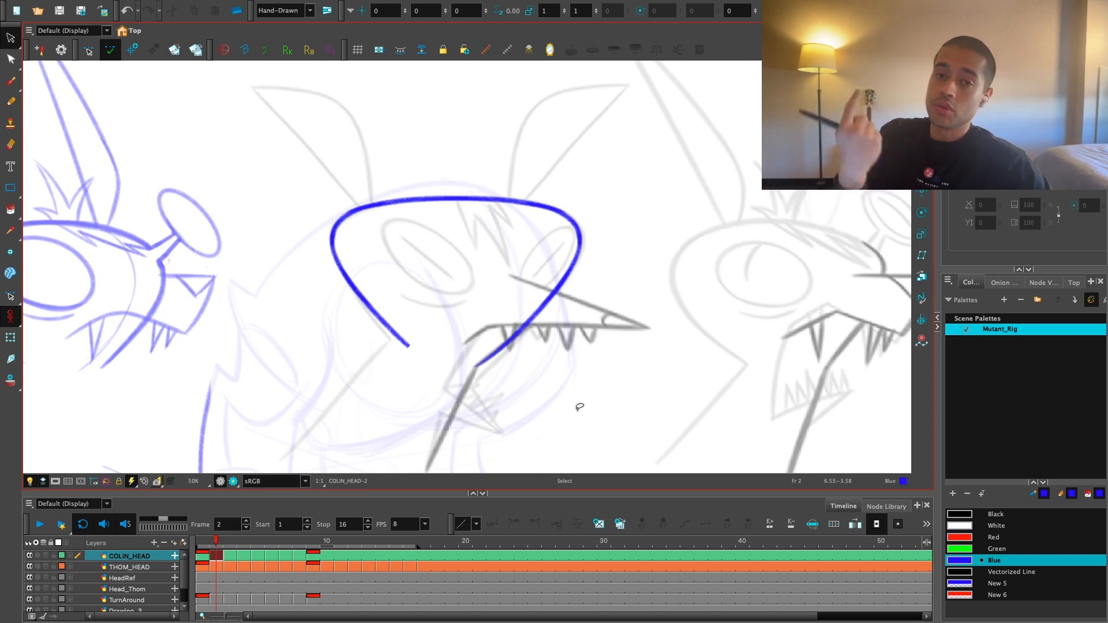
Step: Compare with the head drawing on frame 3 and return to frame 2
key("comma")
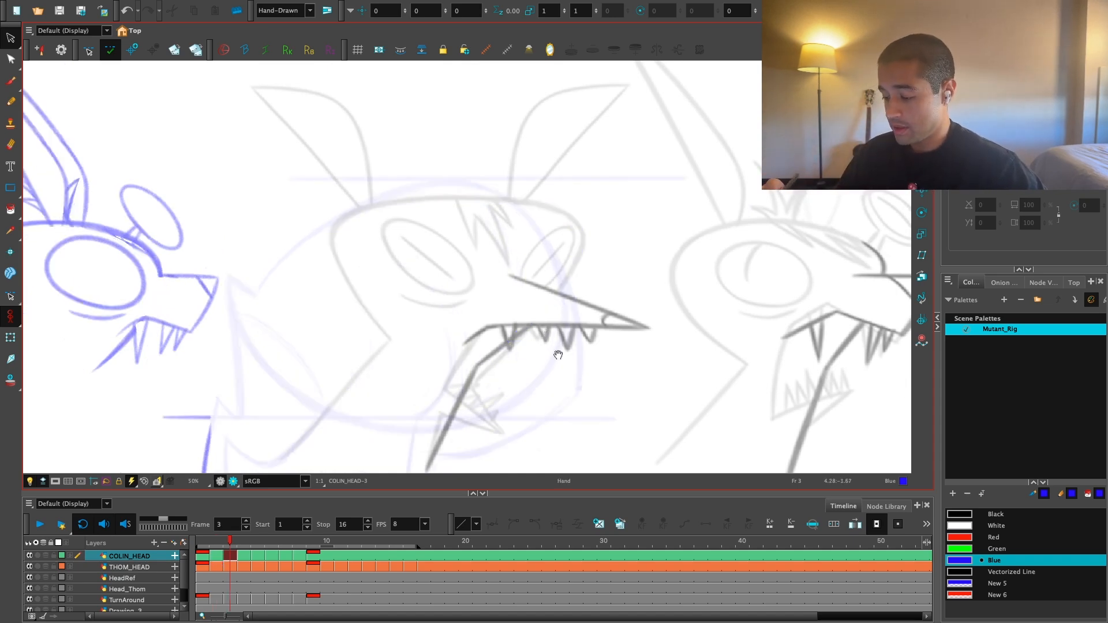
scroll(557, 346, "down", 1)
key("period")
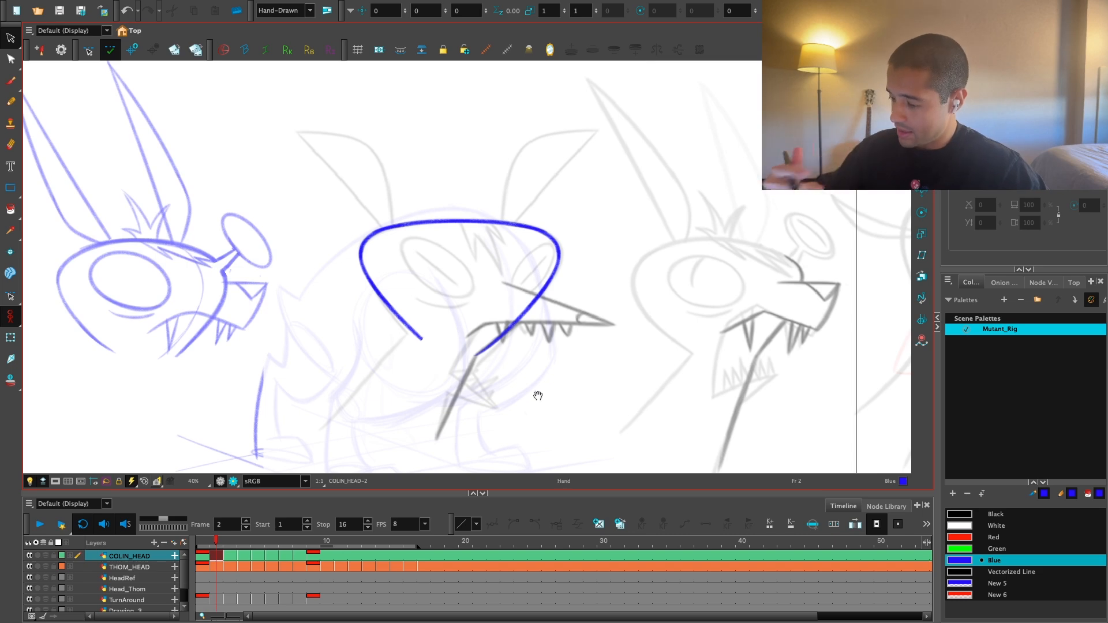
Step: Draw a tilted blue oval for the left eye of the middle head with the brush
scroll(538, 396, "up", 8)
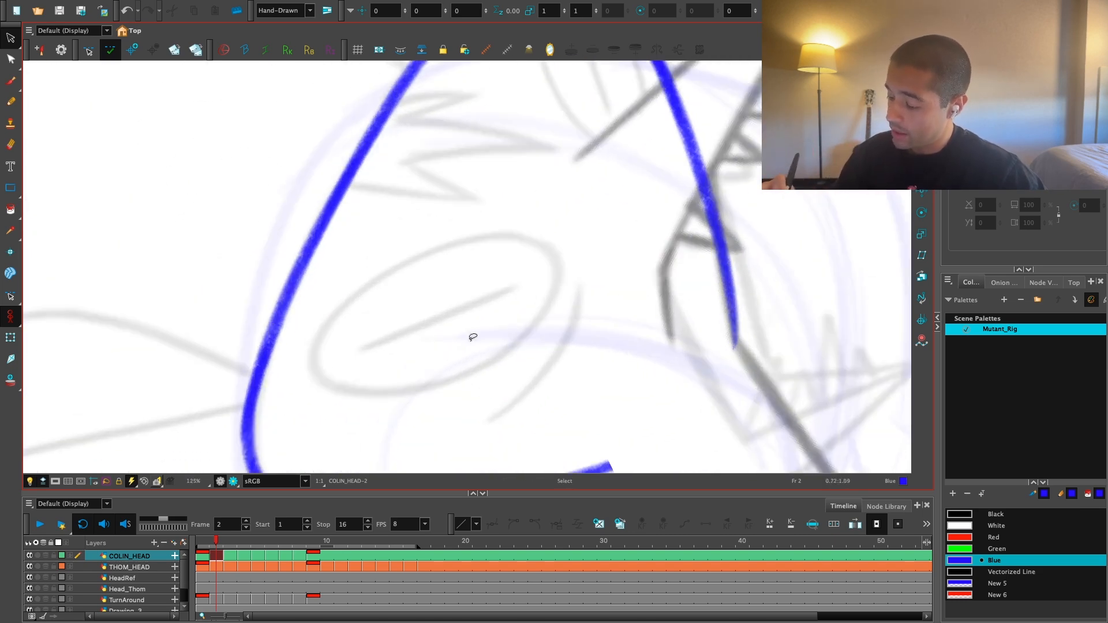
key("alt+b")
mouse_move(407, 381)
left_mouse_down()
mouse_move(496, 340)
mouse_move(562, 254)
left_mouse_up()
key("ctrl+z")
mouse_move(365, 410)
left_mouse_down()
mouse_move(462, 358)
mouse_move(514, 306)
left_mouse_up()
key("ctrl+z")
mouse_move(543, 238)
left_mouse_down()
mouse_move(379, 403)
mouse_move(565, 240)
left_mouse_up()
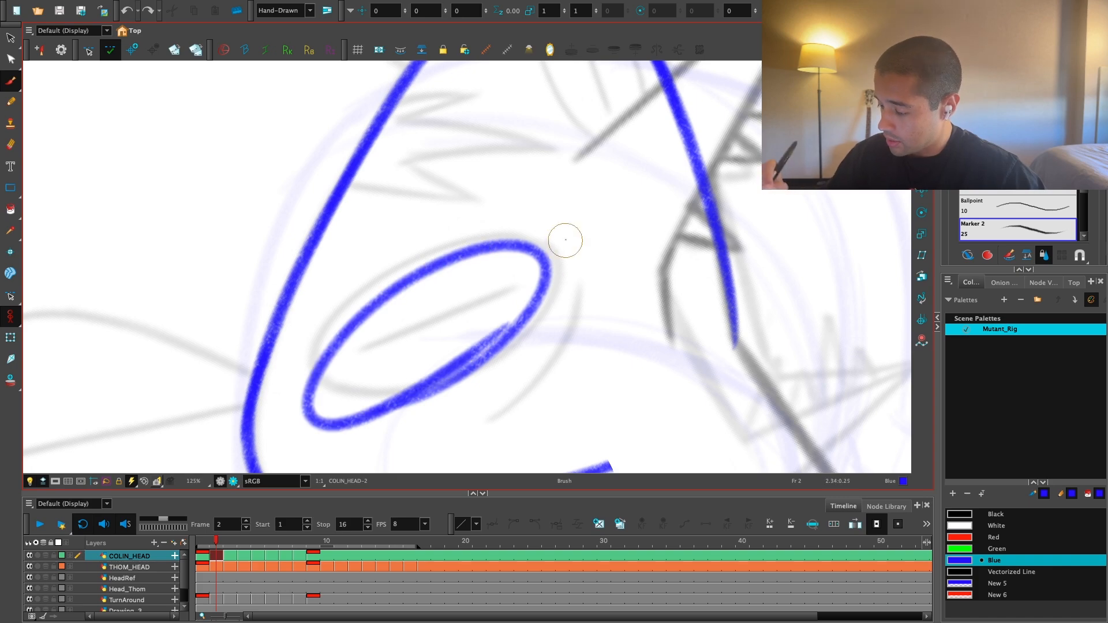
key("ctrl+z")
mouse_move(364, 404)
left_mouse_down()
mouse_move(526, 237)
mouse_move(554, 245)
left_mouse_up()
key("ctrl+z")
scroll(611, 210, "down", 5)
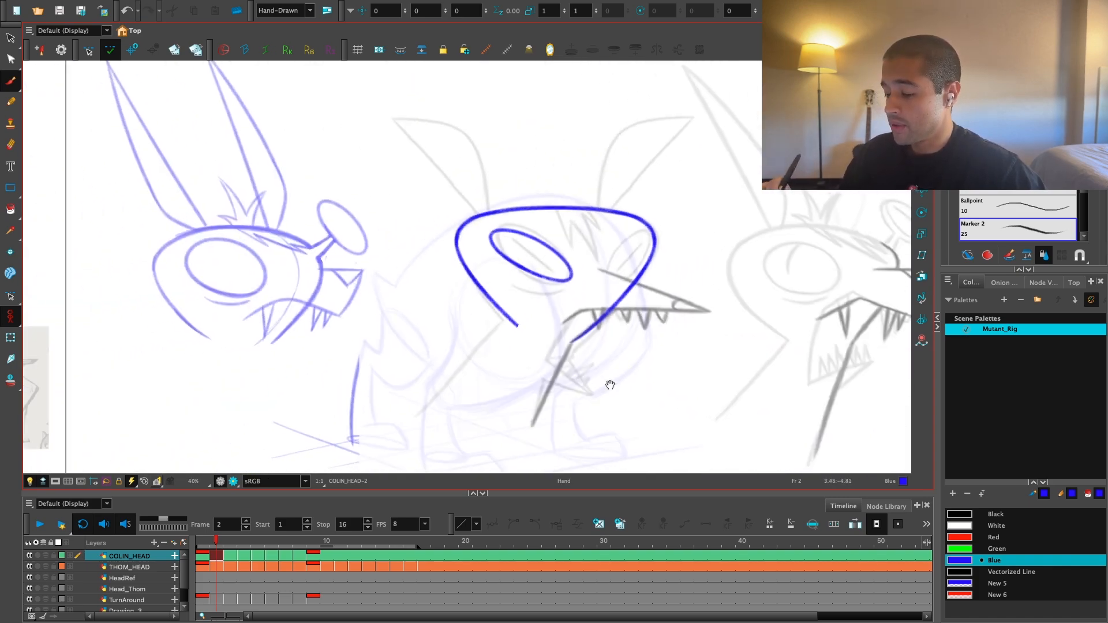
scroll(610, 384, "up", 5)
mouse_move(346, 249)
left_mouse_down()
mouse_move(522, 289)
mouse_move(334, 257)
left_mouse_up()
key("ctrl+z")
scroll(462, 275, "down", 3)
Step: Draw a narrow blue oval for the right eye against the inside of the face outline
left_click_drag(568, 297, 443, 289)
scroll(406, 272, "down", 1)
left_click_drag(737, 341, 553, 340)
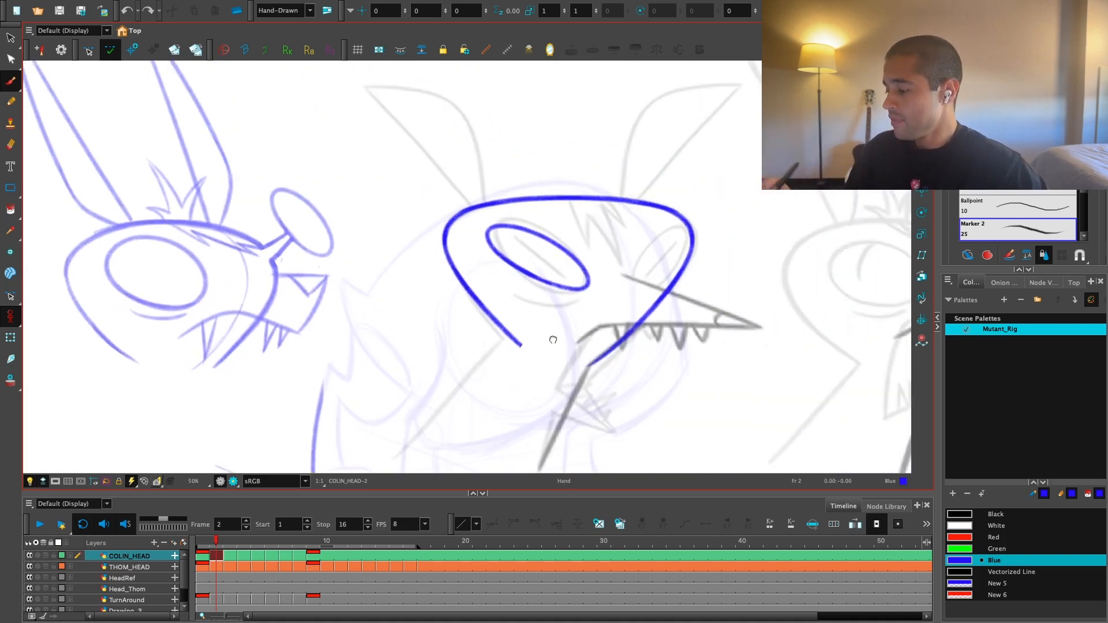
scroll(622, 289, "up", 3)
left_click_drag(622, 289, 448, 378)
scroll(540, 295, "up", 1)
scroll(542, 295, "down", 1)
scroll(540, 295, "up", 1)
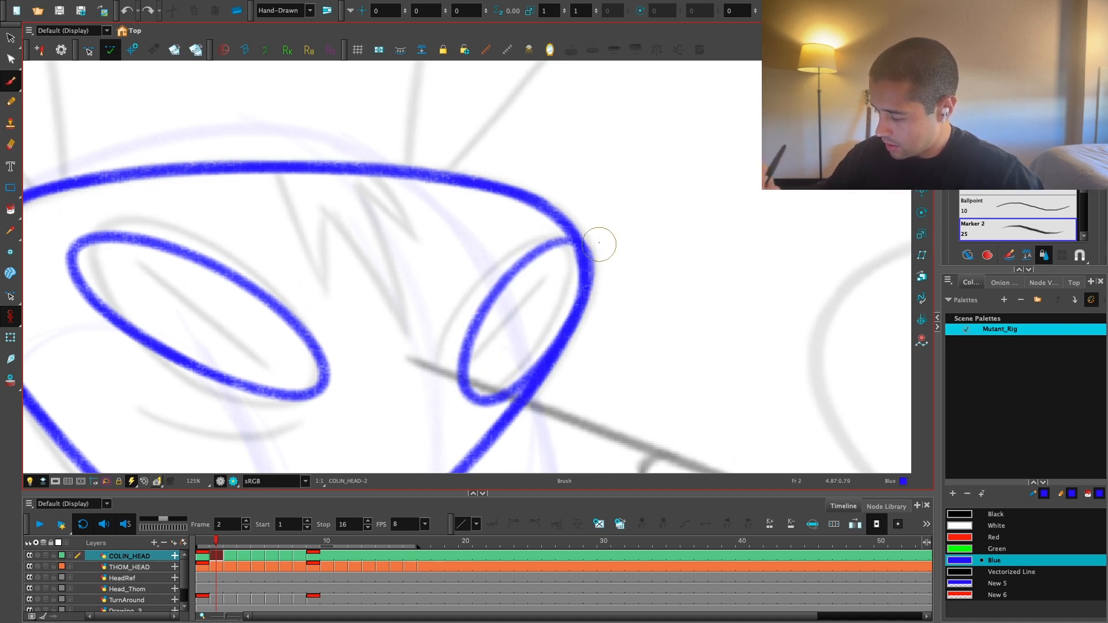
Step: Select the right eye oval and transform it to fit the reference eye at the edge of the head outline
scroll(635, 288, "down", 3)
scroll(658, 336, "down", 2)
scroll(546, 361, "up", 2)
key("alt+s")
left_click(507, 345)
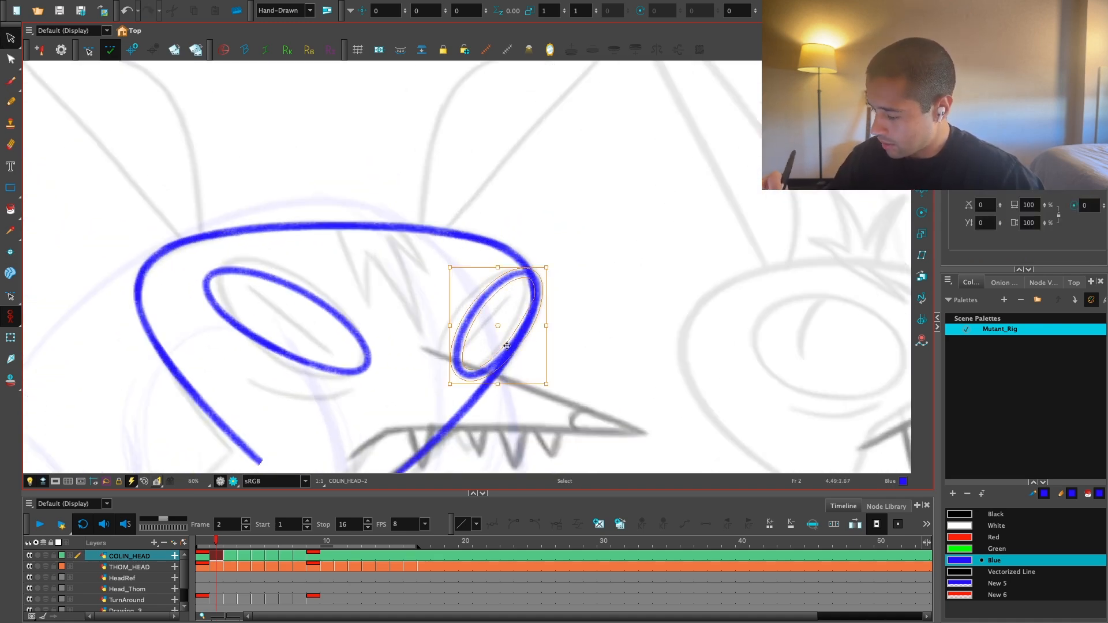
scroll(506, 346, "up", 1)
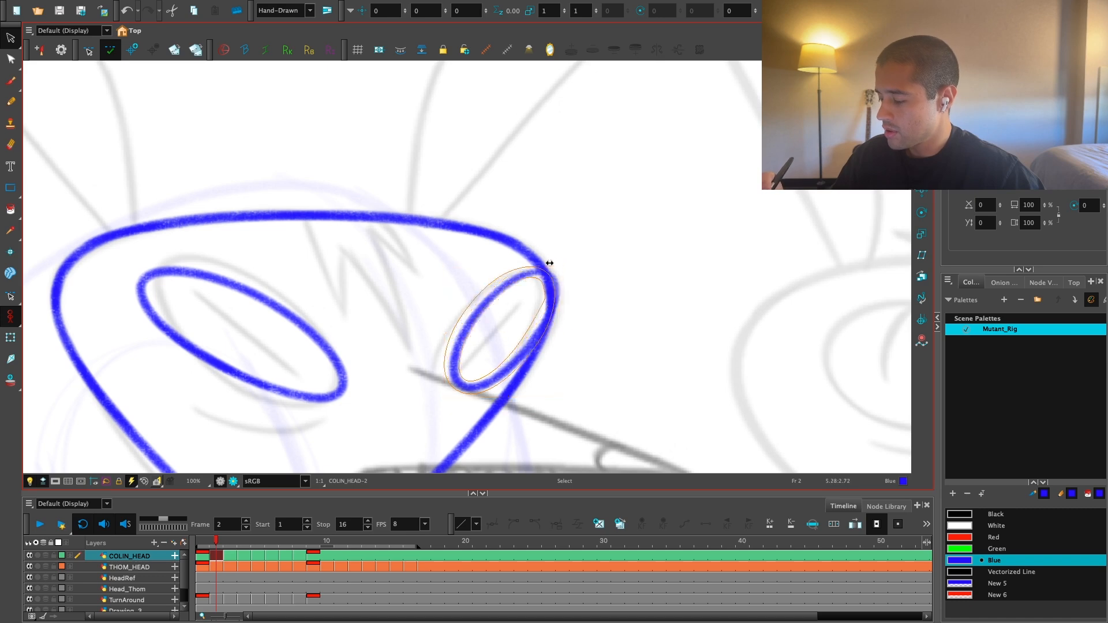
left_click(601, 339)
key("1")
key("1")
key("1")
left_click_drag(572, 444, 586, 406)
key("1")
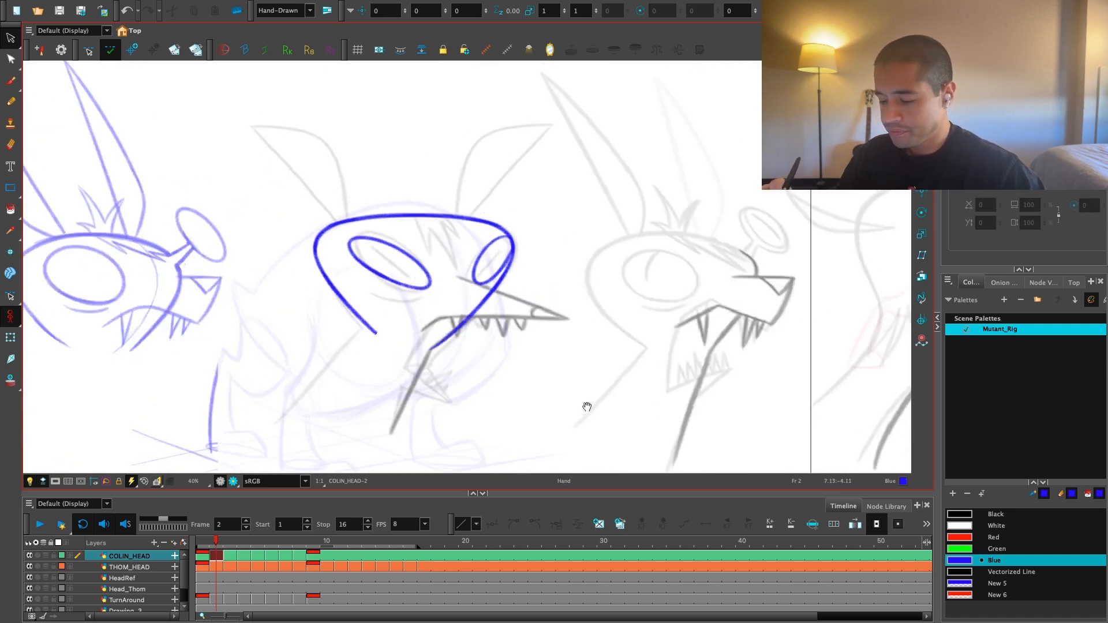
Step: Draw the upper mouth line in blue from the mouth corner along the teeth to the pointed snout tip
key("2")
key("alt+b")
scroll(635, 381, "up", 4)
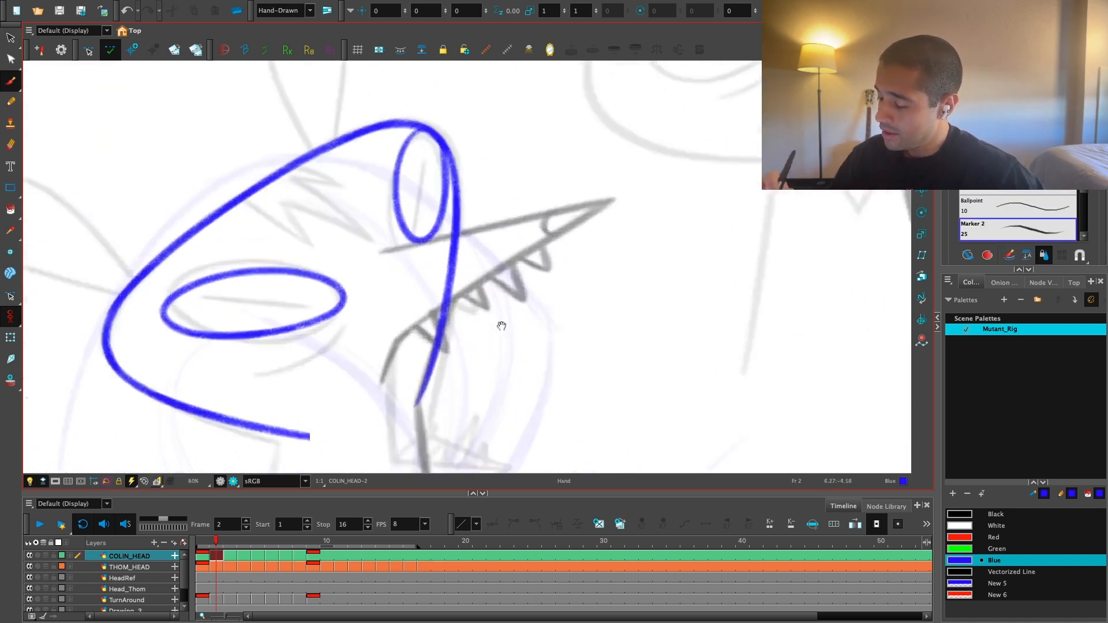
mouse_move(341, 433)
left_mouse_down()
mouse_move(360, 378)
mouse_move(433, 337)
mouse_move(398, 346)
mouse_move(704, 146)
left_mouse_up()
key("ctrl+z")
key("ctrl+z")
mouse_move(344, 453)
left_mouse_down()
mouse_move(355, 392)
mouse_move(705, 145)
left_mouse_up()
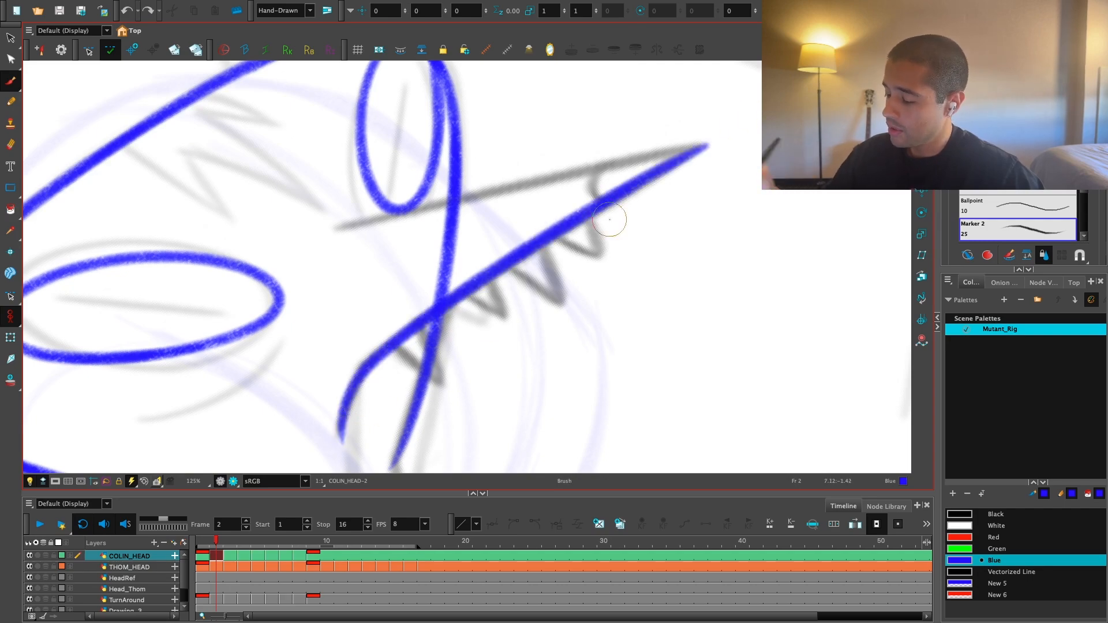
key("1")
mouse_move(435, 395)
left_mouse_down()
mouse_move(524, 354)
mouse_move(559, 420)
mouse_move(593, 378)
left_mouse_up()
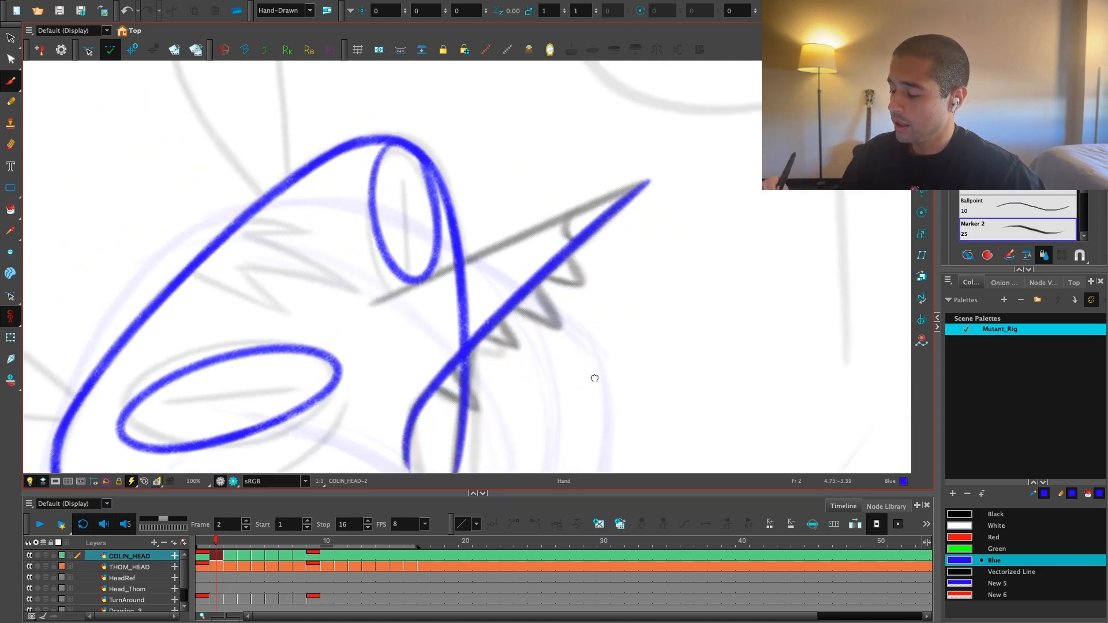
Step: Draw the top edge of the snout in blue from beside the right eye to the pointed tip, with a small nose curve
key("2")
left_click_drag(347, 365, 704, 197)
key("ctrl+z")
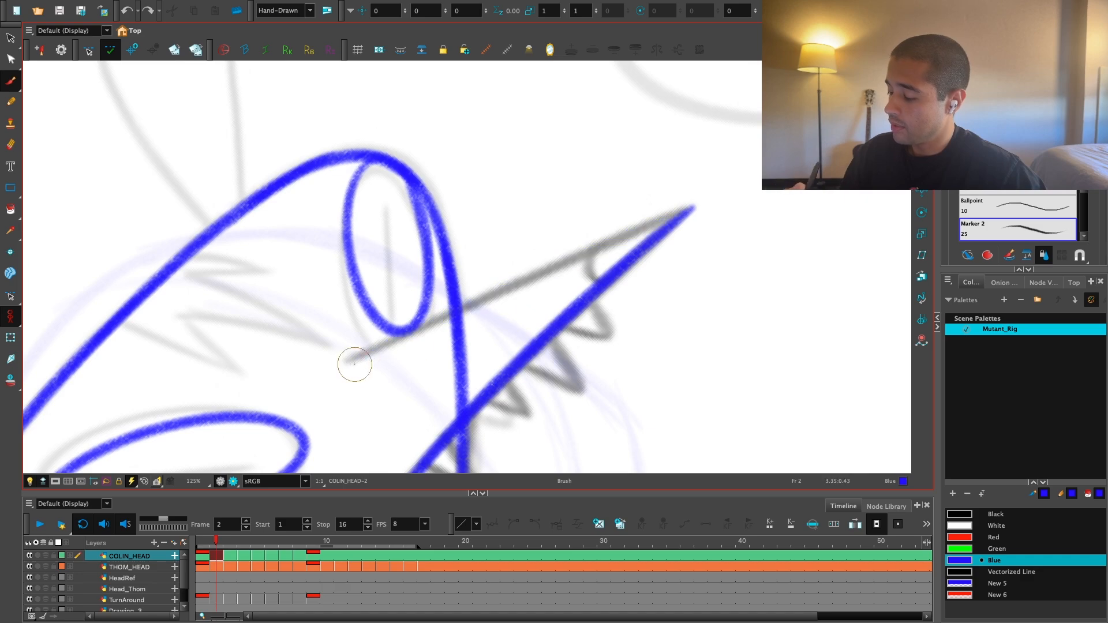
left_click_drag(349, 364, 704, 196)
key("shift+m")
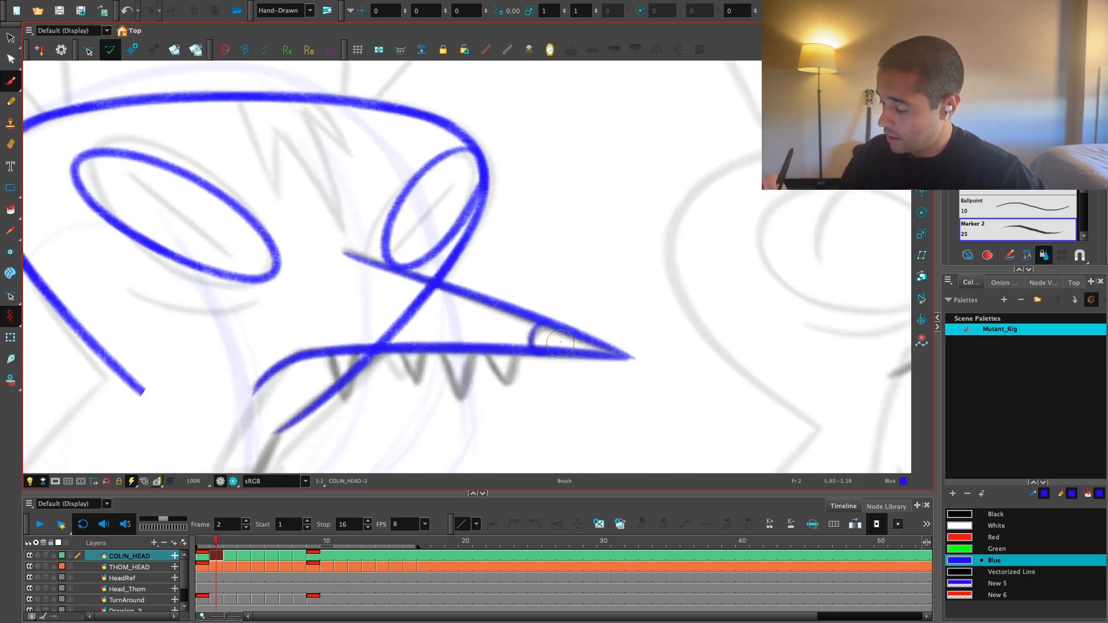
scroll(560, 343, "down", 4)
scroll(591, 402, "up", 5)
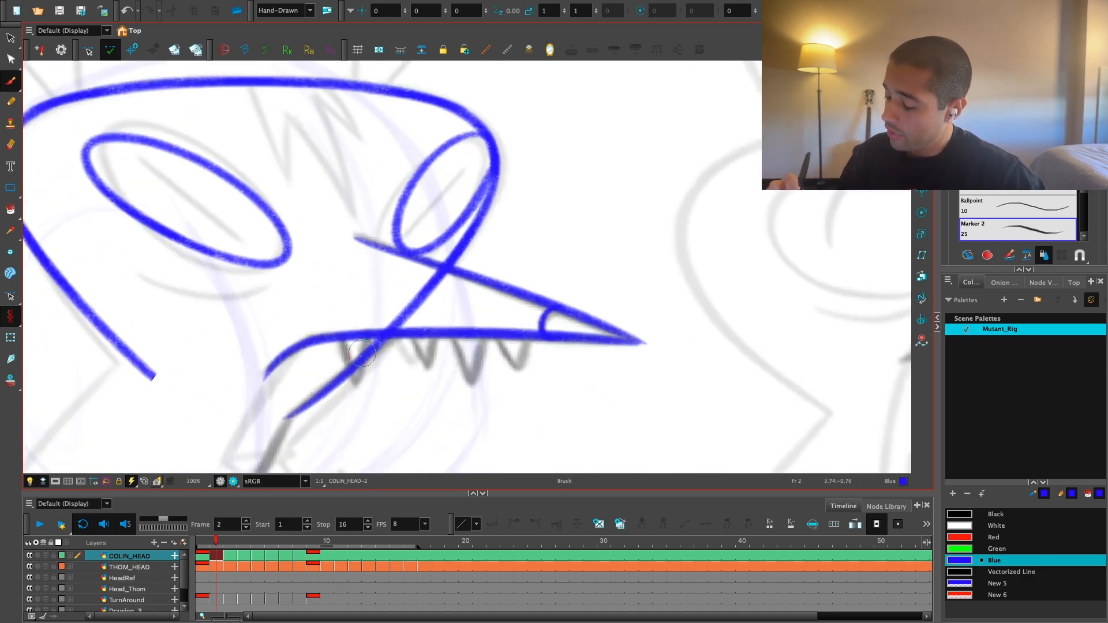
mouse_move(457, 333)
left_mouse_down()
mouse_move(486, 331)
mouse_move(517, 345)
left_mouse_up()
scroll(534, 317, "down", 3)
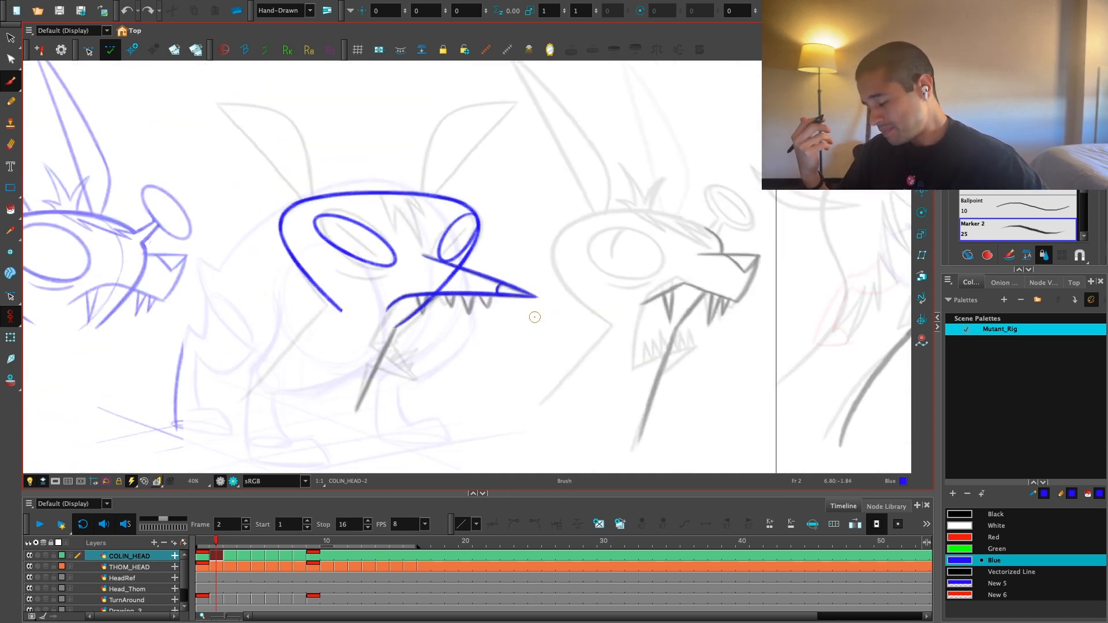
scroll(534, 317, "up", 4)
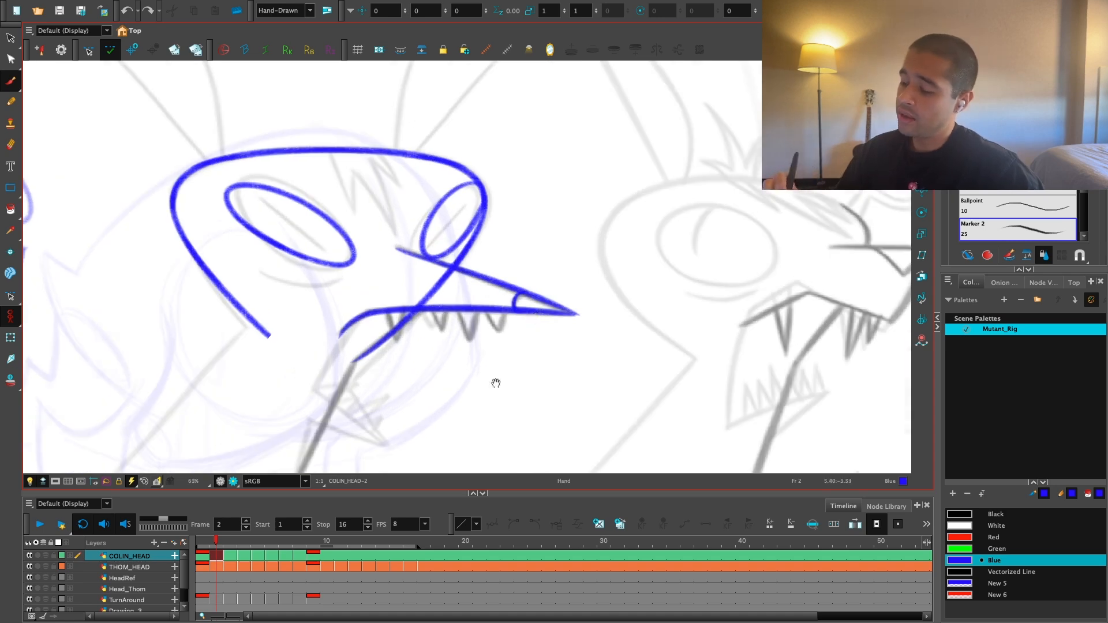
scroll(535, 317, "up", 1)
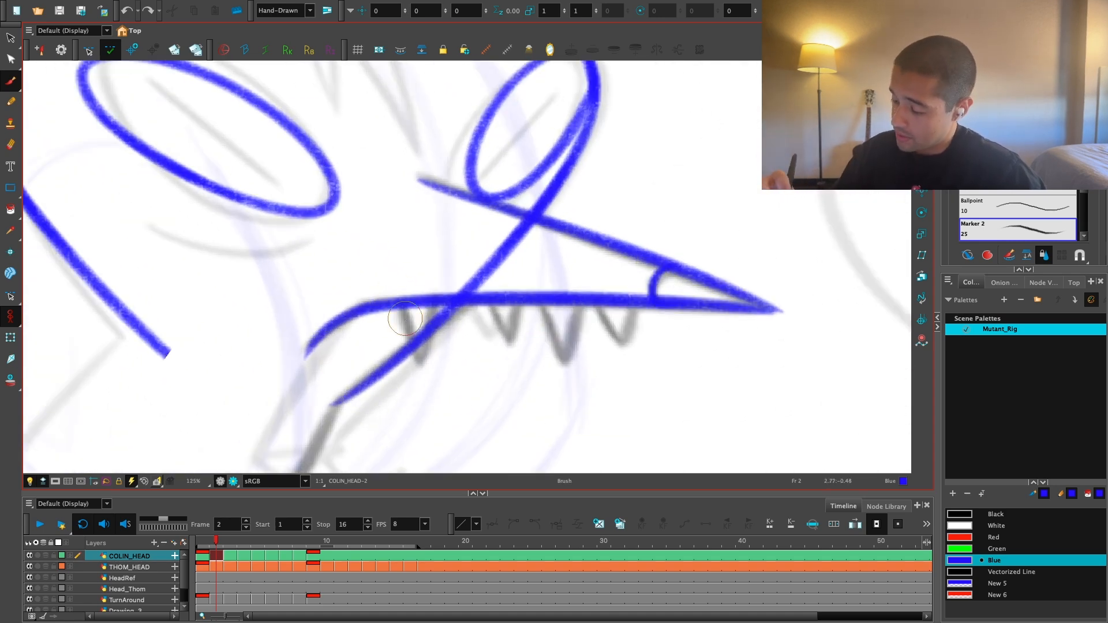
left_click_drag(402, 308, 430, 409)
key("ctrl+z")
key("ctrl+z")
left_click_drag(403, 307, 431, 413)
left_click_drag(434, 330, 432, 414)
key("1")
key("1")
key("1")
key("2")
key("2")
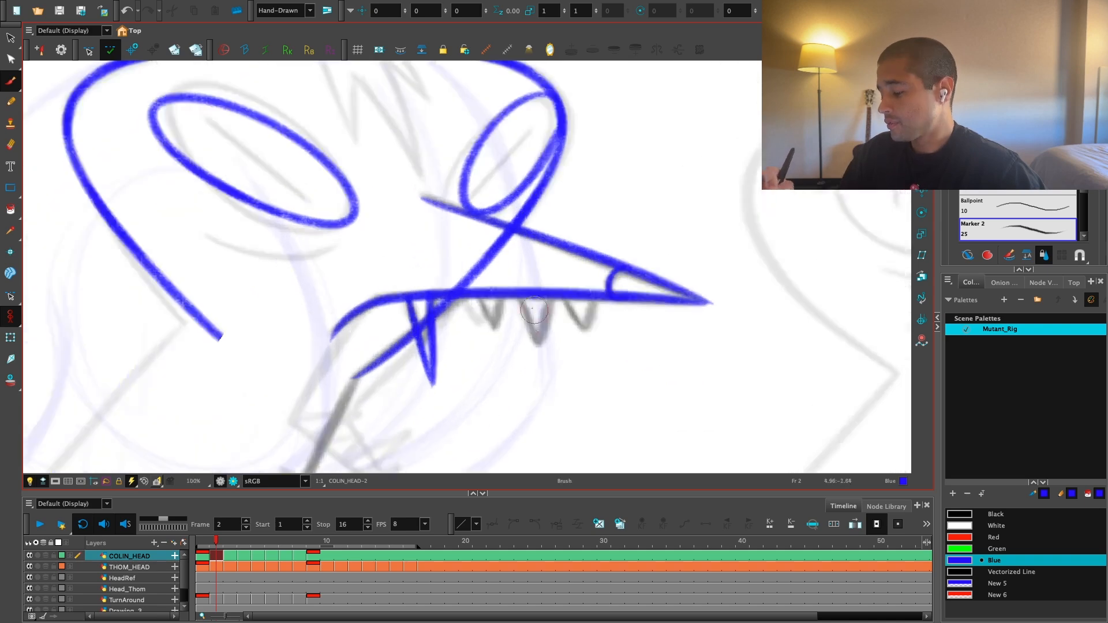
key("2")
key("ctrl+z")
key("ctrl+z")
key("ctrl+z")
Step: Draw four pointed blue teeth hanging from the upper mouth line, following the grey reference teeth
left_click_drag(395, 306, 422, 388)
left_click_drag(432, 303, 421, 407)
key("1")
key("space")
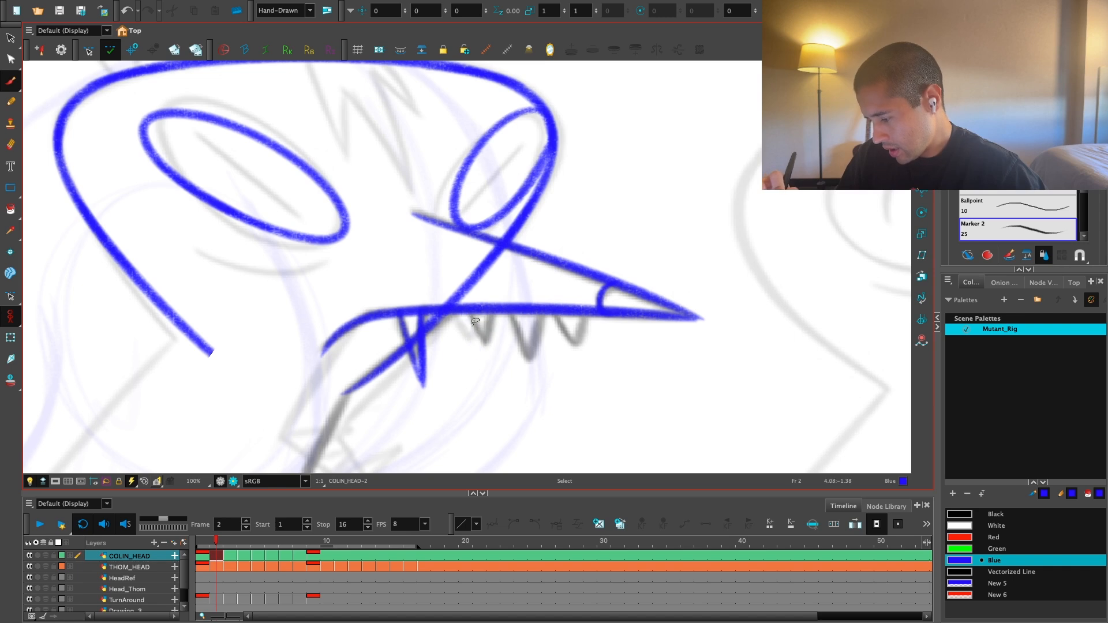
left_click_drag(507, 311, 522, 383)
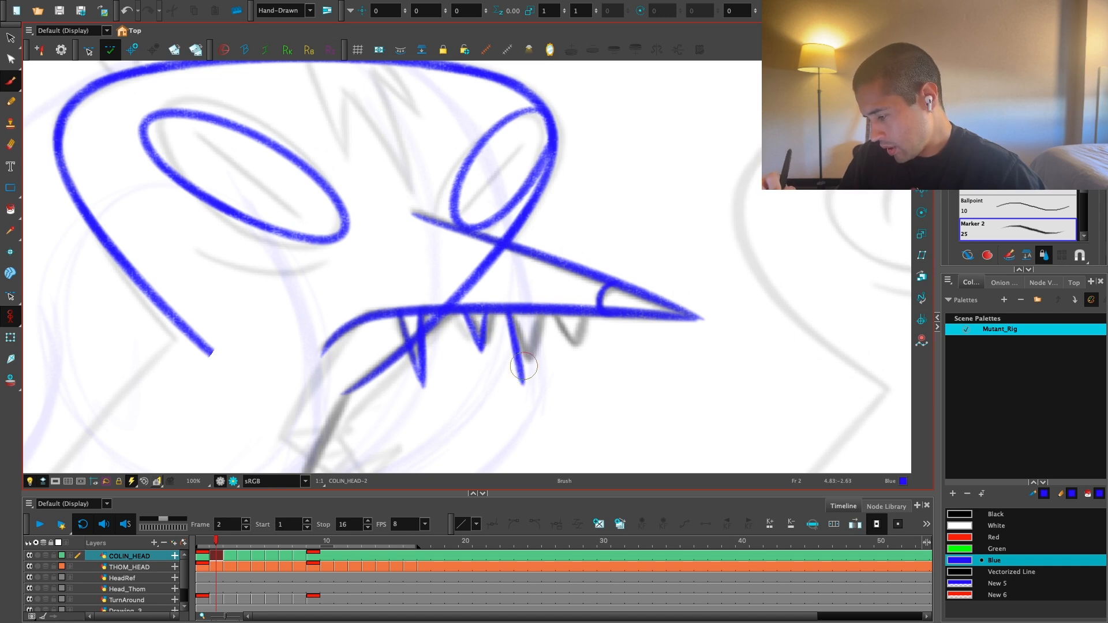
key("ctrl+z")
left_click_drag(532, 314, 523, 378)
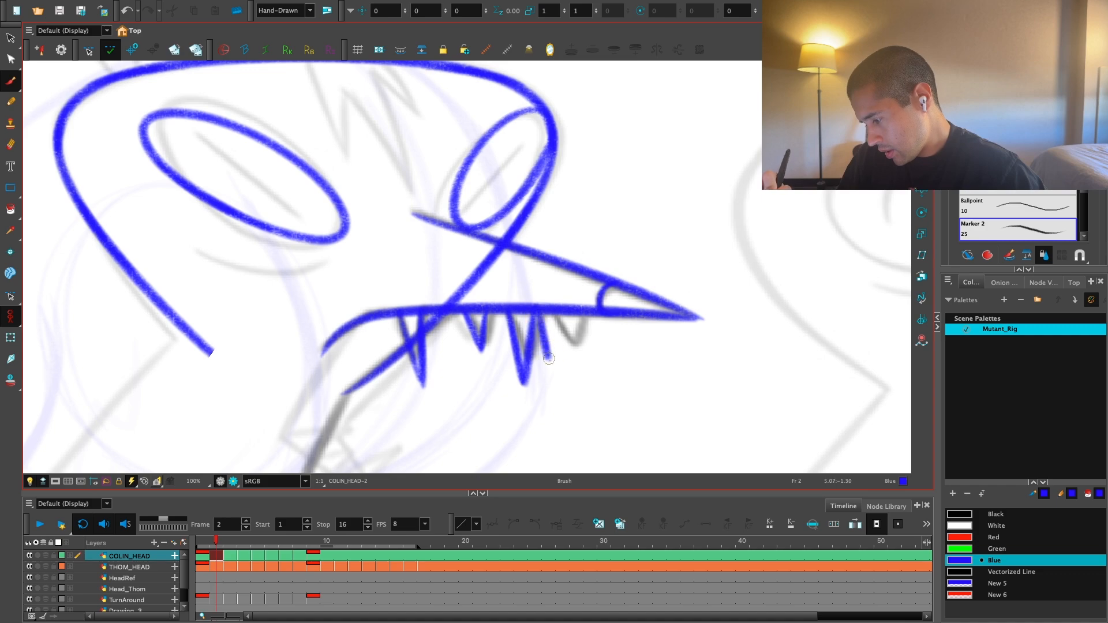
scroll(558, 317, "down", 5)
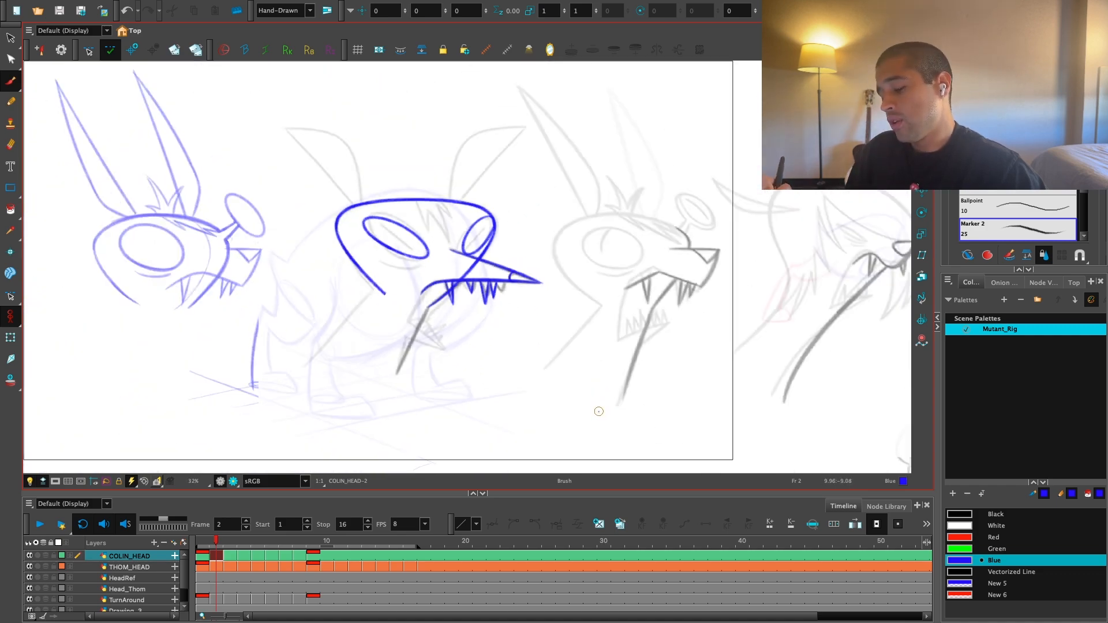
scroll(596, 418, "up", 5)
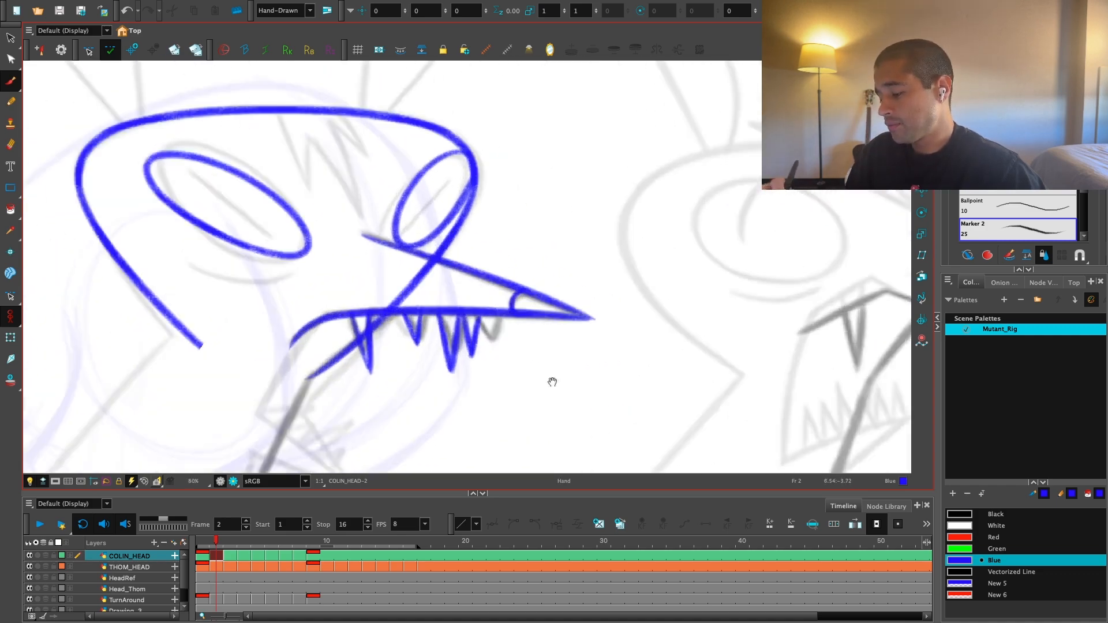
left_click_drag(503, 318, 504, 400)
key("ctrl+z")
scroll(552, 364, "down", 5)
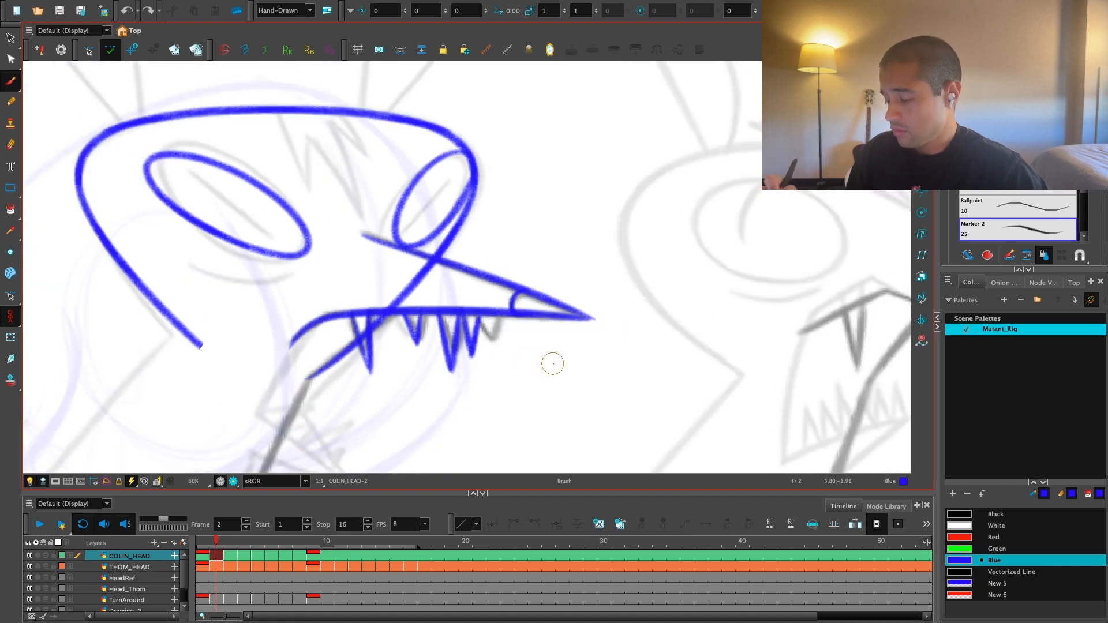
scroll(540, 395, "up", 2)
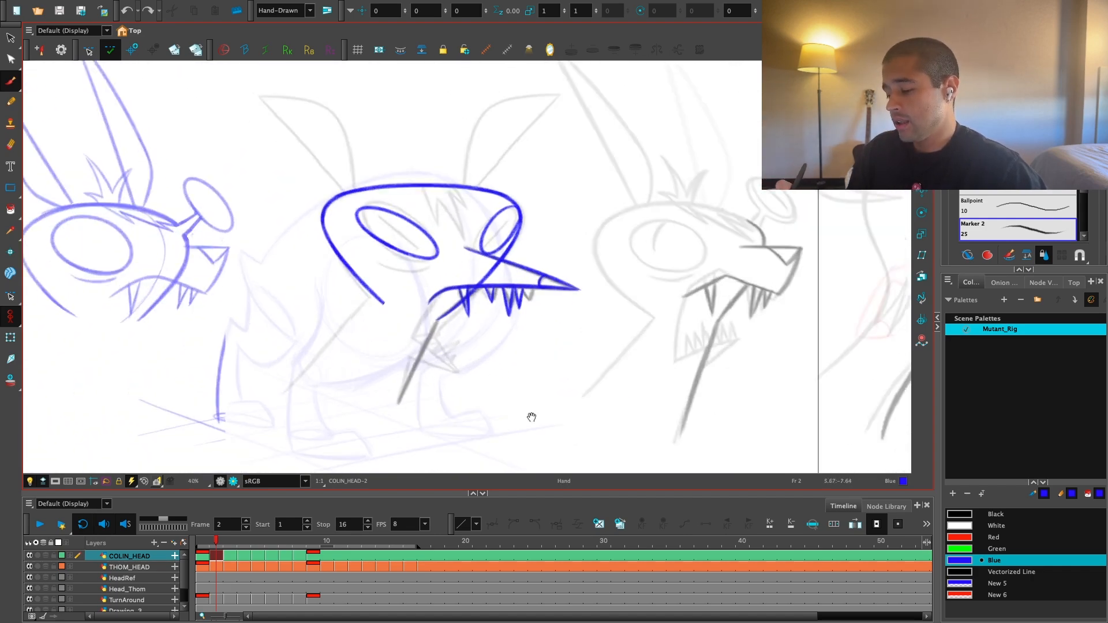
mouse_move(663, 340)
left_mouse_down()
mouse_move(631, 396)
mouse_move(282, 324)
mouse_move(312, 335)
left_mouse_up()
key("ctrl+z")
left_click_drag(762, 358, 688, 381)
Step: Try to draw the forehead hair tuft as a blue zigzag hanging from the top of the head outline
scroll(635, 384, "up", 2)
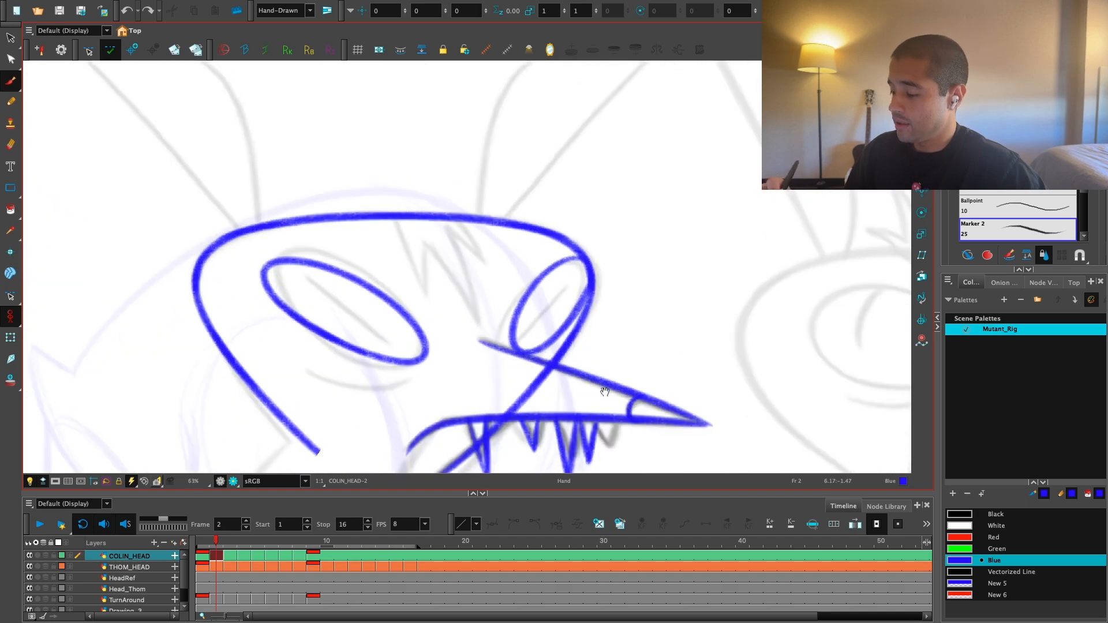
scroll(602, 388, "down", 3)
scroll(577, 290, "up", 2)
left_click_drag(523, 364, 725, 329)
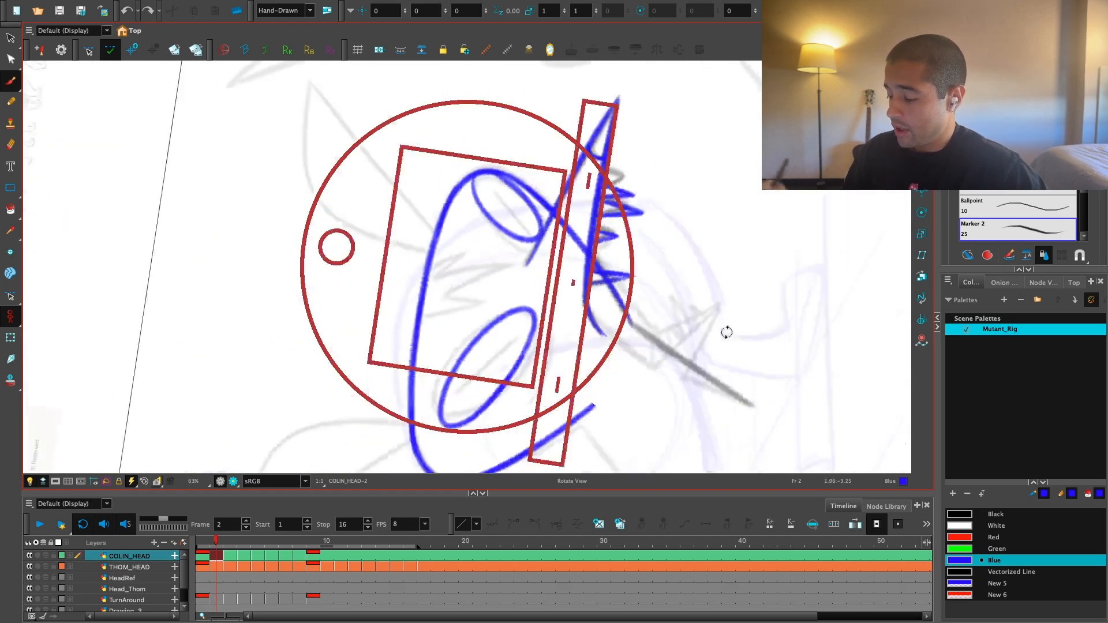
scroll(554, 312, "up", 4)
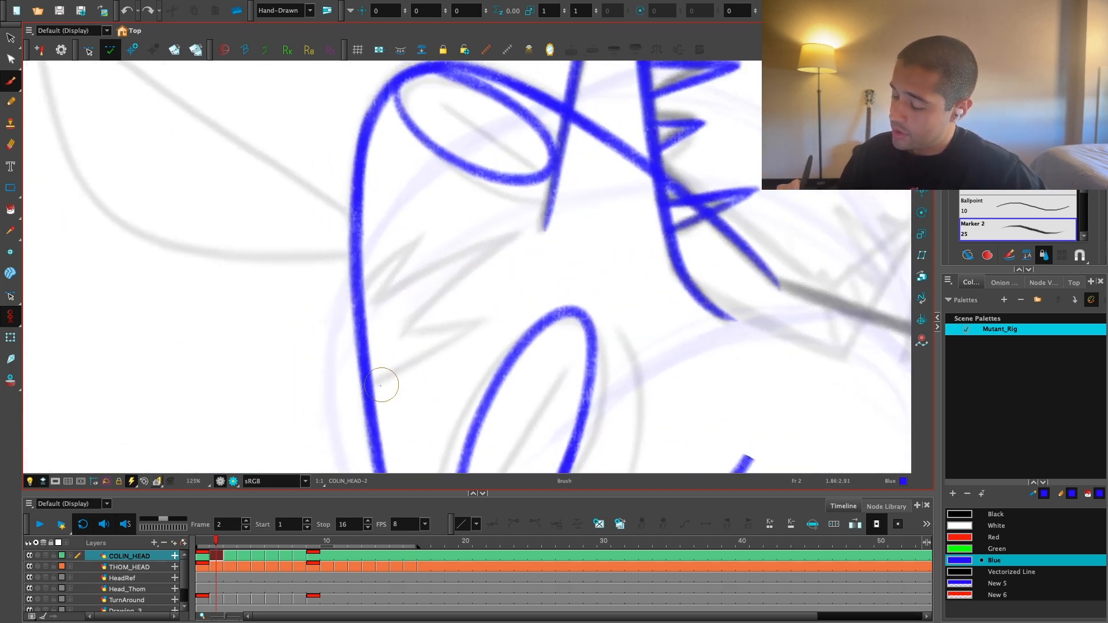
key("ctrl+shift+z")
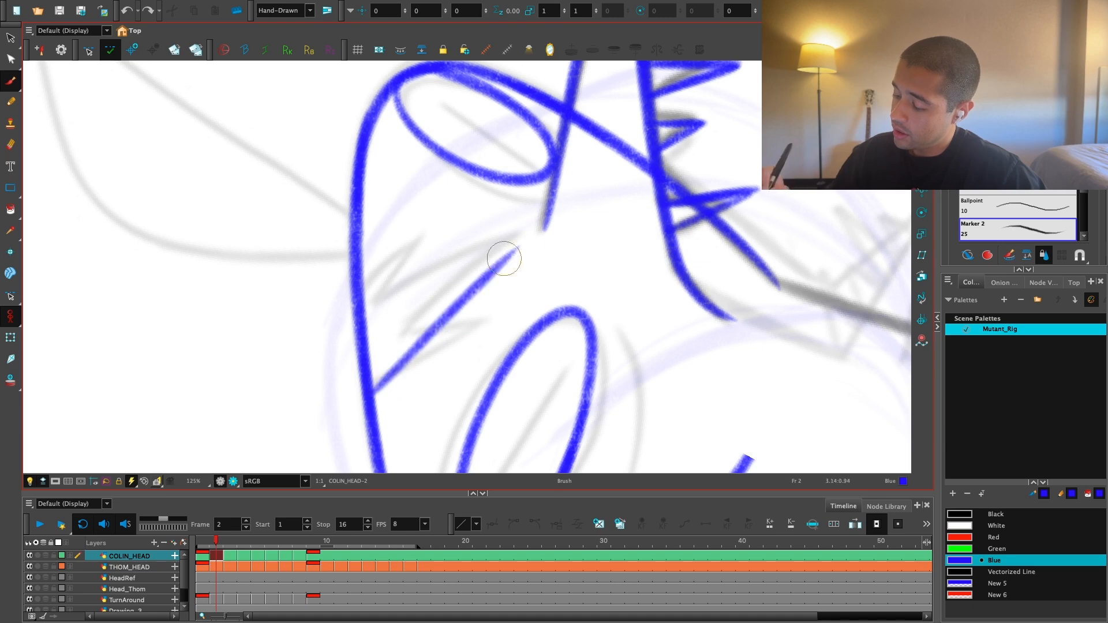
key("ctrl+z")
key("ctrl+shift+z")
mouse_move(513, 232)
left_mouse_down()
mouse_move(385, 295)
mouse_move(512, 226)
left_mouse_up()
key("ctrl+z")
left_click_drag(386, 298, 361, 298)
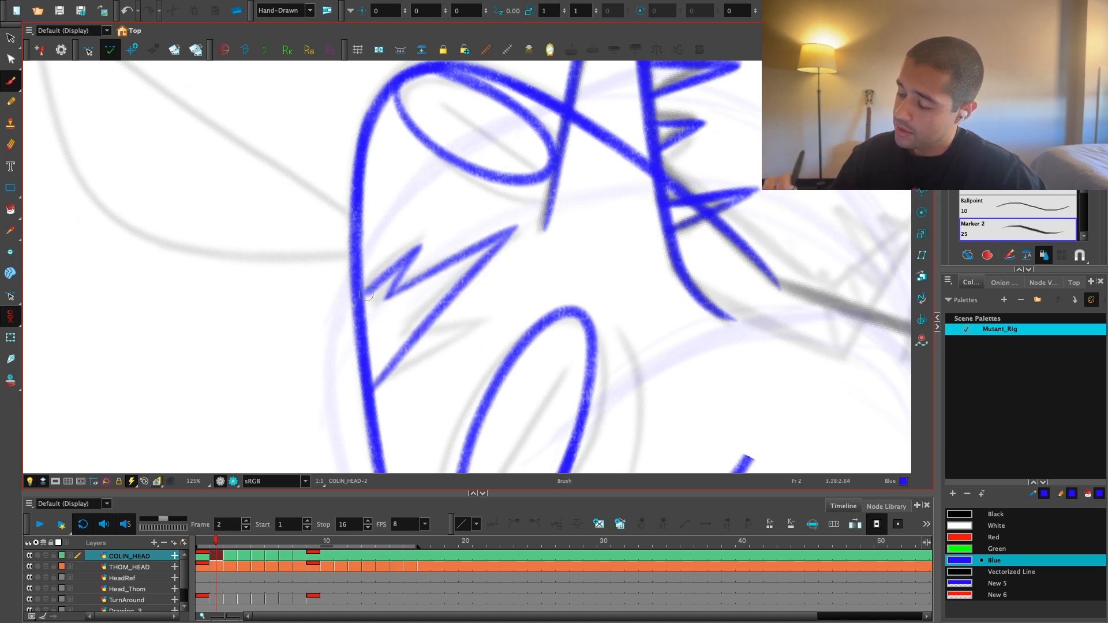
scroll(381, 288, "down", 3)
scroll(380, 286, "up", 4)
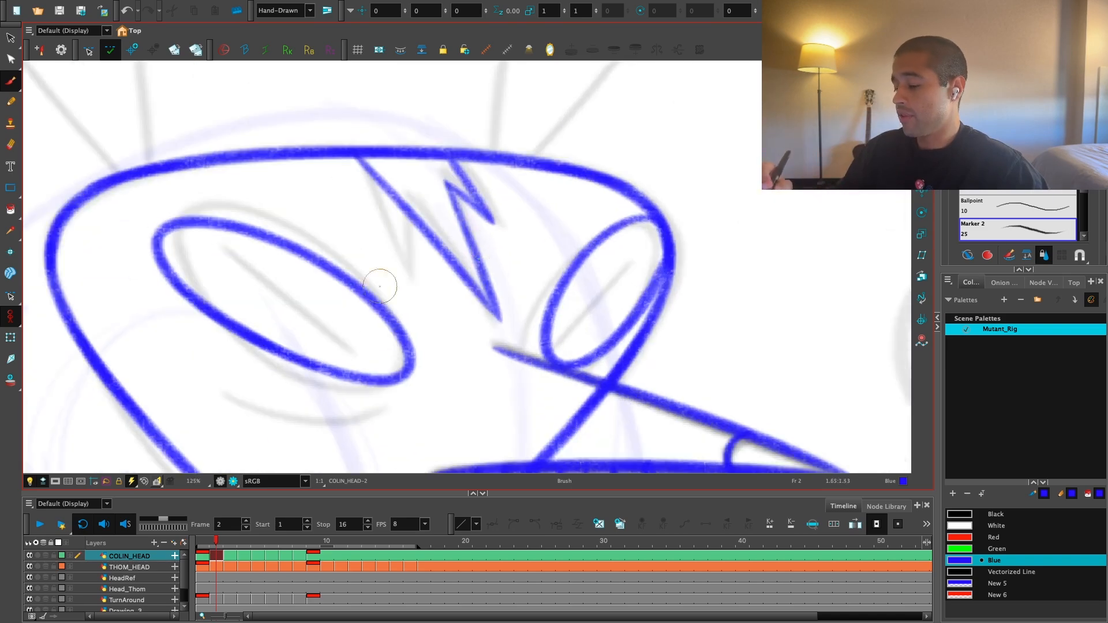
Step: Add another spike to the blue hair tuft and erase the line overlapping it
left_click_drag(425, 226, 483, 294)
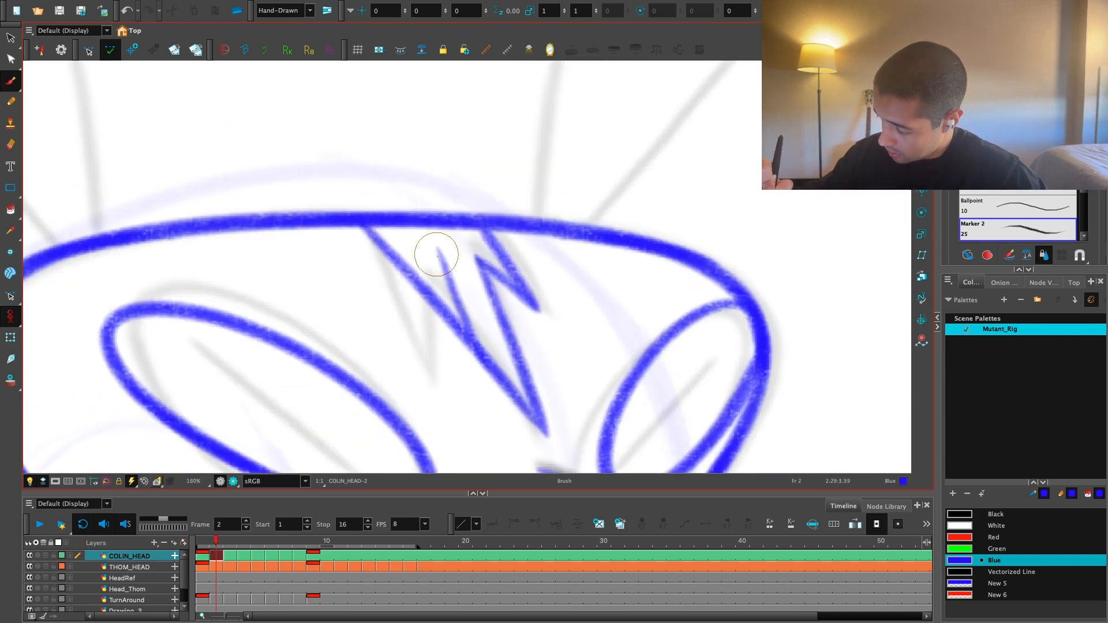
left_click_drag(434, 248, 536, 434)
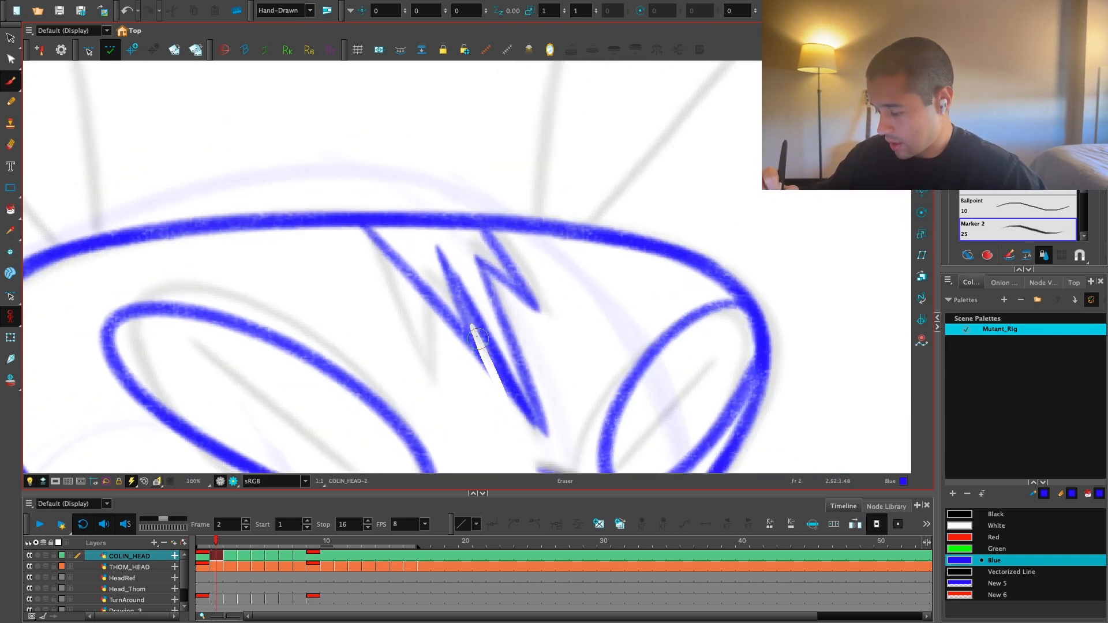
scroll(507, 413, "down", 7)
key("alt+b")
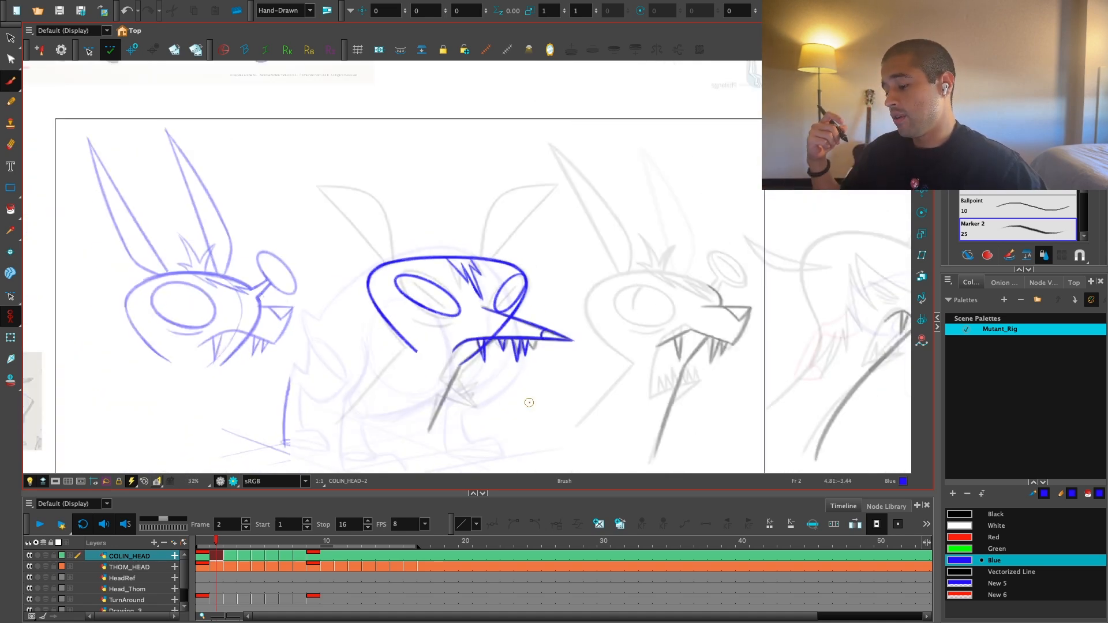
Step: Select the blue hair tuft strokes on the forehead and delete them
scroll(467, 309, "up", 3)
key("alt+s")
scroll(473, 277, "up", 1)
left_click(462, 329)
key("Delete")
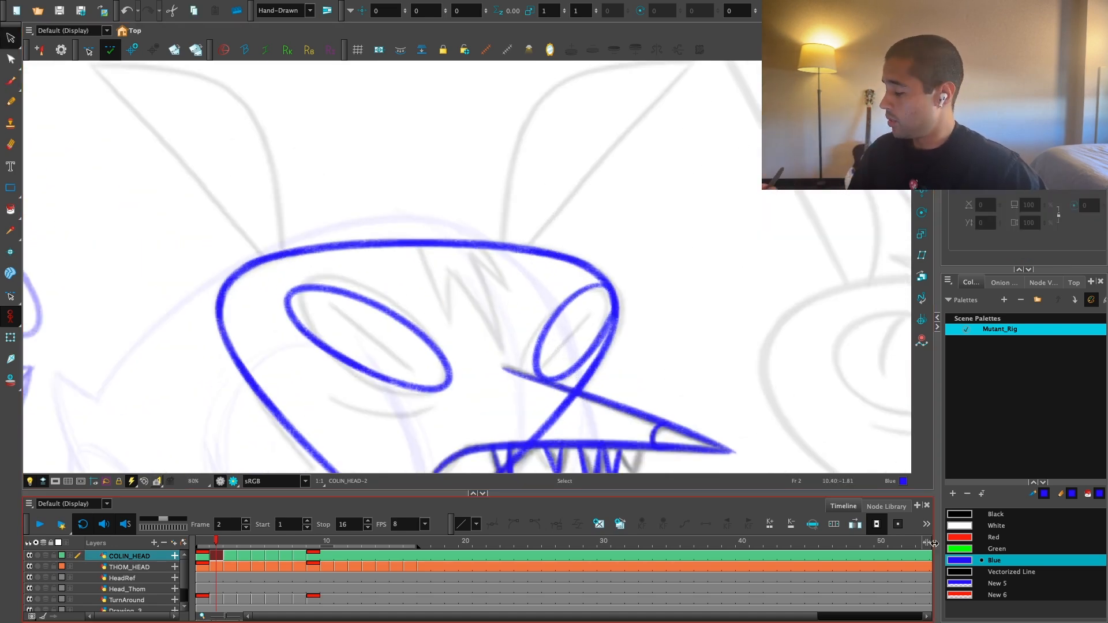
Step: Rough out the zigzag hair tuft in Red with the brush, from the top of the head outline down between the eyes
left_click(993, 537)
key("alt+b")
left_click_drag(749, 240, 485, 214)
scroll(491, 228, "up", 2)
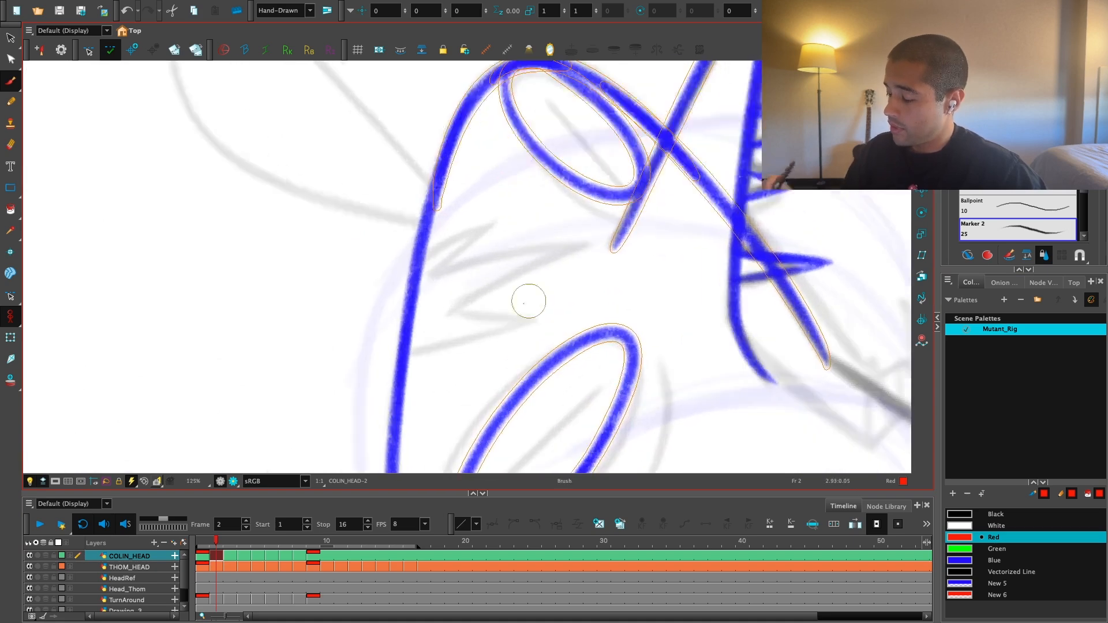
left_click_drag(451, 344, 549, 318)
key("ctrl+z")
left_click_drag(405, 355, 567, 304)
key("ctrl+z")
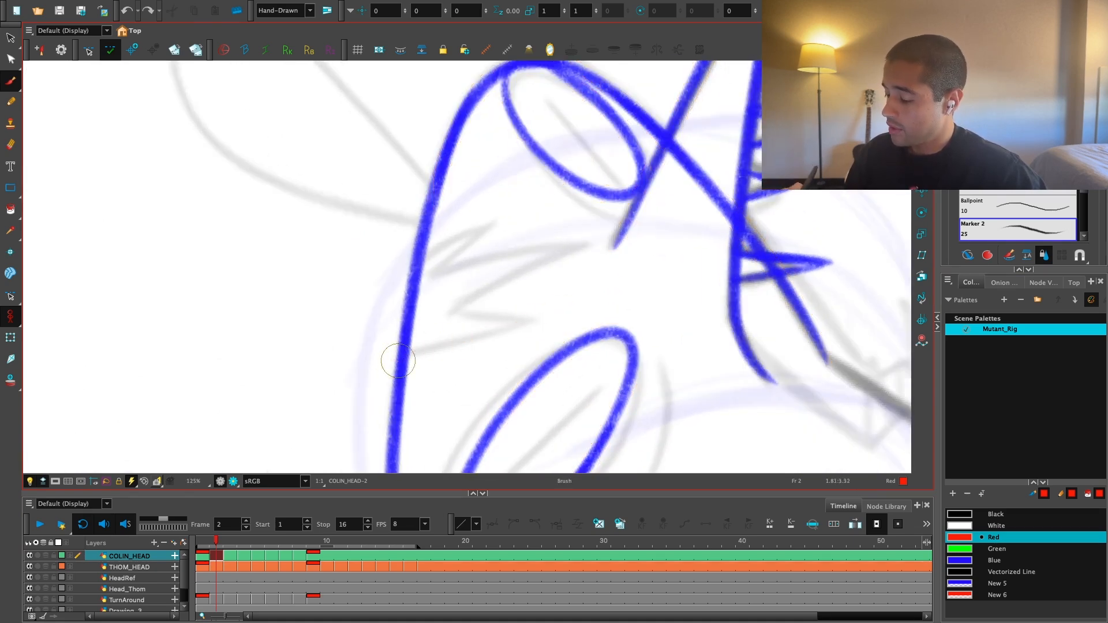
key("ctrl+z")
mouse_move(401, 358)
left_mouse_down()
mouse_move(564, 290)
mouse_move(530, 284)
mouse_move(586, 248)
mouse_move(426, 269)
mouse_move(496, 224)
mouse_move(420, 259)
left_mouse_up()
key("ctrl+z")
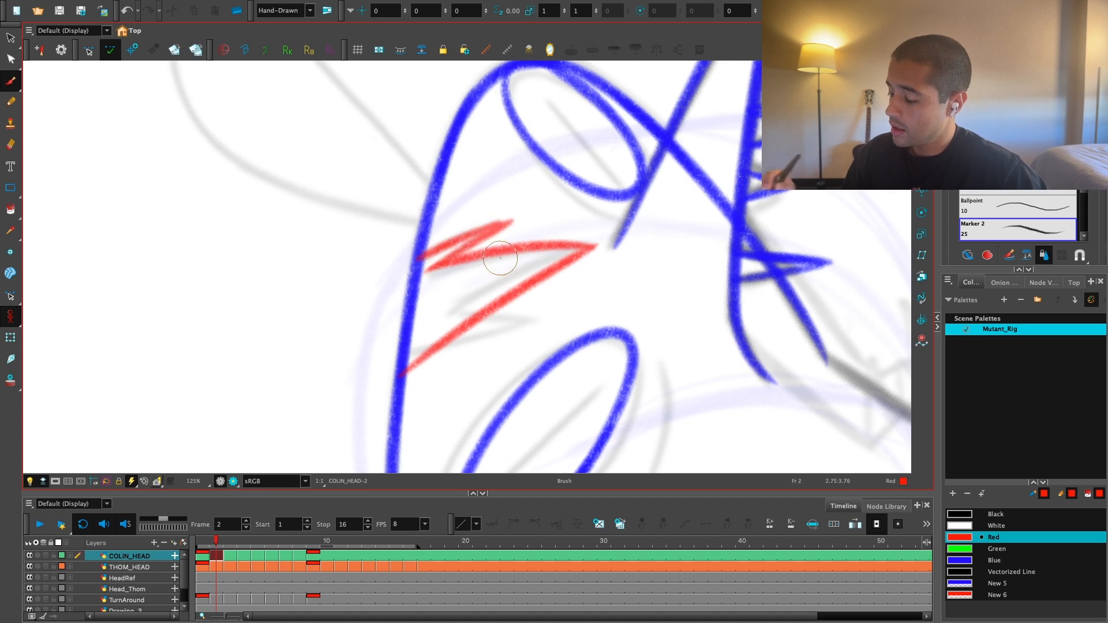
Step: Trace the long outer line of the red tuft in Blue and add a middle spike reaching the same tip
left_click(970, 559)
key("2")
key("2")
left_click_drag(362, 455, 551, 311)
left_click_drag(492, 344, 564, 306)
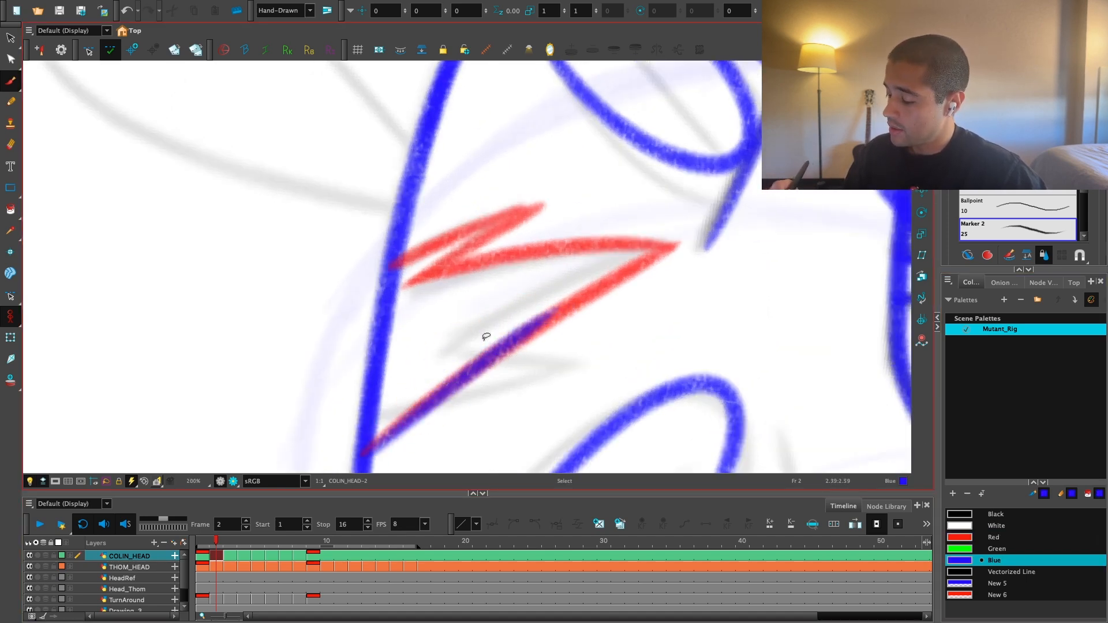
key("ctrl+z")
left_click_drag(382, 439, 602, 290)
mouse_move(408, 359)
left_mouse_down()
mouse_move(601, 290)
mouse_move(482, 328)
mouse_move(606, 287)
mouse_move(668, 242)
left_mouse_up()
key("ctrl+z")
key("ctrl+z")
left_click_drag(442, 332, 660, 245)
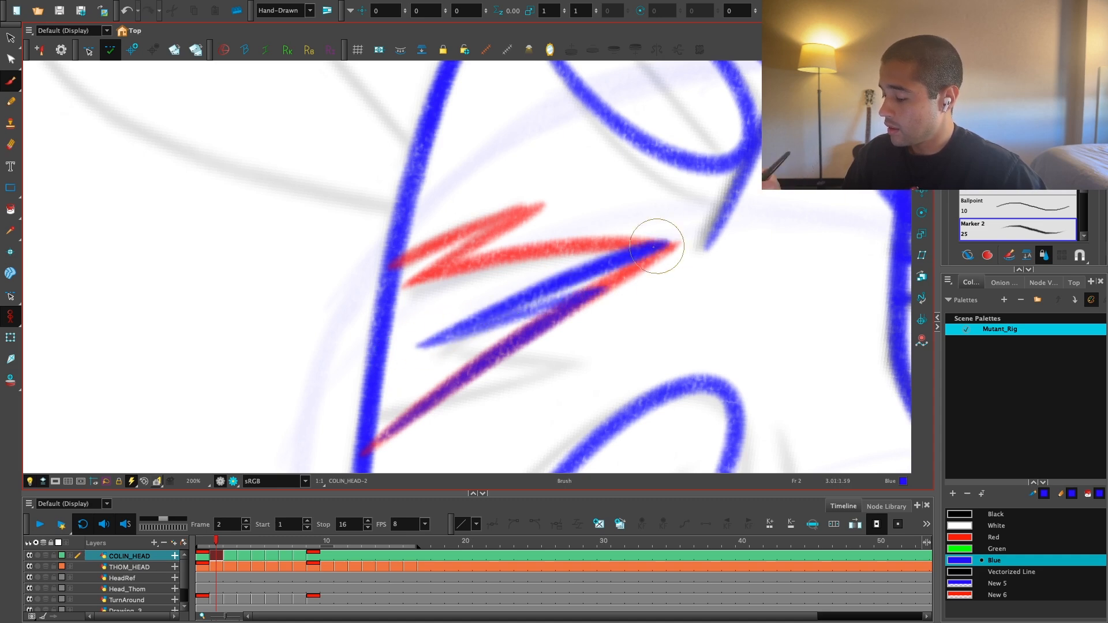
Step: Trace the rest of the red zigzag in blue, ending with the short spike at the head outline
left_click_drag(443, 274, 673, 246)
key("ctrl+z")
mouse_move(409, 286)
left_mouse_down()
mouse_move(454, 269)
mouse_move(673, 247)
mouse_move(544, 208)
mouse_move(392, 267)
left_mouse_up()
key("shift+x")
key("1")
key("1")
key("1")
key("1")
left_click_drag(560, 341, 559, 318)
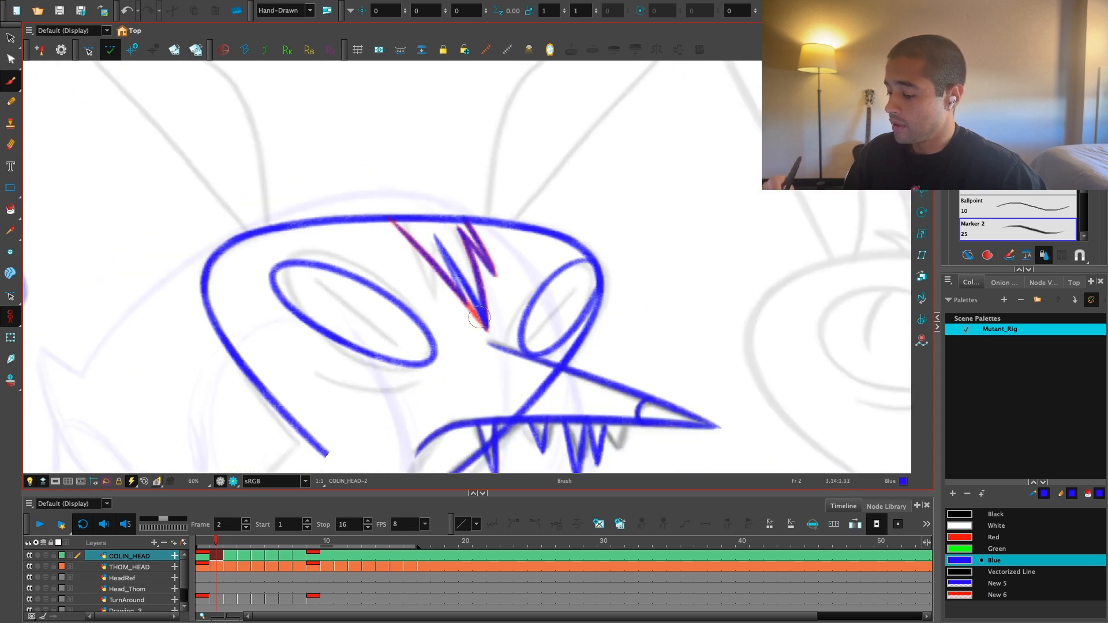
Step: Delete the red guide strokes of the hair tuft, keeping only the blue lines
key("alt+s")
left_click(482, 314)
key("Delete")
key("1")
key("2")
key("2")
key("2")
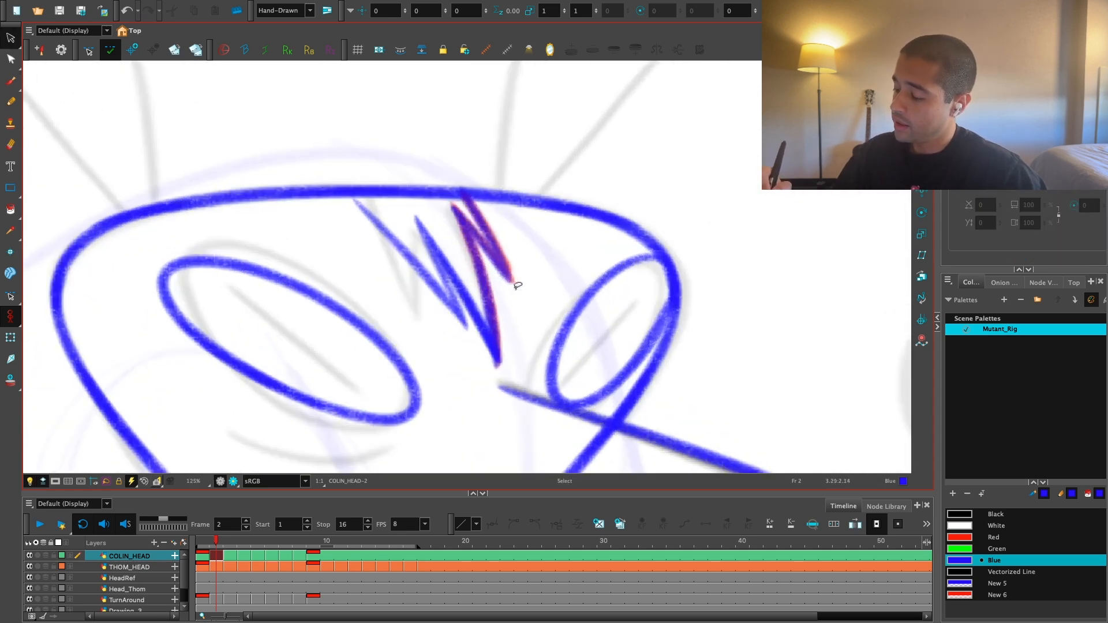
left_click(515, 282)
key("Delete")
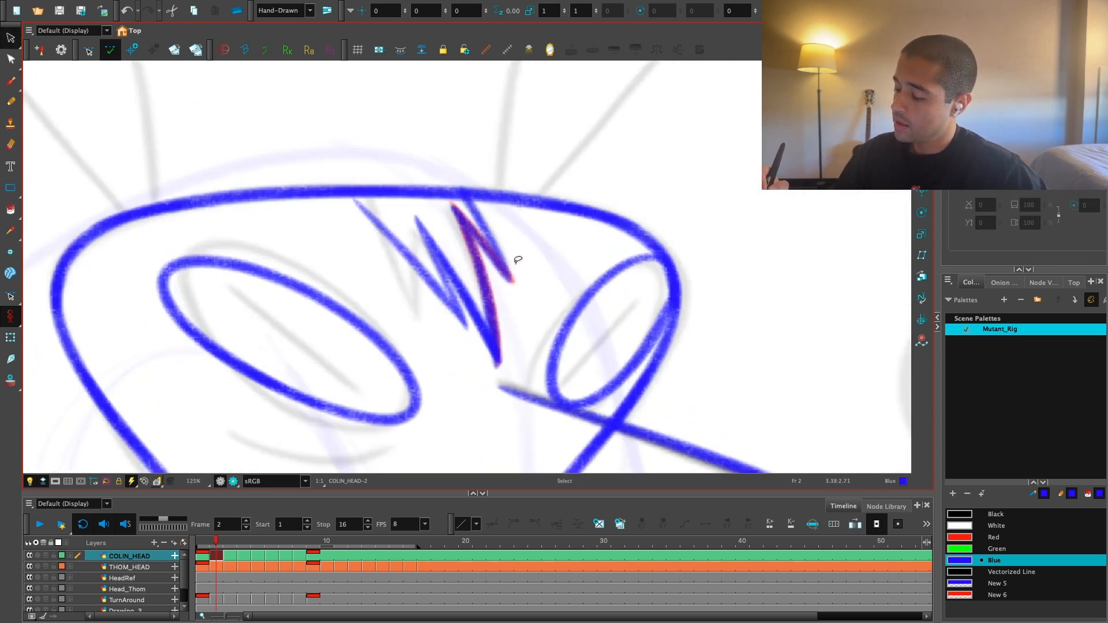
left_click(514, 281)
key("Delete")
left_click(497, 308)
key("Delete")
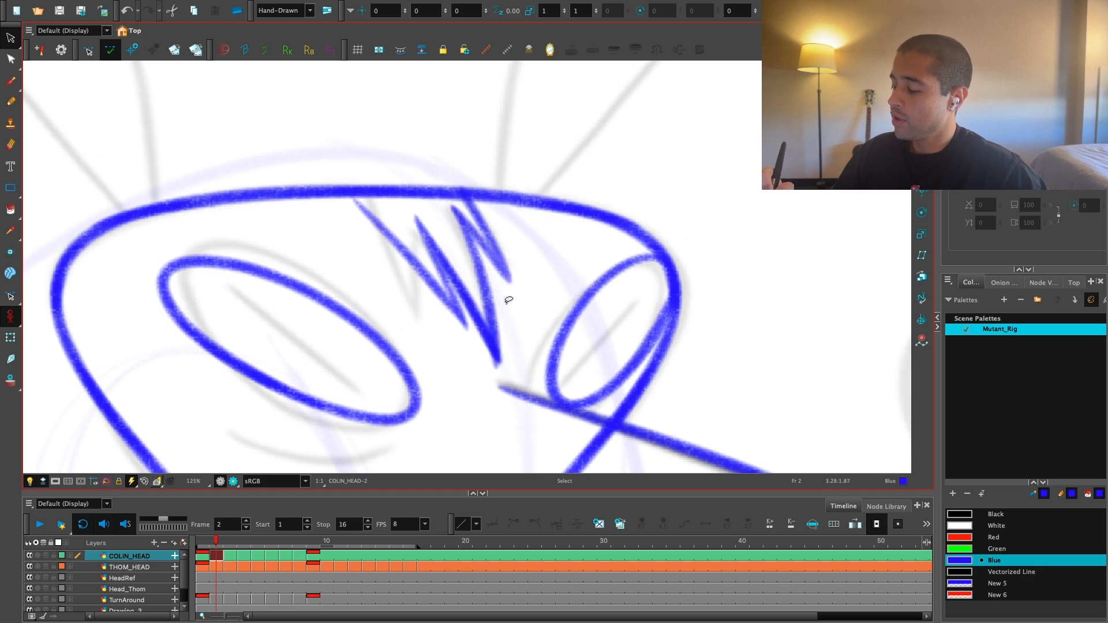
key("1")
key("1")
key("1")
key("1")
key("1")
key("1")
scroll(580, 277, "up", 4)
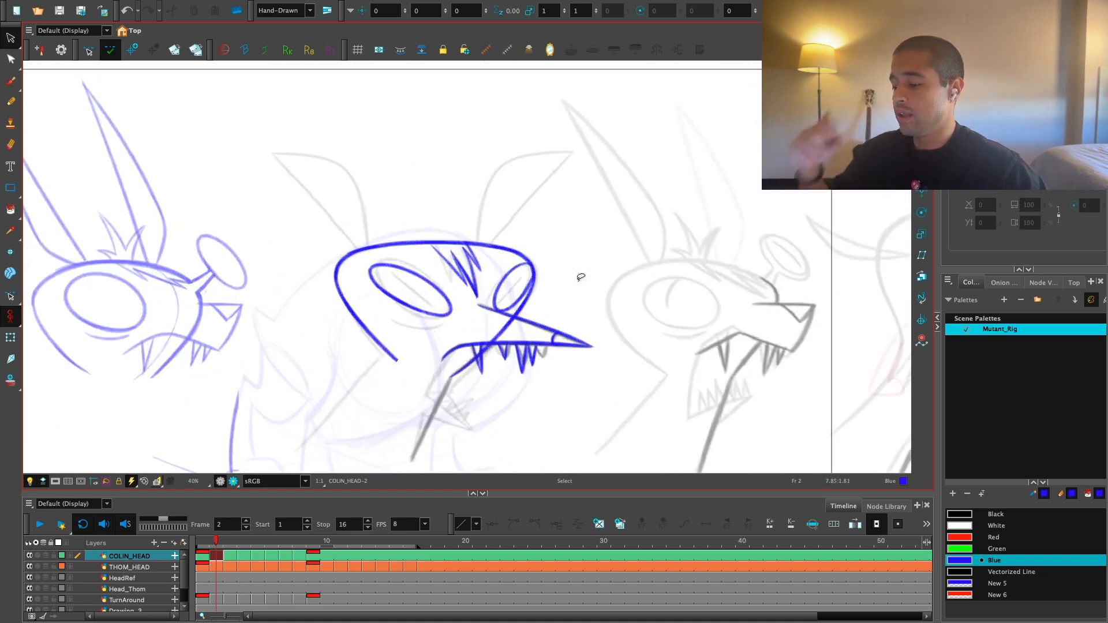
mouse_move(404, 242)
left_mouse_down()
mouse_move(456, 358)
mouse_move(428, 341)
mouse_move(485, 329)
left_mouse_up()
left_click(527, 300)
scroll(527, 299, "down", 2)
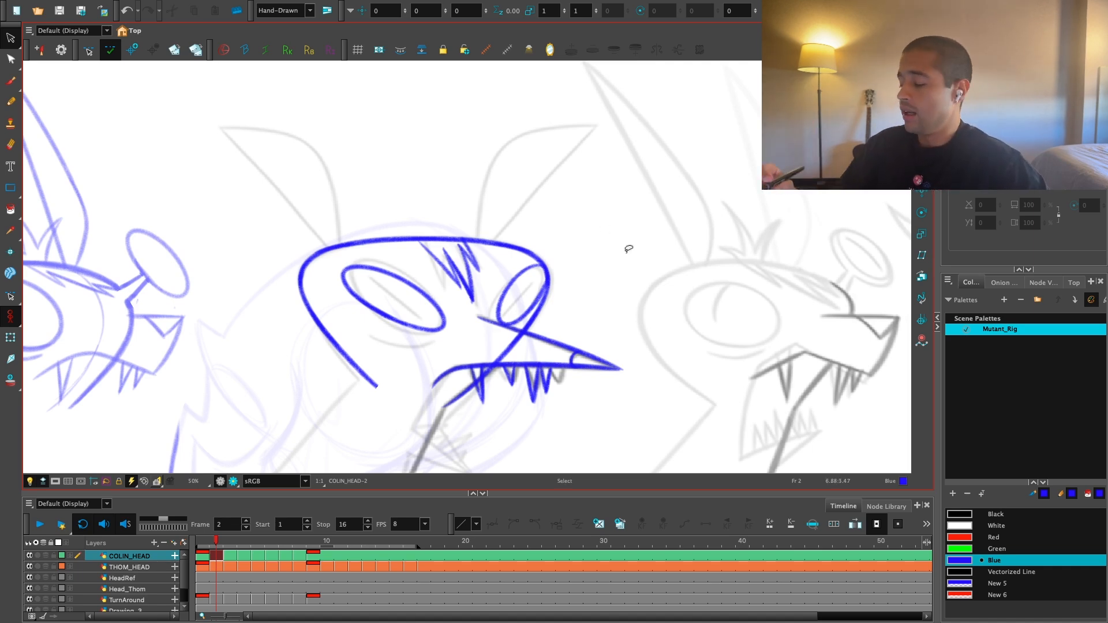
Step: Examine the blue head drawing against the neighbouring head sketches and the grey reference ears
key("alt+b")
scroll(577, 248, "up", 3)
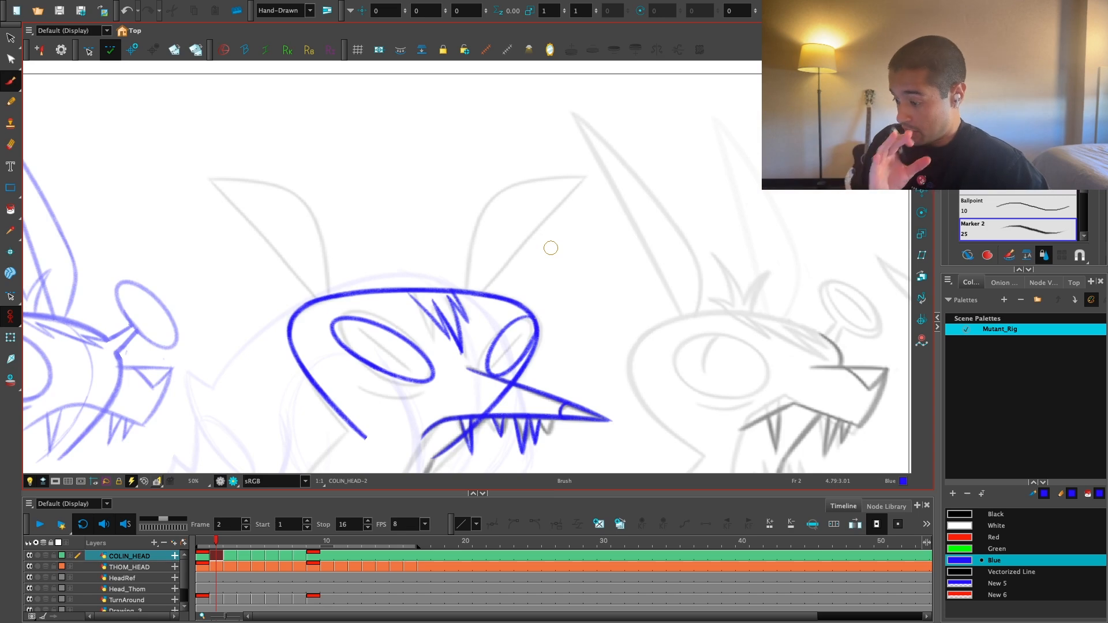
key("1")
scroll(551, 248, "down", 2)
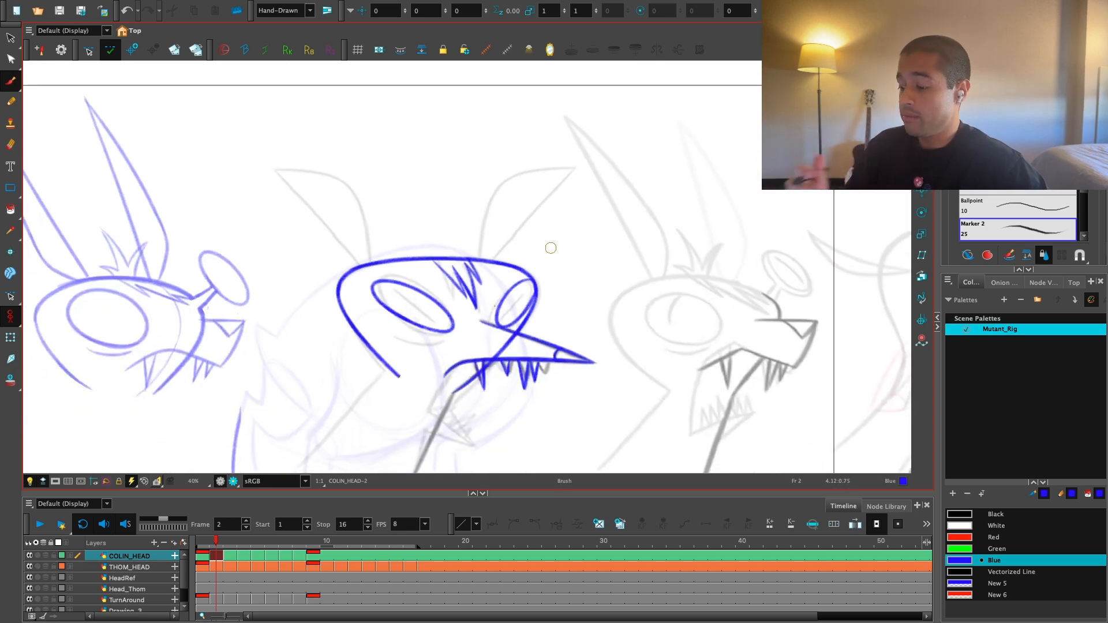
key("2")
key("1")
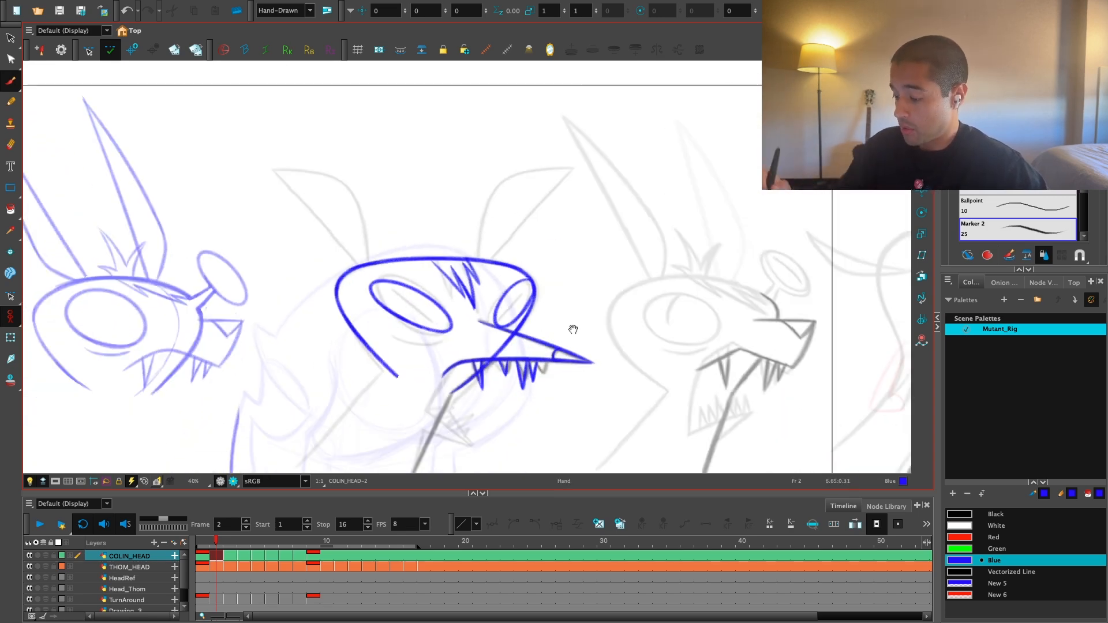
key("1")
key("2")
key("2")
left_click_drag(514, 382, 559, 386)
key("2")
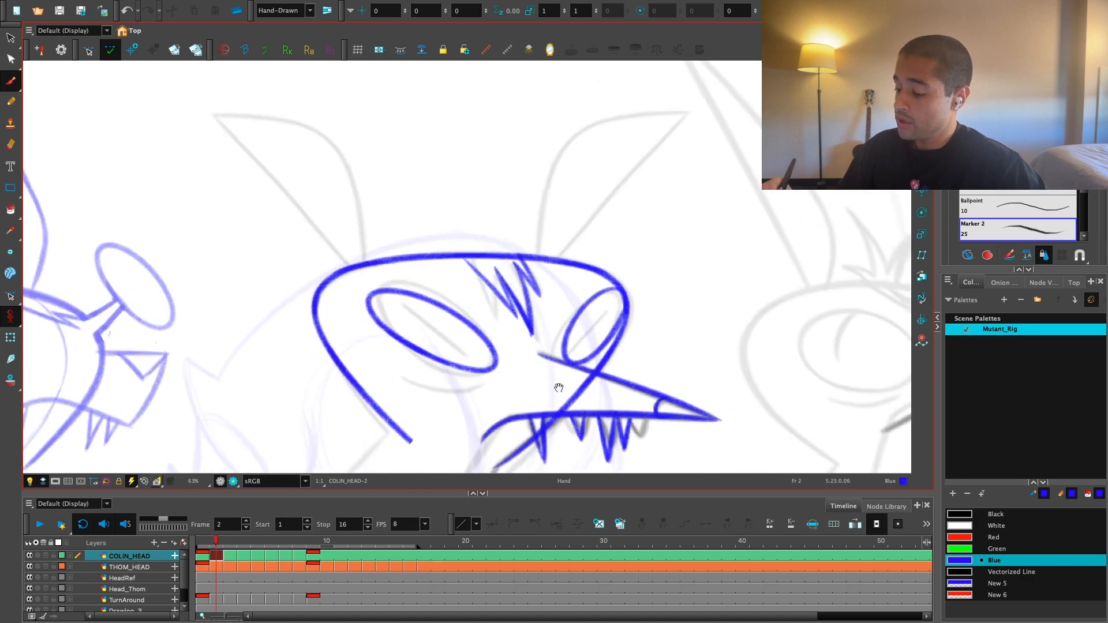
key("2")
left_click_drag(410, 304, 619, 353)
key("1")
left_click_drag(588, 270, 554, 198)
key("1")
key("1")
key("1")
key("1")
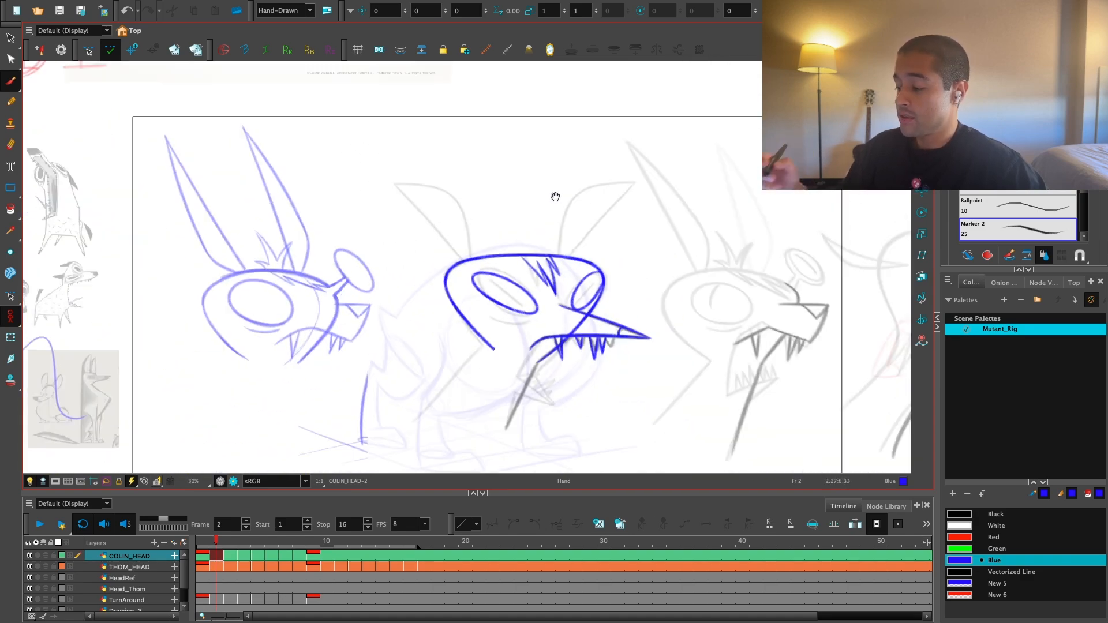
left_click_drag(725, 362, 668, 366)
key("2")
key("1")
key("1")
mouse_move(558, 300)
left_mouse_down()
mouse_move(564, 335)
mouse_move(546, 314)
left_mouse_up()
key("2")
key("2")
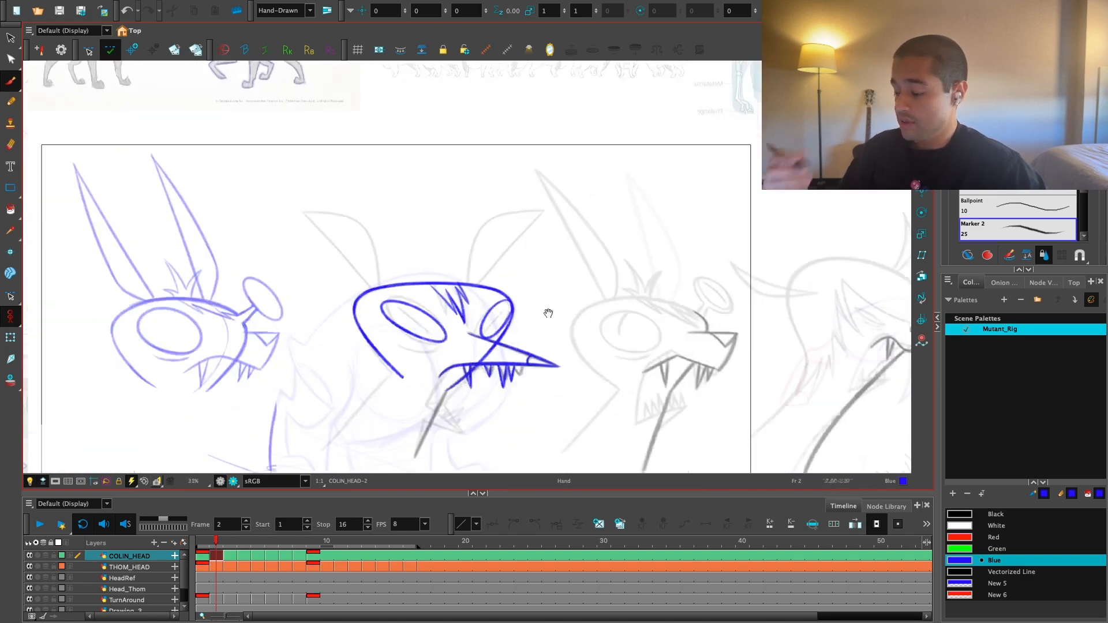
key("2")
key("2")
key("2")
left_click_drag(457, 343, 631, 371)
key("2")
key("2")
key("2")
key("1")
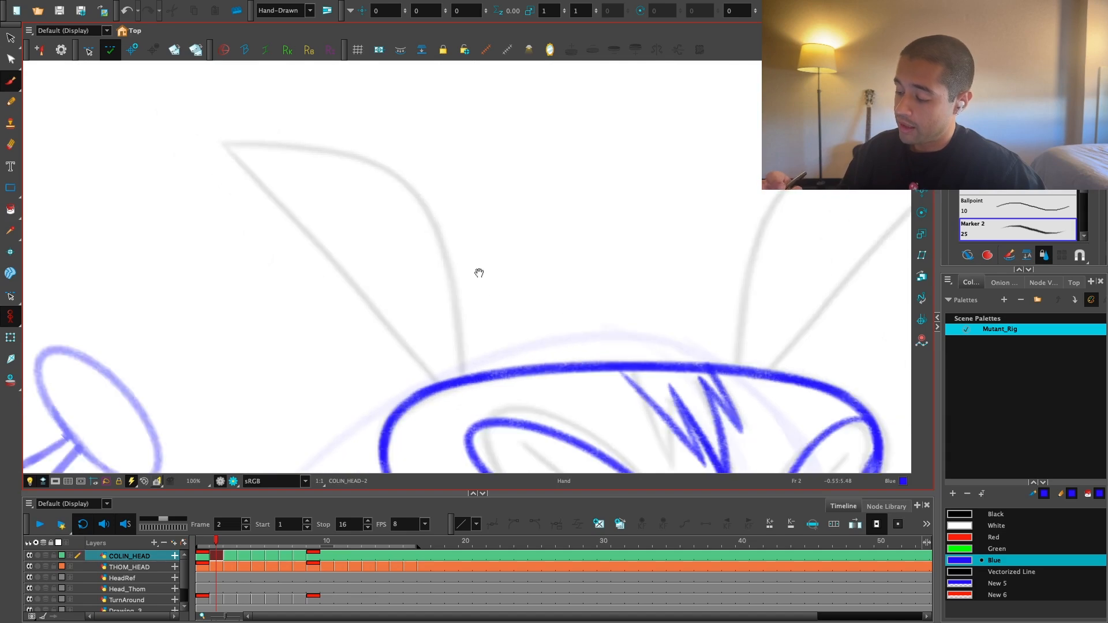
Step: Draw the straight outer edge of the right-hand ear in Blue with the brush, from the head outline to the tip
key("1")
left_click_drag(649, 437, 539, 433)
key("1")
key("2")
key("2")
left_click_drag(564, 354, 495, 388)
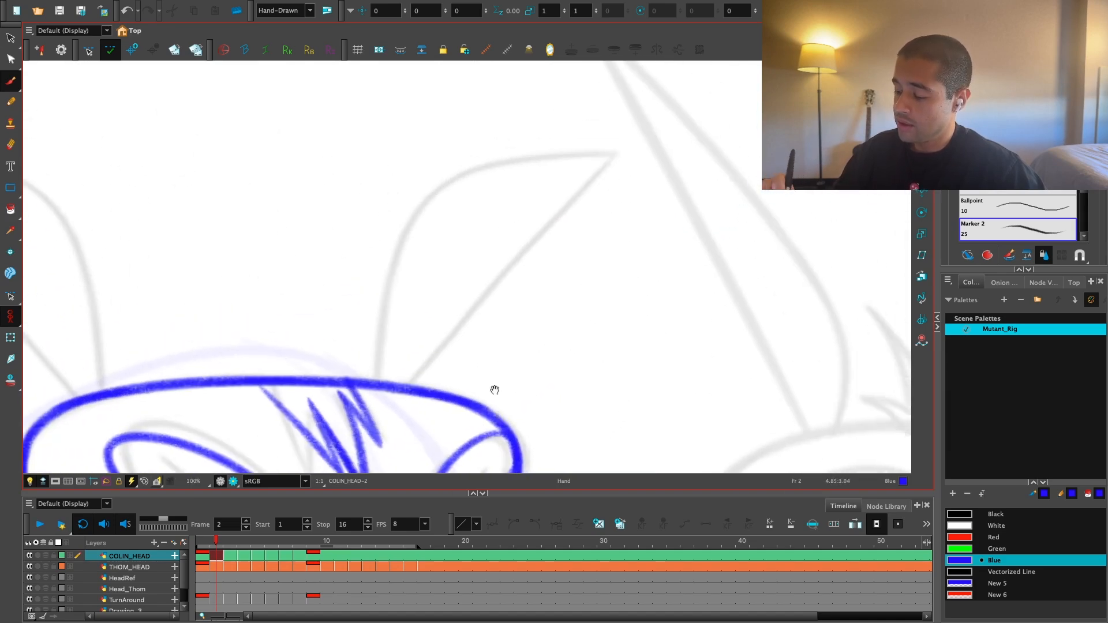
key("2")
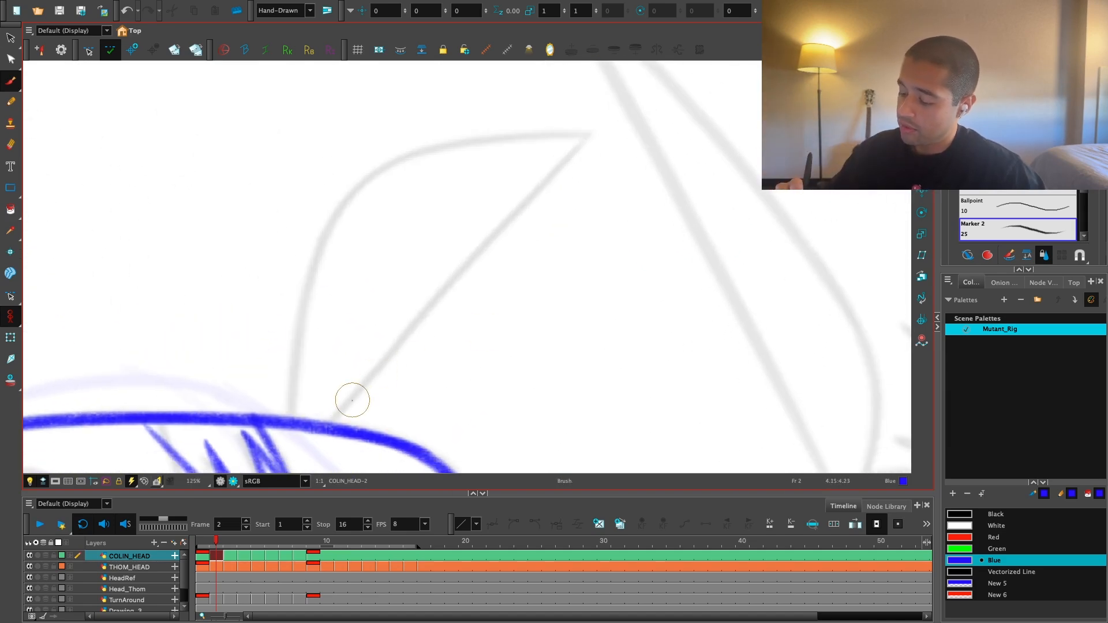
left_click_drag(352, 400, 624, 113)
key("ctrl+z")
mouse_move(340, 419)
left_mouse_down()
mouse_move(612, 124)
mouse_move(548, 173)
mouse_move(613, 115)
left_mouse_up()
key("ctrl+z")
Step: Draw the ear's curved inner edge in one stroke from the head outline, round the bend, to just past the tip
mouse_move(293, 410)
left_mouse_down()
mouse_move(366, 198)
mouse_move(635, 122)
left_mouse_up()
key("ctrl+z")
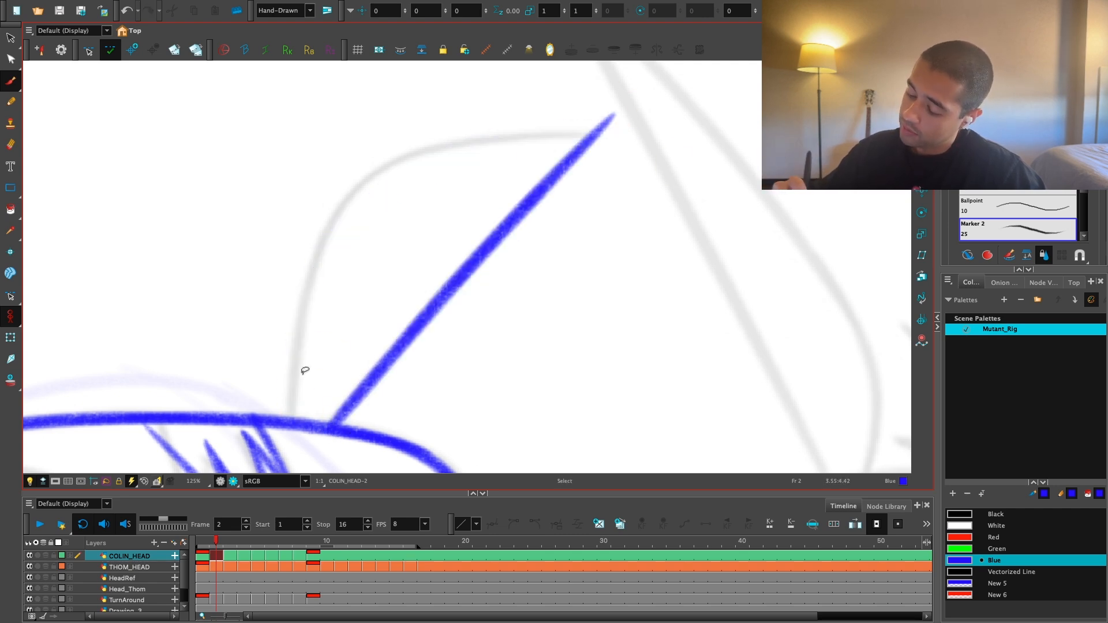
key("ctrl+z")
mouse_move(291, 420)
left_mouse_down()
mouse_move(373, 180)
mouse_move(341, 173)
left_mouse_up()
key("ctrl+z")
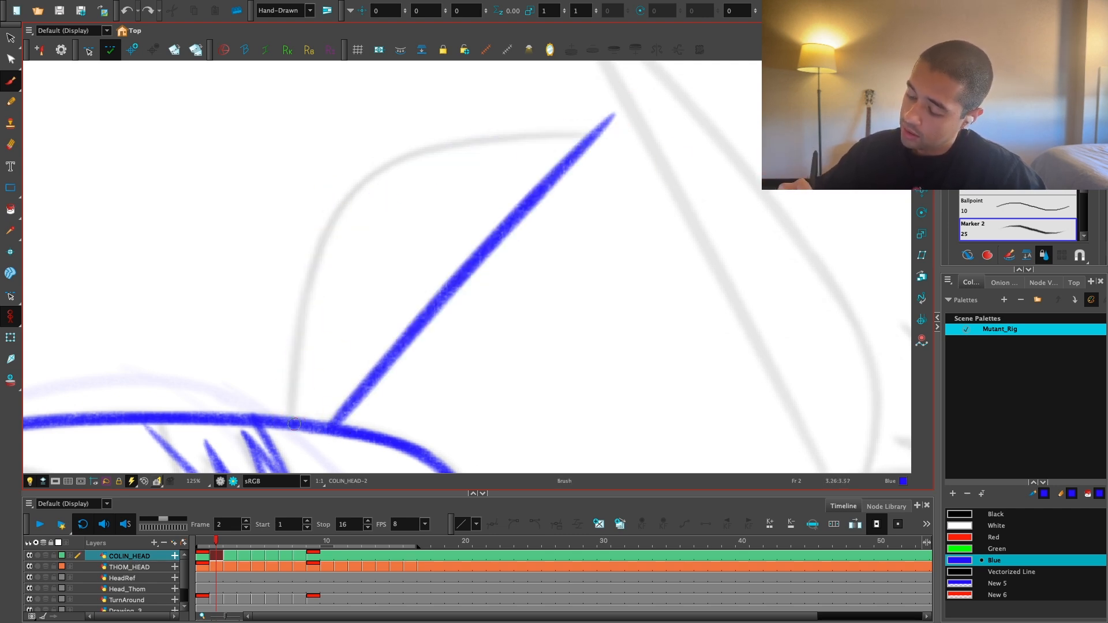
mouse_move(293, 424)
left_mouse_down()
mouse_move(318, 219)
mouse_move(568, 124)
left_mouse_up()
scroll(715, 253, "down", 3)
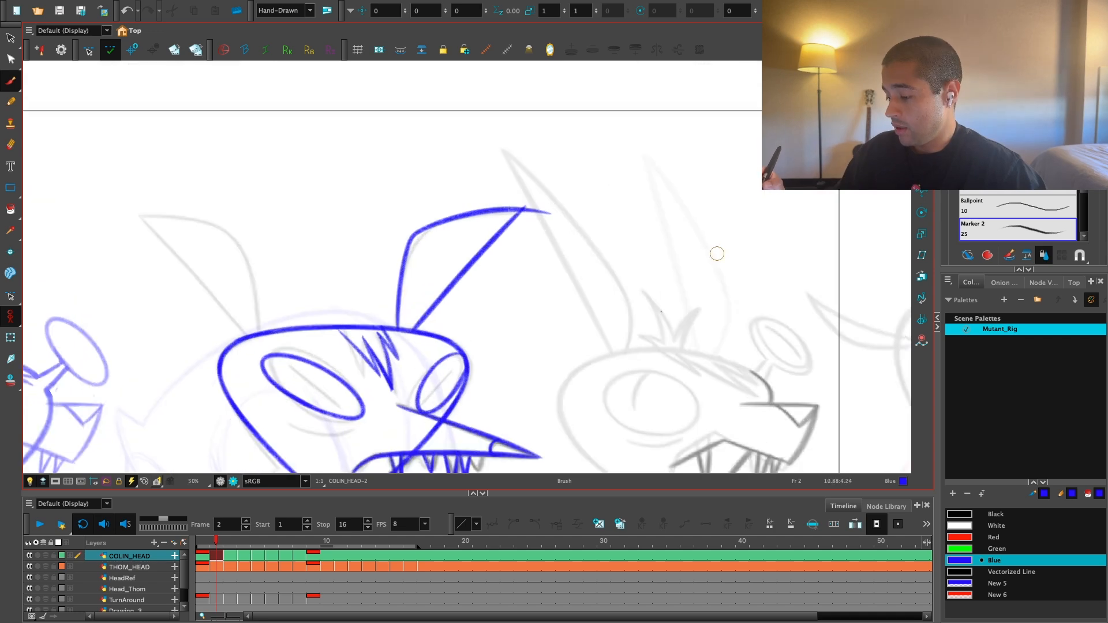
Step: Trim the overshooting line ends at the ear tip so that both edges meet in a clean point
scroll(586, 187, "up", 1)
scroll(585, 187, "up", 1)
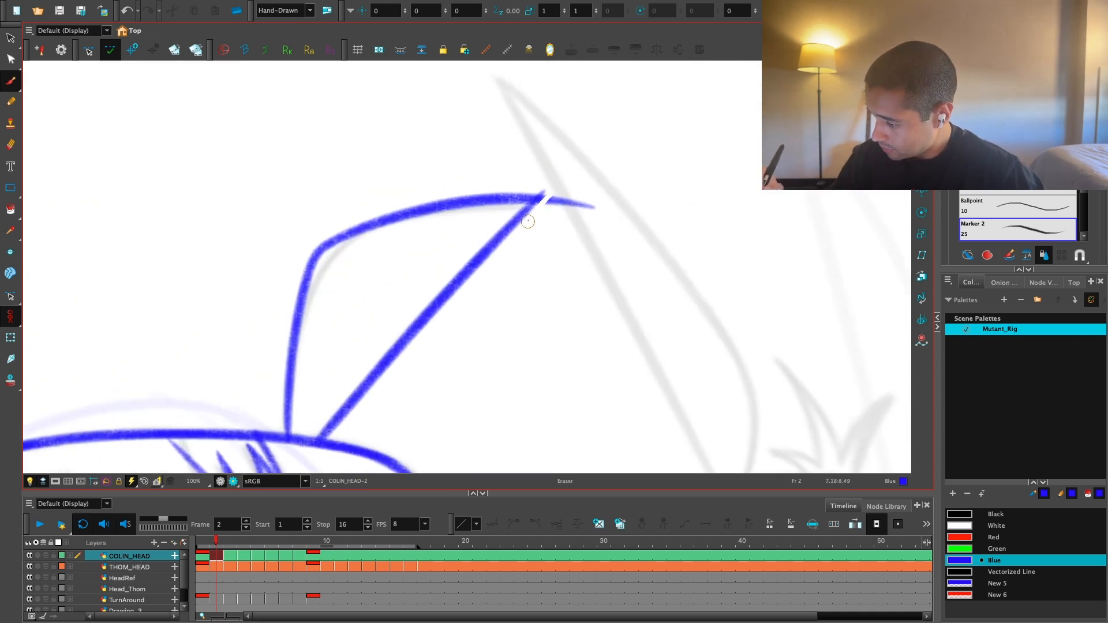
key("alt+s")
left_click(583, 202)
key("Delete")
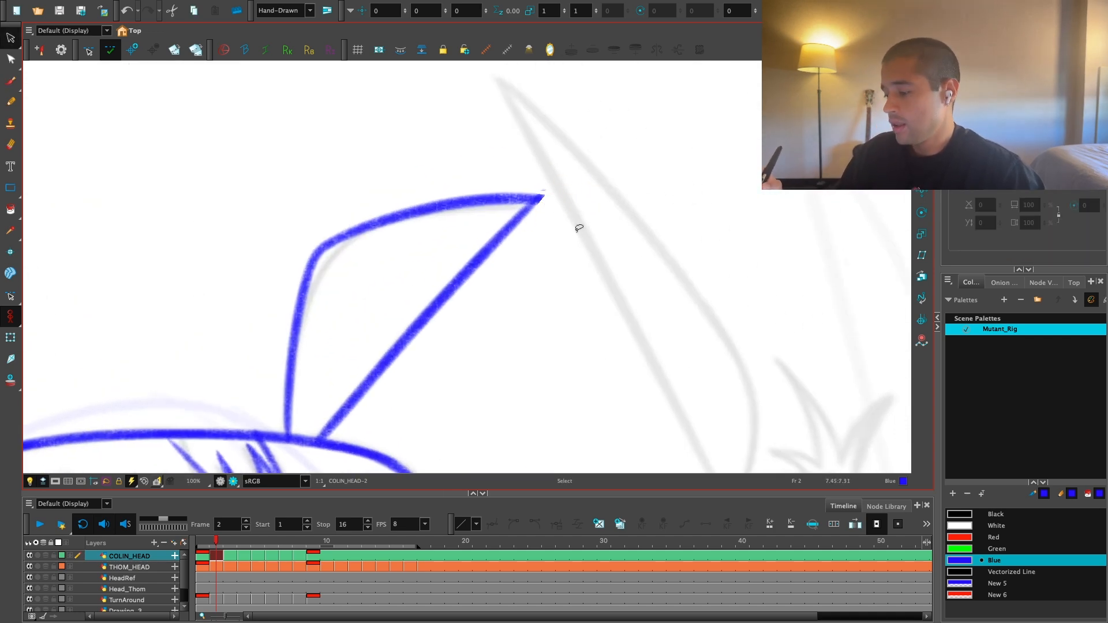
left_click(554, 187)
key("Delete")
key("space")
scroll(486, 325, "down", 1)
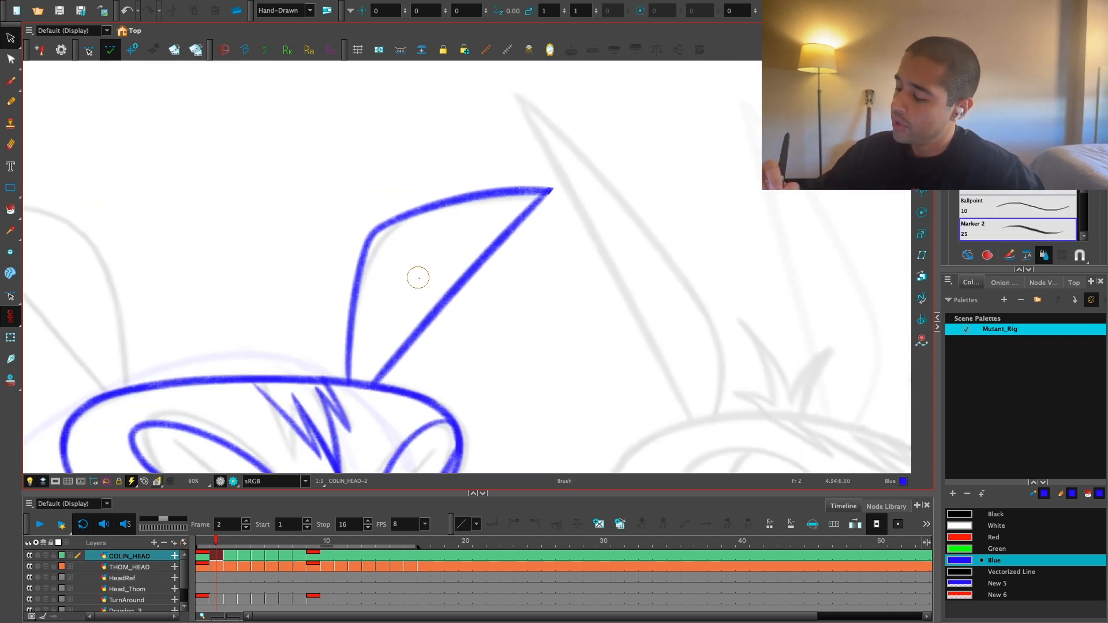
key("alt+s")
left_click(464, 265)
left_click_drag(464, 266, 329, 327)
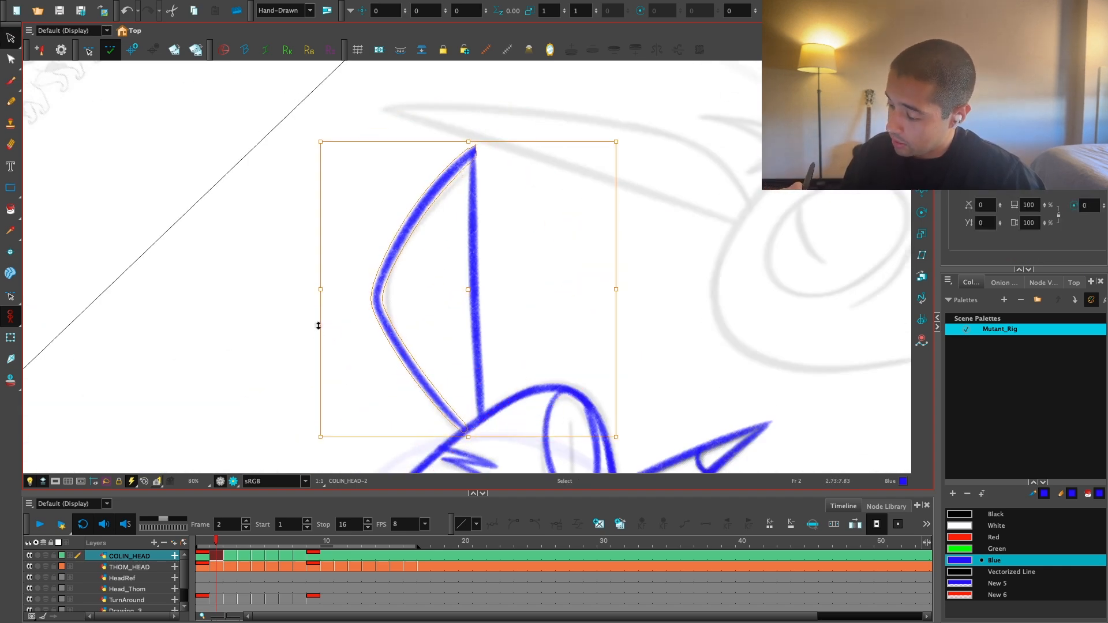
key("Escape")
key("shift+x")
scroll(526, 361, "down", 2)
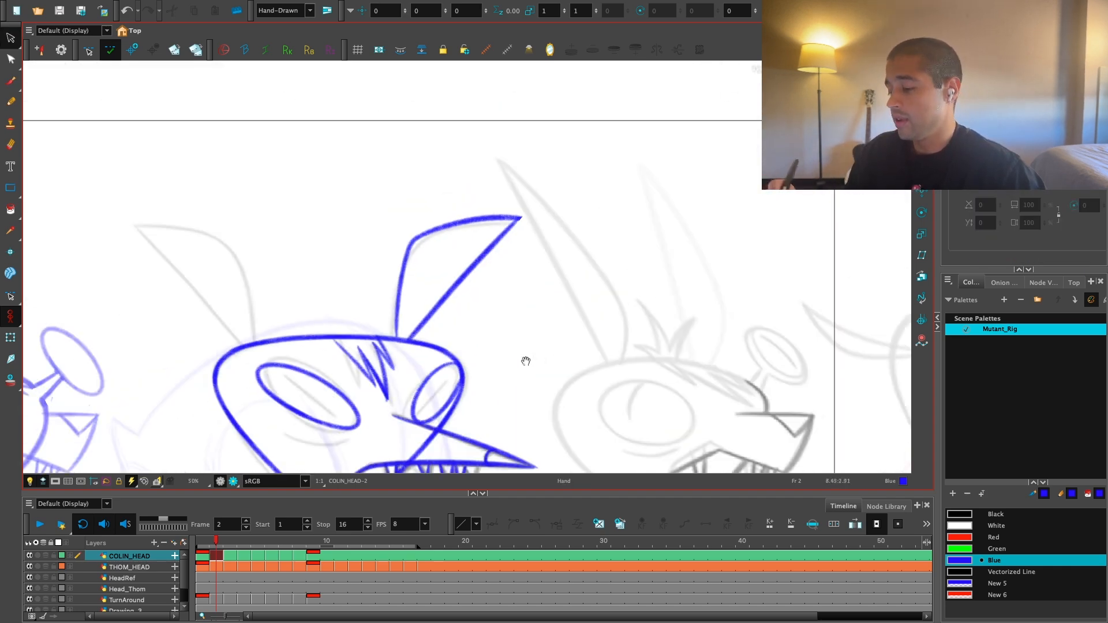
Step: Try a line across the ear from the bend of the inner edge to the straight outer edge
scroll(503, 325, "up", 2)
key("alt+b")
left_click_drag(392, 227, 418, 252)
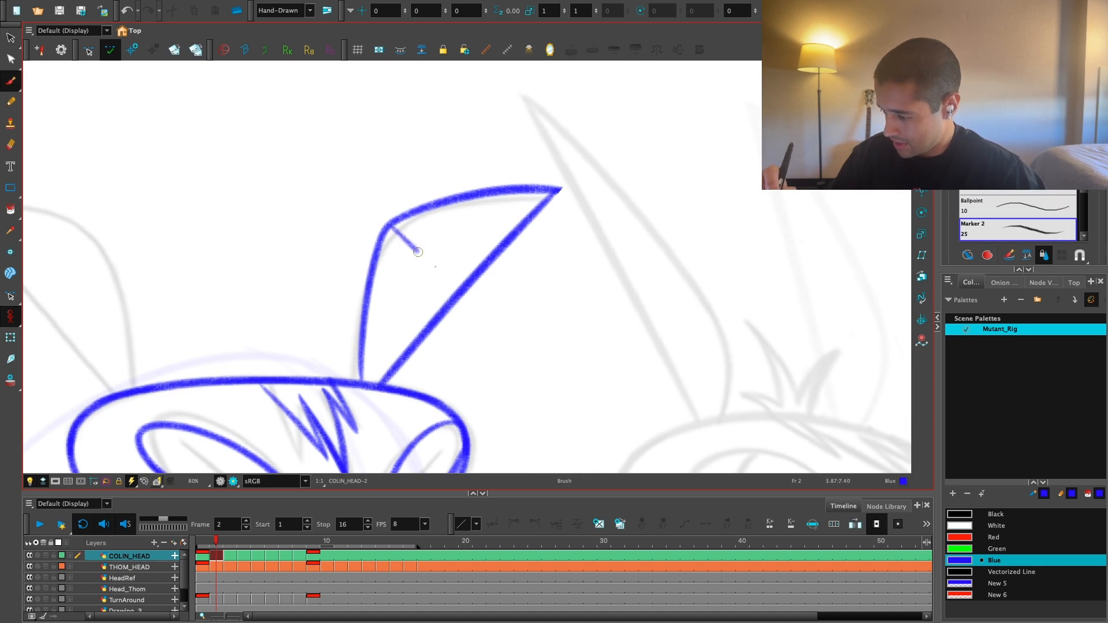
scroll(463, 294, "down", 2)
scroll(618, 410, "up", 2)
Step: Delete the cross line and redraw the ear's inner edge as two straighter strokes that meet at the bend and end at the tip
key("alt+s")
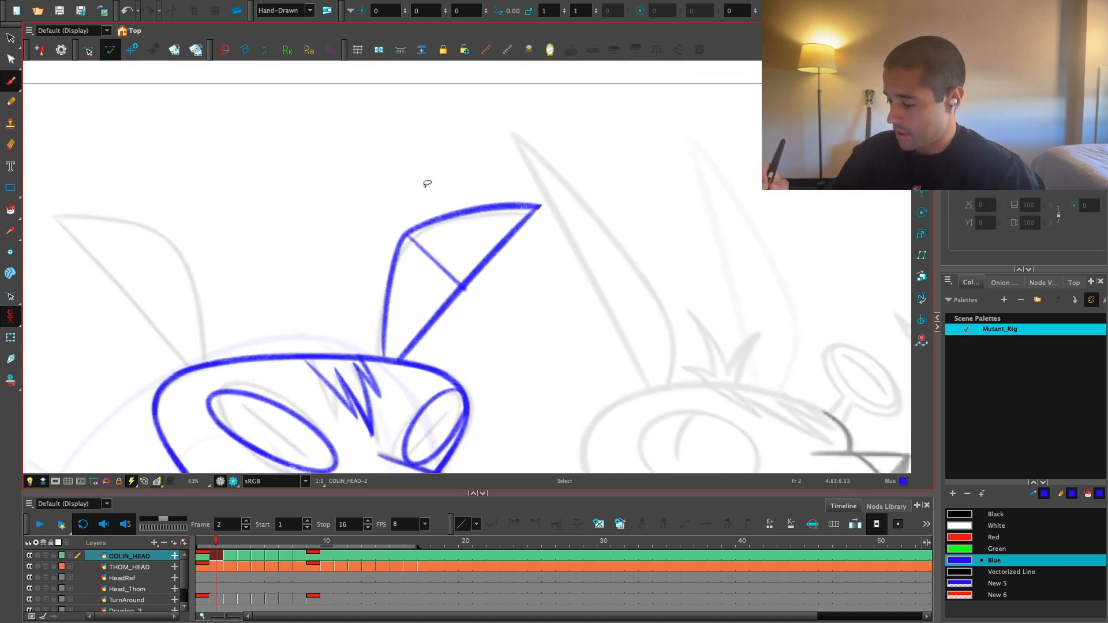
left_click_drag(426, 181, 483, 322)
key("Delete")
scroll(437, 260, "up", 2)
key("alt+b")
mouse_move(349, 419)
left_mouse_down()
mouse_move(383, 234)
mouse_move(377, 287)
mouse_move(413, 211)
mouse_move(499, 104)
left_mouse_up()
key("ctrl+z")
key("ctrl+z")
key("c")
key("ctrl+z")
left_click_drag(388, 262, 501, 100)
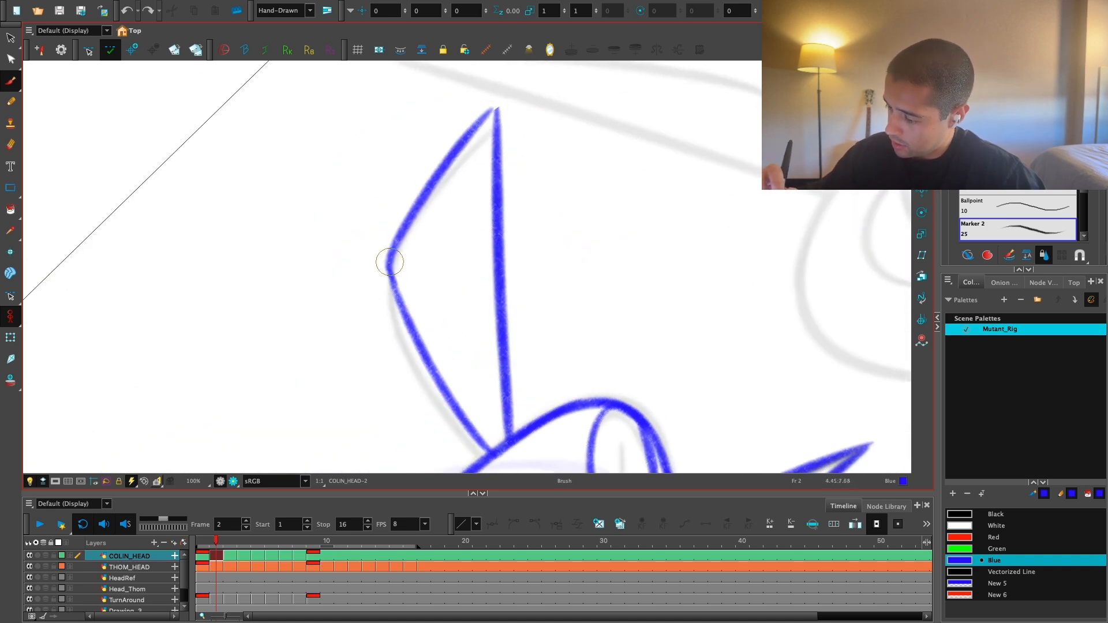
key("v")
scroll(573, 377, "down", 6)
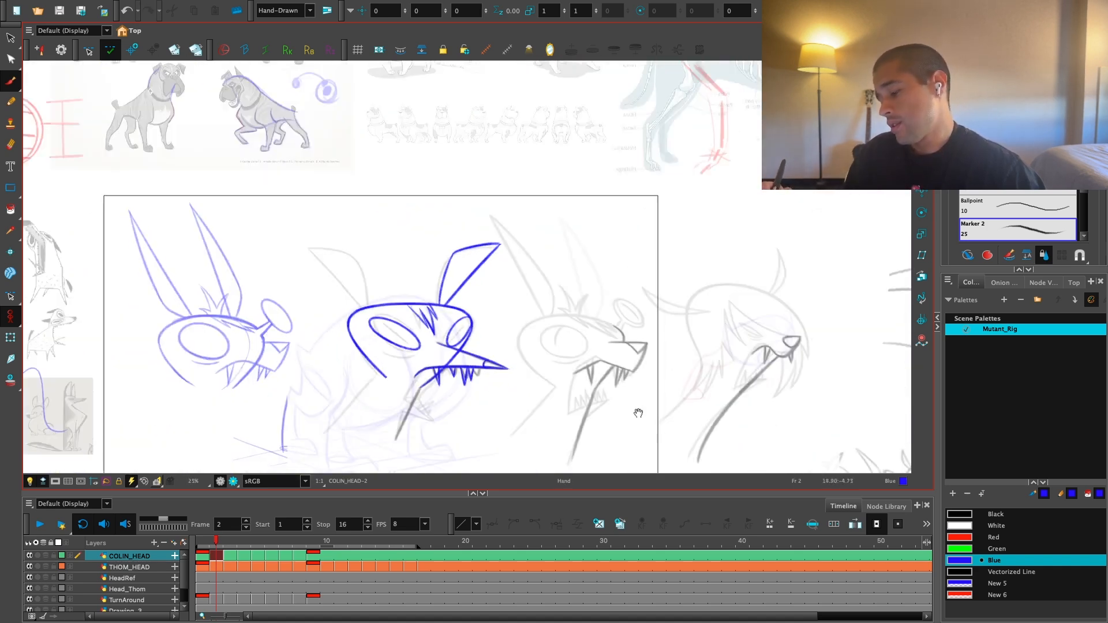
Step: Try small closed stitch shapes, a wedge and a narrow oval, across the ear's straight outer edge
scroll(626, 427, "up", 1)
scroll(535, 320, "up", 5)
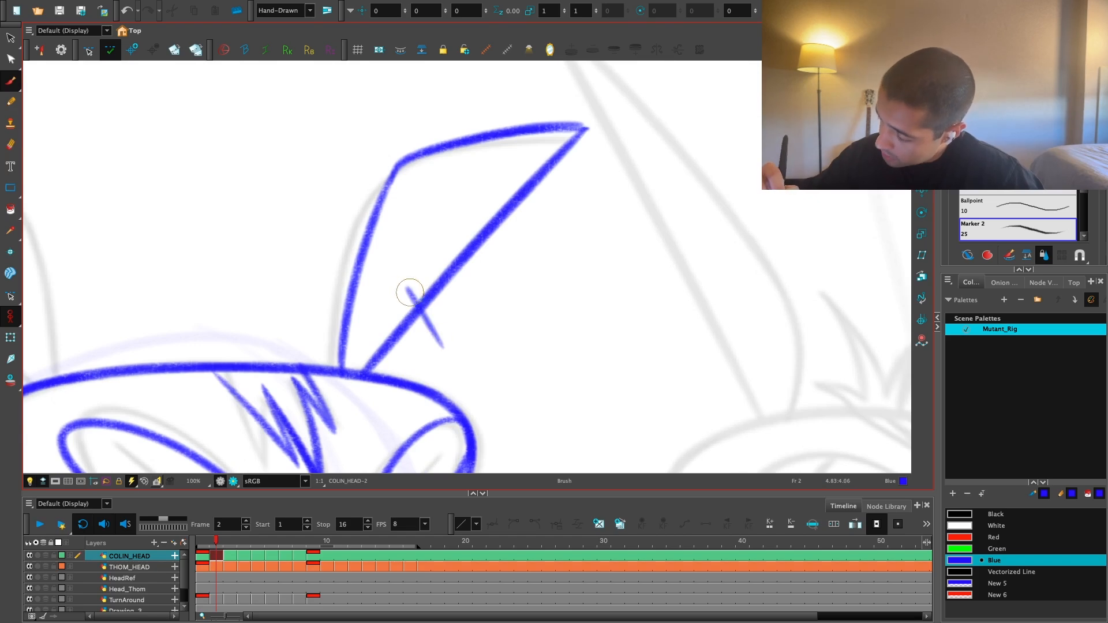
key("alt+s")
left_click(459, 307)
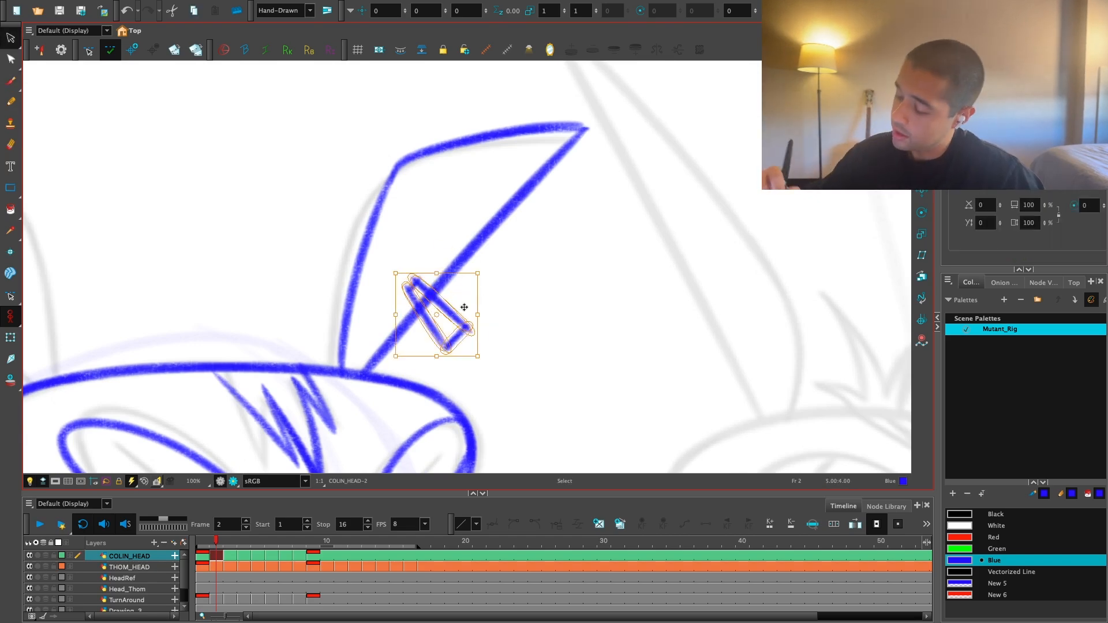
key("Delete")
scroll(438, 241, "up", 2)
key("alt+b")
left_click_drag(375, 294, 396, 298)
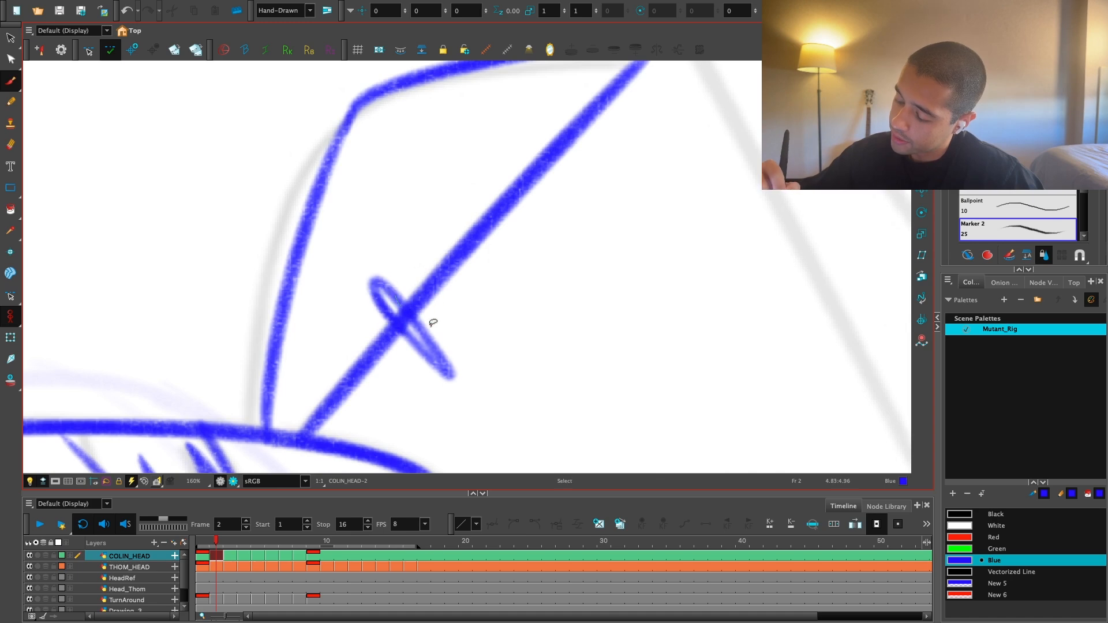
left_click(433, 322)
key("Delete")
Step: Try a crosshatched patch over the ear's straight outer edge
key("alt+b")
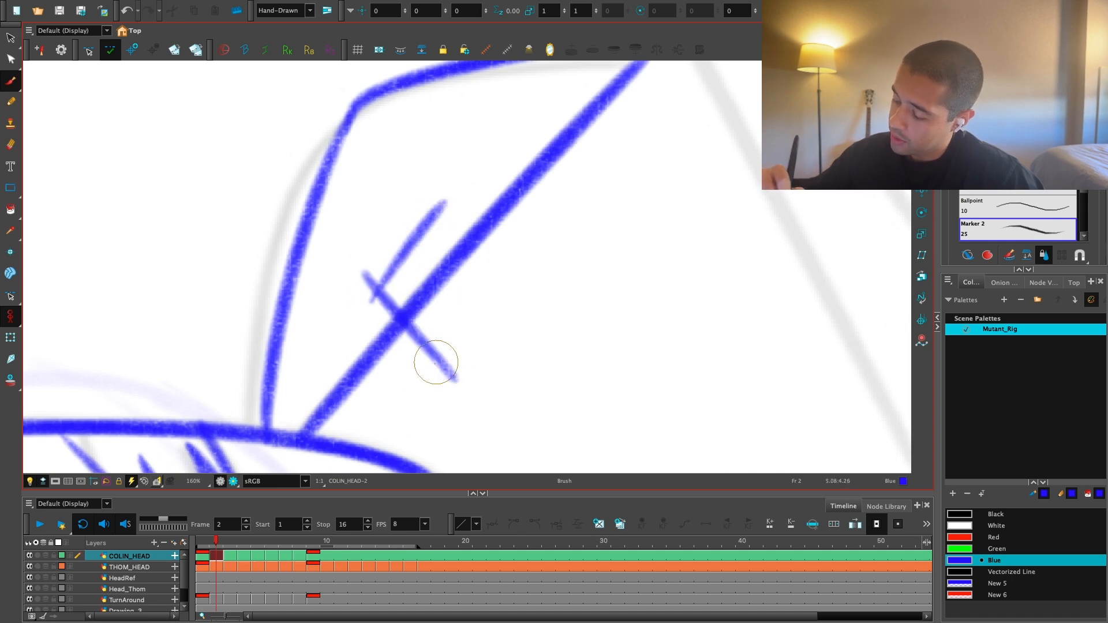
left_click_drag(421, 389, 547, 248)
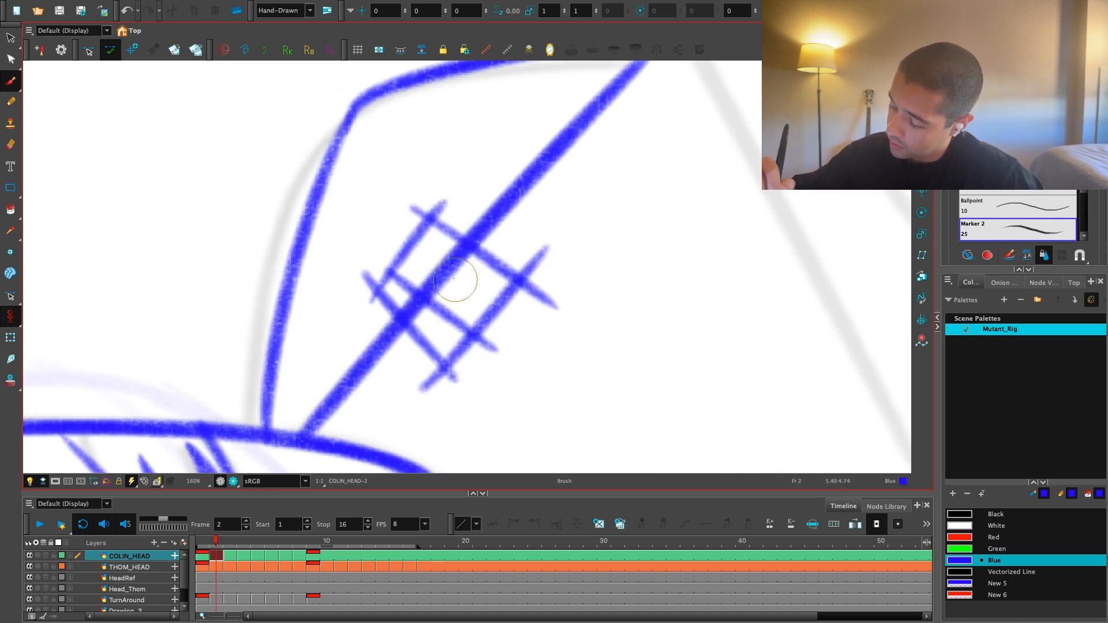
scroll(455, 280, "down", 6)
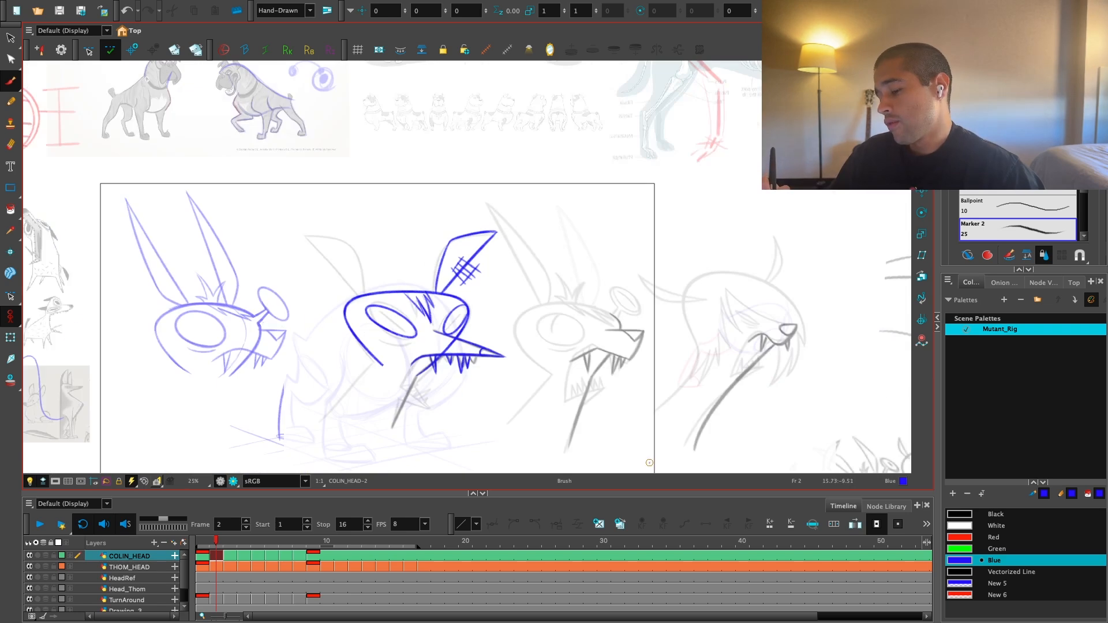
scroll(584, 277, "up", 5)
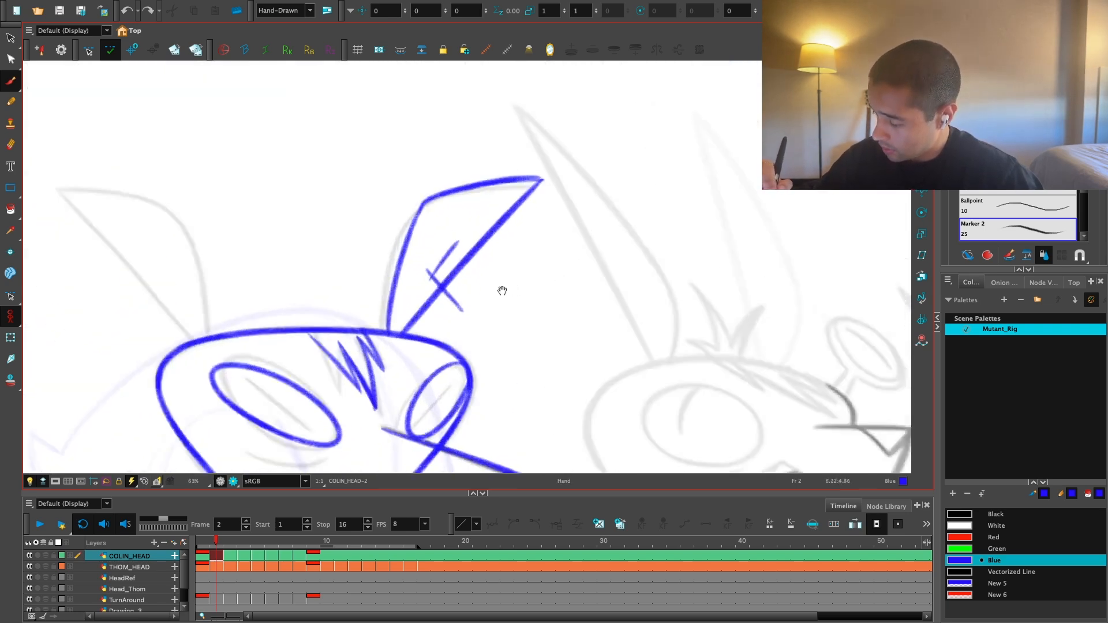
Step: Draw two narrow parallel ovals as stitches across the lower half of the ear's straight outer edge
scroll(489, 269, "up", 2)
mouse_move(403, 287)
left_mouse_down()
mouse_move(461, 347)
mouse_move(447, 273)
mouse_move(426, 260)
mouse_move(460, 272)
mouse_move(417, 246)
mouse_move(440, 252)
mouse_move(502, 324)
left_mouse_up()
key("ctrl+z")
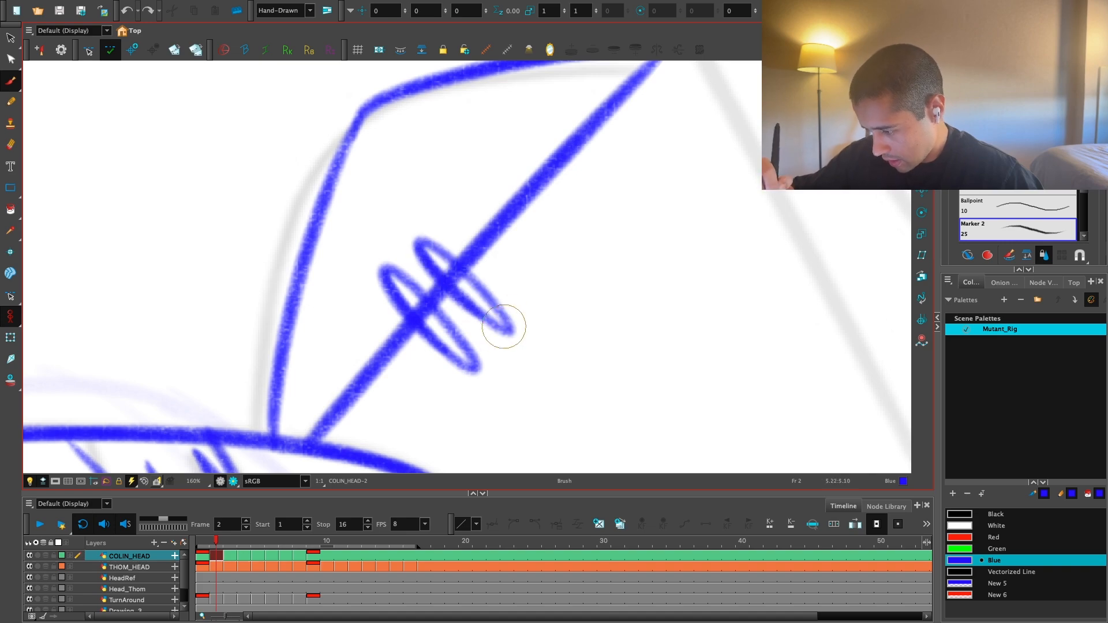
scroll(556, 314, "down", 4)
scroll(556, 315, "up", 4)
Step: Duplicate the ear outline without the stitches, mirror it horizontally and place the copy over the grey left-hand ear
key("alt+s")
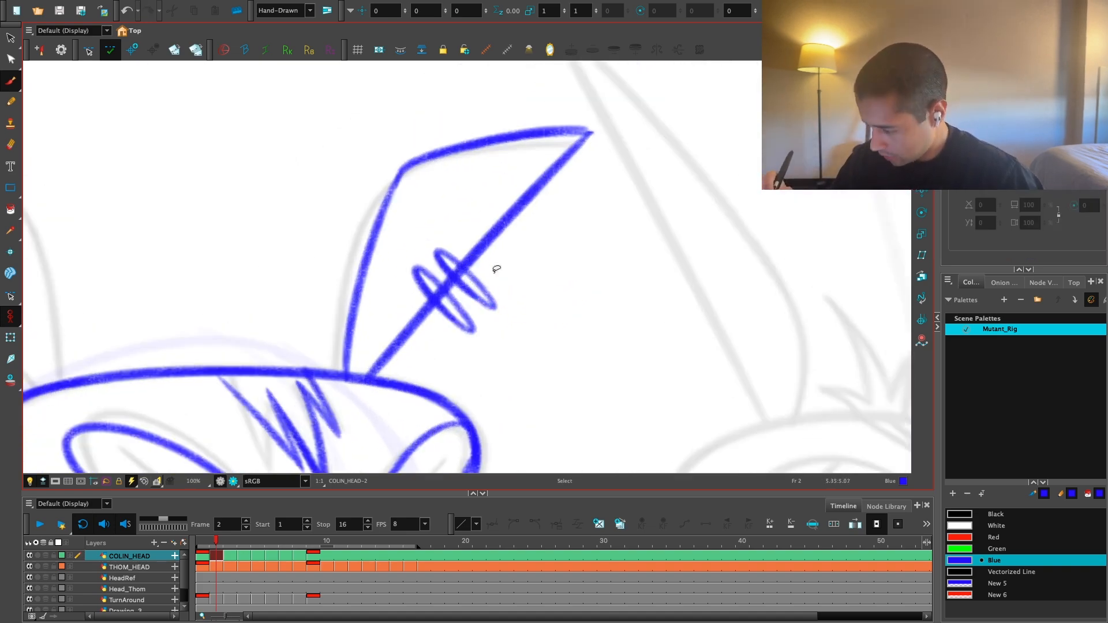
mouse_move(413, 240)
left_mouse_down()
mouse_move(517, 334)
mouse_move(650, 354)
mouse_move(490, 430)
left_mouse_up()
scroll(549, 284, "down", 4)
scroll(500, 334, "up", 2)
left_click_drag(802, 257, 670, 272)
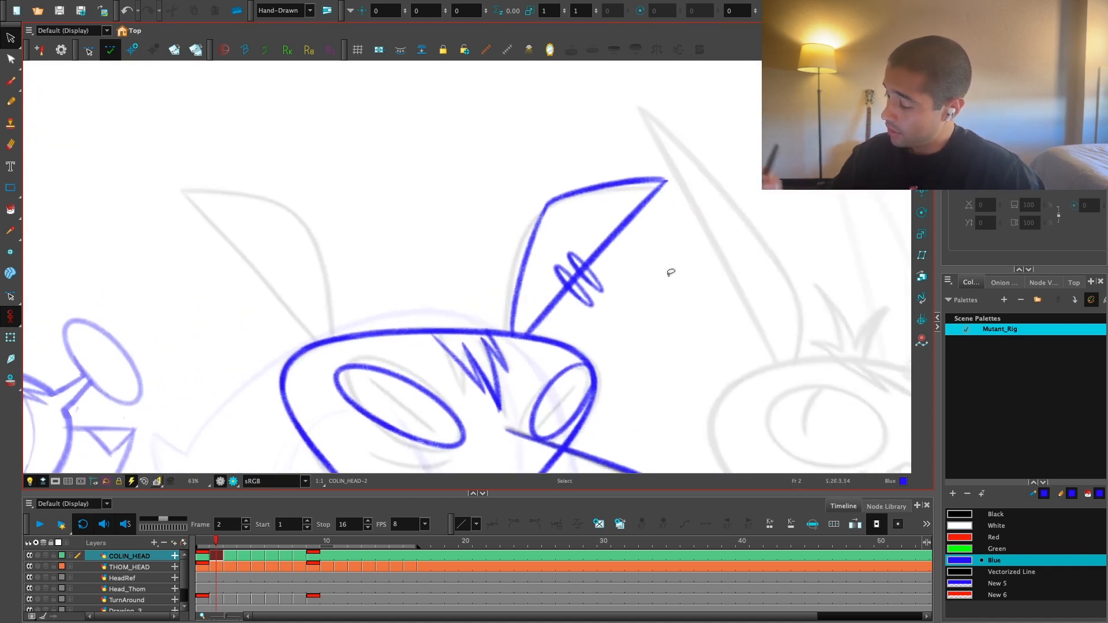
mouse_move(653, 167)
left_mouse_down()
mouse_move(594, 235)
mouse_move(424, 261)
left_mouse_up()
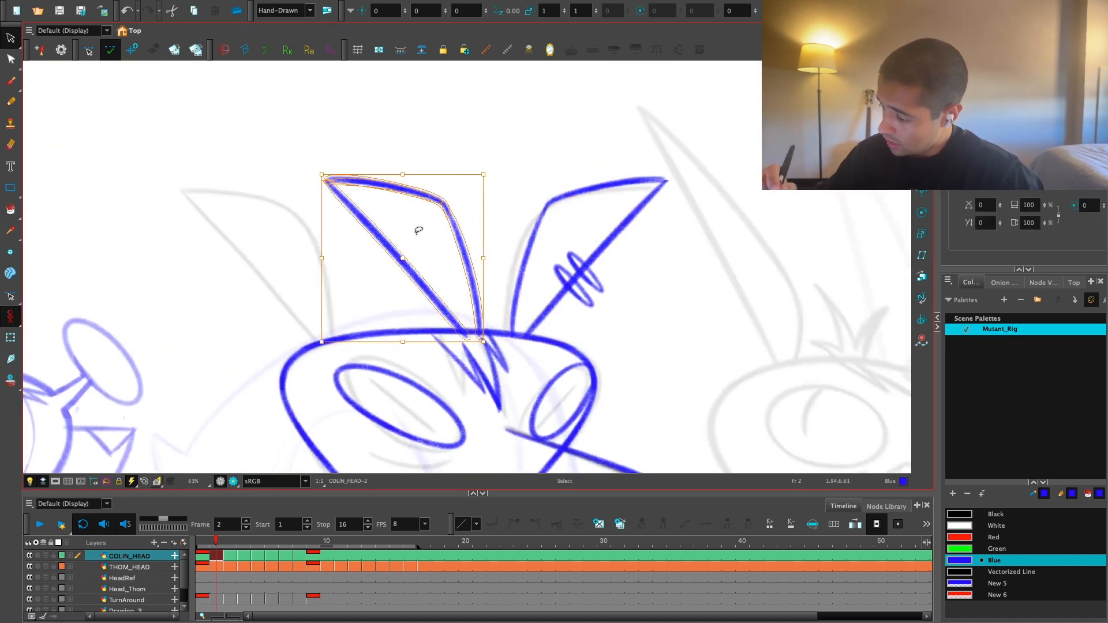
left_click_drag(440, 203, 292, 216)
left_click(364, 166)
scroll(375, 169, "down", 2)
scroll(376, 168, "up", 2)
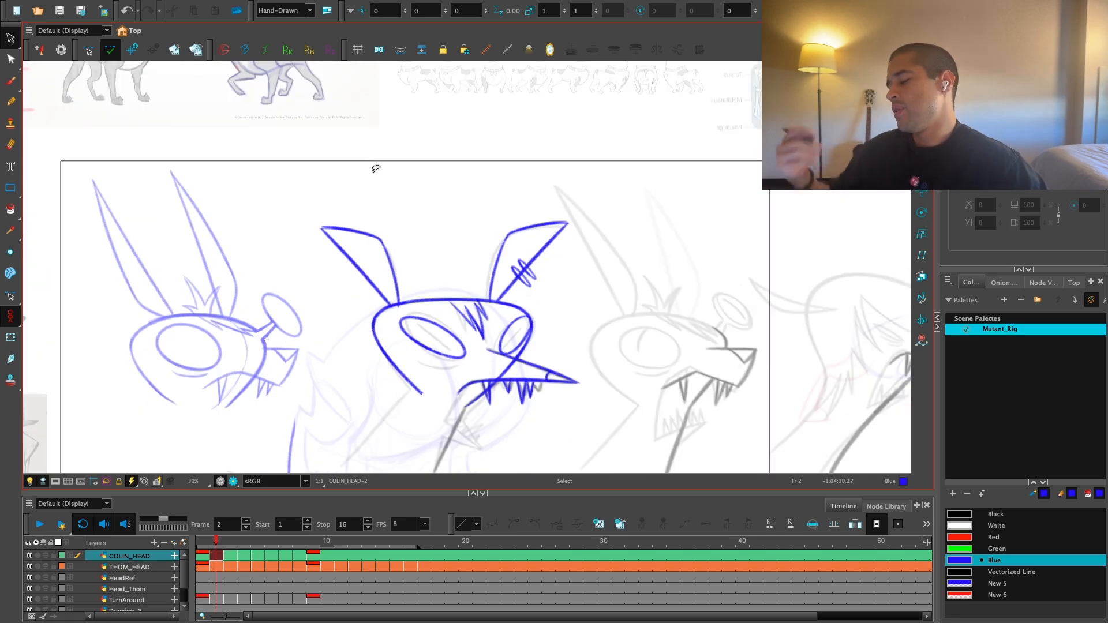
Step: Sketch a wide notch in red across the left-hand ear's straight outer edge, using two lines that meet inside the ear
mouse_move(488, 416)
left_mouse_down()
mouse_move(556, 407)
mouse_move(554, 323)
mouse_move(519, 334)
left_mouse_up()
scroll(436, 354, "up", 4)
key("alt+b")
left_click(977, 549)
left_click(977, 537)
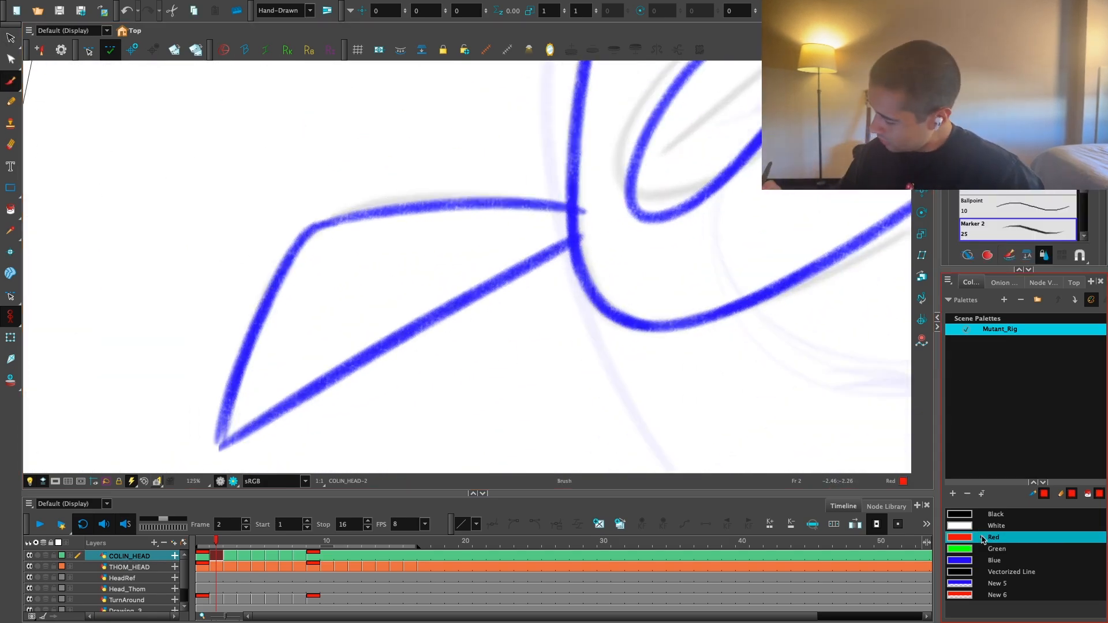
left_click_drag(344, 399, 435, 264)
key("ctrl+z")
left_click_drag(333, 404, 417, 285)
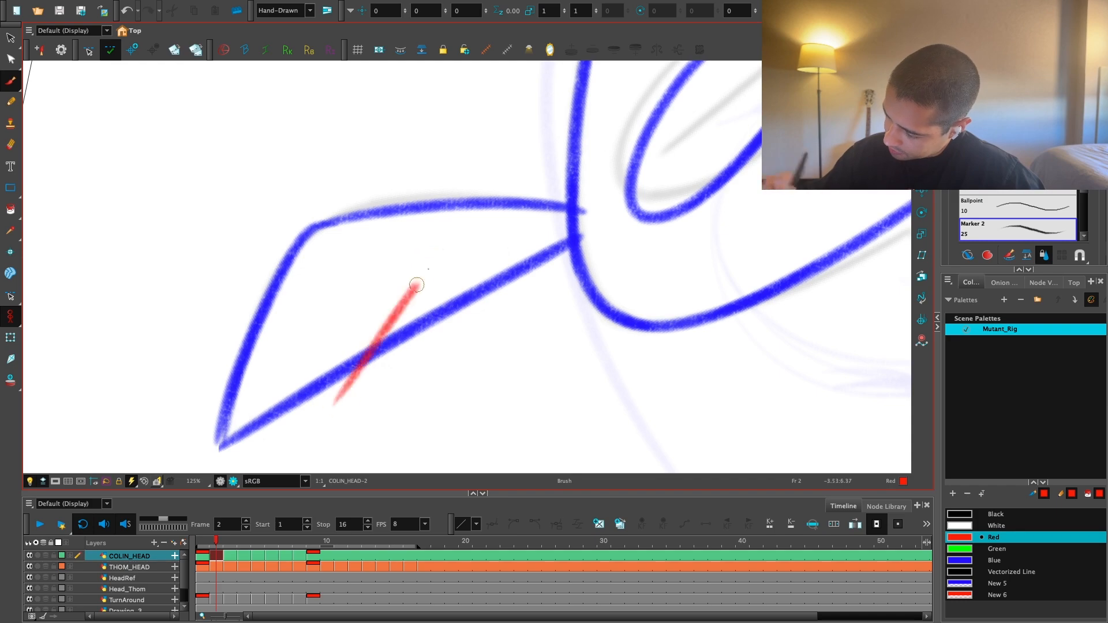
left_click_drag(469, 396, 599, 302)
scroll(578, 294, "up", 1)
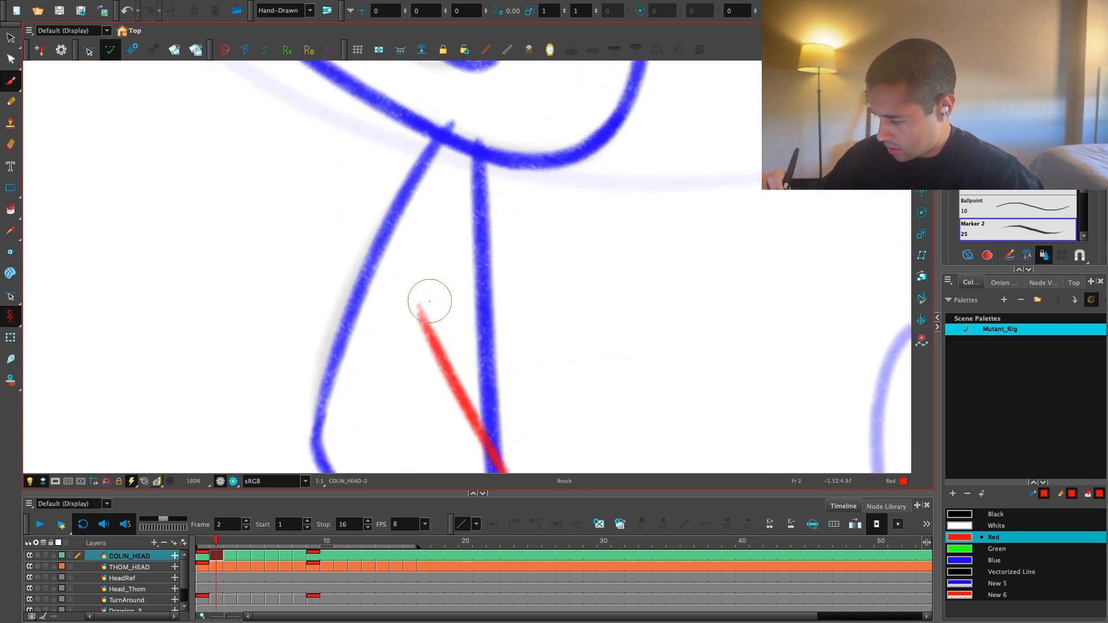
mouse_move(418, 315)
left_mouse_down()
mouse_move(445, 271)
mouse_move(415, 313)
mouse_move(581, 289)
mouse_move(581, 351)
mouse_move(715, 355)
left_mouse_up()
scroll(531, 175, "down", 1)
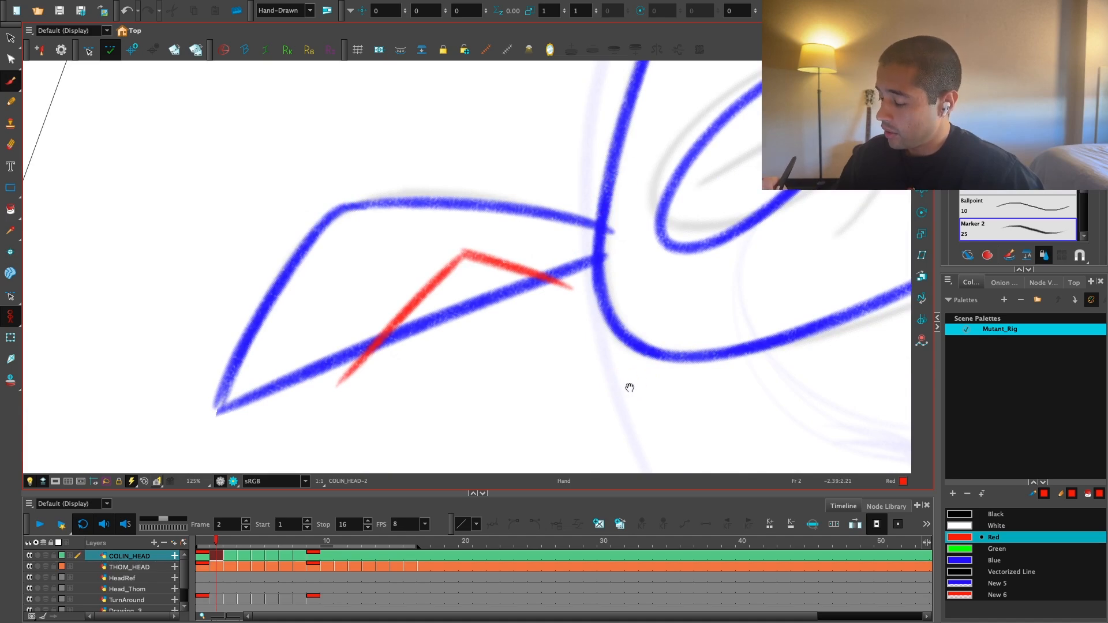
Step: Add a small triangular tooth in red just inside the peak of the ear's notch
scroll(629, 388, "up", 1)
scroll(481, 269, "up", 1)
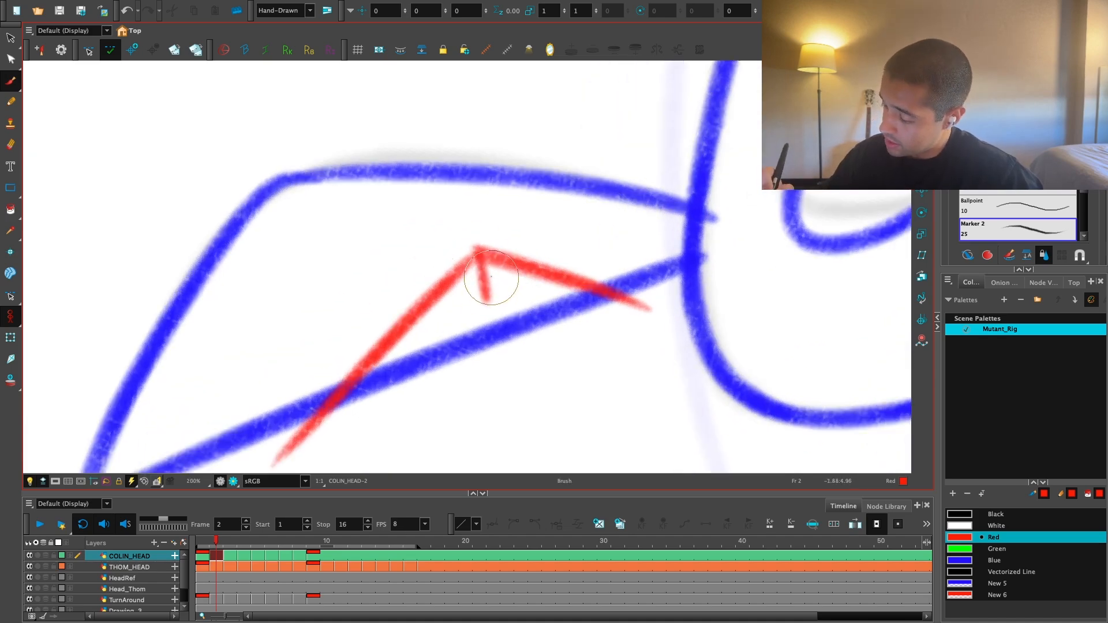
left_click_drag(480, 305, 546, 276)
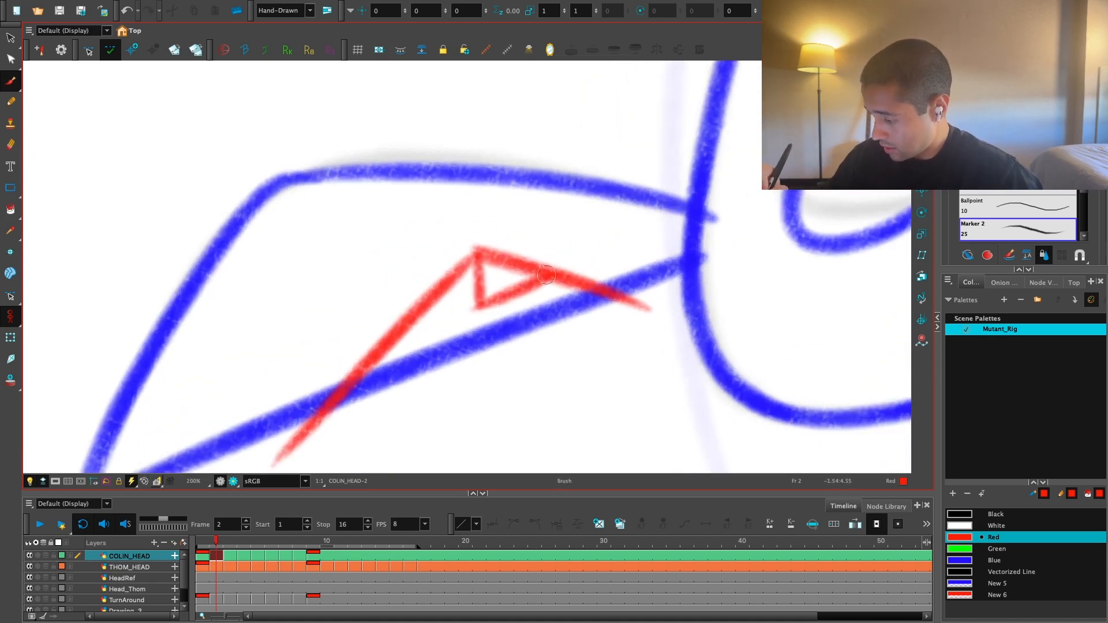
scroll(605, 295, "down", 5)
key("shift+x")
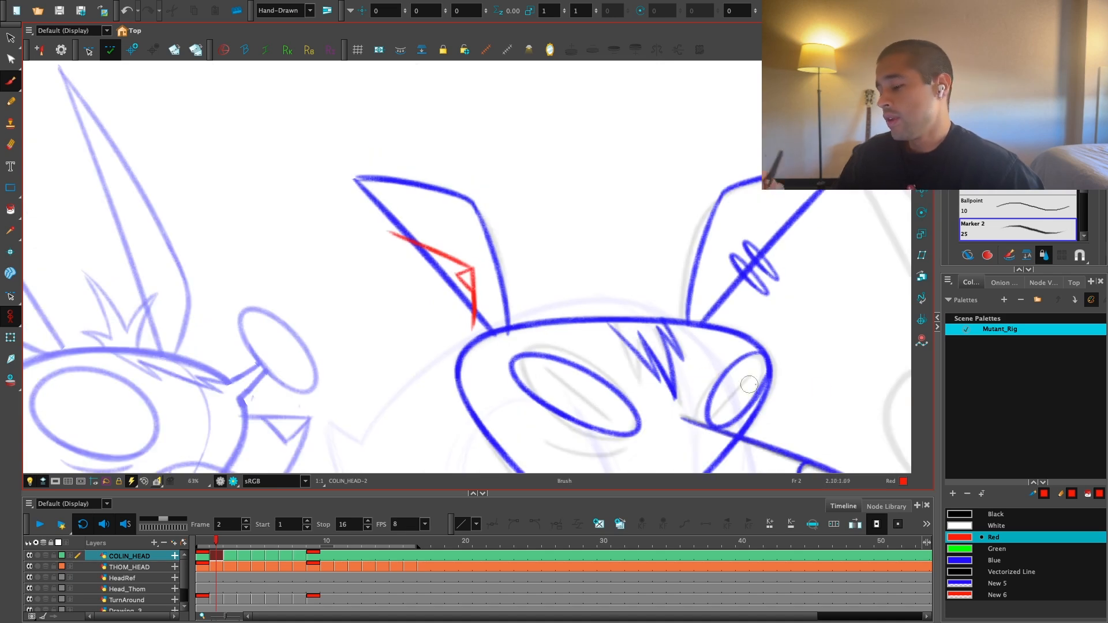
Step: Trace the jagged notch and its tooth in blue over the red guide lines
left_click(958, 558)
scroll(443, 267, "up", 5)
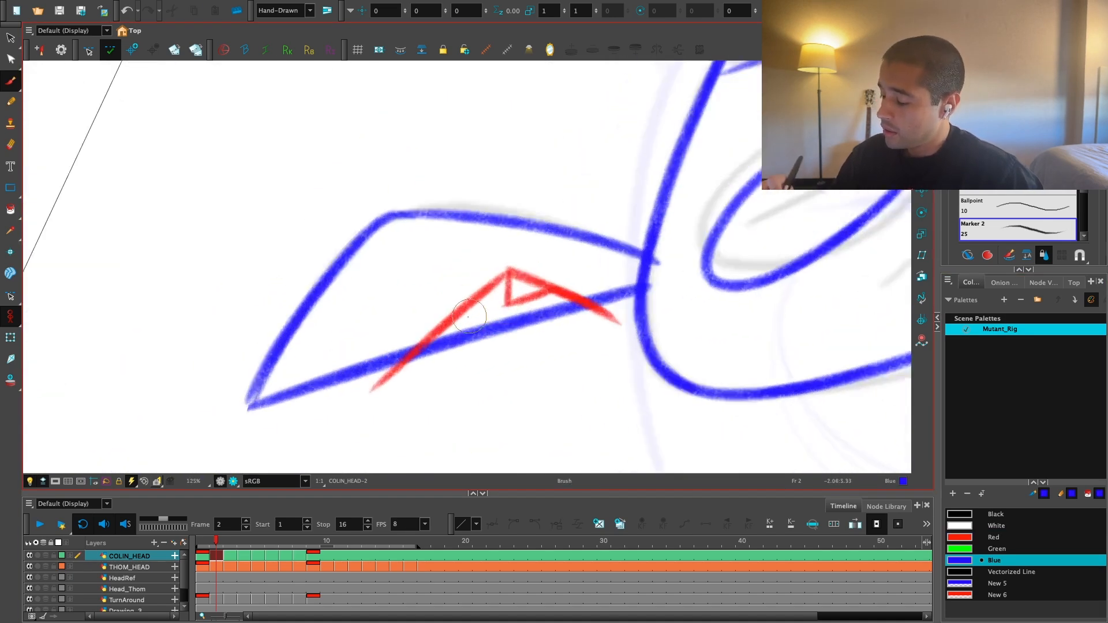
left_click_drag(519, 273, 401, 381)
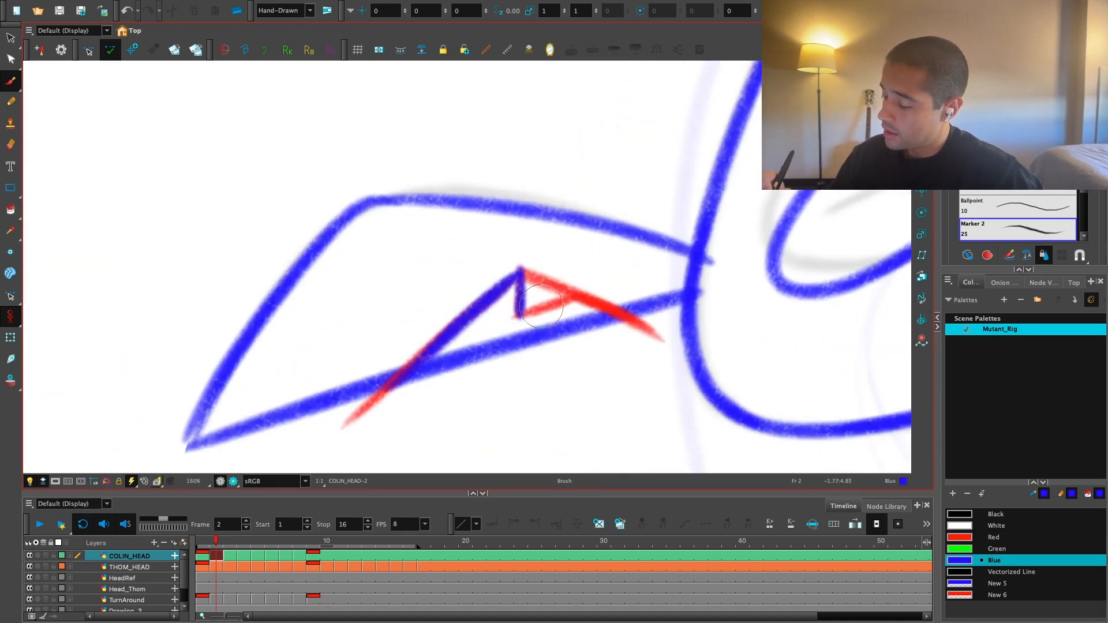
key("v")
key("v")
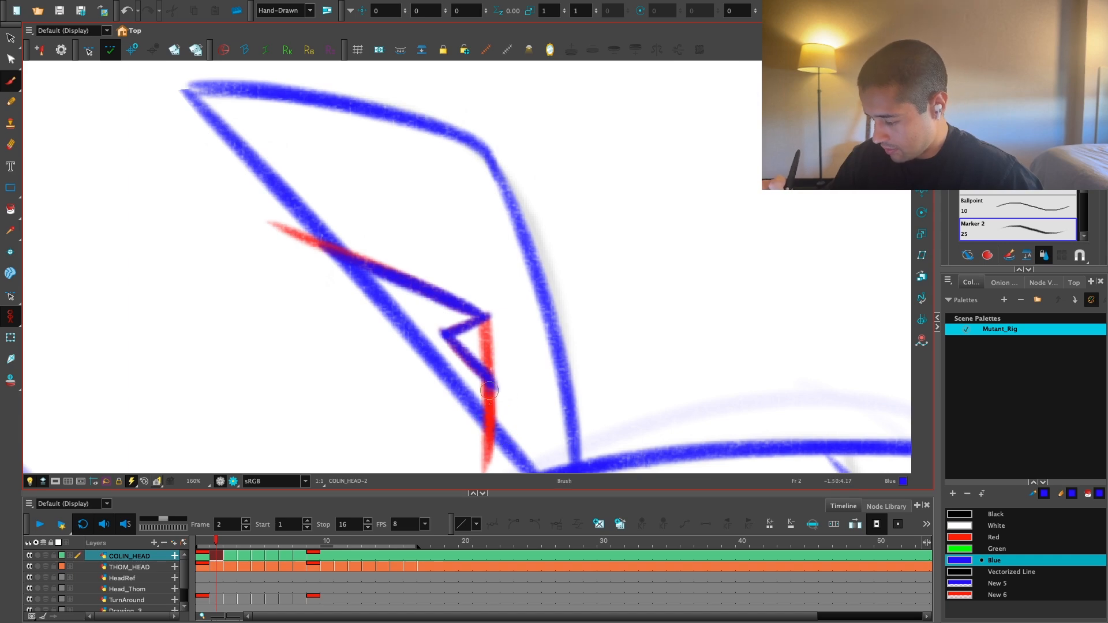
key("shift+m")
scroll(492, 408, "down", 3)
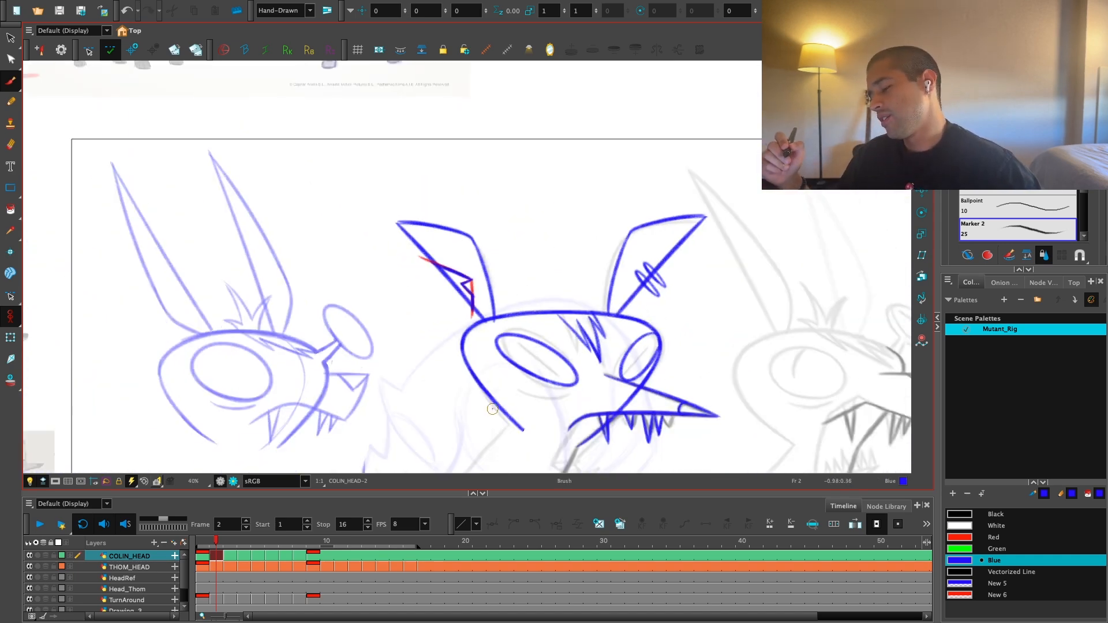
Step: Erase the straight ear edge at both ends of the notch and delete the cut-off segment between them
scroll(492, 409, "up", 4)
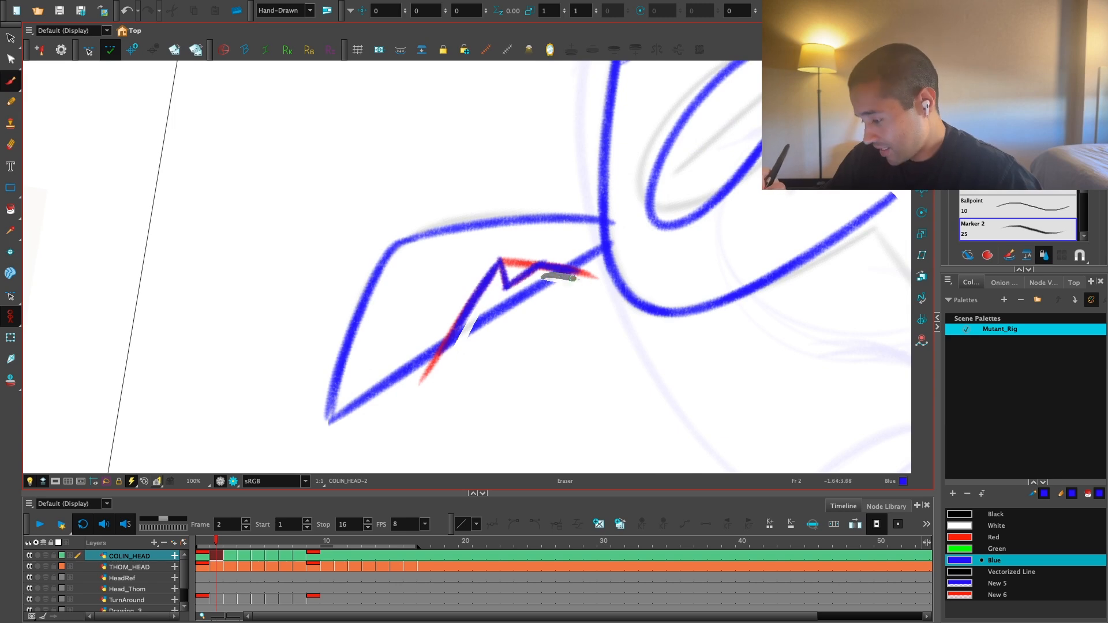
left_click_drag(574, 278, 588, 281)
key("alt+s")
left_click(519, 302)
key("Delete")
key("shift+x")
key("1")
key("1")
key("1")
key("1")
key("2")
key("2")
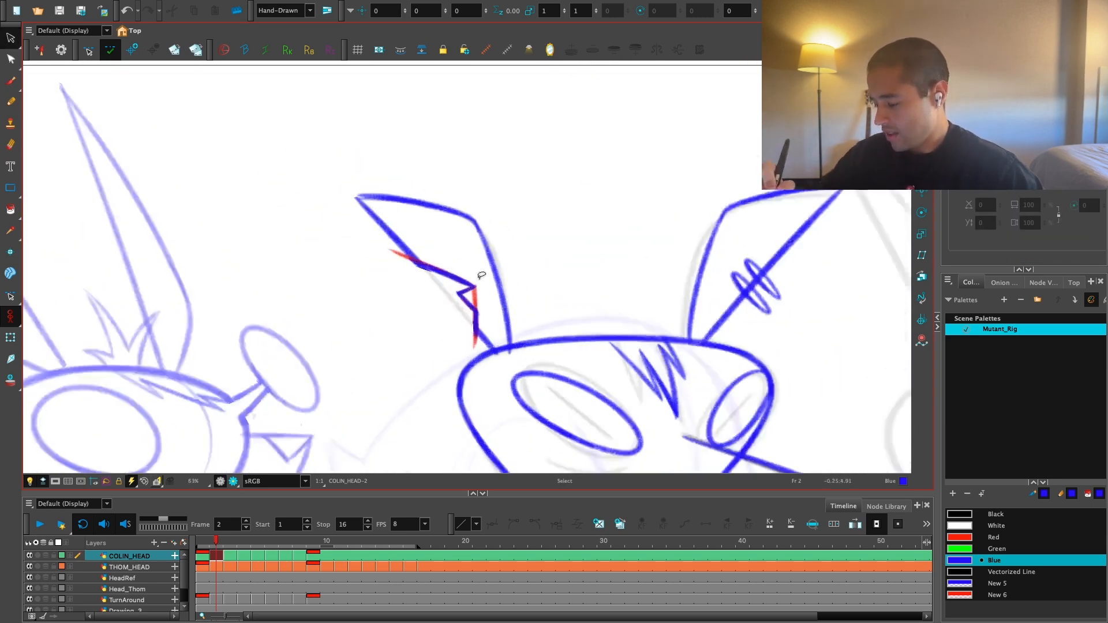
Step: Delete the leftover red guide lines around the ear's notch
scroll(482, 275, "up", 1)
left_click(398, 257)
key("Delete")
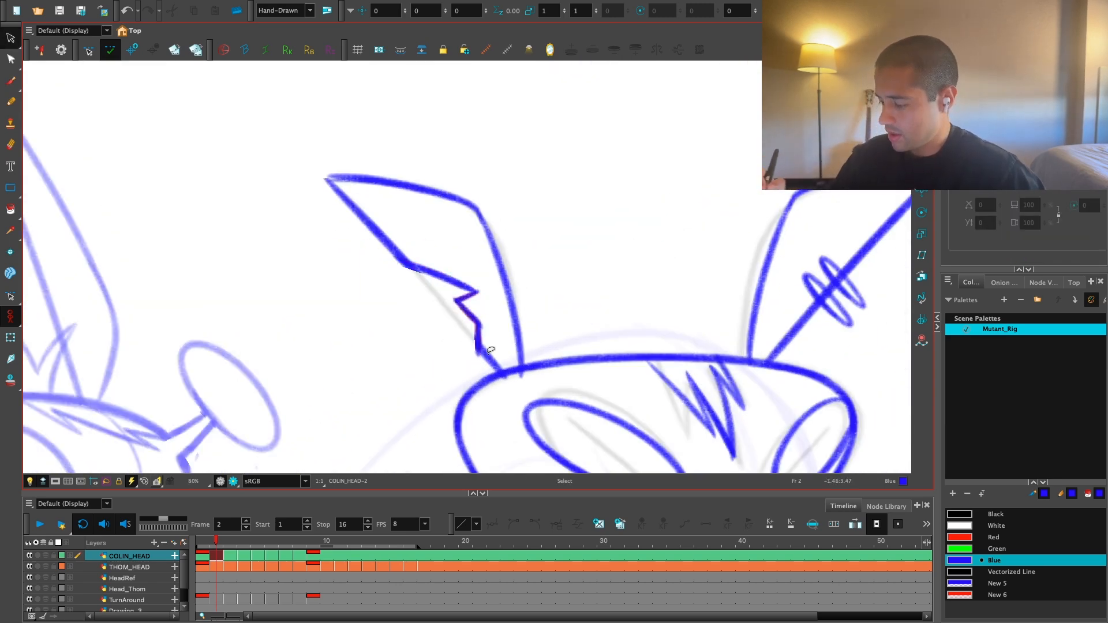
Step: Examine the notched ear outline up close and the whole head beside the neighbouring sketches
scroll(490, 350, "down", 4)
scroll(735, 363, "up", 4)
left_click_drag(734, 364, 604, 334)
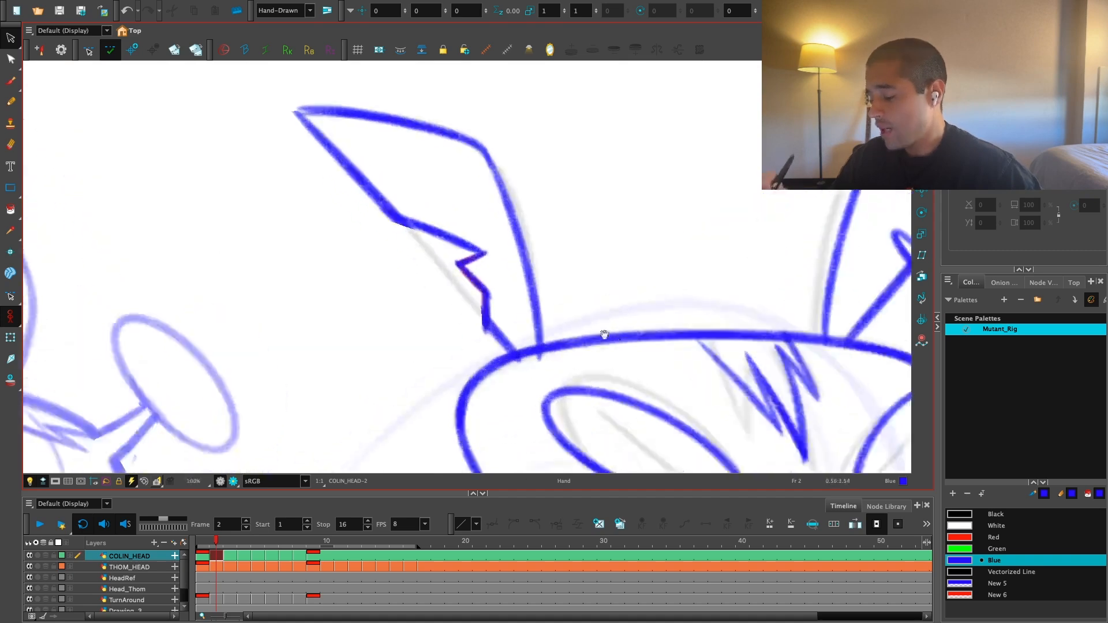
scroll(495, 266, "up", 2)
left_click(497, 302)
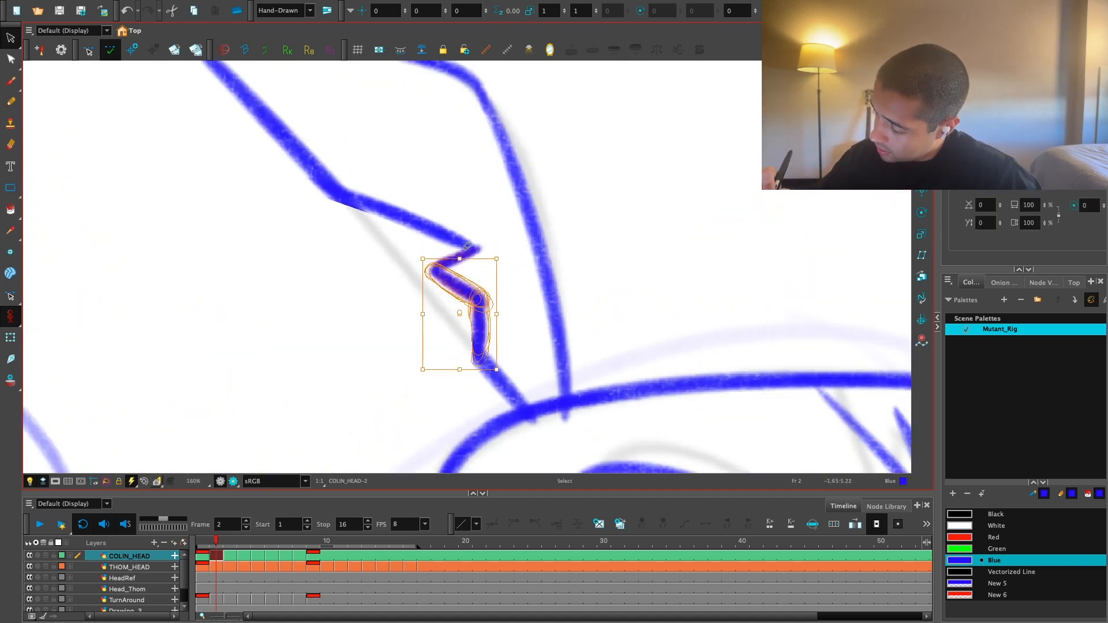
scroll(628, 365, "down", 8)
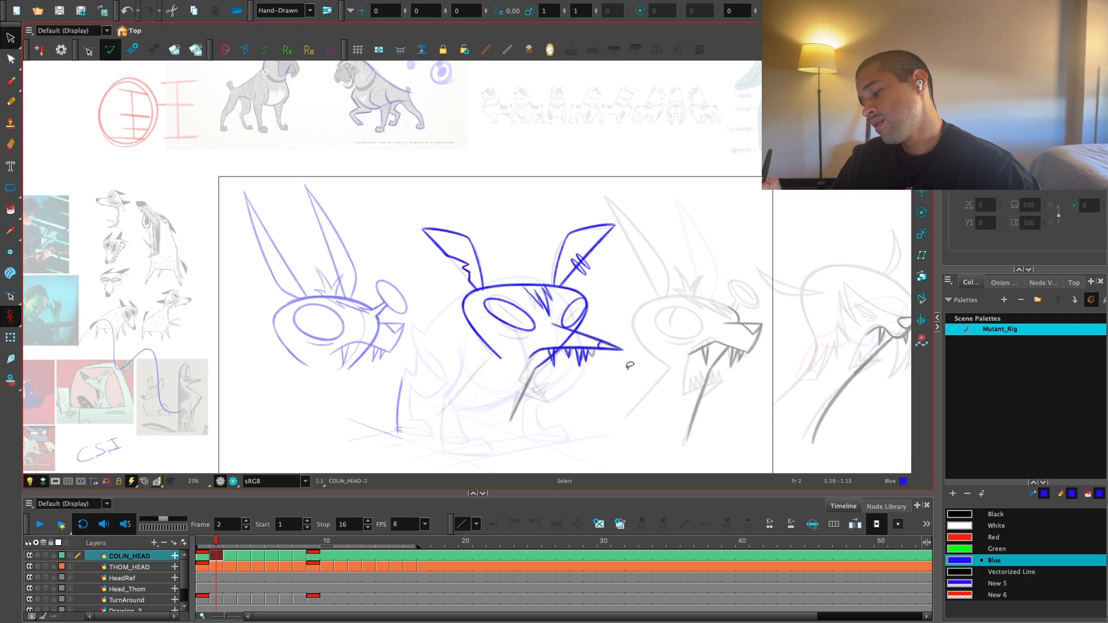
scroll(717, 398, "up", 3)
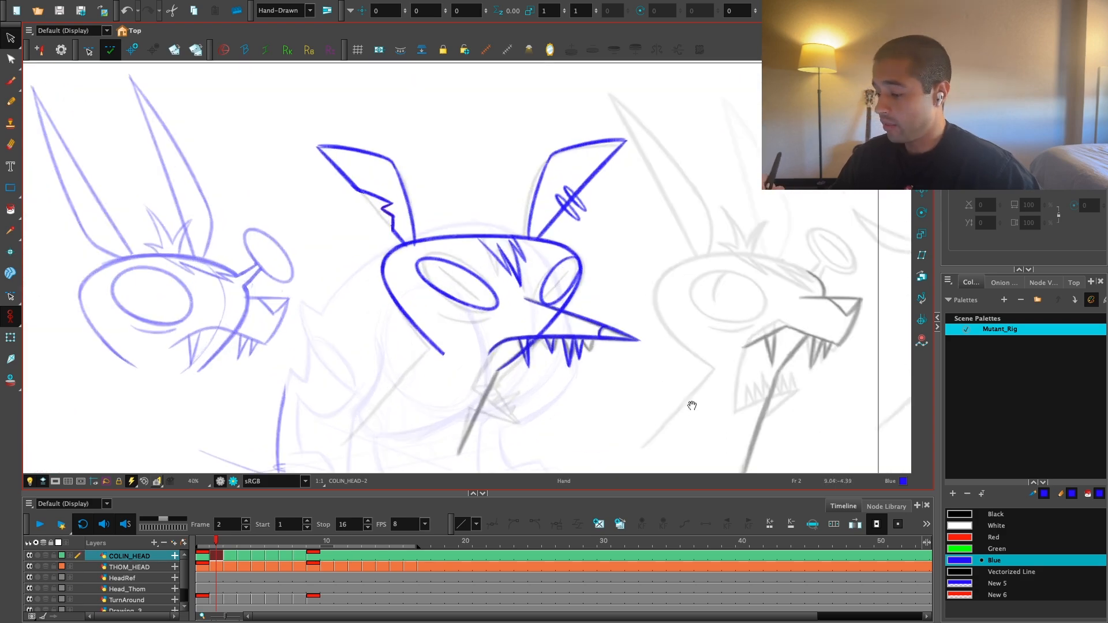
scroll(665, 374, "down", 3)
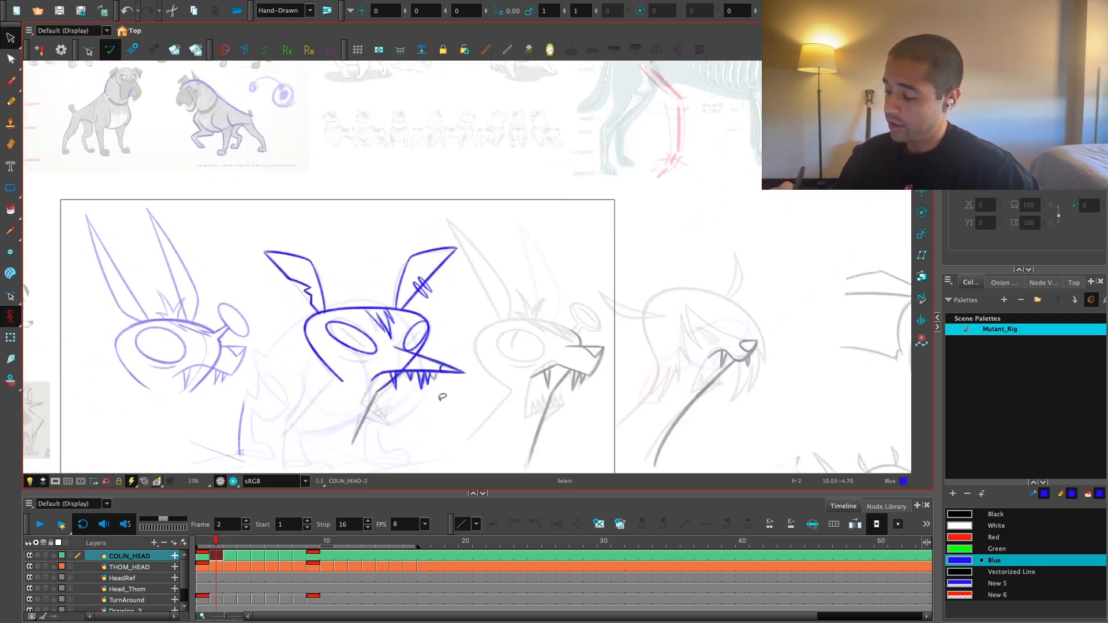
Step: Try moving the entire blue head drawing away from its sketch to beyond the frame's right edge
left_click_drag(327, 436, 404, 424)
left_click_drag(384, 324, 730, 227)
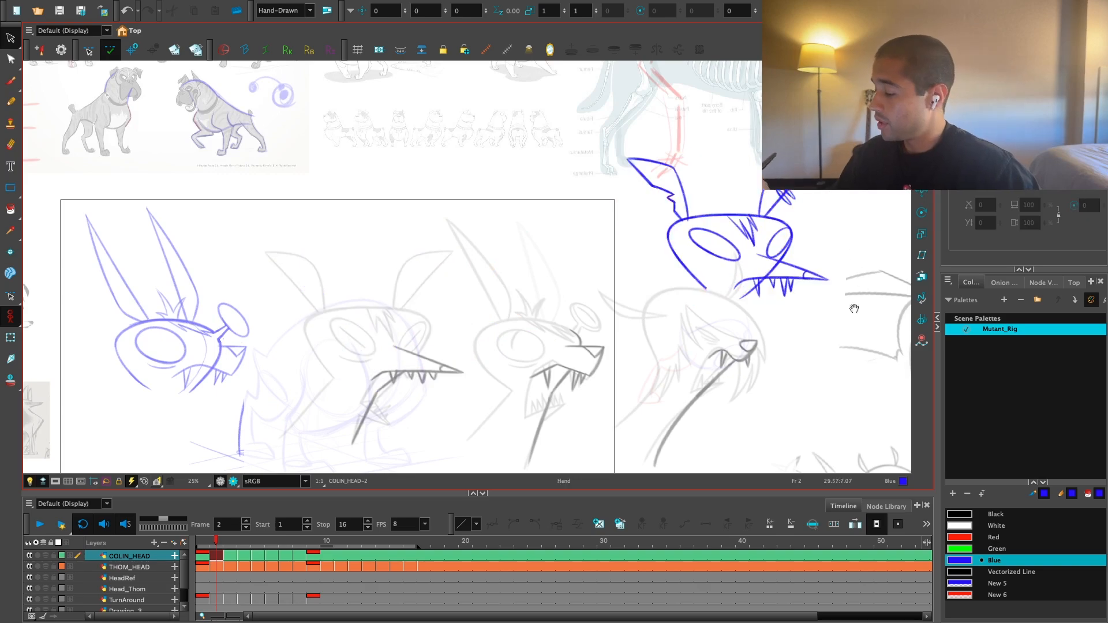
scroll(725, 336, "up", 2)
scroll(725, 346, "down", 1)
key("ctrl+z")
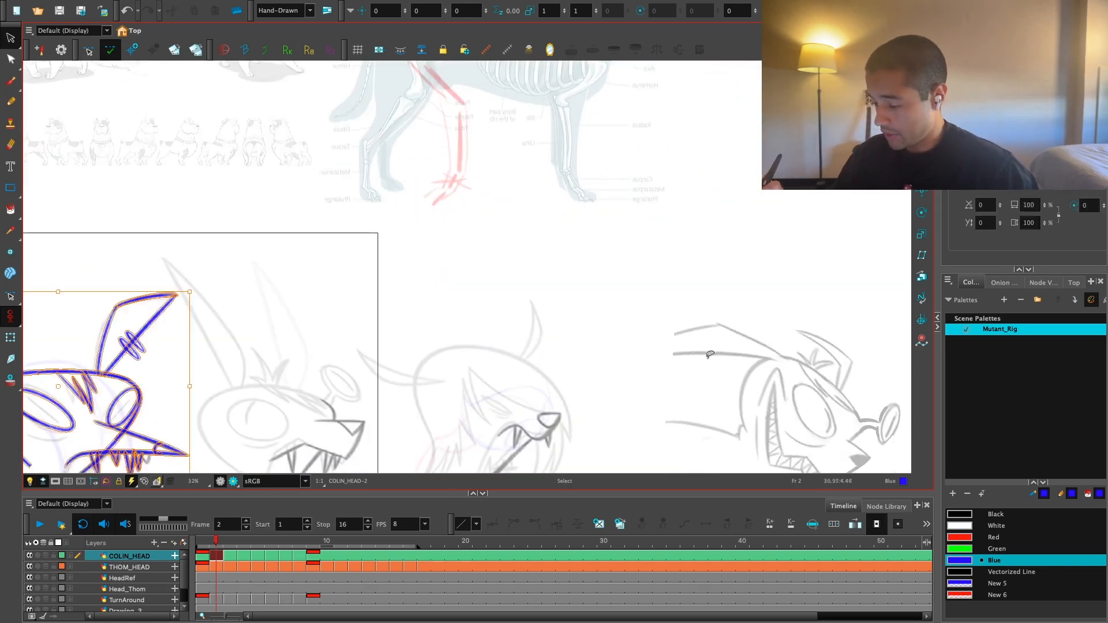
key("ctrl+z")
key("ctrl+z")
Step: Draw a short curved blue line beneath the larger eye, following the grey sketch
key("alt+b")
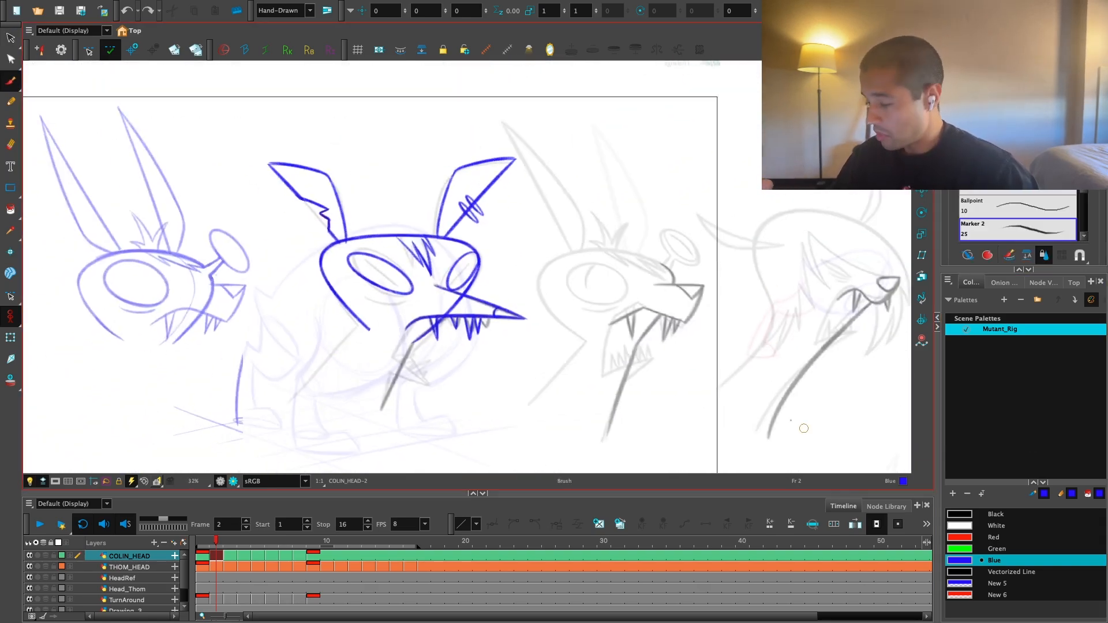
scroll(616, 350, "up", 3)
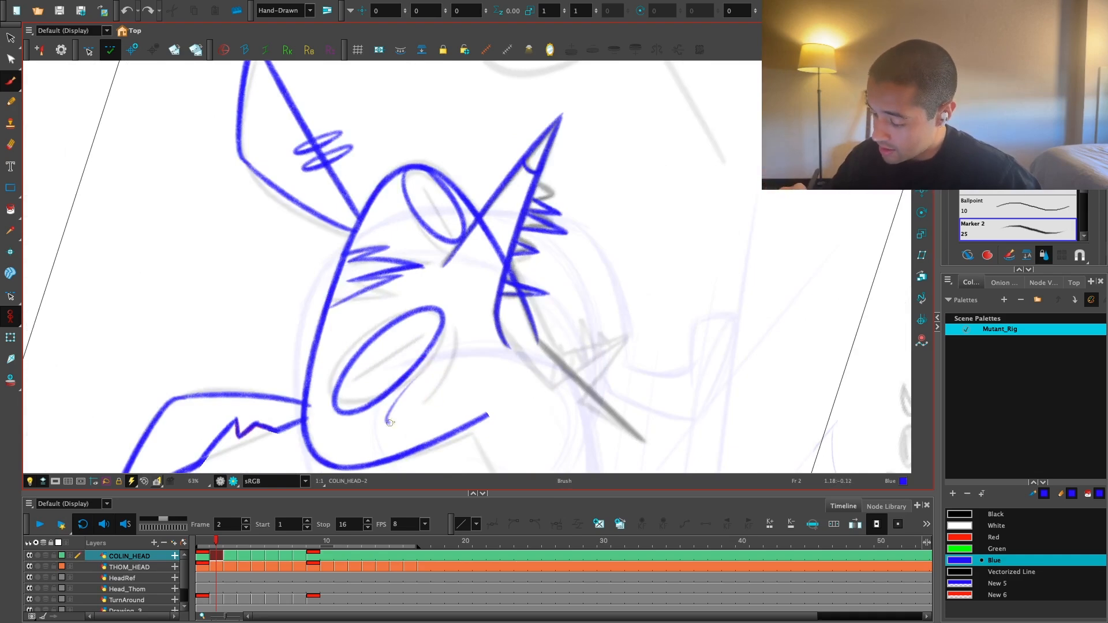
key("shift+x")
scroll(458, 379, "down", 1)
scroll(644, 346, "down", 2)
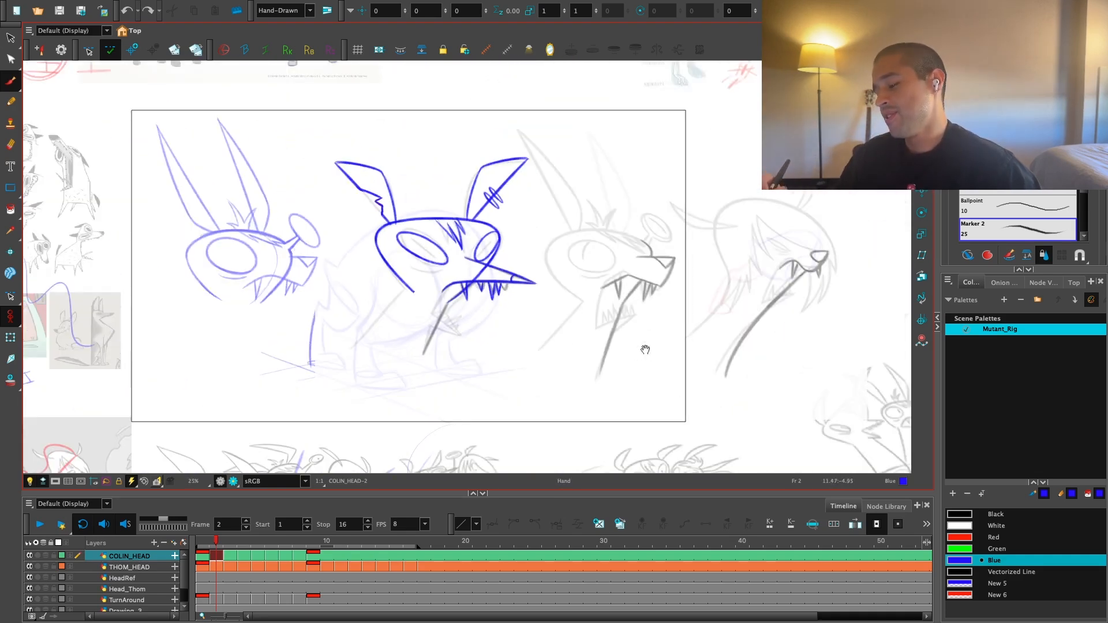
scroll(634, 358, "up", 2)
scroll(634, 359, "up", 5)
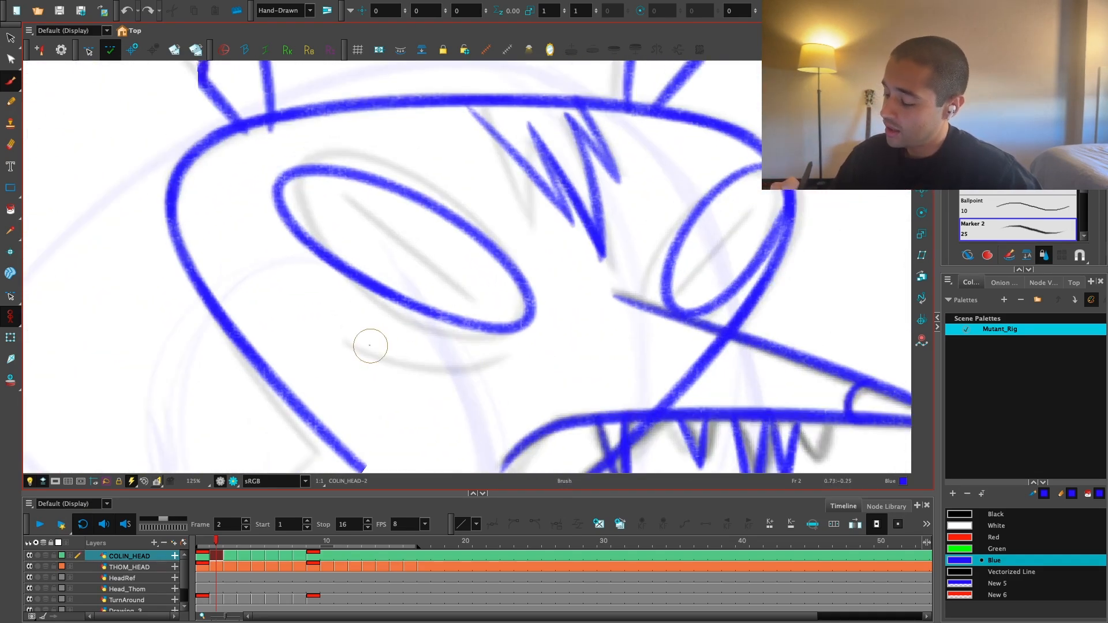
left_click_drag(381, 348, 521, 347)
scroll(492, 360, "down", 5)
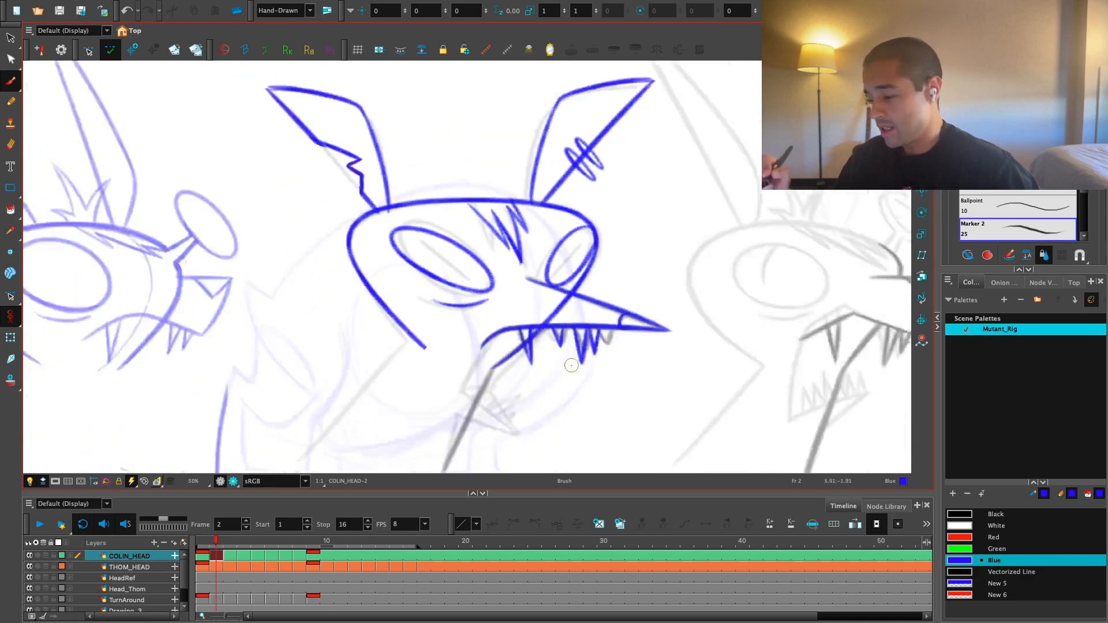
Step: Flip between frames 1 and 2 to compare the front and three-quarter head views
key("2")
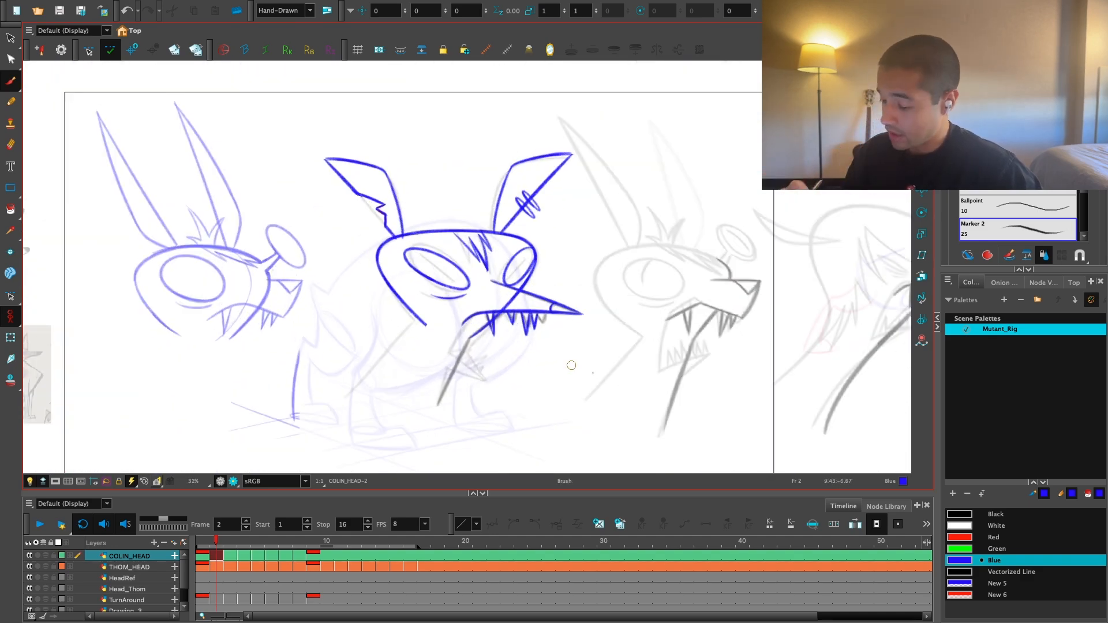
key("alt+s")
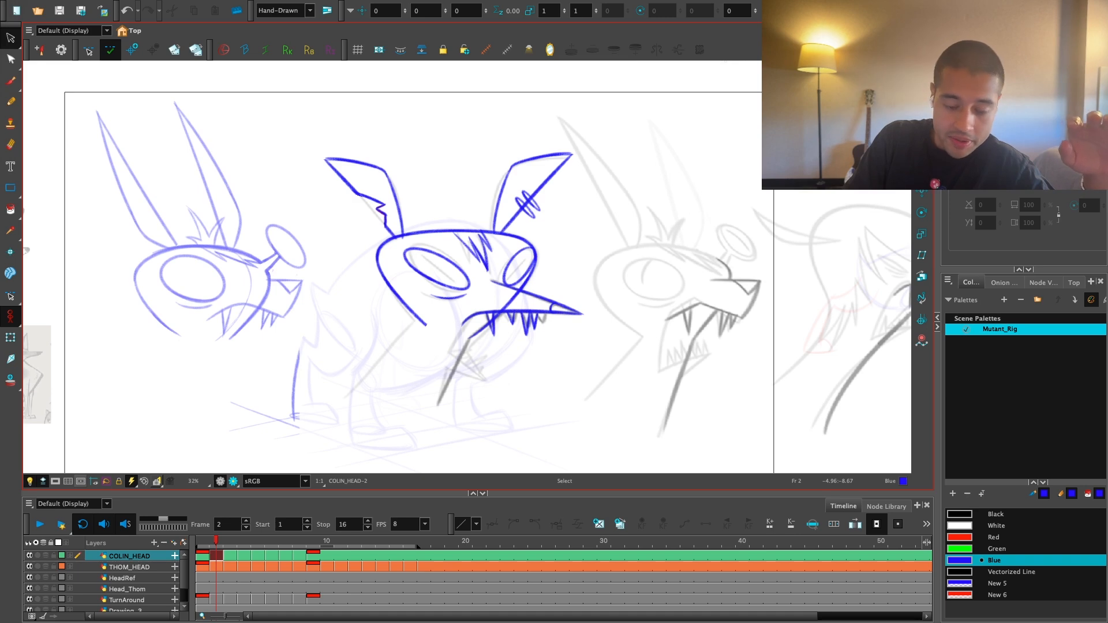
key("comma")
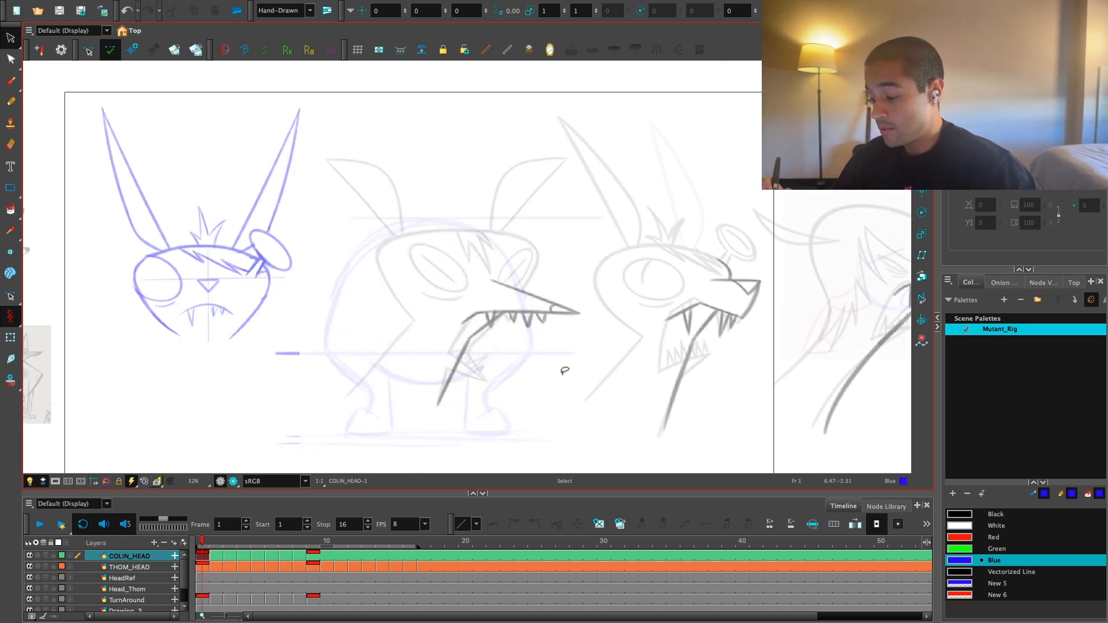
key("period")
key("comma")
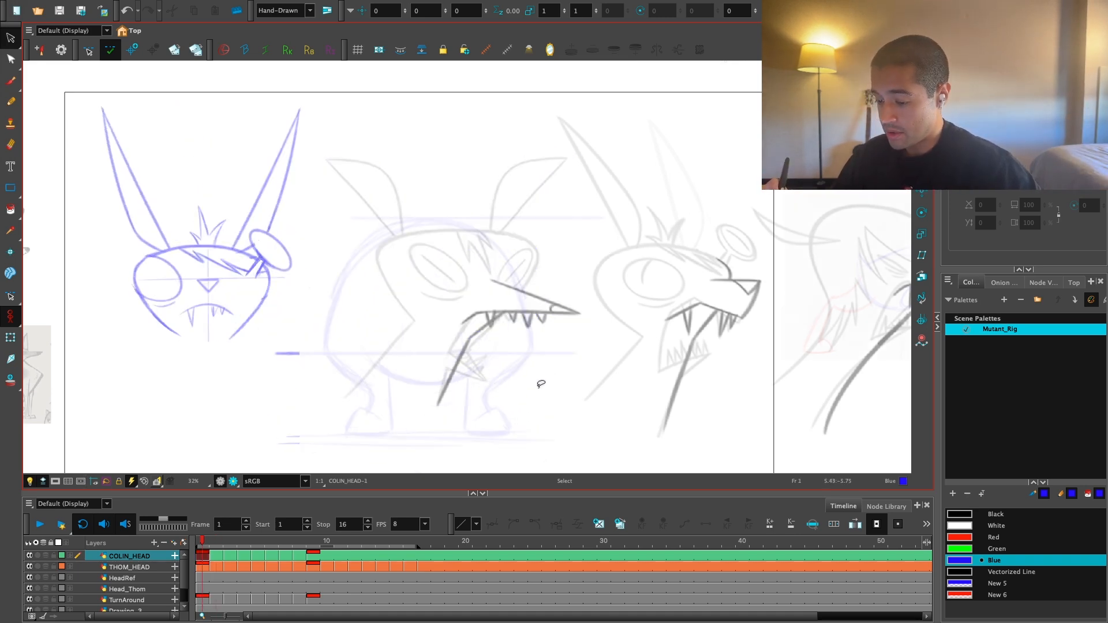
key("period")
scroll(547, 385, "up", 2)
key("comma")
key("period")
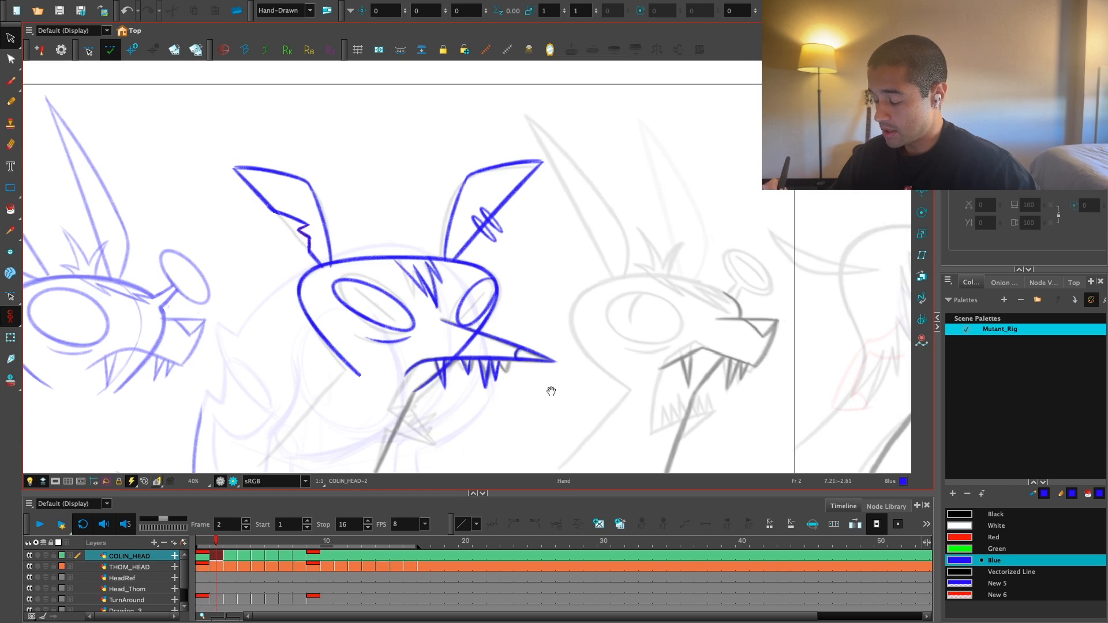
Step: Examine the smaller eye's placement against the head outline and compare the head with frame 1 again
scroll(549, 389, "up", 3)
left_click_drag(462, 276, 515, 373)
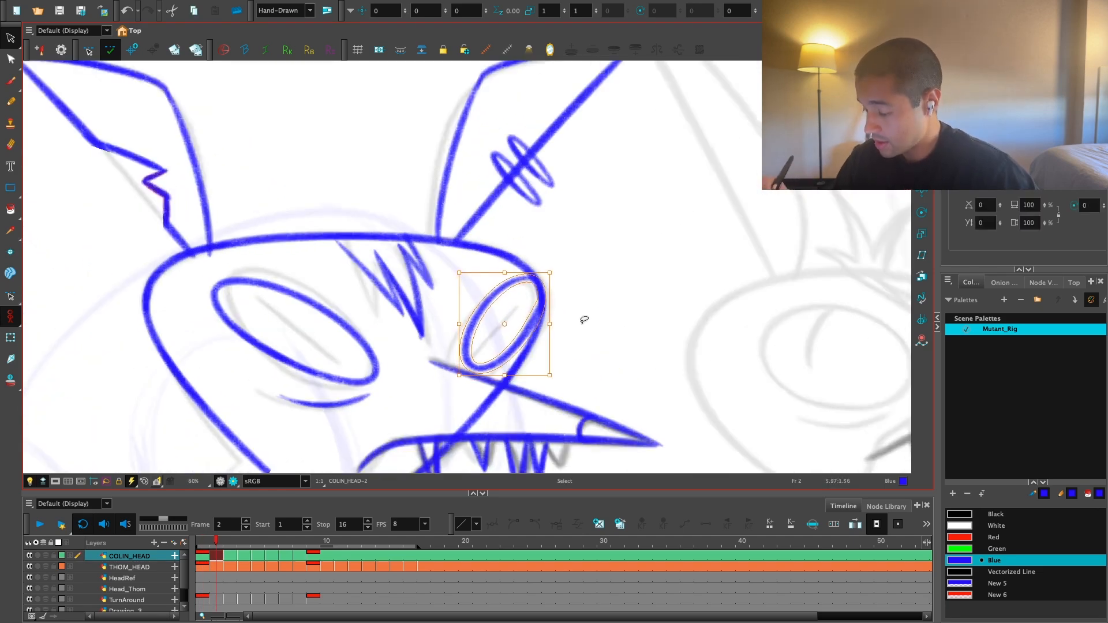
left_click(584, 318)
key("1")
key("1")
key("1")
left_click_drag(633, 356, 637, 348)
key("comma")
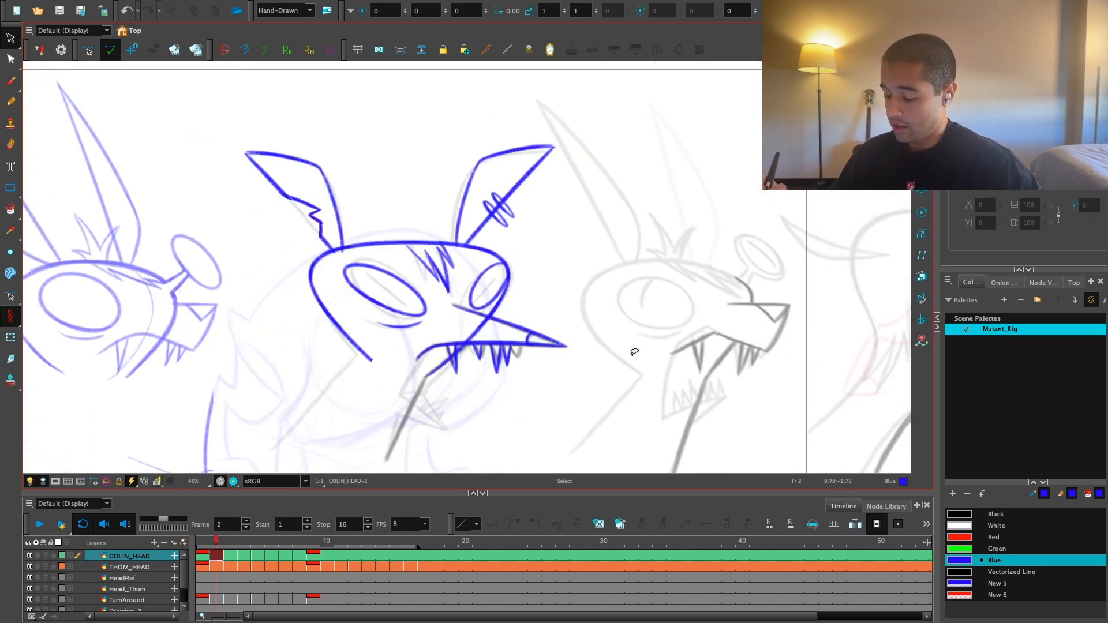
key("comma")
key("period")
Step: Solo the COLIN_HEAD layer so that only the blue head drawing is displayed
scroll(617, 361, "down", 3)
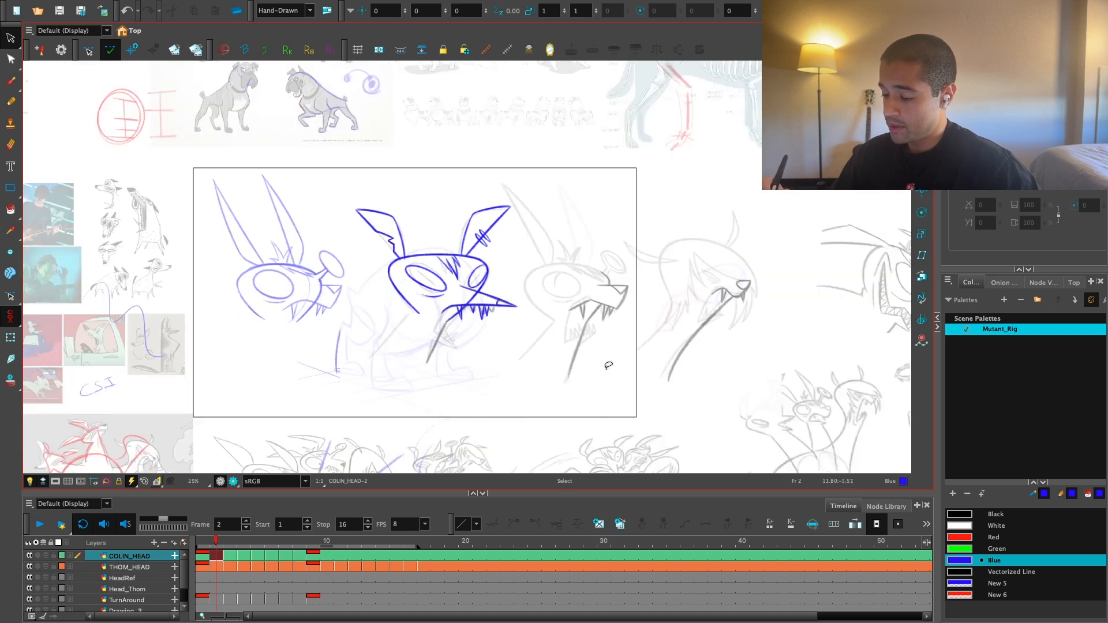
scroll(578, 372, "down", 1)
left_click(37, 555)
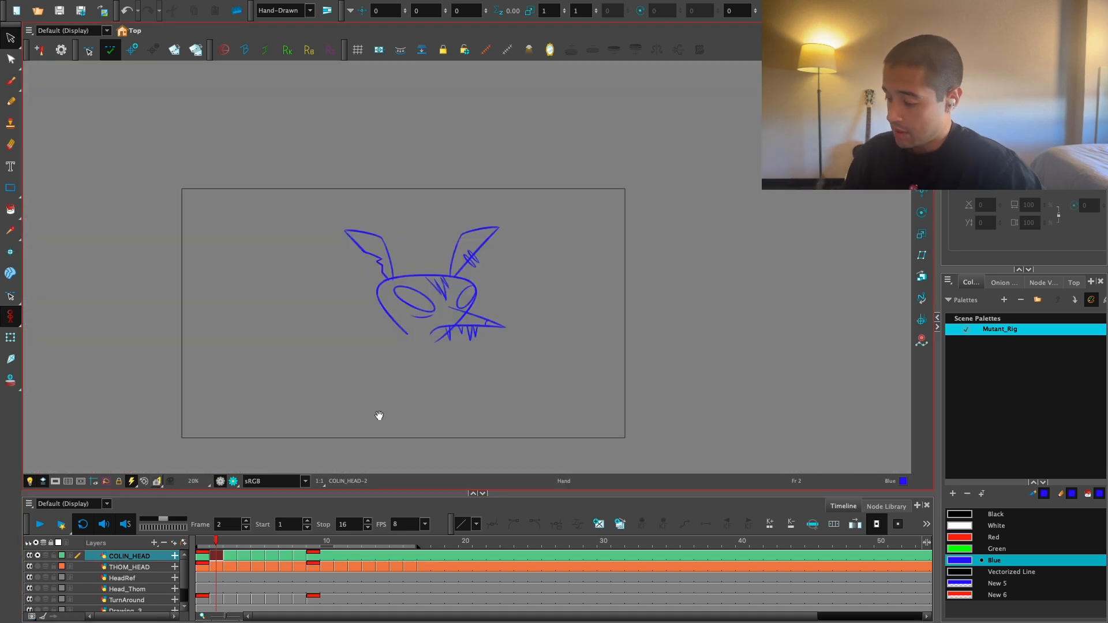
Step: Display the white Colour-Card background and the THOM_HEAD layer together with the blue COLIN_HEAD drawing
scroll(379, 416, "up", 1)
scroll(184, 603, "down", 2)
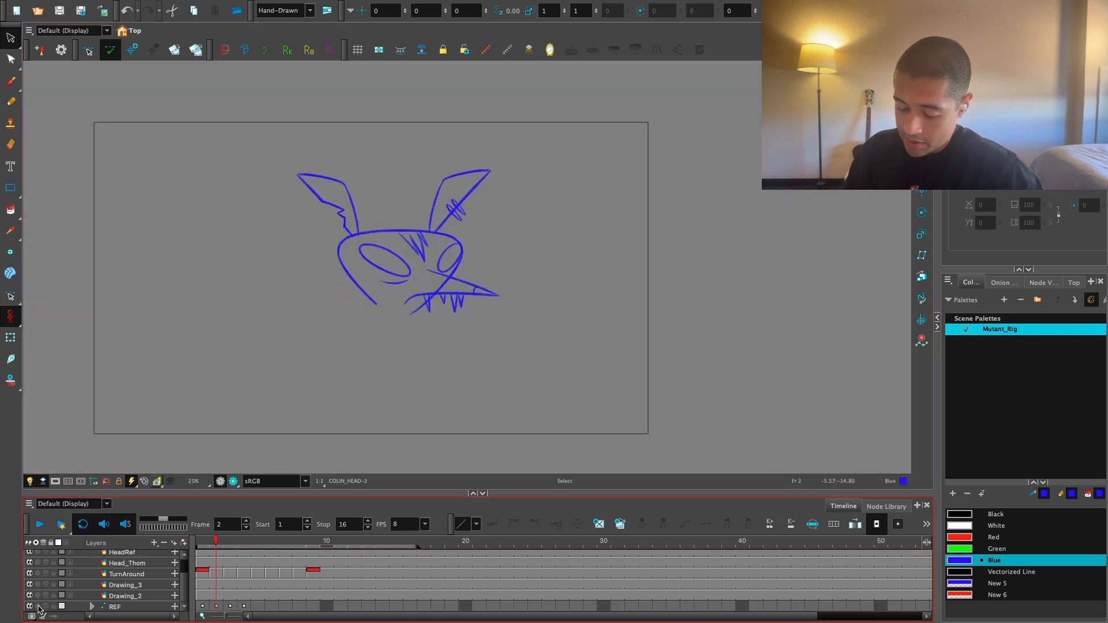
scroll(185, 585, "down", 2)
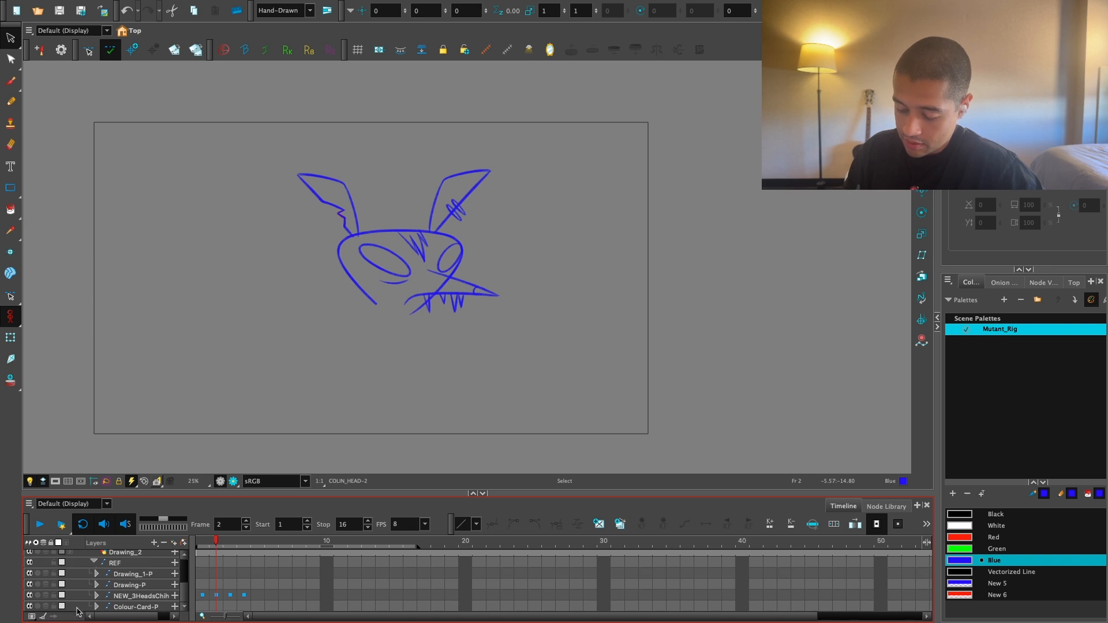
left_click(38, 606)
scroll(456, 355, "up", 1)
left_click_drag(457, 355, 463, 419)
left_click_drag(184, 591, 192, 545)
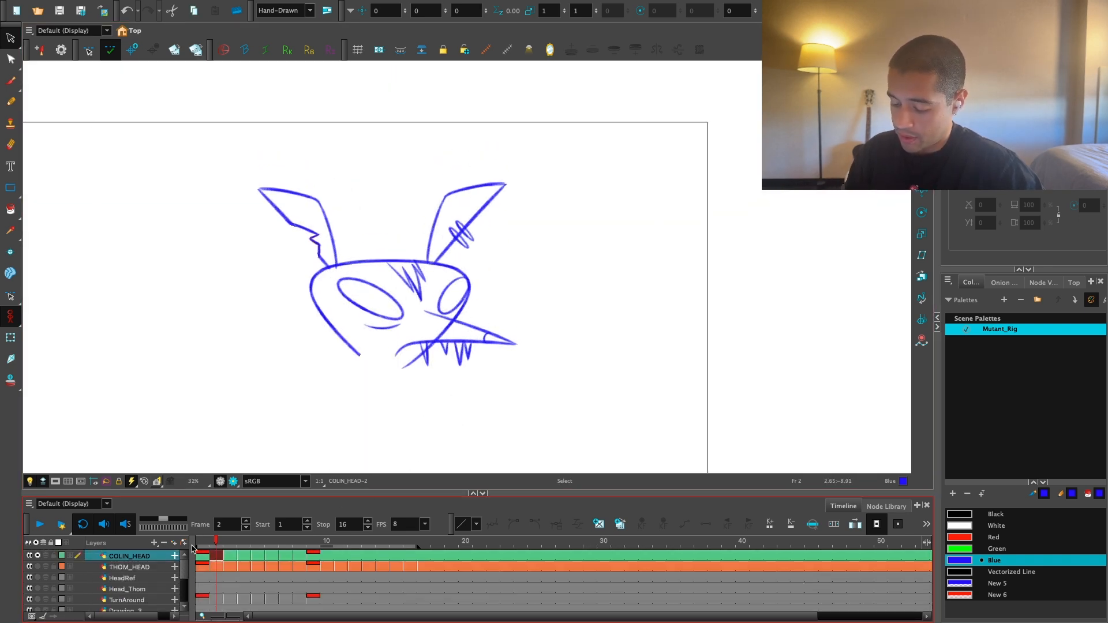
left_click(38, 567)
left_click_drag(418, 388, 462, 389)
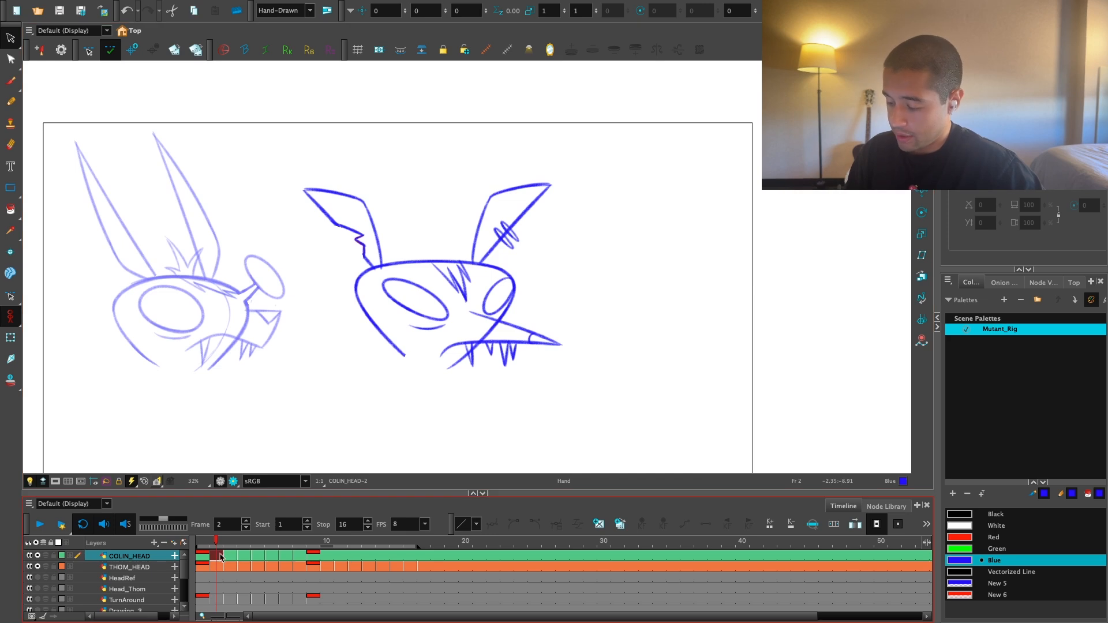
Step: Flip through frames 1 to 3 to compare the two characters' head views
key("comma")
key("period")
key("comma")
key("period")
key("period")
key("comma")
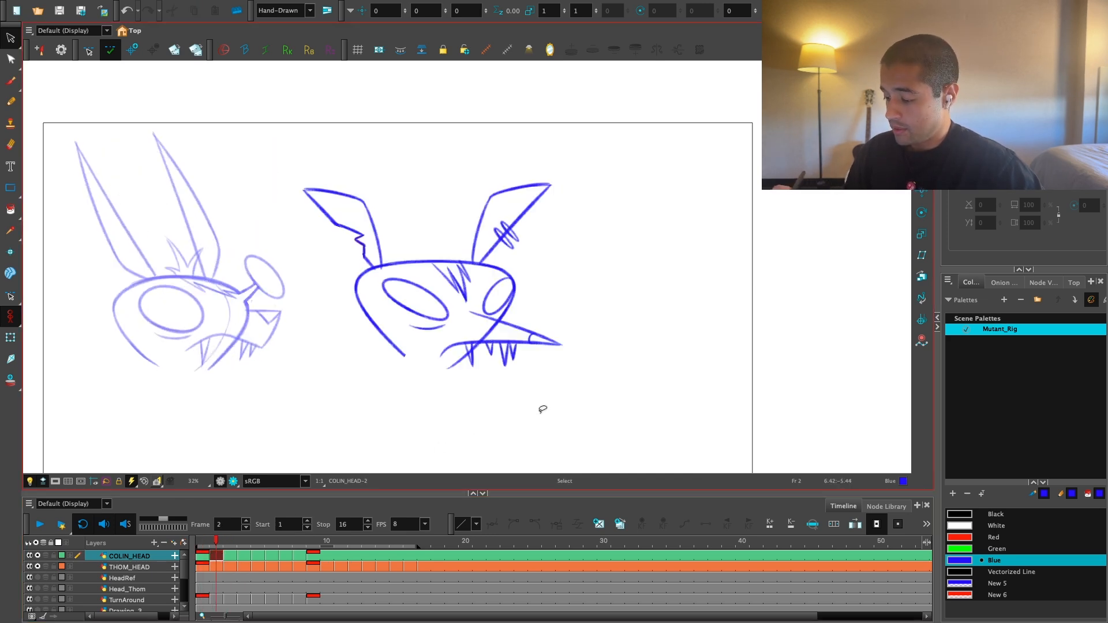
key("period")
key("comma")
key("period")
key("comma")
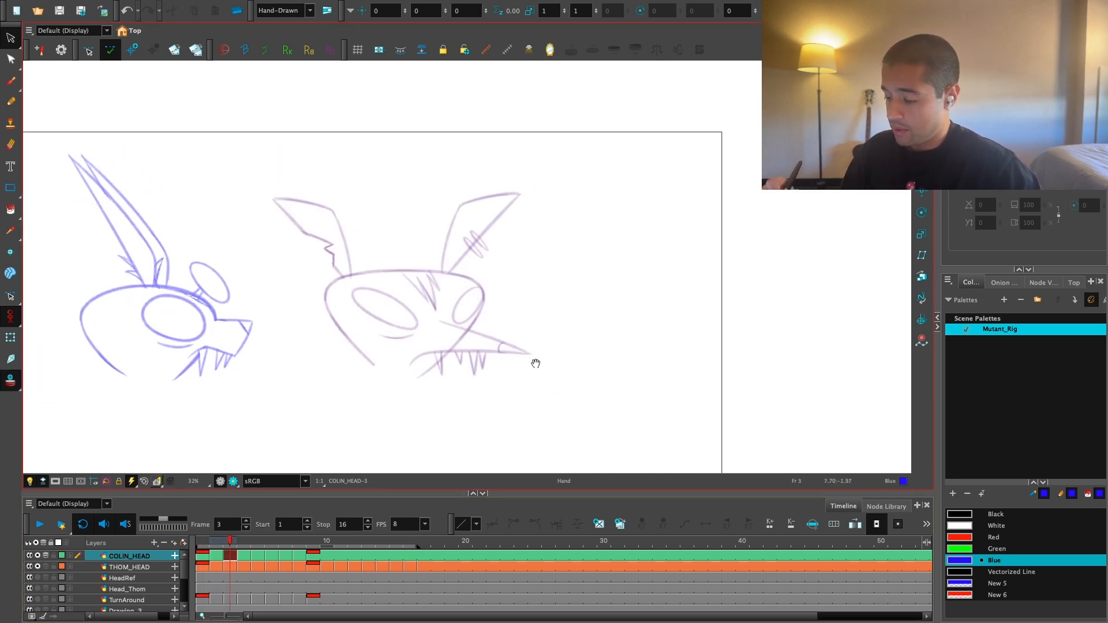
Step: Copy the head outline from frame 2 of COLIN_HEAD and paste it onto frame 3
scroll(534, 362, "up", 1)
left_click_drag(463, 271, 375, 245)
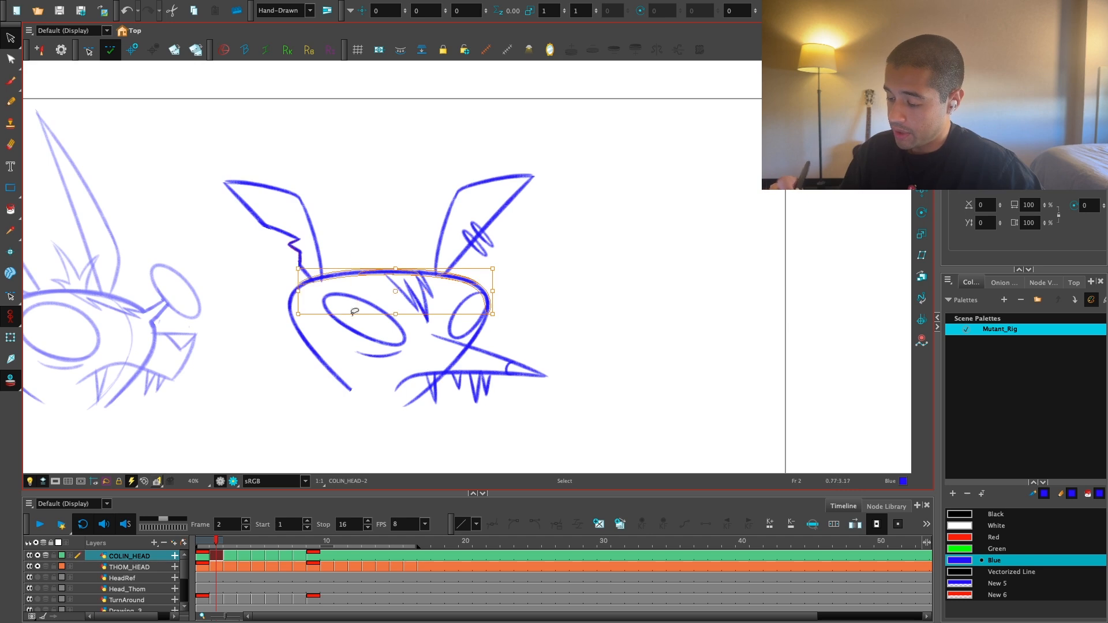
left_click_drag(275, 292, 439, 417)
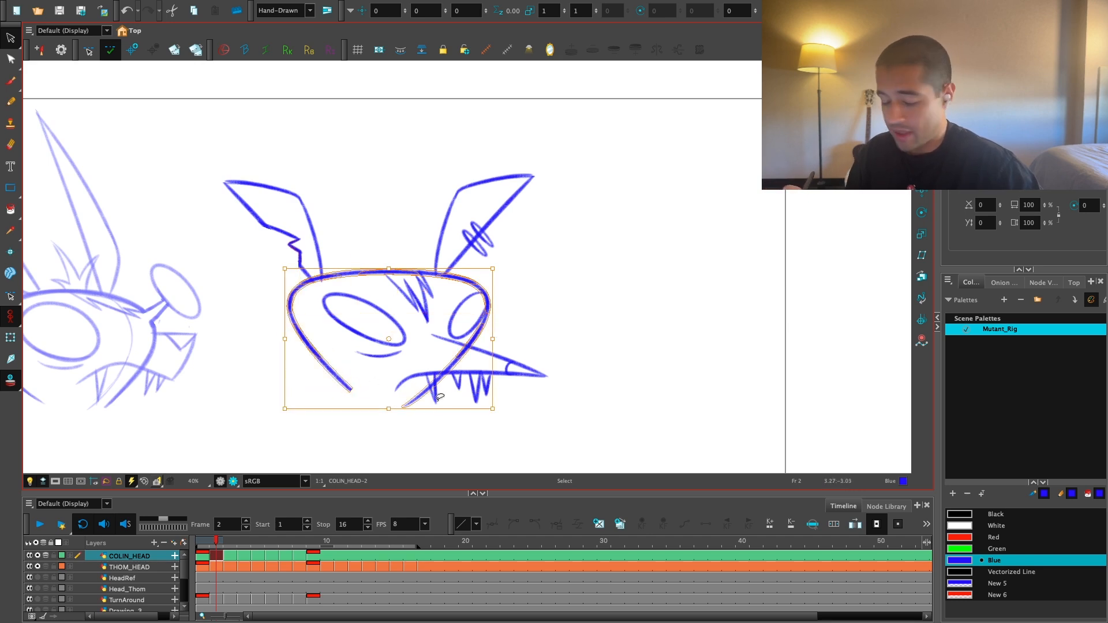
key("ctrl+c")
key("period")
key("ctrl+v")
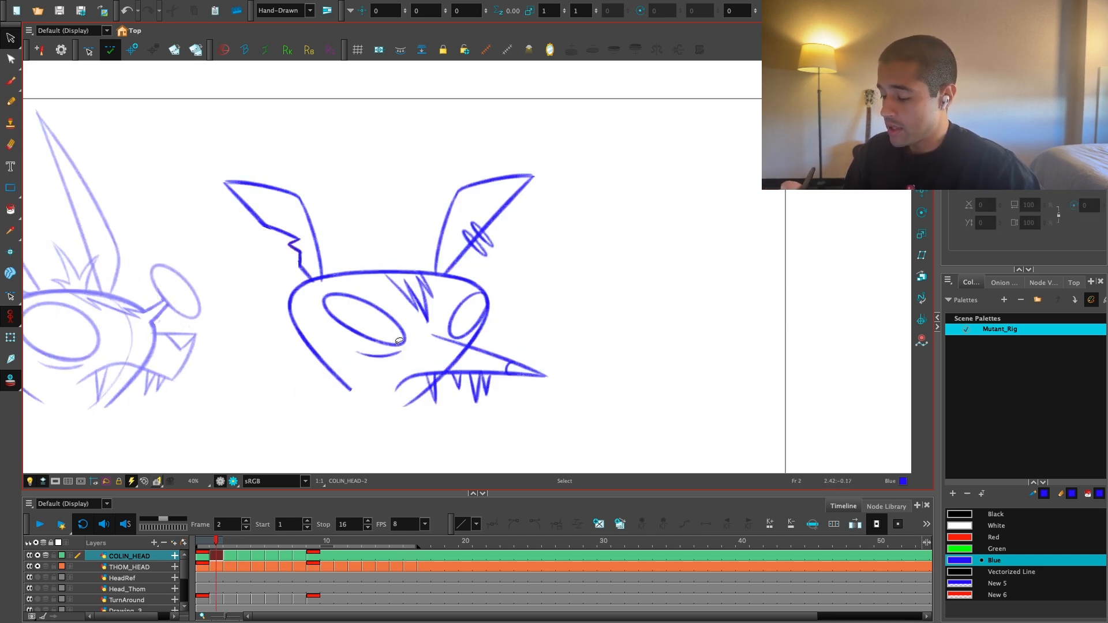
Step: Copy the larger eye and the line beneath it onto frame 3 and shift them toward the front of the face
left_click_drag(335, 299, 352, 366)
key(".")
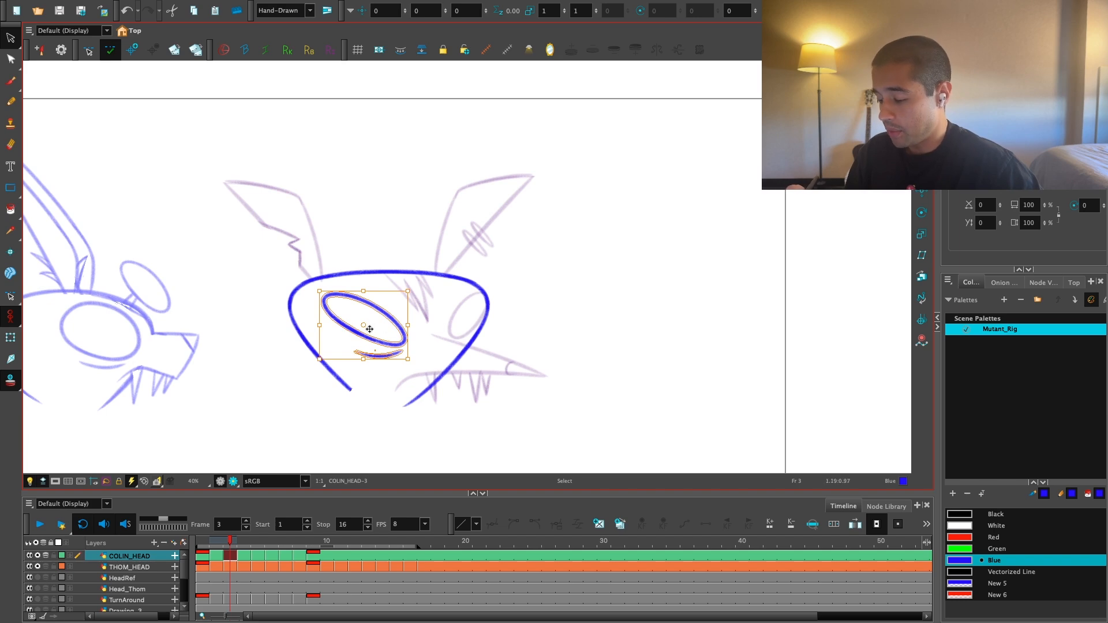
left_click_drag(370, 329, 426, 332)
left_click(514, 329)
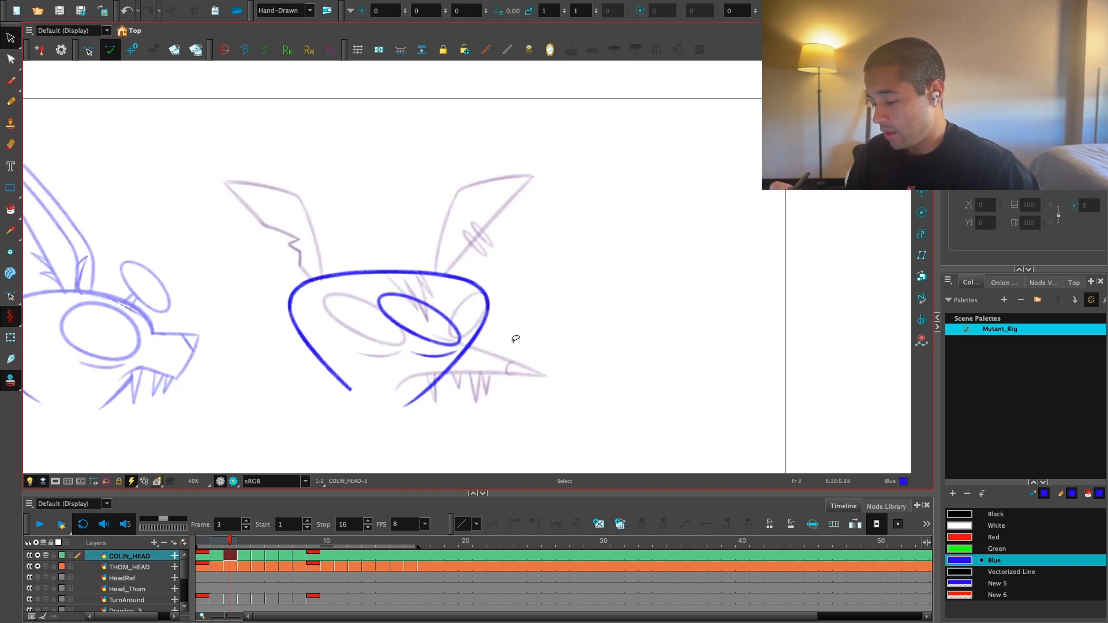
Step: Copy the jagged forehead marks from frame 2 onto frame 3 and place them at the front edge of the head outline
mouse_move(420, 276)
left_mouse_down()
mouse_move(438, 322)
mouse_move(495, 306)
left_mouse_up()
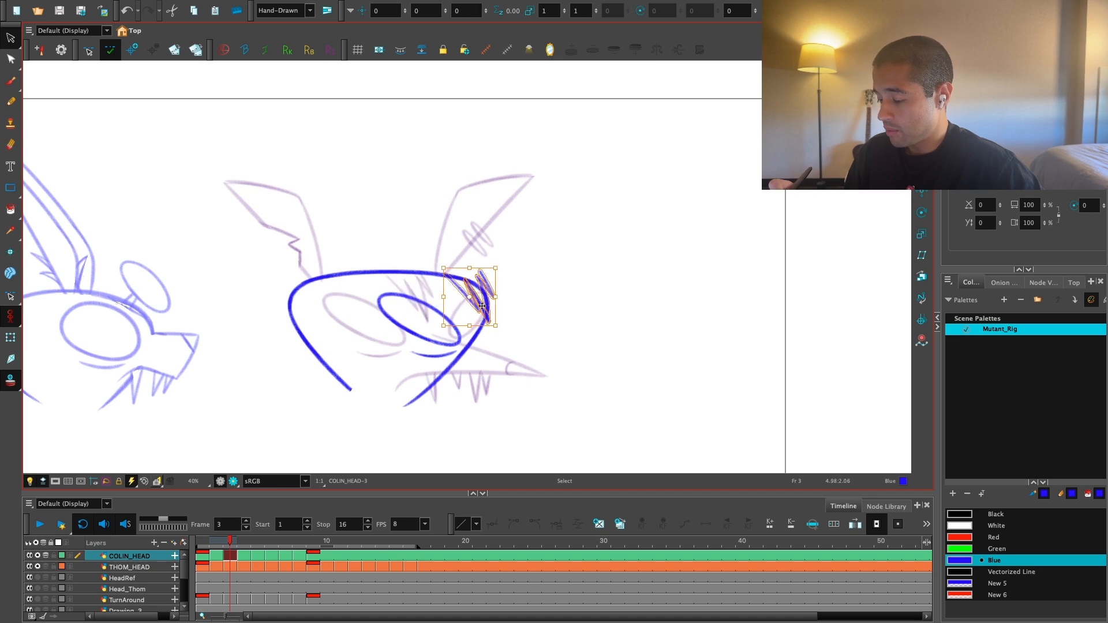
left_click(514, 311)
scroll(516, 315, "up", 2)
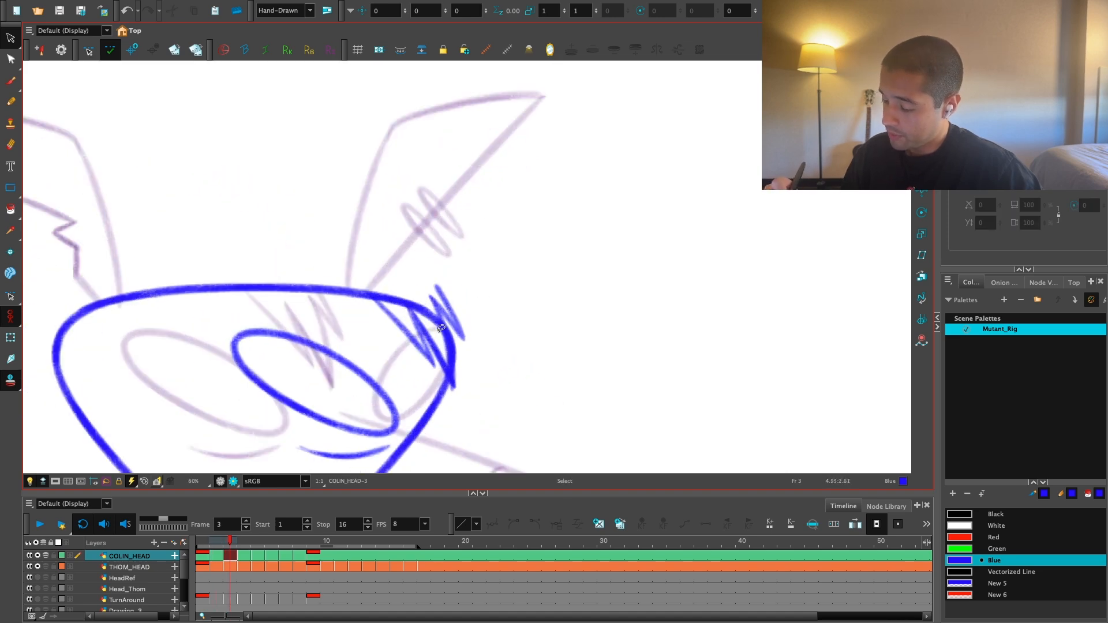
Step: Erase the parts of the jagged forehead marks that stick out past the head outline on frame 3
left_click_drag(413, 338, 420, 292)
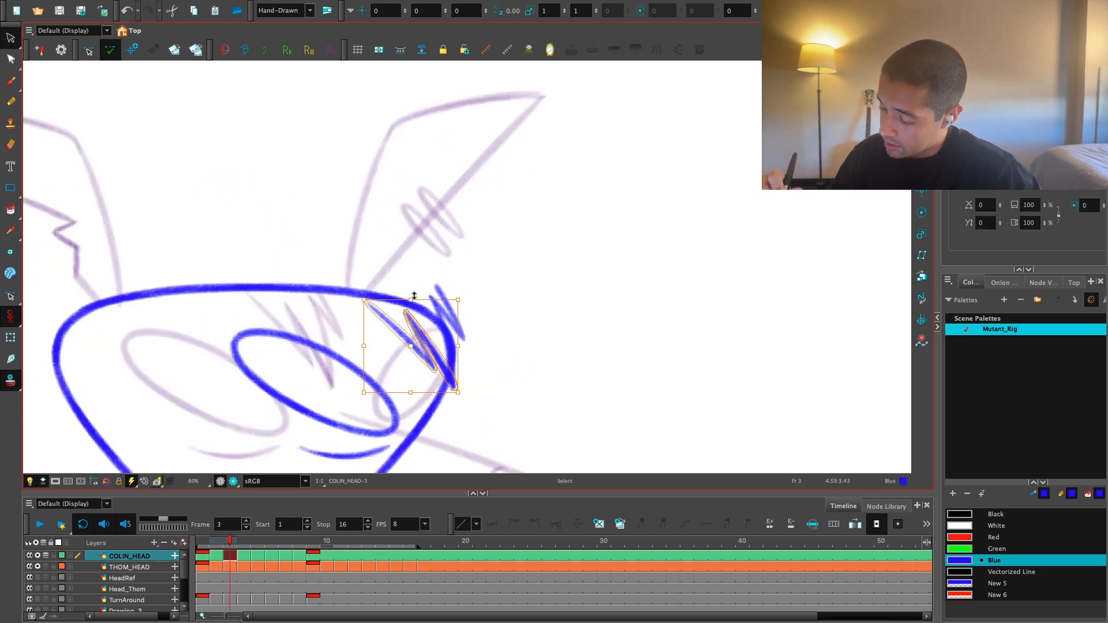
key("alt+b")
key("2")
left_click_drag(340, 309, 371, 339)
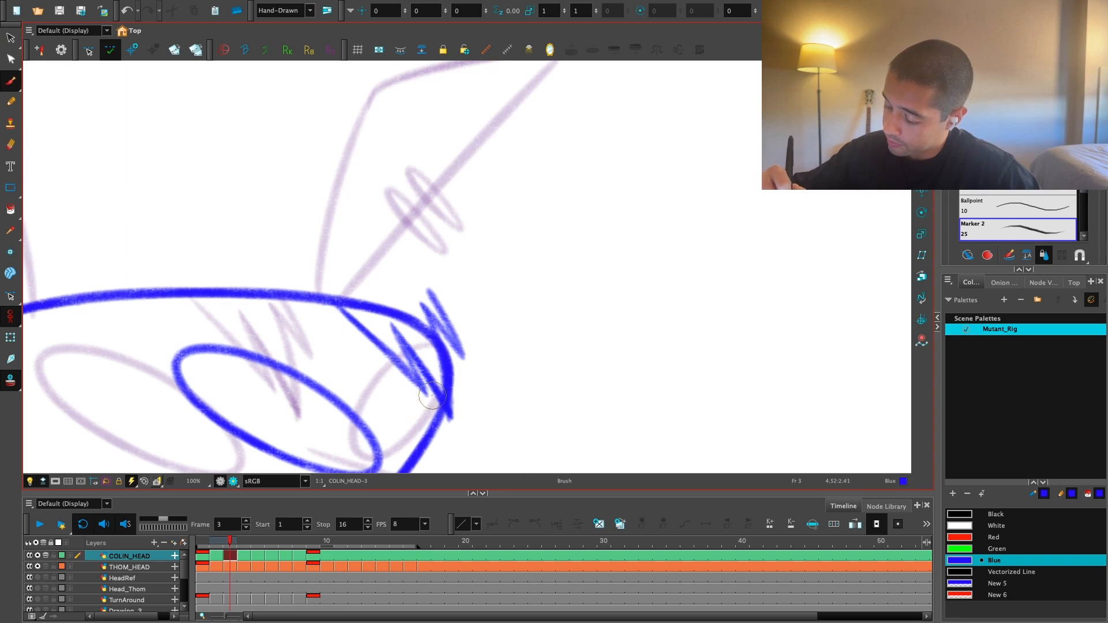
key("alt+s")
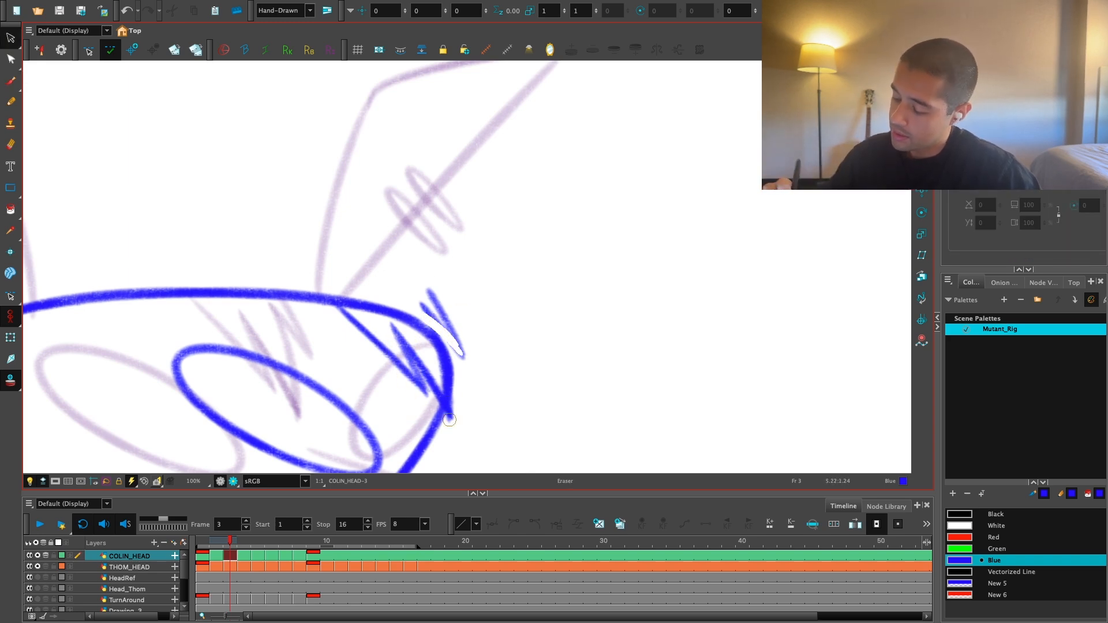
left_click_drag(456, 335, 478, 365)
key("Delete")
key("1")
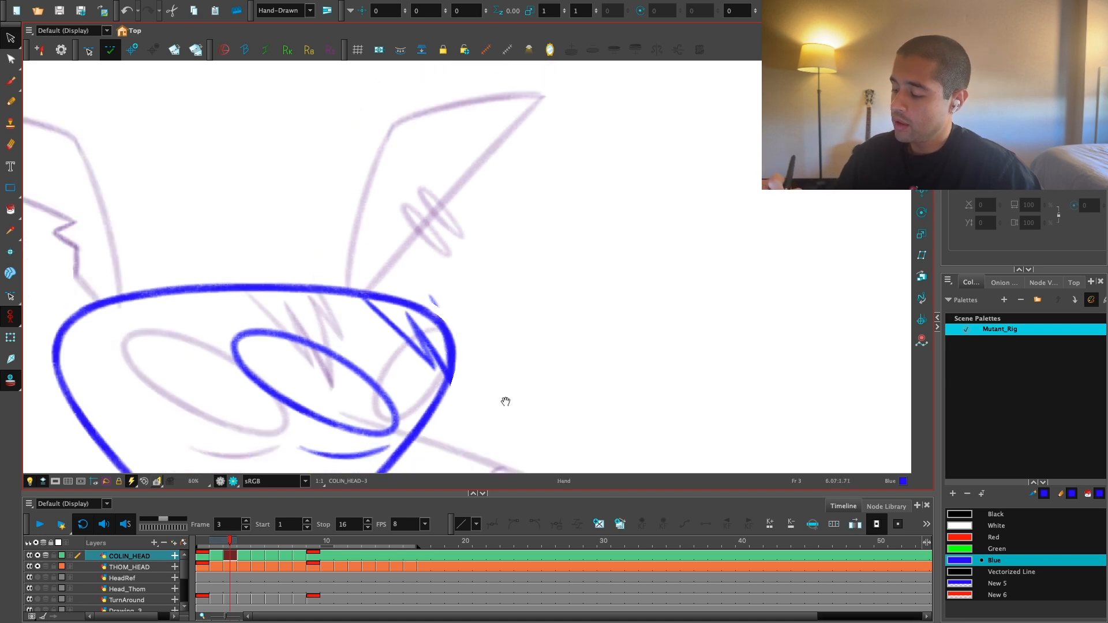
left_click_drag(504, 400, 512, 353)
key("1")
left_click_drag(448, 229, 458, 245)
key("Delete")
key("1")
key("1")
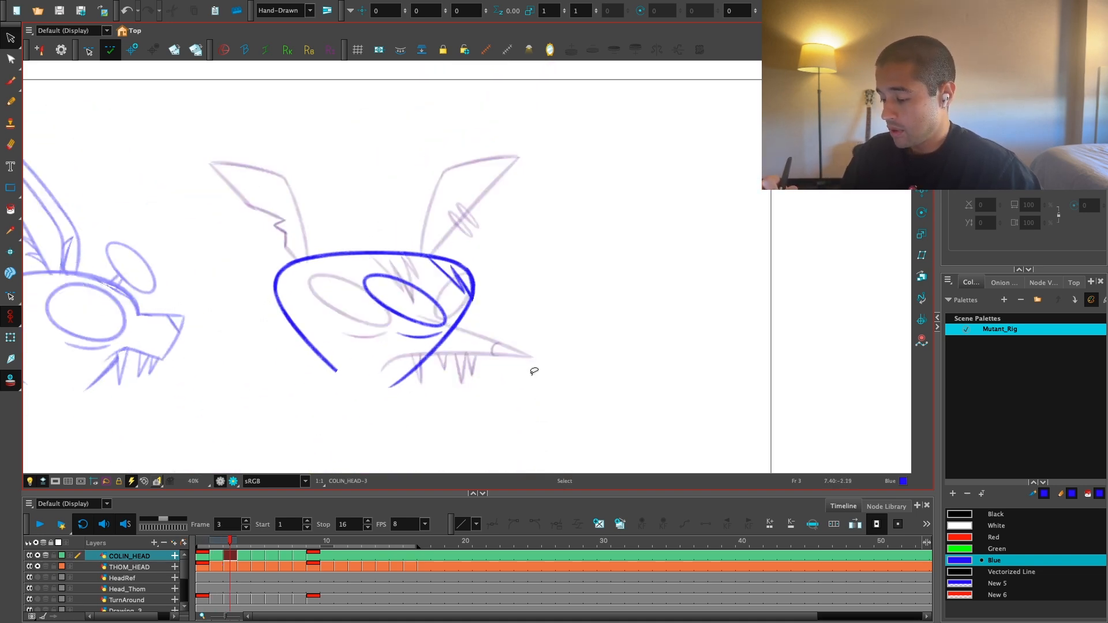
Step: Flip between frames 2 and 3 to compare the three-quarter head with the side view in progress
key("comma")
key("period")
key("comma")
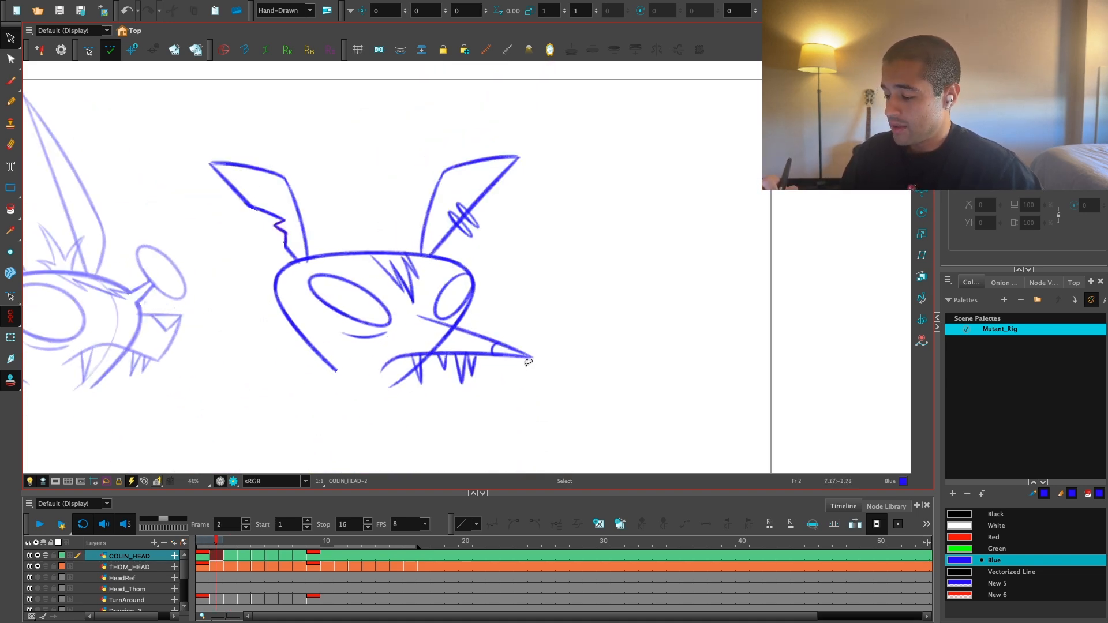
key("period")
key("comma")
key("period")
key("comma")
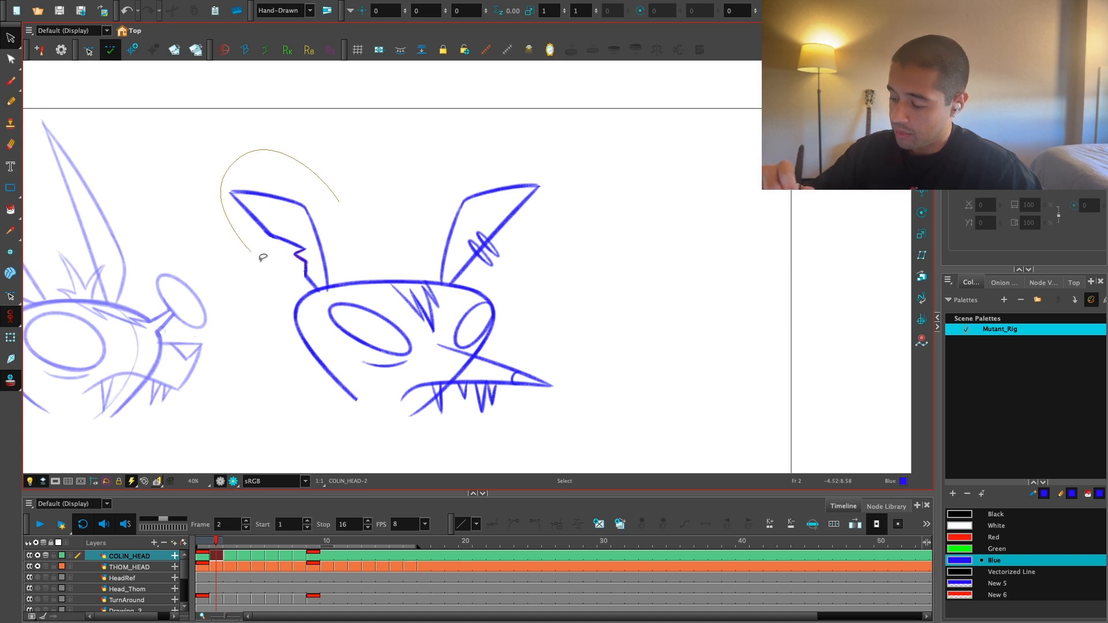
Step: Copy the notched ear from frame 2 onto frame 3 and shift it toward the middle of the head
left_click_drag(262, 258, 329, 292)
key("ctrl+c")
key("period")
key("ctrl+v")
mouse_move(325, 236)
left_mouse_down()
mouse_move(397, 223)
mouse_move(389, 218)
mouse_move(398, 245)
mouse_move(411, 247)
mouse_move(412, 212)
left_mouse_up()
left_click(431, 201)
key("ctrl+z")
key("ctrl+z")
key("ctrl+z")
key("comma")
key("period")
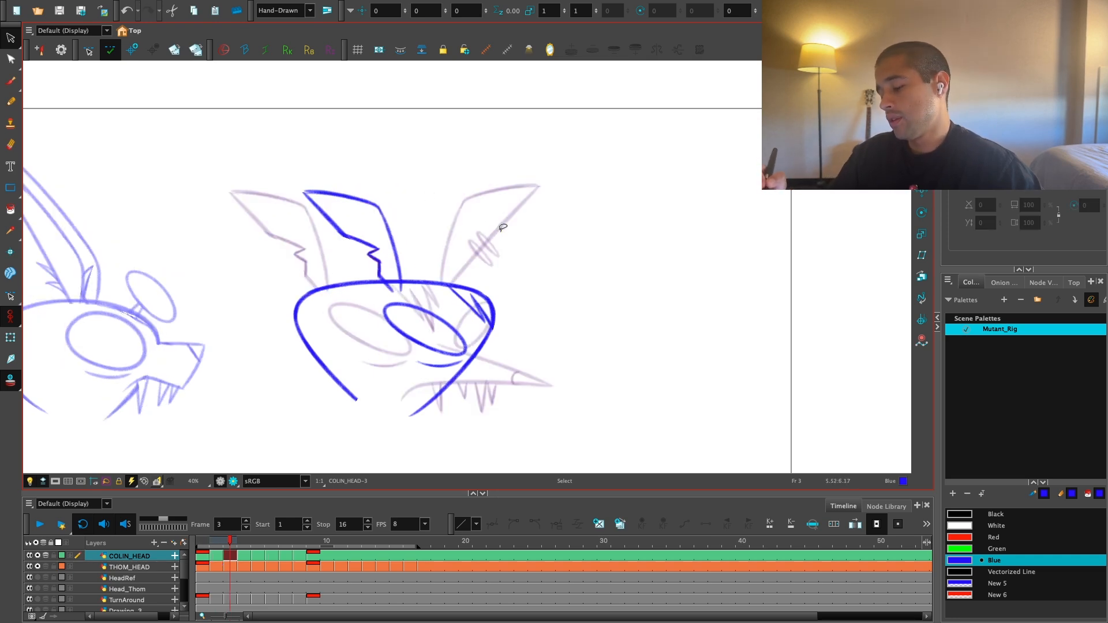
Step: Try a copy of the stitched ear on frame 3, shifted back beside the notched ear
key("comma")
key("period")
key("comma")
left_click_drag(532, 228, 531, 261)
key("ctrl+c")
key("period")
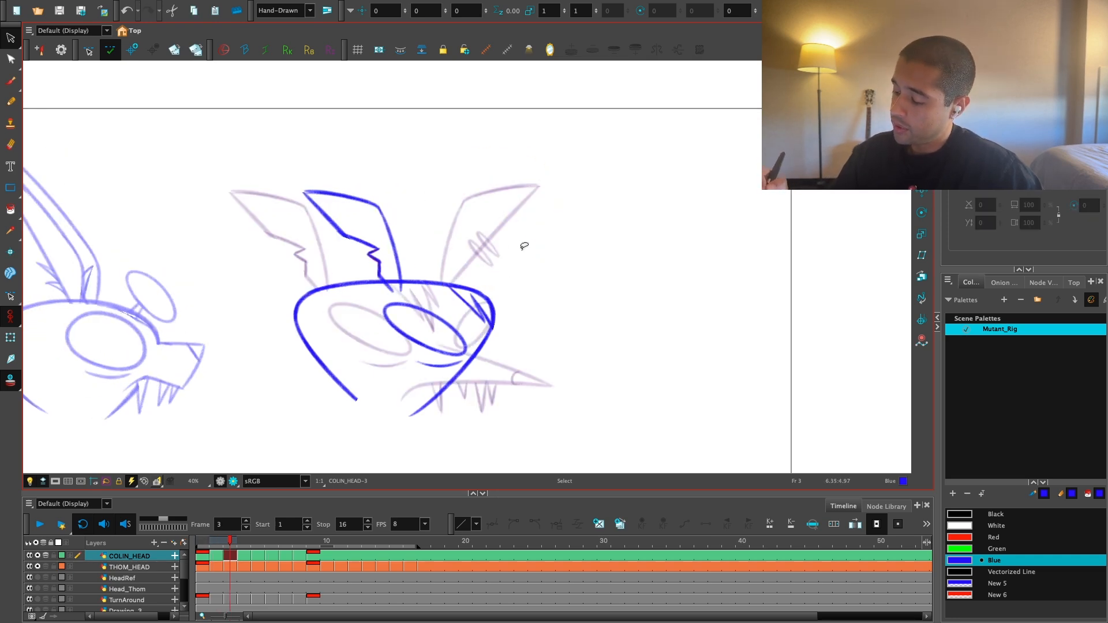
key("ctrl+v")
left_click_drag(541, 196, 490, 196)
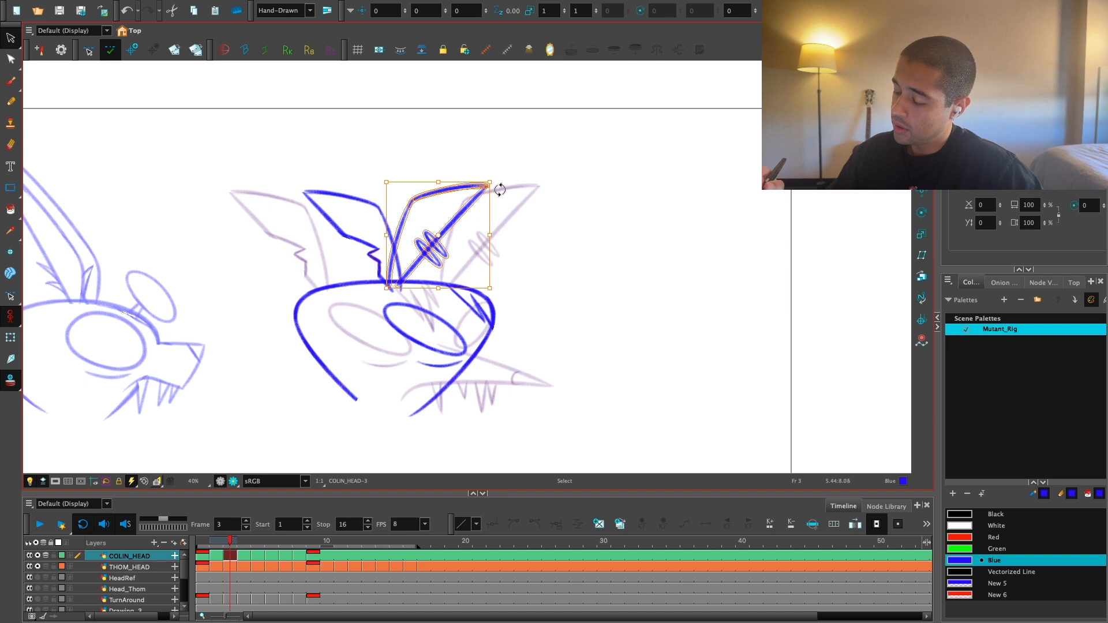
key("comma")
key("period")
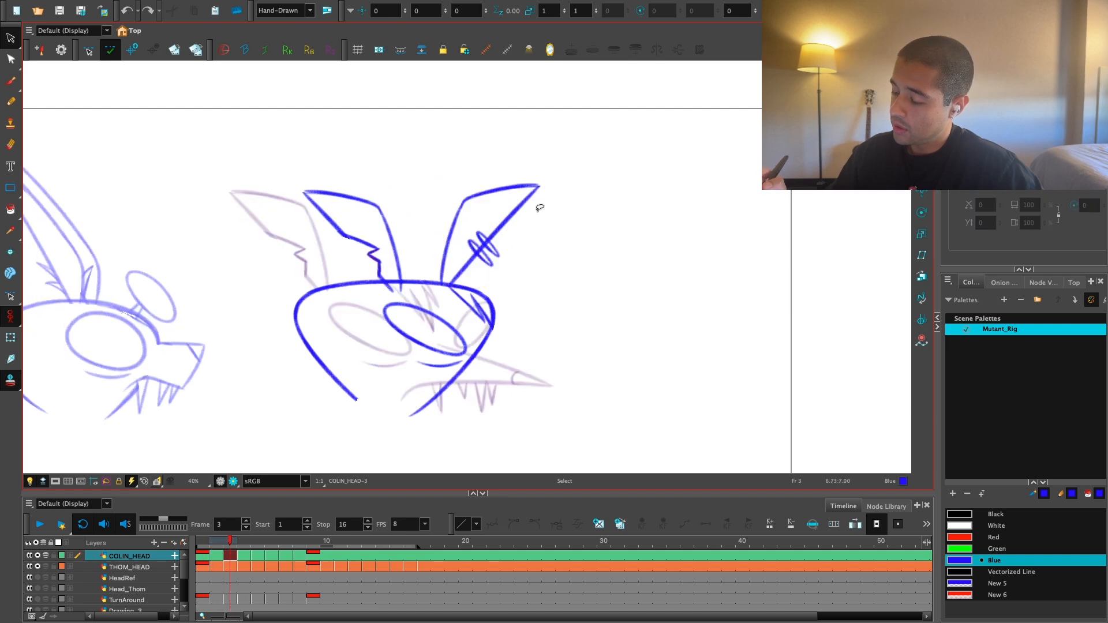
mouse_move(540, 207)
left_mouse_down()
mouse_move(507, 242)
mouse_move(518, 258)
left_mouse_up()
key("comma")
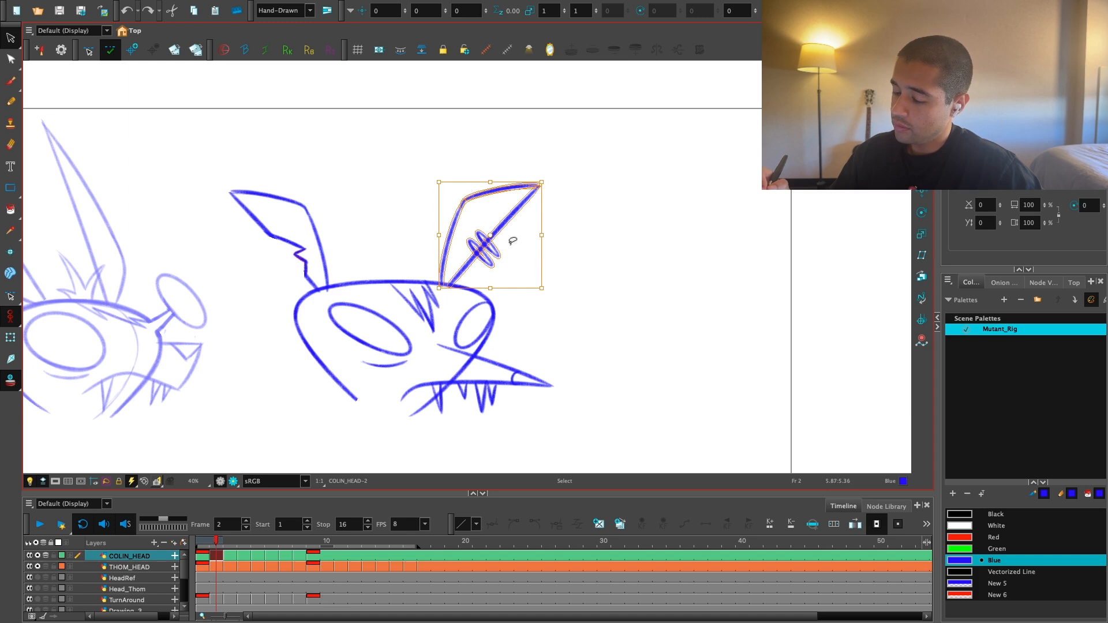
Step: Try mirroring the notched ear on frame 2, rotating it upright and pasting an ear copy onto frame 3
scroll(512, 241, "down", 1)
left_click_drag(409, 188, 460, 259)
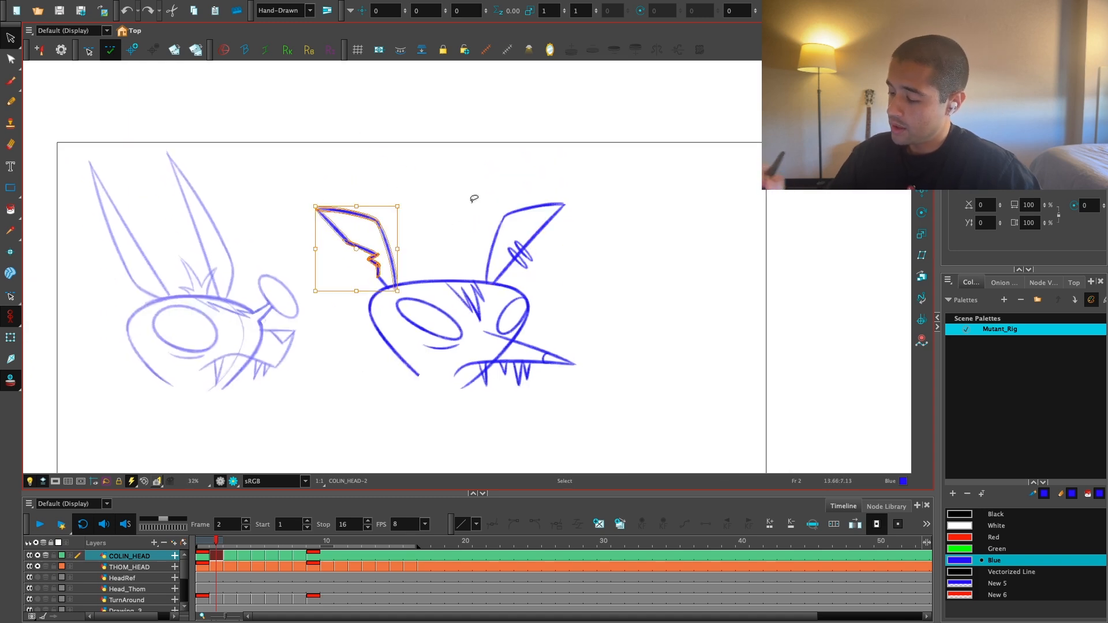
key("4")
scroll(467, 264, "up", 1)
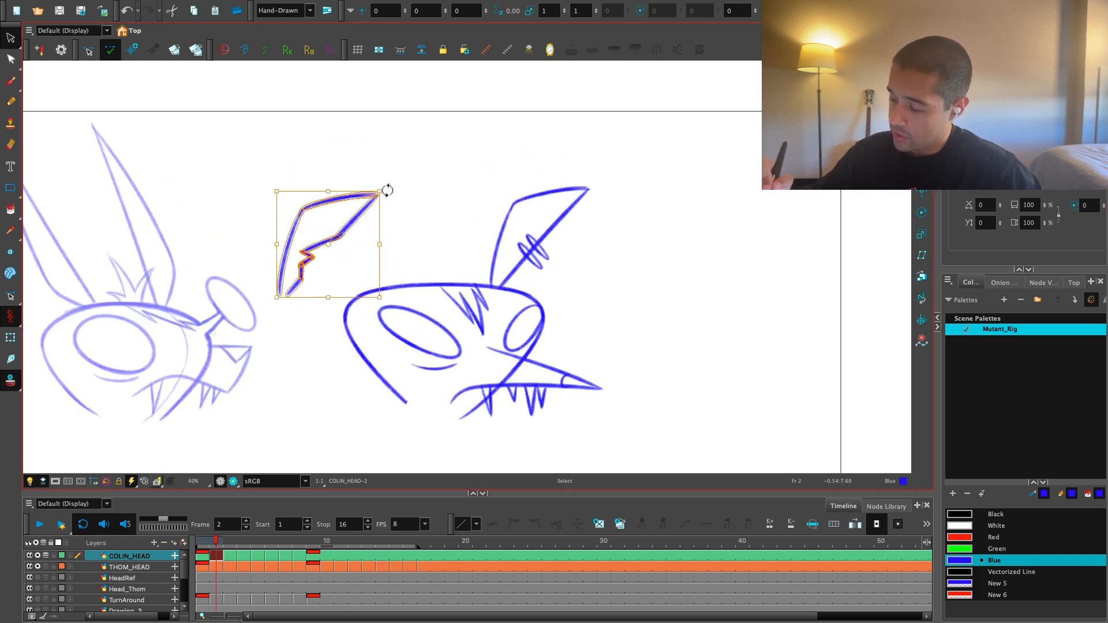
left_click_drag(383, 186, 404, 143)
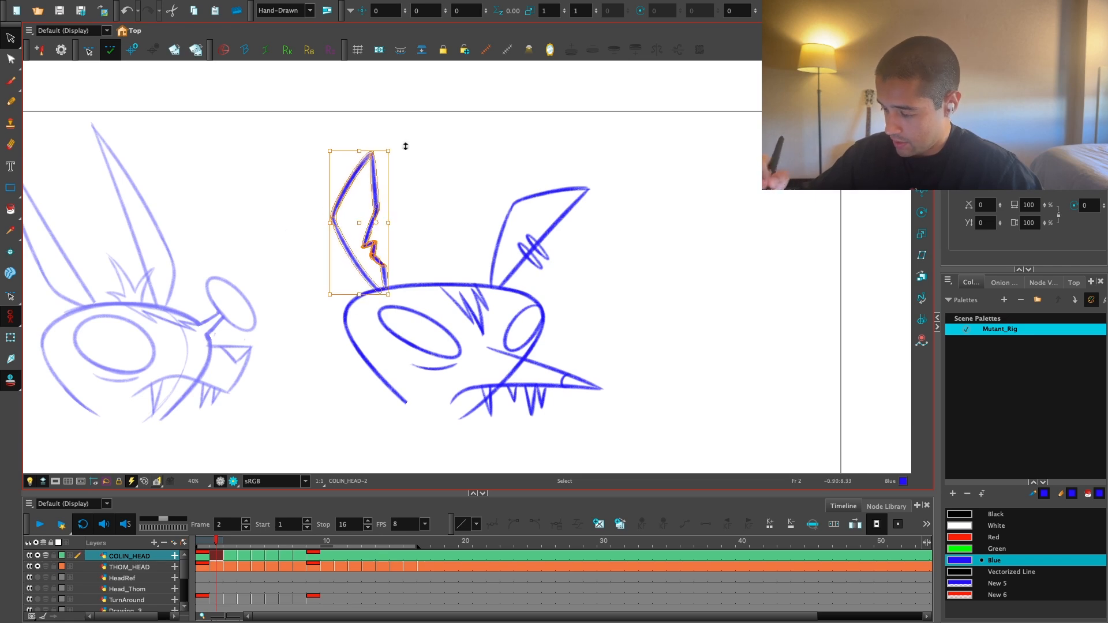
scroll(606, 254, "down", 1)
scroll(605, 266, "up", 1)
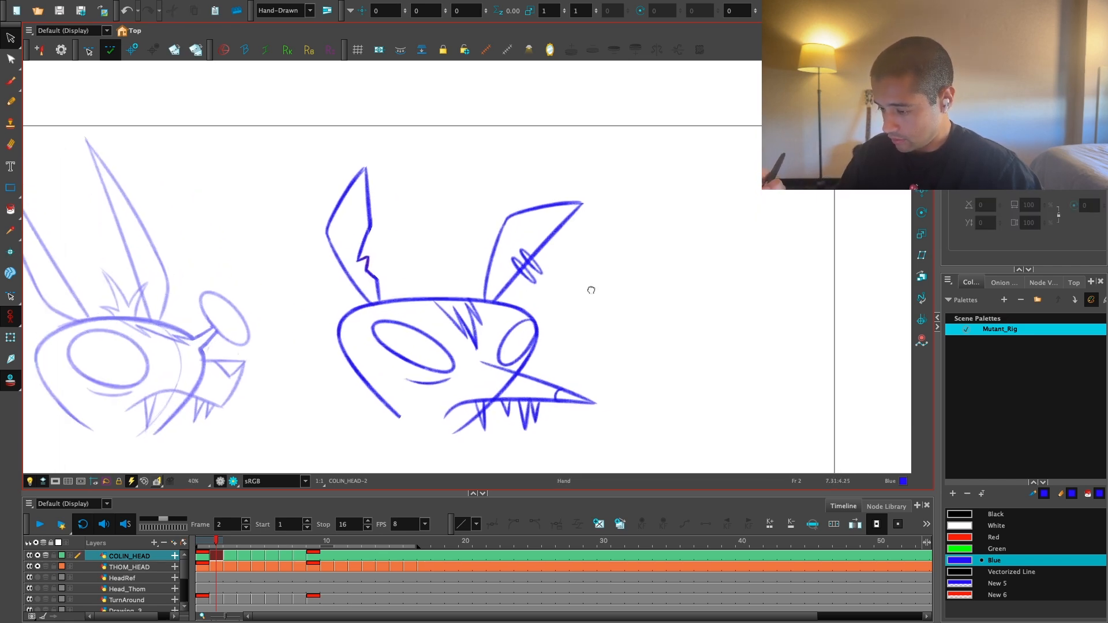
key("period")
key("ctrl+v")
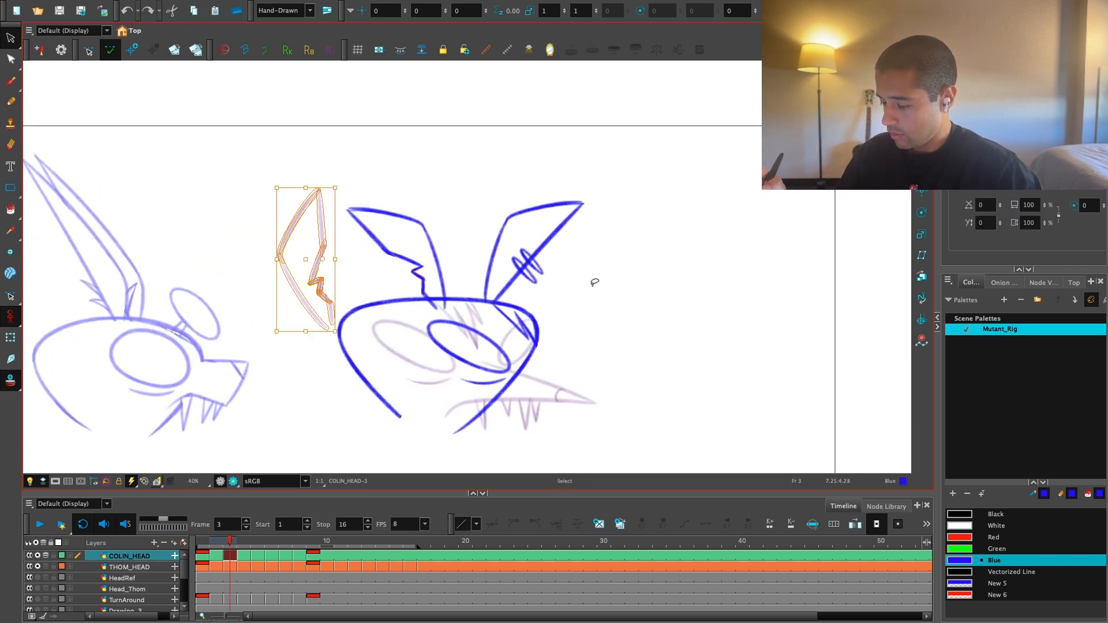
key("ctrl+z")
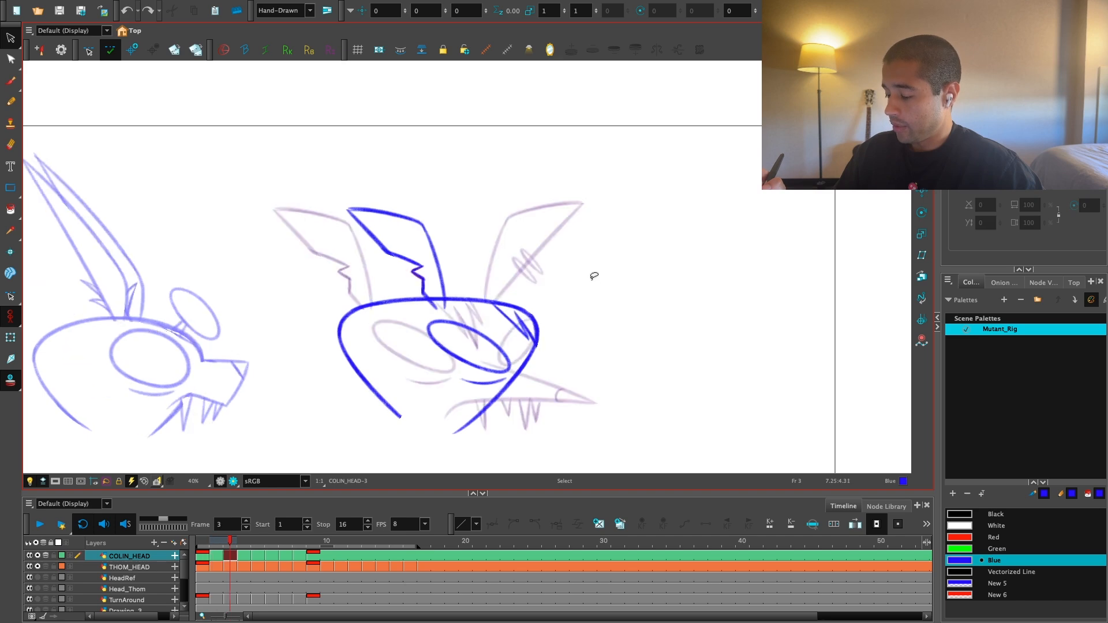
Step: Copy the stitched ear from frame 2 onto frame 3, place it mid-head and rotate it upright
key("comma")
mouse_move(579, 163)
left_mouse_down()
mouse_move(556, 248)
mouse_move(494, 247)
left_mouse_up()
key("period")
key("ctrl+v")
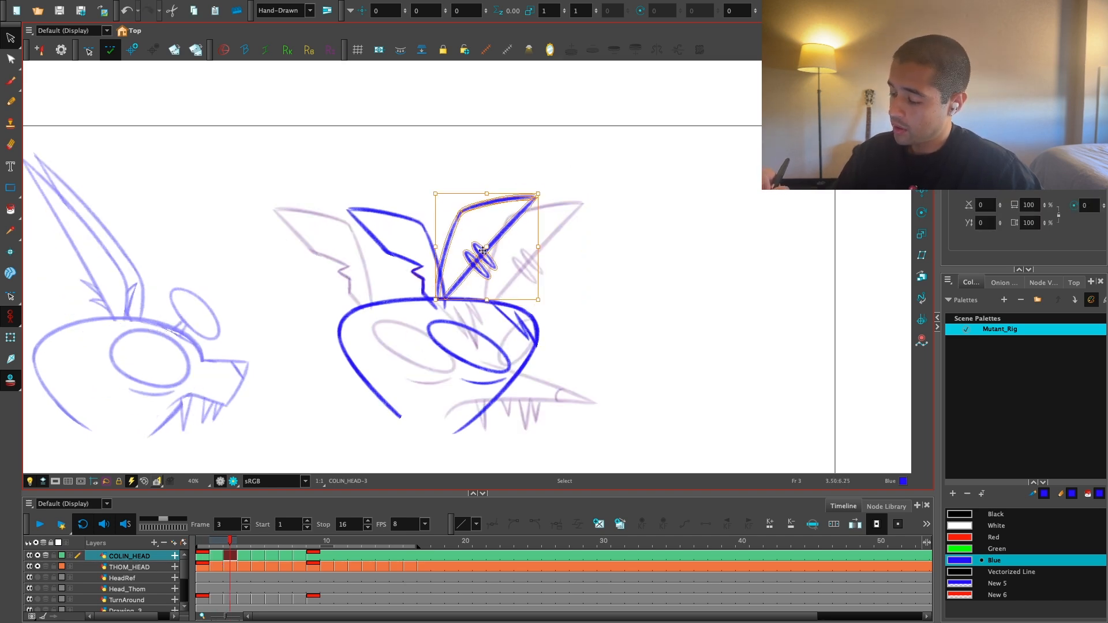
left_click_drag(539, 192, 441, 163)
Step: Delete the notched ear from frame 3, keeping only the upright stitched ear on the head
key("Delete")
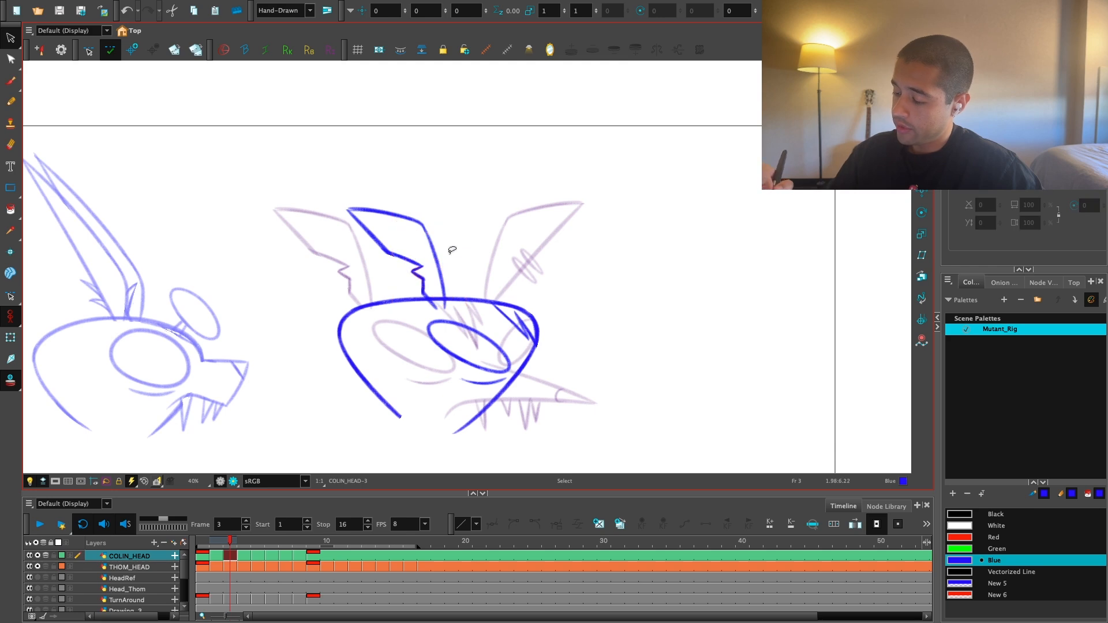
left_click_drag(452, 250, 445, 281)
key("Delete")
key("ctrl+v")
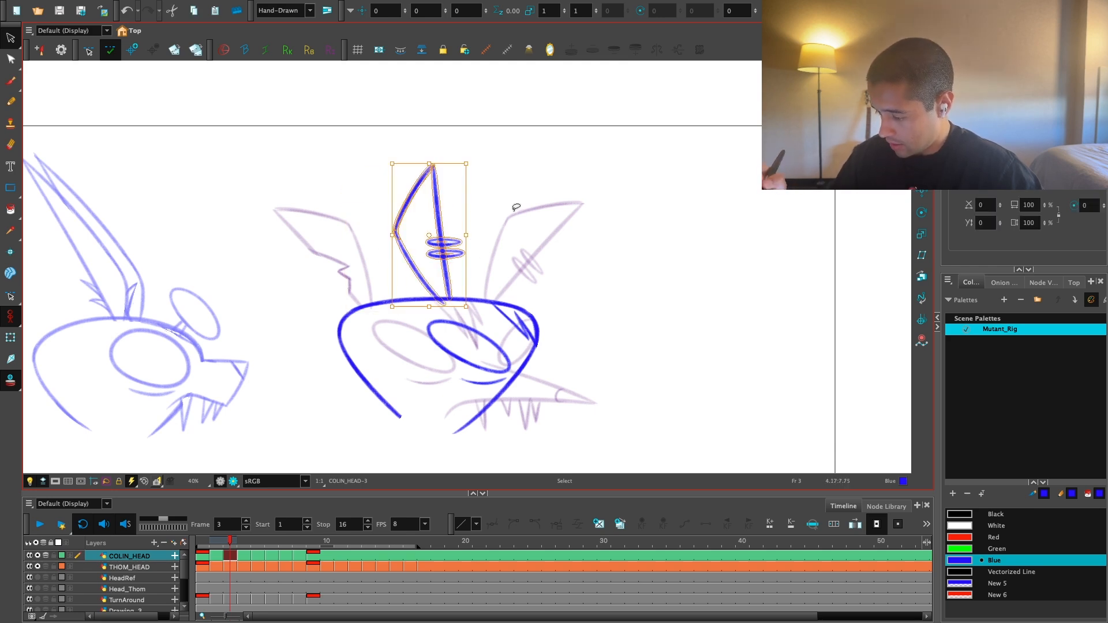
Step: Tilt the stitched ear backward on frame 3 and place a copy without stitches just behind it
mouse_move(448, 165)
left_mouse_down()
mouse_move(476, 157)
mouse_move(398, 169)
mouse_move(408, 175)
left_mouse_up()
left_click(490, 155)
scroll(439, 288, "up", 2)
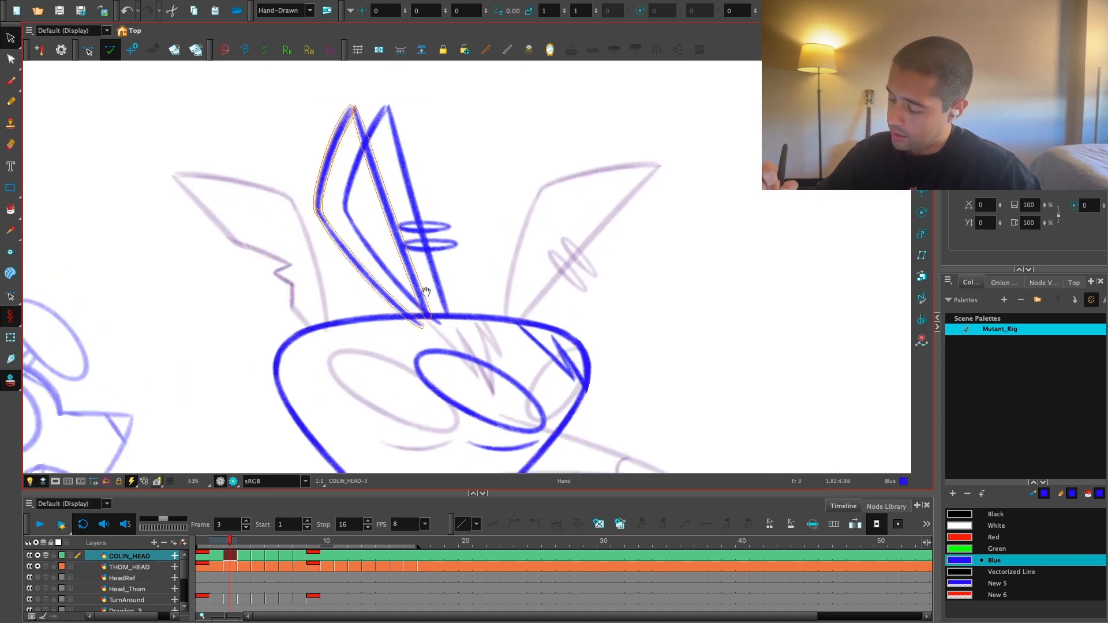
Step: Adjust the lower end of the rear ear's inner line where it meets the head on frame 3
scroll(440, 289, "up", 1)
left_click_drag(440, 290, 449, 280)
key("2")
left_click(402, 279)
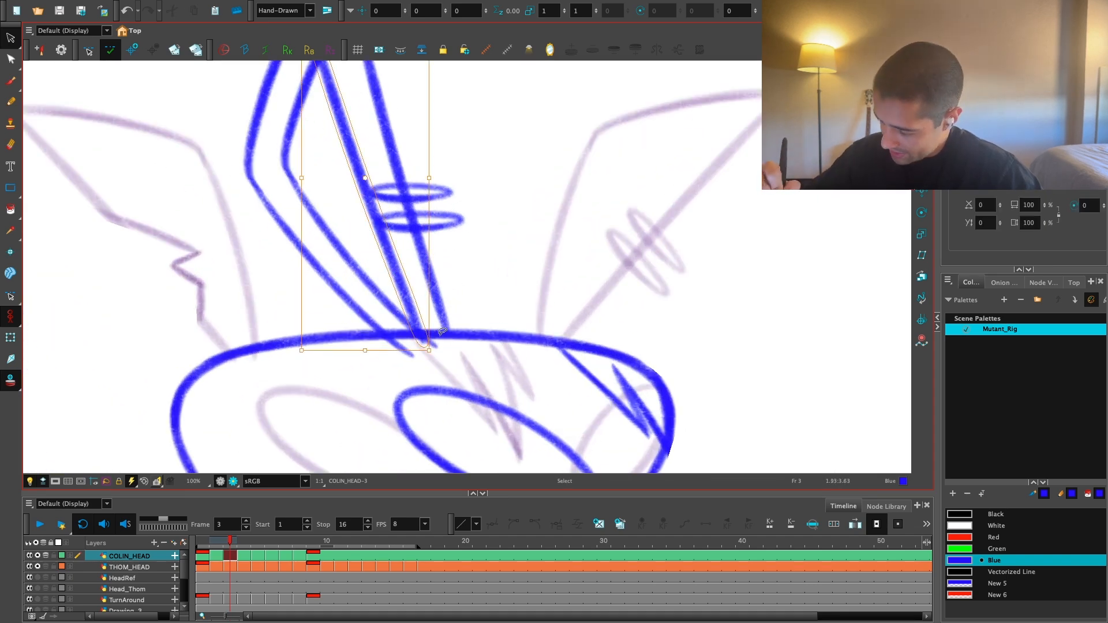
key("1")
left_click_drag(422, 333, 429, 335)
key("Escape")
scroll(503, 257, "down", 3)
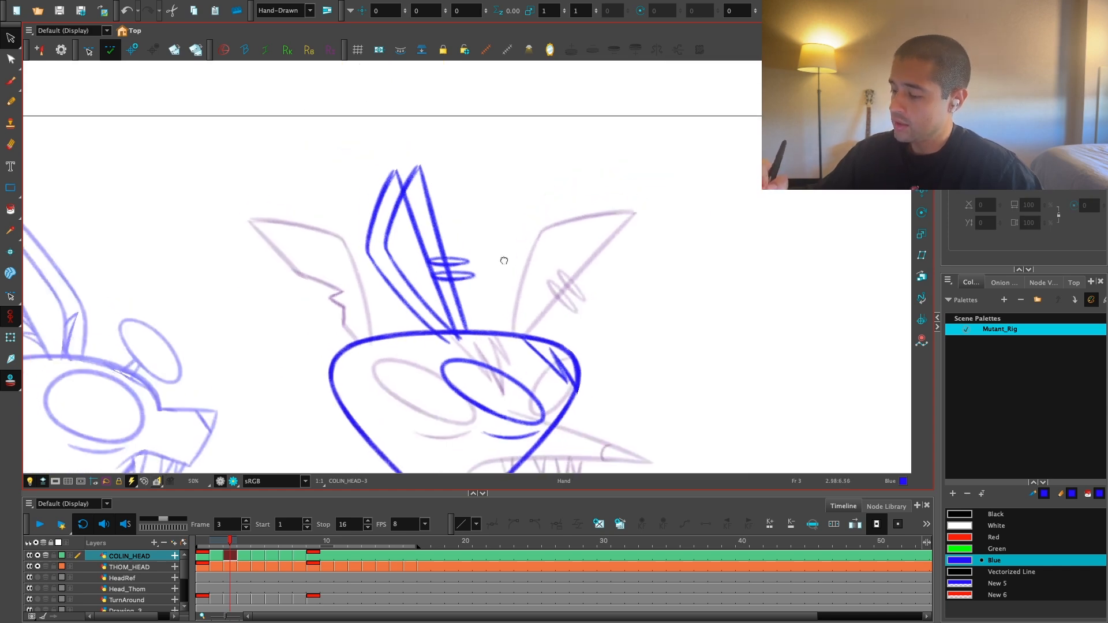
Step: Shift the rear ear slightly backward behind the stitched ear on frame 3
scroll(514, 237, "up", 2)
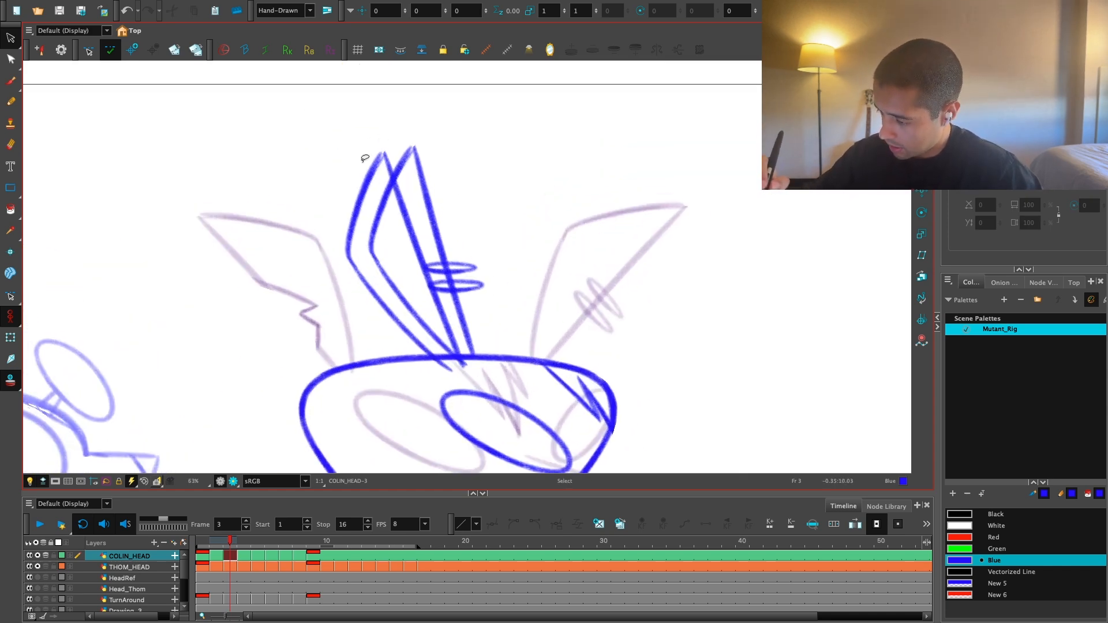
left_click(410, 226)
left_click(374, 298, "shift")
left_click_drag(414, 156, 409, 153)
key("ctrl+z")
key("Escape")
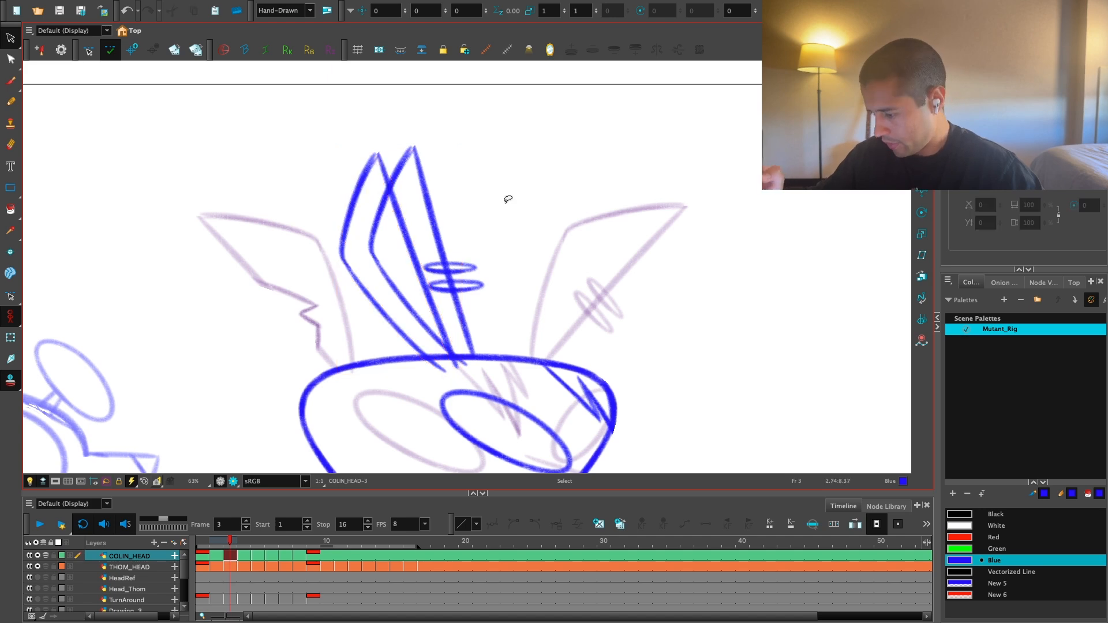
scroll(549, 301, "down", 2)
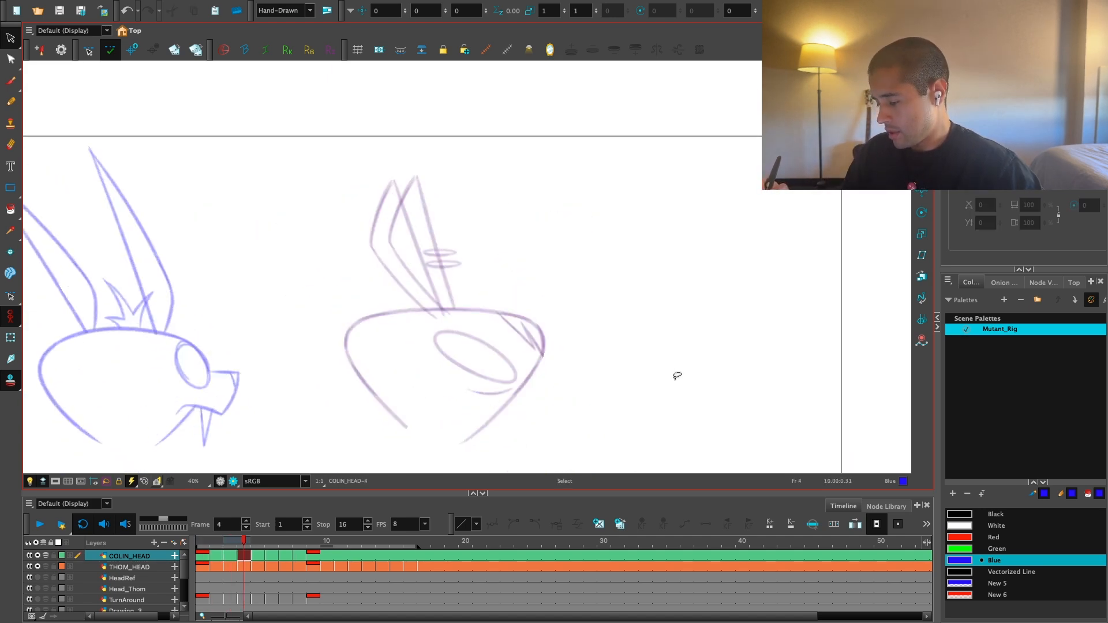
scroll(613, 417, "up", 1)
scroll(613, 417, "up", 1)
left_click(39, 50)
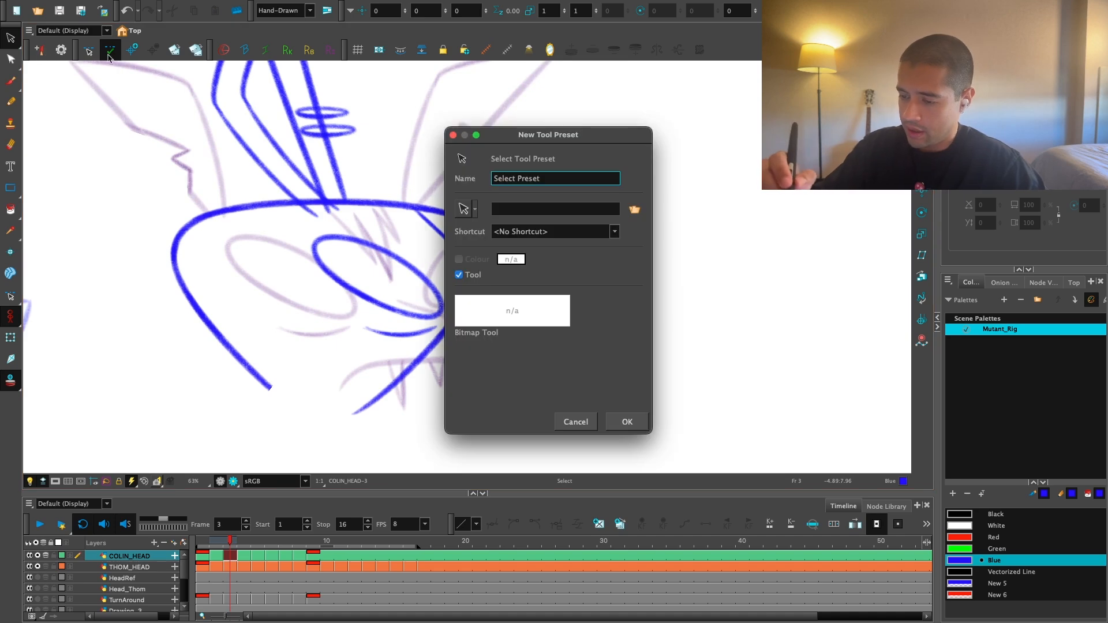
left_click(577, 418)
Step: Copy the pointed snout with its teeth from frame 2 onto frame 3, positioned slightly farther forward on the head
key("alt+x")
scroll(567, 379, "up", 1)
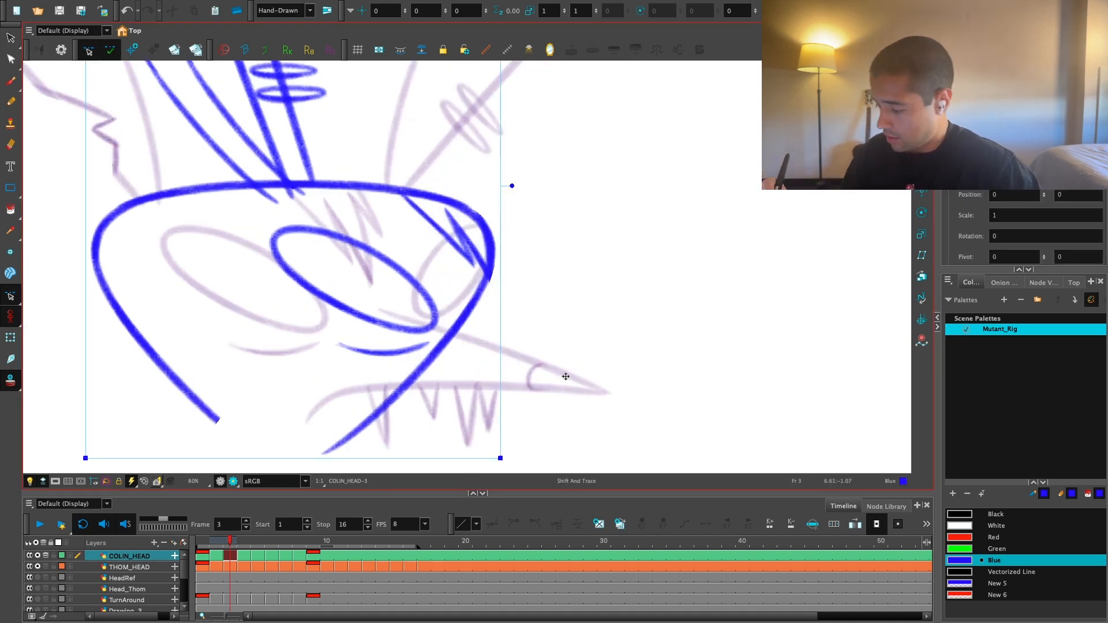
key("comma")
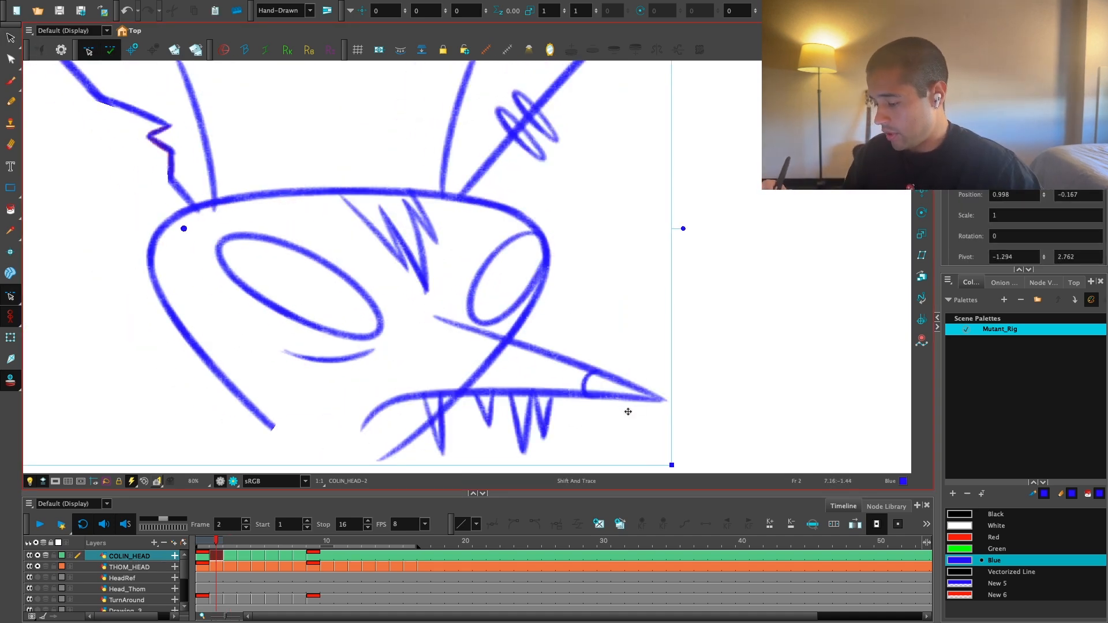
key("alt+s")
mouse_move(637, 410)
left_mouse_down()
mouse_move(621, 333)
mouse_move(541, 425)
left_mouse_up()
key("period")
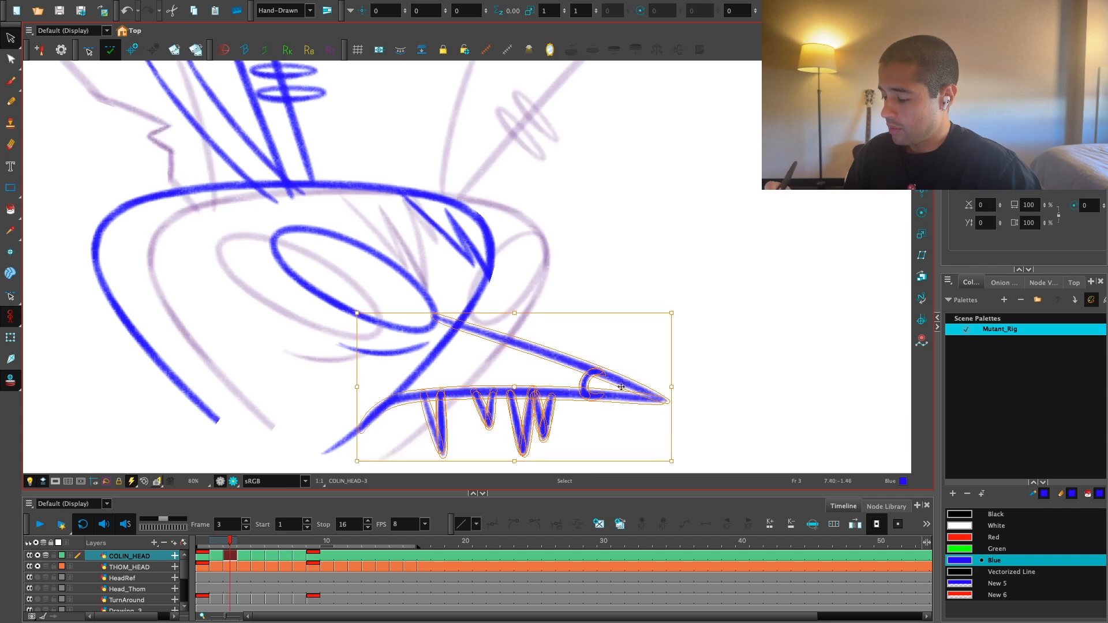
key("2")
left_click(9, 346)
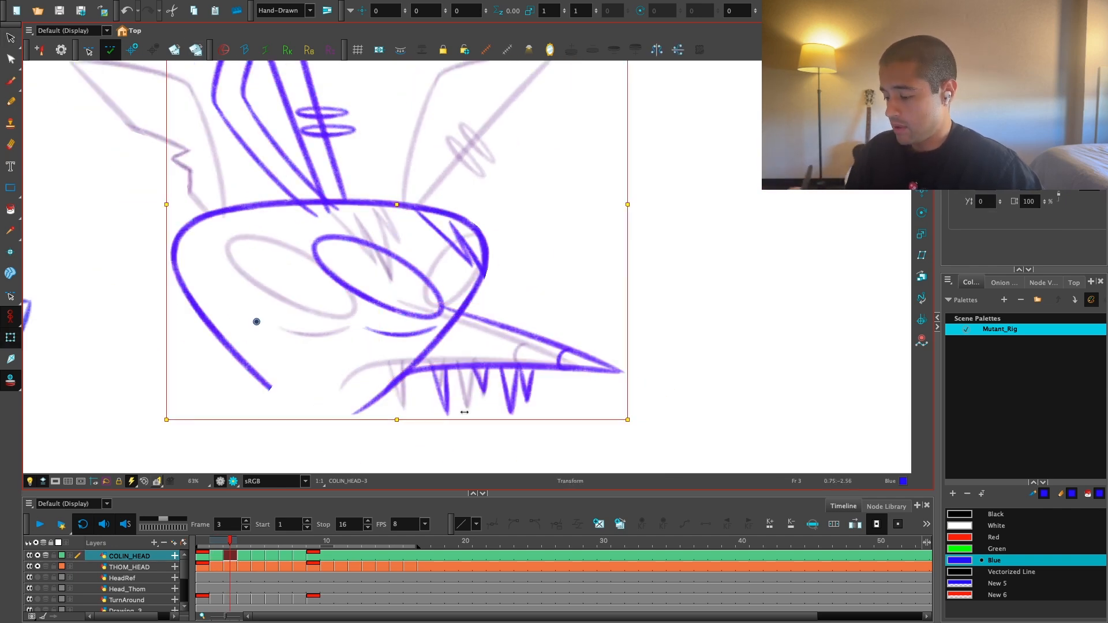
key("alt+s")
key("comma")
key("period")
left_click_drag(519, 407, 598, 351)
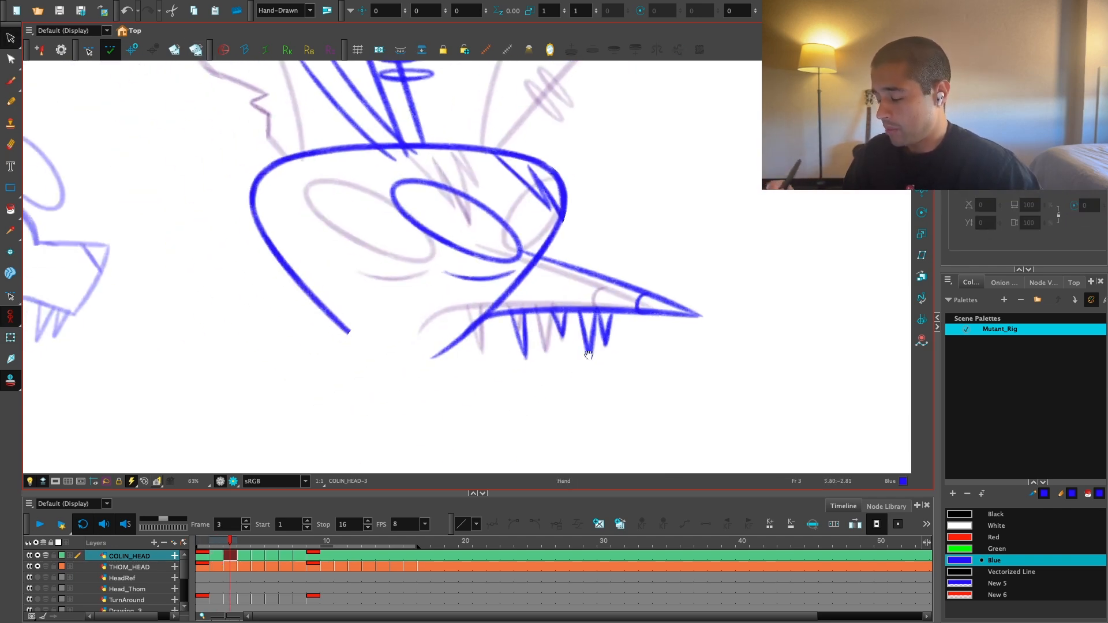
Step: Paint a new diagonal jaw line under the mouth on frame 3 and erase the old one behind it
key("alt+b")
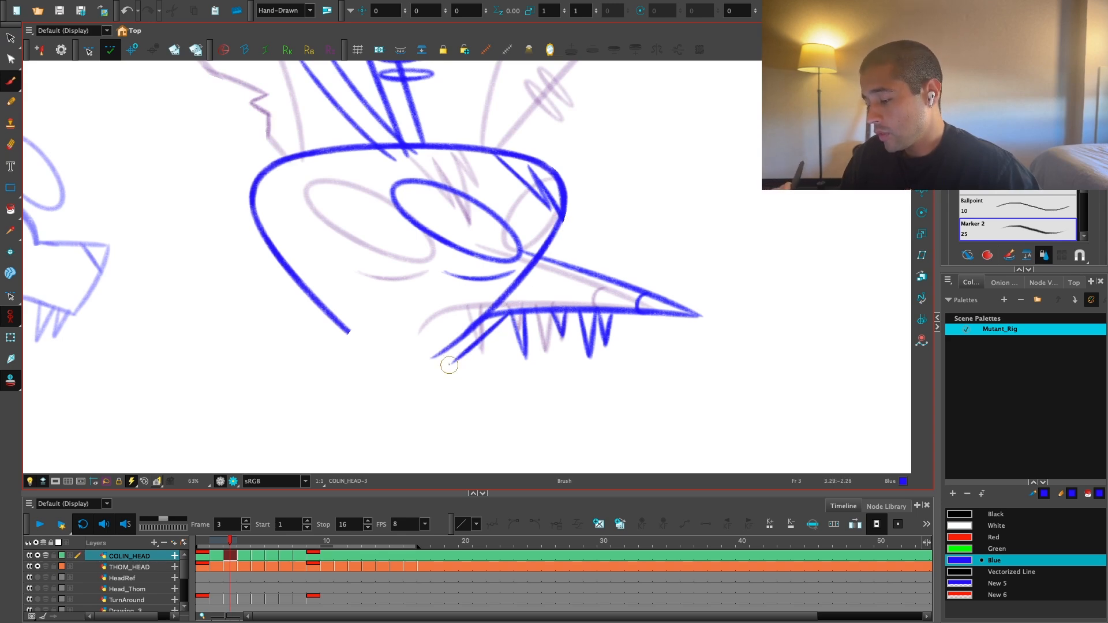
key("alt+e")
key("2")
key("2")
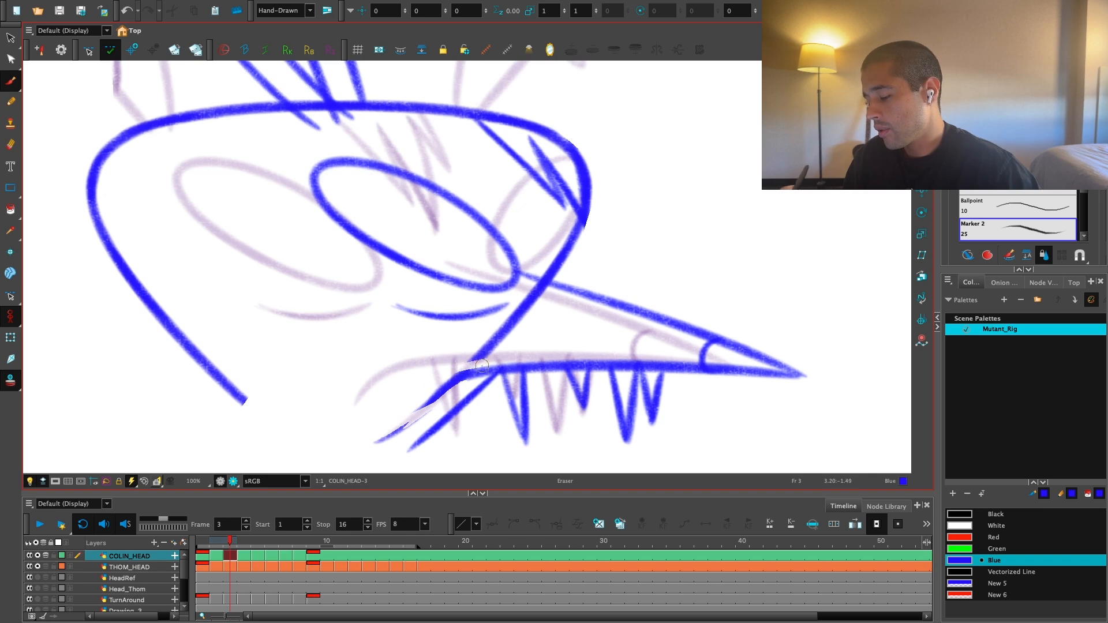
key("alt+s")
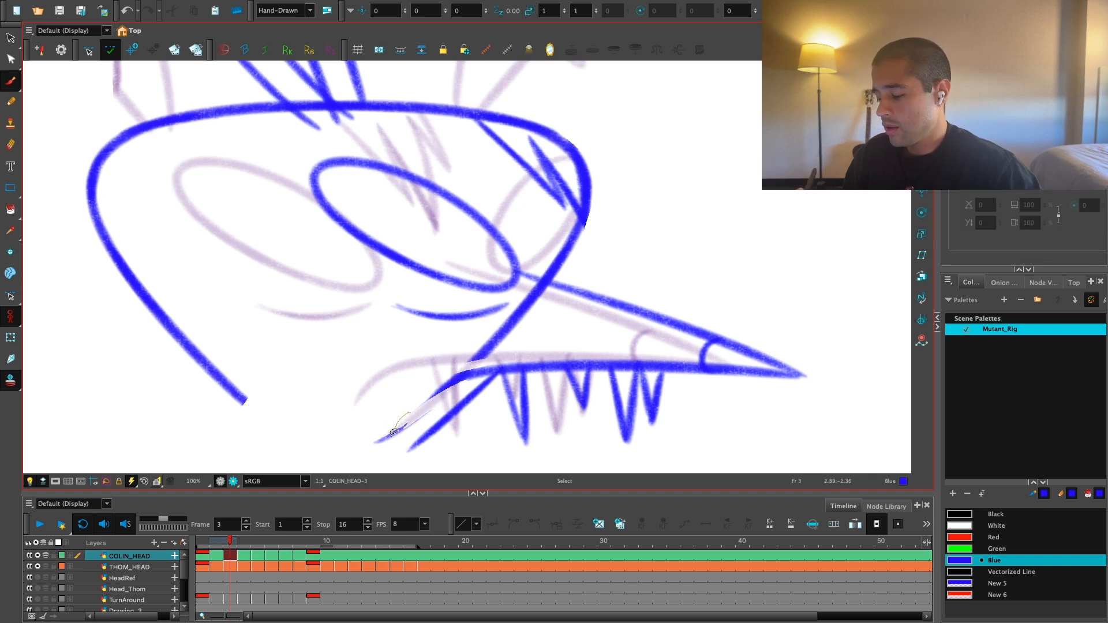
key("1")
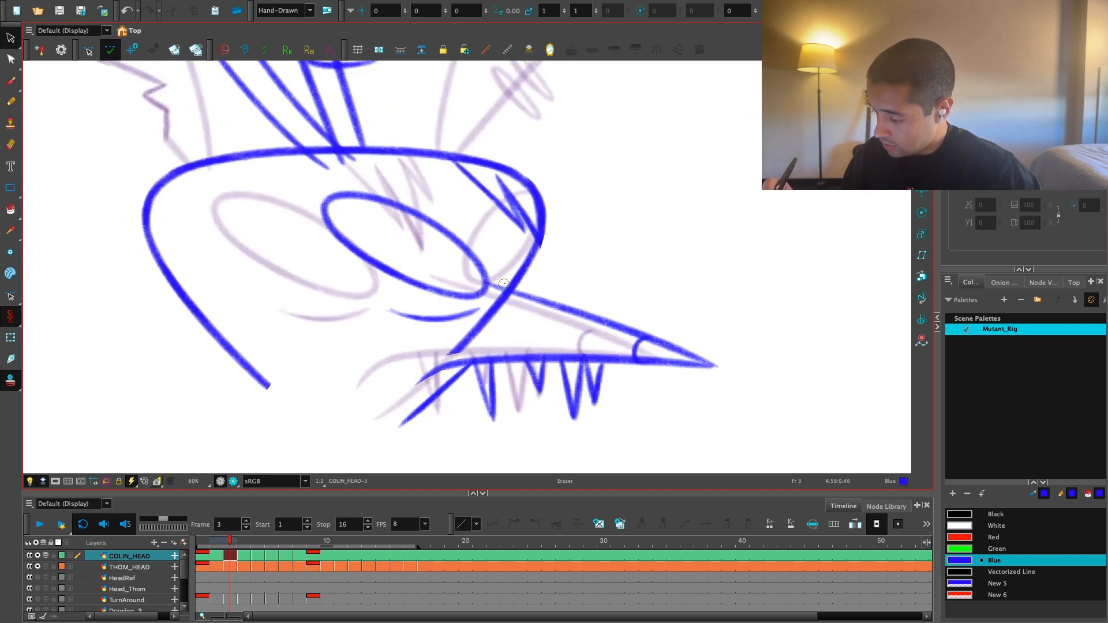
Step: Erase the part of the head outline that crosses the snout on frame 3
mouse_move(507, 294)
left_mouse_down()
mouse_move(450, 353)
mouse_move(496, 284)
left_mouse_up()
key("alt+s")
key("1")
key("1")
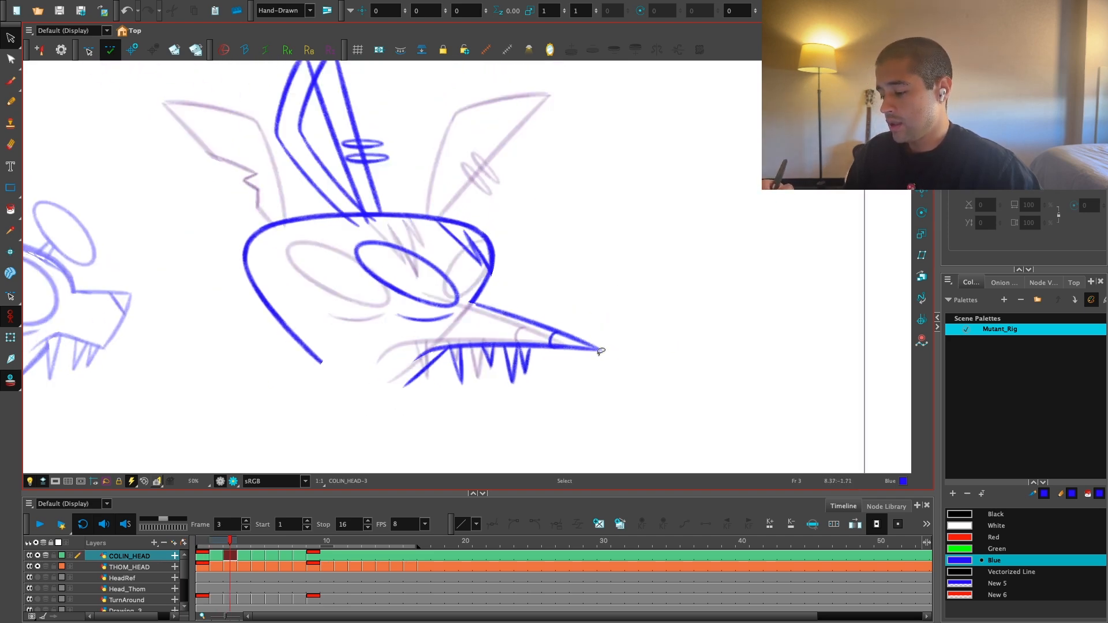
key("1")
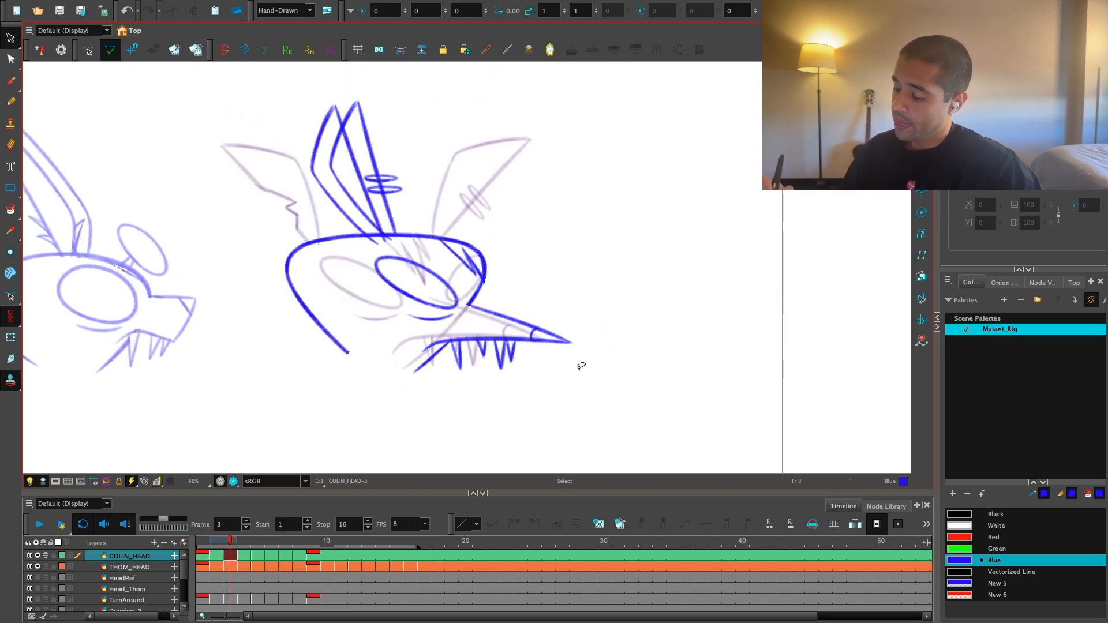
Step: Copy the whole head drawing from frame 2 and paste it onto frame 4
key("period")
key("comma")
key("comma")
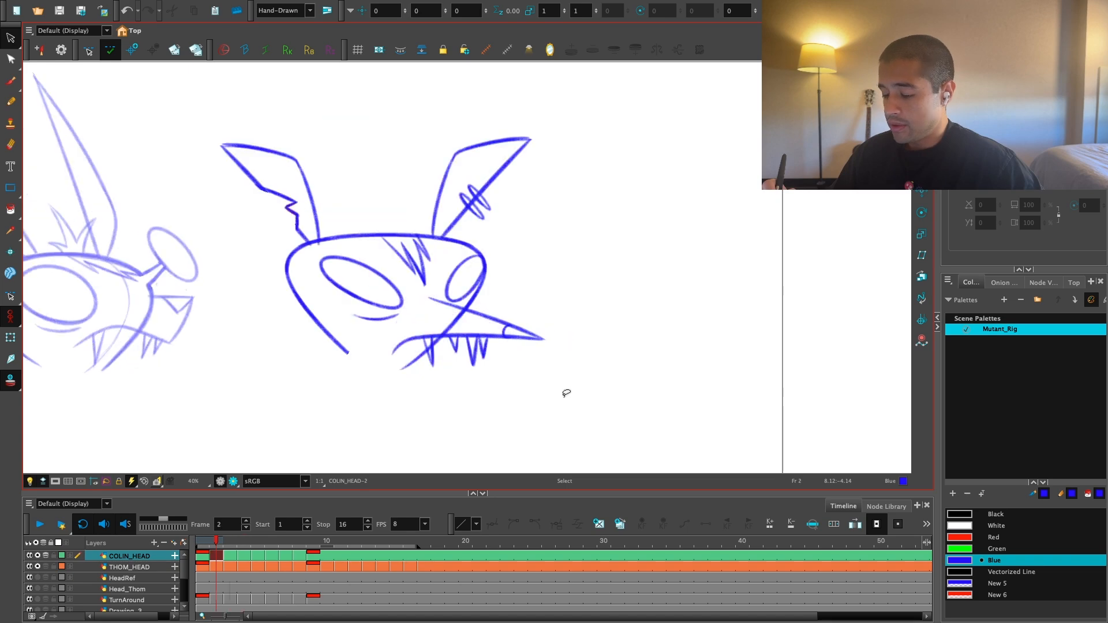
key("period")
key("period")
key("comma")
key("comma")
mouse_move(517, 388)
left_mouse_down()
mouse_move(344, 378)
mouse_move(537, 392)
left_mouse_up()
key("period")
key("period")
key("ctrl+v")
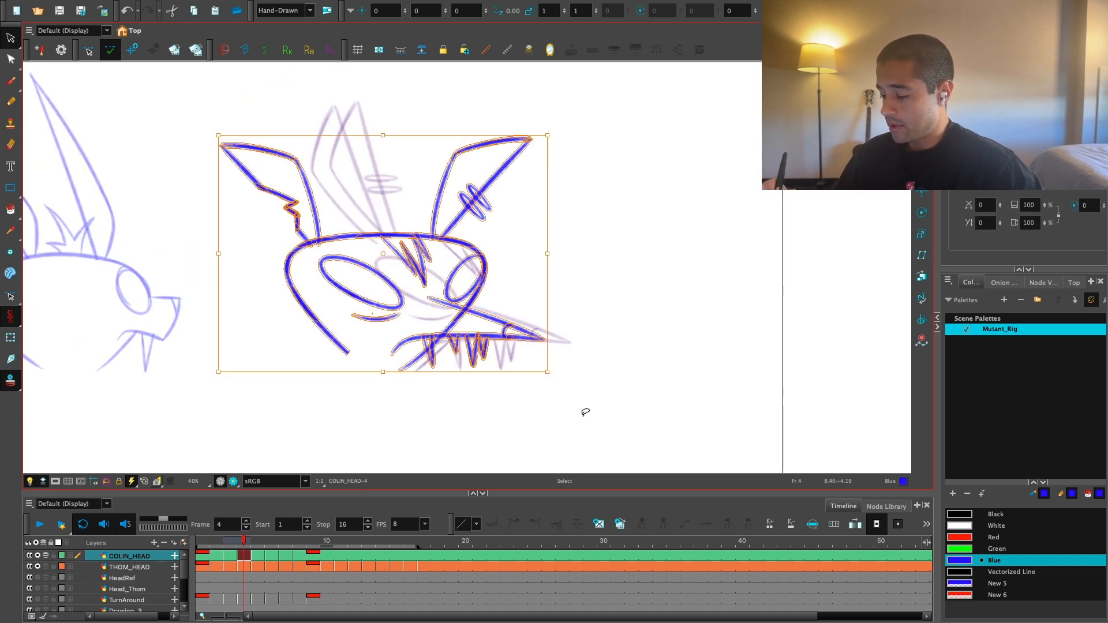
key("Escape")
Step: Compare frame 4 with the earlier head poses and remove the nose arc near its snout tip
key("2")
key("1")
key("comma")
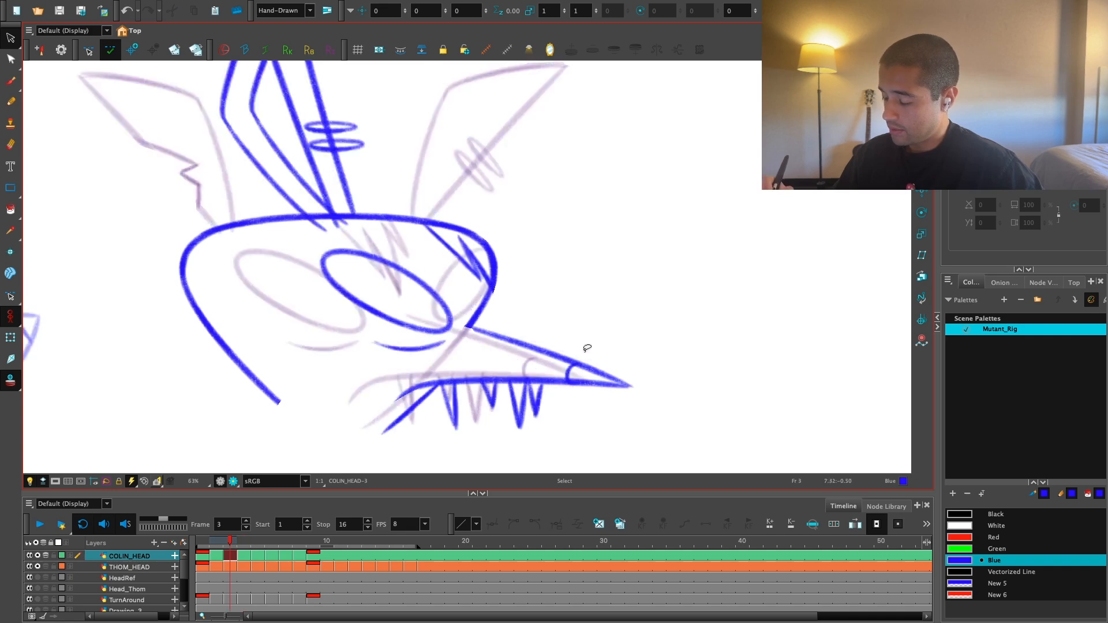
key("comma")
key("period")
key("period")
key("2")
key("space")
left_click_drag(496, 333, 508, 318)
key("2")
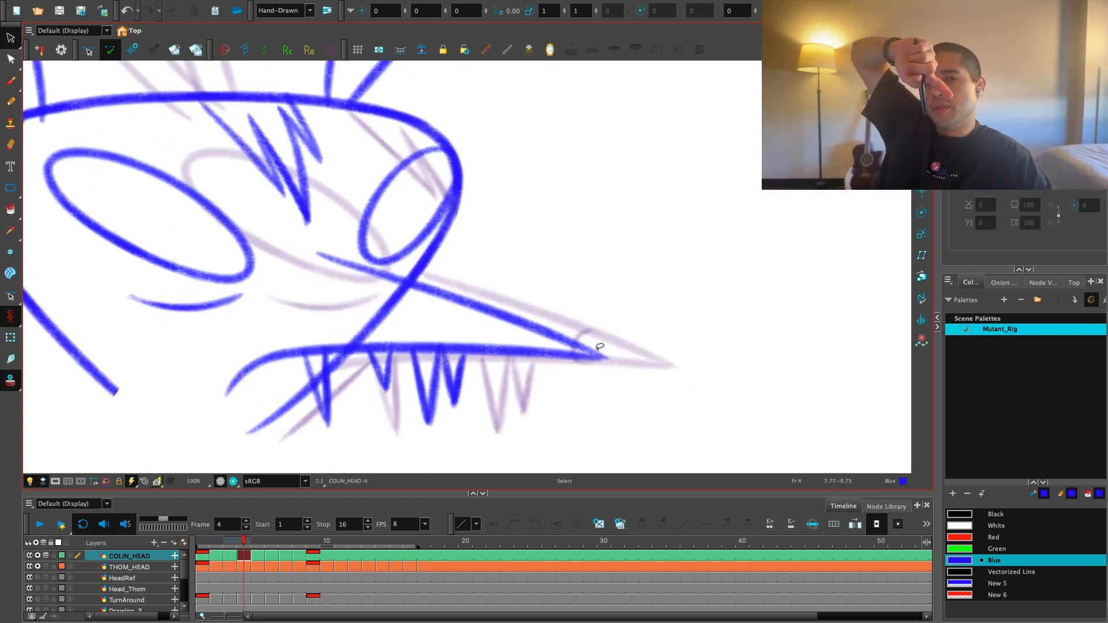
key("2")
key("2")
Step: Try painting a thick, backward-bowing nose arc near the snout tip on frame 4
key("alt+b")
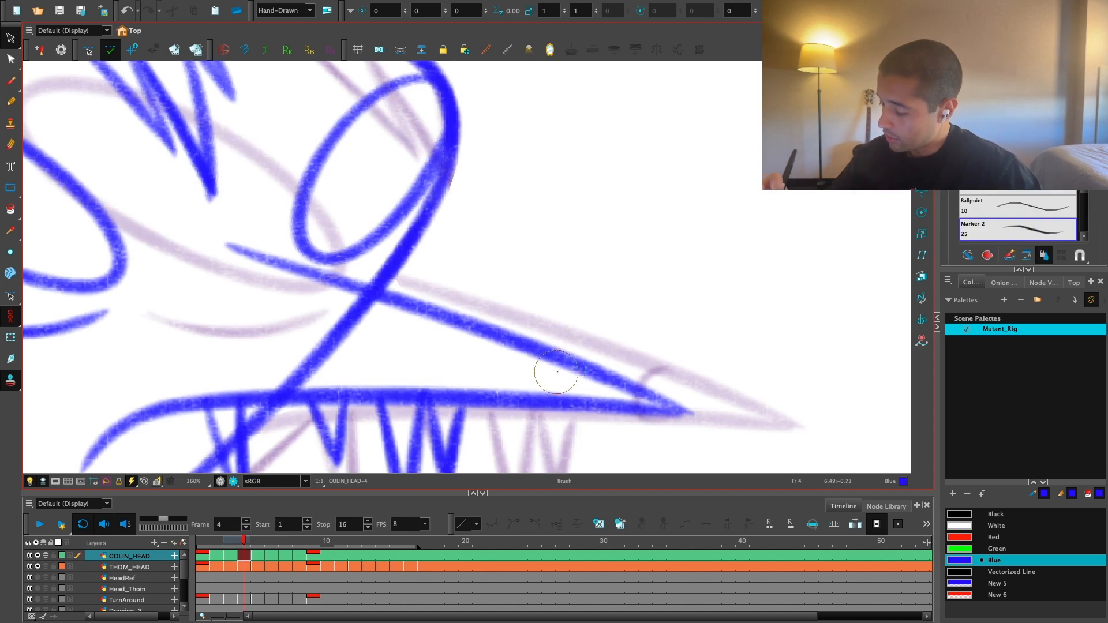
key("comma")
key("period")
left_click_drag(562, 358, 557, 401)
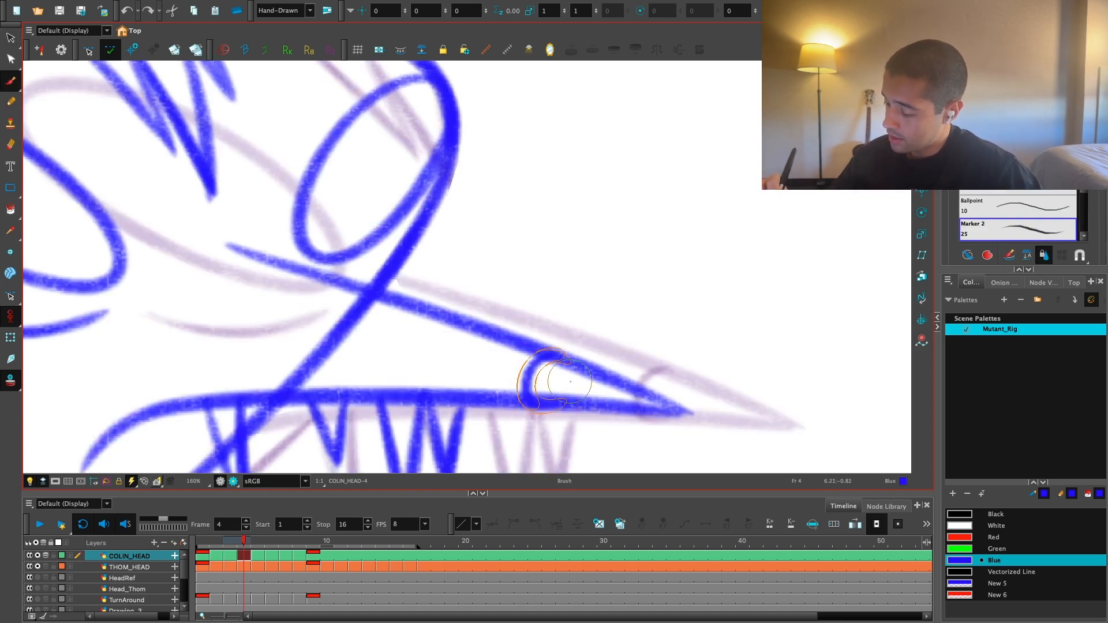
key("comma")
key("period")
key("ctrl+a")
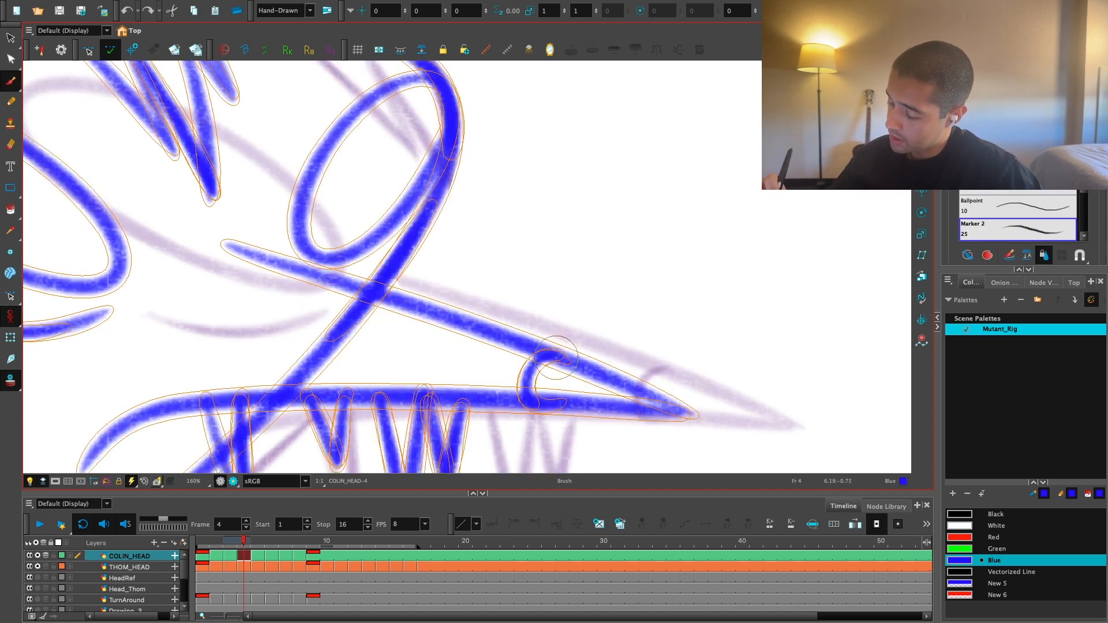
key("ctrl+z")
Step: Paint a thin nose arc bowing toward the snout tip on frame 4
key("alt+b")
left_click_drag(547, 362, 540, 397)
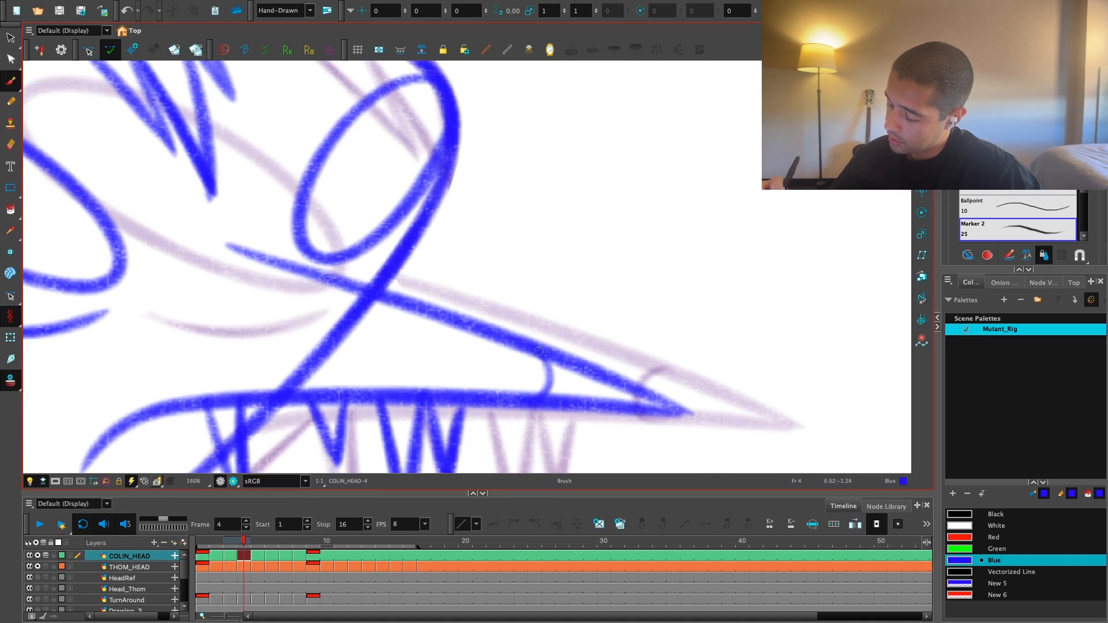
scroll(539, 352, "down", 3)
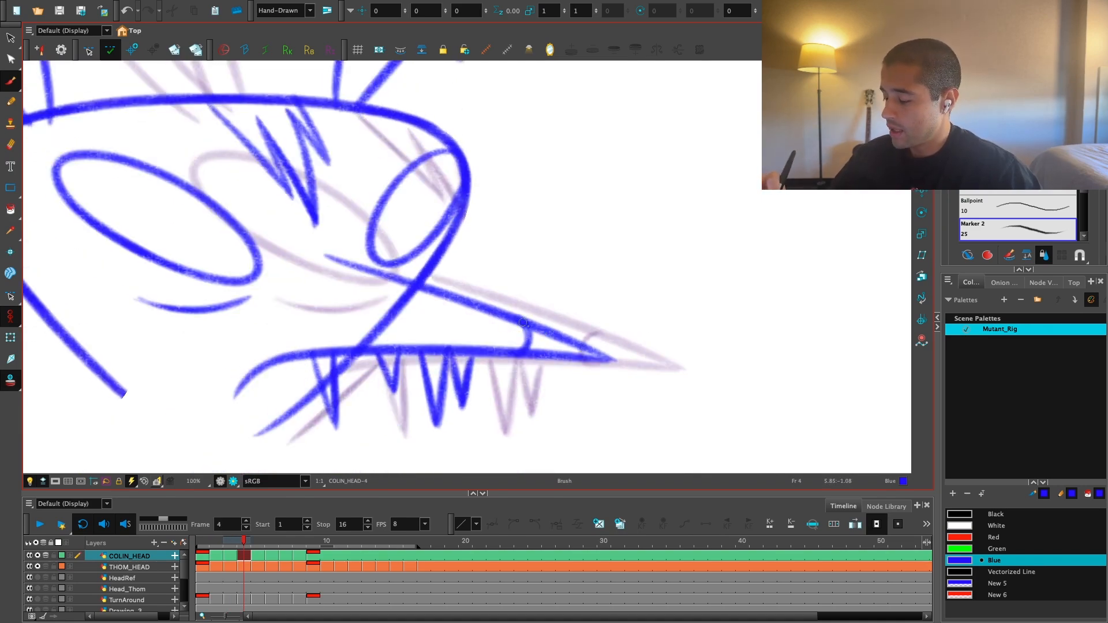
Step: Sketch a small cone shape above the snout as a form study and delete it from frame 4
left_click_drag(519, 274, 566, 292)
mouse_move(596, 273)
left_mouse_down()
mouse_move(572, 316)
mouse_move(618, 317)
left_mouse_up()
scroll(640, 314, "down", 3)
left_click_drag(684, 311, 707, 352)
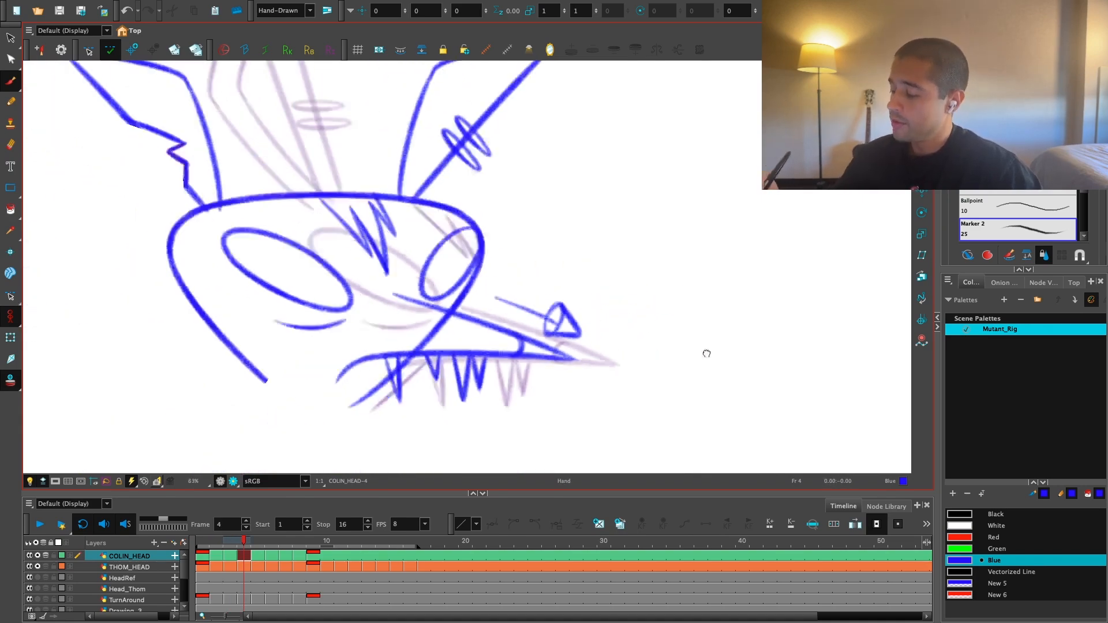
key("comma")
key("period")
key("alt+s")
left_click_drag(502, 306, 626, 353)
key("Delete")
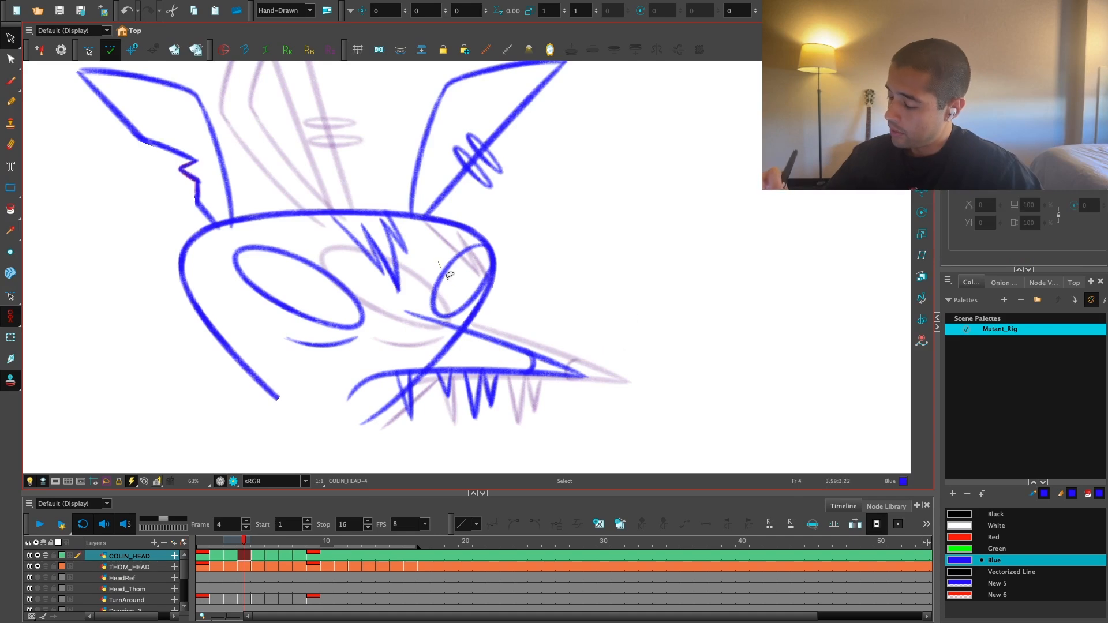
Step: Tilt the far eye backward on frame 4 and delete the near eye, its under-eye line and the forehead hair
left_click(477, 278)
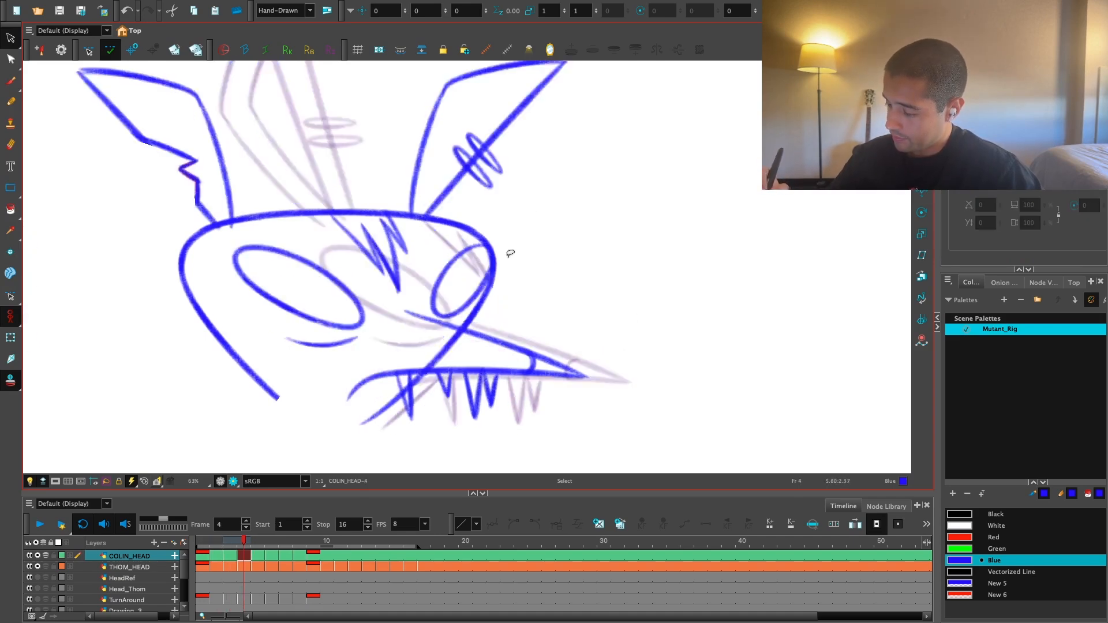
left_click_drag(507, 248, 419, 243)
left_click_drag(455, 308, 481, 304)
left_click(519, 301)
left_click_drag(264, 331, 262, 312)
key("Delete")
left_click(388, 248)
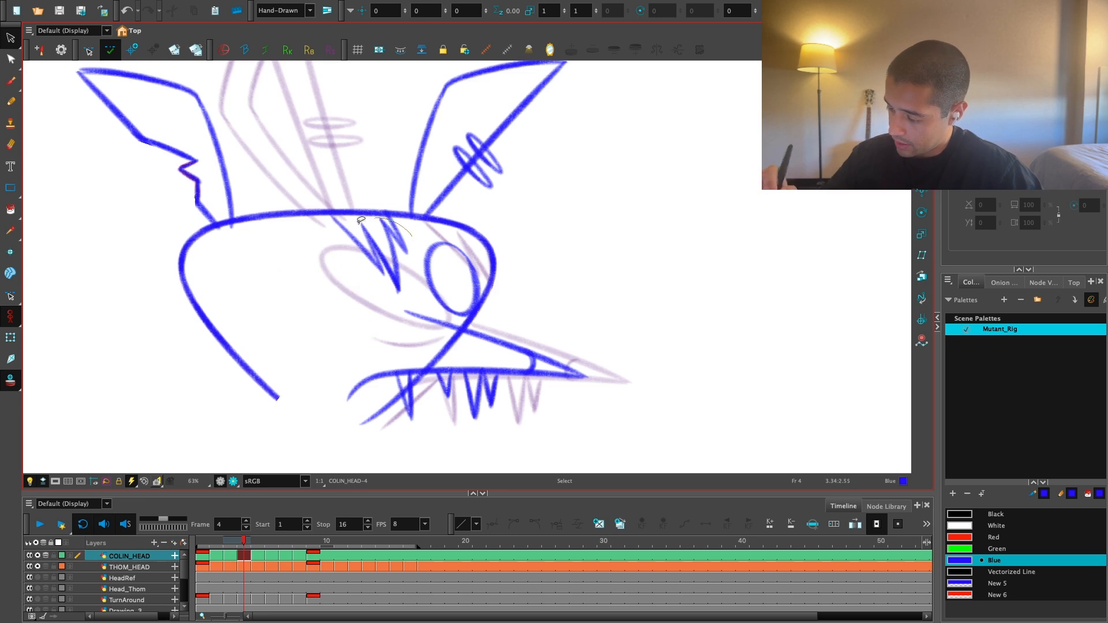
key("Delete")
Step: Compare frame 4 with frame 2 and move the remaining eye back from the head's front edge, tilting it further
key("comma")
key("comma")
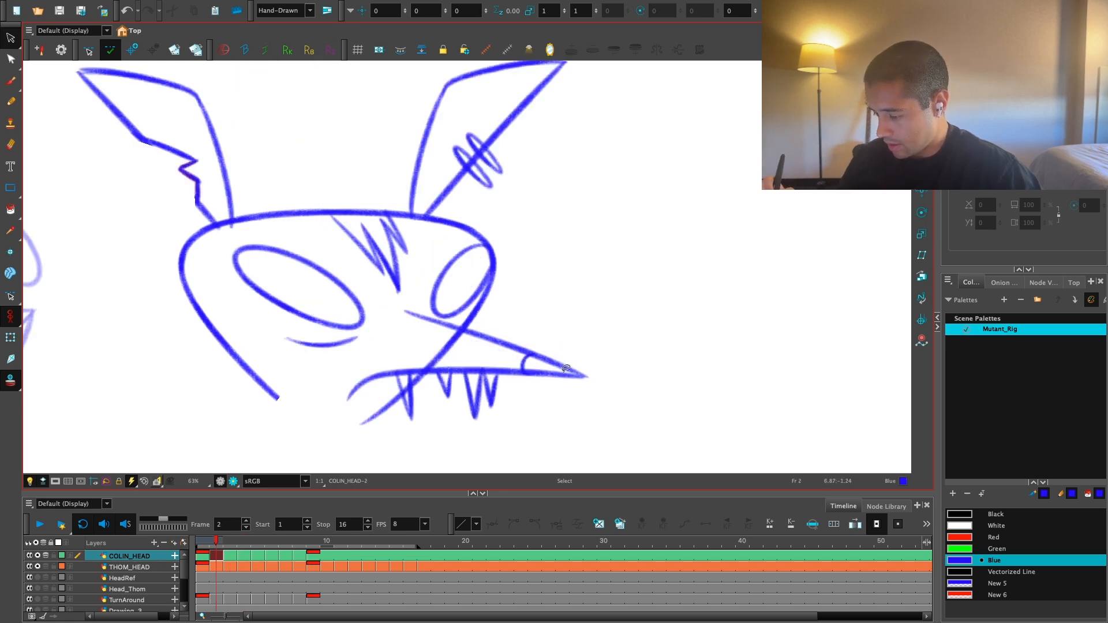
key("period")
key("period")
left_click(476, 273)
left_click_drag(472, 240, 449, 243)
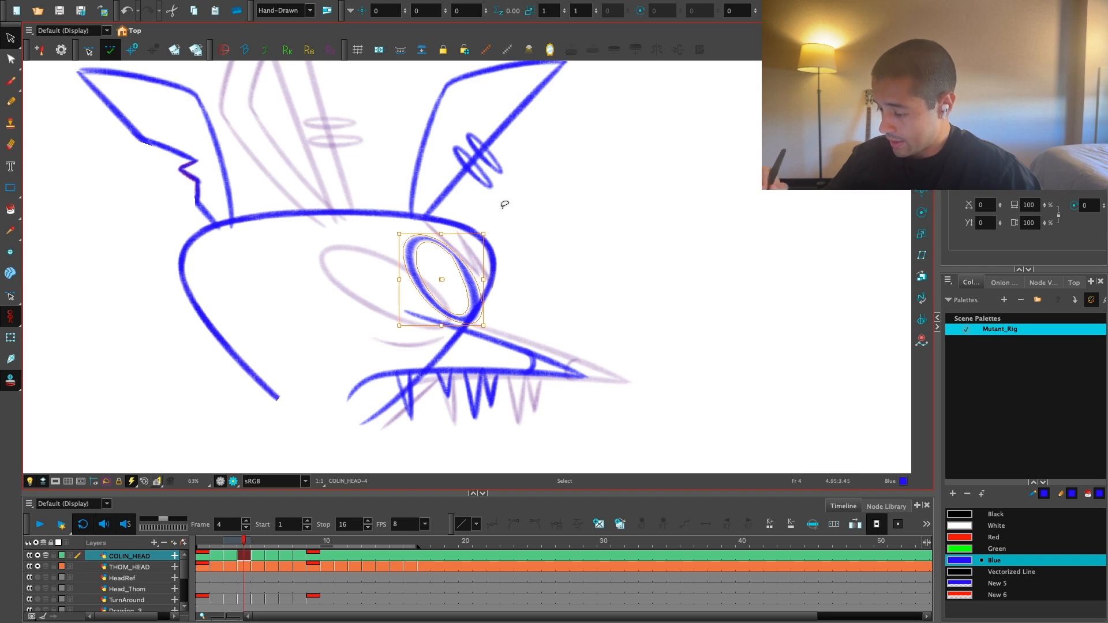
Step: Move the remaining eye forward on frame 4 so it overlaps the head's front outline, checking against the earlier frames
key("comma")
key("comma")
key("period")
key("period")
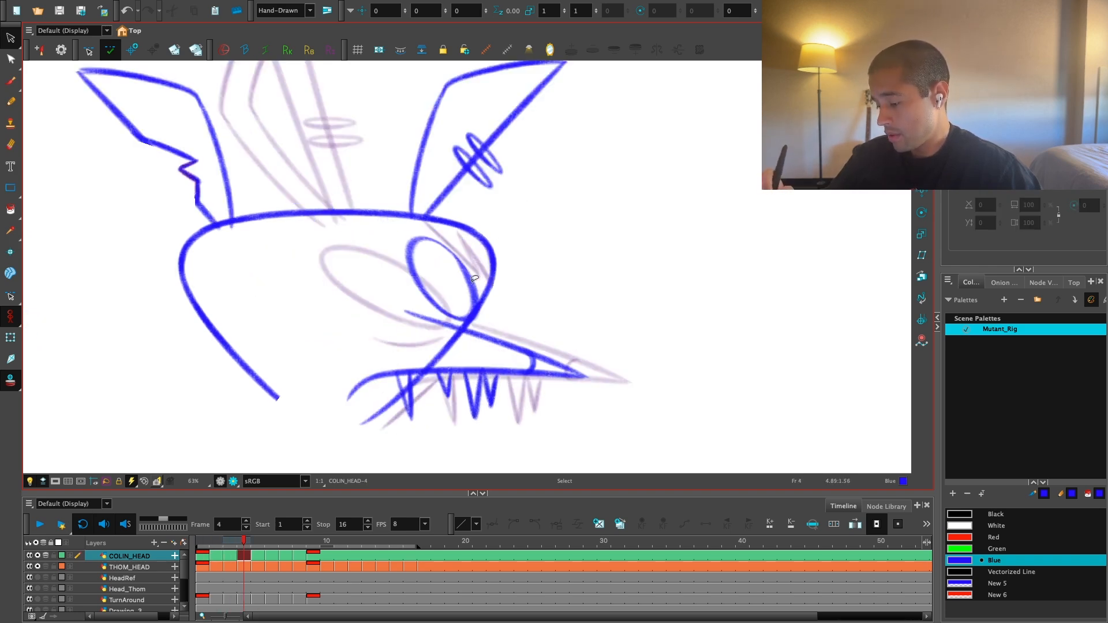
left_click(474, 279)
scroll(516, 303, "up", 2)
left_click_drag(492, 305, 512, 306)
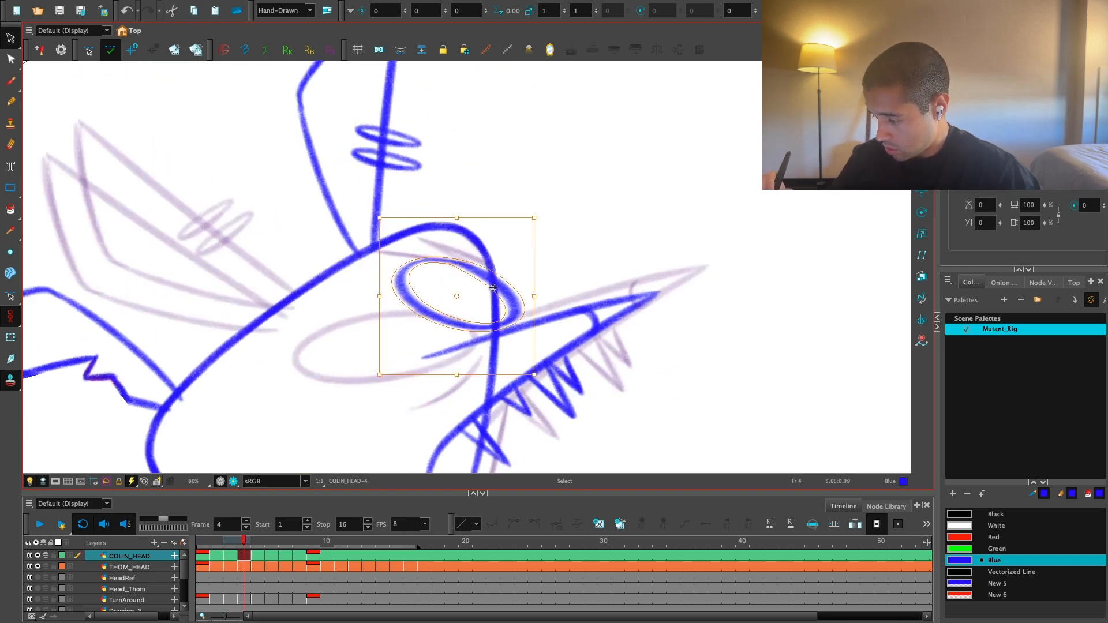
left_click(557, 242)
key("shift+m")
key("comma")
key("comma")
key("period")
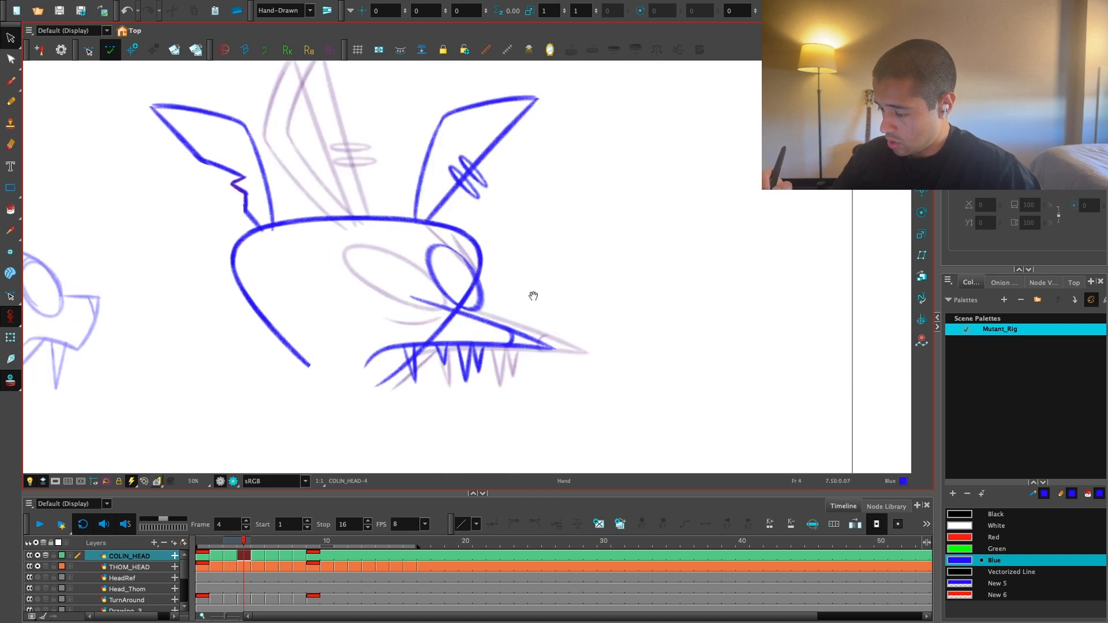
Step: Erase the part of the eye that extends past the head's front outline on frame 4
key("period")
scroll(478, 310, "up", 2)
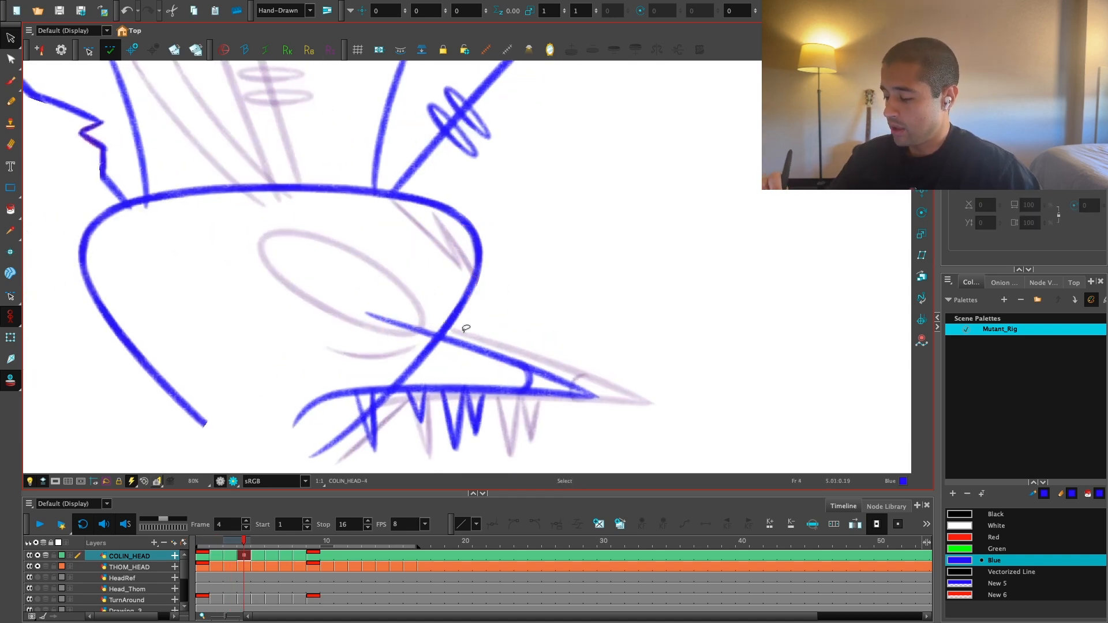
left_click(460, 327)
key("alt+e")
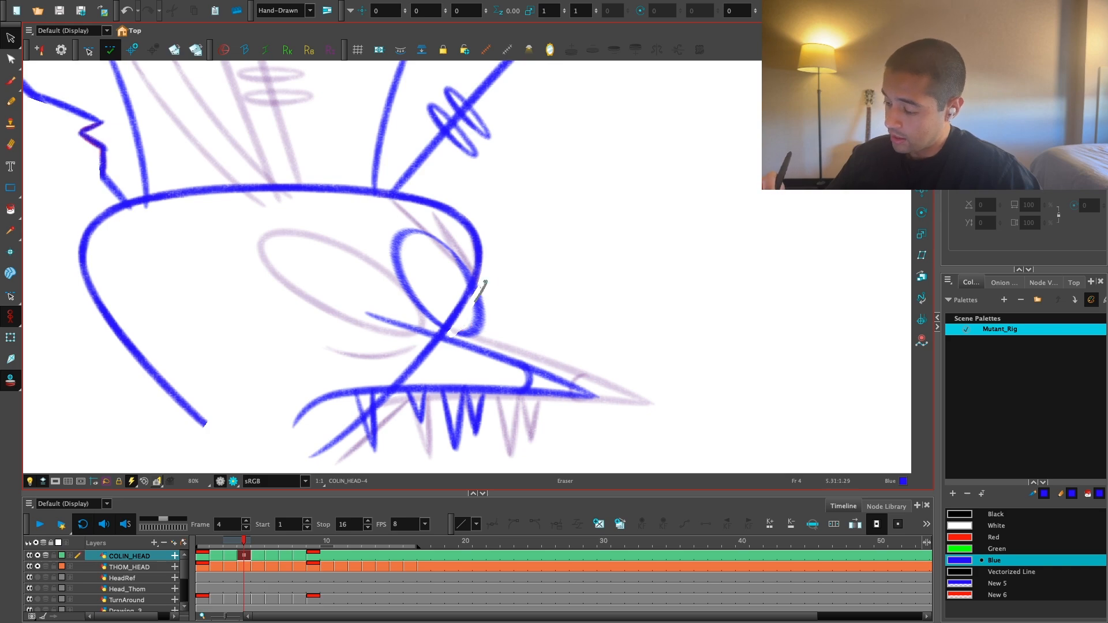
scroll(519, 288, "down", 3)
key("space")
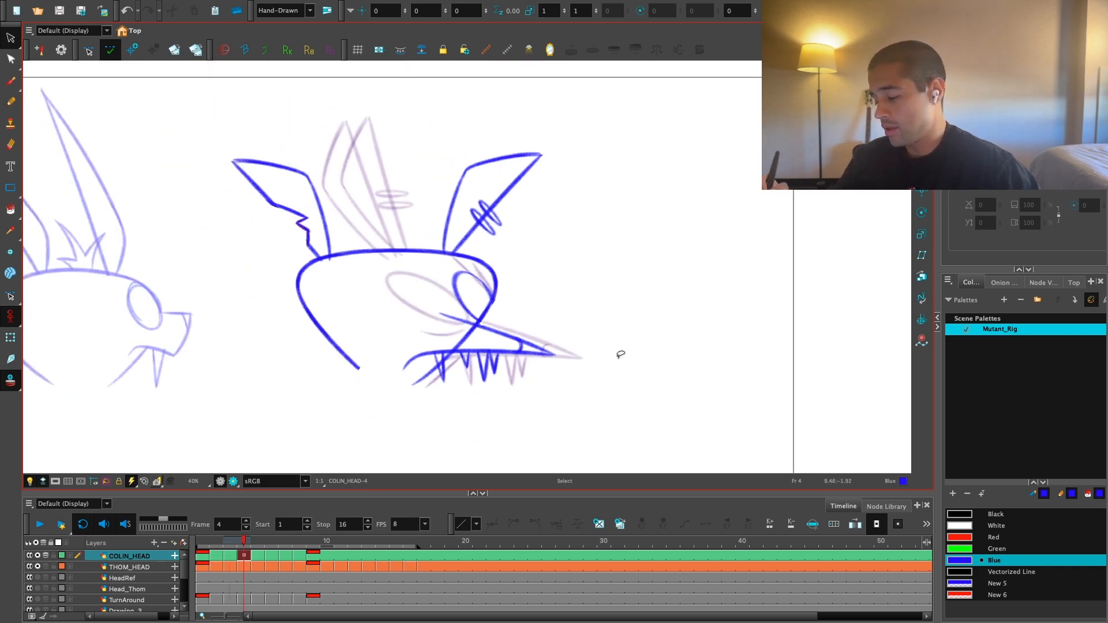
Step: Erase the snout's upper line inside the head on frame 4 and cut the head outline just below their junction
scroll(520, 352, "up", 2)
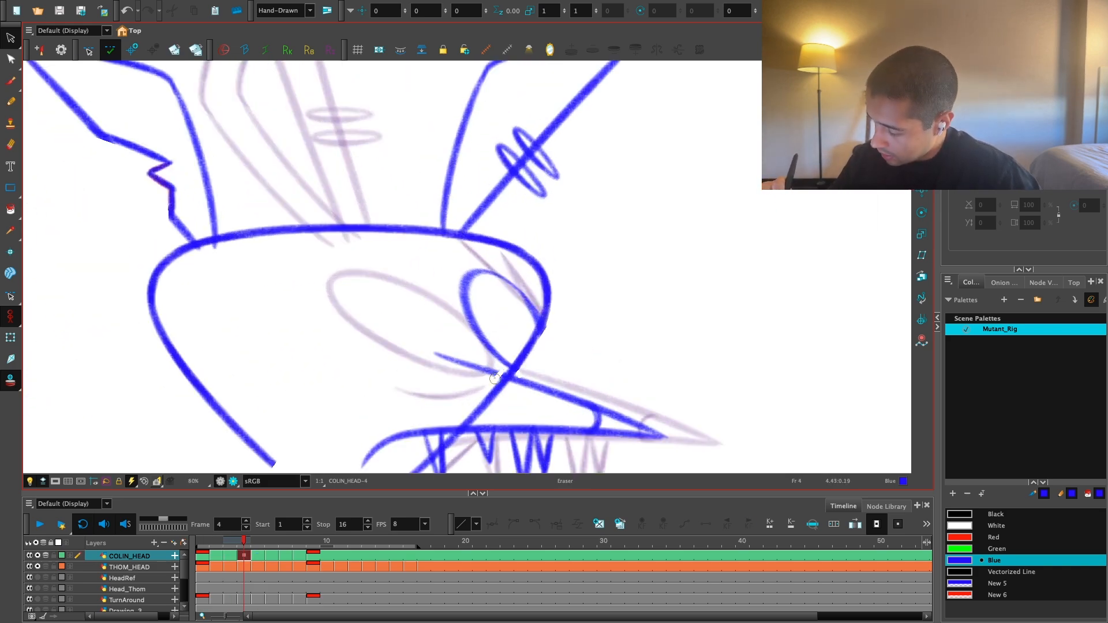
mouse_move(495, 379)
left_mouse_down()
mouse_move(816, 237)
mouse_move(751, 231)
left_mouse_up()
scroll(531, 363, "up", 1)
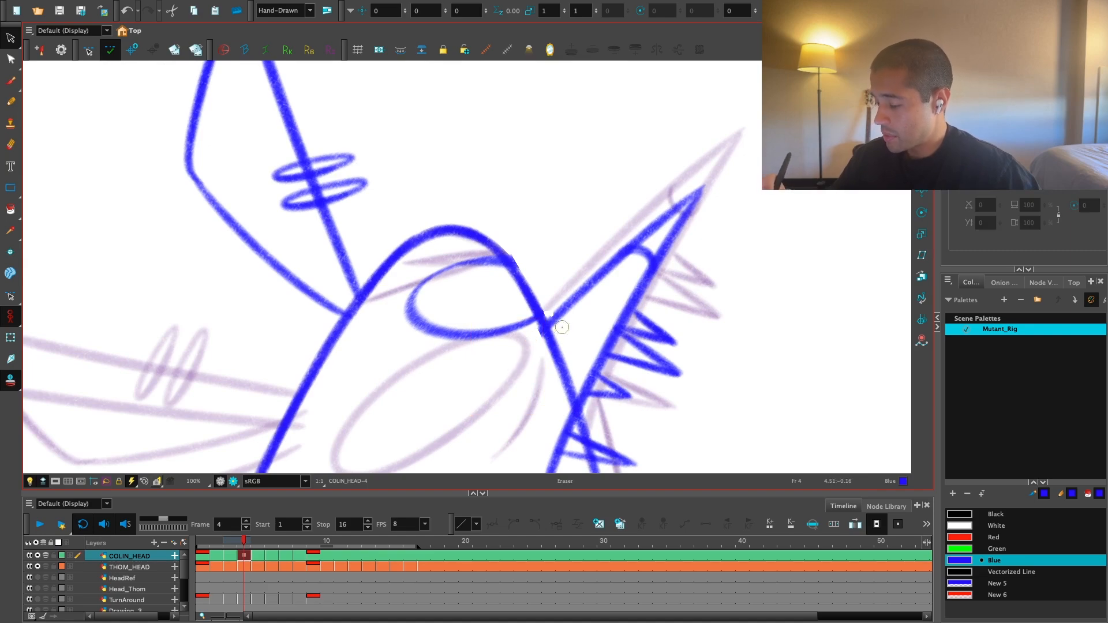
left_click_drag(563, 326, 541, 344)
key("shift+x")
key("1")
key("1")
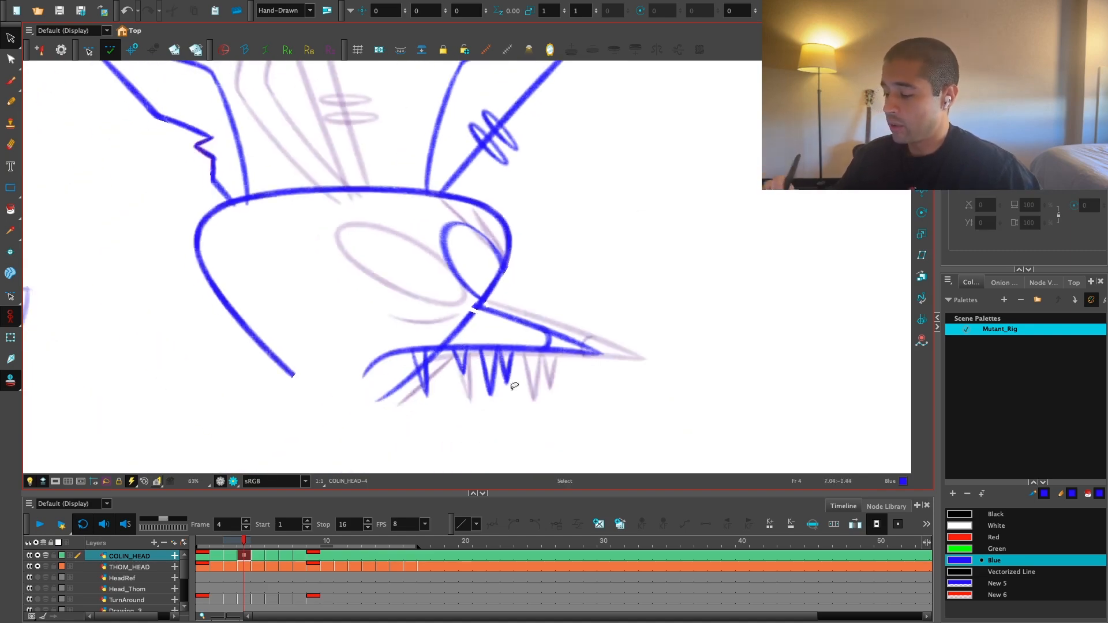
Step: Erase the section of the head's front outline that crosses the snout down to the mouth line on frame 4
left_click_drag(482, 381, 690, 292)
key("2")
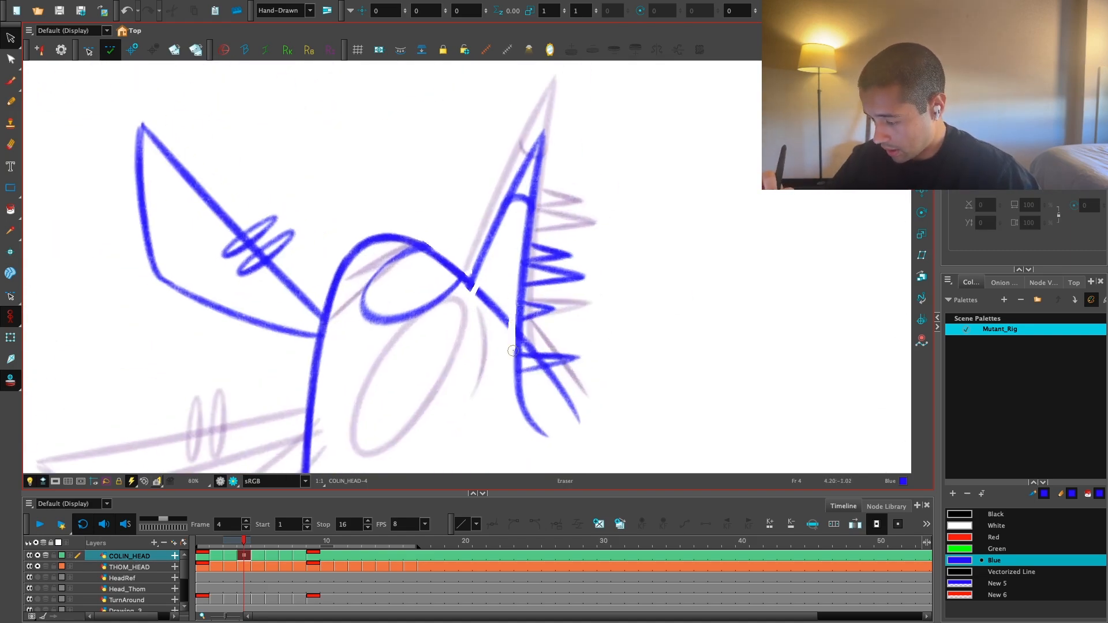
key("shift+x")
left_click_drag(458, 303, 469, 314)
key("1")
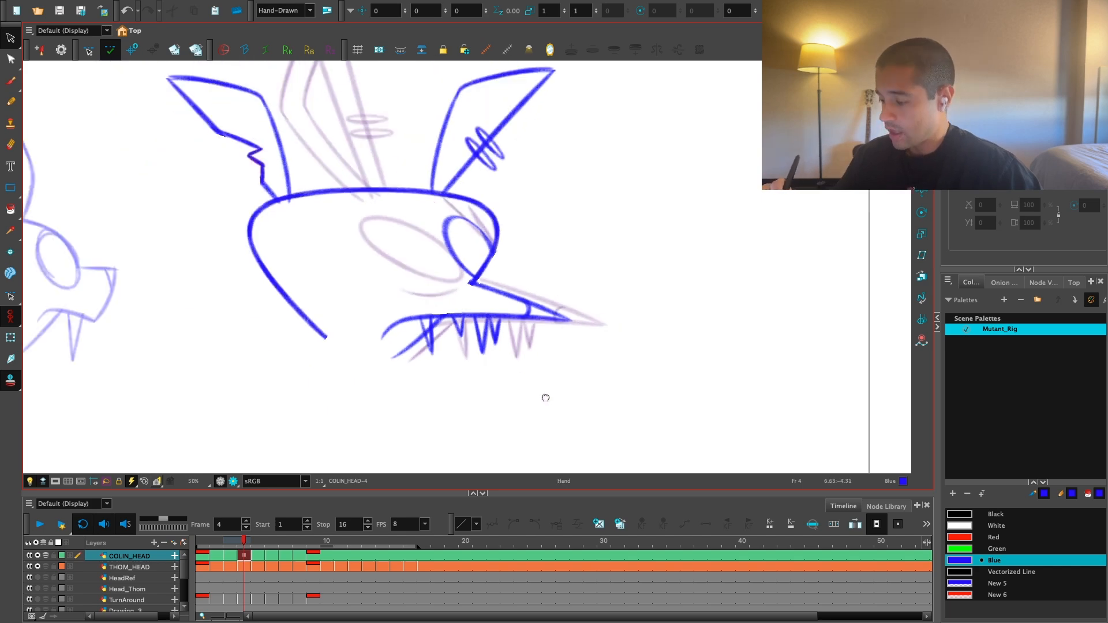
Step: Move the short diagonal jaw line forward beneath the mouth on frame 4
key("2")
left_click(448, 348)
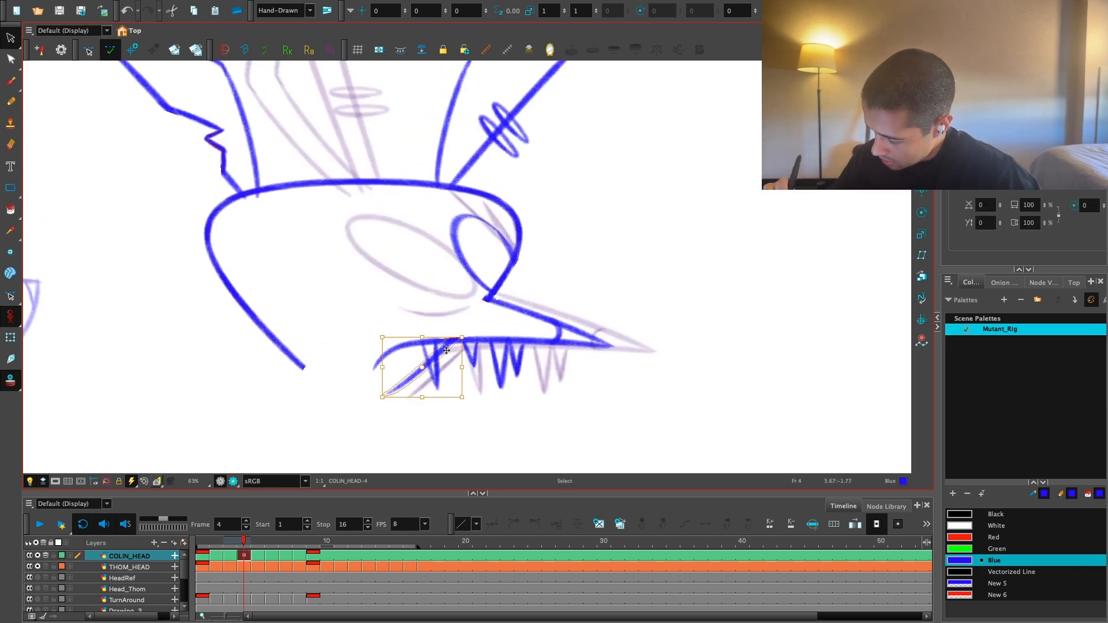
left_click_drag(448, 347, 472, 350)
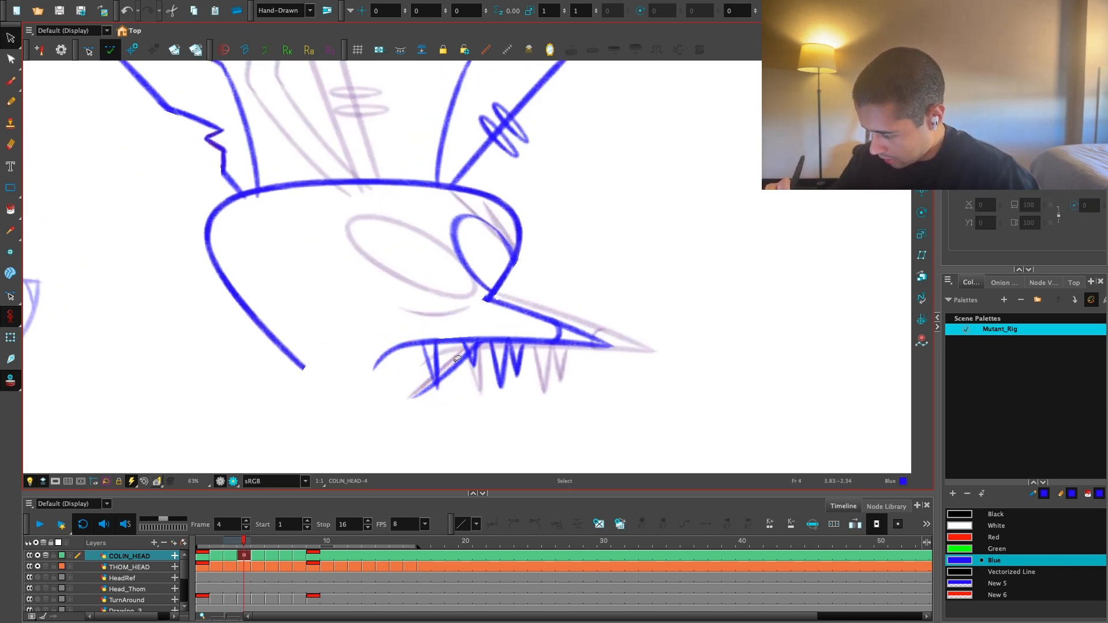
left_click(466, 367)
Step: Compare the snout, mouth and jaw placement on frame 4 with the earlier frames
key("comma")
key("period")
key("comma")
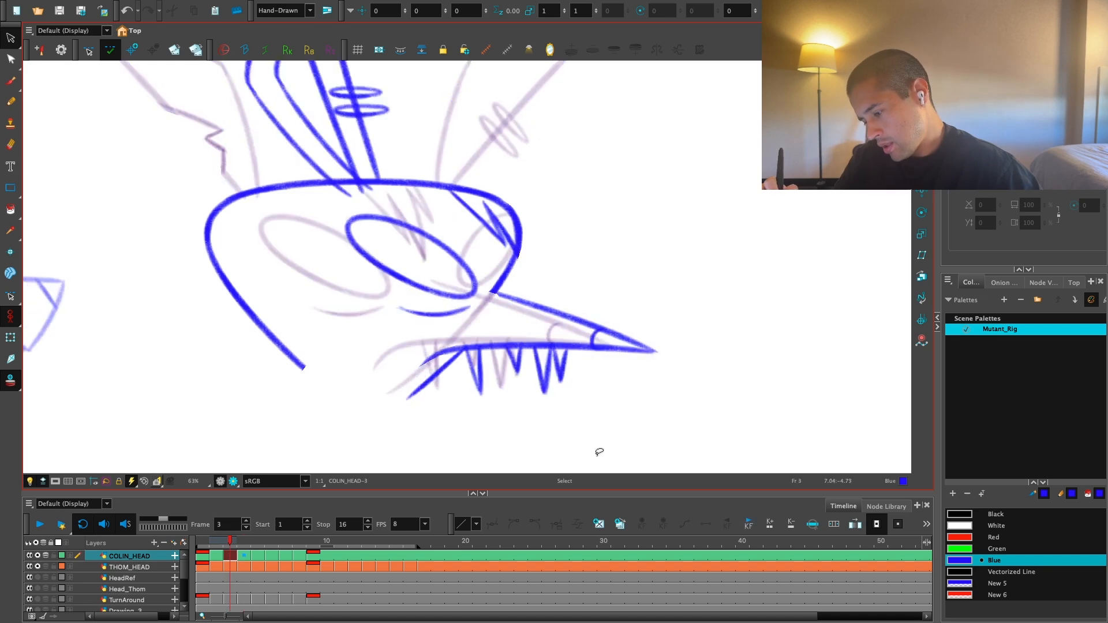
key("period")
key("comma")
key("period")
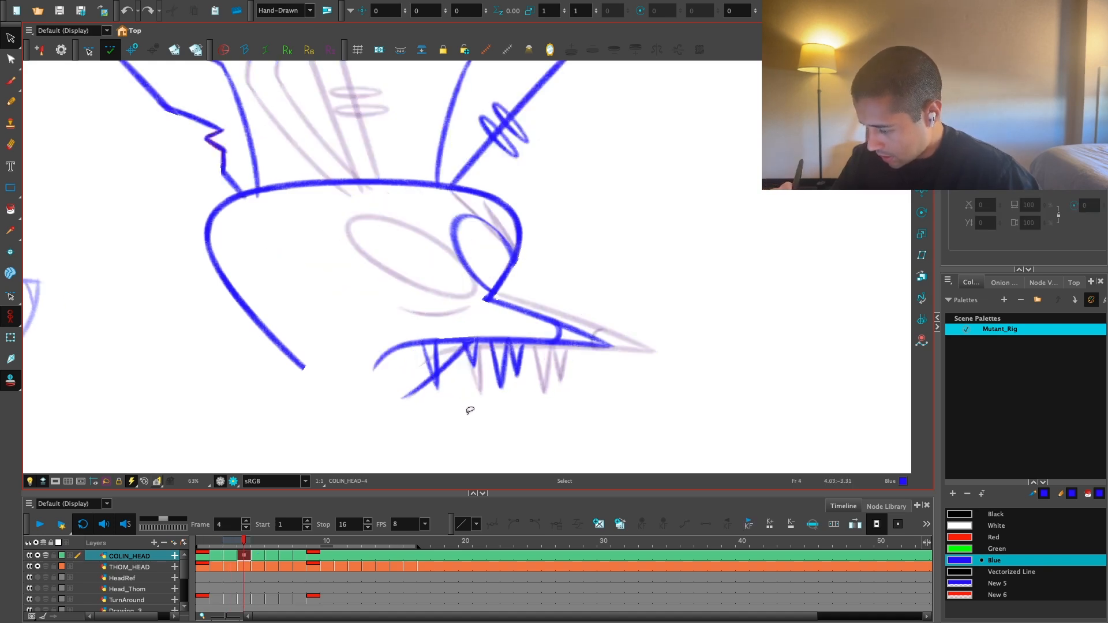
key("comma")
key("period")
key("comma")
key("comma")
key("comma")
key("period")
key("period")
key("period")
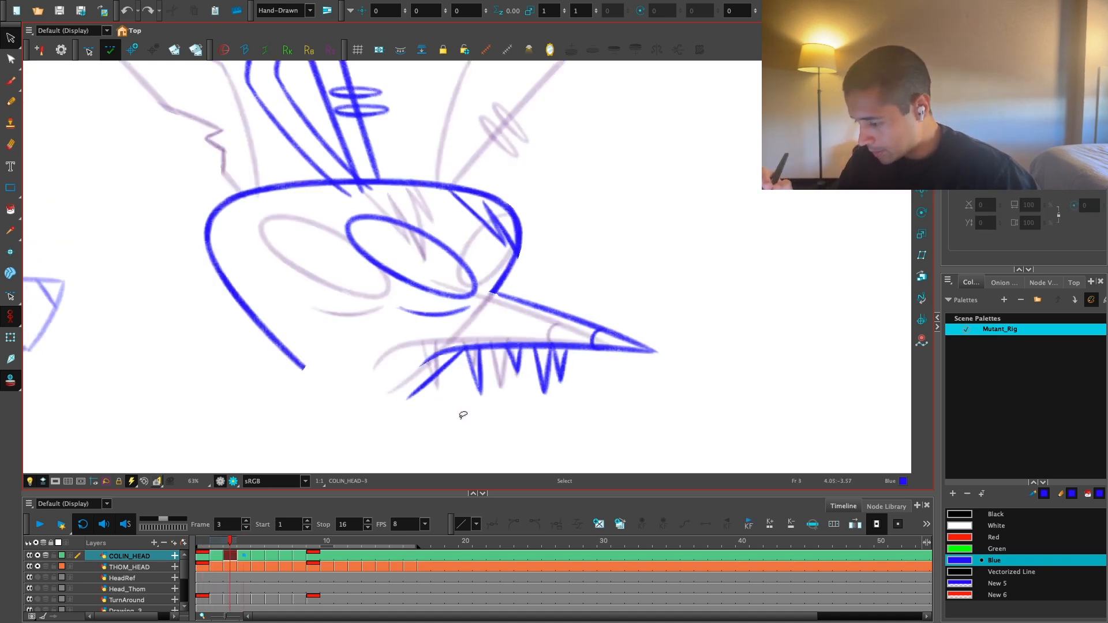
Step: Shorten the mouth line from its back end and shift the teeth forward on frame 4, checking against the earlier frames
left_click(556, 349)
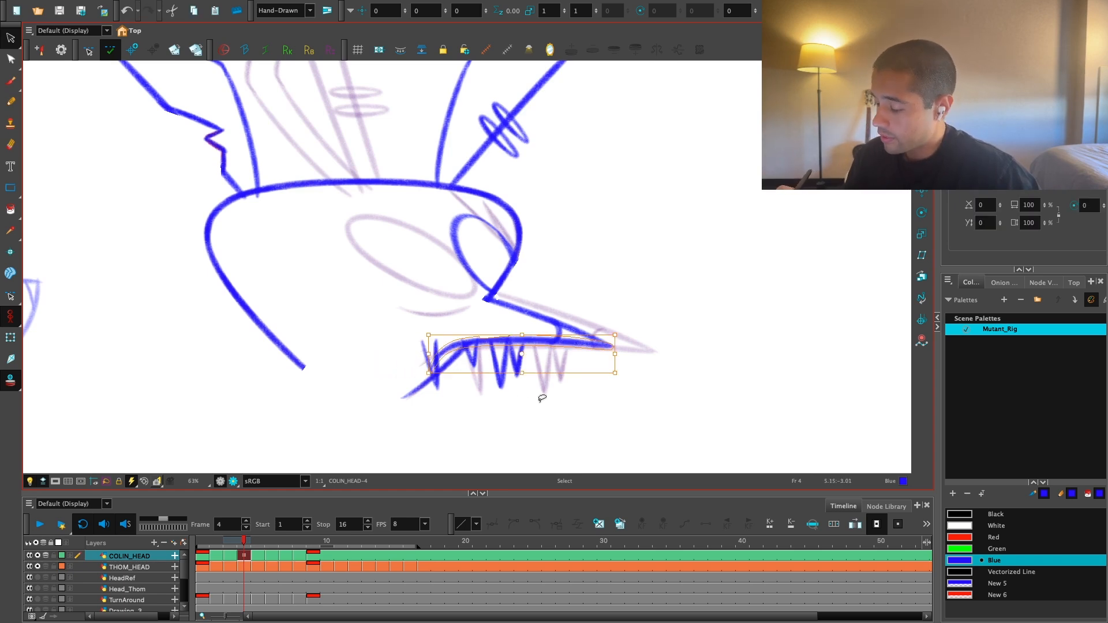
key("2")
left_click_drag(470, 397, 547, 391)
key("comma")
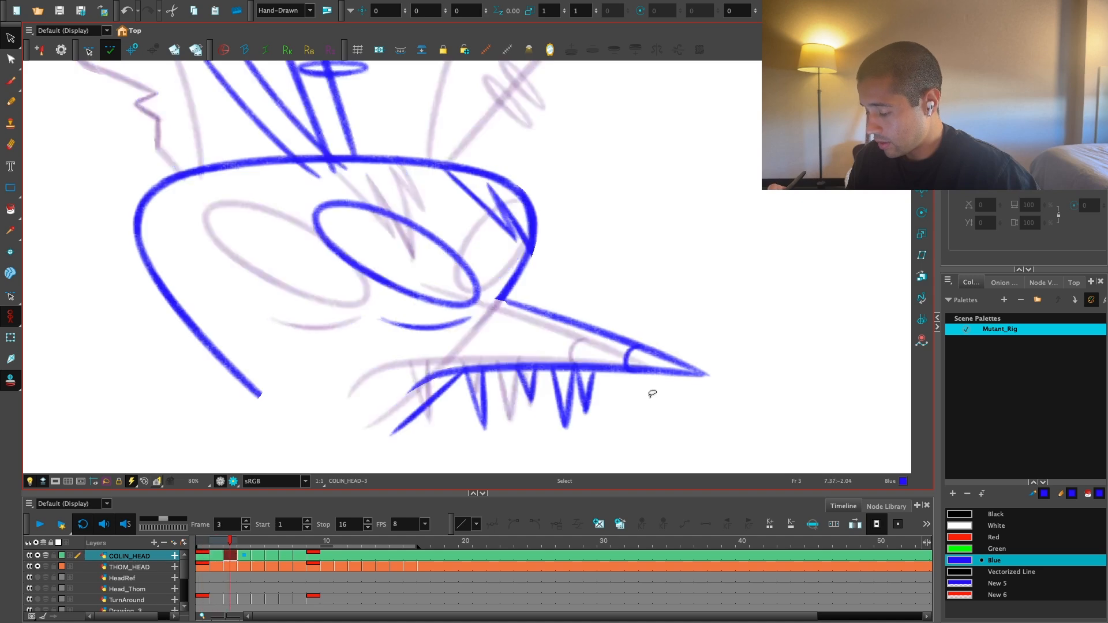
key("period")
key("comma")
key("comma")
key("comma")
key("period")
key("period")
key("period")
Step: Trim the back end of the mouth line near the jaw on frame 4, comparing it with the earlier frames
key("alt+e")
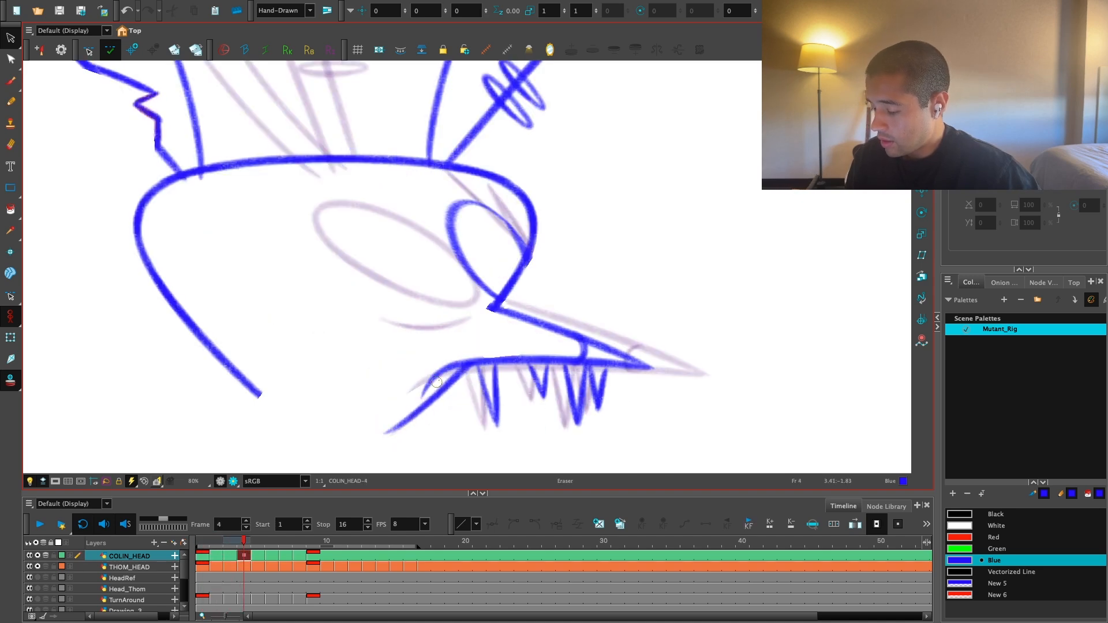
key("comma")
key("comma")
key("comma")
key("period")
key("period")
key("period")
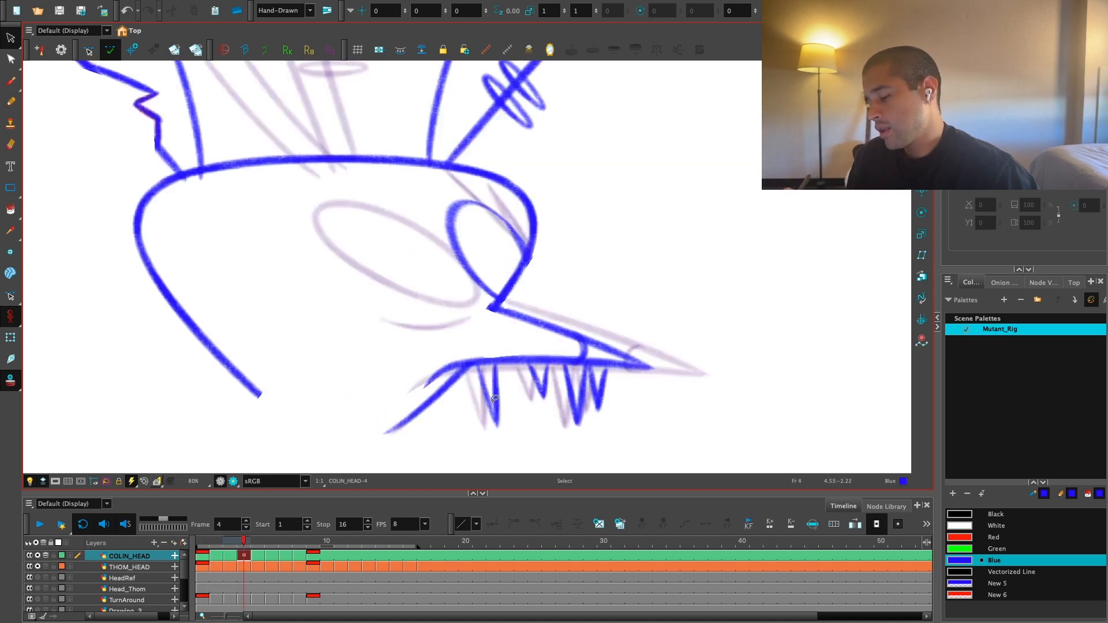
Step: Compare the whole head on frame 4 with frames 2 and 3, examining how the features turn
key("1")
key("comma")
key("period")
key("period")
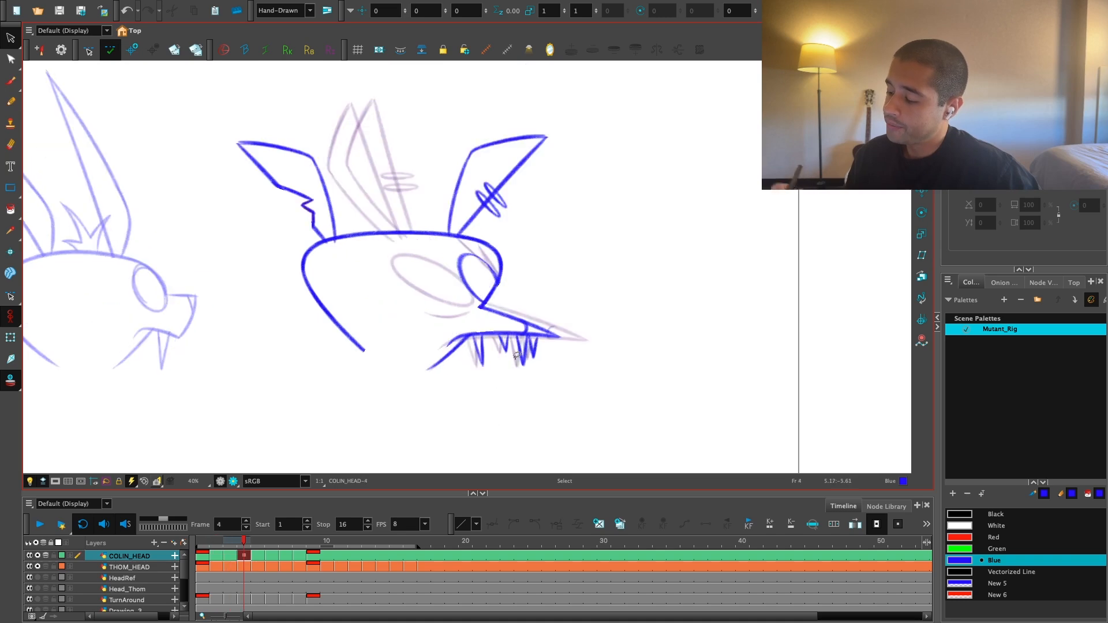
left_click_drag(555, 305, 562, 359)
key("comma")
key("comma")
key("comma")
key("period")
key("period")
key("period")
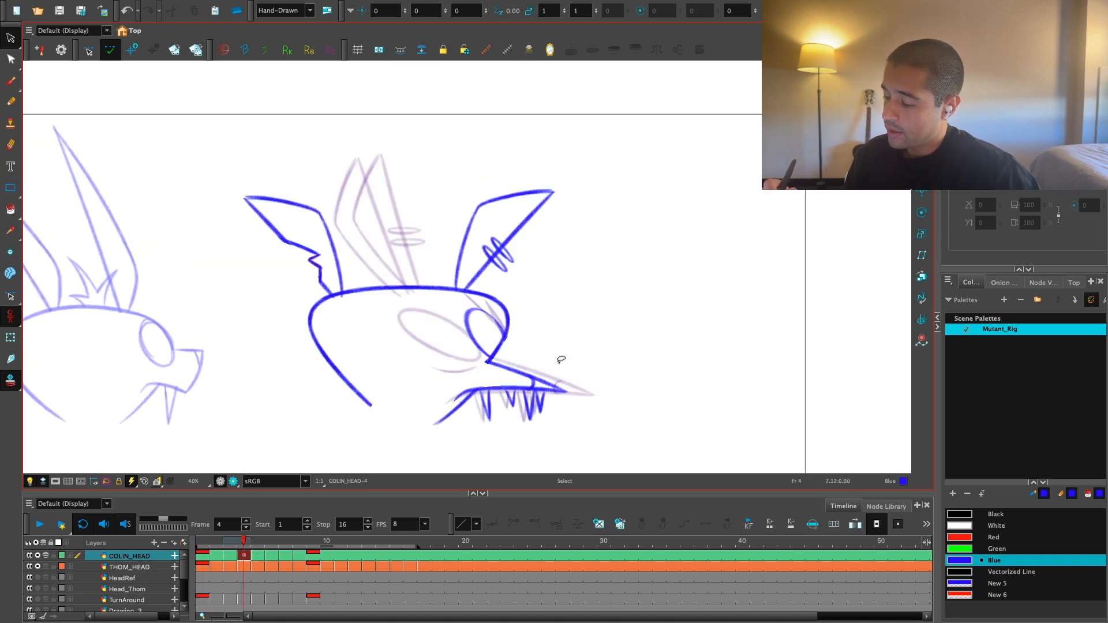
key("comma")
key("comma")
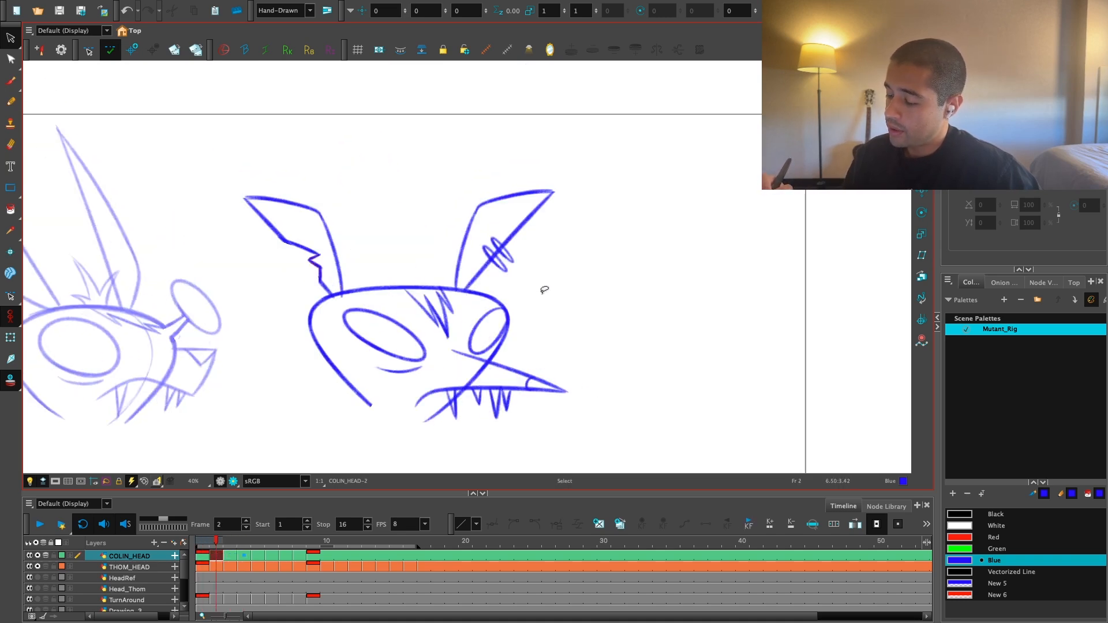
key("period")
key("period")
key("comma")
key("comma")
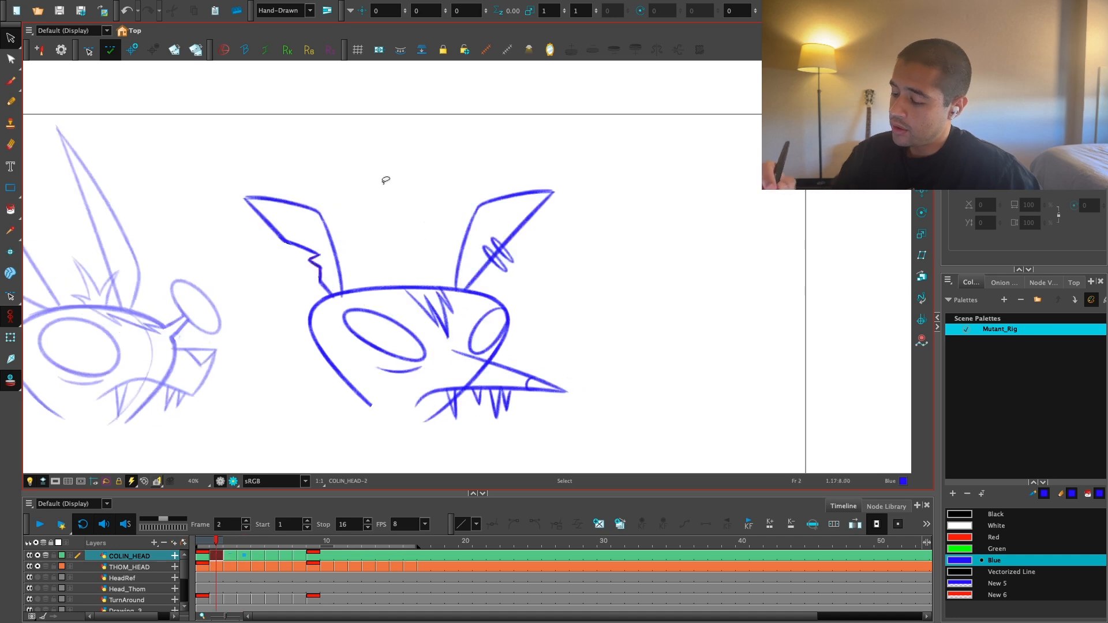
Step: Delete the notched ear on frame 2 and replace it with a mirrored plain copy of the other ear
left_click_drag(383, 179, 390, 259)
key("Delete")
mouse_move(466, 168)
left_mouse_down()
mouse_move(522, 231)
mouse_move(482, 218)
mouse_move(364, 228)
mouse_move(330, 205)
left_mouse_up()
key("super+c")
key("super+v")
left_click(969, 139)
left_click(456, 147)
key("period")
key("comma")
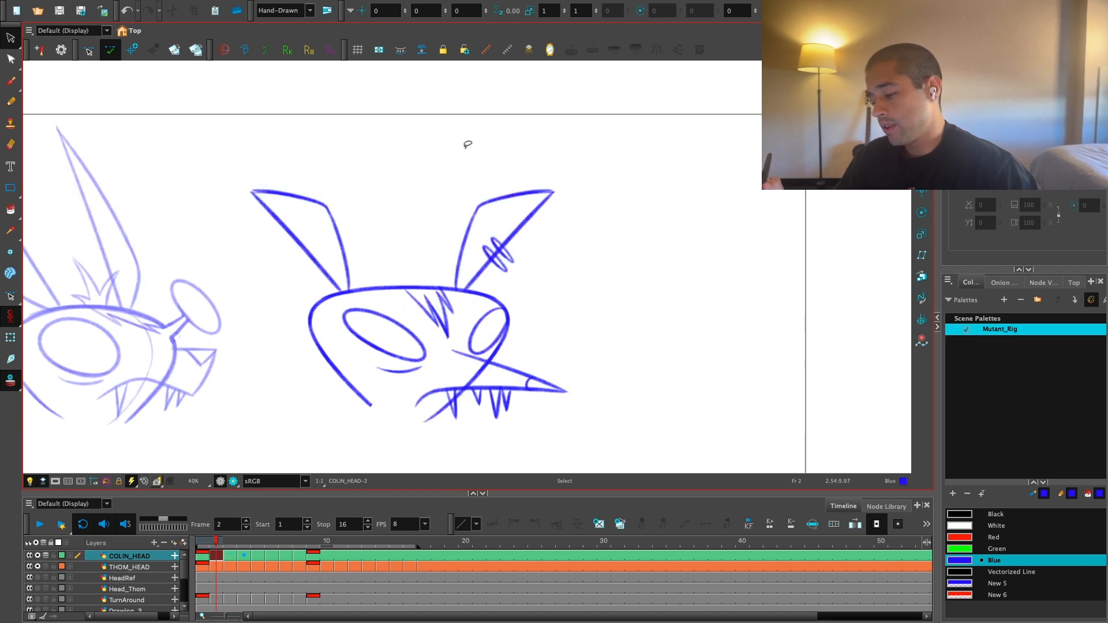
Step: Try to reposition the inner curve of the new ear on frame 2, and undo the change
key("2")
mouse_move(350, 162)
left_mouse_down()
mouse_move(370, 245)
mouse_move(359, 262)
left_mouse_up()
left_click_drag(341, 198, 374, 201)
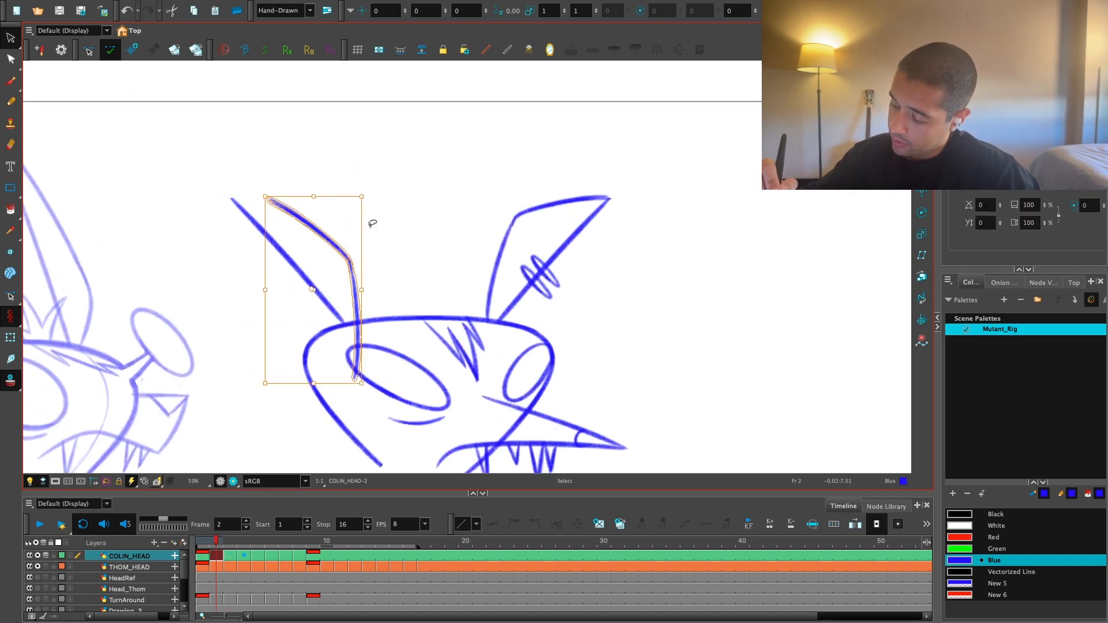
key("1")
key("super+z")
key("super+z")
left_click(683, 272)
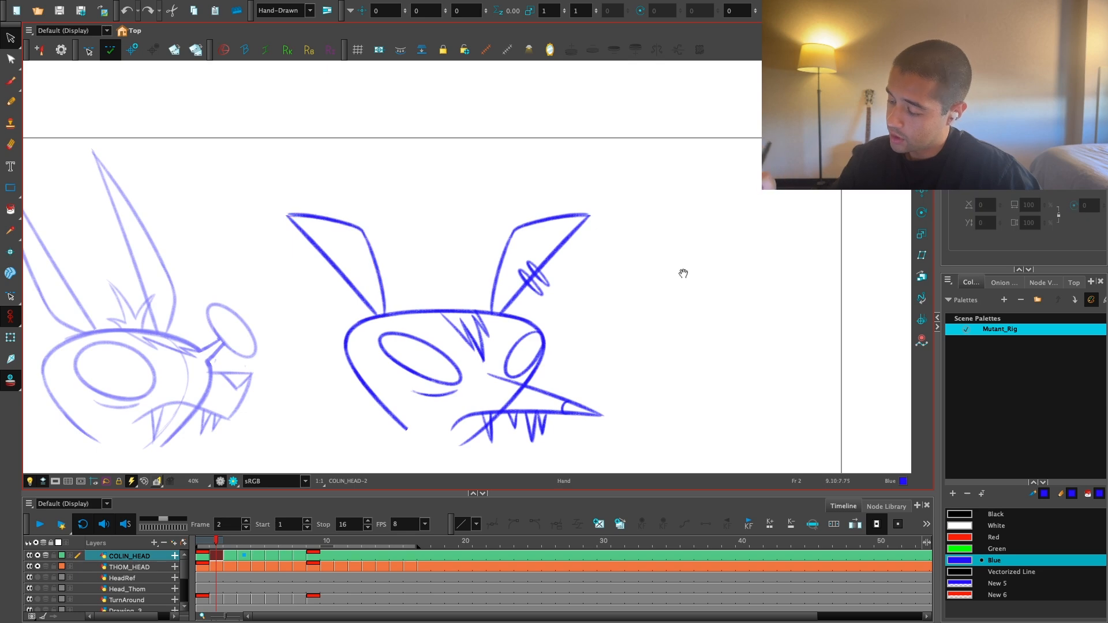
Step: Remove the stitch marks from the front ear and delete the notched ear on frame 4
key("period")
key("period")
key("comma")
key("comma")
key("period")
key("period")
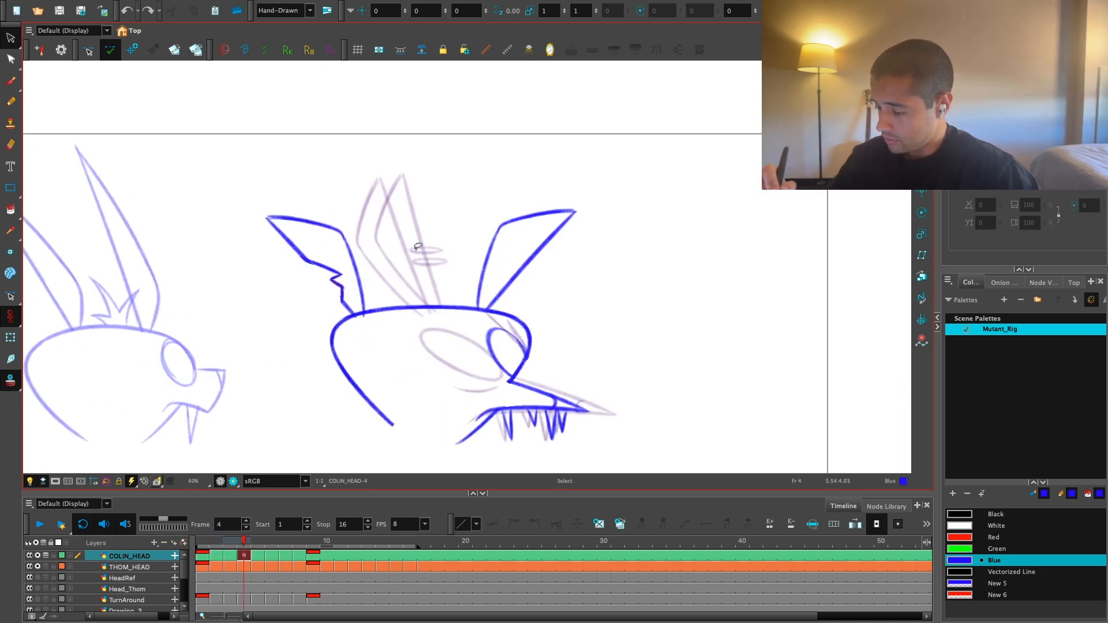
left_click_drag(296, 175, 367, 289)
key("comma")
key("period")
left_click_drag(383, 183, 374, 292)
key("Delete")
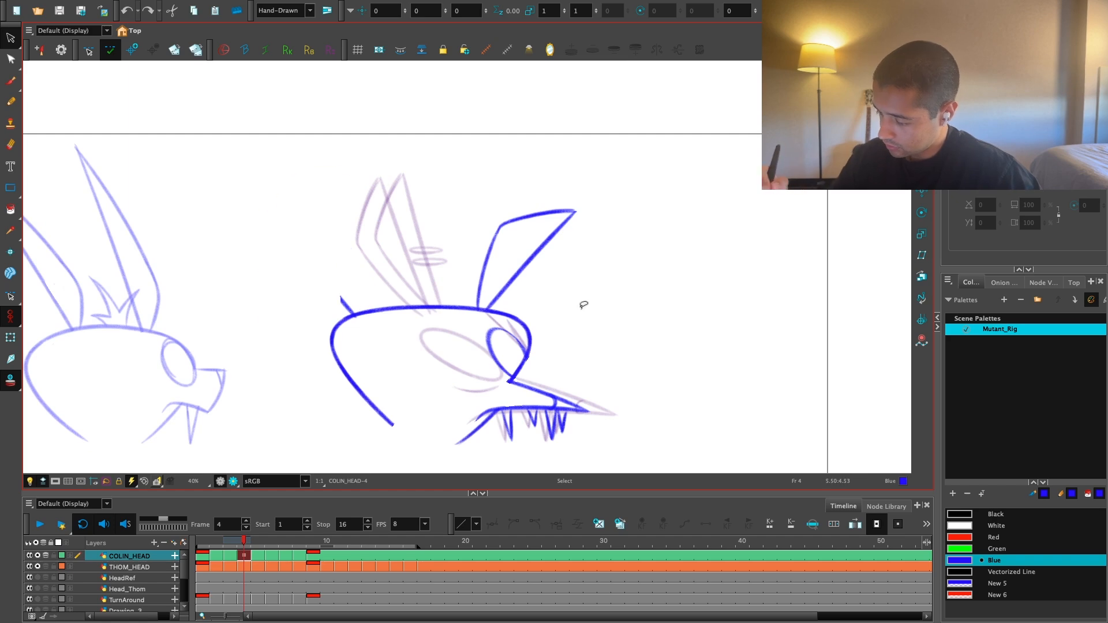
Step: Try to flip and rotate the stitched ear more upright on frame 2, and undo the change
key("comma")
key("comma")
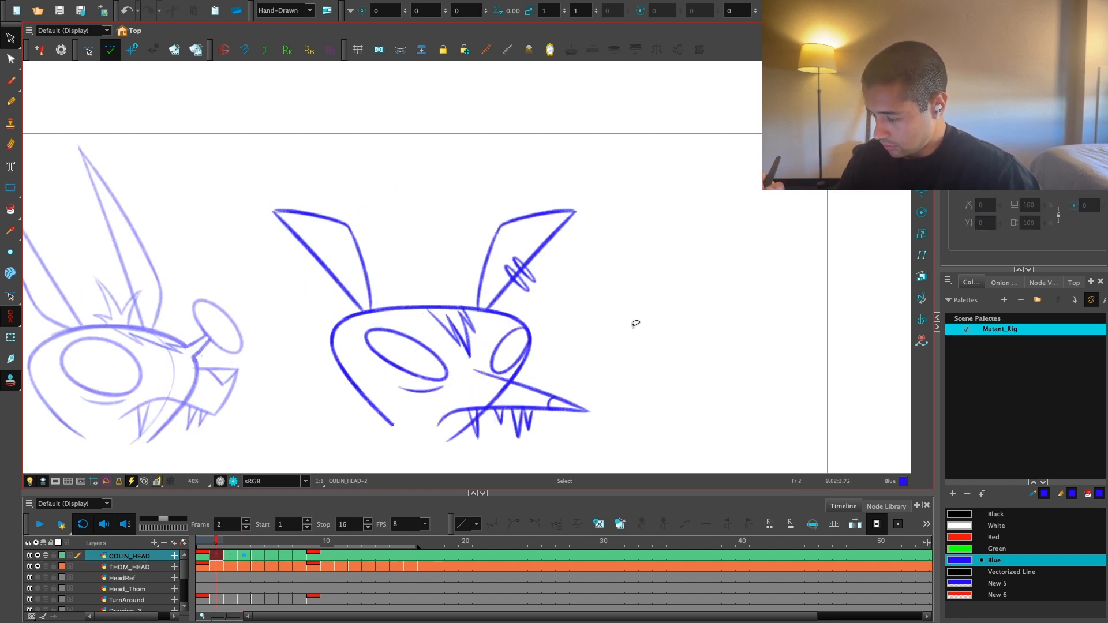
mouse_move(636, 314)
left_mouse_down()
mouse_move(687, 262)
mouse_move(594, 205)
mouse_move(604, 301)
mouse_move(550, 278)
left_mouse_up()
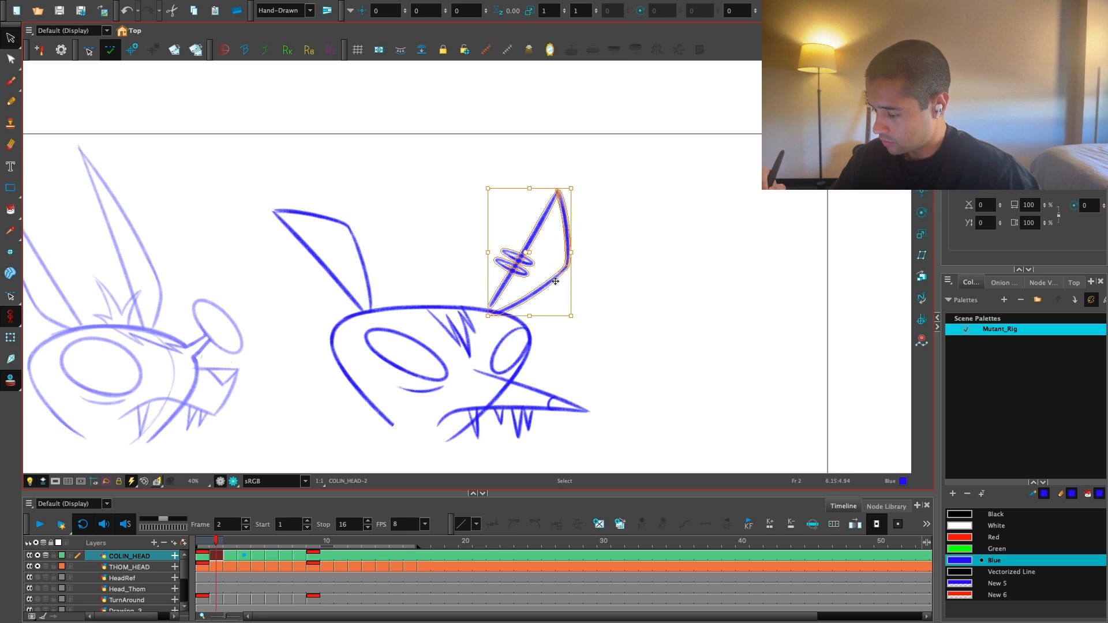
left_click(615, 249)
scroll(695, 312, "down", 1)
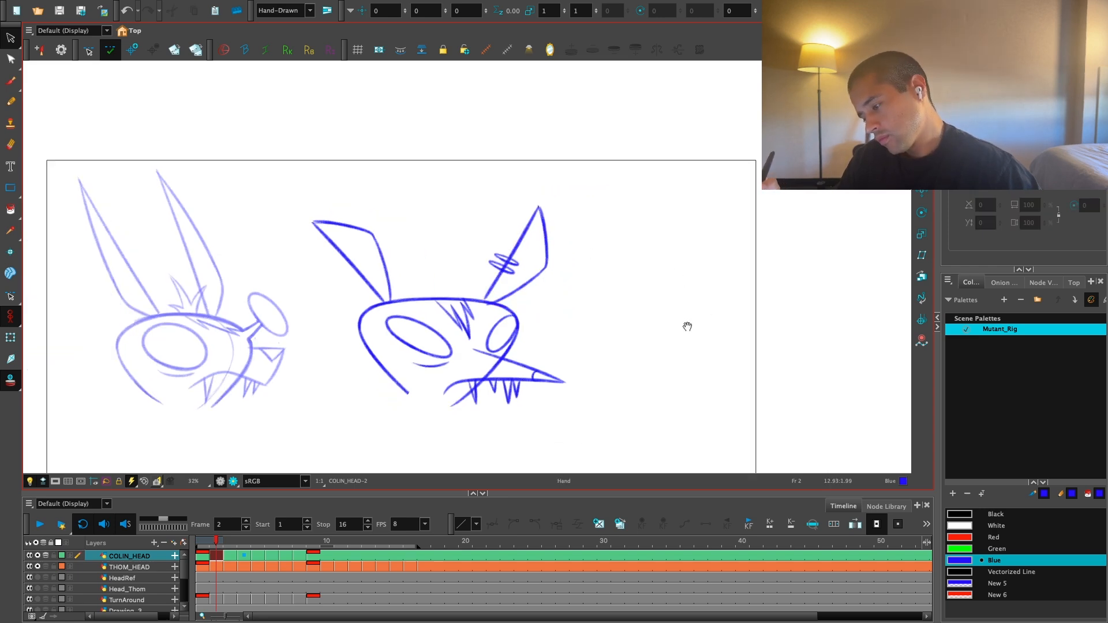
key("ctrl+z")
key("ctrl+shift+z")
scroll(687, 325, "up", 1)
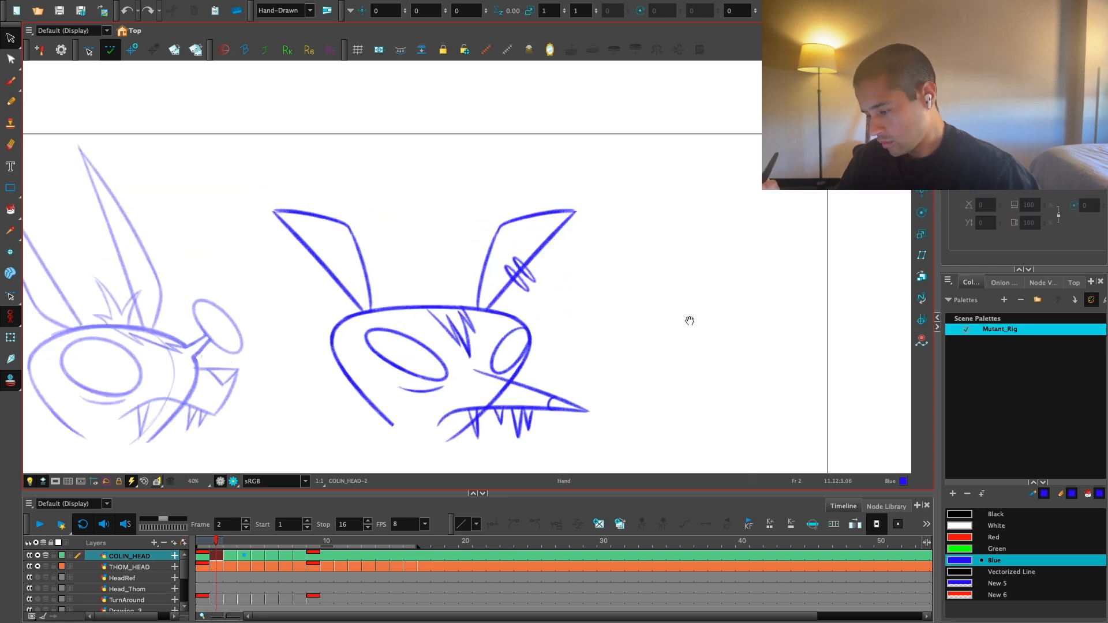
scroll(663, 324, "up", 1)
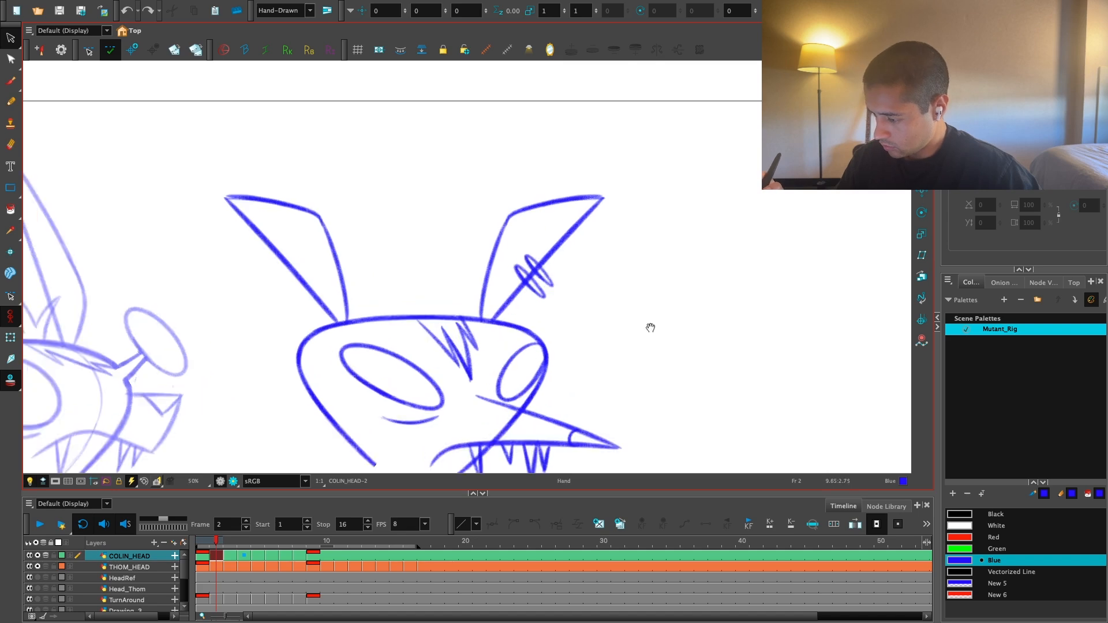
Step: Delete the leftover stub of the notched ear on frame 4 and select the remaining plain ear
key("period")
key("period")
left_click_drag(605, 324, 612, 324)
left_click_drag(600, 277, 560, 270)
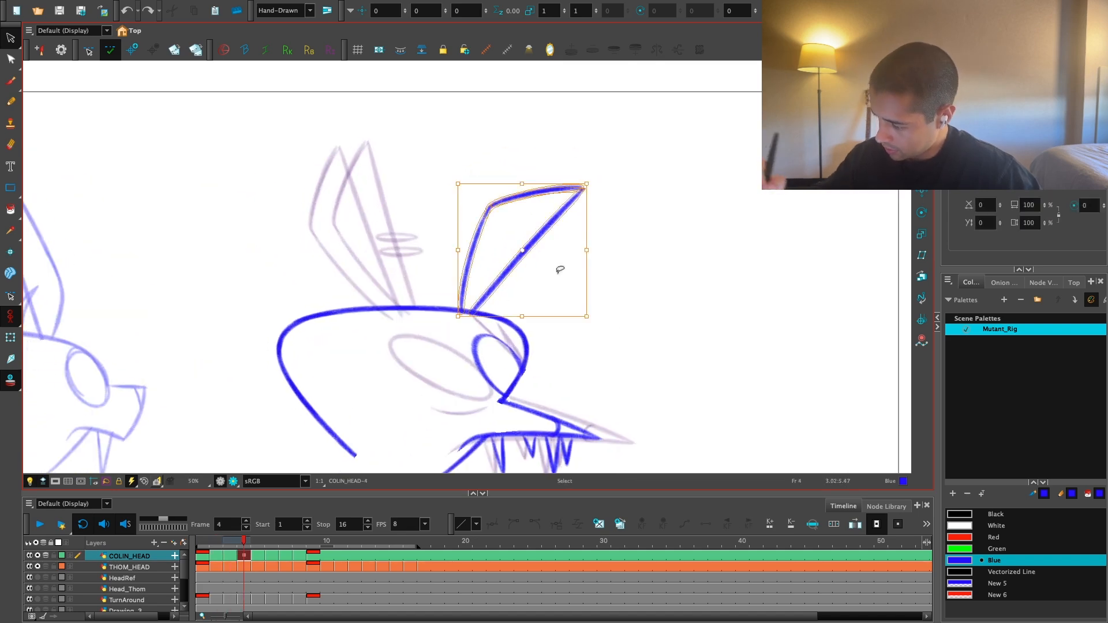
Step: Copy the stitched ear from frame 2 and paste it onto frame 4 in place of the plain ear
key("comma")
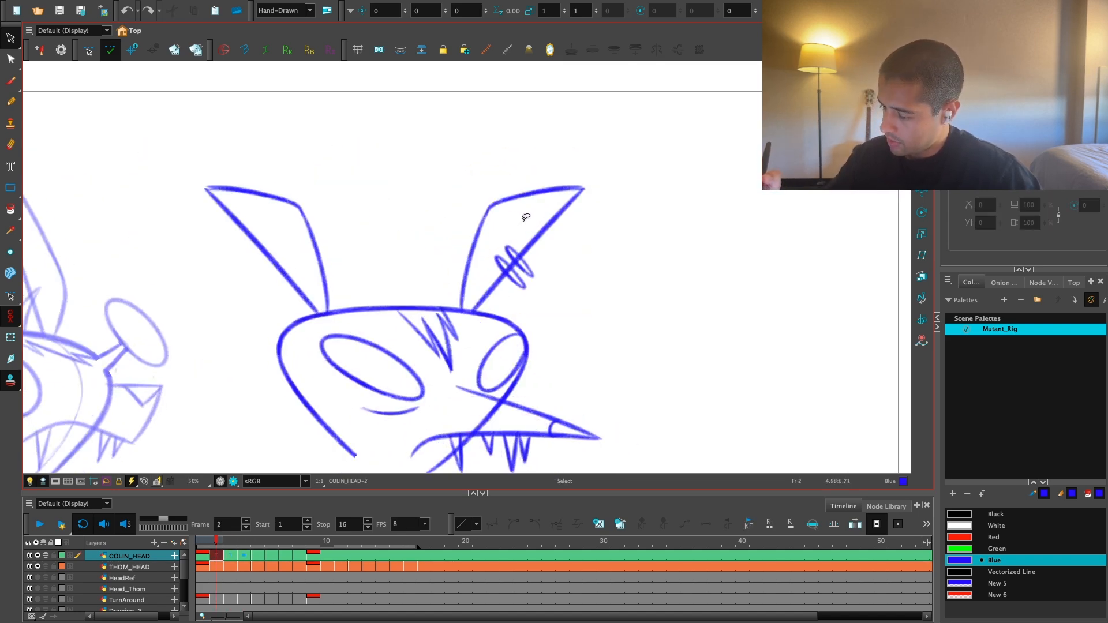
key("period")
key("comma")
key("comma")
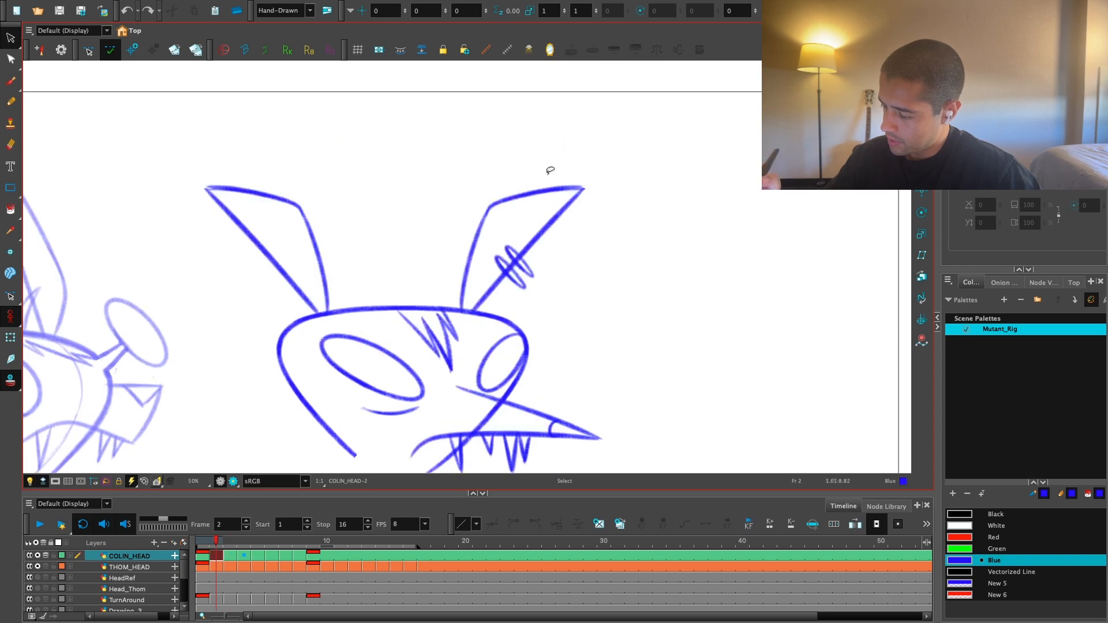
left_click_drag(502, 149, 568, 250)
key("ctrl+c")
key("period")
key("period")
key("ctrl+v")
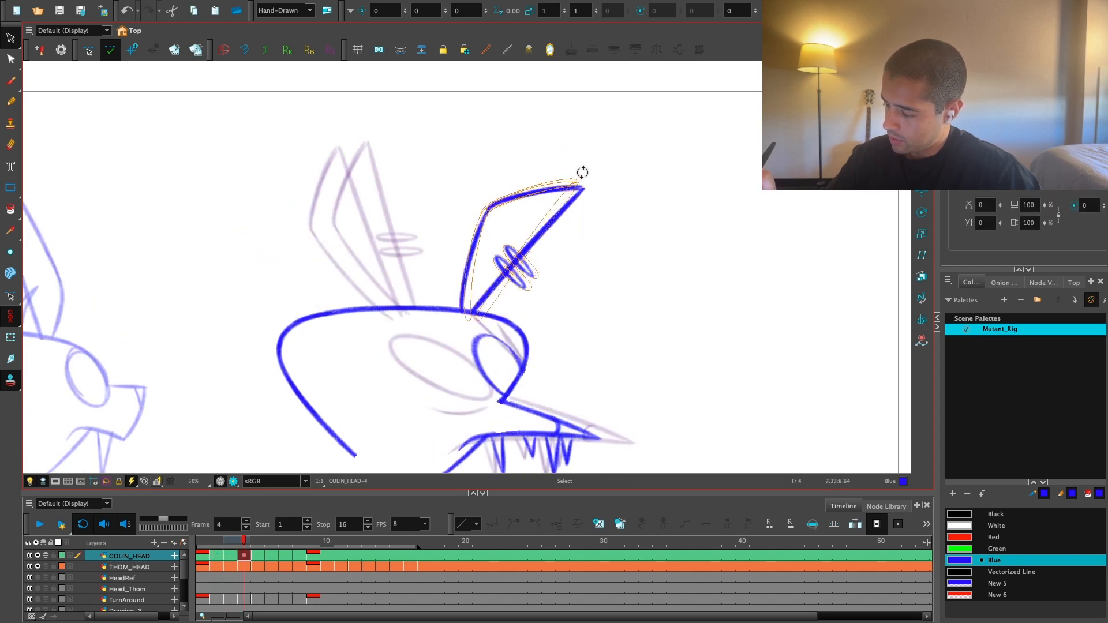
Step: Flip the pasted stitched ear horizontally on frame 4 and move it to the opposite side of the head
key("4")
left_click_drag(567, 230, 355, 228)
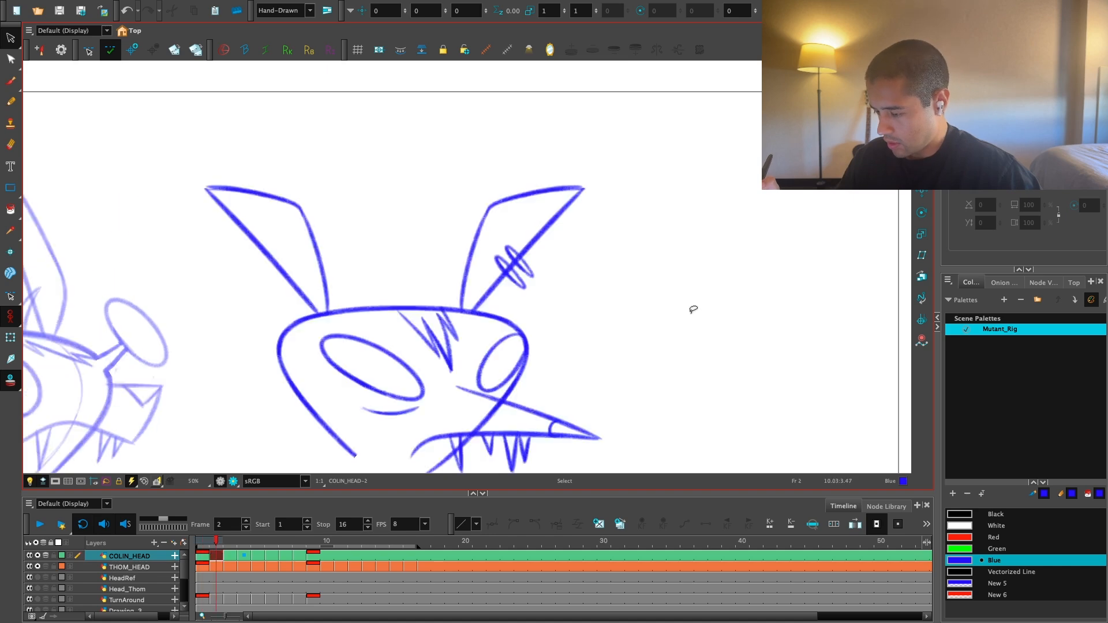
key("period")
key("comma")
key("2")
key("comma")
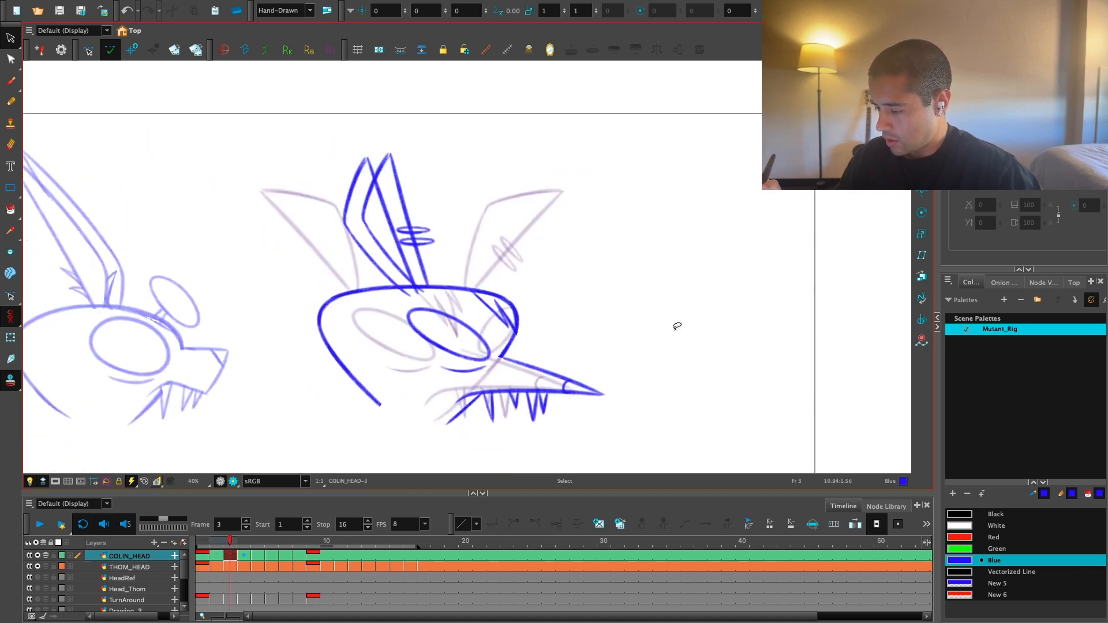
Step: On frame 3, flip both upright ears horizontally and tilt them so their tips lean toward the back of the head
key("period")
key("comma")
key("comma")
key("period")
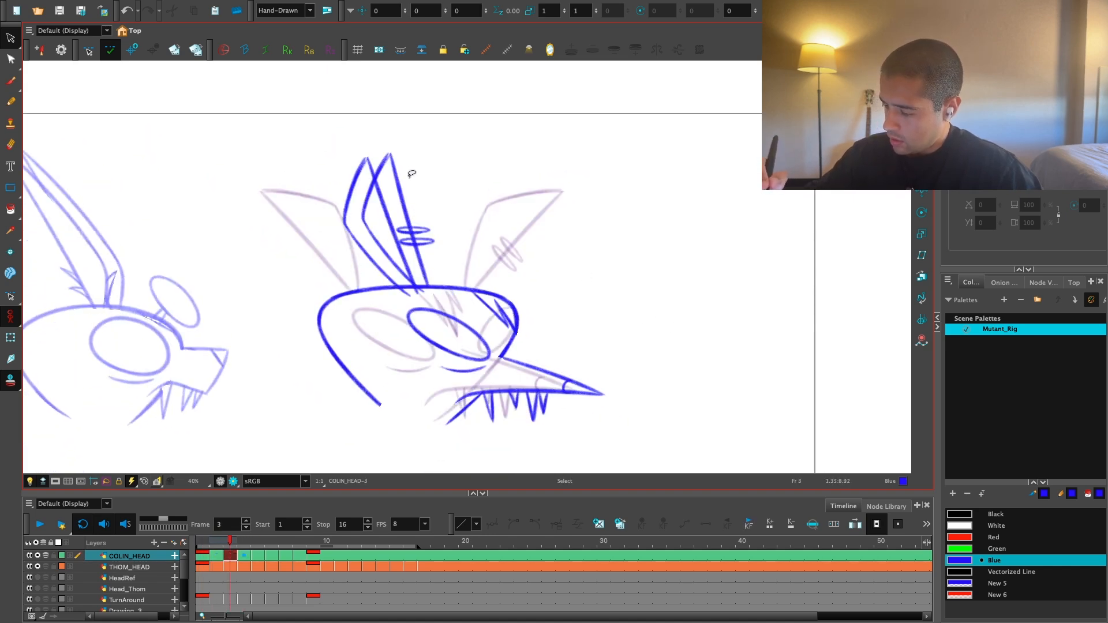
left_click_drag(348, 133, 346, 144)
key("4")
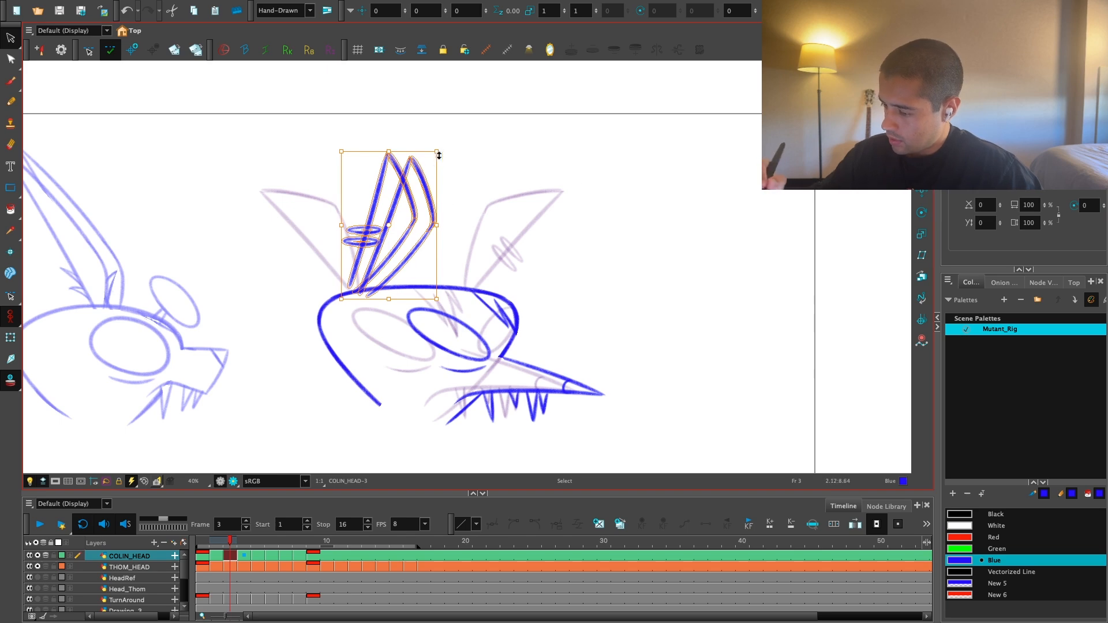
mouse_move(438, 155)
left_mouse_down()
mouse_move(301, 146)
mouse_move(465, 173)
mouse_move(458, 168)
left_mouse_up()
left_click(475, 178)
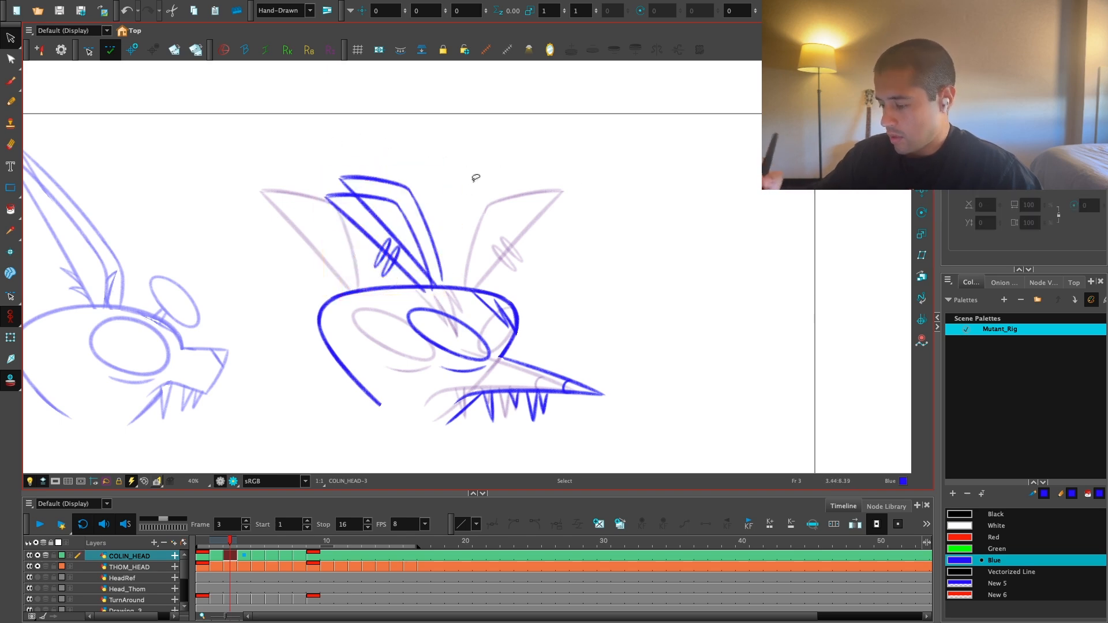
Step: Compare the ear poses and head angles across frames 2 to 5
key("comma")
key("comma")
key("period")
key("period")
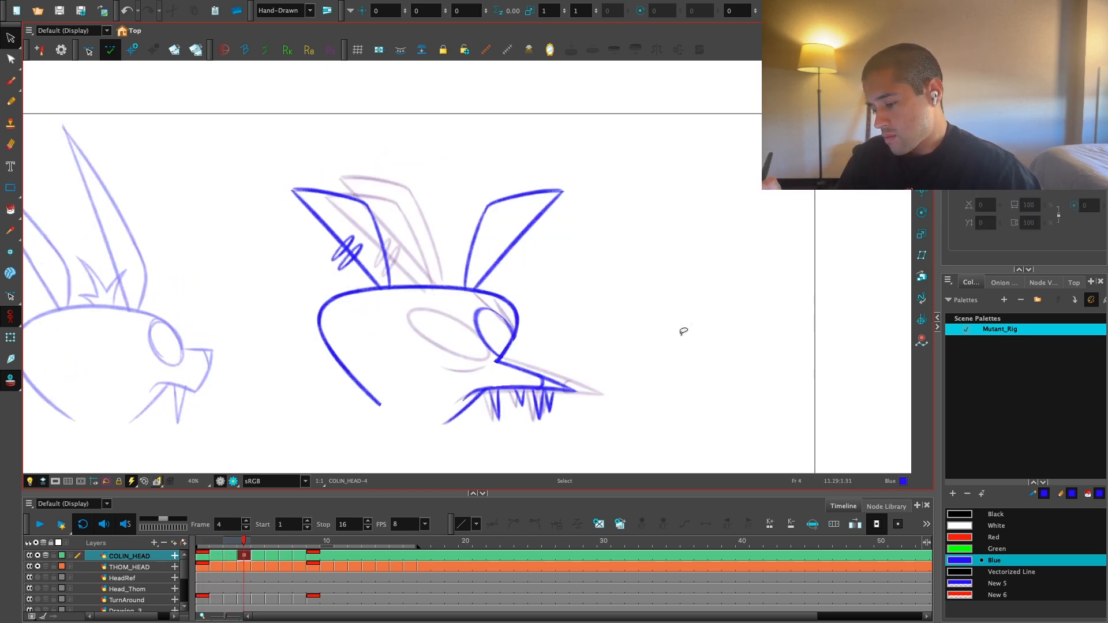
key("comma")
key("period")
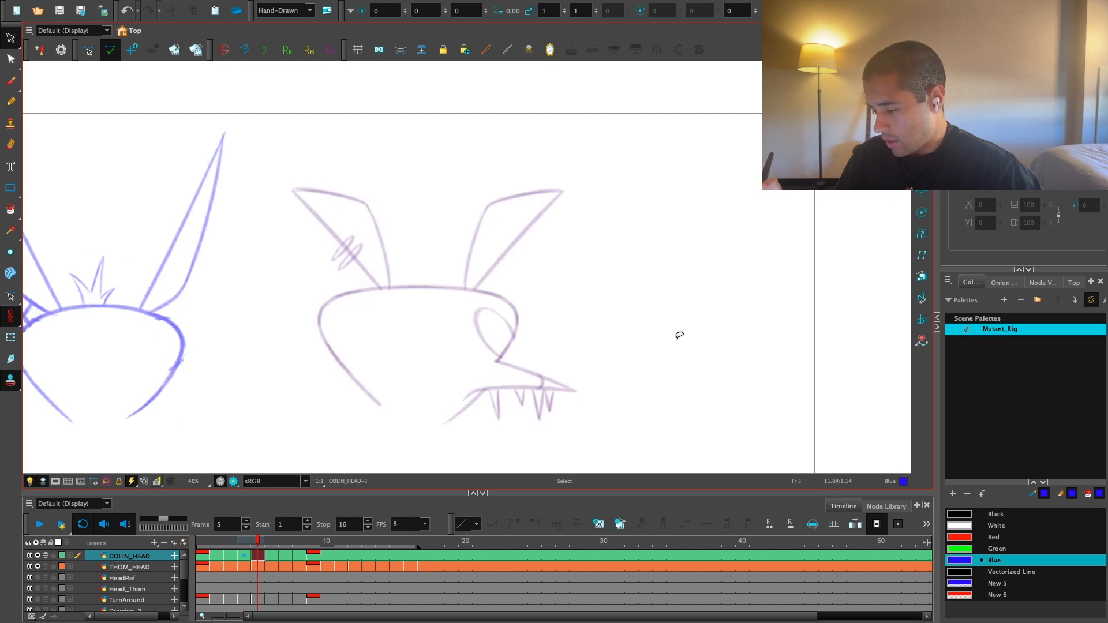
key("comma")
key("comma")
key("period")
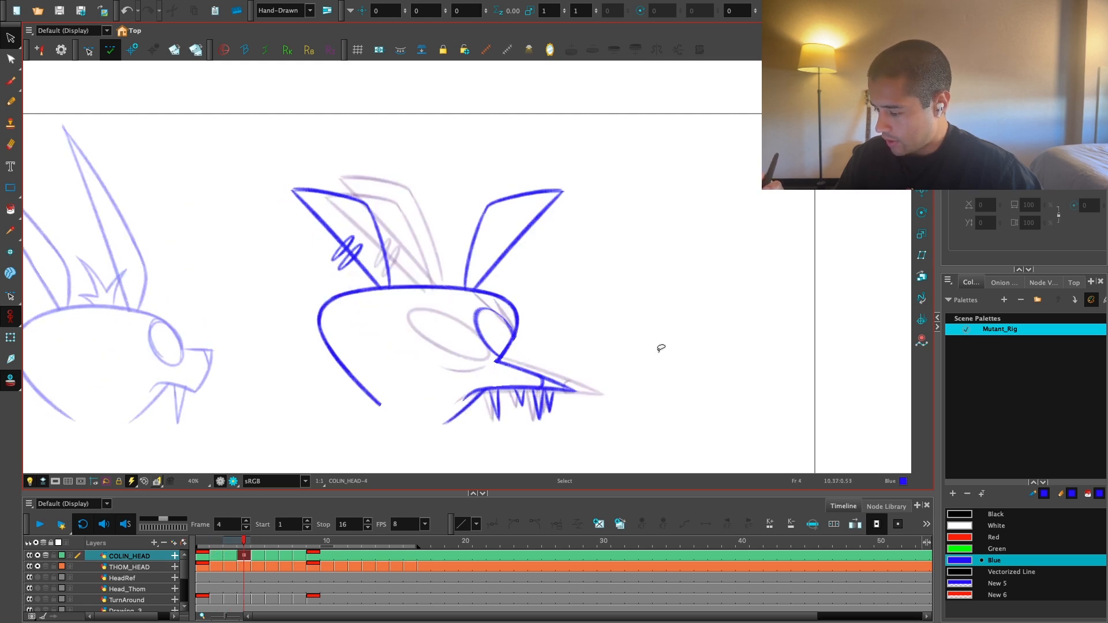
key("comma")
key("comma")
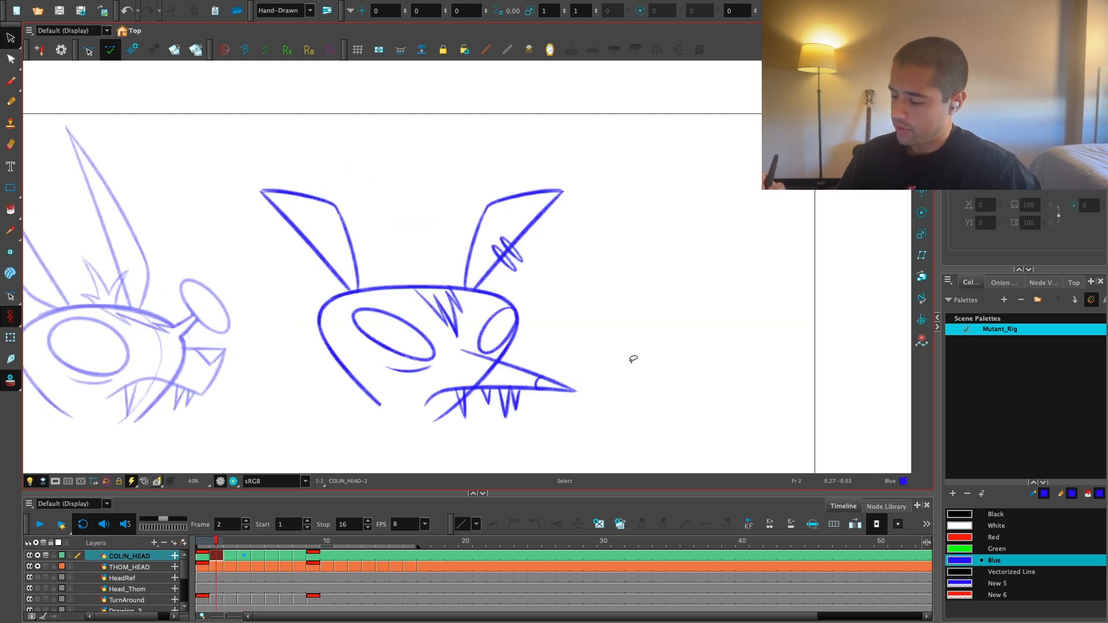
Step: Copy the whole head drawing from frame 2 and paste it onto frame 1
left_click_drag(626, 361, 274, 375)
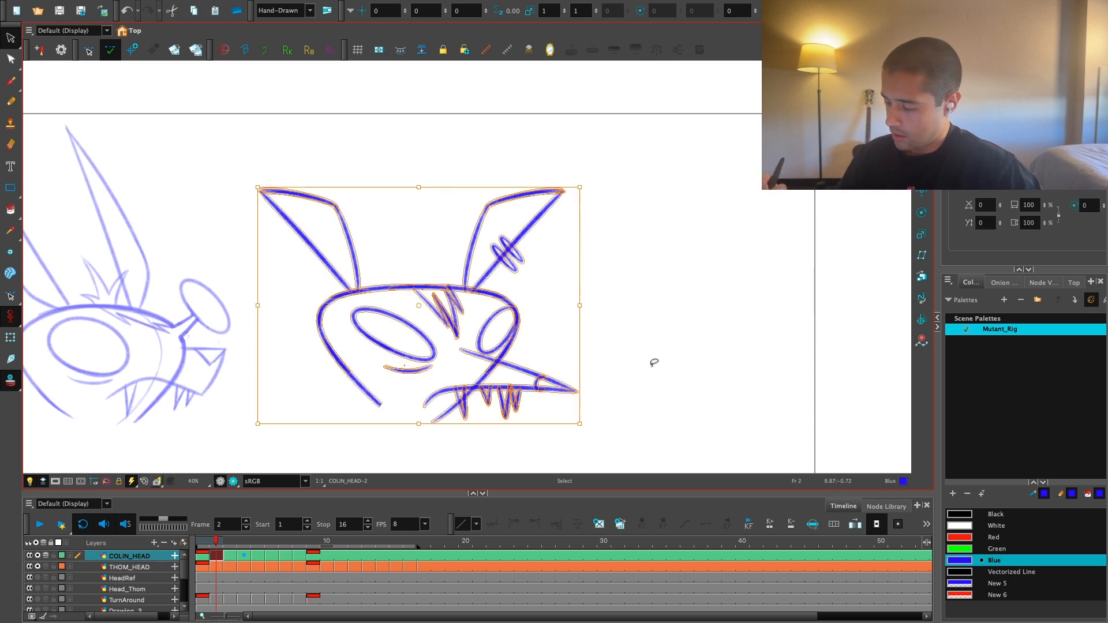
key("comma")
key("ctrl+v")
scroll(663, 348, "up", 5)
key("Escape")
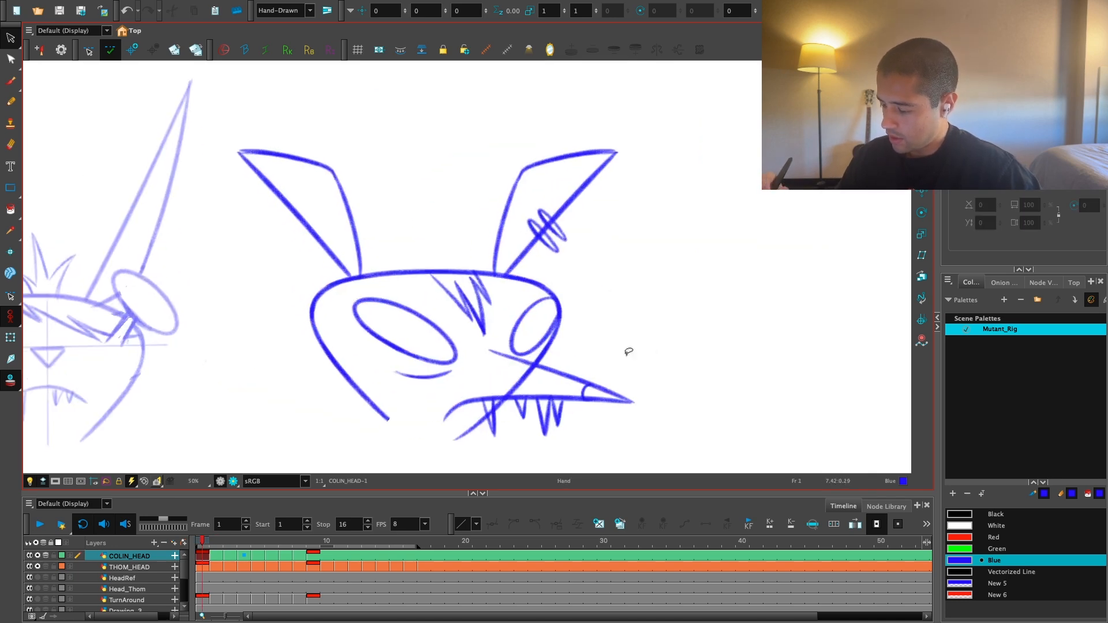
Step: On frame 1, shift the hair tuft and the near eye across the face and delete the beak and mouth strokes
mouse_move(515, 297)
left_mouse_down()
mouse_move(451, 301)
mouse_move(507, 292)
mouse_move(495, 335)
left_mouse_up()
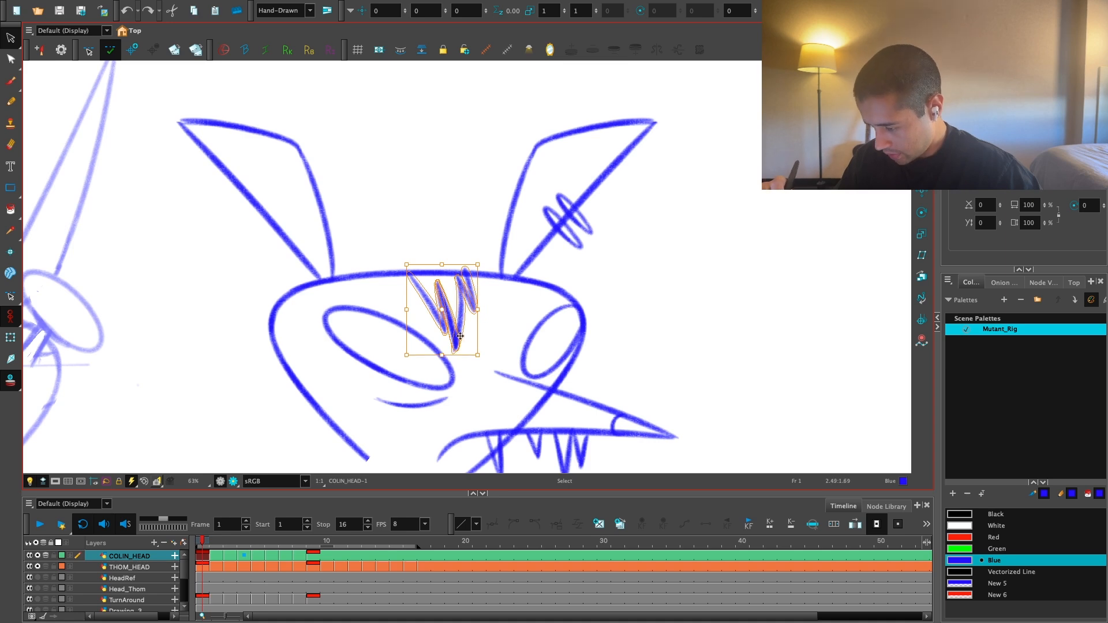
left_click_drag(405, 381, 363, 378)
key("2")
left_click_drag(587, 349, 577, 353)
key("Delete")
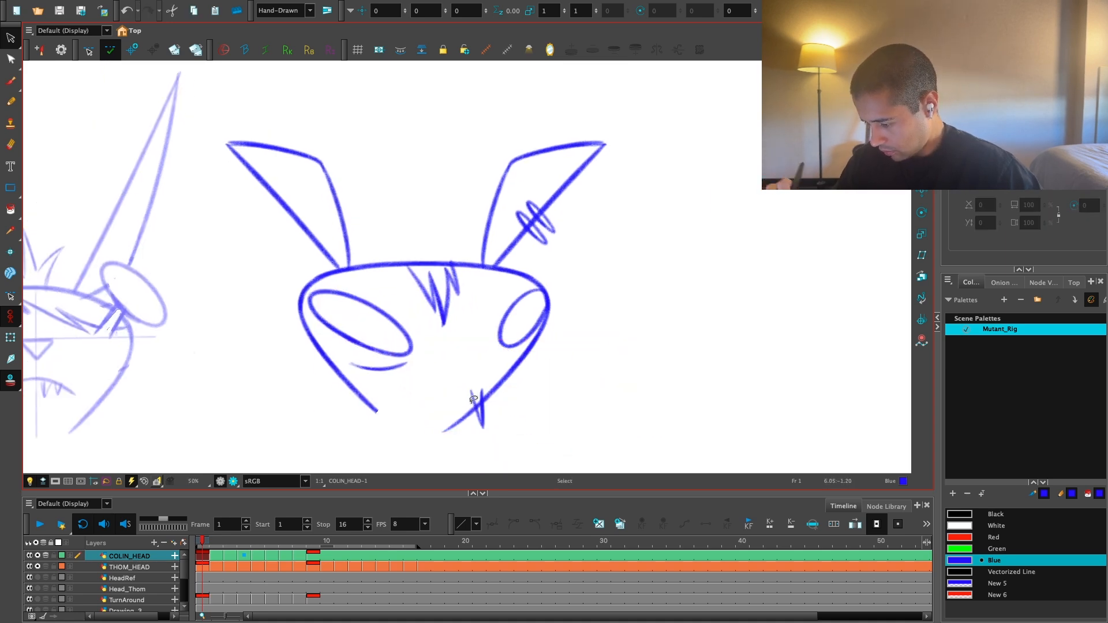
Step: Narrow the near eye against the head's edge and clean up the doubled line beneath it
left_click_drag(476, 351, 411, 333)
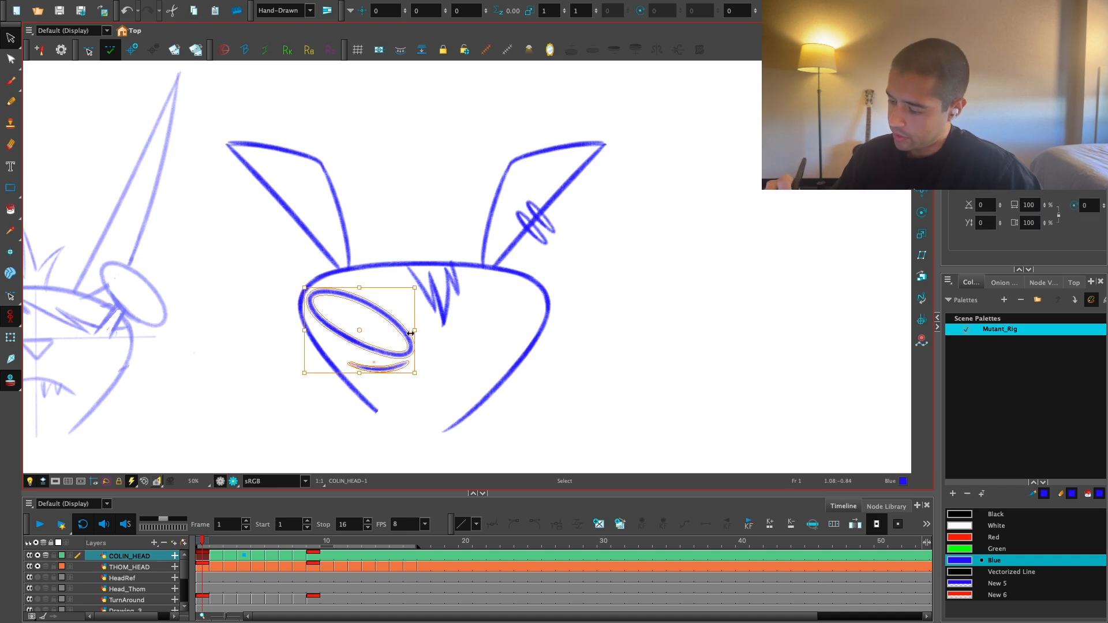
left_click_drag(395, 374, 378, 372)
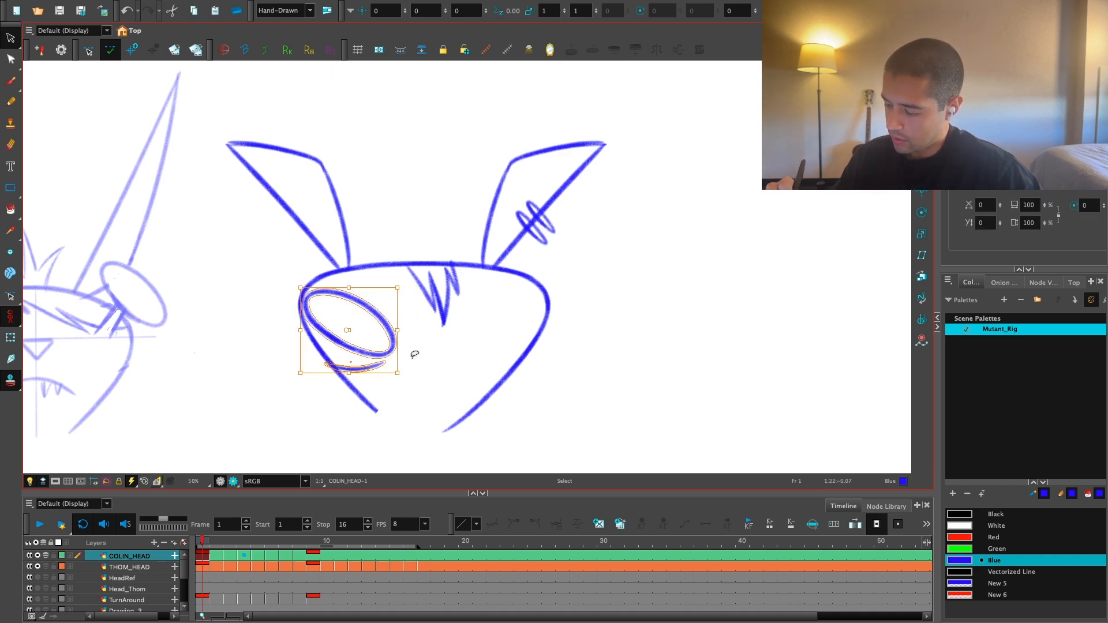
left_click(381, 364)
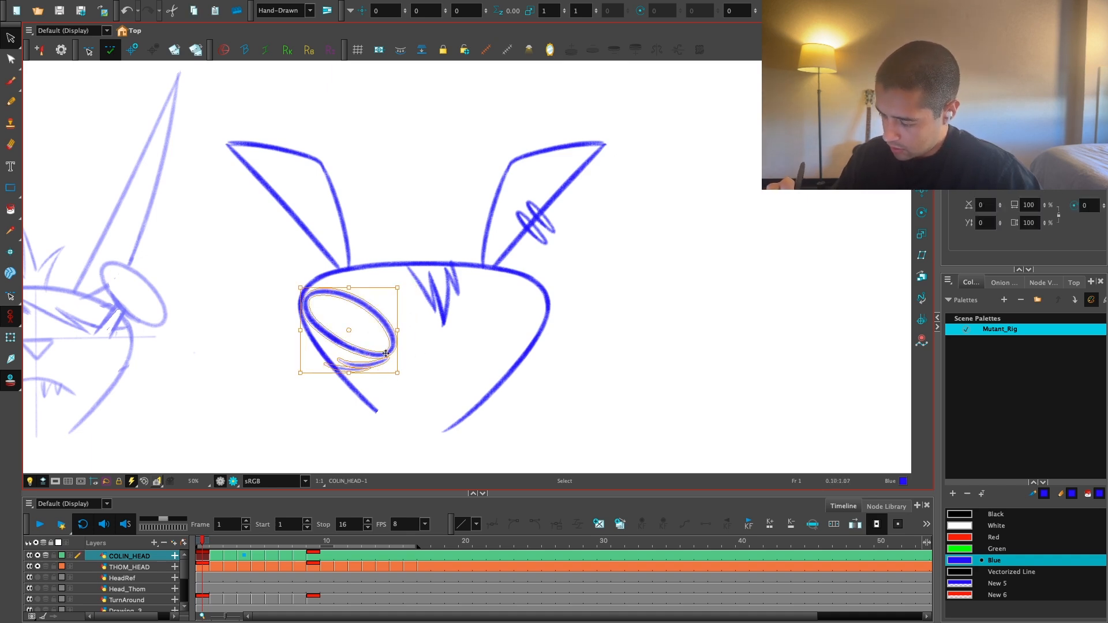
left_click(457, 336)
scroll(467, 352, "up", 3)
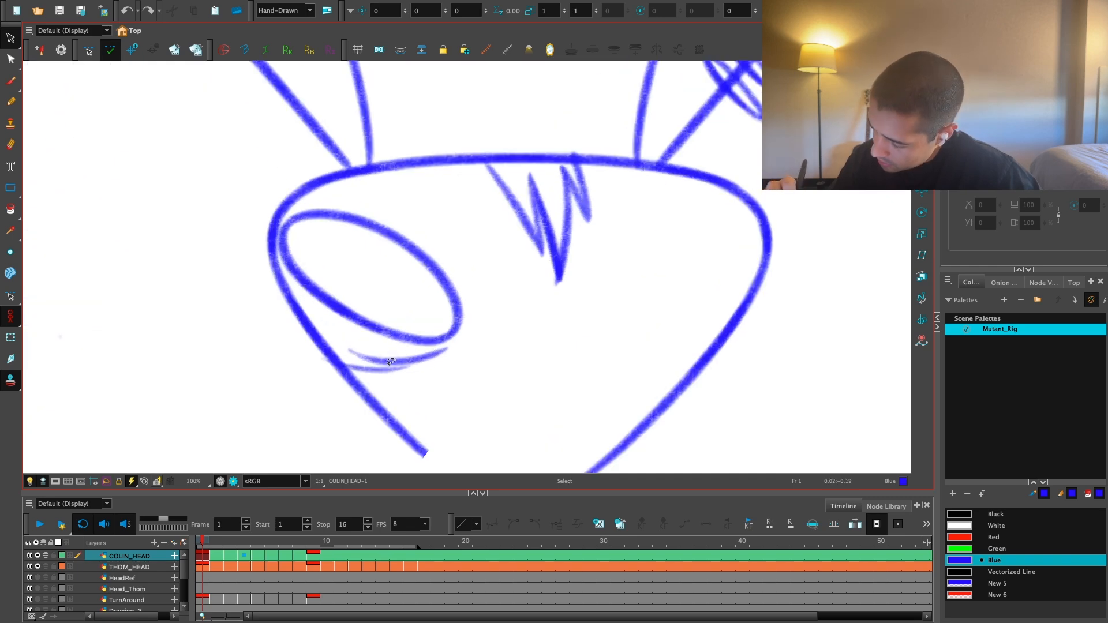
left_click(391, 362)
left_click(384, 376)
left_click(380, 368)
left_click(375, 364)
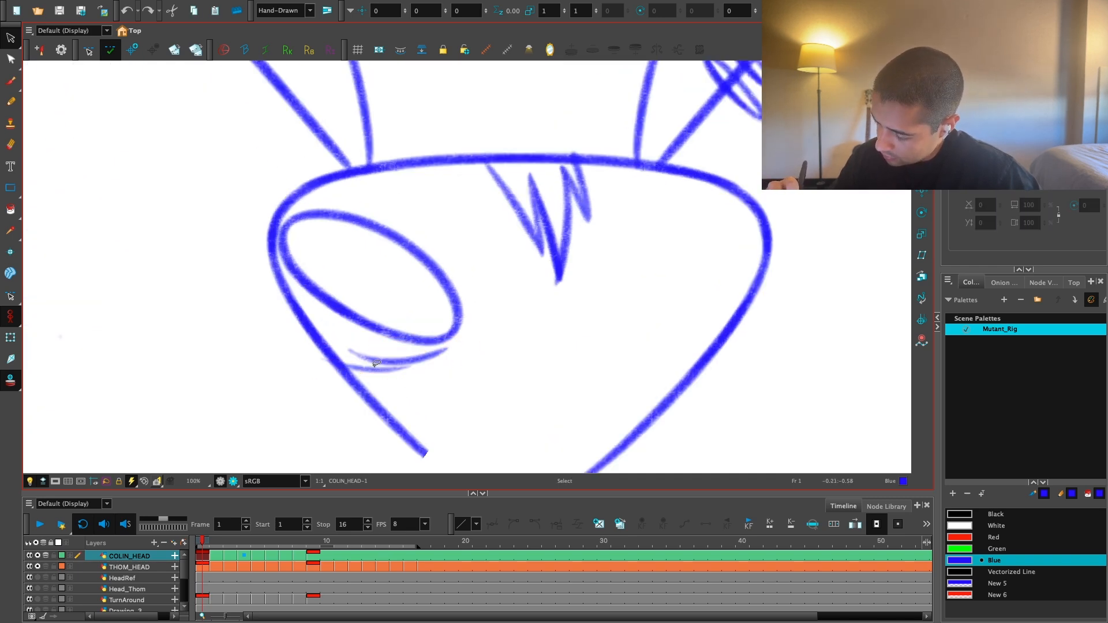
left_click(372, 370)
Step: Place a mirrored copy of the eye and its under-eye line on the other side, and center the hair tuft
scroll(424, 341, "down", 2)
mouse_move(428, 371)
left_mouse_down()
mouse_move(385, 251)
mouse_move(507, 287)
mouse_move(575, 287)
mouse_move(593, 304)
left_mouse_up()
scroll(683, 252, "up", 2)
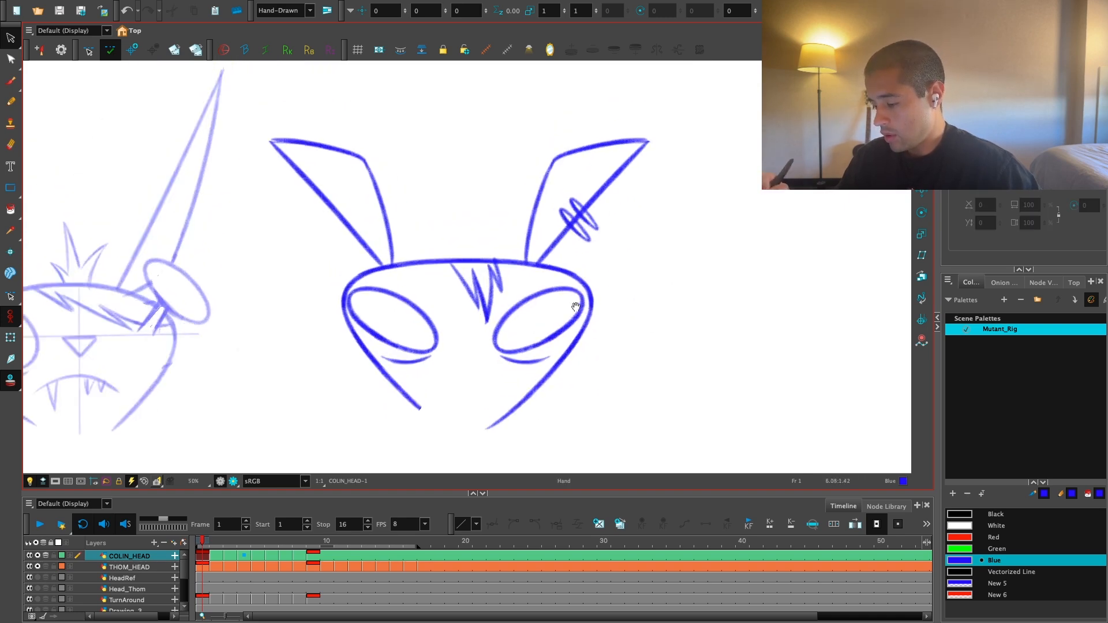
left_click(496, 338)
left_click_drag(498, 341, 470, 341)
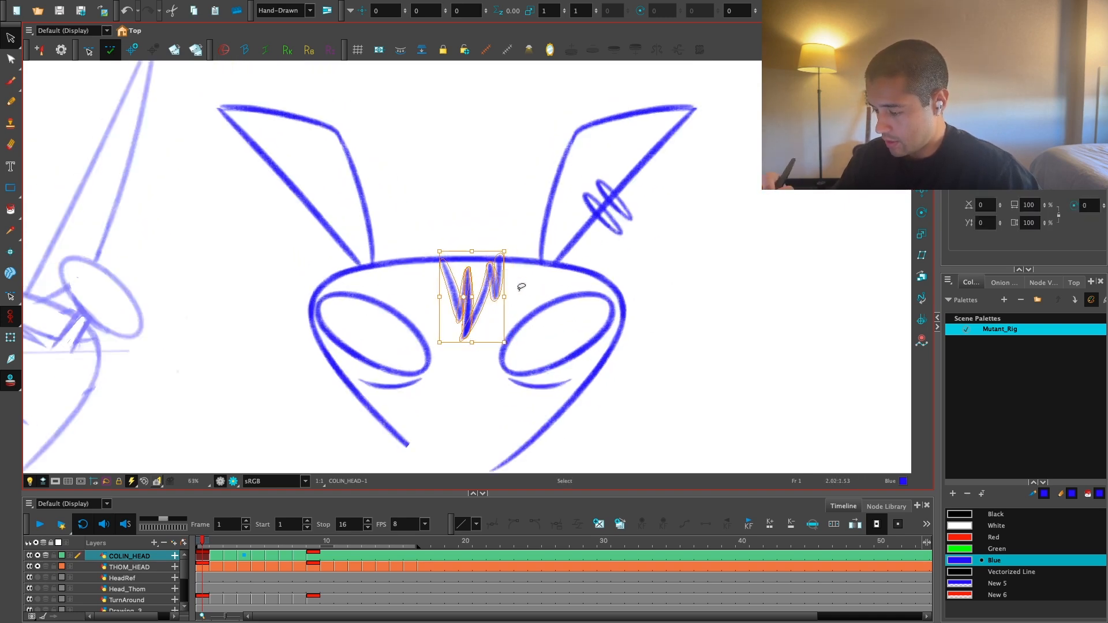
Step: Step through the turnaround frames and compare frame 1's front view with frame 2 and the reference heads
key("period")
key("period")
key("period")
key("period")
key("period")
key("period")
key("period")
key("period")
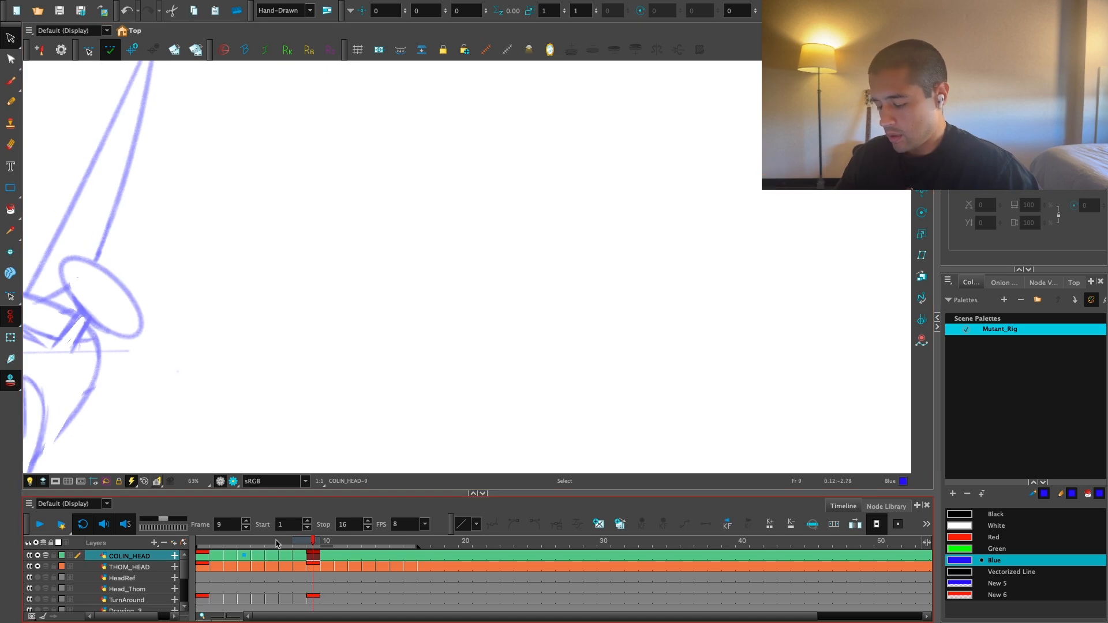
left_click_drag(276, 544, 202, 542)
key("1")
key("1")
key("period")
key("period")
key("comma")
key("comma")
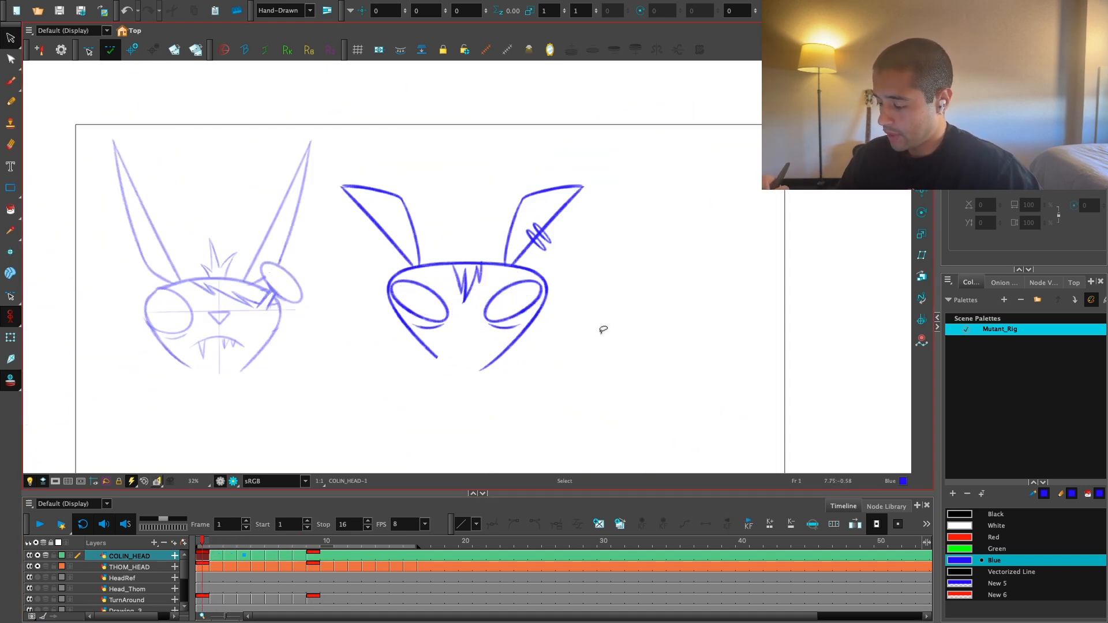
key("2")
key("comma")
key("2")
key("period")
key("period")
key("2")
key("2")
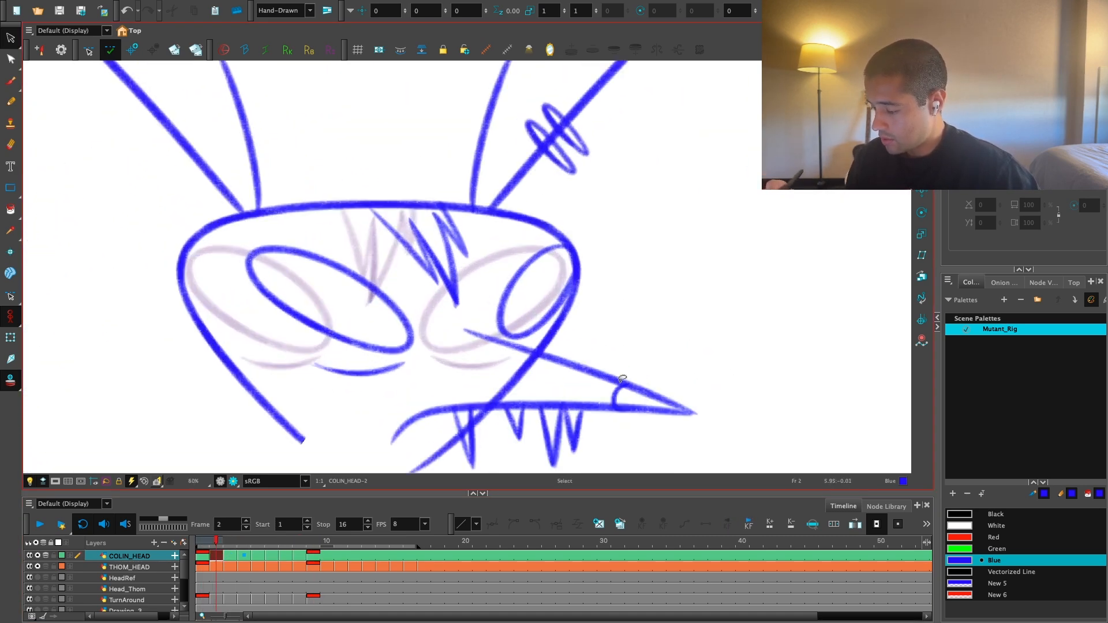
Step: Draw a small inverted-triangle nose between the eyes on frame 1 with the Brush and move it slightly lower
key("comma")
key("alt+b")
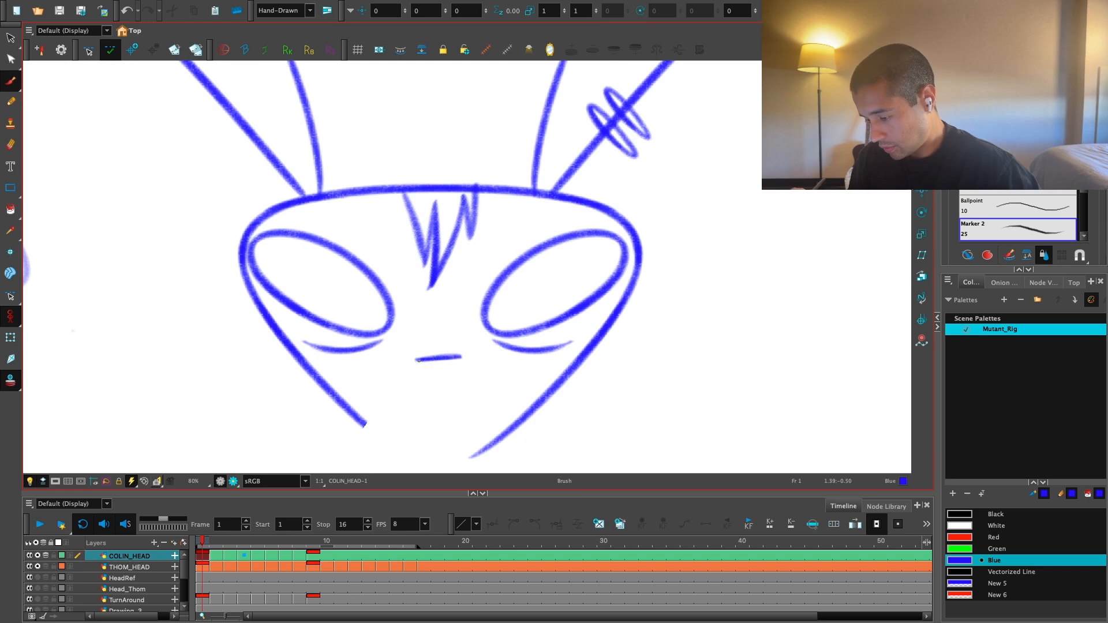
key("period")
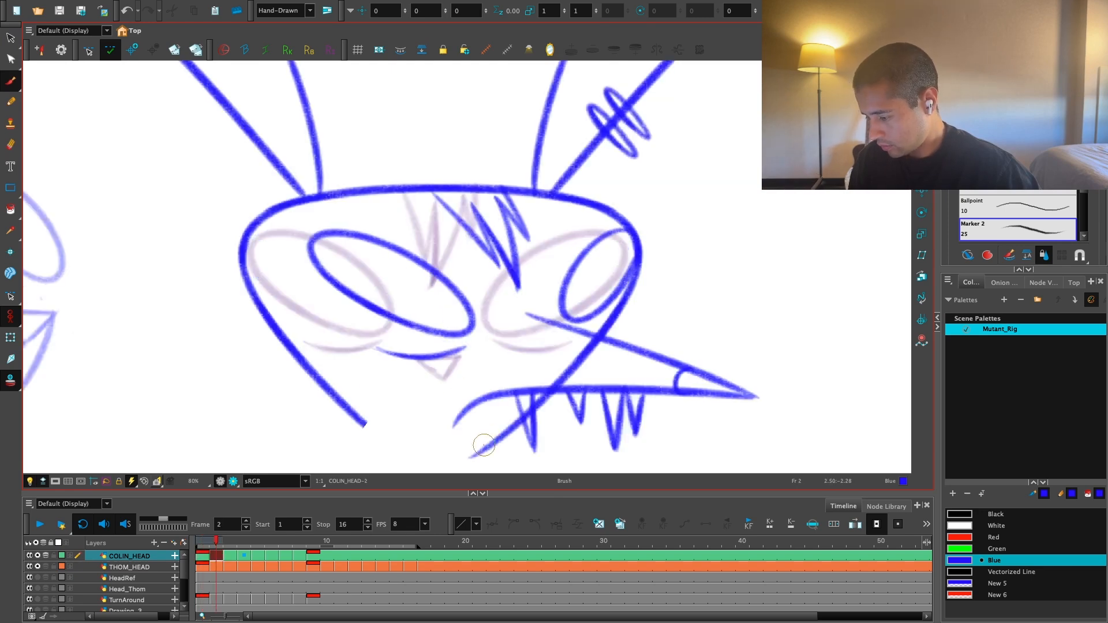
key("comma")
key("alt+s")
left_click(453, 376)
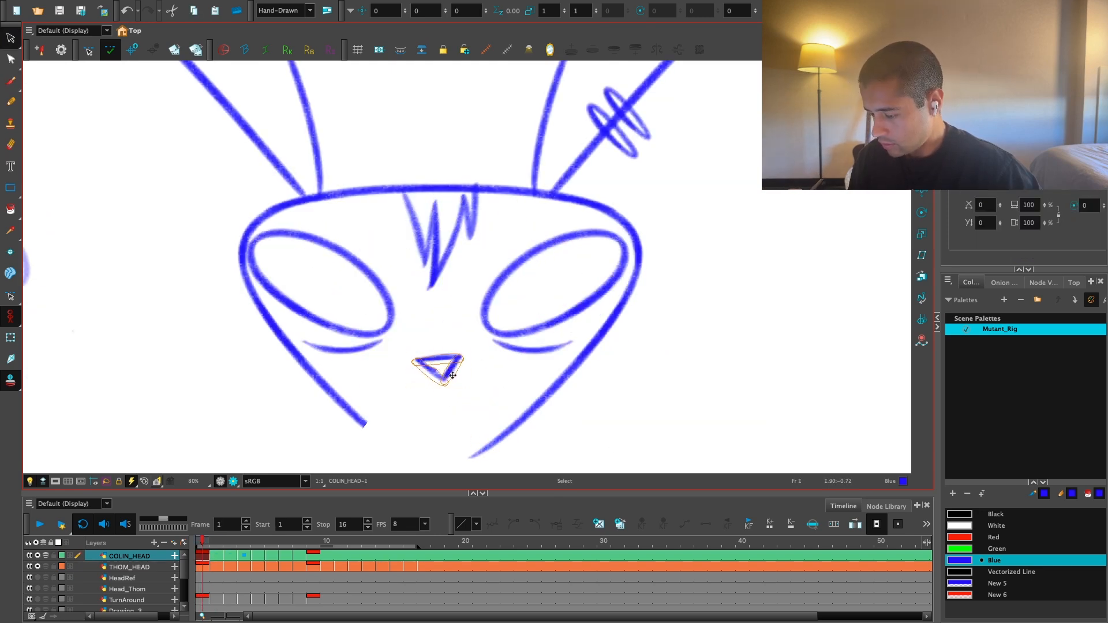
key("1")
key("1")
key("1")
left_click_drag(509, 381, 482, 403)
Step: Flip through the turnaround frames to review the front view's new nose against the neighboring angles
key("period")
key("period")
key("period")
key("period")
key("period")
key("period")
key("period")
key("period")
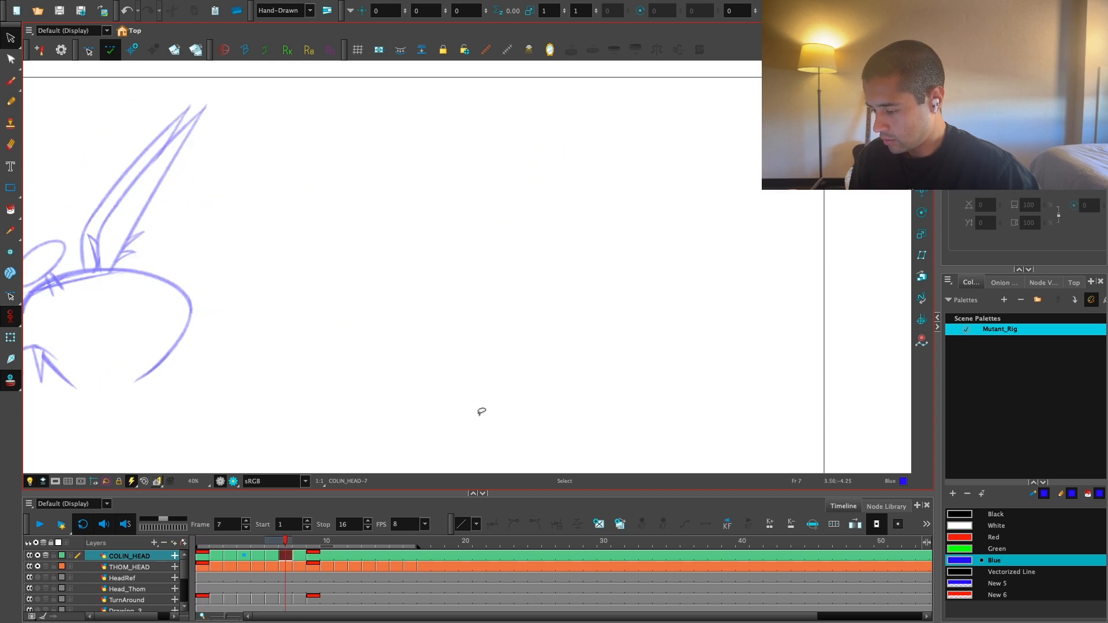
key("comma")
key("comma")
key("comma")
key("comma")
key("comma")
key("comma")
key("comma")
key("comma")
key("period")
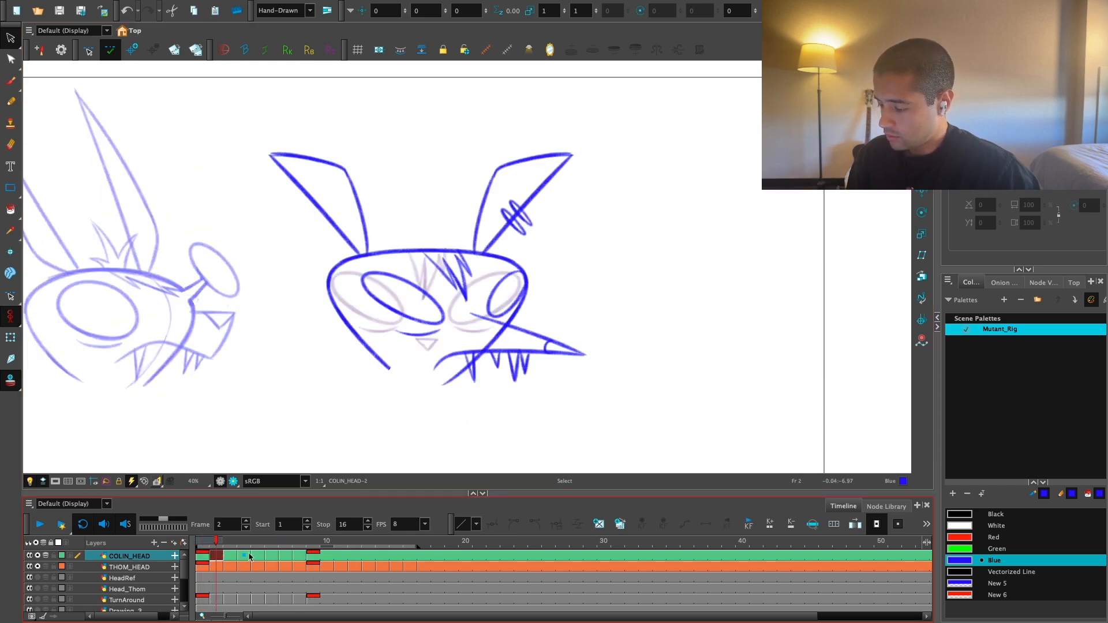
mouse_move(646, 269)
left_mouse_down()
mouse_move(611, 344)
mouse_move(622, 371)
left_mouse_up()
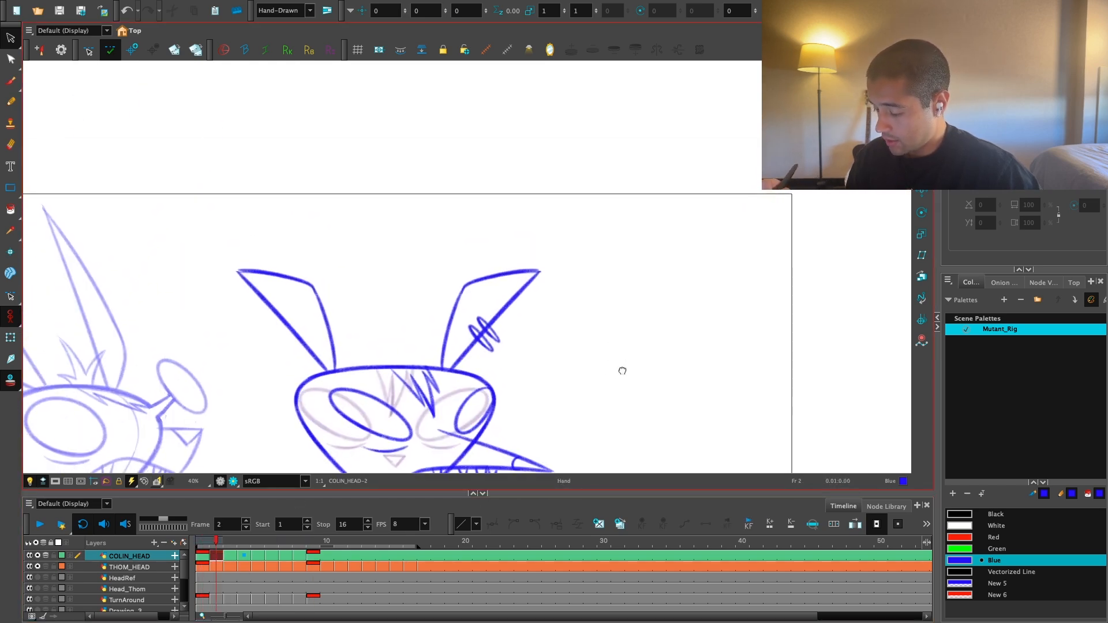
key("comma")
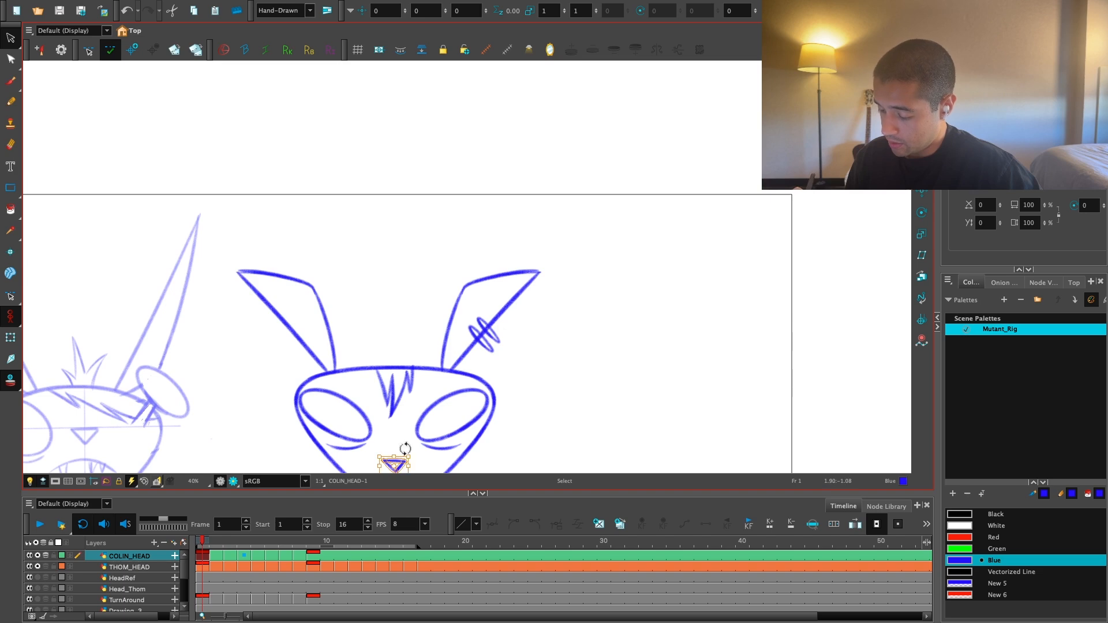
left_click_drag(405, 448, 462, 353)
key("period")
key("comma")
Step: Copy the four teeth from frame 2, paste them onto frame 1 and position them around the nose
scroll(521, 332, "up", 3)
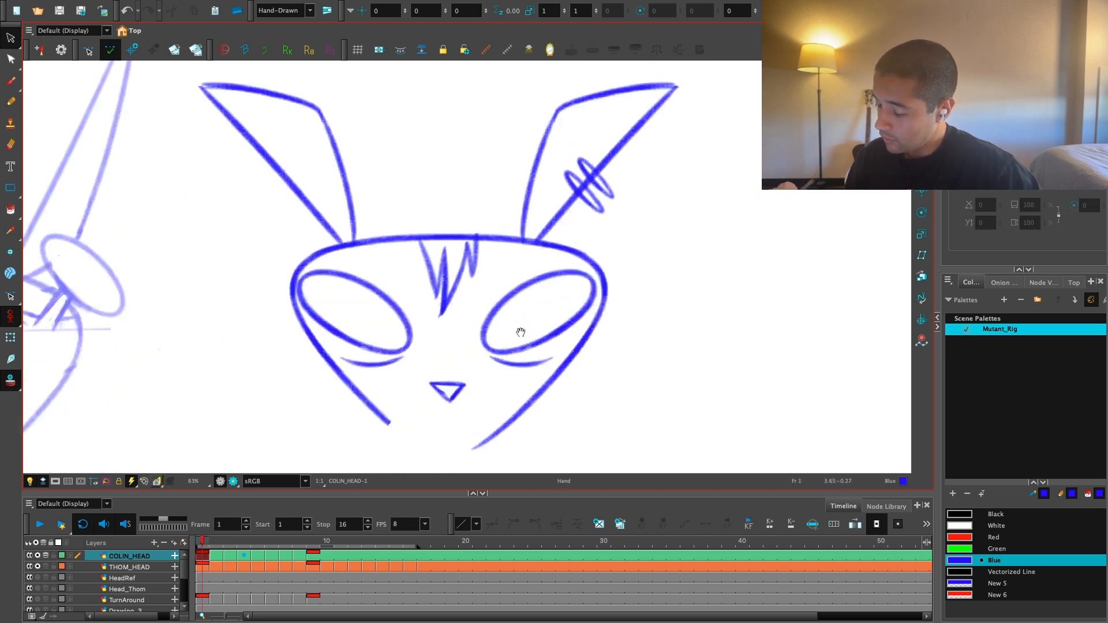
scroll(521, 333, "up", 1)
left_click_drag(520, 332, 531, 250)
key("period")
left_click_drag(563, 381, 540, 418)
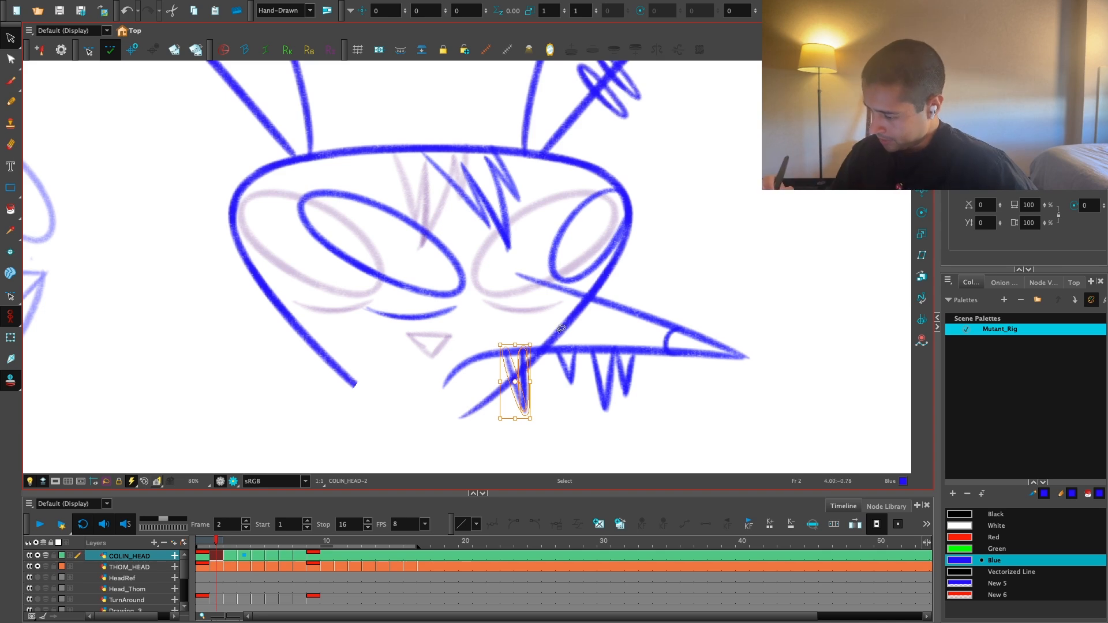
left_click_drag(558, 377, 646, 387)
key("period")
key("comma")
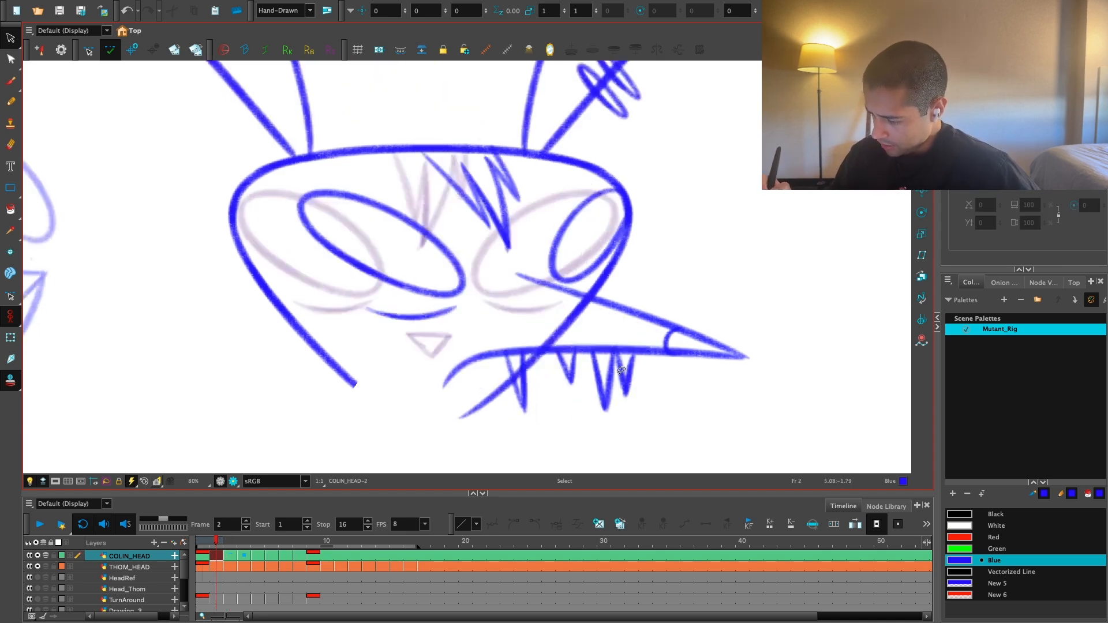
key("comma")
left_click_drag(519, 378, 388, 384)
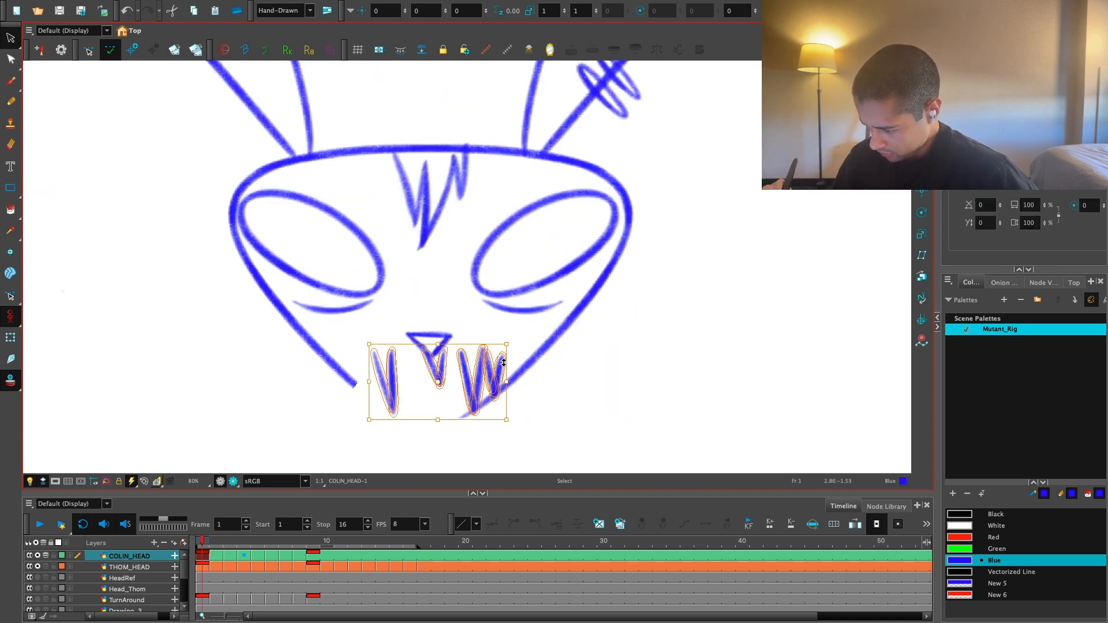
Step: Narrow the row of teeth on frame 1 and move it down below the nose
mouse_move(506, 388)
left_mouse_down()
mouse_move(457, 388)
mouse_move(434, 444)
left_mouse_up()
left_click(482, 369)
left_click(432, 404)
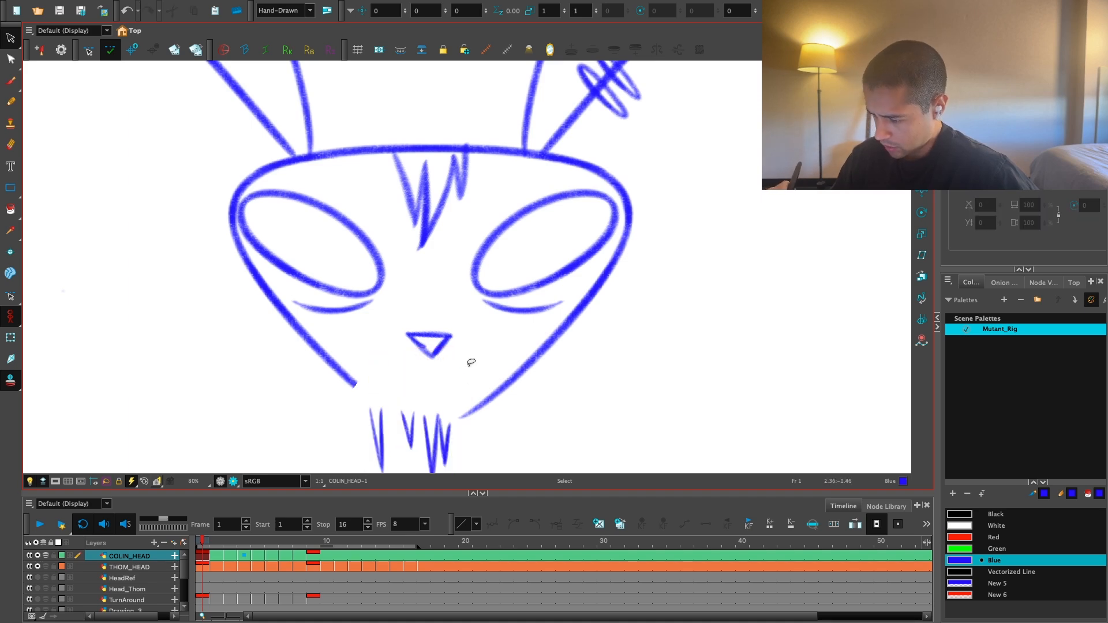
Step: Draw a downturned arched mouth line below the nose on frame 1 with the Brush
key("alt+b")
scroll(372, 360, "up", 2)
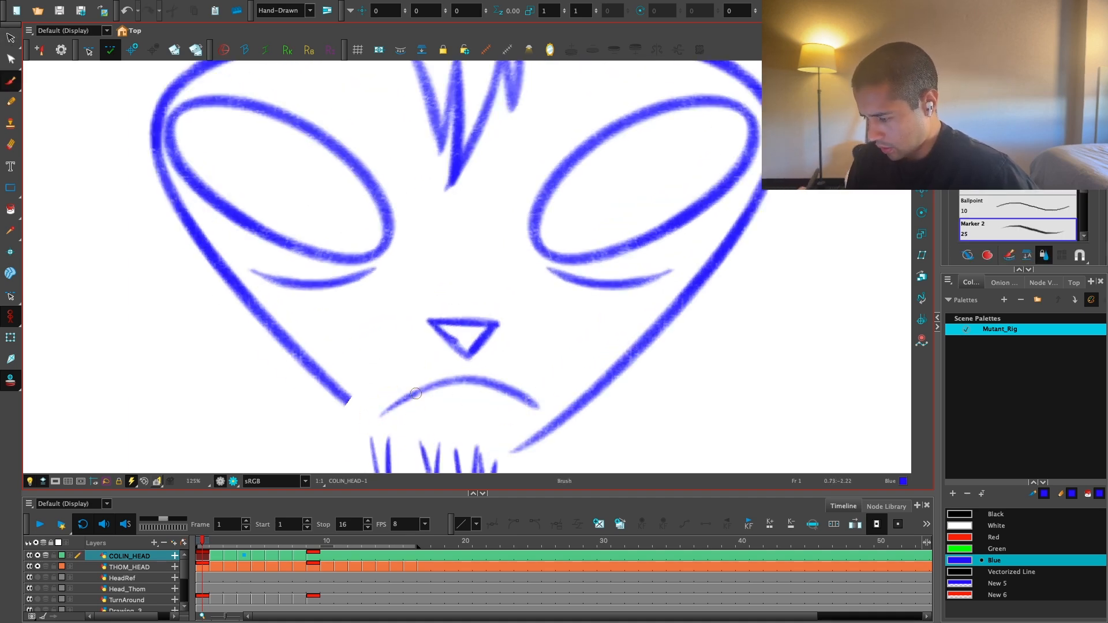
scroll(591, 388, "down", 4)
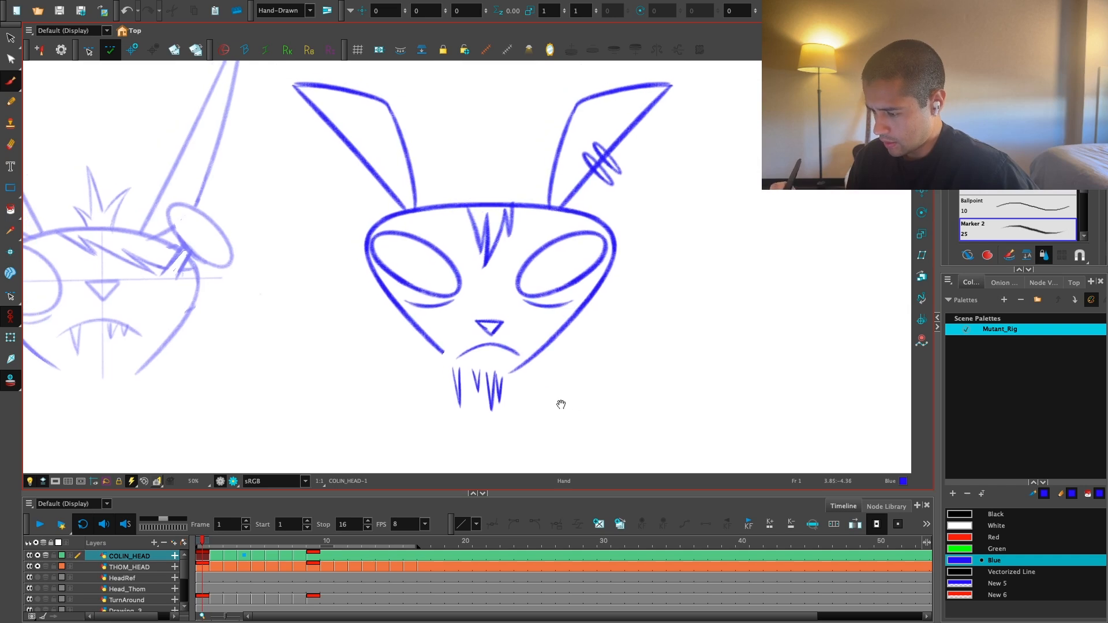
Step: Shrink the three small teeth on frame 1 and place them along the underside of the mouth line
key("alt+s")
scroll(535, 379, "up", 3)
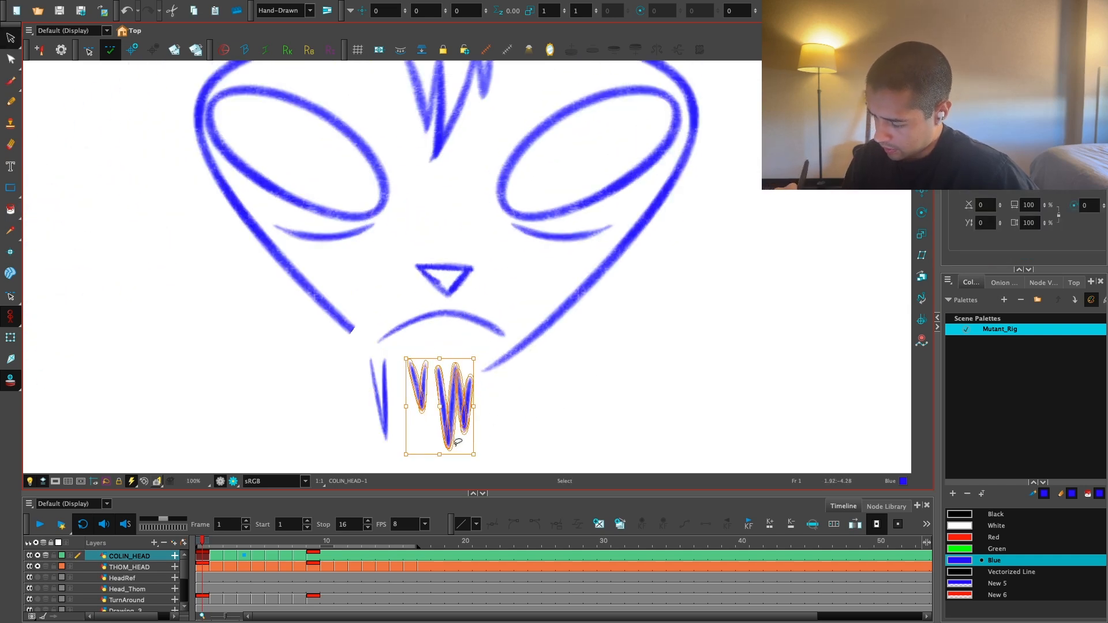
left_click_drag(439, 455, 447, 341)
left_click(440, 381)
Step: Shorten the long fang and attach it beneath the left end of the mouth line
left_click(389, 411)
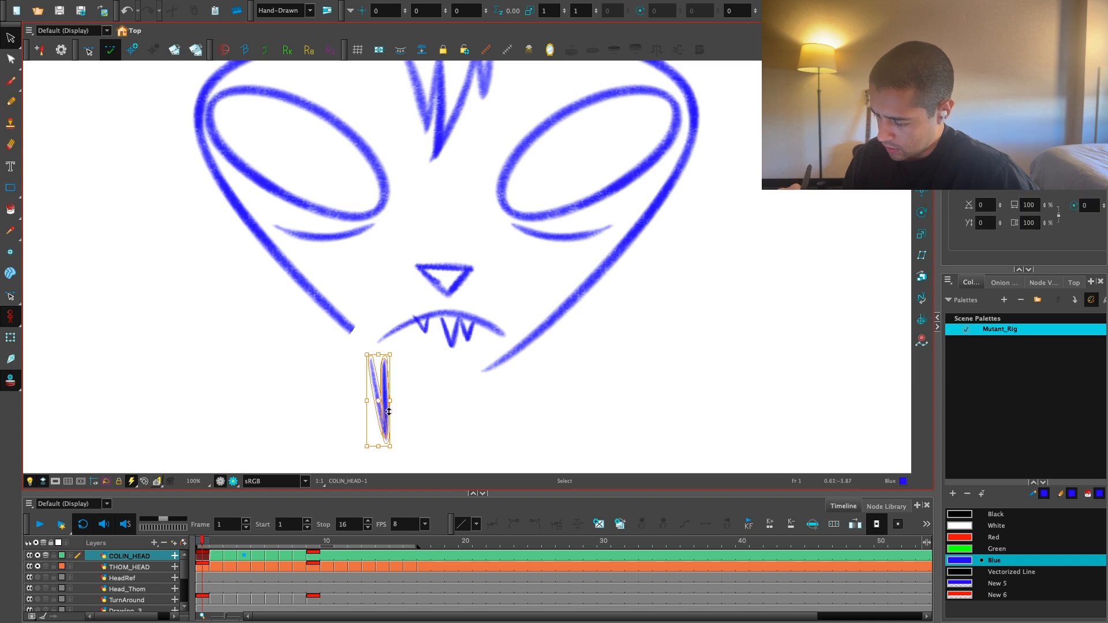
left_click_drag(402, 400, 401, 391)
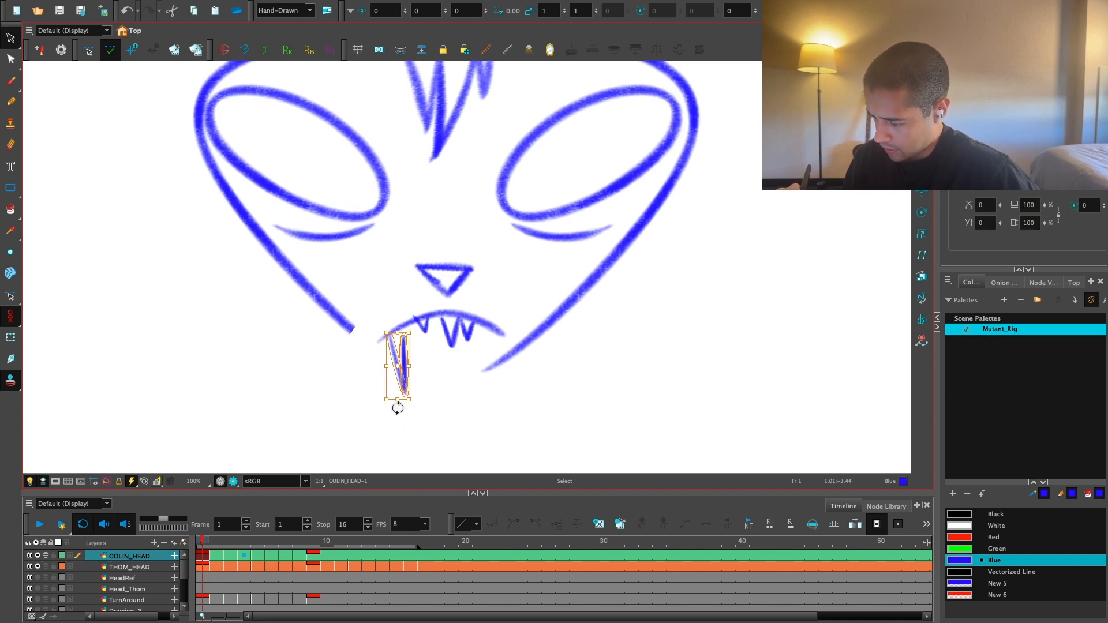
left_click(438, 386)
key("2")
key("2")
key("2")
left_click(399, 400)
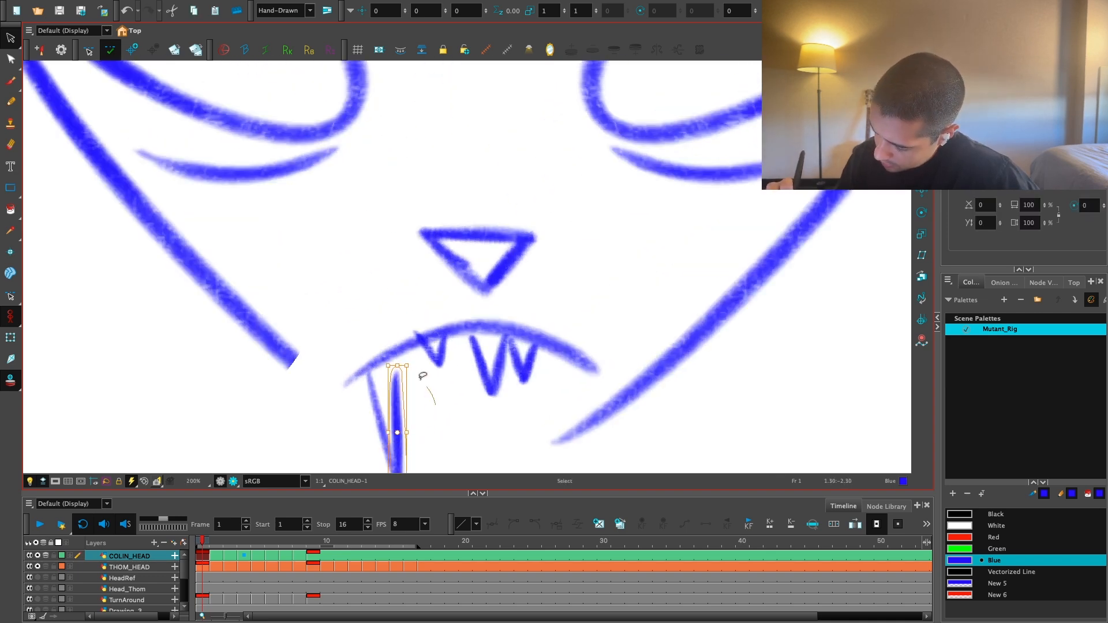
Step: Duplicate the long fang, mirror it and place the copy at the right end of the mouth
key("1")
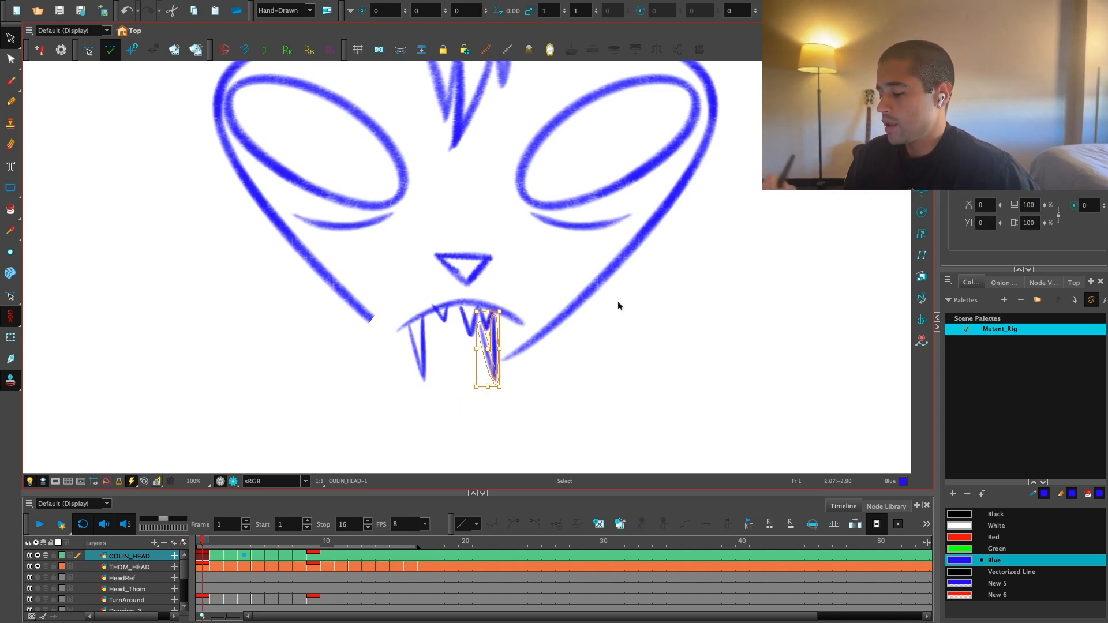
key("2")
key("1")
key("1")
key("1")
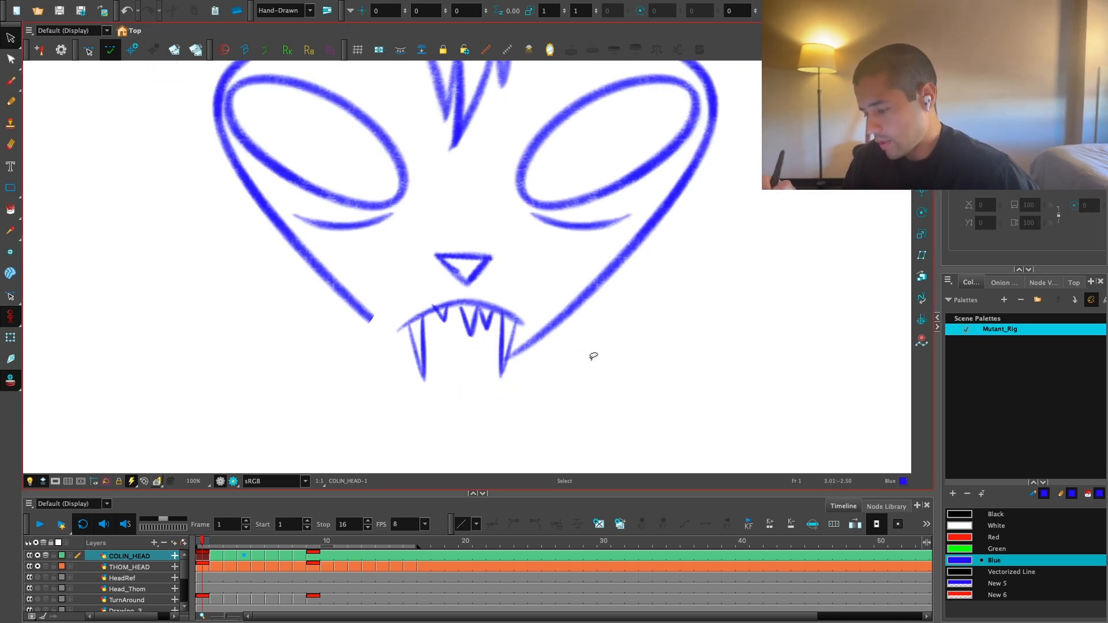
key("2")
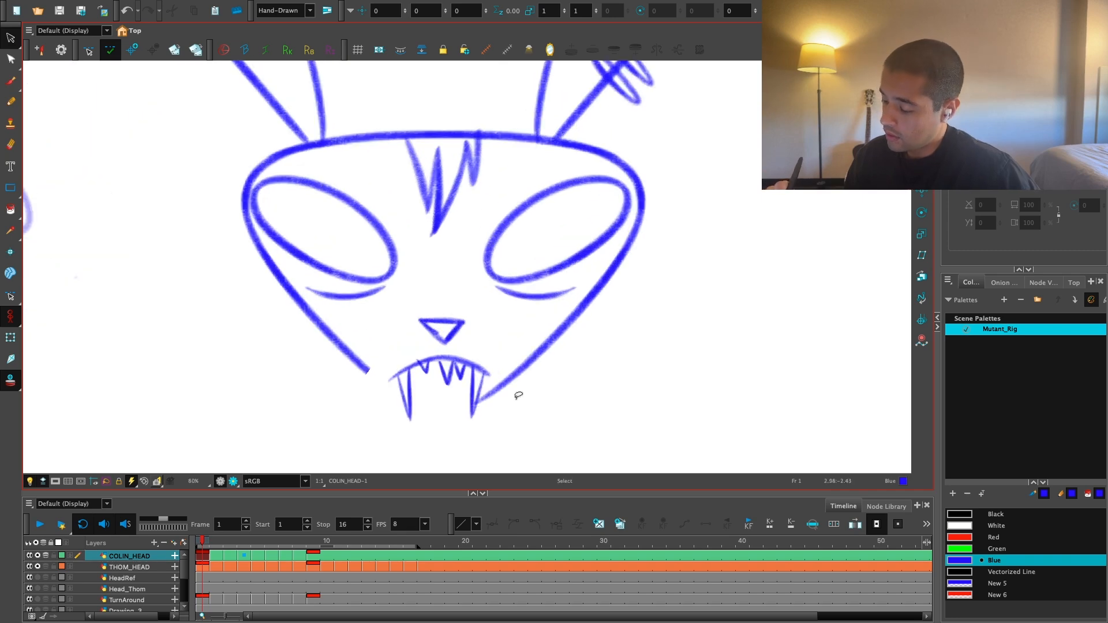
Step: Cut off and delete the end of the right cheek line that overlaps the fang
key("alt+e")
left_click_drag(632, 242, 491, 398)
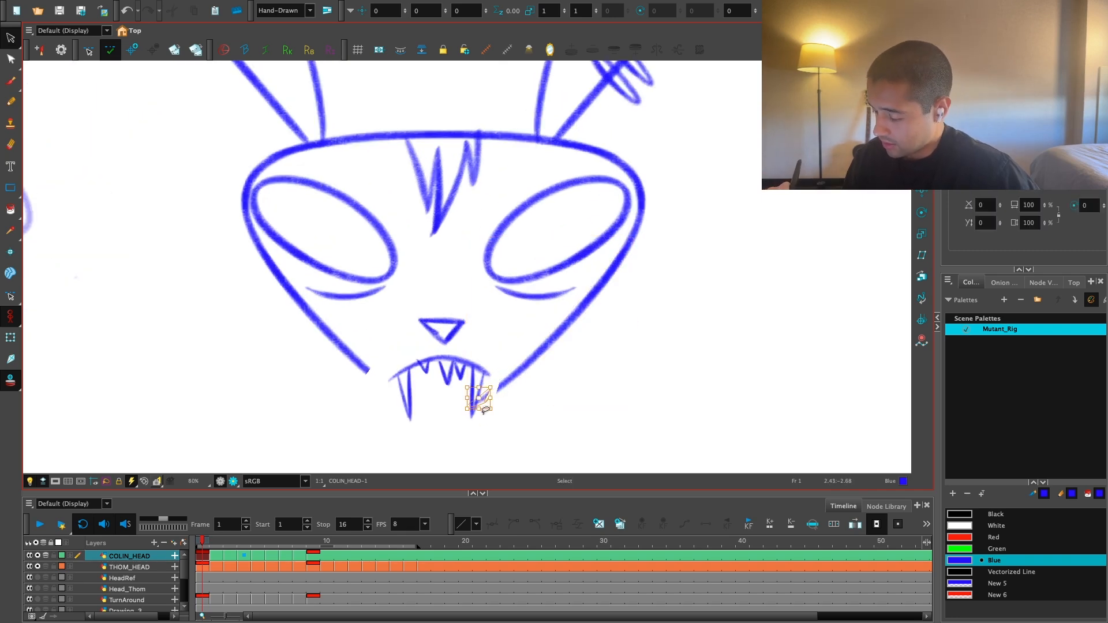
key("1")
key("1")
Step: Step through the turnaround frames to review the new mouth and fangs, and return to frame 1
key("period")
key("period")
key("period")
key("period")
key("period")
key("period")
key("period")
key("period")
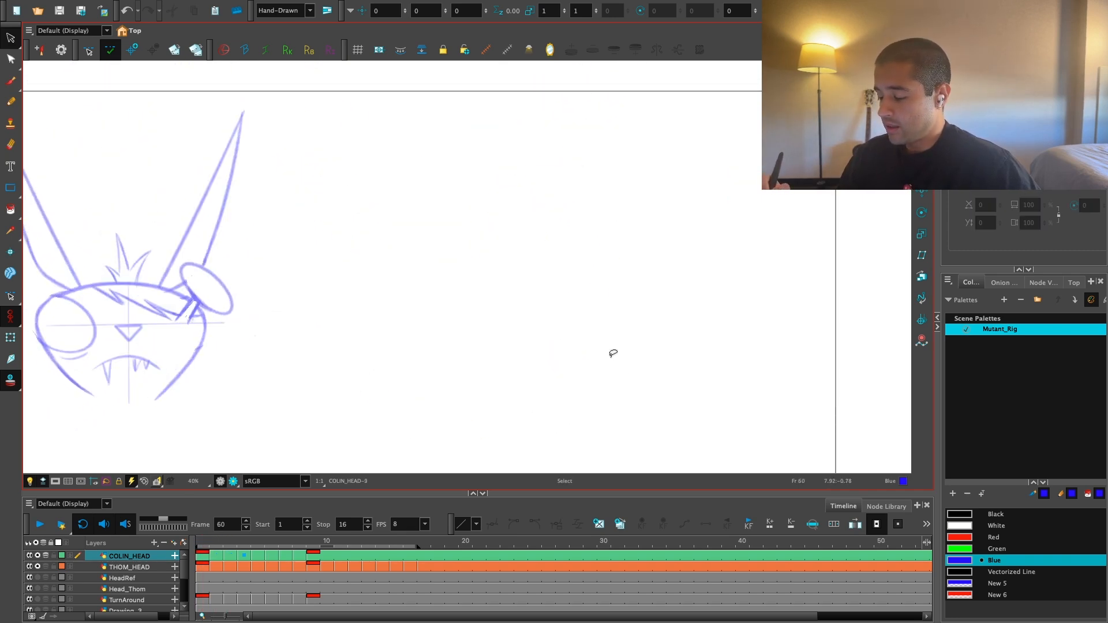
key("Return")
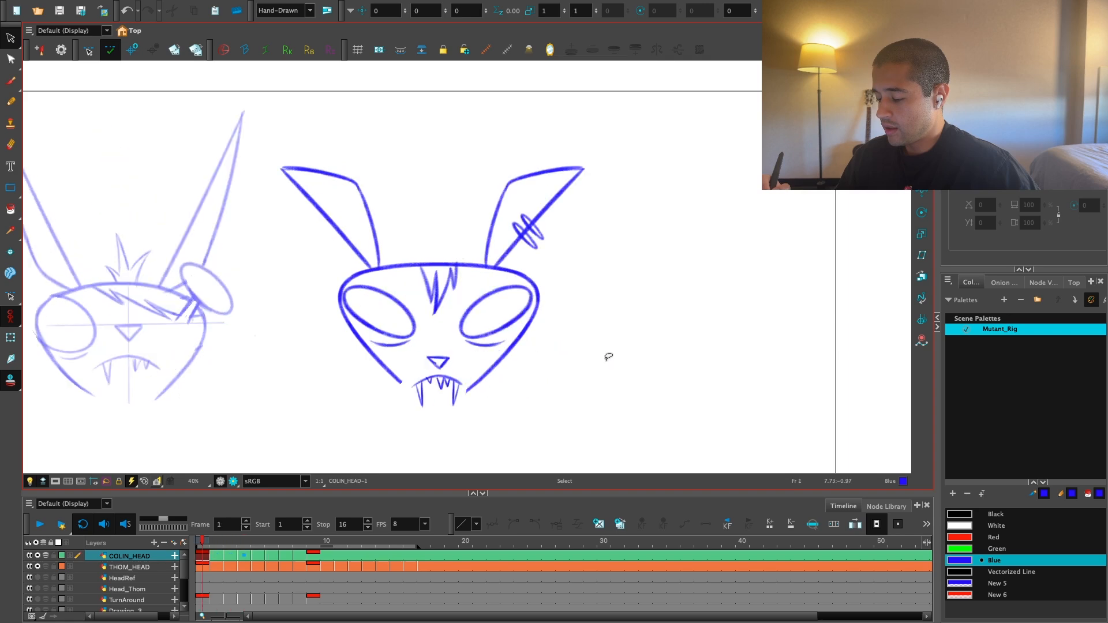
Step: Move the nose, mouth and teeth on frame 1 slightly up toward the eyes
key("2")
mouse_move(449, 341)
left_mouse_down()
mouse_move(455, 393)
mouse_move(439, 403)
left_mouse_up()
left_click(562, 376)
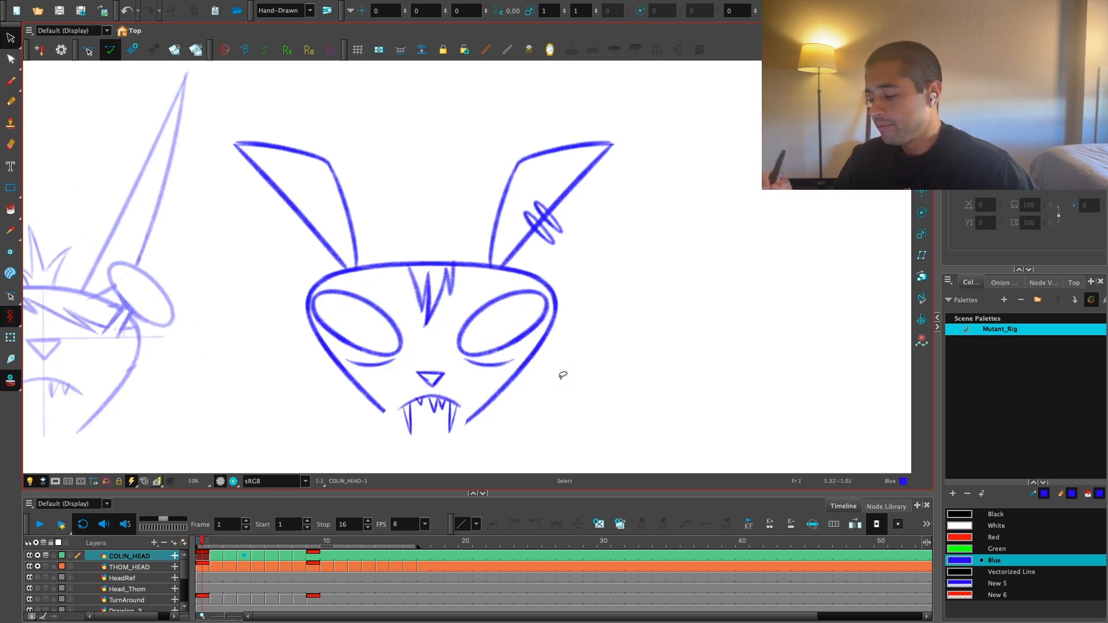
Step: Recolor the forehead hair strokes on frame 1 with the New 5 swatch as a faint guide
scroll(562, 376, "up", 2)
left_click_drag(547, 340, 554, 344)
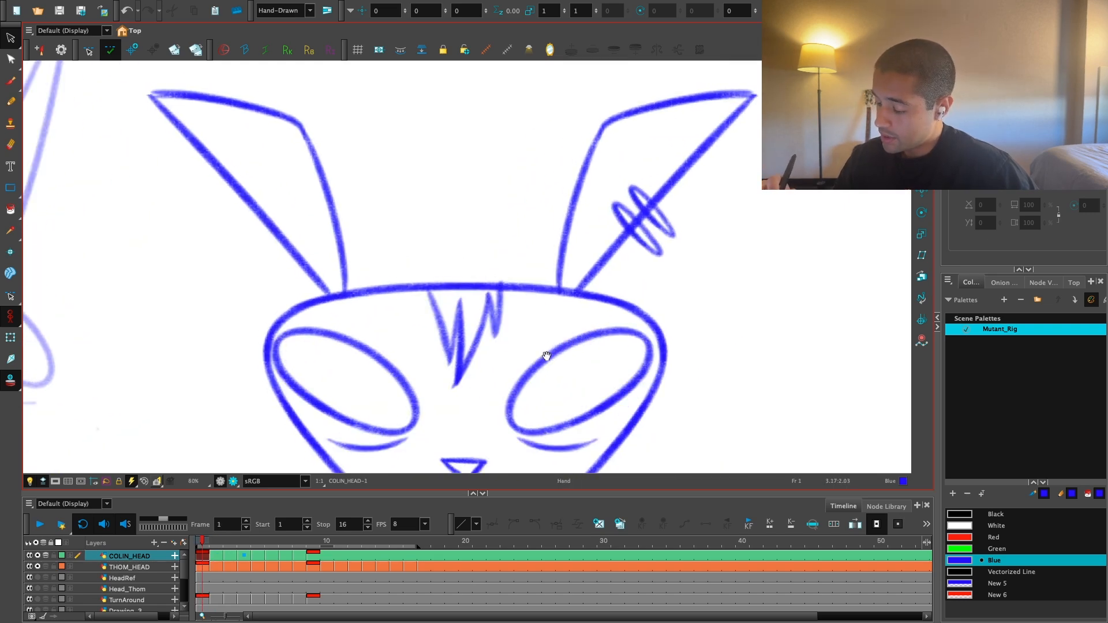
scroll(507, 358, "up", 3)
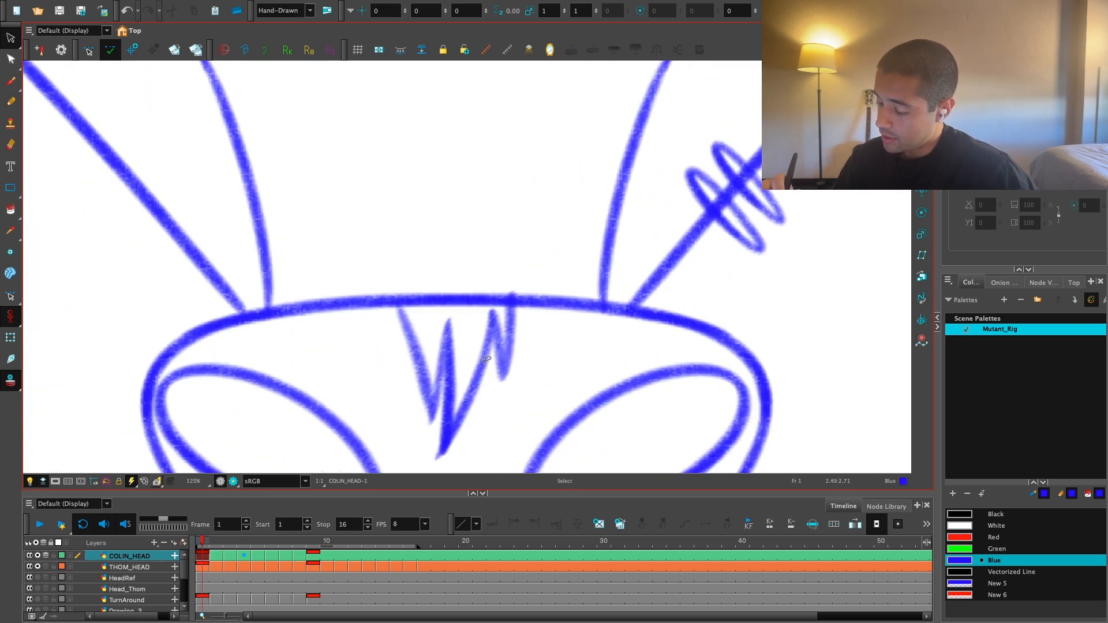
left_click_drag(434, 420, 514, 439)
left_click(994, 583)
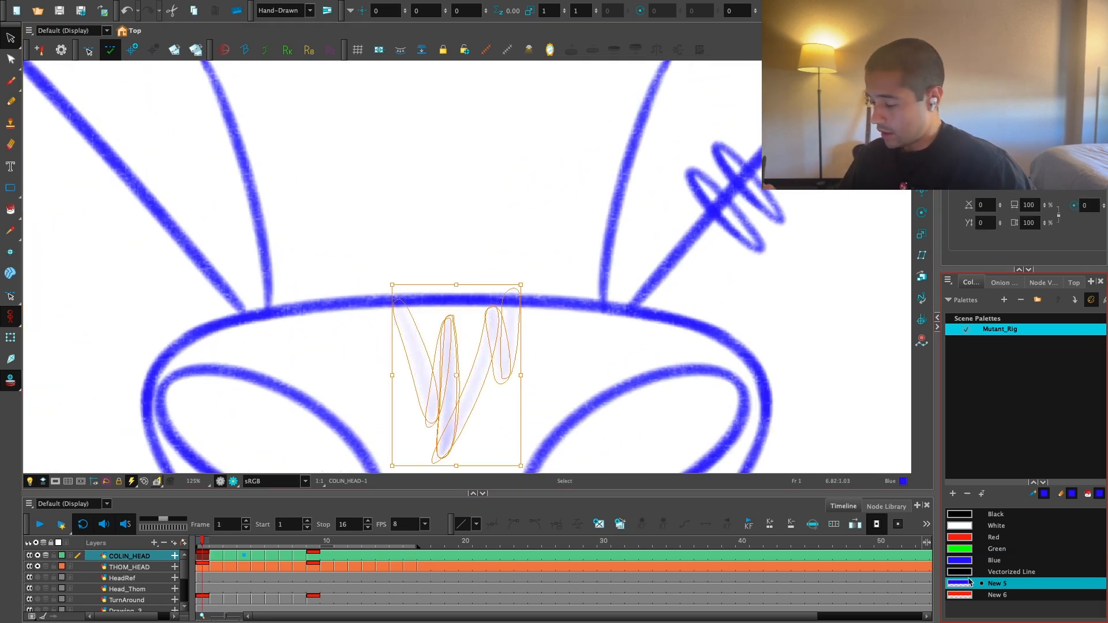
left_click_drag(545, 375, 562, 315)
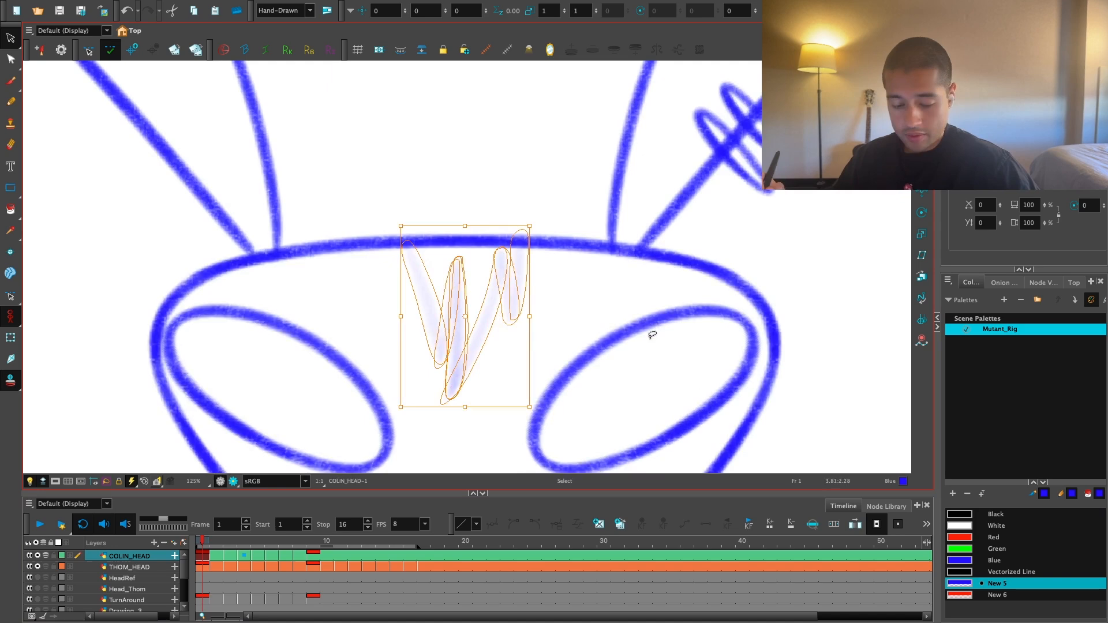
left_click(793, 306)
Step: Redraw the zigzag forehead hair in Blue with the Brush over the faint guide
key("alt+b")
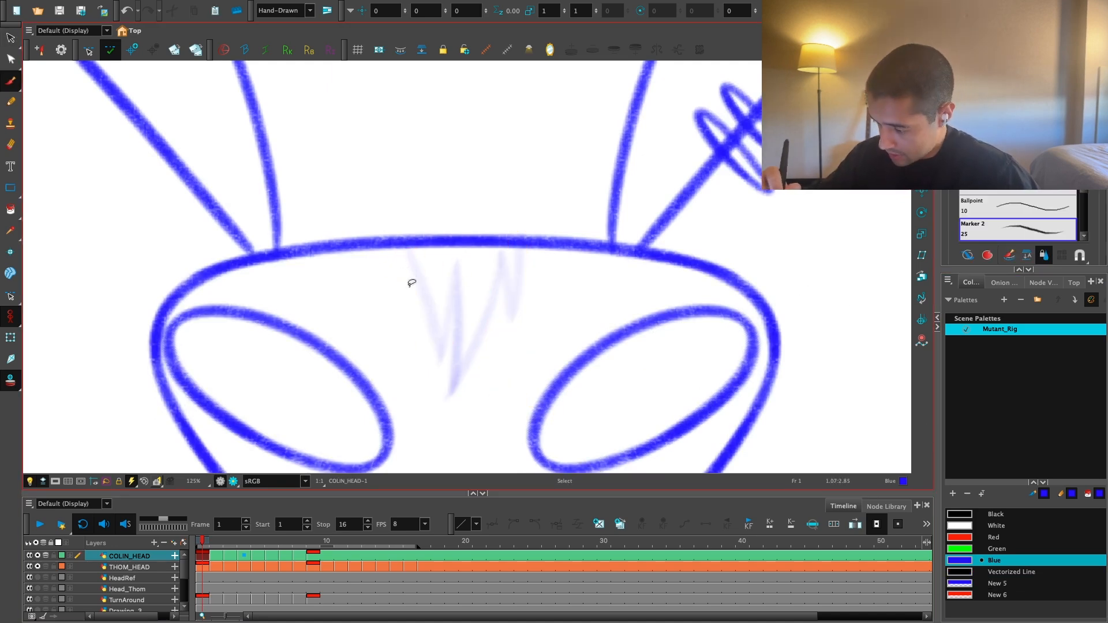
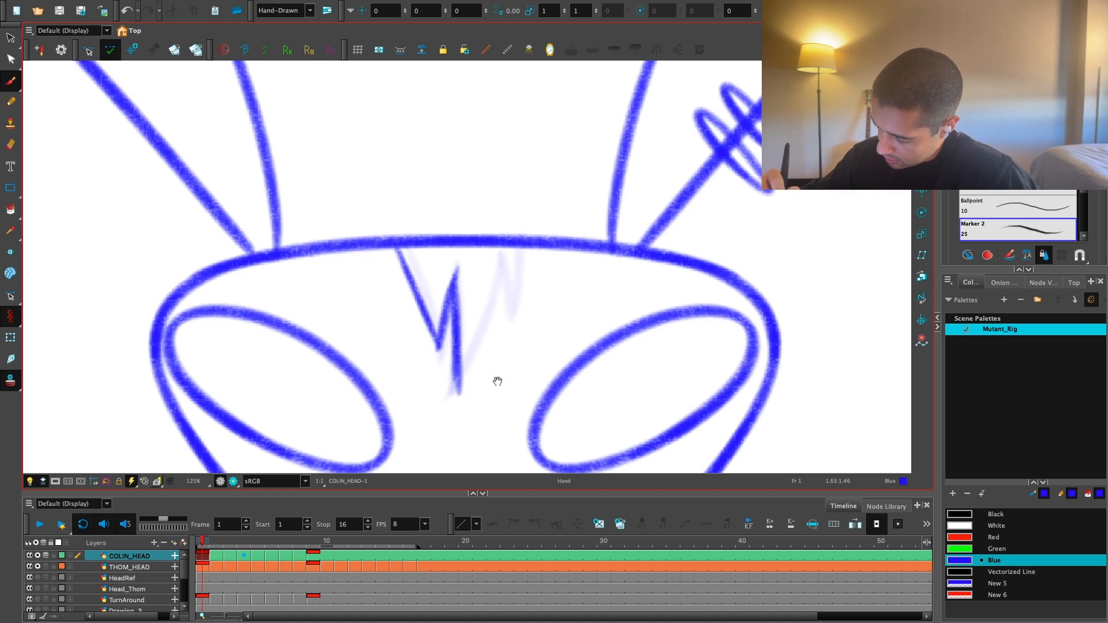
left_click_drag(497, 382, 456, 392)
key("2")
key("super+z")
key("super+z")
mouse_move(407, 251)
left_mouse_down()
mouse_move(402, 409)
mouse_move(462, 248)
left_mouse_up()
key("super+z")
left_click_drag(404, 406, 464, 221)
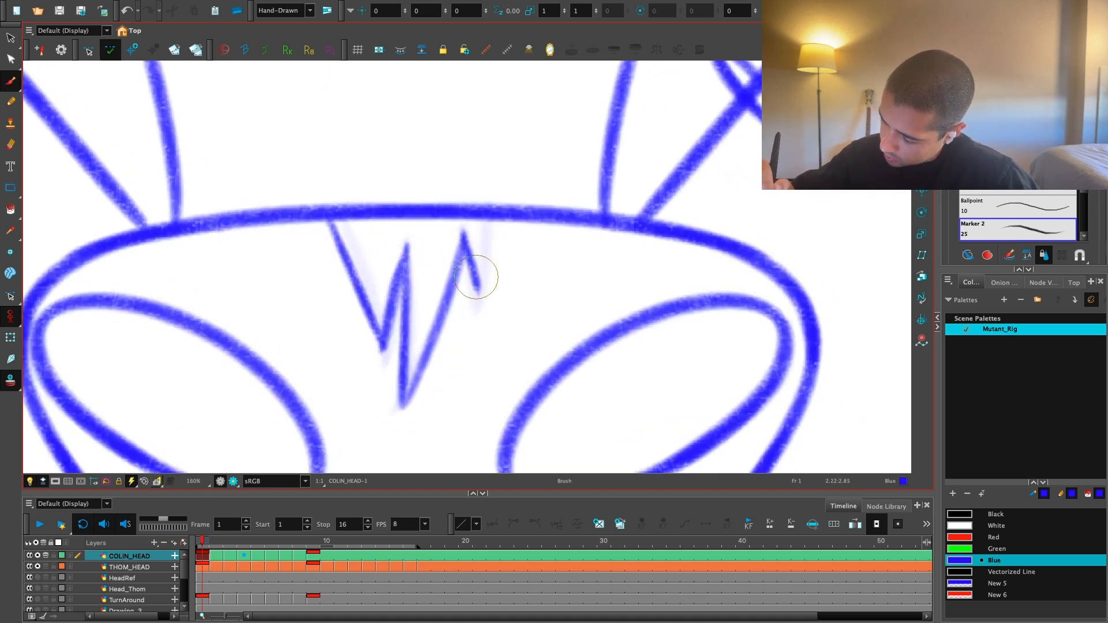
left_click_drag(480, 277, 495, 221)
key("1")
key("1")
key("1")
key("1")
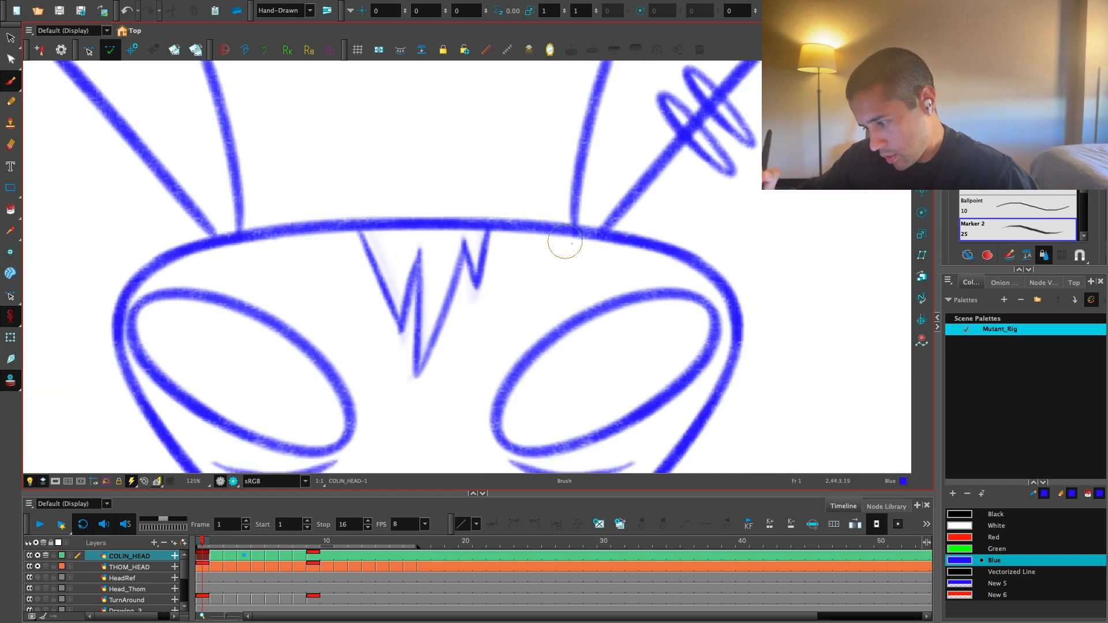
left_click_drag(653, 346, 643, 352)
Step: Flip back and forth through the turnaround frames to compare the front view with the neighboring angles
key("1")
key("1")
key("1")
key("g")
key("f")
key("g")
key("g")
key("g")
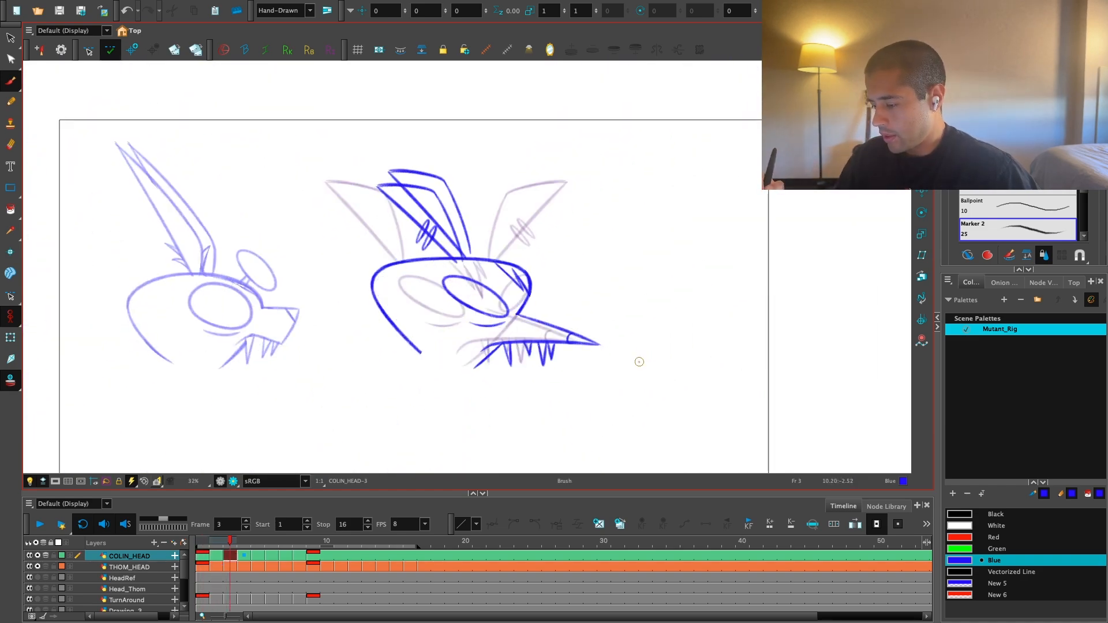
key("f")
key("f")
key("g")
key("g")
key("f")
key("f")
key("f")
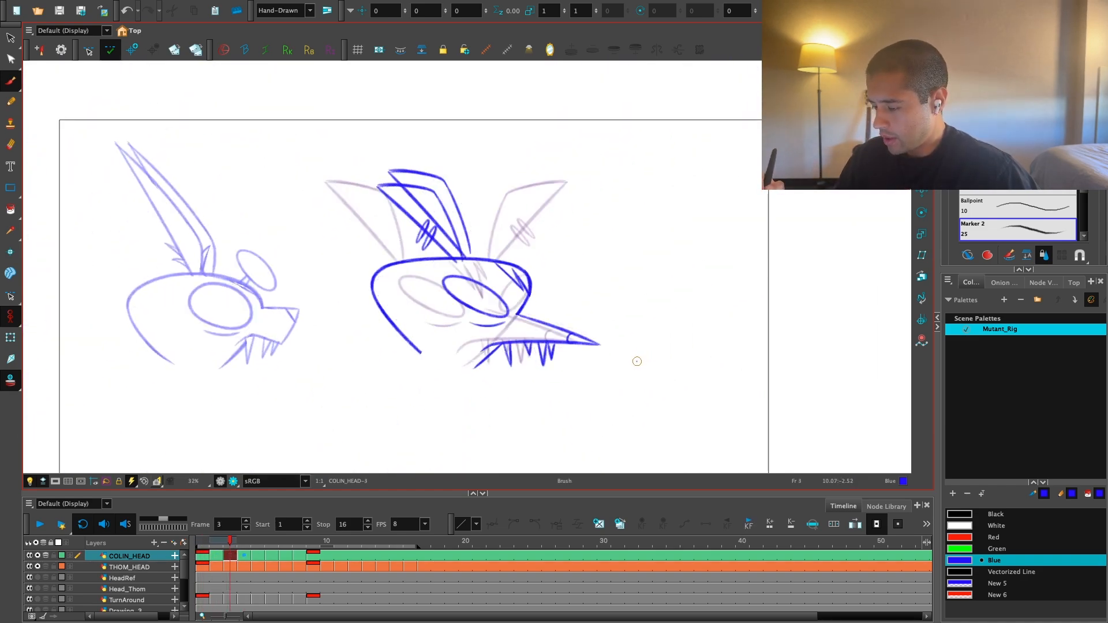
Step: Recolor the left ear on frame 1 with the New 5 swatch and switch to the full-screen drawing view
key("2")
key("2")
mouse_move(621, 313)
left_mouse_down()
mouse_move(630, 363)
mouse_move(653, 359)
left_mouse_up()
key("2")
key("alt+s")
mouse_move(354, 169)
left_mouse_down()
mouse_move(273, 181)
mouse_move(398, 272)
left_mouse_up()
left_click(997, 584)
key("ctrl+f")
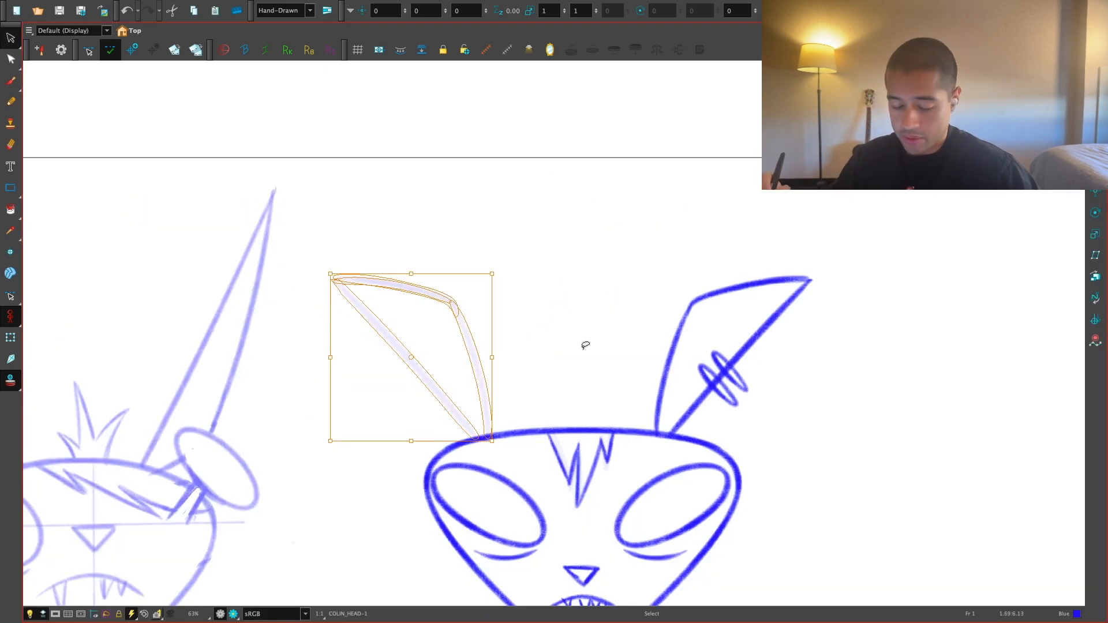
Step: Draw the left ear's straight outer edge in Blue with the Brush over the faint guide
key("alt+b")
key("2")
mouse_move(384, 381)
left_mouse_down()
mouse_move(329, 198)
mouse_move(502, 410)
left_mouse_up()
key("1")
key("1")
key("2")
key("alt+s")
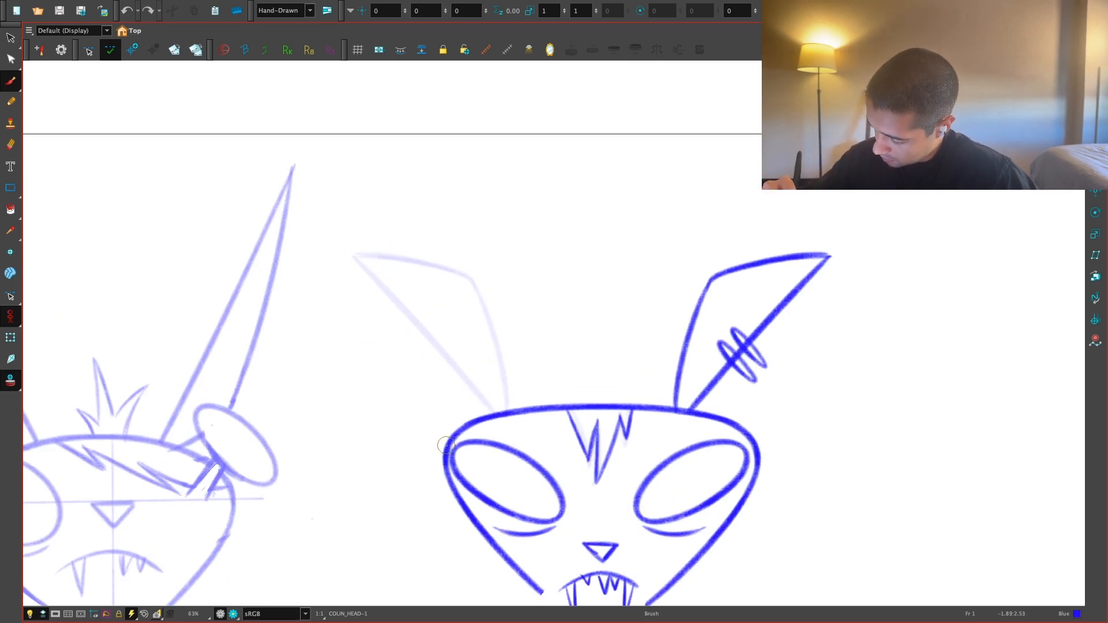
key("ctrl+z")
key("ctrl+z")
mouse_move(537, 487)
left_mouse_down()
mouse_move(823, 465)
mouse_move(817, 383)
left_mouse_up()
key("2")
key("2")
left_click_drag(359, 505, 593, 357)
Step: Try to draw the left ear's upper and inner edges with a fold below the guide's corner
left_click_drag(361, 502, 467, 328)
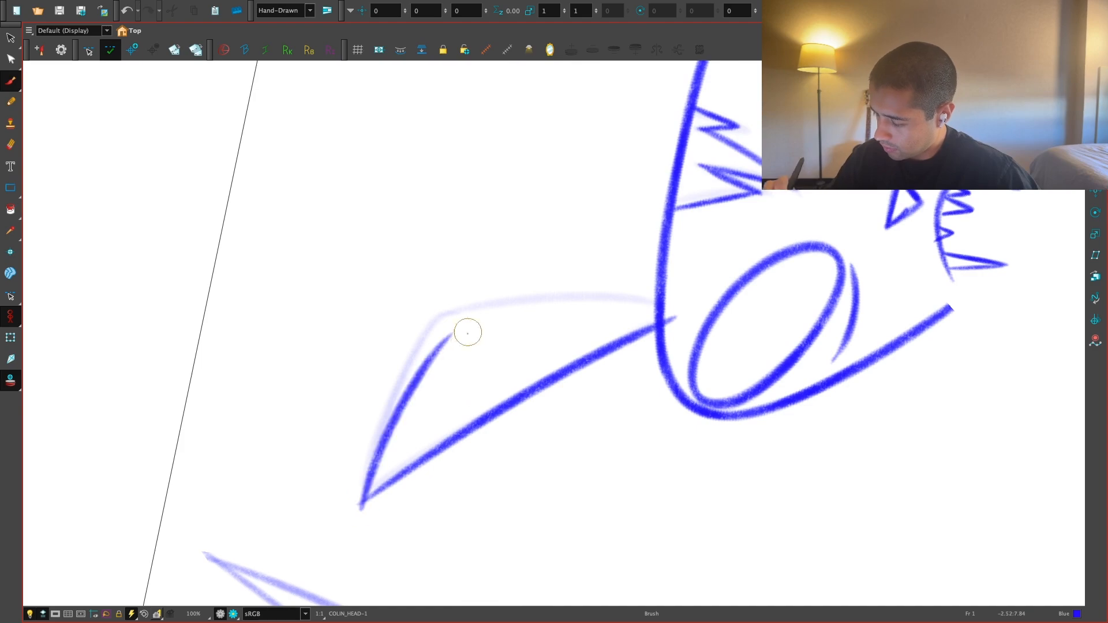
key("ctrl+z")
left_click_drag(360, 503, 543, 301)
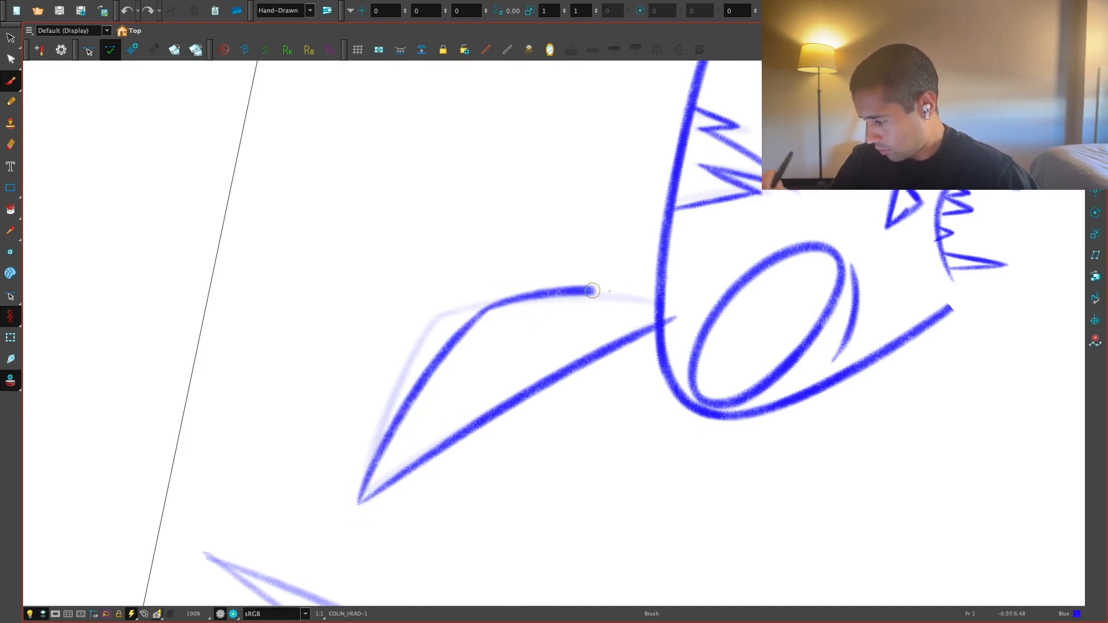
left_click_drag(593, 290, 656, 302)
key("shift+x")
key("space")
key("1")
key("1")
key("1")
key("1")
key("2")
key("2")
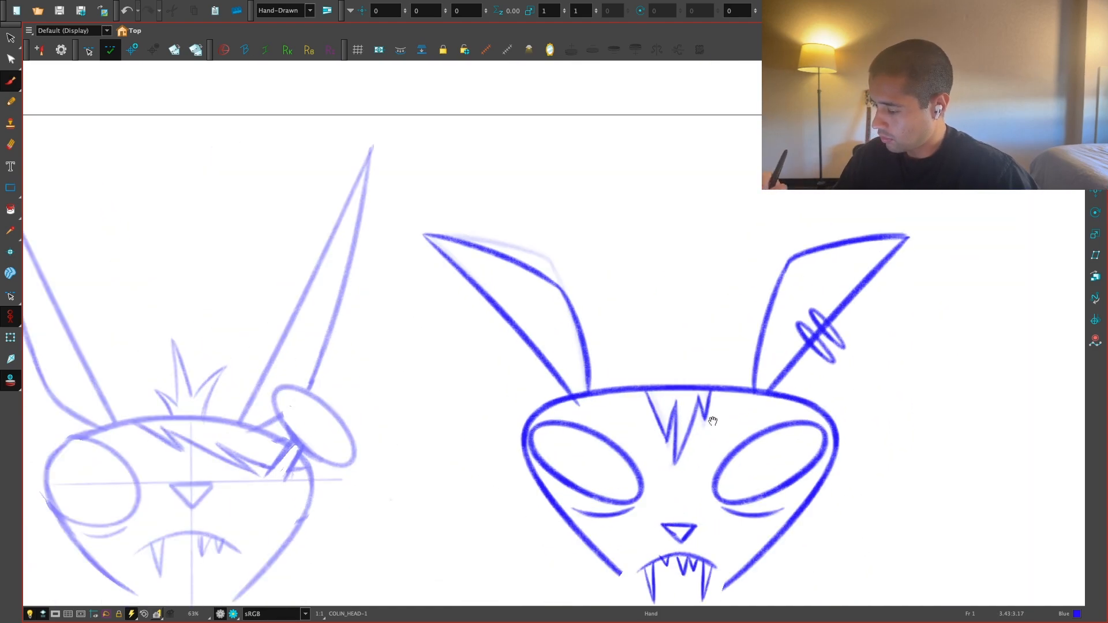
key("2")
mouse_move(663, 508)
left_mouse_down("ctrl+alt")
mouse_move(752, 510)
mouse_move(836, 387)
left_mouse_up("ctrl+alt")
left_click_drag(502, 424, 552, 433, "ctrl+alt")
key("ctrl+z")
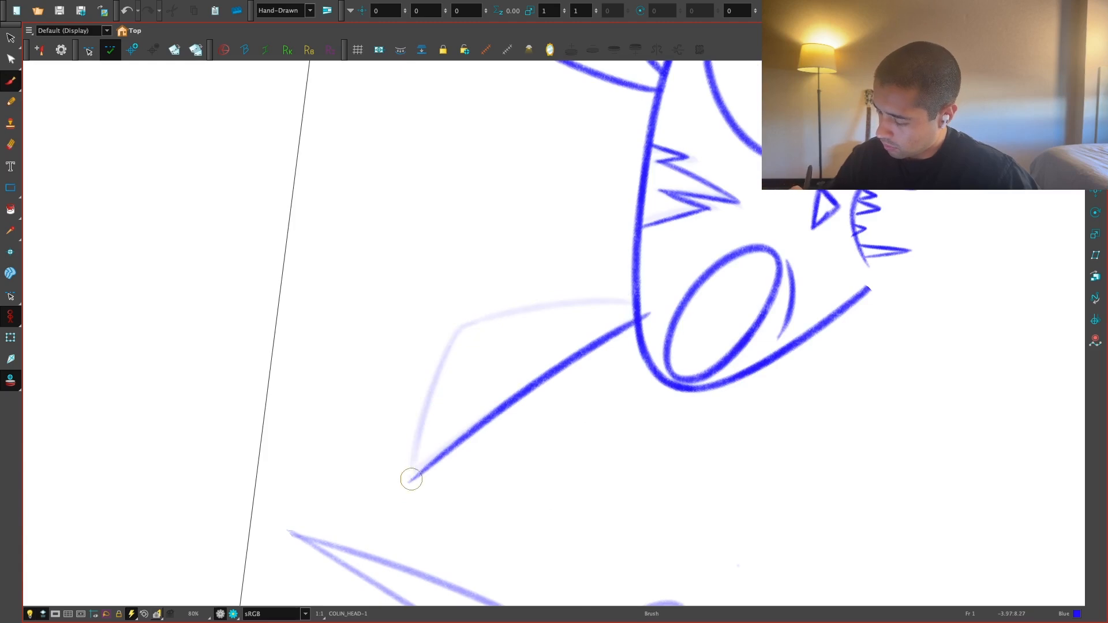
key("ctrl+z")
Step: Redraw the left ear's upper and inner edges, with the fold bent lower and farther inward than the guide
left_click_drag(411, 481, 537, 292)
key("ctrl+z")
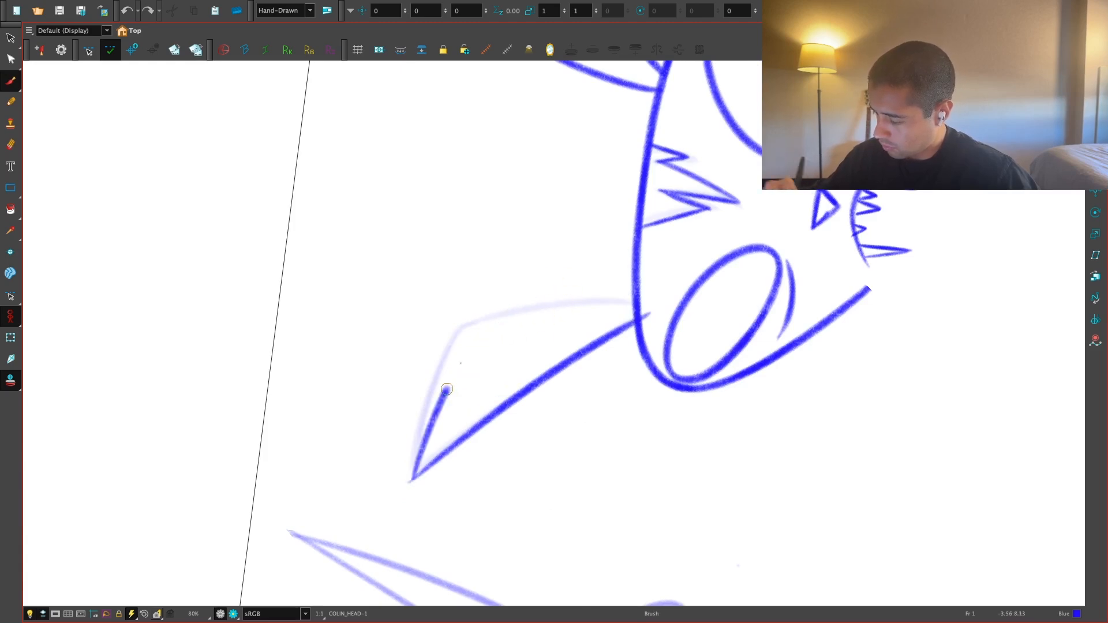
left_click_drag(626, 294, 632, 296)
key("shift+x")
key("space")
key("1")
key("1")
key("1")
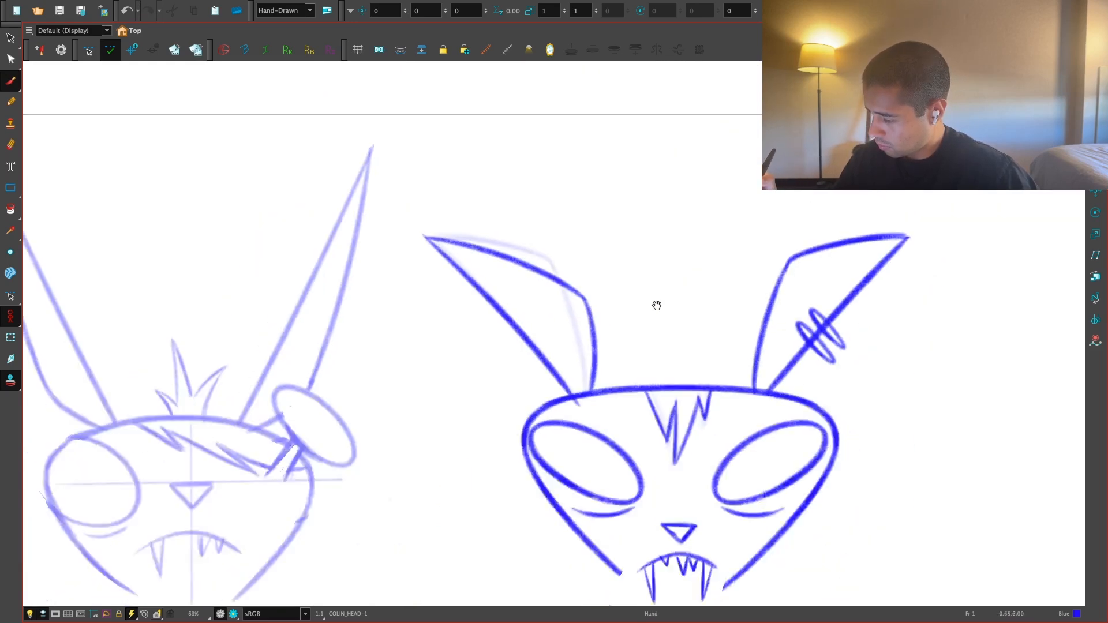
Step: Examine the redrawn left ear against the right ear and the reference head at different zoom levels
key("4")
key("4")
key("2")
key("2")
left_click_drag(838, 405, 773, 413)
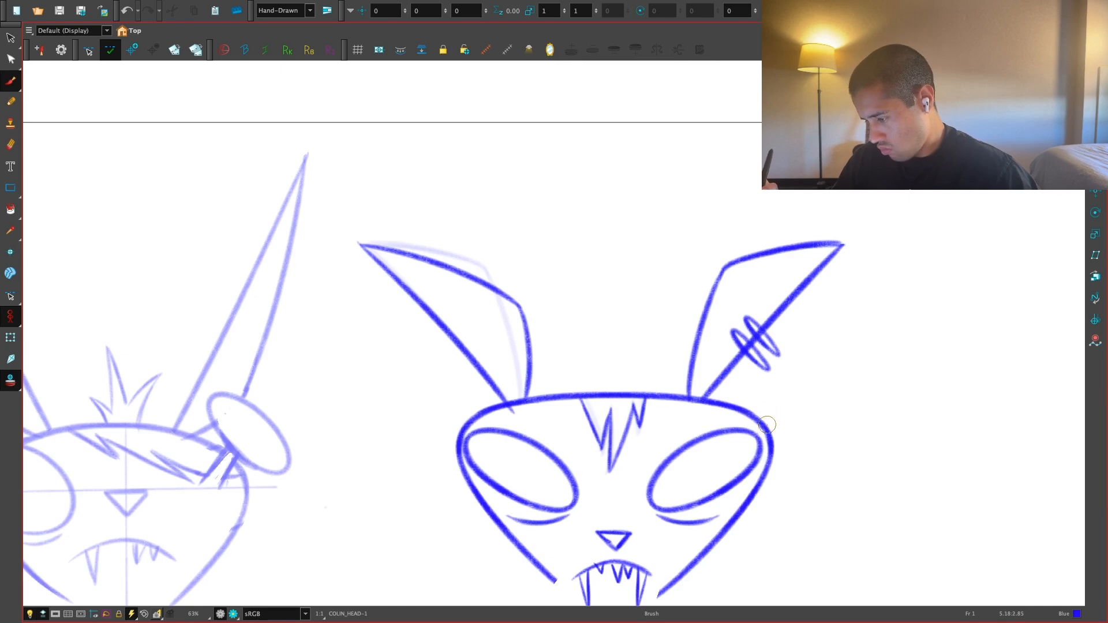
key("1")
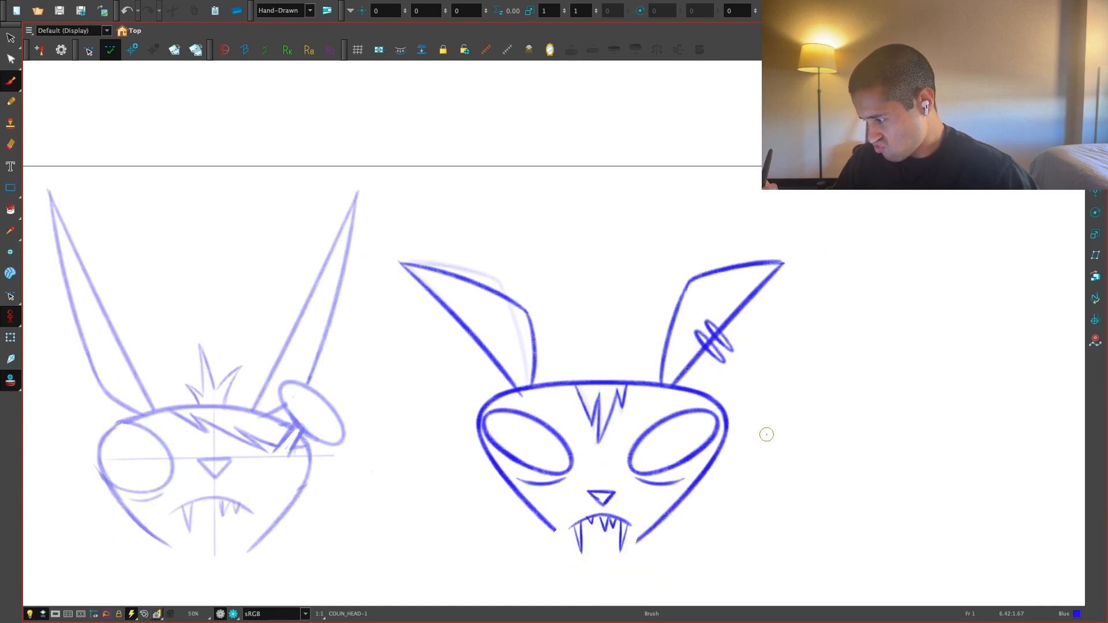
key("1")
key("2")
key("2")
left_click_drag(770, 427, 726, 433)
key("1")
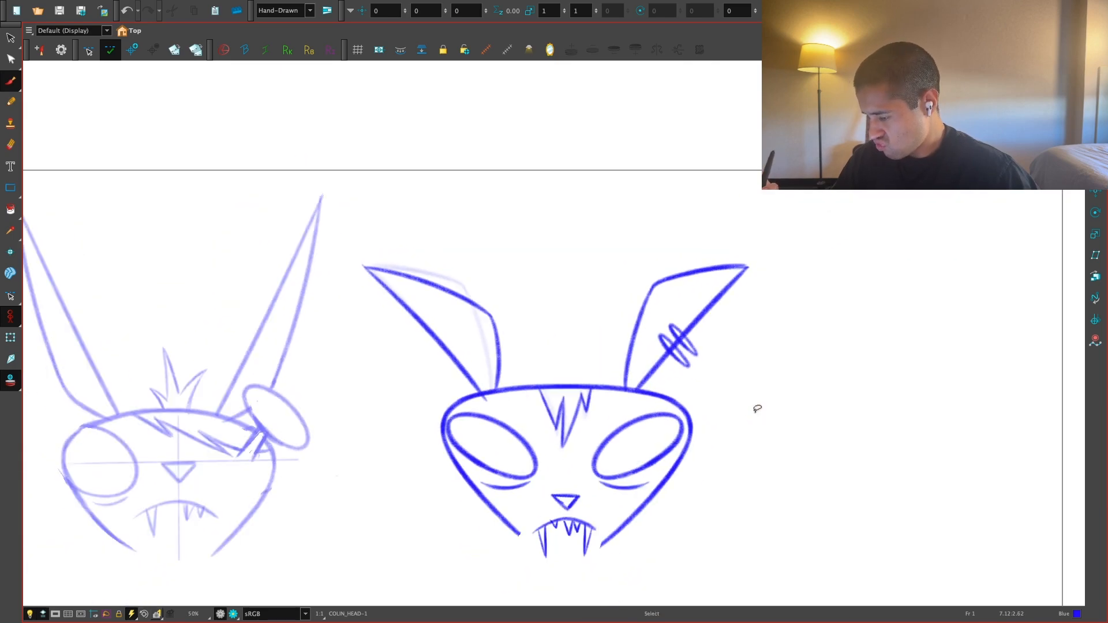
Step: Leave the full-screen view and turn off solo mode for all layers
key("super+f")
left_click(36, 543)
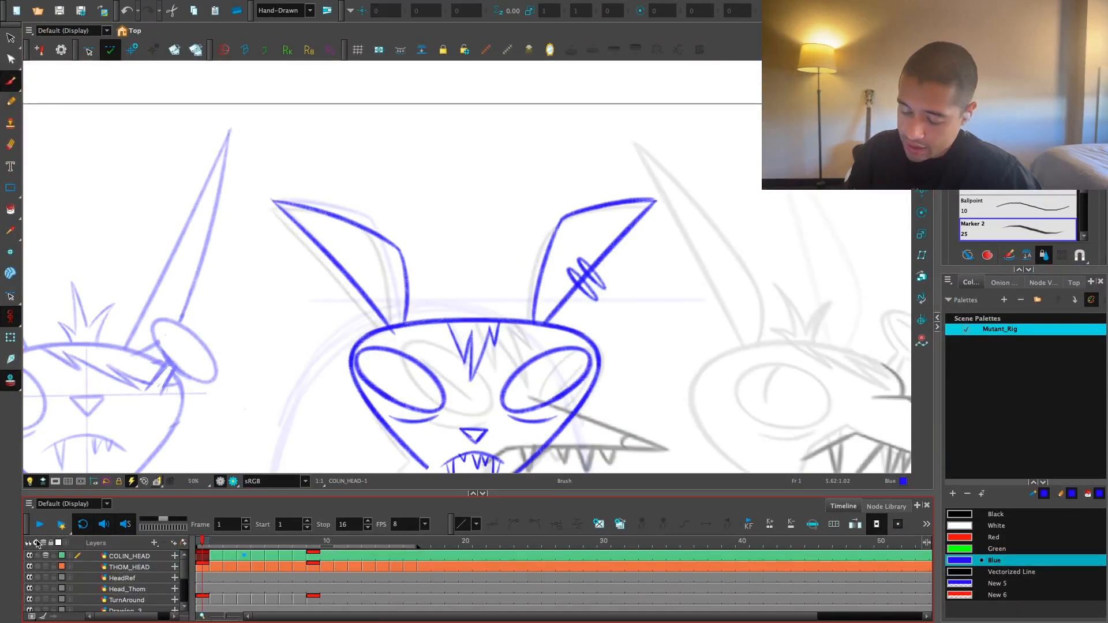
Step: Delete the front view's folded left ear on frame 1
key("1")
left_click_drag(520, 346, 537, 350)
key("2")
key("alt+s")
left_click_drag(434, 325, 398, 340)
key("Delete")
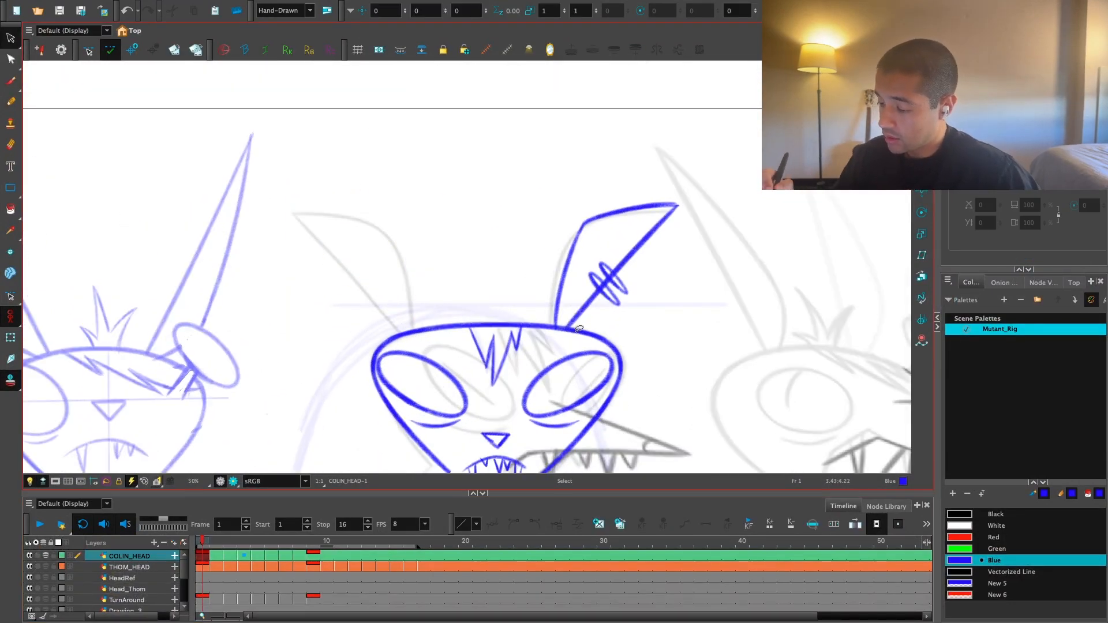
Step: Draw the left ear's outer edge as a straight stroke along the guide between the ear tip and the head
left_click_drag(559, 388, 769, 383, "alt+super")
key("2")
left_click_drag(581, 456, 663, 404, "alt+super")
key("2")
left_click_drag(663, 375, 668, 310)
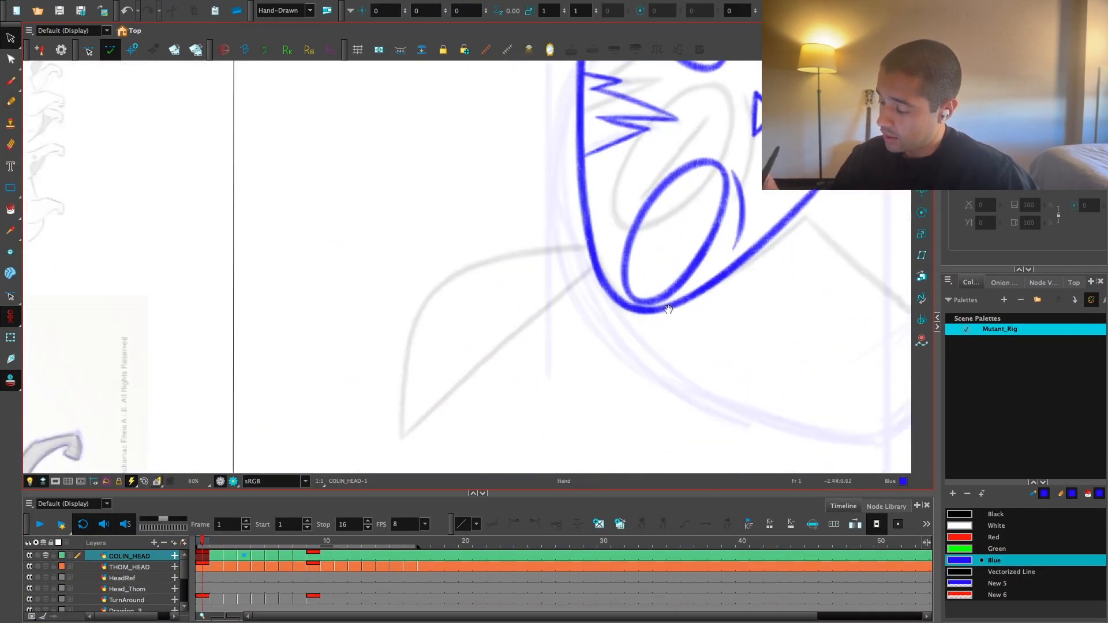
key("alt+b")
left_click_drag(409, 431, 603, 261)
key("ctrl+z")
left_click_drag(410, 430, 603, 261)
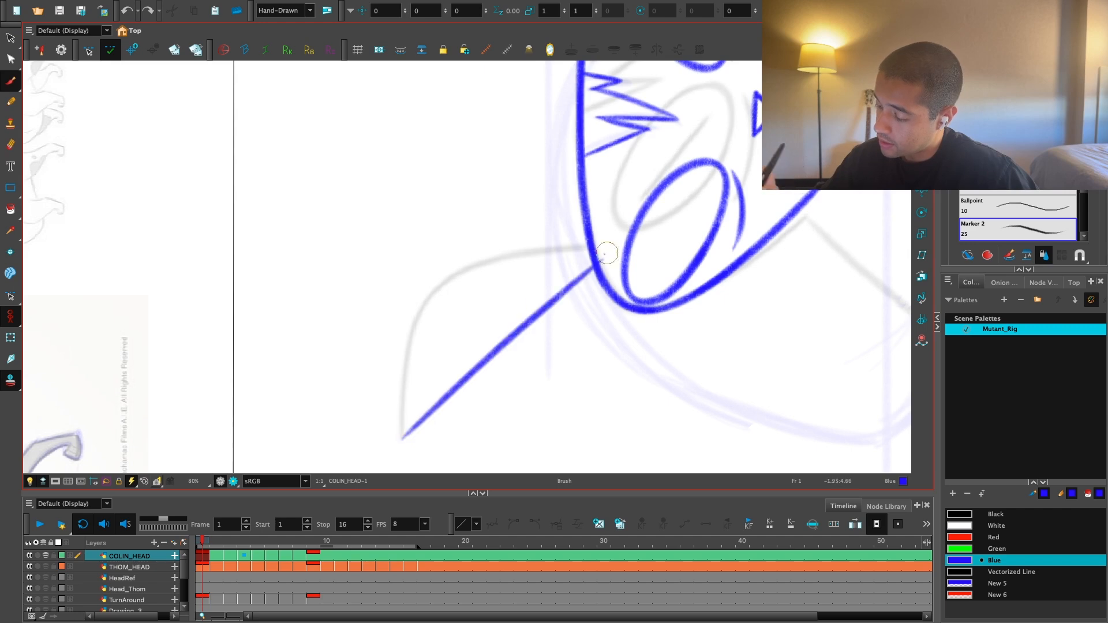
Step: Draw the left ear's upper and inner edges as one smooth rounded curve without a fold
key("2")
mouse_move(407, 458)
left_mouse_down()
mouse_move(409, 376)
mouse_move(549, 223)
left_mouse_up()
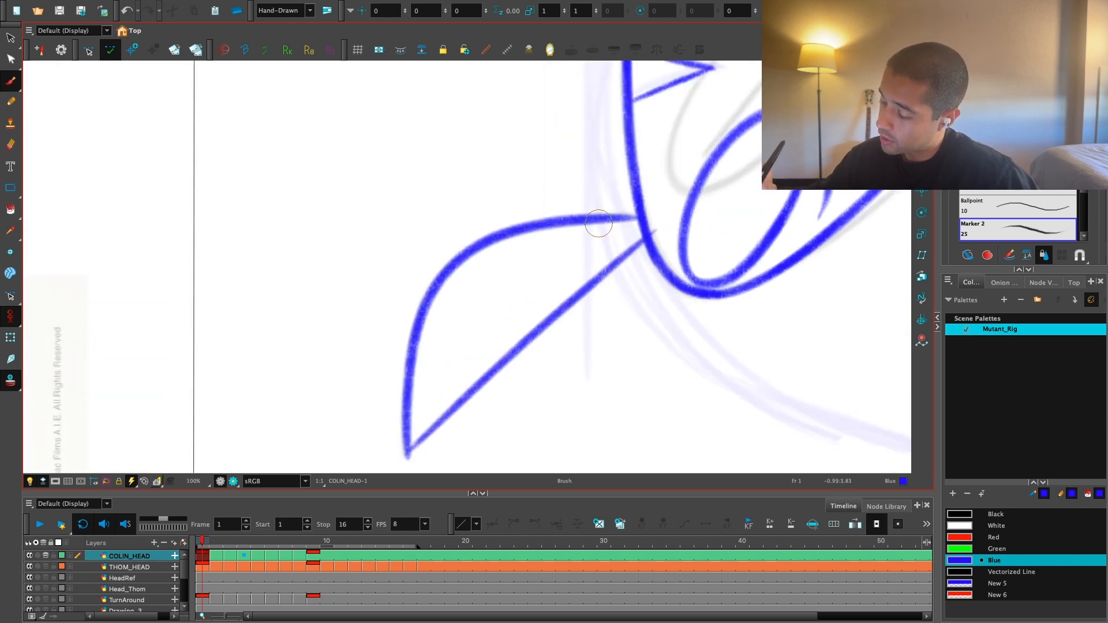
key("shift+x")
left_click_drag(565, 305, 625, 280)
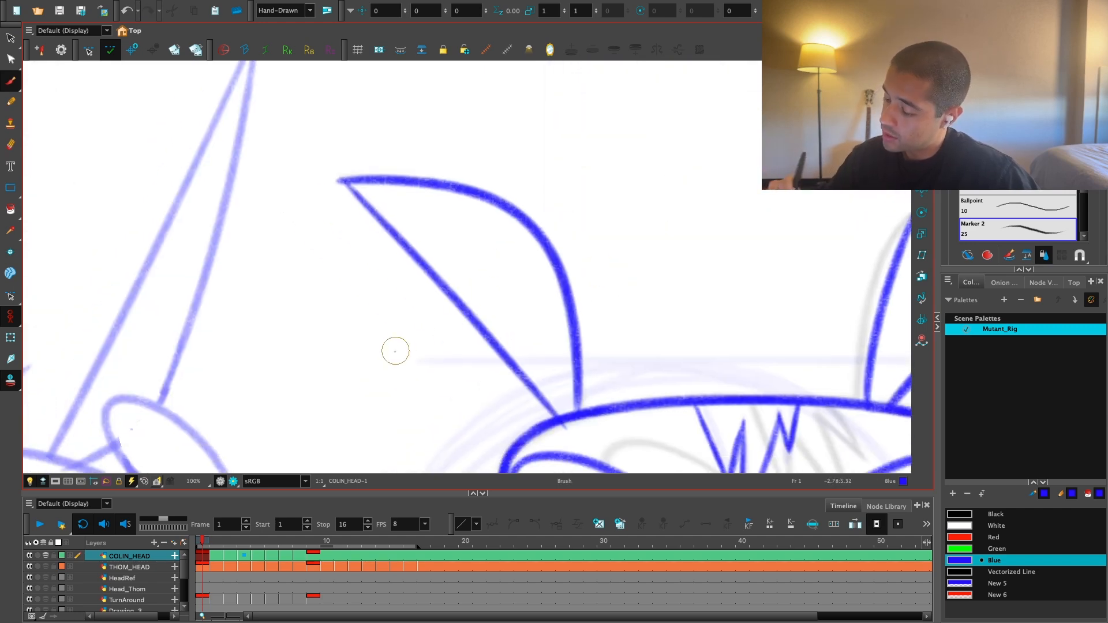
Step: Delete the front view's folded right ear together with its stitches
key("alt+s")
left_click(571, 259)
key("2")
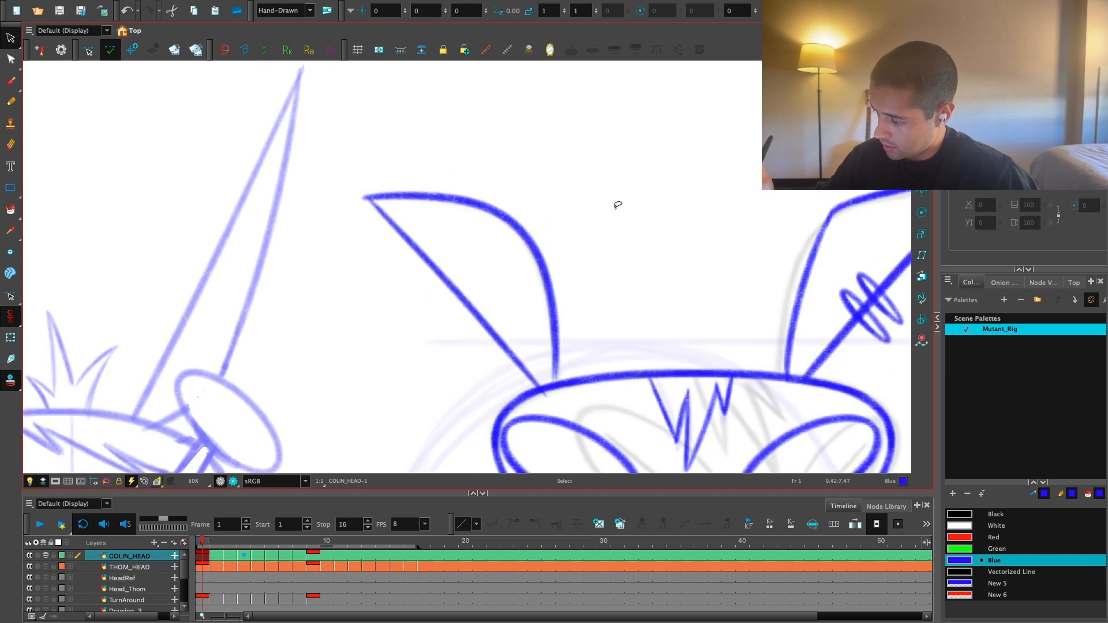
key("alt+b")
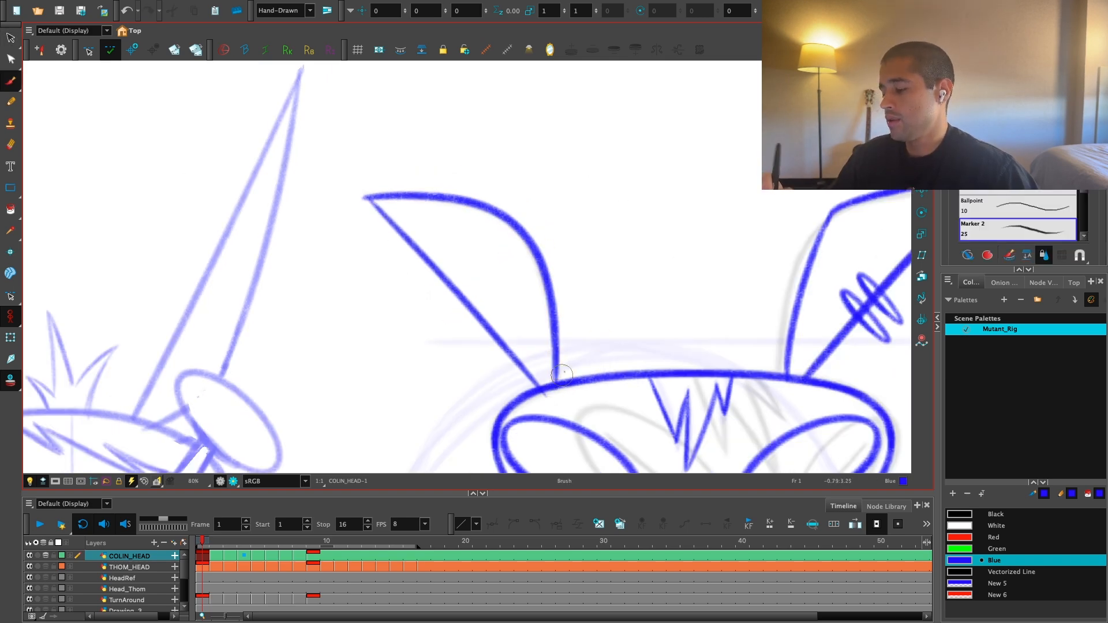
key("2")
key("alt+s")
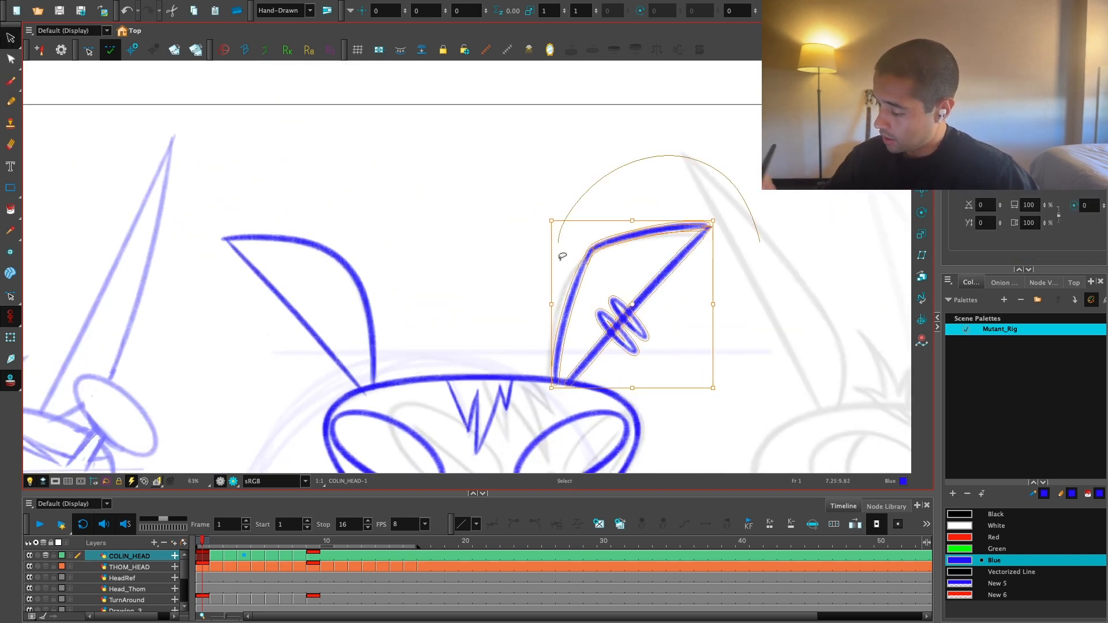
key("Delete")
Step: Place a horizontally flipped copy of the left ear as the right ear, with one oval stitch across its outer edge
left_click(356, 283)
key("ctrl+c")
key("ctrl+v")
left_click_drag(384, 283, 631, 219)
key("ctrl+z")
key("4")
left_click_drag(375, 263, 668, 262)
left_click(542, 282)
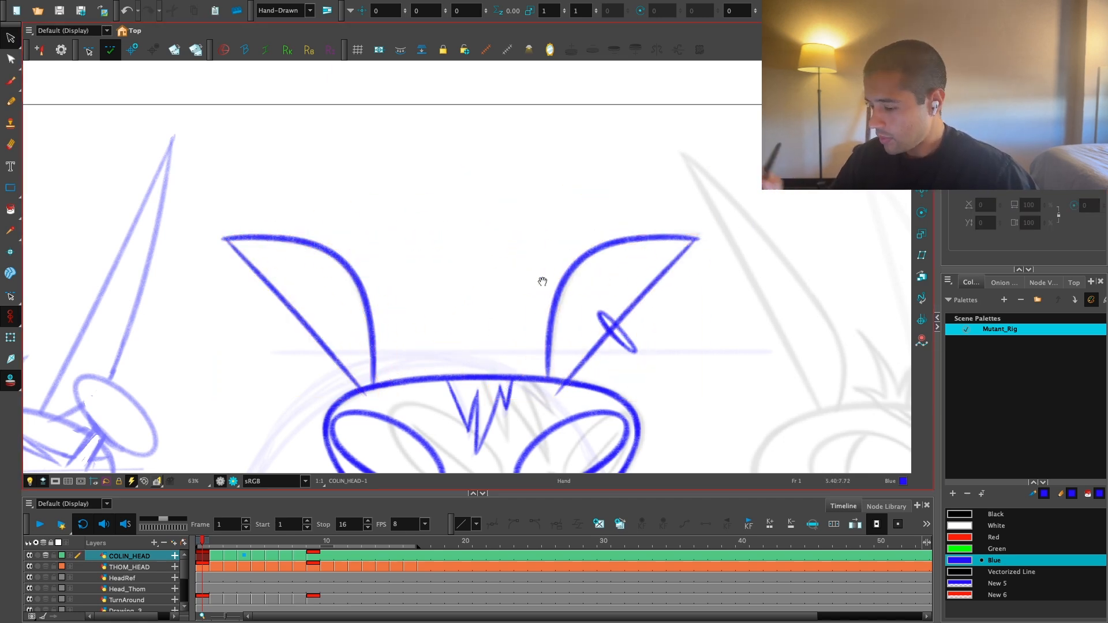
Step: Draw a two-toothed jagged notch into the left ear's outer edge near the tip and erase the original line across it
scroll(541, 283, "up", 2)
key("ctrl+alt+x")
scroll(462, 421, "up", 2)
key("alt+b")
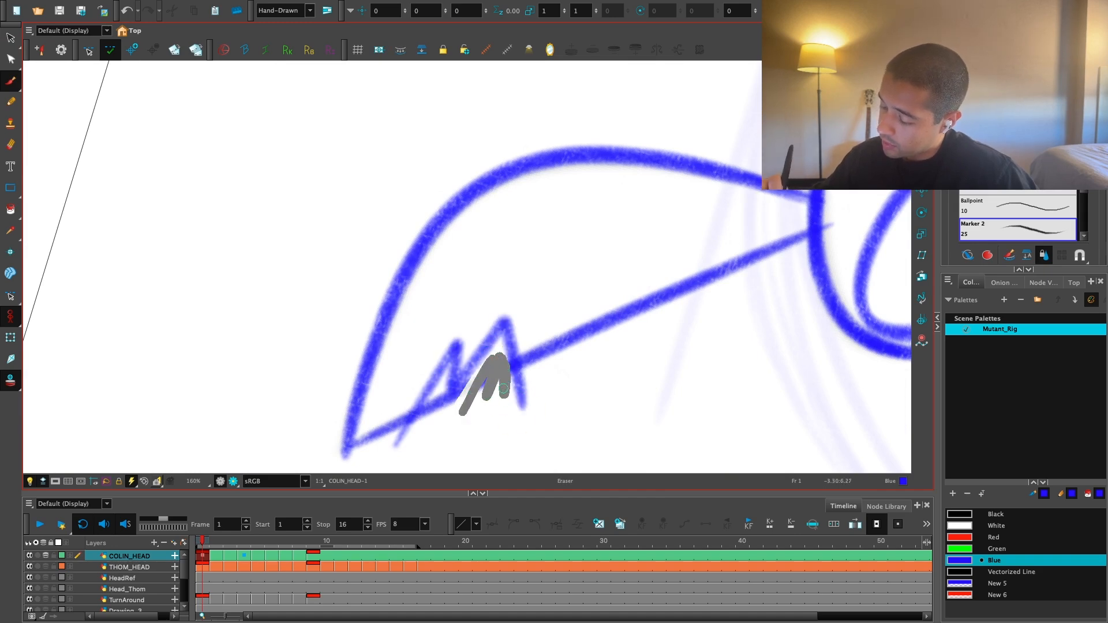
key("shift+x")
scroll(725, 353, "down", 3)
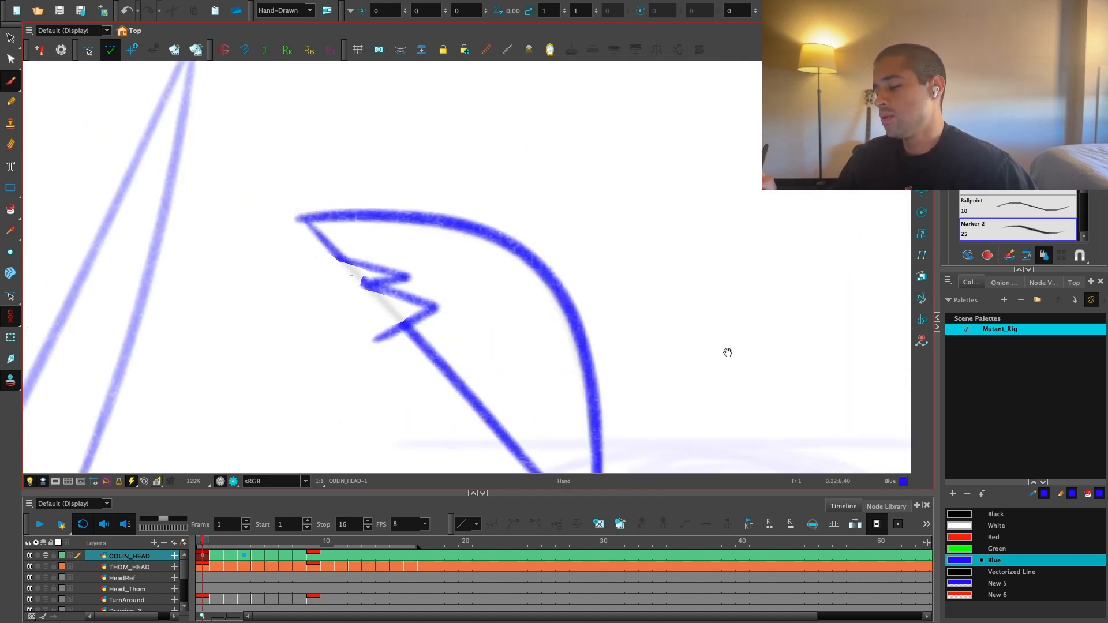
key("alt+e")
scroll(407, 312, "down", 4)
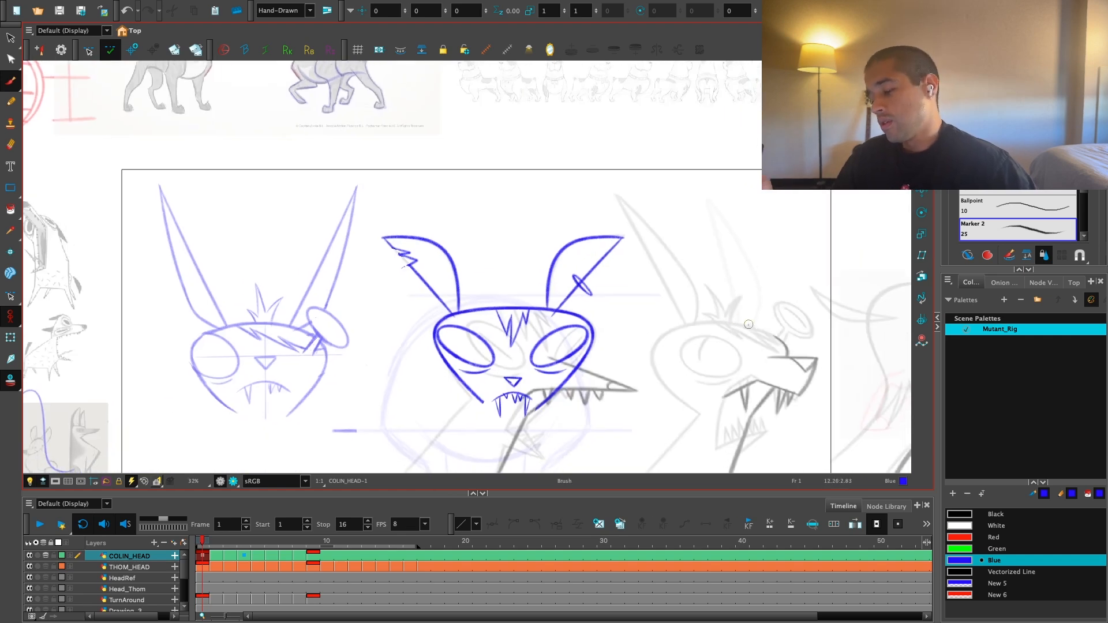
Step: Erase the leftover stroke ends sticking out past the left ear's notch
key("alt+b")
key("v")
scroll(875, 251, "up", 1)
scroll(682, 366, "up", 5)
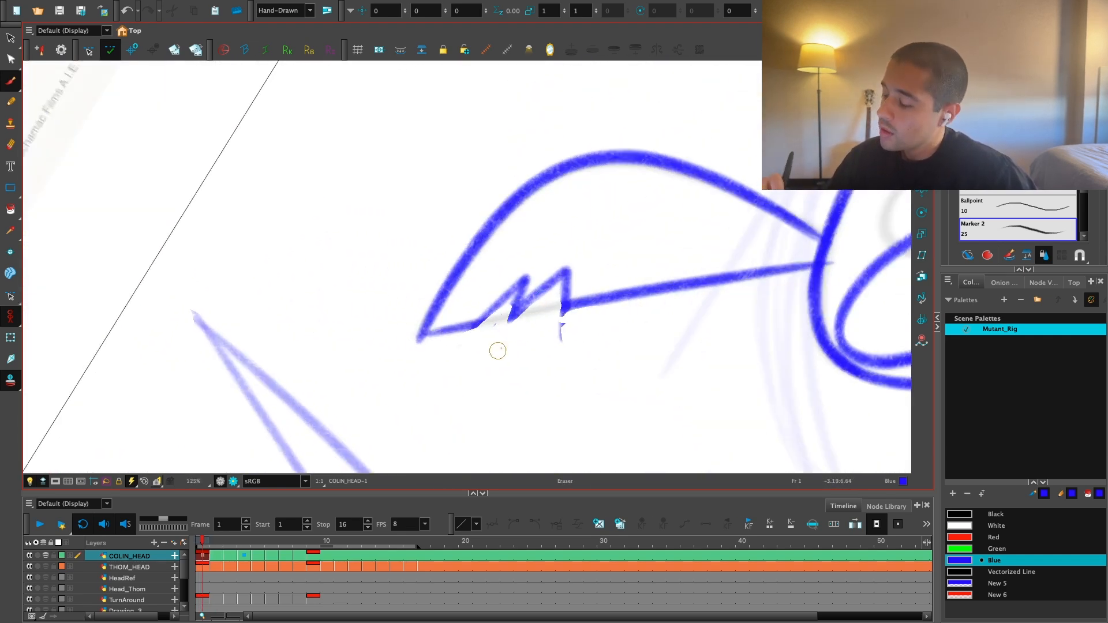
key("shift+x")
scroll(456, 376, "up", 1)
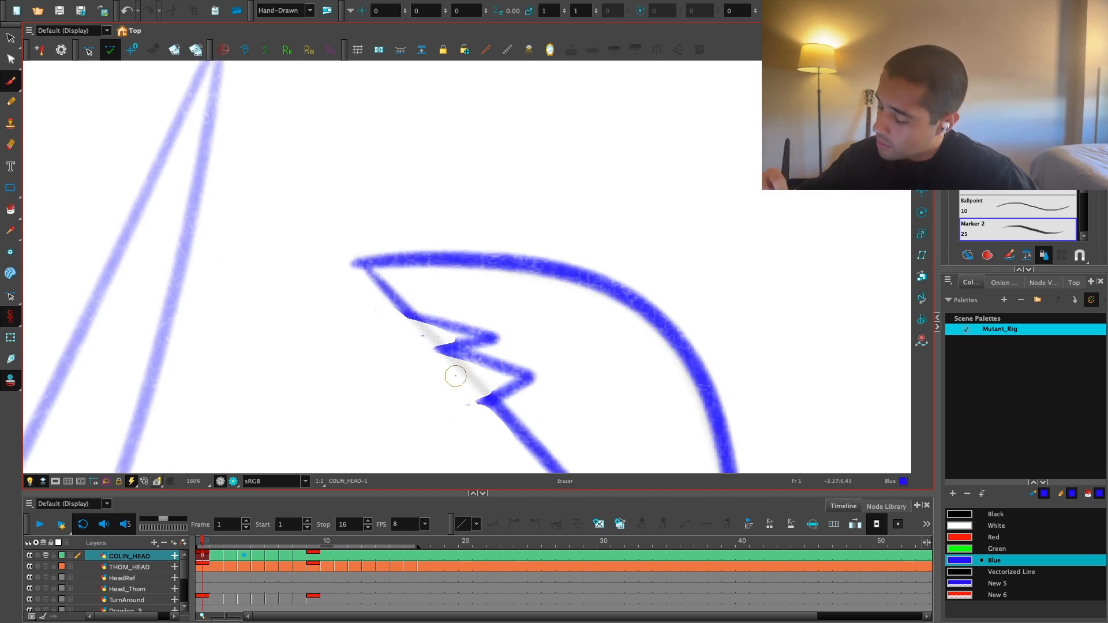
scroll(732, 388, "down", 6)
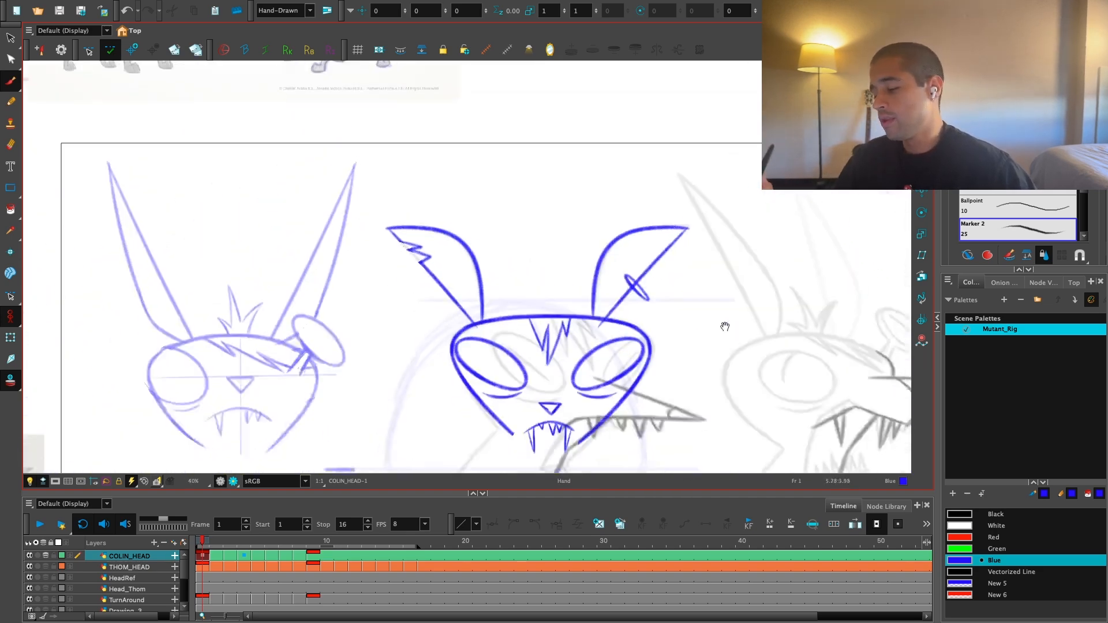
Step: Duplicate the right ear's oval stitch and place the copy parallel to it, slightly closer to the ear tip
key("period")
key("comma")
key("period")
key("comma")
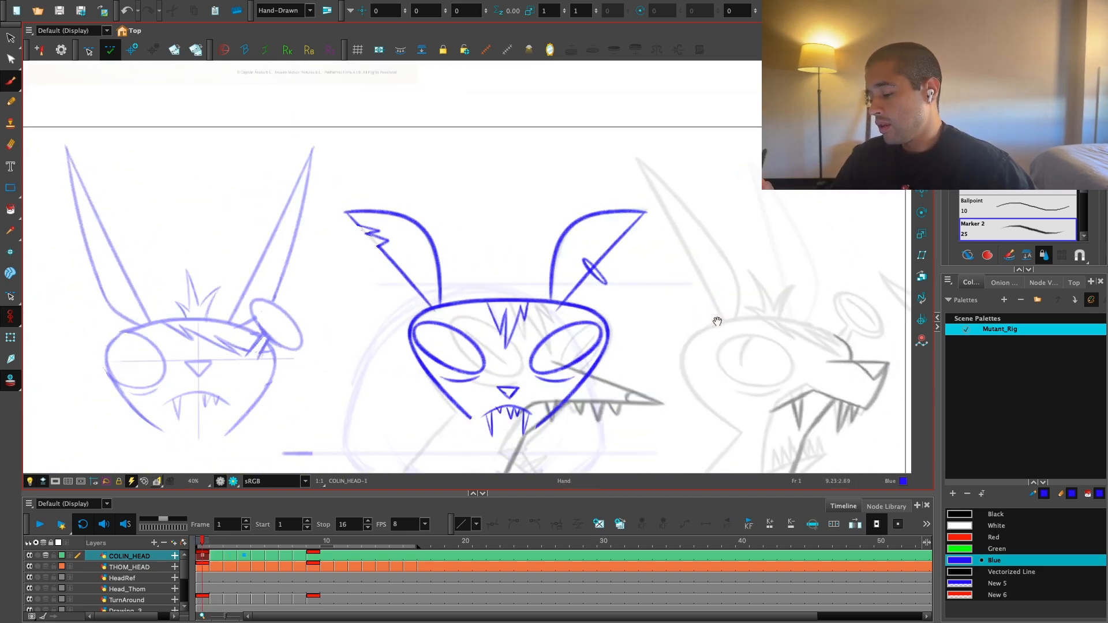
scroll(645, 260, "up", 2)
key("alt+s")
scroll(557, 289, "up", 2)
left_click(571, 315)
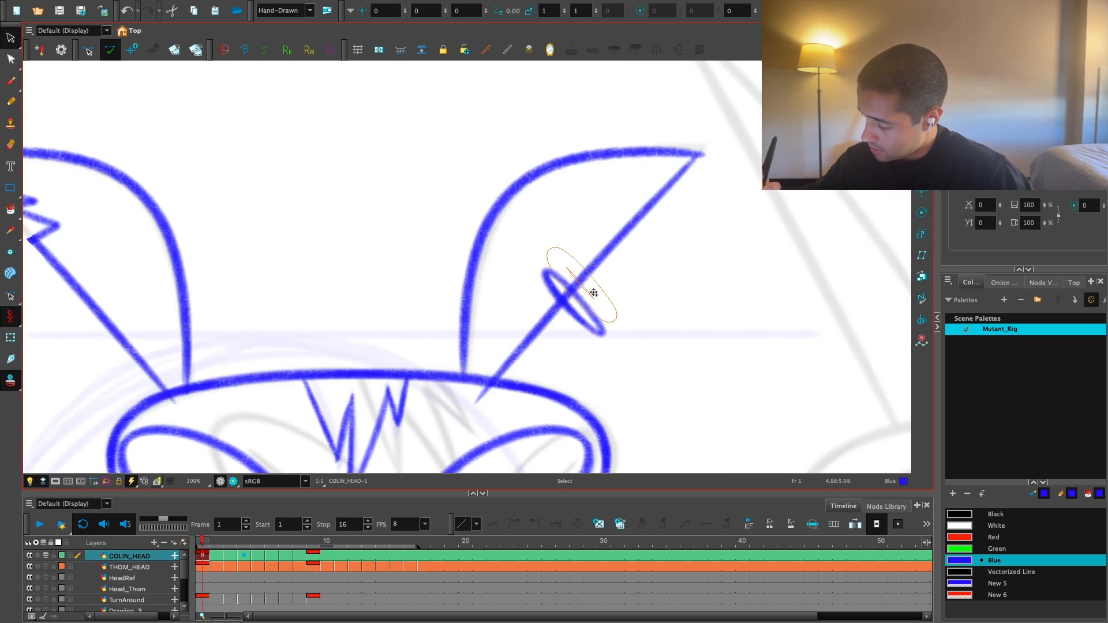
scroll(646, 270, "down", 5)
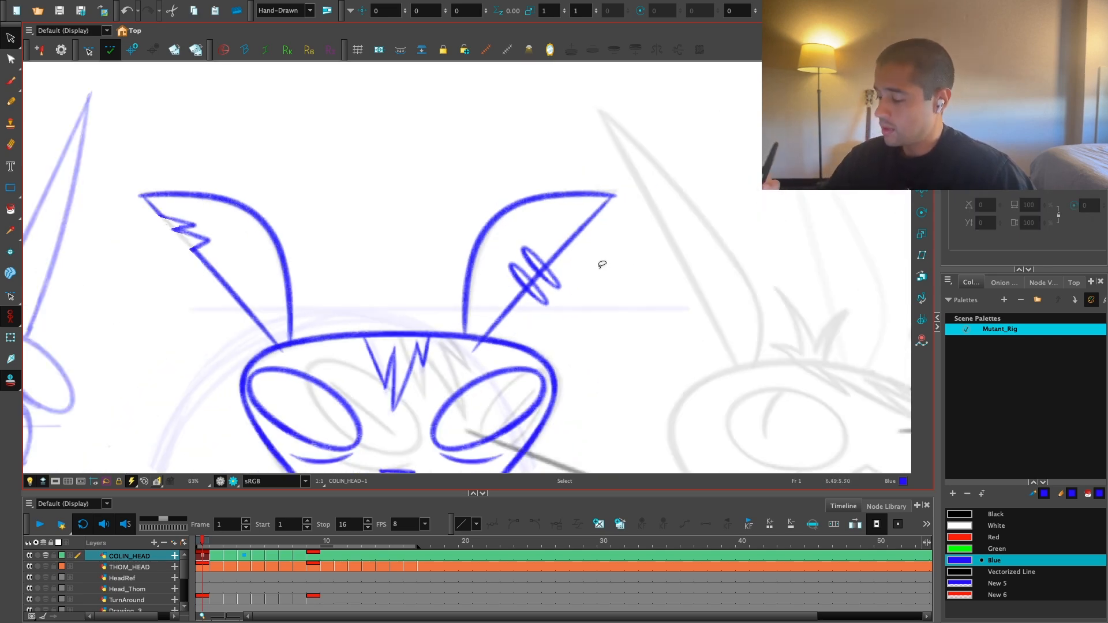
Step: Replace frame 2's old ears with a copy of both new ears from frame 1
key("period")
key("comma")
scroll(636, 330, "up", 2)
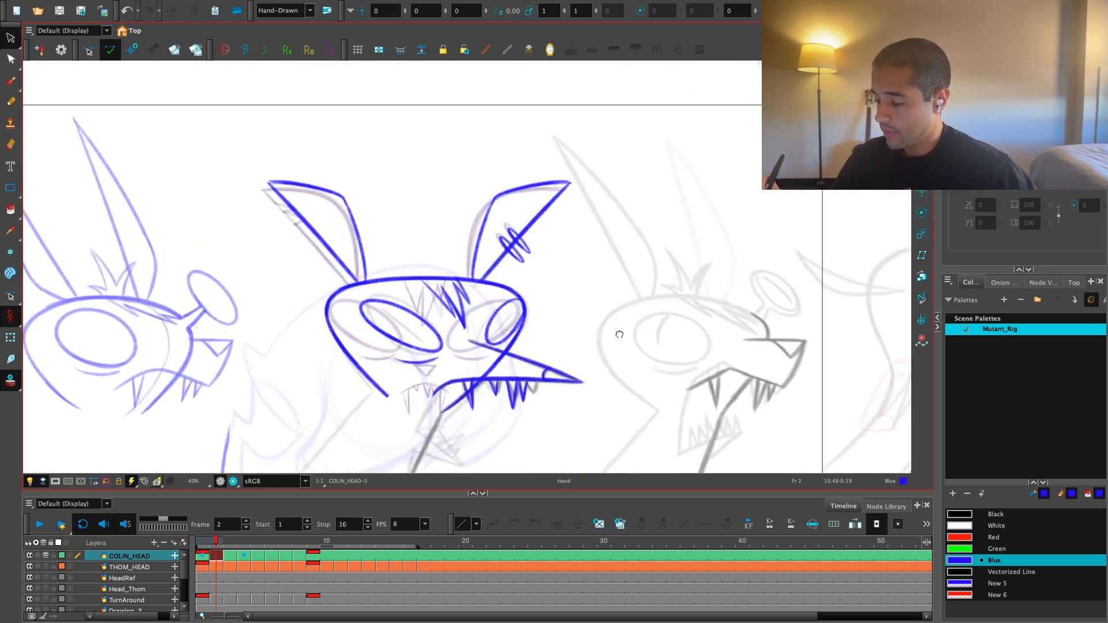
left_click_drag(476, 253, 620, 323)
mouse_move(378, 147)
left_mouse_down()
mouse_move(289, 141)
mouse_move(346, 346)
left_mouse_up()
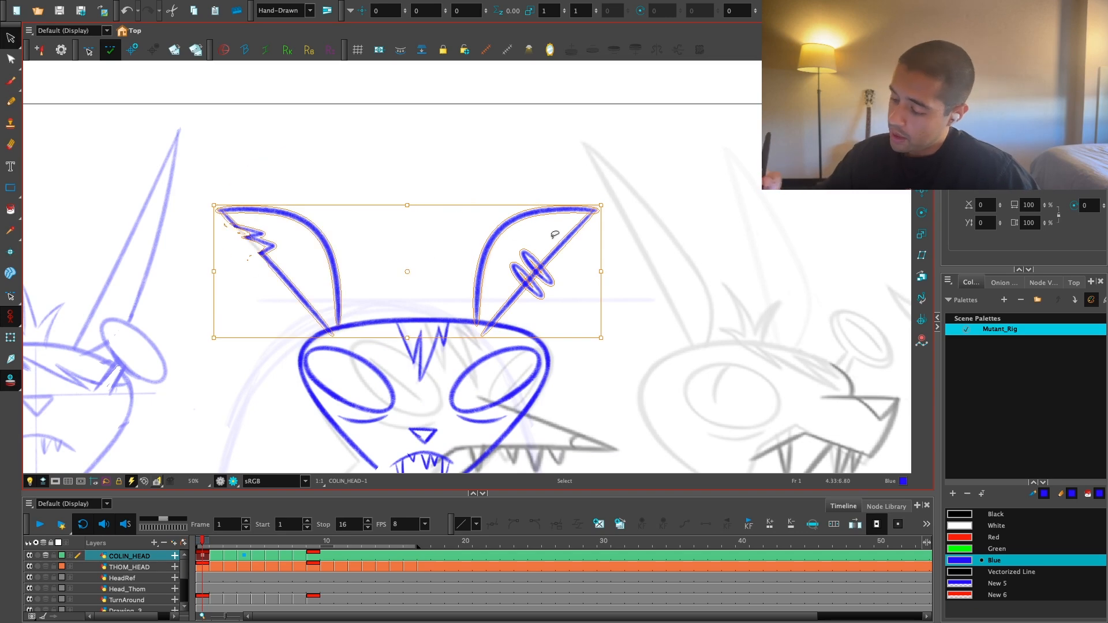
key("period")
left_click_drag(246, 246, 248, 254)
key("Delete")
key("ctrl+v")
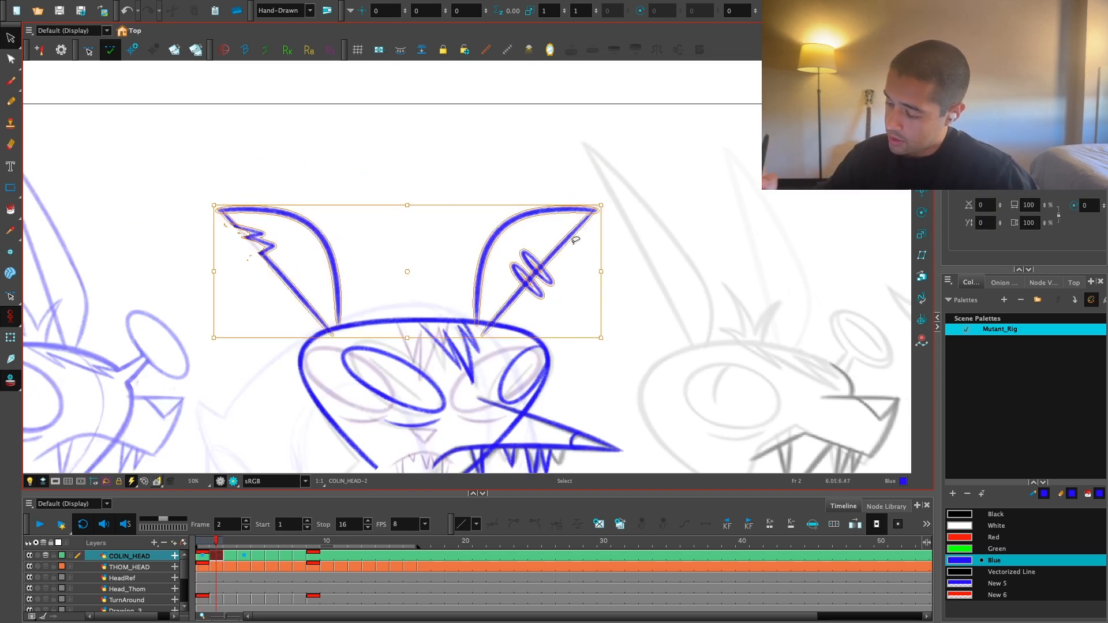
Step: Shift frame 2's notched ear and stitched ear inward, closer together than the front view's ears
left_click_drag(557, 255, 581, 254)
mouse_move(663, 151)
left_mouse_down()
mouse_move(527, 154)
mouse_move(566, 279)
left_mouse_up()
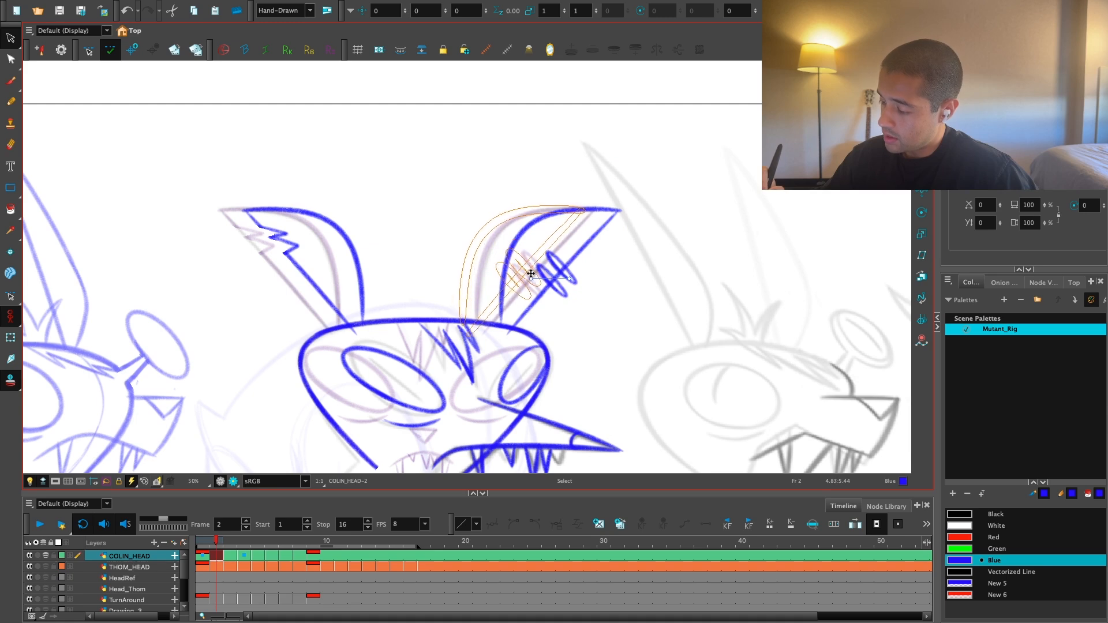
left_click(614, 314)
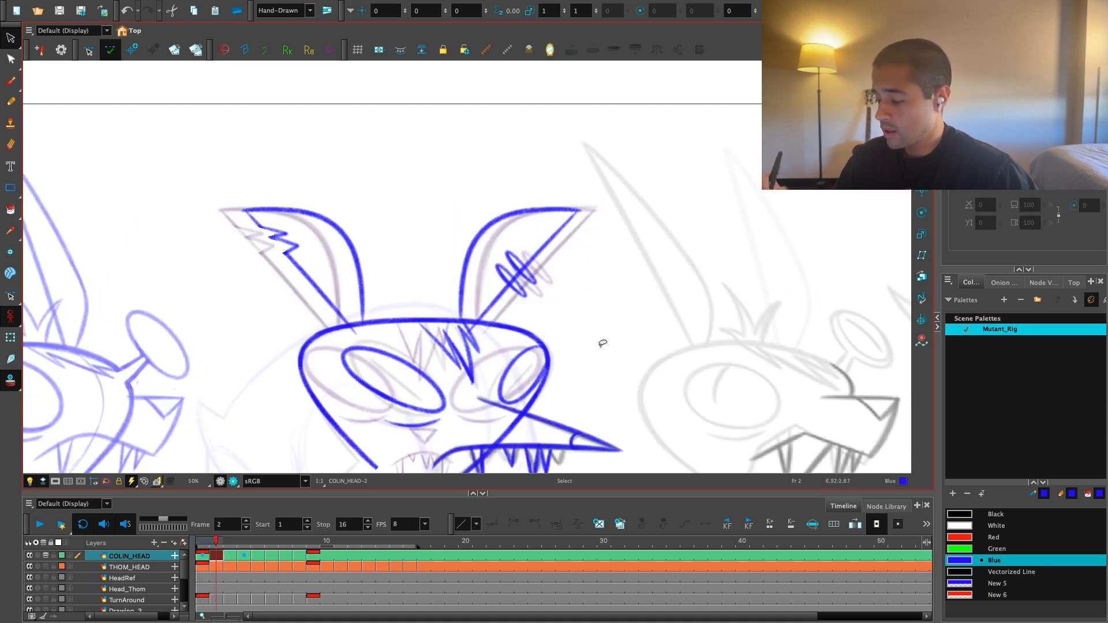
Step: Compare the head turn and ear positions by flipping back and forth between frames 1 and 2
scroll(601, 341, "up", 3)
scroll(490, 360, "down", 2)
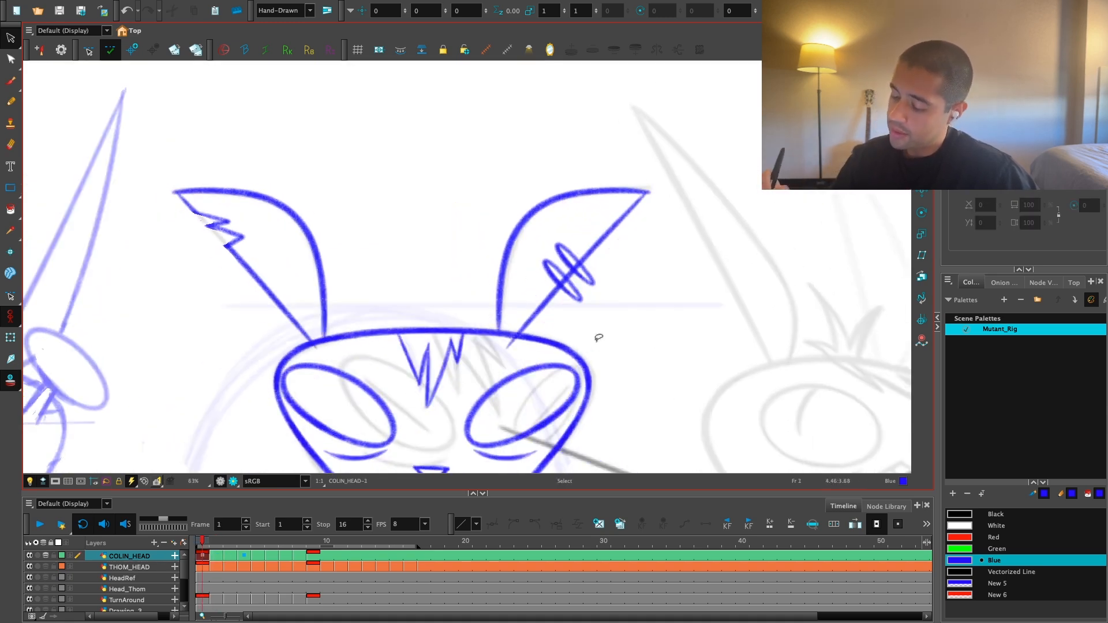
key("alt+s")
scroll(458, 288, "down", 2)
key("alt+s")
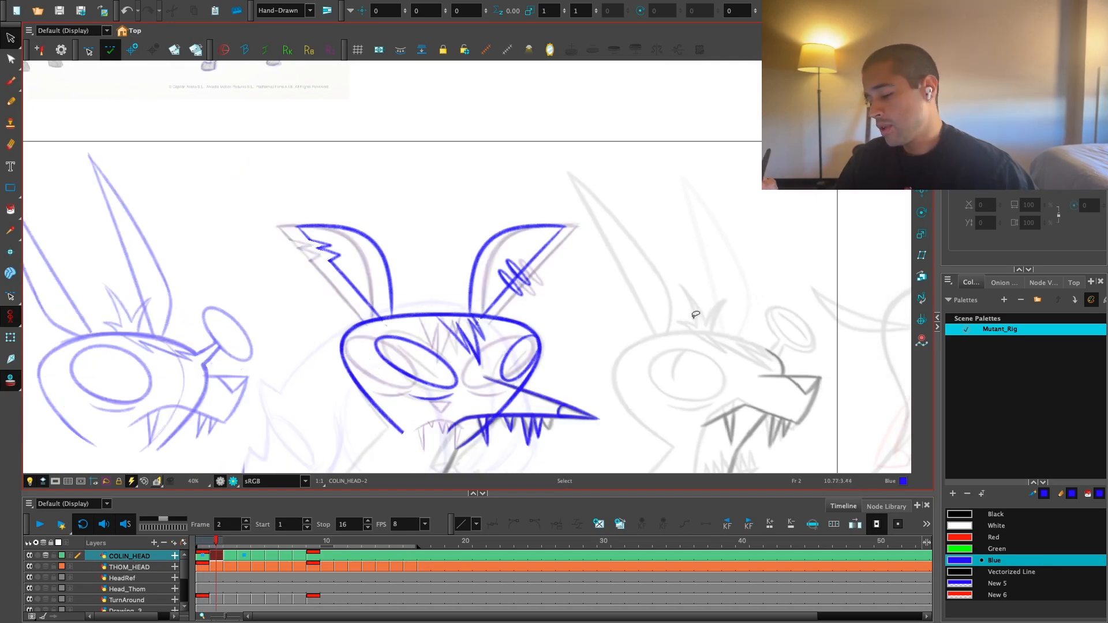
key("period")
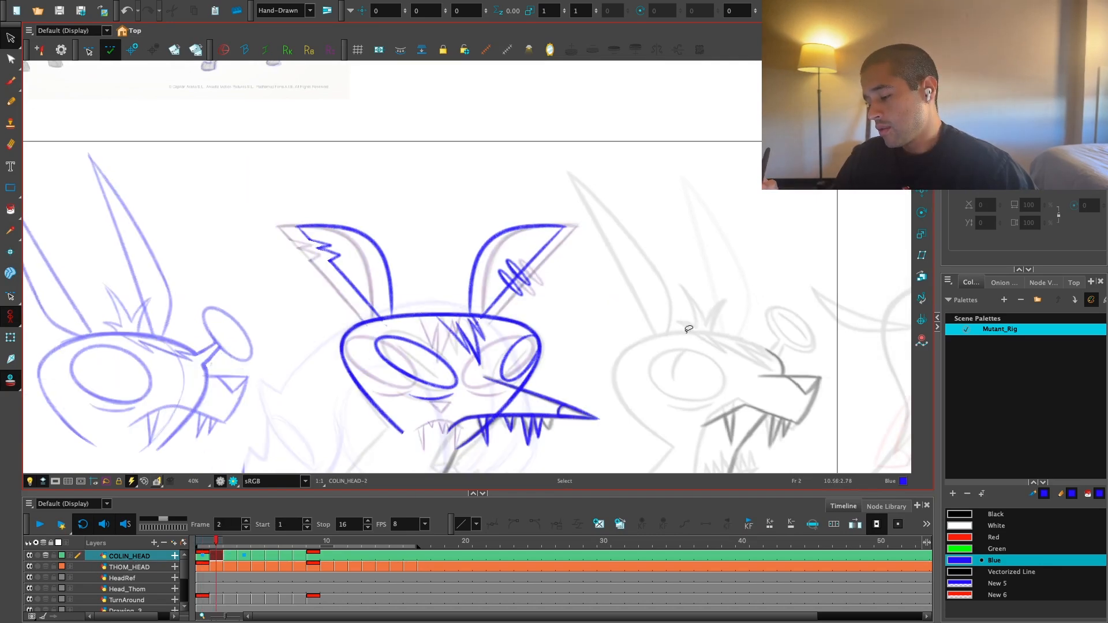
key("comma")
key("comma")
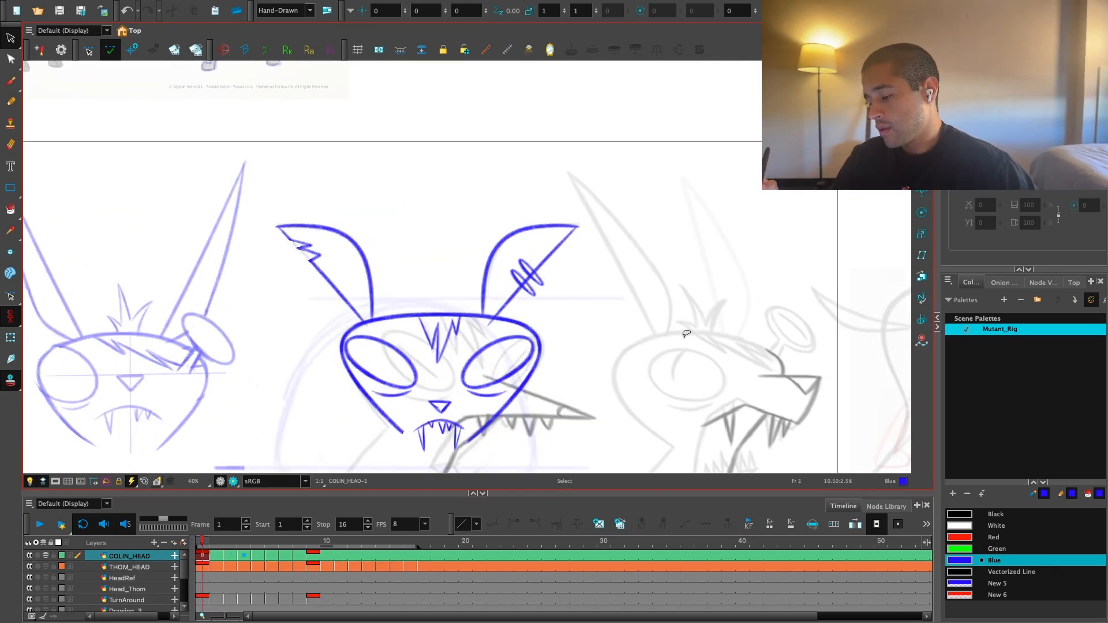
key("period")
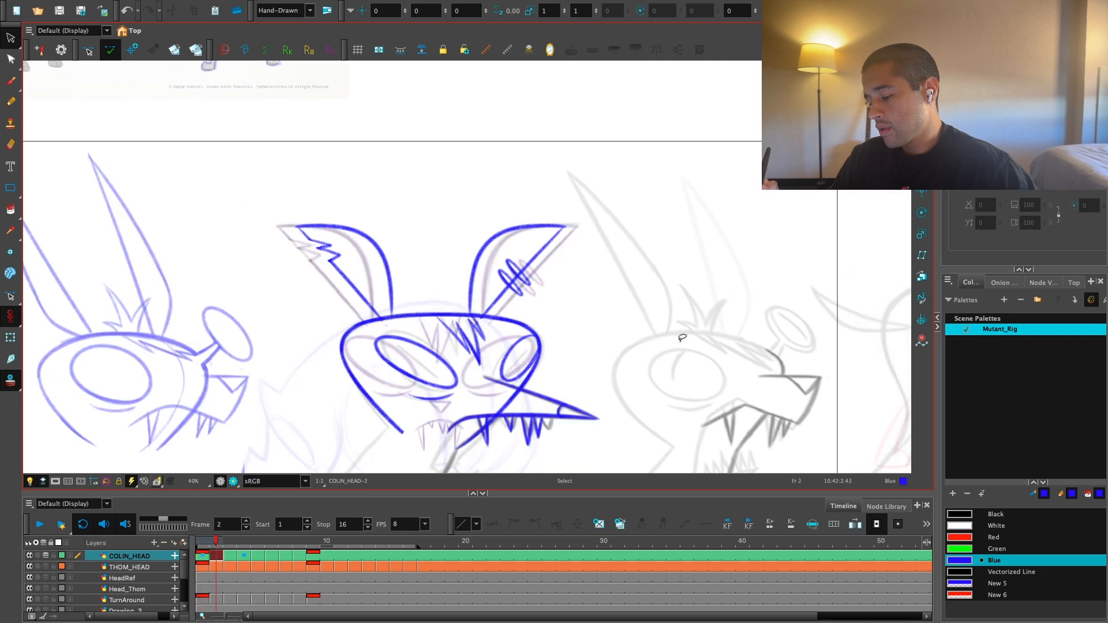
key("comma")
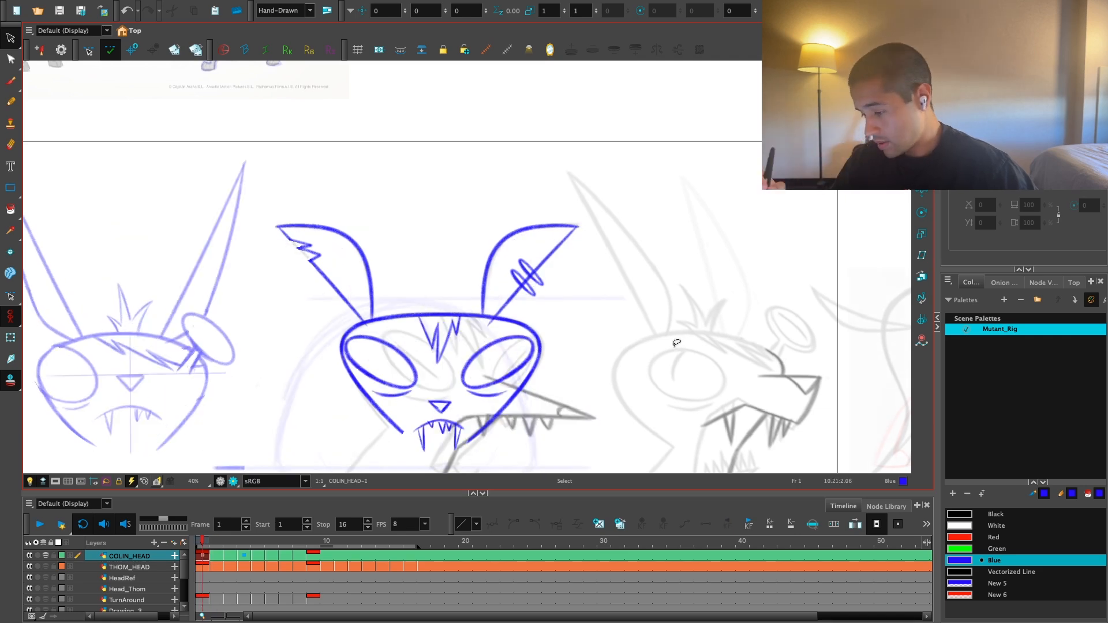
key("period")
key("comma")
key("period")
key("comma")
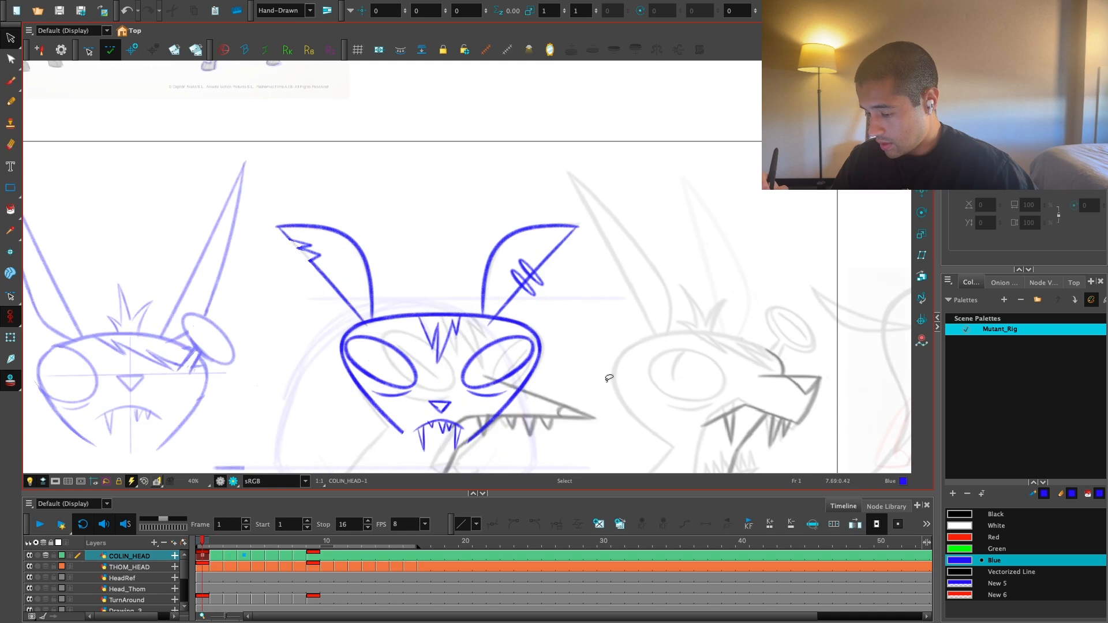
key("period")
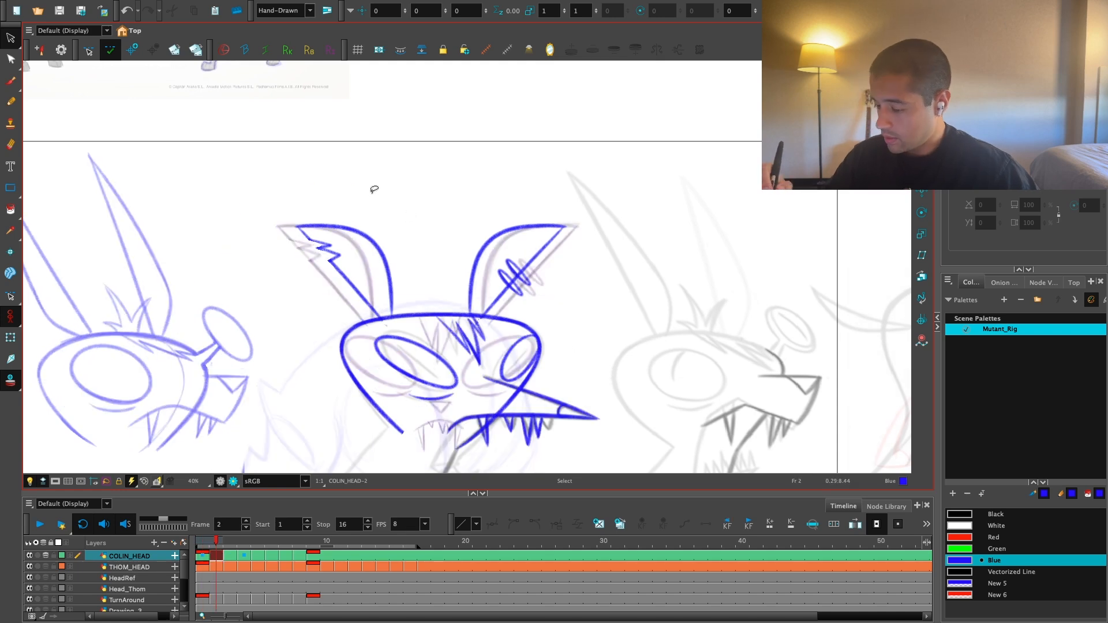
Step: Try to flip the notched left ear horizontally on frame 2
left_click_drag(374, 190, 381, 196)
key("4")
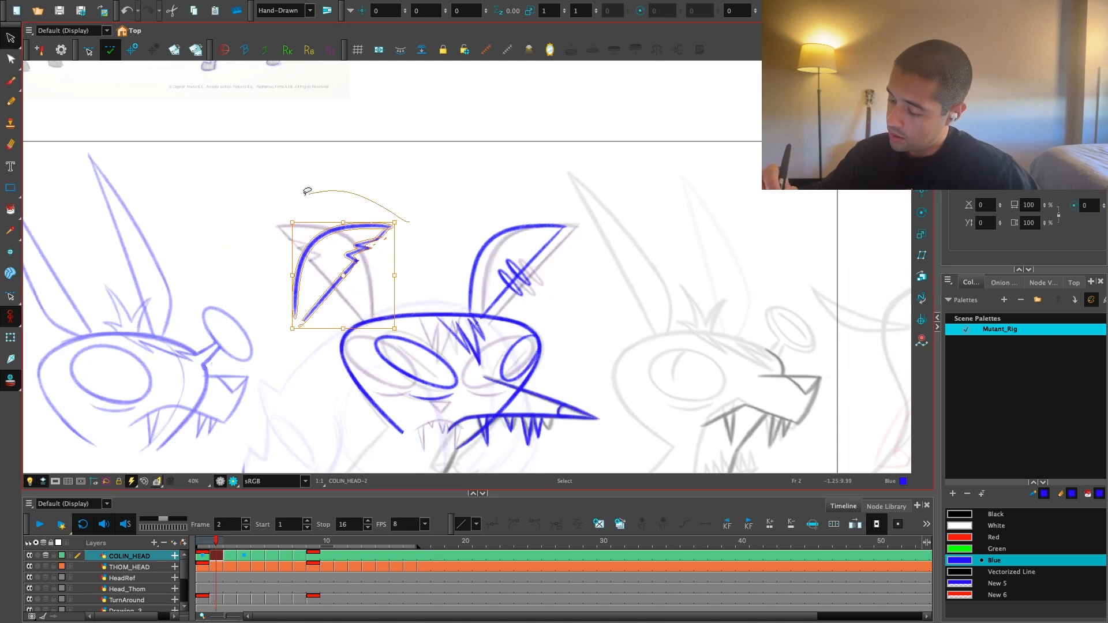
mouse_move(306, 192)
left_mouse_down()
mouse_move(282, 309)
mouse_move(378, 328)
left_mouse_up()
left_click_drag(400, 216, 299, 210)
key("ctrl+z")
key("ctrl+z")
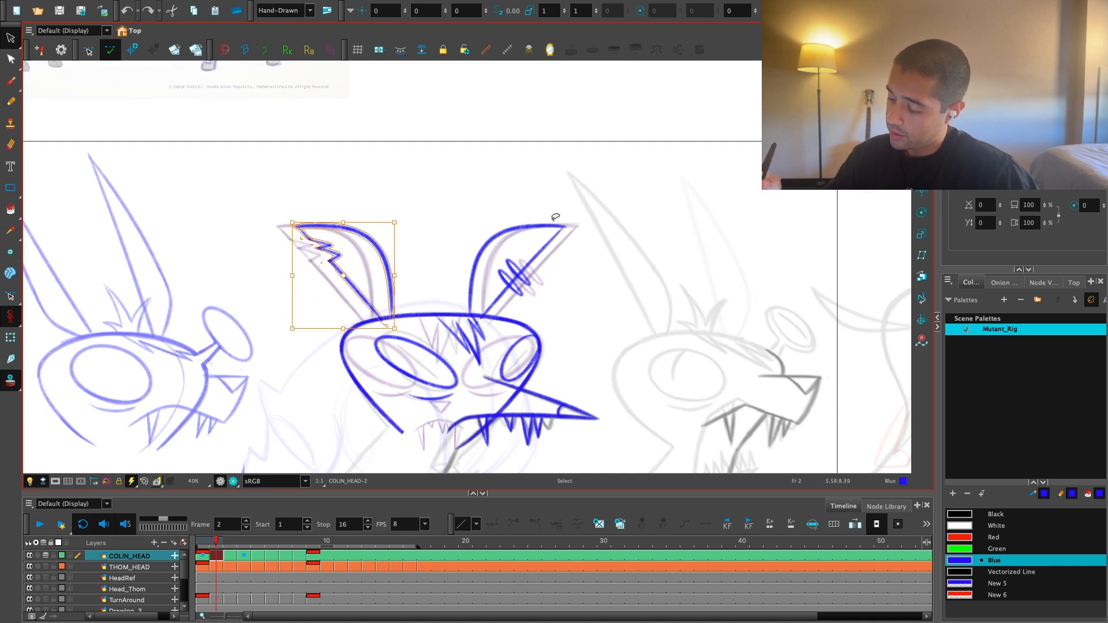
Step: Flip frame 2's stitched ear horizontally and move it inward so it points the same way as the notched ear
left_click_drag(505, 189, 554, 335)
key("4")
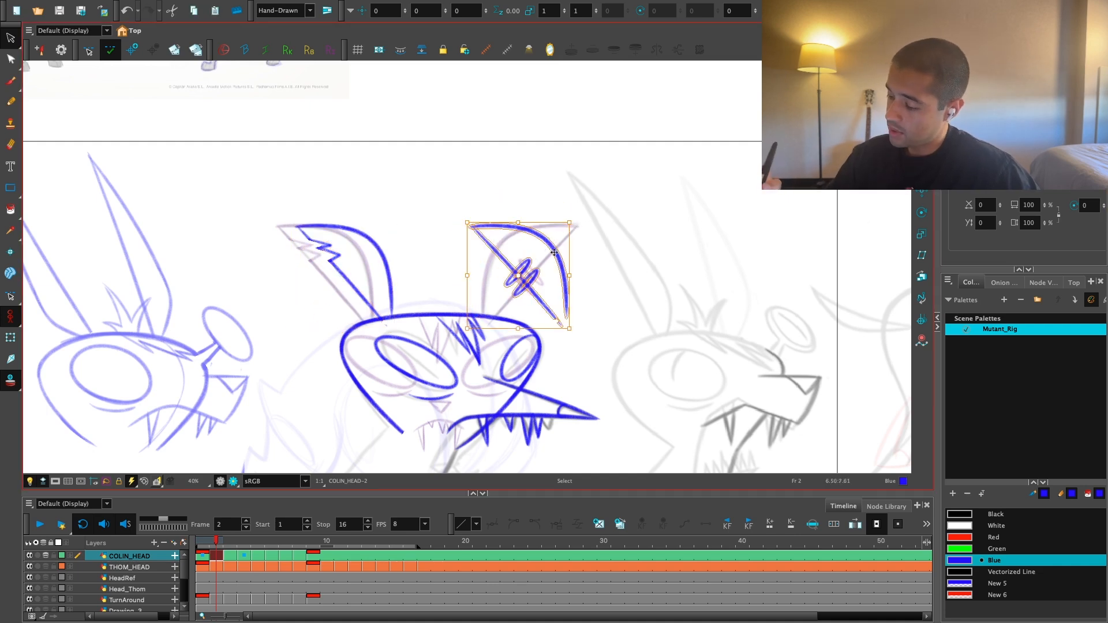
left_click_drag(526, 266, 462, 264)
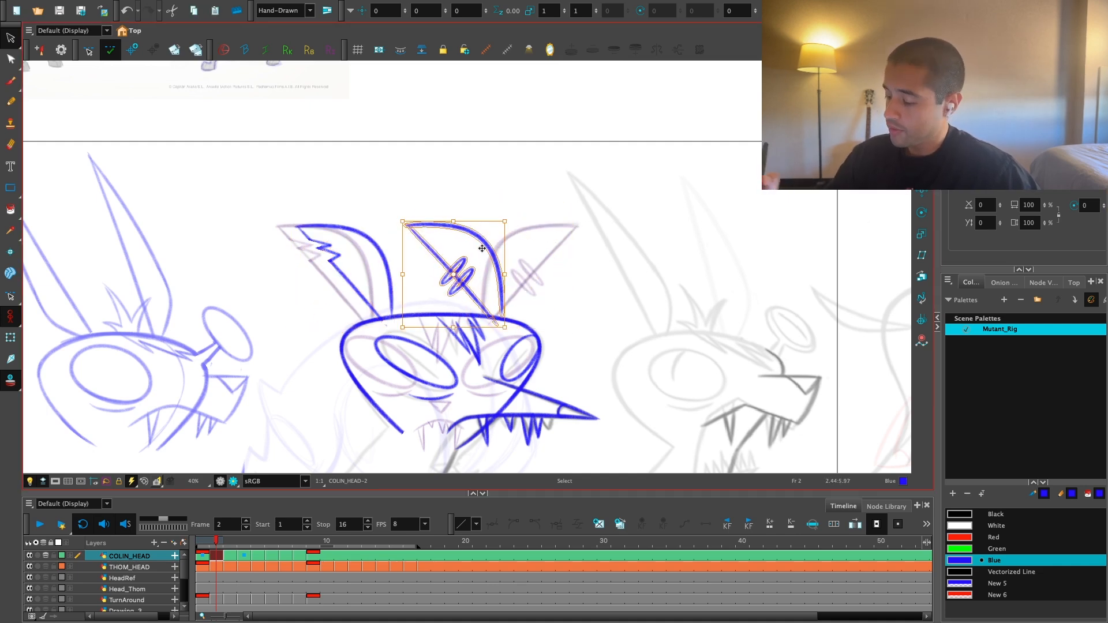
key(".")
scroll(522, 289, "up", 2)
key("alt+b")
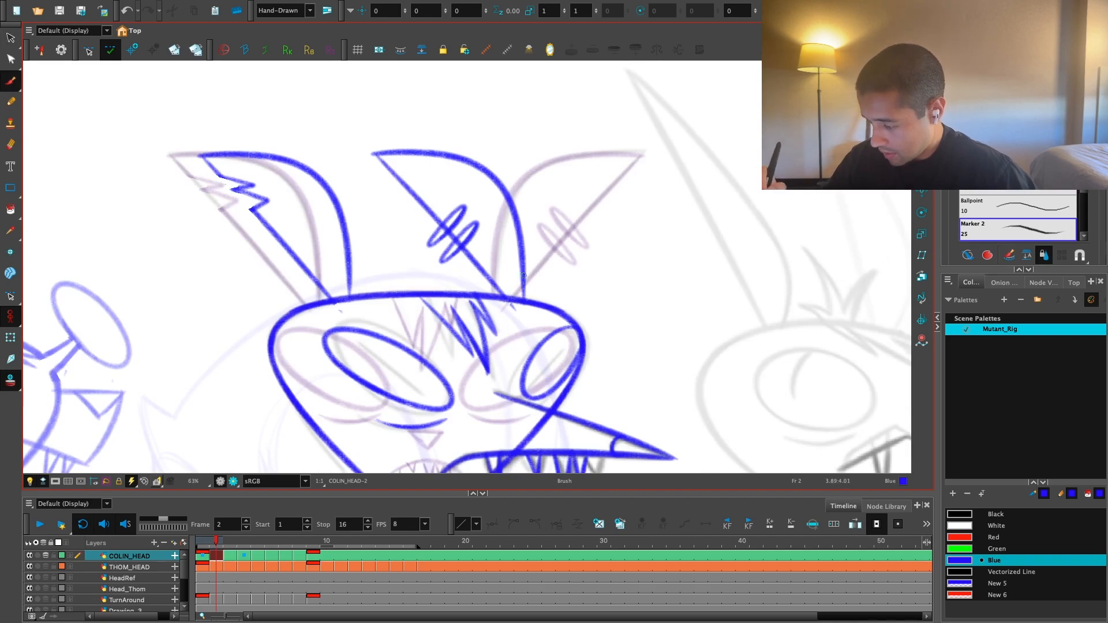
scroll(494, 281, "down", 2)
Step: Delete the old folded ears from the head on frame 3
key(".")
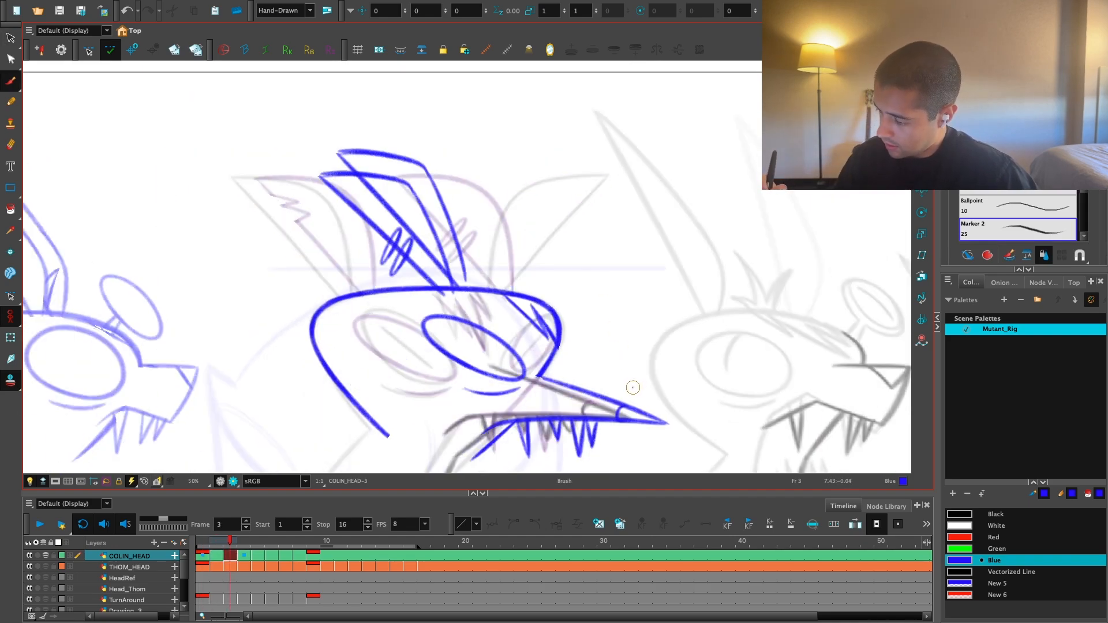
key(".")
key(".")
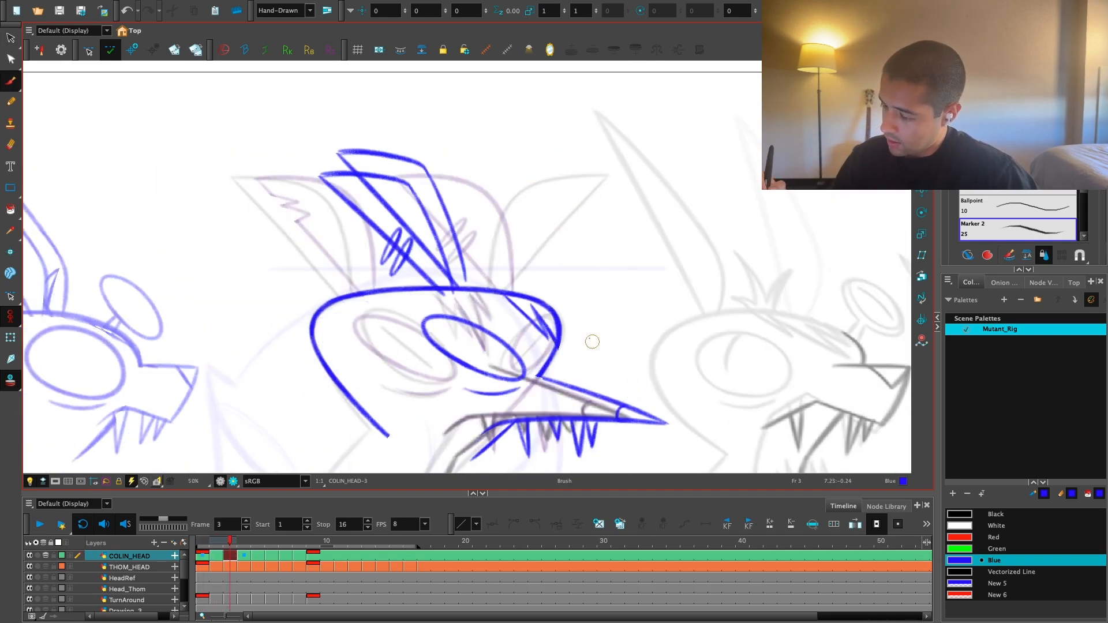
key("alt+s")
mouse_move(470, 122)
left_mouse_down()
mouse_move(319, 248)
mouse_move(508, 231)
left_mouse_up()
key("Delete")
Step: Paste frame 2's two ears onto frame 3, move the notched ear over toward the stitched one and stretch it slightly taller
left_click_drag(483, 153, 577, 231)
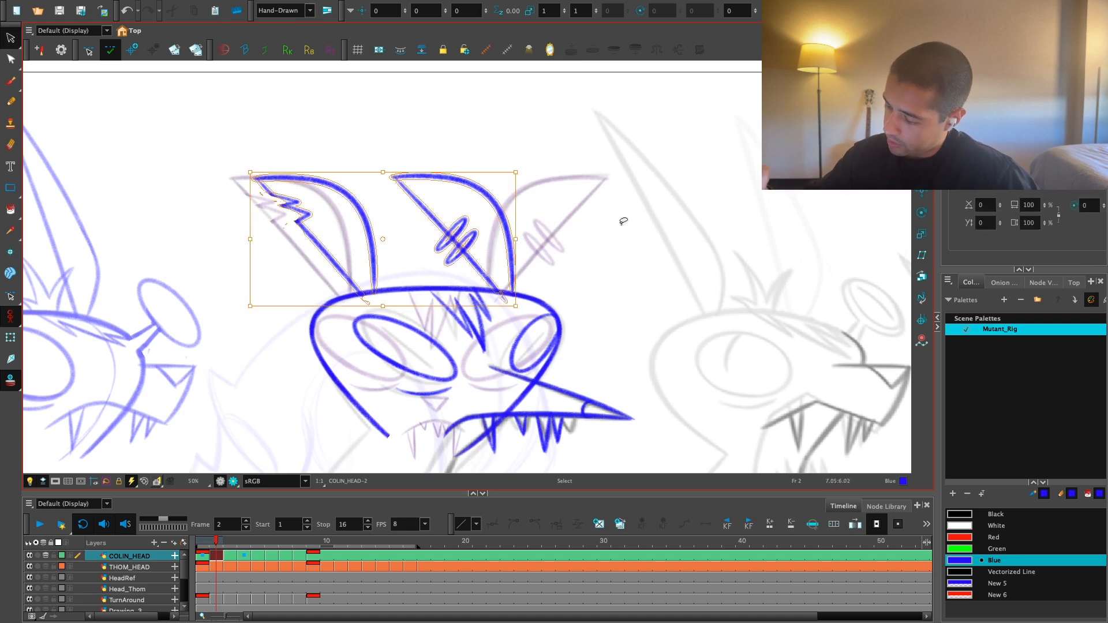
key("ctrl+c")
key(".")
key("ctrl+v")
left_click_drag(277, 248, 394, 243)
mouse_move(387, 172)
left_mouse_down()
mouse_move(405, 153)
mouse_move(387, 168)
left_mouse_up()
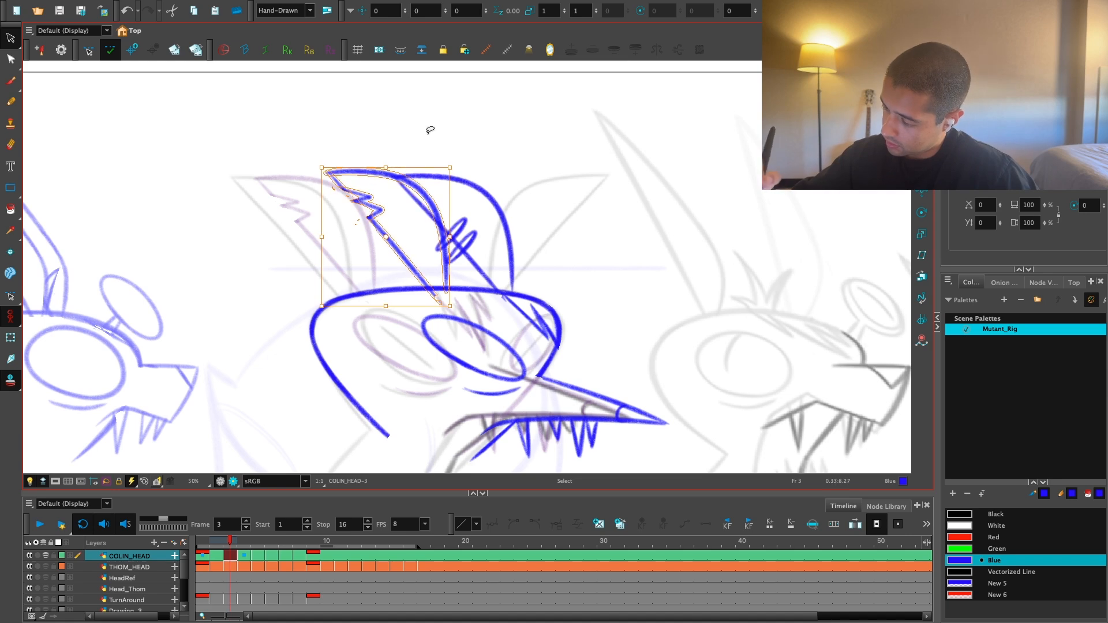
Step: Move the scarred ear over the torn ear on the frame 3 head and erase the overlapping lines
left_click(431, 129)
left_click(483, 265)
left_click_drag(475, 261, 402, 262)
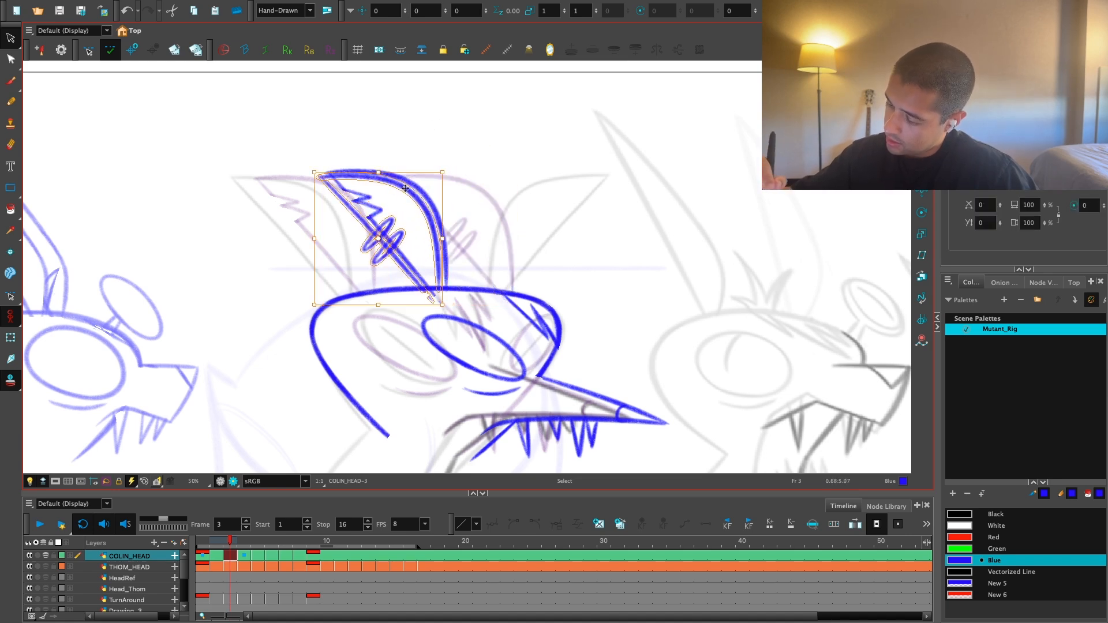
left_click(427, 136)
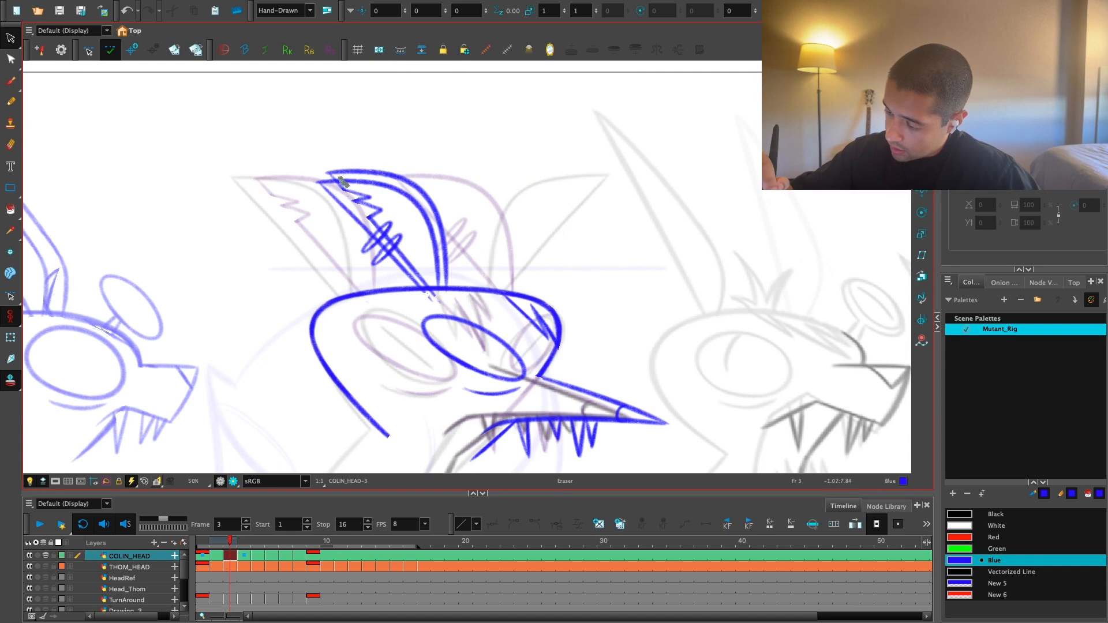
left_click(427, 200)
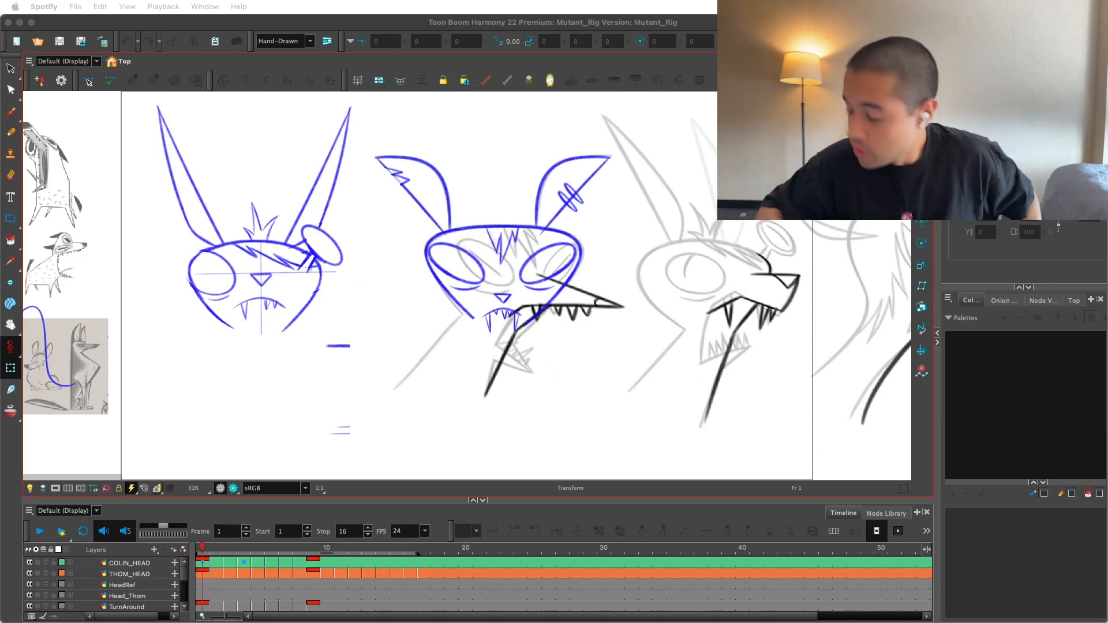
Step: Flip back and forth through the COLIN_HEAD drawings on frames 1 to 8 to review the head turnaround
left_click(207, 559)
key("alt+b")
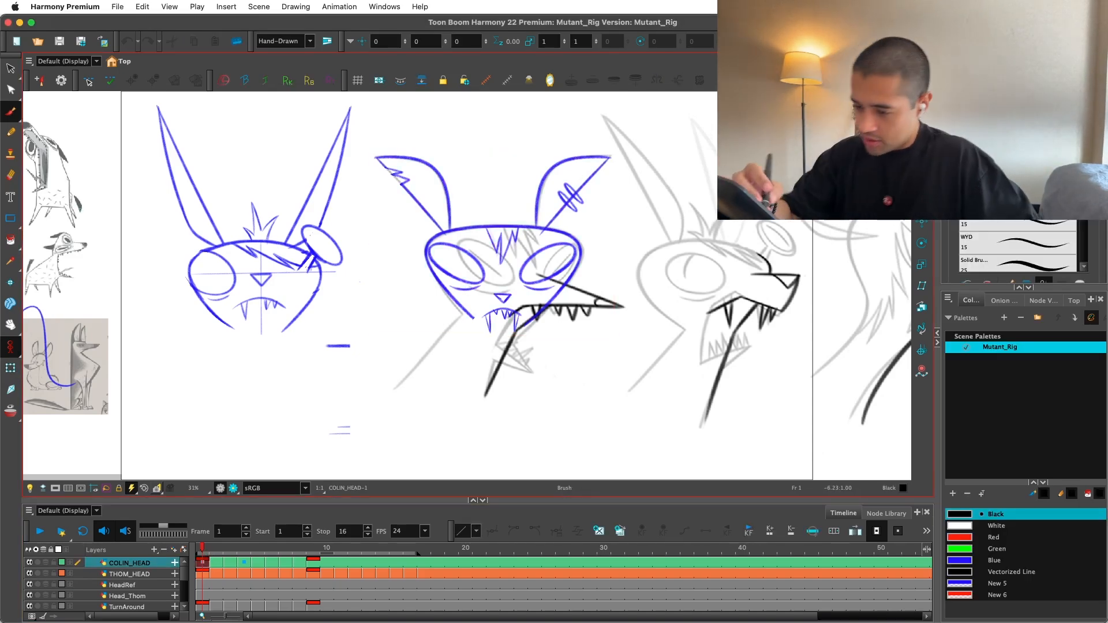
key("period")
key("period")
scroll(647, 325, "up", 3)
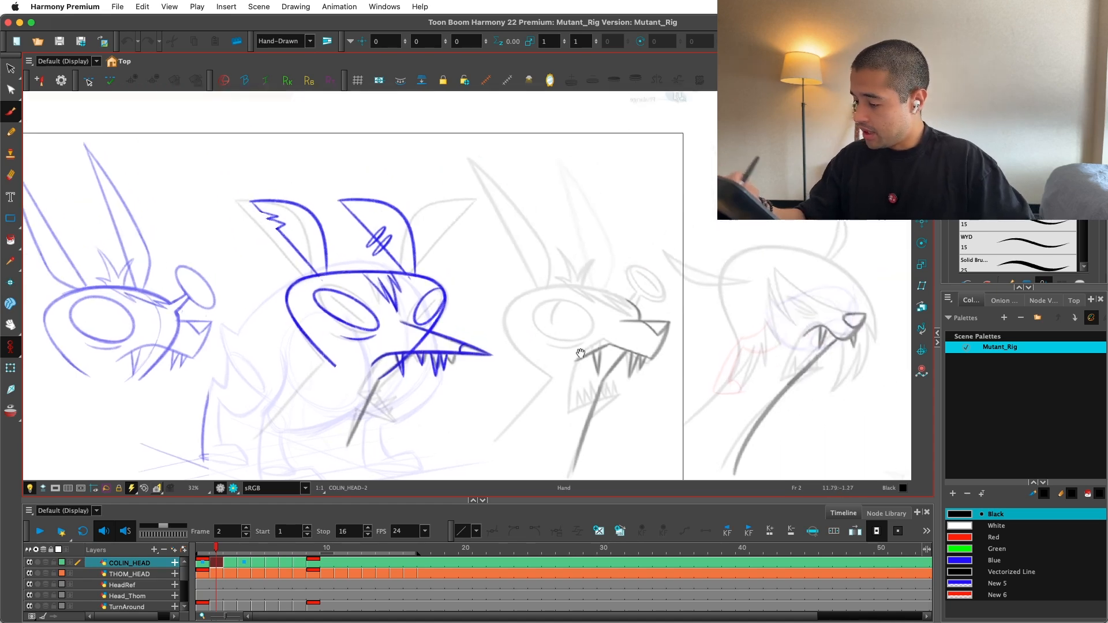
key("period")
key("period")
key("period")
key("period")
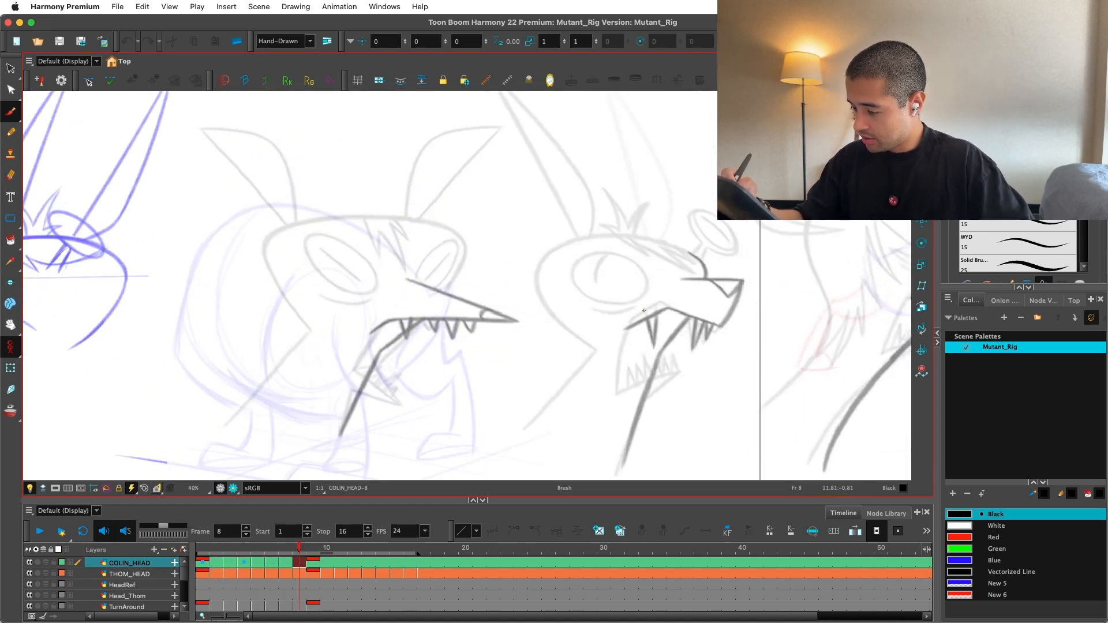
key("comma")
key("comma")
key("comma")
scroll(641, 313, "down", 3)
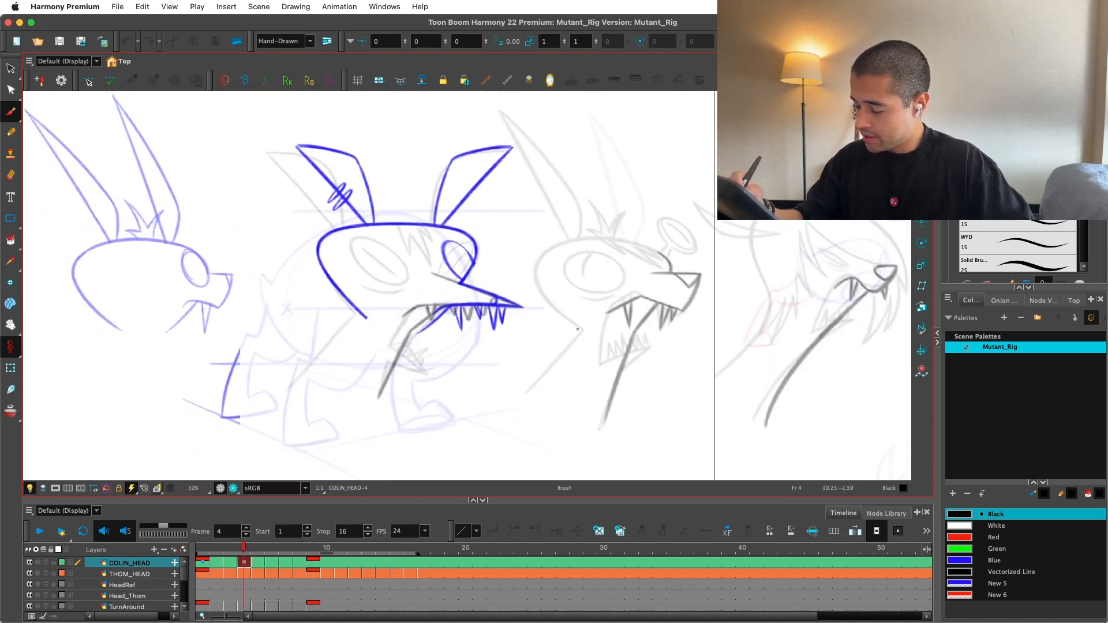
key("comma")
key("comma")
key("comma")
key("period")
key("period")
key("period")
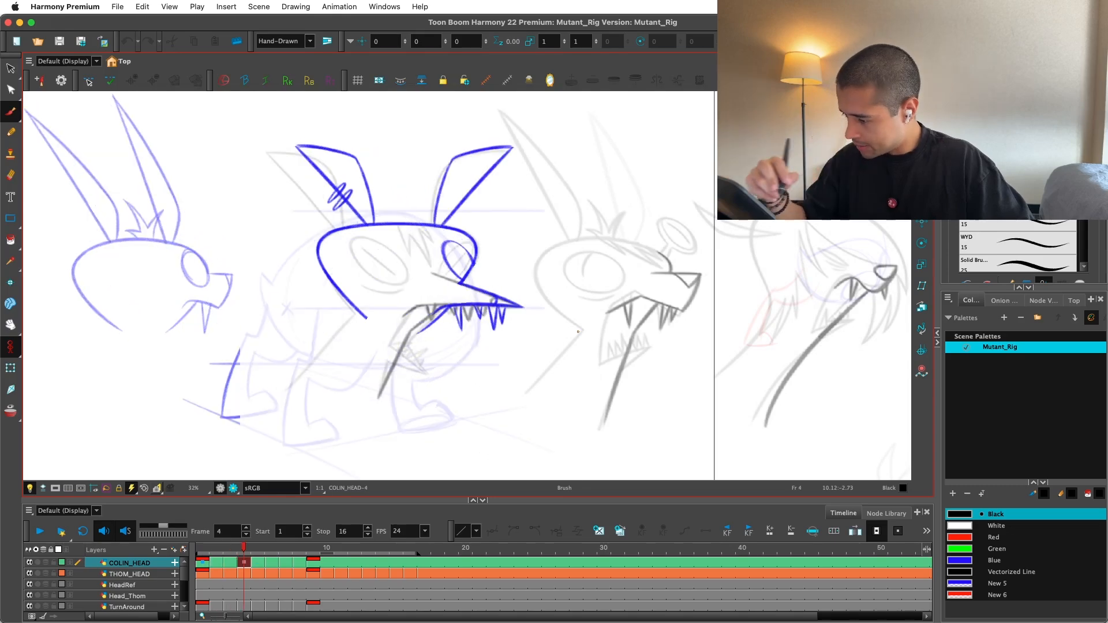
Step: Copy the front-facing head from frame 1 of COLIN_HEAD and paste it onto frame 5
key("comma")
key("comma")
key("comma")
key("alt+s")
mouse_move(548, 312)
left_mouse_down()
mouse_move(391, 344)
mouse_move(508, 347)
left_mouse_up()
key("super+c")
key("period")
key("period")
key("period")
key("period")
key("super+v")
key("Escape")
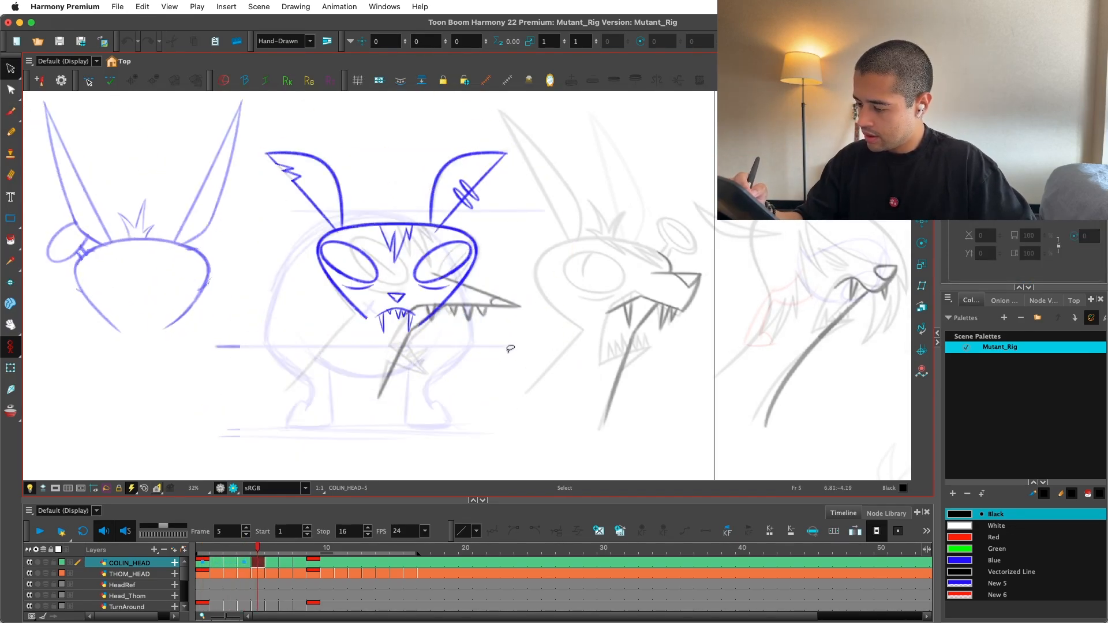
Step: Delete the eyes, nose, mouth and forehead fur from the frame 5 head, leaving only the skull outline and ears
key("2")
key("2")
key("space")
left_click_drag(354, 267, 437, 352)
key("Delete")
mouse_move(352, 235)
left_mouse_down()
mouse_move(349, 369)
mouse_move(429, 429)
left_mouse_up()
key("space")
key("1")
Step: Mirror the whole frame 5 back-view head horizontally and align it with the onion-skinned neighbouring drawings
key("super+a")
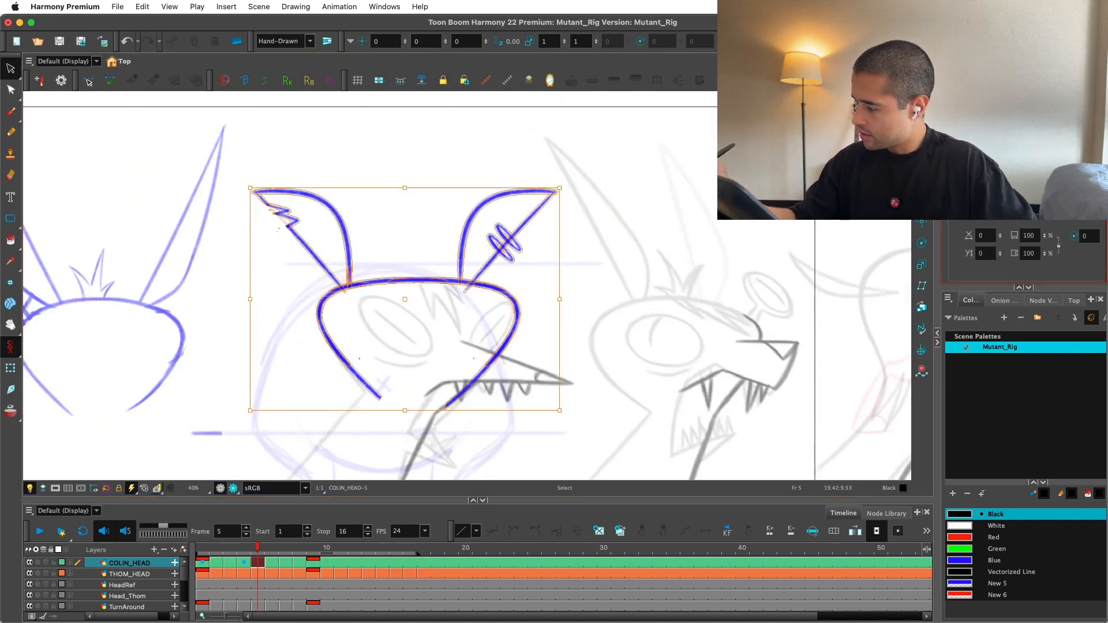
key("2")
key("2")
key("2")
key("2")
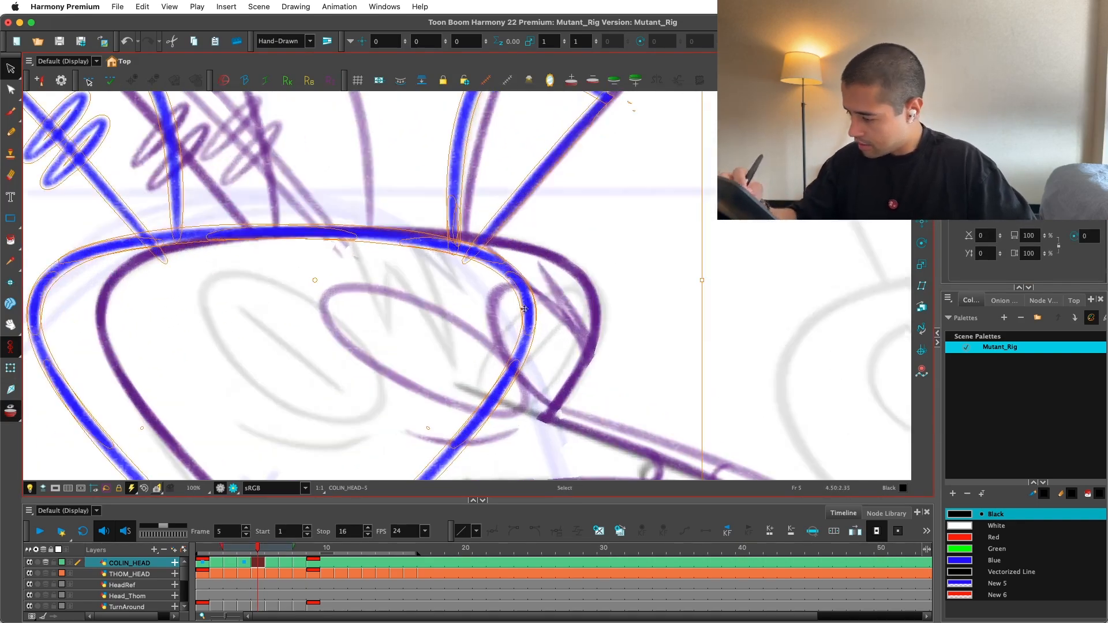
key("space")
left_click_drag(524, 309, 593, 315)
key("1")
key("1")
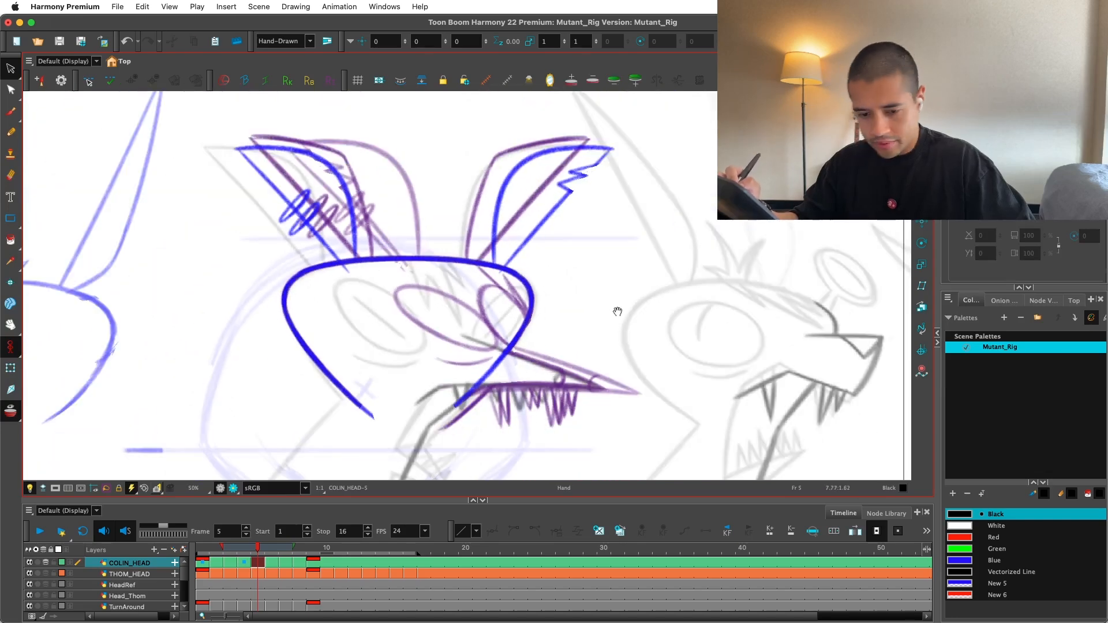
Step: Copy the rear three-quarter head from frame 4 onto frame 6 and mirror it horizontally
key("1")
key("period")
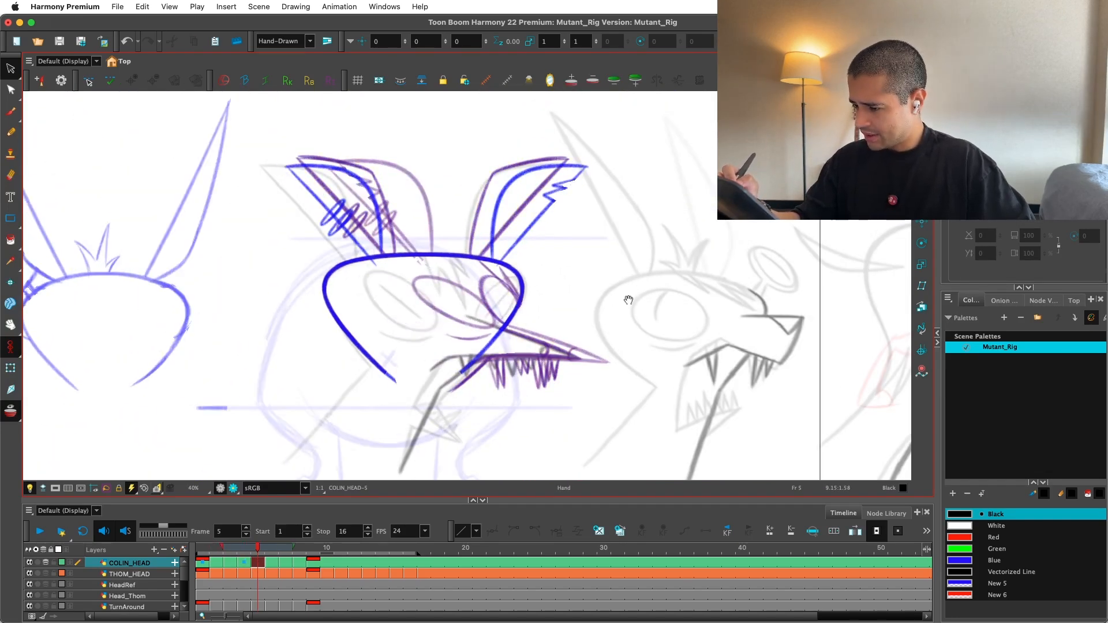
key("1")
key("comma")
key("comma")
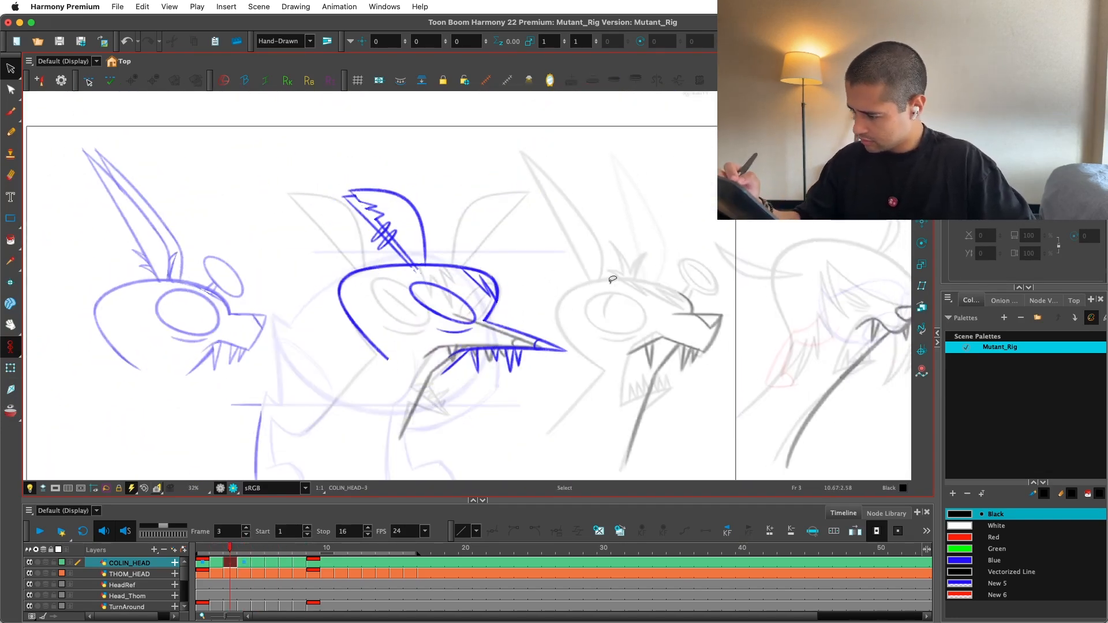
left_click_drag(512, 114, 300, 398)
key("period")
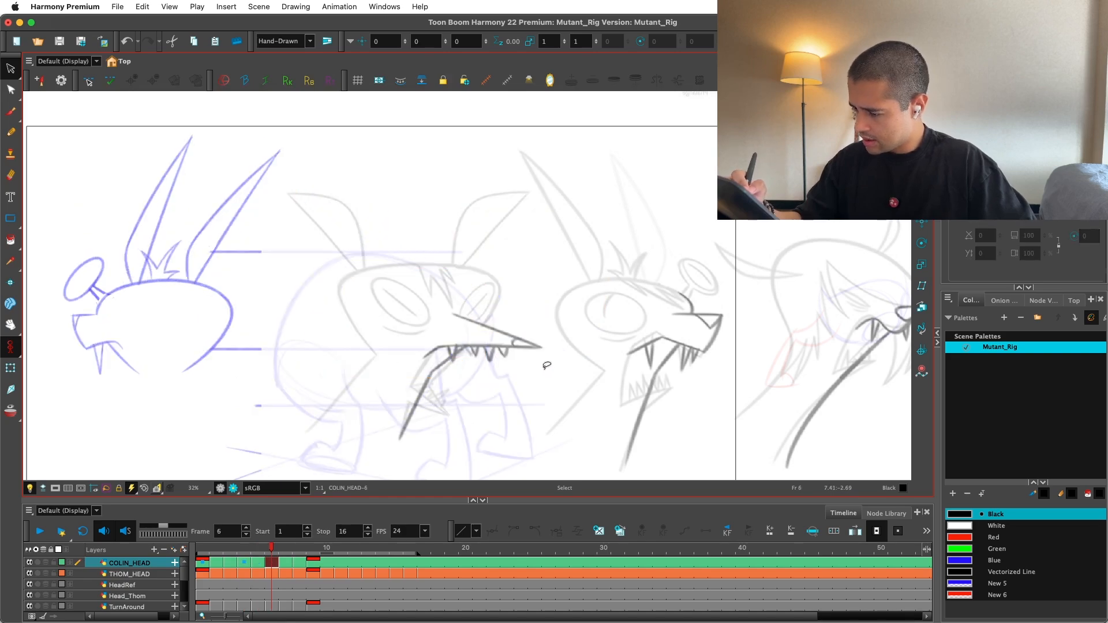
key("period")
key("4")
key("2")
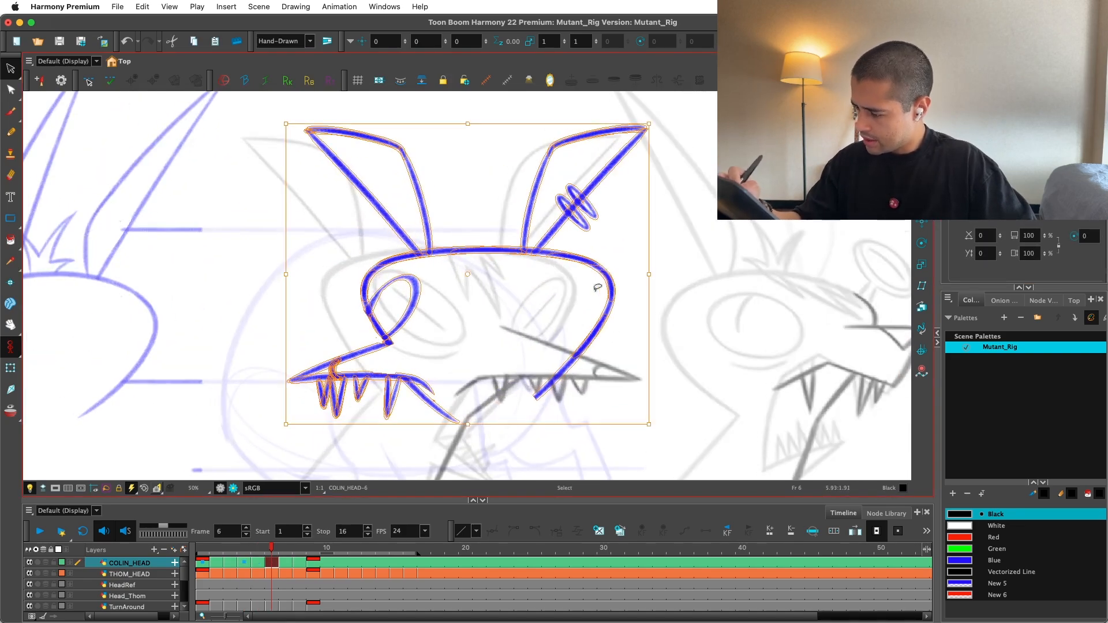
Step: Turn on onion skin and shift the frame 6 head to line up with the frame 5 skull outline
key("alt+o")
key("2")
left_click_drag(406, 248, 355, 249)
left_click(632, 286)
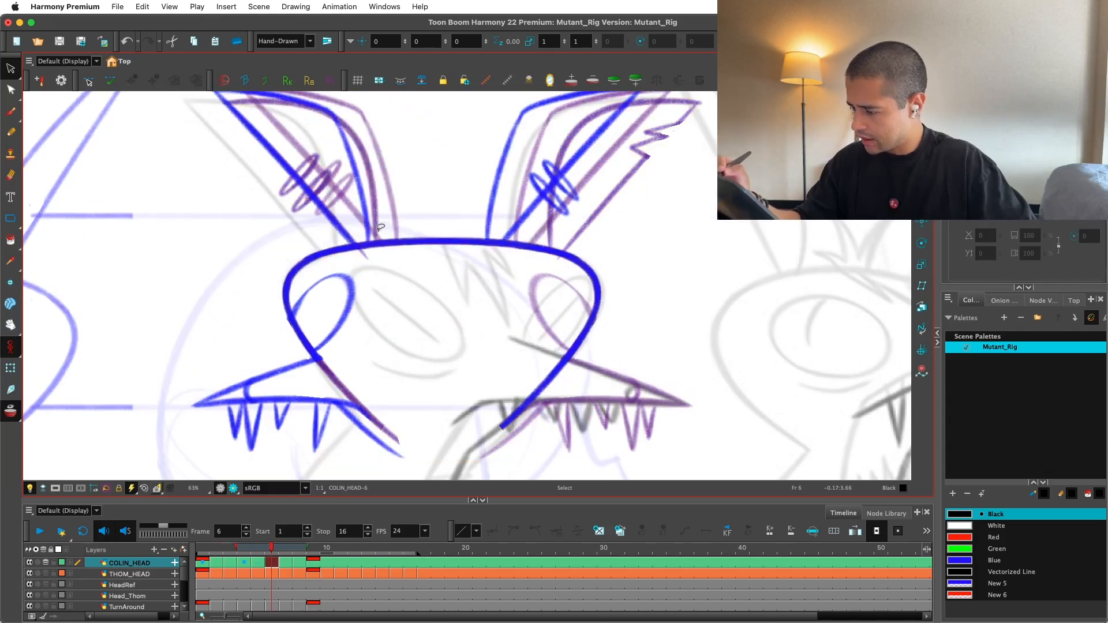
key("1")
key("1")
key("period")
Step: Copy the side-view head from frame 3 to frame 7, mirror it horizontally and align it with the onion-skinned skull
key("comma")
key("comma")
key("comma")
key("comma")
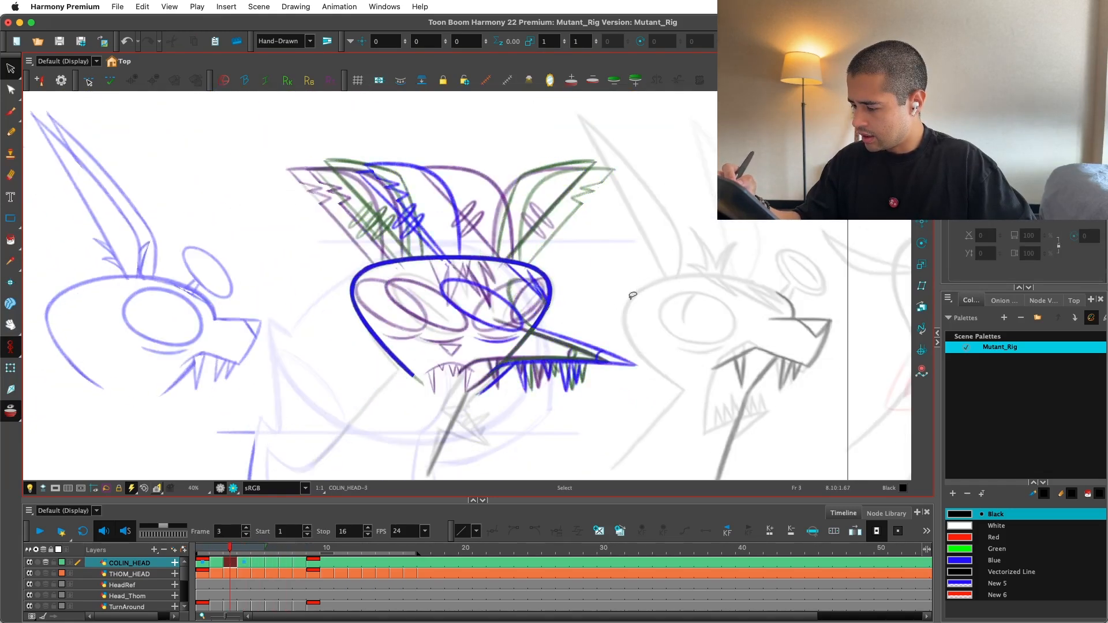
key("period")
key("1")
left_click(572, 388)
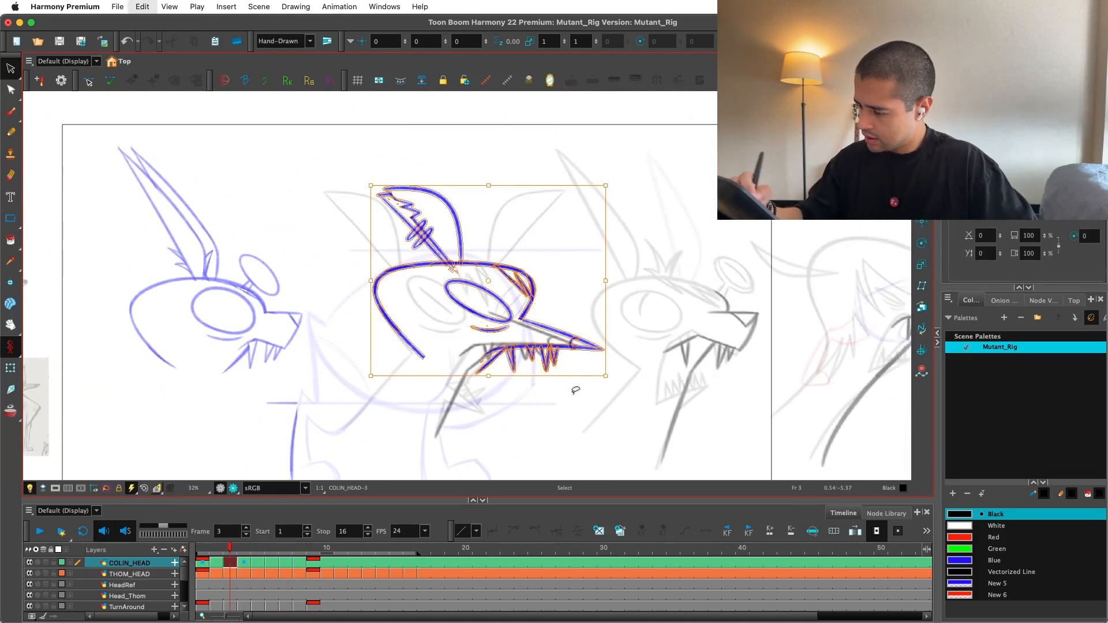
key("period")
key("period")
key("period")
scroll(433, 282, "up", 8)
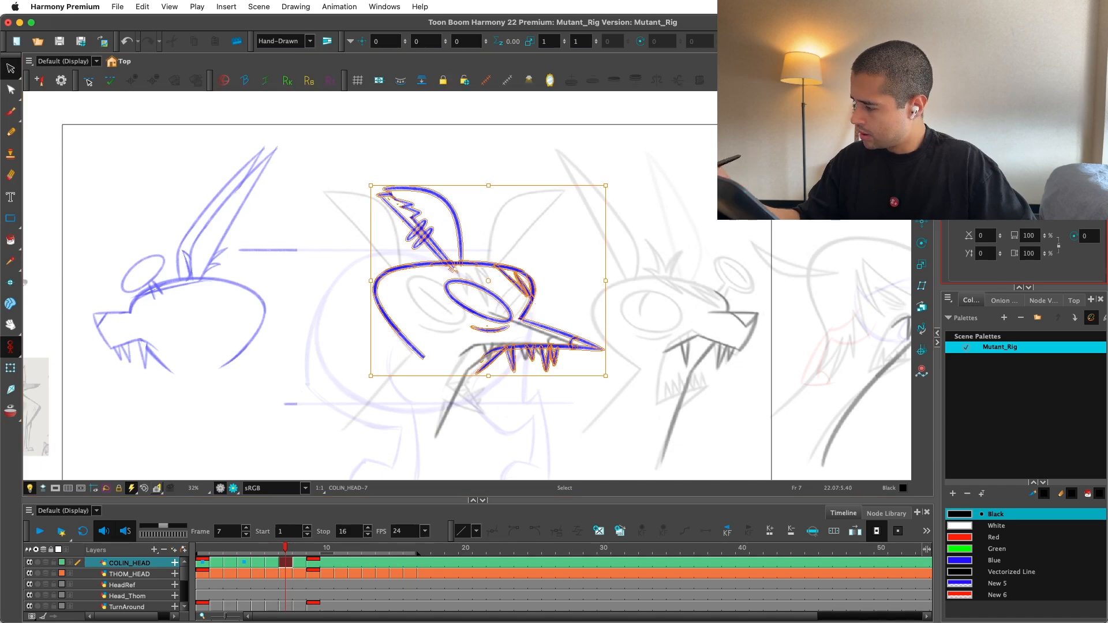
scroll(408, 250, "down", 4)
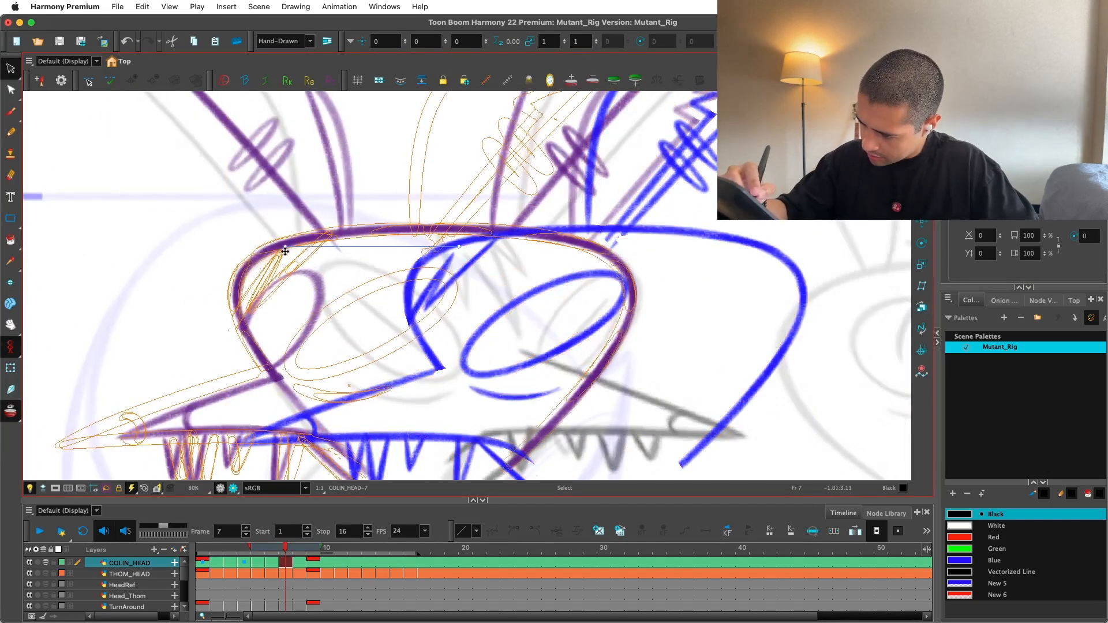
scroll(516, 355, "down", 2)
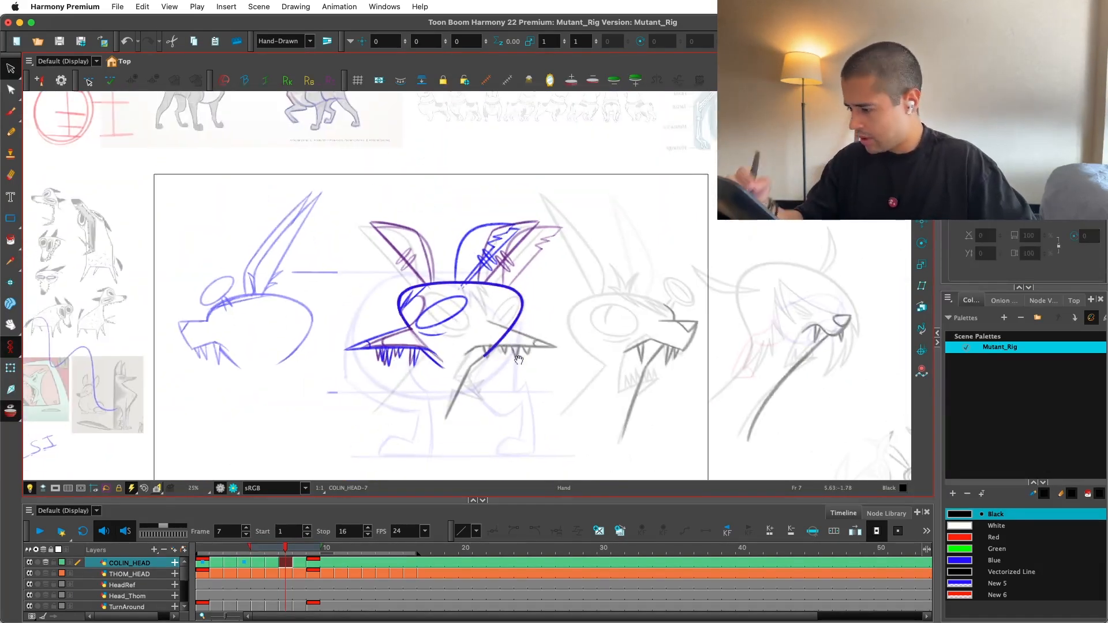
key("Return")
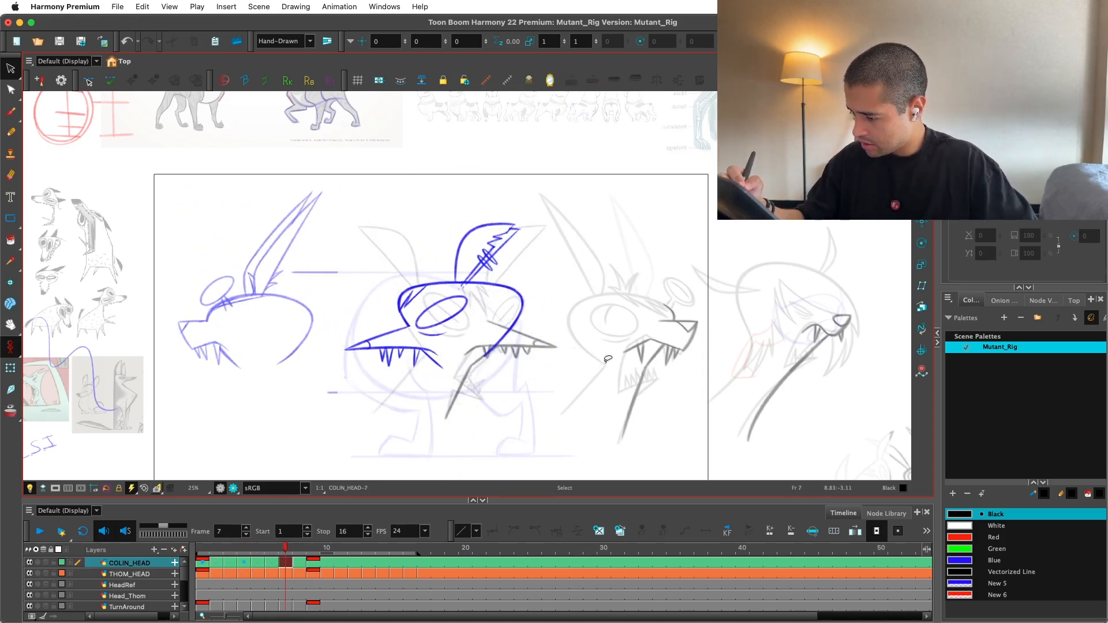
Step: Paste the front three-quarter head from frame 2 onto frame 8, mirrored, and align it with the onion-skinned frame 7 head
key("2")
key("2")
key("2")
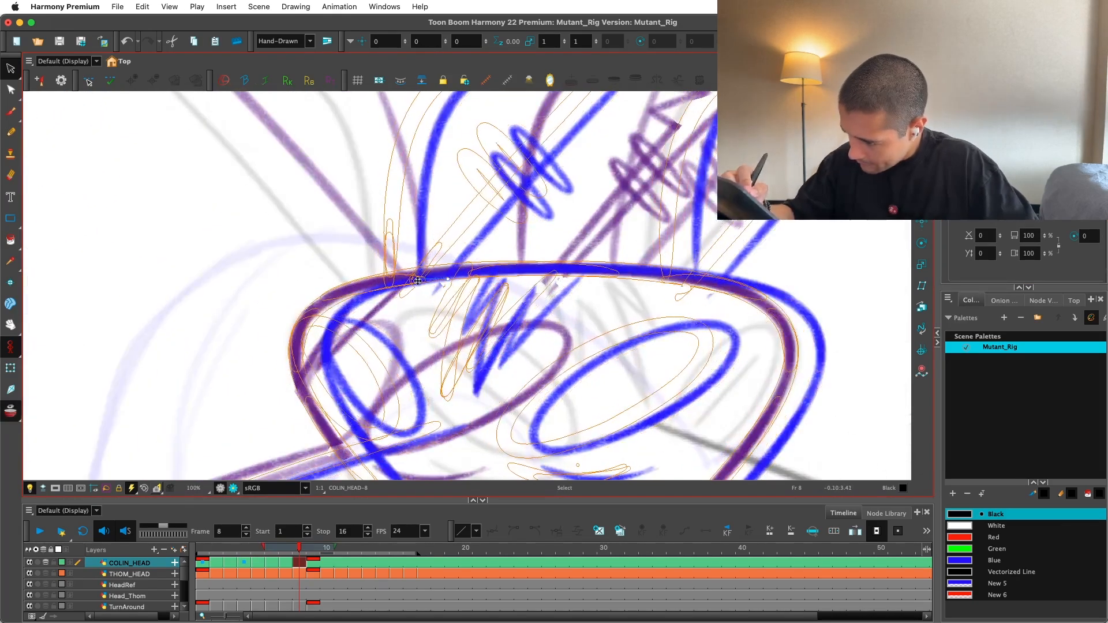
key("1")
key("1")
key("1")
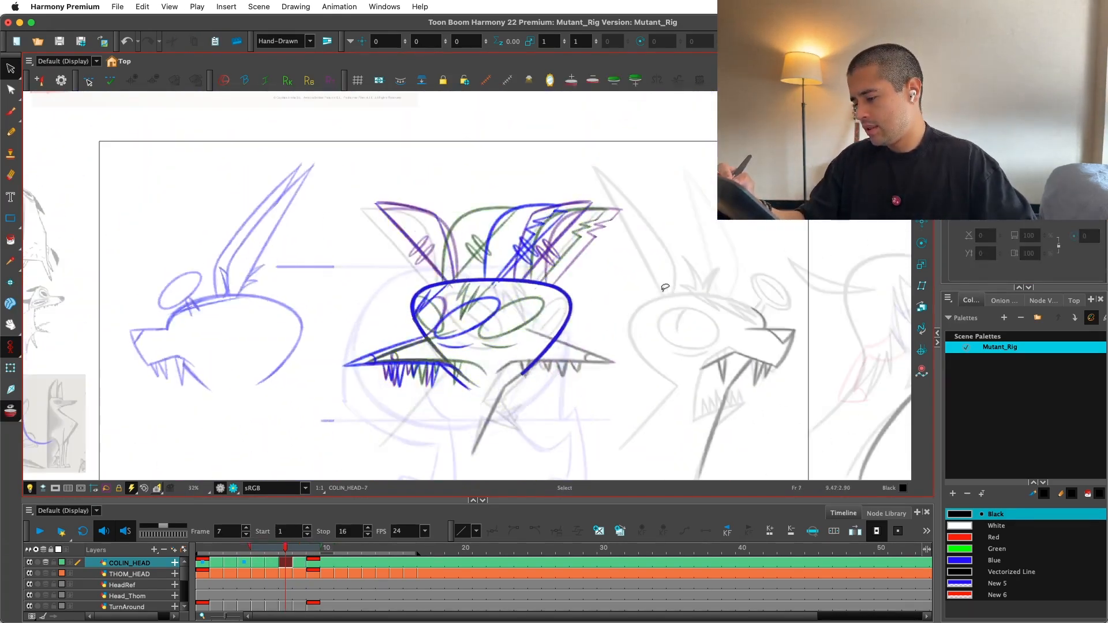
Step: Play back the head turnaround to check the rotation
key("comma")
key("comma")
key("Return")
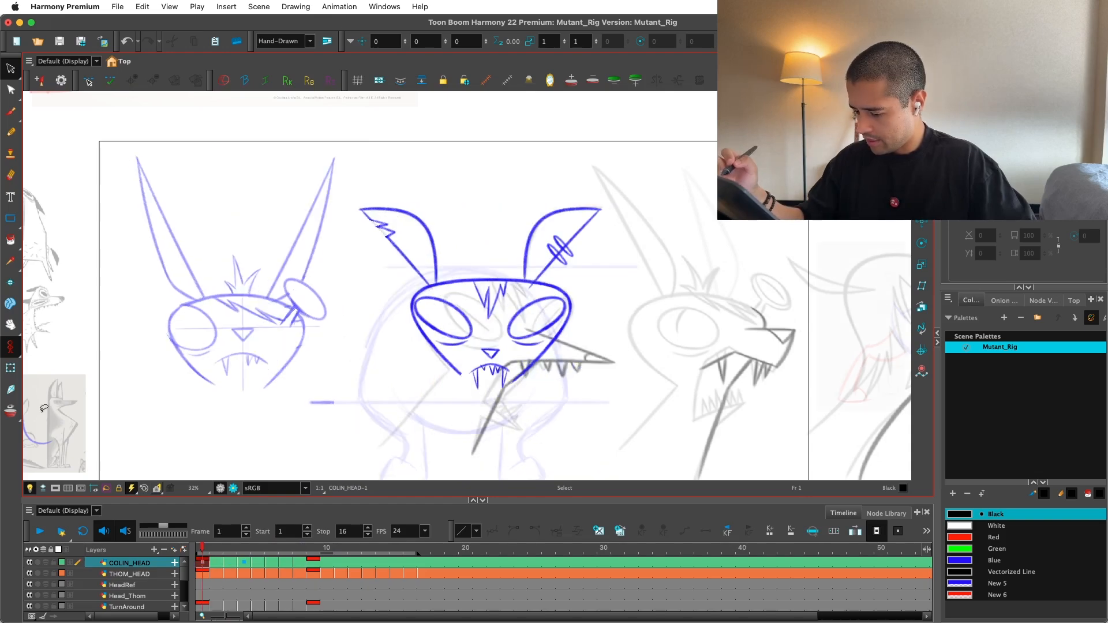
key("Return")
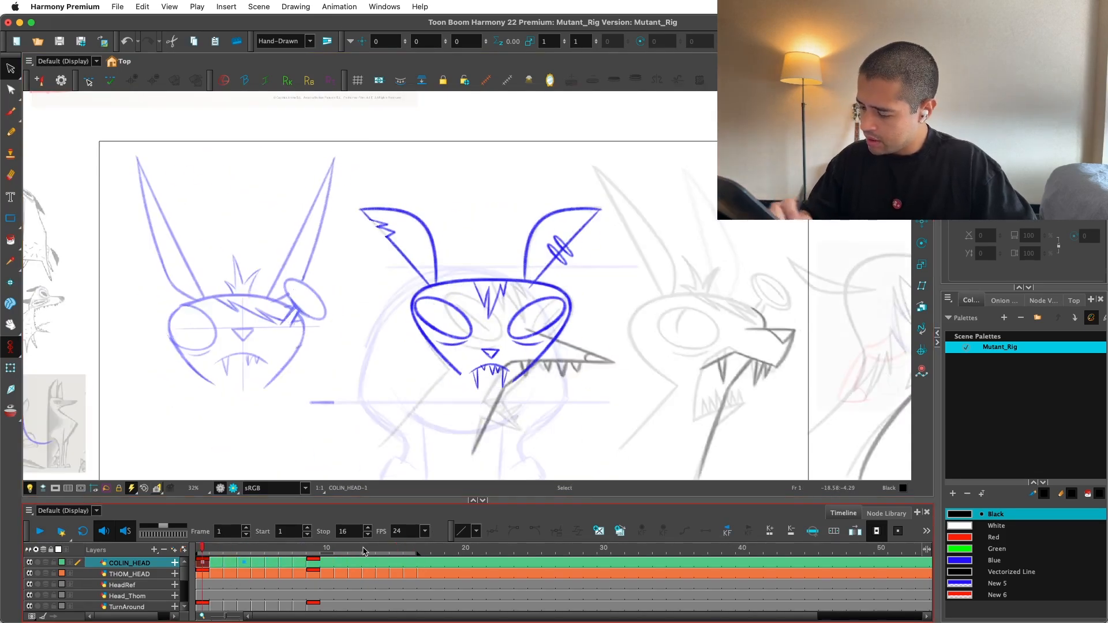
Step: Set the frame rate to 8 FPS, then replay and scrub through the head turnaround
left_click(425, 532)
left_click(408, 547)
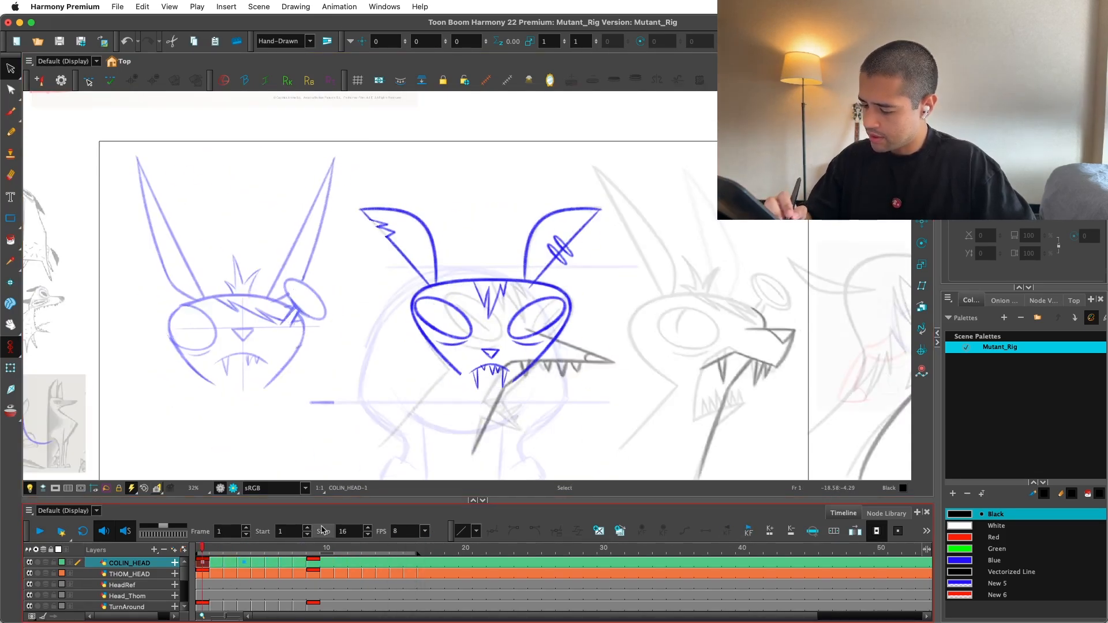
key("Return")
key("Return")
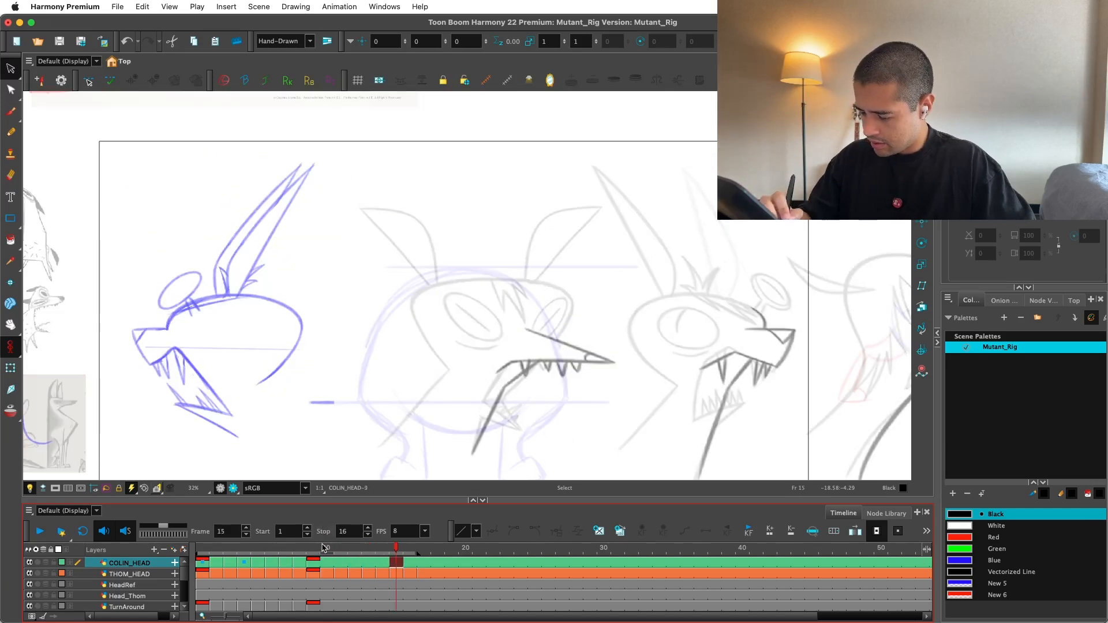
left_click(318, 550)
left_click_drag(318, 550, 202, 552)
mouse_move(439, 412)
left_mouse_down()
mouse_move(346, 214)
mouse_move(552, 408)
left_mouse_up()
key("Return")
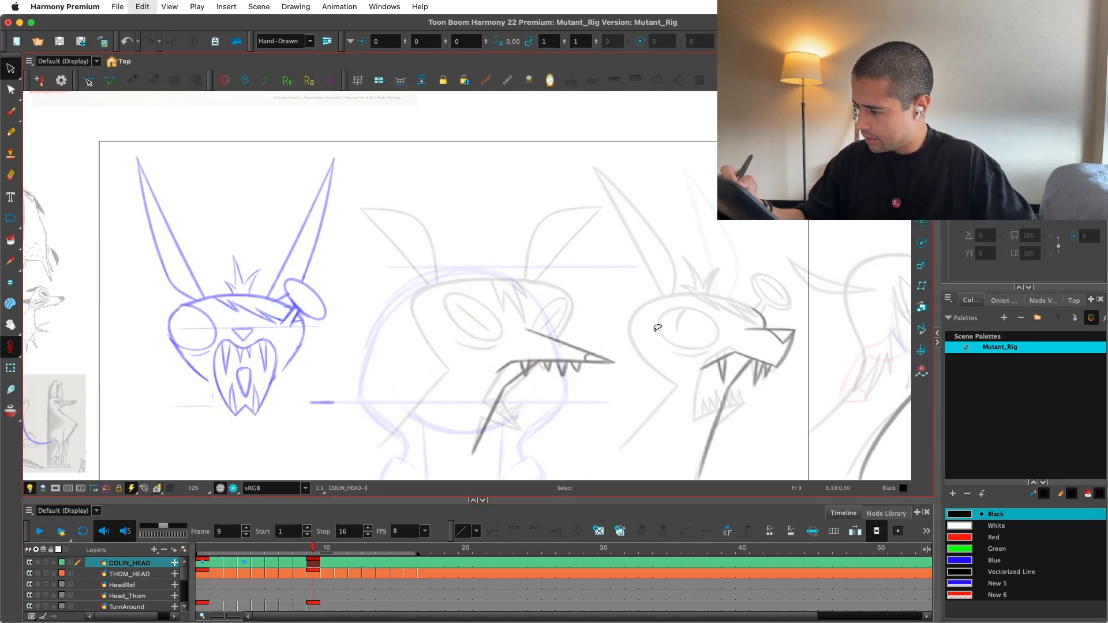
Step: Paste the front-facing head onto frame 9 of COLIN_HEAD and compare it with the neighbouring frame
key("super+v")
key("comma")
key("period")
key("2")
key("2")
left_click_drag(402, 392, 552, 377)
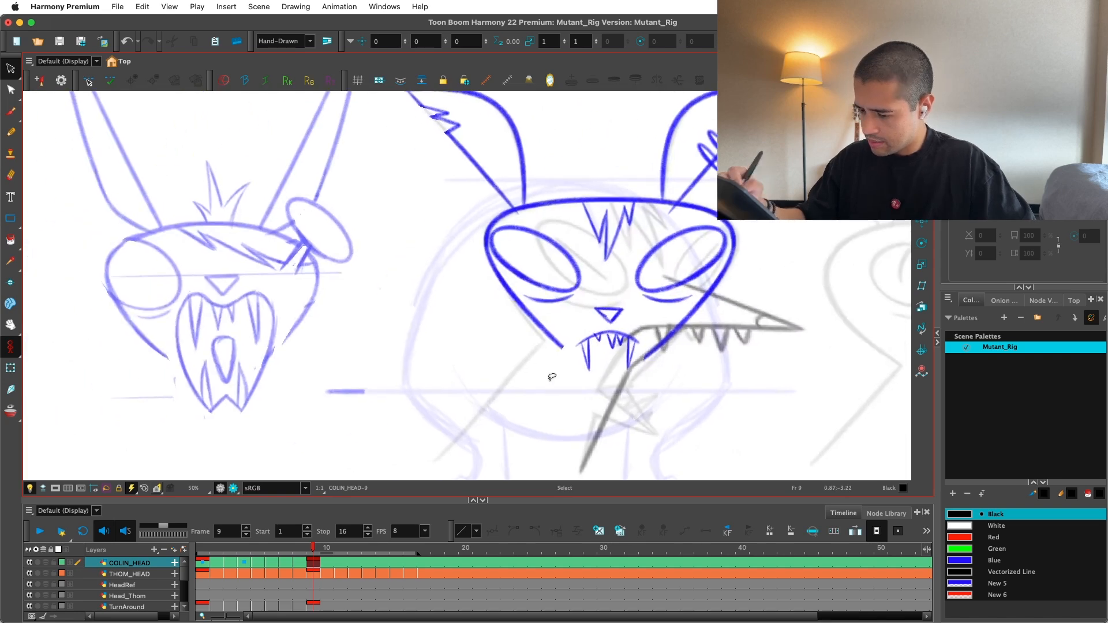
Step: Select and copy the open mouth and nose from the THOM_HEAD drawing on frame 9
key("6")
left_click_drag(100, 399, 182, 395)
key("2")
left_click(327, 378)
key("1")
mouse_move(313, 410)
left_mouse_down()
mouse_move(335, 363)
mouse_move(331, 409)
left_mouse_up()
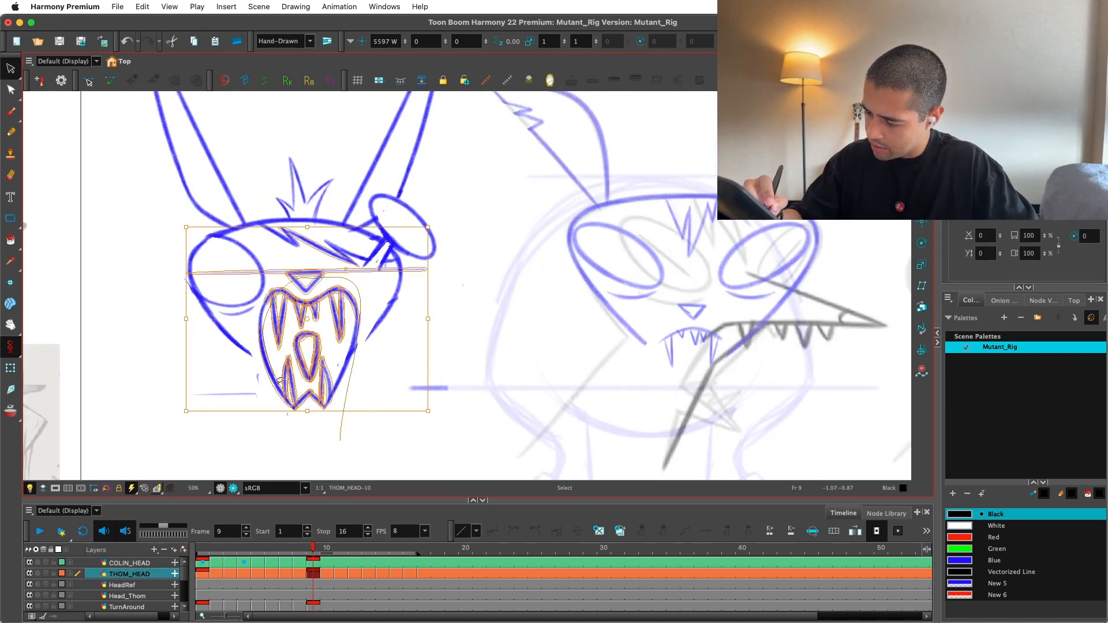
left_click_drag(279, 381, 363, 424)
left_click_drag(391, 349, 189, 333)
key("2")
Step: Delete the closed mouth and nose from the COLIN_HEAD drawing on frame 9
left_click(10, 368)
key("2")
left_click(511, 331)
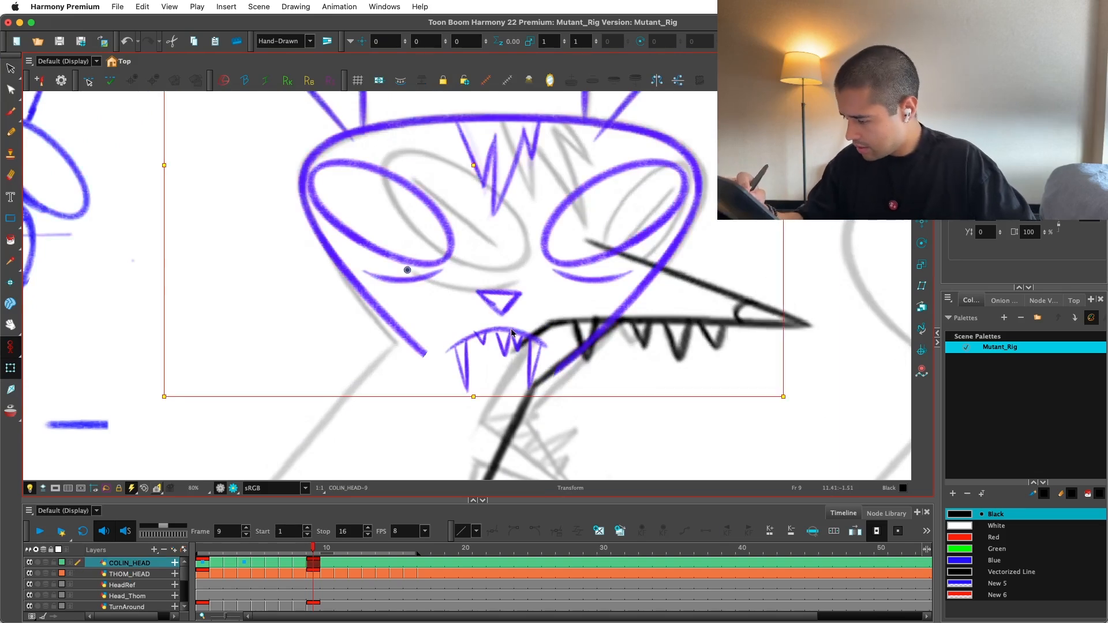
key("alt+s")
key("1")
left_click_drag(445, 338, 508, 384)
key("Delete")
Step: Paste the copied open mouth and nose into COLIN_HEAD on frame 9 and position them on the lower face
key("super+v")
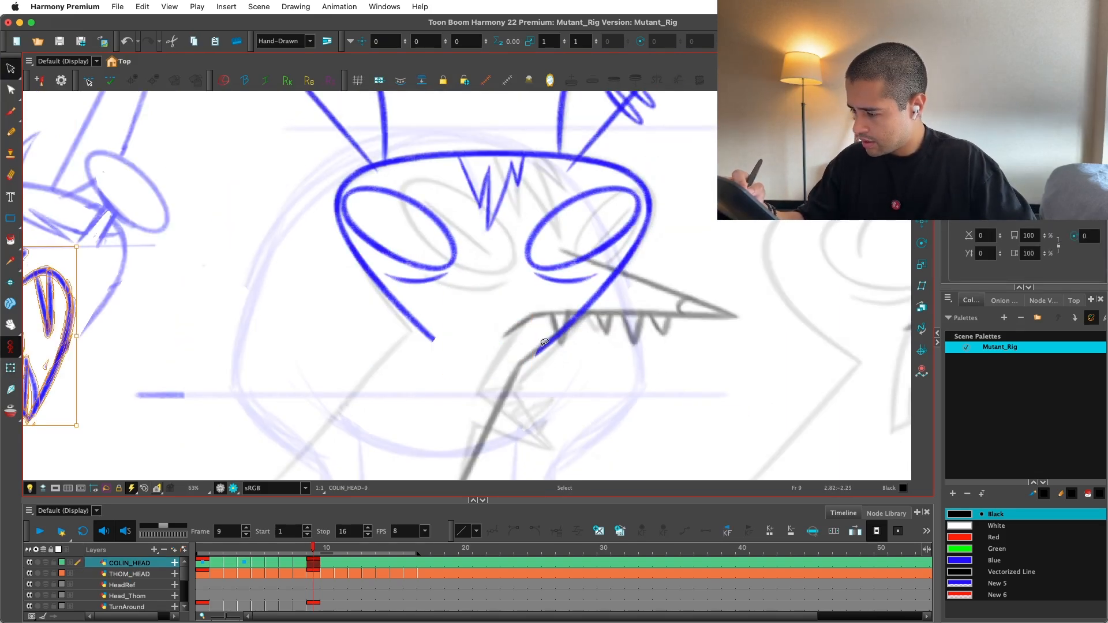
key("1")
key("1")
mouse_move(186, 285)
left_mouse_down()
mouse_move(500, 290)
mouse_move(469, 312)
mouse_move(459, 294)
left_mouse_up()
key("2")
key("2")
key("Escape")
key("comma")
key("period")
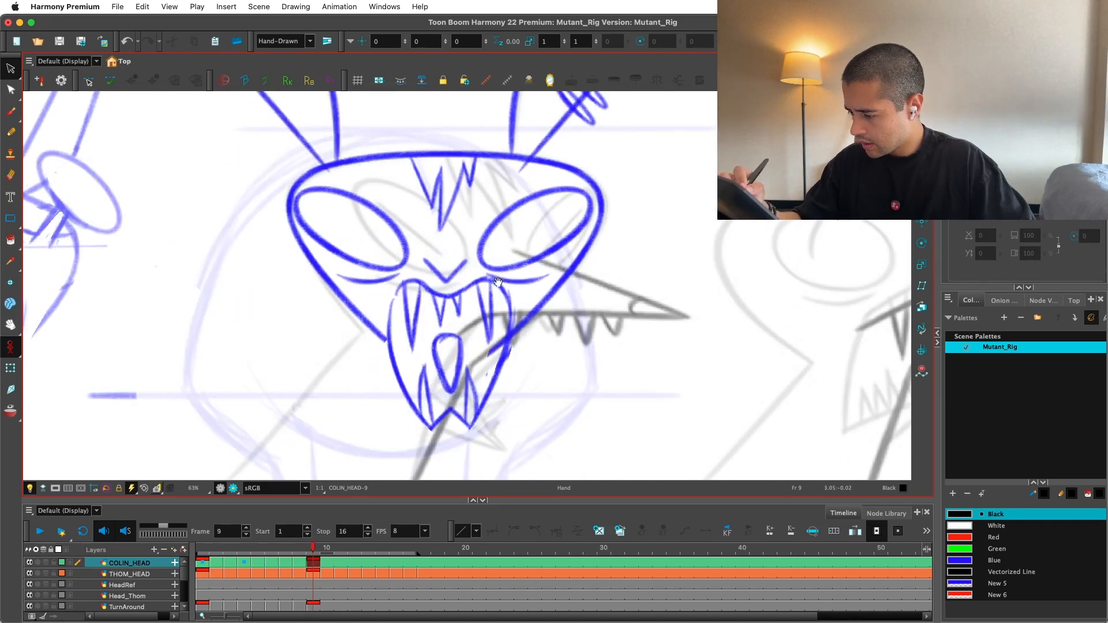
Step: Discard the black trial oval for the nose on frame 9 and set the drawing colour to Blue
key("2")
key("alt+b")
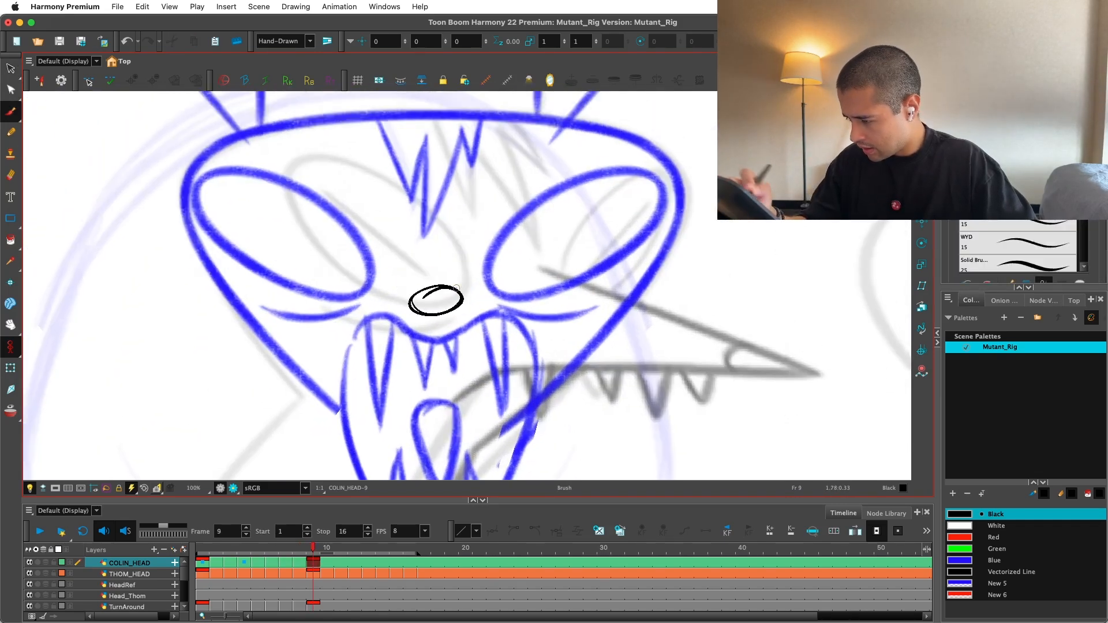
key("super+z")
left_click(994, 561)
left_click(10, 132)
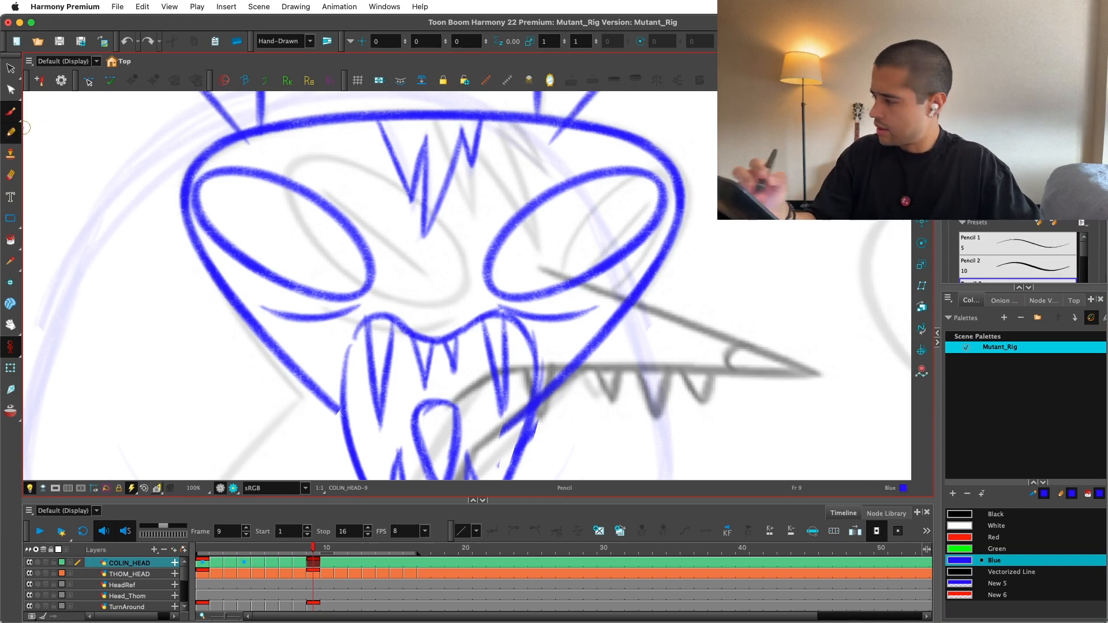
key("c")
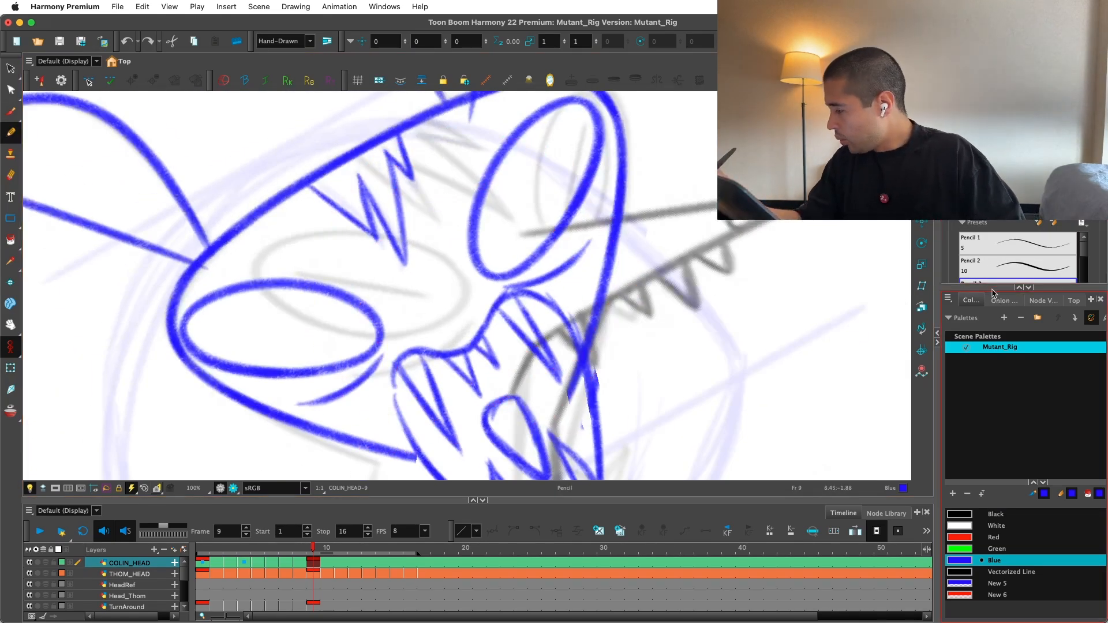
Step: Choose a size 25 brush preset and draw a small blue oval nose above the open mouth on frame 9
left_click_drag(993, 287, 994, 358)
mouse_move(1083, 253)
left_mouse_down()
mouse_move(1083, 309)
mouse_move(1084, 257)
mouse_move(1082, 283)
left_mouse_up()
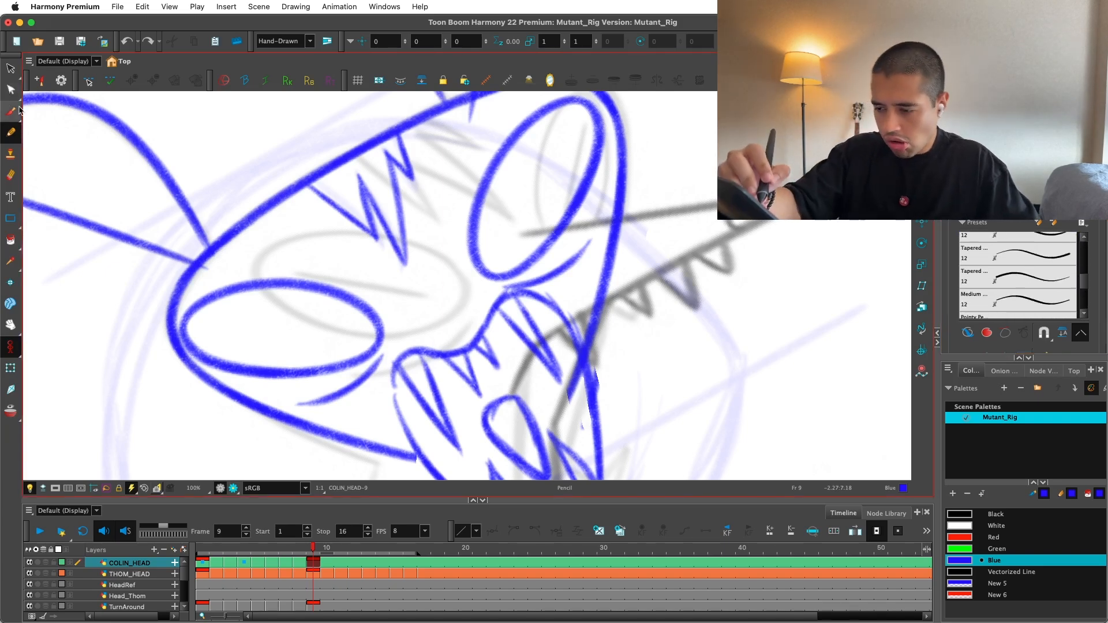
key("alt+b")
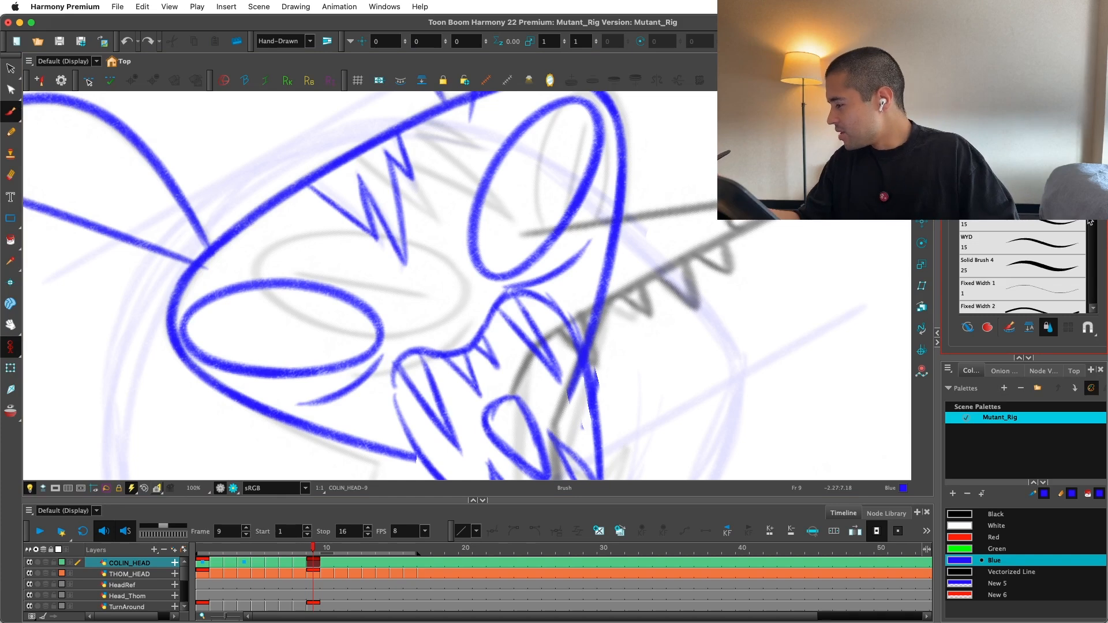
scroll(1091, 227, "up", 5)
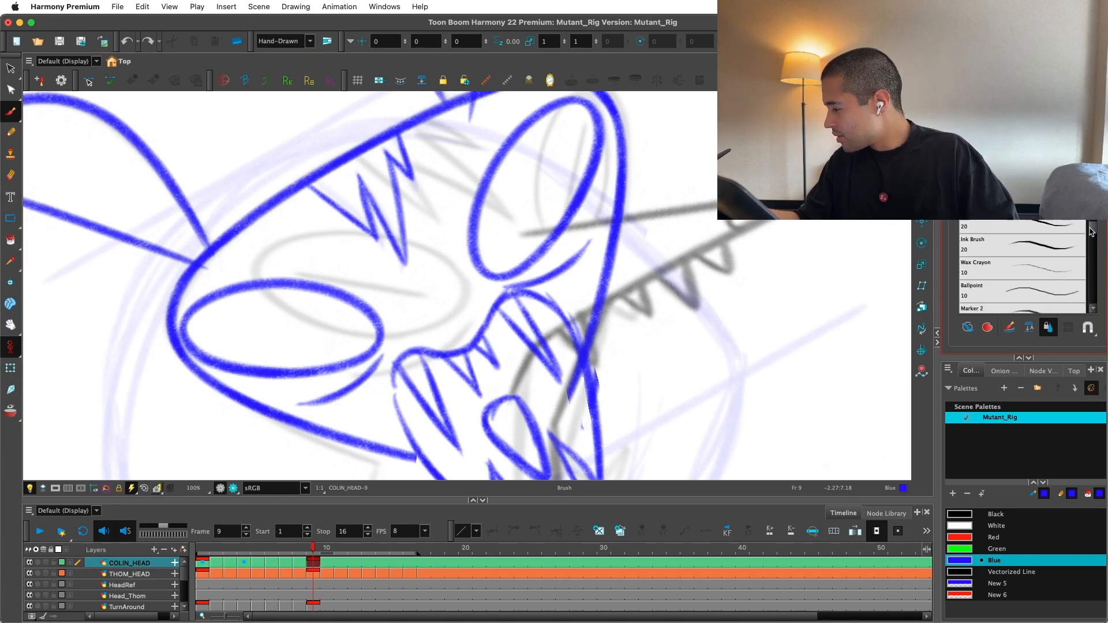
left_click_drag(1091, 230, 1090, 240)
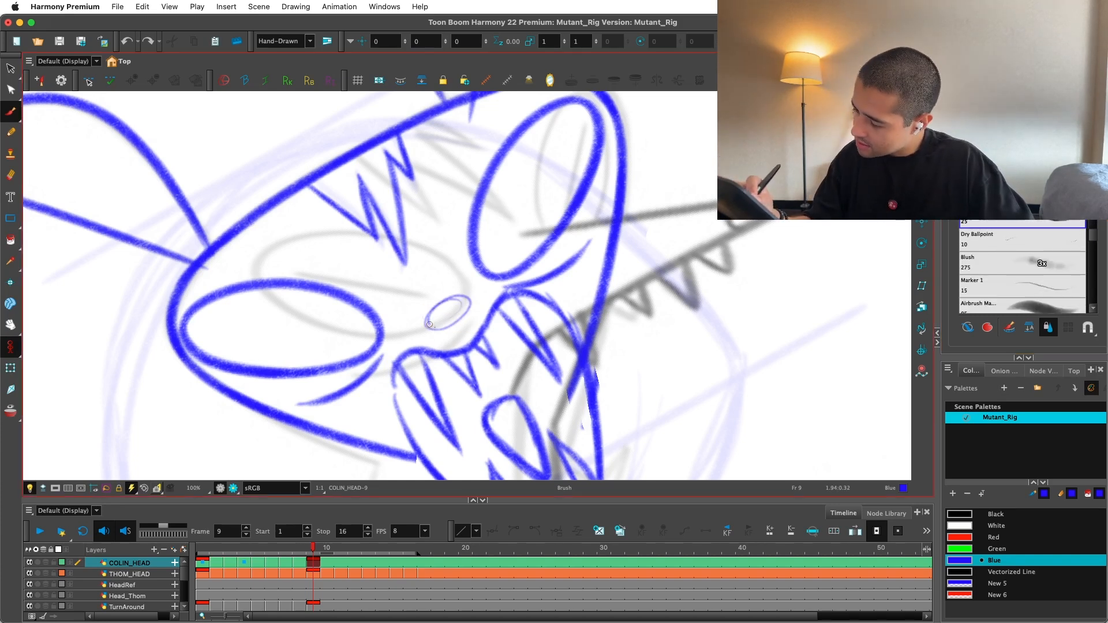
left_click_drag(429, 324, 430, 325)
scroll(434, 325, "down", 4)
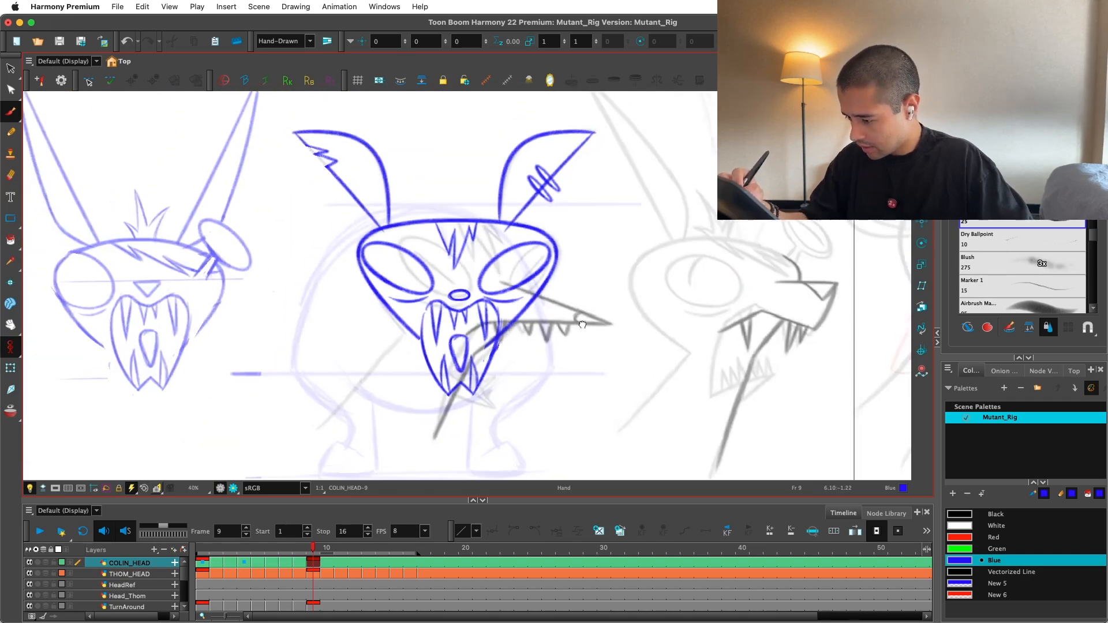
Step: Copy the oval nose from frame 9 and paste it onto the closed-mouth front head on frame 1
key("shift+comma")
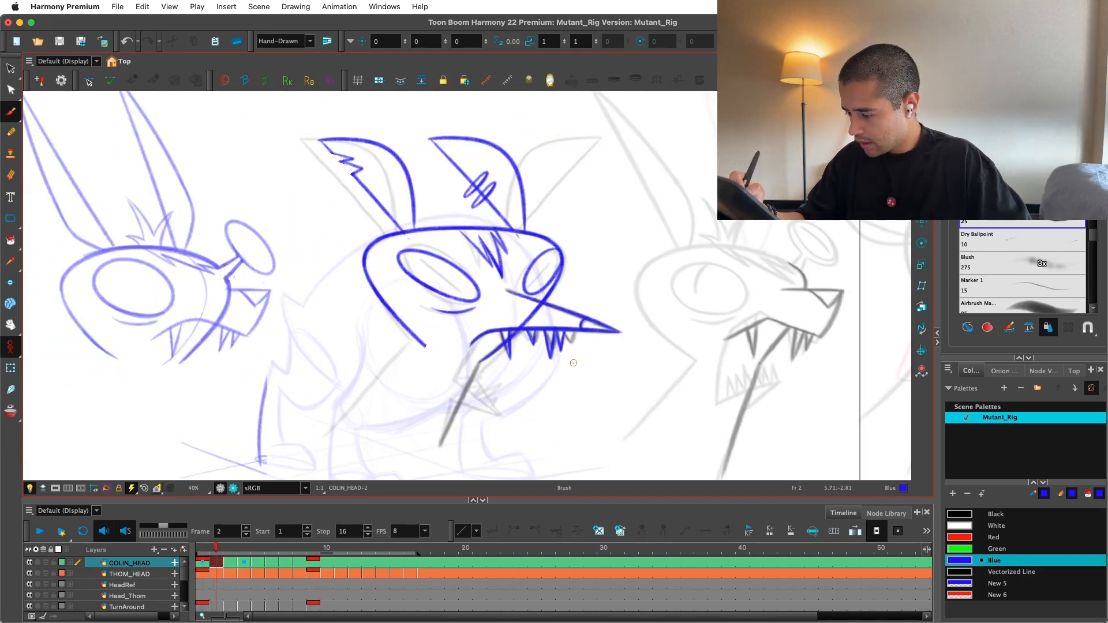
key("shift+period")
scroll(500, 308, "up", 2)
key("alt+s")
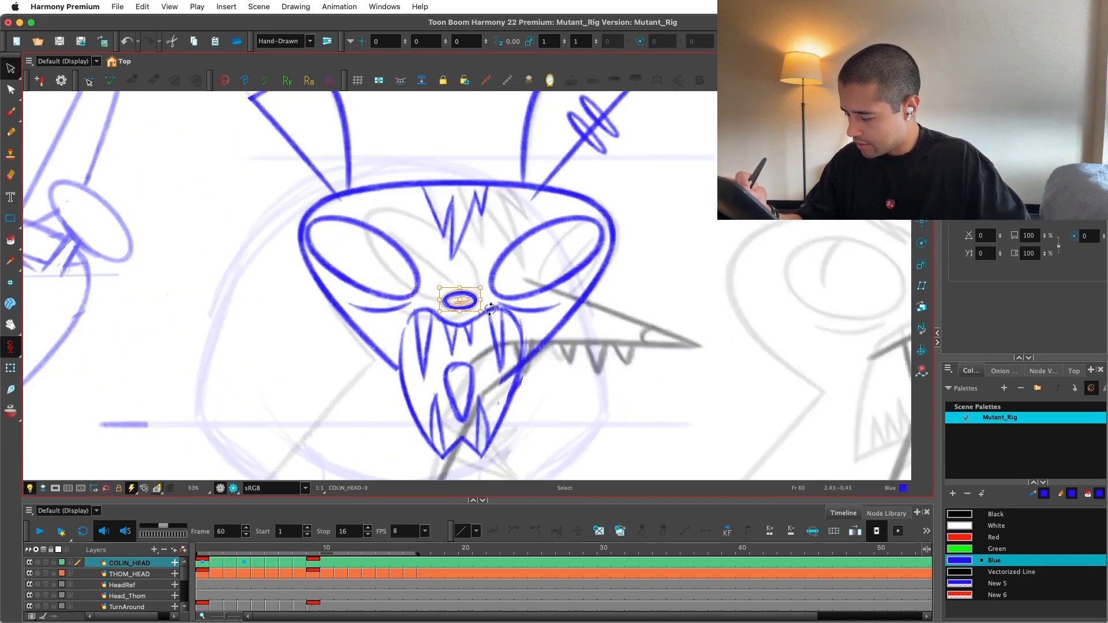
key("shift+comma")
scroll(457, 299, "up", 1)
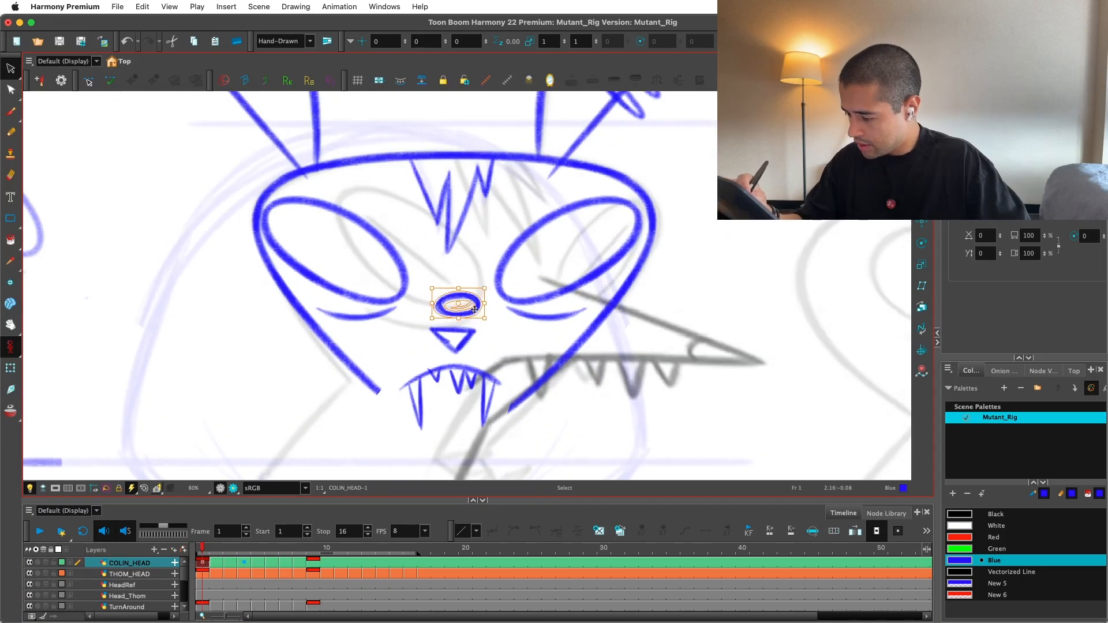
Step: Remove the old triangular nose on frame 1 and lower the oval nose into its place above the closed mouth
key("super+x")
key("super+z")
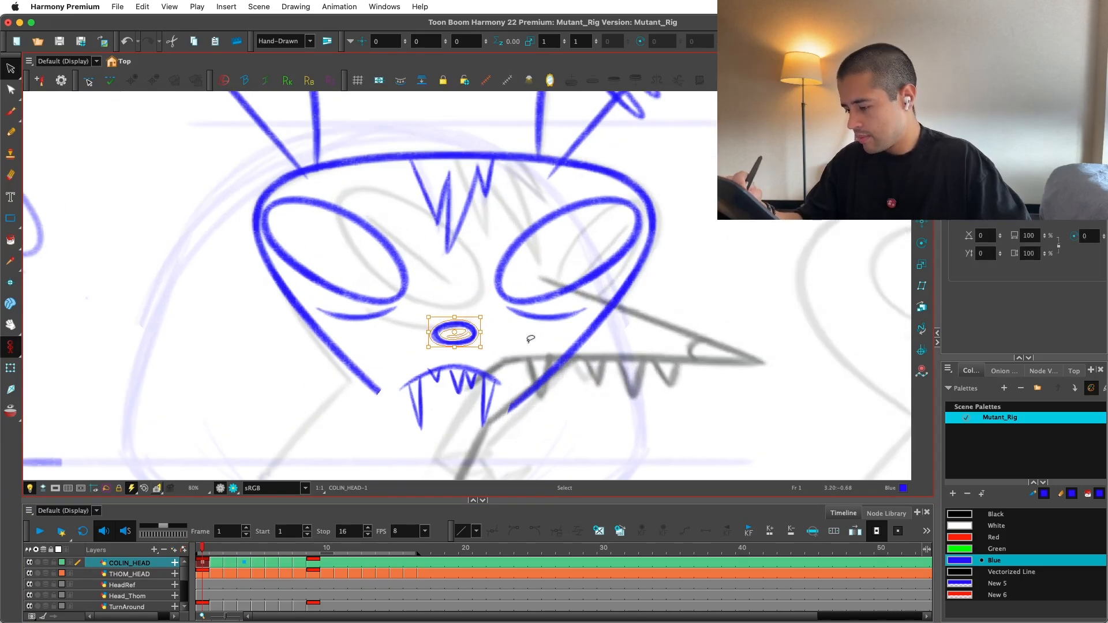
key("period")
key("comma")
scroll(674, 271, "down", 1)
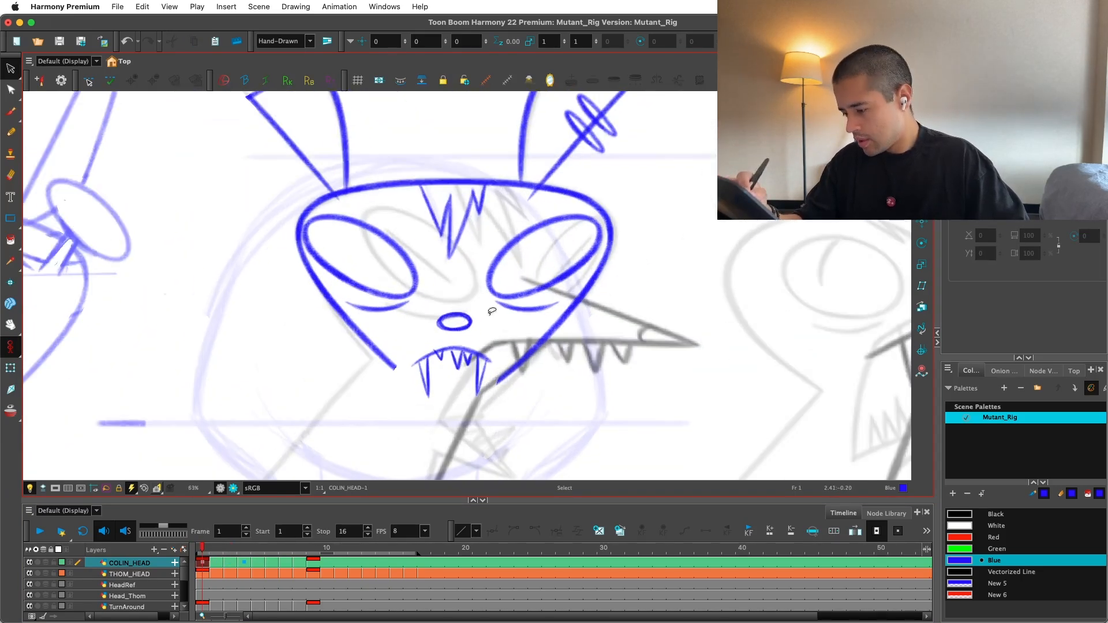
key("super+v")
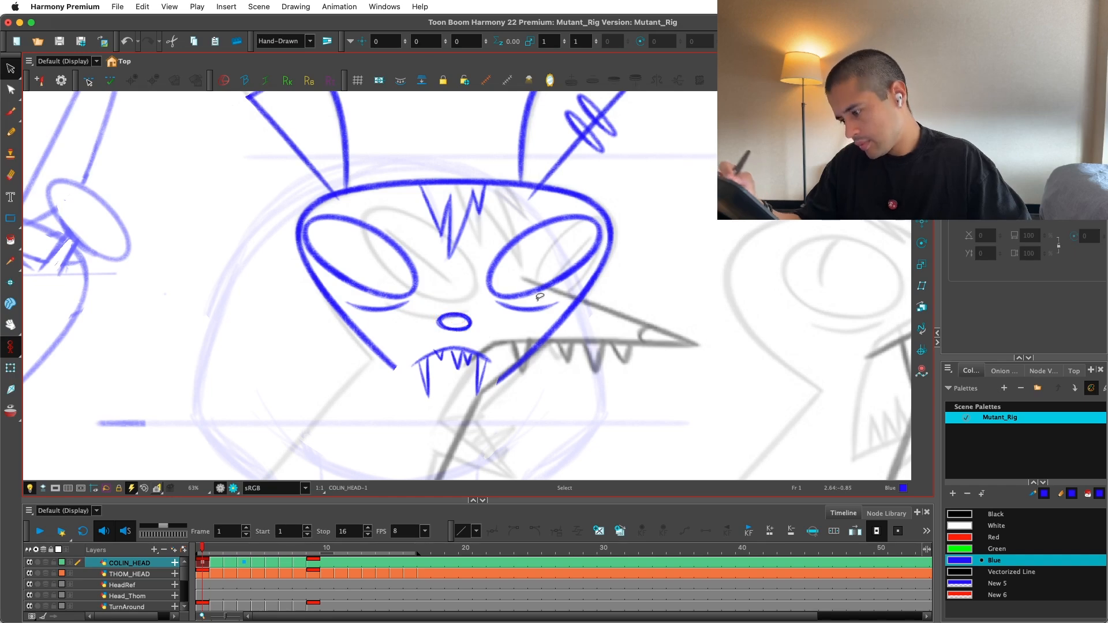
Step: Copy the three-quarter head from COLIN_HEAD frame 2 and paste it onto frame 10
key("Return")
left_click_drag(196, 548, 332, 543)
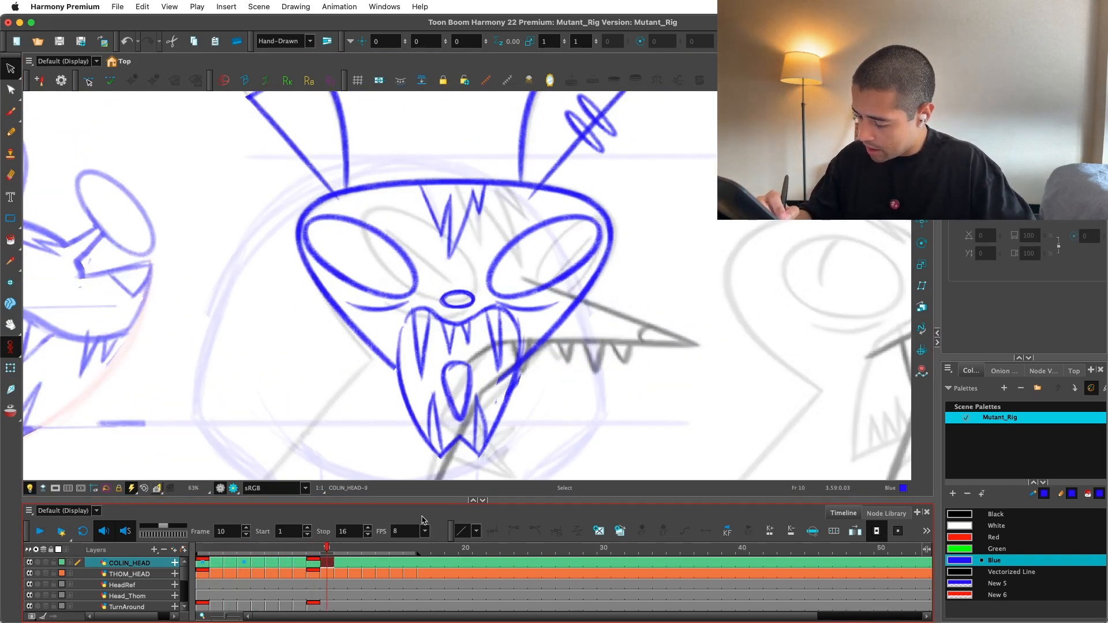
key("Return")
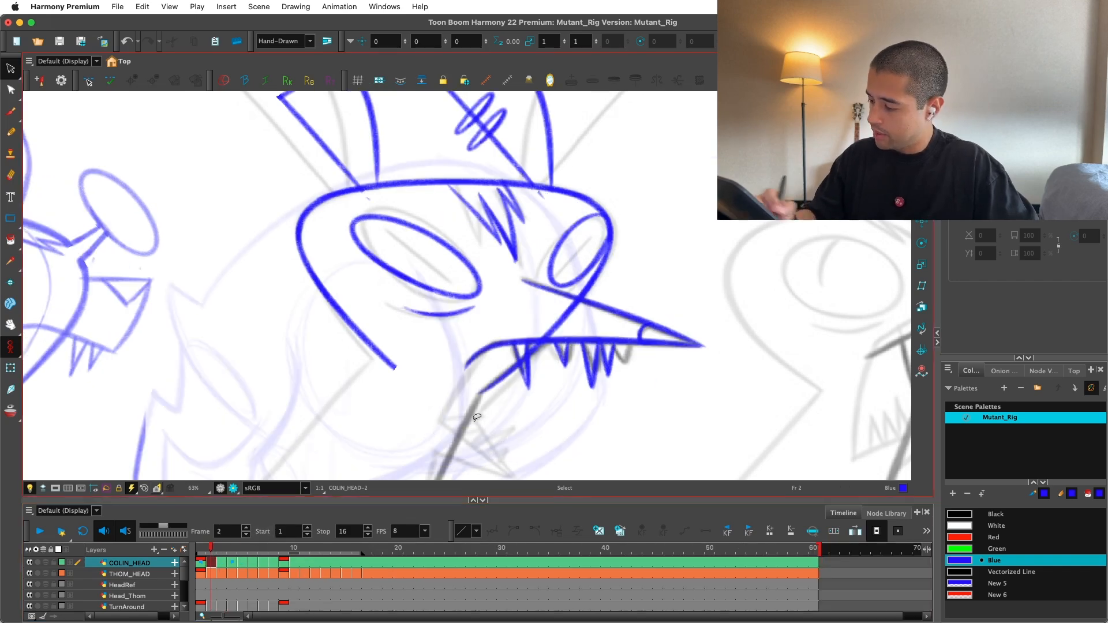
scroll(565, 373, "down", 2)
left_click_drag(565, 372, 563, 370)
key("ctrl+c")
key("g")
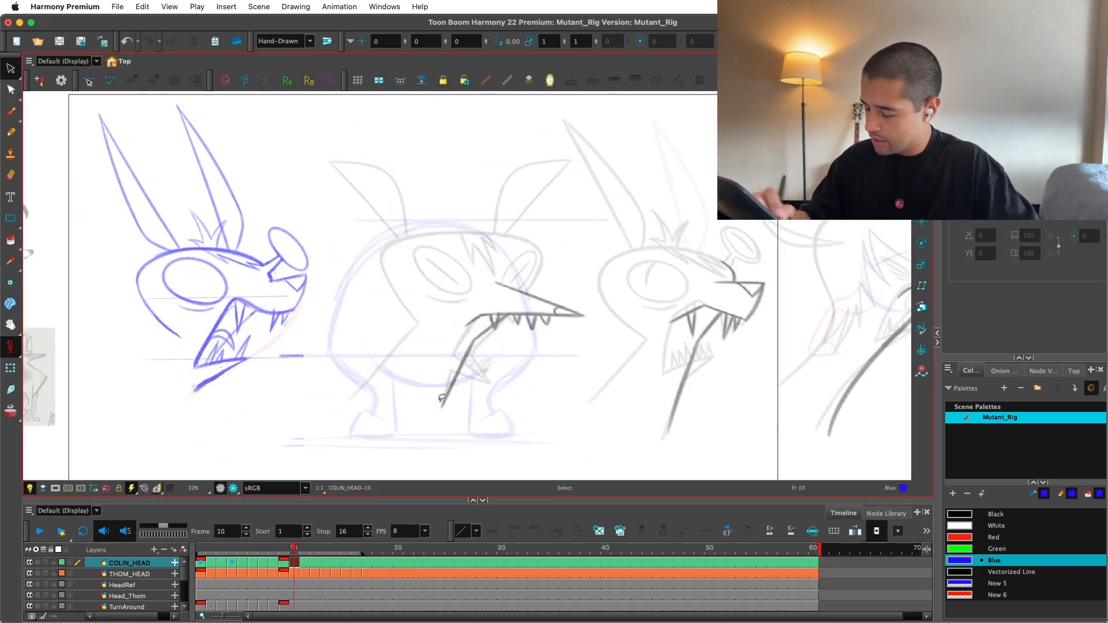
key("ctrl+v")
Step: Adjust the LightTable Wash so the reference drawings appear fainter behind the frame 10 head
scroll(690, 360, "up", 1)
scroll(320, 408, "up", 1)
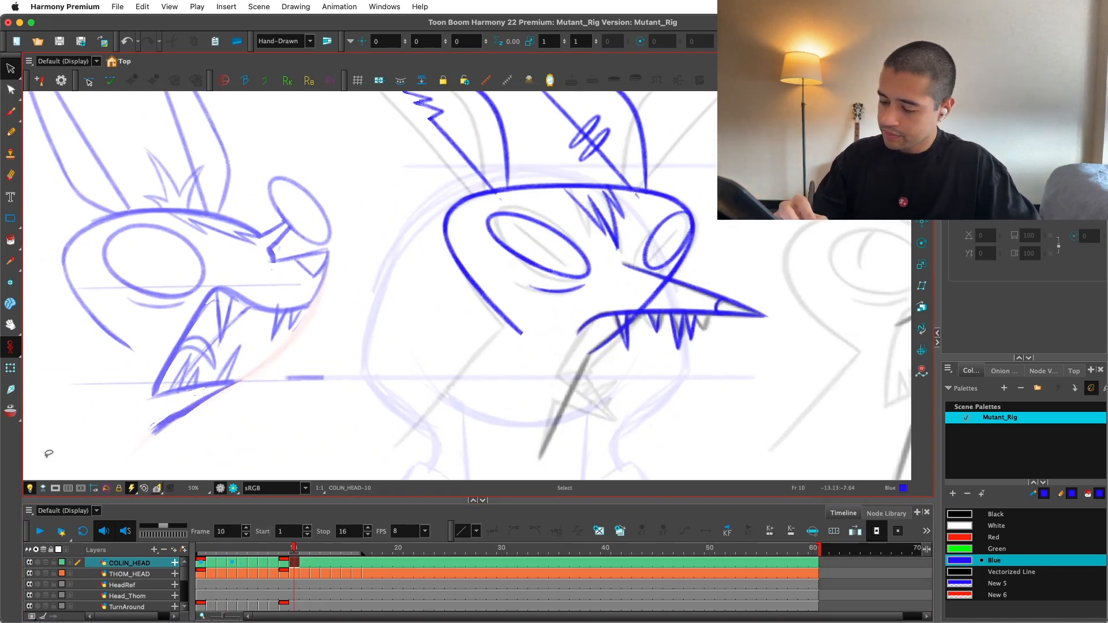
key("alt+b")
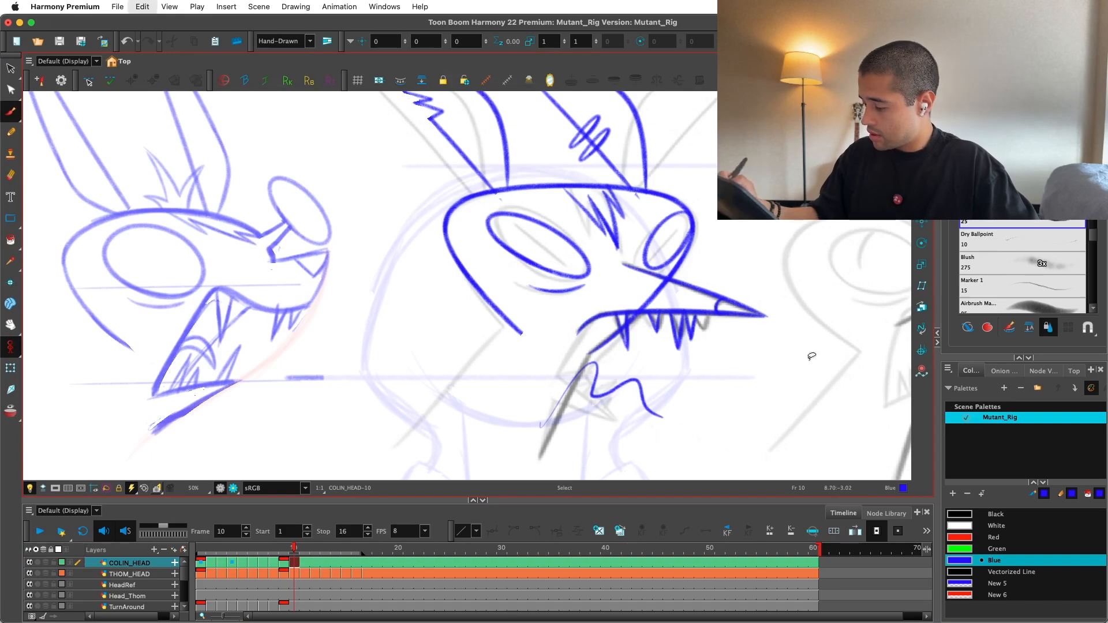
left_click_drag(614, 284, 607, 285)
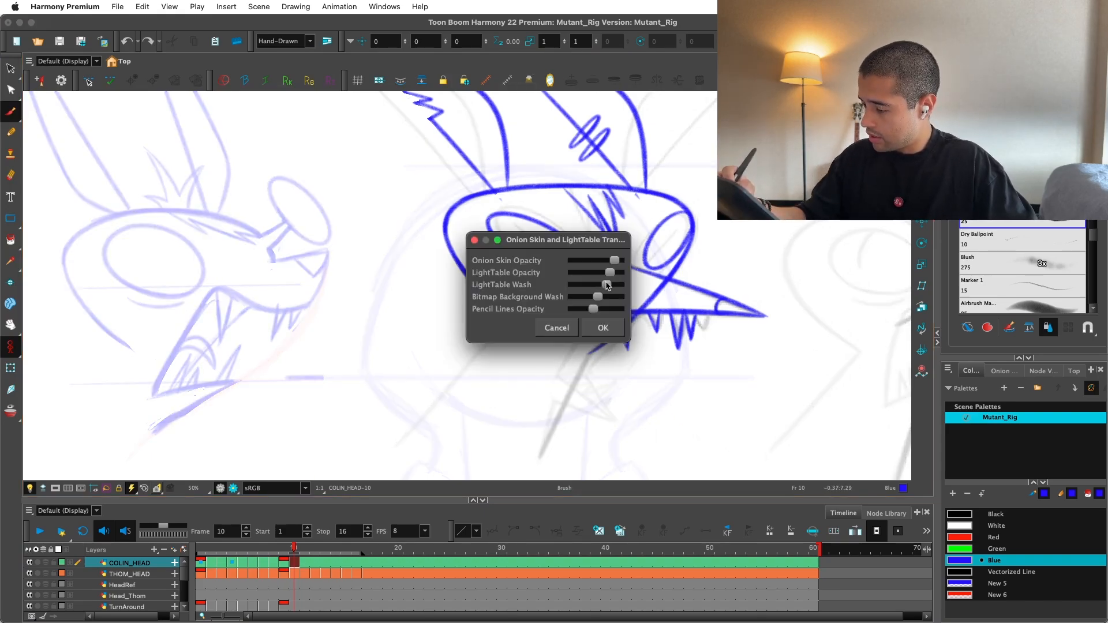
left_click(603, 327)
Step: Trace the two lower-jaw lines of the faded THOM_HEAD open mouth on frame 10, redoing inaccurate strokes
scroll(517, 376, "up", 4)
key("ctrl+f")
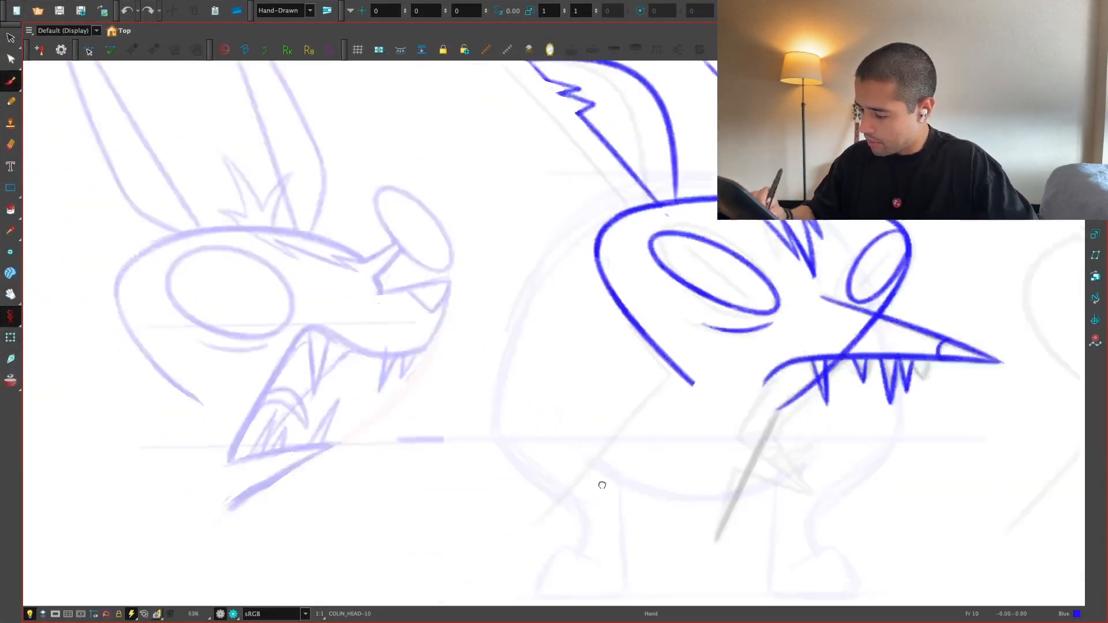
left_click_drag(347, 574, 588, 425)
key("ctrl+z")
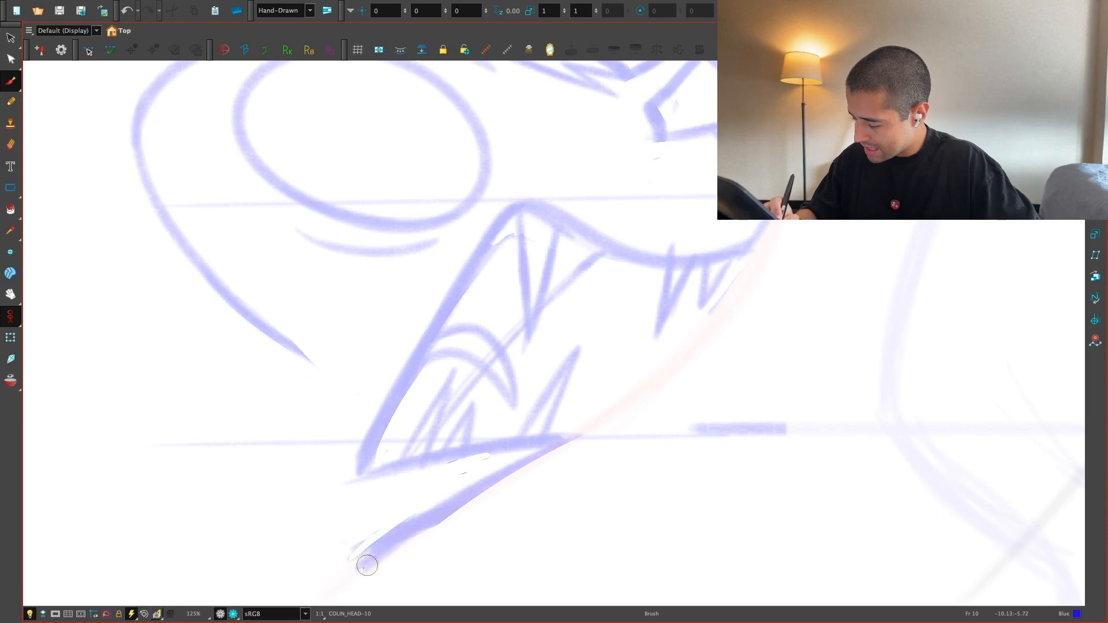
left_click_drag(358, 571, 601, 421)
key("c")
scroll(580, 422, "up", 1)
left_click_drag(413, 579, 706, 333)
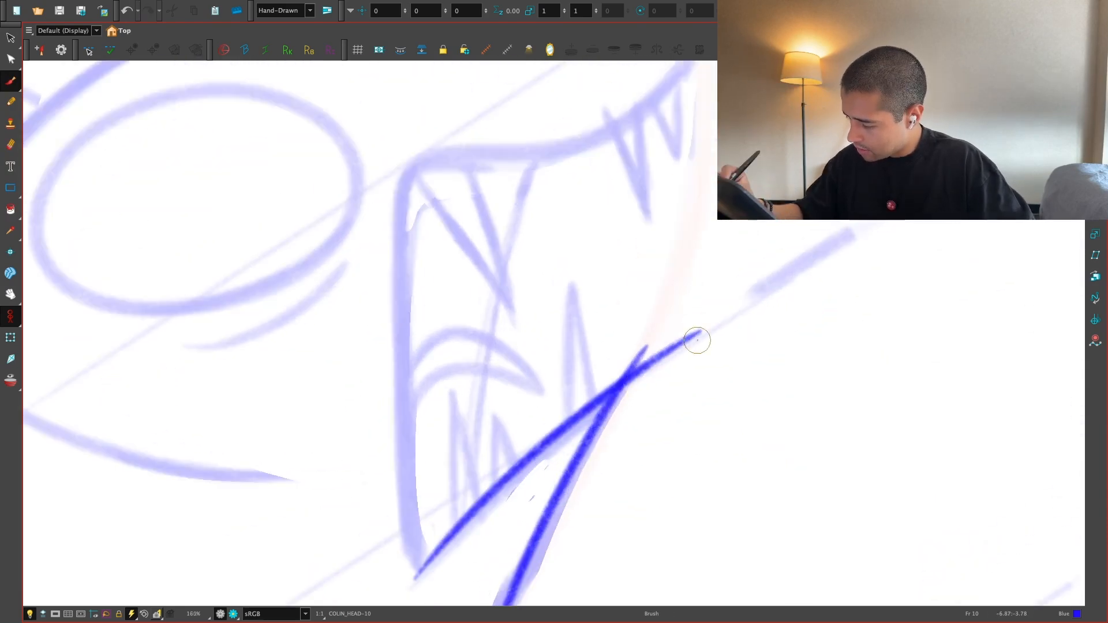
key("ctrl+z")
left_click_drag(409, 579, 691, 348)
key("v")
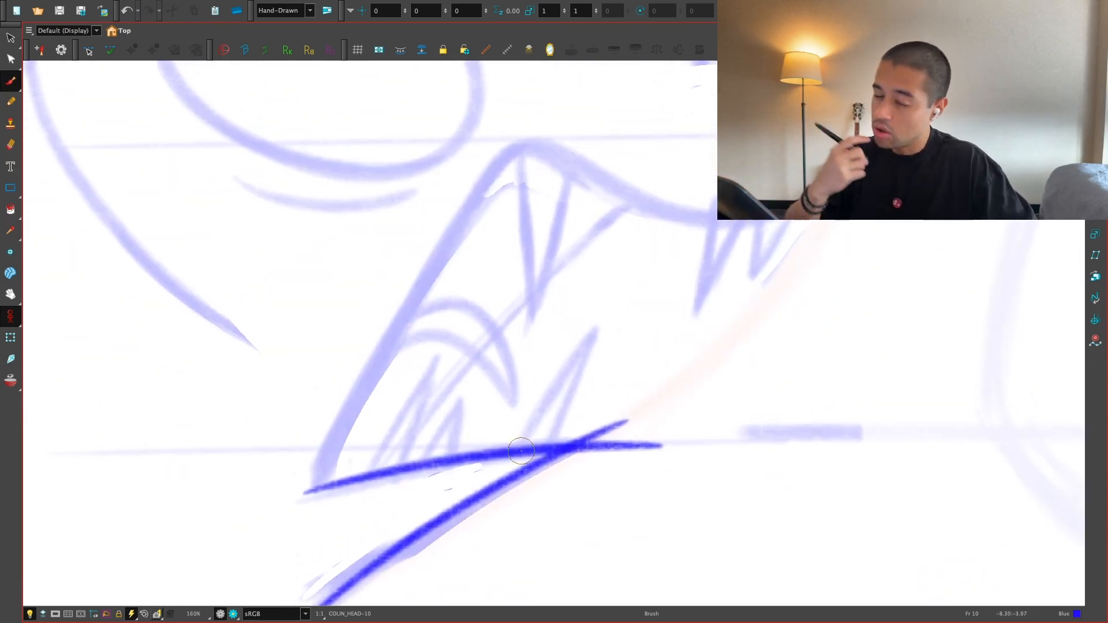
Step: Trace the back edge of the open mouth from the jaw corner up and around into the upper lip
scroll(372, 445, "up", 1)
left_click_drag(300, 528, 548, 185)
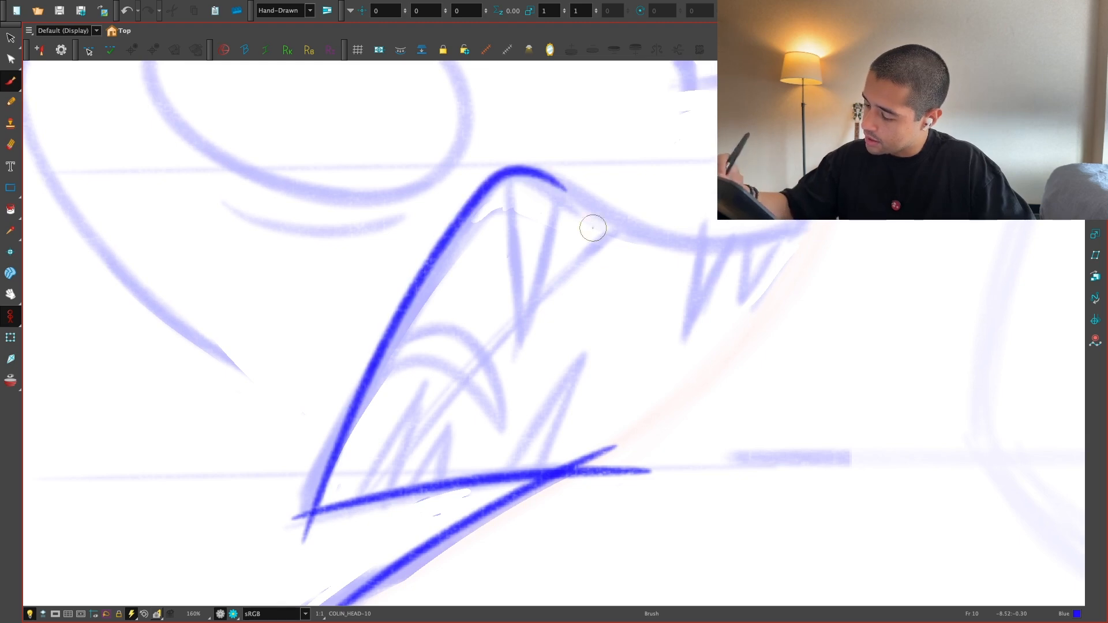
key("c")
key("c")
key("c")
left_click_drag(435, 428, 489, 315)
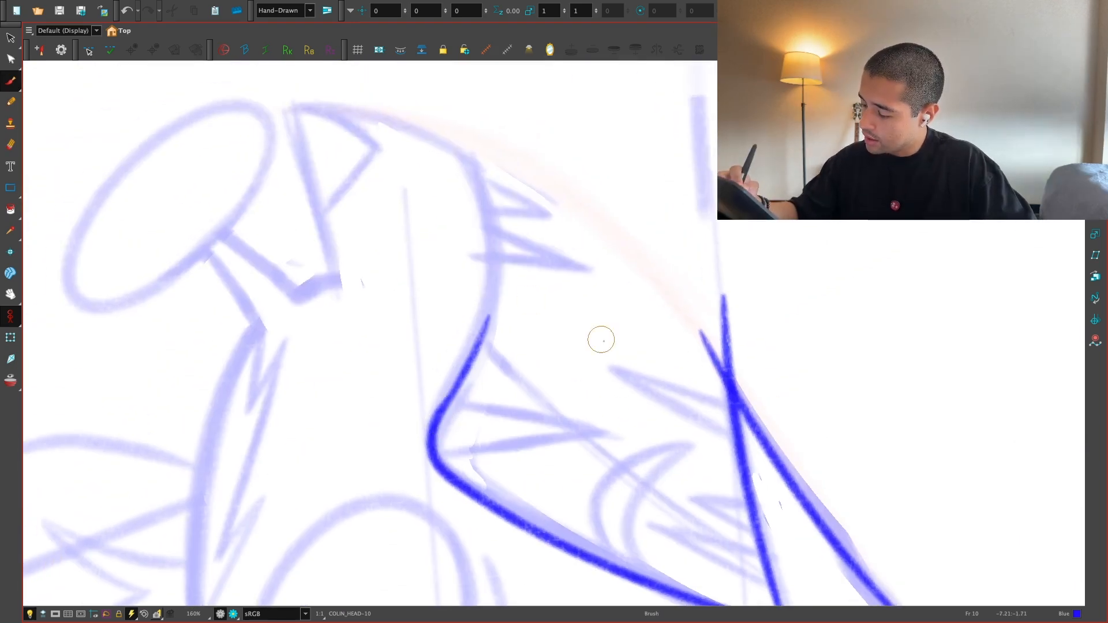
key("v")
key("v")
key("v")
Step: Draw three pointed lower teeth along the top line of the jaw
key("2")
left_click_drag(242, 570, 324, 403)
key("ctrl+z")
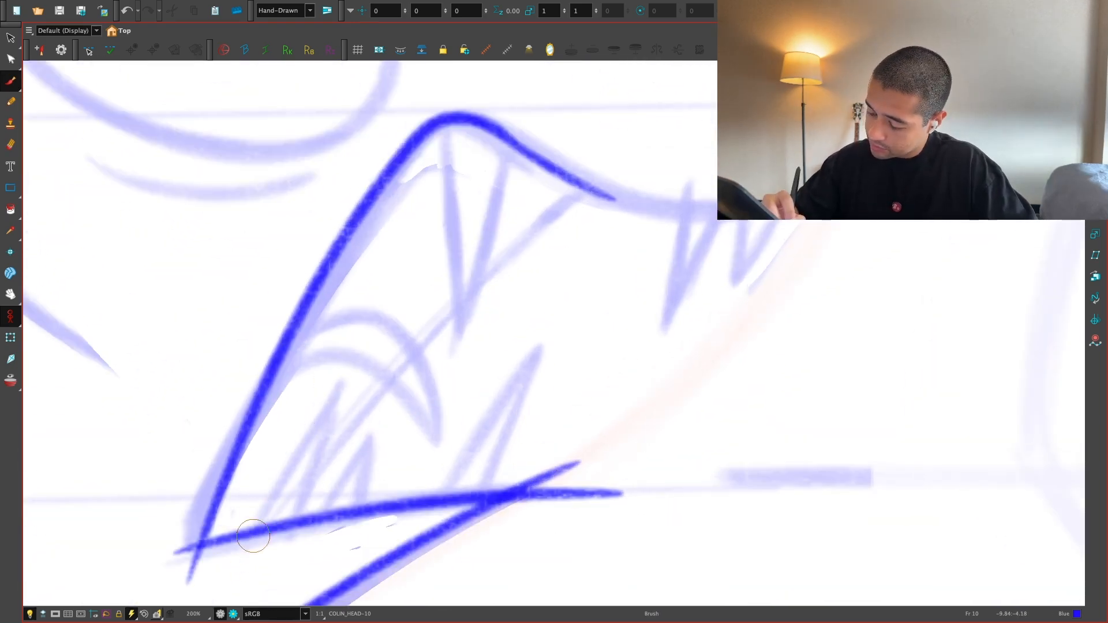
mouse_move(254, 536)
left_mouse_down()
mouse_move(312, 421)
mouse_move(329, 421)
mouse_move(323, 504)
mouse_move(372, 439)
mouse_move(380, 505)
mouse_move(526, 348)
mouse_move(490, 488)
left_mouse_up()
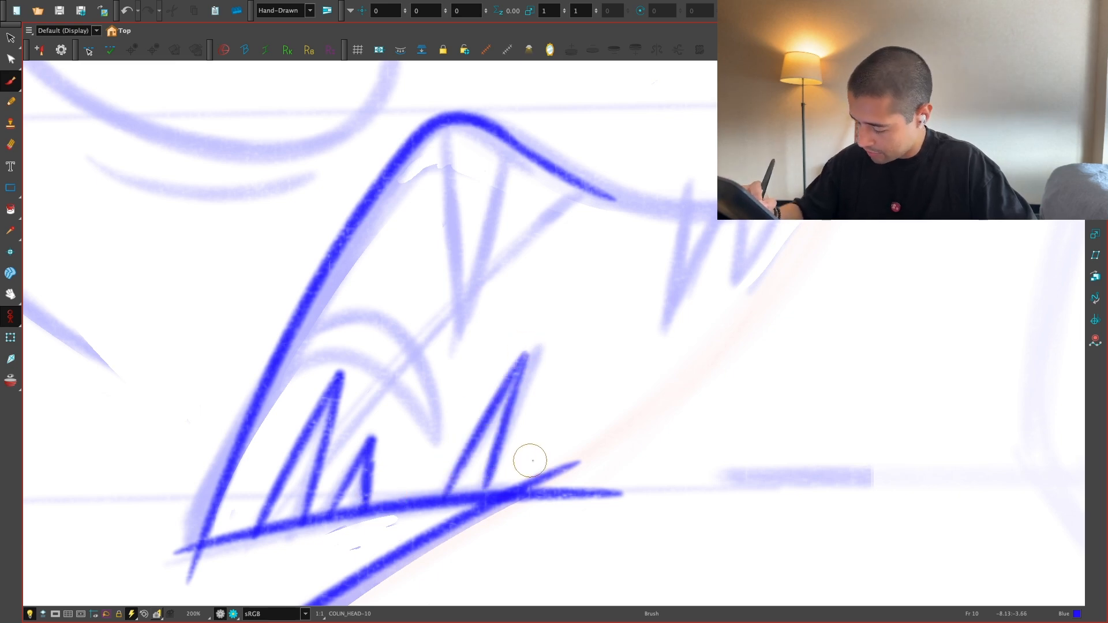
Step: Erase the overshooting line ends at the jaw's front tip and back corner
mouse_move(559, 488)
left_mouse_down()
mouse_move(581, 462)
mouse_move(507, 513)
mouse_move(613, 465)
mouse_move(640, 490)
mouse_move(660, 487)
left_mouse_up()
key("alt+b")
left_click_drag(271, 473, 373, 397)
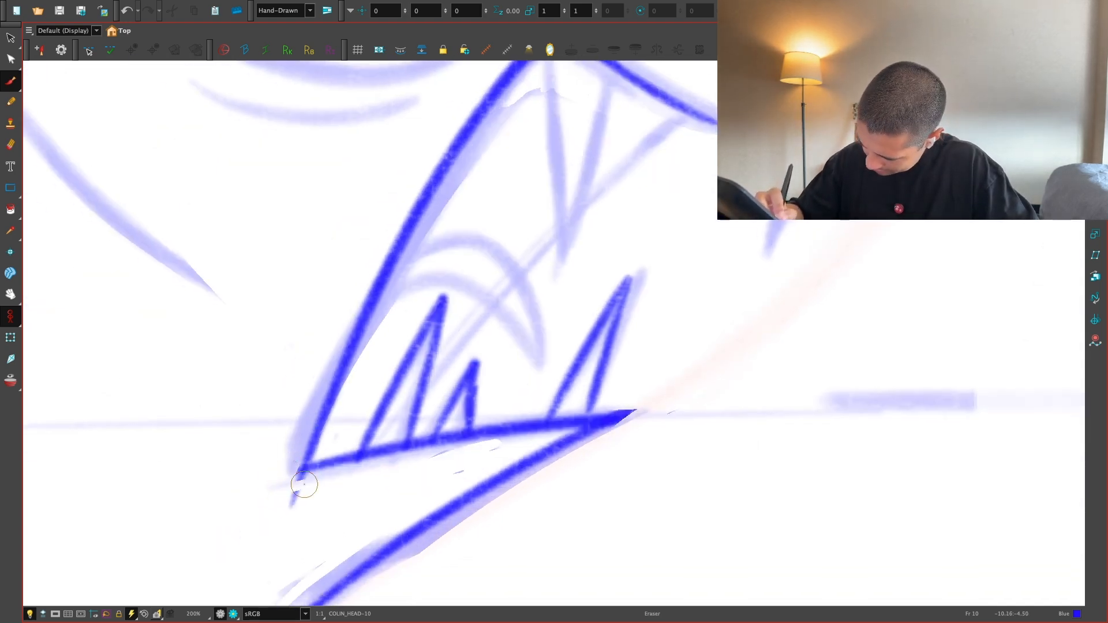
scroll(294, 503, "down", 3)
key("alt+b")
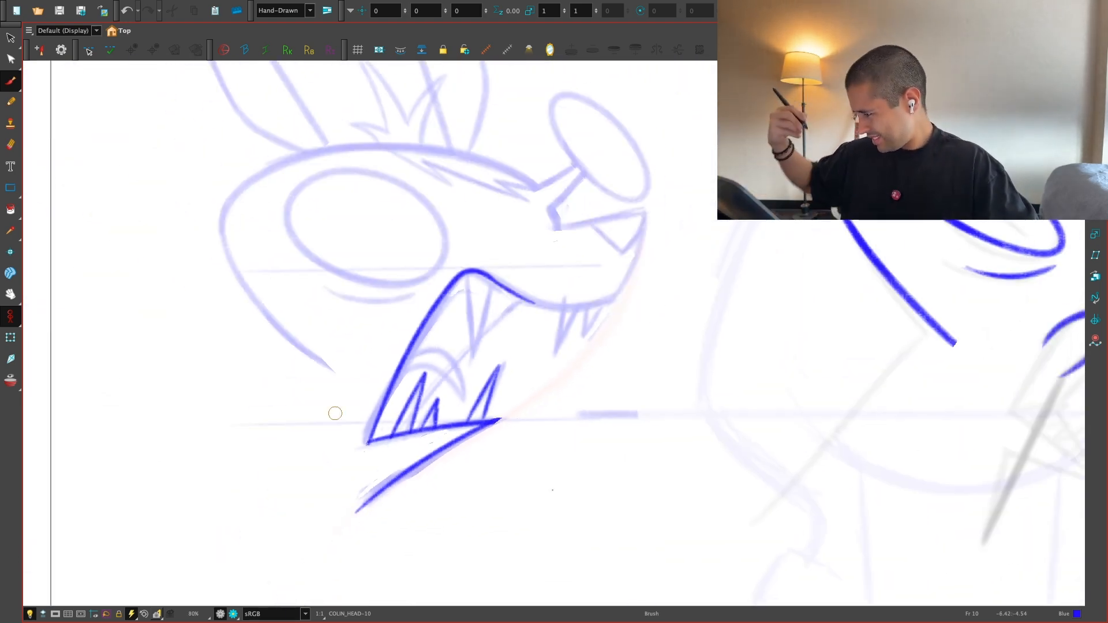
Step: Draw the curved tongue and the diagonal line inside the open mouth, redoing unsatisfactory strokes
key("alt+s")
mouse_move(265, 291)
left_mouse_down()
mouse_move(376, 482)
mouse_move(489, 313)
left_mouse_up()
scroll(376, 483, "up", 3)
key("alt+b")
key("ctrl+z")
left_click_drag(329, 465, 482, 313)
mouse_move(493, 486)
left_mouse_down()
mouse_move(568, 497)
mouse_move(610, 527)
mouse_move(675, 327)
left_mouse_up()
scroll(611, 527, "up", 3)
key("ctrl+z")
mouse_move(536, 496)
left_mouse_down()
mouse_move(681, 332)
mouse_move(550, 539)
left_mouse_up()
scroll(550, 539, "down", 8)
Step: Select the traced open mouth and move it onto the three-quarter head, beneath the beak
key("shift+x")
key("alt+s")
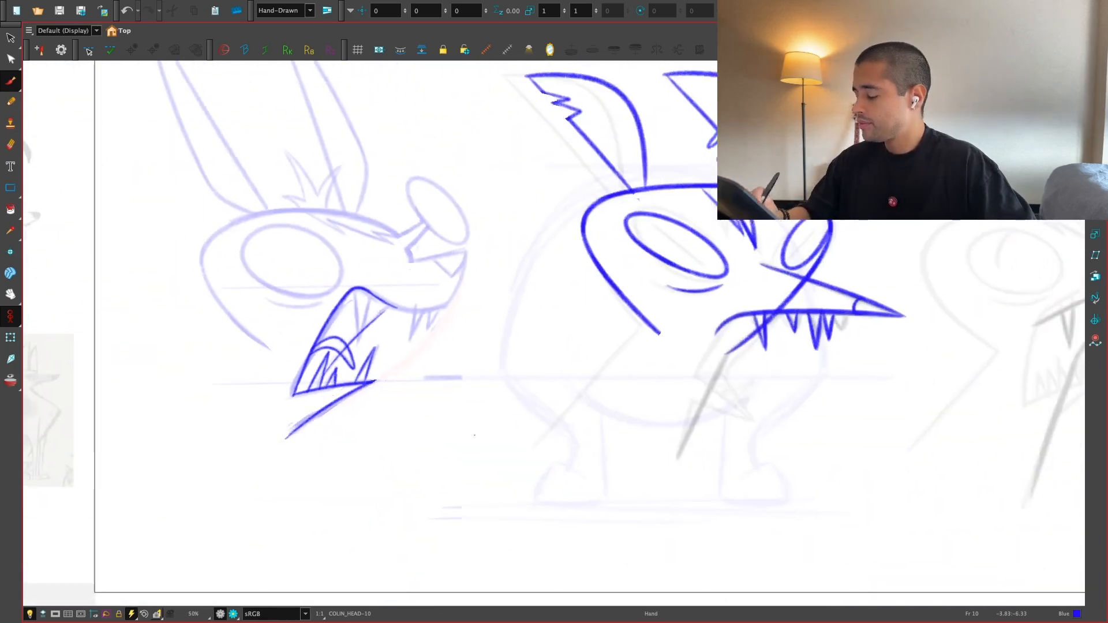
mouse_move(400, 442)
left_mouse_down()
mouse_move(252, 374)
mouse_move(399, 440)
left_mouse_up()
left_click_drag(354, 375, 745, 374)
left_click_drag(810, 362, 657, 372)
key("ctrl+z")
left_click_drag(220, 392, 619, 392)
left_click(687, 384)
left_click_drag(800, 375, 676, 399)
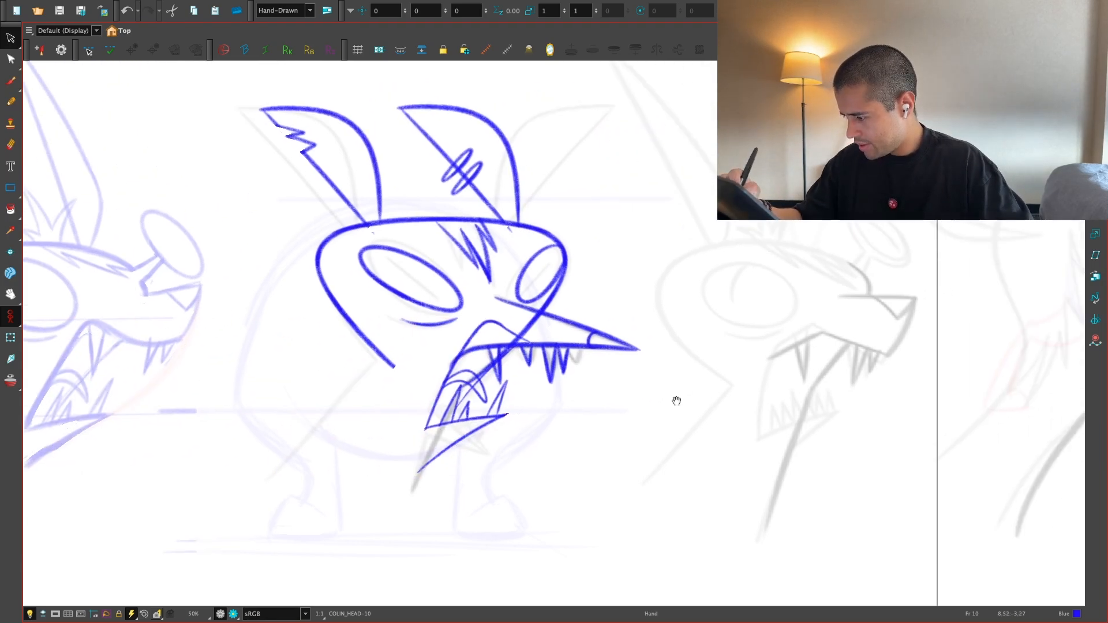
Step: Select the beak with its upper teeth, skew its tip upward, and move it slightly up to fit the open jaw
key("2")
key("2")
left_click_drag(563, 364, 456, 372)
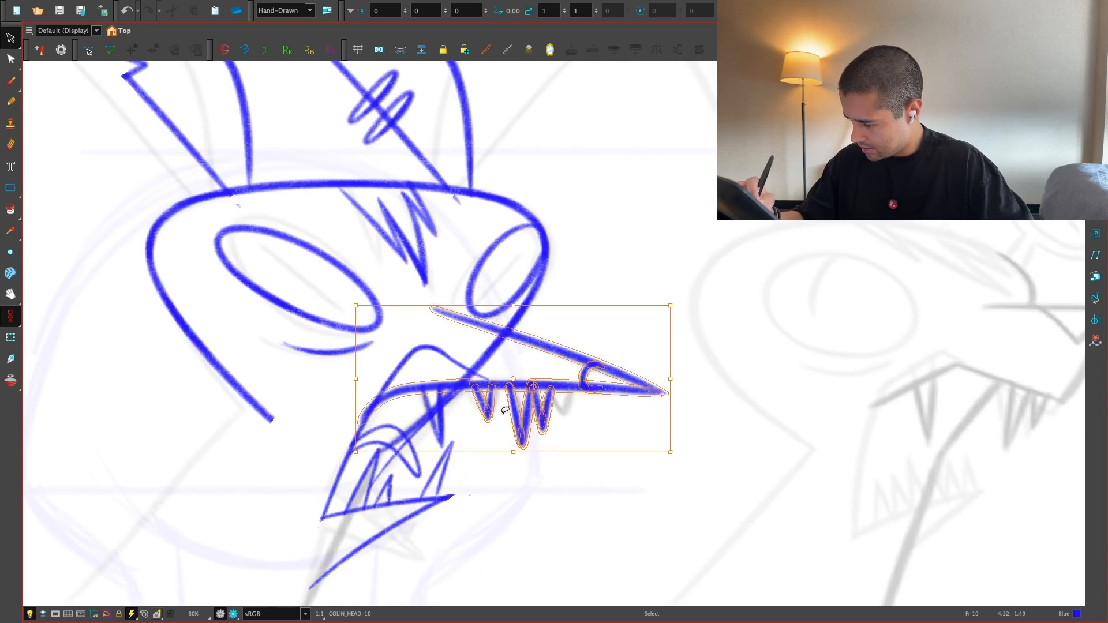
left_click_drag(671, 373, 661, 312)
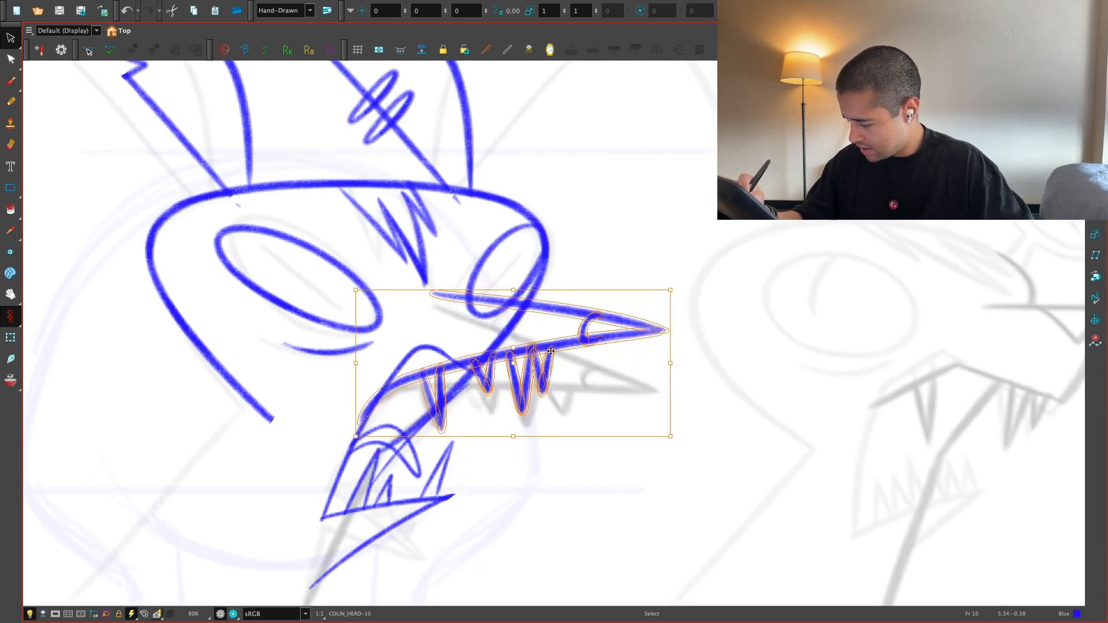
left_click_drag(547, 349, 556, 343)
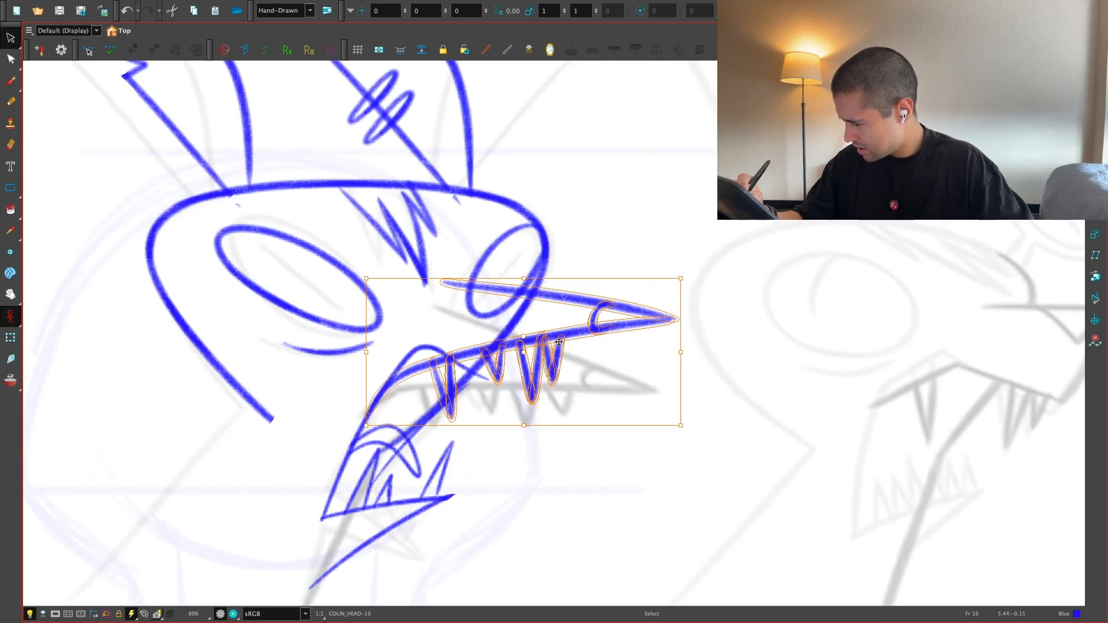
Step: Cut the head's cheek line below the beak and delete the part that crosses the open mouth
left_click(725, 308)
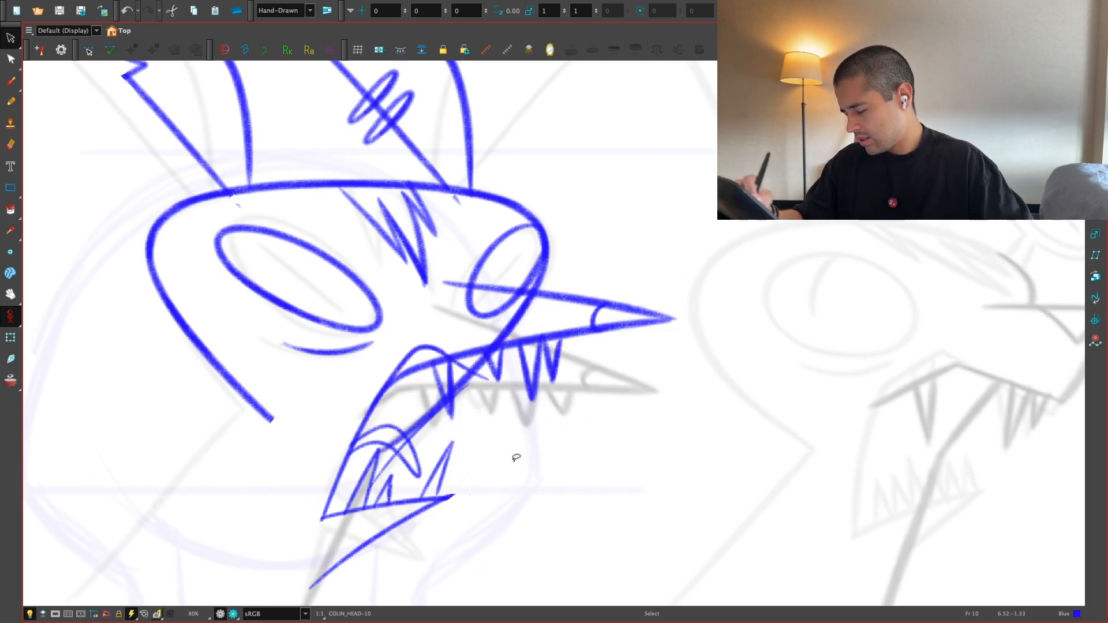
scroll(517, 458, "up", 3)
mouse_move(360, 513)
left_mouse_down()
mouse_move(583, 326)
mouse_move(746, 292)
left_mouse_up()
key("ctrl+z")
key("1")
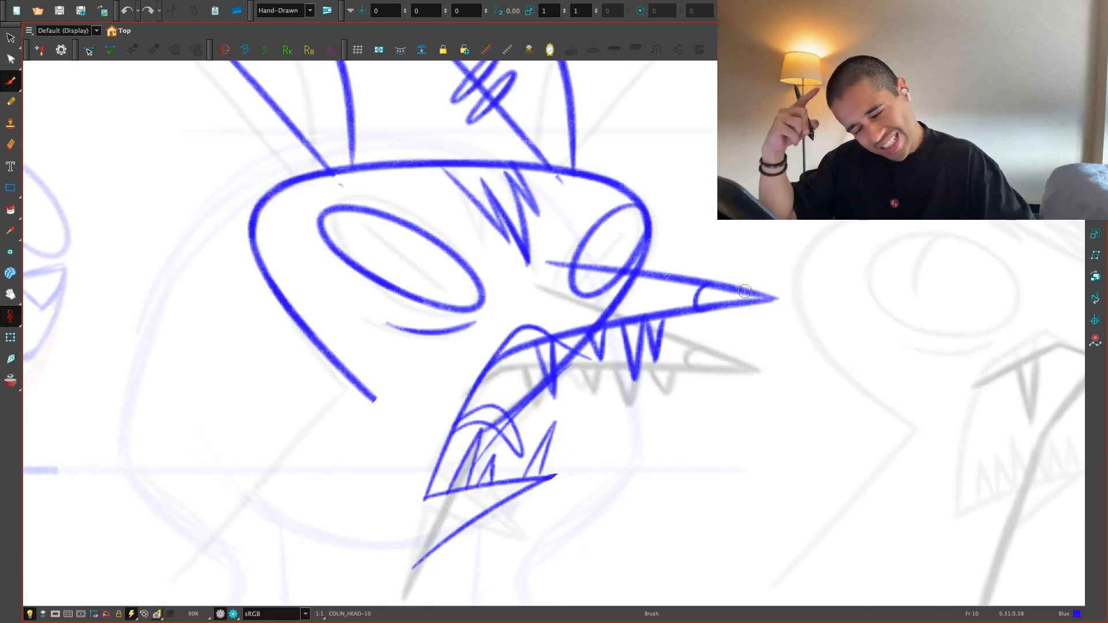
key("2")
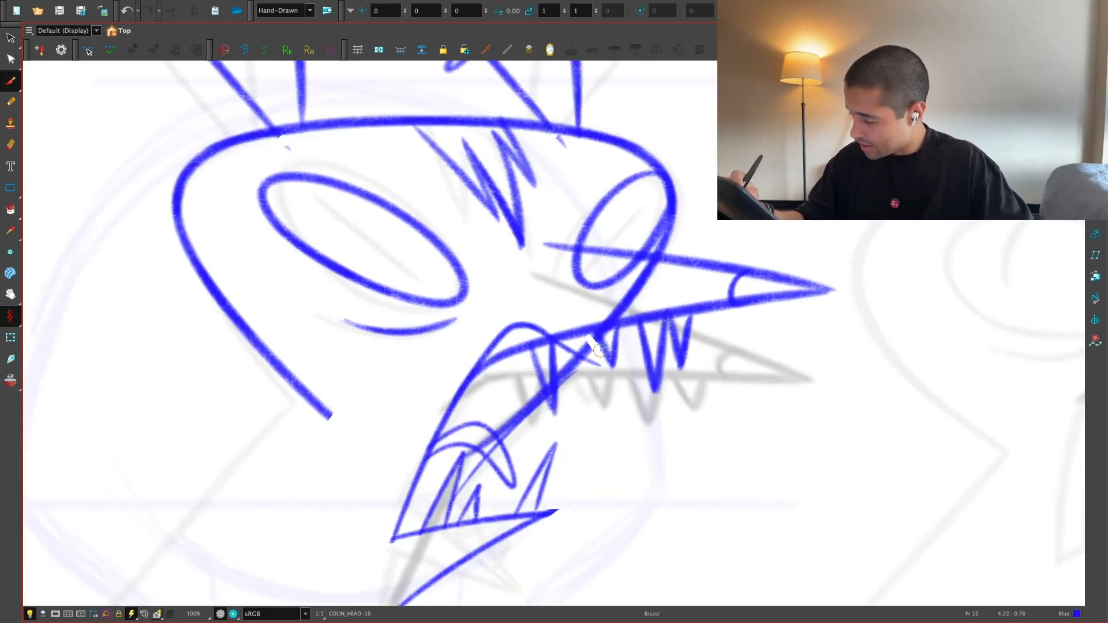
scroll(718, 324, "down", 5)
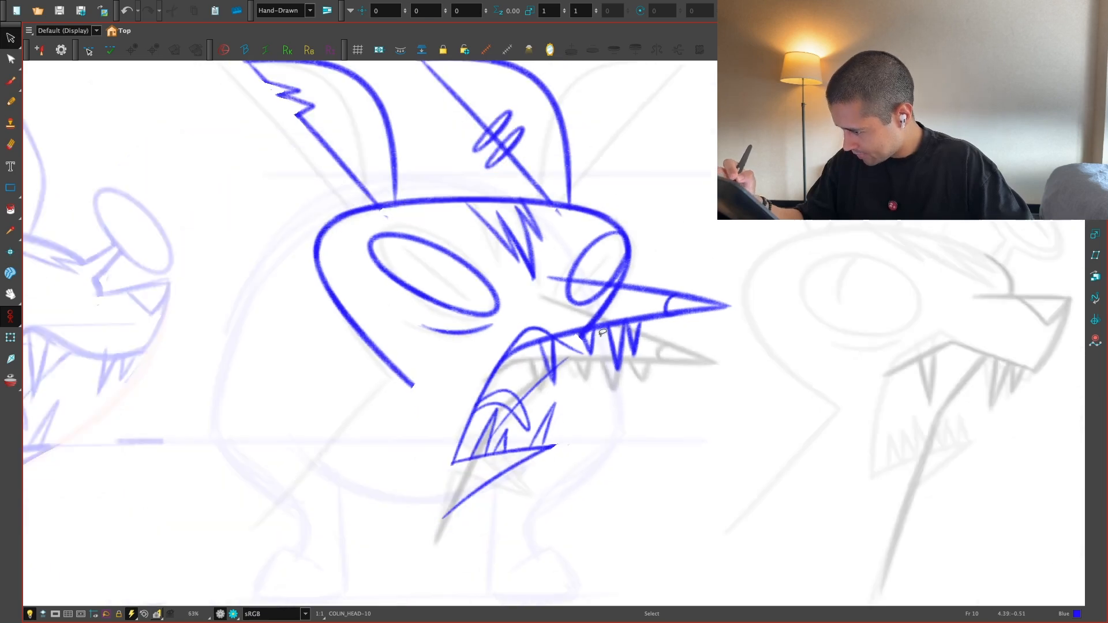
scroll(668, 370, "up", 10)
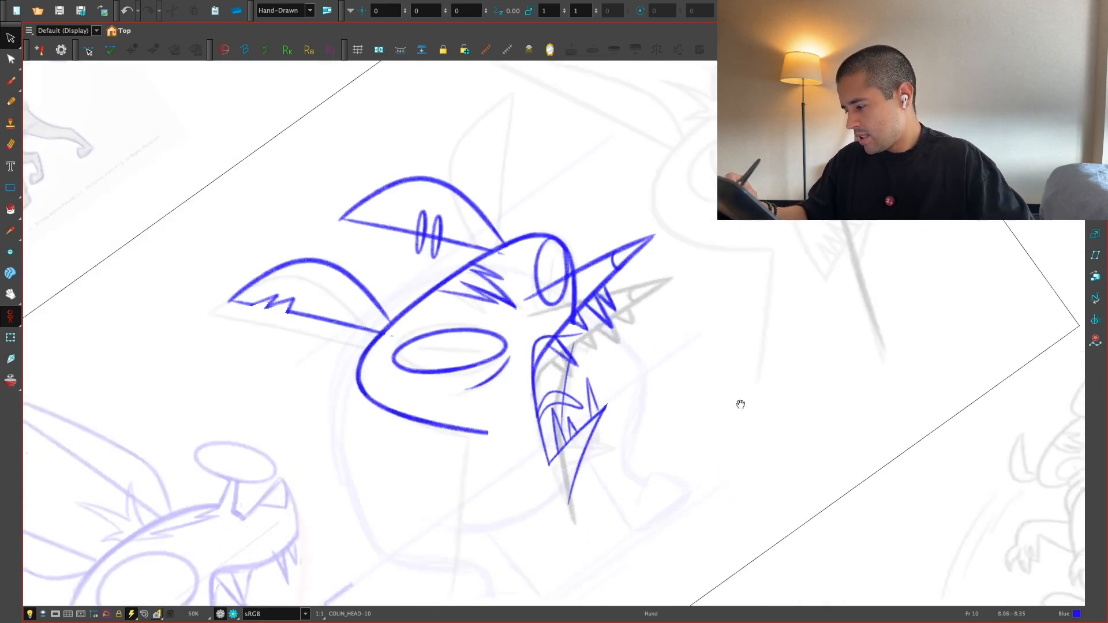
Step: Draw a curved mouth corner linking the jaw's back line to the beak's lower edge, redoing unsatisfactory strokes
key("alt+b")
left_click_drag(468, 383, 526, 347)
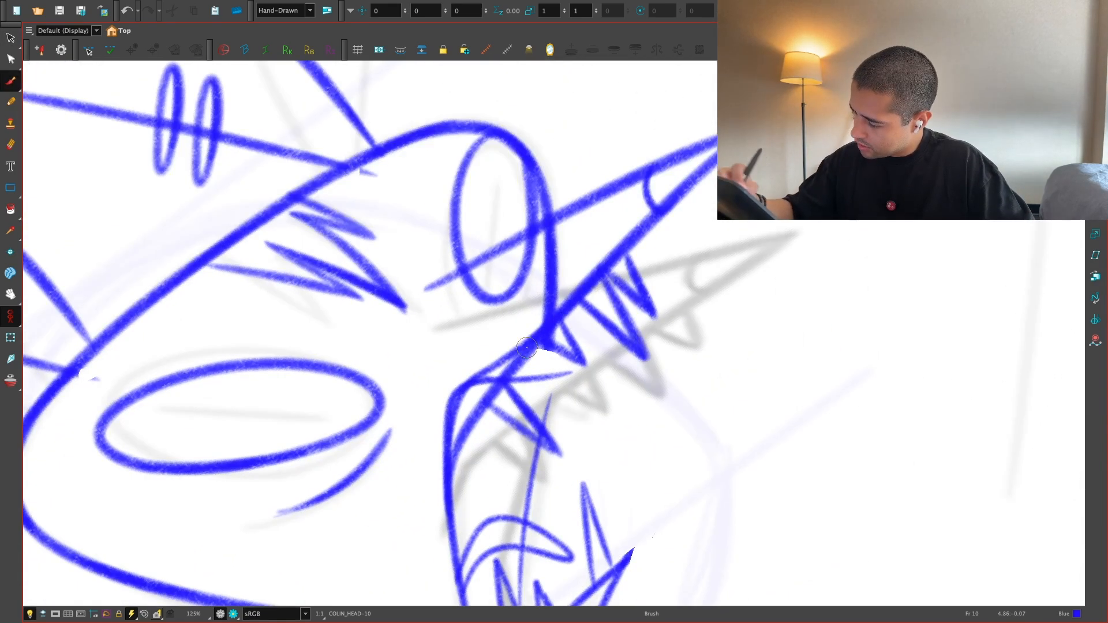
key("ctrl+z")
mouse_move(448, 455)
left_mouse_down()
mouse_move(467, 378)
mouse_move(610, 266)
mouse_move(448, 420)
mouse_move(516, 349)
left_mouse_up()
key("ctrl+z")
key("ctrl+z")
mouse_move(448, 445)
left_mouse_down()
mouse_move(455, 394)
mouse_move(565, 309)
left_mouse_up()
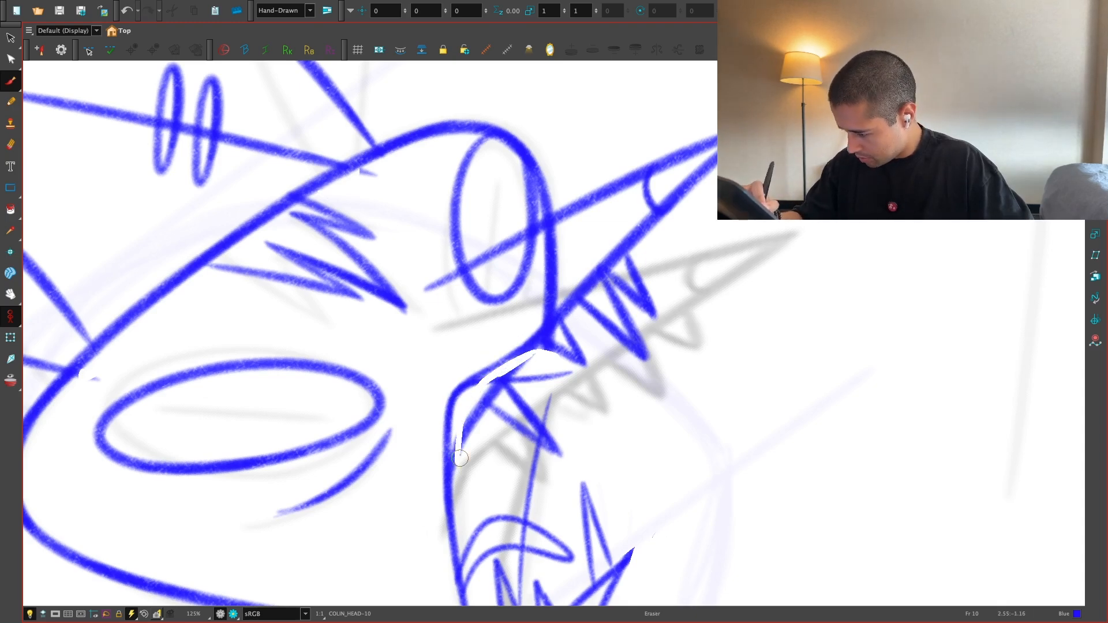
Step: Cut away and delete the old lines beneath the new mouth corner, and raise the rear upper tooth to meet it
key("shift+x")
key("1")
key("alt+s")
left_click(532, 365)
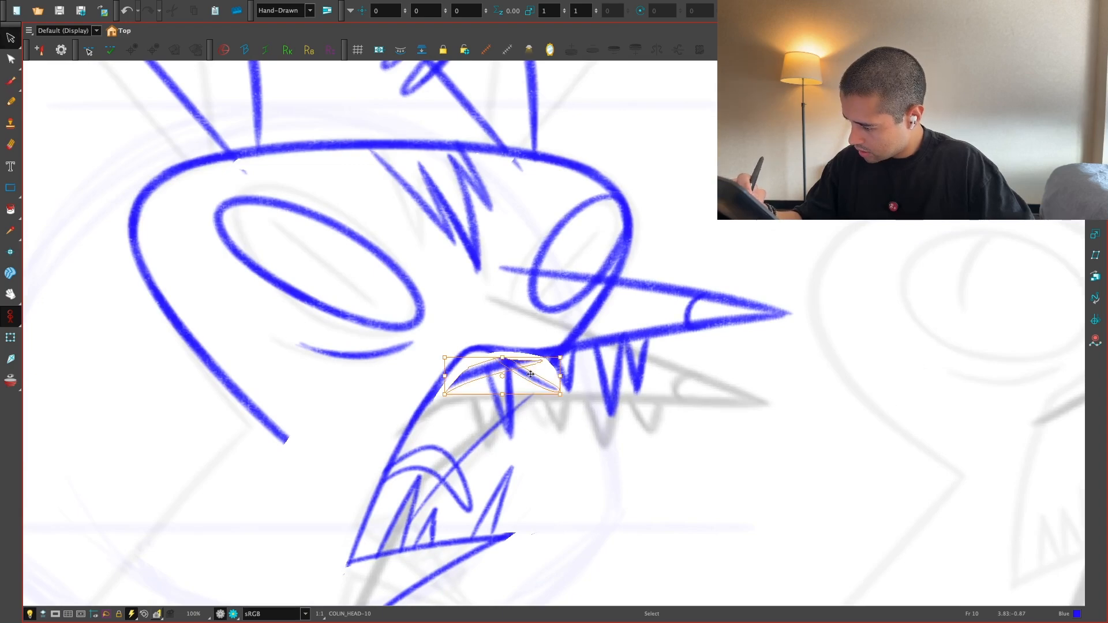
key("Delete")
left_click(510, 392)
left_click_drag(510, 394, 506, 380)
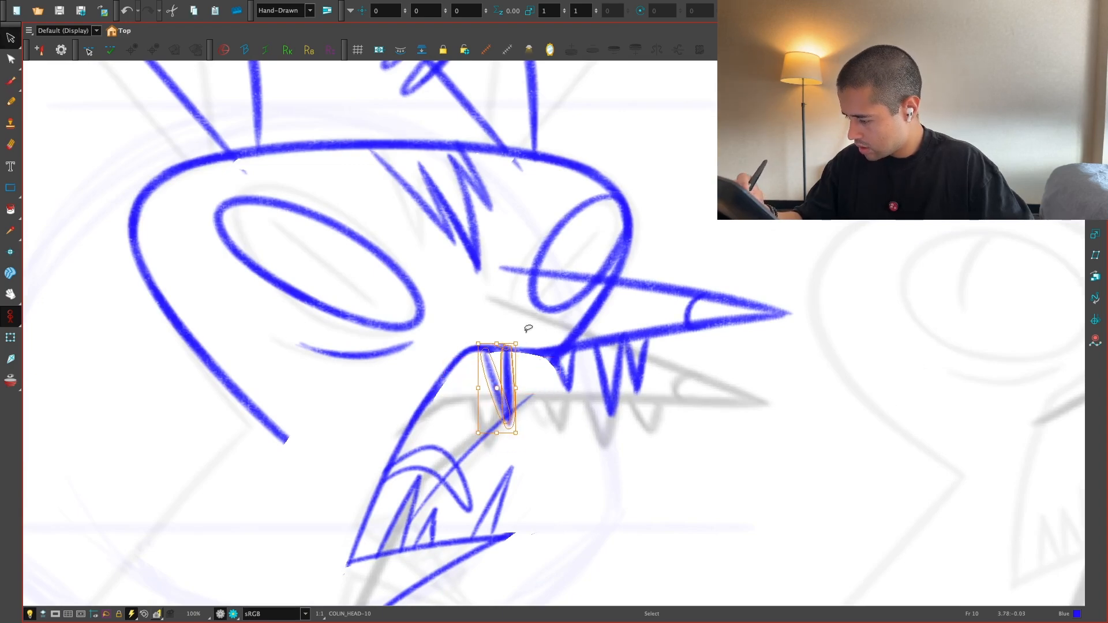
left_click(539, 323)
Step: Reinforce the mouth-corner line with a smooth stroke from the jaw's back up to the beak's lower edge
key("1")
key("1")
key("1")
key("1")
key("2")
mouse_move(600, 407)
left_mouse_down()
mouse_move(619, 432)
mouse_move(673, 395)
left_mouse_up()
key("2")
key("2")
key("2")
key("alt+b")
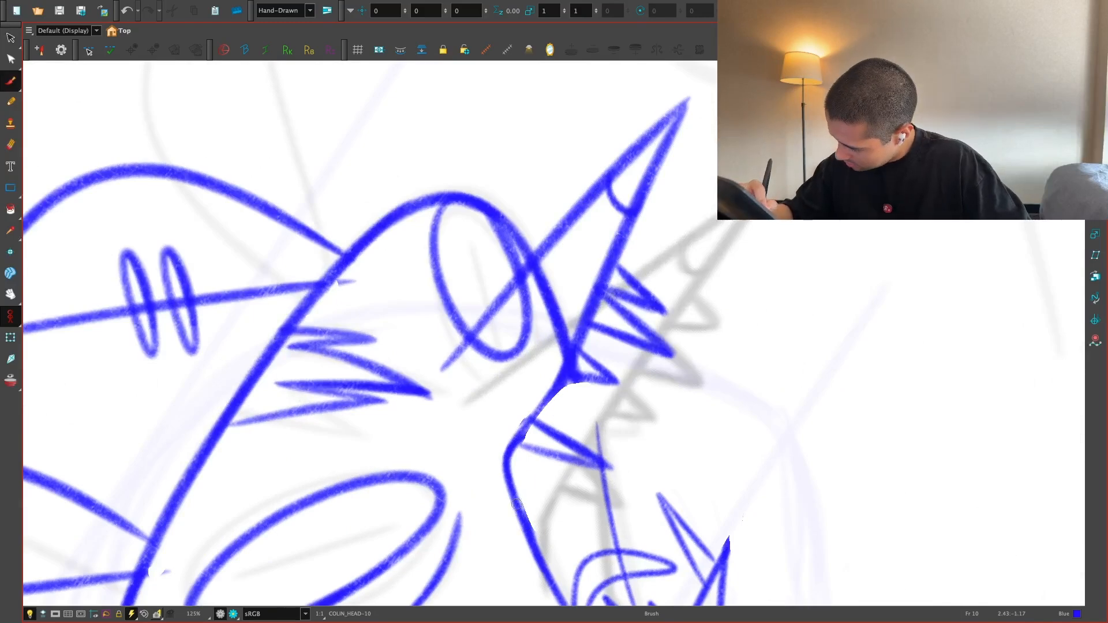
left_click_drag(517, 510, 588, 312)
key("shift+x")
Step: Cut the head outline at the beak's upper edge and delete the segment running through the beak
key("1")
key("1")
key("1")
key("1")
key("1")
key("1")
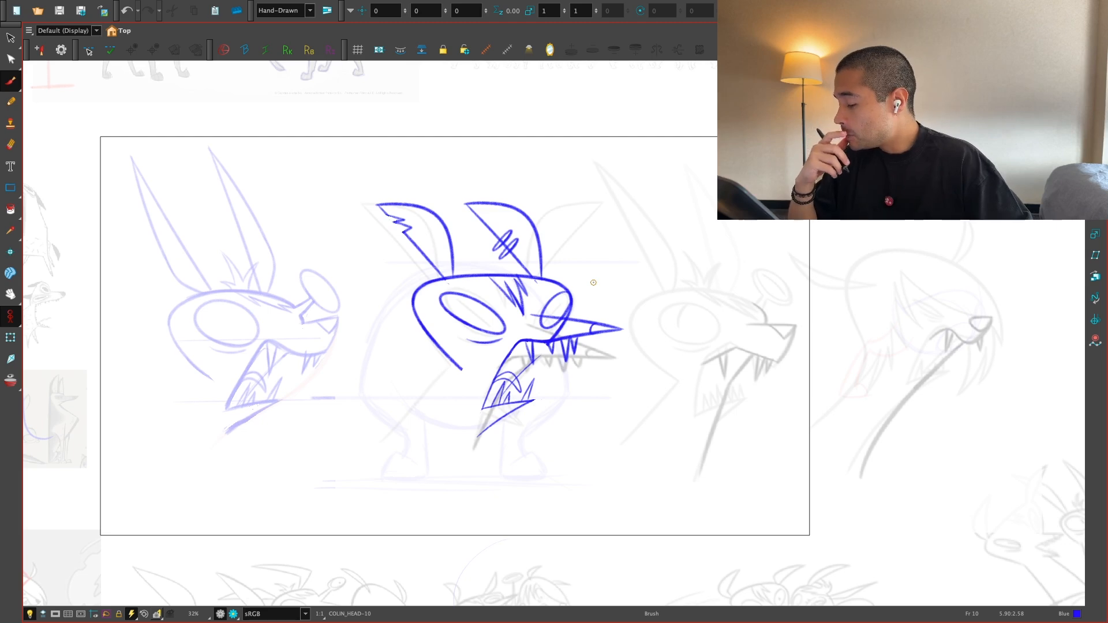
key("2")
key("2")
key("2")
key("2")
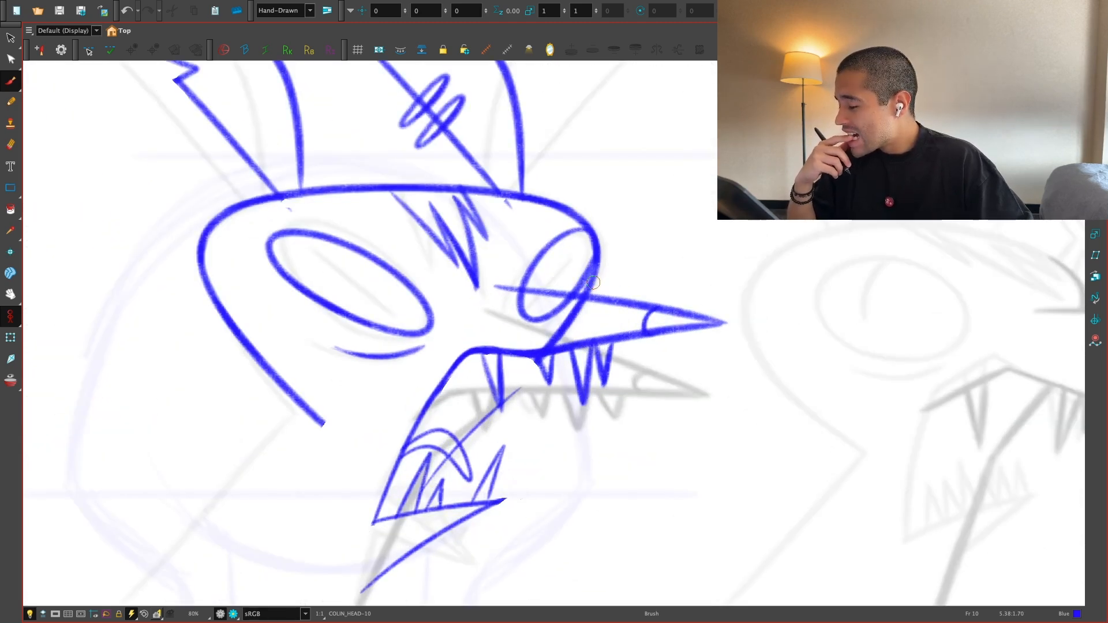
key("2")
key("2")
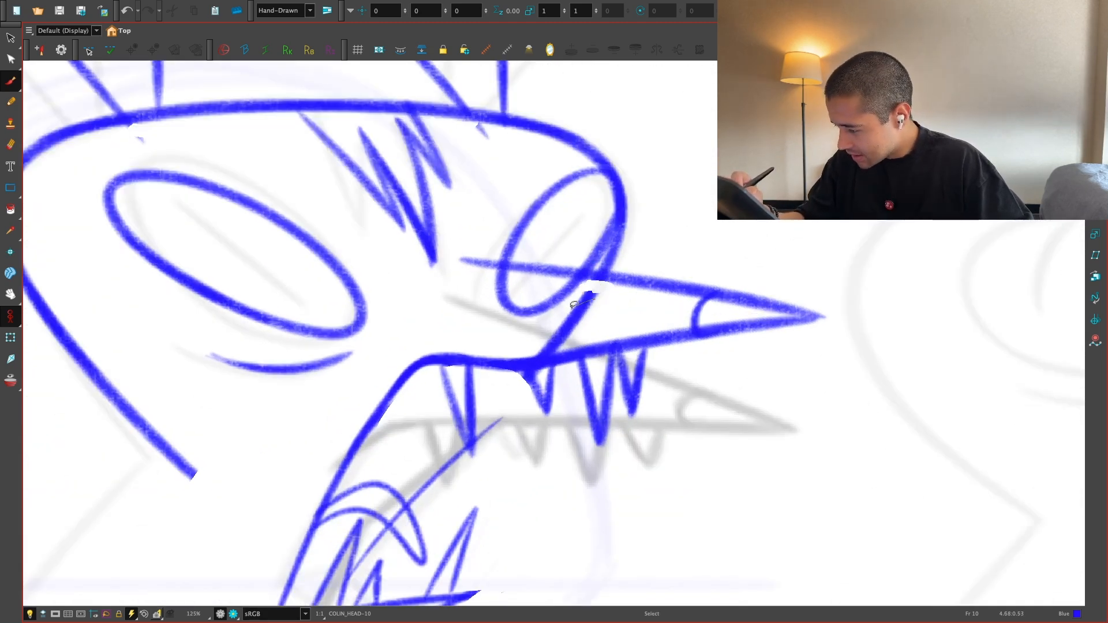
key("Delete")
key("1")
key("1")
key("1")
key("1")
key("2")
key("2")
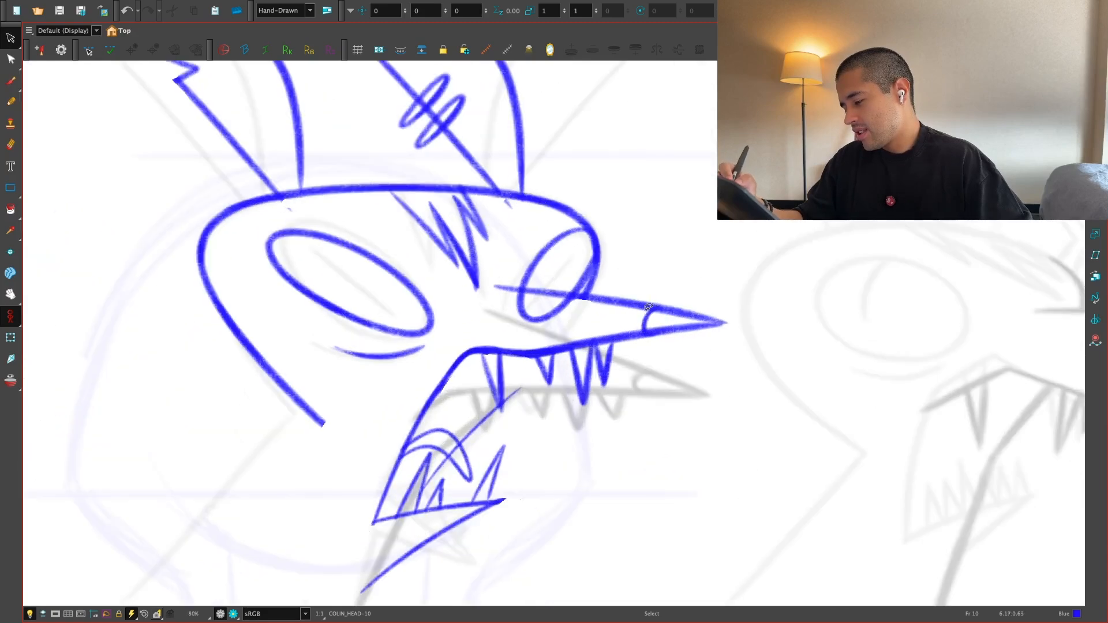
Step: Adjust the diagonal line inside the mouth so that it reaches the upper jaw
key("1")
key("1")
key("2")
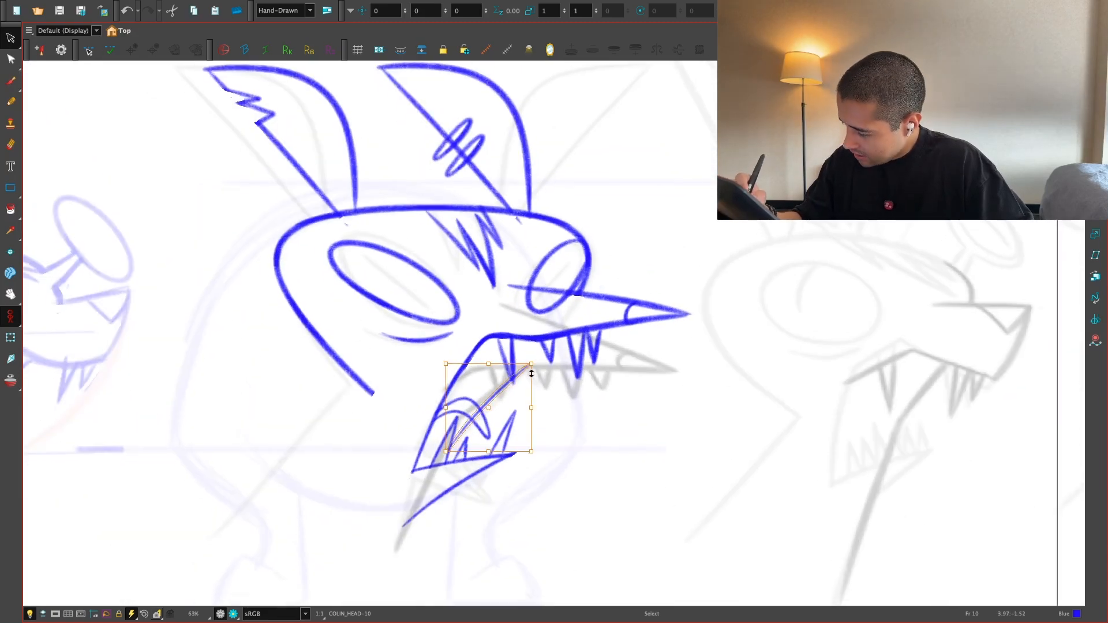
key("1")
key("1")
key("2")
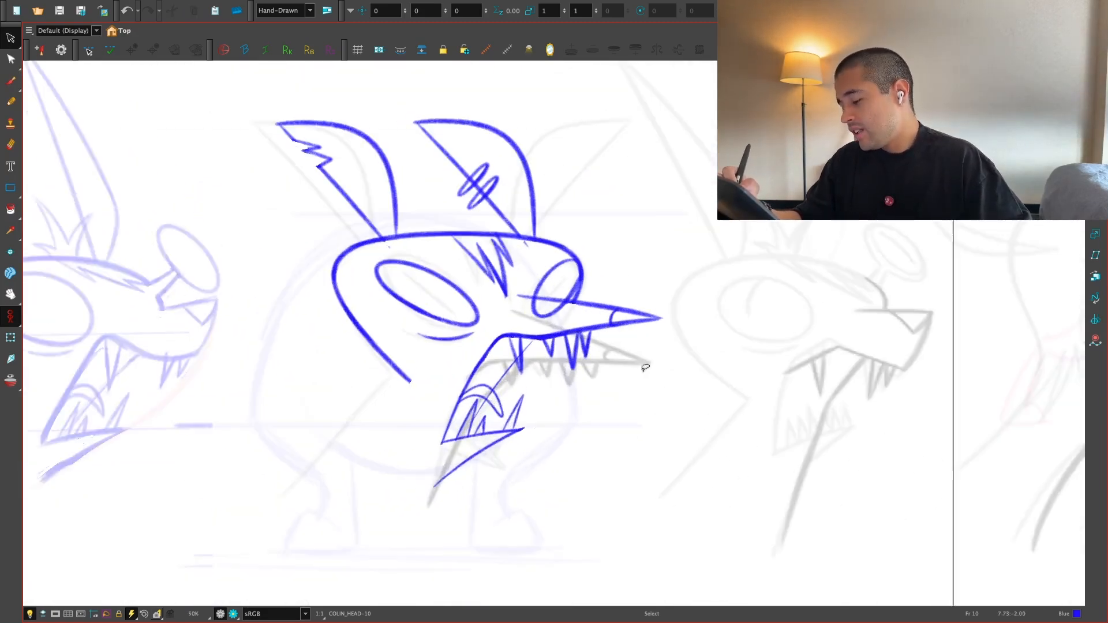
Step: Erase the rounded mouth corner and redraw it as a straight line meeting the jaw at a sharp angle
key("2")
key("2")
key("2")
left_click_drag(558, 362, 666, 291)
key("alt+b")
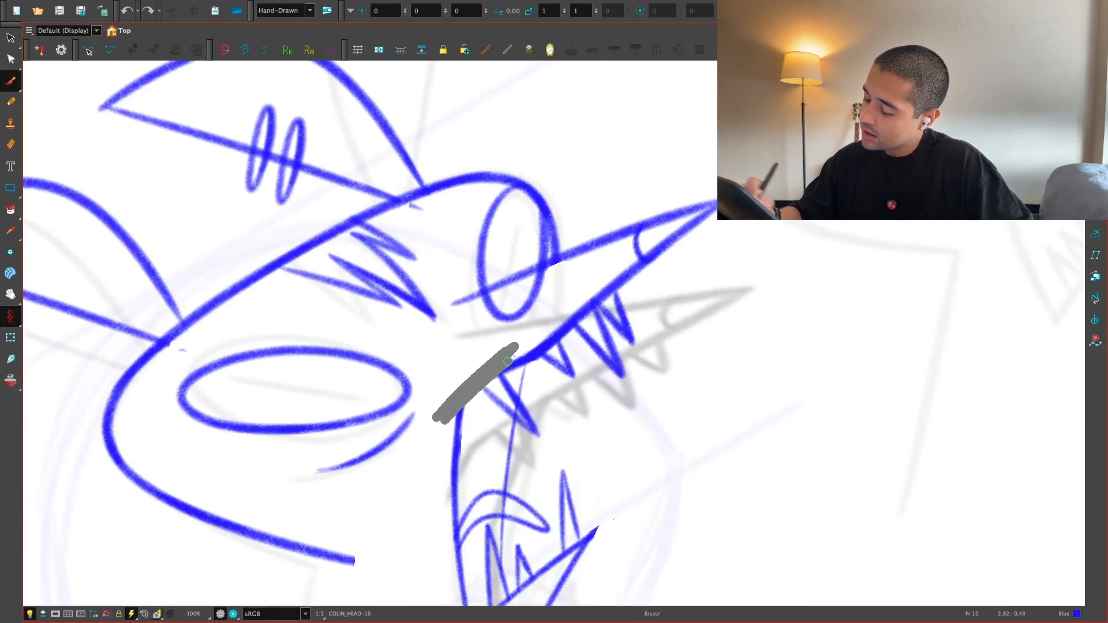
left_click_drag(508, 366, 507, 368)
key("alt+b")
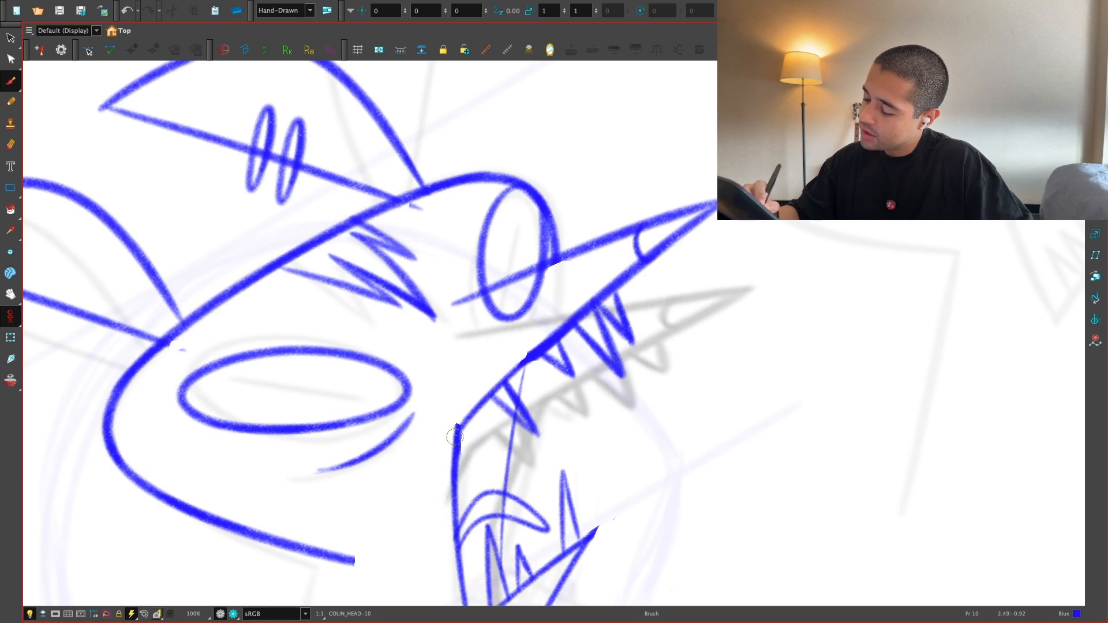
key("shift+x")
key("2")
key("2")
key("2")
key("2")
key("2")
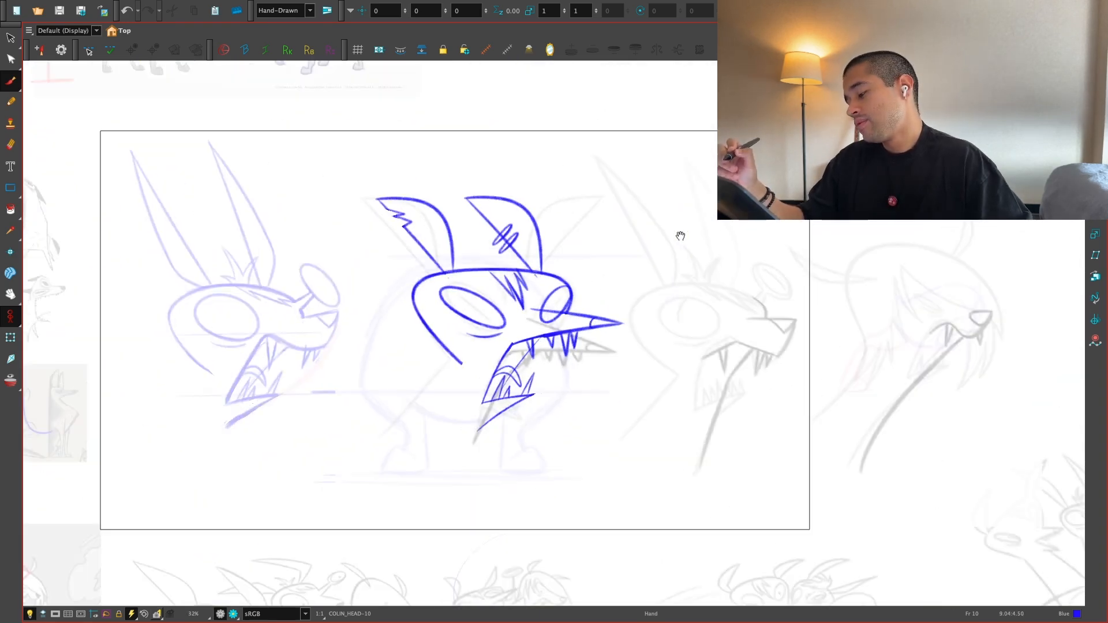
Step: Trace the open-jaw lines over the dog sketches on the reference sheet to study the mouth's shape
left_click_drag(681, 236, 967, 304)
key("2")
key("2")
key("2")
key("2")
key("2")
mouse_move(506, 414)
left_mouse_down()
mouse_move(636, 465)
mouse_move(630, 448)
left_mouse_up()
key("2")
key("2")
mouse_move(266, 325)
left_mouse_down()
mouse_move(387, 352)
mouse_move(398, 479)
left_mouse_up()
key("1")
key("1")
key("1")
left_click_drag(701, 582, 588, 349)
key("2")
key("2")
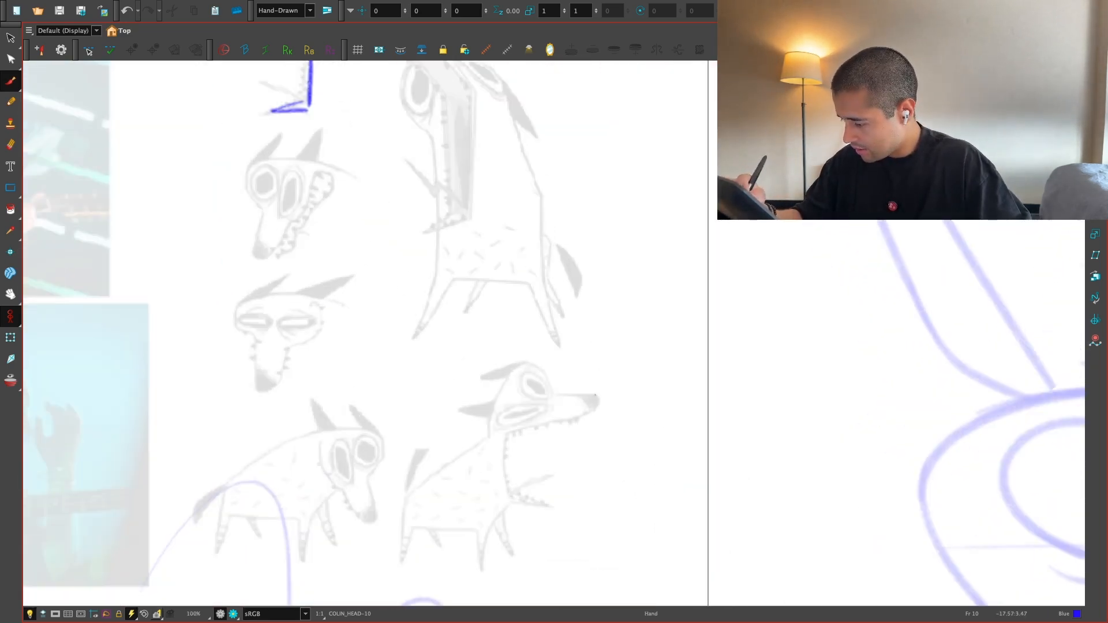
left_click_drag(495, 456, 501, 547)
key("1")
key("1")
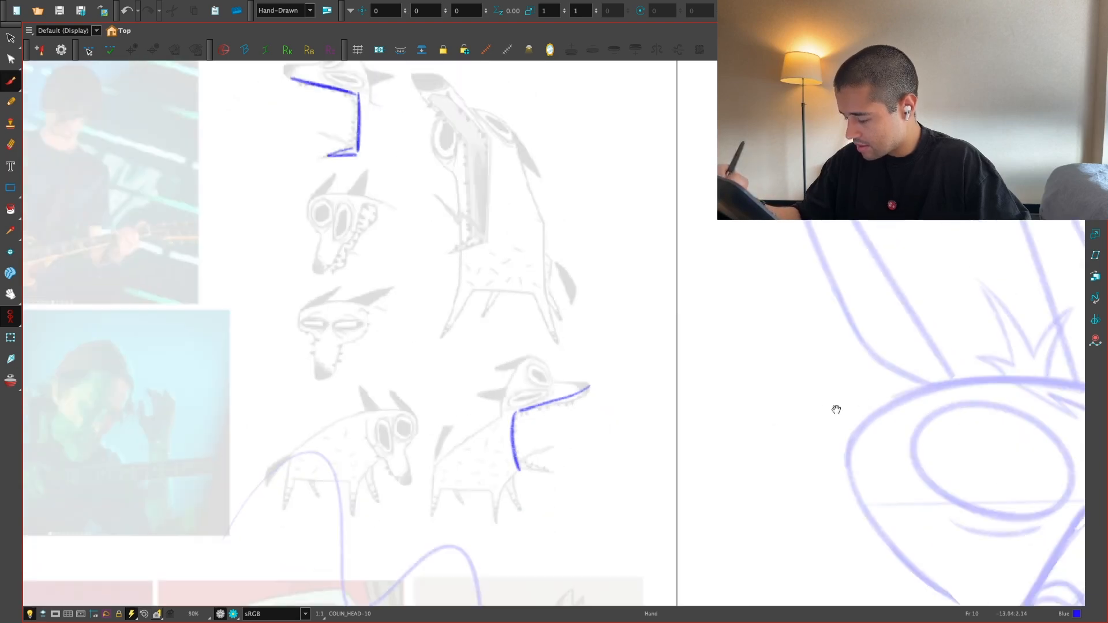
left_click_drag(837, 410, 753, 338)
Step: Delete the traced jaw lines and try a curved upper-jaw stroke on the lower open-mouthed dog sketch
key("2")
key("alt+s")
key("2")
key("Delete")
key("alt+b")
left_click_drag(479, 303, 428, 335)
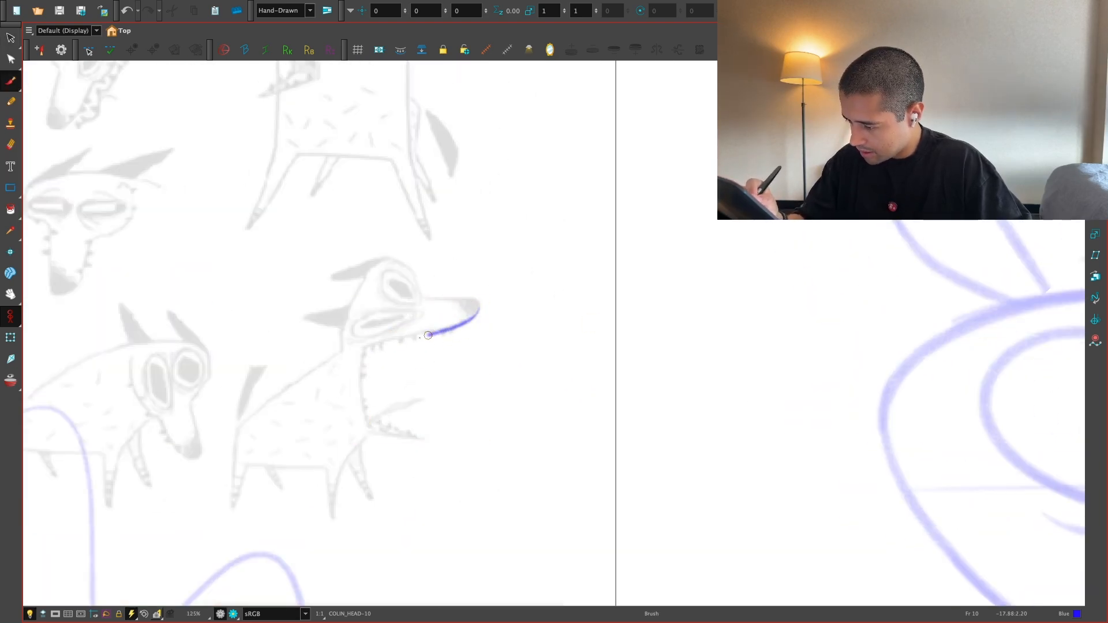
key("1")
key("1")
left_click_drag(798, 240, 421, 274)
left_click_drag(508, 317, 168, 279)
key("1")
key("1")
key("1")
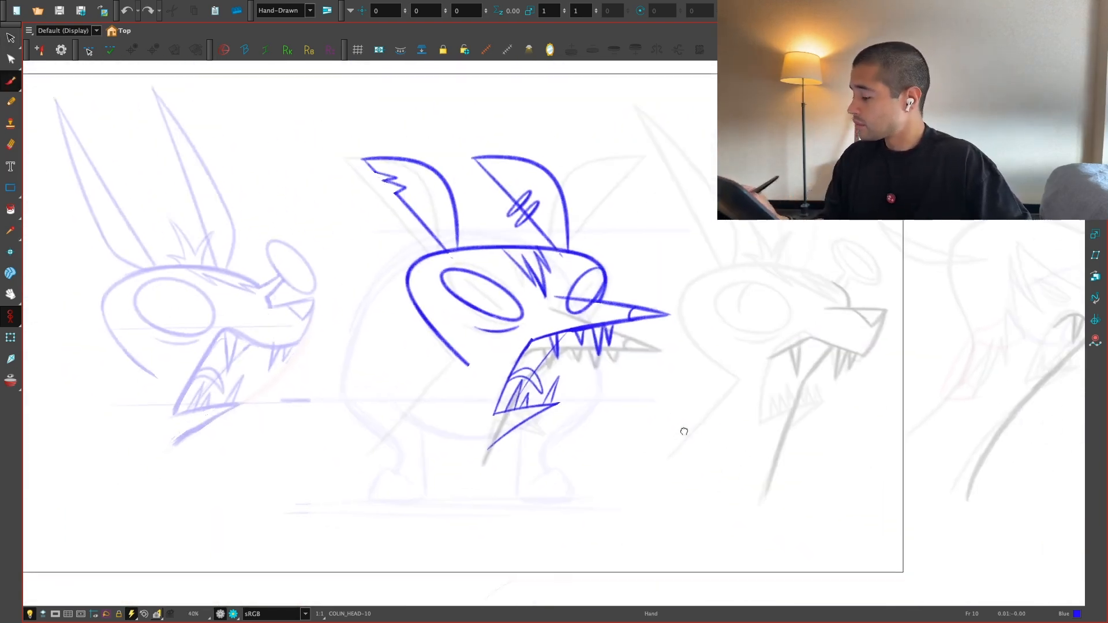
Step: Tilt the far eye in the same direction as the near eye and fit it against the head's far upper contour
left_click_drag(802, 460, 691, 500)
key("2")
left_click_drag(613, 478, 646, 495)
key("2")
key("2")
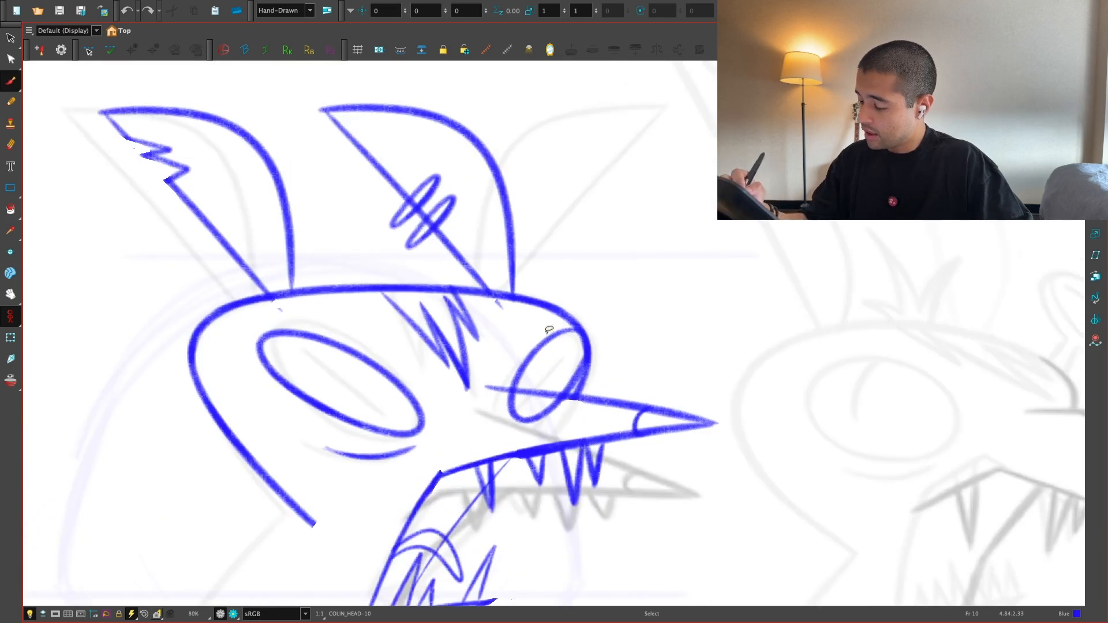
key("alt+s")
left_click(554, 336)
left_click_drag(553, 301, 548, 300)
left_click_drag(559, 361, 585, 363)
left_click(626, 310)
key("1")
key("1")
key("1")
key("2")
key("2")
left_click(531, 330)
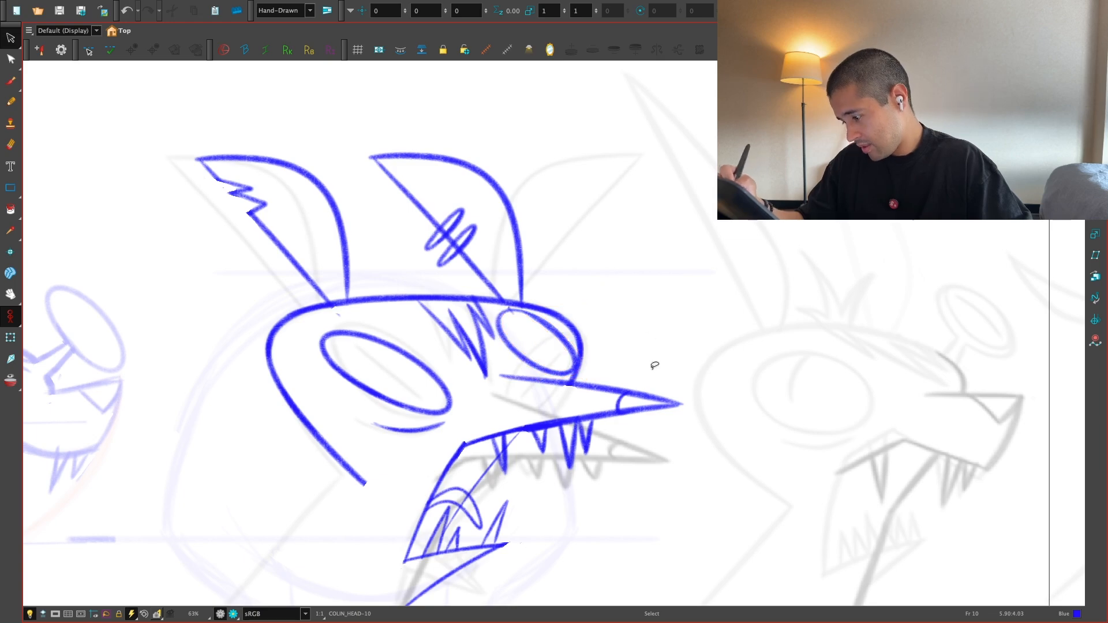
Step: Delete the beak's lower line and redraw it as one straight stroke from the mouth corner to the beak's tip
key("1")
key("1")
left_click_drag(644, 387, 641, 358)
key("1")
key("1")
key("2")
key("2")
key("2")
key("2")
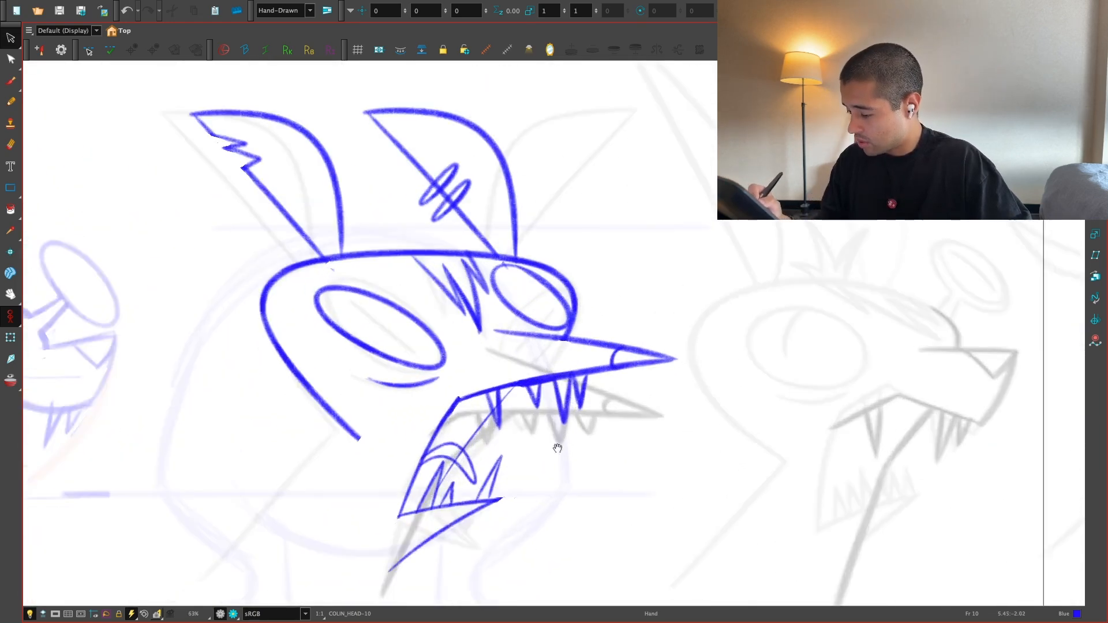
key("2")
left_click(508, 395)
key("Delete")
left_click_drag(591, 485, 604, 481)
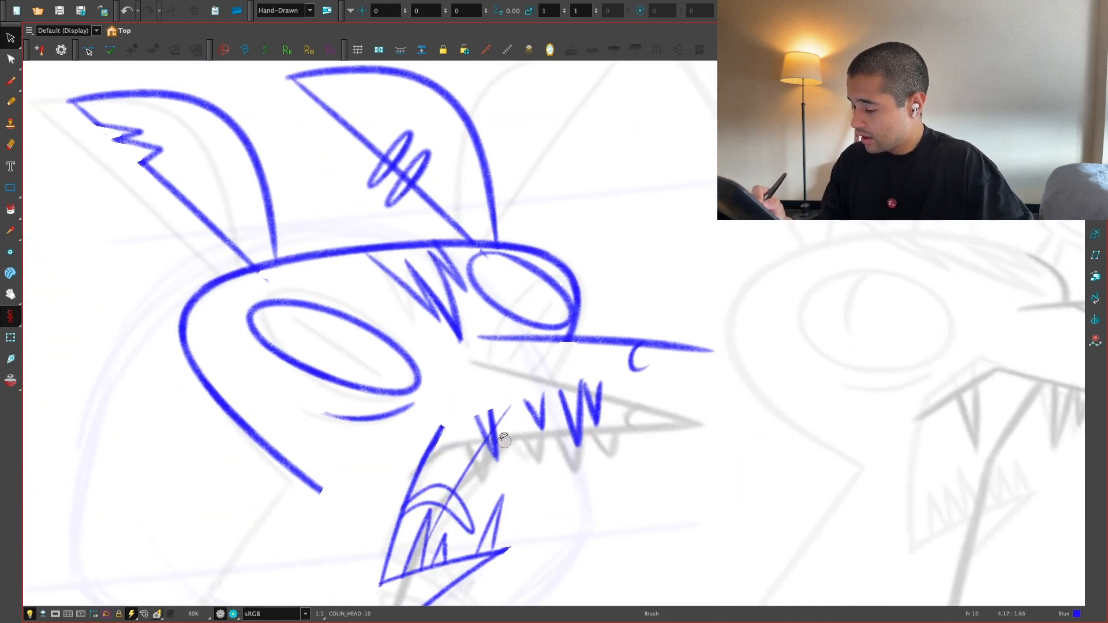
left_click_drag(552, 391, 711, 350)
left_click_drag(443, 426, 716, 351)
key("shift+x")
Step: Flip through the COLIN_HEAD frames to compare the three-quarter open-mouth head with the front and closed-mouth views
key("1")
key("1")
key("comma")
key("period")
key("comma")
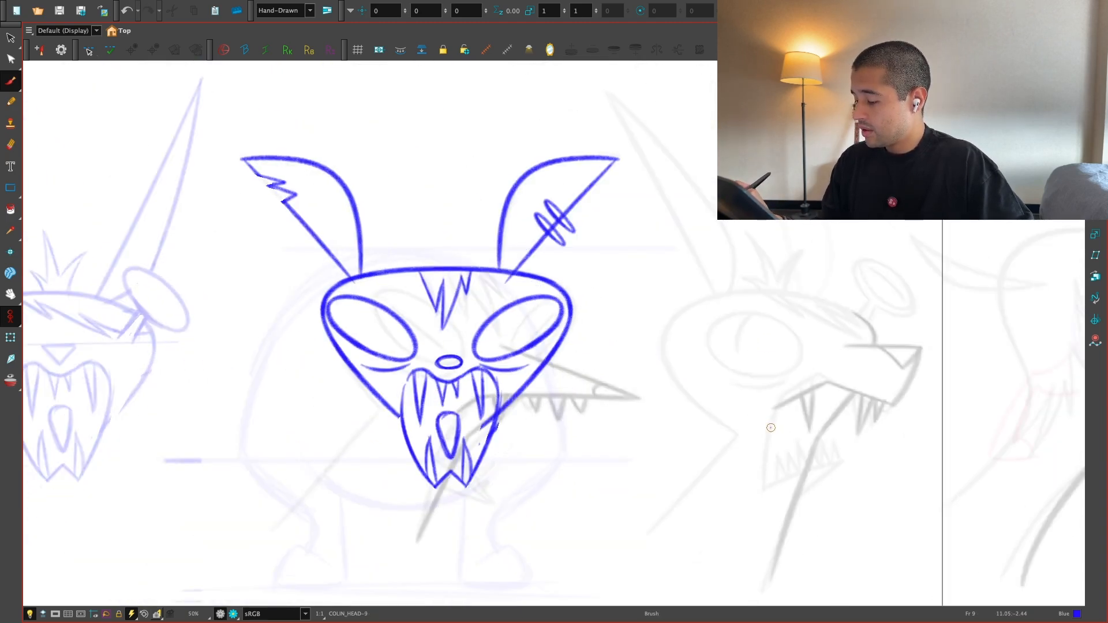
key("period")
key("comma")
key("period")
key("comma")
key("period")
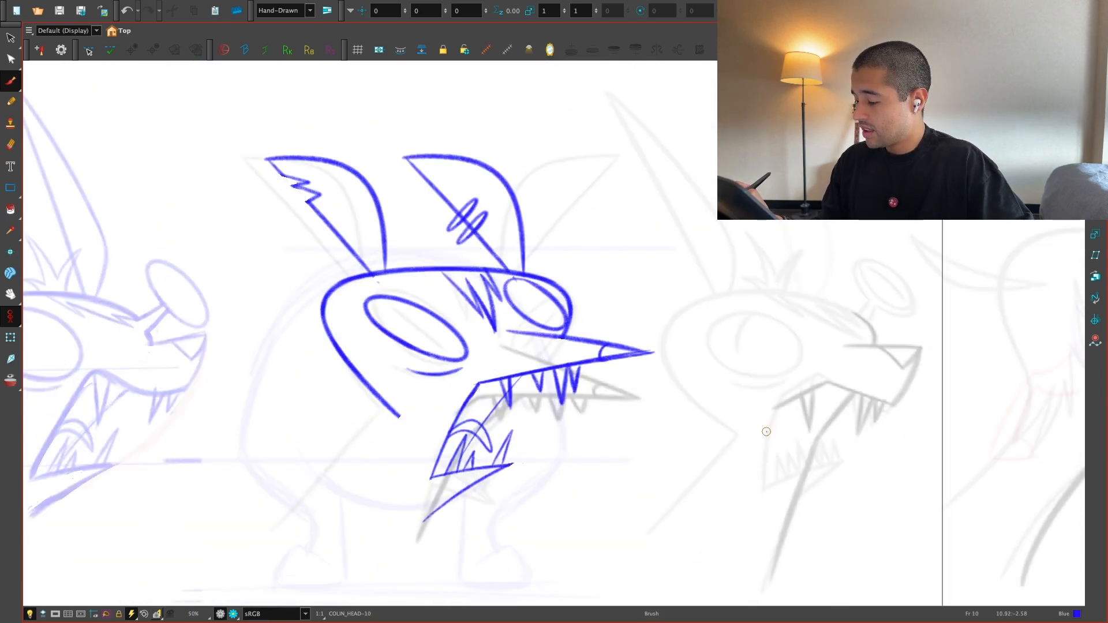
key("comma")
key("period")
key("comma")
key("comma")
key("comma")
key("comma")
key("comma")
key("comma")
key("comma")
key("comma")
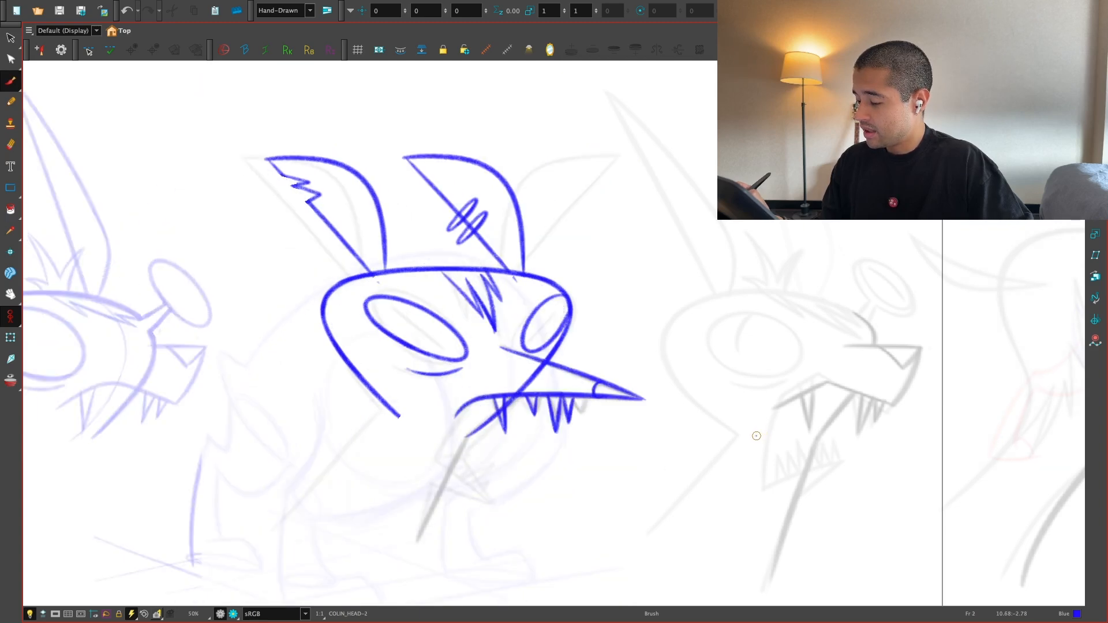
Step: Try tilting the three-quarter closed-mouth head's far eye to match the near eye and sketching over its outline
key("alt+s")
scroll(545, 309, "up", 2)
left_click(555, 315)
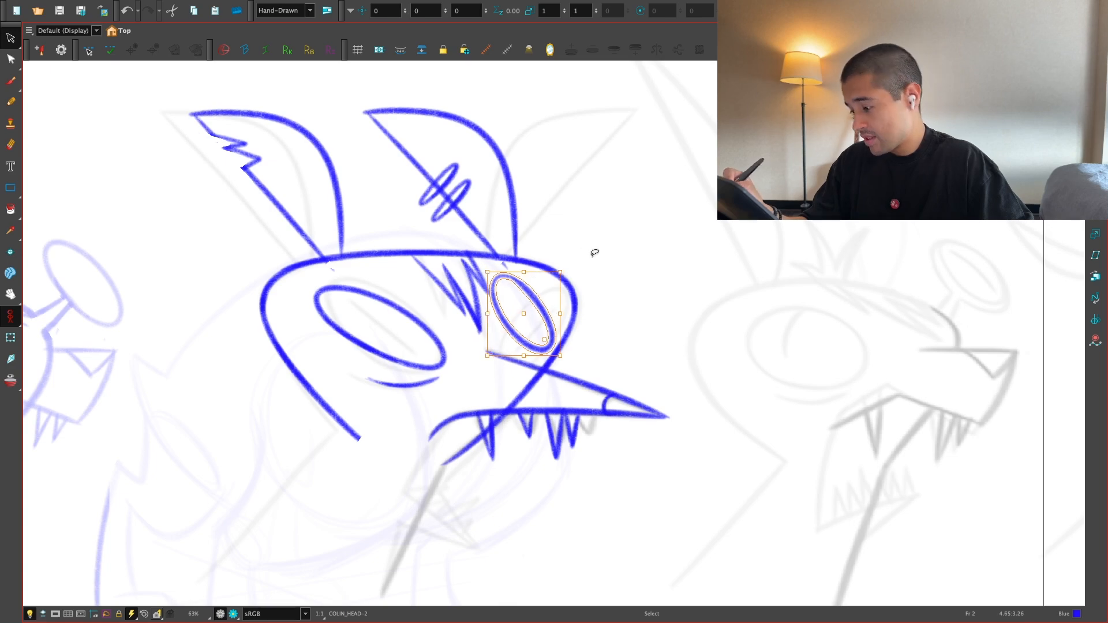
scroll(588, 277, "up", 2)
left_click(529, 266)
mouse_move(519, 529)
left_mouse_down()
mouse_move(539, 532)
mouse_move(733, 396)
left_mouse_up()
key("2")
key("alt+b")
left_click_drag(536, 442, 582, 392)
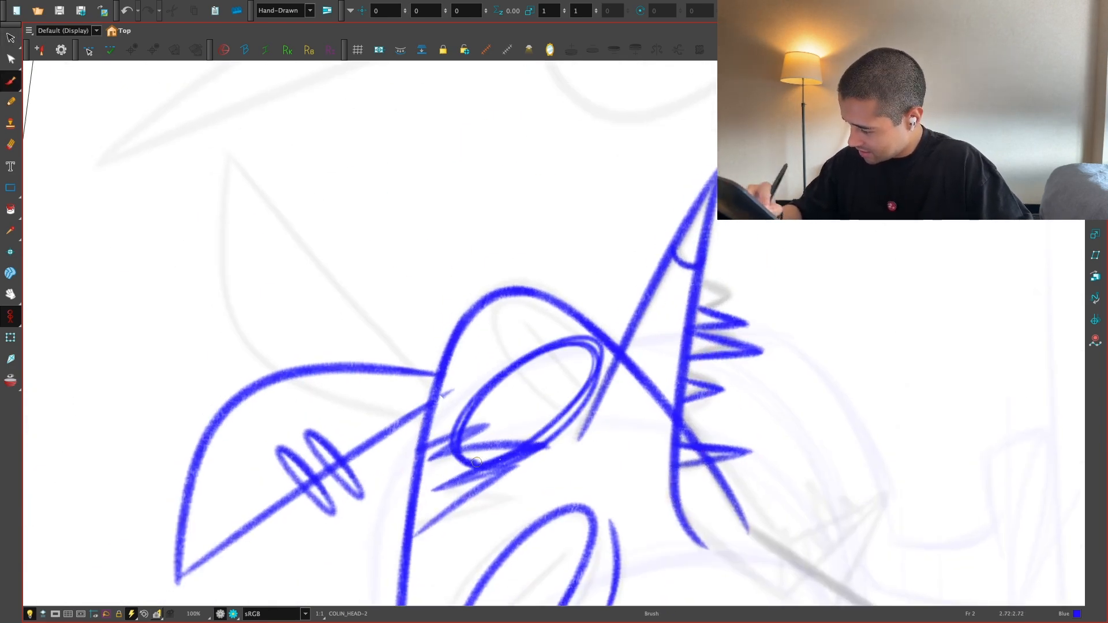
key("shift+x")
key("1")
key("1")
key("2")
left_click_drag(628, 339, 633, 375)
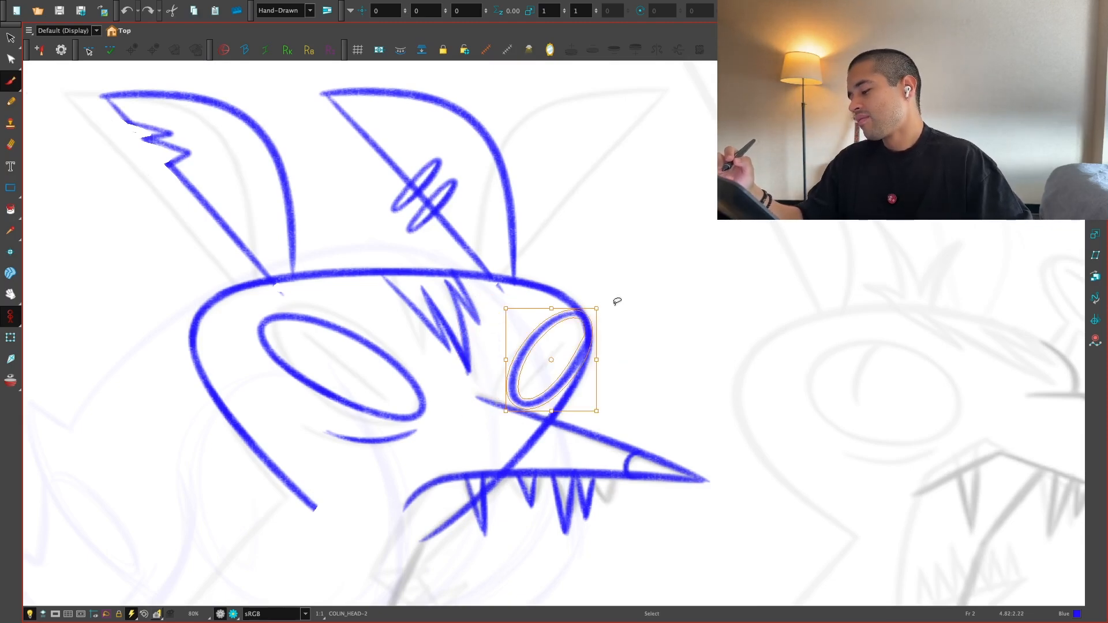
Step: Compare the three-quarter open-mouth head on frame 10 with the neighbouring heads and the reference sketches
key("alt+b")
key("g")
key("g")
key("g")
key("g")
key("g")
key("g")
key("g")
key("g")
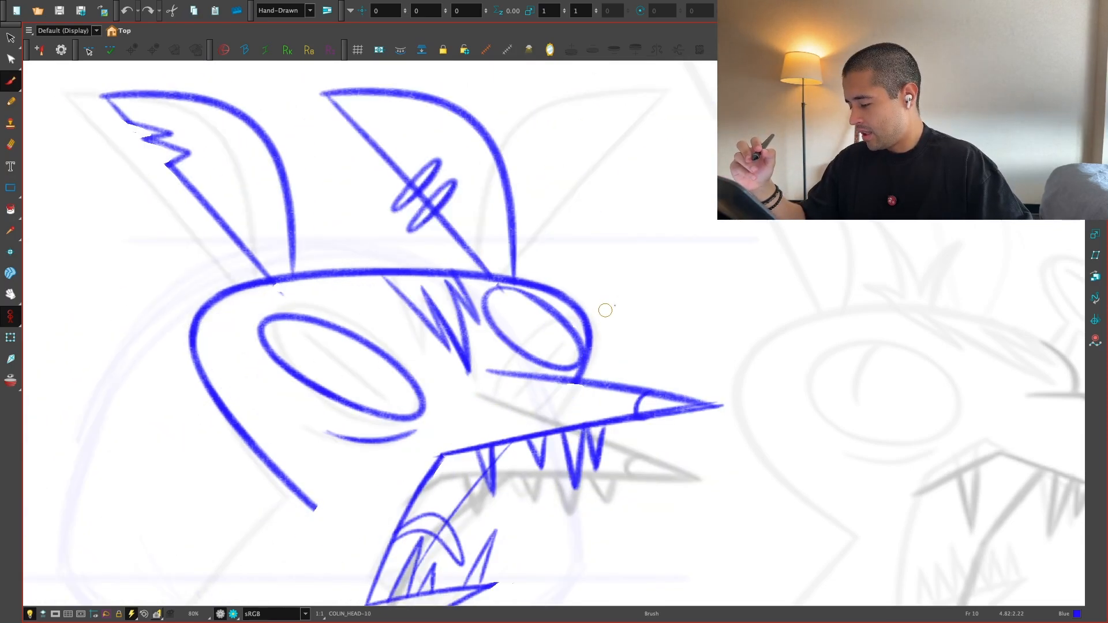
key("2")
key("2")
key("2")
key("2")
key("2")
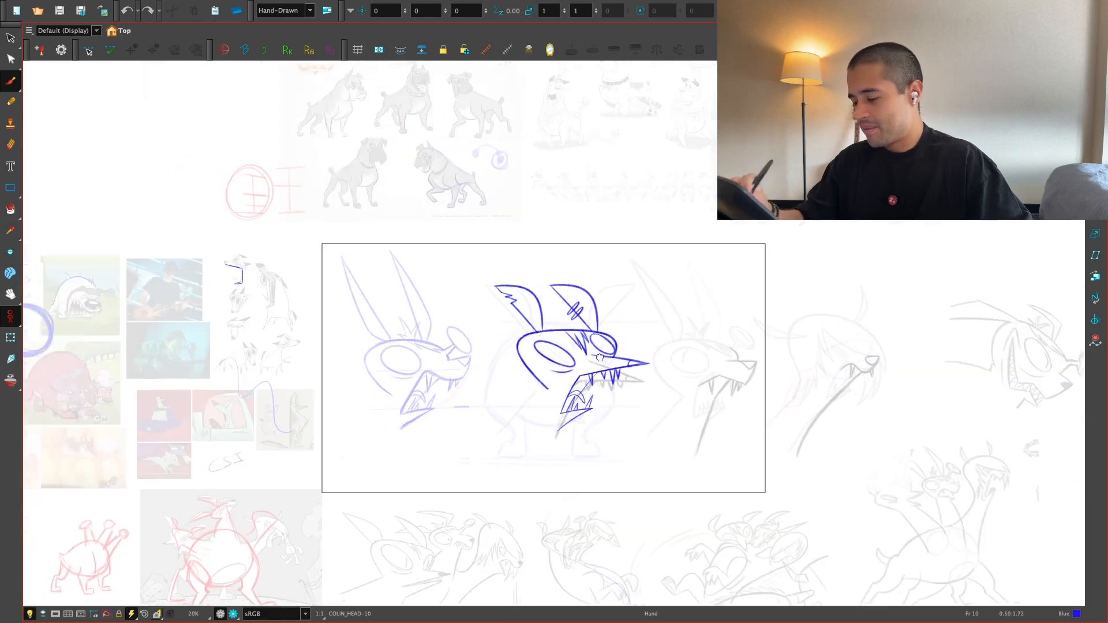
left_click_drag(600, 358, 878, 385)
key("2")
key("2")
key("2")
key("2")
key("1")
key("1")
key("1")
left_click_drag(726, 361, 628, 317)
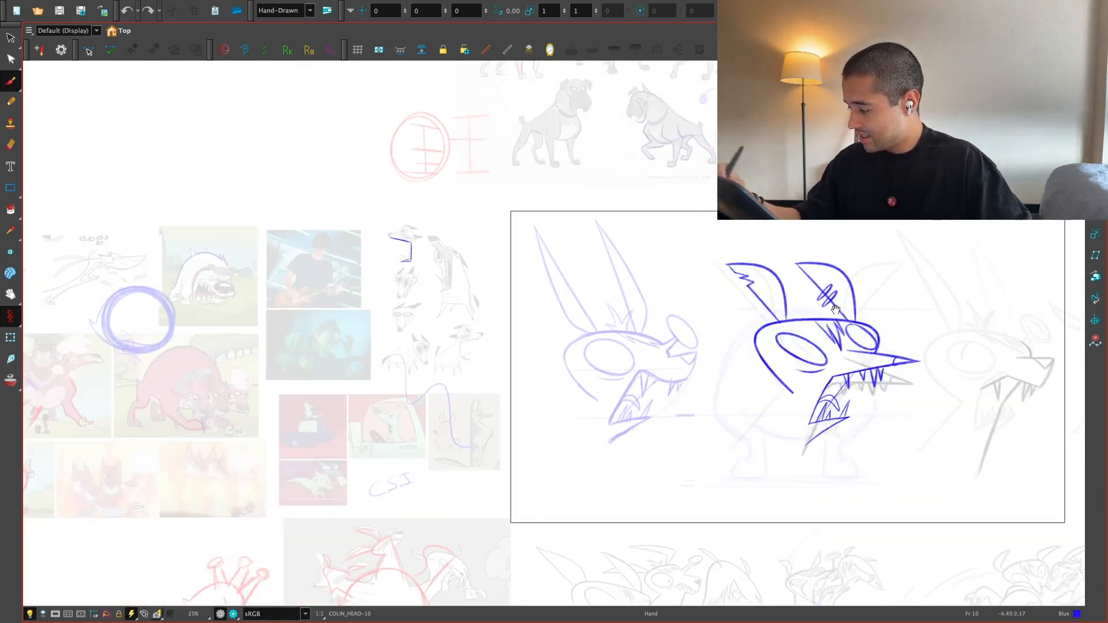
left_click_drag(1001, 318, 812, 304)
key("2")
key("2")
key("2")
key("2")
mouse_move(952, 347)
left_mouse_down()
mouse_move(738, 350)
mouse_move(699, 410)
left_mouse_up()
key("2")
key("2")
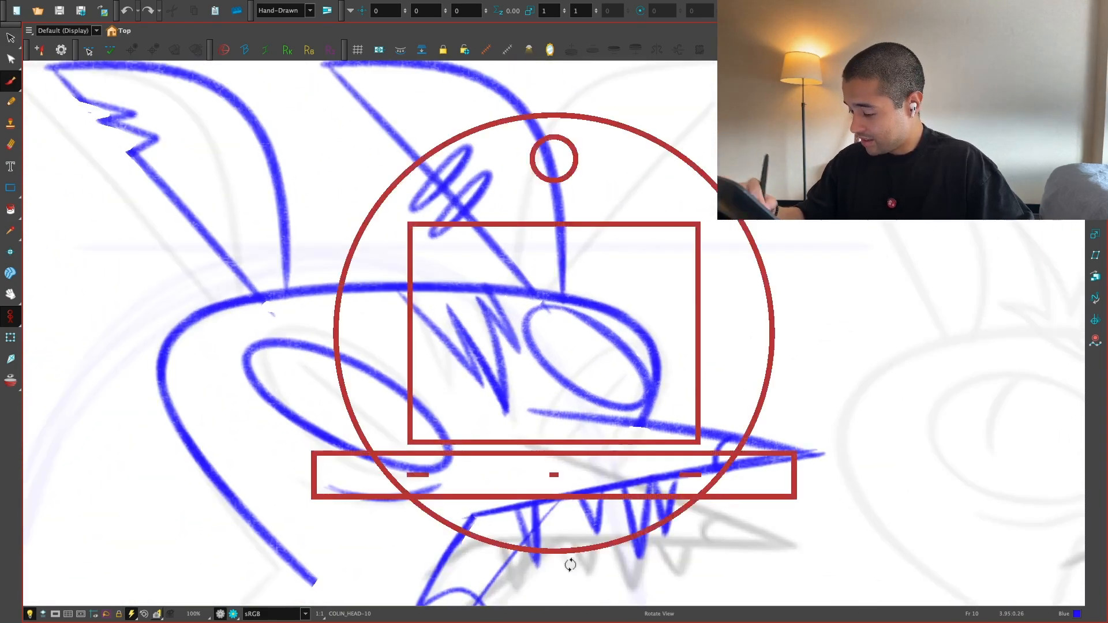
Step: Examine the open-mouth head's far eye and beak up close and from a distance
left_click_drag(569, 563, 754, 449)
key("2")
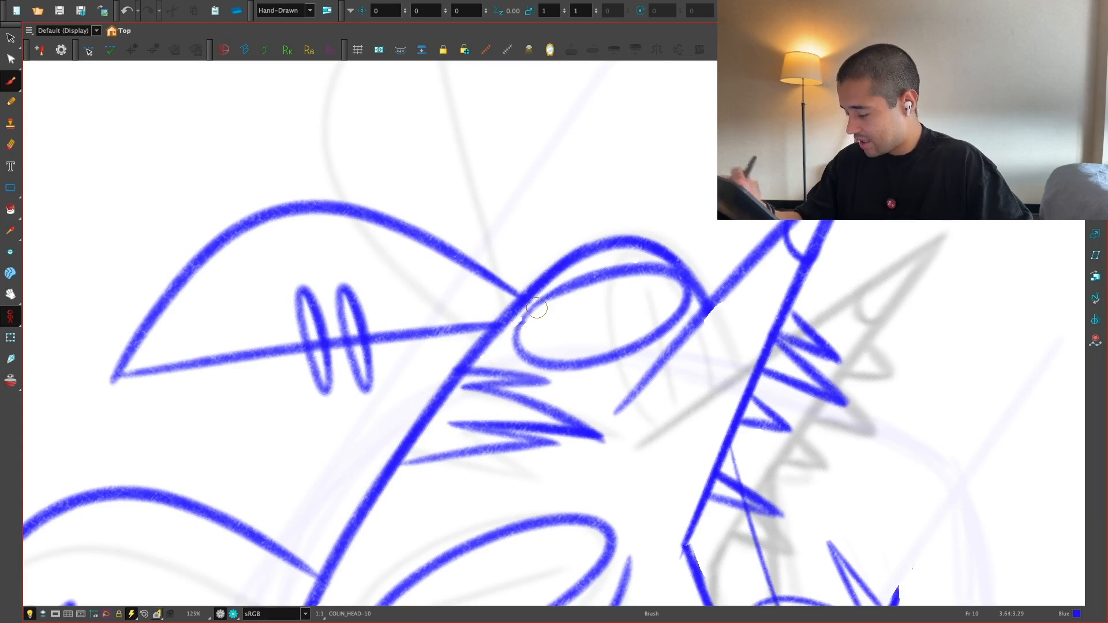
key("shift+x")
key("1")
key("1")
key("1")
left_click_drag(740, 381, 735, 337)
key("1")
left_click_drag(723, 400, 711, 354)
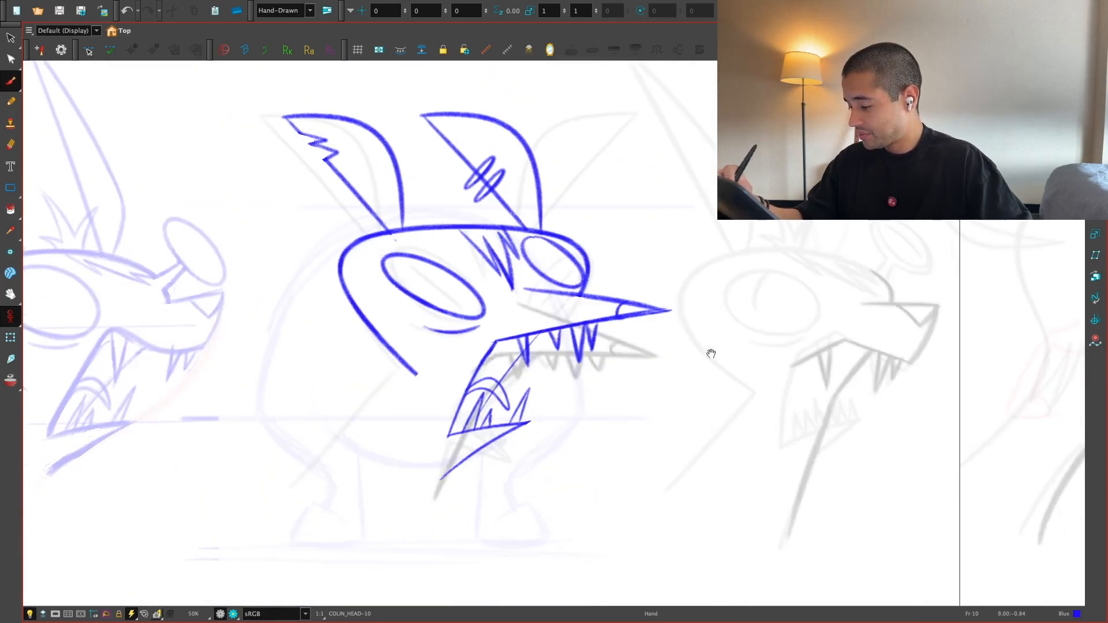
key("1")
key("2")
key("2")
Step: Try rotating the upper beak and its teeth upward about the mouth corner on frame 10
key("alt+s")
left_click_drag(583, 402, 655, 276)
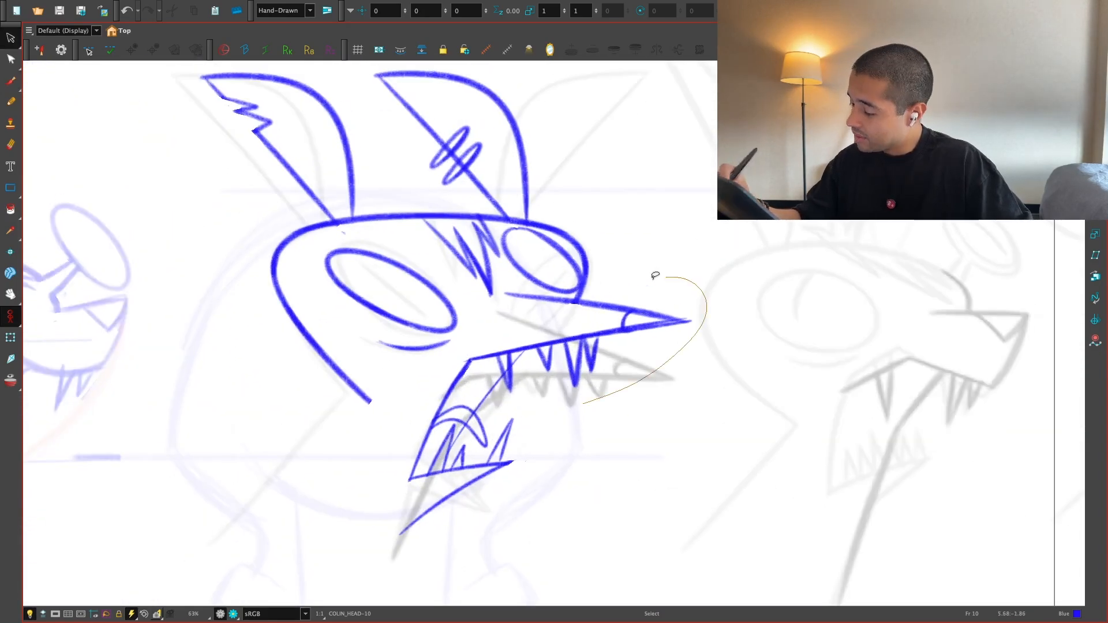
left_click_drag(491, 364, 494, 369)
key("2")
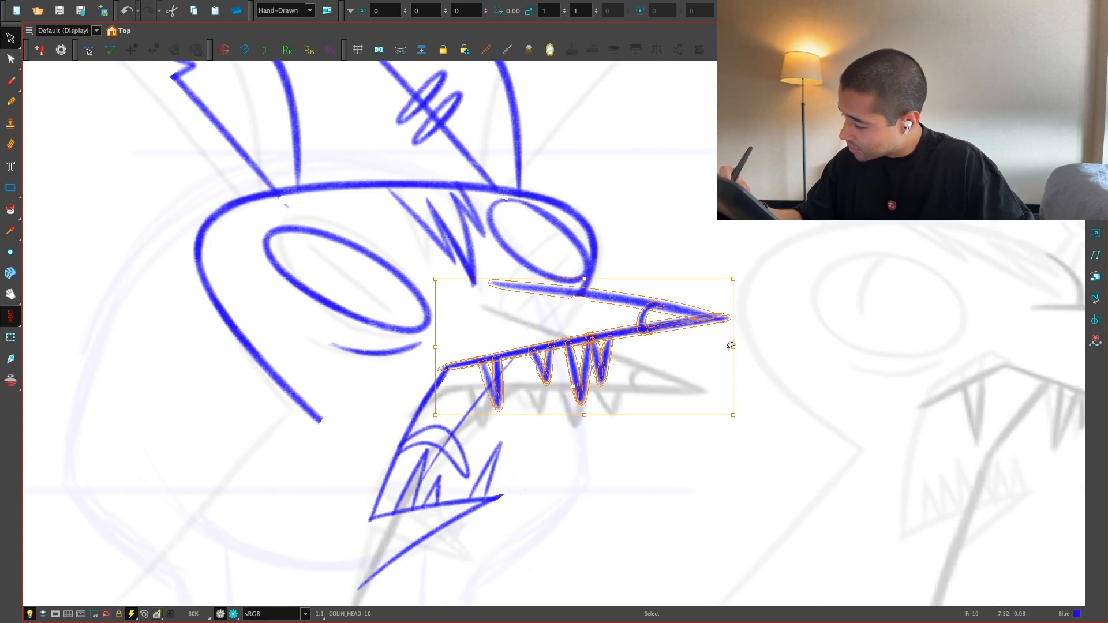
left_click_drag(731, 345, 737, 227)
key("Escape")
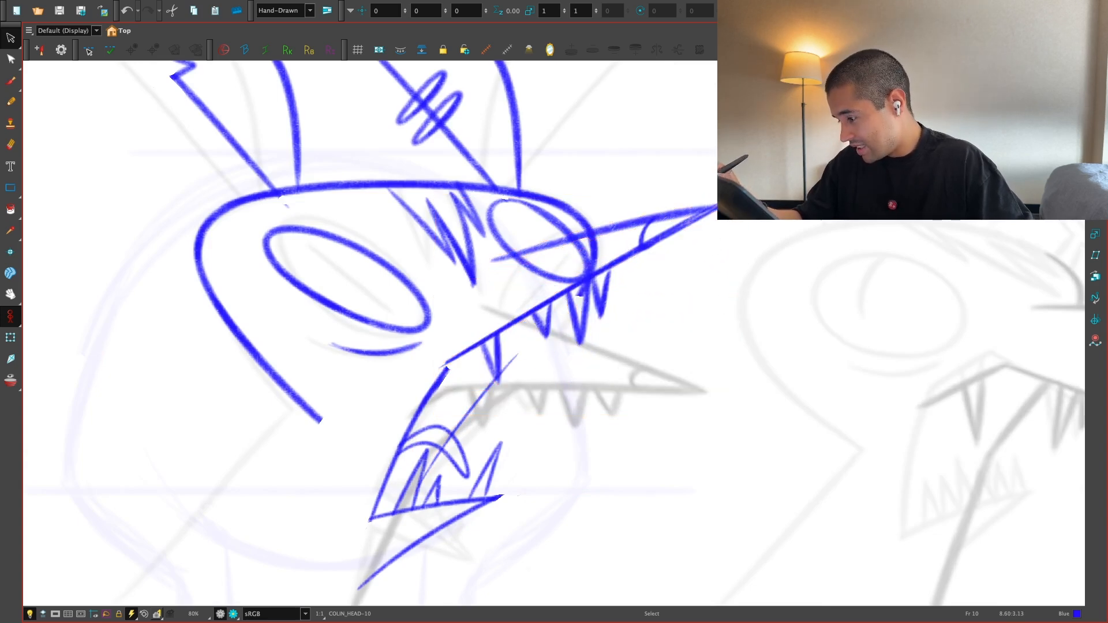
Step: Try swinging the lower jaw and its teeth downward to open the three-quarter mouth wider
key("1")
key("1")
key("2")
key("2")
left_click_drag(597, 440, 625, 321)
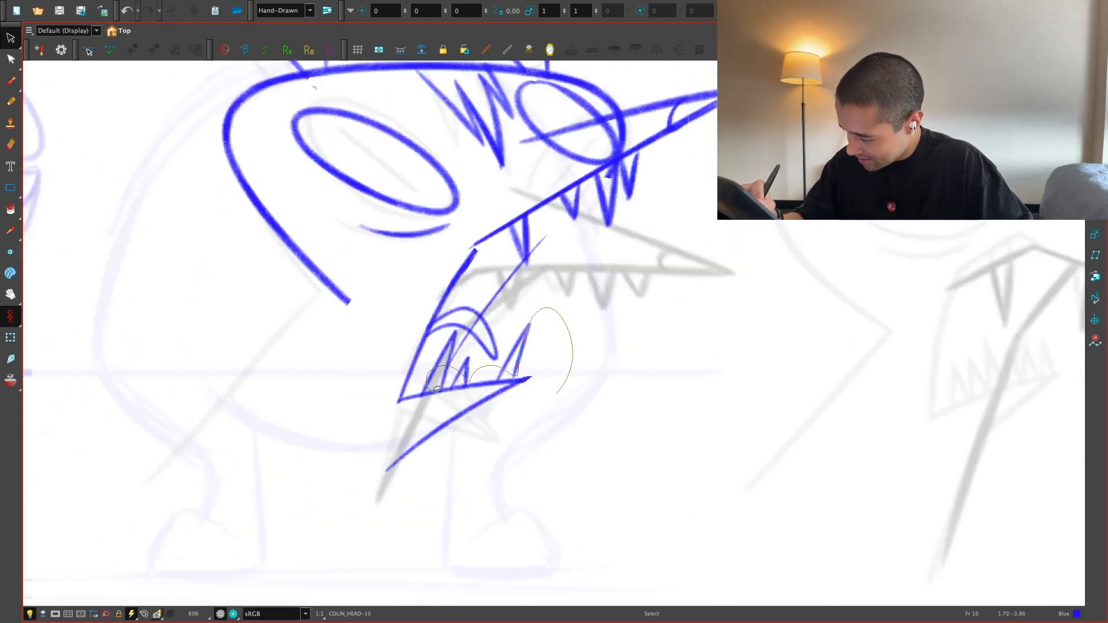
left_click_drag(437, 389, 463, 333)
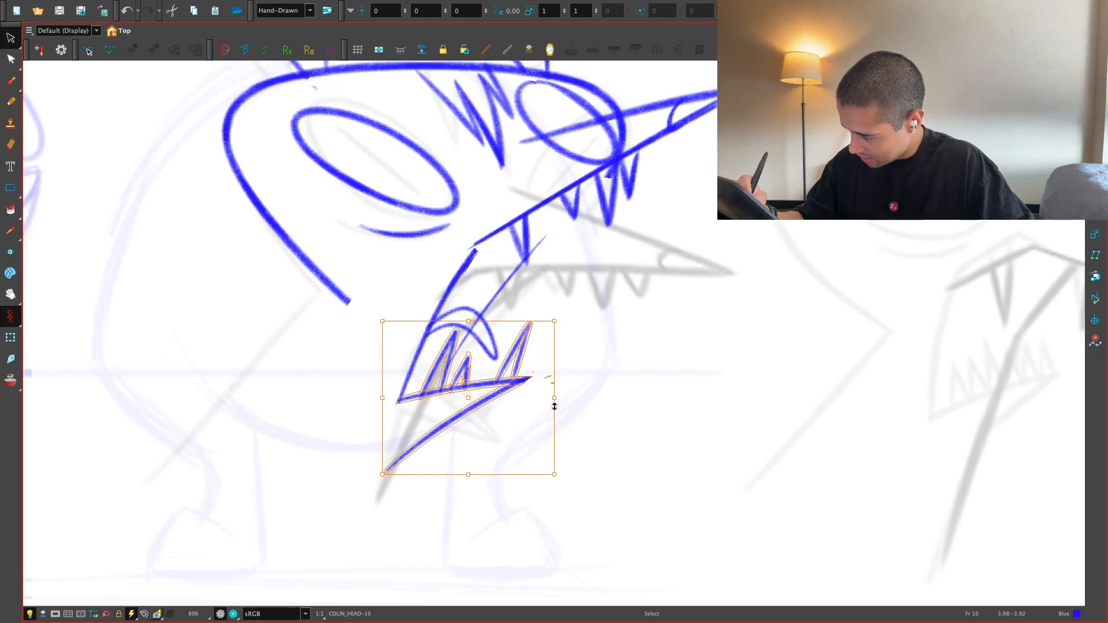
left_click_drag(554, 407, 588, 387)
key("Escape")
Step: Examine the wider three-quarter mouth beside the other heads and the dog sketches below the frame
key("1")
key("1")
key("1")
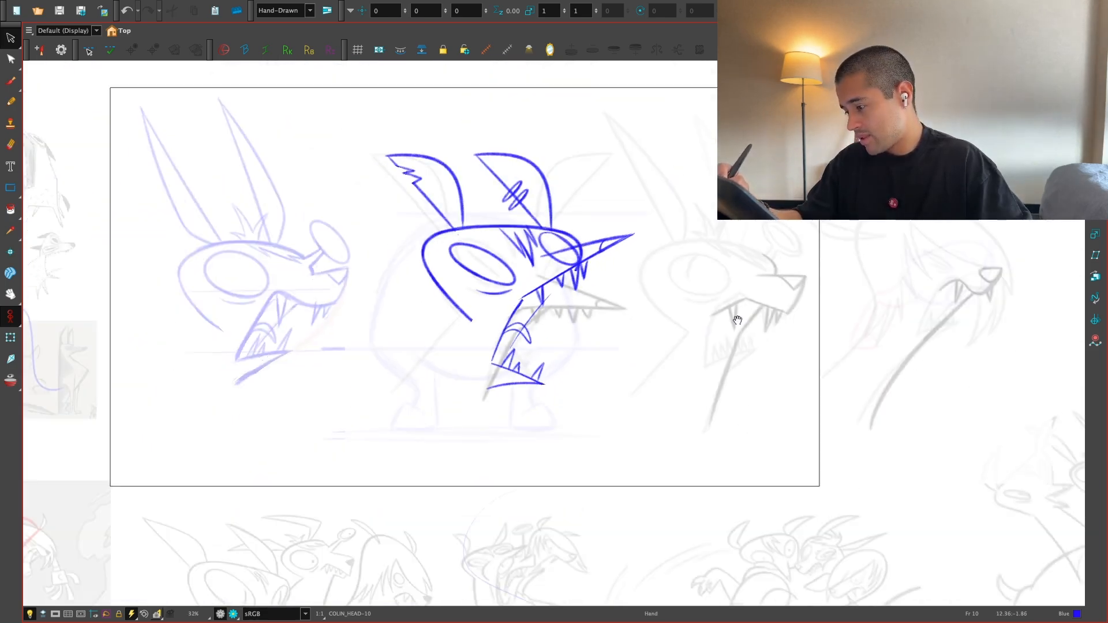
key("2")
key("2")
left_click_drag(737, 321, 714, 380)
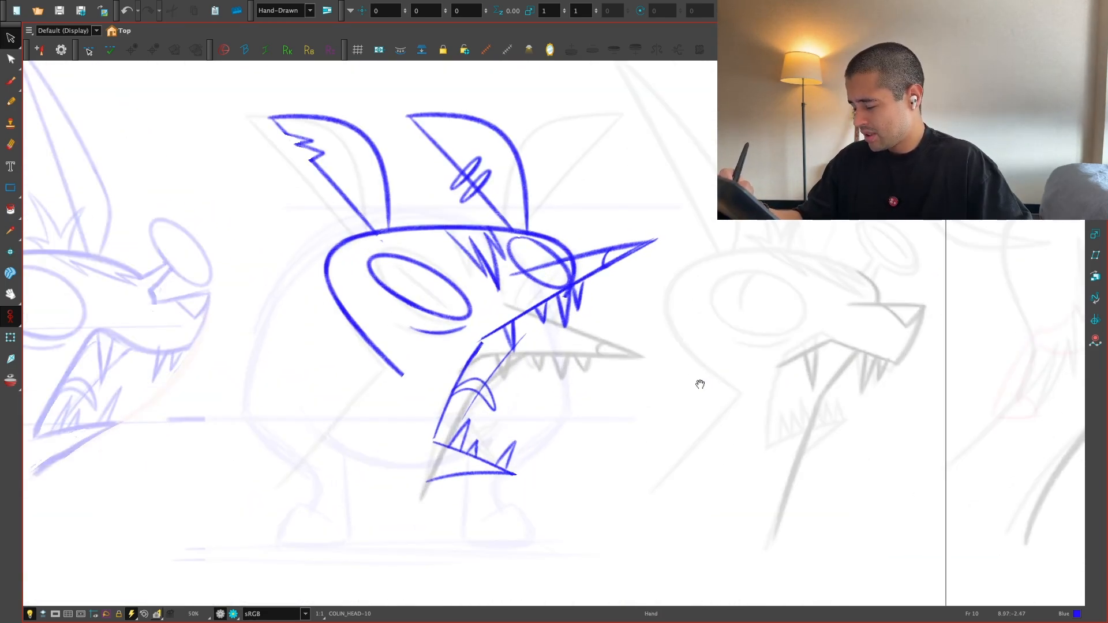
key("1")
key("1")
key("1")
left_click_drag(700, 385, 712, 328)
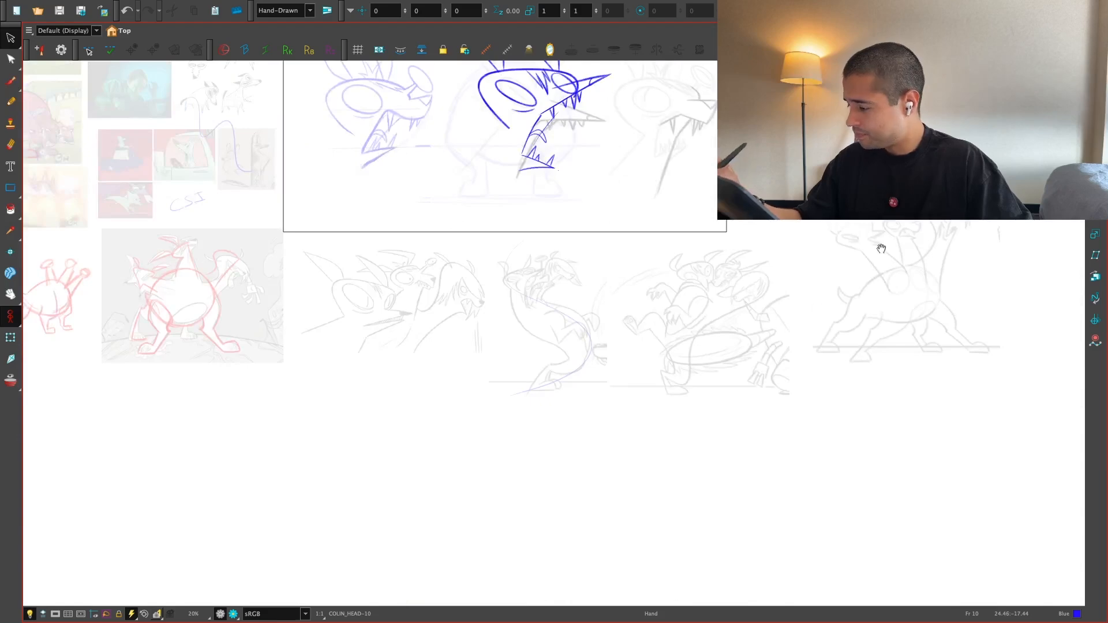
key("2")
key("2")
key("2")
key("alt+s")
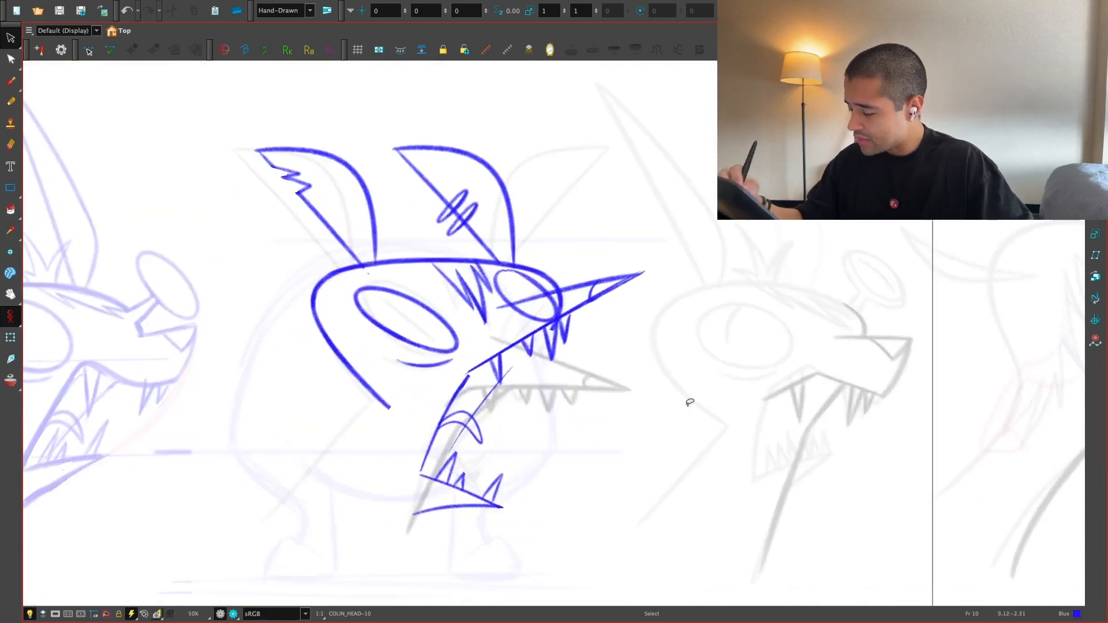
Step: Undo the rotations of the upper beak and lower jaw on frame 10
key("ctrl+z")
key("ctrl+shift+z")
key("1")
key("1")
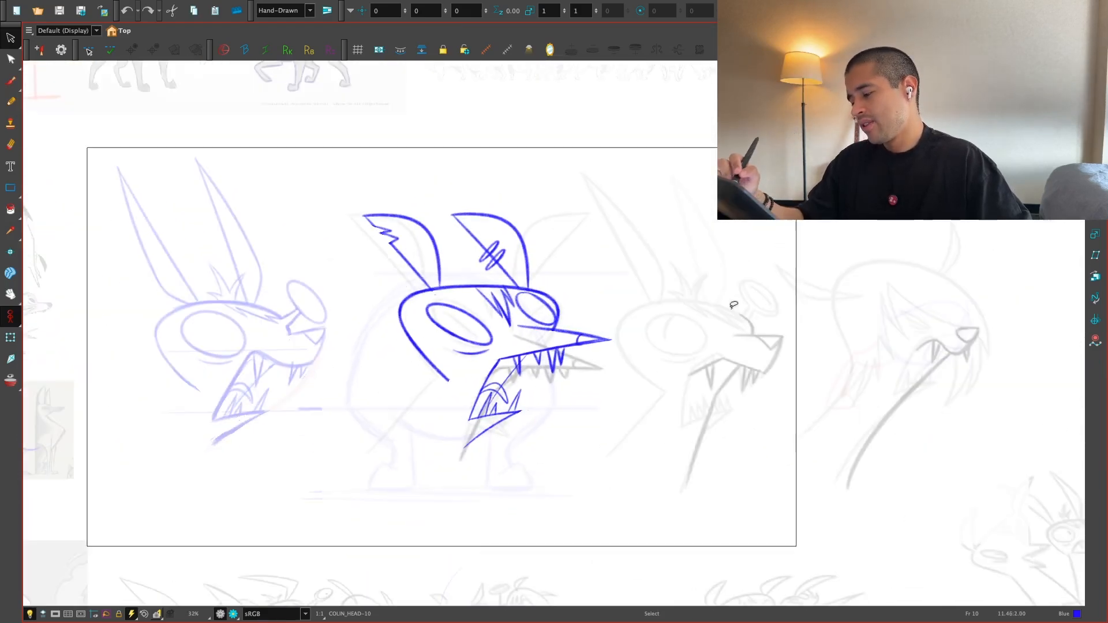
key("2")
key("2")
key("2")
left_click_drag(734, 305, 445, 330)
Step: Flip between the front open-mouth head on frame 9 and the three-quarter one on frame 10, comparing eyes and mouths
key("1")
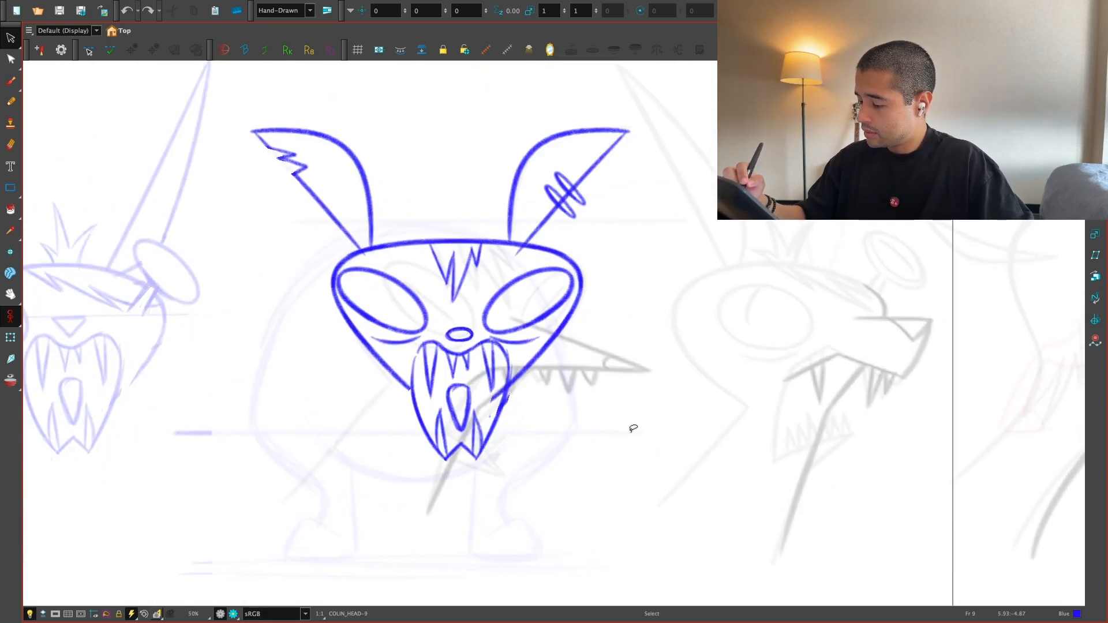
key(".")
key("2")
key("2")
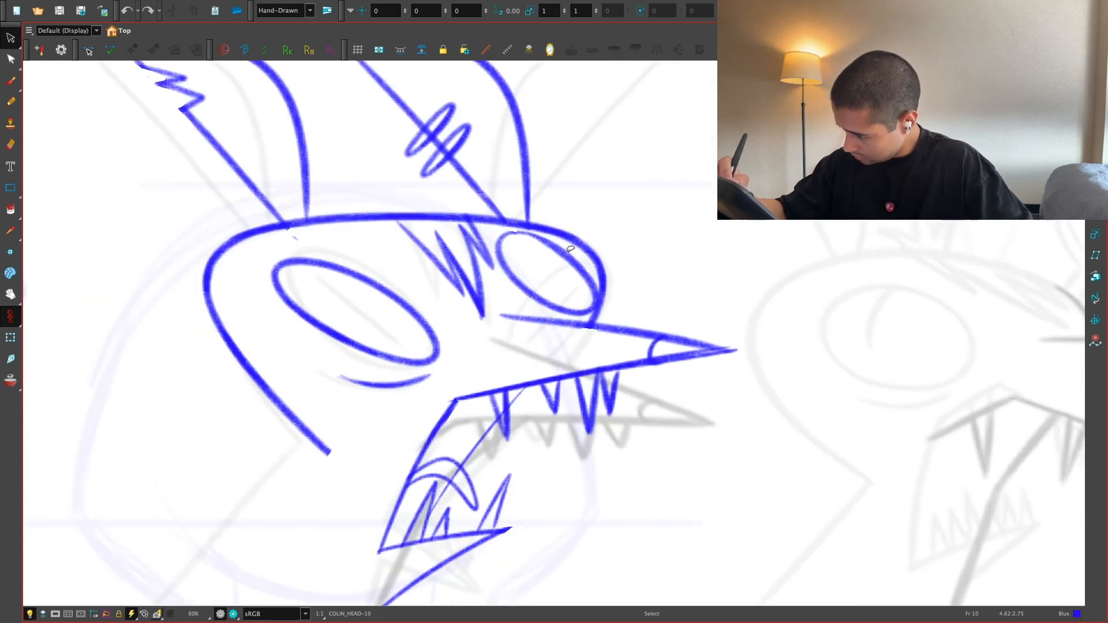
left_click_drag(570, 250, 569, 248)
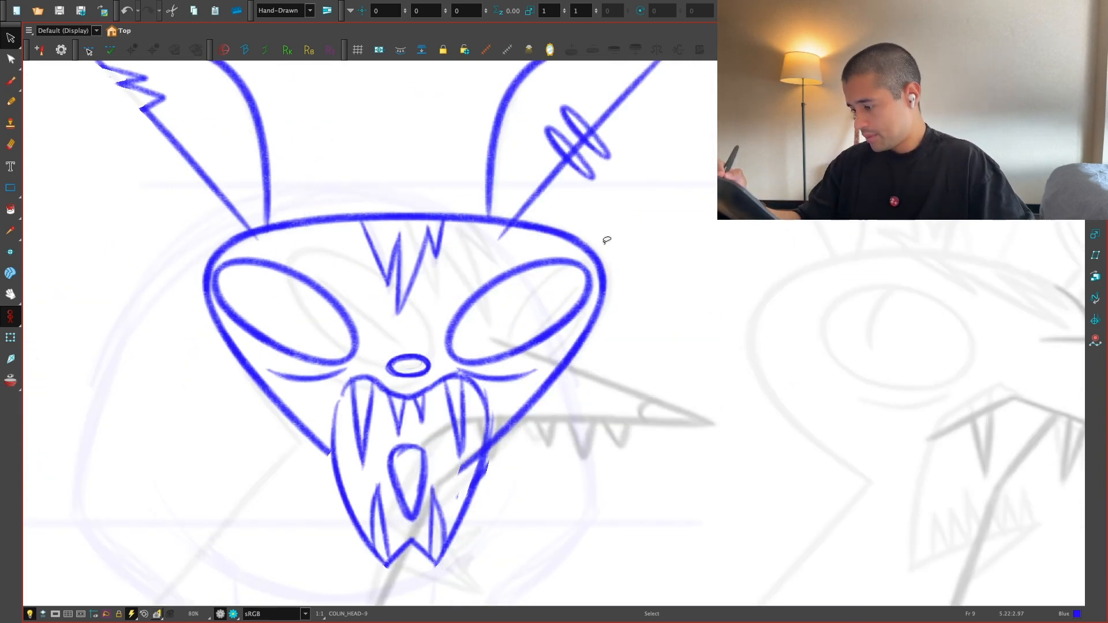
key(".")
key("1")
key("1")
key("shift+comma")
key("Return")
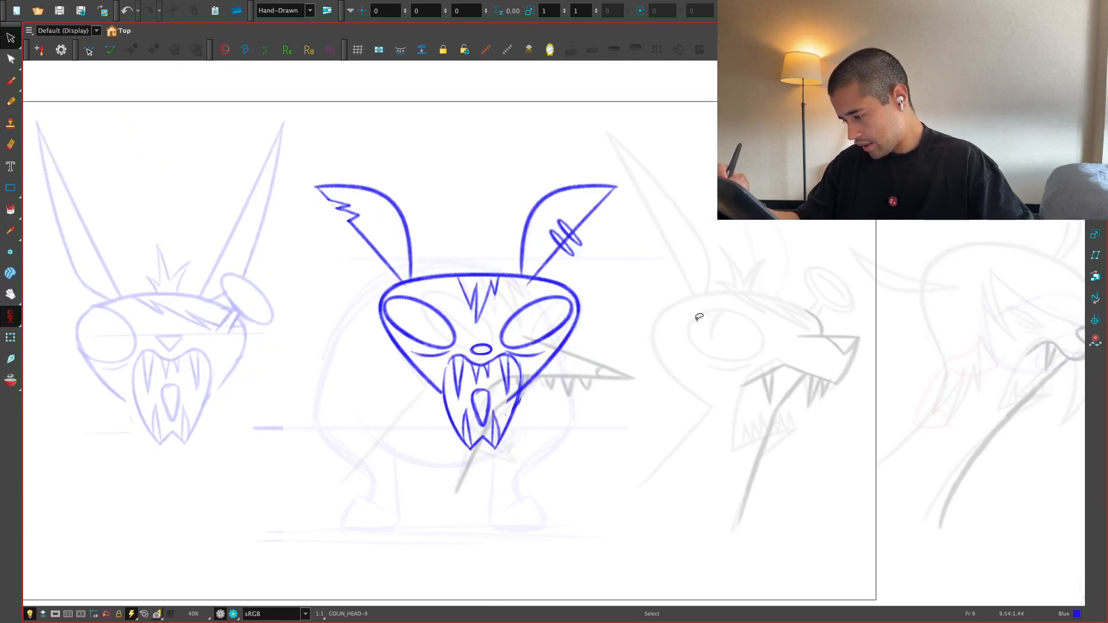
Step: Leave the full-screen view, then copy the closed-mouth profile head from frame 3 to frame 11 of COLIN_HEAD
key("ctrl+super+f")
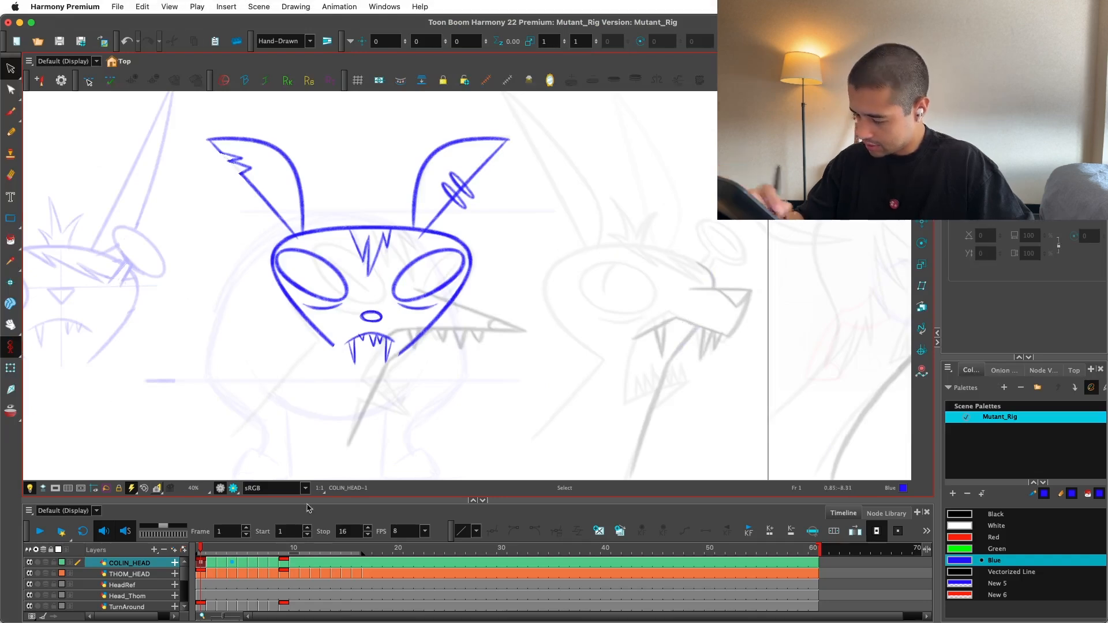
left_click(303, 545)
left_click_drag(306, 550, 221, 550)
mouse_move(365, 419)
left_mouse_down()
mouse_move(245, 307)
mouse_move(357, 416)
left_mouse_up()
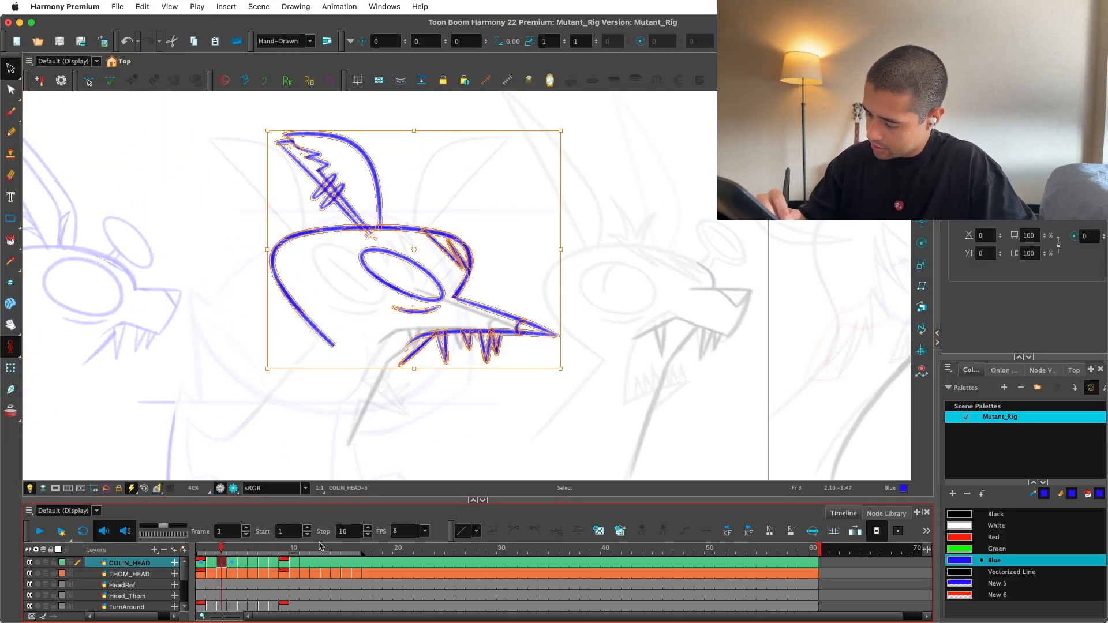
key("ctrl+c")
left_click(304, 548)
key("ctrl+v")
left_click(544, 326)
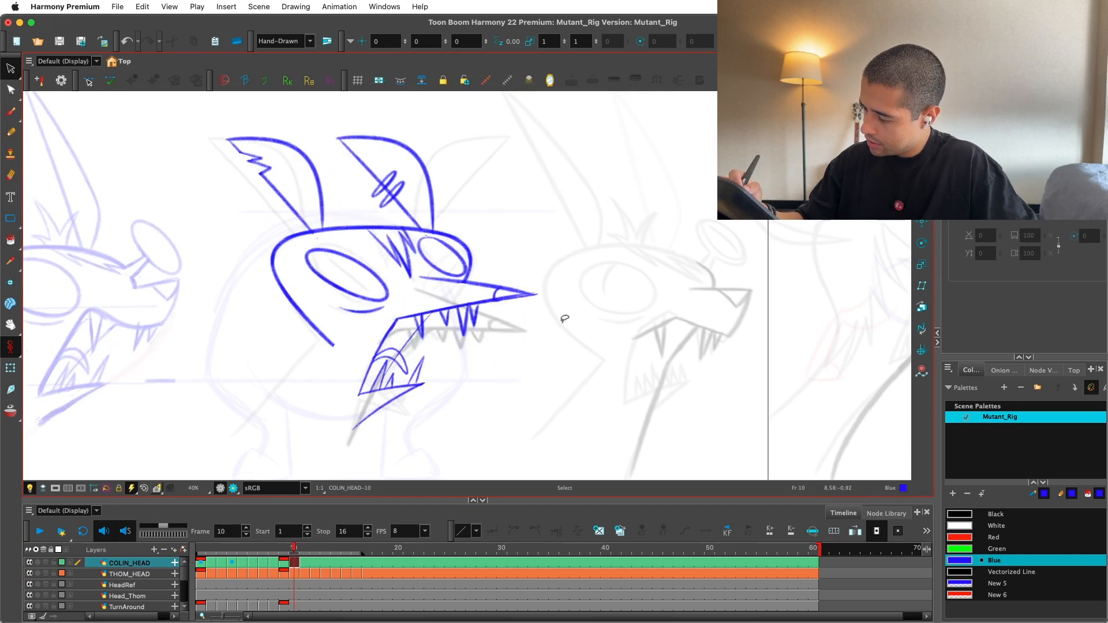
Step: Select the profile head's beak with its teeth on frame 11 and rotate it upward about the mouth corner
scroll(565, 315, "up", 3)
left_click_drag(444, 354, 570, 394)
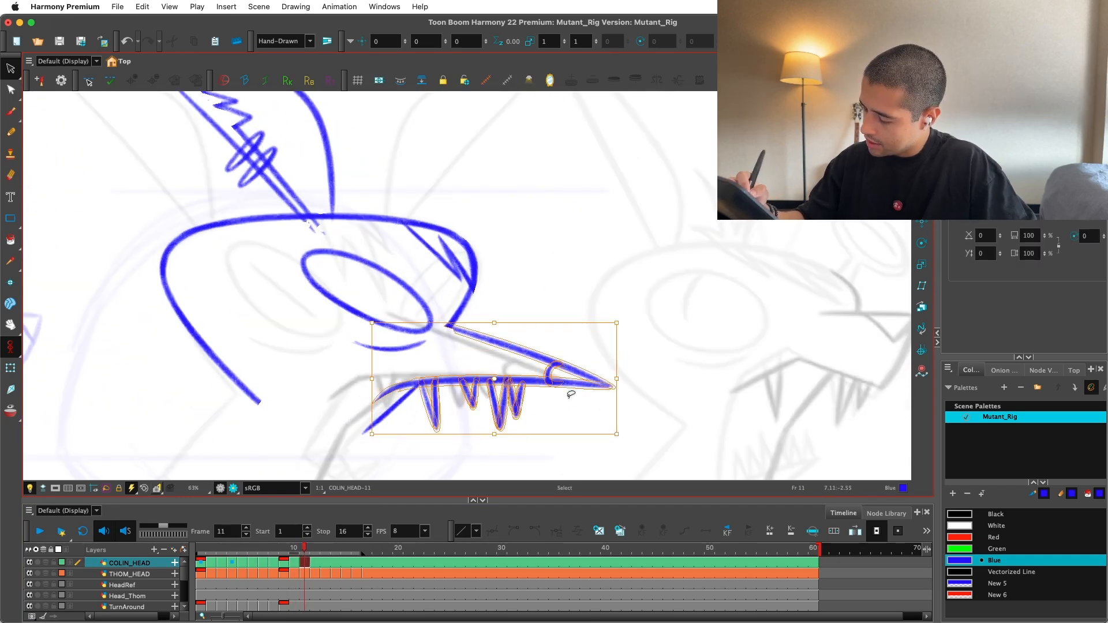
key("comma")
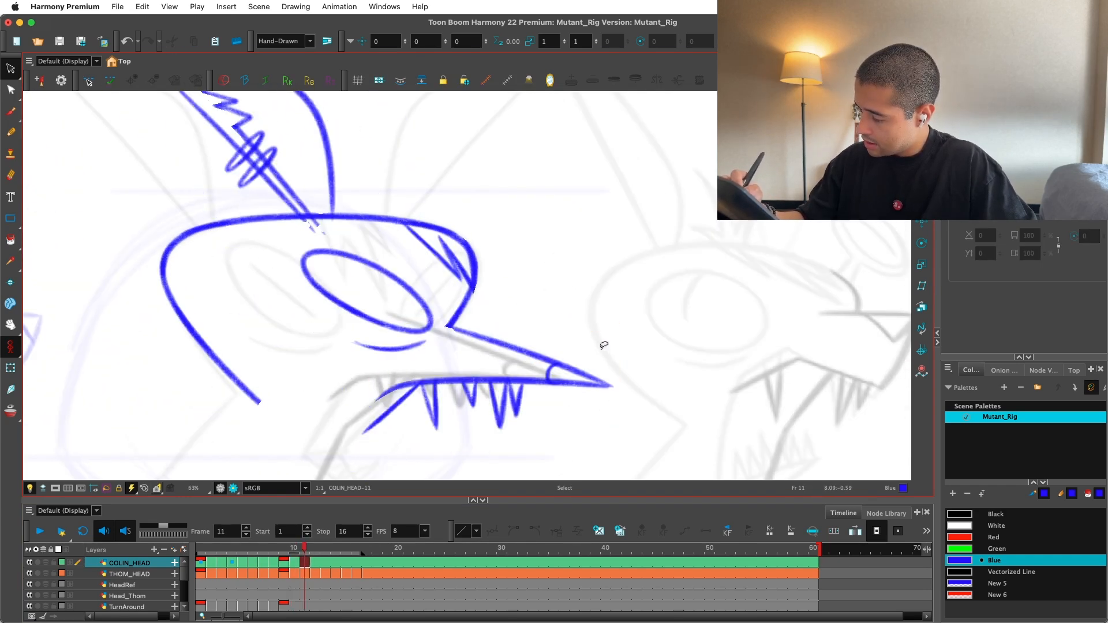
key("period")
mouse_move(610, 384)
left_mouse_down()
mouse_move(618, 297)
mouse_move(595, 309)
left_mouse_up()
Step: Flip between frames 10 and 11 to compare the raised profile beak with the three-quarter open mouth
key("comma")
key("period")
key("comma")
key("period")
key("comma")
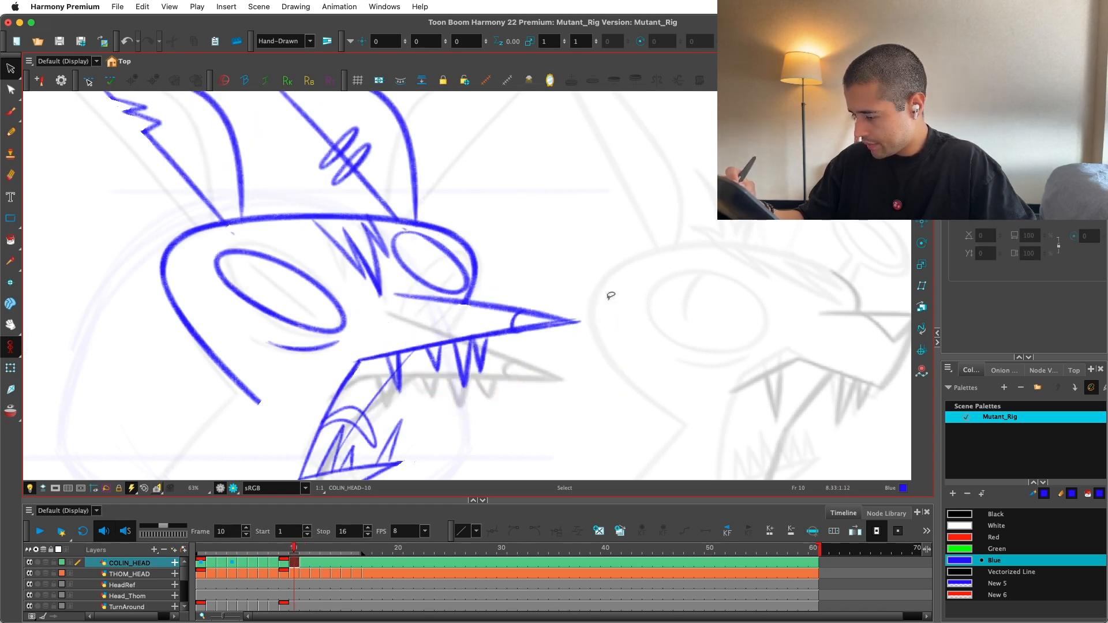
key("period")
key("comma")
key("period")
key("comma")
key("period")
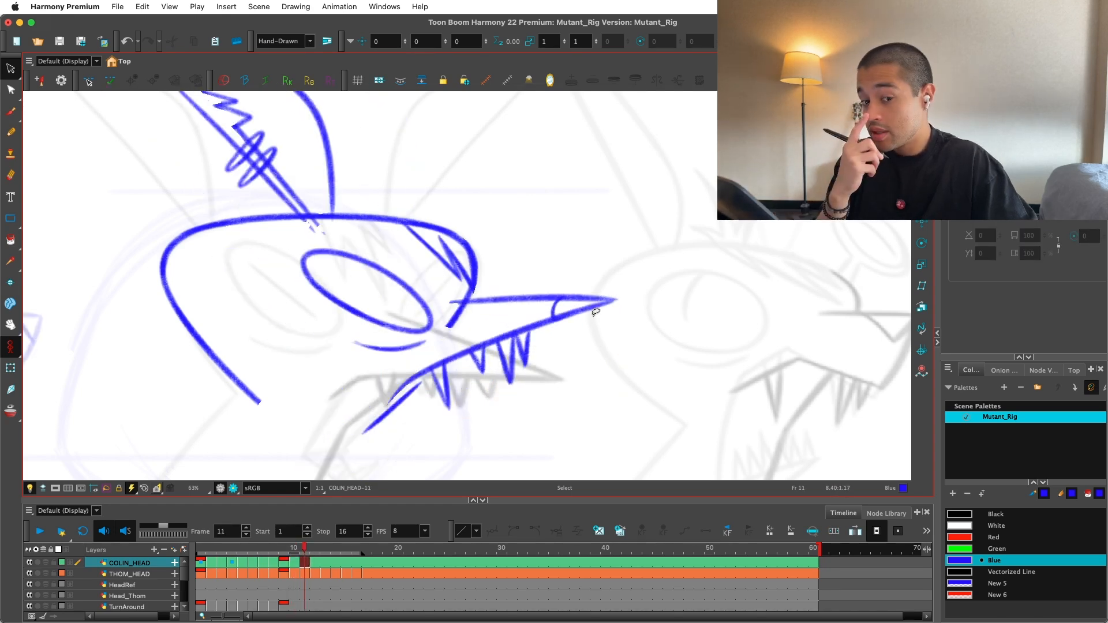
key("comma")
key("period")
key("period")
key("comma")
key("comma")
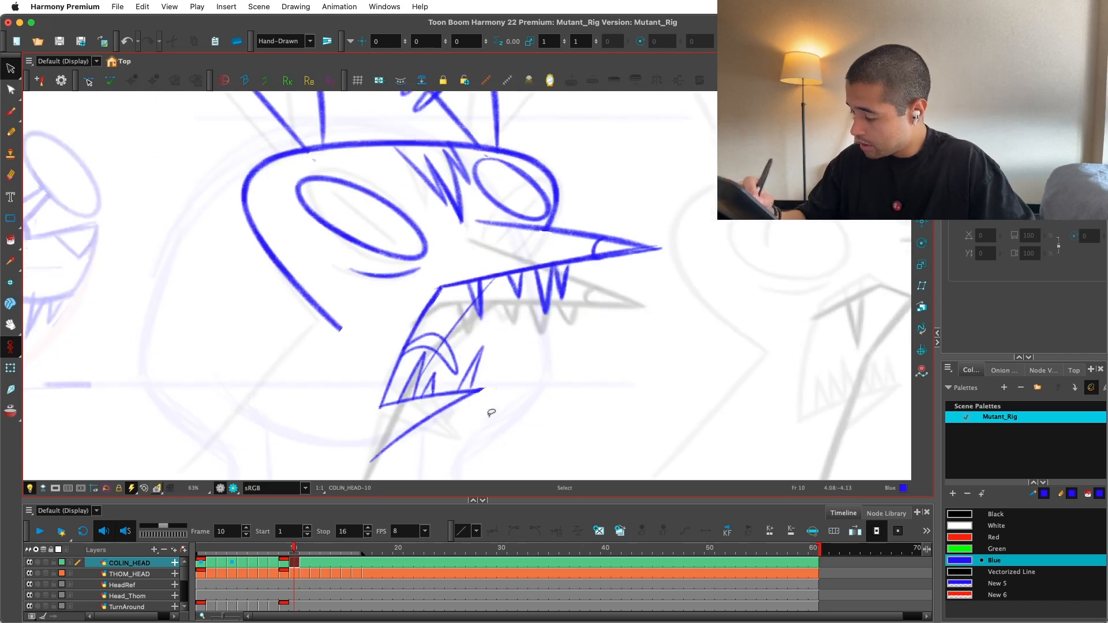
Step: Copy the lower jaw with its tongue and teeth from frame 10 and place it under the profile beak on frame 11
key("super+c")
mouse_move(460, 322)
left_mouse_down()
mouse_move(508, 375)
mouse_move(488, 374)
mouse_move(497, 389)
mouse_move(514, 388)
left_mouse_up()
key("period")
key("super+v")
Step: Delete the thin diagonal line crossing the pasted mouth on the profile head
key("f")
key("g")
key("f")
key("g")
left_click(504, 326)
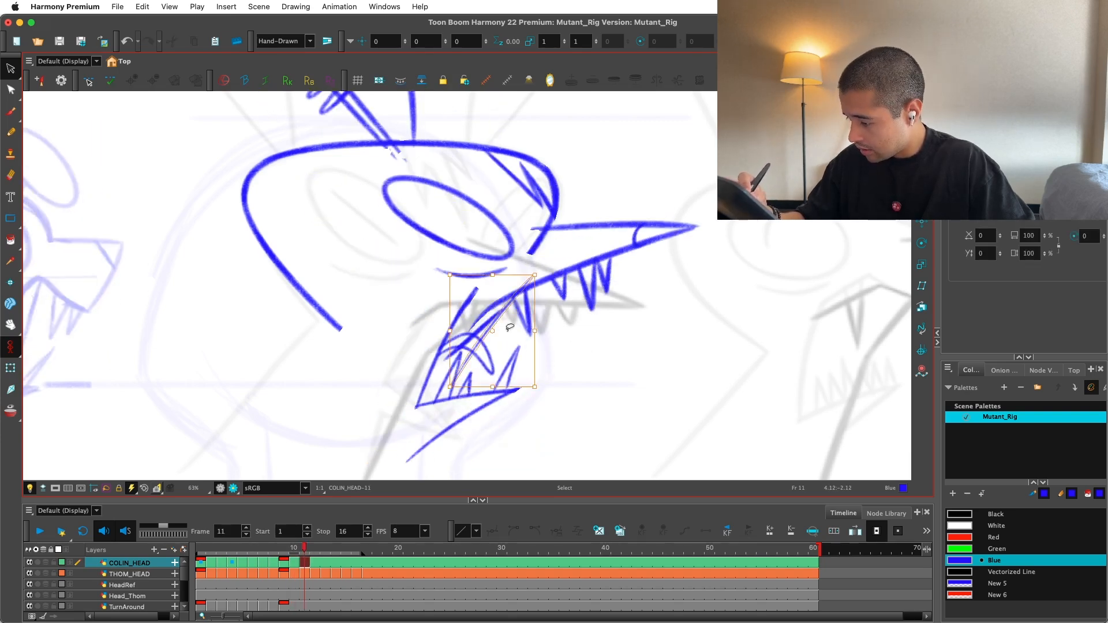
Step: Flip between frames 10 and 11 to check the profile head's lower jaw against the three-quarter view
key("f")
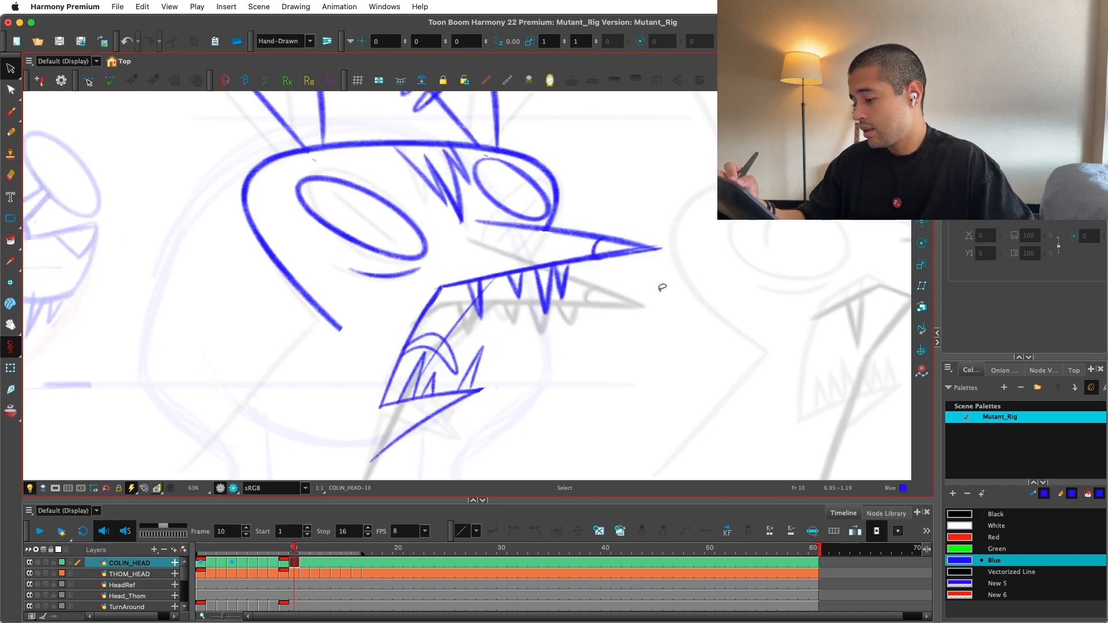
key("g")
key("f")
key("g")
key("f")
key("g")
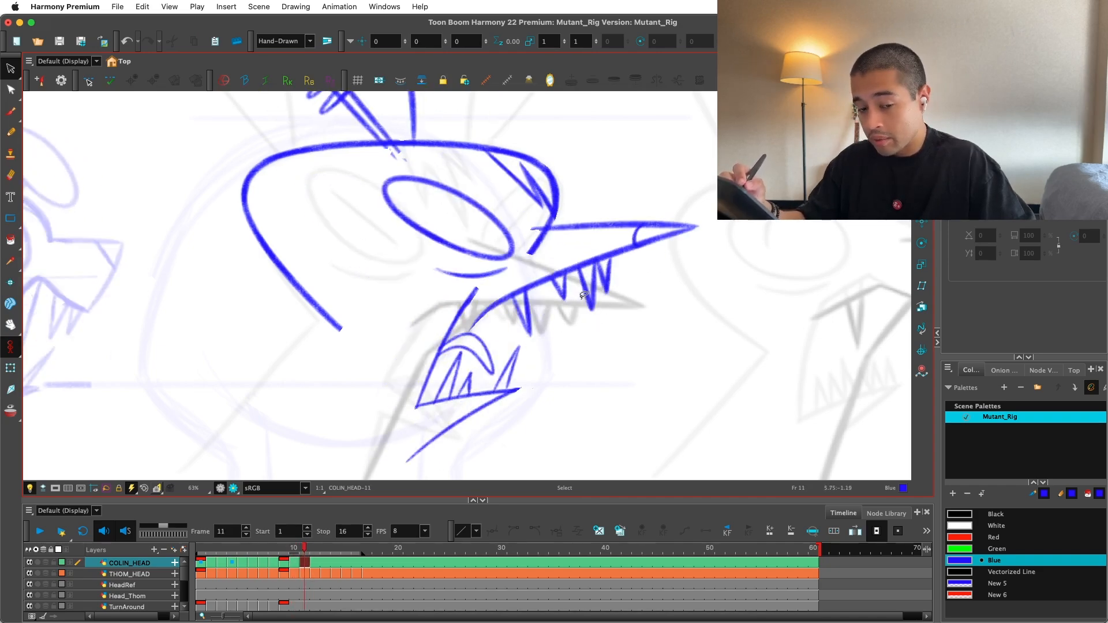
key("f")
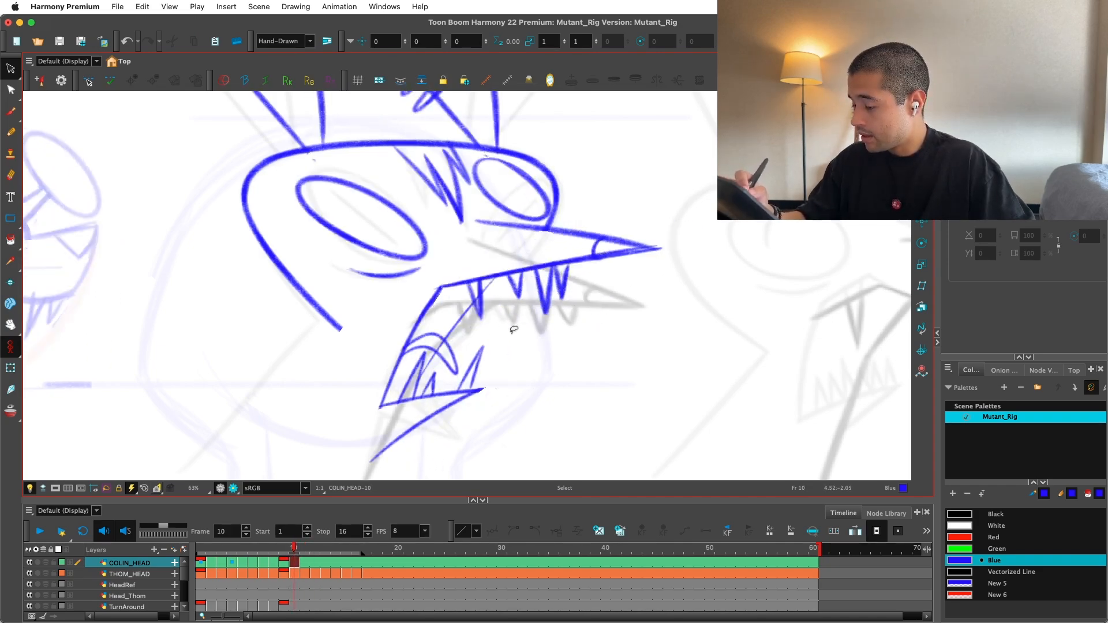
Step: Shift the profile head's lower jaw, tongue and teeth slightly forward on frame 11 and check it against frame 10
key("g")
left_click(475, 300)
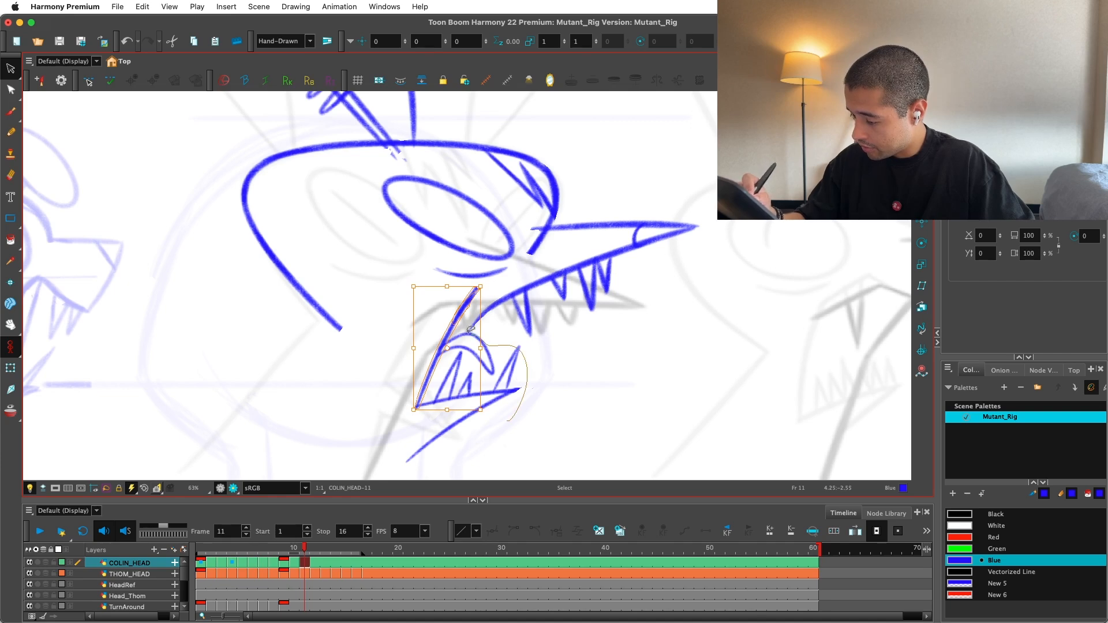
left_click_drag(470, 330, 499, 274)
left_click(497, 415)
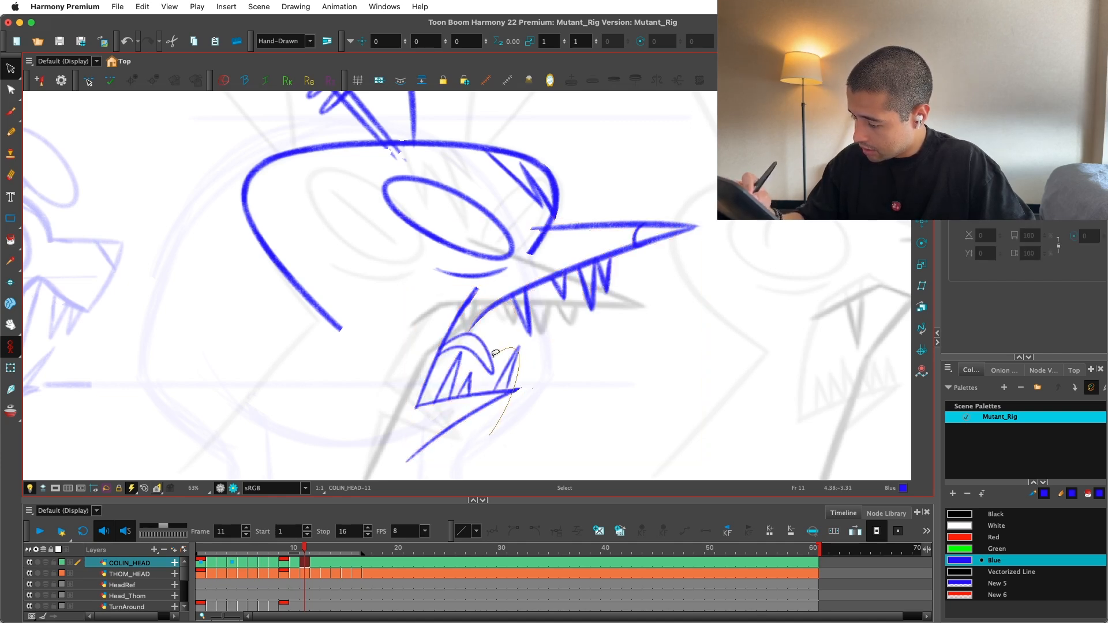
left_click_drag(496, 353, 419, 427)
mouse_move(498, 287)
left_mouse_down()
mouse_move(508, 290)
mouse_move(452, 312)
left_mouse_up()
key("comma")
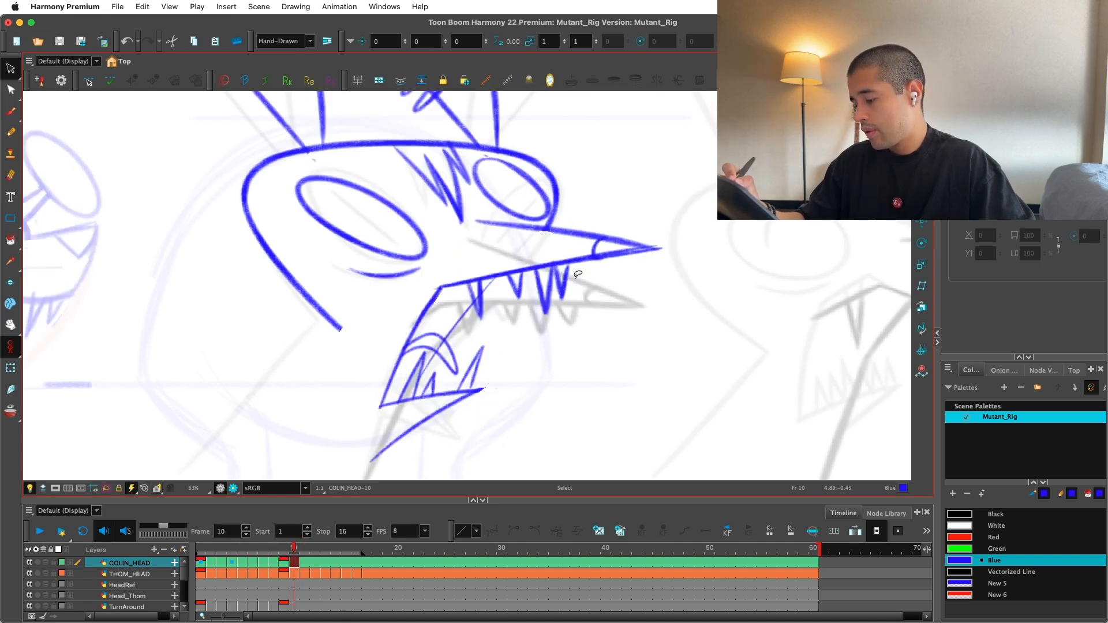
key("comma")
key("period")
key("comma")
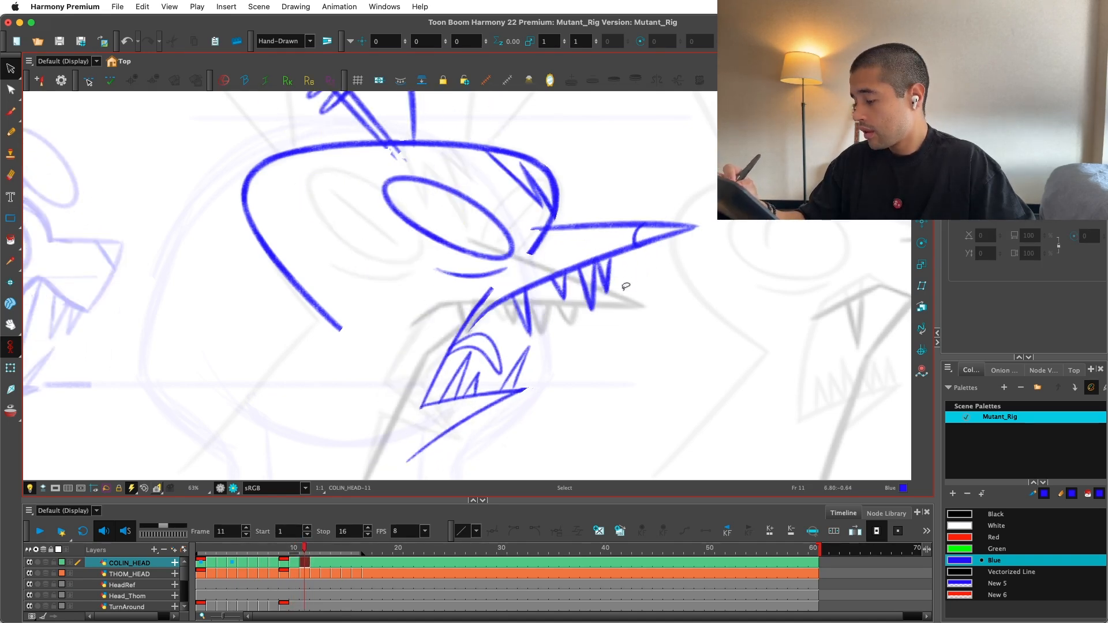
key("period")
key("period")
Step: Erase the overshooting line ends where the profile's forehead meets the top of the beak on frame 11
left_click_drag(466, 358, 496, 372)
left_click_drag(577, 255, 606, 254)
key("comma")
key("period")
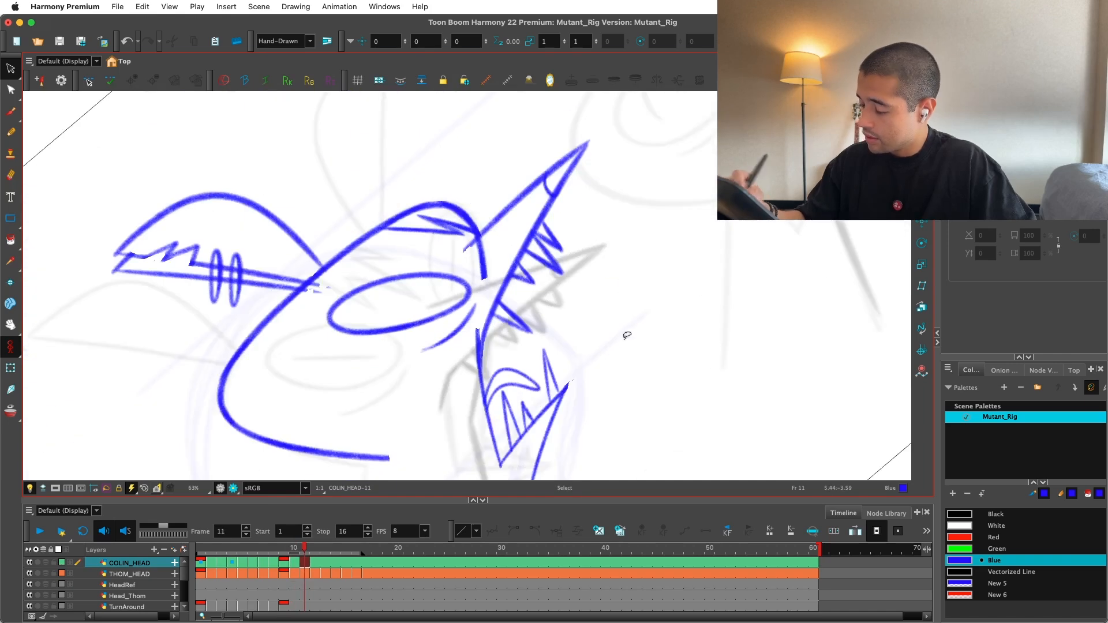
key("2")
key("alt+e")
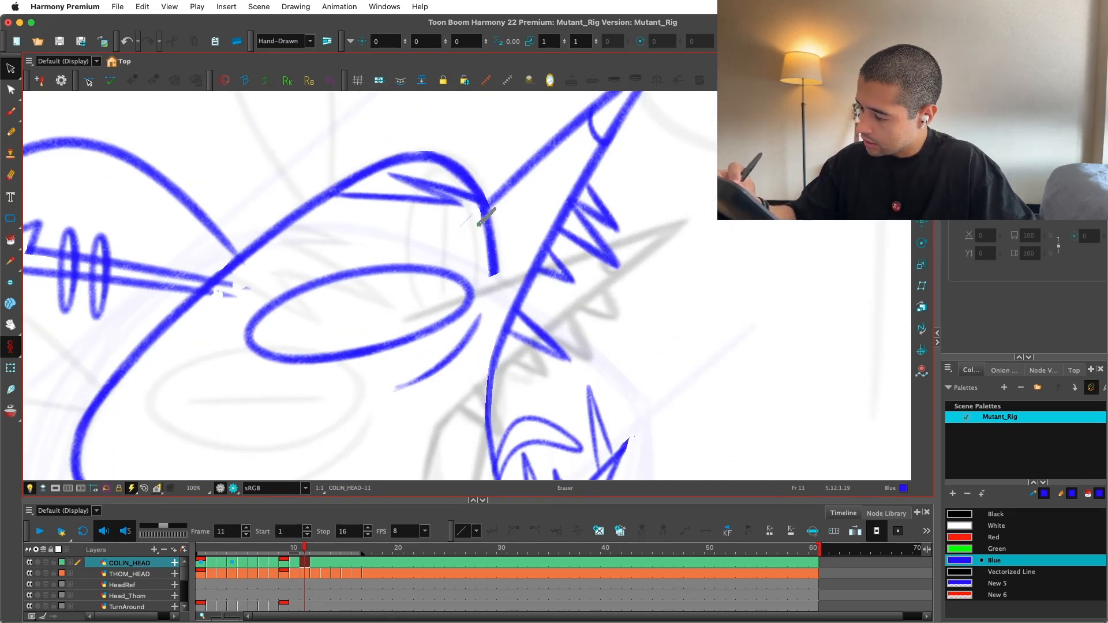
key("1")
left_click_drag(506, 357, 510, 296)
key("1")
key("1")
key("1")
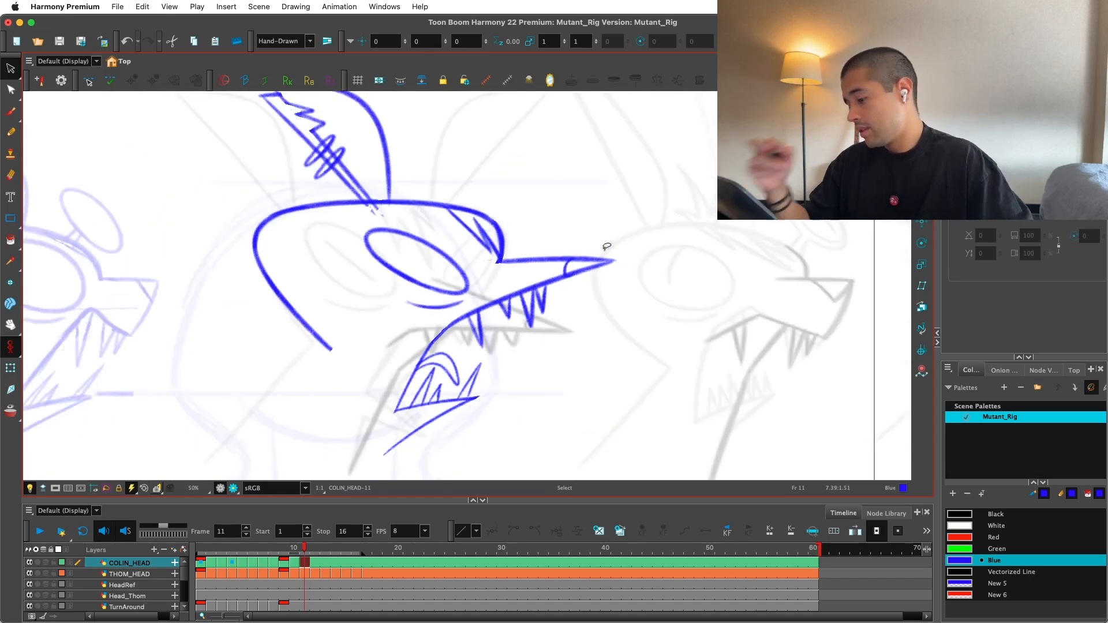
Step: Flip between frames 10 and 11 to examine how the open-mouth profile follows from the three-quarter head
key("comma")
key("period")
key("comma")
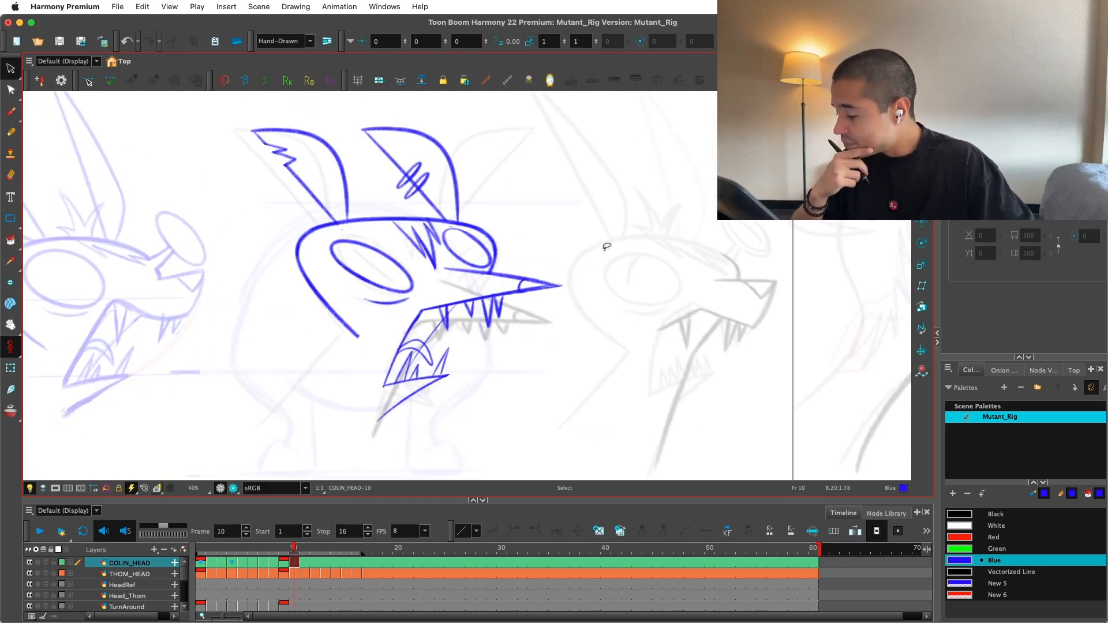
key("period")
key("comma")
key("period")
key("comma")
key("period")
key("comma")
key("comma")
key("comma")
key("comma")
key("comma")
key("comma")
key("comma")
key("comma")
key("comma")
key("comma")
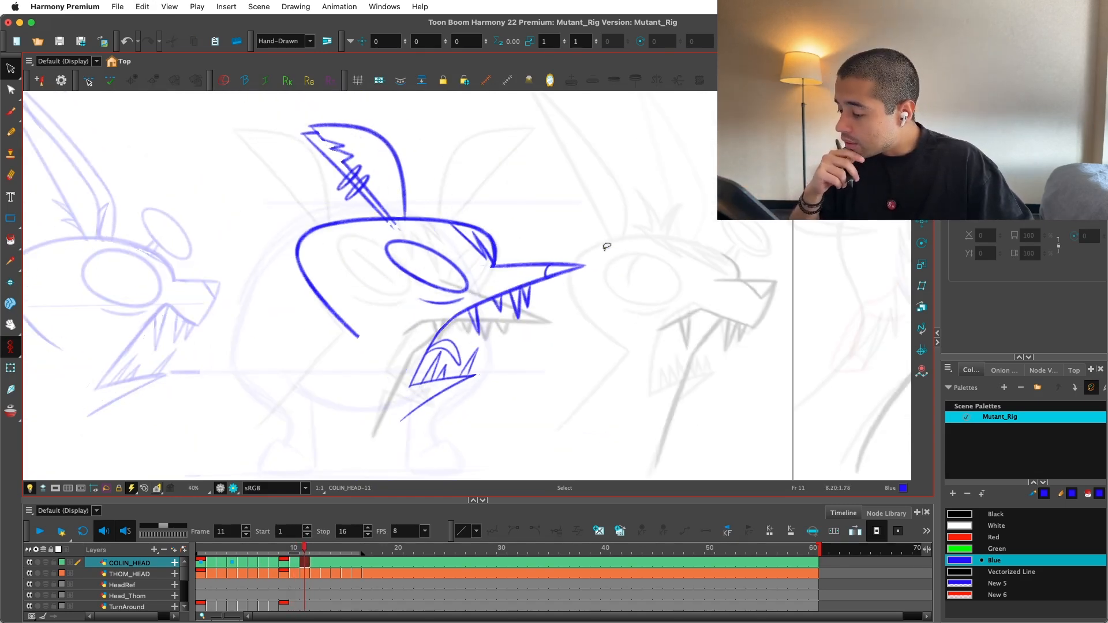
Step: Copy the closed-mouth back three-quarter head from frame 4 and paste it on frame 12
left_click(231, 550)
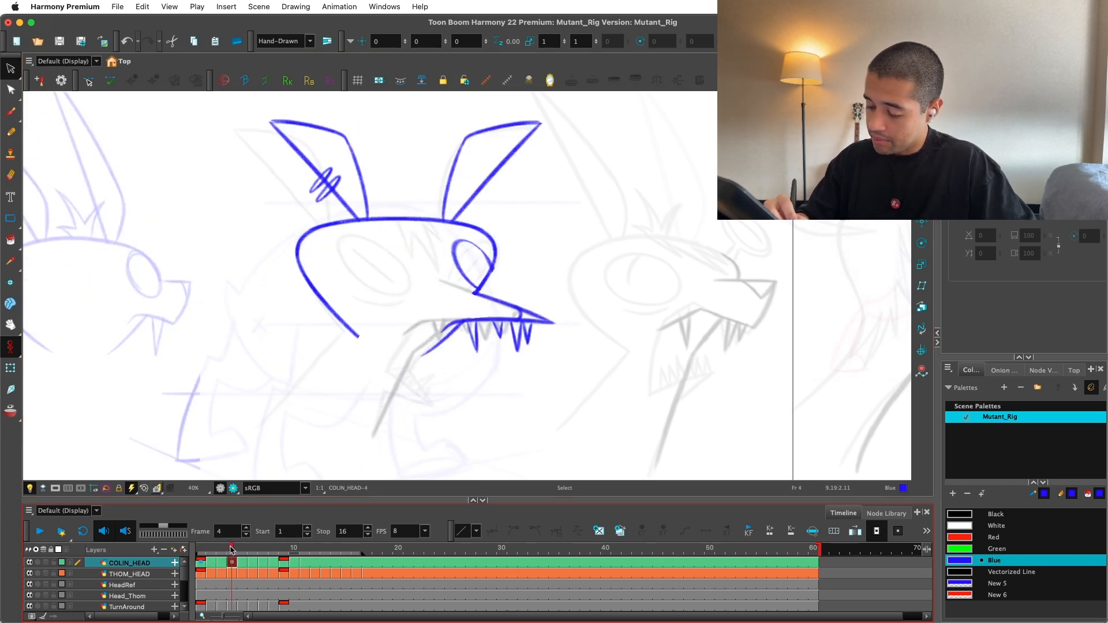
key("2")
left_click_drag(300, 138, 408, 413)
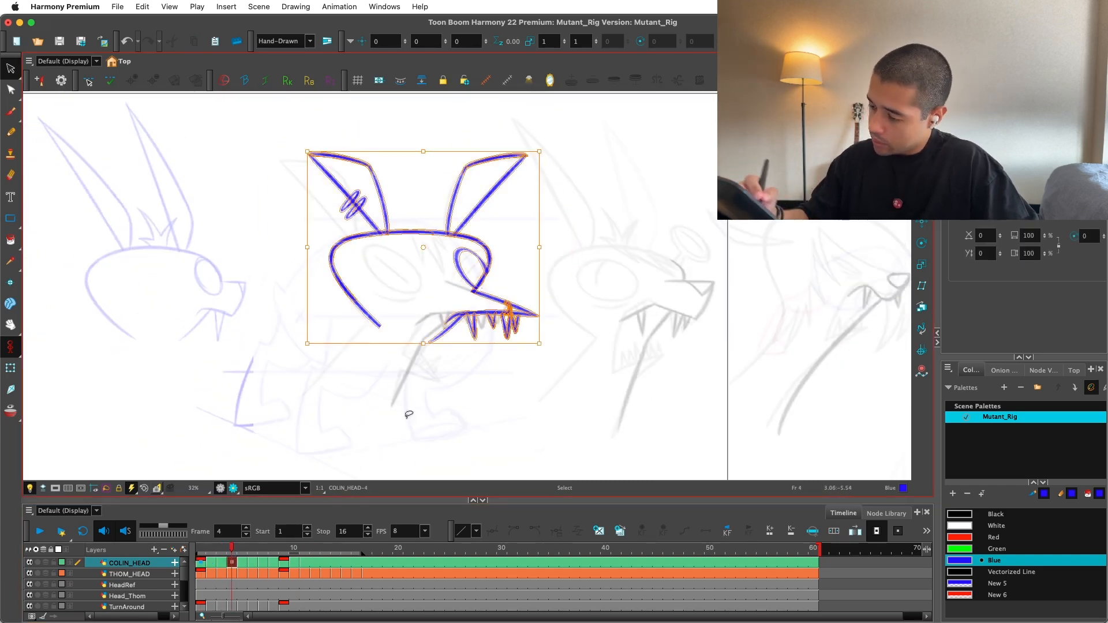
left_click(305, 549)
key("super+v")
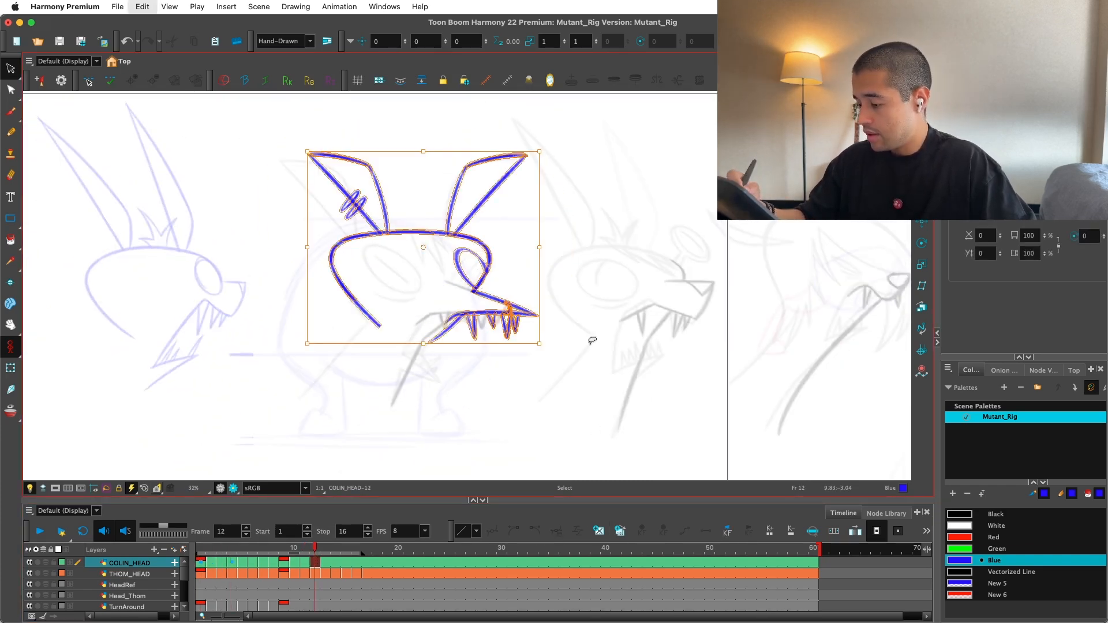
key("super+z")
Step: Check the pasted head on frame 12 against frames 10 and 11, and save the scene
key("comma")
key("comma")
key("period")
key("period")
key("period")
key("comma")
key("comma")
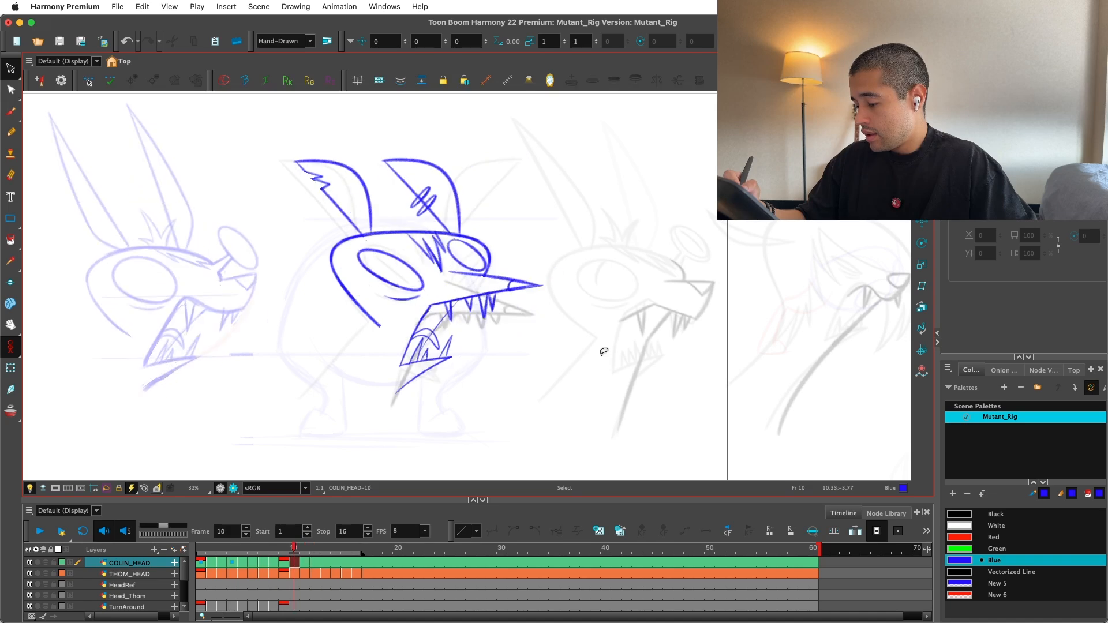
key("super+s")
Step: Flip through frames 9 to 12 to compare the beaks and mouths of the open-mouth heads with the pasted head
key("period")
key("period")
key("comma")
key("comma")
key("period")
key("2")
key("2")
key("period")
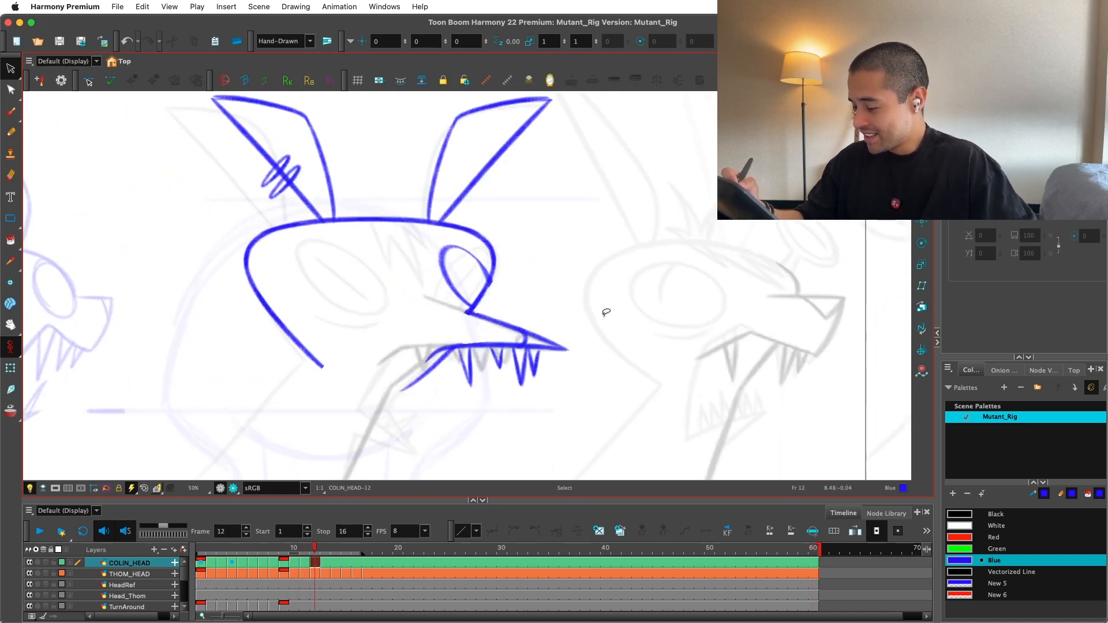
key("1")
key("comma")
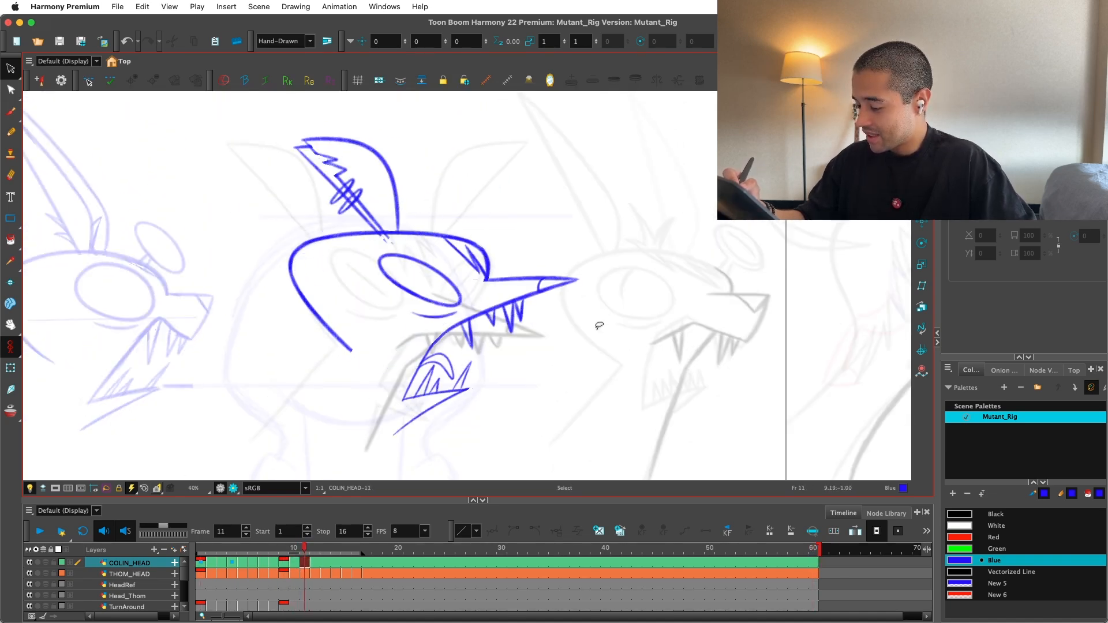
key("comma")
key("period")
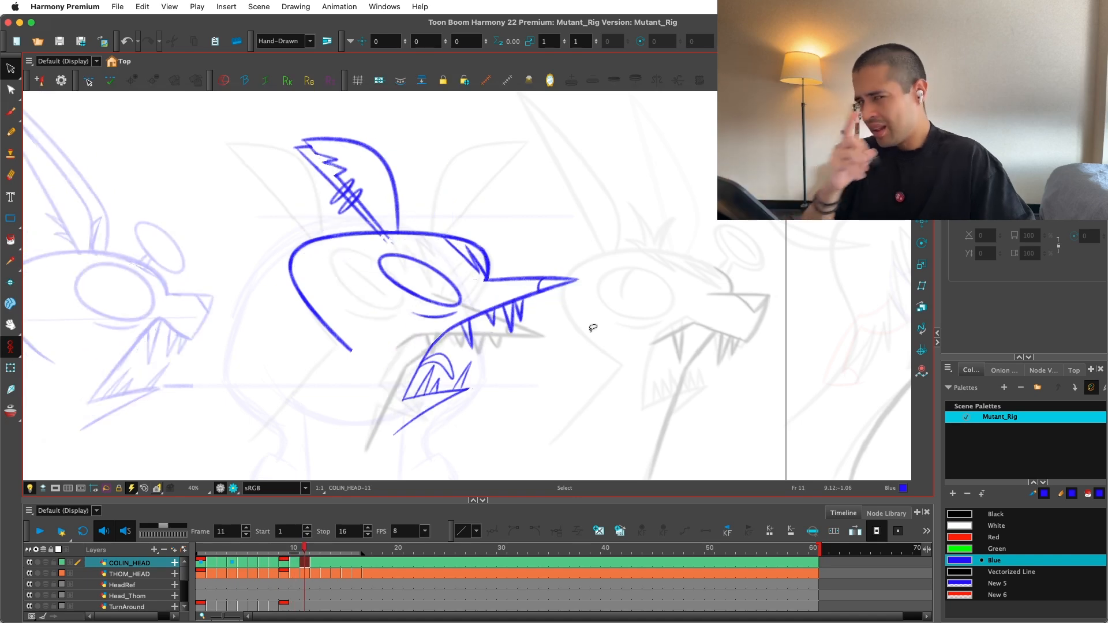
key("comma")
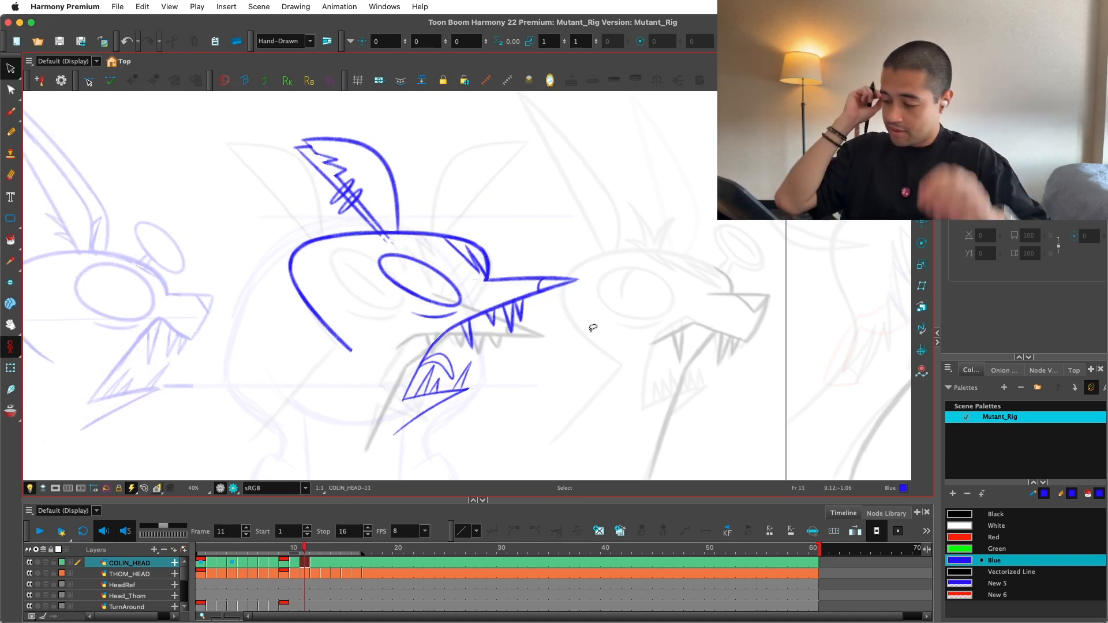
key("period")
key("comma")
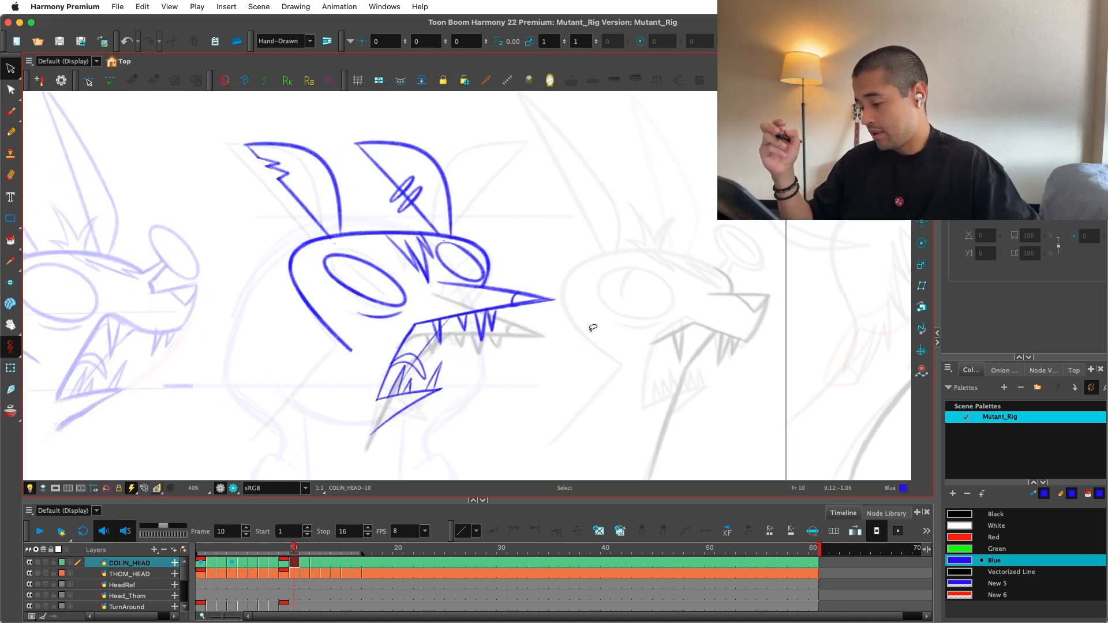
key("period")
key("period")
key("comma")
key("comma")
key("period")
key("period")
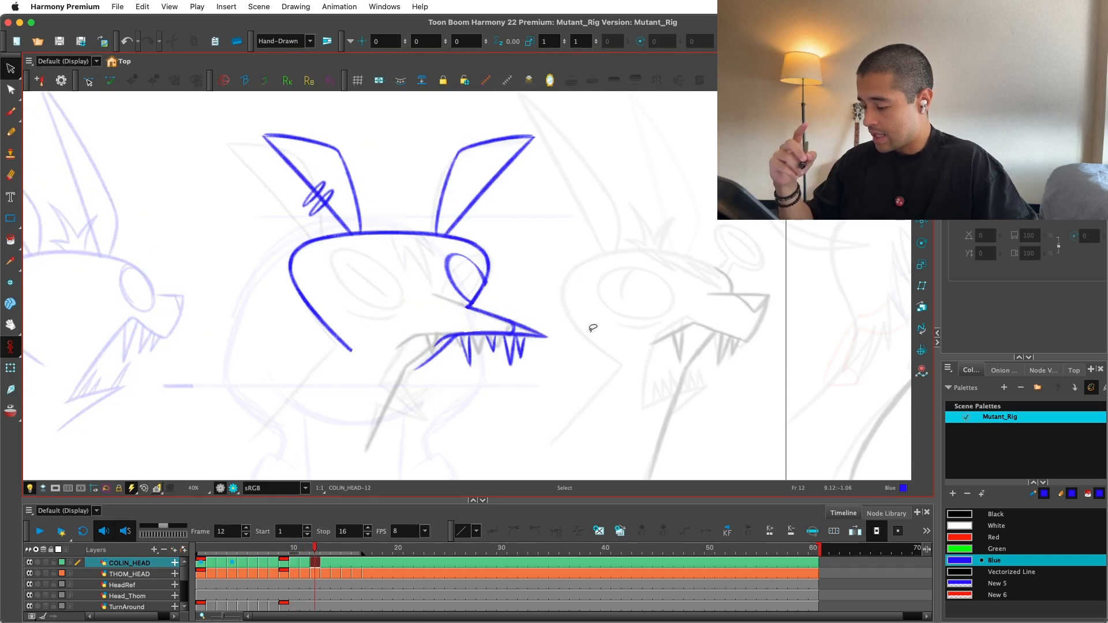
key("comma")
key("comma")
key("comma")
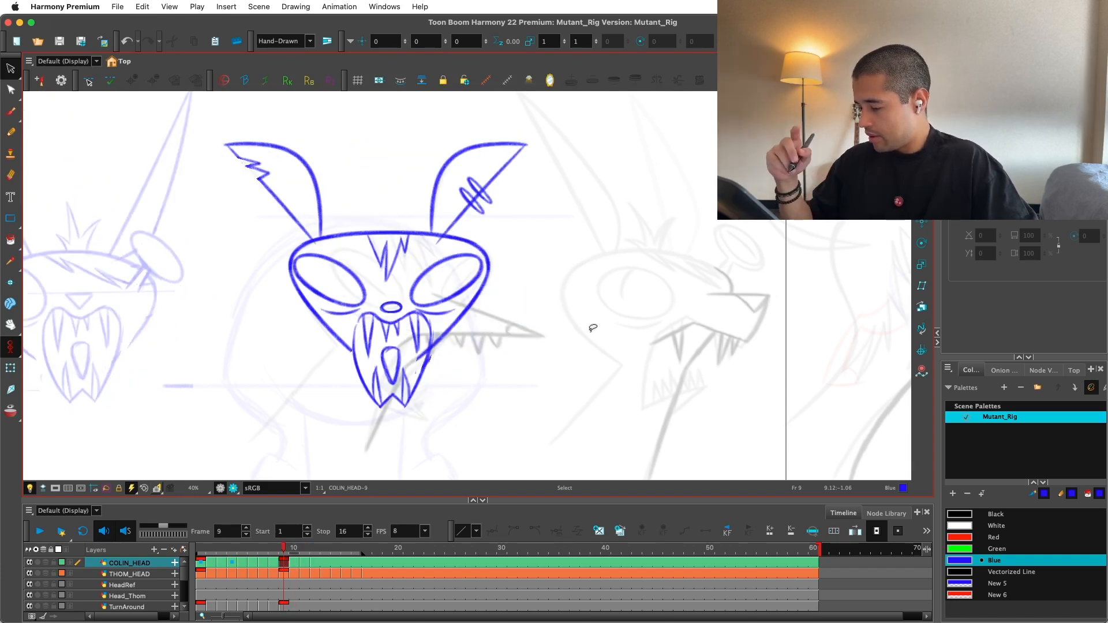
key("period")
key("period")
key("period")
key("comma")
key("comma")
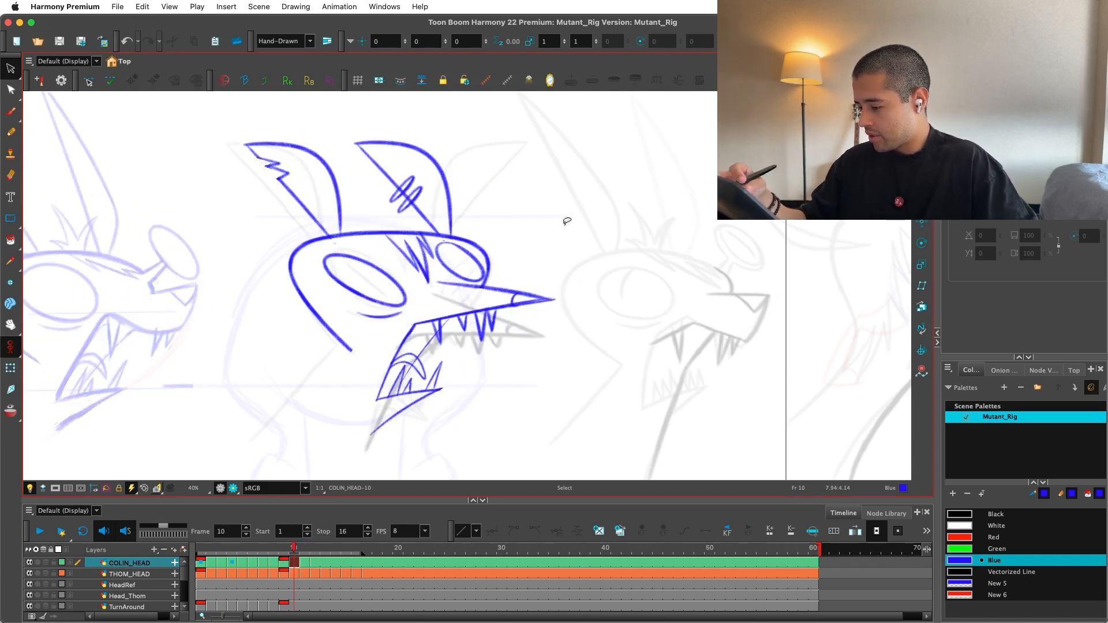
key("comma")
key("period")
key("period")
key("comma")
key("period")
key("comma")
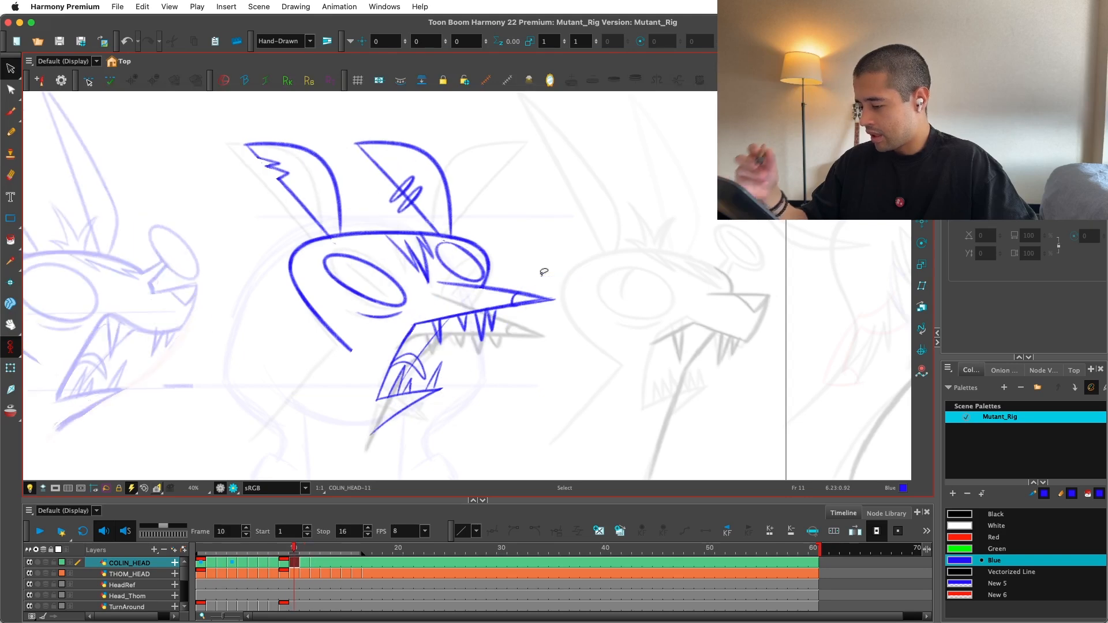
key("period")
key("period")
key("comma")
key("period")
key("comma")
key("comma")
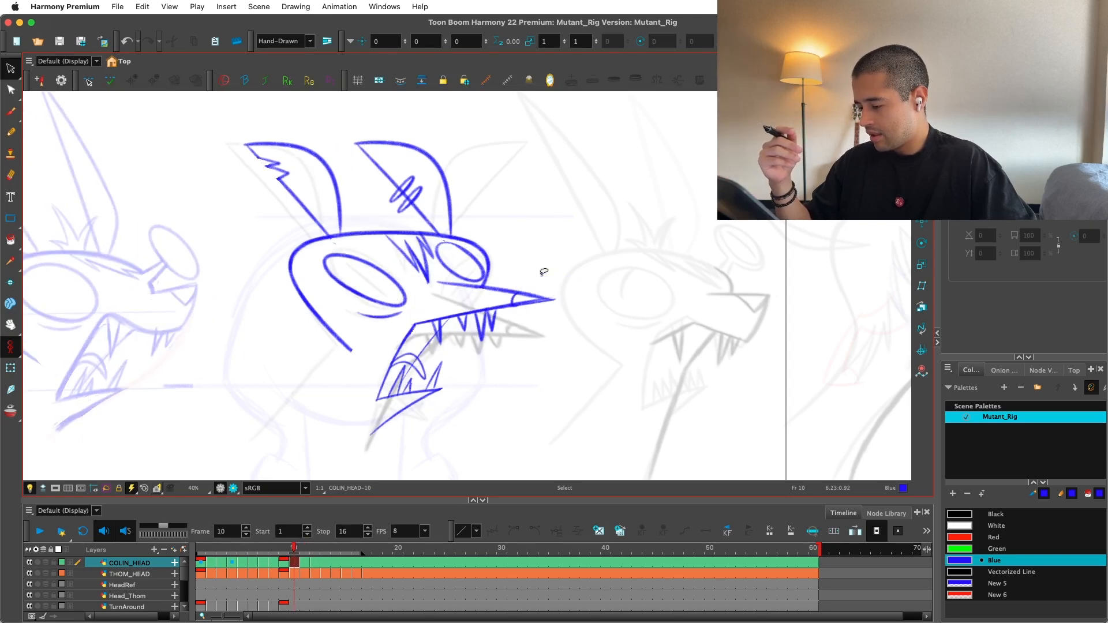
key("period")
key("period")
key("comma")
key("comma")
Step: Redraw the profile's mouth corner on frame 11 as a sharp angle with the Brush and erase the overshooting ends
scroll(542, 270, "up", 3)
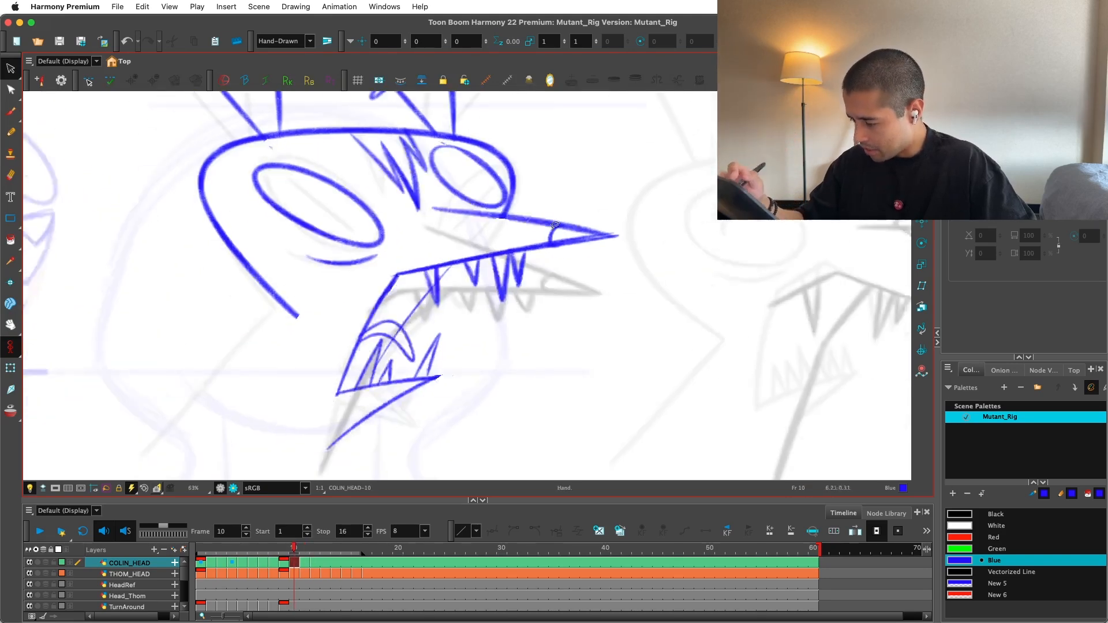
scroll(556, 225, "up", 3)
key("period")
key("alt+b")
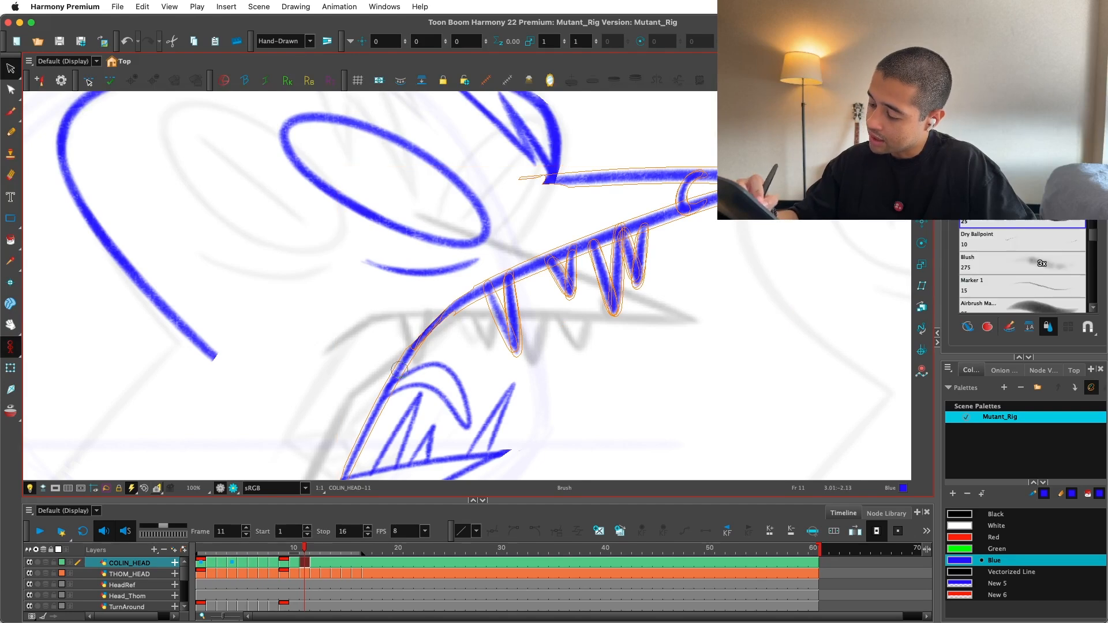
key("Escape")
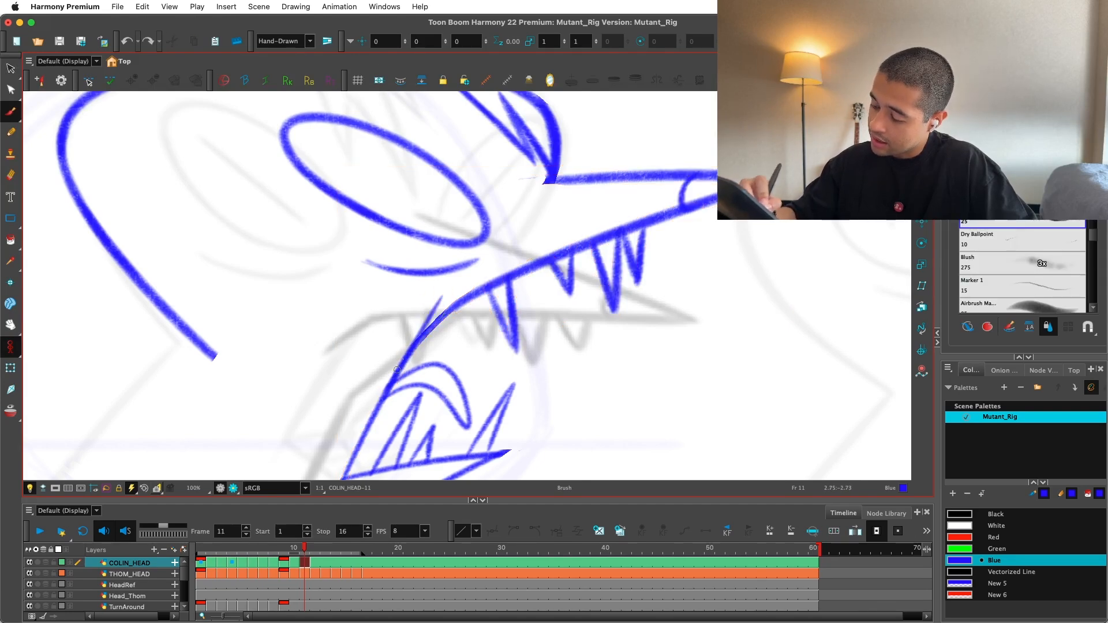
left_click_drag(397, 369, 422, 312)
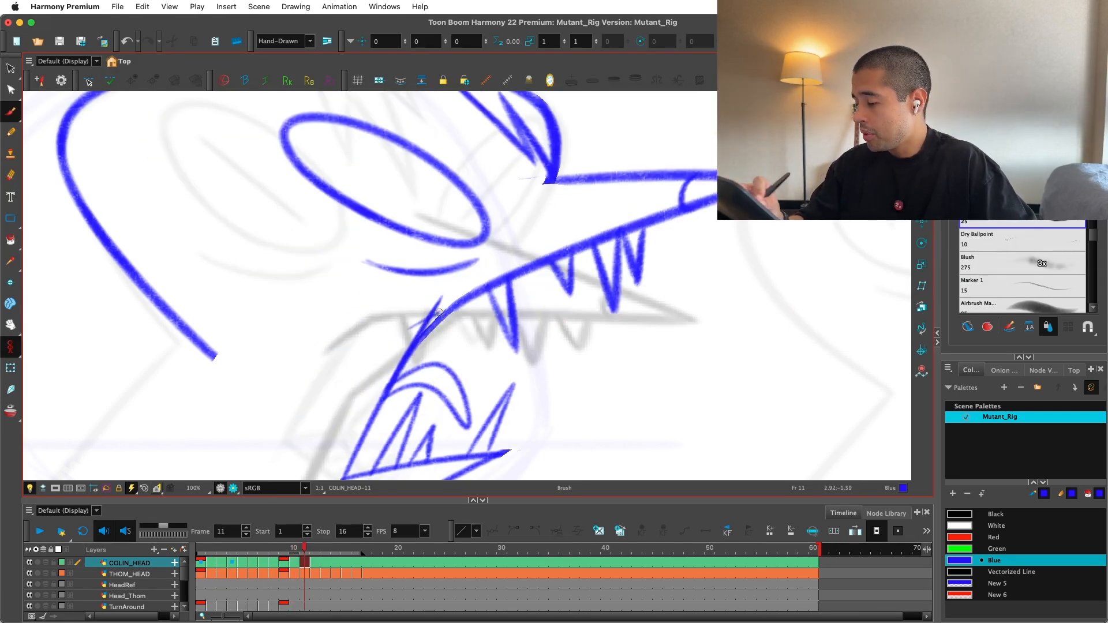
key("alt+s")
key("ctrl+z")
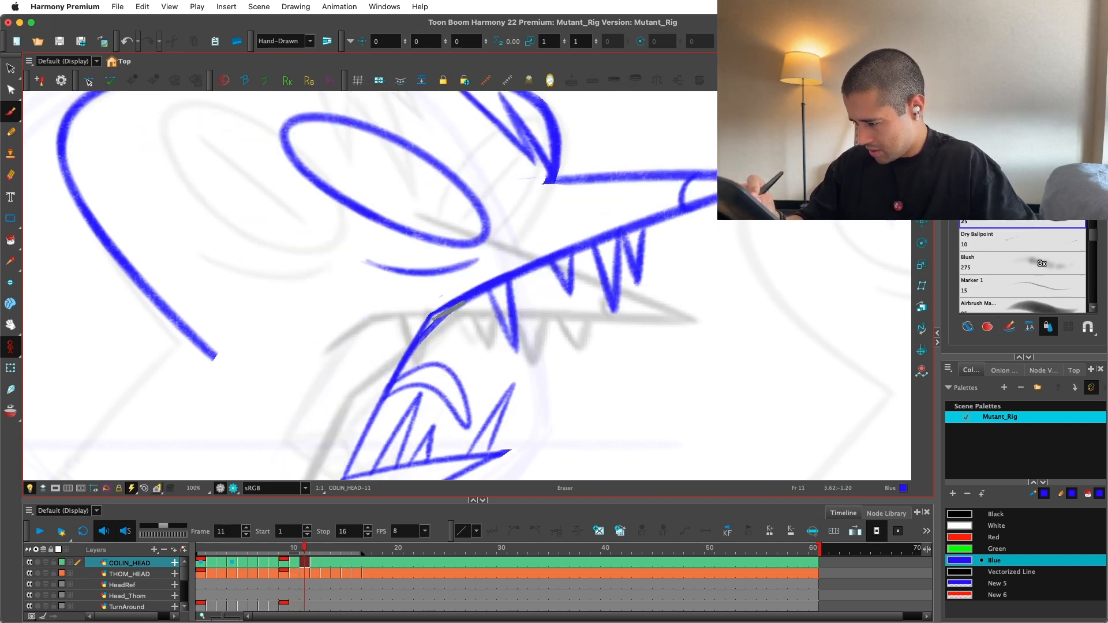
Step: Examine the profile's reworked mouth corner on frame 11 up close and against frame 10
key("1")
key("1")
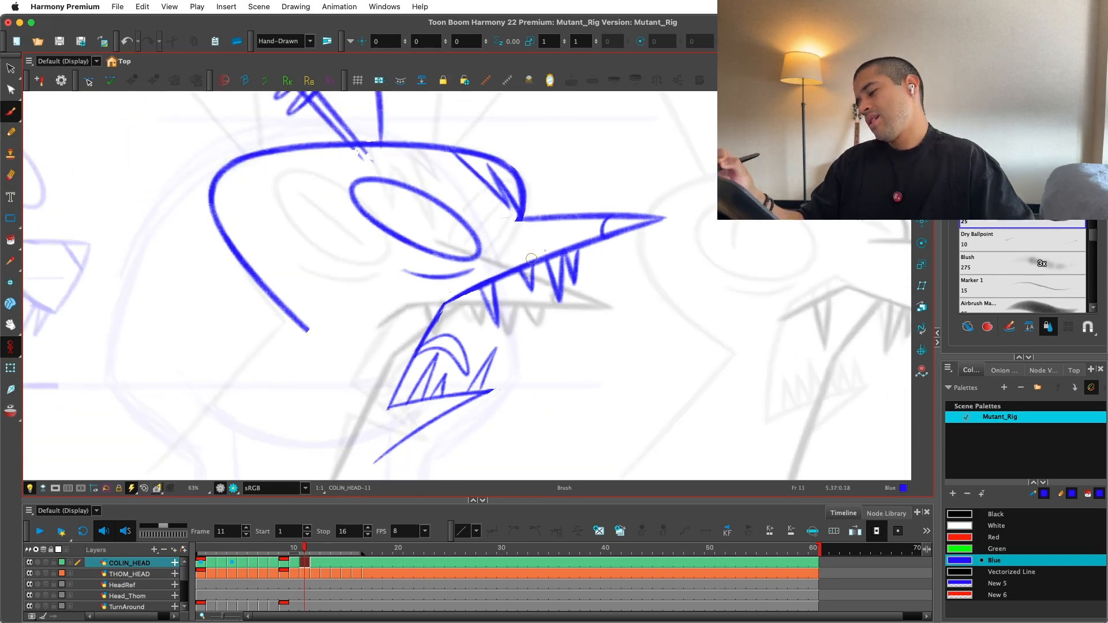
key("comma")
key("period")
key("2")
key("2")
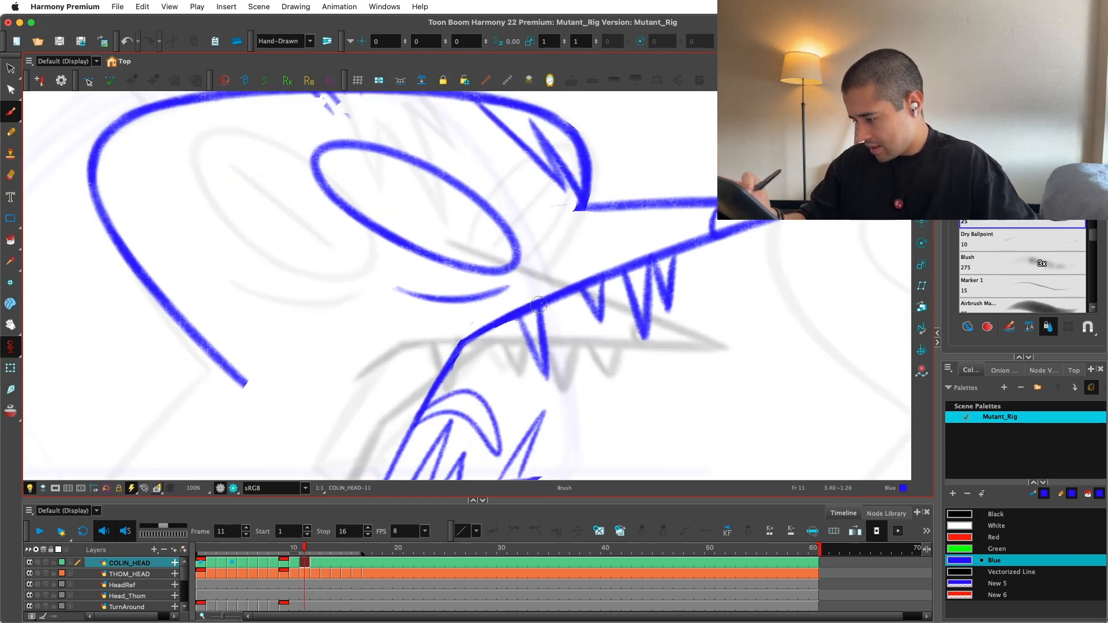
key("1")
key("1")
key("1")
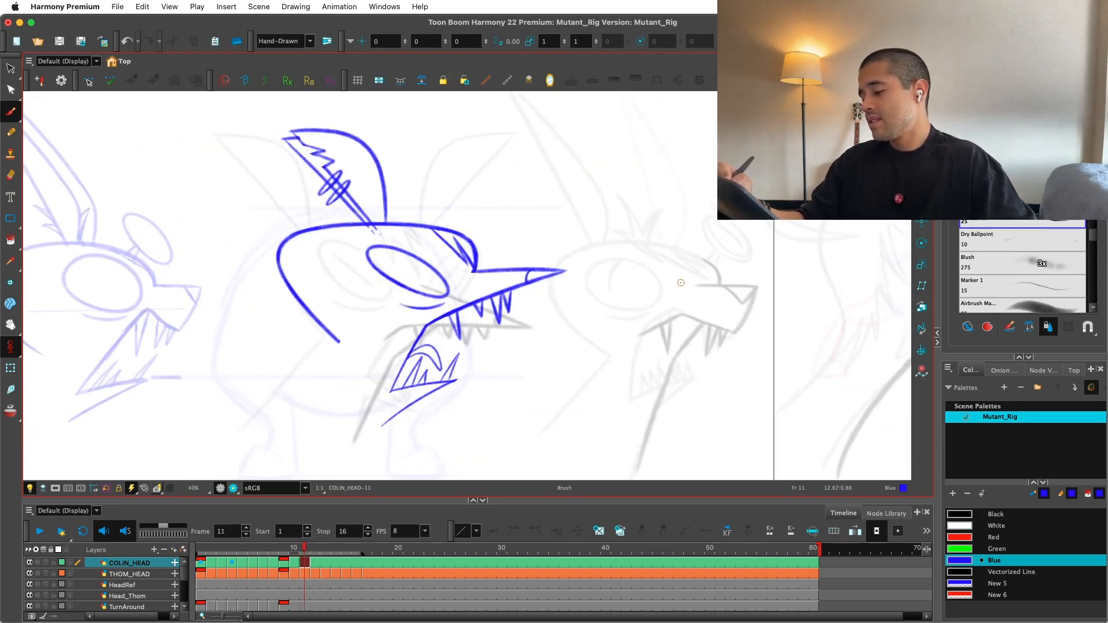
Step: Compare the profile's lower jaw on frame 11 with the open-mouth heads on frames 10 and 12
key("period")
key("2")
key("2")
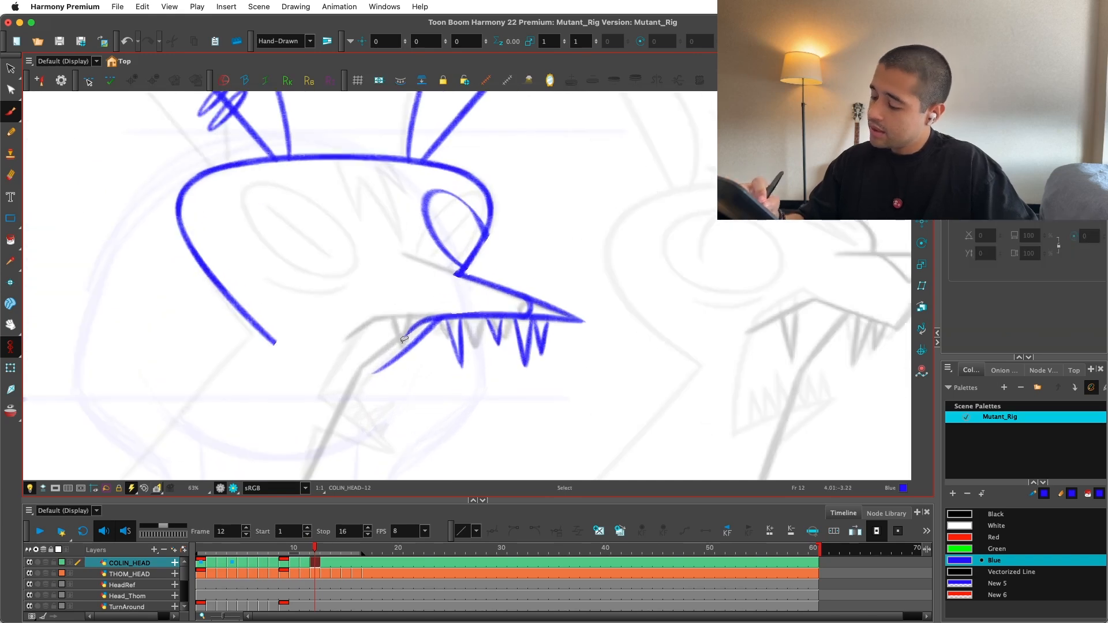
key("alt+s")
key("comma")
left_click_drag(460, 424, 472, 378)
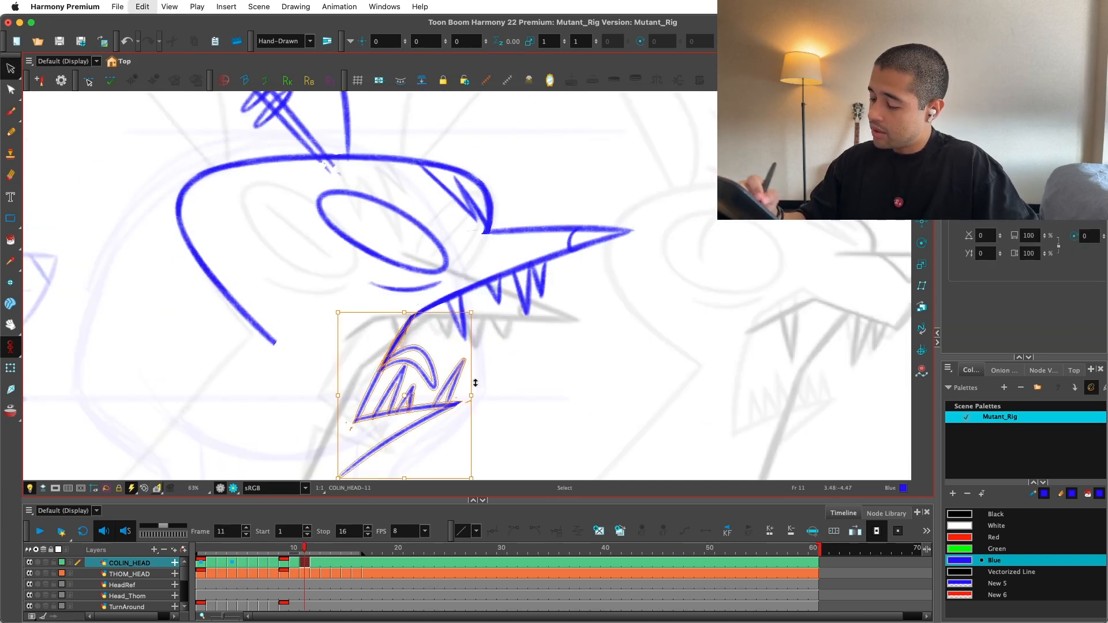
key("comma")
key("period")
key("comma")
key("period")
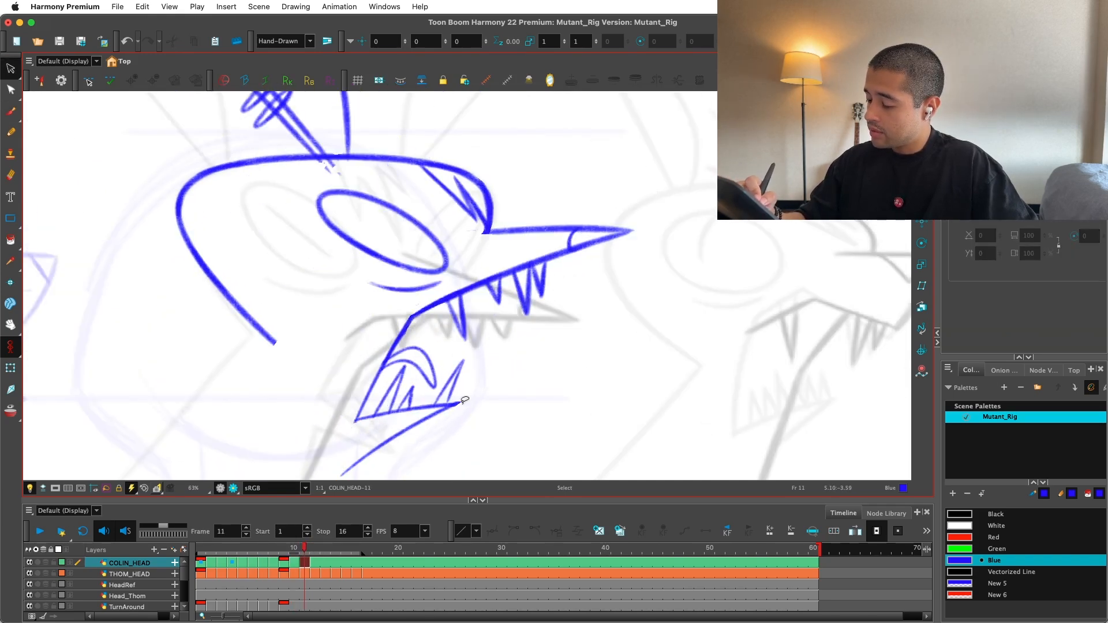
Step: Copy the open lower jaw with its teeth and tongue from frame 10 onto the head on frame 12
key("period")
key("comma")
key("comma")
left_click_drag(402, 344, 452, 383)
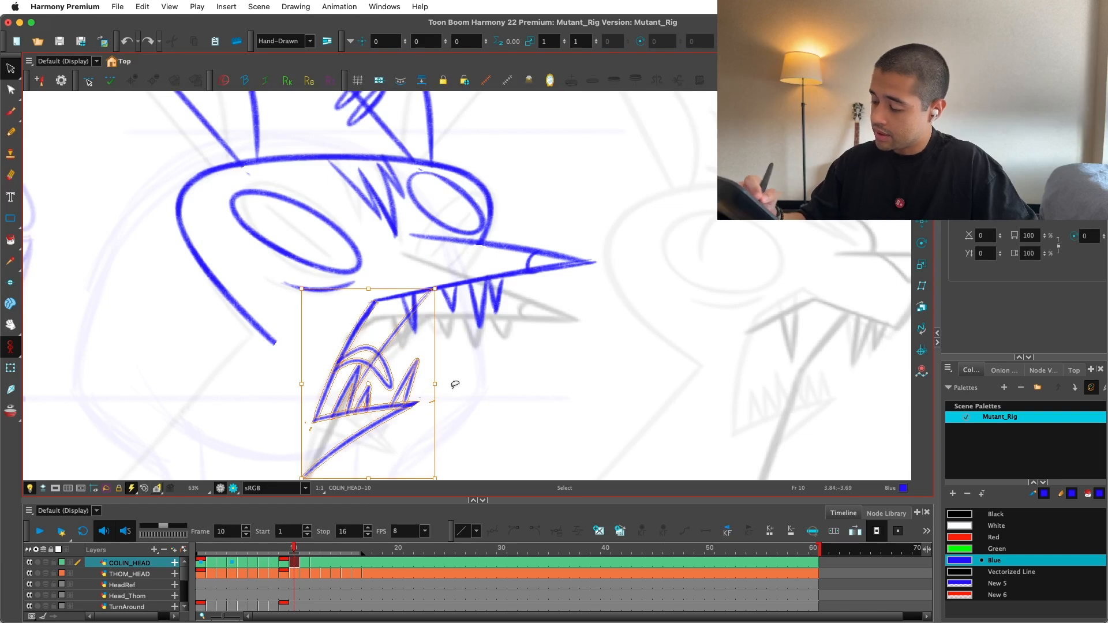
key("period")
key("period")
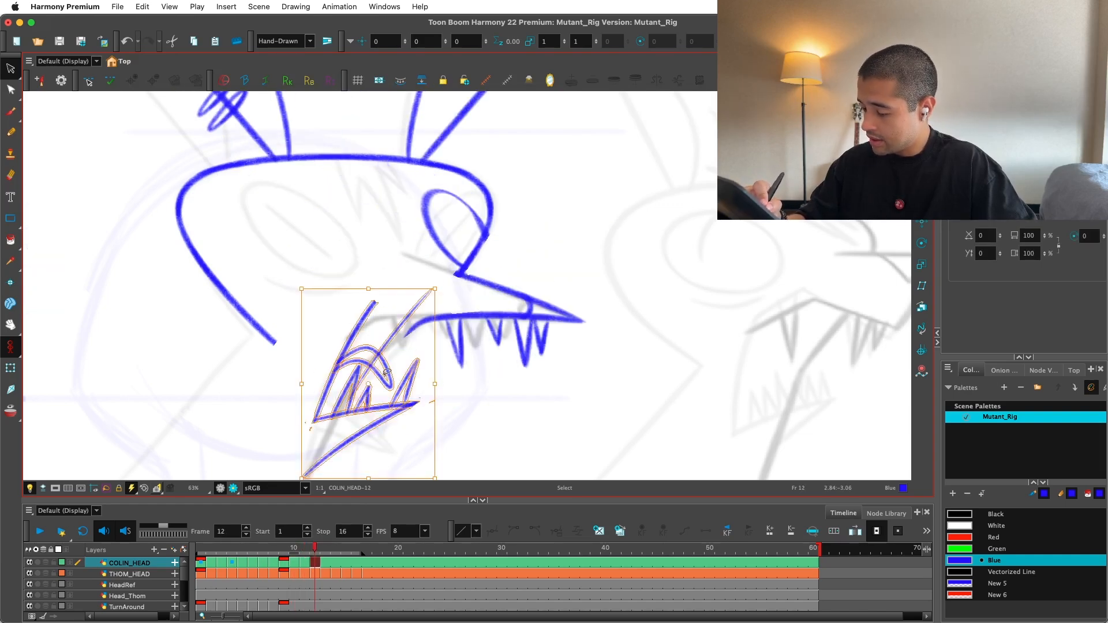
key("comma")
left_click_drag(440, 375, 444, 386)
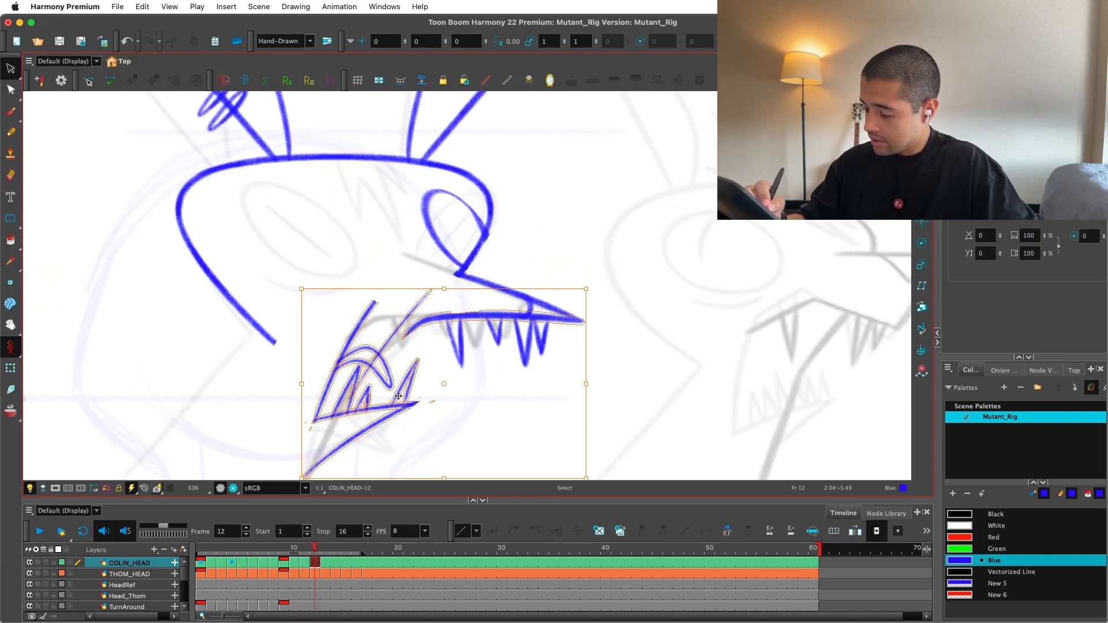
Step: Move the pasted lower jaw on frame 12 closer to the beak, checking it against frames 10 and 11
left_click(424, 425)
left_click_drag(301, 449, 315, 462)
left_click_drag(406, 401, 438, 400)
key("comma")
key("comma")
key("period")
key("period")
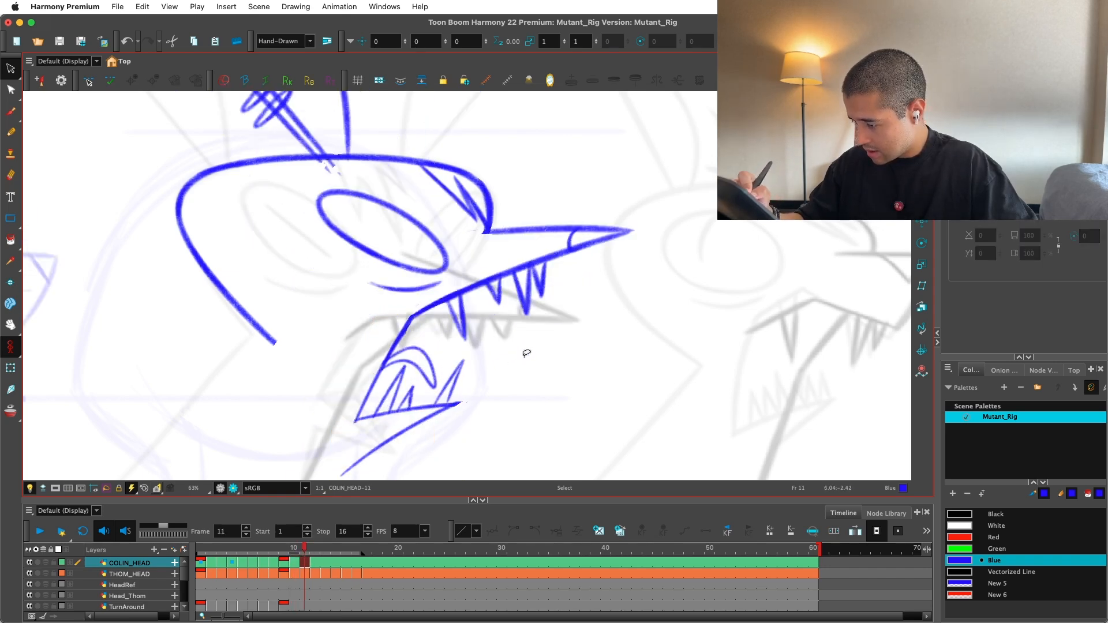
Step: Delete the stray diagonal line that came with the pasted jaw on frame 12
key("comma")
key("comma")
key("period")
key("period")
left_click(384, 337)
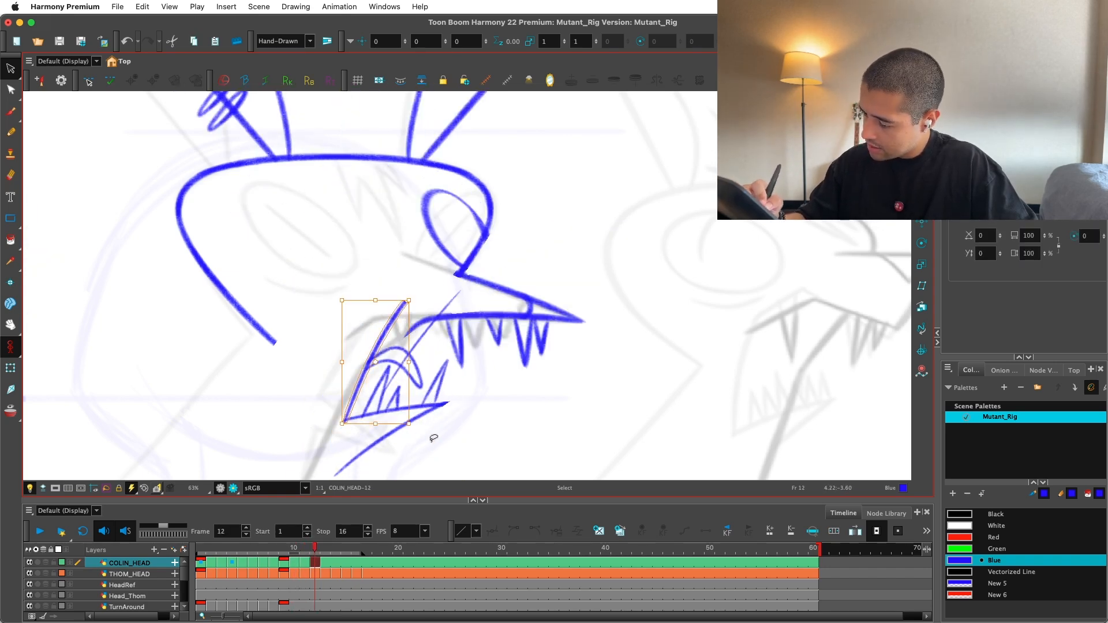
left_click(426, 355)
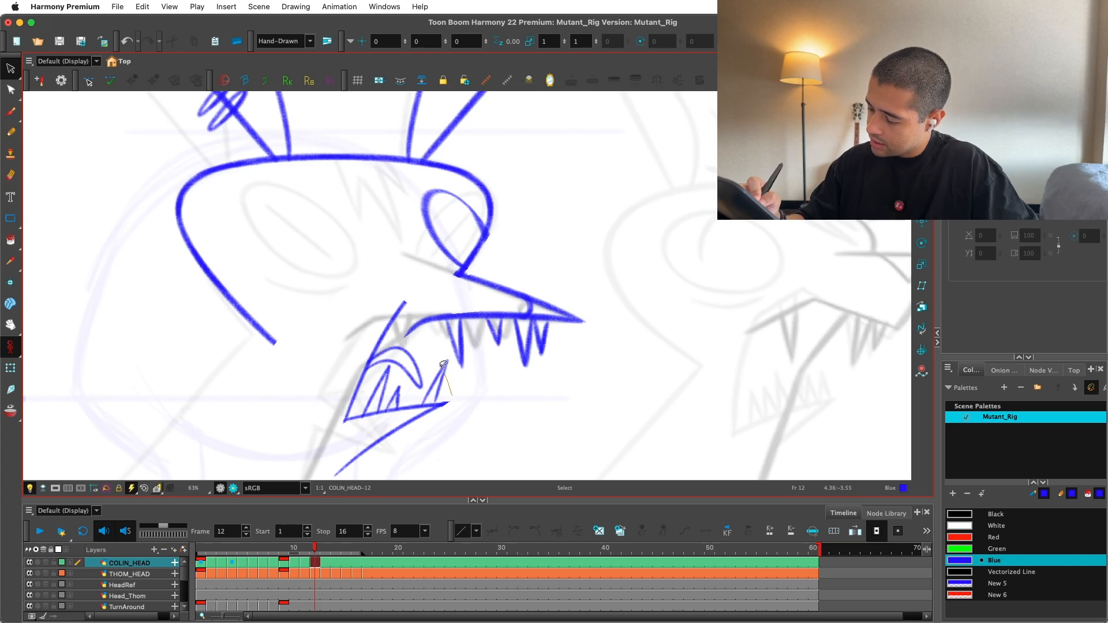
Step: Reposition and narrow the lower jaw on frame 12 so it sits under the beak, using frame 10 as reference
left_click_drag(443, 364, 423, 300)
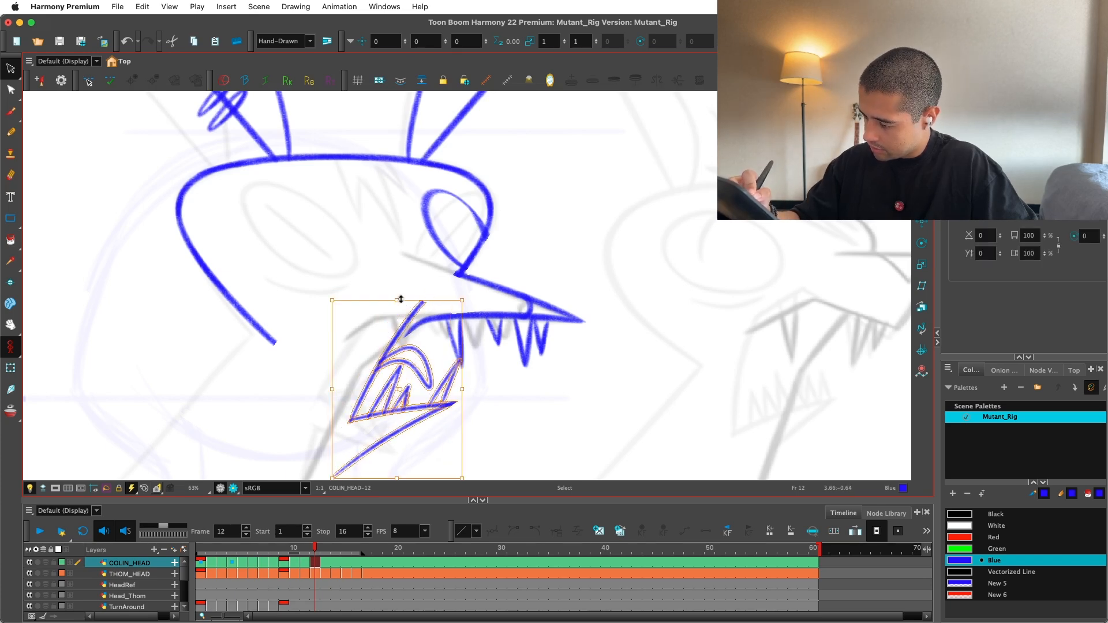
left_click(493, 352)
key("comma")
key("comma")
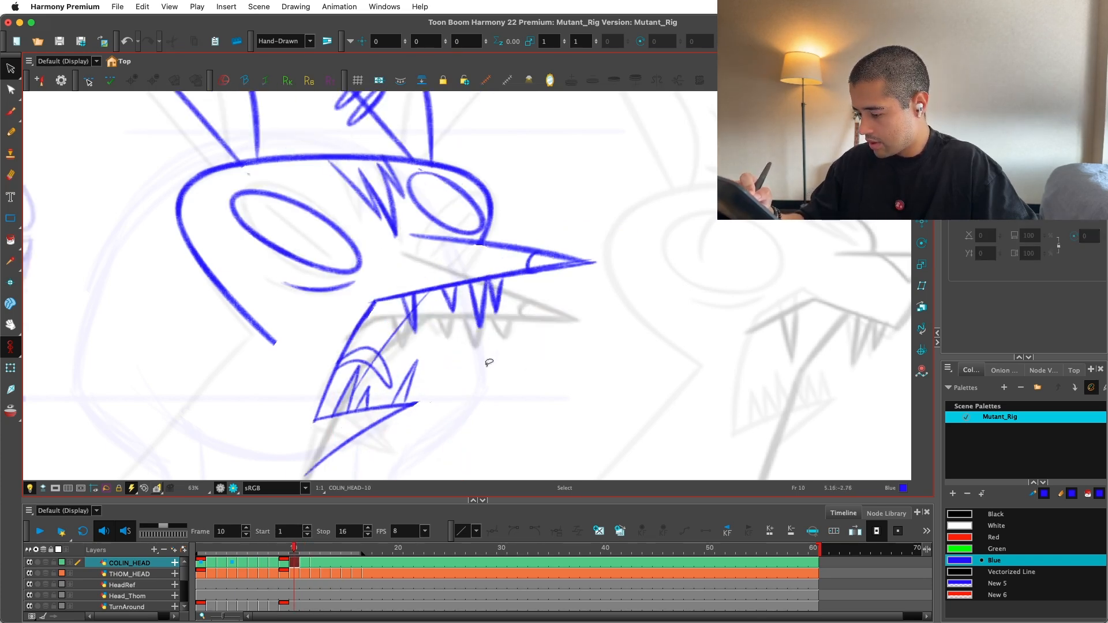
key("period")
key("period")
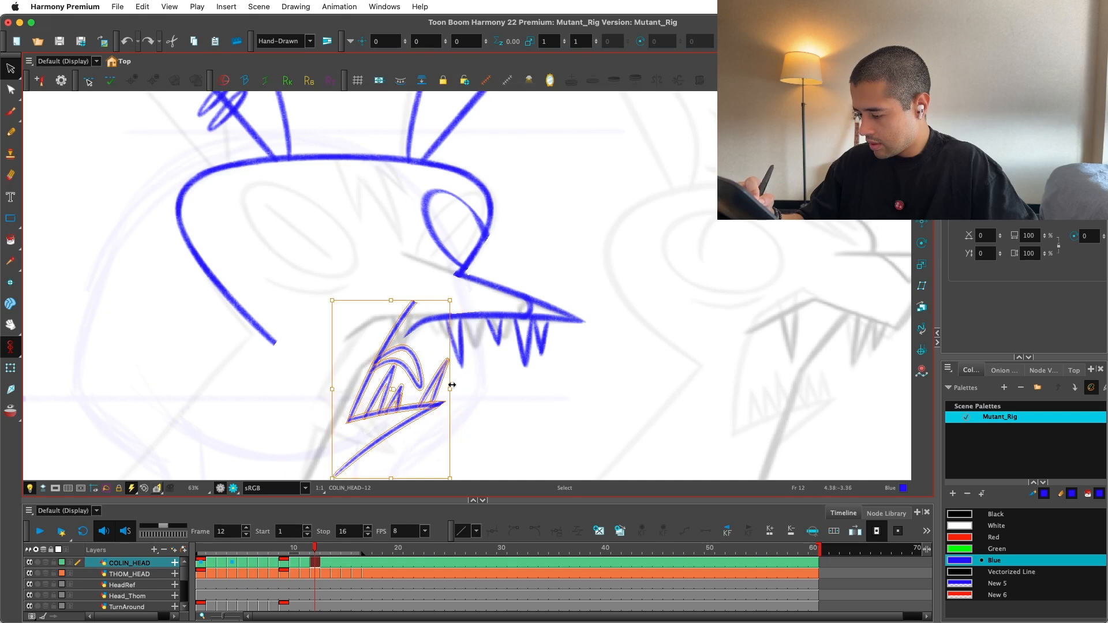
left_click_drag(451, 386, 446, 386)
Step: Compare the adjusted lower jaw on frame 12 with frames 10 and 11
key("comma")
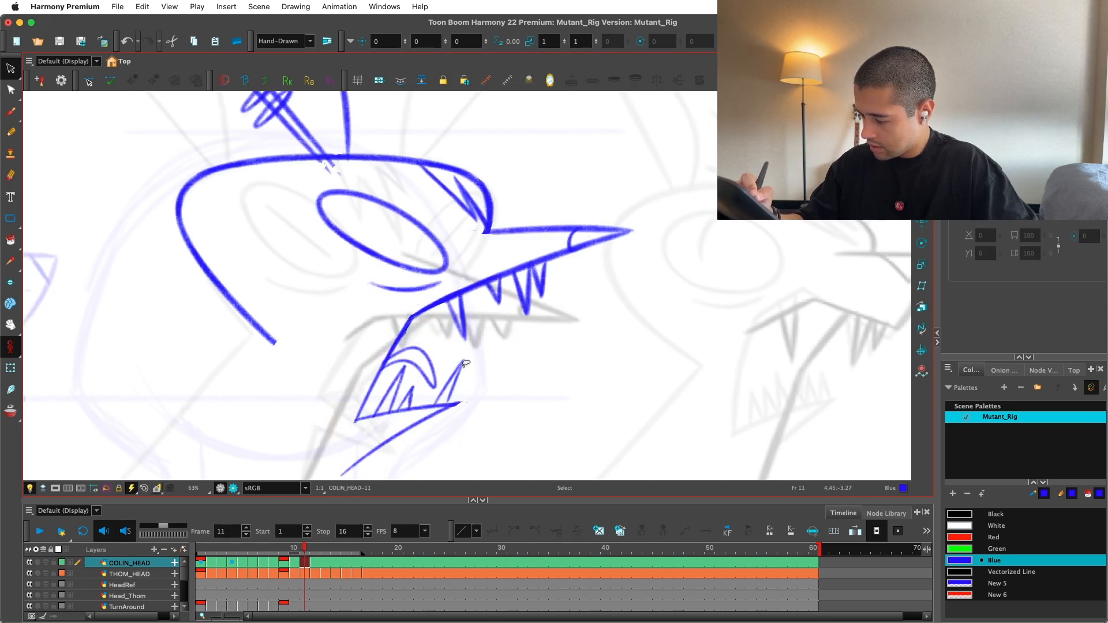
key("period")
key("1")
key("space")
key("comma")
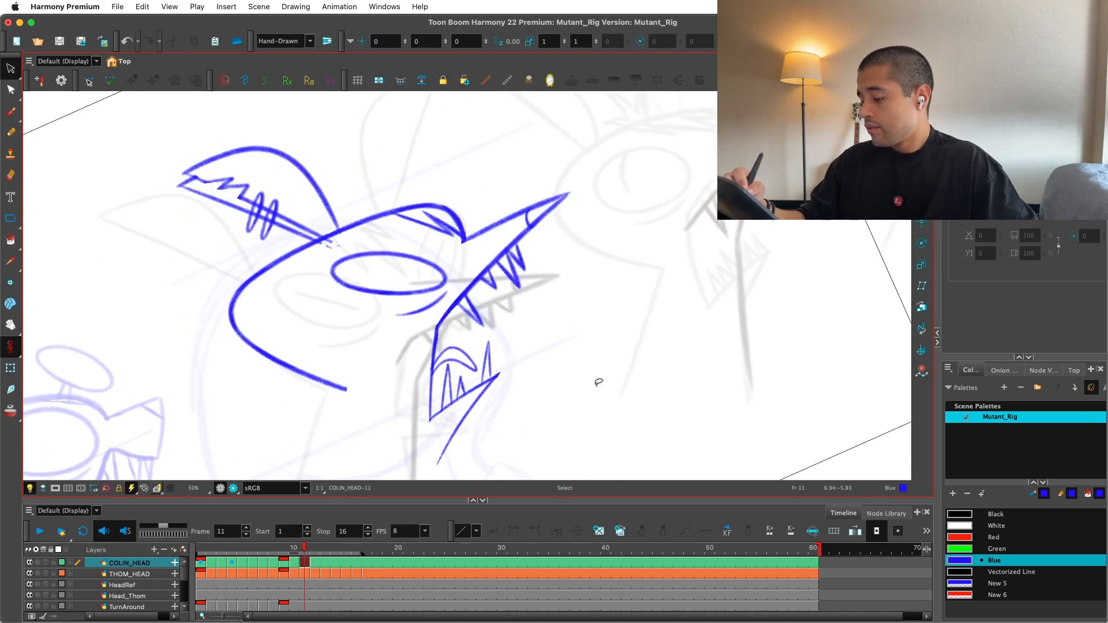
key("comma")
key("period")
key("period")
Step: Tilt the upper beak and its teeth upward on frame 12 to open the mouth wider
key("2")
left_click_drag(515, 395, 551, 279)
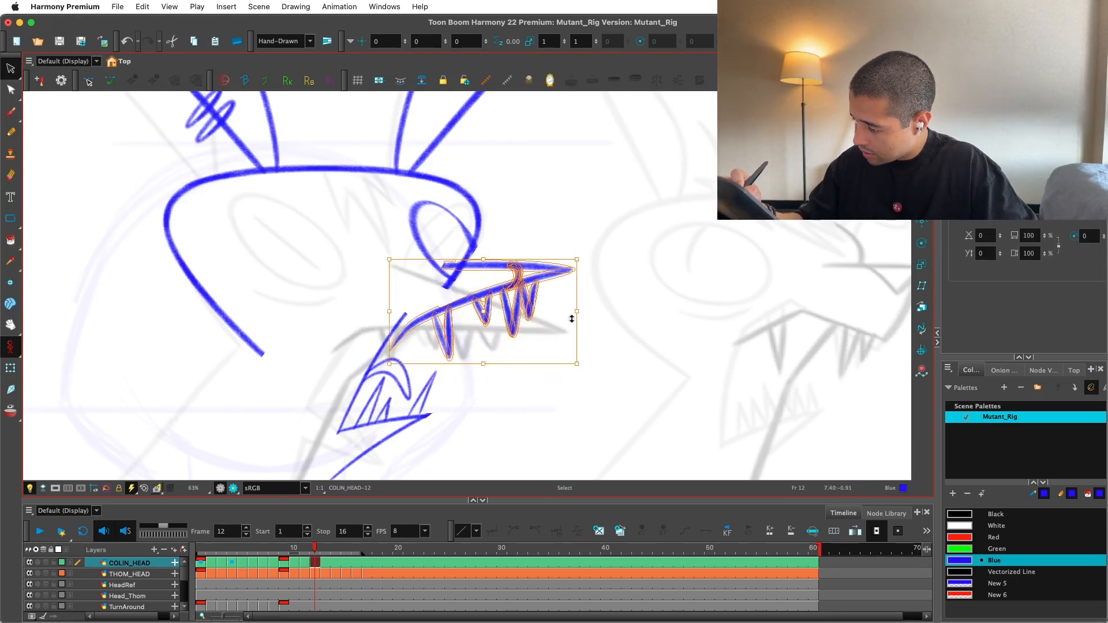
left_click_drag(572, 319, 572, 314)
Step: Flip through frames 9 to 12 to compare how the beak angle and mouth opening progress
key("comma")
key("comma")
key("period")
key("period")
key("comma")
key("comma")
key("comma")
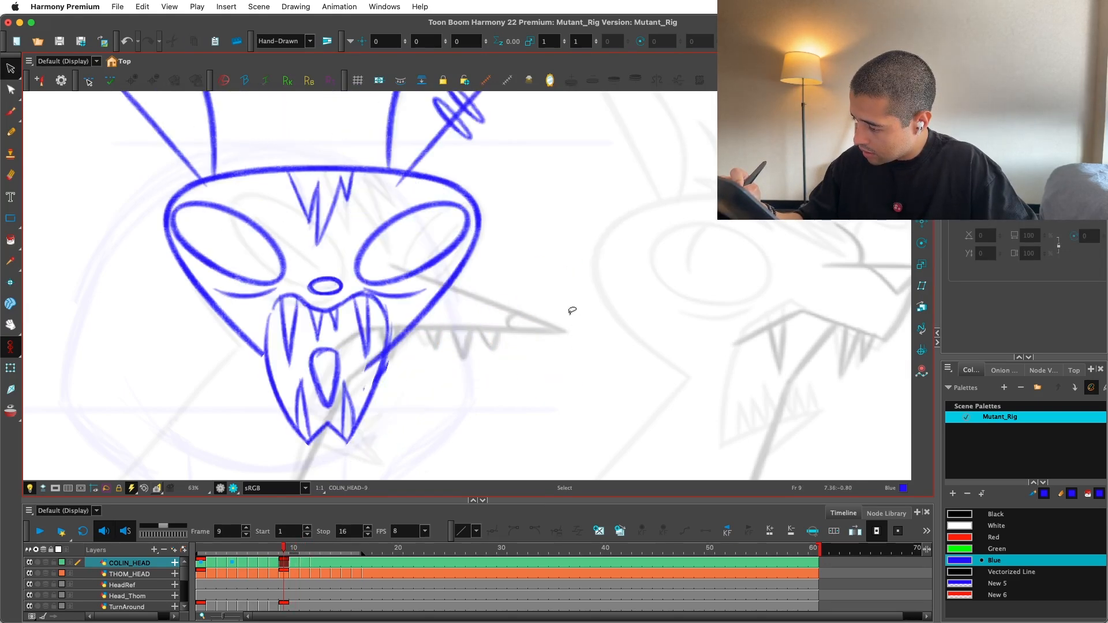
key("period")
key("period")
key("period")
key("comma")
key("comma")
key("comma")
key("period")
key("period")
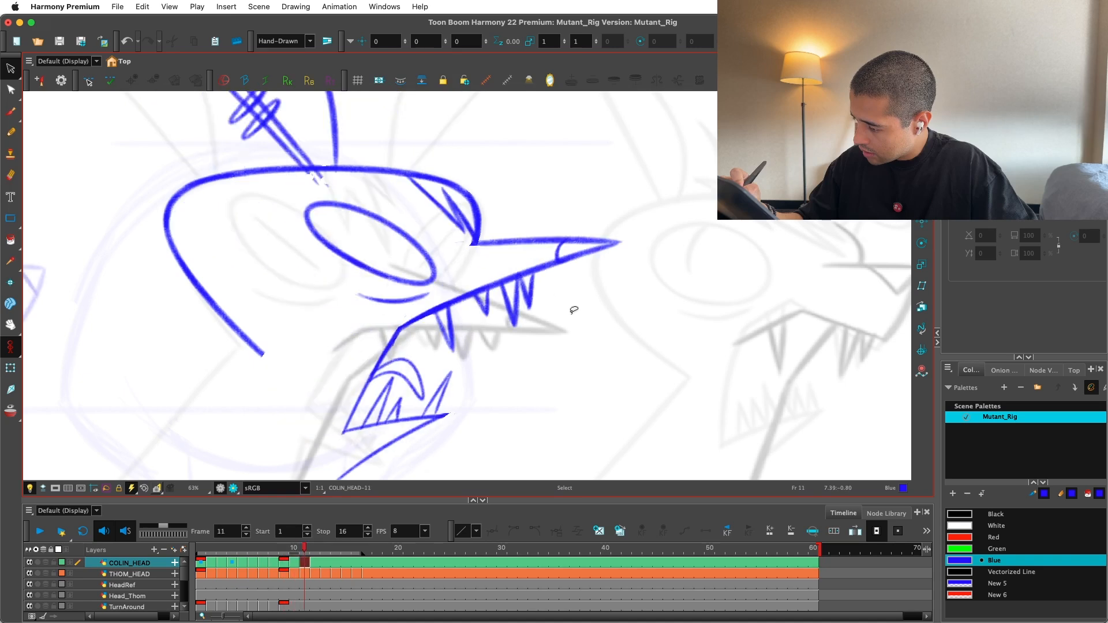
Step: Raise and tilt the beak and upper teeth on frame 12 further, matching the open beak on frame 10
key("period")
key("2")
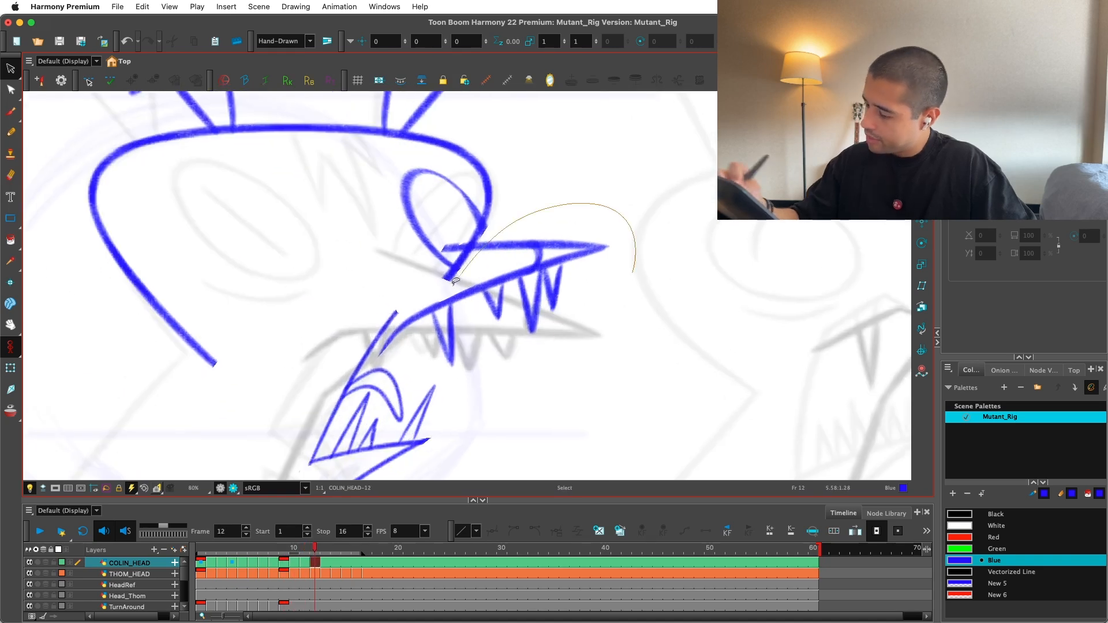
left_click_drag(455, 281, 609, 310)
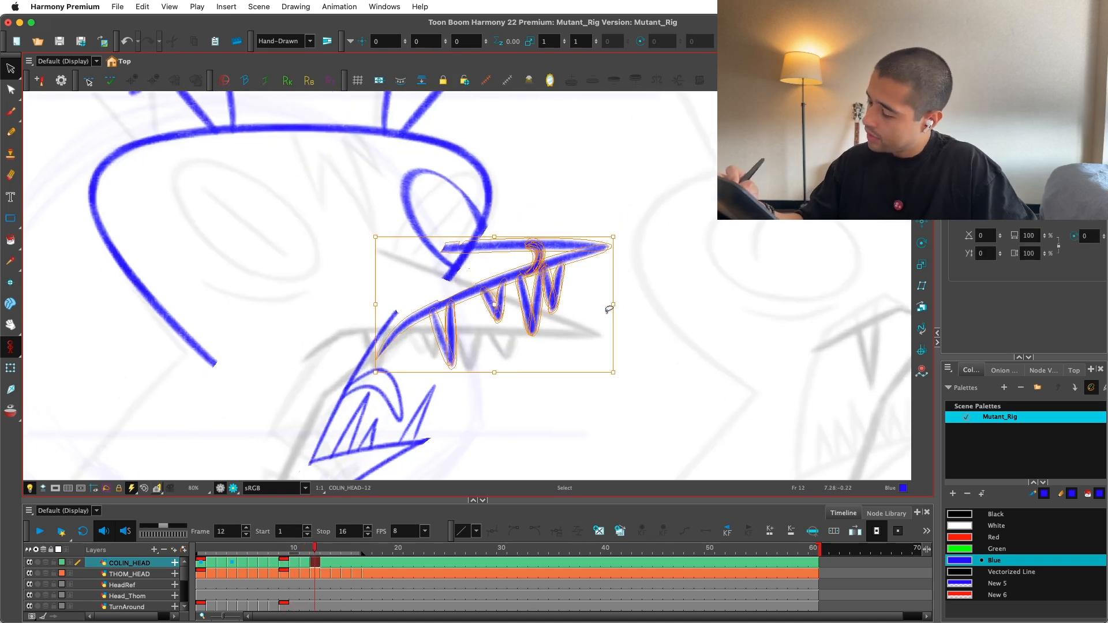
key("comma")
key("comma")
left_click_drag(528, 297, 530, 277)
key("period")
key("period")
Step: Trim the overlapping line ends at frame 12's mouth corner into a sharp angle
left_click(413, 335)
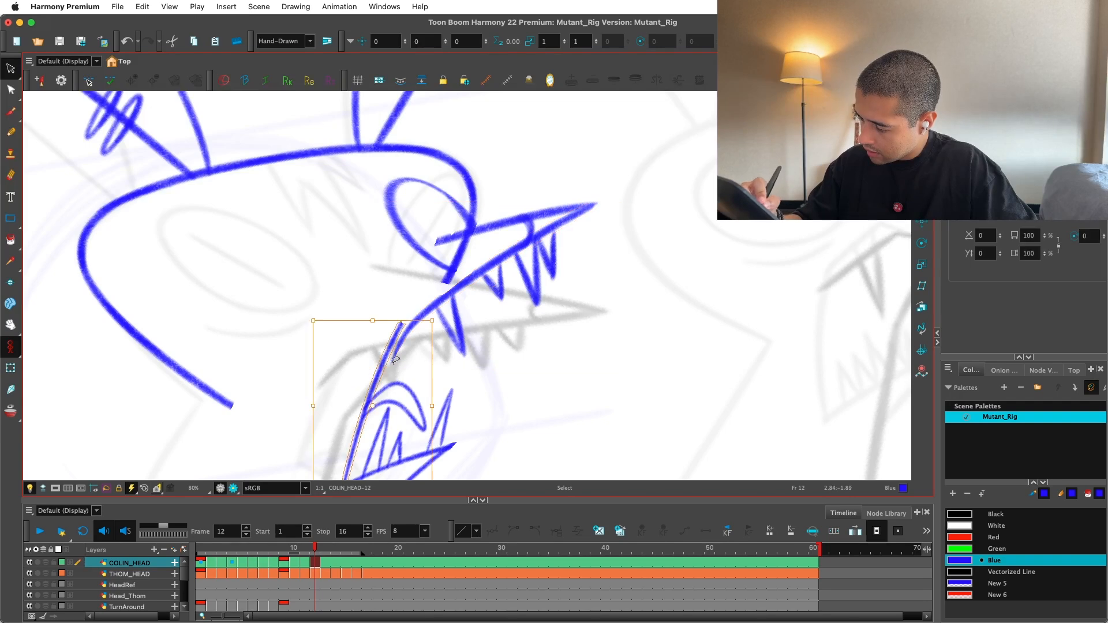
key("shift+x")
key("1")
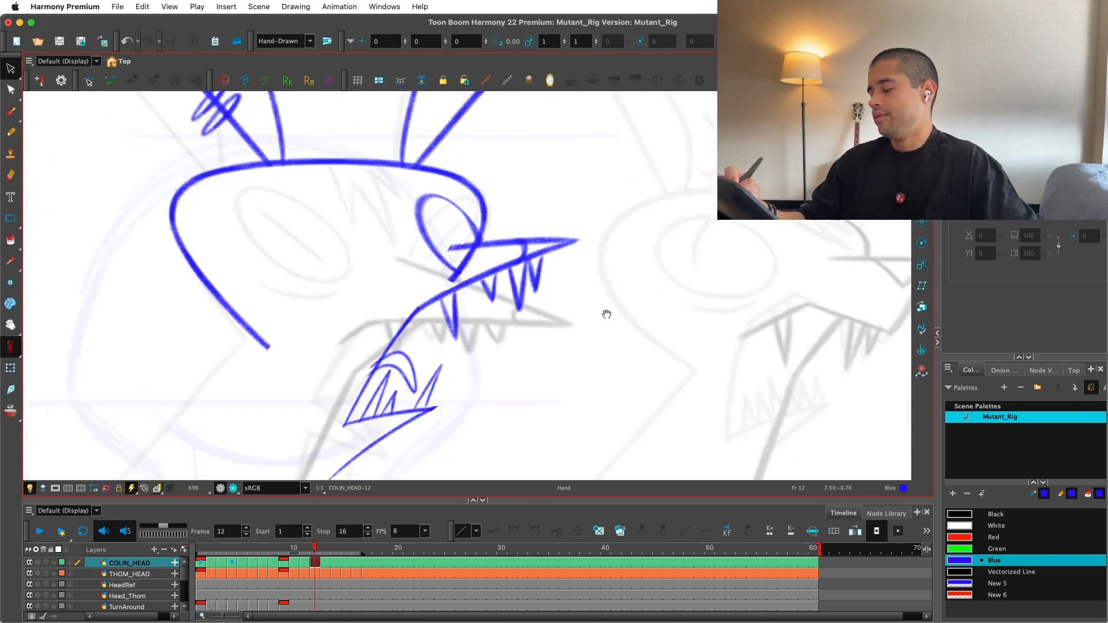
left_click_drag(606, 314, 581, 356)
Step: Erase the head outline's end below the beak and the beak line's end inside the eye on frame 12
key("2")
key("2")
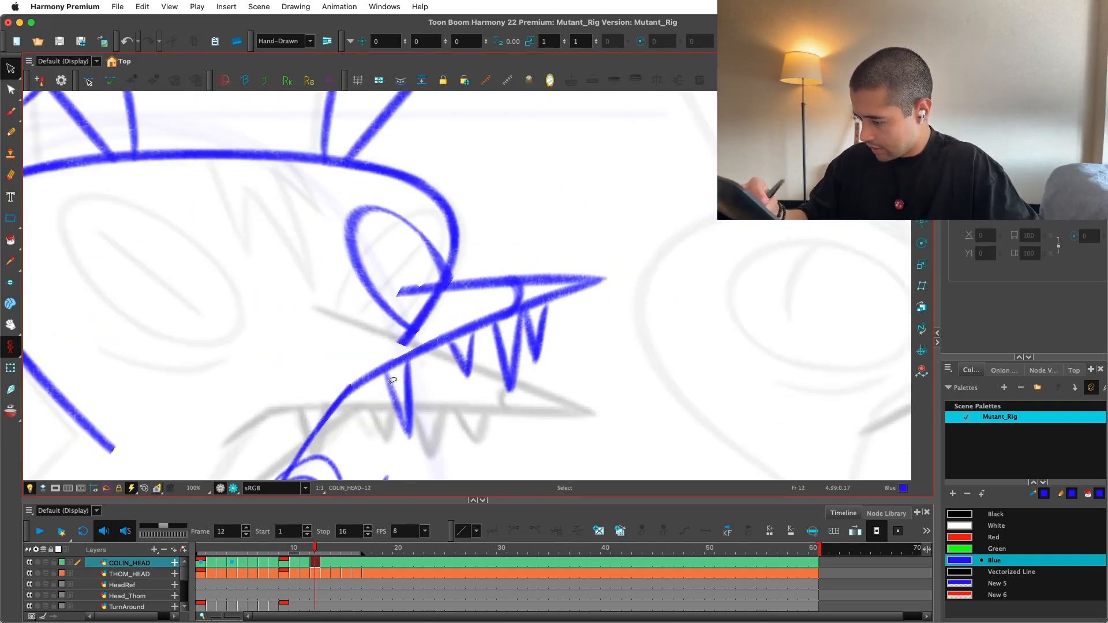
left_click(521, 408, "super")
key("alt+e")
key("2")
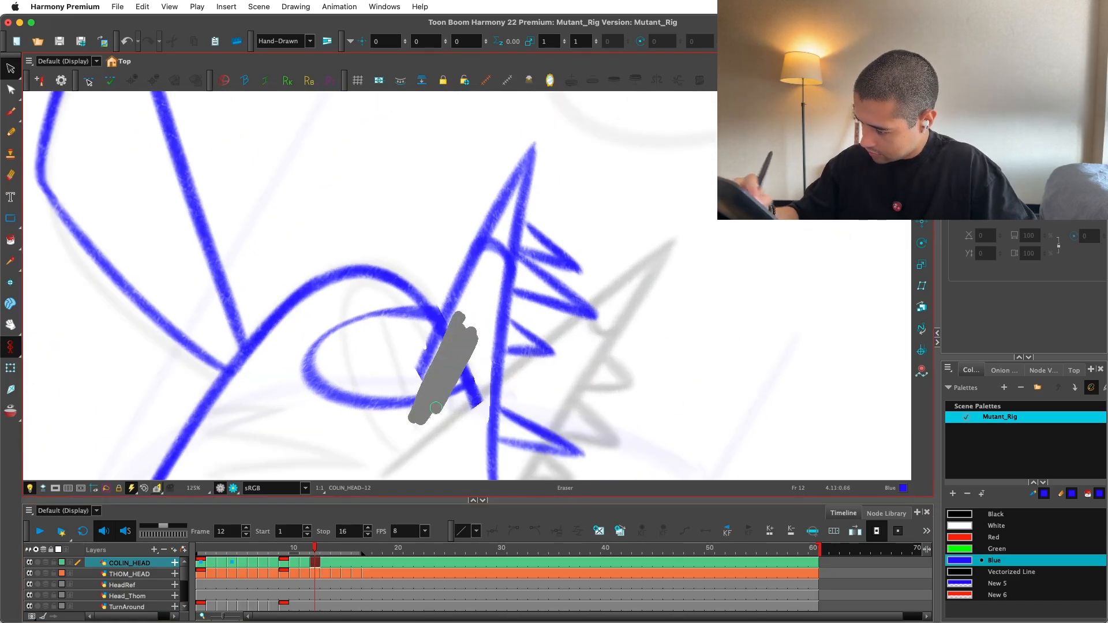
key("1")
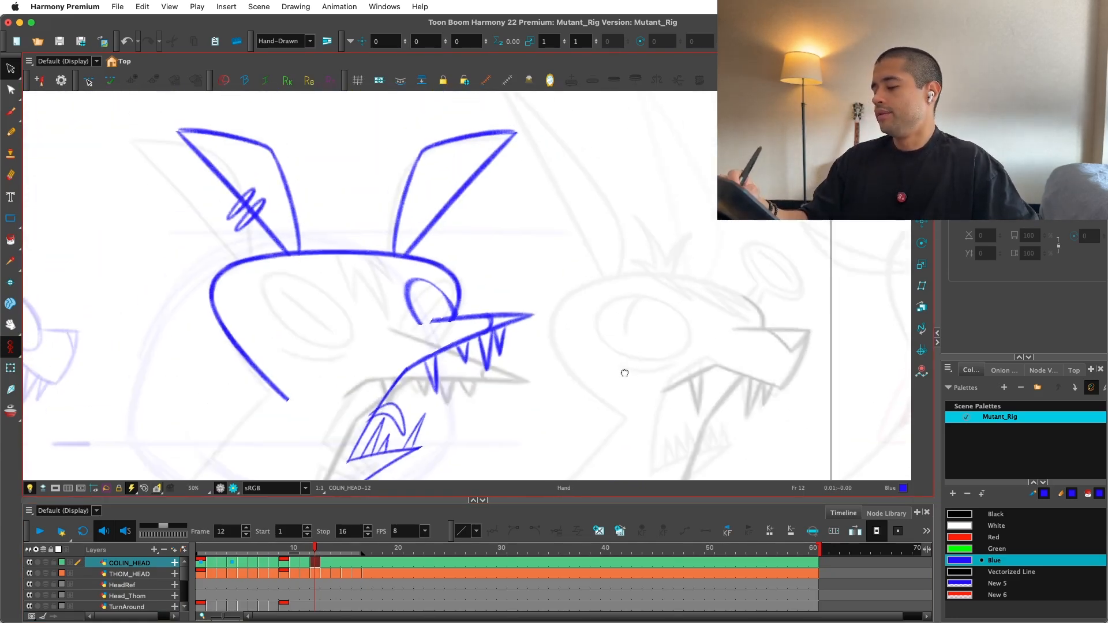
key("2")
key("2")
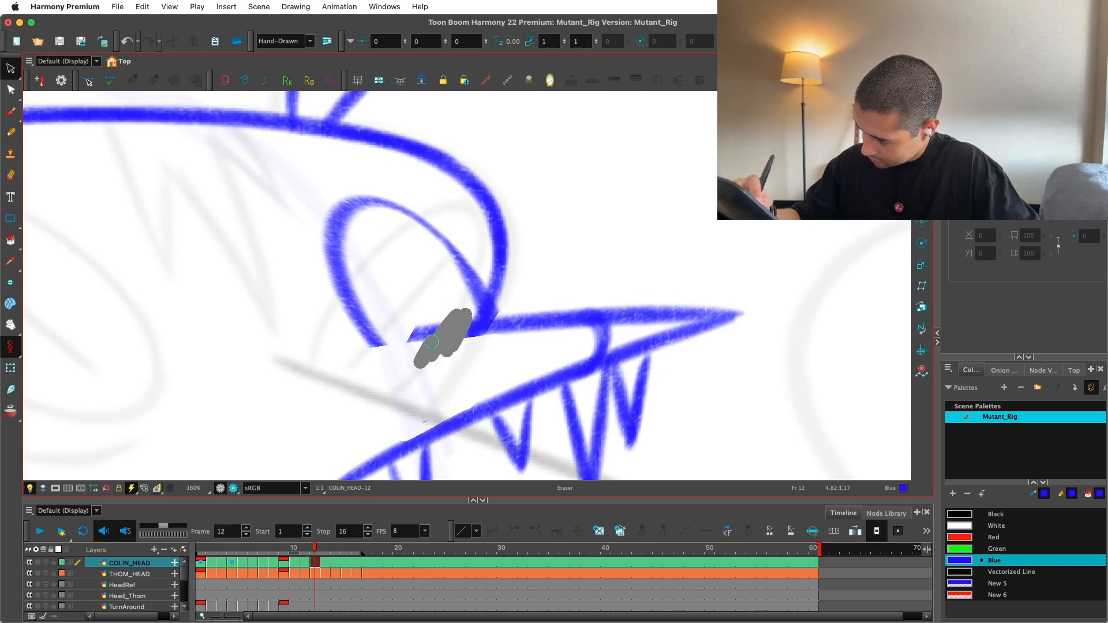
Step: Delete the old far eye above the beak on frame 12
key("1")
key("1")
key("1")
key("1")
key("alt+s")
key("2")
key("2")
key("2")
key("2")
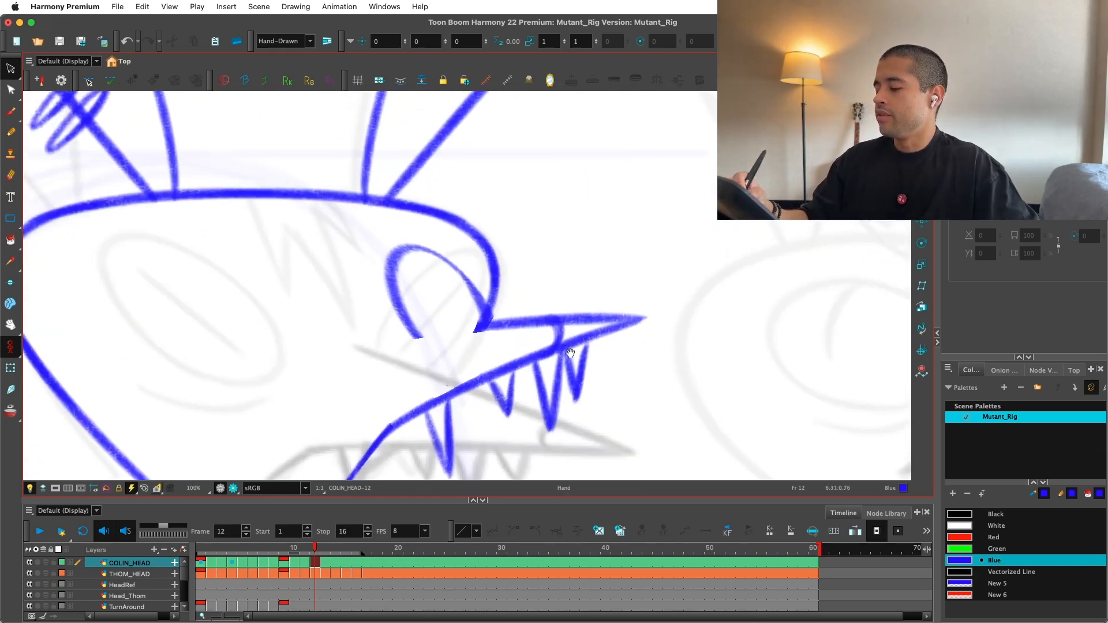
left_click(460, 361)
key("Delete")
Step: Try to redraw the far eye with the Brush as a thin slanted ellipse against the head outline
key("alt+b")
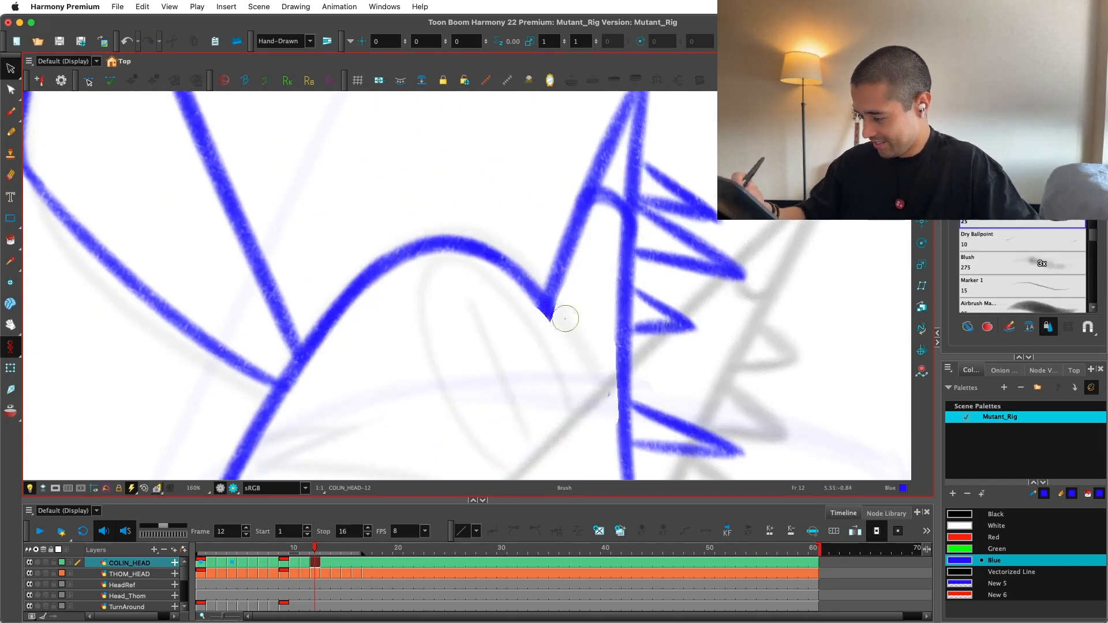
key("super+z")
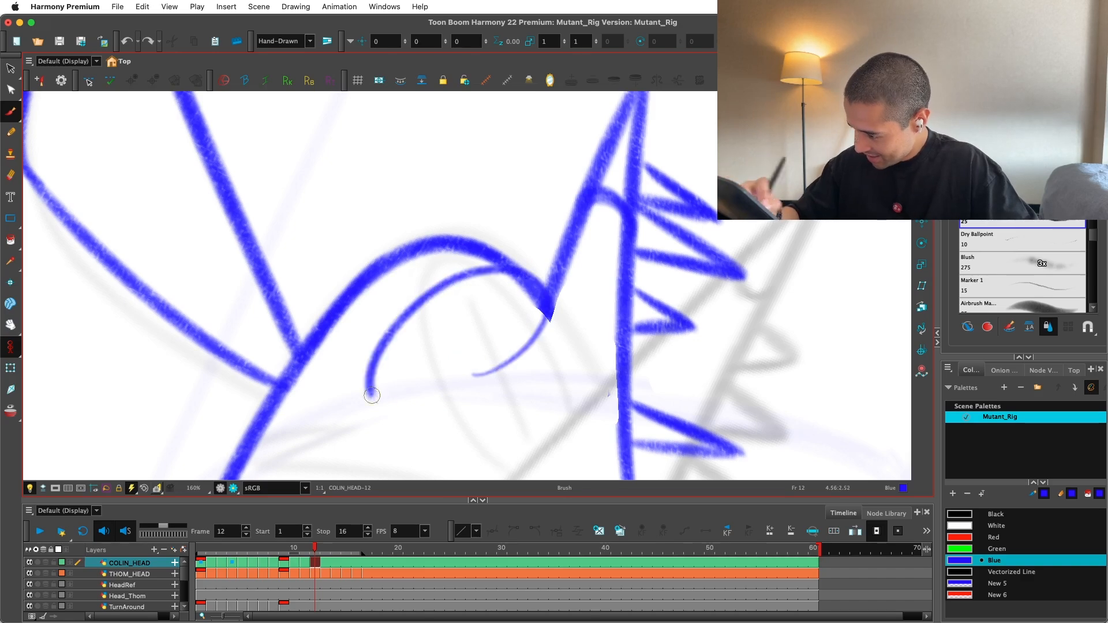
key("super+z")
mouse_move(528, 271)
left_mouse_down()
mouse_move(414, 402)
mouse_move(548, 283)
left_mouse_up()
key("1")
key("1")
key("1")
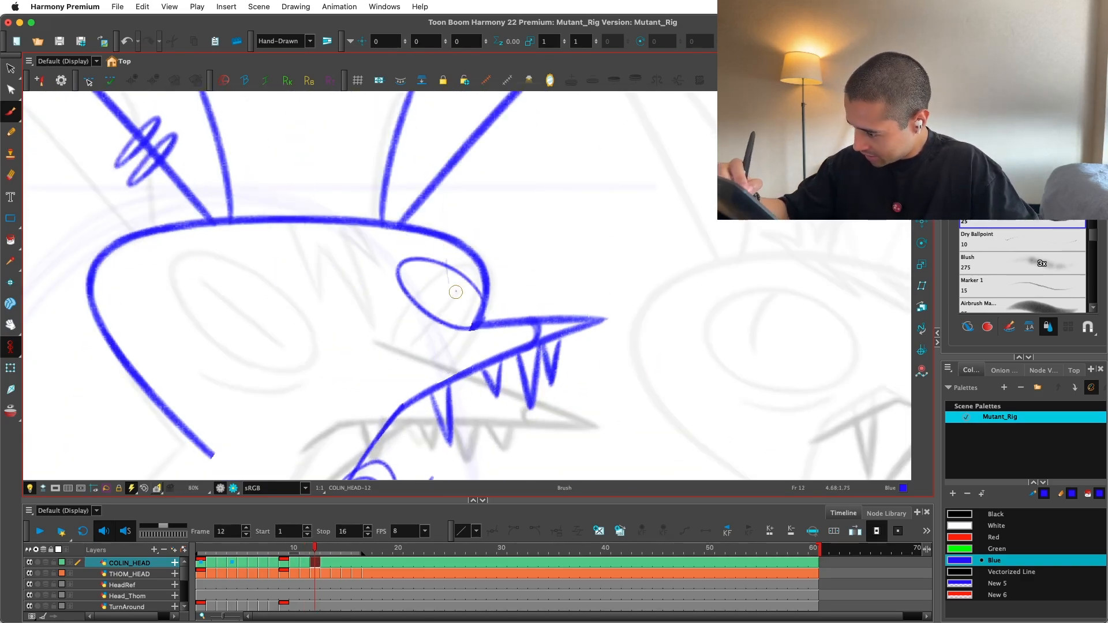
Step: Remove the redrawn far eye and undo back to the original eye on frame 12
key("alt+s")
left_click(472, 268)
left_click_drag(472, 267, 479, 262)
key("super+z")
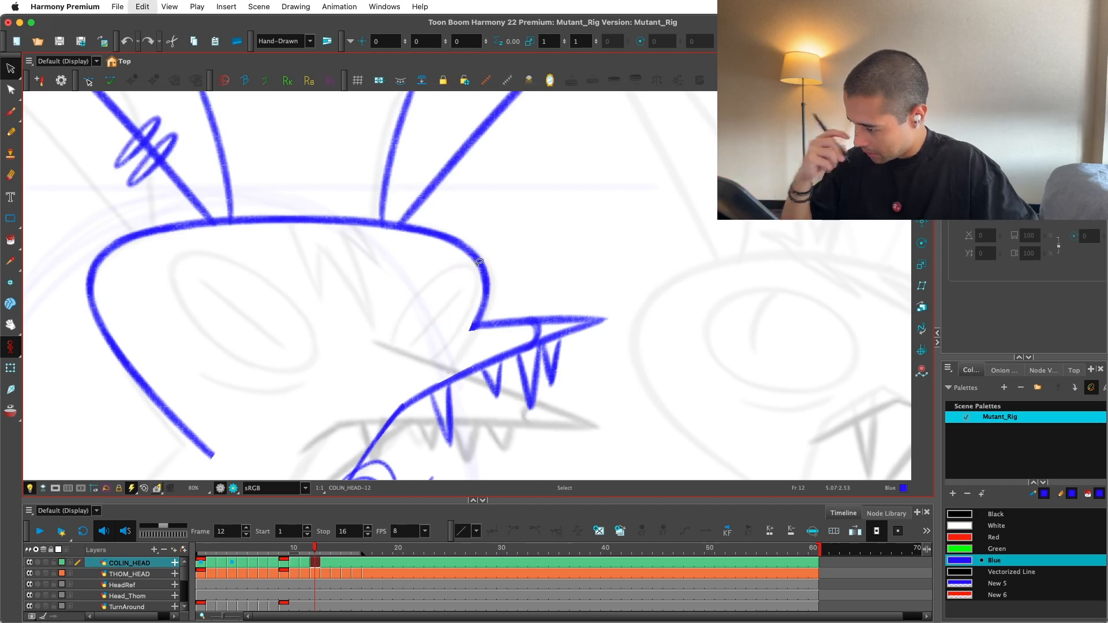
key("super+z")
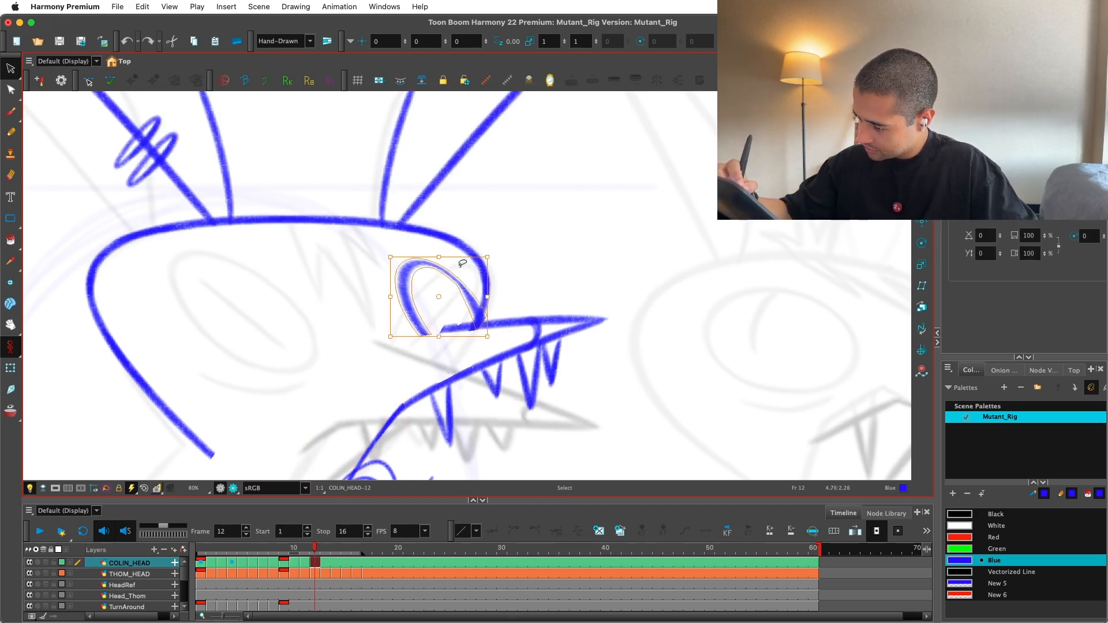
Step: Tilt the original far eye to follow the head outline and erase the line ends where it meets the beak
left_click_drag(496, 258, 453, 255)
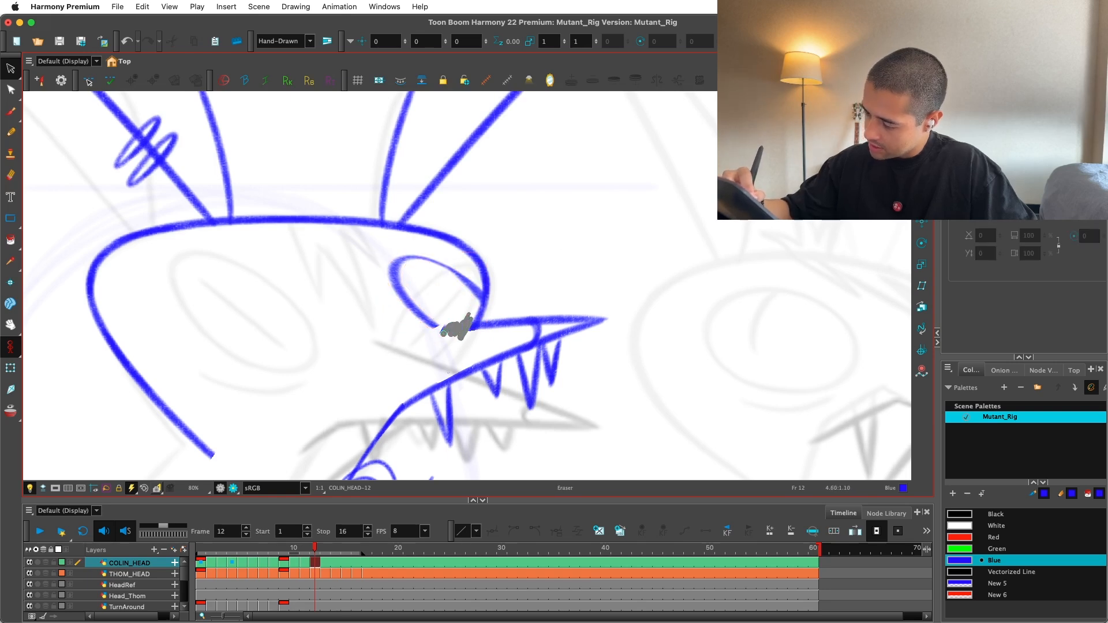
left_click_drag(456, 326, 403, 334)
Step: Close the open lower edge of the far eye on frame 12 with the Brush and clean up the overlapping line ends
key("alt+b")
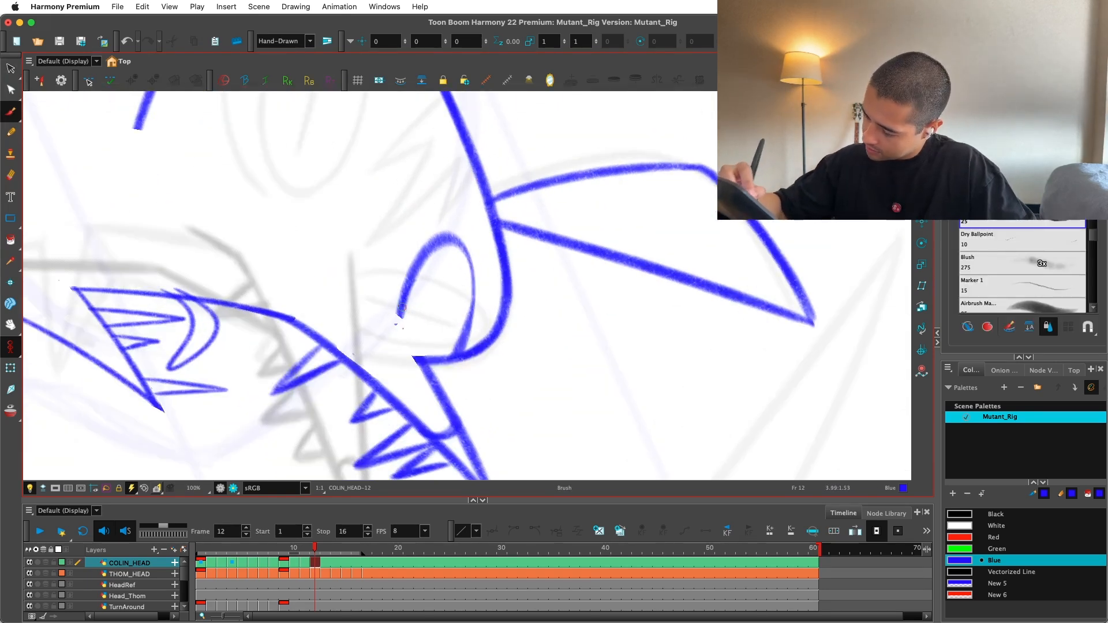
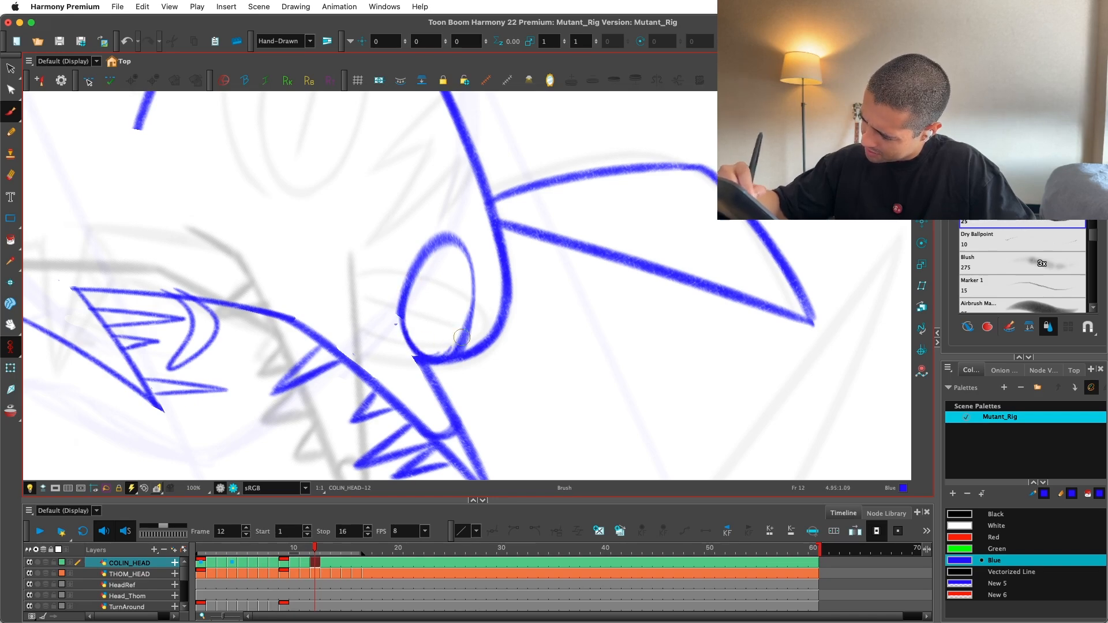
mouse_move(438, 358)
left_mouse_down()
mouse_move(461, 323)
mouse_move(702, 168)
mouse_move(538, 327)
left_mouse_up()
key("alt+e")
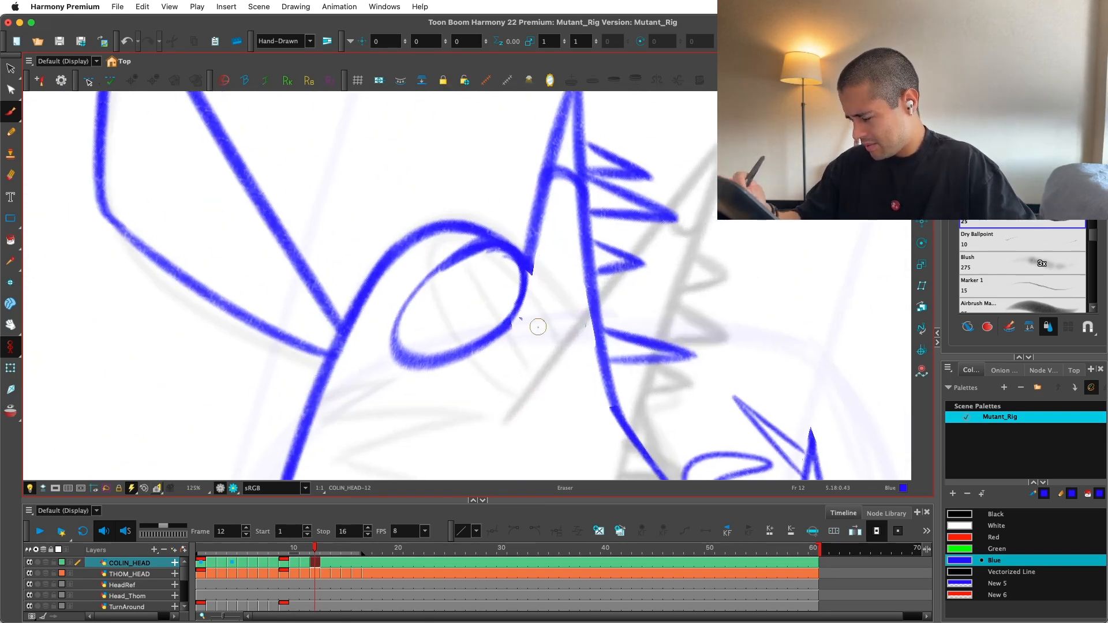
left_click_drag(452, 363, 466, 243)
key("alt+b")
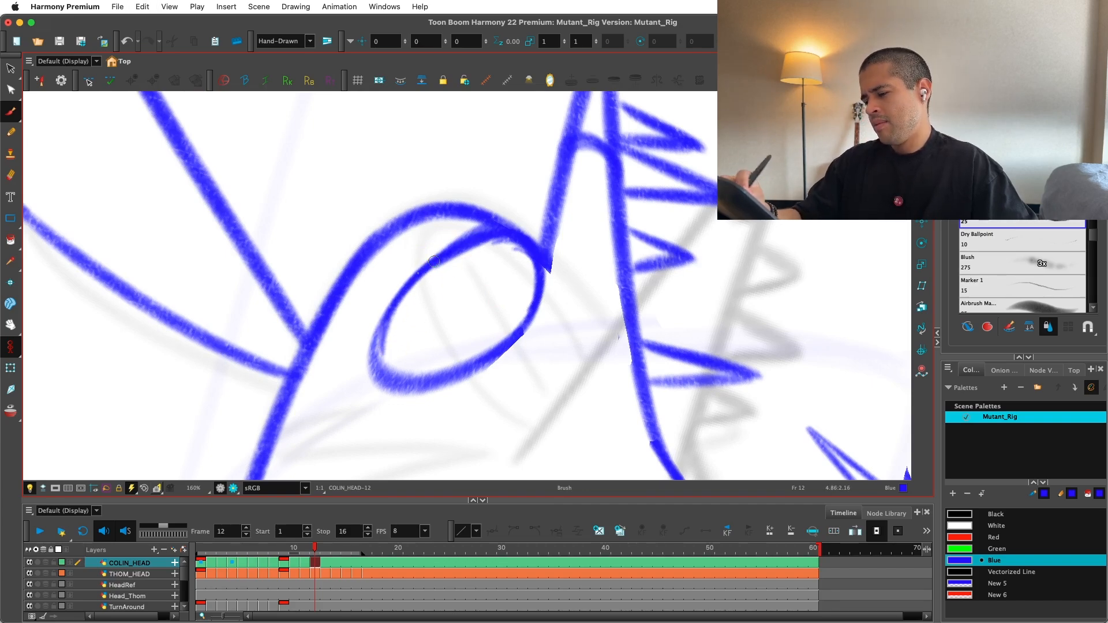
key("shift+x")
left_click_drag(379, 382, 616, 336)
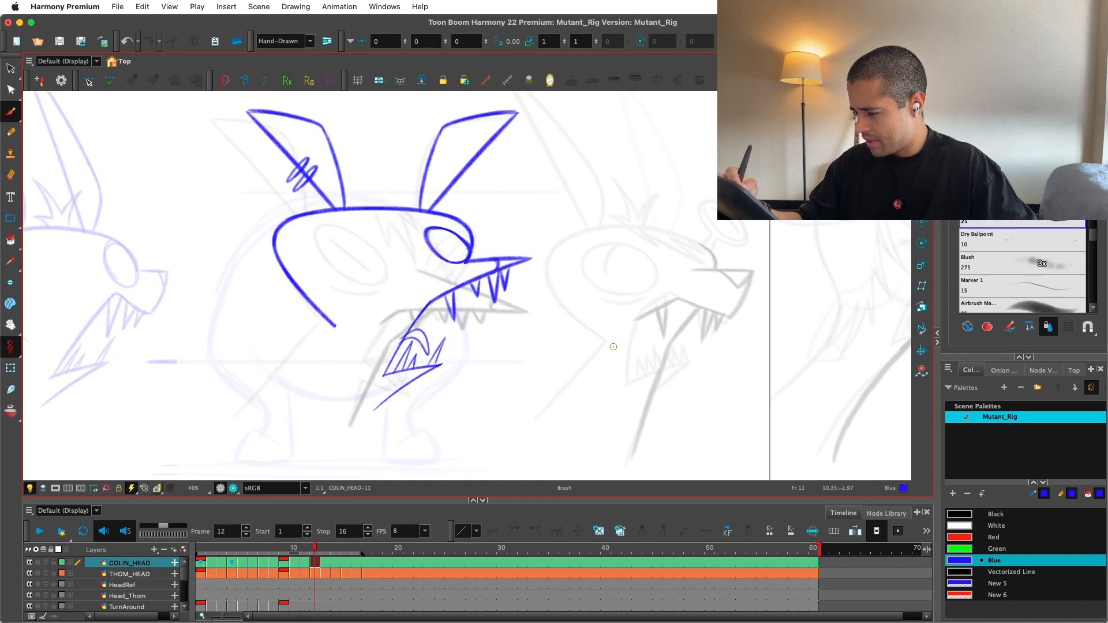
Step: Compare the heads on frames 11 and 12, then play the turnaround to check the motion
key("comma")
key("period")
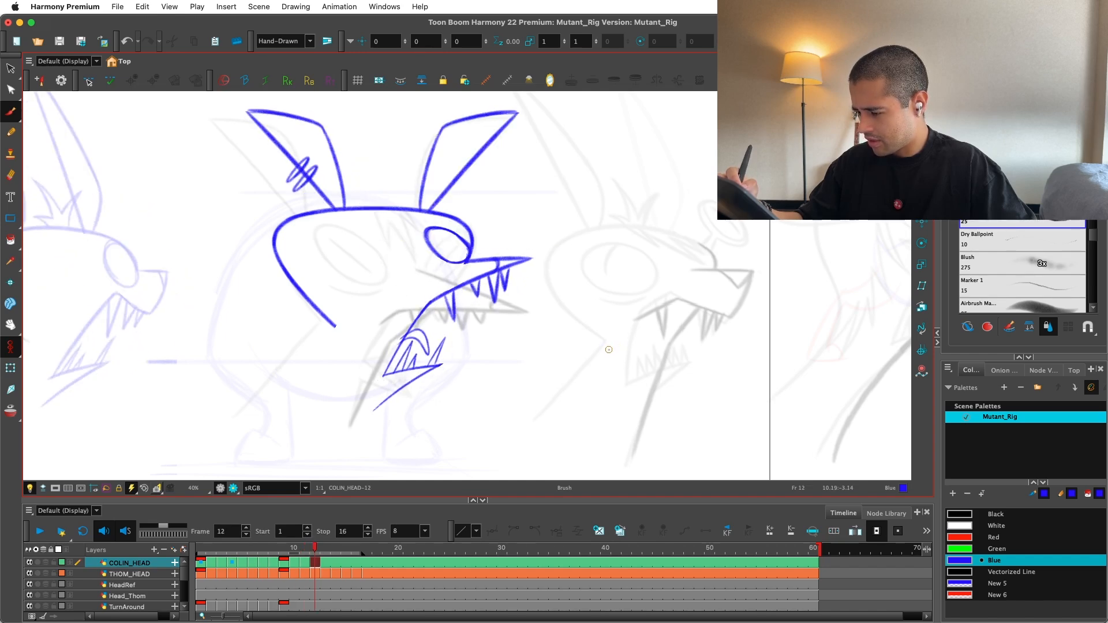
key("comma")
key("period")
key("comma")
key("period")
key("comma")
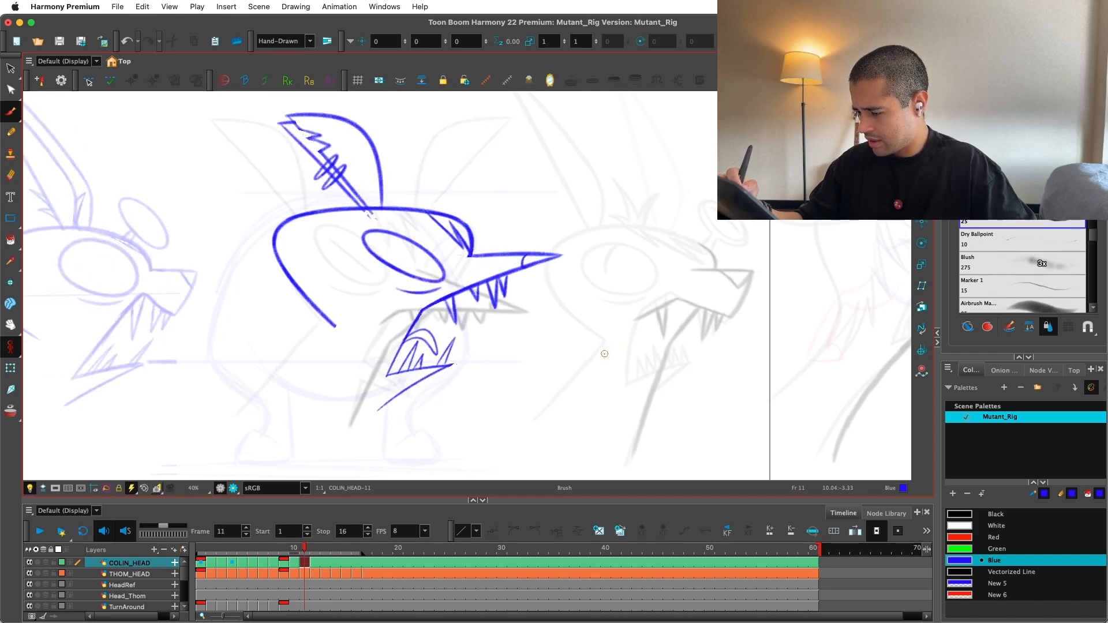
key("period")
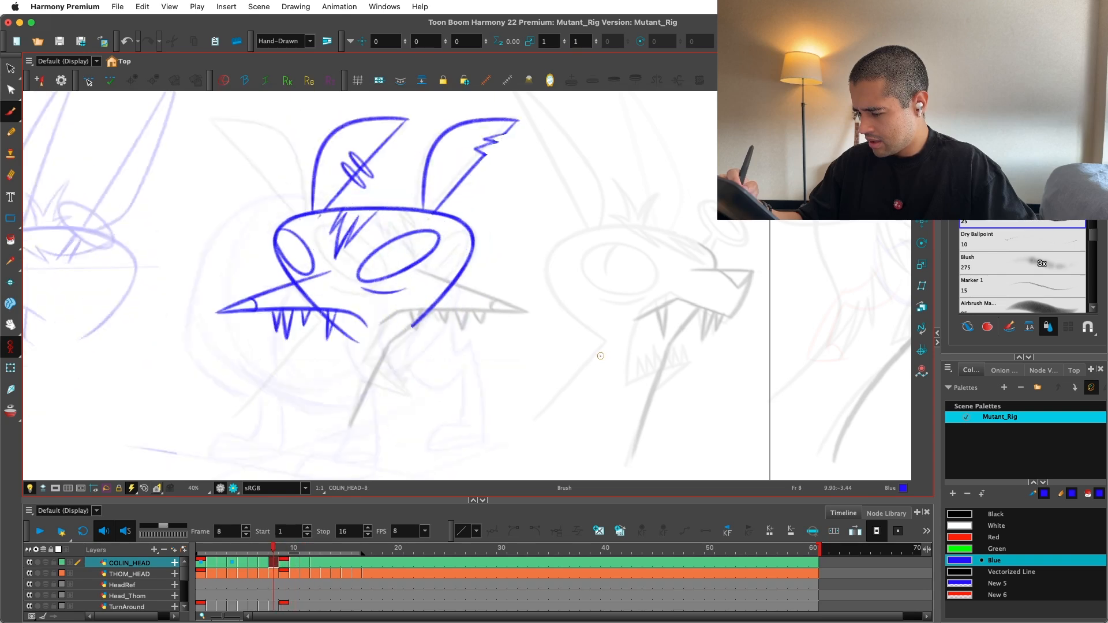
key("Return")
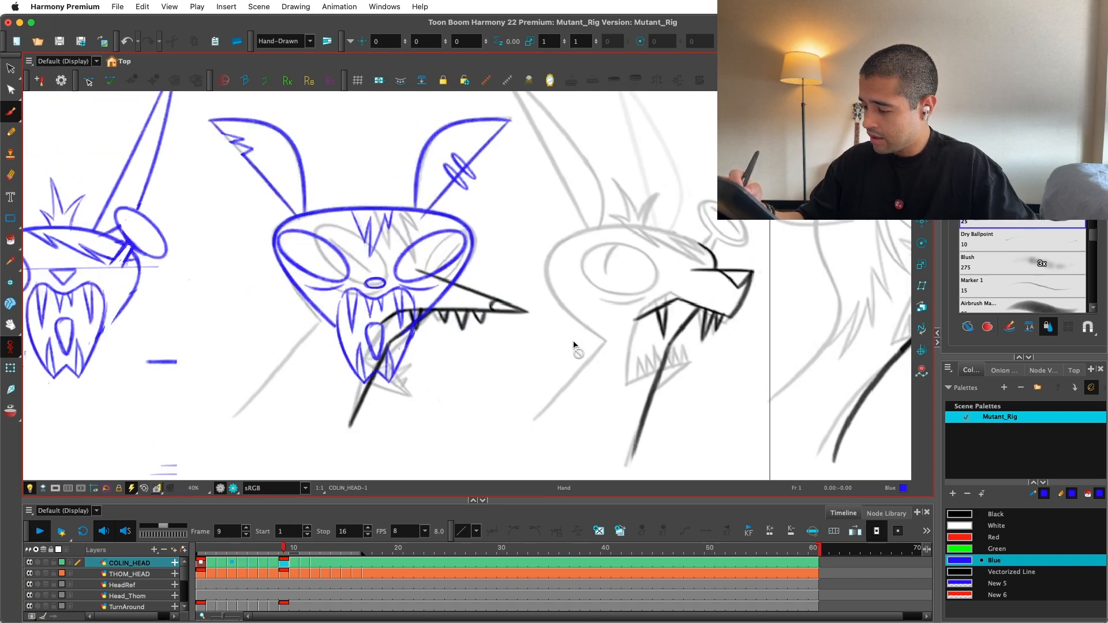
left_click(274, 549)
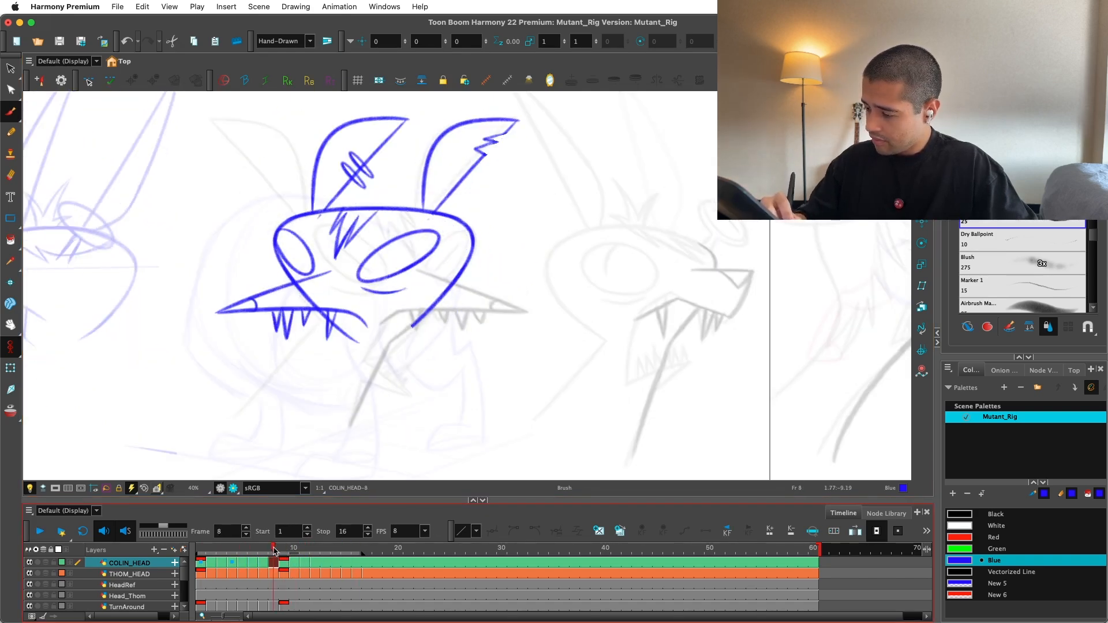
Step: Copy the whole front-view head from frame 1 onto frame 13
left_click_drag(276, 553, 177, 555)
scroll(462, 289, "down", 1)
key("alt+s")
key("ctrl+a")
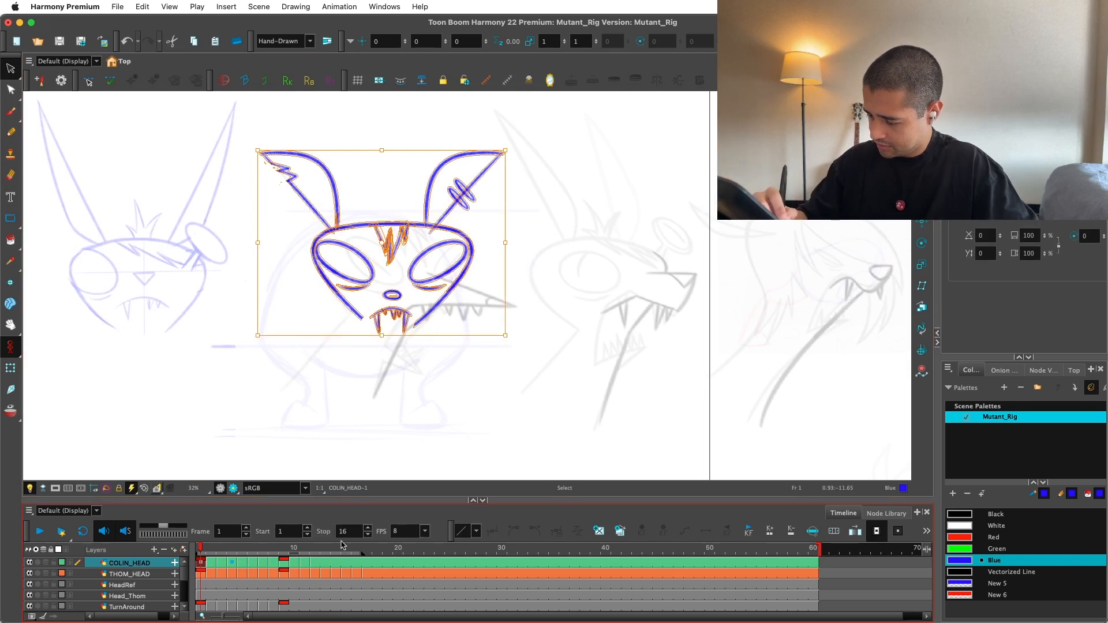
left_click(324, 550)
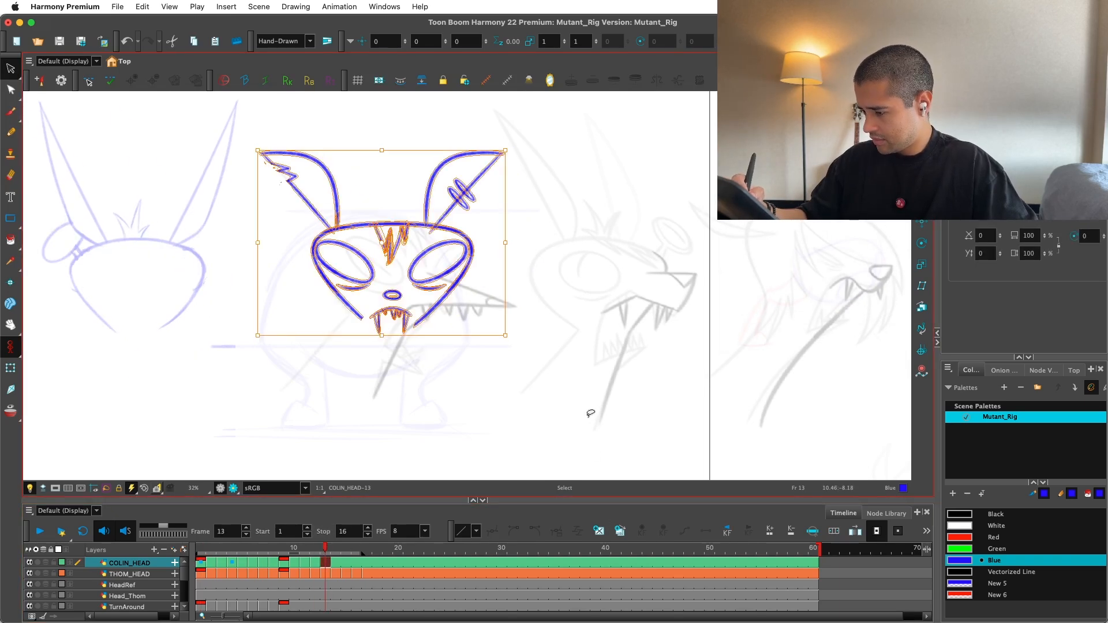
Step: Delete the fringe, eyes, nose and mouth on frame 13, leaving only the ears and head outline for the back view
scroll(583, 375, "up", 3)
left_click_drag(476, 266, 473, 335)
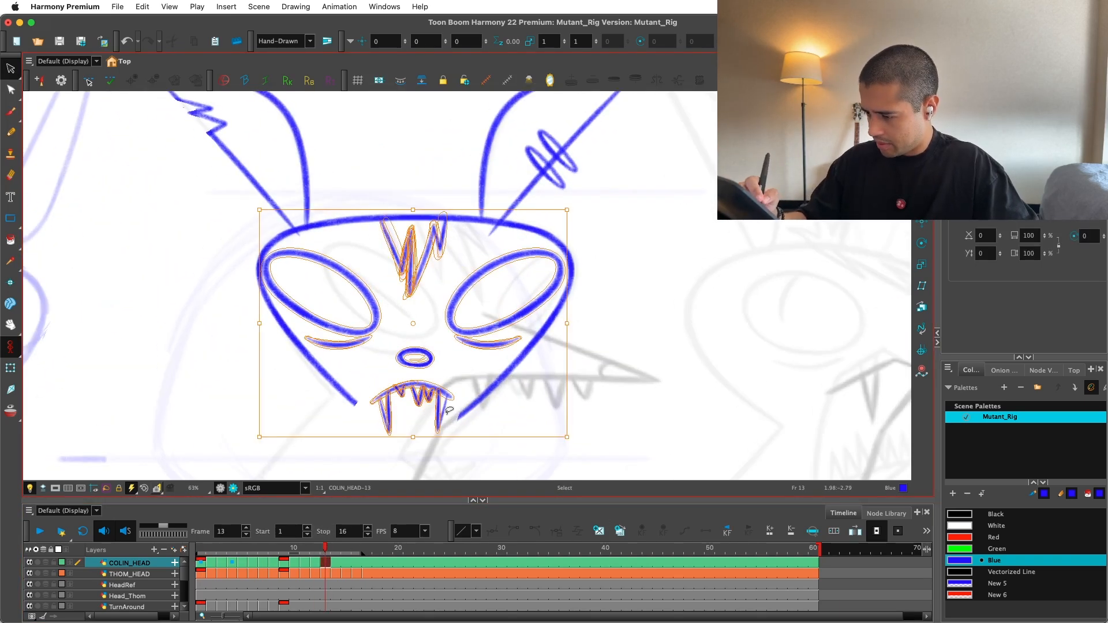
key("Delete")
scroll(615, 312, "down", 3)
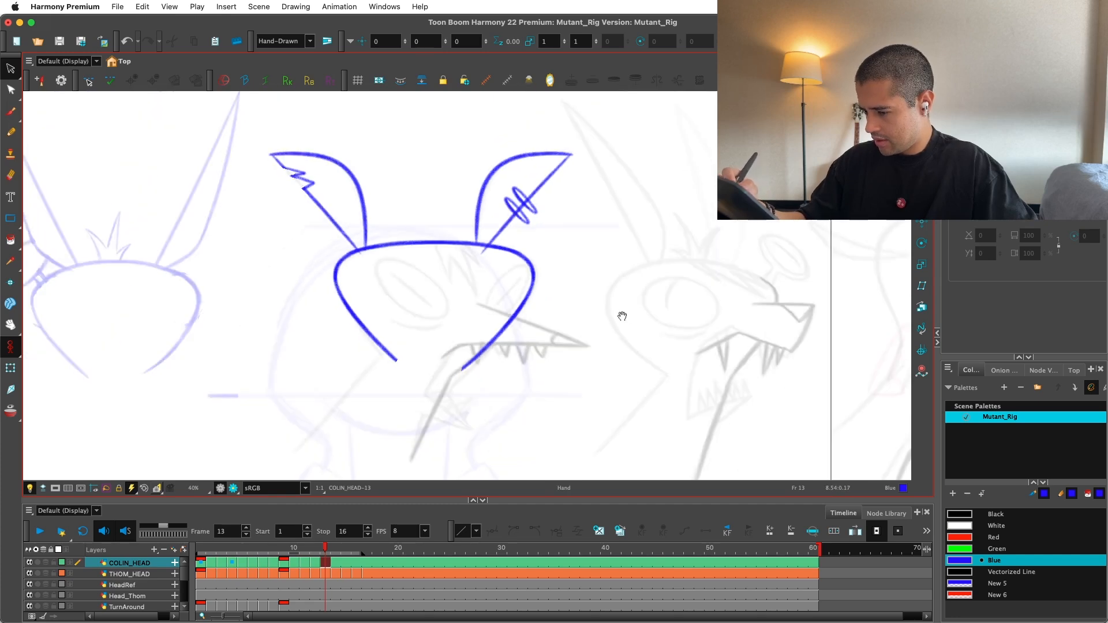
Step: Flip back and forth between frames 4 and 13 to compare the back-view head with the neighbouring heads
key("comma")
key("comma")
key("comma")
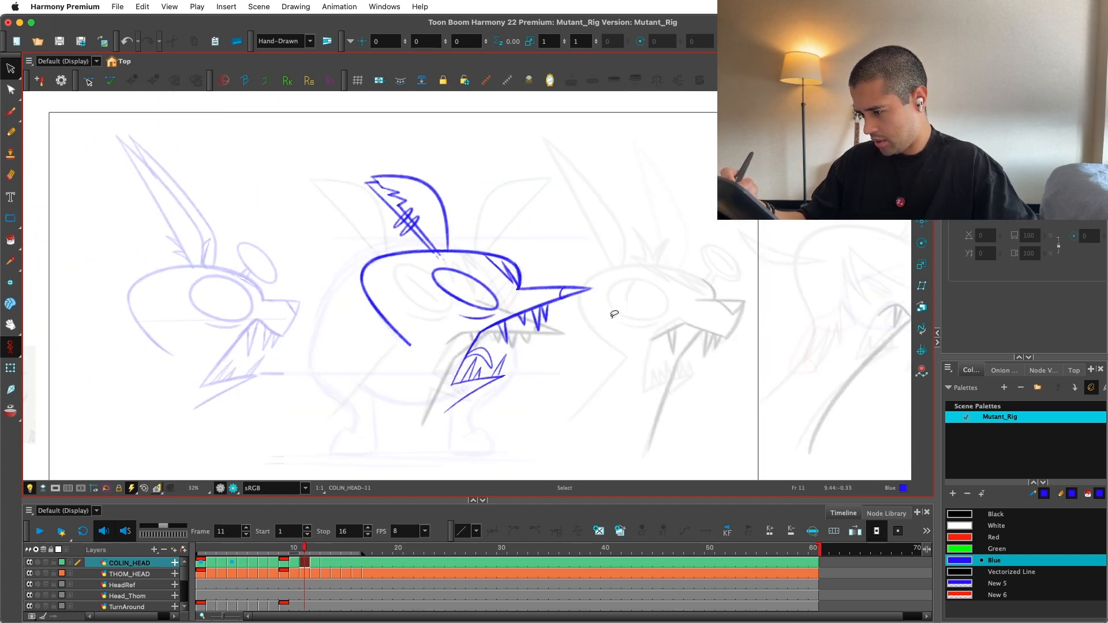
key("period")
key("period")
key("period")
key("comma")
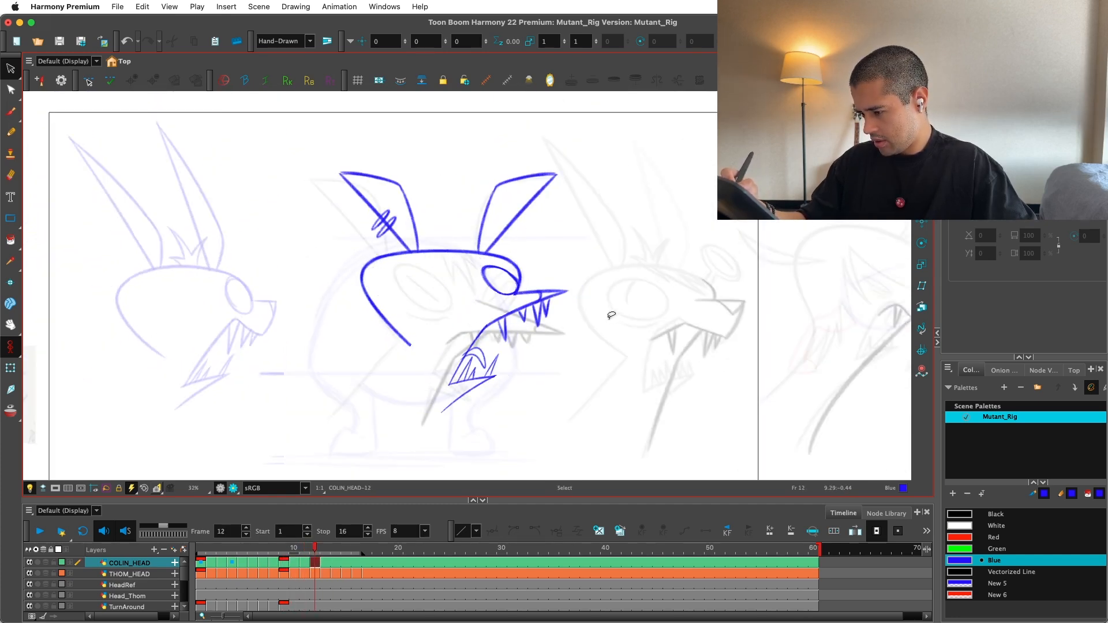
key("comma")
key("comma")
key("comma")
key("comma")
key("comma")
key("comma")
key("comma")
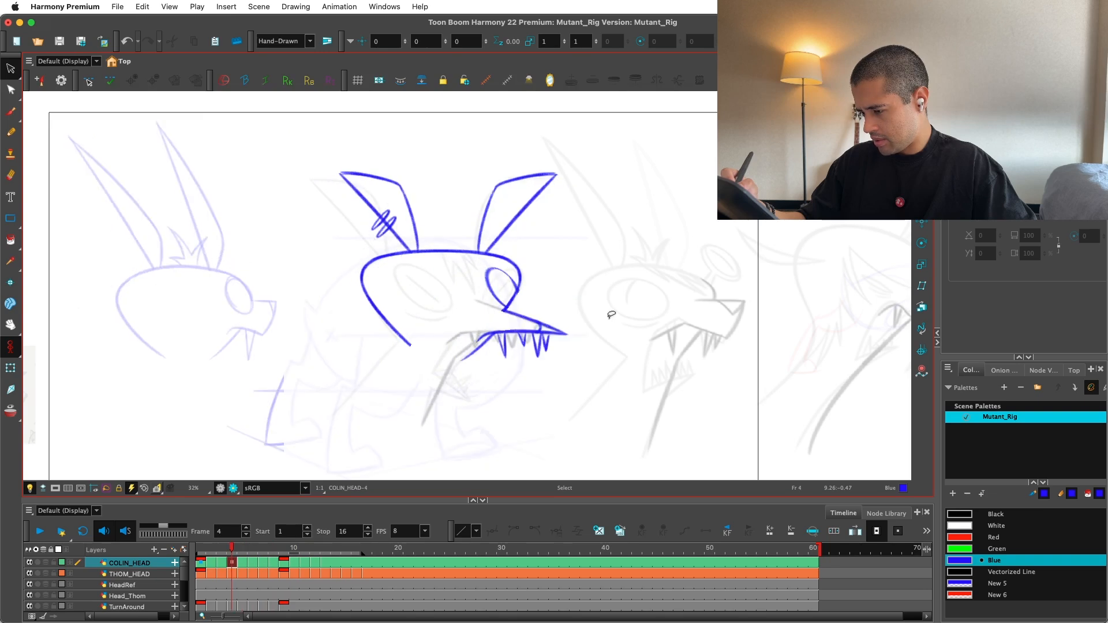
key("period")
key("period")
key("period")
key("period")
key("period")
key("period")
key("period")
key("period")
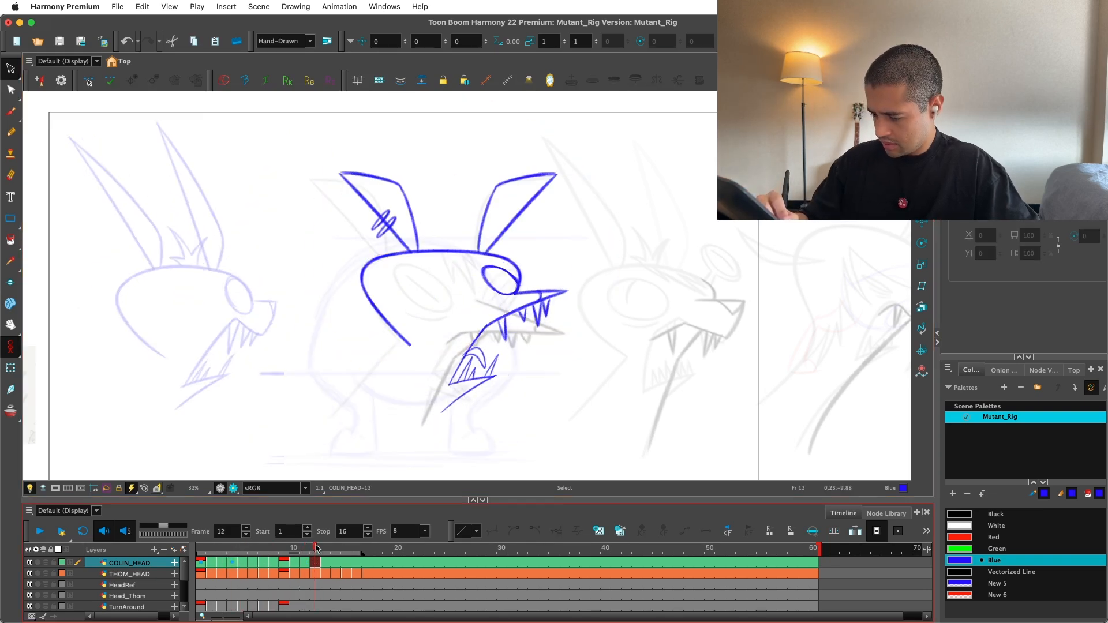
Step: Mirror the back-view head on frame 13 horizontally so its ear details match frame 12
left_click_drag(495, 97, 483, 398)
key("Delete")
key("super+v")
left_click(632, 362)
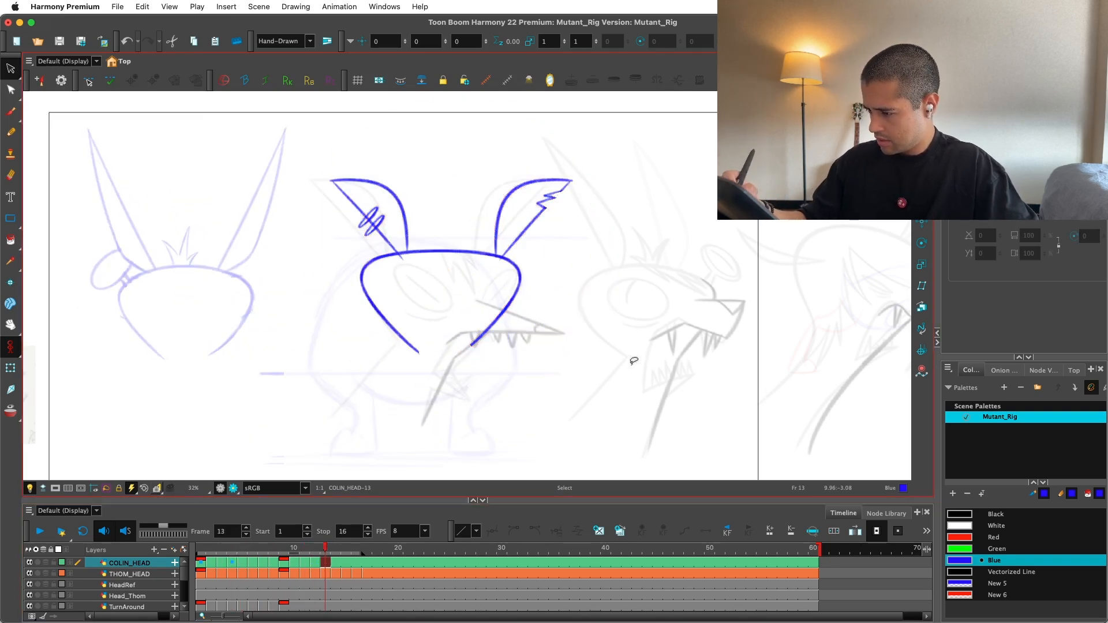
Step: Flip repeatedly through the preceding frames to check the ear details against the mirrored back-view head on frame 13
key("comma")
key("comma")
key("comma")
key("period")
key("period")
key("period")
key("comma")
key("comma")
key("comma")
key("period")
key("period")
key("period")
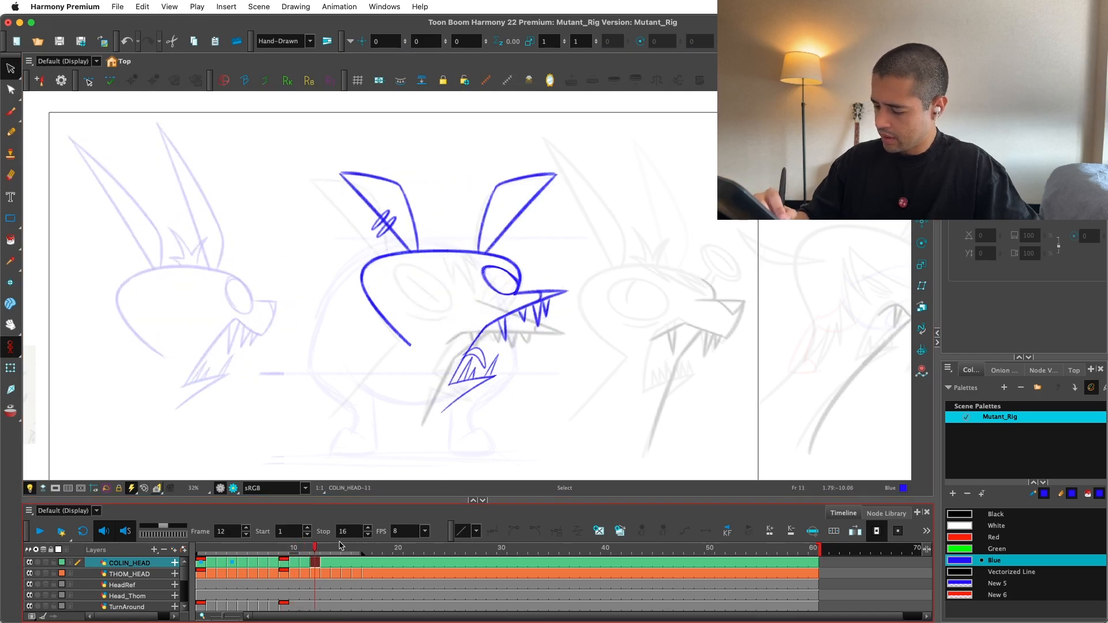
Step: Copy the back three-quarter head from frame 12 onto frame 14 and mirror it horizontally
left_click(340, 551)
key("comma")
key("comma")
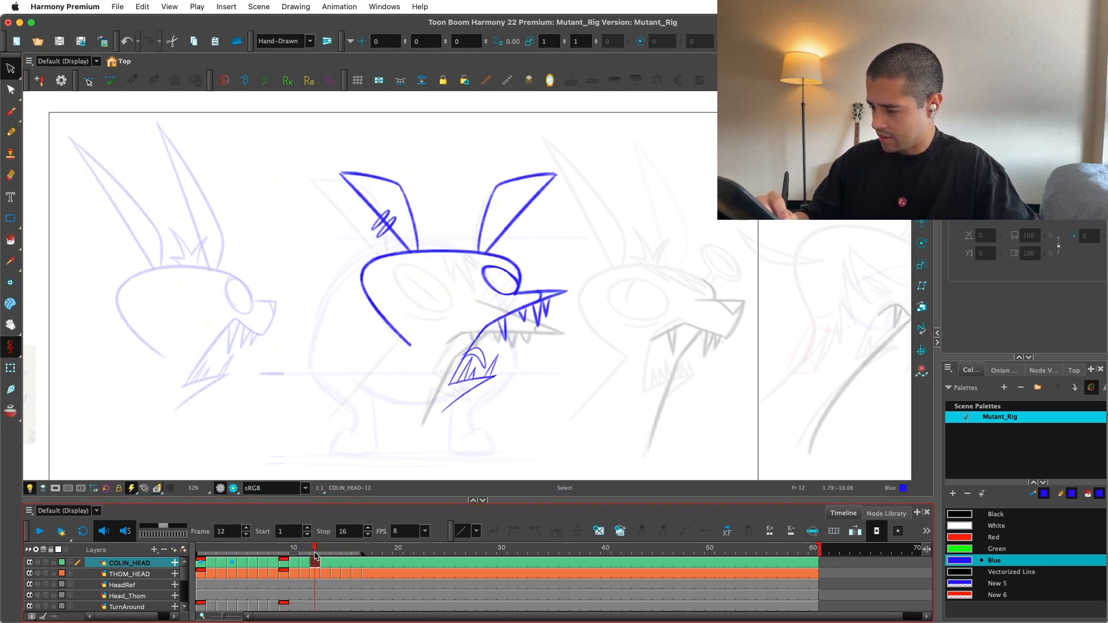
left_click_drag(612, 95, 274, 424)
key("super+c")
key("period")
key("period")
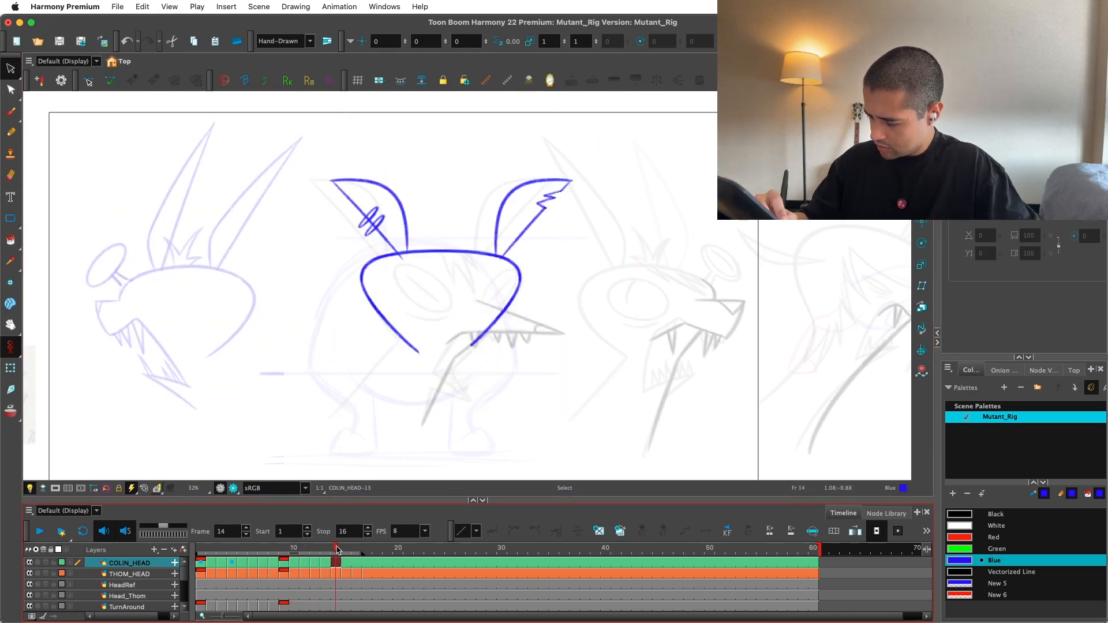
key("super+a")
key("Delete")
key("super+v")
Step: Show the onion skin and move the mirrored head on frame 14 to line up with the neighbouring head outlines
scroll(472, 302, "up", 5)
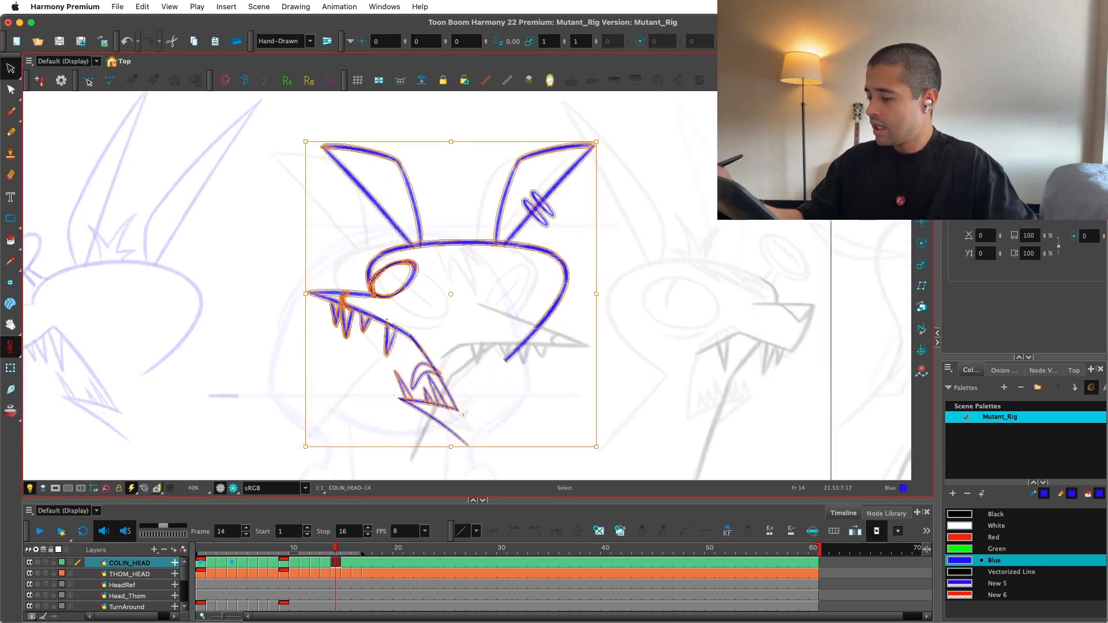
scroll(401, 326, "down", 4)
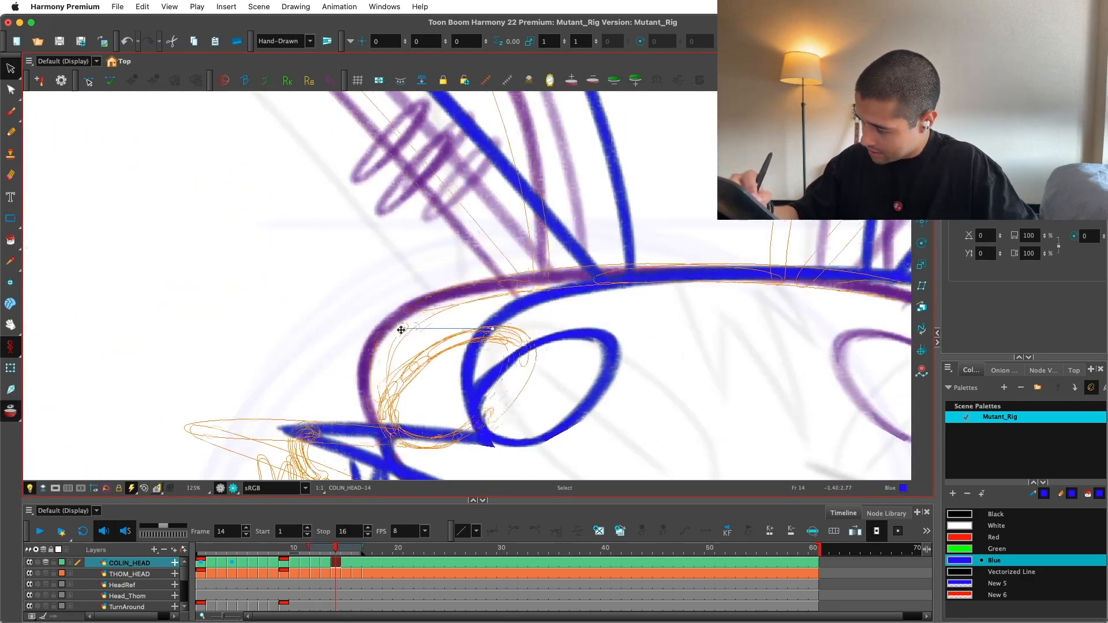
scroll(386, 328, "down", 2)
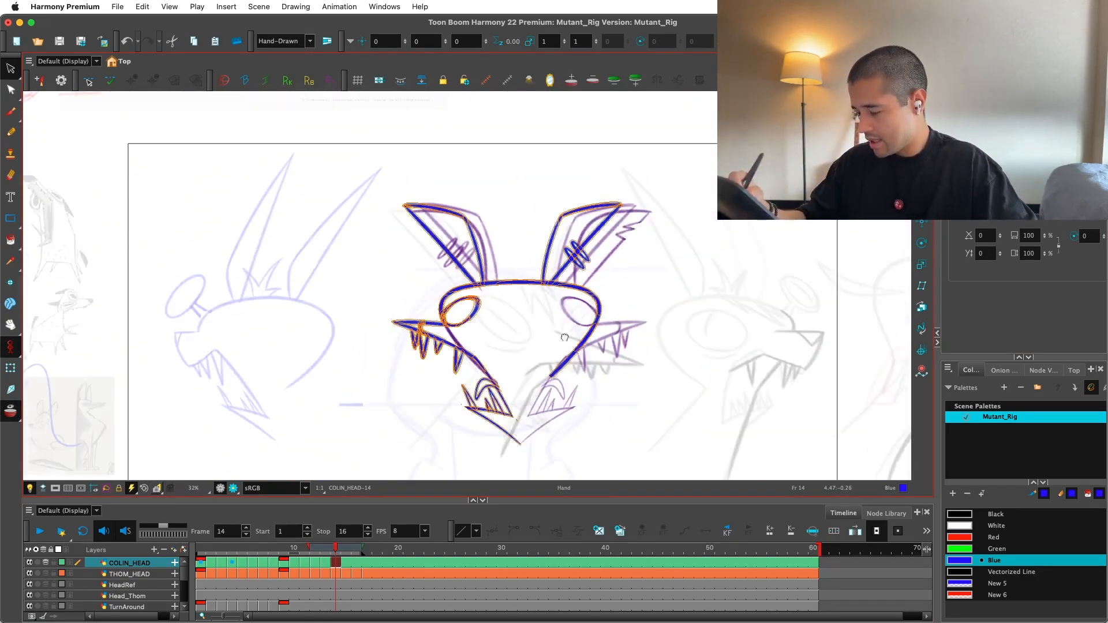
Step: Hide the onion skin, copy the side-view head from frame 11 onto frame 15 and mirror it horizontally
key("comma")
key("comma")
key("comma")
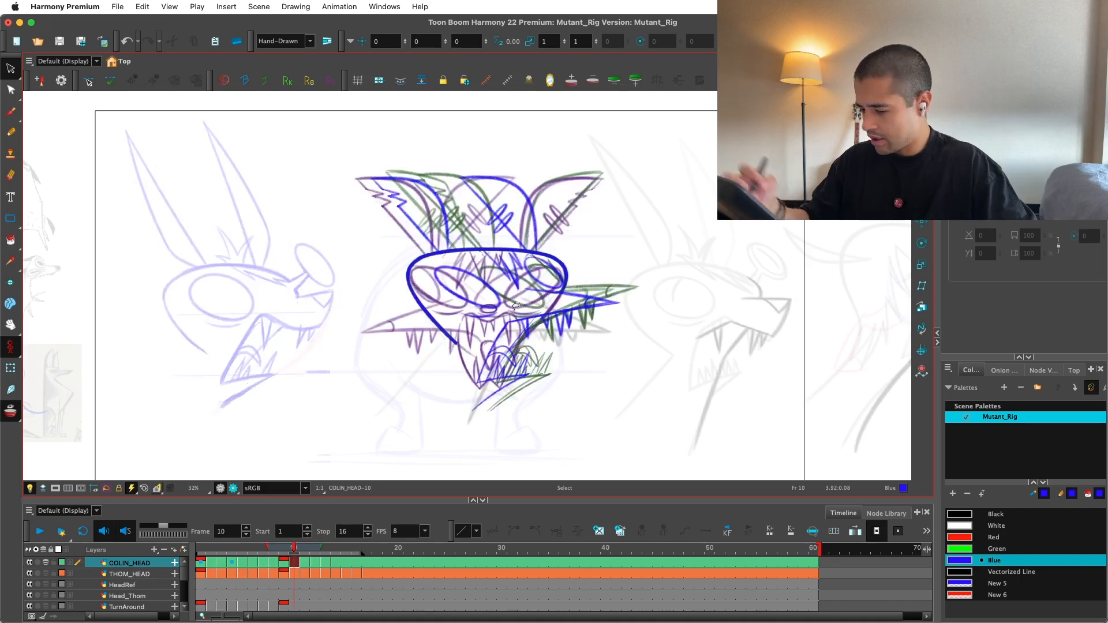
key("alt+o")
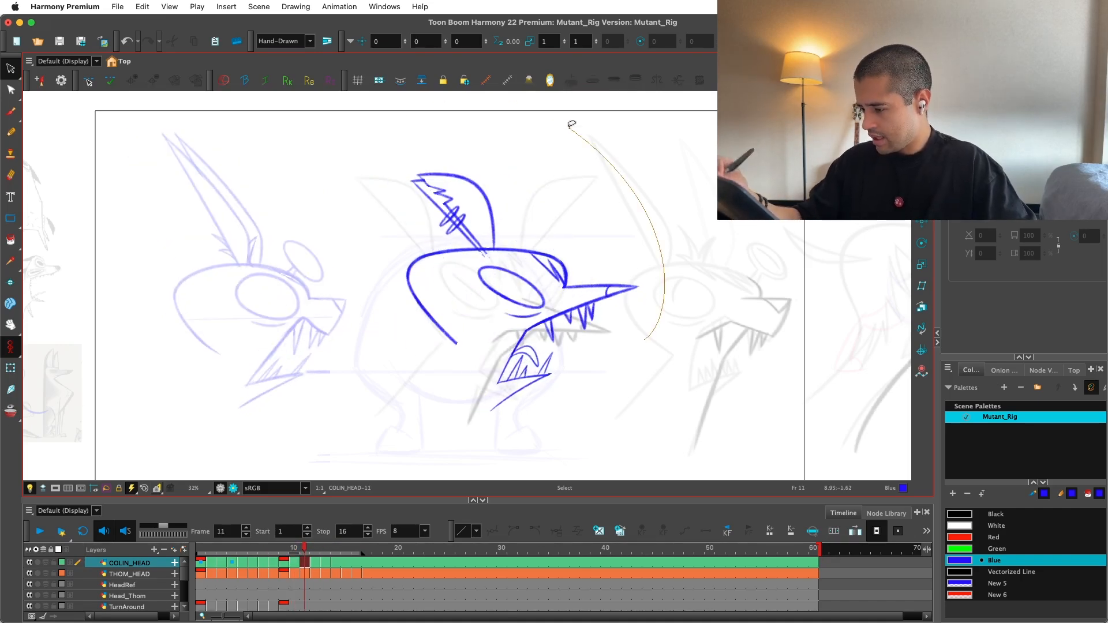
left_click_drag(571, 124, 641, 352)
left_click(344, 548)
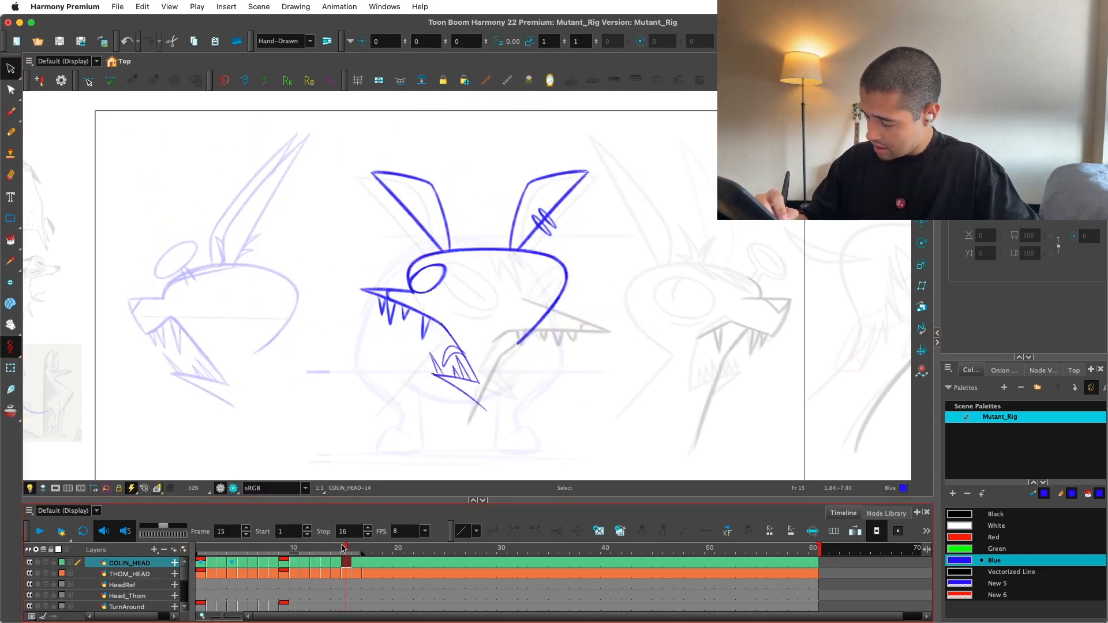
key("alt+shift+r")
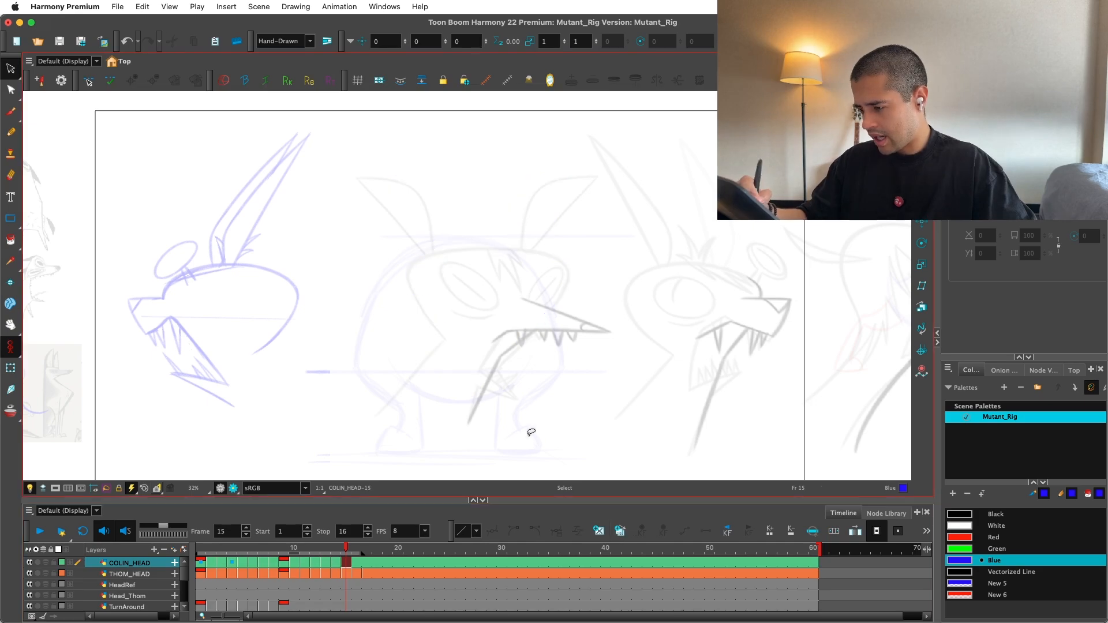
key("ctrl+v")
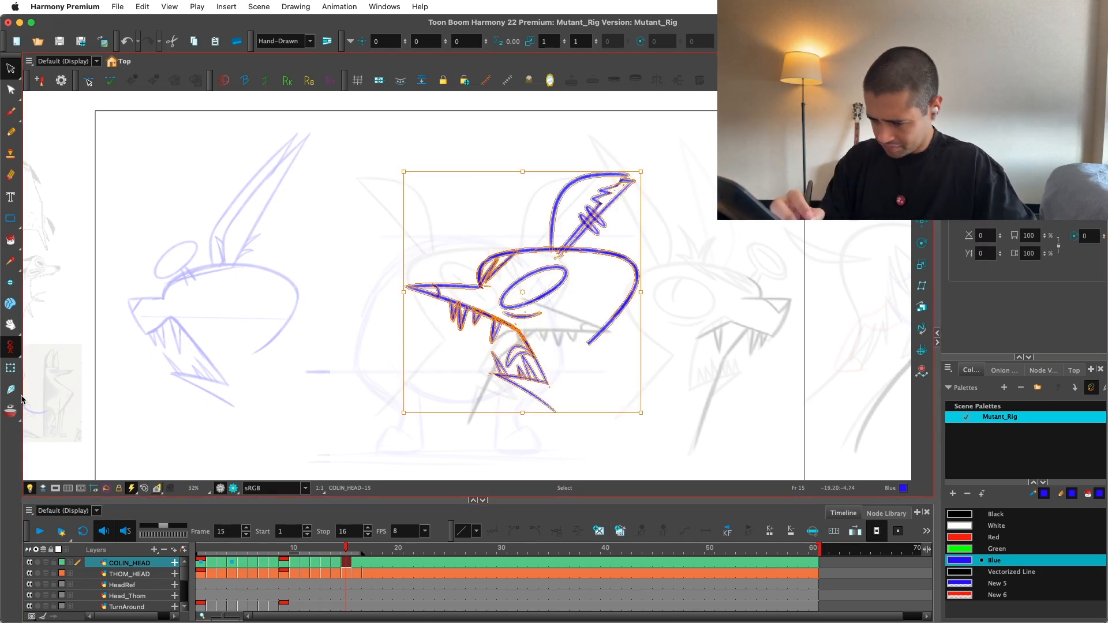
Step: Show the onion skin and move the mirrored side-view head on frame 15 to line up with frame 14's head outline
scroll(708, 275, "up", 3)
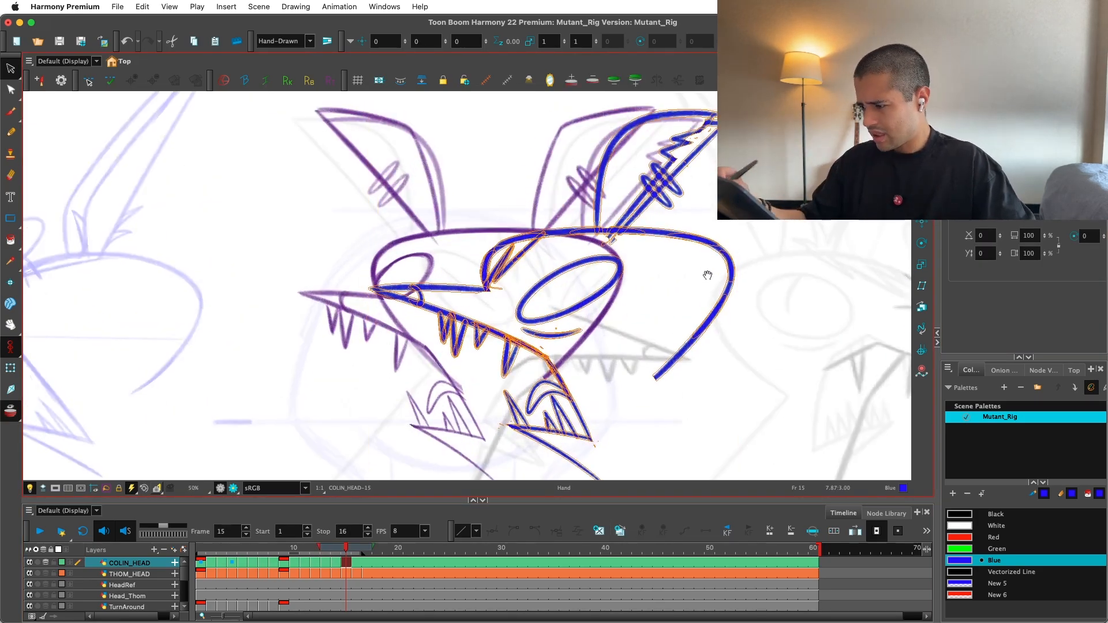
scroll(707, 275, "up", 1)
mouse_move(708, 271)
left_mouse_down()
mouse_move(569, 272)
mouse_move(607, 221)
left_mouse_up()
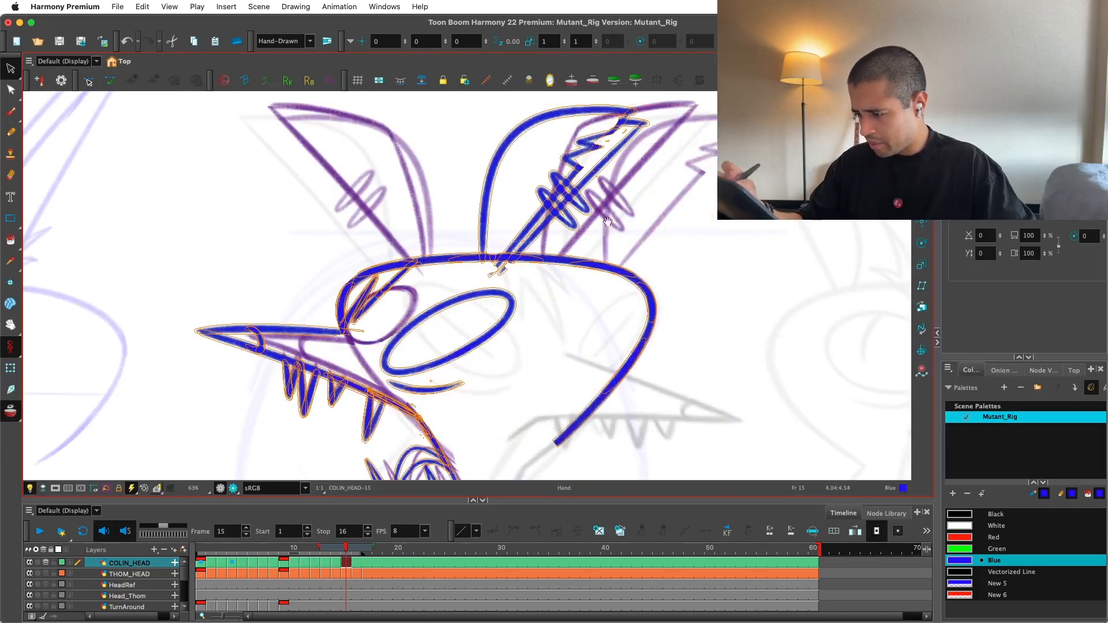
scroll(462, 329, "up", 7)
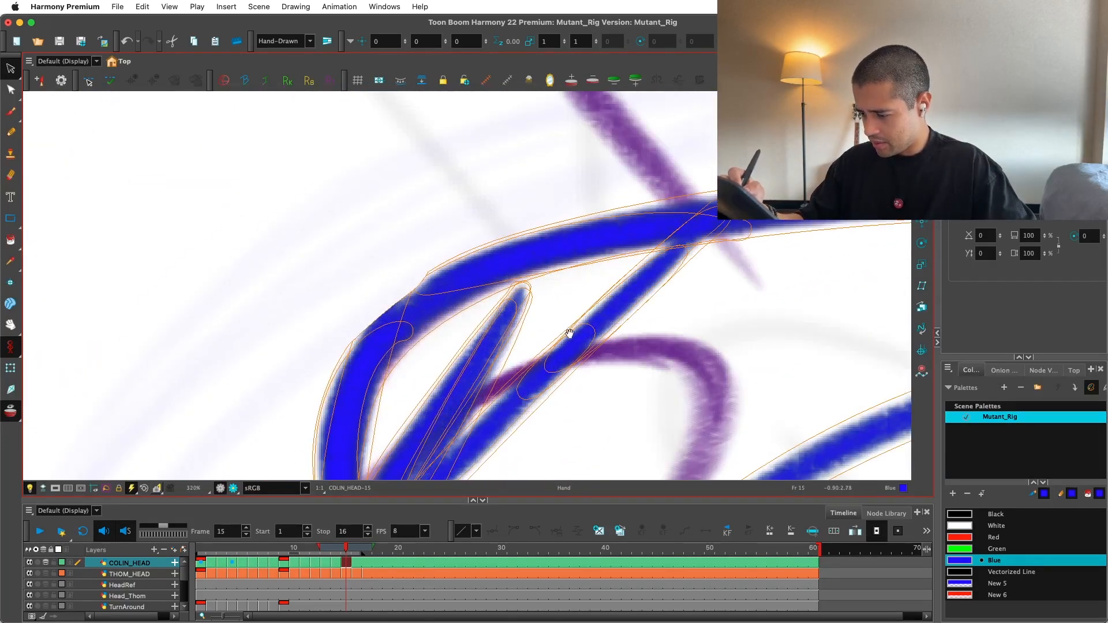
scroll(721, 277, "down", 8)
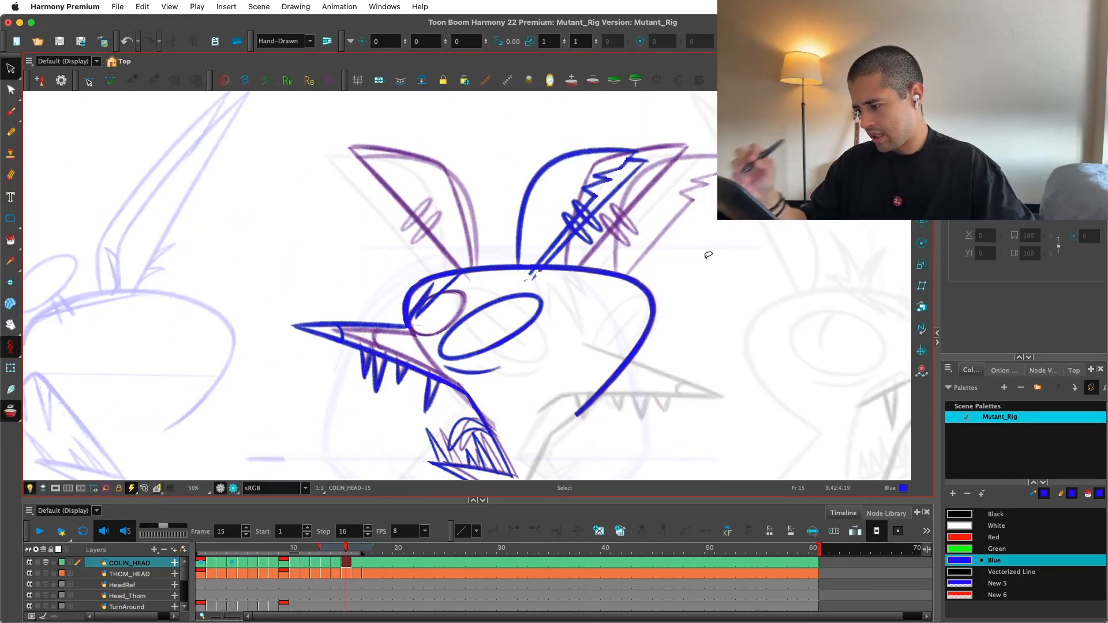
scroll(708, 256, "down", 1)
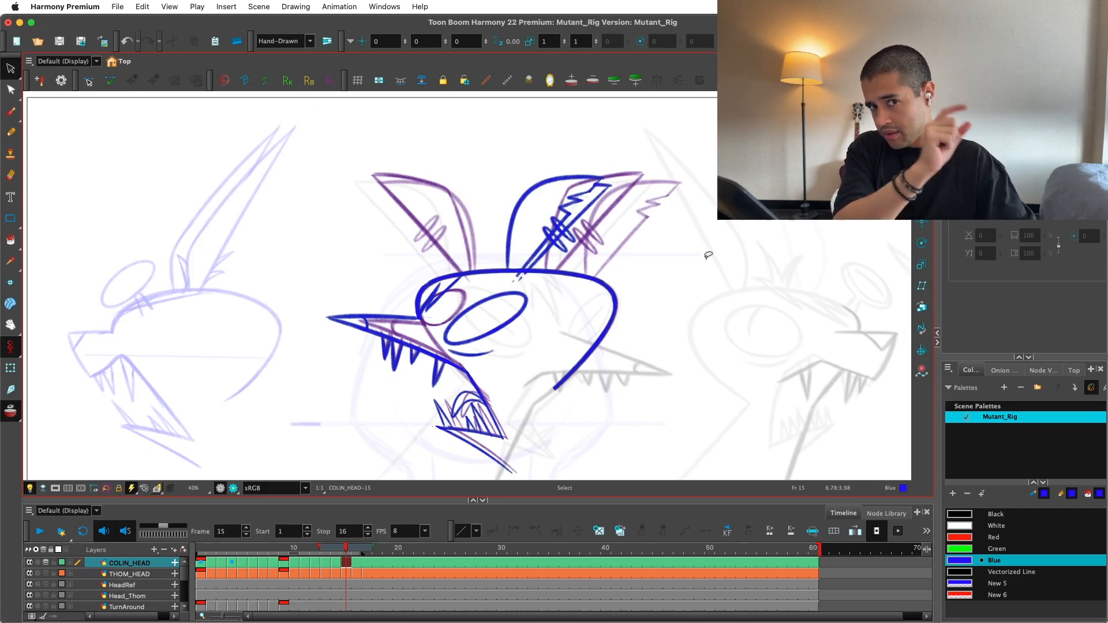
Step: Flip through the COLIN_HEAD drawings on frames 1 to 16 and play the turnaround to check the mirrored heads
key("f")
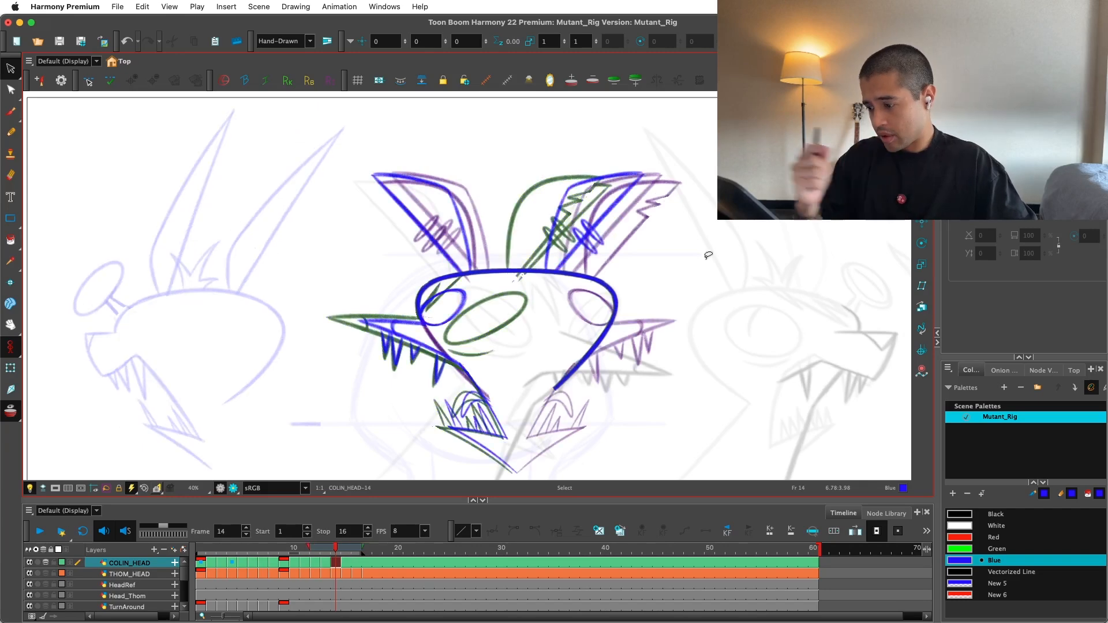
key("g")
key("g")
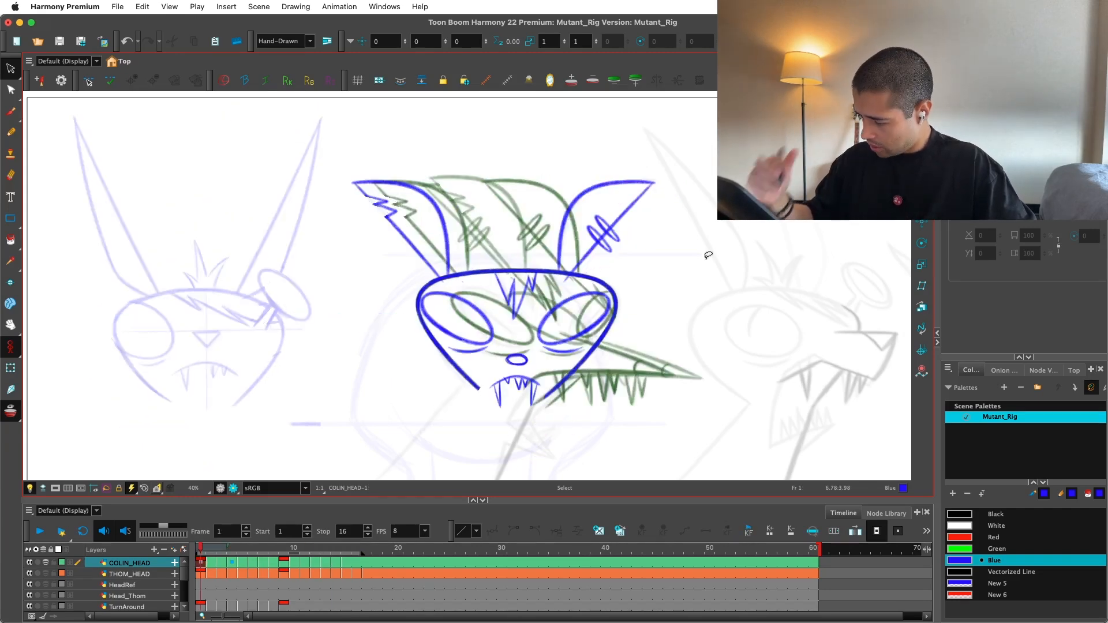
left_click_drag(340, 549, 352, 549)
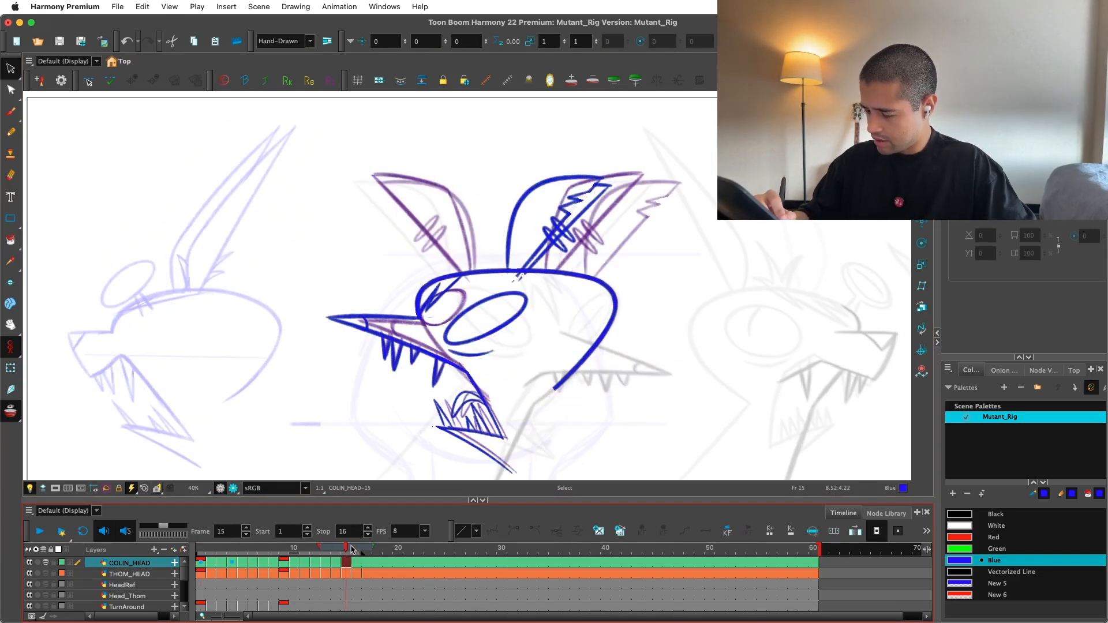
key("f")
key("f")
key("f")
key("f")
key("f")
key("f")
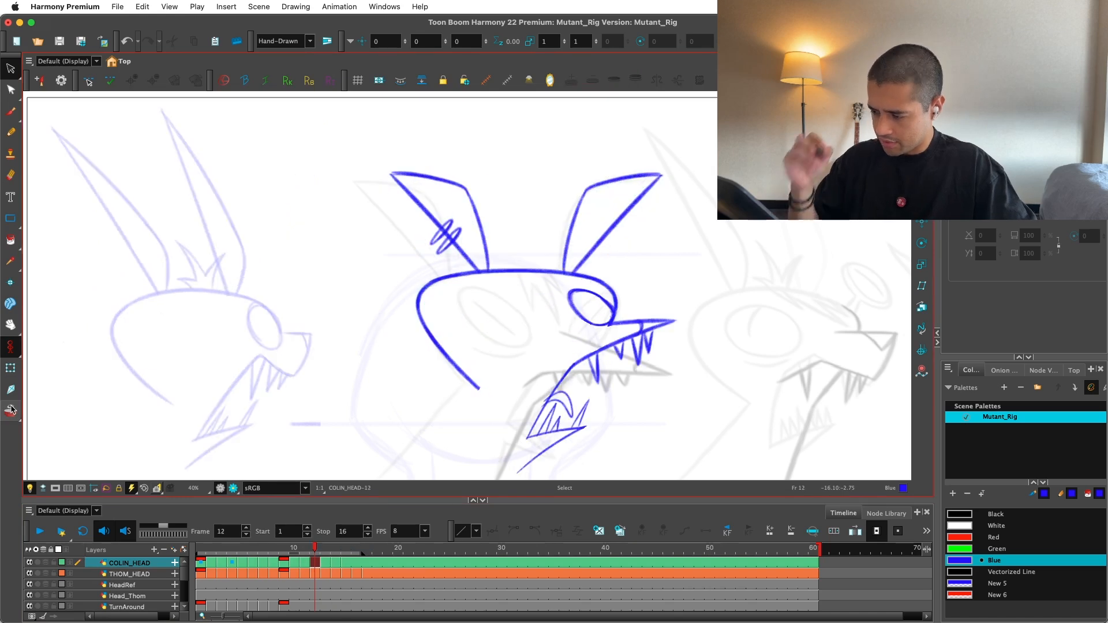
key("g")
key("f")
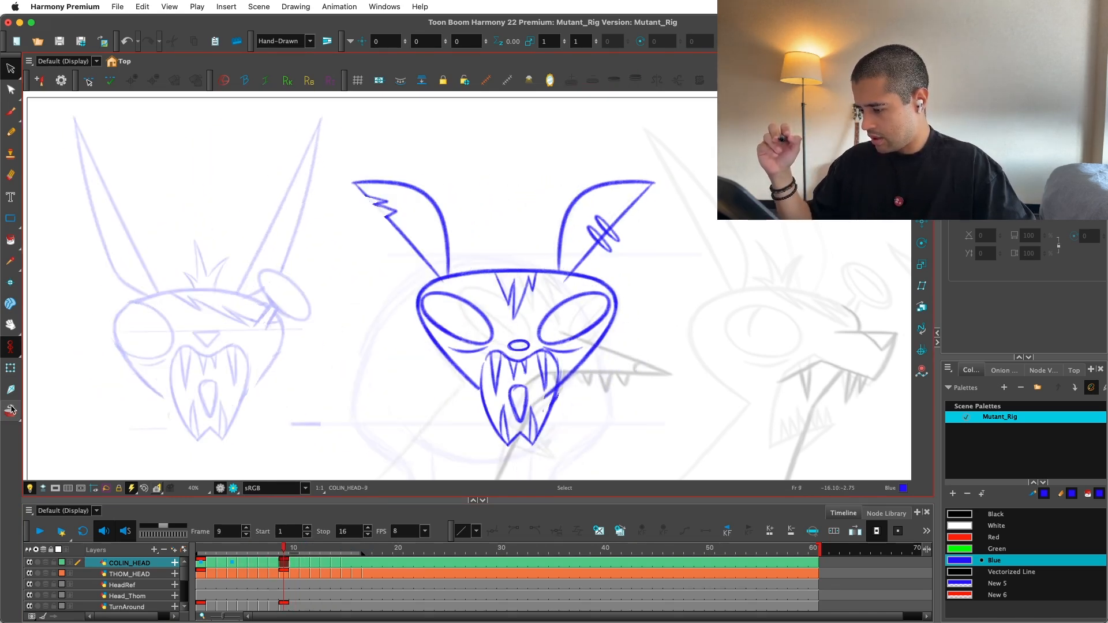
key("f")
left_click(333, 546)
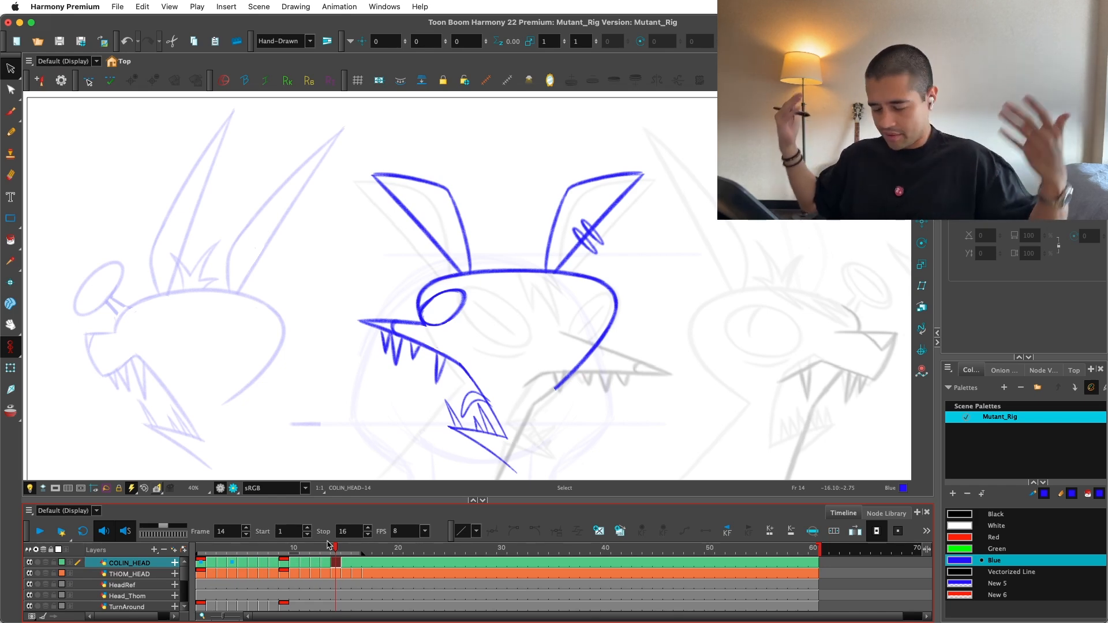
key("Return")
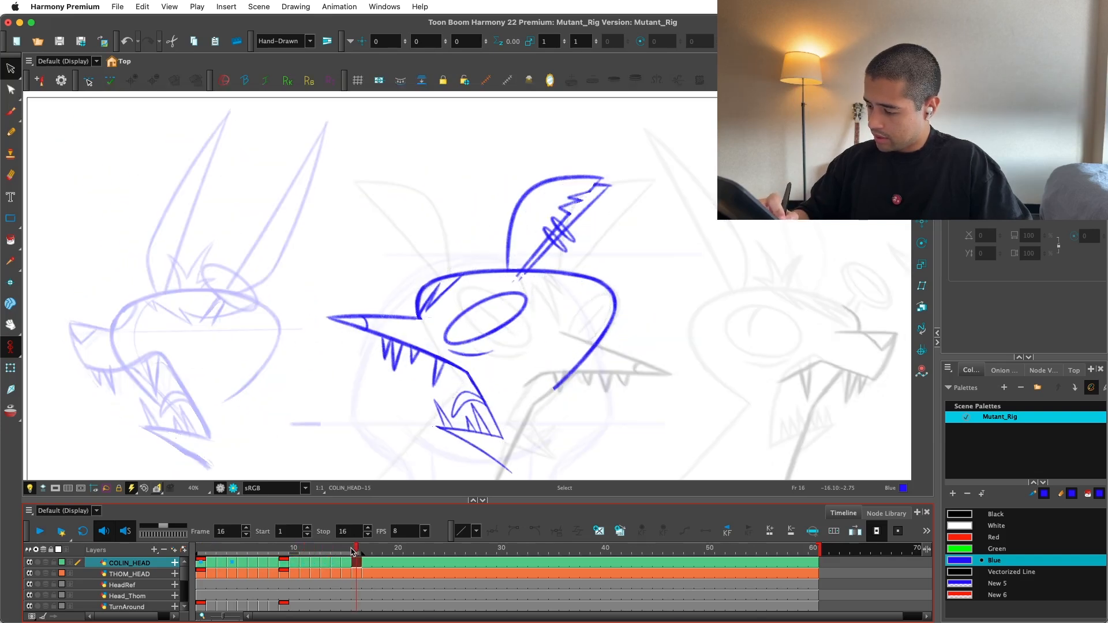
Step: Select both ears of the back three-quarter head on frame 14 and mirror them horizontally
mouse_move(353, 551)
left_mouse_down()
mouse_move(272, 572)
mouse_move(294, 551)
left_mouse_up()
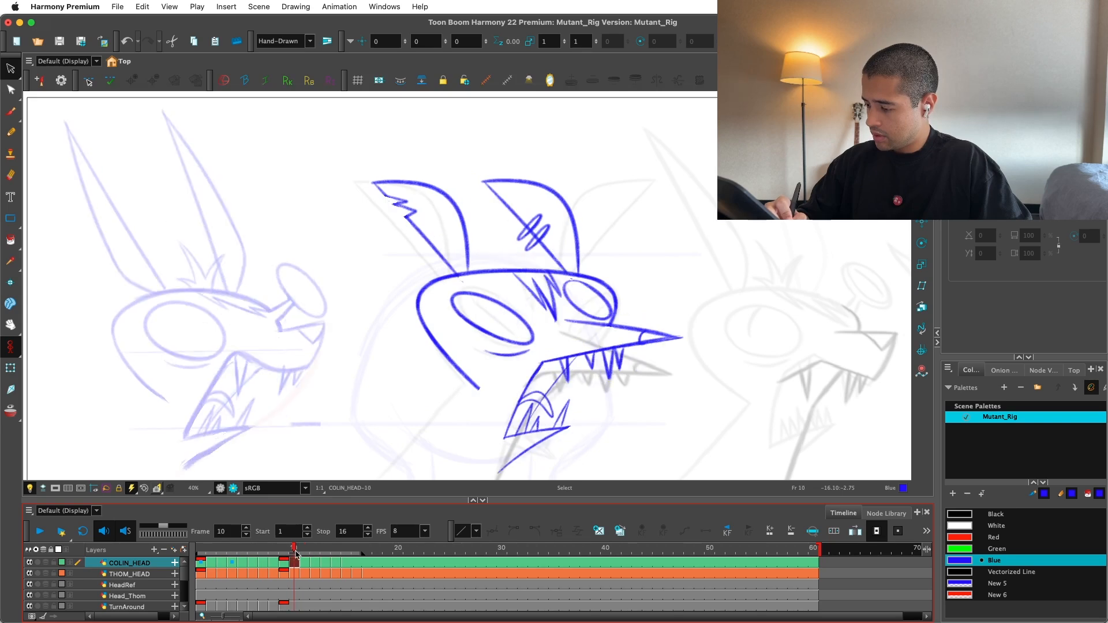
mouse_move(751, 361)
left_mouse_down()
mouse_move(627, 133)
mouse_move(376, 451)
left_mouse_up()
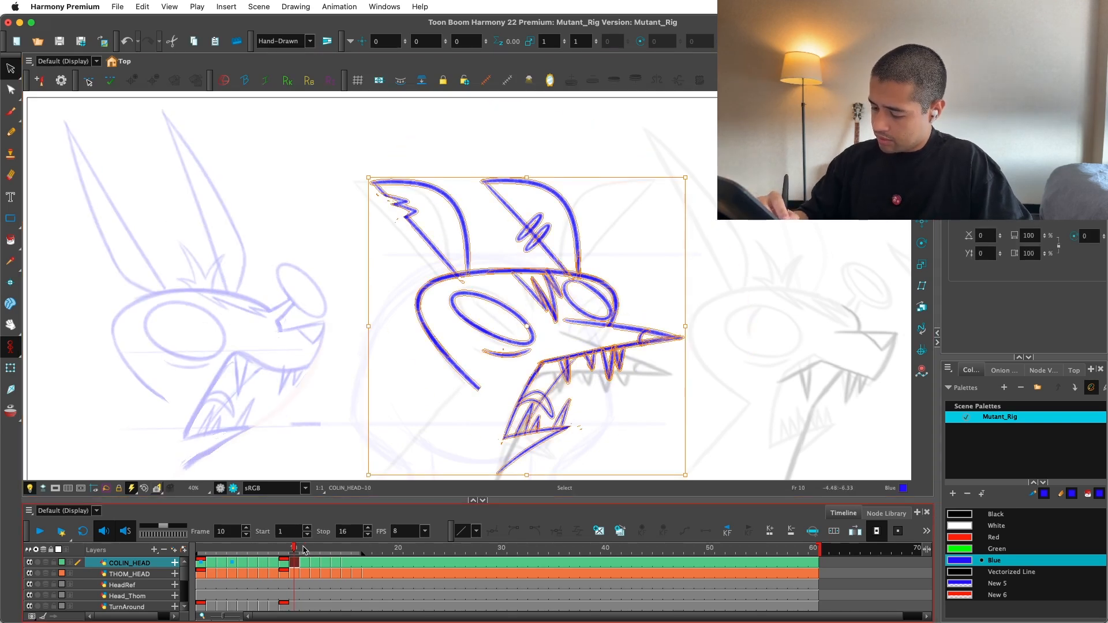
mouse_move(305, 550)
left_mouse_down()
mouse_move(356, 550)
mouse_move(307, 552)
mouse_move(333, 552)
left_mouse_up()
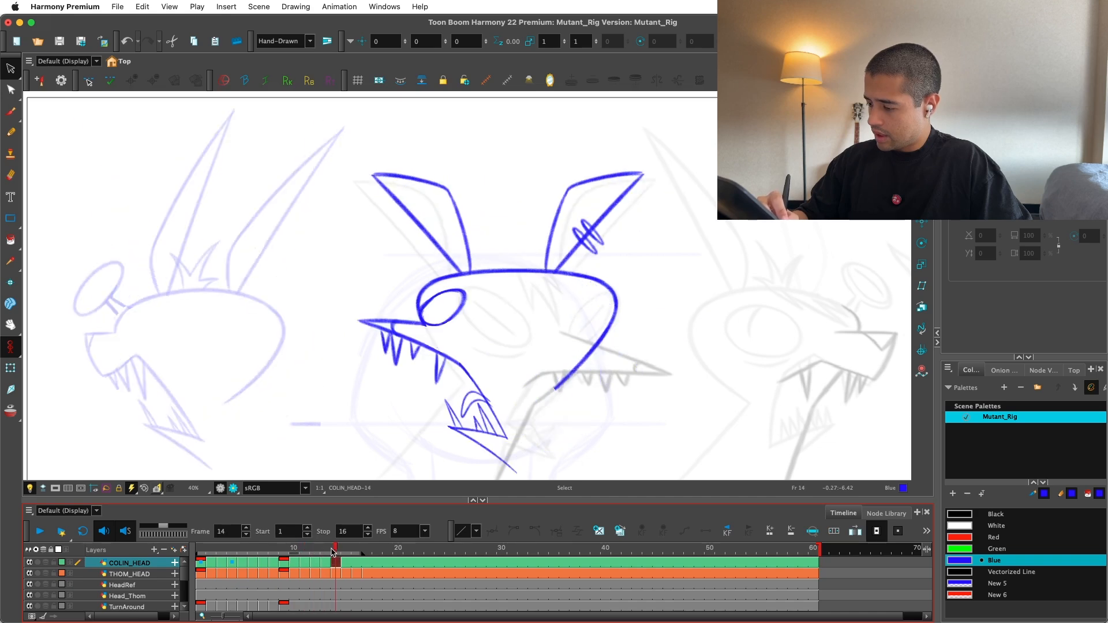
mouse_move(684, 205)
left_mouse_down()
mouse_move(416, 116)
mouse_move(352, 277)
left_mouse_up()
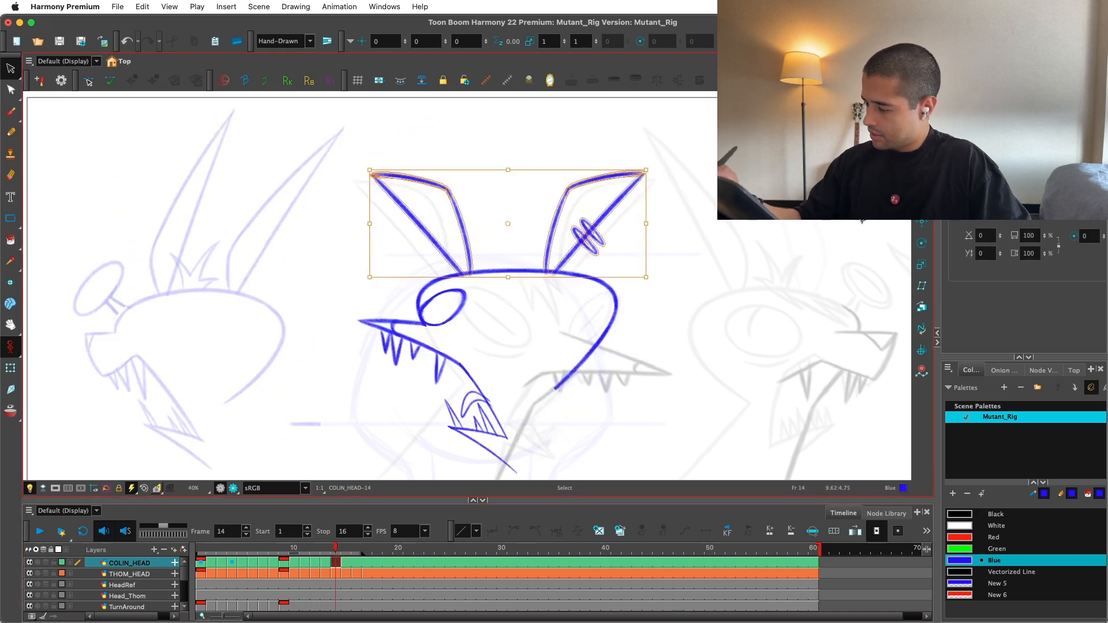
key("4")
left_click(702, 231)
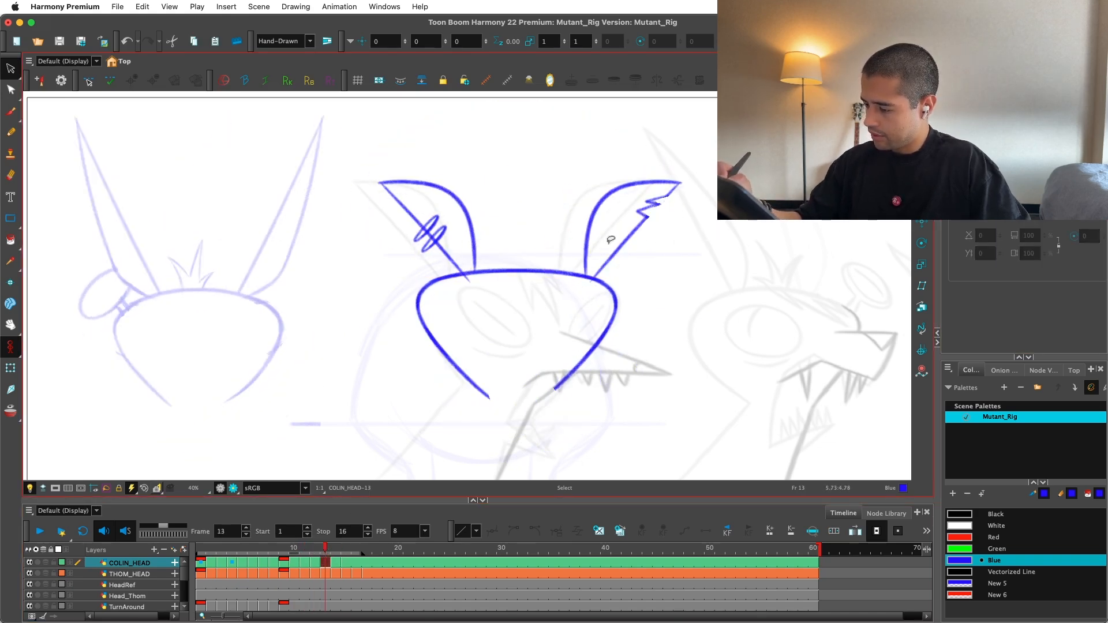
Step: Step back through the head drawings from frame 13 to frame 1 to compare the ear details
mouse_move(404, 139)
left_mouse_down()
mouse_move(444, 271)
mouse_move(447, 257)
left_mouse_up()
key("comma")
key("comma")
key("comma")
key("comma")
key("comma")
key("comma")
key("comma")
key("comma")
key("comma")
key("comma")
key("comma")
key("comma")
key("comma")
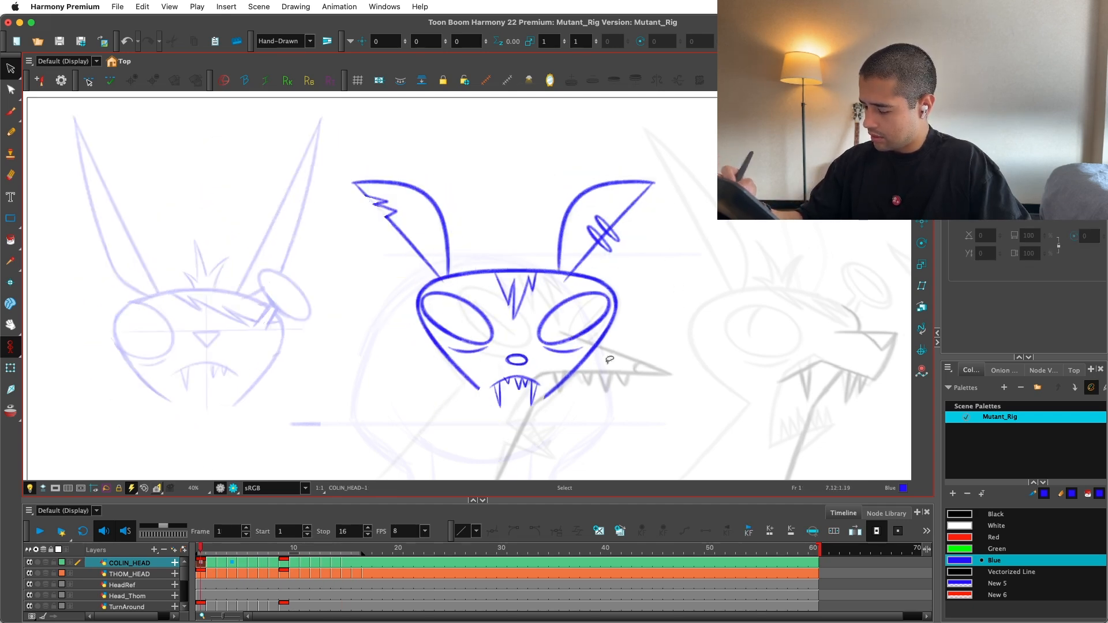
Step: Copy the closed-mouth three-quarter head from frame 8 onto frame 16
mouse_move(343, 549)
left_mouse_down()
mouse_move(354, 548)
mouse_move(273, 548)
left_mouse_up()
left_click(599, 530)
mouse_move(666, 366)
left_mouse_down()
mouse_move(407, 396)
mouse_move(519, 413)
left_mouse_up()
key("super+c")
left_click(357, 547)
key("super+v")
left_click(442, 408)
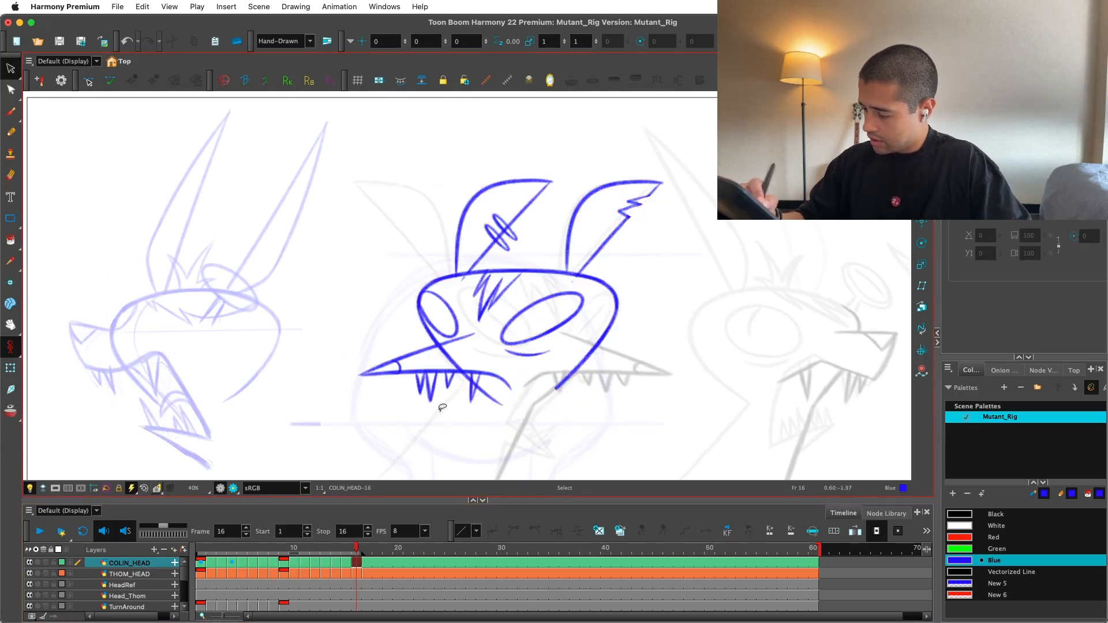
Step: Copy the open mouth from frame 10 onto frame 16, mirror it horizontally and move it onto the muzzle area
left_click_drag(356, 547, 294, 548)
left_click_drag(633, 423, 665, 363)
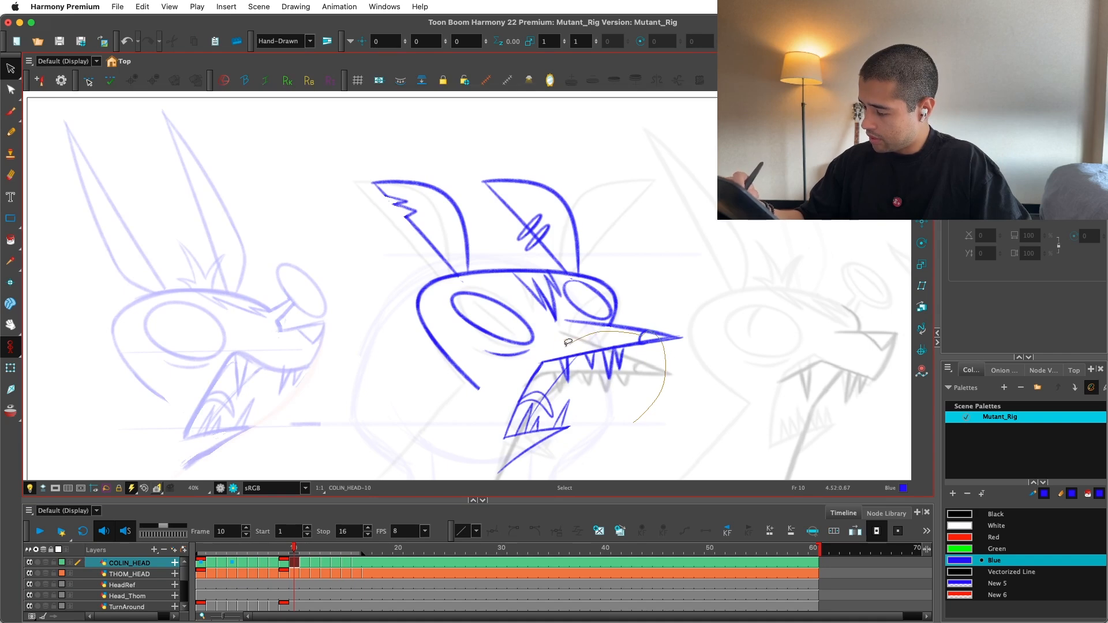
left_click_drag(567, 342, 644, 374)
key("period")
key("period")
key("period")
key("period")
key("period")
key("period")
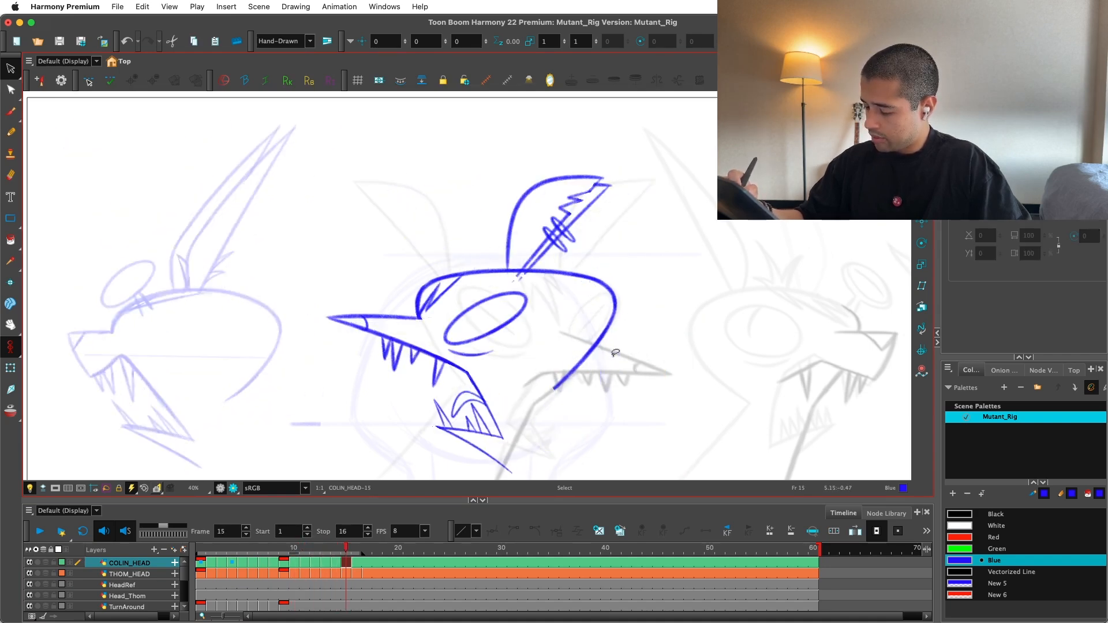
key("super+v")
key("4")
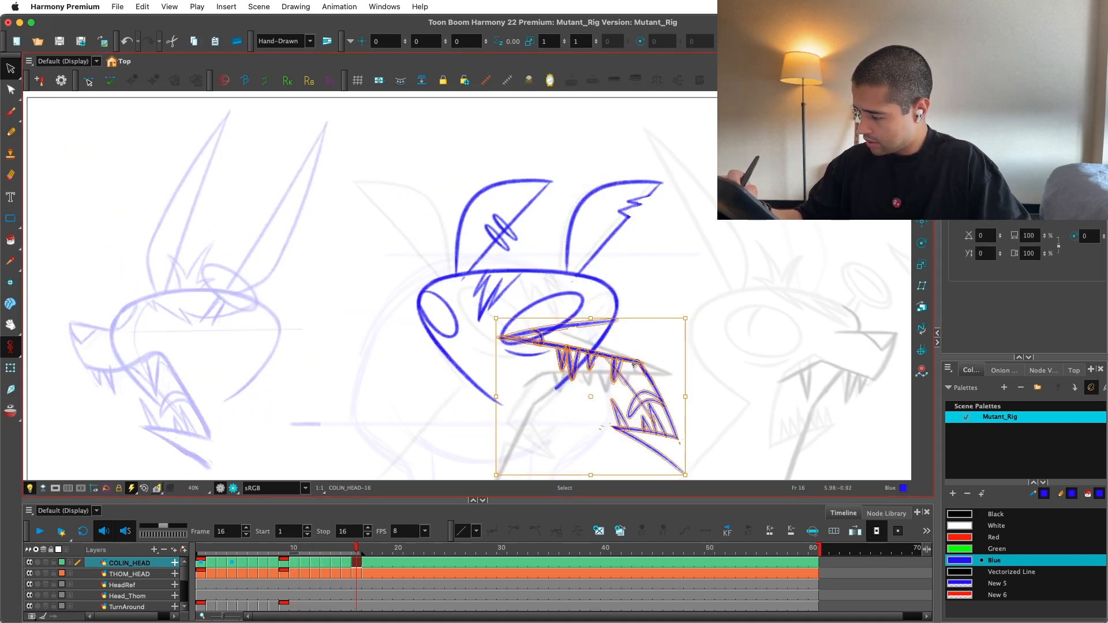
left_click_drag(600, 397, 455, 399)
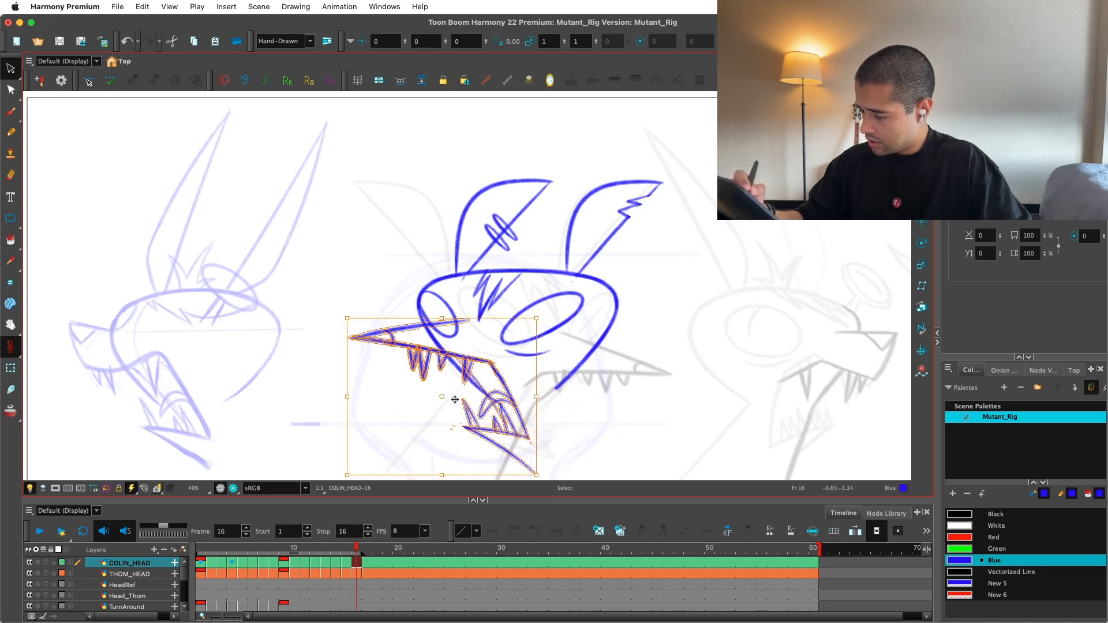
Step: Restore the closed muzzle on frame 16, recolour it with New 5 and paste the mirrored open mouth over it
key("Delete")
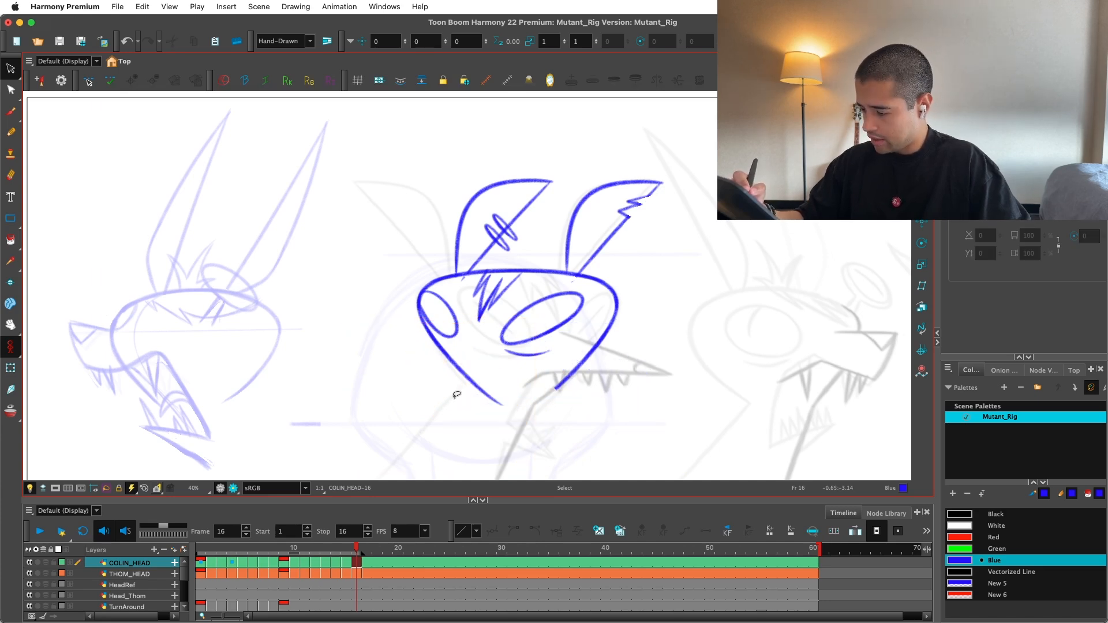
key("super+z")
key("super+z")
key("super+z")
key("super+z")
key("super+z")
key("super+shift+z")
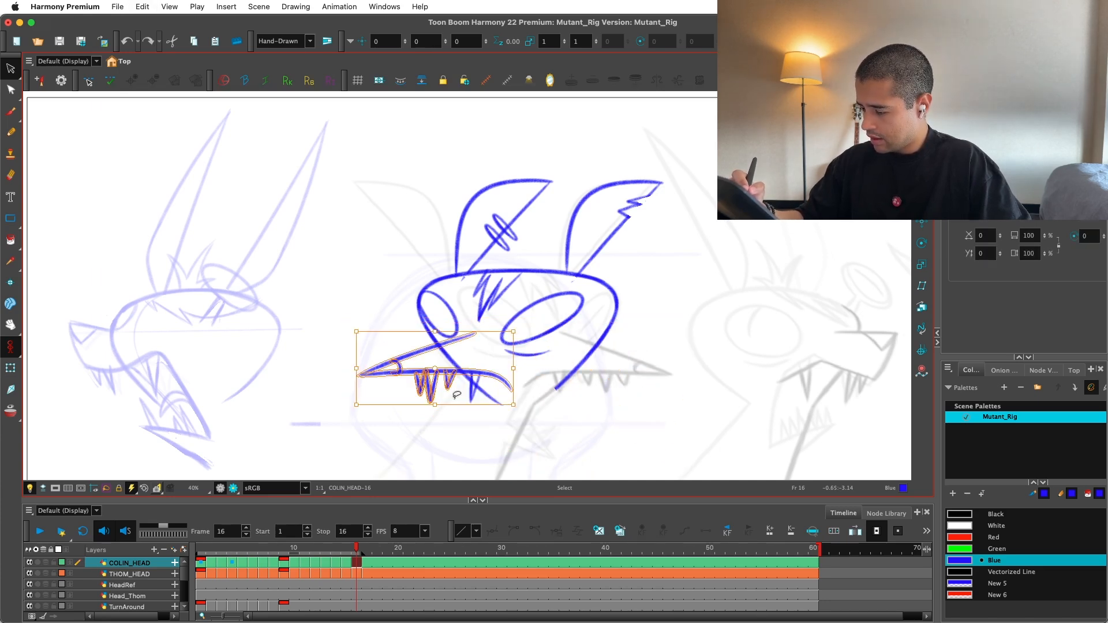
left_click(997, 583)
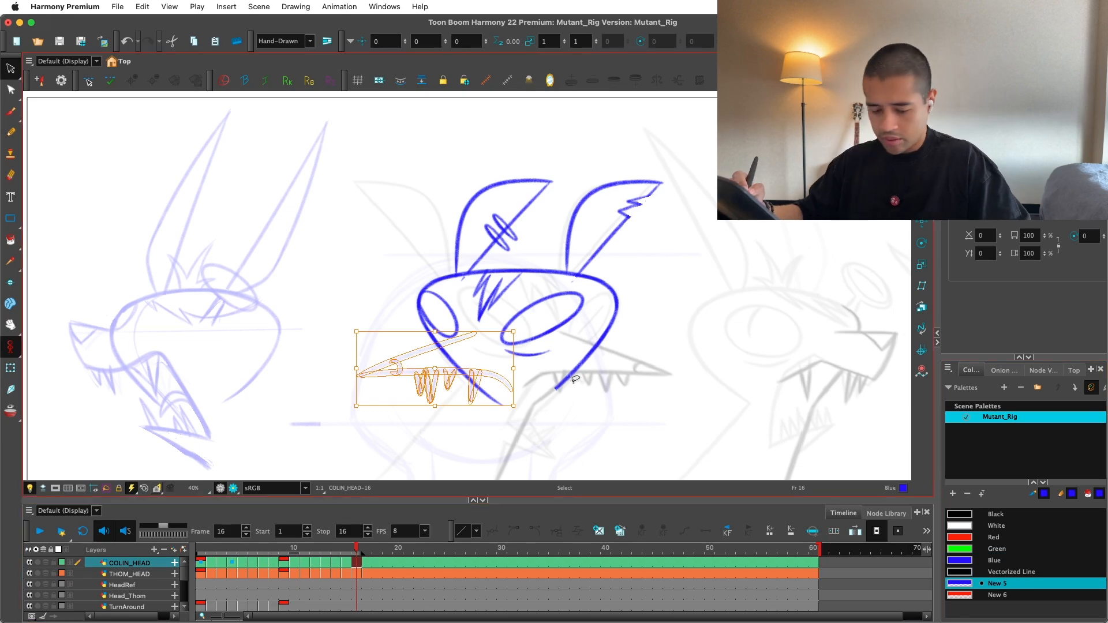
left_click(627, 375)
key("super+v")
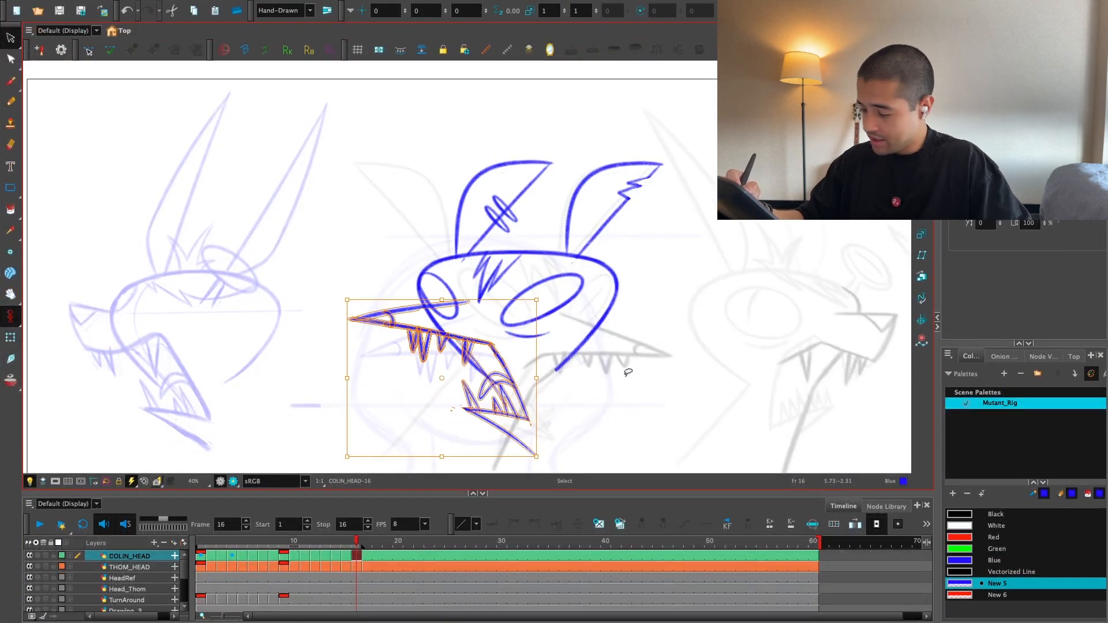
Step: Inspect how the pasted open mouth meets the jaw outline on frame 16
key("2")
key("2")
key("2")
left_click_drag(493, 362, 572, 319)
left_click_drag(572, 322, 556, 311)
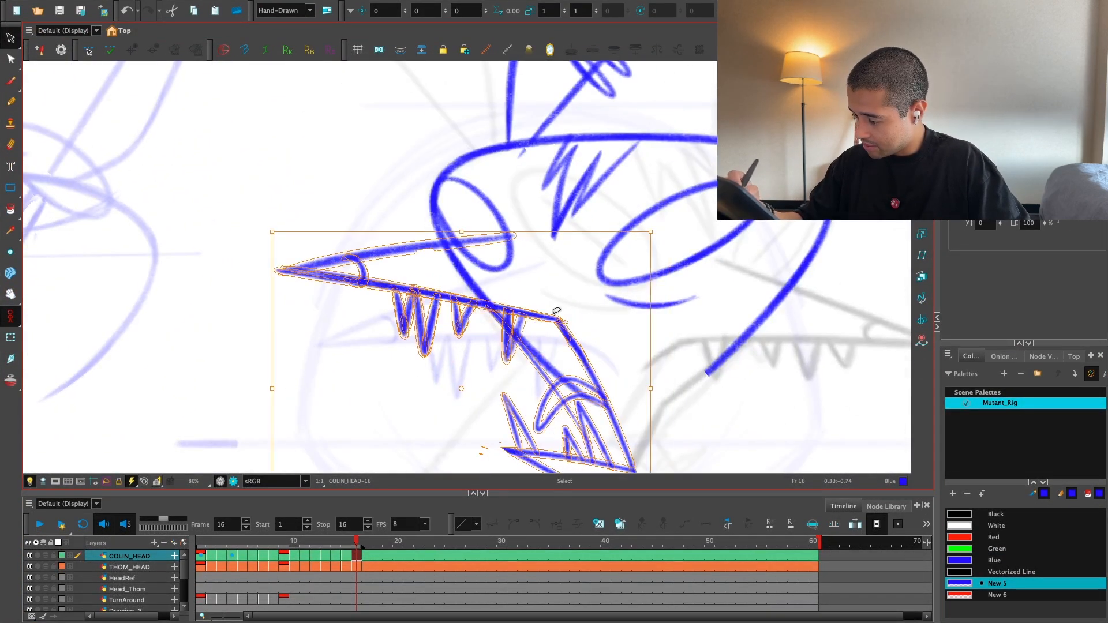
key("ctrl+z")
key("2")
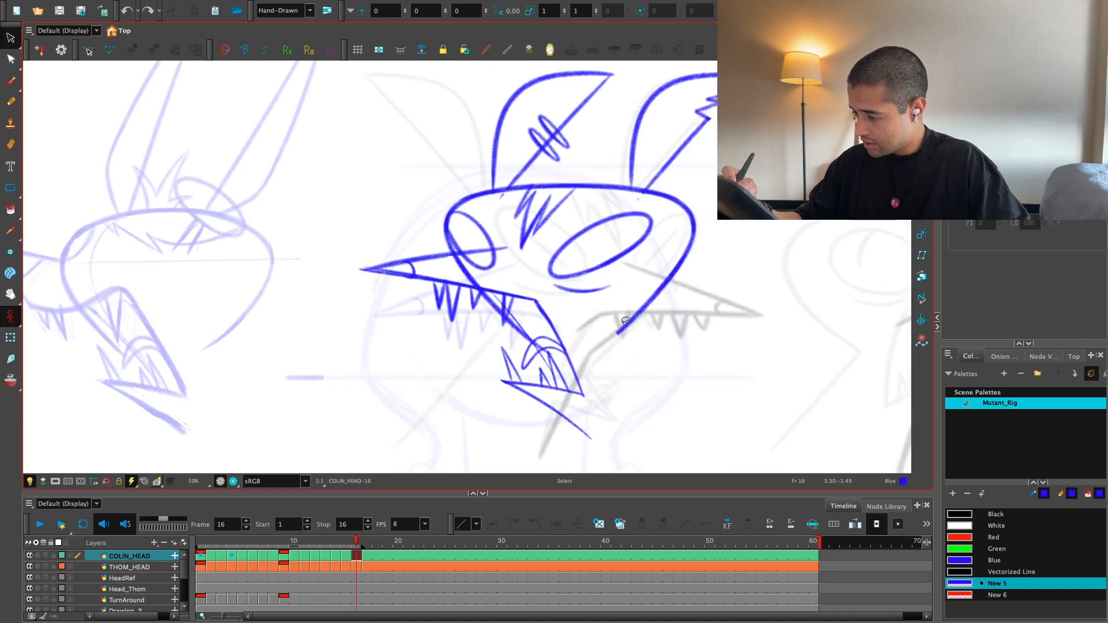
key("2")
Step: Copy the whole open-mouth three-quarter head from frame 10 onto frame 16 in place of the combined drawing
key("comma")
key("comma")
key("comma")
key("comma")
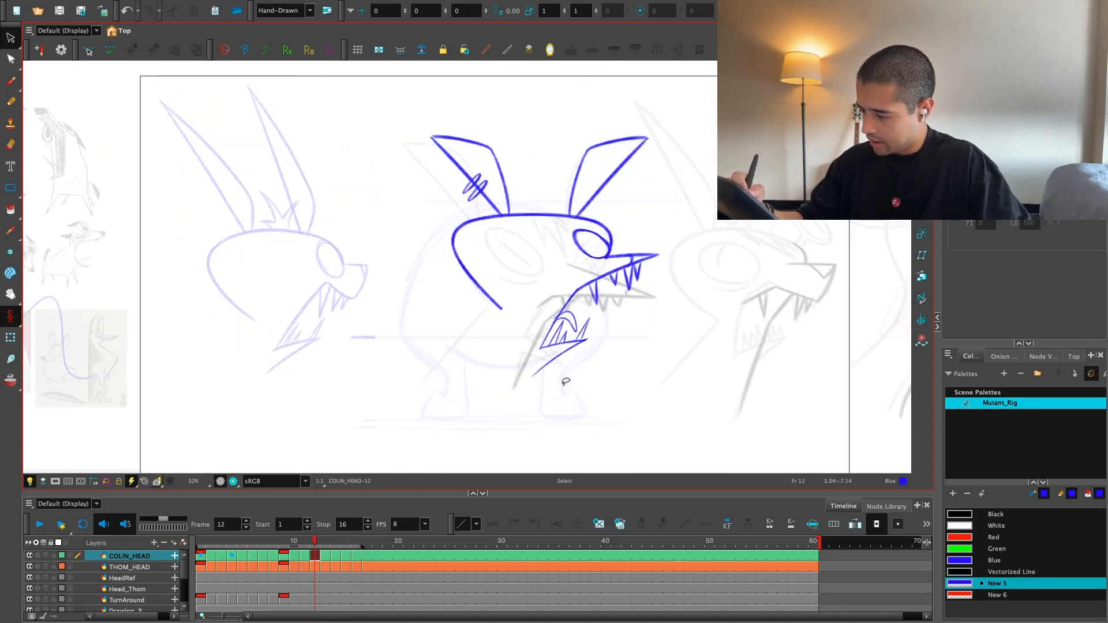
key("comma")
key("comma")
left_click_drag(497, 61, 587, 420)
key("period")
key("period")
key("period")
key("period")
key("period")
key("period")
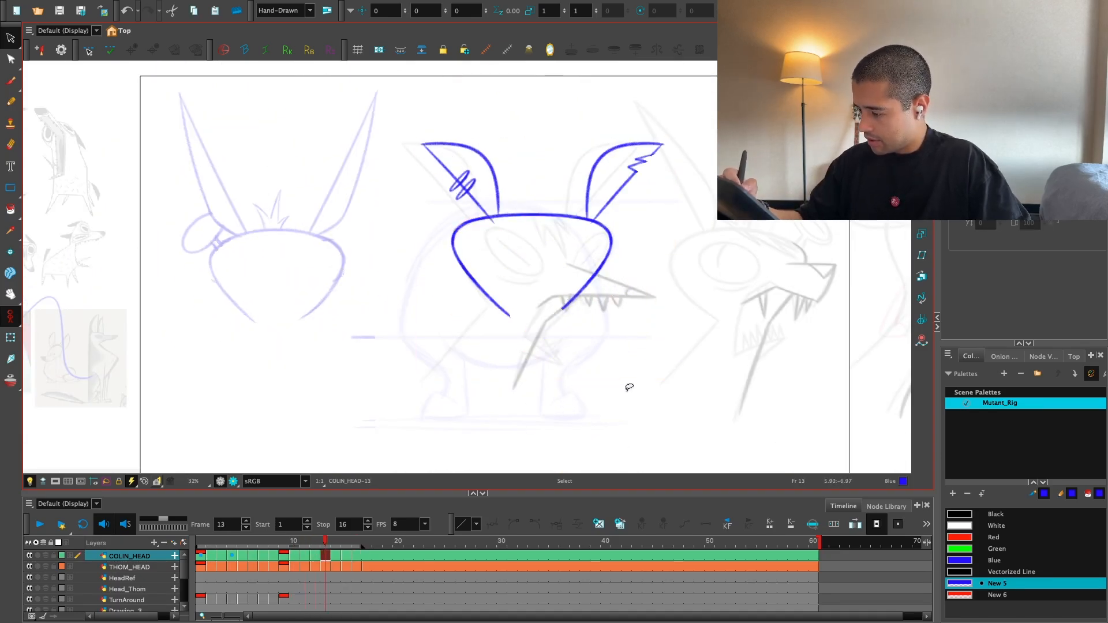
Step: Show the onion skin, mirror the head on frame 16 horizontally and line it up with frame 15's head outline
key("alt+o")
key("1")
key("1")
key("1")
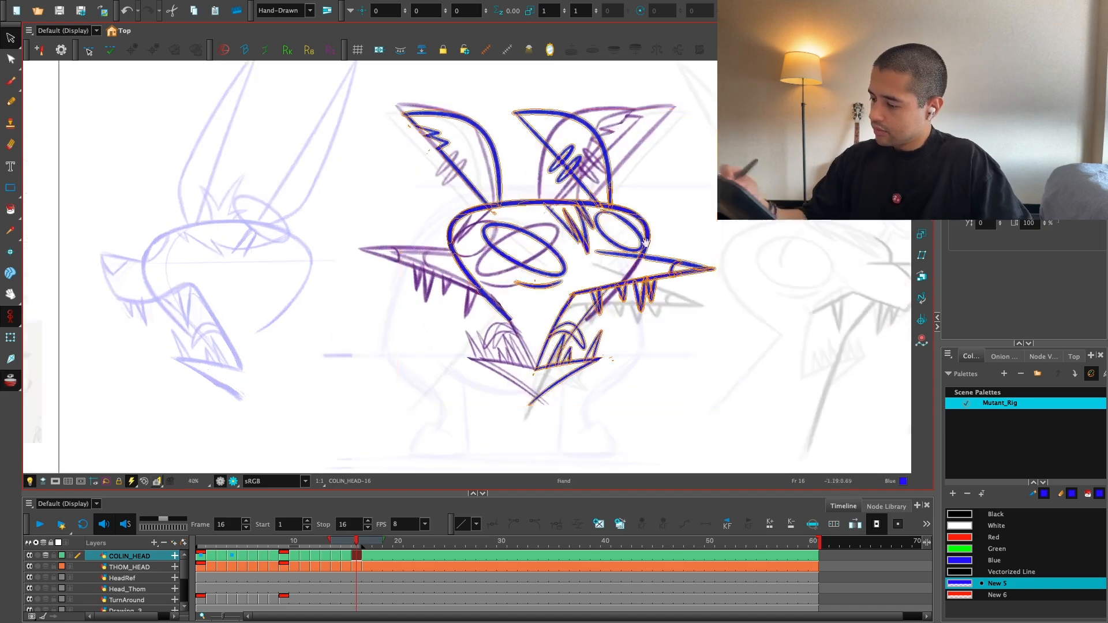
key("2")
key("2")
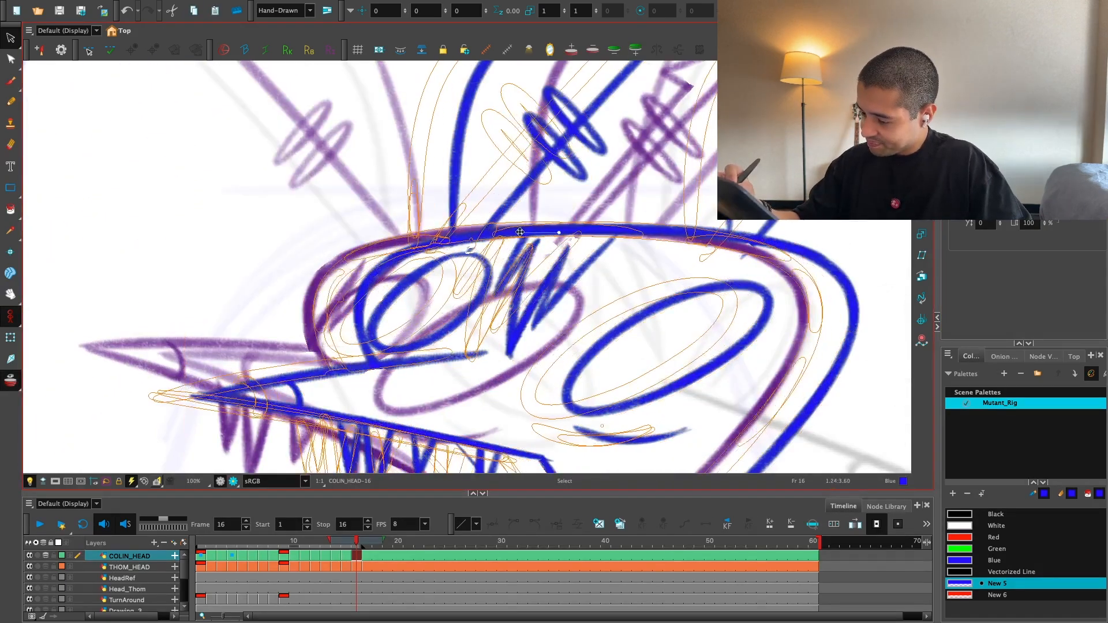
key("1")
key("space")
mouse_move(648, 230)
left_mouse_down()
mouse_move(610, 288)
mouse_move(617, 311)
left_mouse_up()
Step: Hide the onion skin and step through the last head frames to compare the notch and stripes on the ears
key("comma")
key("comma")
key("comma")
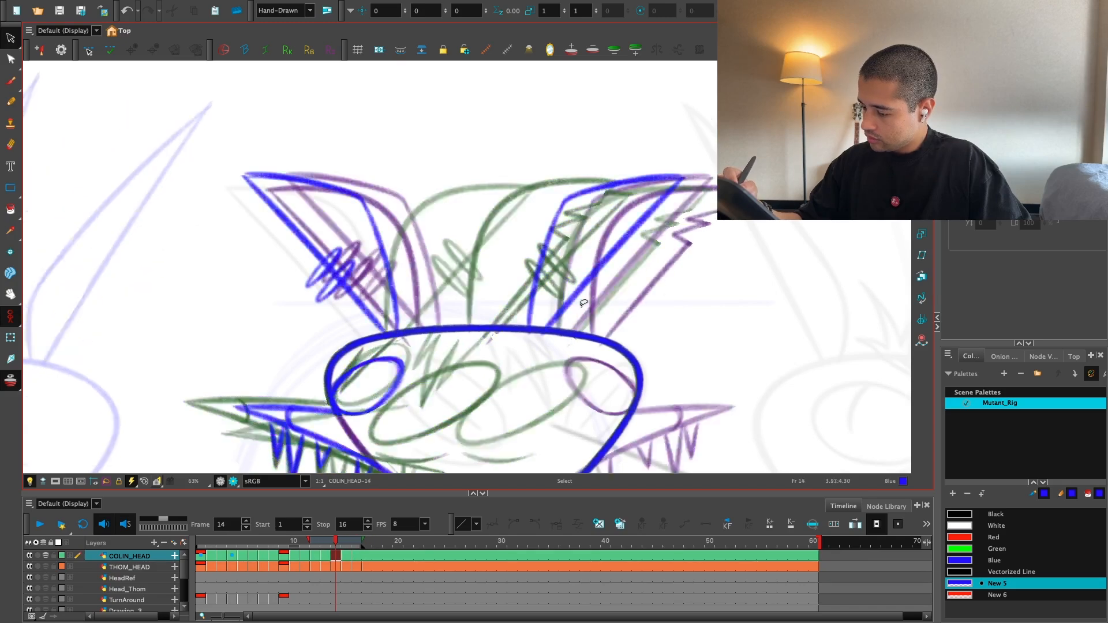
left_click(13, 386)
key("1")
key("1")
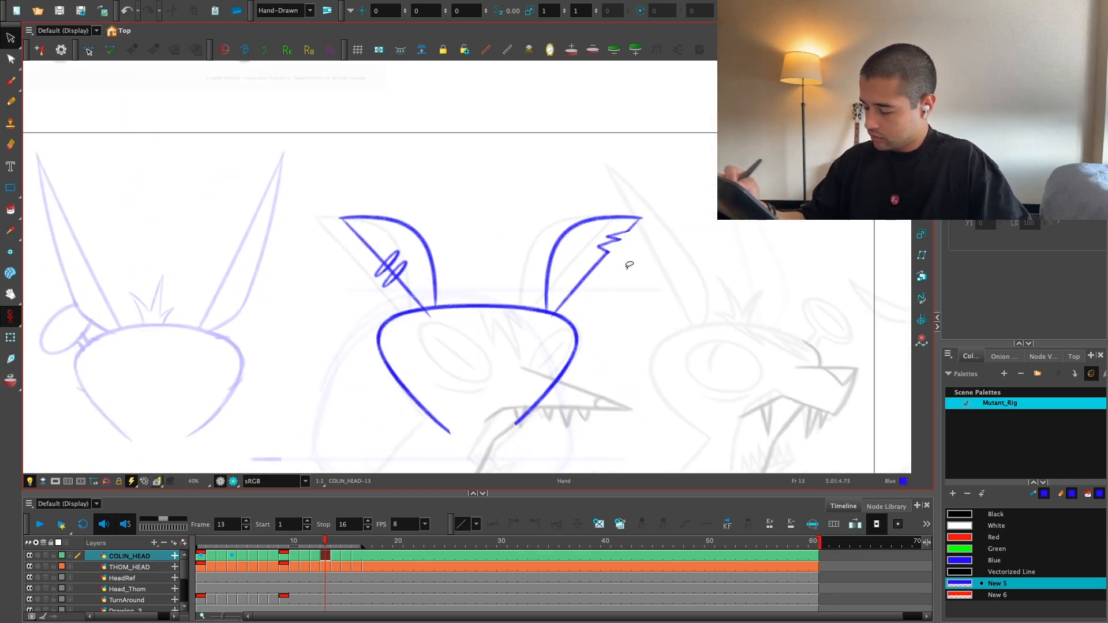
key("period")
key("period")
key("period")
key("period")
key("comma")
Step: Swap the ear details on the frame 16 head by moving the jagged notch and the scar stripes to the opposite ears
key("2")
key("space")
left_click_drag(603, 294, 585, 338)
key("2")
key("2")
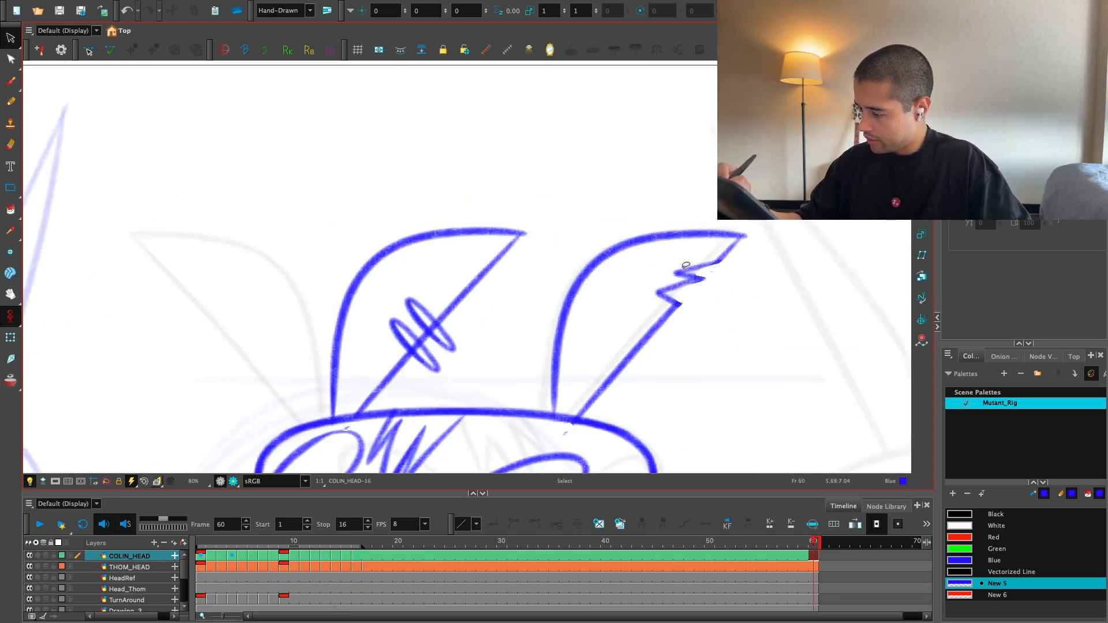
left_click_drag(693, 275, 475, 271)
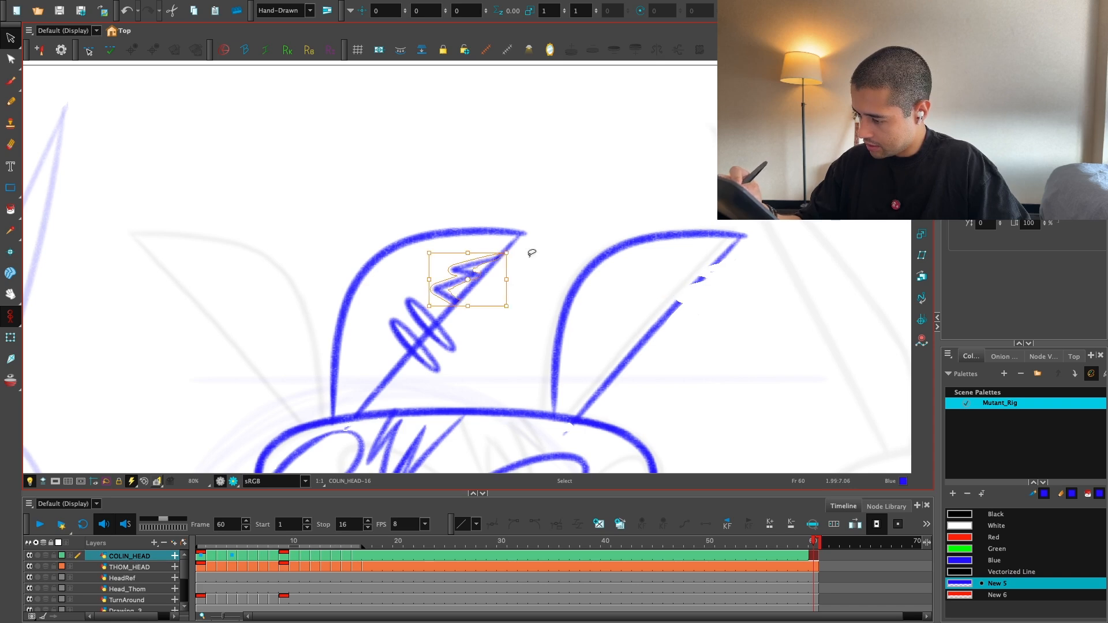
left_click_drag(431, 359, 638, 387)
Step: Close the gap in the striped ear's edge with the Blue brush and erase the excess line at the other ear's notch
key("alt+b")
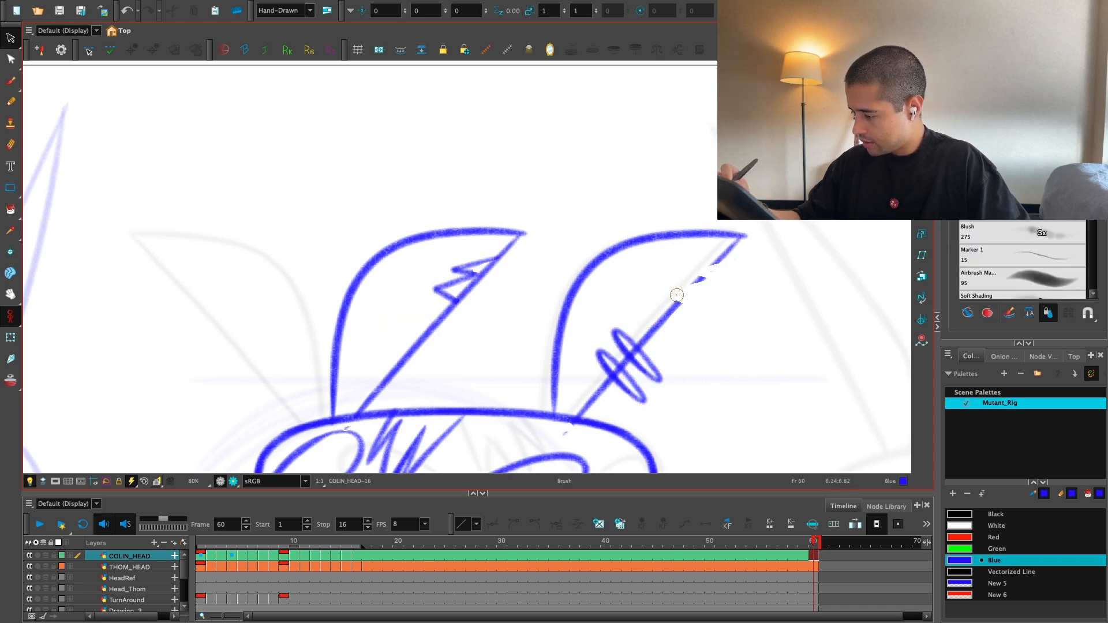
left_click_drag(663, 317, 725, 250)
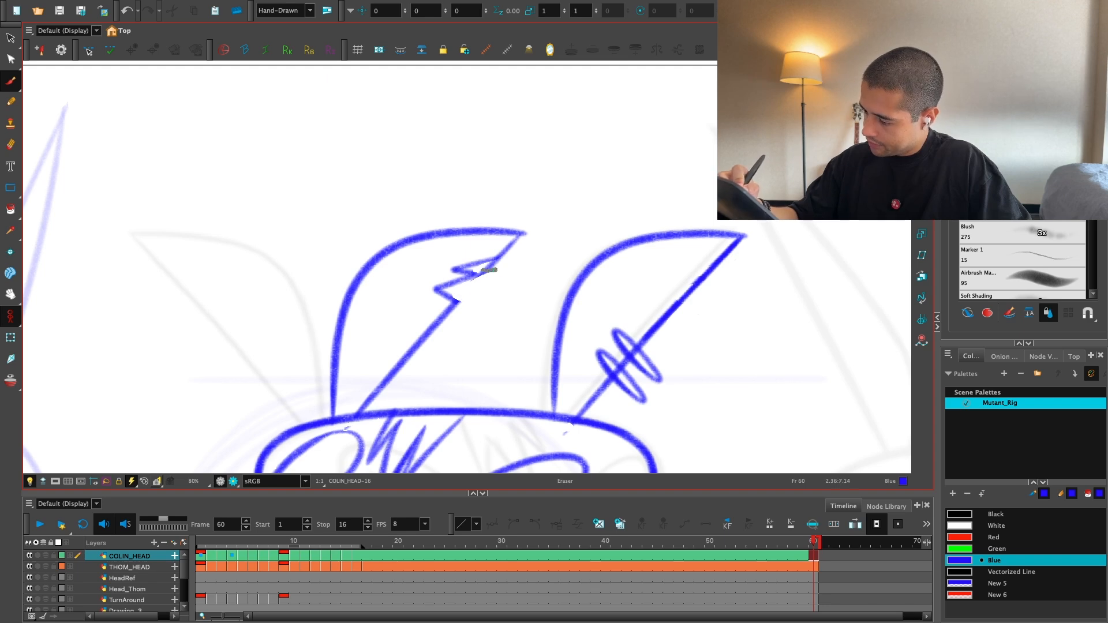
left_click_drag(488, 268, 492, 268)
key("1")
key("1")
key("1")
key("1")
key("1")
key("1")
left_click_drag(628, 376, 614, 317)
key("2")
key("2")
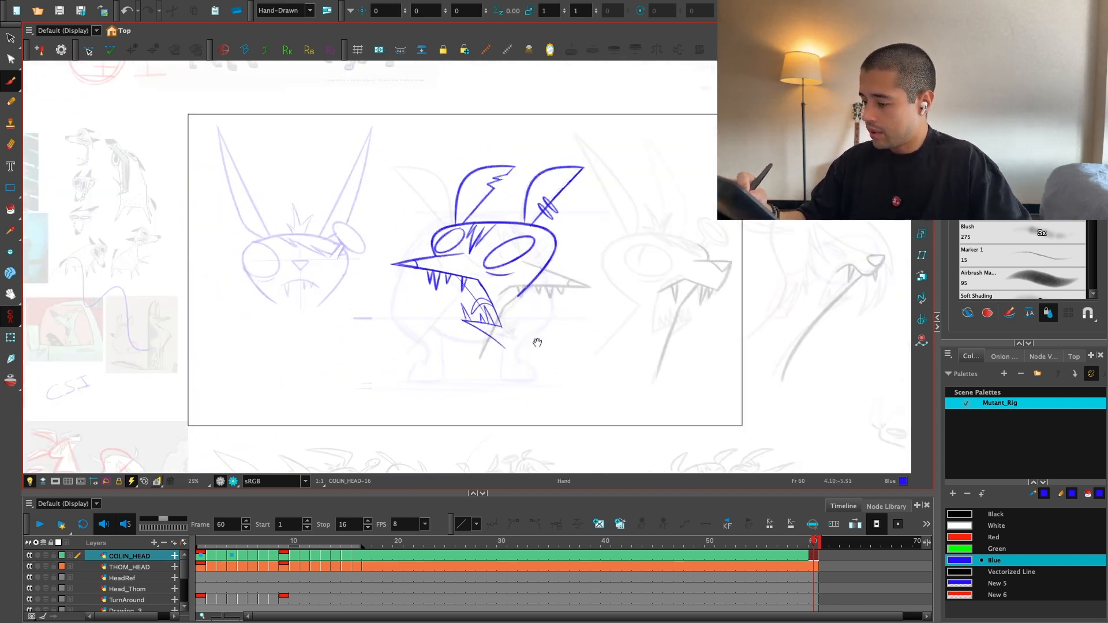
Step: Hide every layer except COLIN_HEAD, THOM_HEAD and Colour-Card-P, and play back the turnaround from frame 1
left_click_drag(537, 344, 537, 379)
left_click(202, 542)
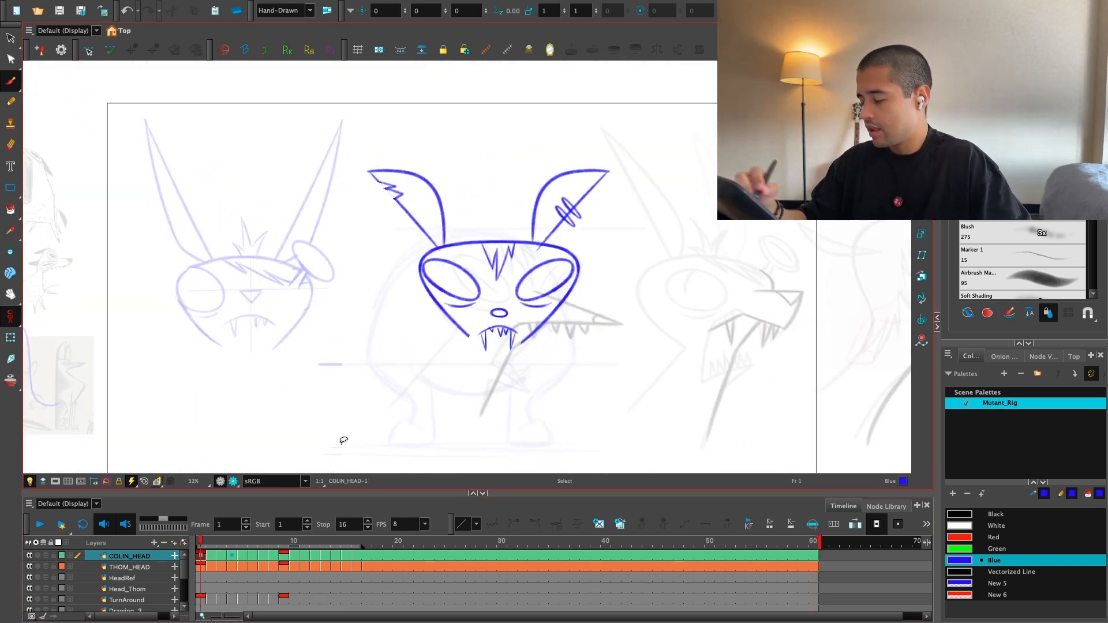
key("space")
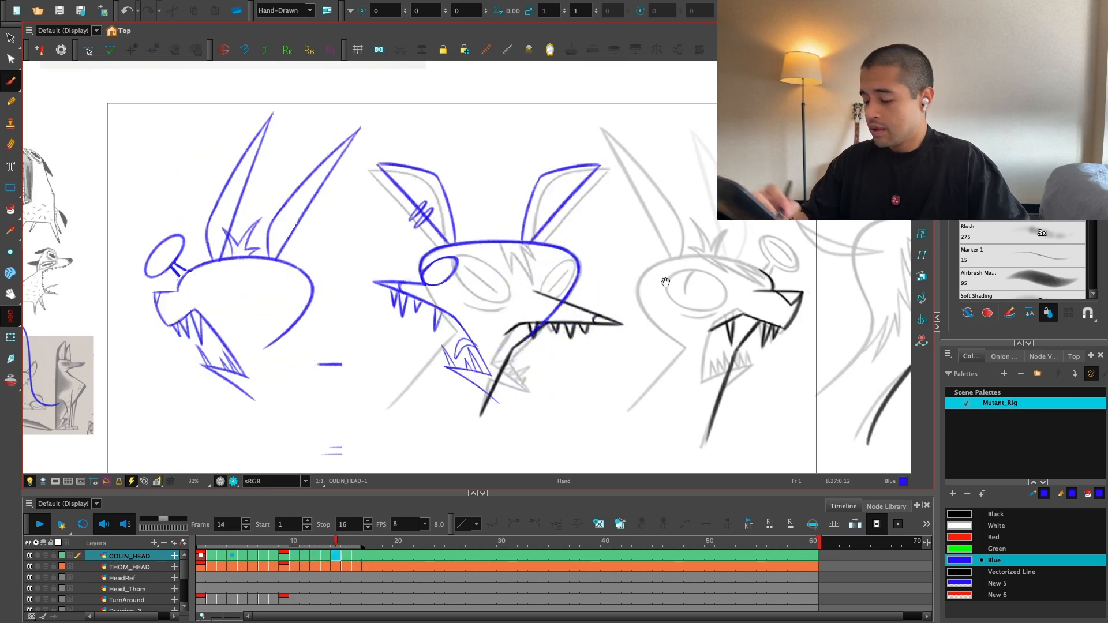
left_click(37, 555)
left_click(37, 567)
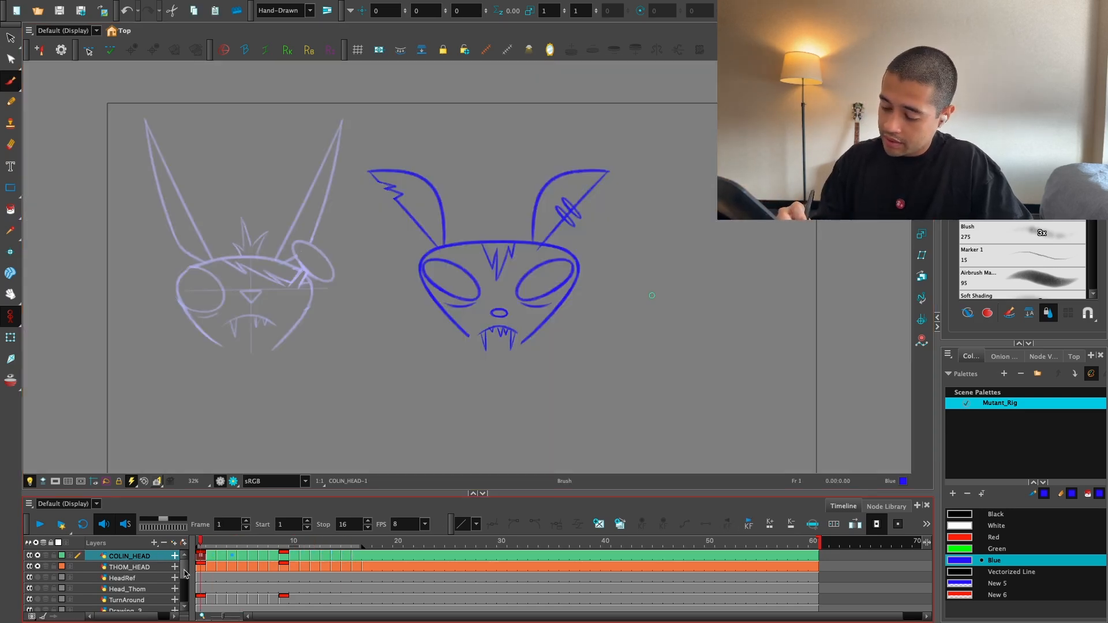
left_click_drag(185, 573, 184, 598)
left_click(44, 607)
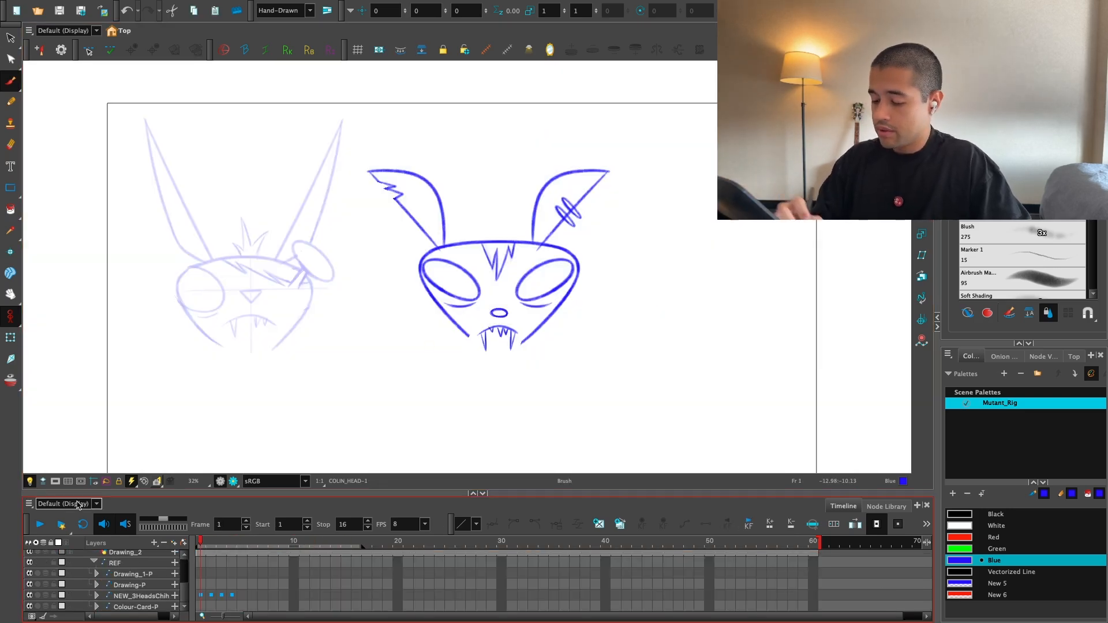
key("space")
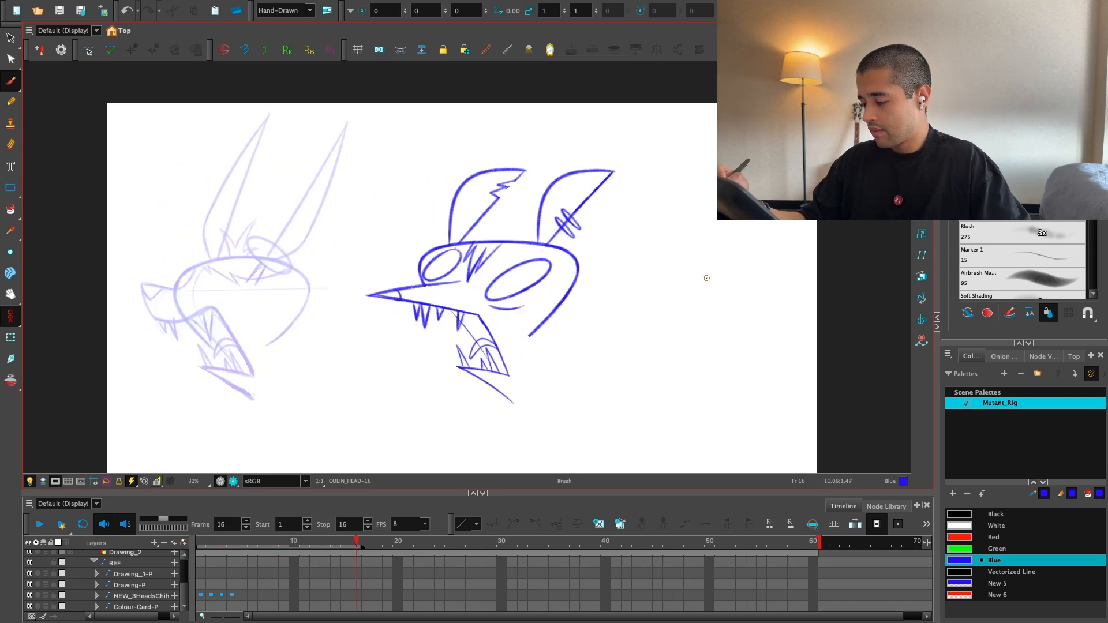
Step: Adjust the far eye on the frame 16 COLIN_HEAD drawing so it fits inside the head outline
scroll(653, 292, "up", 3)
scroll(603, 317, "down", 2)
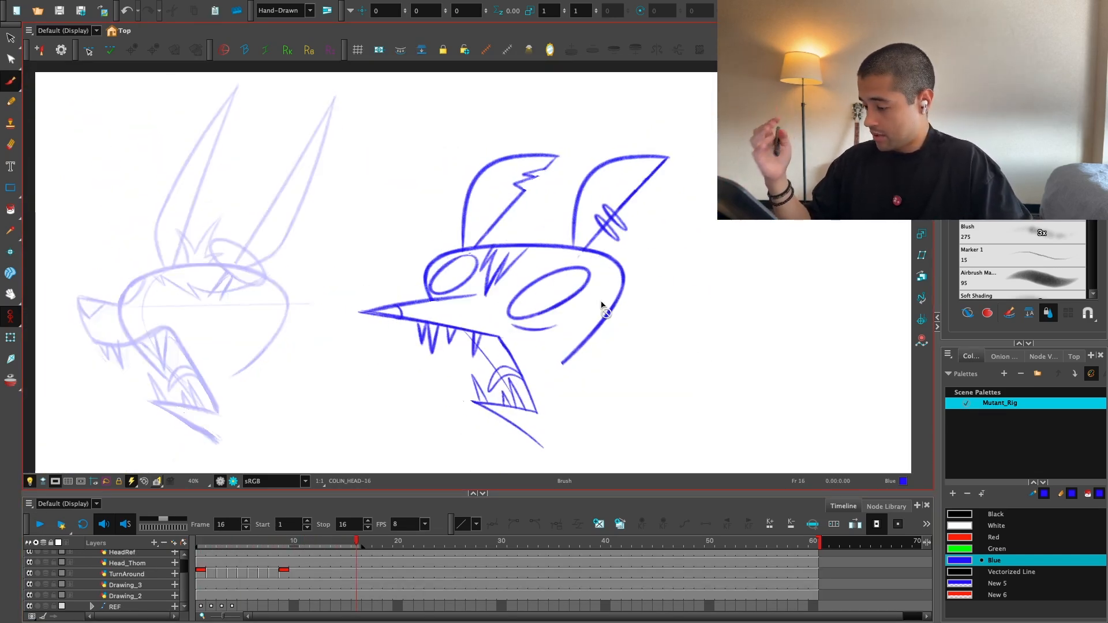
scroll(509, 243, "up", 3)
key("alt+s")
left_click(461, 321)
scroll(497, 323, "up", 2)
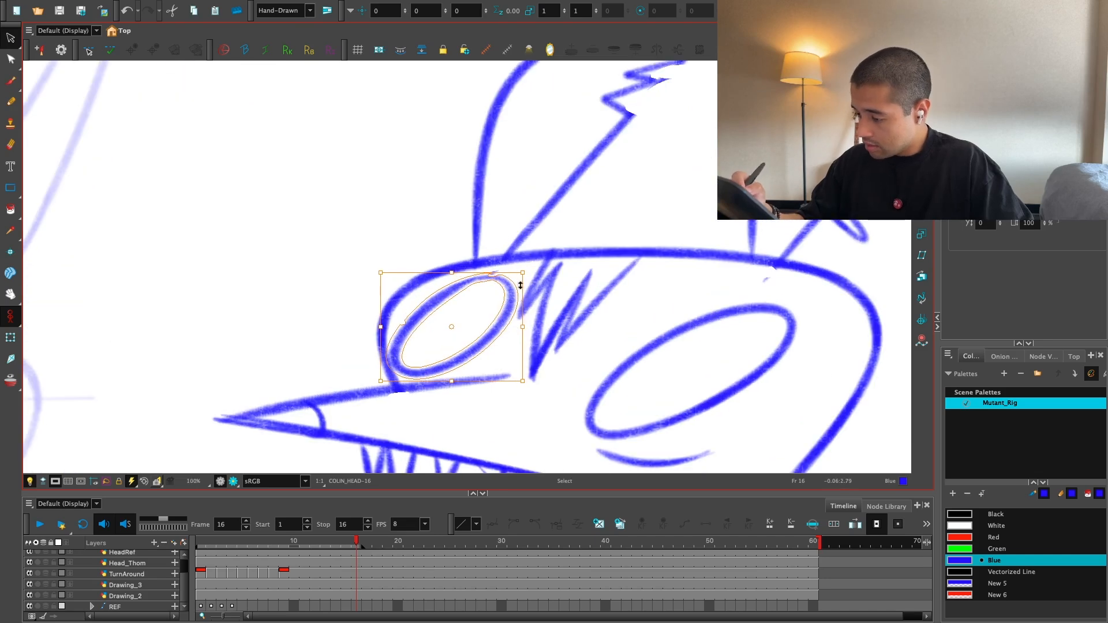
key("ctrl+alt")
left_click_drag(631, 341, 546, 428)
scroll(310, 306, "up", 1)
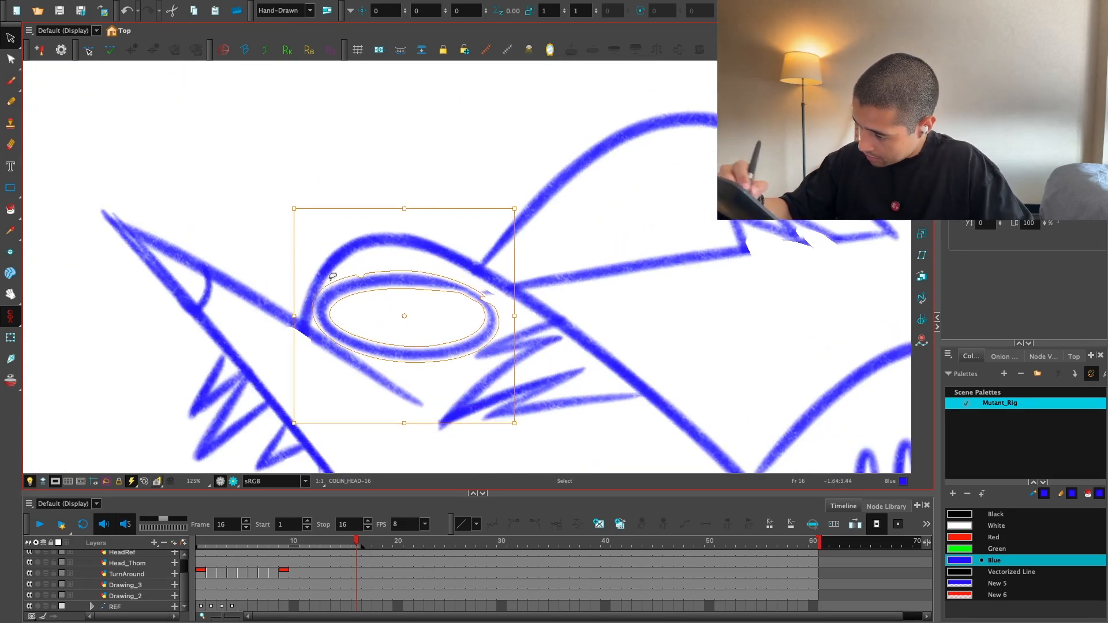
key("shift+x")
scroll(695, 309, "down", 3)
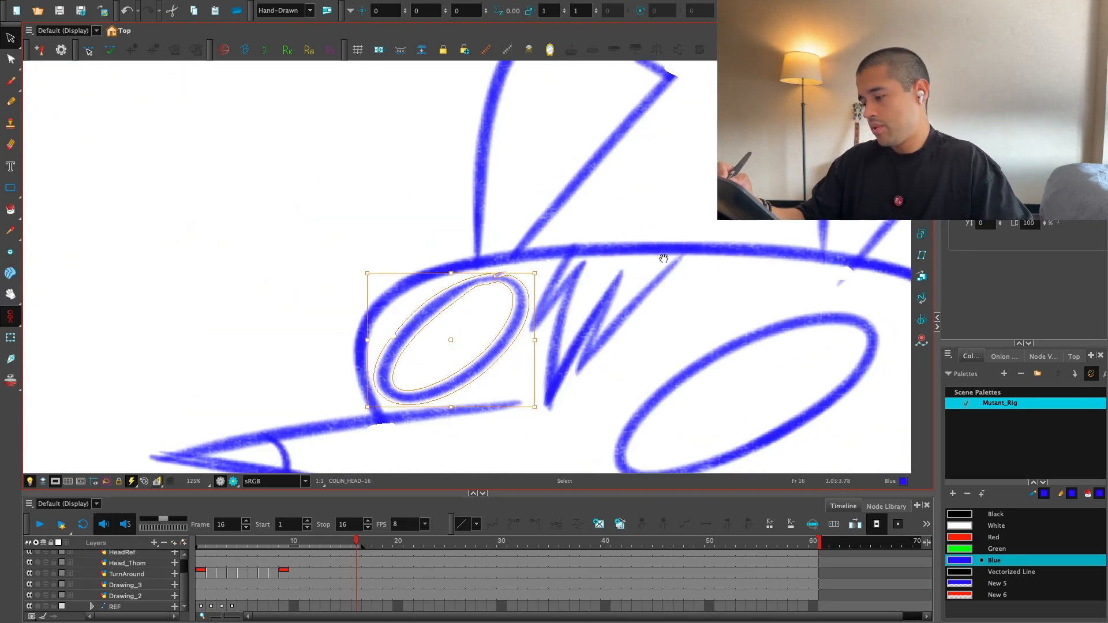
key("Escape")
Step: Scrub through the COLIN_HEAD and THOM_HEAD heads and play frames 1 to 16 in a loop to review the turnaround
scroll(696, 308, "down", 1)
key("Return")
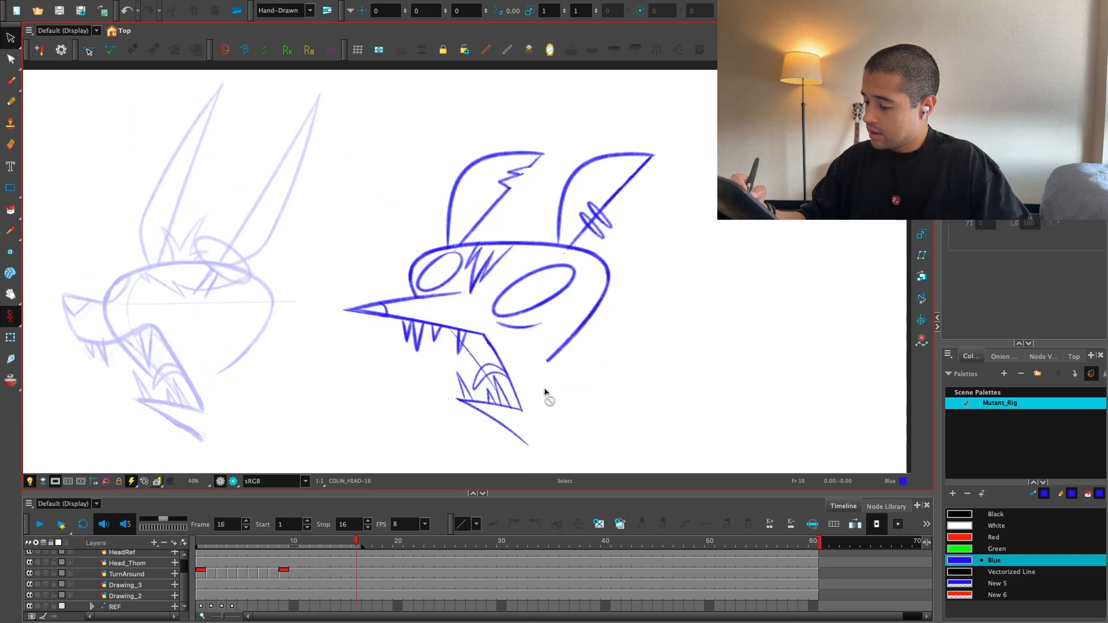
left_click(285, 547)
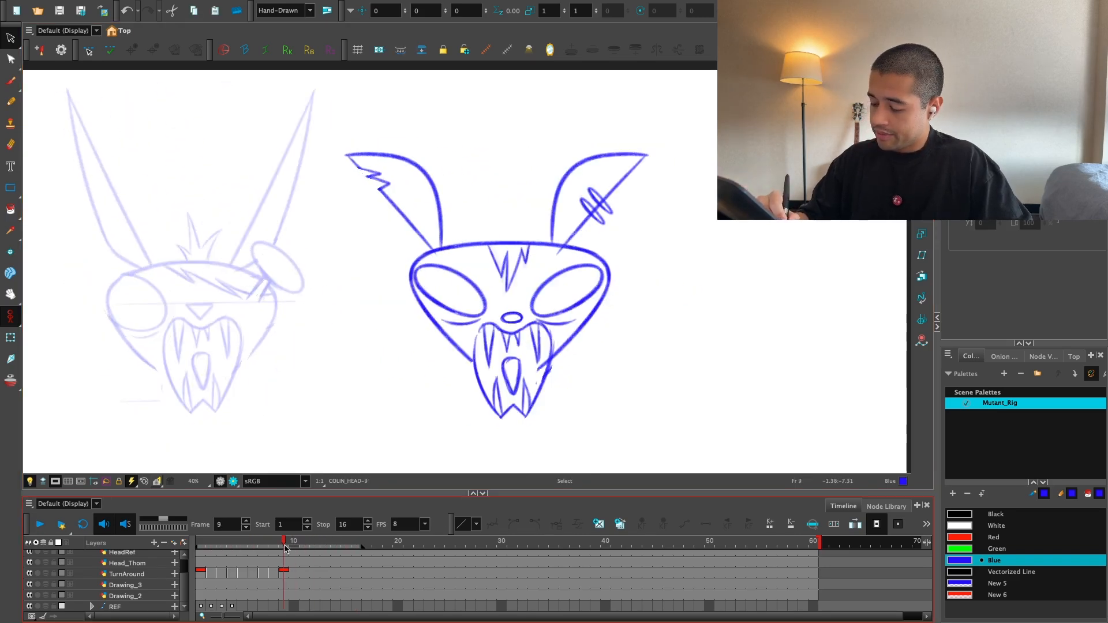
scroll(188, 596, "up", 2)
mouse_move(287, 541)
left_mouse_down()
mouse_move(355, 541)
mouse_move(190, 555)
left_mouse_up()
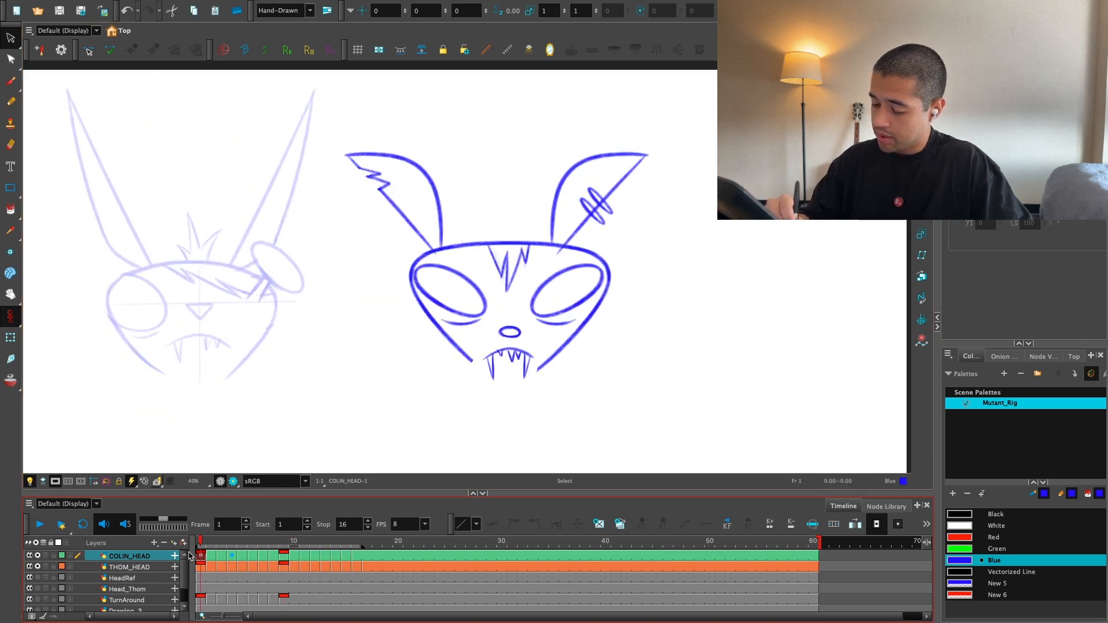
left_click_drag(361, 538, 195, 552)
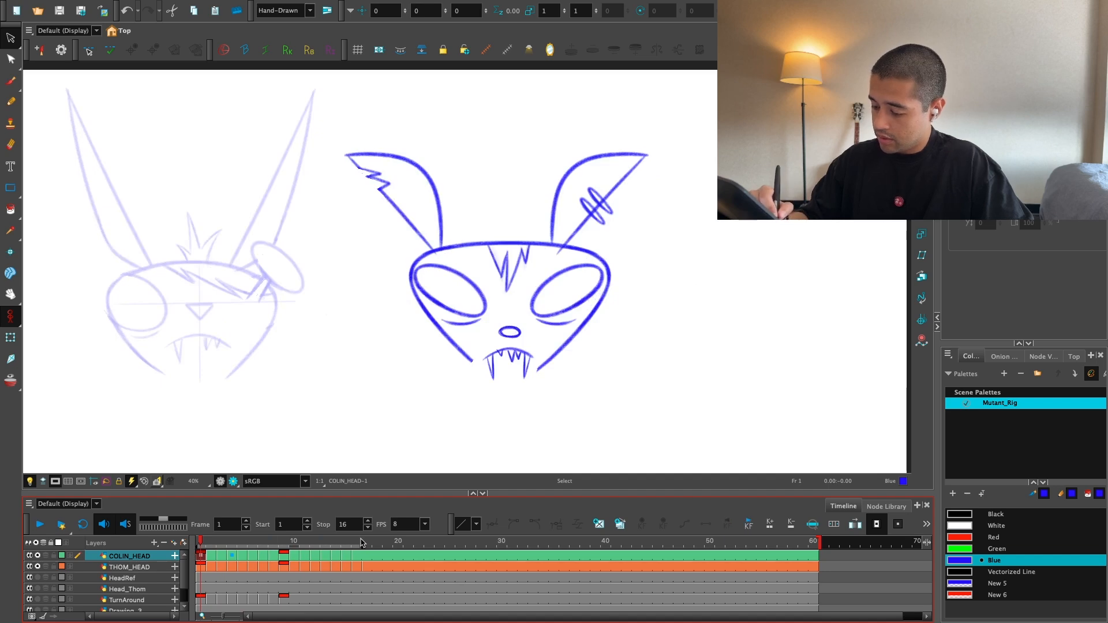
left_click_drag(361, 542, 364, 540)
key("Return")
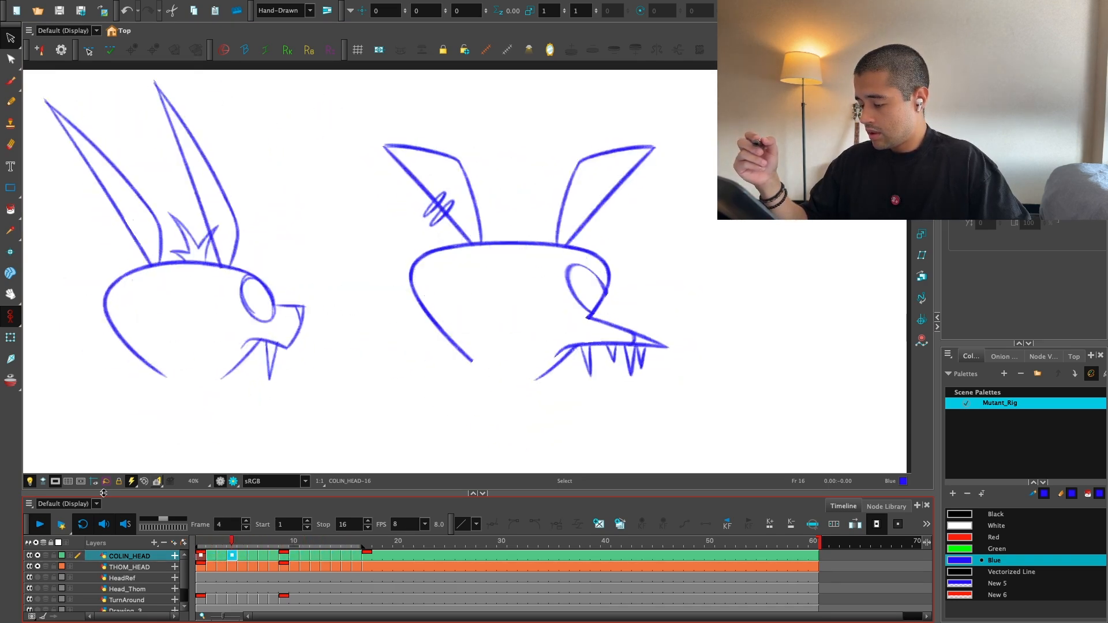
Step: Step frame by frame from frame 9 to 16 to check the open-mouth head views of both characters
left_click(287, 542)
key("period")
key("period")
key("comma")
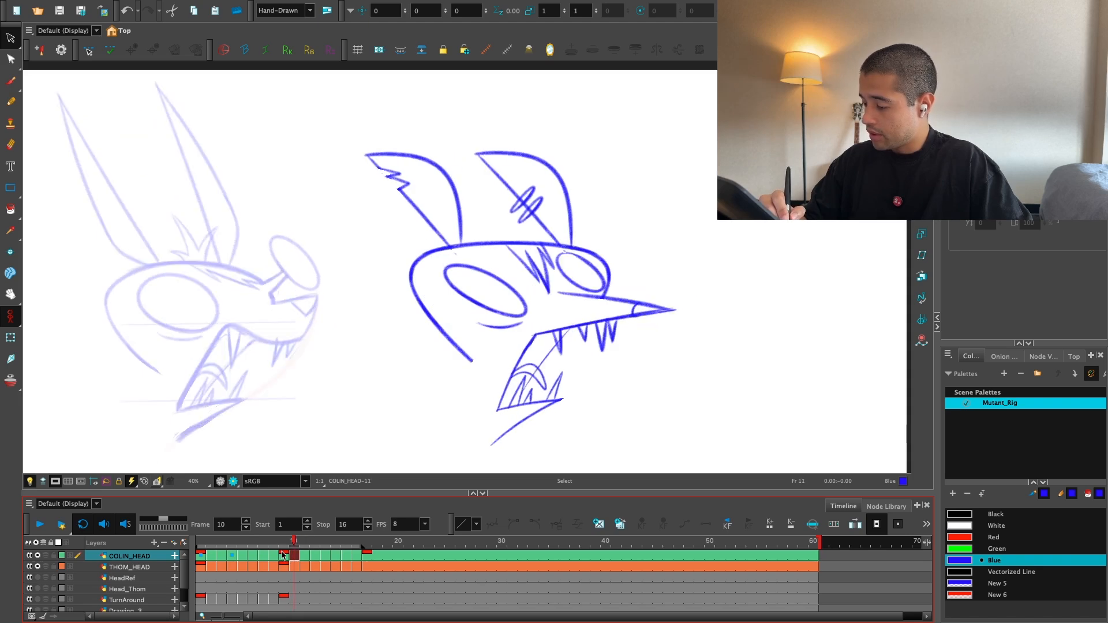
key("comma")
key("comma")
key("period")
key("period")
key("period")
key("period")
key("period")
key("period")
key("period")
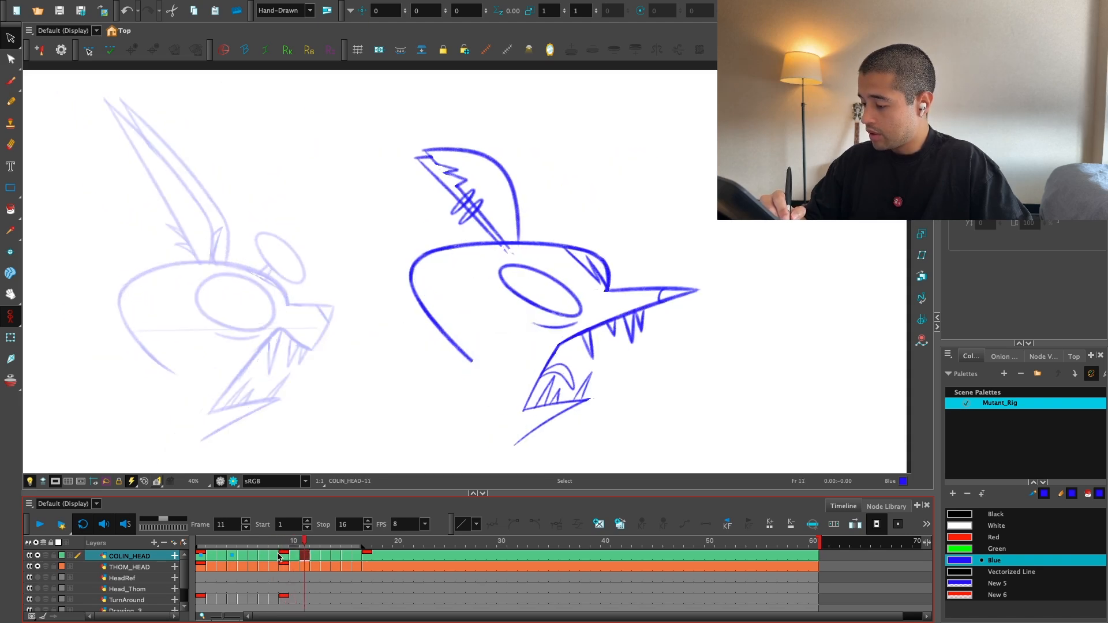
key("period")
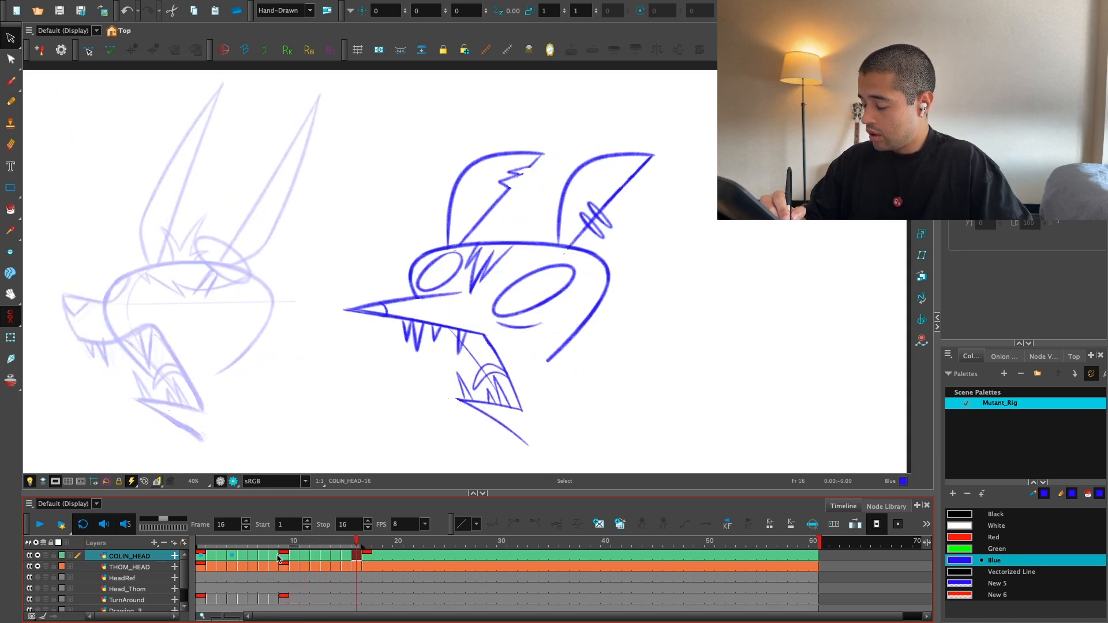
key("period")
key("comma")
key("period")
key("comma")
key("period")
key("comma")
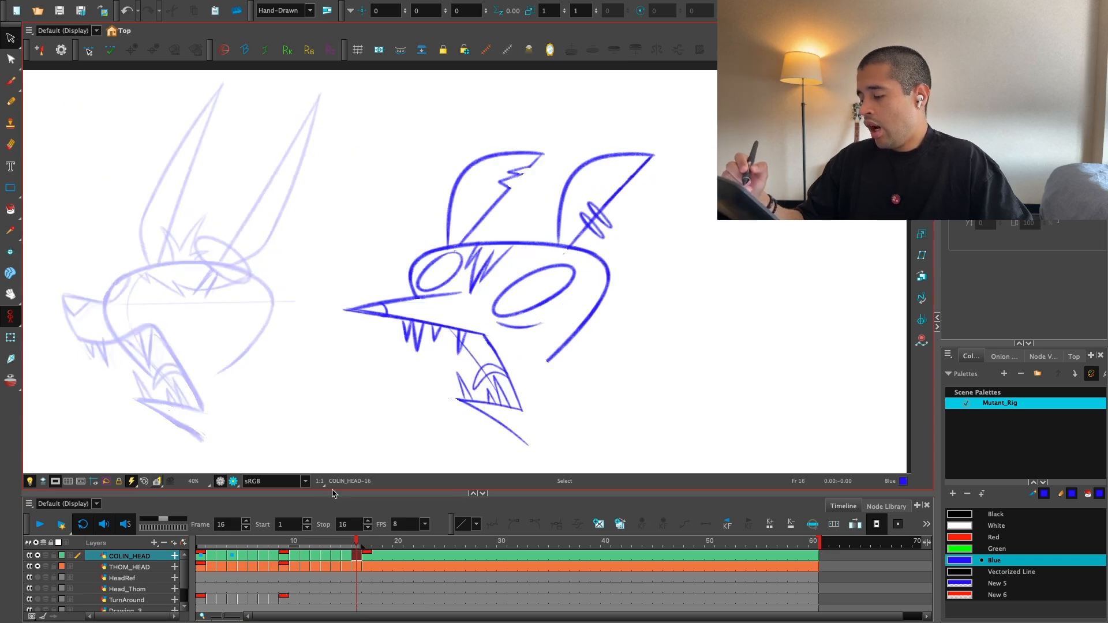
Step: Return to frame 1 and make the HeadRef reference layer visible
key("2")
left_click(11, 339)
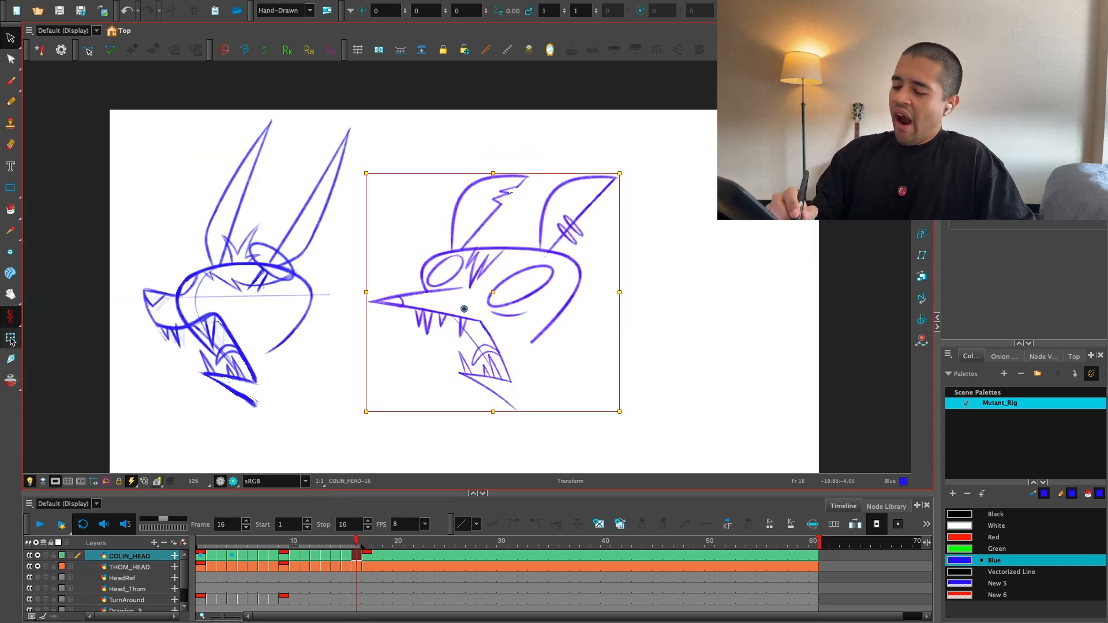
left_click(201, 555)
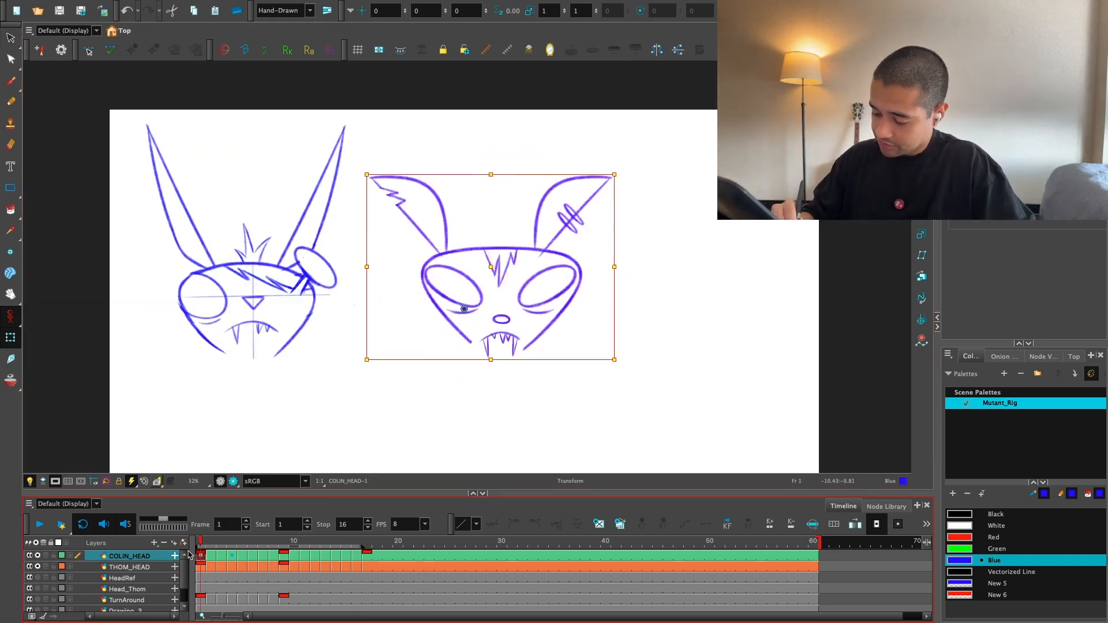
left_click(37, 577)
Step: Add a vector drawing layer named JHONNY_HEAD above COLIN_HEAD
left_click(155, 568)
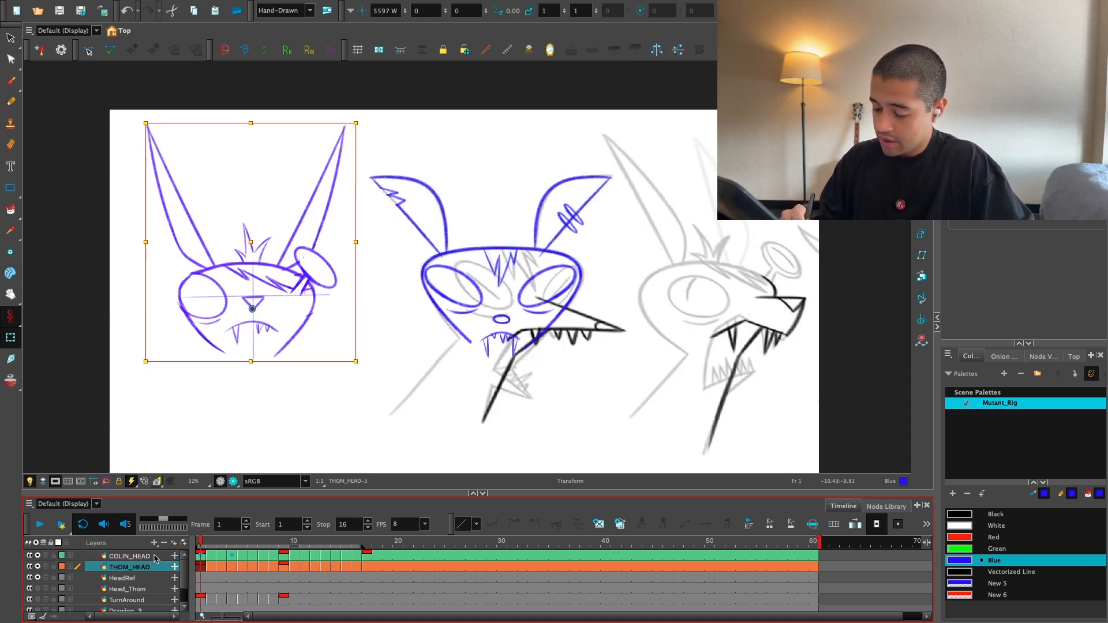
left_click(163, 556)
left_click(175, 556)
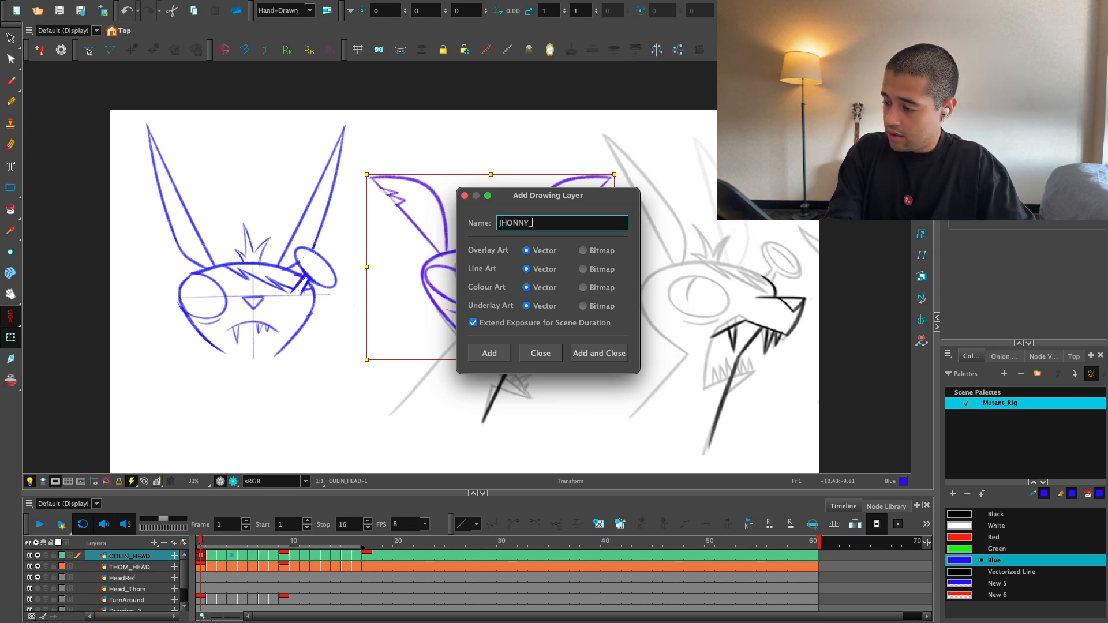
type("JHONNY_HE")
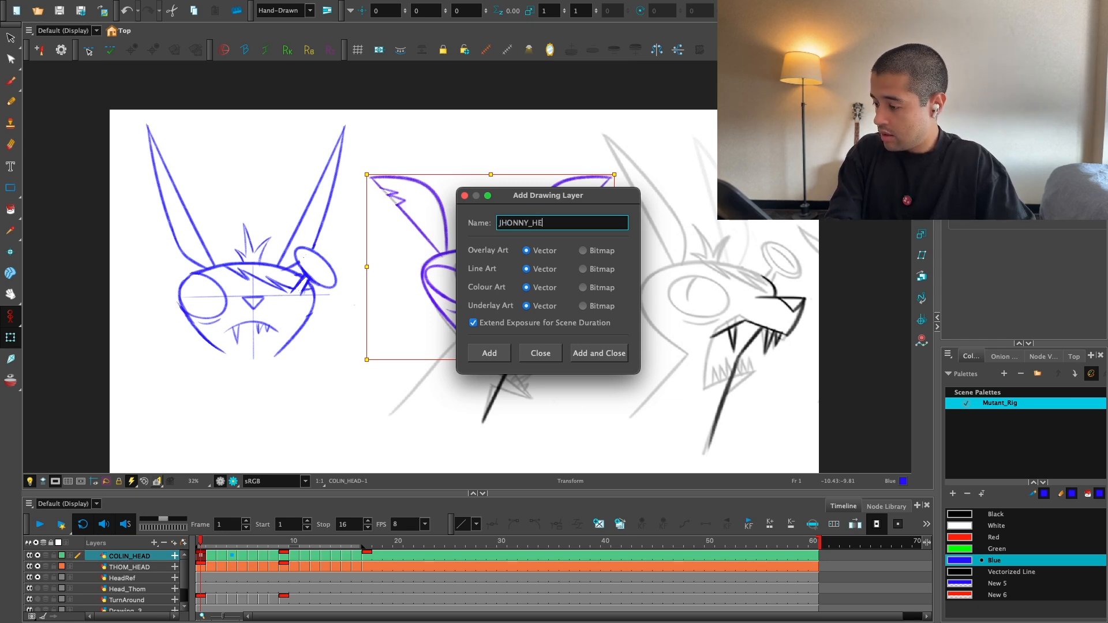
type("AD")
key("Return")
key("Escape")
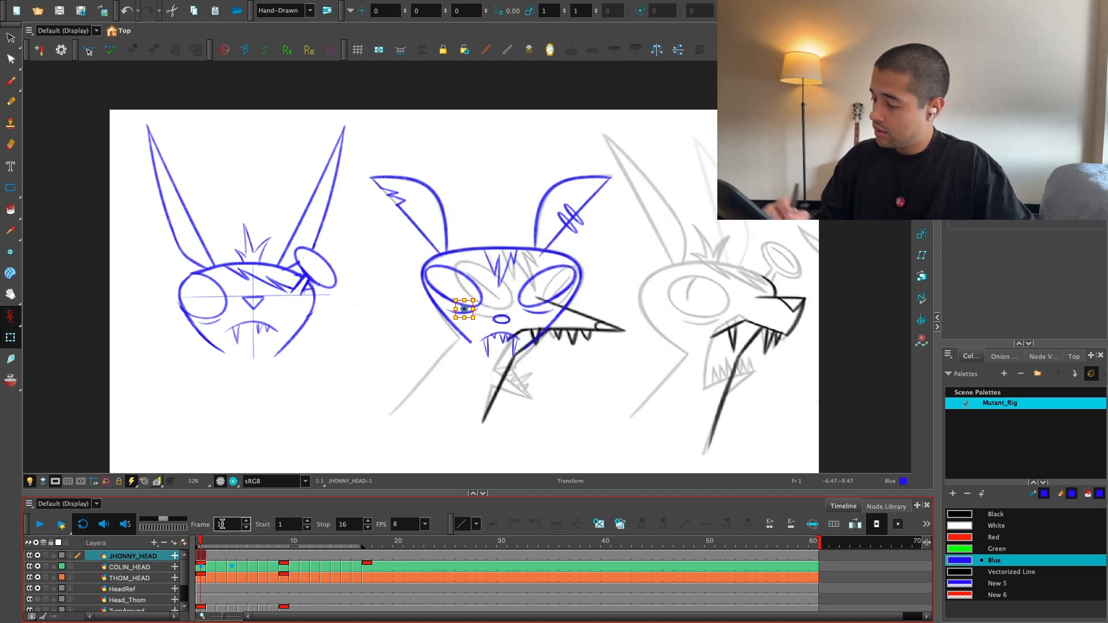
Step: Move the HeadRef sketches leftward so the shaggy third head lies inside the camera frame, and select frame 1 of JHONNY_HEAD for drawing
key("alt+b")
left_click_drag(634, 395, 483, 391)
left_click(11, 337)
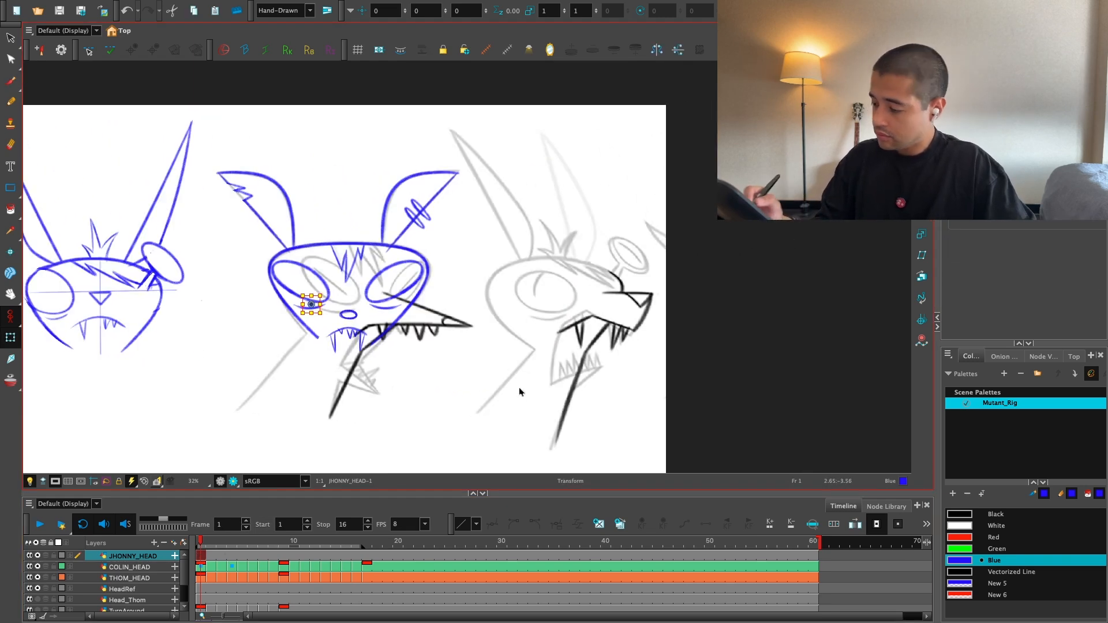
left_click(554, 392)
mouse_move(553, 392)
left_mouse_down()
mouse_move(212, 392)
mouse_move(322, 389)
left_mouse_up()
left_click(202, 556)
key("alt+b")
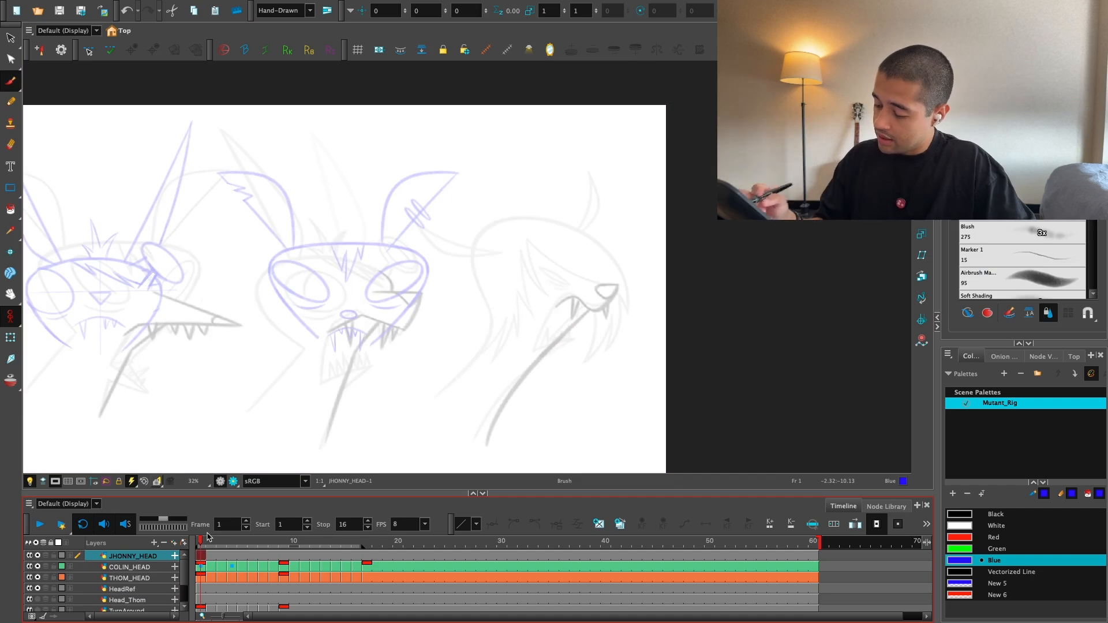
Step: Check frame 2, go back to frame 1 of JHONNY_HEAD and expand the camera view to fill the workspace
scroll(209, 536, "up", 3)
left_click(231, 540)
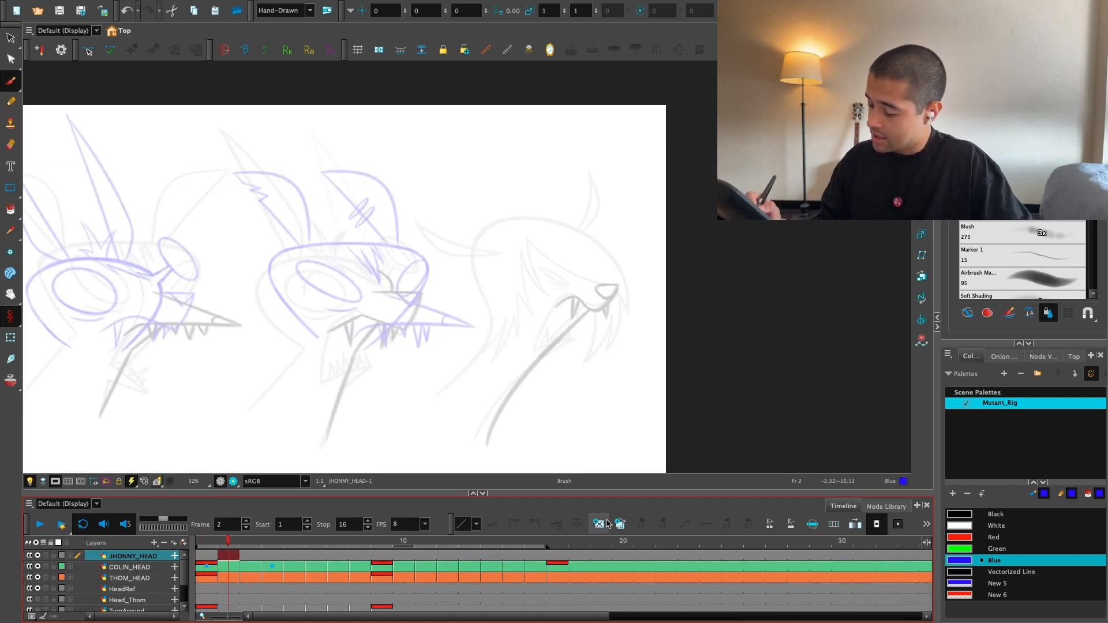
key("comma")
scroll(546, 241, "up", 2)
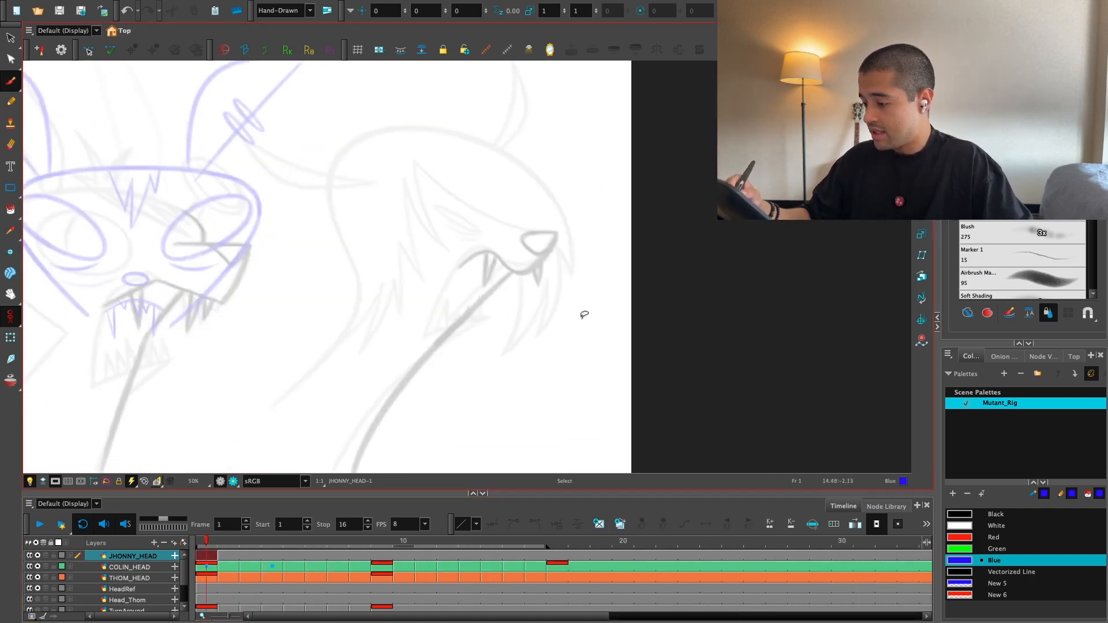
key("grave")
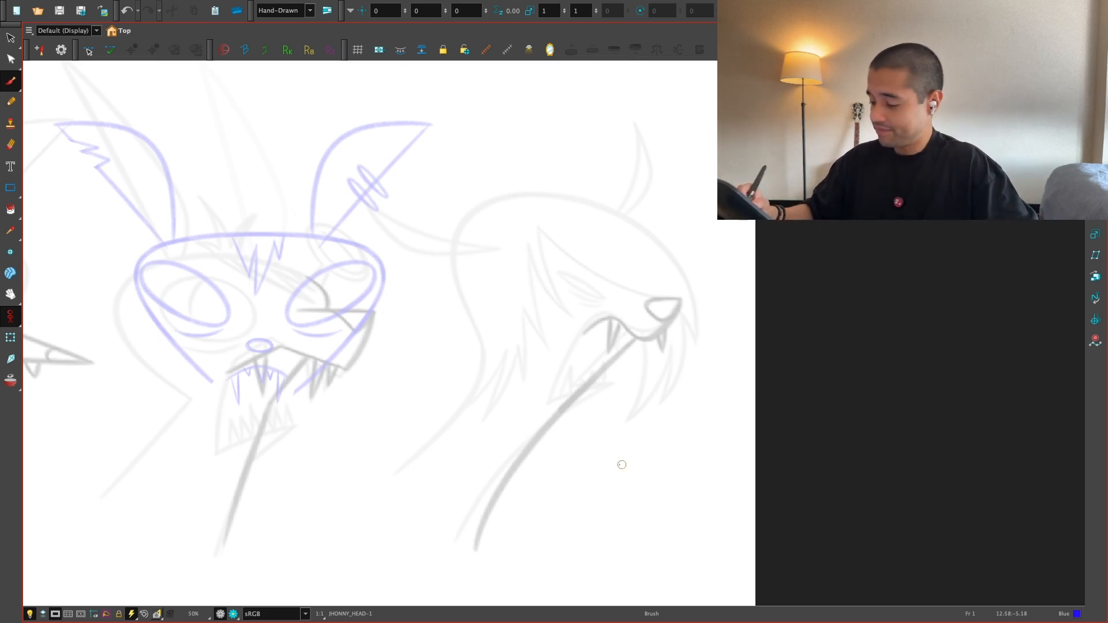
Step: Try tracing the shaggy head's outer contour and the neck line with the Blue brush on JHONNY_HEAD frame 1
scroll(485, 507, "up", 2)
mouse_move(347, 564)
left_mouse_down()
mouse_move(478, 185)
mouse_move(697, 490)
mouse_move(658, 441)
left_mouse_up()
left_click_drag(434, 583, 644, 308)
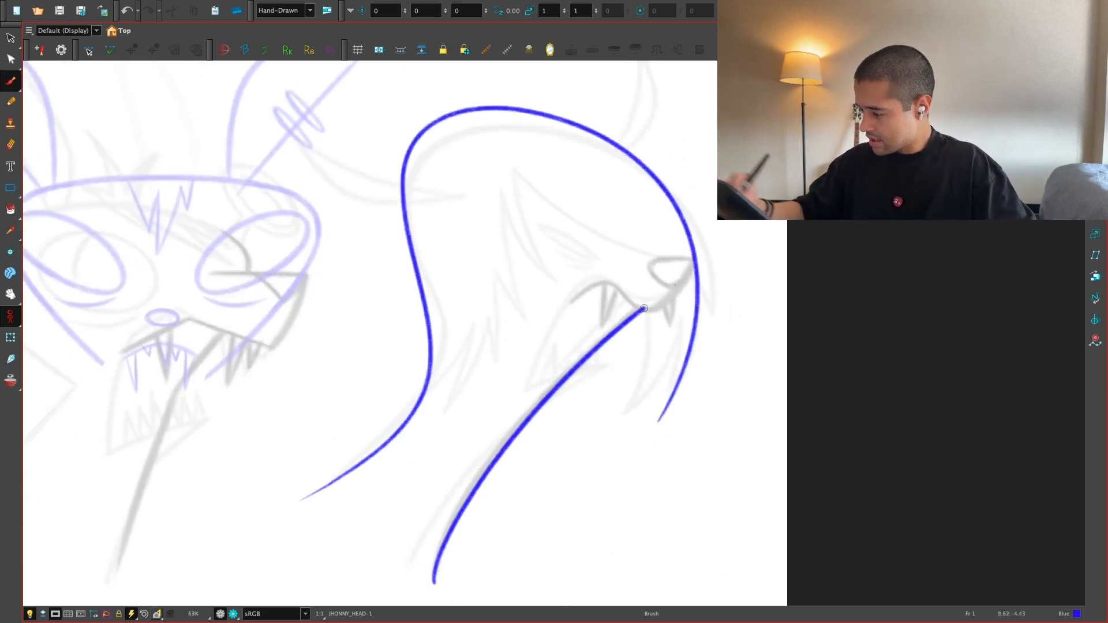
scroll(547, 330, "down", 2)
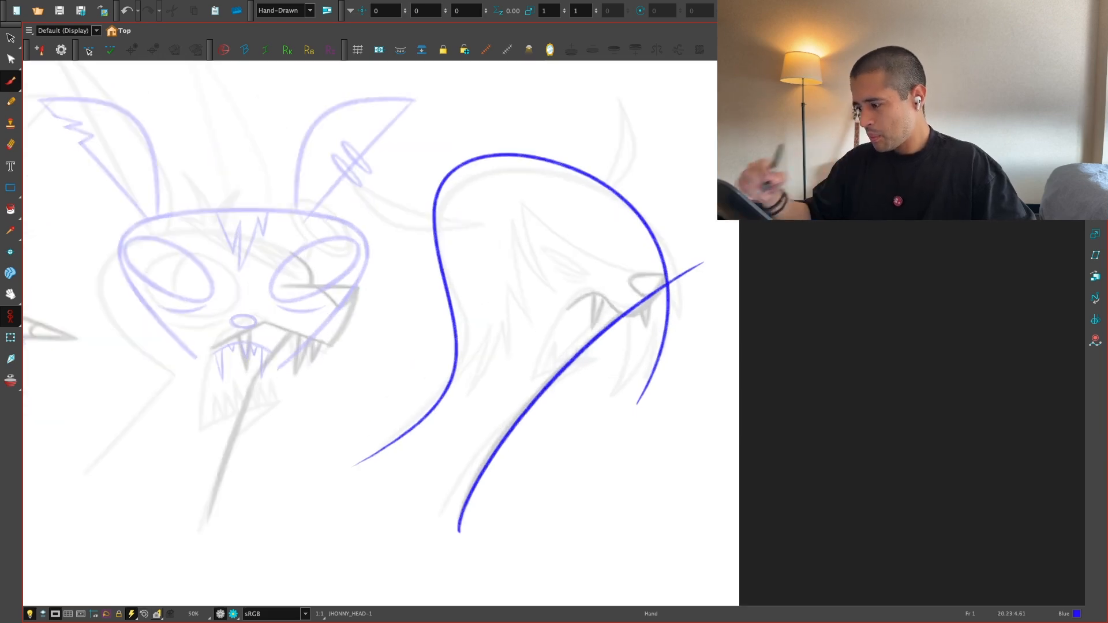
scroll(576, 455, "up", 2)
key("alt+s")
key("ctrl+z")
key("ctrl+z")
key("ctrl+super+f")
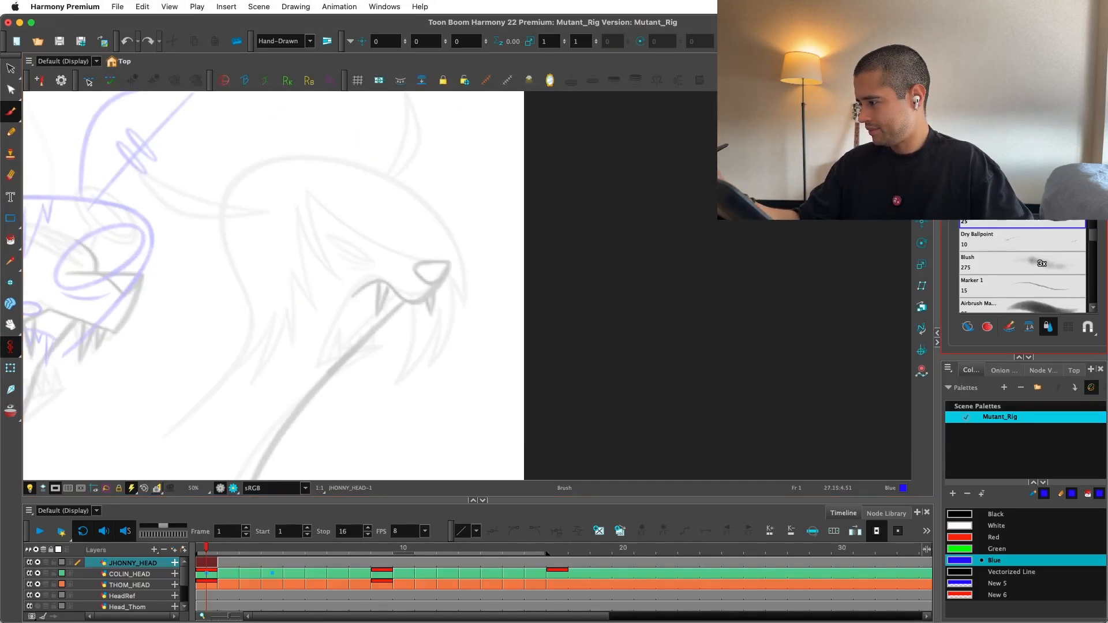
key("ctrl+super+f")
Step: Try tracing the back-of-neck line of the shaggy head on JHONNY_HEAD frame 1
scroll(639, 403, "up", 2)
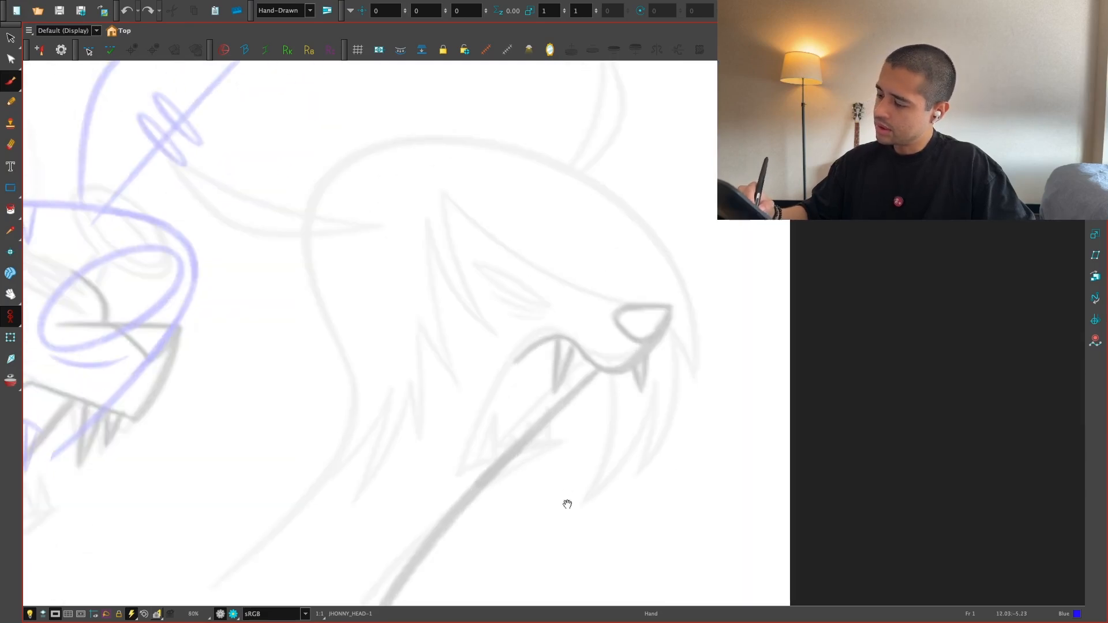
left_click_drag(568, 504, 616, 467)
key("ctrl+z")
mouse_move(257, 556)
left_mouse_down()
mouse_move(296, 528)
mouse_move(409, 364)
left_mouse_up()
key("ctrl+z")
left_click_drag(256, 560, 406, 358)
key("ctrl+z")
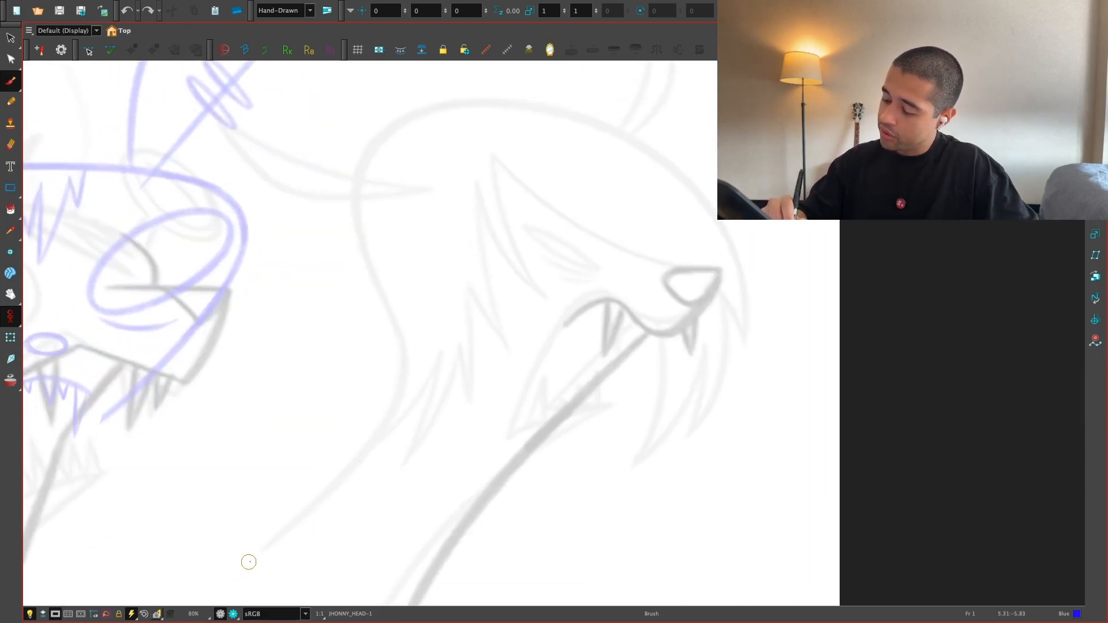
Step: Trace the back of the neck in blue and fit the stroke to the reference sketch
key("alt+s")
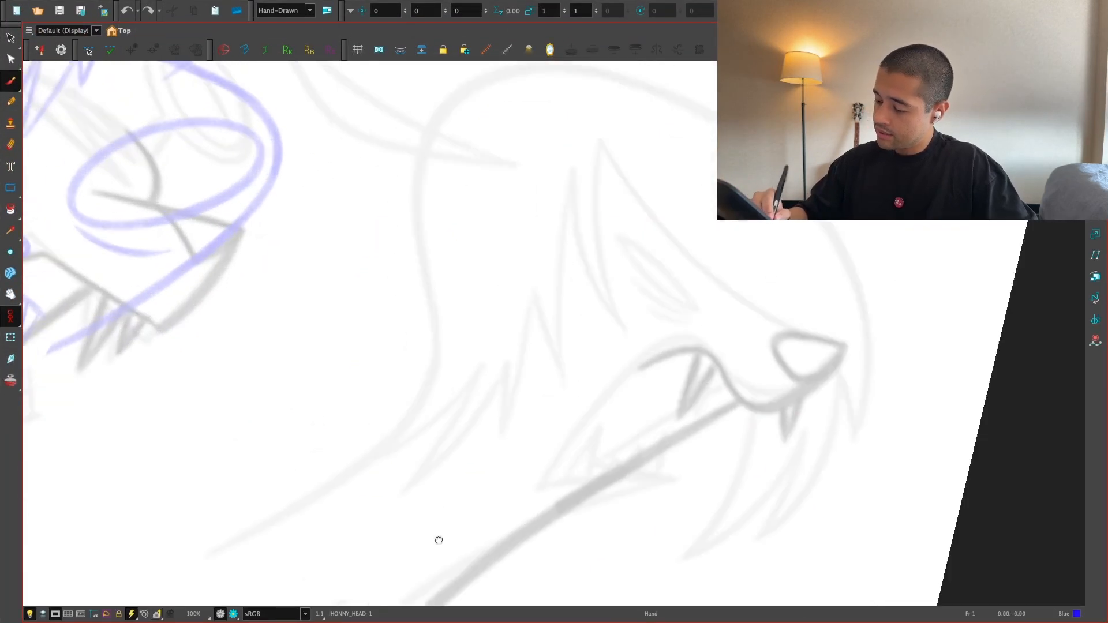
mouse_move(228, 564)
left_mouse_down()
mouse_move(269, 549)
mouse_move(465, 309)
left_mouse_up()
key("alt+s")
left_click(483, 439)
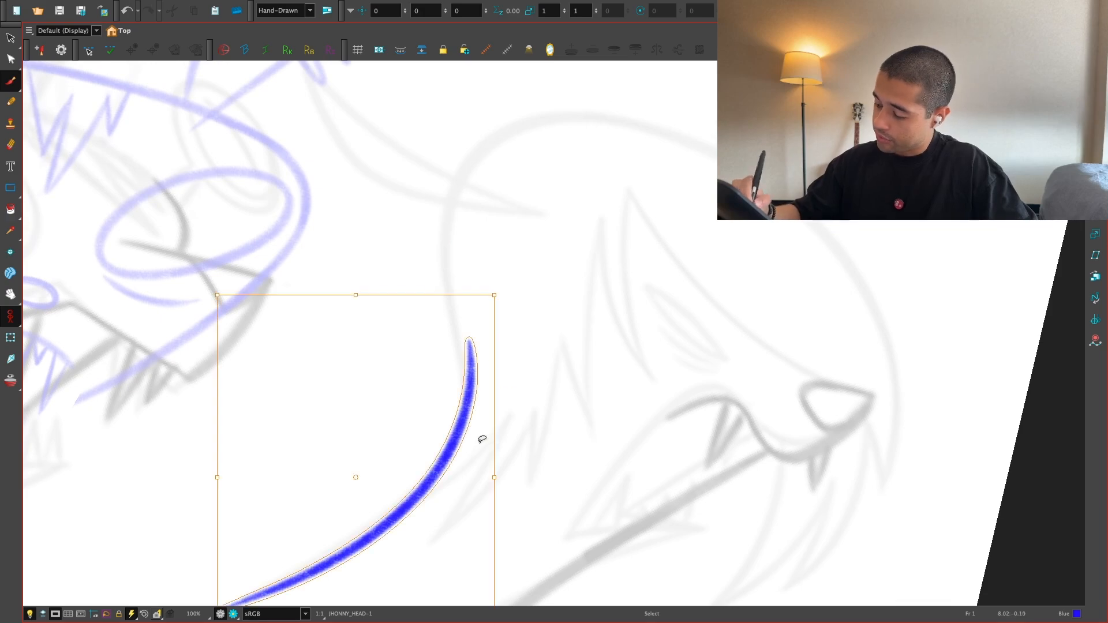
left_click_drag(482, 439, 443, 383)
left_click_drag(503, 325, 487, 331)
left_click(514, 306)
mouse_move(611, 468)
left_mouse_down()
mouse_move(787, 406)
mouse_move(770, 495)
left_mouse_up()
Step: Continue the blue contour from the top of the neck line around the back of the skull
key("alt+b")
mouse_move(439, 444)
left_mouse_down()
mouse_move(444, 455)
mouse_move(571, 205)
left_mouse_up()
key("ctrl+z")
mouse_move(478, 553)
left_mouse_down()
mouse_move(420, 537)
mouse_move(349, 480)
left_mouse_up()
key("2")
left_click_drag(310, 530, 609, 248)
Step: Trace the crown and forehead contour from the back of the skull toward the front of the head
left_click_drag(727, 449, 576, 99)
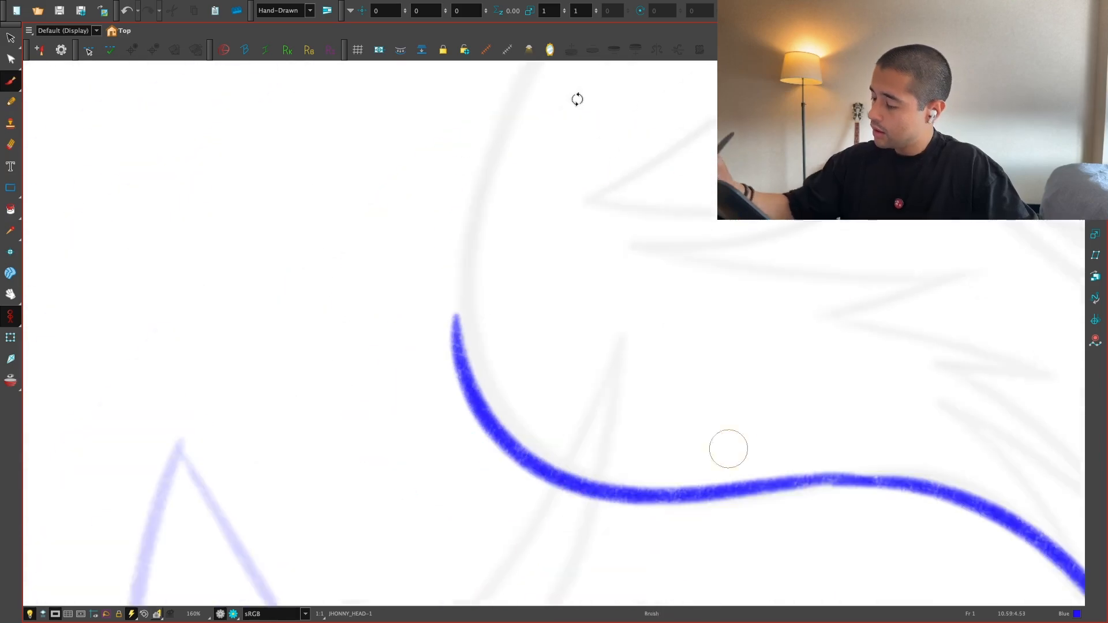
key("1")
mouse_move(616, 228)
left_mouse_down()
mouse_move(527, 383)
mouse_move(449, 421)
left_mouse_up()
key("1")
left_click_drag(385, 506, 854, 233)
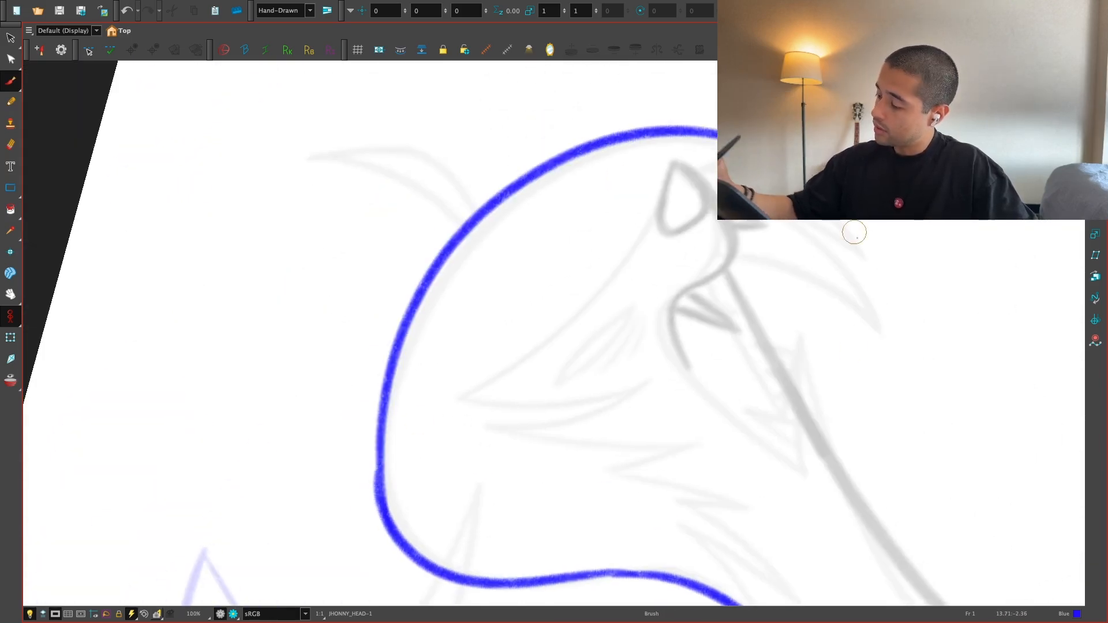
key("ctrl+z")
left_click_drag(376, 471, 871, 263)
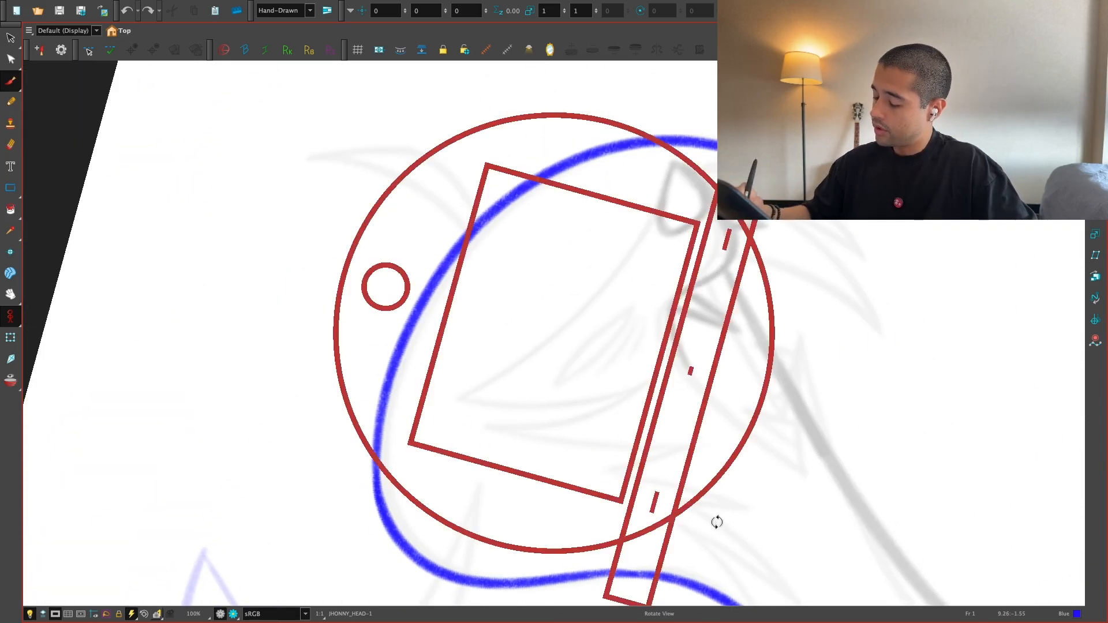
Step: Trace the front contour past the nose down to the tip of the hanging hair lock
mouse_move(715, 522)
left_mouse_down()
mouse_move(699, 190)
mouse_move(606, 437)
mouse_move(624, 451)
left_mouse_up()
key("2")
key("2")
left_click_drag(315, 496, 757, 279)
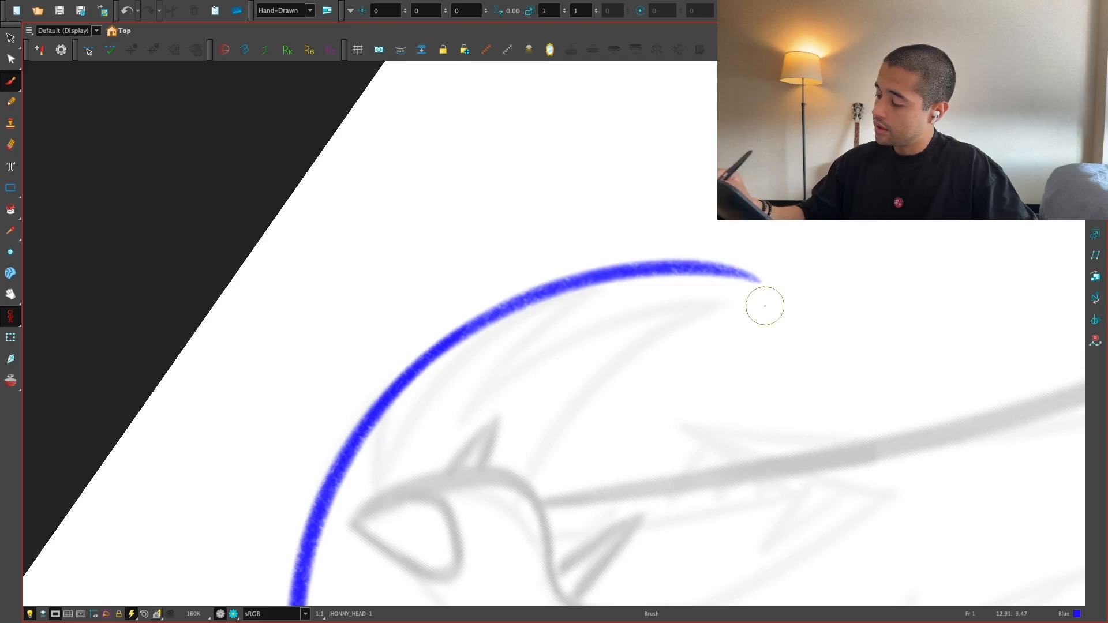
key("ctrl+z")
left_click_drag(319, 529, 744, 314)
Step: Draw the hair lock's inner edge as a curve from beside the nose down across its tip
mouse_move(488, 574)
left_mouse_down()
mouse_move(685, 310)
mouse_move(823, 257)
mouse_move(569, 416)
mouse_move(831, 261)
left_mouse_up()
key("ctrl+z")
key("shift+x")
key("1")
key("1")
key("1")
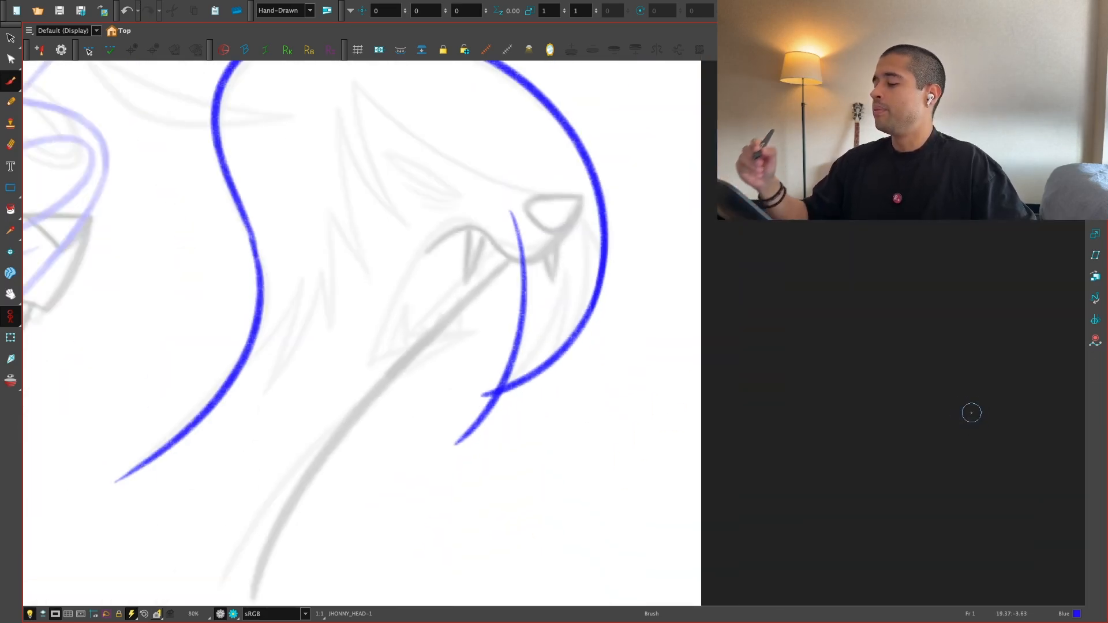
Step: Erase the overshooting lines at the hair lock's tip and remove the cut-off stroke piece
key("2")
key("2")
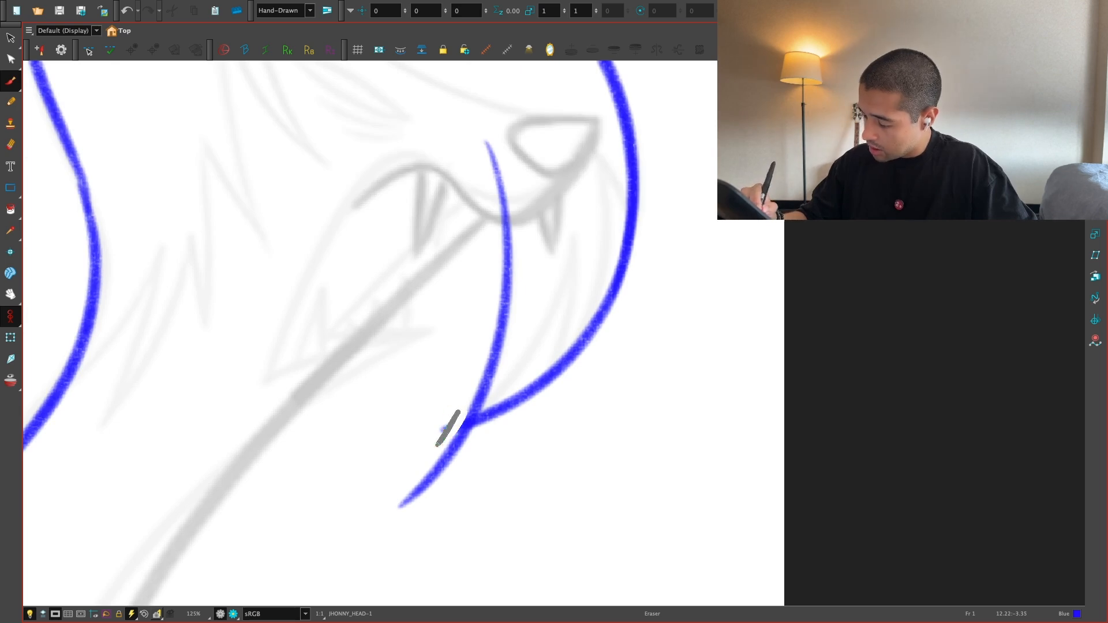
left_click_drag(433, 456, 638, 419)
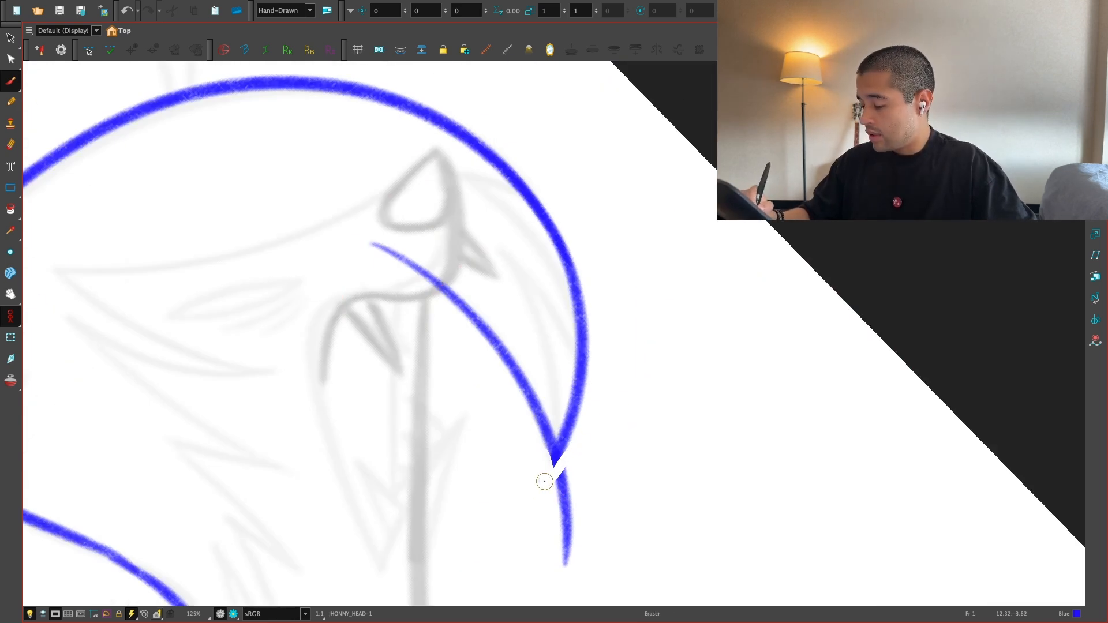
key("shift+x")
key("alt+s")
left_click_drag(467, 444, 404, 524)
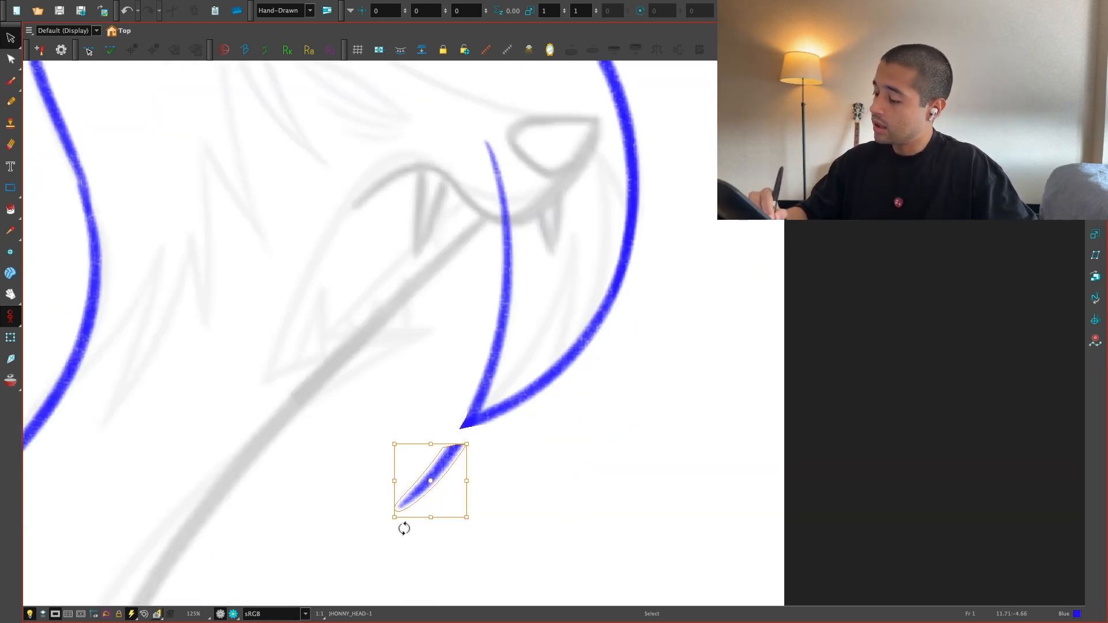
Step: Sketch pointed hair strands in Red inside the front hair lock
key("ctrl+super+f")
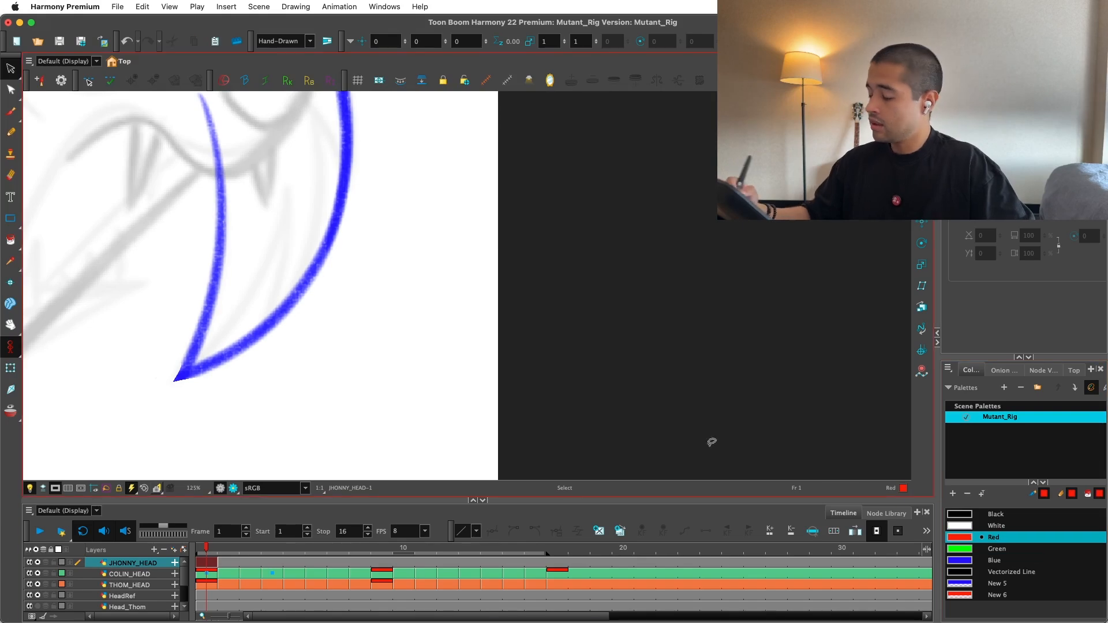
key("alt+b")
key("ctrl+super+f")
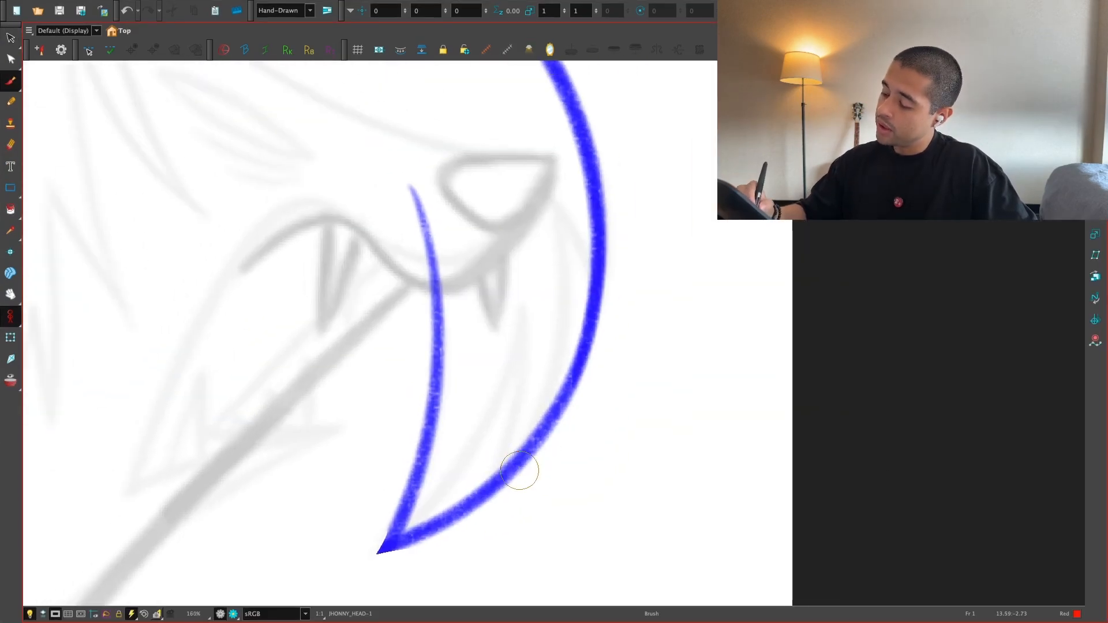
mouse_move(387, 547)
left_mouse_down()
mouse_move(469, 427)
mouse_move(510, 328)
mouse_move(496, 471)
left_mouse_up()
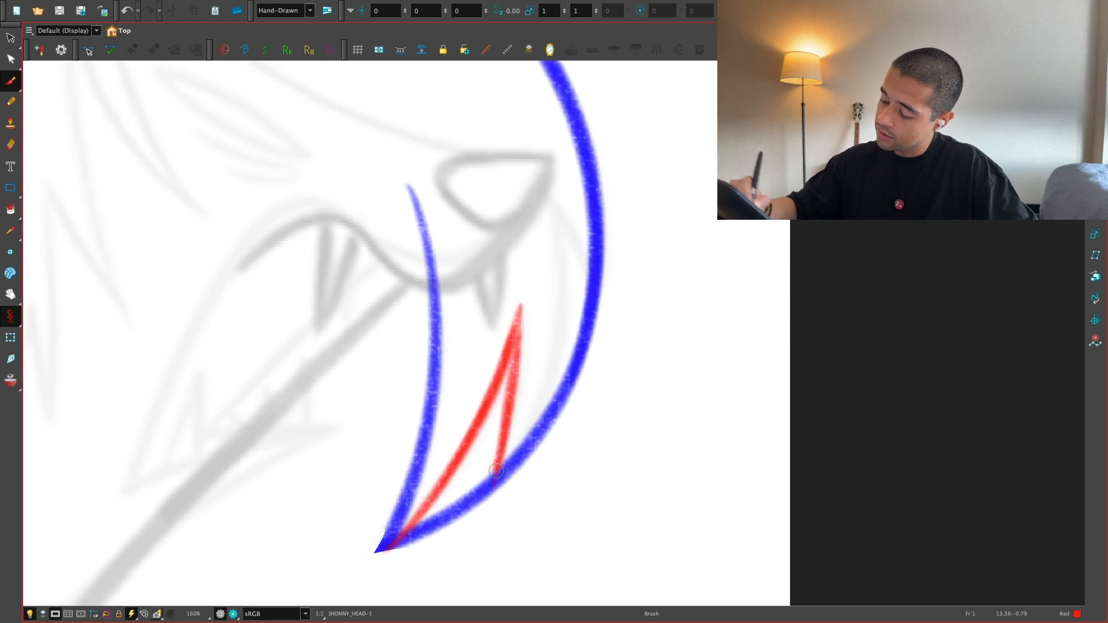
key("alt+s")
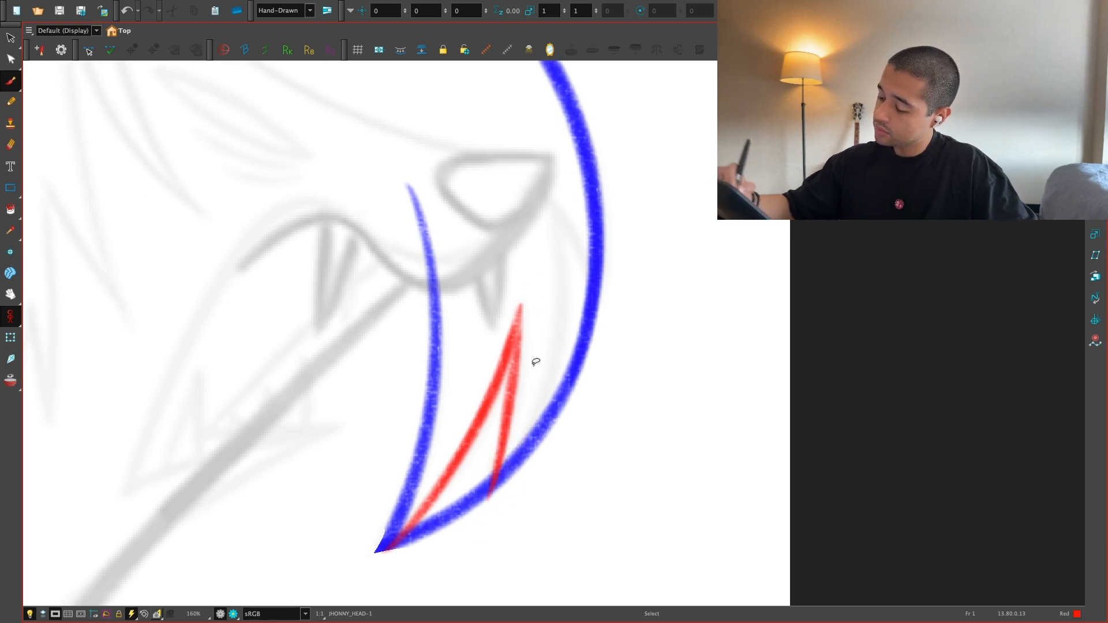
left_click_drag(530, 440, 553, 196)
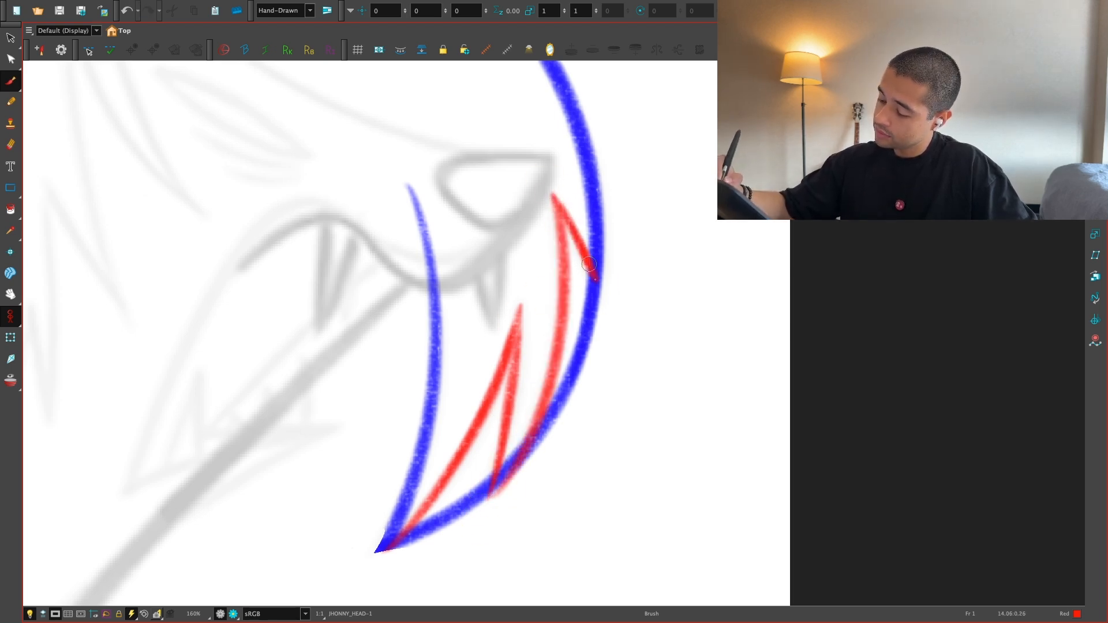
Step: Extend the red strands with rounded upper ends over the nose and along the head contour
mouse_move(518, 345)
left_mouse_down()
mouse_move(511, 162)
mouse_move(427, 245)
left_mouse_up()
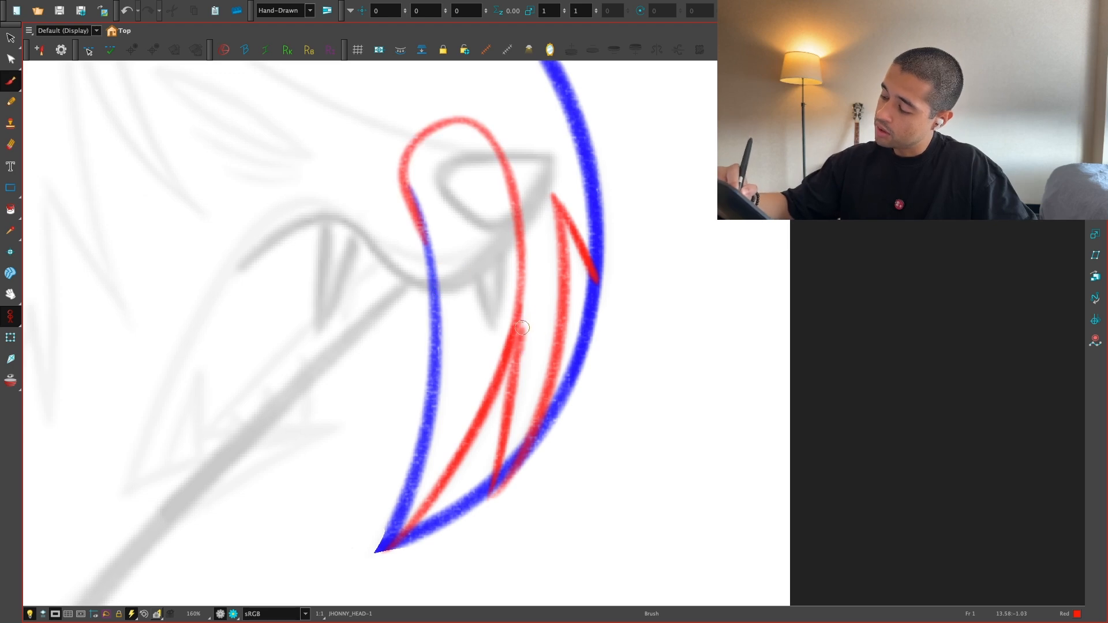
mouse_move(521, 328)
left_mouse_down()
mouse_move(507, 188)
mouse_move(481, 98)
mouse_move(597, 283)
left_mouse_up()
scroll(597, 283, "up", 5)
mouse_move(562, 404)
left_mouse_down()
mouse_move(506, 271)
mouse_move(574, 456)
left_mouse_up()
scroll(569, 445, "down", 5)
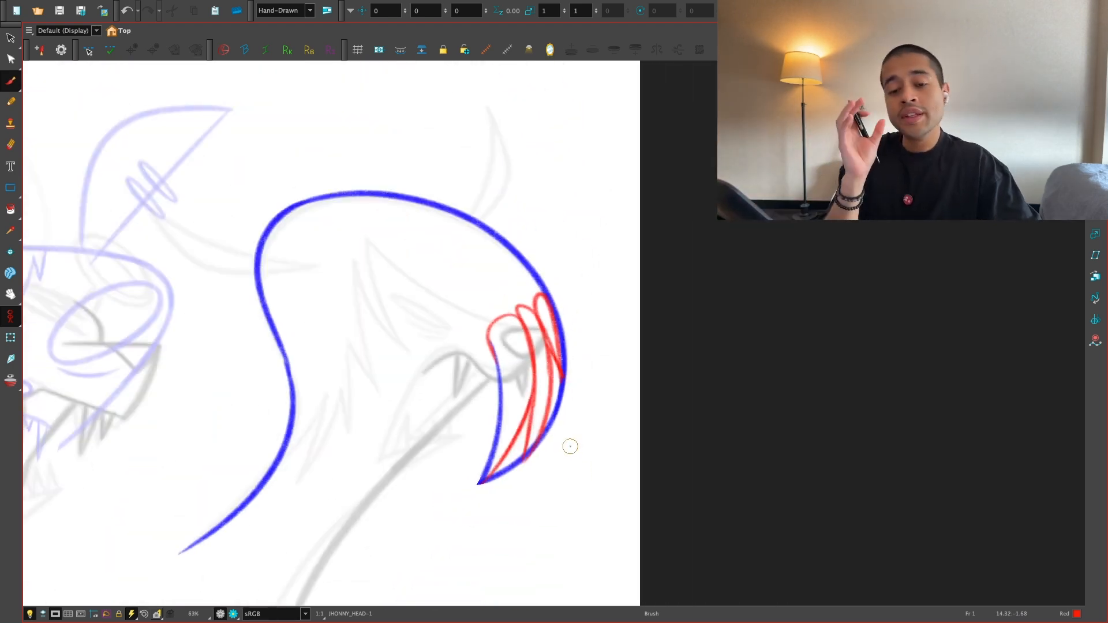
Step: Remove all the red trial strands from the front hair lock
key("ctrl+z")
key("alt+s")
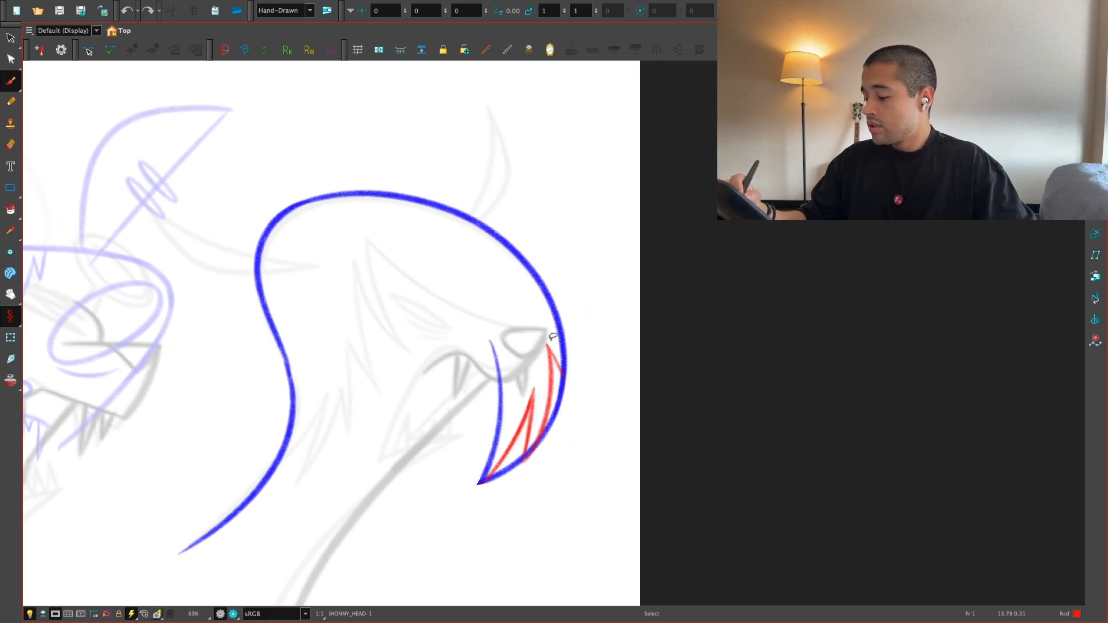
left_click_drag(553, 337, 527, 375)
key("Delete")
Step: Switch the brush colour back to Blue and expand the camera view to fill the workspace
scroll(566, 244, "down", 1)
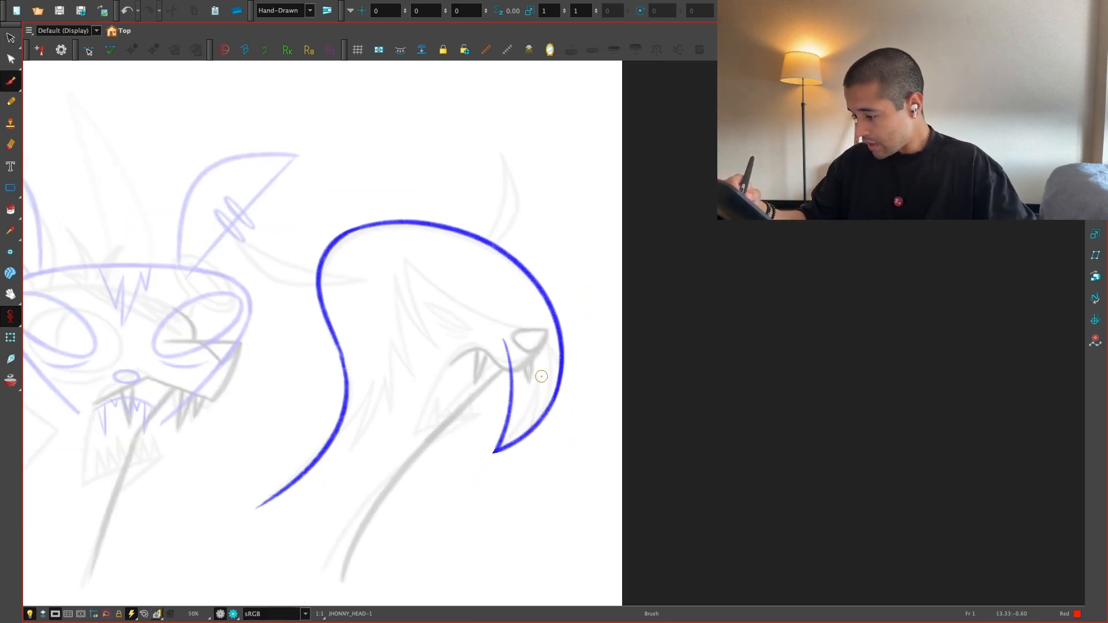
key("super+f")
left_click(966, 560)
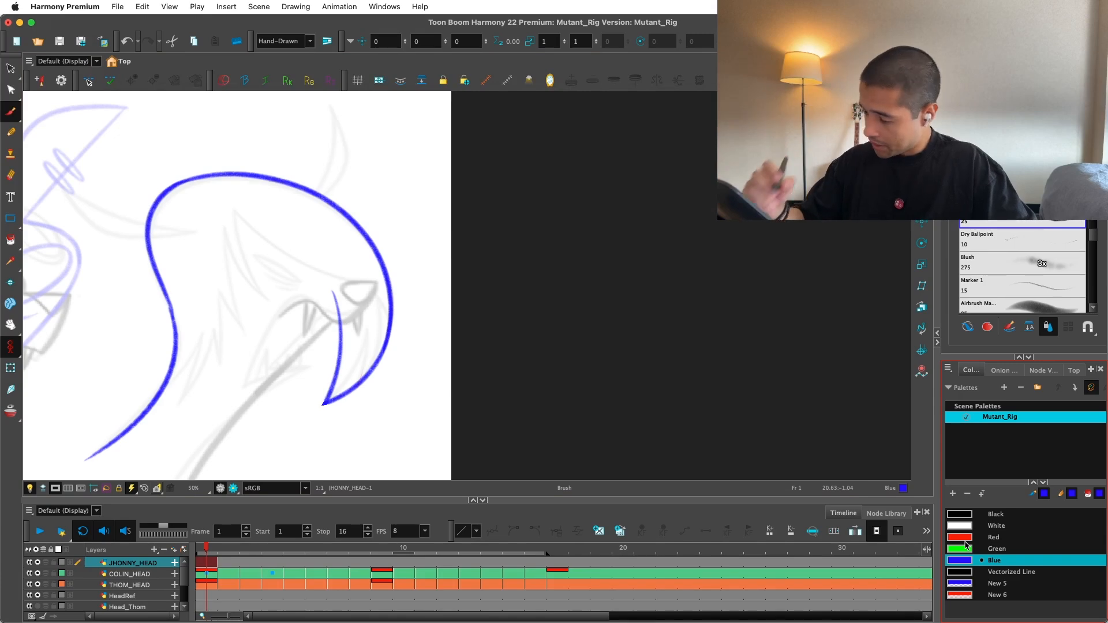
key("super+f")
left_click_drag(524, 468, 536, 467)
key("2")
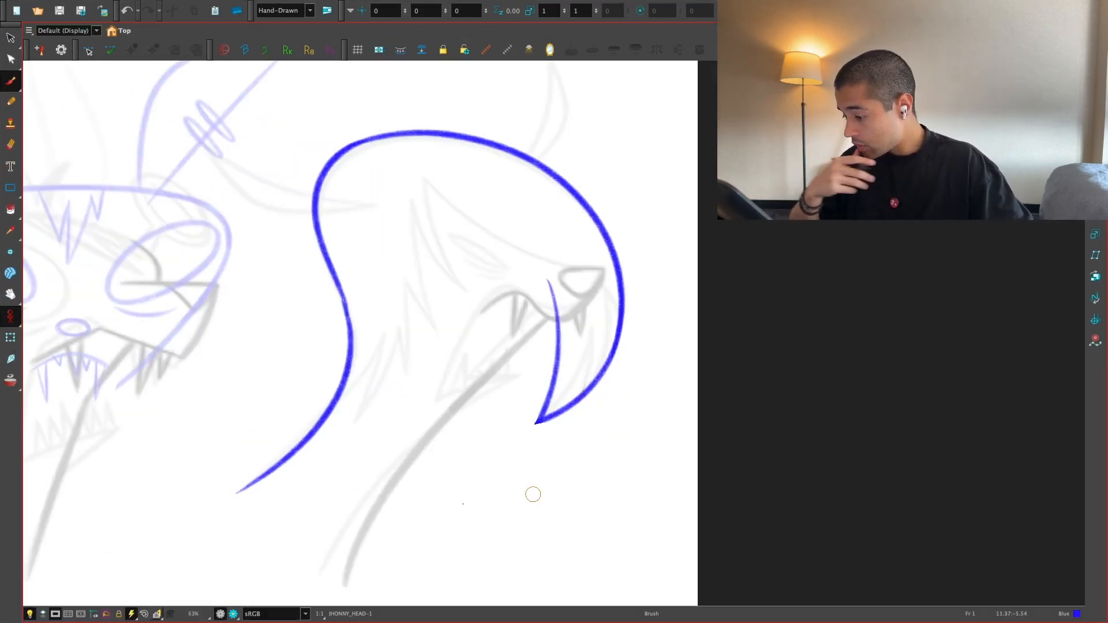
key("1")
key("1")
key("2")
key("2")
Step: Trace the throat line in one blue stroke from the base of the neck up to the muzzle, redoing it until it fits
left_click_drag(453, 496, 512, 430)
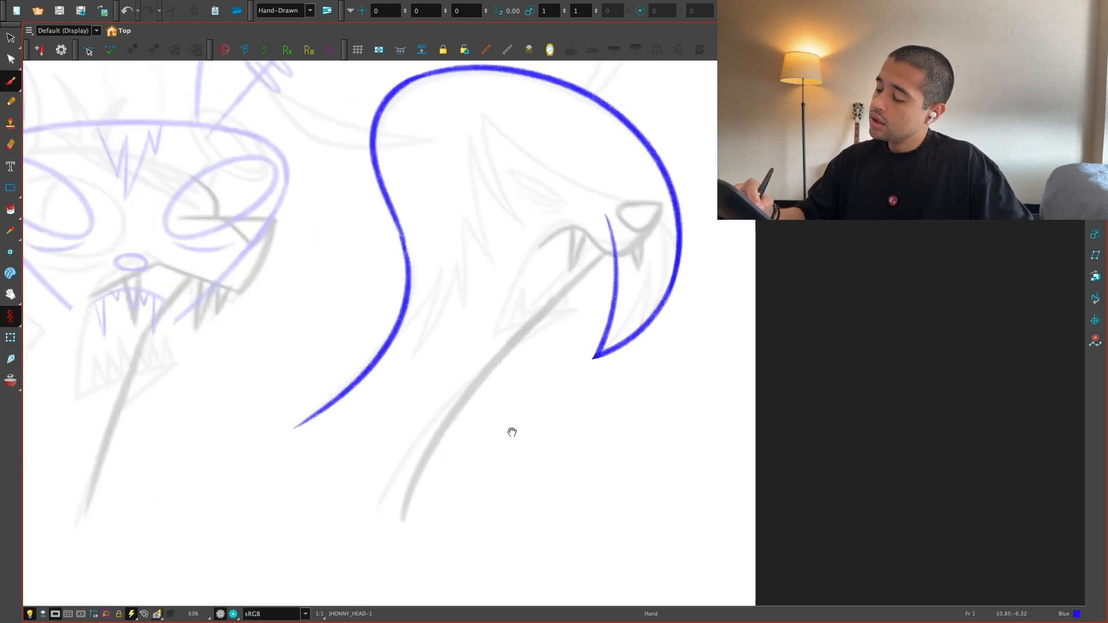
key("1")
key("1")
left_click_drag(354, 421, 487, 450)
key("2")
key("2")
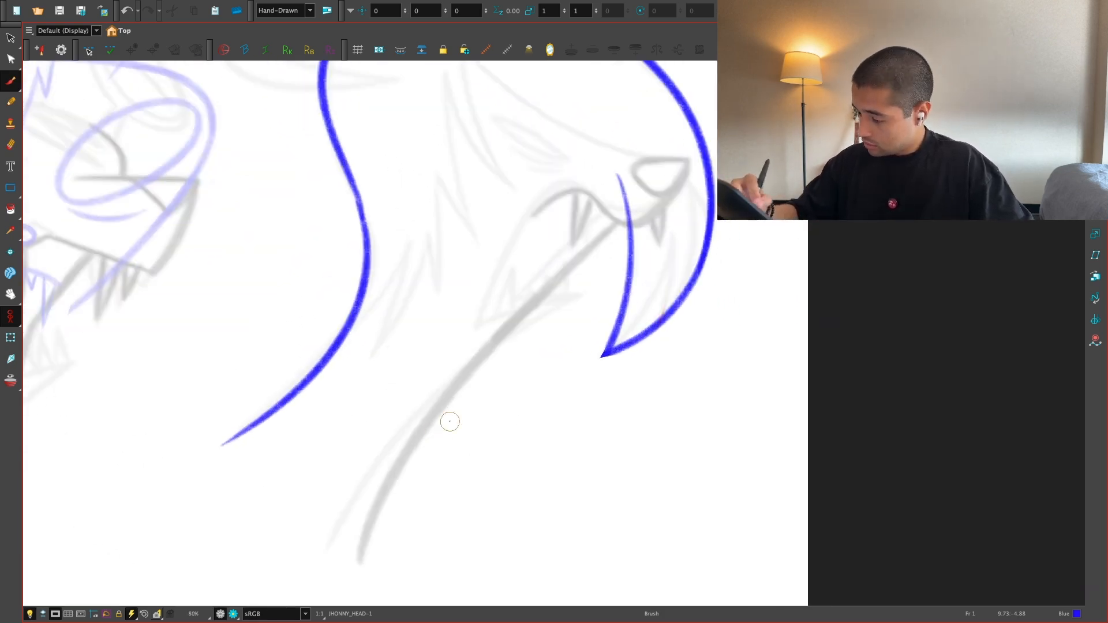
left_click_drag(362, 574, 628, 223)
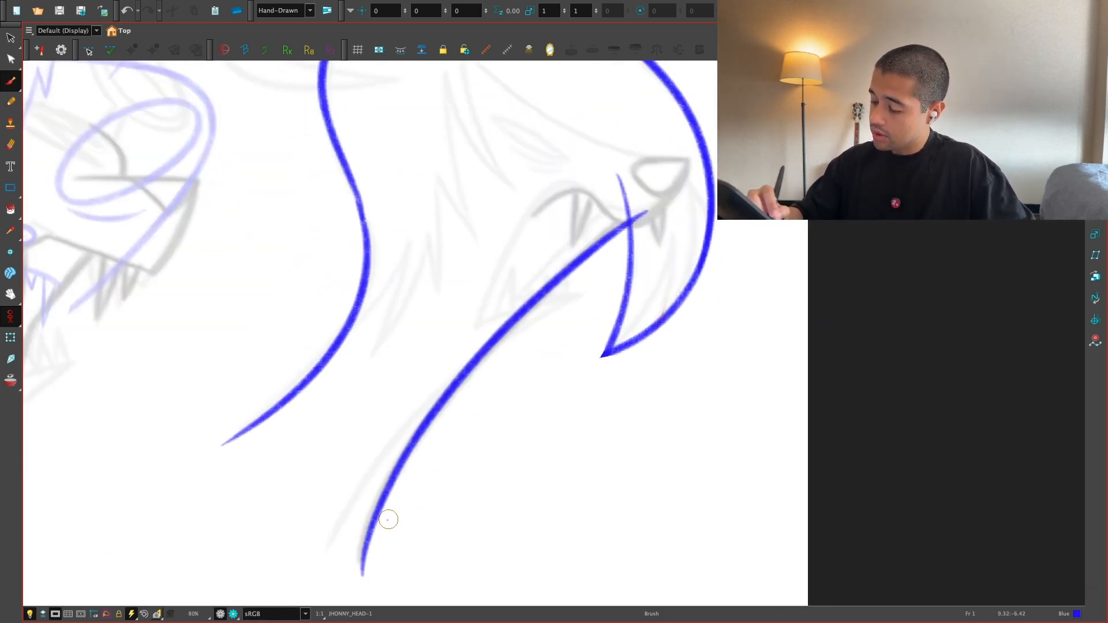
key("ctrl+z")
left_click_drag(361, 564, 463, 378)
key("ctrl+z")
mouse_move(361, 565)
left_mouse_down()
mouse_move(359, 545)
mouse_move(649, 212)
left_mouse_up()
key("ctrl+z")
mouse_move(360, 565)
left_mouse_down()
mouse_move(444, 396)
mouse_move(650, 213)
left_mouse_up()
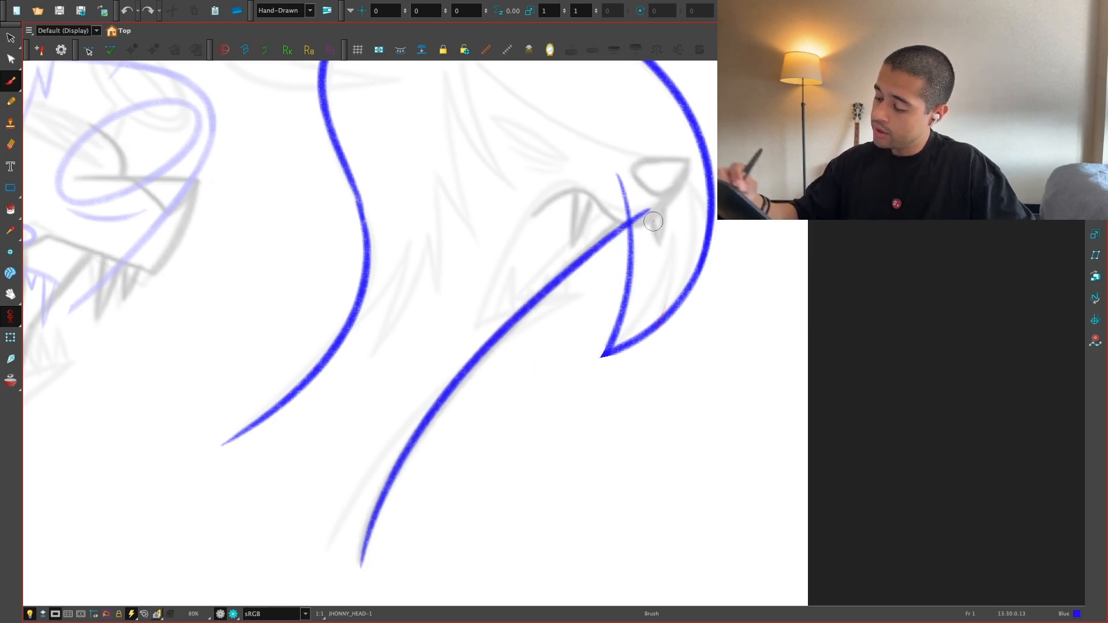
key("ctrl+z")
mouse_move(362, 557)
left_mouse_down()
mouse_move(519, 317)
mouse_move(637, 211)
left_mouse_up()
Step: Try closing the front hair lock with a line up to the head contour and adding pointed blue strands inside it
left_click_drag(687, 292, 529, 472)
key("2")
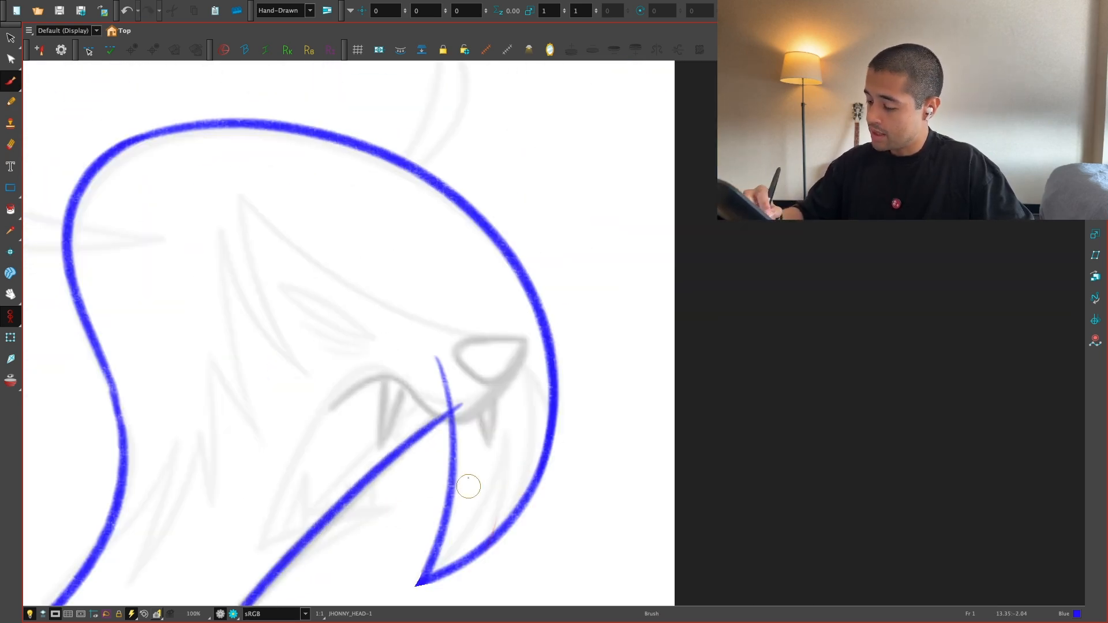
left_click_drag(435, 356, 527, 287)
mouse_move(434, 572)
left_mouse_down()
mouse_move(489, 540)
mouse_move(554, 442)
left_mouse_up()
key("1")
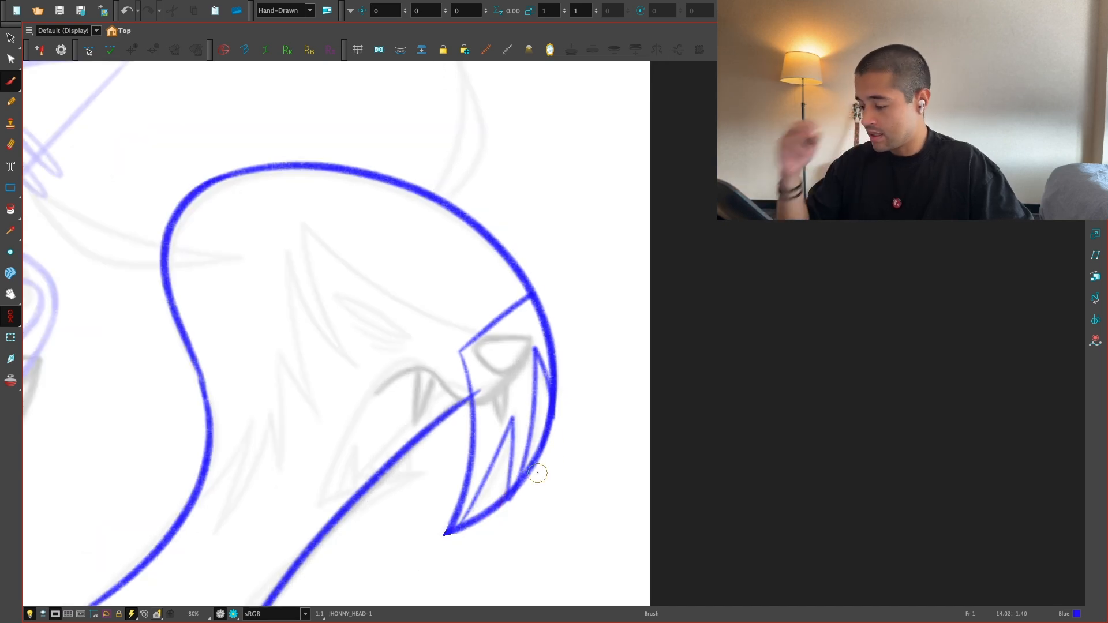
Step: Undo the trial strands and the closing line on the front hair lock
mouse_move(461, 352)
left_mouse_down()
mouse_move(560, 427)
mouse_move(600, 404)
mouse_move(611, 474)
mouse_move(443, 433)
mouse_move(607, 456)
left_mouse_up()
key("ctrl+z")
mouse_move(528, 396)
left_mouse_down()
mouse_move(388, 306)
mouse_move(465, 307)
left_mouse_up()
key("ctrl+z")
key("ctrl+z")
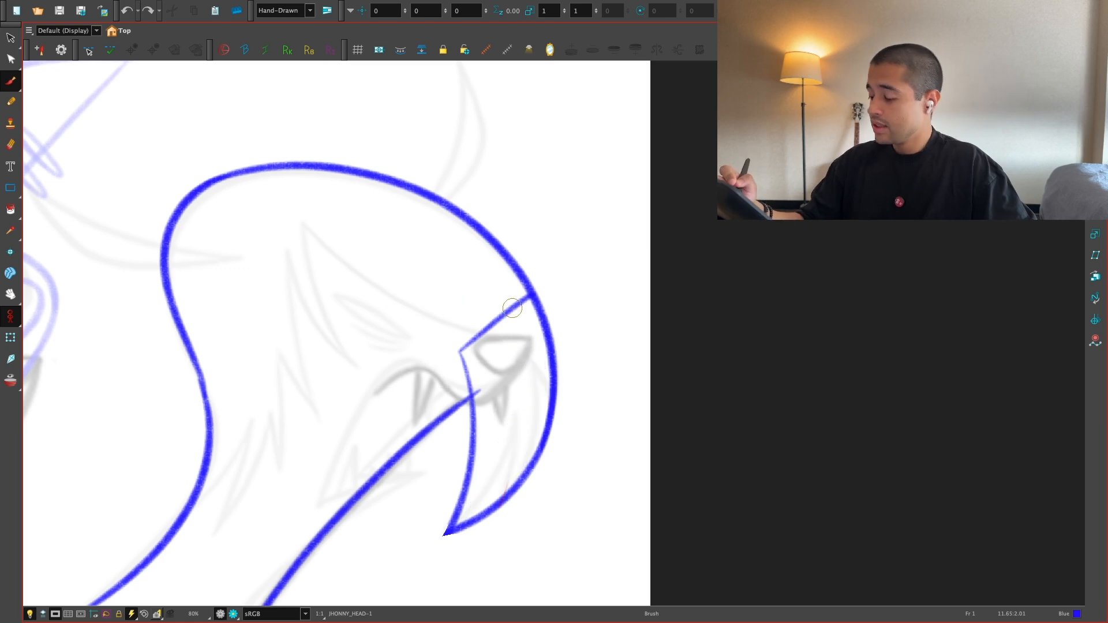
key("ctrl+z")
key("1")
key("2")
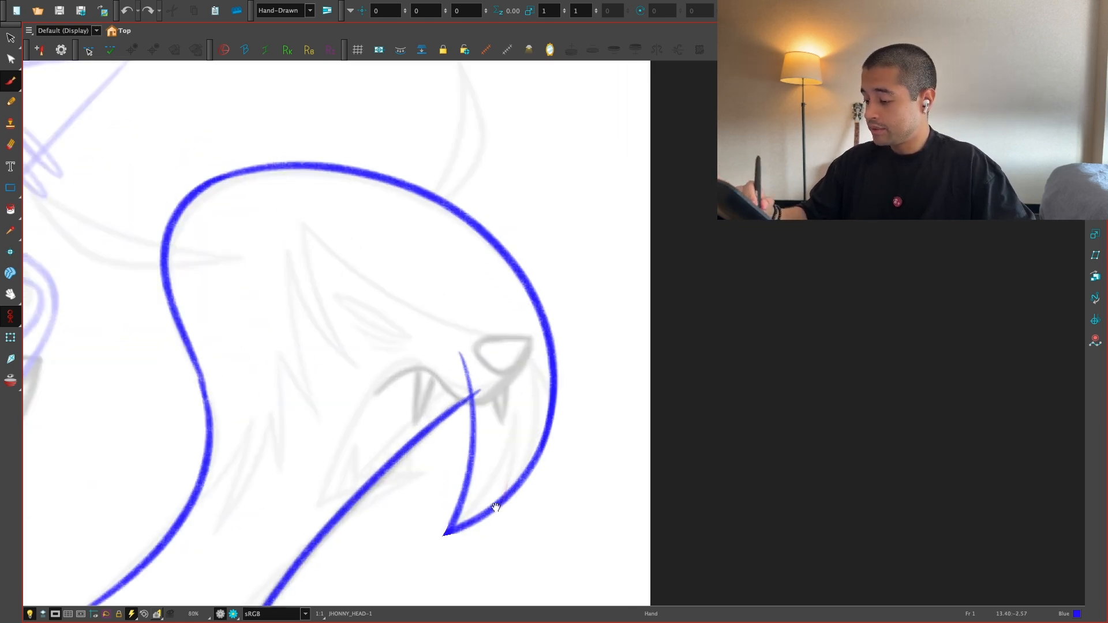
key("1")
mouse_move(471, 488)
left_mouse_down()
mouse_move(507, 468)
mouse_move(701, 422)
left_mouse_up()
key("2")
left_click_drag(606, 395, 482, 421)
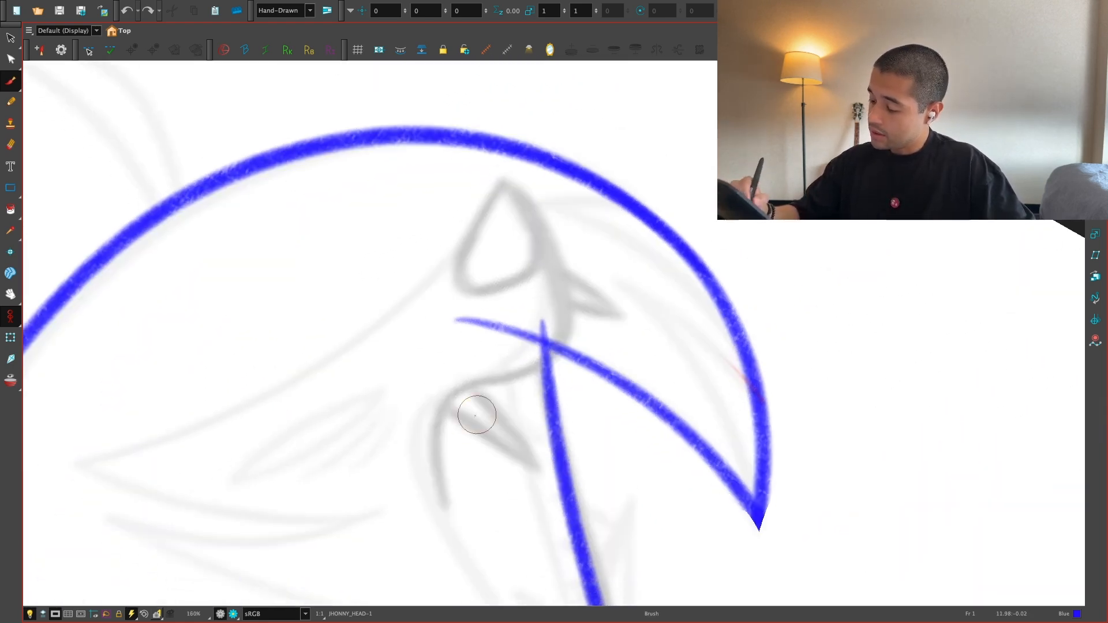
key("shift+x")
Step: Write the note "CSI" in blue on the empty area below the hair lock
key("1")
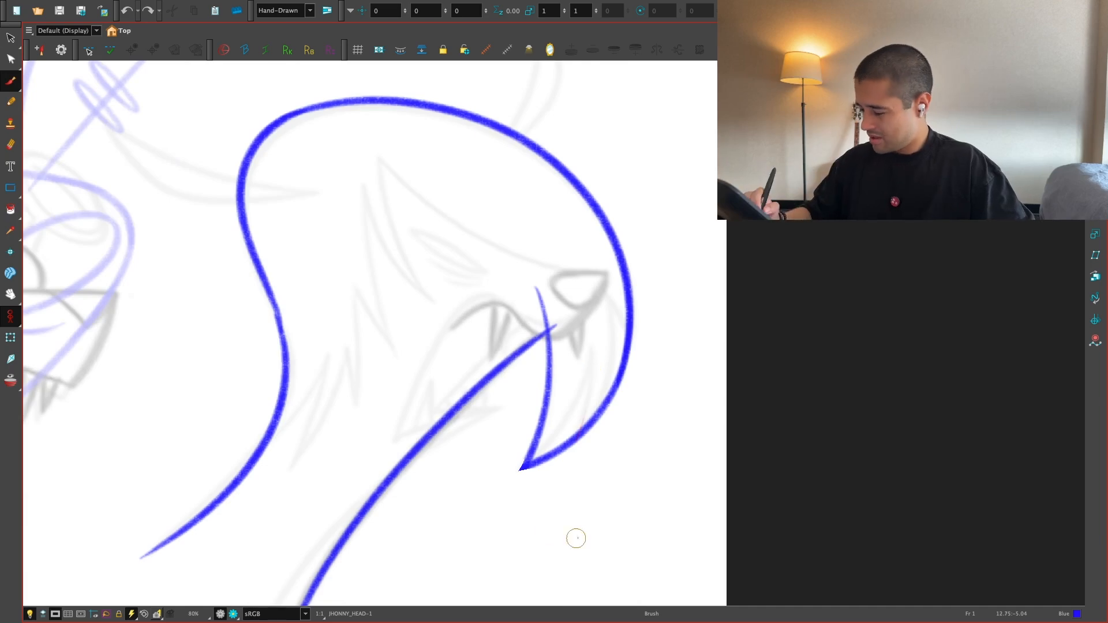
left_click_drag(589, 523, 582, 552)
mouse_move(628, 517)
left_mouse_down()
mouse_move(598, 559)
mouse_move(634, 535)
left_mouse_up()
left_click_drag(625, 522, 679, 518)
Step: Trace the upper lip from the mouth corner around the muzzle to the nose in blue
left_click_drag(668, 470, 692, 361)
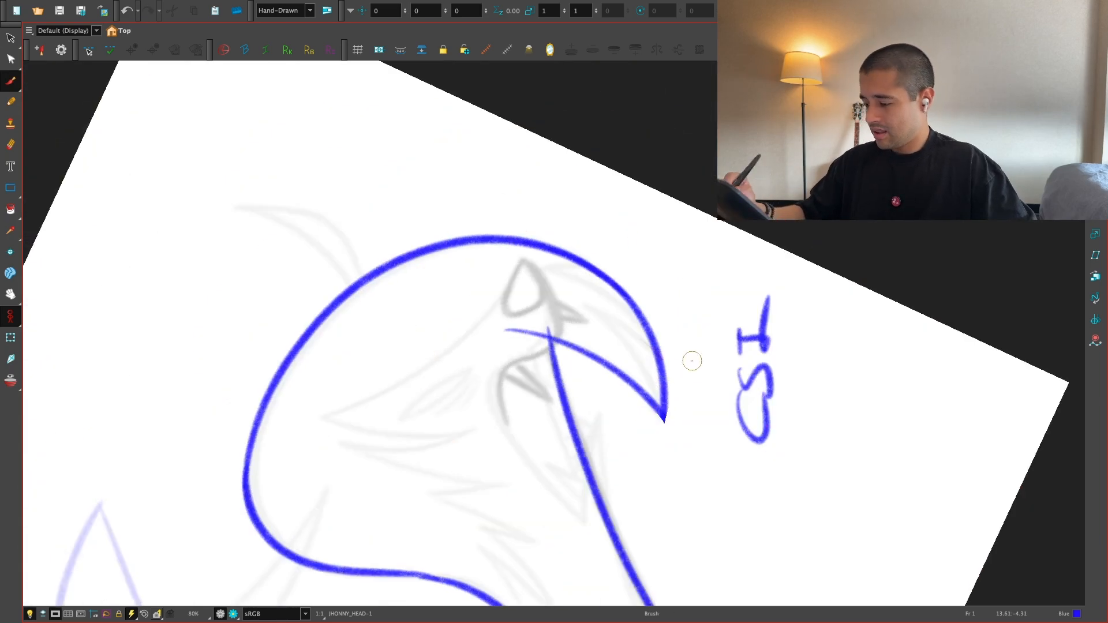
key("2")
key("2")
key("2")
key("2")
mouse_move(462, 561)
left_mouse_down()
mouse_move(439, 450)
mouse_move(555, 375)
mouse_move(539, 182)
left_mouse_up()
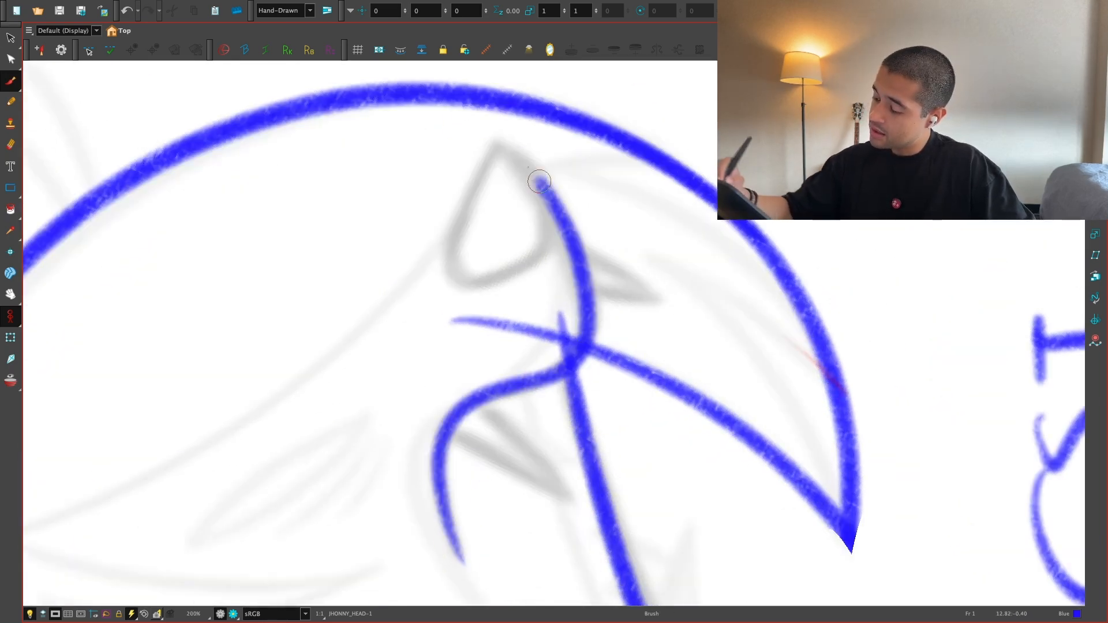
Step: Trace the top edge of the muzzle in blue, curving from the nose tip back up to the forehead
key("1")
left_click_drag(463, 116, 463, 211)
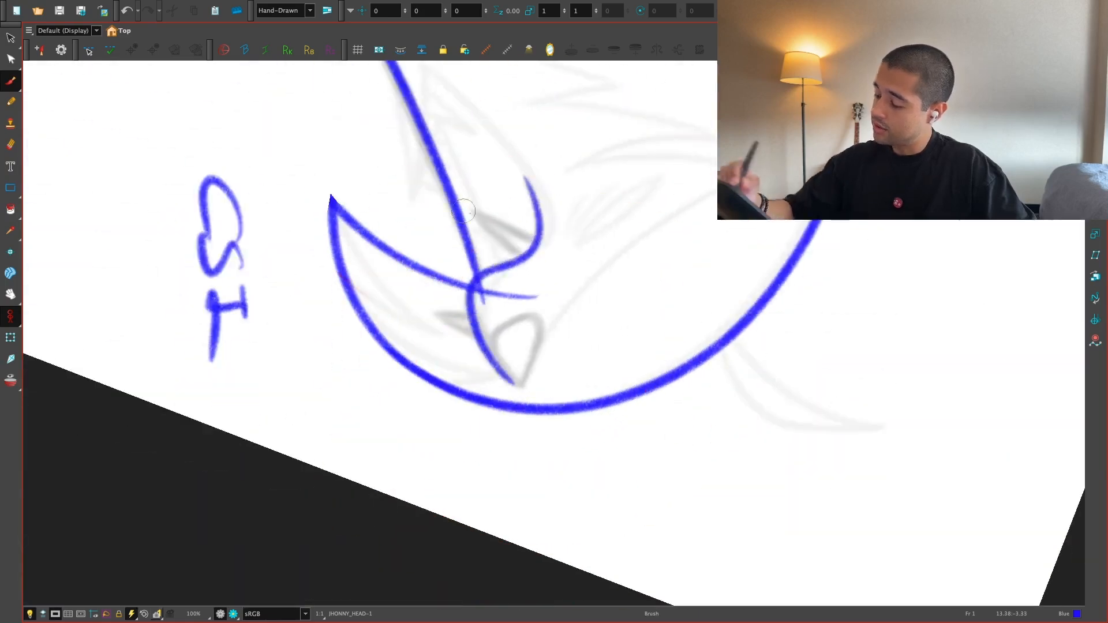
key("2")
mouse_move(439, 540)
left_mouse_down()
mouse_move(618, 335)
mouse_move(765, 268)
left_mouse_up()
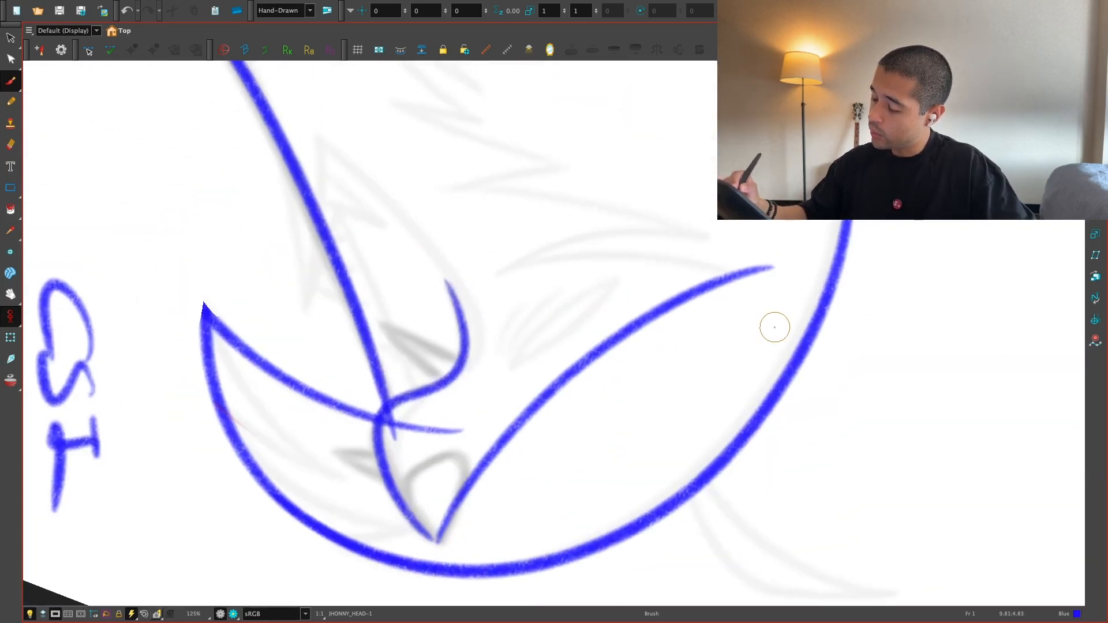
key("1")
key("1")
key("1")
key("shift+x")
key("2")
key("2")
key("2")
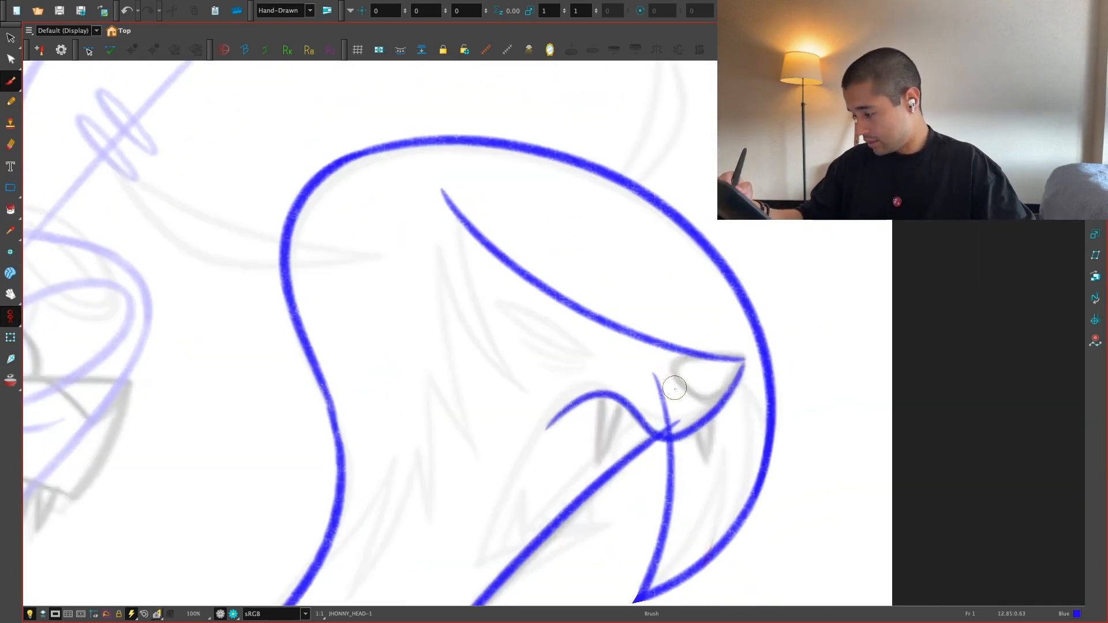
key("1")
key("1")
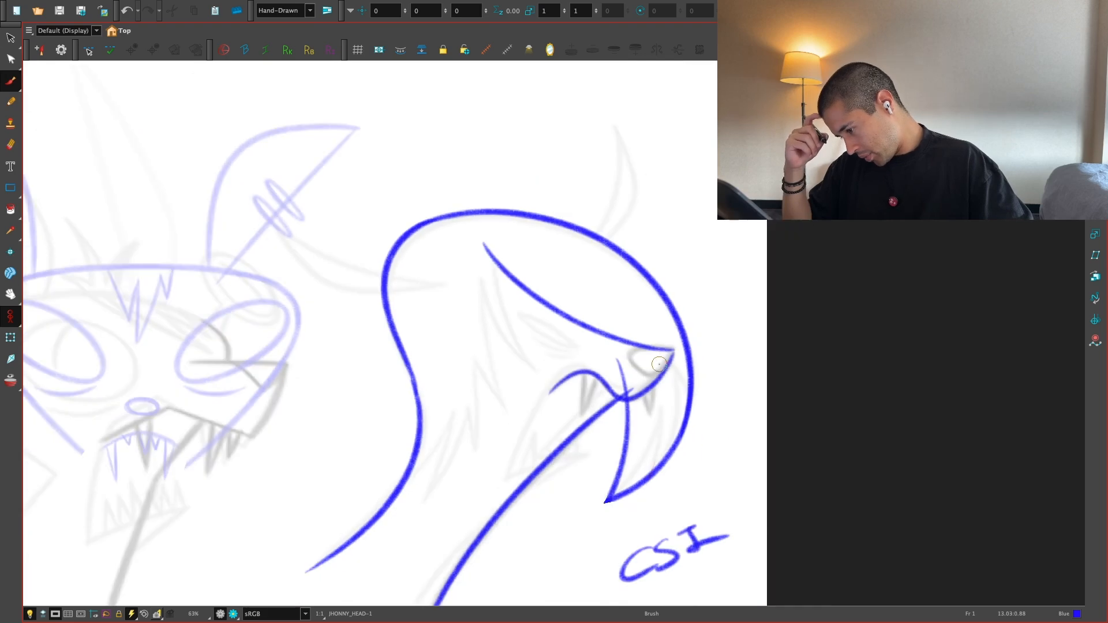
key("2")
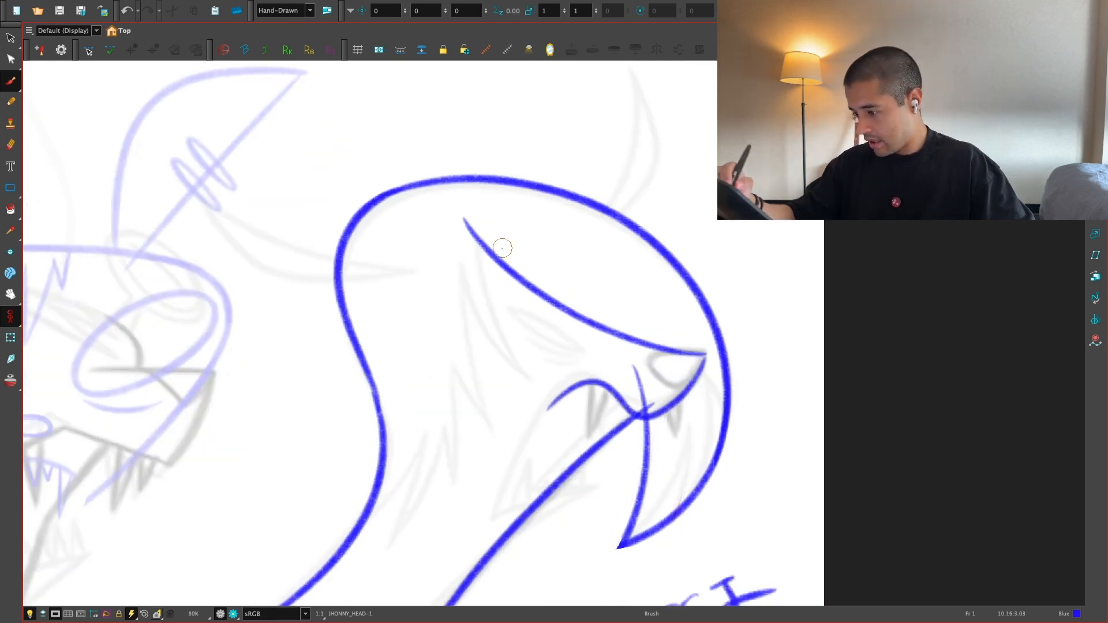
Step: Try tracing the jagged fur strands down the cheek and neck in blue, and undo them
mouse_move(476, 254)
left_mouse_down()
mouse_move(524, 376)
mouse_move(499, 427)
mouse_move(464, 461)
mouse_move(411, 480)
left_mouse_up()
left_click_drag(433, 430, 365, 521)
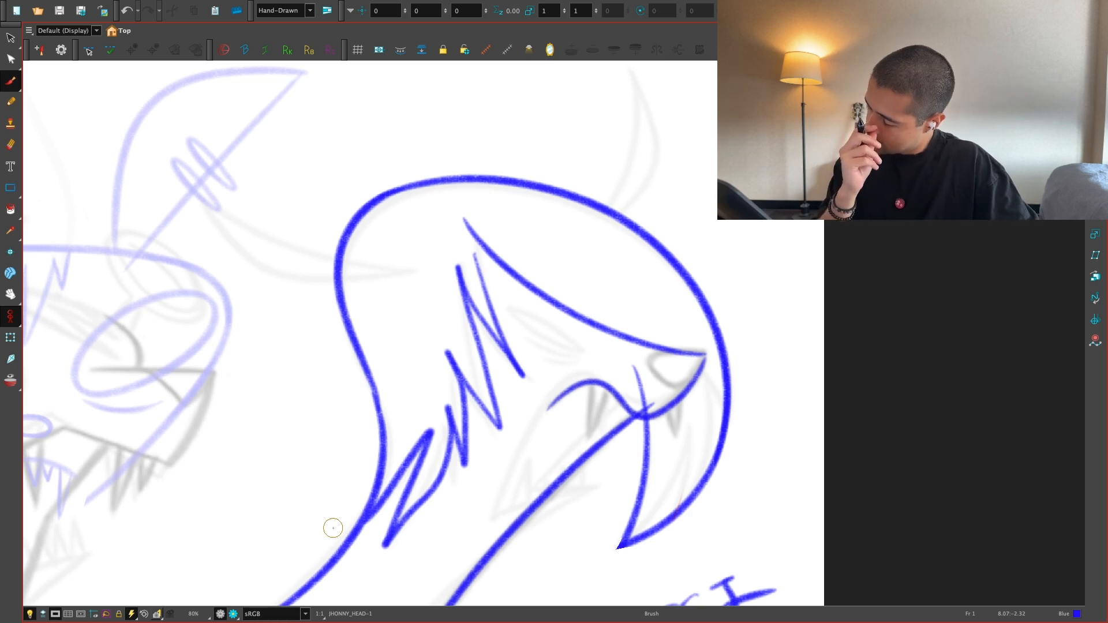
key("ctrl+z")
key("ctrl+z")
key("ctrl+z")
key("ctrl+z")
key("ctrl+z")
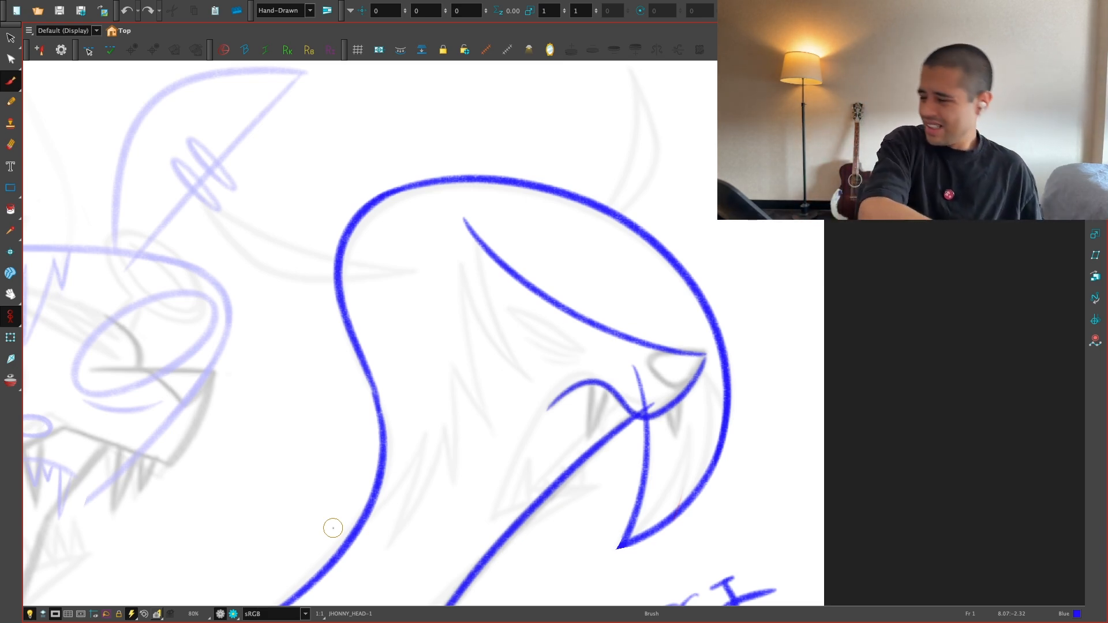
Step: Jump to the last frame and return to frame 1 of JHONNY_HEAD with the drawing view enlarged
key("End")
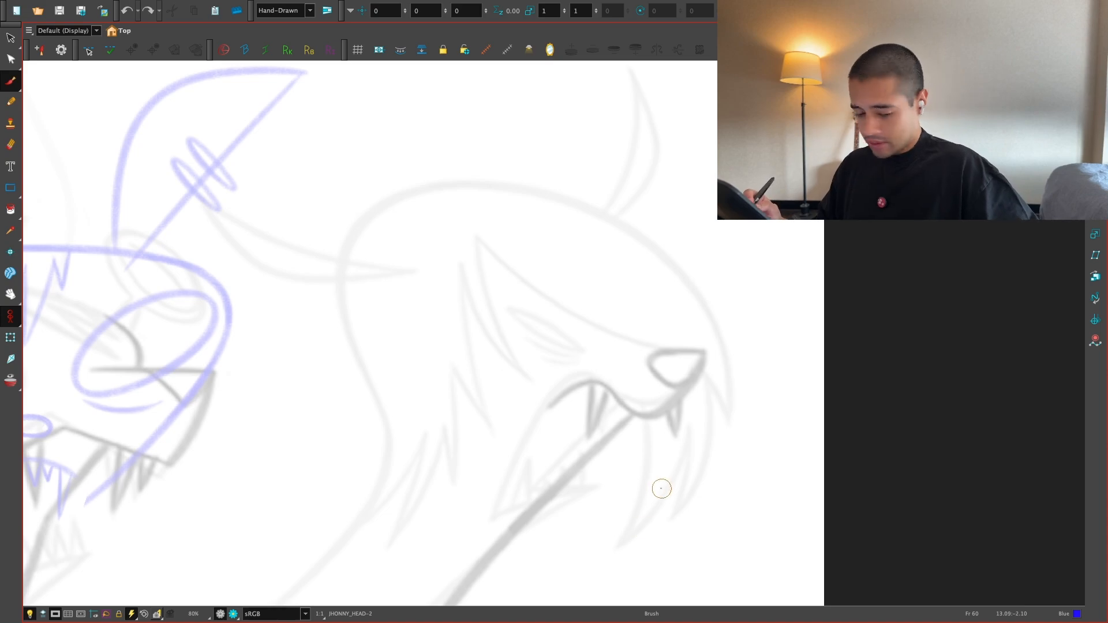
key("super+shift+f")
left_click(204, 553)
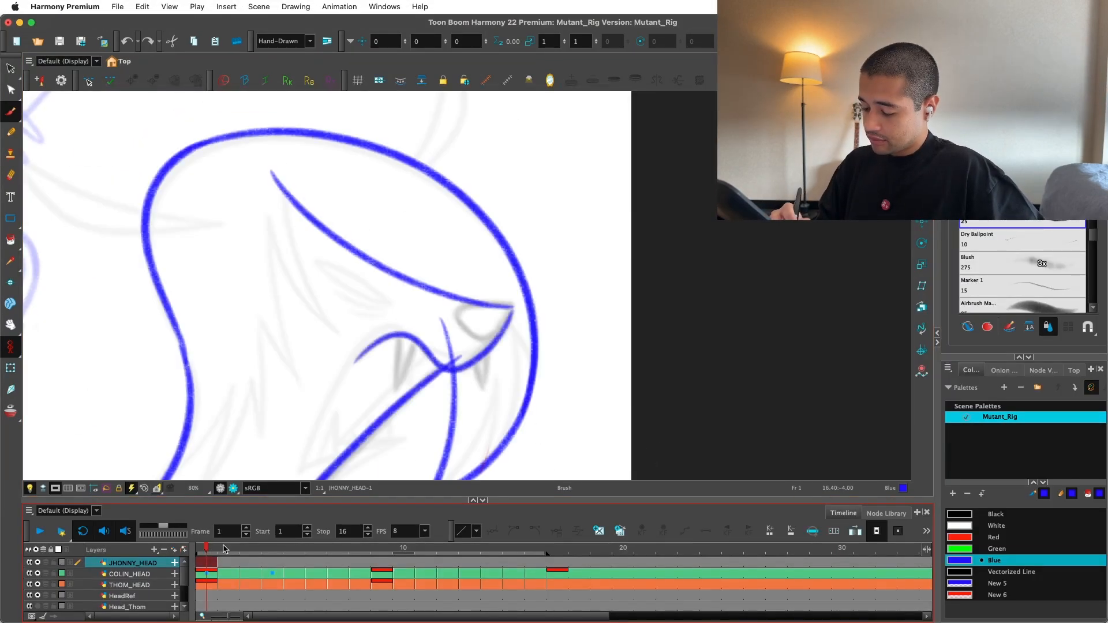
scroll(507, 396, "up", 2)
key("super+shift+f")
Step: Try tracing the eye as a pointed almond shape below the muzzle line in blue, and undo the attempts
left_click_drag(497, 458, 622, 491)
scroll(556, 447, "up", 3)
mouse_move(332, 510)
left_mouse_down()
mouse_move(470, 433)
mouse_move(502, 397)
mouse_move(352, 495)
mouse_move(505, 397)
left_mouse_up()
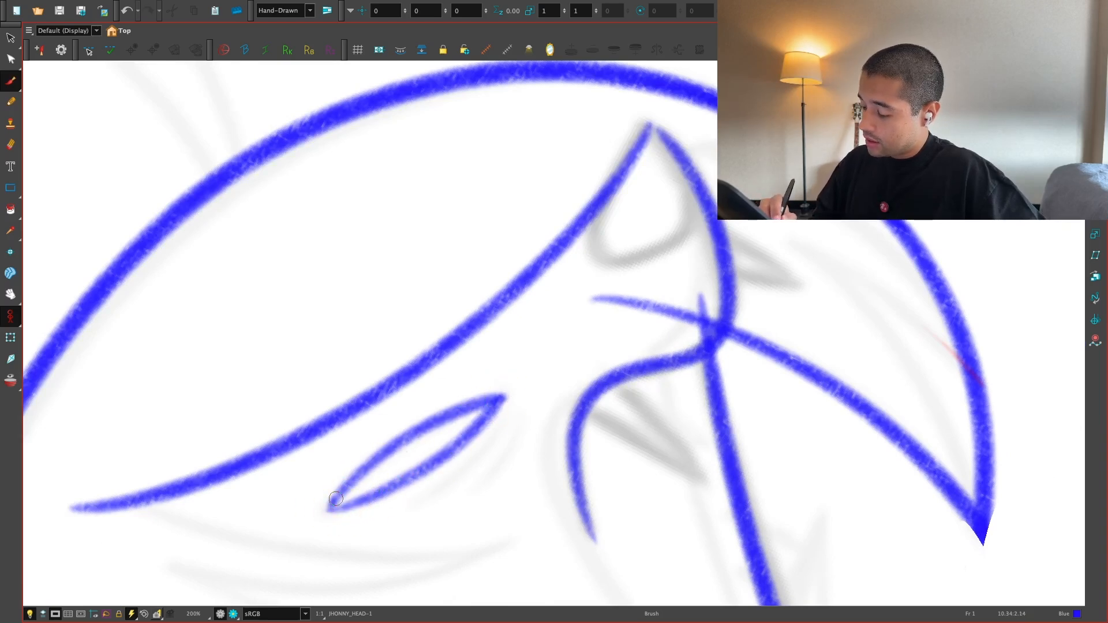
mouse_move(332, 508)
left_mouse_down()
mouse_move(505, 397)
mouse_move(384, 445)
mouse_move(333, 490)
left_mouse_up()
key("super+z")
key("super+z")
key("super+z")
left_click_drag(508, 399, 327, 492)
key("super+z")
key("super+z")
Step: Draw the eye as a narrow slanted blue oval below the muzzle line, undoing unsatisfactory outlines
mouse_move(470, 396)
left_mouse_down()
mouse_move(332, 494)
mouse_move(501, 393)
left_mouse_up()
scroll(401, 524, "down", 4)
scroll(403, 524, "up", 4)
key("super+z")
key("super+z")
mouse_move(497, 393)
left_mouse_down()
mouse_move(375, 451)
mouse_move(332, 495)
mouse_move(508, 394)
mouse_move(326, 491)
left_mouse_up()
key("super+z")
key("super+z")
key("super+z")
key("super+z")
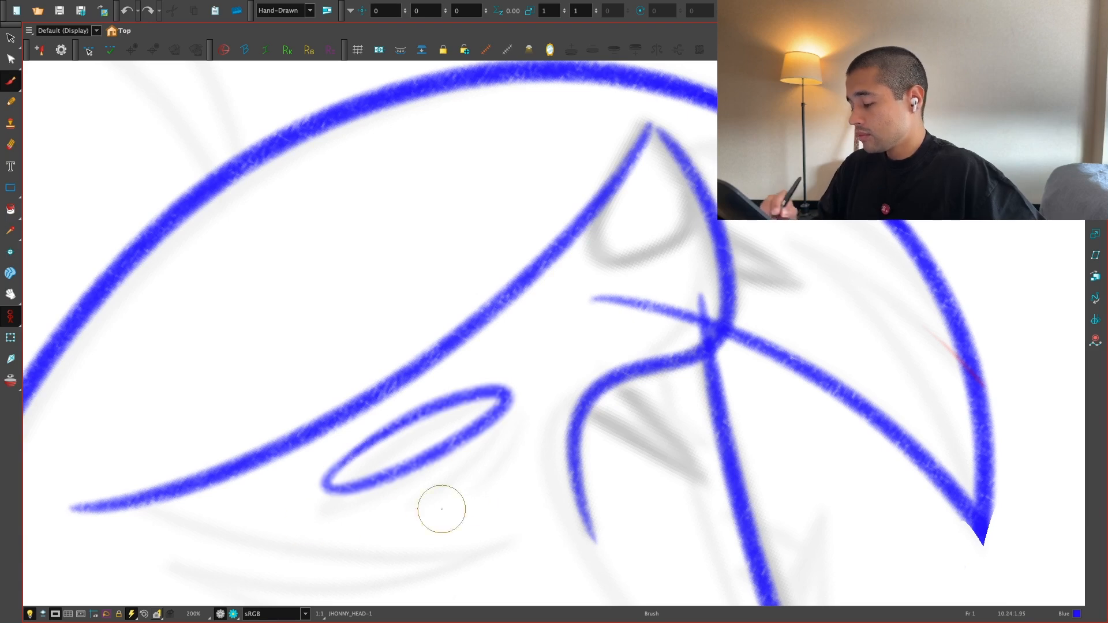
Step: Add two short curved blue lines beneath the eye
mouse_move(399, 513)
left_mouse_down()
mouse_move(516, 428)
mouse_move(476, 501)
left_mouse_up()
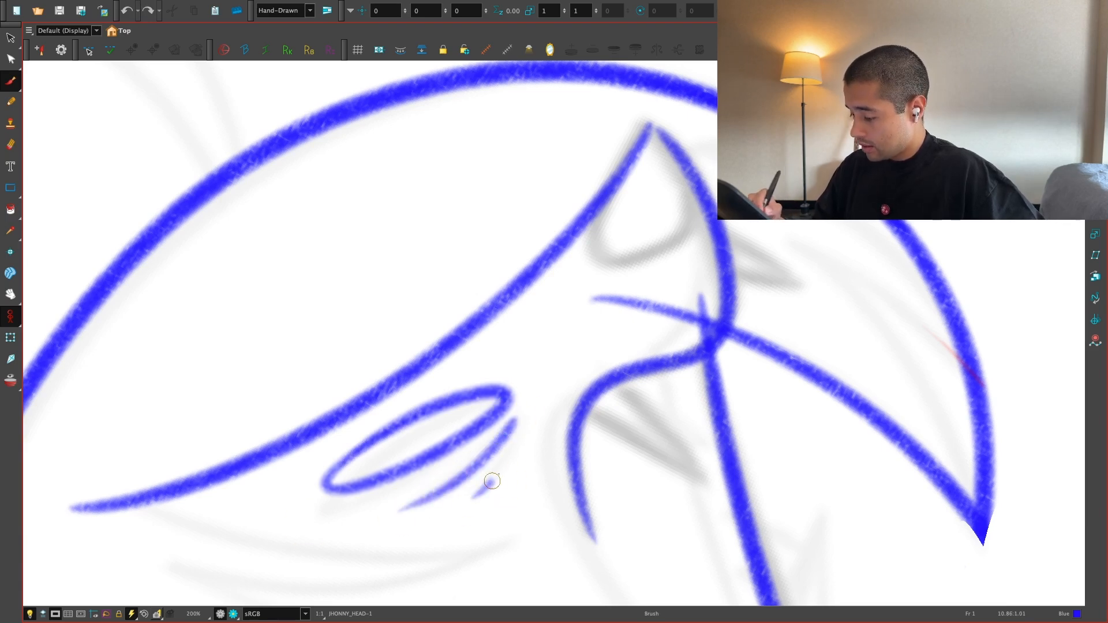
key("v")
key("v")
key("2")
scroll(591, 428, "down", 2)
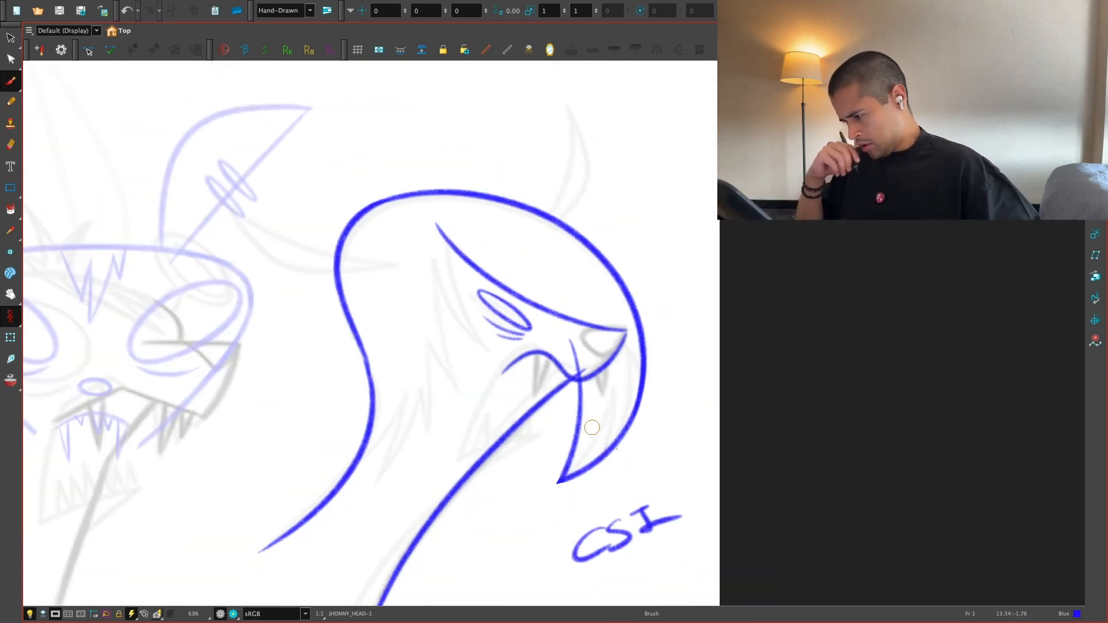
Step: Trace the two upper fangs in blue, a longer one under the lip's arch and a shorter one below the nose
scroll(464, 301, "up", 5)
left_click_drag(478, 303, 478, 453)
left_click_drag(528, 320, 479, 450)
key("ctrl+z")
left_click_drag(663, 385, 681, 449)
key("ctrl+z")
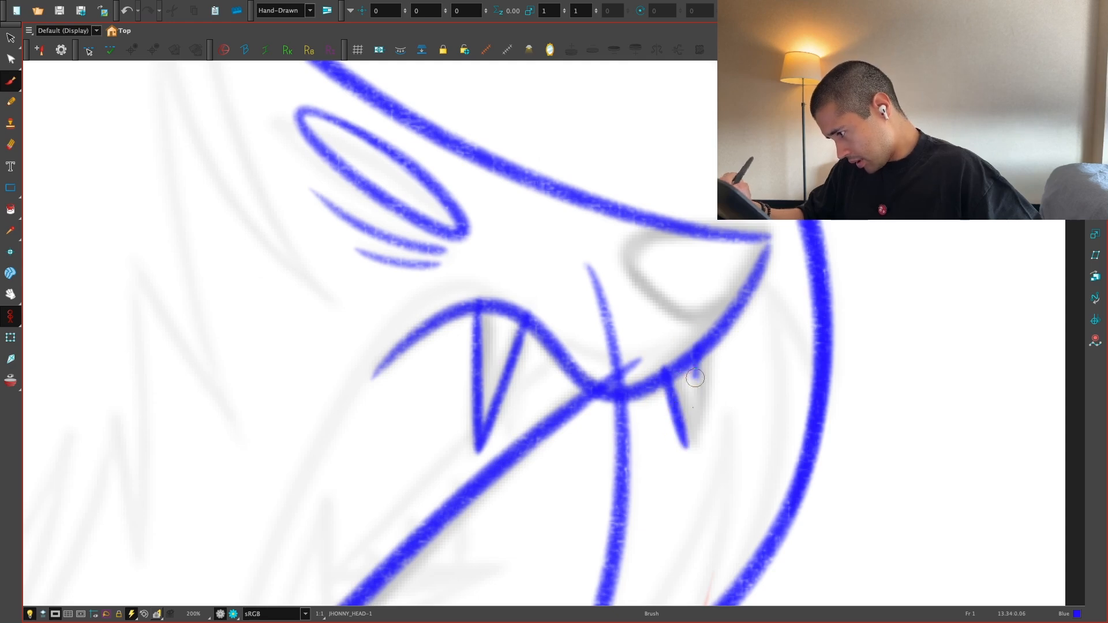
mouse_move(697, 355)
left_mouse_down()
mouse_move(686, 450)
mouse_move(695, 482)
left_mouse_up()
key("1")
key("1")
key("1")
key("1")
key("2")
key("2")
key("2")
key("2")
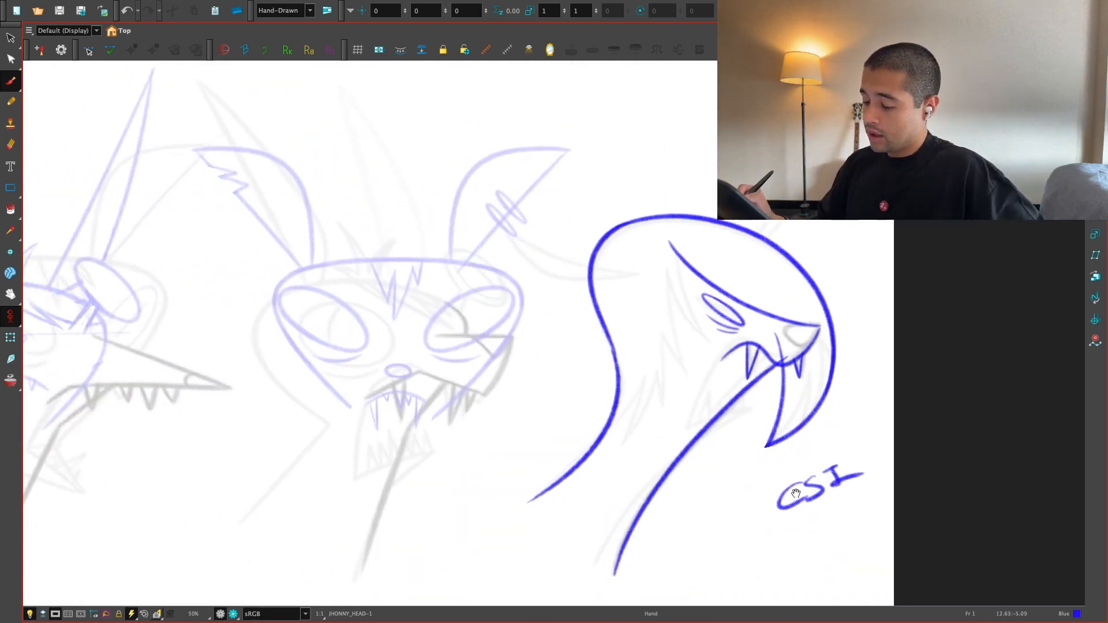
Step: Remove the overlapping ends of the hair-lock and throat lines that stick out above the upper lip
mouse_move(716, 420)
left_mouse_down()
mouse_move(643, 456)
mouse_move(745, 425)
left_mouse_up()
key("1")
key("1")
key("1")
key("alt+s")
key("2")
key("2")
key("2")
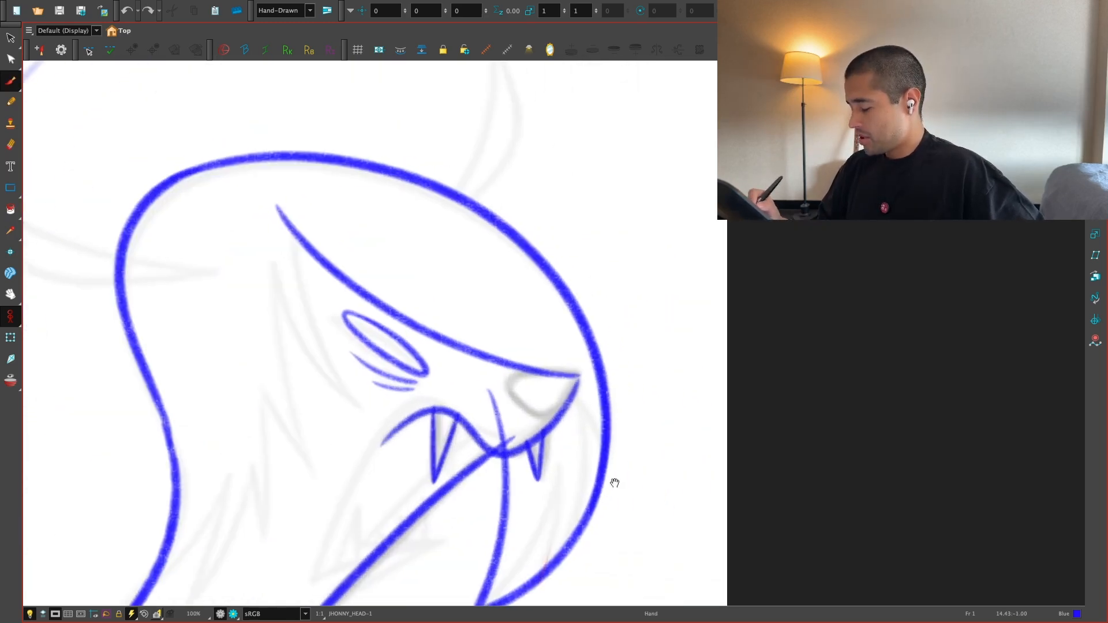
left_click_drag(583, 427, 631, 466)
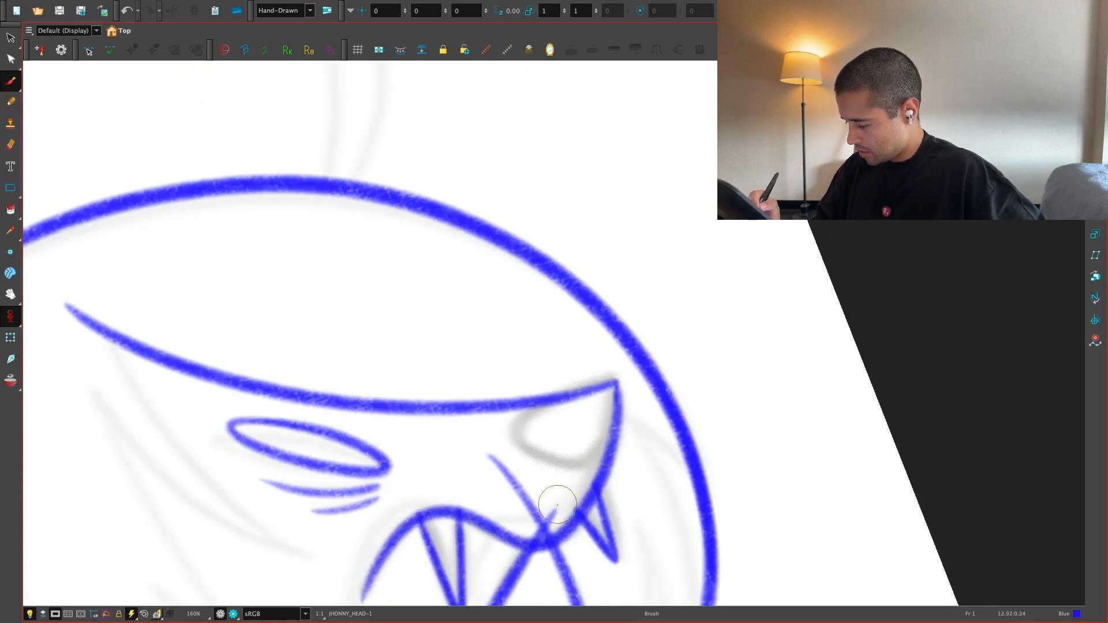
key("ctrl+z")
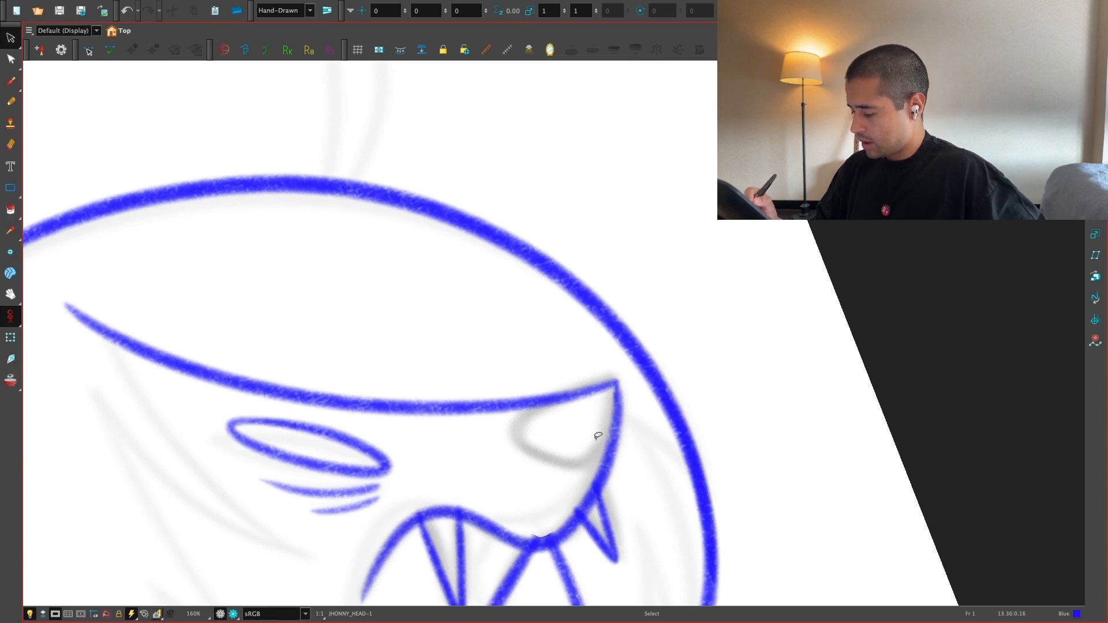
Step: Draw a pointed triangular nose at the tip of the profile head's snout in blue
key("2")
mouse_move(629, 394)
left_mouse_down()
mouse_move(552, 432)
mouse_move(621, 400)
mouse_move(646, 514)
left_mouse_up()
mouse_move(404, 365)
left_mouse_down()
mouse_move(435, 462)
mouse_move(416, 367)
left_mouse_up()
key("ctrl+z")
key("1")
key("1")
key("1")
key("1")
key("1")
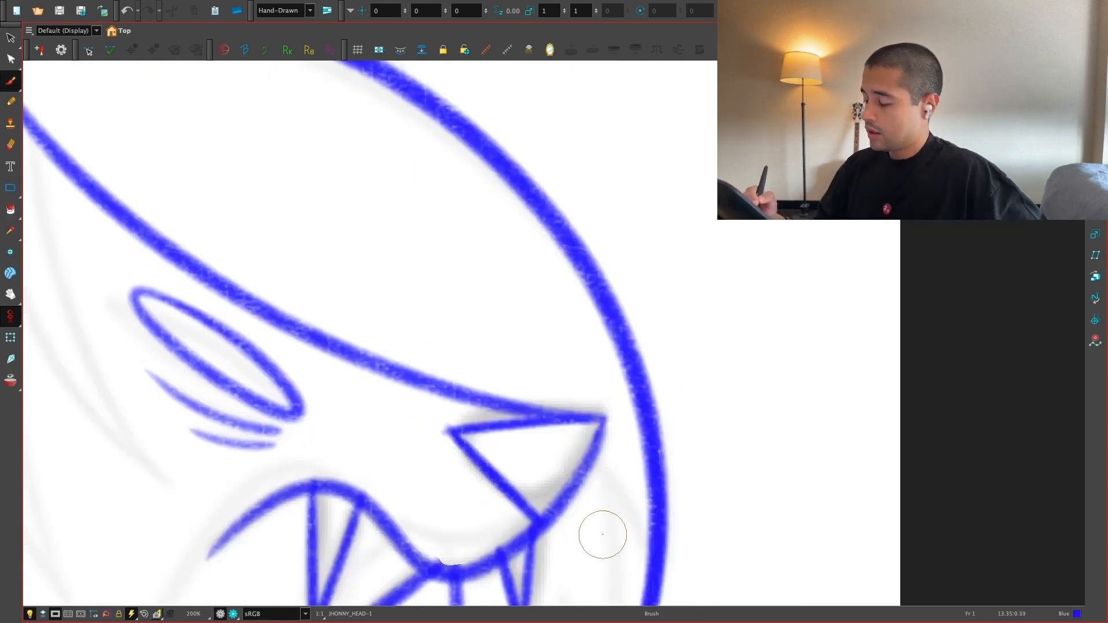
Step: Try outlining the pointed beak of the leftmost head sketch with blue strokes
key("shift+x")
left_click_drag(470, 500, 522, 529)
key("2")
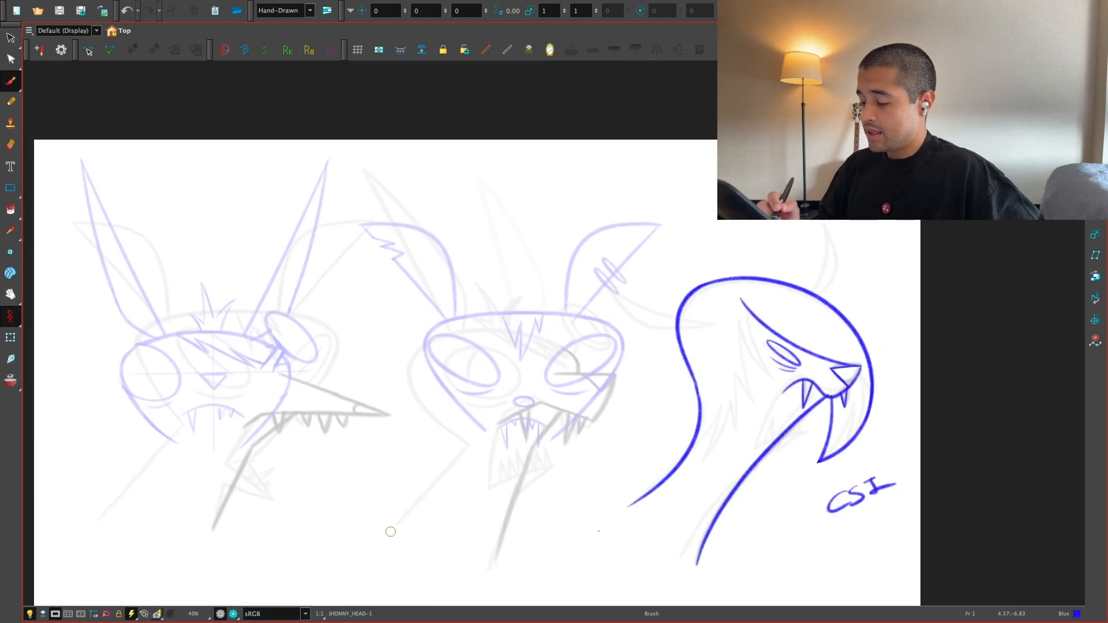
key("2")
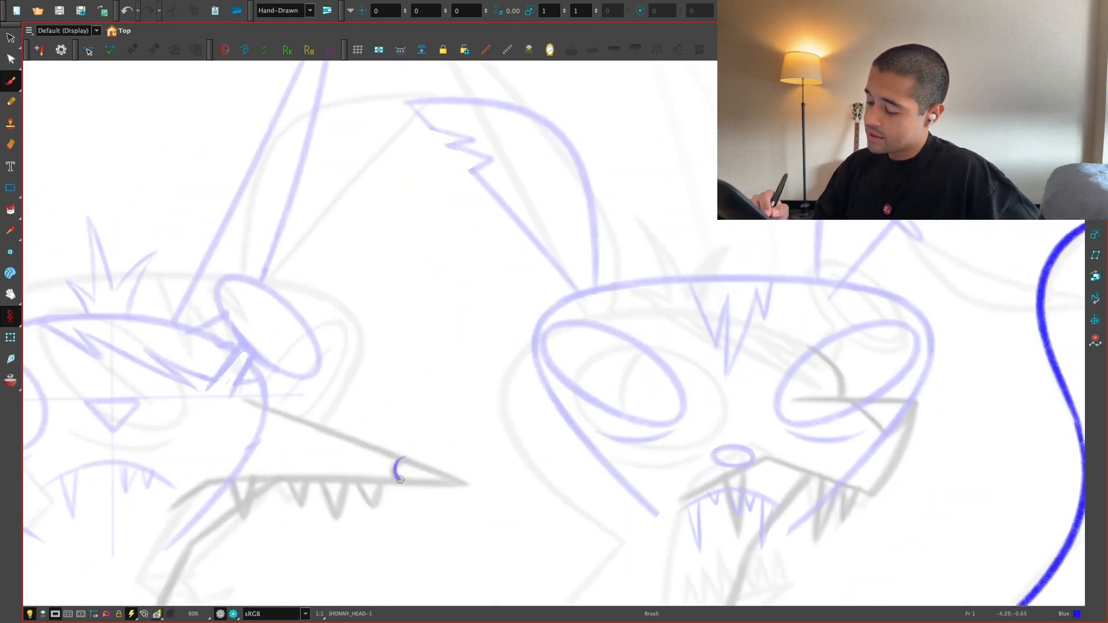
key("1")
mouse_move(279, 449)
left_mouse_down()
mouse_move(490, 451)
mouse_move(302, 383)
left_mouse_up()
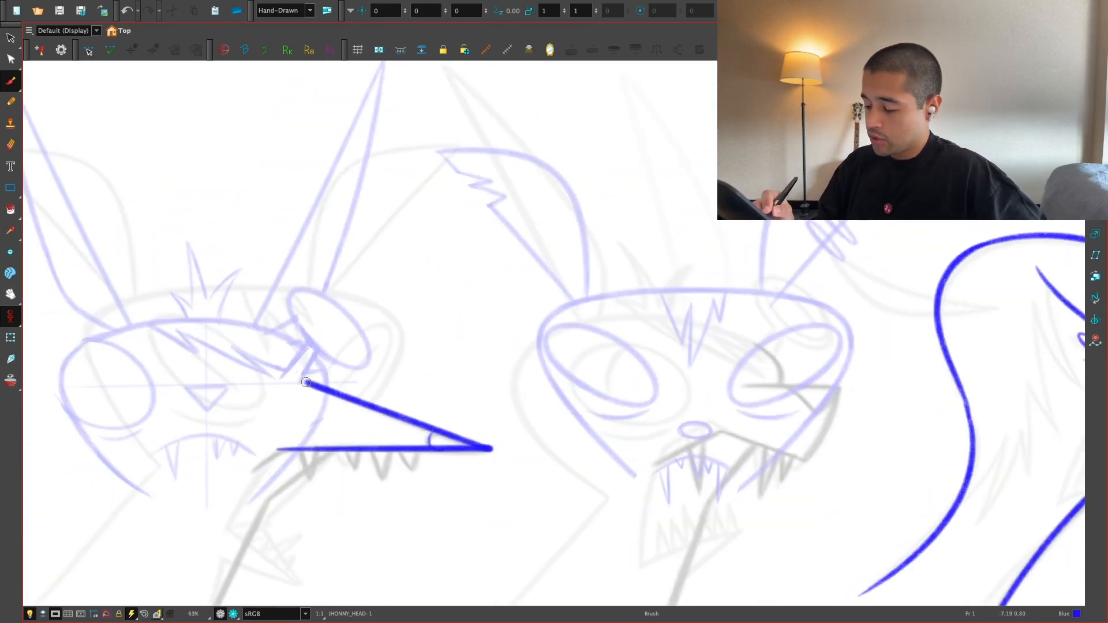
key("ctrl+z")
Step: Try redrawing the profile head's upper lip line from the mouth corner up to the nose tip
mouse_move(838, 488)
left_mouse_down()
mouse_move(561, 448)
mouse_move(335, 448)
mouse_move(592, 454)
mouse_move(629, 390)
left_mouse_up()
key("2")
key("2")
key("2")
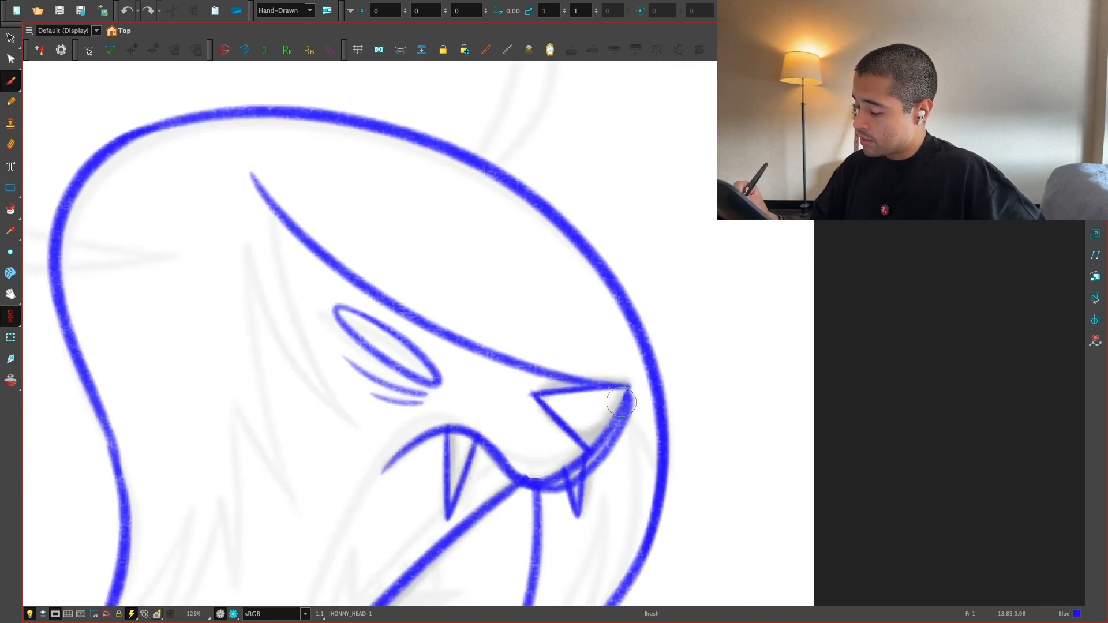
key("ctrl+z")
mouse_move(384, 472)
left_mouse_down()
mouse_move(458, 431)
mouse_move(600, 441)
mouse_move(396, 445)
mouse_move(563, 479)
mouse_move(626, 396)
left_mouse_up()
key("ctrl+z")
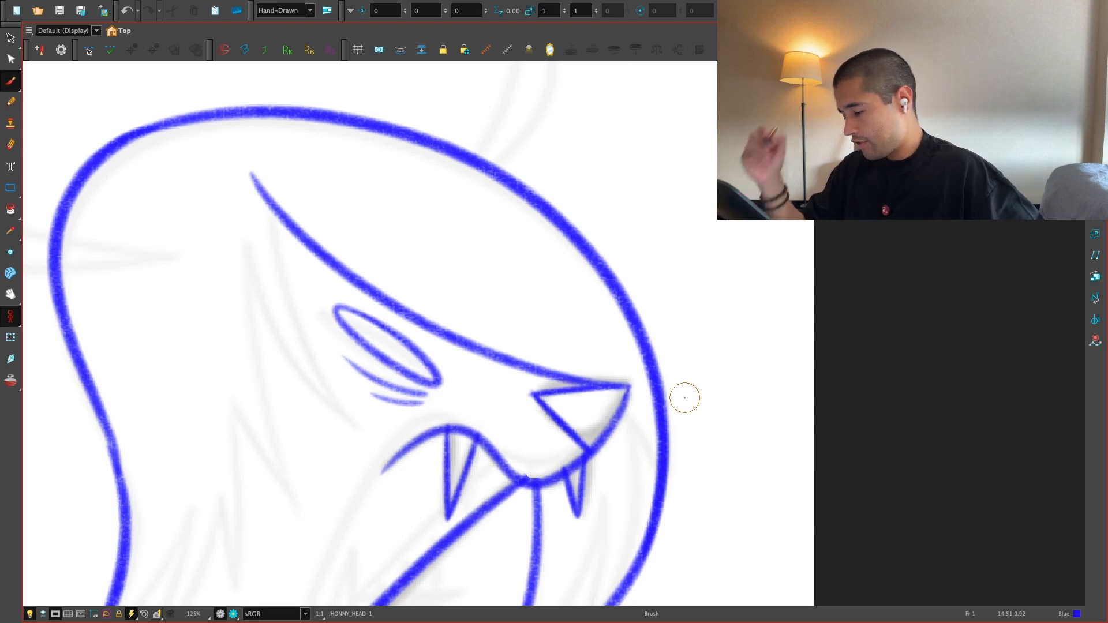
Step: Draw the rear edge of the profile face as a blue stroke from the brow's upper tip down behind the eye
key("1")
key("1")
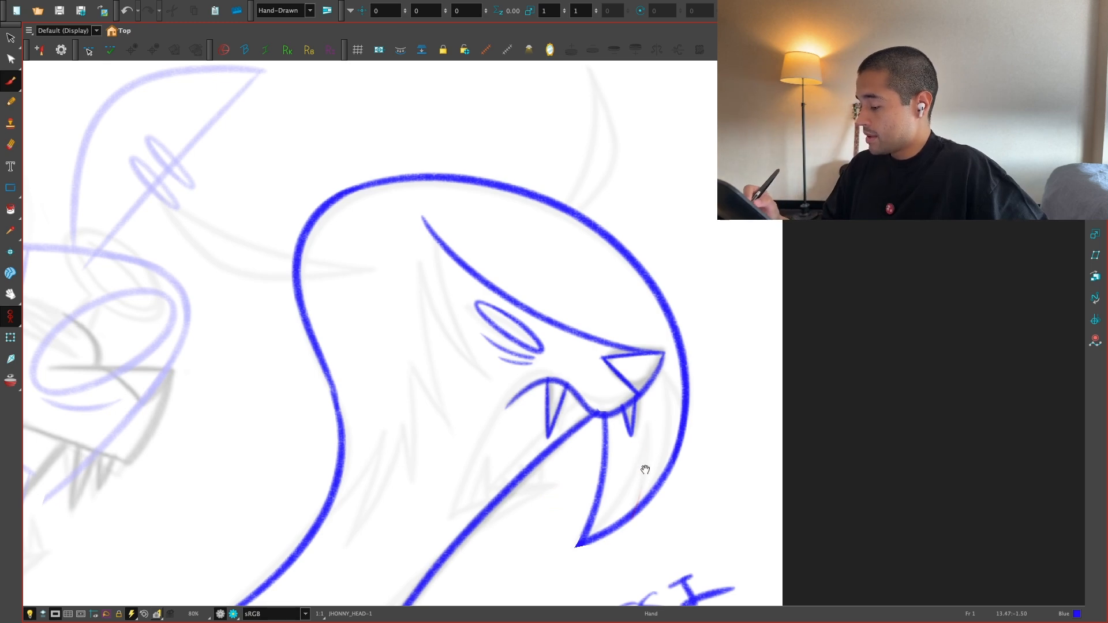
mouse_move(645, 470)
left_mouse_down()
mouse_move(647, 483)
mouse_move(682, 471)
left_mouse_up()
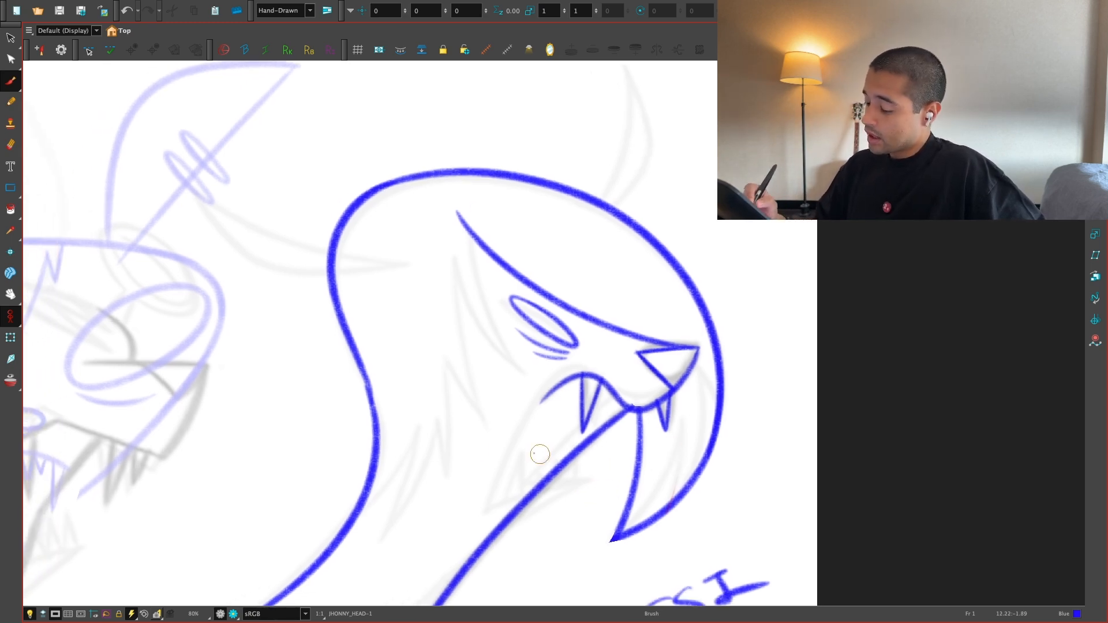
left_click_drag(475, 508, 518, 526)
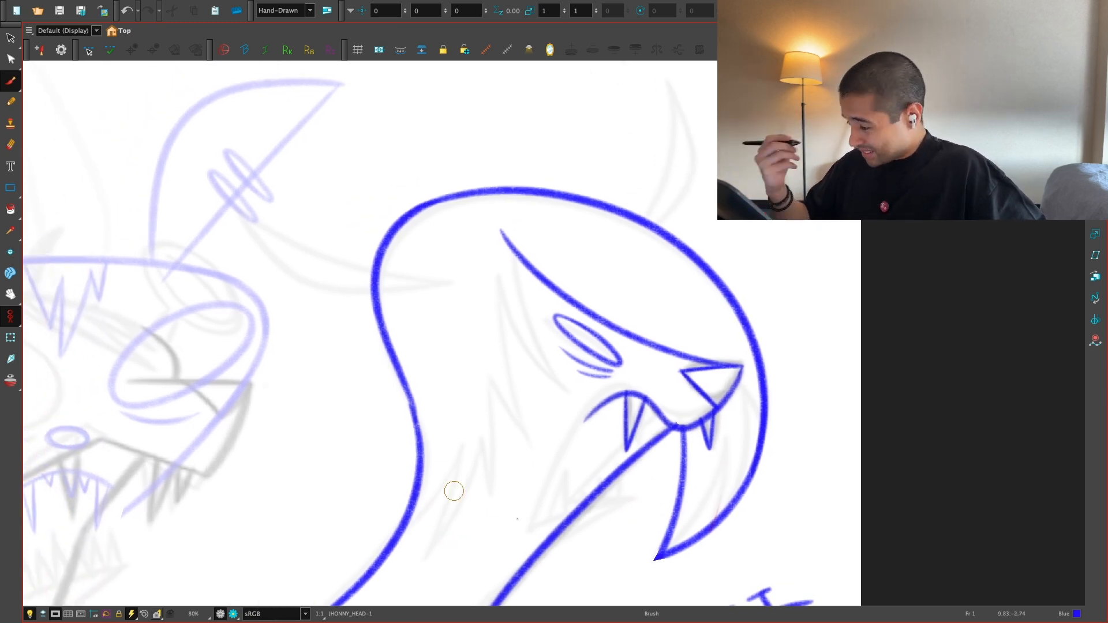
key("2")
mouse_move(490, 206)
left_mouse_down()
mouse_move(533, 455)
mouse_move(515, 314)
mouse_move(561, 407)
mouse_move(569, 401)
mouse_move(495, 226)
mouse_move(576, 409)
mouse_move(478, 252)
mouse_move(572, 406)
left_mouse_up()
key("ctrl+z")
key("ctrl+z")
key("ctrl+z")
key("ctrl+z")
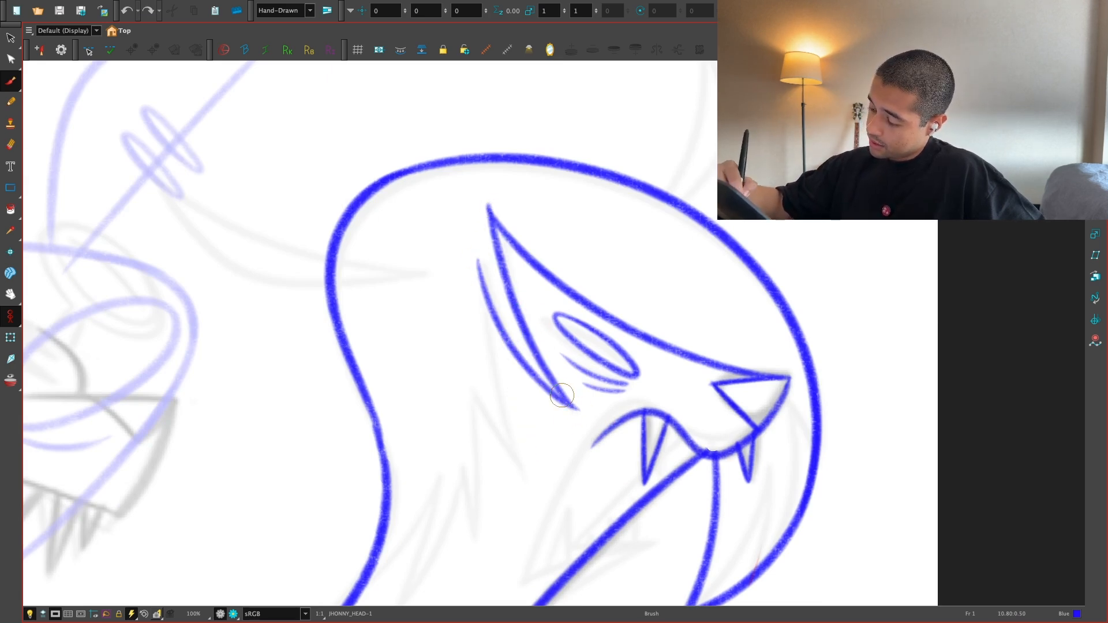
Step: Redraw the curved outer stroke of the pointed cheek tuft behind the eye, meeting the face edge at its lower point
key("ctrl+z")
mouse_move(479, 262)
left_mouse_down()
mouse_move(561, 395)
mouse_move(516, 349)
mouse_move(588, 413)
mouse_move(498, 315)
mouse_move(568, 406)
left_mouse_up()
key("ctrl+z")
key("ctrl+z")
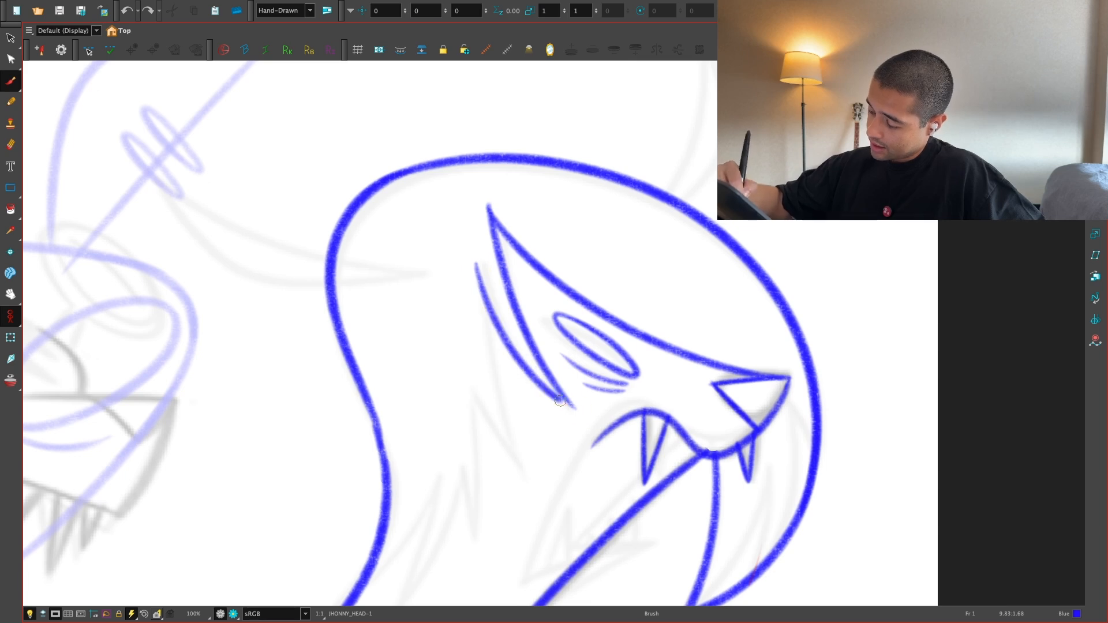
key("ctrl+z")
mouse_move(474, 275)
left_mouse_down()
mouse_move(497, 319)
mouse_move(483, 292)
mouse_move(580, 408)
left_mouse_up()
key("ctrl+z")
Step: Try drawing a long fur stroke from the cheek tuft's upper tip down toward the neck
left_click_drag(643, 467, 663, 425)
mouse_move(488, 216)
left_mouse_down()
mouse_move(515, 414)
mouse_move(512, 507)
mouse_move(487, 208)
mouse_move(501, 524)
left_mouse_up()
key("ctrl+z")
key("ctrl+z")
key("ctrl+z")
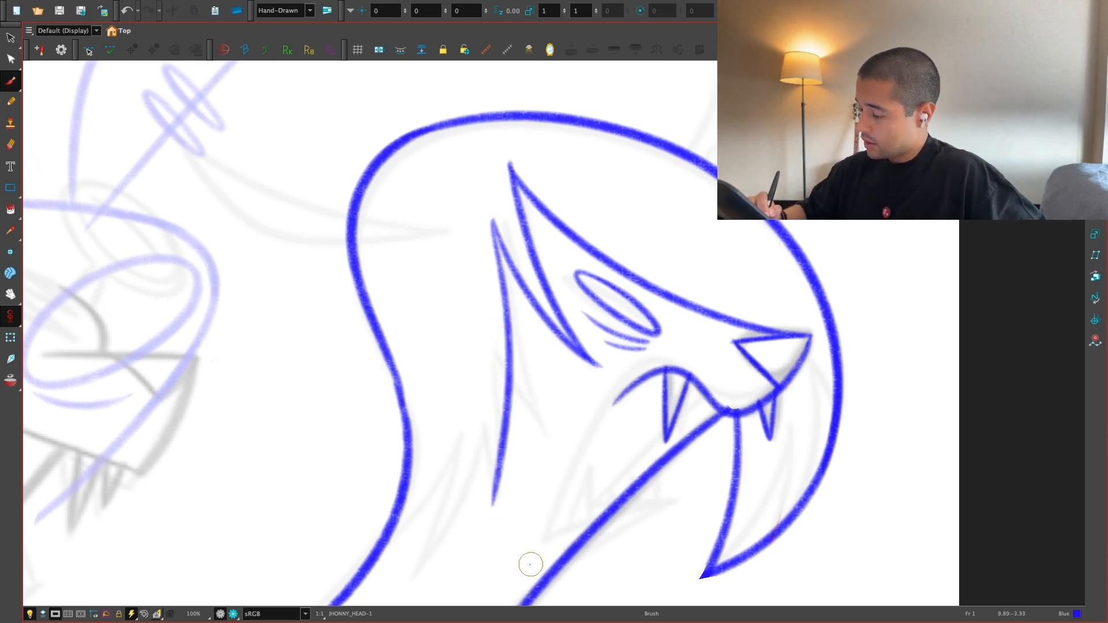
key("ctrl+z")
left_click_drag(492, 207, 580, 489)
key("ctrl+z")
left_click_drag(491, 210, 555, 486)
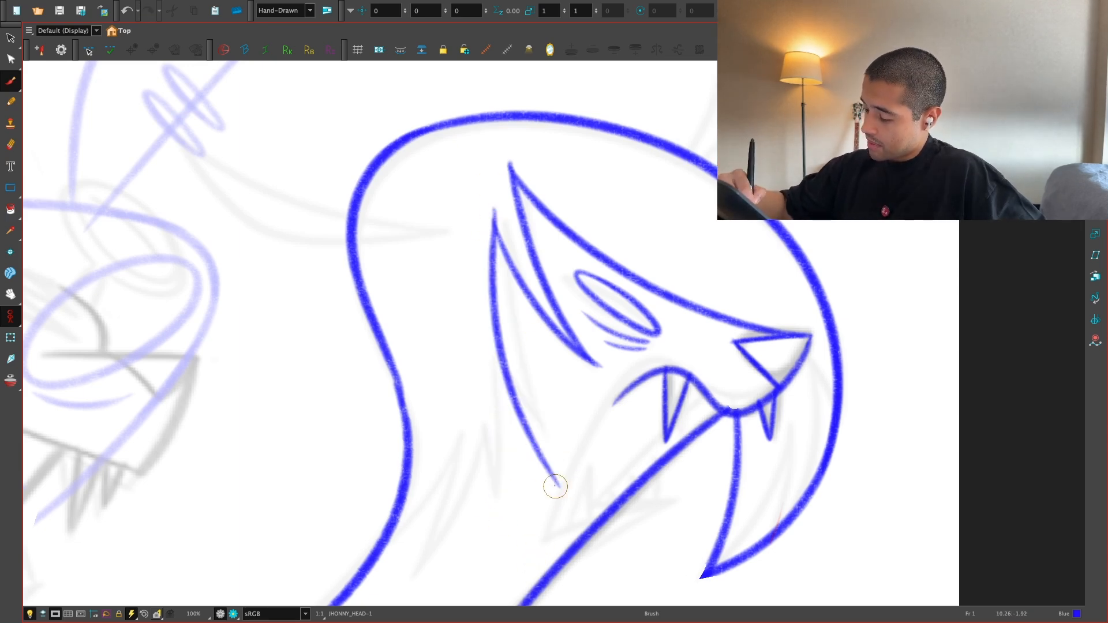
key("ctrl+z")
Step: Try a longer curved fur stroke down the neck with a spike line going back up from its end
mouse_move(493, 211)
left_mouse_down()
mouse_move(492, 242)
mouse_move(568, 488)
mouse_move(469, 390)
left_mouse_up()
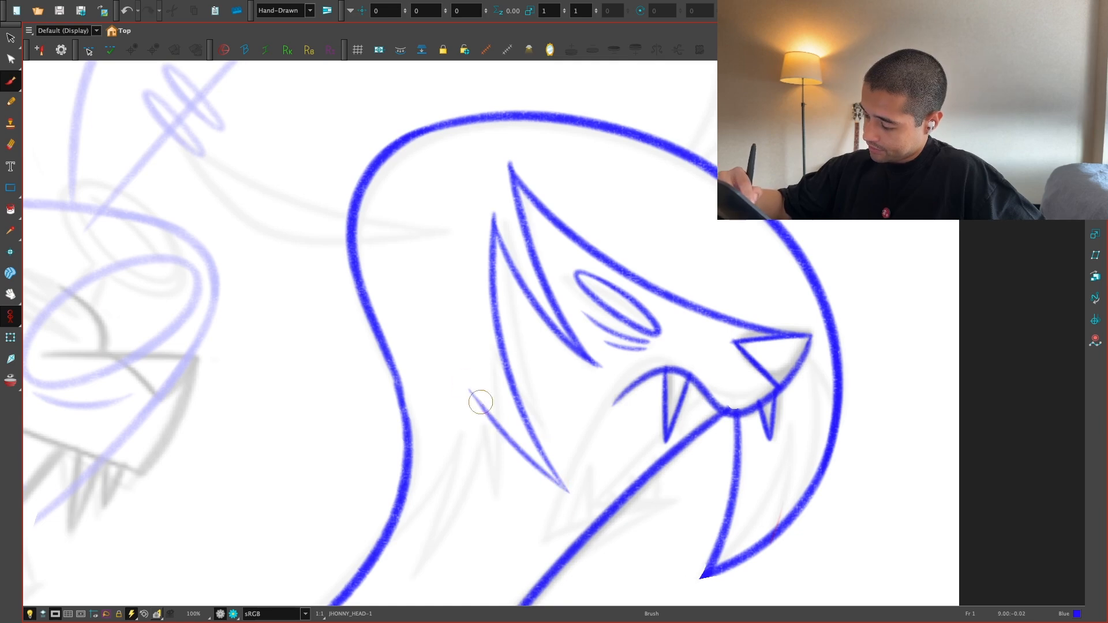
key("ctrl+z")
key("alt+s")
left_click_drag(567, 489, 541, 471)
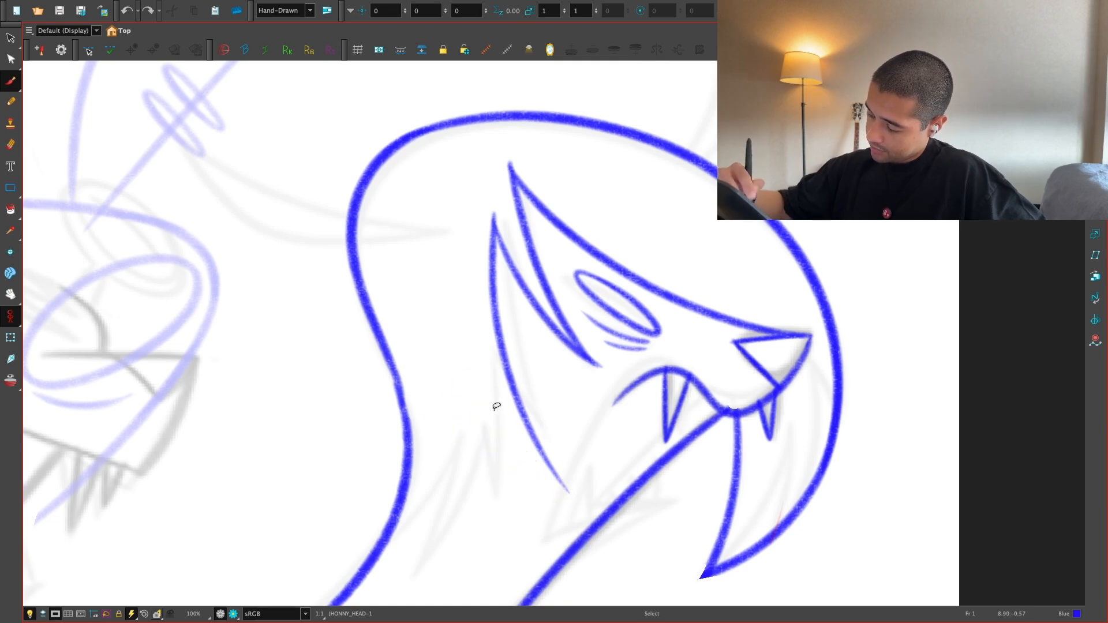
scroll(468, 421, "down", 4)
scroll(468, 422, "up", 3)
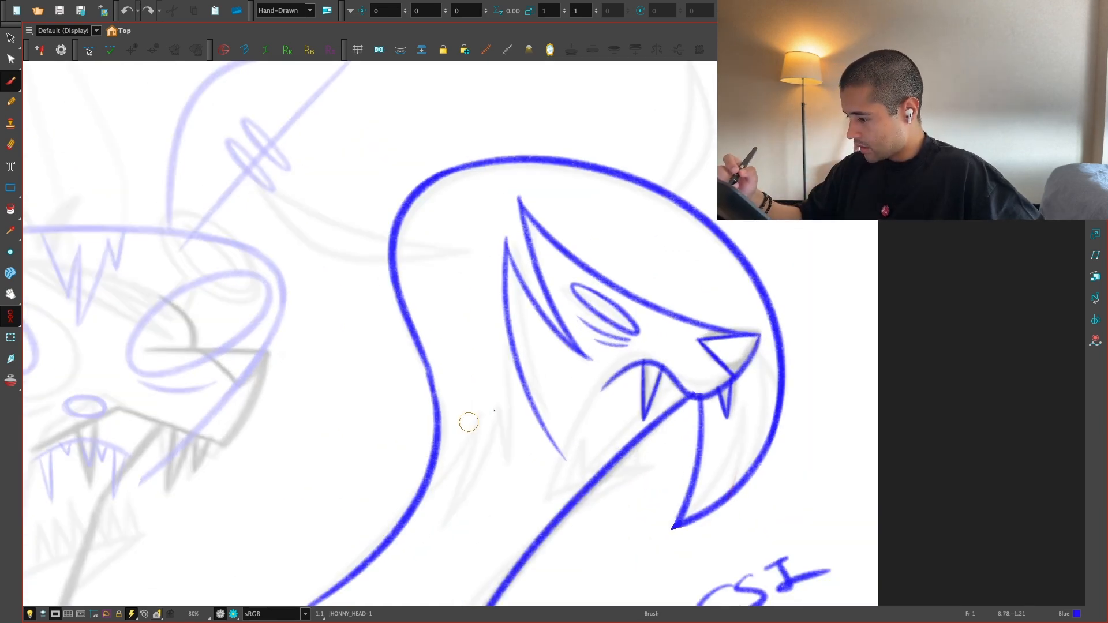
Step: Try replacing the curved fur stroke with a straighter, nearly vertical one below the cheek tuft
key("ctrl+z")
key("ctrl+z")
key("ctrl+shift+z")
key("2")
left_click_drag(494, 220, 512, 443)
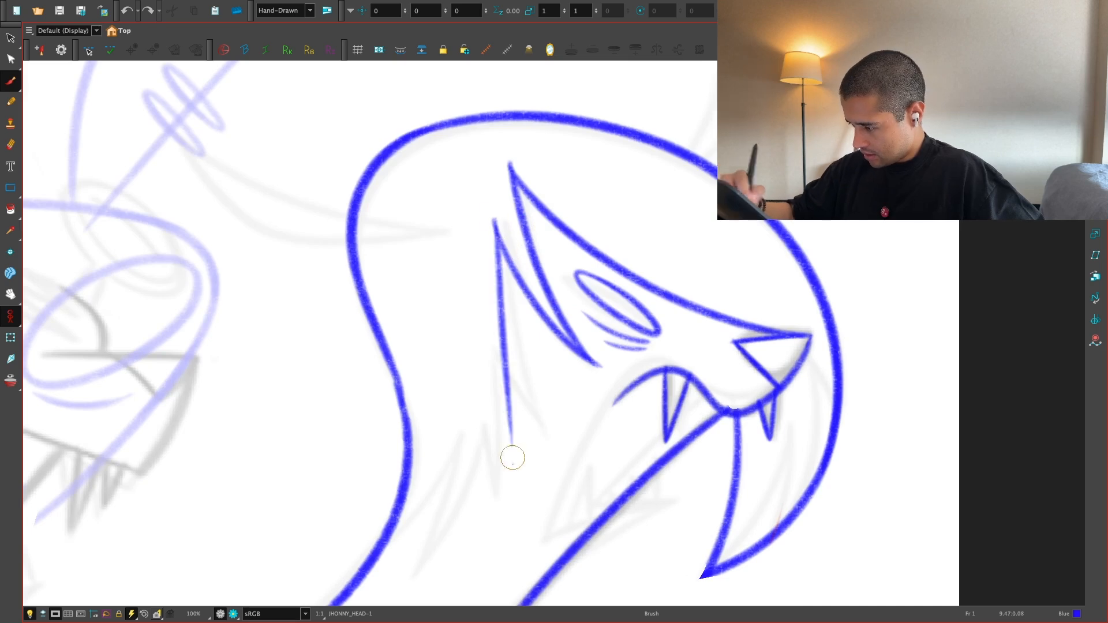
key("ctrl+z")
key("ctrl+z")
Step: Try drawing a zigzag fur edge from the cheek tuft's upper tip down and across to the back neck outline
mouse_move(494, 219)
left_mouse_down()
mouse_move(508, 410)
mouse_move(497, 409)
mouse_move(501, 500)
mouse_move(453, 404)
left_mouse_up()
key("ctrl+z")
mouse_move(501, 496)
left_mouse_down()
mouse_move(450, 381)
mouse_move(375, 566)
left_mouse_up()
key("ctrl+z")
left_click_drag(451, 376, 380, 543)
key("1")
key("1")
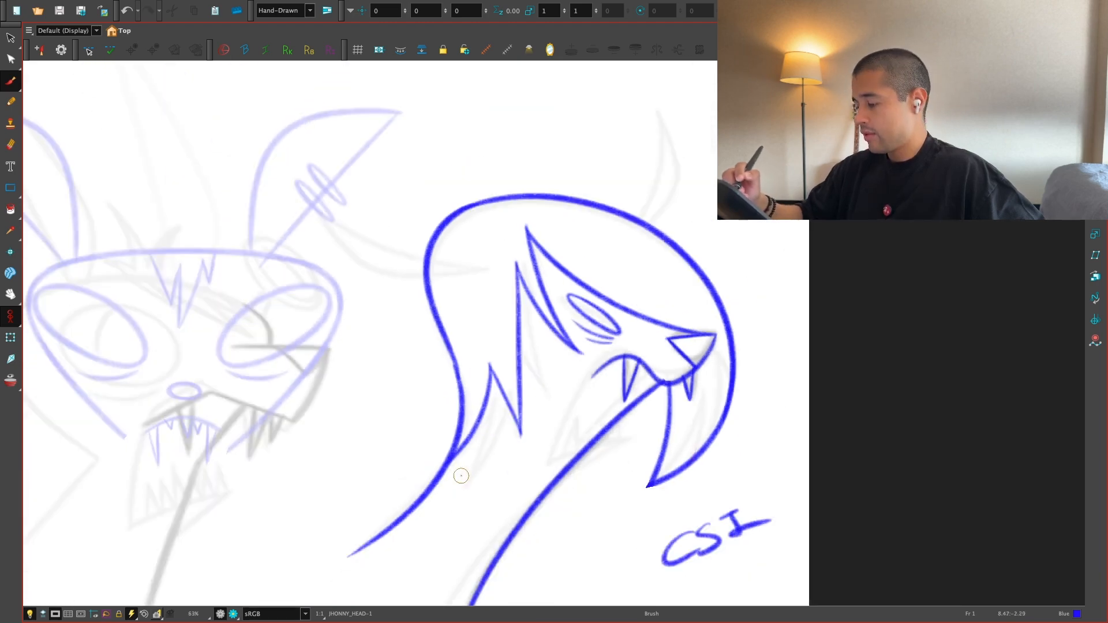
key("2")
key("2")
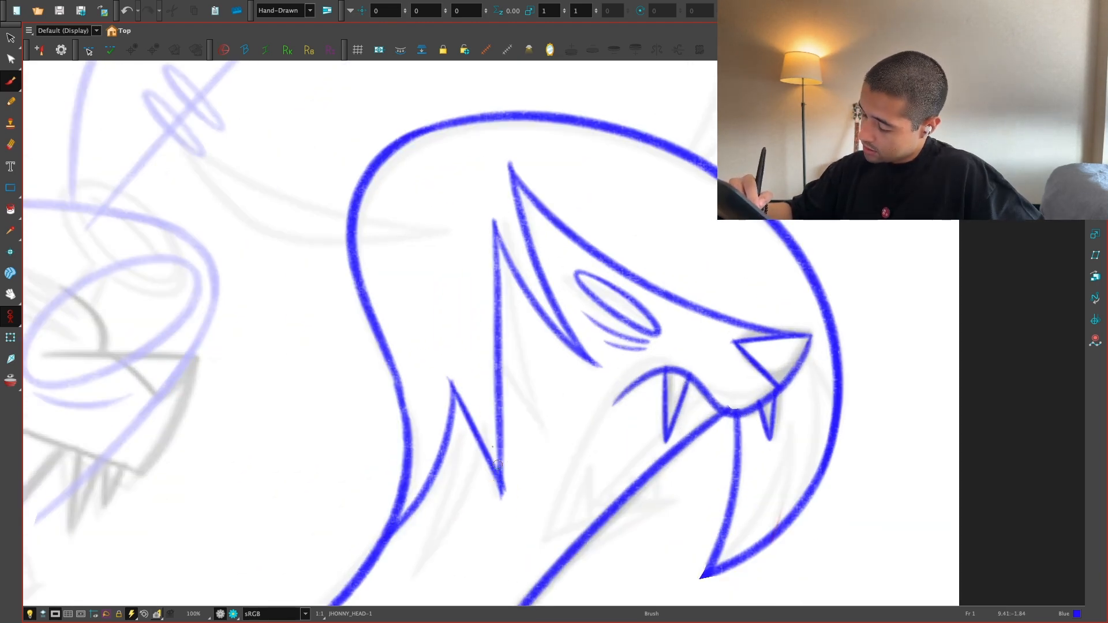
Step: Try extra thin spikes along the zigzag fur edge and undo them together with the whole zigzag
left_click_drag(499, 467, 464, 344)
mouse_move(499, 425)
left_mouse_down()
mouse_move(465, 351)
mouse_move(487, 211)
left_mouse_up()
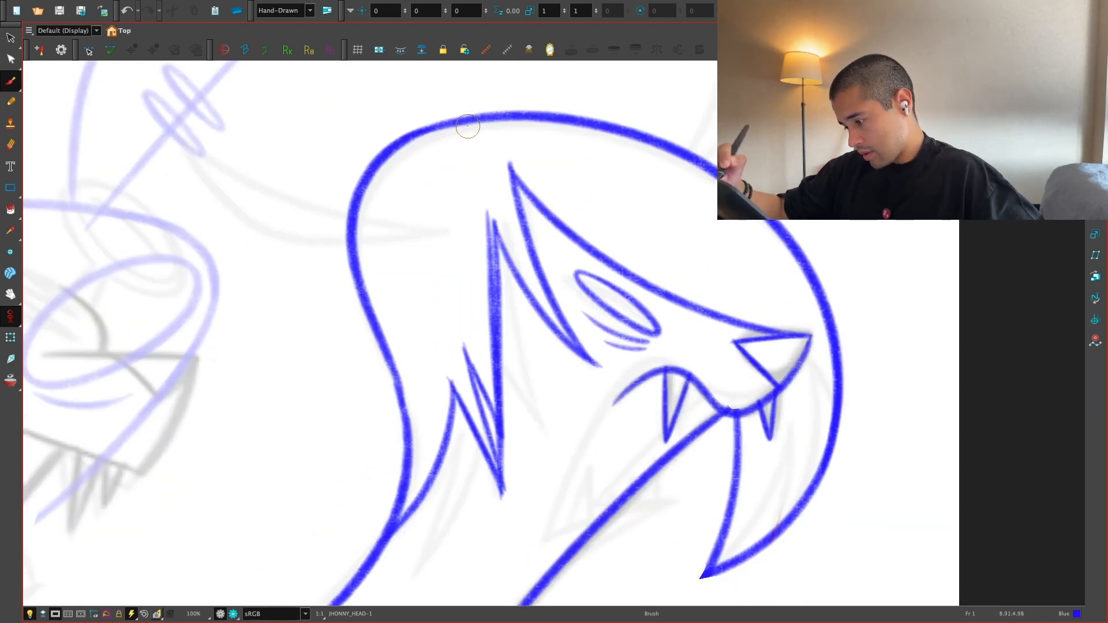
key("1")
key("1")
key("1")
key("ctrl+z")
key("ctrl+z")
key("alt+s")
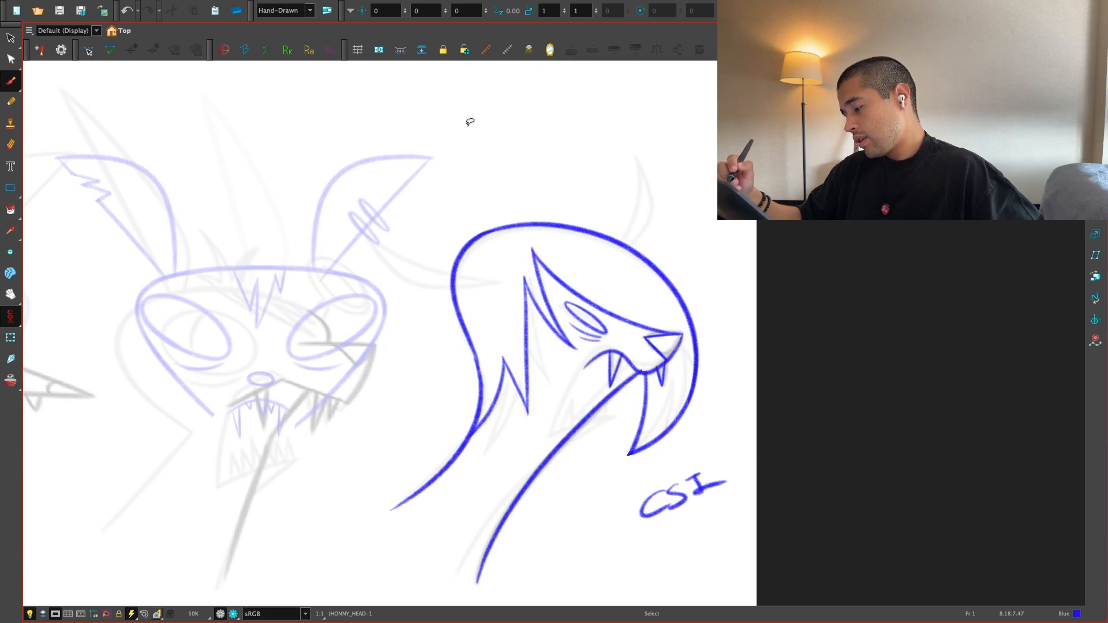
key("ctrl+z")
key("ctrl+z")
key("ctrl+z")
Step: Rotate the canvas and draw a short diagonal fur spike line beside the back of the neck in blue
key("2")
key("2")
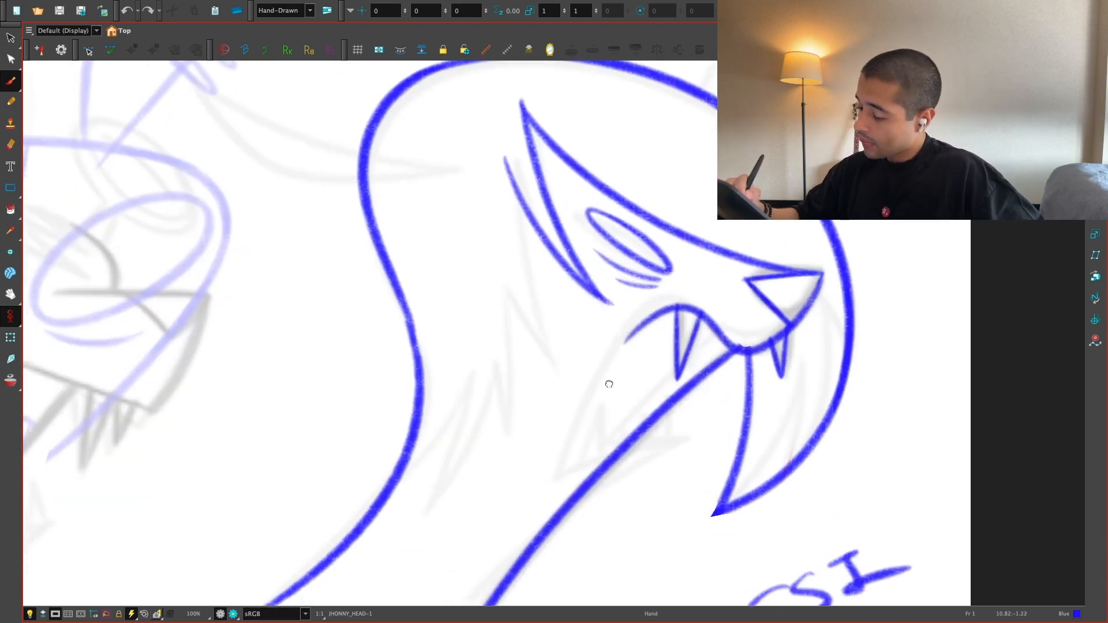
left_click_drag(487, 522, 776, 165)
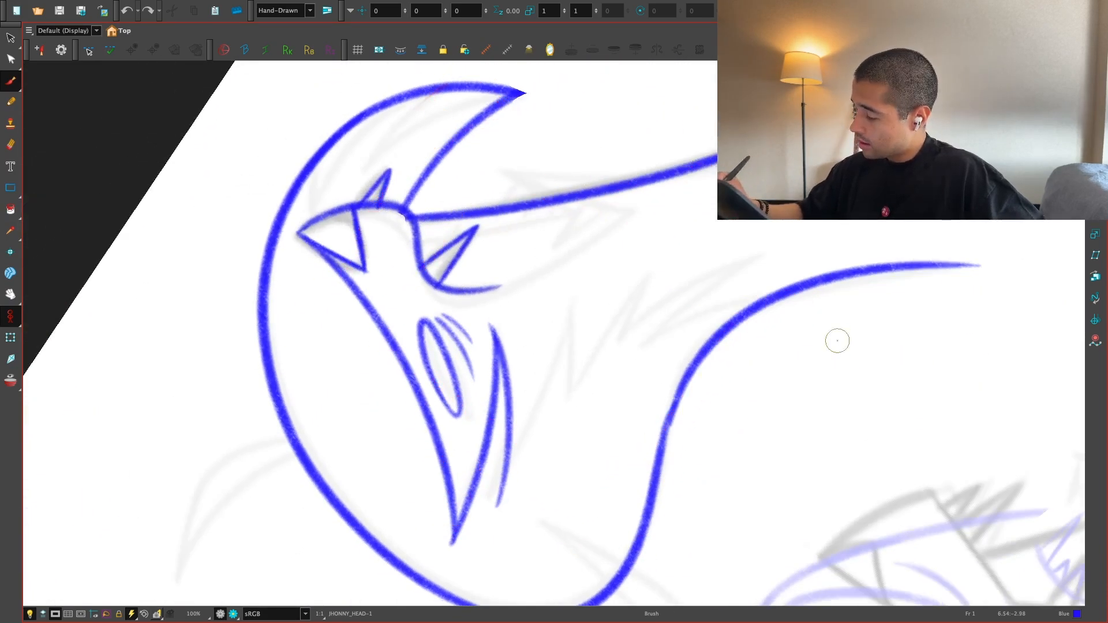
left_click_drag(836, 341, 774, 350)
key("2")
left_click_drag(582, 364, 735, 247)
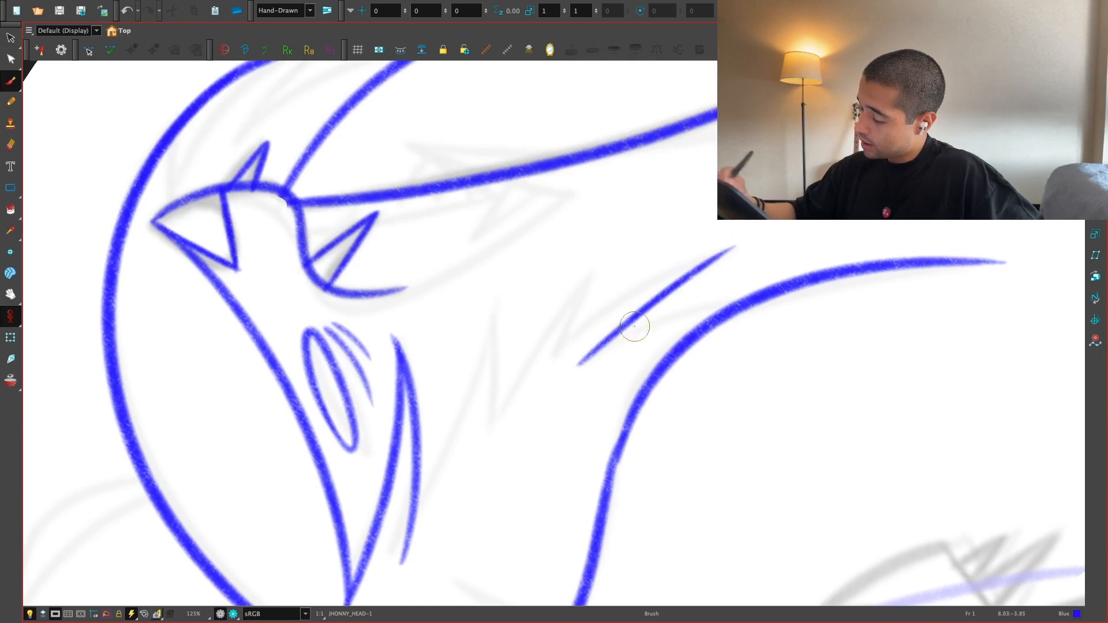
left_click_drag(599, 351, 728, 251)
Step: Draw a long curved fur stroke from the cheek tuft's upper tip to the point of the short spike line
mouse_move(406, 560)
left_mouse_down()
mouse_move(658, 269)
mouse_move(732, 252)
left_mouse_up()
key("ctrl+z")
mouse_move(403, 562)
left_mouse_down()
mouse_move(501, 387)
mouse_move(743, 246)
left_mouse_up()
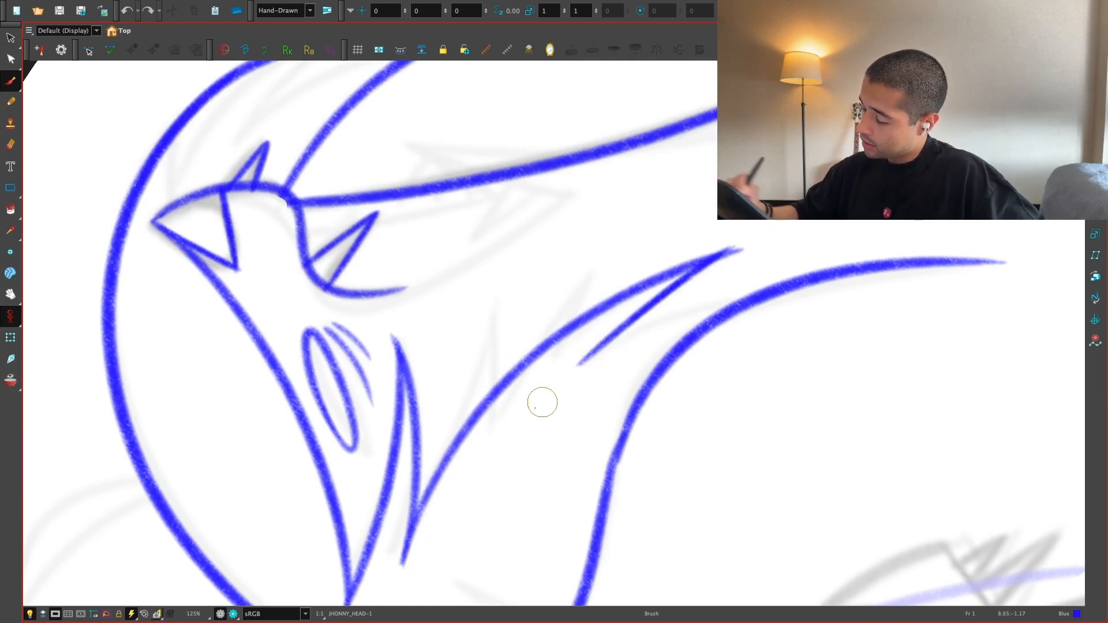
key("ctrl+z")
left_click_drag(403, 562, 744, 245)
Step: Draw a short blue stroke joining the fur spike's open end to the back neck outline
key("x")
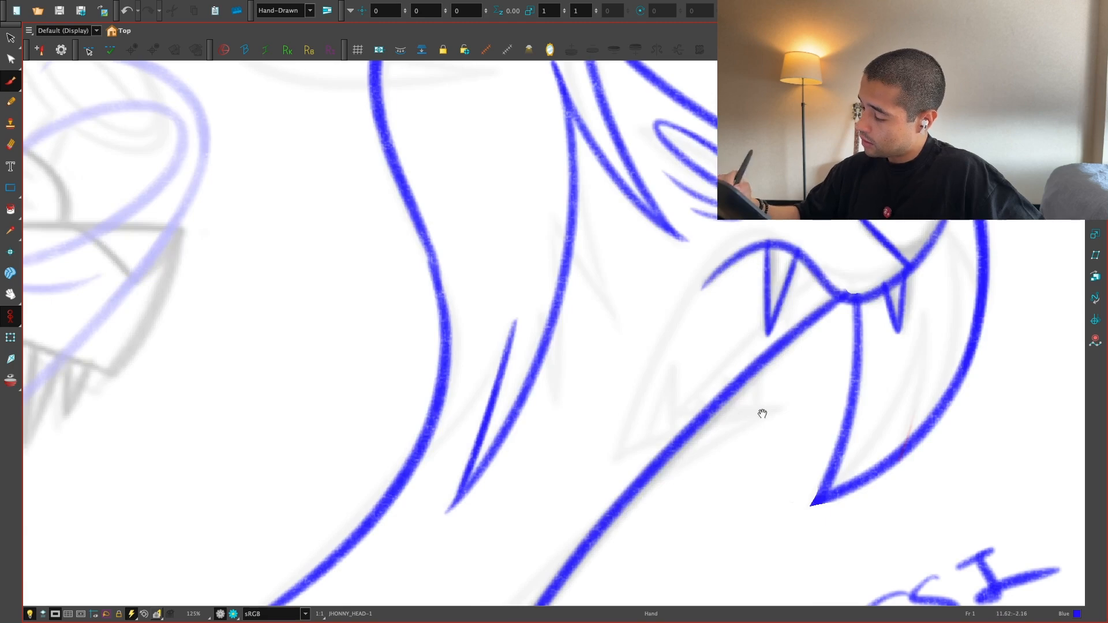
left_click_drag(761, 414, 780, 420)
key("e")
left_click_drag(740, 381, 392, 392)
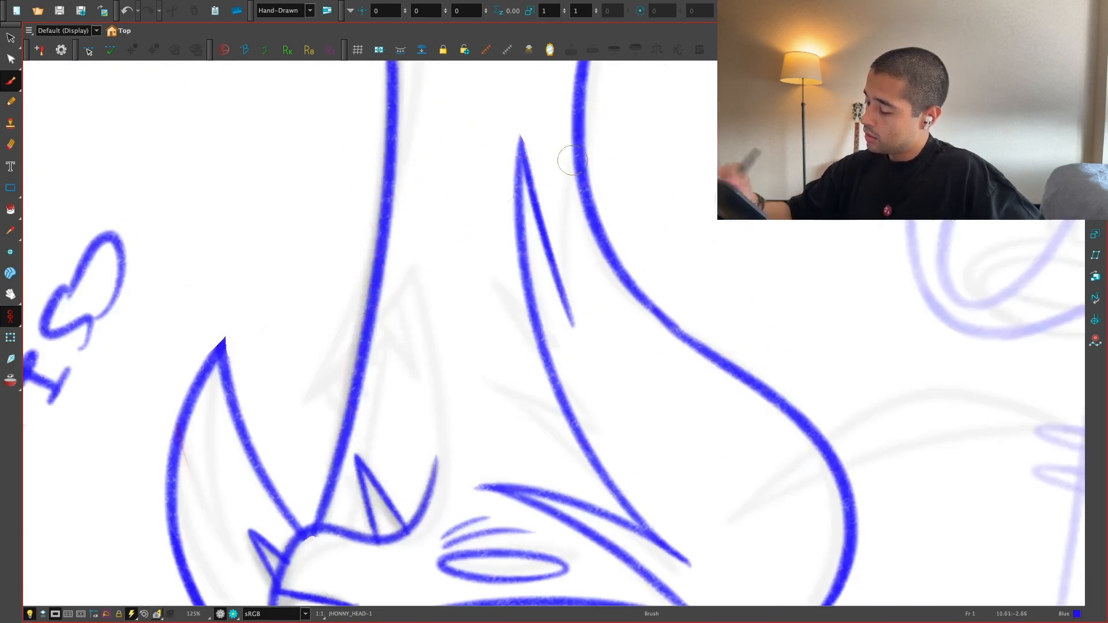
left_click_drag(573, 161, 447, 337)
key("2")
left_click_drag(418, 557, 428, 390)
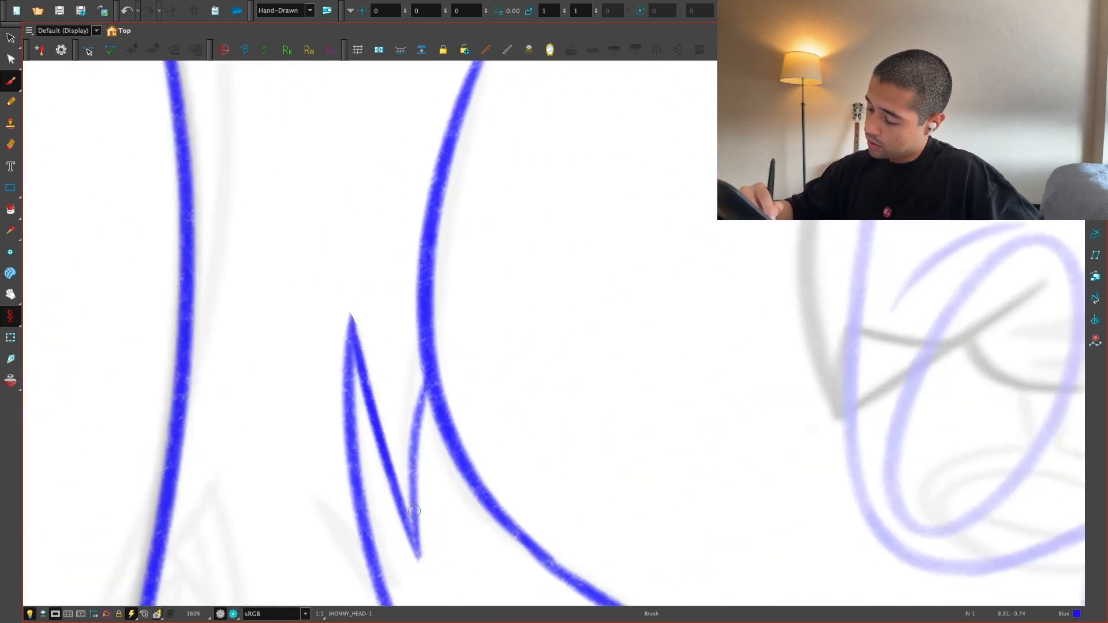
left_click_drag(414, 511, 448, 360)
key("shift+x")
key("1")
key("1")
Step: Switch the brush colour to red and try spike strokes along the long fur curve on a rotated canvas
left_click_drag(799, 355, 624, 495)
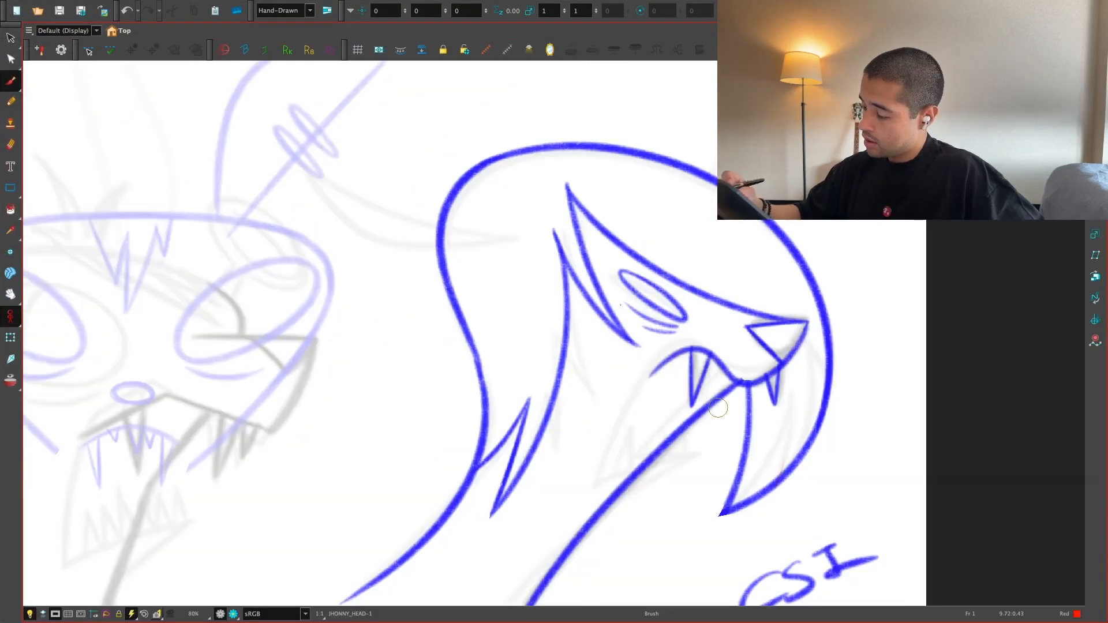
key("2")
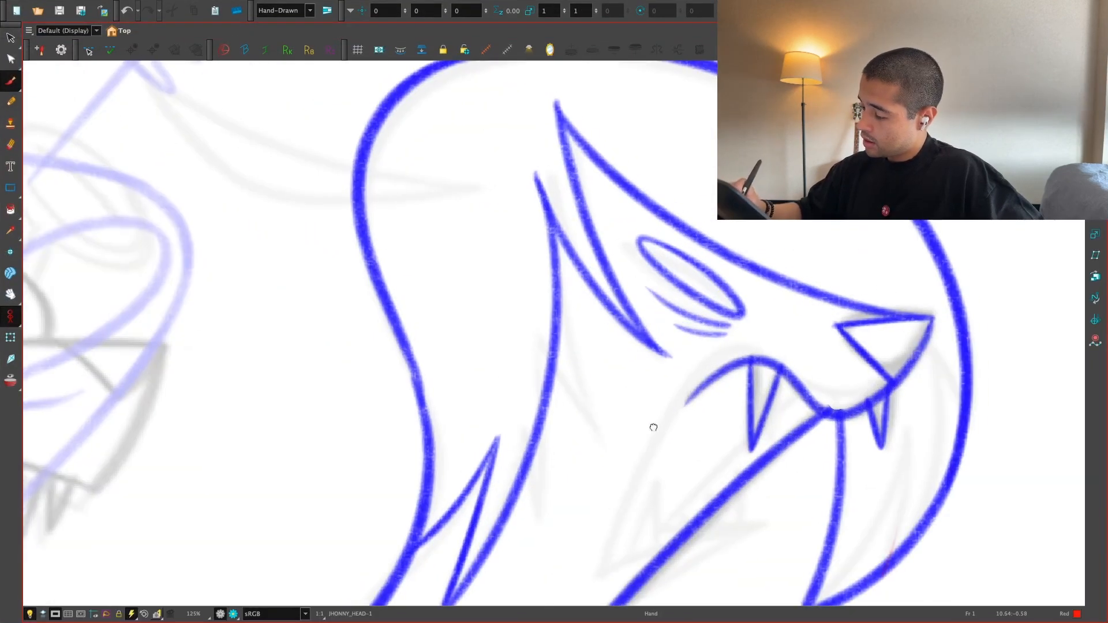
key("2")
left_click_drag(639, 521, 515, 535)
left_click_drag(550, 489, 552, 524)
key("2")
left_click_drag(419, 490, 504, 384)
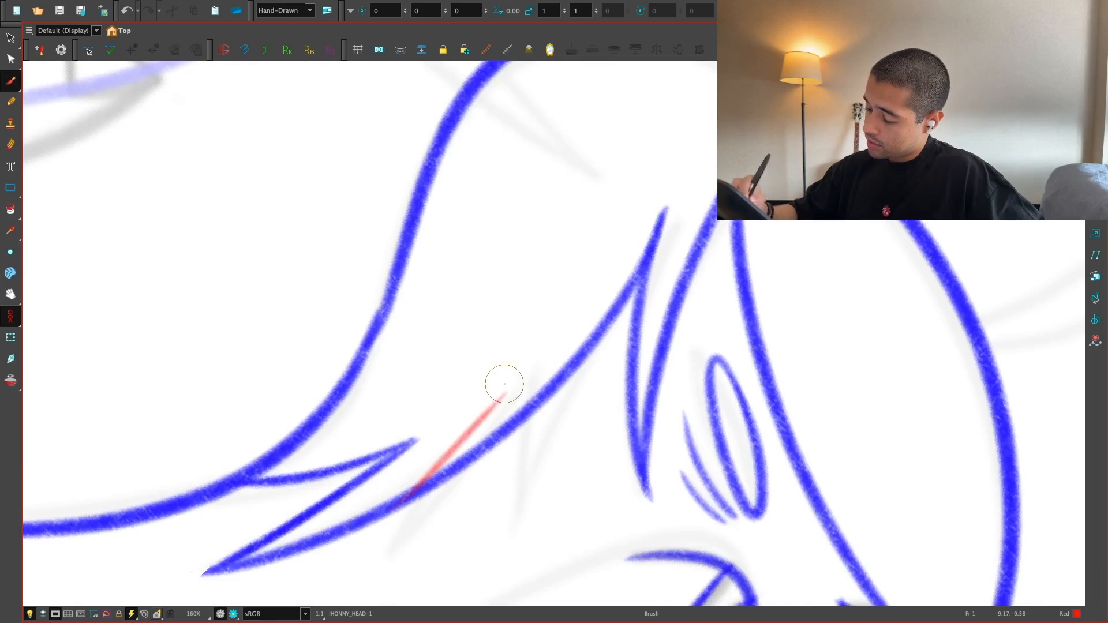
key("super+z")
mouse_move(226, 561)
left_mouse_down()
mouse_move(265, 561)
mouse_move(521, 363)
left_mouse_up()
key("super+z")
mouse_move(231, 568)
left_mouse_down()
mouse_move(266, 562)
mouse_move(516, 397)
mouse_move(556, 342)
left_mouse_up()
key("super+z")
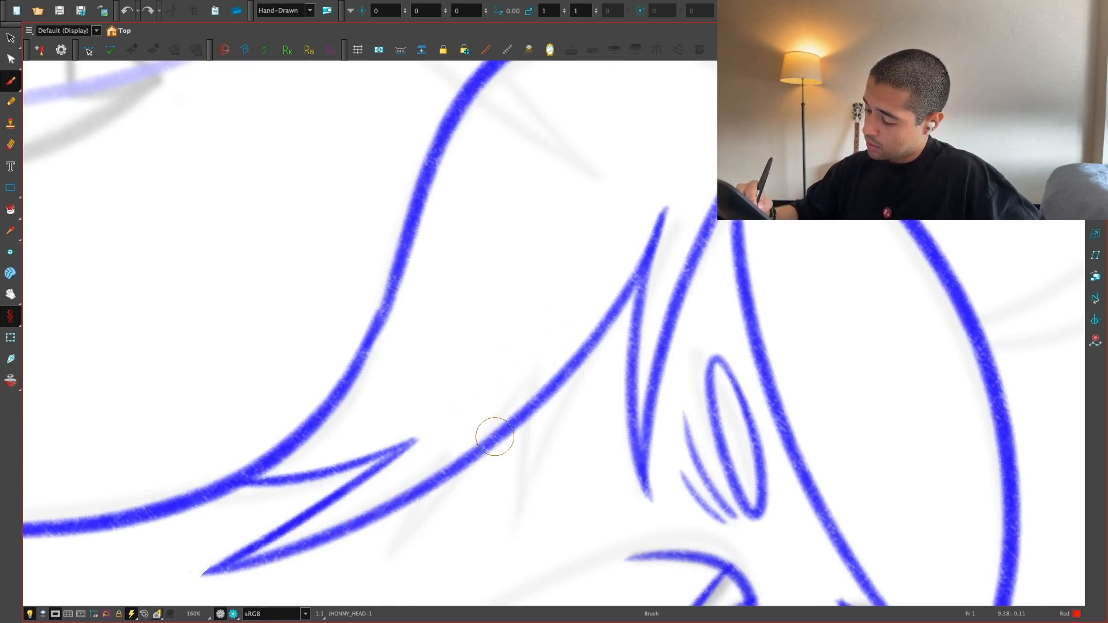
Step: Draw a short straight red spike line branching off the middle of the long fur curve
left_click_drag(474, 461, 577, 298)
mouse_move(473, 461)
left_mouse_down()
mouse_move(586, 286)
mouse_move(385, 530)
mouse_move(586, 297)
left_mouse_up()
key("super+z")
key("super+z")
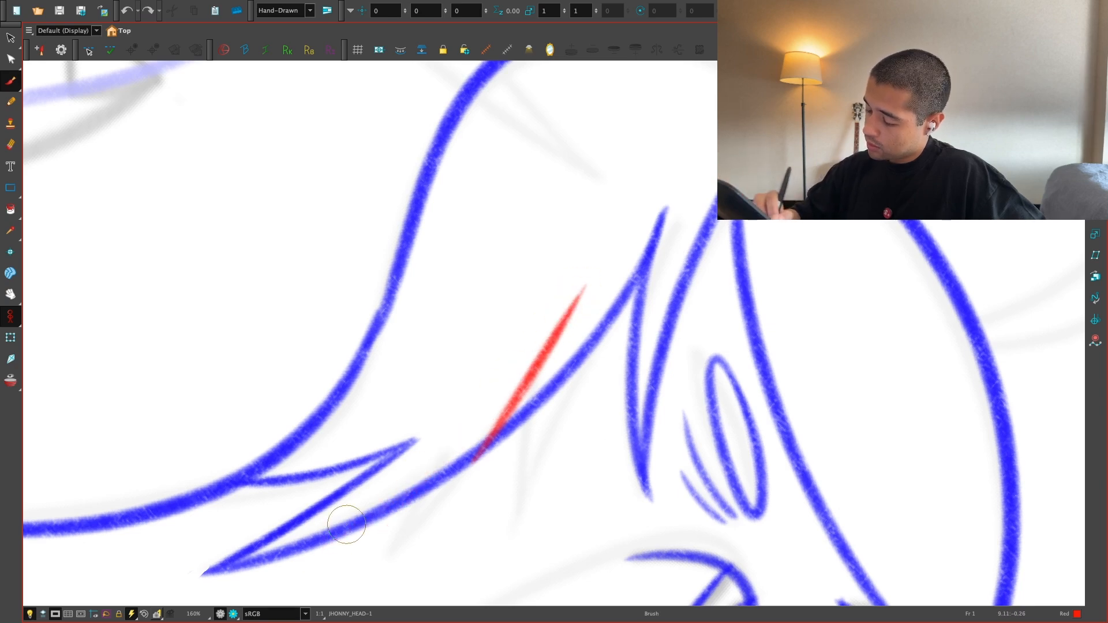
Step: Draw a longer curved red stroke from lower on the fur curve to the red spike's tip, and restore the unrotated view
left_click_drag(352, 522, 573, 302)
key("super+z")
left_click_drag(361, 523, 586, 284)
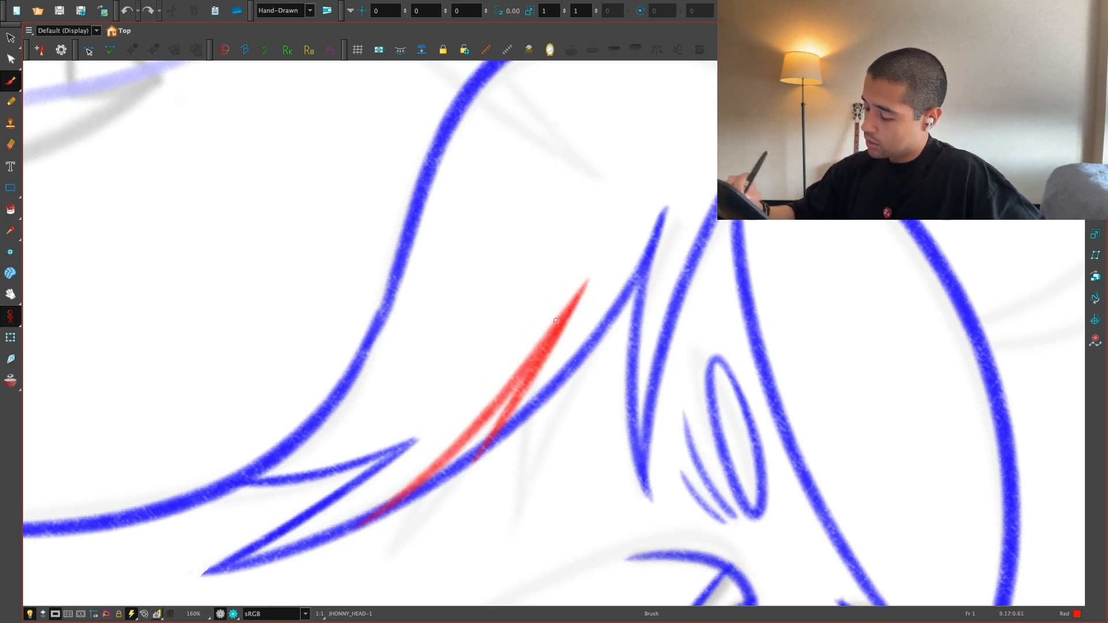
key("shift+x")
key("1")
key("1")
key("1")
key("1")
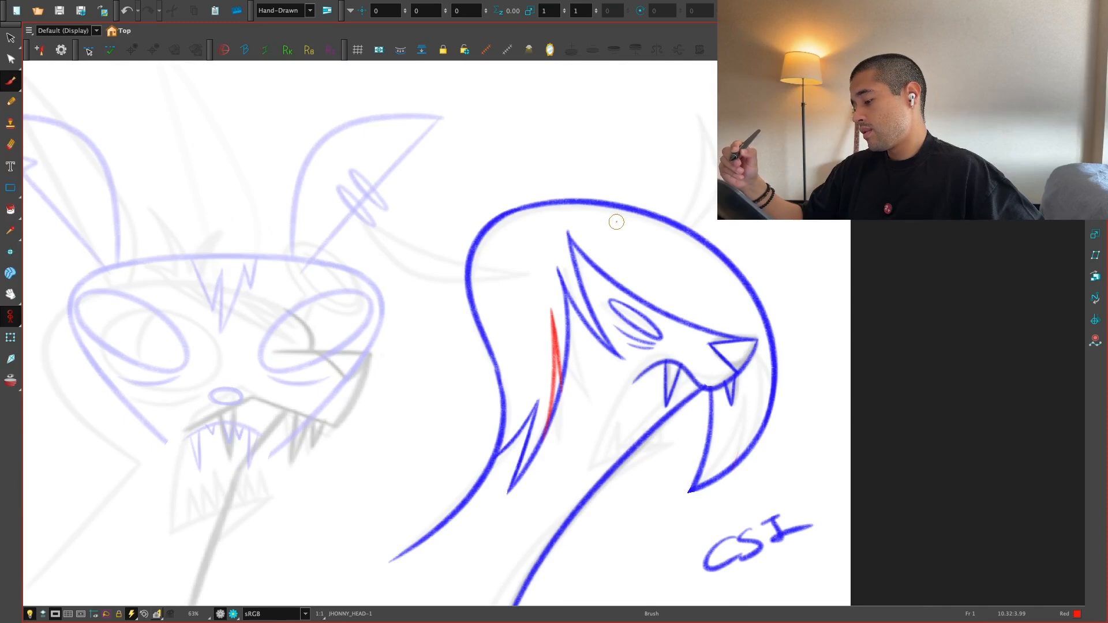
Step: Try a long red stroke from the fur curve's lower tip up past the small red spike on a rotated canvas
key("2")
key("2")
key("2")
mouse_move(576, 473)
left_mouse_down()
mouse_move(572, 450)
mouse_move(550, 444)
left_mouse_up()
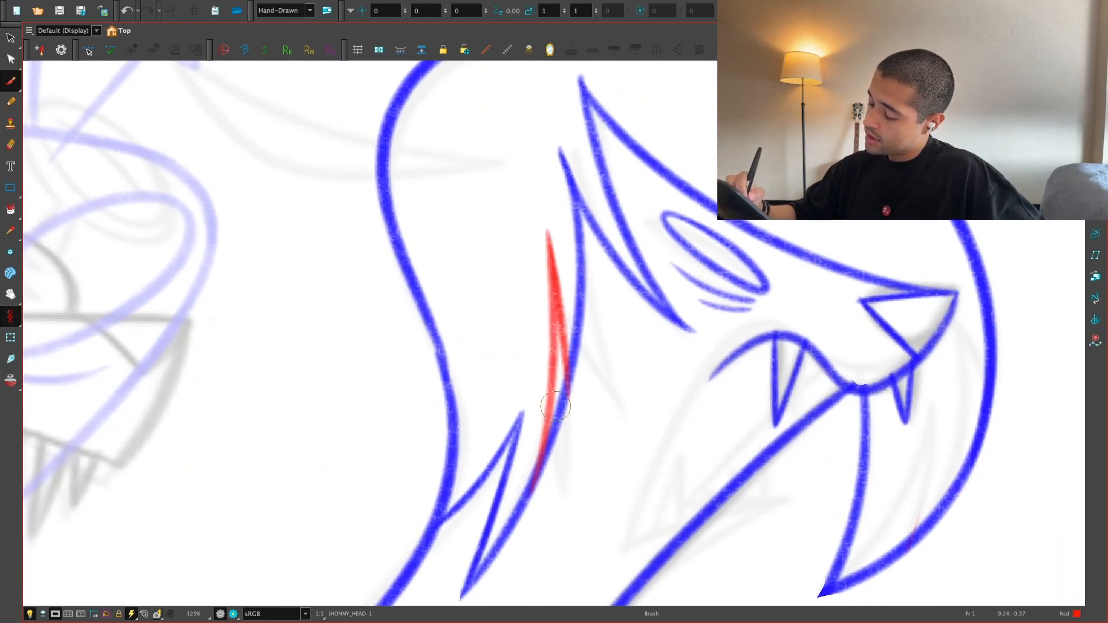
key("v")
left_click_drag(350, 526, 468, 390)
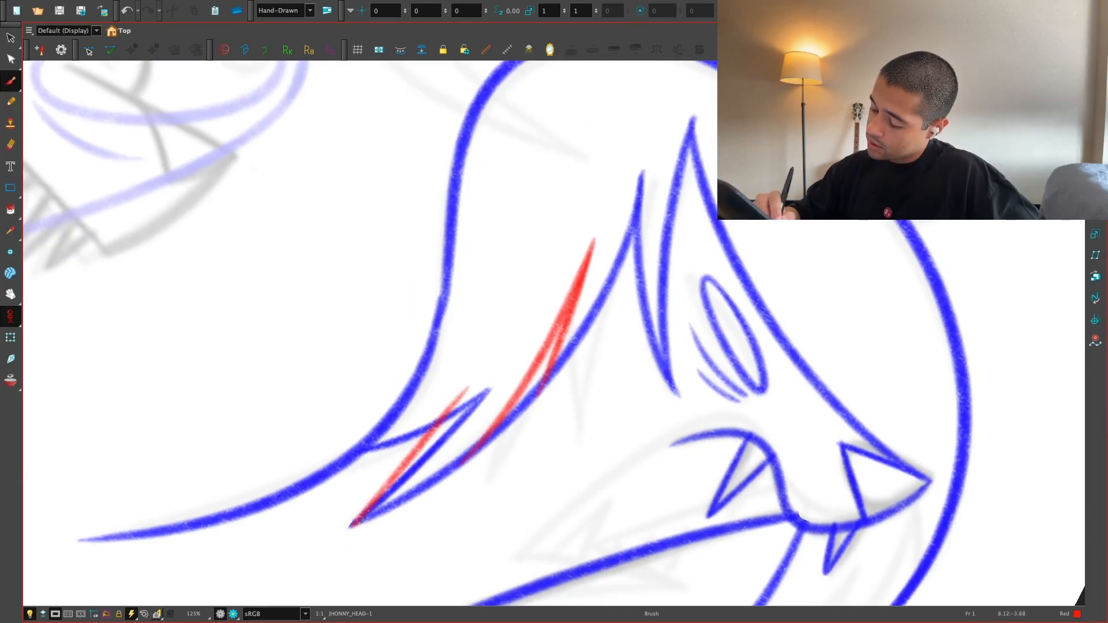
key("ctrl+z")
left_click_drag(349, 535, 598, 227)
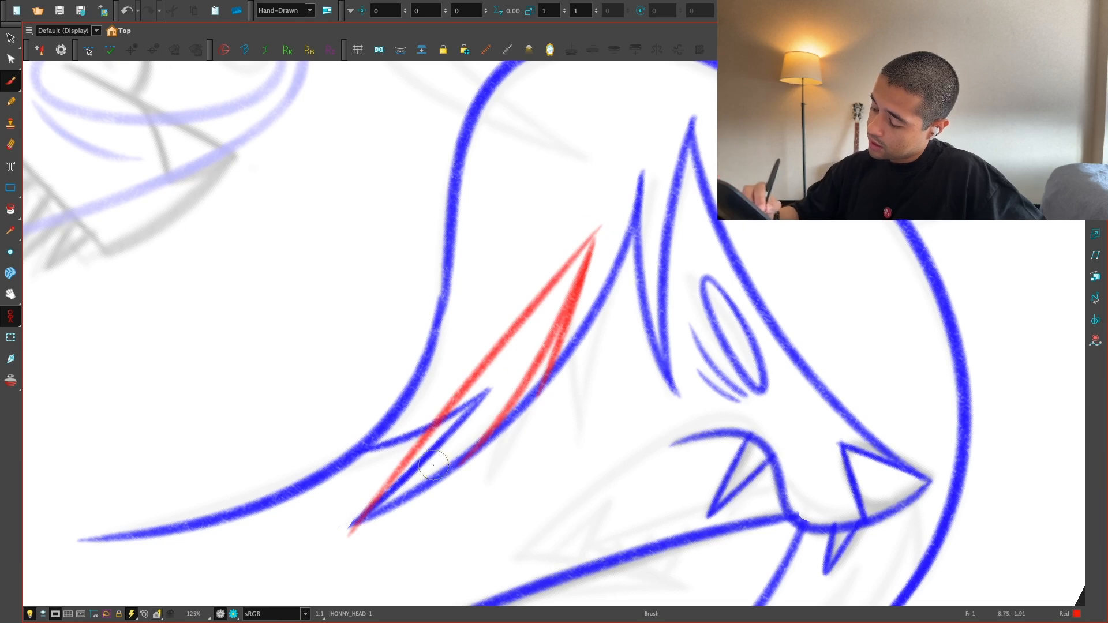
mouse_move(348, 529)
left_mouse_down()
mouse_move(500, 419)
mouse_move(414, 497)
mouse_move(522, 392)
mouse_move(497, 423)
mouse_move(581, 264)
left_mouse_up()
key("ctrl+z")
Step: Try red strokes along the long fur curve that meet in a taller spike point beside the cheek spike
key("ctrl+z")
left_click_drag(540, 389, 628, 160)
key("ctrl+z")
left_click_drag(554, 370, 612, 132)
key("ctrl+z")
mouse_move(572, 316)
left_mouse_down()
mouse_move(621, 124)
mouse_move(528, 394)
left_mouse_up()
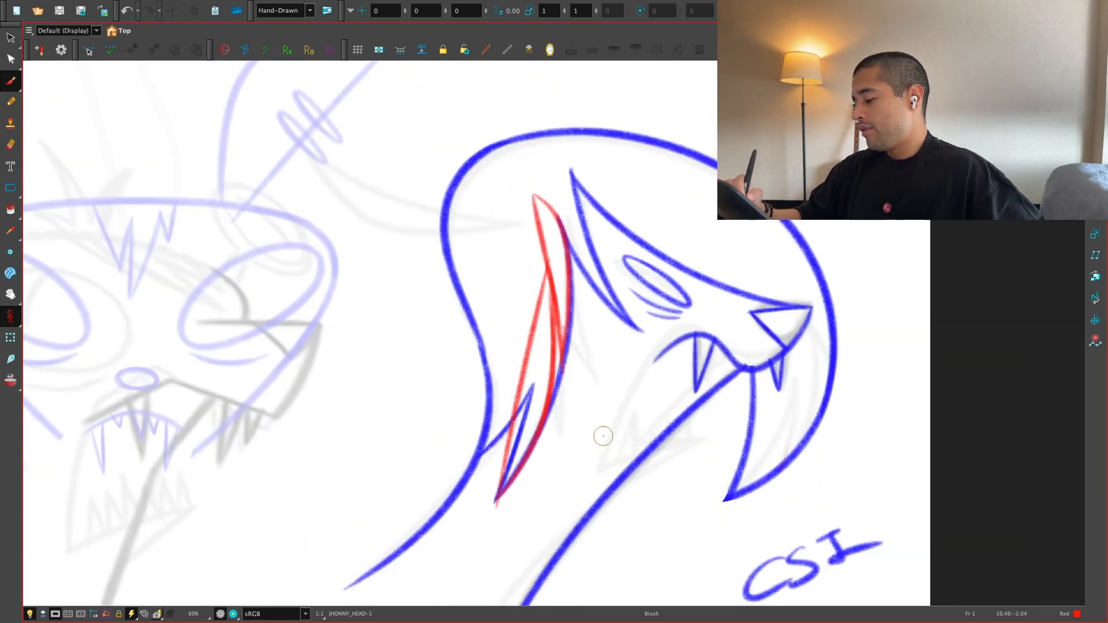
key("2")
key("2")
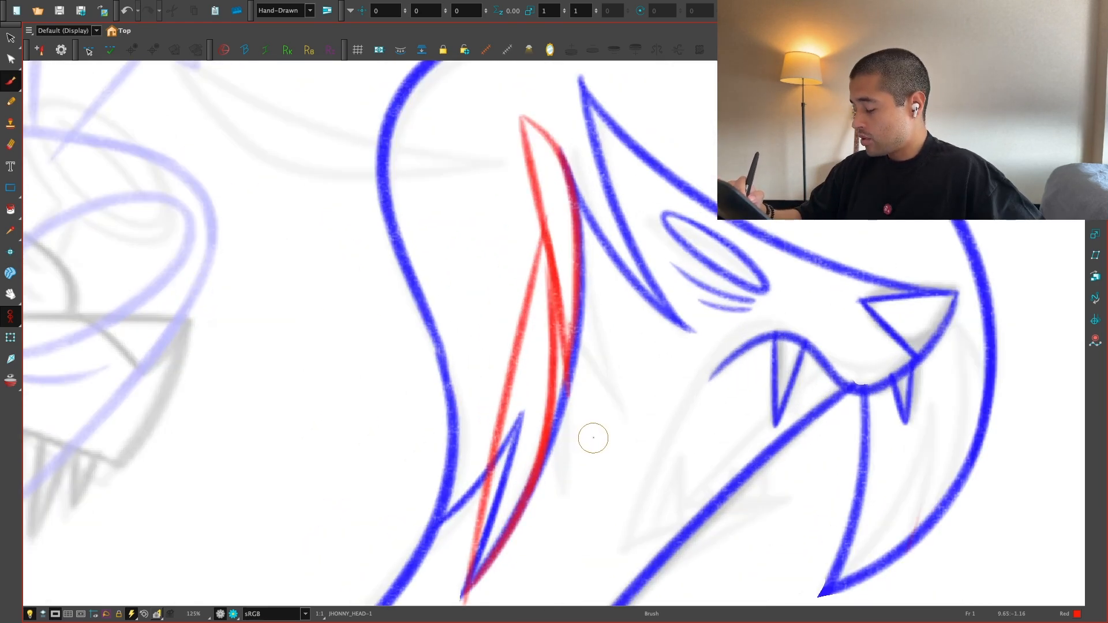
Step: Delete the tall red trial strokes around the long fur curve, keeping only the small red spike
key("1")
key("alt+s")
left_click(561, 386)
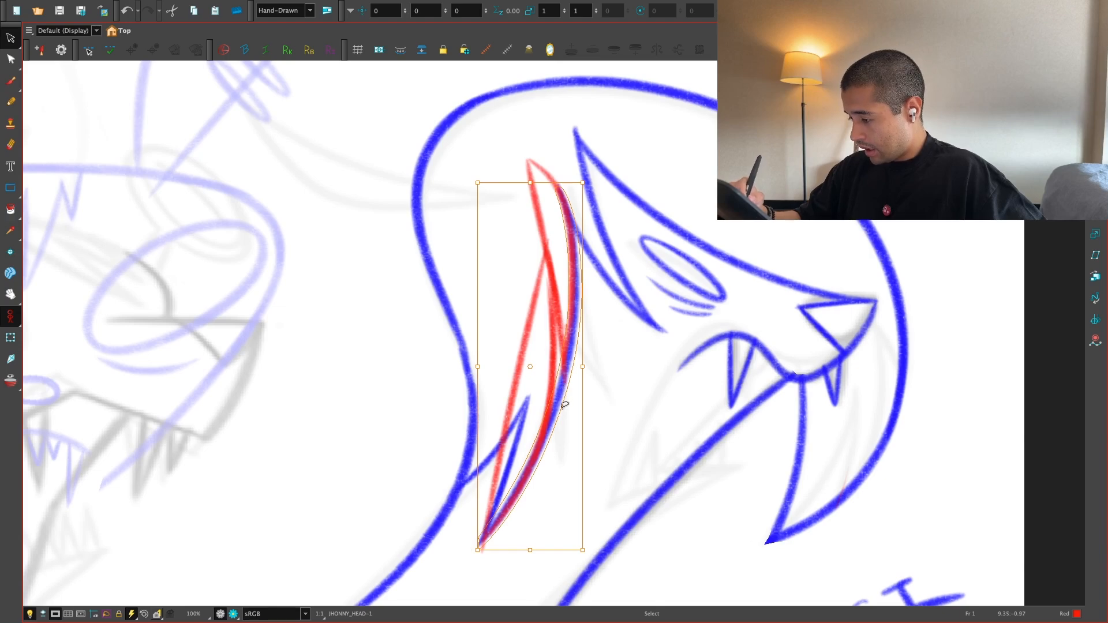
key("Delete")
left_click(528, 412)
key("Delete")
left_click(512, 385)
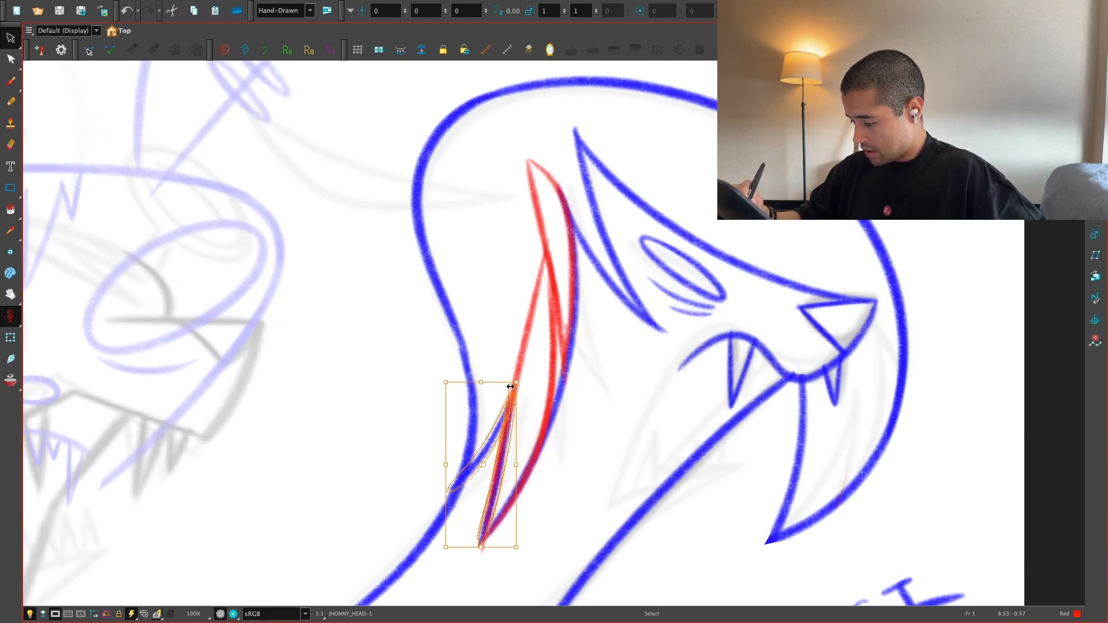
key("Delete")
key("1")
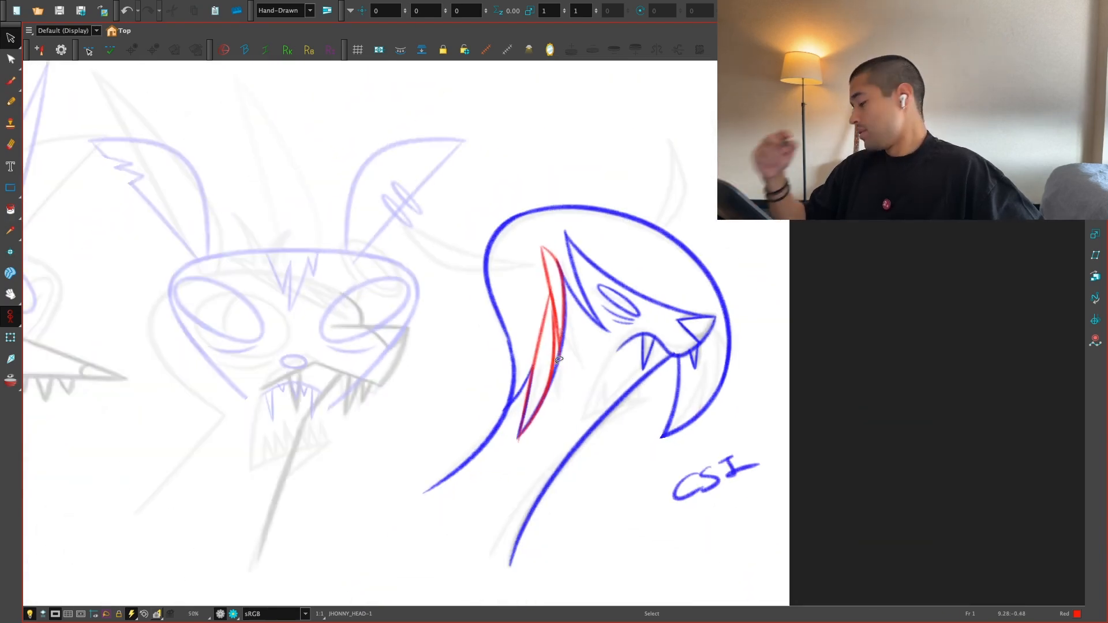
scroll(559, 360, "up", 3)
left_click(539, 275)
key("Delete")
left_click(534, 305)
key("Delete")
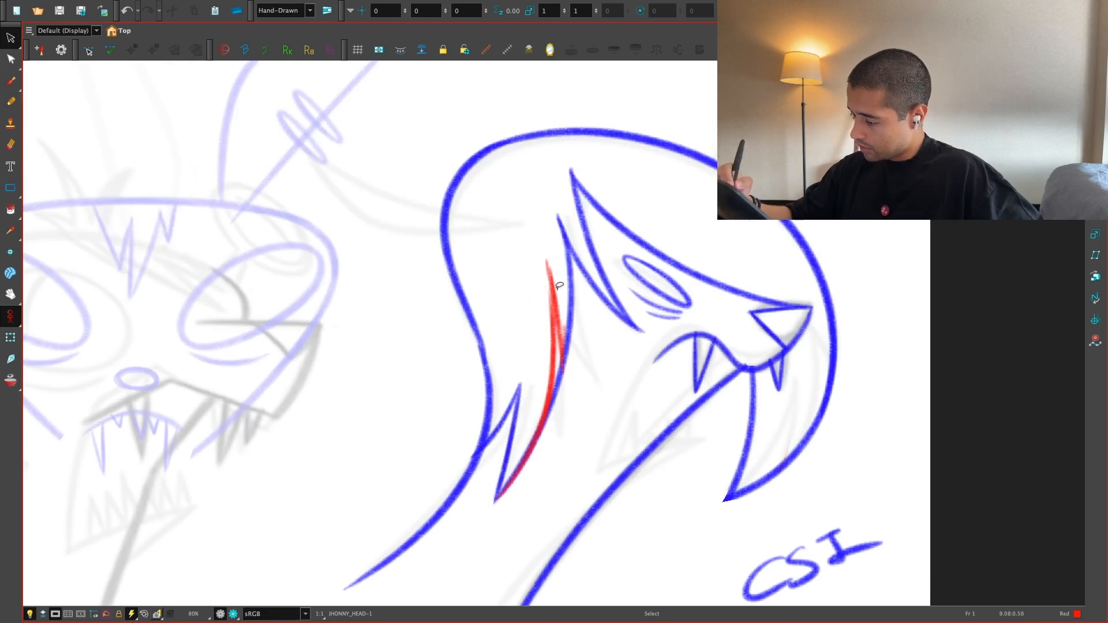
Step: Try tracing the small red spike in blue on a rotated canvas, continuing its edge to the fur curve's lower tip
key("1")
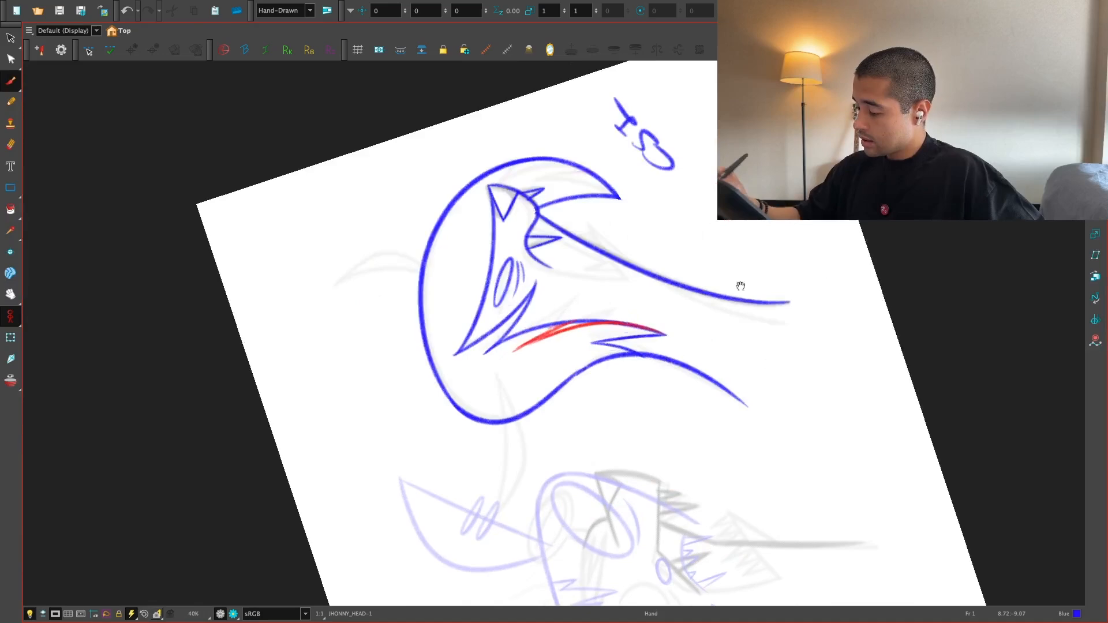
scroll(740, 286, "up", 6)
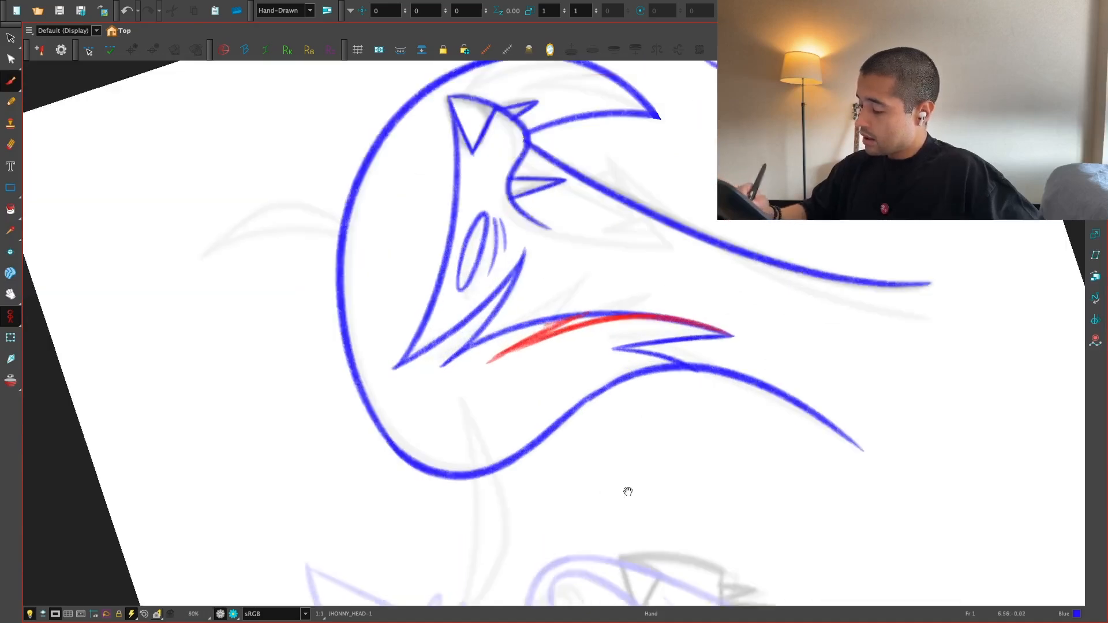
left_click_drag(511, 365, 367, 527)
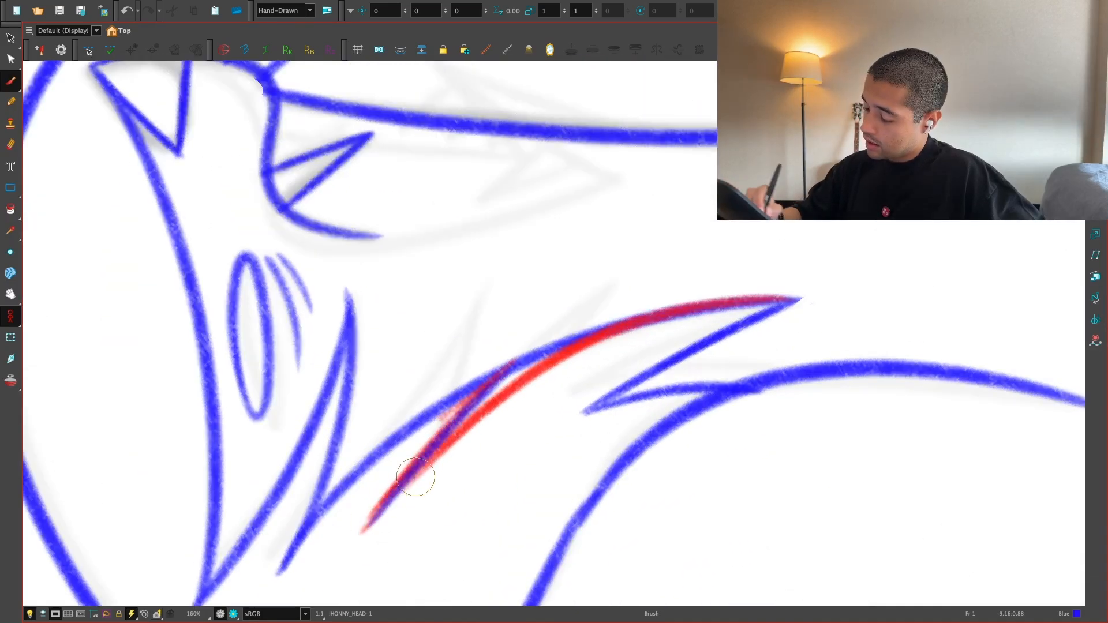
key("ctrl+z")
mouse_move(511, 365)
left_mouse_down()
mouse_move(366, 526)
mouse_move(510, 365)
left_mouse_up()
mouse_move(364, 528)
left_mouse_down()
mouse_move(498, 400)
mouse_move(615, 343)
left_mouse_up()
mouse_move(401, 497)
left_mouse_down()
mouse_move(564, 358)
mouse_move(791, 299)
left_mouse_up()
scroll(808, 300, "down", 7)
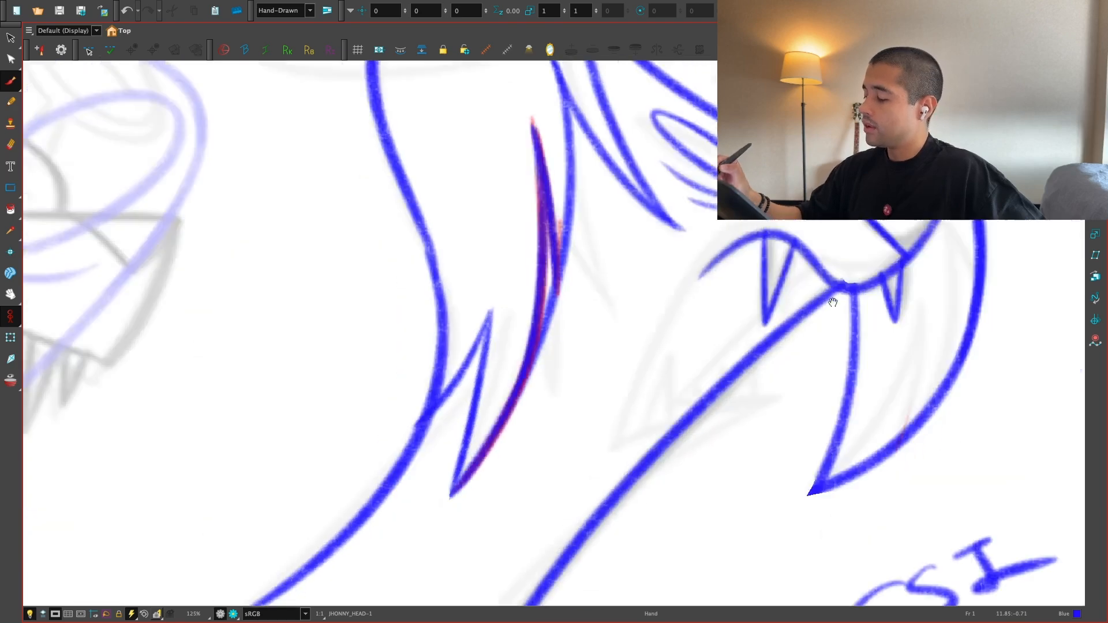
scroll(736, 418, "up", 1)
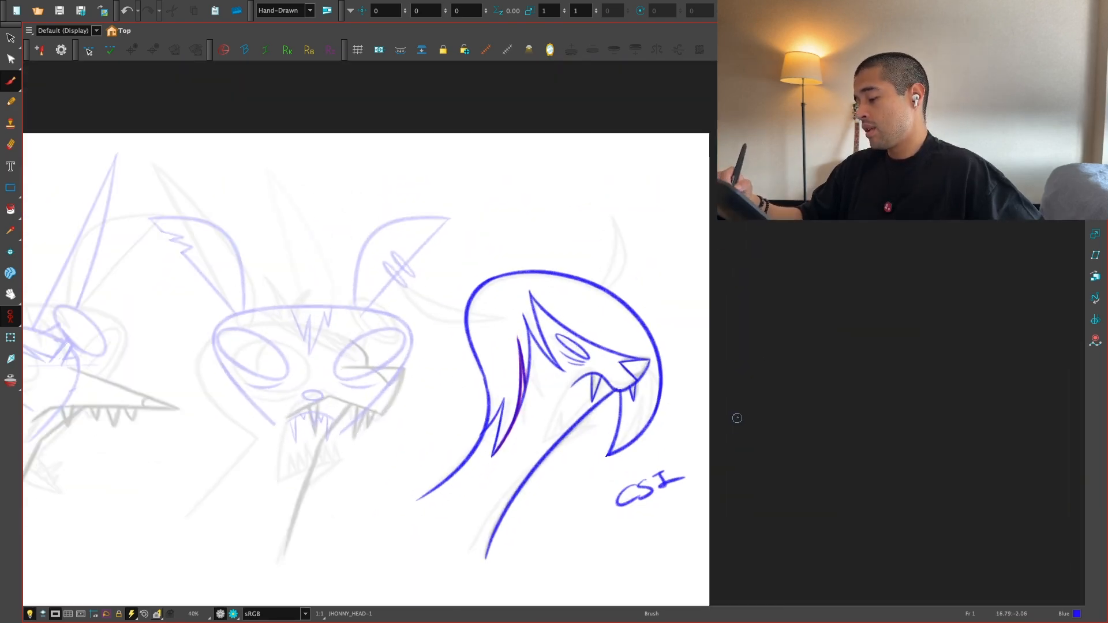
scroll(519, 388, "up", 2)
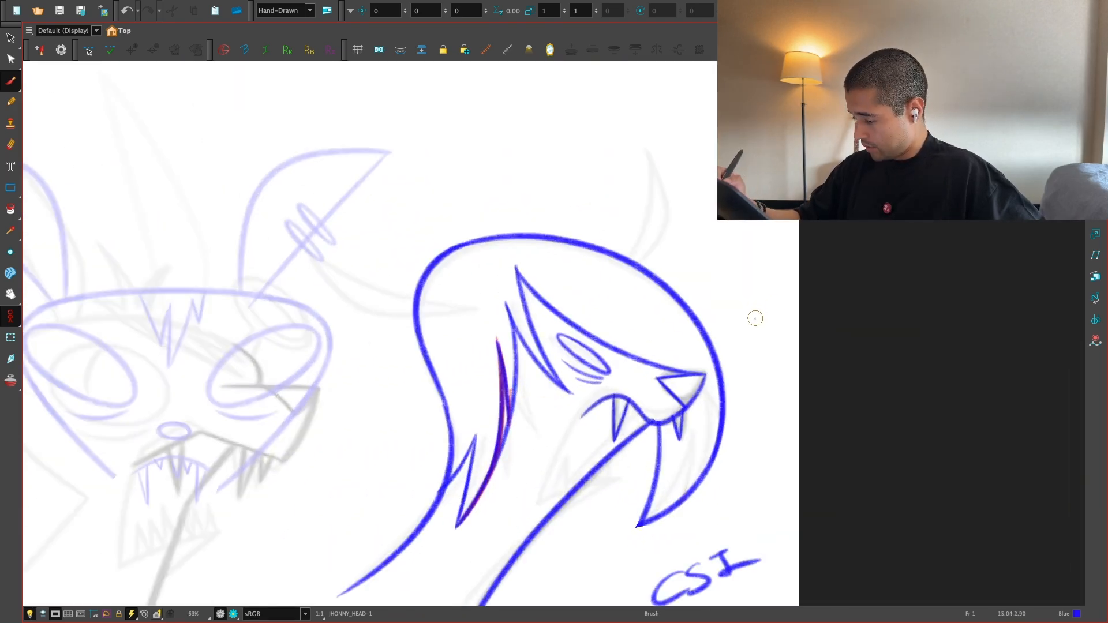
key("alt+s")
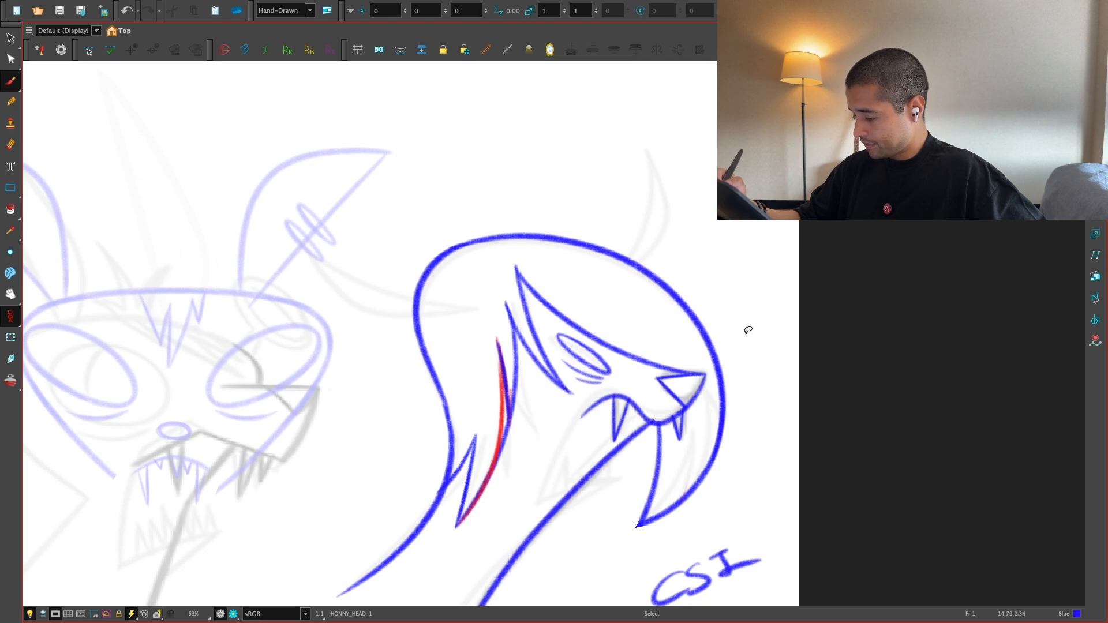
key("alt+s")
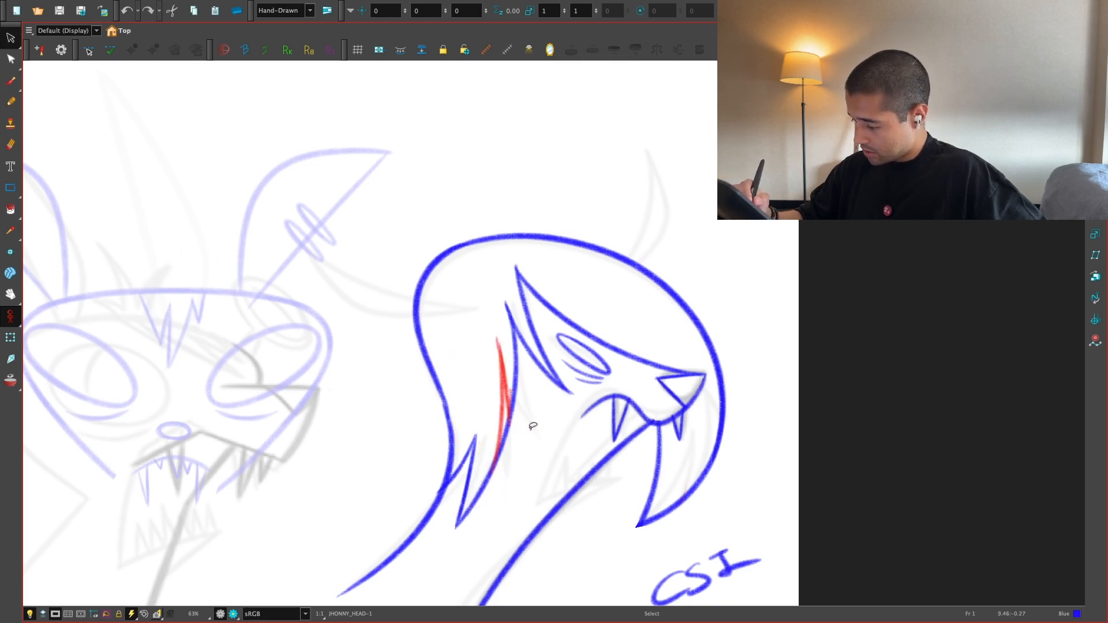
Step: Draw a blue stroke from the fur curve's lower tip to the red spike's tip, with a short return stroke closing the spike
key("v")
scroll(433, 536, "up", 2)
key("alt+b")
left_click_drag(335, 531, 511, 303)
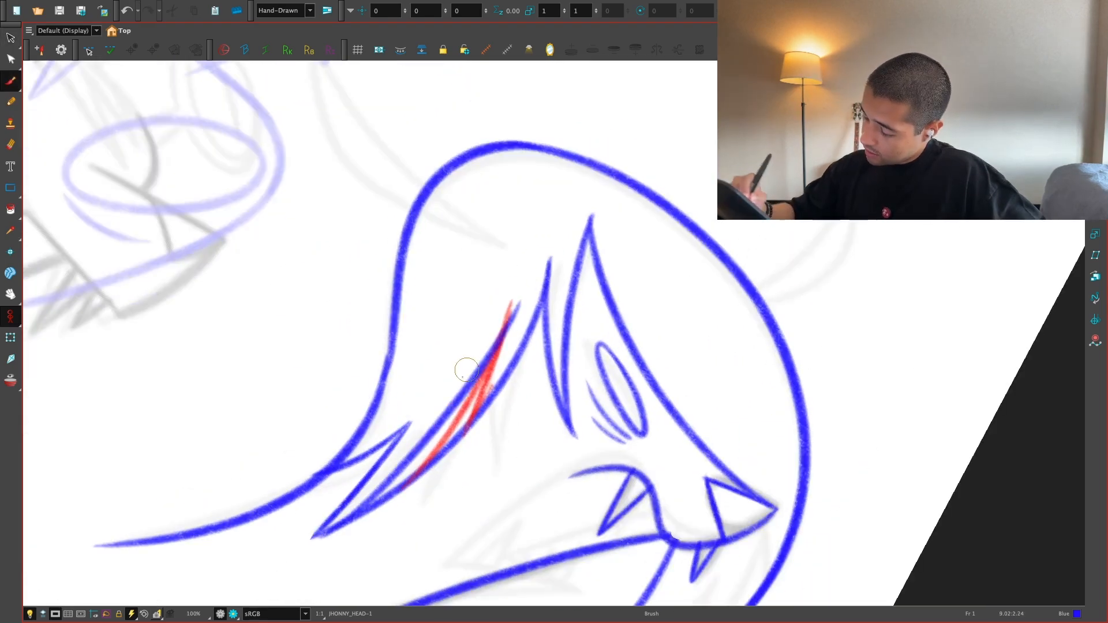
key("ctrl+z")
left_click_drag(316, 533, 512, 302)
key("ctrl+z")
mouse_move(315, 537)
left_mouse_down()
mouse_move(471, 385)
mouse_move(508, 306)
mouse_move(447, 459)
left_mouse_up()
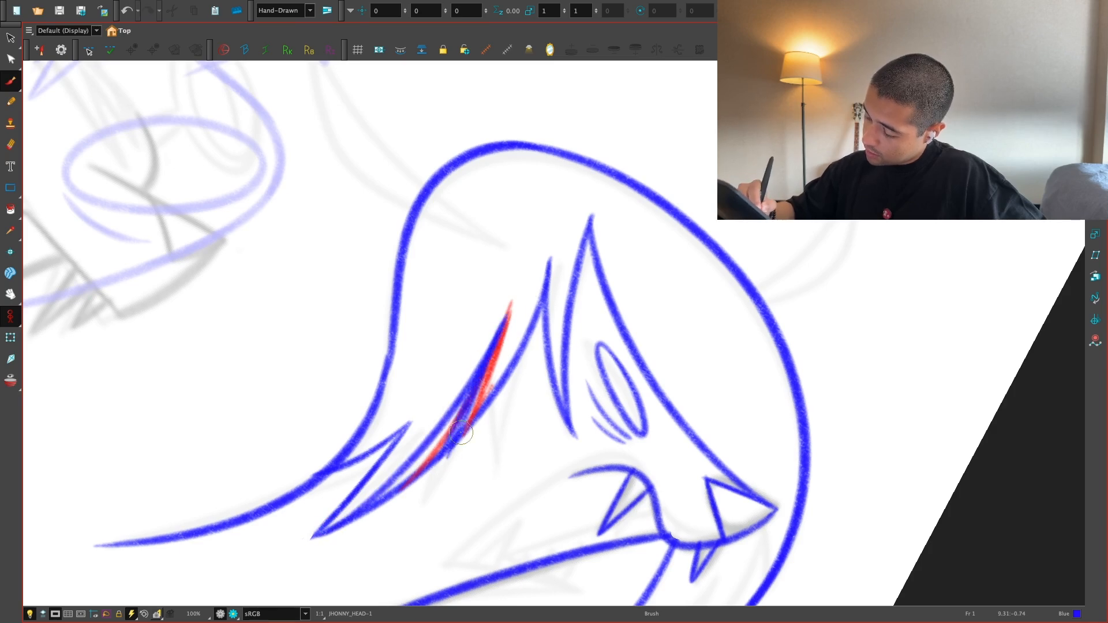
key("ctrl+z")
mouse_move(477, 379)
left_mouse_down()
mouse_move(435, 465)
mouse_move(533, 333)
left_mouse_up()
key("shift+x")
key("2")
key("2")
key("2")
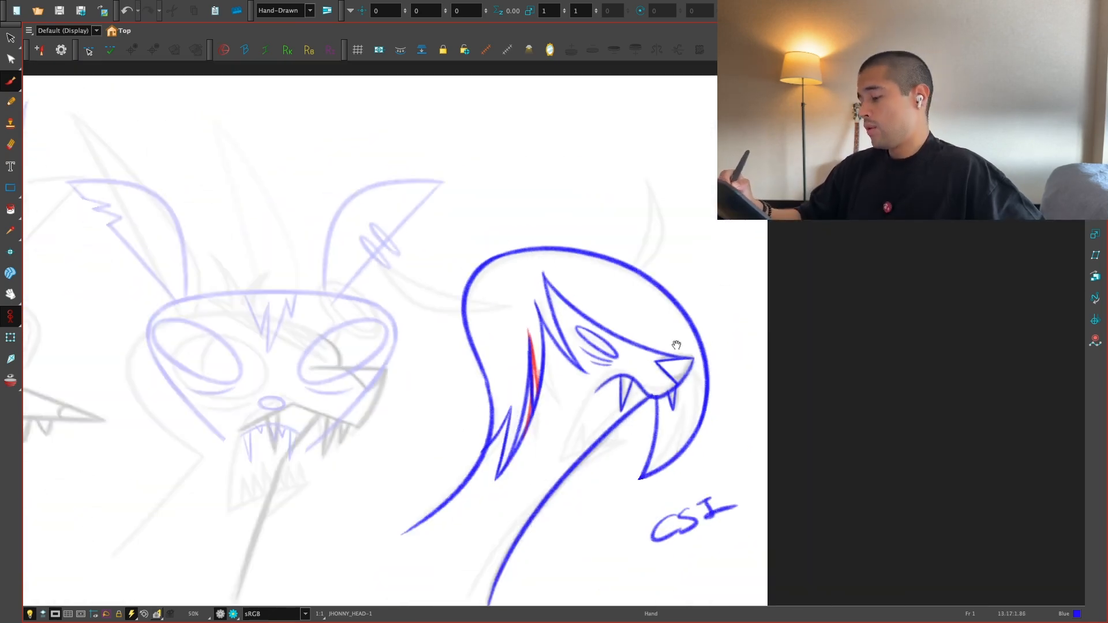
Step: Remove the long red stroke and the part of the fur curve between the blue spike and the lower tip
key("1")
key("alt+s")
left_click(526, 416)
key("Delete")
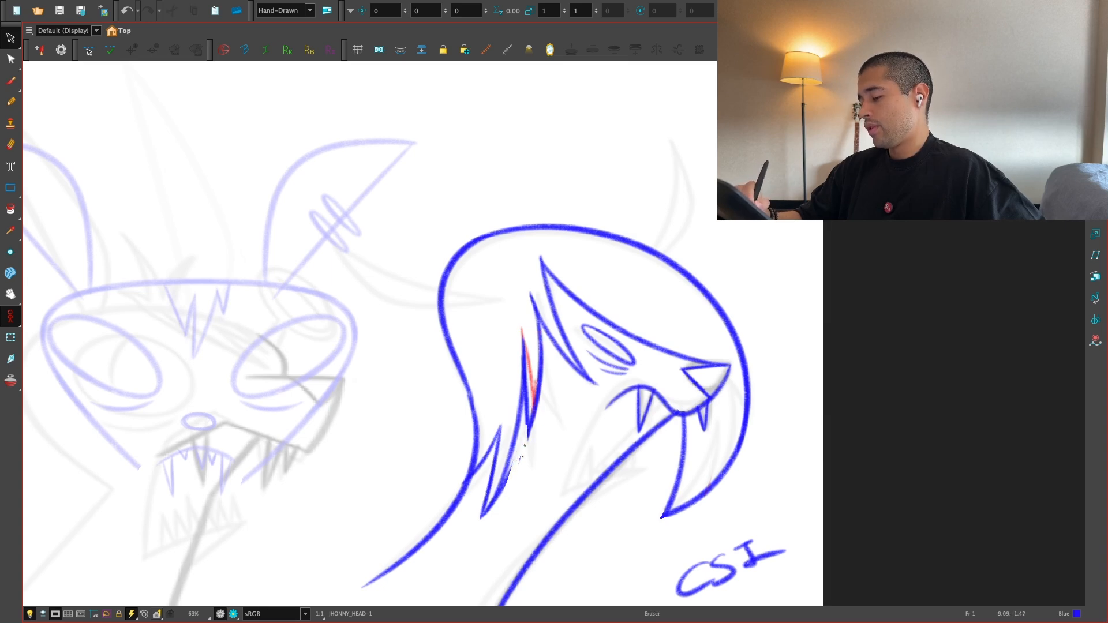
key("2")
key("2")
key("alt+s")
key("1")
key("1")
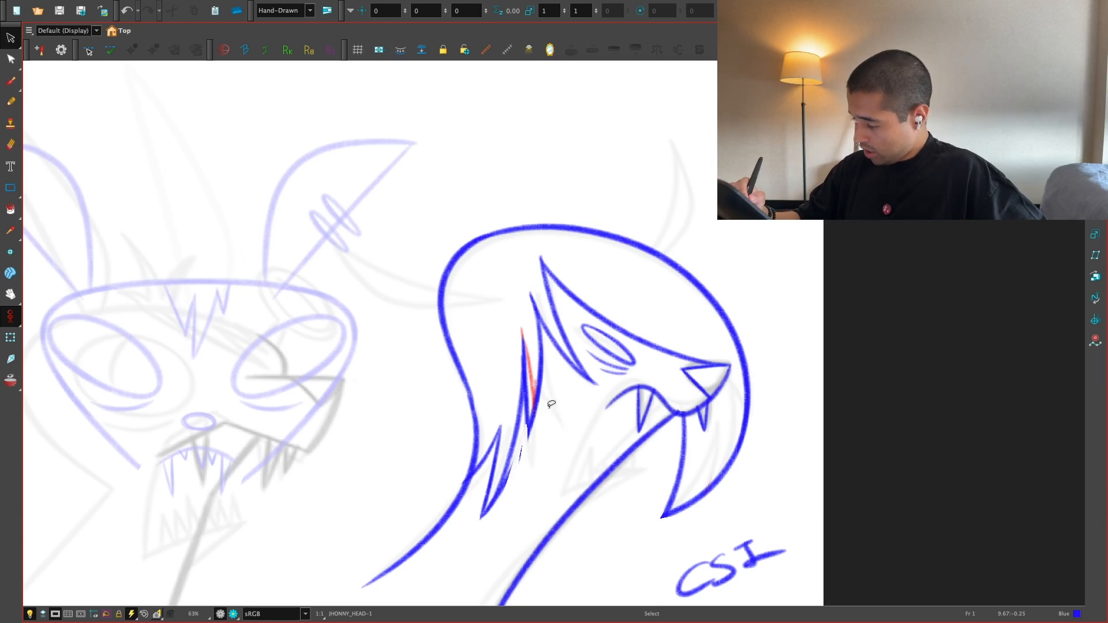
Step: Delete the remaining fur spikes and the long fur curve between the cheek spike and the back neck outline
key("Delete")
mouse_move(551, 409)
left_mouse_down()
mouse_move(512, 482)
mouse_move(526, 476)
left_mouse_up()
key("Delete")
key("Delete")
key("2")
key("2")
key("1")
key("1")
key("1")
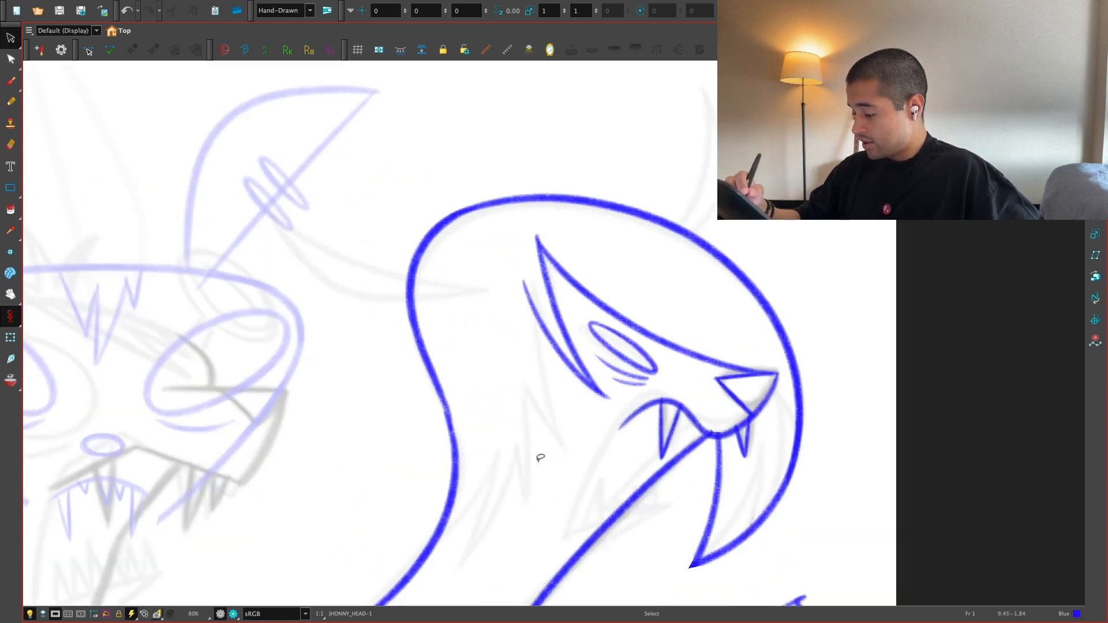
Step: Draw a long curved blue stroke from the cheek spike's open upper tip down towards the middle of the neck
key("alt+b")
key("alt+s")
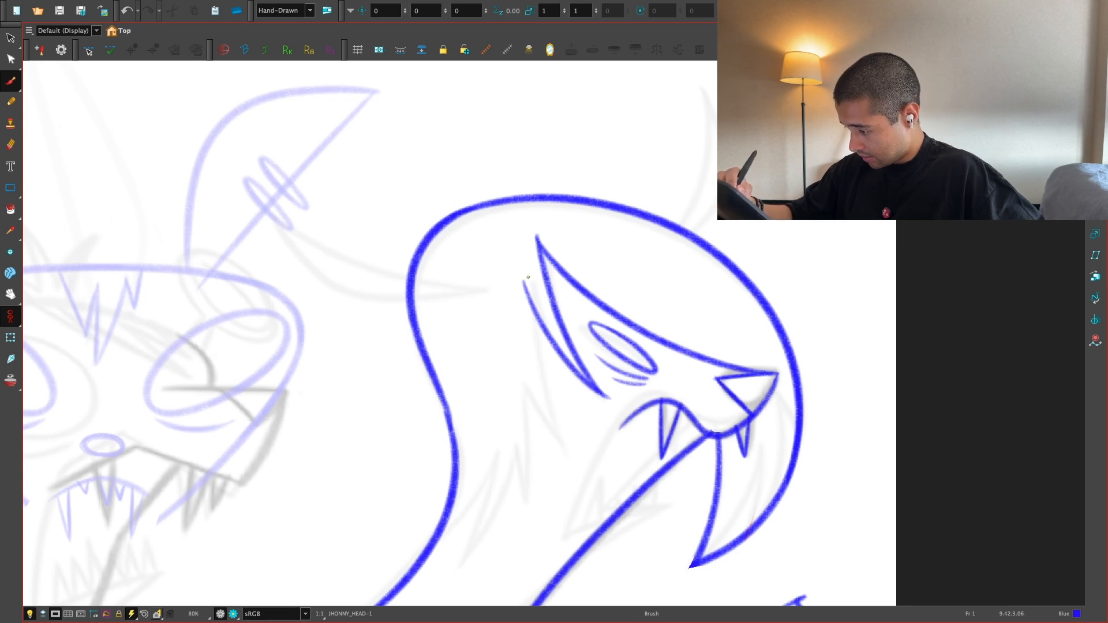
key("alt+b")
left_click_drag(524, 283, 556, 429)
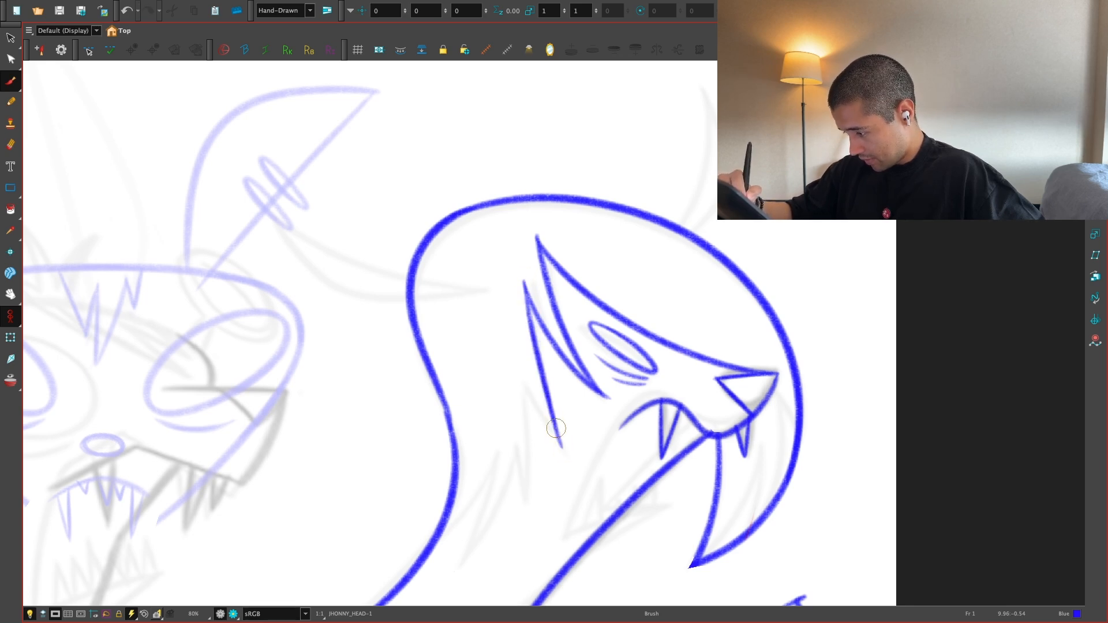
key("1")
key("1")
key("2")
key("2")
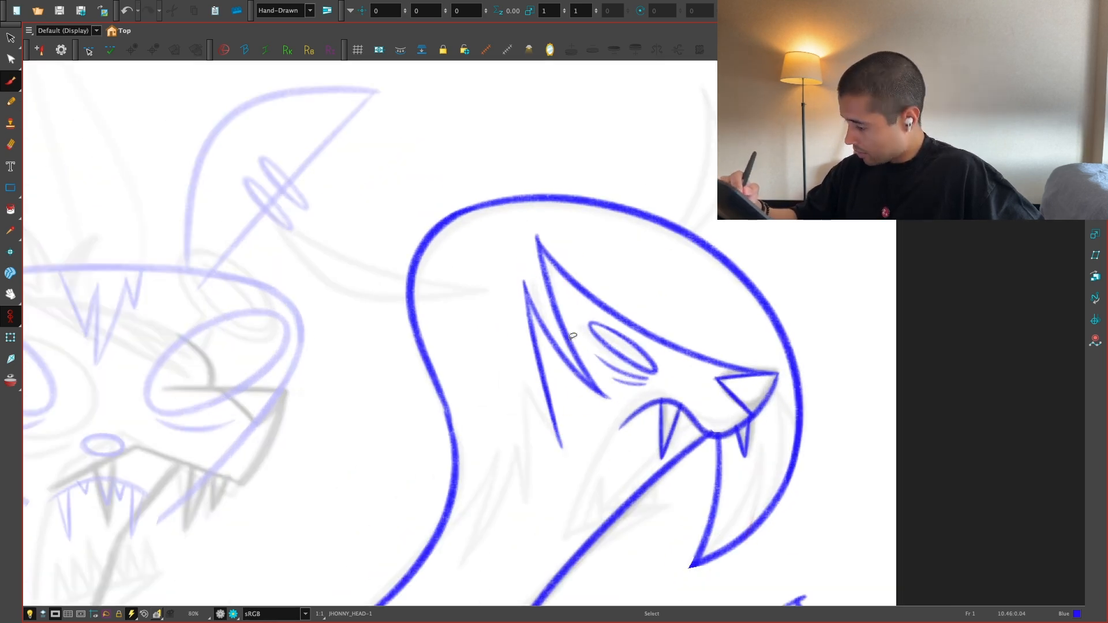
key("super+z")
key("alt+b")
left_click_drag(524, 281, 573, 476)
key("super+z")
key("super+z")
key("2")
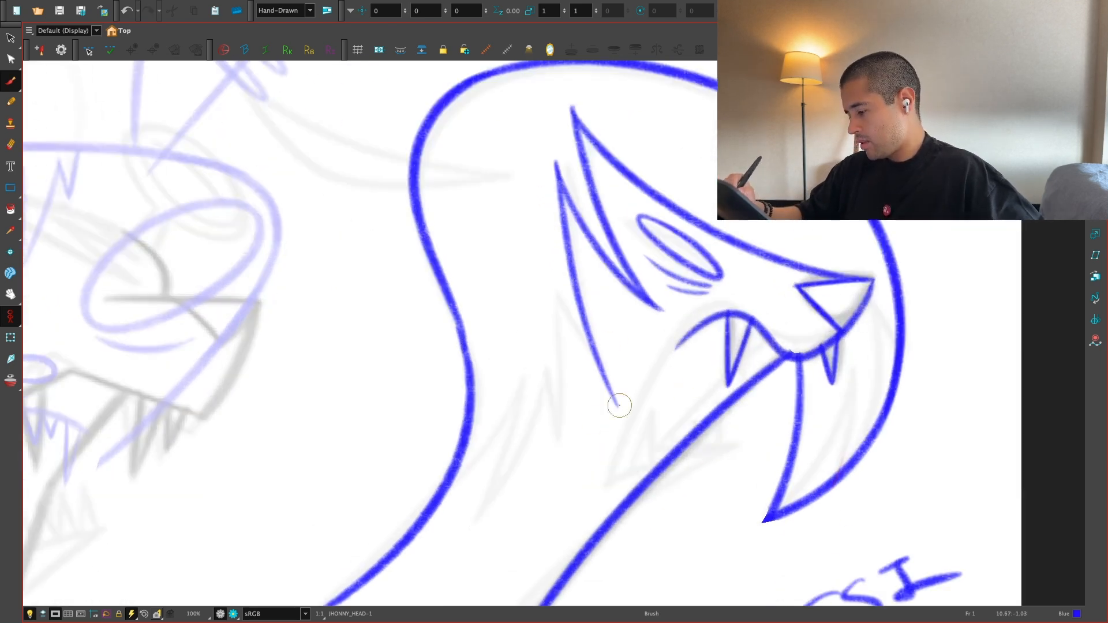
Step: Draw a straight blue guide line from the cheek curve's end to the lower neck, plus a narrow fur spike joined to the back outline
left_click_drag(617, 403, 511, 497)
key("super+z")
mouse_move(617, 403)
left_mouse_down()
mouse_move(479, 525)
mouse_move(526, 379)
left_mouse_up()
key("super+z")
mouse_move(479, 524)
left_mouse_down()
mouse_move(525, 376)
mouse_move(450, 487)
left_mouse_up()
Step: Add a second blue fur spike rising from the lowest tuft tip and dropping across the straight guide line
left_click_drag(479, 521, 541, 375)
key("super+z")
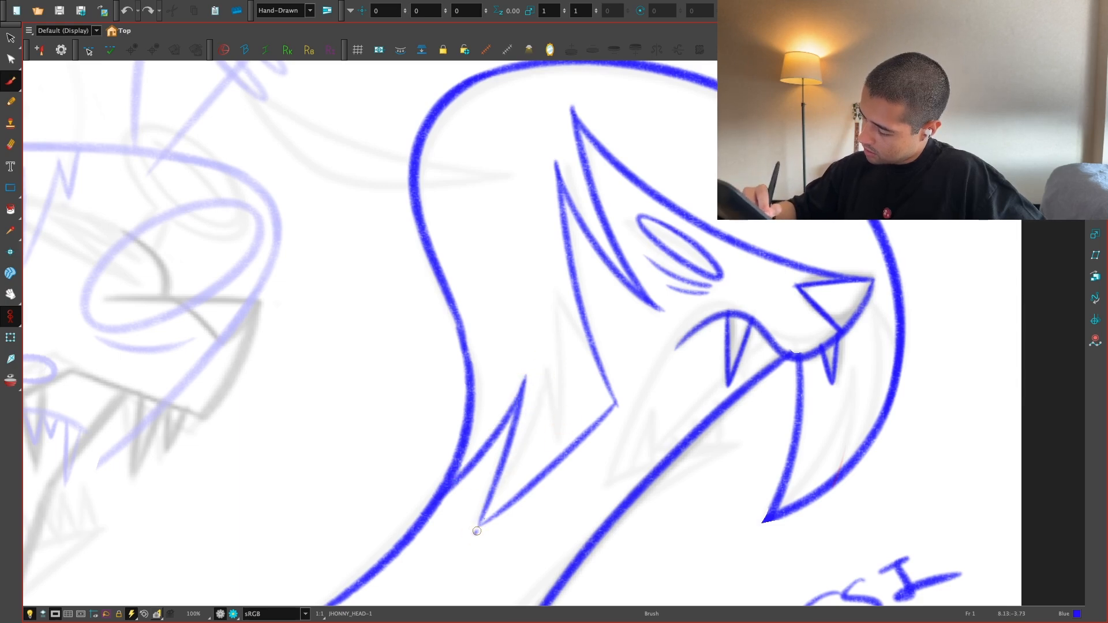
key("super+z")
mouse_move(478, 527)
left_mouse_down()
mouse_move(545, 363)
mouse_move(536, 399)
mouse_move(565, 497)
left_mouse_up()
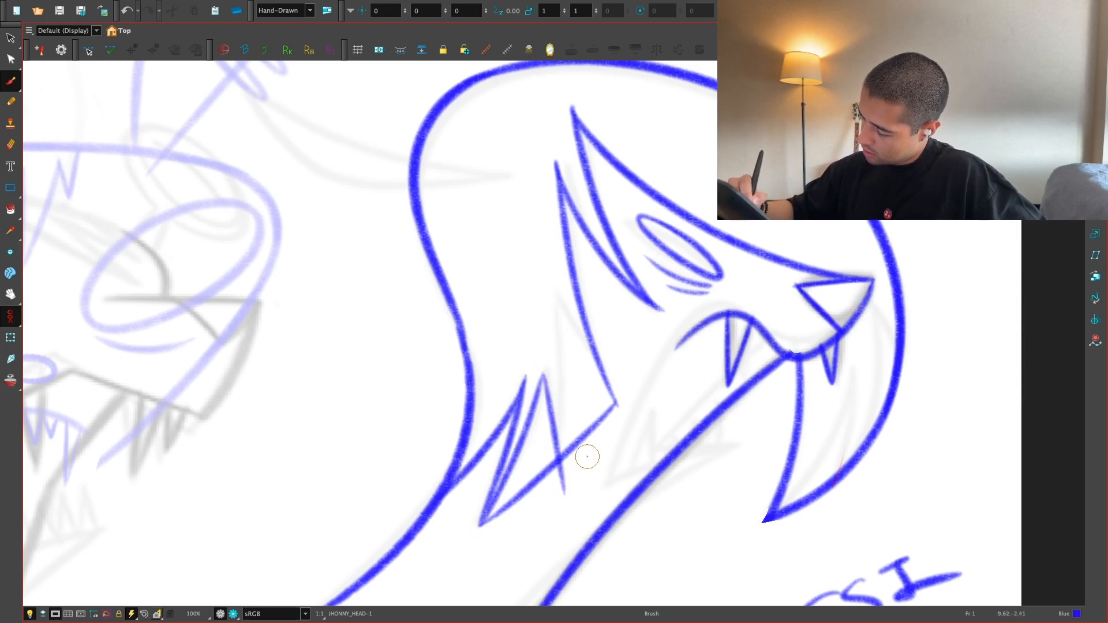
mouse_move(588, 458)
left_mouse_down()
mouse_move(528, 460)
mouse_move(524, 537)
mouse_move(494, 471)
mouse_move(542, 365)
left_mouse_up()
key("super+z")
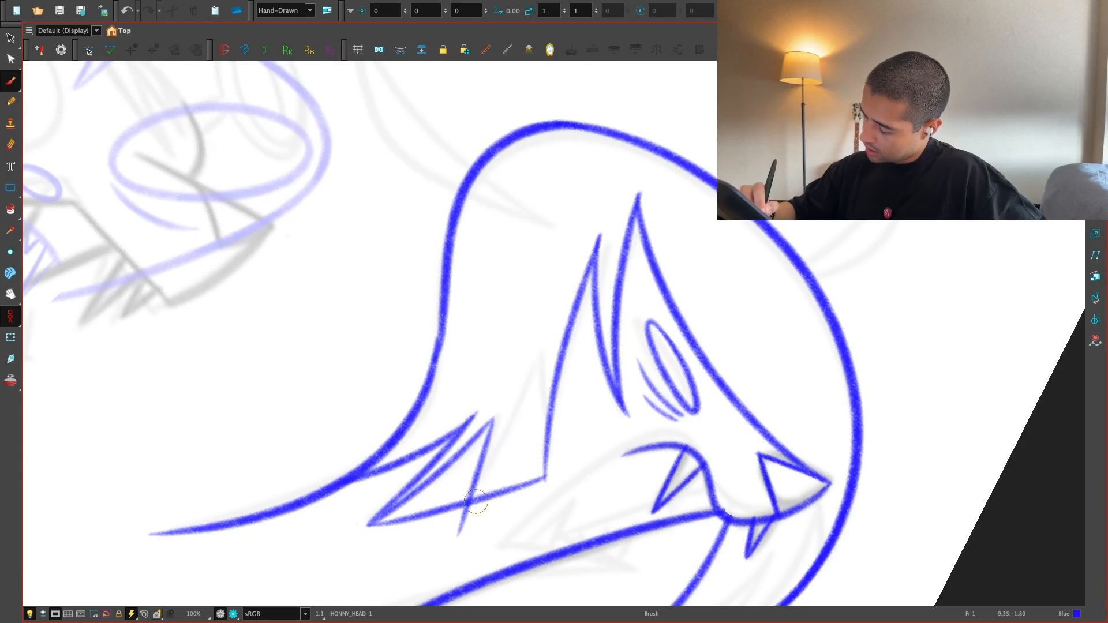
Step: Draw a taller third fur spike from the second tuft's lower tip, closing it onto the end of the cheek curve
left_click_drag(462, 526, 550, 329)
key("super+z")
mouse_move(461, 528)
left_mouse_down()
mouse_move(543, 354)
mouse_move(540, 461)
left_mouse_up()
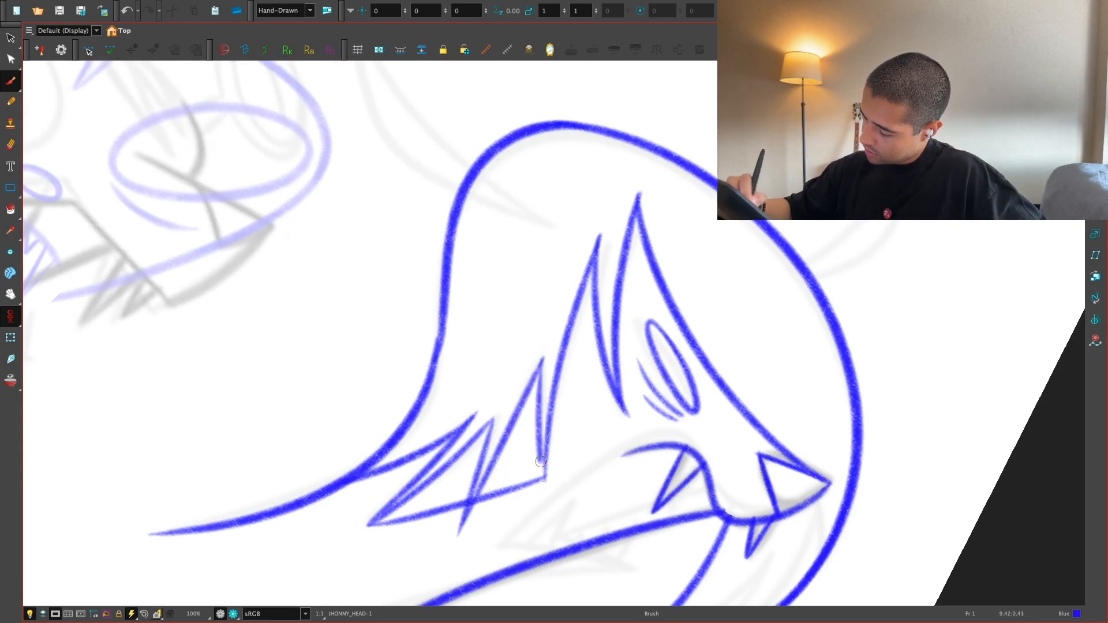
key("2")
key("shift+x")
key("2")
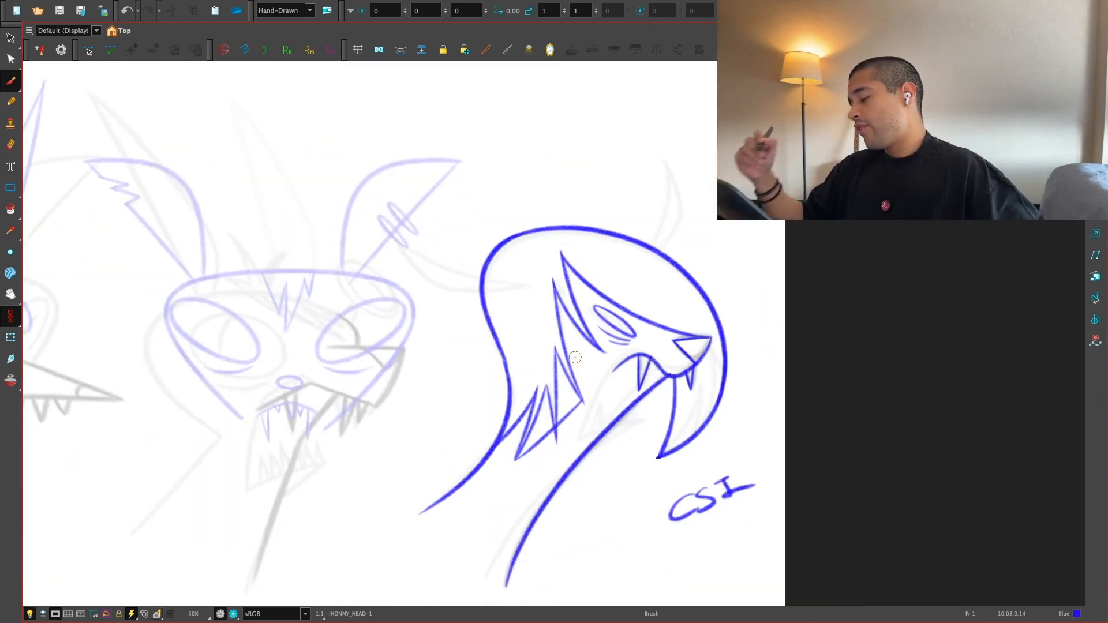
Step: Delete the straight guide line connecting the lower tips of the fur spikes
key("1")
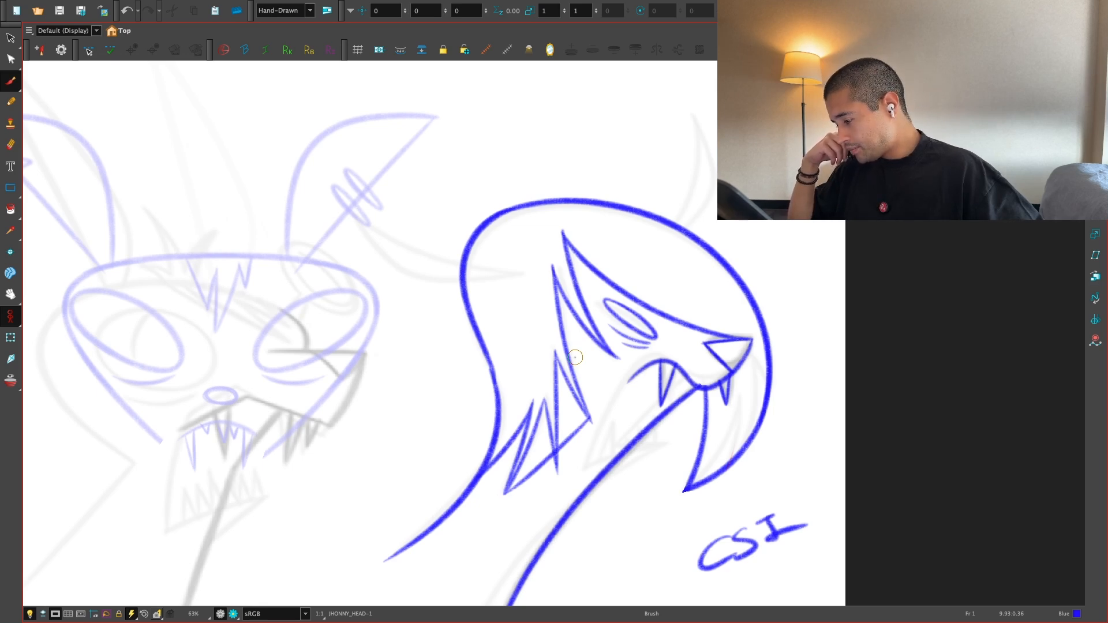
key("2")
key("1")
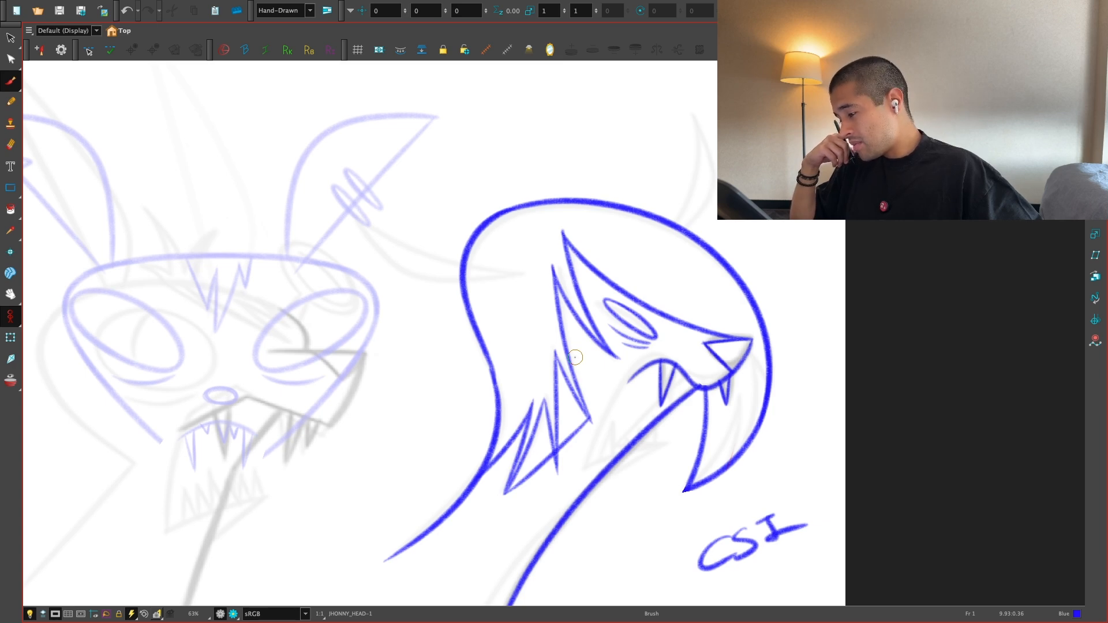
key("alt+s")
left_click_drag(577, 432, 583, 457)
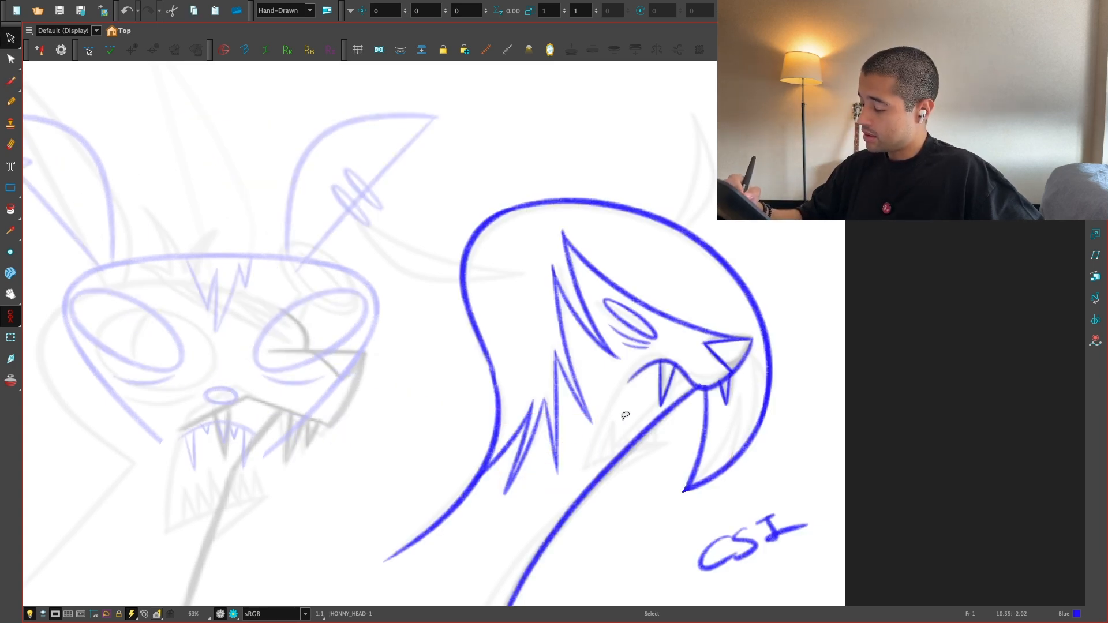
Step: Draw straight blue guide lines joining the upper tips and the lower tips of the neck's fur tufts
key("2")
key("2")
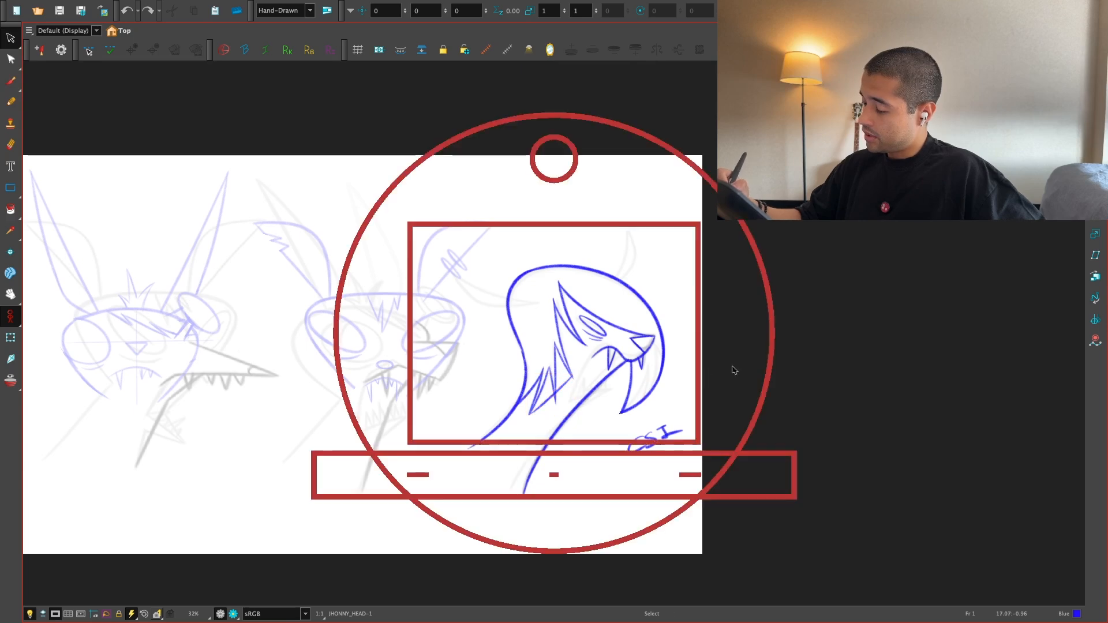
key("1")
mouse_move(734, 371)
left_mouse_down()
mouse_move(638, 487)
mouse_move(635, 437)
left_mouse_up()
key("1")
key("1")
key("1")
key("alt+b")
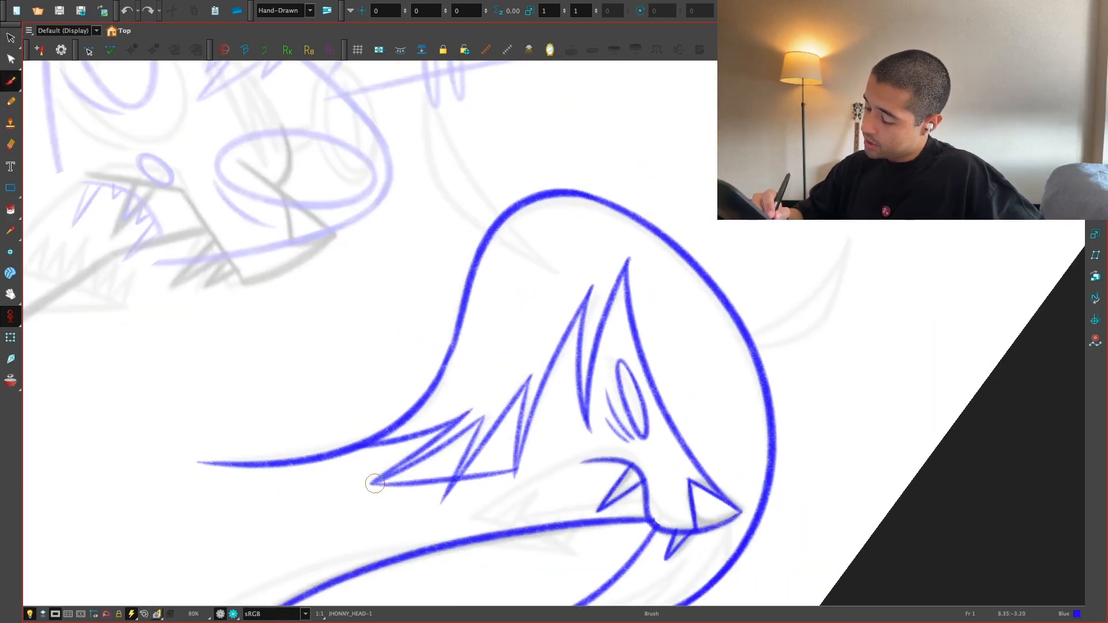
mouse_move(375, 483)
left_mouse_down()
mouse_move(454, 418)
mouse_move(595, 262)
left_mouse_up()
key("ctrl+z")
mouse_move(374, 483)
left_mouse_down()
mouse_move(599, 264)
mouse_move(514, 478)
mouse_move(370, 484)
mouse_move(532, 478)
mouse_move(427, 481)
mouse_move(522, 475)
left_mouse_up()
key("ctrl+z")
key("ctrl+z")
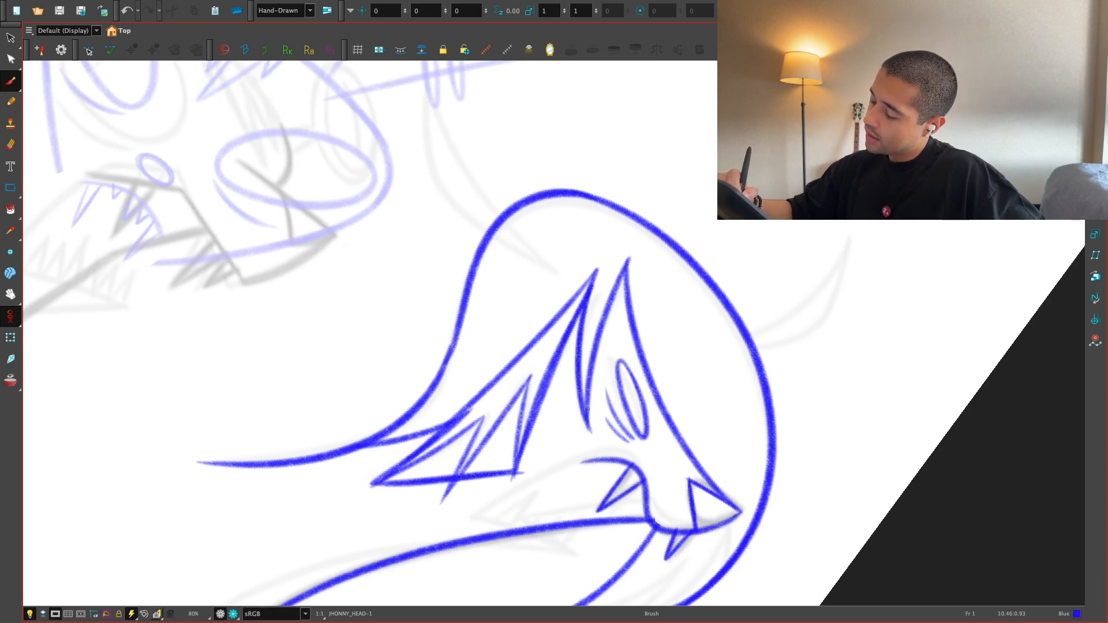
Step: Remove the straight guide lines joining the tips of the fur tufts
key("shift+x")
scroll(541, 367, "down", 2)
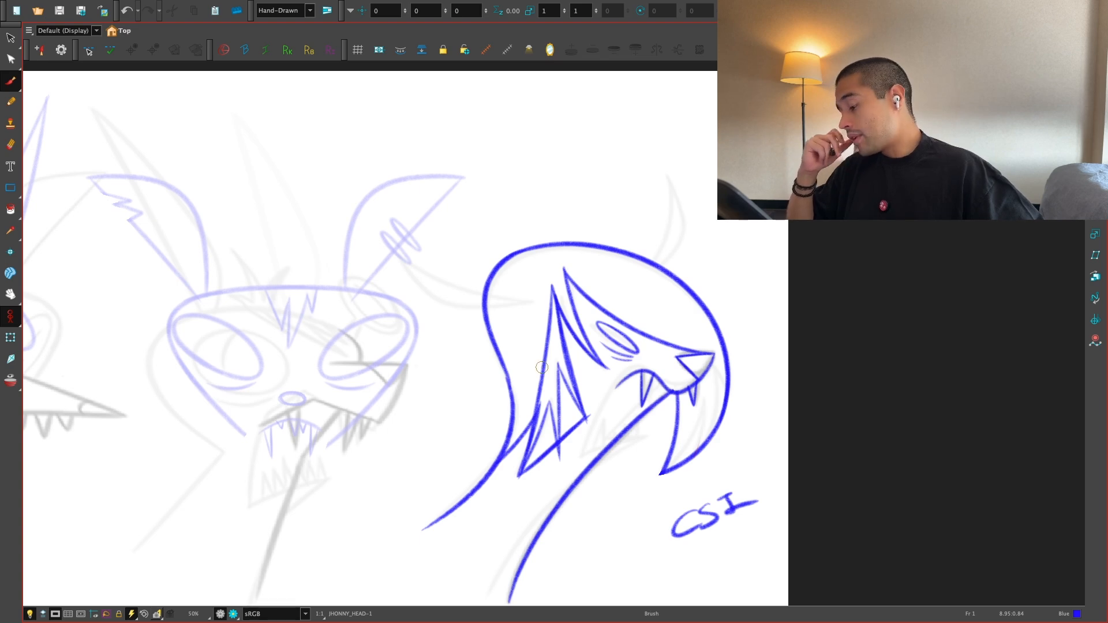
key("ctrl+z")
key("ctrl+z")
key("ctrl+z")
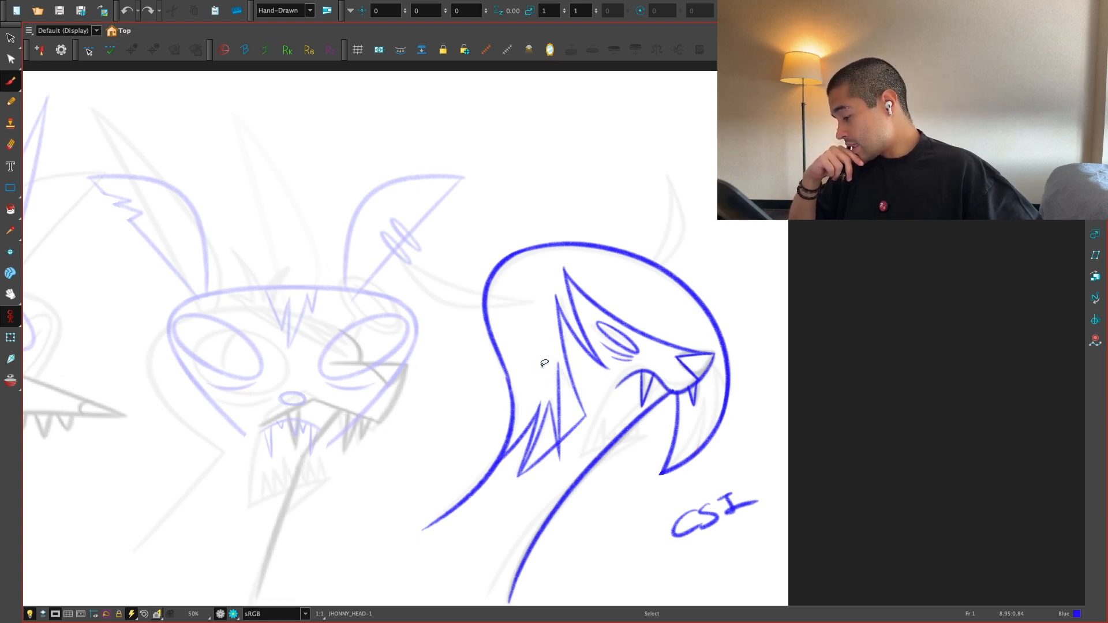
key("alt+s")
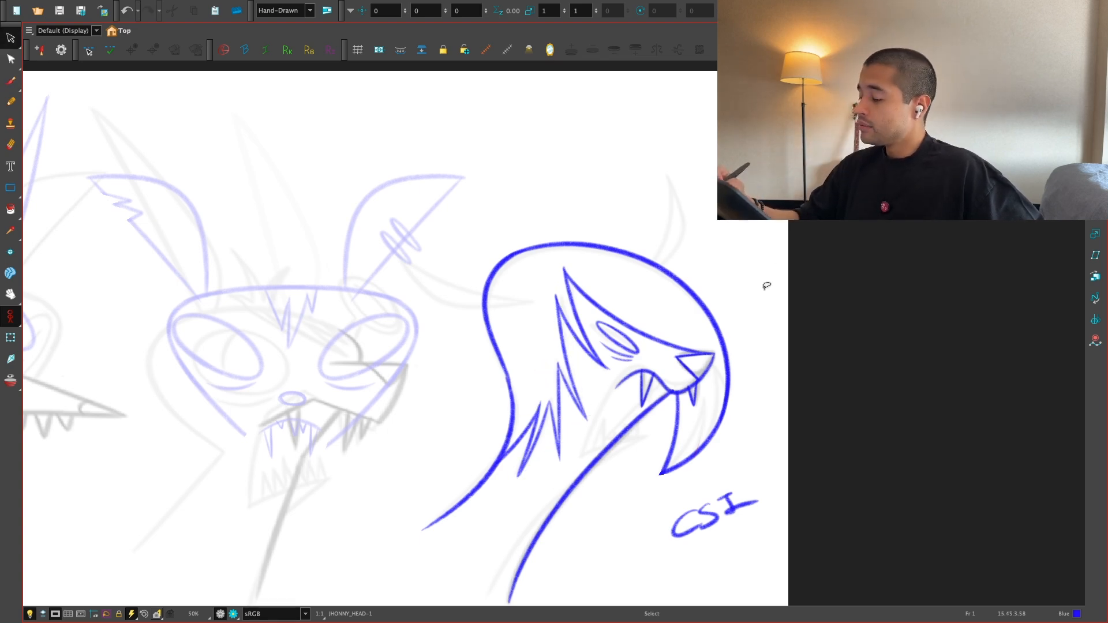
Step: Delete the handwritten CSI lettering beside the profile head
scroll(766, 286, "down", 1)
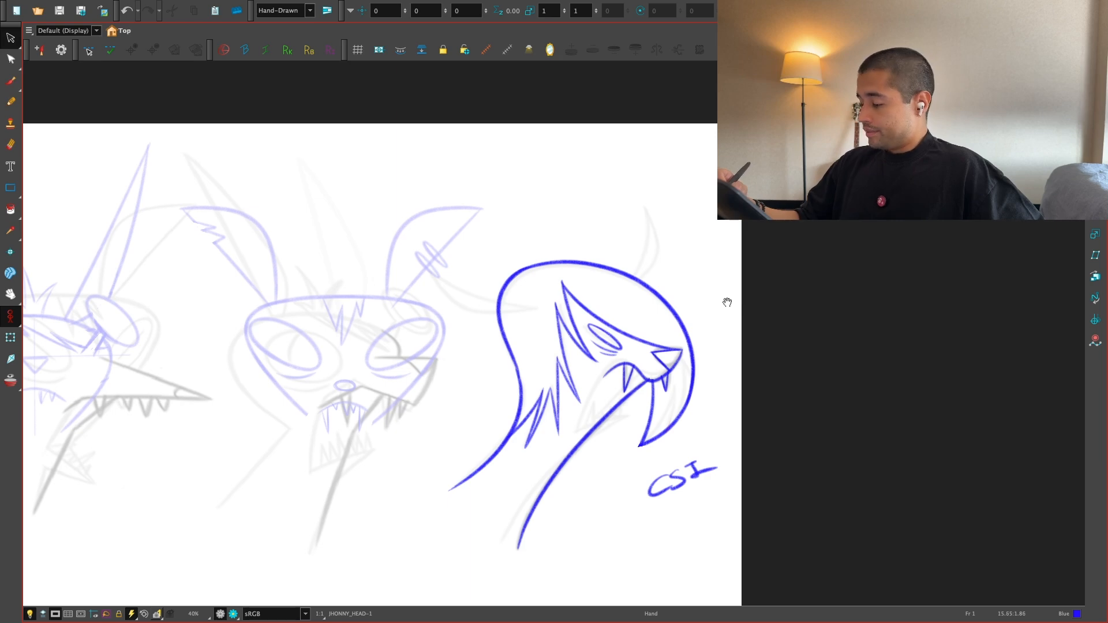
scroll(728, 302, "up", 2)
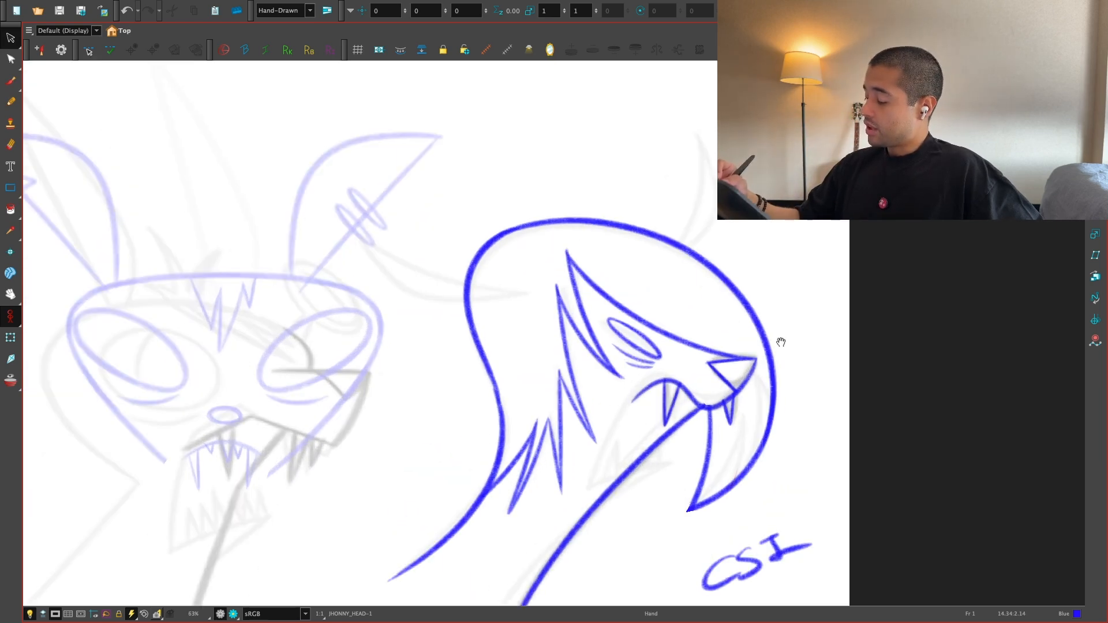
scroll(721, 271, "down", 2)
left_click_drag(683, 476, 685, 475)
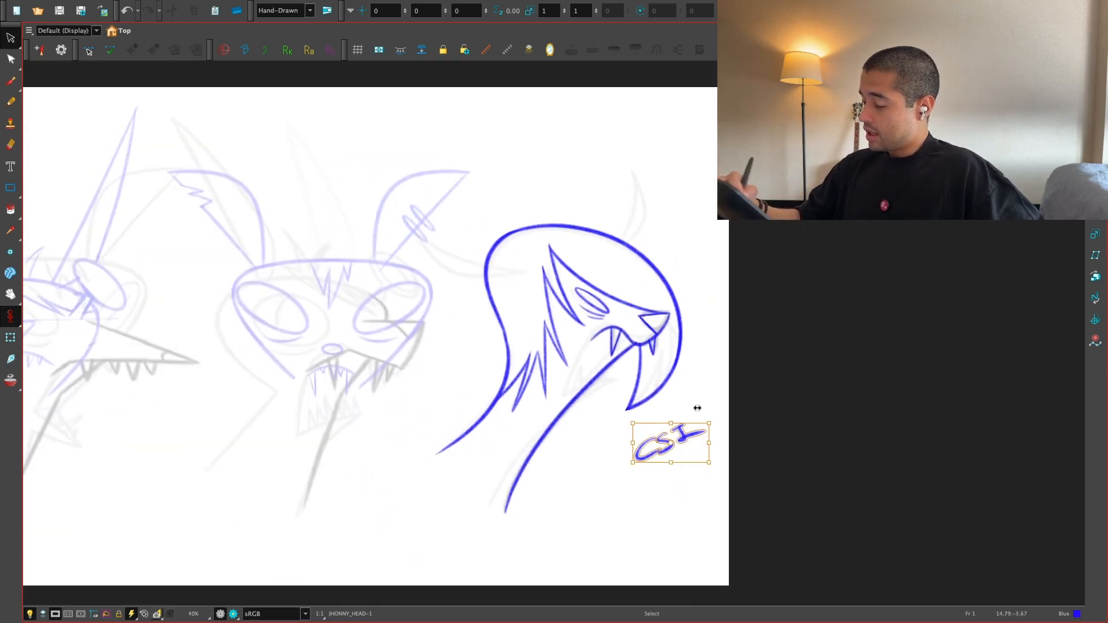
key("Delete")
Step: Draw a blue curved horn rising to a pointed tip at the back of the profile head
scroll(719, 323, "up", 3)
scroll(721, 394, "up", 1)
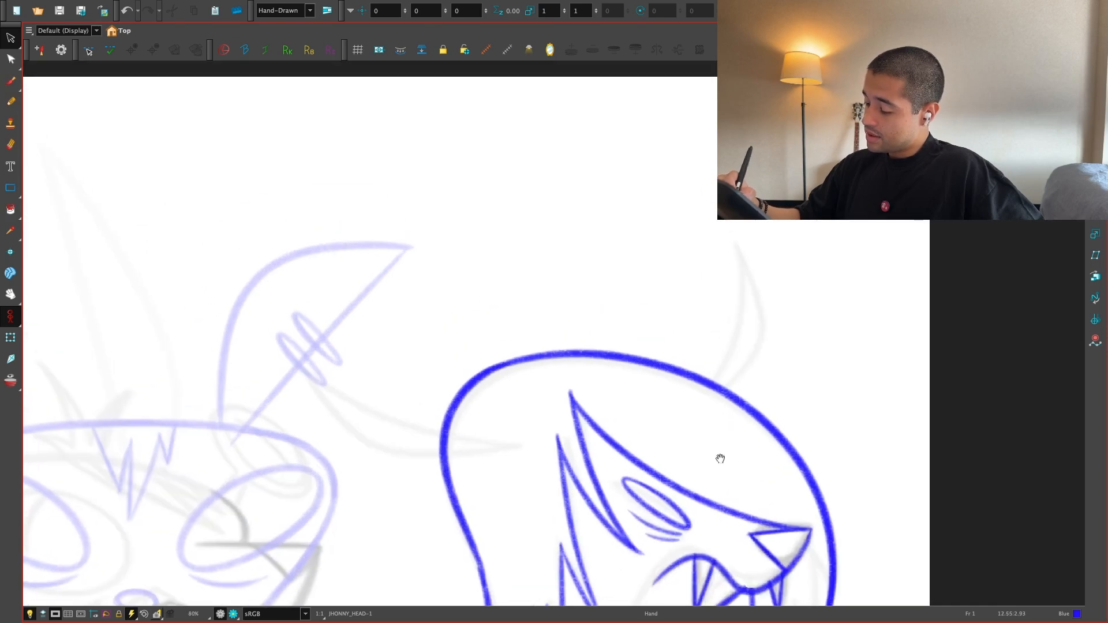
key("alt+b")
mouse_move(508, 420)
left_mouse_down()
mouse_move(399, 276)
mouse_move(411, 379)
left_mouse_up()
mouse_move(400, 280)
left_mouse_down()
mouse_move(400, 357)
mouse_move(511, 425)
left_mouse_up()
key("ctrl+z")
left_click_drag(399, 335, 510, 426)
left_click_drag(410, 379, 515, 427)
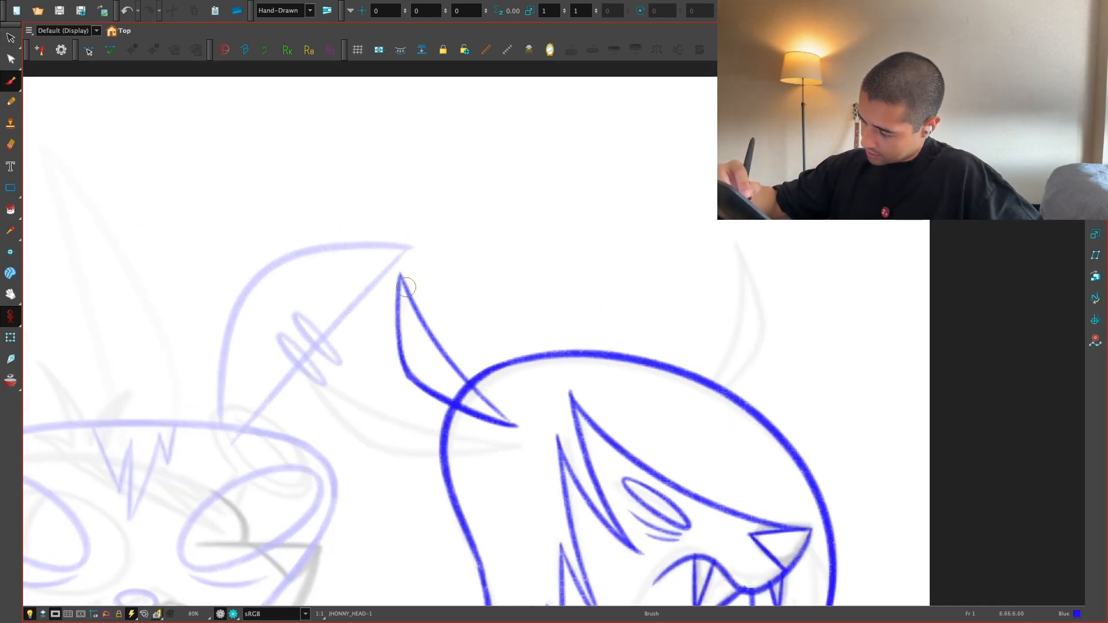
Step: Redraw the back horn's inner edge, reinforce its outer edge and clean up the pointed tip
key("ctrl+z")
left_click_drag(400, 279, 520, 430)
left_click_drag(420, 321, 522, 430)
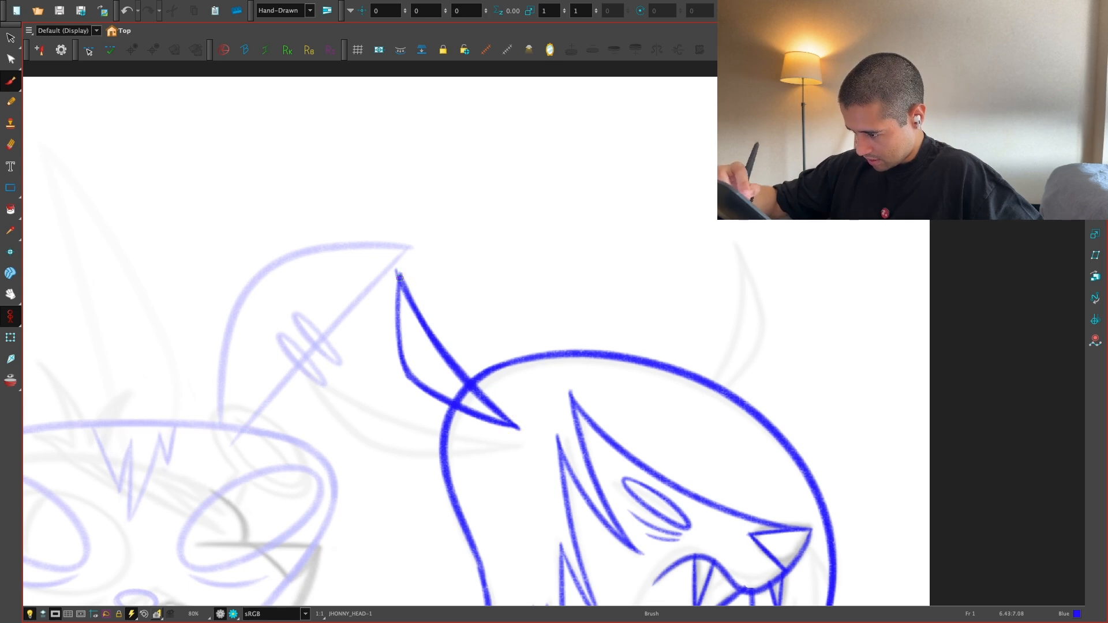
left_click_drag(399, 277, 409, 372)
scroll(432, 386, "down", 3)
scroll(433, 380, "up", 1)
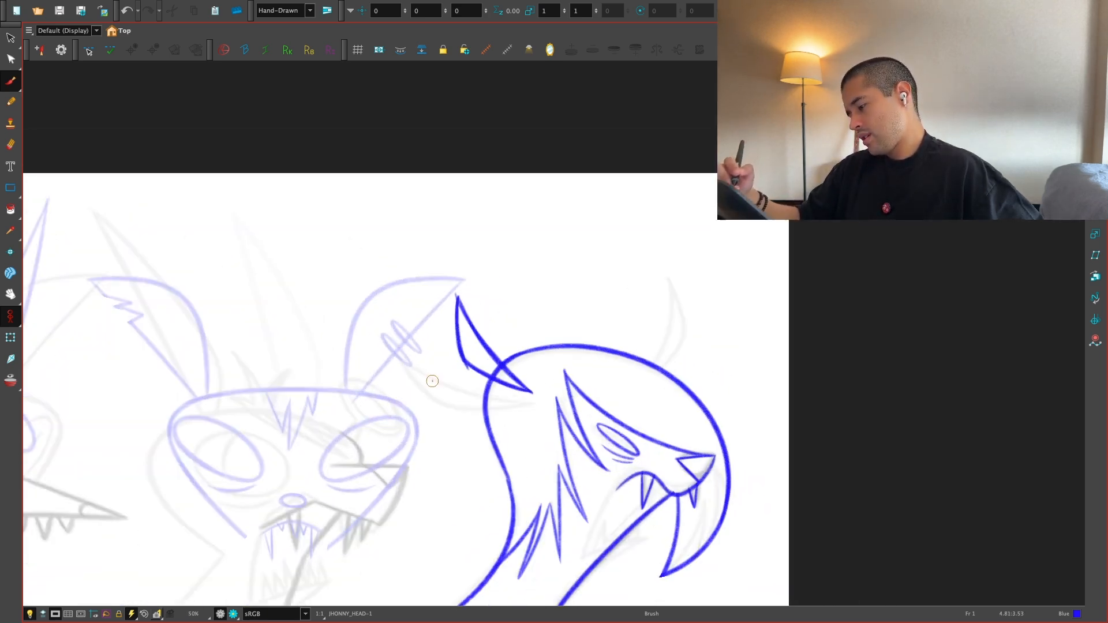
scroll(432, 381, "up", 2)
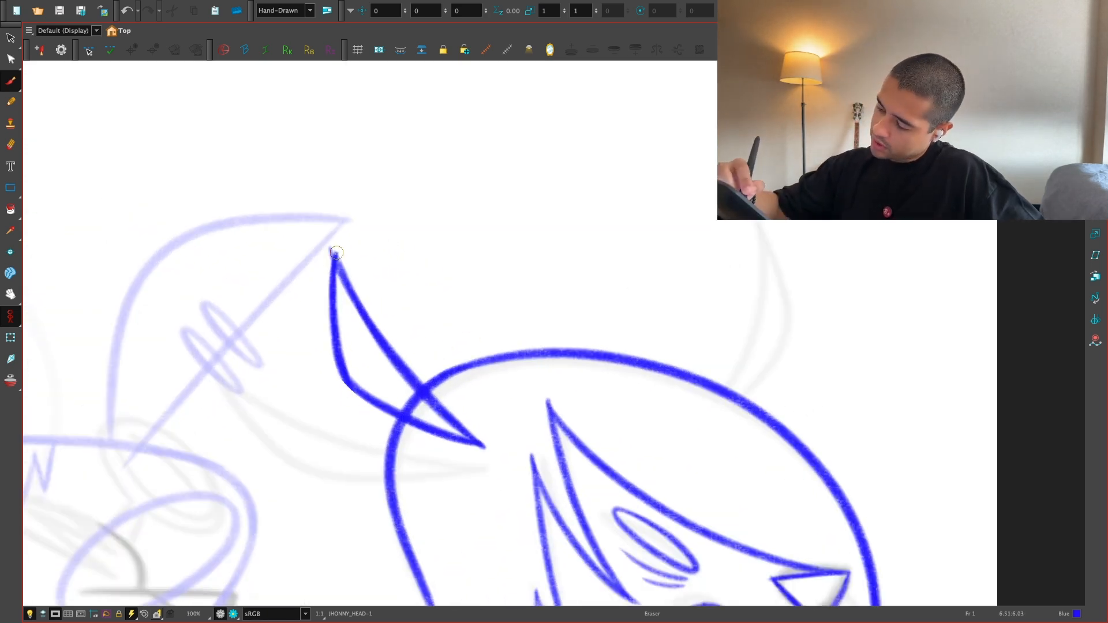
scroll(346, 254, "down", 1)
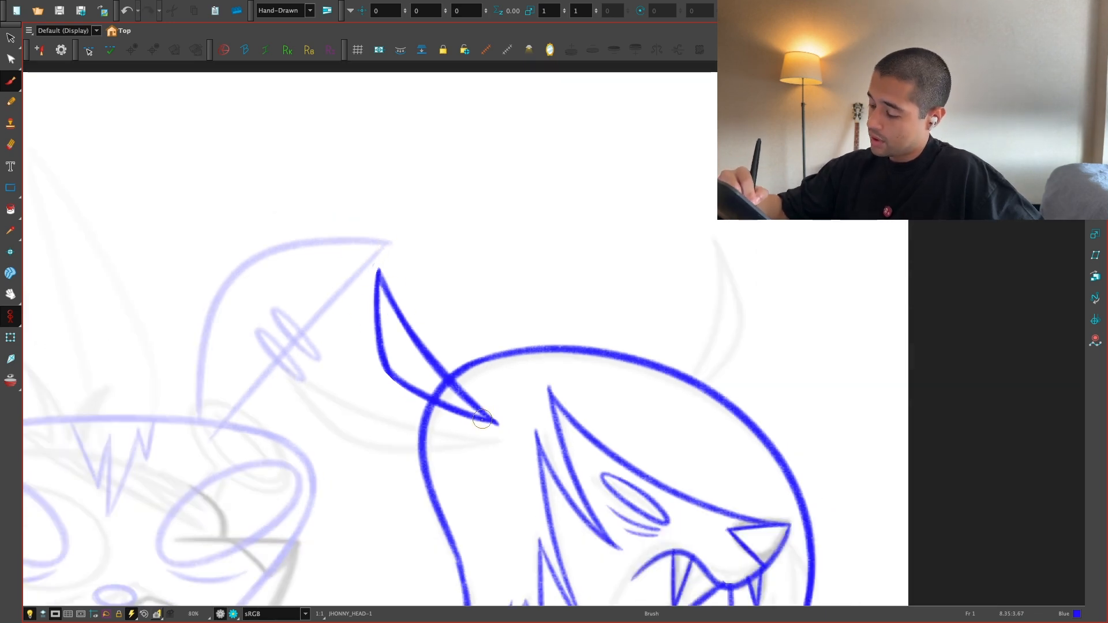
scroll(501, 408, "down", 3)
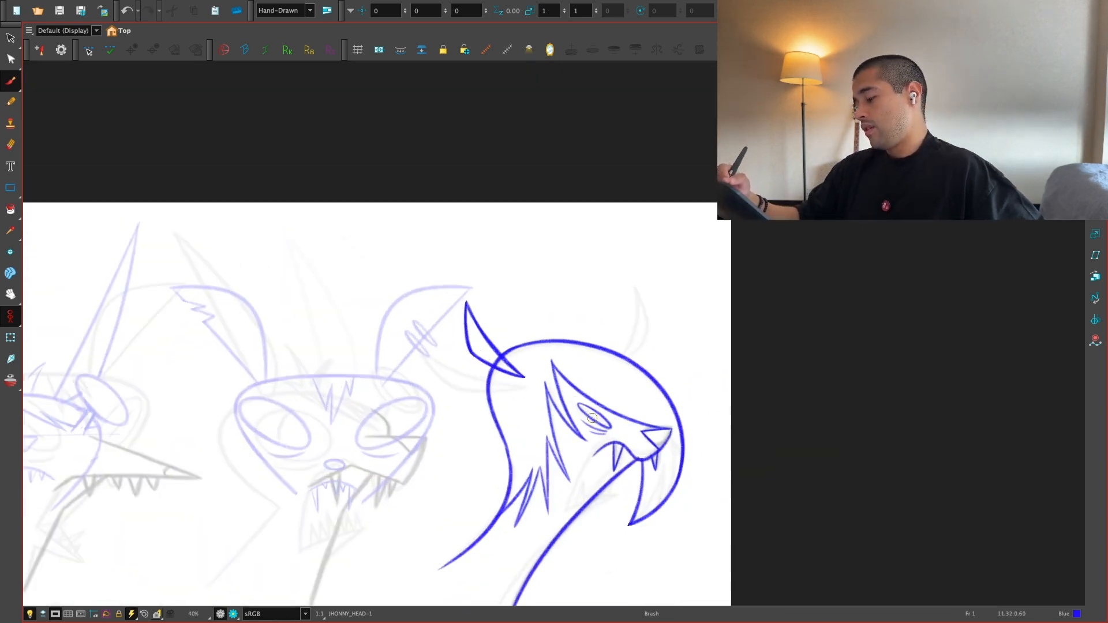
Step: Place a horizontally flipped copy of the back horn over the front of the head and rotate it more upright
scroll(501, 404, "up", 4)
key("alt+s")
mouse_move(327, 415)
left_mouse_down()
mouse_move(346, 376)
mouse_move(415, 361)
mouse_move(661, 370)
left_mouse_up()
key("ctrl+grave")
key("4")
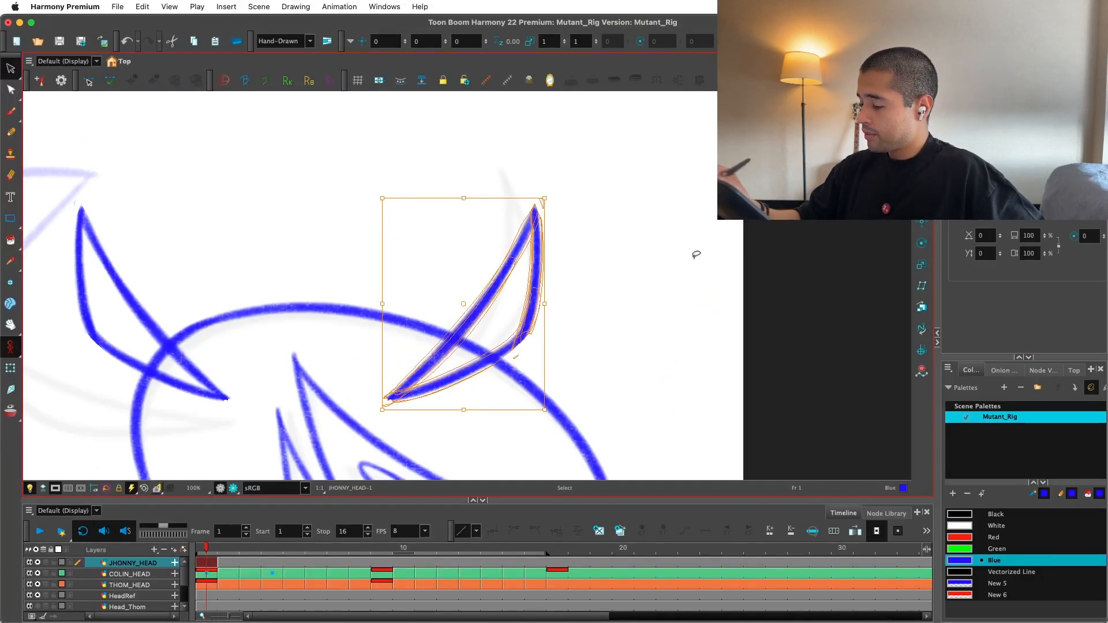
mouse_move(529, 327)
left_mouse_down()
mouse_move(546, 303)
mouse_move(543, 245)
mouse_move(524, 354)
left_mouse_up()
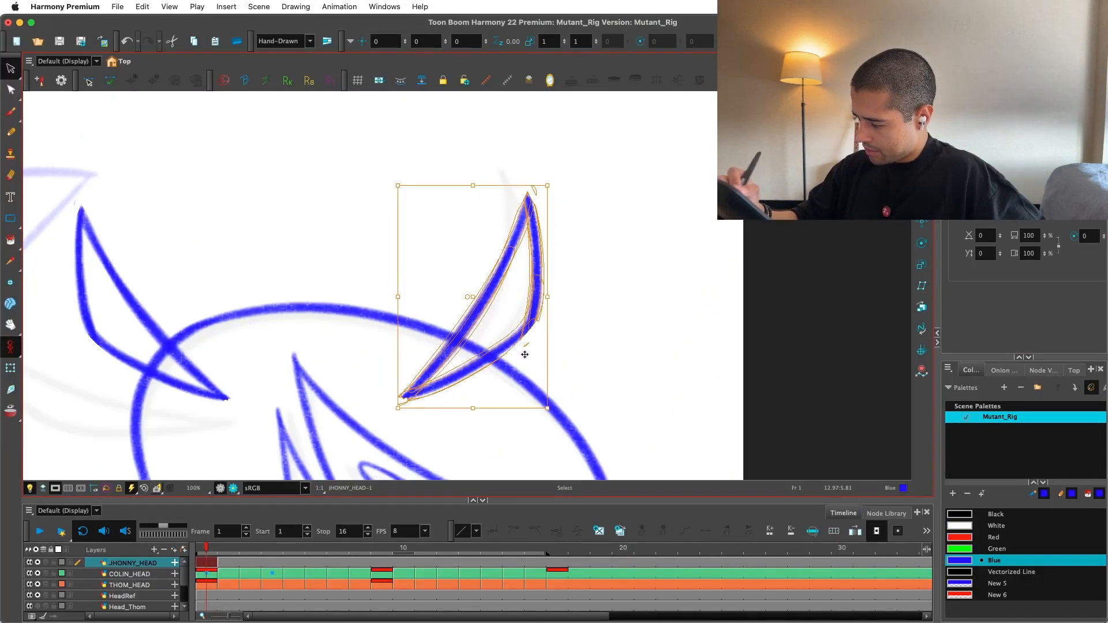
left_click_drag(515, 397, 535, 403)
left_click(564, 292)
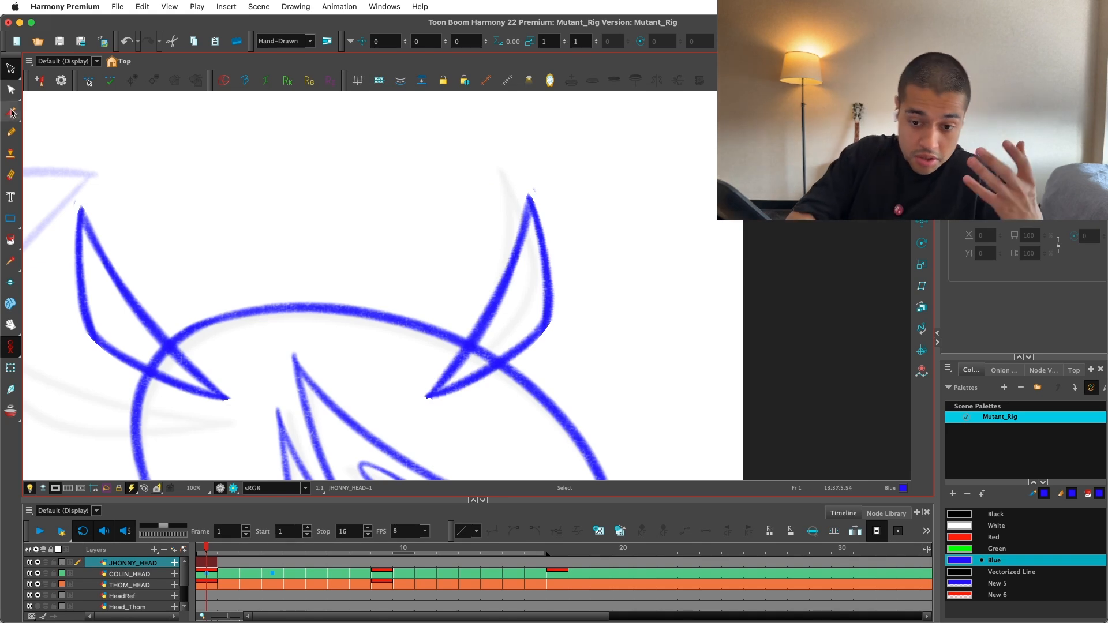
key("super+Tab")
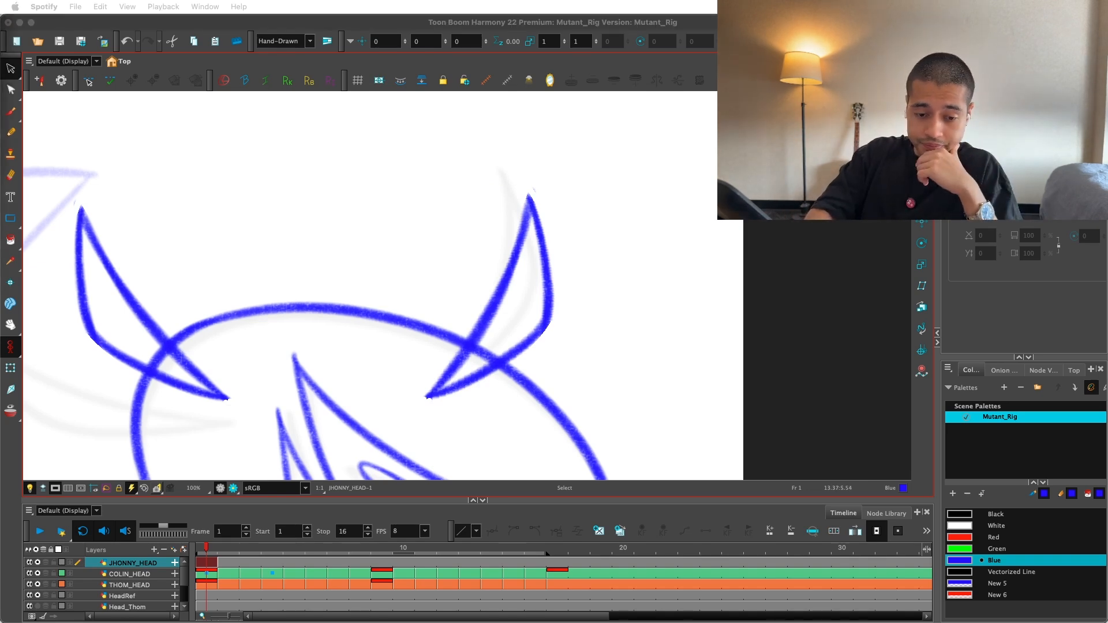
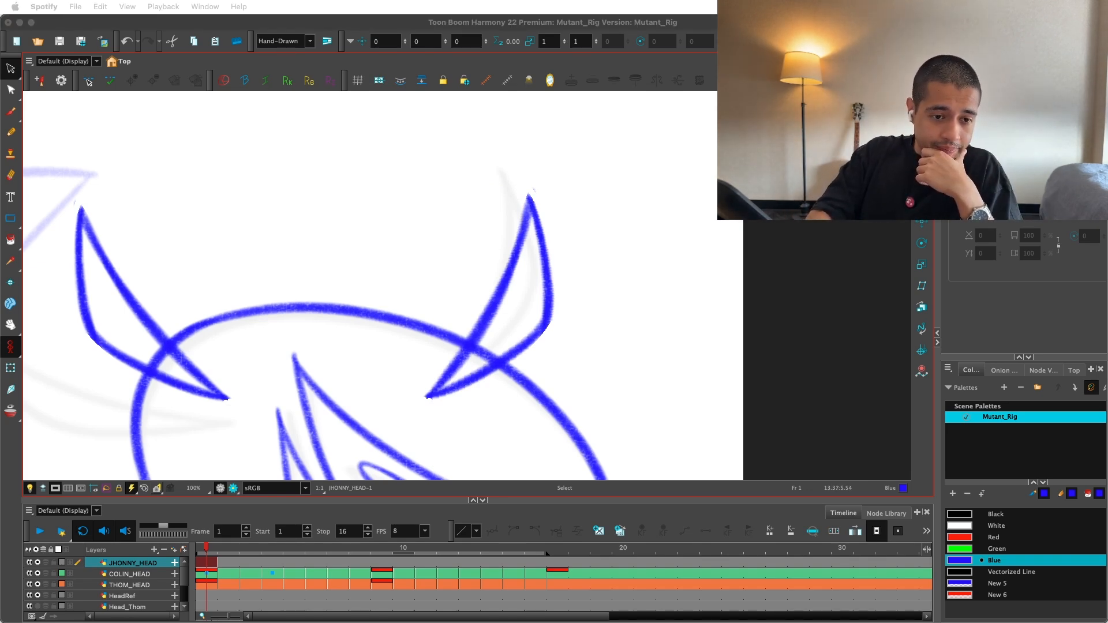
left_click(614, 284)
Step: Draw a straight horizontal guide line above the head, spanning both horns
key("1")
key("1")
key("1")
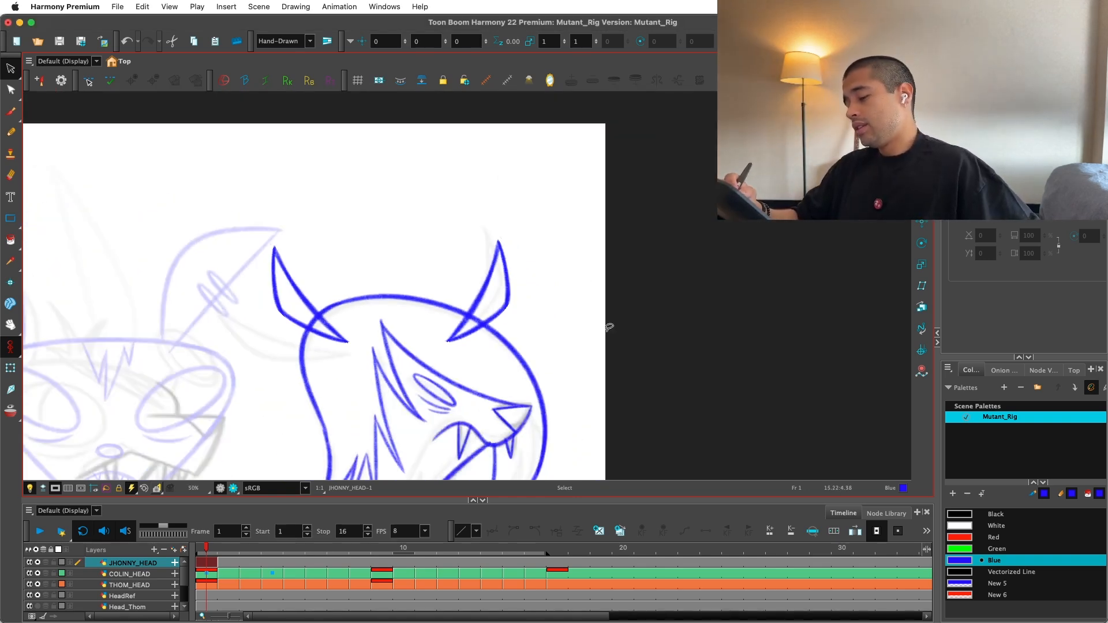
scroll(577, 318, "left", 1)
key("alt+b")
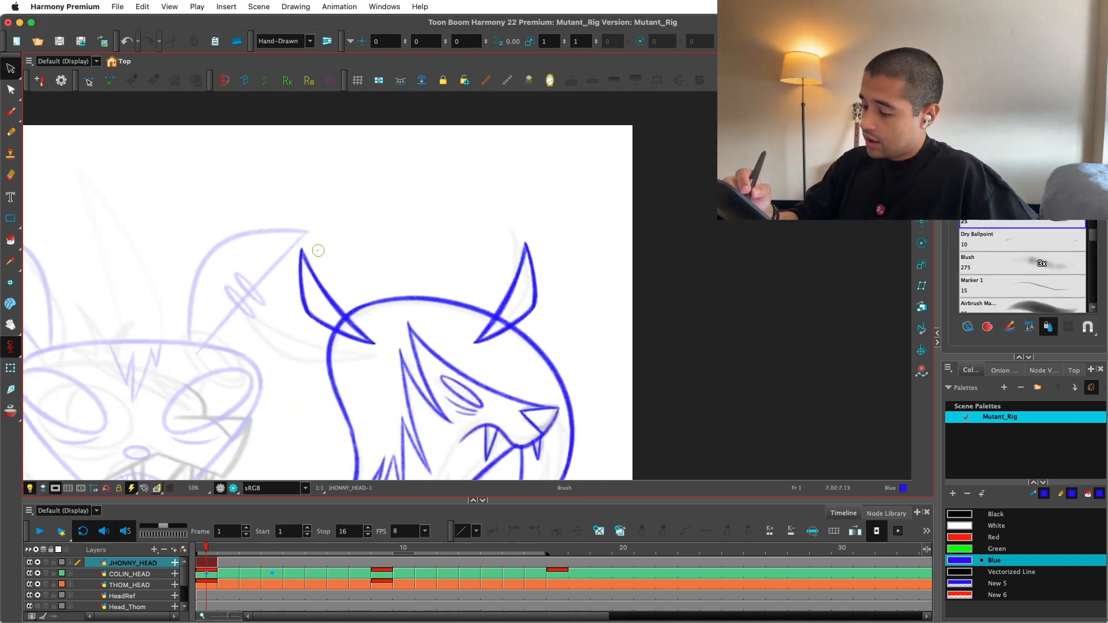
left_click_drag(297, 247, 616, 245)
scroll(616, 246, "down", 5)
key("super+z")
key("alt+s")
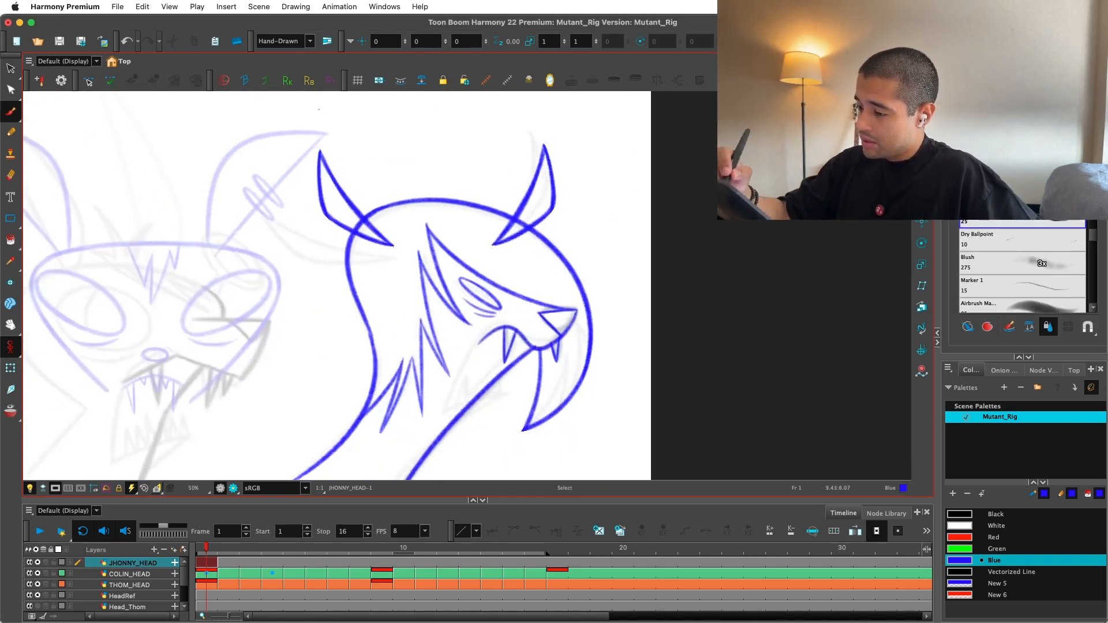
left_click_drag(381, 94, 576, 94)
key("alt+s")
scroll(522, 114, "up", 1)
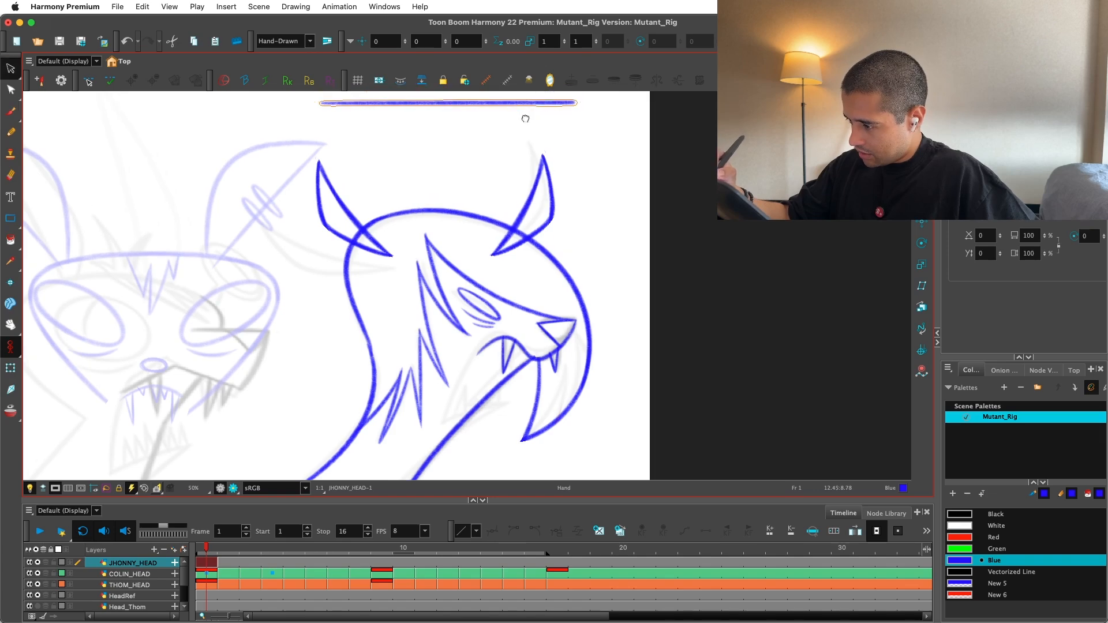
Step: Move the guide line down to the back horn's tip and align the front horn's tip with it
left_click(522, 115)
mouse_move(522, 116)
left_mouse_down()
mouse_move(515, 161)
mouse_move(527, 154)
left_mouse_up()
left_click(586, 222)
left_click(565, 160)
left_click(560, 193)
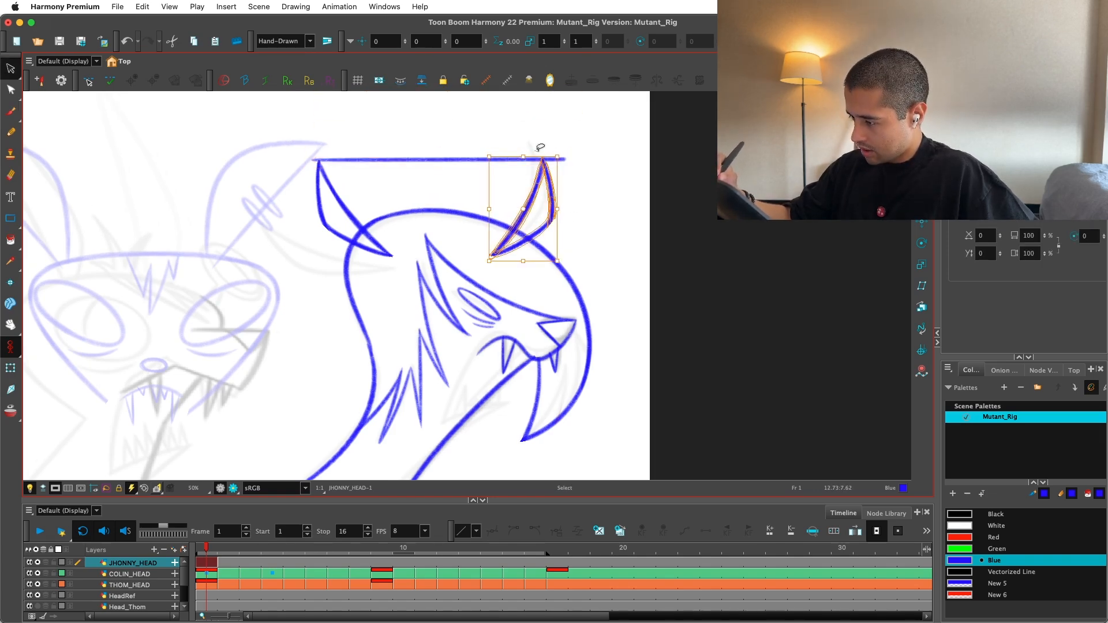
Step: Delete the horizontal guide line across the horn tips
left_click(554, 123)
left_click(514, 158)
key("Delete")
key("1")
key("1")
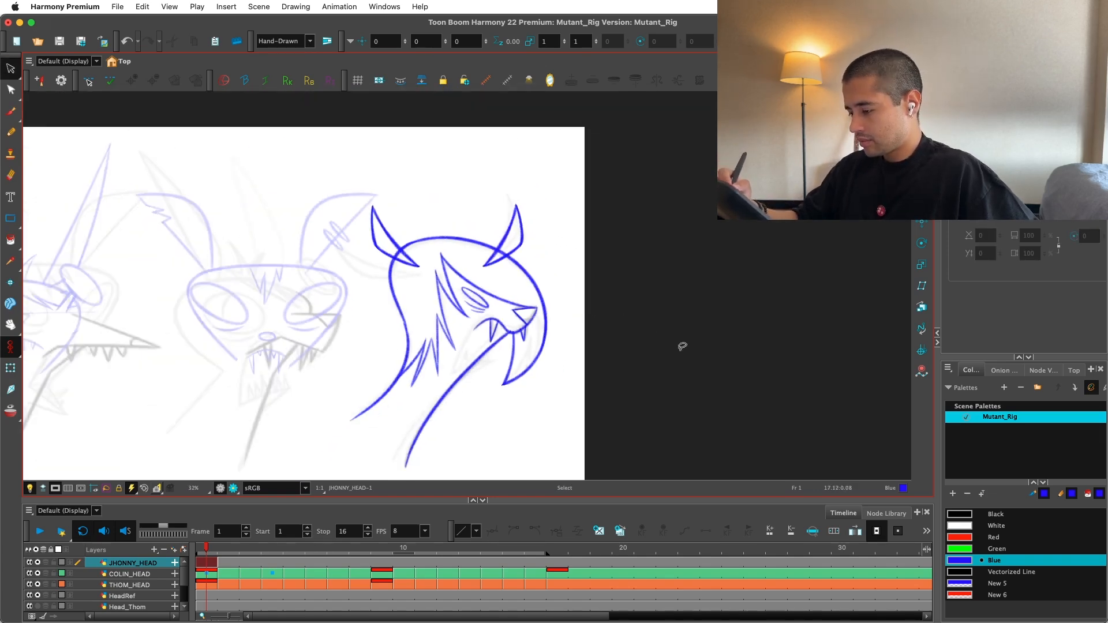
key("1")
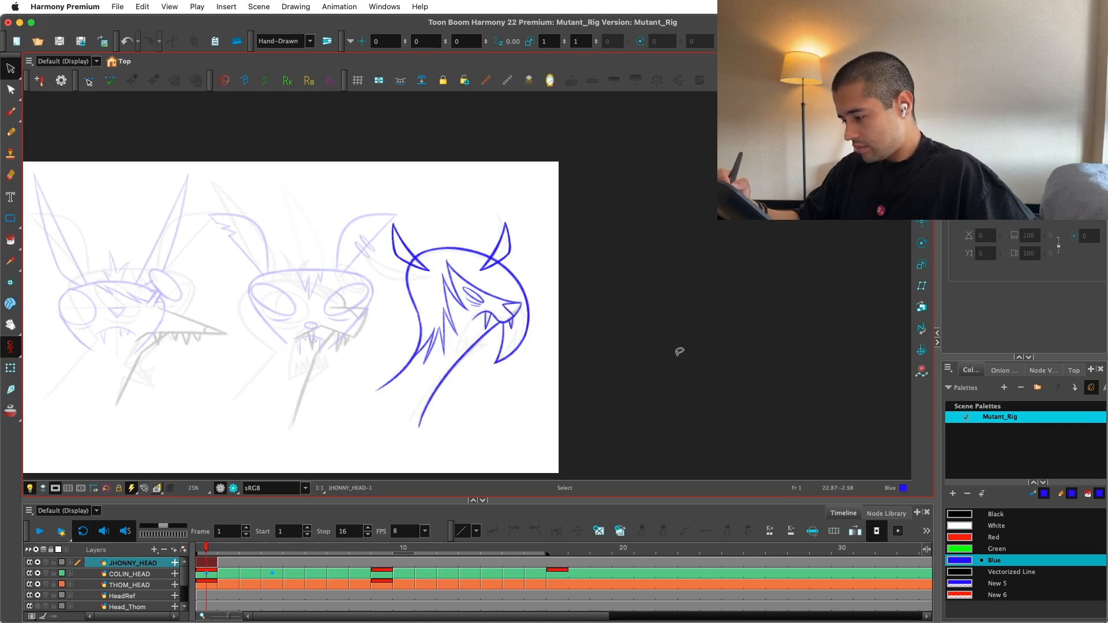
Step: Try rotating the back horn so it leans further away from the head
key("2")
key("2")
key("c")
key("v")
mouse_move(388, 193)
left_mouse_down()
mouse_move(331, 252)
mouse_move(404, 184)
mouse_move(289, 190)
mouse_move(307, 190)
left_mouse_up()
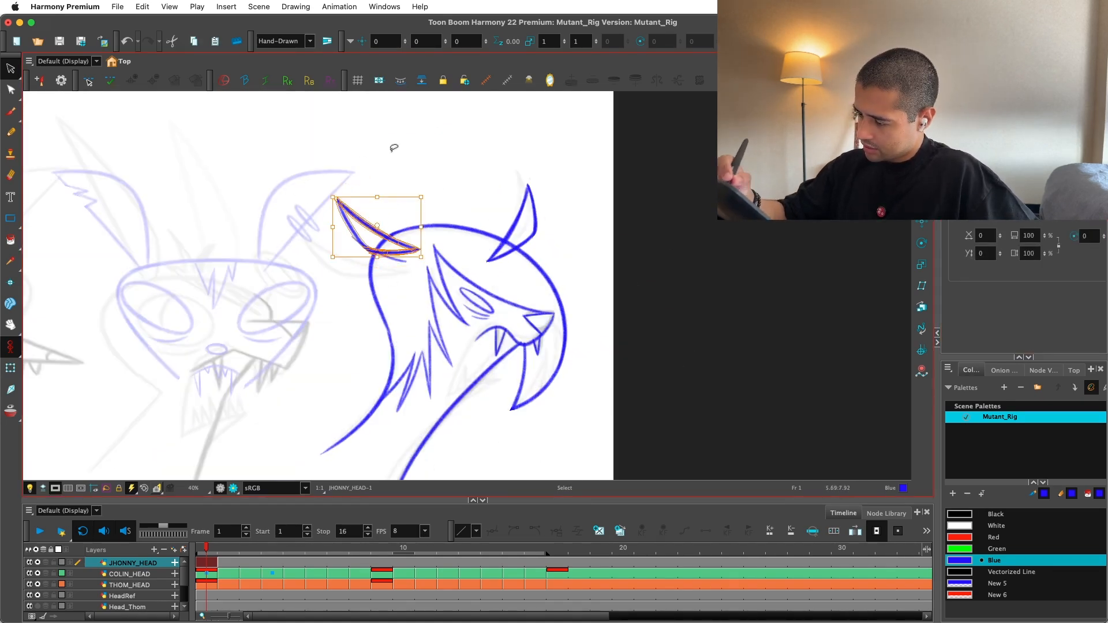
left_click(391, 150)
key("super+z")
key("super+z")
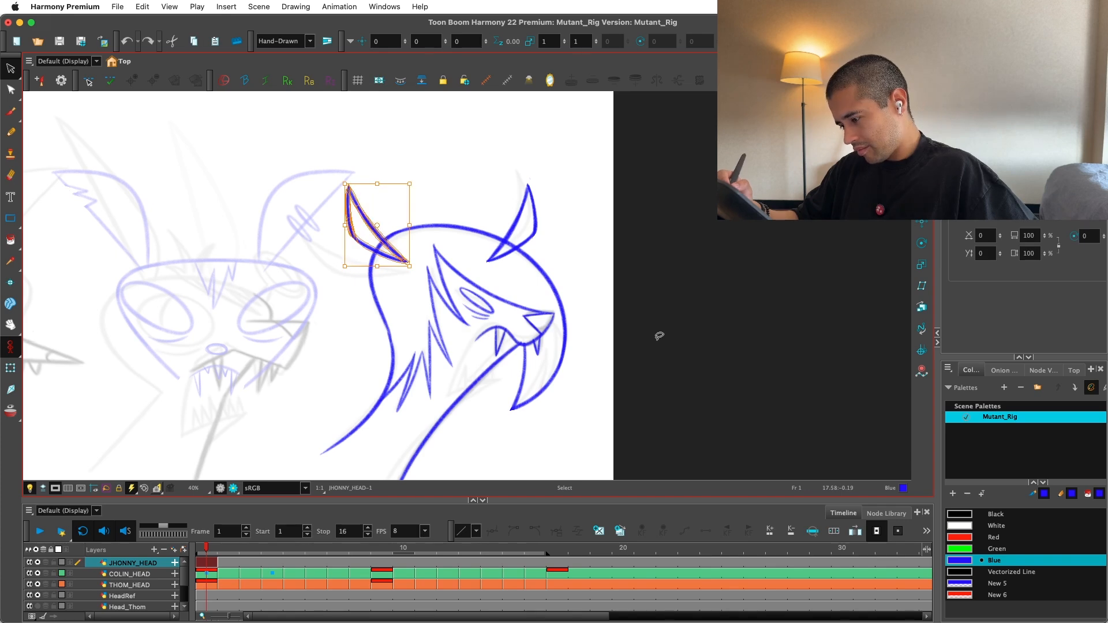
Step: Erase the front horn's lines just inside the head outline and delete the leftover fragment within the head
left_click(604, 321)
key("2")
left_click_drag(532, 476, 671, 283)
key("2")
key("2")
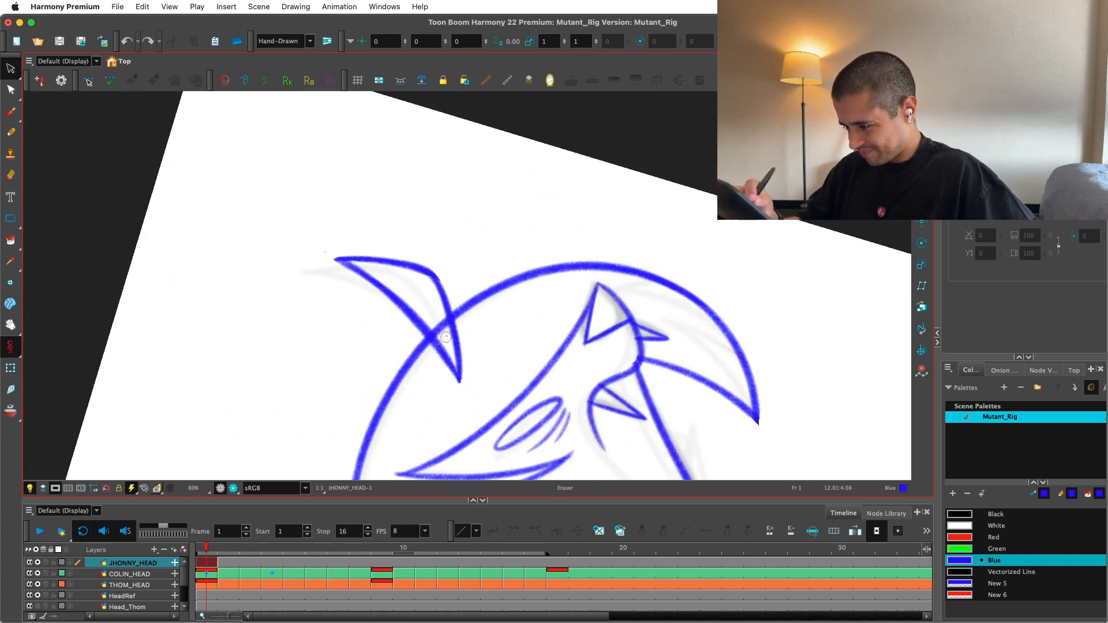
left_click_drag(435, 343, 458, 332)
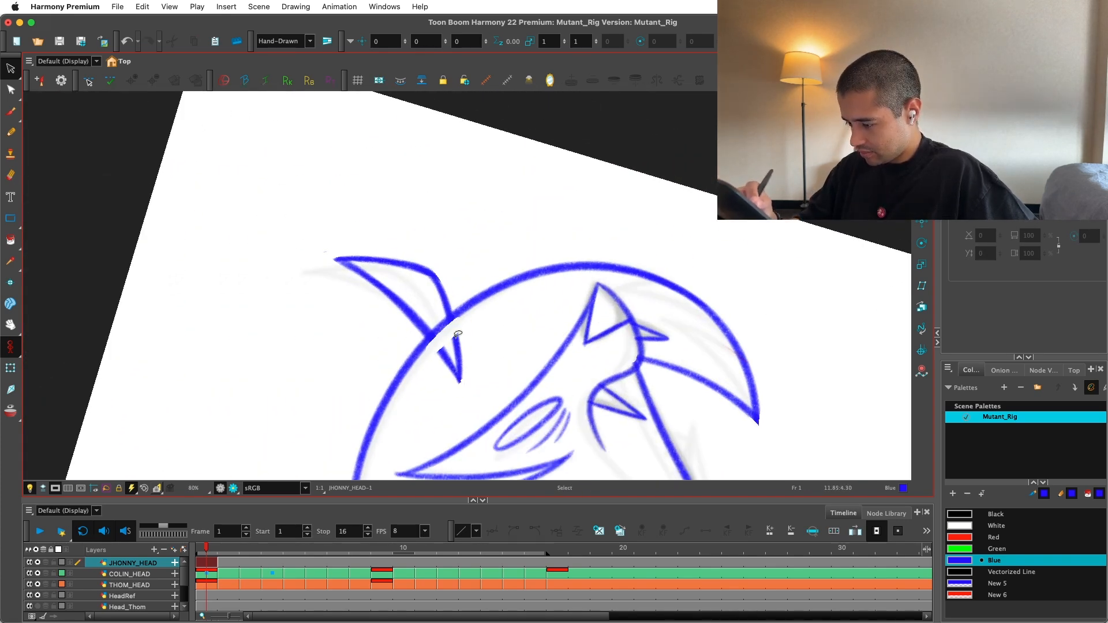
left_click(458, 346)
key("Delete")
key("shift+x")
Step: Delete both blue horns from the profile head
key("1")
key("1")
key("1")
key("1")
key("1")
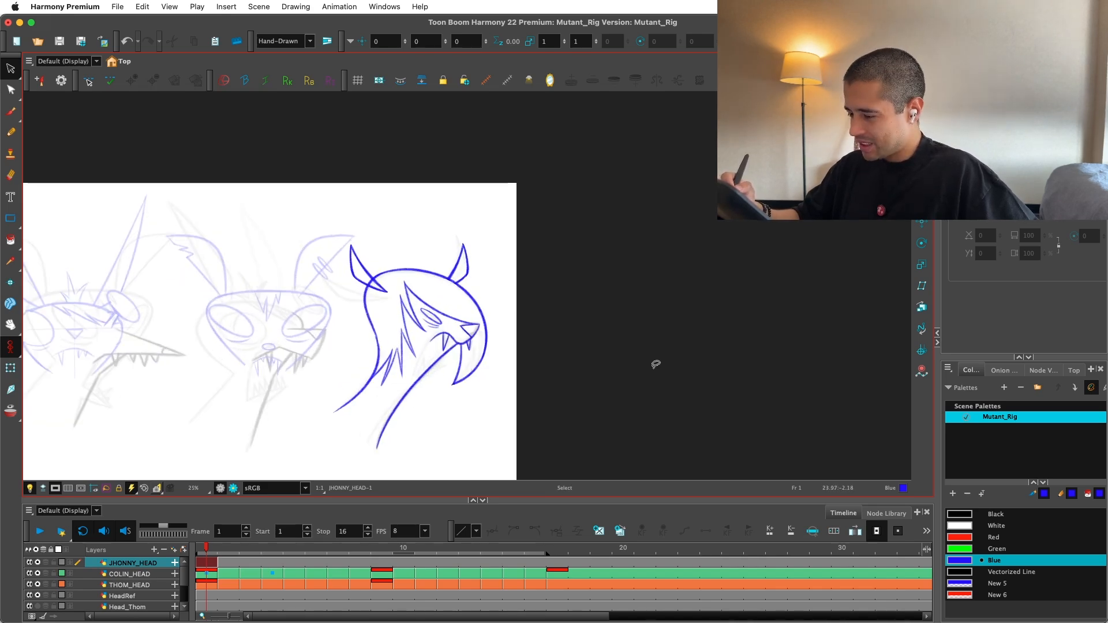
key("2")
key("2")
key("2")
key("2")
key("2")
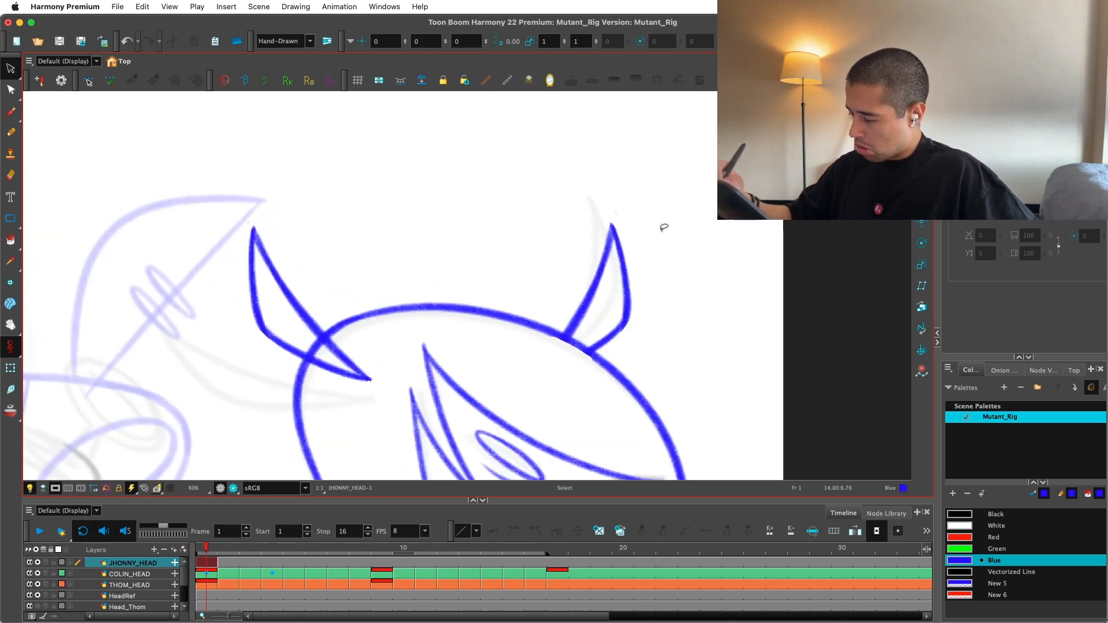
left_click_drag(371, 230, 407, 286)
key("Delete")
key("1")
key("1")
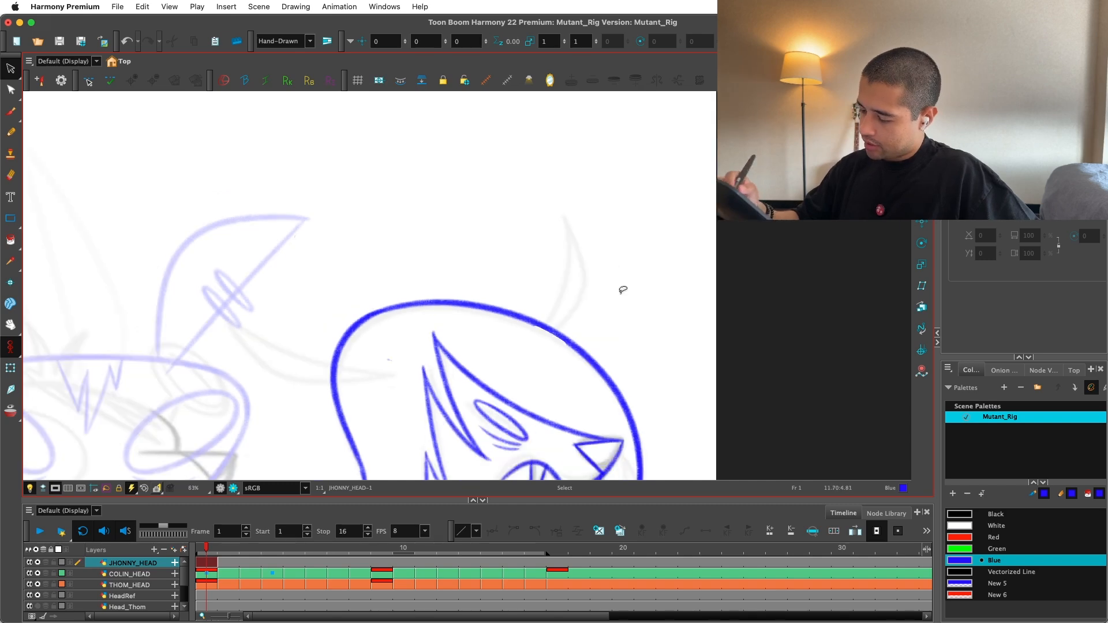
Step: Try drawing a curved blue horn across the back of the profile head's outline with the Brush
key("2")
key("2")
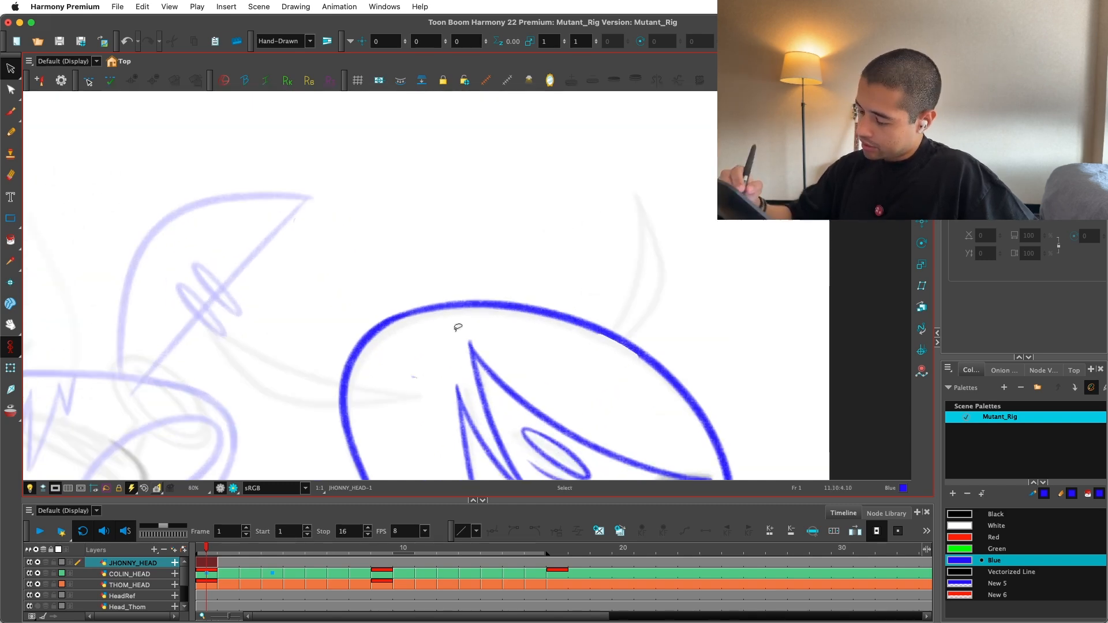
key("alt+b")
mouse_move(403, 377)
left_mouse_down()
mouse_move(349, 353)
mouse_move(348, 248)
left_mouse_up()
right_click(408, 369)
left_click(451, 400)
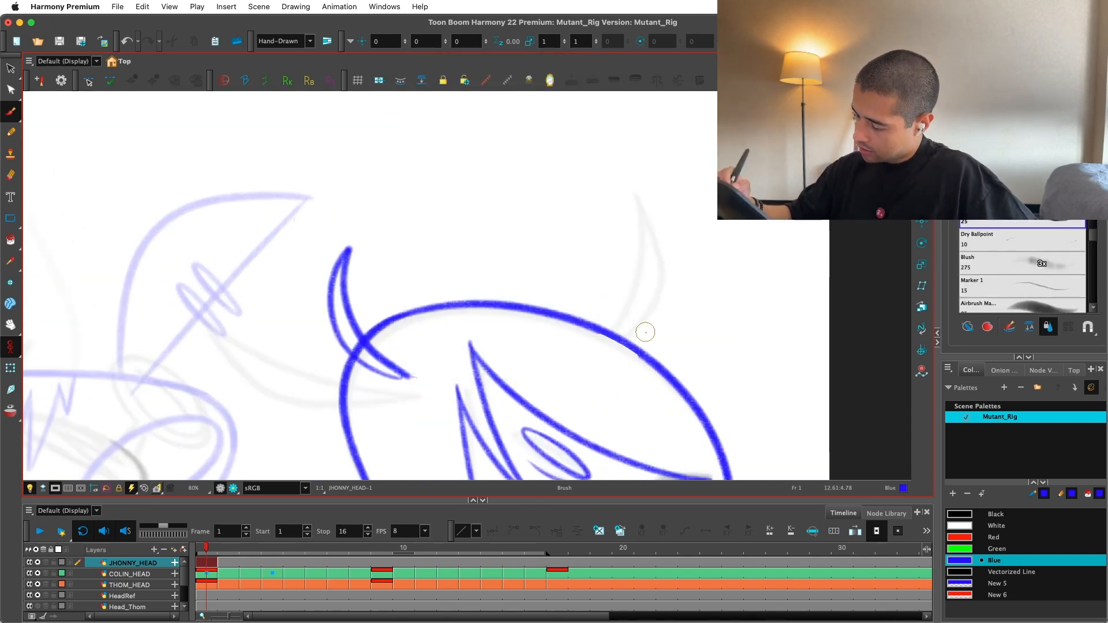
key("super+z")
Step: Redraw the curved back horn in blue and brush a matching front horn onto the head outline
mouse_move(640, 346)
left_mouse_down()
mouse_move(668, 269)
mouse_move(642, 358)
left_mouse_up()
key("super+z")
mouse_move(398, 378)
left_mouse_down()
mouse_move(322, 287)
mouse_move(334, 255)
left_mouse_up()
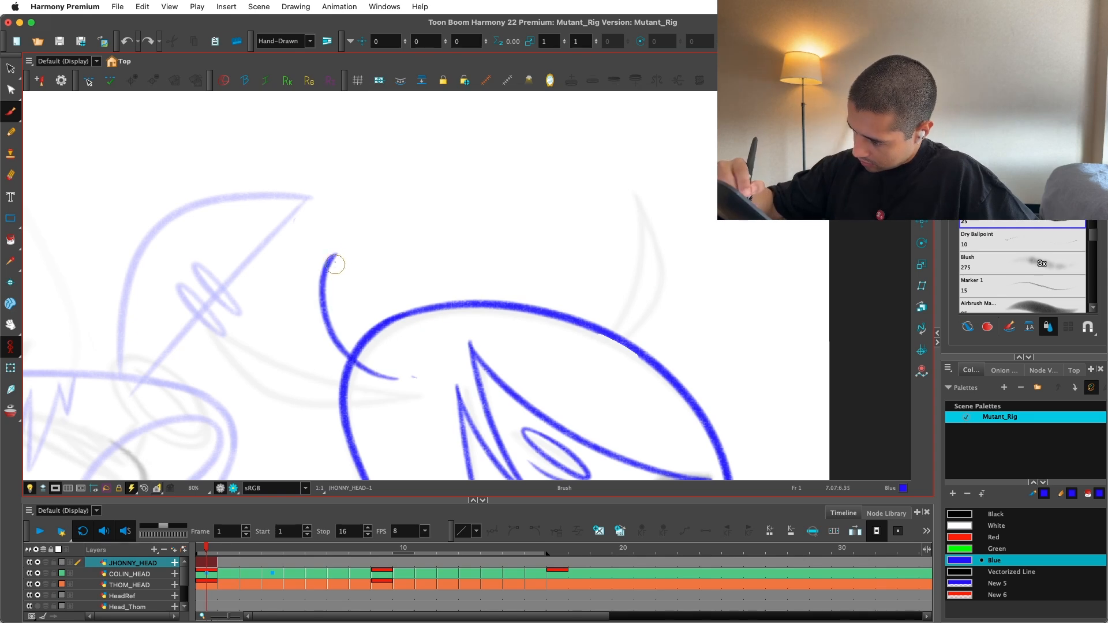
key("super+z")
mouse_move(398, 378)
left_mouse_down()
mouse_move(337, 256)
mouse_move(378, 361)
mouse_move(405, 384)
left_mouse_up()
mouse_move(639, 346)
left_mouse_down()
mouse_move(668, 269)
mouse_move(642, 358)
left_mouse_up()
Step: Examine how the new horns fit the profile head and compare them with the other character heads
key("1")
key("1")
key("1")
key("1")
key("1")
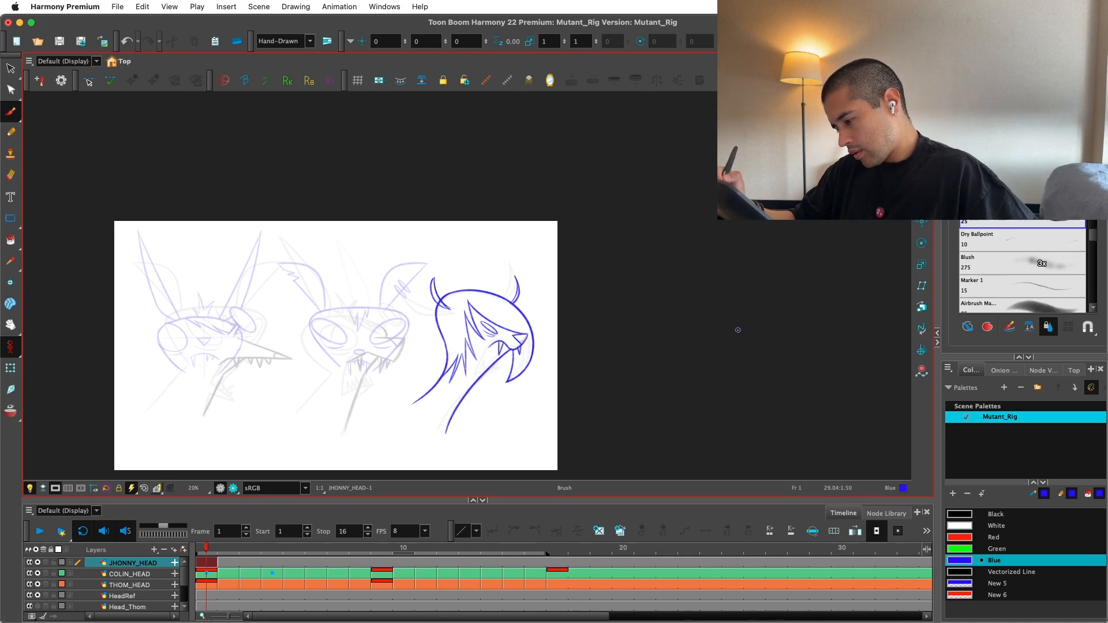
key("2")
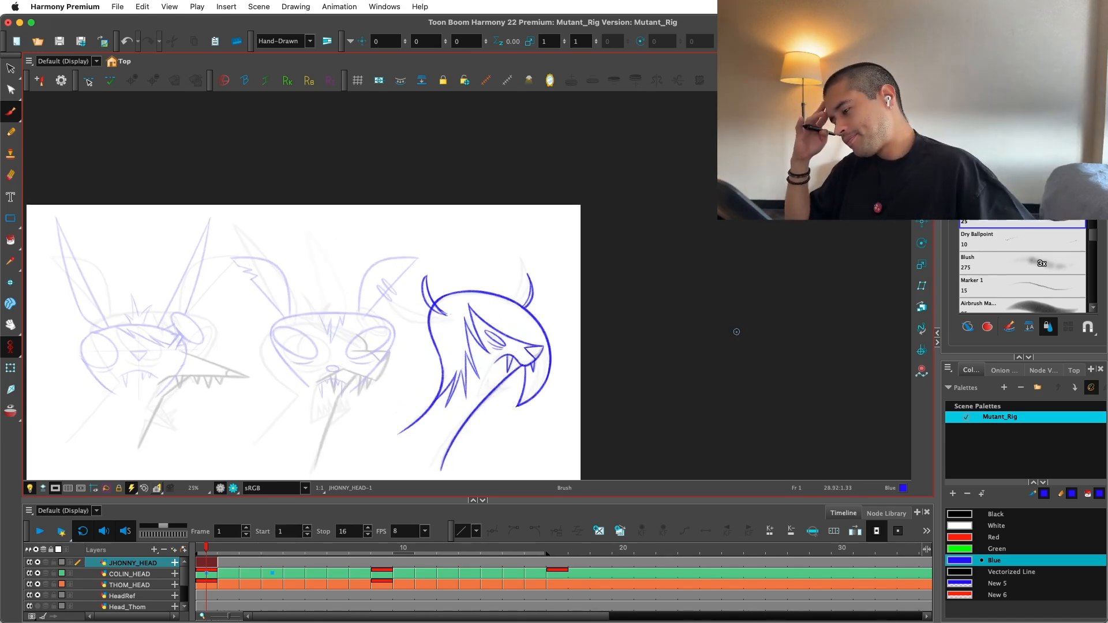
key("2")
key("2")
key("1")
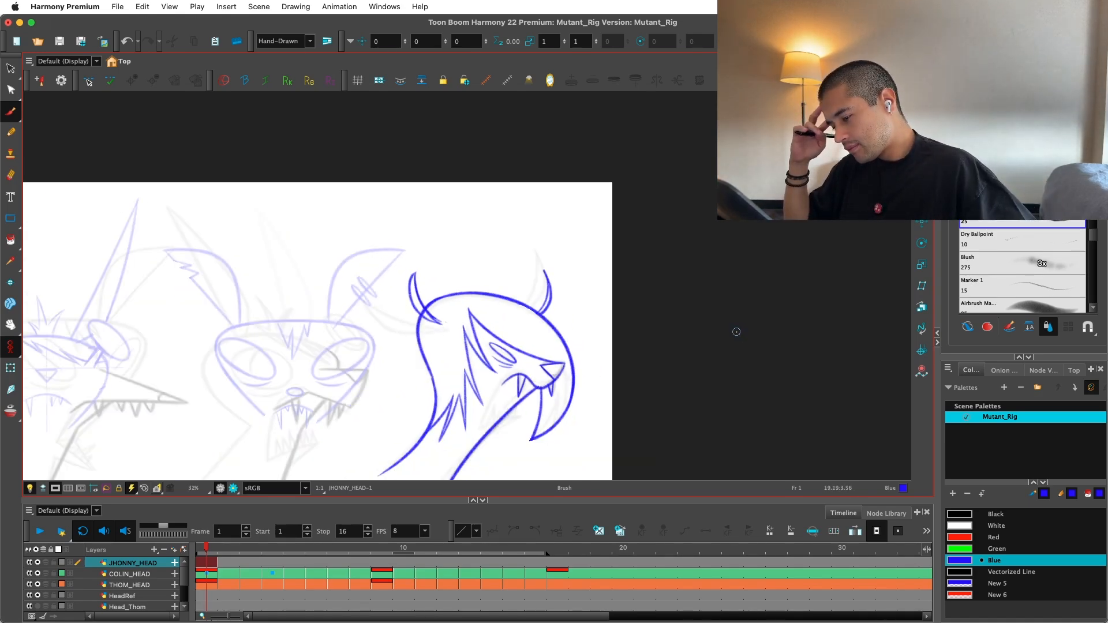
key("1")
key("1")
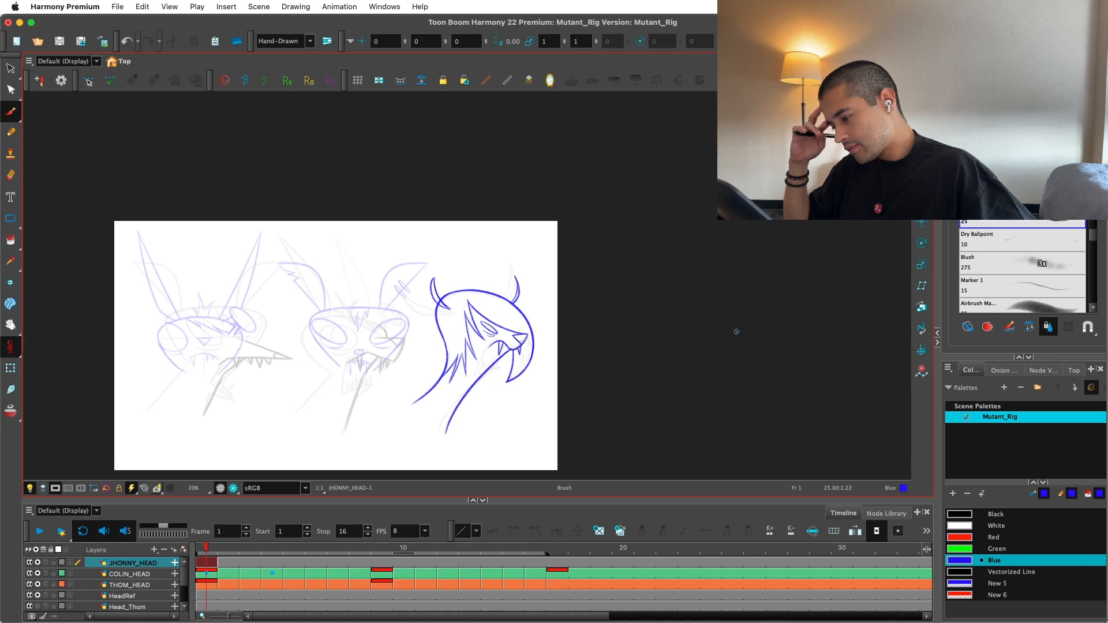
Step: Refine the front horn's curves with additional blue brush strokes between its tip and base
key("2")
key("2")
key("2")
key("2")
key("2")
mouse_move(709, 240)
left_mouse_down()
mouse_move(542, 272)
mouse_move(499, 352)
left_mouse_up()
key("2")
mouse_move(500, 274)
left_mouse_down()
mouse_move(503, 362)
mouse_move(482, 403)
mouse_move(502, 290)
mouse_move(480, 405)
left_mouse_up()
key("super+z")
key("super+z")
key("1")
key("1")
key("1")
key("1")
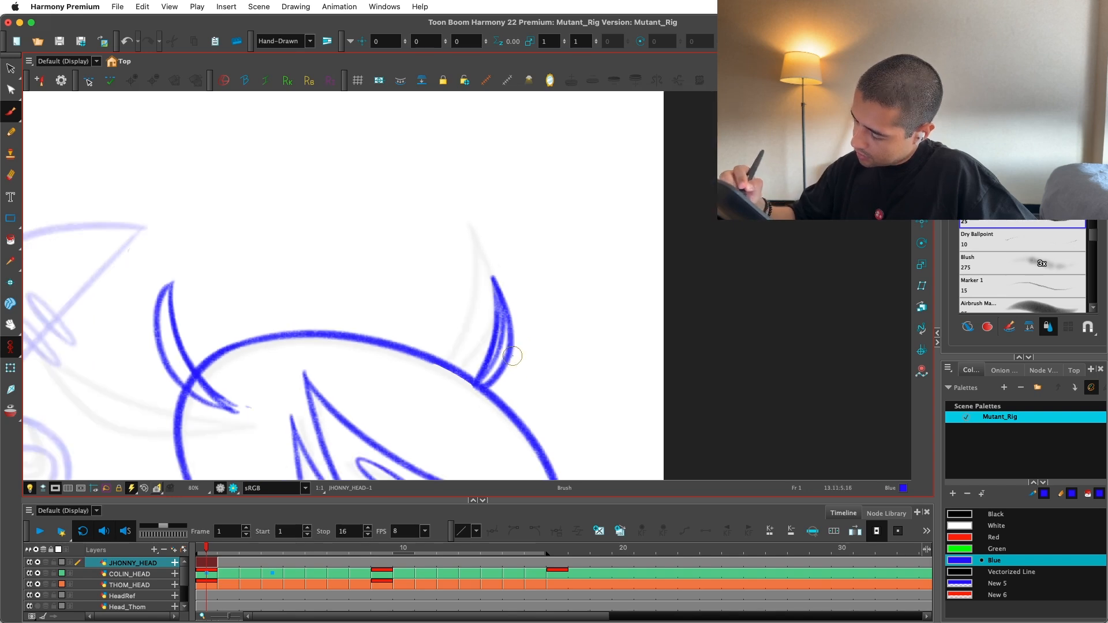
Step: Delete the blue back horn from the profile head
key("2")
key("2")
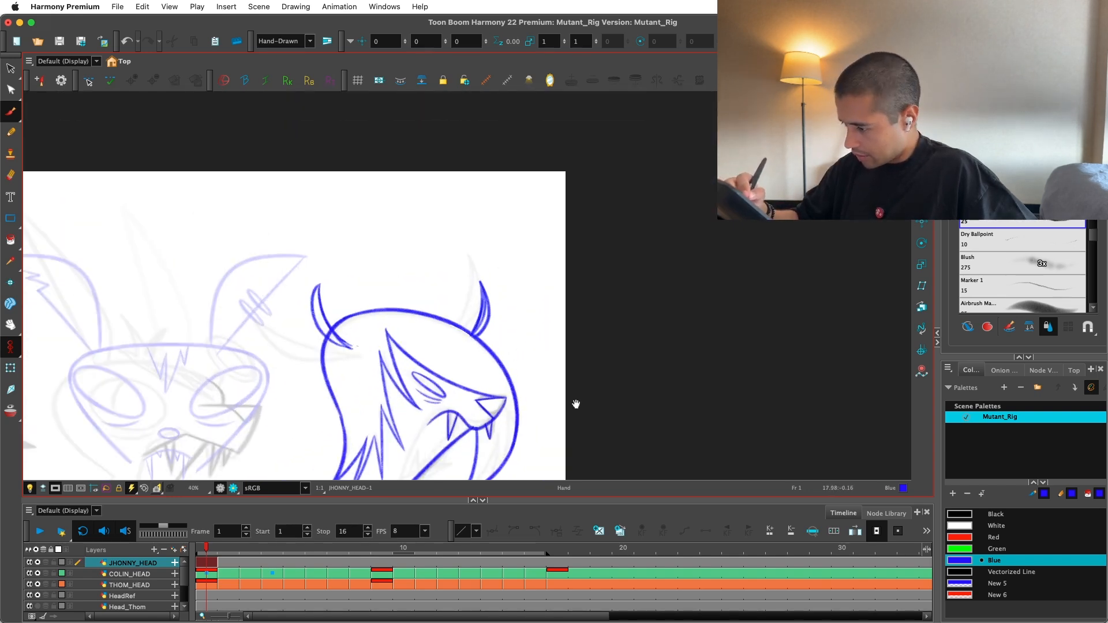
left_click_drag(576, 403, 617, 403)
key("2")
key("2")
key("alt+s")
left_click_drag(324, 271, 349, 312)
key("Delete")
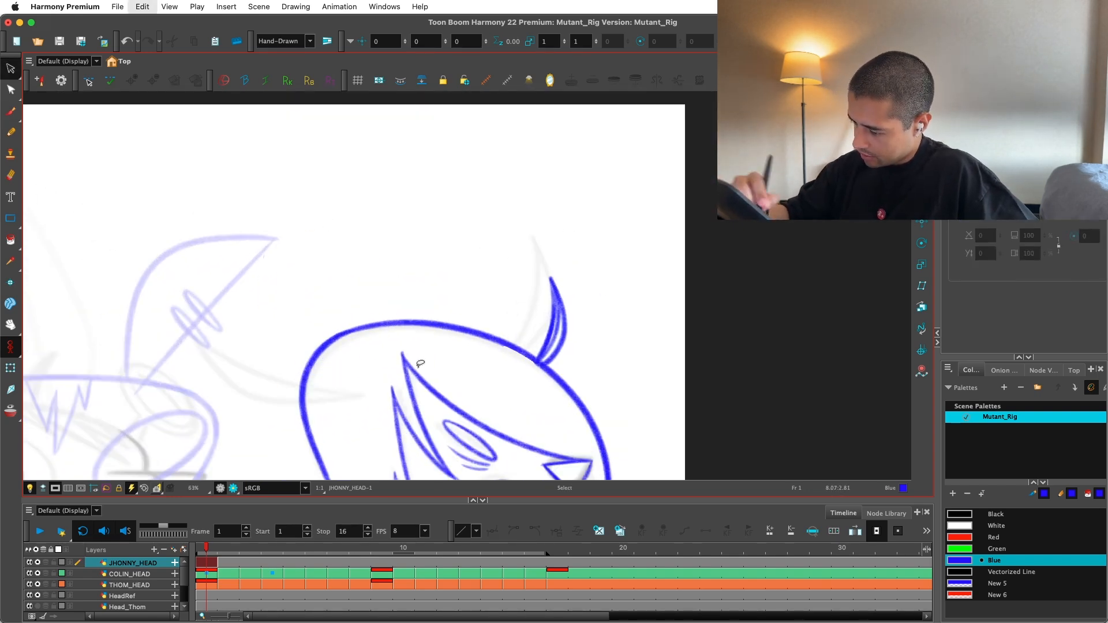
Step: Place a mirrored copy of the front horn at the back of the head, recoloured with New 5 as a faint guide
mouse_move(534, 245)
left_mouse_down()
mouse_move(586, 346)
mouse_move(528, 375)
left_mouse_up()
key("super+c")
key("super+v")
key("4")
left_click_drag(551, 323, 391, 305)
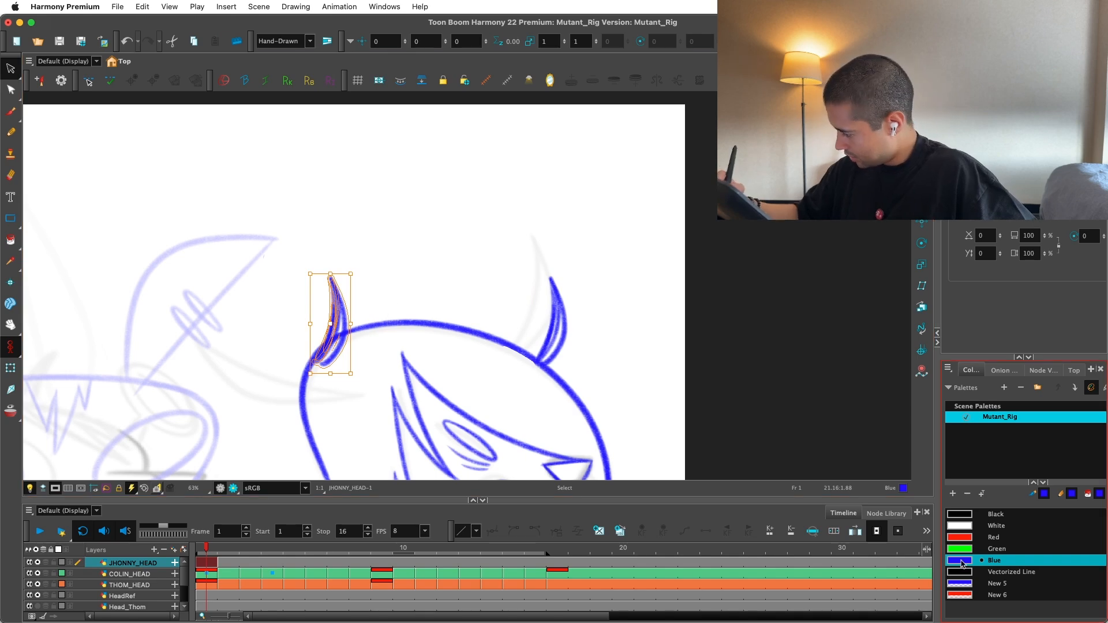
left_click(997, 583)
key("4")
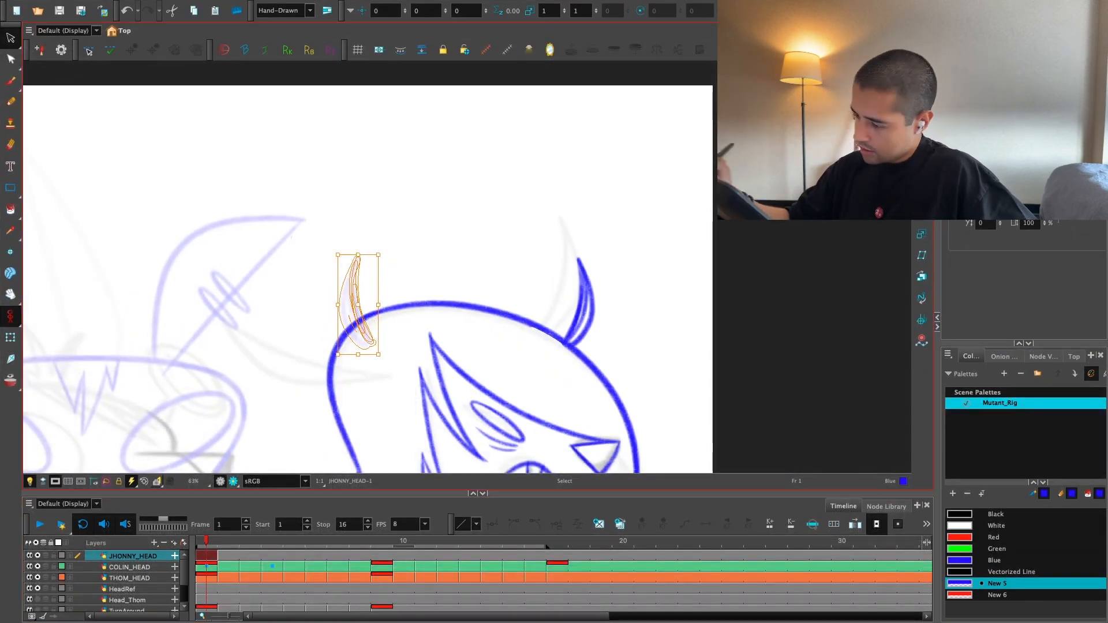
key("Delete")
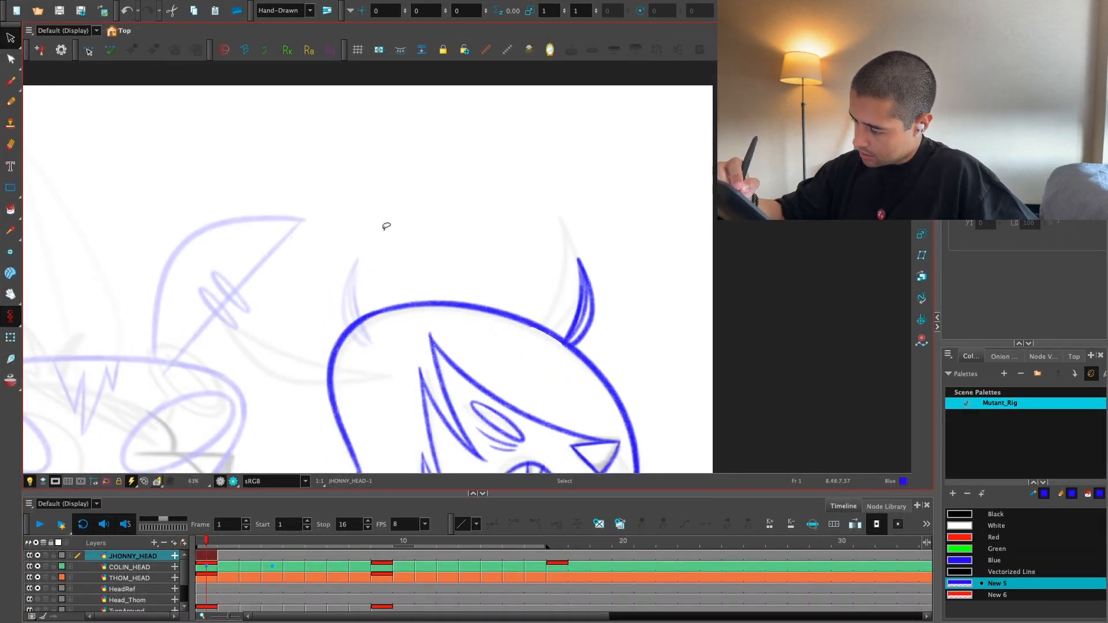
Step: Trace the faint guide with the Blue brush to draw a curved back horn with a rounded base inside the head
left_click(981, 560)
key("alt+b")
scroll(423, 209, "up", 3)
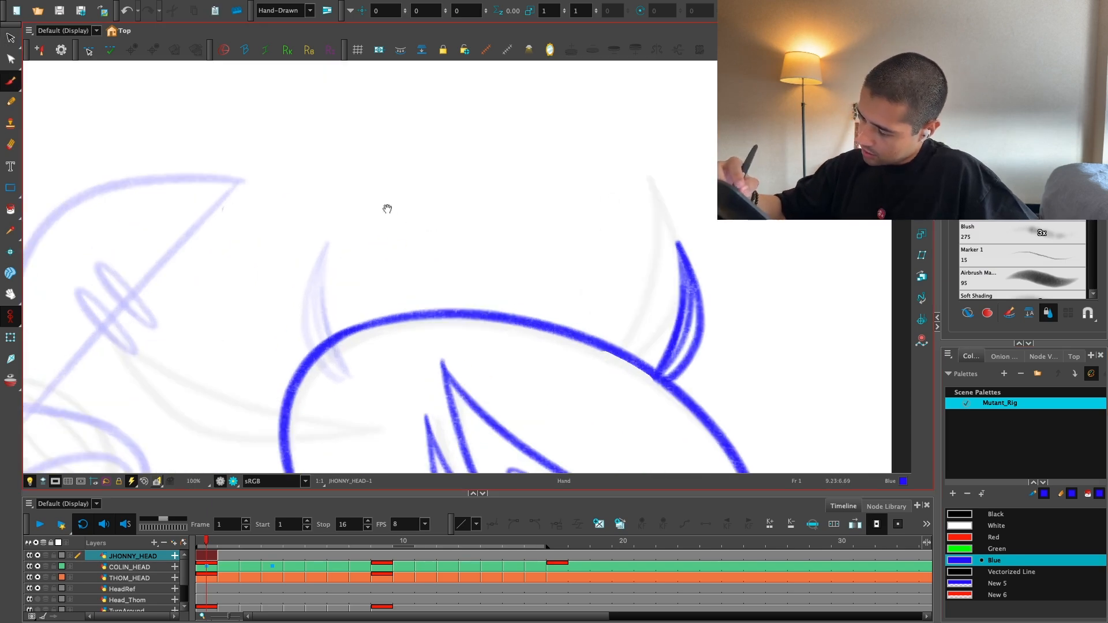
mouse_move(298, 238)
left_mouse_down()
mouse_move(297, 350)
mouse_move(334, 413)
left_mouse_up()
key("ctrl+z")
key("ctrl+z")
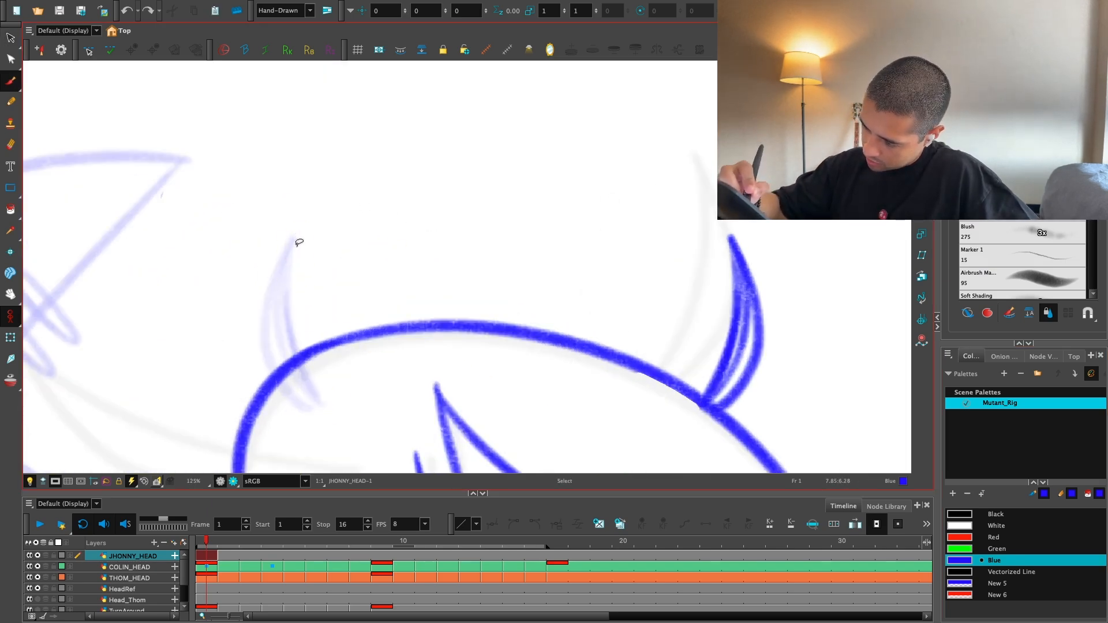
left_click_drag(296, 240, 337, 404)
mouse_move(302, 233)
left_mouse_down()
mouse_move(293, 395)
mouse_move(274, 342)
mouse_move(336, 409)
left_mouse_up()
key("ctrl+z")
key("ctrl+z")
mouse_move(267, 323)
left_mouse_down()
mouse_move(321, 402)
mouse_move(287, 394)
mouse_move(326, 407)
left_mouse_up()
key("ctrl+z")
key("ctrl+z")
left_click_drag(296, 357, 328, 396)
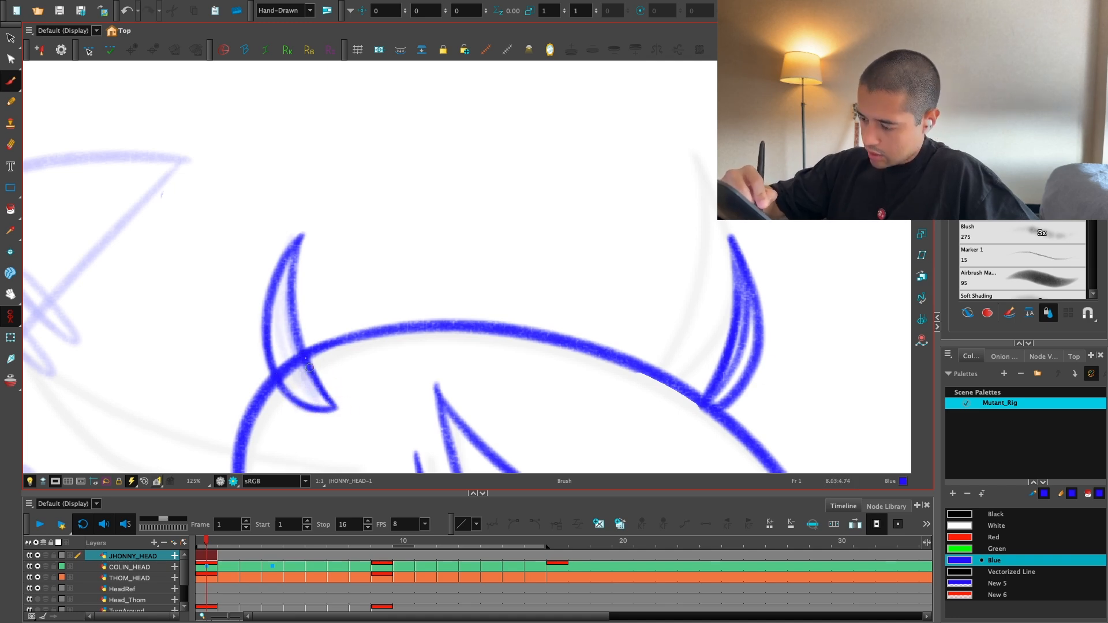
scroll(316, 193, "down", 4)
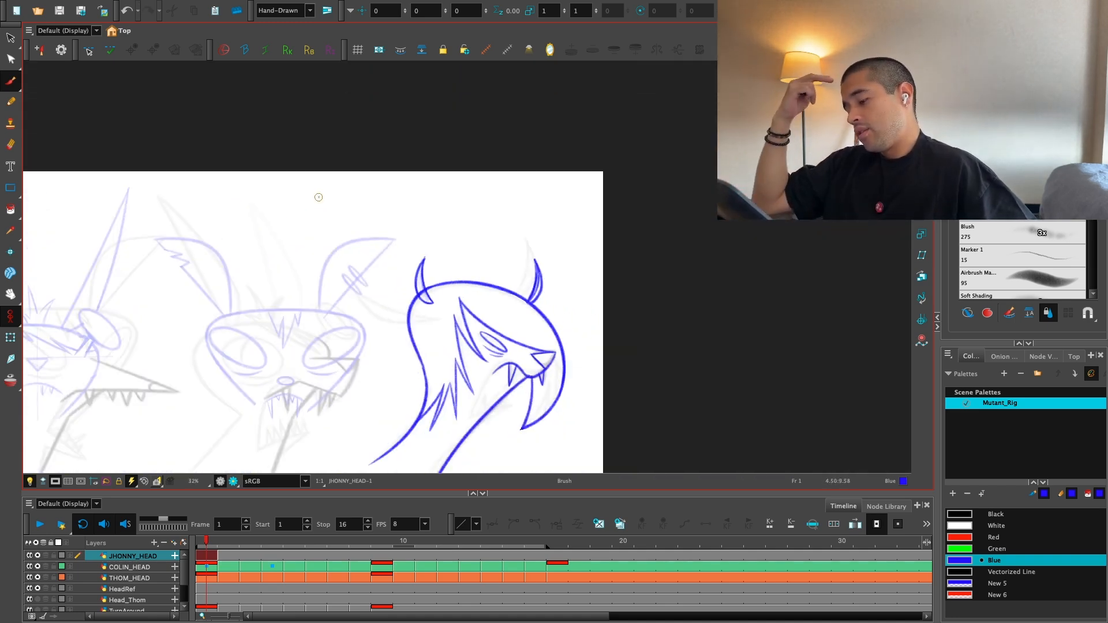
scroll(319, 197, "up", 3)
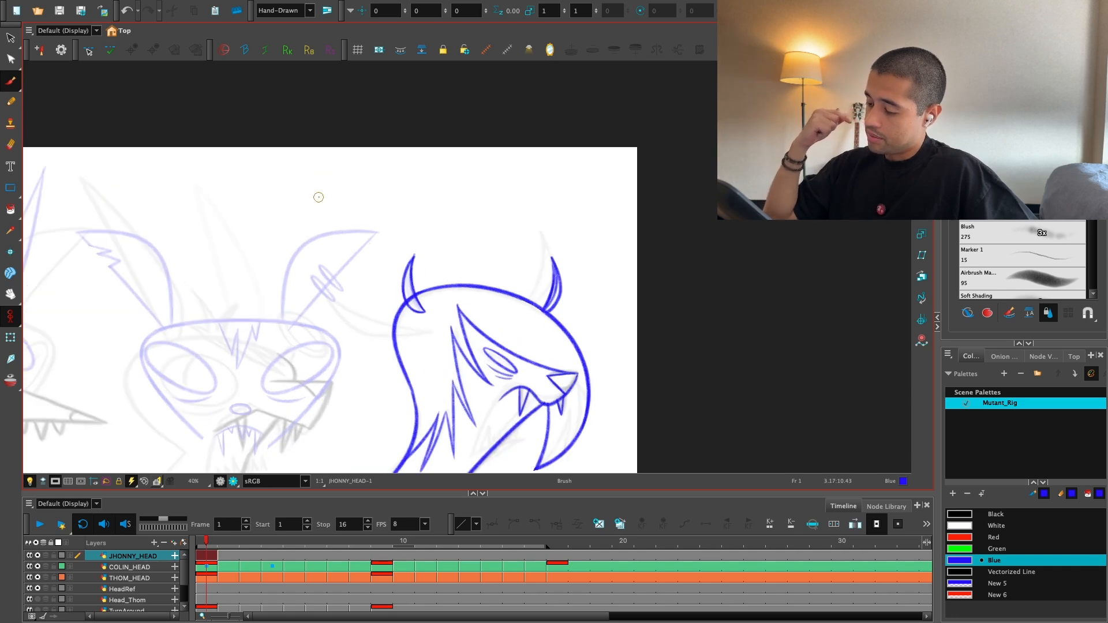
Step: Remove the old front horn and the faint guide lines inside the back horn
key("alt+s")
left_click_drag(419, 207, 405, 282)
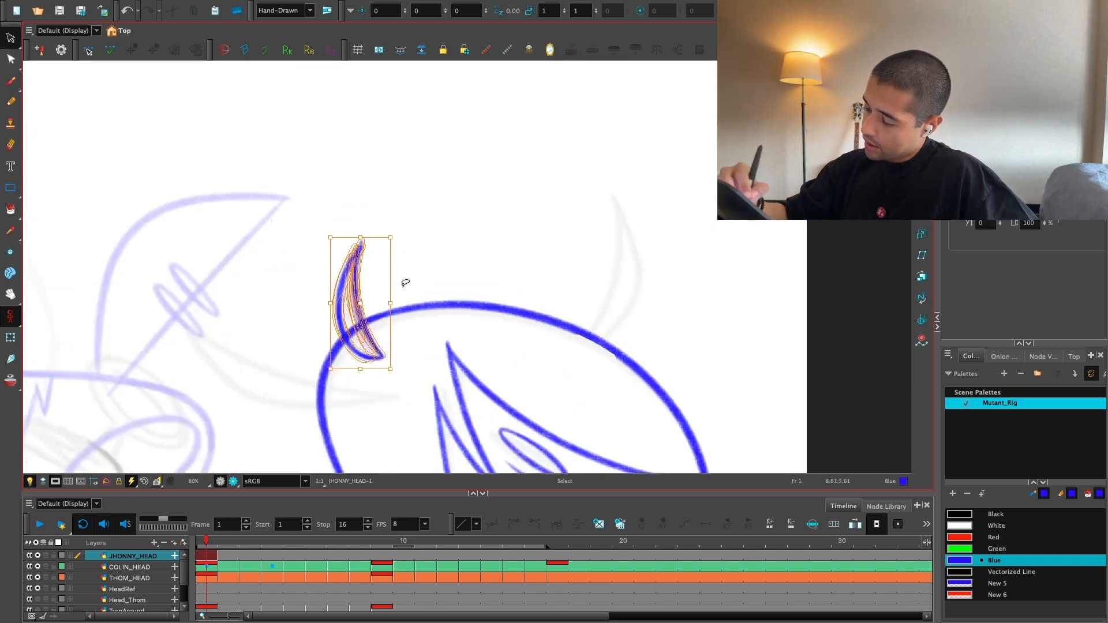
key("ctrl+v")
left_click(661, 245)
key("ctrl+z")
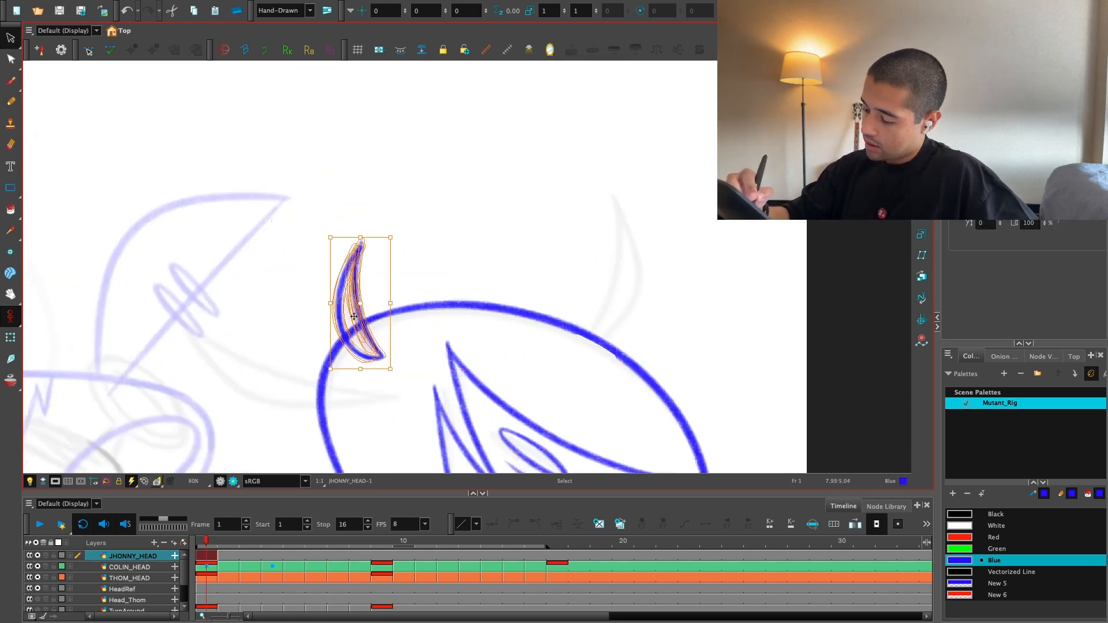
left_click(350, 315)
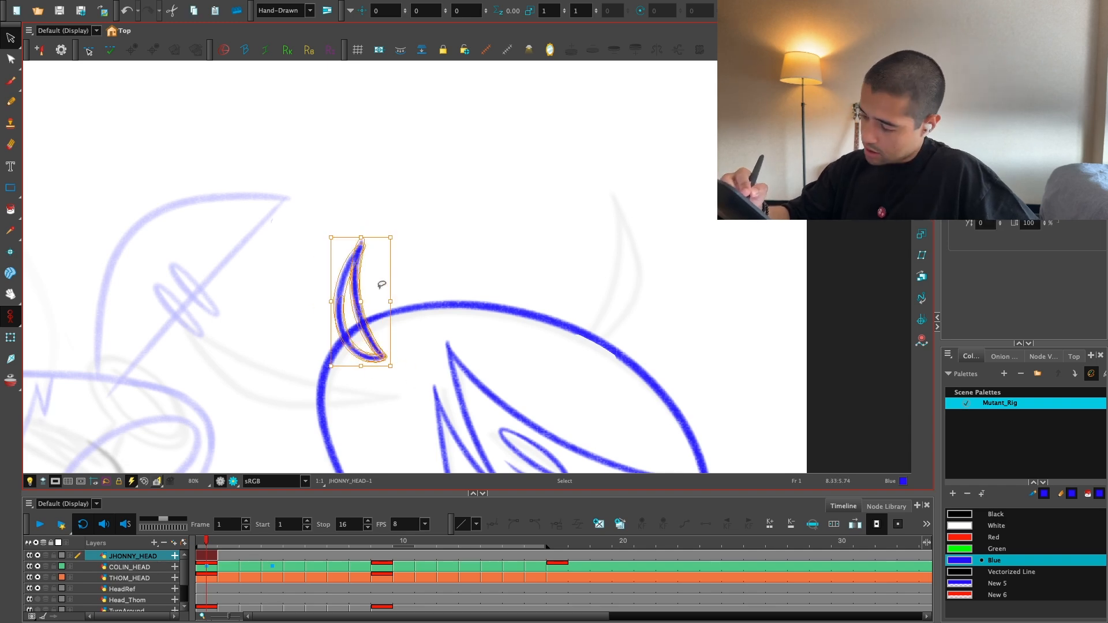
Step: Place a horizontally mirrored copy of the back horn on the front of the head outline
key("ctrl+v")
key("ctrl+z")
key("ctrl+z")
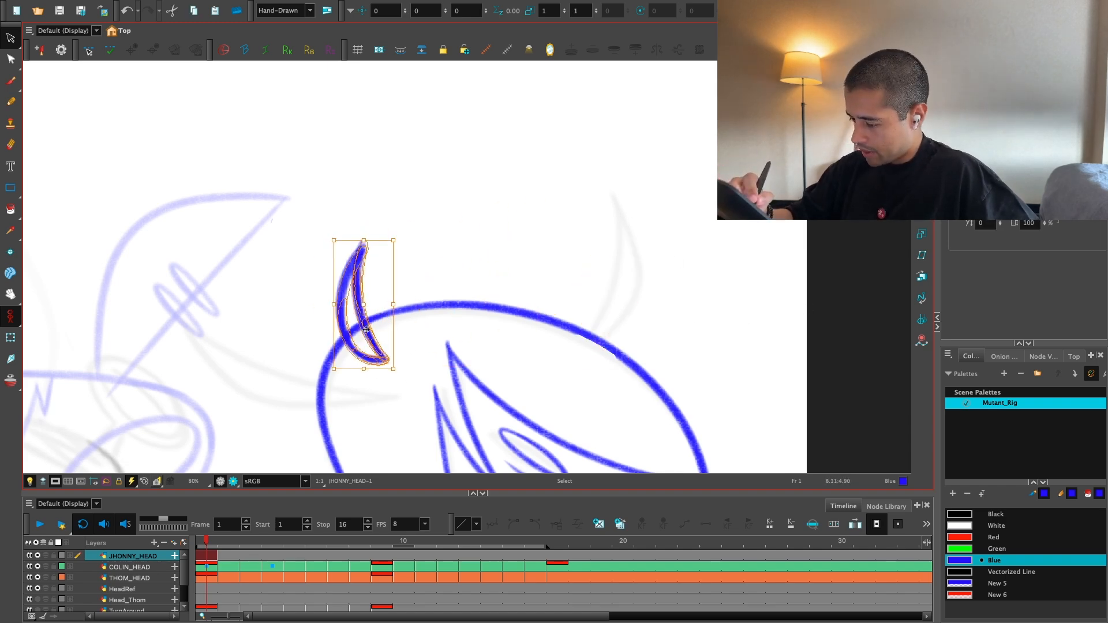
key("ctrl+shift+z")
key("ctrl+shift+z")
left_click(659, 274)
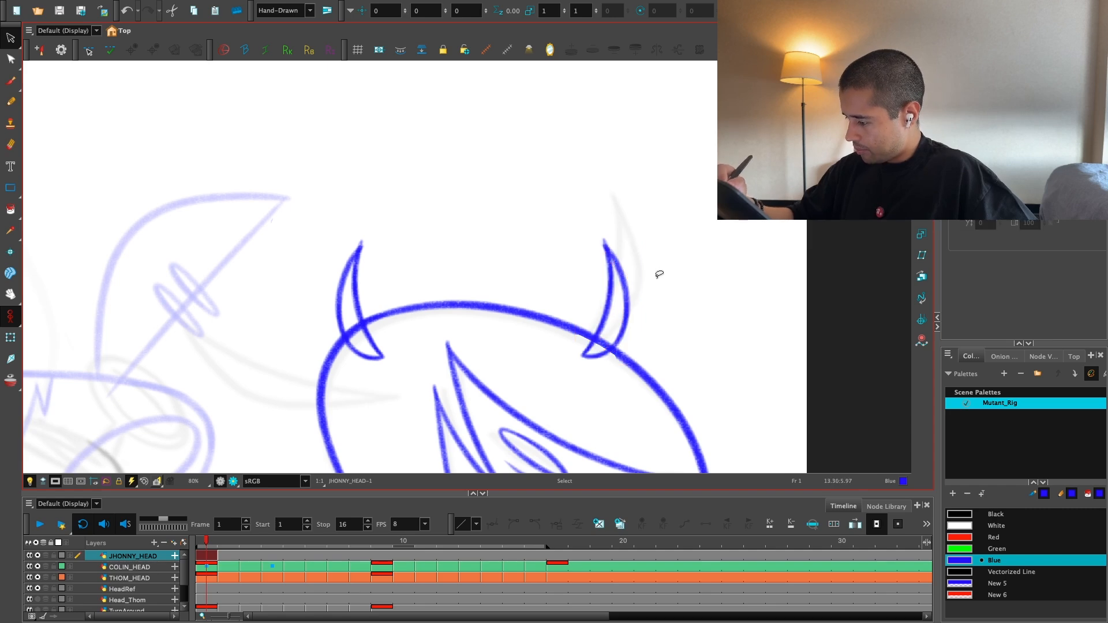
Step: Erase the front horn's base inside the head and the head outline where it crosses the back horn
key("1")
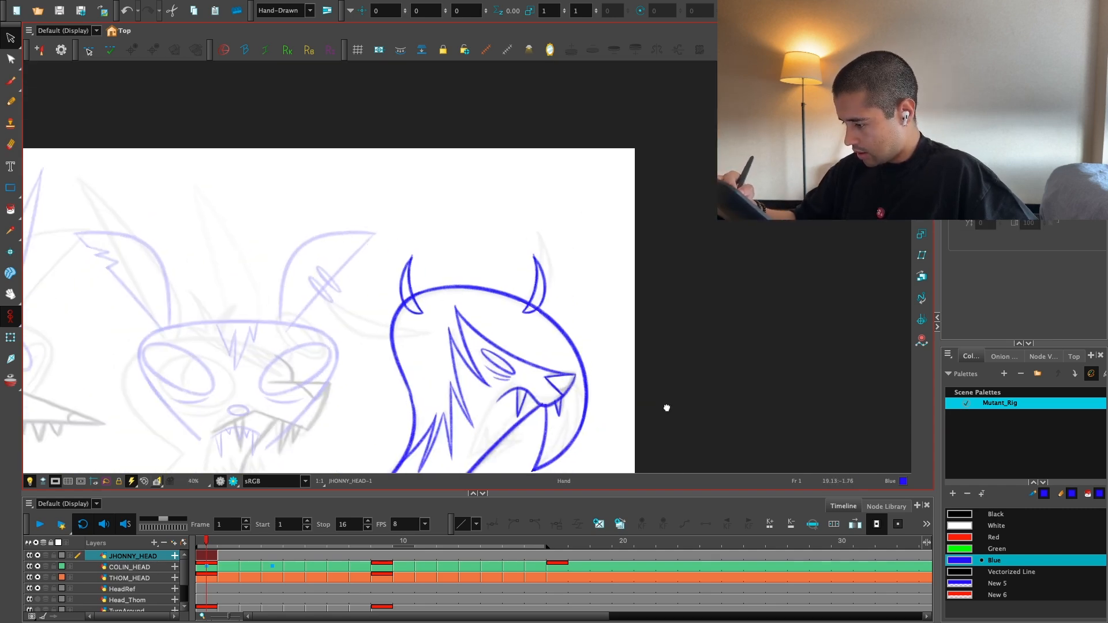
key("2")
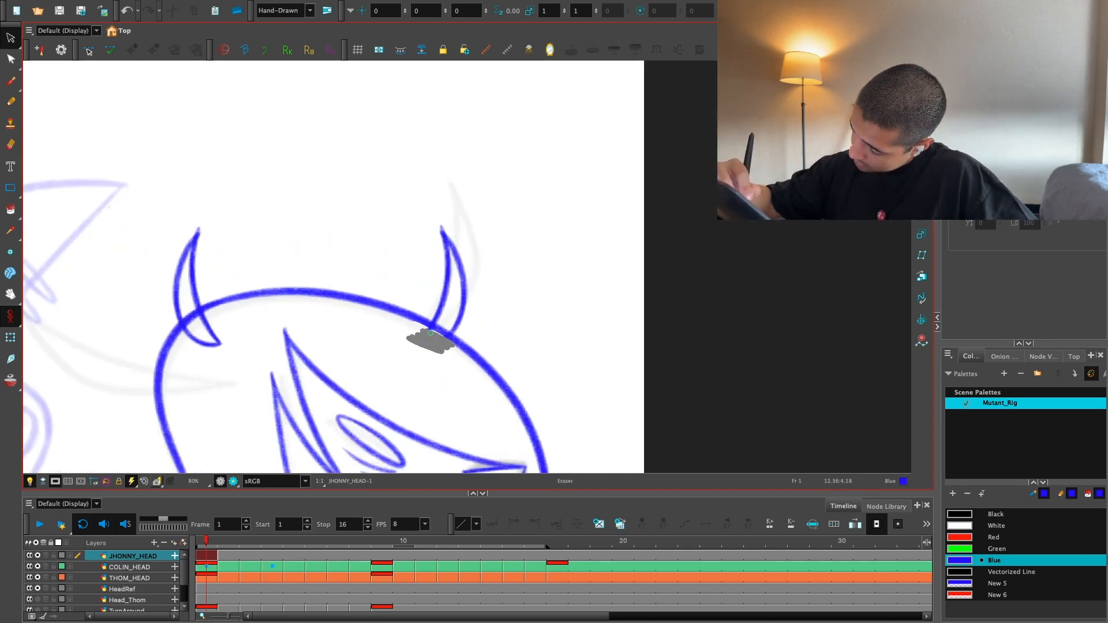
key("1")
key("2")
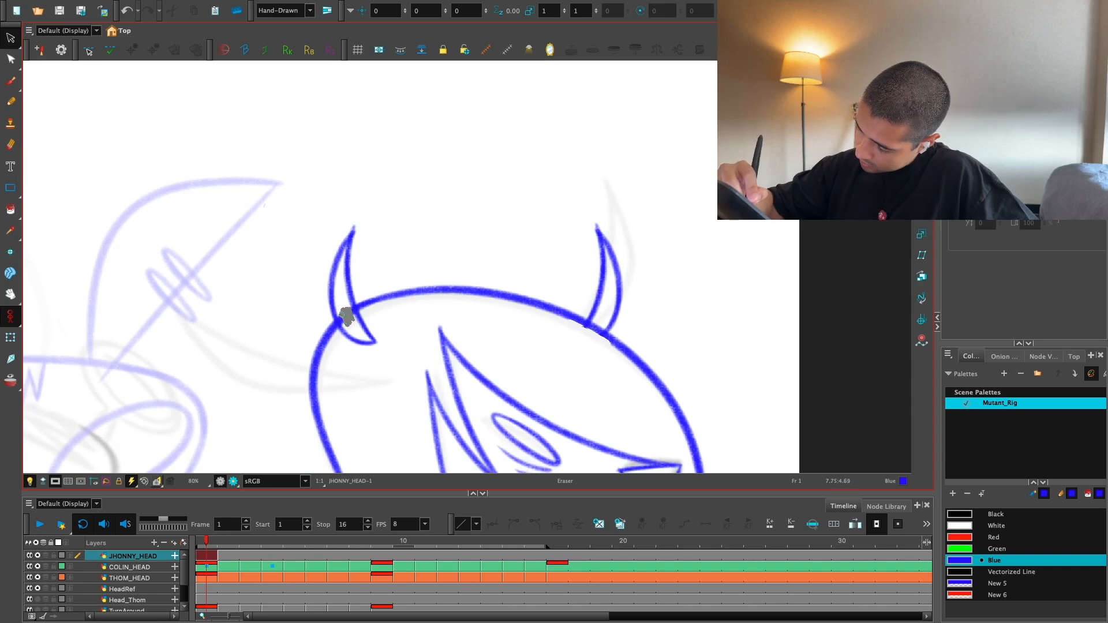
key("1")
key("1")
key("1")
key("2")
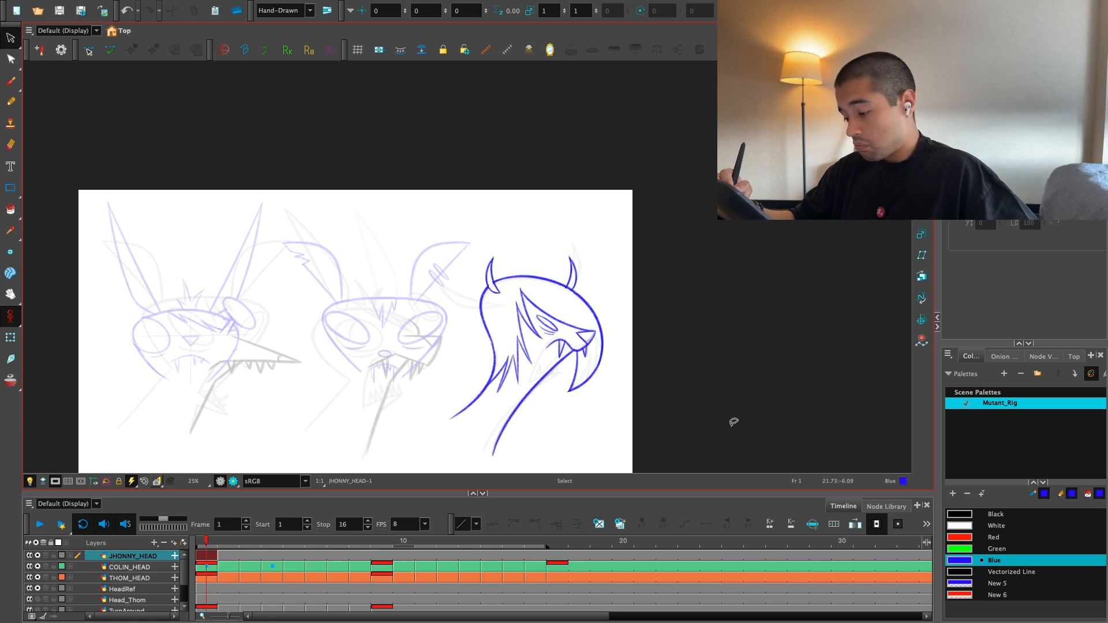
left_click_drag(729, 426, 702, 422)
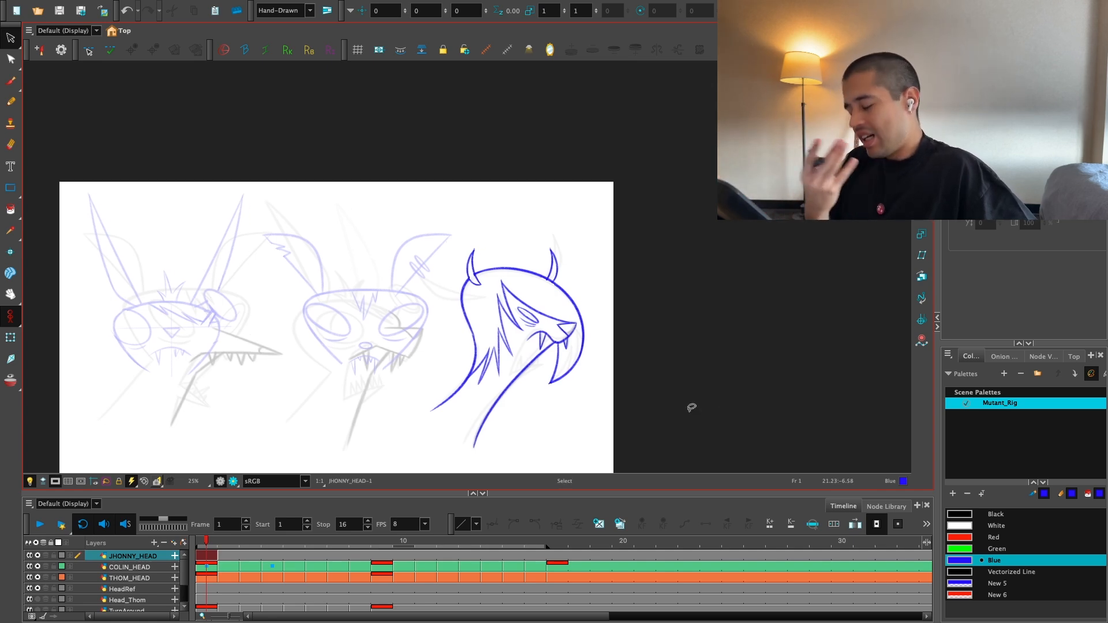
Step: Fill the profile head's hair and its pointed front lock with solid Blue using the Paint tool
scroll(690, 412, "up", 3)
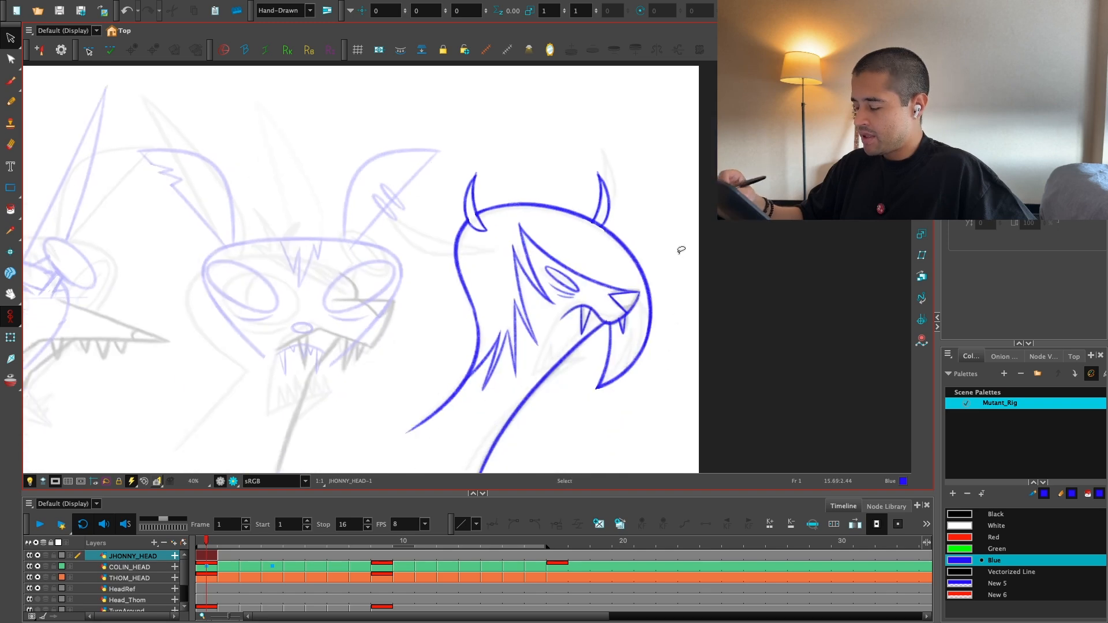
key("alt+b")
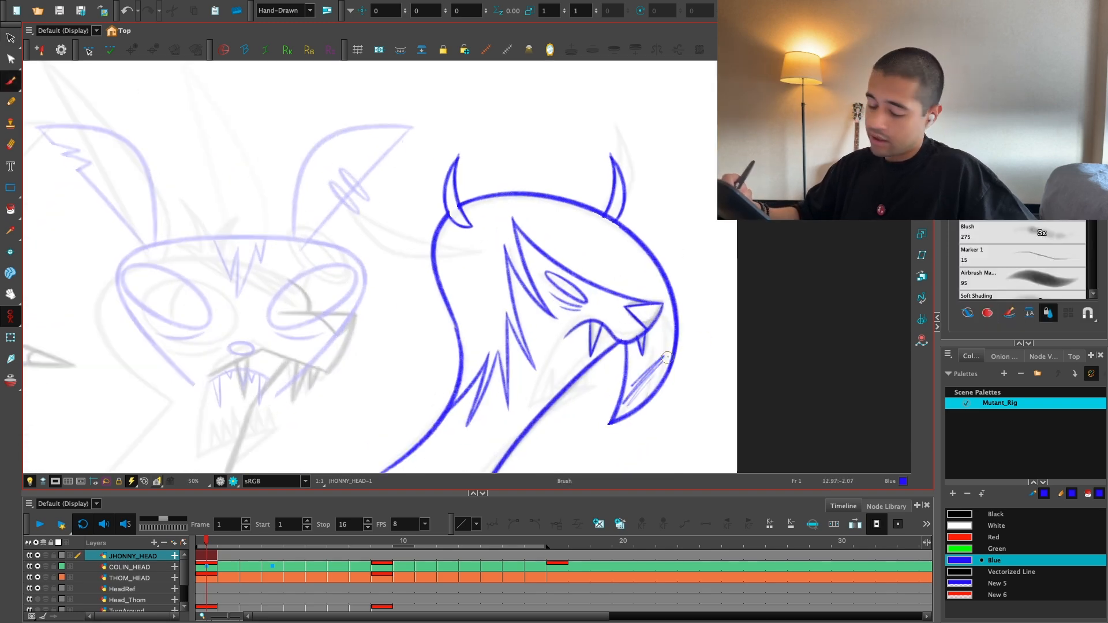
key("ctrl+z")
left_click(10, 209)
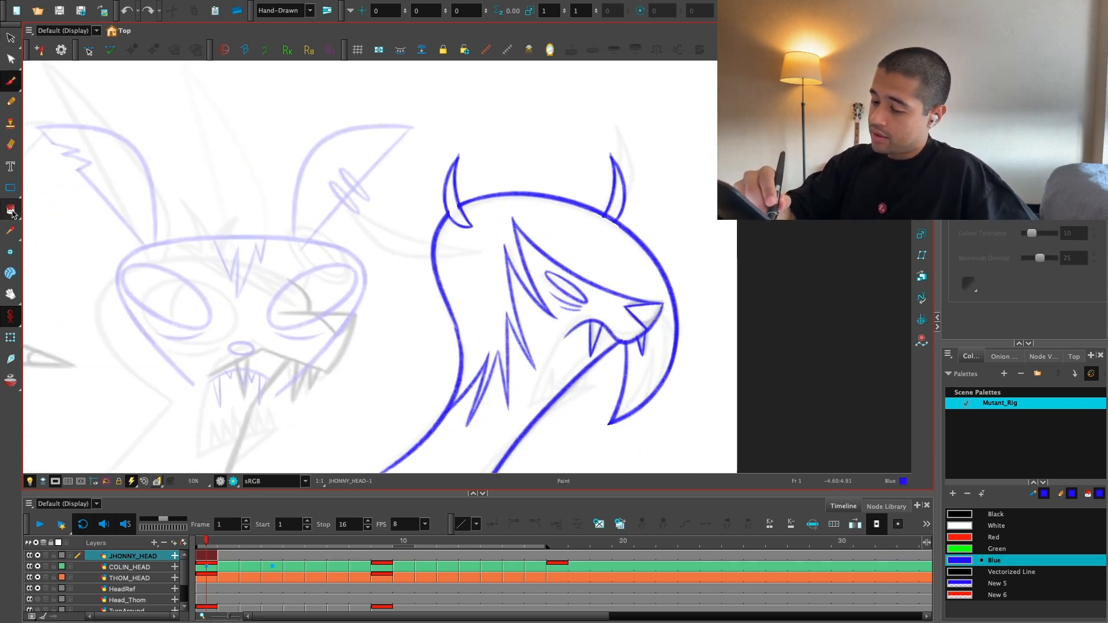
left_click(651, 303)
key("2")
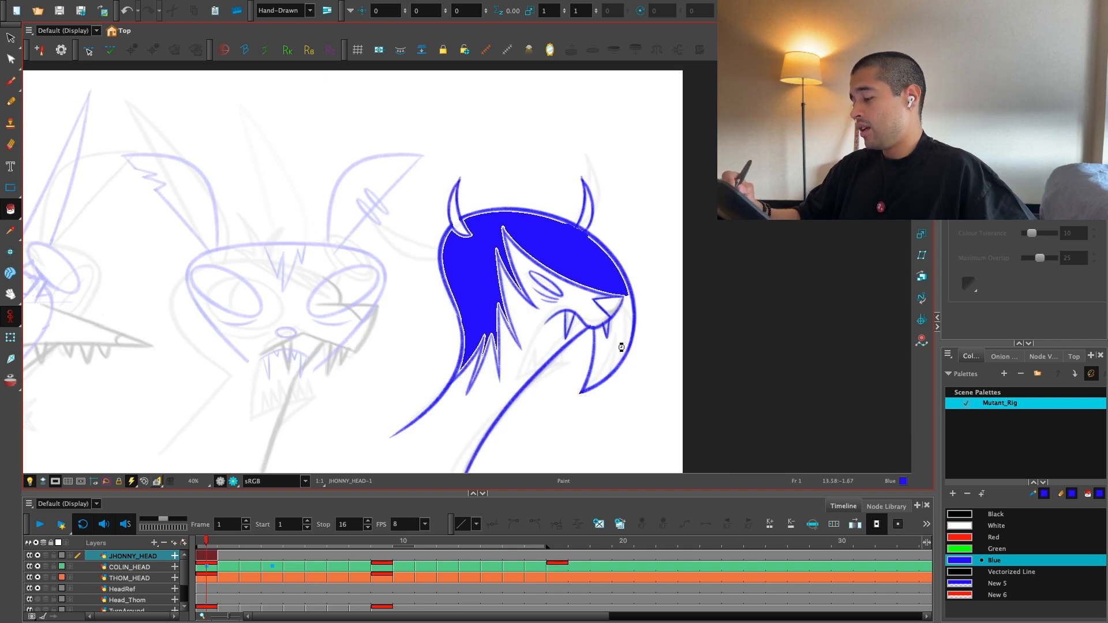
key("2")
left_click_drag(603, 376, 690, 372)
key("1")
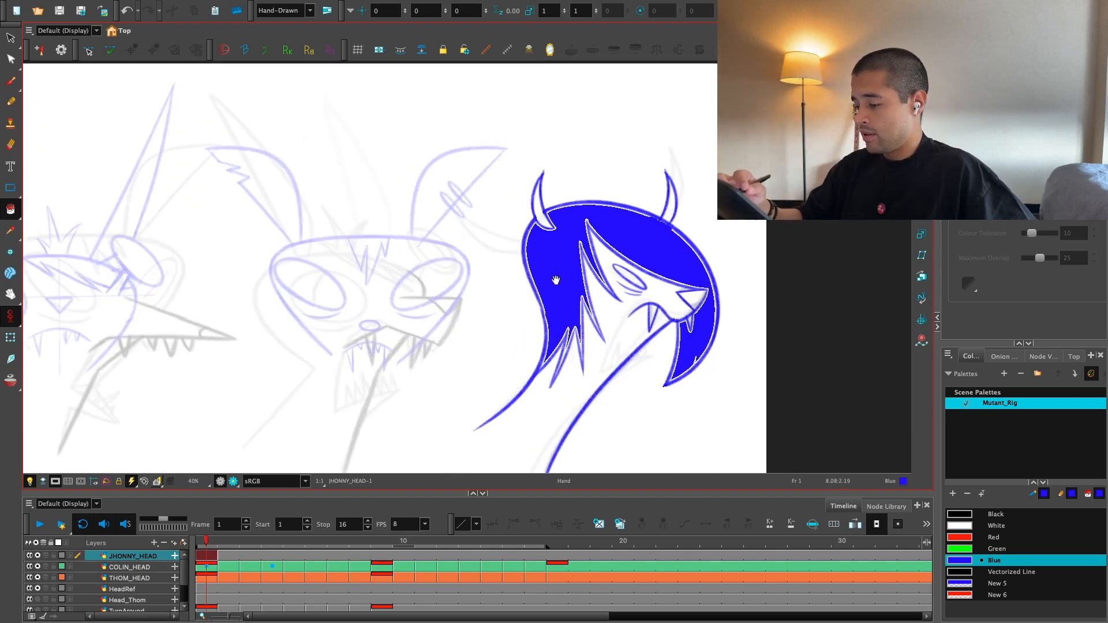
Step: Try a blue brush stroke along the leftmost head's ear nearest the middle head
left_click_drag(556, 279, 605, 306)
key("1")
left_click_drag(496, 280, 627, 311)
key("alt+b")
key("2")
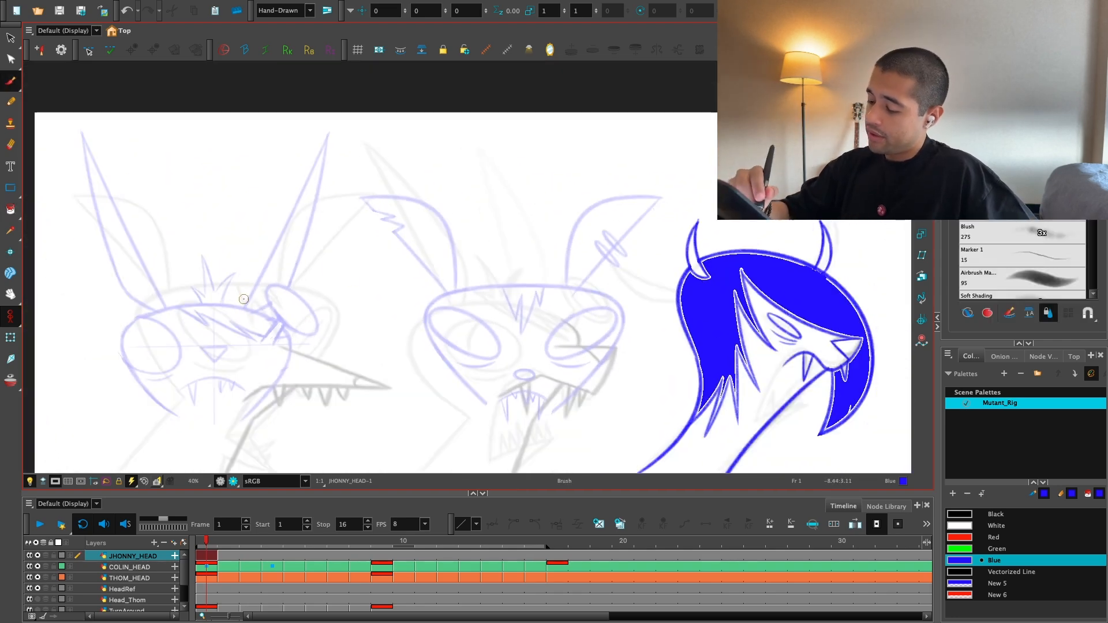
left_click_drag(243, 299, 334, 122)
key("ctrl+z")
left_click_drag(309, 249, 119, 250)
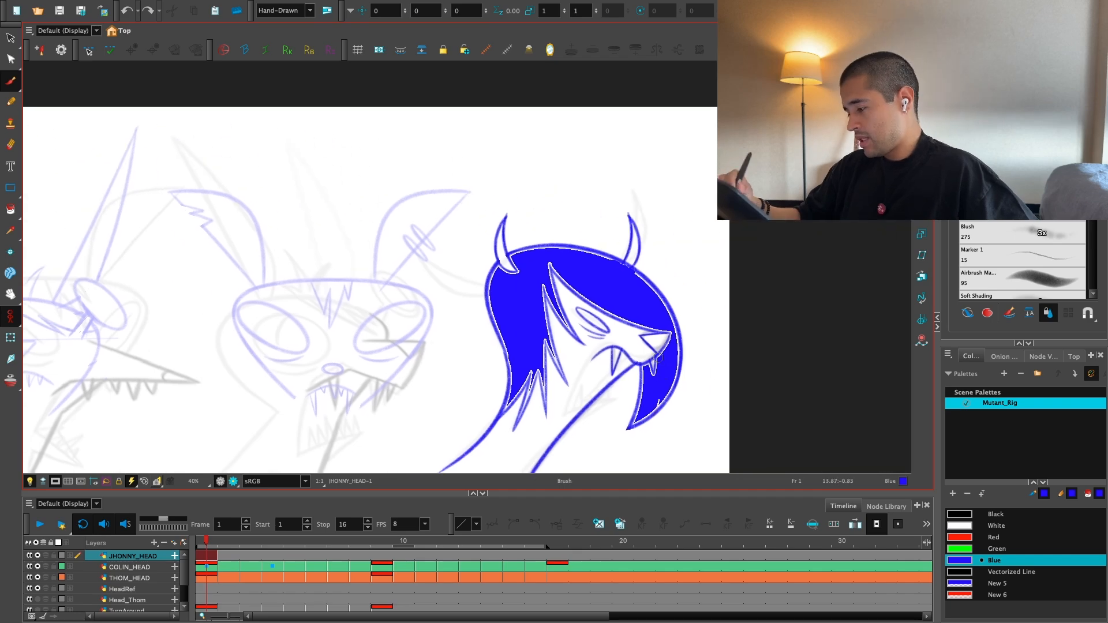
Step: Undo the blue fills in the profile head's hair and front lock
key("ctrl+z")
key("ctrl+z")
key("2")
left_click_drag(690, 329, 669, 282)
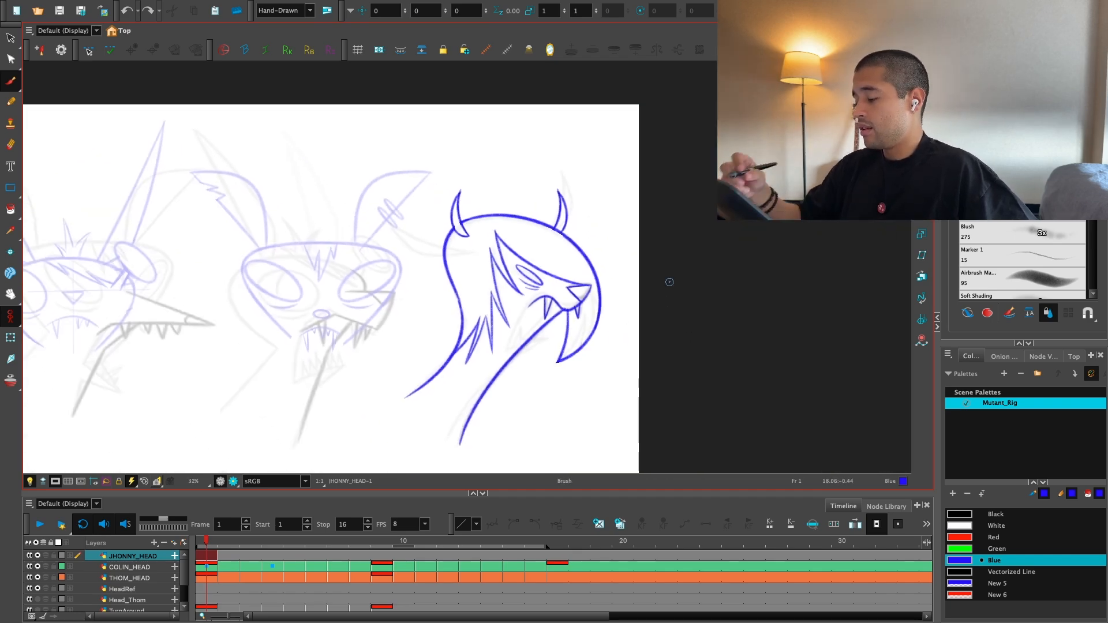
Step: Draw a straight blue line across the profile head's neck, below the hair strands, as the collar's upper edge
key("1")
key("1")
left_click_drag(626, 364, 607, 311)
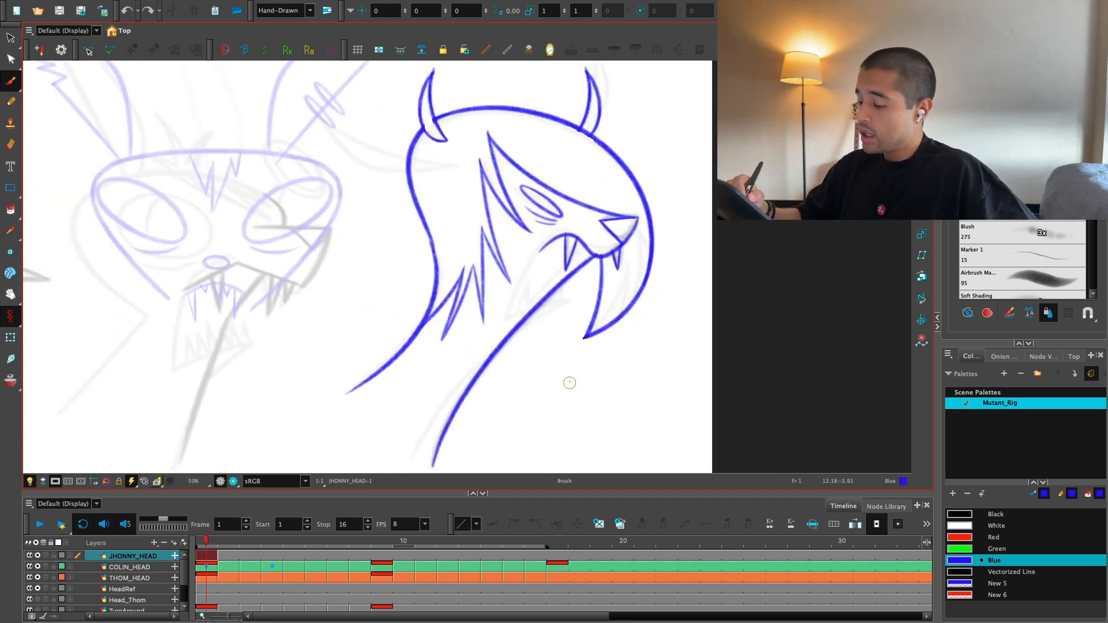
key("1")
left_click_drag(382, 328, 456, 392)
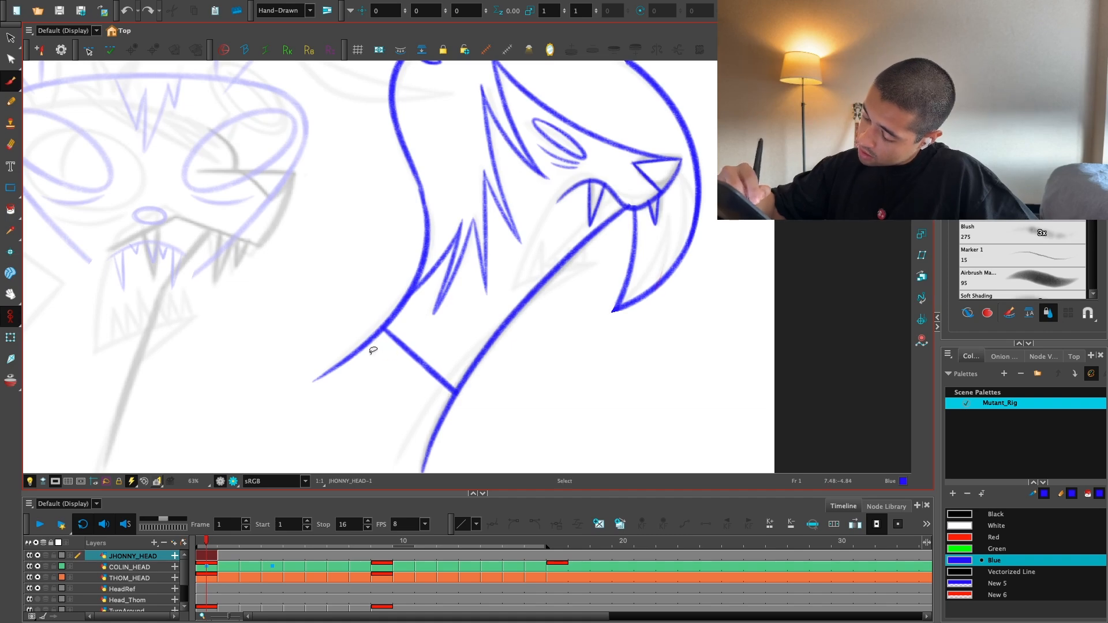
key("ctrl+z")
left_click_drag(378, 333, 447, 402)
Step: Draw a second blue line across the end of the neck, parallel to the first, as the collar's lower edge
left_click_drag(323, 376, 424, 464)
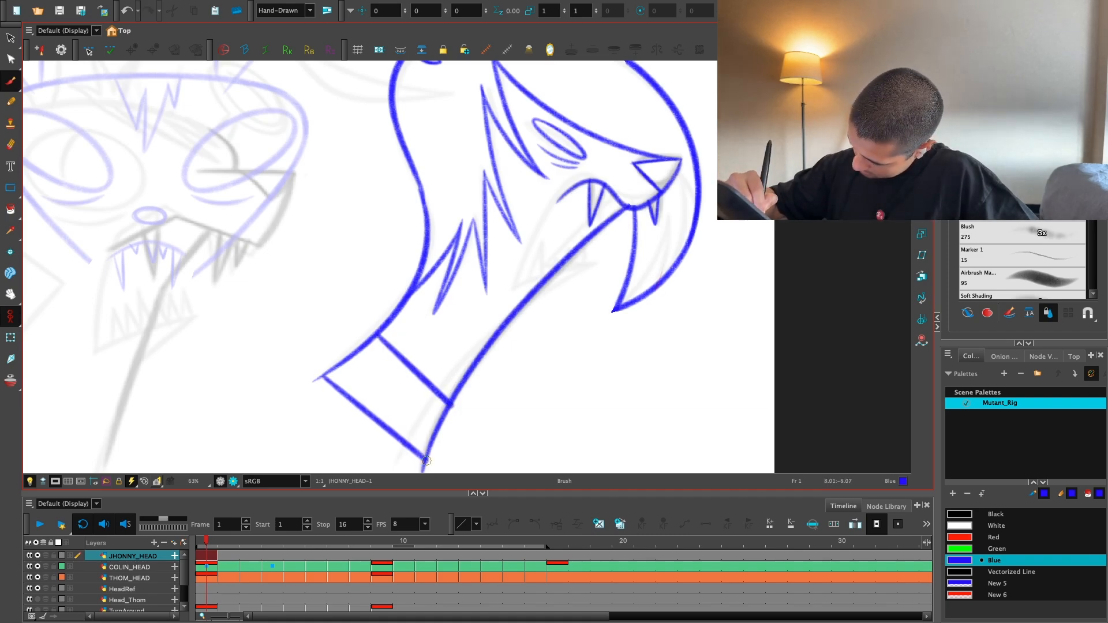
key("2")
key("2")
key("2")
key("ctrl+z")
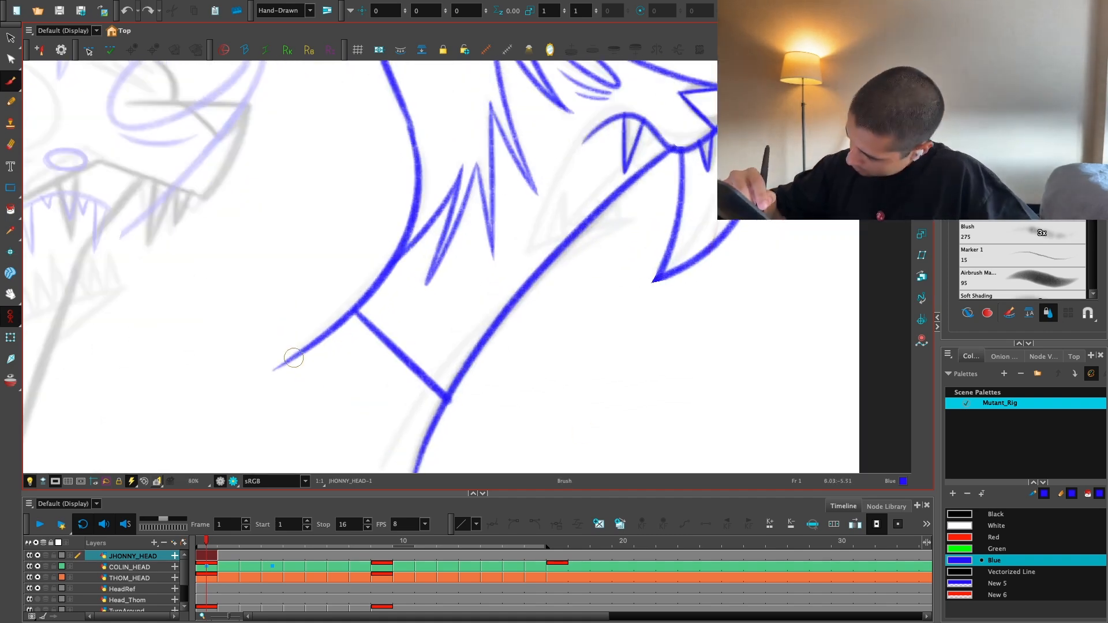
left_click_drag(297, 359, 420, 463)
key("1")
key("2")
key("2")
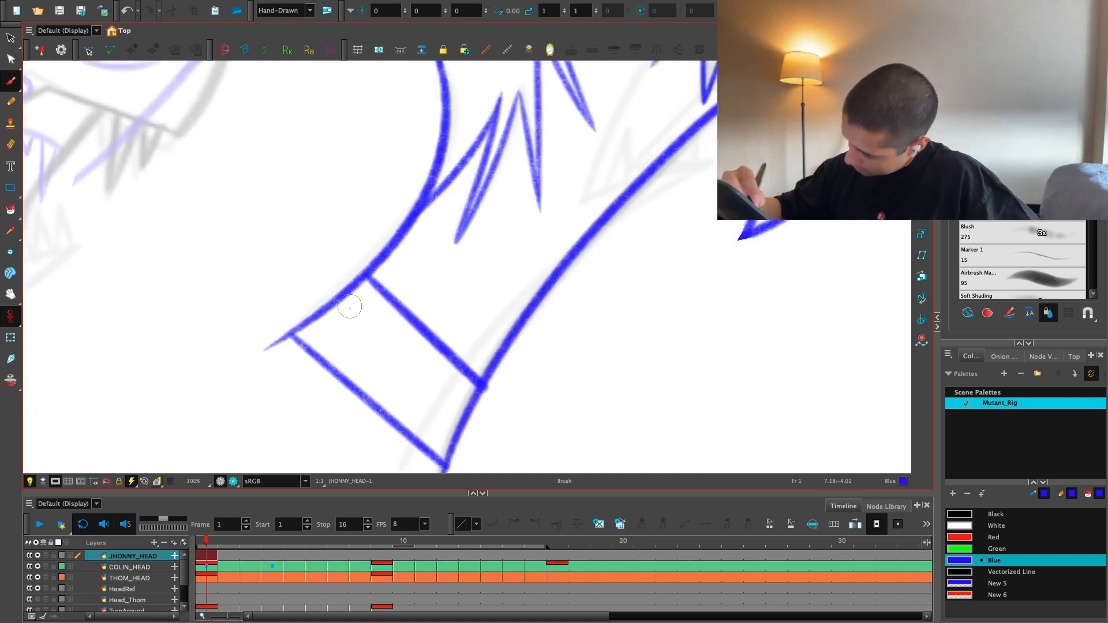
Step: Draw a small round stud in the middle of the collar and a pointed spike on each outer side of it
mouse_move(401, 375)
left_mouse_down()
mouse_move(393, 365)
mouse_move(408, 353)
left_mouse_up()
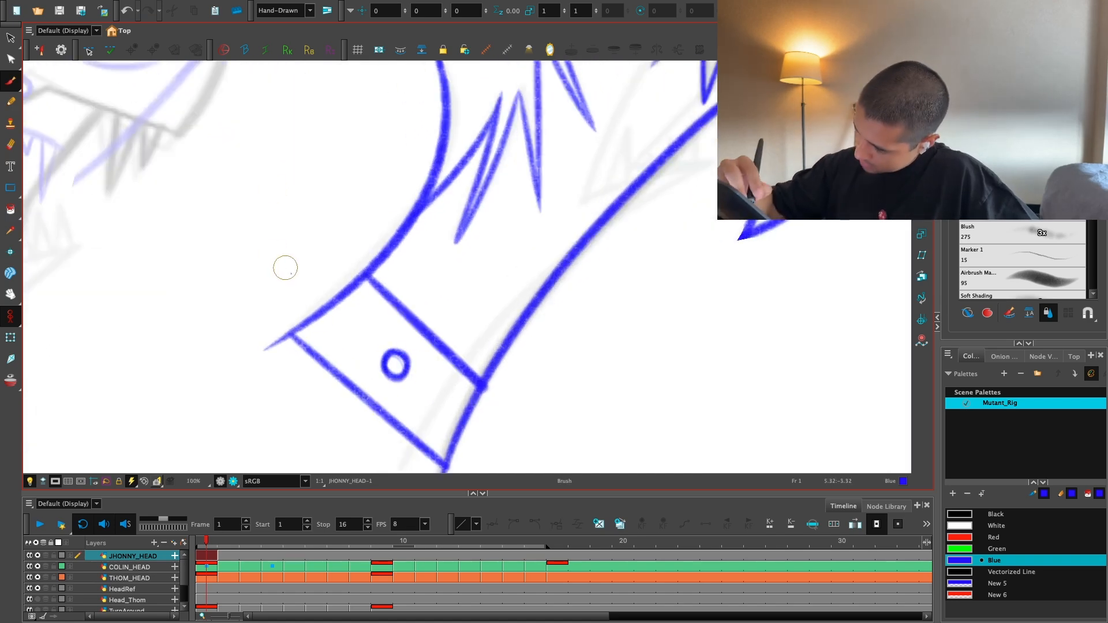
mouse_move(295, 280)
left_mouse_down()
mouse_move(289, 267)
mouse_move(341, 306)
left_mouse_up()
key("ctrl+z")
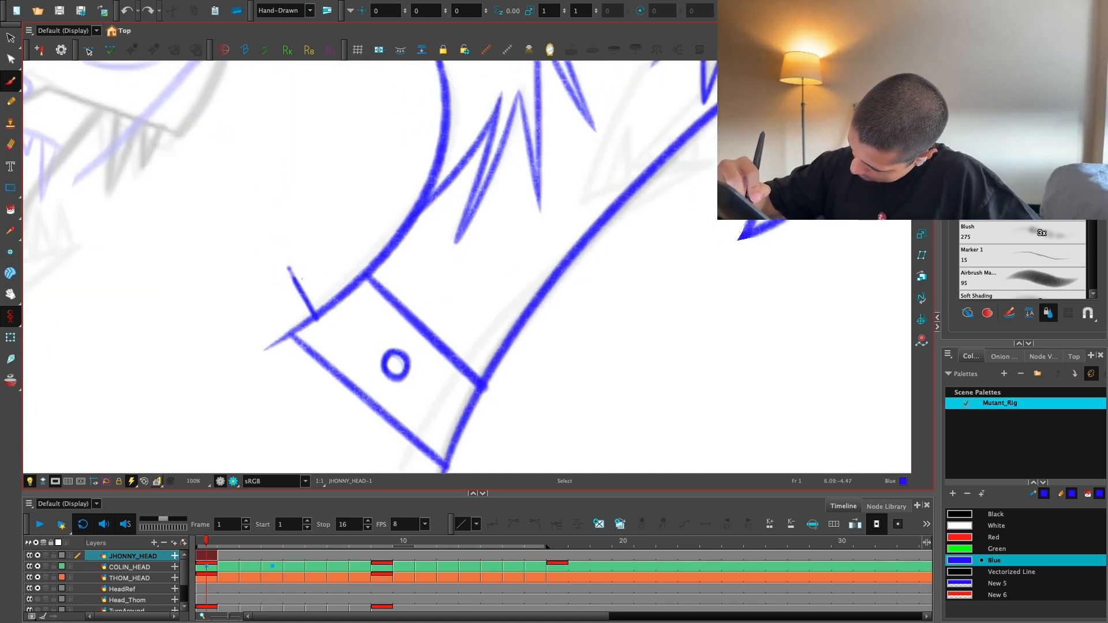
mouse_move(288, 268)
left_mouse_down()
mouse_move(566, 434)
mouse_move(639, 101)
mouse_move(567, 260)
mouse_move(601, 224)
left_mouse_up()
key("ctrl+z")
mouse_move(554, 267)
left_mouse_down()
mouse_move(603, 226)
mouse_move(584, 273)
left_mouse_up()
key("shift+x")
scroll(667, 354, "down", 4)
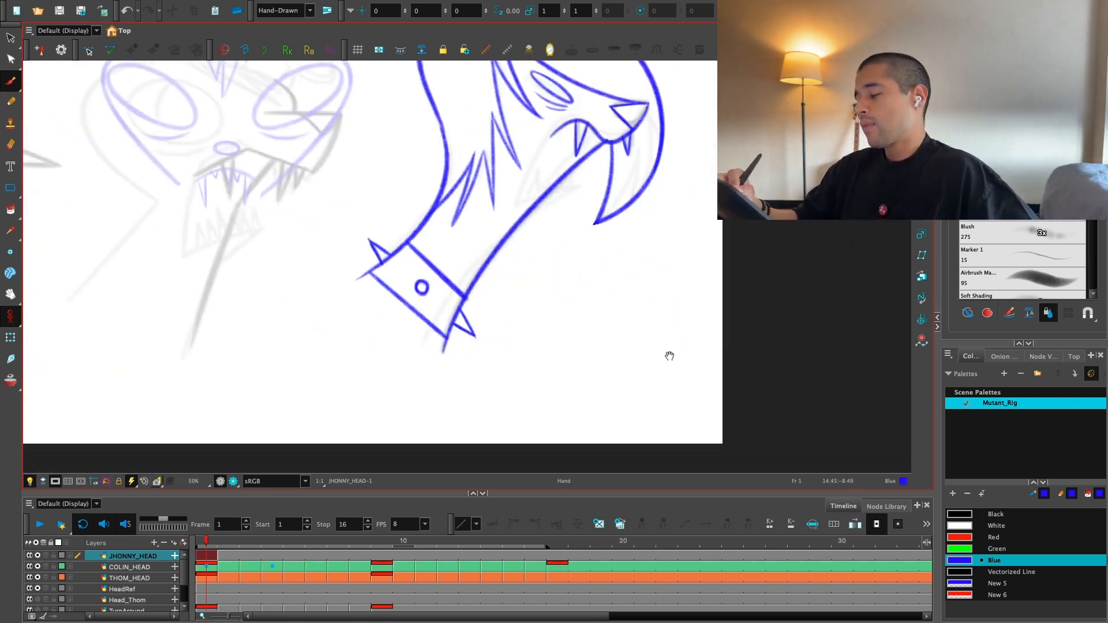
Step: Flip back and forth between frames 1 and 2 to compare the head drawings
scroll(673, 378, "up", 2)
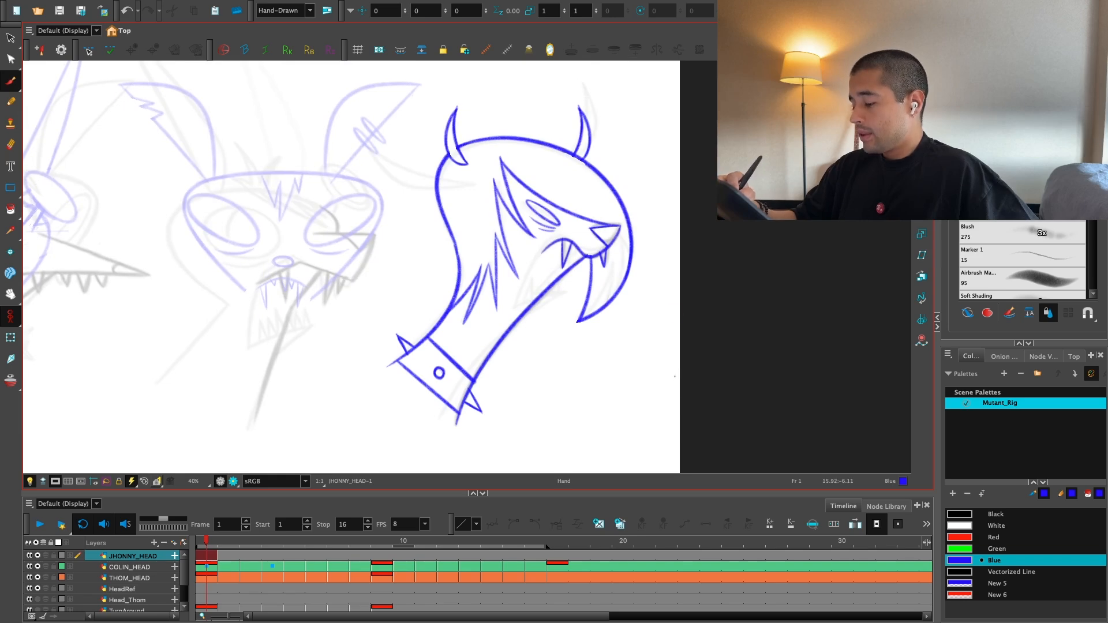
key("period")
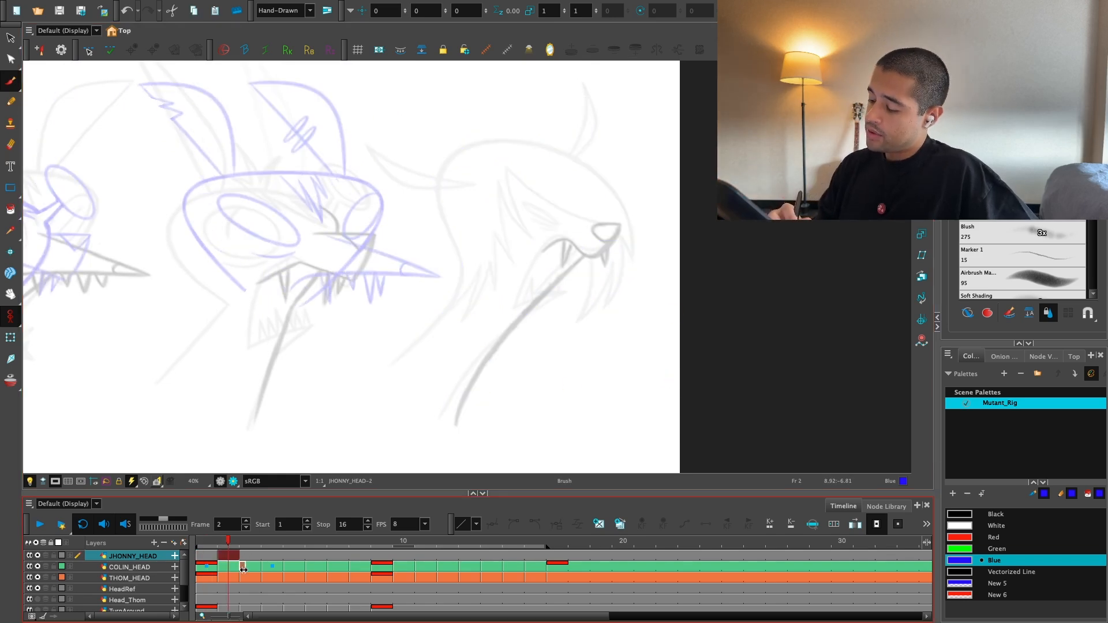
key("comma")
key("period")
key("comma")
key("period")
key("comma")
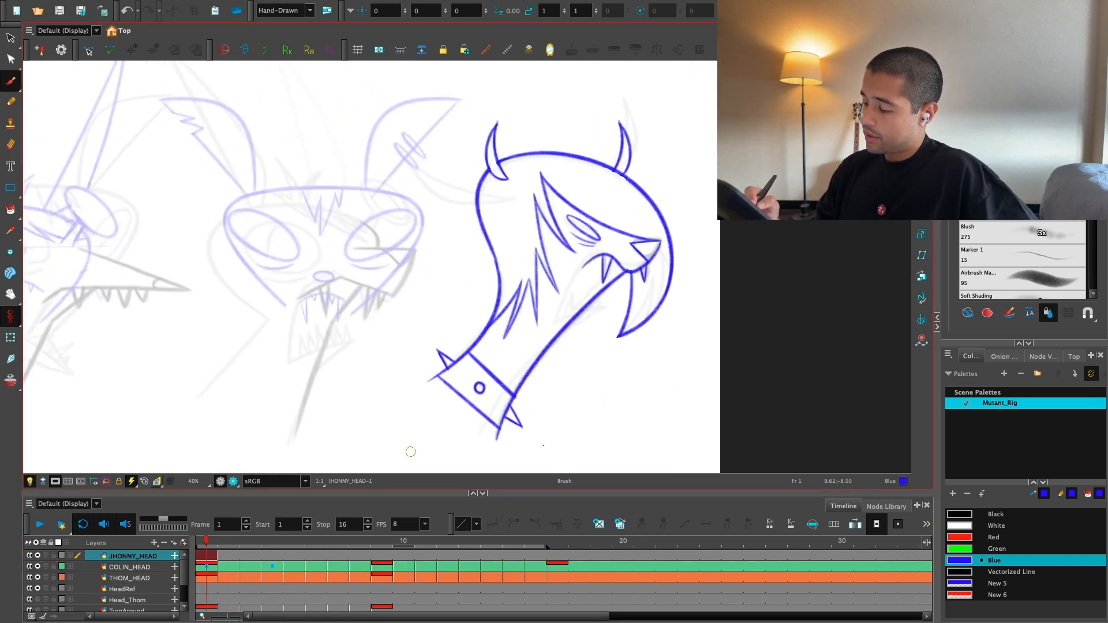
Step: Try a short blue brush mark on the profile head's back horn
scroll(528, 465, "up", 3)
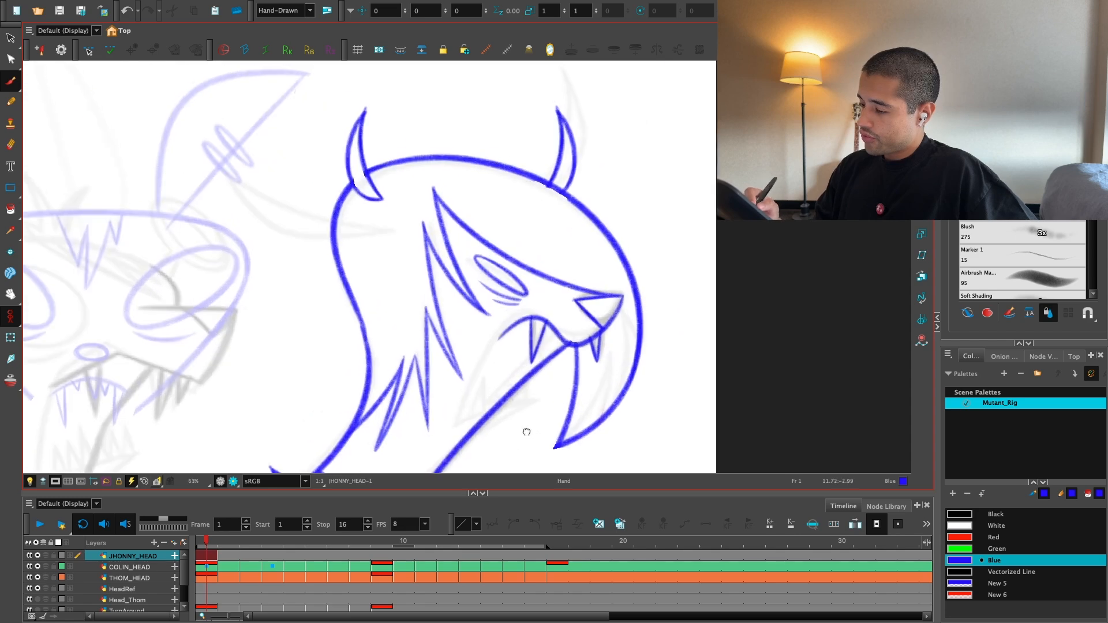
left_click_drag(392, 225, 392, 224)
scroll(416, 213, "down", 4)
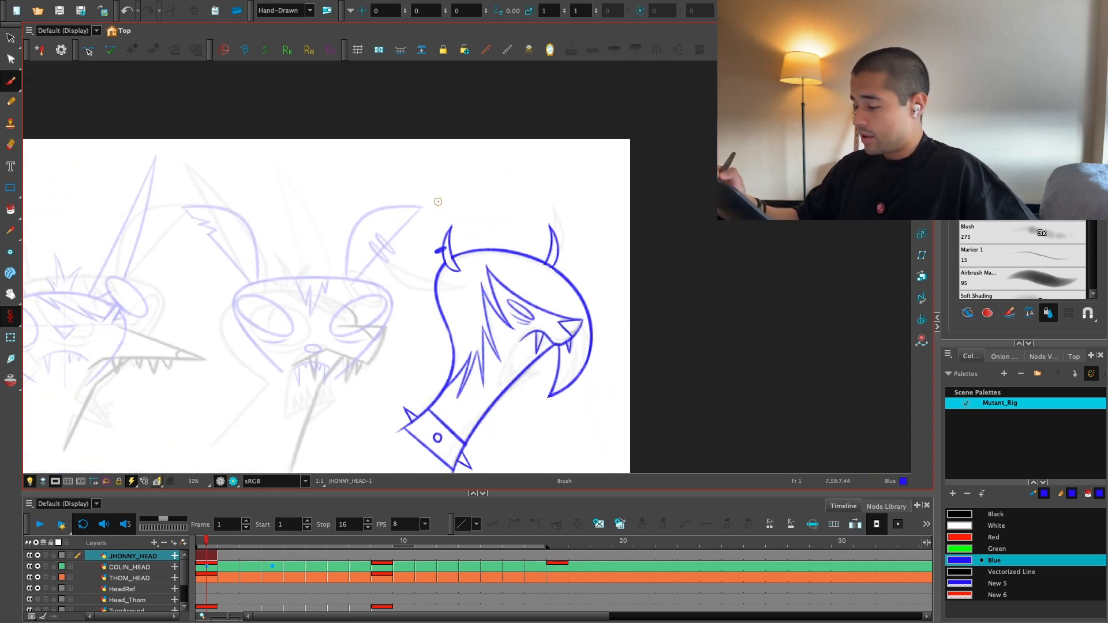
scroll(710, 377, "up", 2)
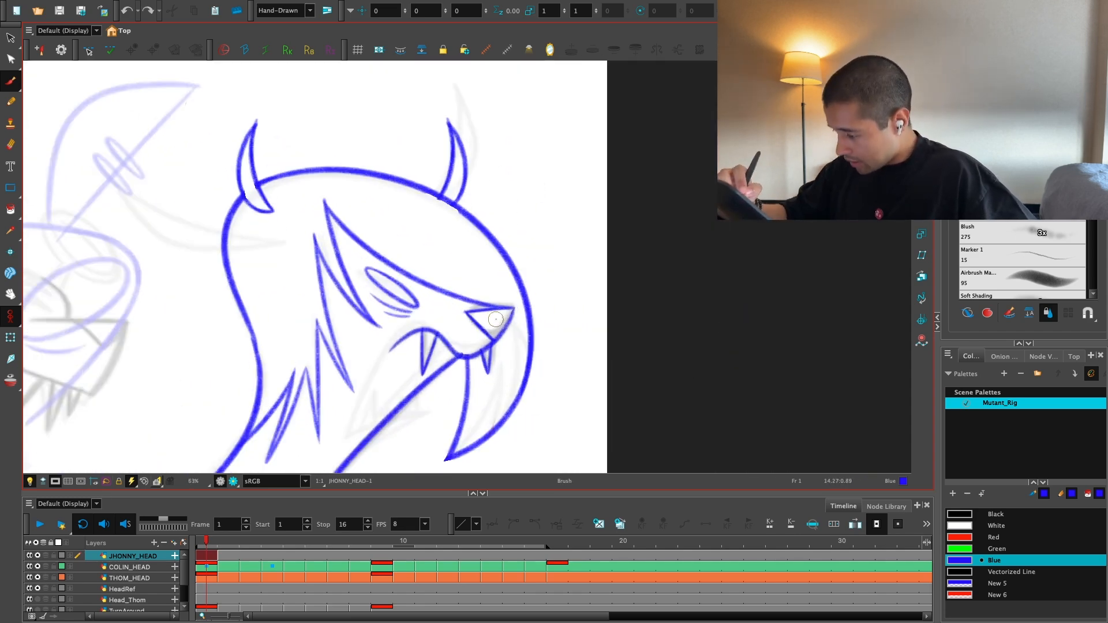
Step: Draw two ring piercings around the profile head's nose and small dot piercings beside the eye and mouth corner
scroll(568, 379, "down", 2)
scroll(568, 380, "up", 2)
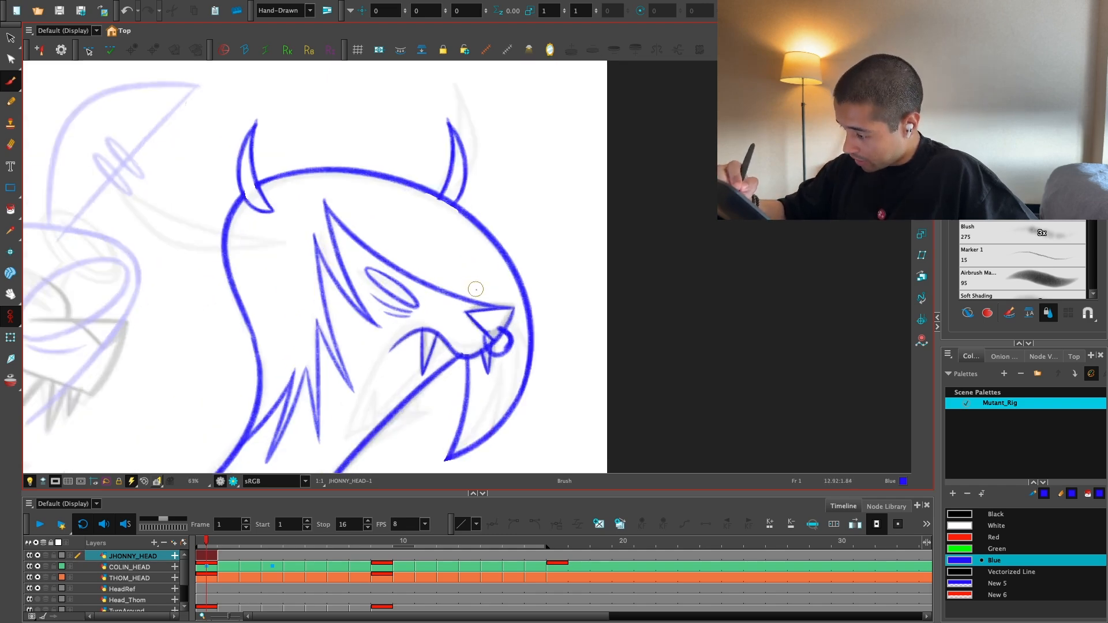
left_click(333, 278)
left_click_drag(419, 368, 453, 336)
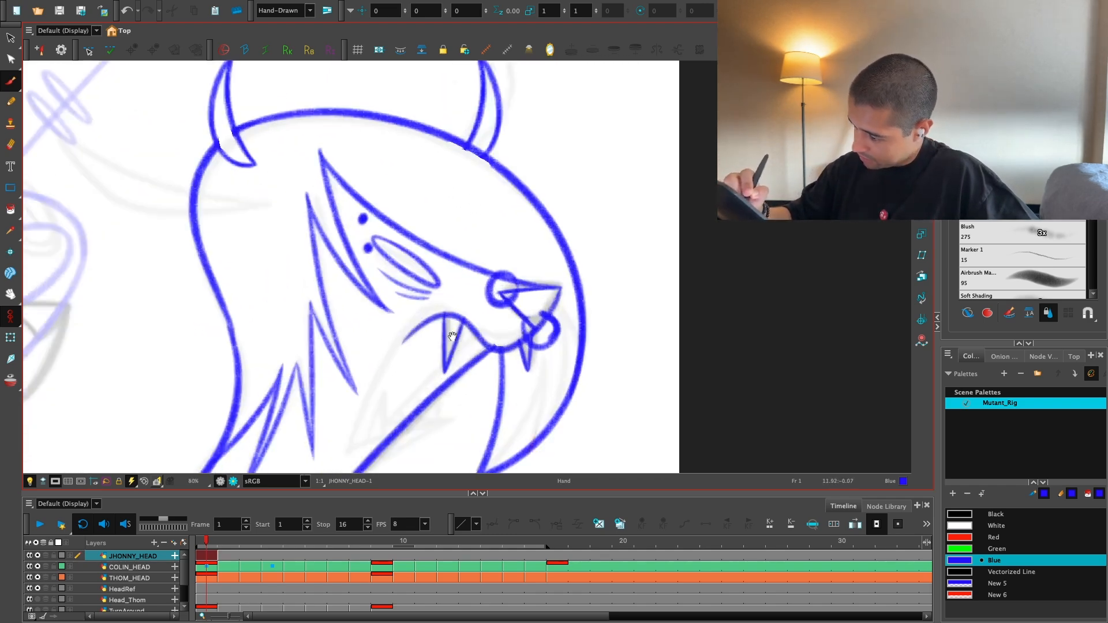
left_click(402, 326)
scroll(460, 391, "down", 2)
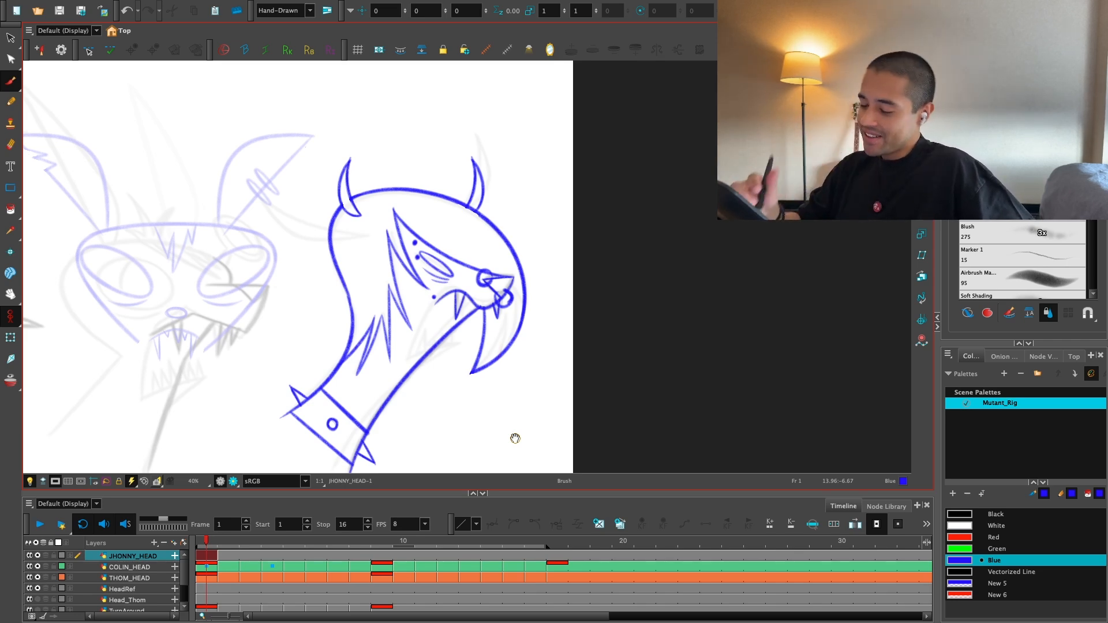
Step: Try a ring piercing under the middle head's nose and a dot piercing above its eye nearest the profile head
left_click_drag(207, 282, 500, 257)
key("2")
key("2")
key("2")
right_click(464, 233)
left_click(457, 232)
left_click_drag(462, 316, 481, 334)
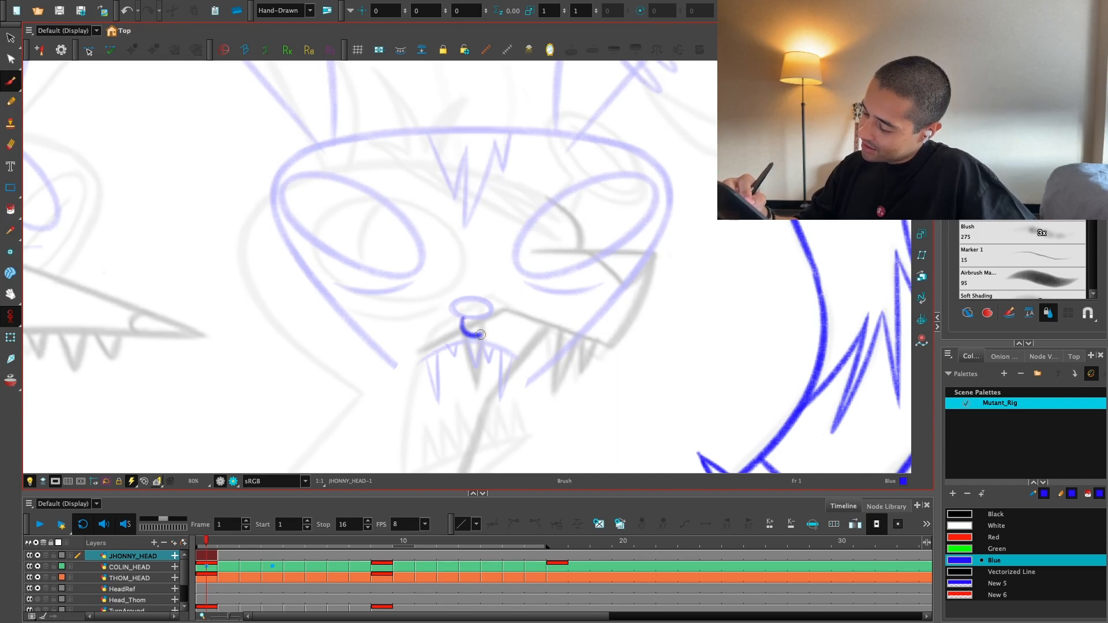
key("ctrl+z")
key("1")
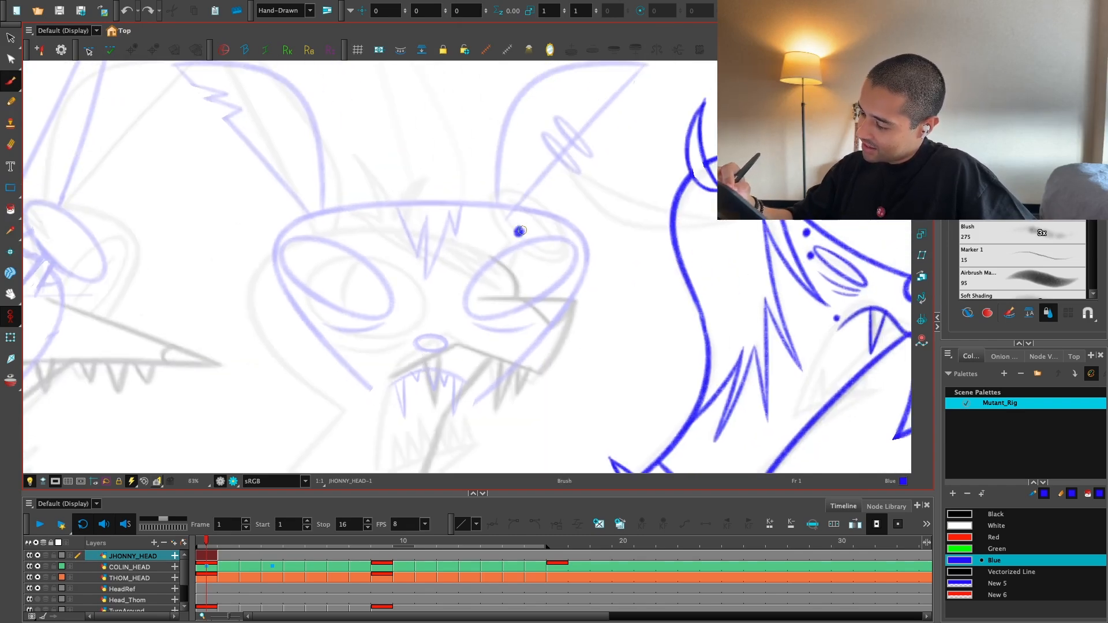
left_click(519, 231)
key("1")
key("1")
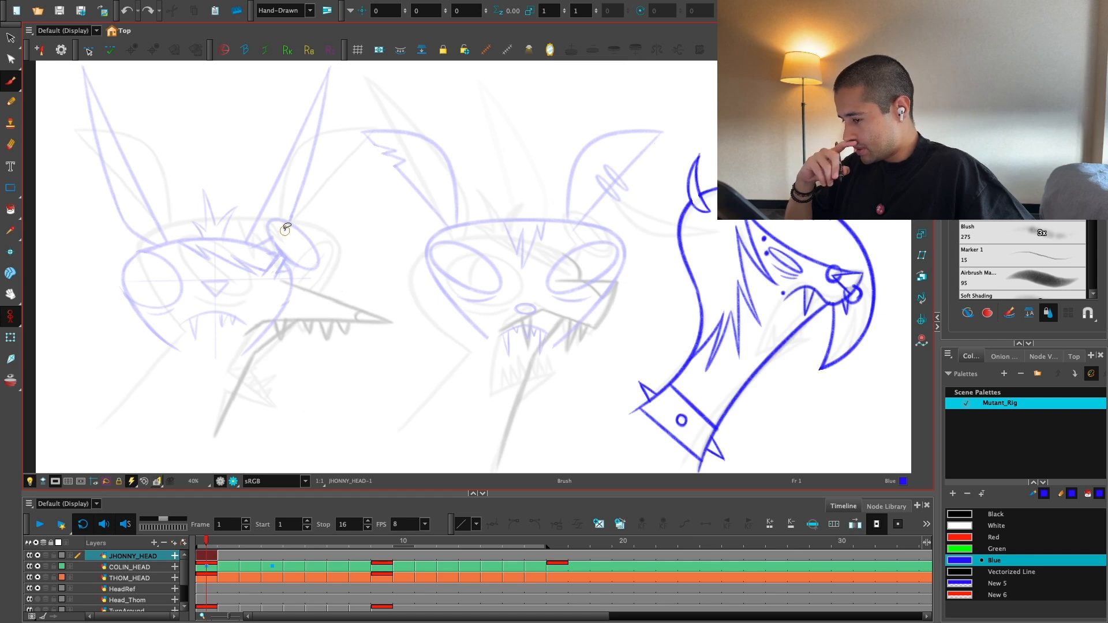
Step: Examine the leftmost head's brow and the eye nearest the middle head up close
key("2")
key("2")
key("2")
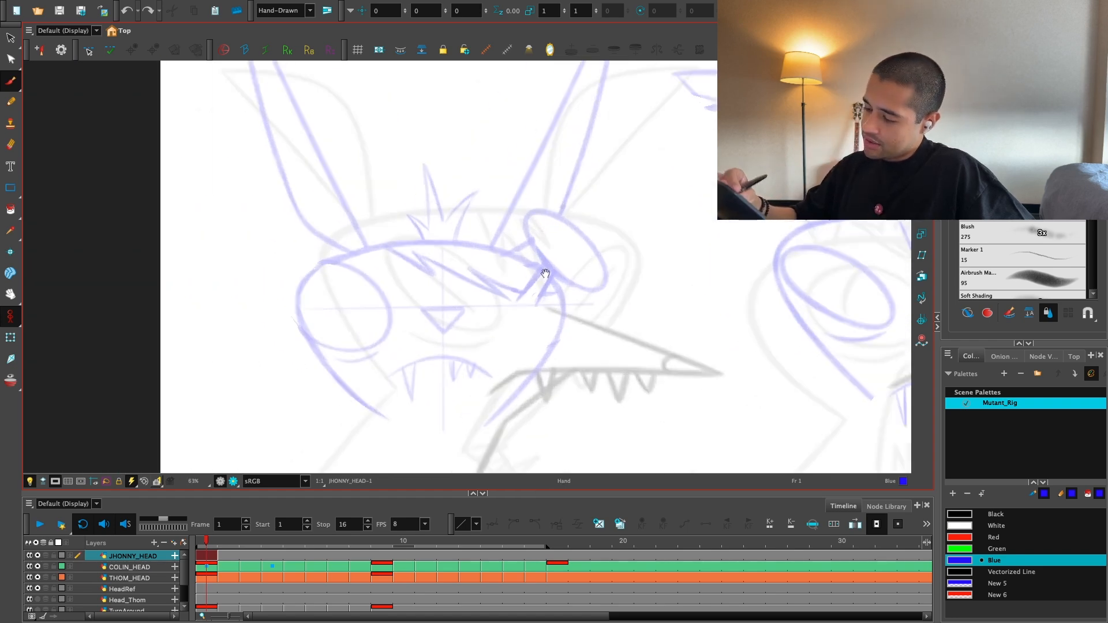
mouse_move(631, 369)
left_mouse_down()
mouse_move(623, 391)
mouse_move(584, 418)
left_mouse_up()
key("2")
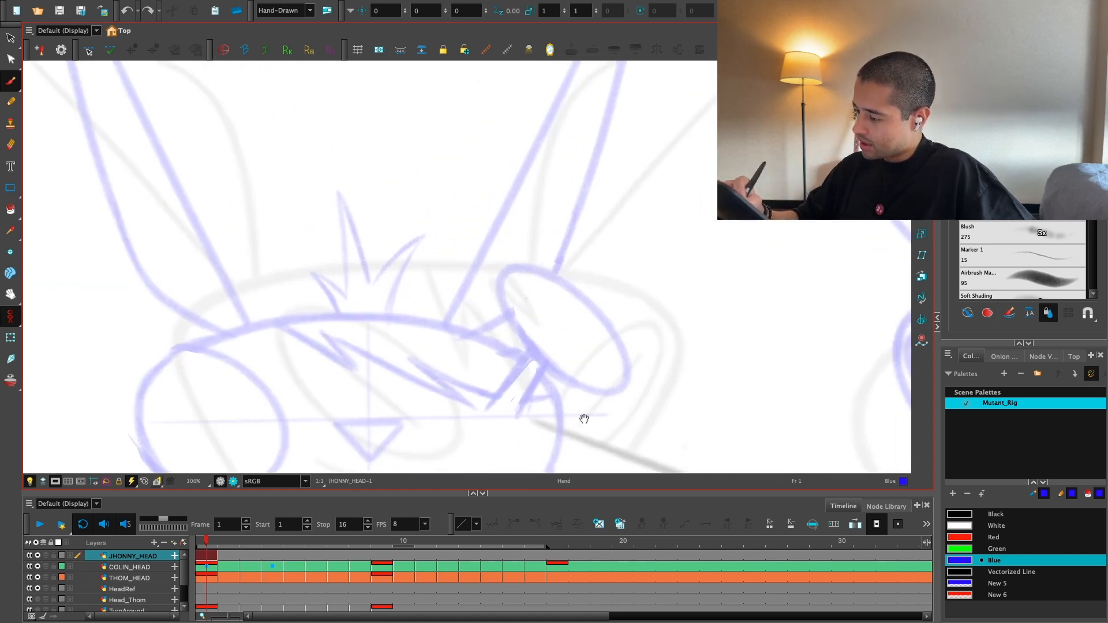
mouse_move(504, 252)
left_mouse_down()
mouse_move(495, 292)
mouse_move(487, 276)
mouse_move(515, 257)
mouse_move(524, 282)
left_mouse_up()
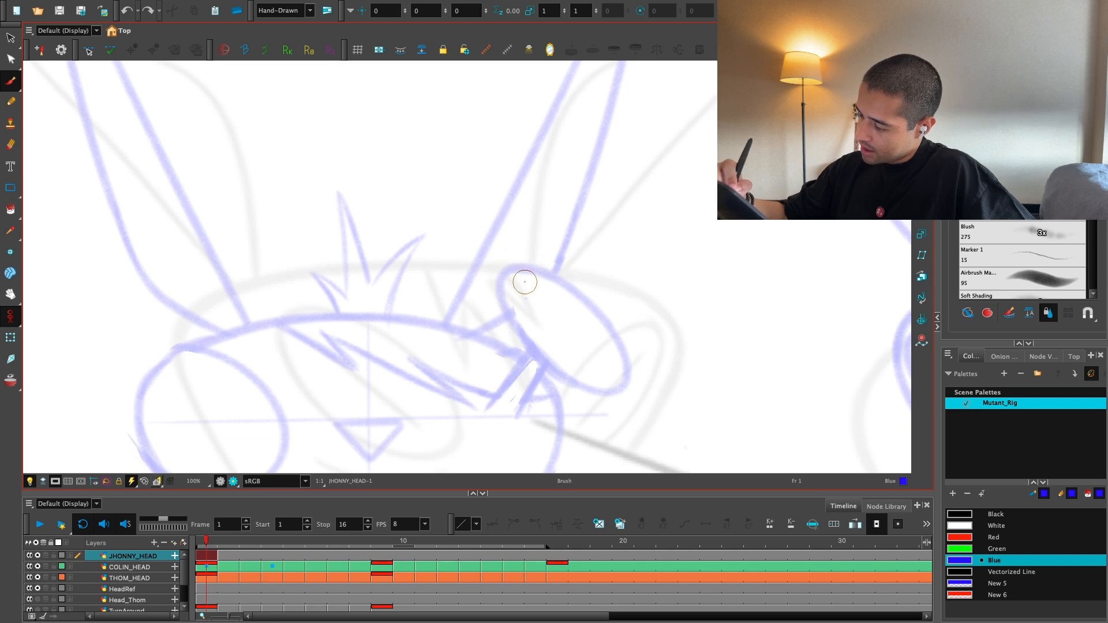
left_click_drag(533, 364, 531, 294)
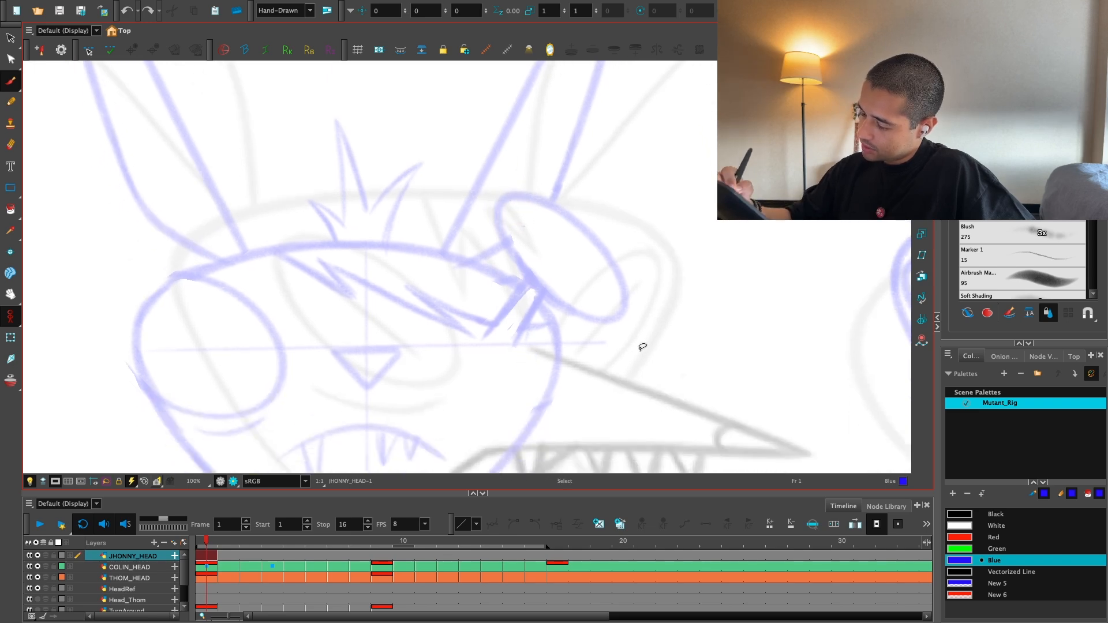
key("1")
key("1")
key("2")
scroll(677, 393, "down", 3)
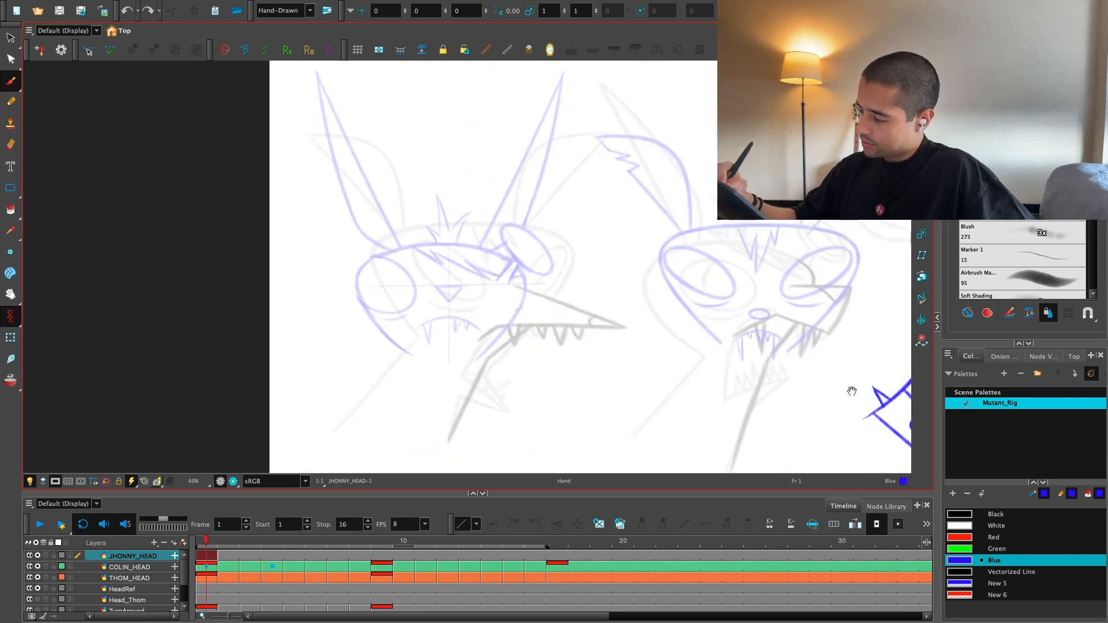
Step: Delete the nose ring piercings and the dots beside the eye and mouth from the profile head
scroll(851, 388, "right", 5)
scroll(836, 403, "up", 4)
key("2")
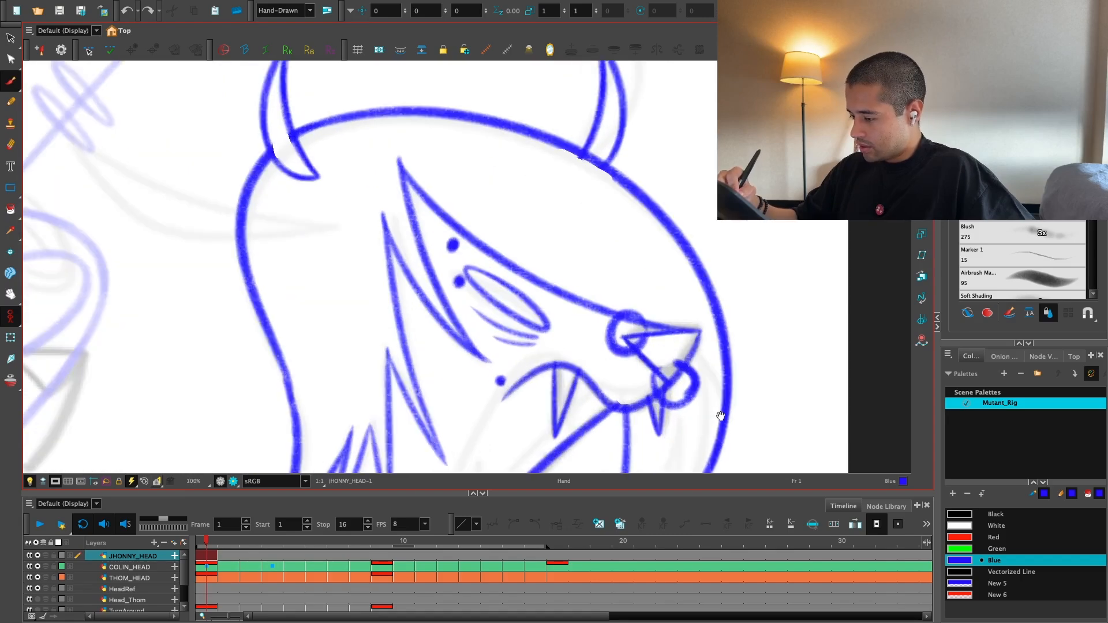
key("alt+s")
key("Delete")
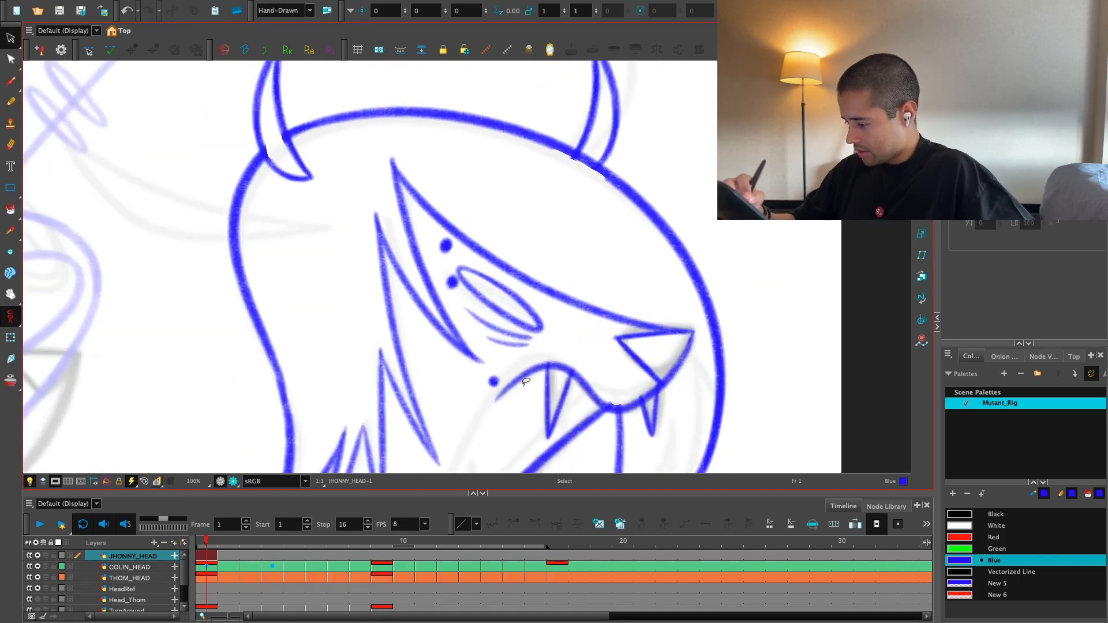
key("Delete")
Step: Copy the whole profile head drawing from frame 1 and paste it onto frame 2 of the same layer
scroll(475, 270, "down", 5)
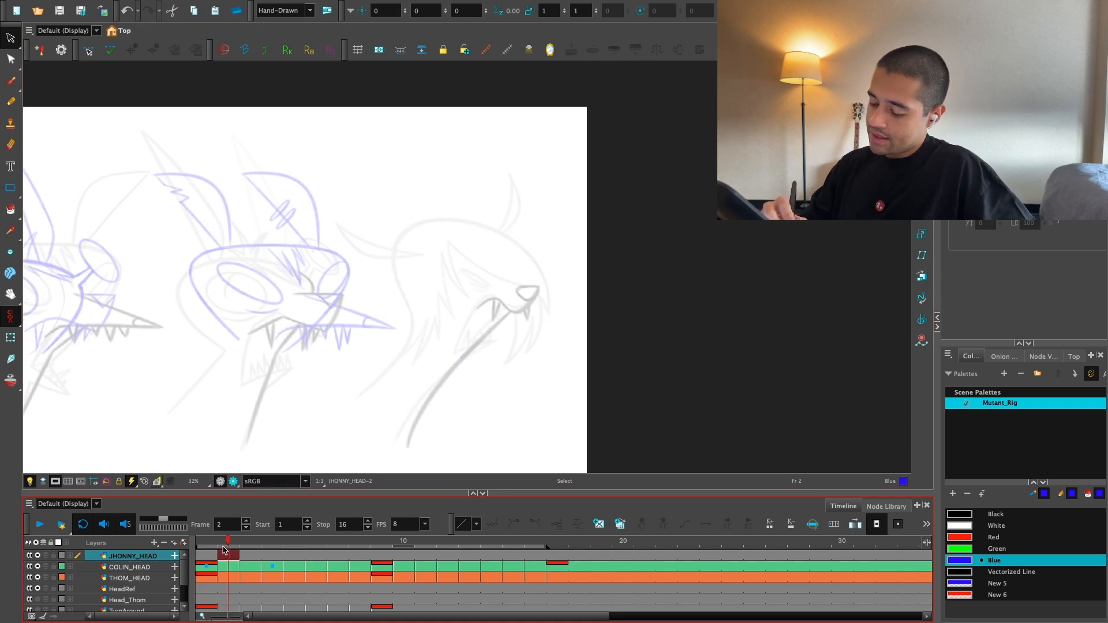
key("ctrl+a")
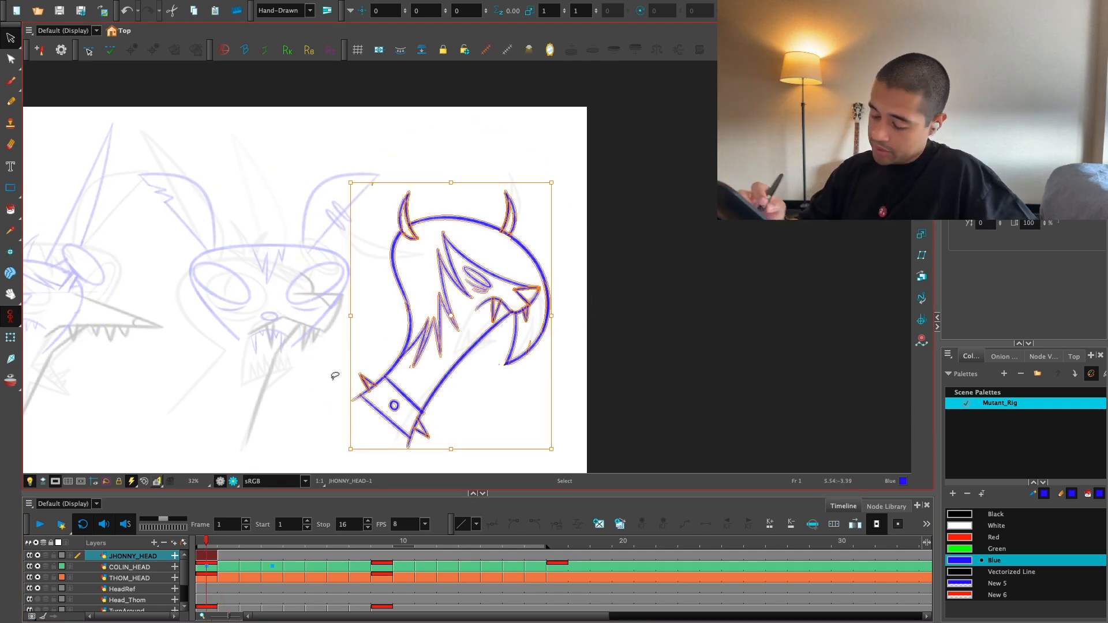
key("ctrl+c")
key("period")
key("ctrl+v")
left_click(600, 359)
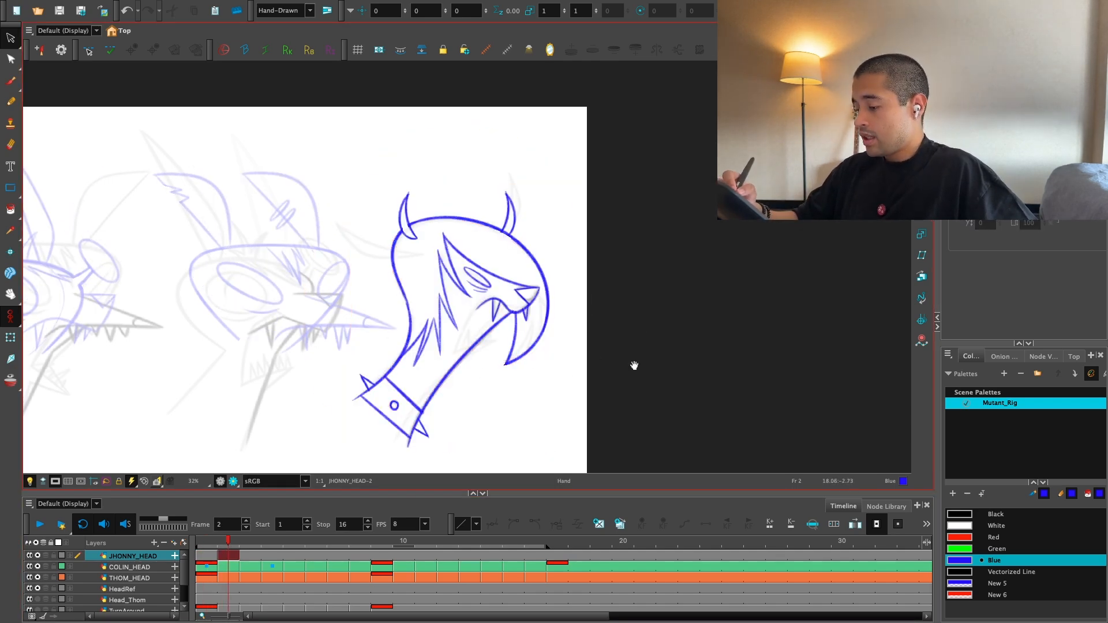
Step: Brush a pointed hair strand rising from the lower tip of the front lock on frame 2
key("2")
key("2")
key("2")
key("2")
left_click_drag(634, 365, 582, 383)
key("ctrl+f")
mouse_move(698, 374)
left_mouse_down()
mouse_move(632, 461)
mouse_move(656, 432)
mouse_move(541, 440)
left_mouse_up()
key("2")
key("2")
key("alt+b")
left_click_drag(406, 524, 556, 362)
key("ctrl+z")
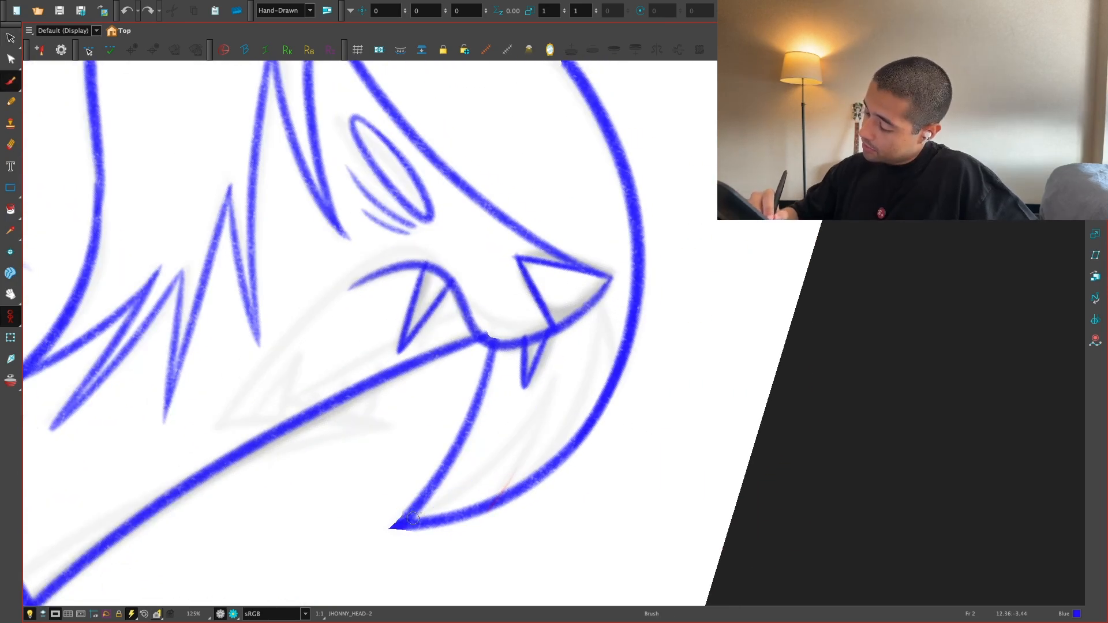
mouse_move(404, 522)
left_mouse_down()
mouse_move(482, 467)
mouse_move(560, 360)
mouse_move(490, 492)
left_mouse_up()
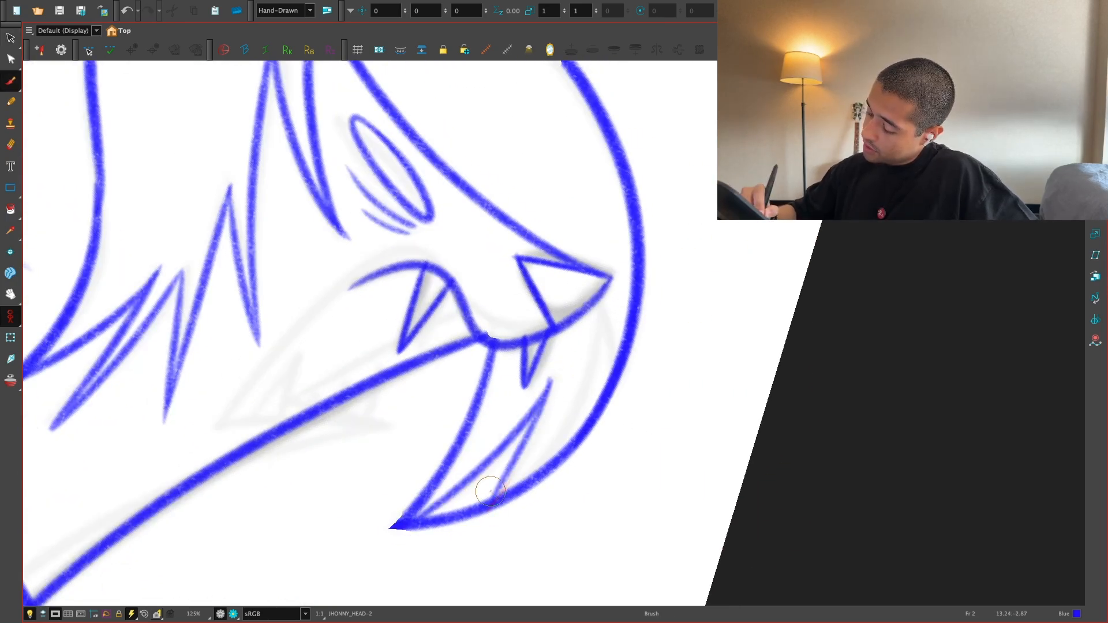
Step: Try several curved strokes for a second strand from the front lock's lower edge up toward the nose
key("ctrl+z")
mouse_move(553, 379)
left_mouse_down()
mouse_move(515, 457)
mouse_move(599, 361)
mouse_move(603, 309)
left_mouse_up()
key("ctrl+z")
mouse_move(492, 508)
left_mouse_down()
mouse_move(531, 477)
mouse_move(598, 313)
left_mouse_up()
key("ctrl+z")
left_click_drag(536, 478, 602, 310)
key("ctrl+z")
mouse_move(494, 503)
left_mouse_down()
mouse_move(555, 453)
mouse_move(602, 306)
left_mouse_up()
key("ctrl+z")
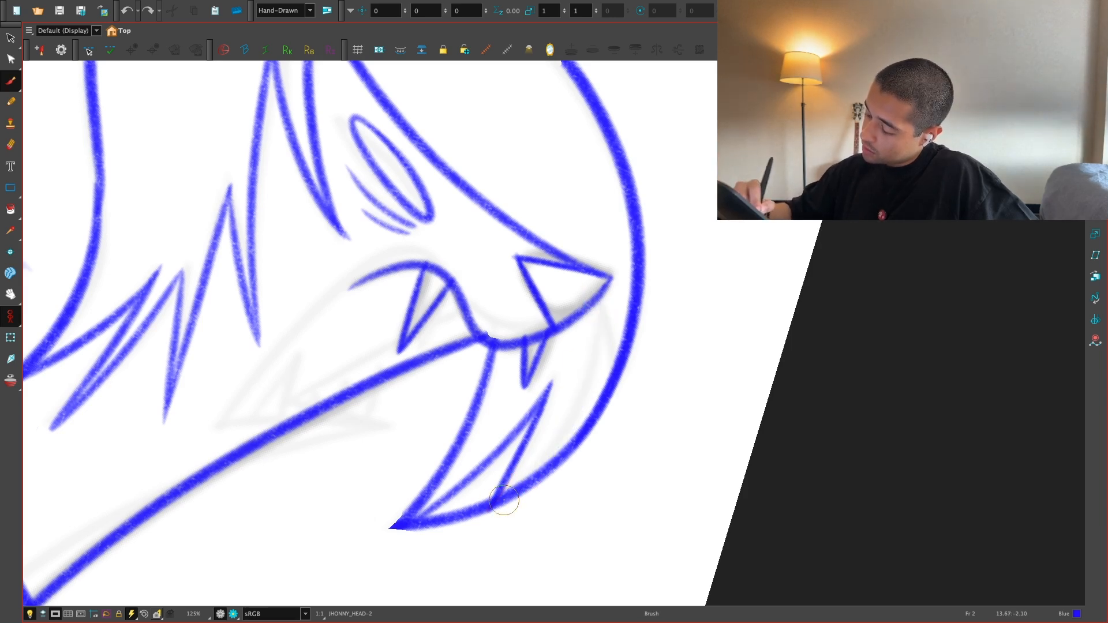
Step: Brush a second pointed strand along the front lock's outer curve below the nose, and reinforce the first strand's inner edge
mouse_move(504, 500)
left_mouse_down()
mouse_move(603, 317)
mouse_move(613, 374)
left_mouse_up()
key("ctrl+z")
left_click_drag(604, 316, 613, 377)
left_click_drag(414, 517, 551, 382)
mouse_move(551, 382)
left_mouse_down()
mouse_move(495, 503)
mouse_move(590, 397)
left_mouse_up()
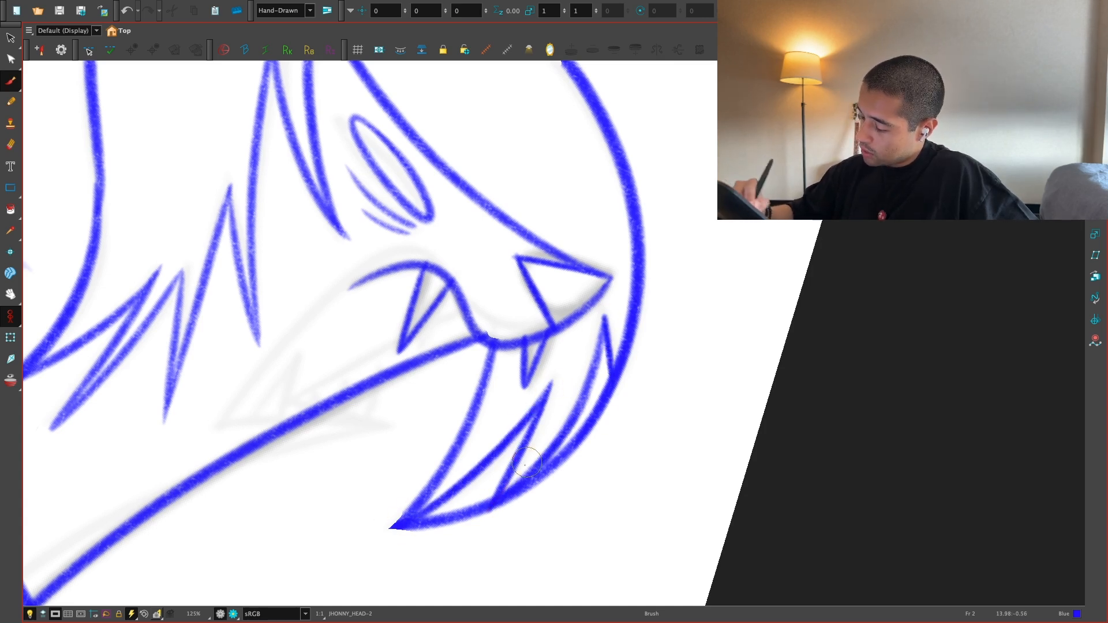
Step: Try another curved stroke along the second strand of the front lock on frame 2
left_click_drag(500, 500, 602, 329)
key("ctrl+z")
scroll(655, 336, "down", 5)
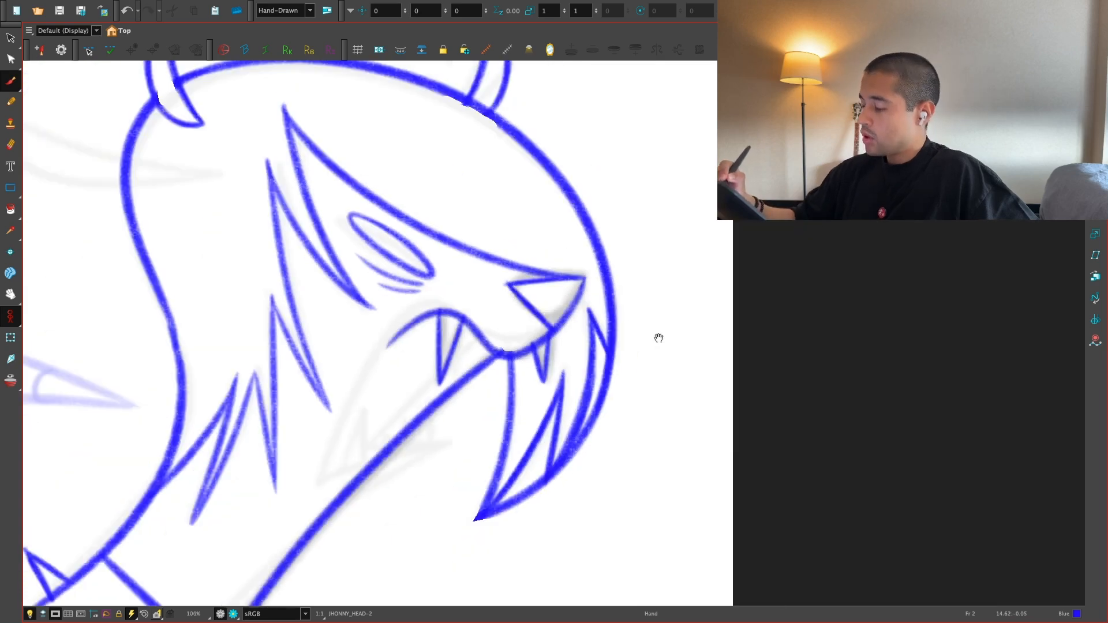
Step: Flip back and forth through the first frames to compare the profile head with the neighbouring drawings
key("period")
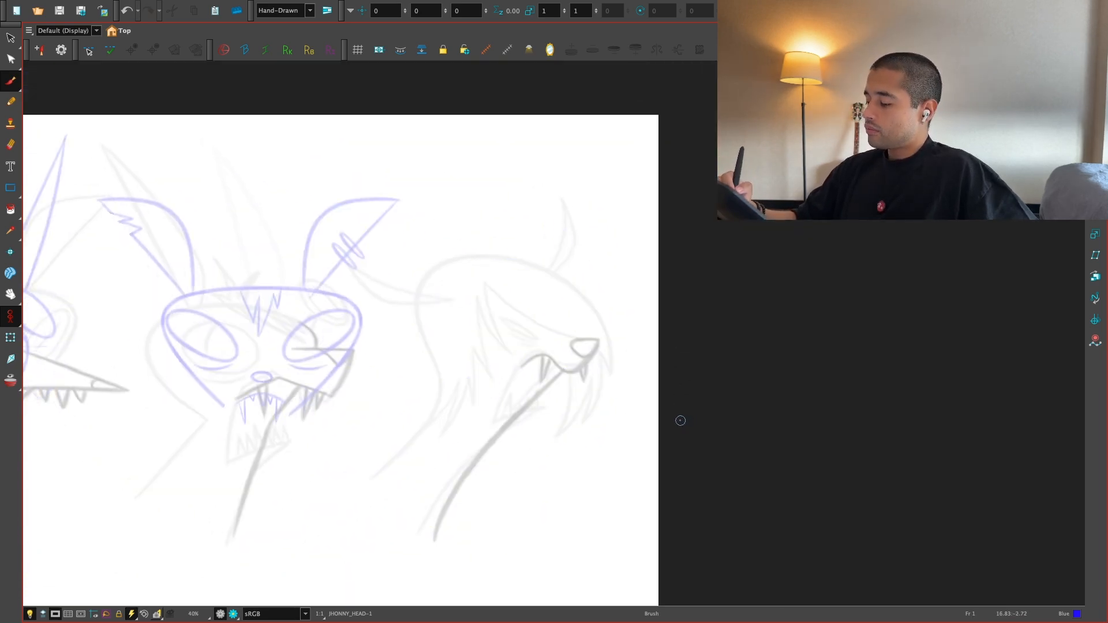
key("comma")
key("period")
key("period")
key("period")
key("comma")
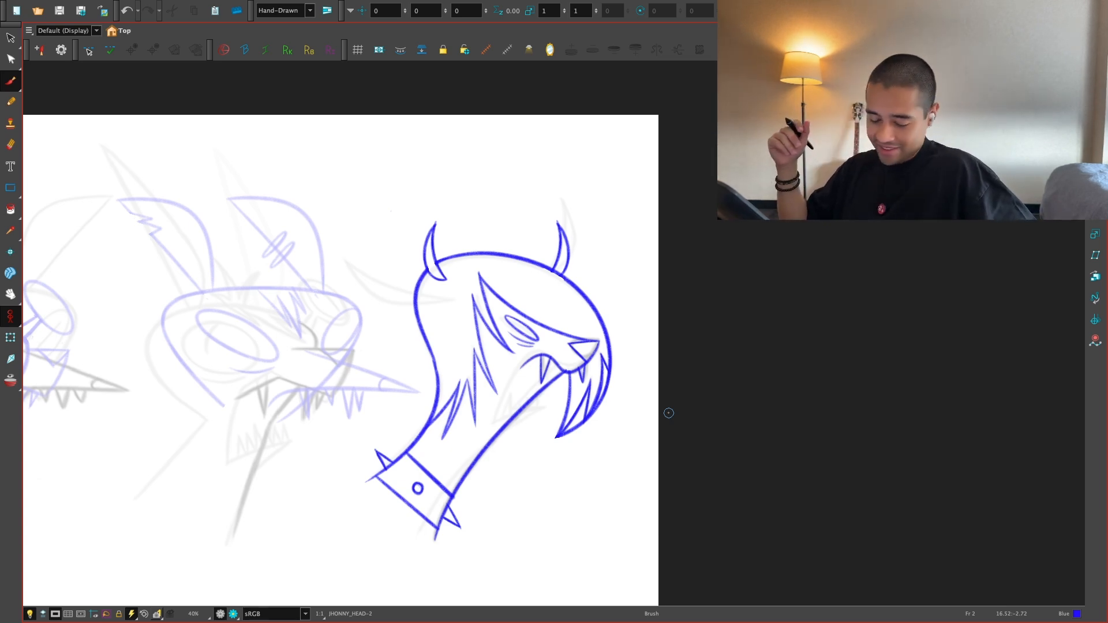
key("space")
key("2")
key("2")
key("2")
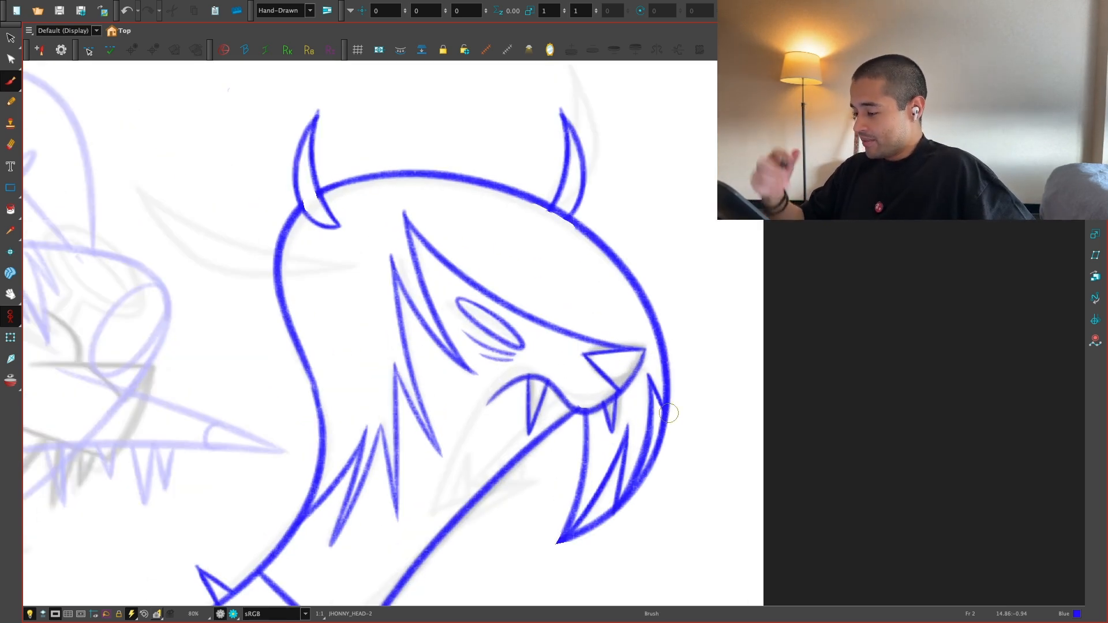
key("1")
key("1")
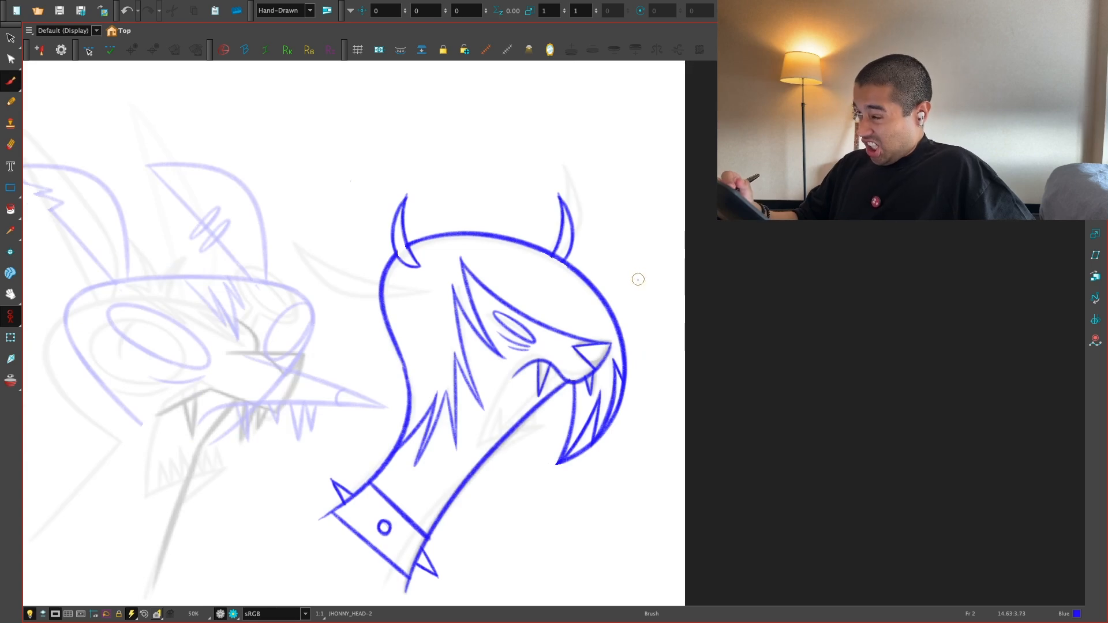
key("comma")
key("comma")
key("period")
key("comma")
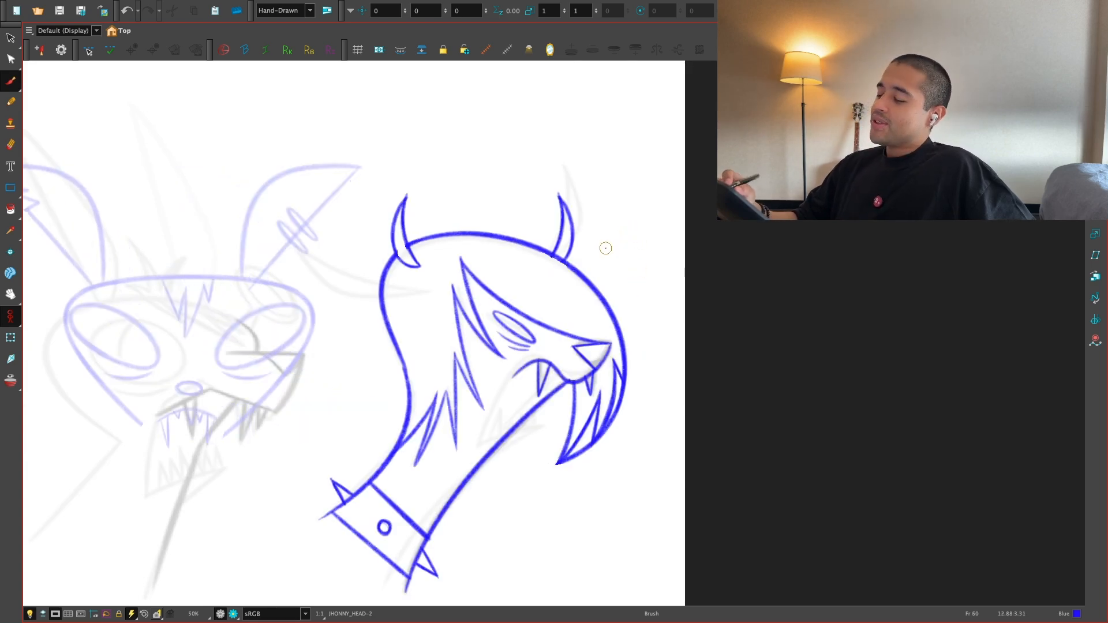
key("period")
key("comma")
key("period")
key("period")
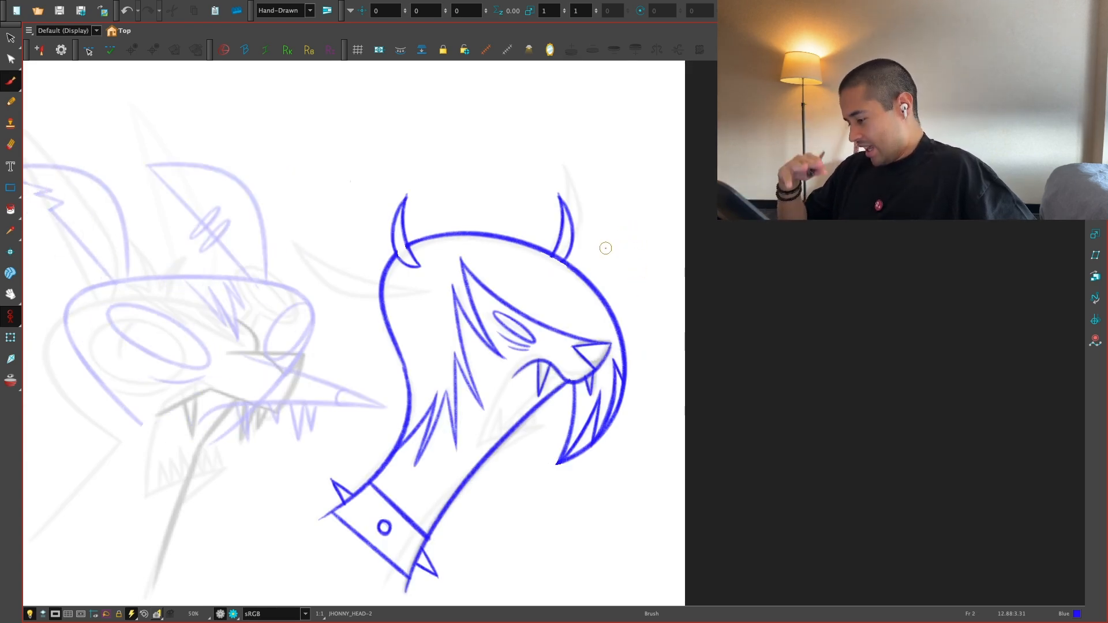
key("comma")
Step: Create an empty drawing on frame 3 of the JHONNY_HEAD layer and show the previous drawing with onion skin
key("super+f")
left_click_drag(230, 548, 250, 552)
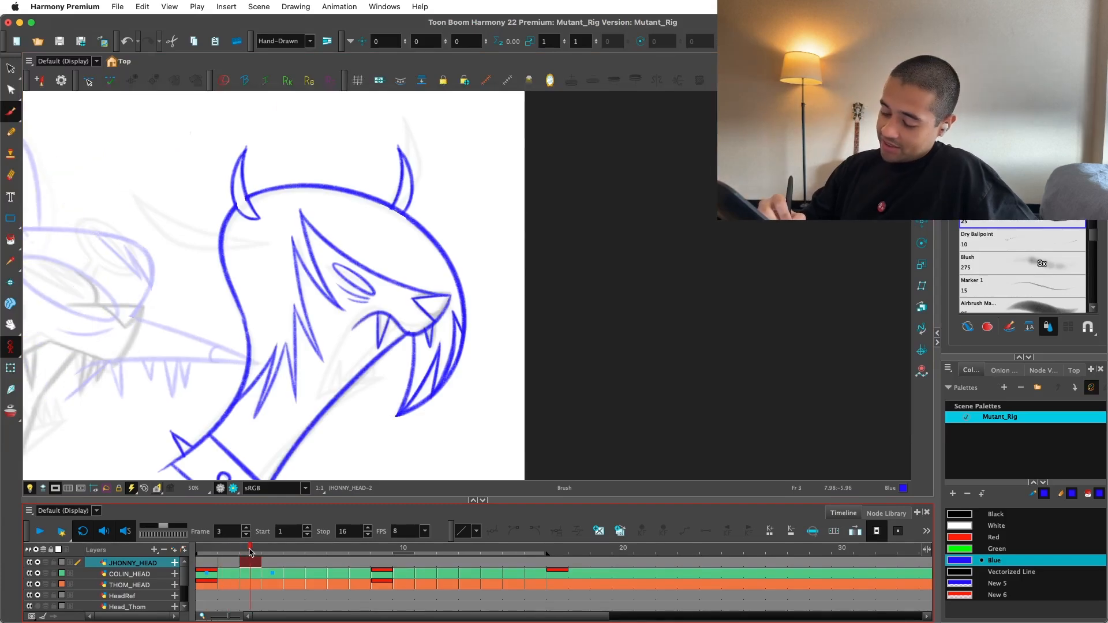
key("alt+shift+r")
key("comma")
key("period")
left_click_drag(558, 390, 635, 378)
key("comma")
key("period")
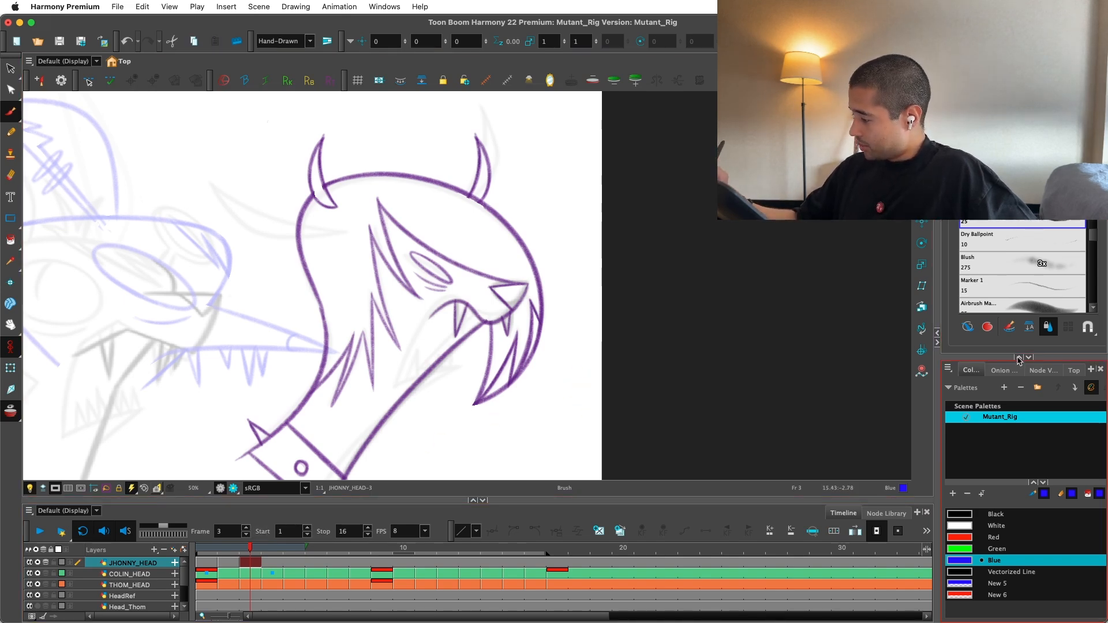
Step: Lower the onion skin opacity so the previous head drawing appears fainter behind frame 3
left_click_drag(998, 360, 998, 308)
left_click(1004, 319)
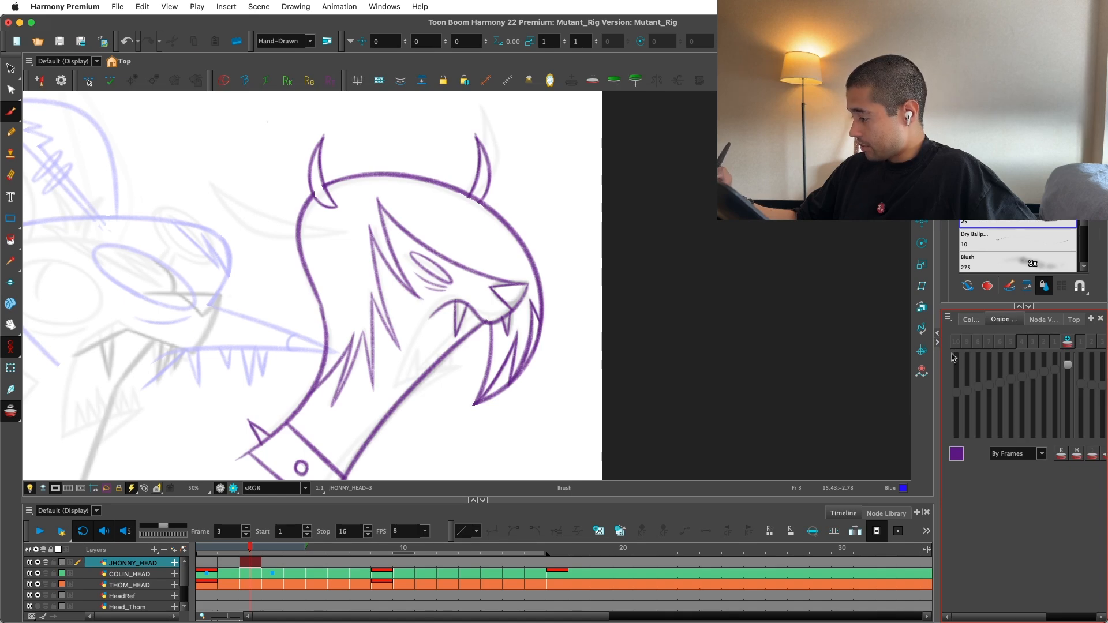
left_click_drag(1065, 369, 1066, 409)
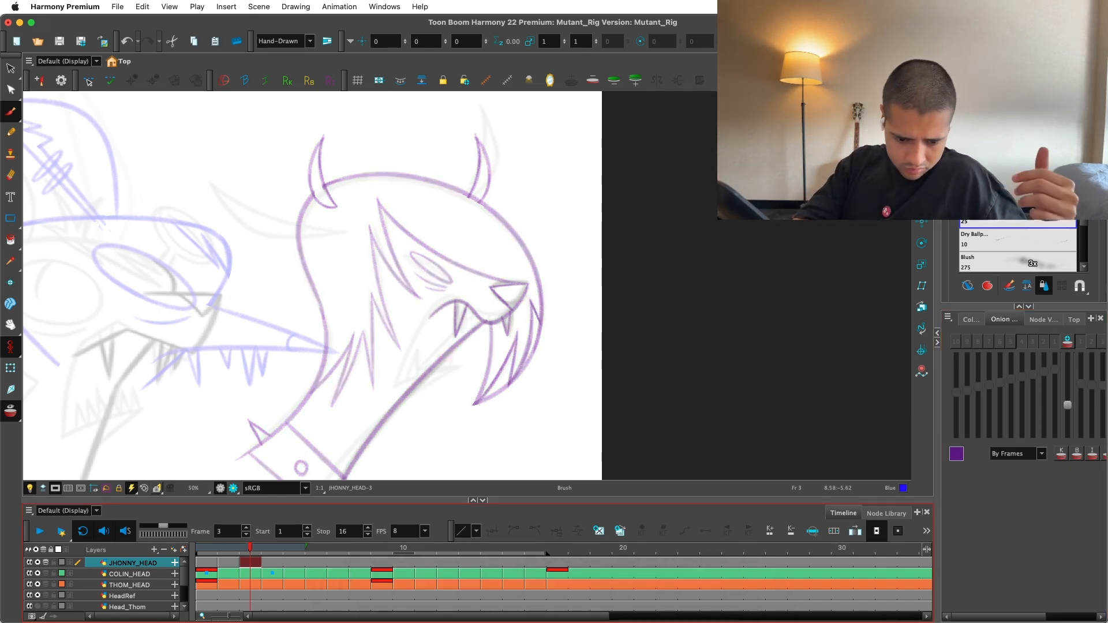
key("super+Tab")
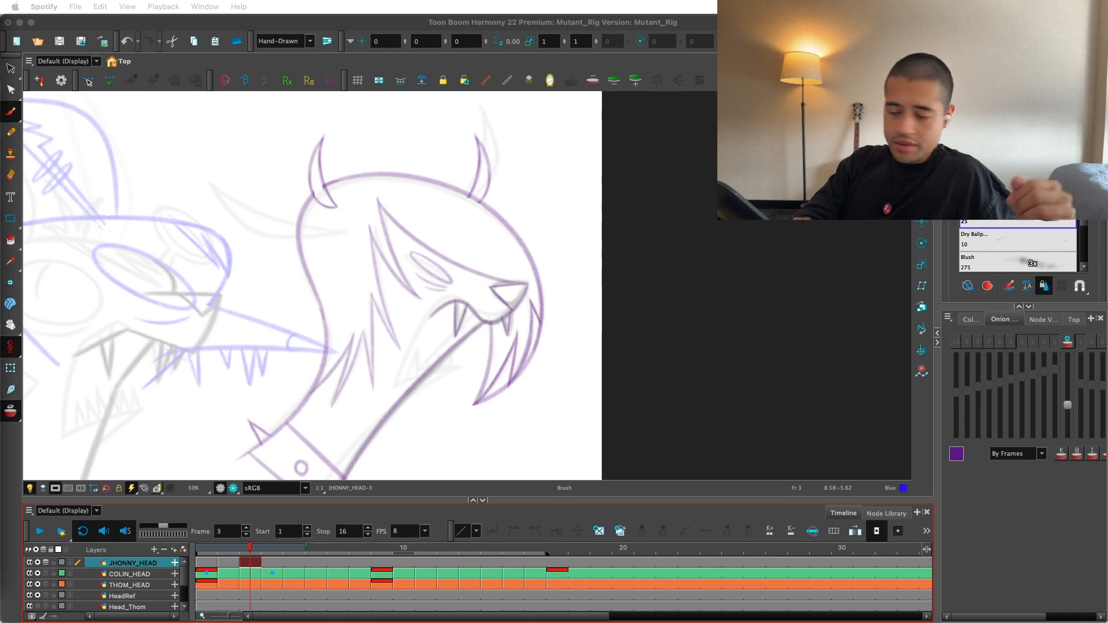
left_click_drag(512, 346, 586, 352)
key("super+z")
key("alt+s")
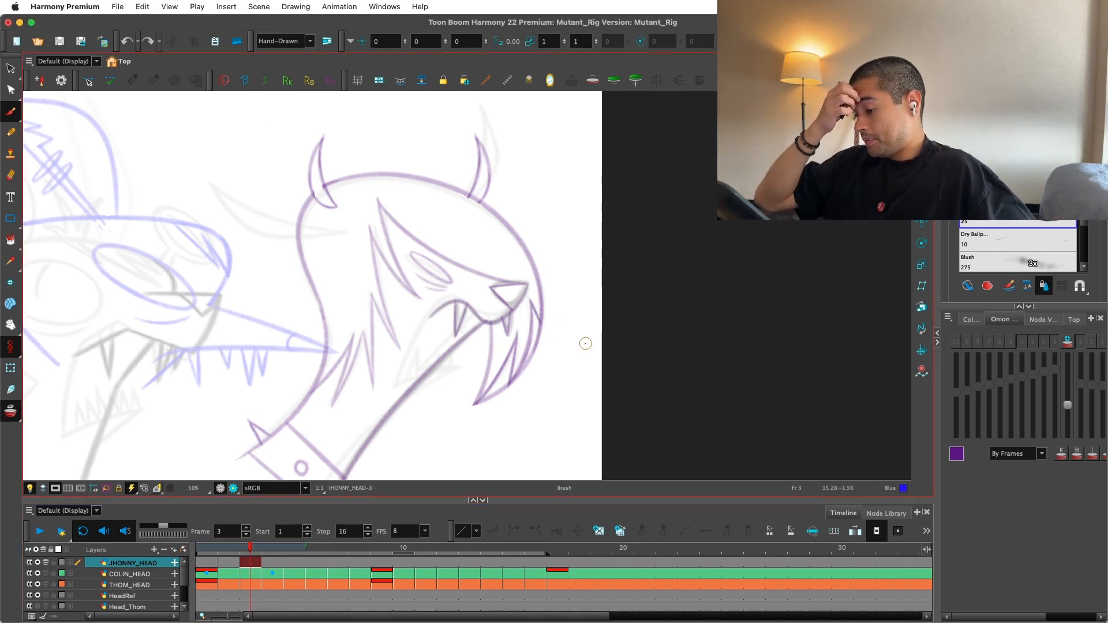
Step: Copy the brow line, eye, nose, mouth, fang and front neck line from frame 2 to frame 3, shifted slightly forward
key("alt+s")
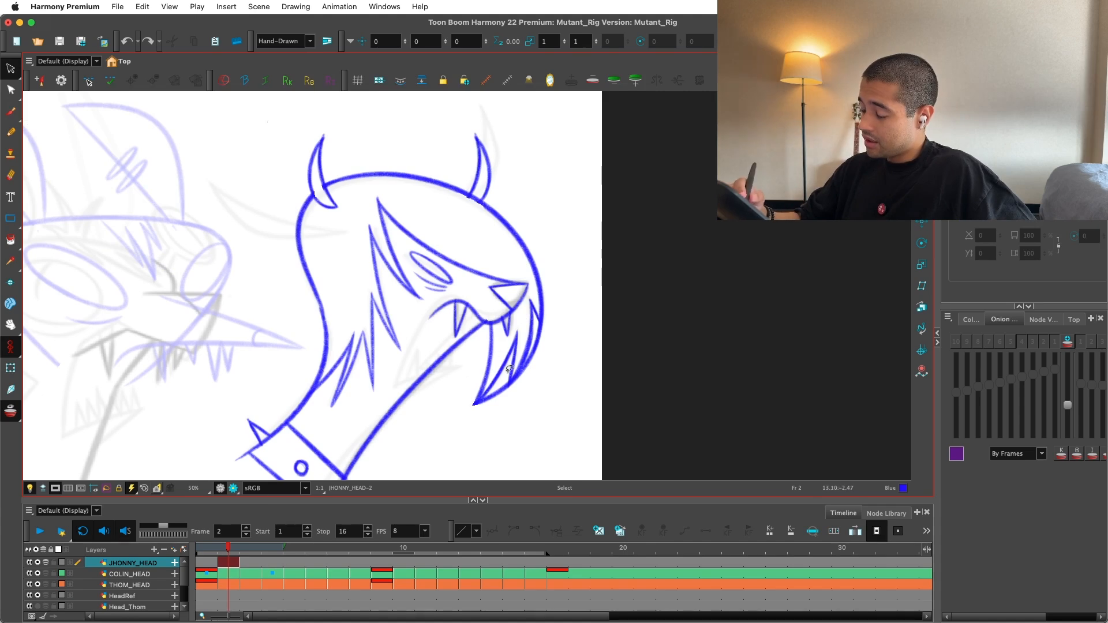
key(".")
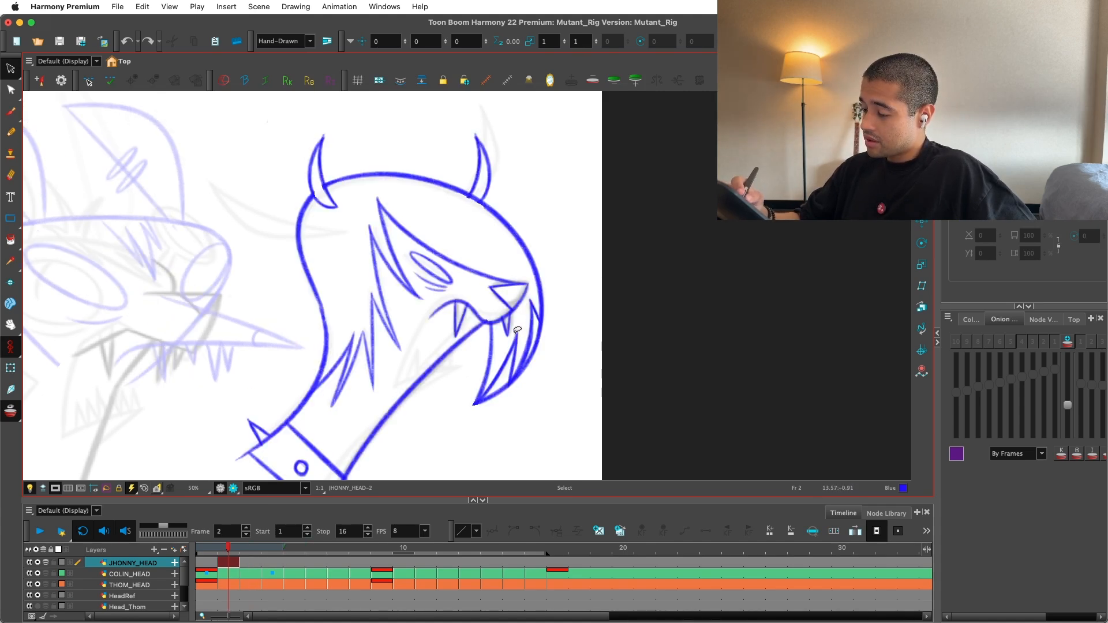
left_click_drag(461, 246, 521, 301)
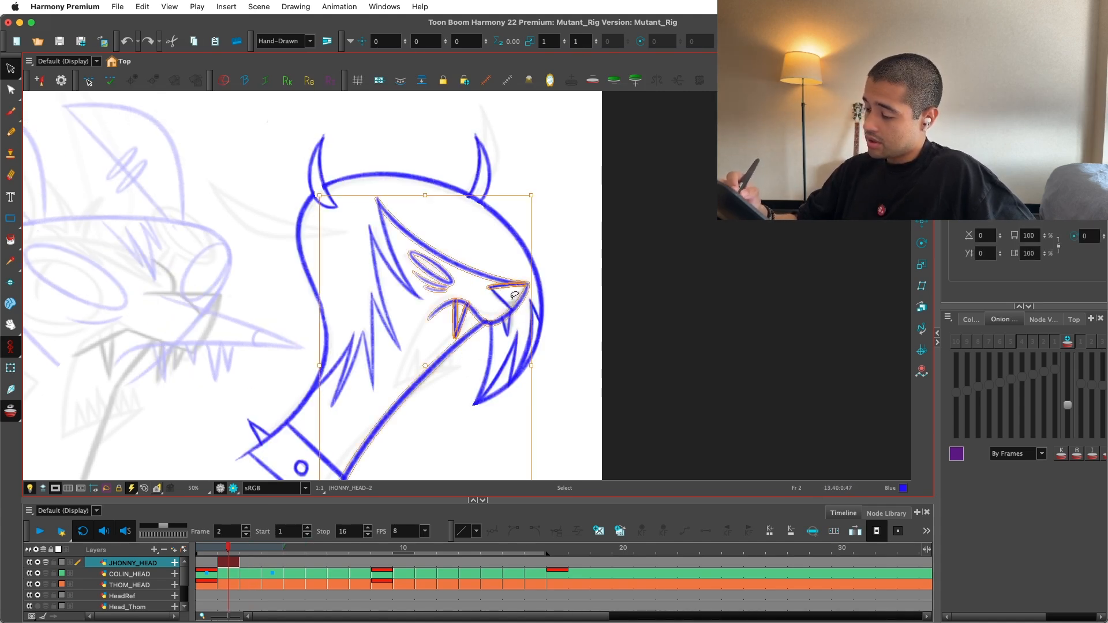
key(".")
key("ctrl+v")
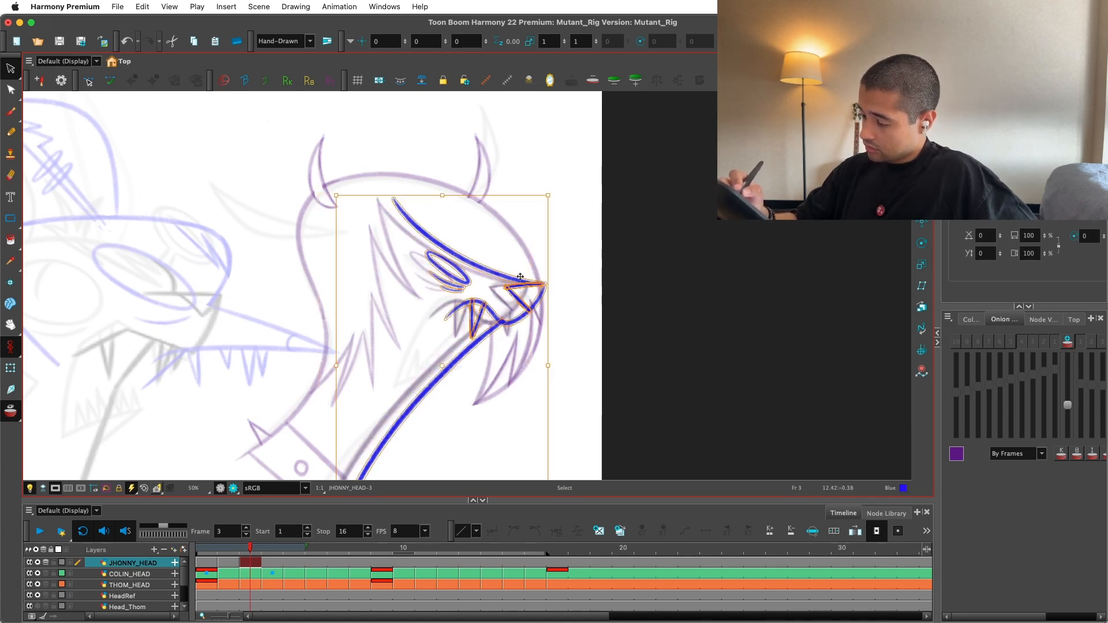
Step: Remove the pasted nose triangle on frame 3 and brush a short slanted line across the snout tip as a narrower nose
scroll(520, 306, "up", 3)
key("ctrl+z")
key("alt+b")
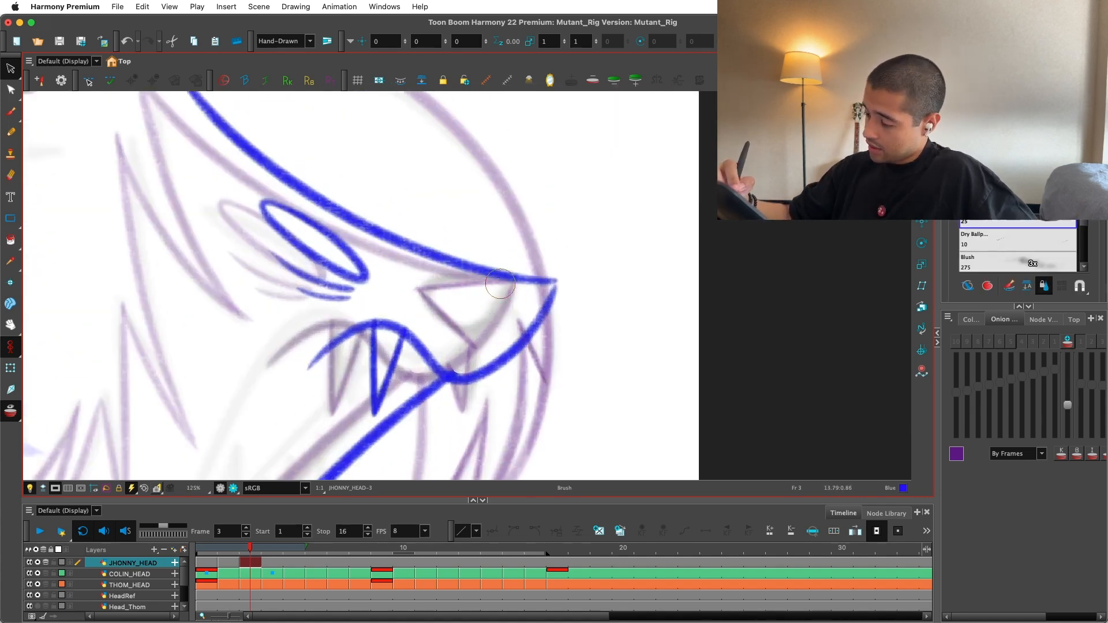
left_click_drag(497, 280, 526, 341)
scroll(525, 370, "down", 2)
Step: Flip between frames 2 and 3 to examine how the face shifts in the head turn
key("comma")
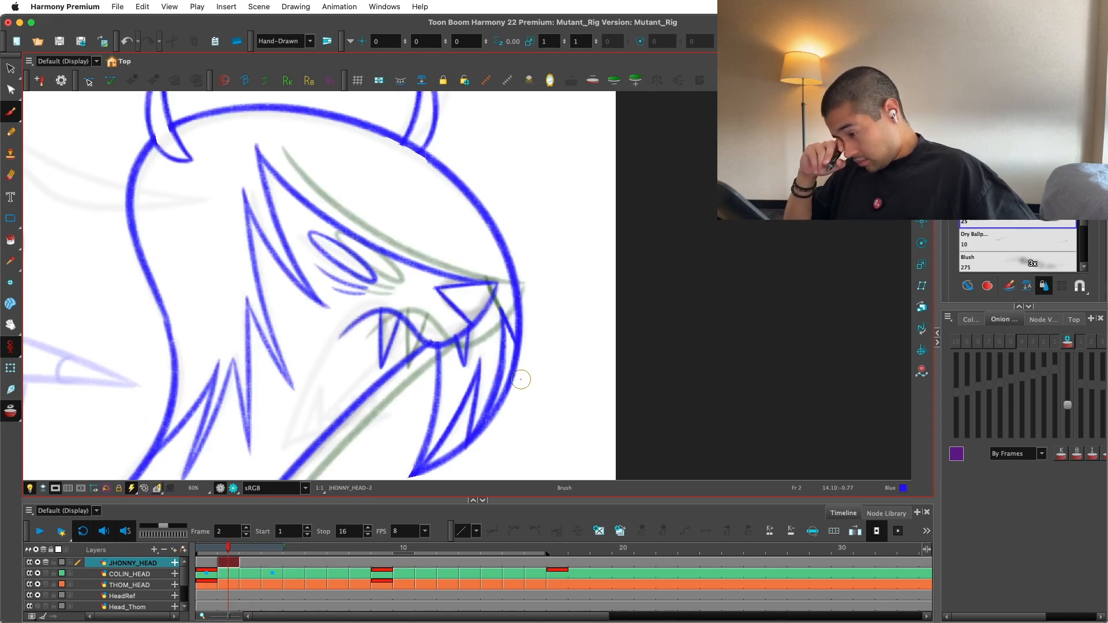
key("period")
key("comma")
key("period")
key("comma")
key("period")
key("comma")
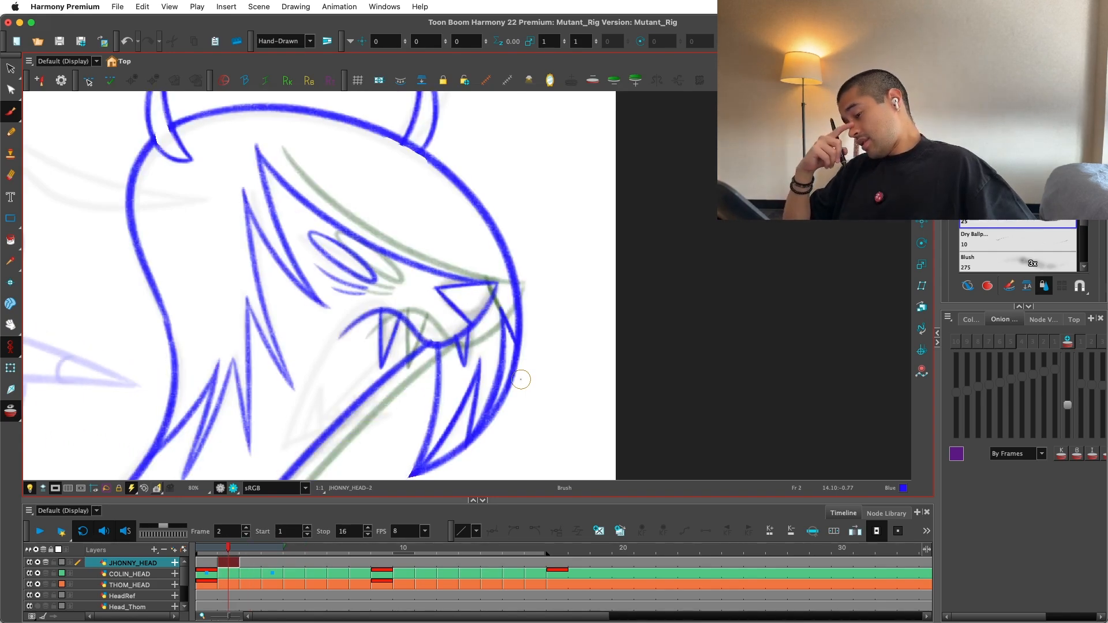
key("period")
key("comma")
key("period")
key("comma")
key("period")
key("comma")
key("period")
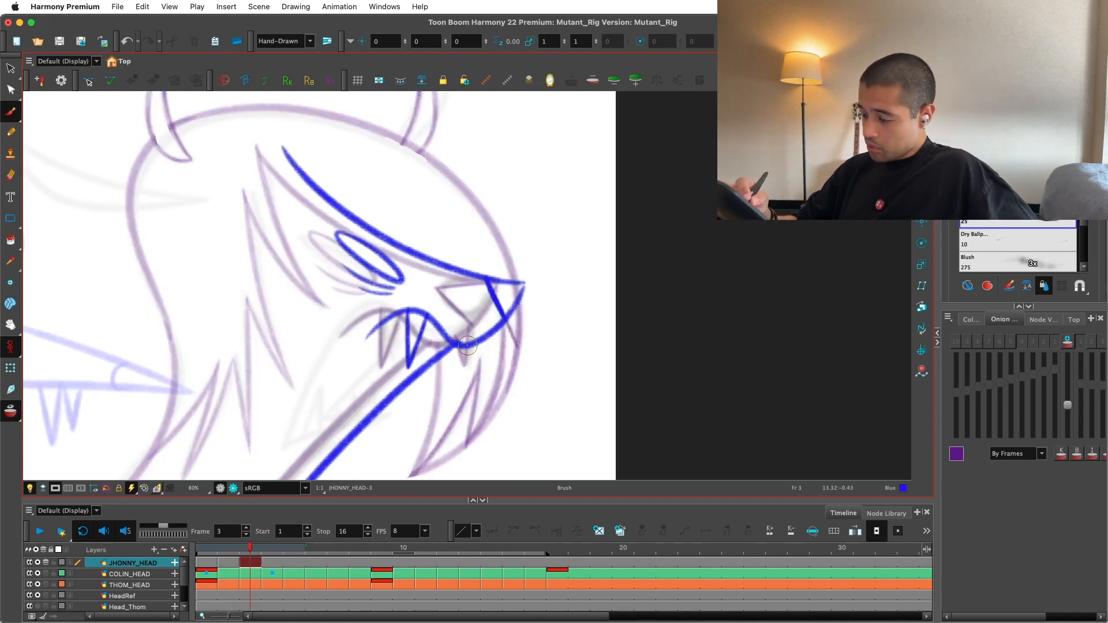
key("comma")
key("period")
key("comma")
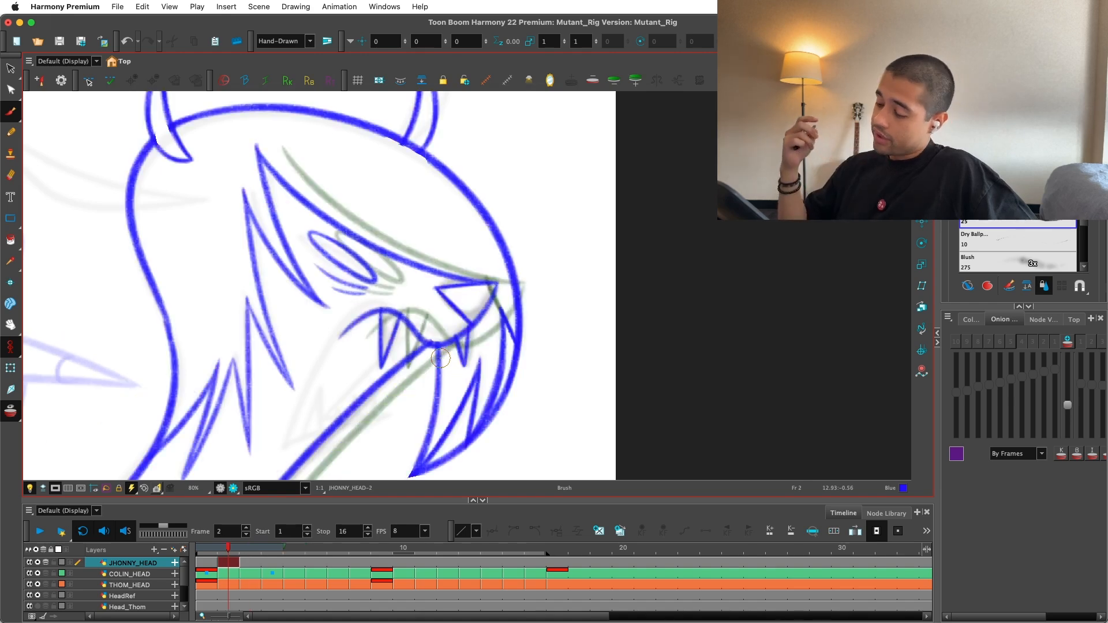
key("period")
key("comma")
key("period")
key("comma")
key("period")
scroll(577, 334, "down", 2)
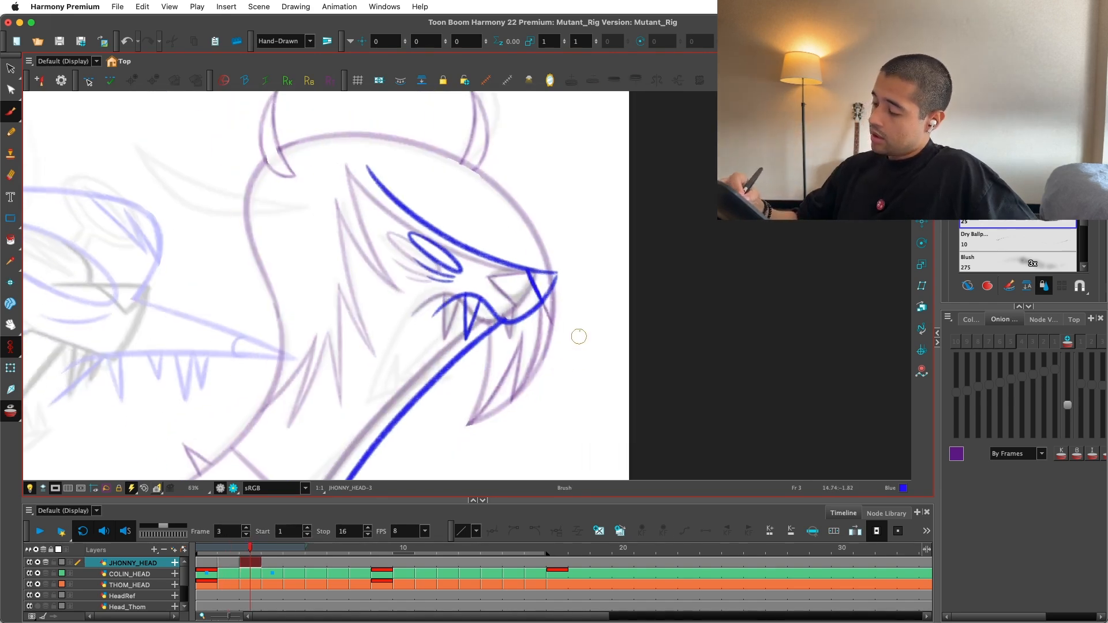
Step: Copy the crown outline and front lock from frame 2 onto frame 3 and shift them toward the back of the head
key("comma")
key("alt+s")
left_click(495, 362)
left_click(518, 219, "shift")
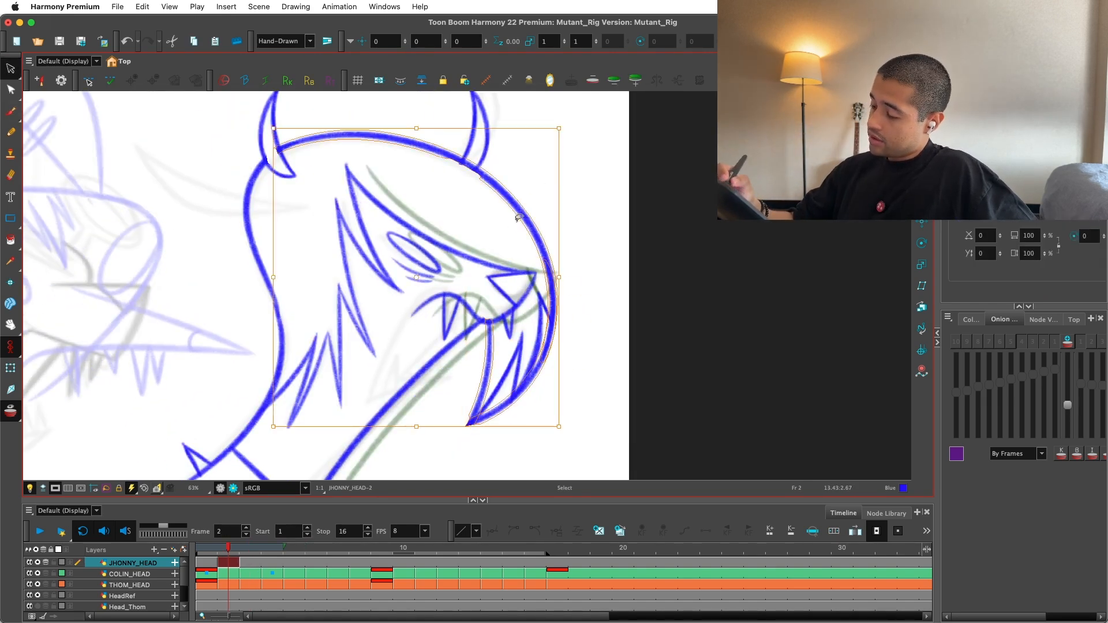
key("period")
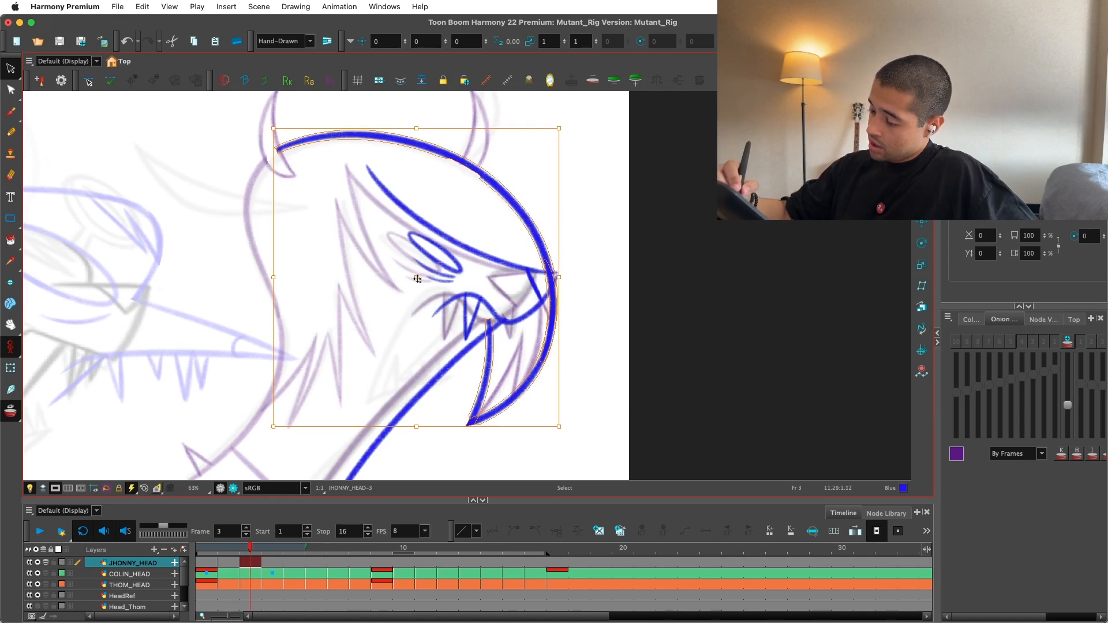
mouse_move(417, 279)
left_mouse_down()
mouse_move(387, 276)
mouse_move(428, 279)
mouse_move(391, 279)
left_mouse_up()
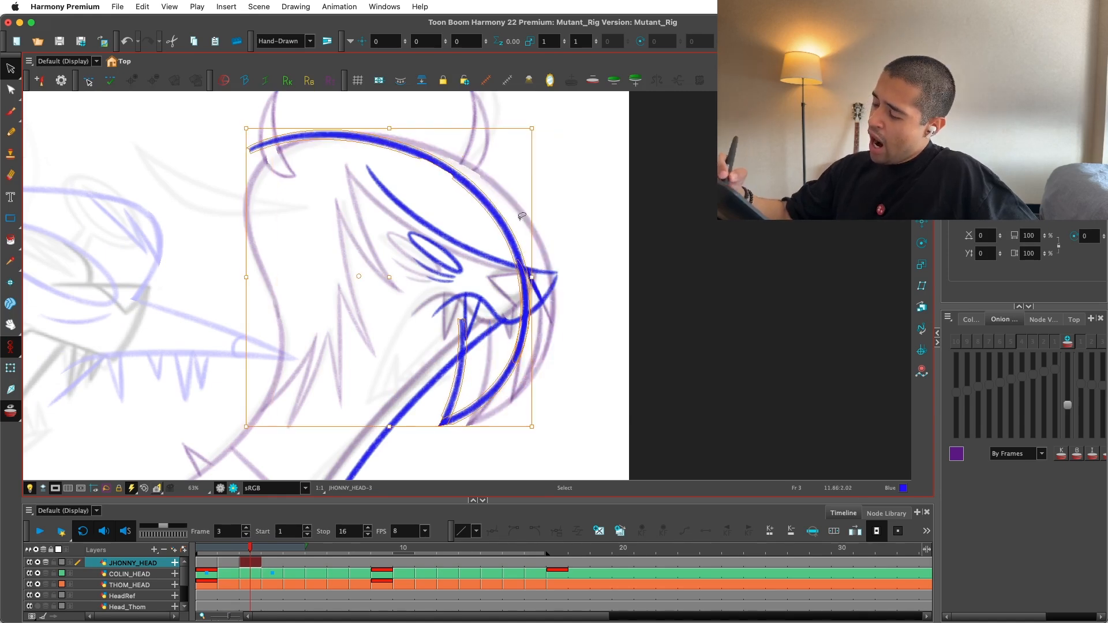
key("super+z")
key("super+shift+z")
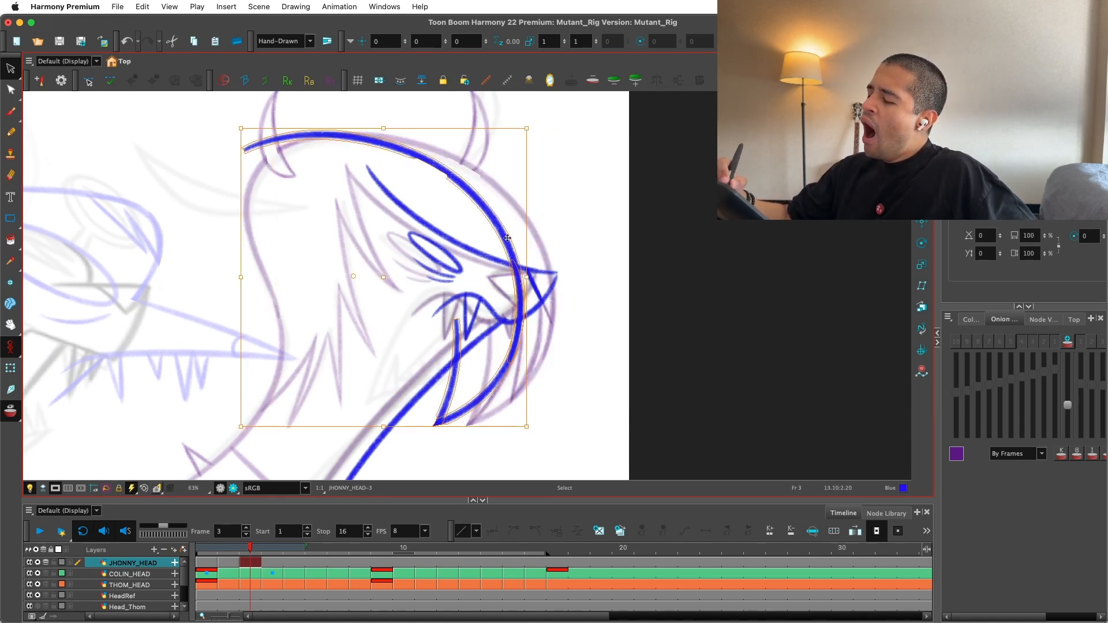
left_click_drag(516, 248, 512, 245)
left_click(663, 339)
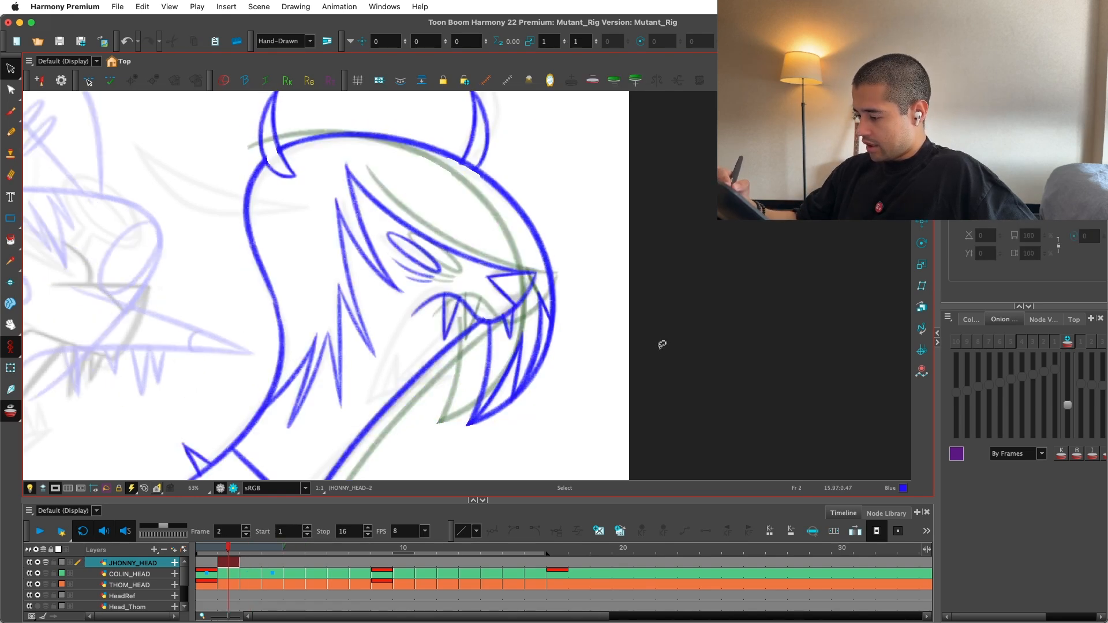
Step: Adjust the crown curve on frame 3 so its rear end meets the back horn, and check it against frames 1 and 2
left_click_drag(446, 186, 576, 226)
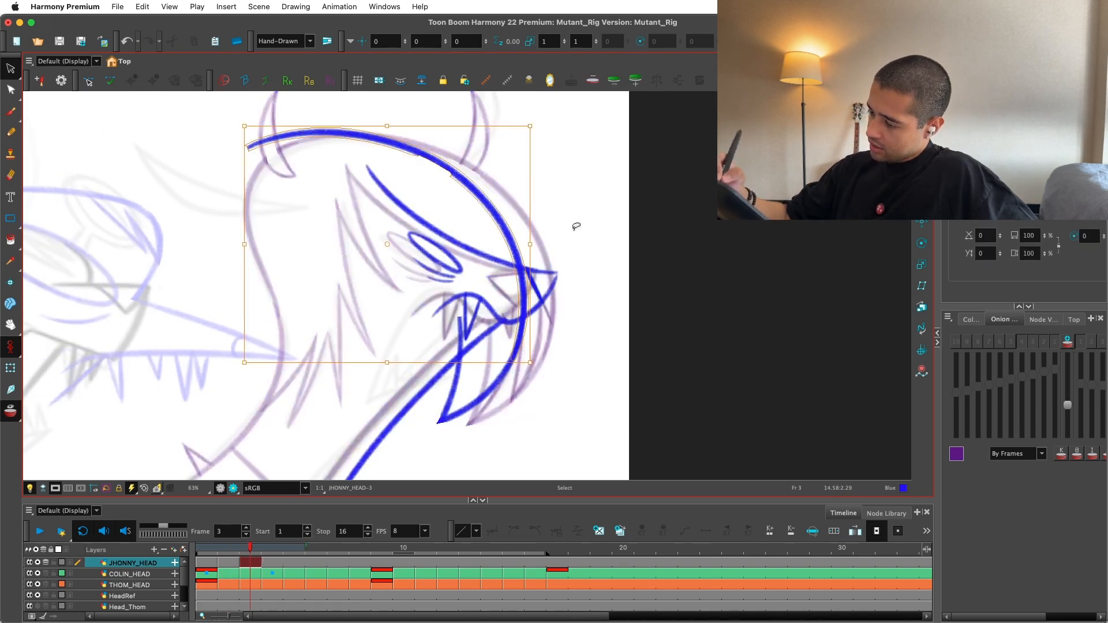
key("comma")
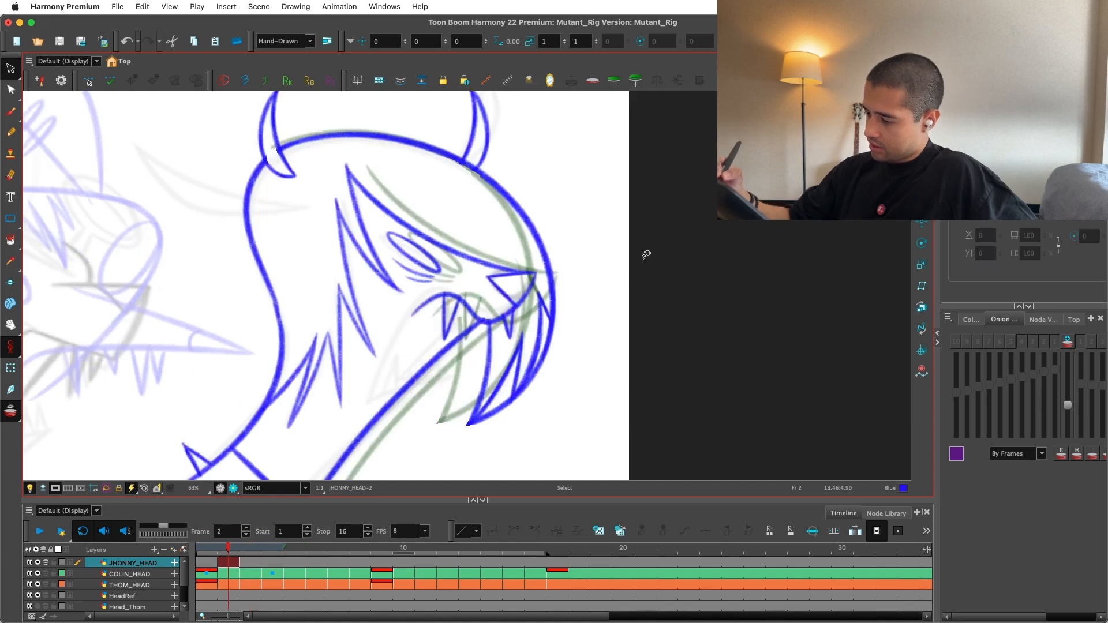
key("period")
key("comma")
key("comma")
key("period")
key("comma")
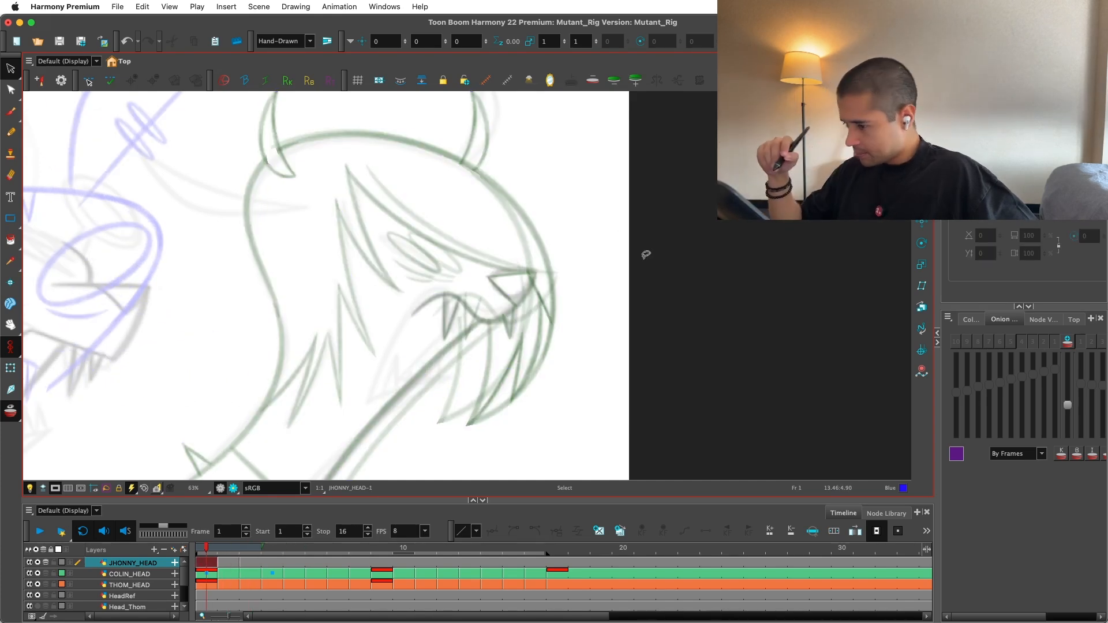
key("period")
key("period")
key("comma")
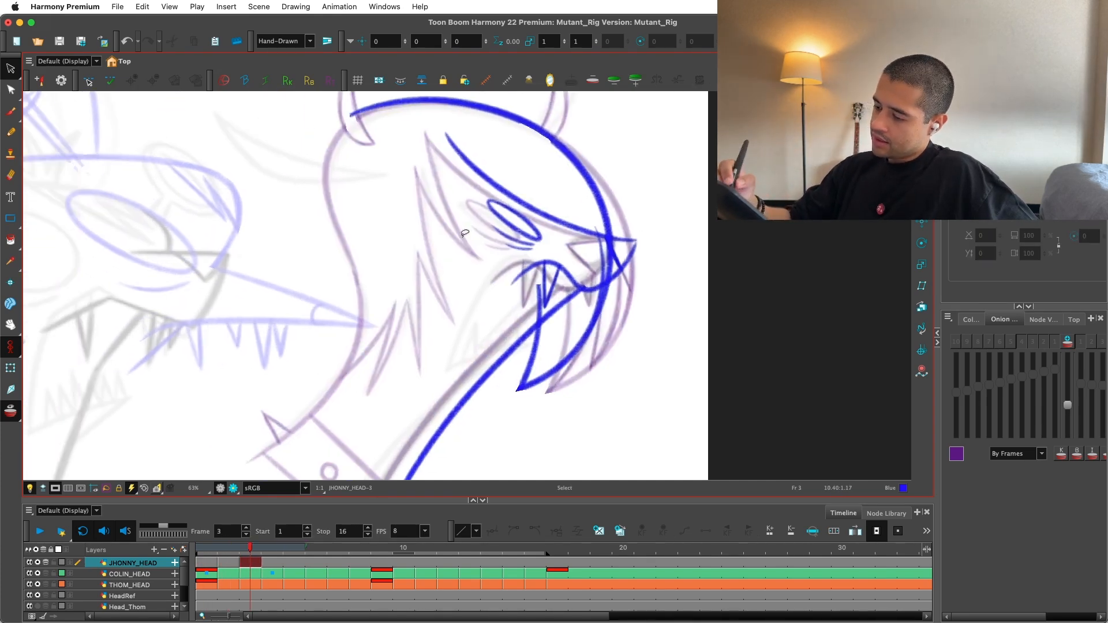
Step: Copy the back-of-head and neck line from frame 2 onto frame 3 and shift it slightly backward
left_click_drag(341, 226, 375, 173)
key("ctrl+c")
key("comma")
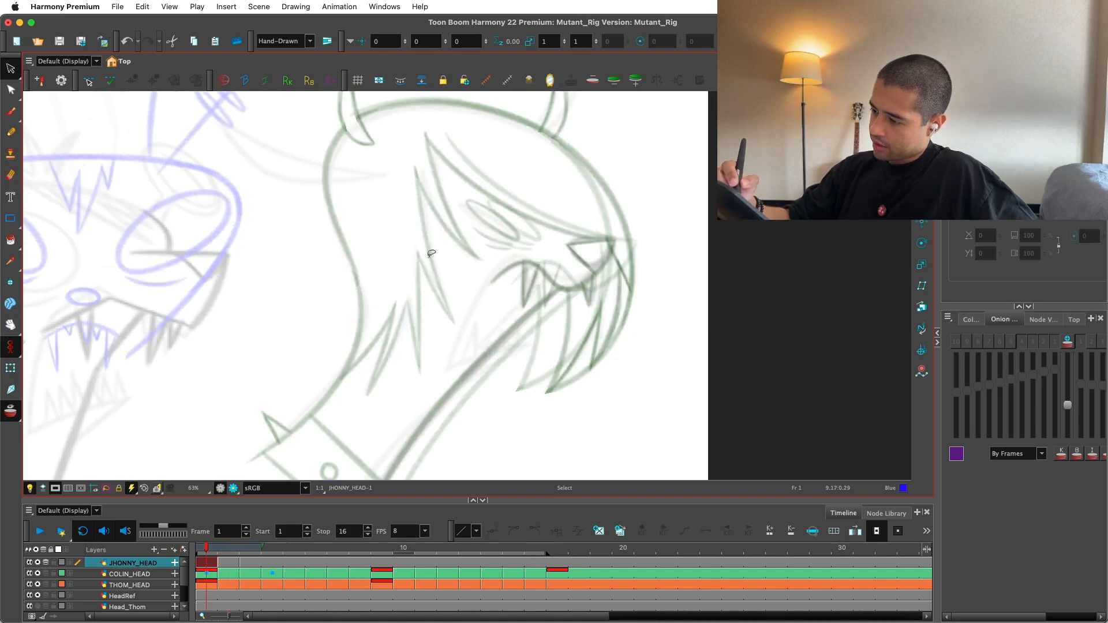
key("period")
key("period")
key("ctrl+v")
left_click_drag(349, 119, 329, 120)
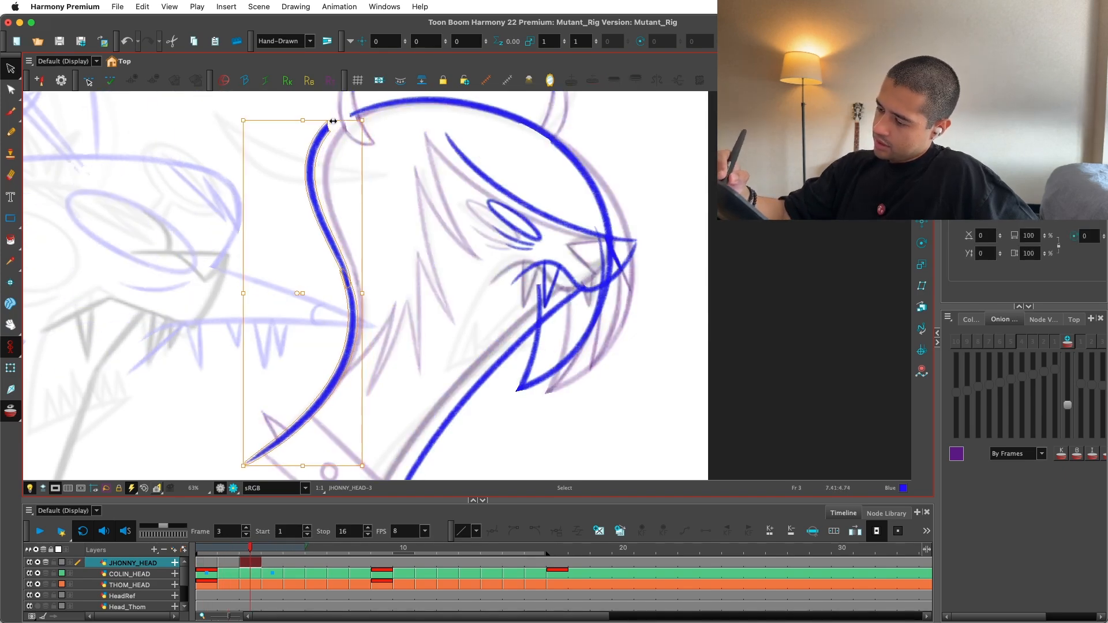
key("Escape")
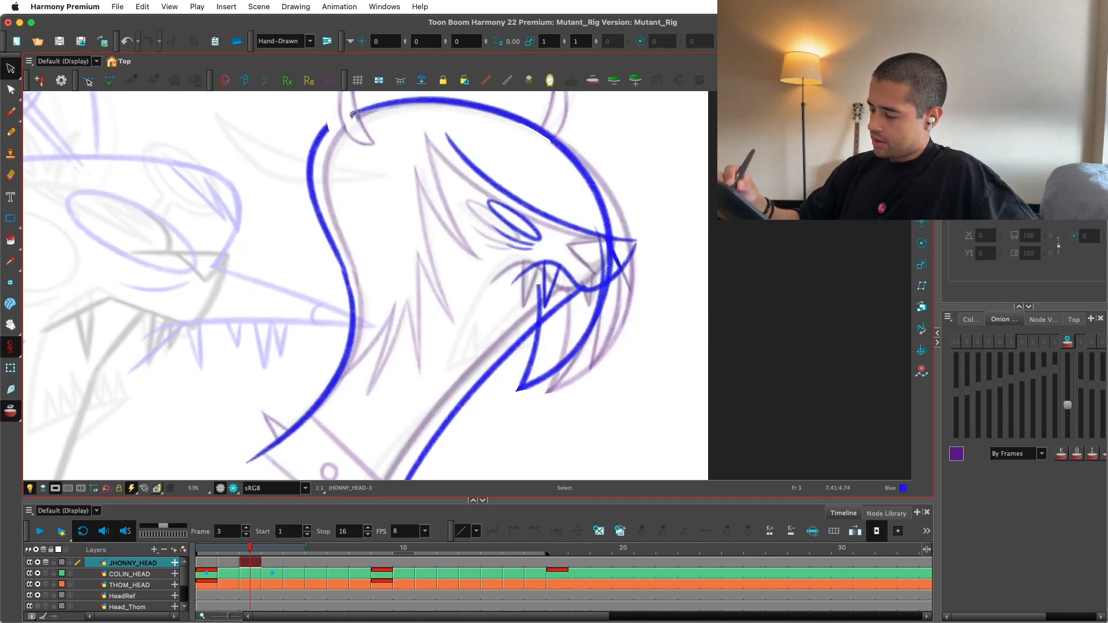
Step: Paint a brush stroke on frame 3 that bridges the gap between the back-of-head line and the crown curve behind the back horn
key("2")
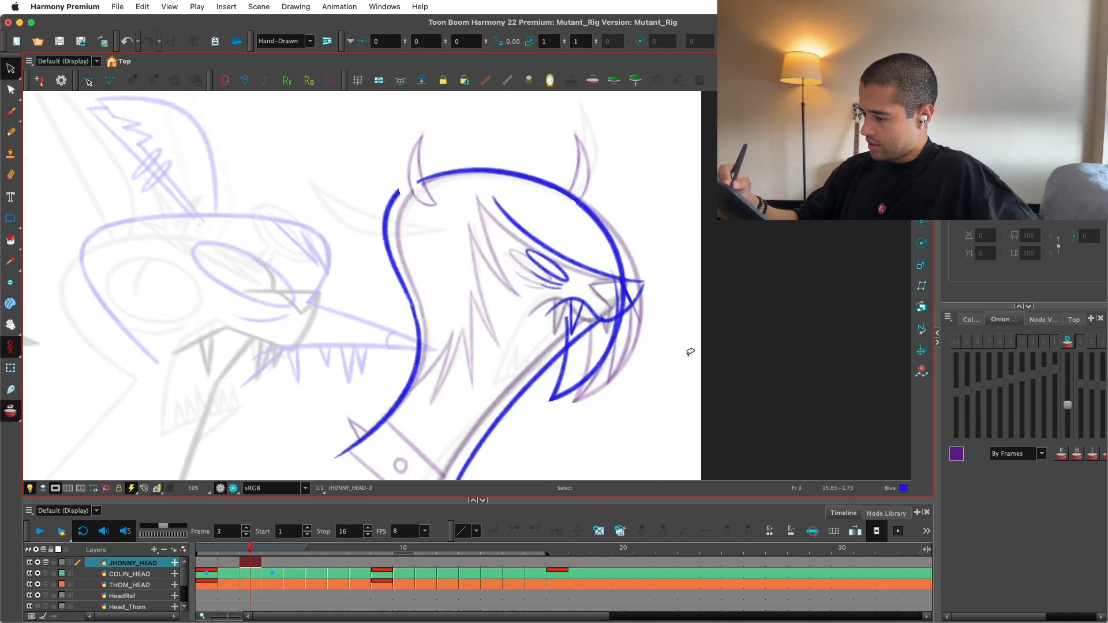
key("comma")
key("period")
left_click_drag(625, 412, 661, 326)
key("2")
key("2")
key("2")
left_click_drag(566, 295, 694, 408)
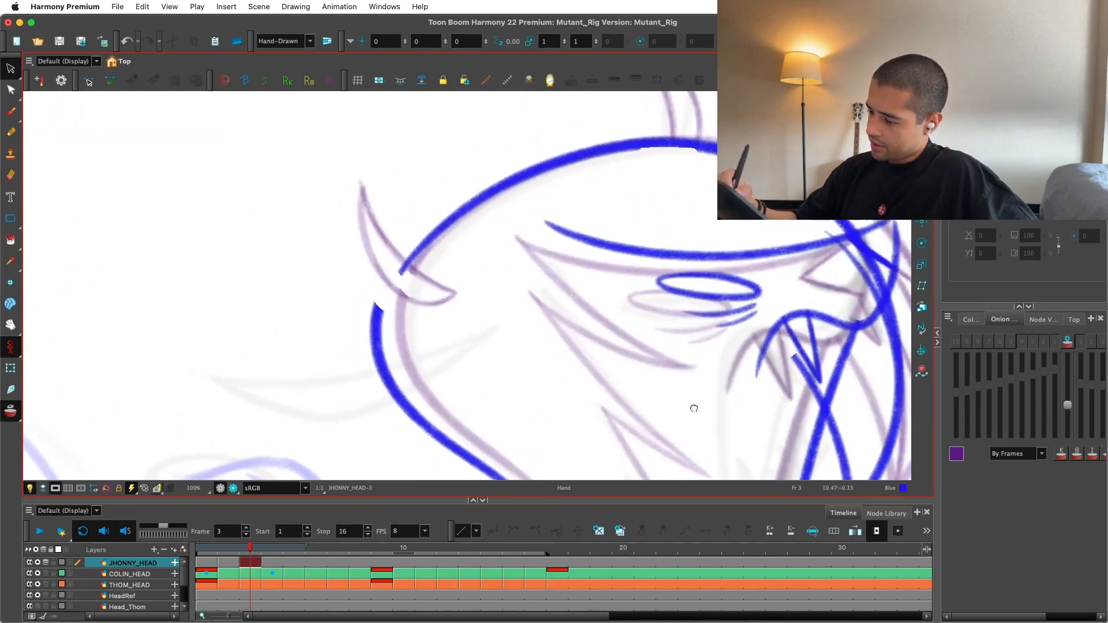
key("2")
key("2")
key("alt+b")
left_click_drag(322, 352, 446, 173)
key("super+z")
mouse_move(322, 395)
left_mouse_down()
mouse_move(323, 337)
mouse_move(538, 120)
left_mouse_up()
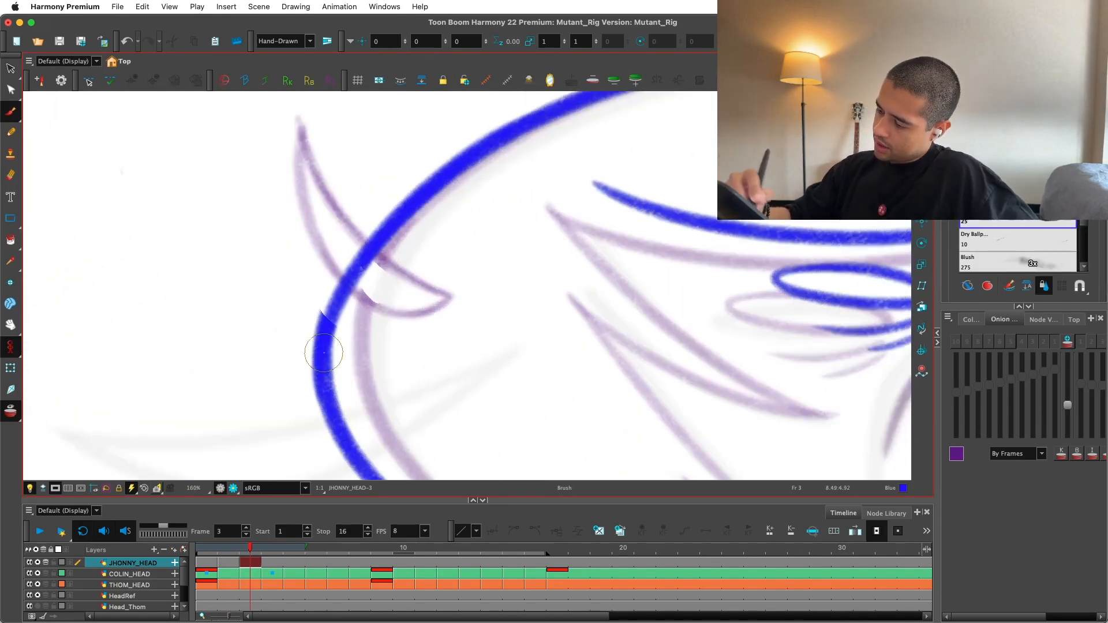
left_click_drag(324, 353, 582, 99)
key("super+z")
left_click_drag(321, 345, 579, 100)
key("super+z")
key("v")
key("1")
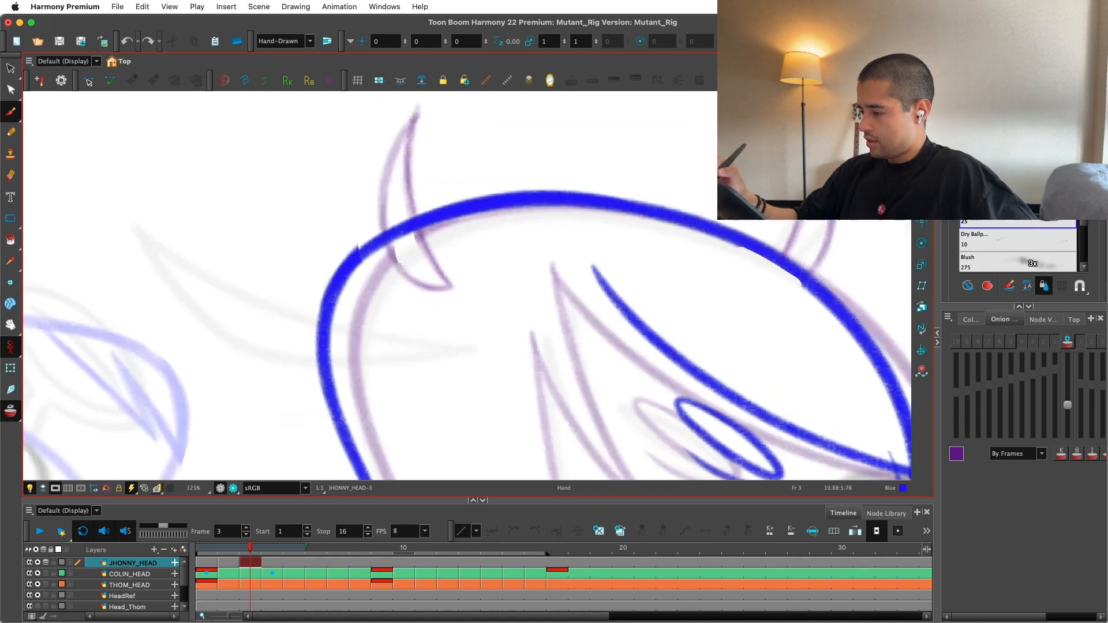
key("shift+x")
key("1")
key("1")
key("1")
key("1")
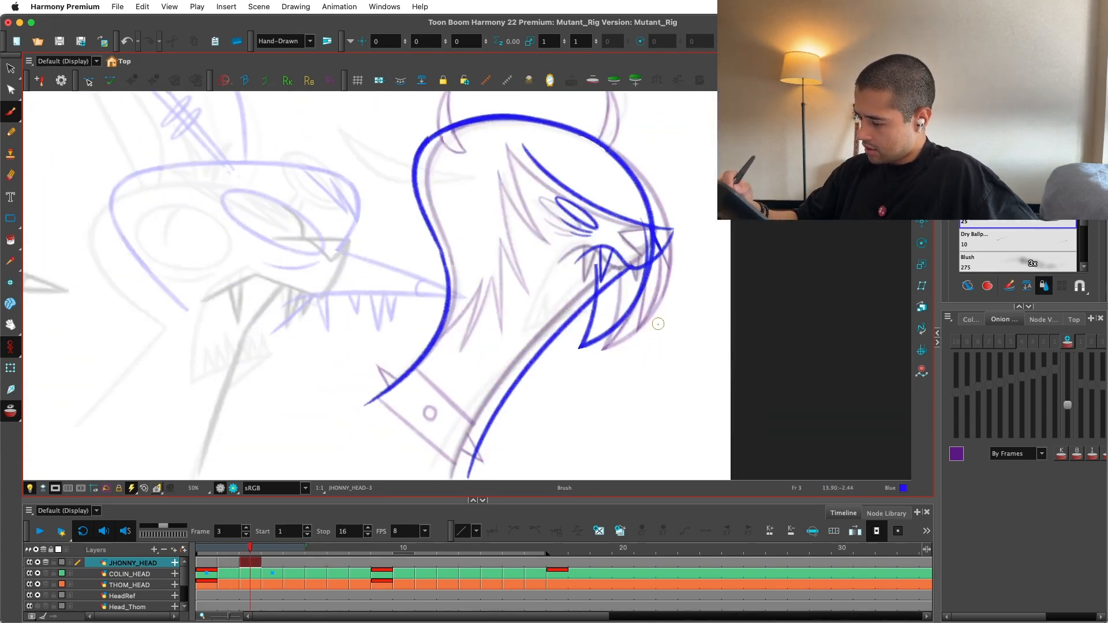
Step: Shorten the front neck line on frame 3 from its lower end so it follows frame 2's neck, and compare both frames
key("alt+s")
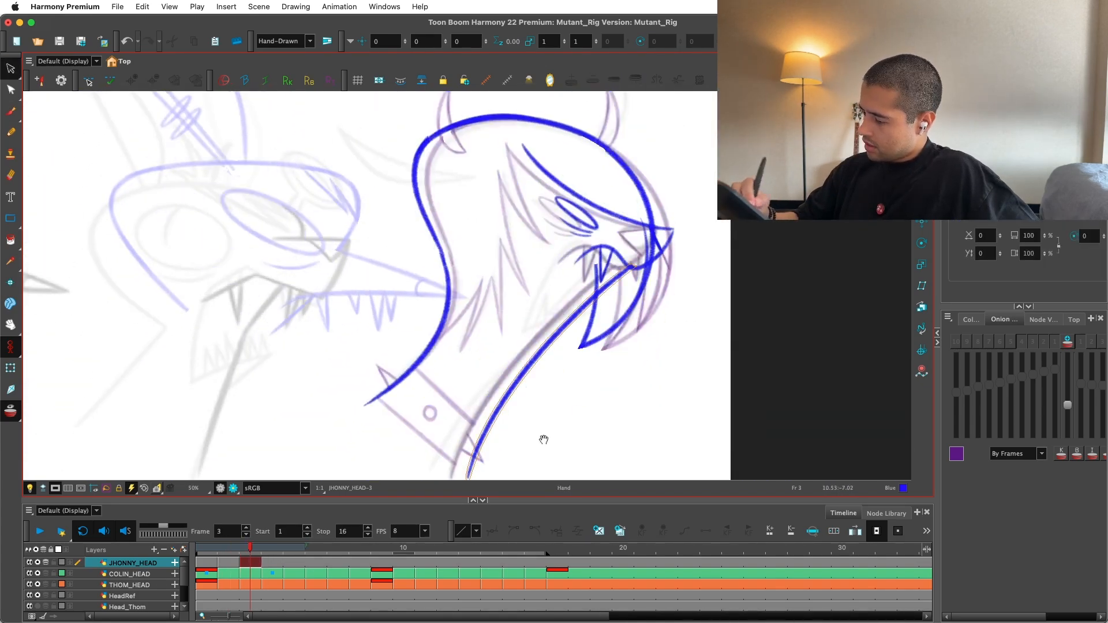
key("super+a")
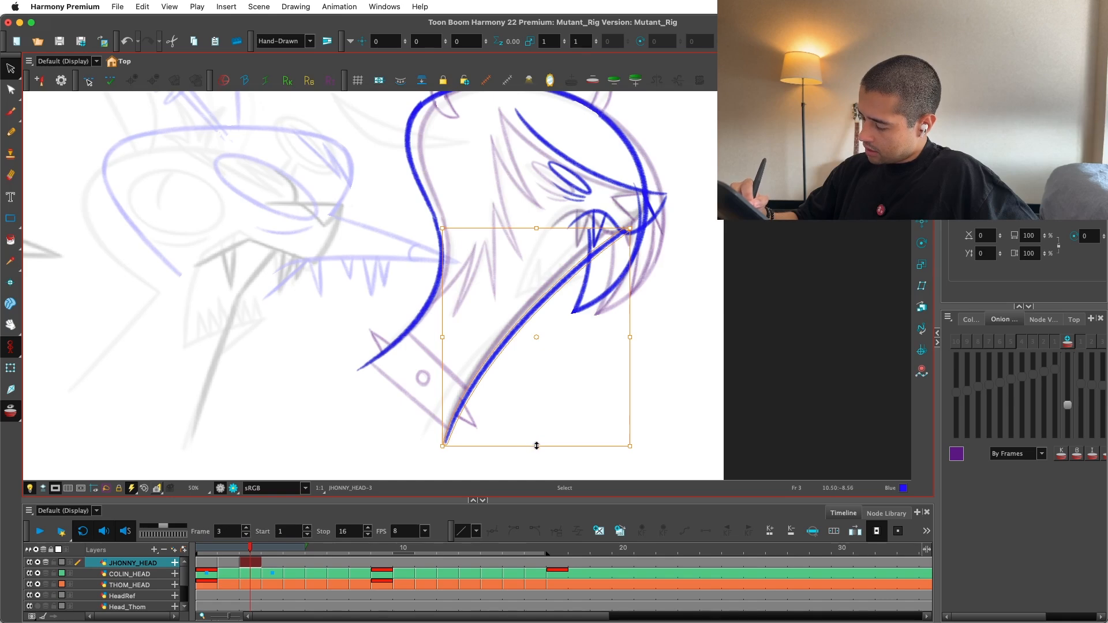
left_click_drag(537, 446, 551, 421)
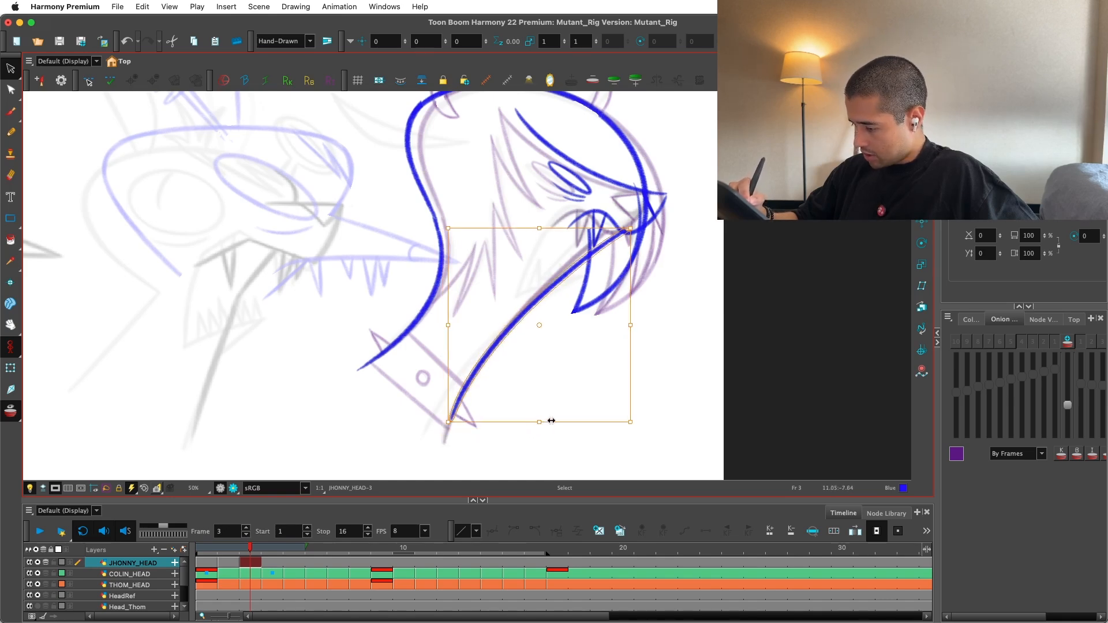
left_click(553, 443)
scroll(596, 170, "up", 4)
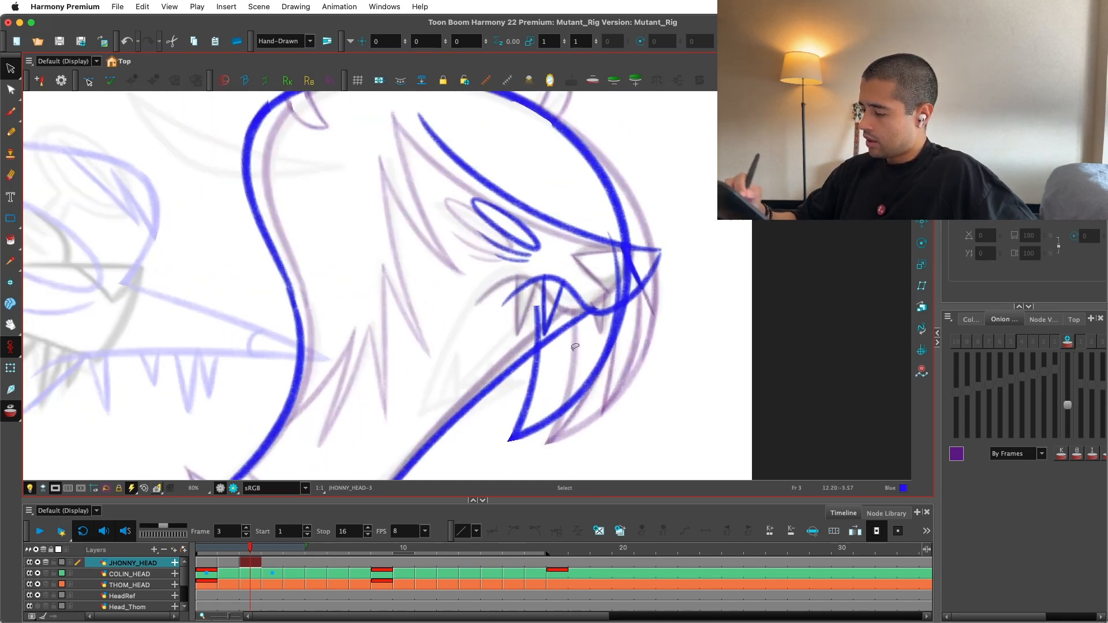
key("super+a")
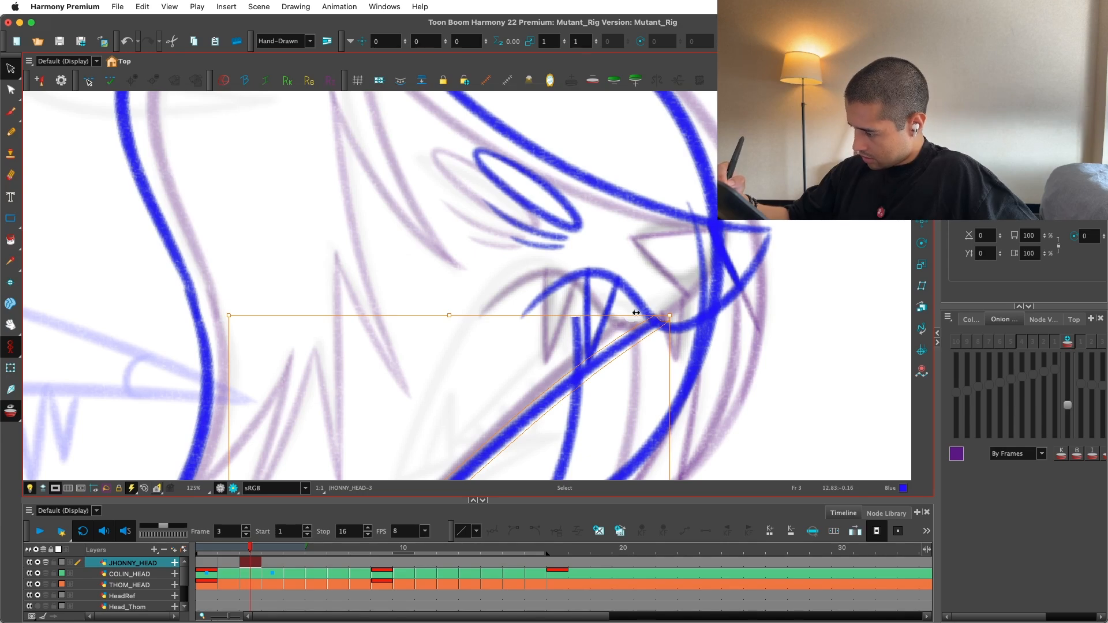
scroll(663, 375, "down", 3)
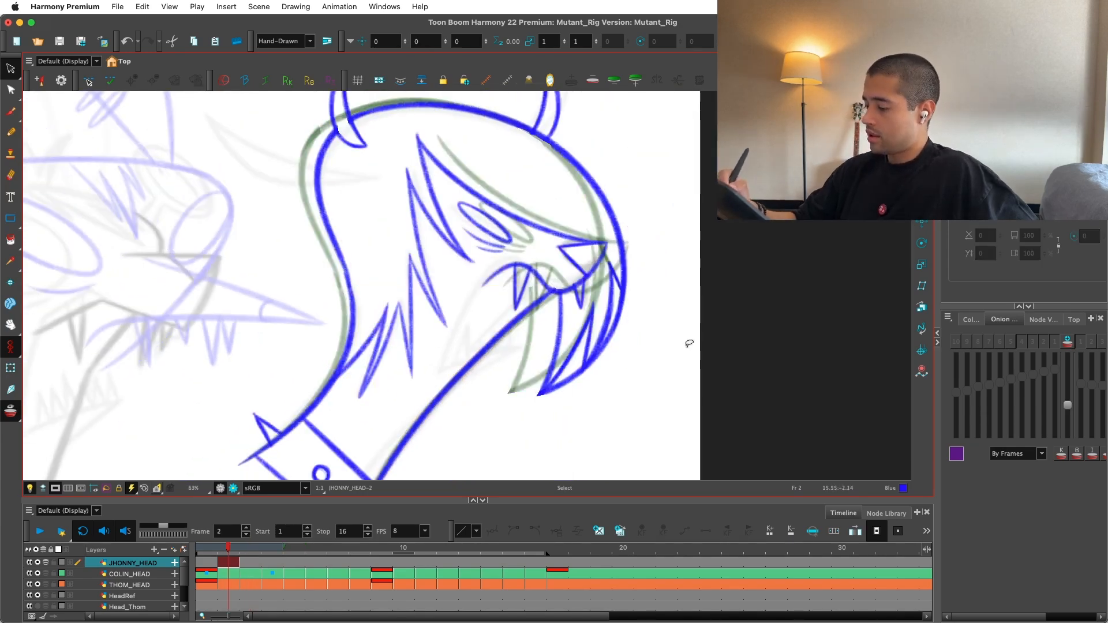
key(".")
scroll(670, 348, "up", 2)
key("super+a")
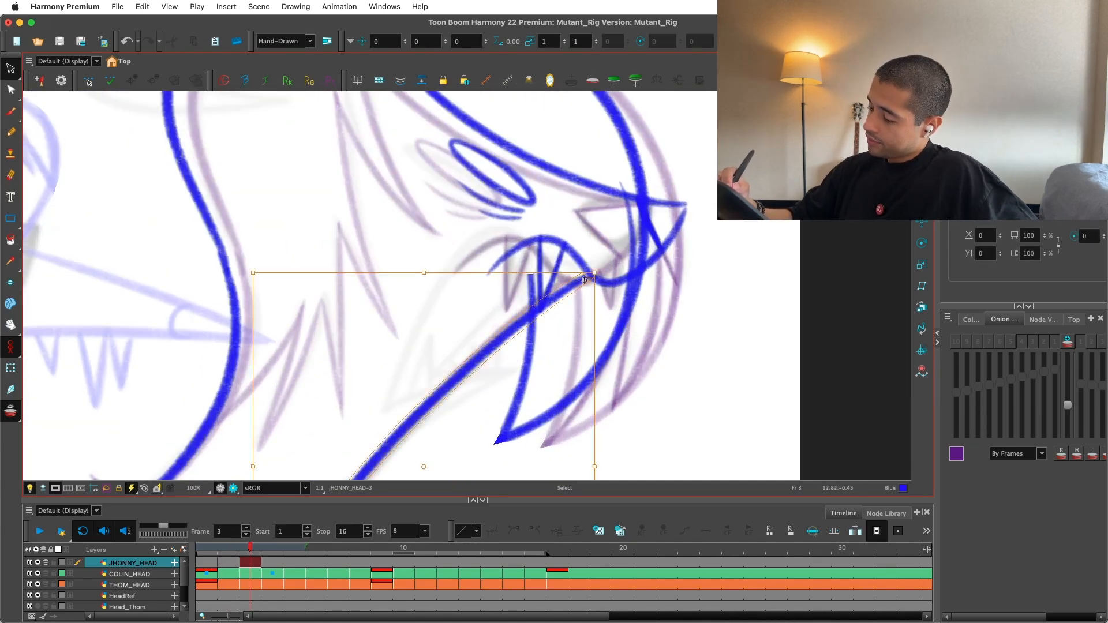
Step: Cut off the part of the inner beard line on frame 3 that sticks up above the jaw line
key("alt+e")
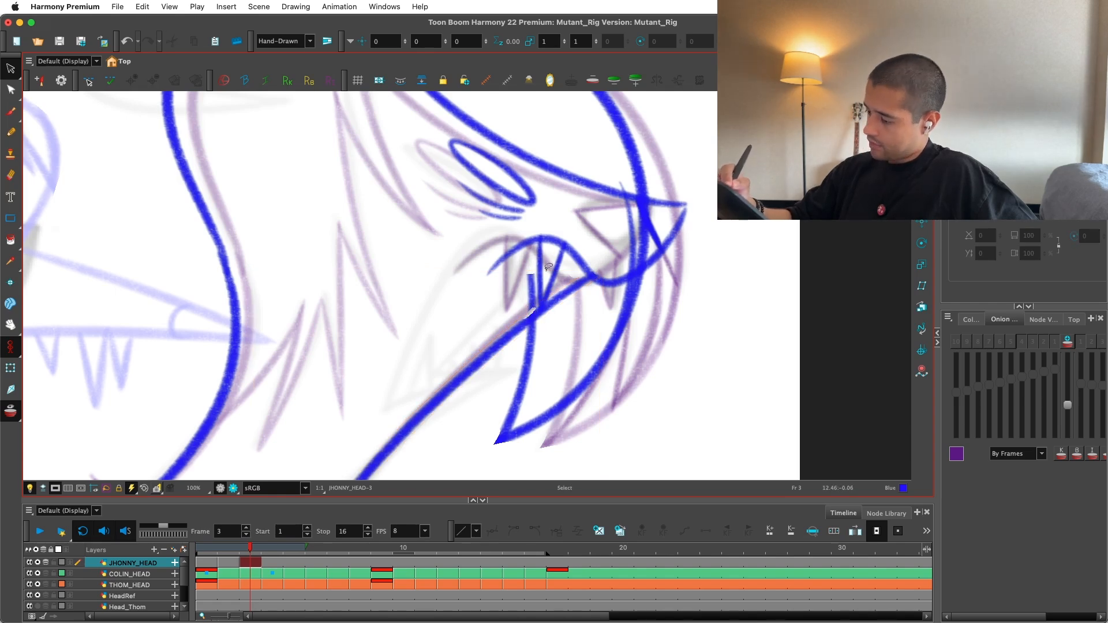
left_click(548, 267)
key("super+z")
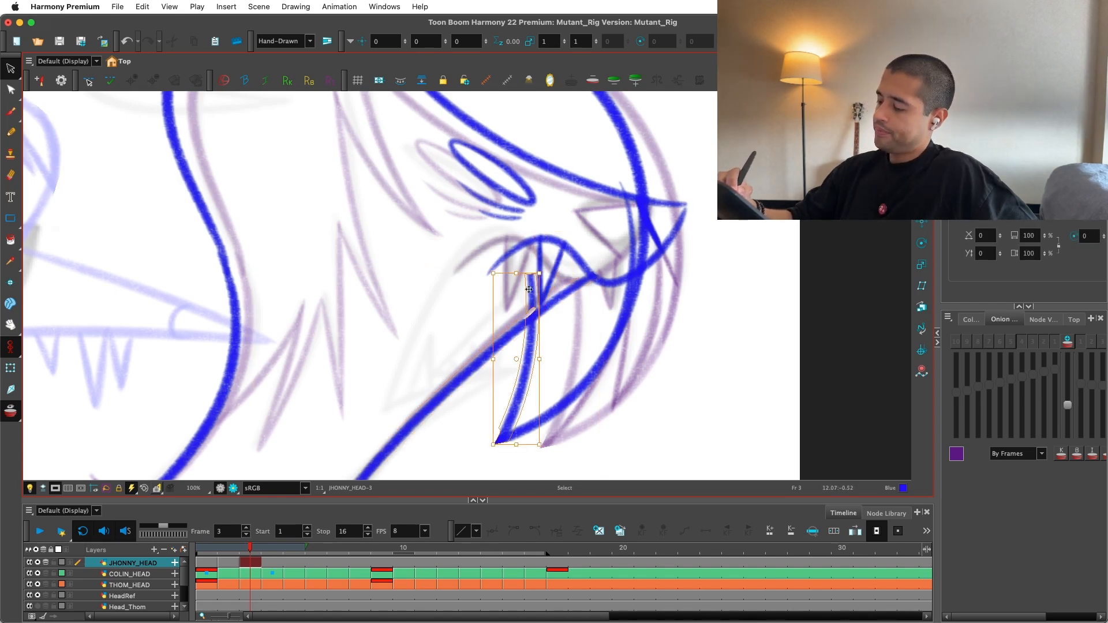
scroll(539, 286, "down", 5)
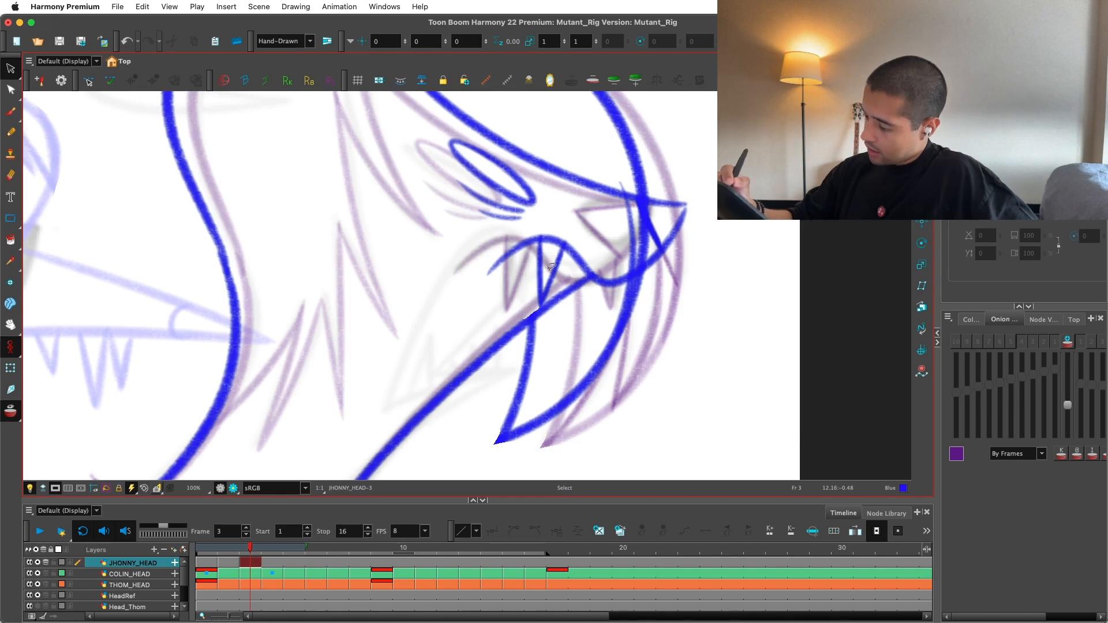
Step: Copy the jagged side hair strands from frame 2 onto frame 3 and shift them slightly toward the face
key("comma")
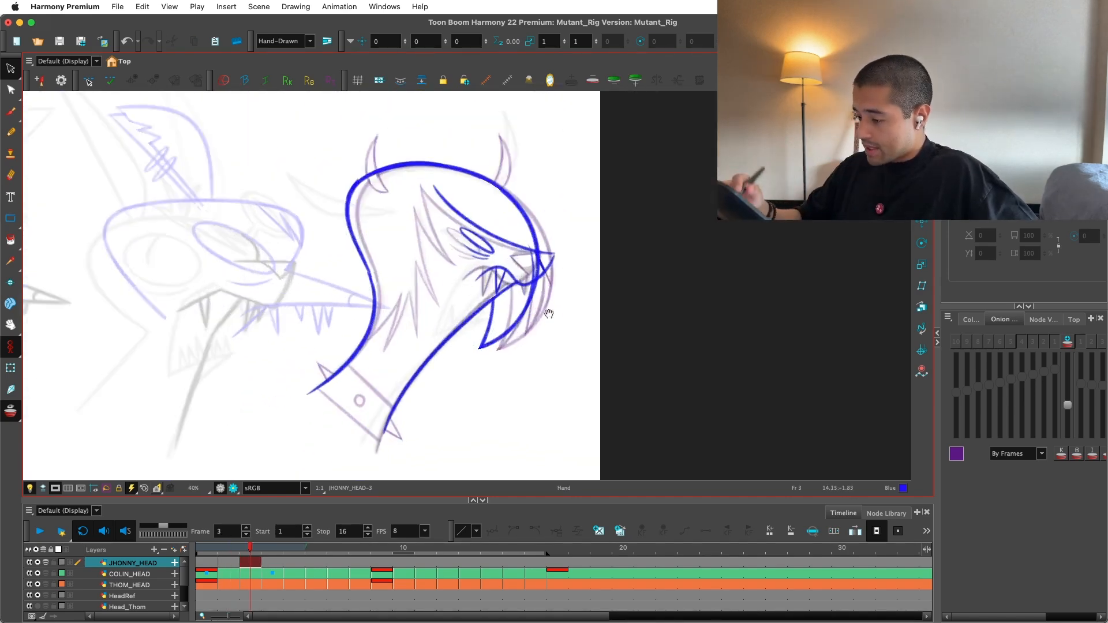
scroll(489, 336, "up", 2)
key("super+c")
mouse_move(445, 291)
left_mouse_down()
mouse_move(456, 375)
mouse_move(481, 350)
mouse_move(503, 350)
left_mouse_up()
key("period")
key("super+v")
key("comma")
key("period")
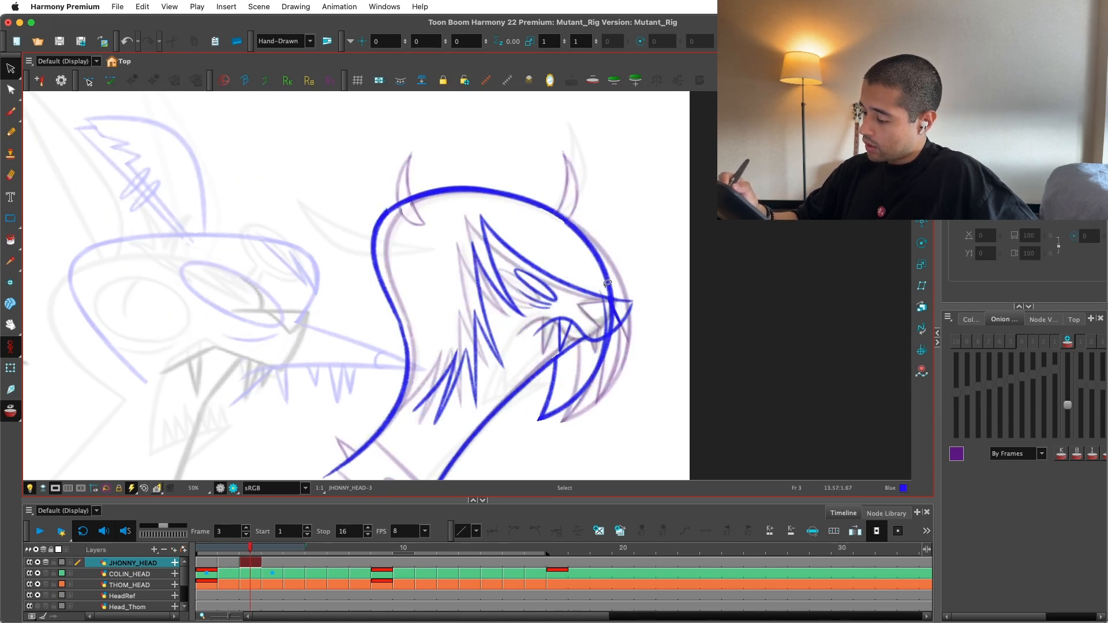
Step: Extend the rearmost side hair spike on frame 3 to meet the back neck line, and check it against frame 2
key("comma")
key("period")
scroll(479, 416, "up", 2)
mouse_move(555, 348)
left_mouse_down()
mouse_move(537, 392)
mouse_move(497, 396)
left_mouse_up()
left_click(482, 409)
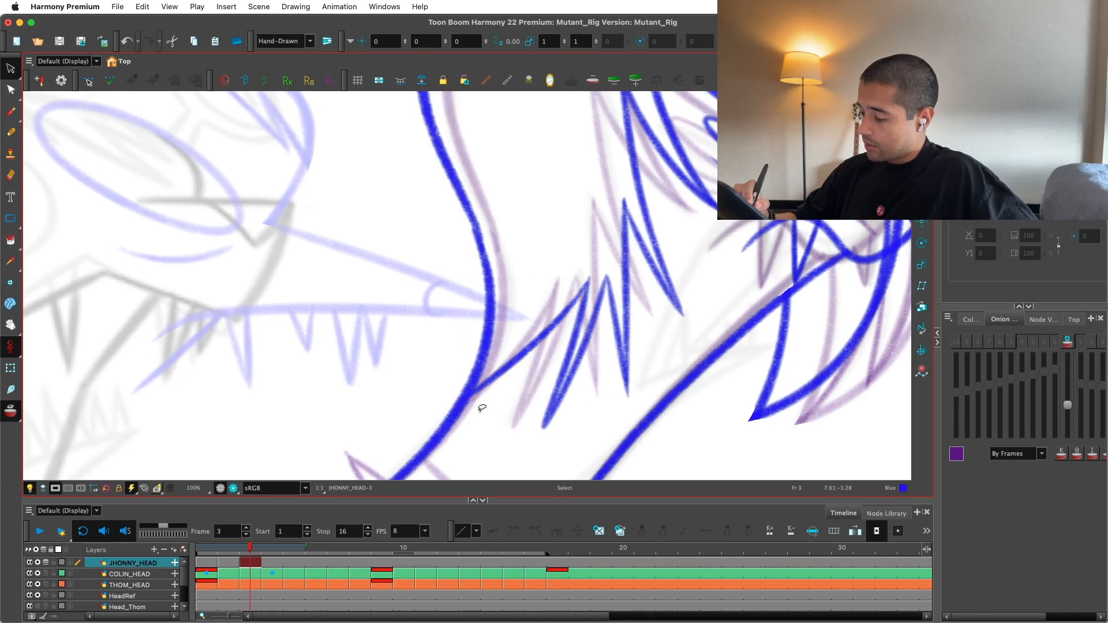
key("1")
key("1")
key("space")
key("comma")
key("1")
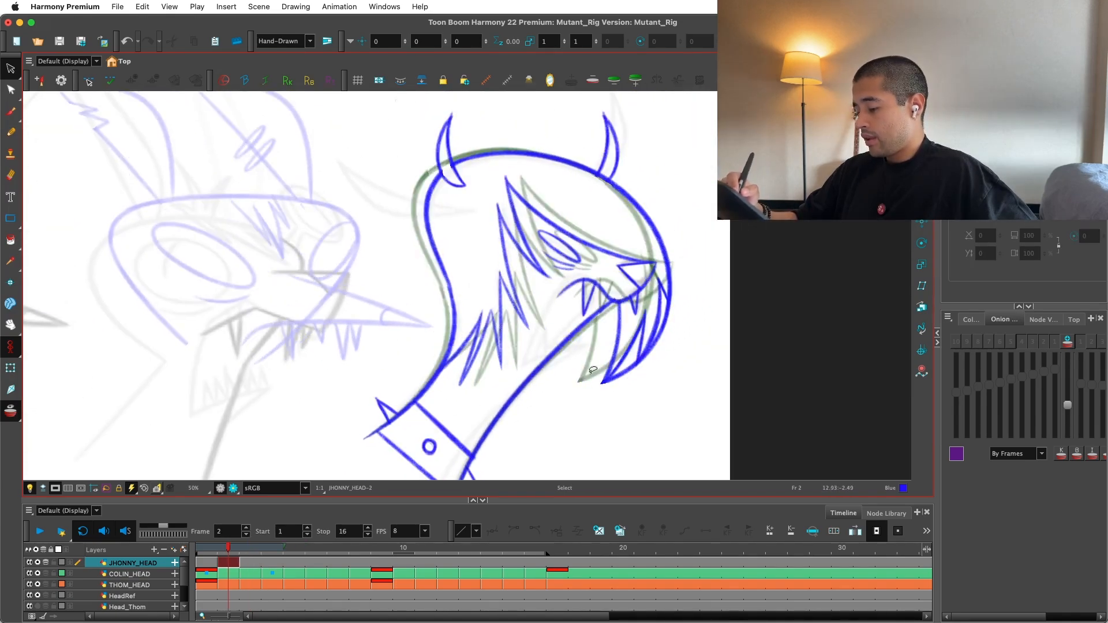
key("1")
key("2")
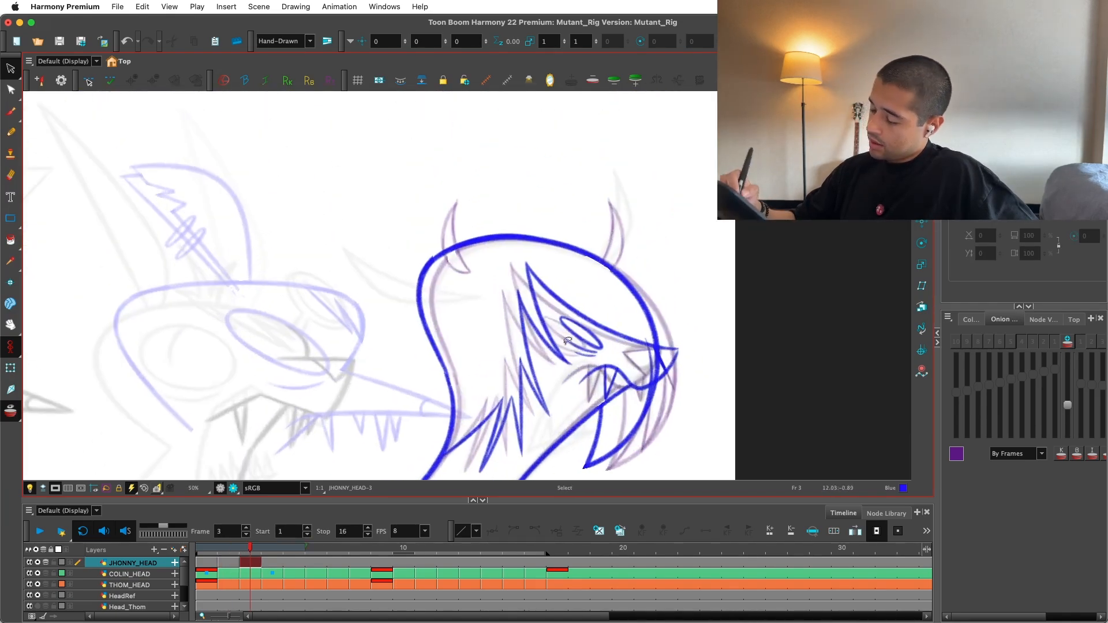
Step: Copy the back horn from frame 2 onto frame 3 and shift it forward along the crown
left_click(467, 233)
key("period")
left_click(456, 225)
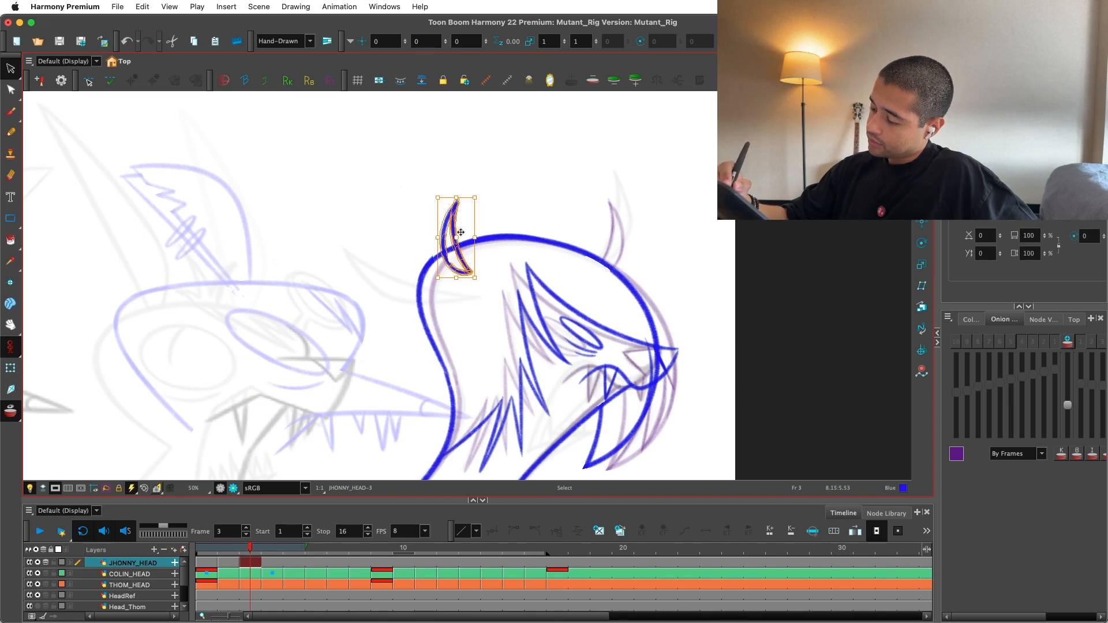
left_click_drag(455, 224, 491, 226)
left_click(564, 207)
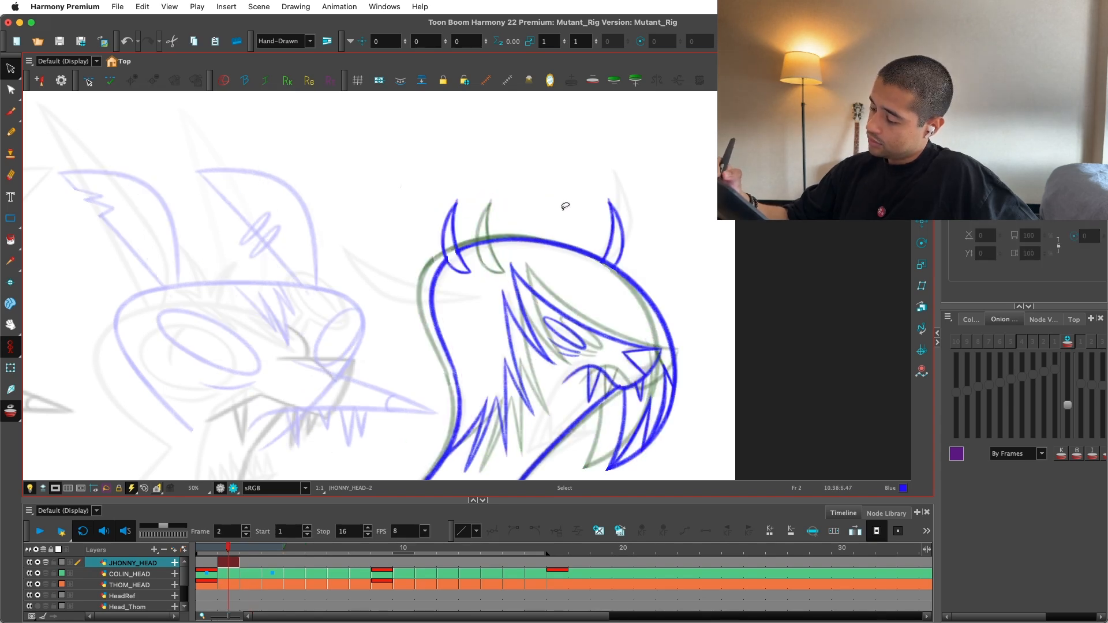
Step: Copy the front horn from frame 2 onto frame 3 and move it back along the crown, close to the other horn
left_click(614, 226)
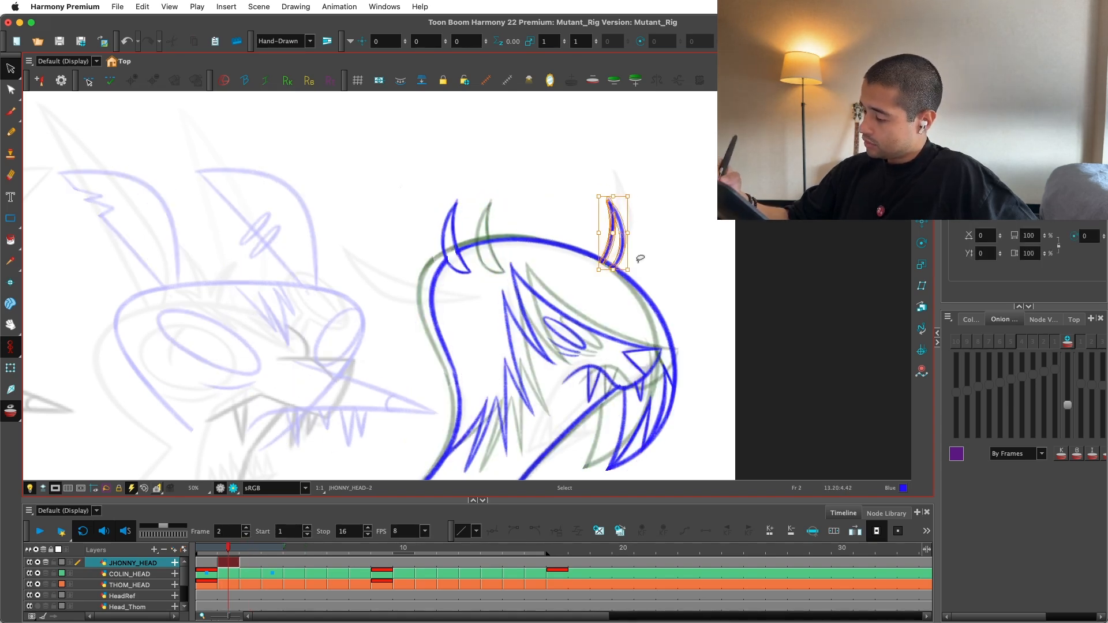
left_click(614, 225)
left_click_drag(613, 222, 506, 217)
left_click(656, 240)
left_click(489, 217)
Step: Draw a short hairline on frame 2 from the back horn's base to the front lock, and copy it onto frame 3
key("comma")
key("2")
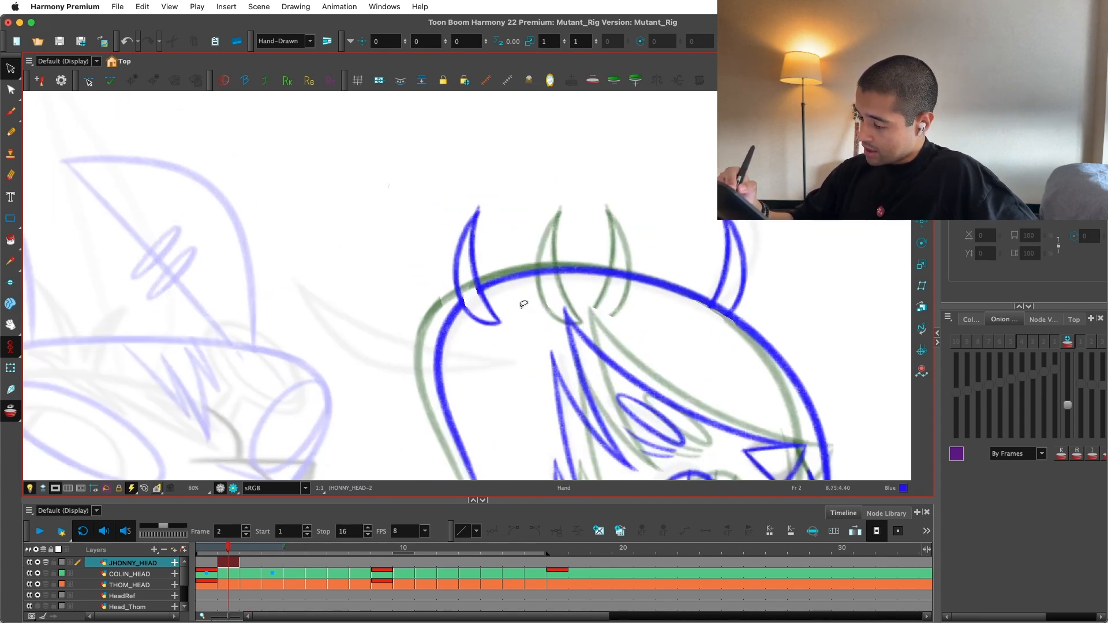
key("alt+b")
key("period")
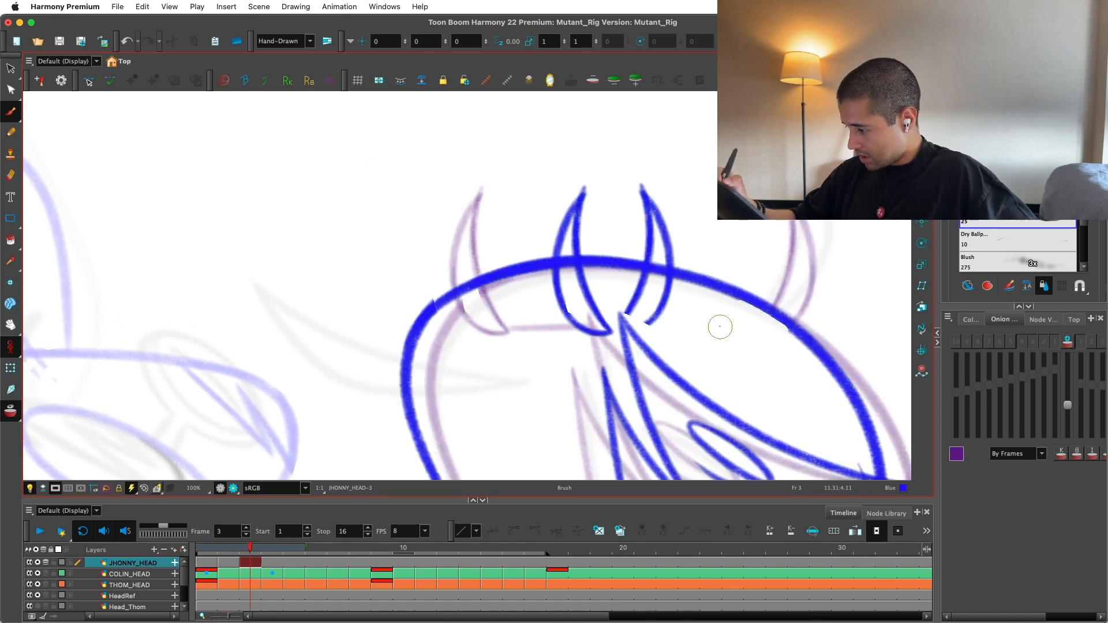
key("comma")
key("alt+s")
left_click(548, 327)
key("super+c")
key("period")
key("super+v")
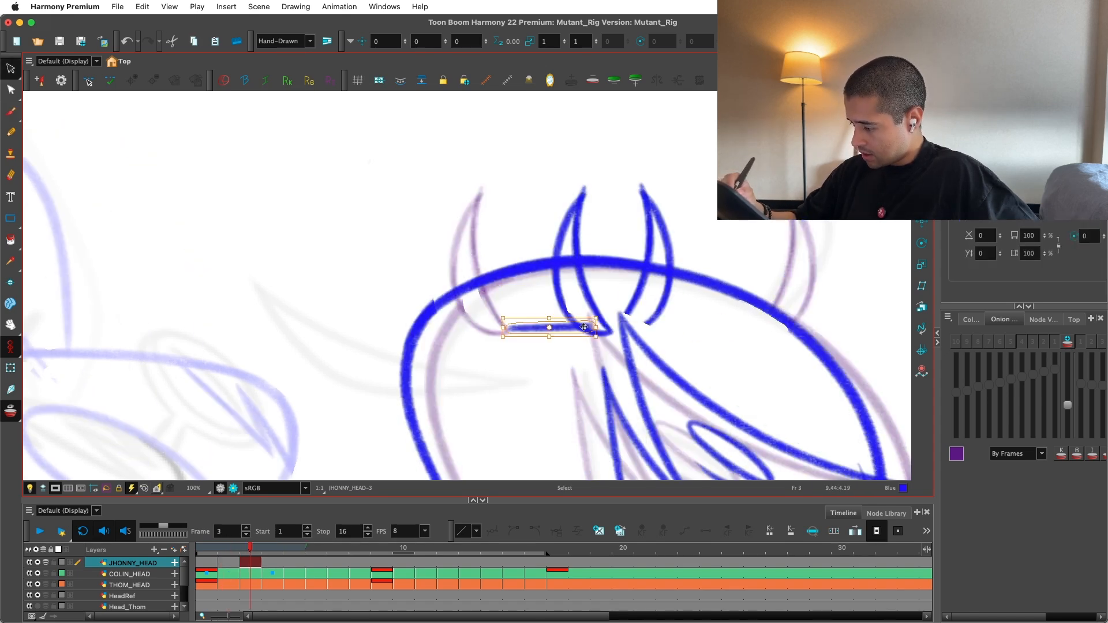
Step: Shift the back horn on frame 3 toward the back of the head and the front horn slightly forward
mouse_move(584, 327)
left_mouse_down()
mouse_move(609, 327)
mouse_move(618, 242)
mouse_move(554, 210)
mouse_move(525, 213)
left_mouse_up()
left_click(584, 220)
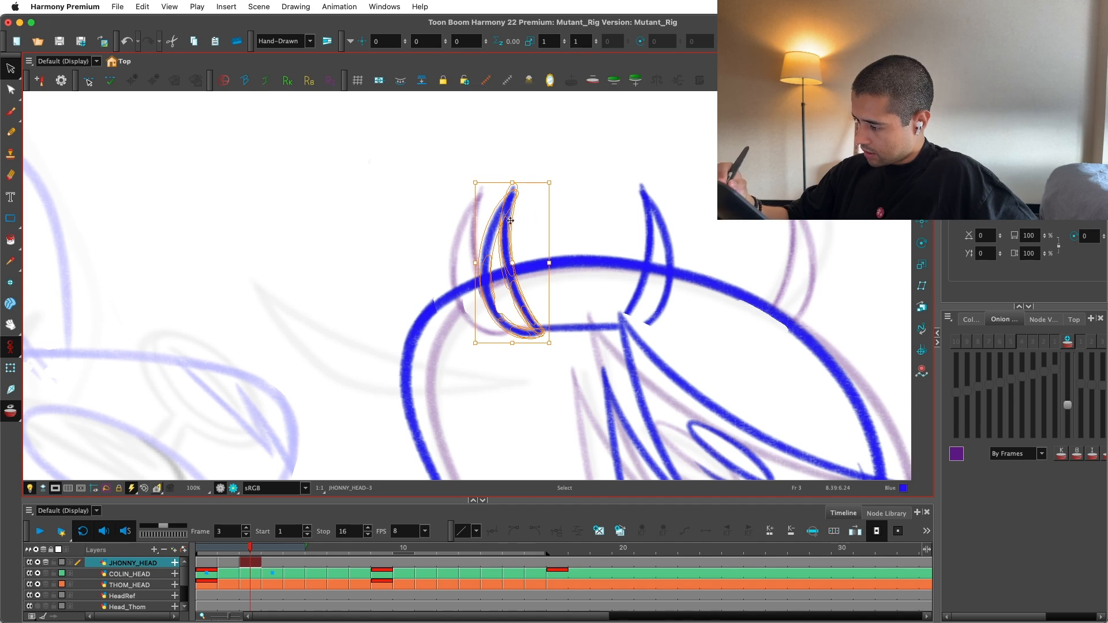
left_click(680, 173)
left_click_drag(681, 173, 693, 241)
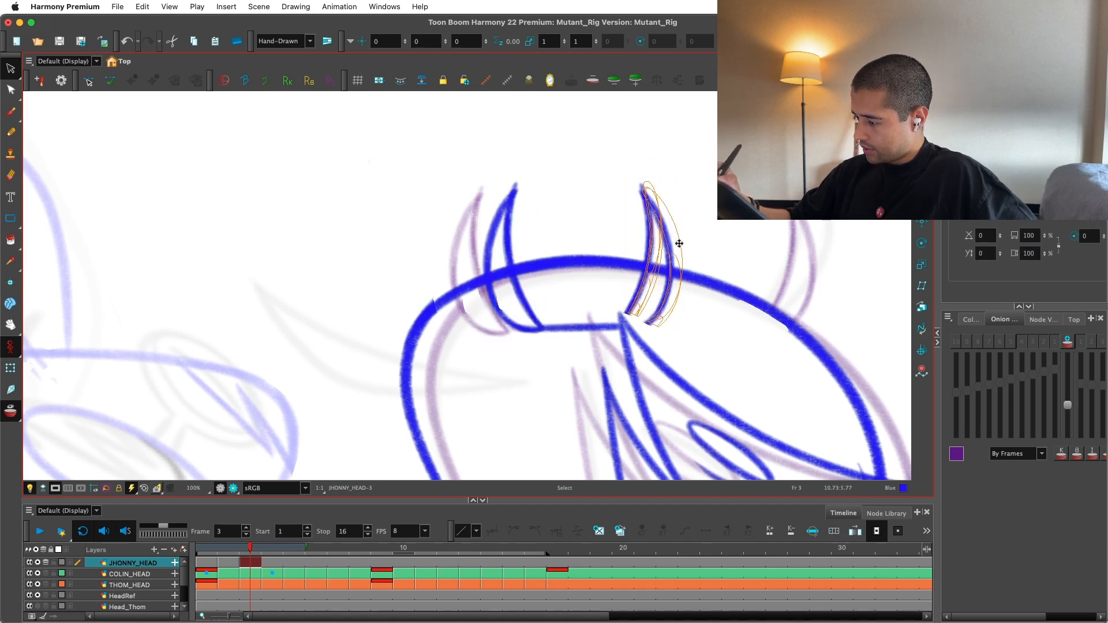
Step: Trim the front horn's base on frame 3 where it crosses the crown line, and check the horns against frame 2
key("super+z")
key("super+z")
key("super+z")
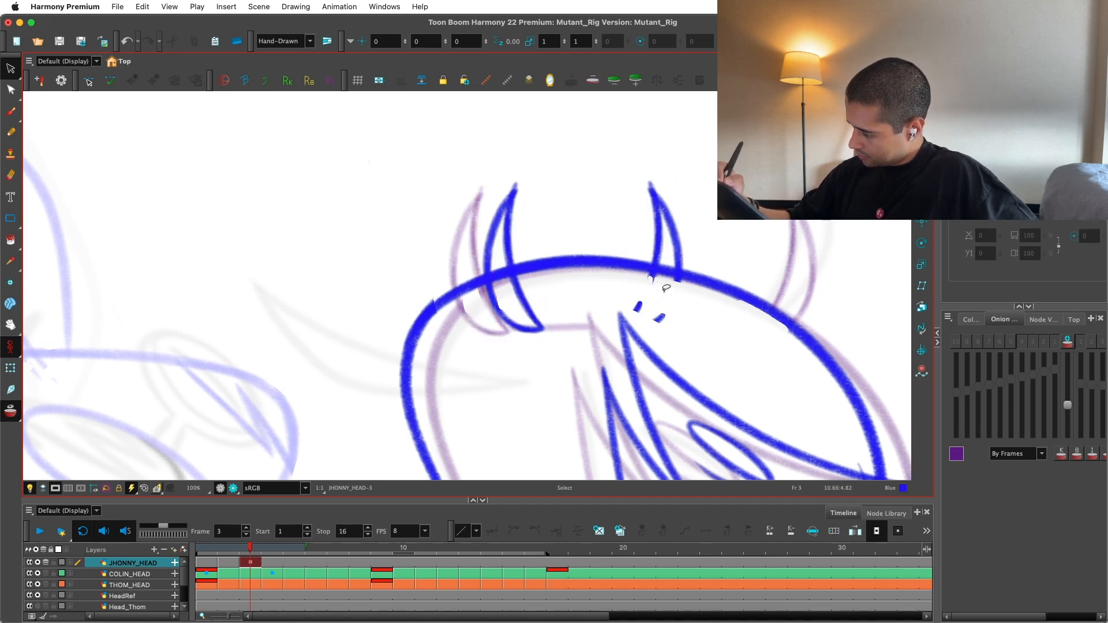
key("super+z")
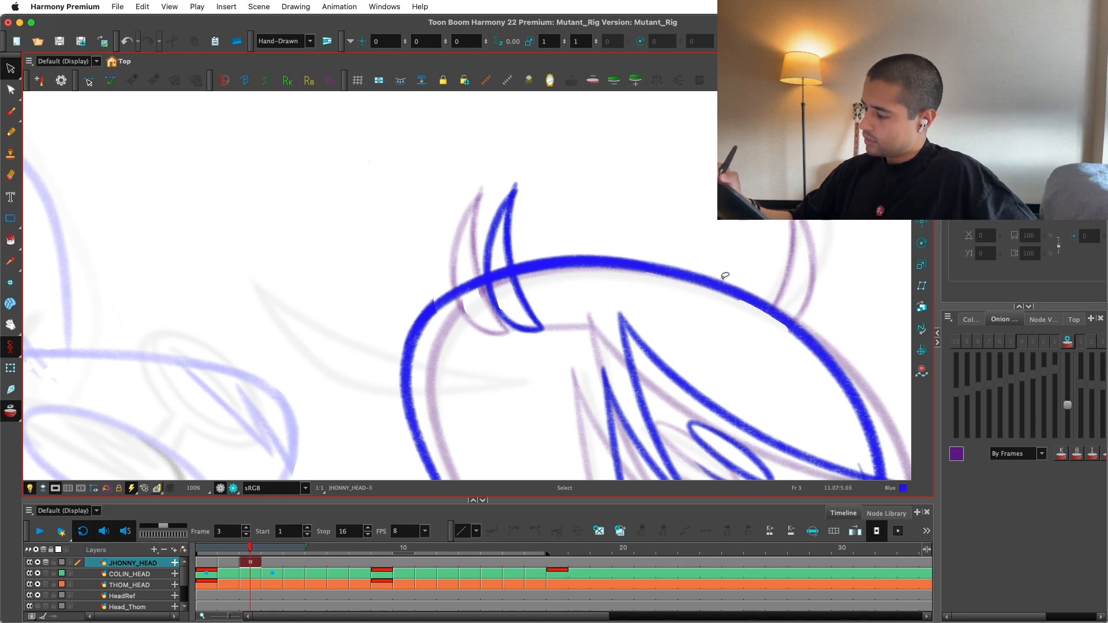
scroll(716, 243, "down", 2)
scroll(716, 242, "down", 3)
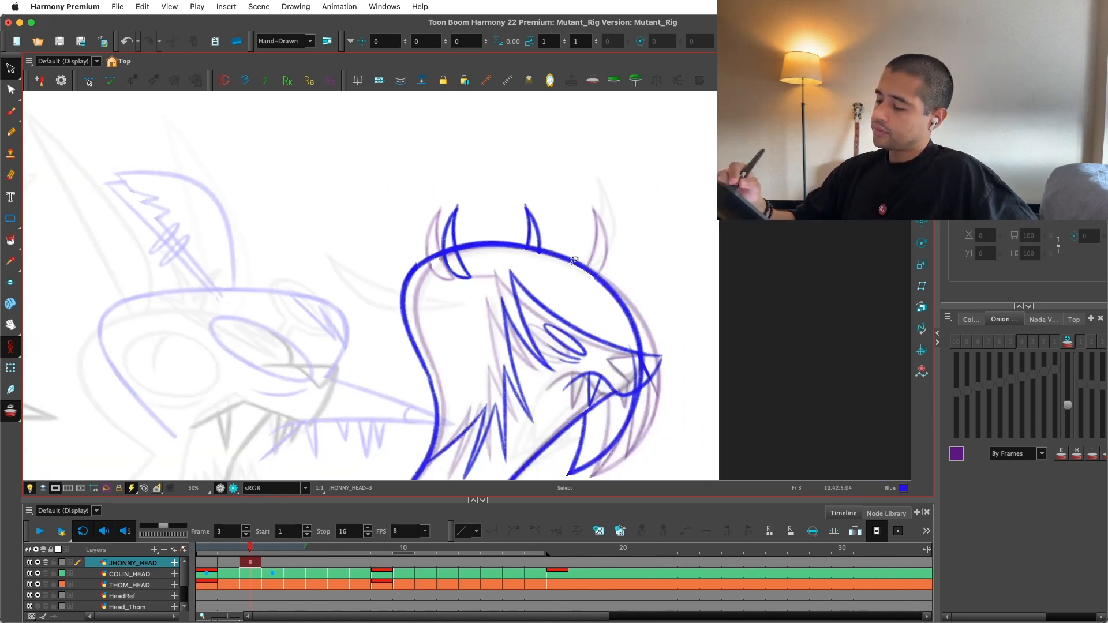
key("comma")
key("period")
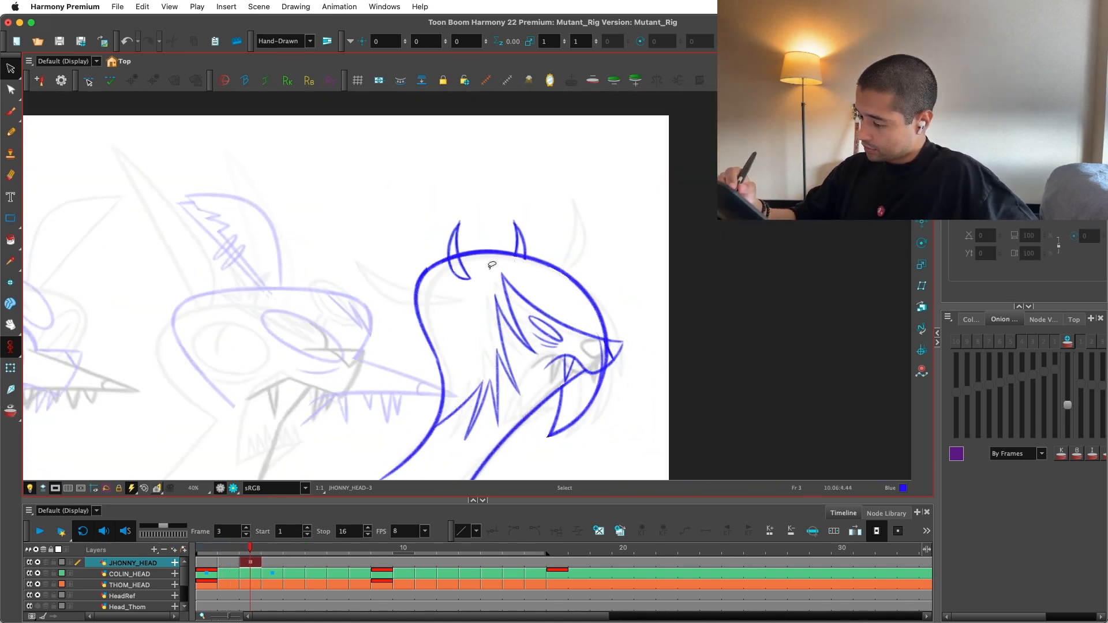
key("comma")
key("period")
key("comma")
key("period")
Step: Erase the piece of face outline and the nose line crossing the snout tip on frame 3, between brow and jaw
scroll(670, 395, "up", 3)
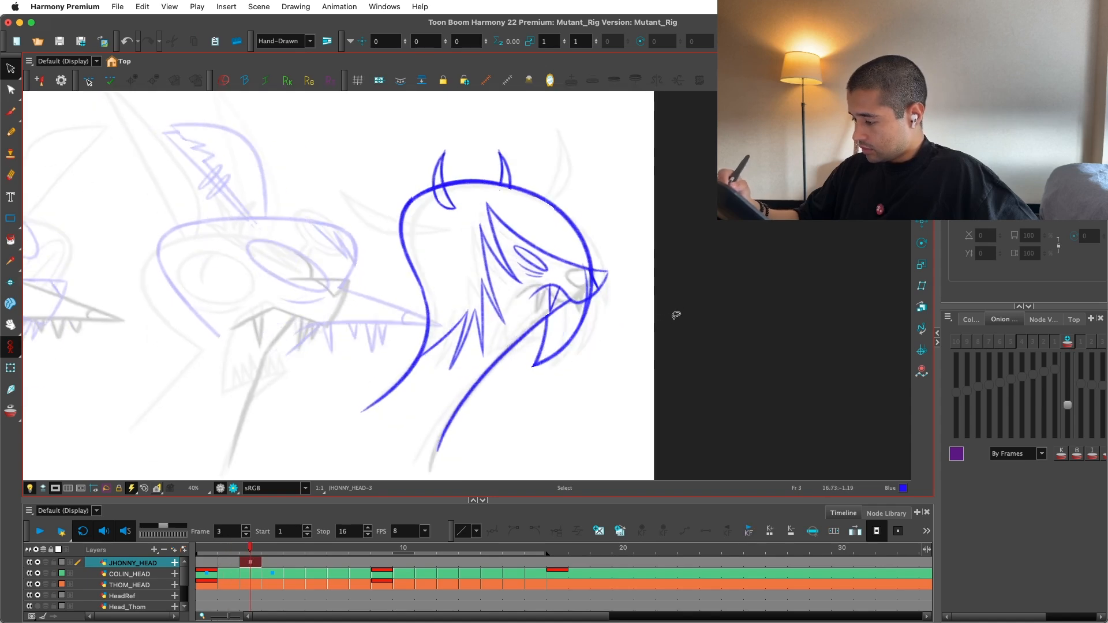
left_click(605, 284)
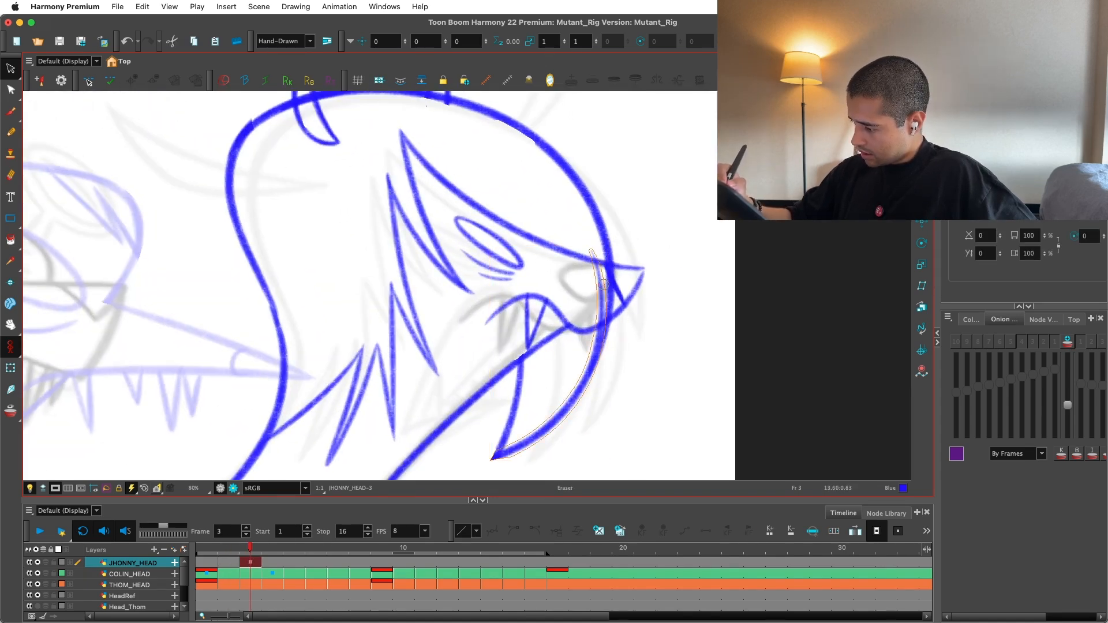
key("Delete")
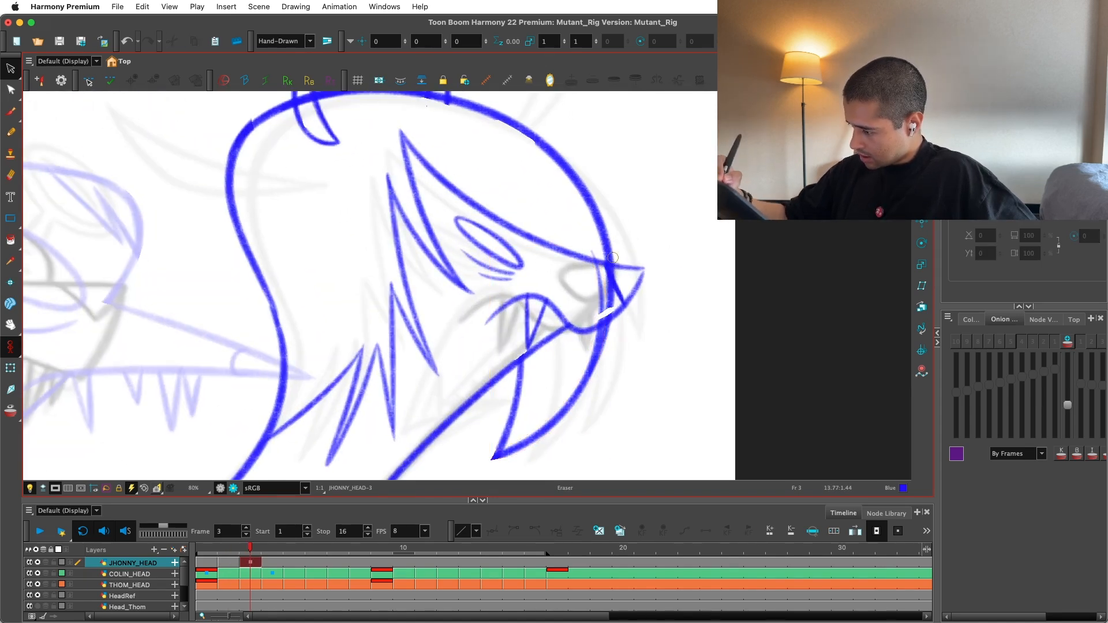
key("alt+s")
left_click(626, 283)
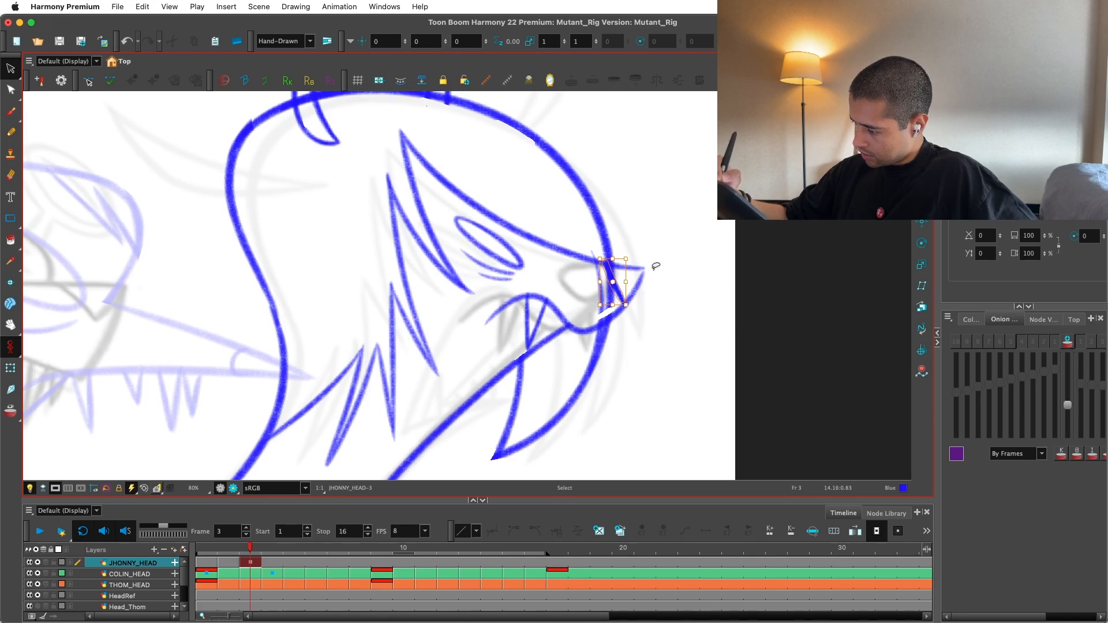
scroll(656, 266, "up", 3)
key("Delete")
key("alt+e")
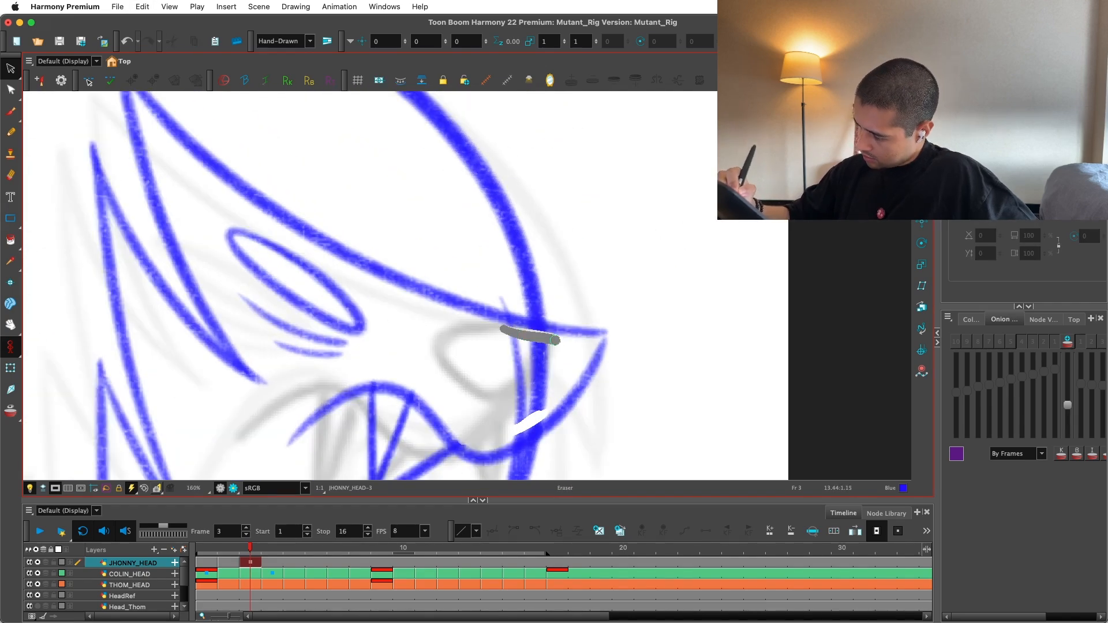
key("alt+s")
left_click(539, 375)
left_click_drag(555, 341, 567, 407)
key("Delete")
Step: Draw a short slanted nose line at the snout tip on frame 3 and check the head against frame 2
key("alt+b")
key("2")
key("2")
key("2")
key("2")
key("2")
left_click_drag(570, 312, 597, 326)
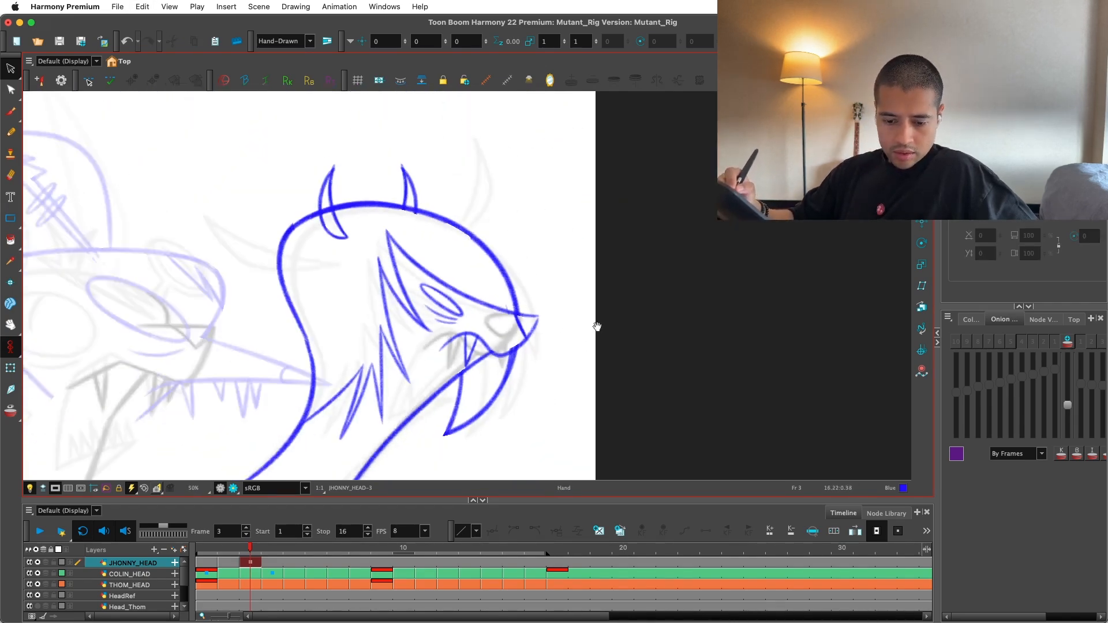
key("2")
key("comma")
key("period")
key("comma")
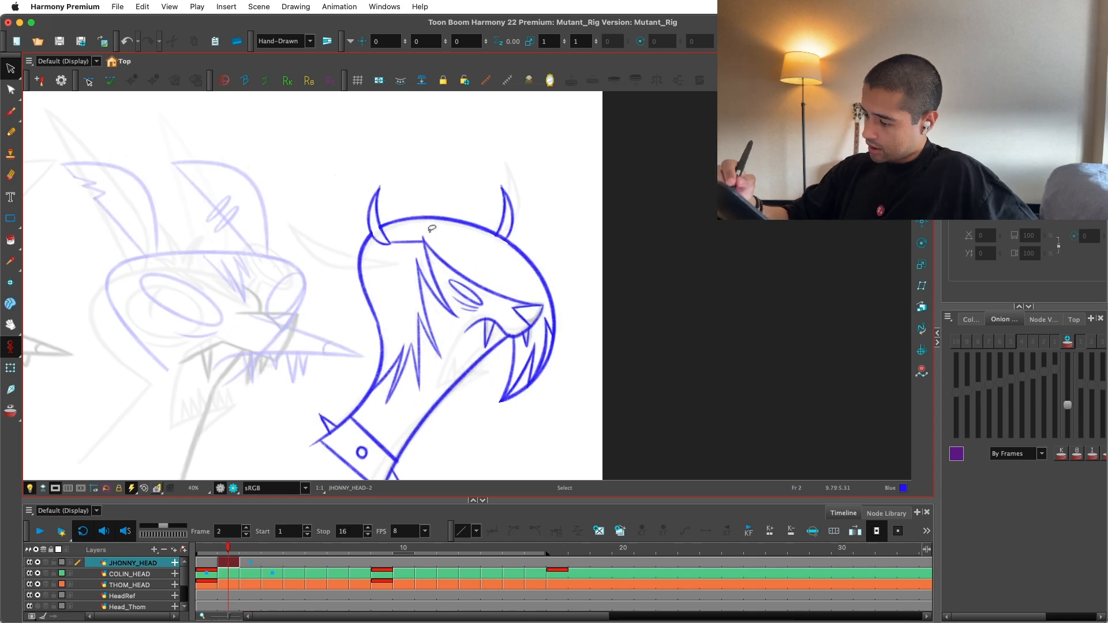
key("period")
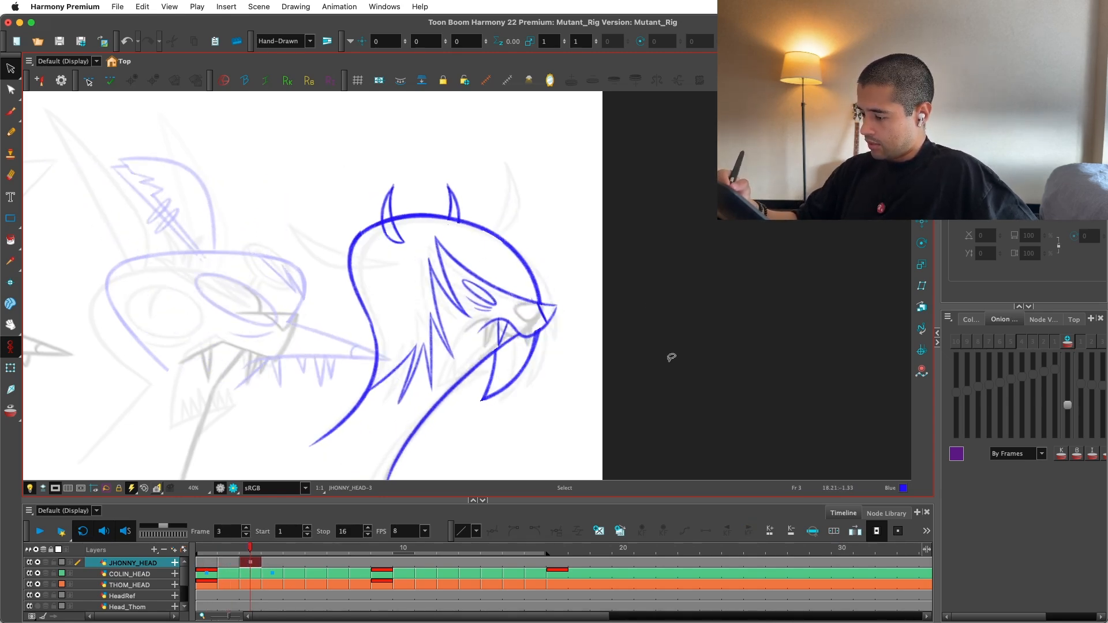
Step: Examine the snout on frame 3 up close and compare the turned head with the frame 2 drawing
key("2")
key("2")
left_click_drag(710, 375, 650, 329)
key("2")
key("alt+b")
mouse_move(761, 303)
left_mouse_down()
mouse_move(552, 375)
mouse_move(575, 309)
left_mouse_up()
key("shift+x")
key("e")
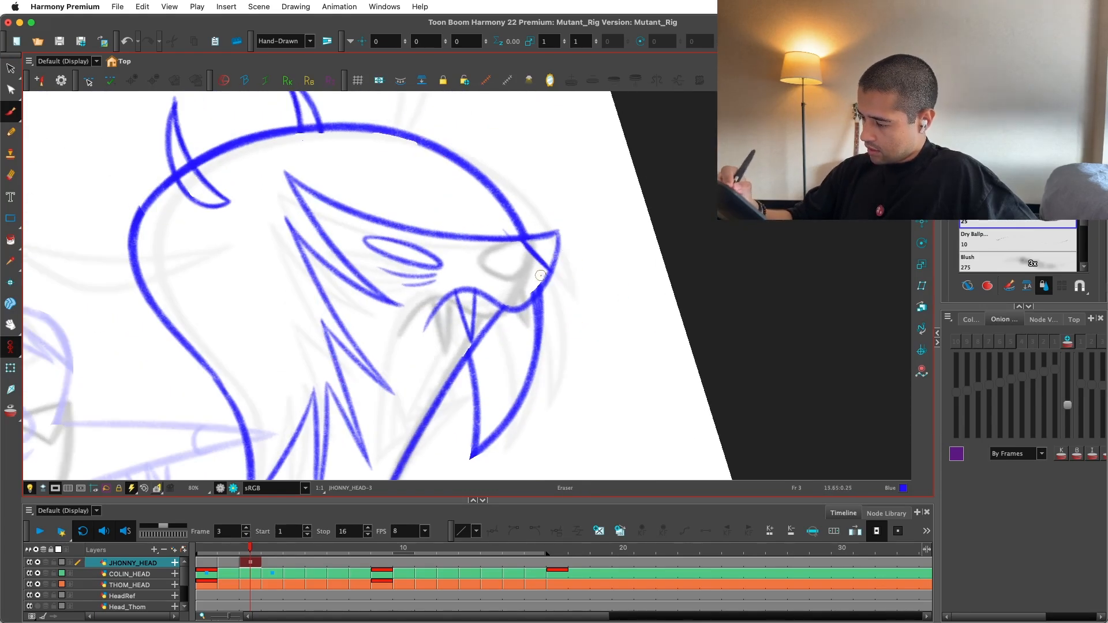
key("1")
key("1")
key("1")
key("shift+x")
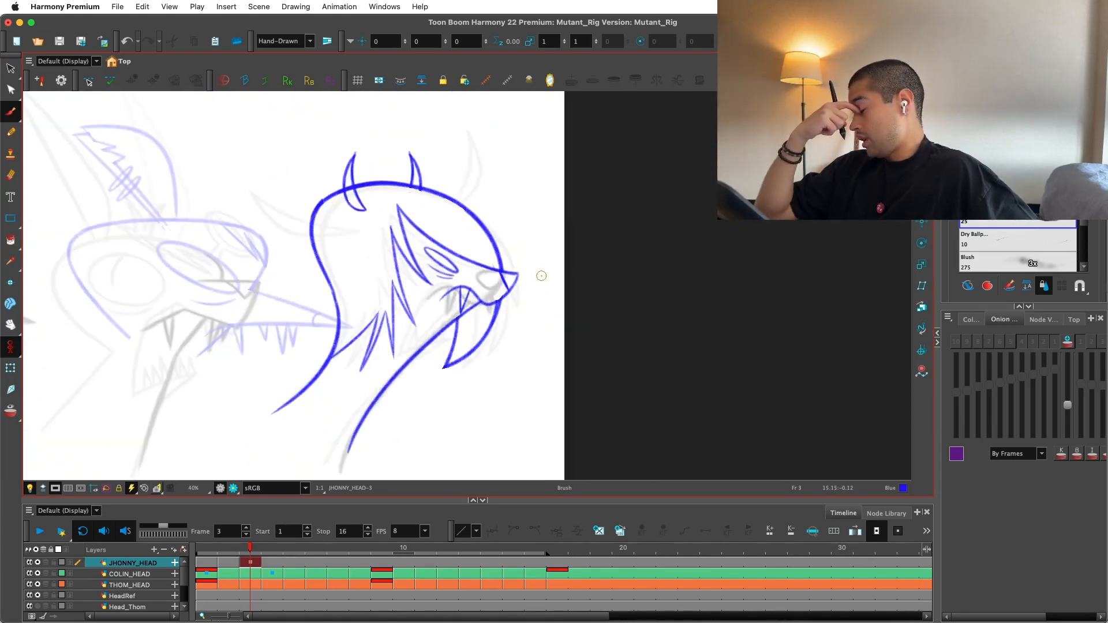
key("comma")
key("comma")
key("period")
key("period")
key("comma")
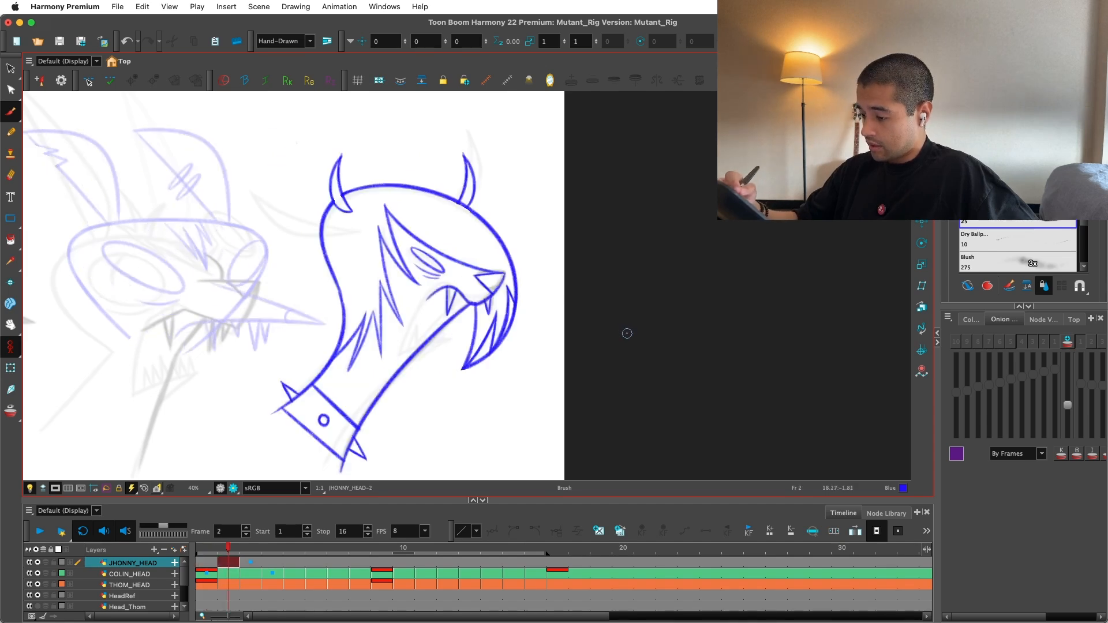
key("period")
key("comma")
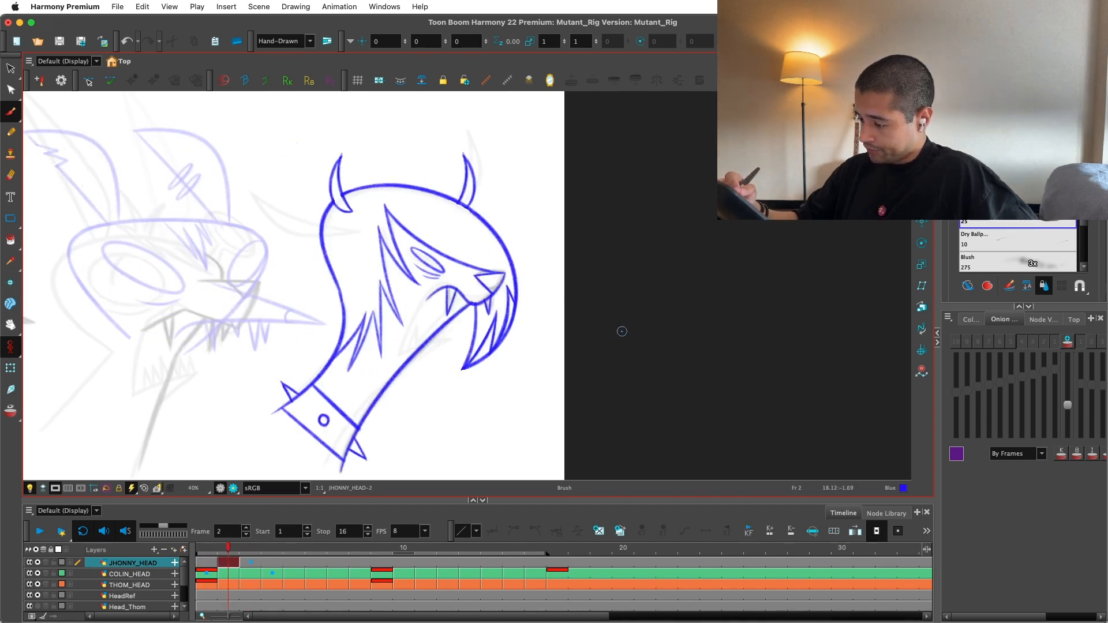
Step: Copy the complete head drawing from frame 2 onto frame 4 and compare it with frame 3
key("comma")
left_click(228, 550)
key("alt+s")
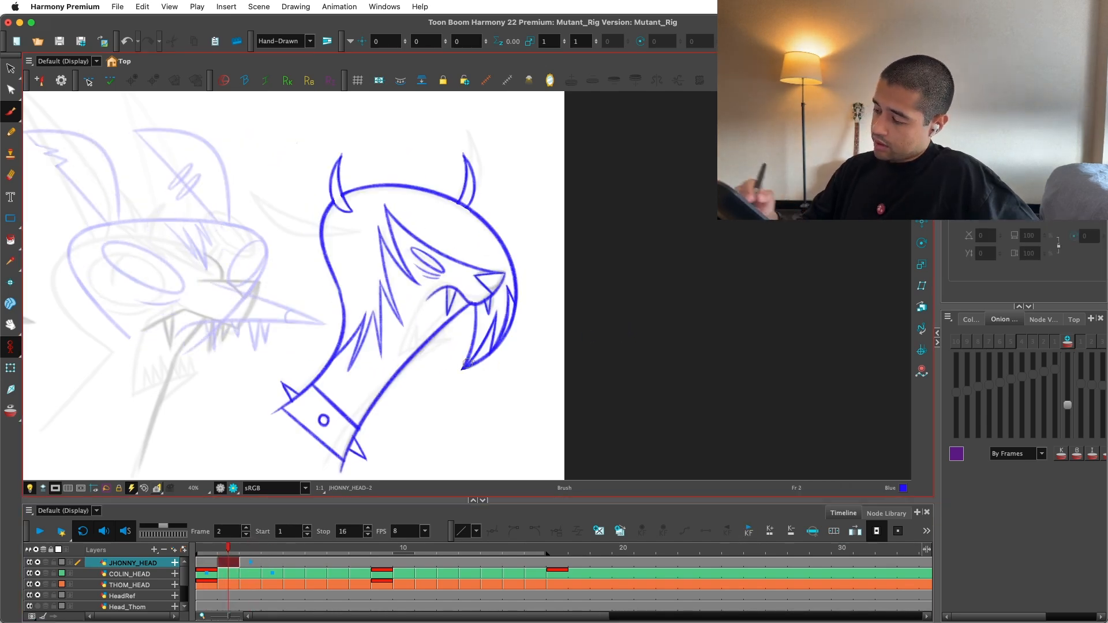
key("ctrl+a")
left_click(274, 550)
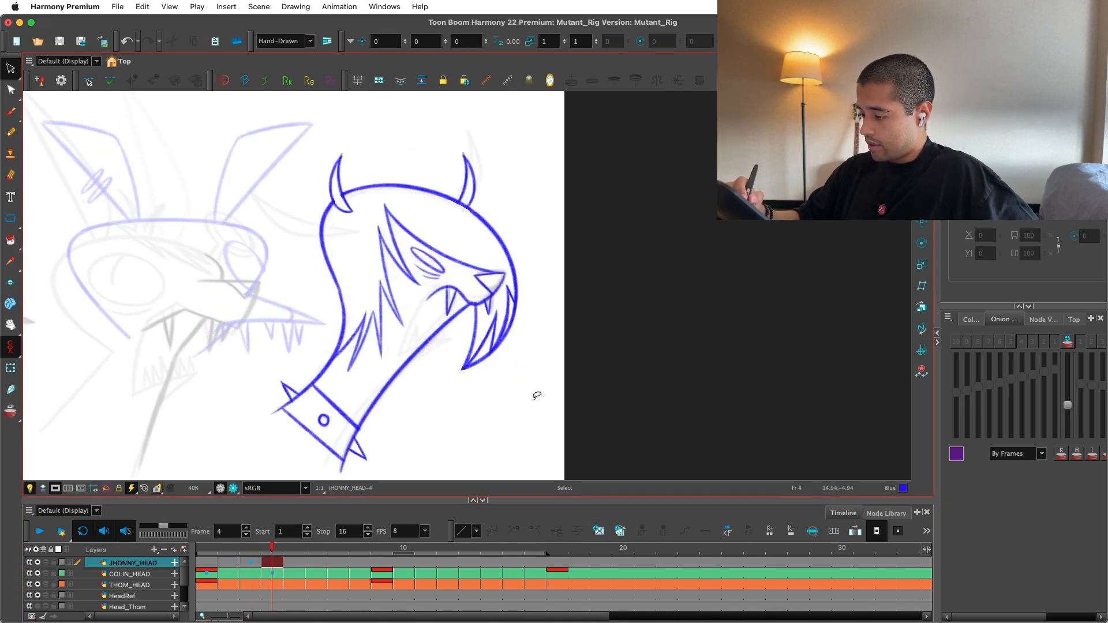
key("2")
key("2")
key("1")
key("comma")
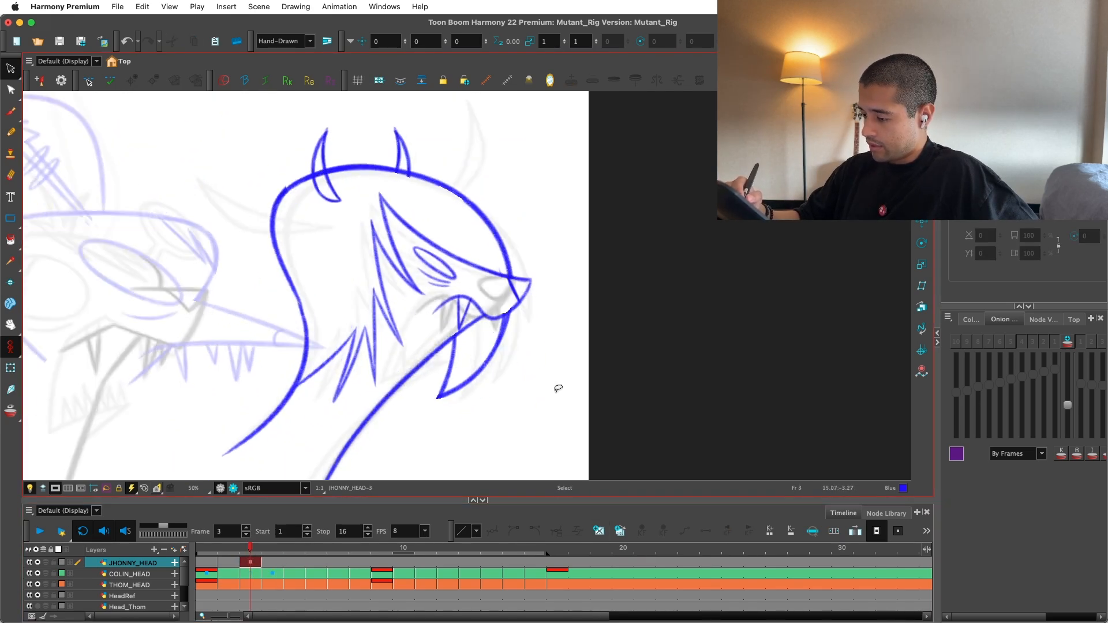
key("comma")
key("period")
key("period")
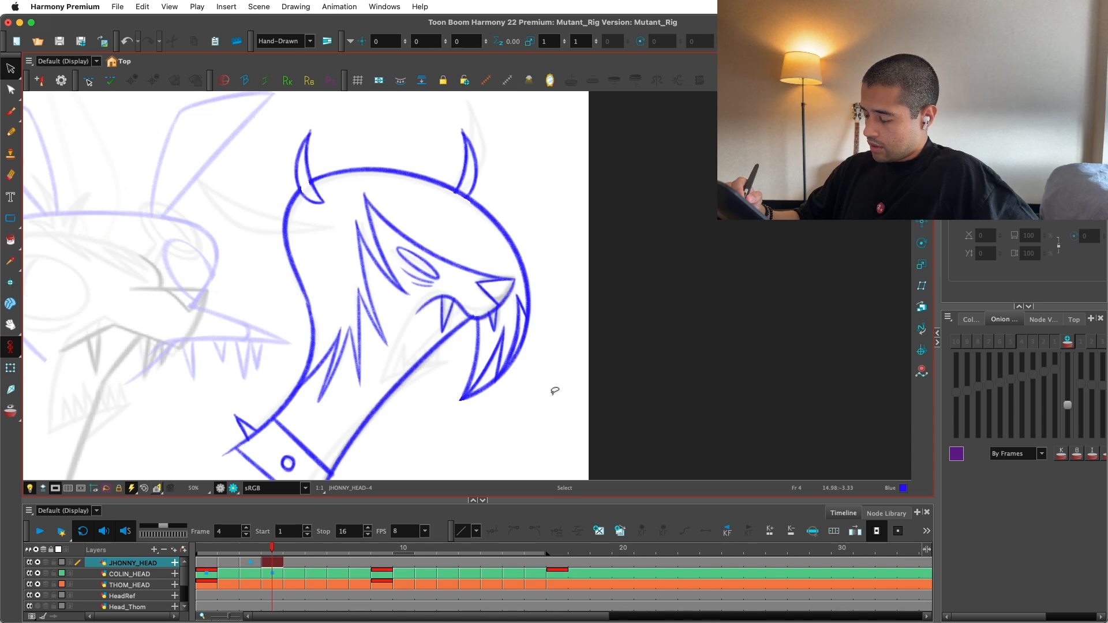
Step: Replace the triangular nose on frame 4 with a short upright line near the snout tip, and delete the front fang
scroll(438, 262, "up", 2)
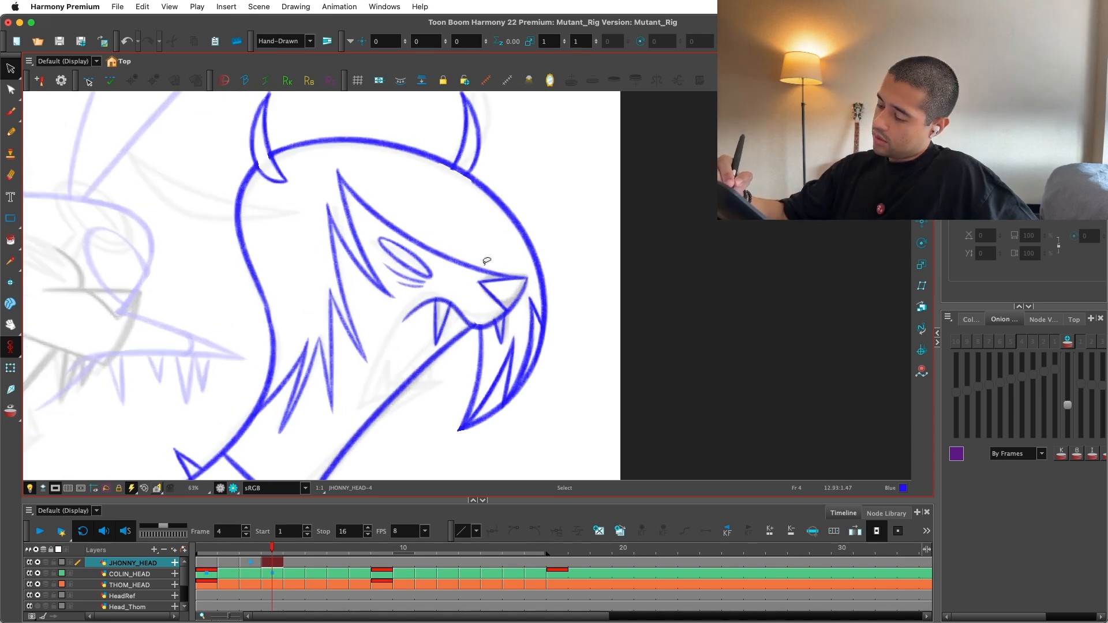
left_click_drag(420, 249, 432, 265)
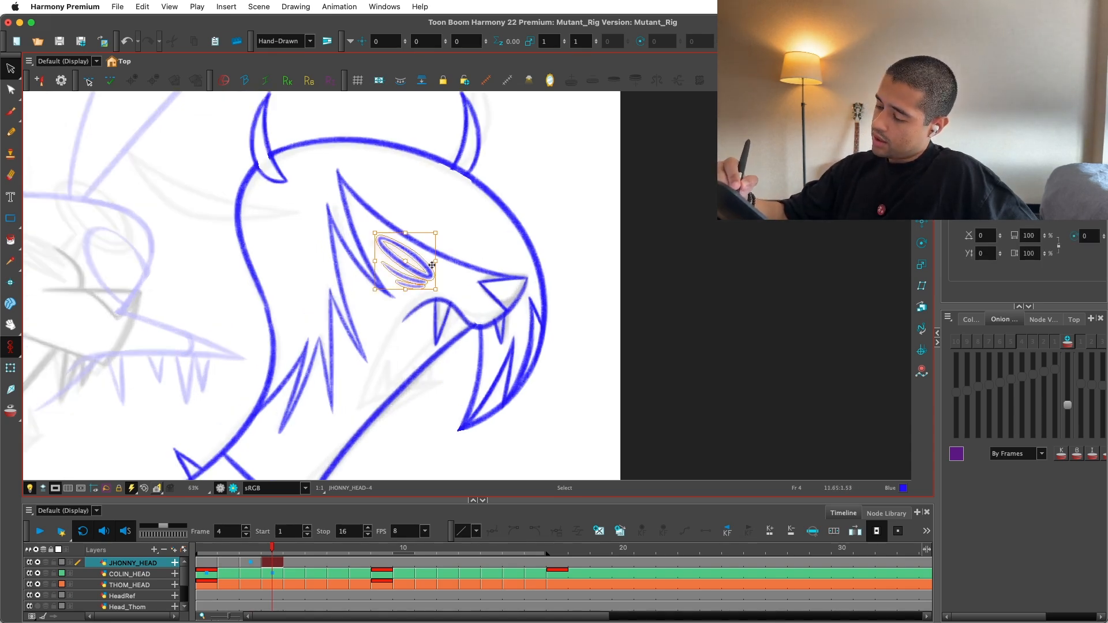
key("super+shift+a")
scroll(507, 285, "up", 2)
key("alt+b")
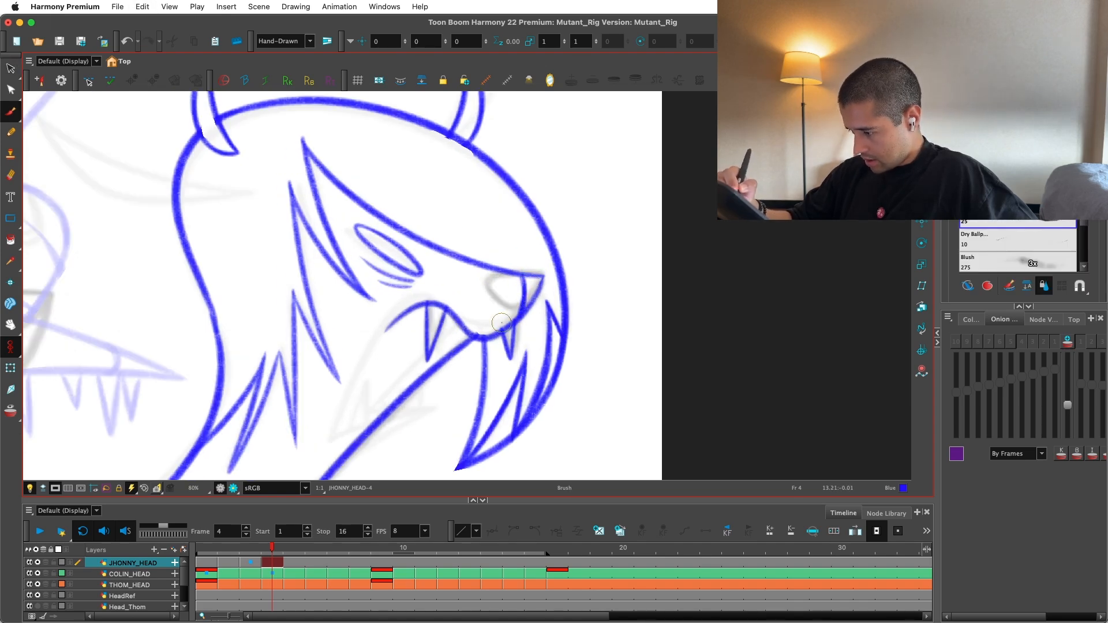
key("alt+s")
left_click(443, 346)
left_click(513, 342)
key("Delete")
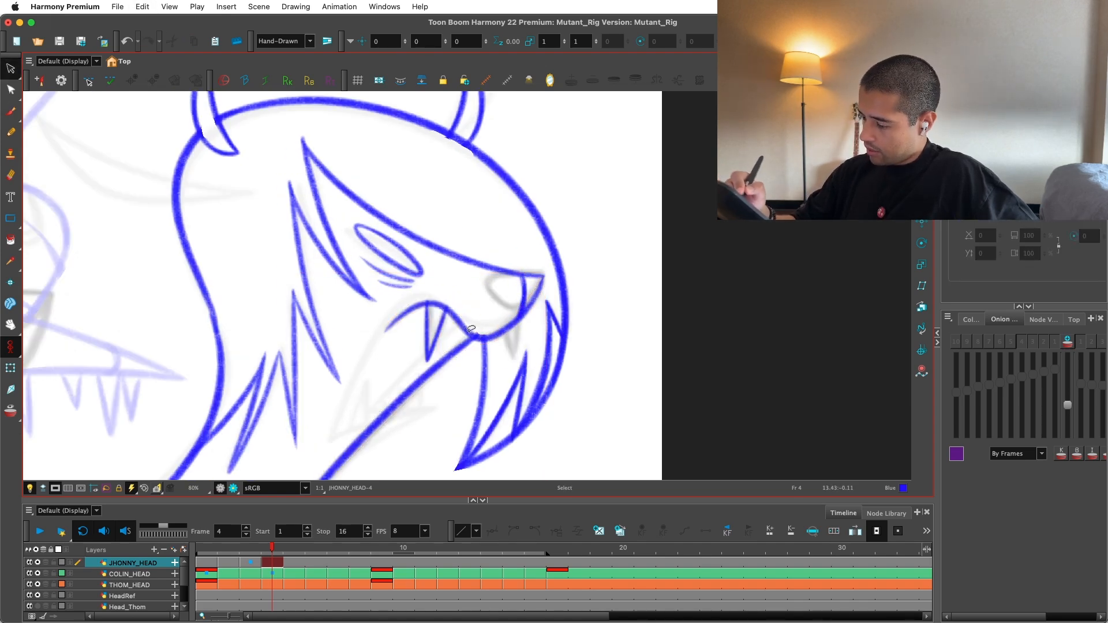
Step: Narrow the mouth line on frame 4 toward the snout and move the remaining fang forward beneath it
mouse_move(490, 350)
left_mouse_down()
mouse_move(526, 321)
mouse_move(520, 376)
left_mouse_up()
left_click(480, 319)
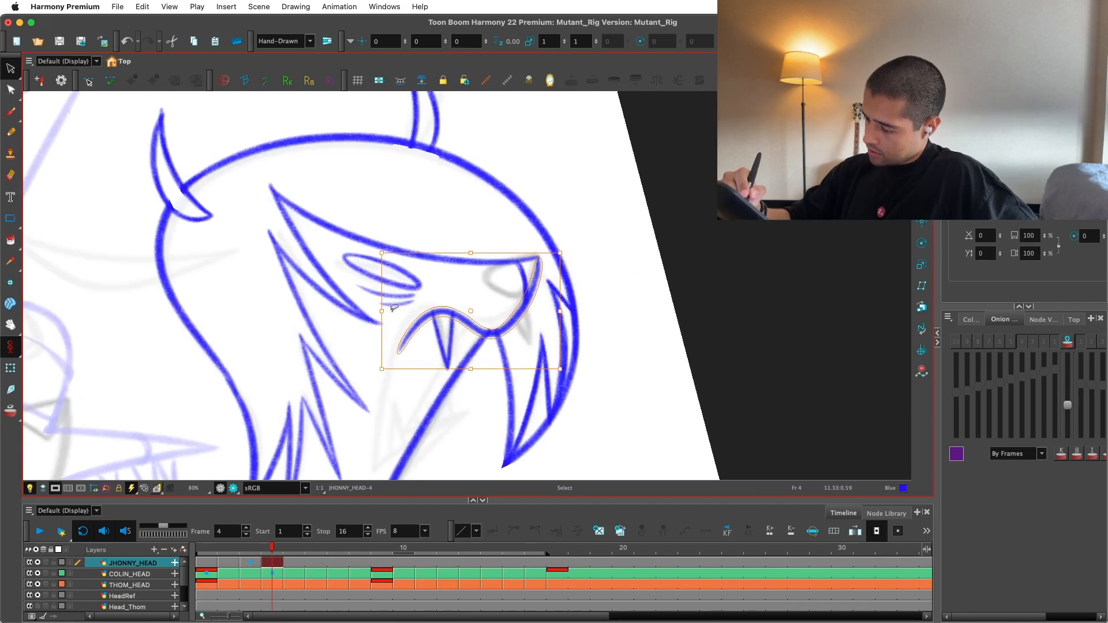
left_click_drag(381, 311, 434, 299)
left_click_drag(564, 307, 557, 307)
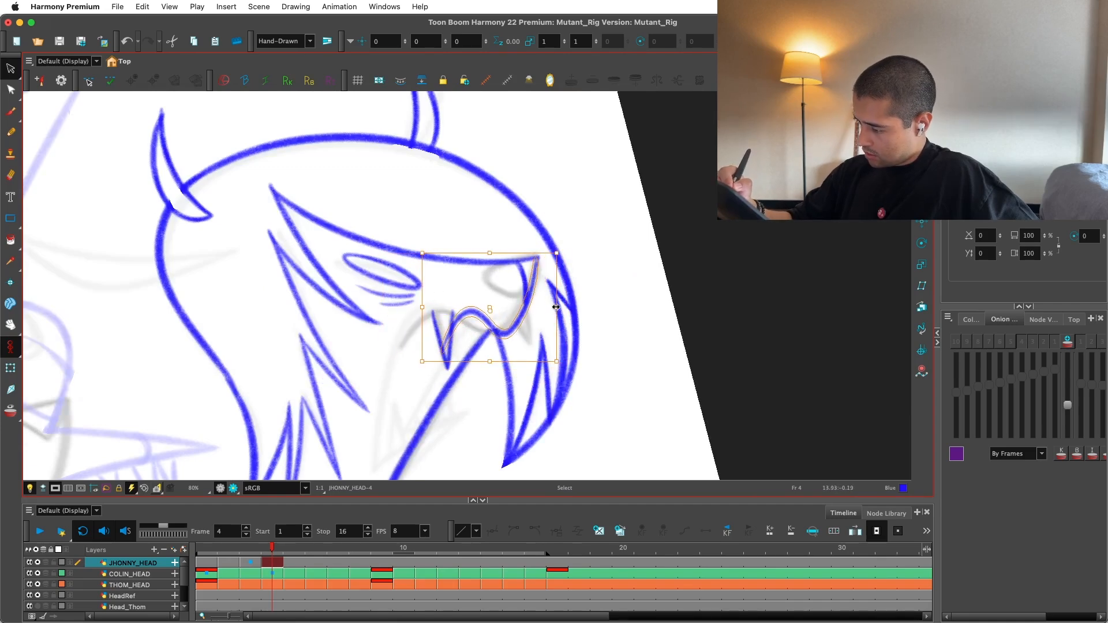
left_click(581, 254)
left_click_drag(451, 357, 476, 369)
left_click(471, 355)
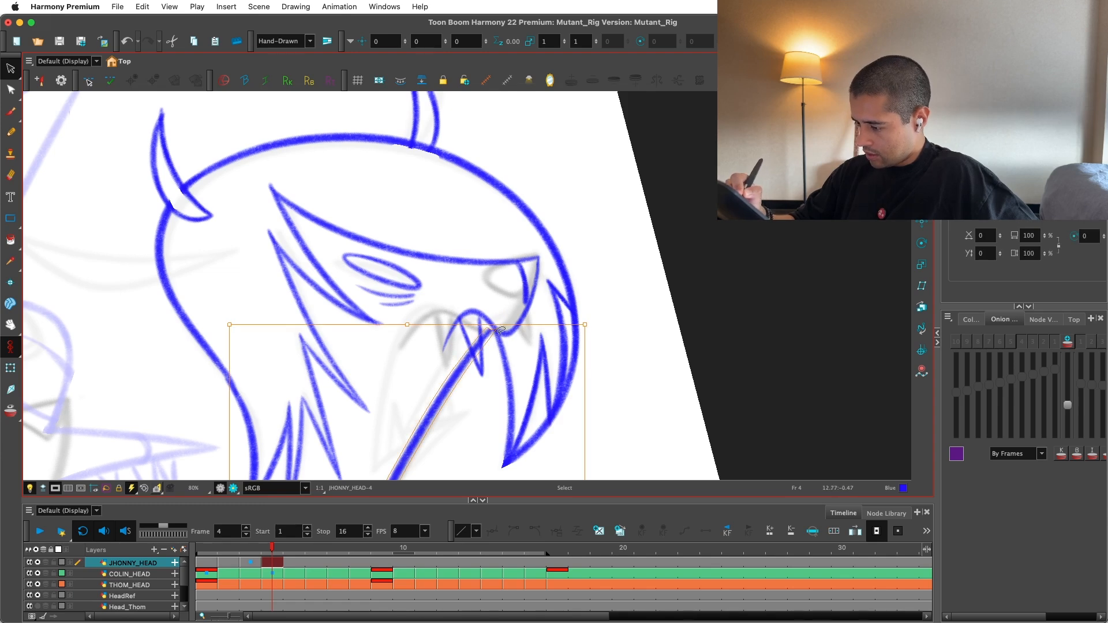
Step: Stretch frame 4's front neck line slightly upward and move the eye with its creases forward over the brow line
left_click_drag(407, 324, 408, 318)
left_click(440, 285)
key("shift+x")
mouse_move(425, 256)
left_mouse_down()
mouse_move(411, 289)
mouse_move(483, 269)
mouse_move(476, 251)
left_mouse_up()
left_click(499, 235)
key("1")
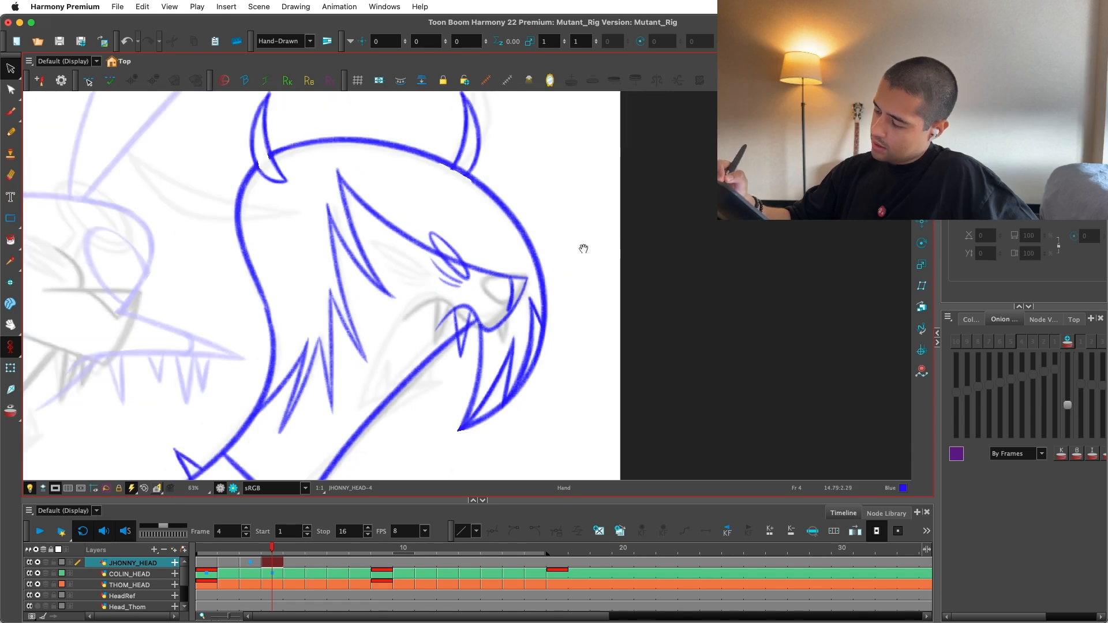
left_click_drag(583, 247, 571, 257)
key("comma")
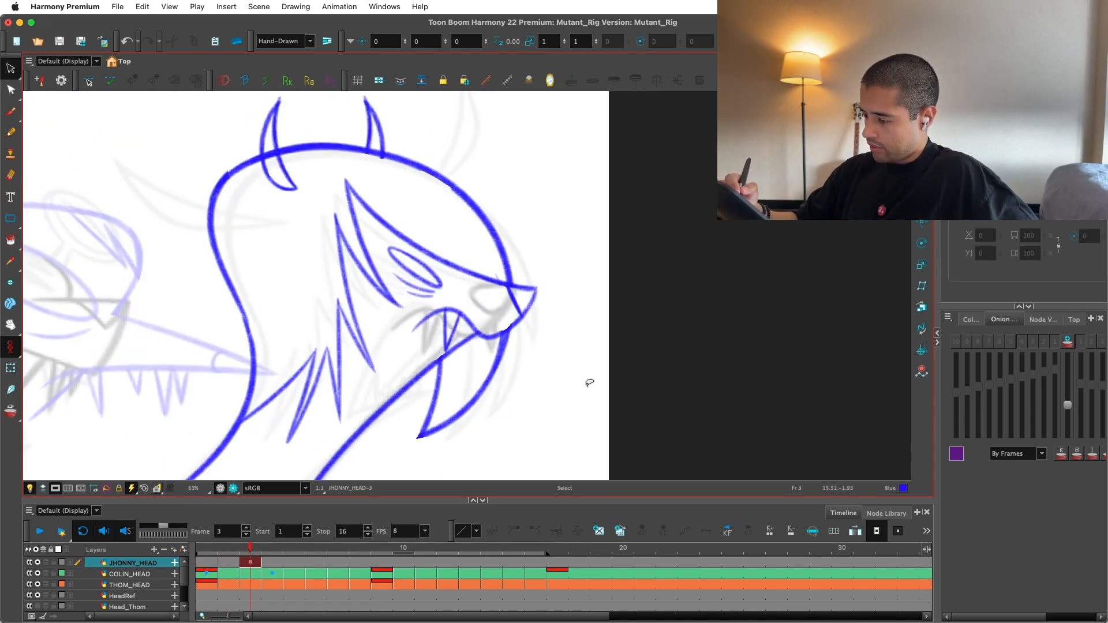
key("period")
Step: Try a curved brow line on frame 4 from the tip of the front lock down to the snout
key("2")
key("alt+b")
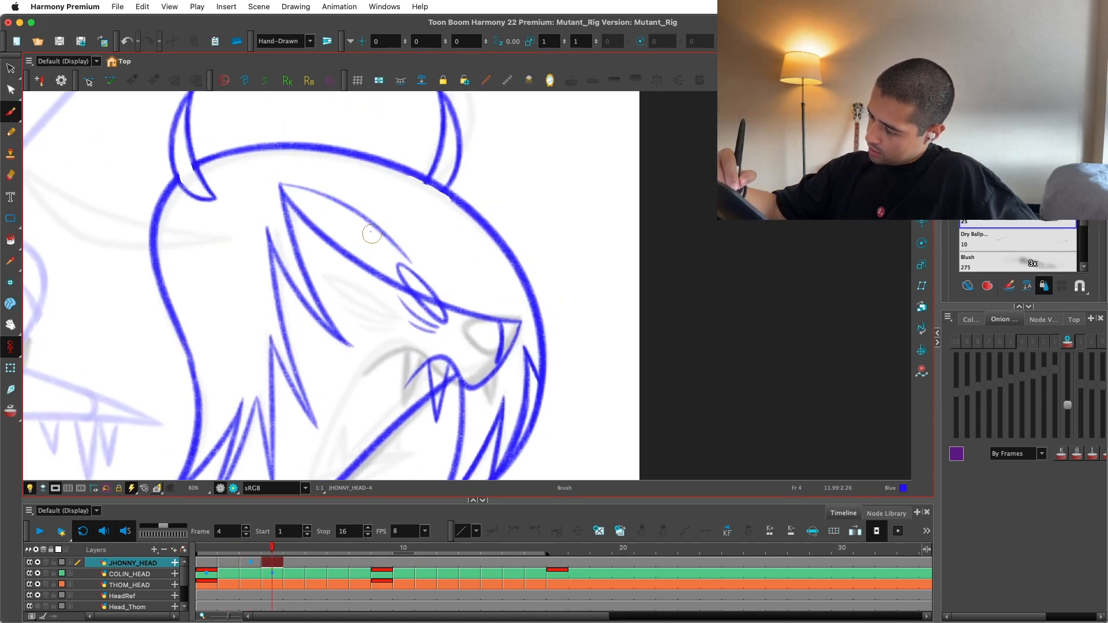
left_click_drag(372, 233, 482, 312)
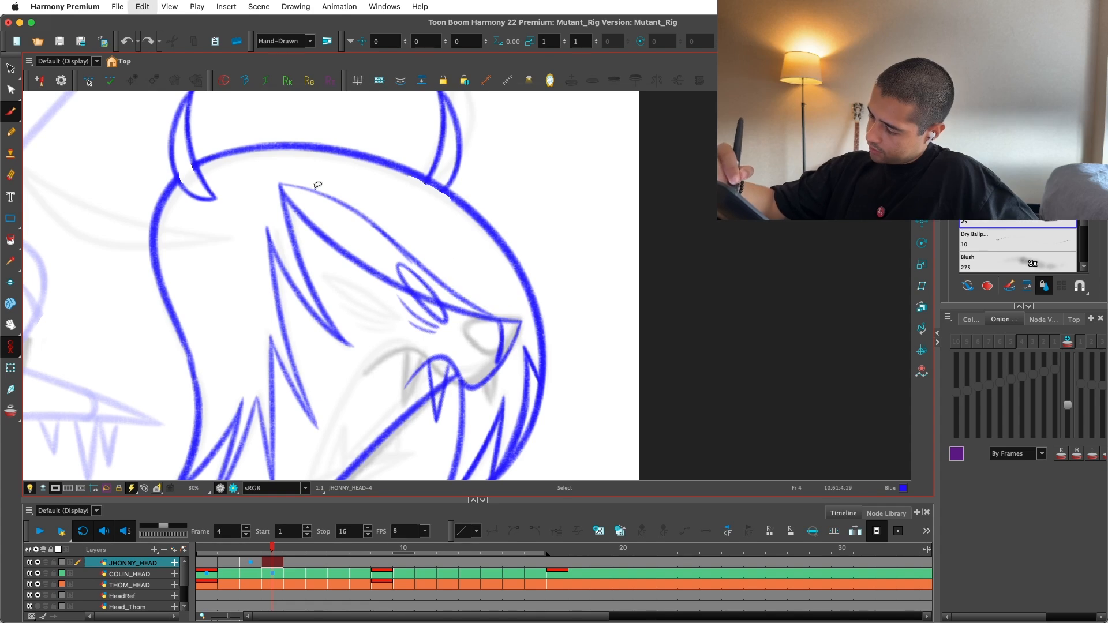
key("comma")
key("period")
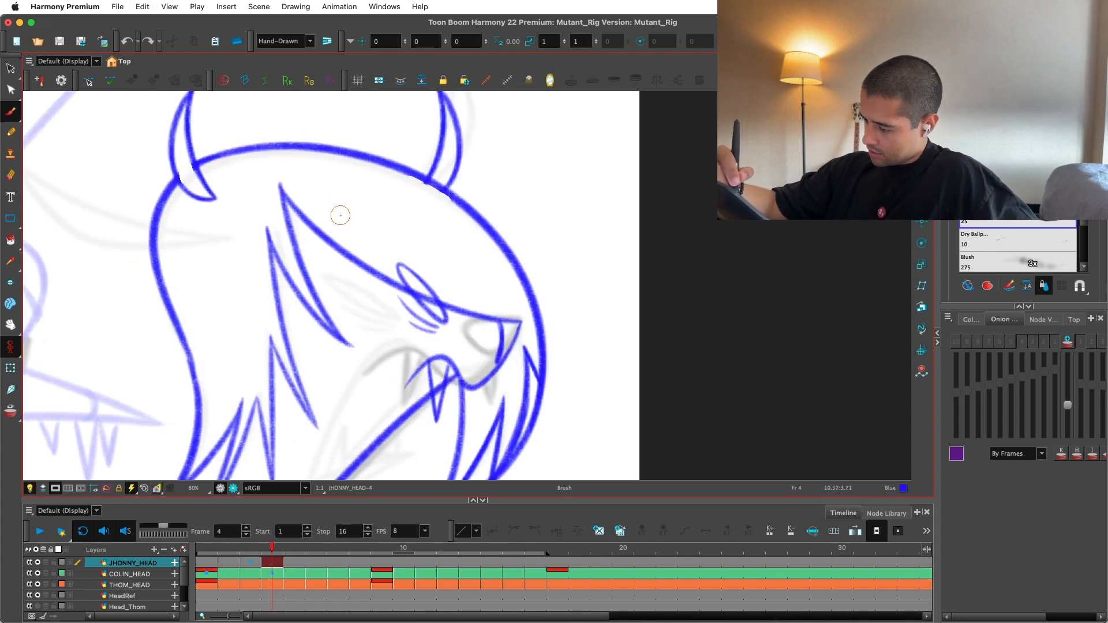
Step: Move the brow line and all the jagged hair locks on frame 4 forward across the face
scroll(304, 204, "down", 3)
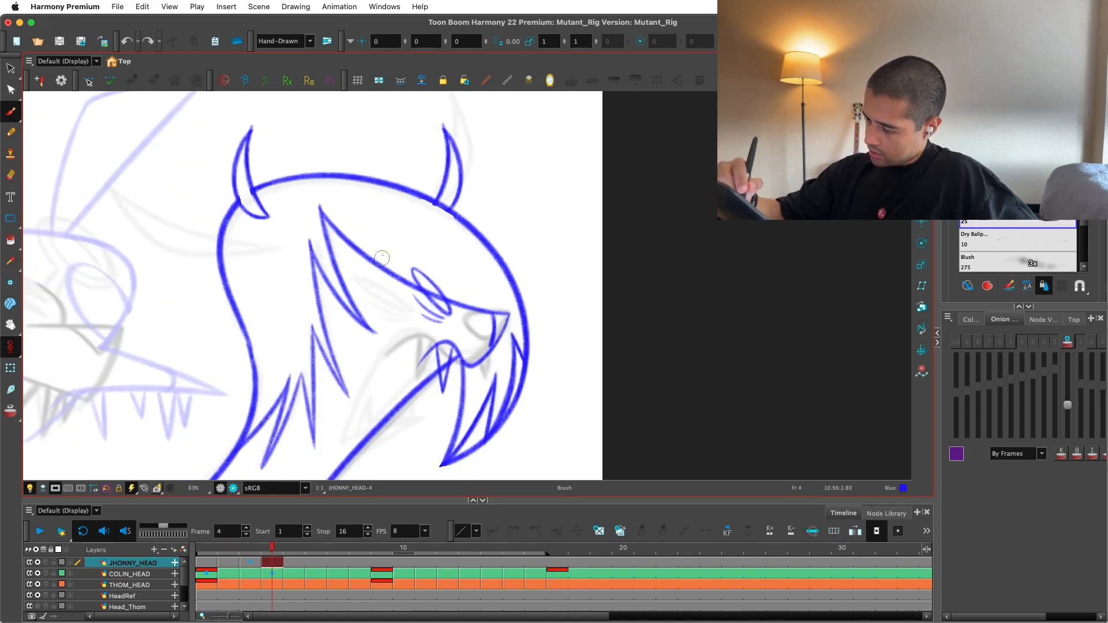
key("alt+s")
left_click(404, 269)
left_click_drag(406, 270, 436, 267)
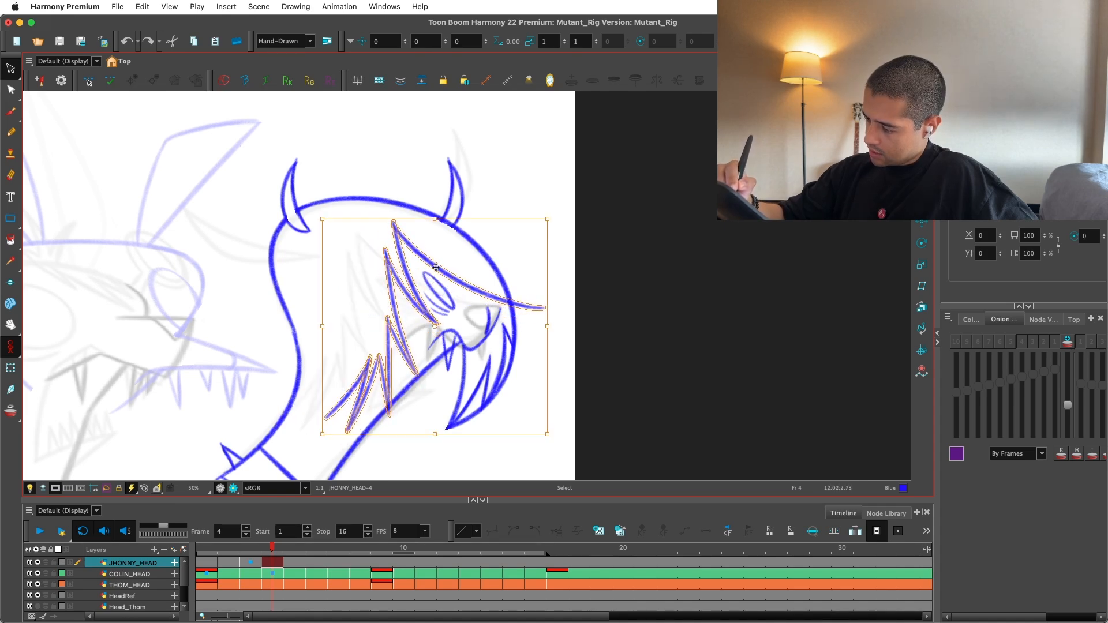
left_click(626, 379)
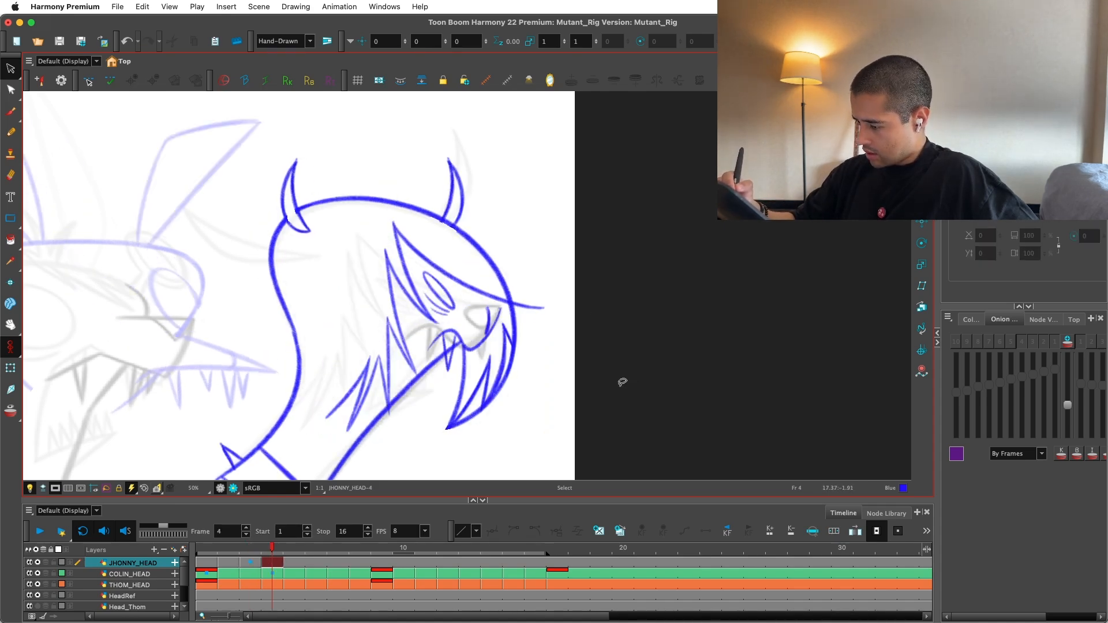
Step: Shorten the brow line on frame 4 so its tip projects less past the face outline, and compare with frame 3
key("2")
key("2")
left_click(589, 322)
left_click_drag(589, 322, 589, 330)
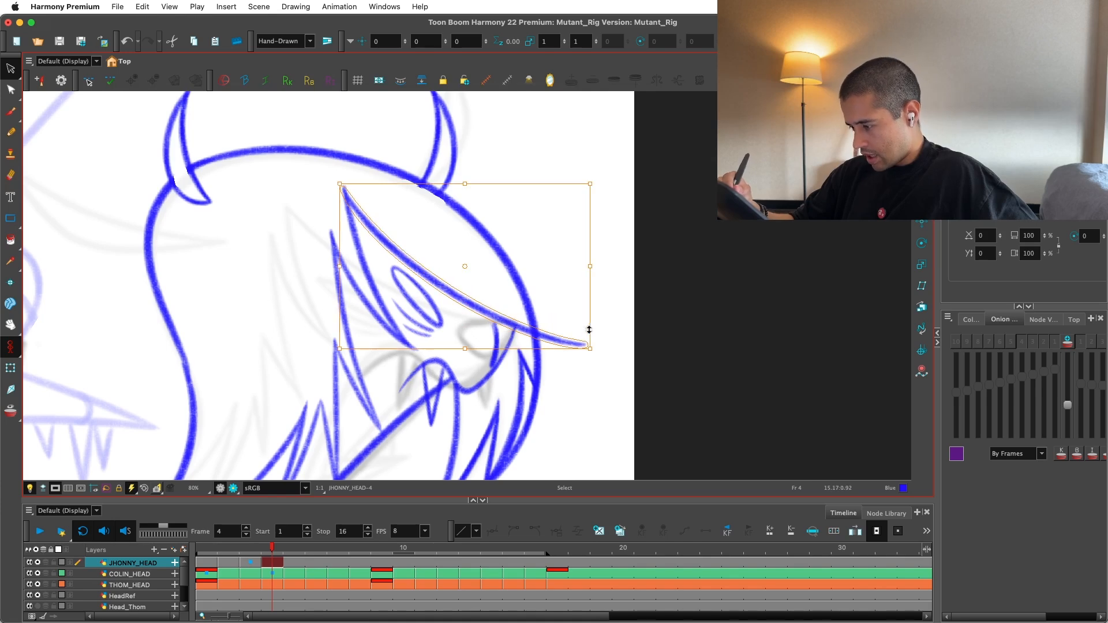
left_click_drag(587, 266, 573, 267)
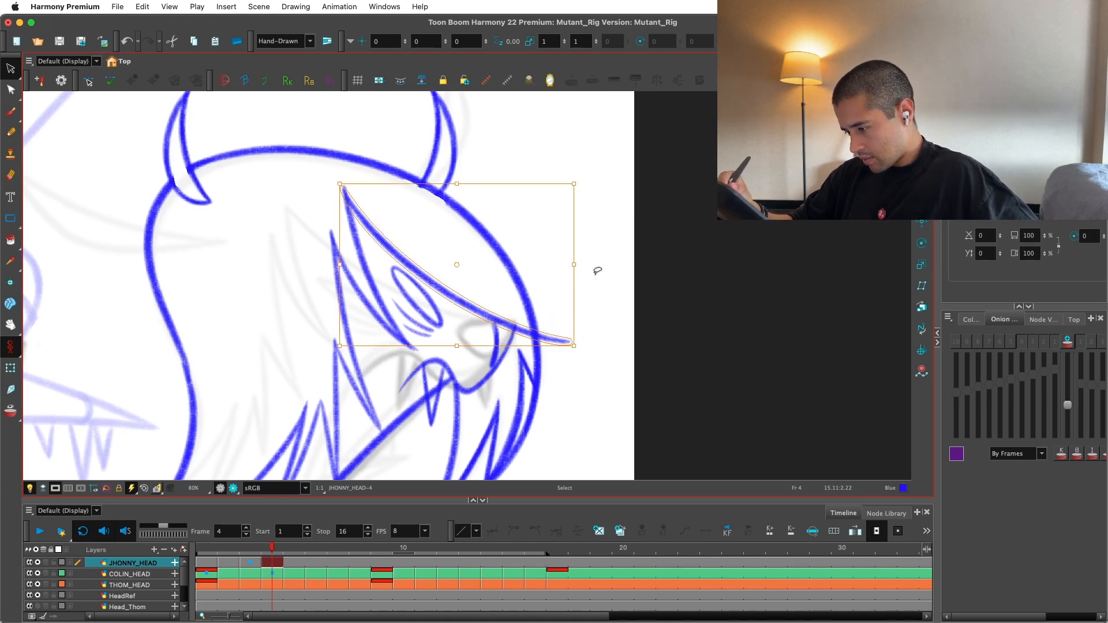
key("comma")
key("period")
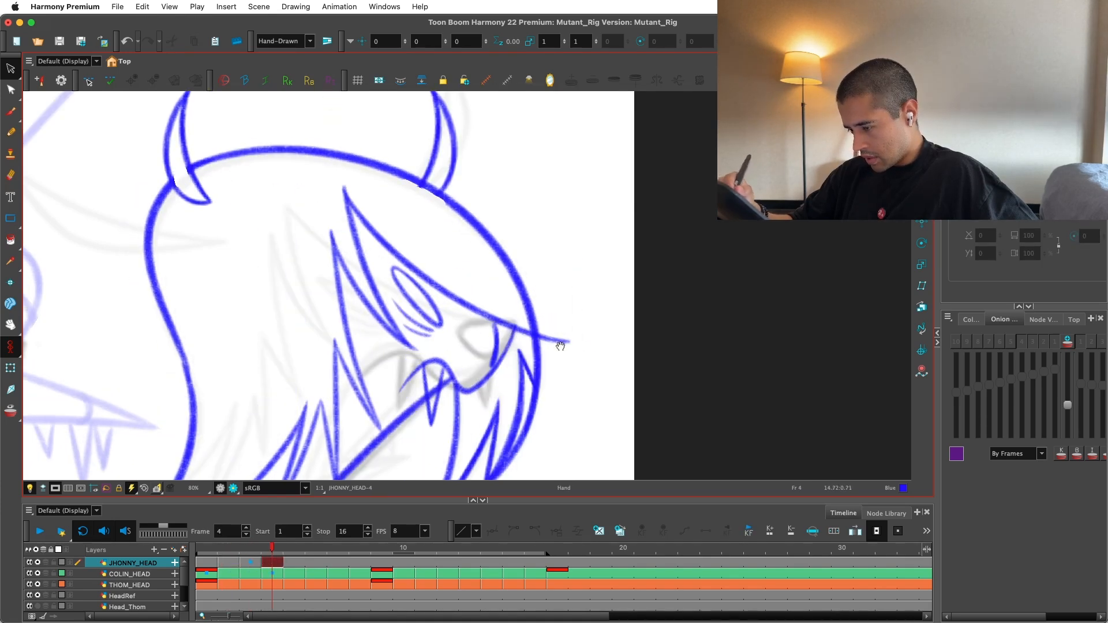
key("1")
key("1")
key("comma")
key("period")
key("comma")
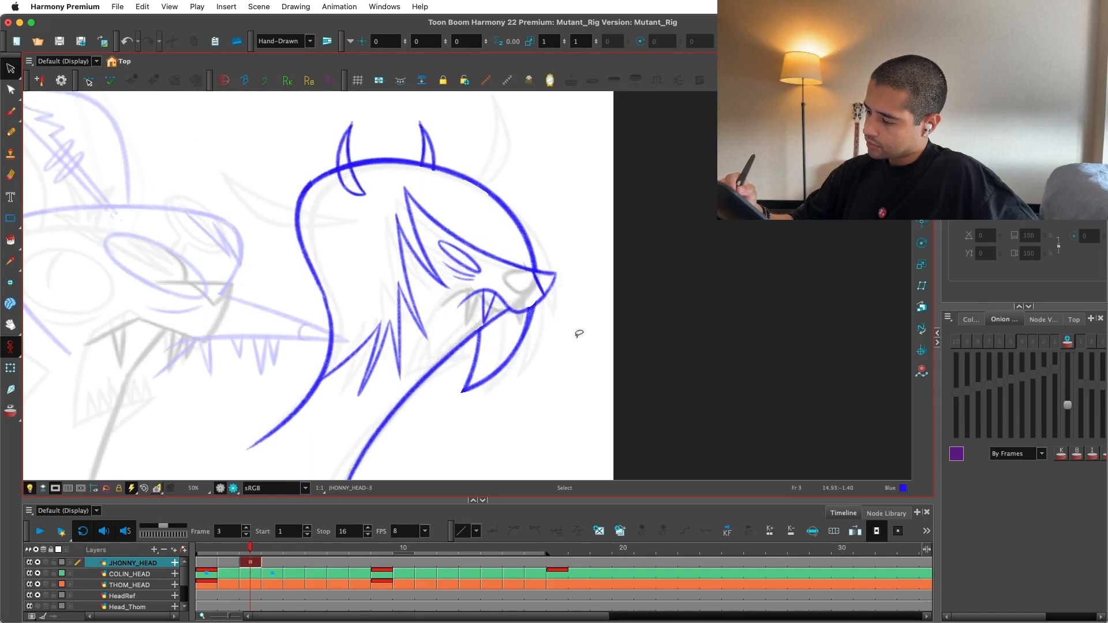
Step: Flip between frames 3 and 4 and their neighbours to compare the face outline and beard positions
key("period")
key("comma")
key("period")
key("comma")
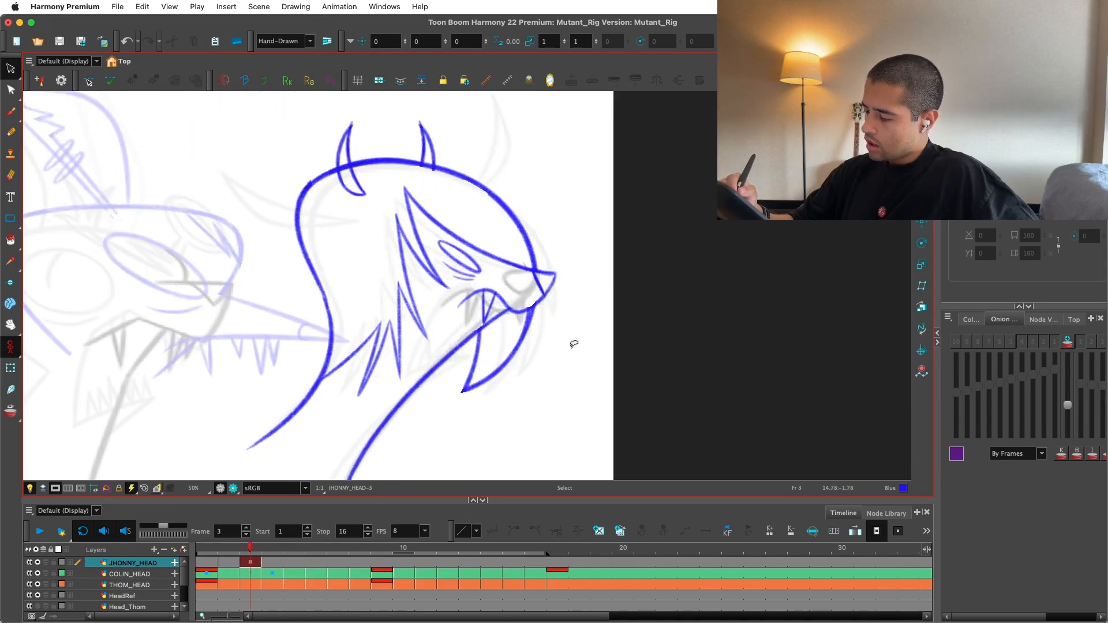
key("comma")
key("comma")
key("period")
key("period")
key("comma")
key("period")
key("period")
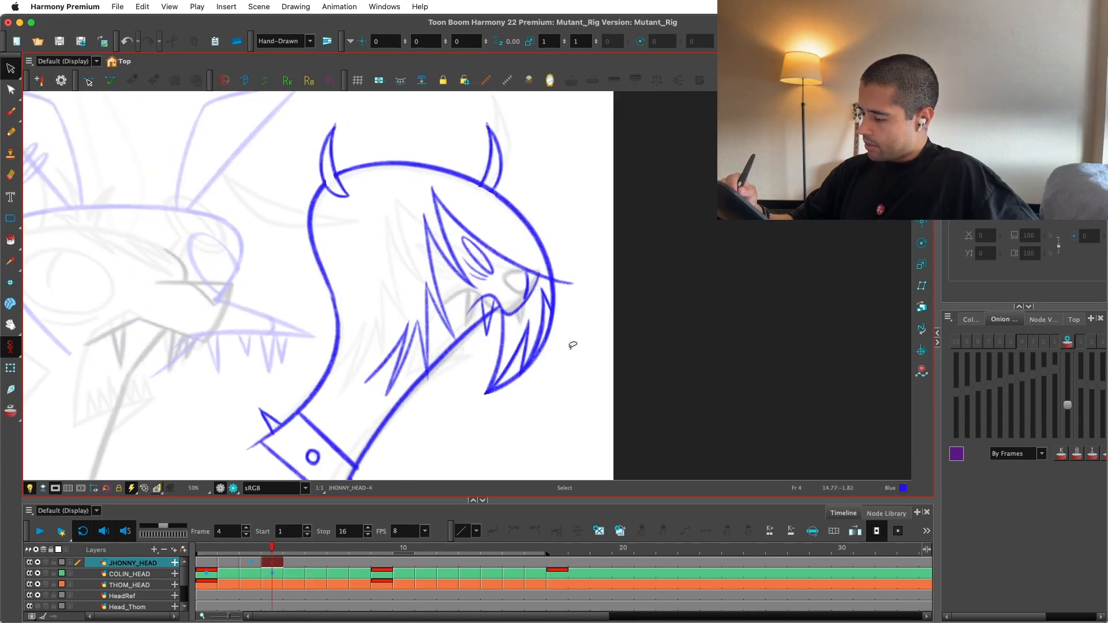
key("comma")
key("period")
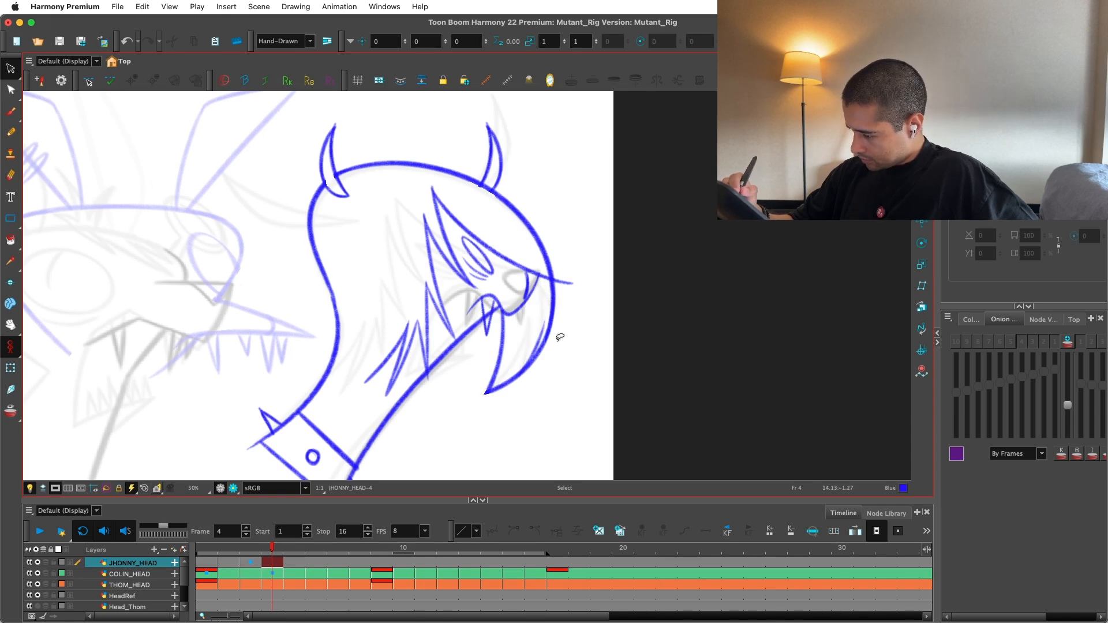
Step: Narrow frame 4's front head outline with its chin beard back across the snout and nudge it slightly upward
left_click_drag(556, 334, 509, 409)
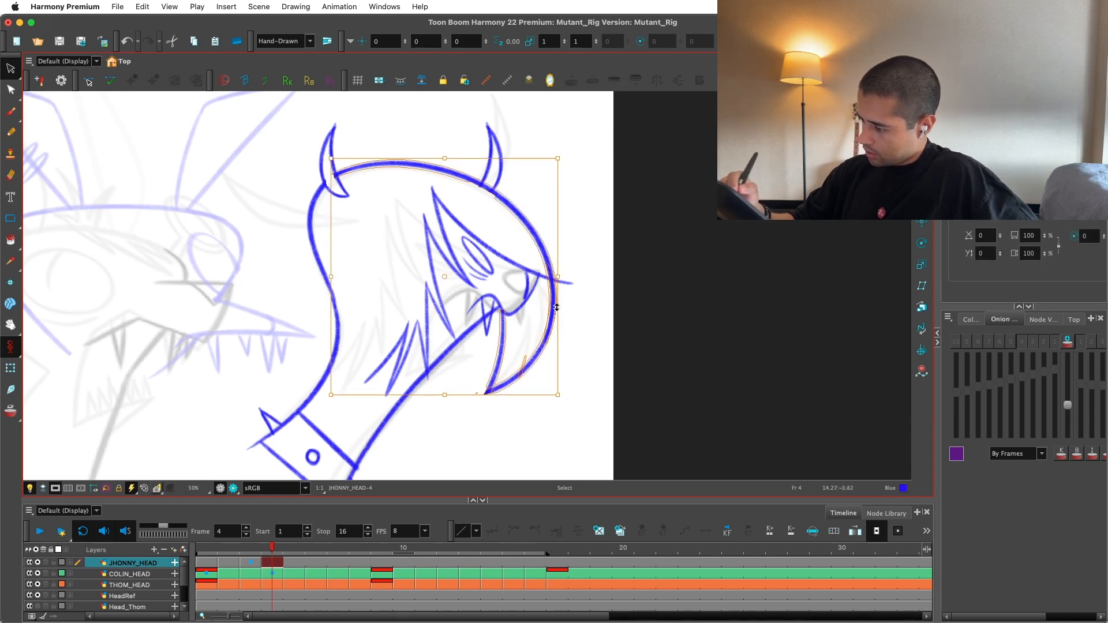
key("Delete")
key("ctrl+z")
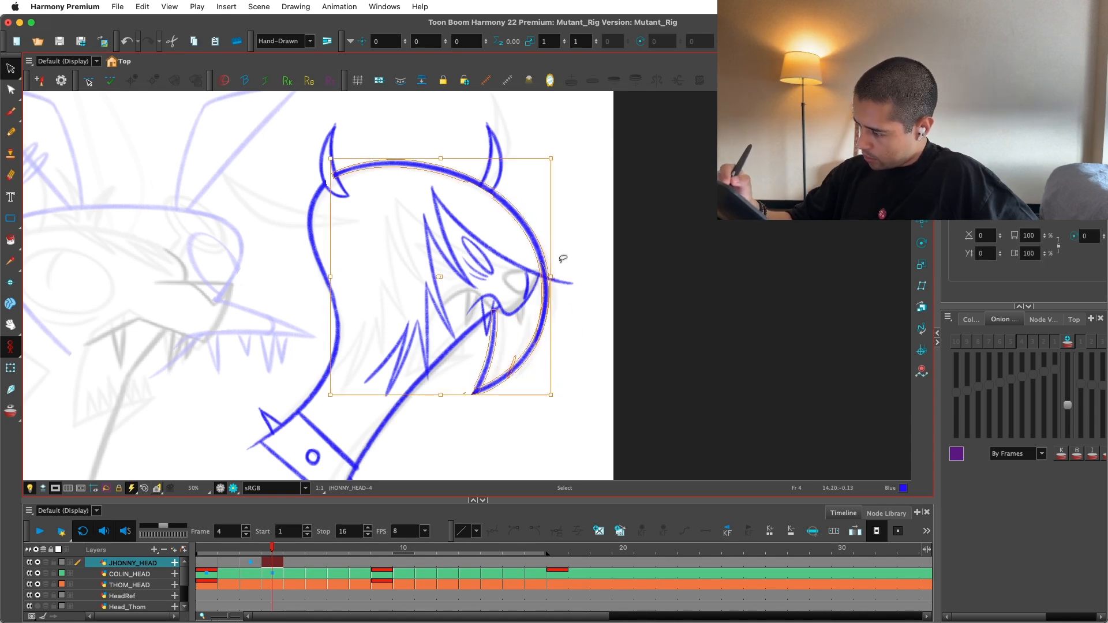
key("comma")
key("period")
left_click(549, 358)
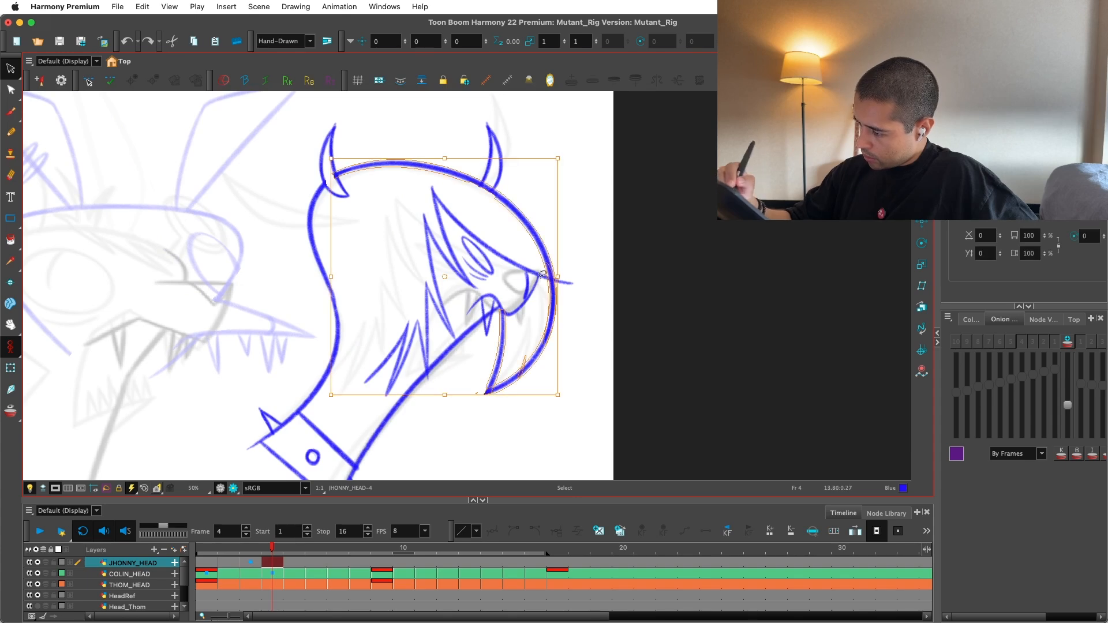
left_click_drag(556, 279, 513, 277)
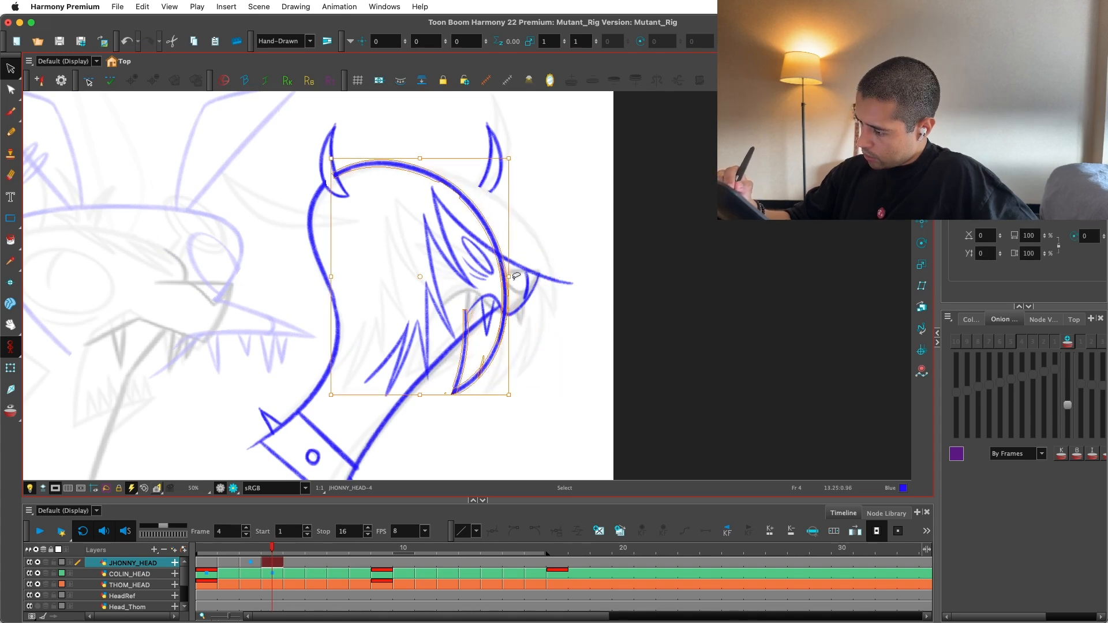
left_click_drag(513, 223, 516, 209)
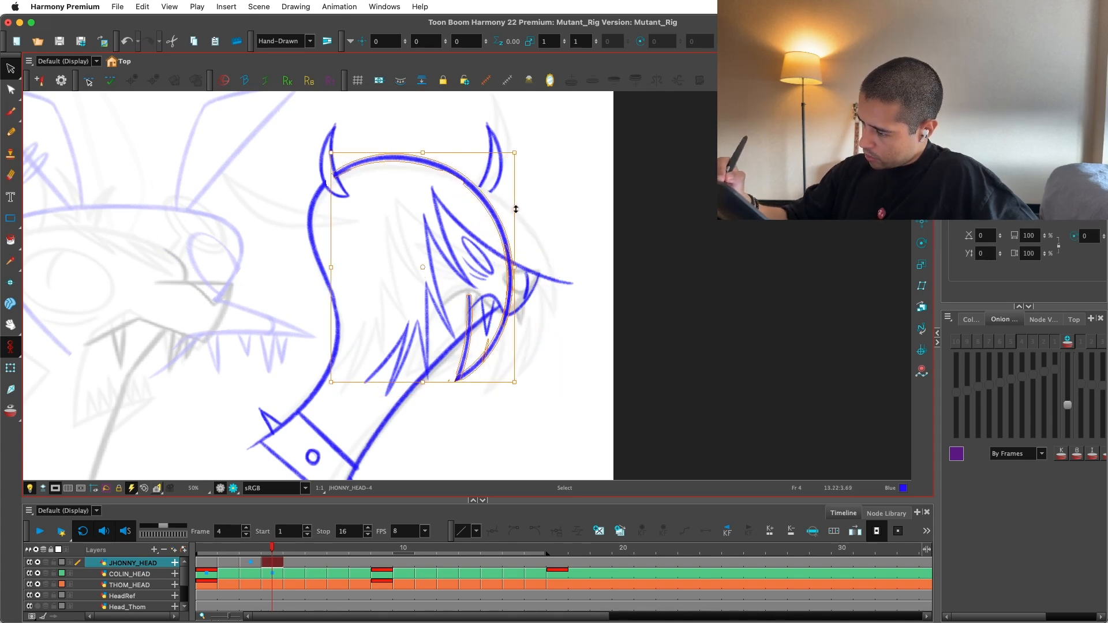
Step: Shift the upper end of the chin beard's back line rearward on frame 4, using frame 3 for comparison
key("comma")
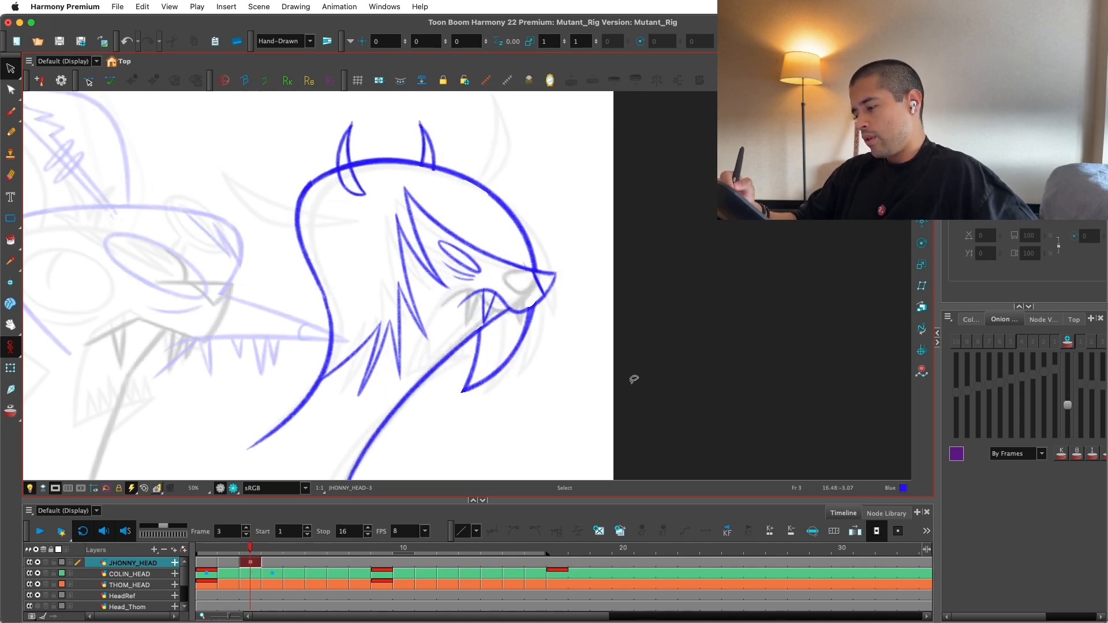
key("period")
key("comma")
key("period")
key("2")
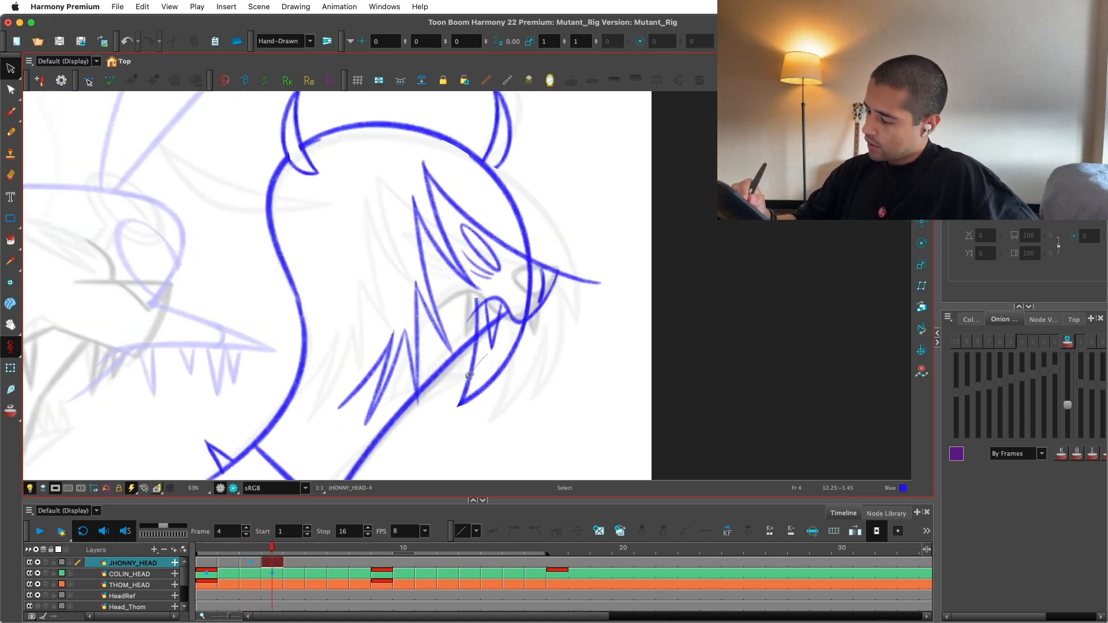
key("2")
left_click(479, 309)
left_click_drag(479, 308, 455, 300)
scroll(449, 302, "down", 3)
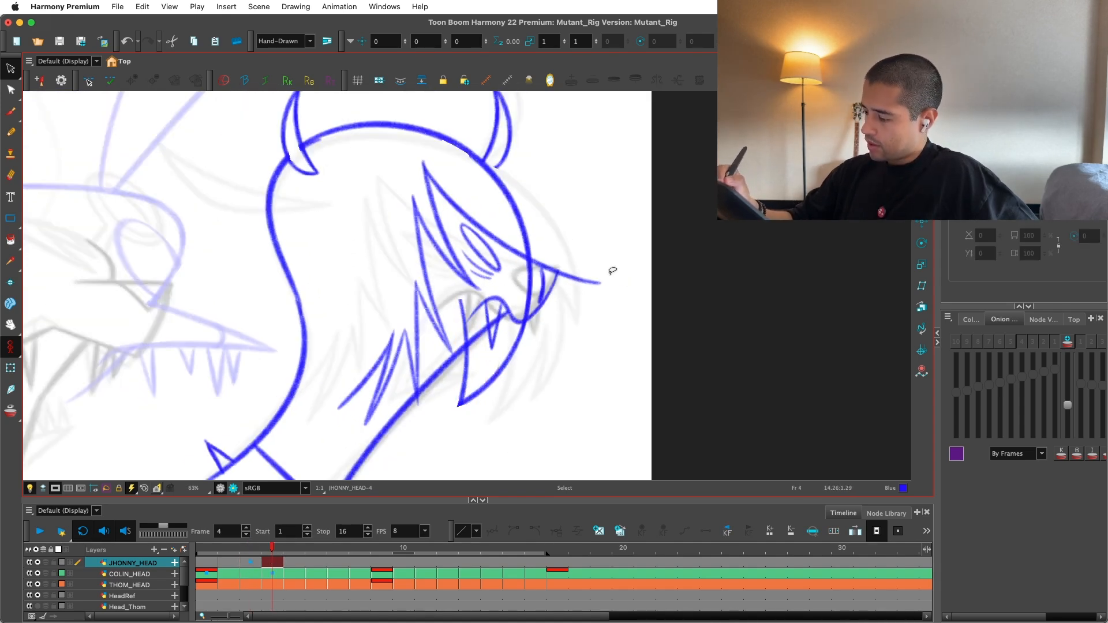
Step: Flatten the mouth-and-snout line on frame 4 and narrow it slightly from the back end
scroll(555, 350, "up", 4)
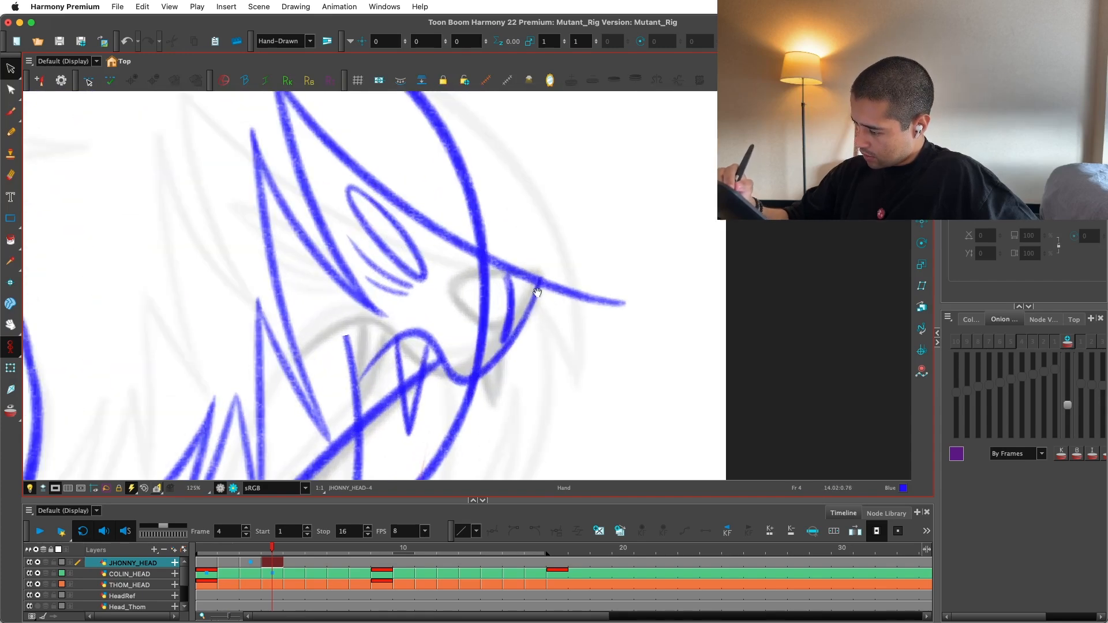
left_click(461, 345)
left_click_drag(500, 356, 520, 365)
left_click_drag(265, 350, 268, 350)
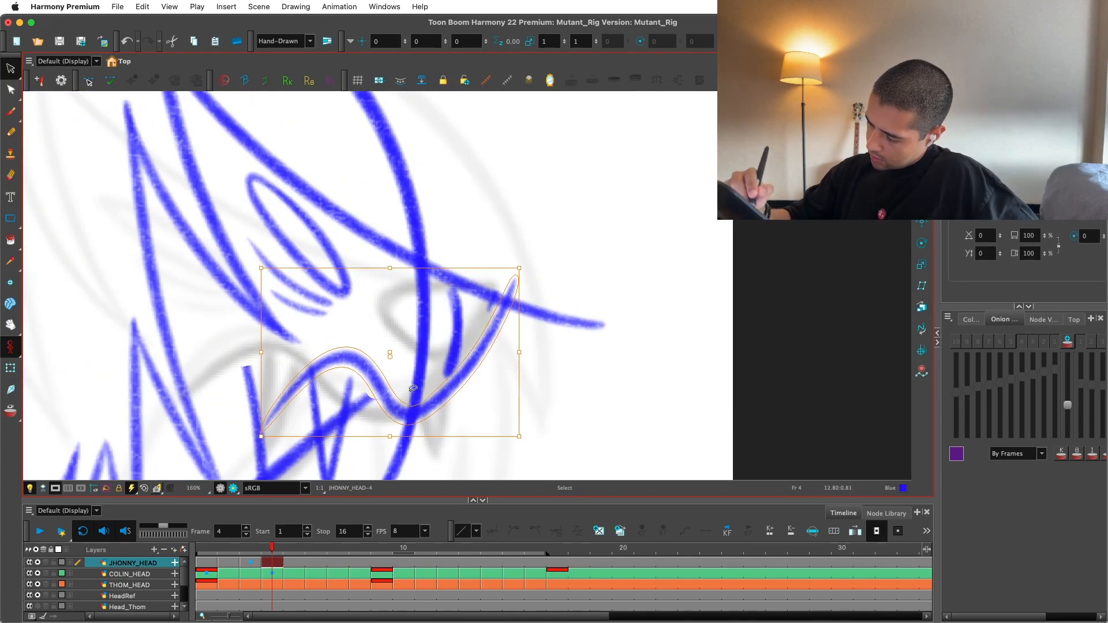
left_click_drag(390, 268, 389, 293)
left_click_drag(391, 434, 392, 420)
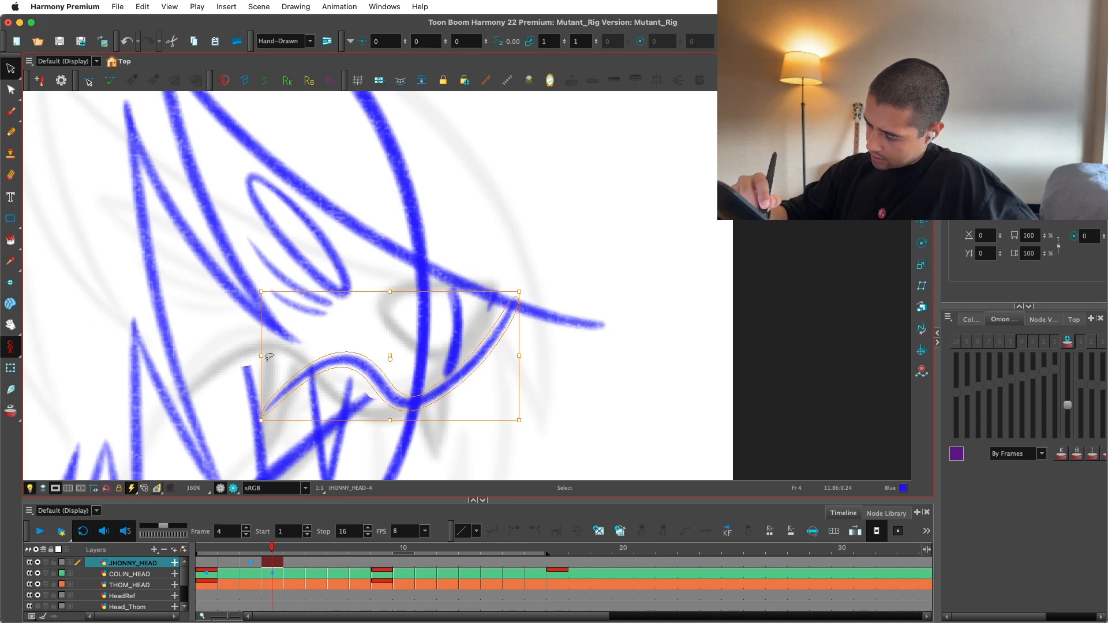
left_click_drag(262, 357, 271, 357)
scroll(550, 277, "down", 1)
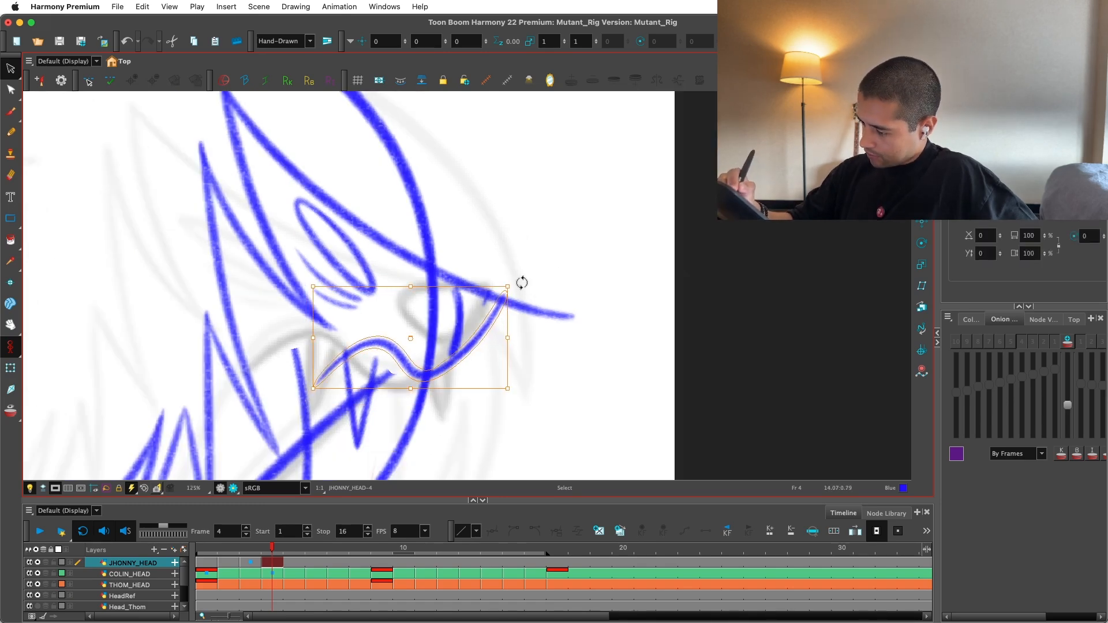
scroll(459, 291, "up", 1)
Step: Reshape the short nose curve on frame 4 and trim the brow line's tip where it overshoots the snout
key("alt+b")
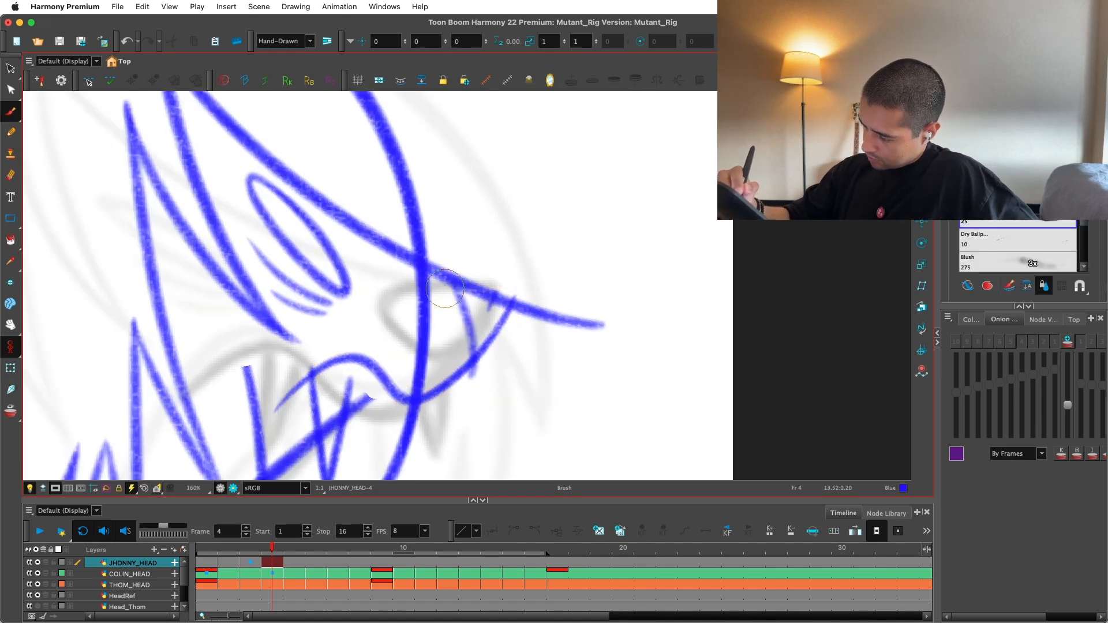
scroll(470, 361, "down", 1)
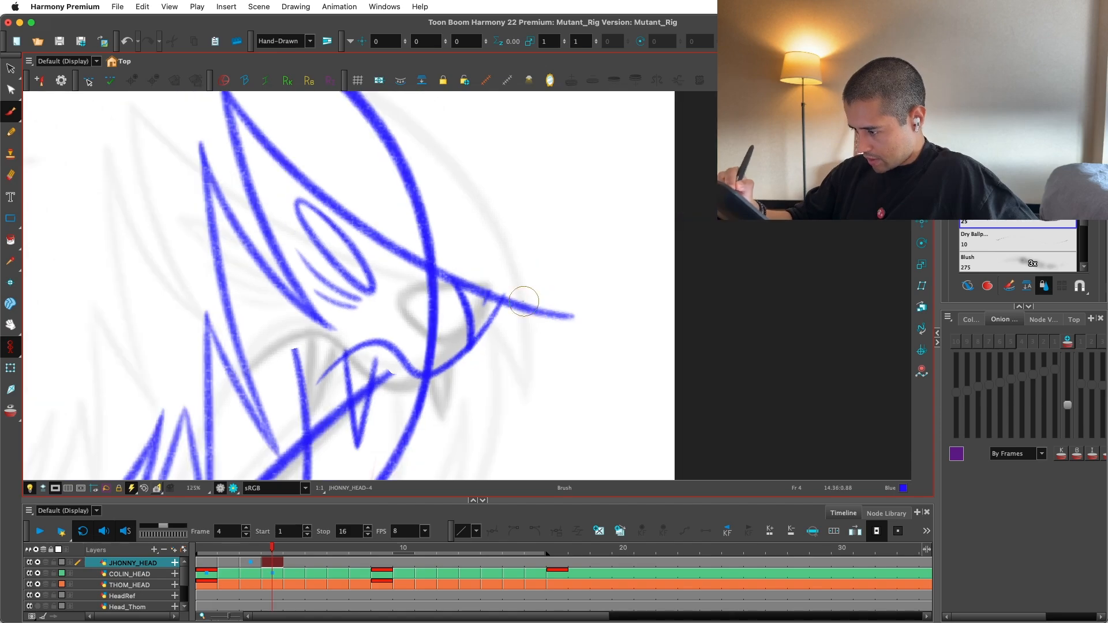
key("space")
scroll(552, 366, "down", 5)
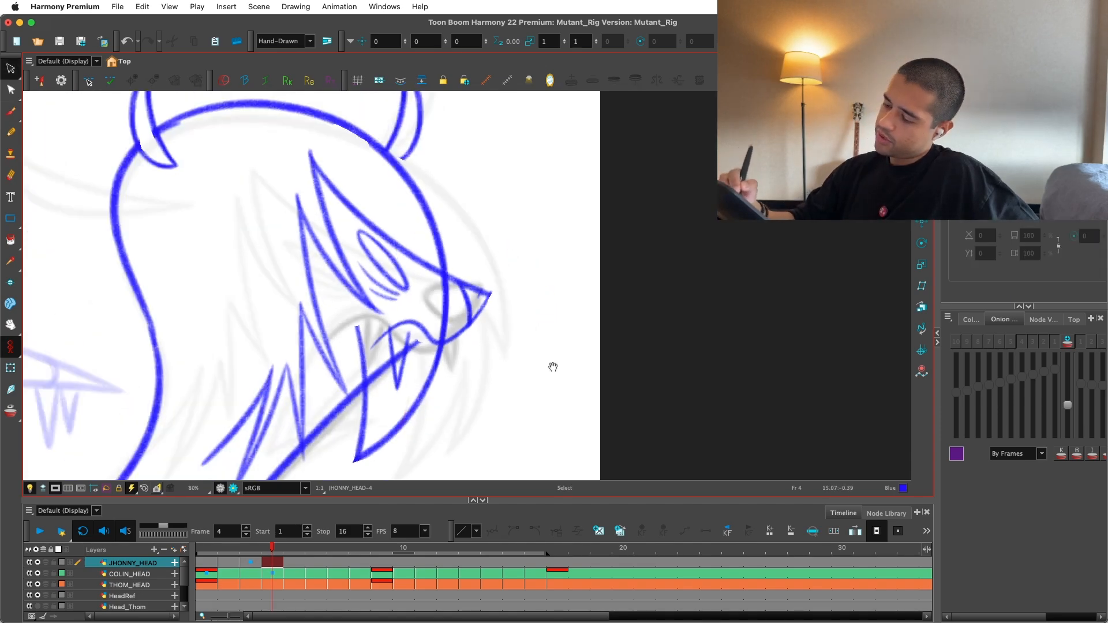
Step: Flip through frames 2, 3 and 4 to check the reshaped snout and mouth against the earlier poses
key("comma")
key("comma")
key("period")
key("period")
key("comma")
key("comma")
key("period")
key("period")
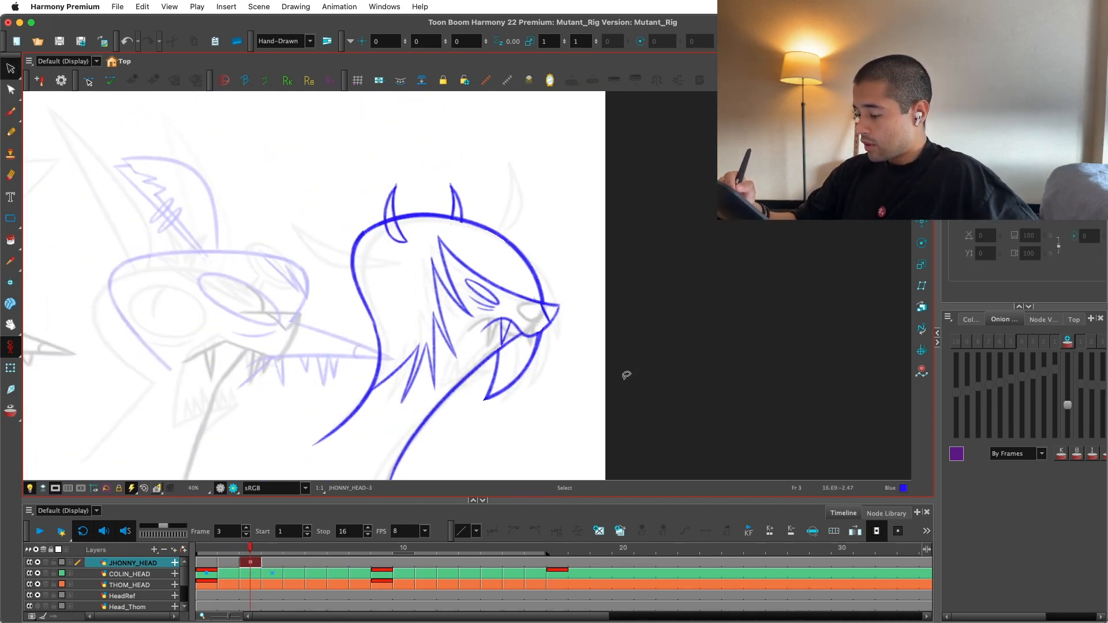
Step: Shorten the fang under frame 4's mouth line, using frame 3's fang as the reference
scroll(611, 383, "up", 4)
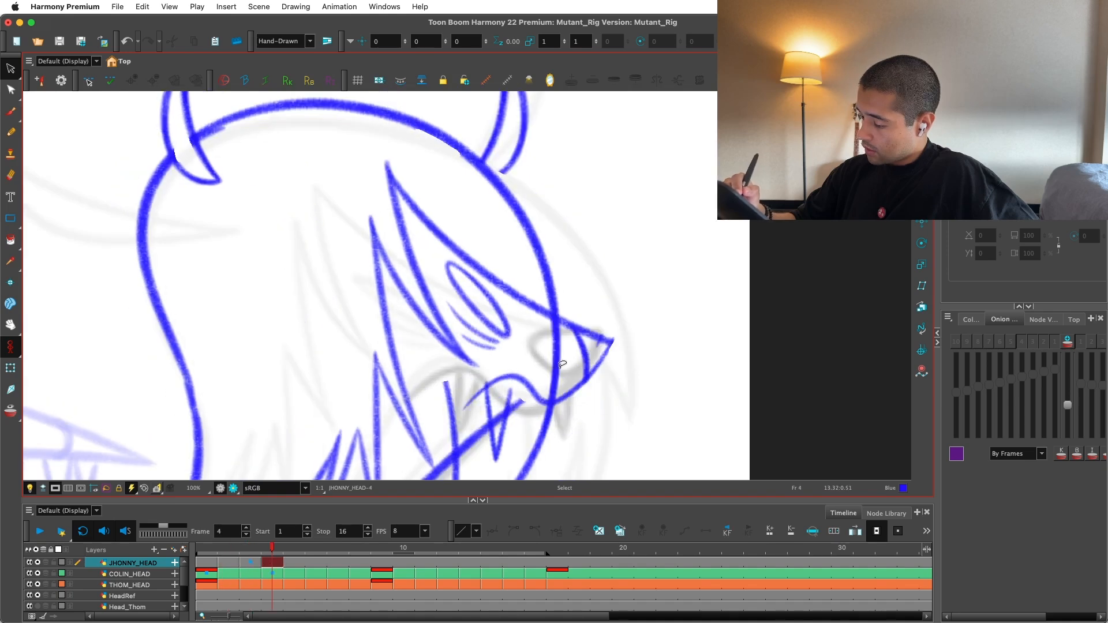
key("alt+s")
left_click(490, 376)
left_click_drag(490, 376, 492, 372)
key("comma")
key("comma")
key("period")
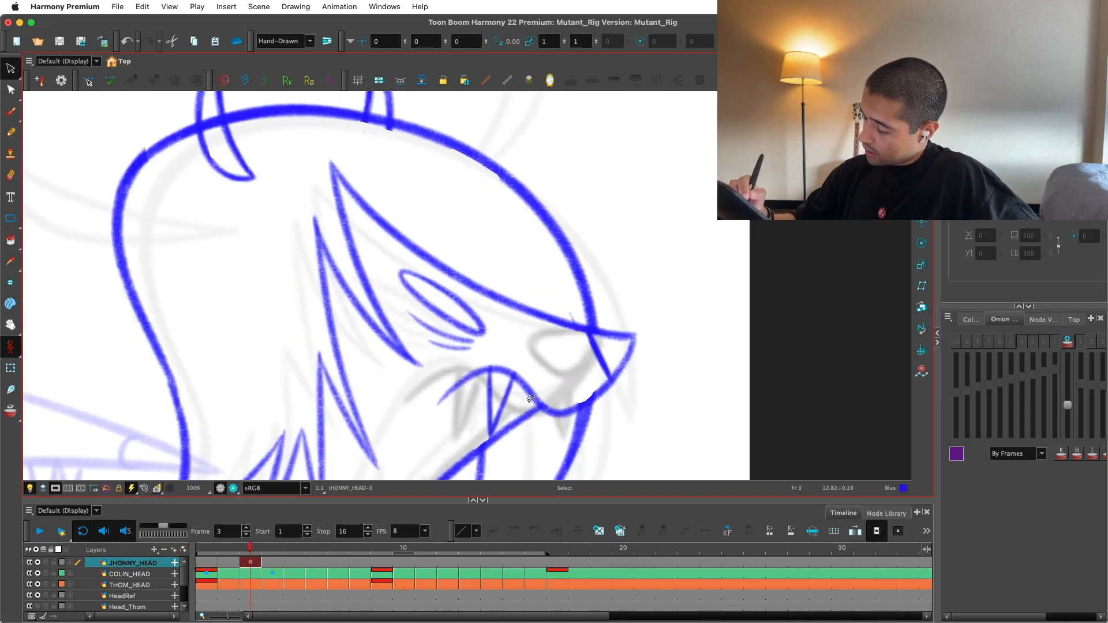
key("period")
left_click(522, 412)
left_click(515, 443)
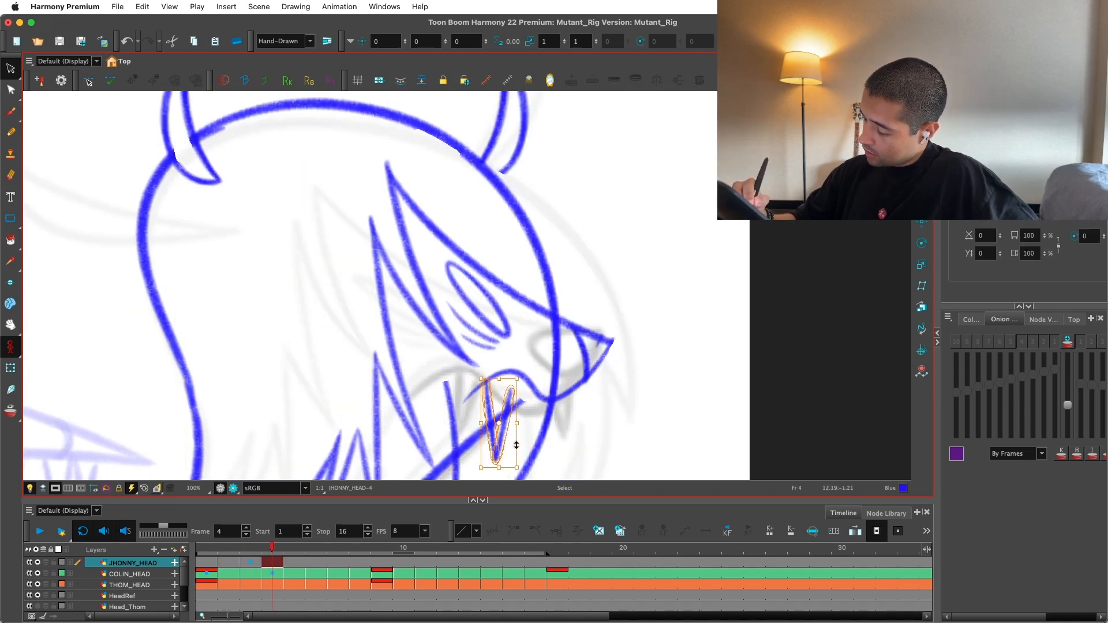
left_click_drag(510, 438, 512, 434)
key("comma")
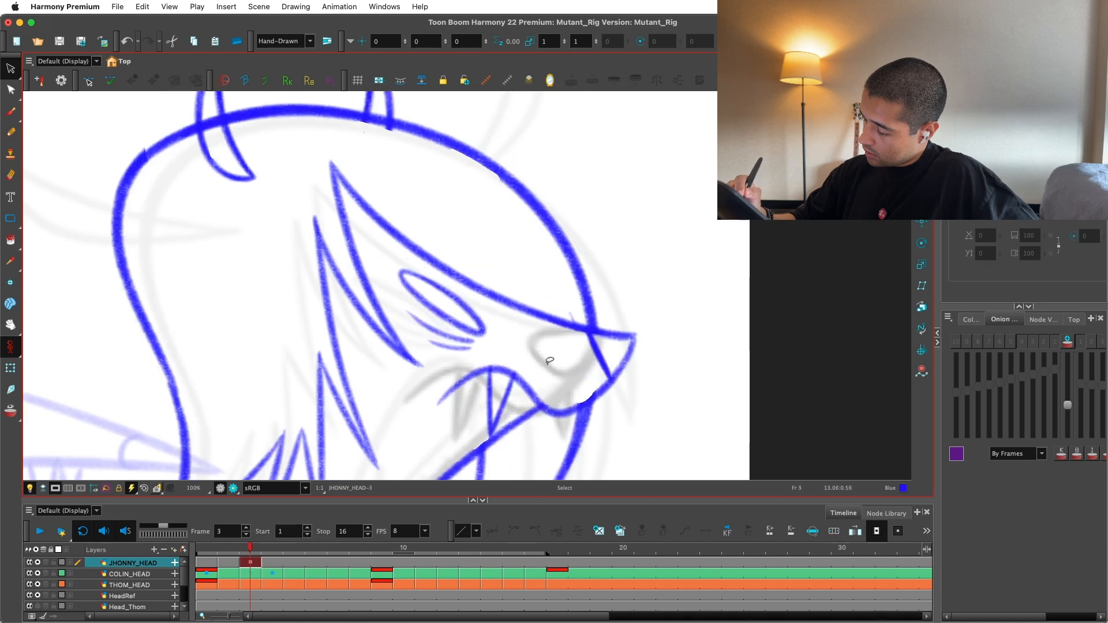
key("period")
Step: Erase the head outline where it crosses frame 4's snout and the beard line where it overlaps the neck
key("alt+b")
key("2")
key("2")
key("2")
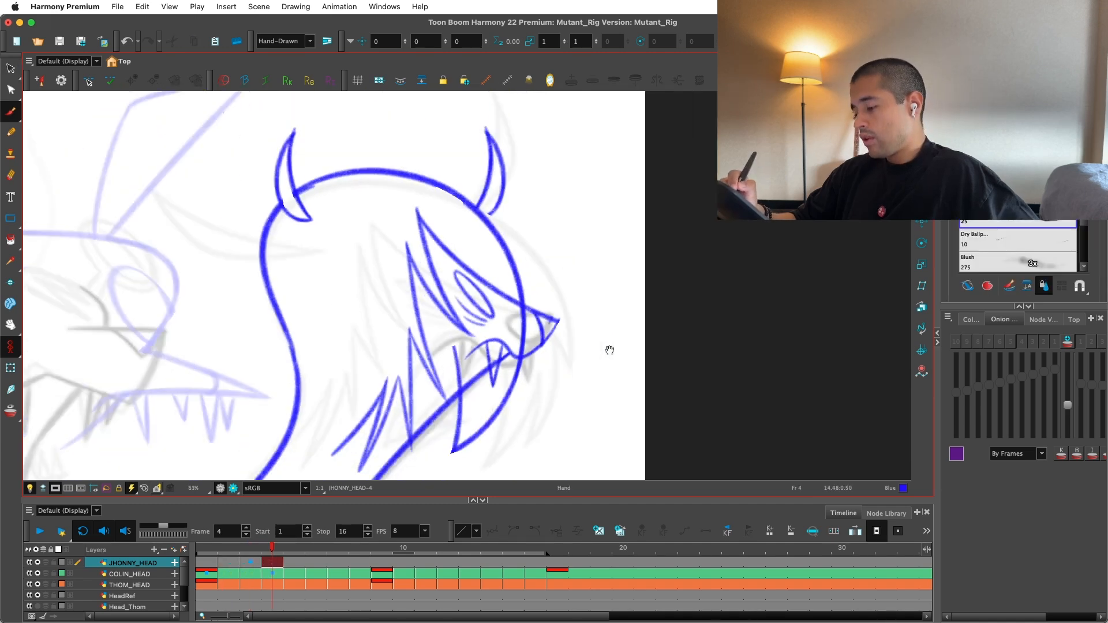
key("comma")
key("comma")
key("comma")
key("Return")
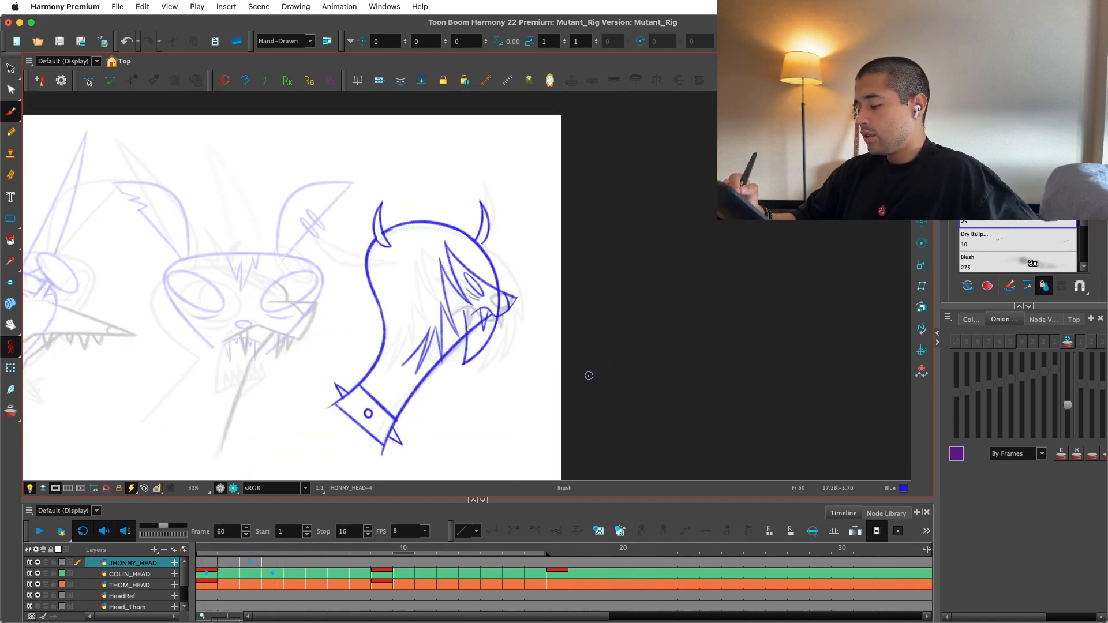
scroll(577, 387, "up", 5)
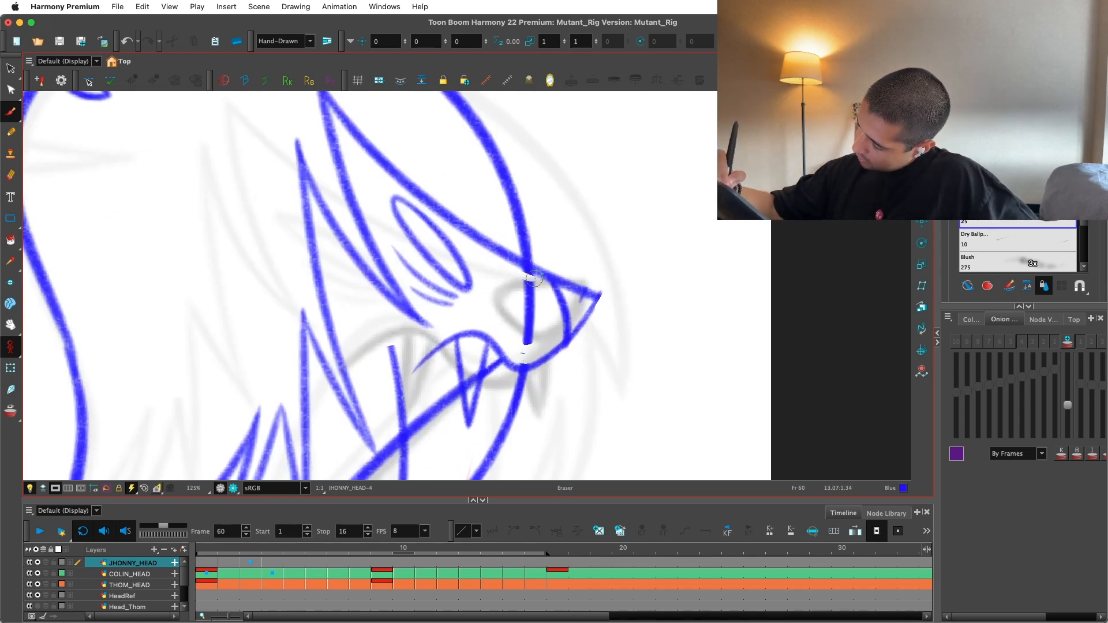
key("super+z")
scroll(436, 365, "down", 2)
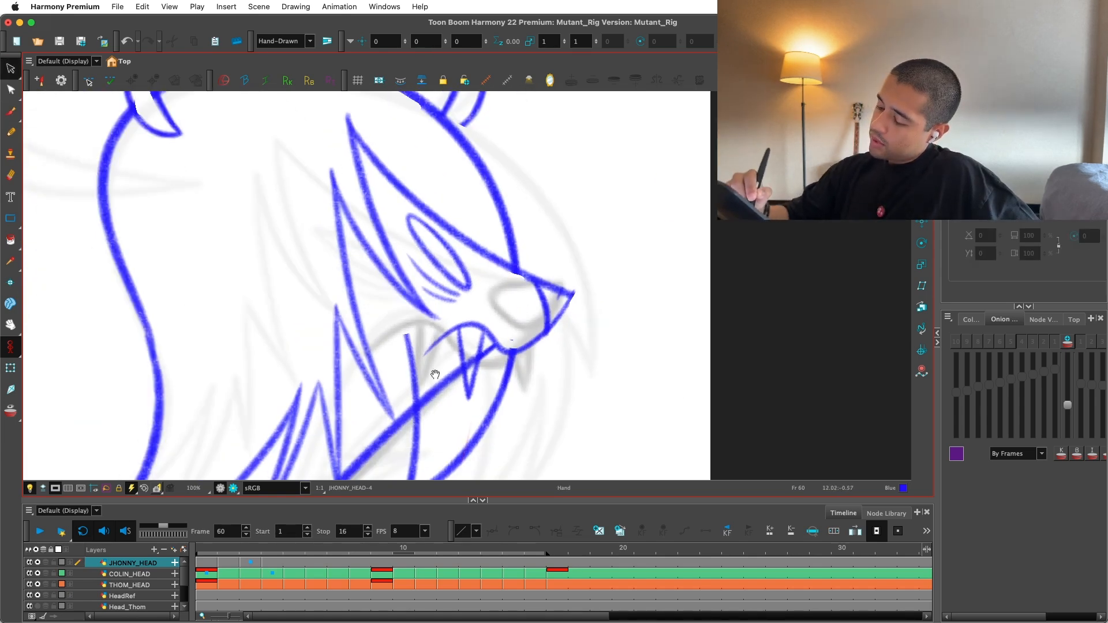
scroll(455, 358, "down", 5)
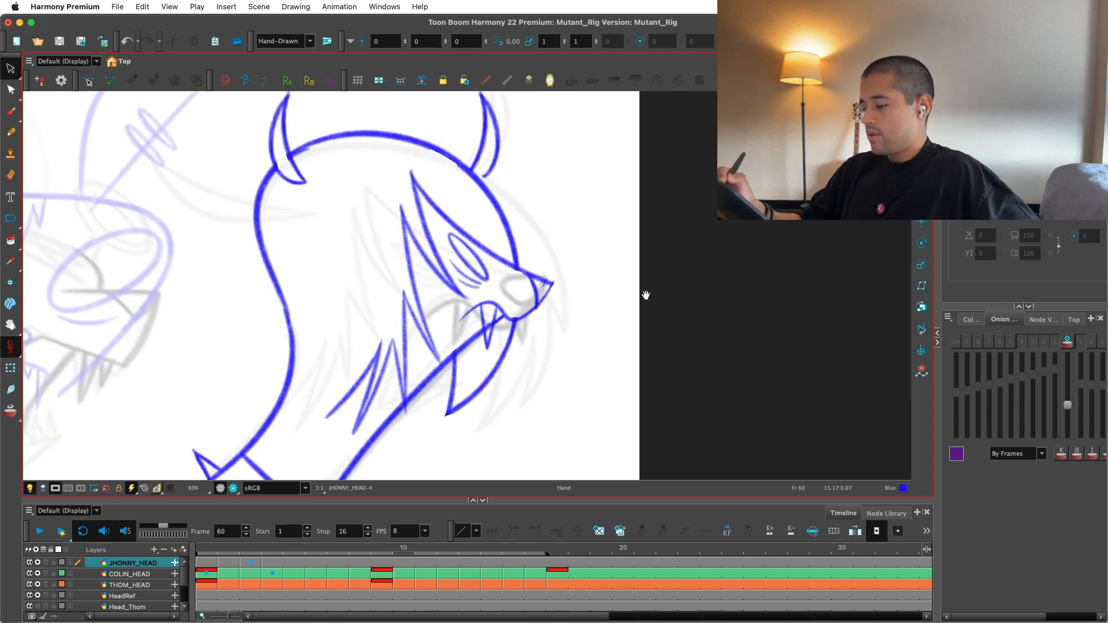
Step: Replace the front horn on frame 4 with a mirrored copy of the rear horn
key("alt+s")
key("period")
key("period")
scroll(522, 231, "up", 5)
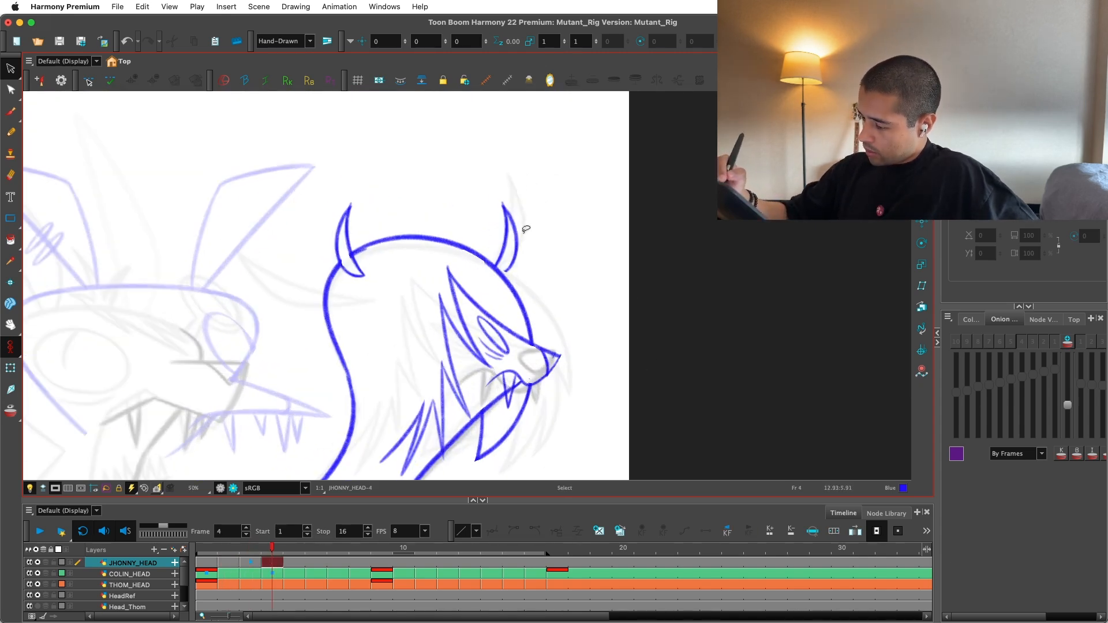
left_click_drag(274, 193, 277, 195)
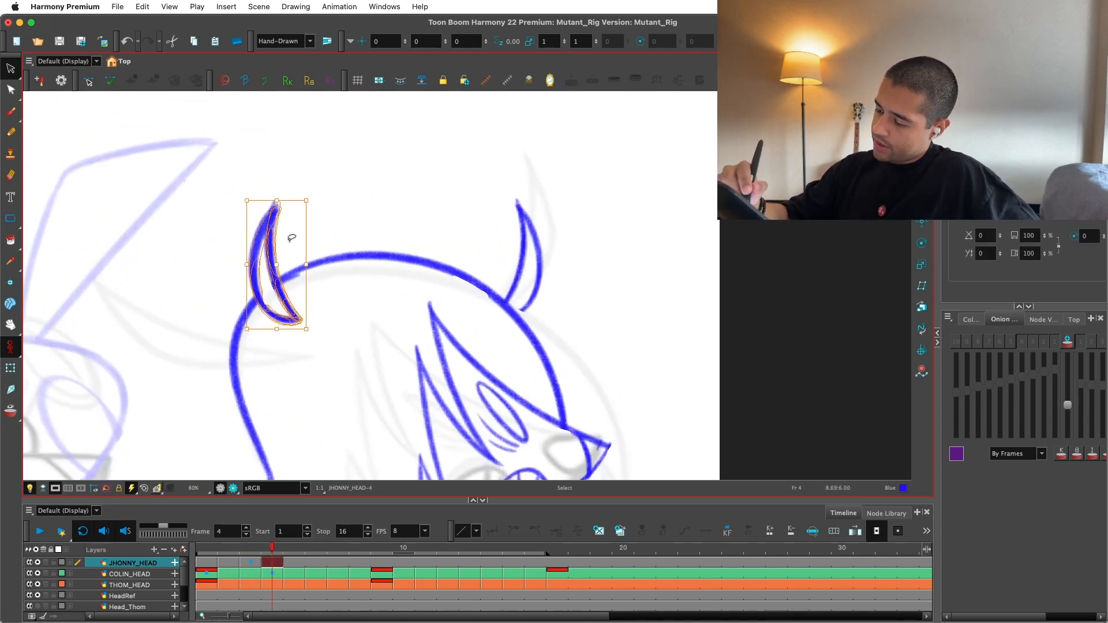
left_click_drag(274, 235, 515, 234)
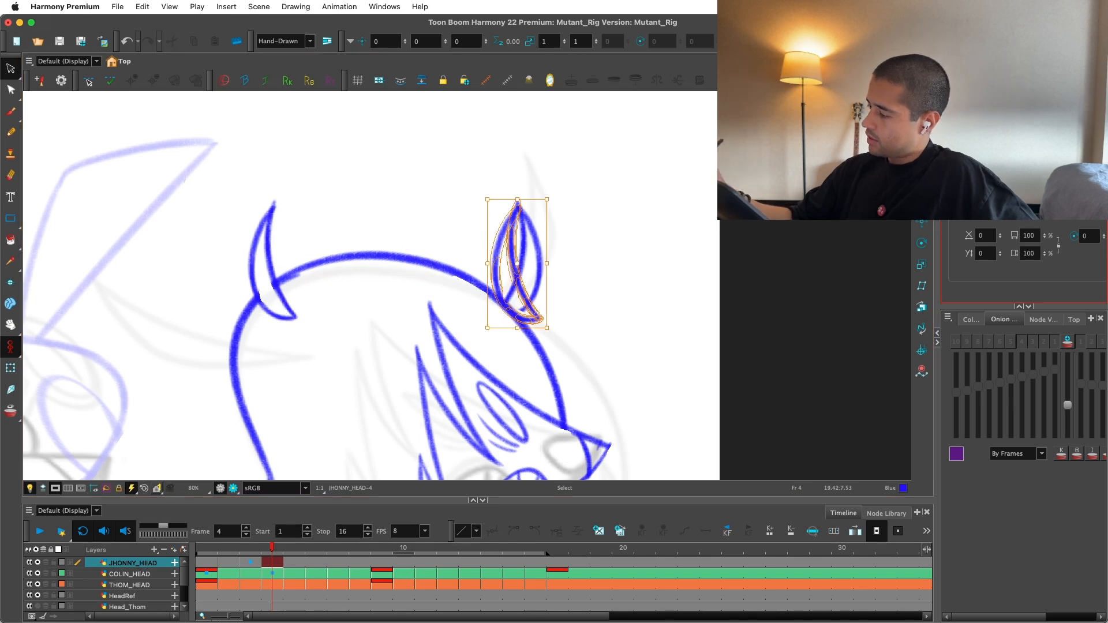
left_click(538, 269)
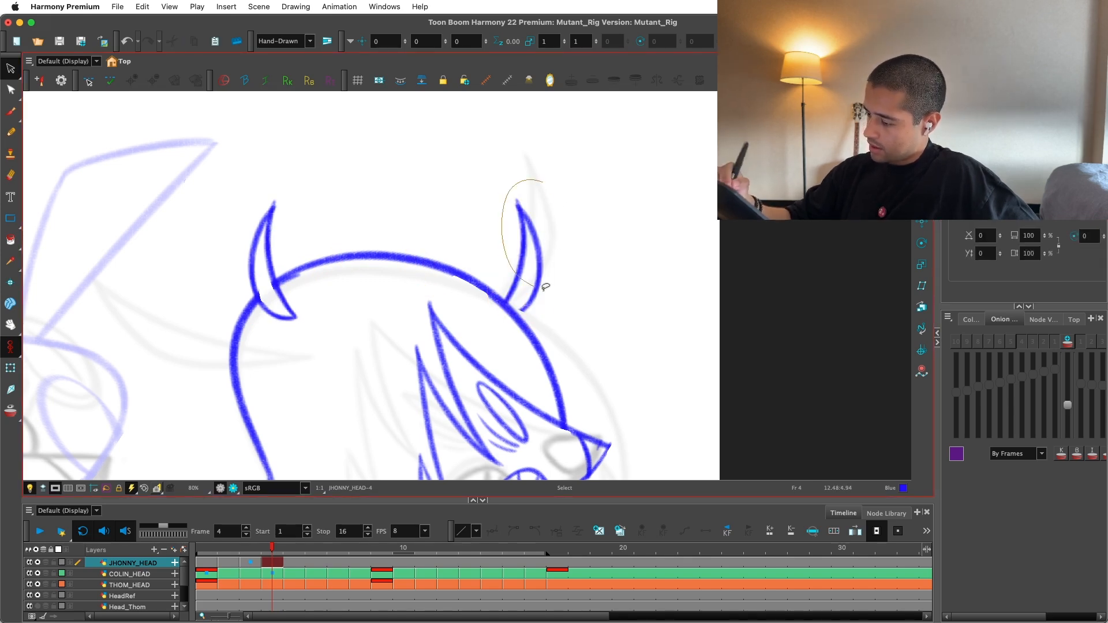
scroll(556, 260, "down", 3)
scroll(551, 274, "up", 3)
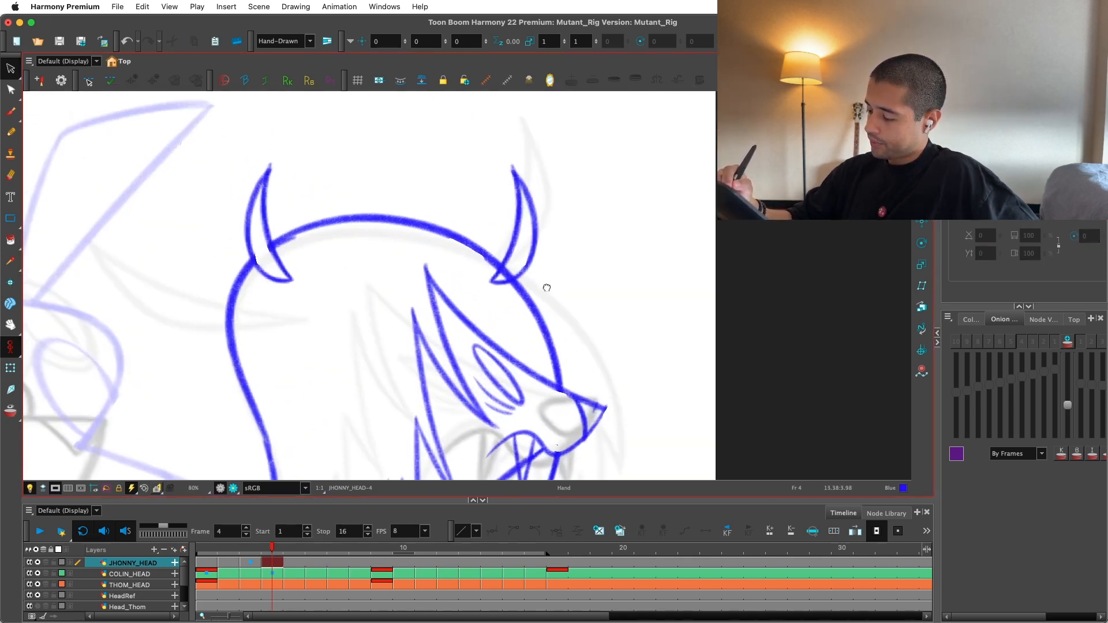
Step: Flip repeatedly between frames 1 and 4 to review the whole head turn with the new horn
scroll(563, 284, "down", 4)
key("comma")
key("comma")
key("comma")
key("period")
key("period")
key("period")
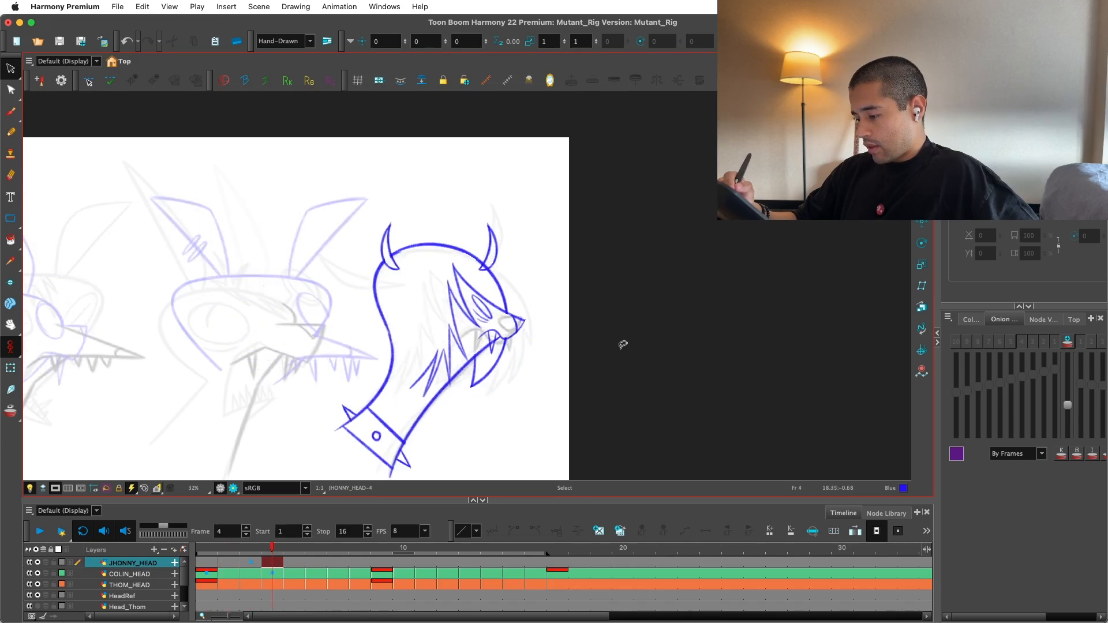
key("comma")
key("comma")
key("comma")
key("period")
key("period")
key("period")
key("comma")
key("comma")
key("comma")
key("period")
key("period")
key("period")
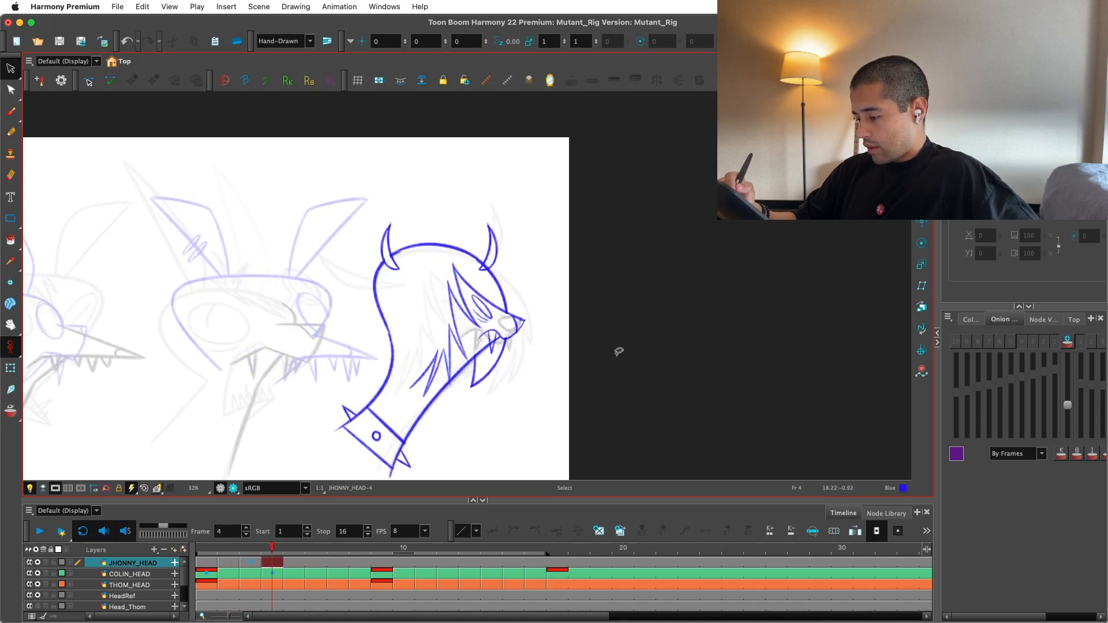
Step: Reshape the eye ellipse beneath the fringe on frame 4
left_click_drag(619, 352, 640, 265)
key("2")
key("2")
key("2")
key("2")
left_click_drag(602, 302, 512, 329)
left_click_drag(572, 346, 589, 286)
key("2")
left_click(509, 362)
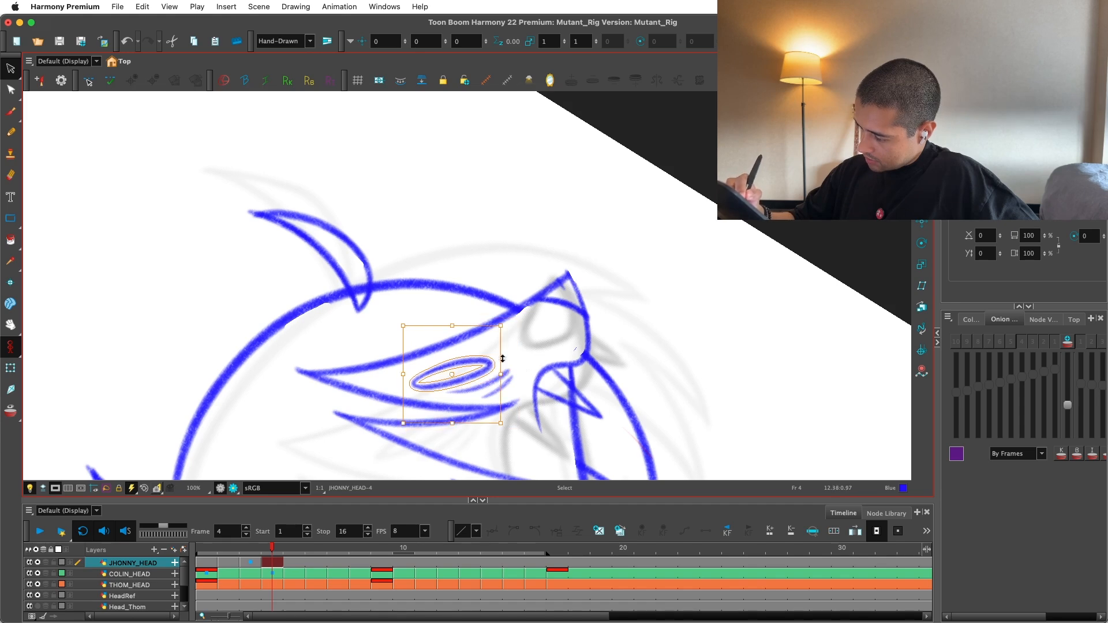
key("shift+x")
Step: Flip repeatedly between the earlier frames and frame 4 to check the eye and face across the head turn
key("1")
key("1")
key("1")
key("1")
key("comma")
key("comma")
key("comma")
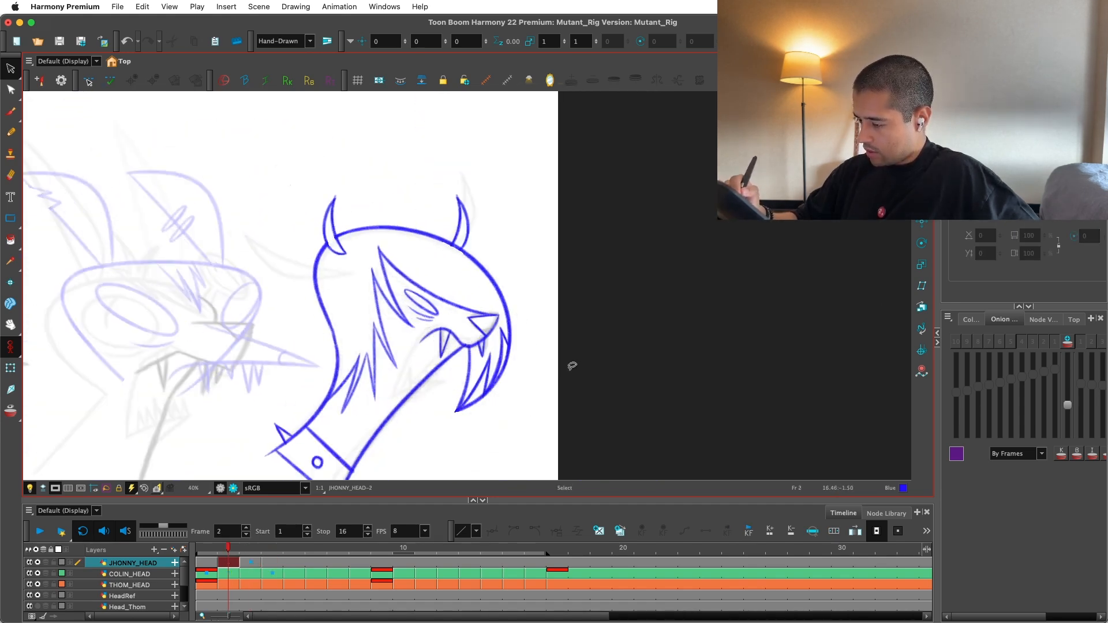
key("period")
key("period")
key("period")
key("comma")
key("comma")
key("comma")
key("period")
key("period")
key("period")
key("comma")
key("comma")
key("comma")
key("period")
key("period")
key("period")
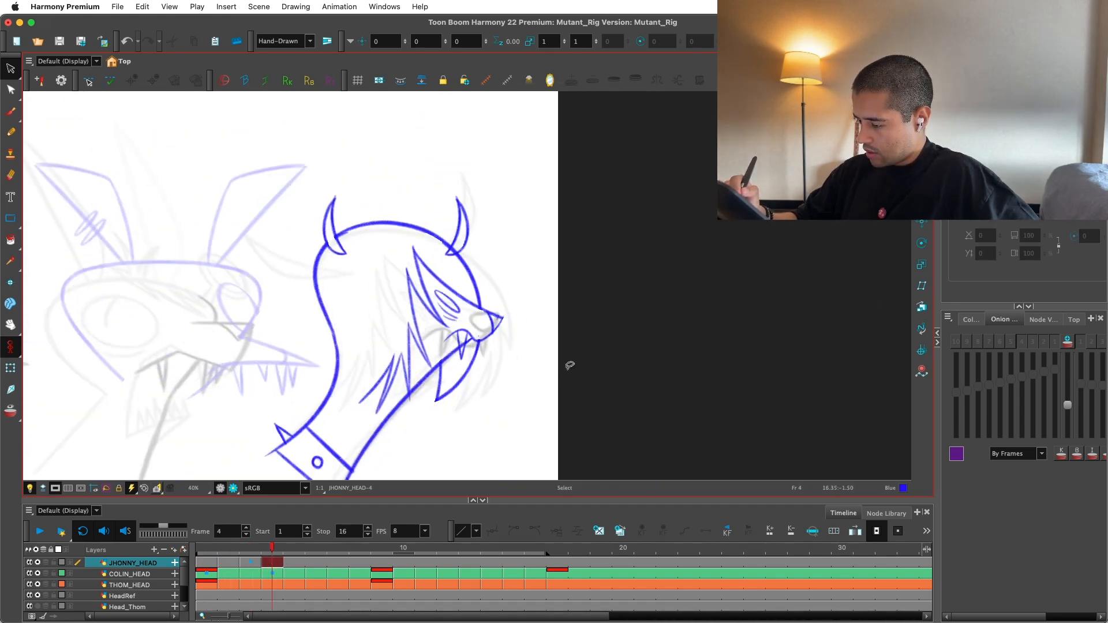
key("comma")
key("comma")
key("period")
key("period")
Step: Try to redraw the upper fringe line that runs to the nose tip on frame 4
left_click_drag(568, 368, 519, 324)
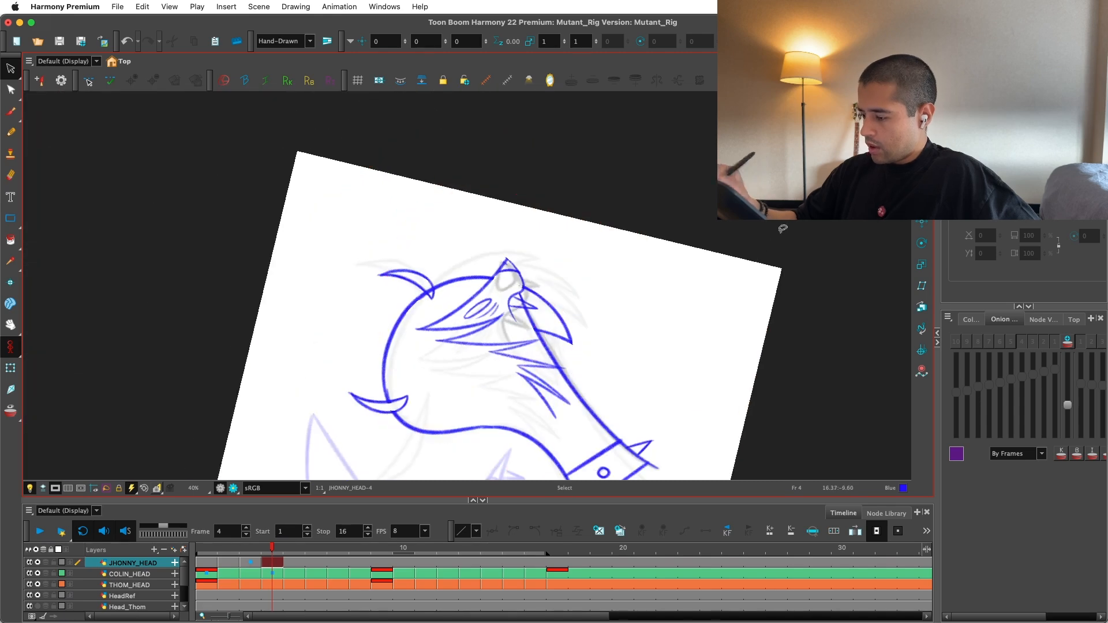
scroll(432, 345, "up", 4)
key("alt+b")
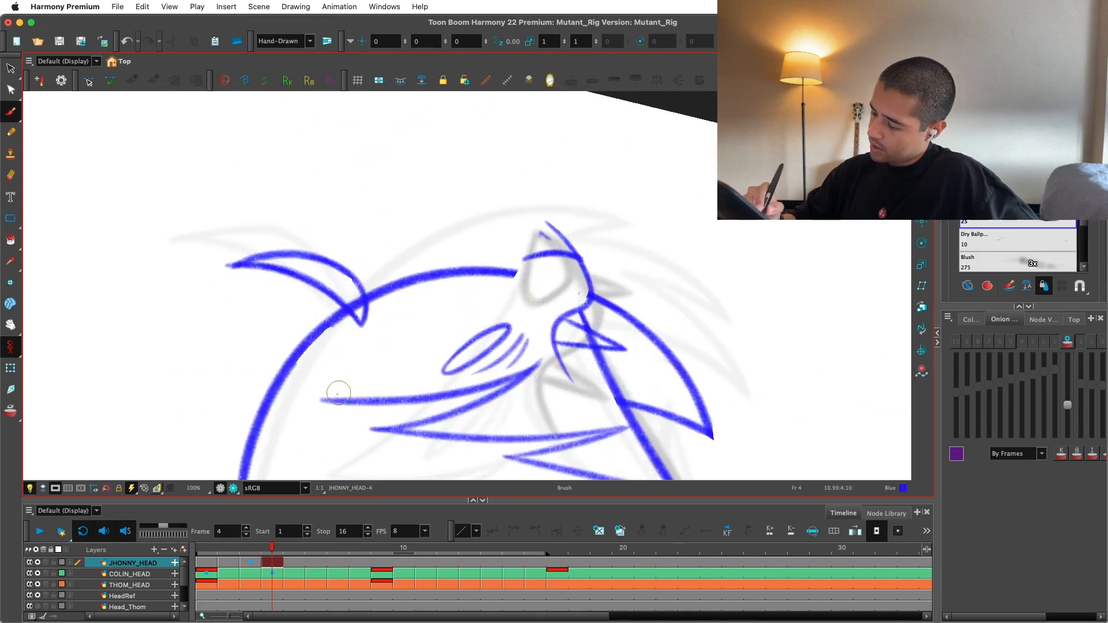
left_click_drag(583, 208, 482, 274)
key("super+z")
key("shift+x")
scroll(554, 379, "down", 4)
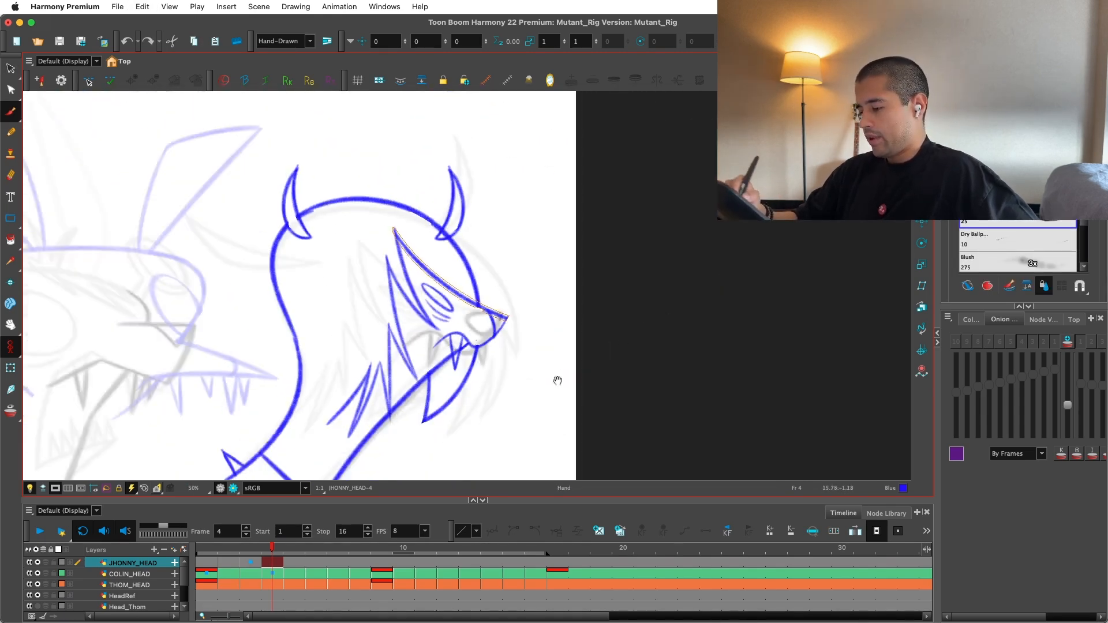
Step: Compare frame 4 with frame 3 and draw a long sweeping hair stroke from the neck tuft to the nape outline
key("alt+s")
key("comma")
key("period")
key("comma")
key("period")
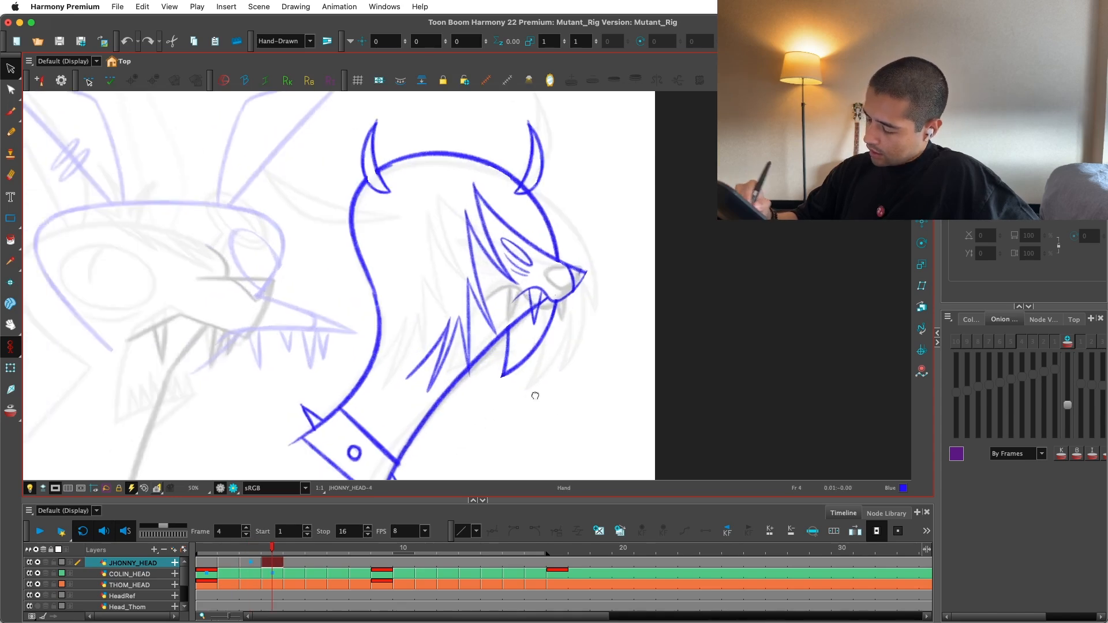
scroll(527, 386, "up", 4)
key("alt+b")
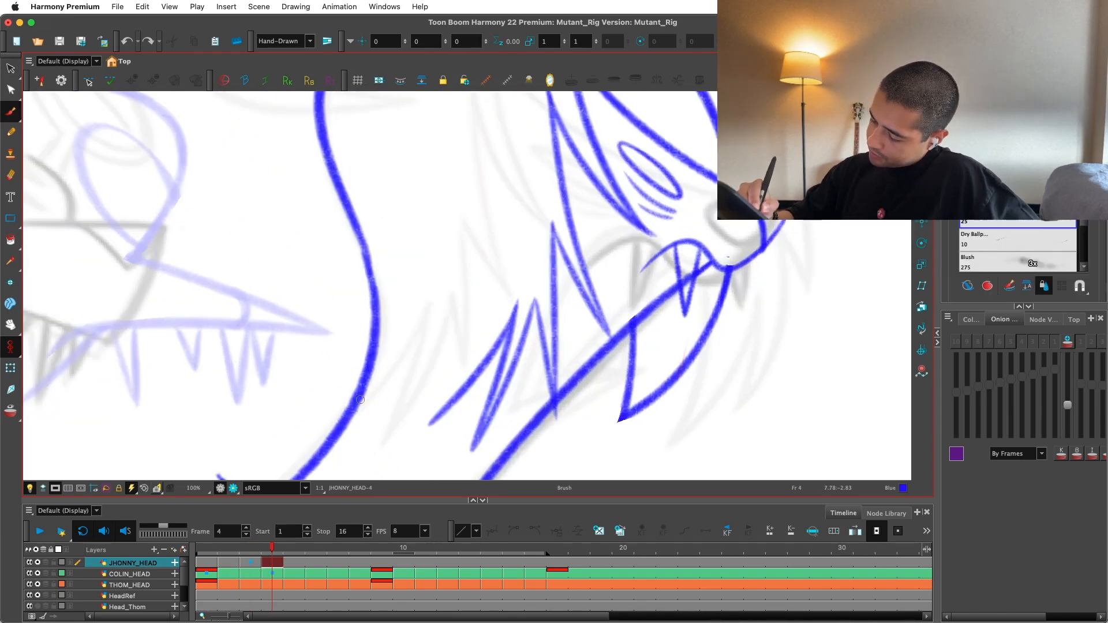
left_click_drag(513, 321, 559, 274)
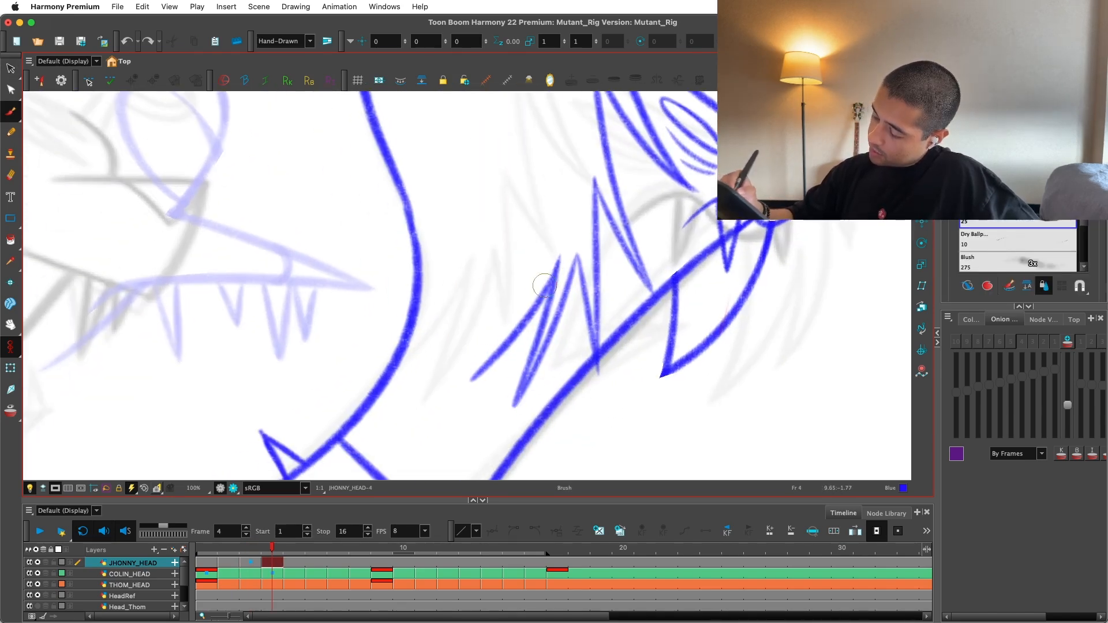
mouse_move(411, 335)
left_mouse_down()
mouse_move(399, 413)
mouse_move(502, 341)
left_mouse_up()
key("super+z")
left_click_drag(418, 404, 557, 267)
key("super+z")
Step: Delete the old short tuft stroke that overlaps the new sweeping hair curve on frame 4
key("alt+s")
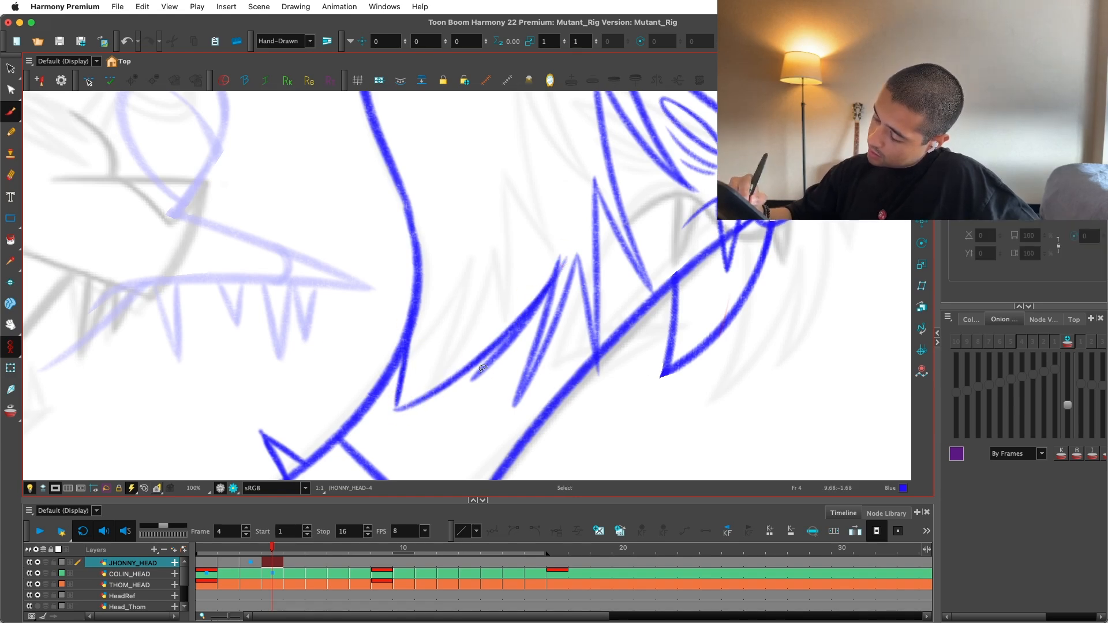
key("2")
key("alt+e")
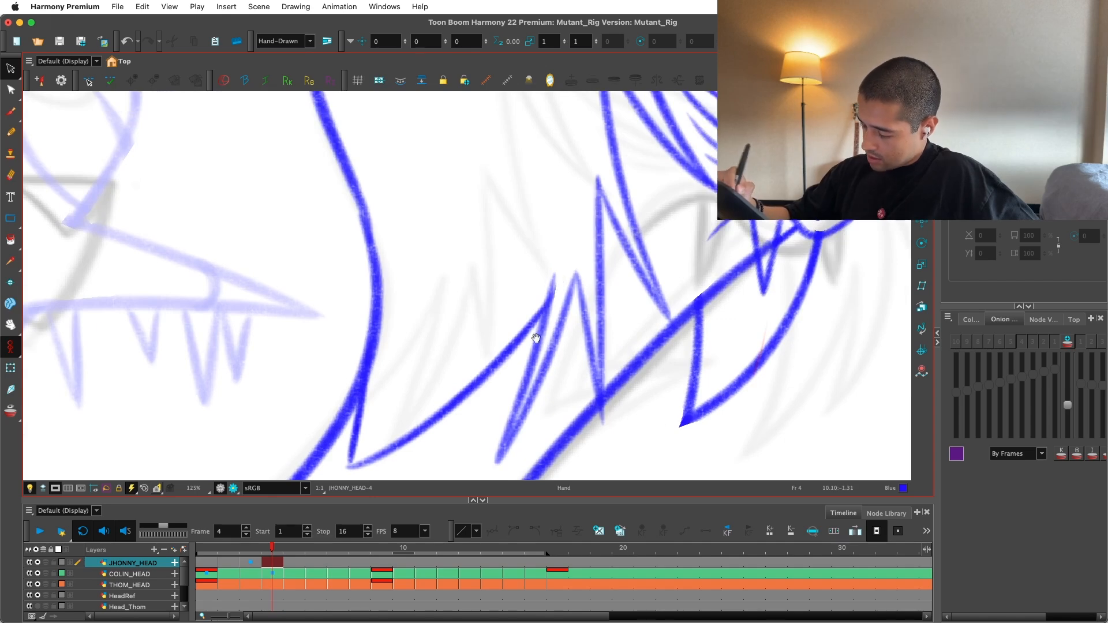
left_click_drag(536, 338, 549, 317)
key("2")
Step: Draw thin hair spikes between the nape outline and the sweeping hair curve on frame 4
key("alt+b")
mouse_move(369, 438)
left_mouse_down()
mouse_move(422, 360)
mouse_move(372, 440)
mouse_move(430, 299)
left_mouse_up()
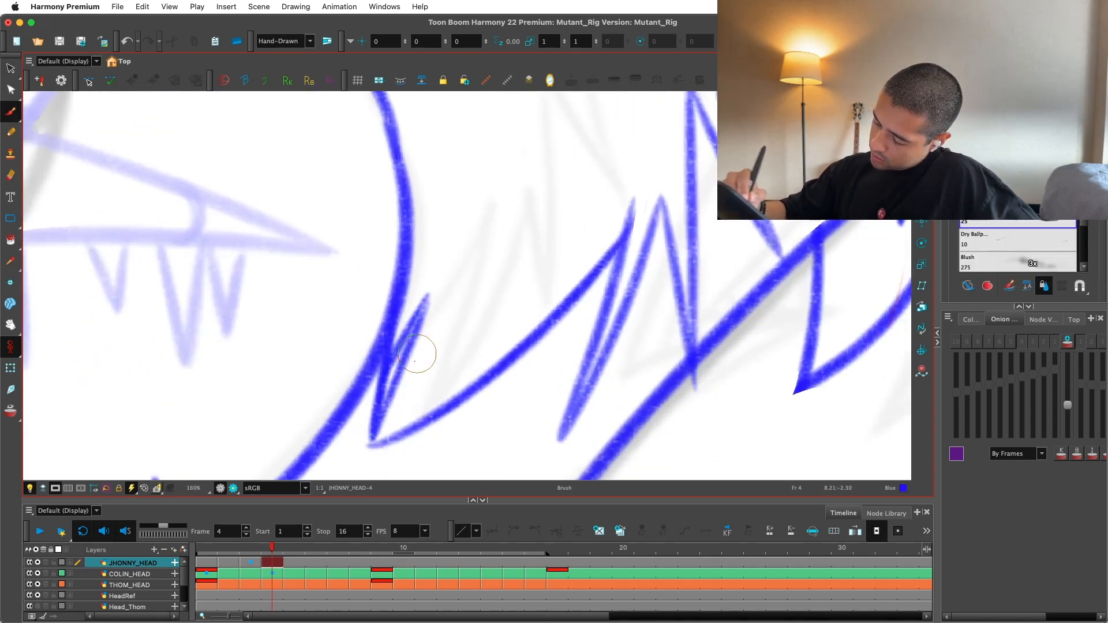
mouse_move(379, 443)
left_mouse_down()
mouse_move(471, 311)
mouse_move(433, 347)
mouse_move(469, 309)
left_mouse_up()
key("super+z")
key("super+z")
mouse_move(404, 427)
left_mouse_down()
mouse_move(472, 310)
mouse_move(406, 435)
mouse_move(460, 343)
left_mouse_up()
scroll(441, 408, "down", 6)
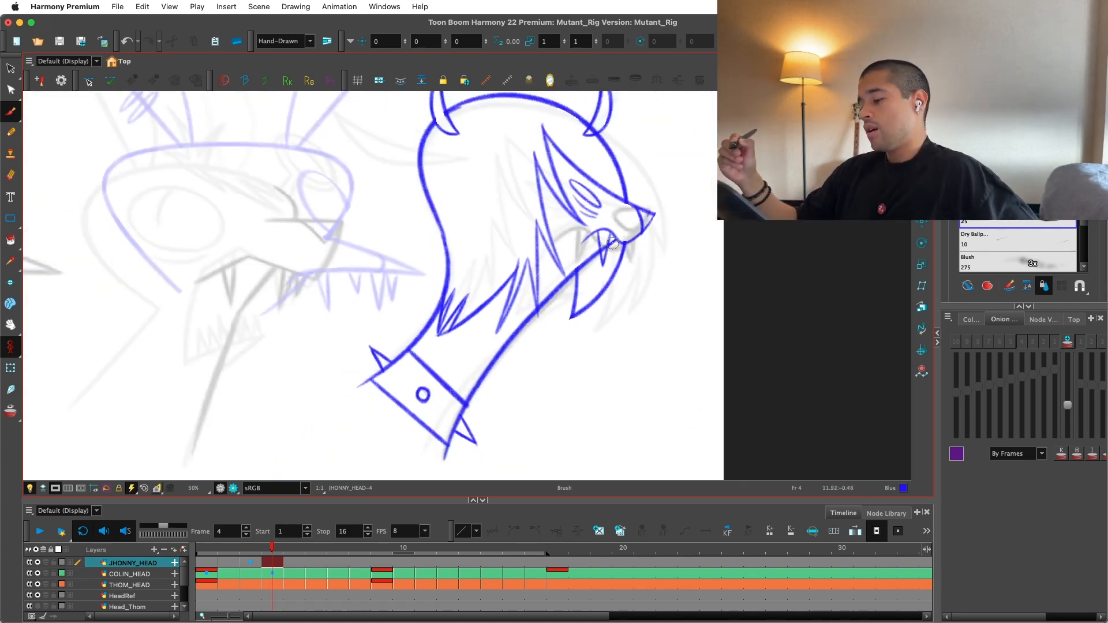
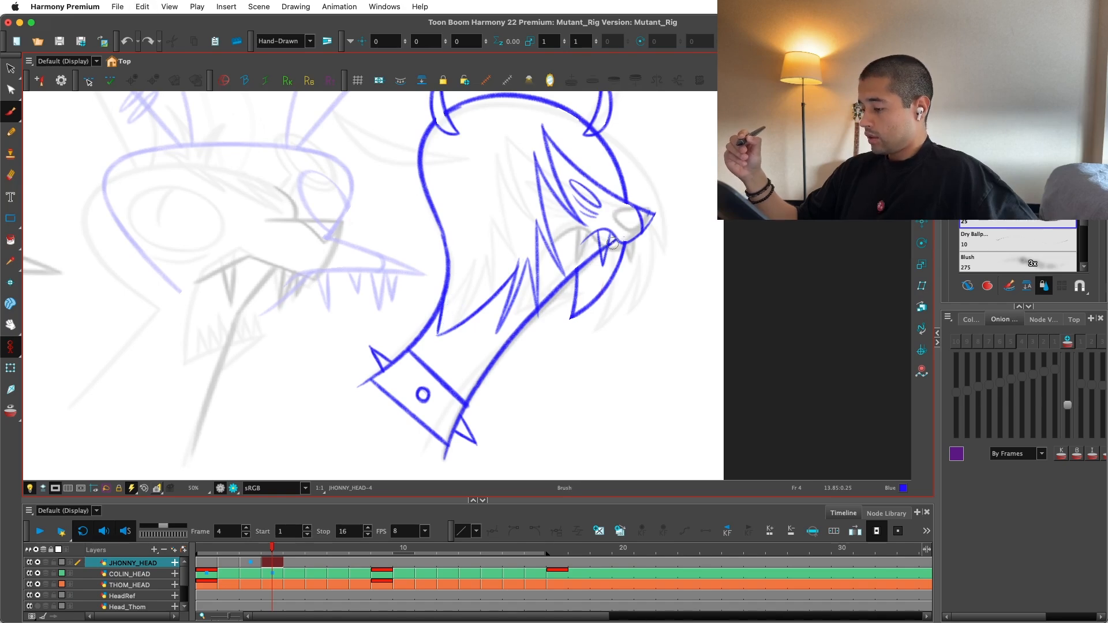
Step: Try a taller hair spike rising from the tip of the nape tuft on frame 4
key("1")
key("1")
key("2")
key("2")
key("2")
key("2")
key("2")
left_click_drag(577, 325, 576, 398)
key("super+z")
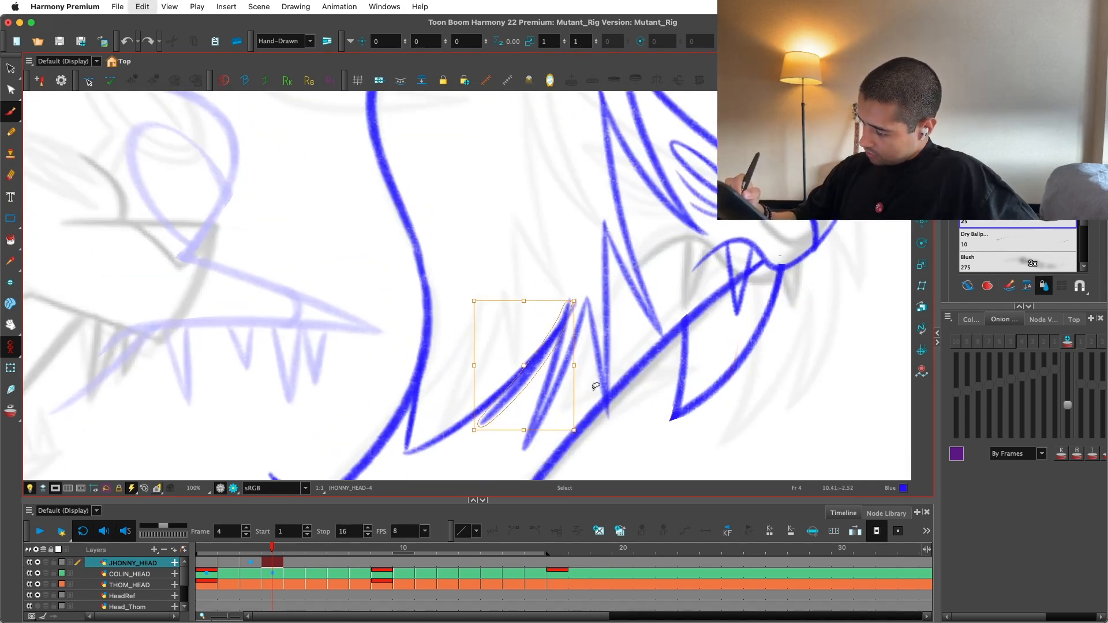
key("super+z")
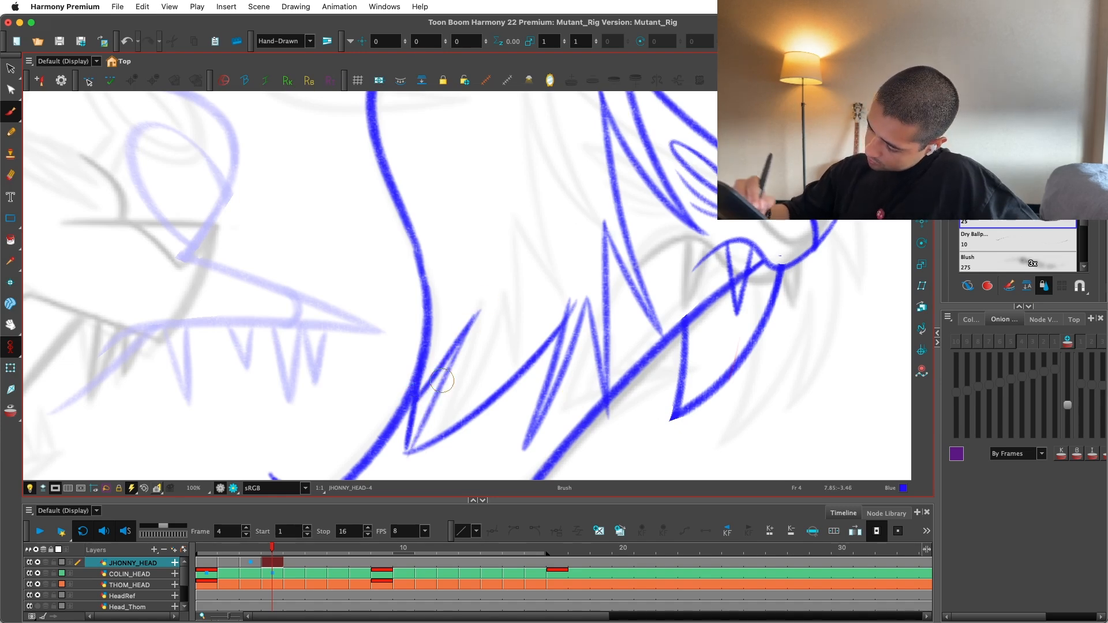
mouse_move(478, 314)
left_mouse_down()
mouse_move(406, 452)
mouse_move(510, 307)
mouse_move(458, 425)
left_mouse_up()
key("super+z")
key("super+z")
key("super+z")
key("super+z")
Step: Sketch several long hair spikes between the nape and the neck tuft on frame 4
left_click_drag(507, 384, 574, 312)
key("1")
key("1")
key("1")
key("1")
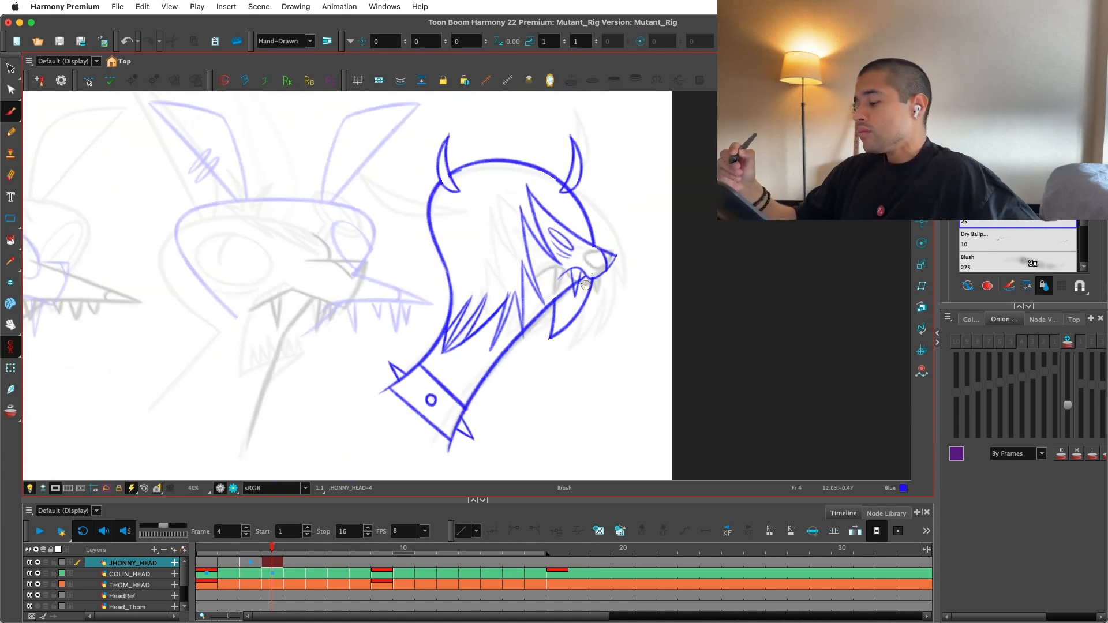
left_click(526, 325)
Step: Select the newly drawn nape spikes and sweeping curve on frame 4 and cut them out
key("2")
key("2")
key("alt+s")
left_click_drag(488, 282, 462, 346)
key("super+x")
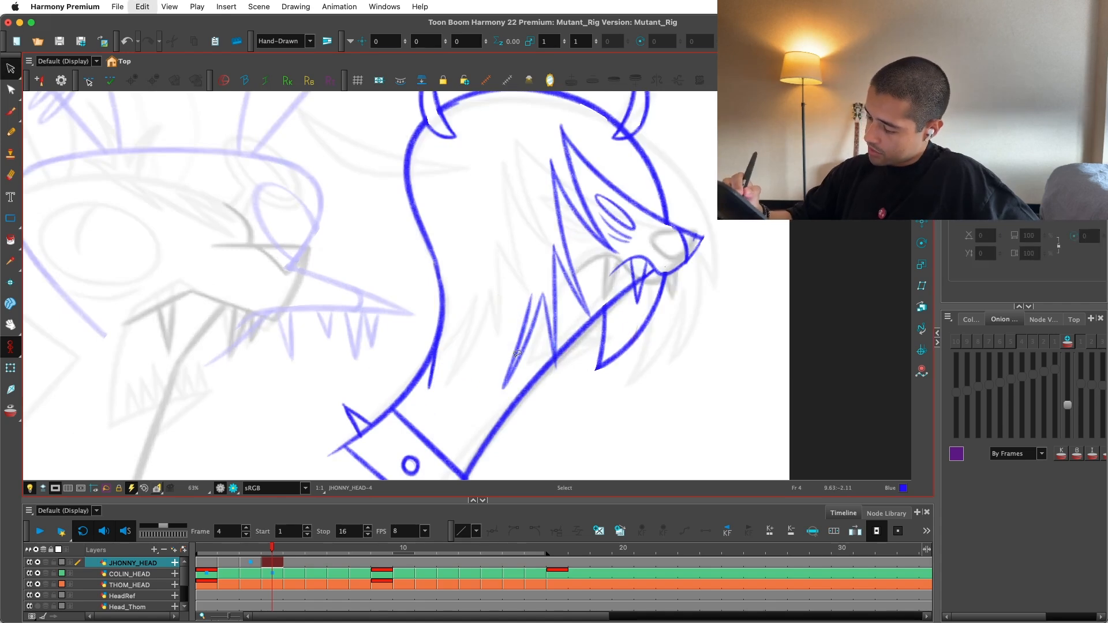
key("2")
key("1")
key("1")
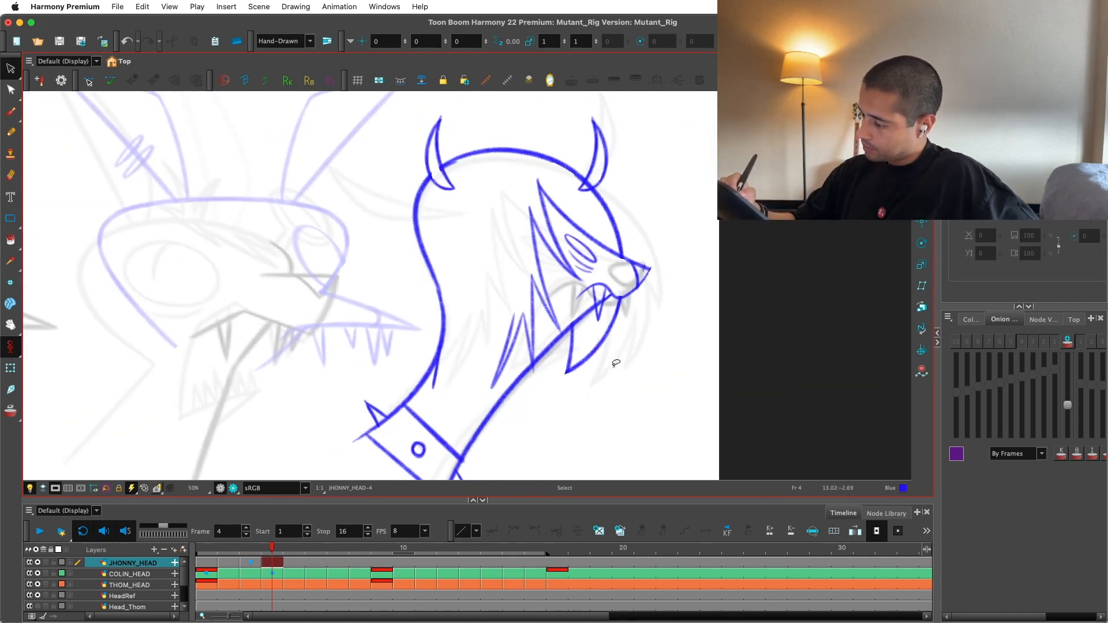
Step: Draw a zigzag hair edge from the nape outline to the neck tuft on frame 4, using frame 3 as reference
key("comma")
key("period")
key("comma")
key("2")
key("period")
key("alt+b")
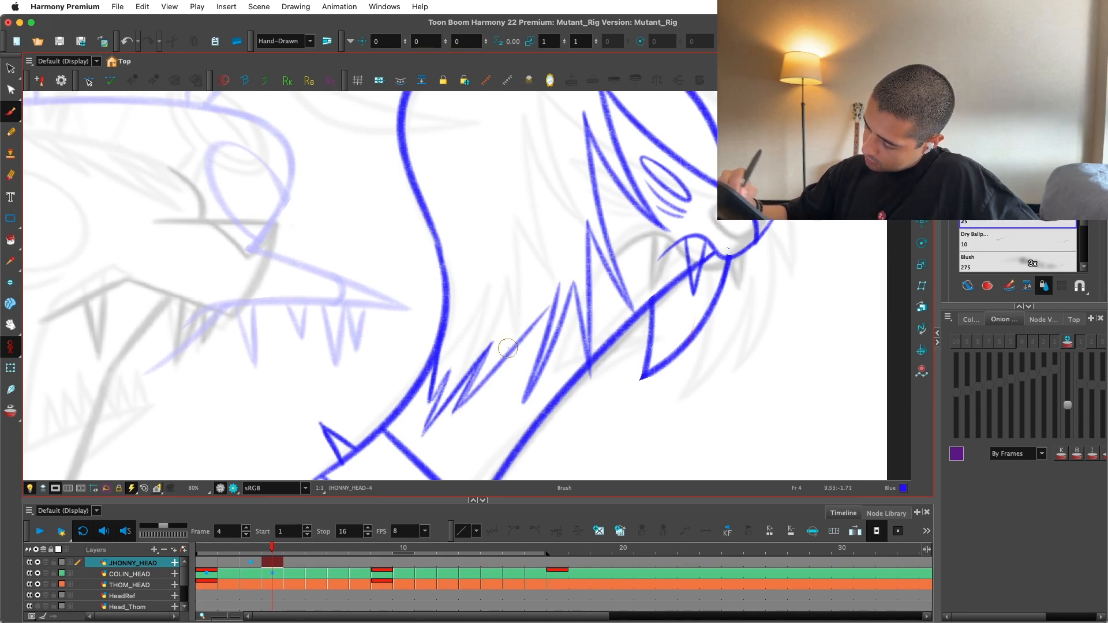
key("super+z")
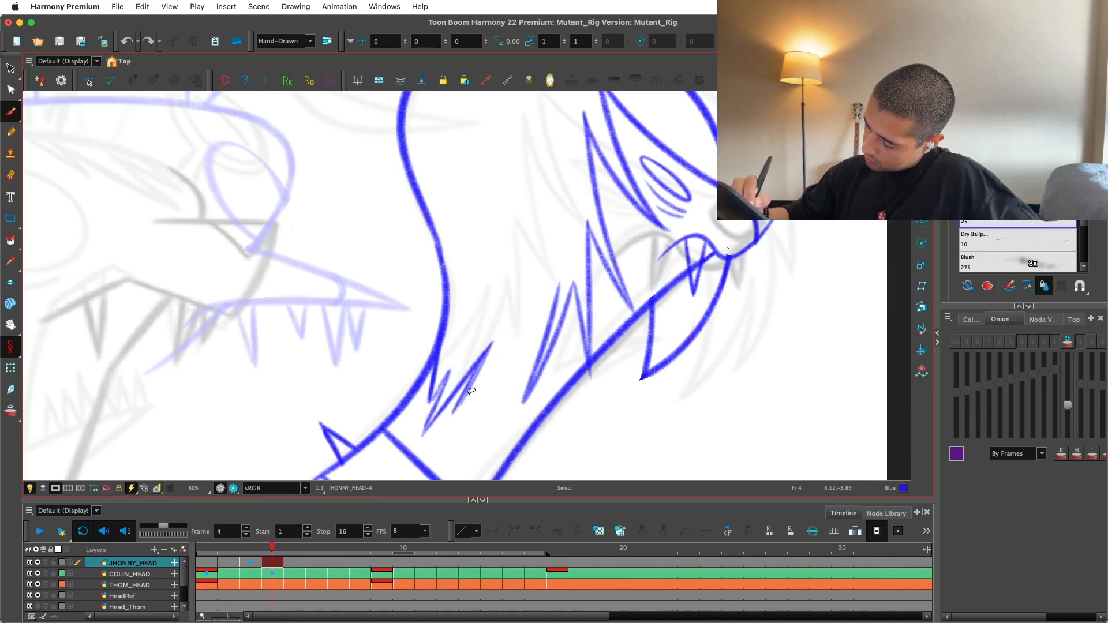
key("1")
key("1")
key("2")
key("2")
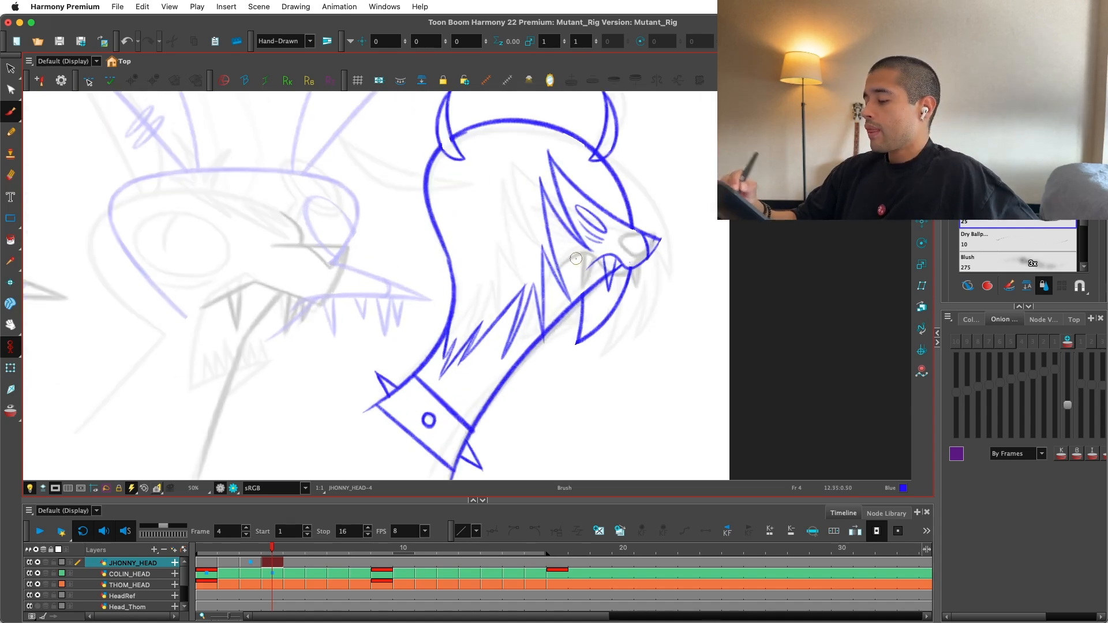
Step: Delete the small spike beside the nape on frame 4 and stretch the remaining zigzag strokes toward the collar
key("alt+s")
left_click(444, 387)
key("Delete")
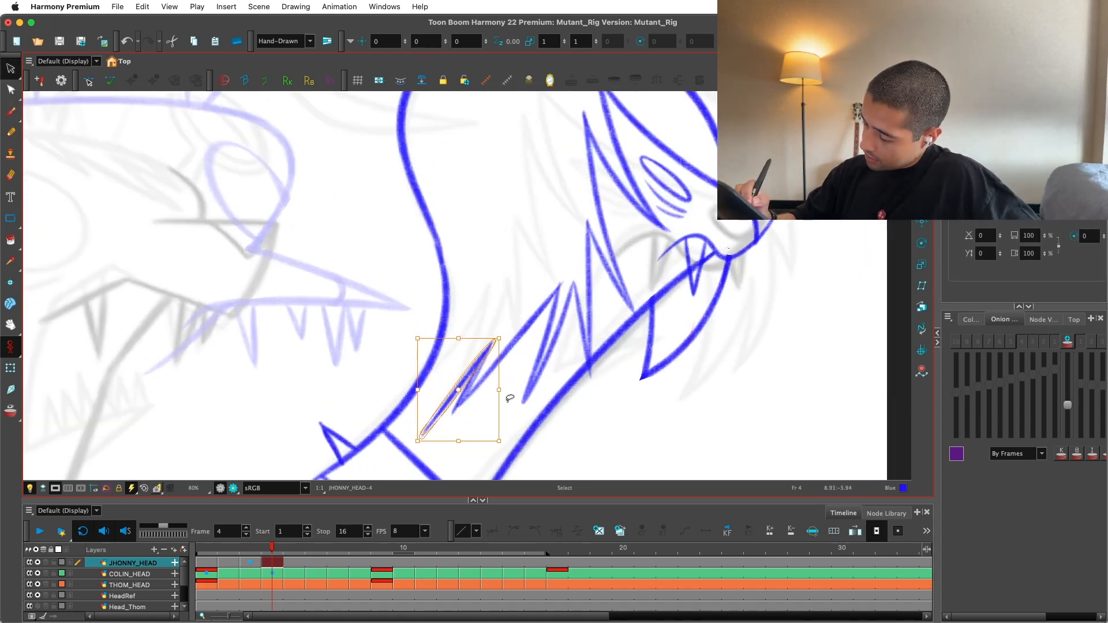
left_click_drag(479, 428, 633, 415)
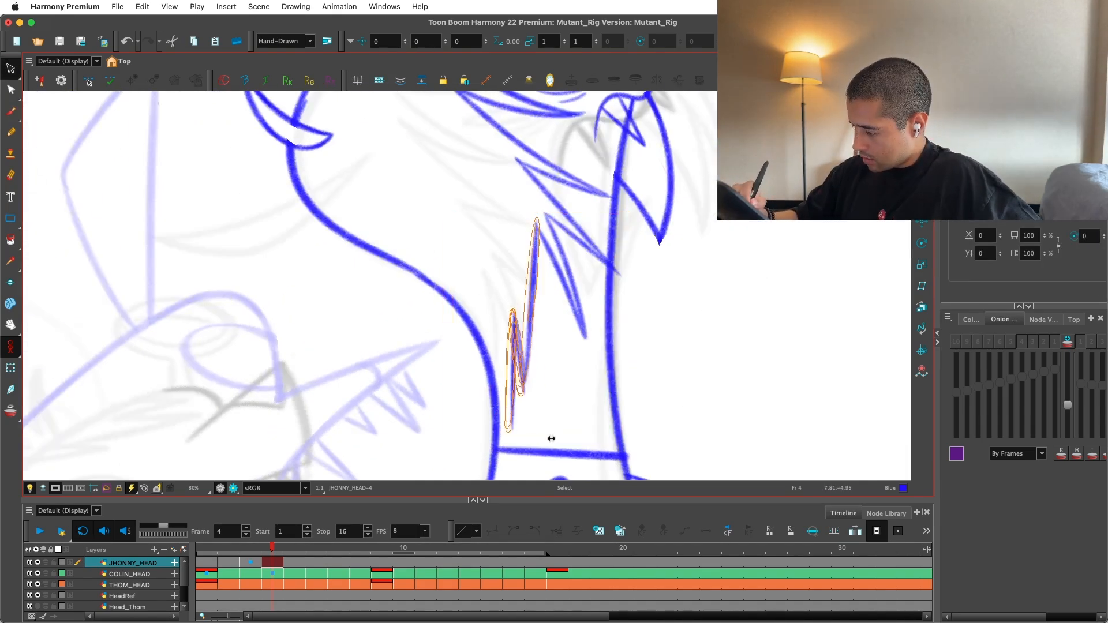
key("shift+x")
Step: Draw a short hair spike joining the zigzag to the nape outline on frame 4
key("alt+b")
left_click_drag(452, 379, 427, 375)
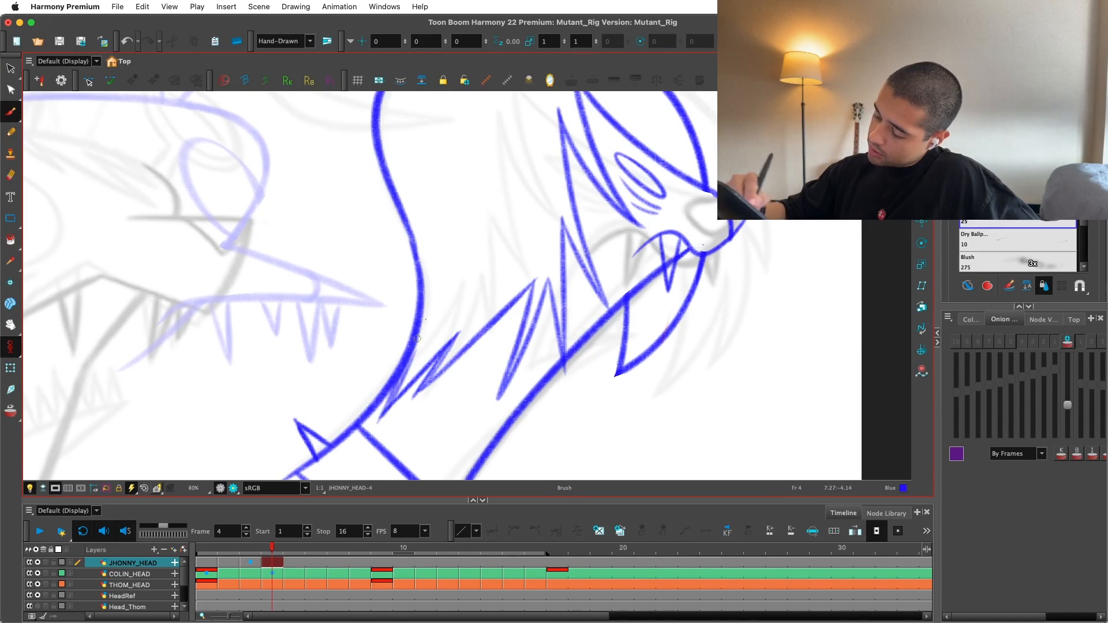
key("1")
key("1")
key("1")
key("2")
key("2")
Step: Flip between frames 2 and 4 to compare the neck hair edge
key("comma")
key("comma")
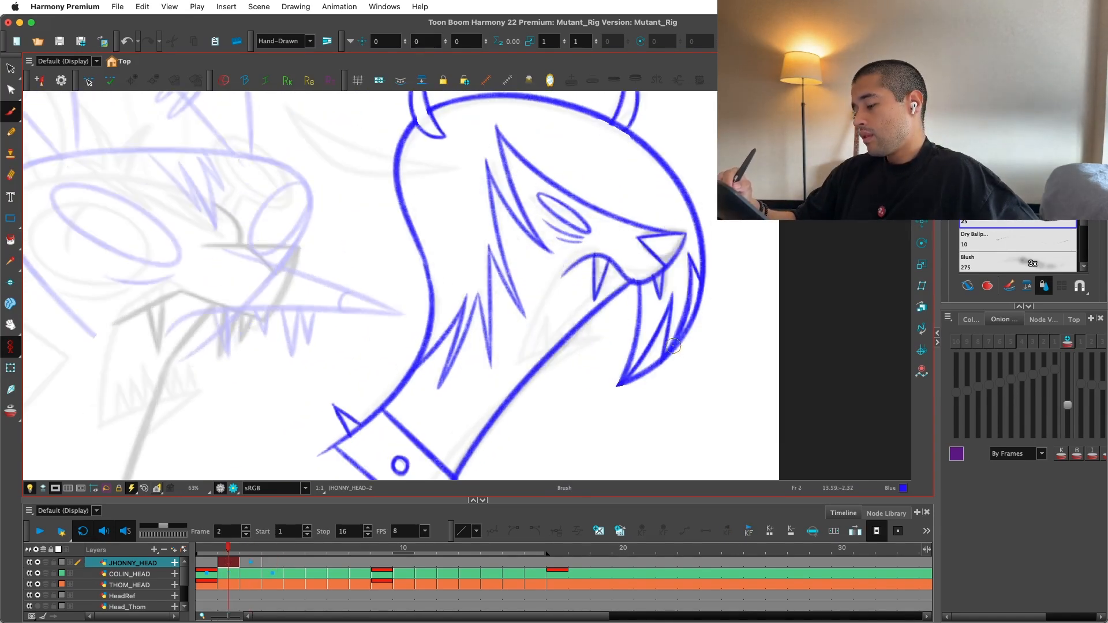
key("period")
key("period")
key("comma")
key("comma")
key("period")
key("period")
Step: Select the nape hair spikes on frame 4 and shorten them slightly, checking them against frame 2
mouse_move(488, 423)
left_mouse_down()
mouse_move(542, 365)
mouse_move(487, 416)
mouse_move(518, 448)
mouse_move(539, 443)
left_mouse_up()
key("alt+s")
left_click_drag(528, 353, 511, 353)
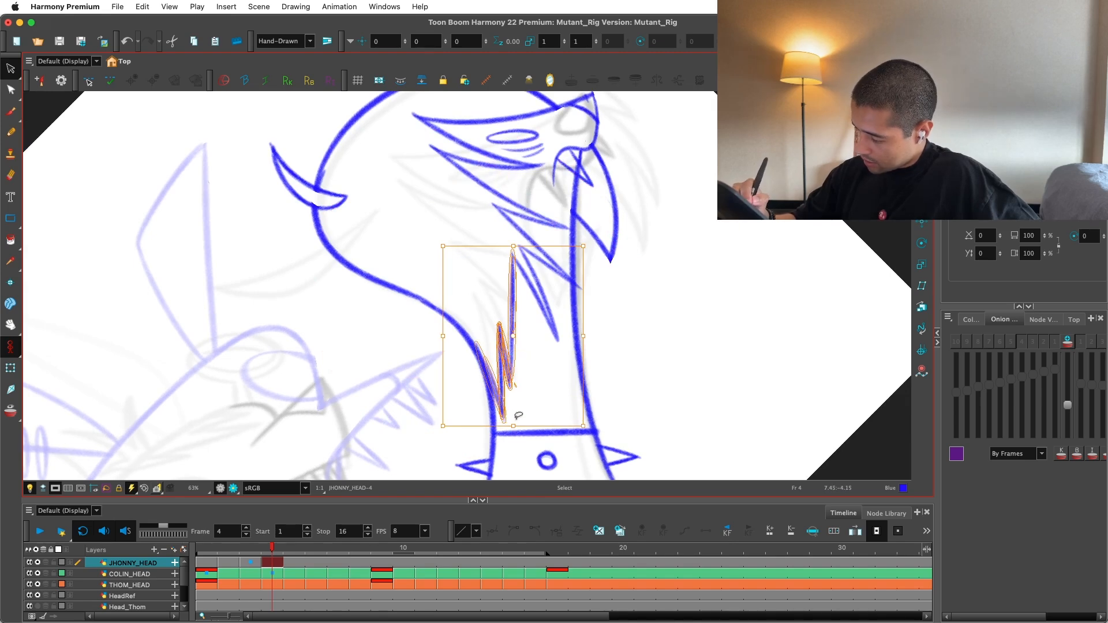
left_click_drag(513, 426, 512, 406)
key("shift+x")
key("comma")
key("comma")
key("comma")
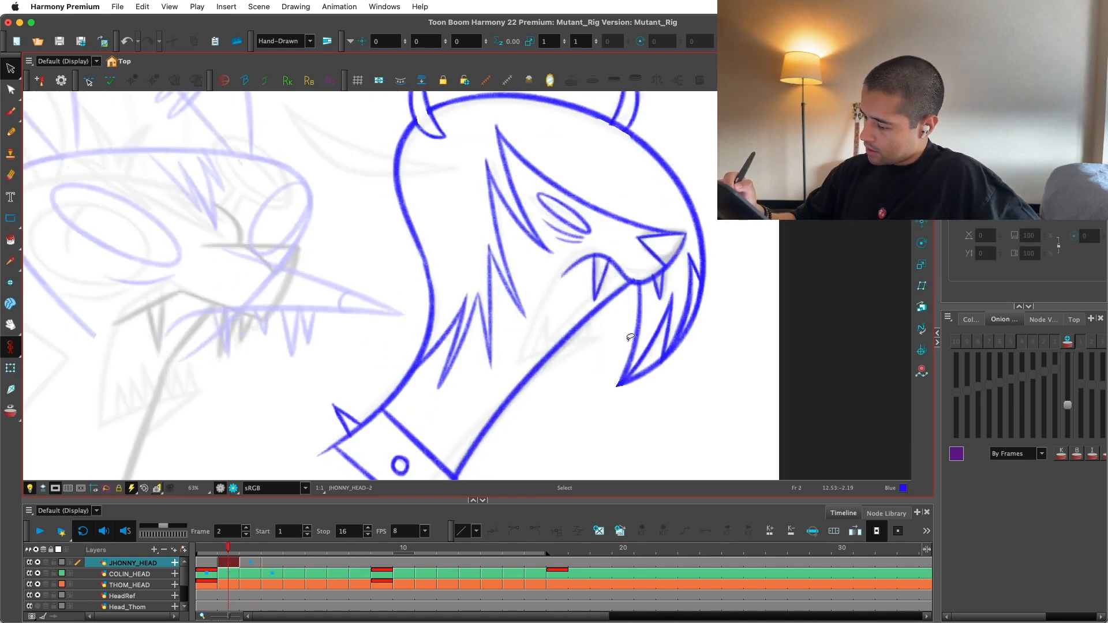
key("period")
key("period")
key("period")
Step: Replace the long stroke linking the nape spikes to the neck tuft on frame 4 with a curved one and compare frames
key("2")
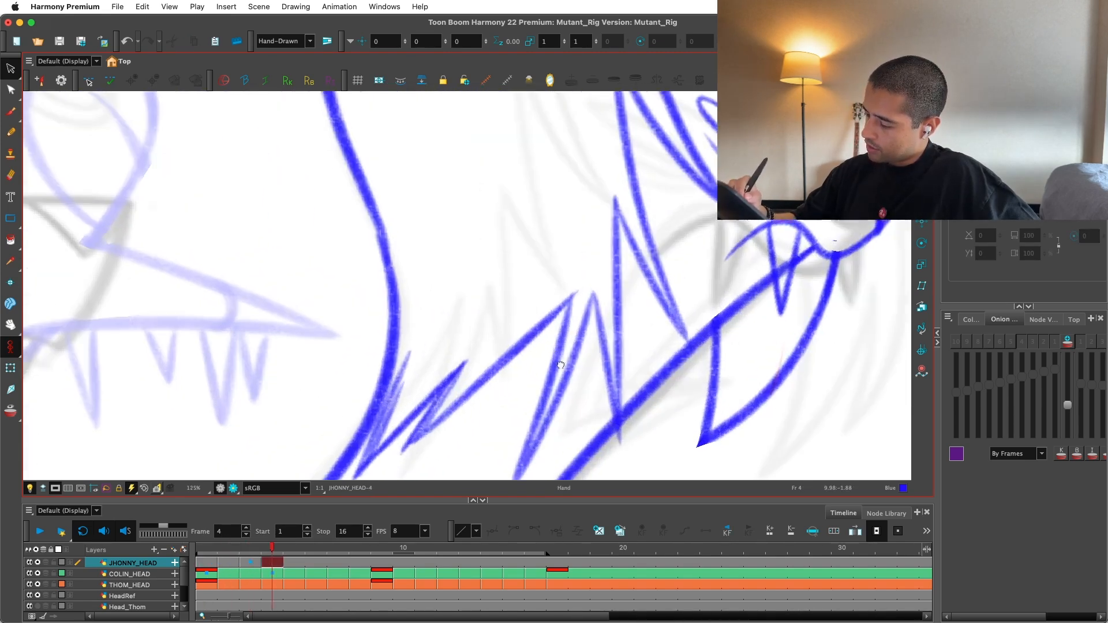
left_click_drag(569, 364, 460, 408)
key("Delete")
key("alt+b")
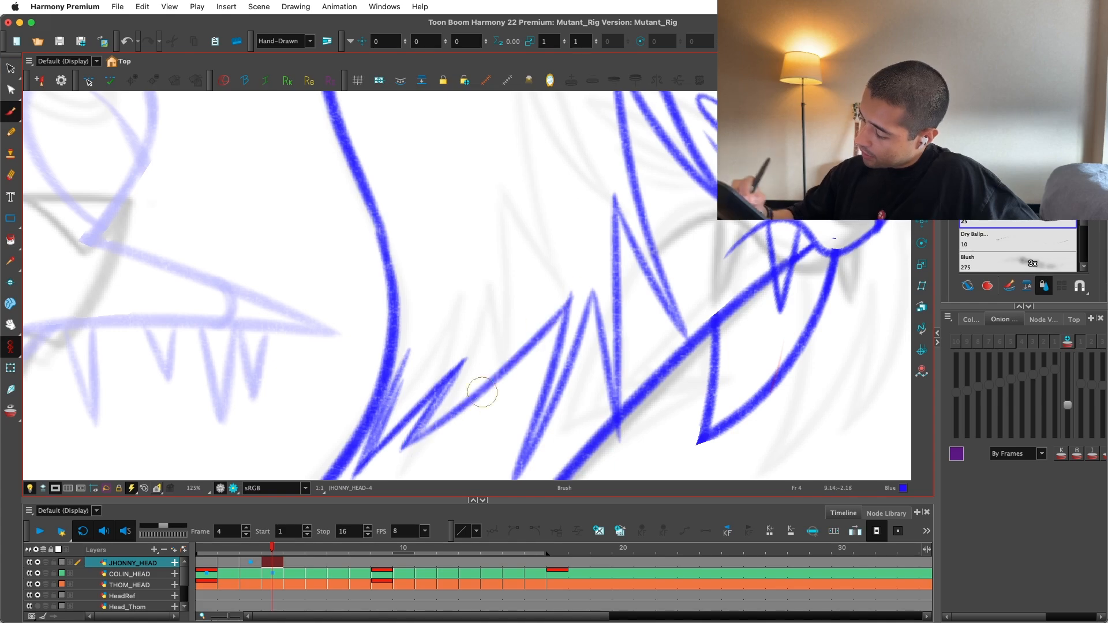
key("1")
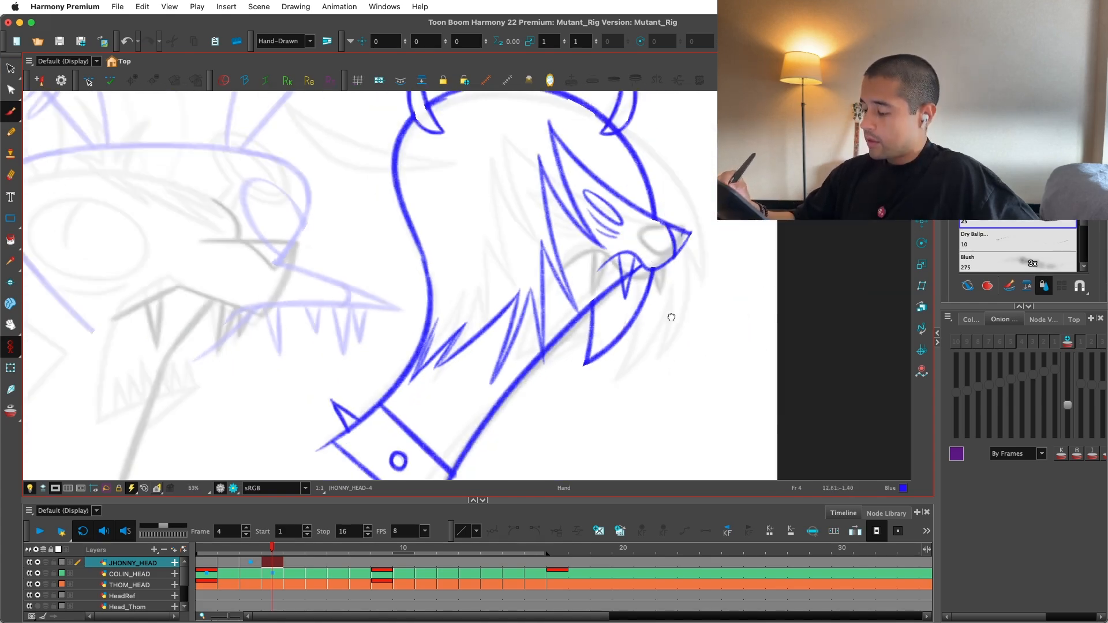
left_click_drag(670, 317, 658, 340)
key("comma")
key("comma")
key("comma")
key("period")
key("period")
key("period")
Step: Touch up the short hair spikes against the nape outline on frame 4
key("2")
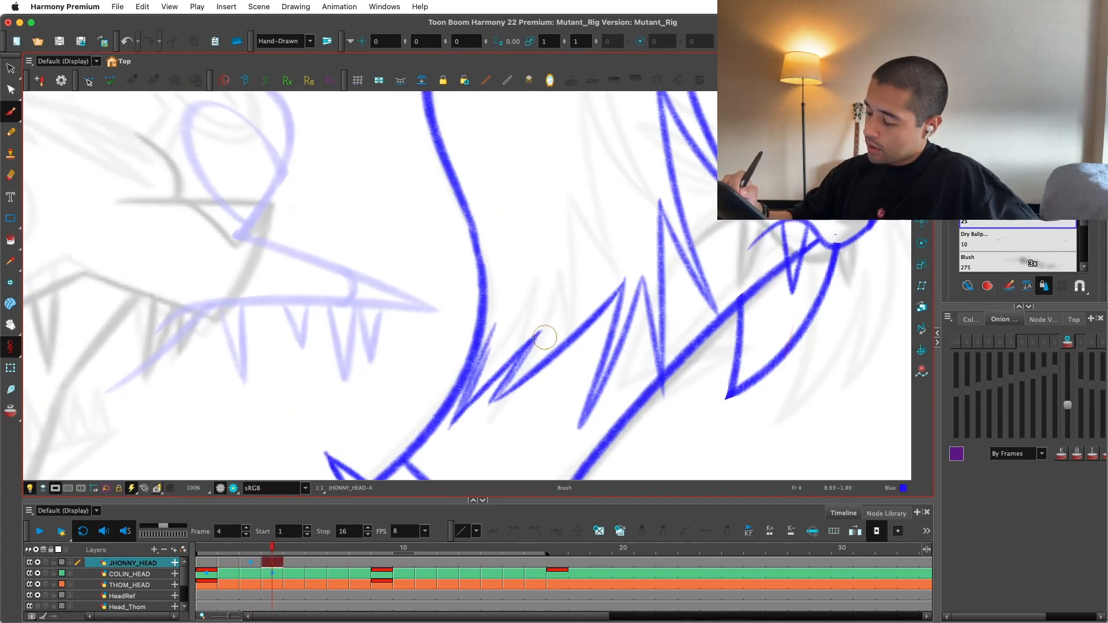
key("alt+s")
key("alt+b")
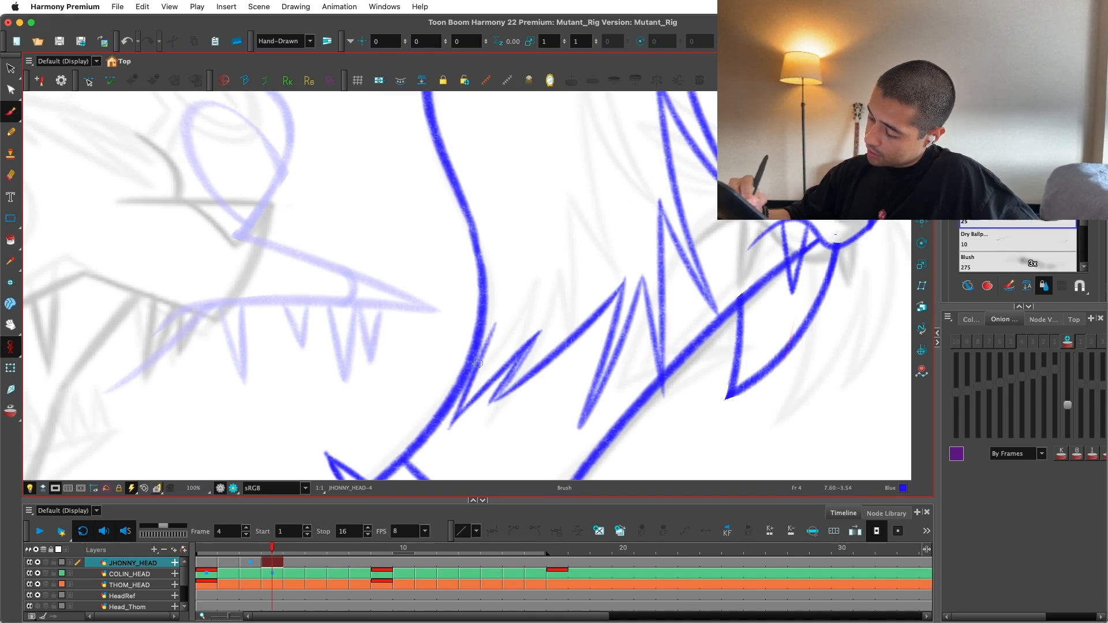
key("1")
key("1")
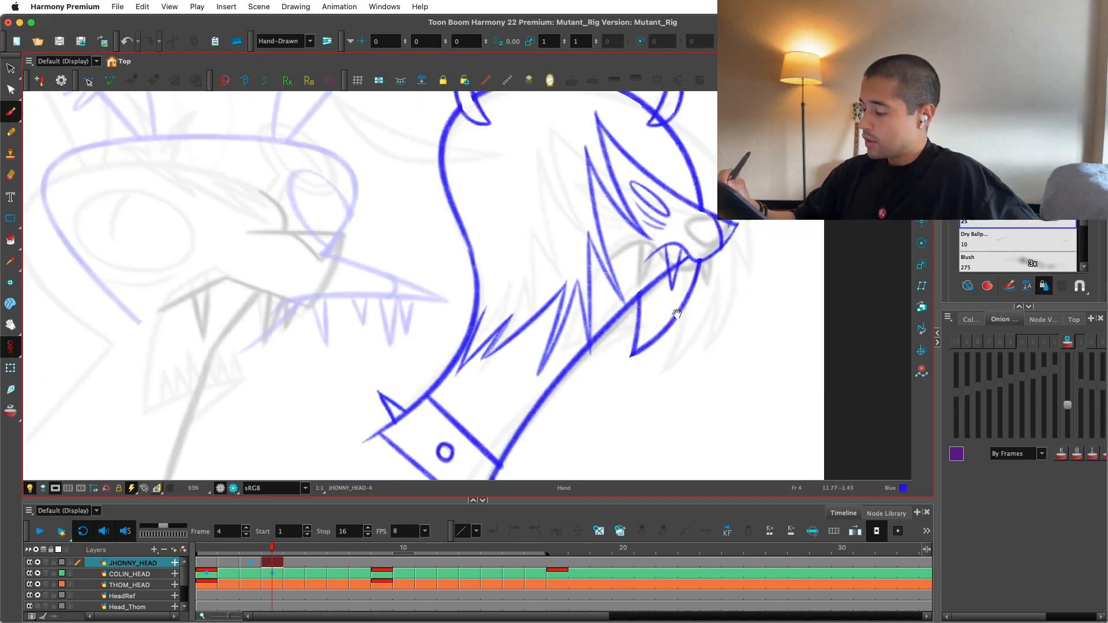
Step: Reinforce the small hair spike closest to the nape outline on frame 4 with the brush
key("1")
left_click_drag(656, 328, 623, 361)
key("2")
key("2")
key("1")
key("1")
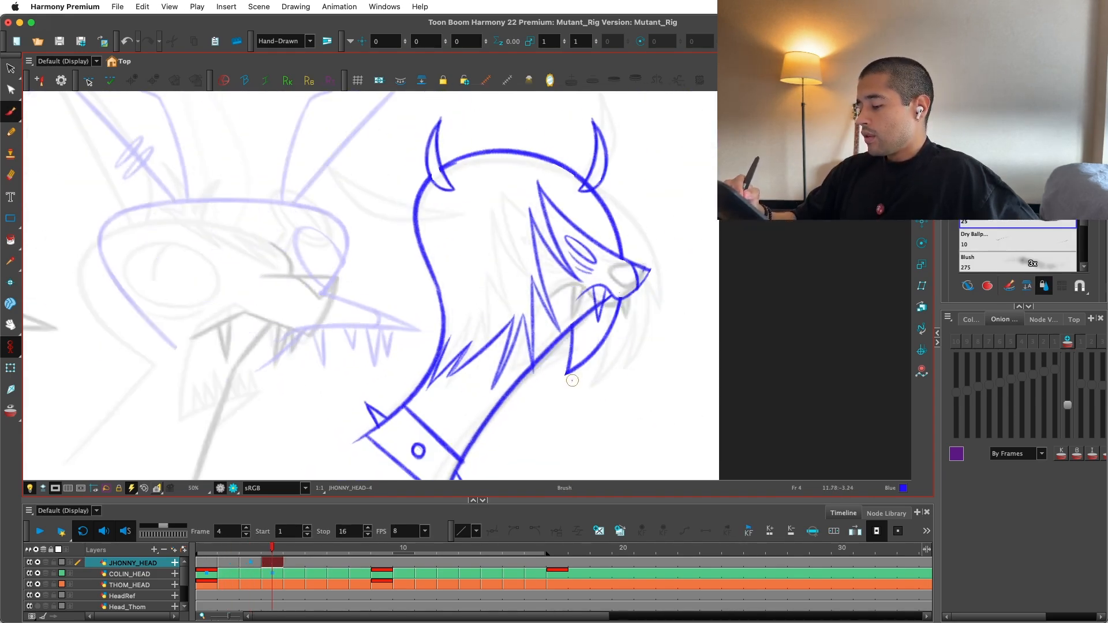
key("2")
key("2")
key("alt+s")
key("2")
key("alt+b")
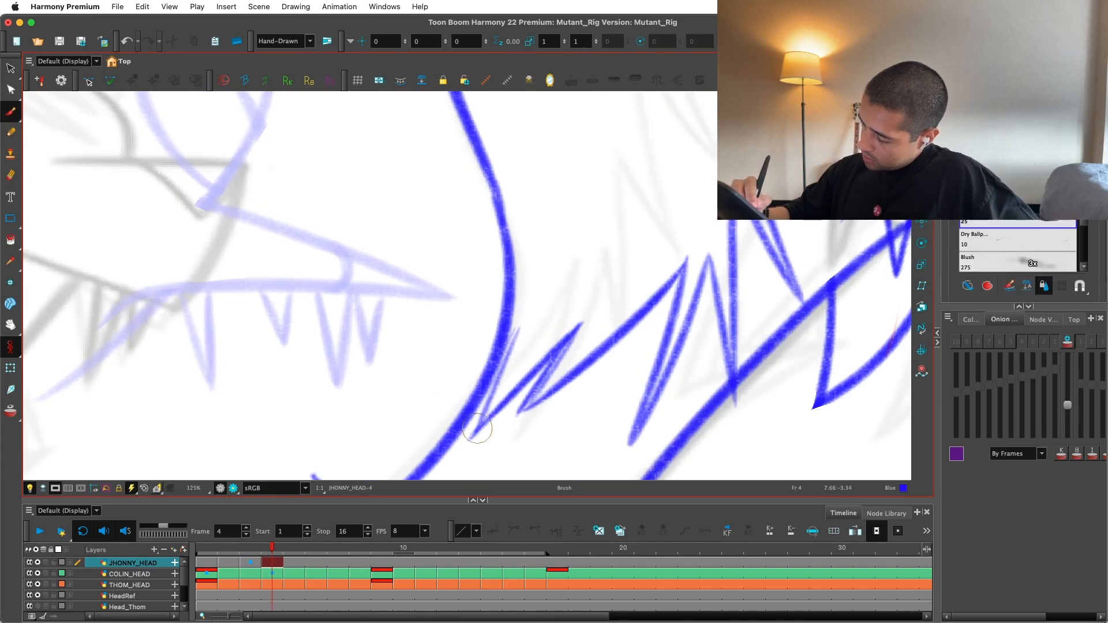
key("1")
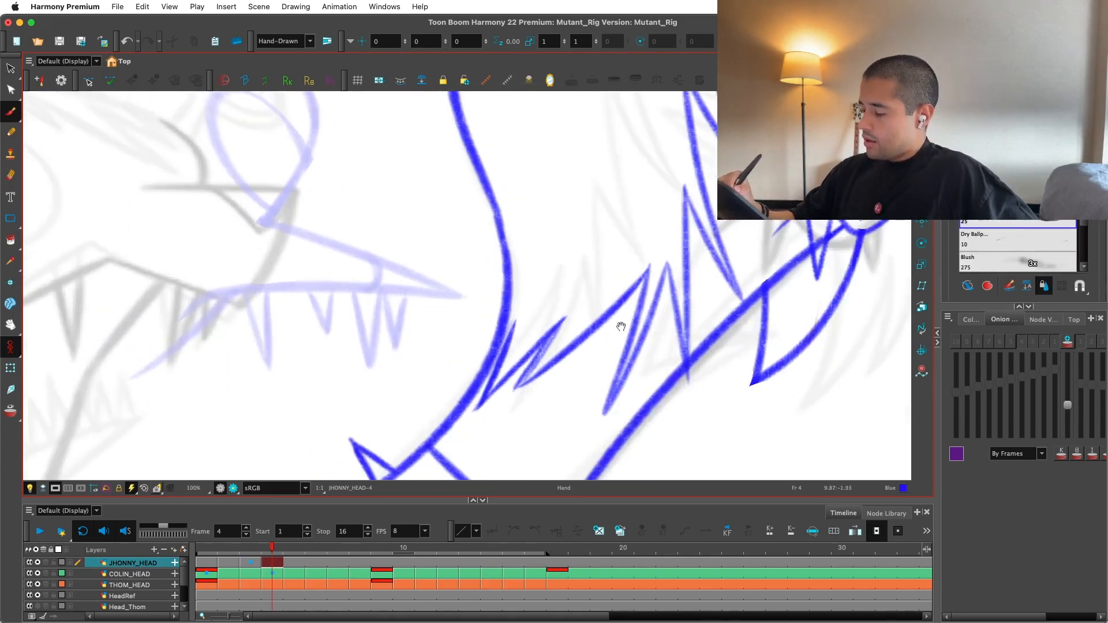
left_click_drag(523, 318, 501, 394)
key("1")
key("1")
key("alt+b")
key("comma")
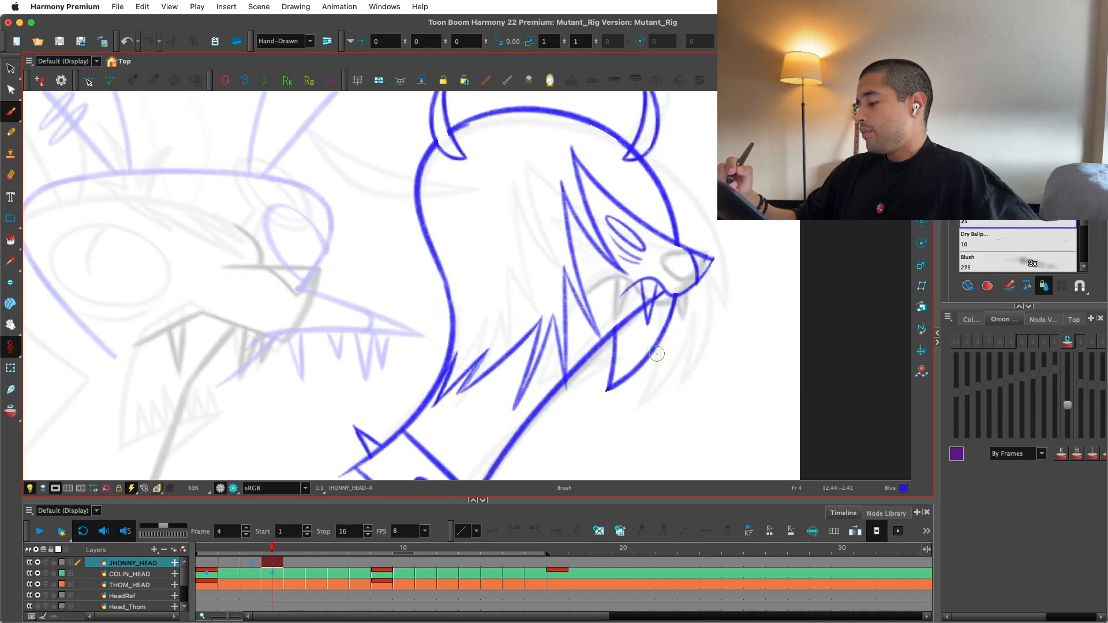
Step: Step back from frame 4 through frame 3 to frame 2 and examine the mouth, teeth and chin tuft
key("1")
key("1")
key("alt+s")
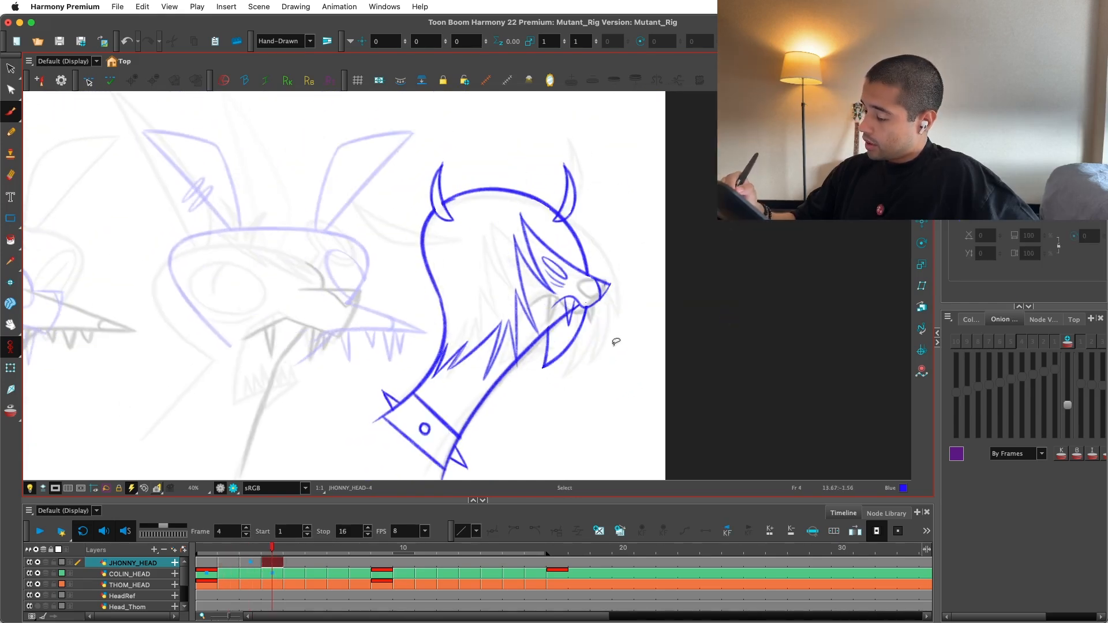
key("2")
key("2")
left_click(567, 365)
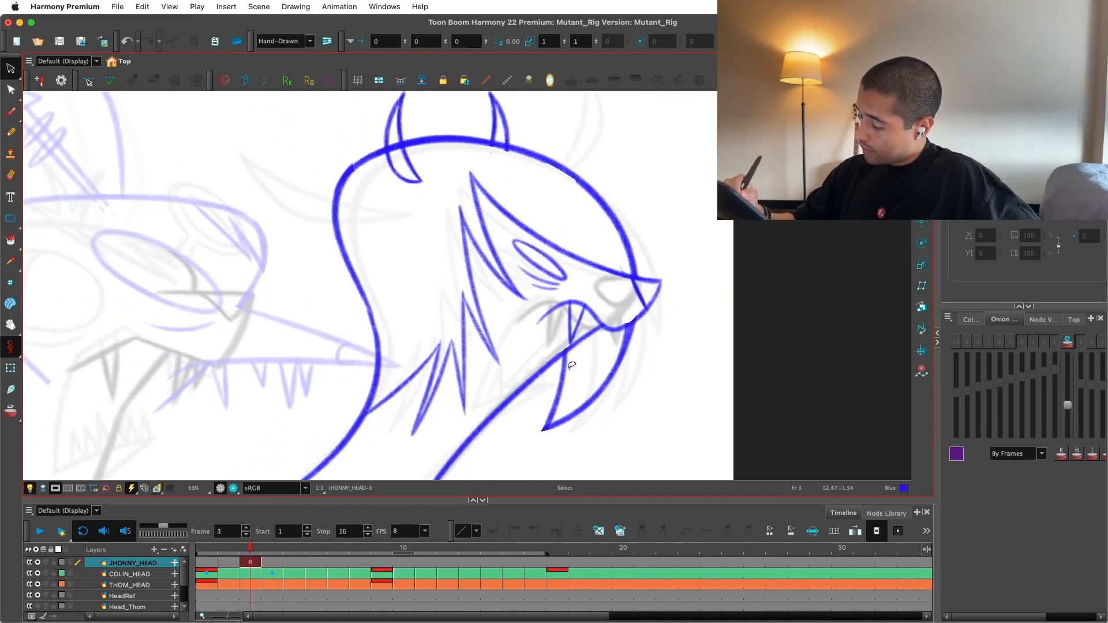
key("2")
key("2")
key("comma")
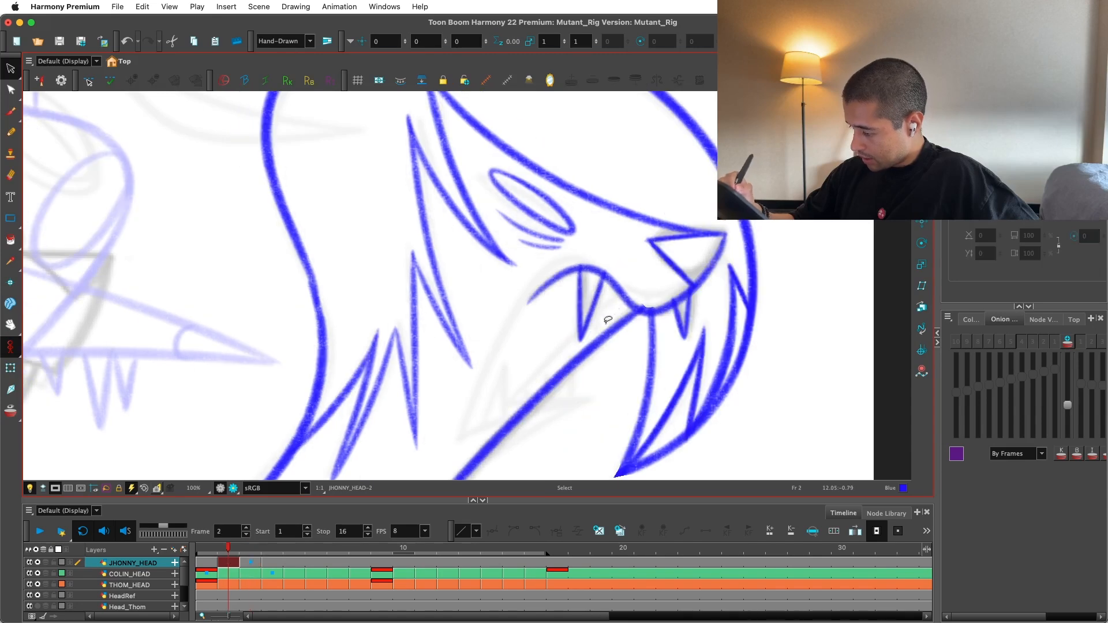
Step: Stretch the beard tuft downward in the JHONNY_HEAD drawing on frame 4
key("period")
key("comma")
key("period")
key("1")
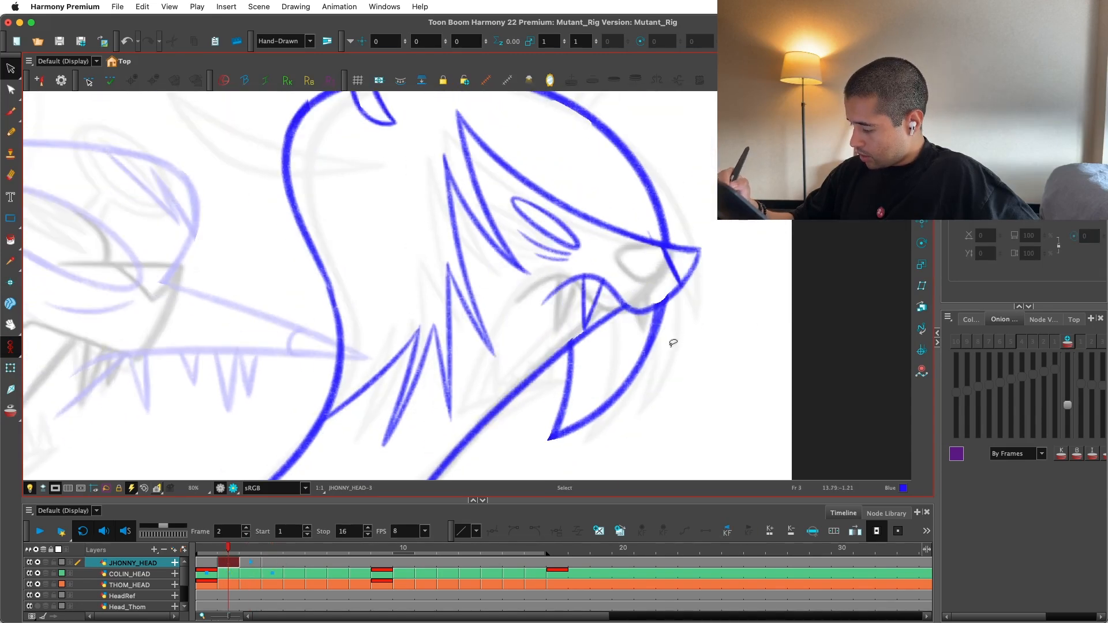
left_click_drag(658, 366, 667, 413)
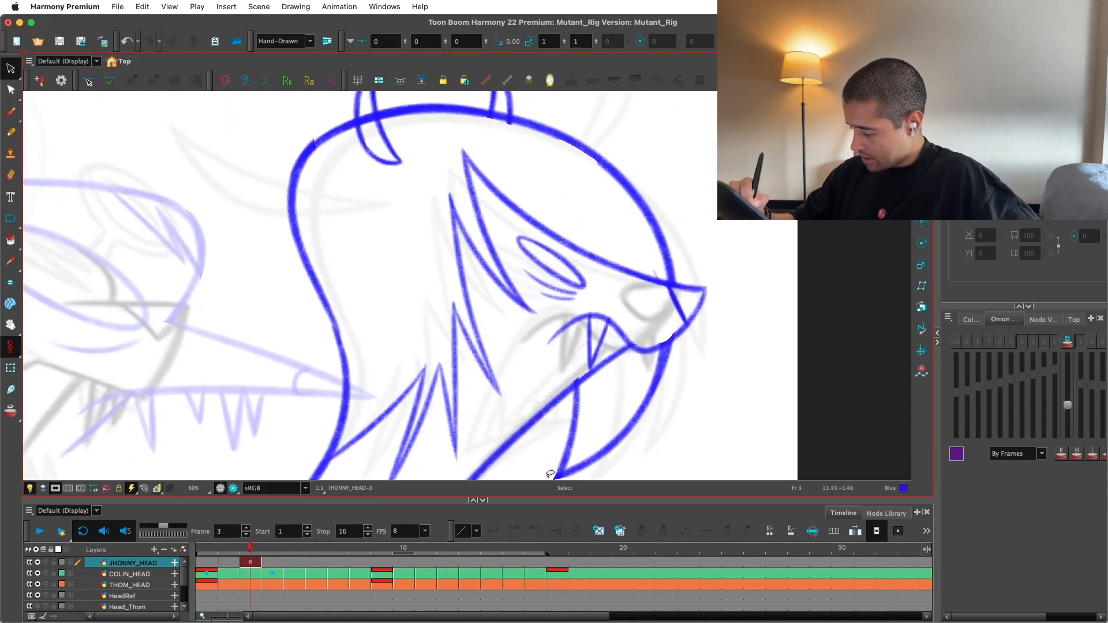
key("period")
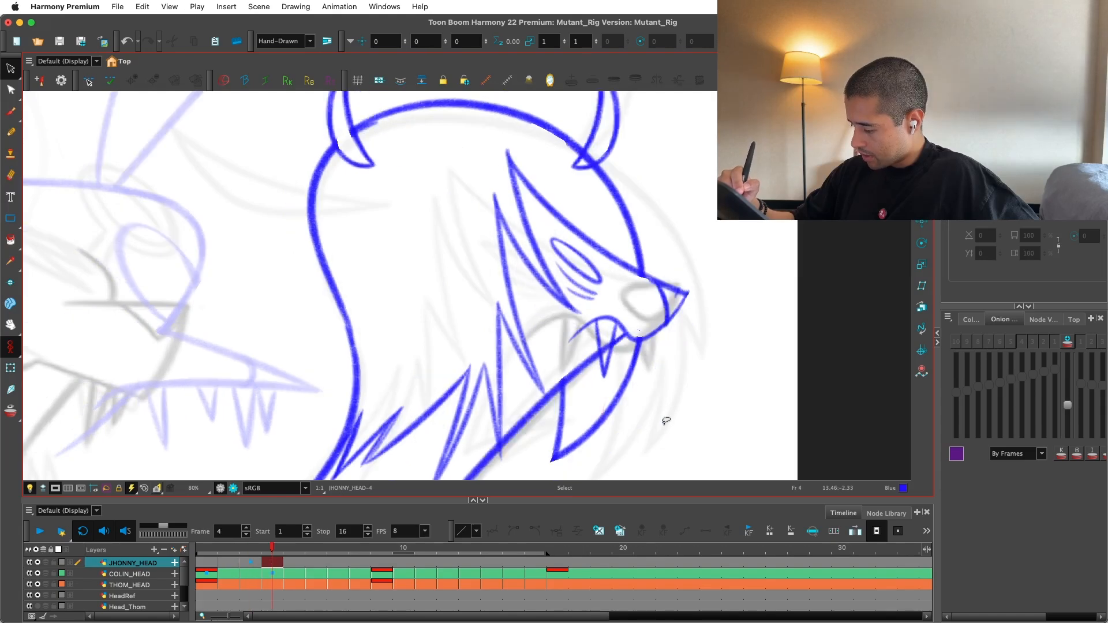
left_click_drag(627, 416, 587, 463)
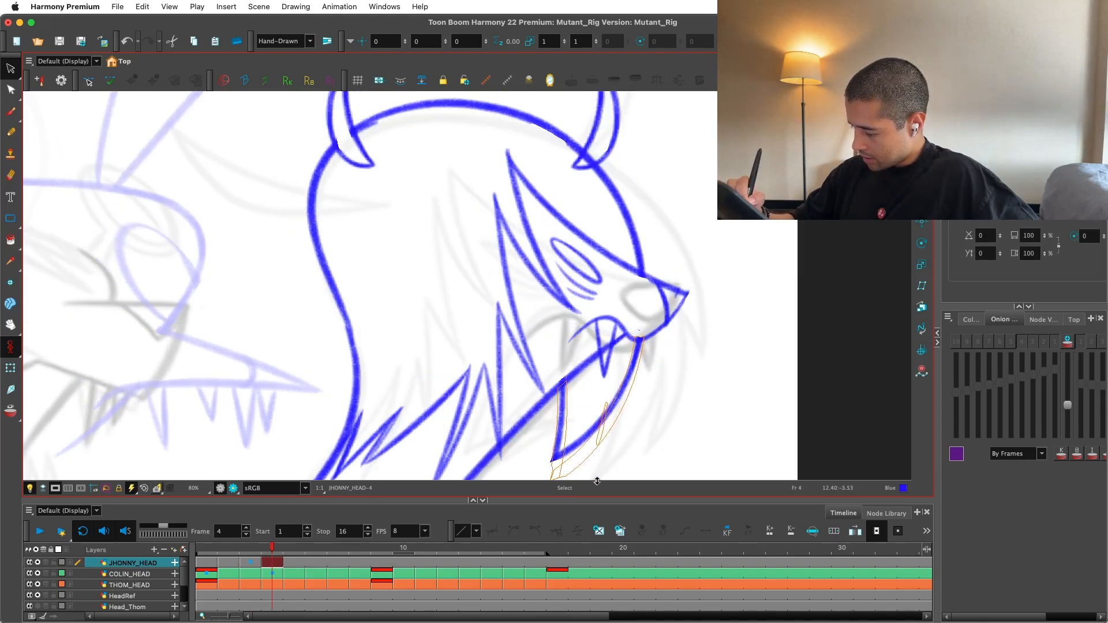
key("period")
key("comma")
key("period")
key("comma")
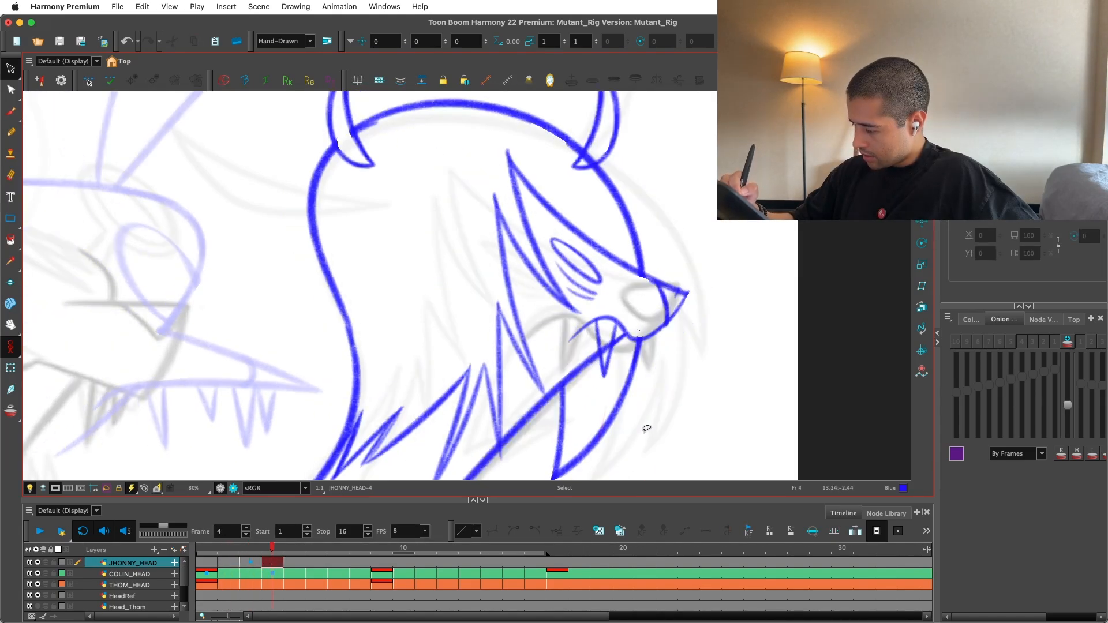
Step: Shift the upper part of the frame 4 beard tuft back along the jaw toward the neck
left_click_drag(615, 378, 614, 337)
key("comma")
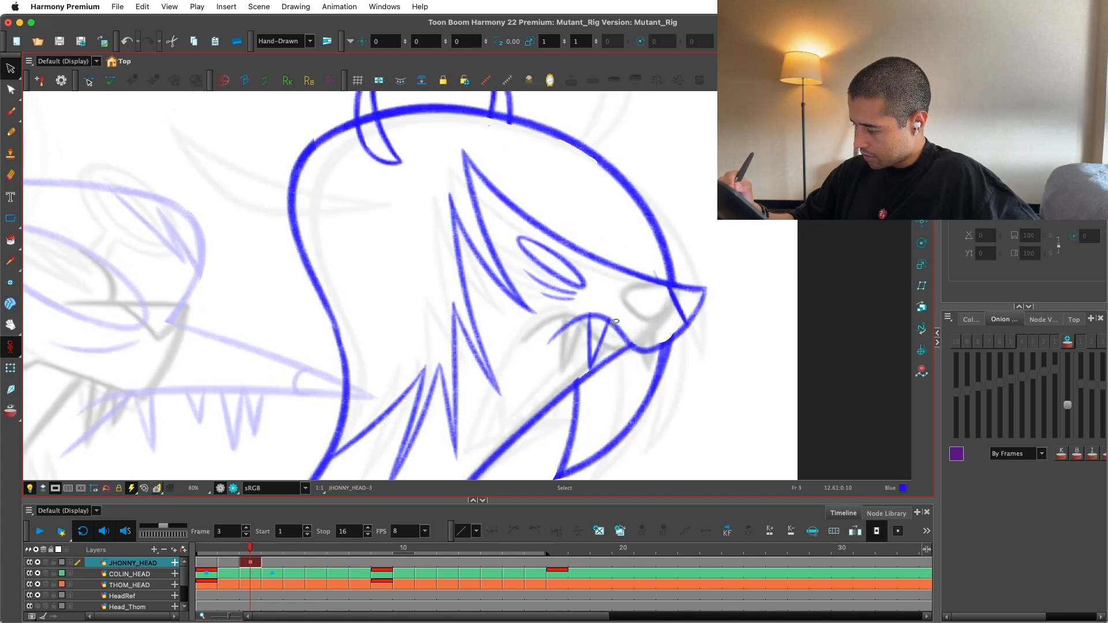
key("comma")
key("comma")
key("period")
key("period")
key("comma")
key("period")
key("comma")
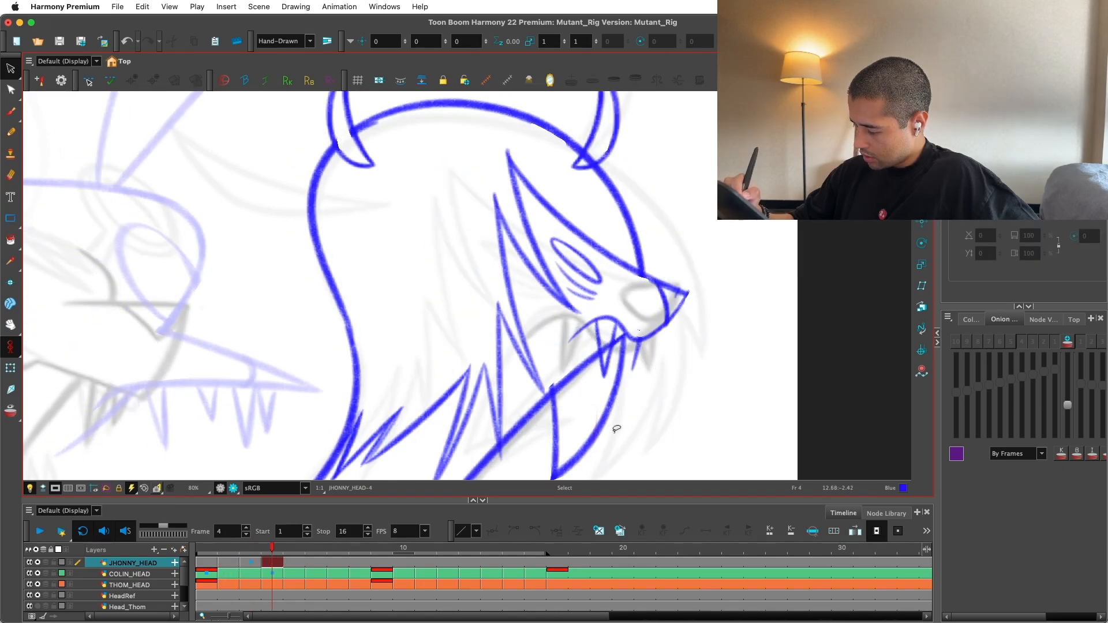
Step: Flip between frames 2, 3 and 4 to compare the beard and head shapes through the turn
key("period")
key("comma")
key("comma")
key("period")
key("period")
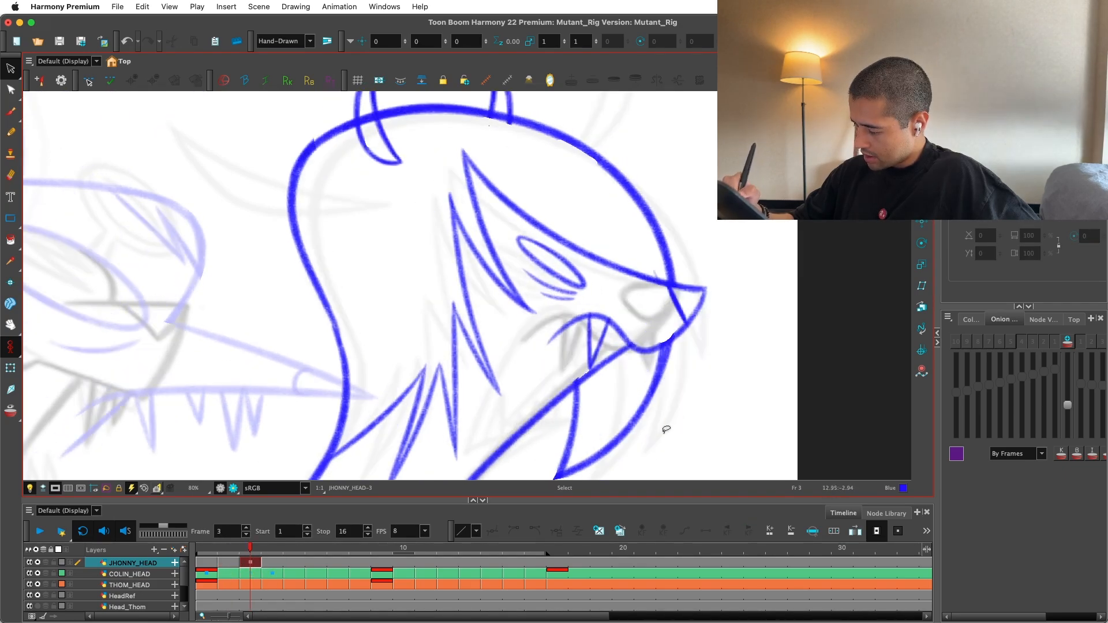
mouse_move(663, 428)
left_mouse_down()
mouse_move(618, 479)
mouse_move(639, 479)
left_mouse_up()
key("comma")
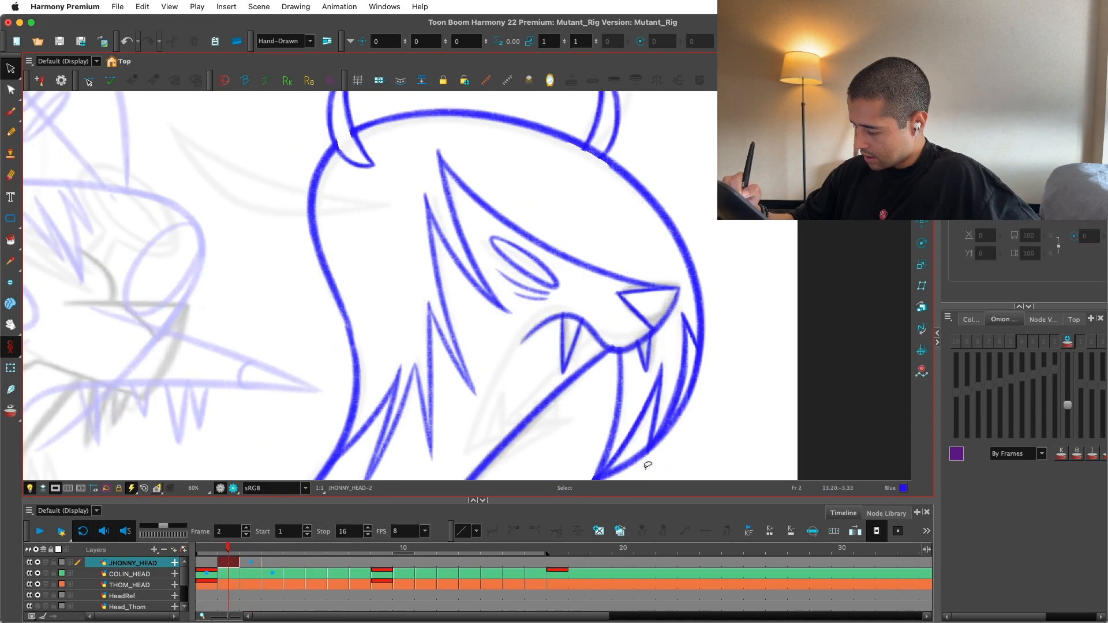
key("period")
key("comma")
key("period")
key("comma")
key("period")
key("comma")
key("period")
key("period")
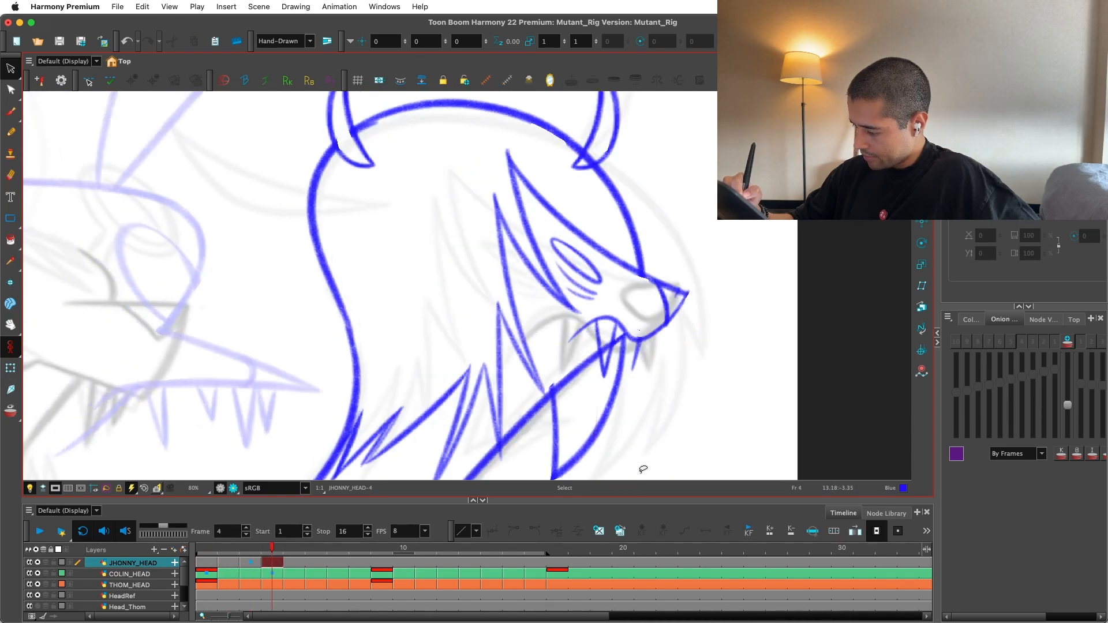
Step: Narrow the curve of the head's top outline on frame 4 and compare it with the neighbouring frames
scroll(646, 381, "down", 2)
scroll(634, 306, "up", 2)
left_click(619, 292)
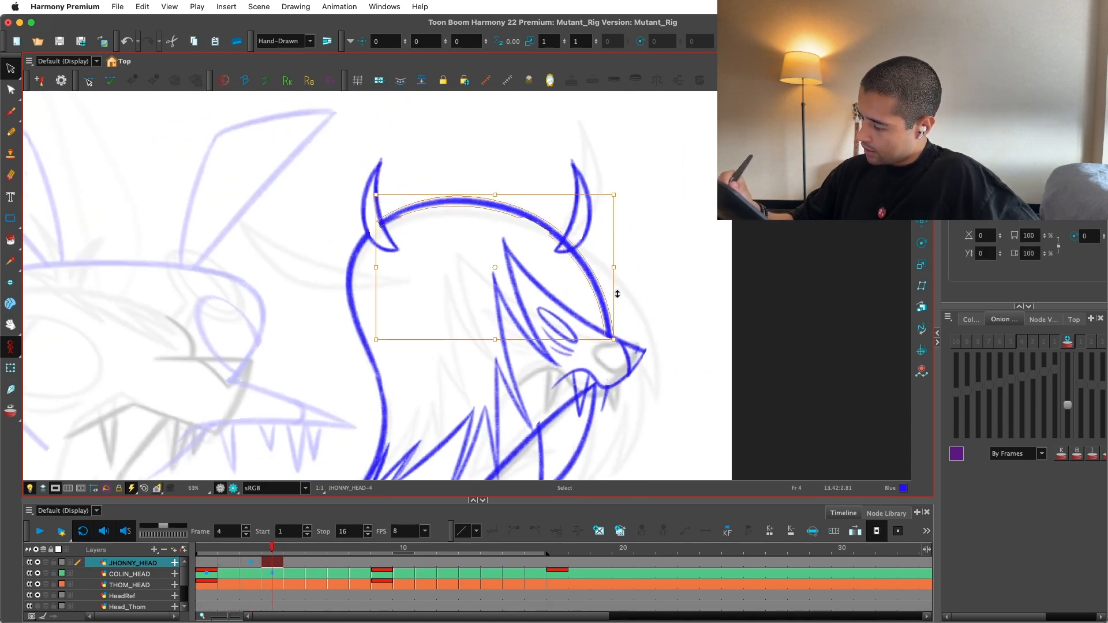
left_click_drag(616, 266, 605, 281)
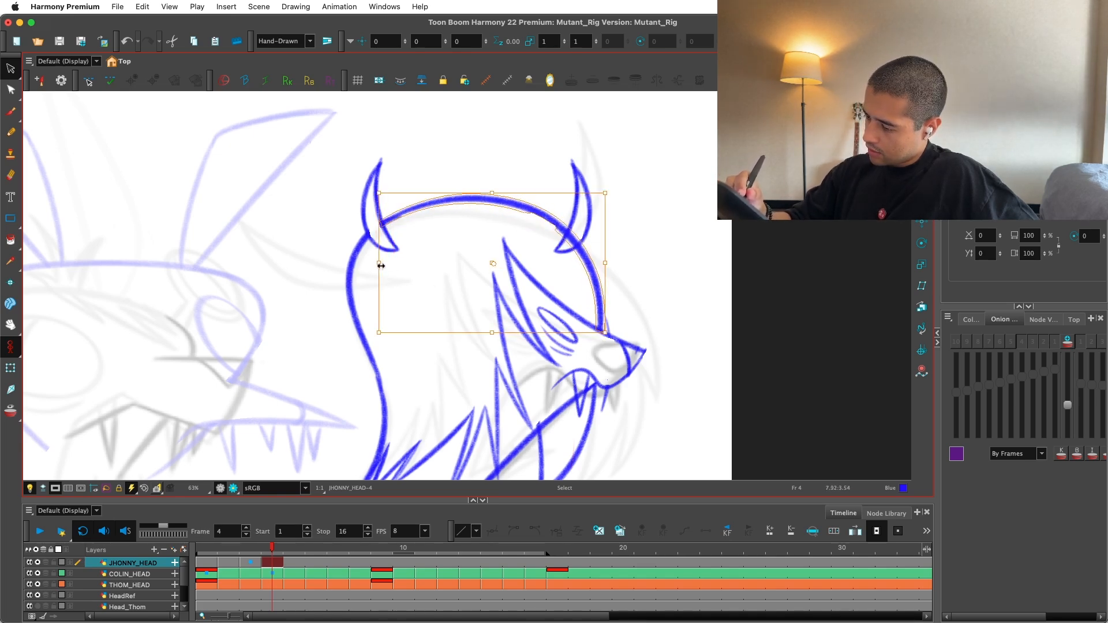
left_click(491, 155)
scroll(705, 264, "down", 2)
key("comma")
key("comma")
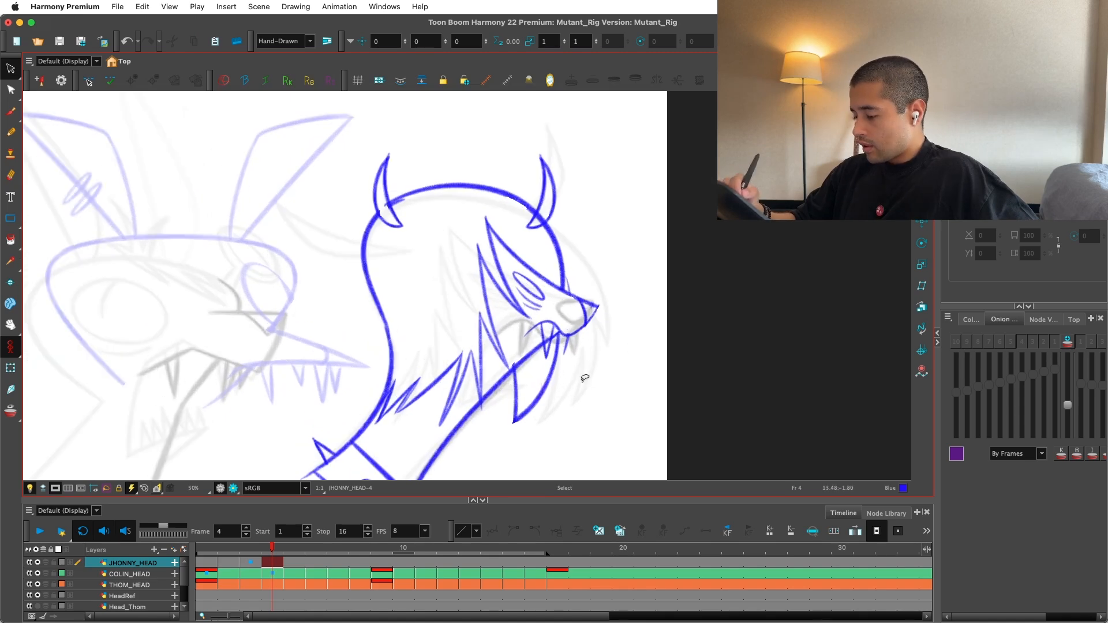
key("period")
key("period")
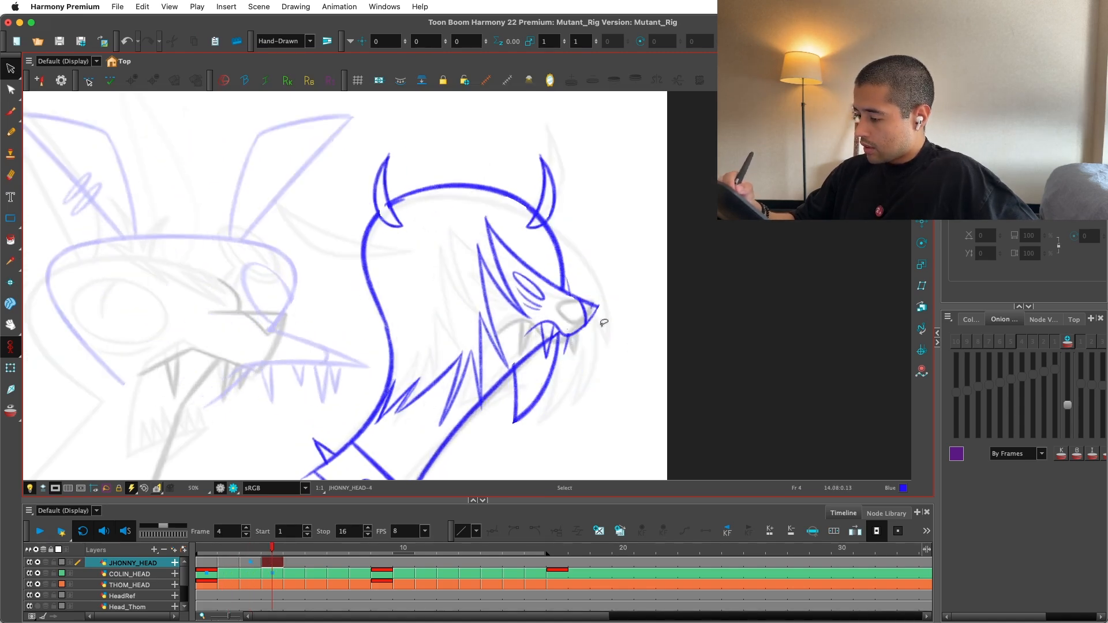
Step: Rotate the head's top outline on frame 4 downward toward the snout
left_click(583, 219)
left_click_drag(566, 253, 566, 267)
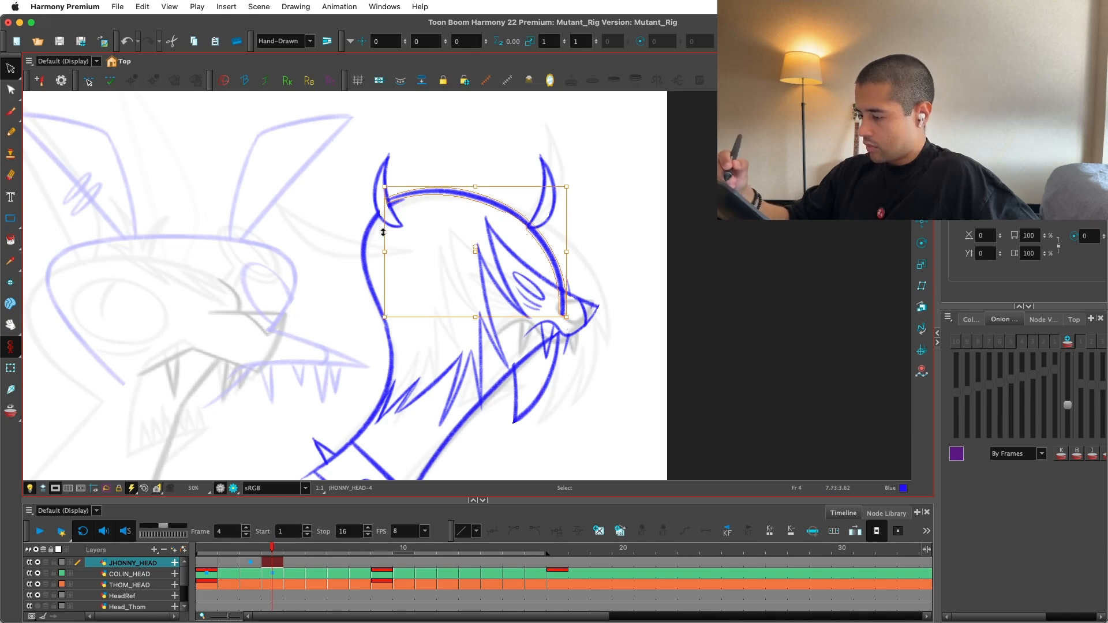
key("comma")
key("period")
Step: Remove the old outer curve of the beard tuft on frame 4
scroll(692, 302, "up", 4)
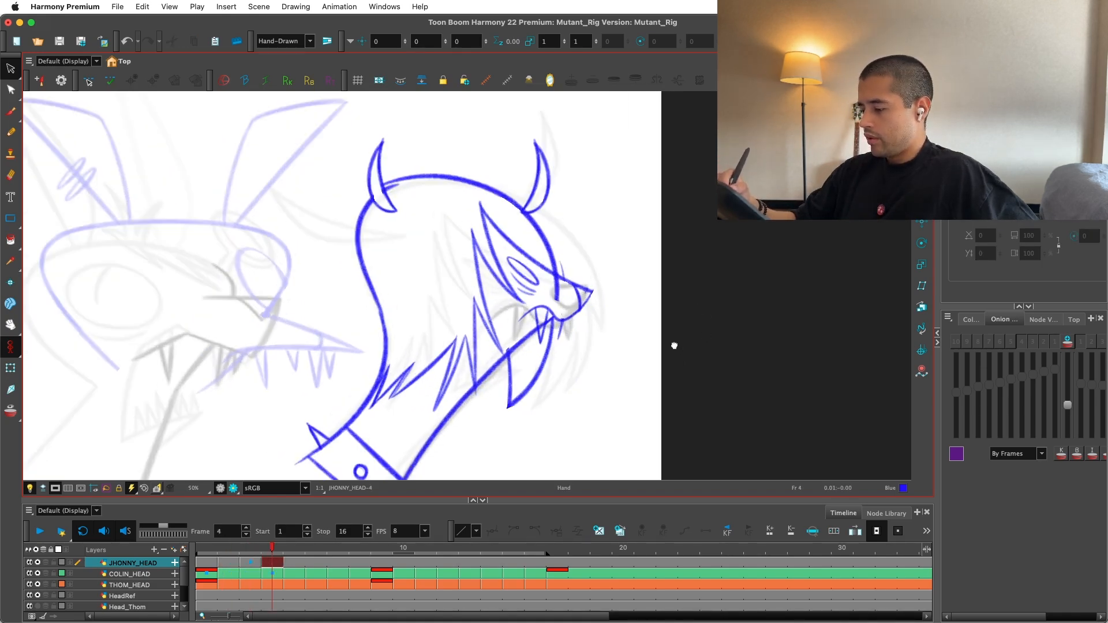
mouse_move(656, 331)
left_mouse_down()
mouse_move(608, 437)
mouse_move(664, 323)
left_mouse_up()
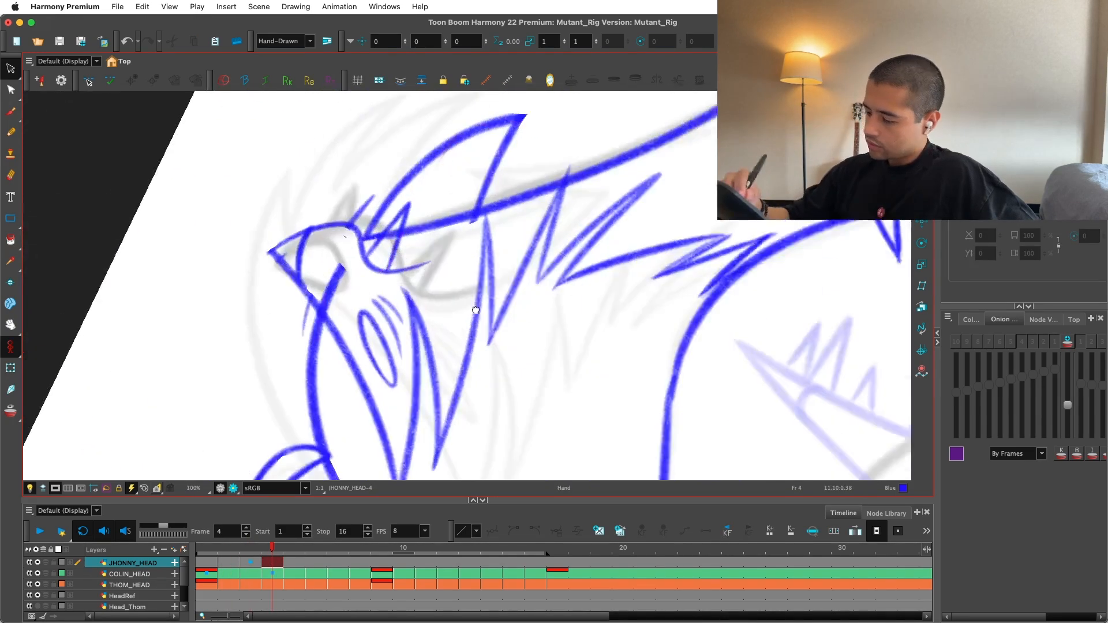
scroll(664, 323, "up", 3)
key("alt+b")
key("super+z")
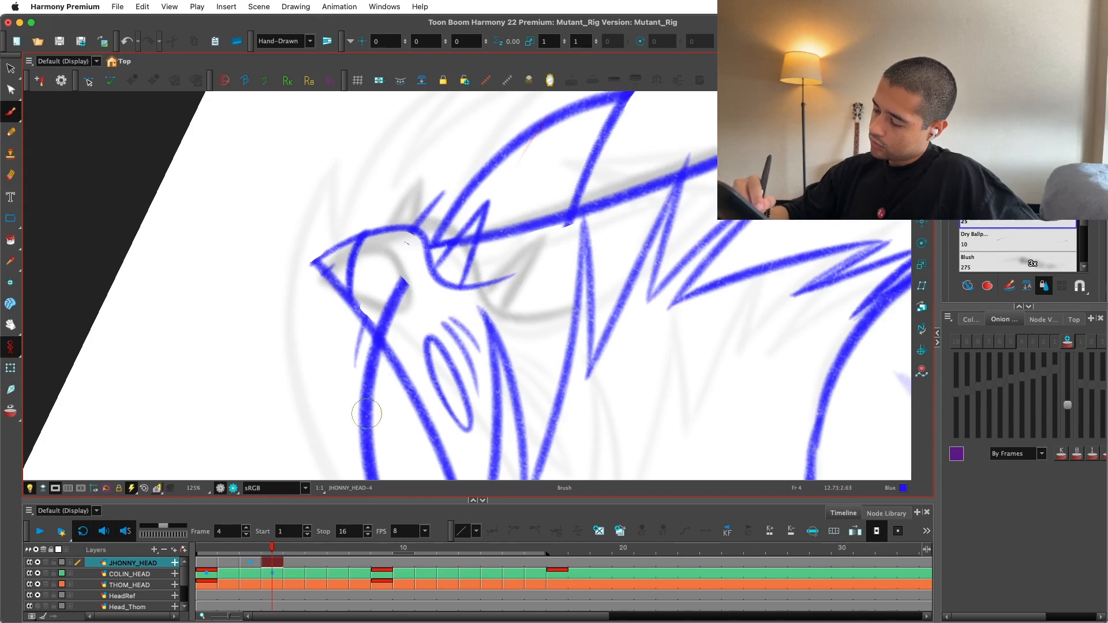
key("super+shift+z")
key("super+z")
key("alt+s")
scroll(469, 244, "down", 2)
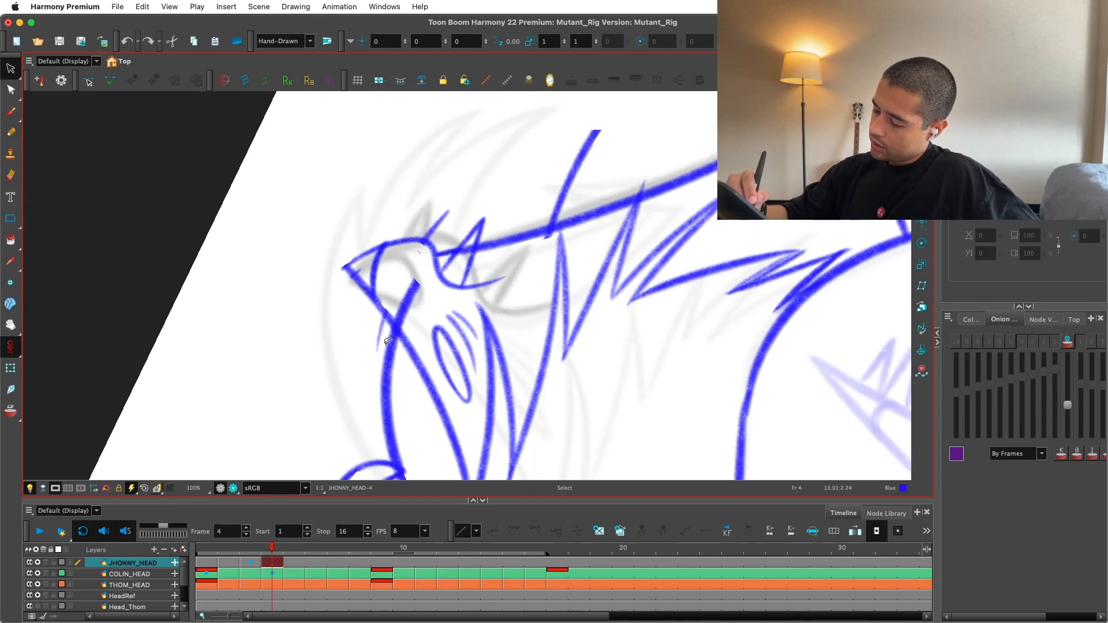
Step: Brush one continuous curve from the head outline through the muzzle to the beard tip, and separate the overshoot with the Eraser
key("alt+b")
left_click_drag(398, 341, 669, 111)
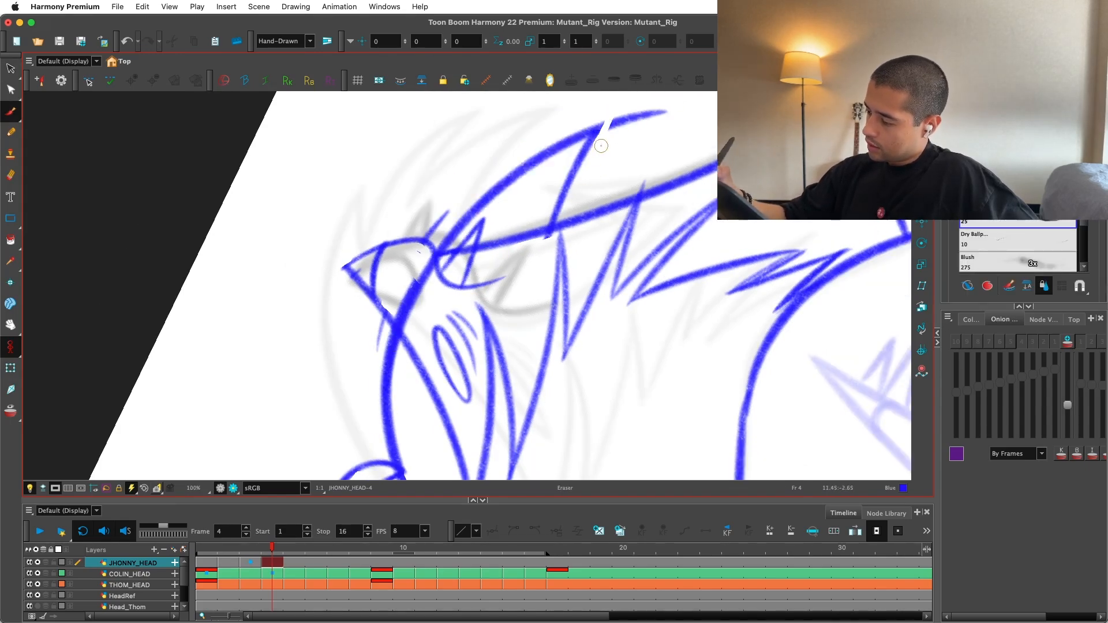
scroll(601, 146, "up", 2)
mouse_move(600, 146)
left_mouse_down()
mouse_move(664, 300)
mouse_move(698, 341)
mouse_move(603, 457)
left_mouse_up()
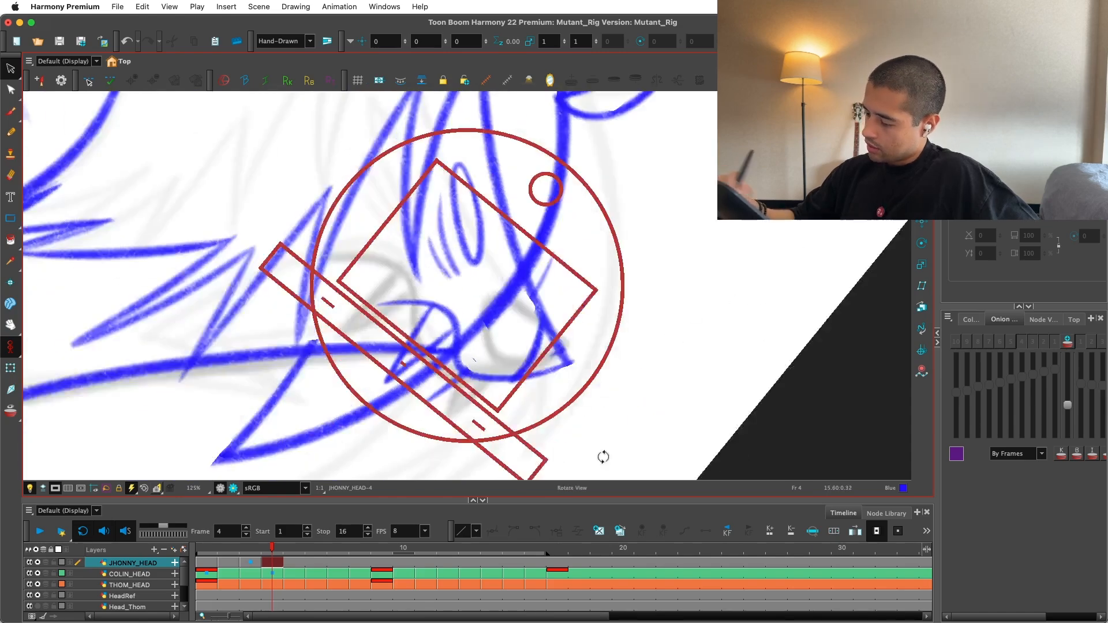
Step: Remove the part of the new curve crossing the muzzle and inspect the cleaned snout area on frame 4
scroll(447, 356, "up", 2)
mouse_move(468, 325)
left_mouse_down()
mouse_move(509, 331)
mouse_move(521, 273)
left_mouse_up()
scroll(529, 323, "down", 3)
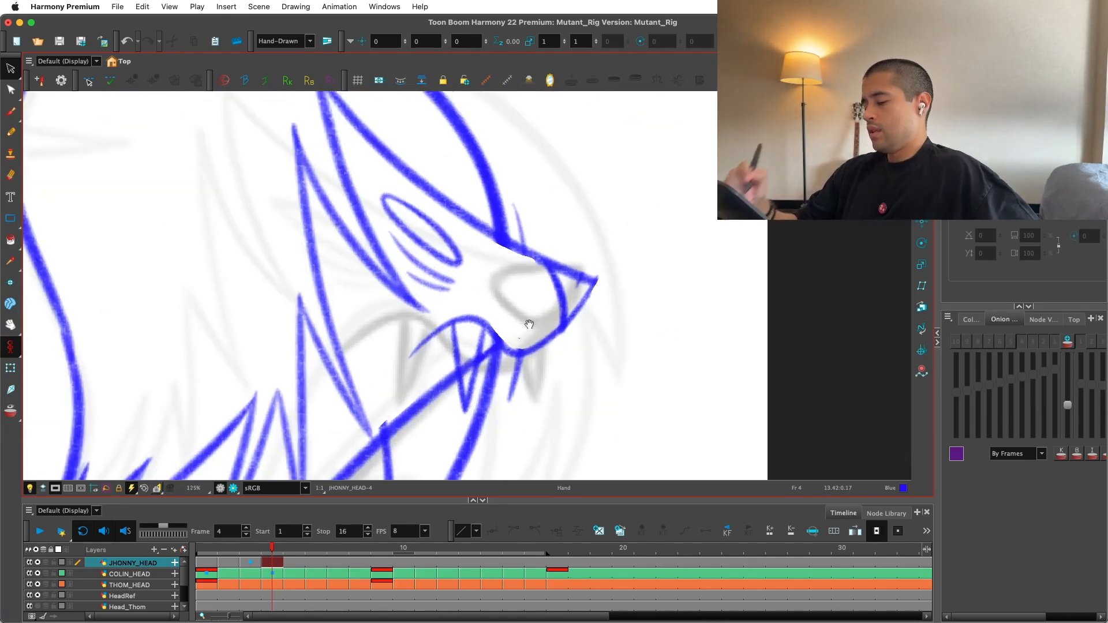
scroll(459, 349, "up", 5)
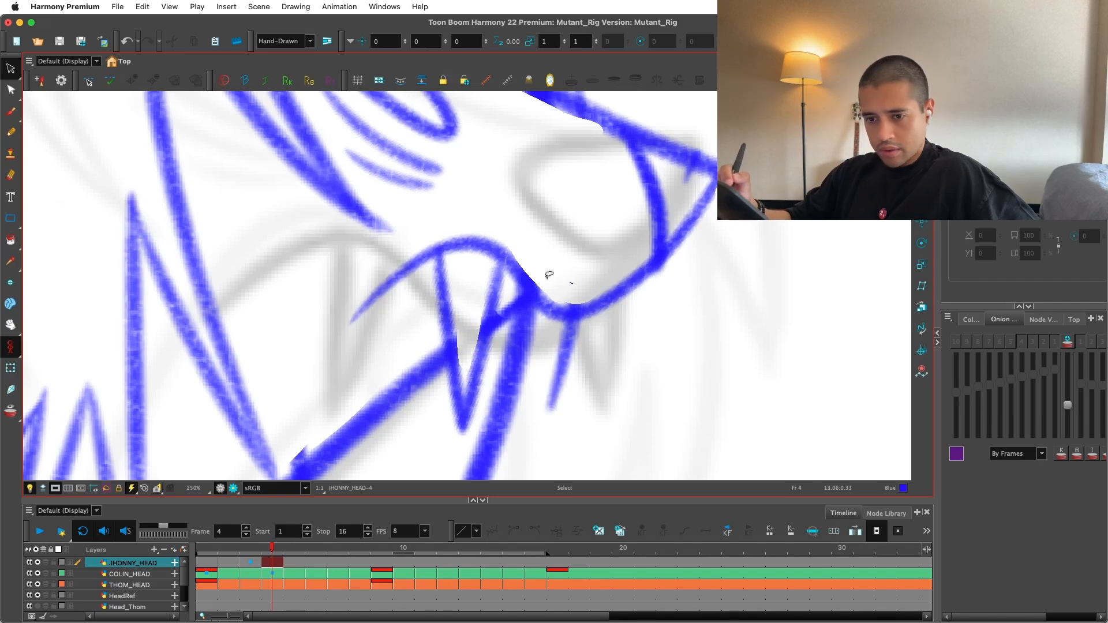
scroll(543, 291, "up", 2)
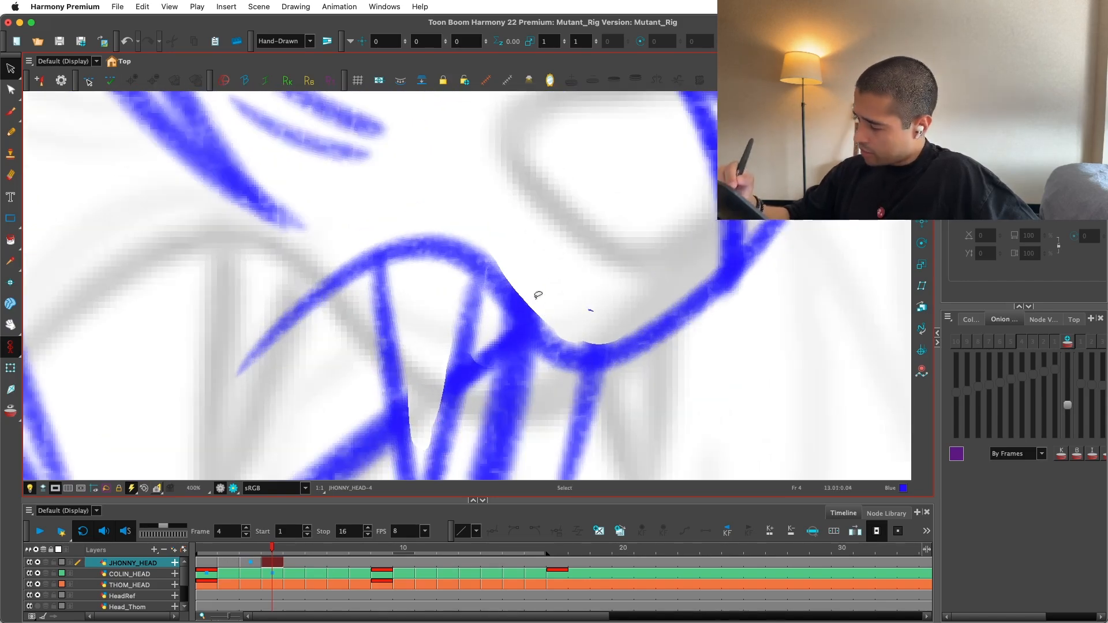
scroll(542, 299, "down", 5)
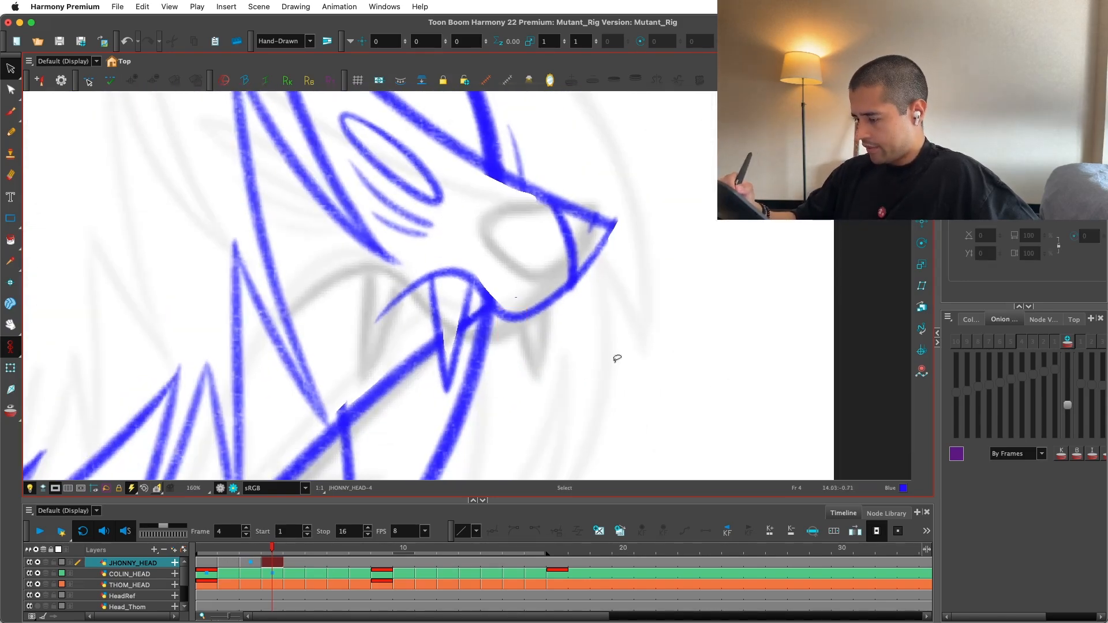
left_click_drag(616, 359, 589, 380)
scroll(606, 379, "down", 1)
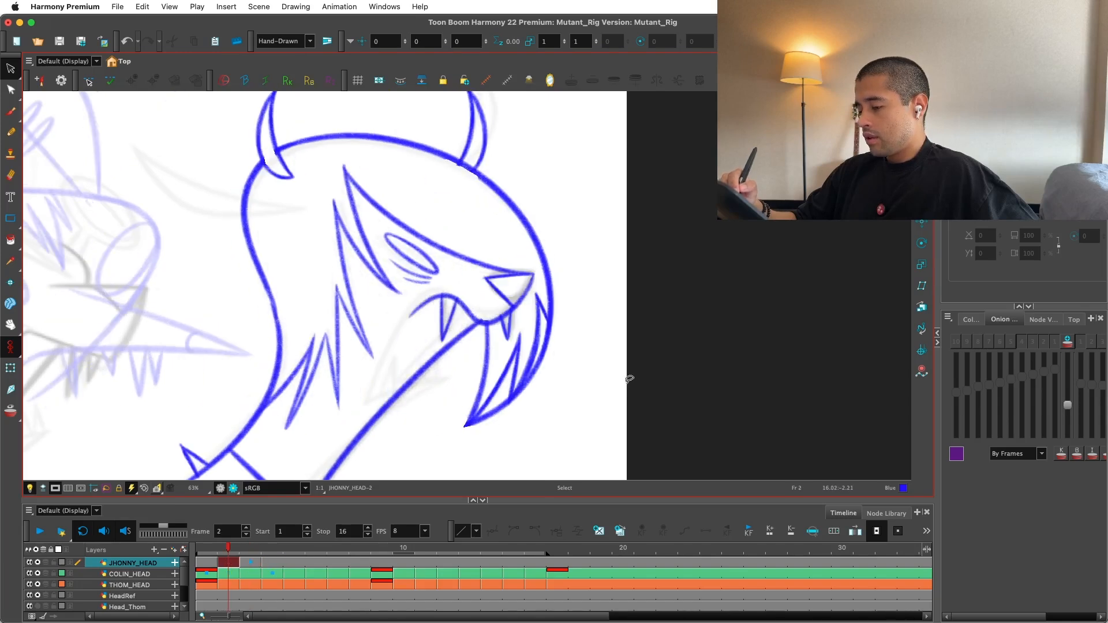
scroll(612, 360, "down", 1)
scroll(595, 343, "down", 1)
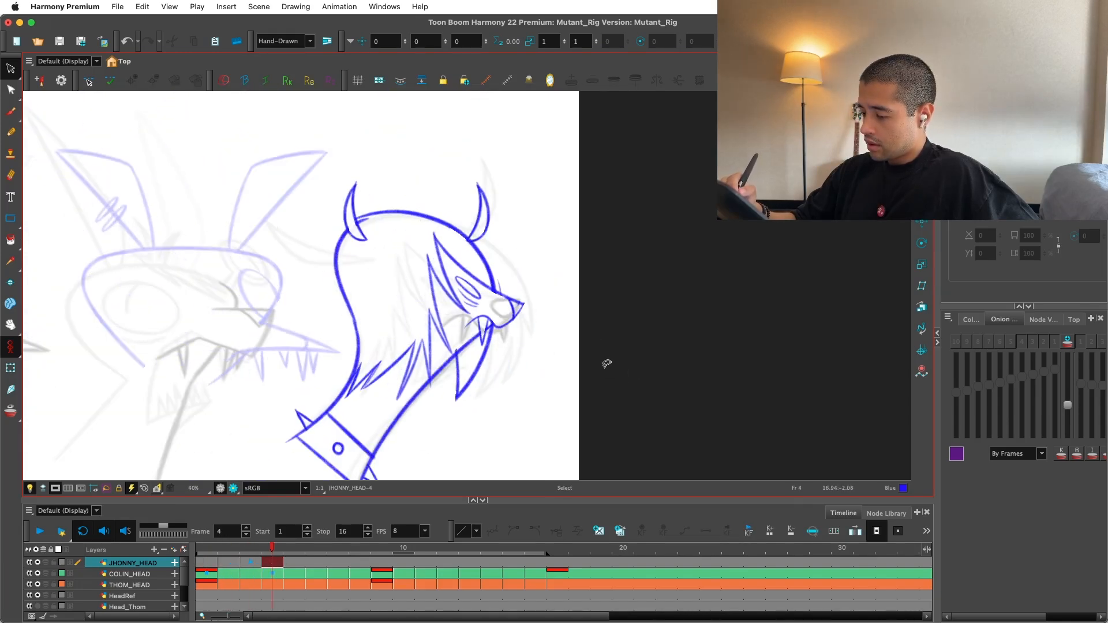
Step: Move the front horn on frame 4 back along the top of the head, closer to the rear horn
scroll(601, 360, "up", 2)
left_click(528, 276)
left_click_drag(528, 276, 444, 272)
left_click(637, 387)
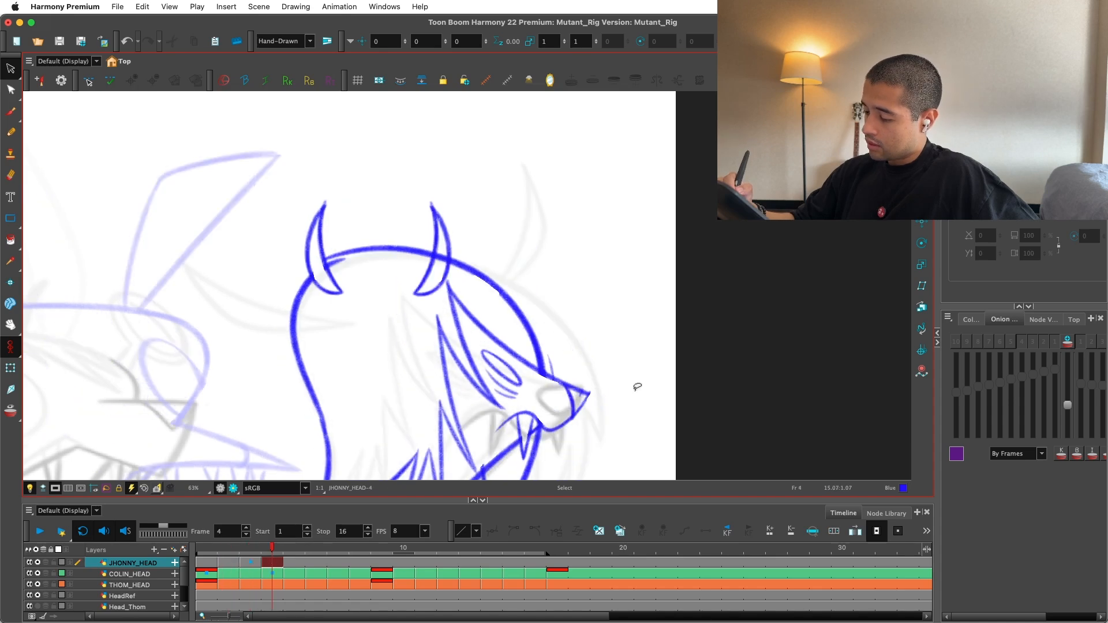
left_click_drag(635, 388, 656, 379)
scroll(425, 299, "up", 1)
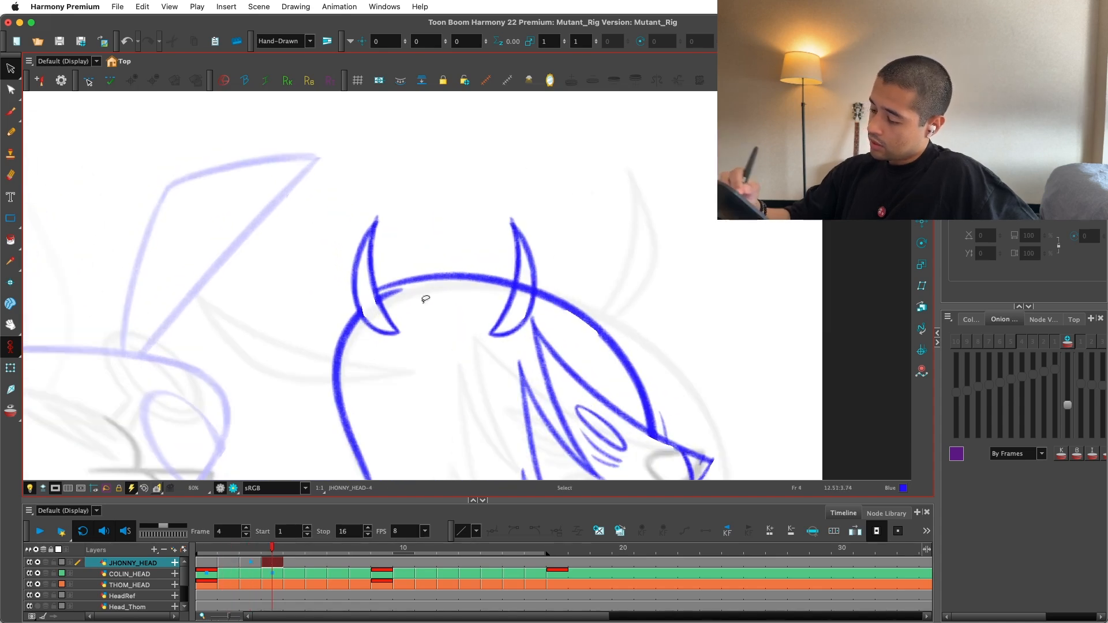
Step: Delete the stray line stub beside the rear horn and brush the head outline closed across the horn's base
left_click(353, 322)
left_click(383, 285, "shift")
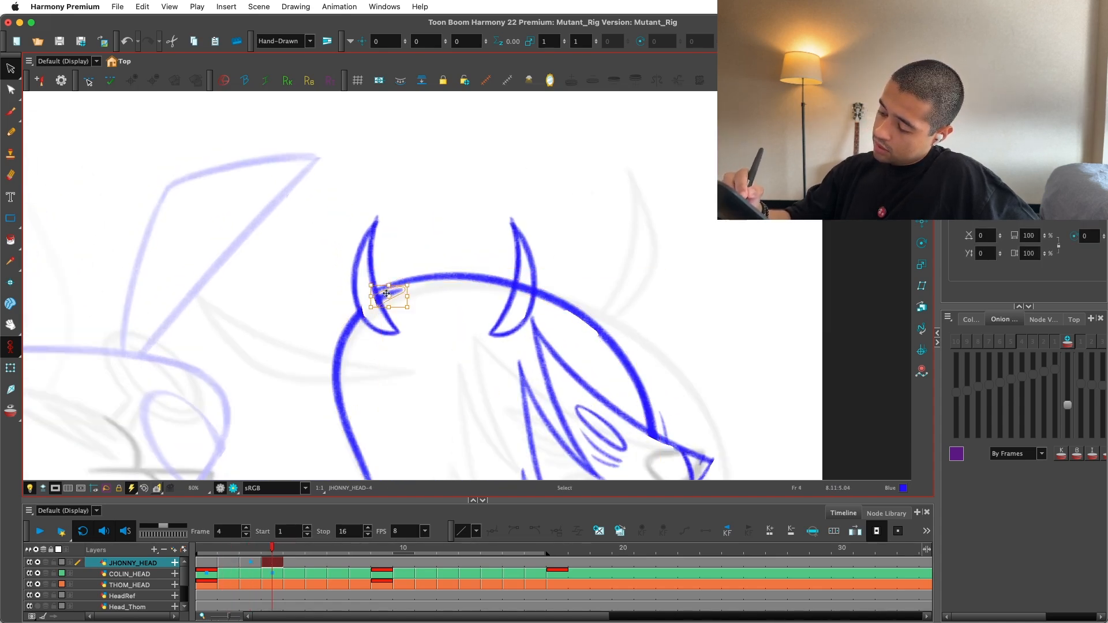
left_click(355, 340)
left_click(403, 245)
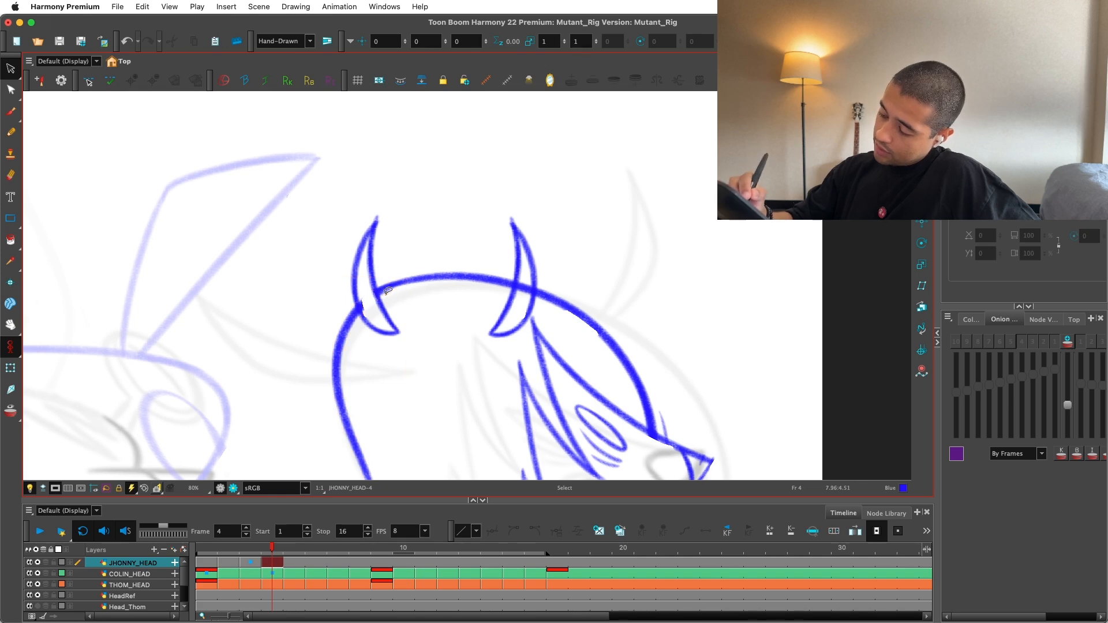
key("alt+b")
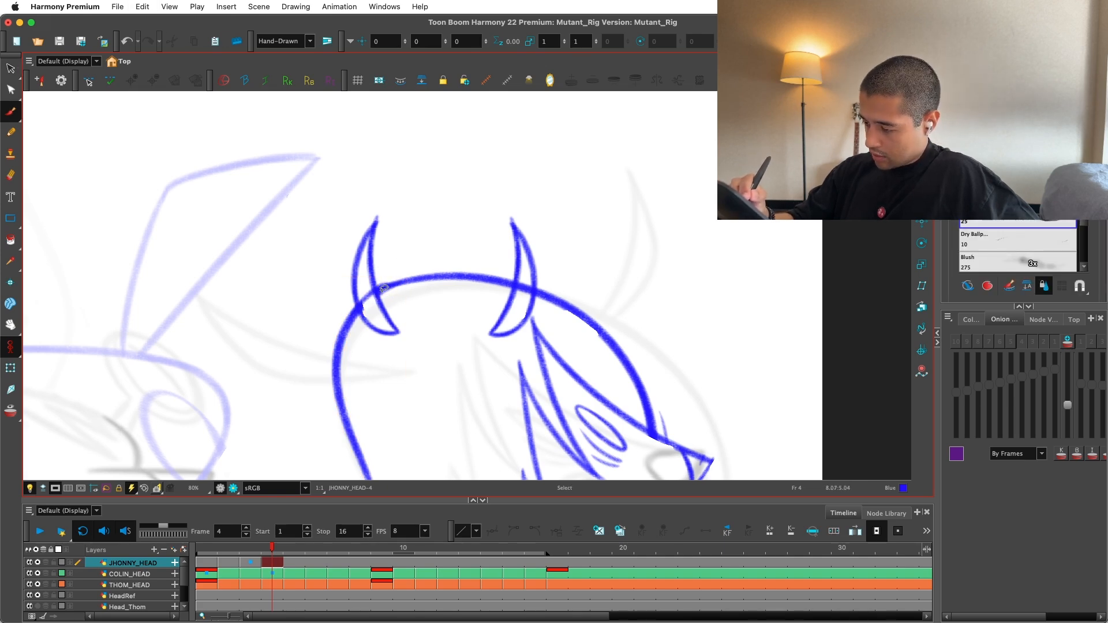
key("alt+s")
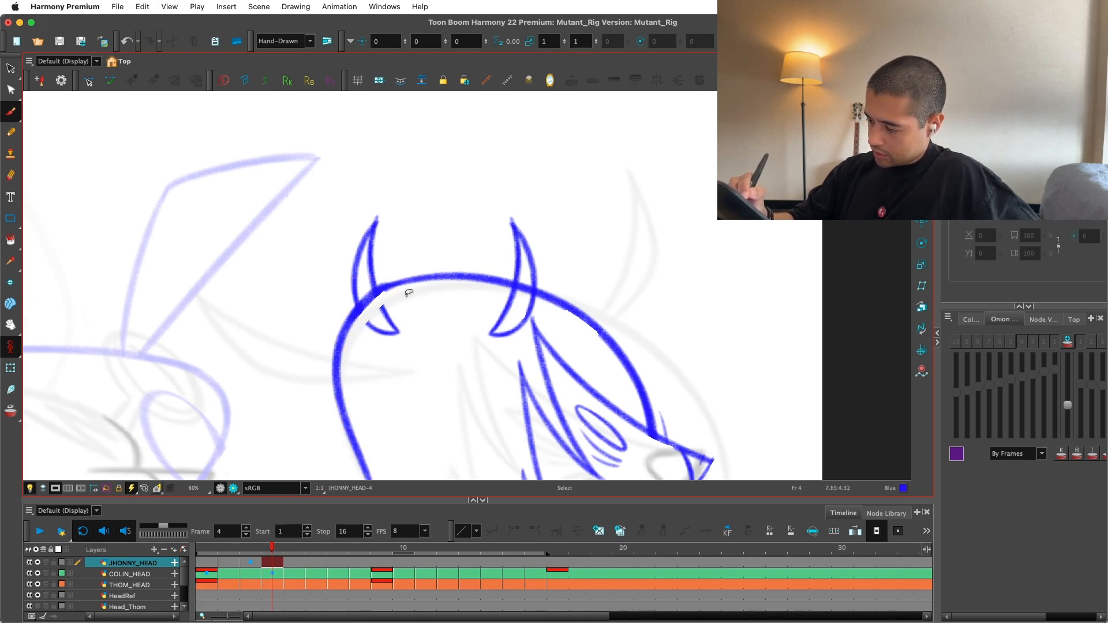
Step: Erase the lower part of the rear horn that falls inside the head outline on frame 4
key("2")
key("2")
left_click(411, 309)
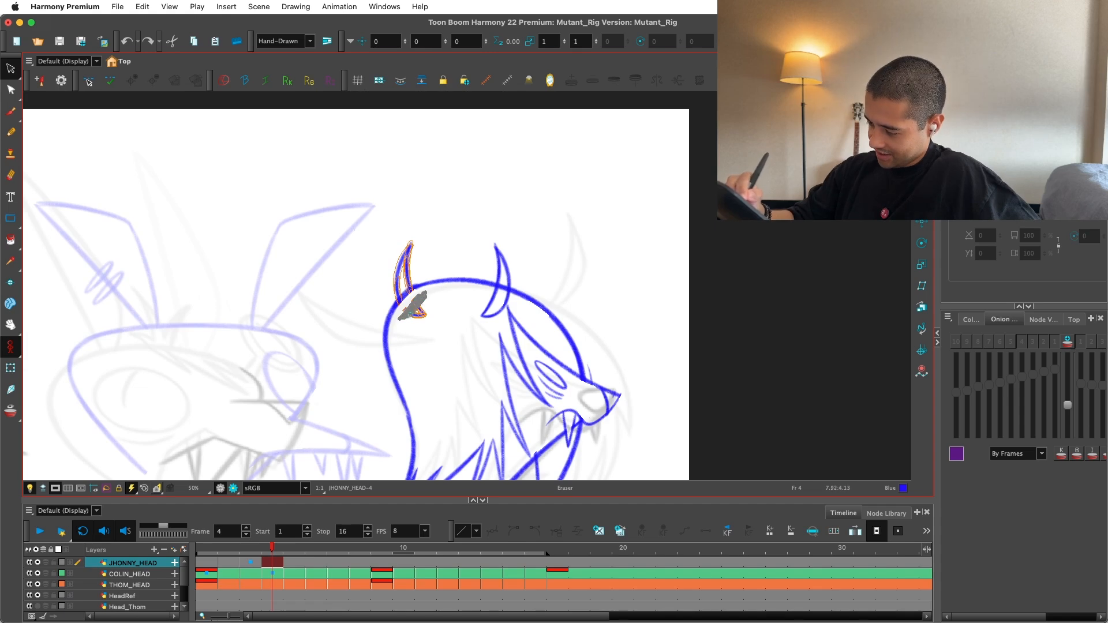
key("1")
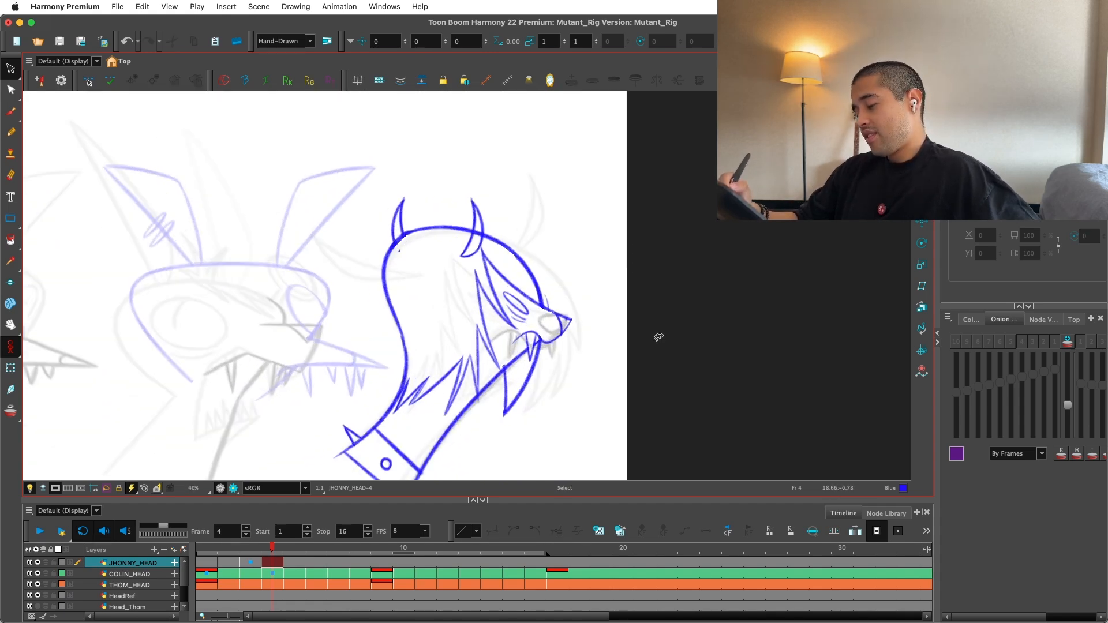
Step: Brush a fuller forehead curve on frame 4, running outside the current outline from the front horn to the muzzle
key("period")
key("2")
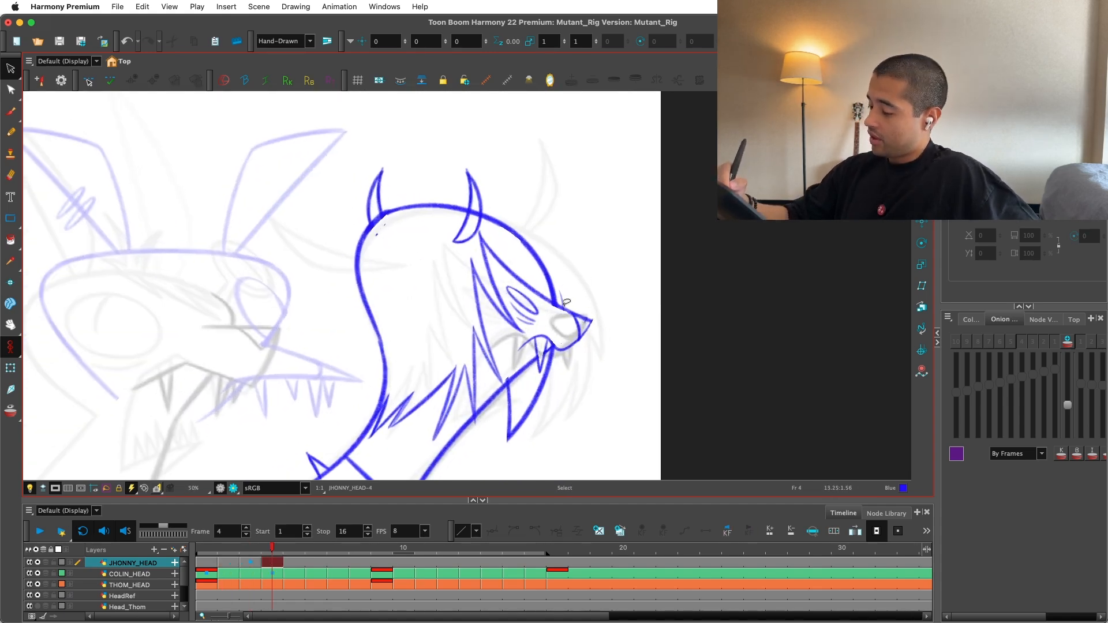
key("alt+b")
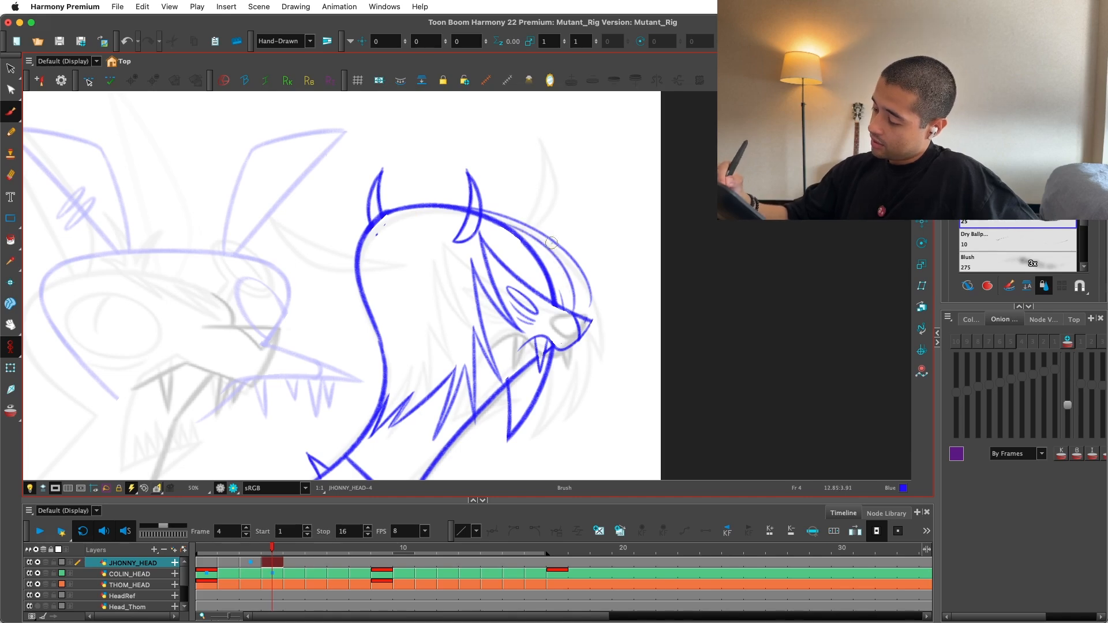
key("super+z")
left_click_drag(551, 243, 520, 289)
scroll(519, 288, "up", 3)
left_click_drag(407, 439, 502, 168)
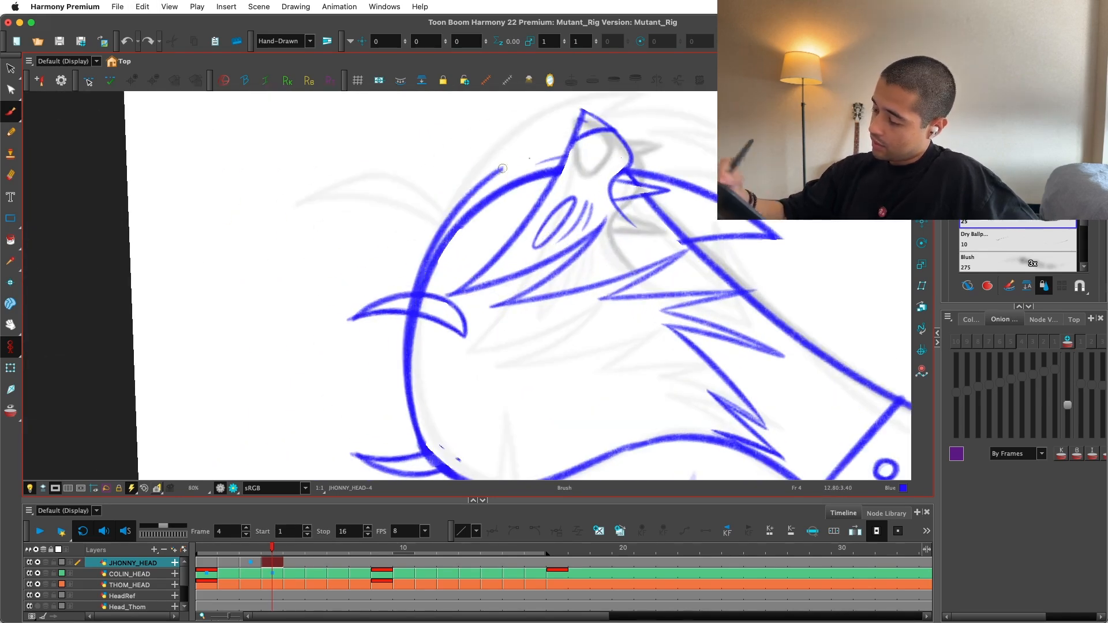
left_click_drag(426, 258, 588, 152)
Step: Check the new forehead curve on frame 4 from a distance and against the neighbouring frames
key("shift+x")
key("2")
key("2")
key("2")
key("2")
left_click_drag(641, 353, 641, 321)
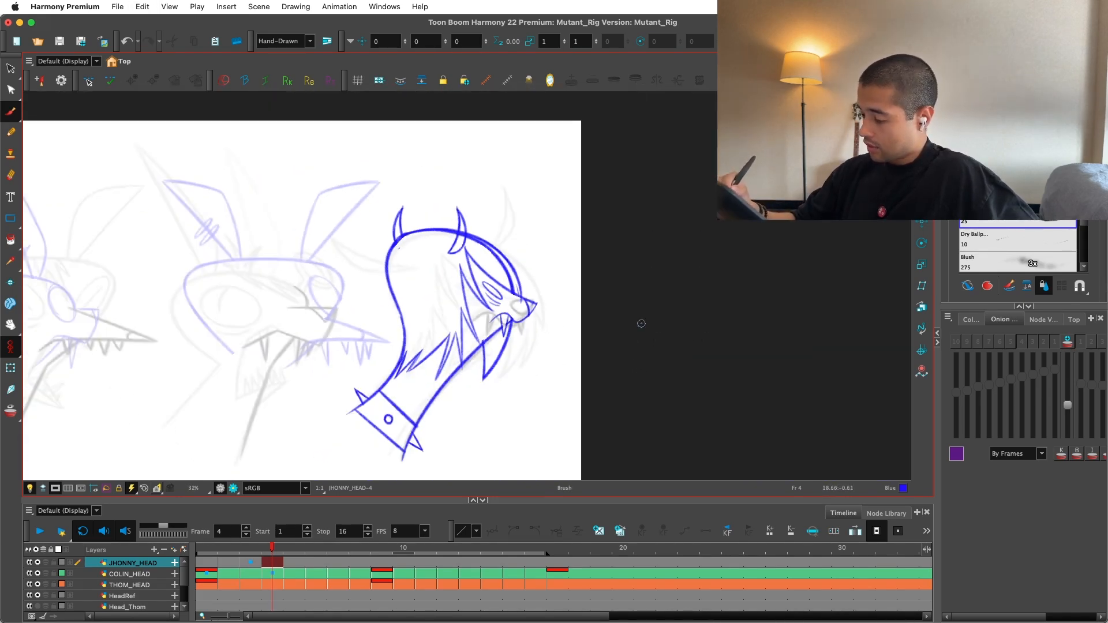
key("f")
key("f")
key("g")
key("g")
Step: Delete the old inner forehead line on frame 4 and trim the new curve where it overlaps the muzzle
scroll(577, 303, "up", 4)
key("alt+s")
left_click(572, 345)
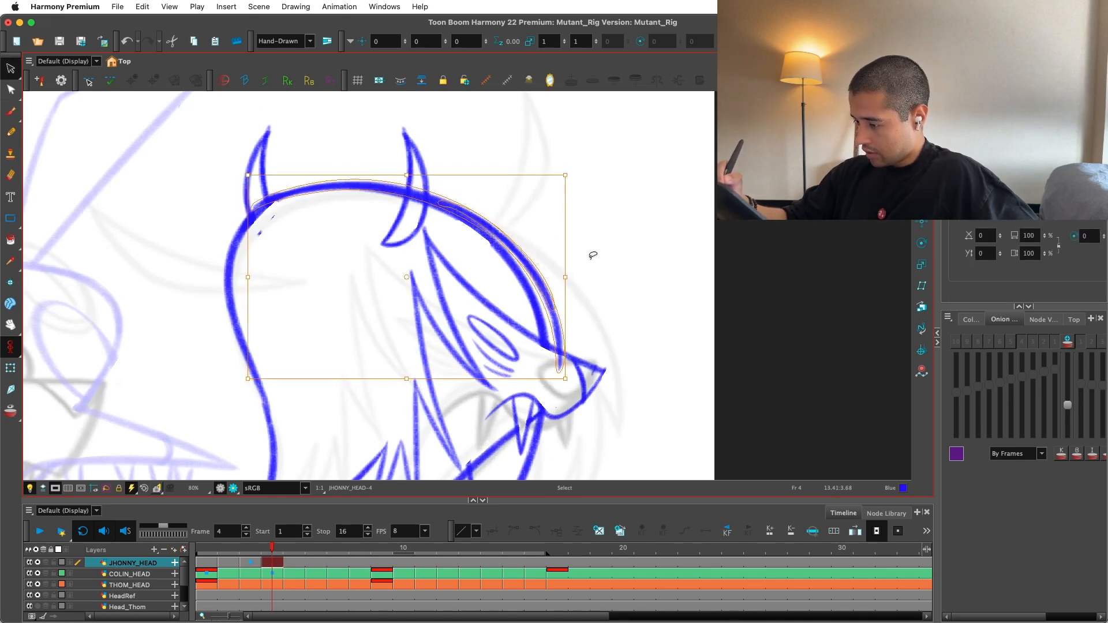
left_click_drag(589, 252, 497, 309)
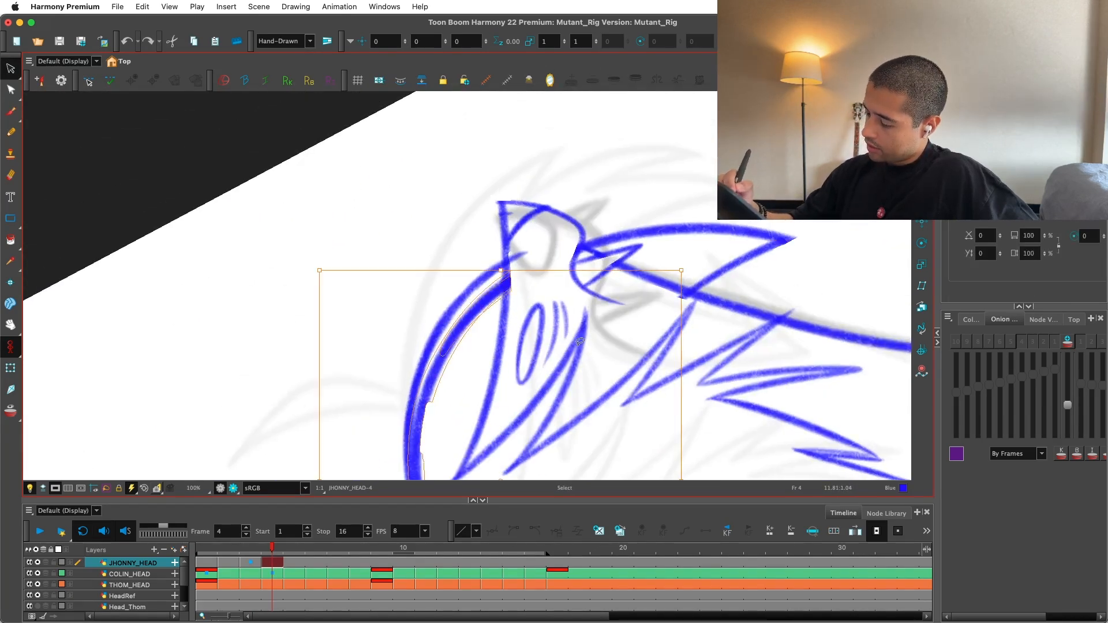
key("2")
key("alt+e")
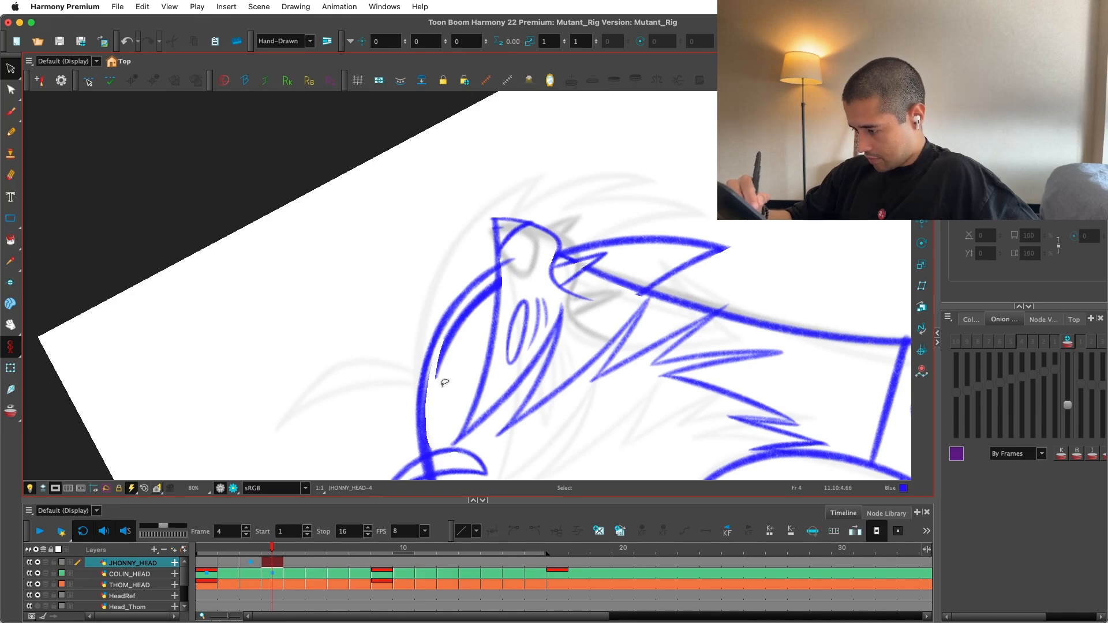
key("shift+m")
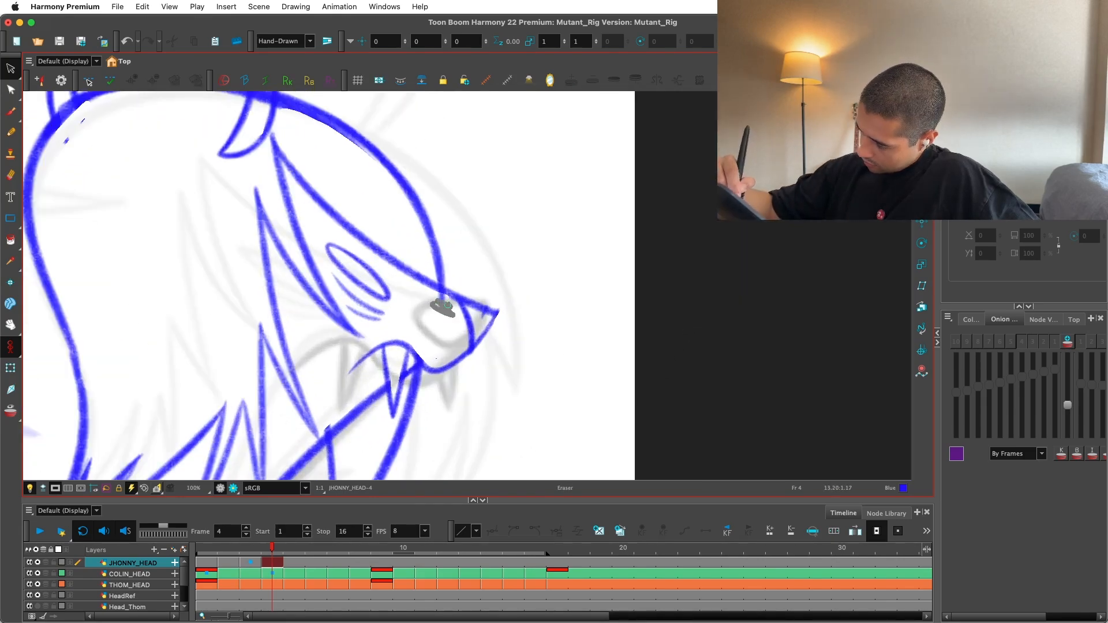
scroll(443, 308, "down", 4)
key("alt+s")
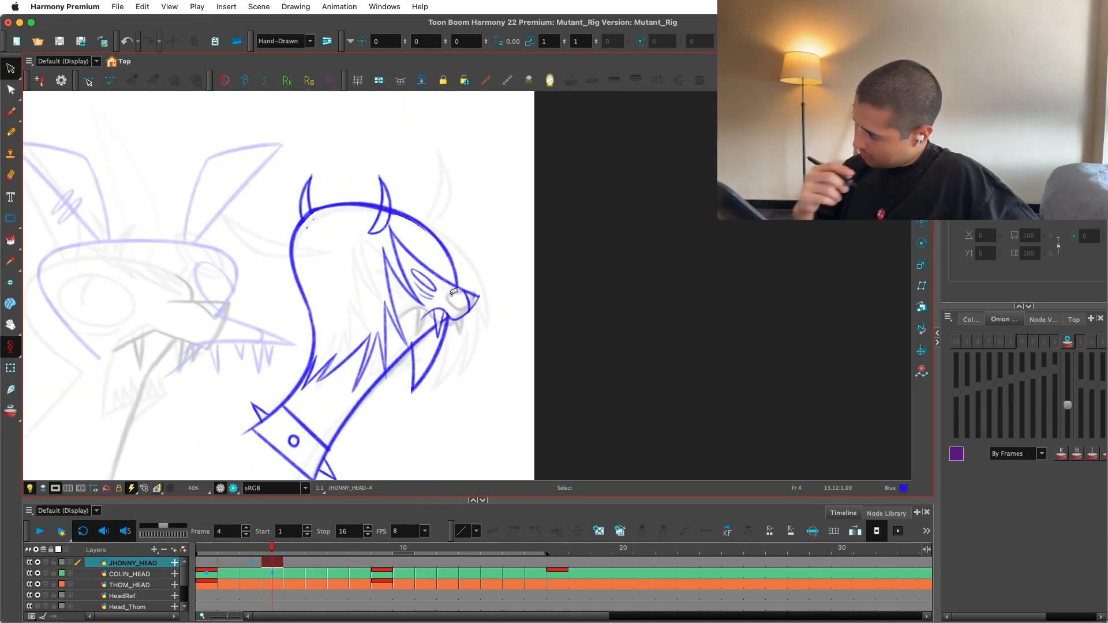
Step: Redraw the front curve of the beard on frame 4 and cut away the excess crossing the muzzle and beard tip
left_click_drag(454, 292, 470, 248)
scroll(450, 323, "up", 4)
key("alt+b")
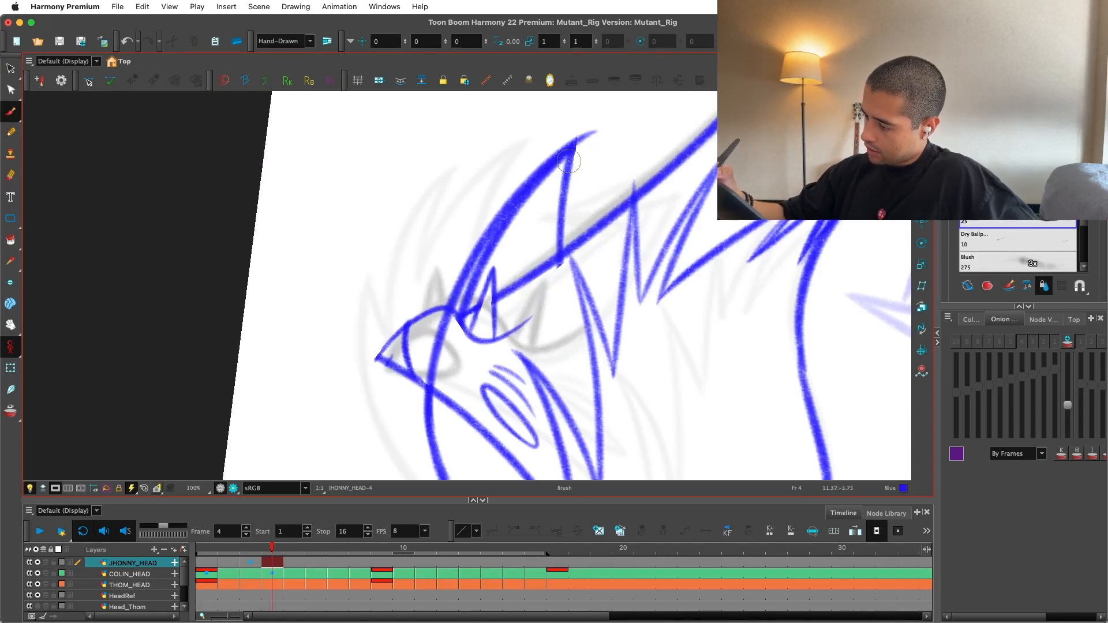
key("alt+s")
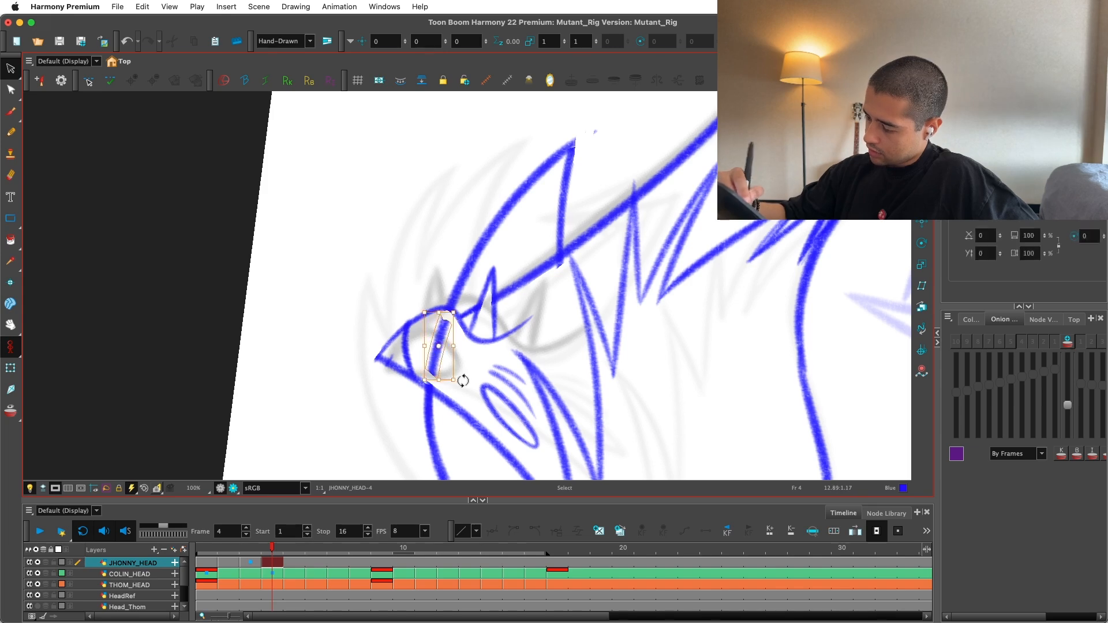
scroll(685, 332, "down", 5)
key("shift+x")
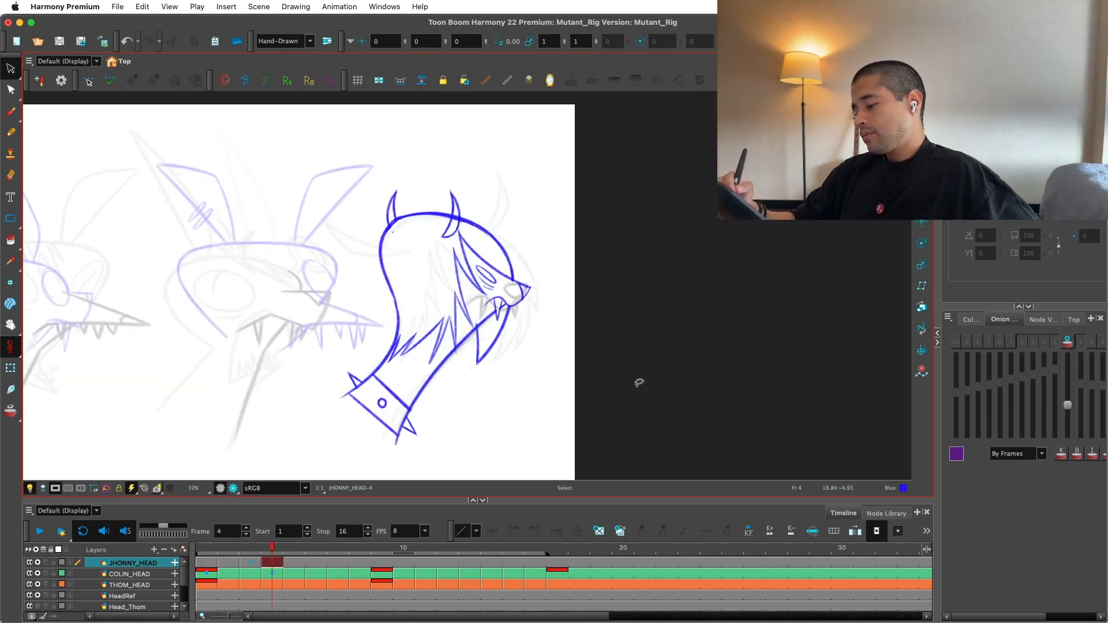
Step: Flip between frames 2, 3 and 4 to compare the head outline, horns and beard
key("comma")
key("comma")
key("period")
key("period")
key("2")
key("space")
mouse_move(492, 391)
left_mouse_down()
mouse_move(541, 370)
mouse_move(521, 409)
left_mouse_up()
key("2")
key("comma")
key("period")
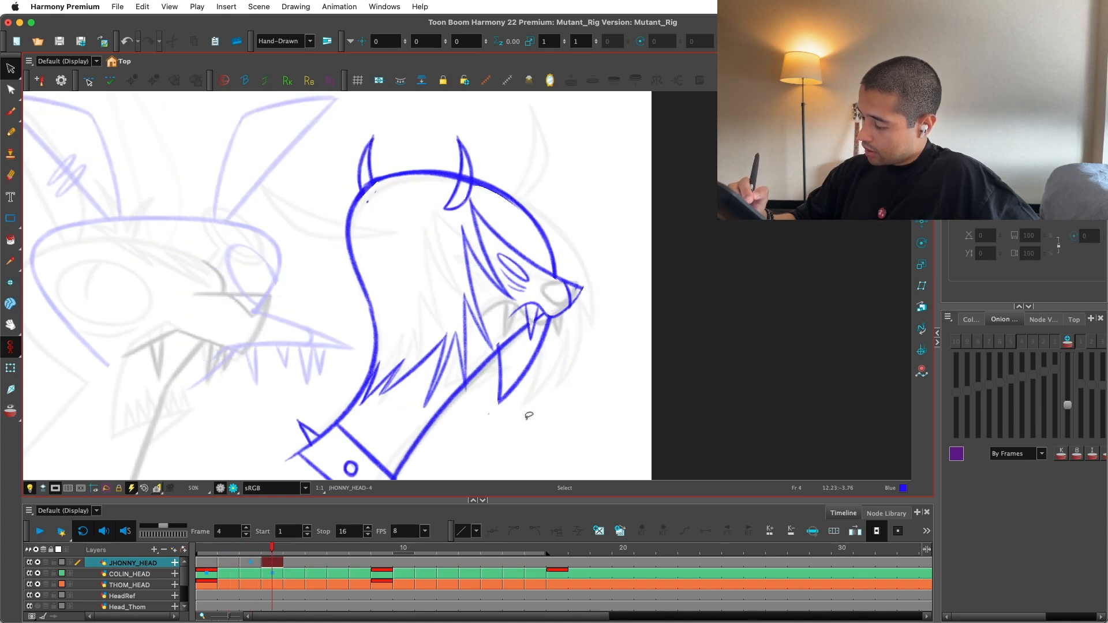
key("comma")
key("comma")
key("1")
key("1")
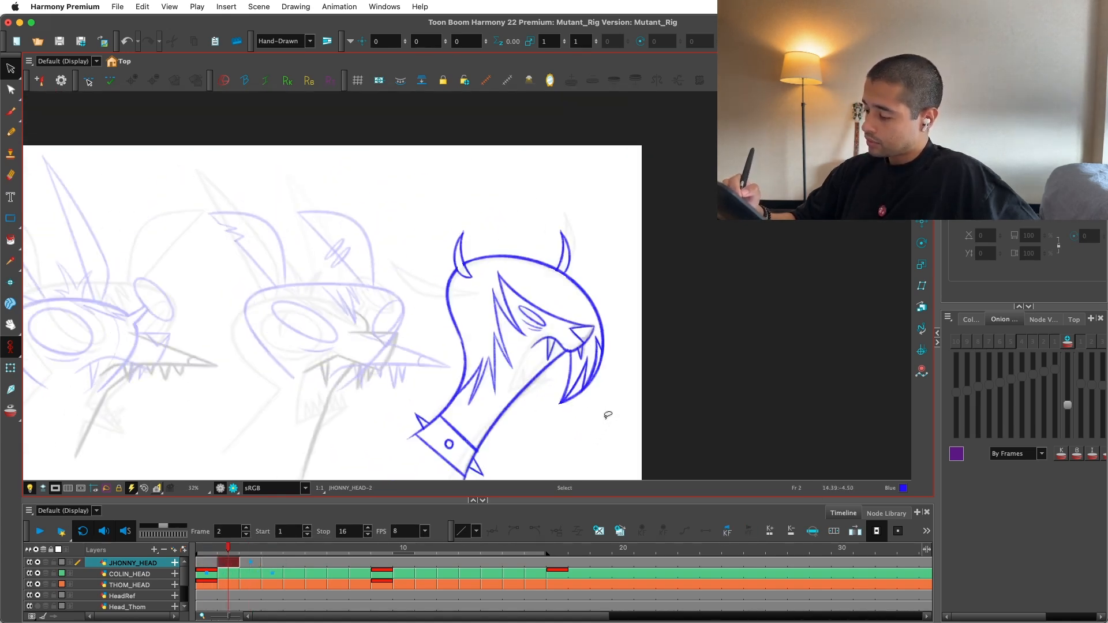
key("period")
key("period")
key("comma")
key("period")
key("comma")
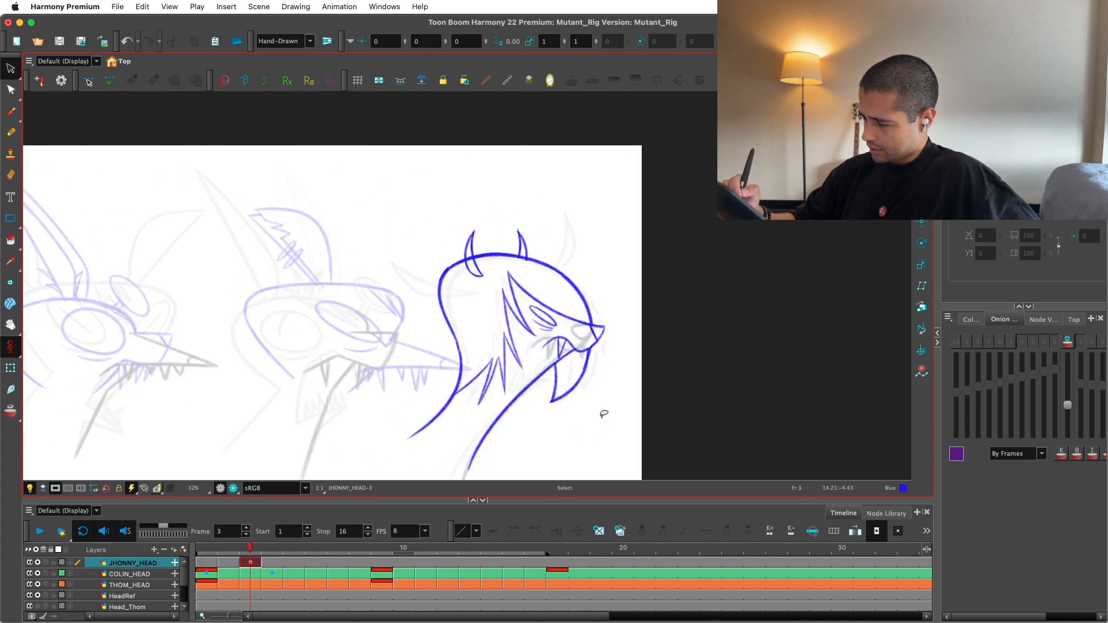
key("period")
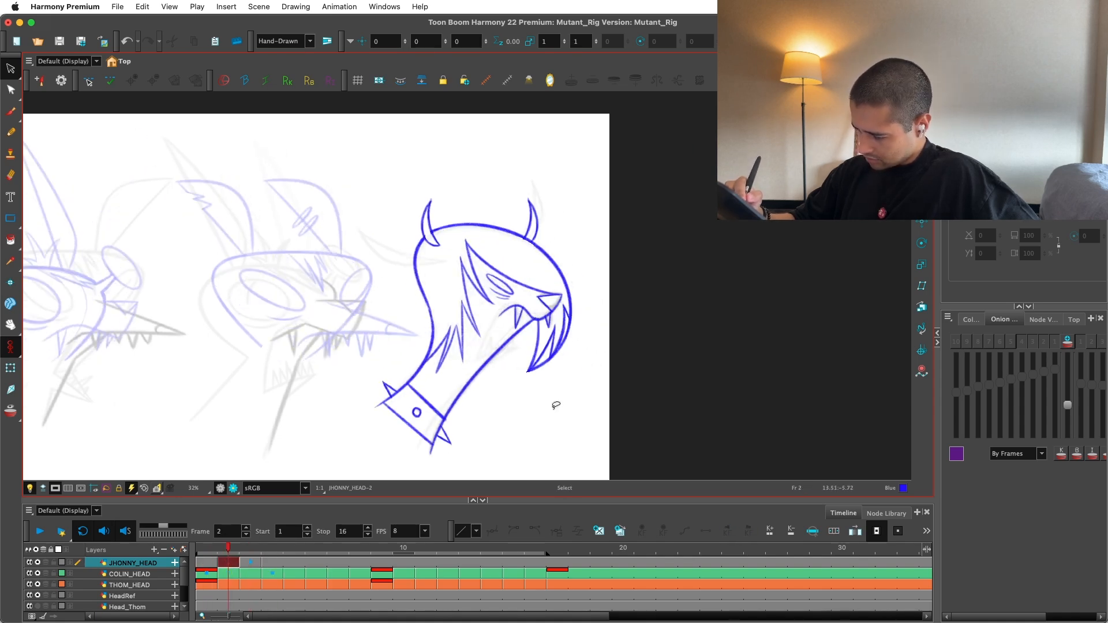
Step: Copy the head outline from frame 2 into the empty frame 1 drawing and skew it slightly backward
scroll(586, 314, "up", 2)
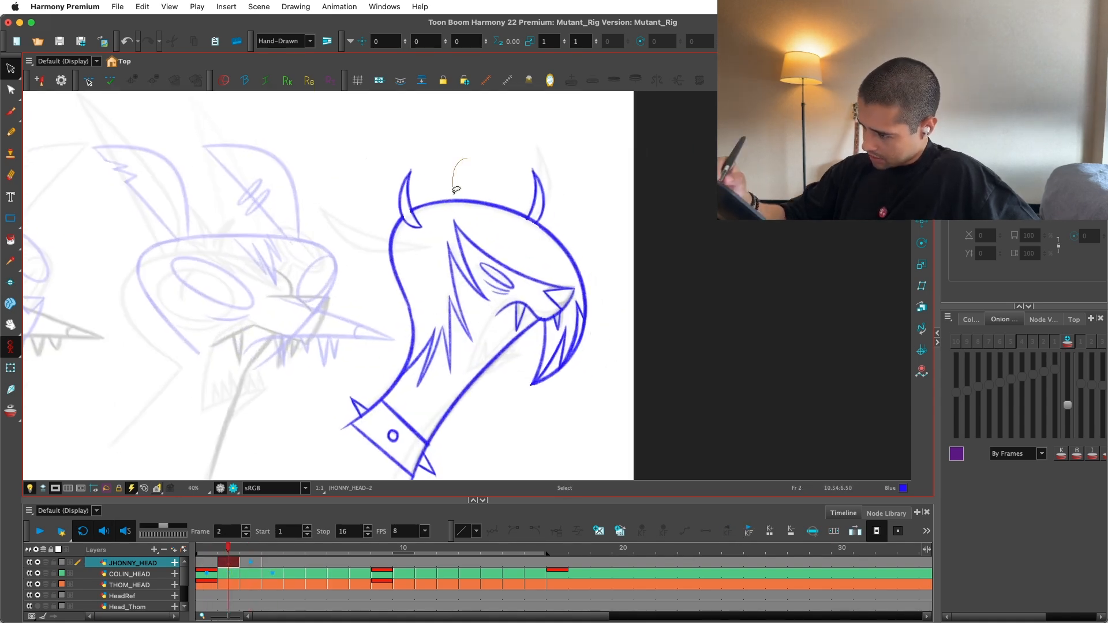
left_click_drag(456, 189, 403, 248)
left_click_drag(425, 369, 425, 394)
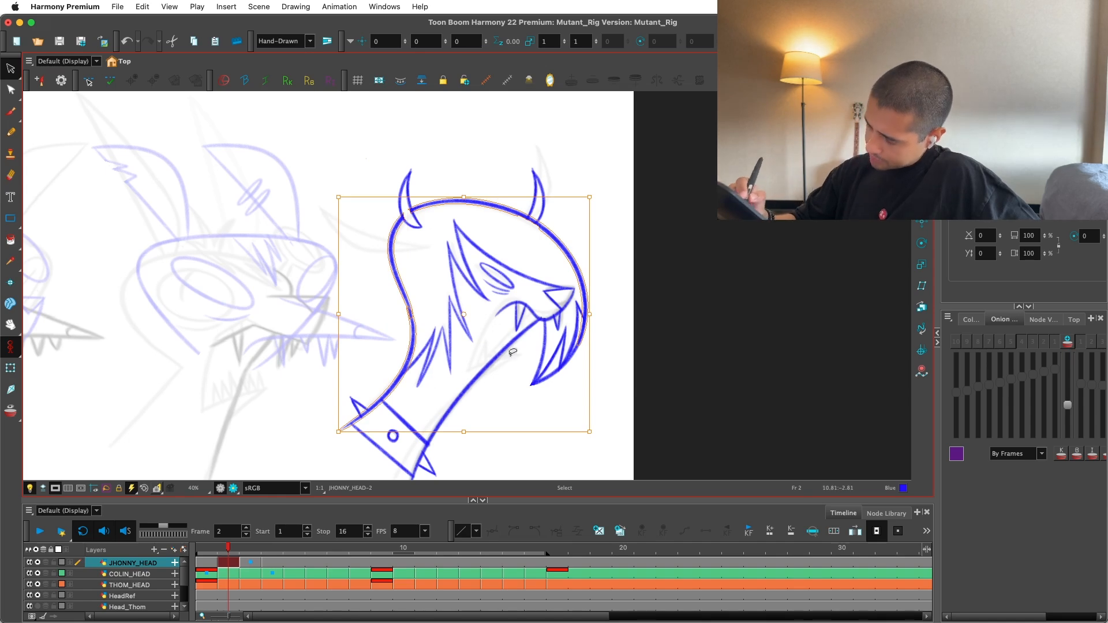
key("comma")
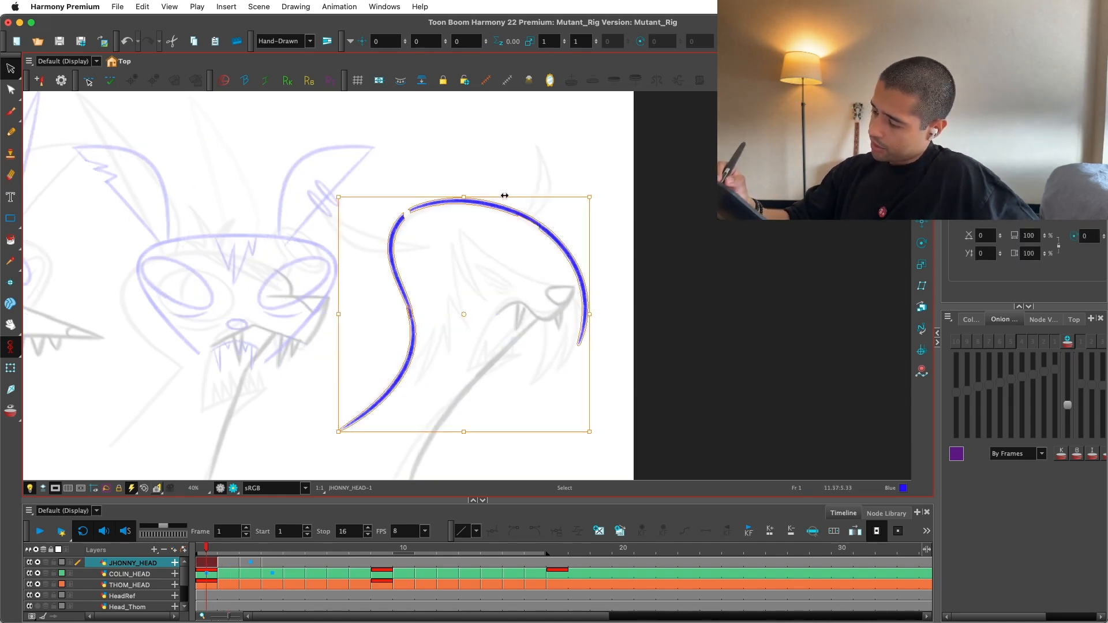
left_click_drag(504, 196, 491, 200)
Step: Duplicate the pasted outline on frame 1, mirror it horizontally and overlap the two copies into a symmetrical head
left_click_drag(474, 314, 557, 313)
key("4")
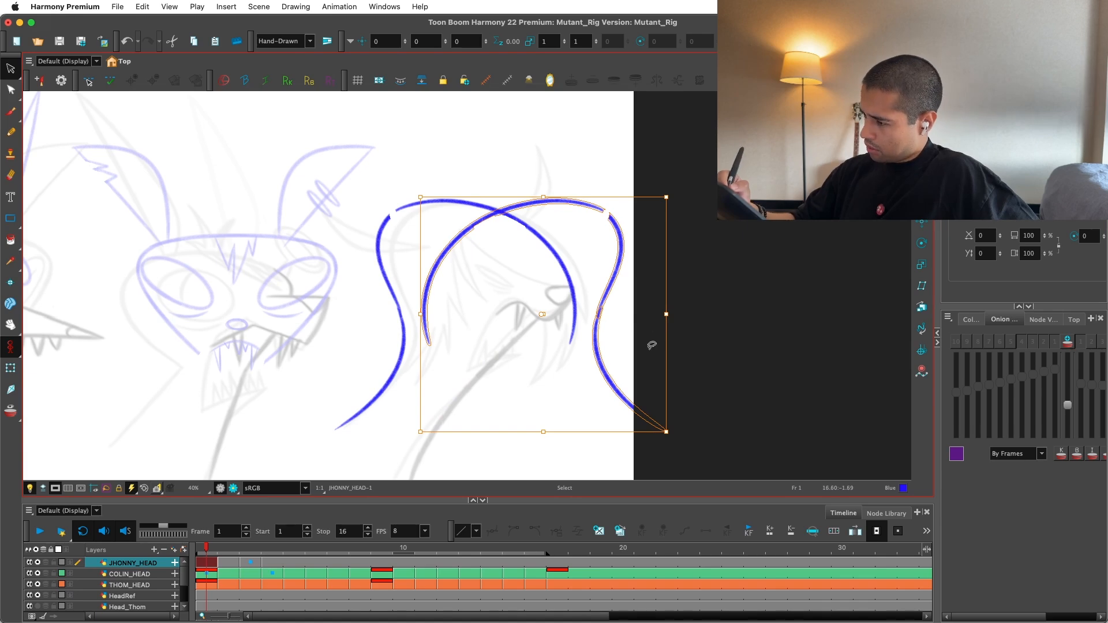
left_click_drag(562, 325, 462, 321)
key("super+z")
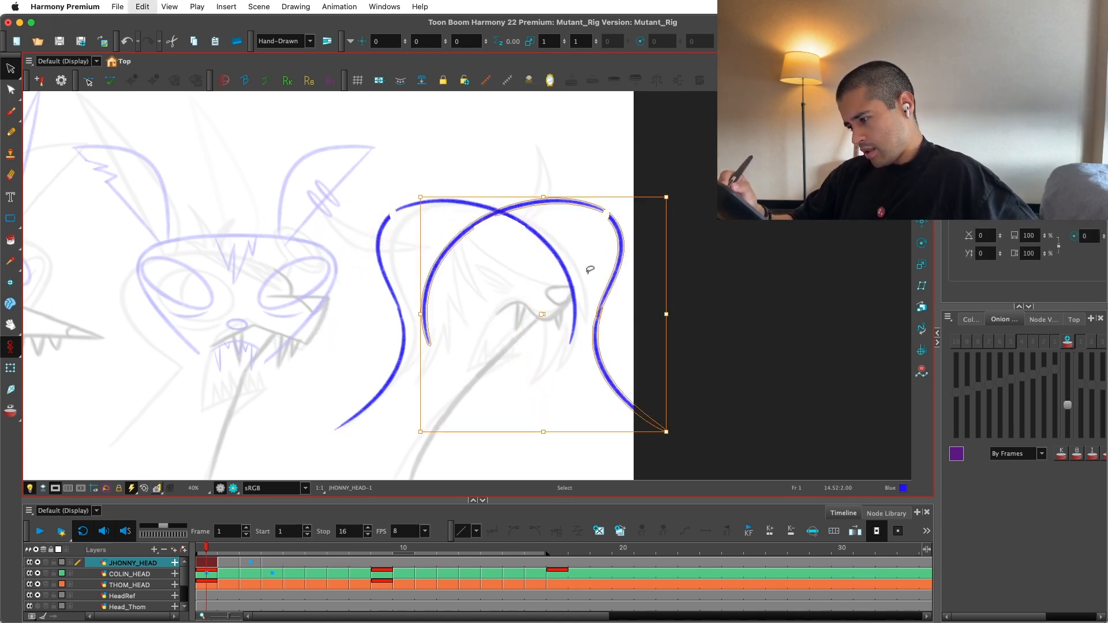
left_click_drag(554, 322, 481, 319)
left_click(617, 264)
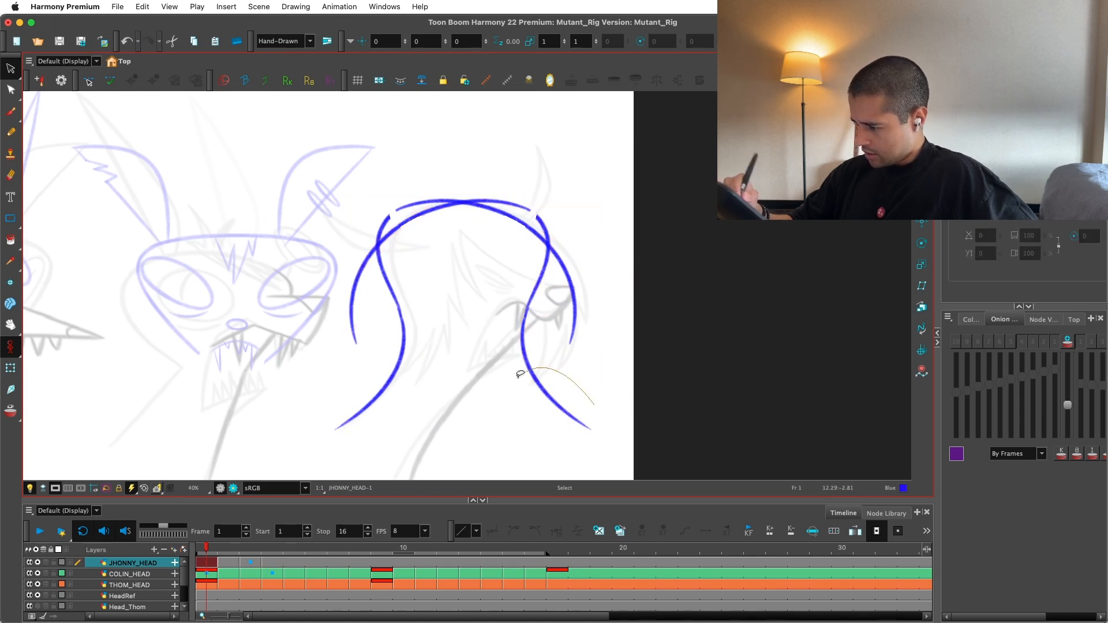
Step: Skew the lower neck section of both outline copies inward to form a narrower, symmetrical neck on frame 1
mouse_move(519, 374)
left_mouse_down()
mouse_move(573, 434)
mouse_move(511, 445)
left_mouse_up()
left_click_drag(436, 383, 443, 392)
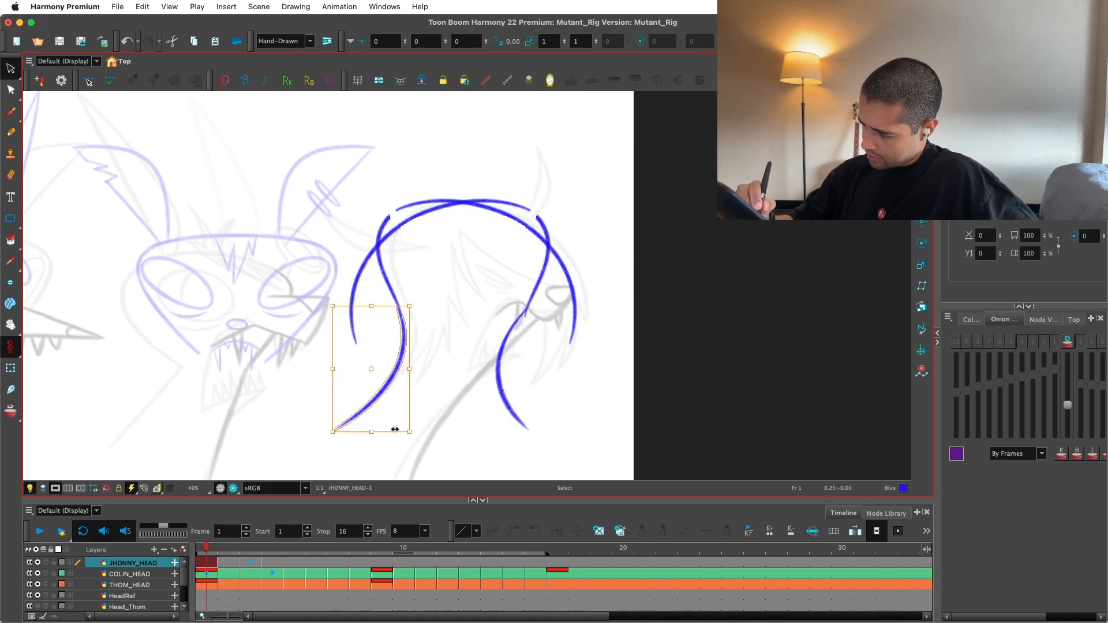
left_click_drag(396, 431, 463, 437)
left_click_drag(544, 349, 488, 378)
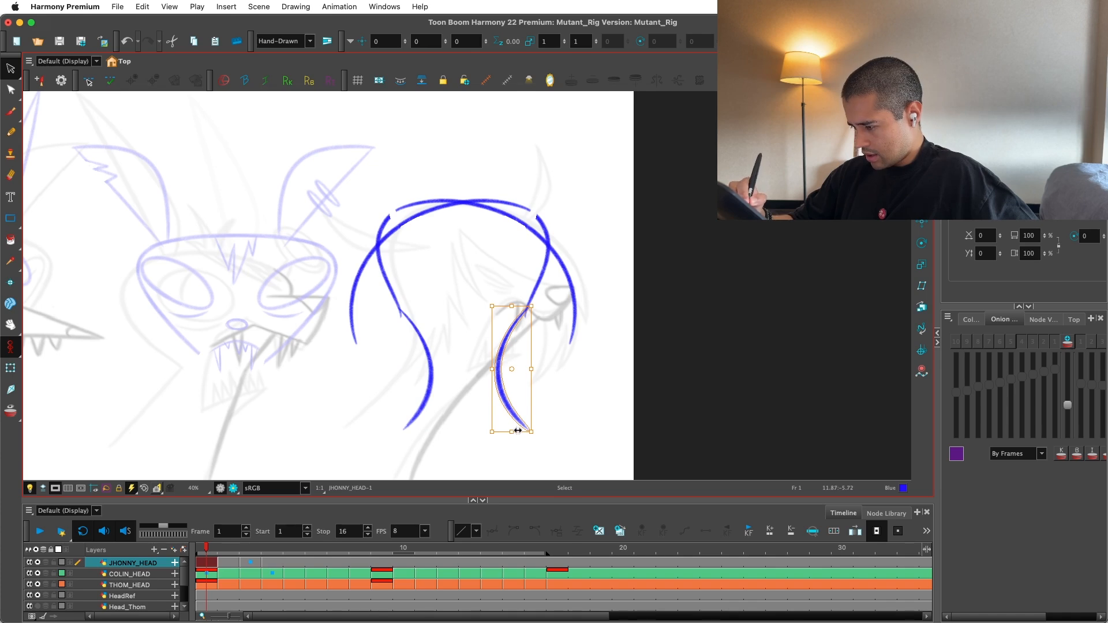
left_click_drag(518, 431, 505, 431)
Step: Recolour the whole mirrored outline on frame 1 with the New 5 swatch as a light guide
left_click(555, 398)
left_click_drag(615, 256, 536, 453)
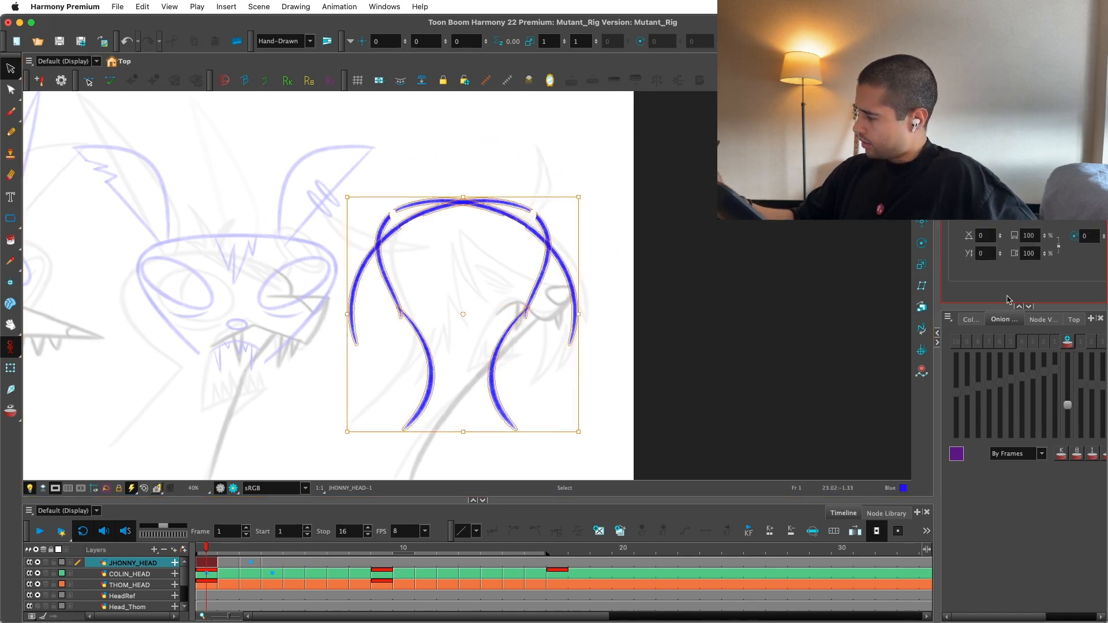
left_click(971, 319)
left_click(969, 584)
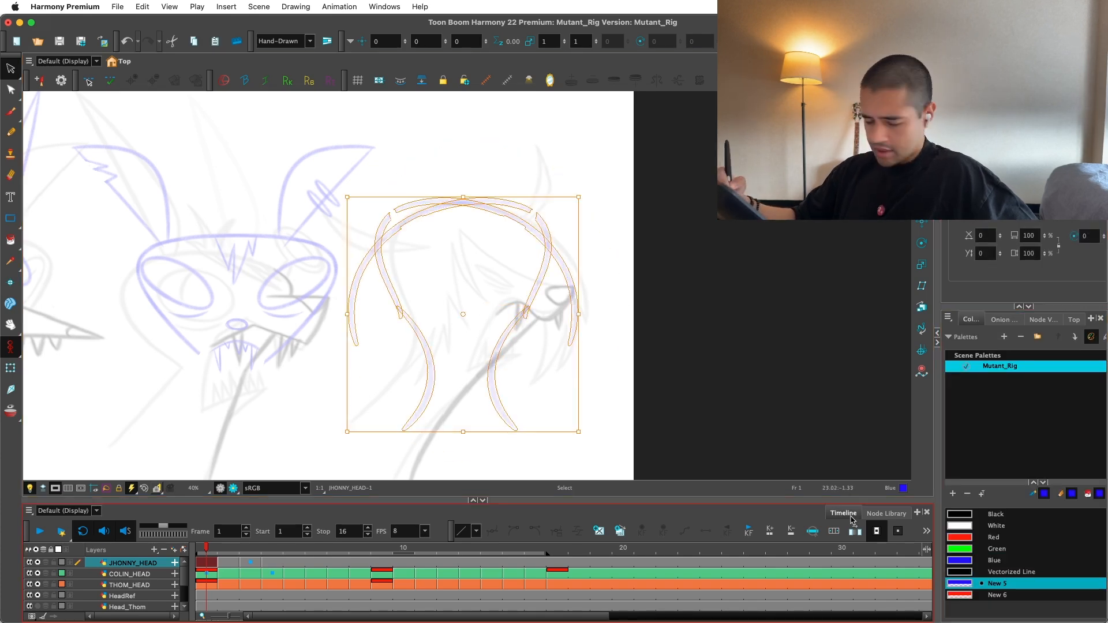
left_click(594, 350)
Step: Compare the light guide outline on frame 1 with the head drawing on frame 2
key("2")
key("period")
key("period")
key("period")
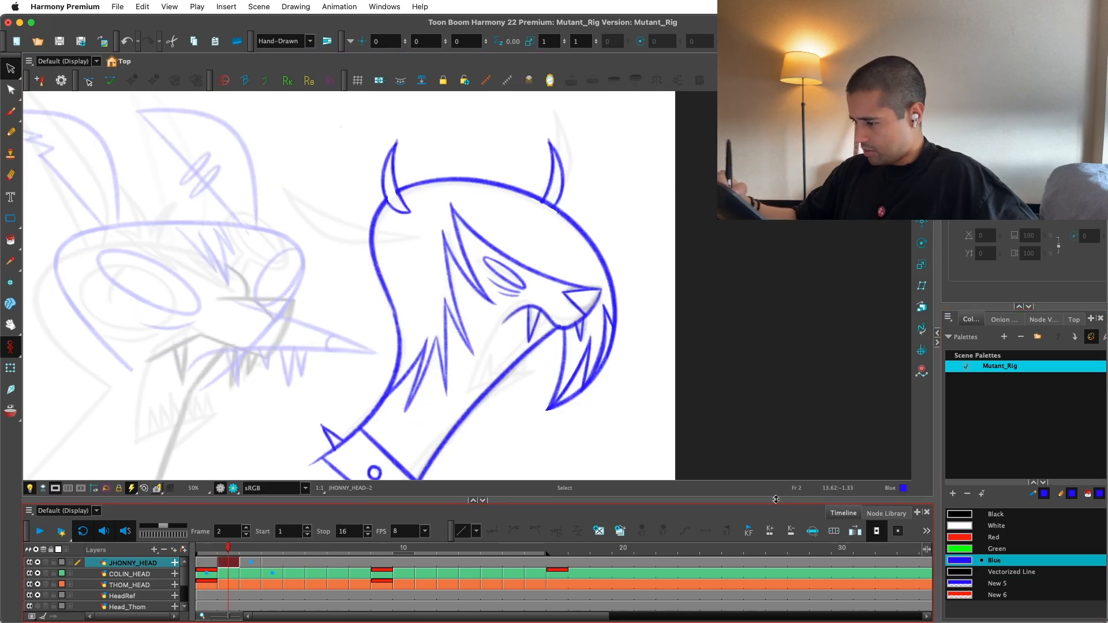
key("comma")
key("comma")
key("comma")
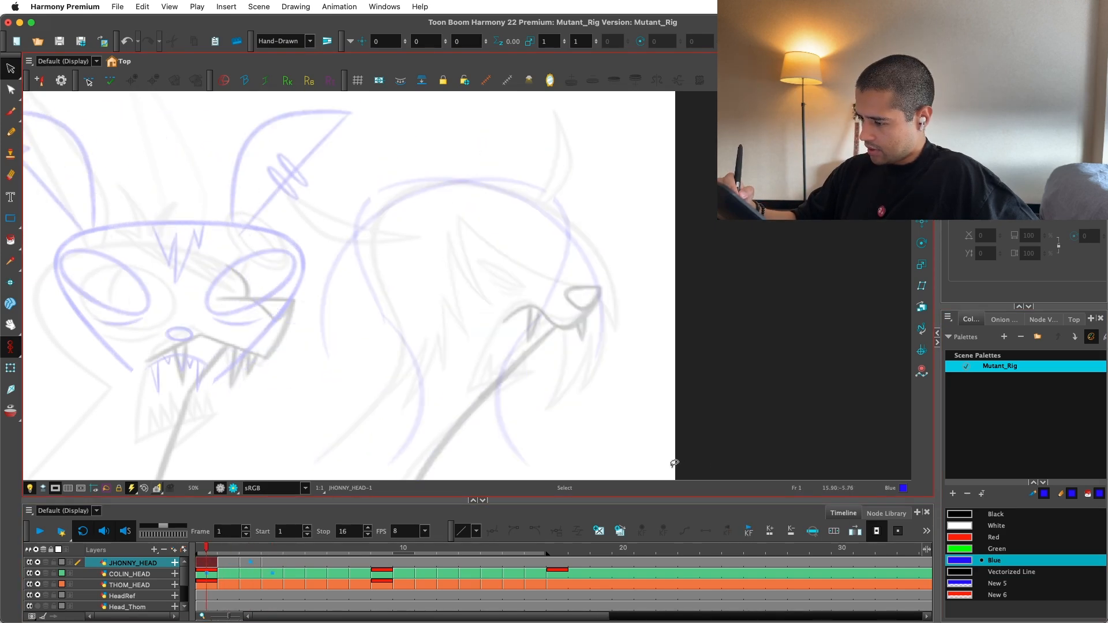
key("period")
key("comma")
scroll(664, 404, "down", 2)
Step: Brush one side of the front-view head and neck on frame 1 in Blue as a continuous curve over the guide
key("alt+b")
key("ctrl+f")
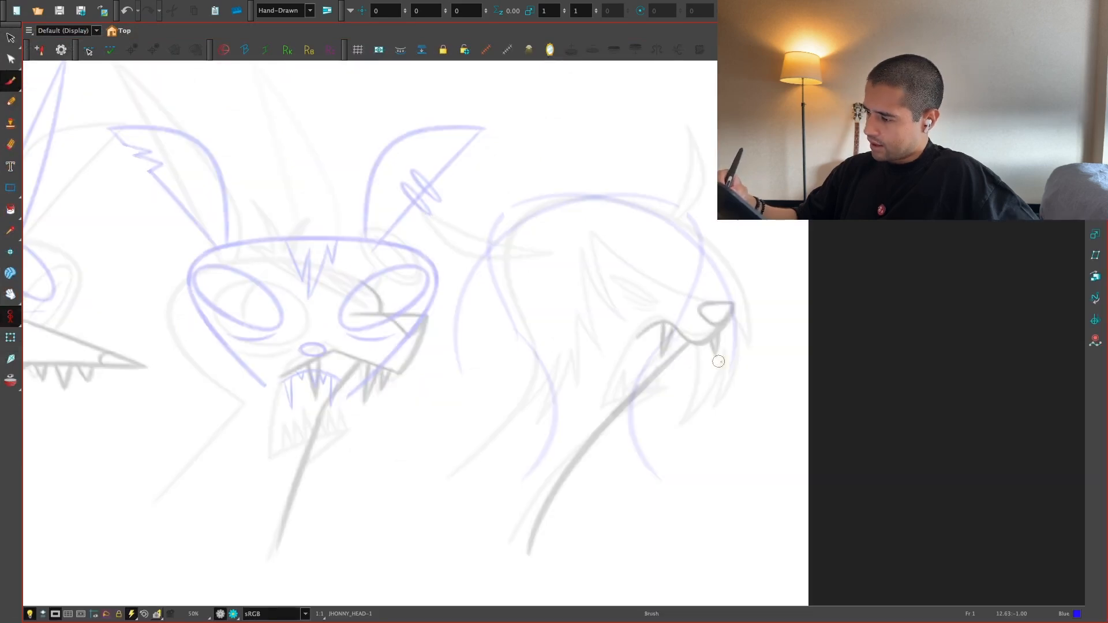
key("2")
key("2")
mouse_move(387, 585)
left_mouse_down()
mouse_move(455, 464)
mouse_move(339, 181)
mouse_move(565, 114)
left_mouse_up()
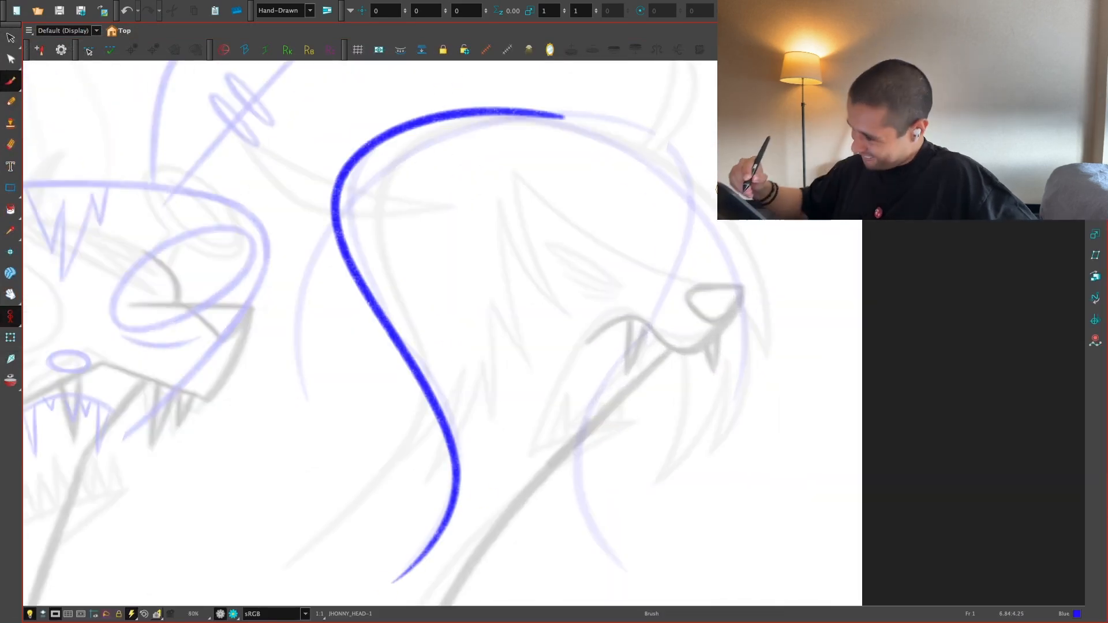
Step: Duplicate the Blue head-and-neck curve, mirror it horizontally and place it opposite so the tops join
key("1")
key("alt+s")
left_click(492, 148)
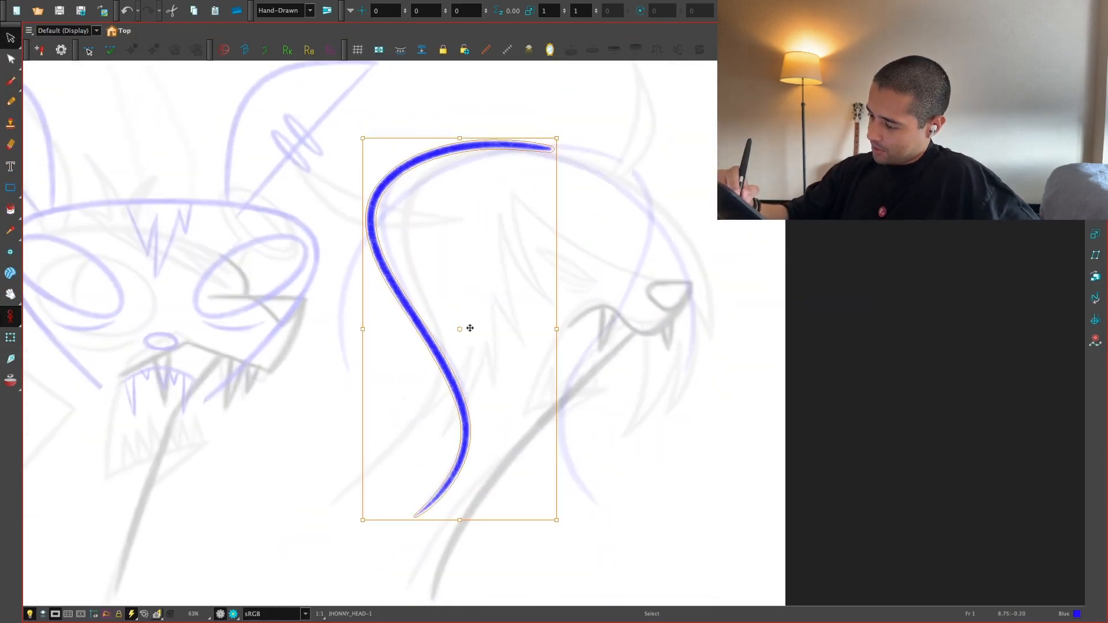
key("ctrl+c")
key("ctrl+v")
left_click_drag(469, 329, 538, 329)
key("ctrl+f")
key("4")
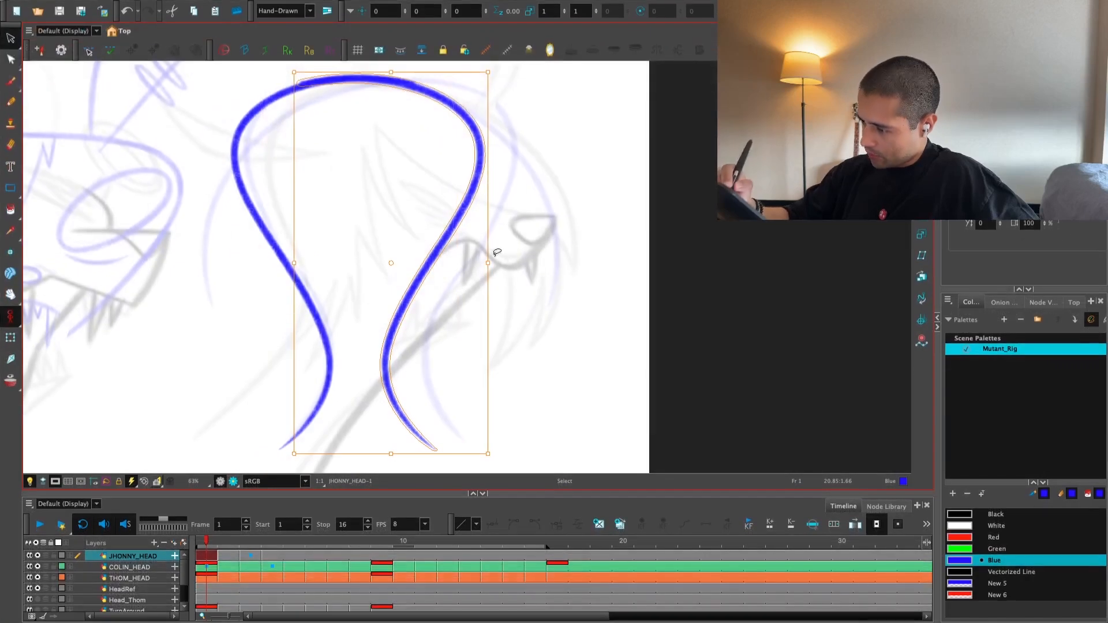
left_click_drag(472, 209, 494, 207)
left_click(580, 173)
Step: Compare the symmetrical front-view outline on frame 1 with the head shape on frame 2
key("1")
key("1")
left_click_drag(612, 314, 631, 339)
key("period")
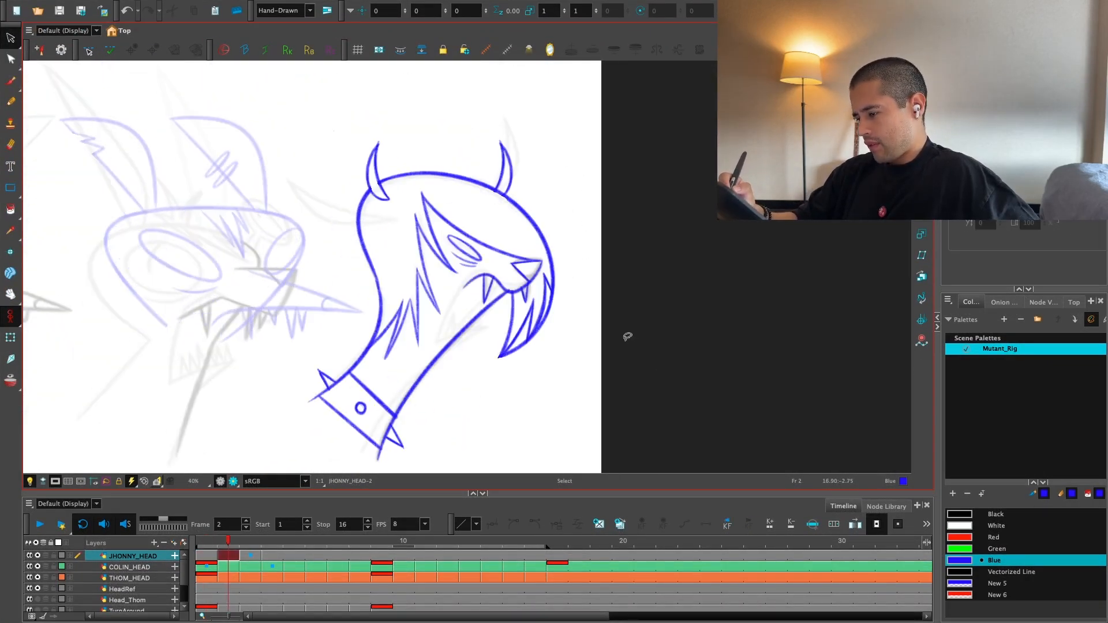
key("comma")
key("period")
key("comma")
key("2")
key("period")
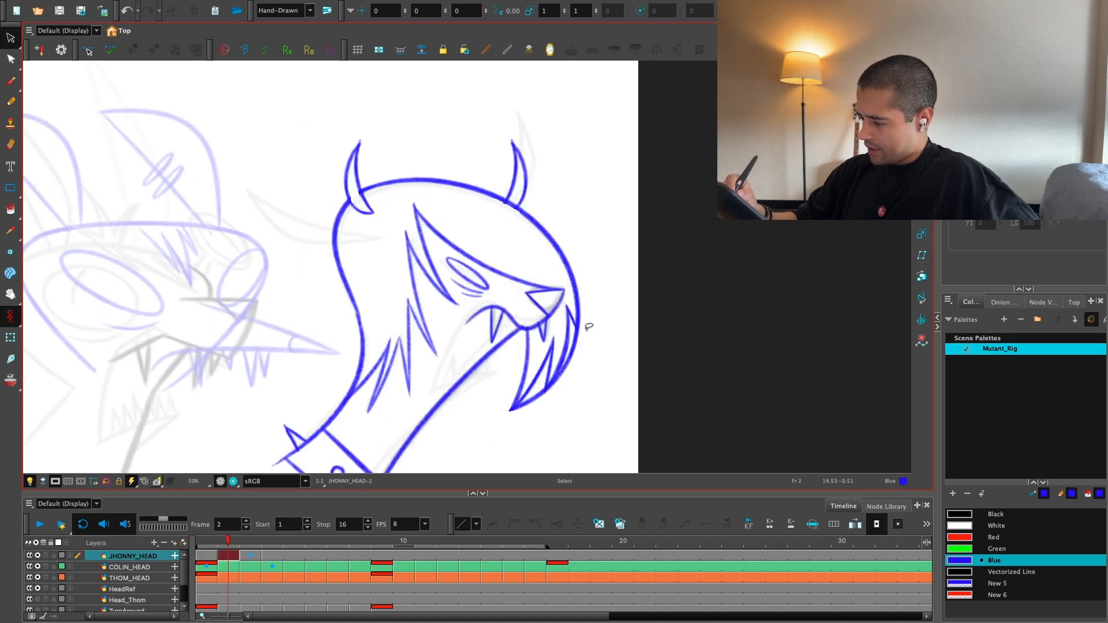
left_click(577, 333)
key("comma")
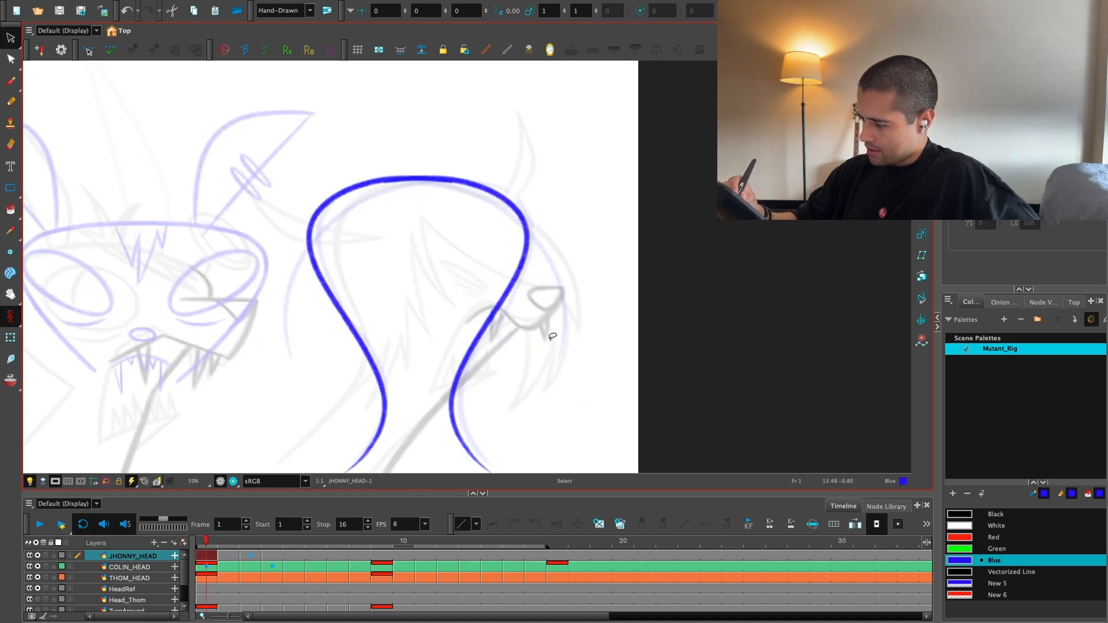
Step: Place a copy of the pointed hair lock over the lower edge of the front-view head on frame 1
left_click(553, 346)
left_click_drag(553, 346, 505, 348)
key("period")
key("comma")
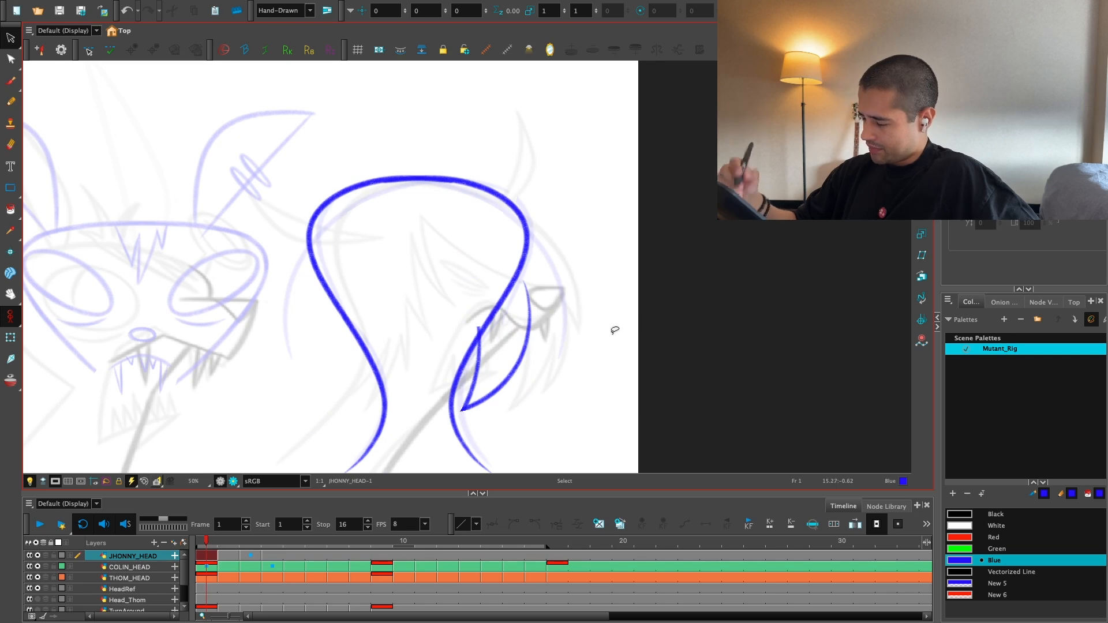
key("alt+b")
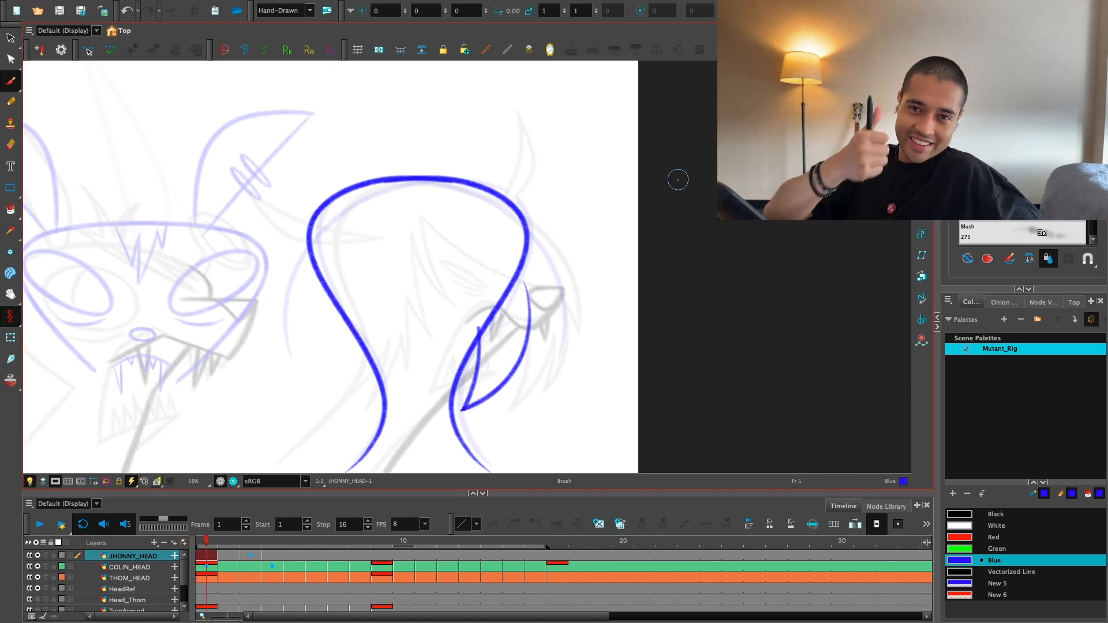
left_click_drag(551, 353, 609, 377)
key("ctrl+z")
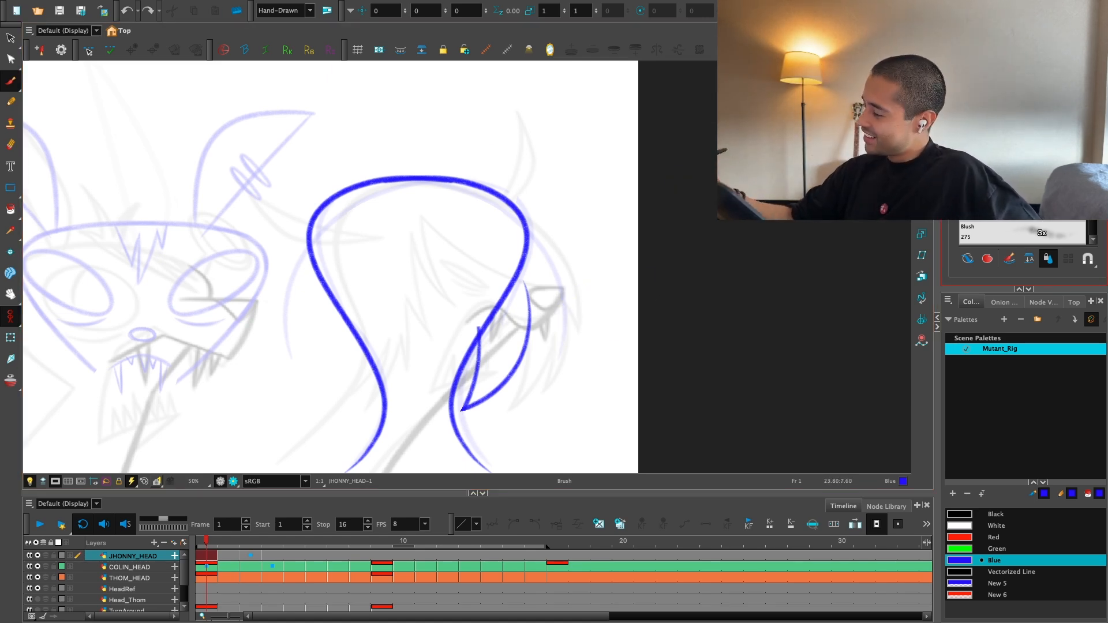
Step: Compare the front-view outline and hair lock on frame 1 with the heads on the neighbouring frames
key("period")
key("comma")
key("period")
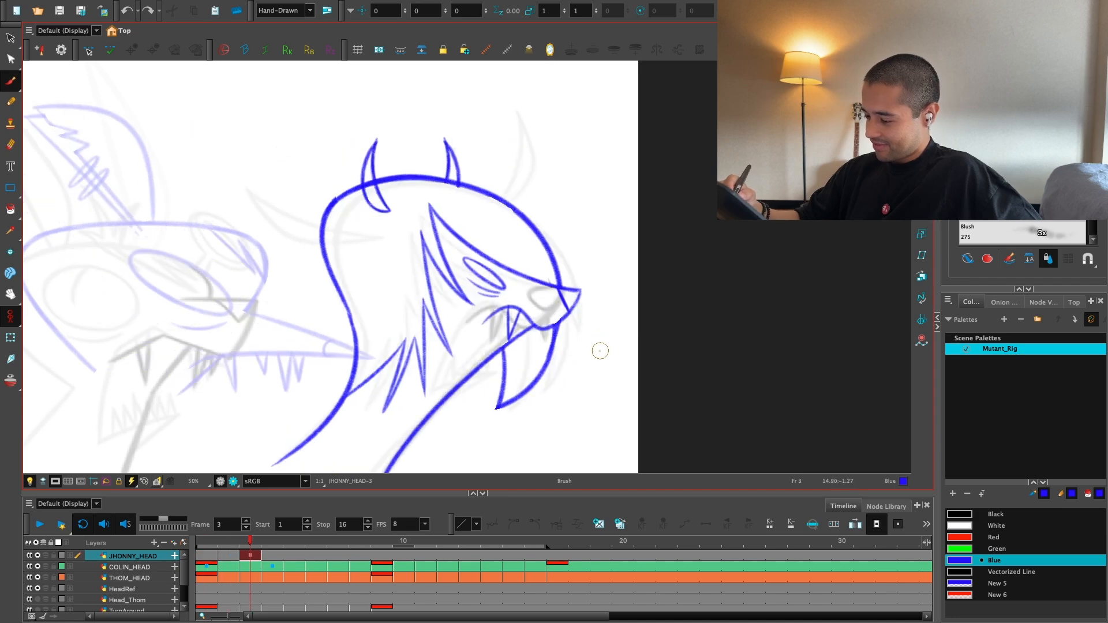
left_click_drag(599, 365, 600, 388)
key("comma")
key("period")
key("comma")
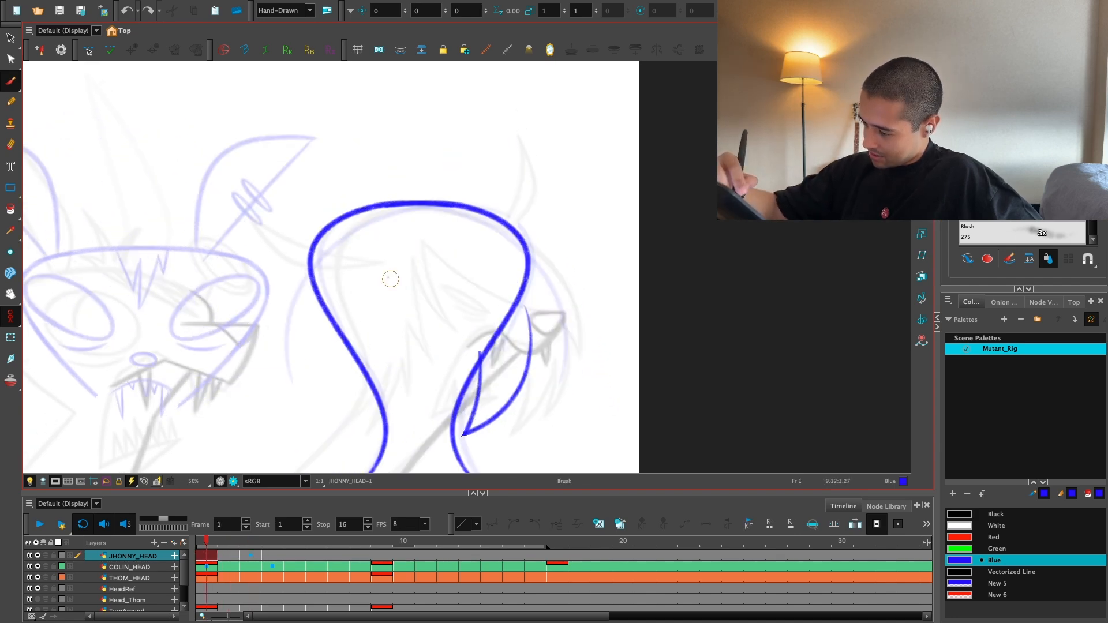
Step: Brush the fringe in Blue as a diagonal sweep across the face down to the tip of the hair lock
left_click_drag(358, 250, 433, 318)
mouse_move(350, 239)
left_mouse_down()
mouse_move(378, 281)
mouse_move(487, 346)
left_mouse_up()
left_click_drag(386, 269, 488, 381)
left_click_drag(468, 330, 490, 418)
key("period")
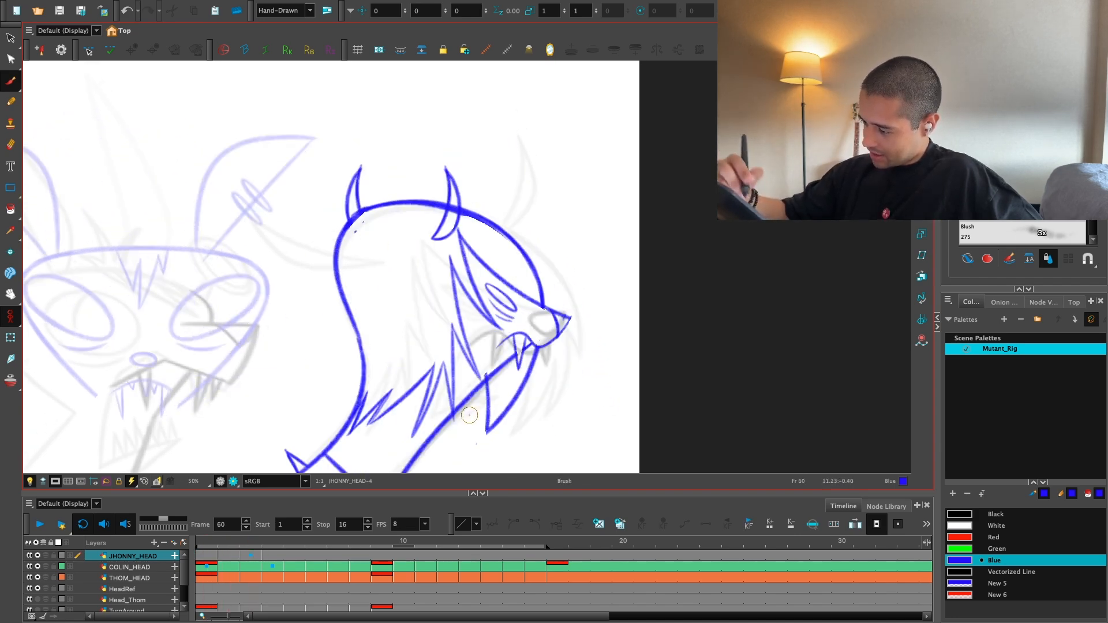
key("comma")
Step: Brush the outer hair contour from the upper side of the head down along the curve of the hair lock
left_click_drag(537, 315, 528, 360)
mouse_move(517, 231)
left_mouse_down()
mouse_move(534, 375)
mouse_move(514, 404)
left_mouse_up()
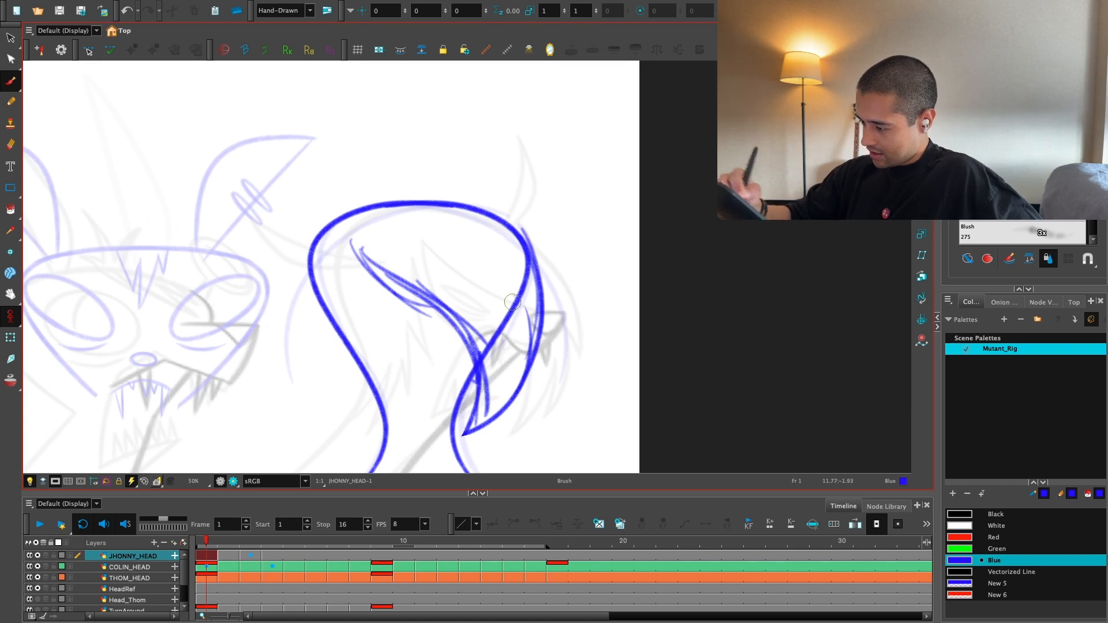
left_click_drag(525, 260, 510, 401)
key("period")
key("comma")
key("period")
key("comma")
Step: Draw the nose as a small inverted triangle in the middle of the face on frame 1
left_click_drag(416, 327, 431, 326)
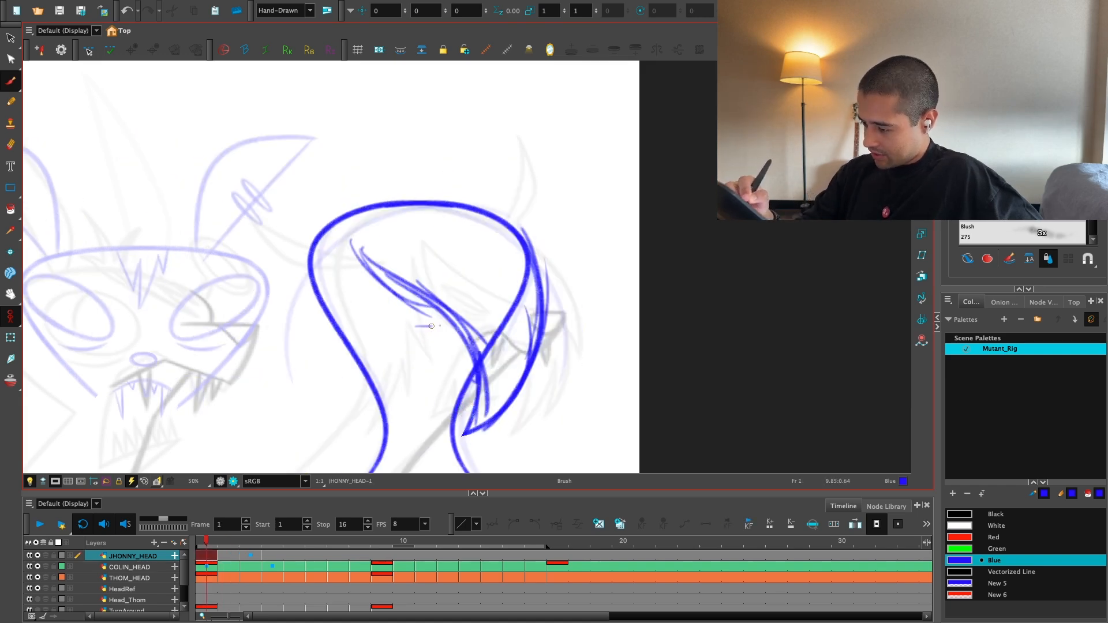
key("Return")
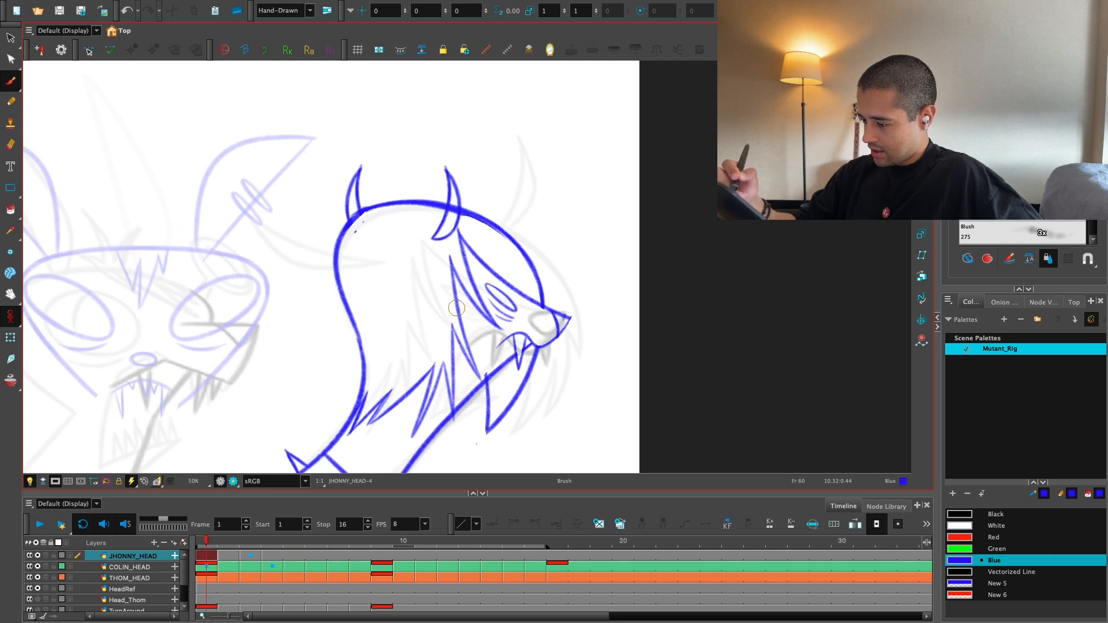
key("Return")
Step: Brush jagged hair strands from the start of the fringe down the opposite side of the face to the neck
mouse_move(352, 249)
left_mouse_down()
mouse_move(375, 346)
mouse_move(391, 359)
left_mouse_up()
left_click_drag(344, 296, 380, 344)
key("period")
key("comma")
mouse_move(339, 282)
left_mouse_down()
mouse_move(392, 392)
mouse_move(352, 323)
left_mouse_up()
left_click_drag(346, 318, 382, 388)
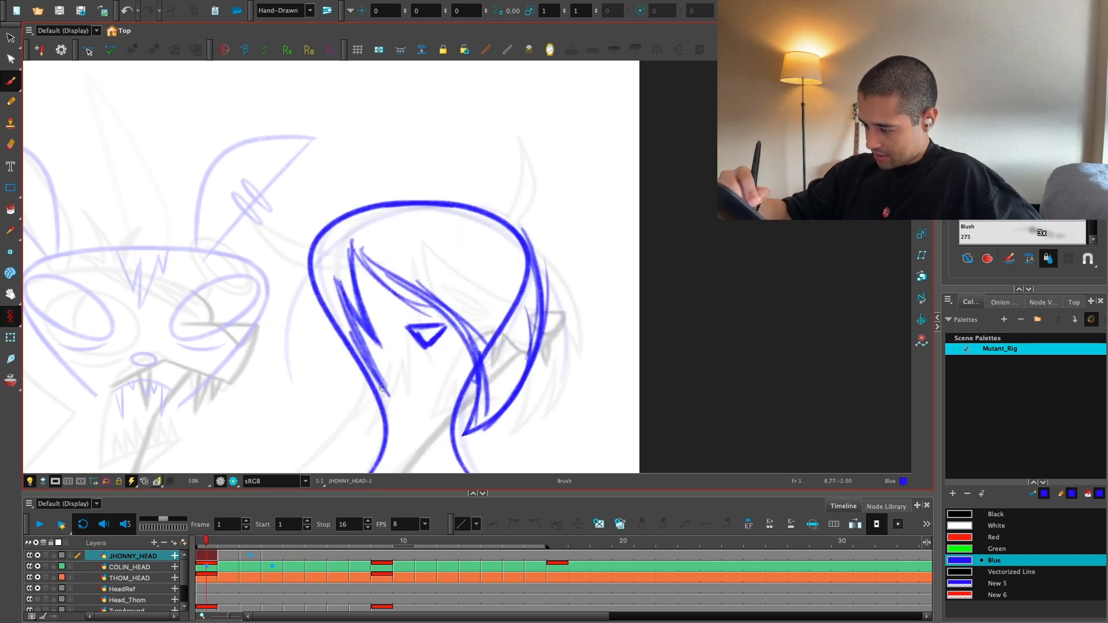
key("period")
key("comma")
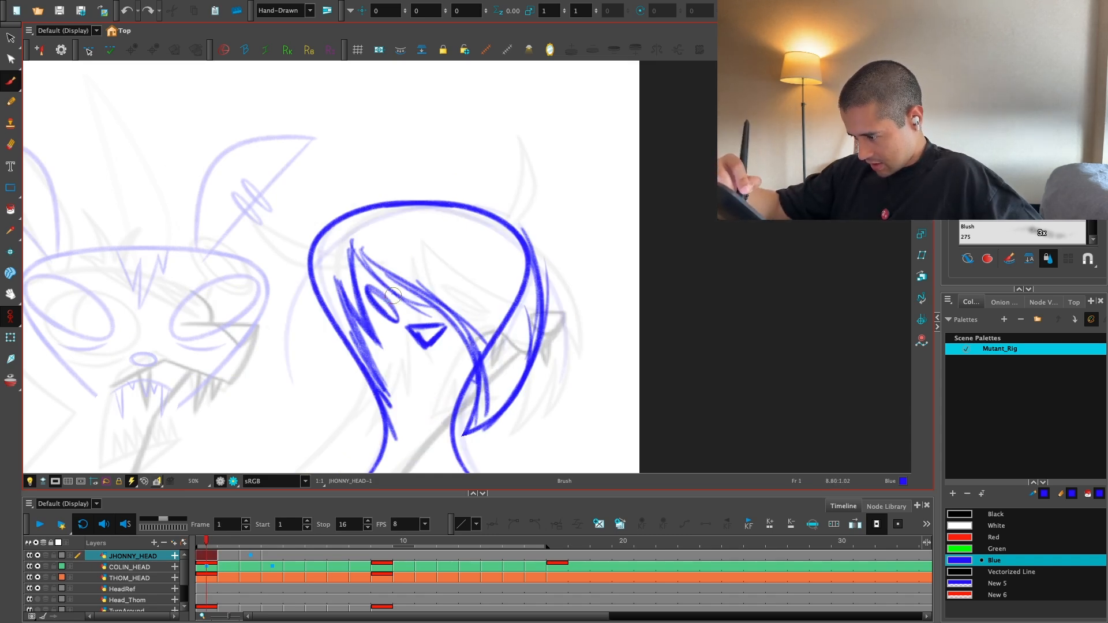
Step: Redraw the visible eye as a slanted almond shape under the fringe, with short strokes beneath it
key("ctrl+z")
left_click_drag(374, 286, 376, 287)
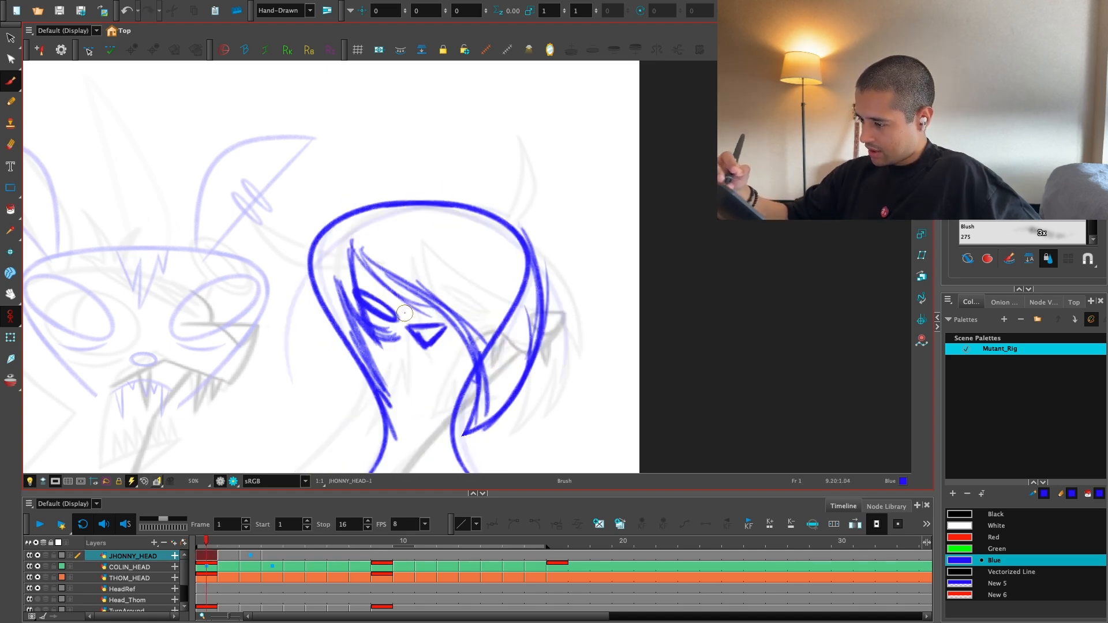
key("period")
key("comma")
Step: Draw a curved horn on the upper corner of the head, opposite the long hair lock
mouse_move(328, 243)
left_mouse_down()
mouse_move(306, 202)
mouse_move(321, 246)
left_mouse_up()
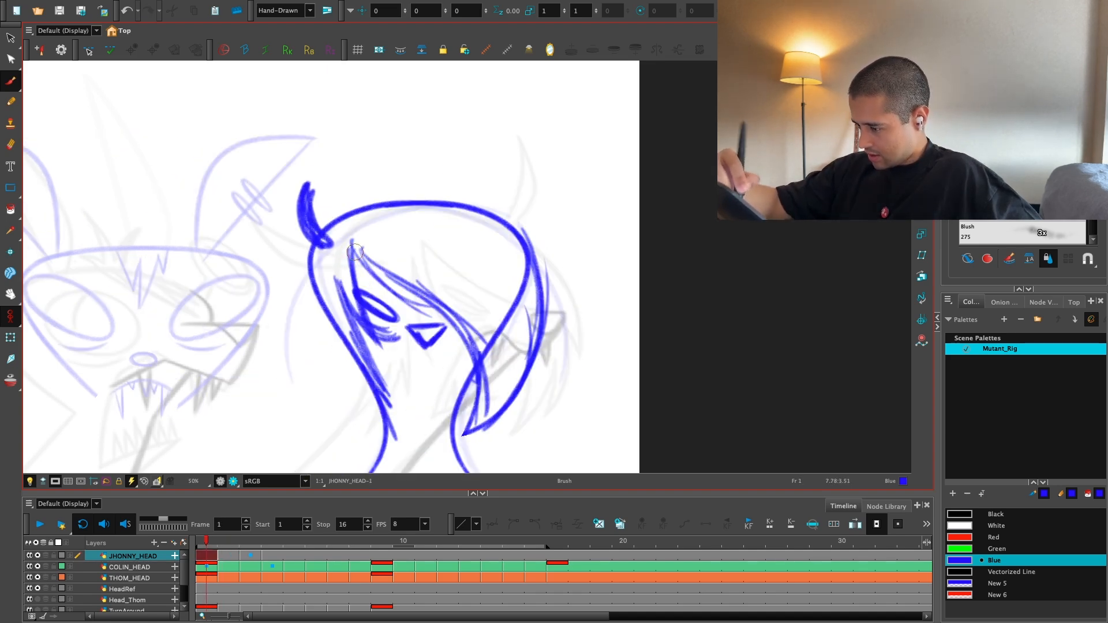
key("period")
key("comma")
key("period")
Step: Erase lines around the hair lock's tip and draw a wavy upper-lip line with two fangs below the nose
left_click_drag(512, 337, 494, 297)
key("comma")
key("alt+e")
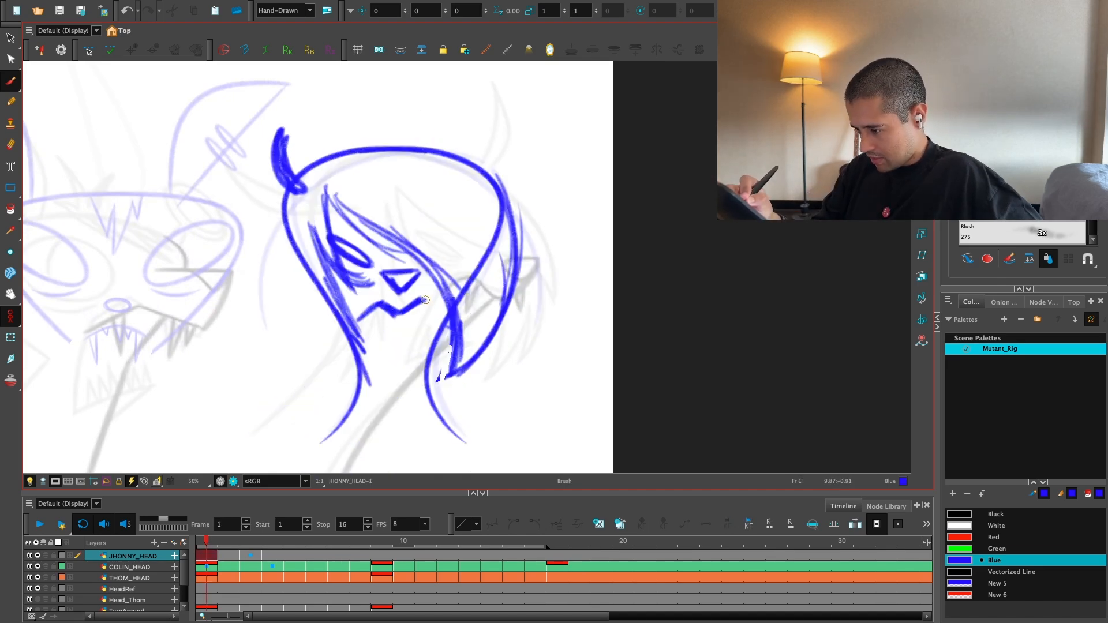
key("period")
key("comma")
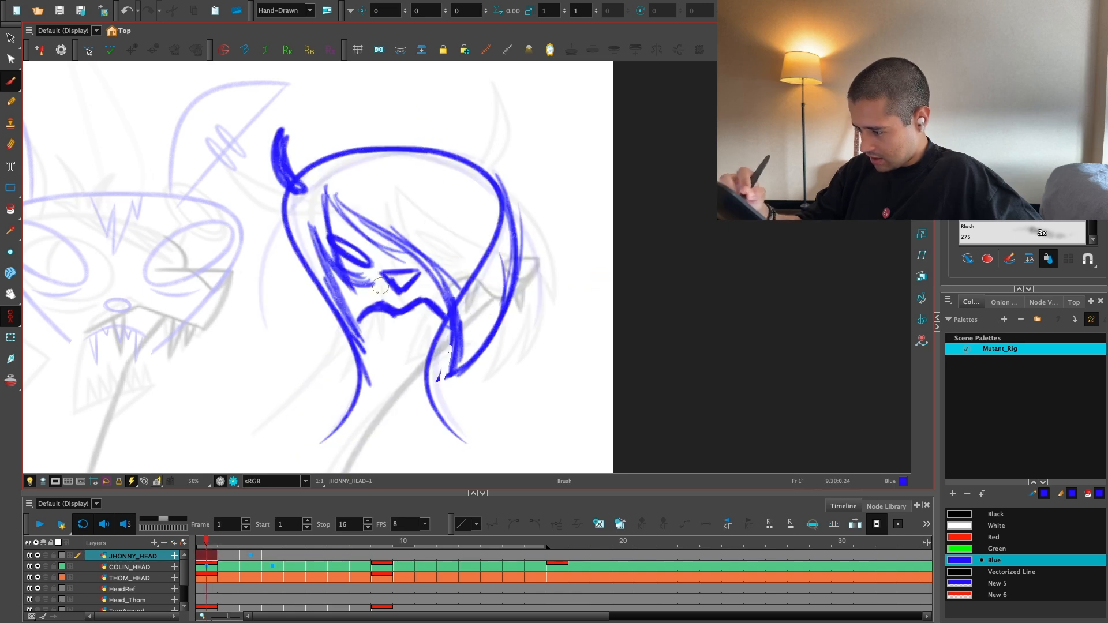
key("period")
key("comma")
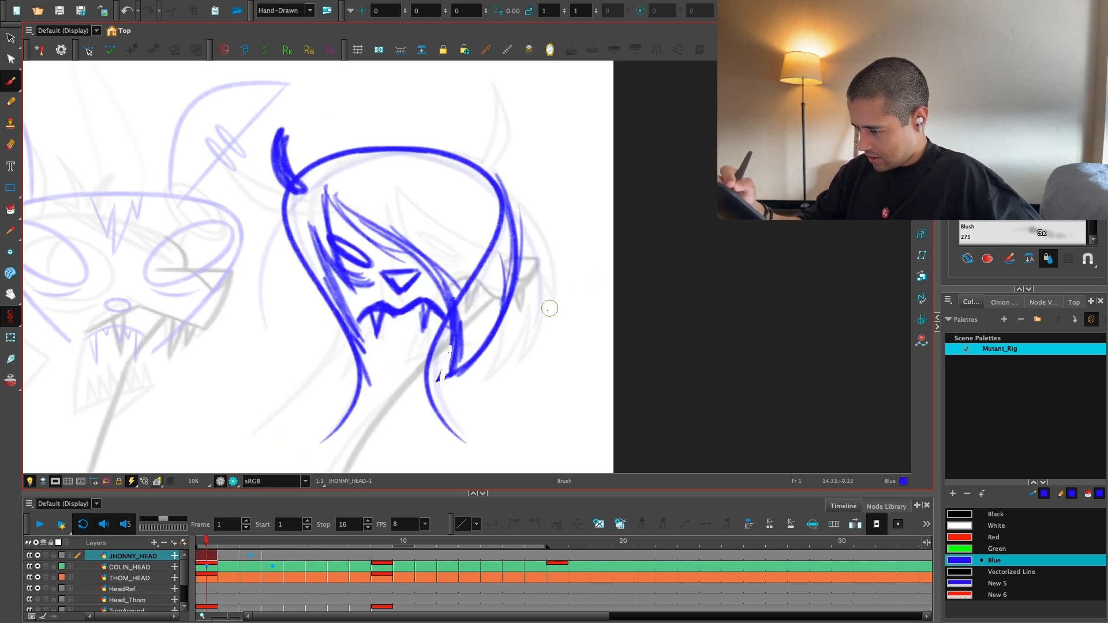
Step: Extend both sides of the neck downward in Blue and close them with a rounded base
mouse_move(367, 367)
left_mouse_down()
mouse_move(382, 315)
mouse_move(360, 375)
left_mouse_up()
key("period")
key("comma")
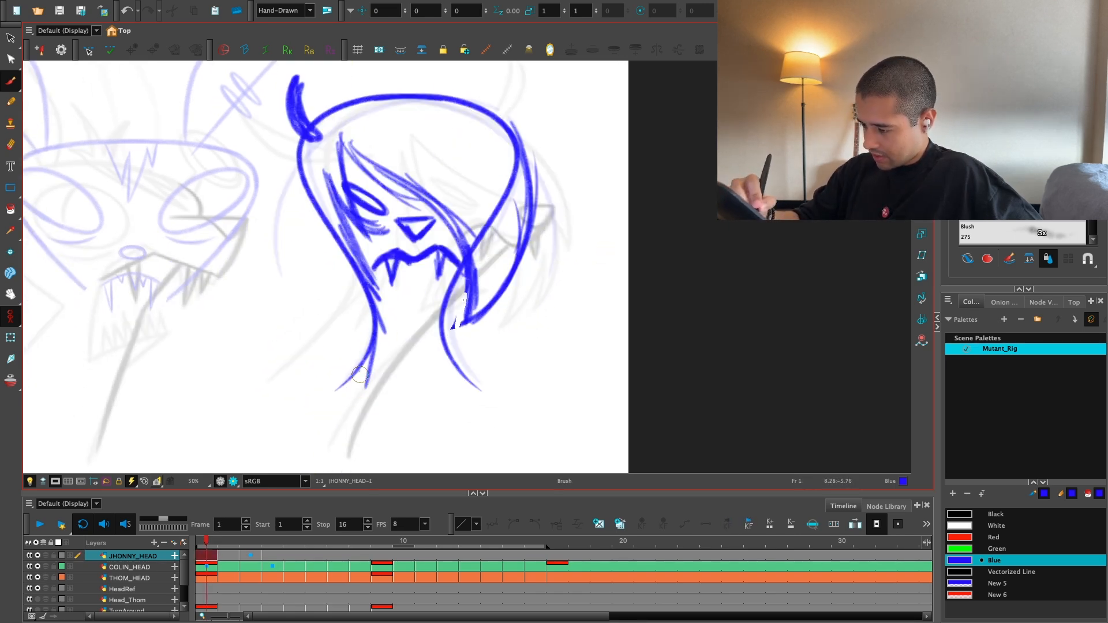
left_click_drag(374, 320, 354, 397)
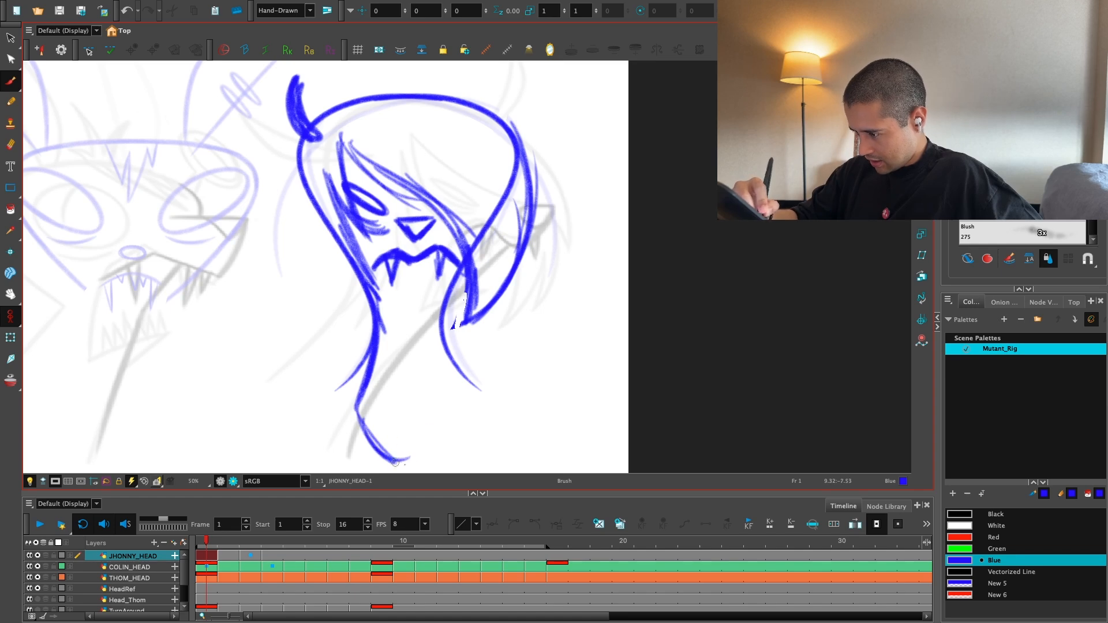
left_click_drag(446, 298, 456, 404)
left_click_drag(443, 297, 455, 392)
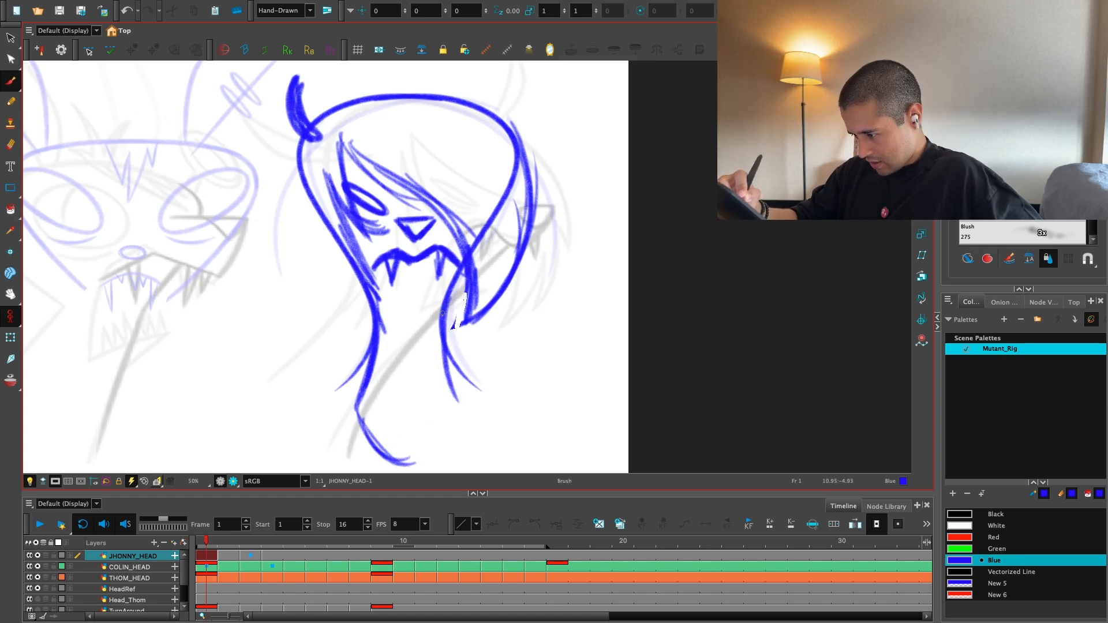
left_click_drag(442, 324, 463, 409)
key("period")
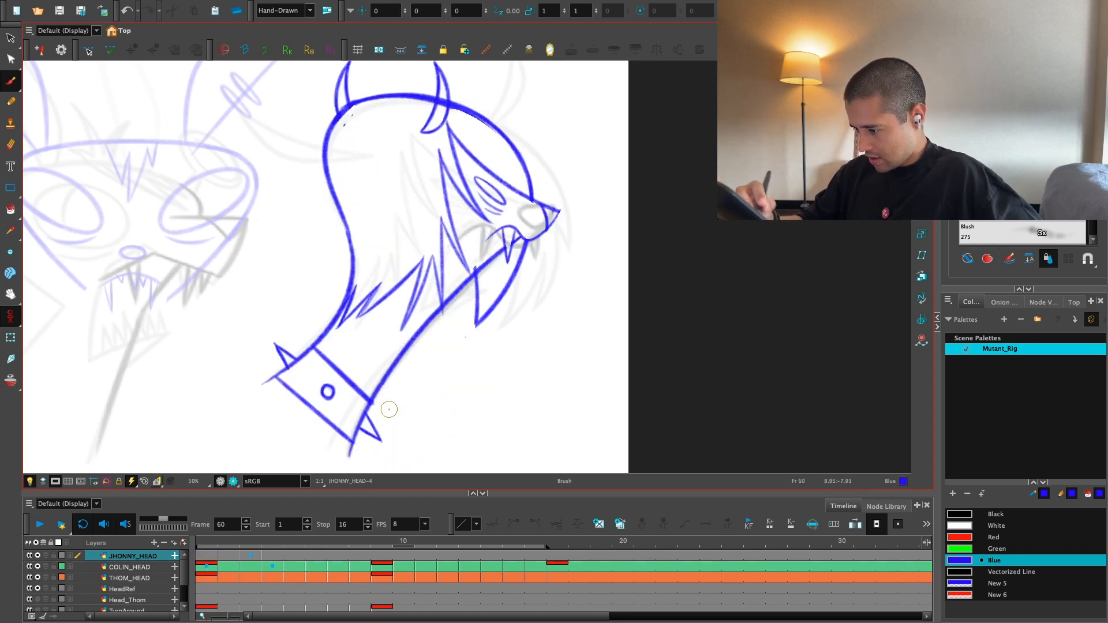
key("comma")
Step: Brush the collar's upper rim across the neck as an oval, redoing the first curves
left_click_drag(372, 361, 444, 374)
key("ctrl+z")
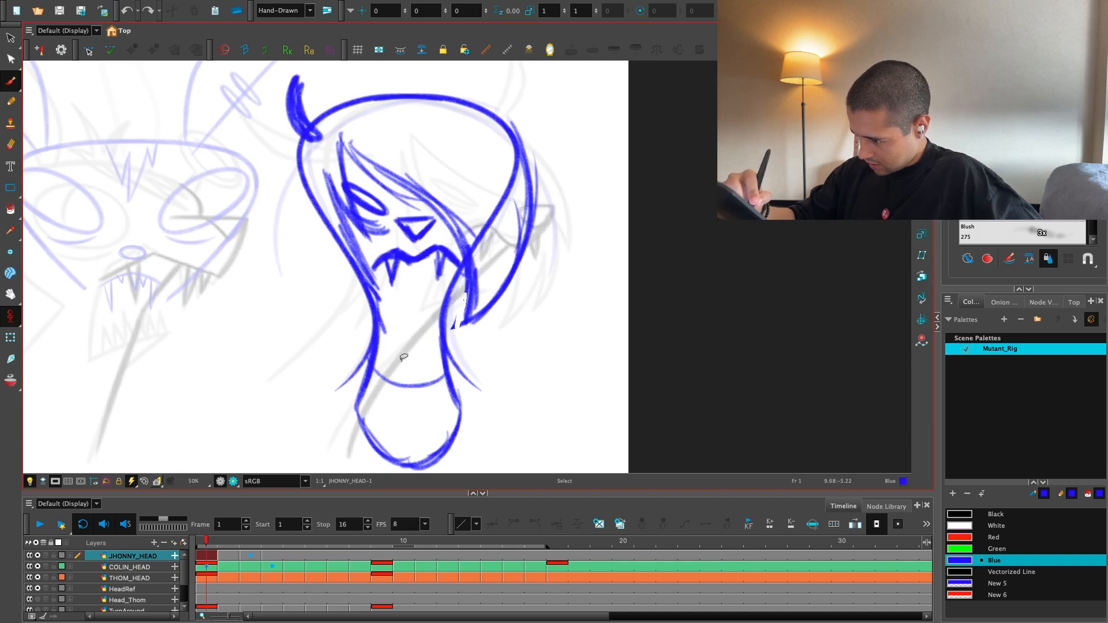
key("ctrl+z")
key("ctrl+z")
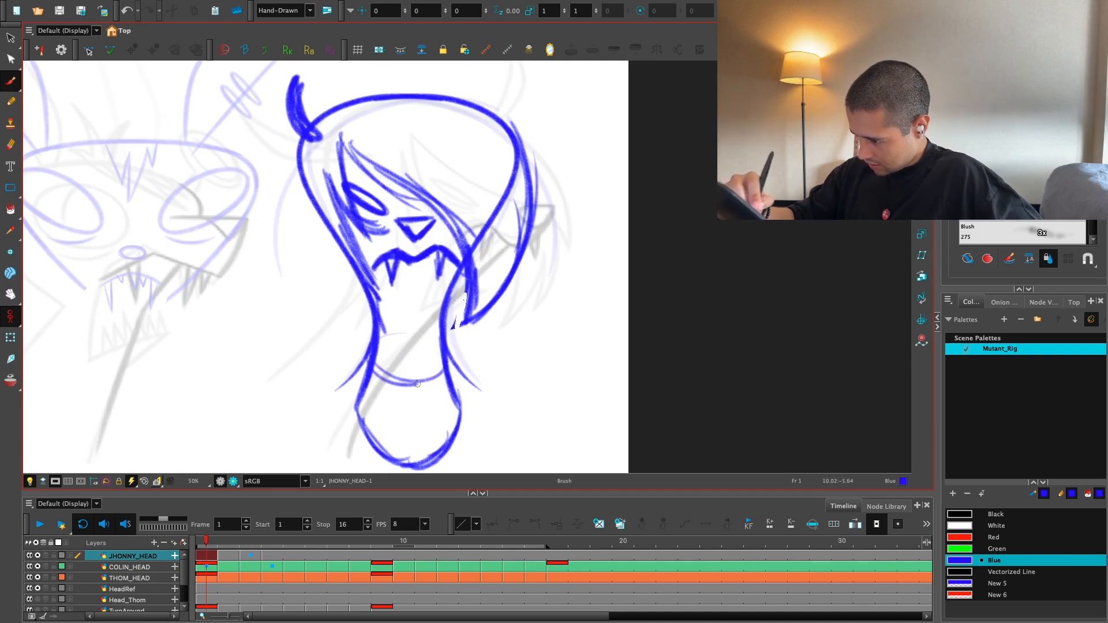
left_click_drag(417, 383, 424, 381)
key("period")
key("comma")
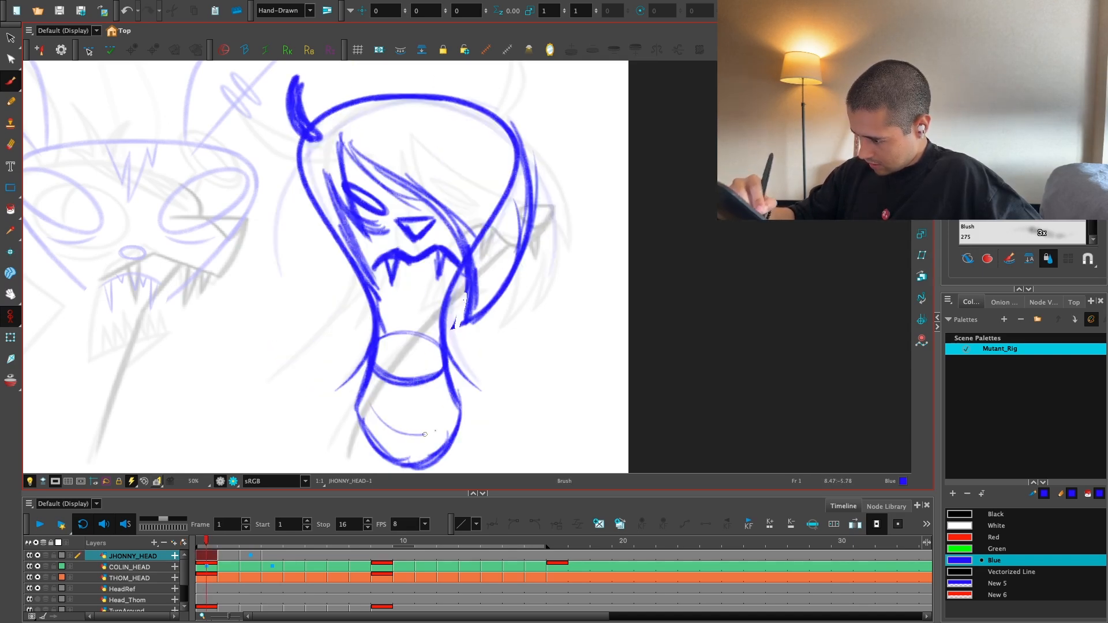
Step: Draw an oval for the collar's lower edge around the neck base and add a round stud at its centre
mouse_move(425, 434)
left_mouse_down()
mouse_move(358, 394)
mouse_move(399, 367)
mouse_move(455, 419)
mouse_move(375, 427)
left_mouse_up()
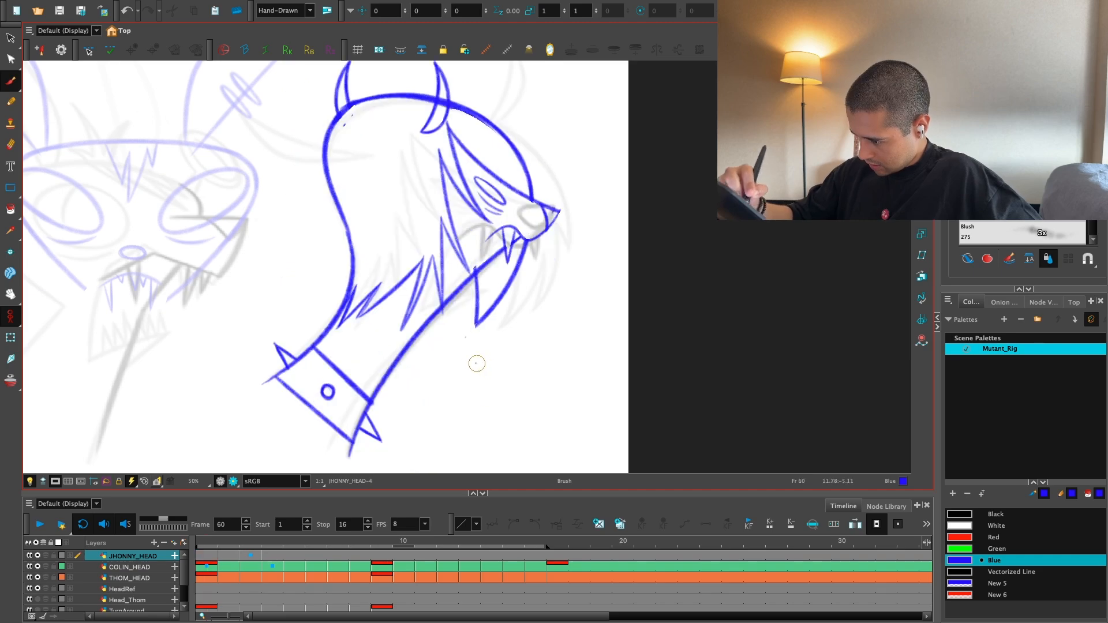
key("period")
key("alt+s")
left_click(437, 433)
left_click_drag(472, 404, 477, 355)
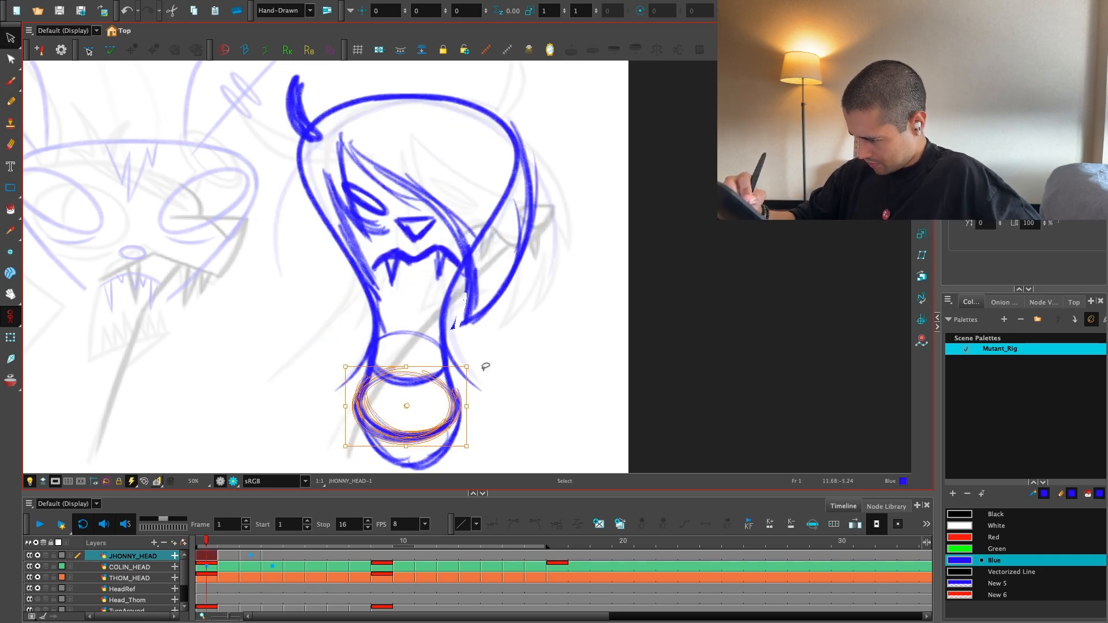
key("alt+b")
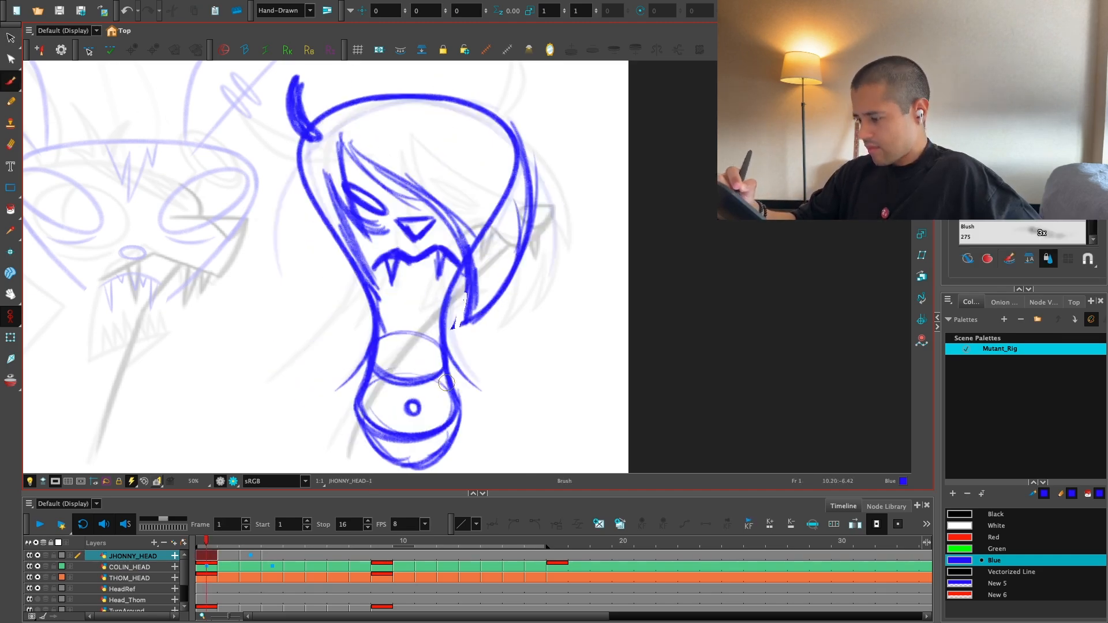
Step: Thicken the fringe sweep on frame 1 with further Blue strokes from its root to the hair lock
key("2")
left_click_drag(541, 324, 519, 376)
key("1")
key("comma")
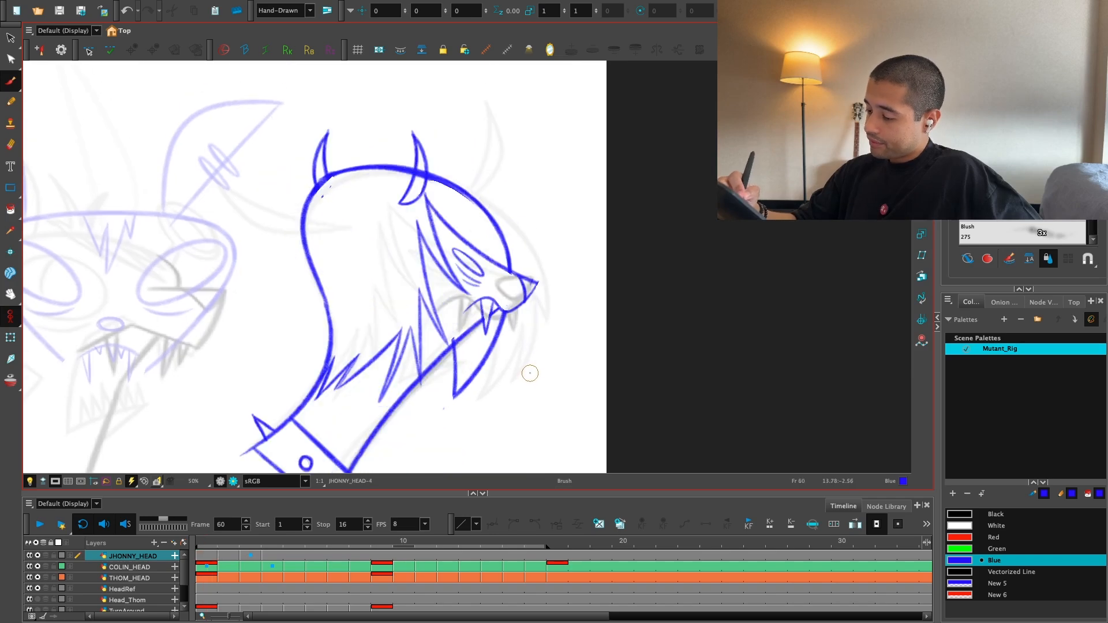
key("period")
mouse_move(329, 211)
left_mouse_down()
mouse_move(414, 274)
mouse_move(346, 219)
mouse_move(438, 317)
left_mouse_up()
mouse_move(390, 254)
left_mouse_down()
mouse_move(453, 343)
mouse_move(449, 358)
left_mouse_up()
key("comma")
key("period")
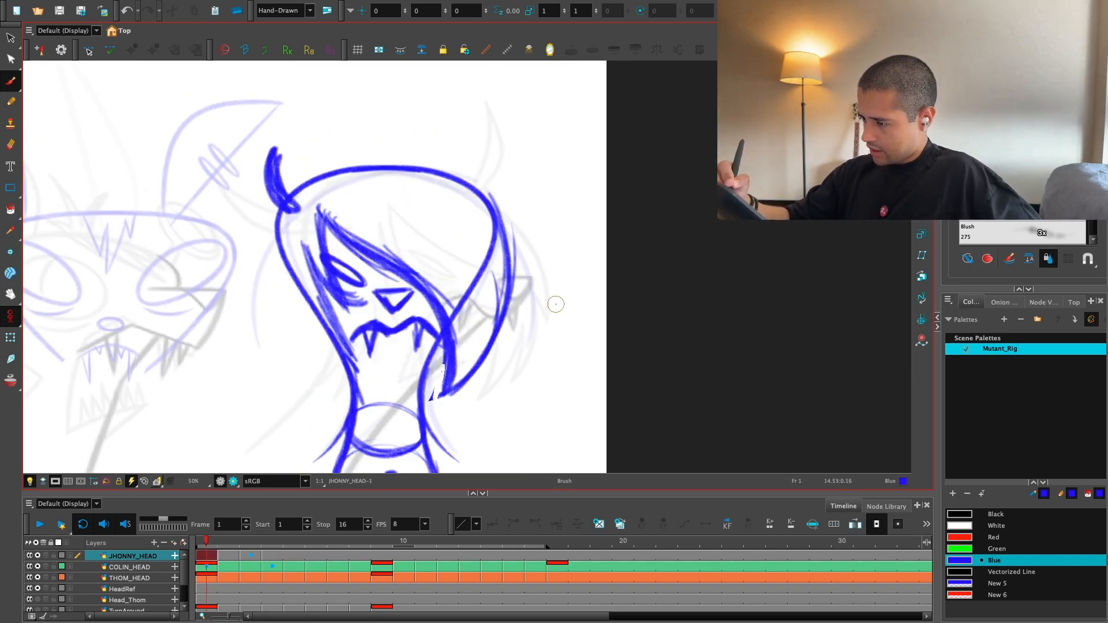
Step: Compare the front-view sketch on frame 1 with the heads on frame 2 and frame 60
key("comma")
key("period")
key("period")
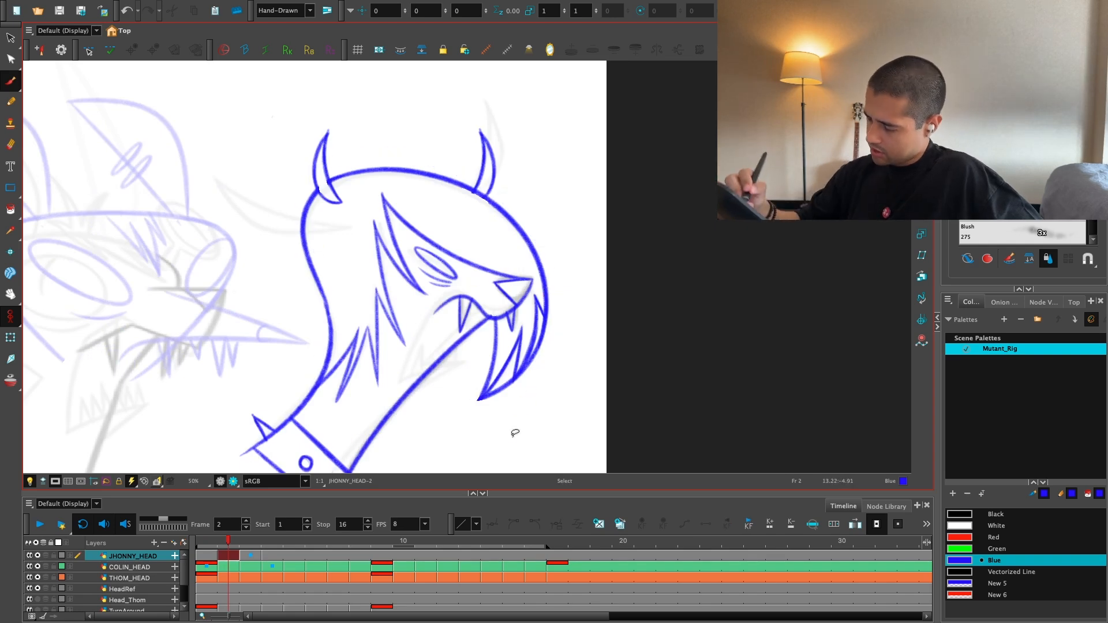
key("period")
key("comma")
key("comma")
key("comma")
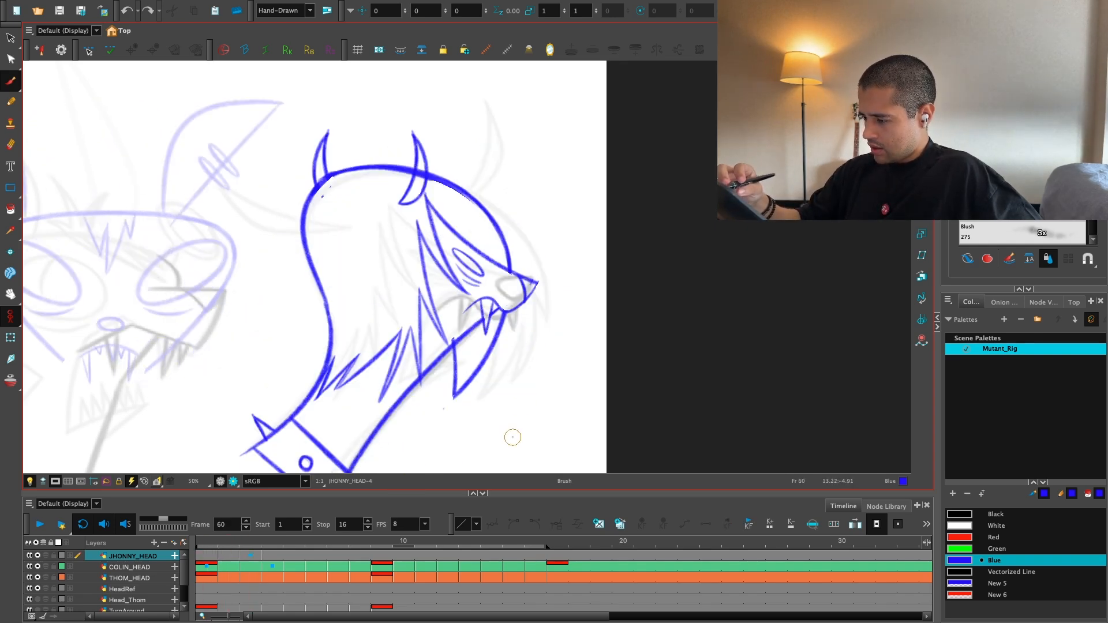
key("period")
key("comma")
key("period")
key("comma")
key("period")
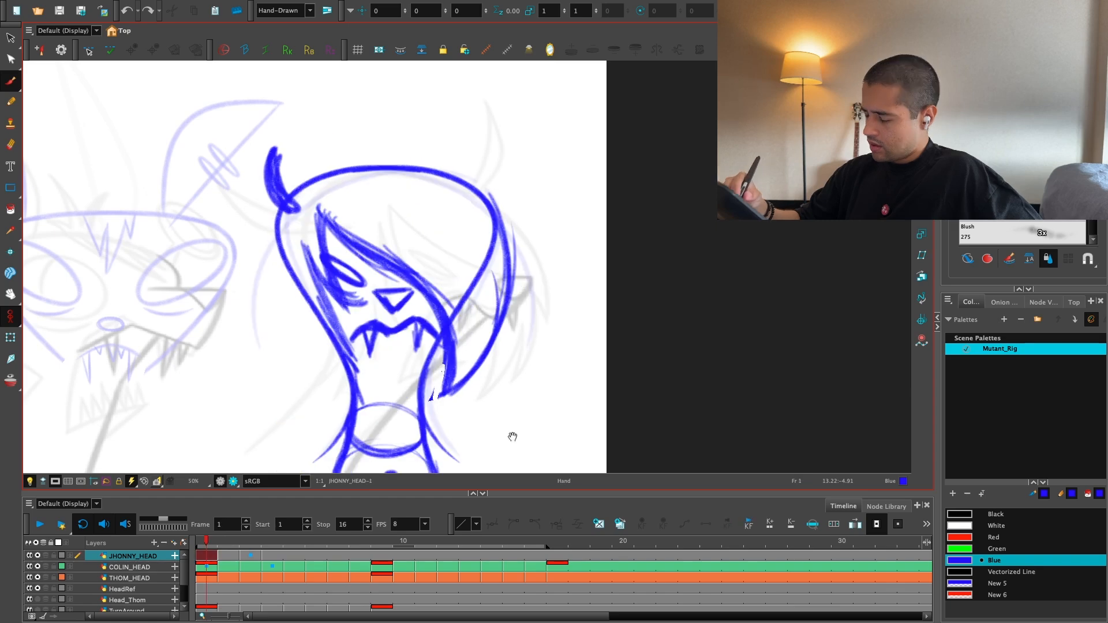
scroll(512, 438, "up", 1)
mouse_move(429, 424)
left_mouse_down()
mouse_move(537, 265)
mouse_move(362, 133)
left_mouse_up()
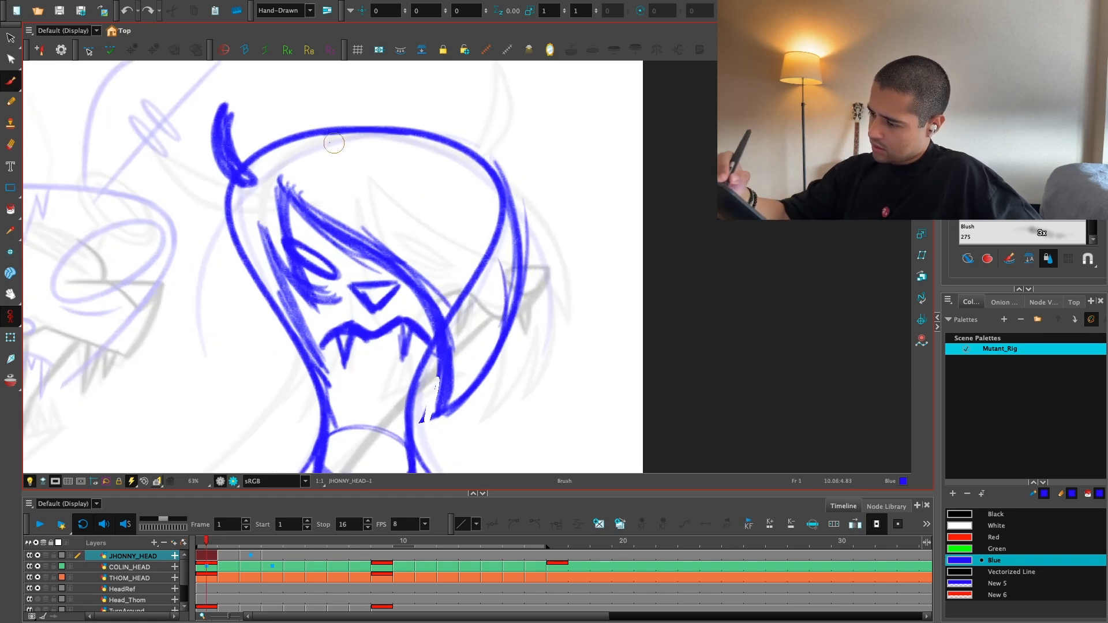
left_click_drag(265, 135, 541, 281)
left_click_drag(406, 152, 498, 232)
key("ctrl+z")
key("ctrl+z")
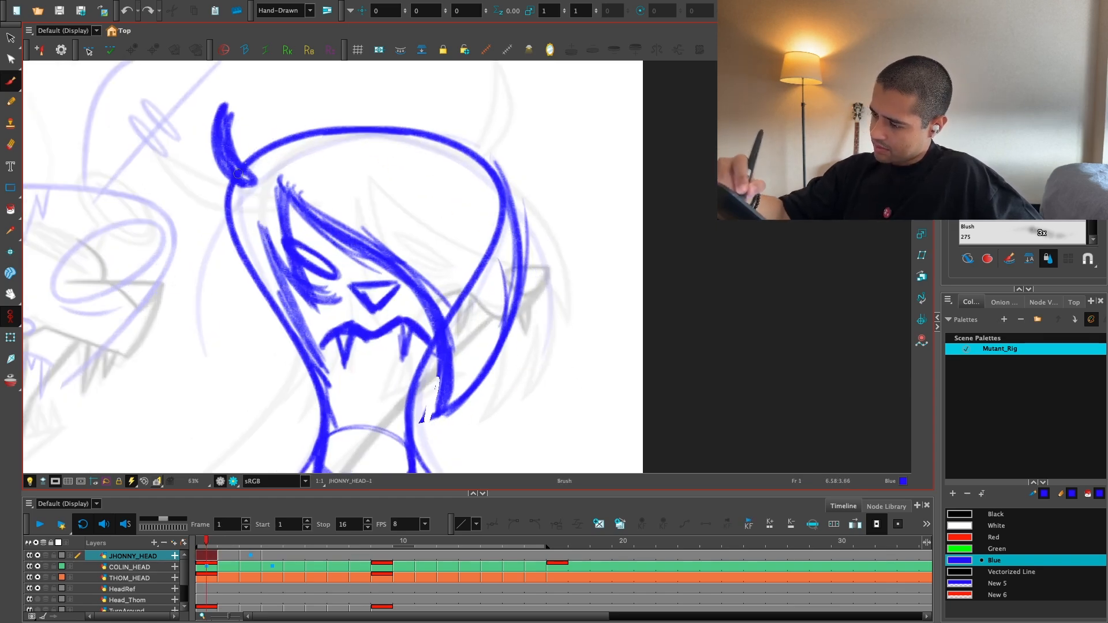
Step: Brush a lower hair contour from the horn over the crown into the side lock and erase the old outline outside it
left_click_drag(239, 166, 500, 214)
left_click_drag(378, 134, 494, 230)
left_click_drag(347, 115, 511, 243)
left_click_drag(413, 147, 526, 284)
left_click_drag(463, 173, 514, 312)
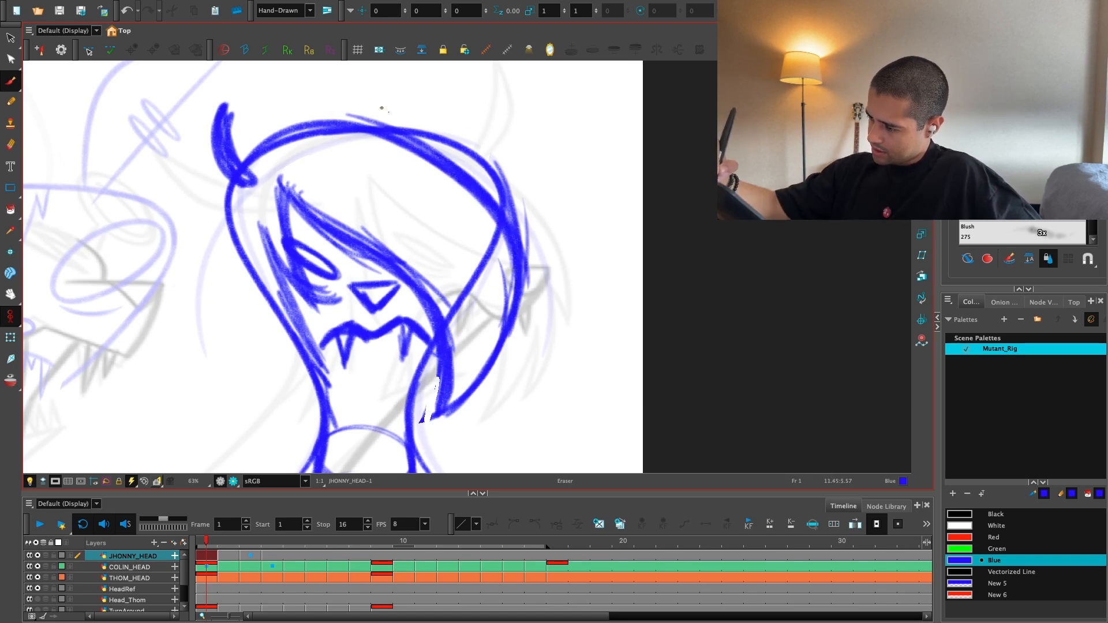
left_click_drag(388, 112, 530, 231)
mouse_move(393, 119)
left_mouse_down()
mouse_move(483, 175)
mouse_move(456, 142)
mouse_move(524, 179)
left_mouse_up()
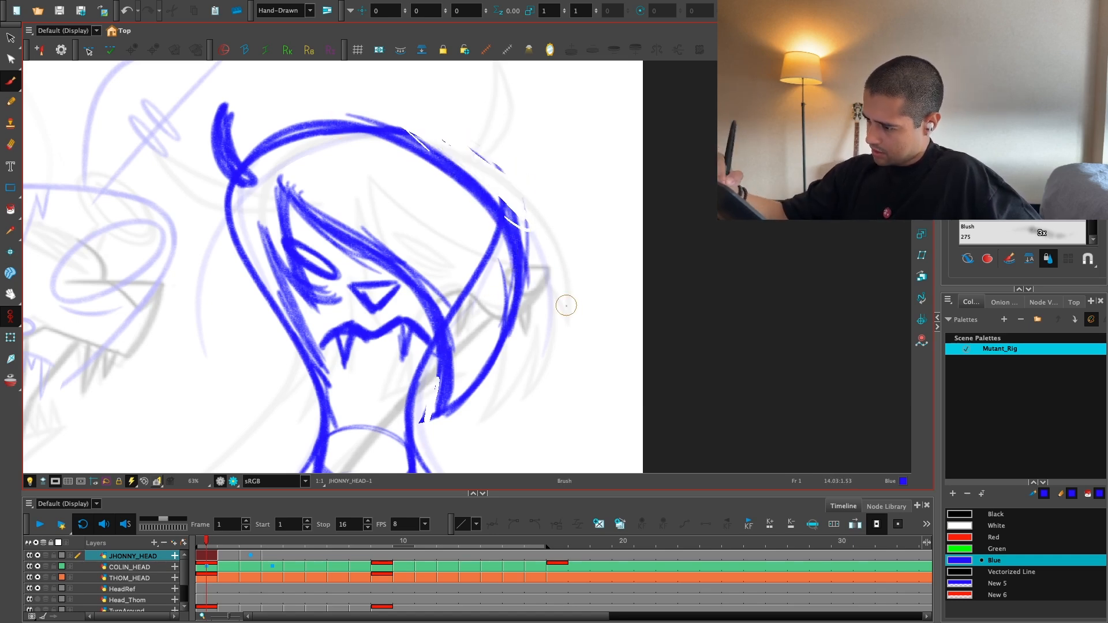
Step: Compare the front-view sketch on frame 1 with the three-quarter head on frame 2
key("period")
key("period")
key("comma")
key("comma")
key("period")
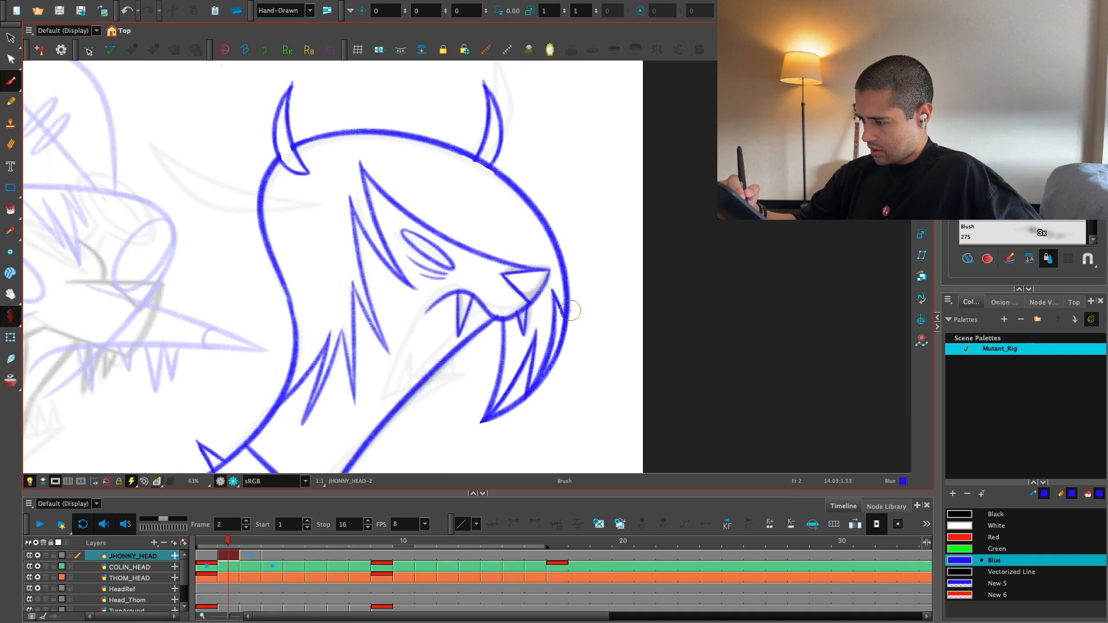
key("period")
key("comma")
key("comma")
Step: Thicken the hair contour on frame 1 over the crown and into the side lock with Blue brush strokes
key("2")
key("2")
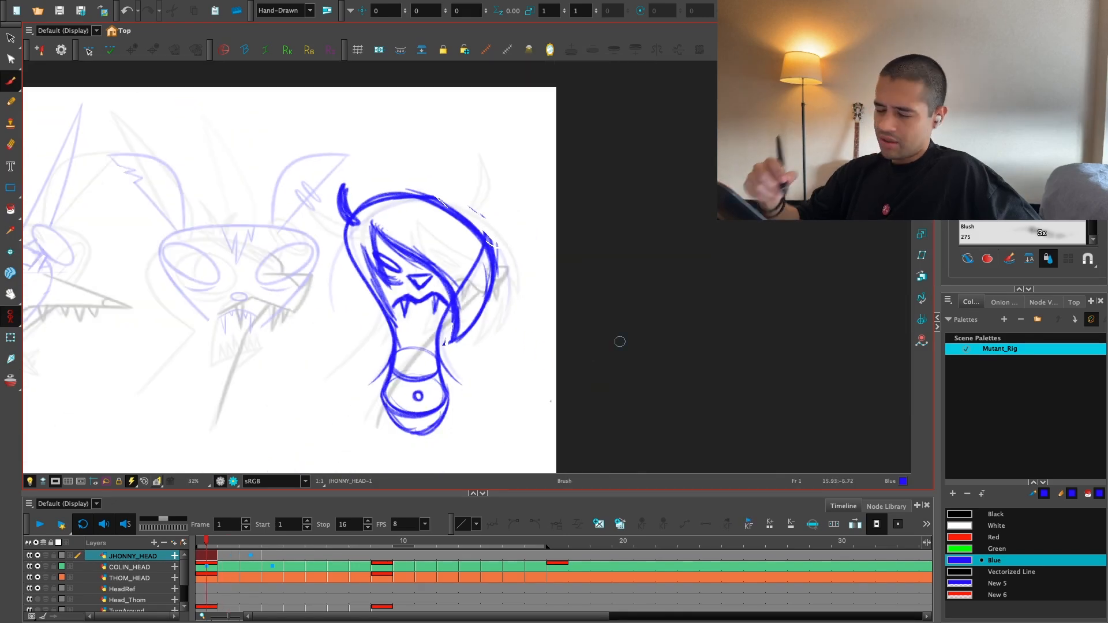
left_click_drag(619, 342, 404, 362)
key("1")
key("1")
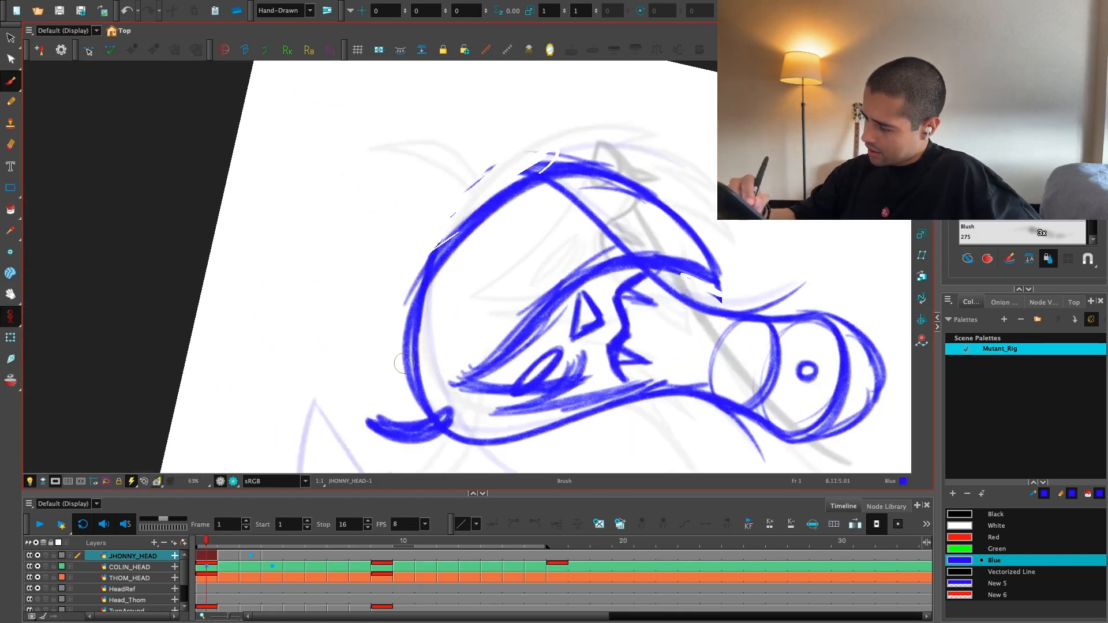
key("1")
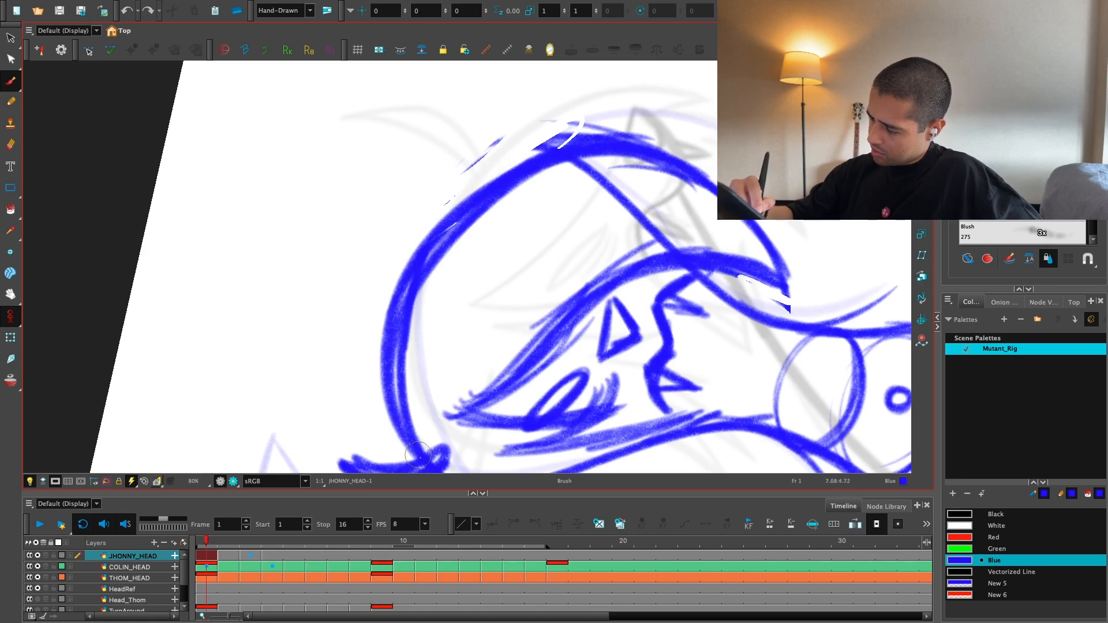
key("shift+x")
key("2")
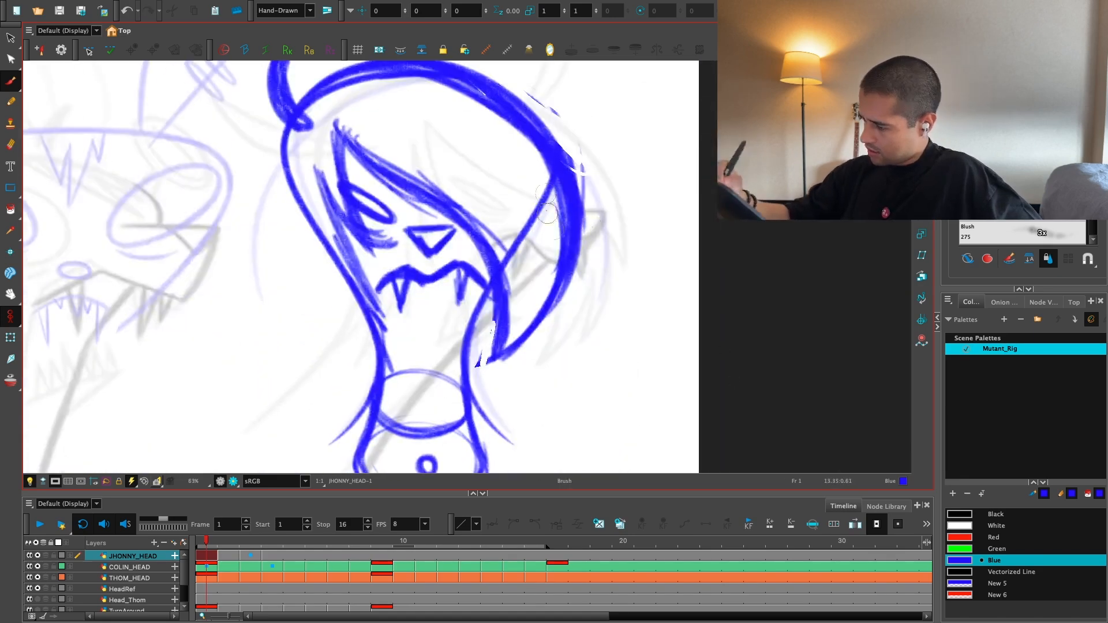
mouse_move(570, 184)
left_mouse_down()
mouse_move(499, 358)
mouse_move(578, 191)
mouse_move(557, 162)
mouse_move(510, 311)
left_mouse_up()
key("ctrl+z")
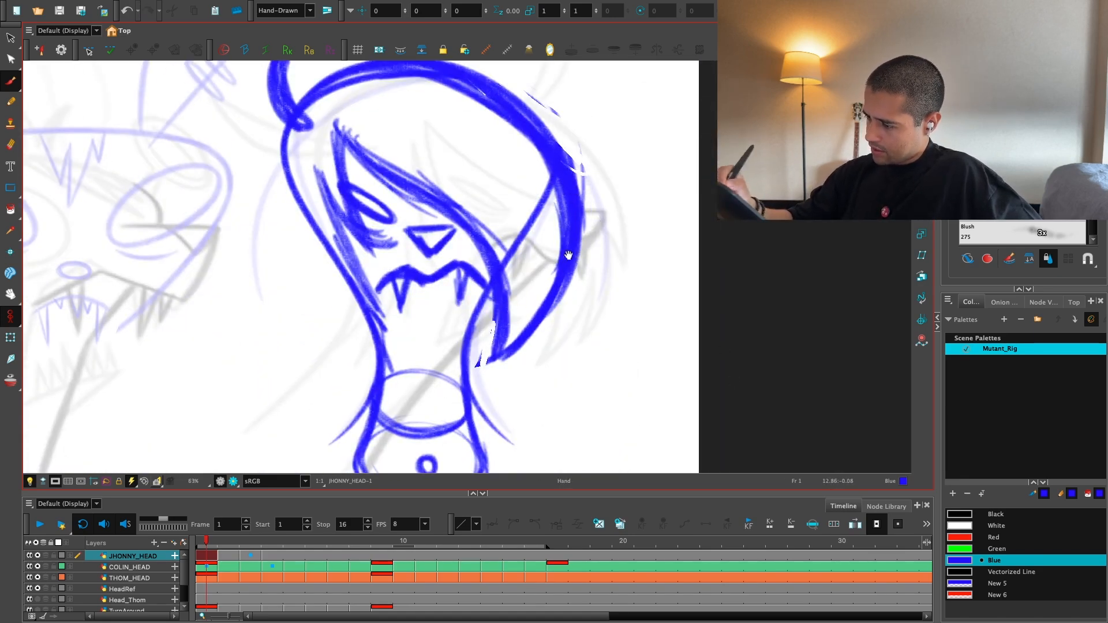
left_click_drag(568, 255, 543, 342)
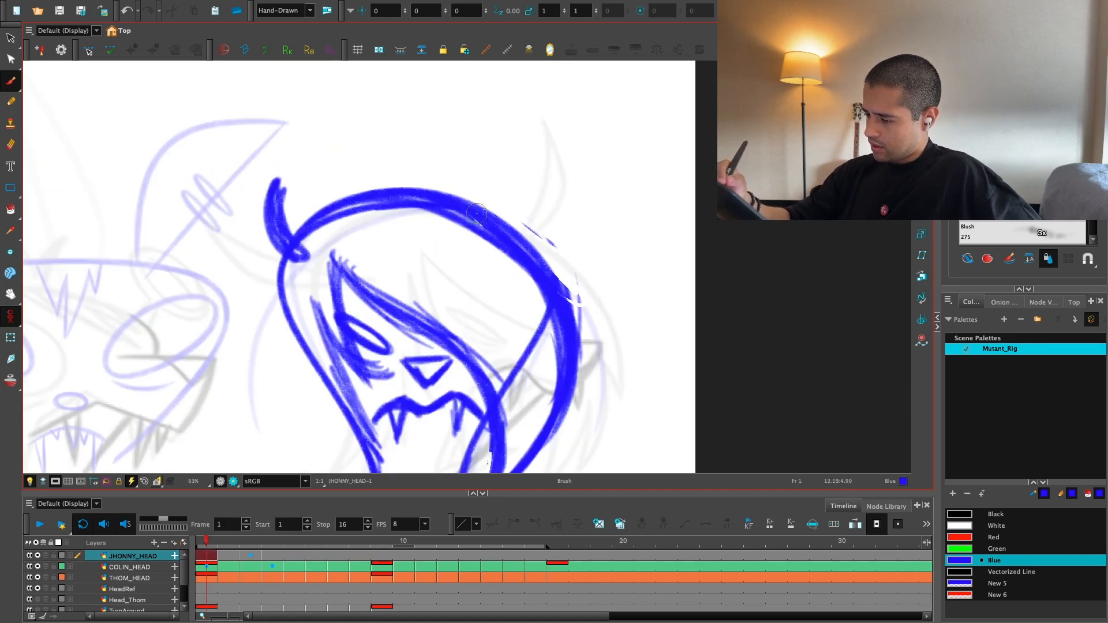
Step: Duplicate the horn, mirror the copy horizontally and place it on the opposite side of the crown
key("alt+s")
left_click(286, 219)
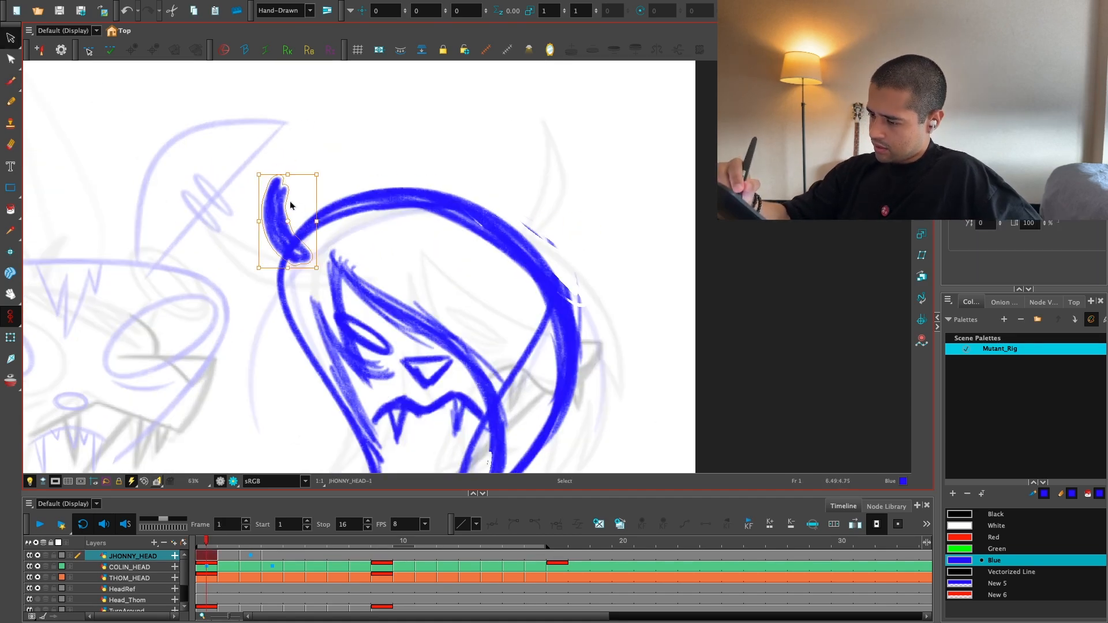
left_click(526, 221)
key("4")
left_click_drag(537, 220, 554, 220)
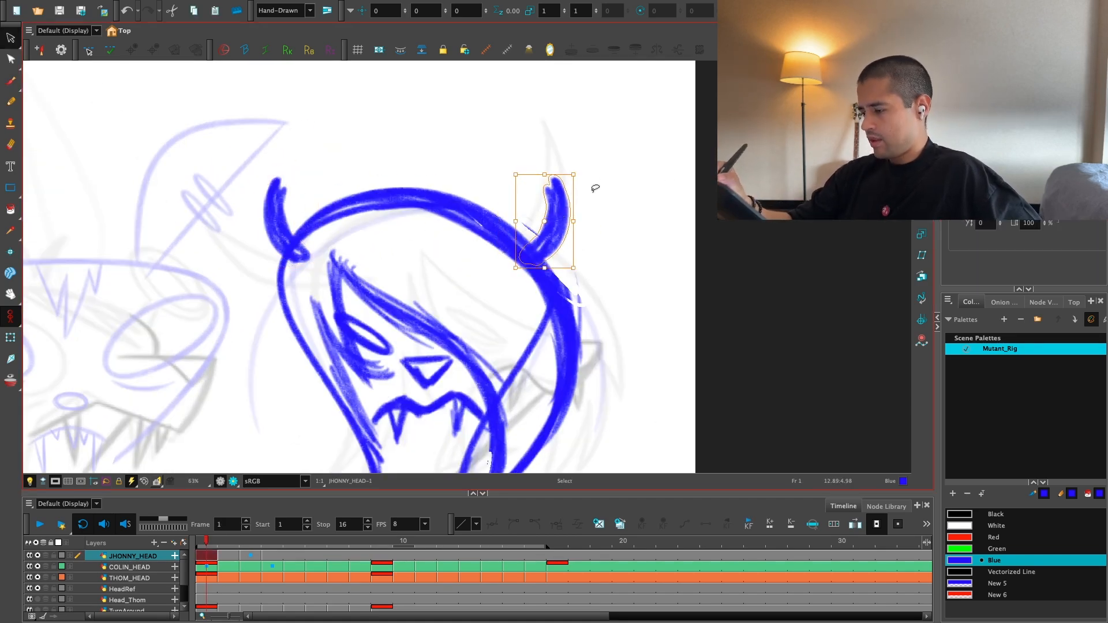
left_click(595, 188)
Step: Try to nudge the mirrored horn against the crown and undo the last adjustments
key("1")
left_click(545, 219)
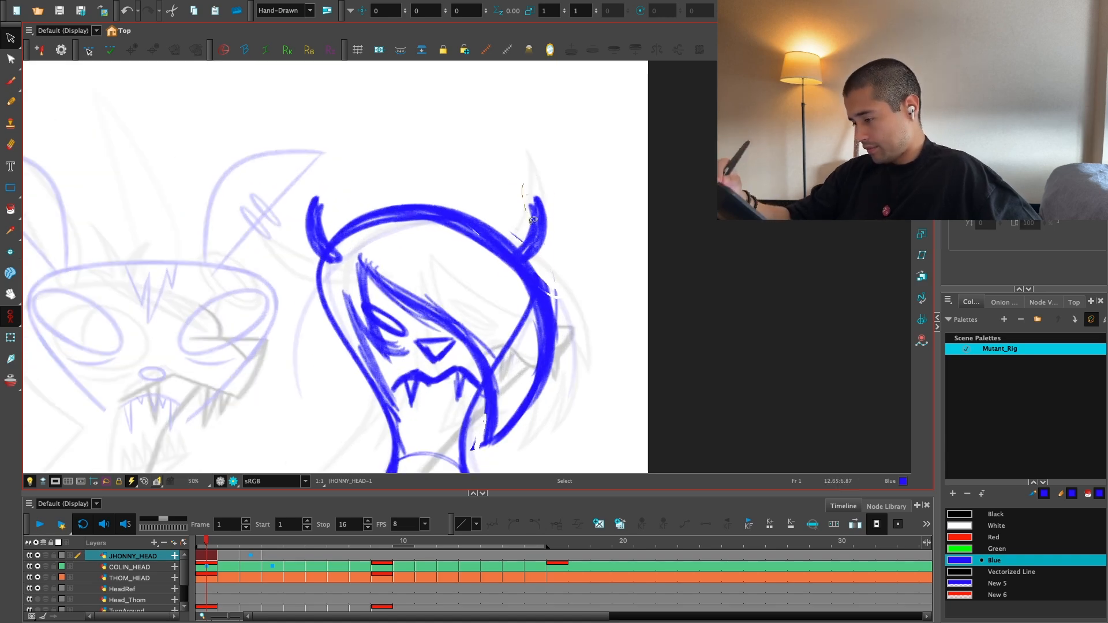
left_click_drag(542, 234, 549, 235)
left_click(582, 204)
key("1")
key("1")
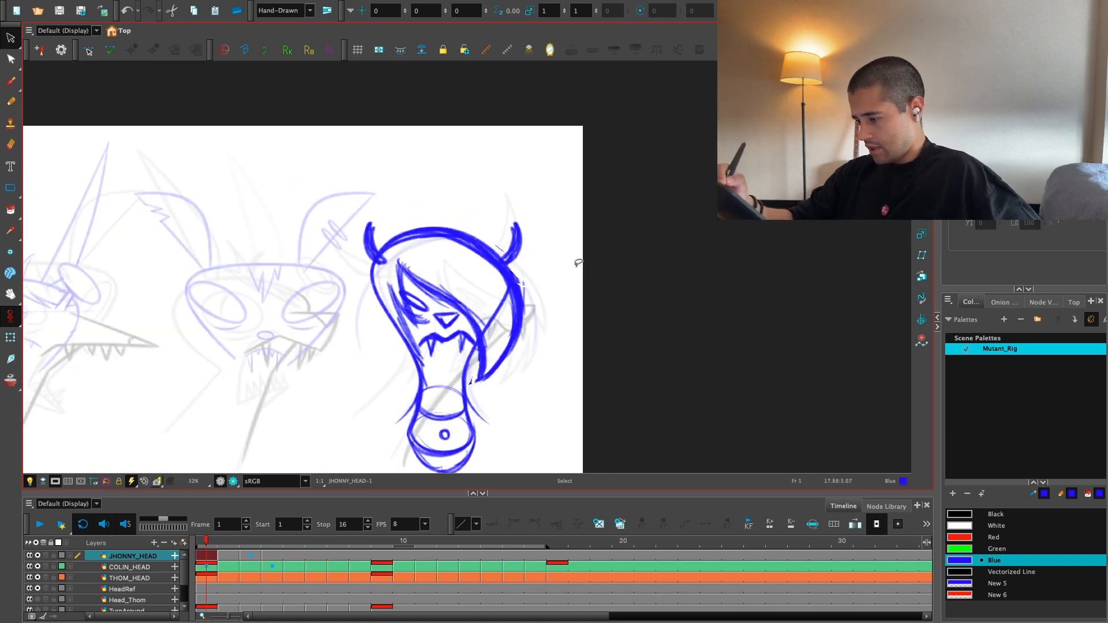
key("ctrl+z")
key("ctrl+z")
key("ctrl+z")
key("2")
left_click_drag(581, 412, 590, 352)
Step: Recolour the entire front-view sketch on frame 1 with the light New 5 swatch
key("1")
key("ctrl+a")
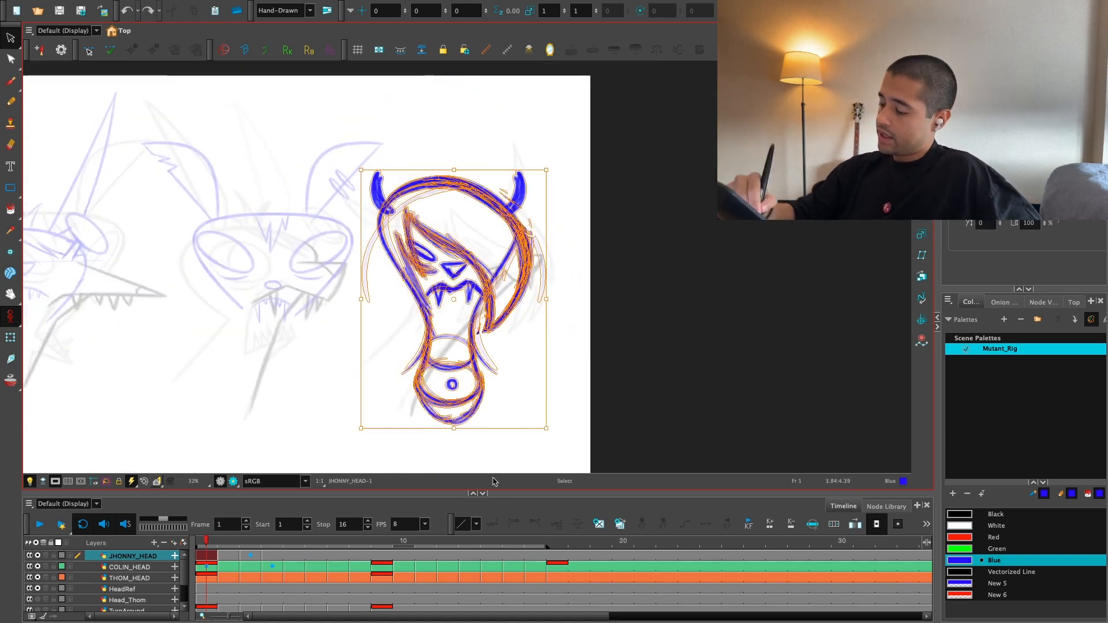
left_click(952, 581)
left_click(586, 321)
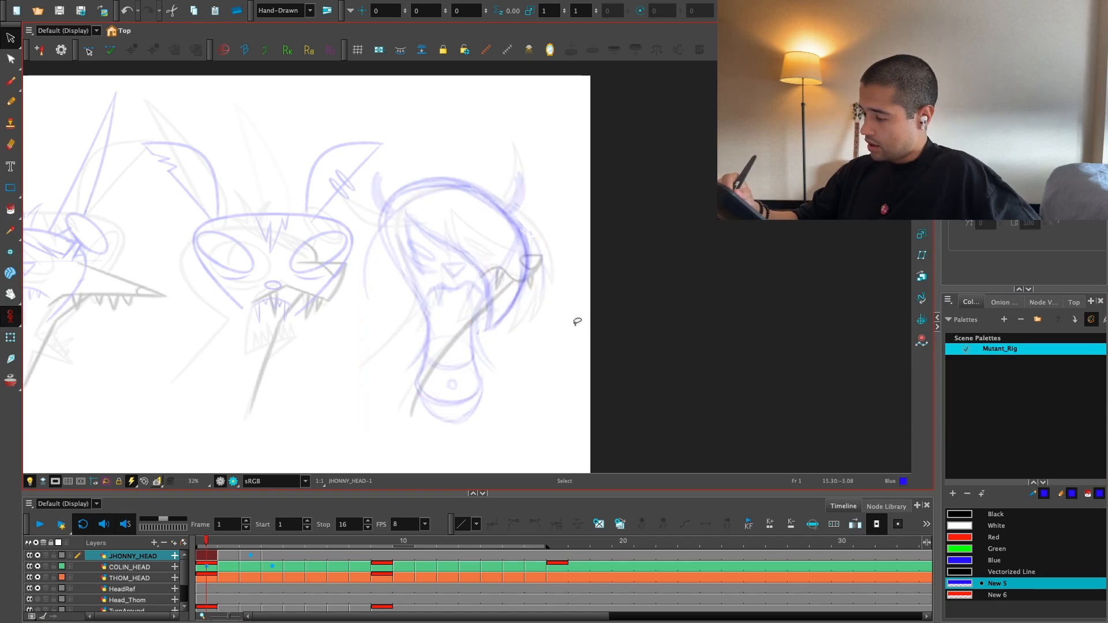
Step: Hide the HeadRef reference layer and return to the Brush
key("2")
key("alt+b")
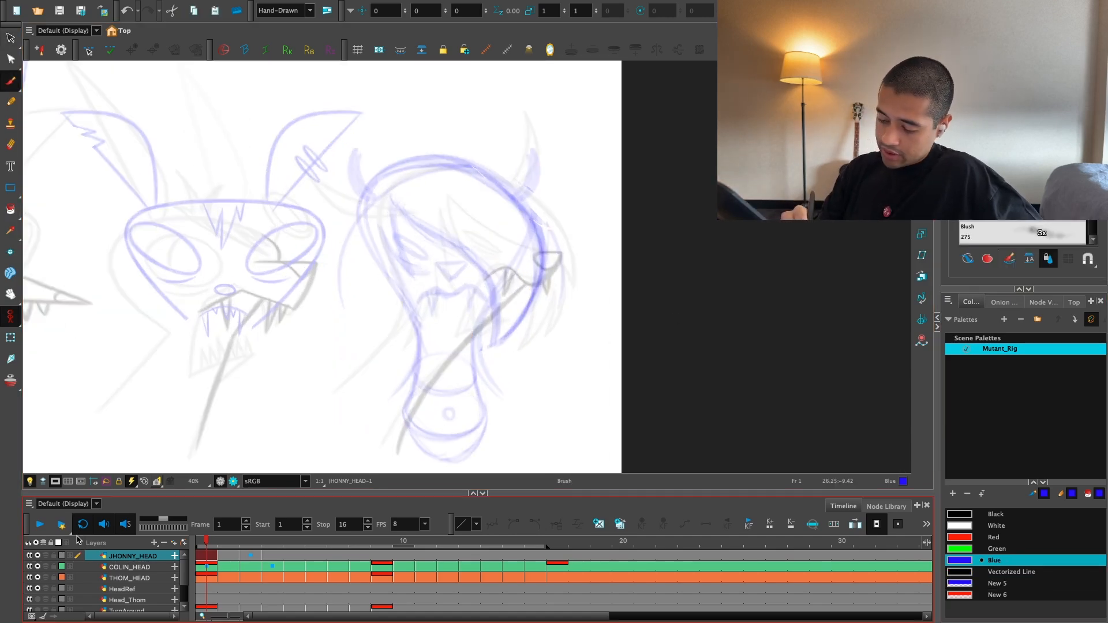
left_click(37, 588)
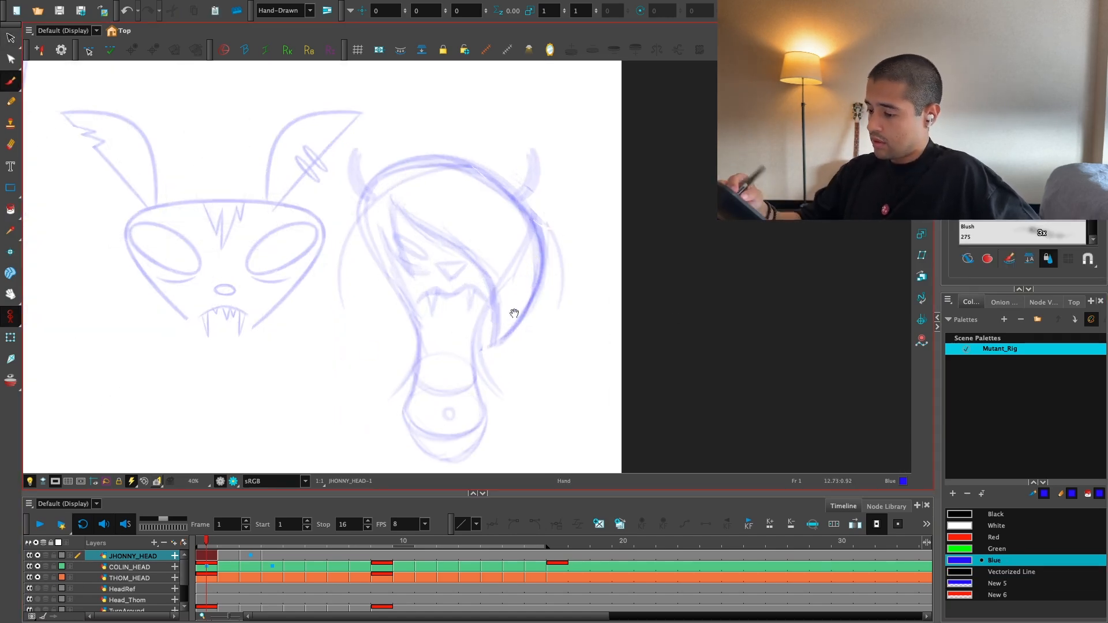
Step: Delete the existing nose lines from the head drawing on frame 2
key("2")
key(".")
key(".")
key(".")
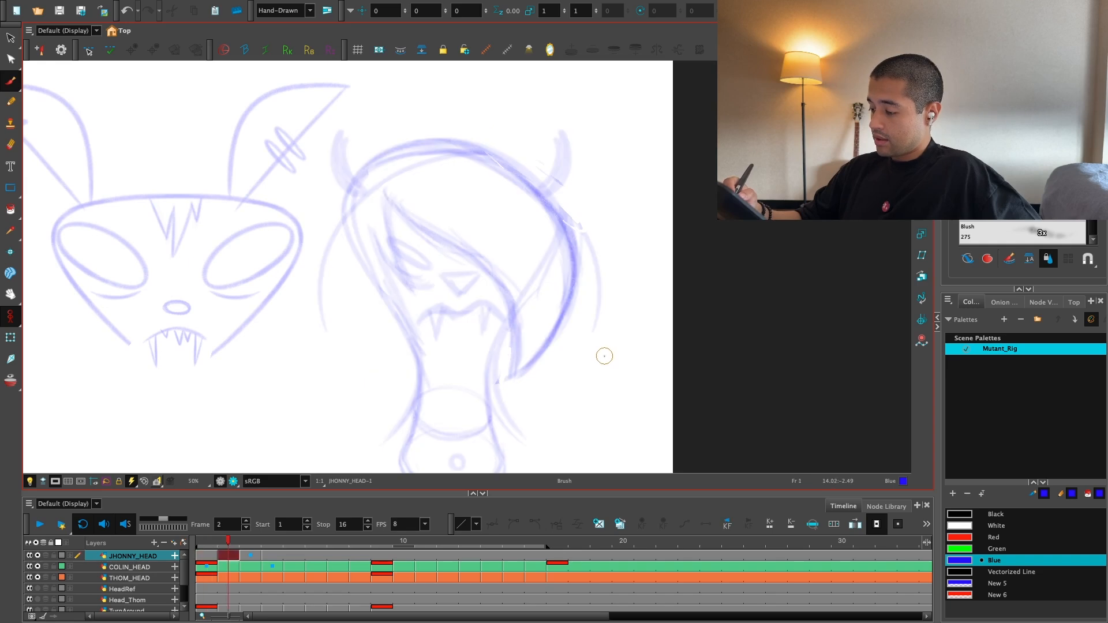
key(".")
key(".")
key("2")
key("2")
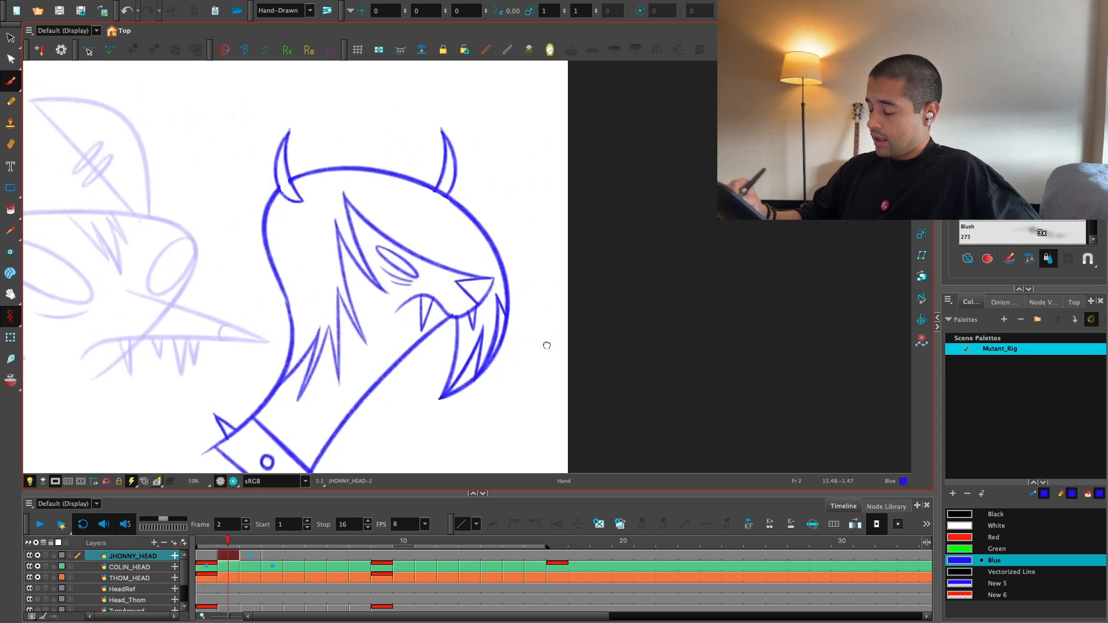
key("alt+s")
left_click(435, 334)
key("2")
key("Delete")
Step: Redraw the frame 2 nose in Blue as a triangle at the muzzle tip and scale it down slightly
key("alt+b")
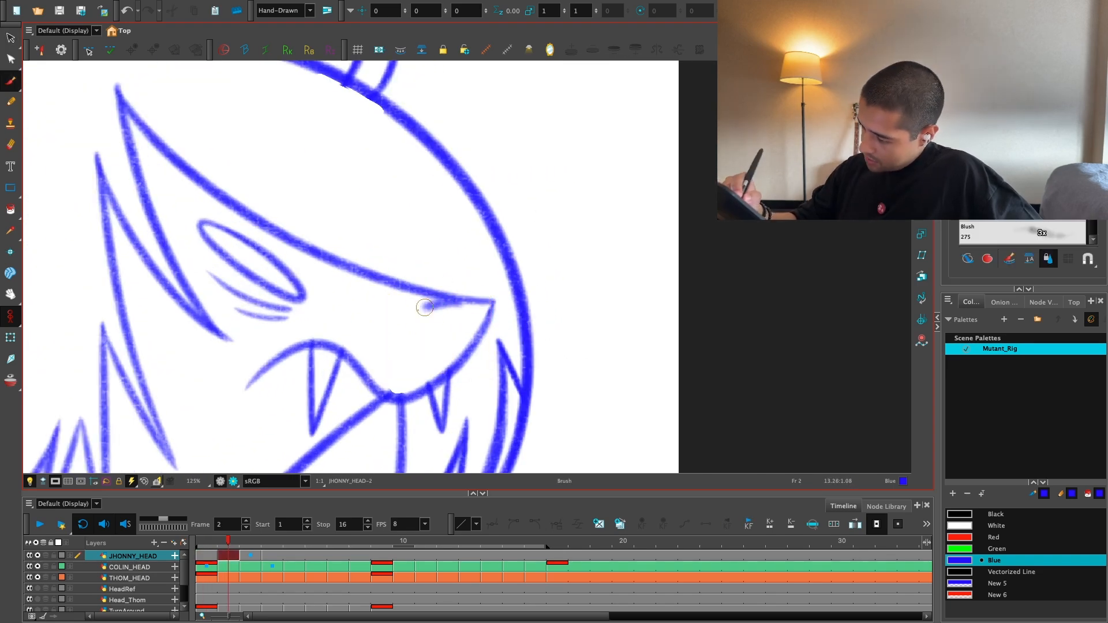
key("super+z")
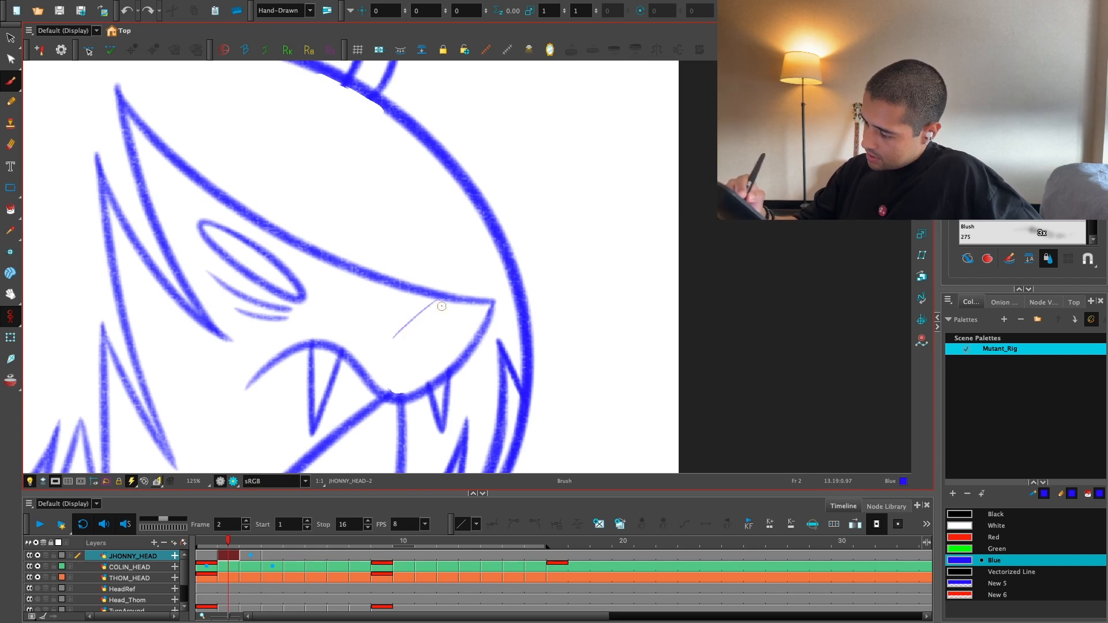
key("super+z")
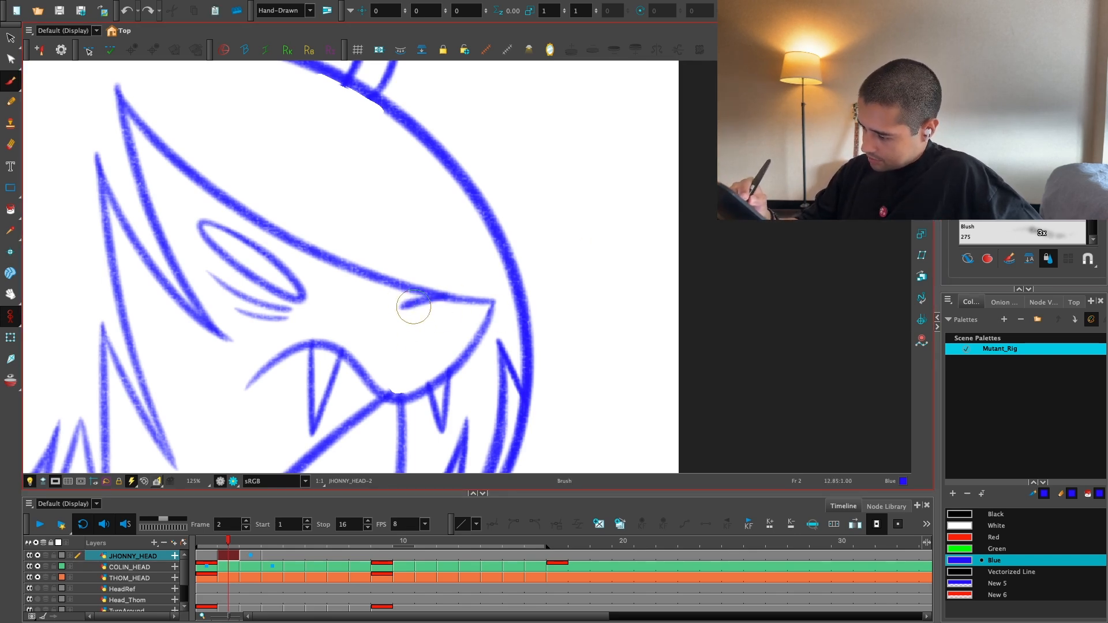
mouse_move(413, 306)
left_mouse_down()
mouse_move(430, 353)
mouse_move(457, 367)
mouse_move(486, 324)
left_mouse_up()
key("super+z")
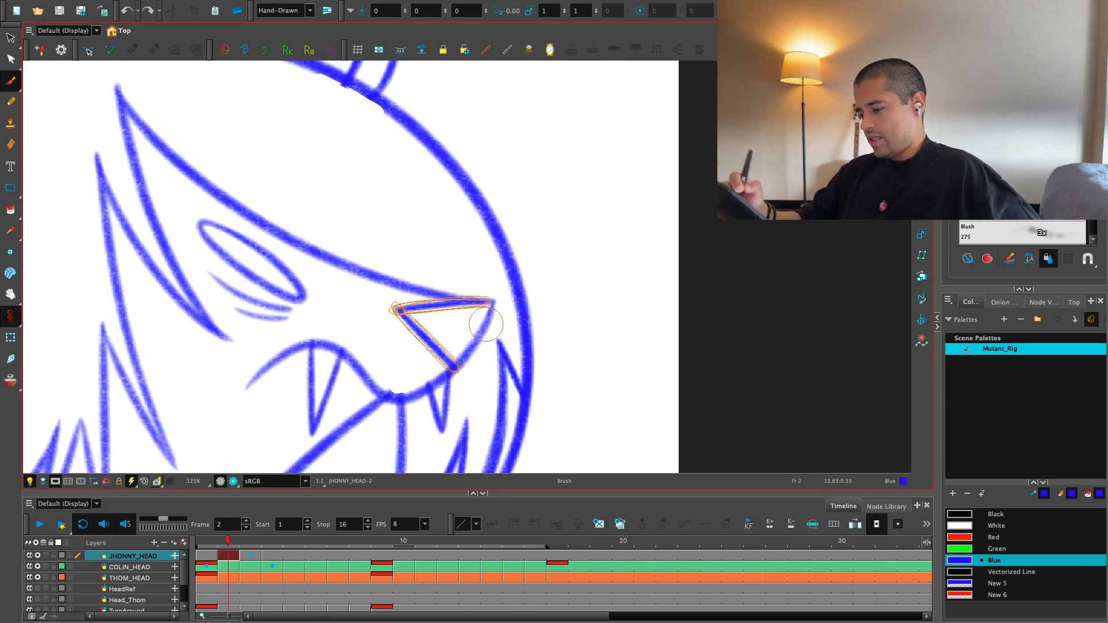
key("alt+s")
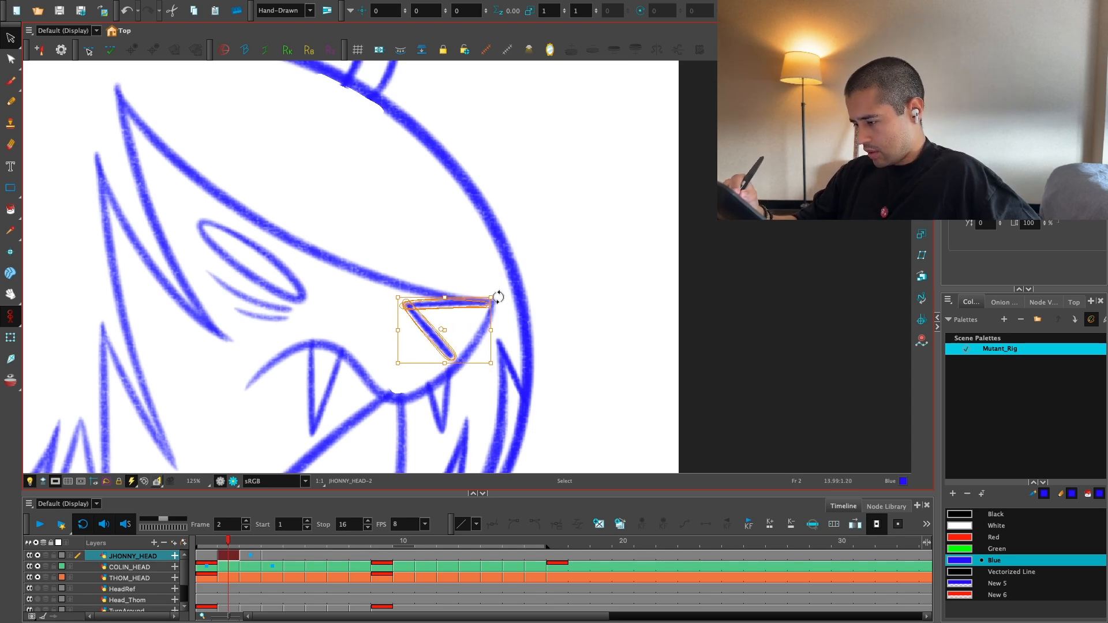
key("alt+b")
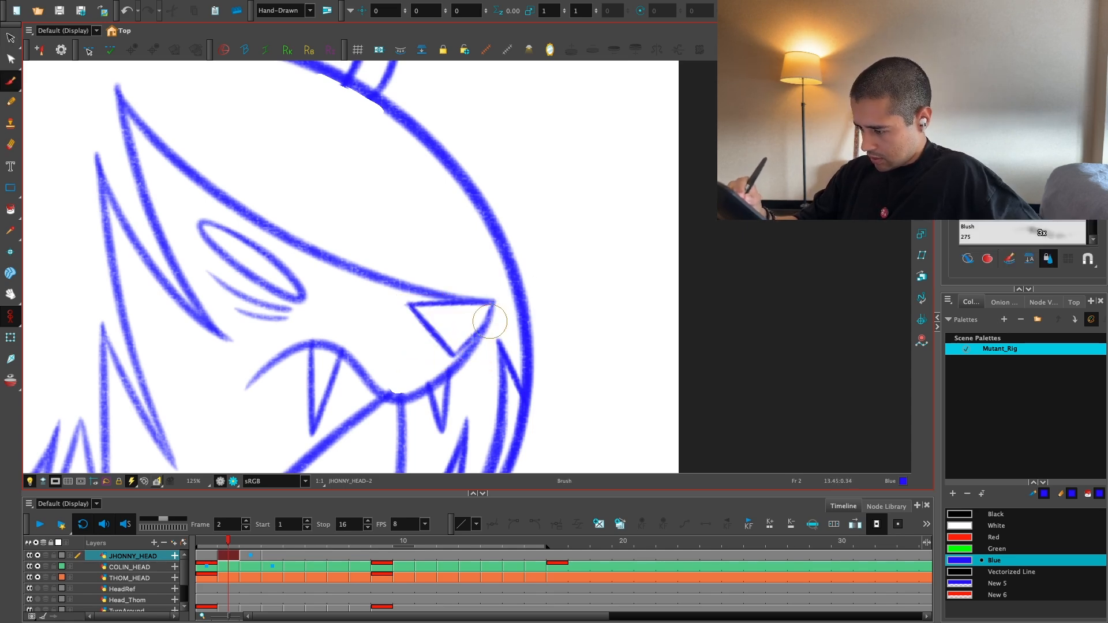
Step: Check the frame 2 head against the adjacent frames and return to the front view on frame 1
key("2")
key("2")
key("2")
key("2")
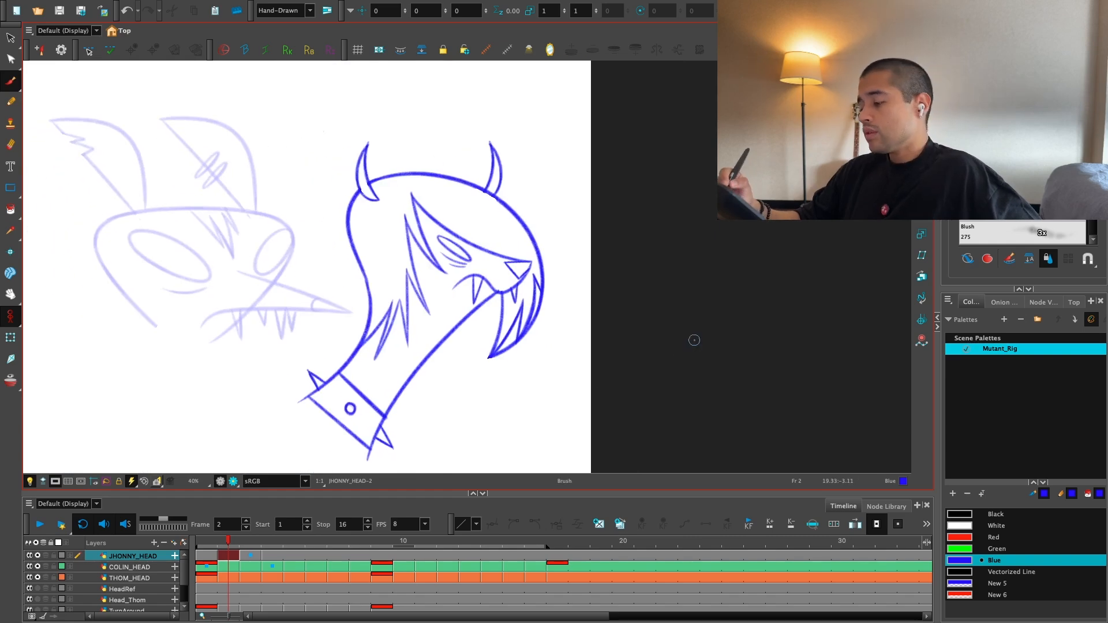
key("period")
key("comma")
key("period")
key("comma")
key("1")
key("1")
key("1")
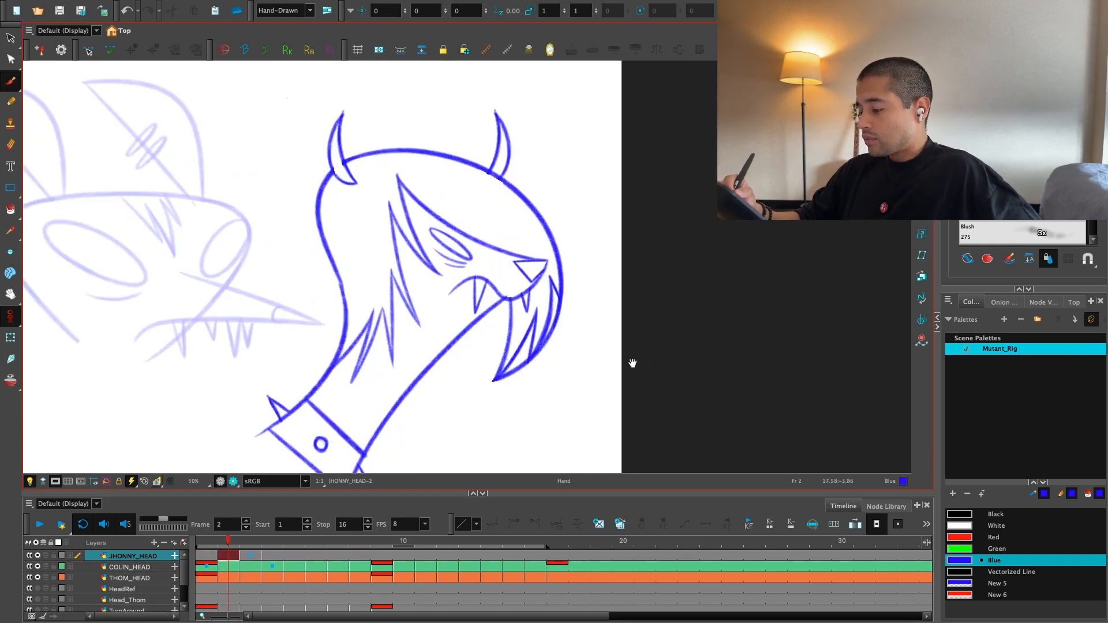
key("comma")
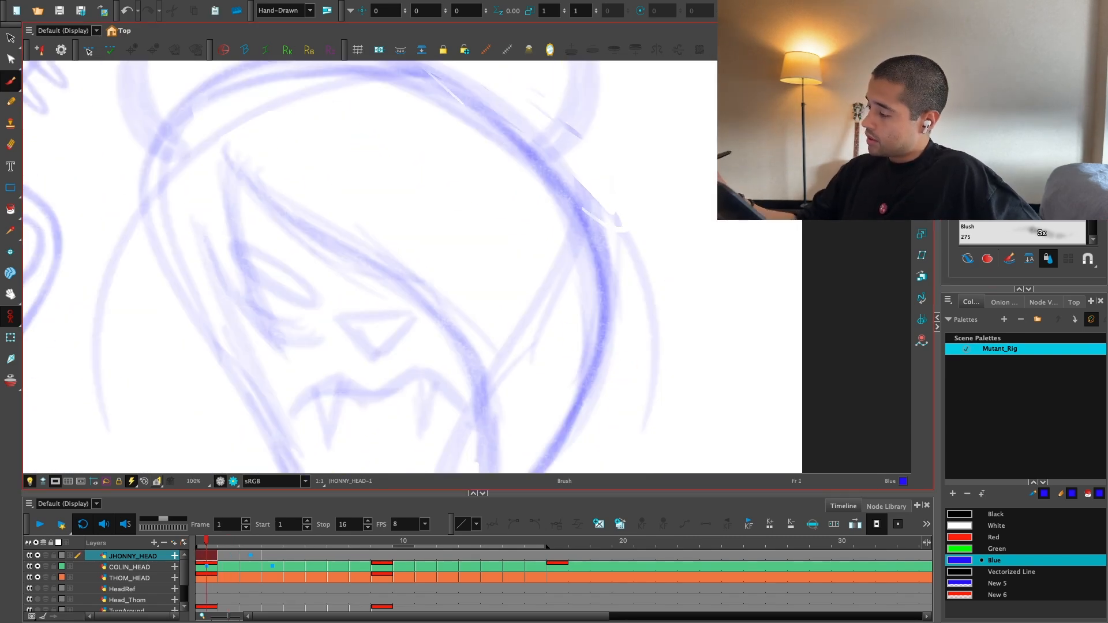
key("2")
key("2")
key("2")
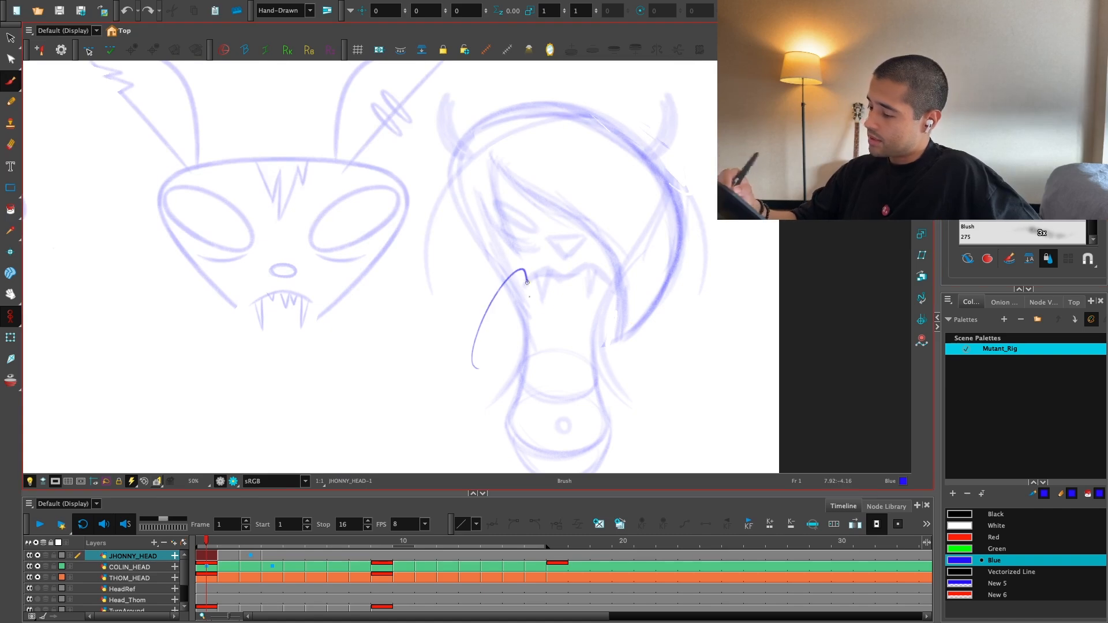
left_click_drag(155, 277, 374, 324)
left_click_drag(818, 337, 553, 360)
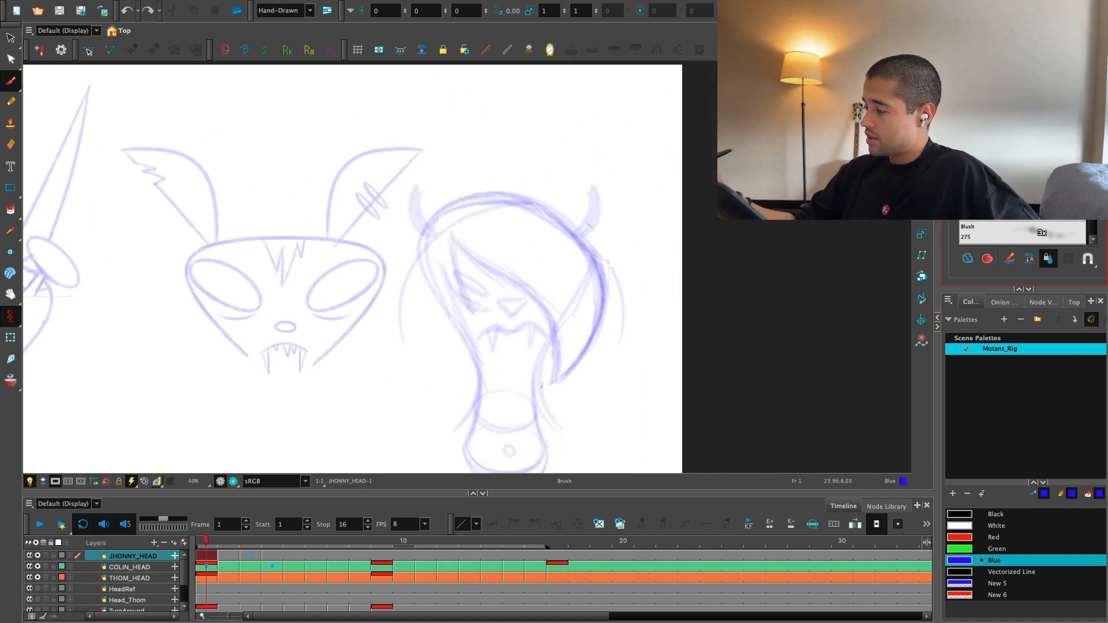
left_click_drag(670, 277, 576, 268)
key("2")
key("2")
key("2")
key("2")
left_click_drag(550, 372, 587, 351)
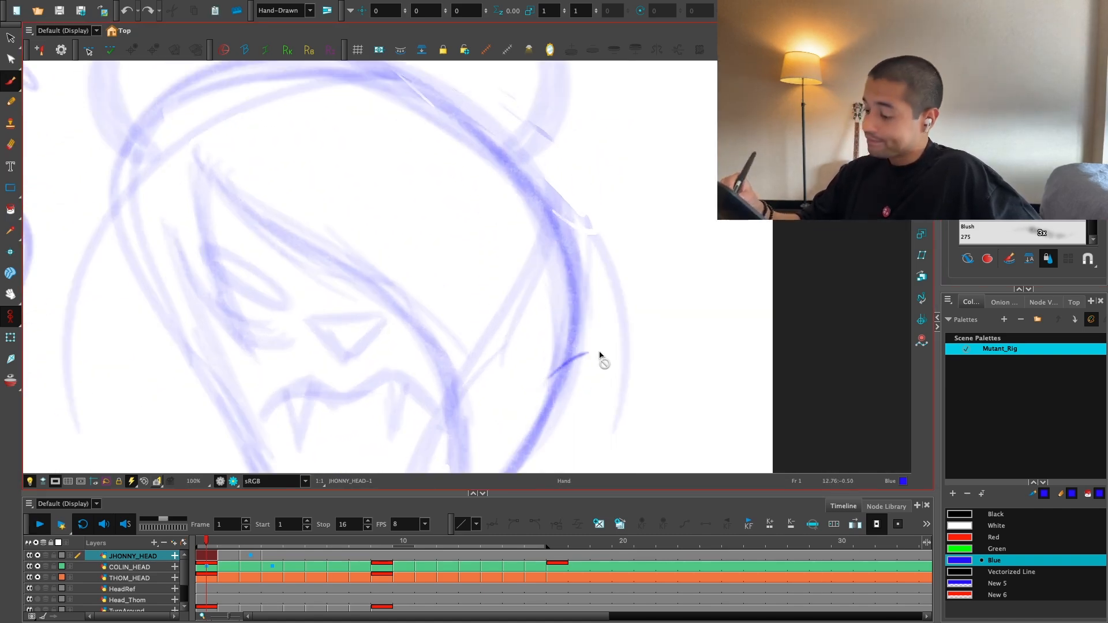
key("shift+Return")
key("shift+Return")
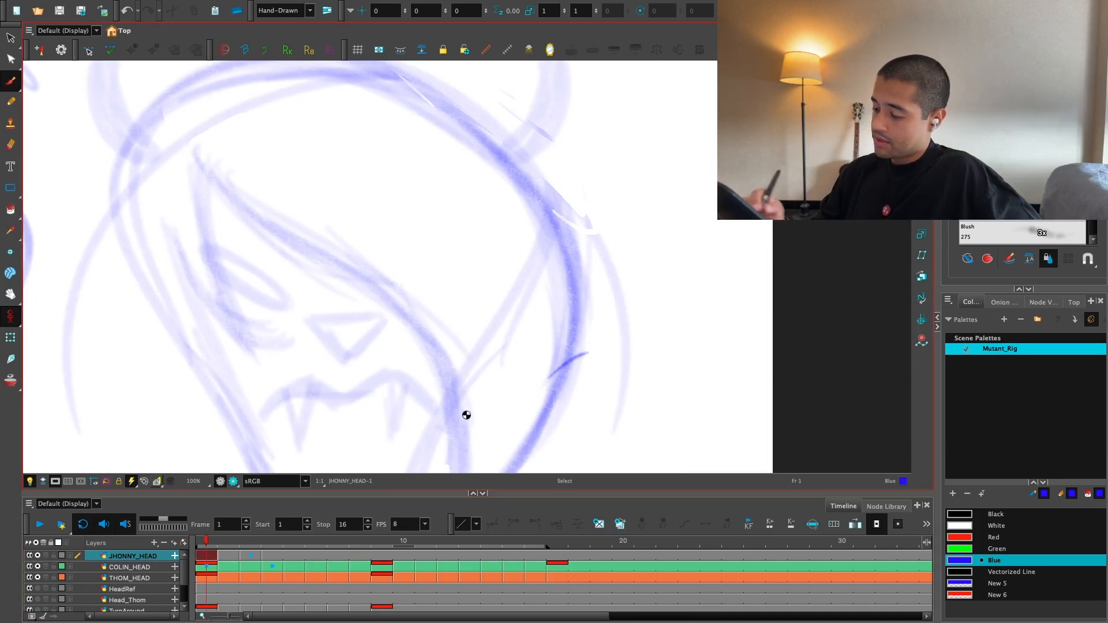
key("1")
key("1")
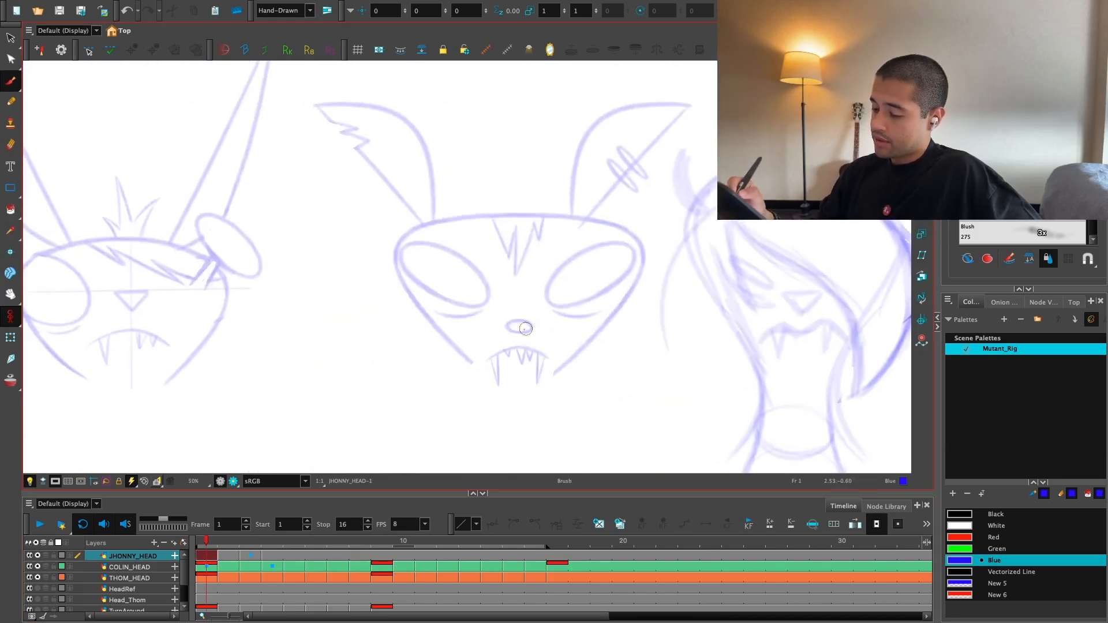
left_click_drag(812, 381, 441, 432)
key("2")
key("2")
left_click_drag(658, 413, 619, 352)
Step: Try clearing the whole front-view drawing on frame 1 and undo the deletion
key("alt+s")
key("ctrl+a")
key("Delete")
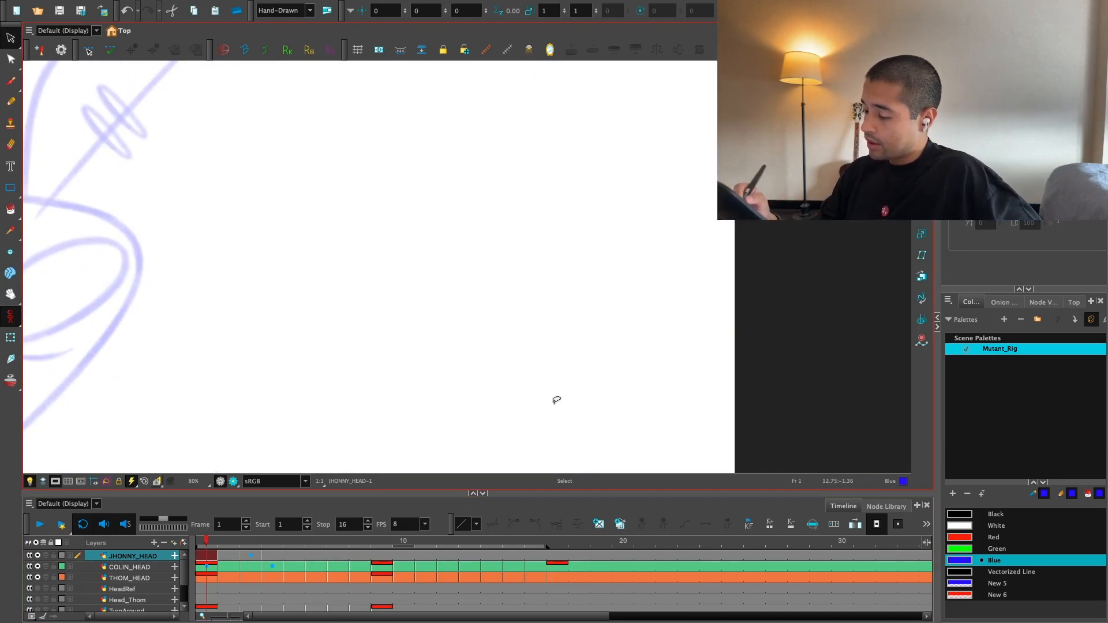
key("ctrl+z")
key("Delete")
key("ctrl+z")
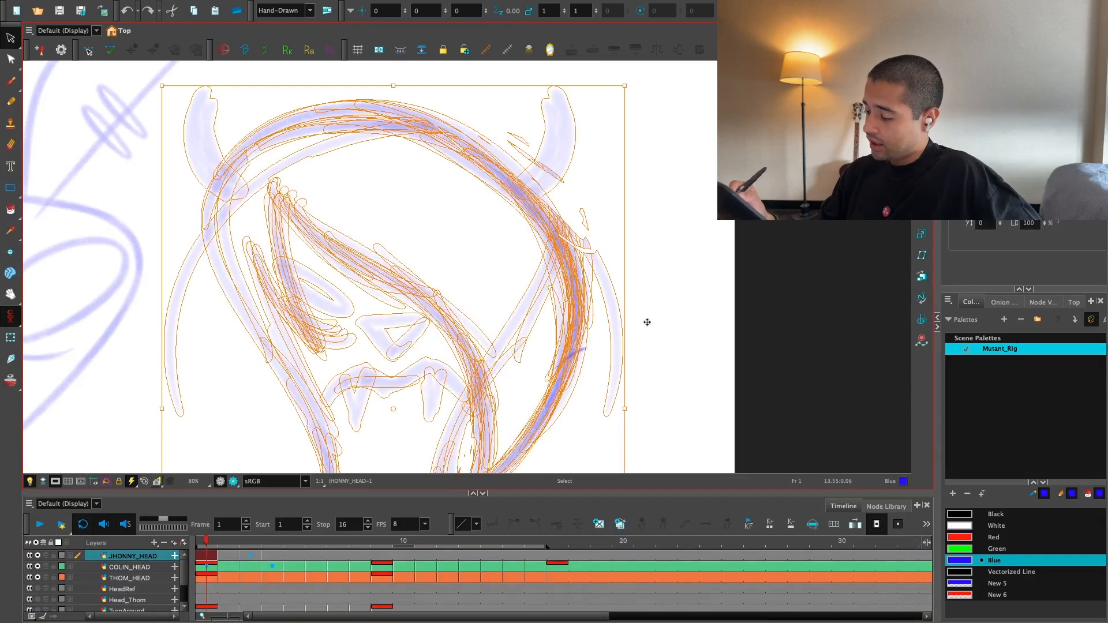
Step: Delete the stray short stroke crossing the side hair lock on frame 1
left_click(647, 322)
left_click(586, 348)
key("Delete")
Step: Try outlining the front-view nose in Blue as a triangle over the rough on frame 1
left_click_drag(599, 351, 628, 366)
key("ctrl+f")
key("2")
mouse_move(694, 530)
left_mouse_down()
mouse_move(742, 470)
mouse_move(598, 400)
left_mouse_up()
key("2")
key("2")
key("2")
key("2")
key("alt+b")
mouse_move(463, 342)
left_mouse_down()
mouse_move(347, 484)
mouse_move(384, 421)
mouse_move(343, 496)
left_mouse_up()
left_click_drag(346, 488, 476, 472)
key("ctrl+z")
key("ctrl+z")
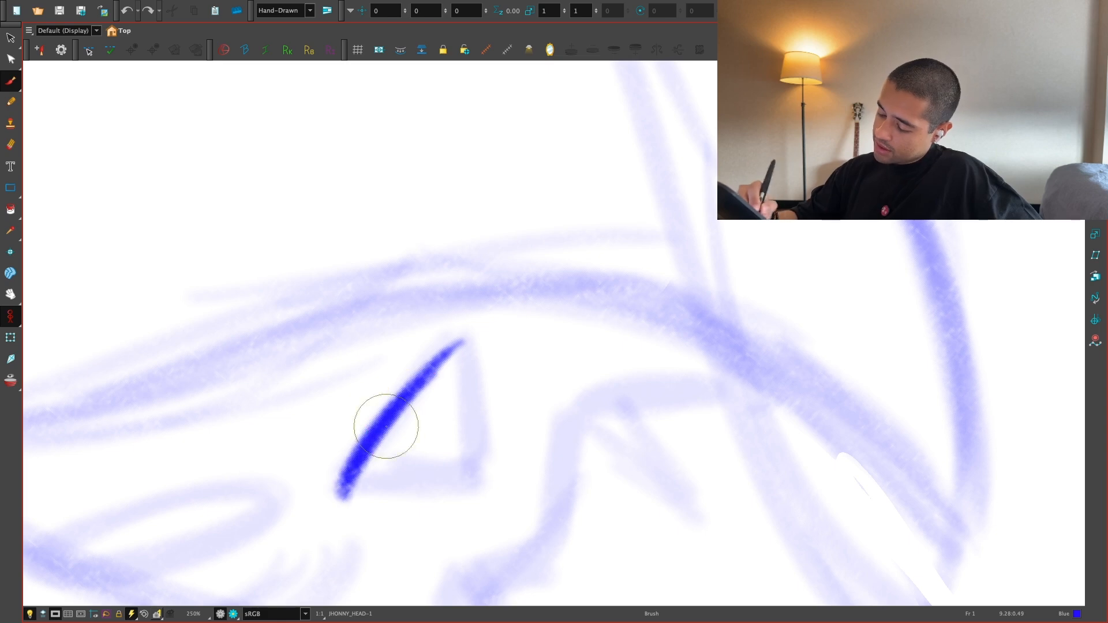
key("alt+s")
mouse_move(346, 482)
left_mouse_down()
mouse_move(439, 486)
mouse_move(453, 503)
mouse_move(500, 441)
left_mouse_up()
key("ctrl+z")
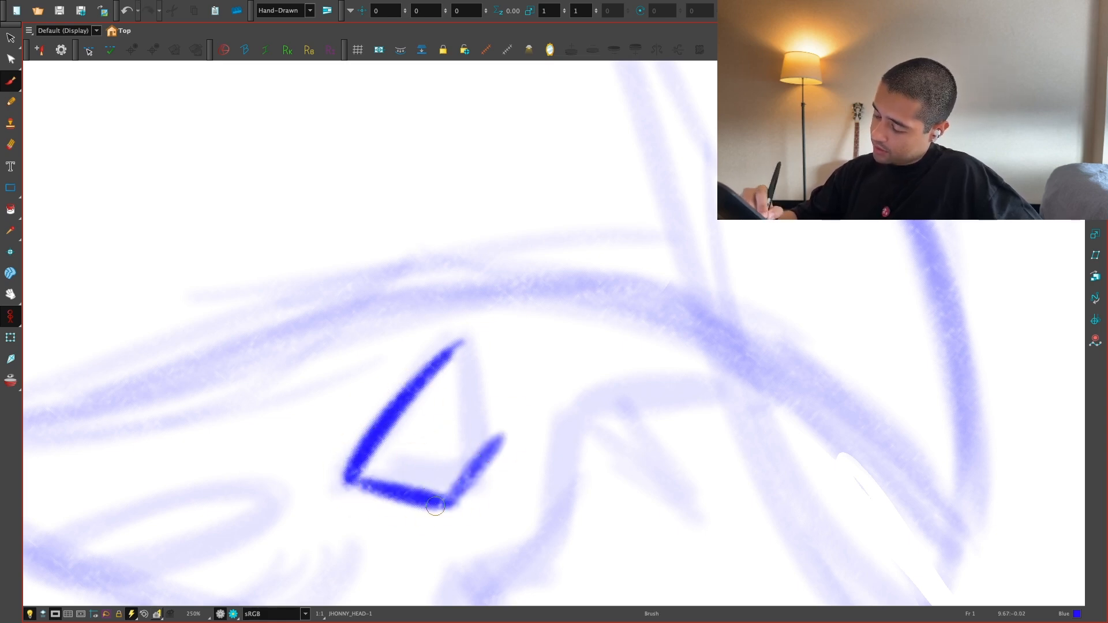
Step: Try redrawing the front-view nose with a flat top edge and a boxy four-sided shape
left_click_drag(460, 358, 494, 443)
key("shift+x")
key("space")
left_click_drag(519, 405, 568, 496)
key("ctrl+z")
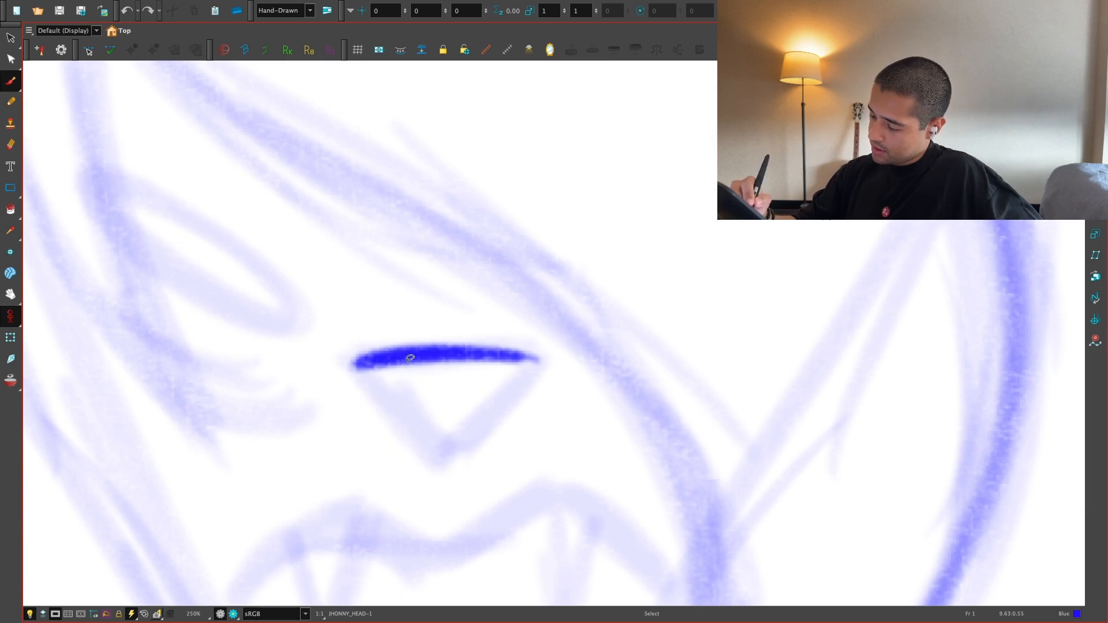
key("alt+b")
left_click_drag(410, 448, 515, 446)
key("1")
key("1")
key("1")
key("1")
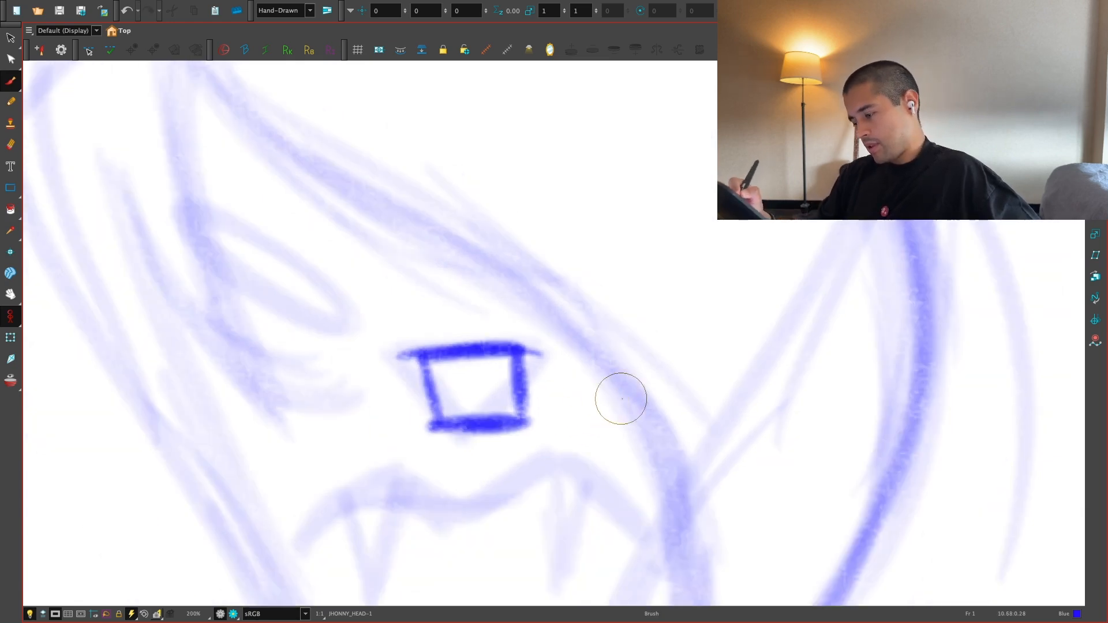
key("2")
key("2")
key("ctrl+z")
key("ctrl+z")
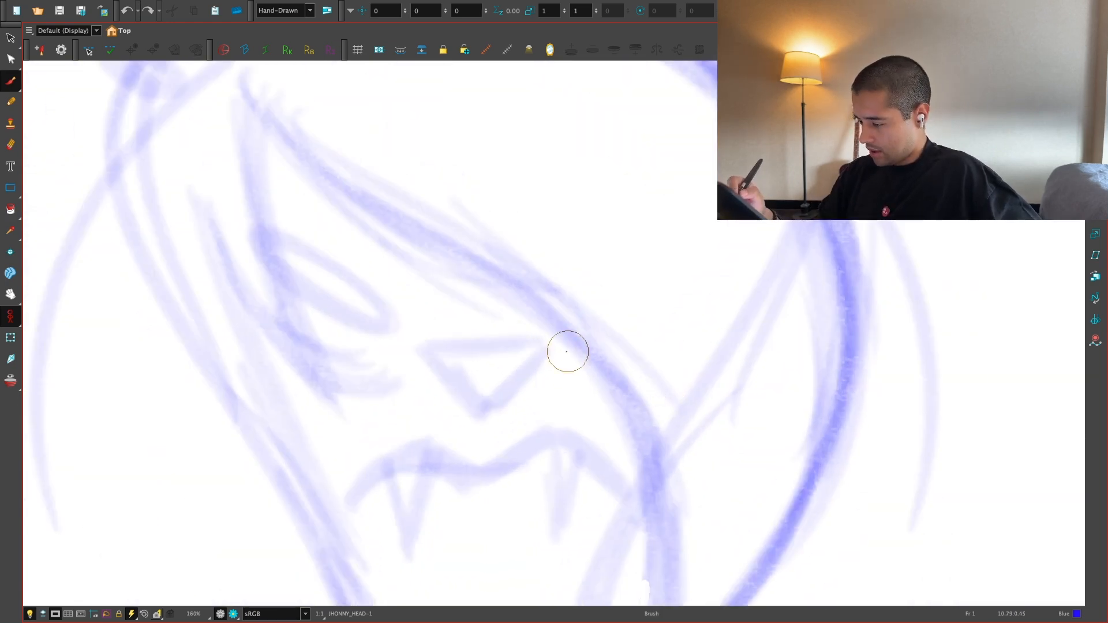
key("2")
left_click_drag(647, 398, 445, 408)
key("super+z")
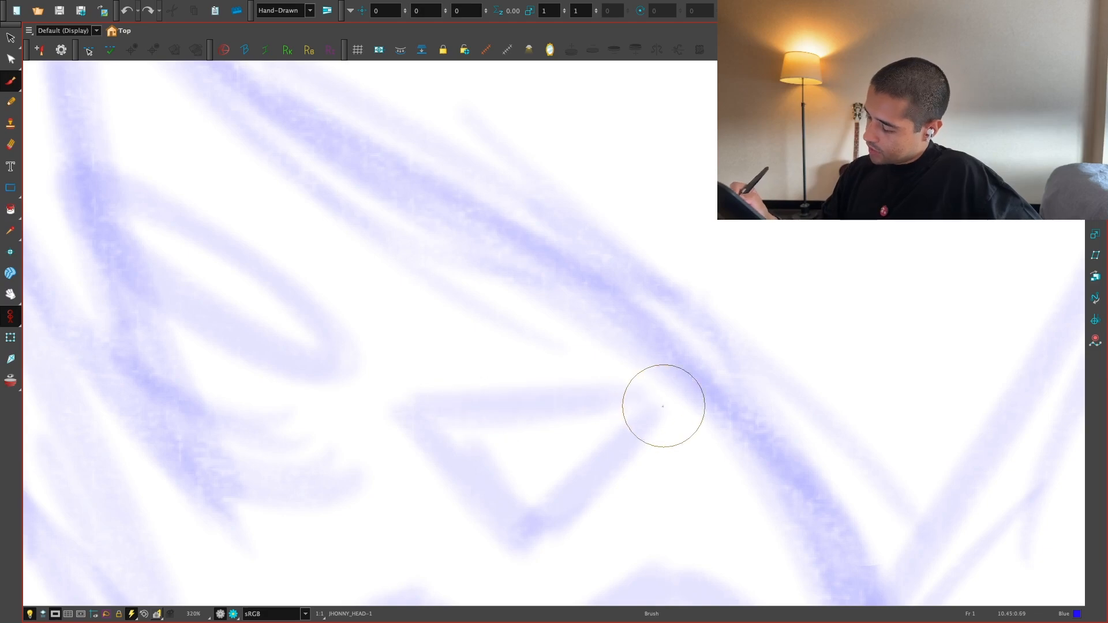
key("1")
key("1")
key("1")
key("super+f")
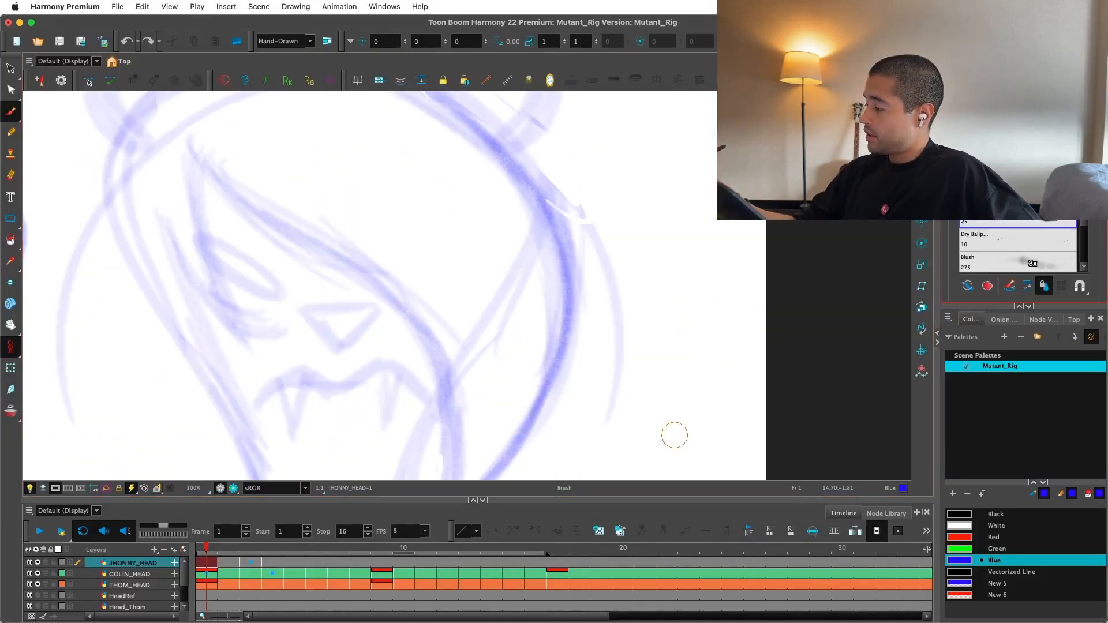
key("2")
key("super+f")
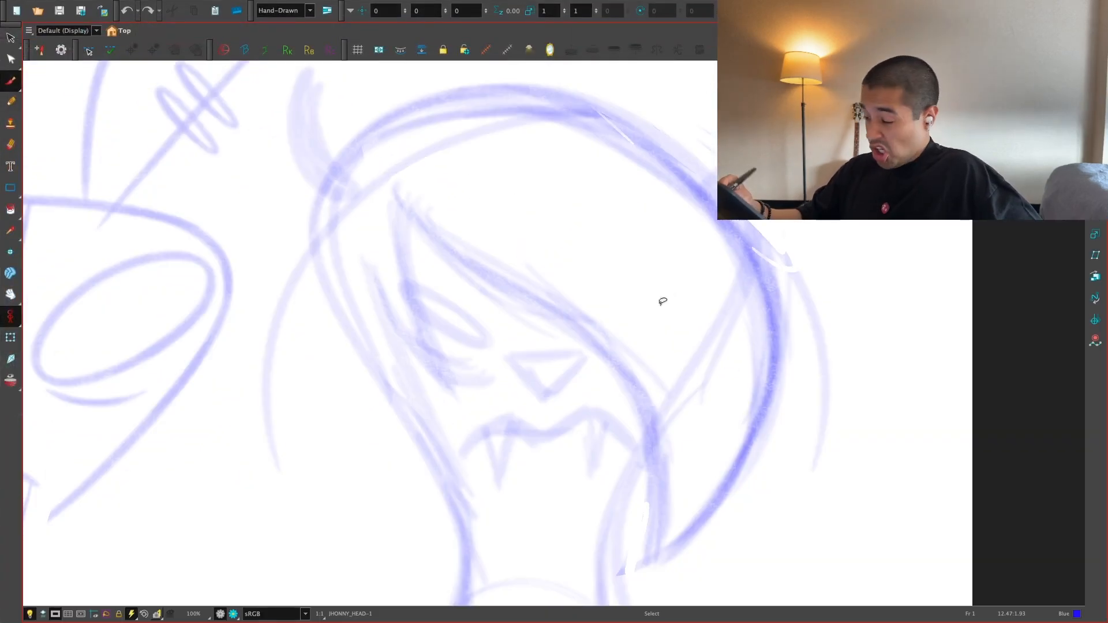
Step: Draw the front-view nose in Blue as an inverted triangle with rounded corners over the rough nose
key("2")
key("2")
key("2")
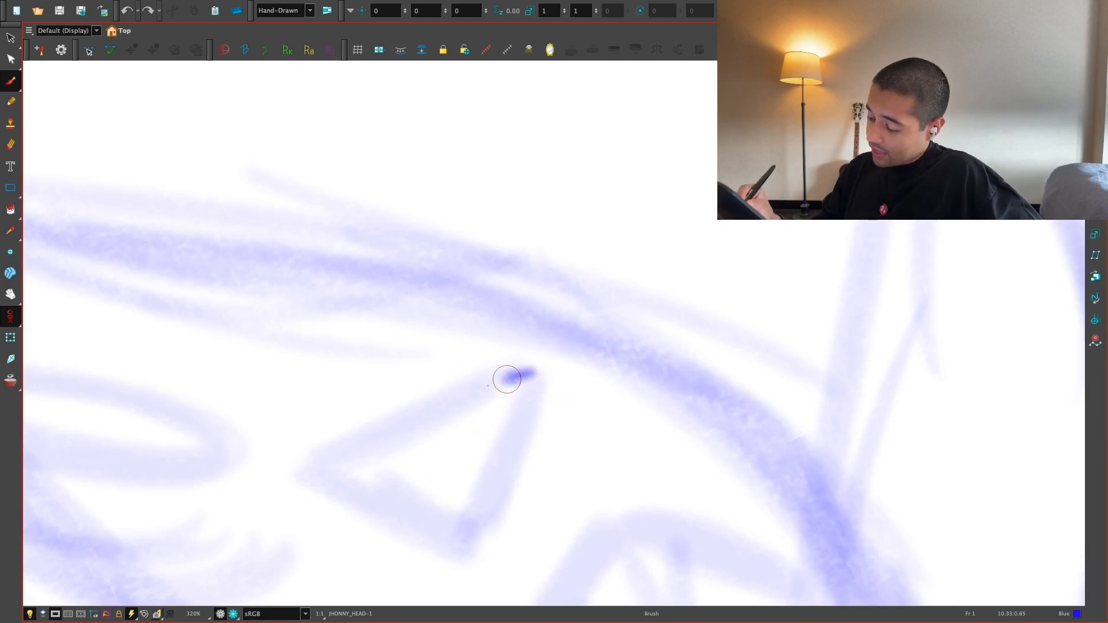
mouse_move(506, 379)
left_mouse_down()
mouse_move(395, 421)
mouse_move(432, 404)
mouse_move(386, 510)
mouse_move(363, 476)
mouse_move(361, 511)
mouse_move(449, 543)
mouse_move(423, 539)
mouse_move(509, 470)
left_mouse_up()
key("super+z")
mouse_move(428, 534)
left_mouse_down()
mouse_move(464, 541)
mouse_move(527, 453)
left_mouse_up()
left_click_drag(482, 550, 534, 412)
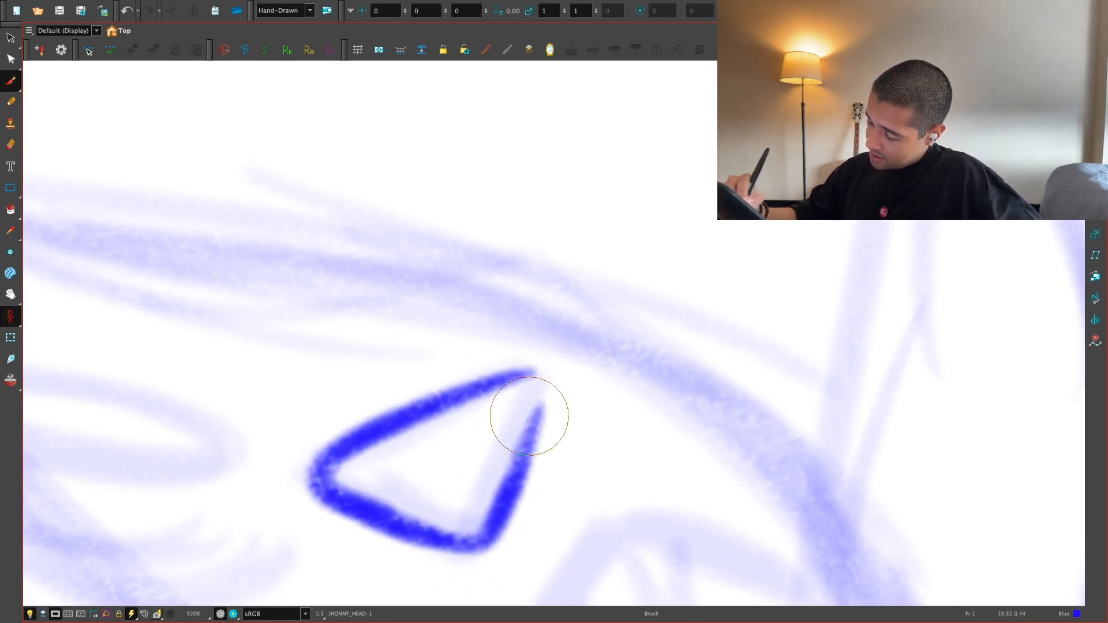
mouse_move(497, 503)
left_mouse_down()
mouse_move(543, 398)
mouse_move(527, 374)
mouse_move(530, 432)
left_mouse_up()
key("super+z")
key("shift+x")
key("2")
key("2")
key("2")
key("2")
key("2")
key("2")
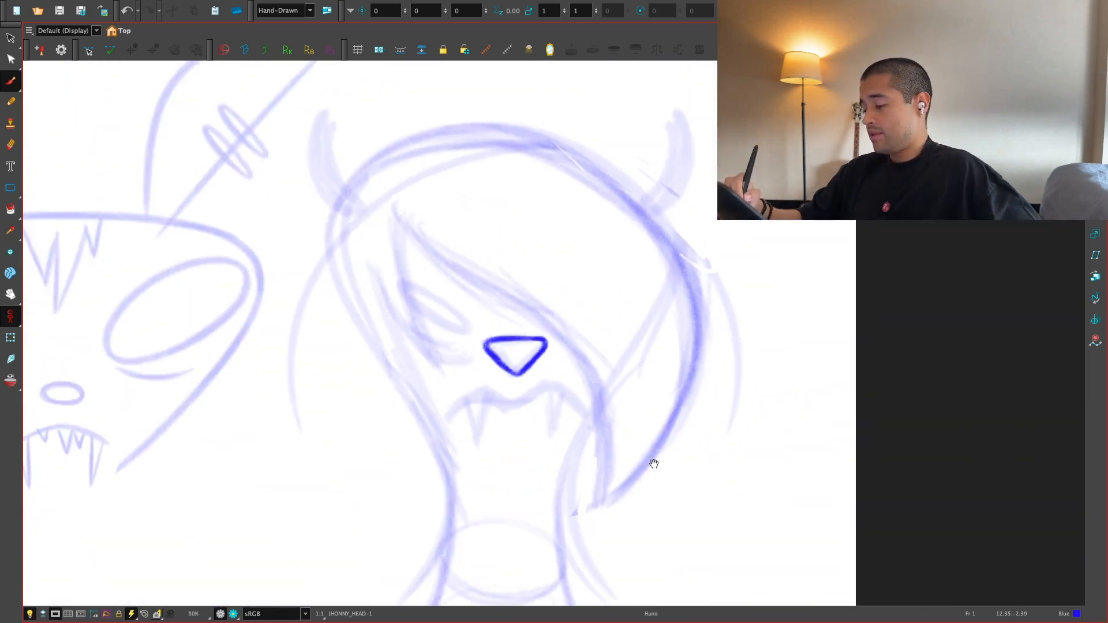
Step: Scale the front-view nose down slightly
key("2")
key("2")
key("2")
mouse_move(509, 364)
left_mouse_down()
mouse_move(573, 421)
mouse_move(534, 472)
mouse_move(605, 398)
left_mouse_up()
key("alt+s")
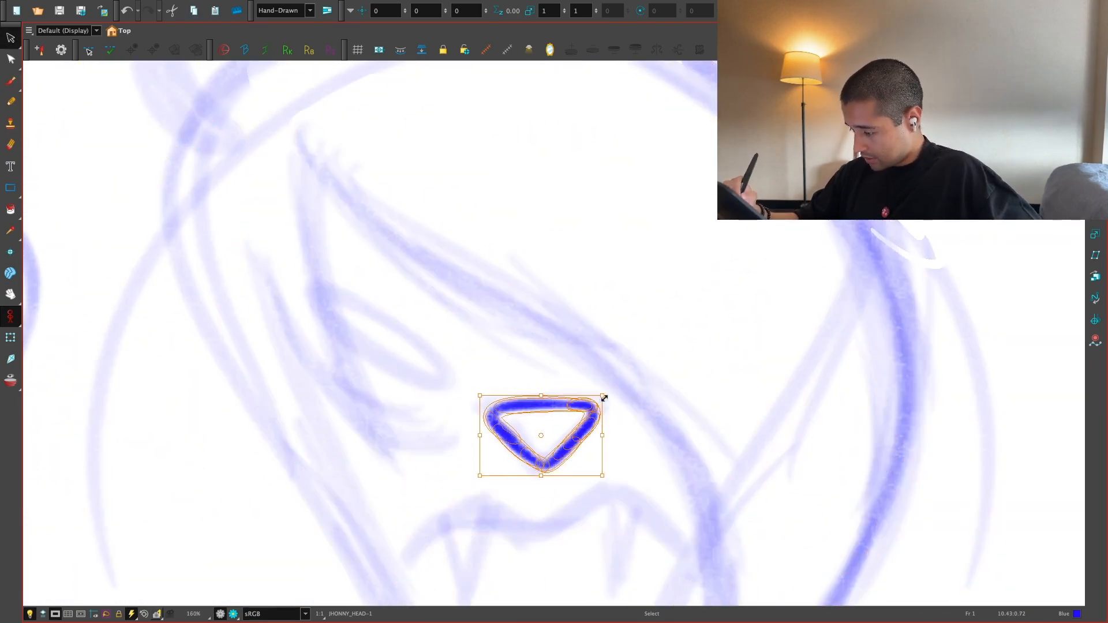
left_click(627, 432)
key("1")
key("1")
key("1")
key("1")
key("2")
key("2")
key("2")
key("2")
Step: Try drawing the mouth in Blue as one wavy line following the rough below the nose
left_click_drag(670, 470, 608, 455)
key("c")
key("c")
key("c")
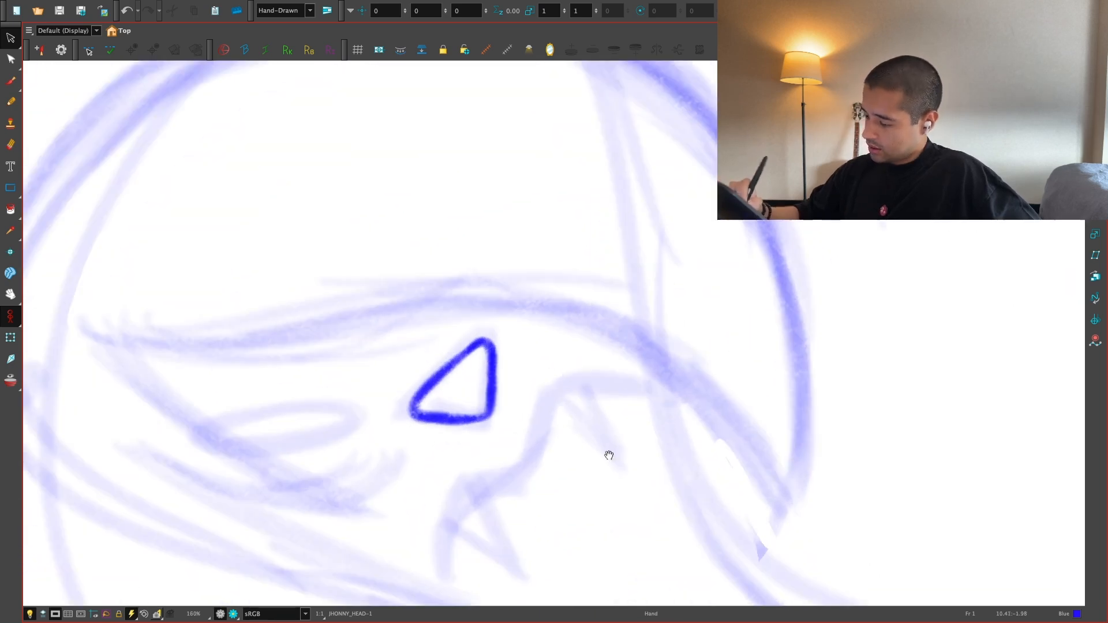
key("alt+b")
mouse_move(436, 566)
left_mouse_down()
mouse_move(451, 505)
mouse_move(626, 368)
left_mouse_up()
key("shift+x")
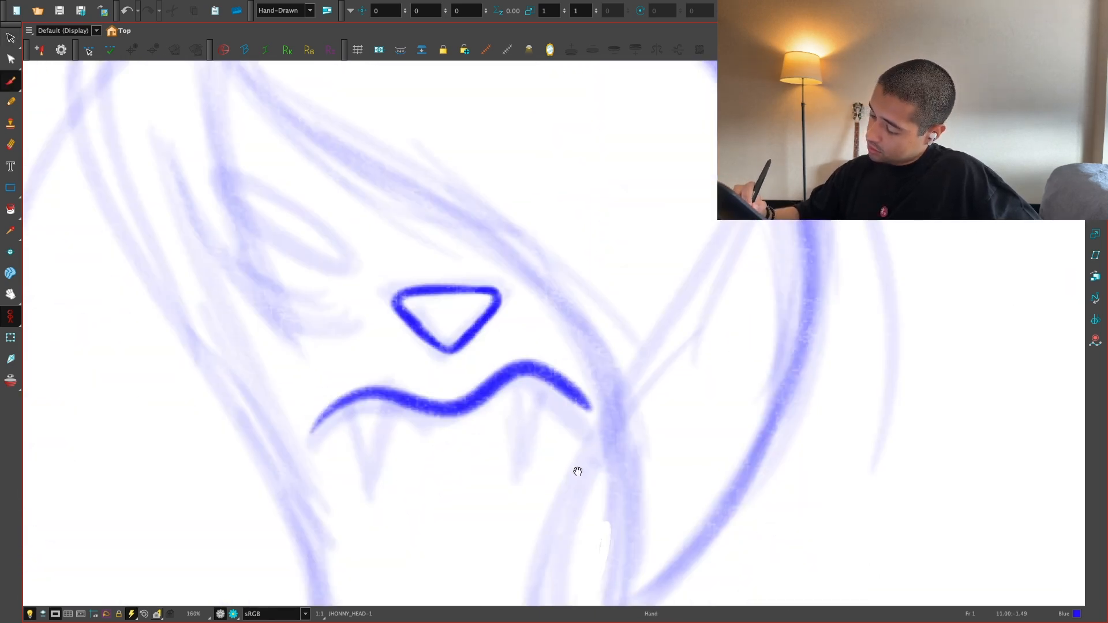
key("c")
key("c")
key("c")
key("ctrl+z")
Step: Draw the mouth in Blue as a single arch beneath the nose and add a narrow pointed fang near its left end
left_click_drag(465, 554, 681, 394)
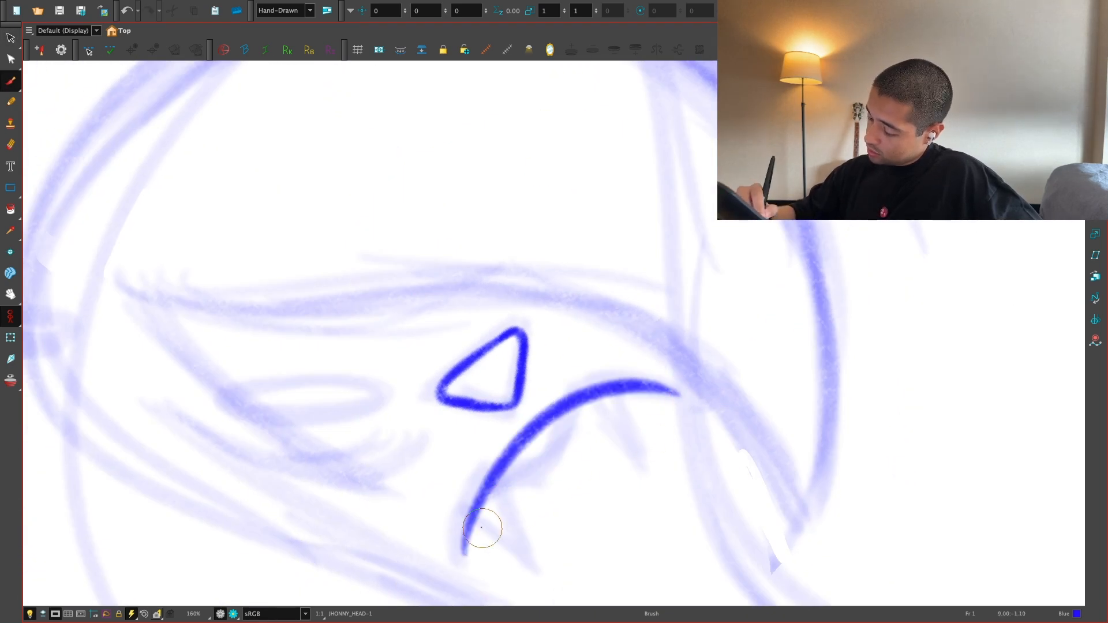
key("shift+x")
left_click_drag(385, 434, 411, 521)
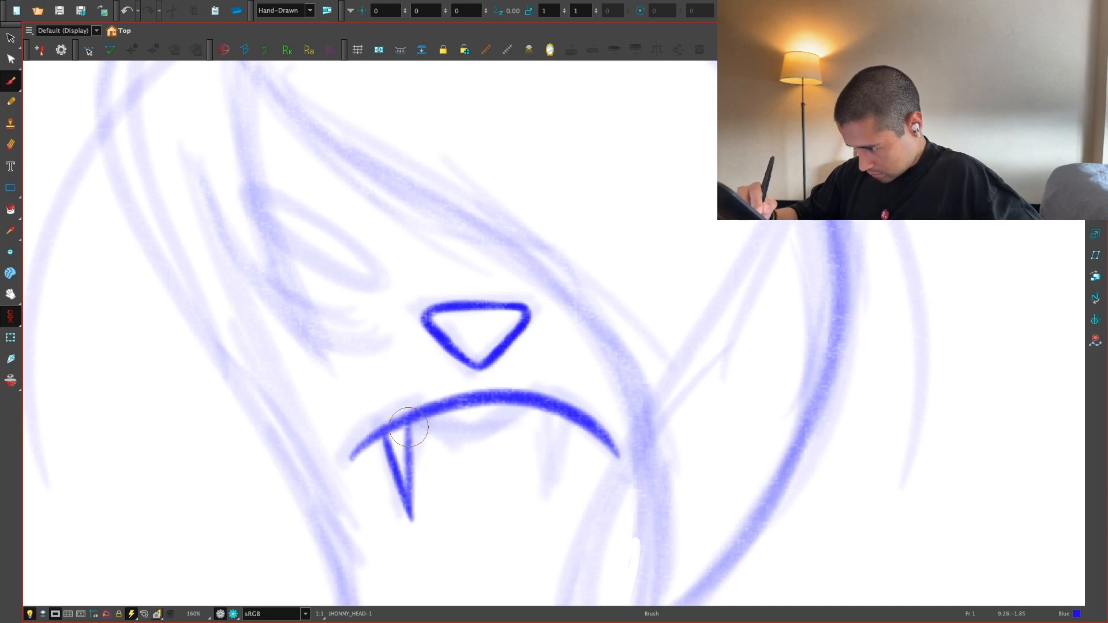
key("ctrl+z")
key("ctrl+z")
left_click_drag(409, 427, 412, 518)
mouse_move(412, 421)
left_mouse_down()
mouse_move(412, 467)
mouse_move(522, 471)
left_mouse_up()
Step: Duplicate the fang, flip the copy horizontally and place it near the right end of the mouth arch
key("alt+s")
left_click(465, 448)
left_click(413, 471)
key("ctrl+f")
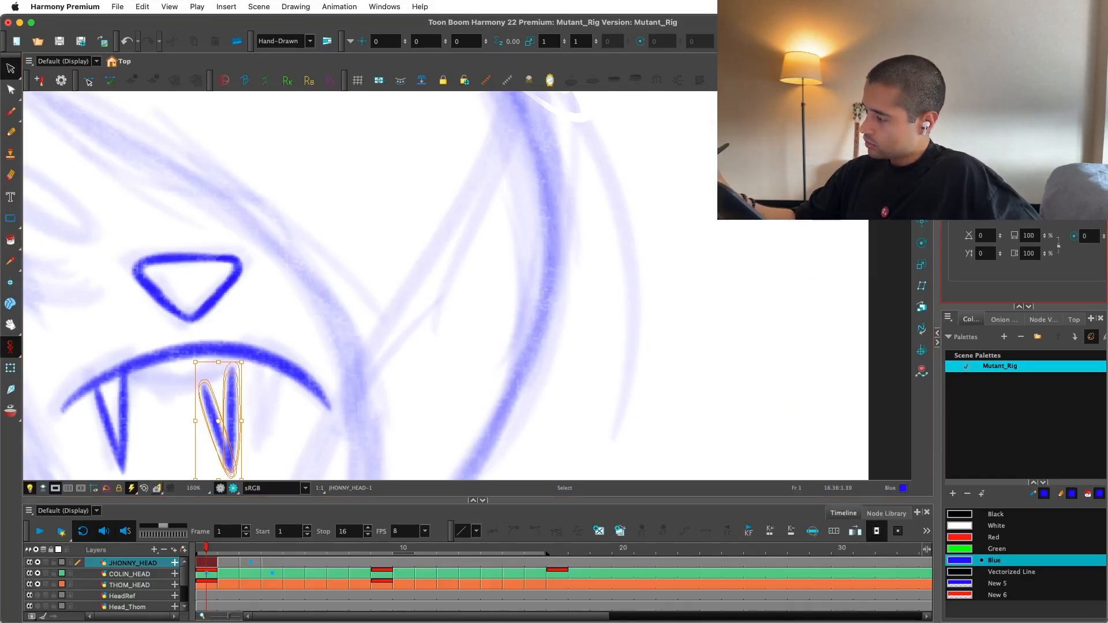
key("ctrl+f")
key("4")
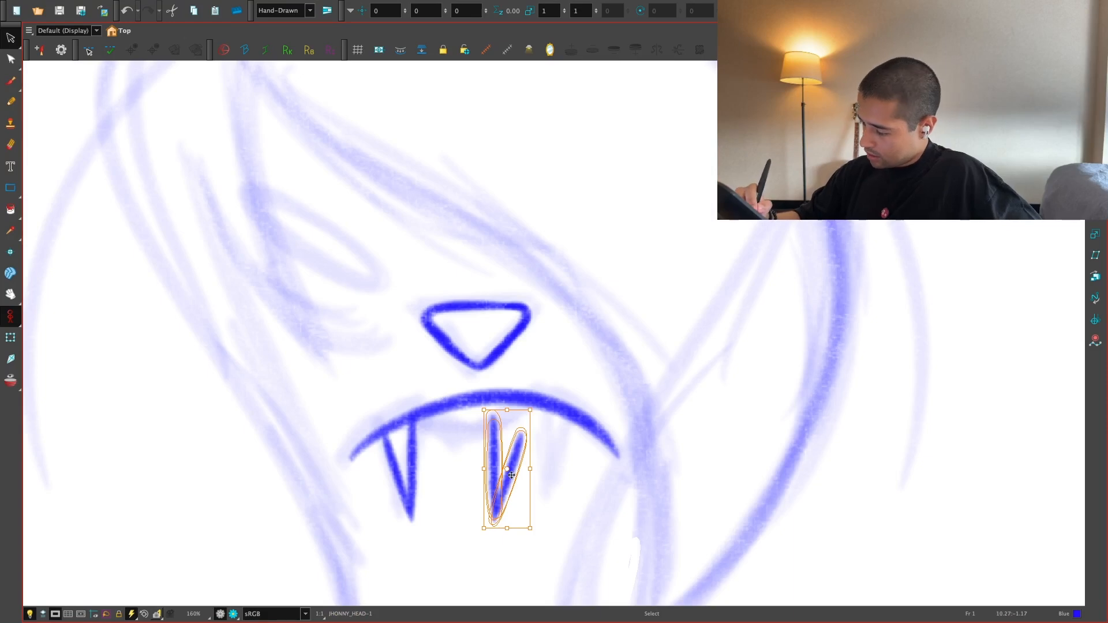
left_click_drag(572, 473, 653, 475)
left_click(594, 376)
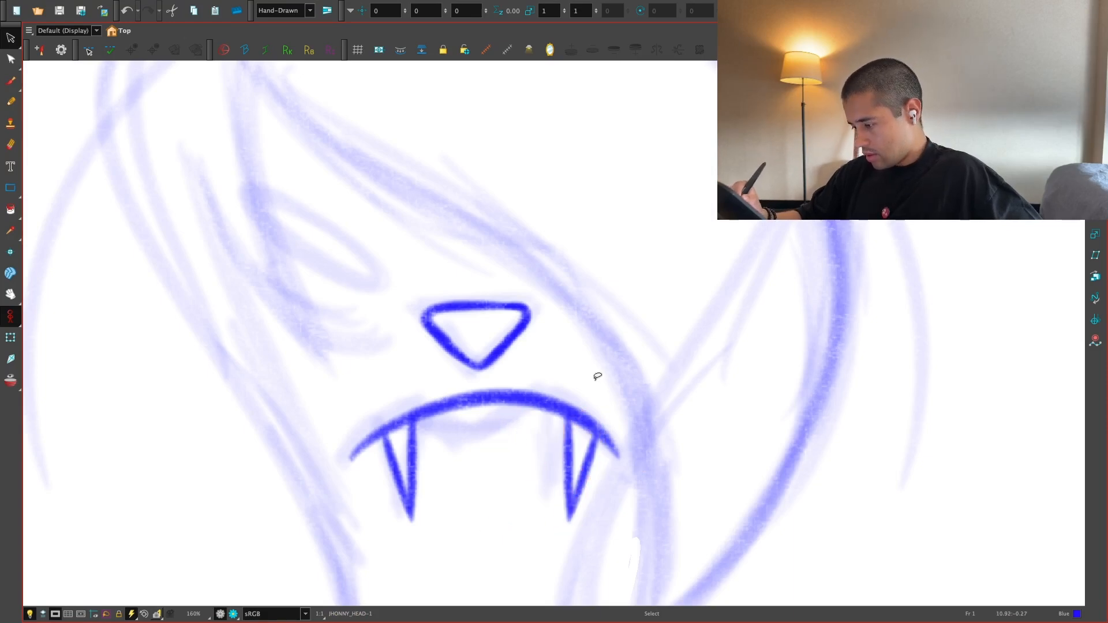
Step: Compare the placement of the front-view nose and mouth with the frame 2 head and return to frame 1
key("2")
key("2")
key("2")
key("2")
key("1")
key("1")
key("1")
key("1")
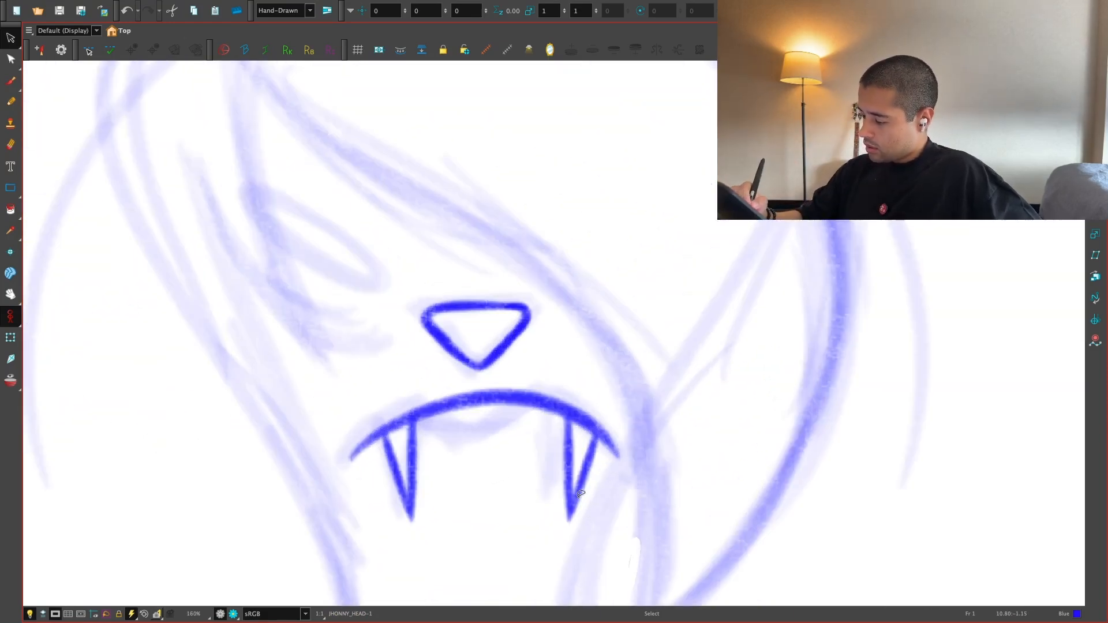
key("ctrl+a")
left_click_drag(617, 540, 335, 375)
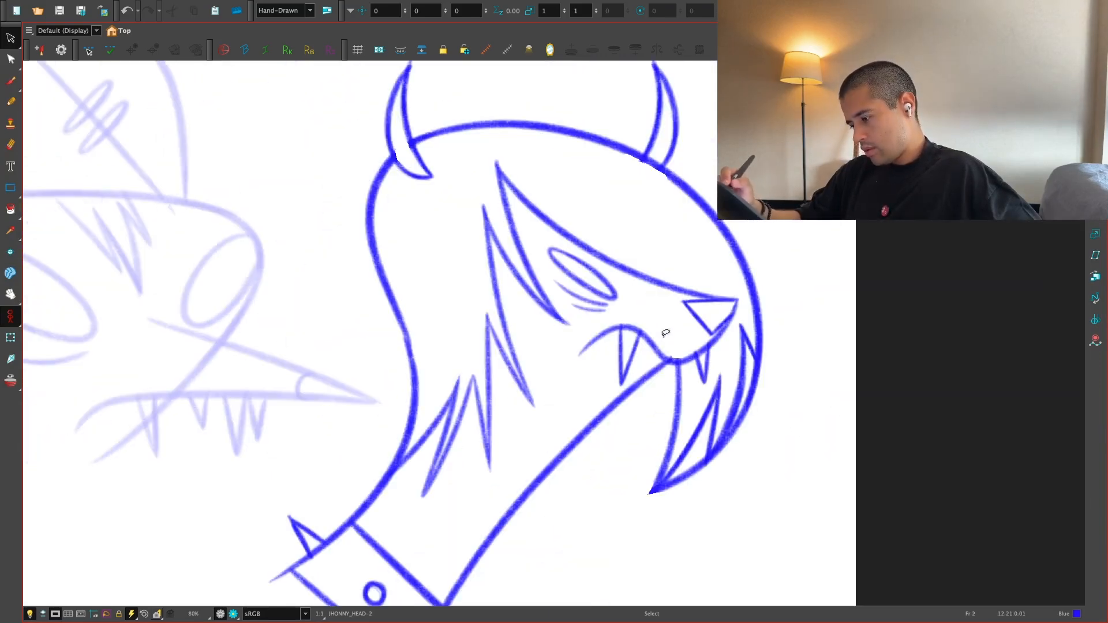
key("comma")
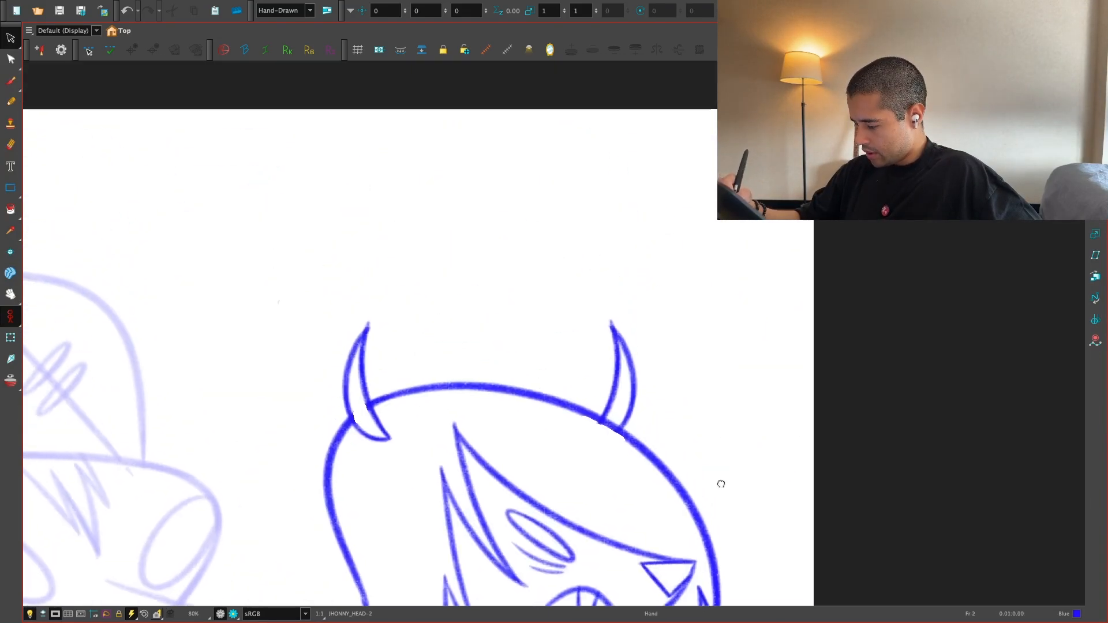
key("comma")
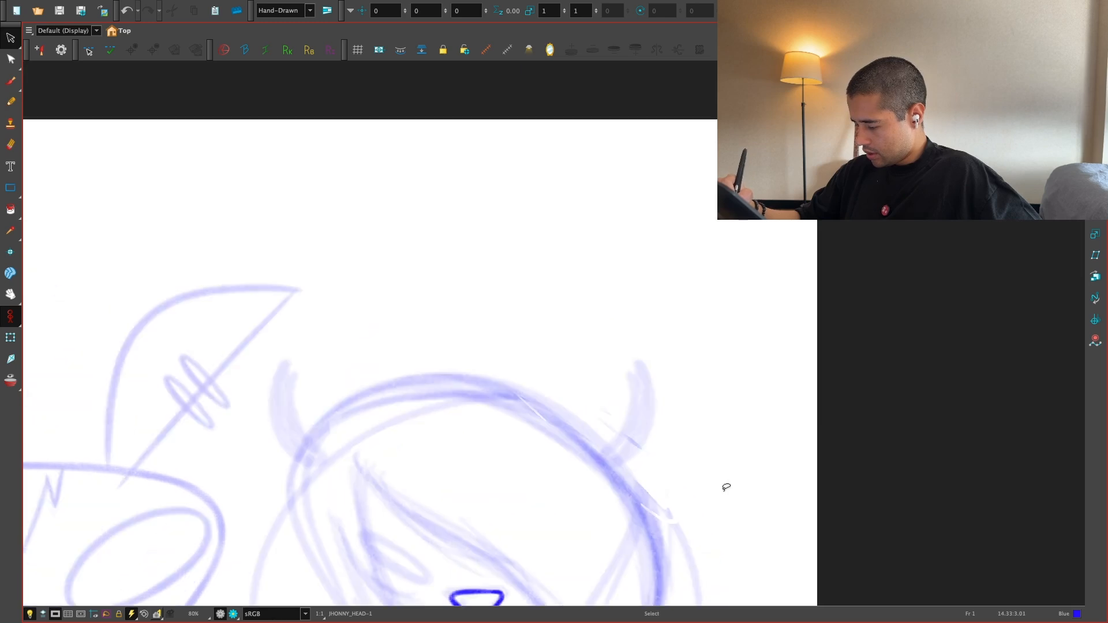
Step: Move the front-view nose, mouth and fangs up on frame 1 to line up better with the frame 2 face
scroll(549, 482, "up", 2)
left_click_drag(517, 423, 530, 466)
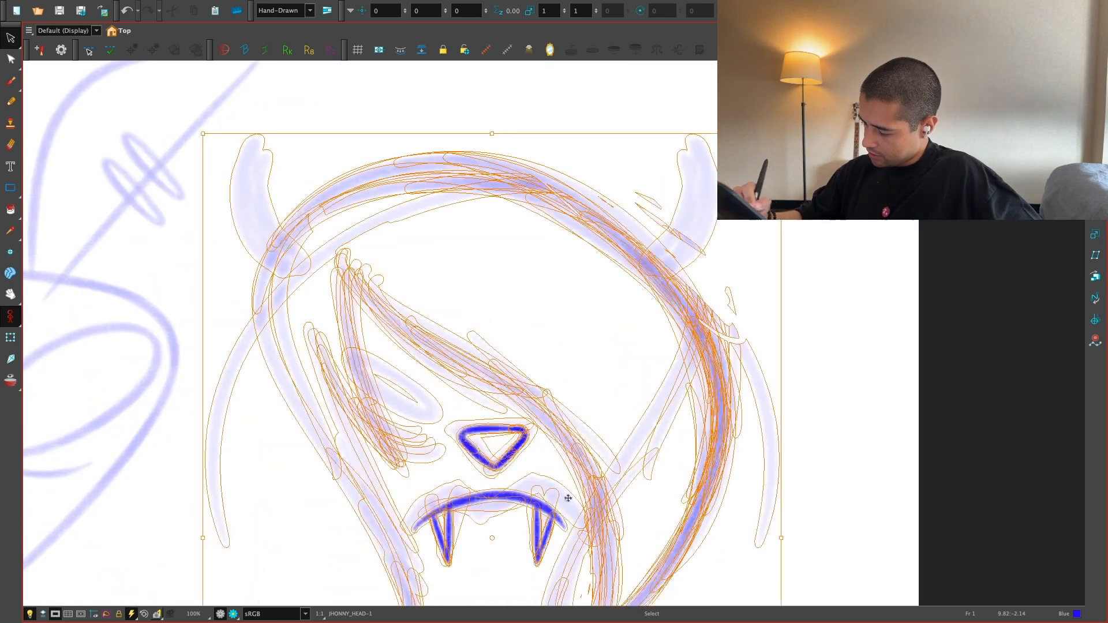
left_click_drag(503, 426, 508, 412)
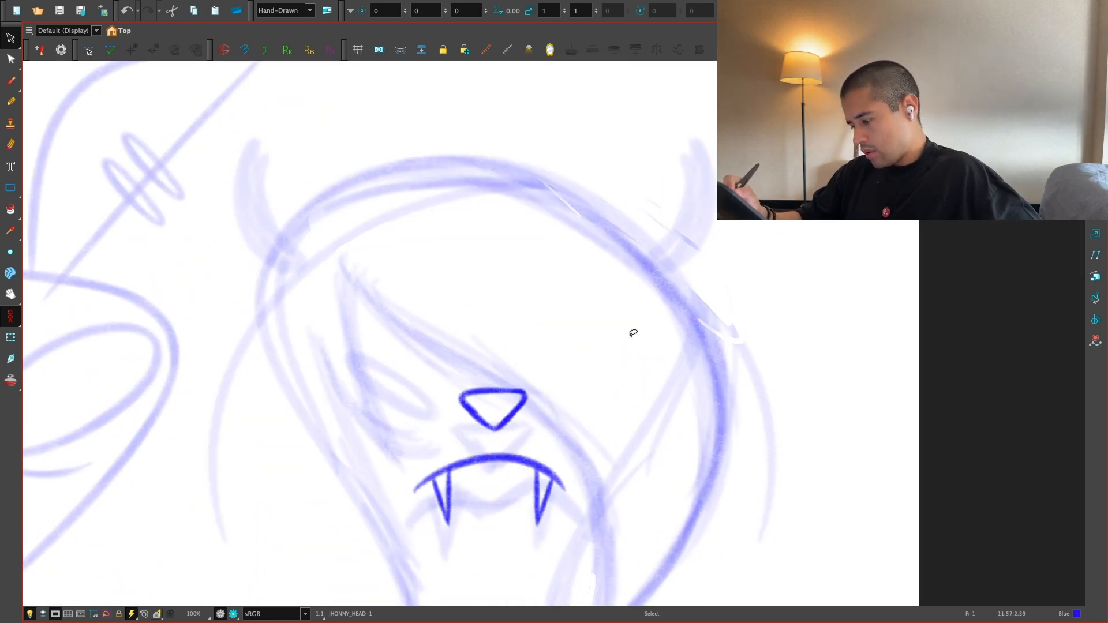
scroll(700, 333, "down", 2)
key("period")
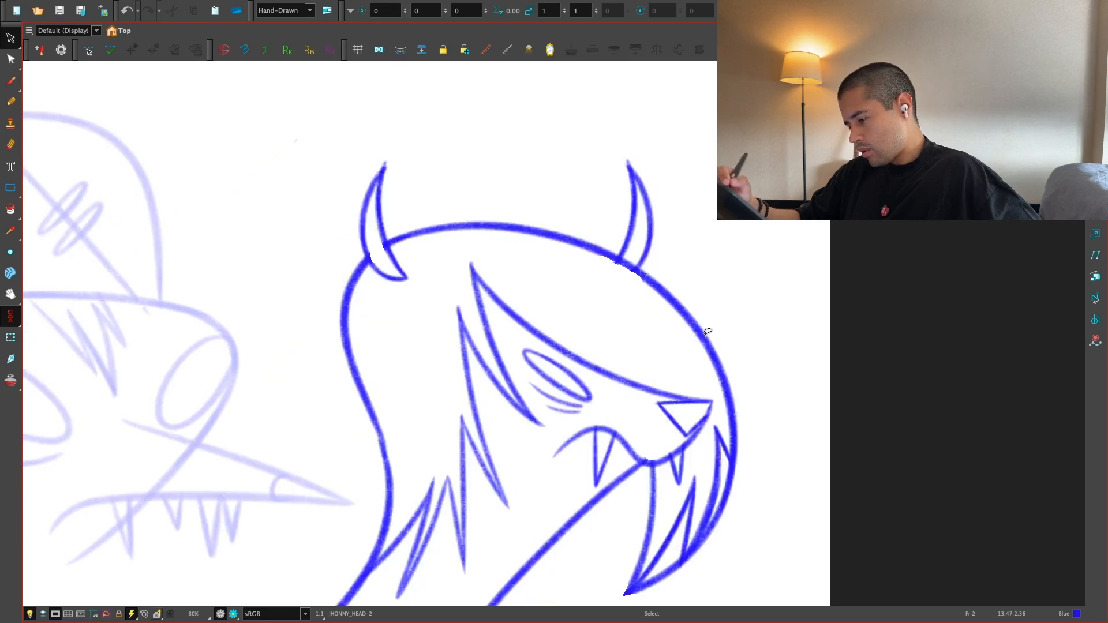
key("comma")
Step: Draw the front-view eye in Blue as a slanted narrow oval with two short curved lines beneath it
scroll(658, 389, "up", 5)
key("alt+b")
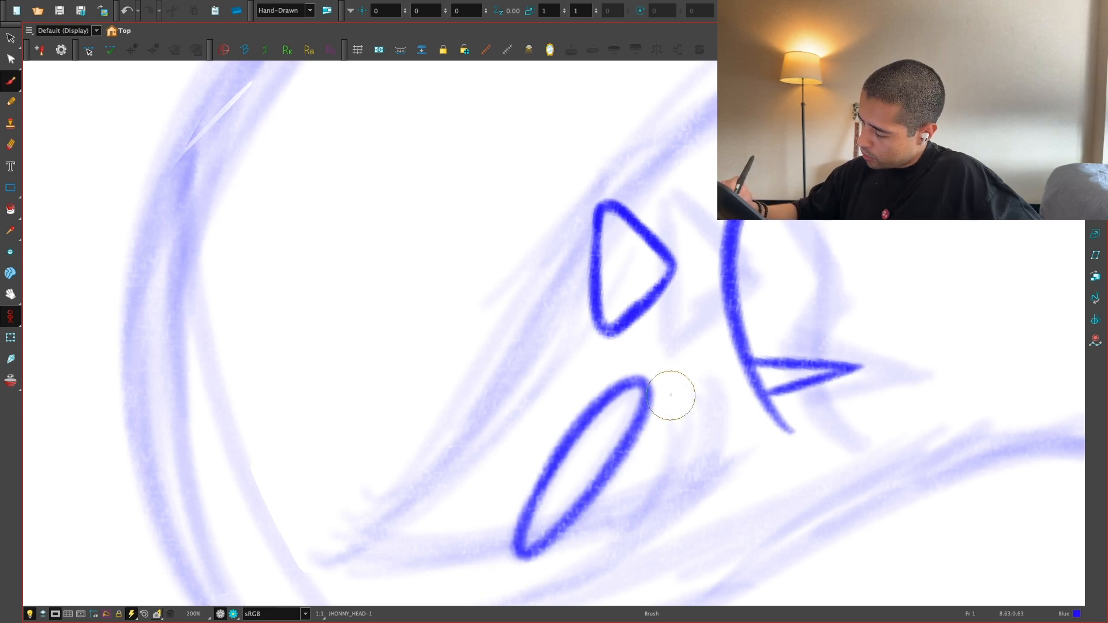
key("shift+x")
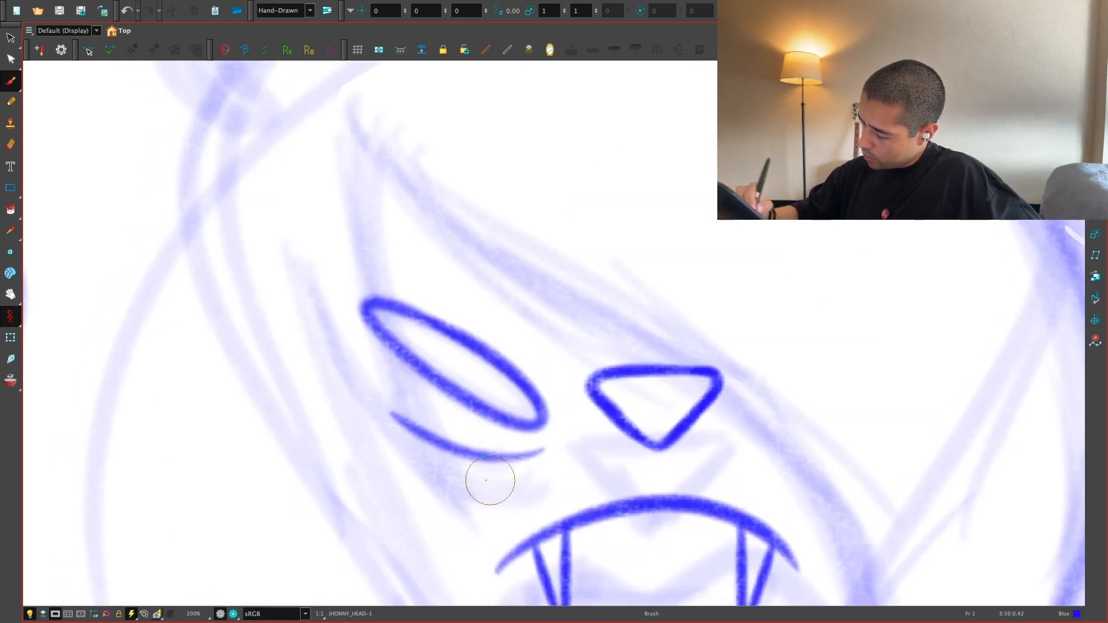
scroll(629, 424, "down", 2)
scroll(465, 446, "down", 1)
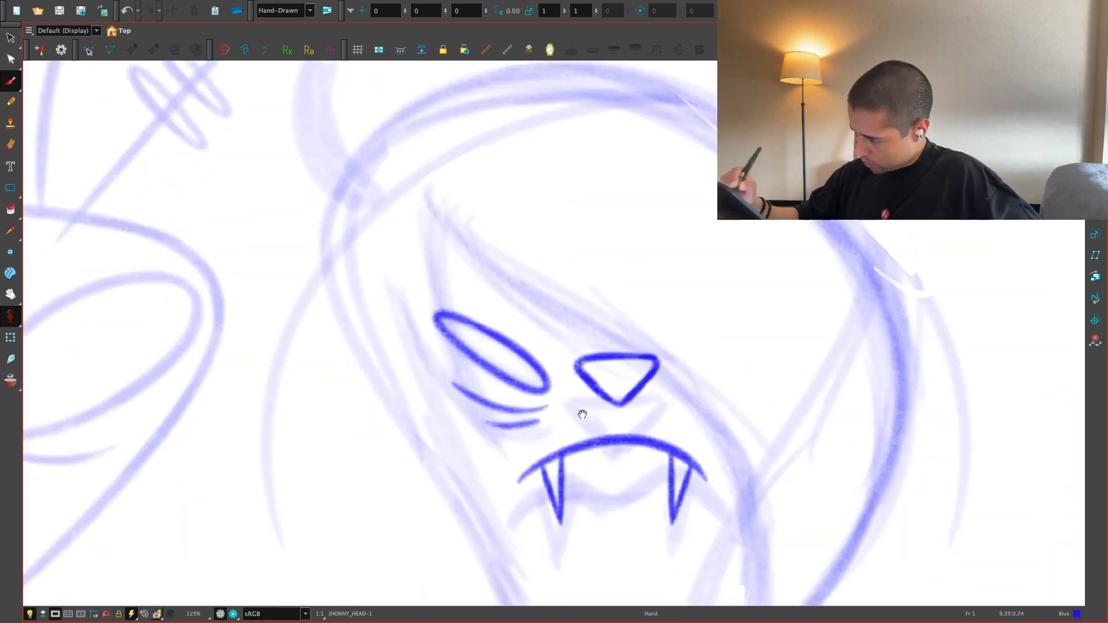
key("period")
scroll(581, 416, "down", 2)
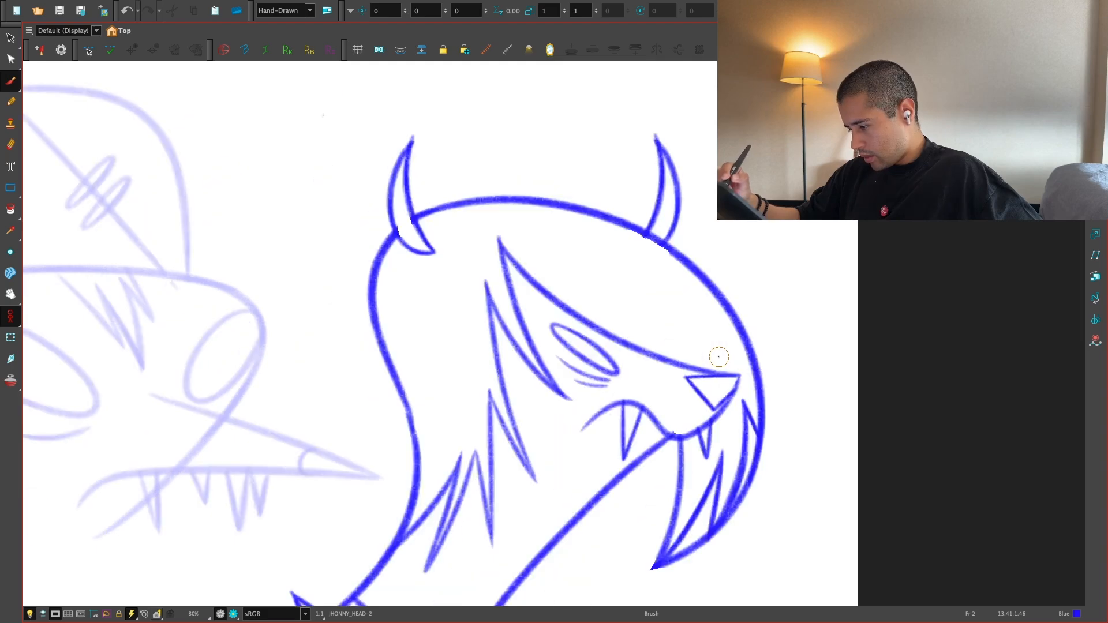
key("comma")
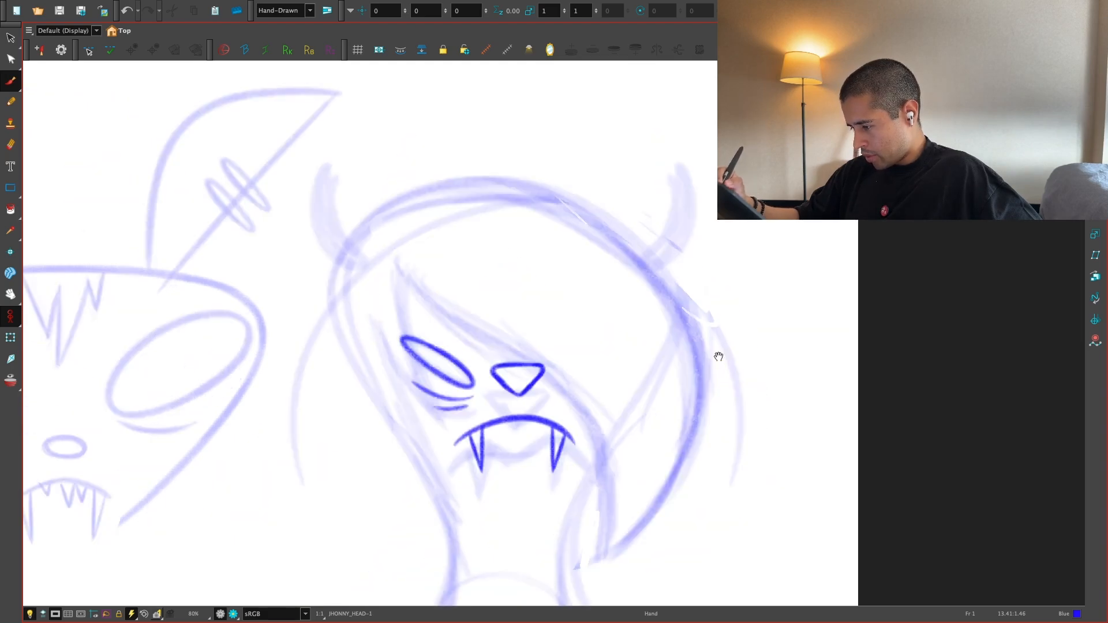
Step: Round off the inner corner of the triangular nose on frame 2 to match the front-view nose
key("period")
scroll(639, 396, "up", 3)
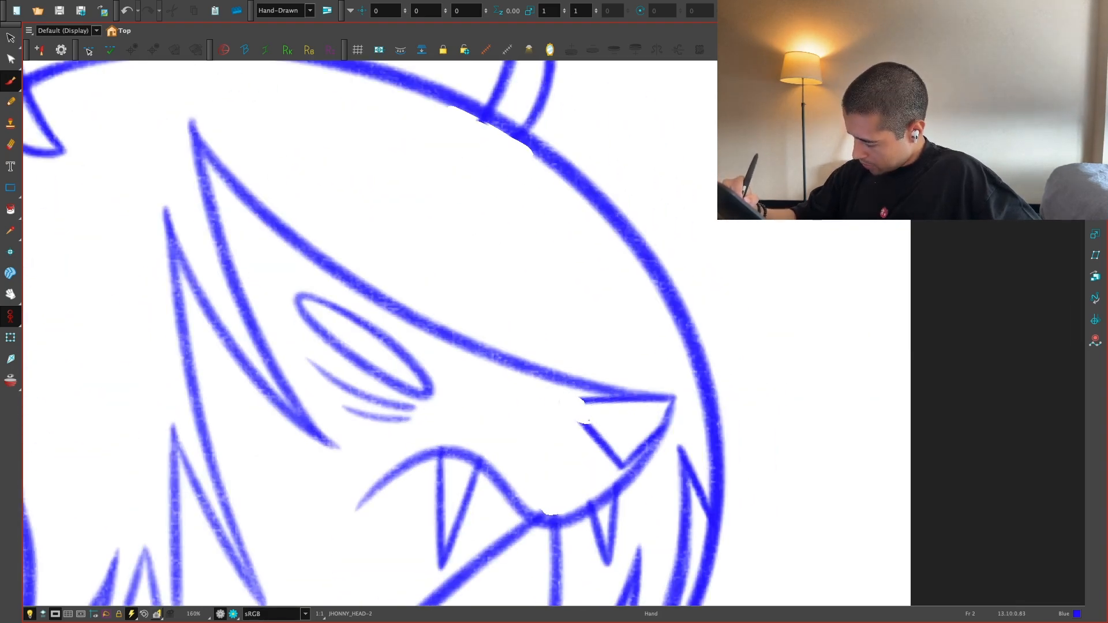
scroll(623, 368, "up", 3)
key("alt+b")
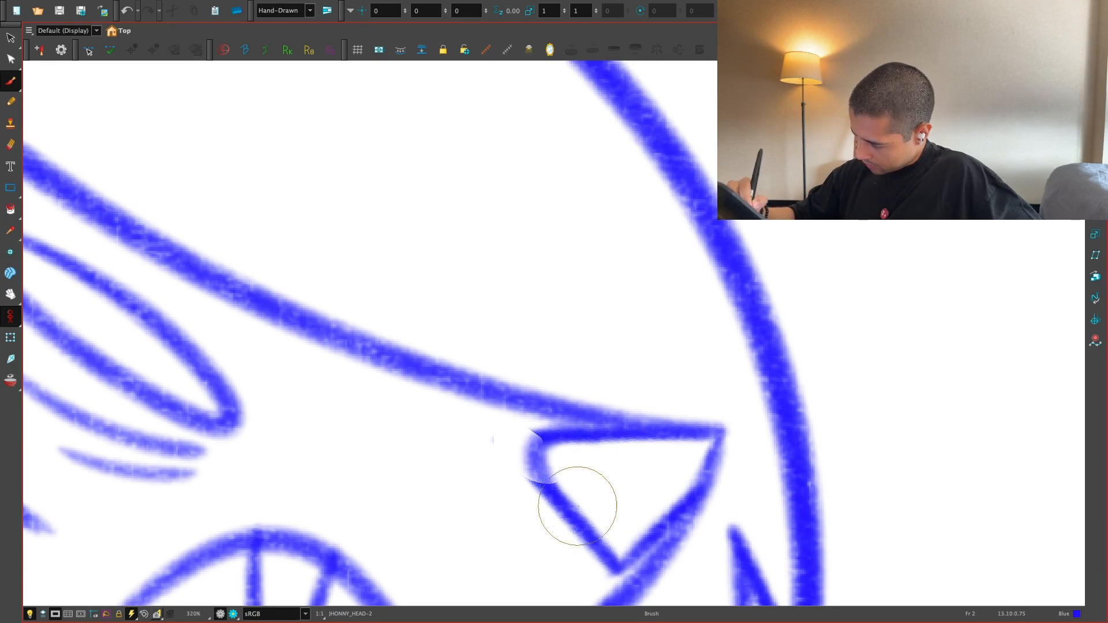
left_click_drag(547, 462, 603, 543)
scroll(722, 441, "down", 6)
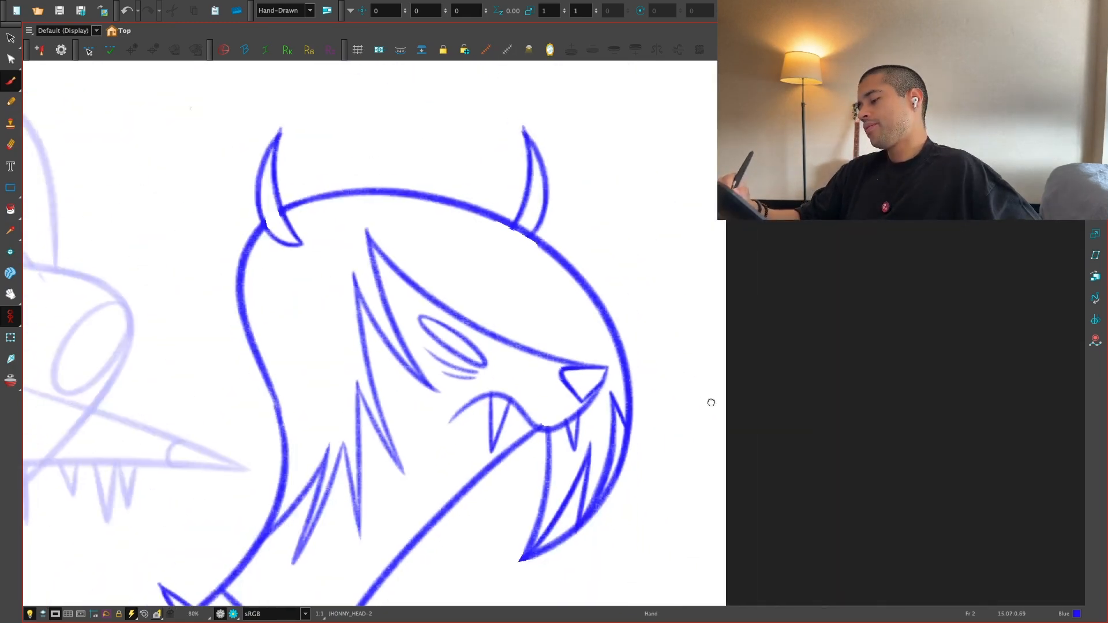
Step: Compare the frame 1 face with the heads on frames 2 and 60, and return to the whole frame 1 head
key("comma")
key("shift+period")
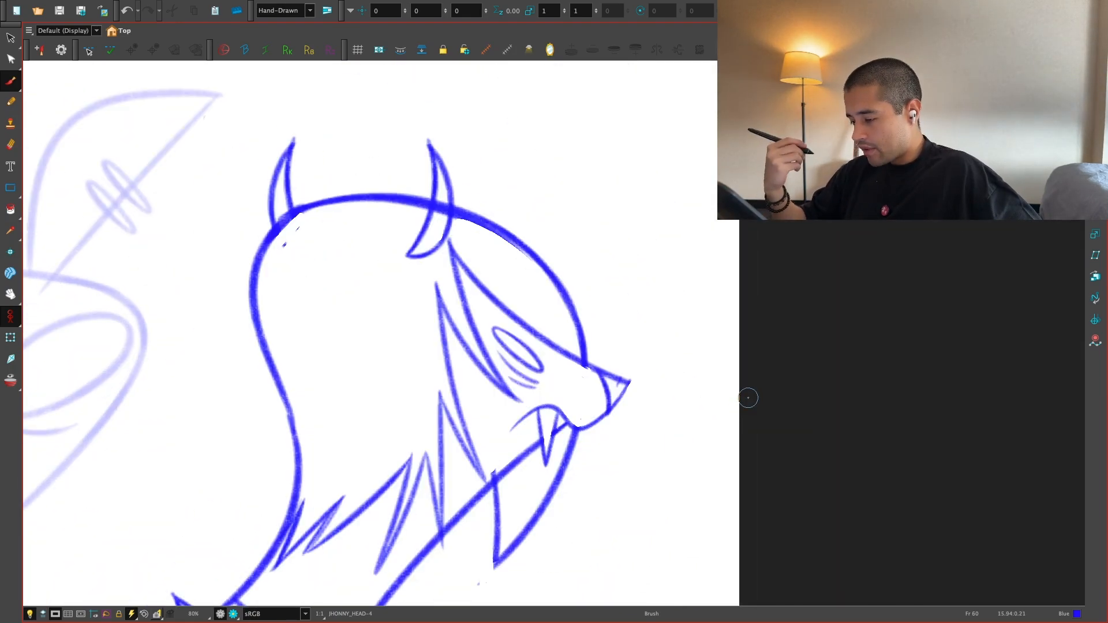
key("shift+comma")
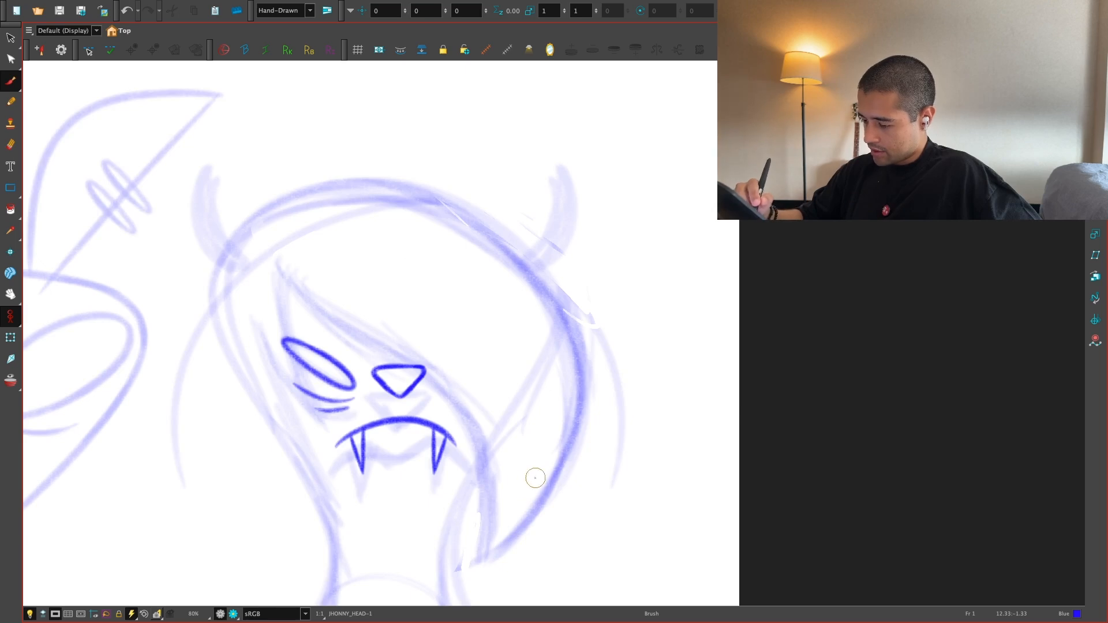
key("shift+period")
key("shift+comma")
key("ctrl+alt")
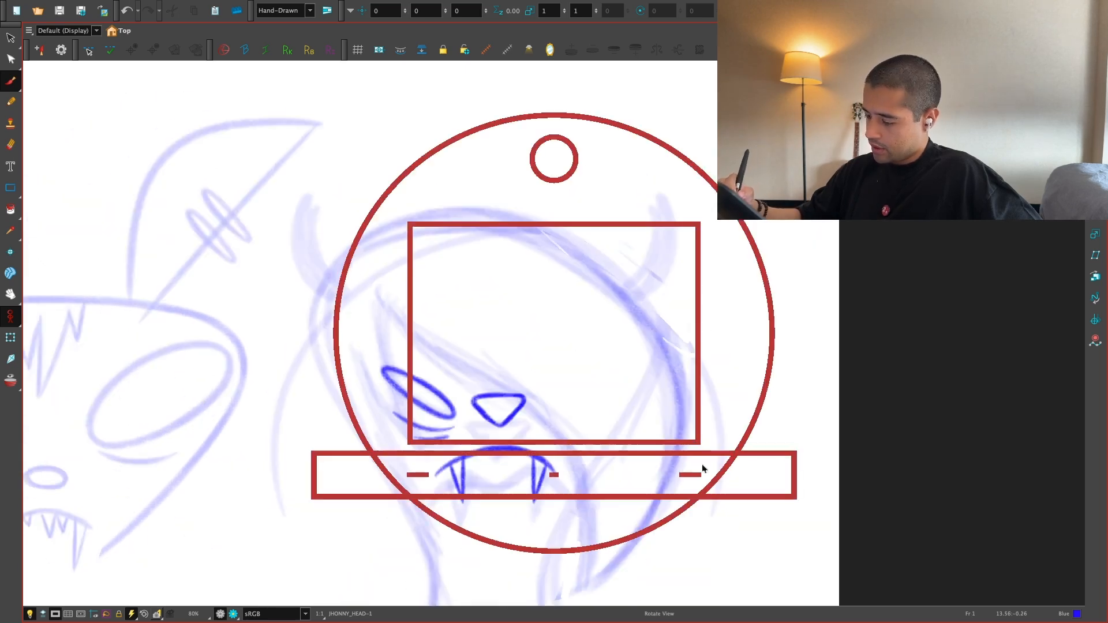
scroll(701, 464, "down", 2)
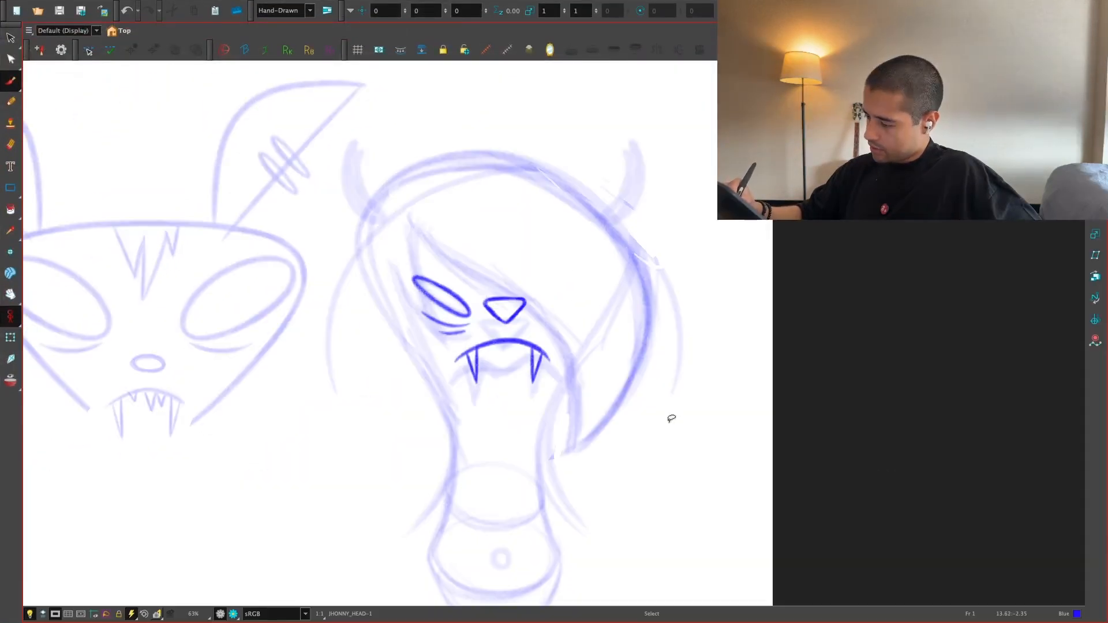
scroll(519, 483, "down", 2)
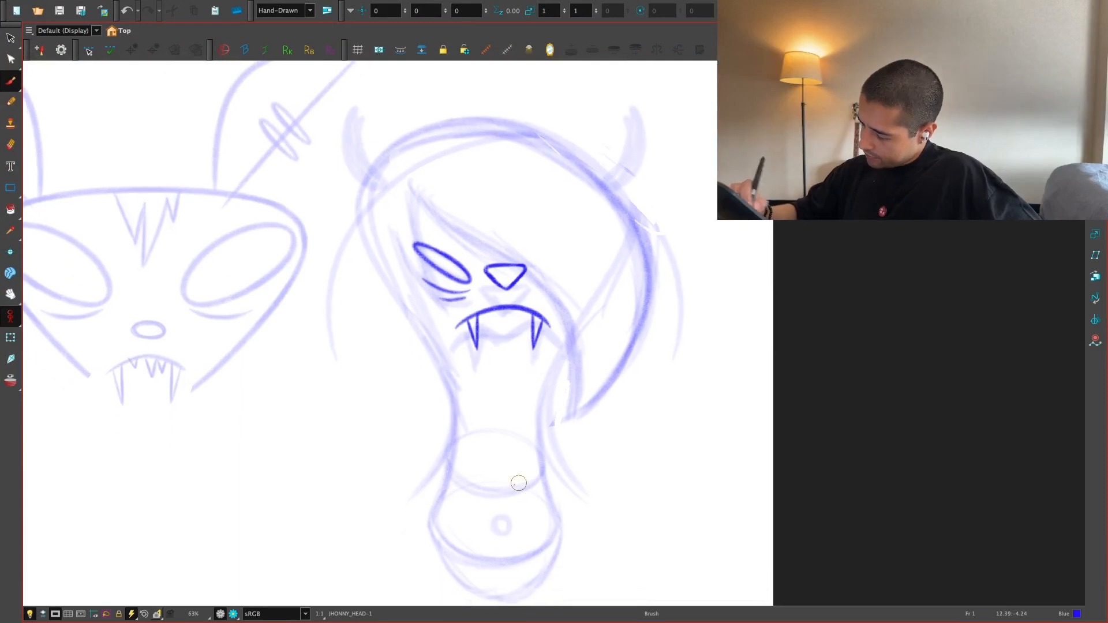
mouse_move(419, 545)
left_mouse_down()
mouse_move(356, 198)
mouse_move(576, 415)
left_mouse_up()
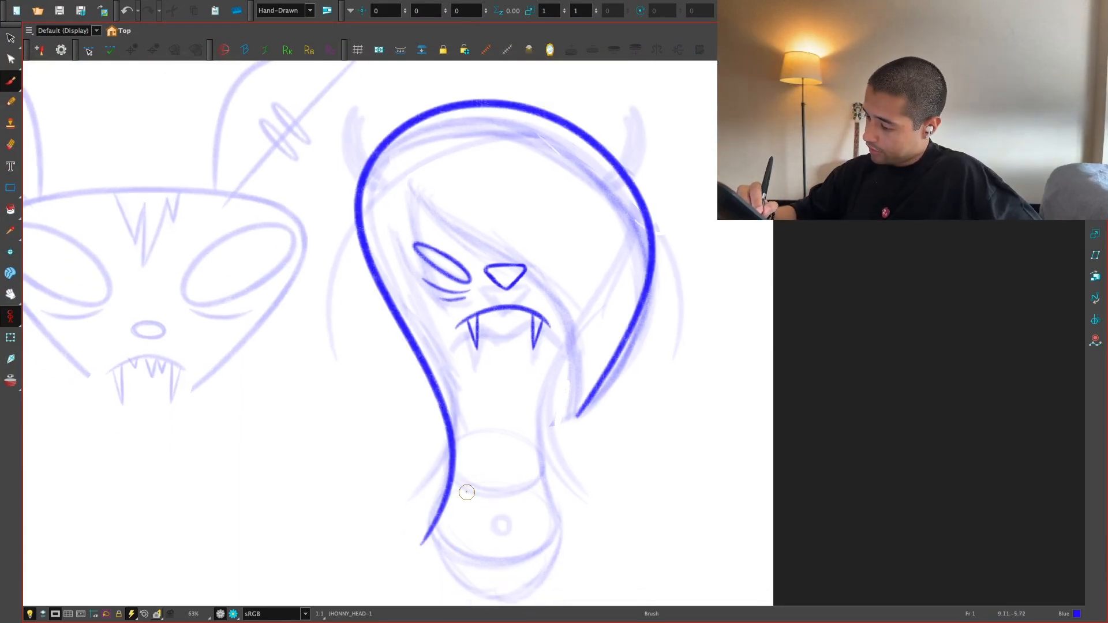
key("ctrl+z")
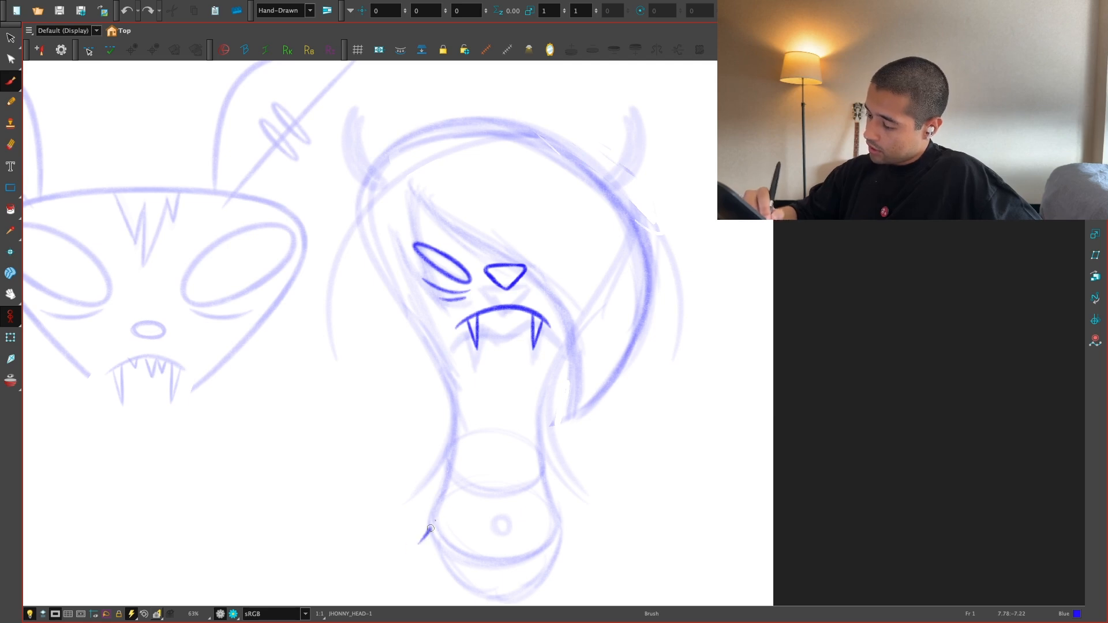
mouse_move(430, 528)
left_mouse_down()
mouse_move(404, 138)
mouse_move(645, 343)
left_mouse_up()
key("ctrl+z")
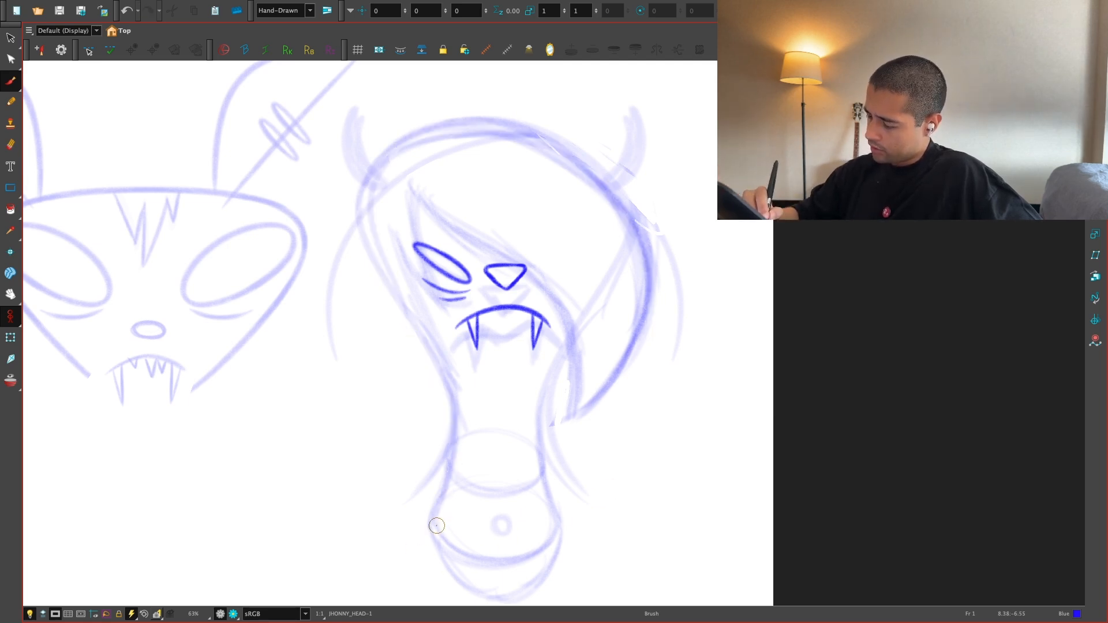
mouse_move(455, 452)
left_mouse_down()
mouse_move(568, 136)
mouse_move(580, 407)
left_mouse_up()
key("ctrl+z")
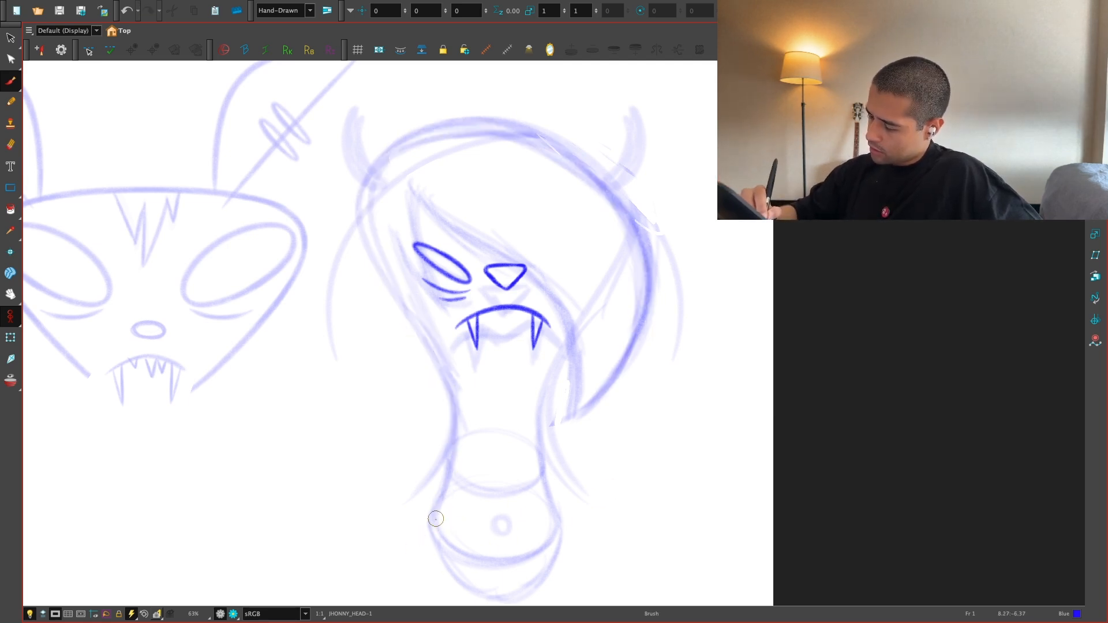
mouse_move(428, 528)
left_mouse_down()
mouse_move(442, 380)
mouse_move(646, 300)
mouse_move(580, 419)
left_mouse_up()
key("ctrl+z")
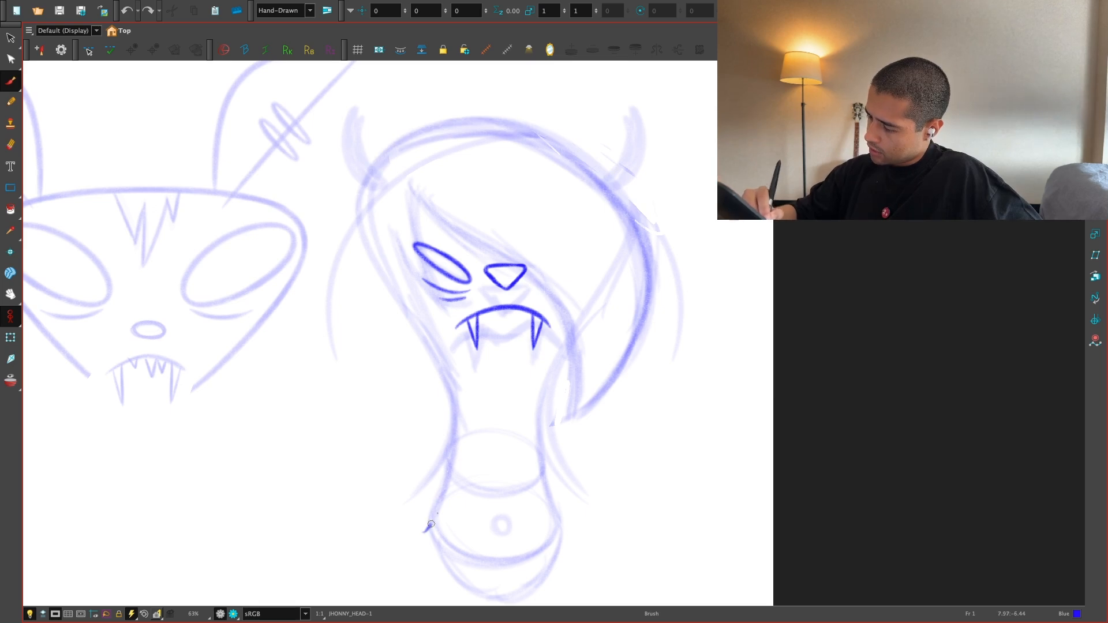
mouse_move(425, 529)
left_mouse_down()
mouse_move(406, 138)
mouse_move(586, 411)
left_mouse_up()
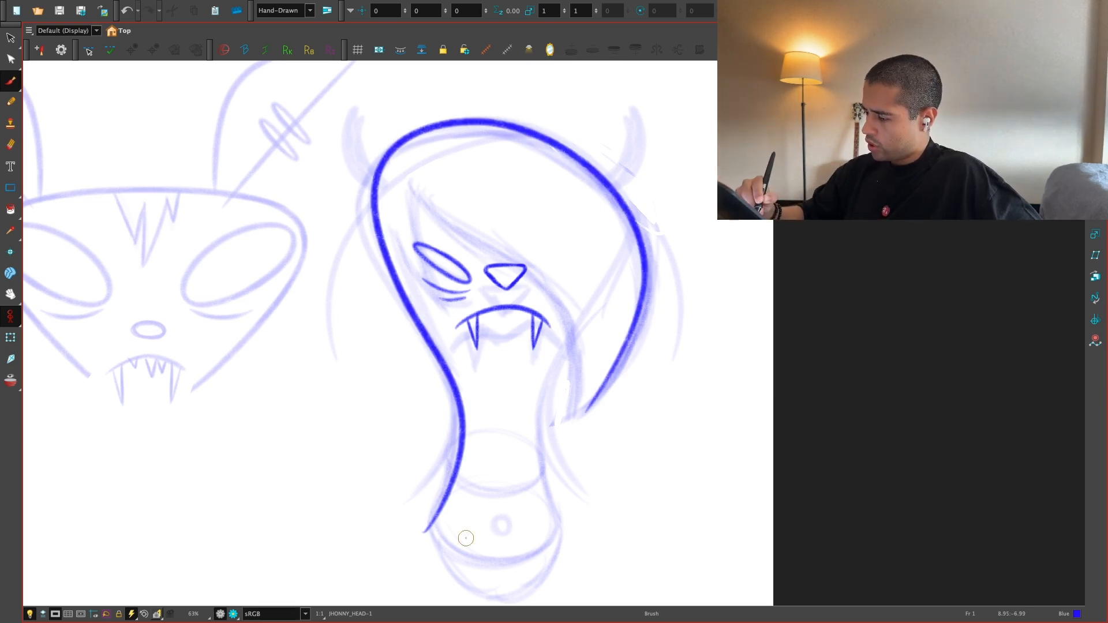
key("ctrl+z")
mouse_move(572, 520)
left_mouse_down()
mouse_move(667, 527)
mouse_move(575, 549)
left_mouse_up()
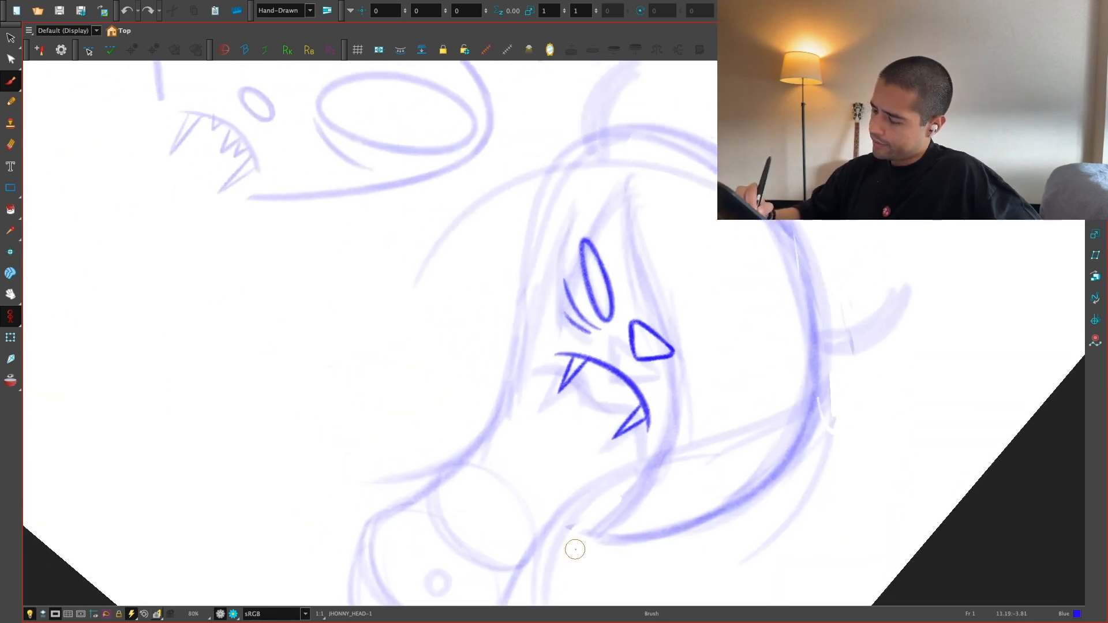
mouse_move(343, 537)
left_mouse_down()
mouse_move(563, 168)
mouse_move(524, 292)
mouse_move(572, 155)
left_mouse_up()
key("ctrl+z")
Step: Draw the front-view head outline on frame 1 in Blue, from the neck up over the crown and down to the hair tip
key("ctrl+alt")
left_click_drag(651, 504, 745, 284, "ctrl+alt")
key("2")
key("2")
left_click_drag(327, 248, 485, 455)
mouse_move(568, 525)
left_mouse_down()
mouse_move(454, 434)
mouse_move(1049, 446)
left_mouse_up()
key("1")
key("1")
left_click_drag(841, 528, 619, 152, "ctrl+alt")
left_click_drag(526, 215, 599, 517)
key("2")
key("2")
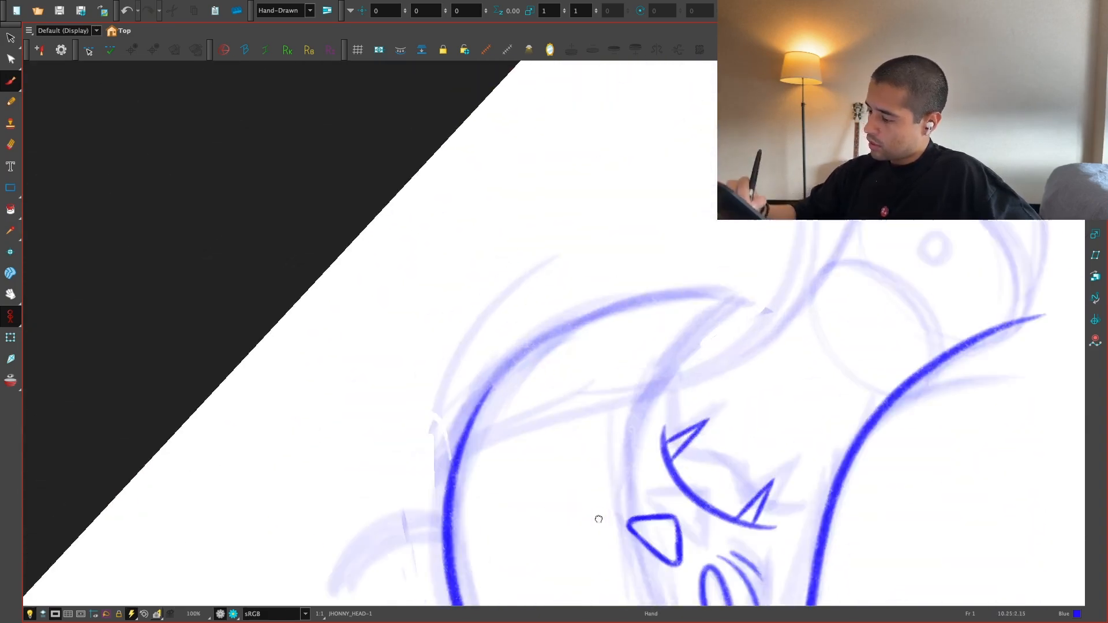
key("shift+x")
key("1")
key("1")
key("1")
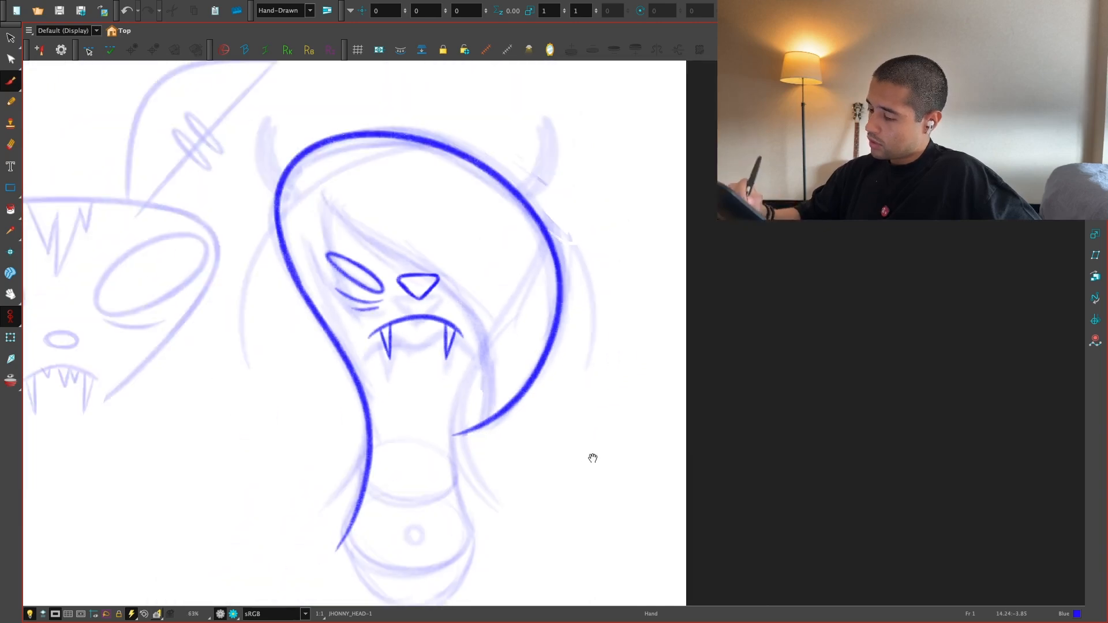
Step: Select the crown section of the front-view head outline and nudge its lower end to meet the neck line smoothly
left_click_drag(591, 455, 628, 452)
key("2")
key("alt+s")
left_click(320, 306)
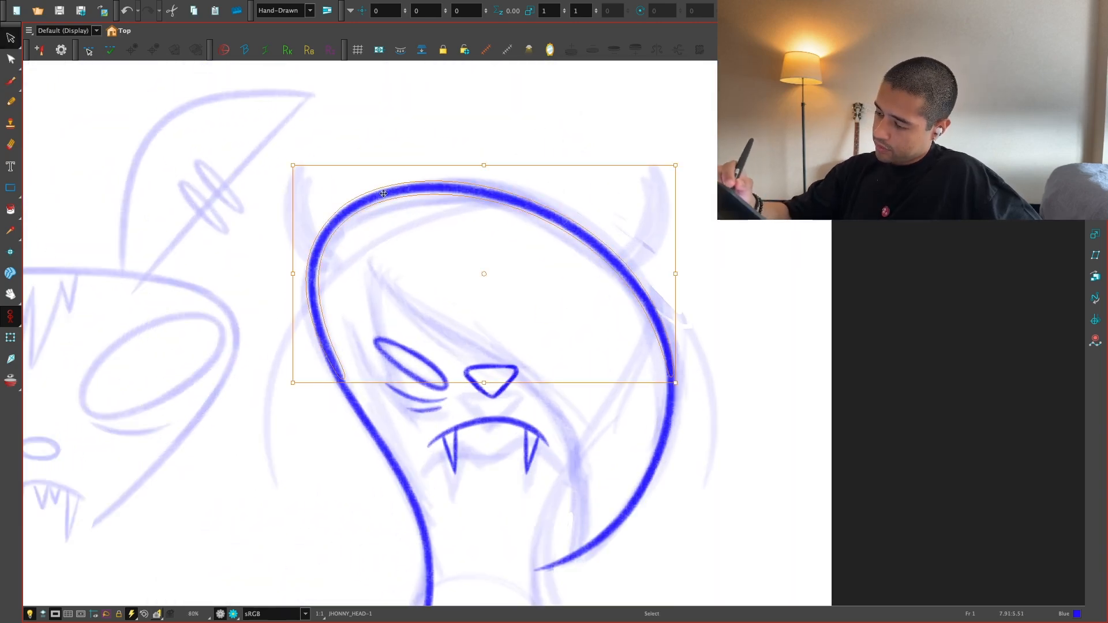
left_click(371, 413)
left_click(337, 255)
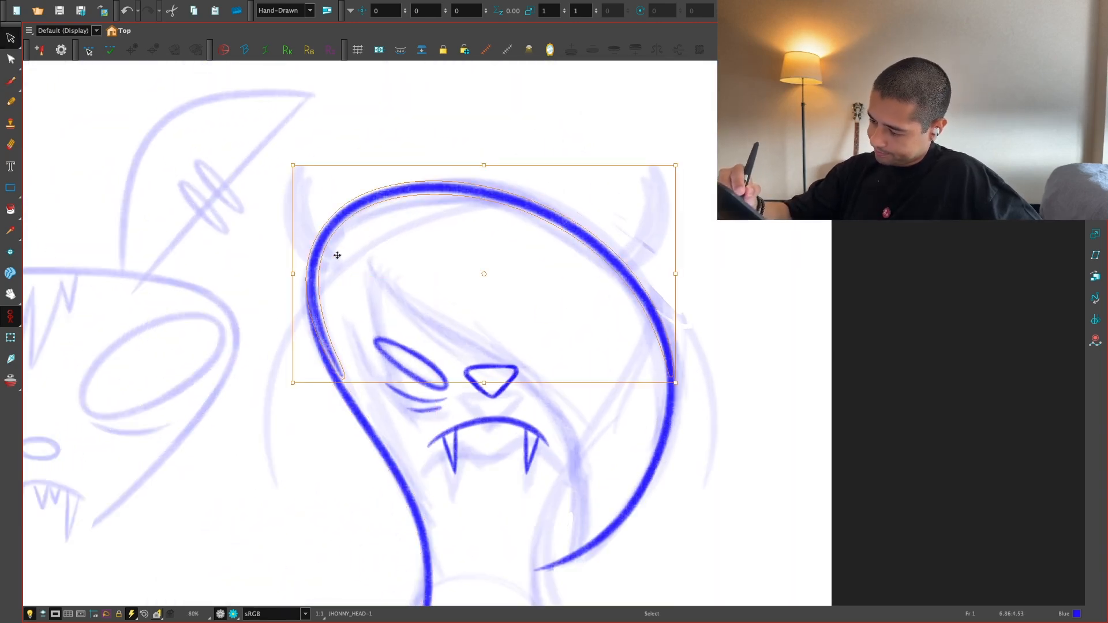
left_click_drag(367, 382, 362, 384)
left_click(343, 414)
Step: Compare the frame 1 head outline with the frame 2 head and return to frame 1
key("1")
key("1")
key("1")
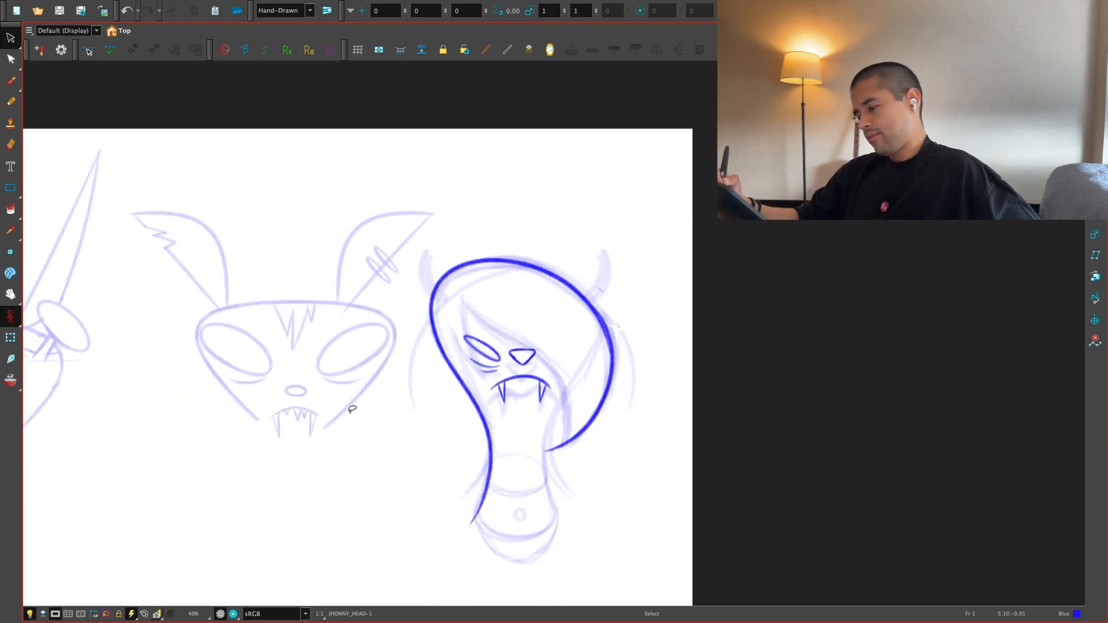
key("2")
key("2")
left_click_drag(731, 464, 695, 418)
key("period")
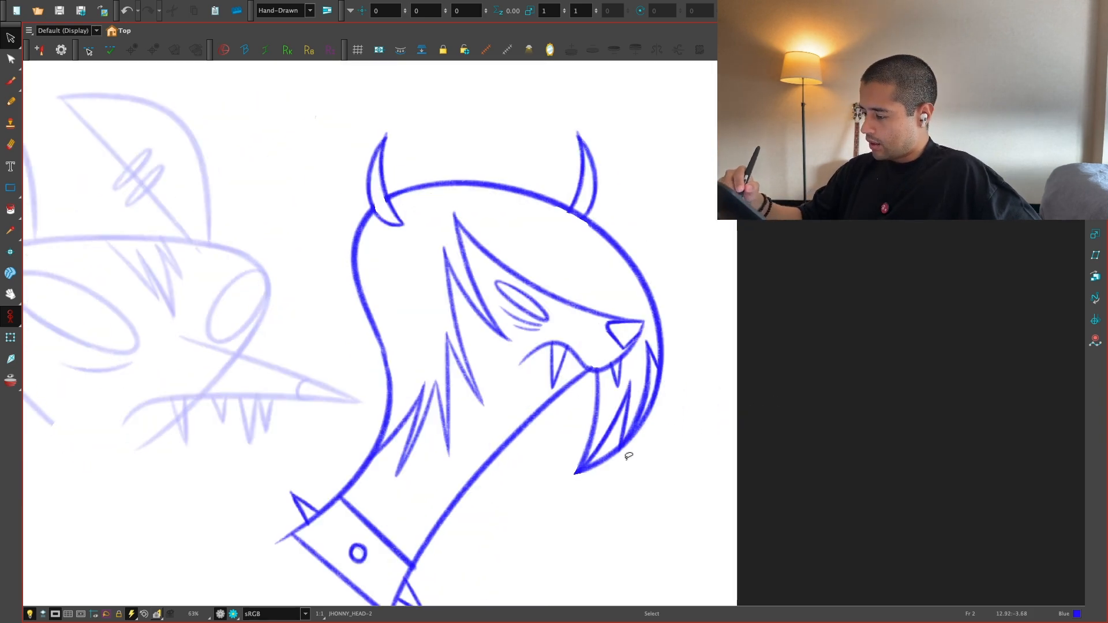
key("comma")
key("period")
key("comma")
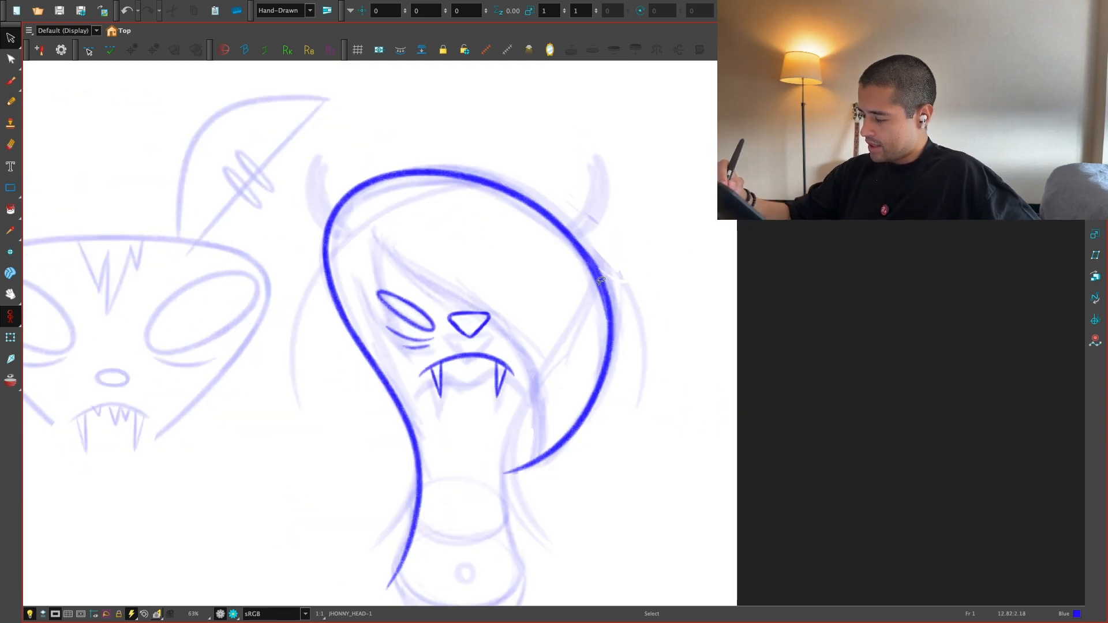
Step: Trace a fringe curve over the frame 2 head from the hair peak to the hair tip and cut it out
key("period")
left_click_drag(546, 256, 503, 251)
key("2")
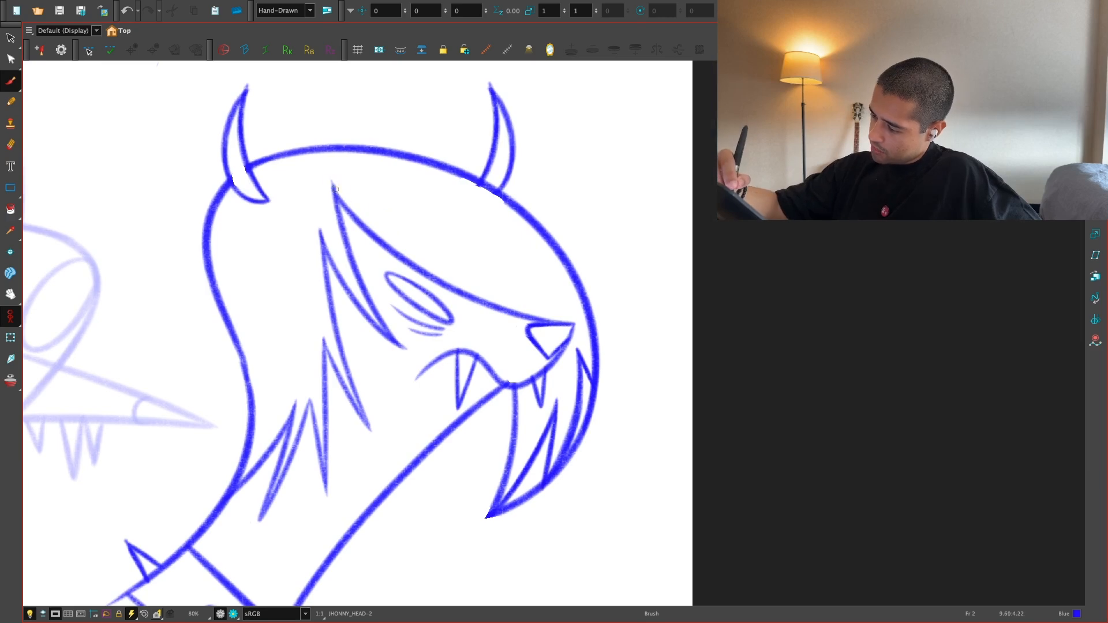
mouse_move(333, 184)
left_mouse_down()
mouse_move(483, 308)
mouse_move(584, 311)
left_mouse_up()
key("ctrl+z")
left_click_drag(333, 184, 584, 312)
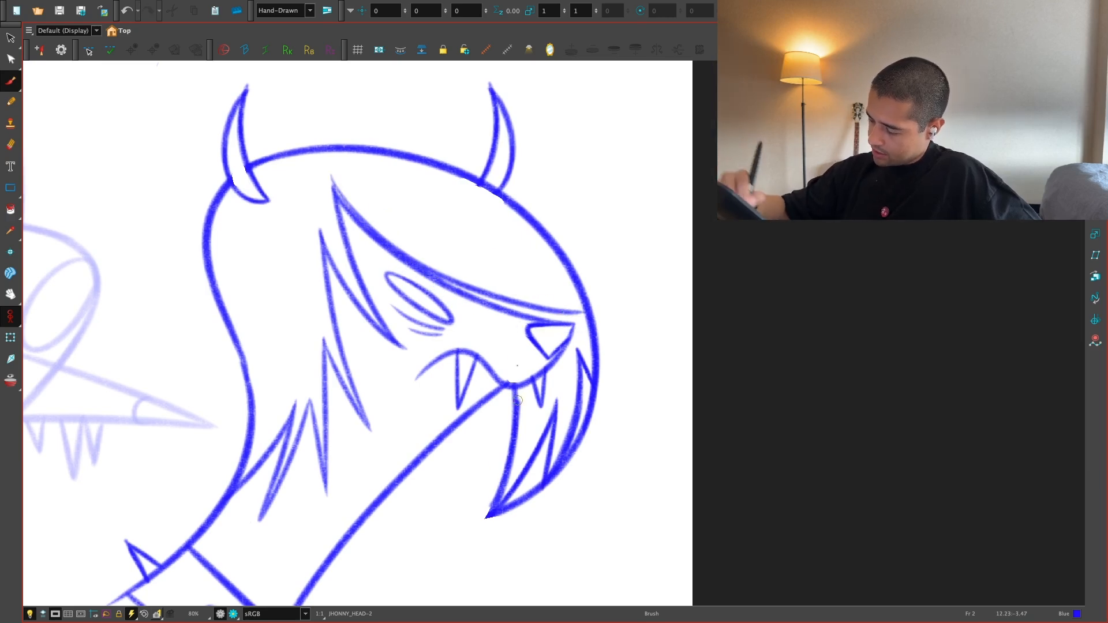
key("alt+s")
key("ctrl+z")
mouse_move(333, 186)
left_mouse_down()
mouse_move(511, 374)
mouse_move(497, 522)
left_mouse_up()
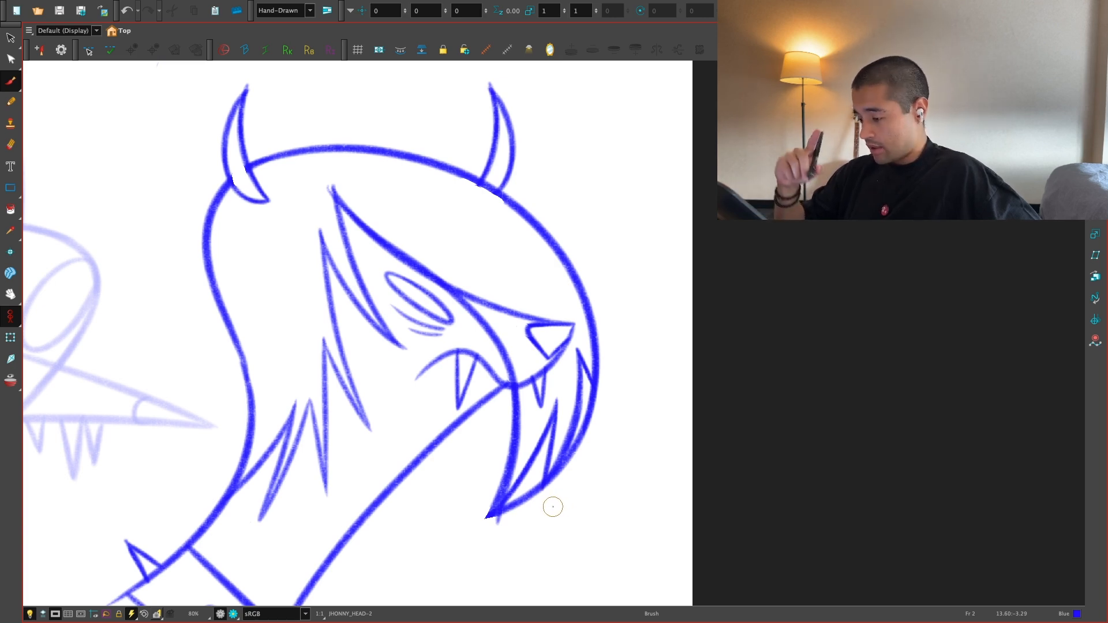
left_click(515, 426)
key("ctrl+x")
Step: Try placing the cut fringe curve on the frame 1 head and delete it
key("comma")
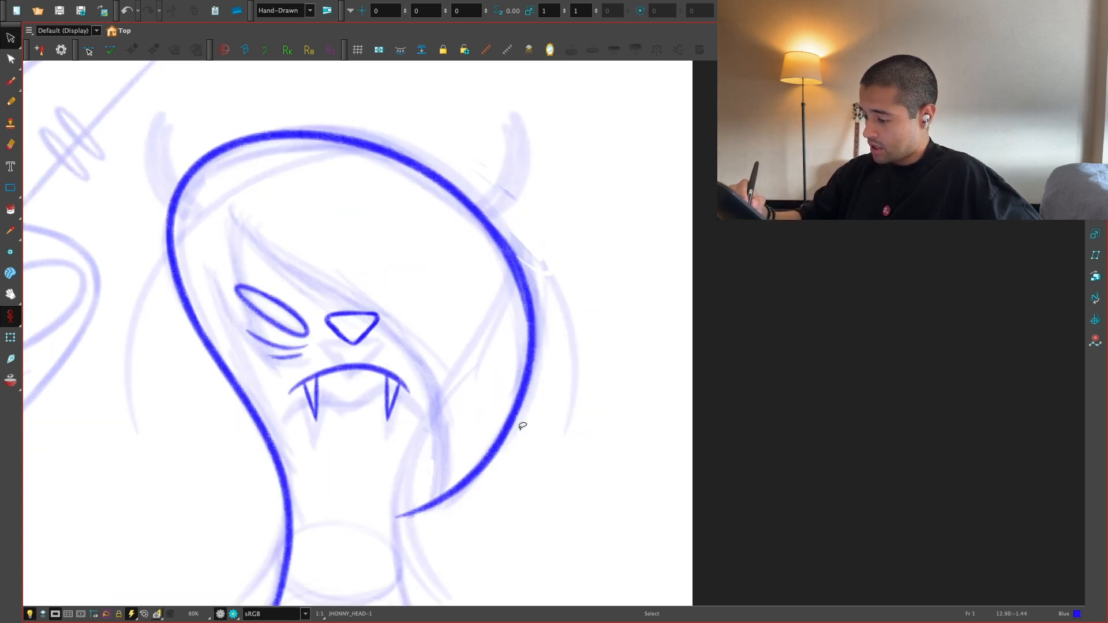
key("ctrl+v")
left_click_drag(510, 368, 417, 368)
left_click(585, 477)
key("ctrl+z")
left_click_drag(494, 455, 536, 477)
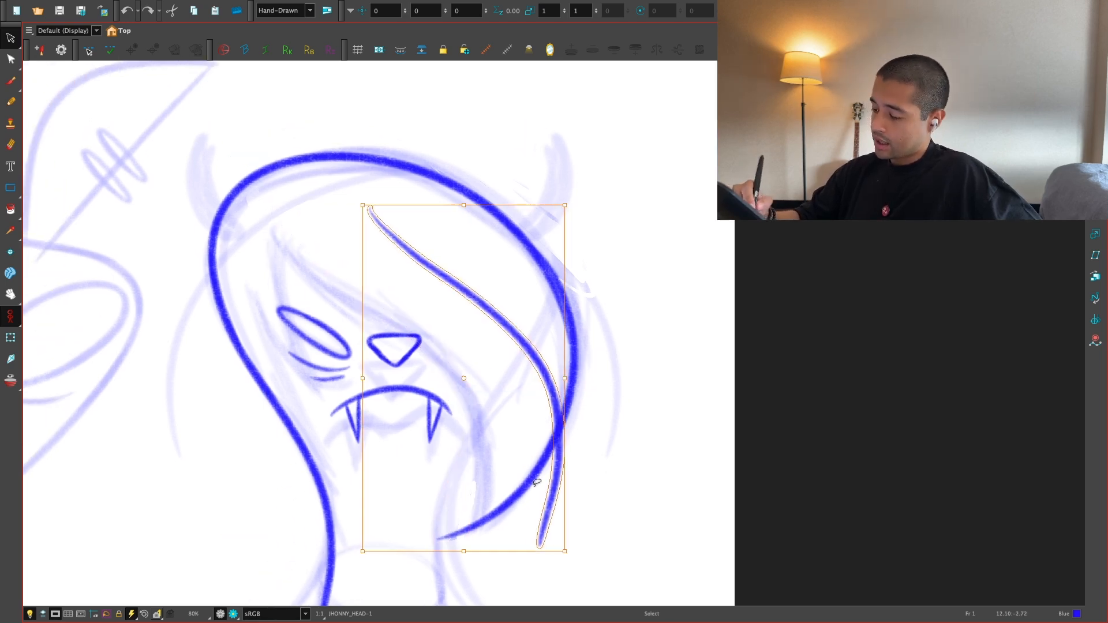
key("Delete")
Step: Draw the front-view fringe line on frame 1 in Blue, curving from the hair tip past the nose up to the hair peak
key("alt+b")
mouse_move(448, 536)
left_mouse_down()
mouse_move(438, 348)
mouse_move(277, 208)
left_mouse_up()
key("period")
key("comma")
key("ctrl+z")
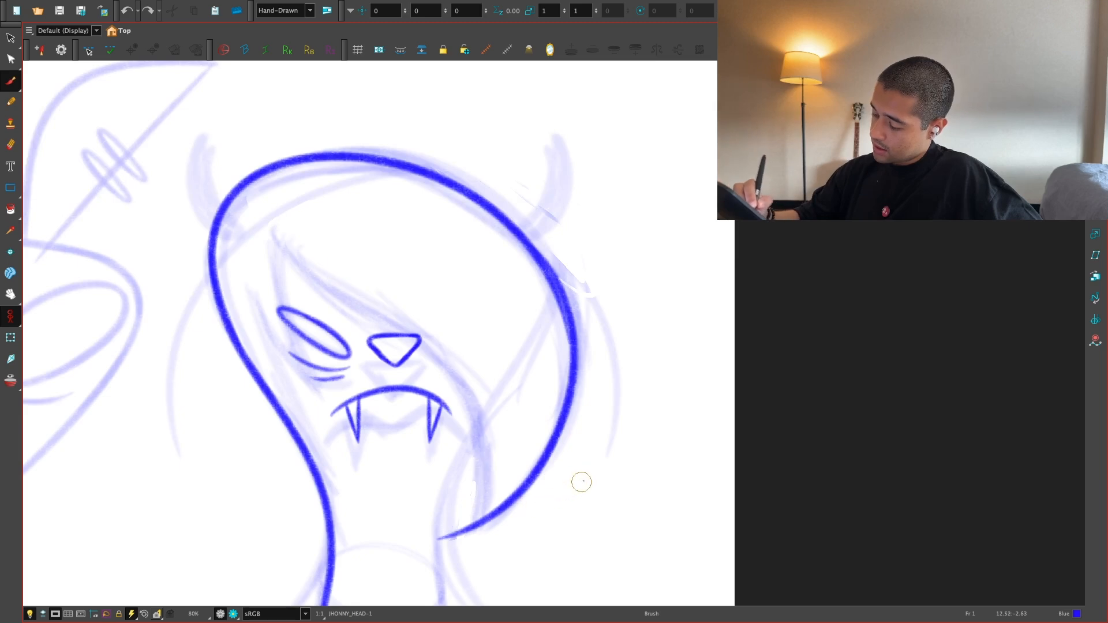
mouse_move(456, 536)
left_mouse_down()
mouse_move(477, 430)
mouse_move(270, 205)
left_mouse_up()
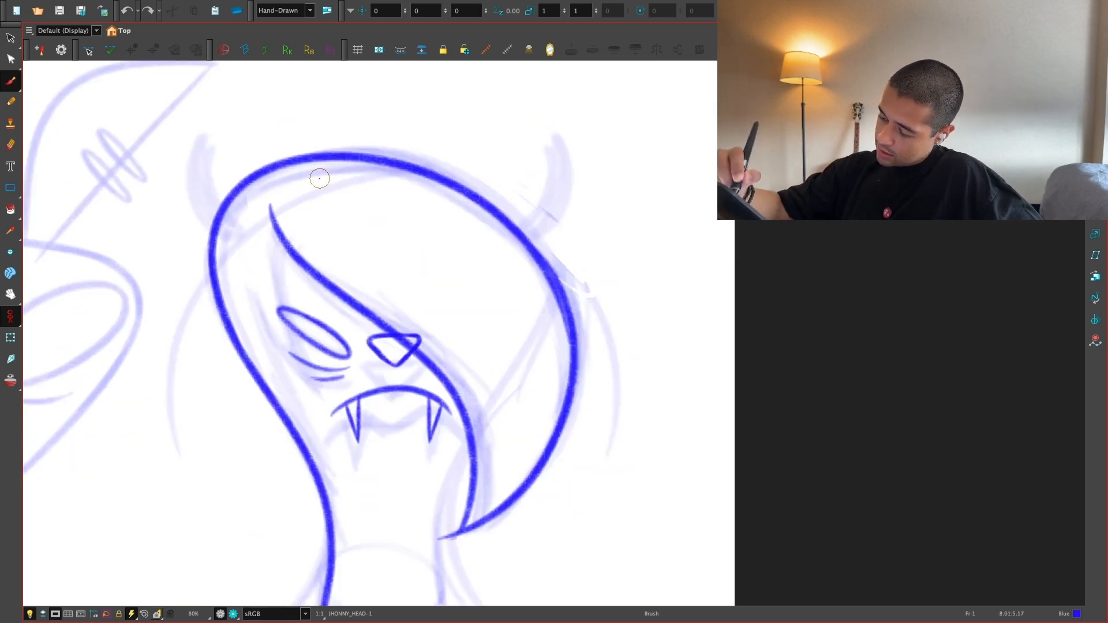
key("ctrl+z")
mouse_move(456, 536)
left_mouse_down()
mouse_move(477, 499)
mouse_move(266, 209)
left_mouse_up()
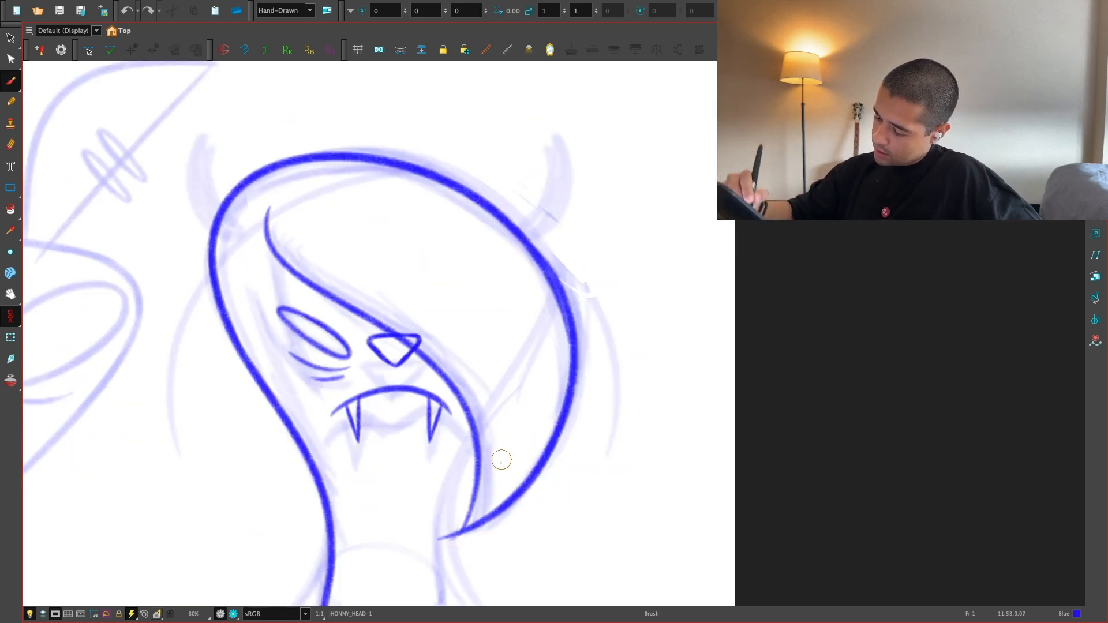
key("ctrl+z")
mouse_move(457, 537)
left_mouse_down()
mouse_move(482, 515)
mouse_move(271, 229)
left_mouse_up()
key("Return")
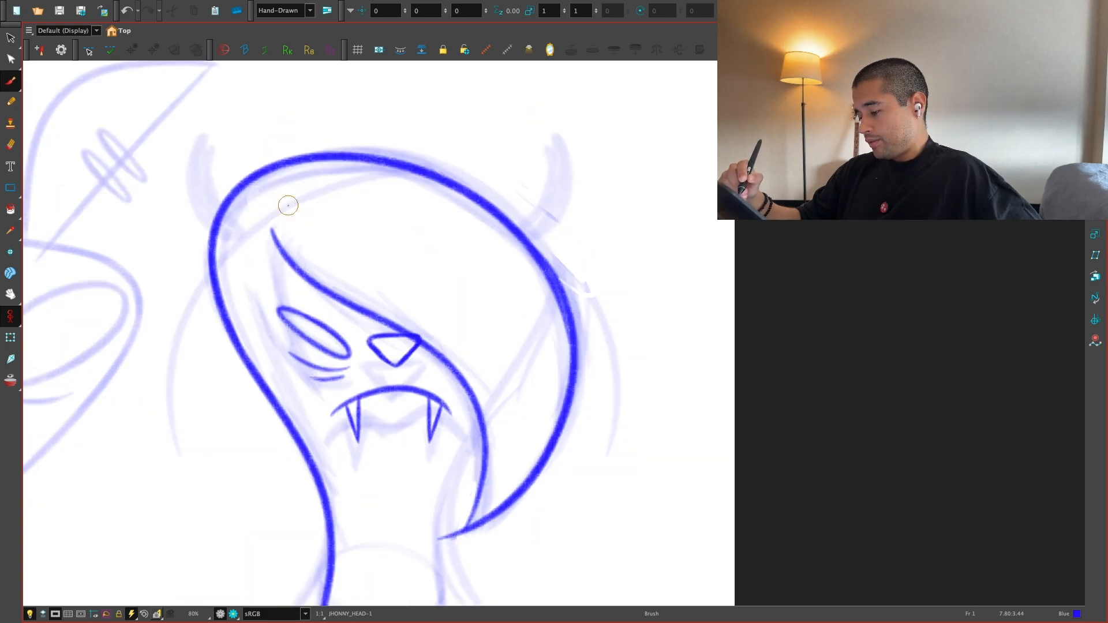
Step: Skew the front-view fringe line so that its upper end leans away from the eye and it clears the nose
left_click_drag(540, 427, 538, 439)
key("alt+s")
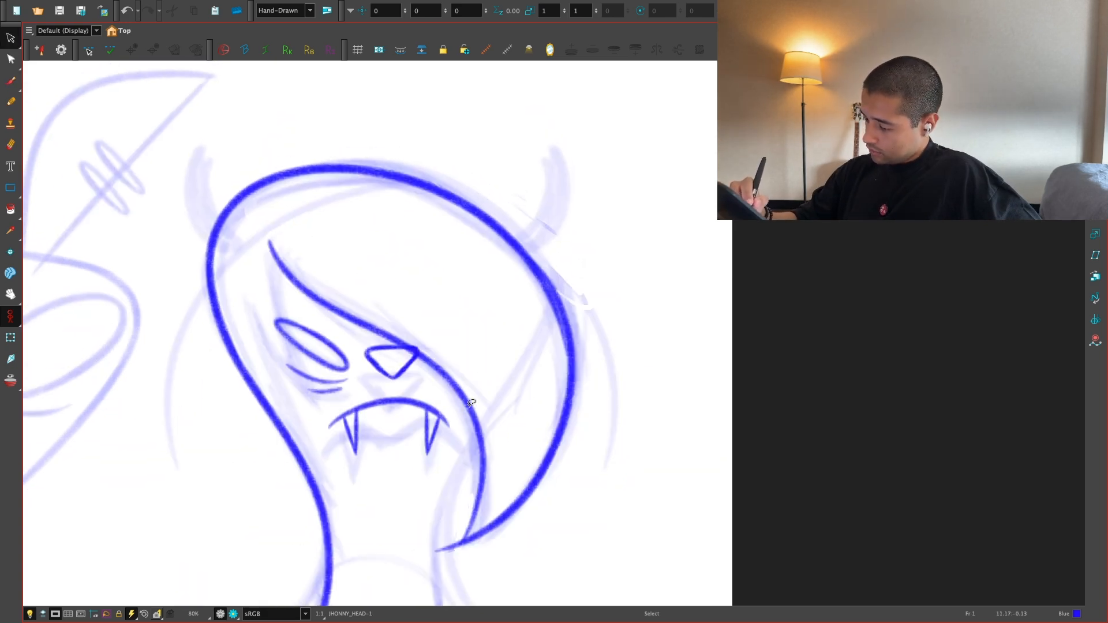
left_click(472, 403)
left_click(452, 230)
left_click(462, 385)
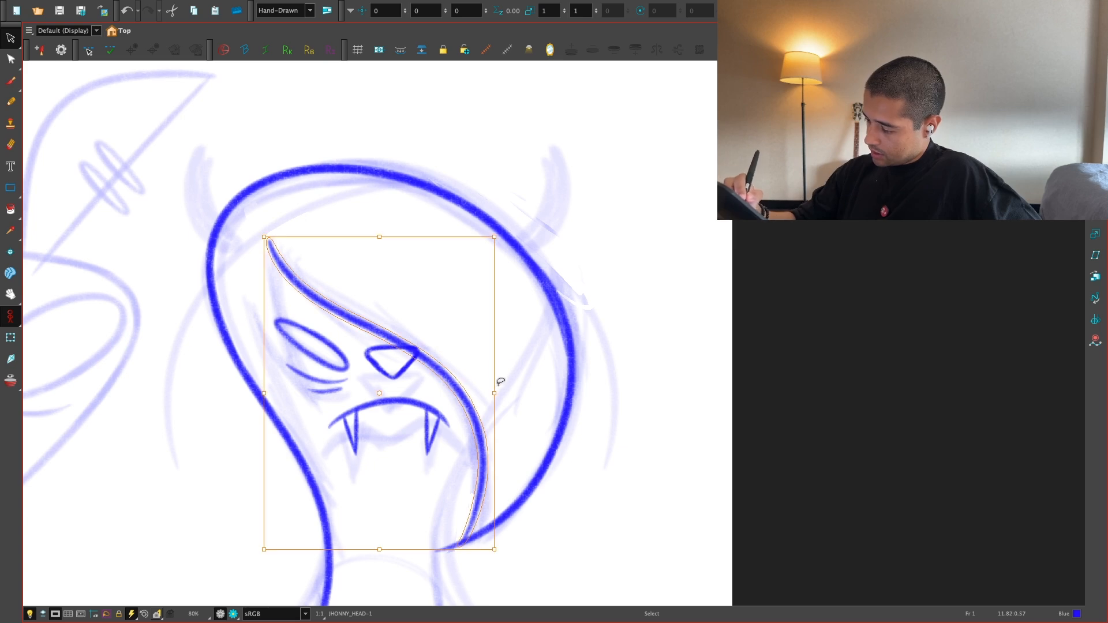
left_click_drag(423, 232, 439, 235)
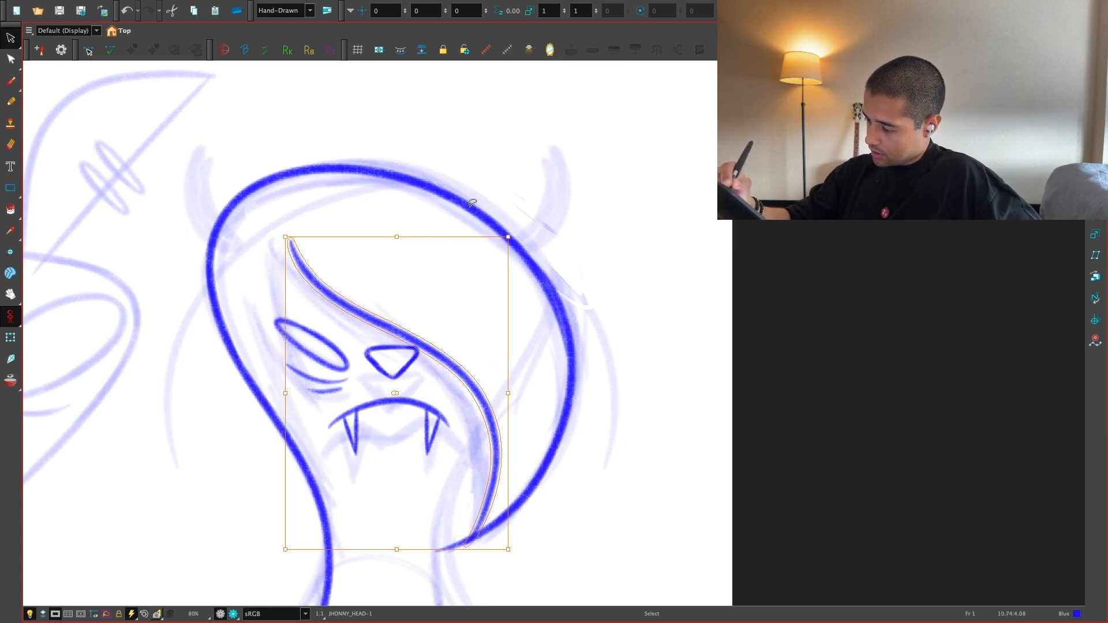
left_click(514, 173)
Step: Check the fringe against frame 2 and shift the upper end of the frame 1 fringe line back toward the eye's outer corner
key(".")
key(".")
key(".")
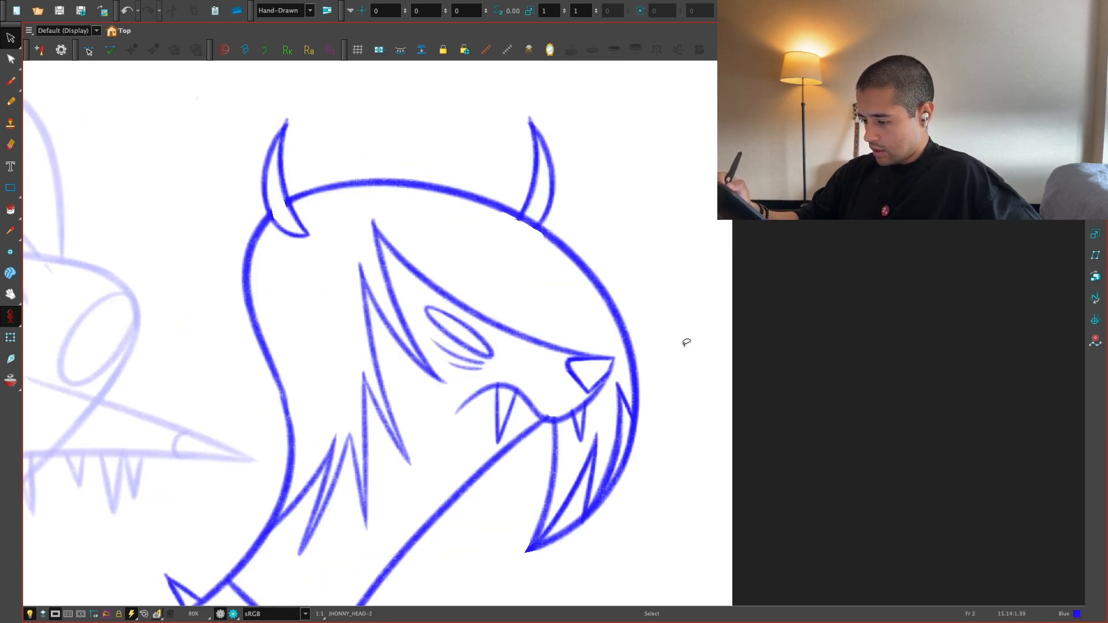
scroll(607, 385, "up", 3)
left_click(415, 313)
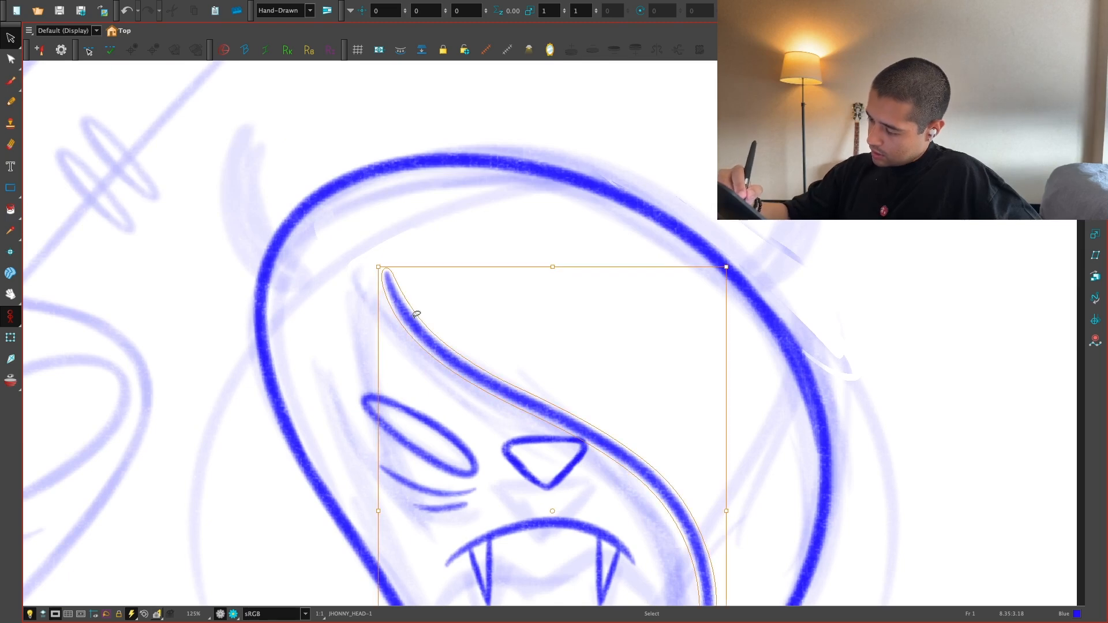
left_click_drag(381, 274, 380, 276)
key("1")
left_click_drag(414, 474, 398, 475)
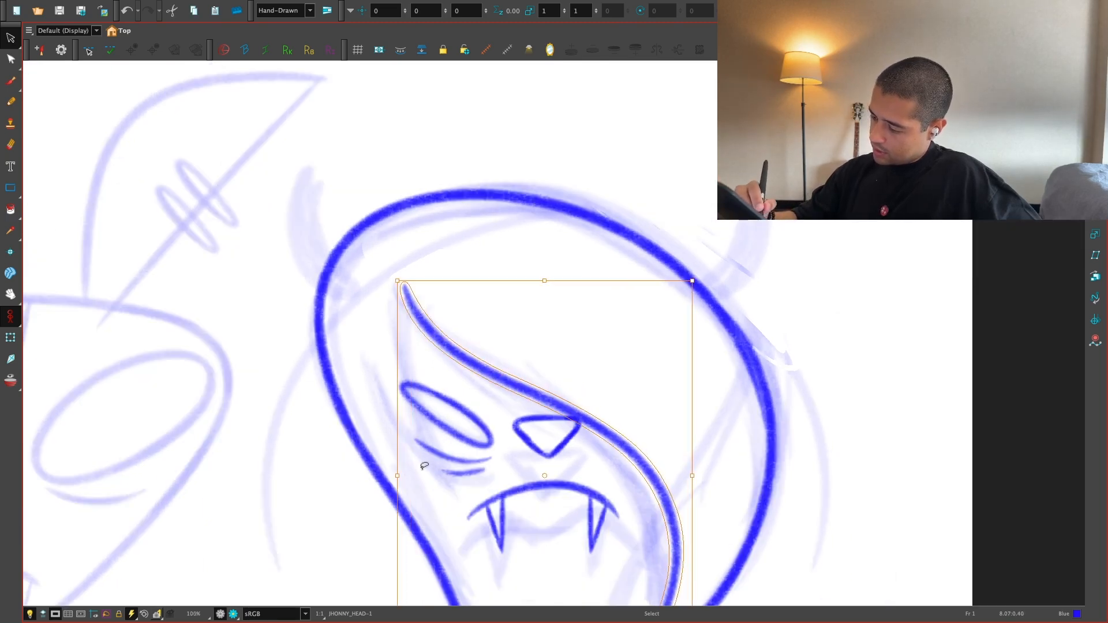
key("Escape")
key("2")
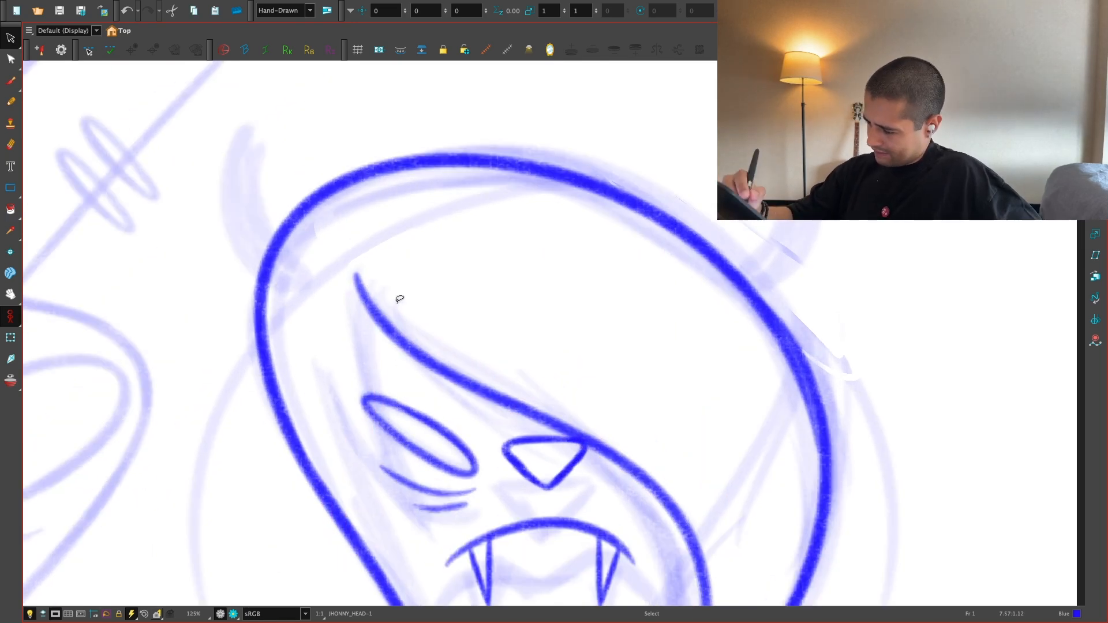
Step: Draw the outer edge of the side hair spike in Blue, curving from the fringe peak down past the eye's outer corner
key("alt+b")
left_click_drag(354, 272, 388, 521)
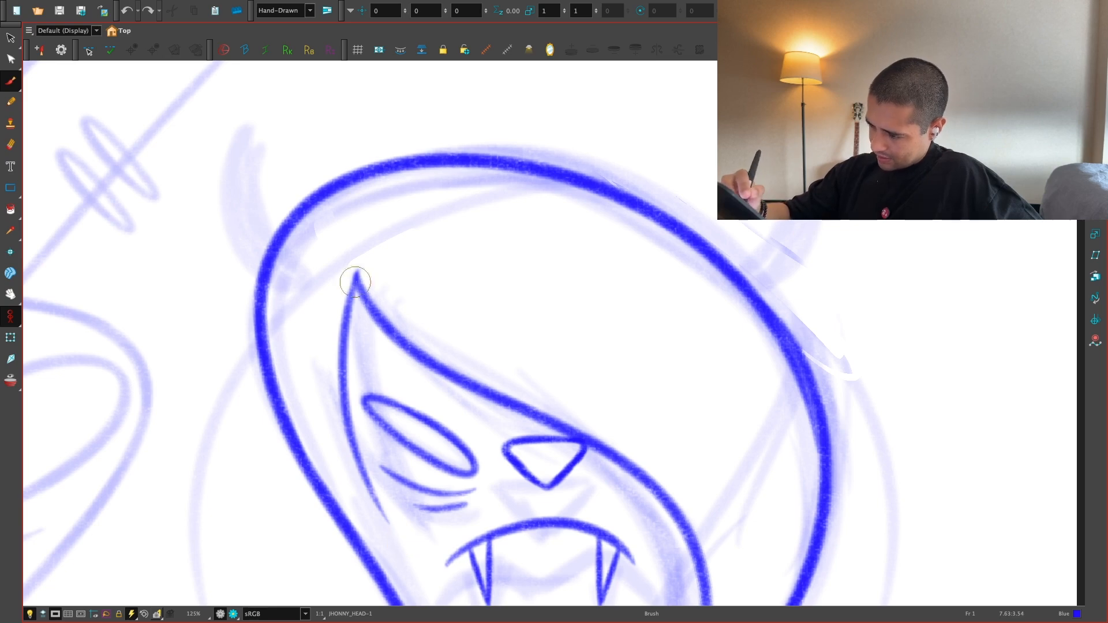
left_click_drag(355, 278, 397, 526)
mouse_move(353, 280)
left_mouse_down()
mouse_move(347, 403)
mouse_move(415, 528)
left_mouse_up()
key("ctrl+z")
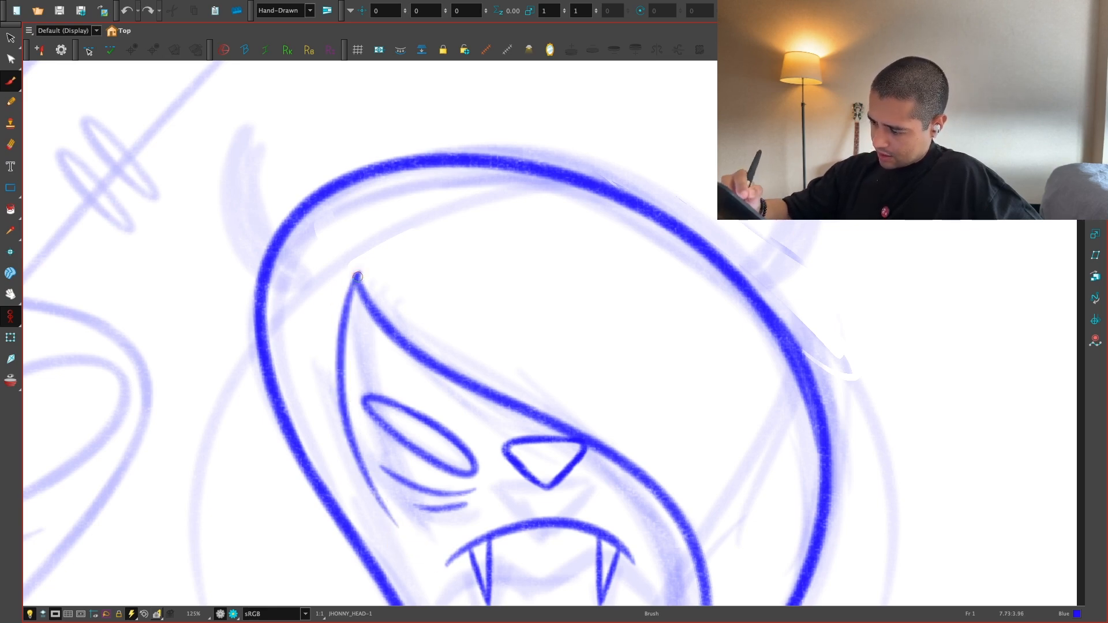
mouse_move(356, 276)
left_mouse_down()
mouse_move(404, 531)
mouse_move(557, 396)
left_mouse_up()
key("1")
key("1")
key("2")
key("2")
key("ctrl+z")
Step: Draw the spike's back edge from its tip below the eye up to a second peak near the head outline
left_click_drag(398, 528, 313, 361)
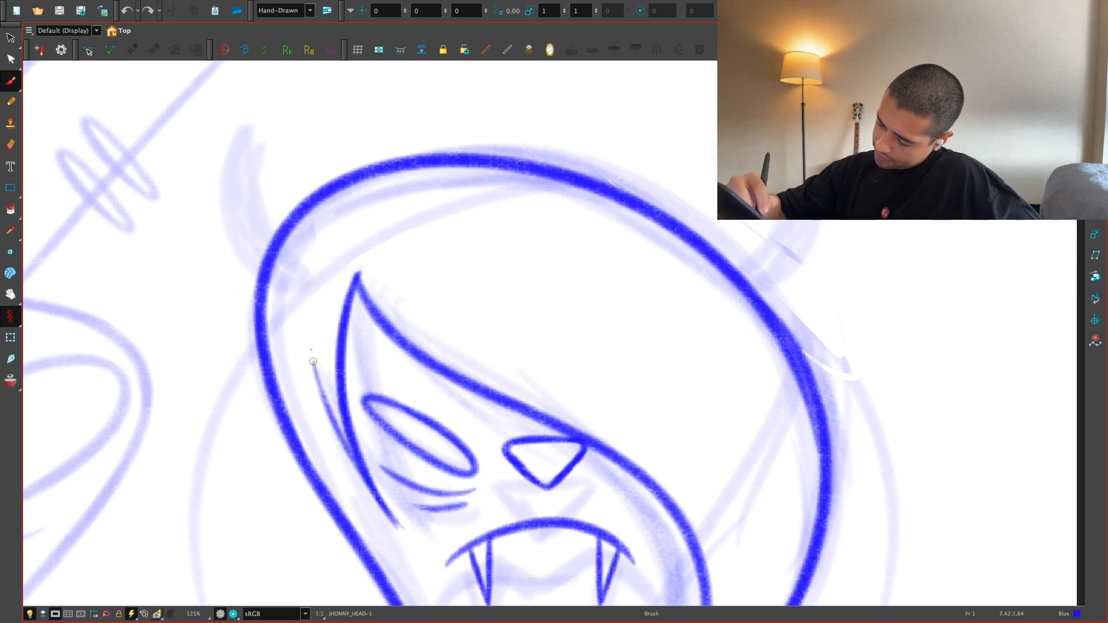
key("ctrl+z")
key("ctrl+z")
mouse_move(398, 528)
left_mouse_down()
mouse_move(296, 335)
mouse_move(389, 520)
mouse_move(307, 345)
left_mouse_up()
key("ctrl+z")
key("ctrl+z")
left_click_drag(397, 526, 310, 385)
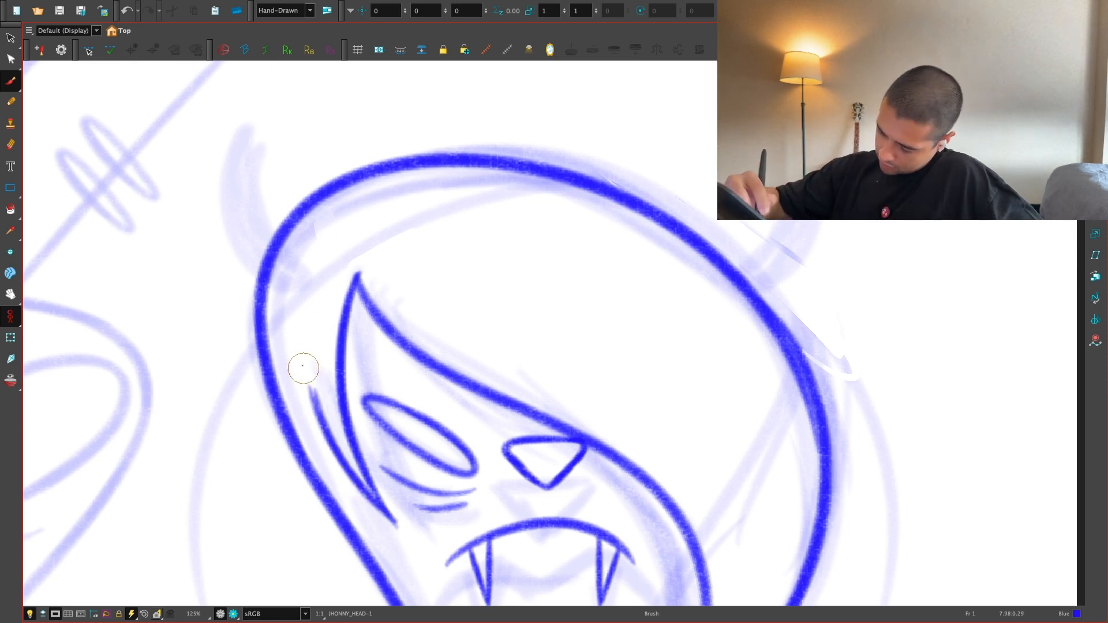
key("1")
key("1")
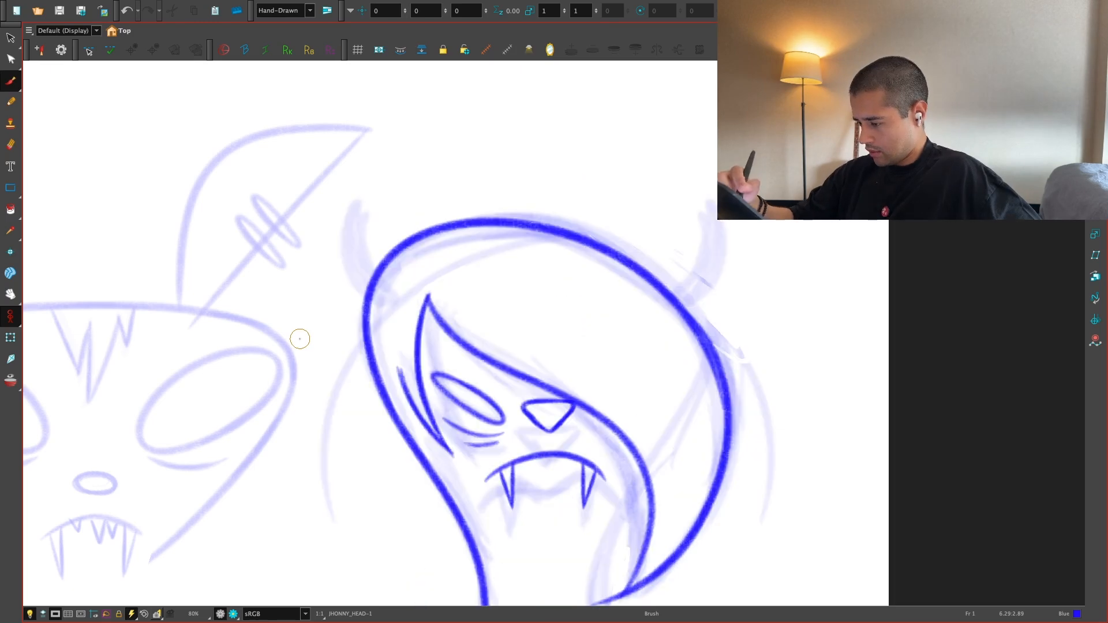
key("2")
key("ctrl+z")
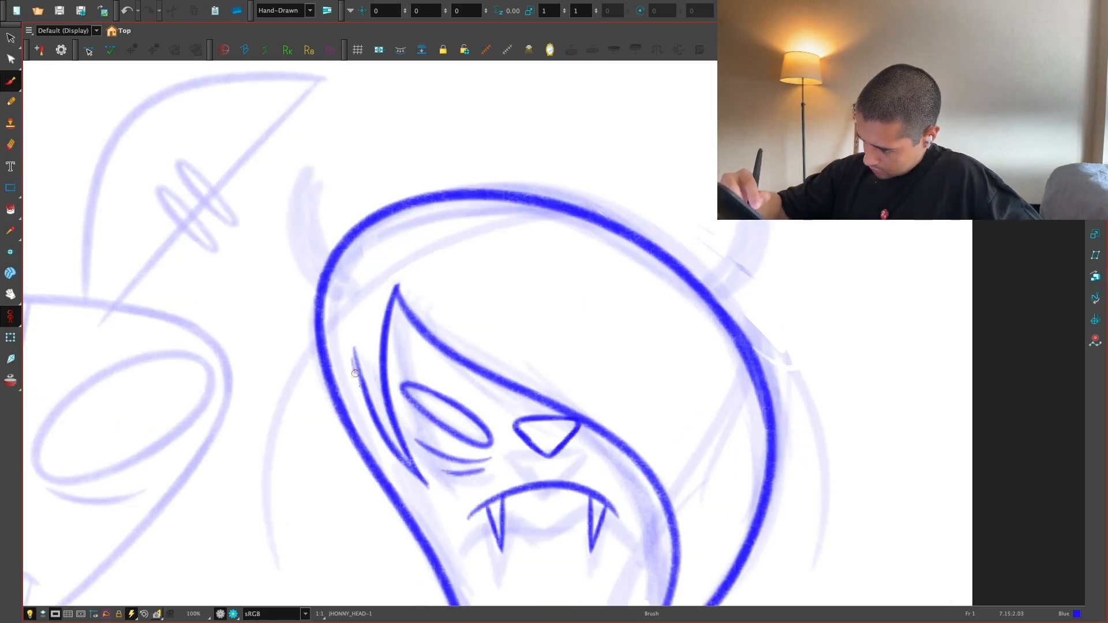
Step: Check frame 2's hair spikes and try drawing the second spike's edge down along the cheek on frame 1
key("period")
key("comma")
key("period")
key("comma")
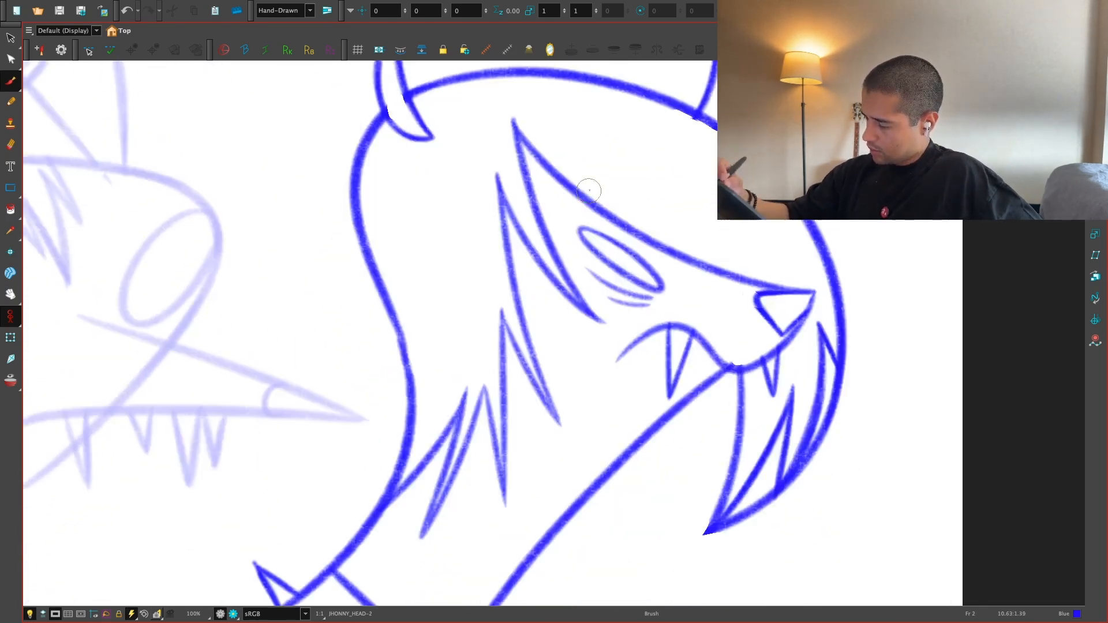
key("comma")
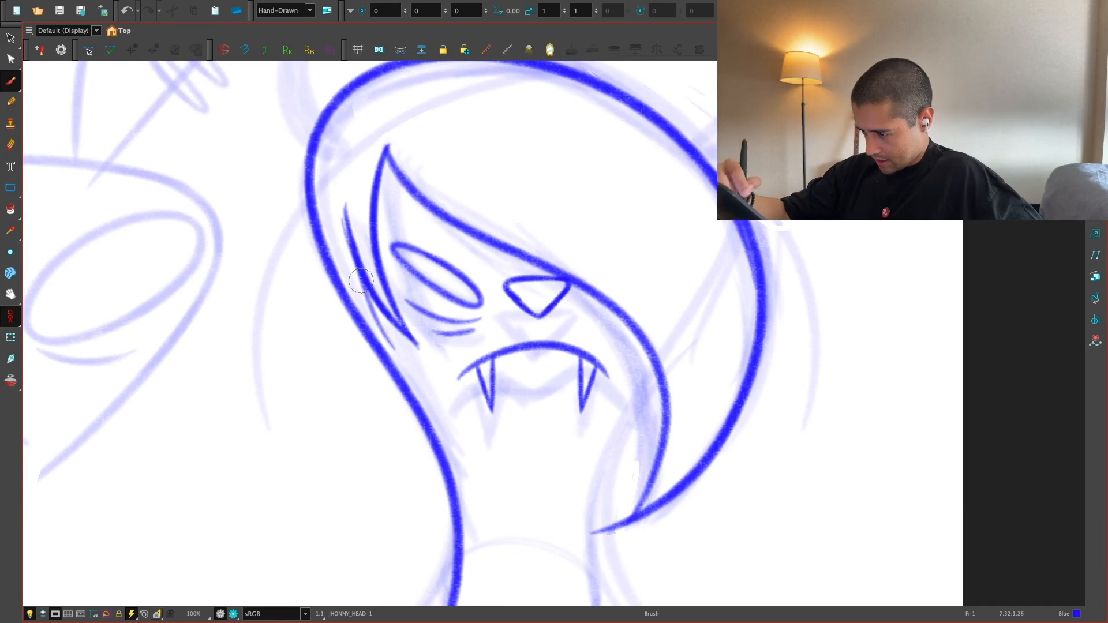
key("ctrl+z")
mouse_move(346, 205)
left_mouse_down()
mouse_move(428, 400)
mouse_move(350, 244)
mouse_move(407, 378)
left_mouse_up()
key("ctrl+z")
key("ctrl+z")
key("ctrl+z")
left_click_drag(352, 241, 430, 419)
key("ctrl+z")
key("ctrl+z")
left_click_drag(345, 208, 446, 408)
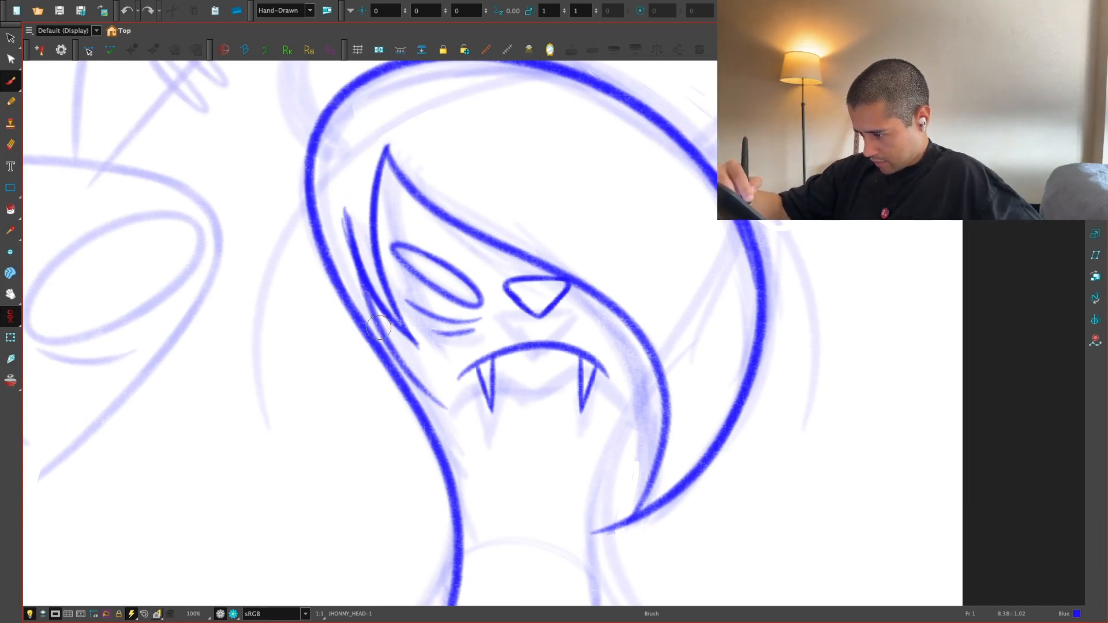
left_click_drag(379, 327, 440, 404)
key("ctrl+z")
key("ctrl+z")
Step: Draw the second spike's edge from its peak down to the cheek below the eye, then nudge it slightly downward, checking against frame 2
left_click_drag(345, 208, 452, 406)
left_click_drag(352, 252, 469, 416)
key("period")
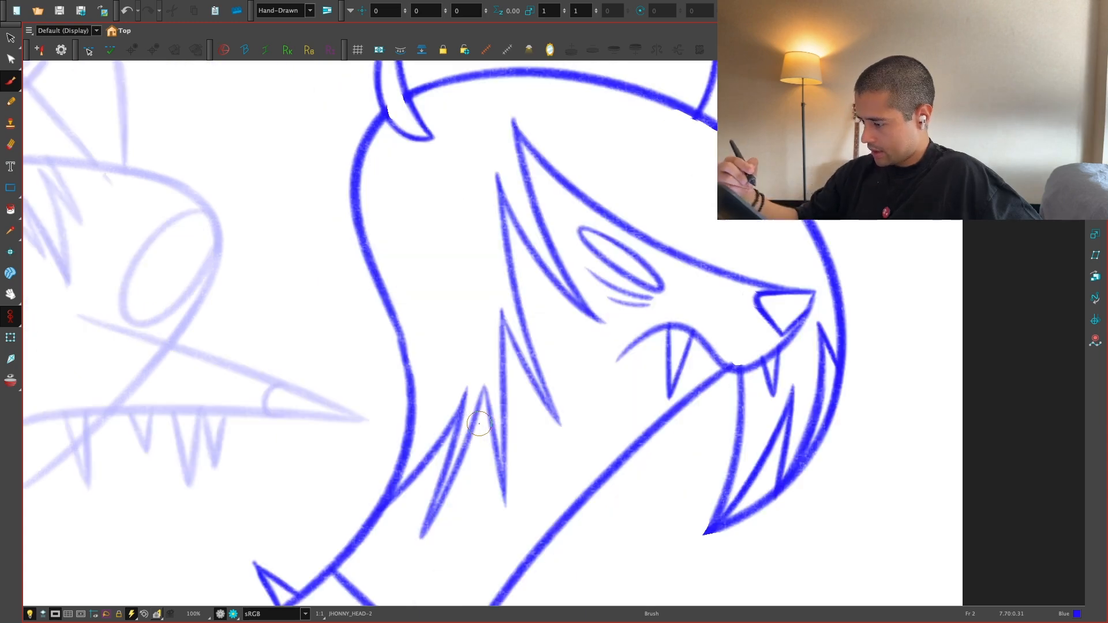
key("comma")
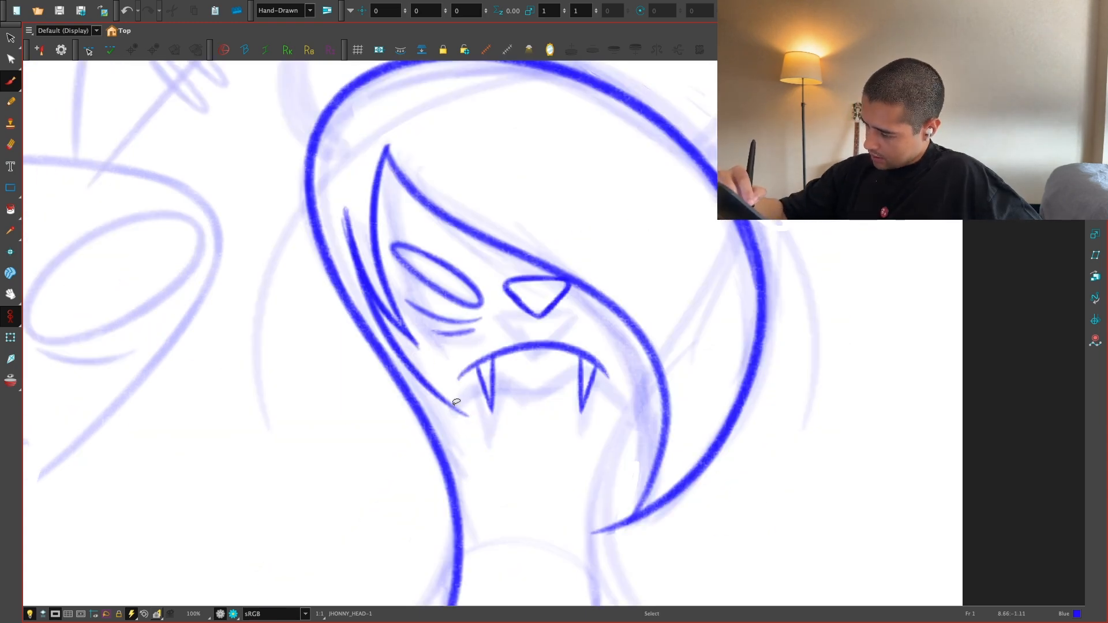
key("alt+s")
left_click(457, 407)
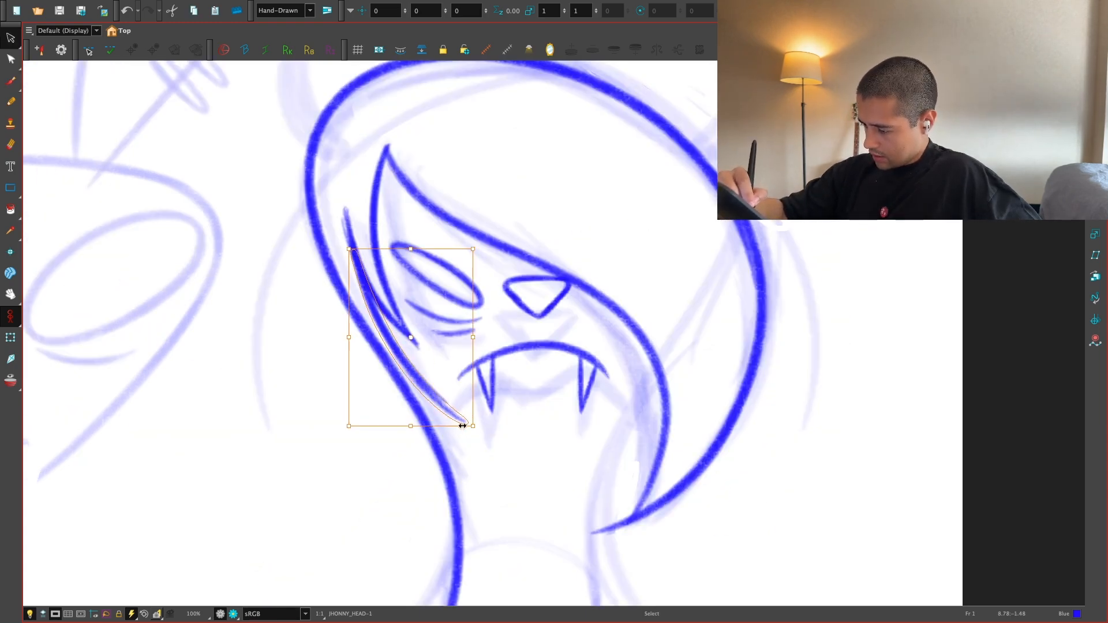
key("Delete")
key("period")
key("comma")
key("period")
key("comma")
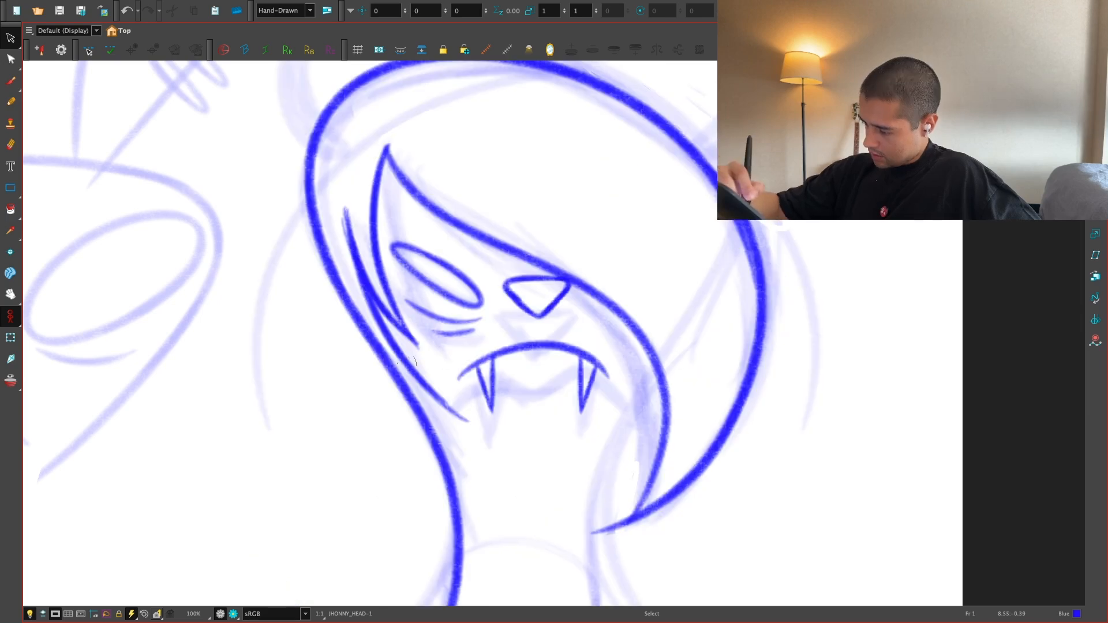
Step: Finish the second spike with a return edge from its tip to the head outline, using frame 2 as reference
key("alt+b")
key("period")
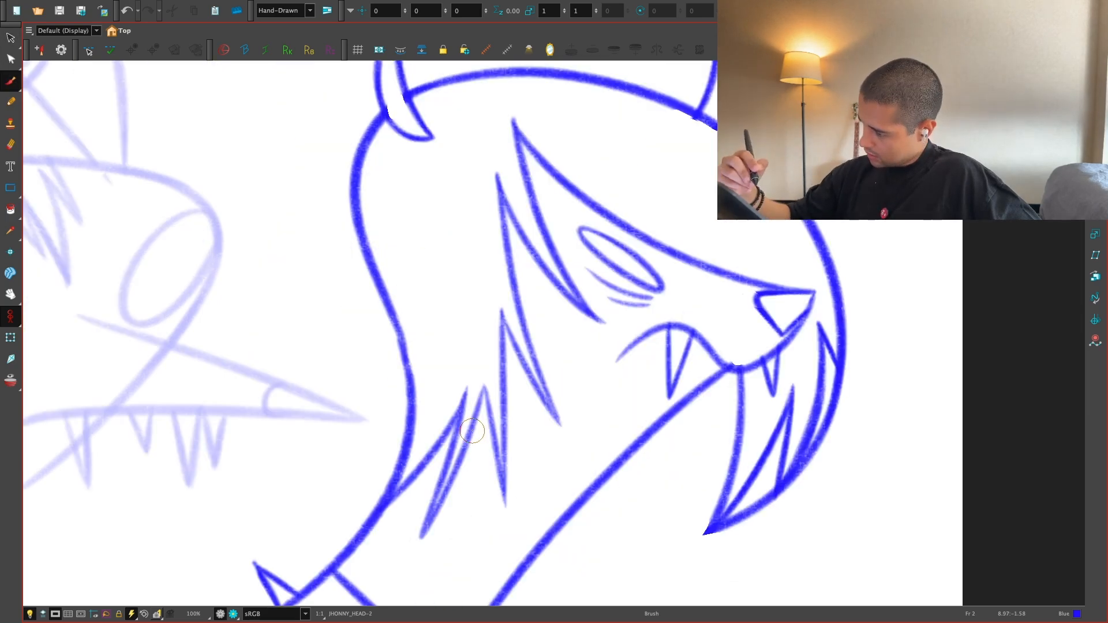
key("comma")
key("period")
key("comma")
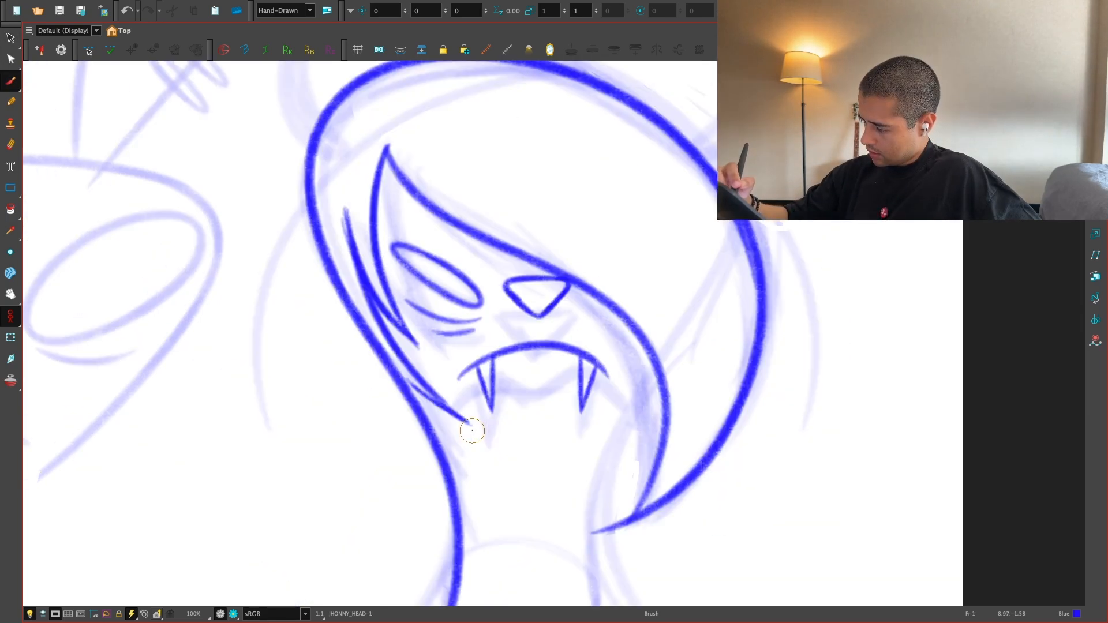
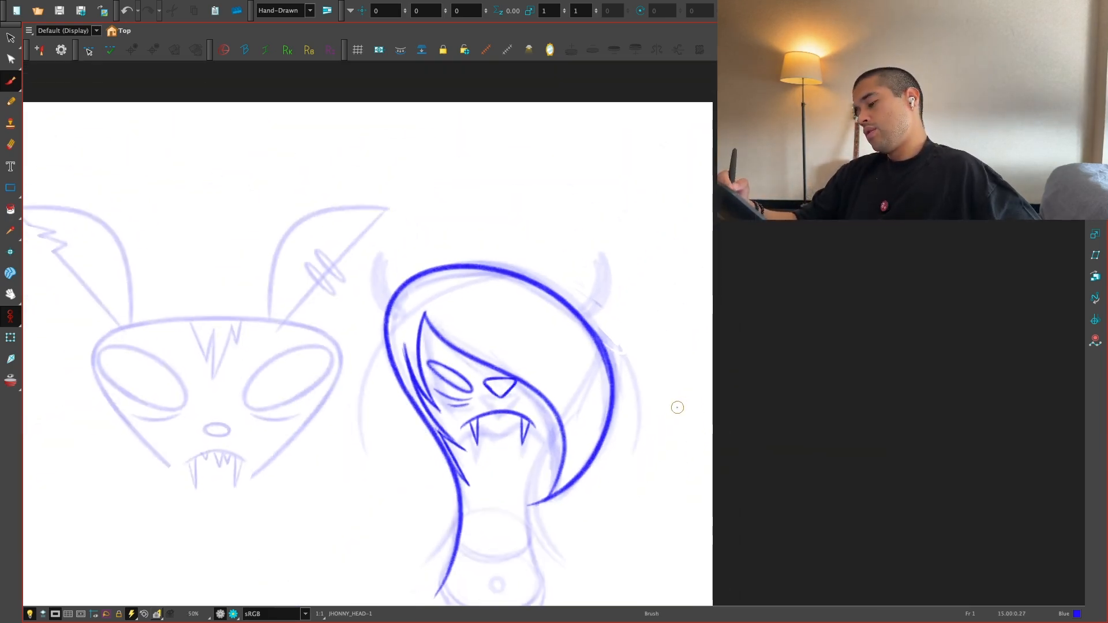
Step: Compare the frame 1 head with frame 2, examining the hair spikes, eye, nose and mouth
left_click_drag(607, 476, 624, 450)
key("g")
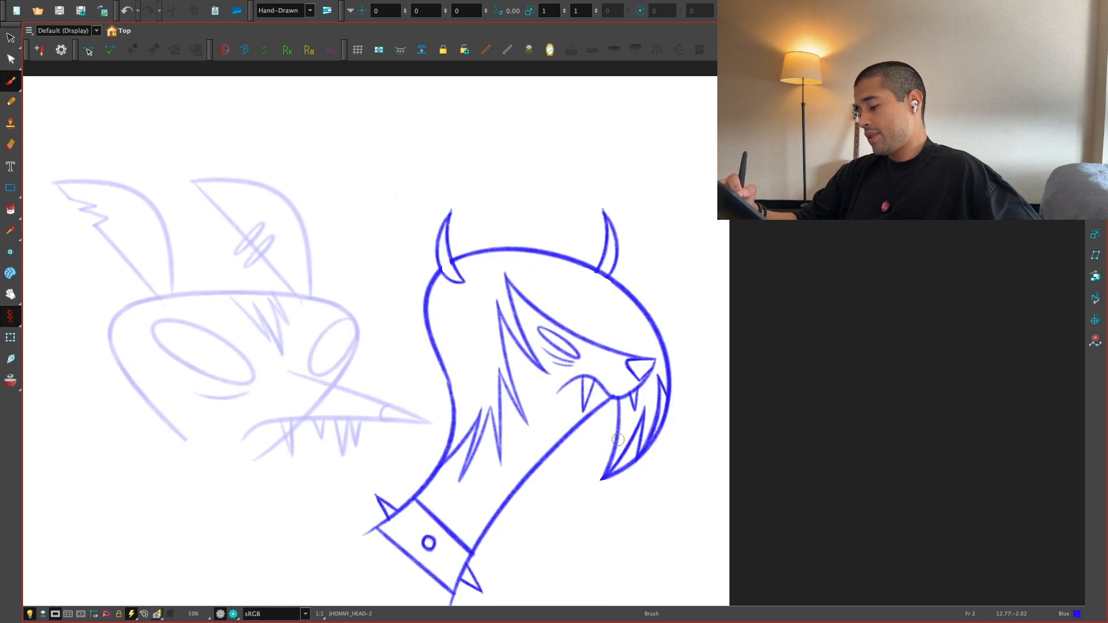
key("f")
key("g")
key("f")
key("g")
key("f")
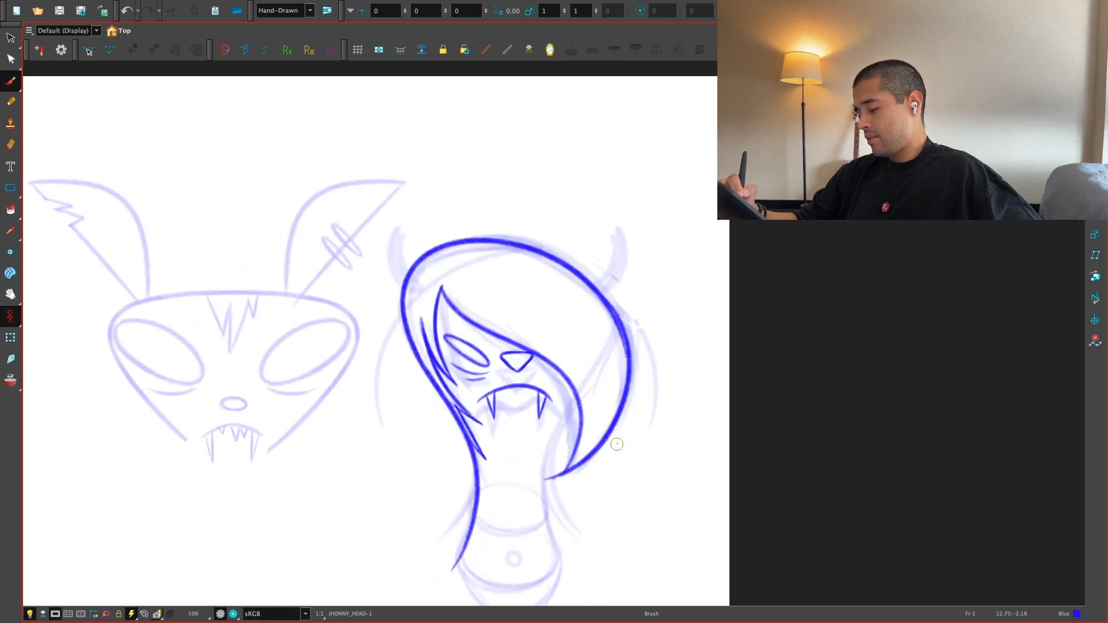
key("2")
mouse_move(622, 393)
left_mouse_down()
mouse_move(606, 435)
mouse_move(597, 422)
left_mouse_up()
key("2")
key("1")
key("g")
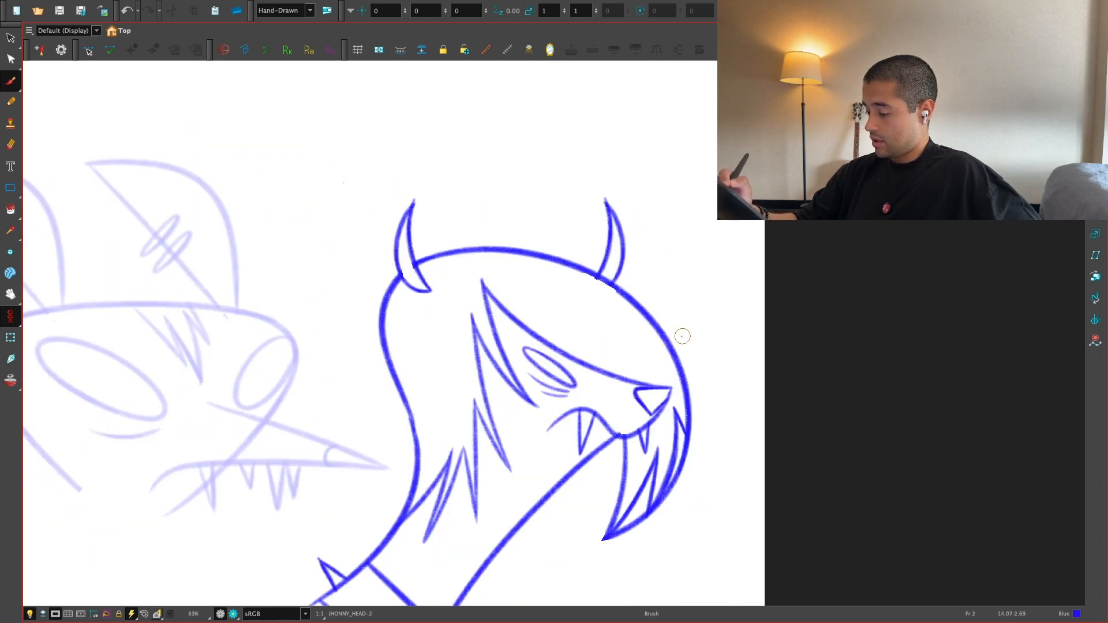
key("f")
key("g")
key("f")
Step: Select the eye with its under-eye lines on frame 1 and stretch them slightly taller
key("alt+s")
left_click(442, 369)
key("2")
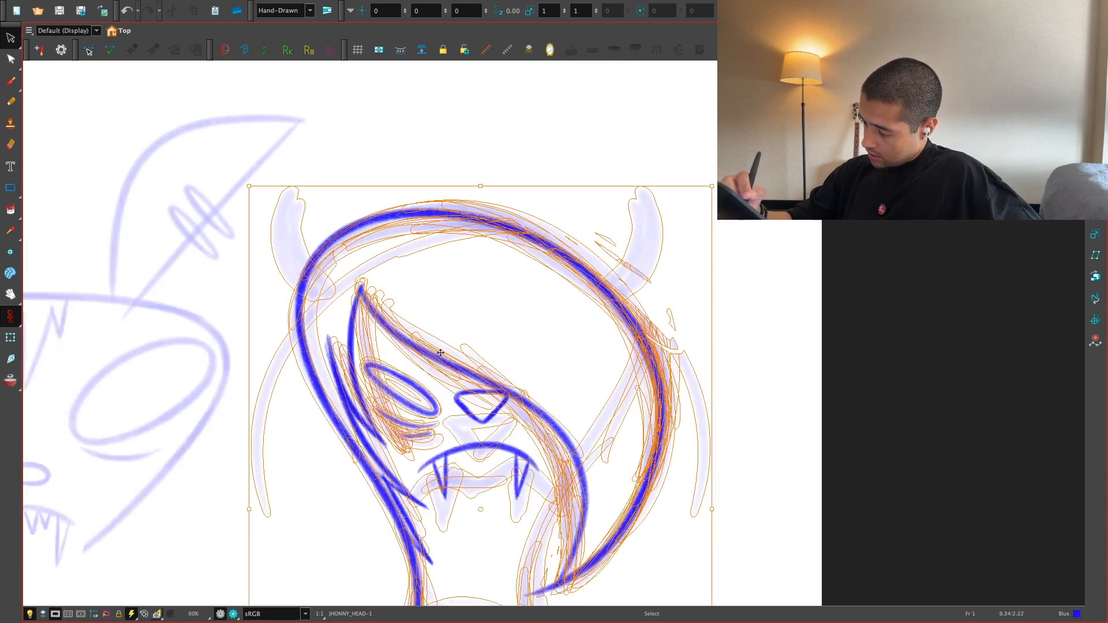
left_click_drag(440, 354, 404, 358)
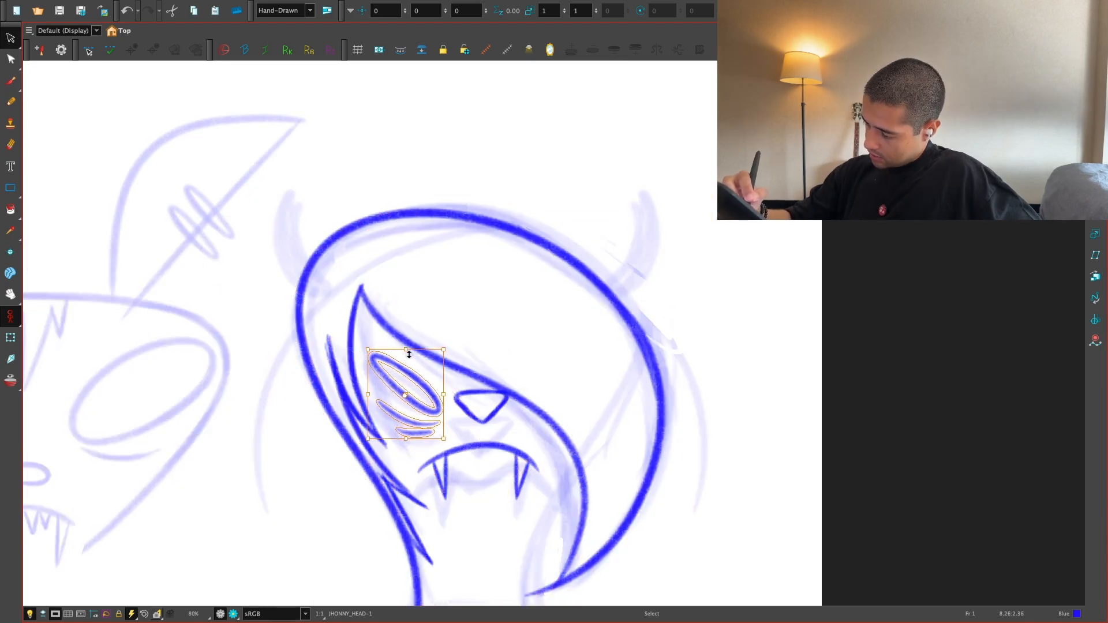
key("Escape")
Step: Shift the triangular nose slightly away from the fringe line and flatten it from its upper edge
key("2")
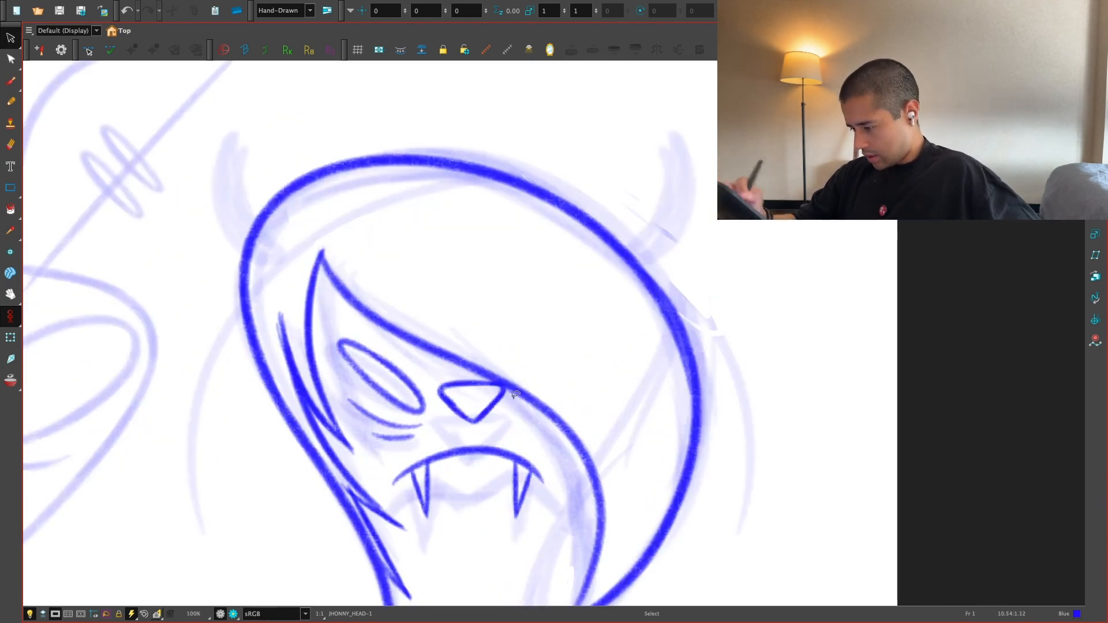
key("2")
key("2")
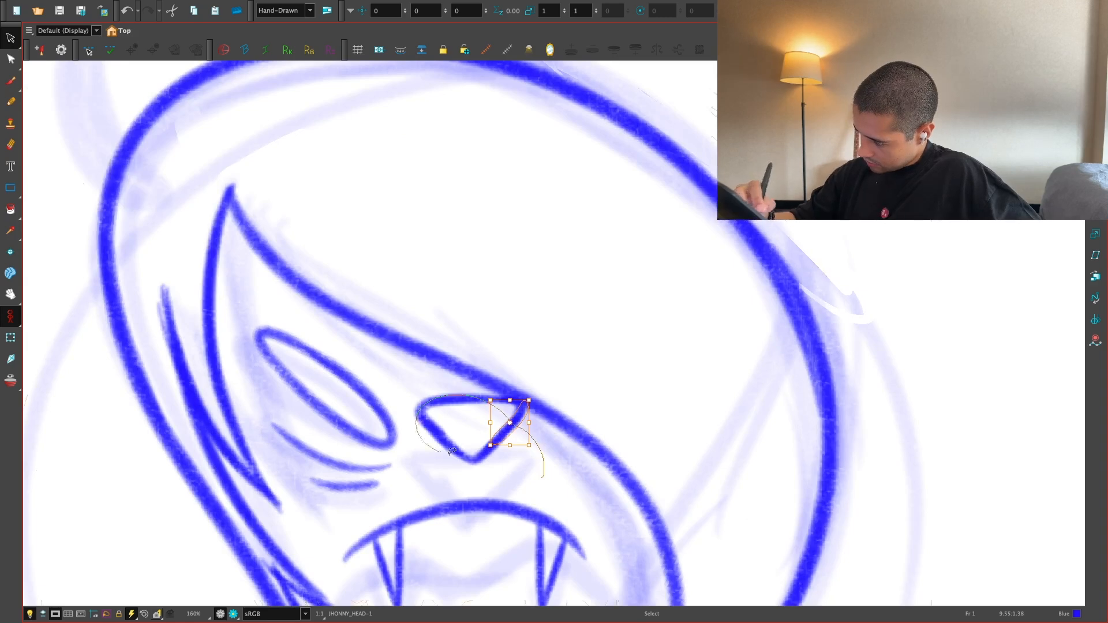
left_click(452, 451)
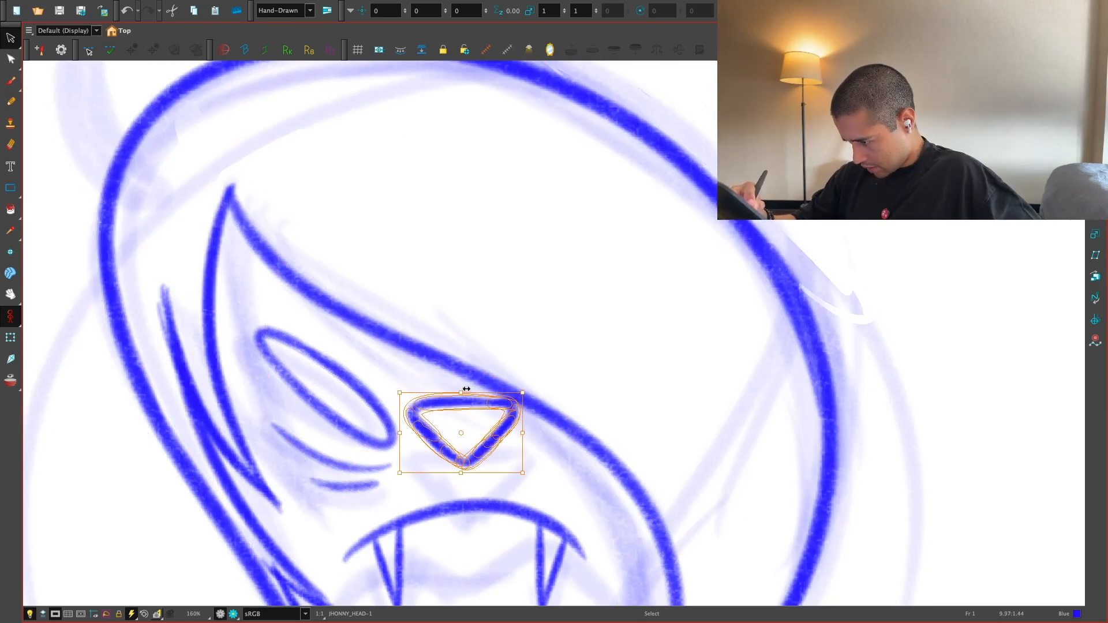
left_click_drag(463, 391, 461, 398)
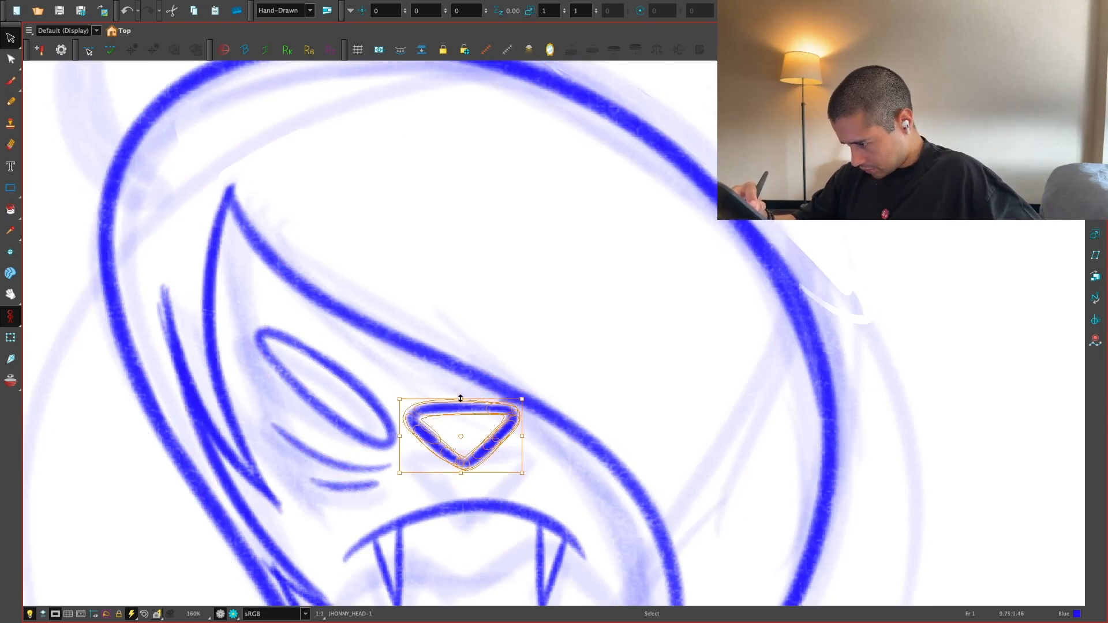
left_click(540, 369)
Step: Review the whole frame 1 head and delete the mouth arch, keeping the two fangs
key("1")
key("1")
key("1")
key("1")
key("1")
key("1")
key("space")
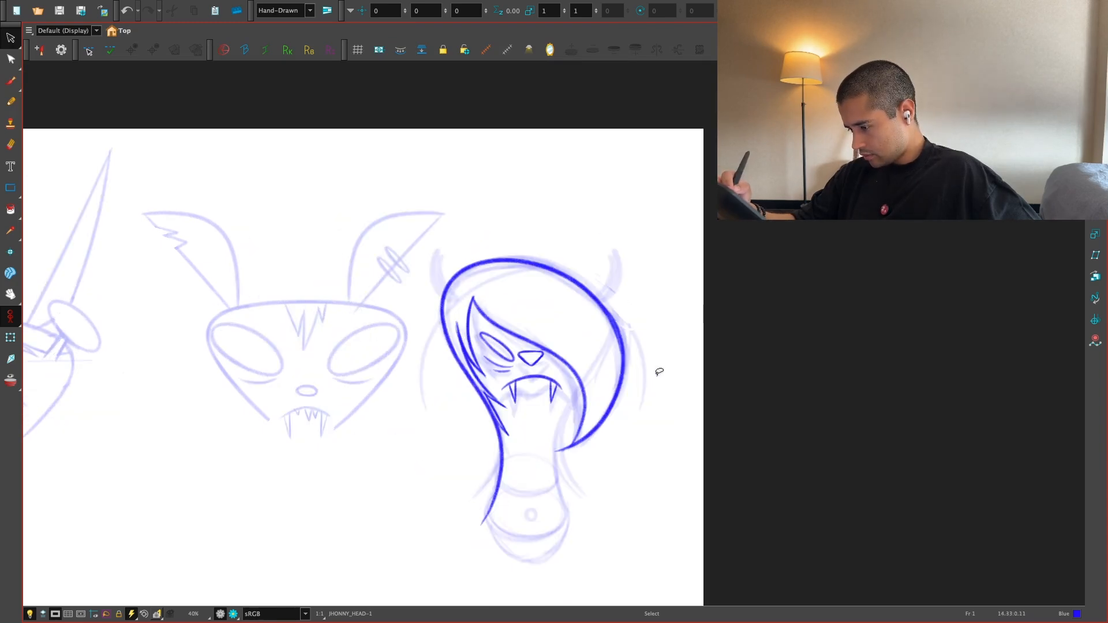
key("2")
left_click_drag(647, 383, 635, 358)
key("2")
key("2")
key("2")
key("2")
left_click(494, 401)
key("Delete")
key("alt+b")
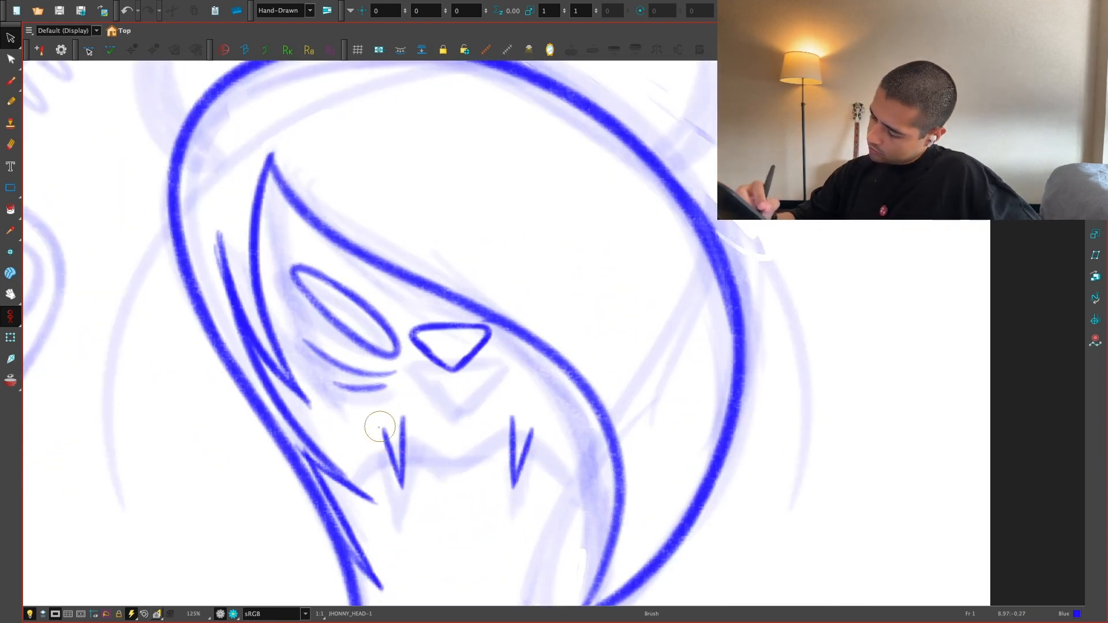
Step: Try wavy and arched Blue mouth curves across the tops of the two fangs
mouse_move(364, 449)
left_mouse_down()
mouse_move(444, 419)
mouse_move(568, 407)
mouse_move(403, 442)
mouse_move(552, 423)
left_mouse_up()
key("ctrl+z")
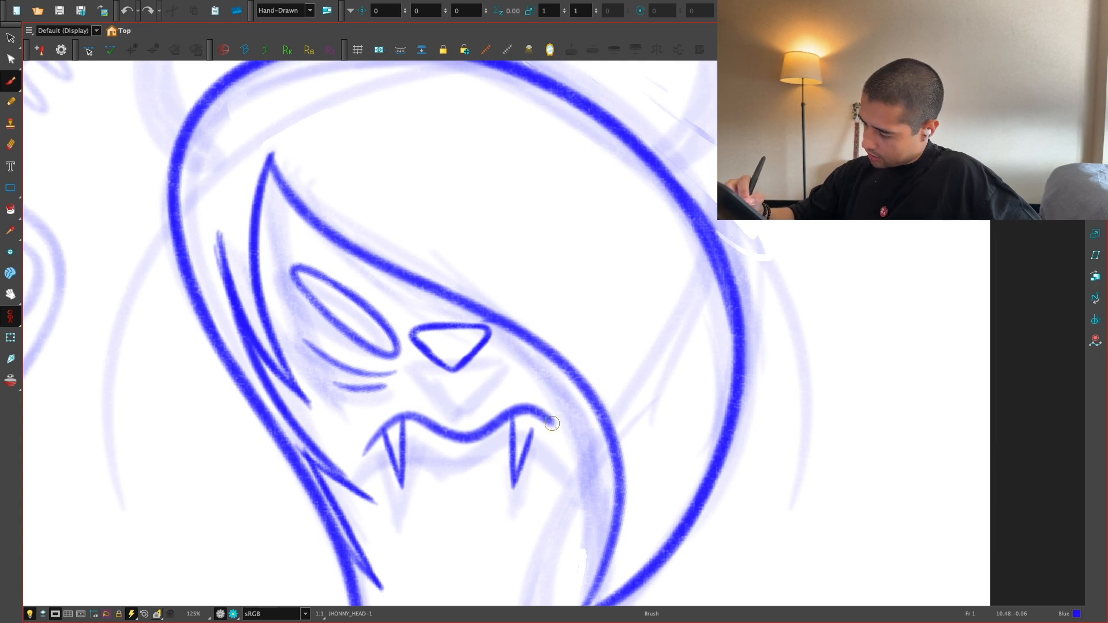
key("ctrl+z")
mouse_move(366, 448)
left_mouse_down()
mouse_move(396, 417)
mouse_move(506, 409)
left_mouse_up()
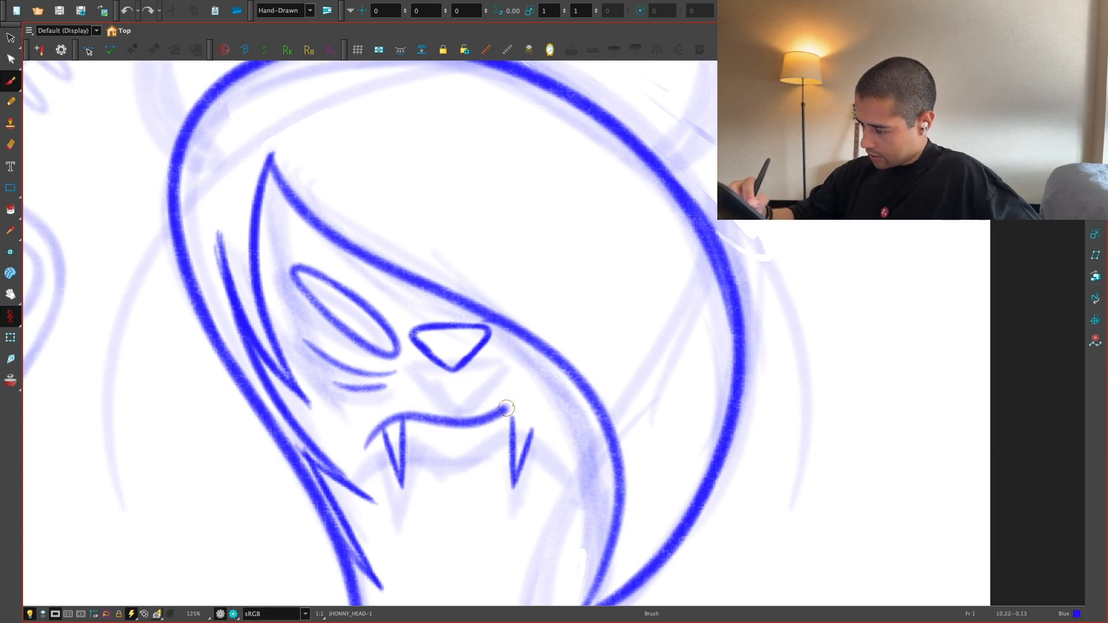
key("ctrl+z")
mouse_move(359, 452)
left_mouse_down()
mouse_move(510, 420)
mouse_move(563, 448)
left_mouse_up()
key("ctrl+z")
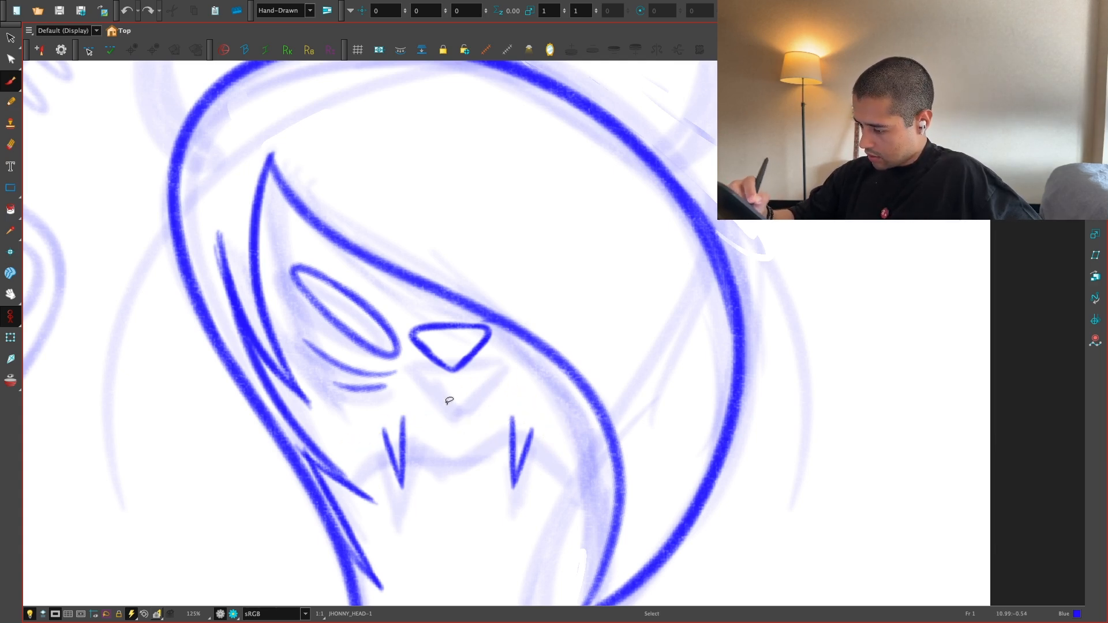
mouse_move(380, 433)
left_mouse_down()
mouse_move(444, 415)
mouse_move(529, 413)
mouse_move(577, 462)
left_mouse_up()
key("ctrl+z")
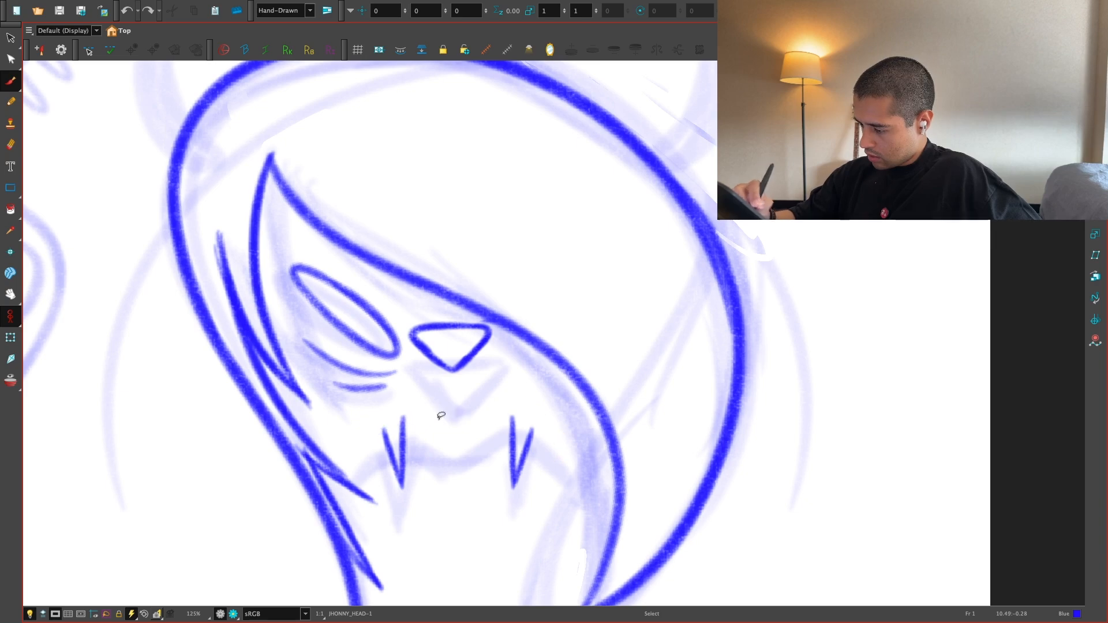
left_click_drag(429, 419, 484, 432)
key("ctrl+z")
left_click_drag(364, 445, 554, 444)
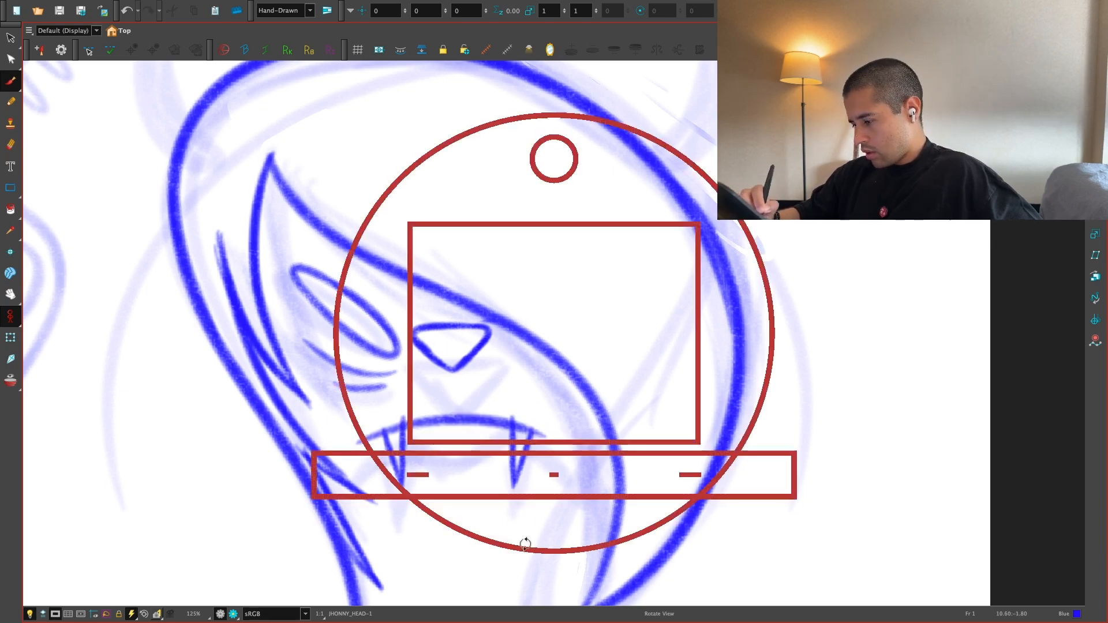
key("ctrl+z")
Step: Rotate the view, redraw the mouth as a shallow arch across both fangs, and reset the view rotation
mouse_move(525, 542)
left_mouse_down()
mouse_move(678, 491)
mouse_move(587, 425)
mouse_move(646, 400)
left_mouse_up()
key("ctrl+z")
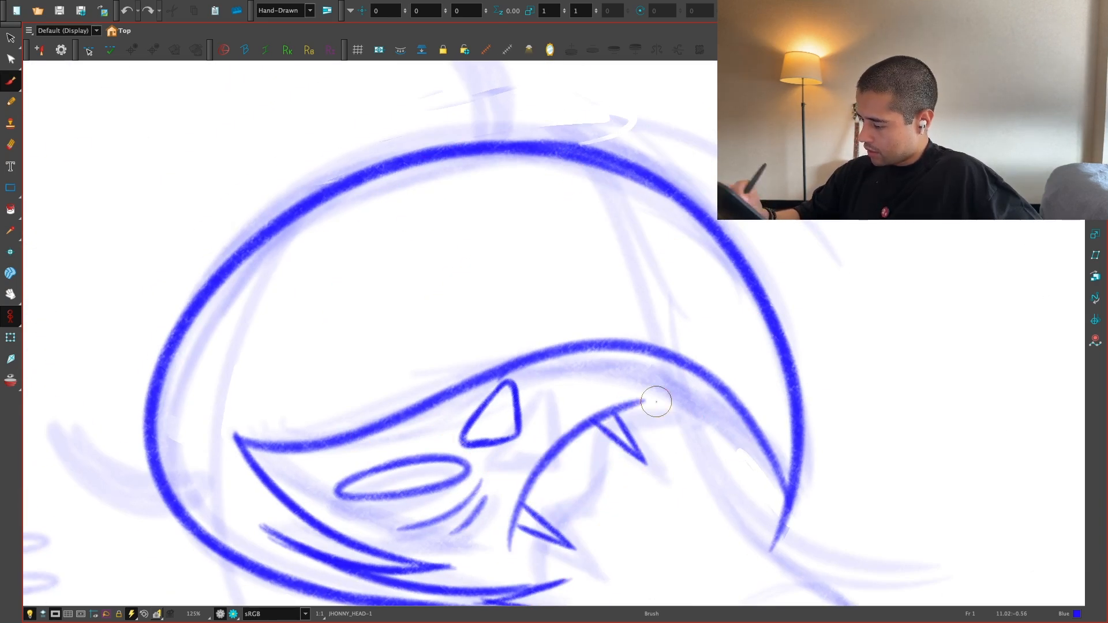
key("shift+x")
Step: Compare the redrawn mouth and face on frame 1 with frame 2
key("1")
key("space")
key("1")
key("1")
key("1")
key("1")
left_click_drag(708, 383, 694, 401)
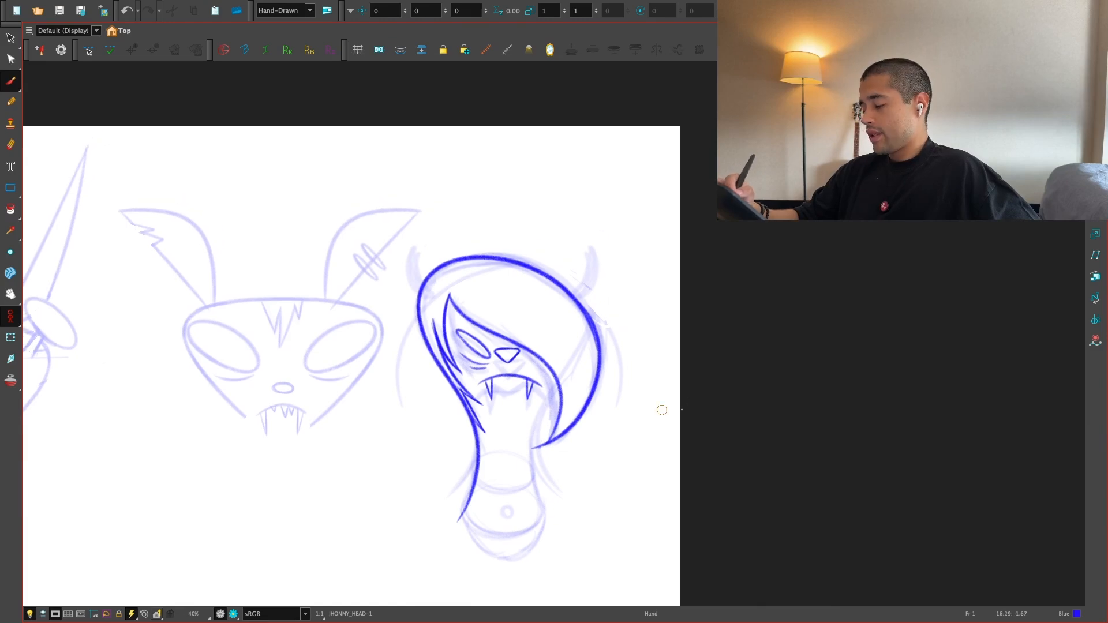
key("period")
key("comma")
key("period")
key("comma")
key("2")
key("2")
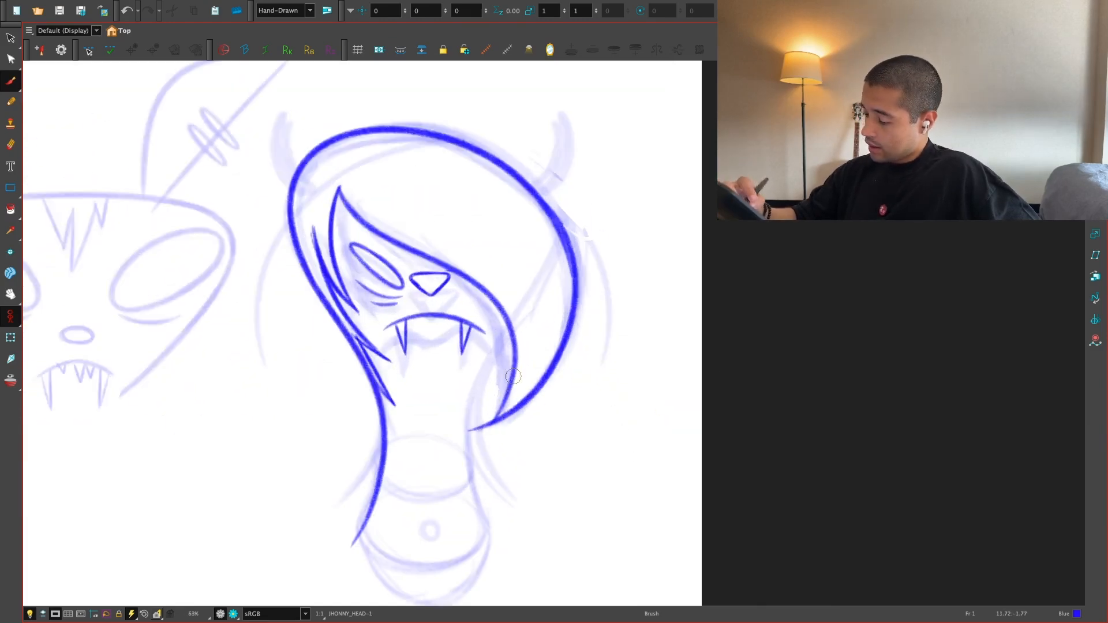
Step: Try placing an unflipped copy of the left head-and-neck outline on the opposite side of the neck
key("alt+s")
left_click(387, 448)
left_click_drag(384, 446, 386, 450)
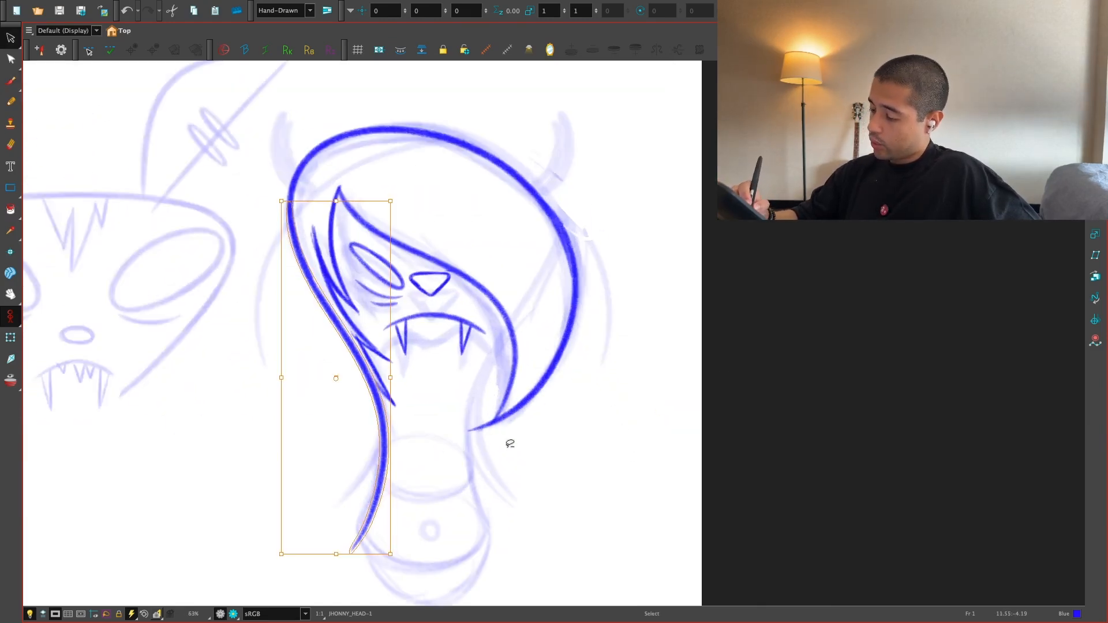
left_click_drag(368, 371, 496, 372)
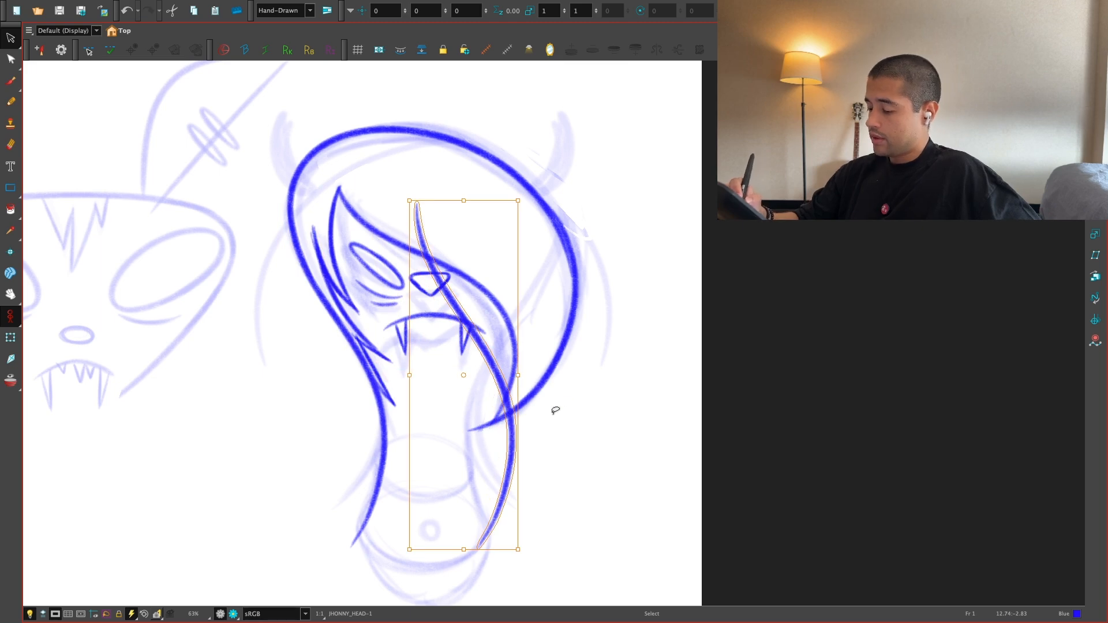
key("ctrl+z")
key("ctrl+z")
key("ctrl+shift+z")
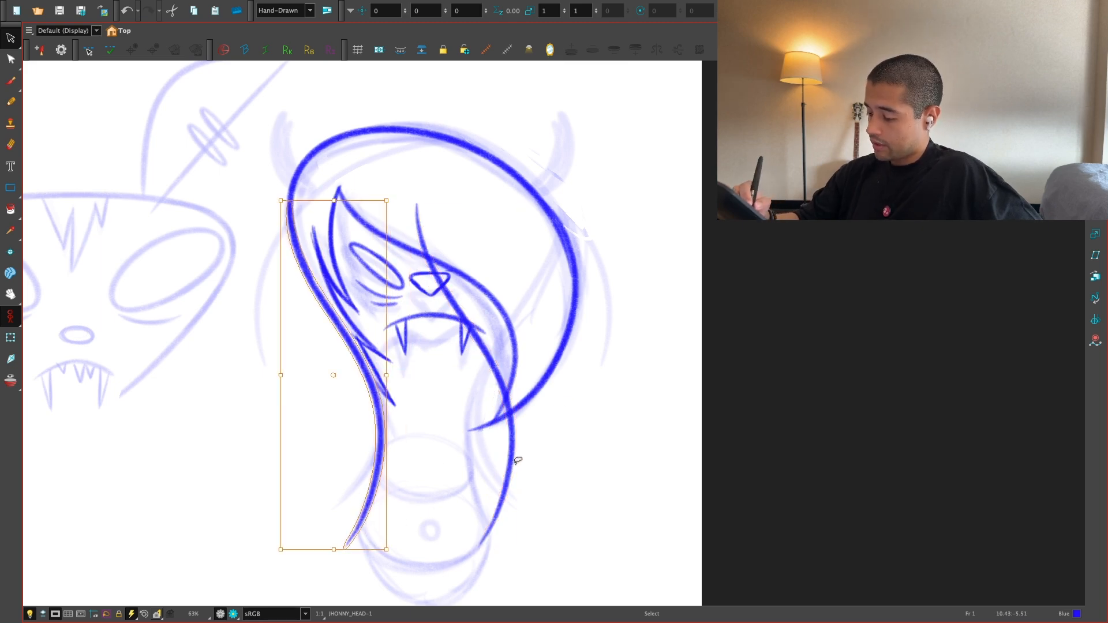
key("ctrl+shift+z")
key("Delete")
scroll(554, 323, "up", 1)
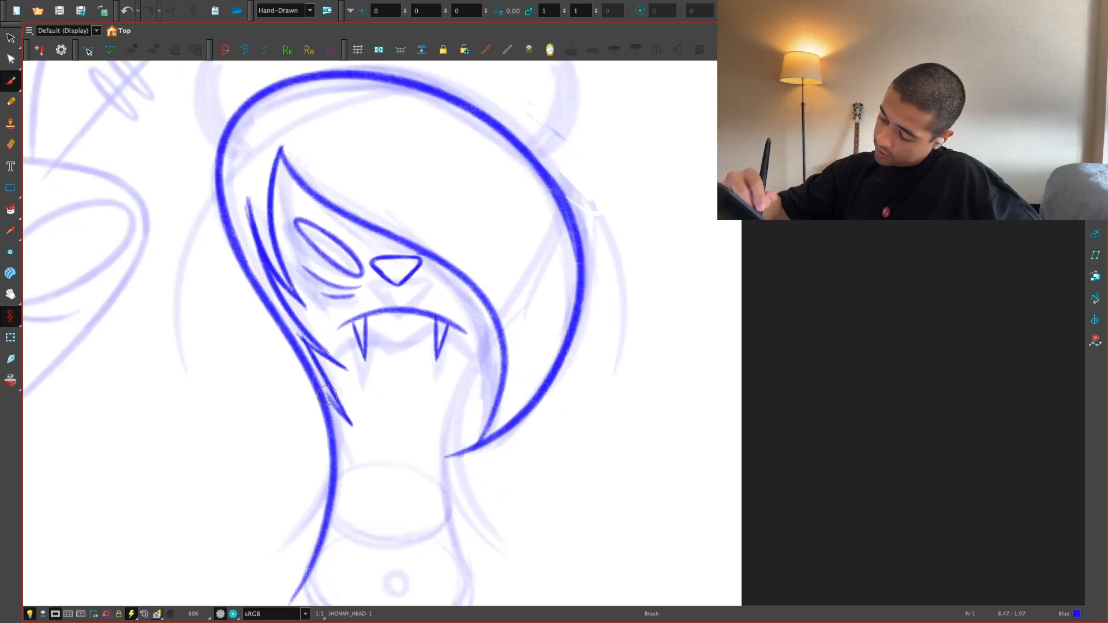
Step: Duplicate the left head-and-neck outline, flip the copy horizontally, and place it as the right side of the neck
scroll(356, 427, "down", 1)
key("alt+s")
left_click(383, 429)
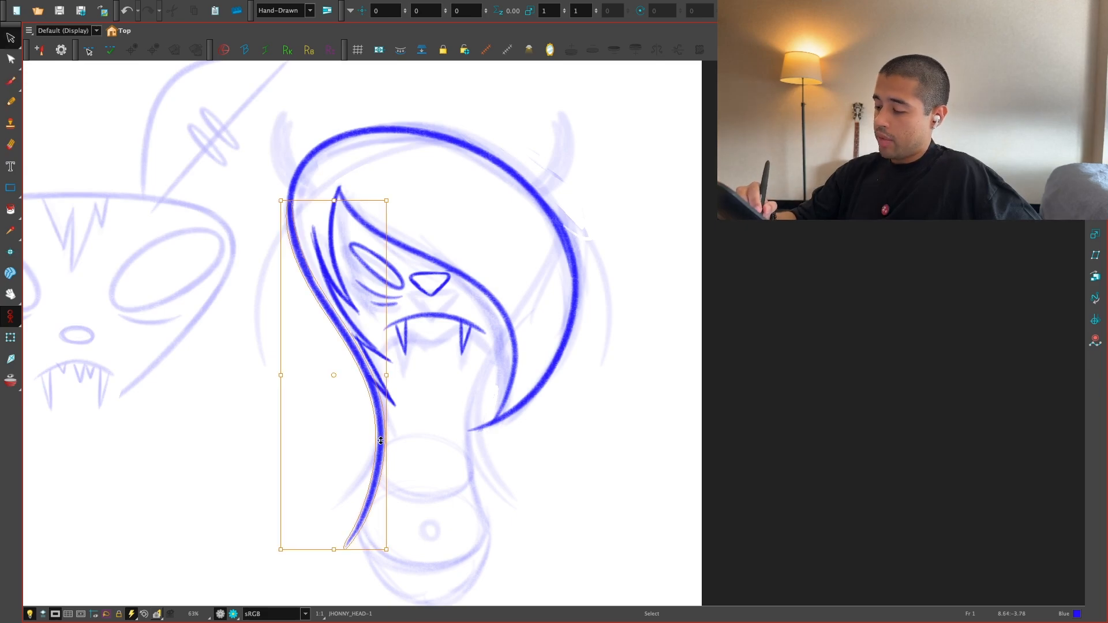
mouse_move(384, 428)
left_mouse_down()
mouse_move(421, 448)
mouse_move(491, 430)
left_mouse_up()
key("grave")
key("4")
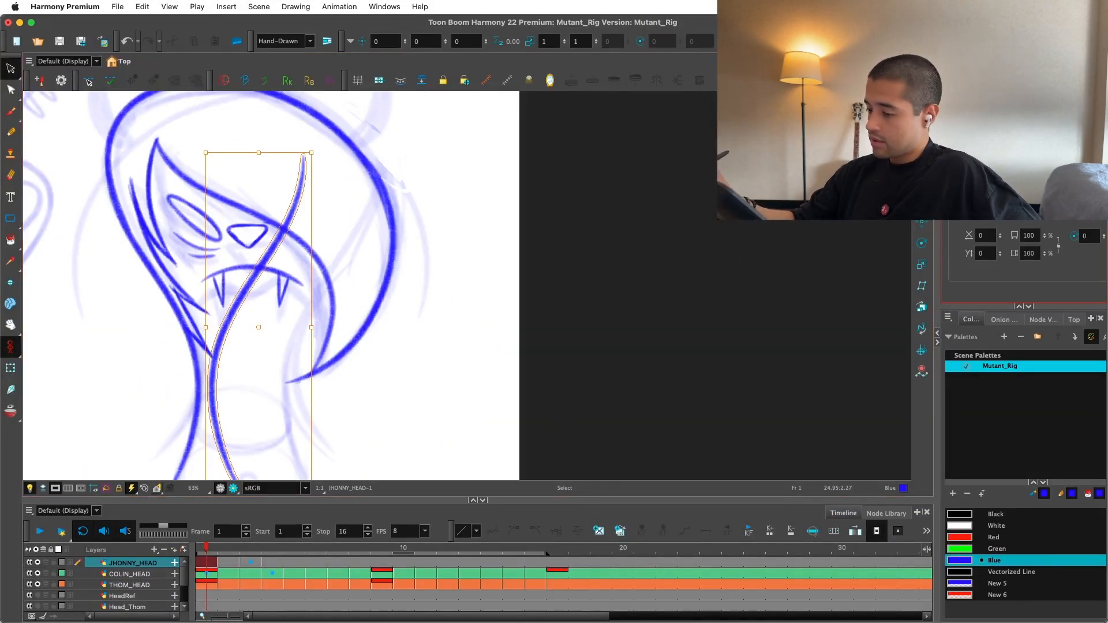
key("grave")
left_click_drag(432, 330, 509, 330)
left_click(654, 308)
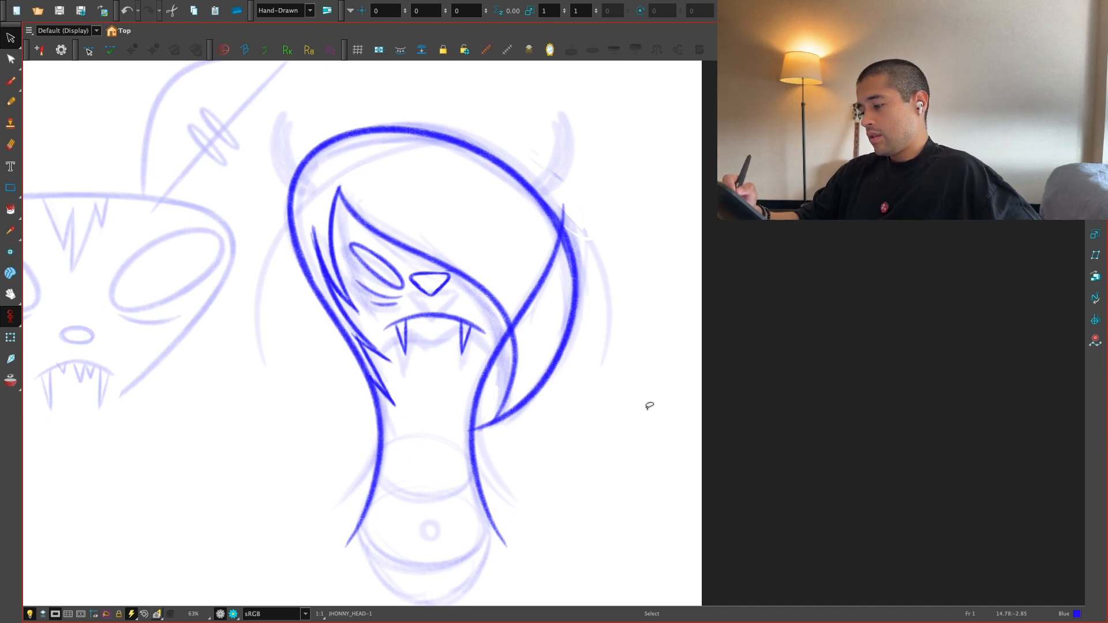
Step: Try nudging the mirrored neck outline where its upper end meets the hair
left_click(550, 272)
left_click_drag(513, 200, 514, 206)
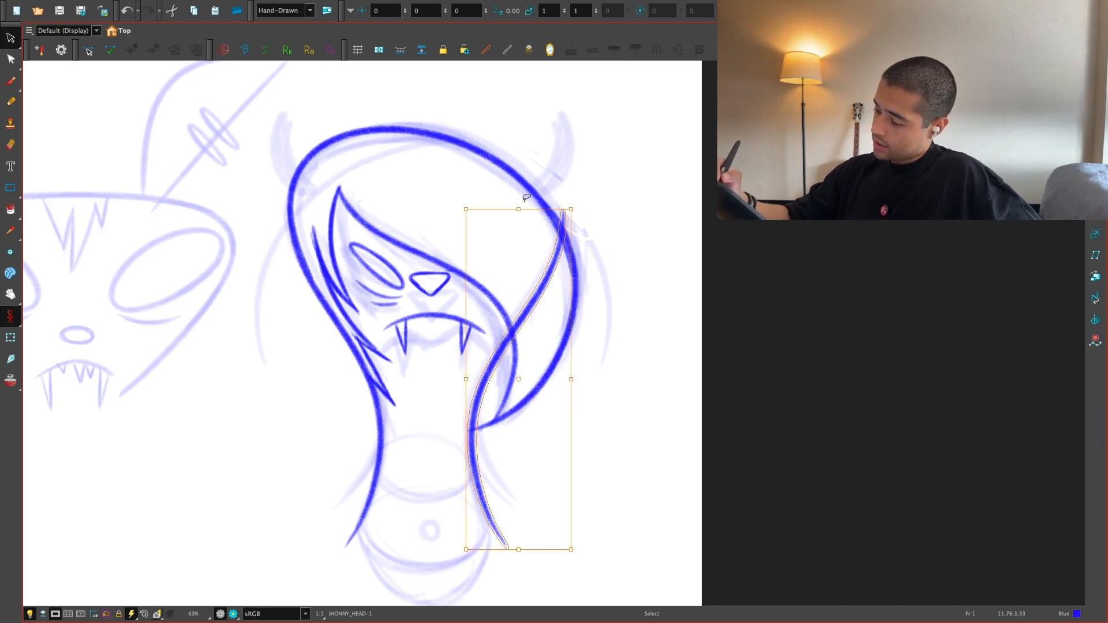
key("ctrl+z")
left_click(598, 347)
scroll(593, 410, "up", 2)
scroll(593, 411, "down", 4)
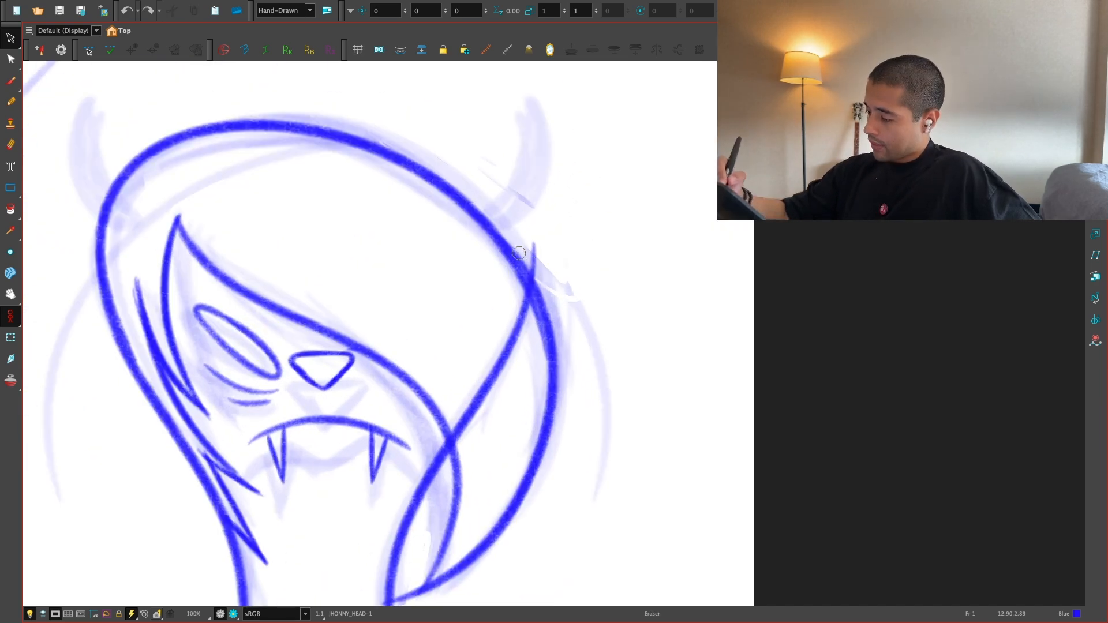
Step: Copy the left horn from frame 2, paste it on frame 1, and position it on the left of the head
key("period")
scroll(623, 399, "up", 2)
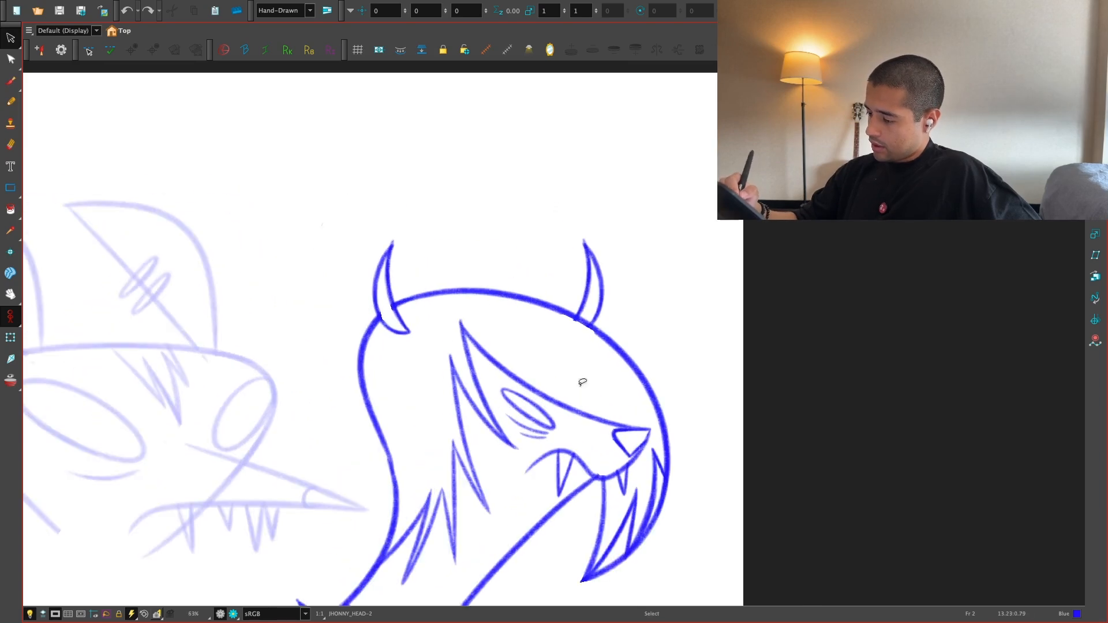
left_click(395, 254)
key("ctrl+c")
key("comma")
key("ctrl+v")
left_click_drag(390, 268, 673, 310)
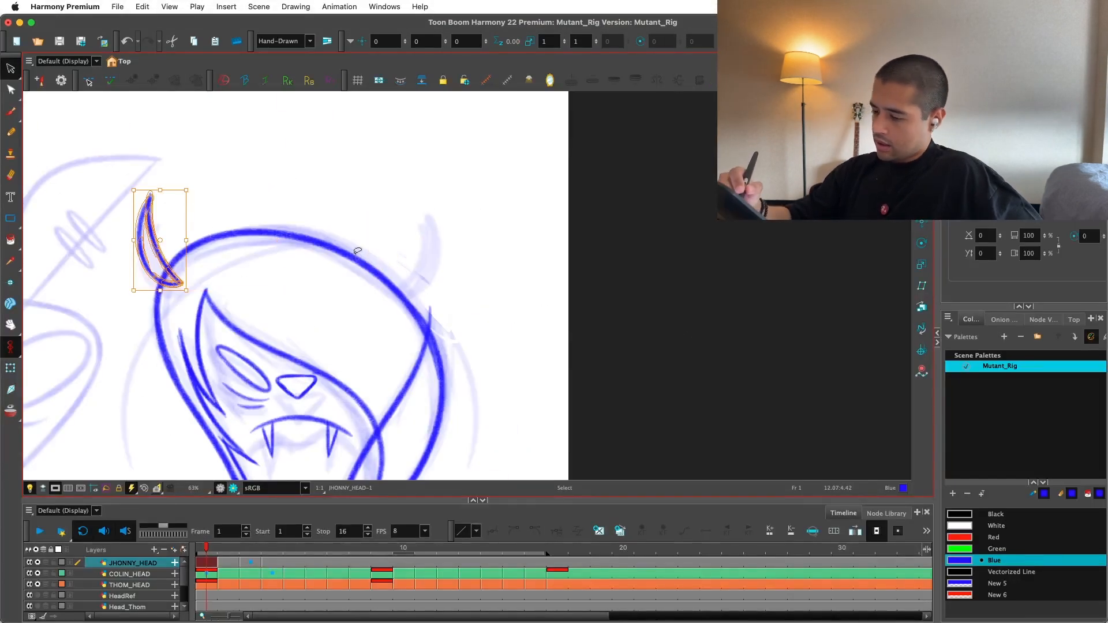
key("super+z")
key("super+shift+z")
left_click_drag(155, 251, 157, 252)
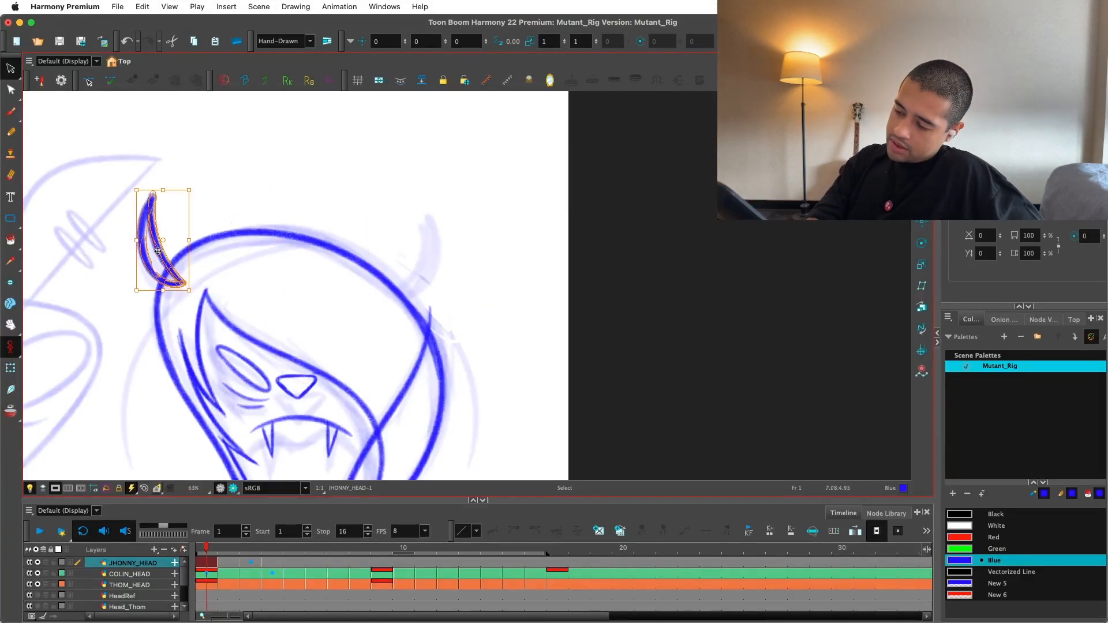
key("super+z")
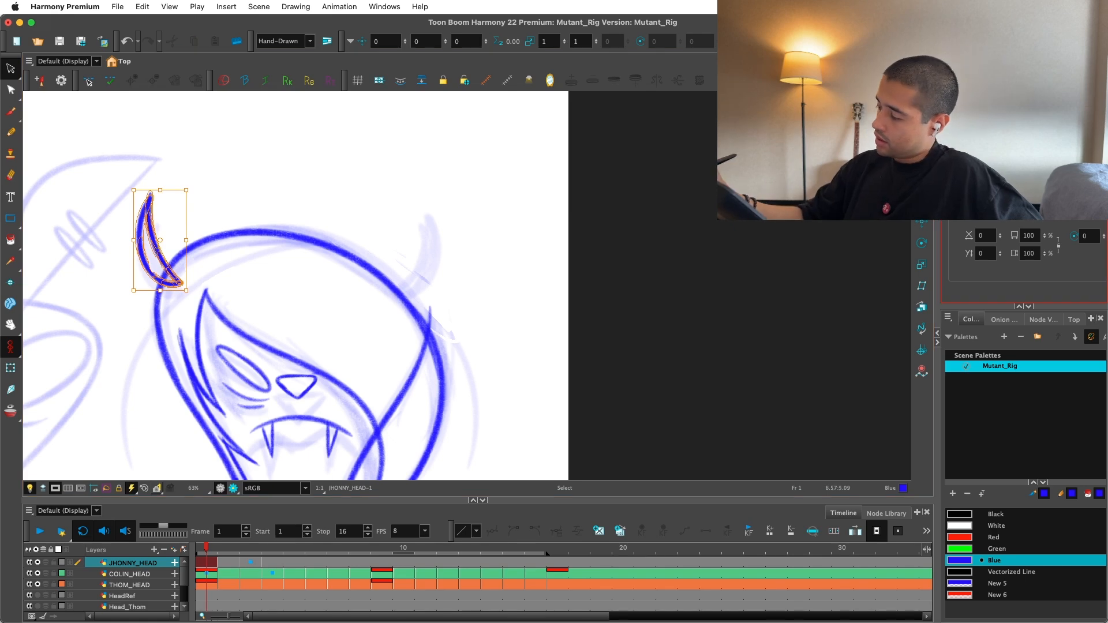
Step: Duplicate the horn, flip the copy horizontally, and place it on the right of the head
key("4")
left_click_drag(174, 225, 430, 225)
left_click(476, 272)
scroll(476, 271, "down", 2)
scroll(477, 271, "up", 1)
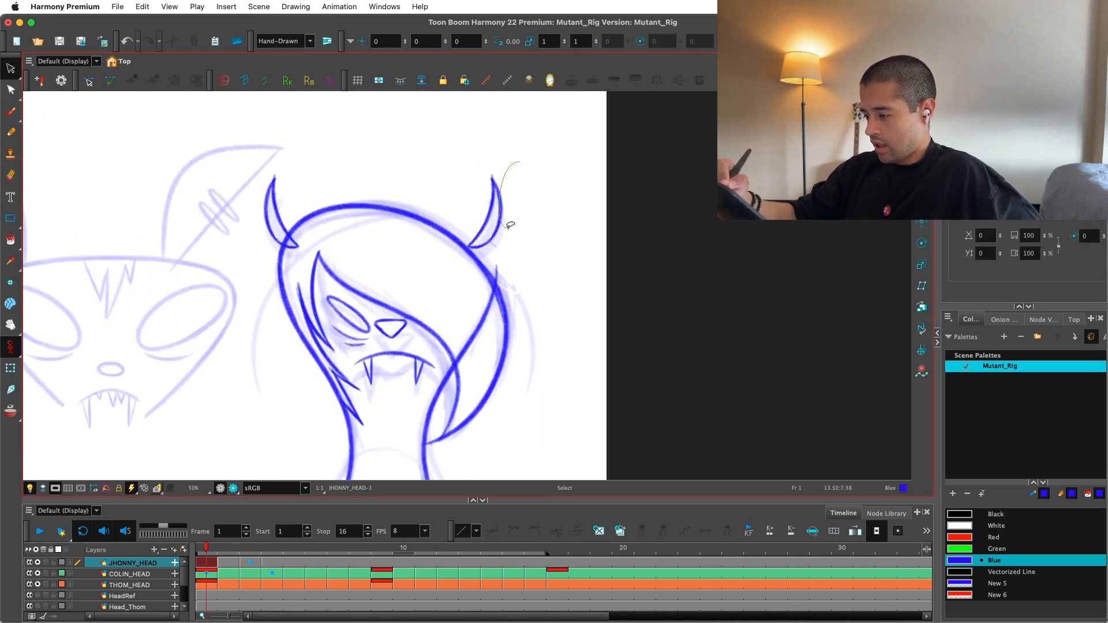
Step: Try shifting the right horn outward from the head, and undo the move
key("super+a")
left_click(503, 225)
left_click_drag(505, 227, 514, 225)
left_click(616, 324)
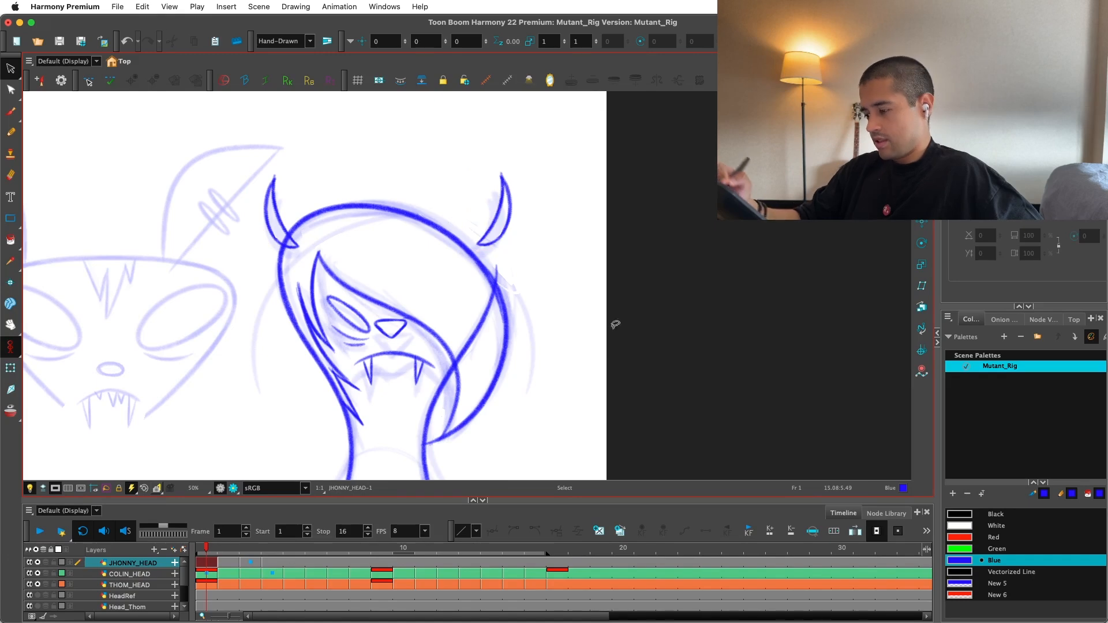
scroll(597, 435, "down", 2)
key("super+z")
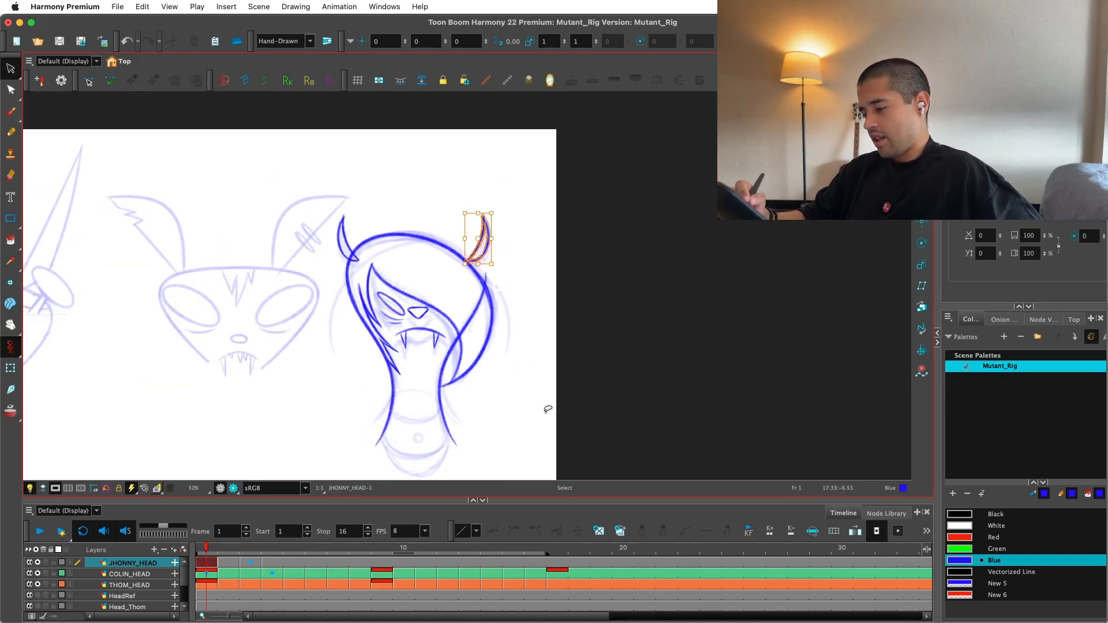
Step: Cut the right neck outline where it crosses the fringe and delete the lightened rough beneath the JHONNY_HEAD lines
scroll(550, 426, "up", 3)
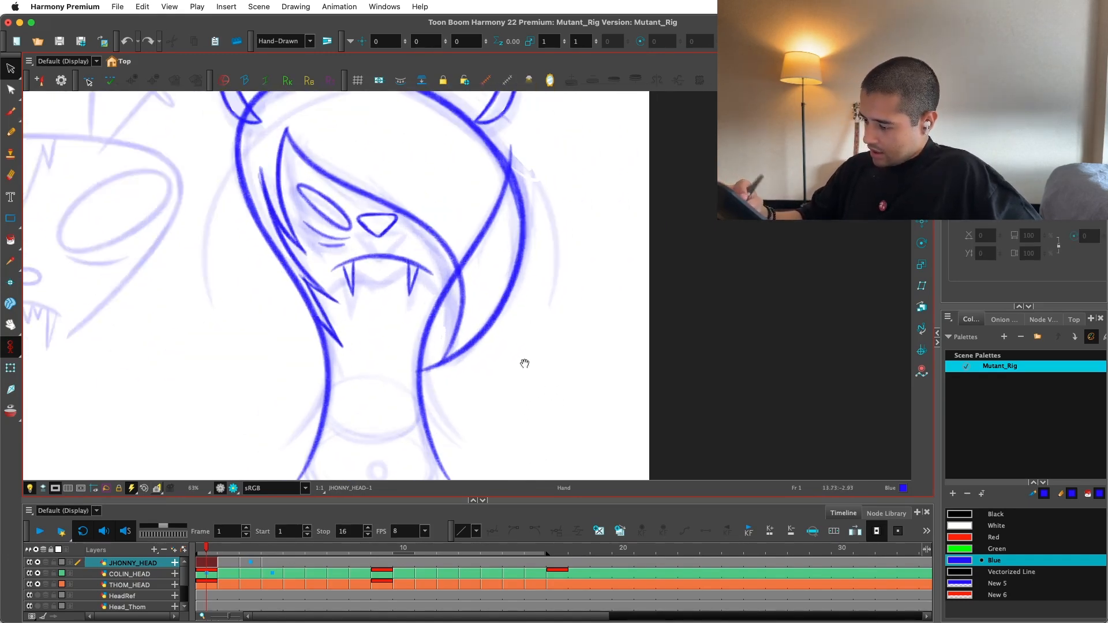
scroll(522, 363, "up", 1)
scroll(450, 346, "up", 3)
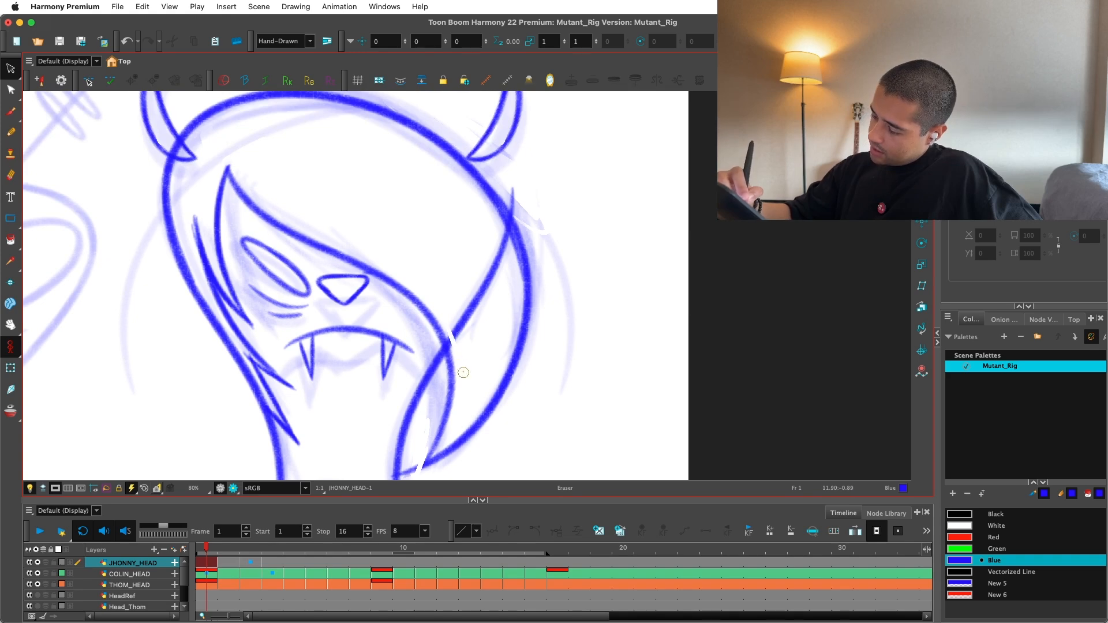
key("super+a")
key("Delete")
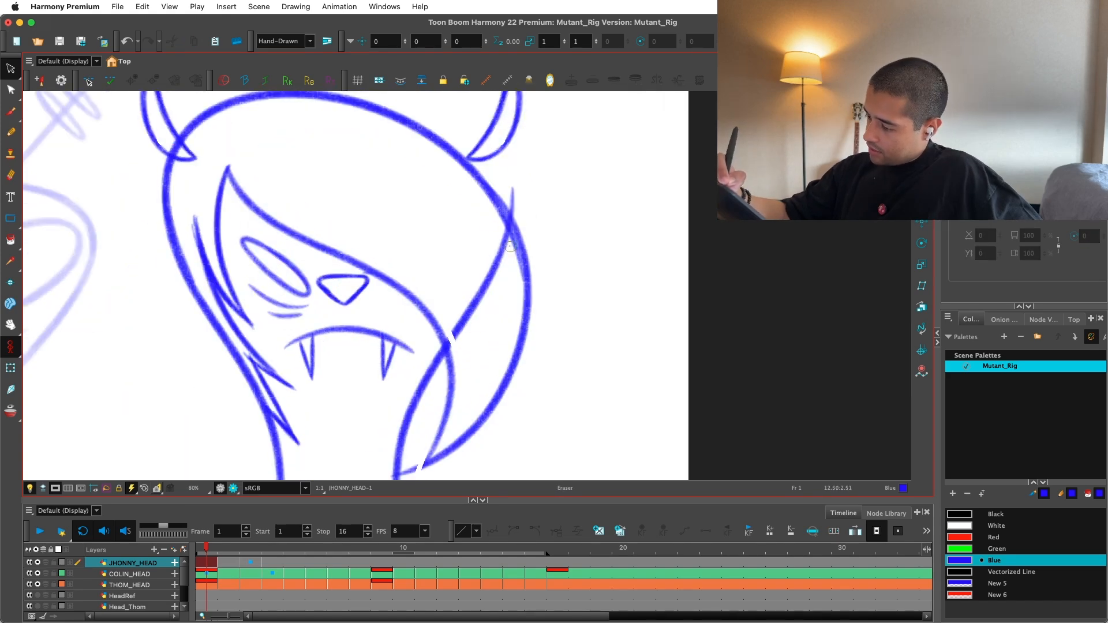
Step: Erase the part of the right neck outline overlapping the hair and clean up the hair's pointed tip
left_click_drag(506, 239, 508, 241)
mouse_move(516, 193)
left_mouse_down()
mouse_move(526, 230)
mouse_move(502, 232)
left_mouse_up()
left_click_drag(495, 237, 452, 341)
scroll(451, 340, "down", 1)
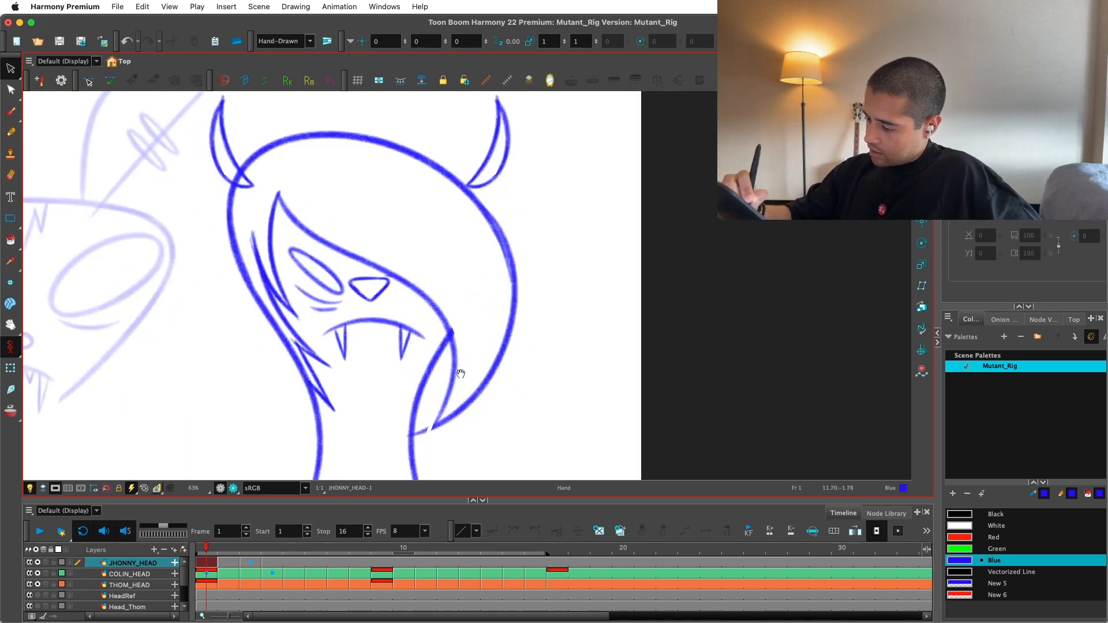
scroll(448, 363, "down", 2)
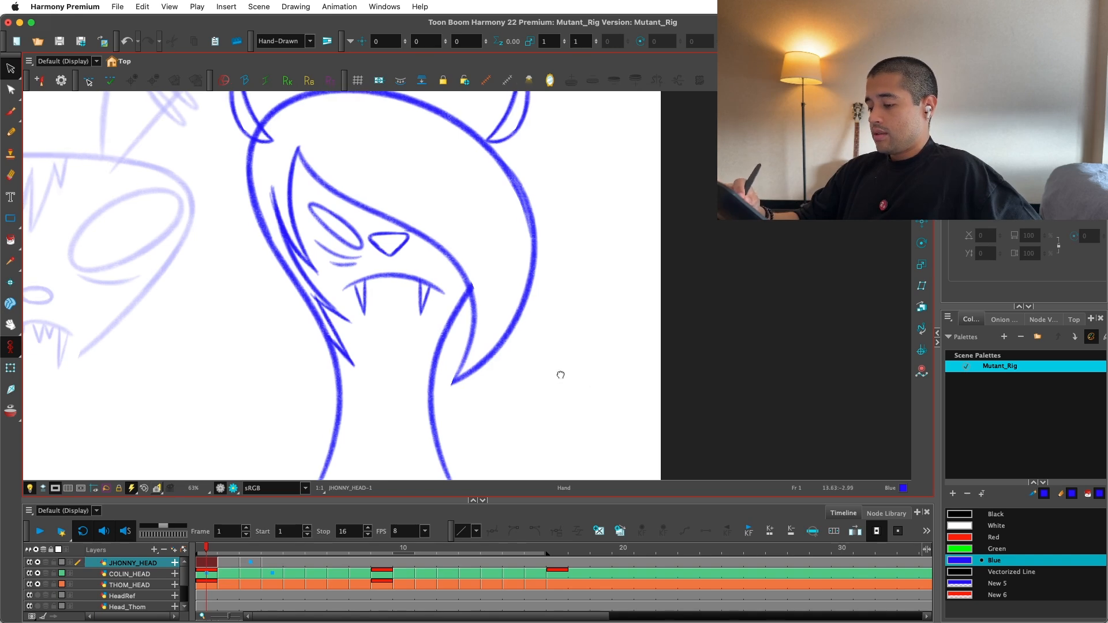
Step: Compare the cleaned front view head on frame 1 with the head on frame 2
left_click_drag(559, 374, 605, 437)
key("period")
key("comma")
key("period")
key("comma")
key("period")
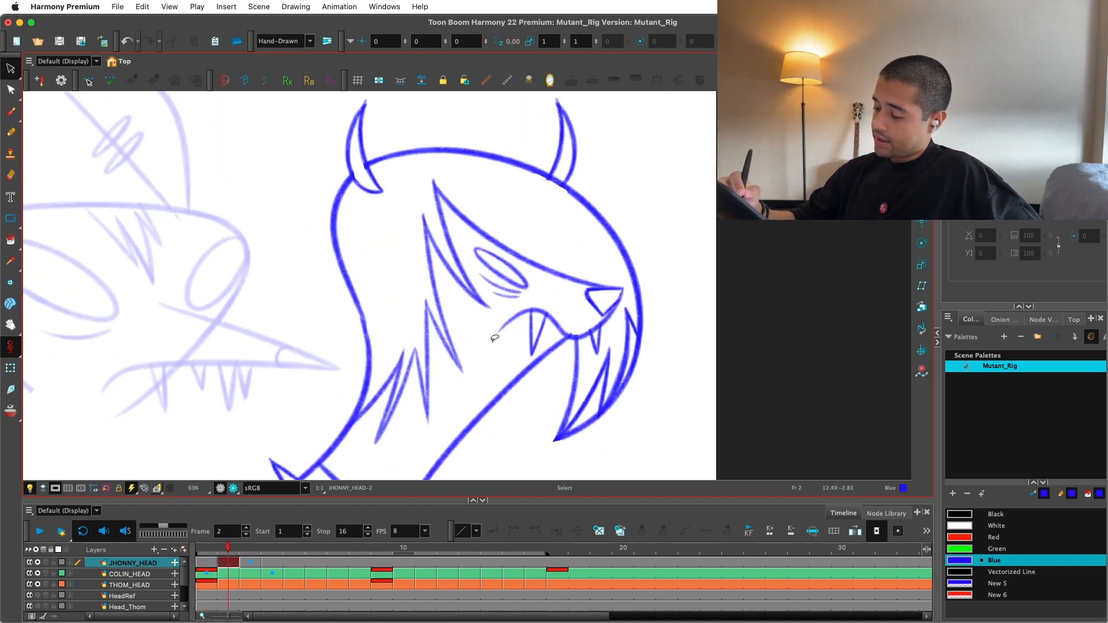
Step: Replace the side hair spikes on frame 1 with the jagged spikes copied from frame 2
left_click_drag(474, 308, 473, 323)
key("period")
key("comma")
key("comma")
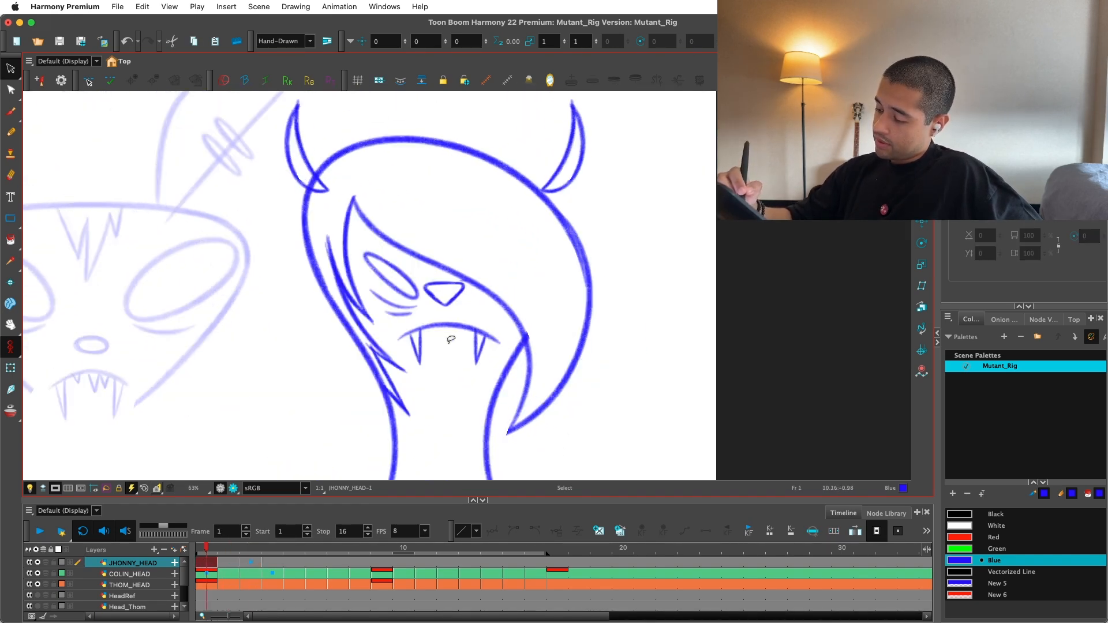
left_click_drag(344, 265, 391, 356)
key("BackSpace")
key("super+v")
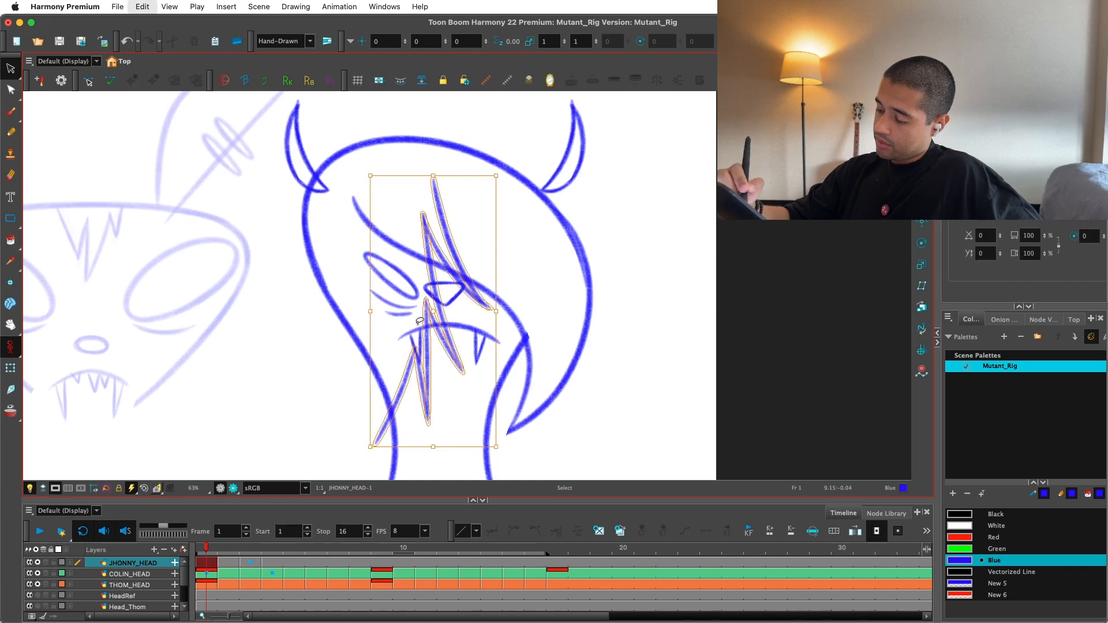
Step: Move the pasted hair spikes beside the eye, then narrow and shorten them to fit the front view
left_click_drag(456, 279, 398, 254)
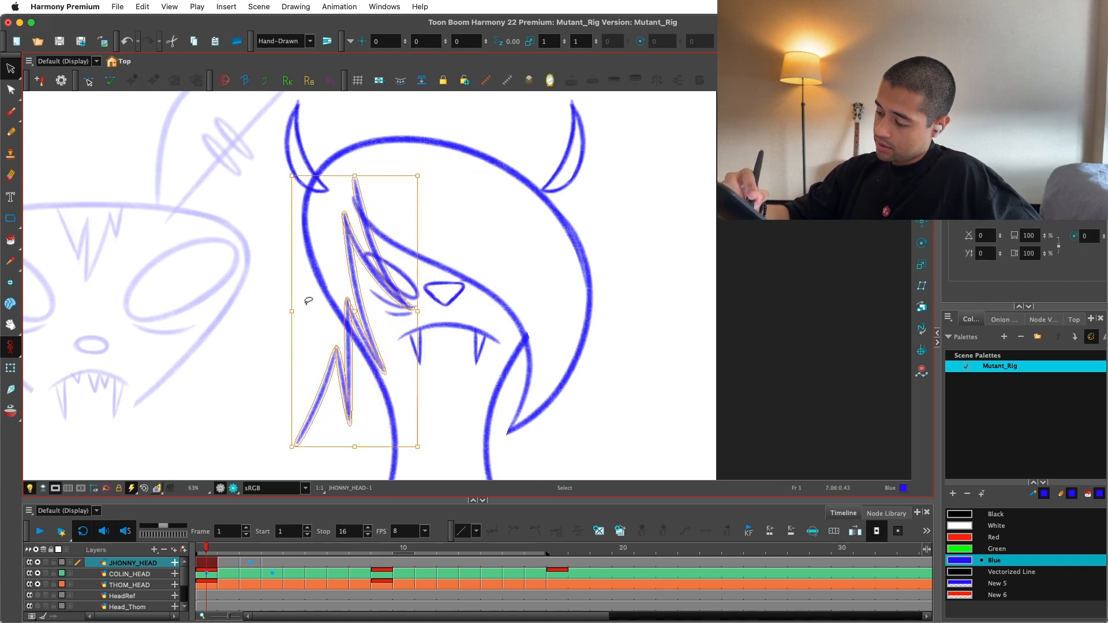
left_click_drag(292, 311, 327, 310)
left_click_drag(417, 308, 401, 310)
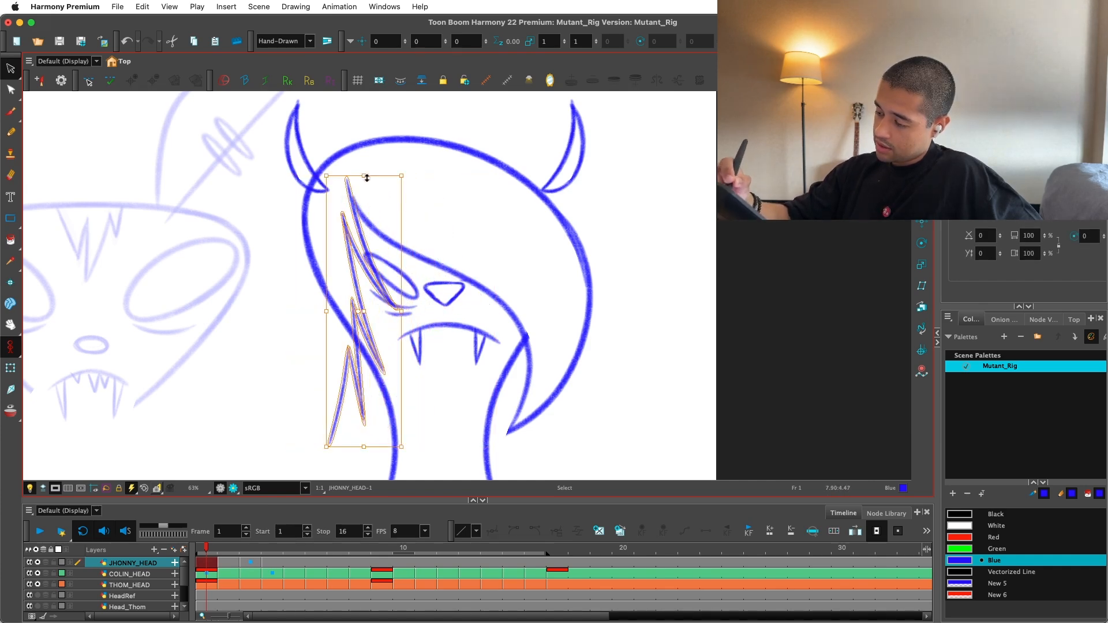
left_click_drag(382, 438, 399, 395)
mouse_move(388, 177)
left_mouse_down()
mouse_move(371, 173)
mouse_move(379, 190)
left_mouse_up()
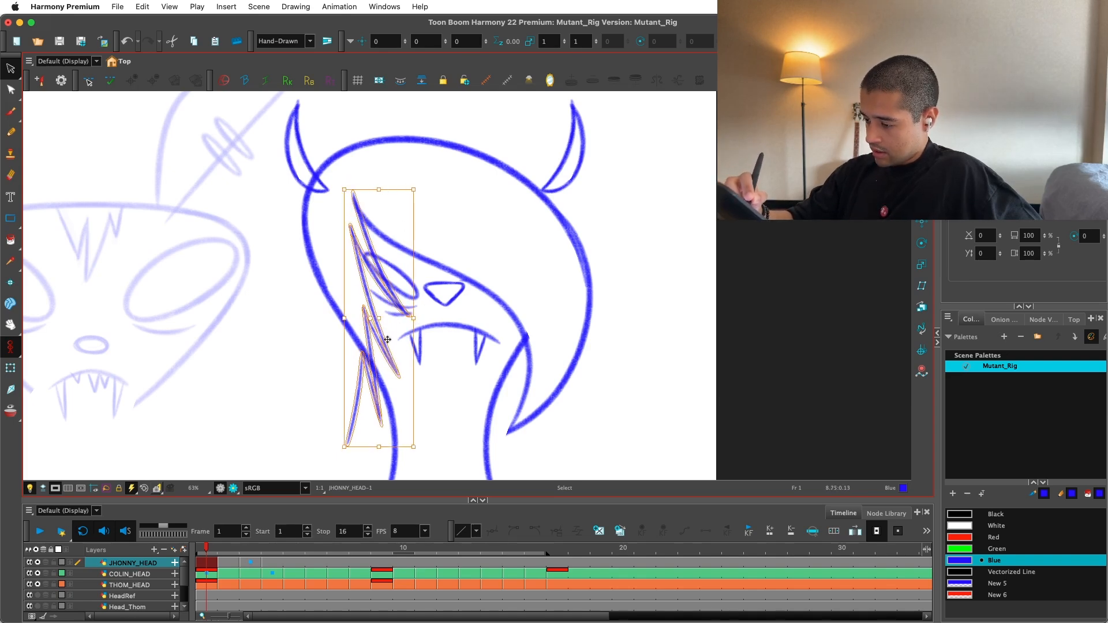
left_click(435, 400)
Step: Recolour the pasted hair spikes with the New 5 swatch as a light guide
key("1")
key("1")
key("super+z")
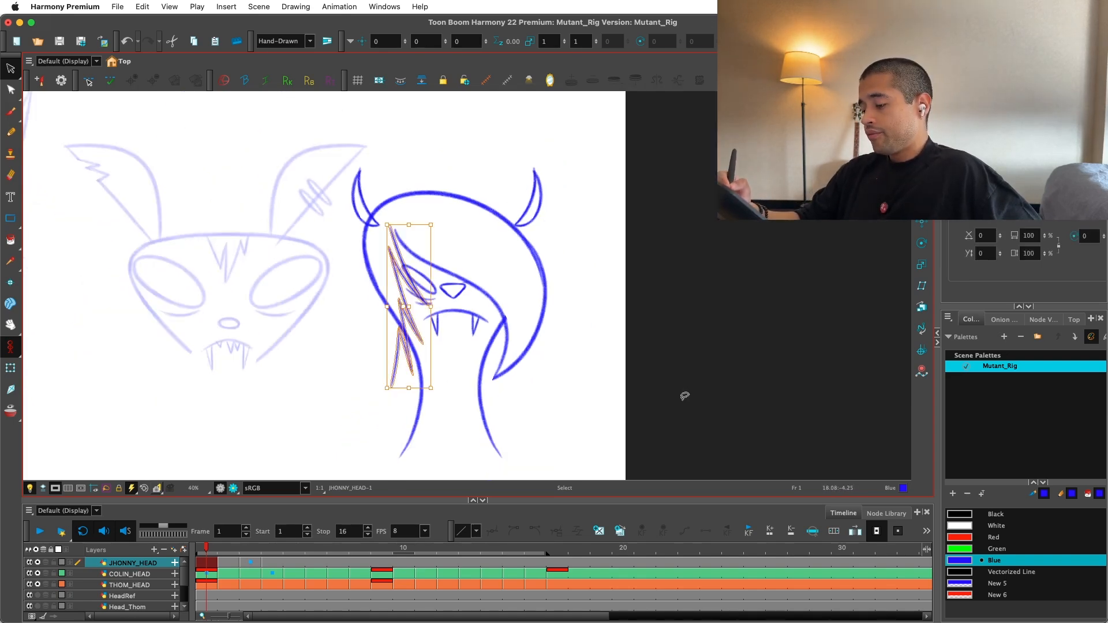
key("super+shift+z")
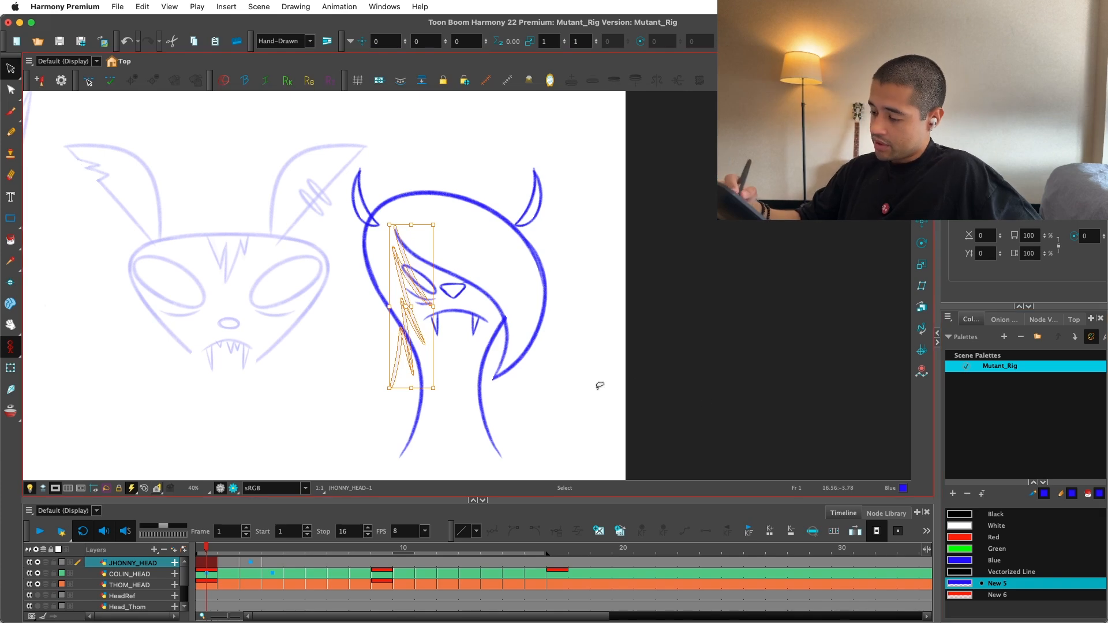
key("2")
key("2")
key("2")
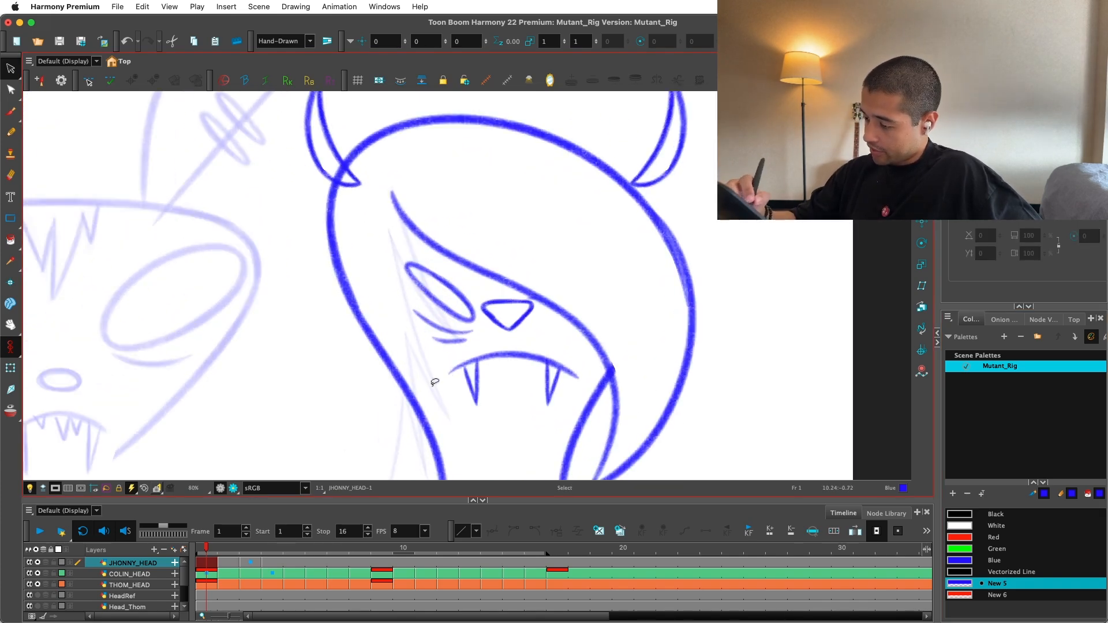
Step: Undo the latest scaling of the hair spikes and reposition them against the fringe's upper tip
key("super+z")
key("super+z")
key("super+z")
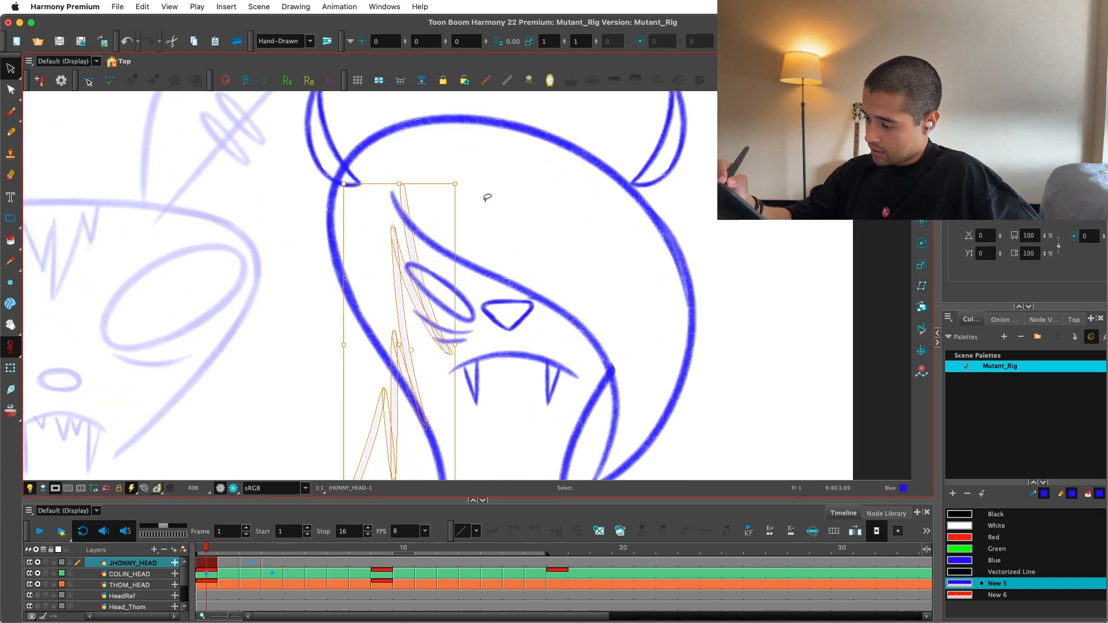
key("super+z")
key("super+z")
key("super+z")
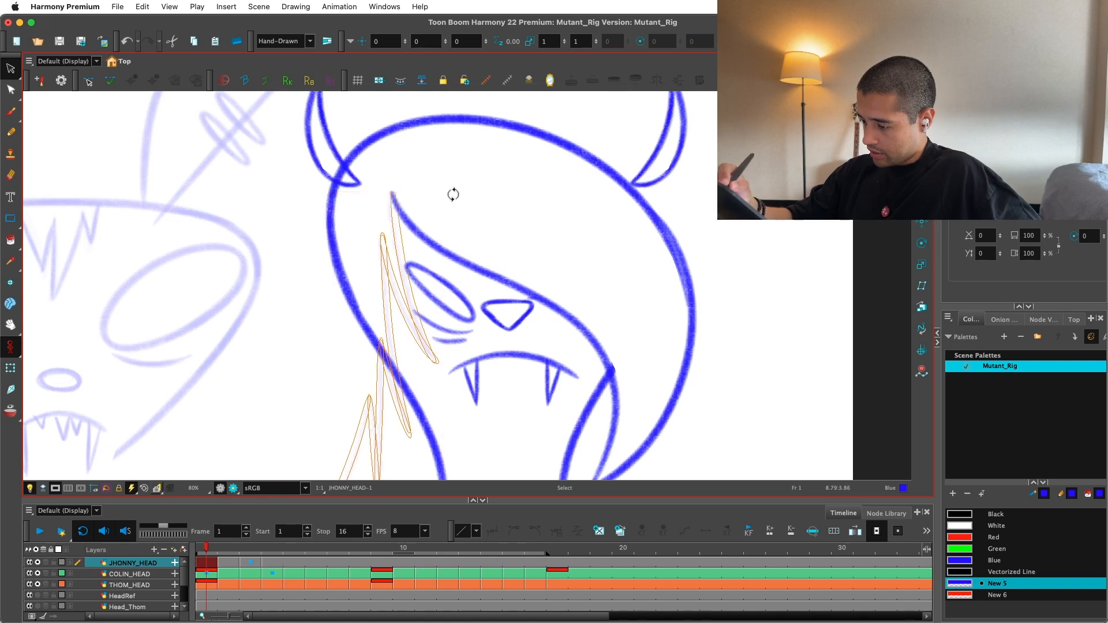
Step: Adjust the light hair-spike guide beside the eye, tilting the lower spikes inward towards the cheek
key("super+shift+z")
key("super+shift+z")
key("super+z")
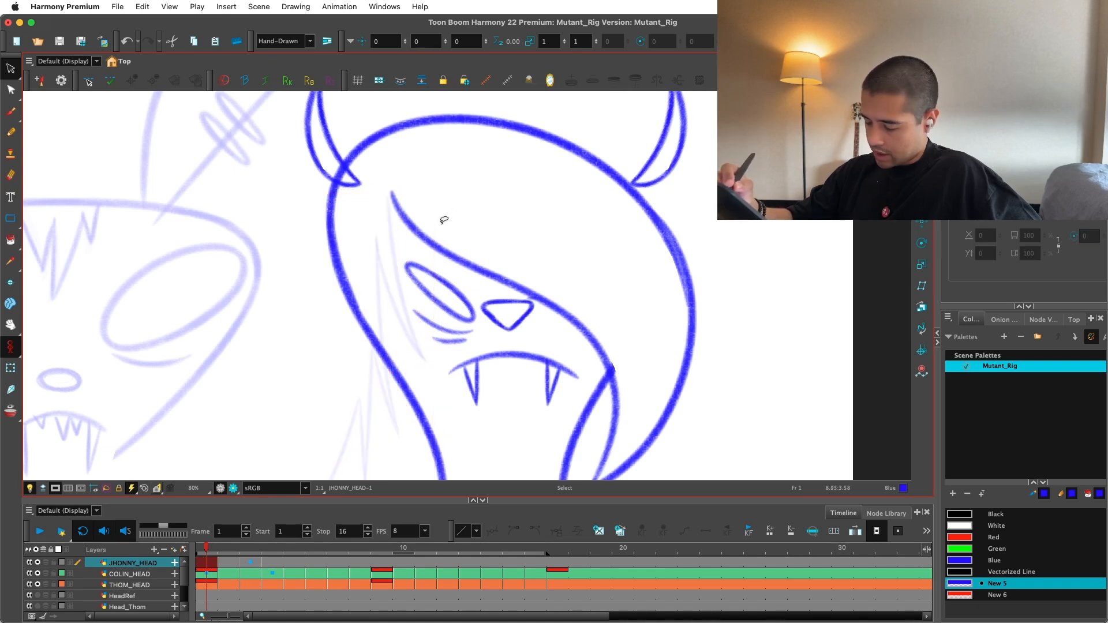
key("super+shift+z")
key("super+z")
key("super+shift+z")
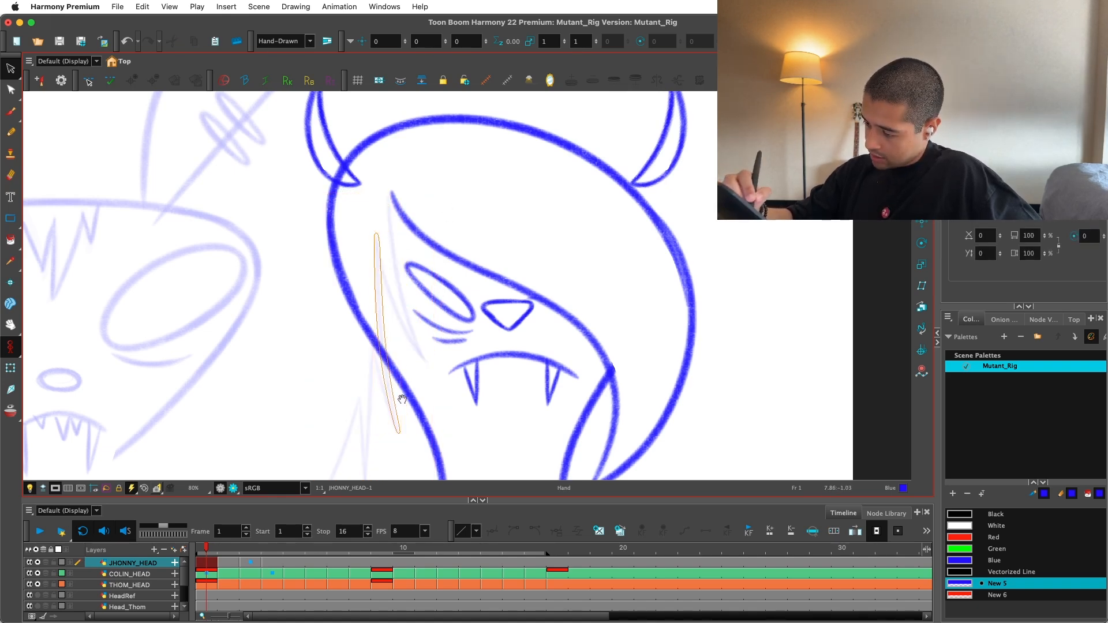
key("1")
key("super+z")
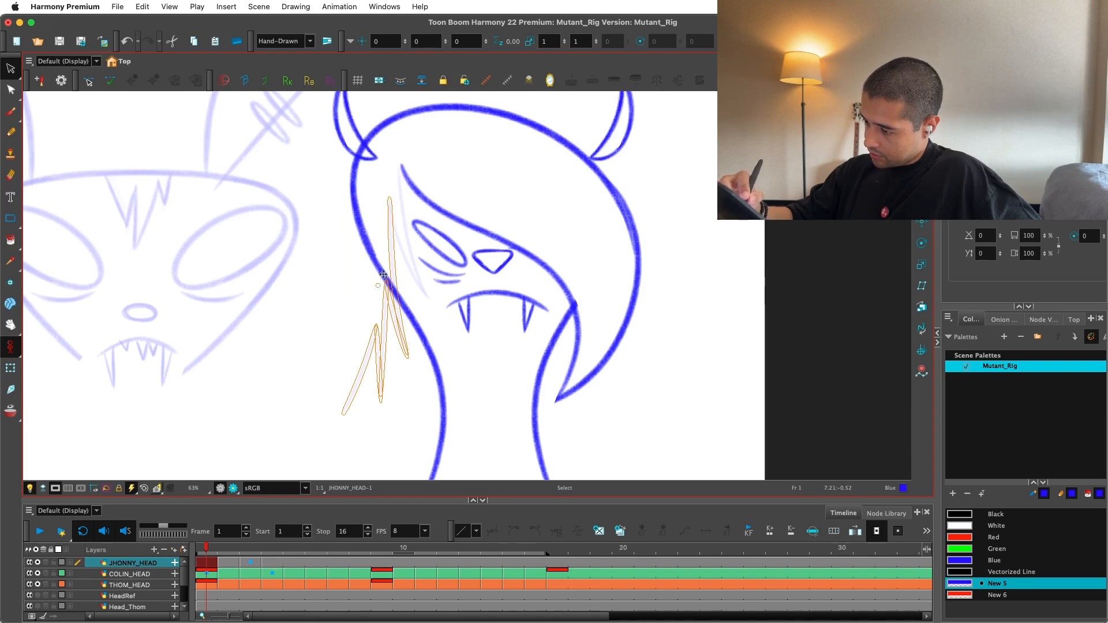
key("super+z")
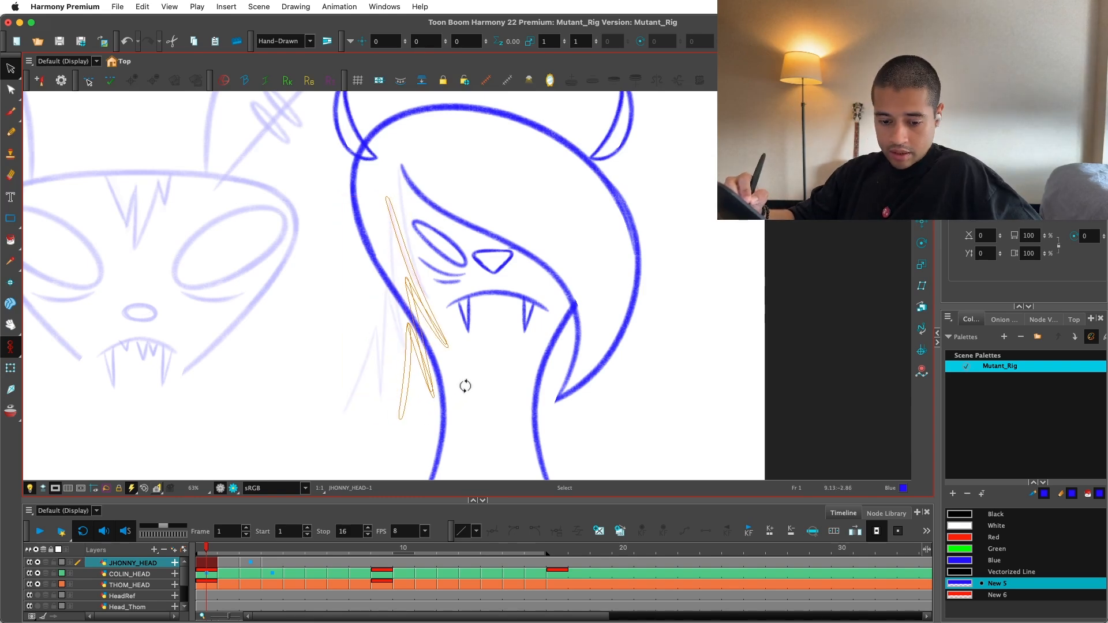
key("super+z")
key("super+shift+z")
key("super+z")
key("Delete")
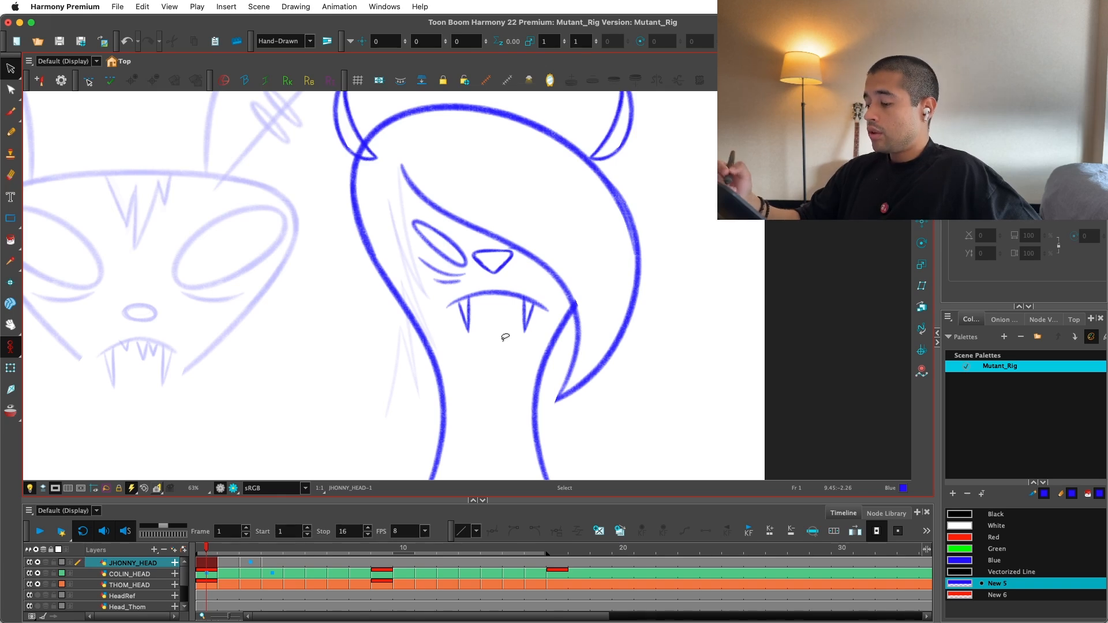
Step: Select the lower hair-spike guide strokes and nudge them slightly inward over the side of the face
key("super+z")
key("1")
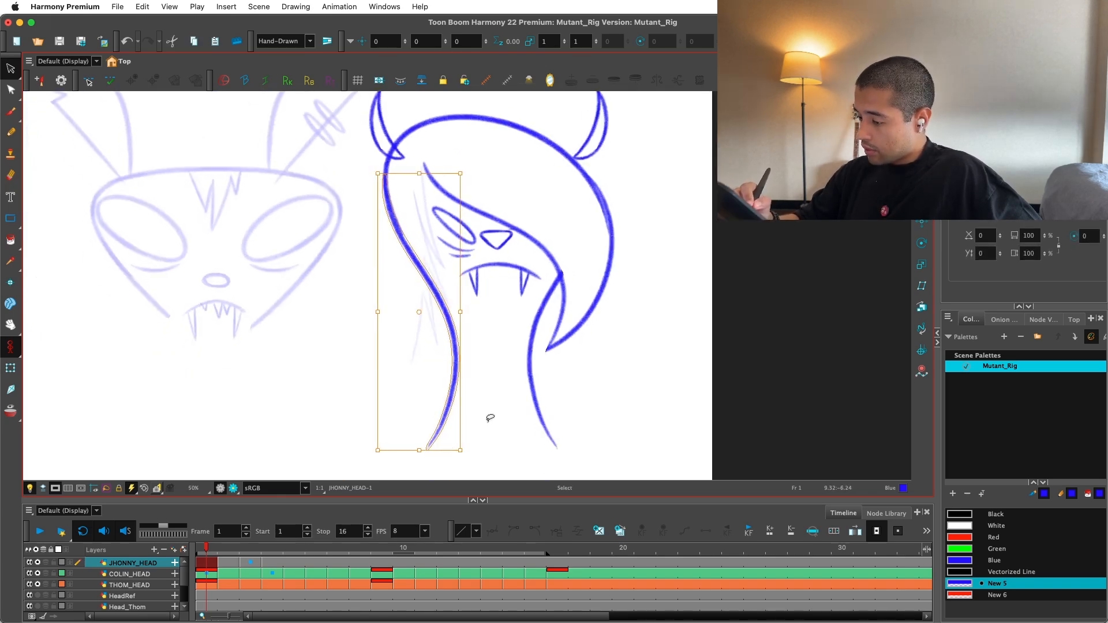
key("2")
key("2")
left_click(414, 385)
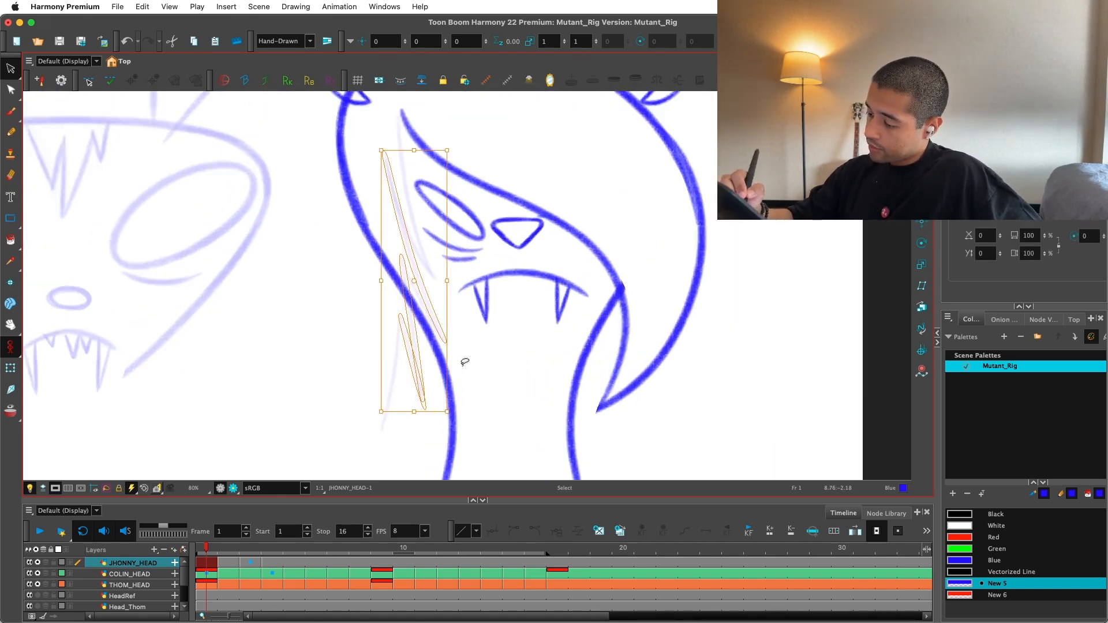
left_click_drag(422, 284, 433, 288)
left_click_drag(436, 411, 443, 410)
left_click(518, 323)
Step: Narrow the eye and the wrinkle lines beneath it, keeping them clear of the hair-spike guide
key("2")
left_click_drag(398, 226, 391, 290)
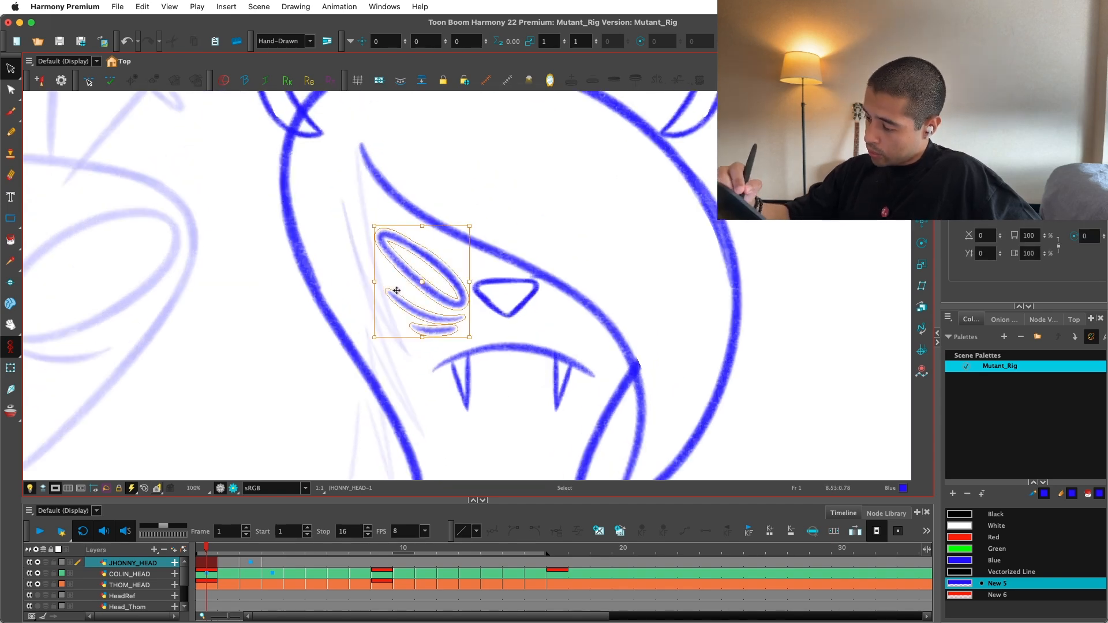
left_click_drag(458, 193, 426, 340)
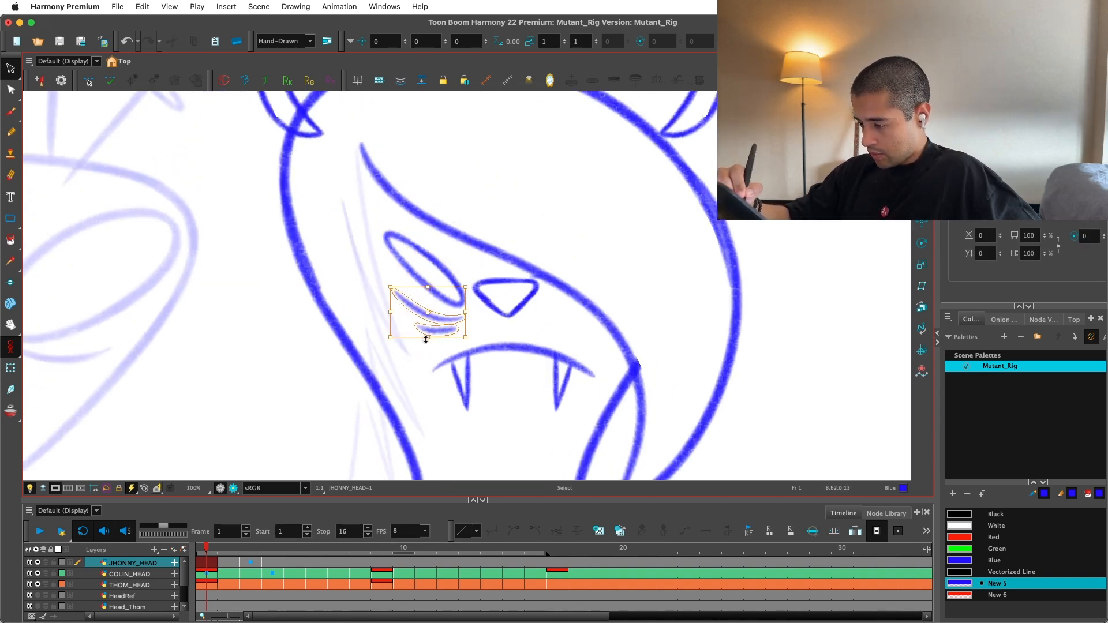
key("1")
key("ctrl+a")
key("1")
key("Escape")
key("2")
key("2")
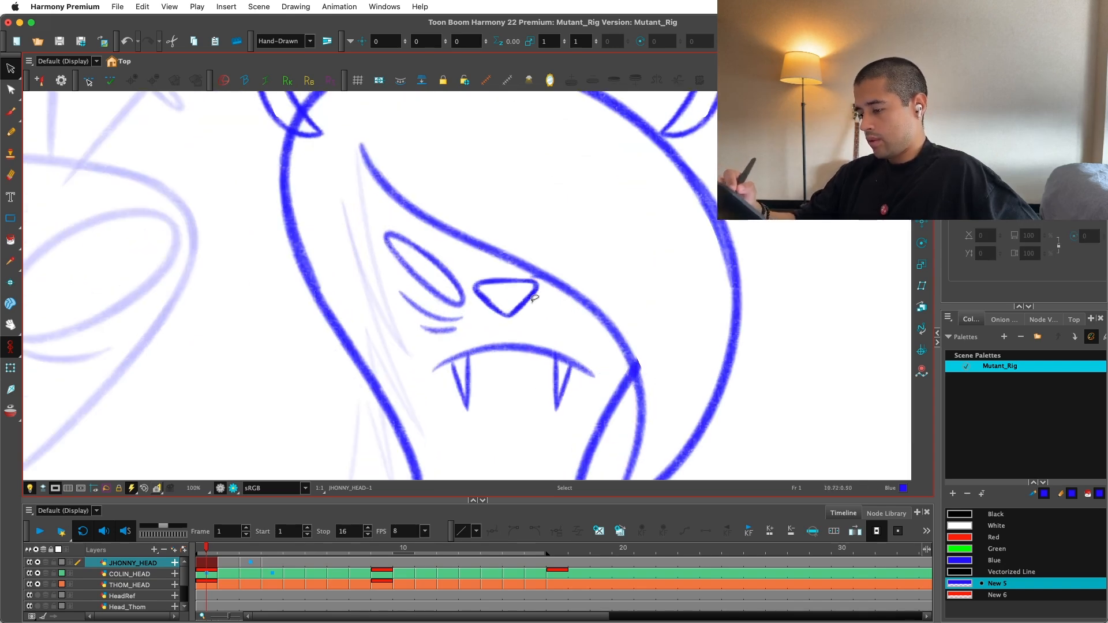
Step: Delete the front view's eye and redraw it as a narrow slanted oval with the Blue brush
left_click_drag(431, 247, 442, 247)
key("Delete")
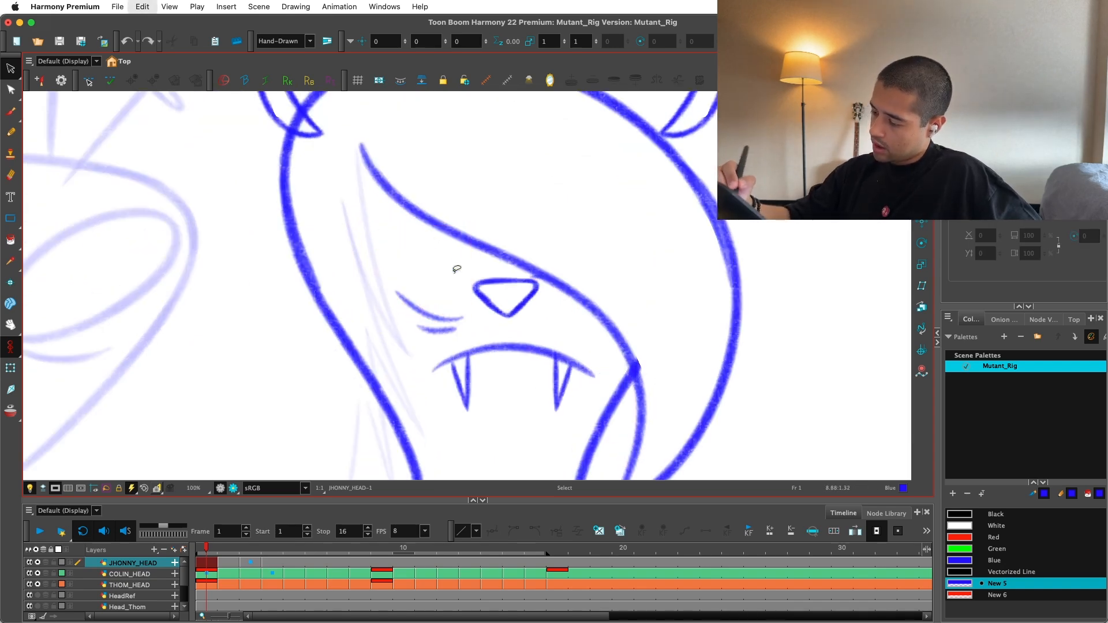
key("2")
key("2")
key("alt+b")
key("super+z")
key("alt+s")
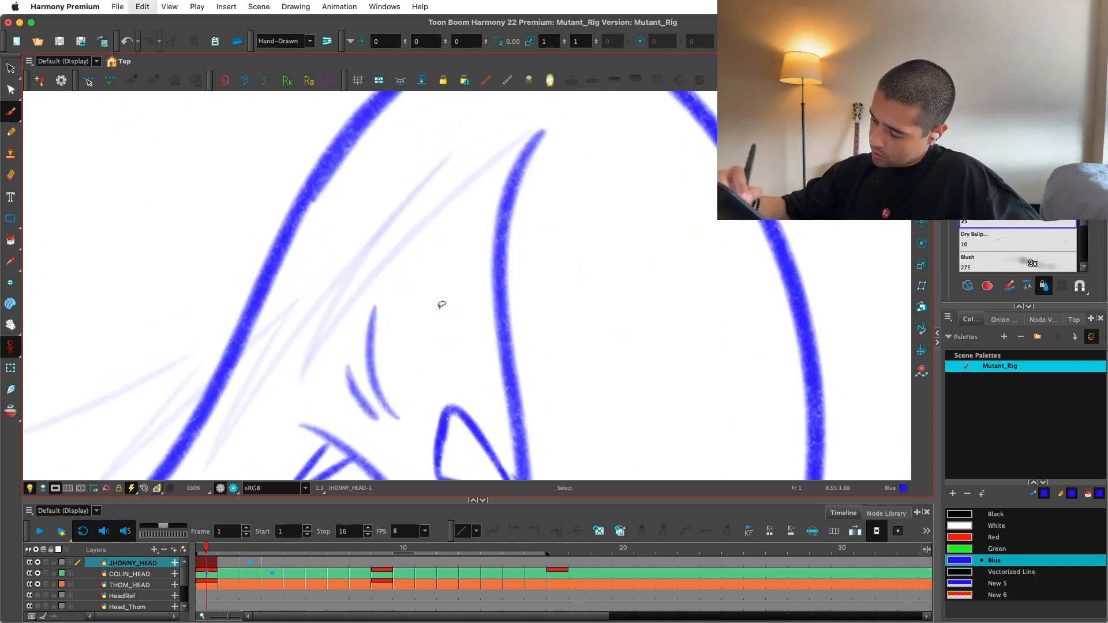
Step: Flip between the front and side head drawings to compare the shape of the eye
key("1")
key("1")
key("1")
key("period")
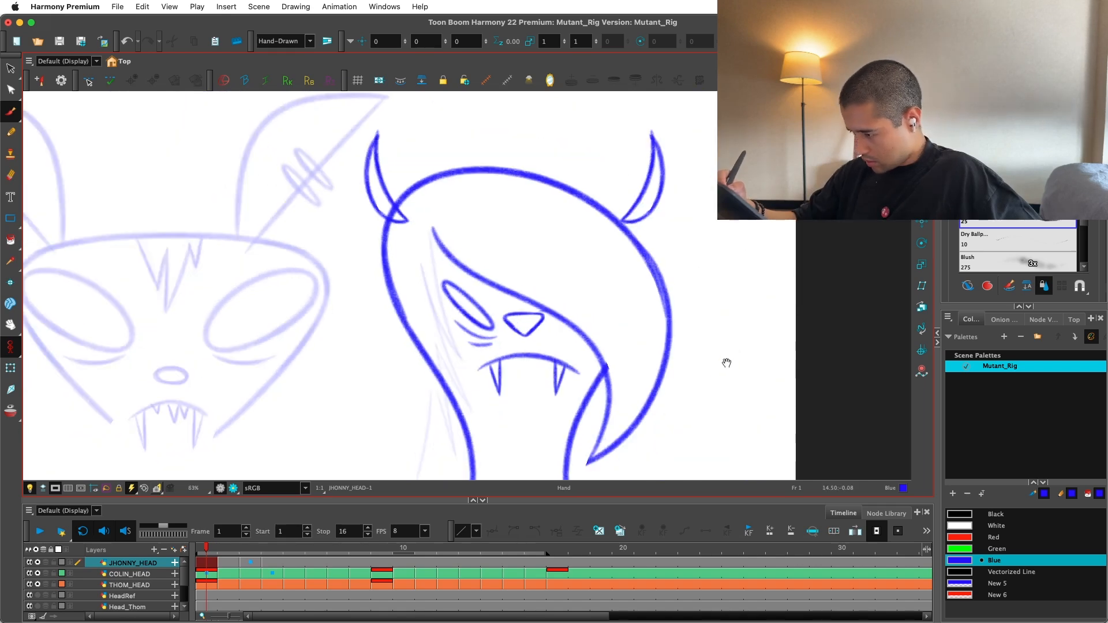
key("comma")
key("period")
key("comma")
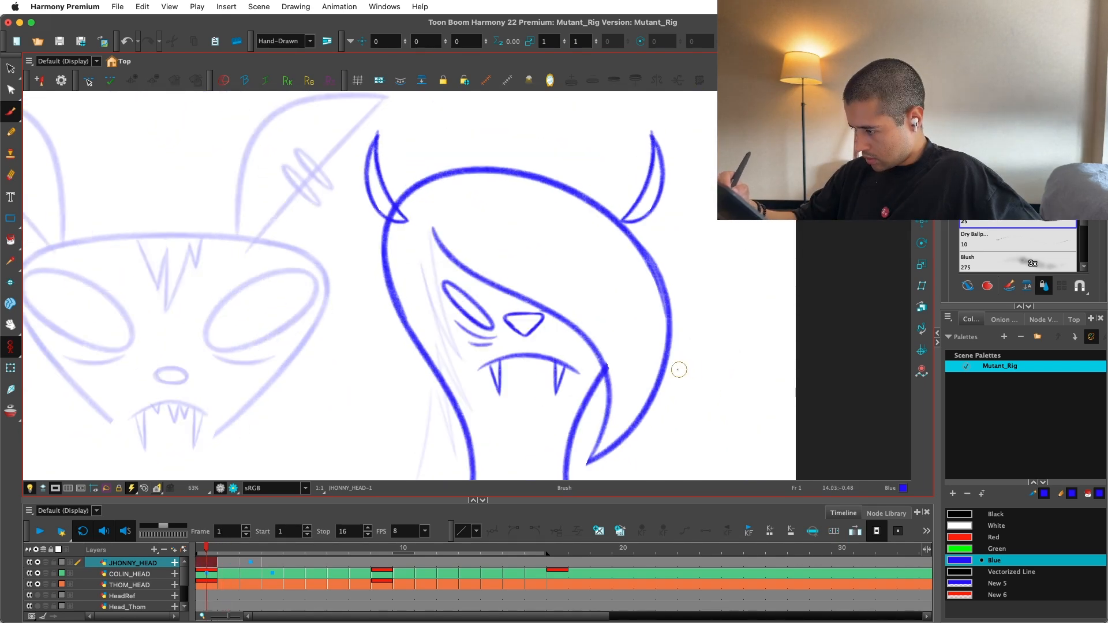
Step: Replace the front view's eye with a copy of the side-view eye, placed under the fringe and rotated to fit
key("period")
key("2")
key("alt+s")
left_click(542, 302)
key("super+c")
key("comma")
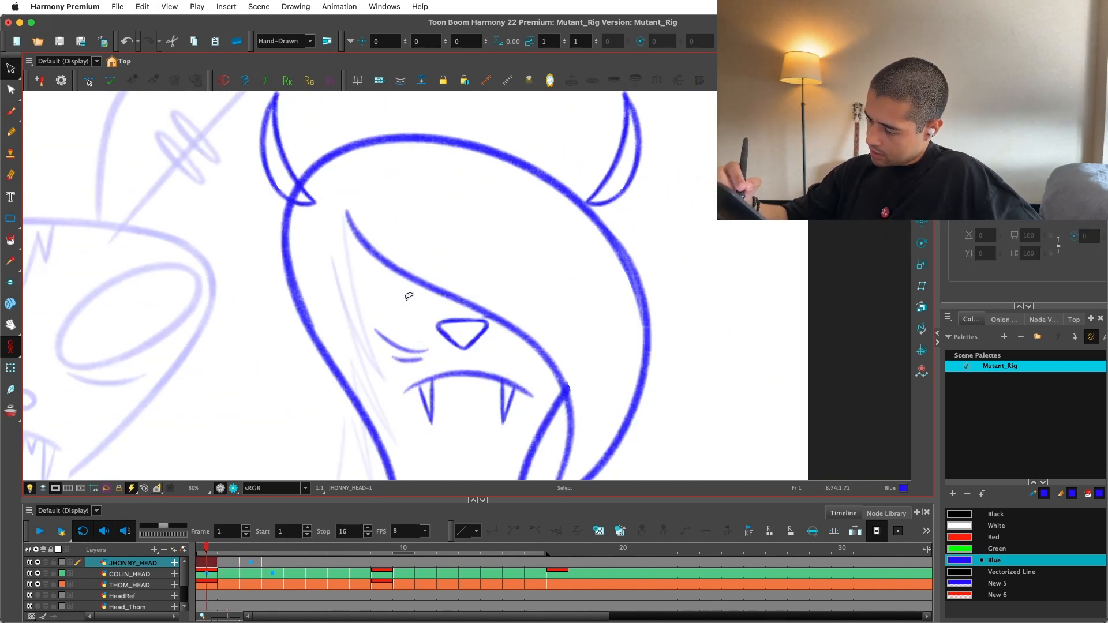
key("super+v")
left_click_drag(545, 295, 399, 303)
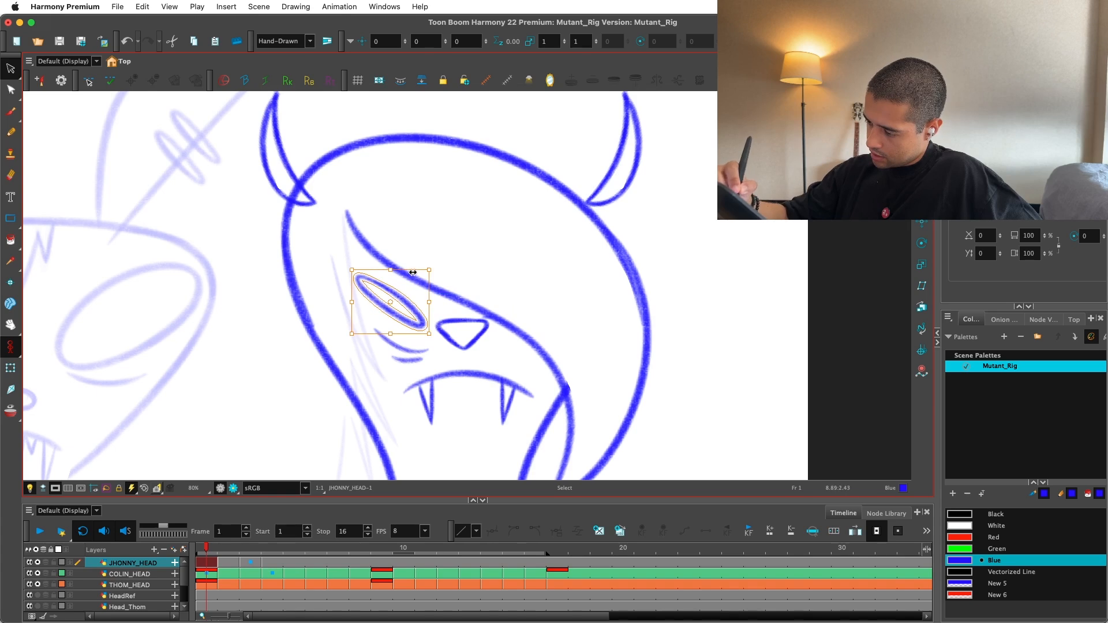
mouse_move(437, 264)
left_mouse_down()
mouse_move(441, 277)
mouse_move(444, 247)
left_mouse_up()
left_click(443, 246)
Step: Check the pasted eye's size and angle against the side-view drawing
key("period")
key("comma")
key("period")
key("comma")
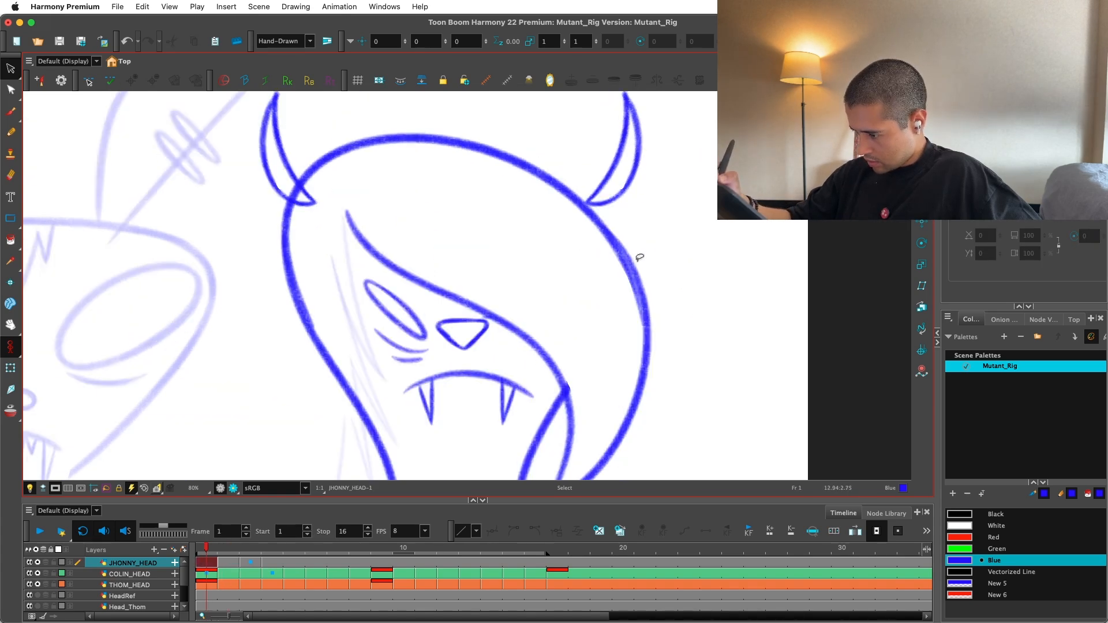
key("period")
key("comma")
Step: Enlarge the drawing view to fill the screen and check the side view's hair spikes
key("2")
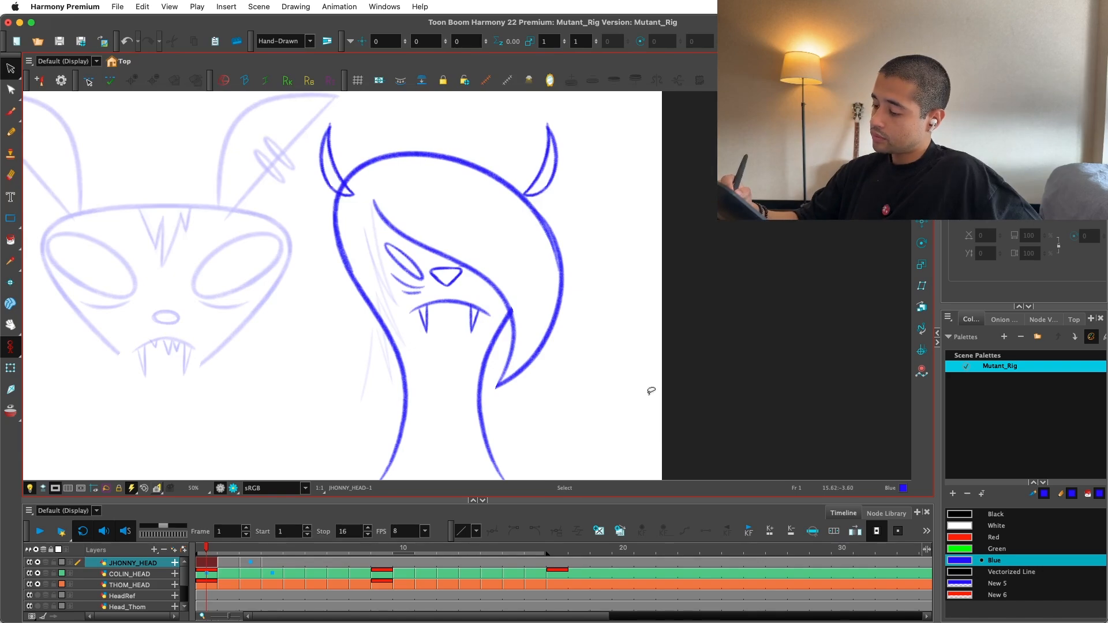
scroll(651, 391, "up", 2)
left_click_drag(676, 401, 587, 467)
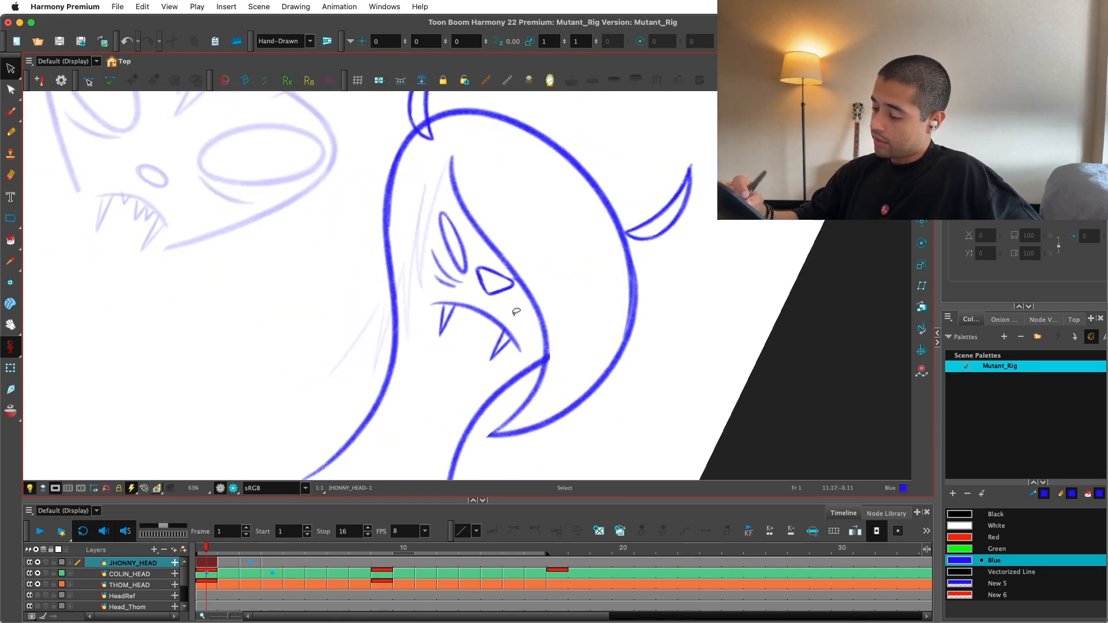
key("super+ctrl+f")
key("grave")
key("period")
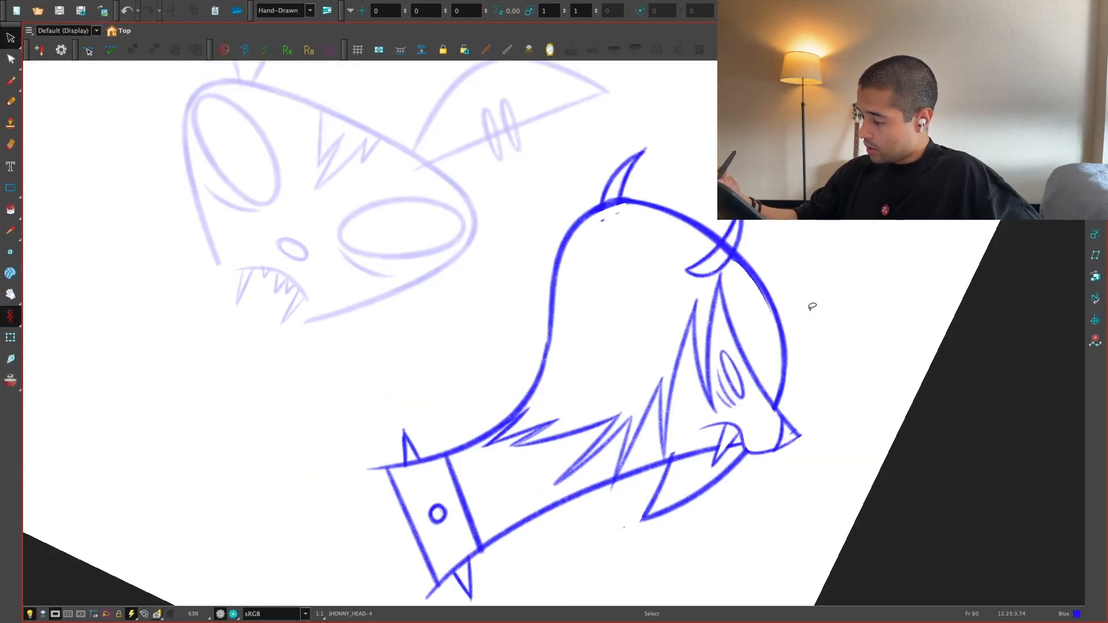
key("comma")
Step: Try brushing the side hair spikes in Blue so they hang outside the head outline
key("shift+z")
key("alt+b")
mouse_move(391, 549)
left_mouse_down()
mouse_move(421, 496)
mouse_move(485, 224)
left_mouse_up()
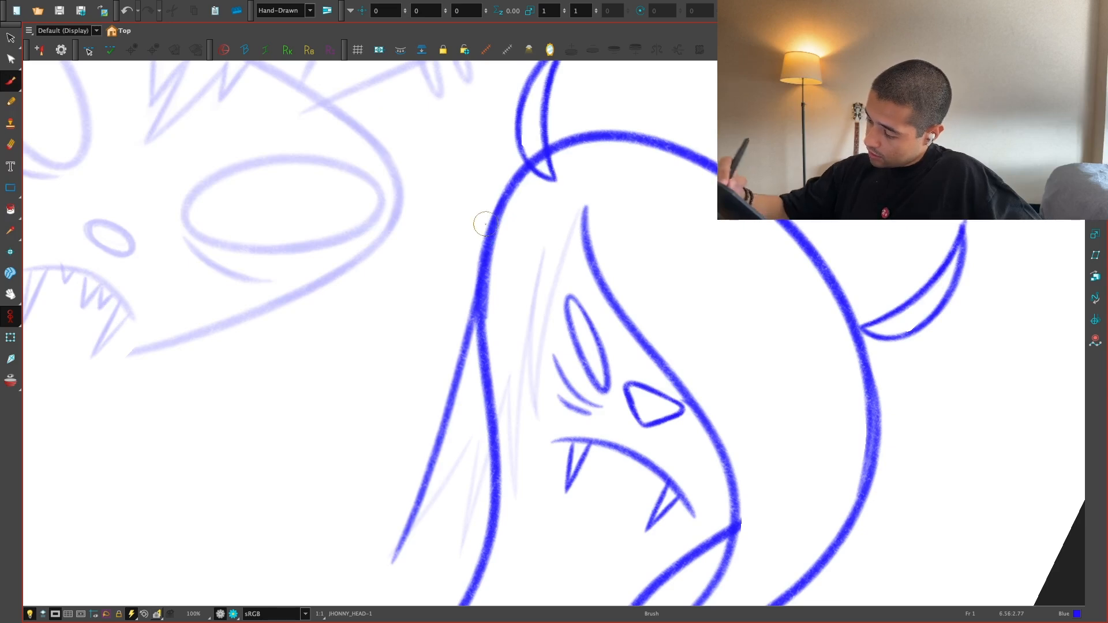
key("ctrl+z")
mouse_move(393, 552)
left_mouse_down()
mouse_move(485, 231)
mouse_move(479, 409)
mouse_move(454, 557)
mouse_move(519, 366)
left_mouse_up()
key("ctrl+z")
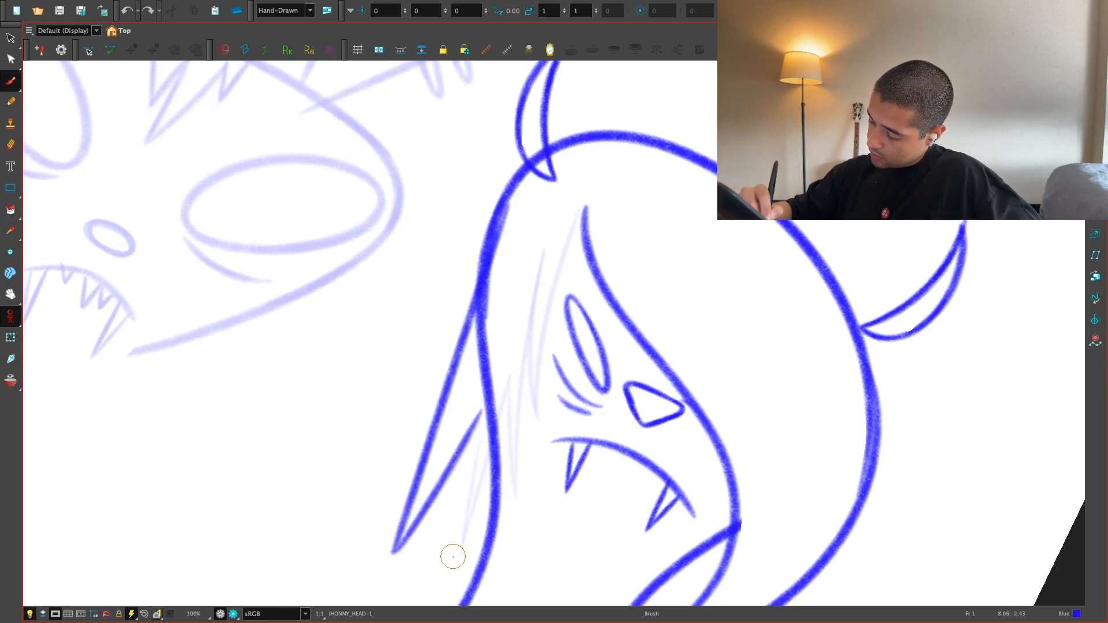
mouse_move(474, 444)
left_mouse_down()
mouse_move(519, 349)
mouse_move(511, 516)
mouse_move(539, 230)
mouse_move(547, 311)
mouse_move(582, 208)
left_mouse_up()
key("shift+x")
key("1")
key("ctrl+z")
key("ctrl+z")
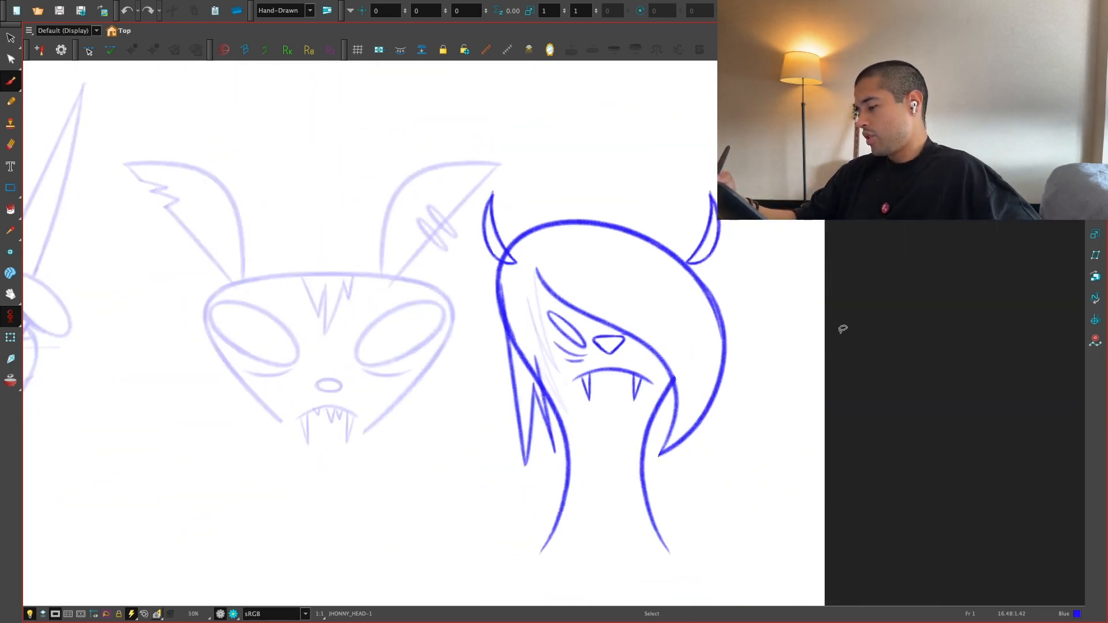
key("ctrl+z")
key("ctrl+z")
Step: Draw the lowest side hair spikes in Blue, overlapping the head outline along the jaw
mouse_move(853, 374)
left_mouse_down()
mouse_move(793, 518)
mouse_move(711, 589)
left_mouse_up()
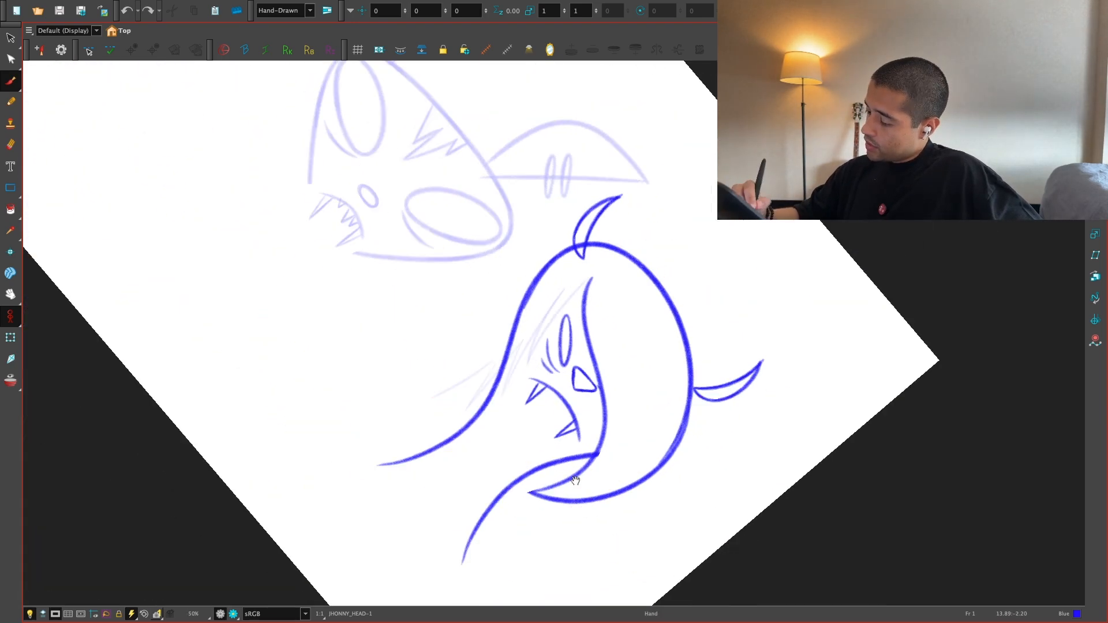
key("2")
key("2")
key("2")
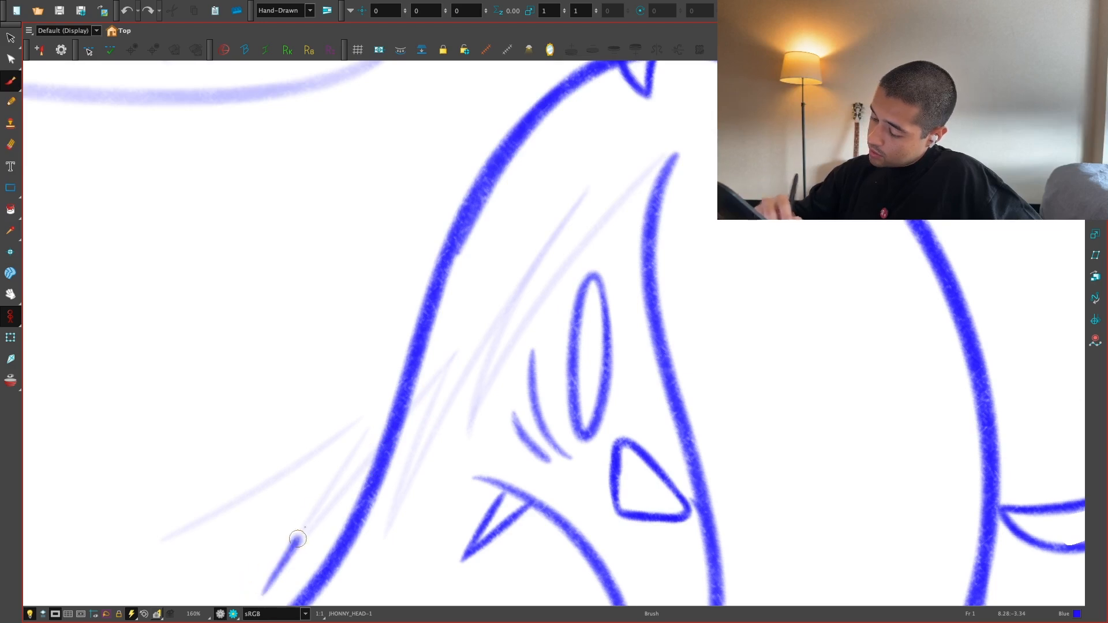
left_click_drag(298, 539, 444, 250)
key("ctrl+z")
mouse_move(268, 590)
left_mouse_down()
mouse_move(335, 494)
mouse_move(438, 248)
mouse_move(416, 395)
left_mouse_up()
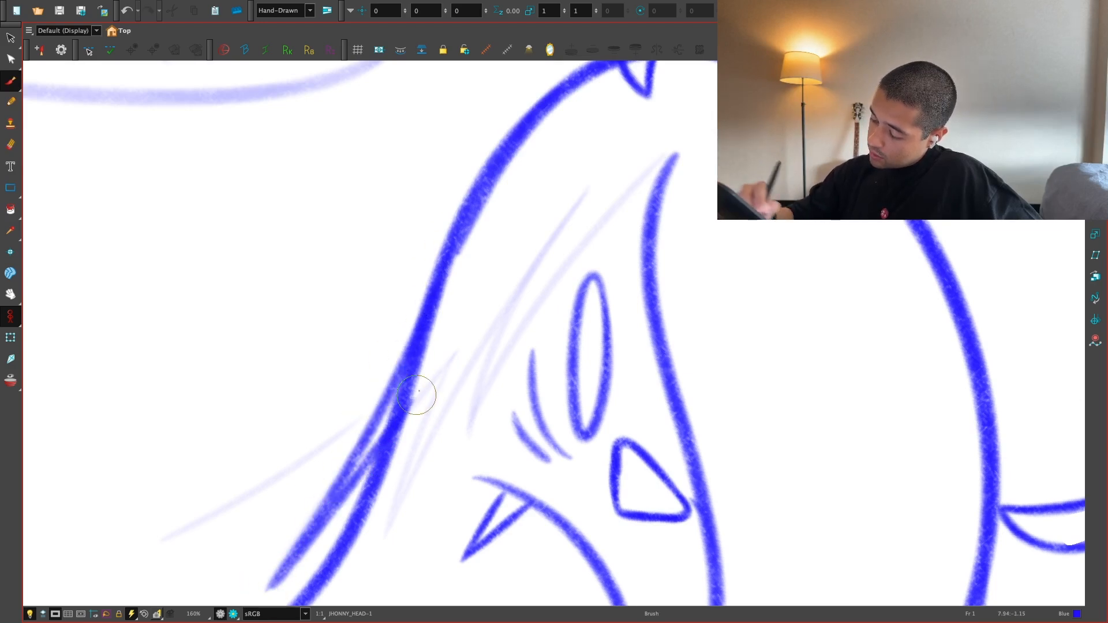
key("ctrl+z")
mouse_move(272, 589)
left_mouse_down()
mouse_move(464, 339)
mouse_move(387, 529)
mouse_move(626, 157)
left_mouse_up()
key("ctrl+z")
key("ctrl+z")
Step: Draw the upper jagged hair spikes beside the eye and join the last one to the fringe's upper tip
mouse_move(376, 532)
left_mouse_down()
mouse_move(498, 320)
mouse_move(576, 207)
mouse_move(453, 440)
left_mouse_up()
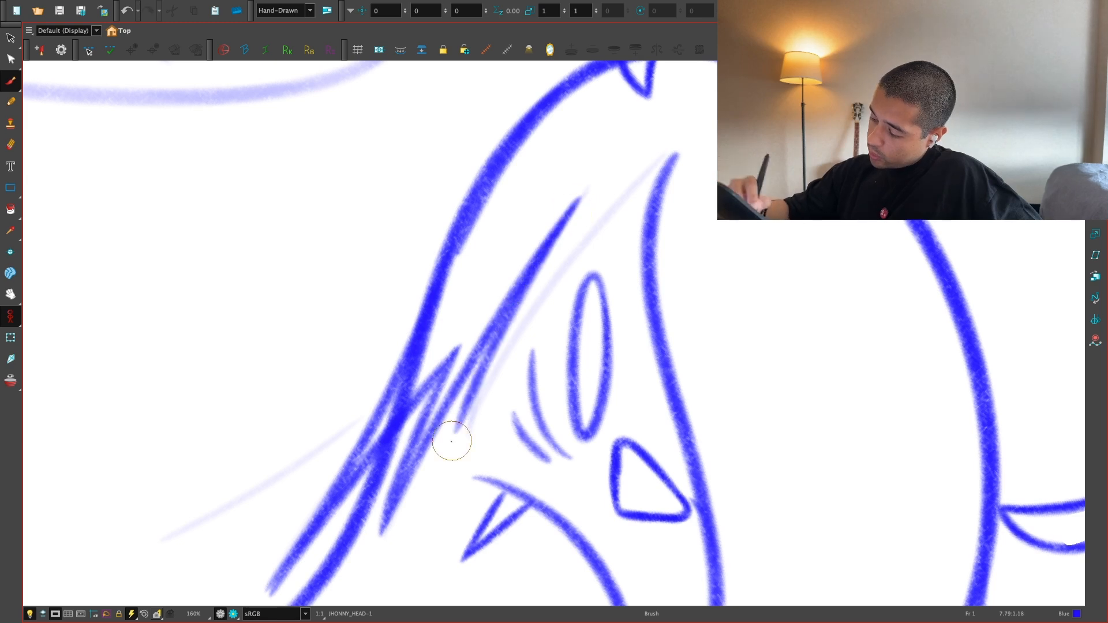
key("ctrl+z")
key("ctrl+z")
mouse_move(378, 531)
left_mouse_down()
mouse_move(400, 512)
mouse_move(527, 277)
mouse_move(460, 432)
mouse_move(519, 340)
mouse_move(675, 161)
left_mouse_up()
key("ctrl+z")
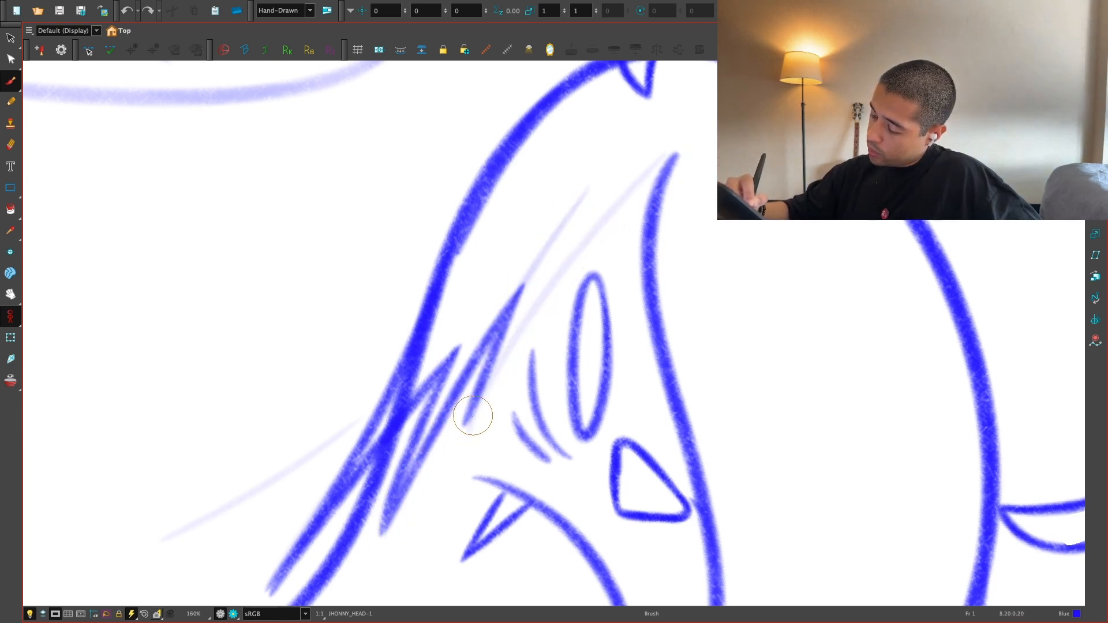
mouse_move(464, 427)
left_mouse_down()
mouse_move(608, 216)
mouse_move(674, 152)
left_mouse_up()
key("ctrl+z")
left_click_drag(473, 416, 674, 155)
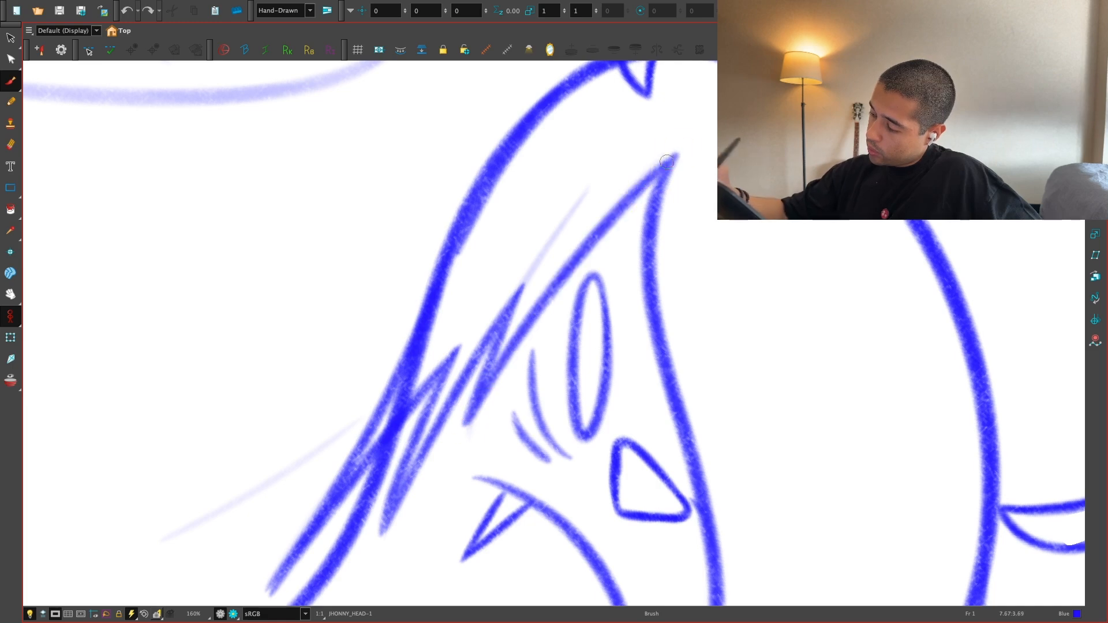
Step: Level the canvas and flip repeatedly between the front and side drawings to compare hair spikes and head proportions
key("shift+x")
key("1")
key("1")
key("1")
key("1")
key("1")
left_click_drag(866, 354, 821, 324)
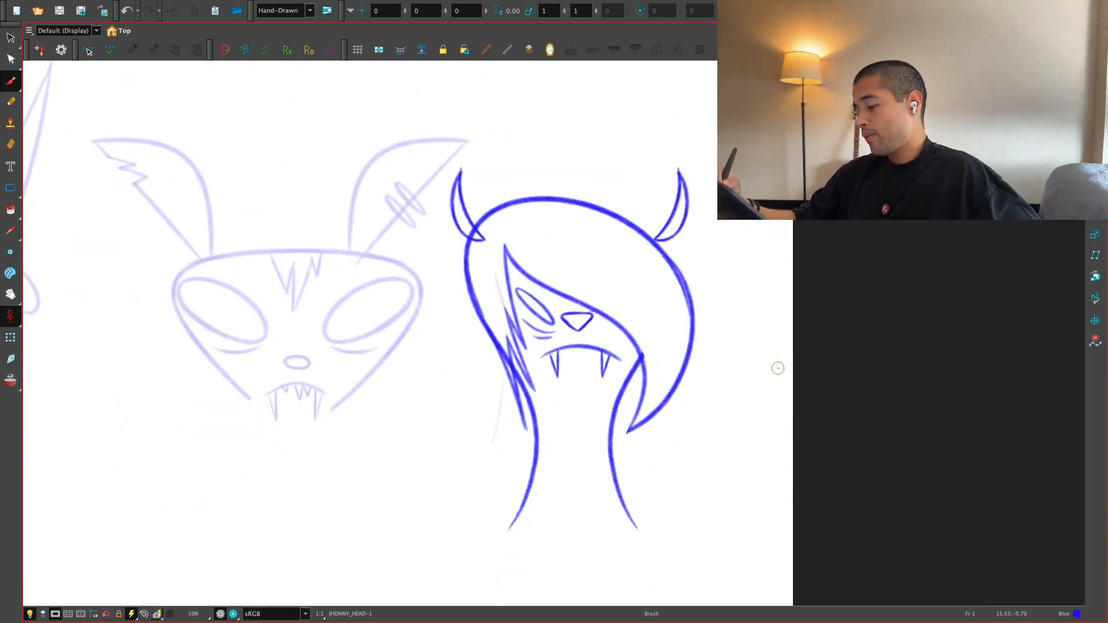
key("g")
key("f")
key("g")
key("f")
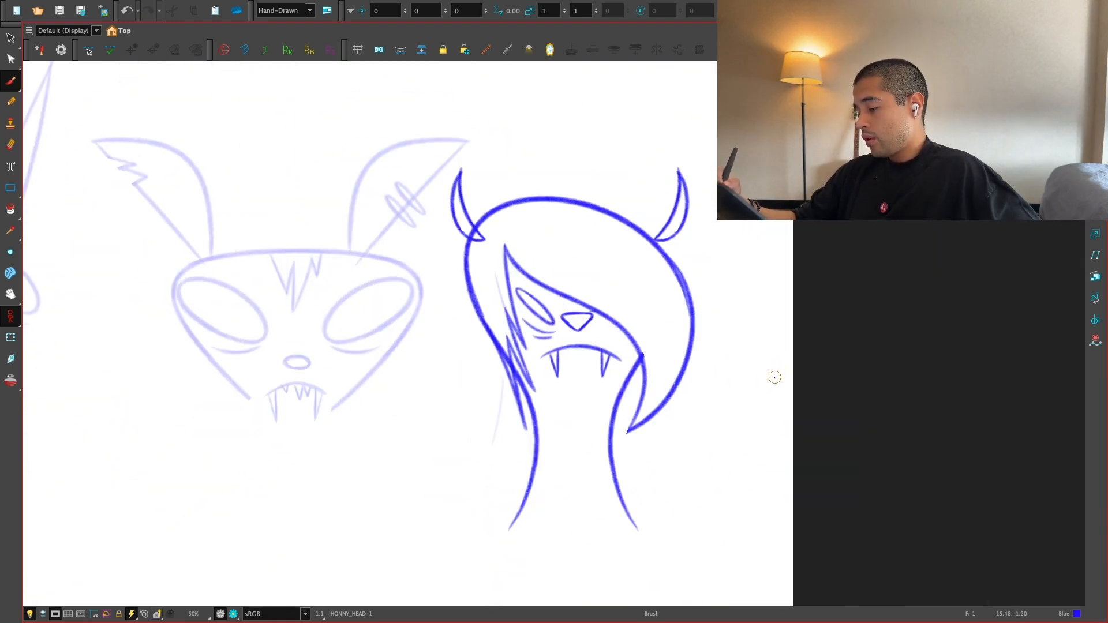
key("1")
key("1")
key("2")
key("2")
key("1")
left_click_drag(778, 333, 769, 372)
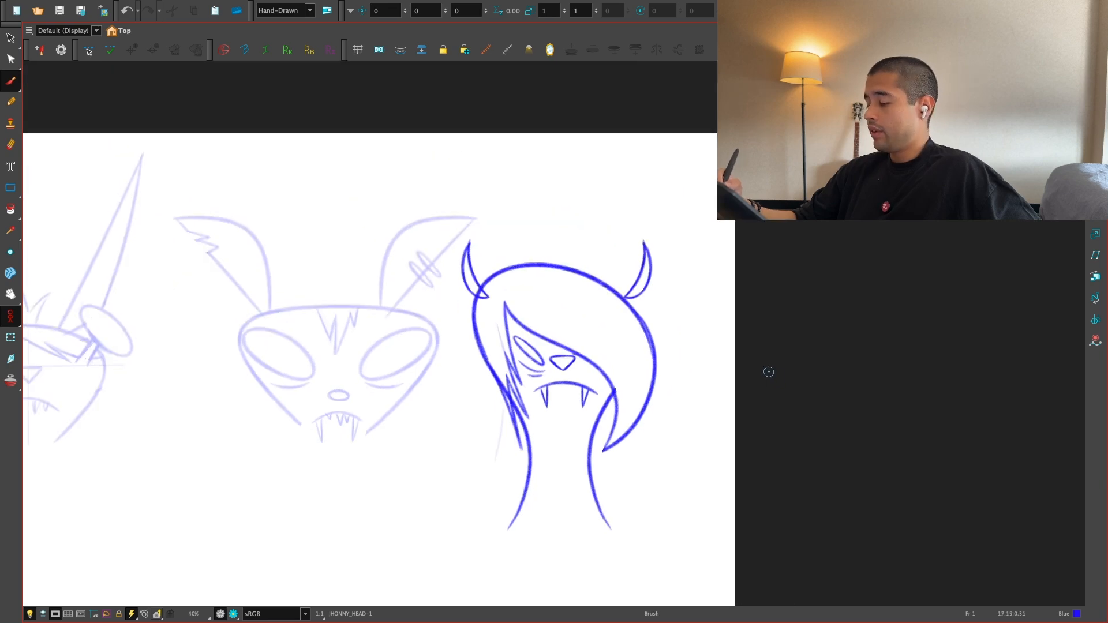
key("g")
key("f")
key("g")
key("f")
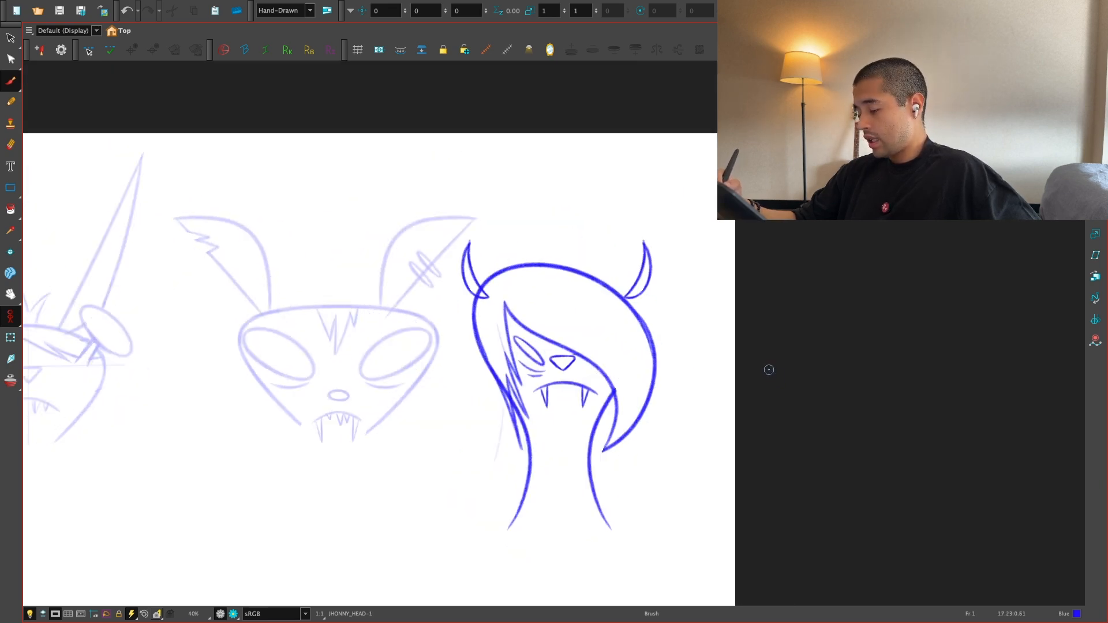
key("g")
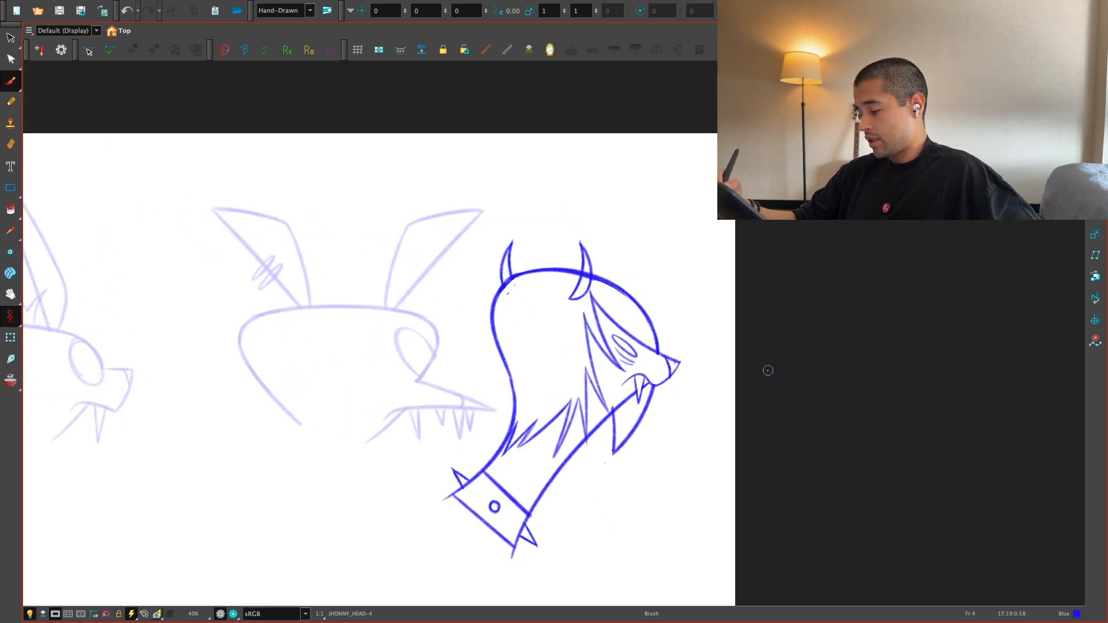
key("f")
key("g")
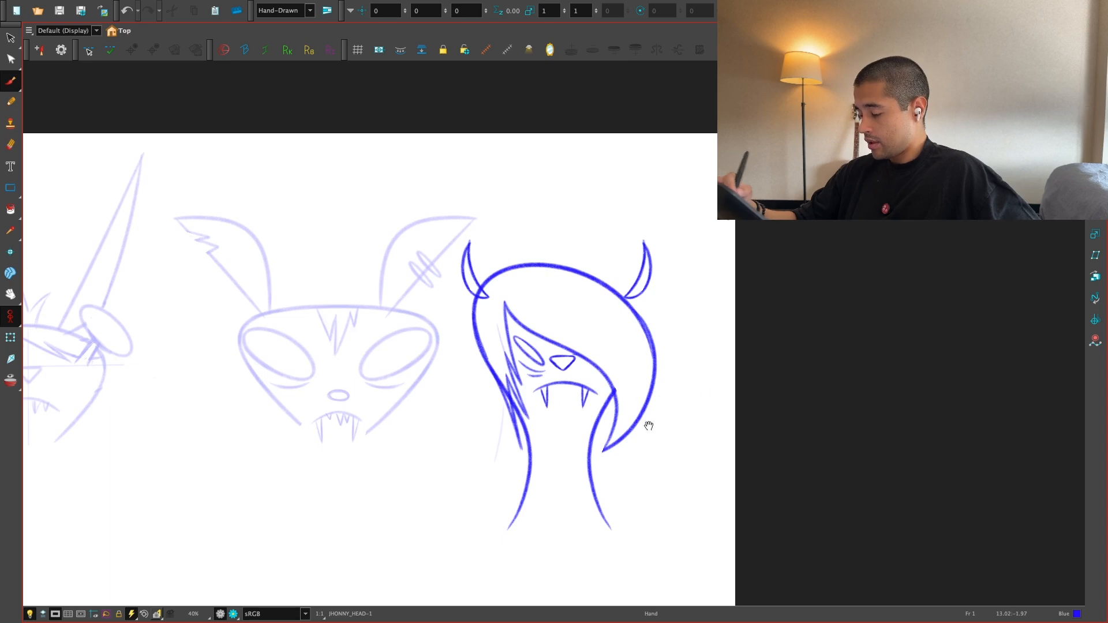
Step: Try redrawing the lowest side hair spike in Blue and erasing the extra stroke beside it near the neck
key("2")
left_click_drag(649, 426, 780, 472)
left_click_drag(474, 381, 507, 502)
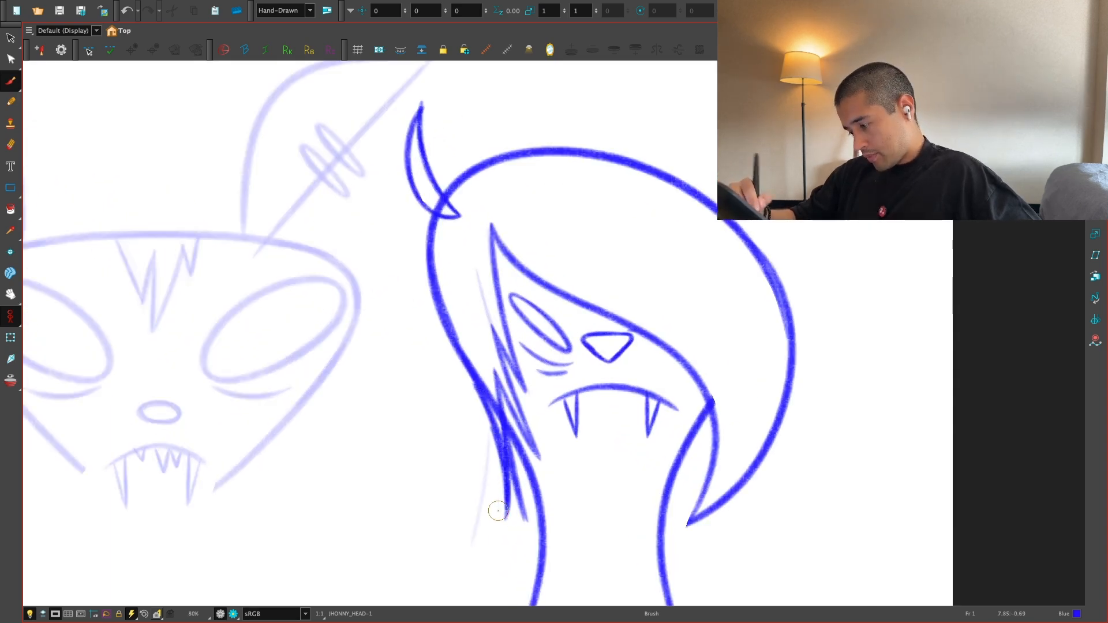
key("1")
key("1")
key("2")
key("e")
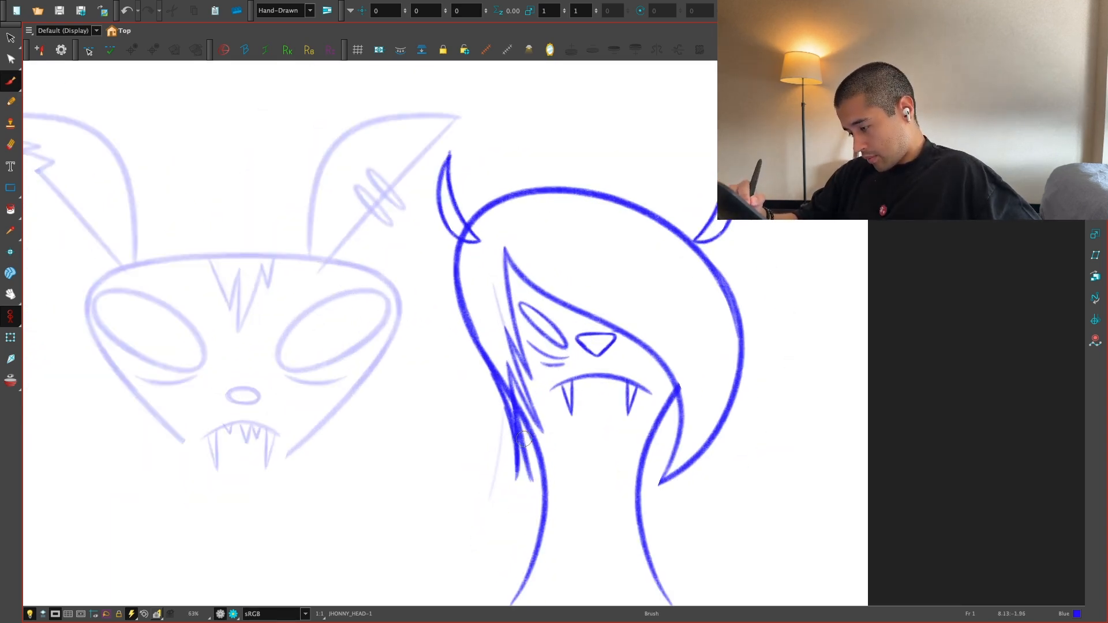
key("b")
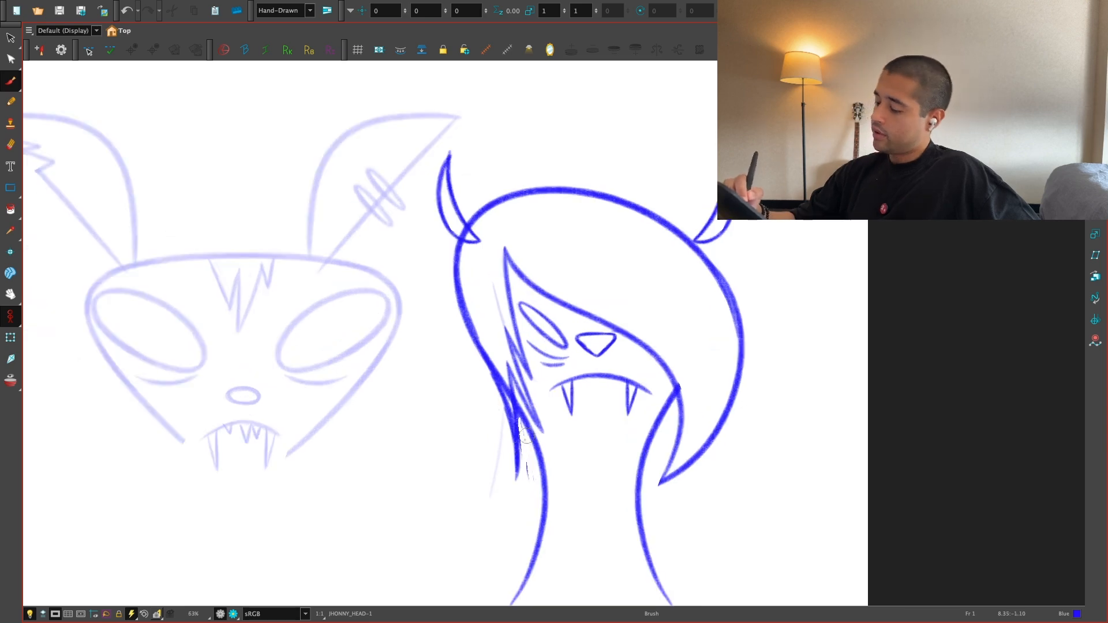
Step: Flip repeatedly between the front view and the side drawings to compare the hair spikes and head shape
key("1")
key("1")
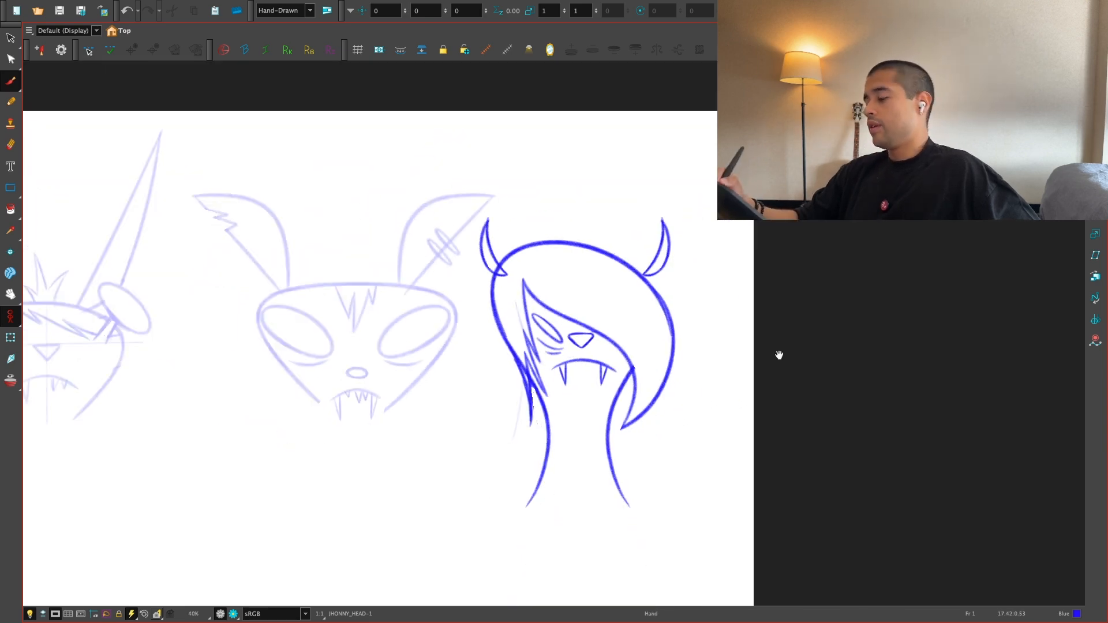
left_click_drag(778, 355, 762, 381)
key("period")
key("comma")
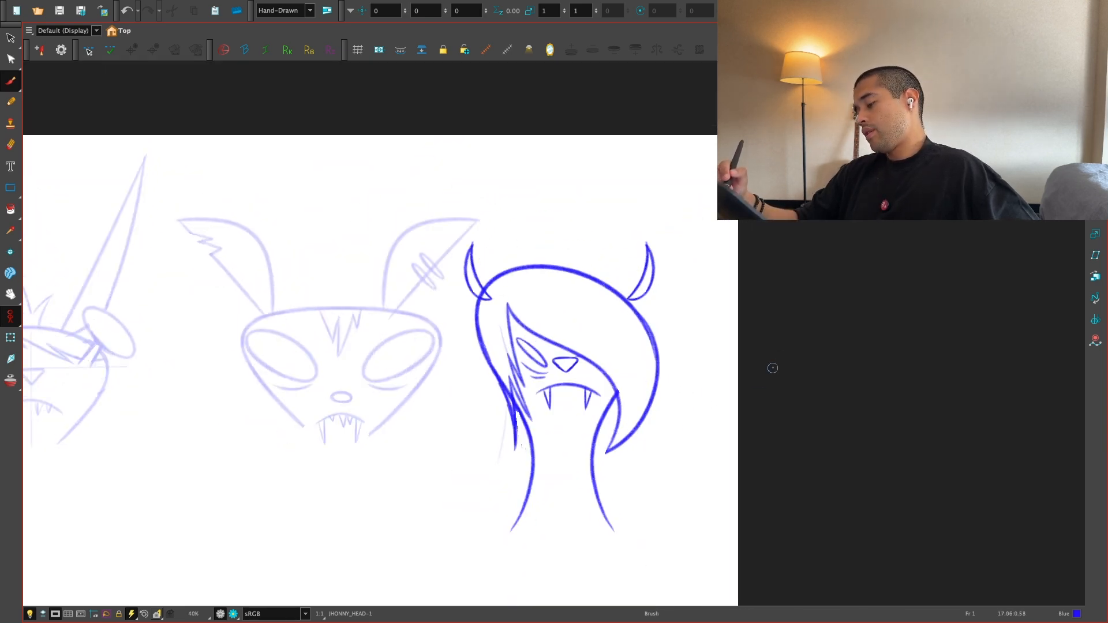
key("period")
key("comma")
key("period")
key("comma")
key("period")
key("comma")
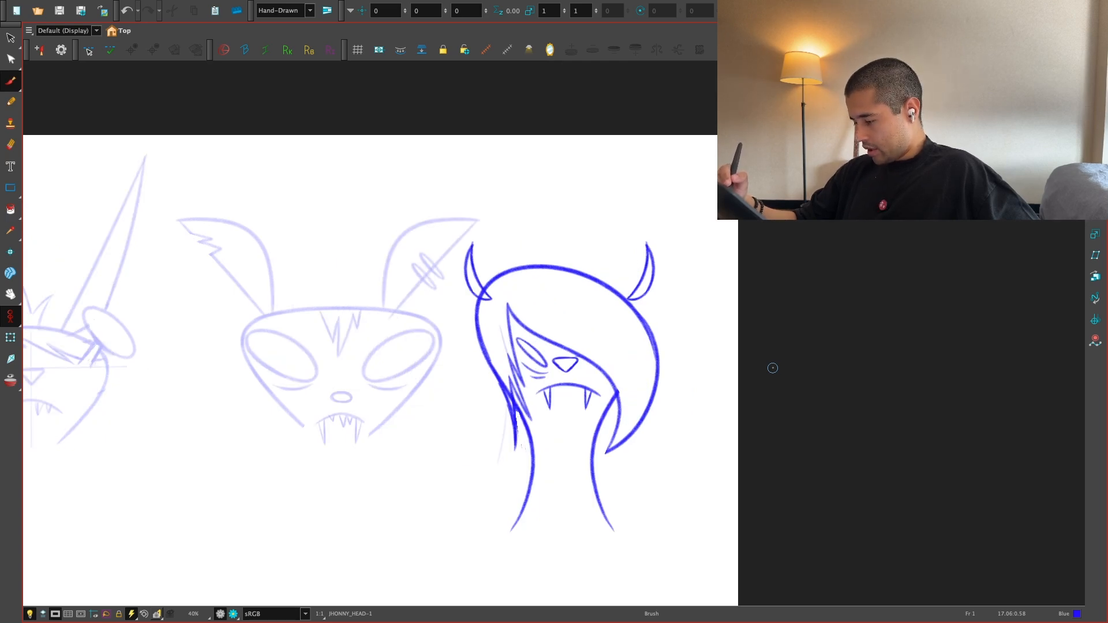
key("period")
key("period")
key("comma")
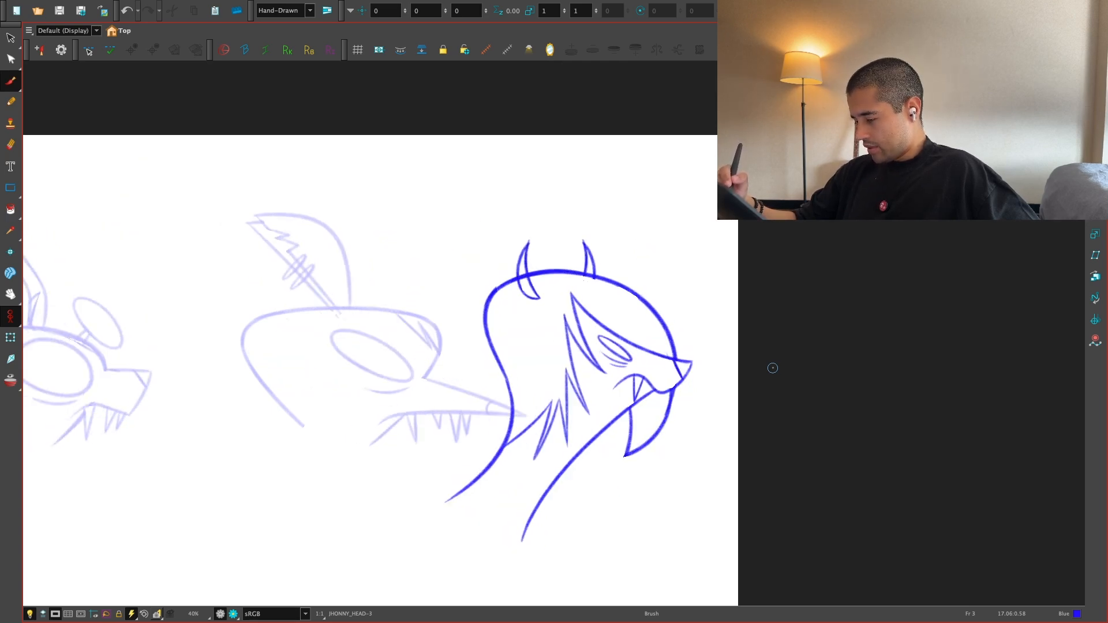
key("comma")
Step: Erase the lowest side hair spikes hanging outside the neck outline on the front view
key("2")
key("2")
key("ctrl+z")
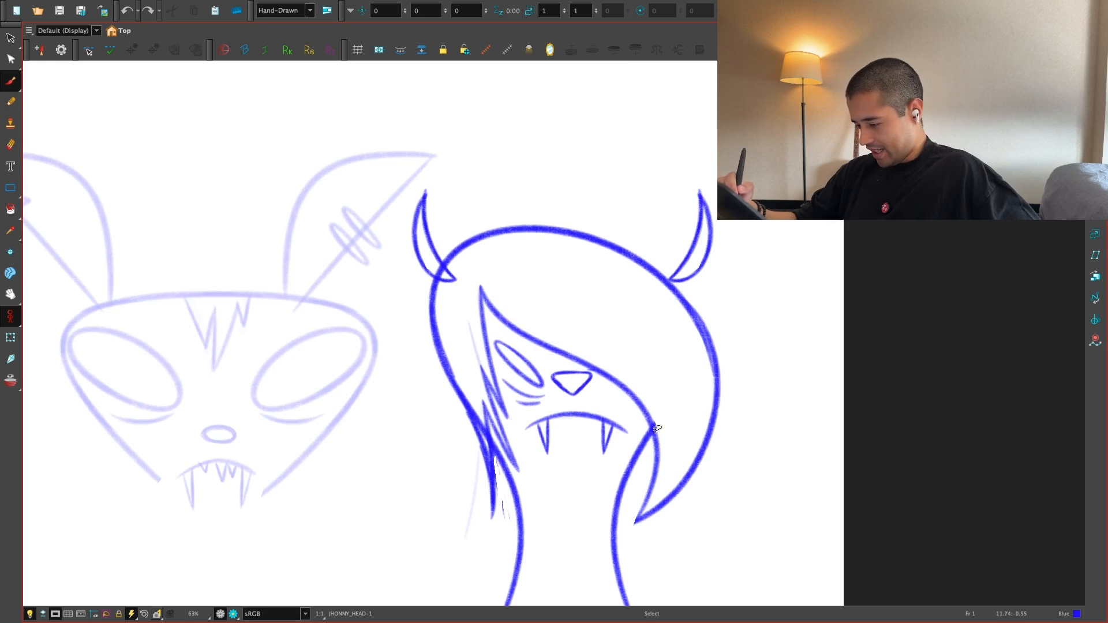
key("2")
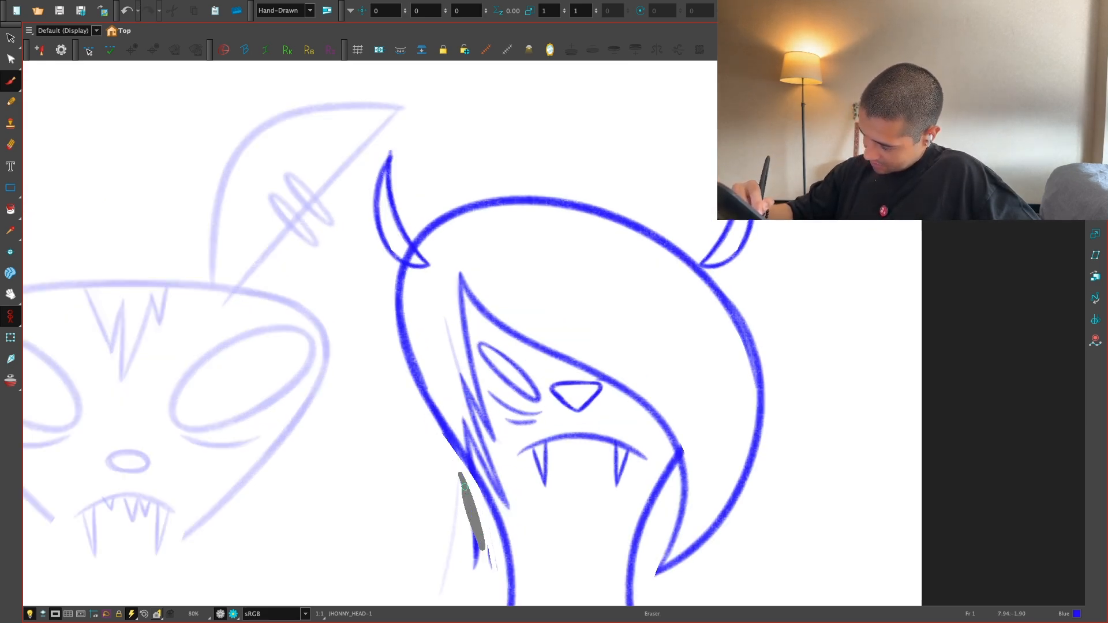
left_click_drag(476, 575, 492, 568)
key("1")
key("1")
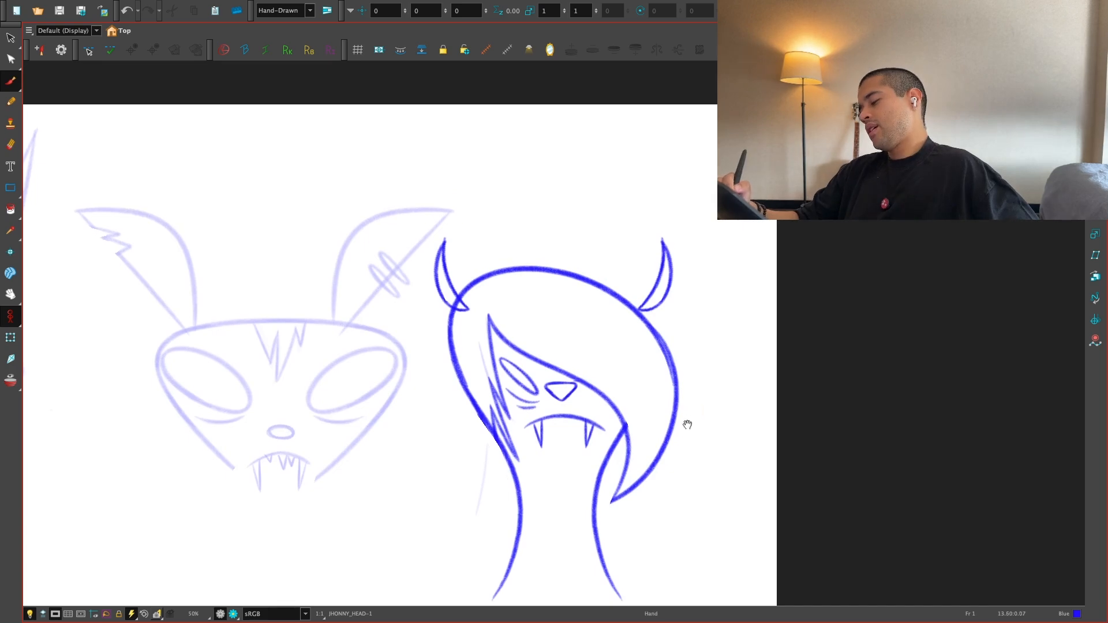
Step: Examine the front view's trimmed hair and neck up close and at a distance, comparing it with the neighbouring drawings
key("2")
key("2")
key("2")
key("1")
key("1")
key("1")
key("1")
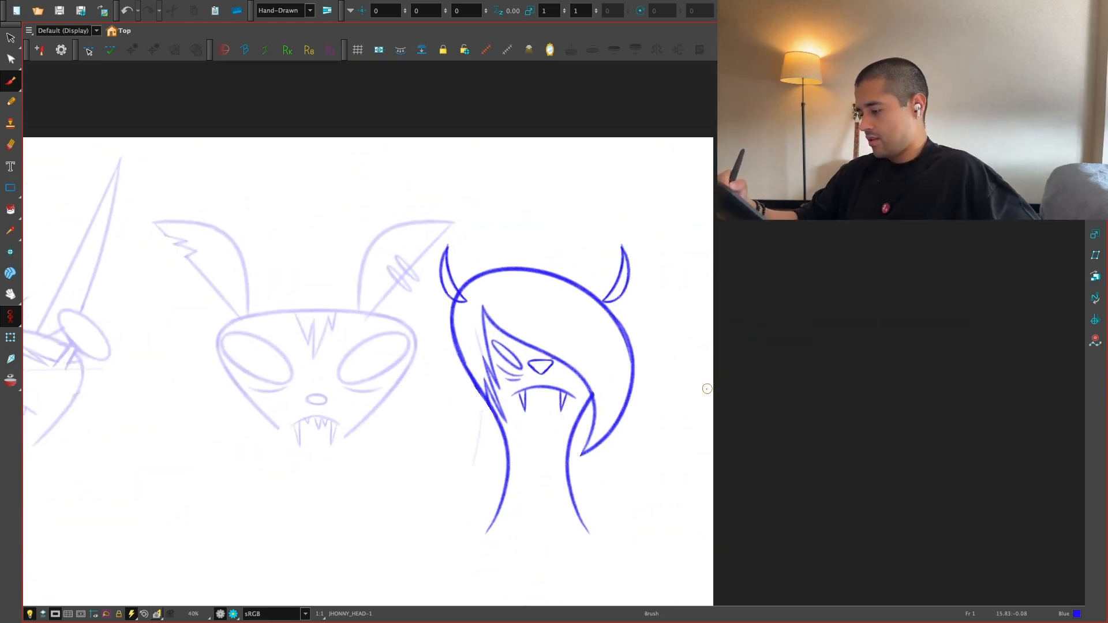
key("g")
key("f")
key("g")
key("f")
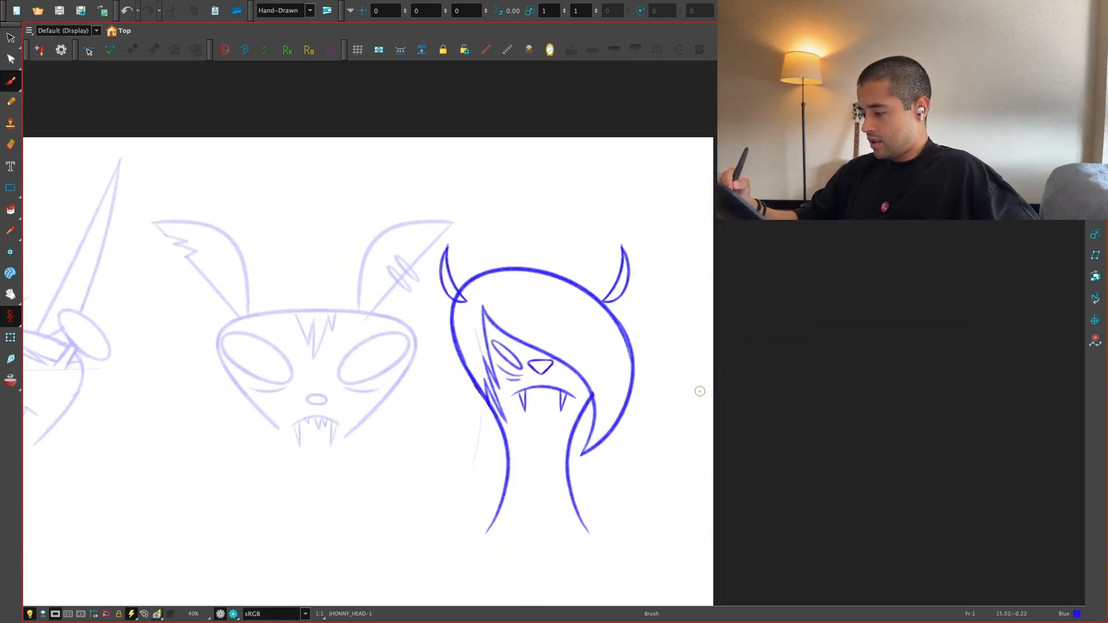
key("1")
left_click_drag(691, 399, 740, 401)
key("2")
key("2")
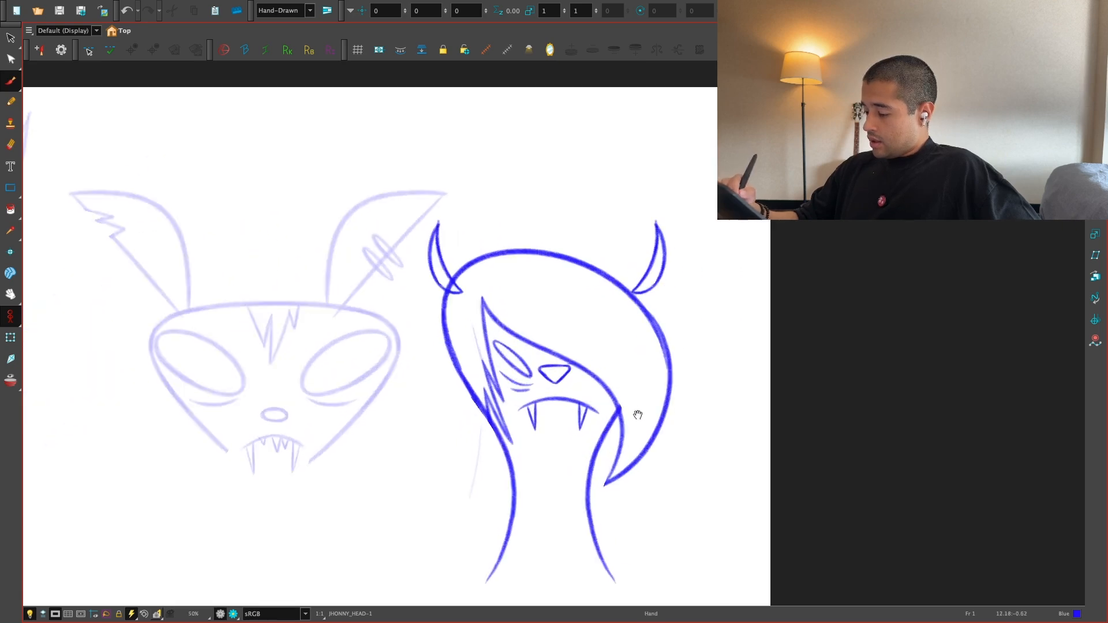
Step: Squash the nose of the front view slightly from its lower edge and compare it with the side view
key("2")
key("2")
key("2")
key("alt+s")
left_click(553, 408)
left_click_drag(553, 437, 552, 432)
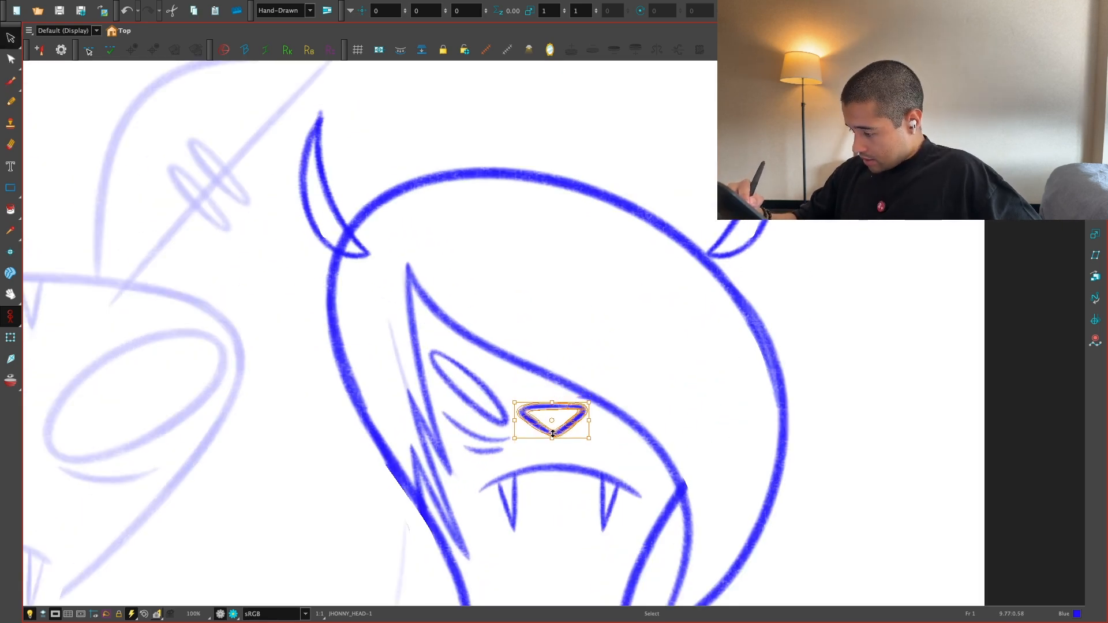
left_click(582, 338)
key("1")
key("1")
key("1")
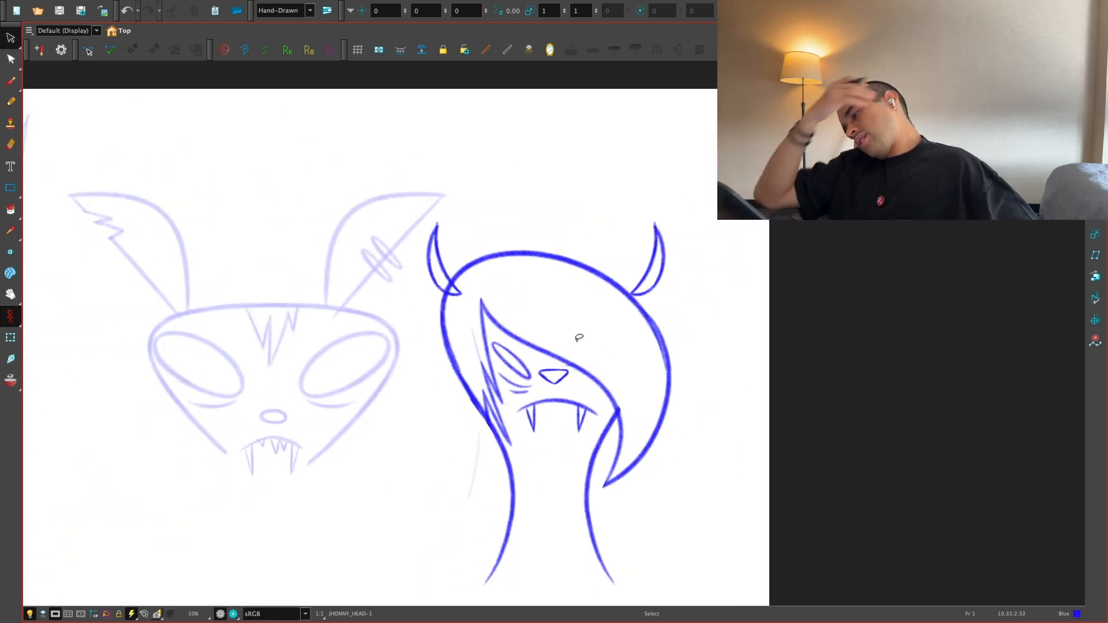
key("period")
key("period")
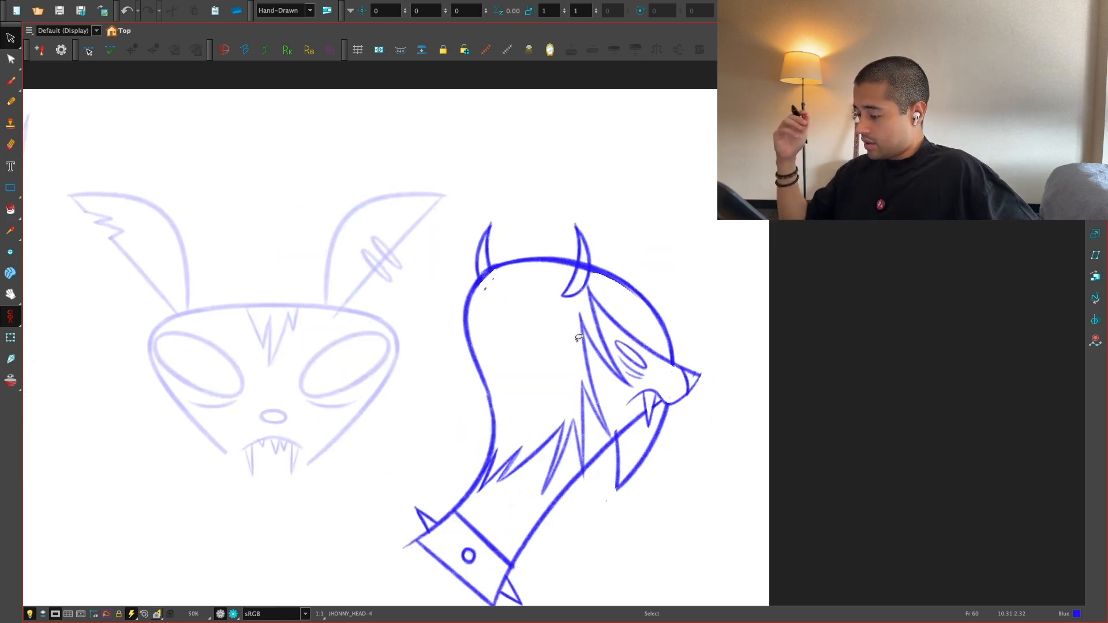
key("comma")
key("comma")
Step: Restore the full workspace, copy the whole JHONNY_HEAD front view from frame 1 and paste it onto frame 5
key("super+shift+f")
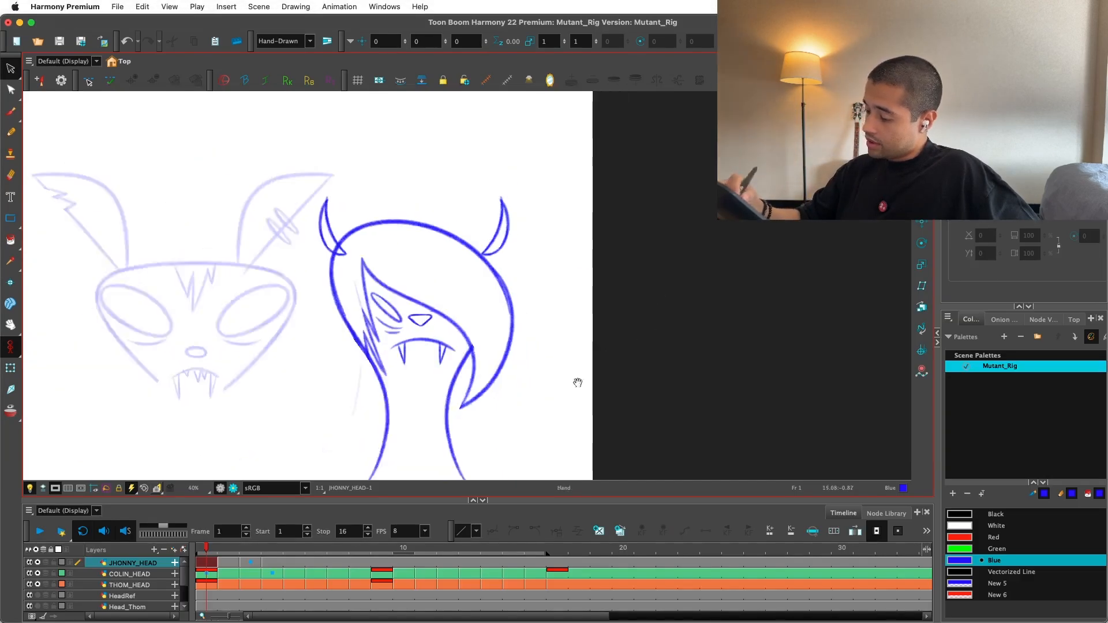
left_click(385, 363)
key("Escape")
key("super+a")
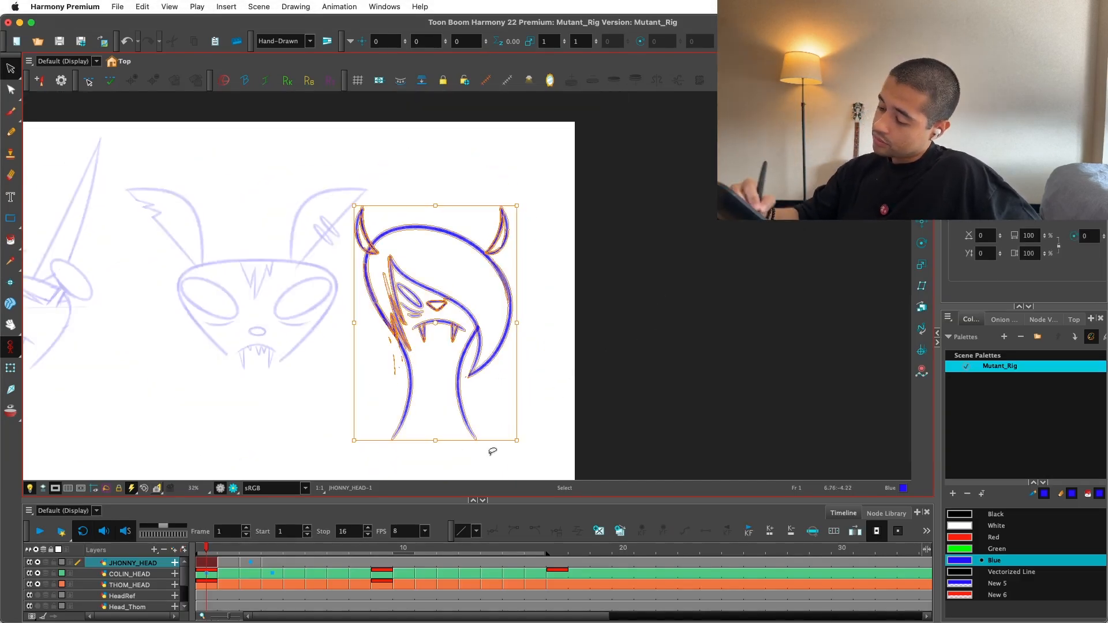
key("Escape")
key("period")
key("comma")
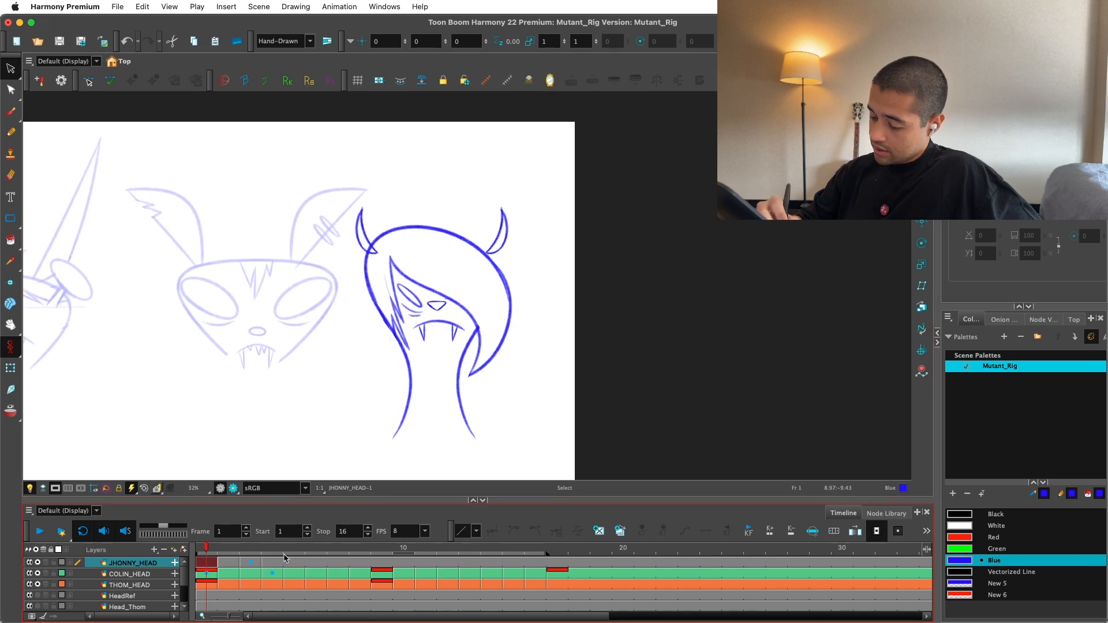
key("period")
key("period")
key("super+v")
key("Escape")
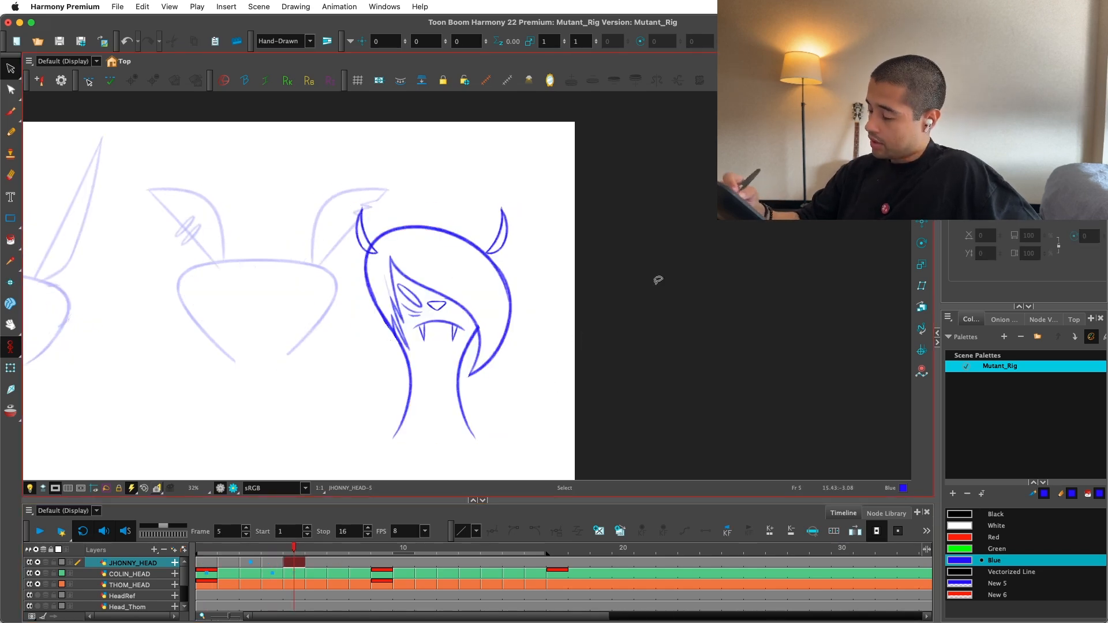
Step: Mirror the pasted head drawing horizontally on frame 5 and check it against the other poses with onion skin
mouse_move(750, 254)
left_mouse_down()
mouse_move(340, 420)
mouse_move(439, 479)
left_mouse_up()
mouse_move(588, 346)
left_mouse_down()
mouse_move(297, 482)
mouse_move(438, 485)
left_mouse_up()
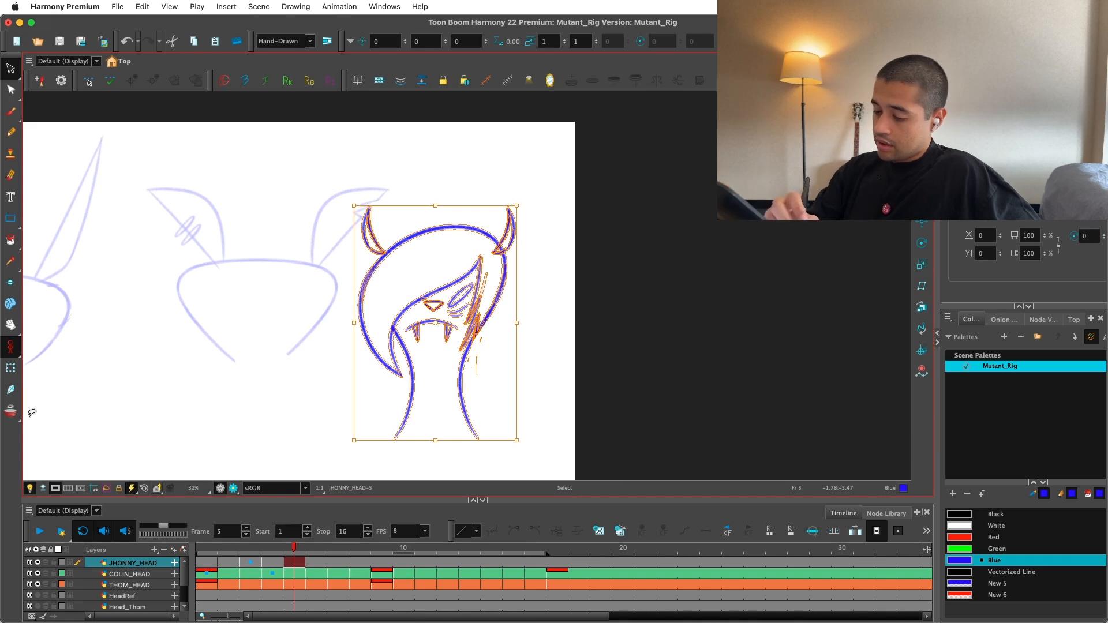
key("2")
key("alt+o")
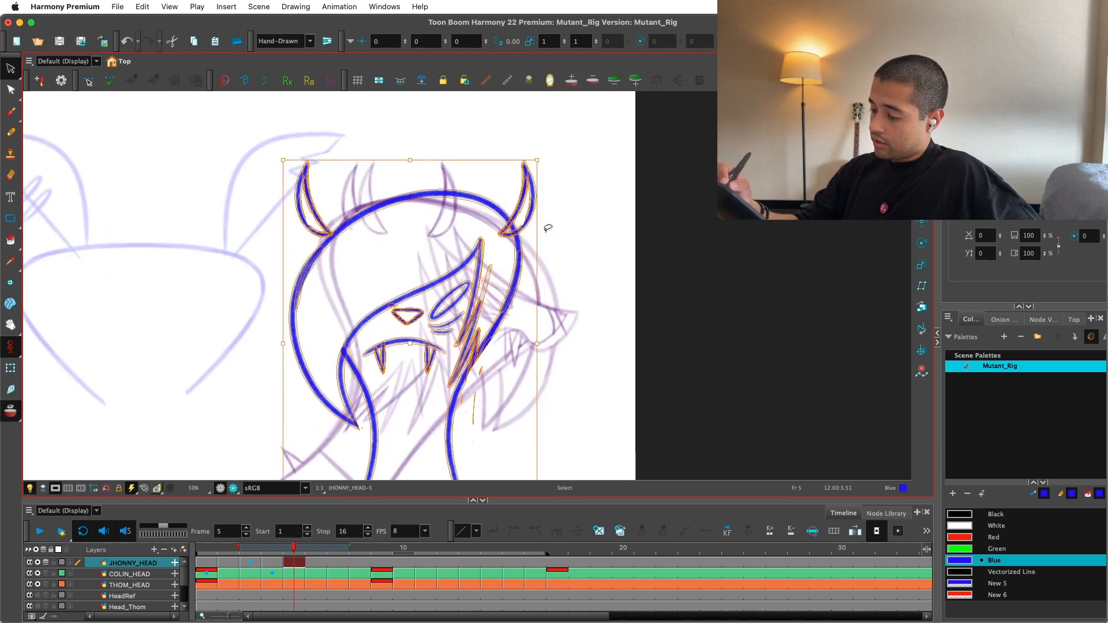
key("period")
key("comma")
key("alt+o")
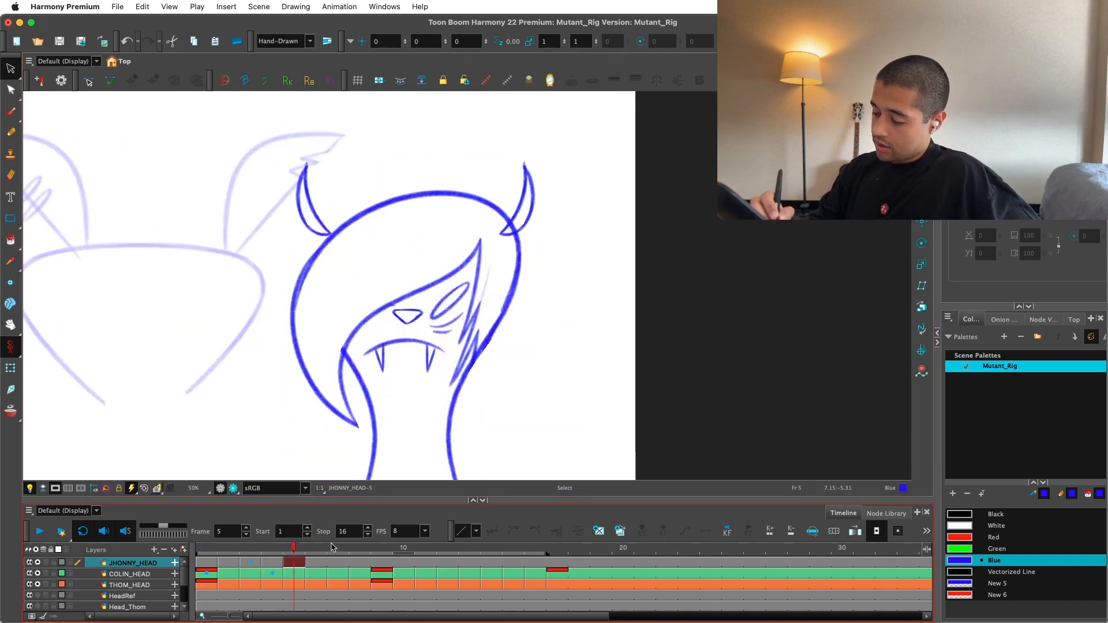
Step: Play the scene and scrub through the early frames back to frame 5
key("Return")
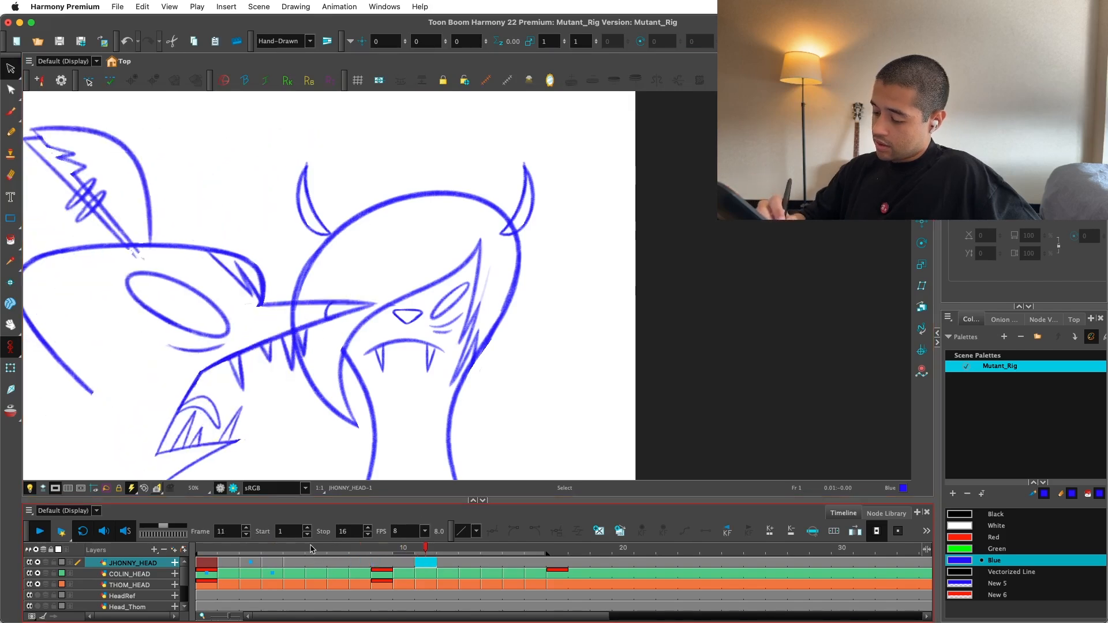
left_click(281, 550)
left_click_drag(267, 553, 294, 558)
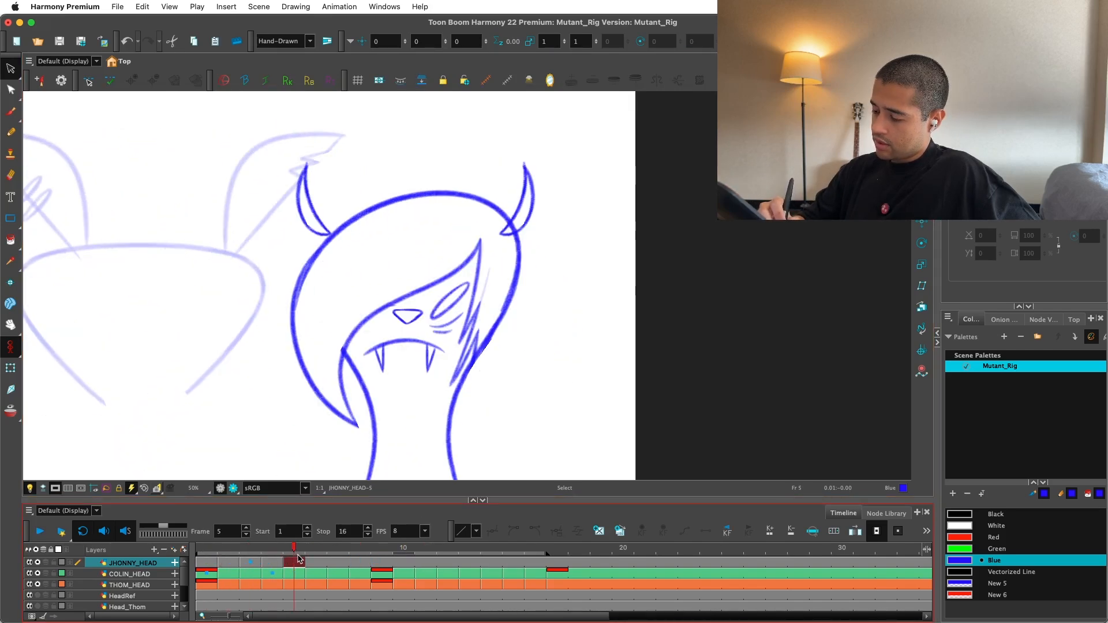
Step: Erase the facial features, fringe line, upper side spikes and overlapping horn base from the mirrored head on frame 5
scroll(449, 290, "up", 2)
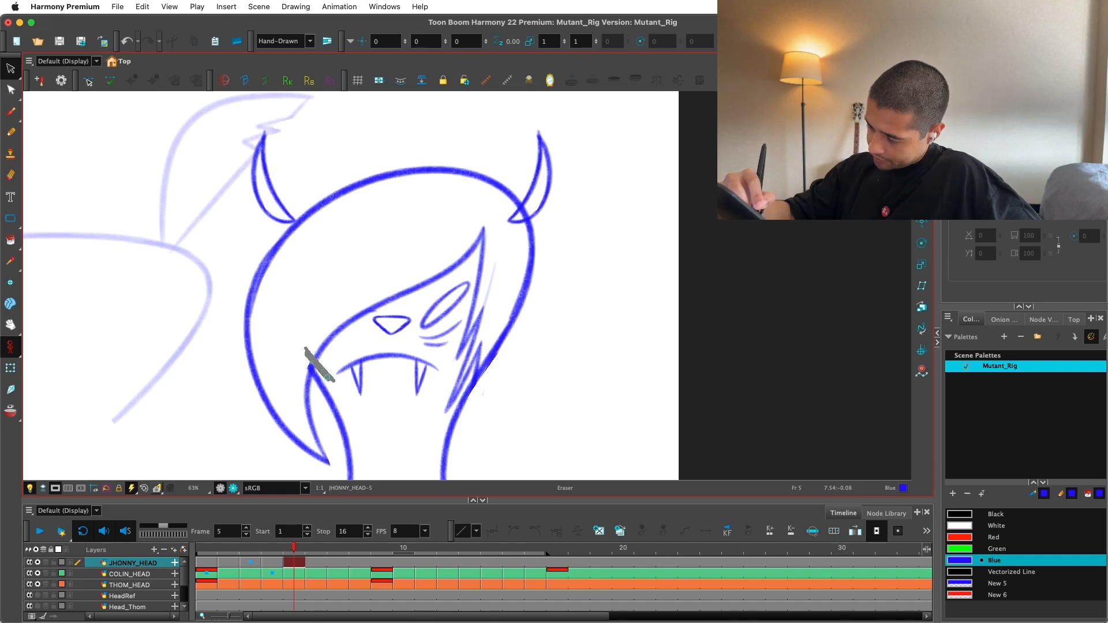
key("Delete")
mouse_move(381, 256)
left_mouse_down()
mouse_move(506, 374)
mouse_move(512, 287)
left_mouse_up()
key("Delete")
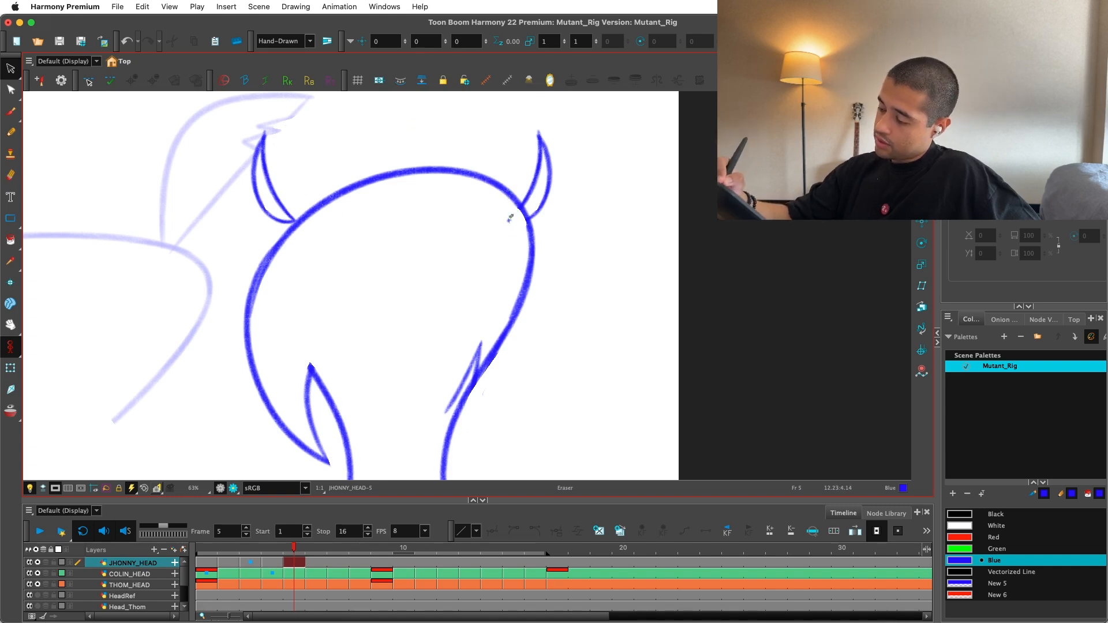
Step: Compare the frame 5 back view with frame 1 and place a mirrored copy of the collared side view on frame 6
scroll(586, 223, "down", 4)
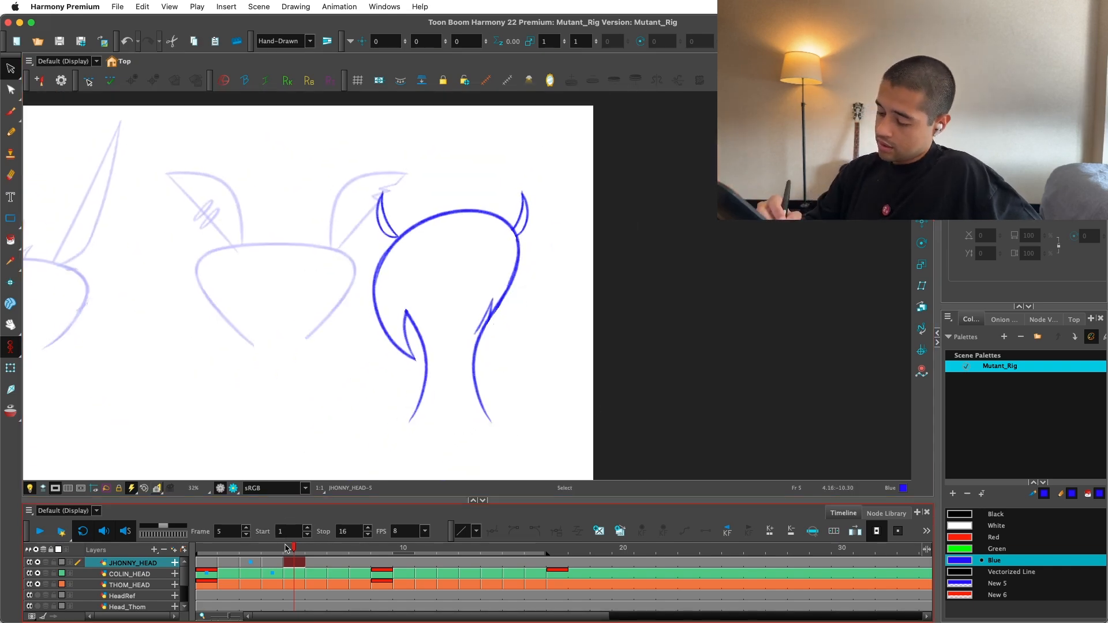
left_click(206, 548)
left_click(293, 548)
left_click(207, 548)
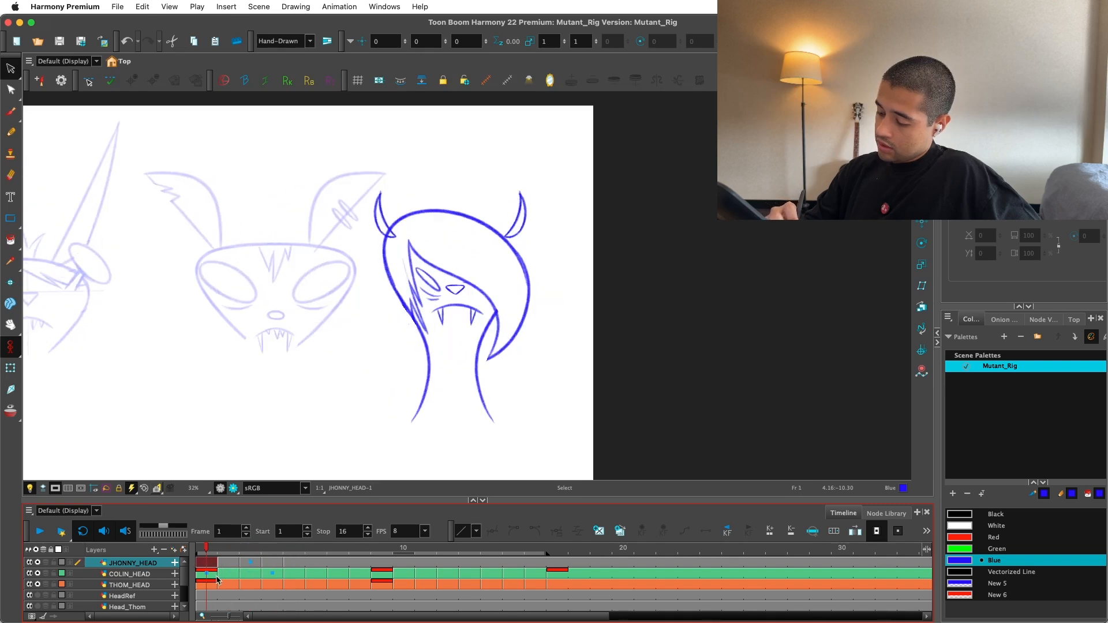
left_click(285, 557)
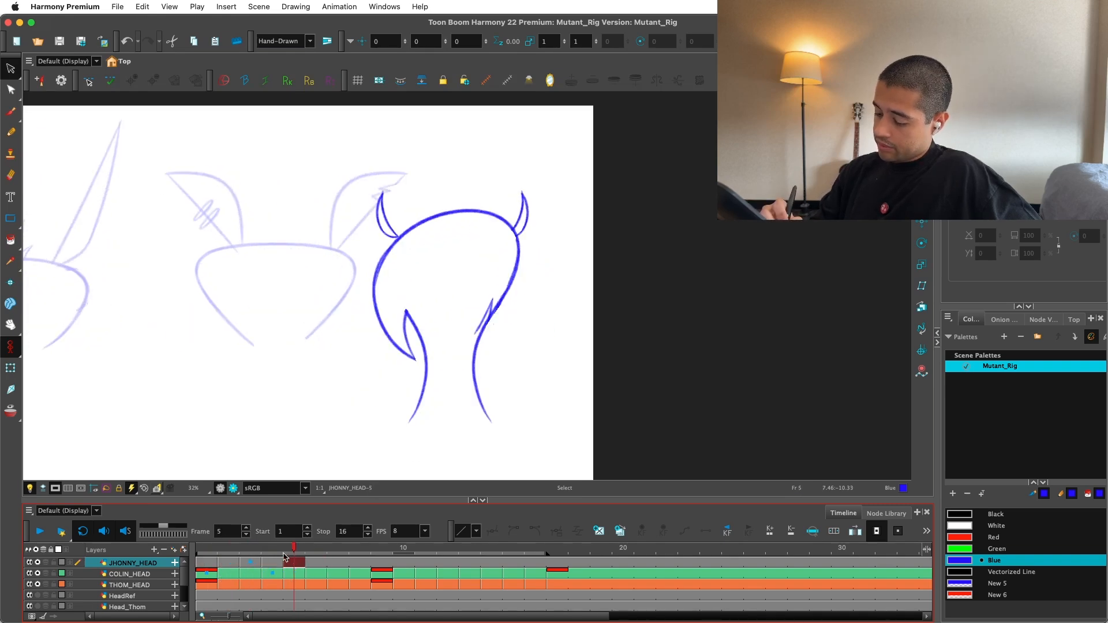
left_click(320, 548)
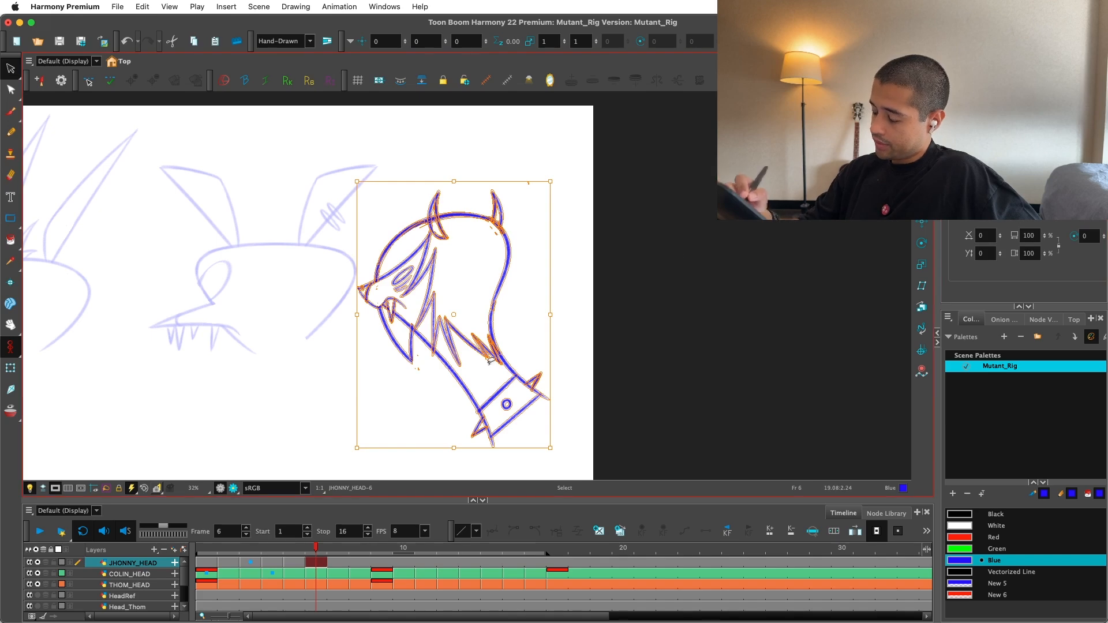
Step: Flip through the JHONNY_HEAD drawings on frames 3 to 6 to check how the turnaround poses line up
key("comma")
key("comma")
key("comma")
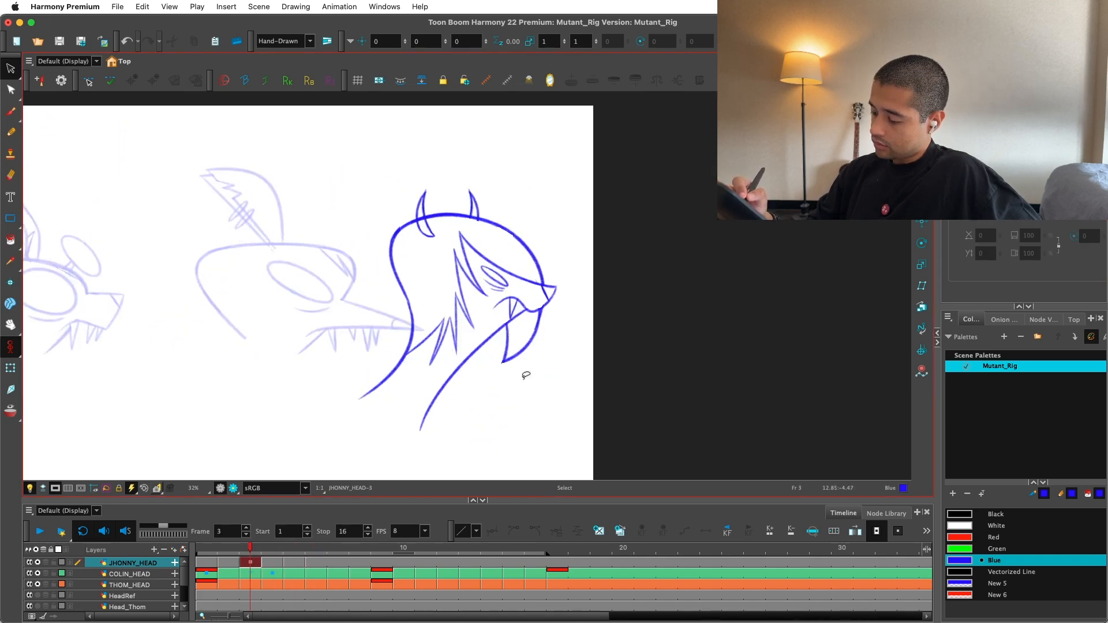
key("period")
key("comma")
key("period")
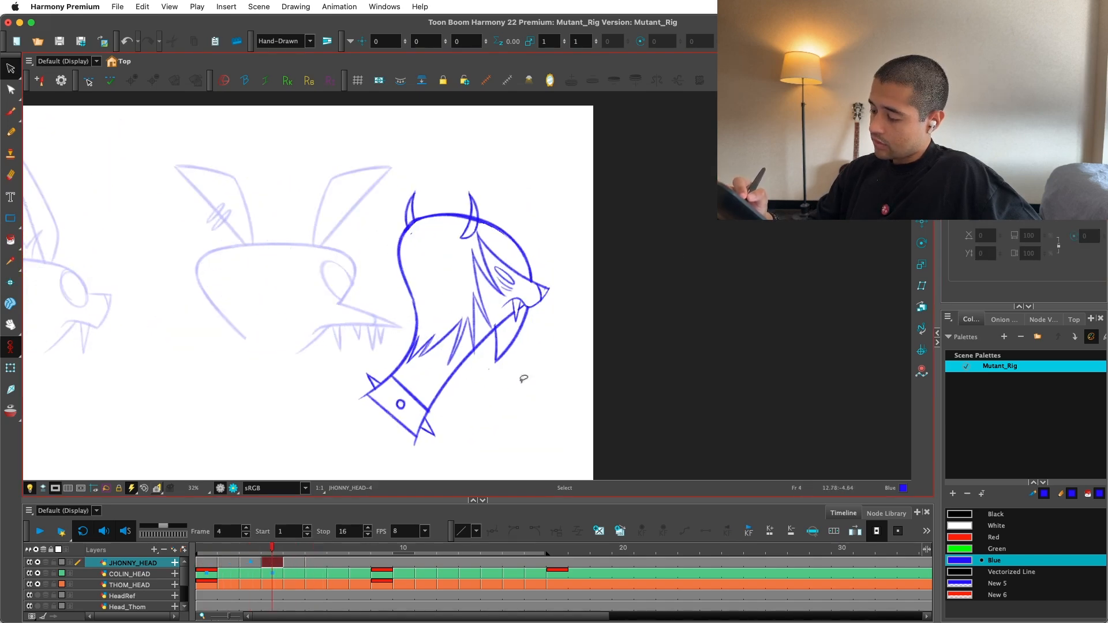
key("comma")
key("comma")
key("period")
key("period")
key("period")
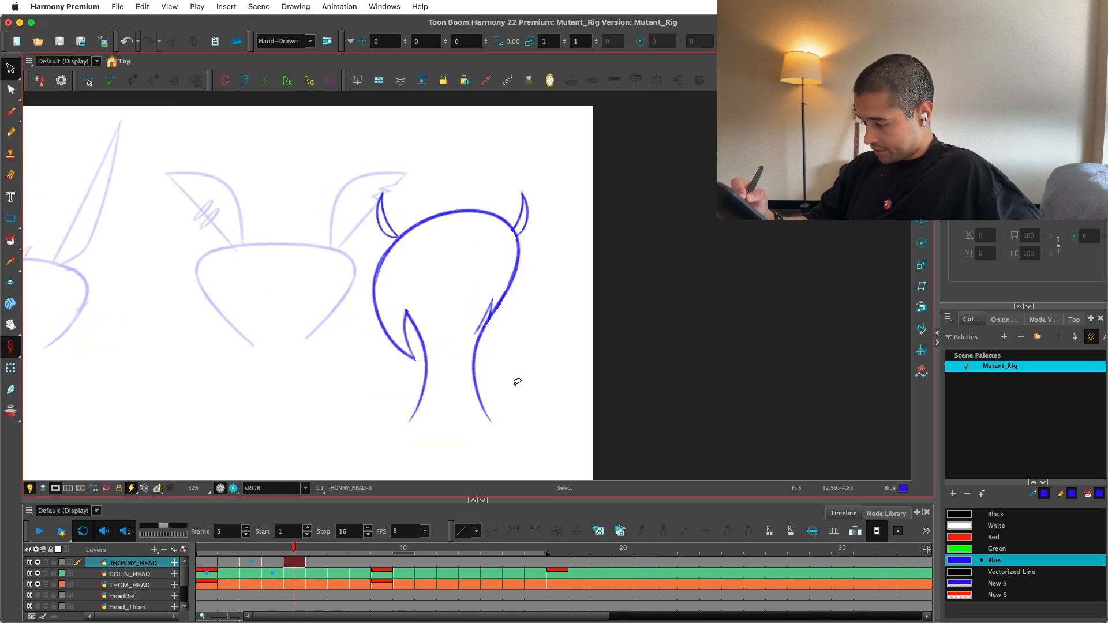
key("comma")
key("period")
key("comma")
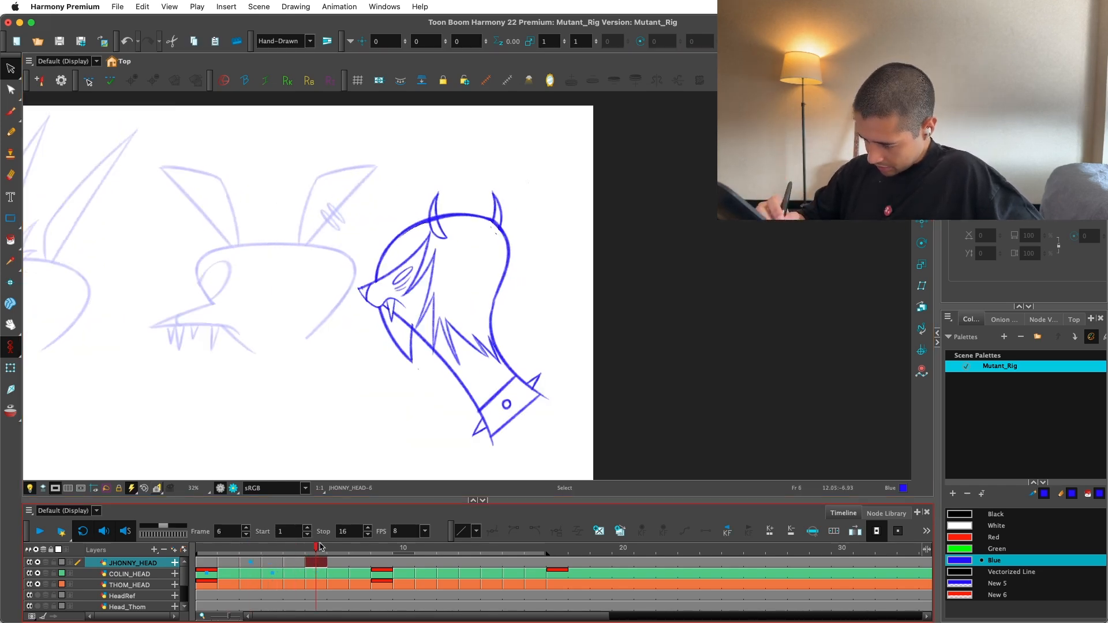
Step: Copy the collarless side view from frame 3 to frame 7 and flip it horizontally
left_click(235, 557)
key("period")
key("period")
key("period")
key("comma")
key("comma")
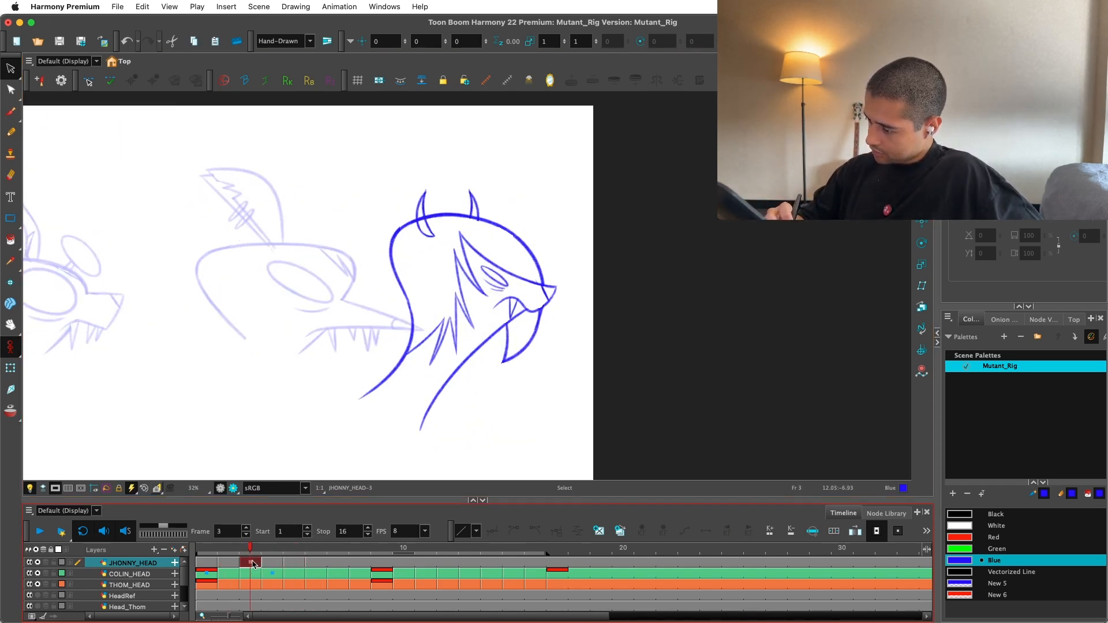
left_click_drag(552, 388, 316, 304)
key("period")
key("period")
key("period")
key("period")
key("period")
key("comma")
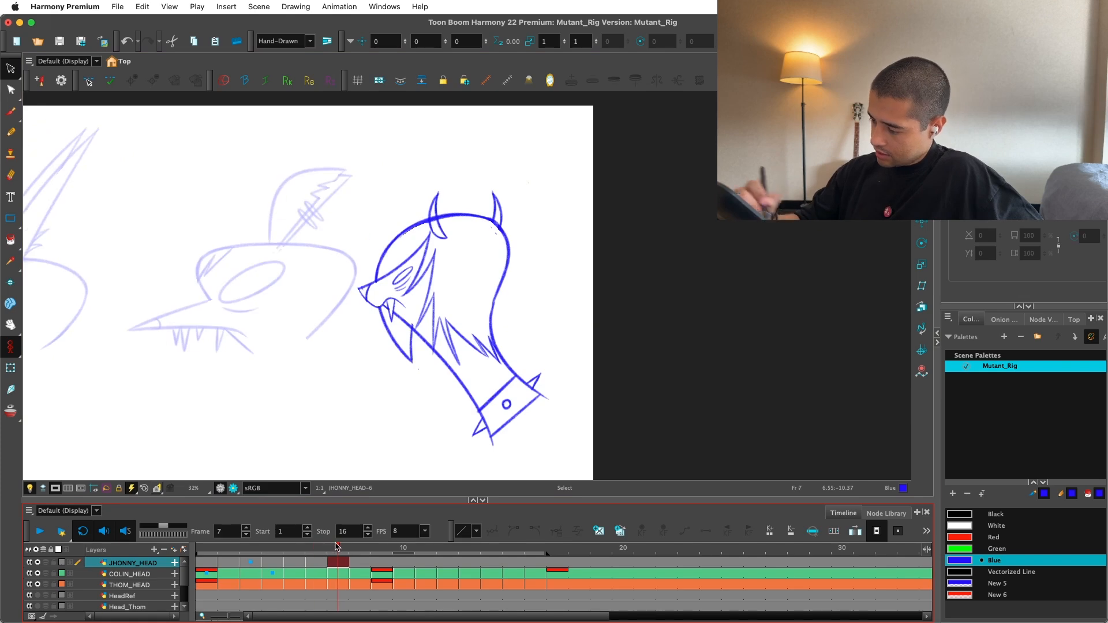
key("period")
key("comma")
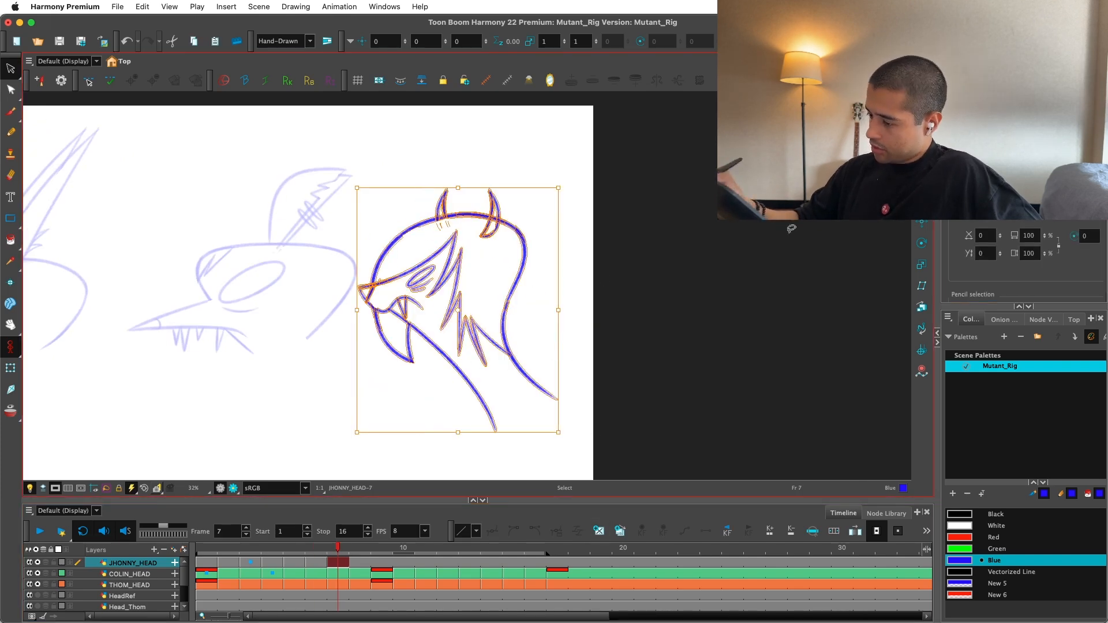
Step: Compare the mirrored head on frame 7 with the neighbouring drawings and shift it slightly left to line up
key("comma")
key("period")
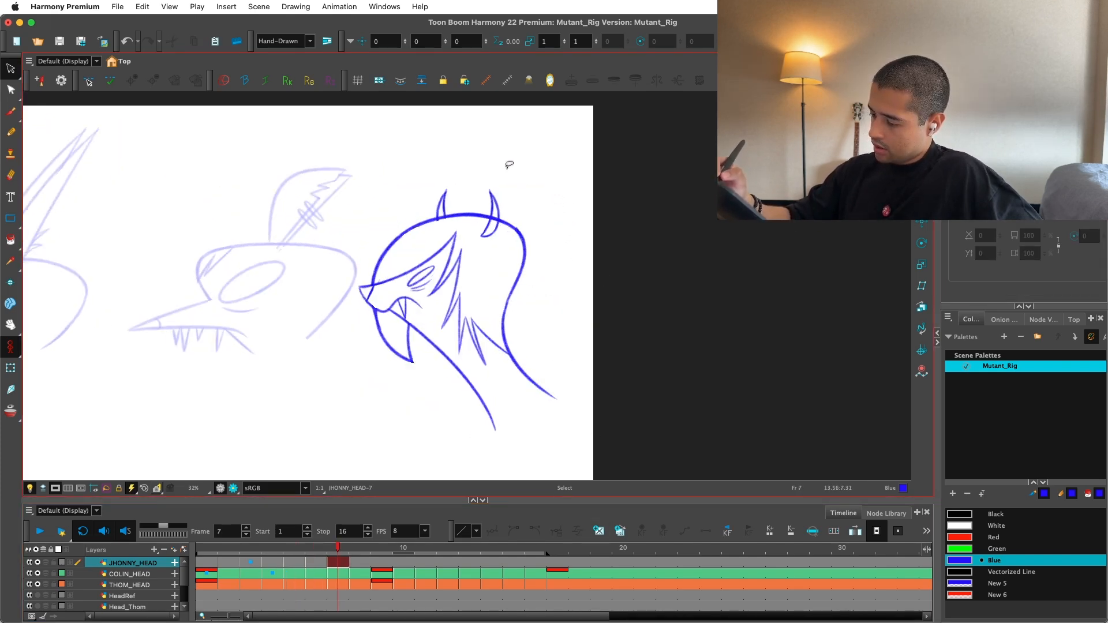
key("comma")
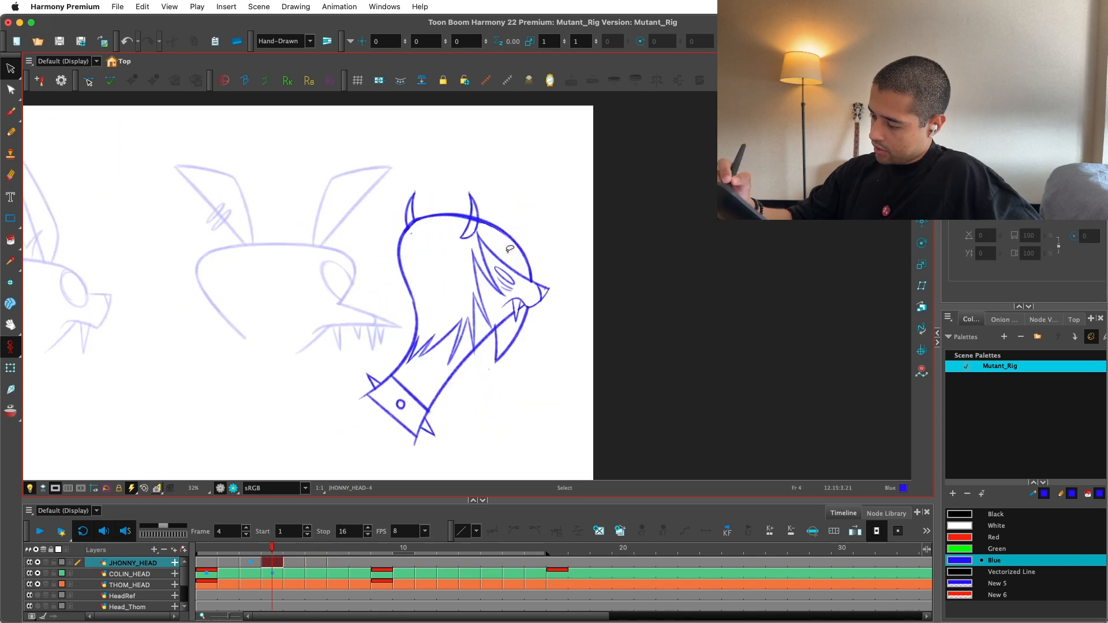
key("comma")
key("comma")
key("period")
key("period")
key("period")
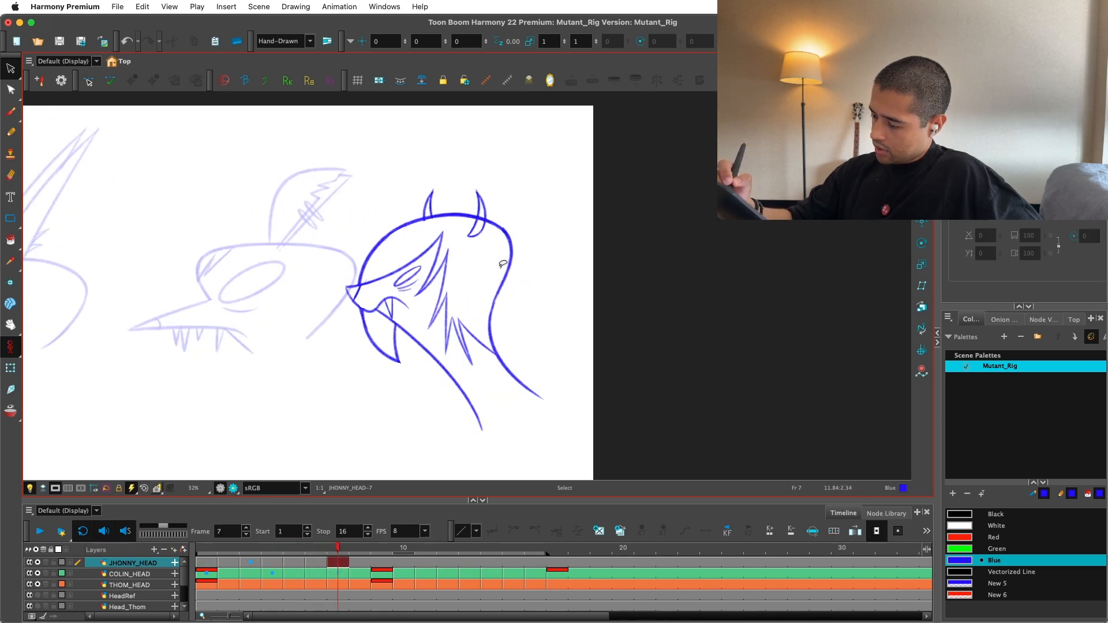
key("comma")
key("comma")
key("comma")
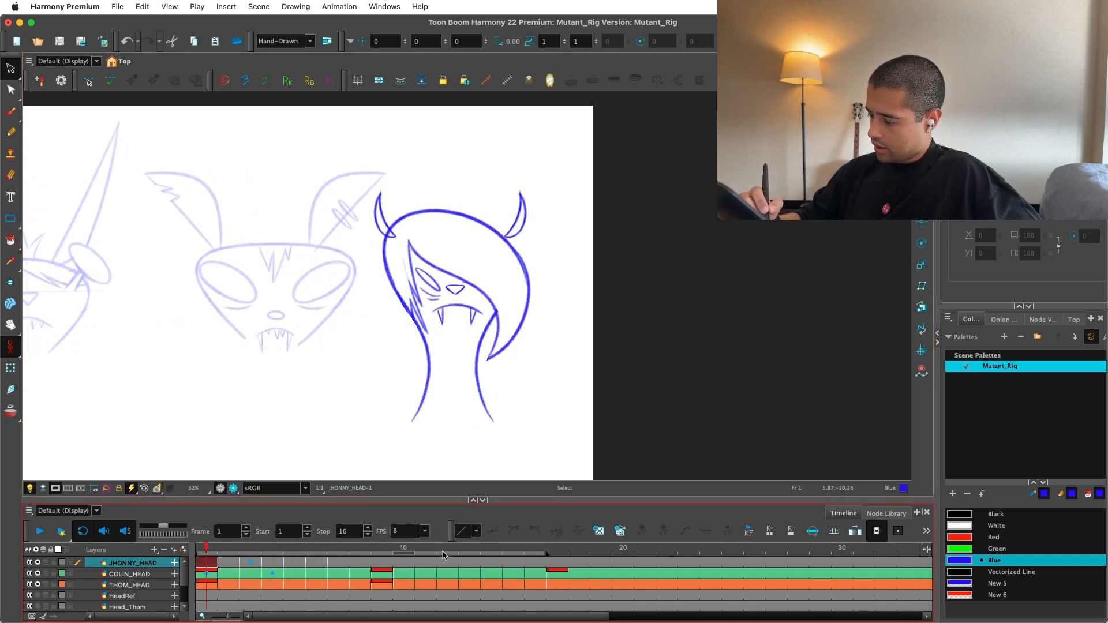
Step: Copy the collared three-quarter head view from the early frames and paste it onto frame 8 of JHONNY_HEAD
key("comma")
key("comma")
left_click_drag(634, 368, 589, 401)
left_click(359, 553)
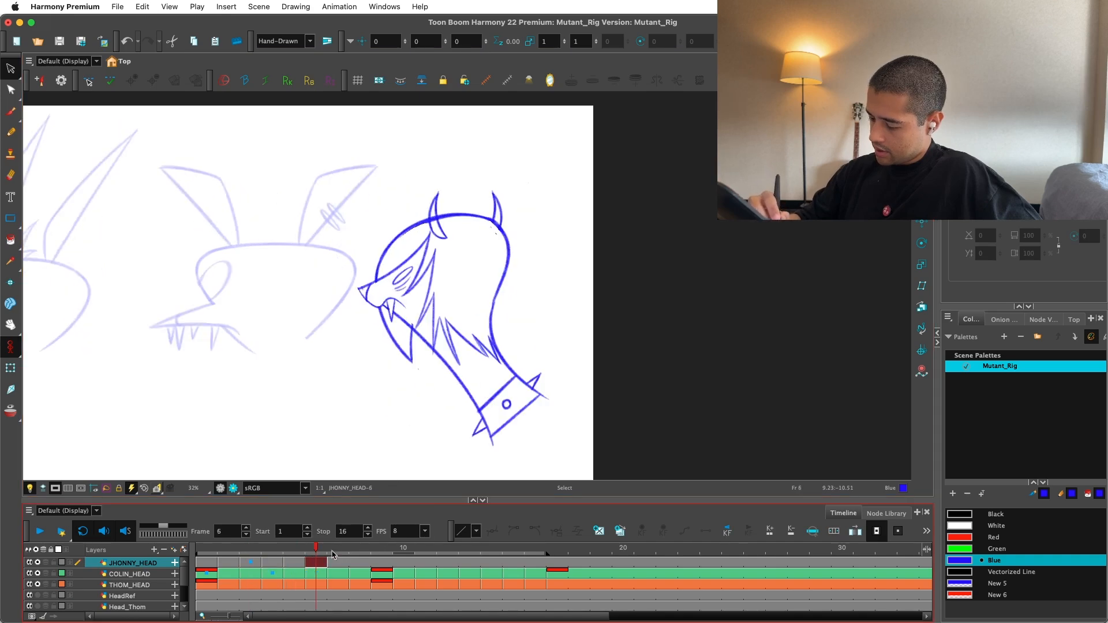
key("super+v")
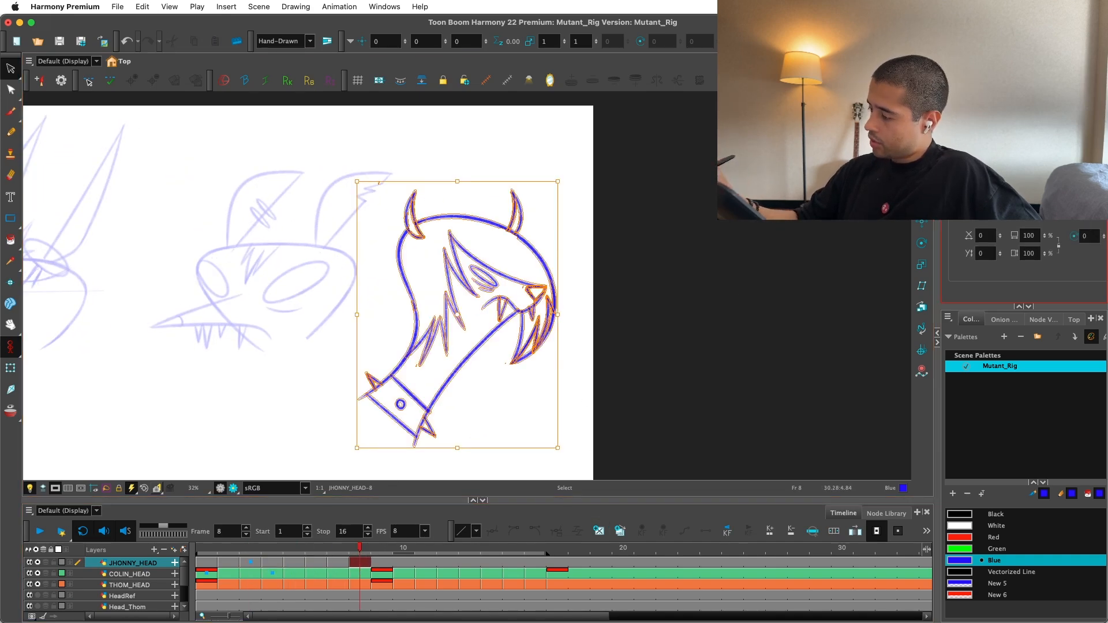
Step: Mirror the collared head drawing in frame 8 of JHONNY_HEAD horizontally so it faces the other two characters
left_click(506, 263)
left_click_drag(592, 432, 613, 323)
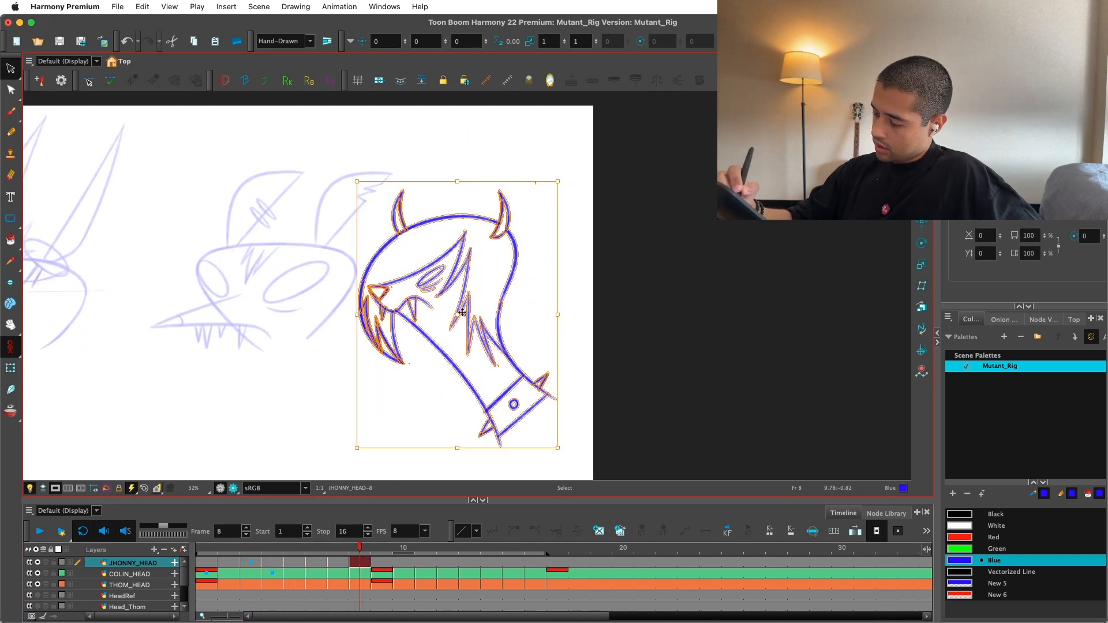
key("comma")
key("comma")
key("comma")
key("comma")
key("period")
key("period")
key("period")
key("period")
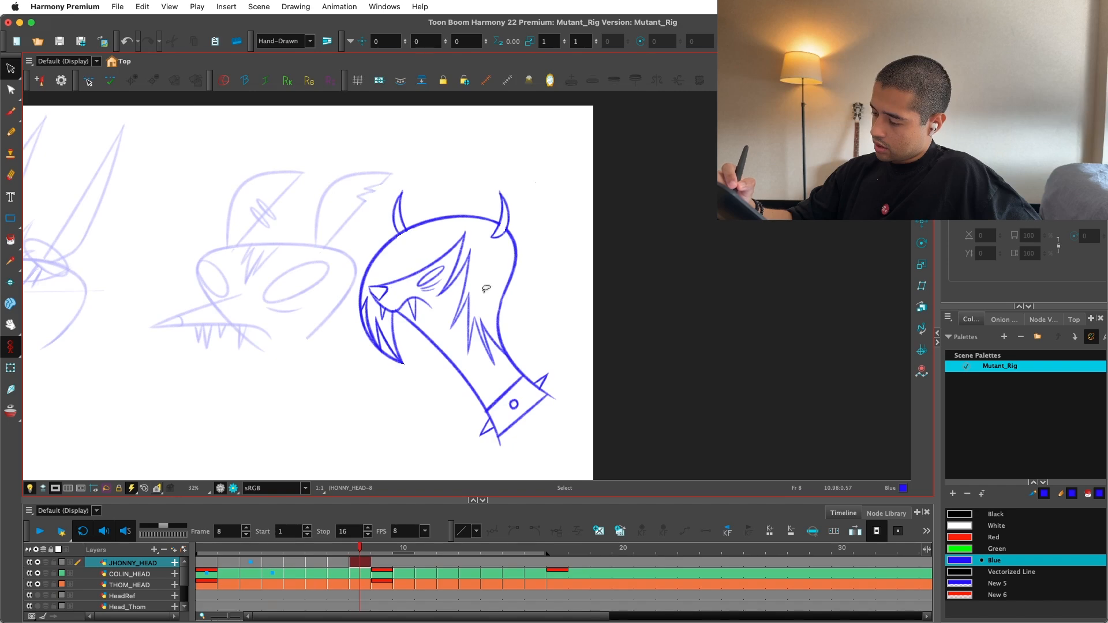
mouse_move(502, 151)
left_mouse_down()
mouse_move(588, 425)
mouse_move(519, 159)
left_mouse_up()
Step: Compare the mirrored frame 8 head with the preceding JHONNY_HEAD poses by stepping back and forth through the frames
key("comma")
key("comma")
key("comma")
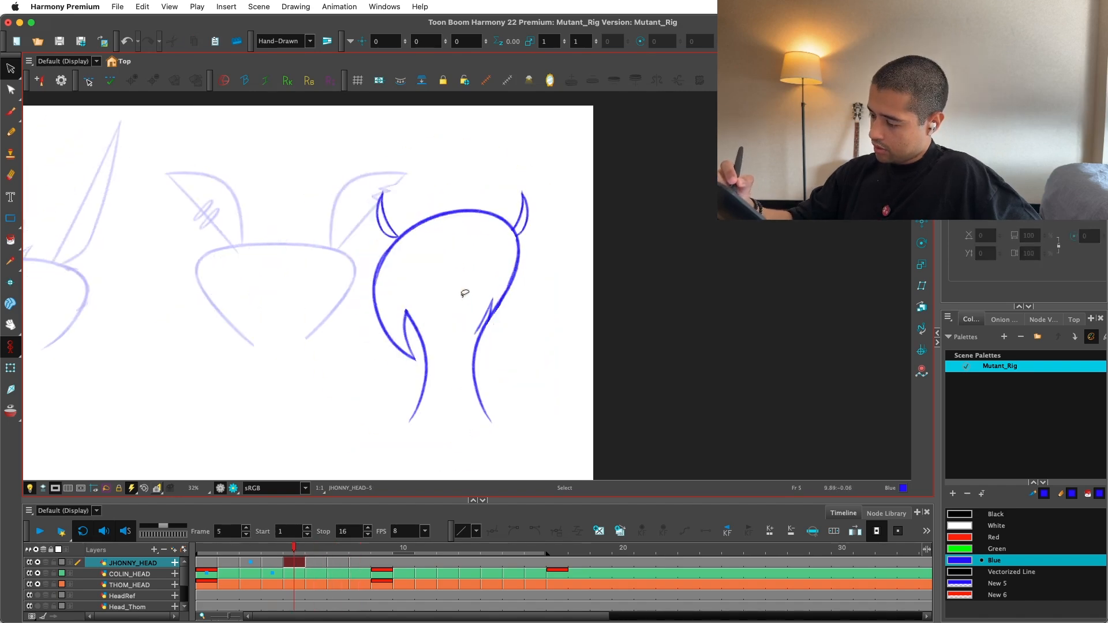
key("period")
key("period")
key("period")
key("comma")
key("comma")
key("period")
key("period")
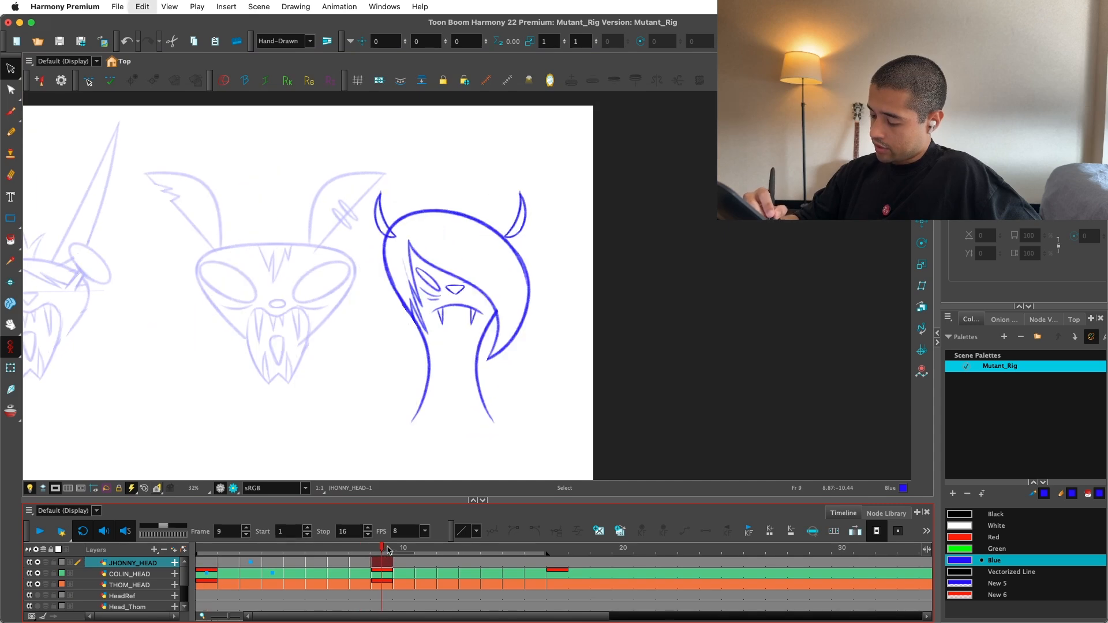
Step: Play back and scrub the 16-frame head turn loop to check how the three heads rotate
key("Return")
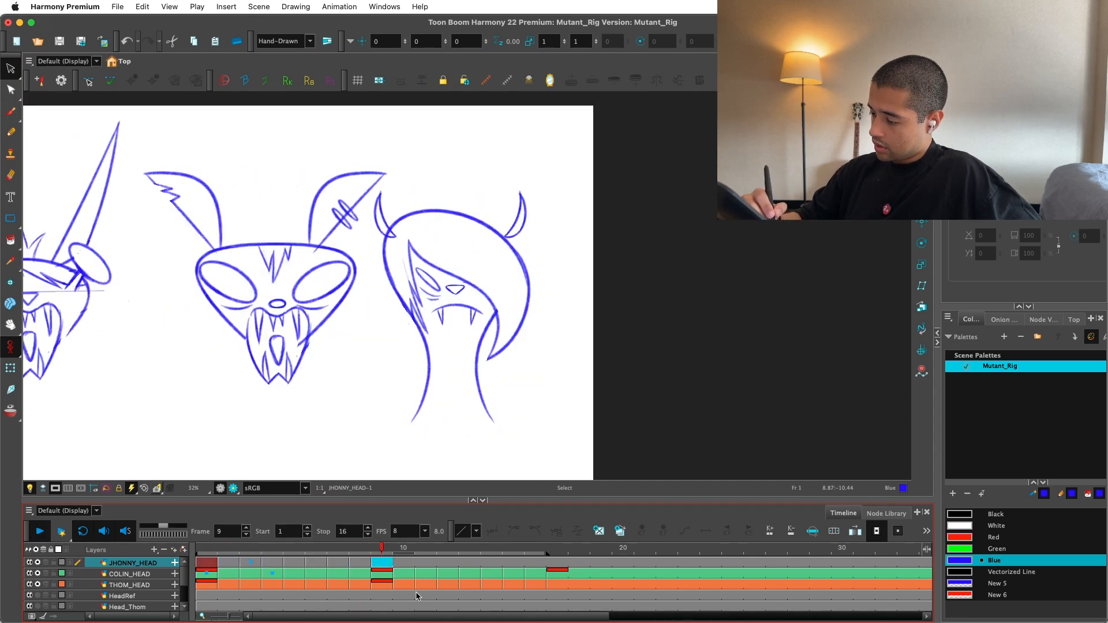
left_click(371, 548)
key("Return")
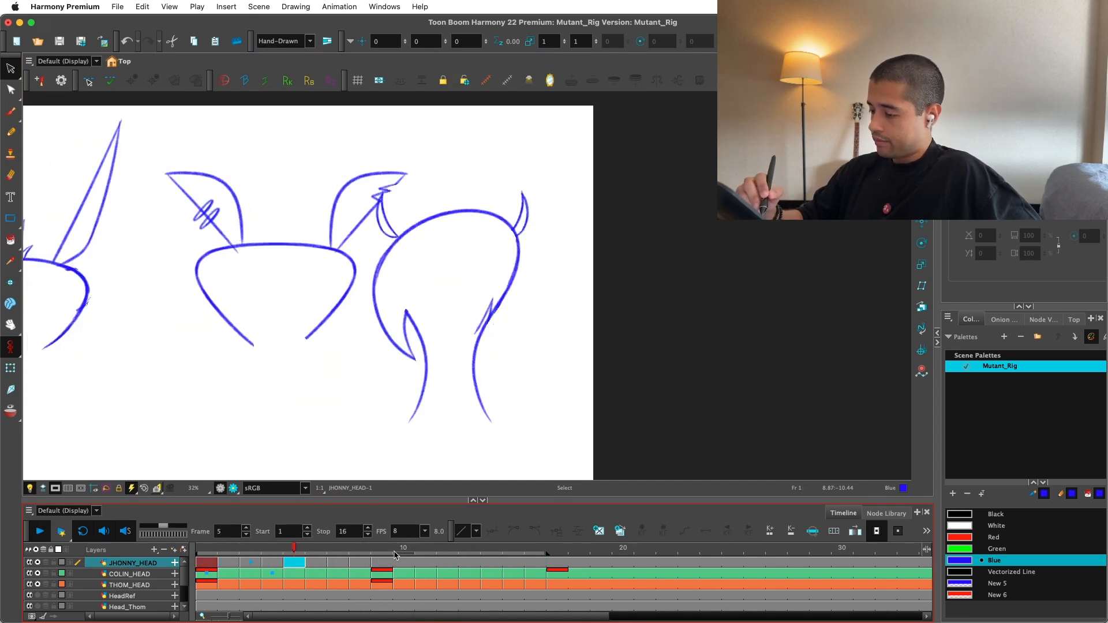
left_click(208, 570)
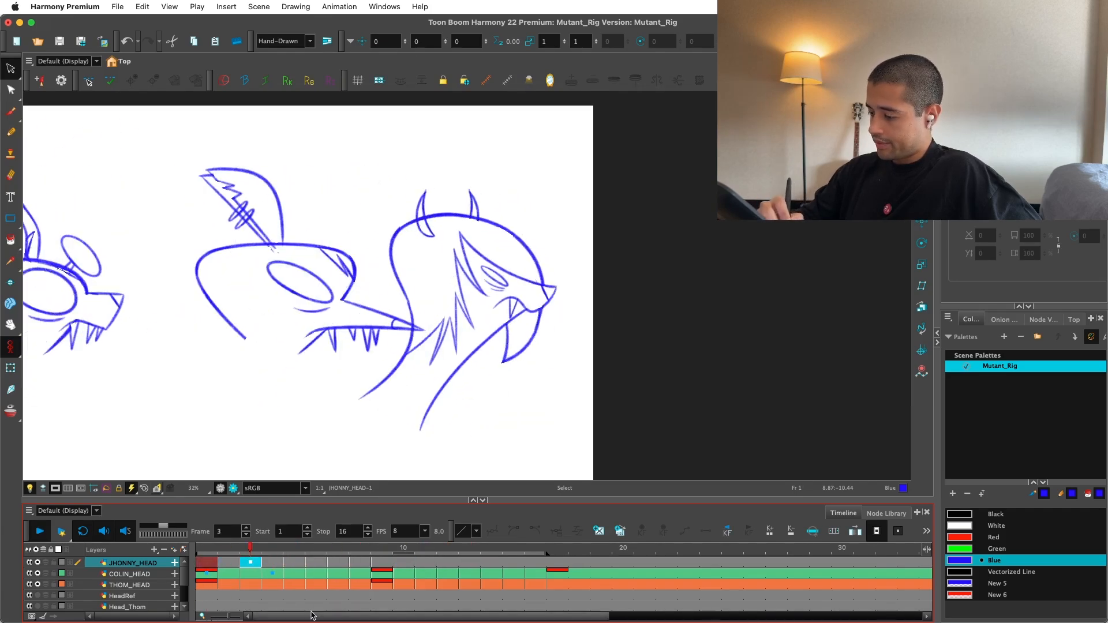
mouse_move(322, 621)
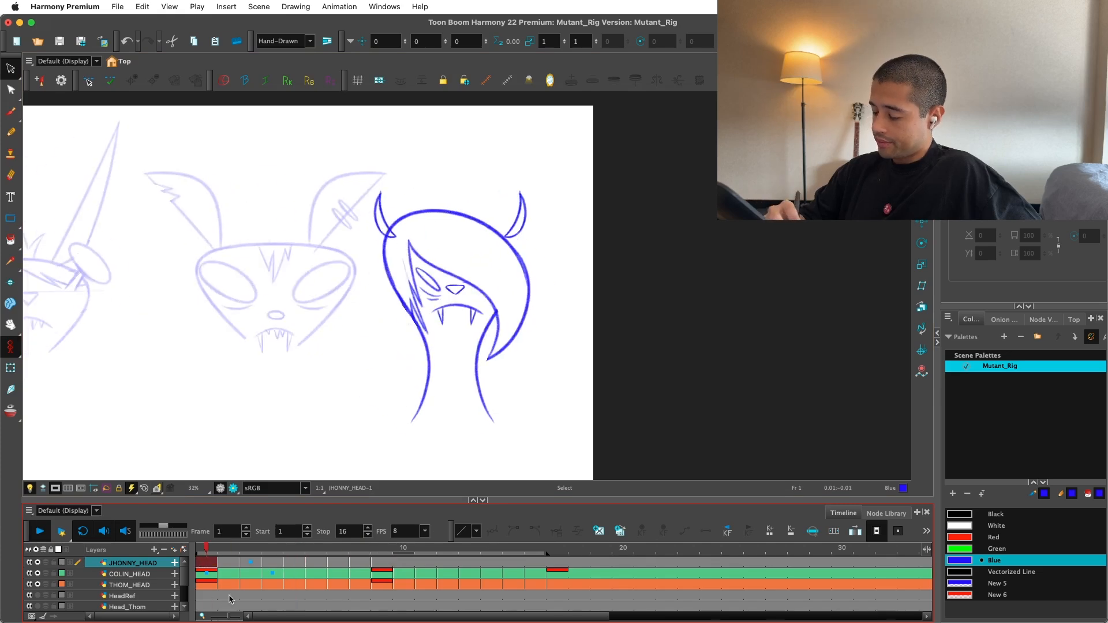
key("Return")
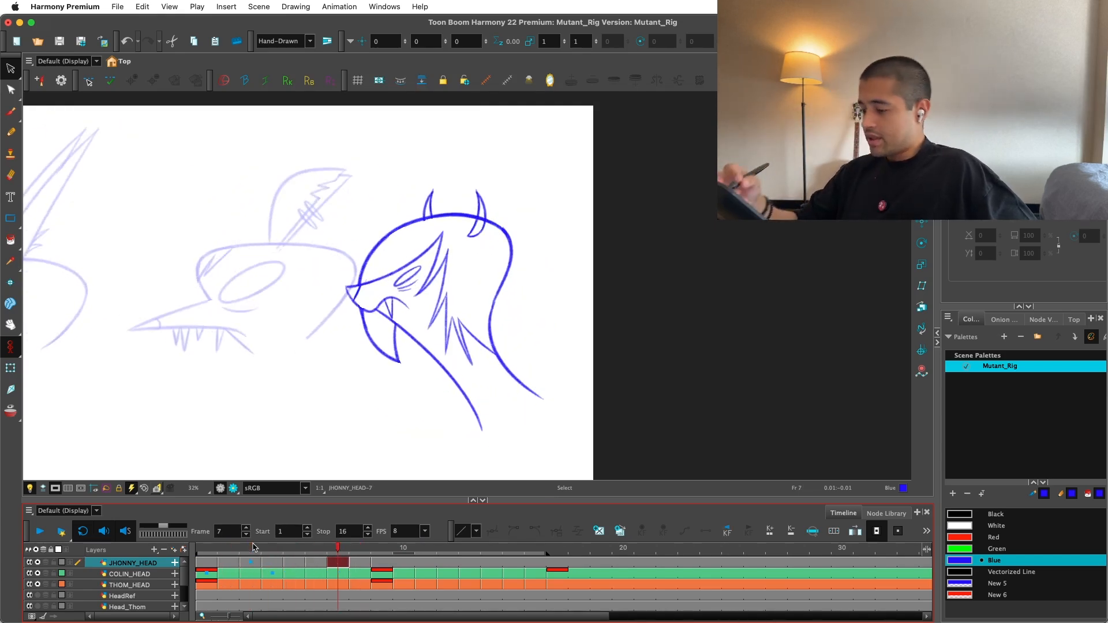
Step: In frame 6, brush a hair line down to the front lock's tip and cut away the eye, mouth and upper fringe
scroll(419, 299, "up", 1)
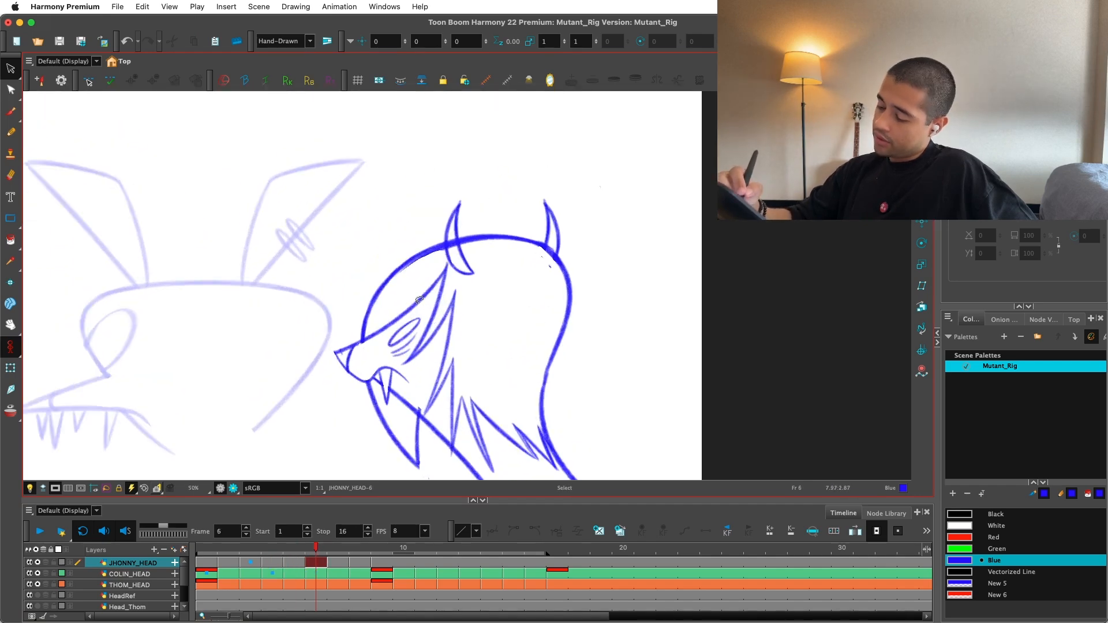
key("alt+b")
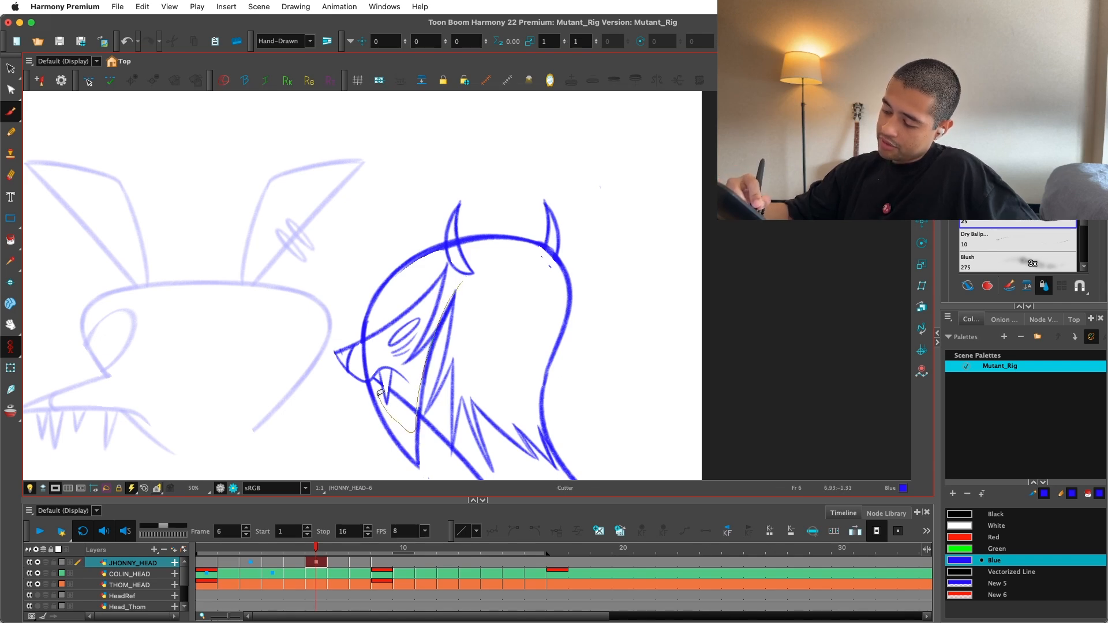
mouse_move(450, 262)
left_mouse_down()
mouse_move(460, 272)
mouse_move(434, 109)
left_mouse_up()
left_click(453, 168)
key("alt+s")
key("2")
key("1")
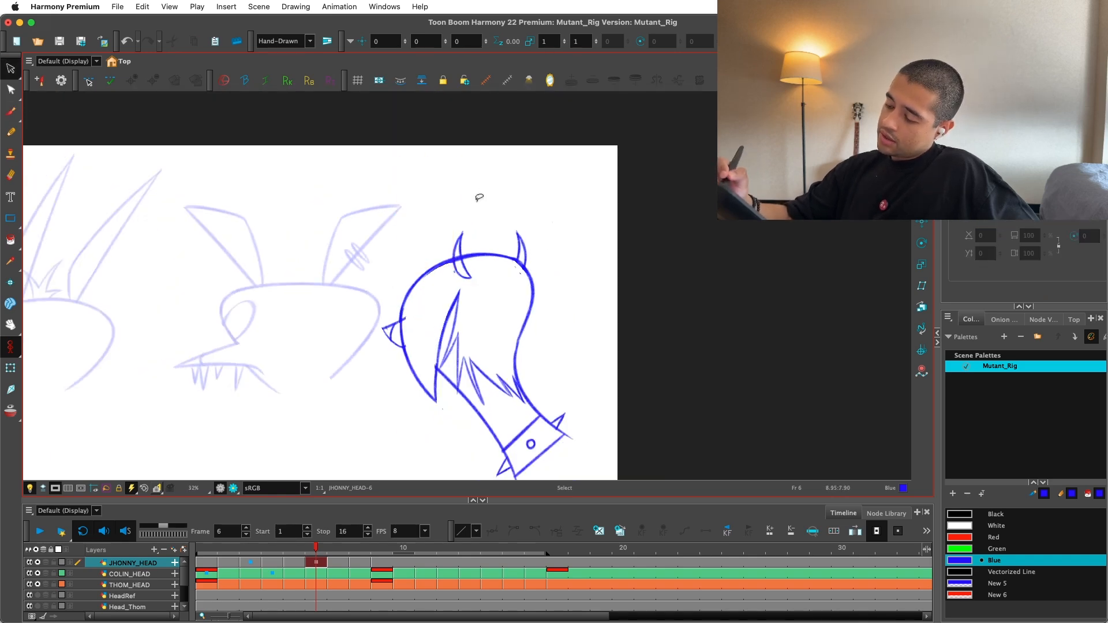
Step: Examine the trimmed frame 6 head against frames 3 to 5 and inspect its hair outline up close
key("comma")
key("comma")
key("comma")
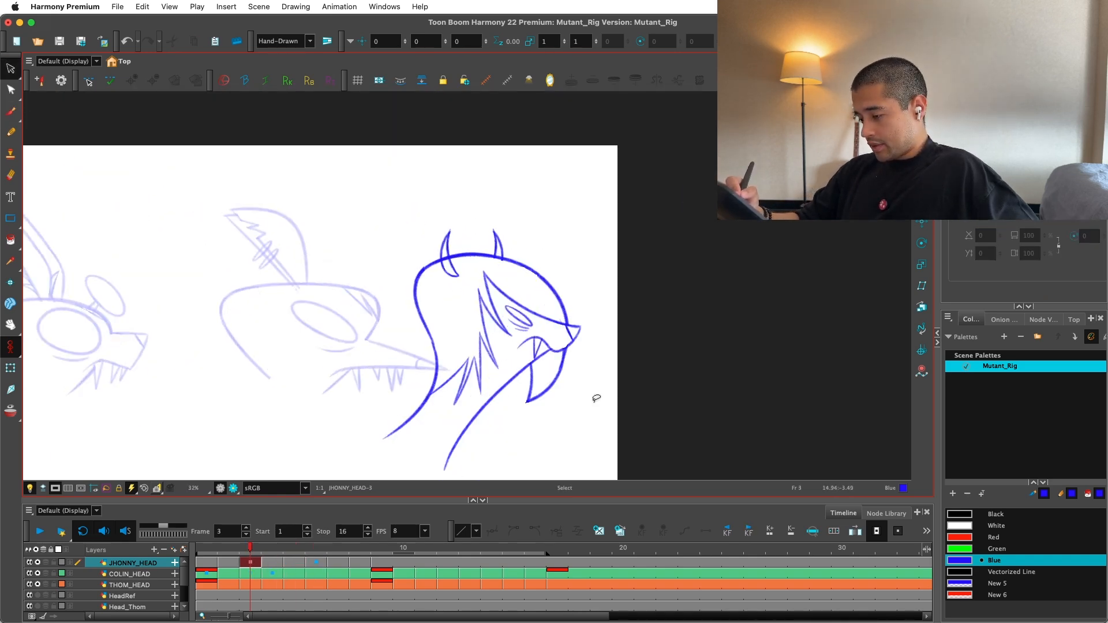
key("period")
key("period")
key("period")
key("2")
key("2")
key("2")
key("2")
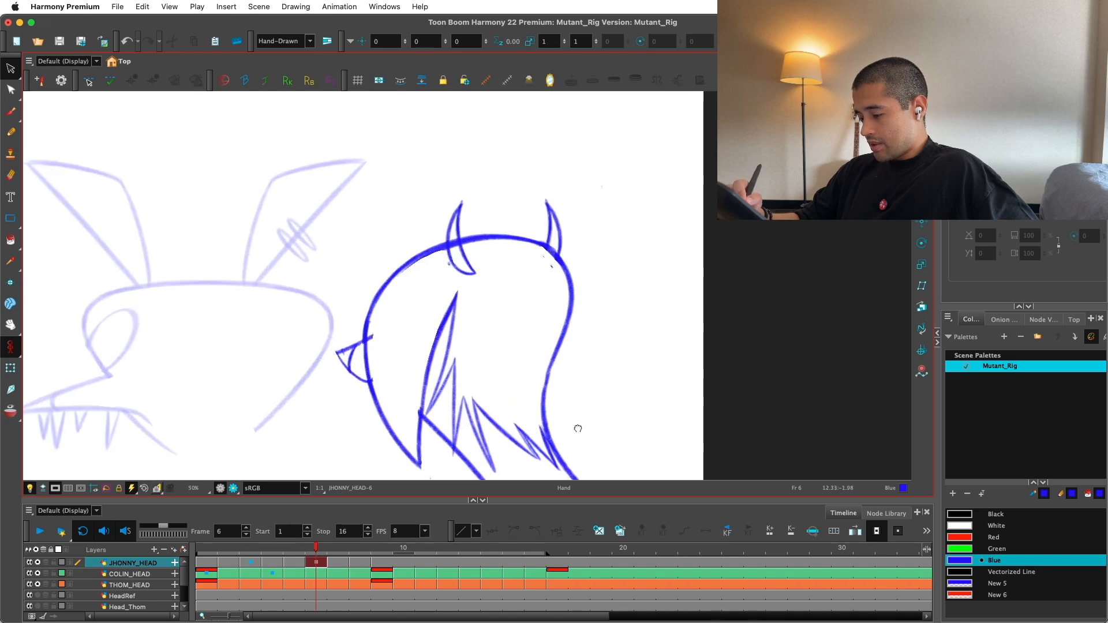
key("alt+e")
key("1")
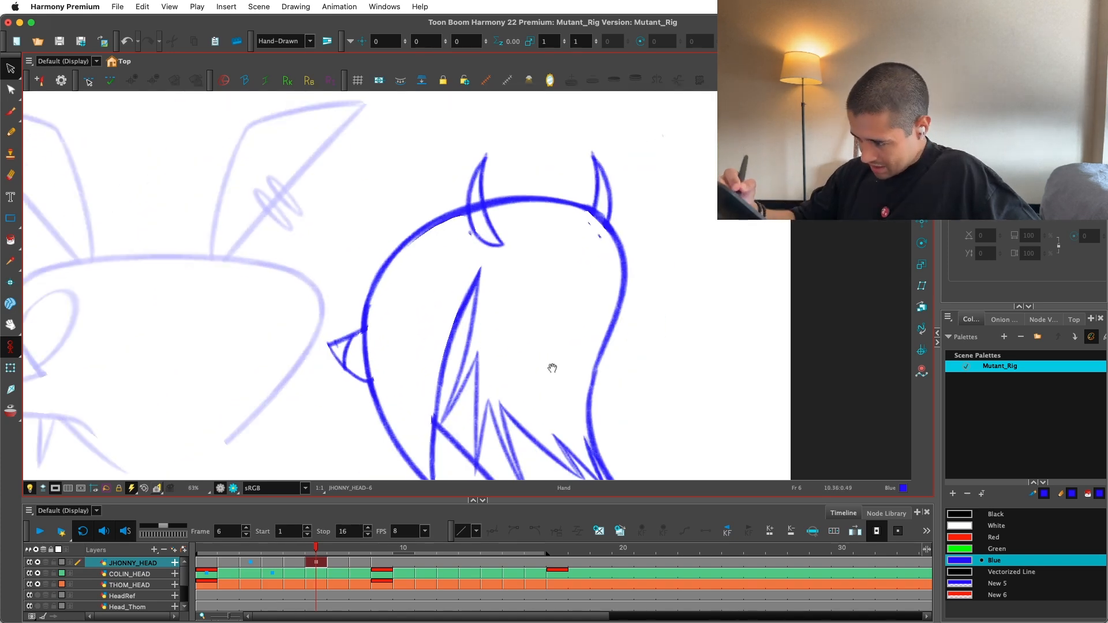
left_click_drag(551, 367, 586, 425)
key("2")
key("2")
key("2")
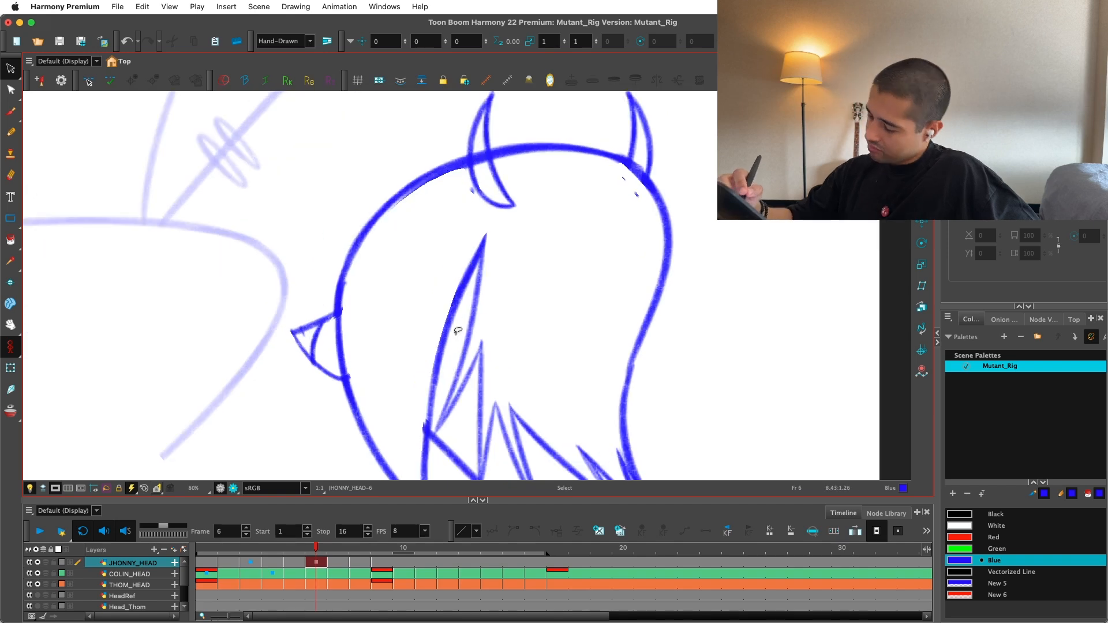
key("1")
key("1")
key("Return")
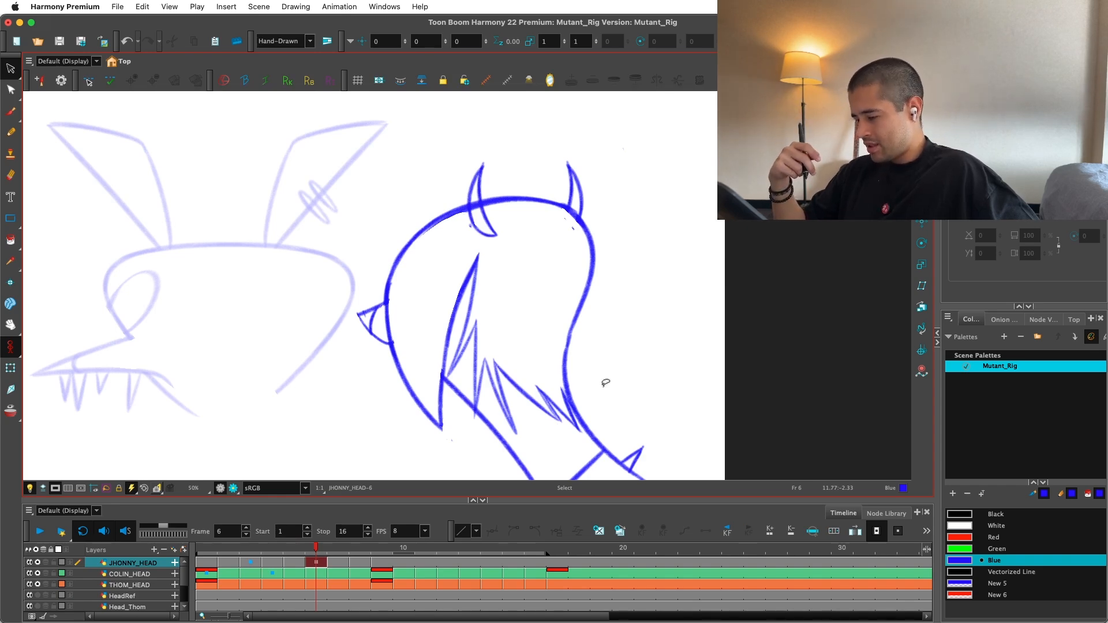
left_click_drag(601, 381, 484, 361)
key("2")
key("2")
key("2")
key("alt+b")
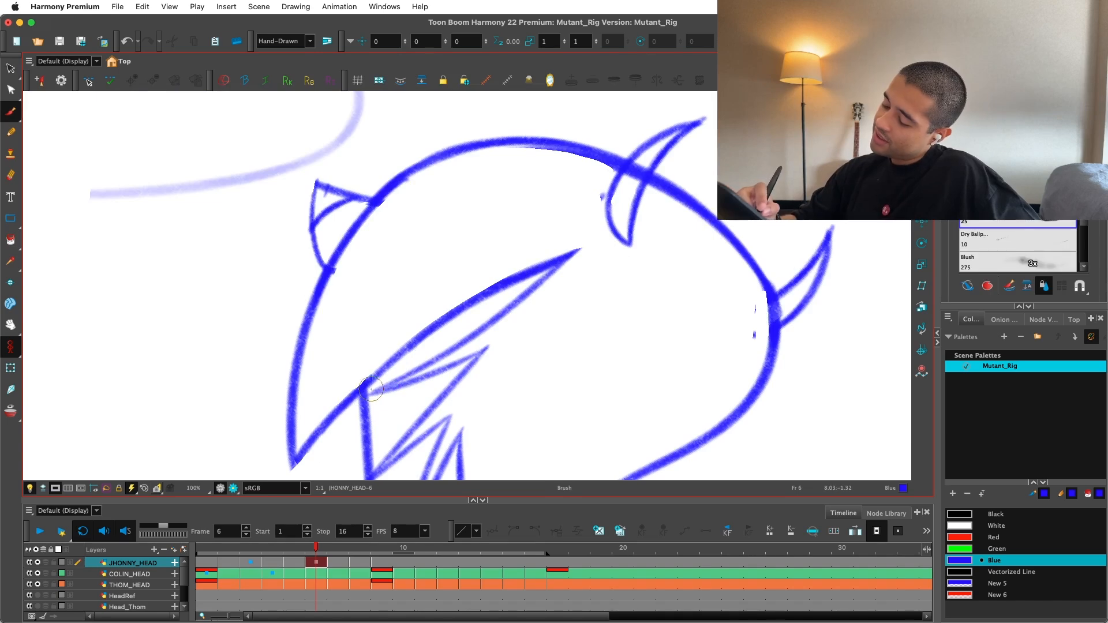
left_click_drag(371, 389, 502, 295)
key("super+z")
left_click_drag(375, 390, 509, 305)
key("super+z")
key("shift+x")
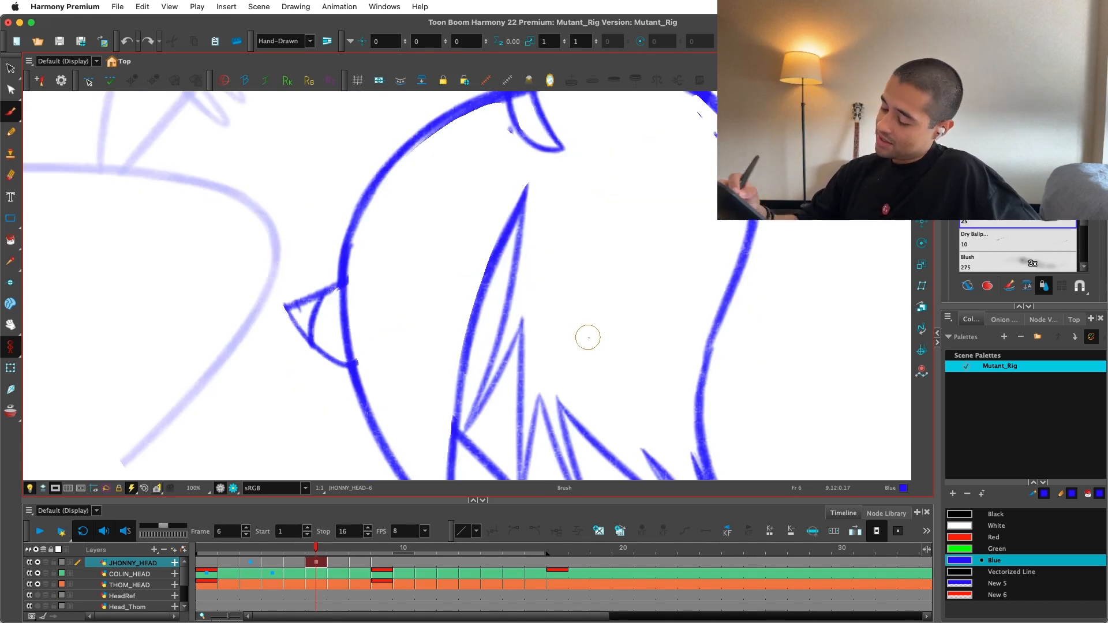
left_click_drag(568, 323, 546, 289)
mouse_move(592, 364)
left_mouse_down()
mouse_move(581, 379)
mouse_move(489, 368)
left_mouse_up()
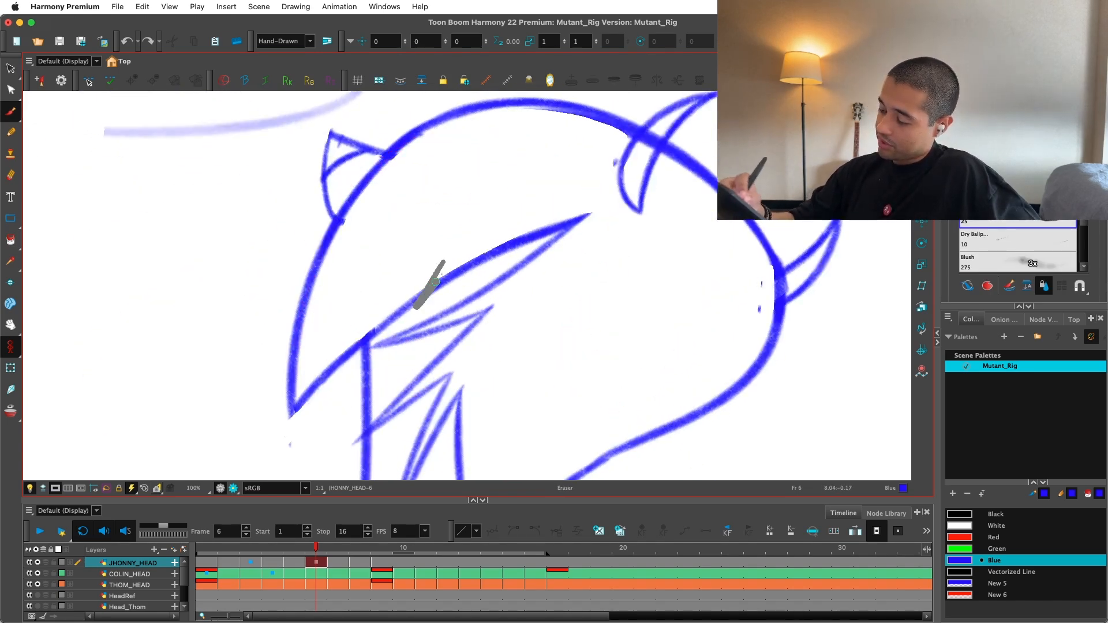
Step: Erase a gap across the thick curved hair line in frame 6 and delete the part above it
left_click_drag(436, 282, 417, 308)
key("alt+s")
left_click(487, 248)
key("Delete")
Step: Brush a straighter hair line up from the front lock's tip in frame 6 and delete the old long thin strand
key("1")
key("1")
key("1")
mouse_move(632, 430)
left_mouse_down()
mouse_move(677, 365)
mouse_move(654, 389)
left_mouse_up()
key("2")
key("2")
key("2")
key("alt+b")
key("1")
key("2")
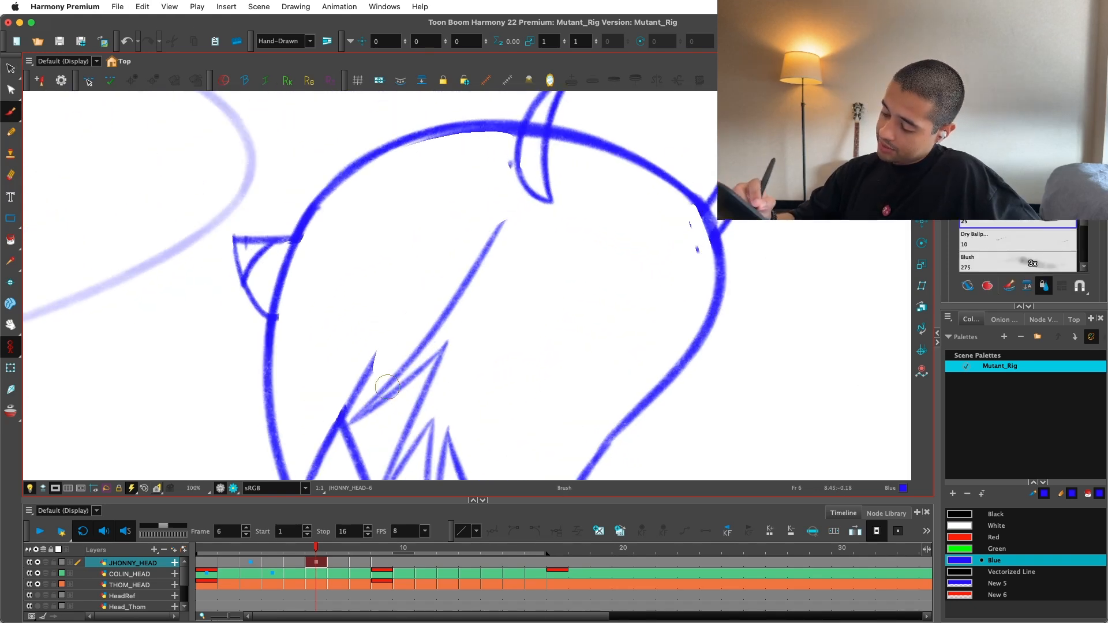
key("1")
left_click_drag(375, 409, 473, 309)
key("super+z")
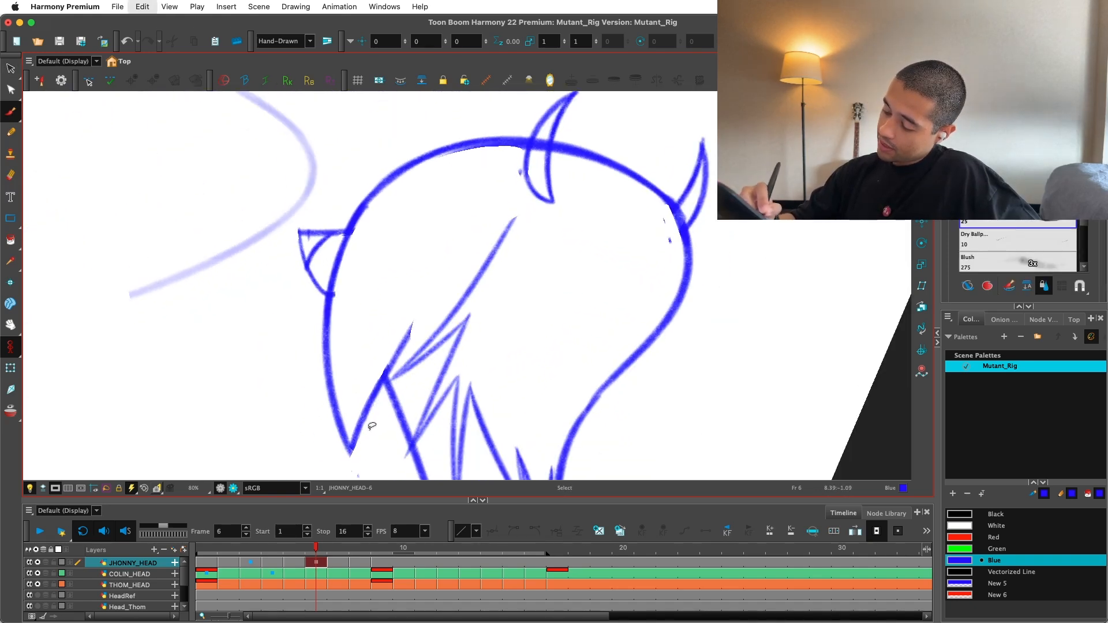
left_click_drag(351, 451, 478, 307)
key("alt+s")
left_click(465, 299)
key("Delete")
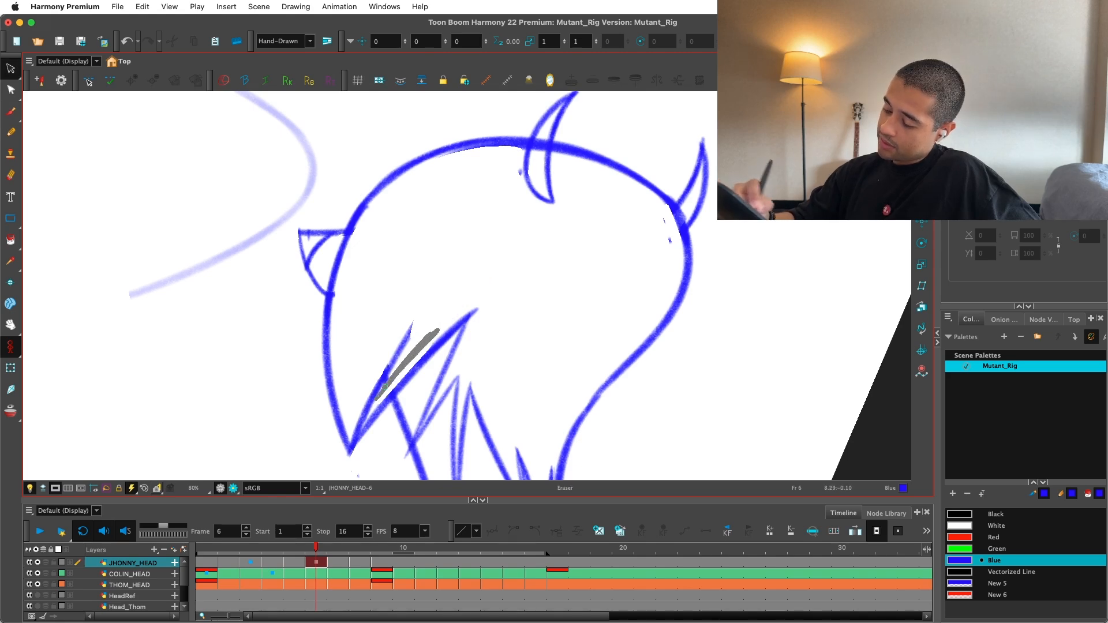
Step: Erase the leftover piece of the old hair line beside the new stroke, down to the front lock's tip
left_click_drag(371, 397, 370, 400)
left_click_drag(389, 381, 346, 443)
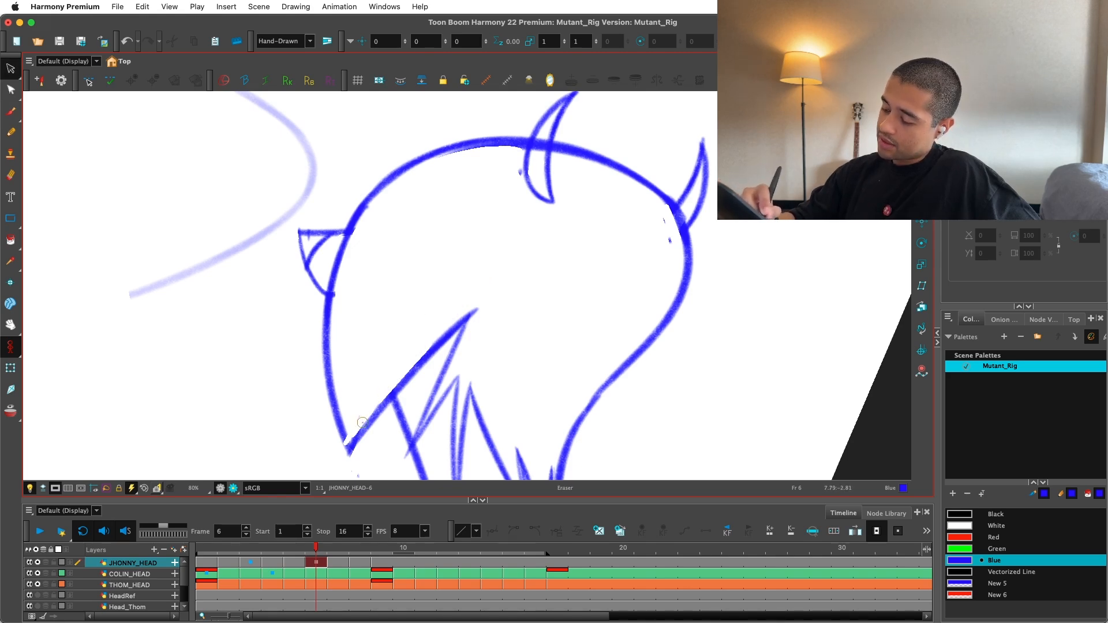
key("alt+b")
key("shift+x")
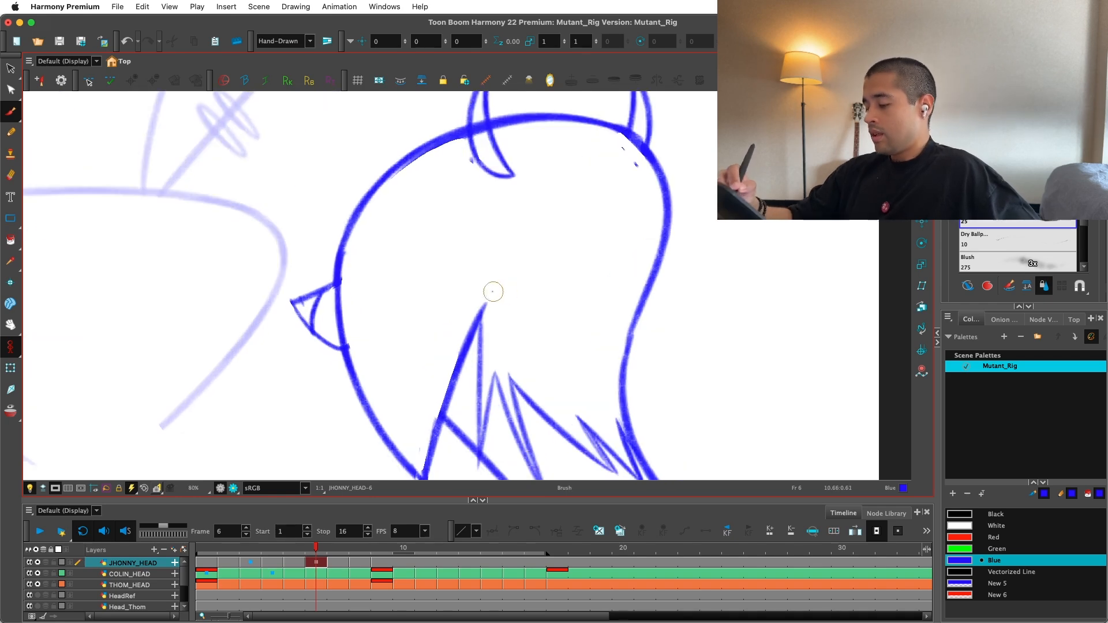
key("1")
key("1")
key("1")
key("2")
Step: Step back and forth through the frames around frame 6 to compare the reworked hair with the neighbouring poses
key("comma")
key("comma")
key("comma")
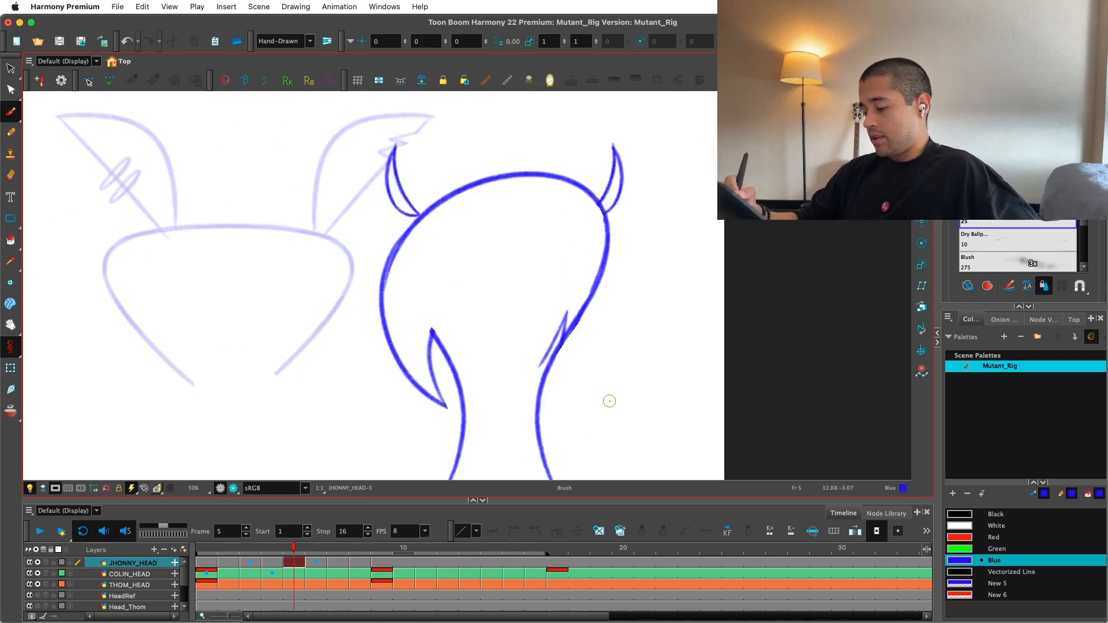
key("comma")
key("comma")
key("period")
key("period")
key("period")
key("period")
key("period")
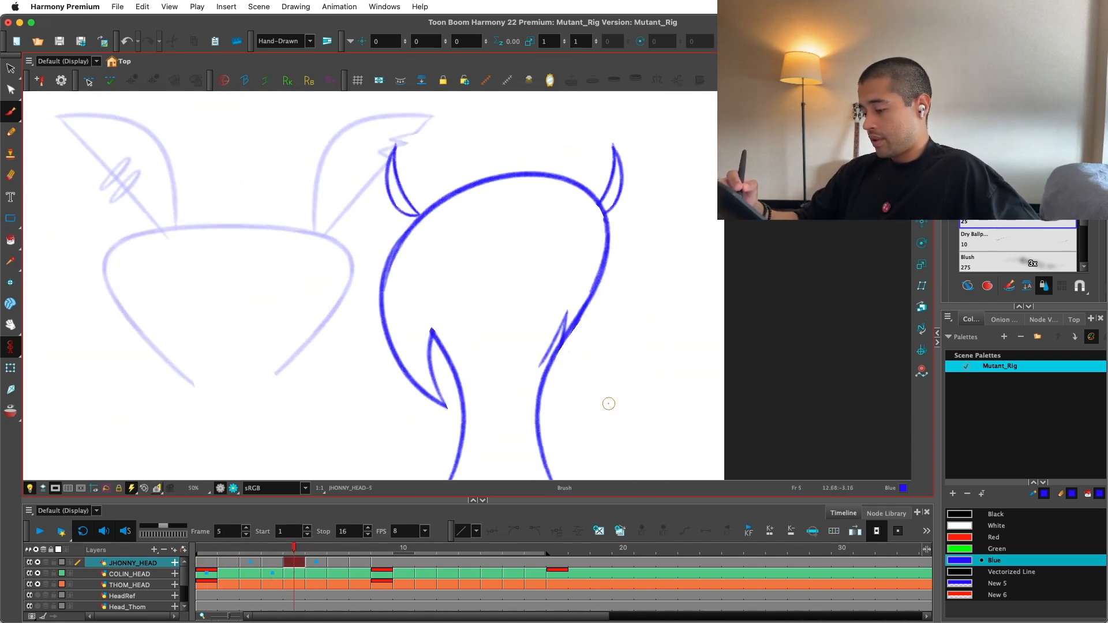
key("period")
key("comma")
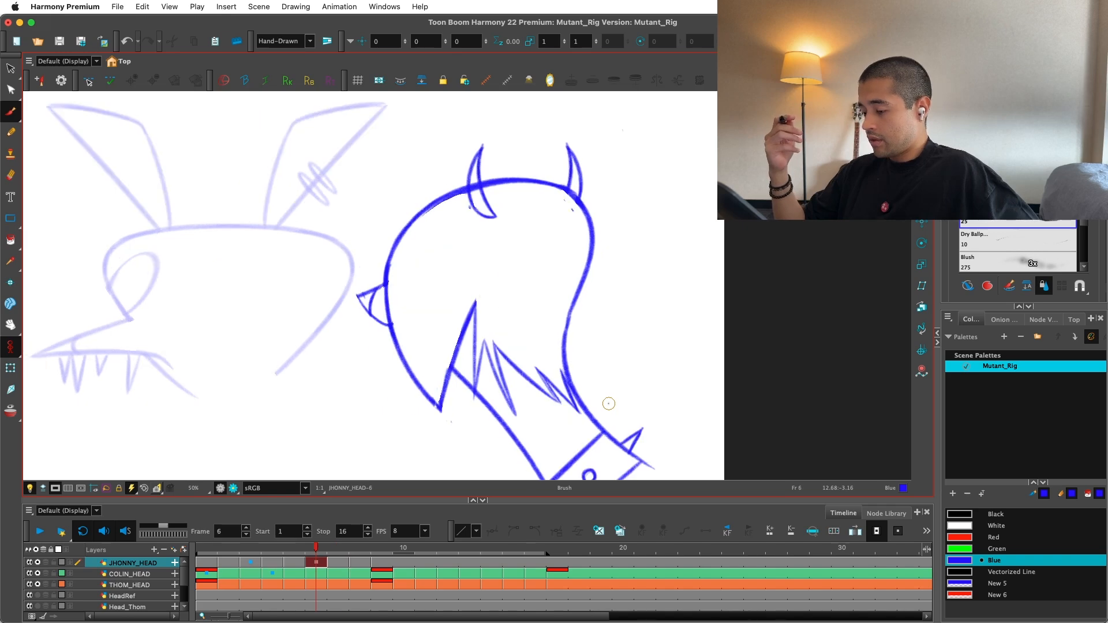
key("period")
key("comma")
key("comma")
key("period")
key("period")
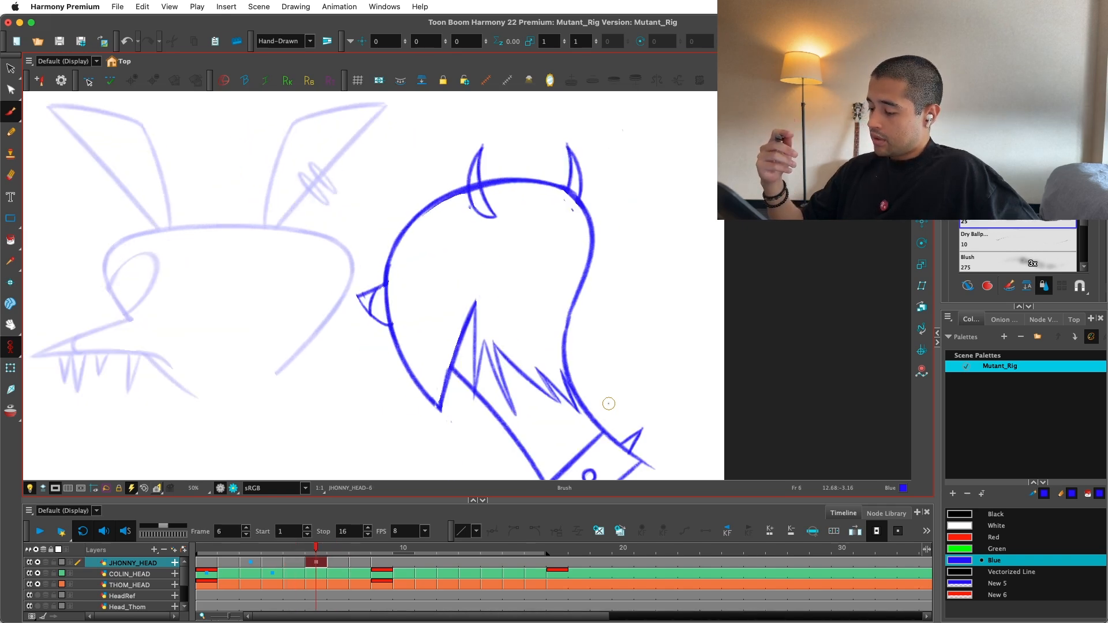
key("period")
key("comma")
Step: Select the V-shaped front lock in frame 6, adjust its tip slightly, and compare it with the following frames
key("alt+s")
left_click(415, 361)
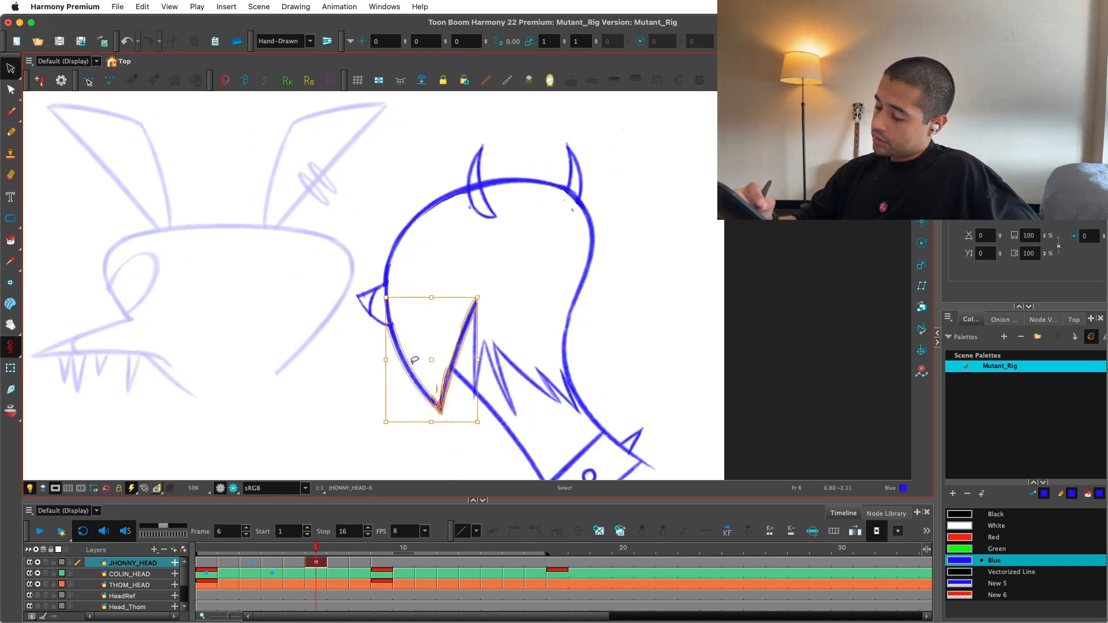
left_click_drag(448, 261, 383, 307)
left_click_drag(455, 425, 451, 421)
key("period")
key("period")
key("comma")
key("comma")
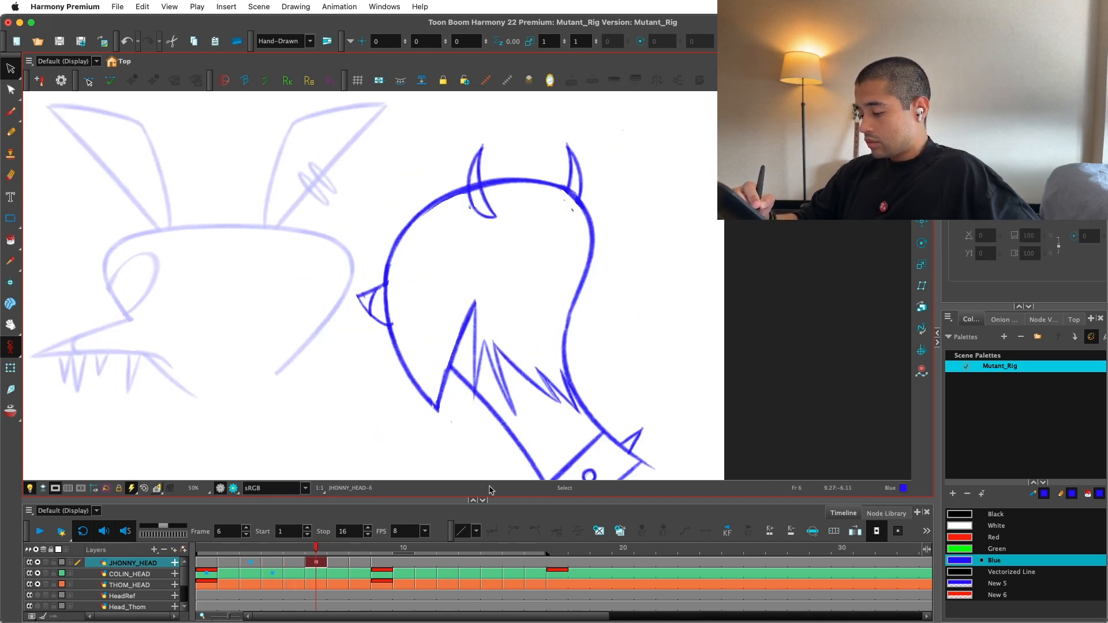
key("period")
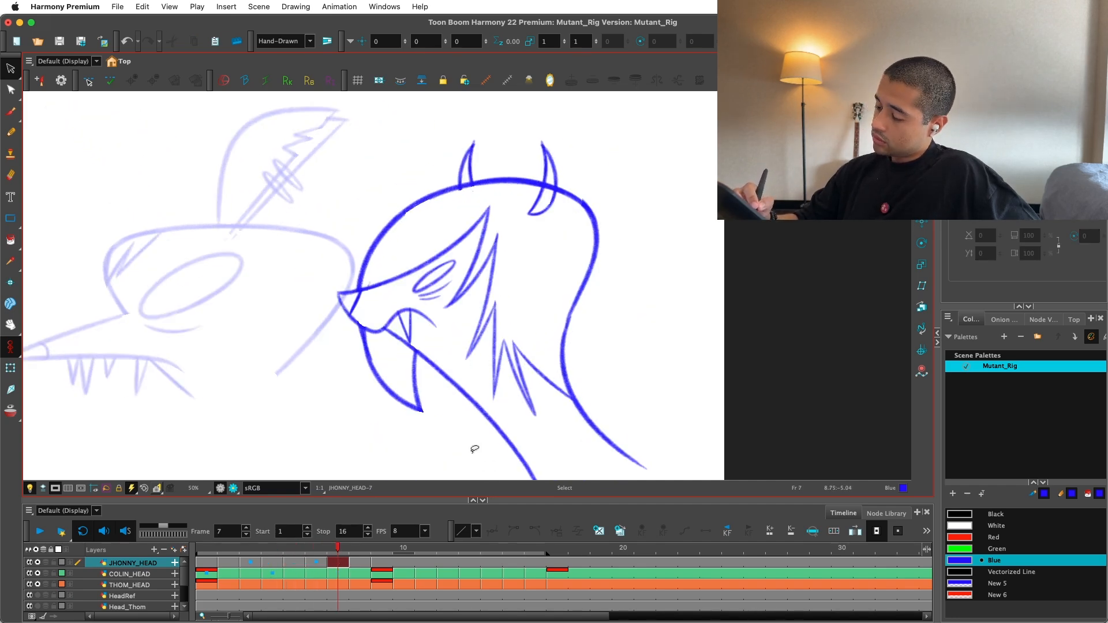
key("comma")
key("period")
Step: In frame 7, brush a stroke across the nose that joins the forehead outline to the front hair lock
left_click_drag(346, 371, 345, 381)
key("2")
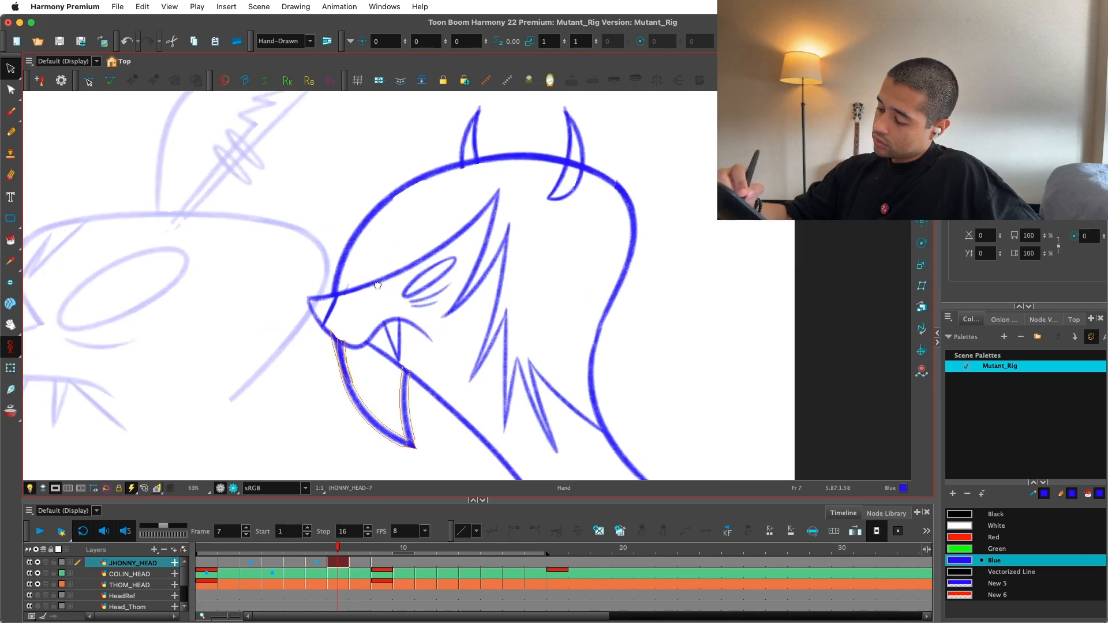
left_click_drag(381, 263, 393, 271)
left_click_drag(367, 212, 424, 241)
key("alt+b")
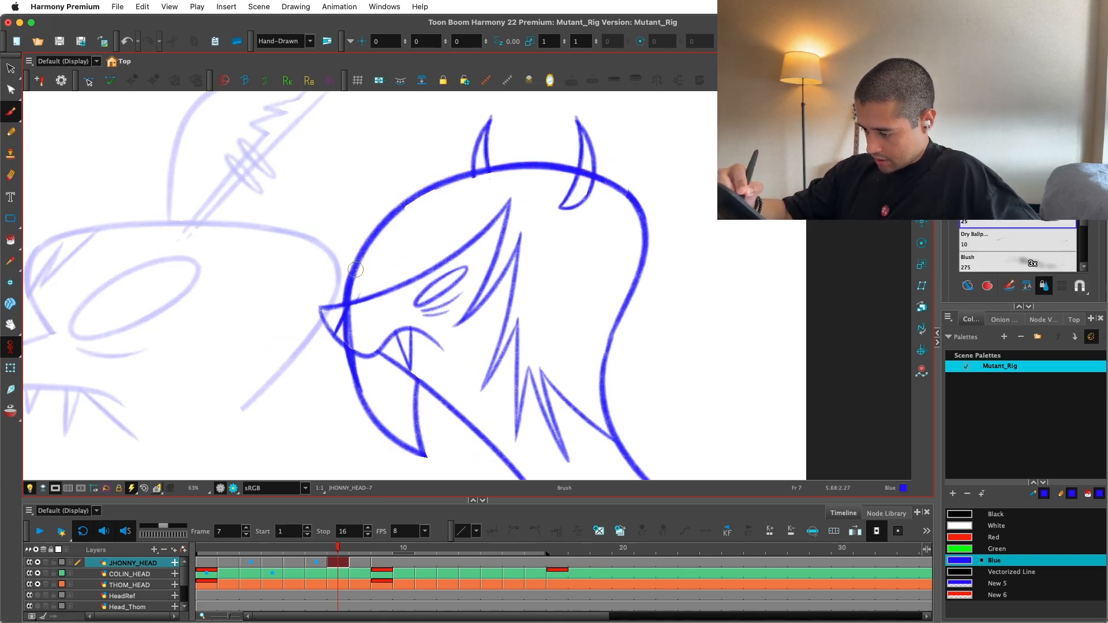
Step: Step through the earlier JHONNY_HEAD frames to compare their face and front lock details with frame 7
key("comma")
key("comma")
key("comma")
key("comma")
key("comma")
key("comma")
key("period")
key("period")
key("period")
key("period")
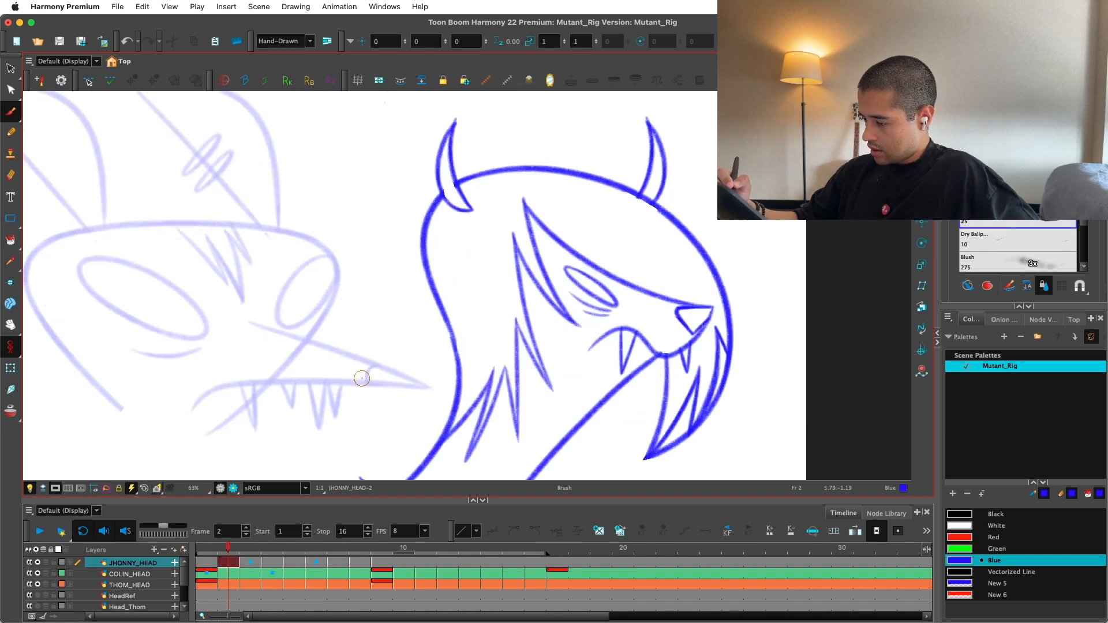
Step: In frame 7, brush a curved stroke from the beard's inner edge up across the face to the hair lock's tip
key("period")
key("period")
key("2")
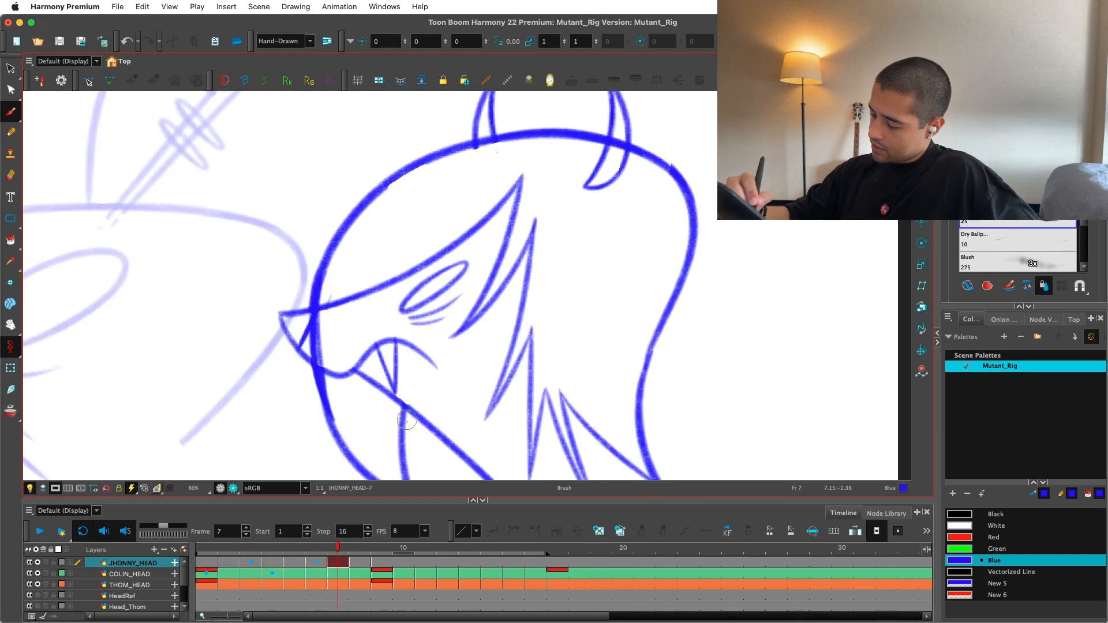
left_click_drag(405, 462, 436, 312)
key("ctrl+z")
left_click_drag(402, 478, 493, 218)
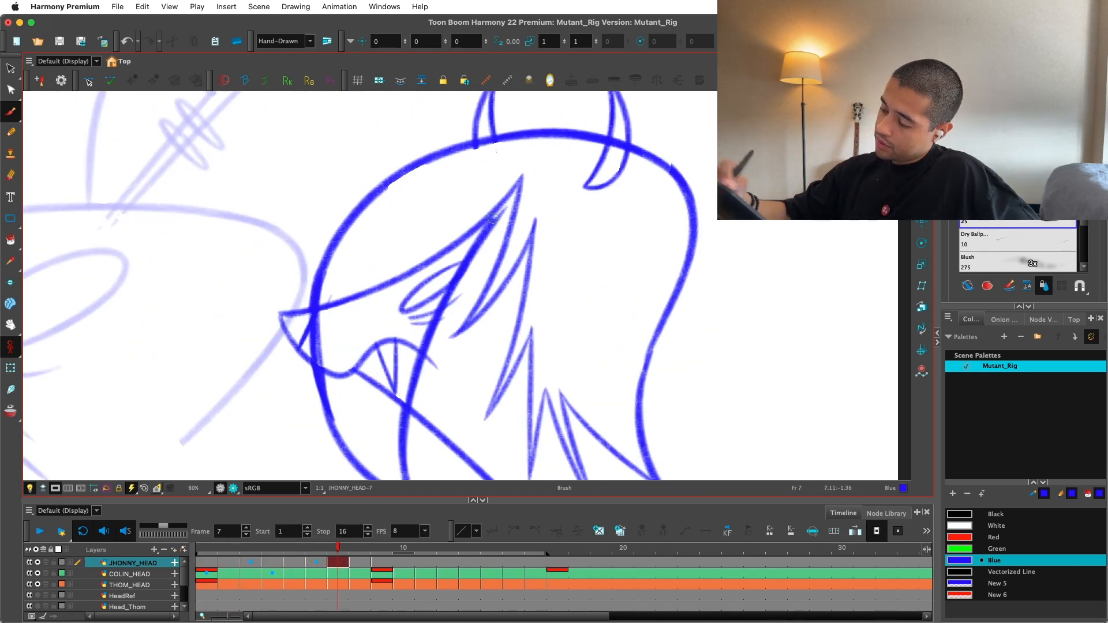
Step: Step back and forth between frame 7 and the preceding JHONNY_HEAD frames to compare the new front stroke with their poses
key("comma")
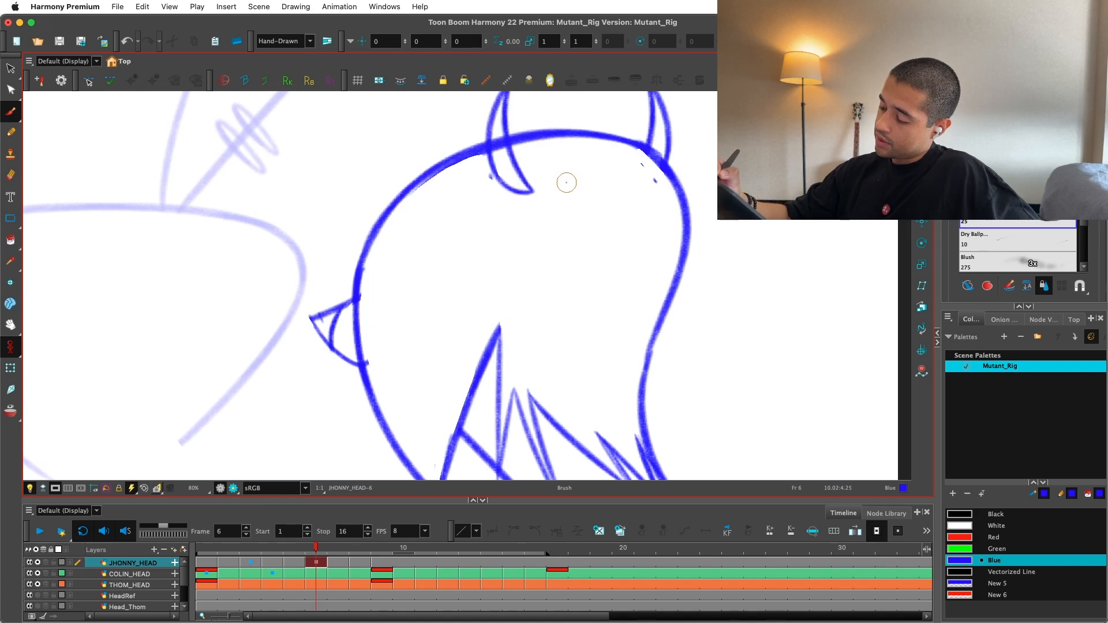
key("comma")
key("period")
key("1")
key("comma")
key("comma")
key("period")
key("period")
key("period")
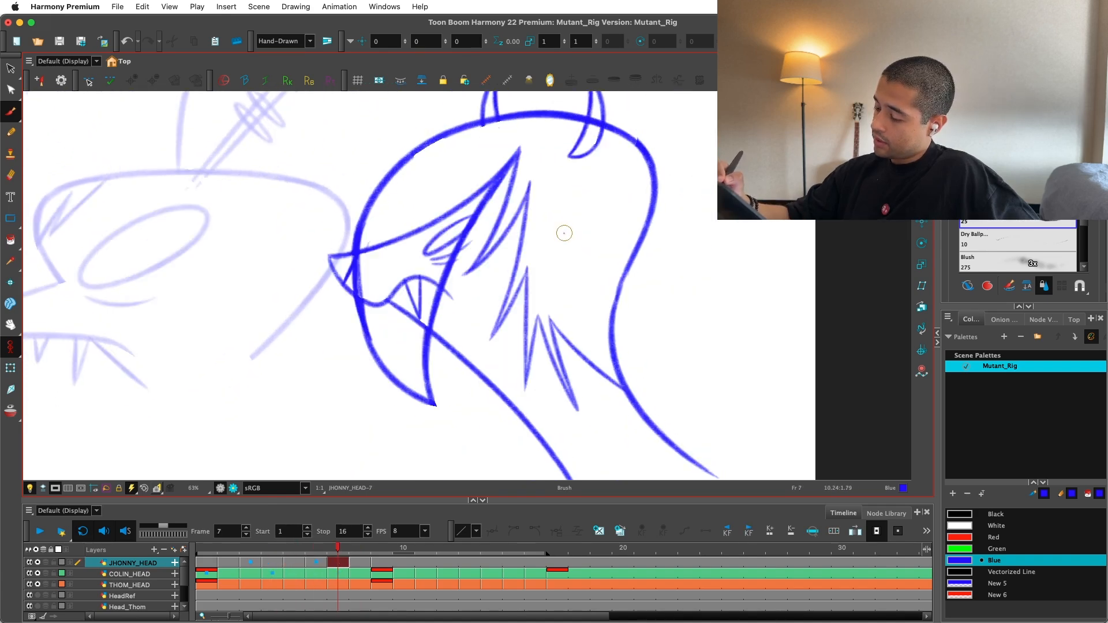
key("comma")
key("period")
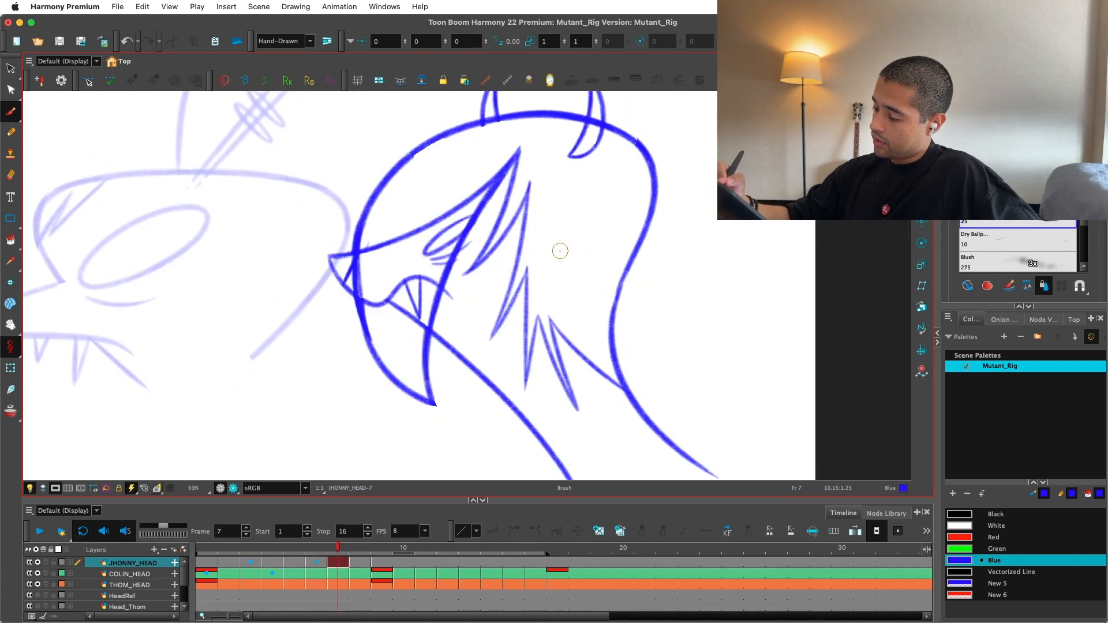
key("comma")
key("period")
Step: Try to shift and reshape the head outline and front beard strokes in frame 7 away from the nose
key("alt+s")
left_click_drag(459, 367, 369, 392)
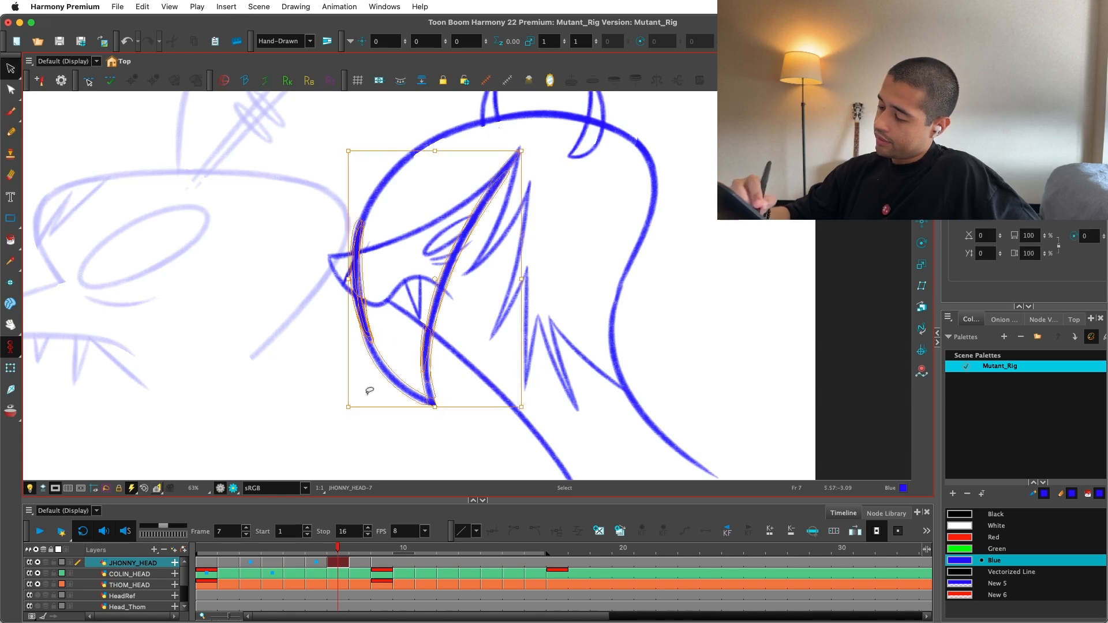
left_click(385, 179, "shift")
left_click_drag(453, 261, 523, 261)
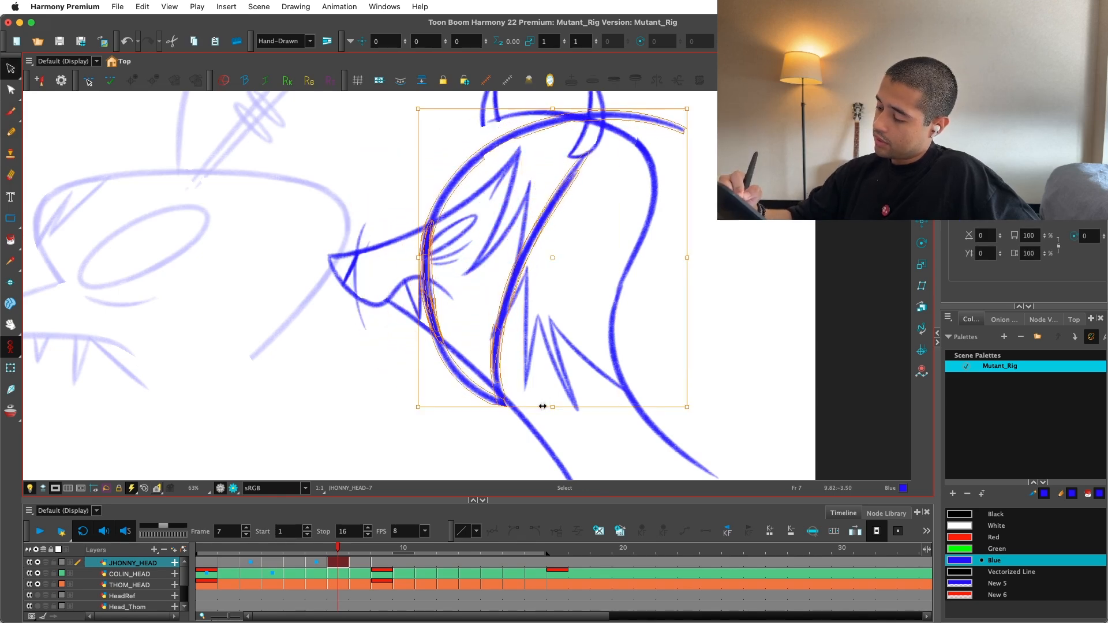
left_click_drag(542, 407, 504, 406)
mouse_move(559, 108)
left_mouse_down()
mouse_move(444, 110)
mouse_move(550, 109)
left_mouse_up()
left_click_drag(500, 406, 488, 420)
left_click_drag(504, 417, 537, 418)
Step: Step through the frames before frame 7 to check the reshaped head outline against the neighbouring poses
key("comma")
key("comma")
key("comma")
key("comma")
key("period")
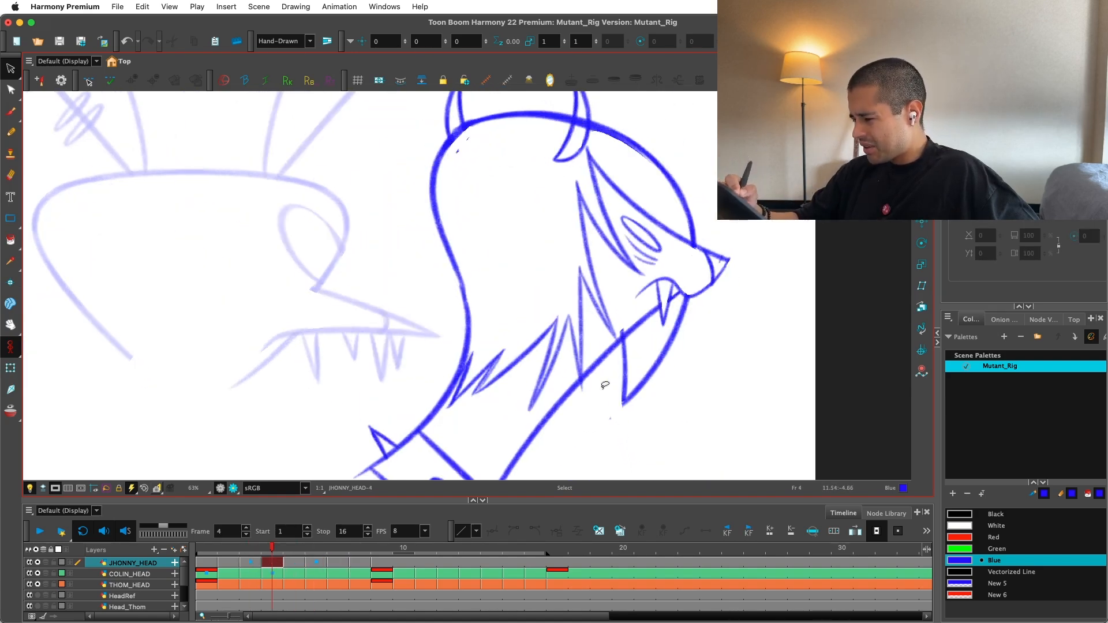
key("period")
key("period")
key("period")
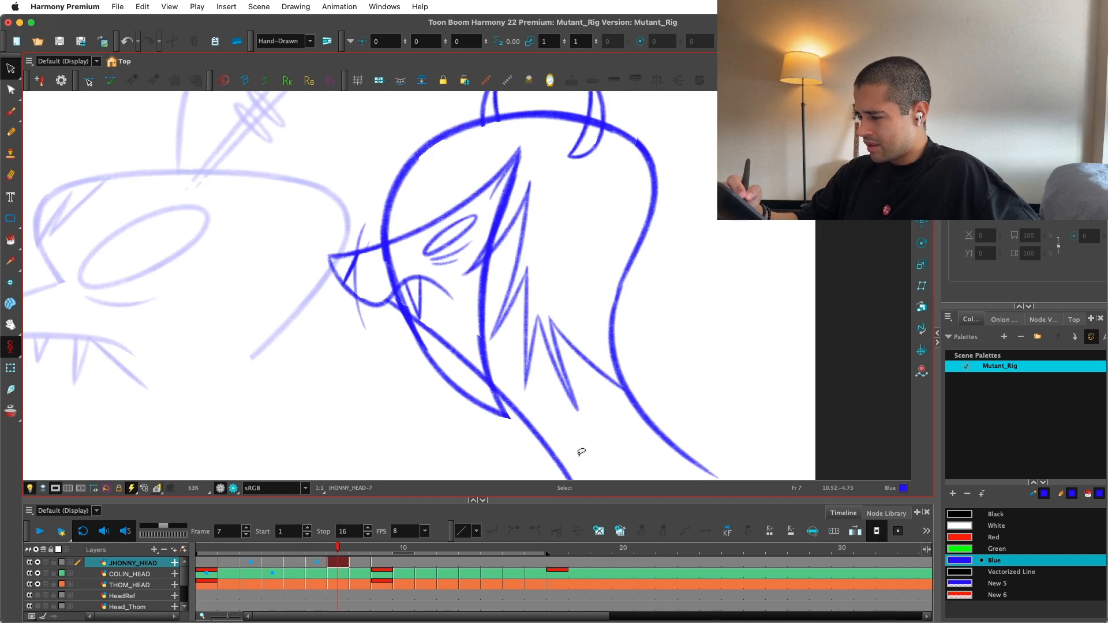
key("comma")
key("comma")
key("comma")
Step: Undo the move and reshaping of the head outline and front strokes in frame 7
key("super+z")
key("super+z")
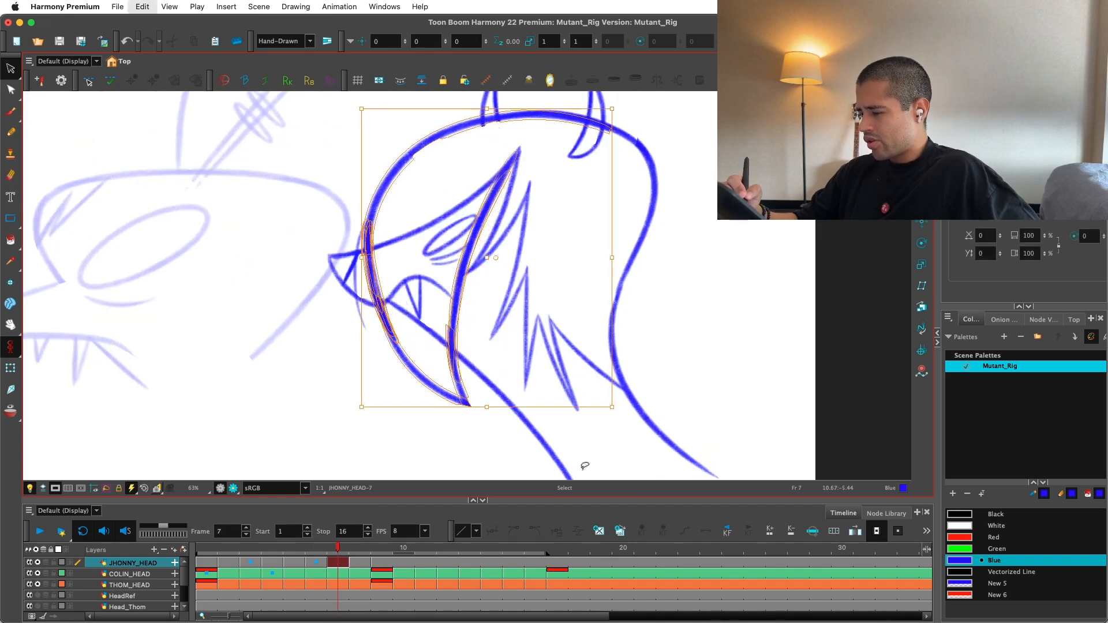
key("super+z")
key("super+z")
key("super+z")
key("comma")
key("period")
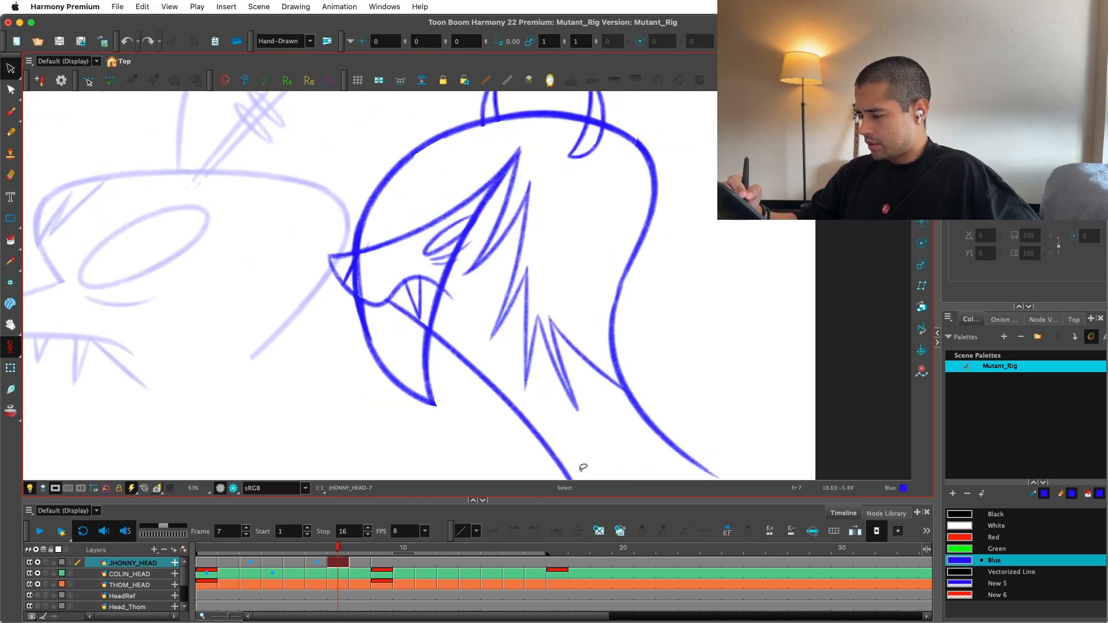
key("comma")
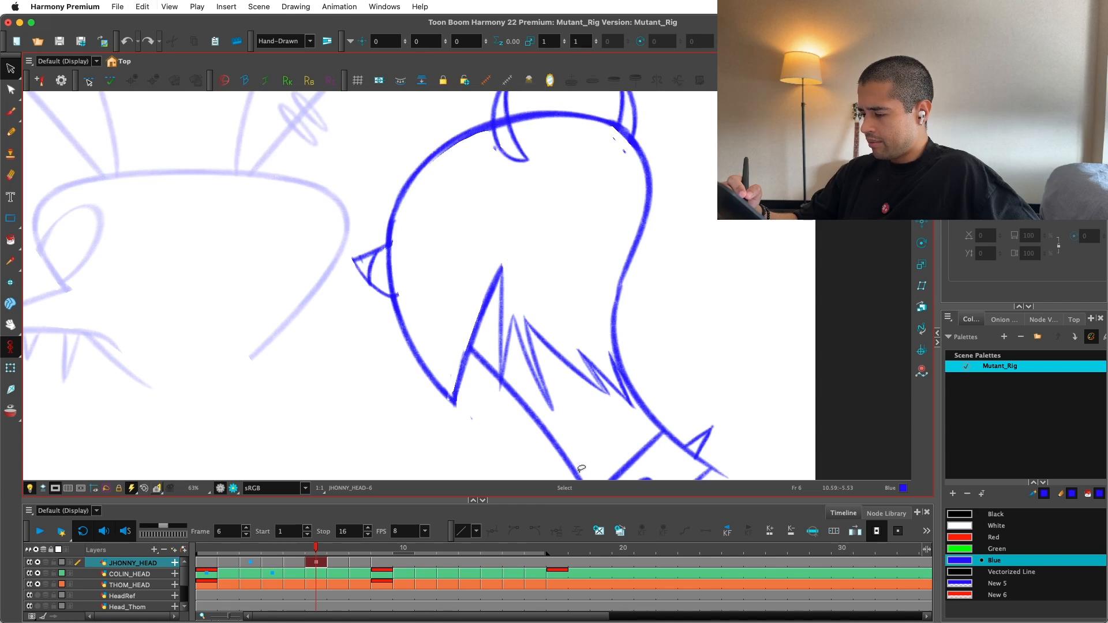
Step: Undo the earlier clean-up edits in frame 6 back to the drawing with its eye, mouth, fangs and hair locks
key("super+shift+z")
key("super+shift+z")
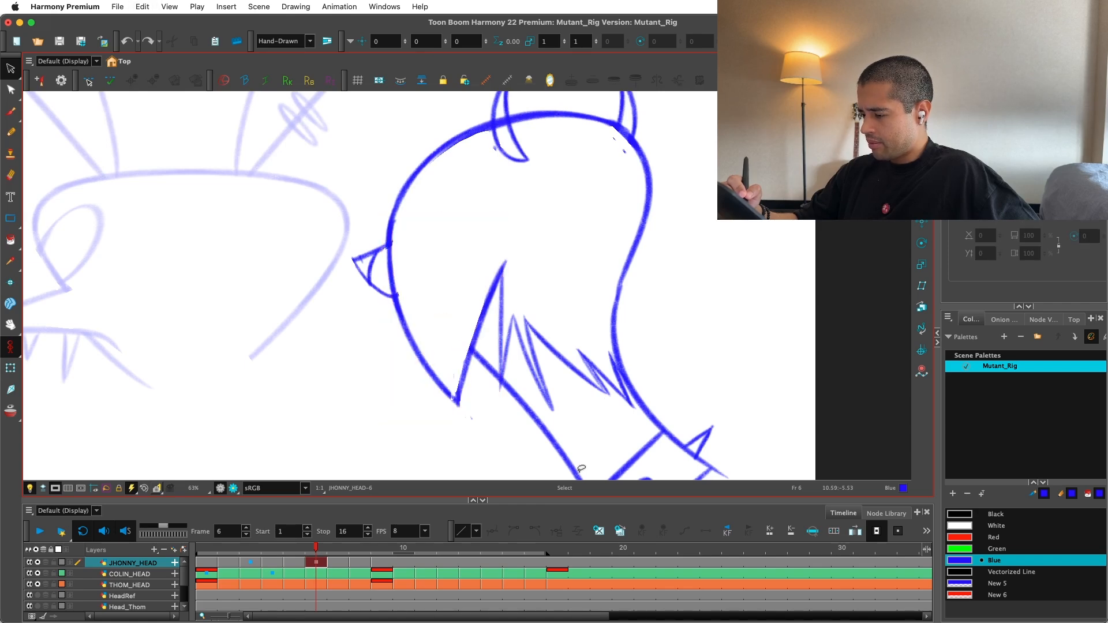
key("super+shift+z")
key("super+shift+z")
key("super+shift+z")
key("super+shift+z")
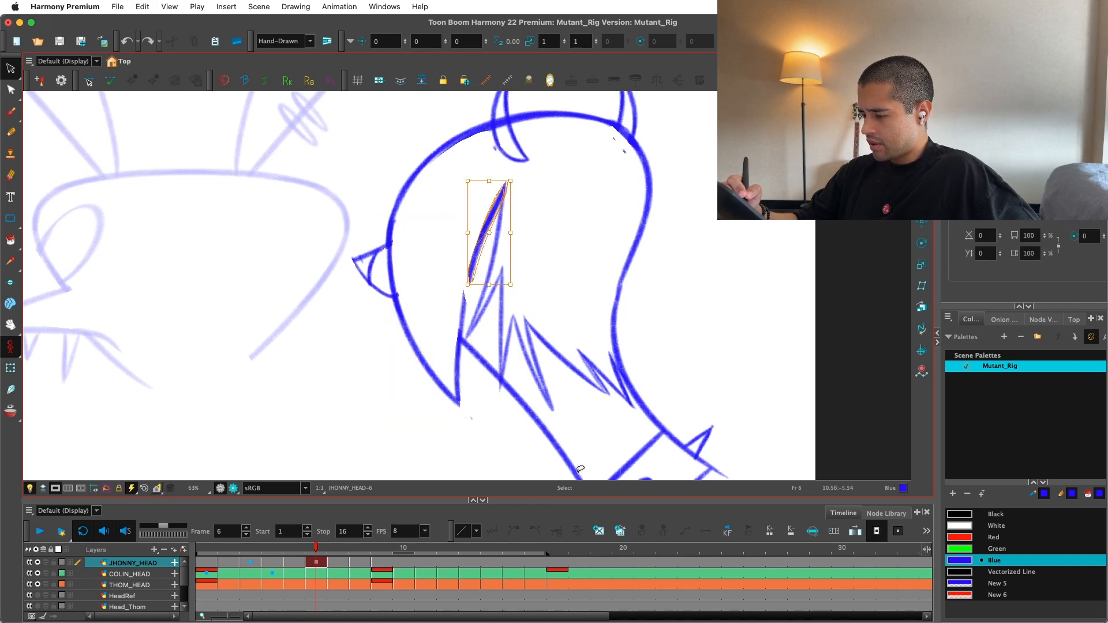
key("super+shift+z")
key("super+shift+z")
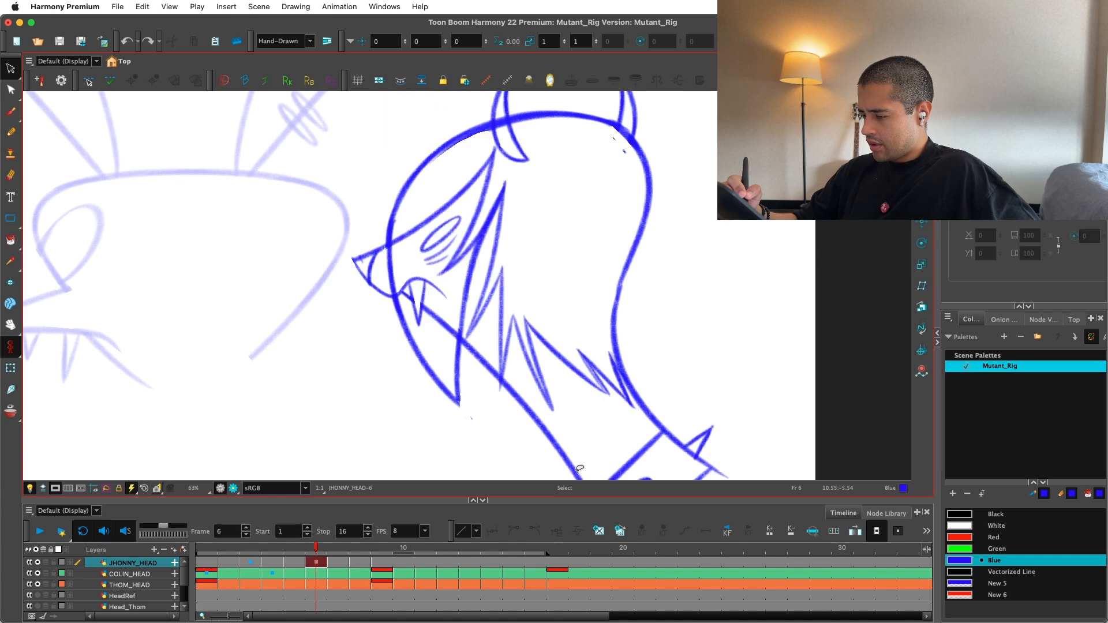
key("super+z")
key("super+shift+z")
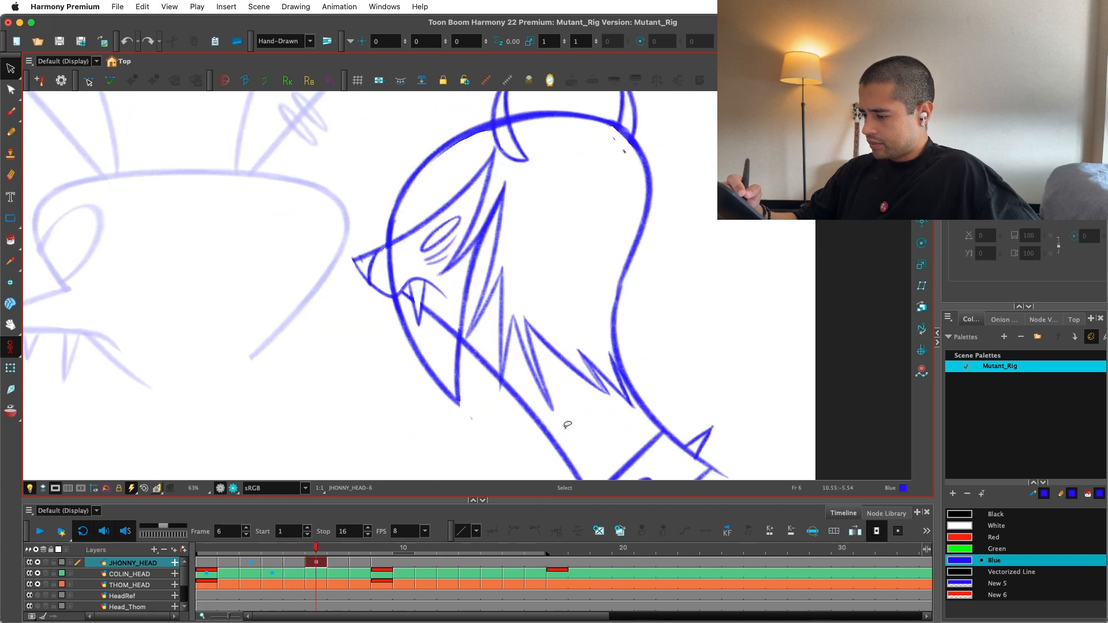
Step: Select the head outline and long front stroke in frame 6, shift them toward the nose, and compare with the following frames
left_click_drag(386, 362, 386, 197)
left_click_drag(399, 109, 394, 258)
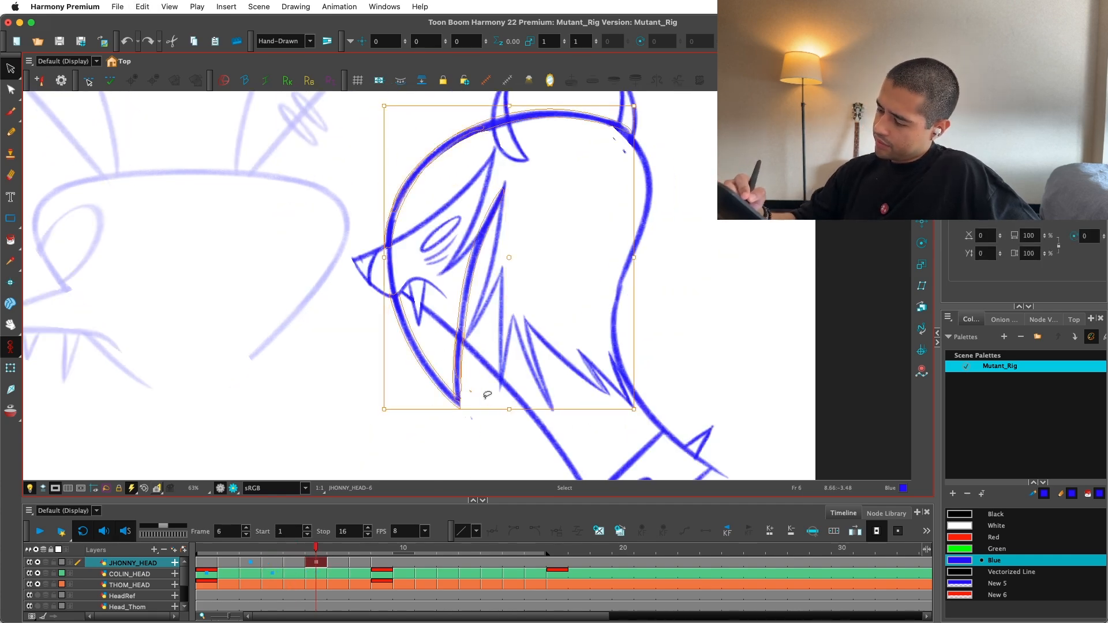
mouse_move(522, 409)
left_mouse_down()
mouse_move(496, 409)
mouse_move(505, 404)
left_mouse_up()
mouse_move(445, 315)
left_mouse_down()
mouse_move(418, 375)
mouse_move(484, 190)
mouse_move(439, 208)
mouse_move(475, 171)
mouse_move(462, 163)
left_mouse_up()
left_click(479, 160)
scroll(453, 204, "up", 1)
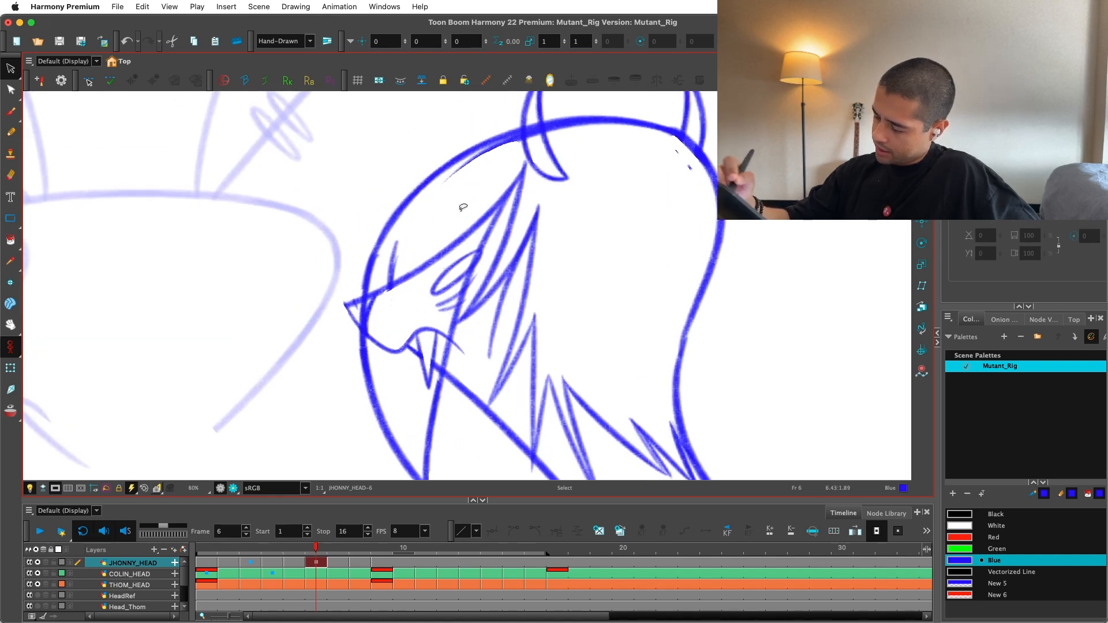
scroll(460, 206, "down", 2)
key("period")
key("period")
key("comma")
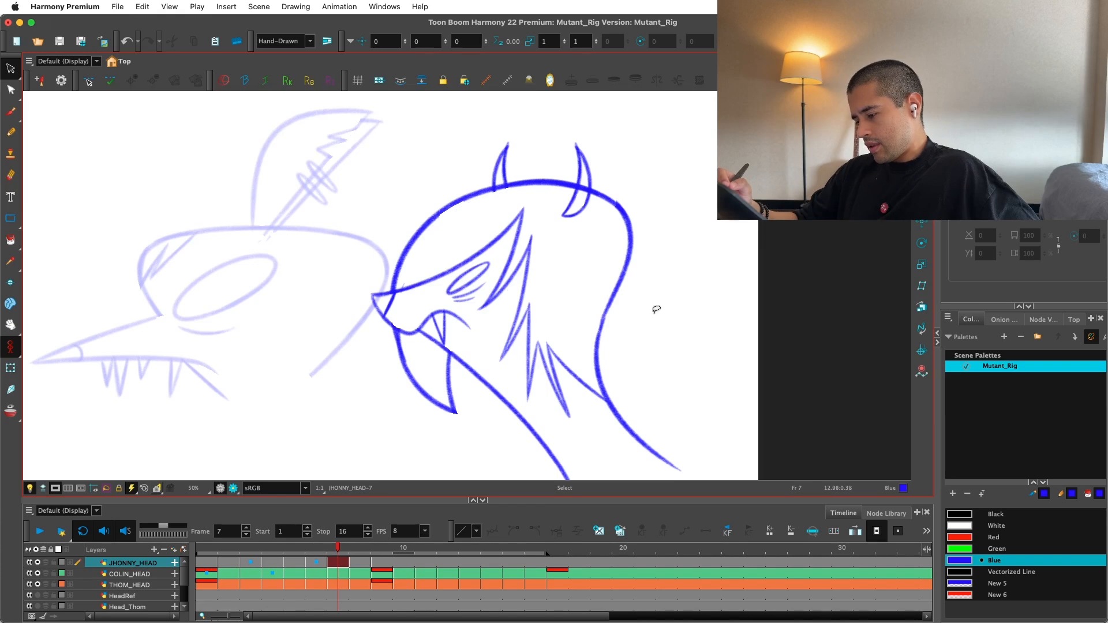
key("comma")
Step: Lasso the forehead line, nose, mouth and fang strokes in frame 6 and shift them slightly forward
scroll(449, 372, "up", 2)
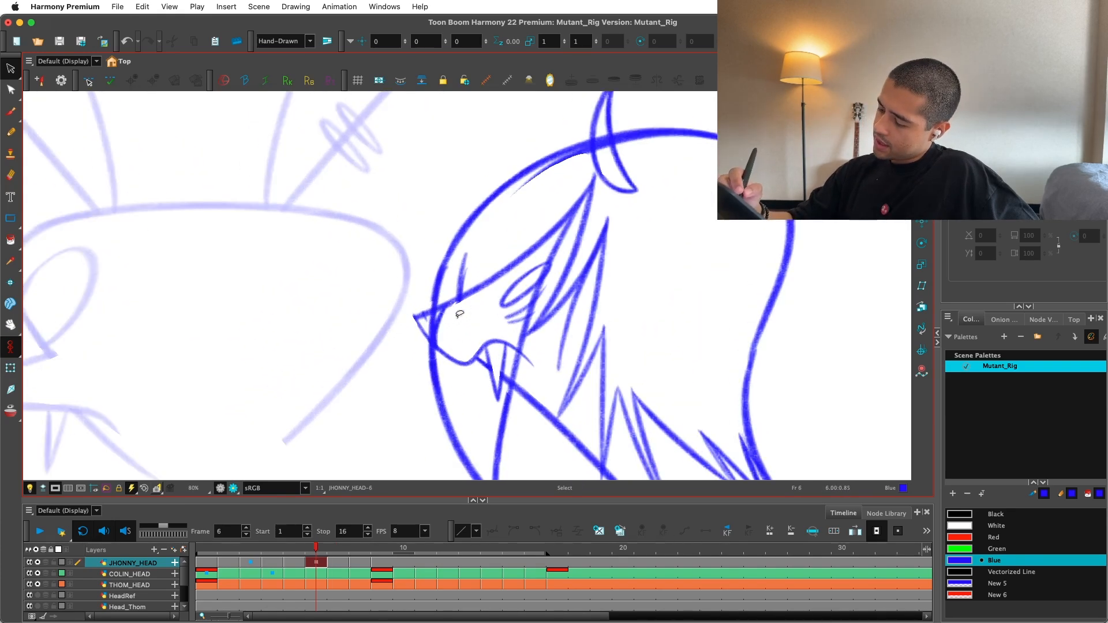
left_click_drag(448, 371, 456, 369)
mouse_move(439, 257)
left_mouse_down()
mouse_move(419, 346)
mouse_move(471, 404)
mouse_move(441, 381)
mouse_move(490, 356)
mouse_move(491, 391)
left_mouse_up()
scroll(621, 383, "down", 1)
scroll(624, 358, "down", 1)
scroll(643, 314, "up", 2)
left_click_drag(481, 284, 468, 289)
left_click(480, 257)
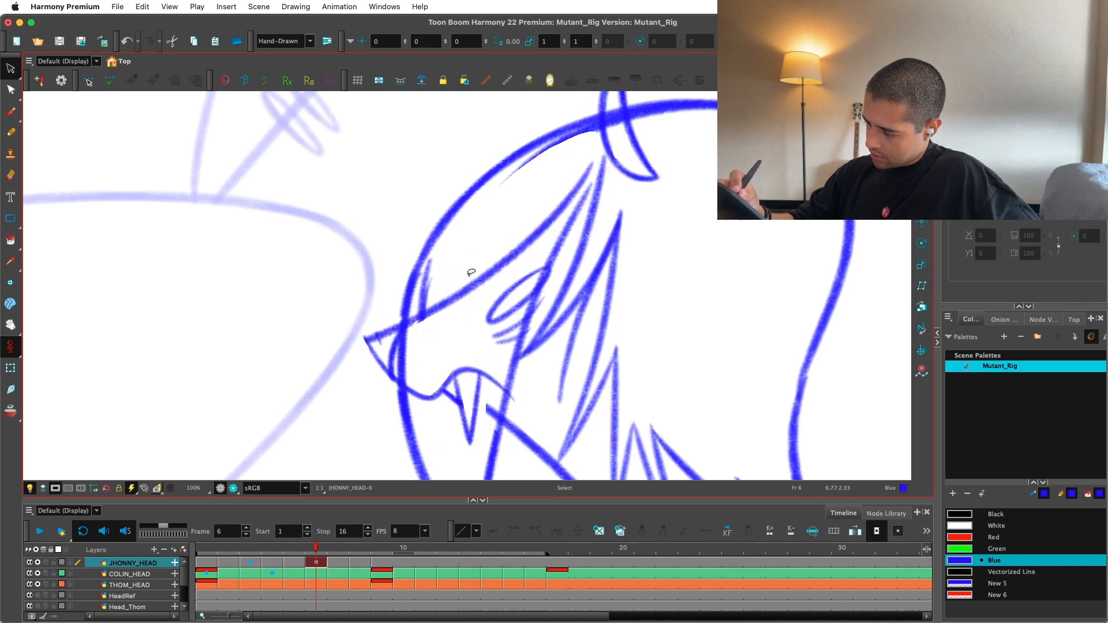
Step: Nudge the forehead line, nose and fangs in frame 6 a little further out from the head outline
left_click(396, 341)
left_click(453, 278)
mouse_move(387, 396)
left_mouse_down()
mouse_move(374, 317)
mouse_move(369, 444)
mouse_move(386, 398)
left_mouse_up()
left_click(458, 267)
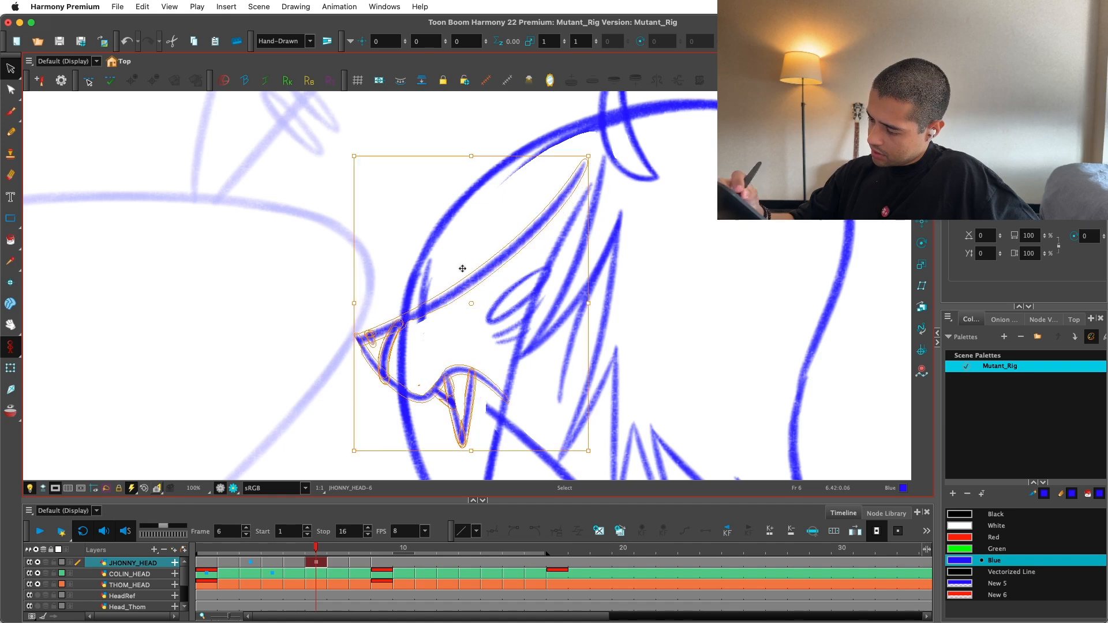
left_click(438, 277)
key("minus")
Step: Select the V-shaped hair lock above the eye in frame 6 and pull its upper tips slightly toward the face
scroll(635, 349, "up", 3)
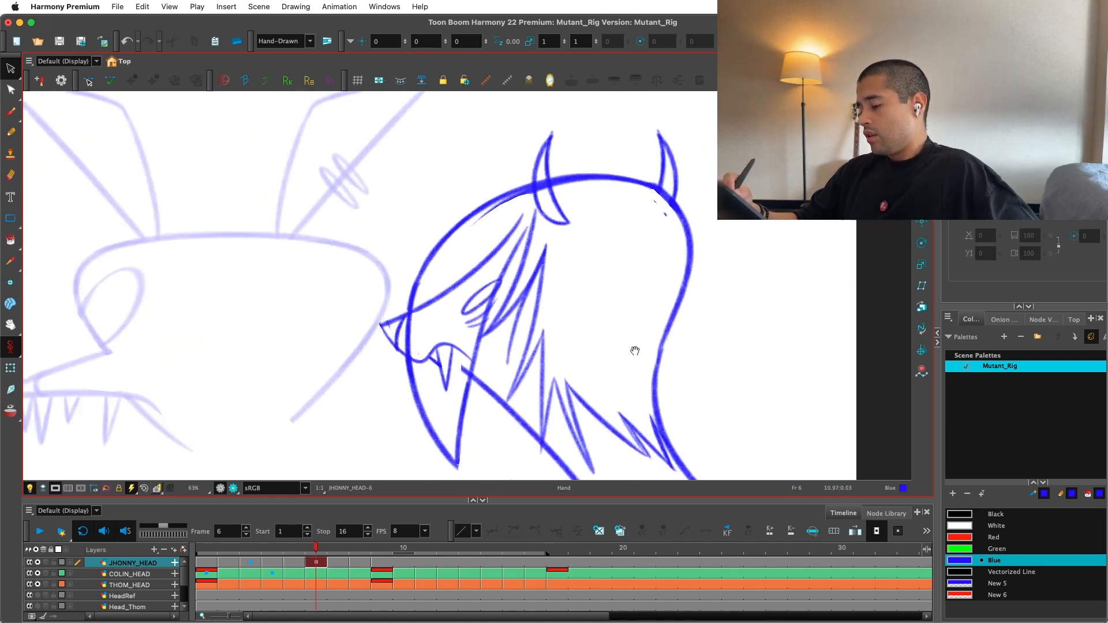
left_click(565, 390)
left_click(569, 408)
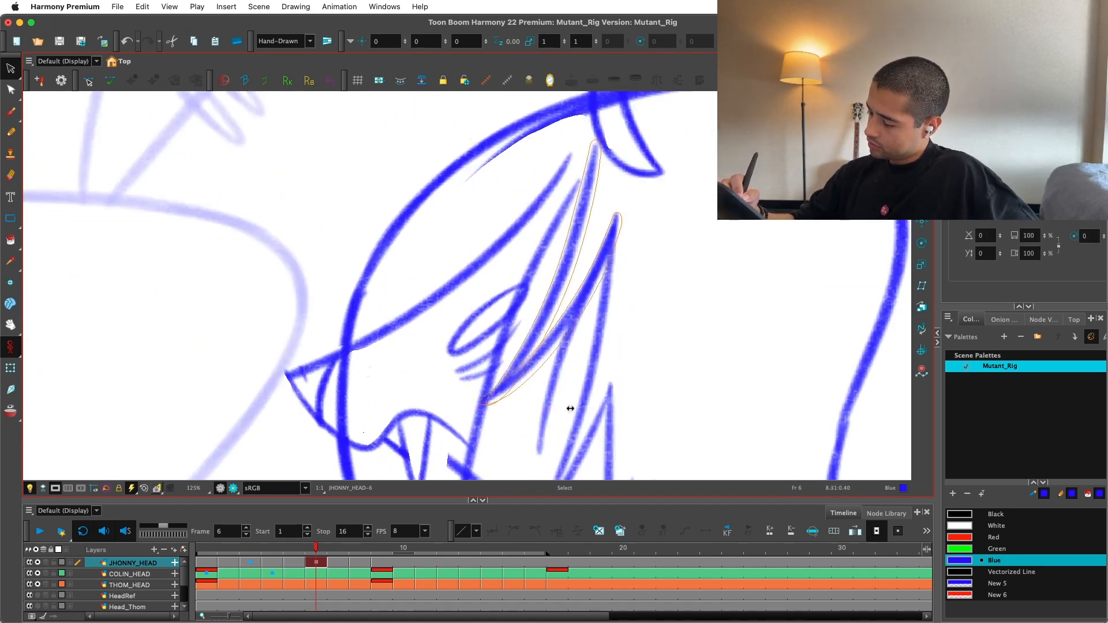
left_click(573, 406)
left_click(591, 148, "shift")
left_click_drag(632, 141, 622, 135)
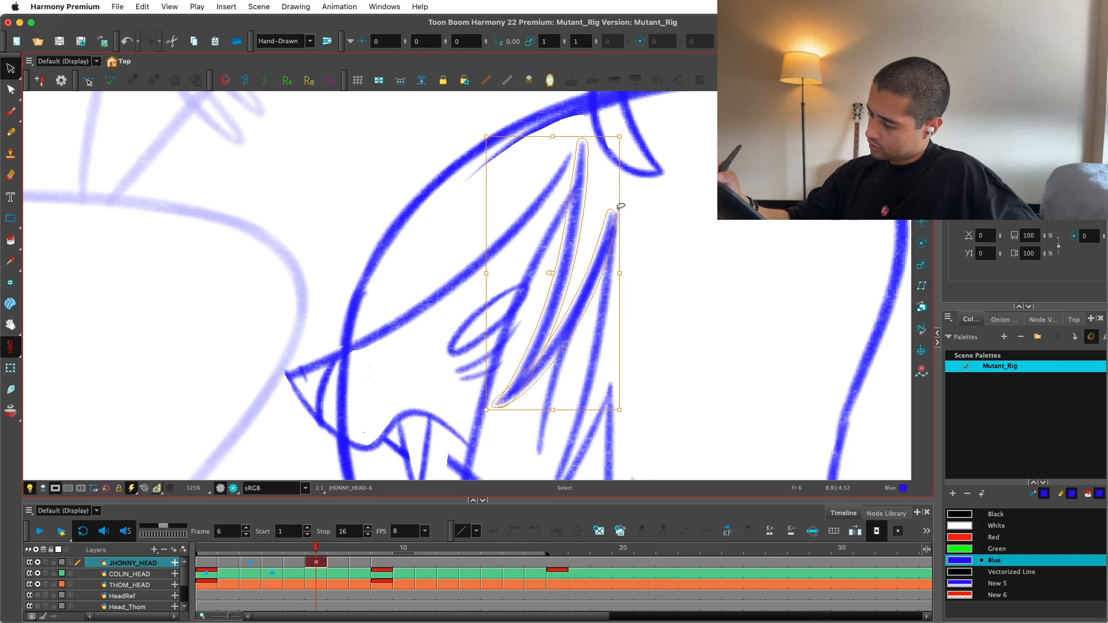
left_click(543, 412)
Step: Delete the overshooting end of the V-shaped lock and erase the stray line behind the nose in frame 6
key("Delete")
key("1")
key("1")
key("2")
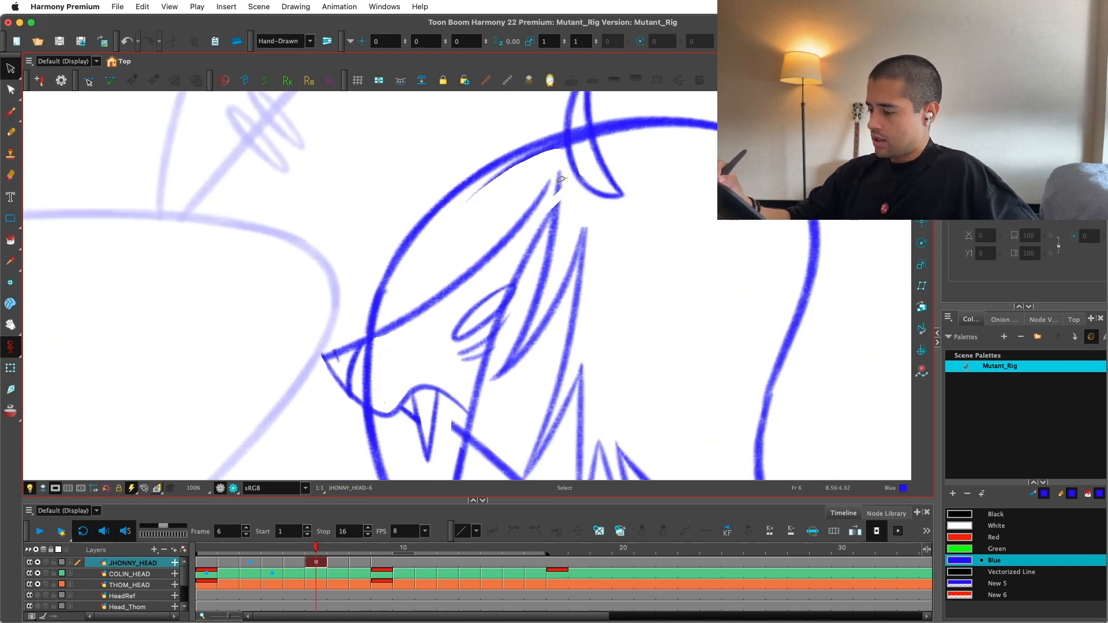
key("1")
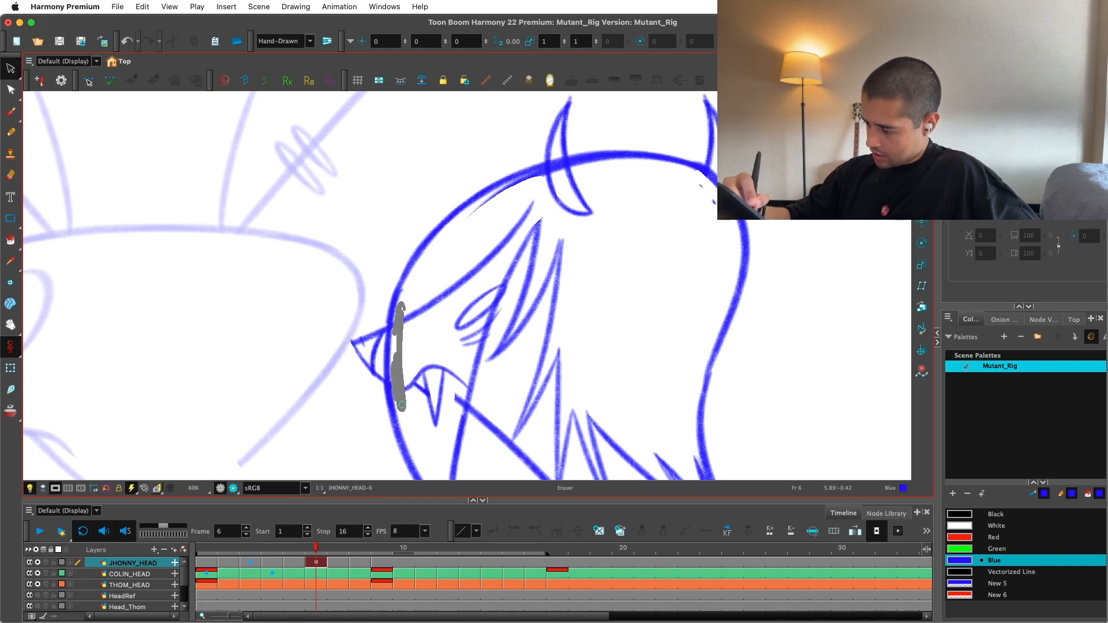
left_click_drag(403, 405, 402, 407)
Step: Delete the forehead line, eye, mouth and fang strokes inside the head outline in frame 6, keeping the protruding nose
key("alt+s")
mouse_move(490, 255)
left_mouse_down()
mouse_move(466, 346)
mouse_move(412, 385)
mouse_move(464, 364)
mouse_move(460, 346)
left_mouse_up()
key("Delete")
key("Delete")
key("super+z")
key("Delete")
key("alt+e")
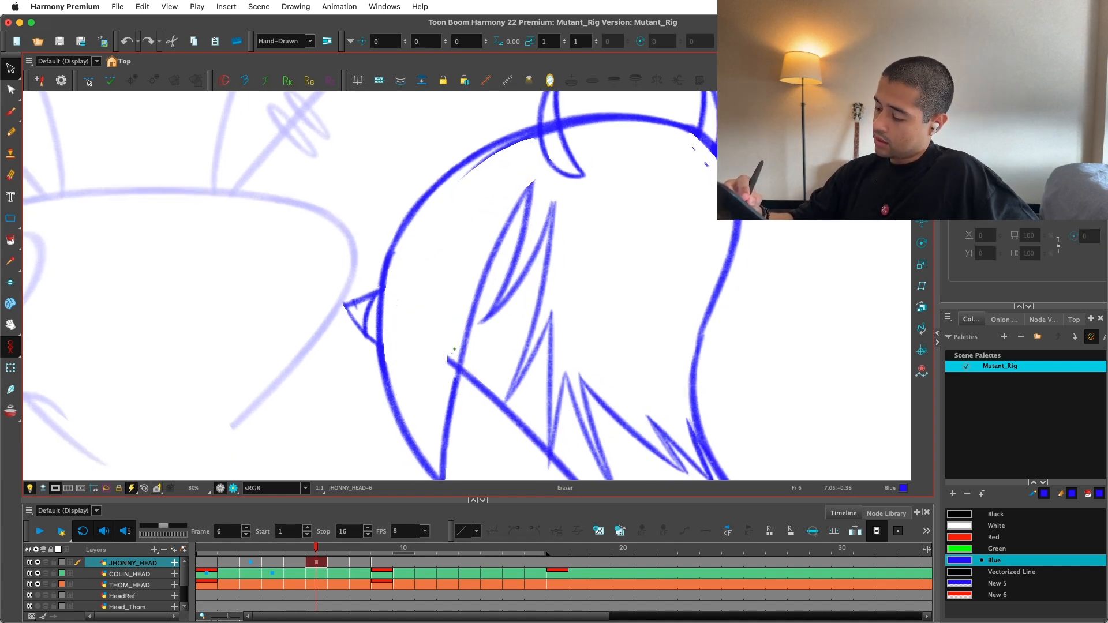
Step: Step through the JHONNY_HEAD frames around frame 6 to compare its cleaned-up pose with the neighbouring ones
key("2")
key("2")
key("2")
key("2")
key("alt+s")
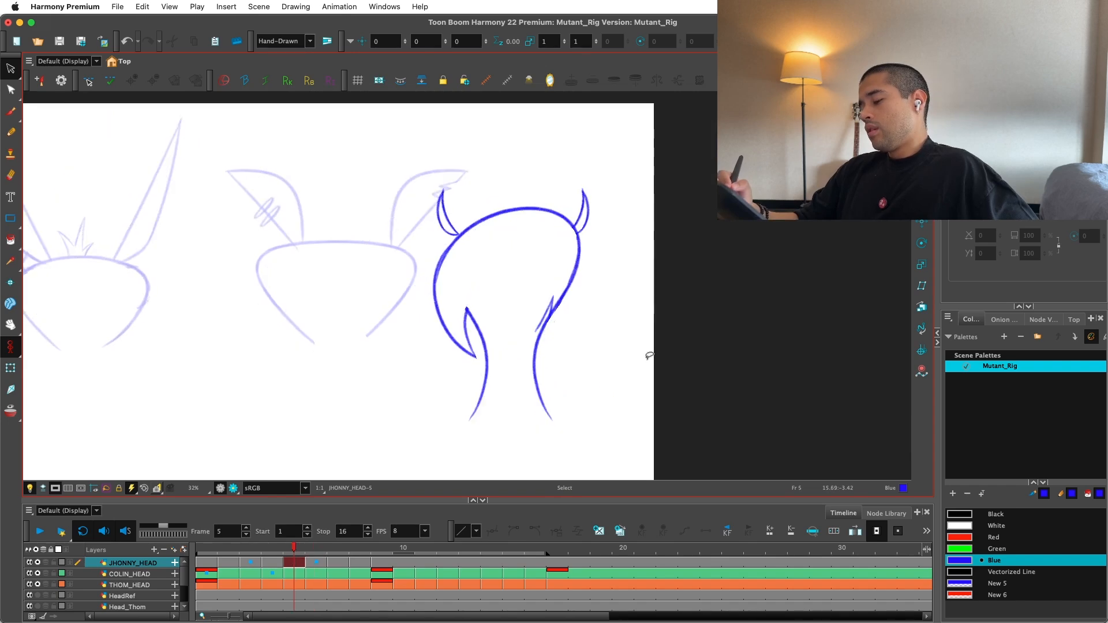
key("comma")
key("comma")
key("period")
key("period")
key("period")
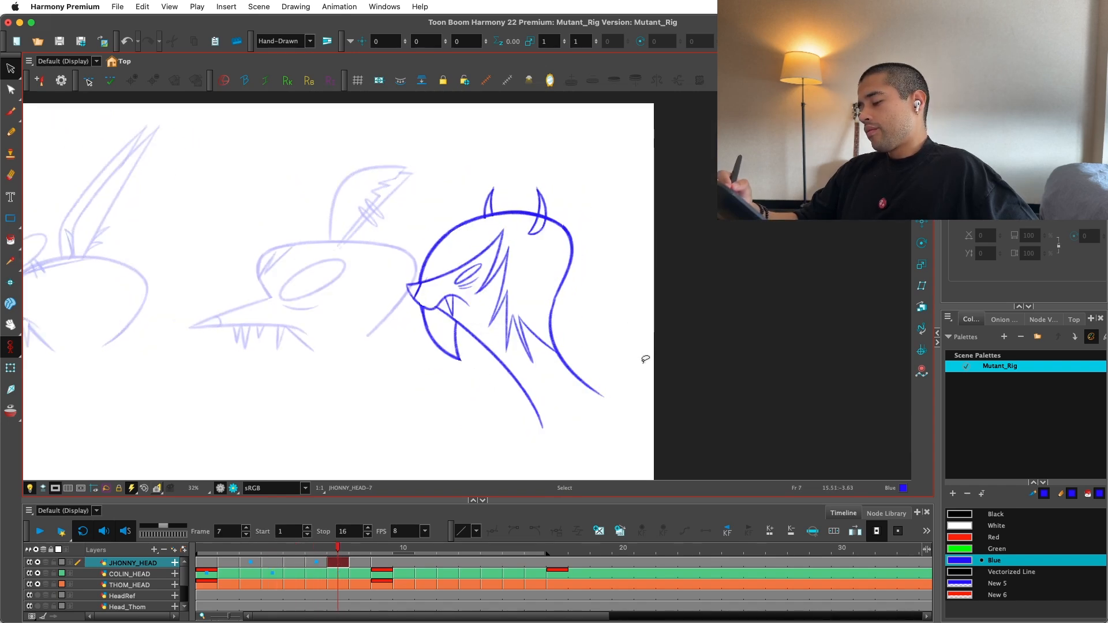
key("comma")
key("period")
key("comma")
key("period")
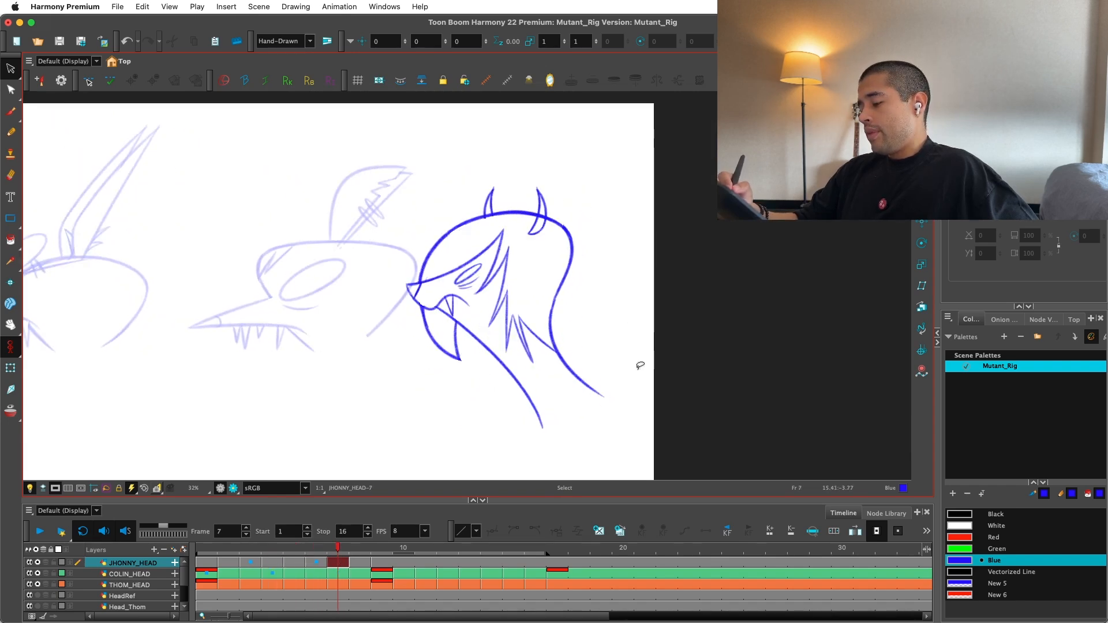
Step: Examine frame 7's face and front lock up close and compare them with the following frames
key("1")
key("1")
key("1")
key("alt+b")
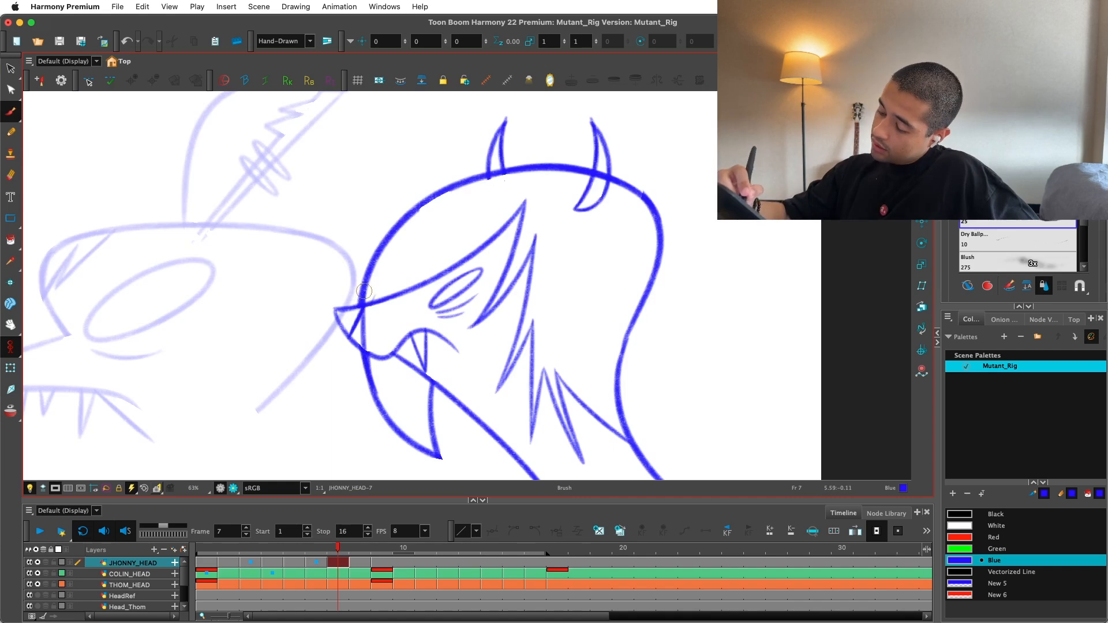
key("alt+s")
left_click(404, 427)
key("ctrl+a")
key("period")
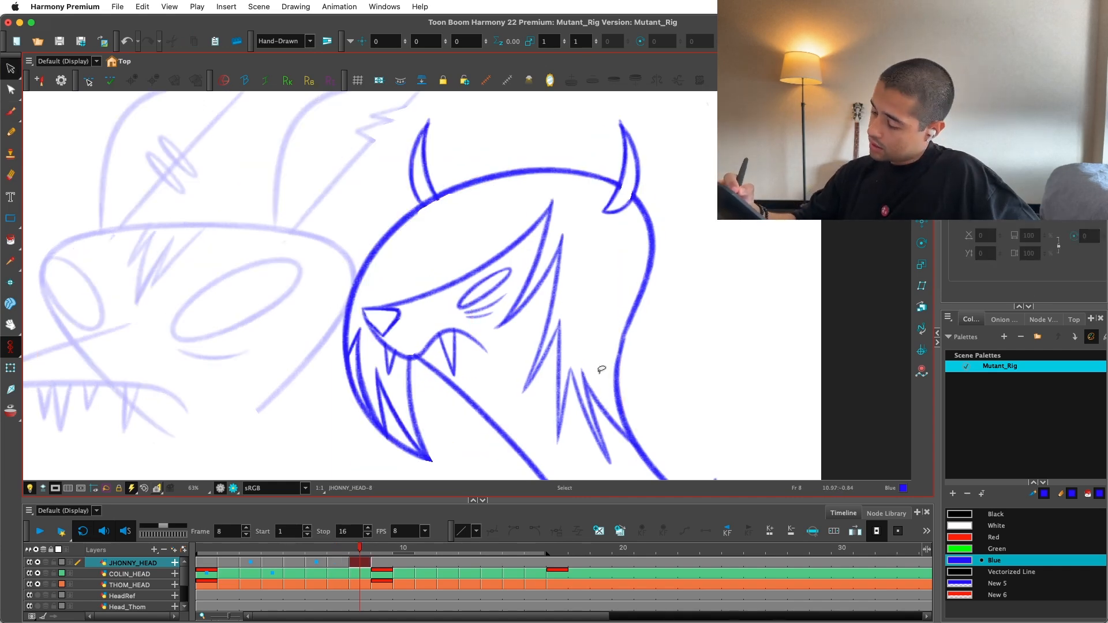
key("period")
key("comma")
key("comma")
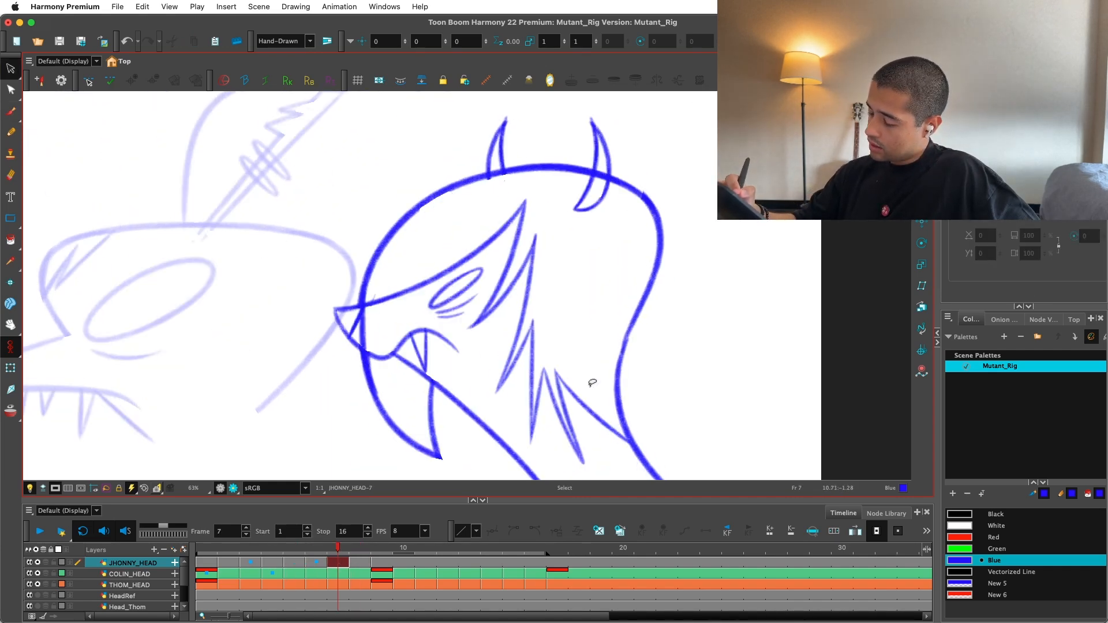
Step: In frame 7, redraw the brush stroke that extends the beard's inner edge up to the front hair lock's tip
key("alt+b")
left_click_drag(433, 409, 522, 202)
key("ctrl+z")
left_click_drag(433, 409, 528, 201)
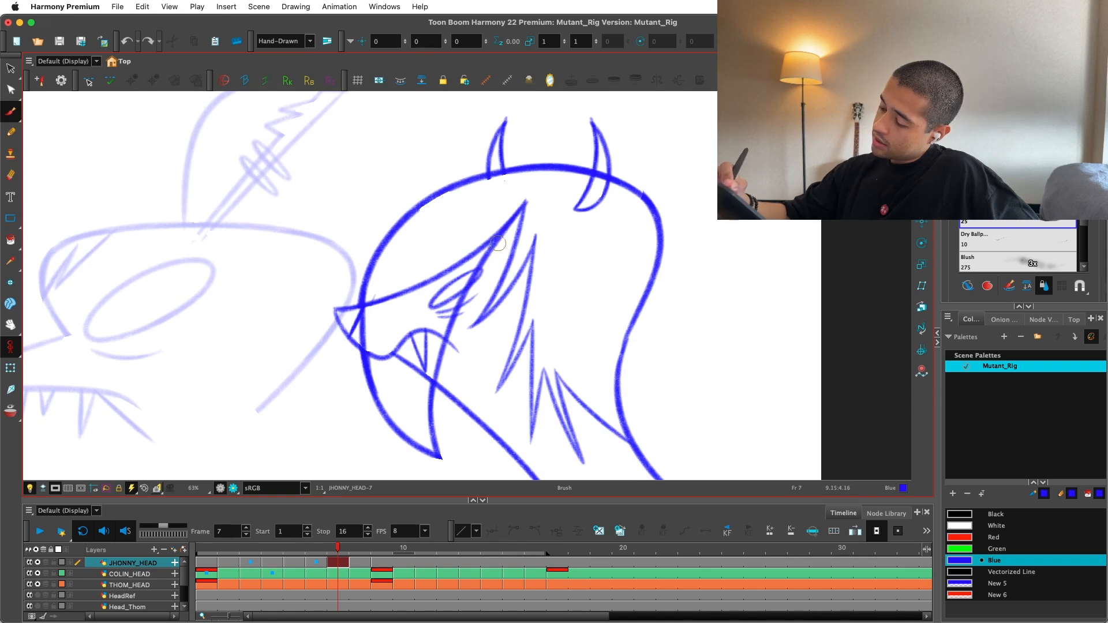
Step: Redraw frame 7's inner beard edge as one long curved stroke across the face, ending just past the front hair lock's tip
left_click_drag(441, 459, 528, 191)
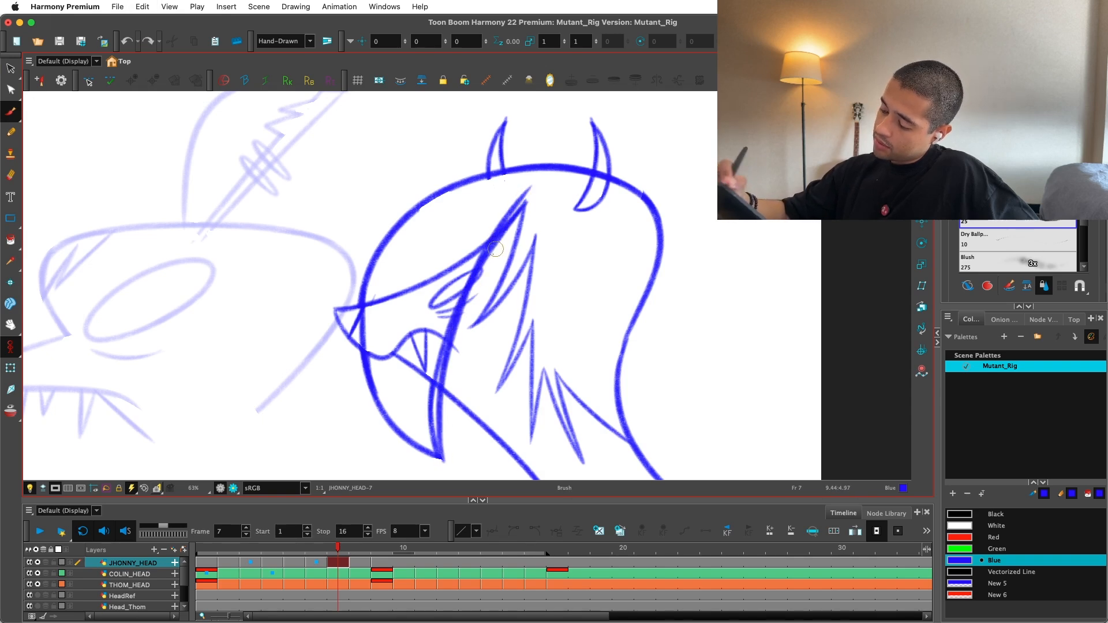
key("ctrl+z")
scroll(478, 391, "up", 2)
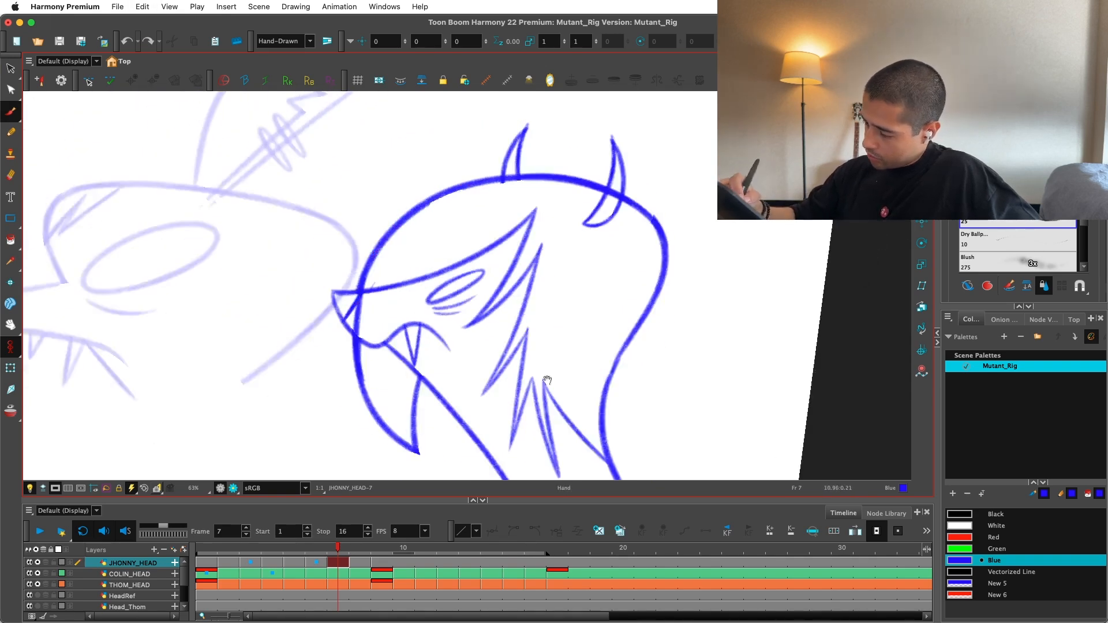
left_click_drag(396, 466, 552, 158)
key("ctrl+z")
mouse_move(395, 470)
left_mouse_down()
mouse_move(400, 403)
mouse_move(560, 152)
left_mouse_up()
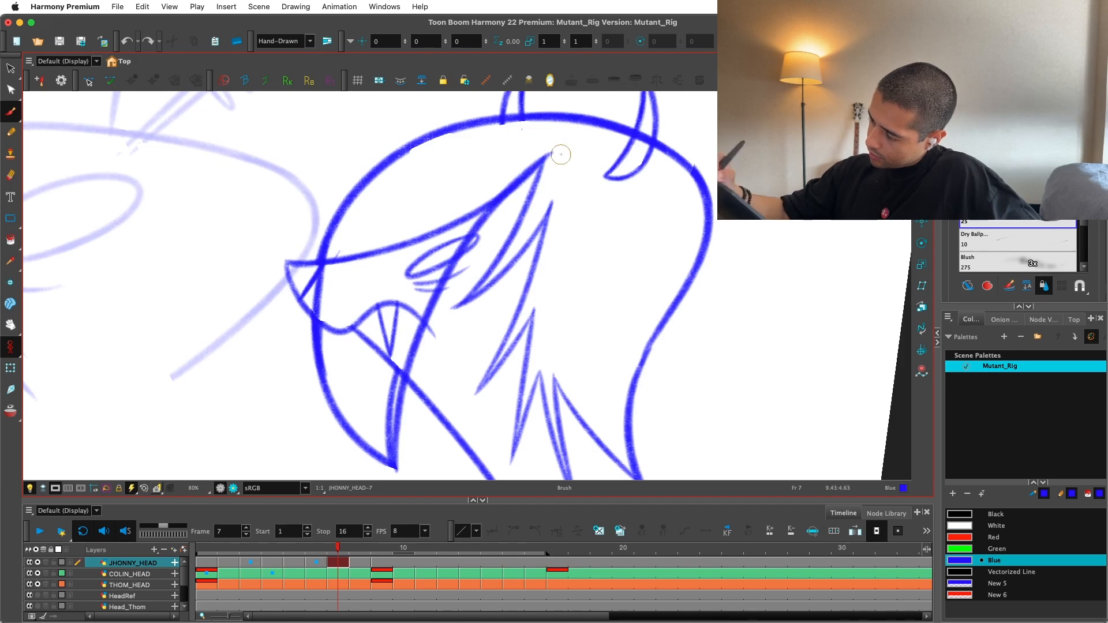
scroll(436, 375, "down", 2)
Step: Stretch frame 7's snout outward beyond the head outline and erase its lines just inside the outline
key("alt+s")
scroll(472, 374, "up", 2)
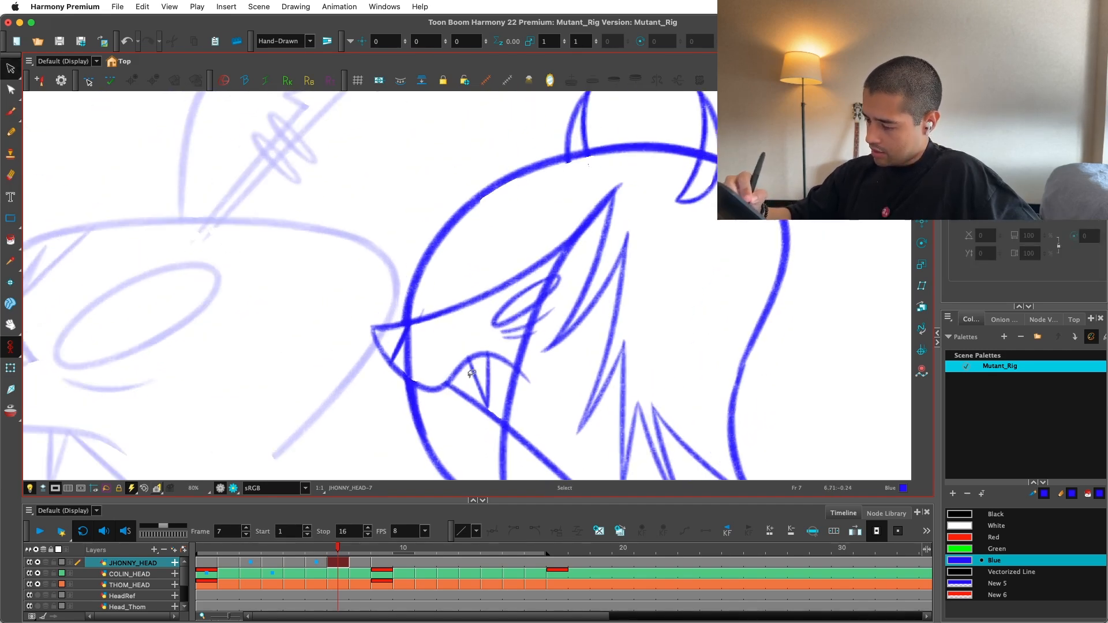
left_click_drag(396, 323, 440, 356)
left_click_drag(362, 314, 358, 297)
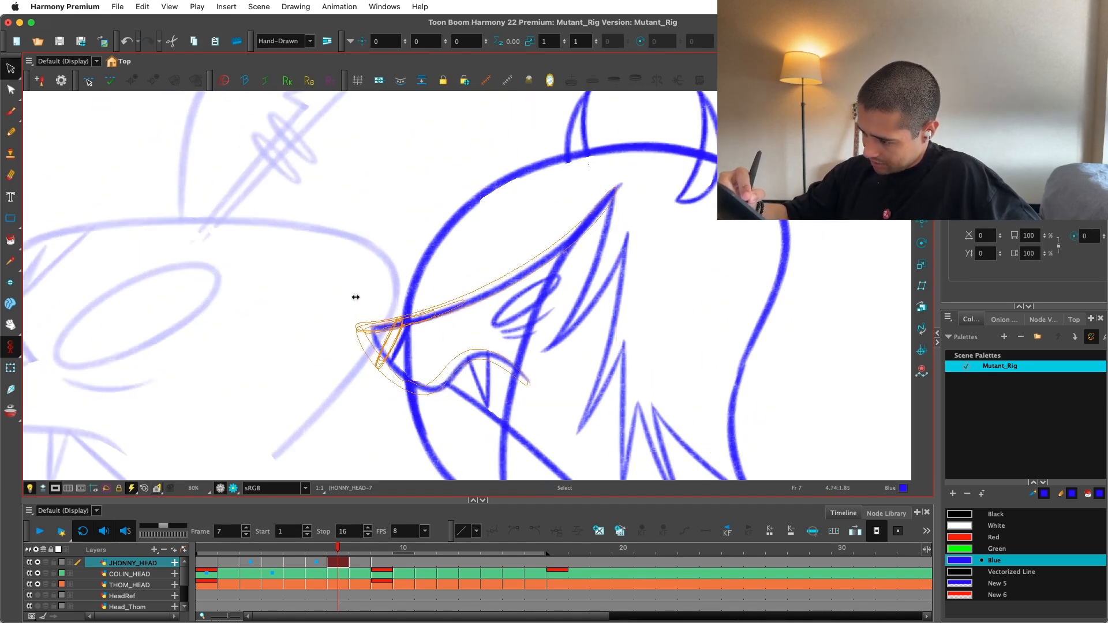
left_click(685, 309)
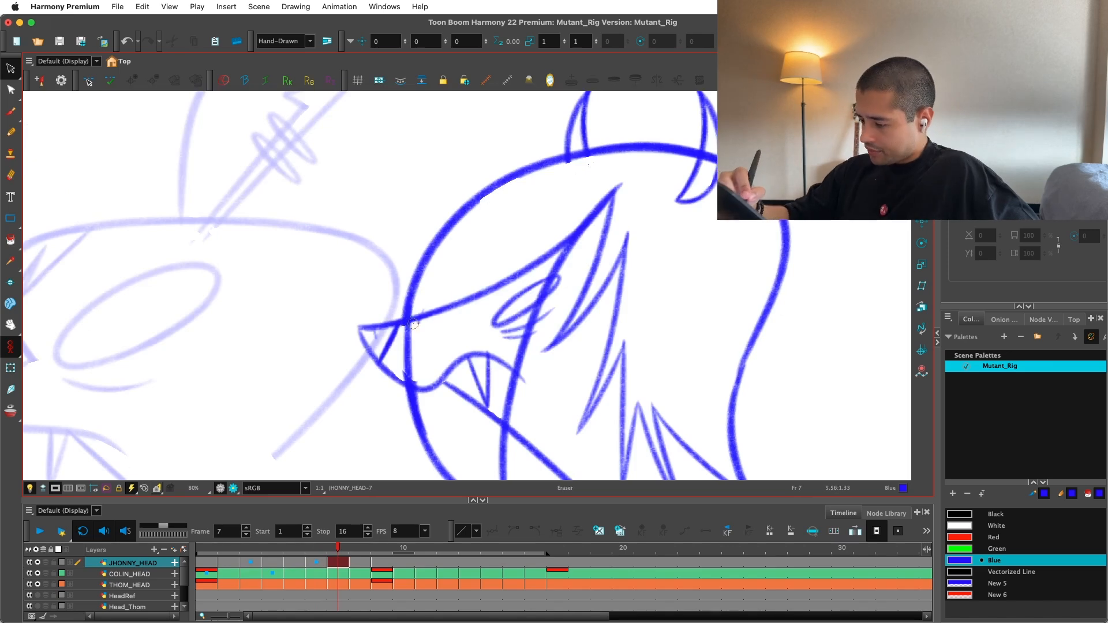
left_click_drag(423, 401, 427, 411)
scroll(541, 247, "down", 1)
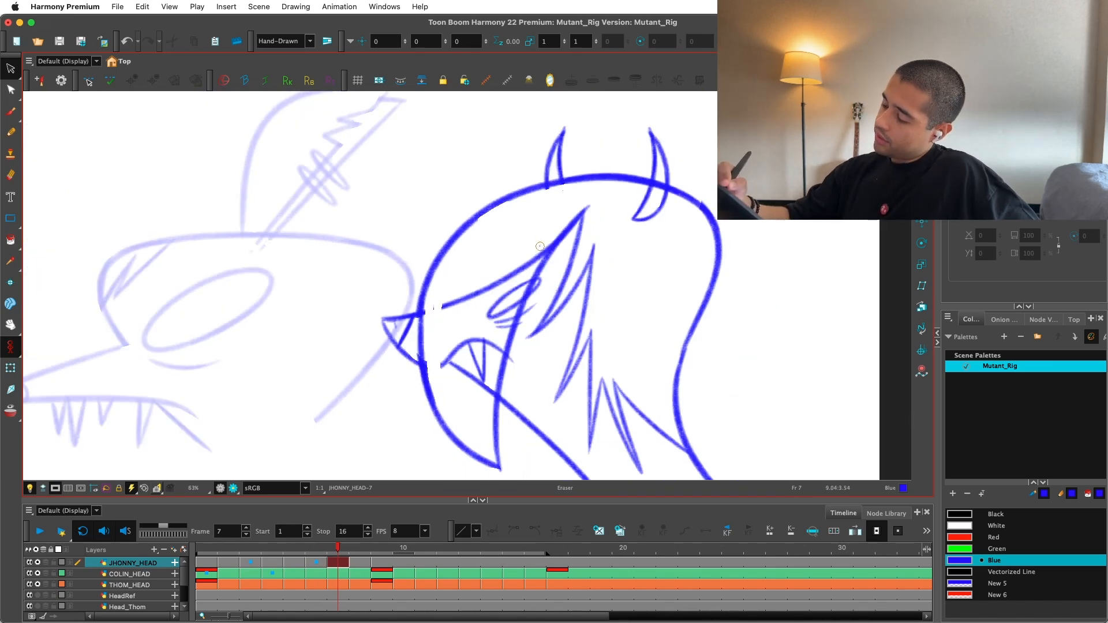
Step: Delete frame 7's forehead, eye, mouth and fang strokes and the leftover bits along the beard edge, keeping the protruding nose
left_click_drag(505, 333, 504, 335)
left_click_drag(551, 274, 513, 324)
key("Delete")
mouse_move(520, 266)
left_mouse_down()
mouse_move(483, 366)
mouse_move(490, 403)
left_mouse_up()
key("Delete")
key("alt+s")
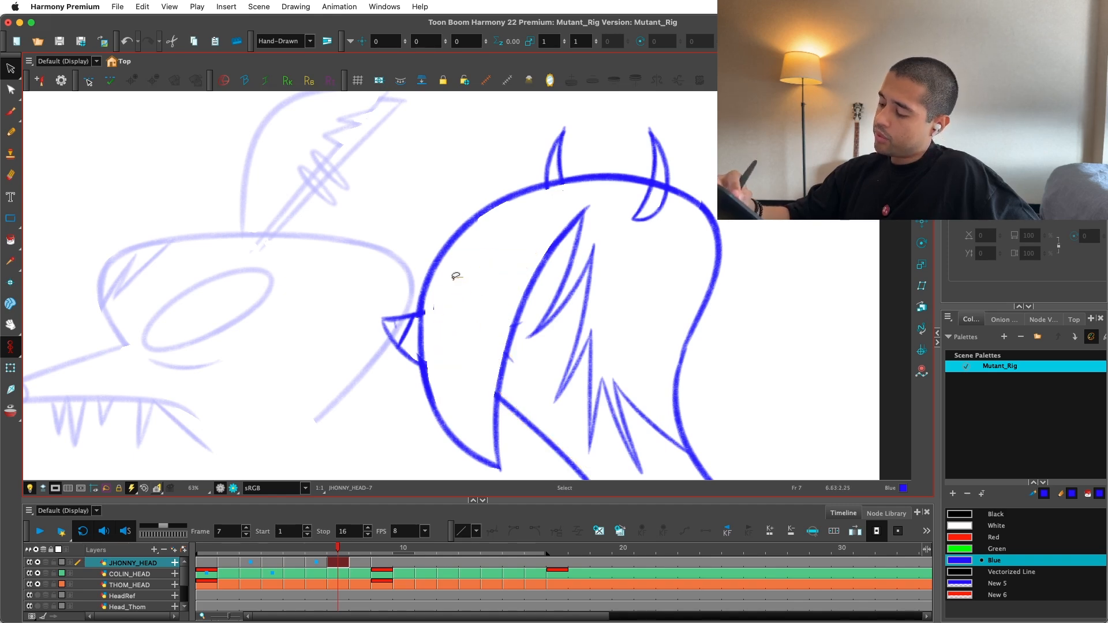
left_click(474, 329)
key("comma")
left_click(507, 346)
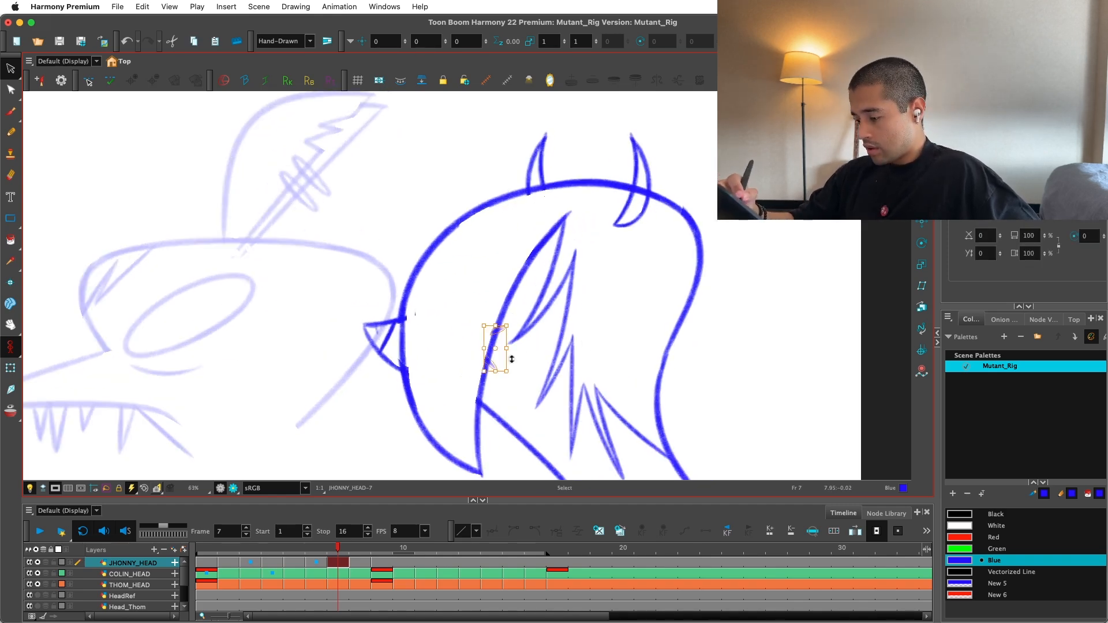
Step: Step back and forth between frames 4 and 8 of JHONNY_HEAD to compare the cleaned-up frame 7 with its neighbours
key("comma")
scroll(634, 348, "down", 2)
key("period")
key("period")
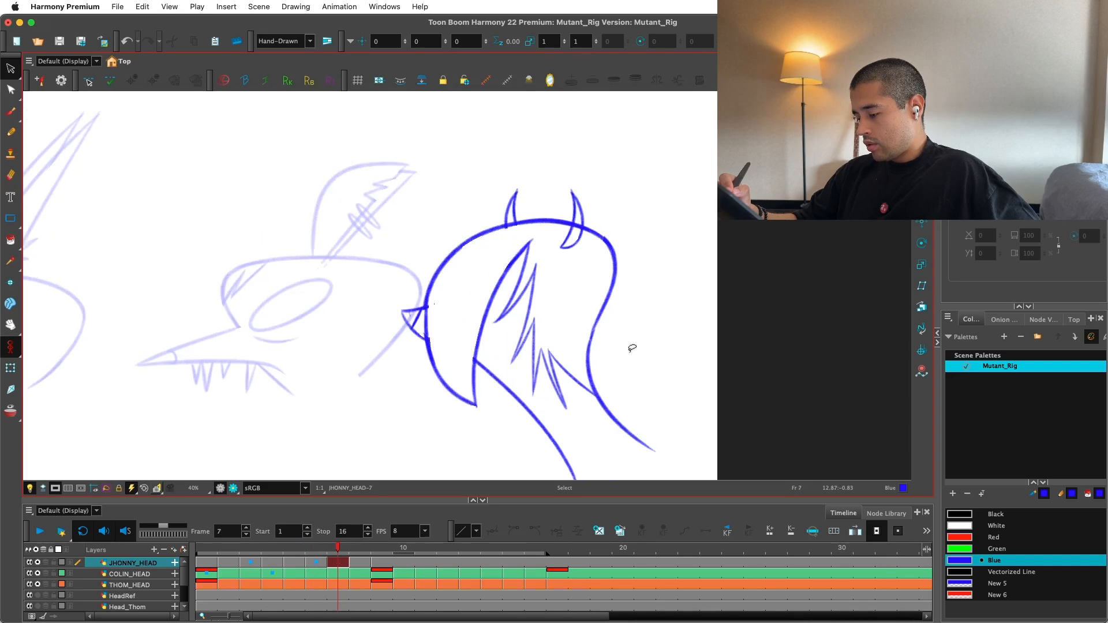
key("period")
key("comma")
key("period")
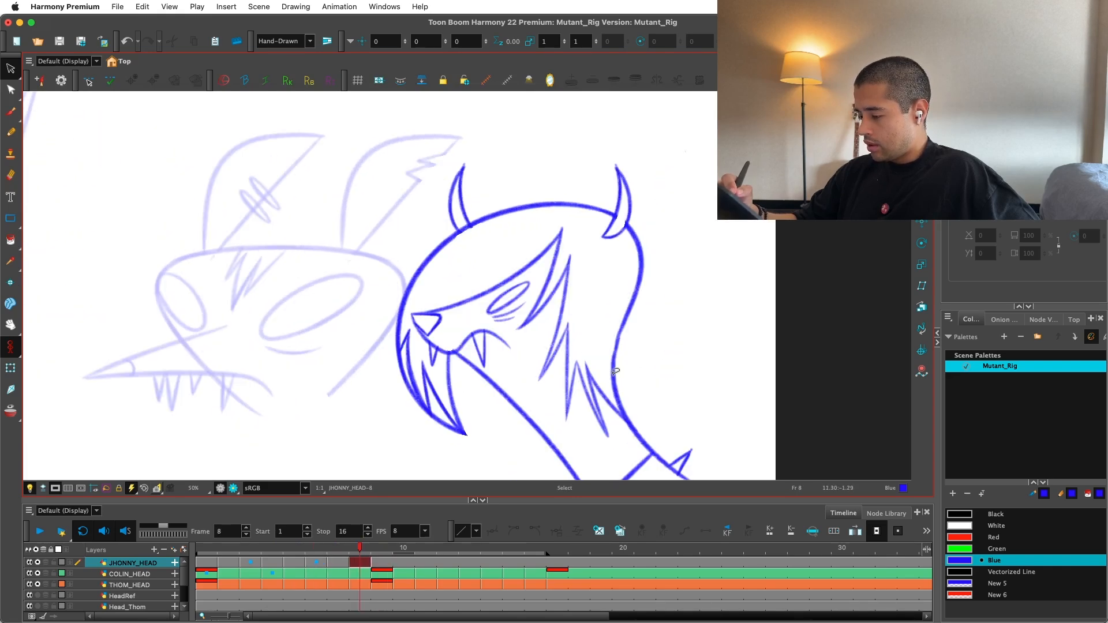
key("comma")
scroll(615, 372, "up", 1)
key("comma")
key("comma")
key("comma")
key("period")
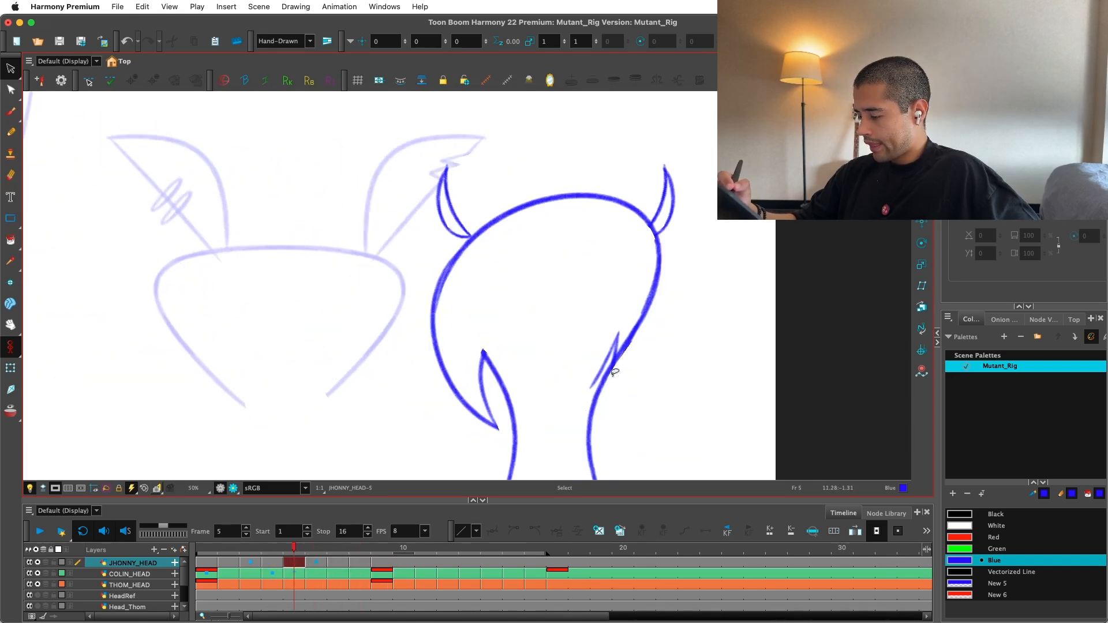
key("period")
key("period")
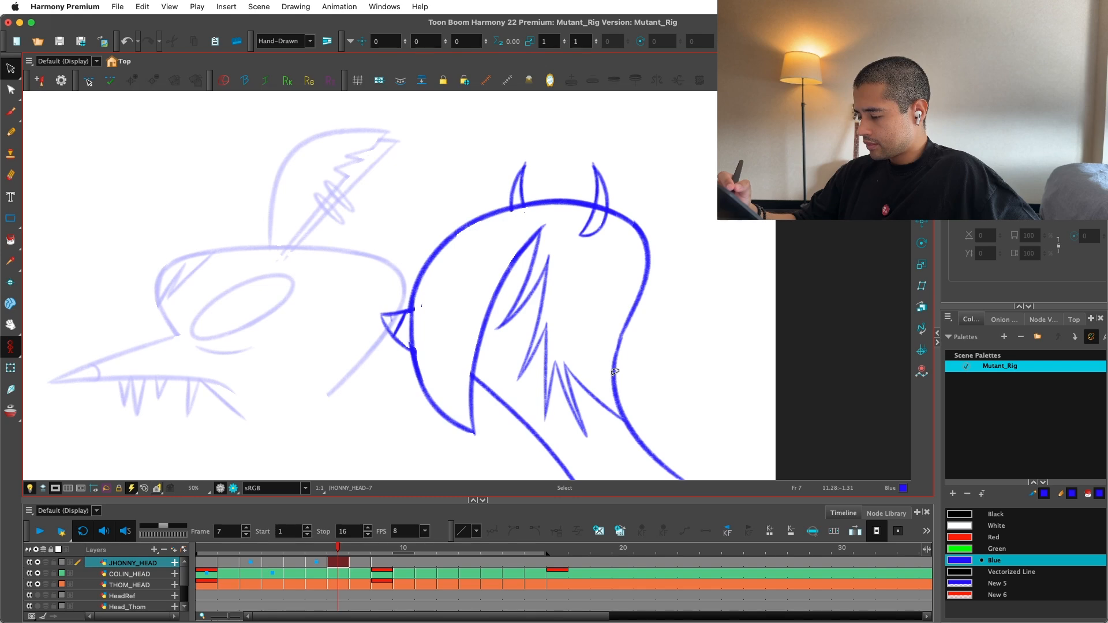
key("period")
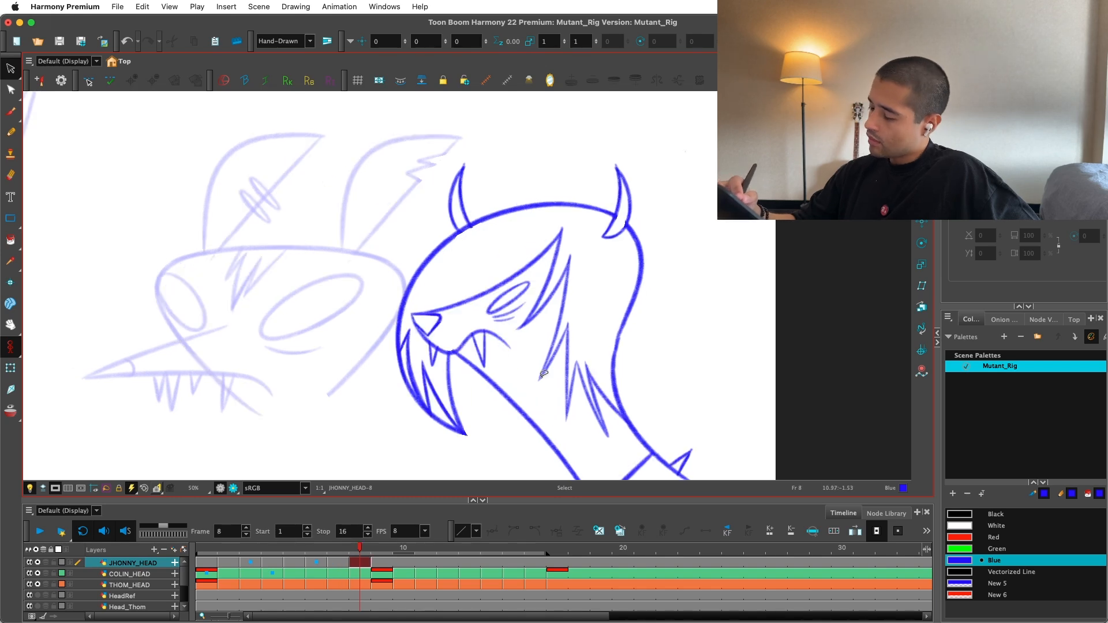
Step: In frame 8, brush the beard's inner edge from the beard tip up across the face to the front hair lock
key("2")
key("alt+b")
mouse_move(462, 466)
left_mouse_down()
mouse_move(447, 433)
mouse_move(539, 281)
left_mouse_up()
left_click_drag(454, 400, 556, 265)
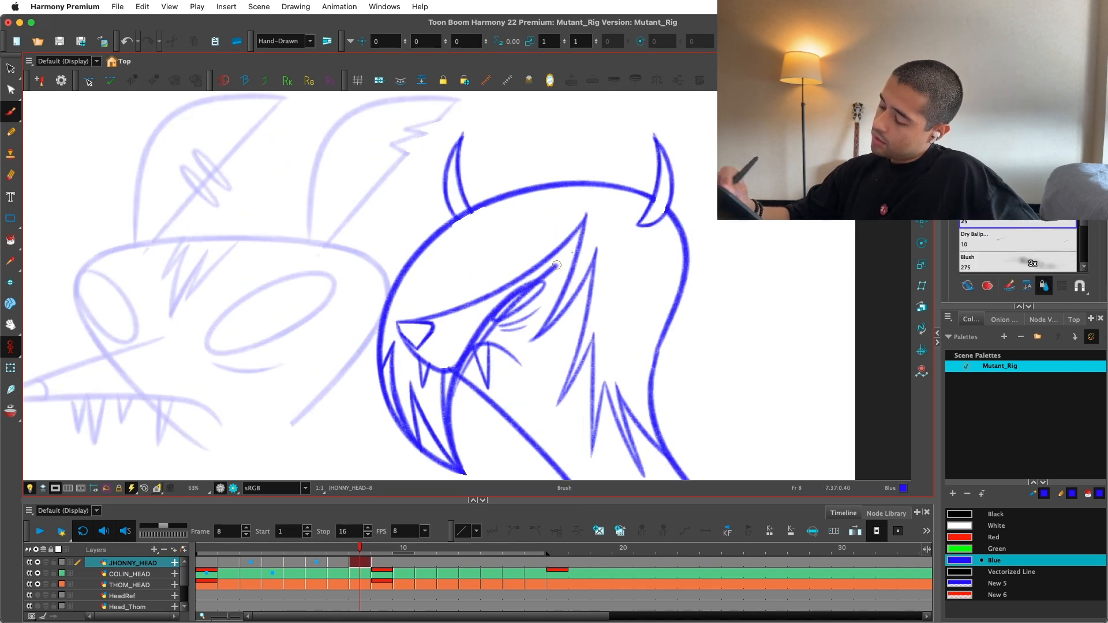
key("super+z")
key("super+z")
left_click_drag(465, 472, 571, 253)
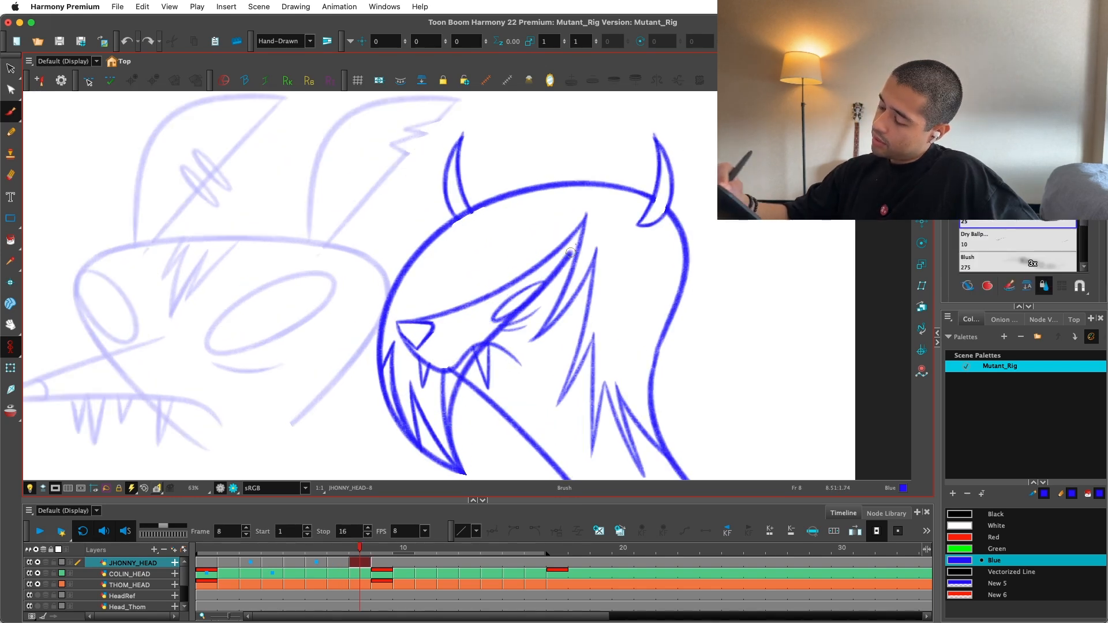
Step: Delete the line pieces below the eye that lie behind frame 8's new beard edge
key("alt+s")
left_click(513, 329)
key("Delete")
key("1")
key("space")
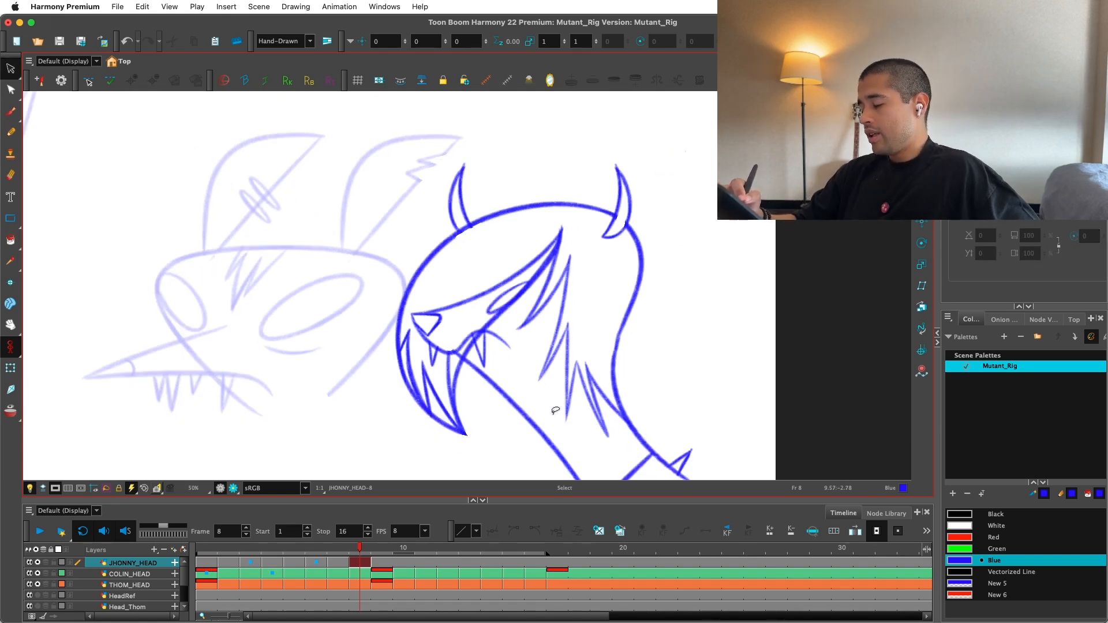
key("2")
key("2")
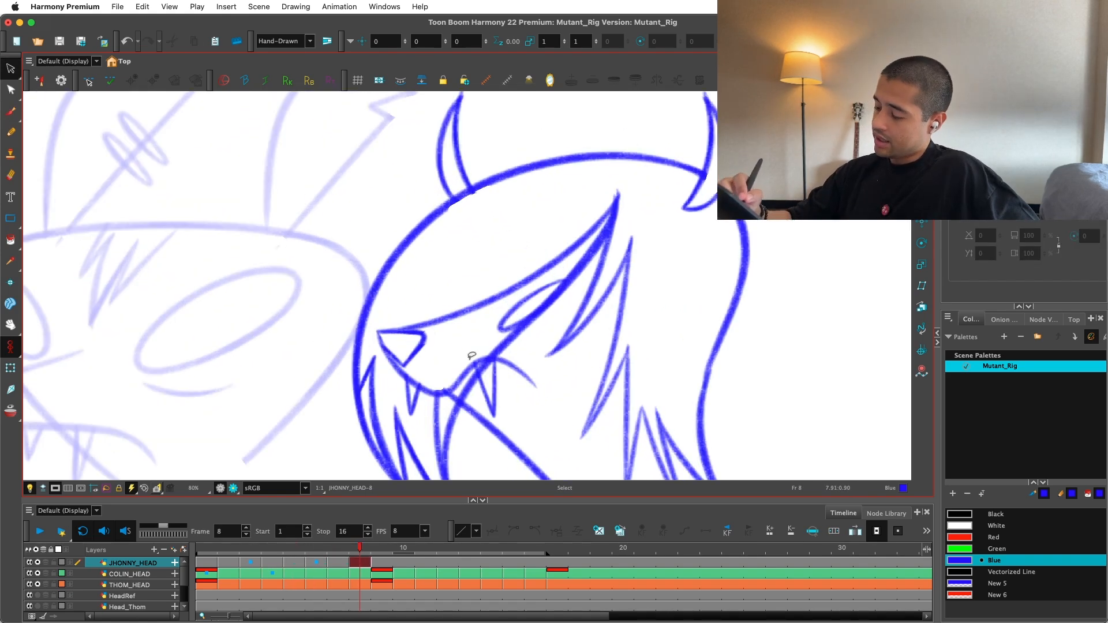
Step: Erase frame 8's face lines along the new beard edge and delete the remaining forehead, nose and snout strokes
left_click_drag(505, 333, 517, 322)
left_click_drag(453, 397, 578, 250)
mouse_move(520, 313)
left_mouse_down()
mouse_move(624, 183)
mouse_move(543, 292)
left_mouse_up()
key("1")
key("alt+s")
left_click(471, 347)
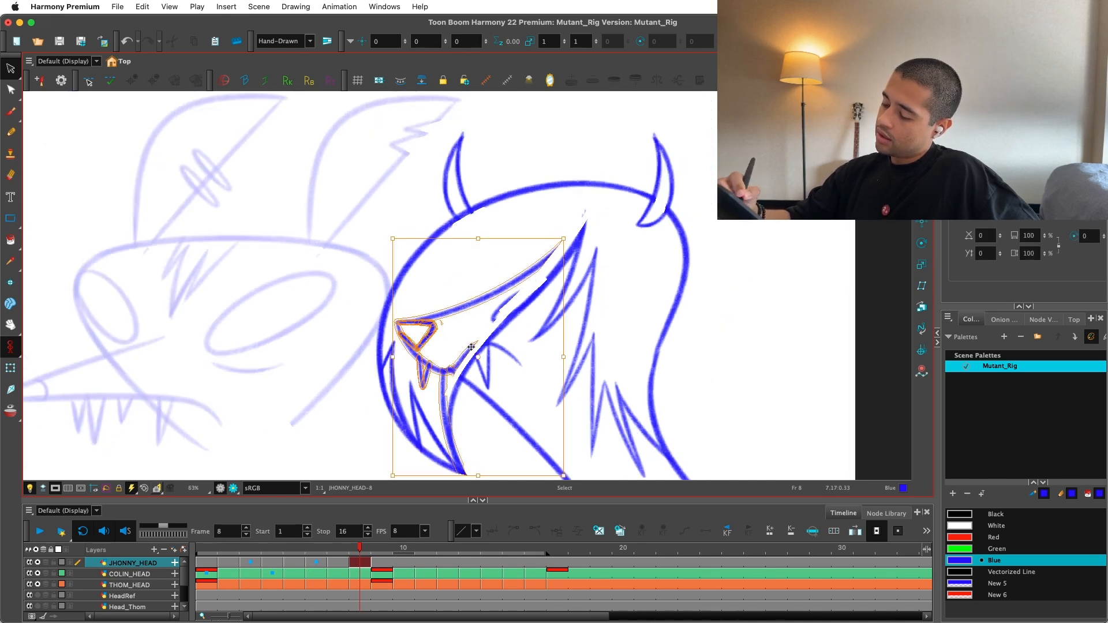
key("Delete")
key("1")
key("1")
key("1")
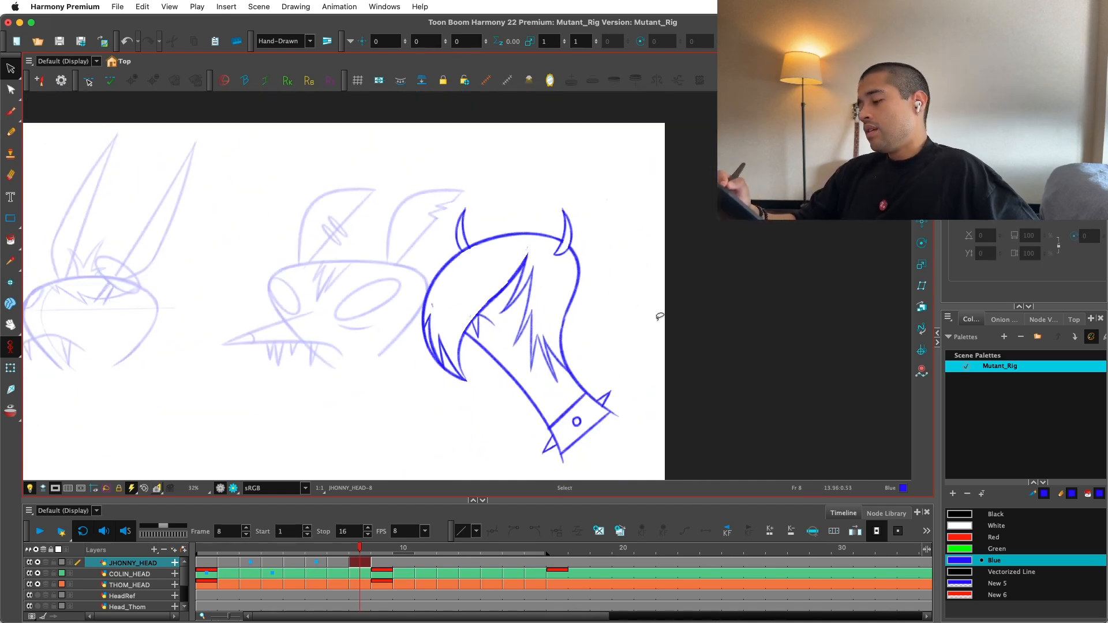
Step: Sketch a rough pointed snout outside frame 8's head and a small nose on the head outline above the beard
key("2")
key("2")
key("2")
key("alt+b")
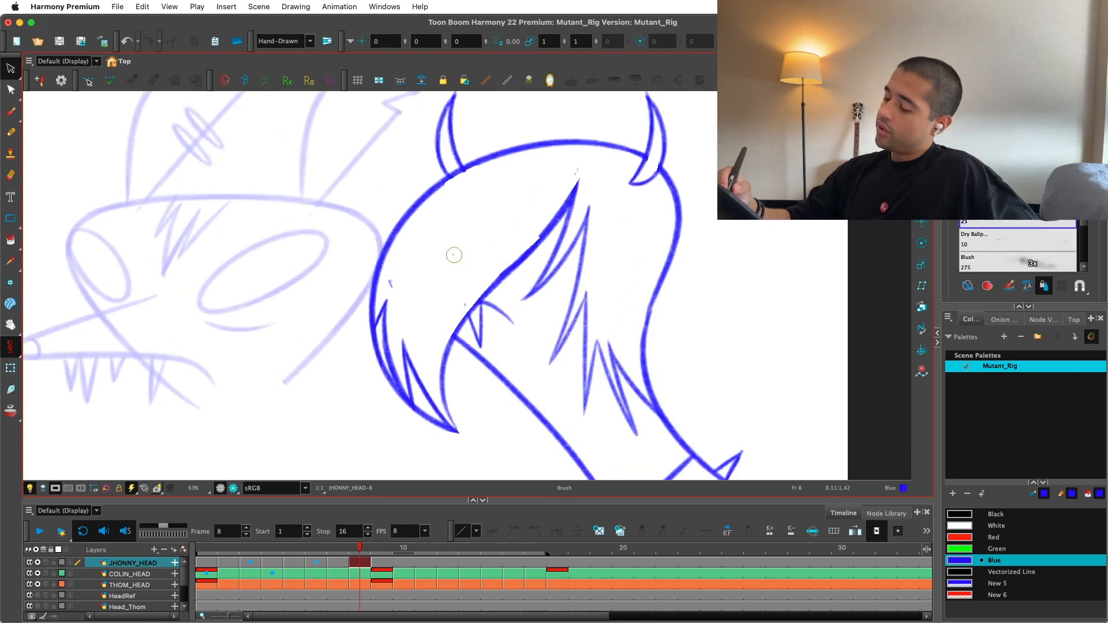
left_click_drag(477, 257, 321, 237)
key("1")
key("1")
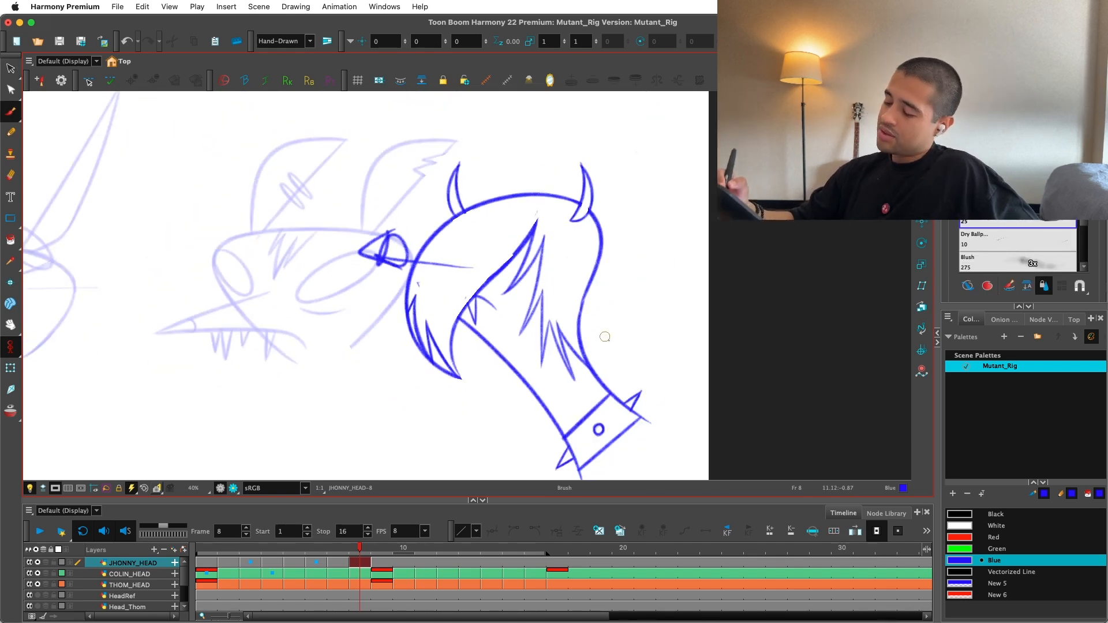
key("2")
key("2")
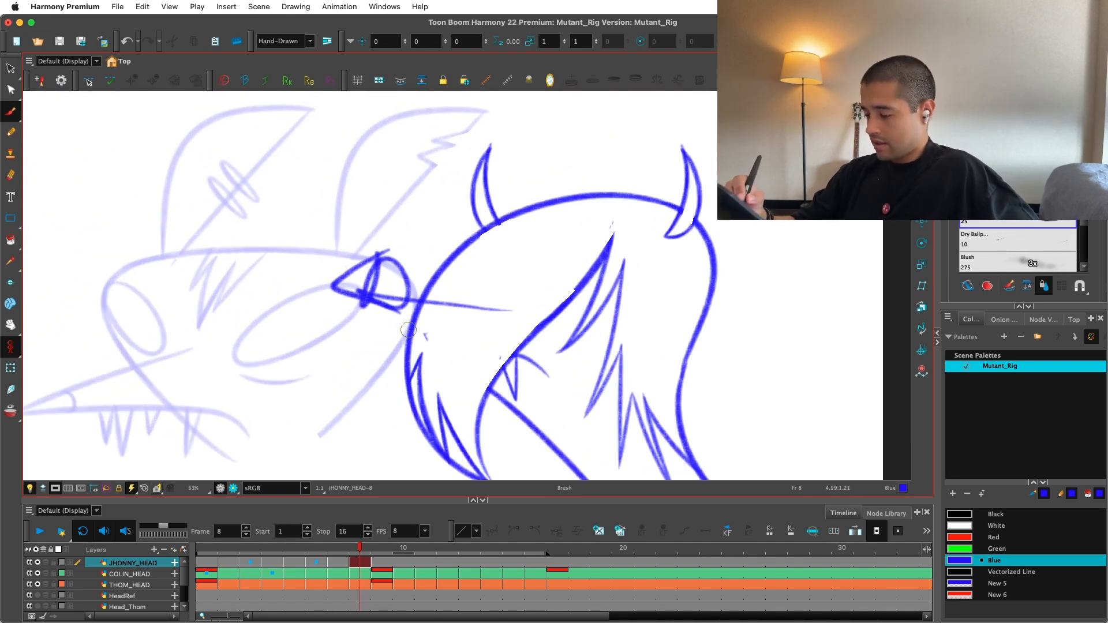
key("1")
key("1")
key("1")
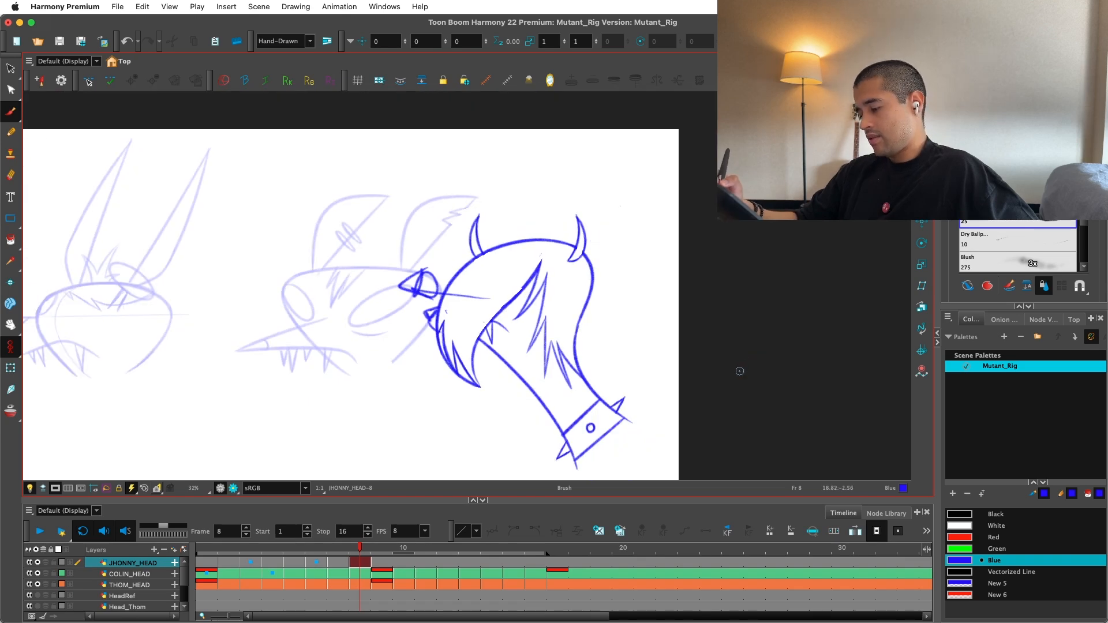
Step: Undo the nose sketches, stroke deletions and beard-edge stroke in frame 8
key("alt+s")
key("super+z")
key("super+z")
key("super+z")
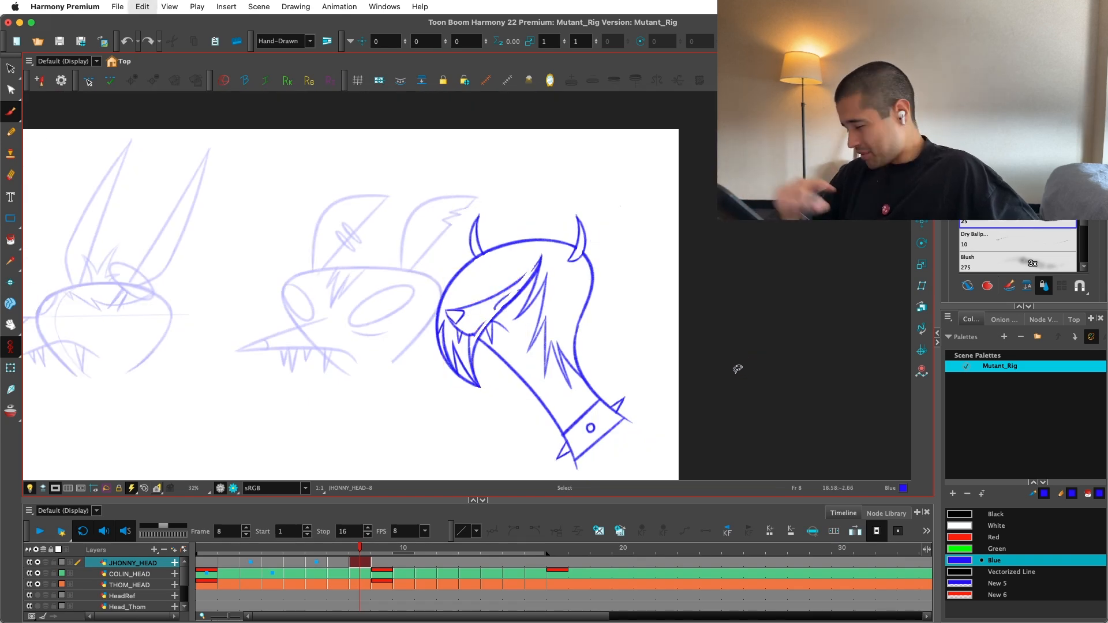
key("super+shift+z")
key("super+shift+z")
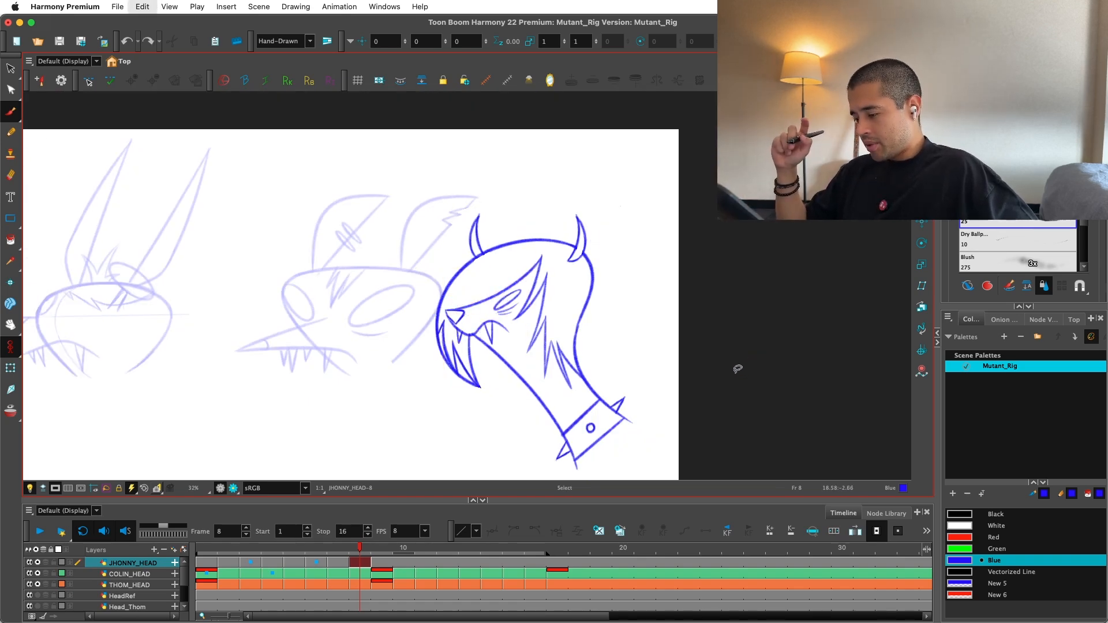
Step: Undo the cleanup in frame 6 to restore its face strokes and the earlier head outline and beard
key("comma")
key("comma")
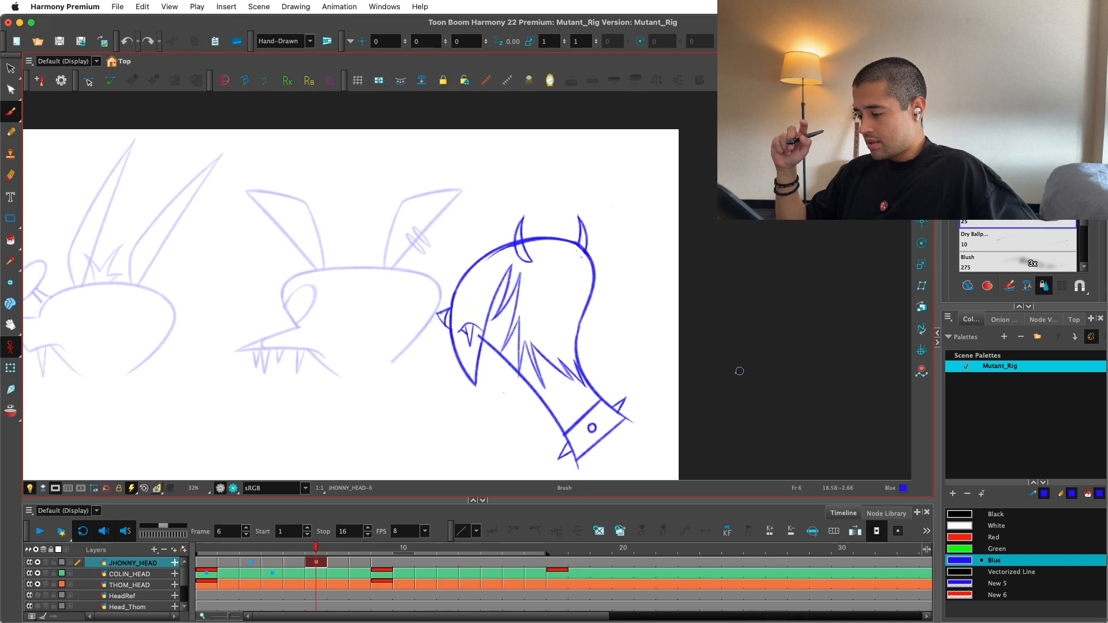
key("super+z")
key("super+z")
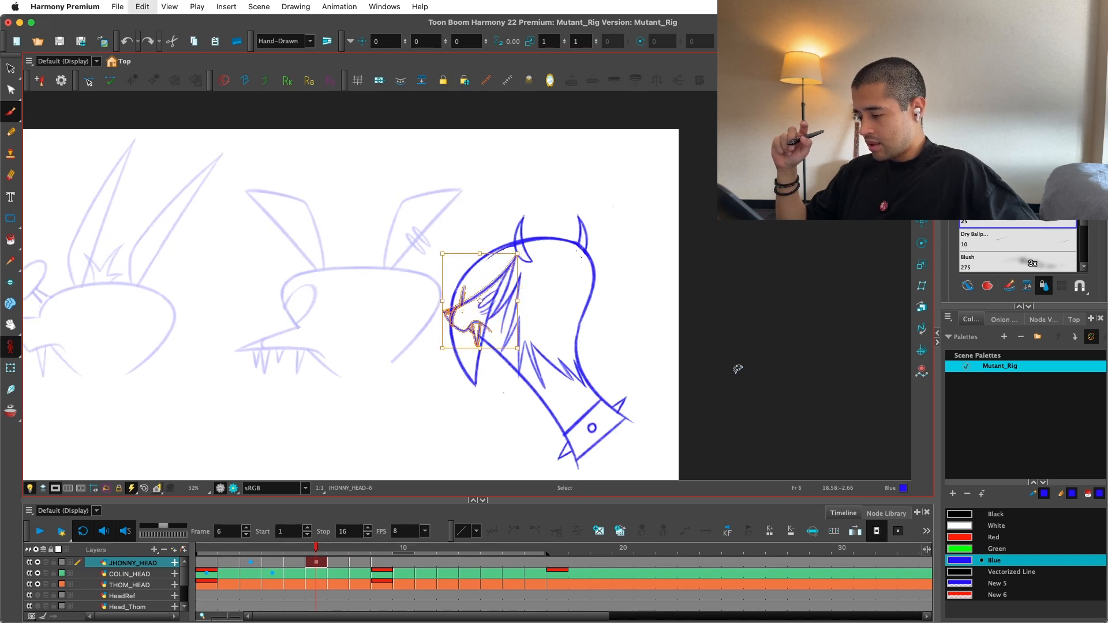
key("super+z")
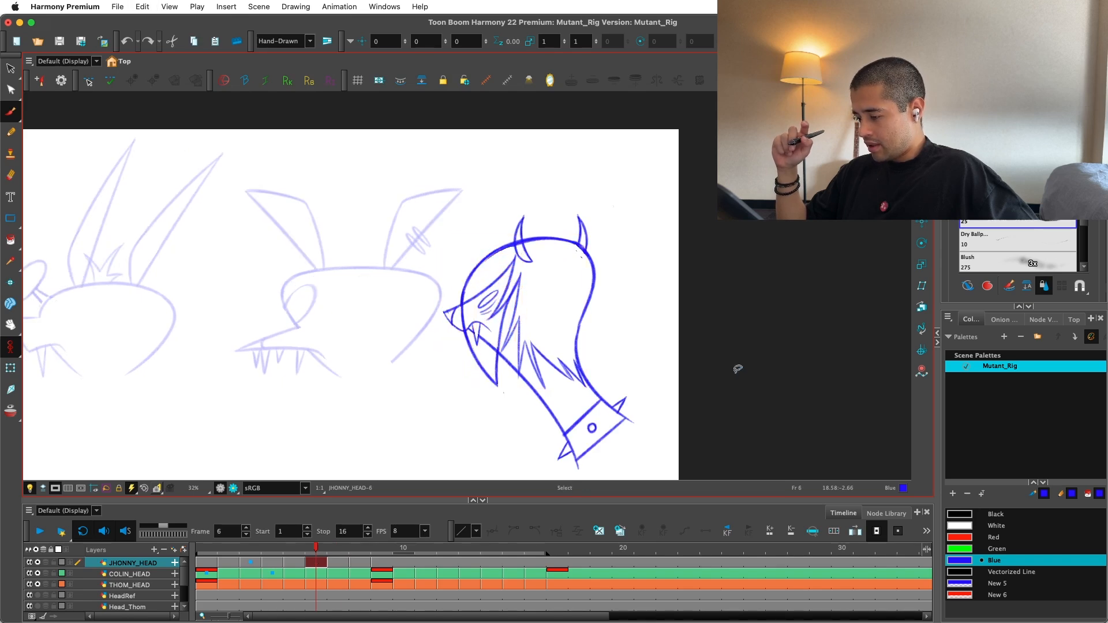
key("super+z")
key("super+z")
Step: Step back and forth through the JHONNY_HEAD frames 1 to 8 to examine the restored turnaround poses
key("comma")
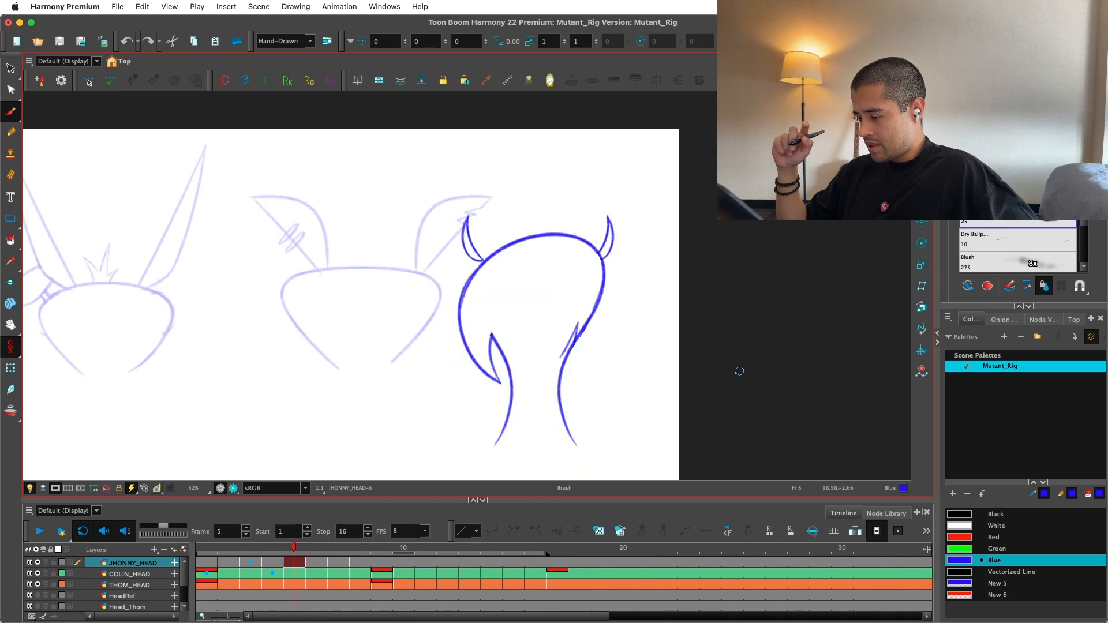
key("comma")
key("period")
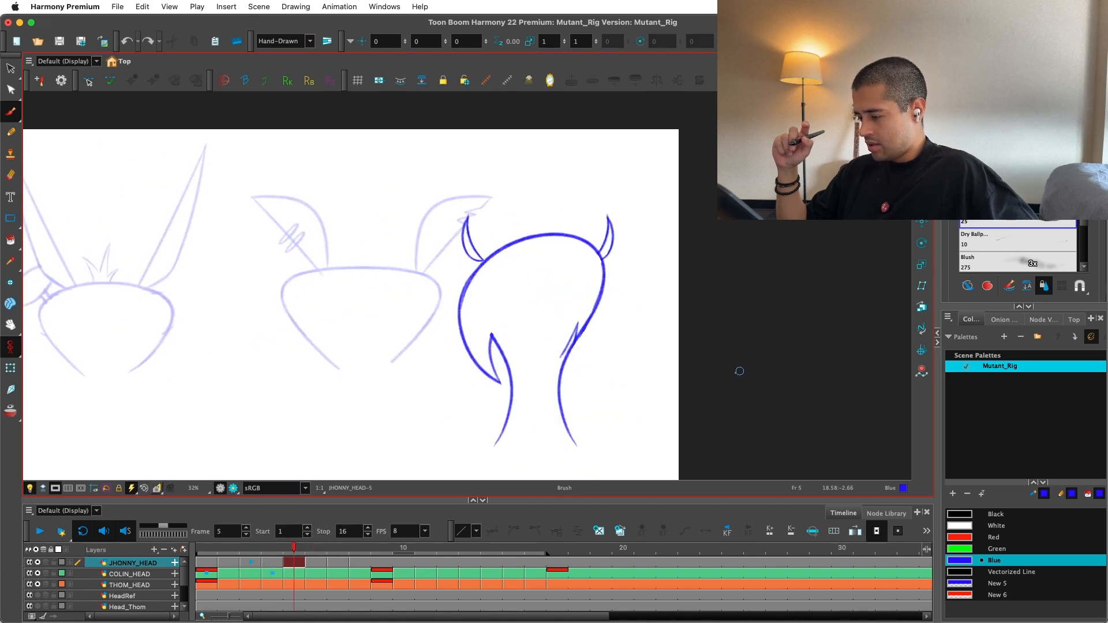
key("alt+b")
key("period")
key("period")
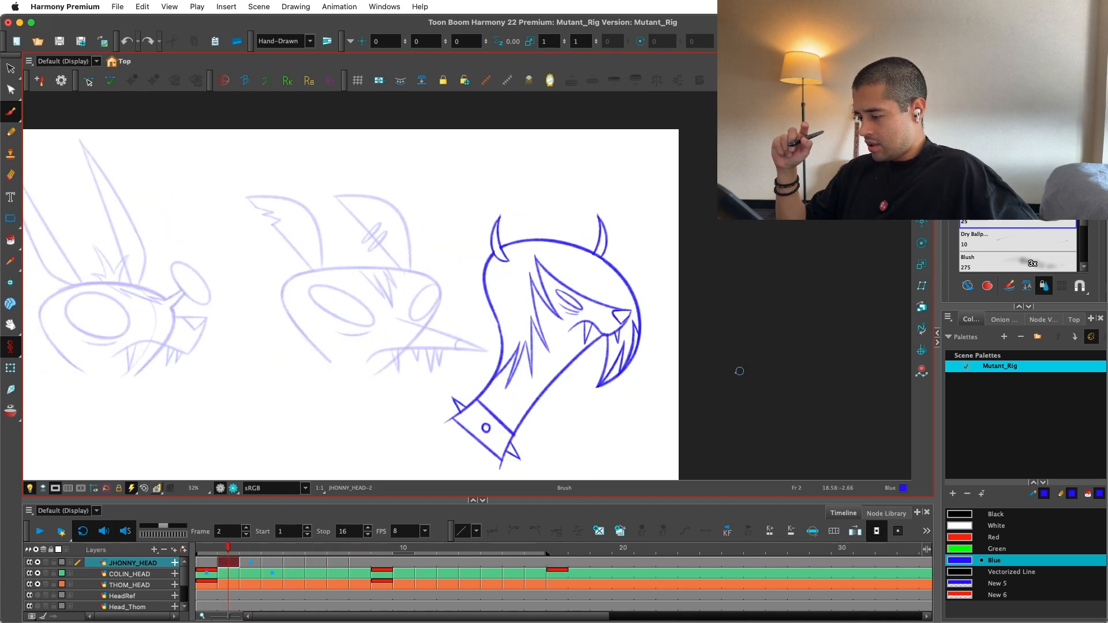
key("comma")
key("comma")
key("comma")
key("comma")
key("comma")
key("comma")
key("period")
key("period")
key("period")
key("period")
key("period")
key("period")
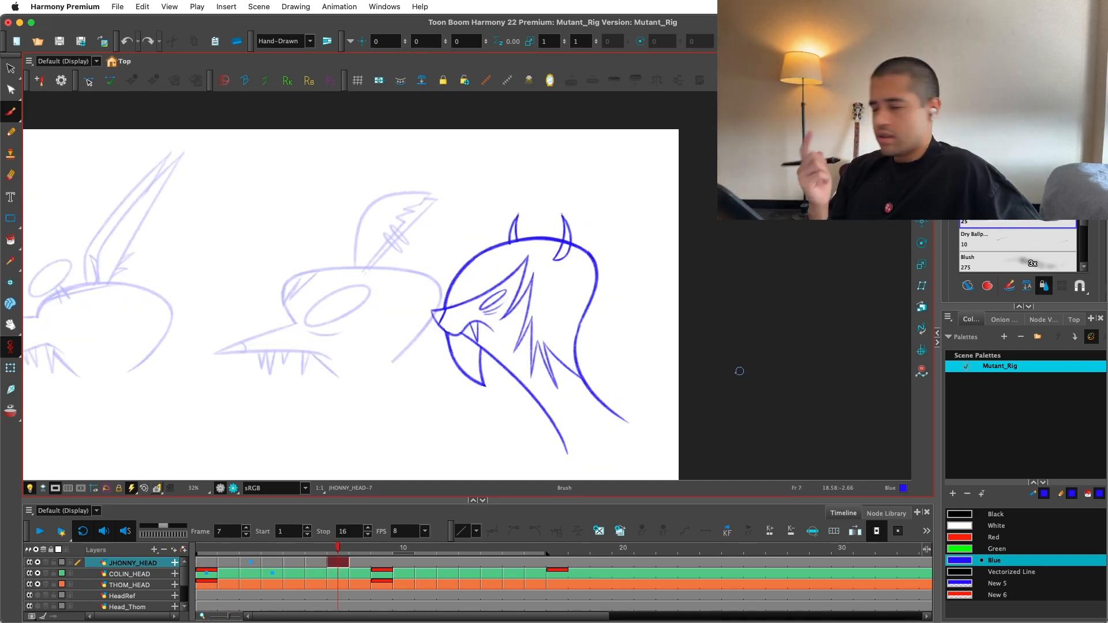
key("comma")
key("comma")
key("comma")
key("comma")
key("comma")
key("comma")
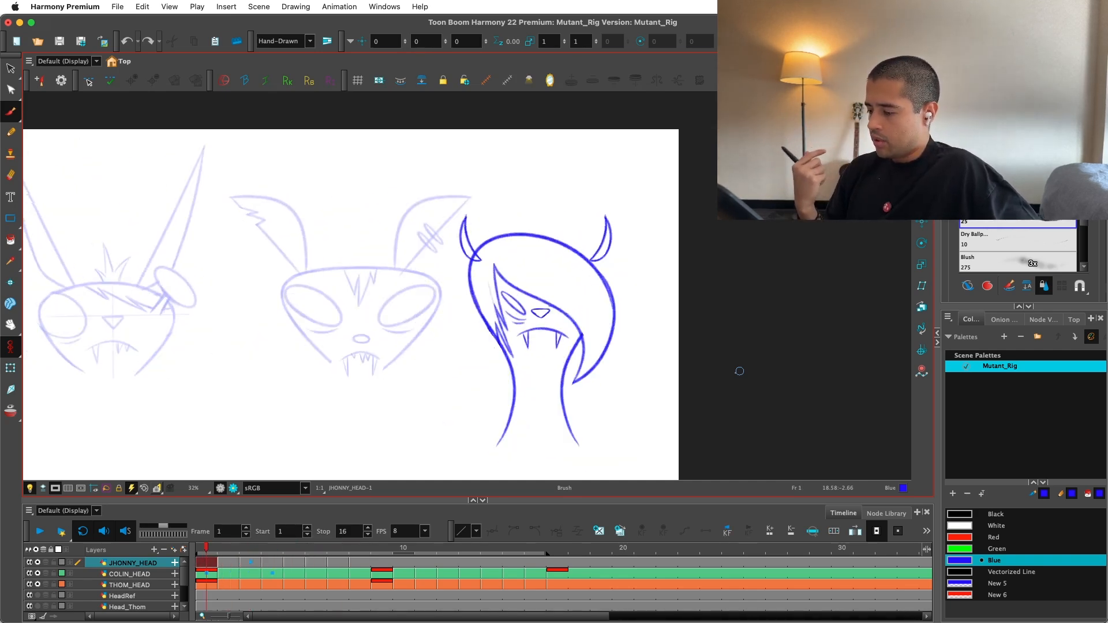
key("period")
key("period")
key("period")
key("period")
key("period")
key("period")
key("g")
key("g")
key("g")
key("g")
key("g")
key("g")
key("g")
key("g")
key("g")
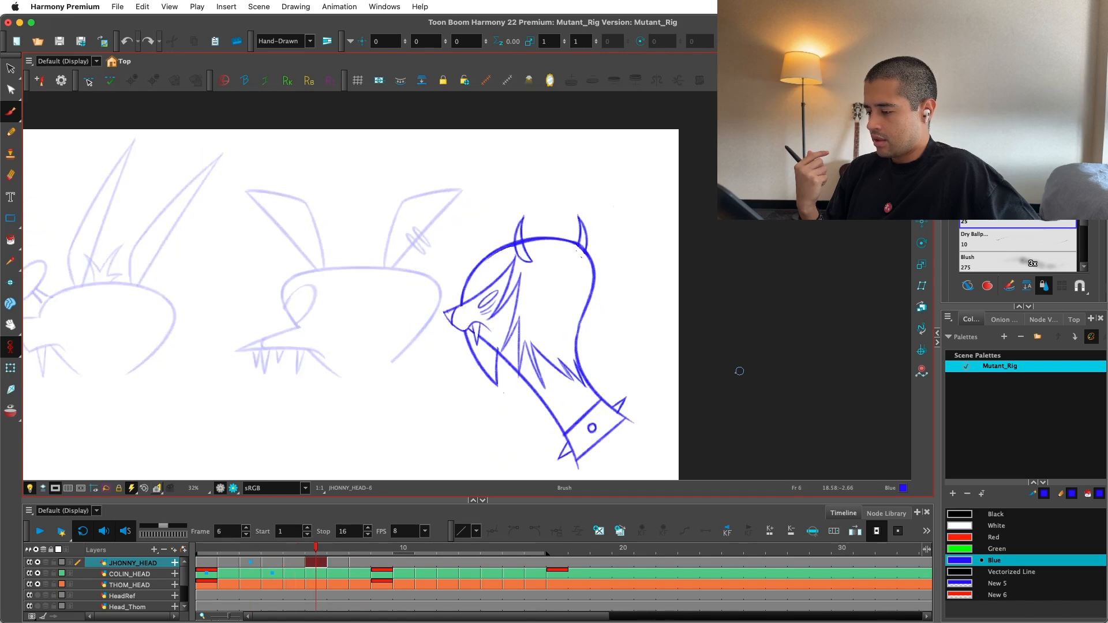
Step: Play back the head turnaround and step through JHONNY_HEAD frames 1 to 8 to examine the poses
key("Return")
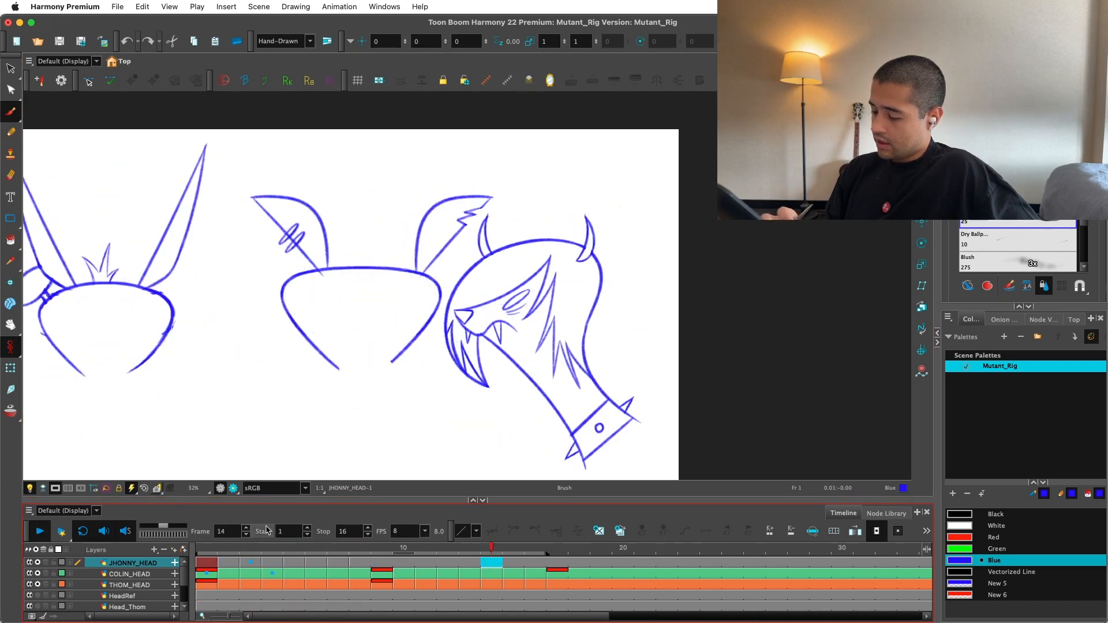
key("Return")
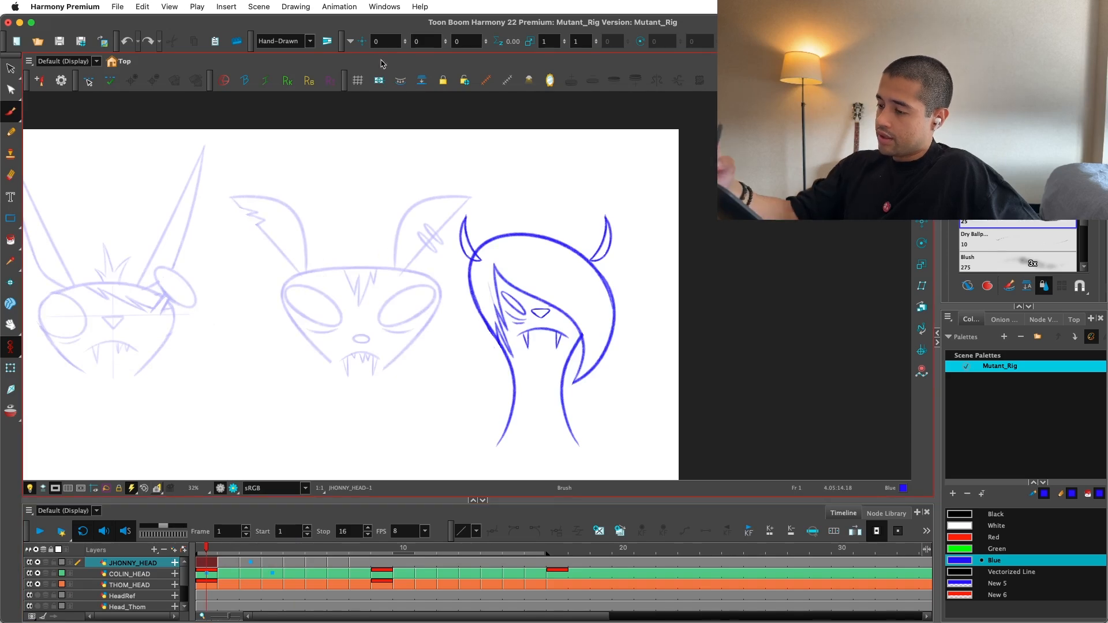
key("period")
key("period")
key("period")
key("period")
key("period")
key("period")
key("period")
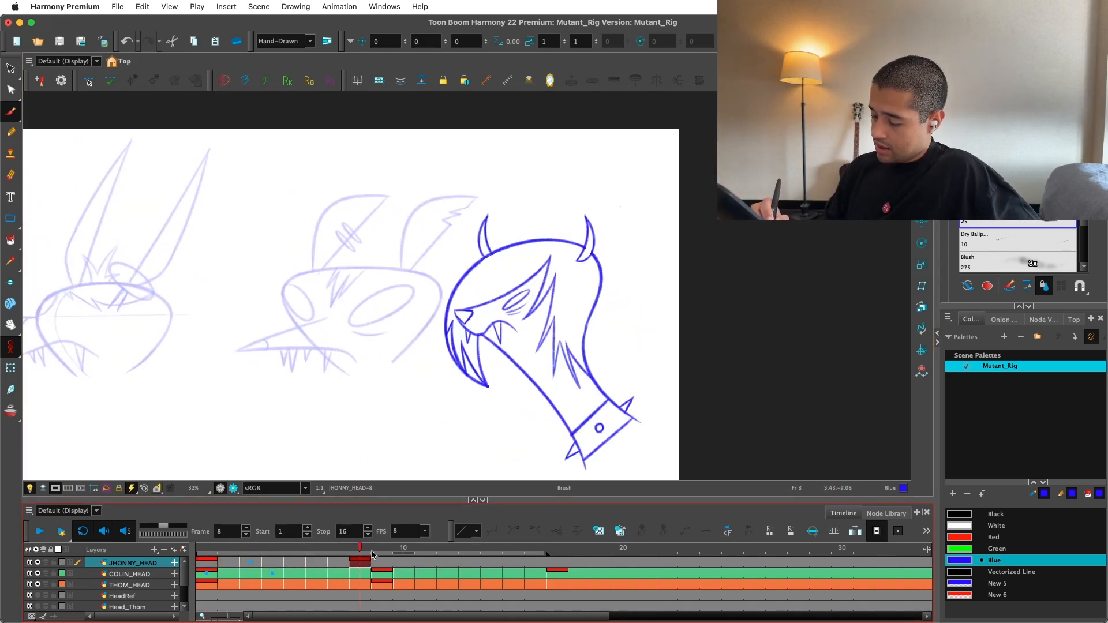
Step: Copy the front-view head drawing from frame 1 to frame 9 on the JHONNY_HEAD layer
left_click_drag(385, 554, 206, 552)
key("super+c")
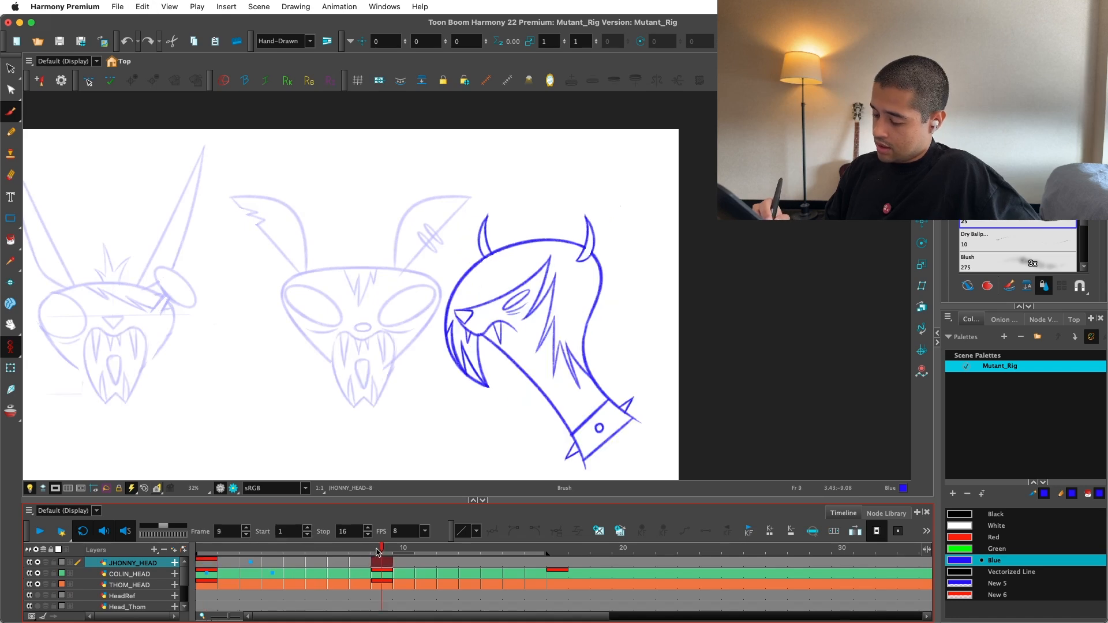
key("comma")
key("comma")
key("period")
key("period")
key("comma")
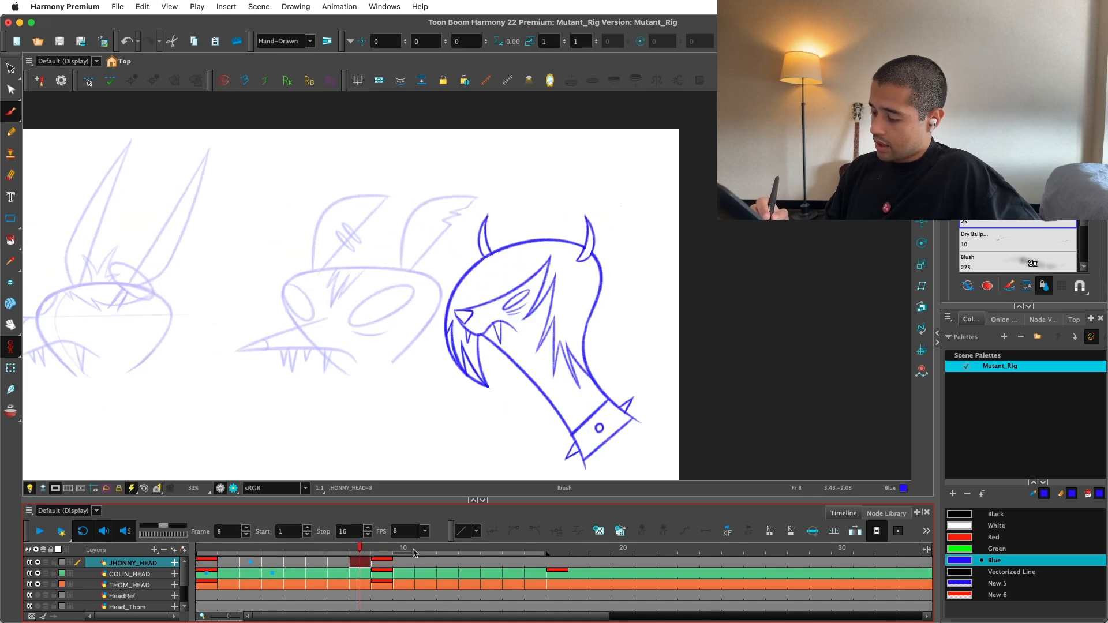
left_click(198, 565)
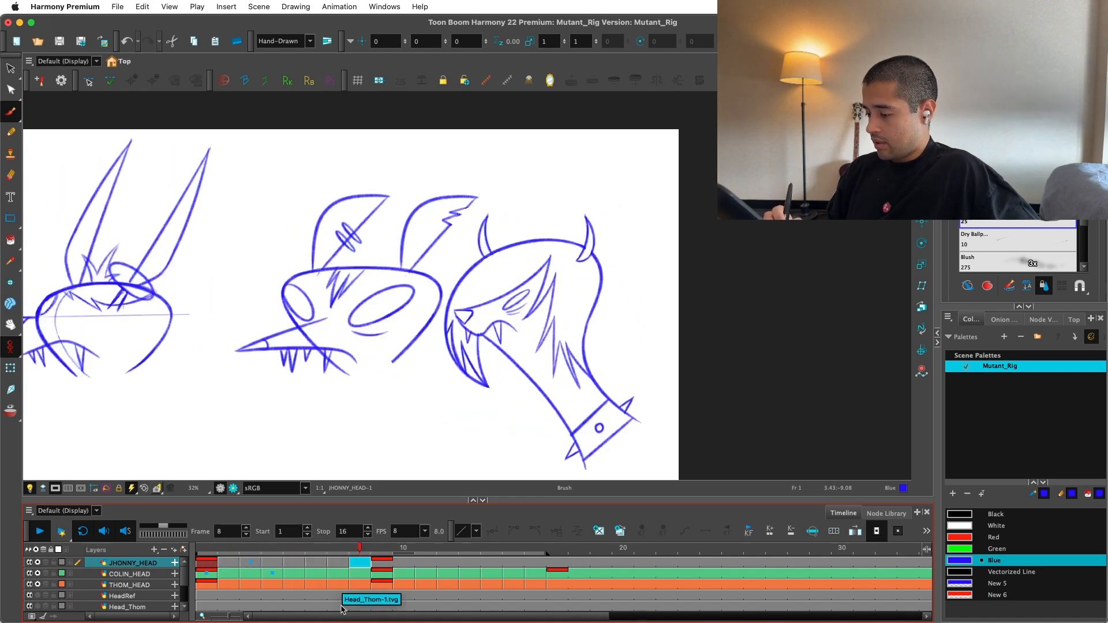
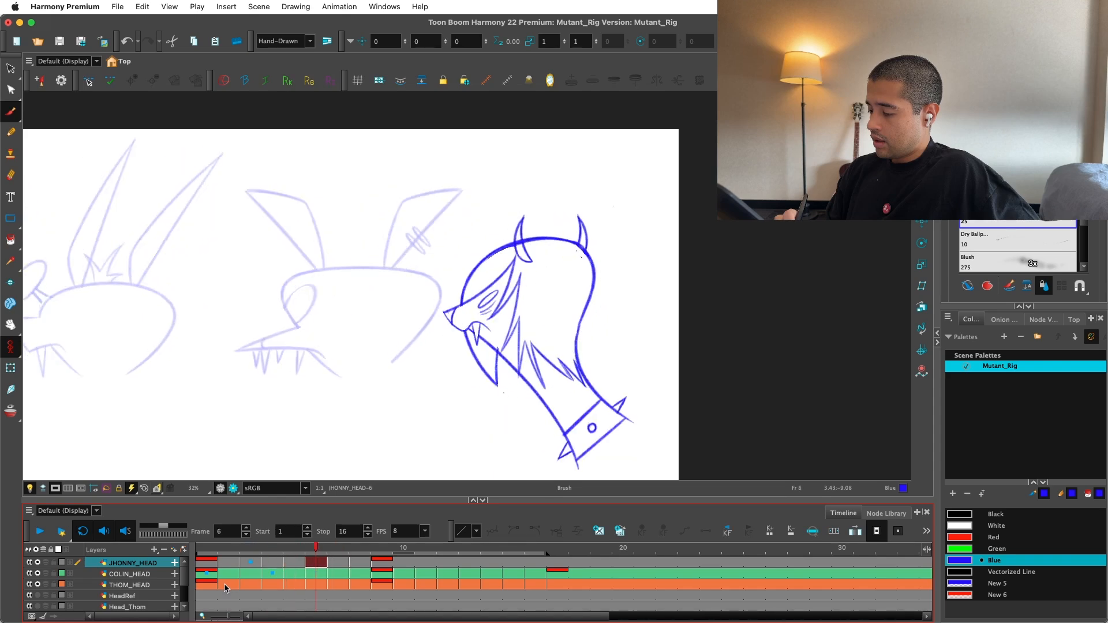
Step: Select the whole head drawing in JHONNY_HEAD frame 6 and nudge it slightly to the right
key("alt+s")
key("super+a")
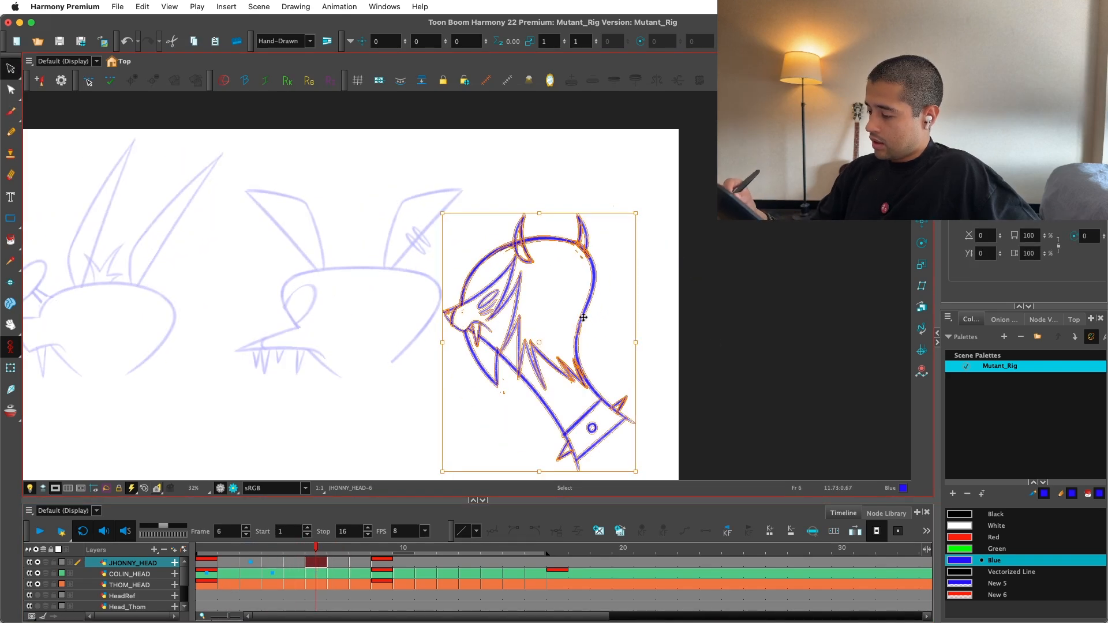
left_click_drag(583, 317, 588, 316)
key("comma")
key("comma")
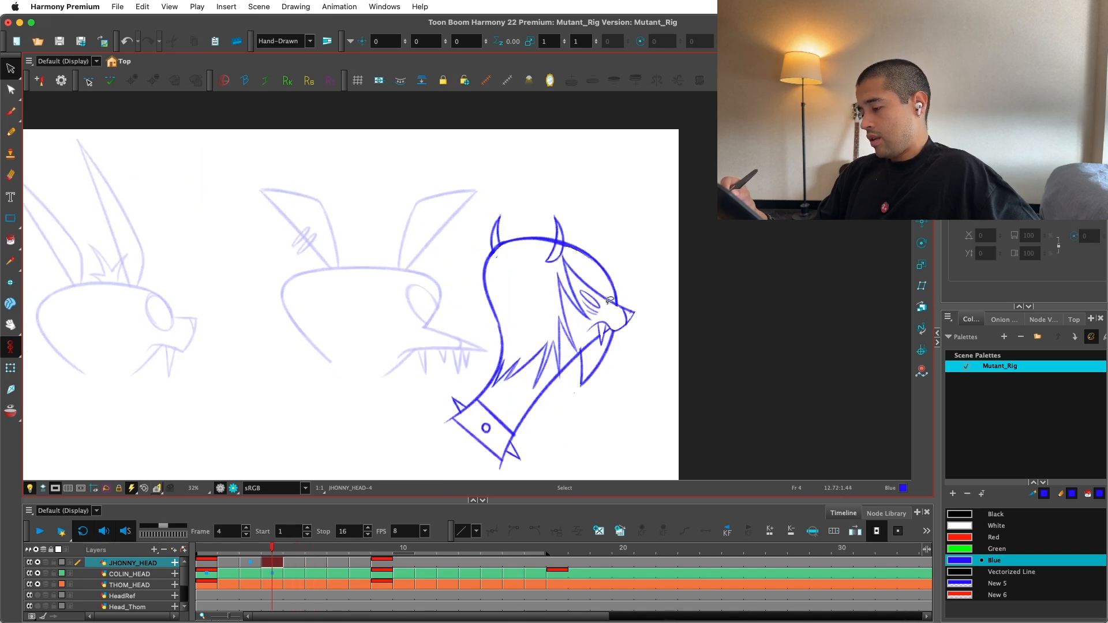
Step: Play back the turnaround from its first frames to examine how the adjusted frame 6 pose flows
key("comma")
key("comma")
key("comma")
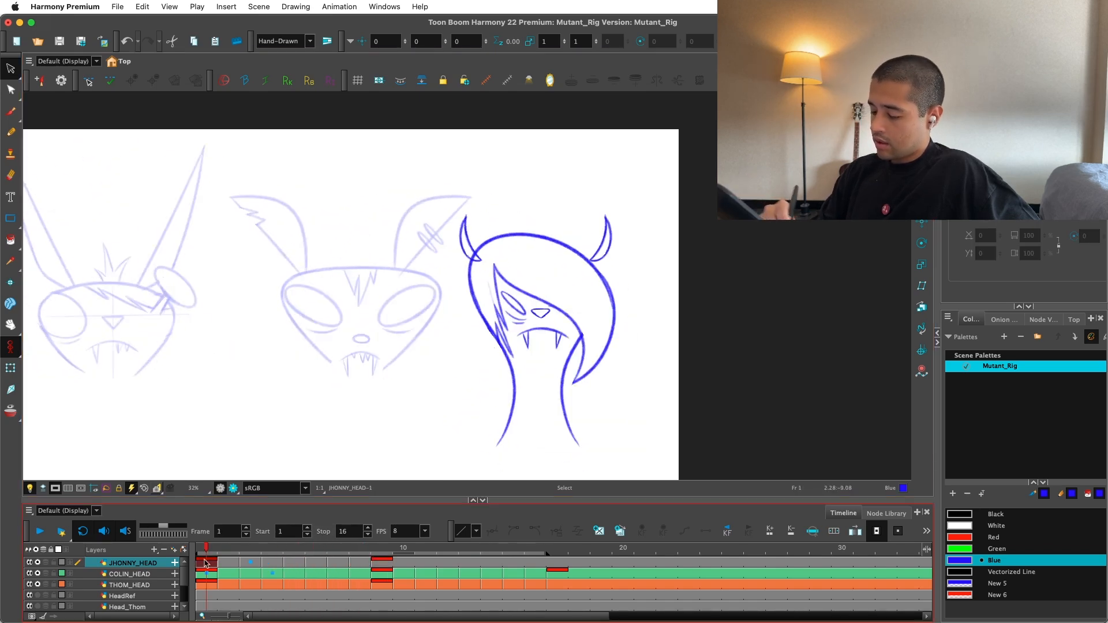
key("Return")
left_click_drag(208, 552, 217, 552)
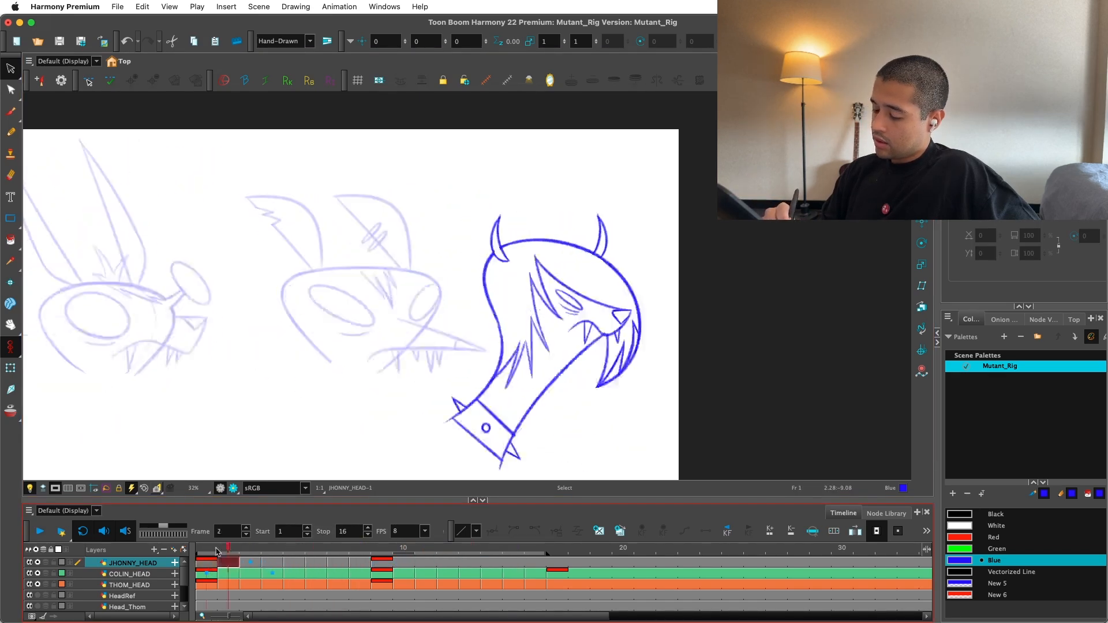
key("Return")
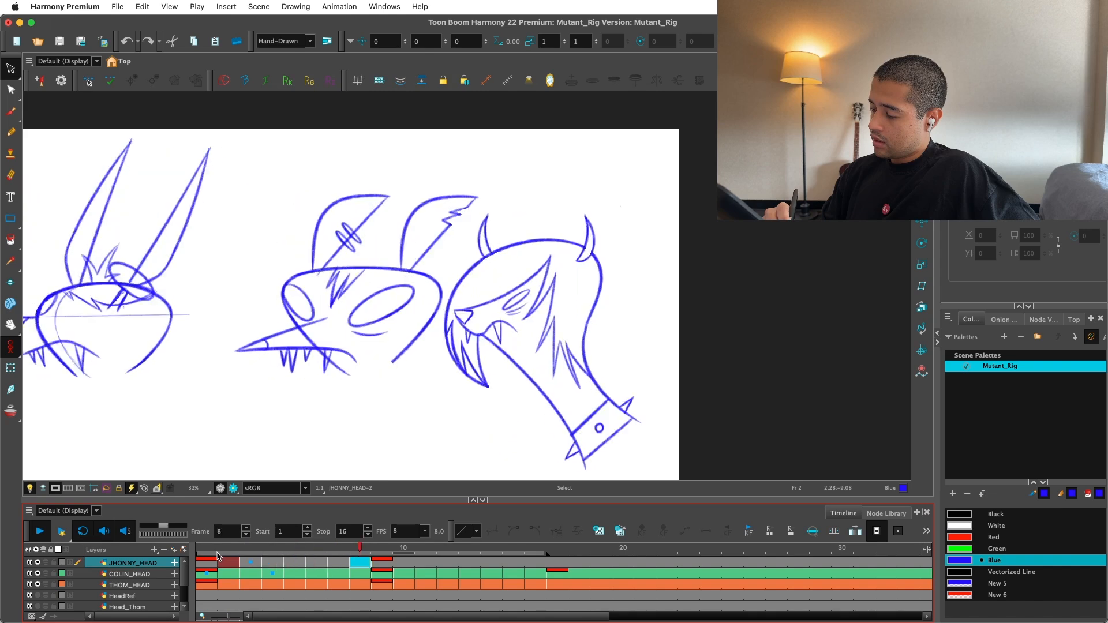
key("Return")
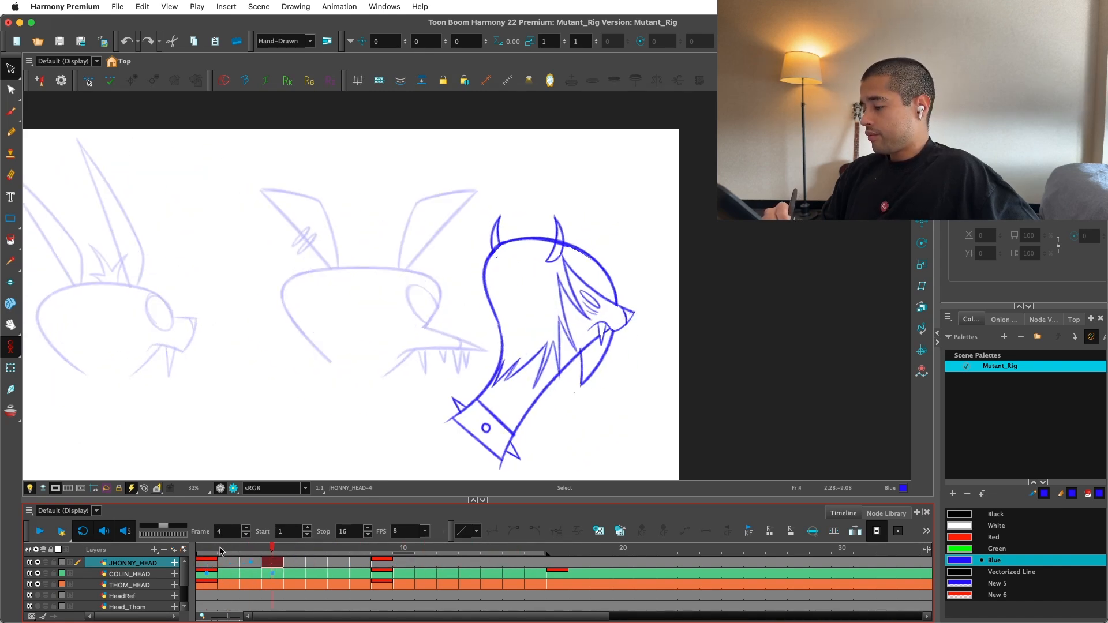
Step: Adjust frame 6's head outline so the back of the skull sits slightly farther out to the right
scroll(621, 272, "up", 3)
key("period")
key("period")
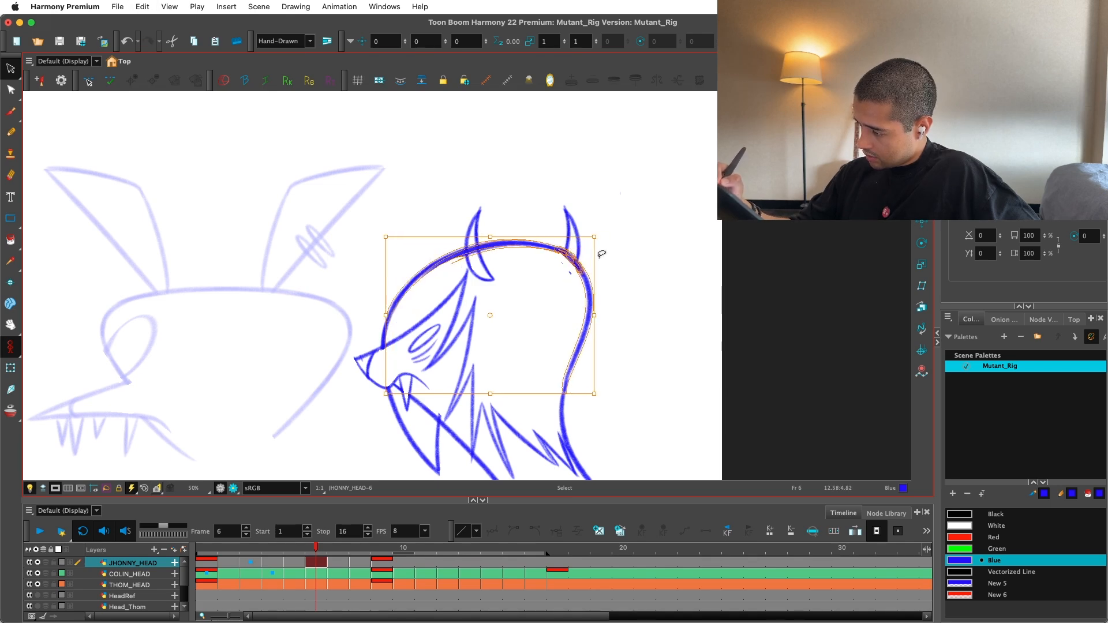
key("Return")
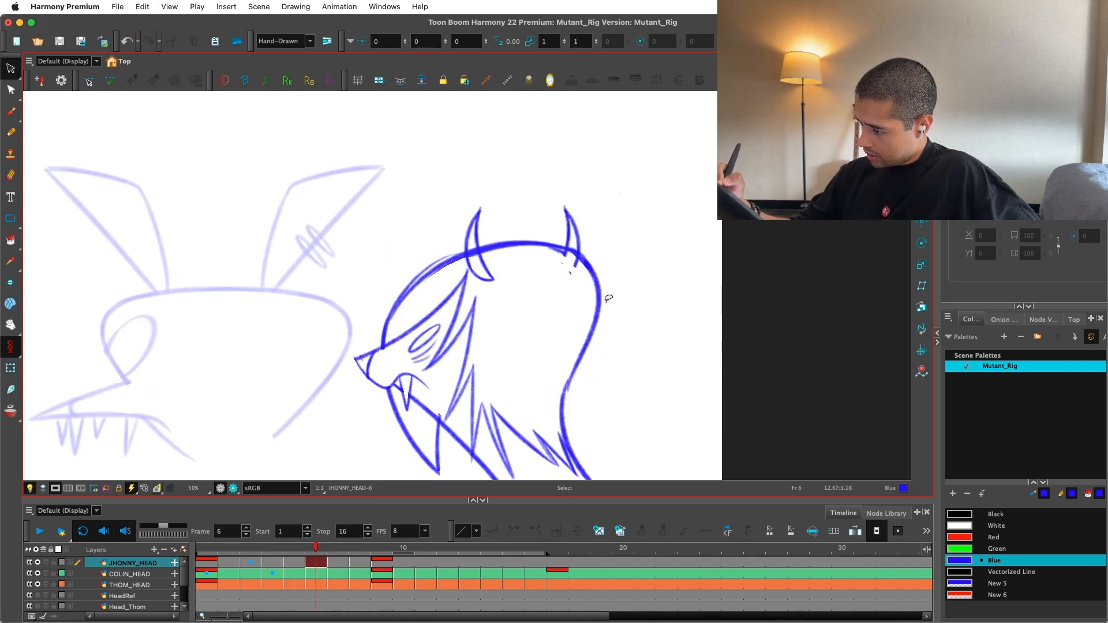
key("Return")
key("period")
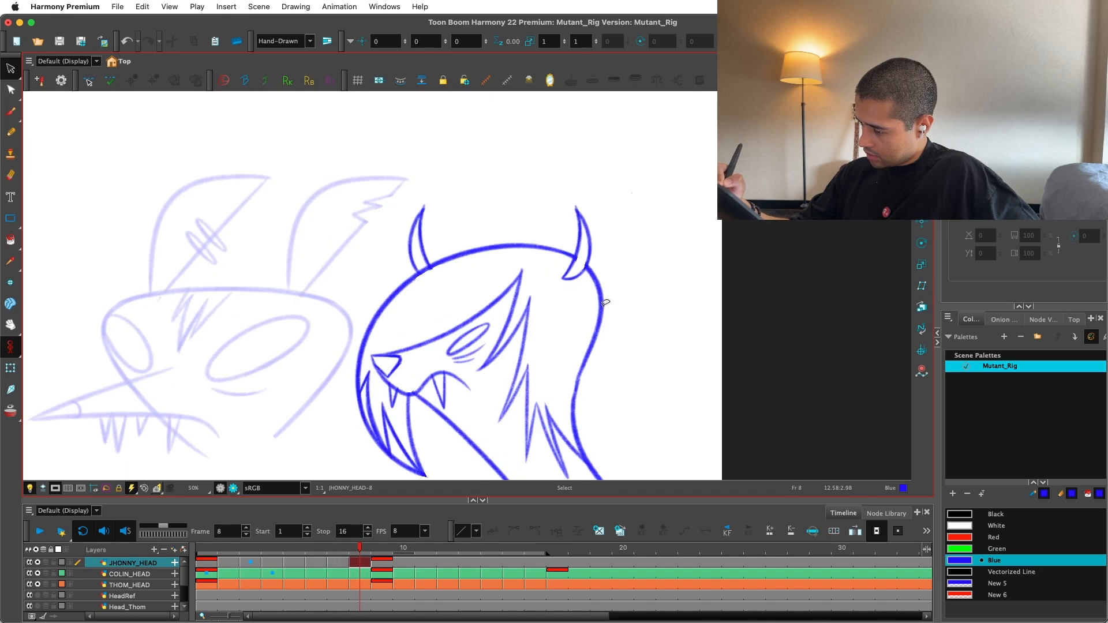
Step: Compare JHONNY_HEAD frames 7 and 8 and play back the turnaround to examine the head outline's consistency
key("comma")
key("period")
key("period")
key("comma")
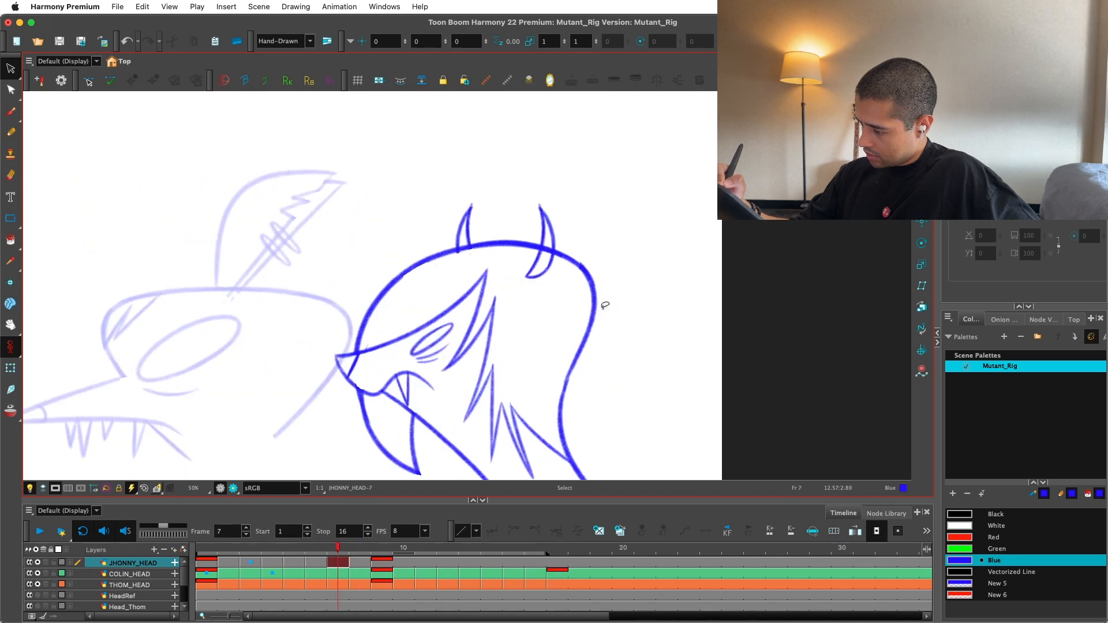
key("2")
mouse_move(406, 124)
left_mouse_down()
mouse_move(670, 173)
mouse_move(496, 309)
left_mouse_up()
left_click(576, 264)
key("shift+comma")
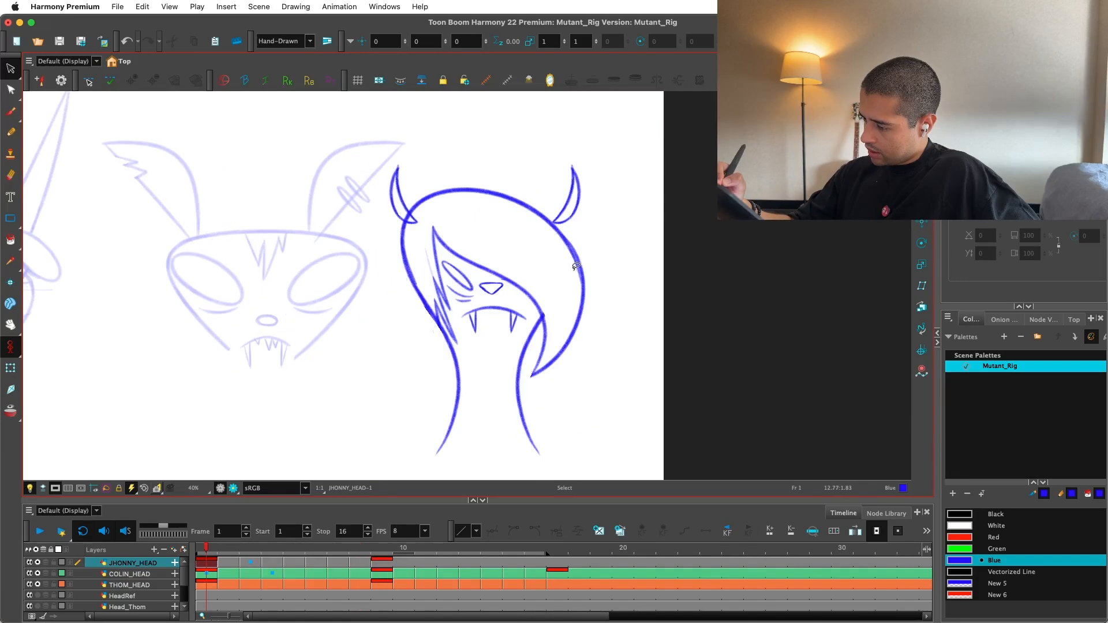
key("Return")
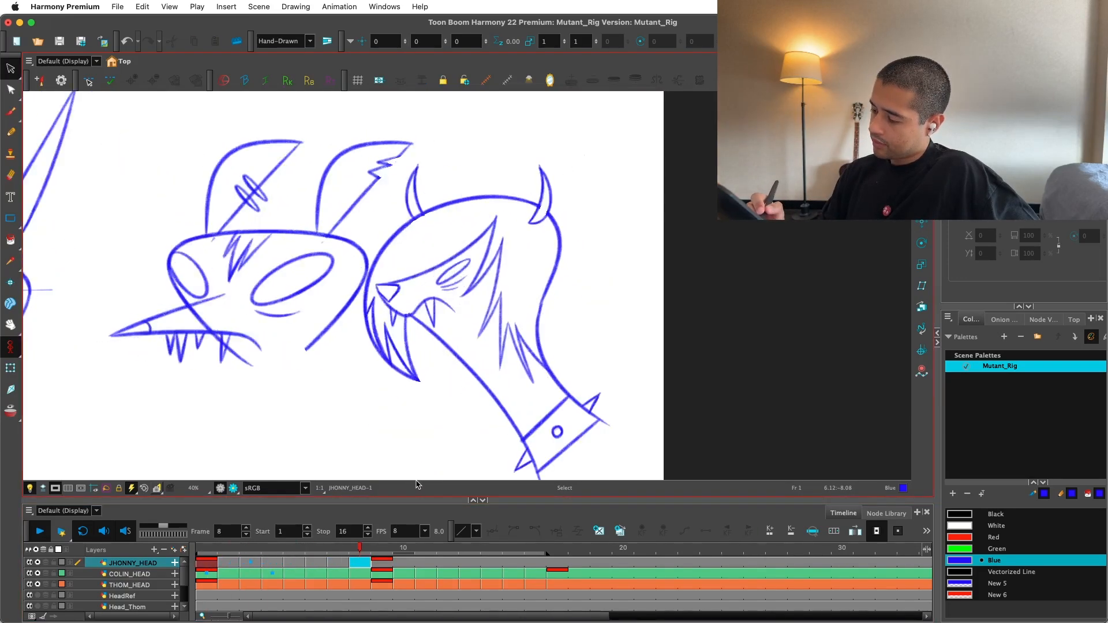
key("1")
key("1")
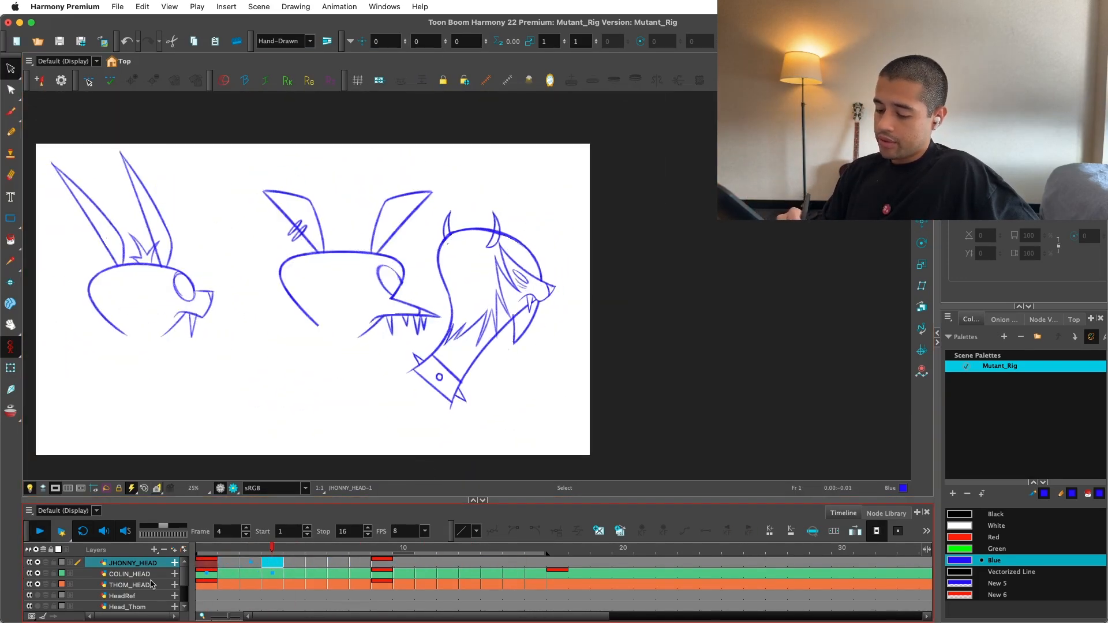
Step: Swap two head layers, moving COLIN_HEAD to the far left of the canvas and THOM_HEAD to the middle, and play back the result
left_click(294, 573)
left_click(923, 223)
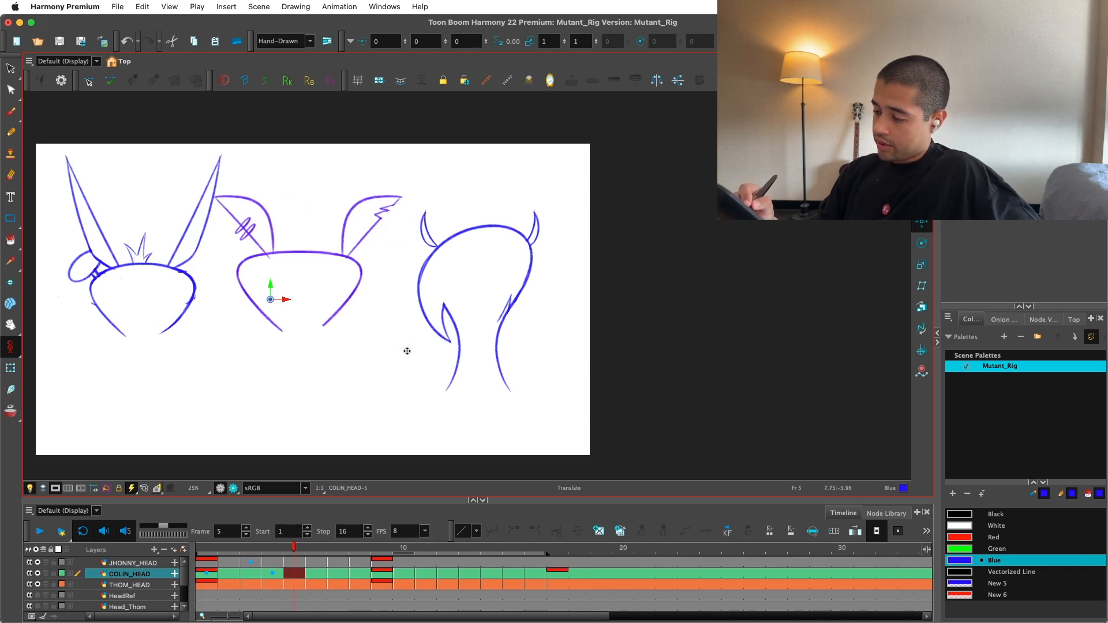
left_click_drag(402, 354, 234, 362)
key("/")
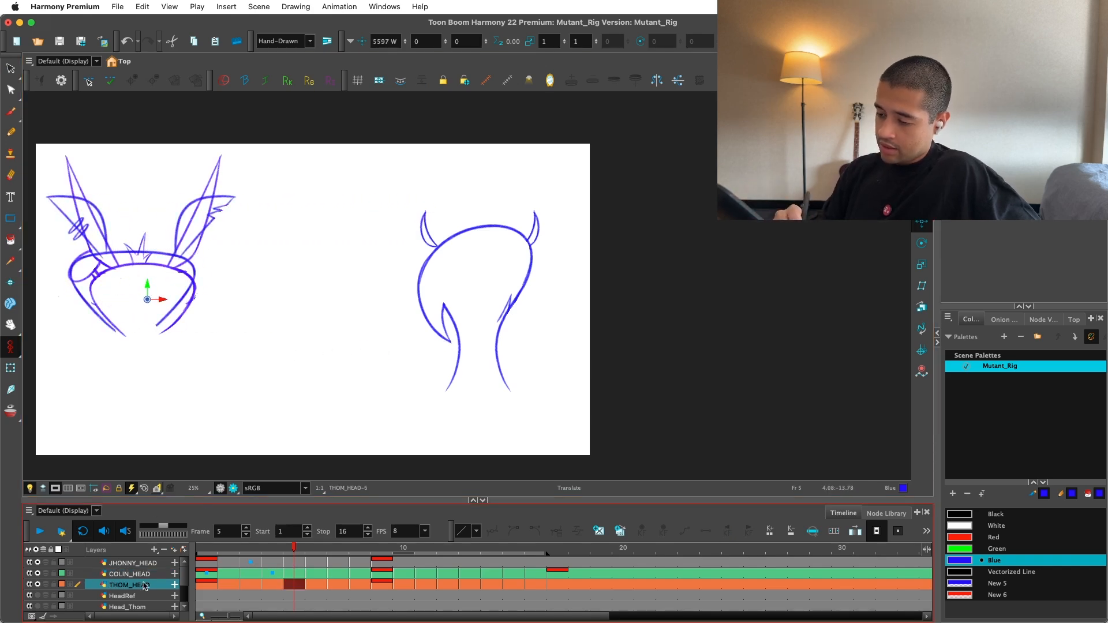
left_click_drag(279, 412, 381, 412)
key("Return")
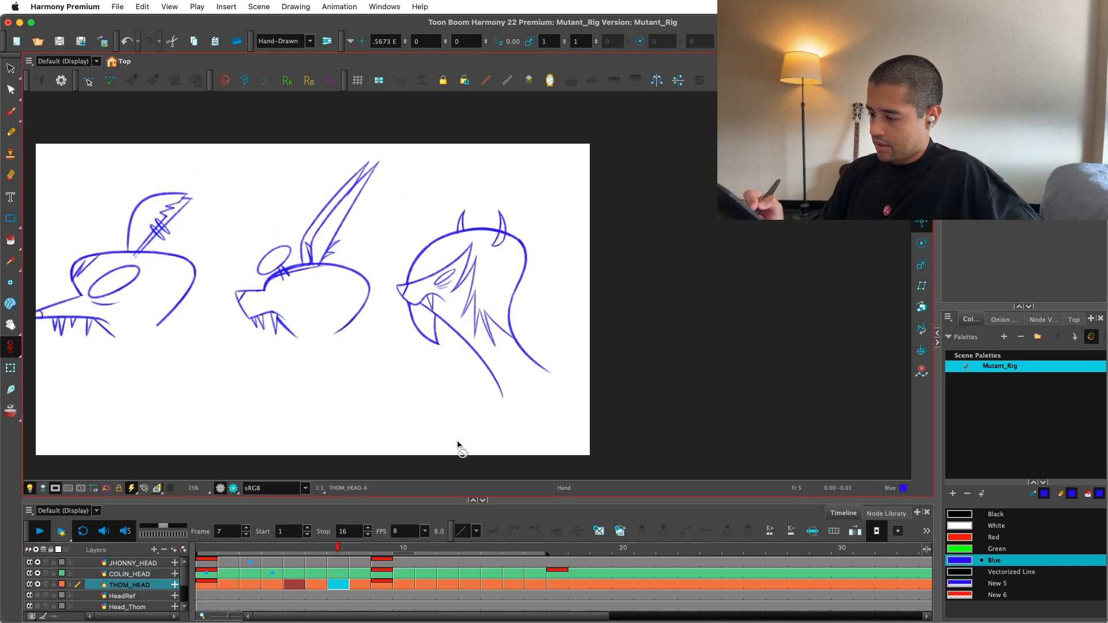
key("Return")
key("Return")
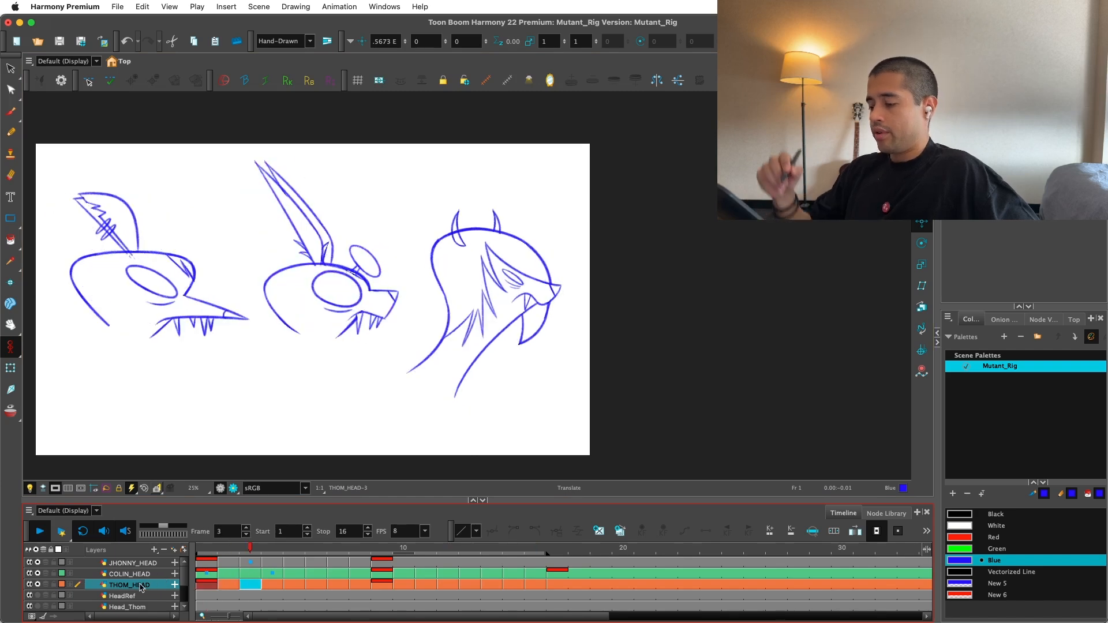
left_click(204, 558)
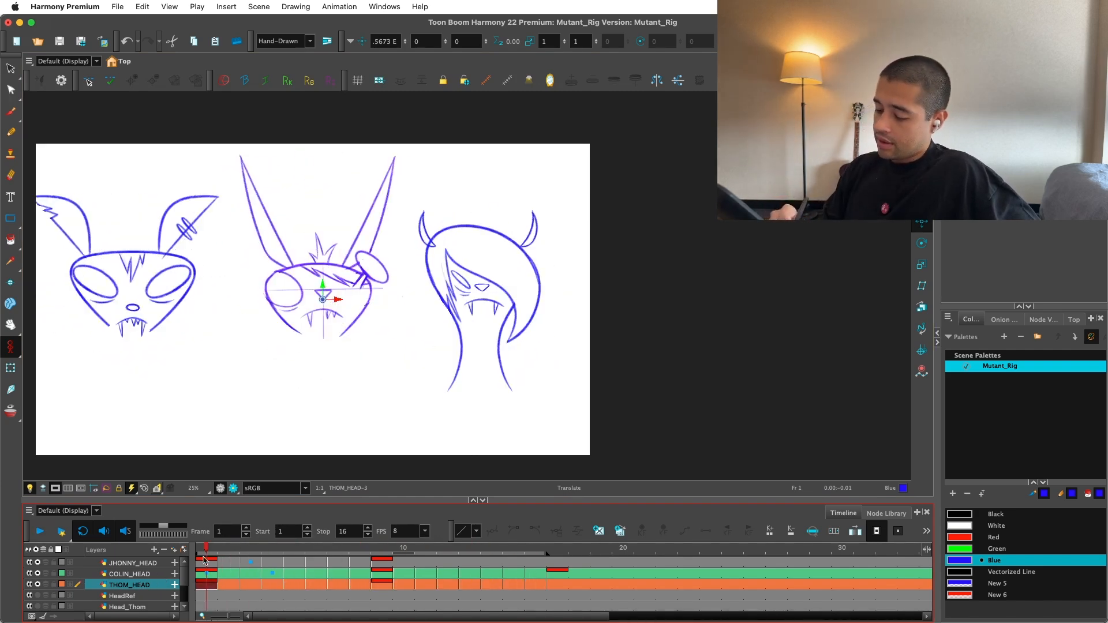
key("Return")
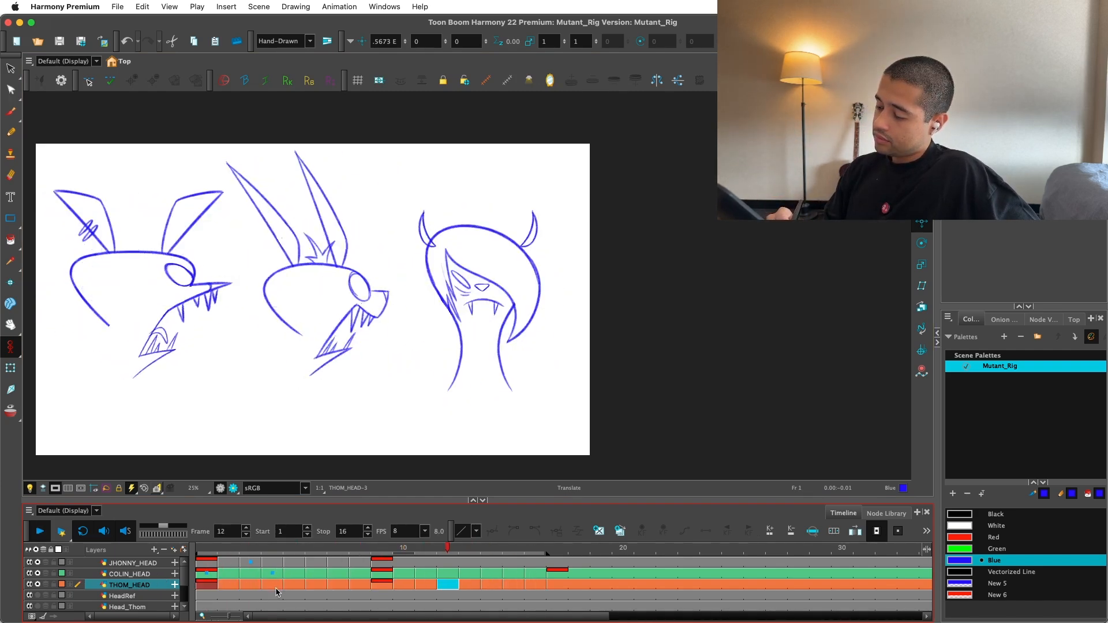
Step: Copy the complete JHONNY_HEAD drawing from frame 2 into the empty drawing at frame 10
left_click(412, 563)
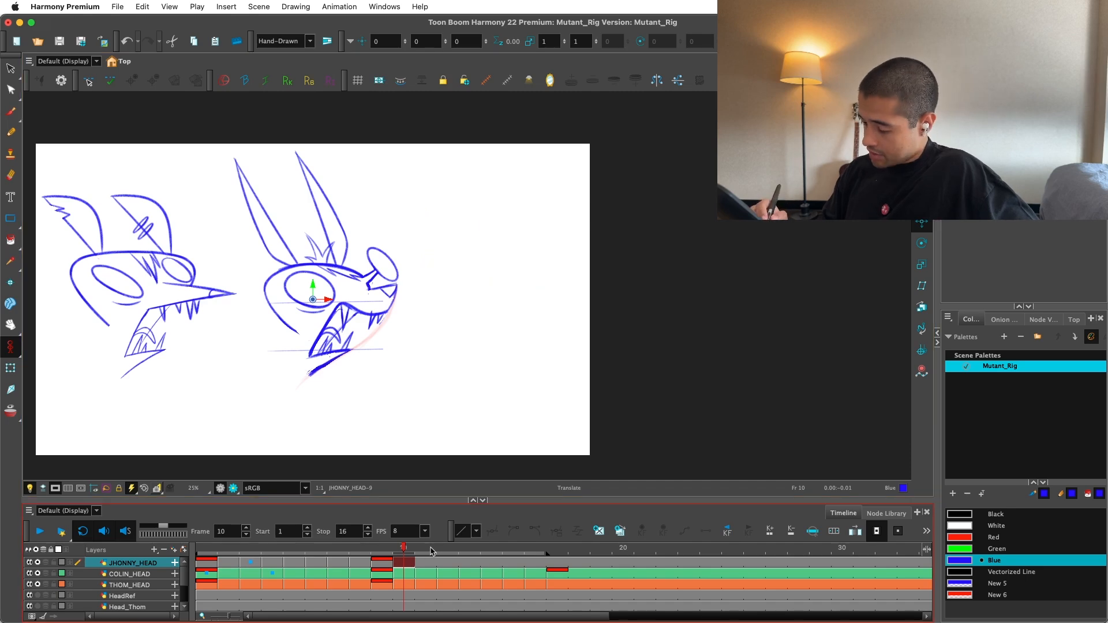
left_click_drag(441, 549, 540, 549)
left_click(401, 567)
key("Return")
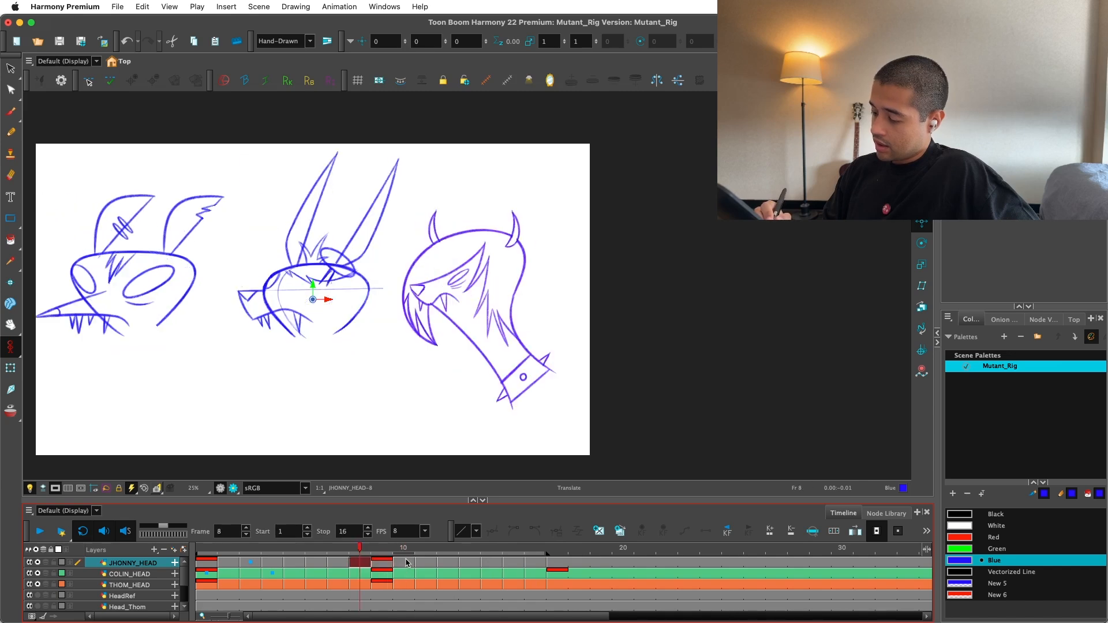
key("alt+s")
mouse_move(614, 311)
left_mouse_down()
mouse_move(562, 175)
mouse_move(540, 398)
left_mouse_up()
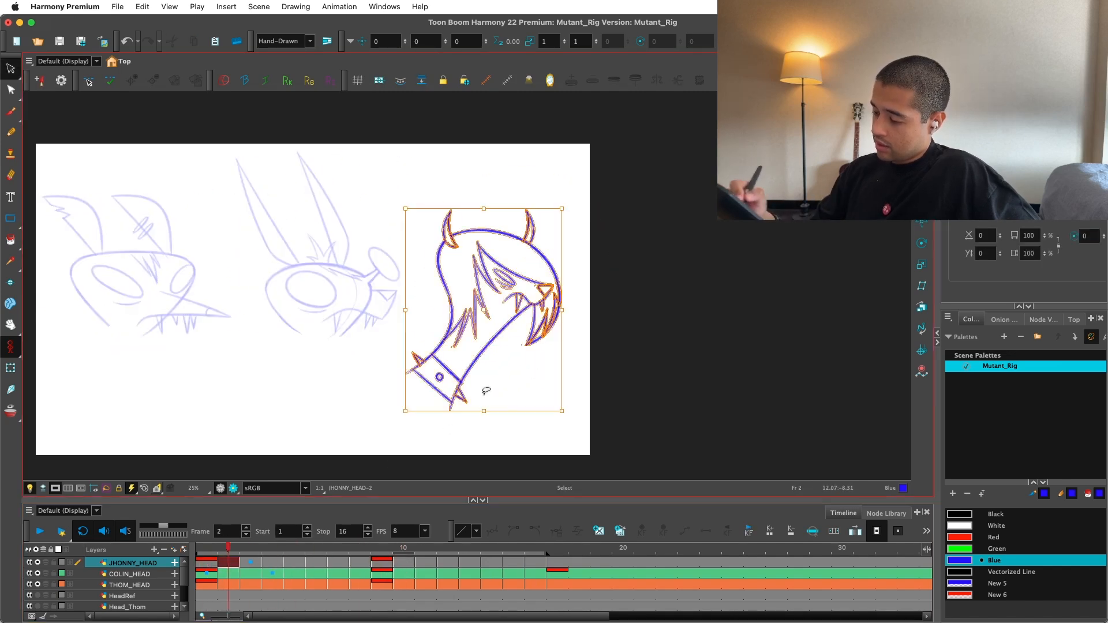
key(".")
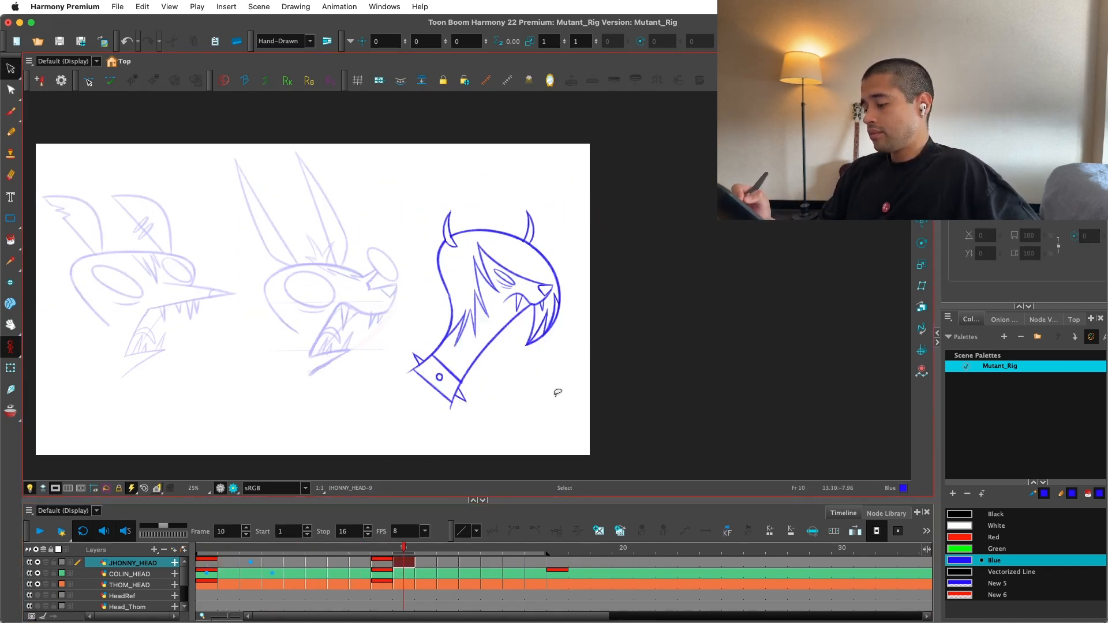
Step: Trace the lower edge of THOM_HEAD's open jaw with a brush stroke on JHONNY_HEAD frame 10
key("2")
left_click_drag(562, 336, 545, 388)
key(".")
key(".")
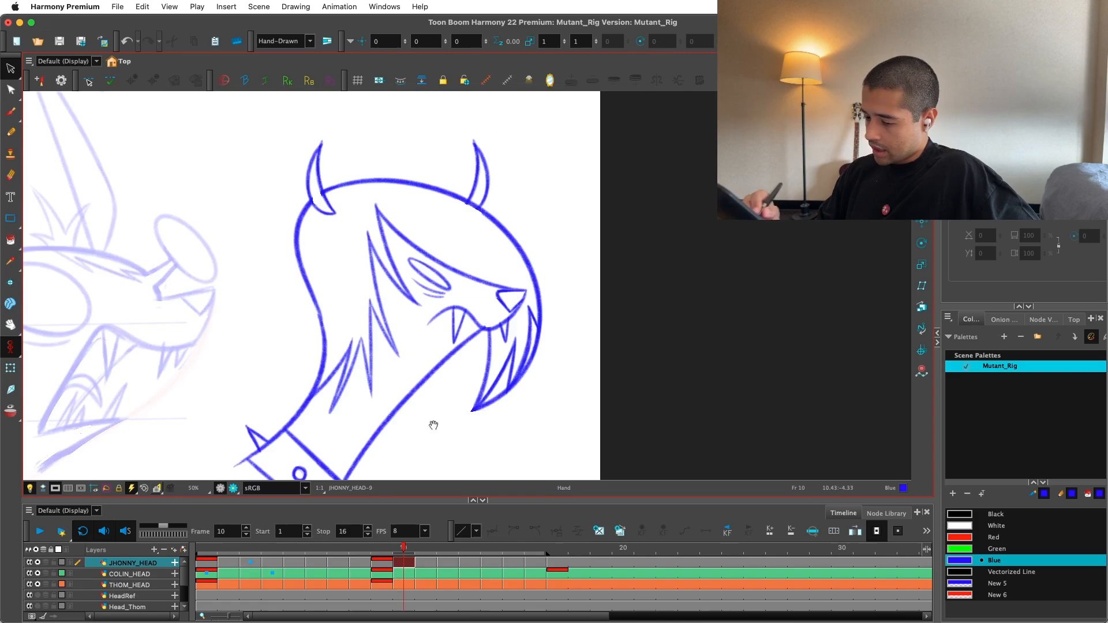
left_click_drag(434, 425, 722, 354)
key("2")
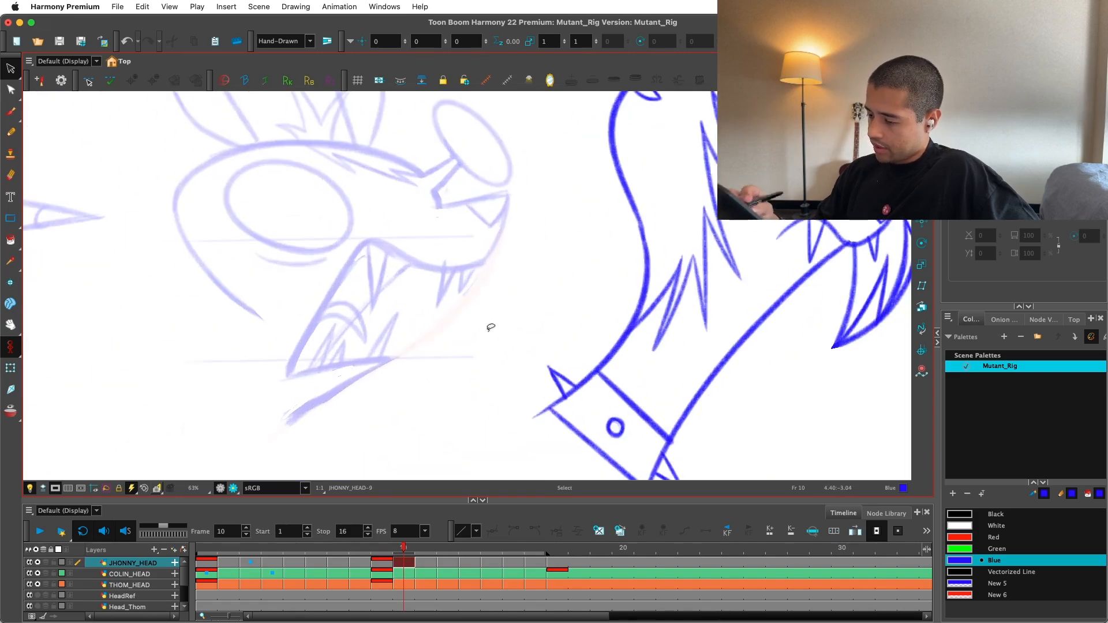
key("super+f")
key("super+f")
left_click_drag(656, 486, 763, 428)
key("2")
key("alt+b")
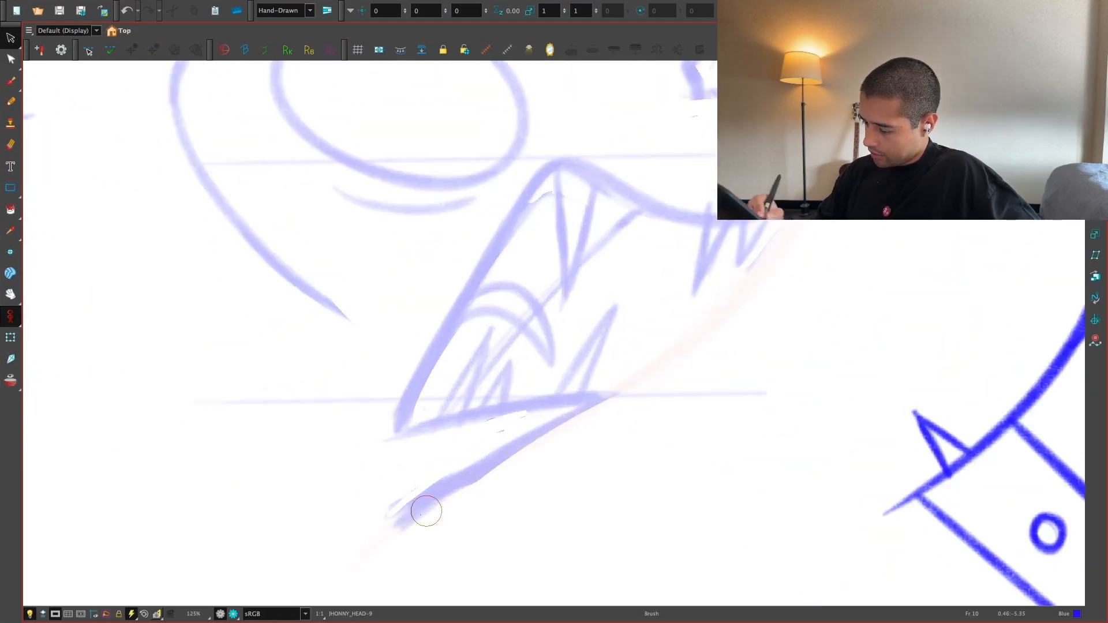
left_click_drag(389, 527, 603, 395)
Step: Trace the top edge of the open lower jaw and the slanted back line of the mouth in frame 10
left_click_drag(546, 488, 615, 478)
key("2")
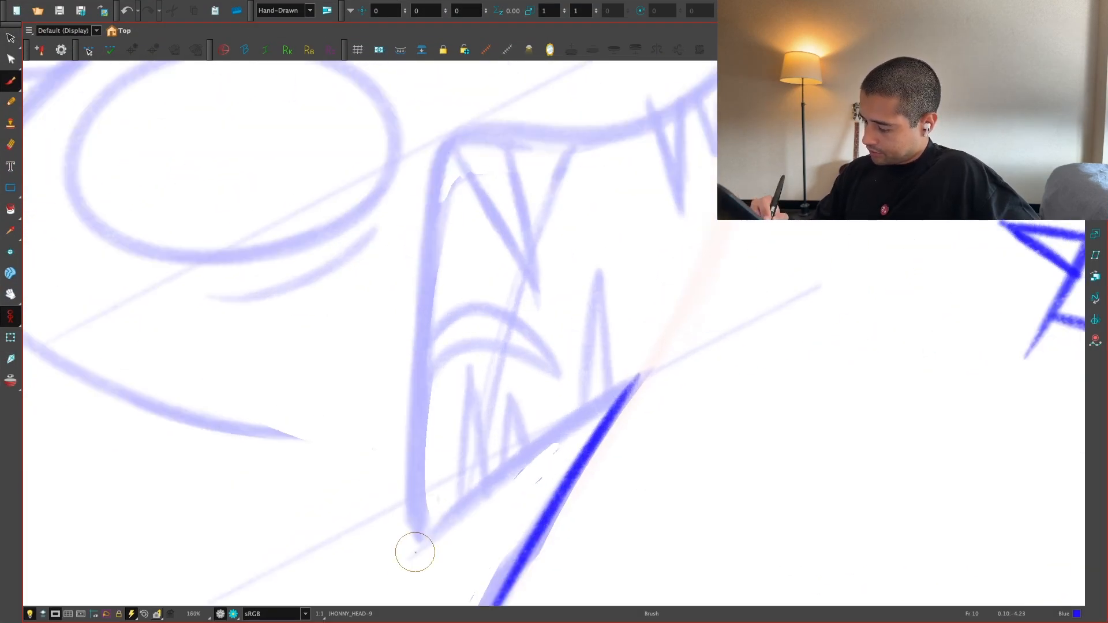
left_click_drag(415, 553, 611, 389)
key("ctrl+z")
mouse_move(422, 539)
left_mouse_down()
mouse_move(646, 375)
mouse_move(543, 491)
left_mouse_up()
left_click_drag(360, 555, 532, 246)
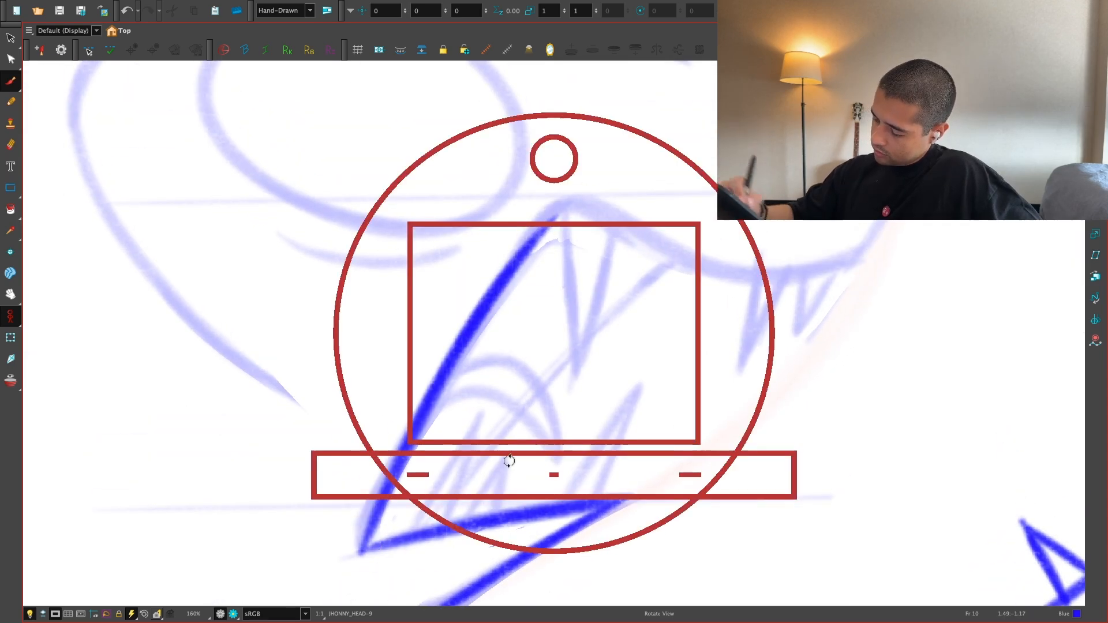
mouse_move(507, 458)
left_mouse_down()
mouse_move(803, 544)
mouse_move(443, 437)
mouse_move(594, 243)
left_mouse_up()
key("1")
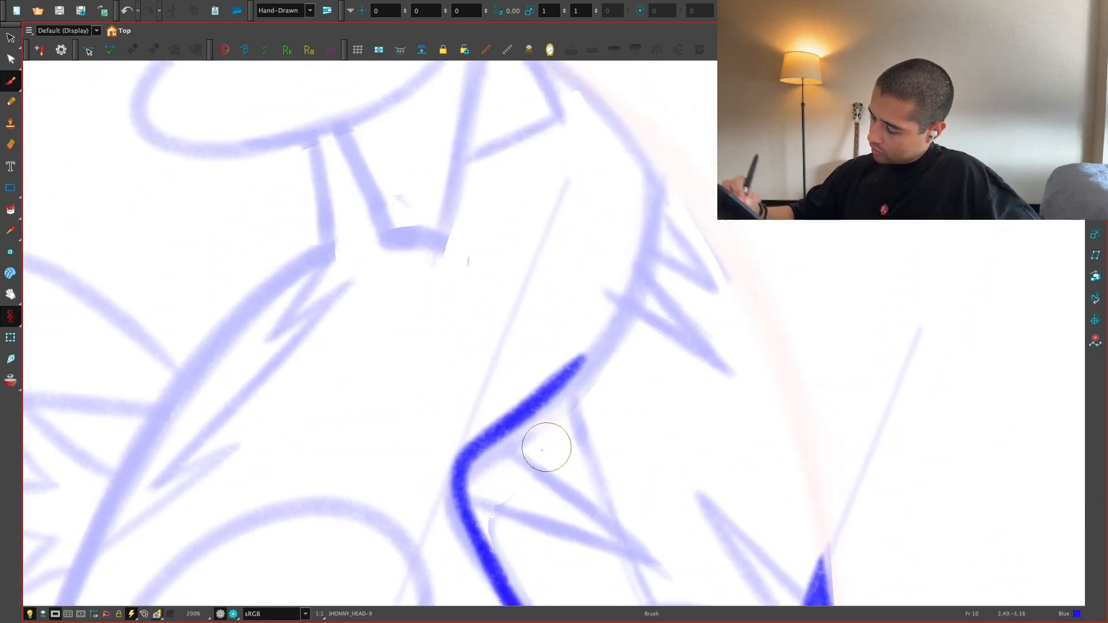
key("ctrl+z")
mouse_move(485, 553)
left_mouse_down()
mouse_move(503, 443)
mouse_move(606, 345)
left_mouse_up()
mouse_move(487, 457)
left_mouse_down()
mouse_move(600, 344)
mouse_move(658, 204)
left_mouse_up()
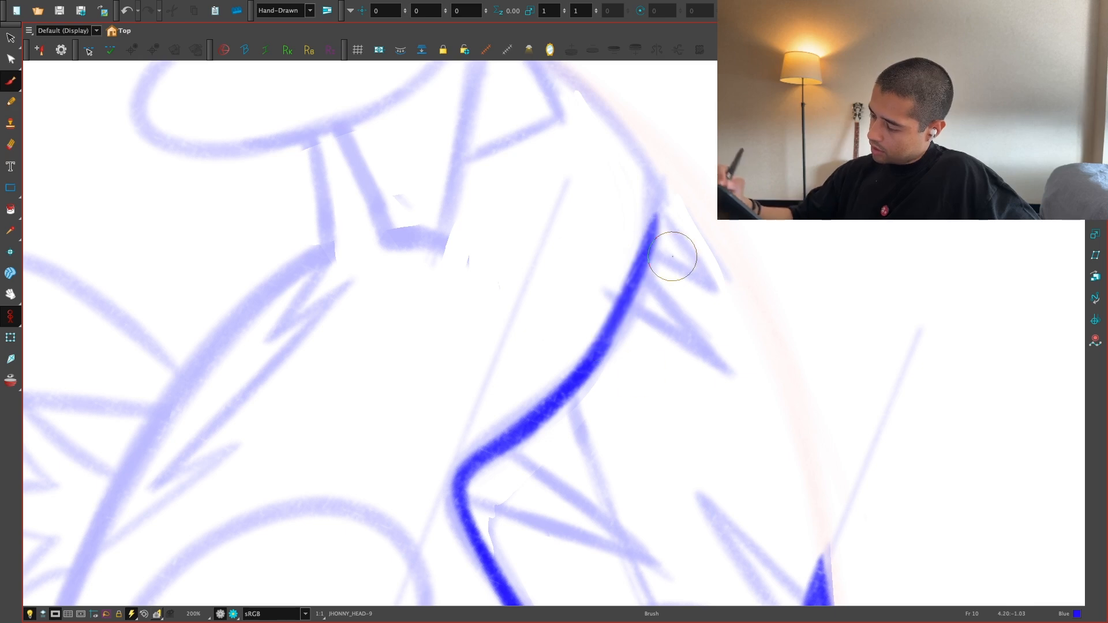
key("ctrl+z")
key("ctrl+z")
Step: Trace THOM_HEAD's pointed lower teeth and the thin diagonal line across the open mouth on JHONNY_HEAD frame 10
key("shift+x")
key("1")
mouse_move(653, 485)
left_mouse_down()
mouse_move(633, 404)
mouse_move(831, 353)
left_mouse_up()
key("2")
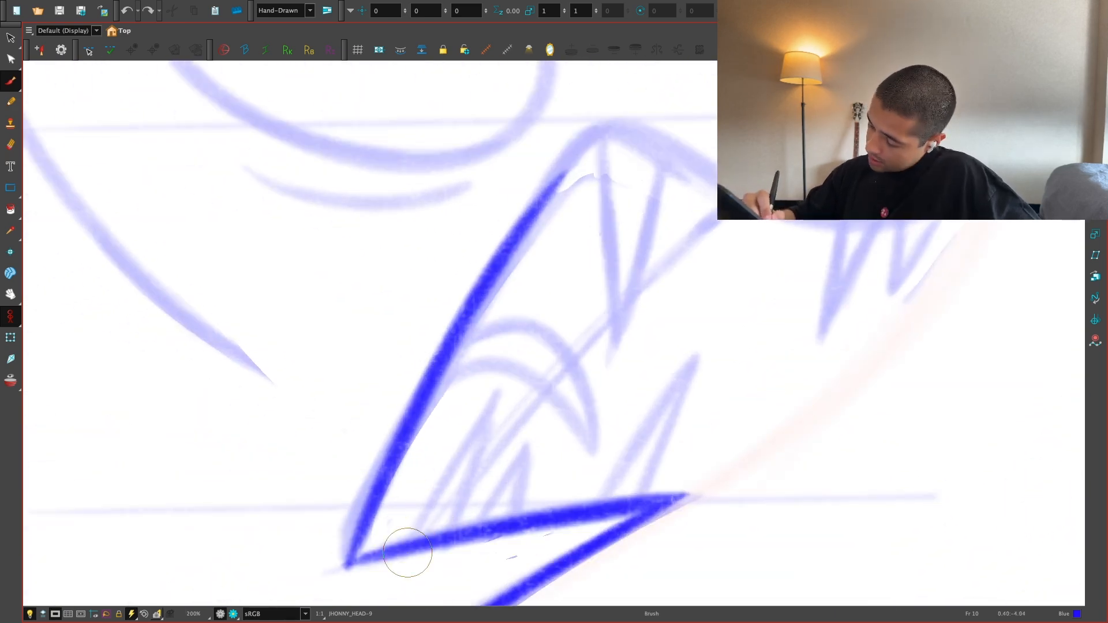
mouse_move(407, 552)
left_mouse_down()
mouse_move(504, 373)
mouse_move(451, 542)
mouse_move(478, 533)
mouse_move(537, 434)
left_mouse_up()
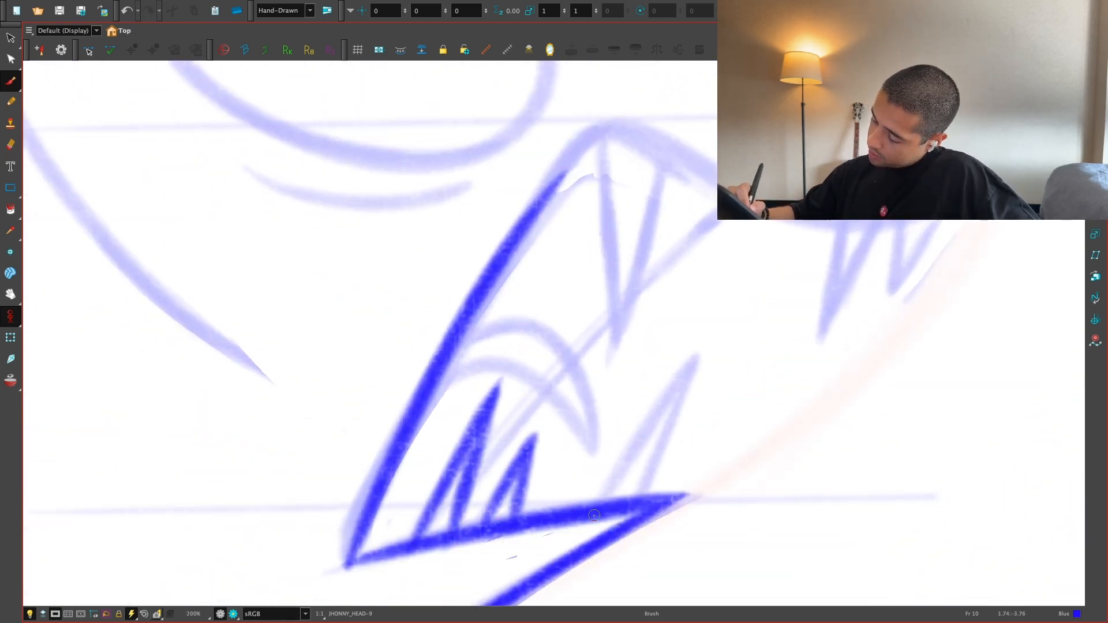
mouse_move(594, 516)
left_mouse_down()
mouse_move(684, 392)
mouse_move(647, 501)
left_mouse_up()
left_click_drag(450, 543, 715, 220)
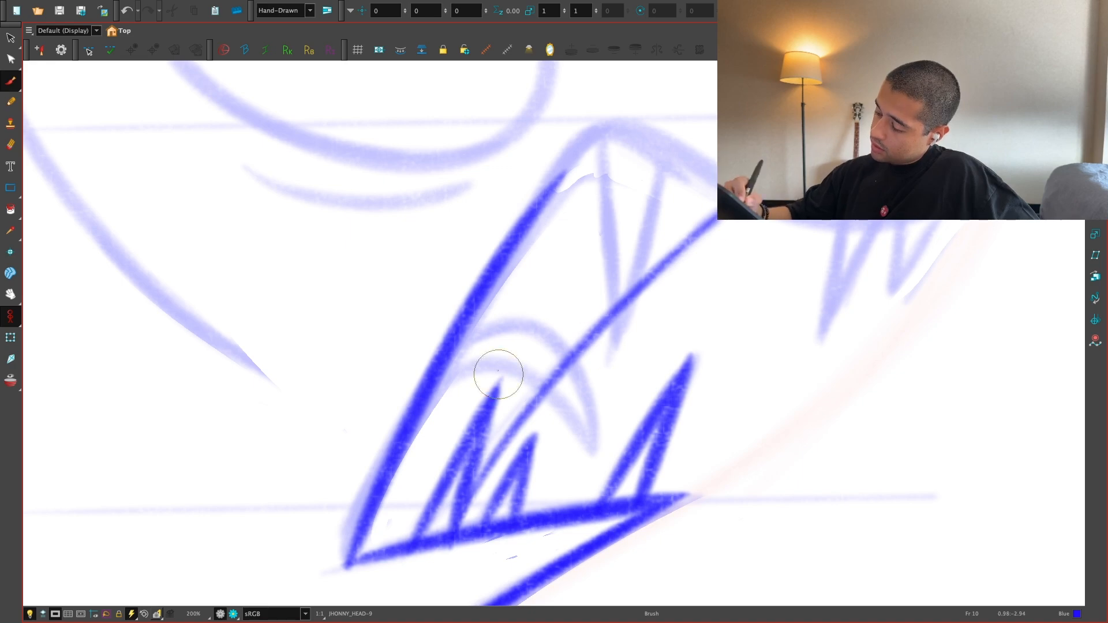
Step: Trace the curved tongue rising from the back line of the mouth in frame 10
left_click_drag(497, 371, 752, 444)
mouse_move(523, 458)
left_mouse_down()
mouse_move(606, 325)
mouse_move(510, 430)
left_mouse_up()
key("shift+x")
mouse_move(631, 433)
left_mouse_down()
mouse_move(893, 281)
mouse_move(490, 494)
left_mouse_up()
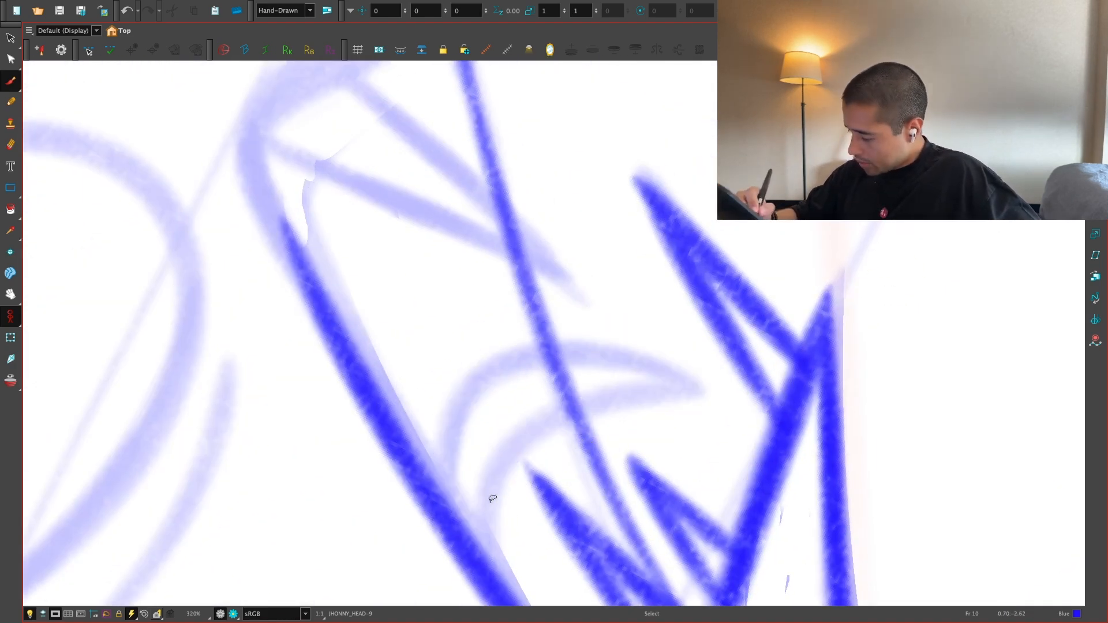
left_click_drag(462, 594, 525, 440)
mouse_move(710, 381)
left_mouse_down()
mouse_move(537, 346)
mouse_move(438, 508)
left_mouse_up()
scroll(469, 569, "up", 3)
scroll(468, 570, "down", 6)
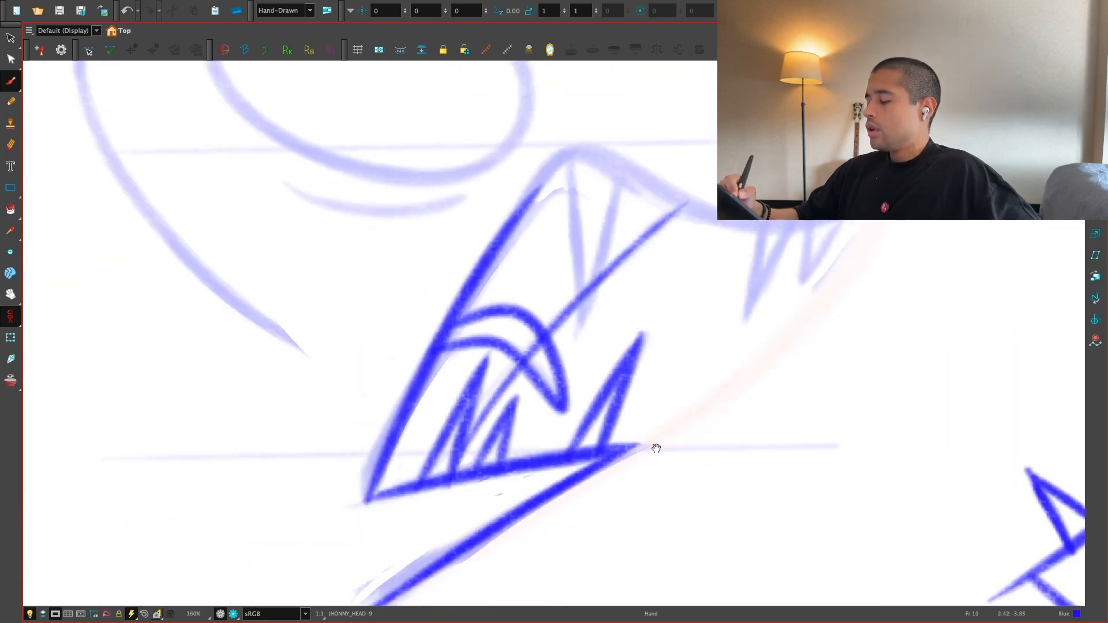
Step: Move the traced lower jaw, teeth and tongue onto JHONNY_HEAD, rotating them slightly to sit below the upper lip
key("alt+s")
mouse_move(529, 448)
left_mouse_down()
mouse_move(356, 522)
mouse_move(519, 456)
left_mouse_up()
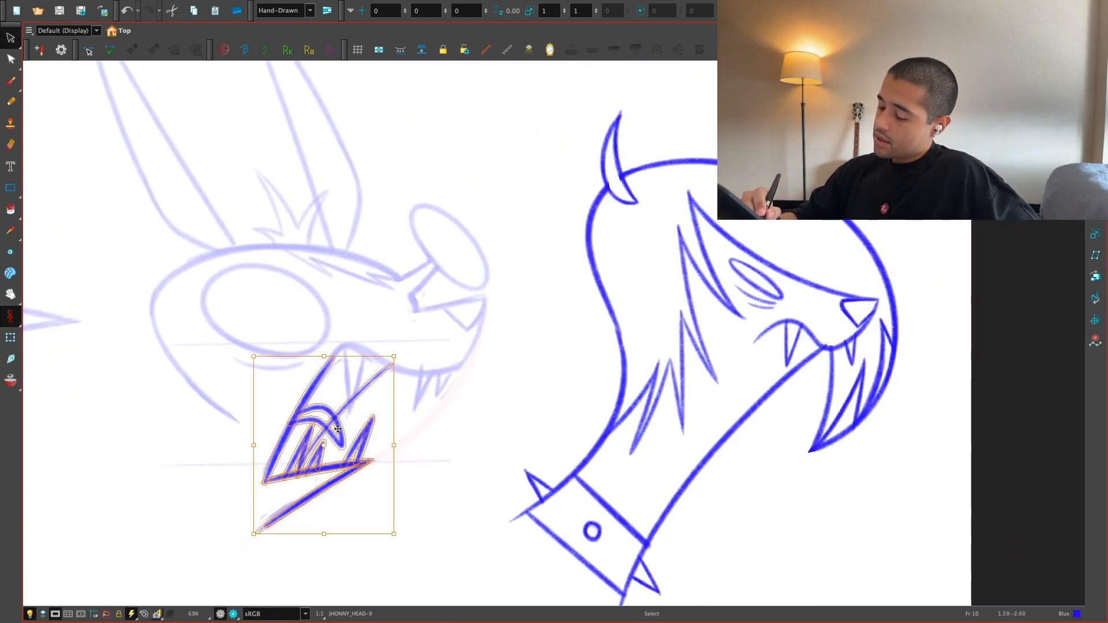
mouse_move(338, 428)
left_mouse_down()
mouse_move(750, 416)
mouse_move(774, 394)
left_mouse_up()
left_click_drag(825, 424, 701, 433)
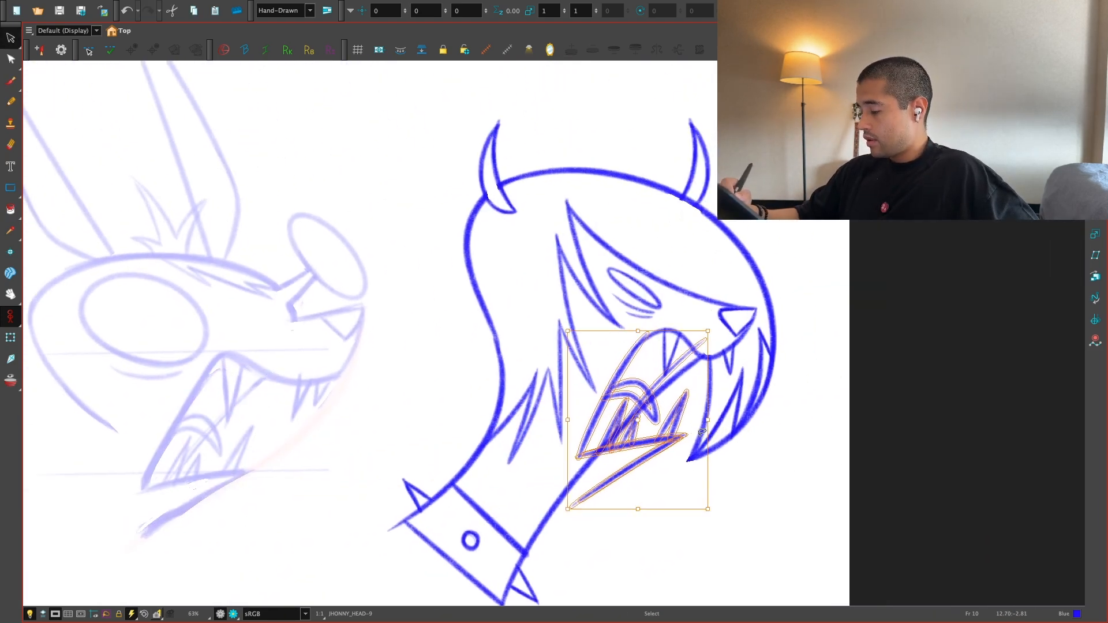
scroll(716, 433, "up", 2)
left_click_drag(757, 335, 748, 358)
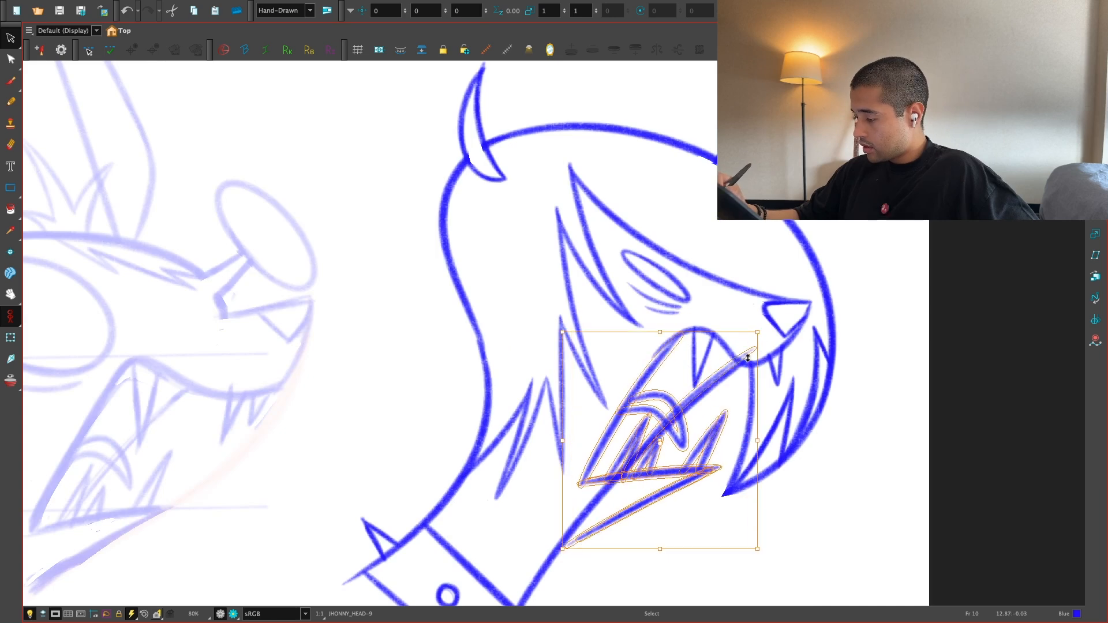
left_click_drag(696, 473, 692, 470)
scroll(808, 359, "down", 2)
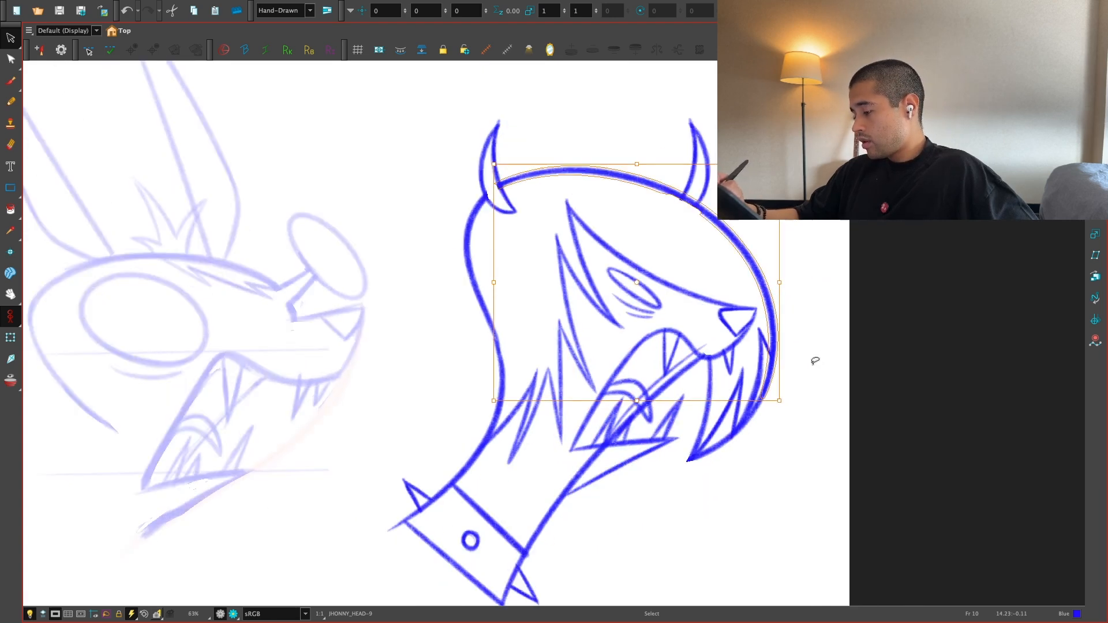
Step: Flip through the neighbouring frames to compare the closed-mouth and open-mouth poses
key("comma")
key("comma")
key("comma")
key("comma")
key("comma")
key("comma")
key("period")
key("period")
key("period")
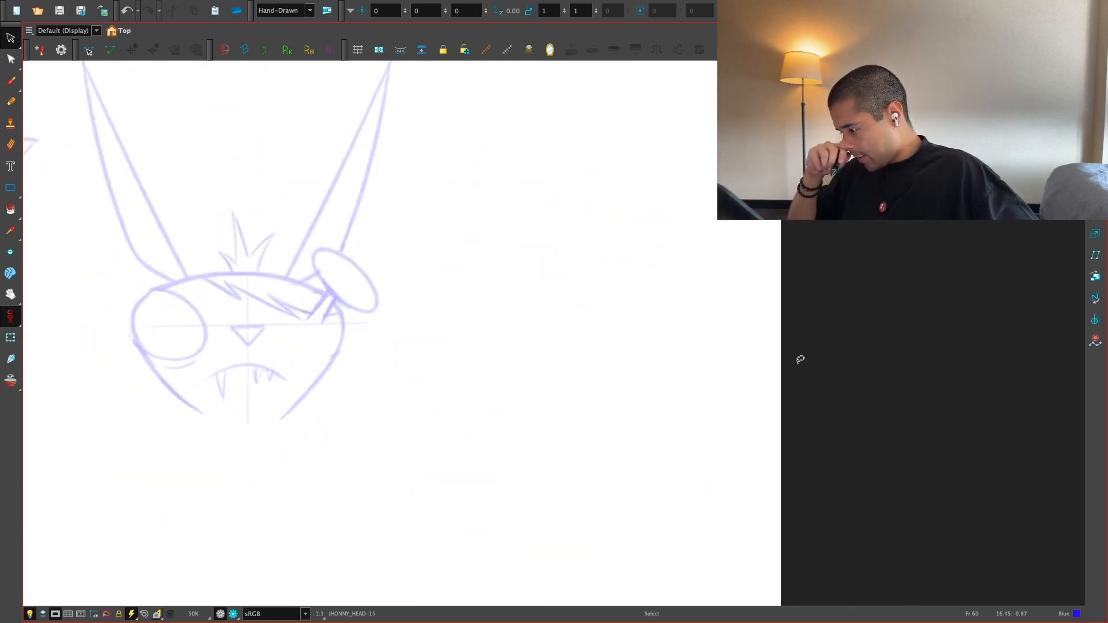
key("period")
key("period")
key("period")
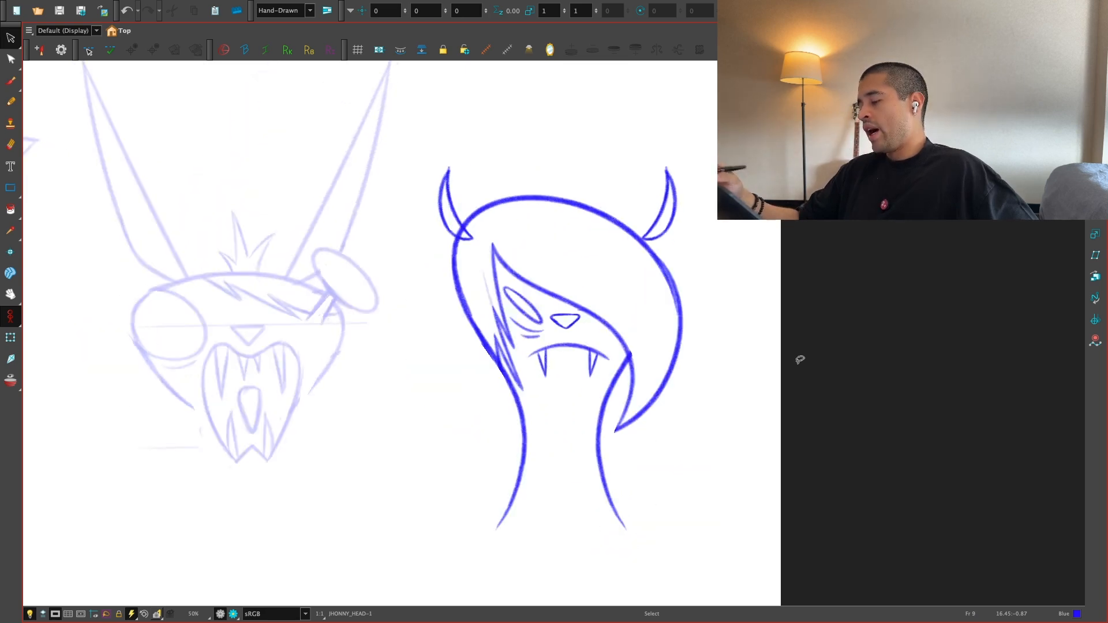
Step: Fine-tune the rotation and width of the placed jaw so its back line meets the upper lip
scroll(800, 358, "up", 2)
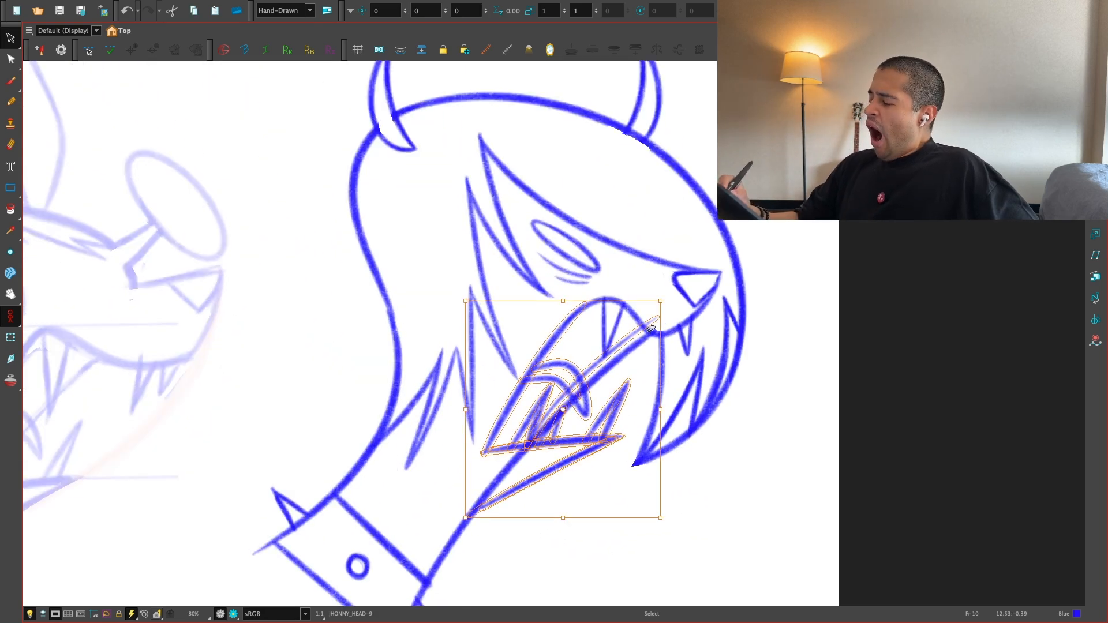
left_click_drag(669, 301, 671, 305)
left_click_drag(614, 434, 610, 442)
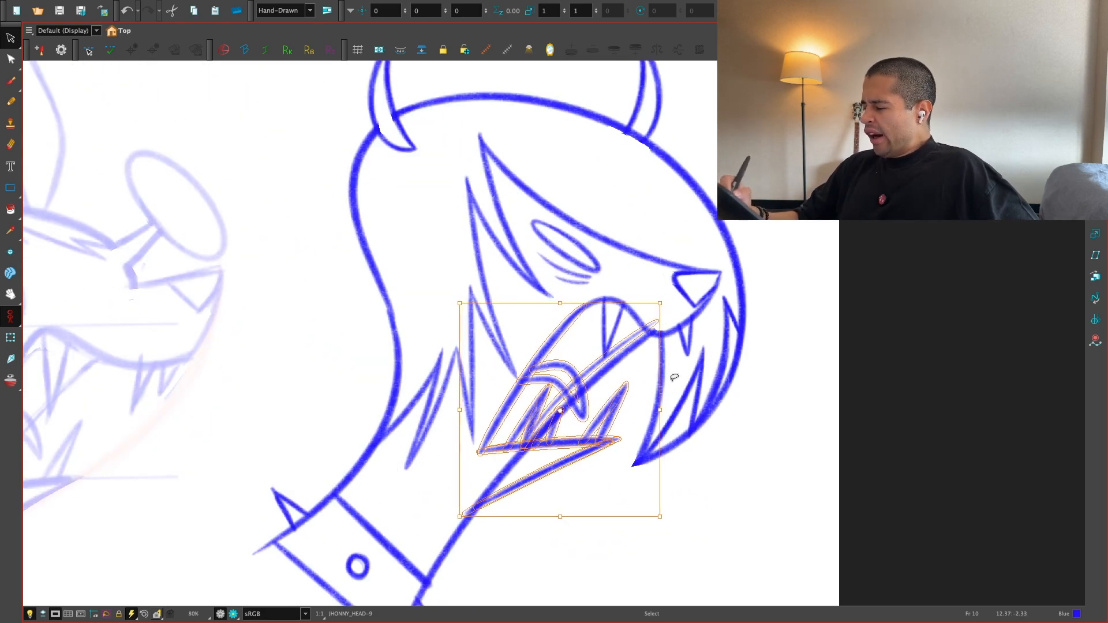
left_click_drag(759, 339, 728, 358)
key("2")
key("1")
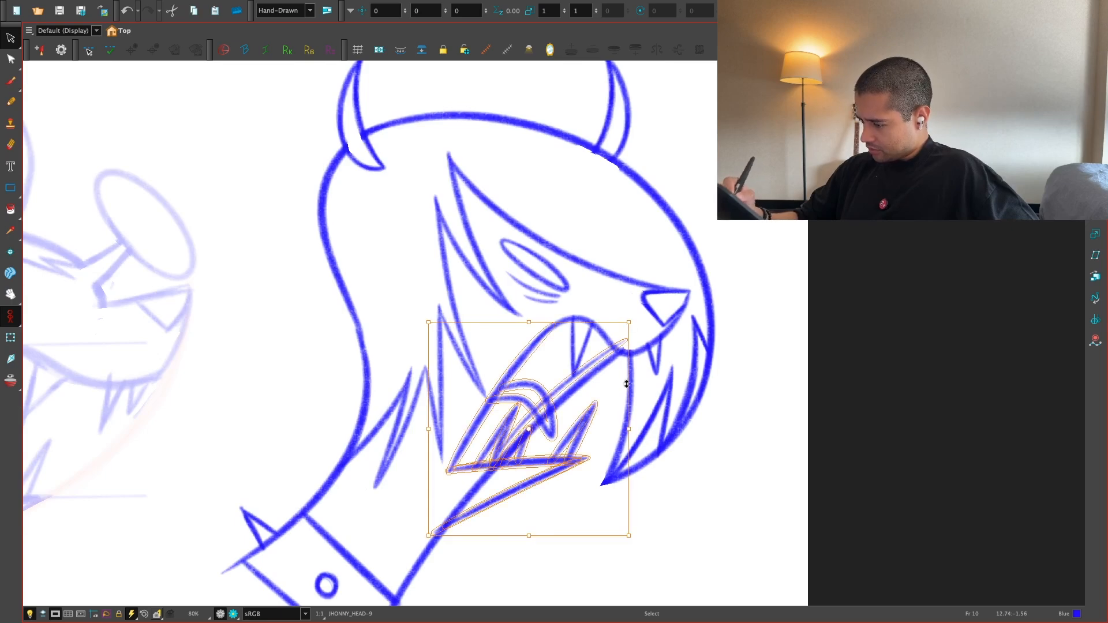
left_click_drag(626, 384, 656, 289)
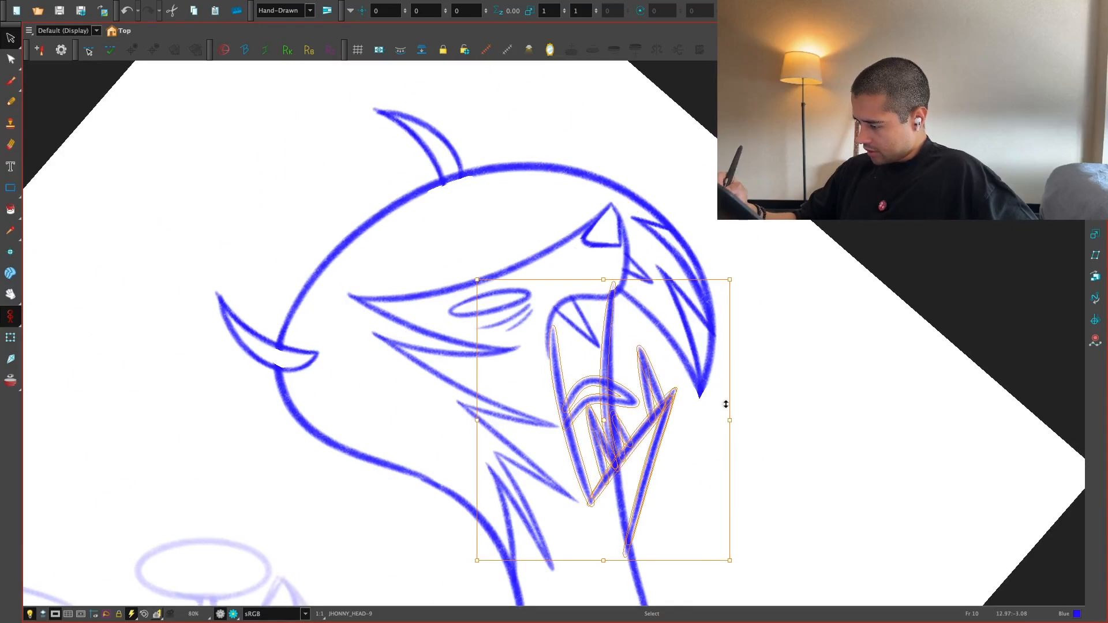
left_click_drag(726, 404, 710, 398)
key("shift+x")
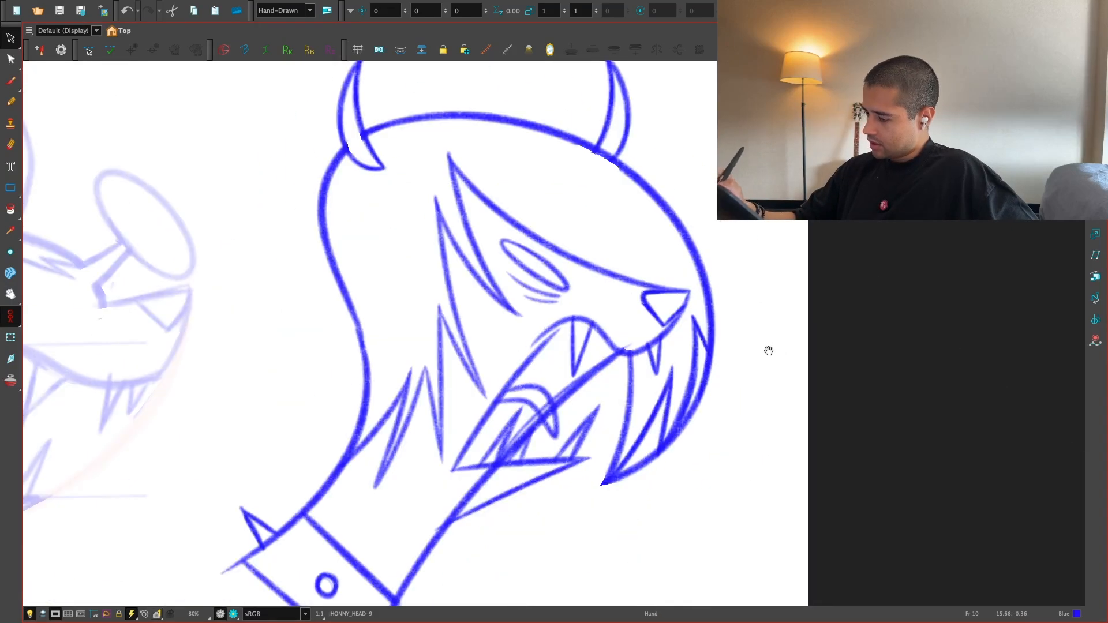
Step: Narrow JHONNY_HEAD's upper lip line from its back end so it joins the back line of the open mouth
key("2")
key("2")
left_click(552, 309)
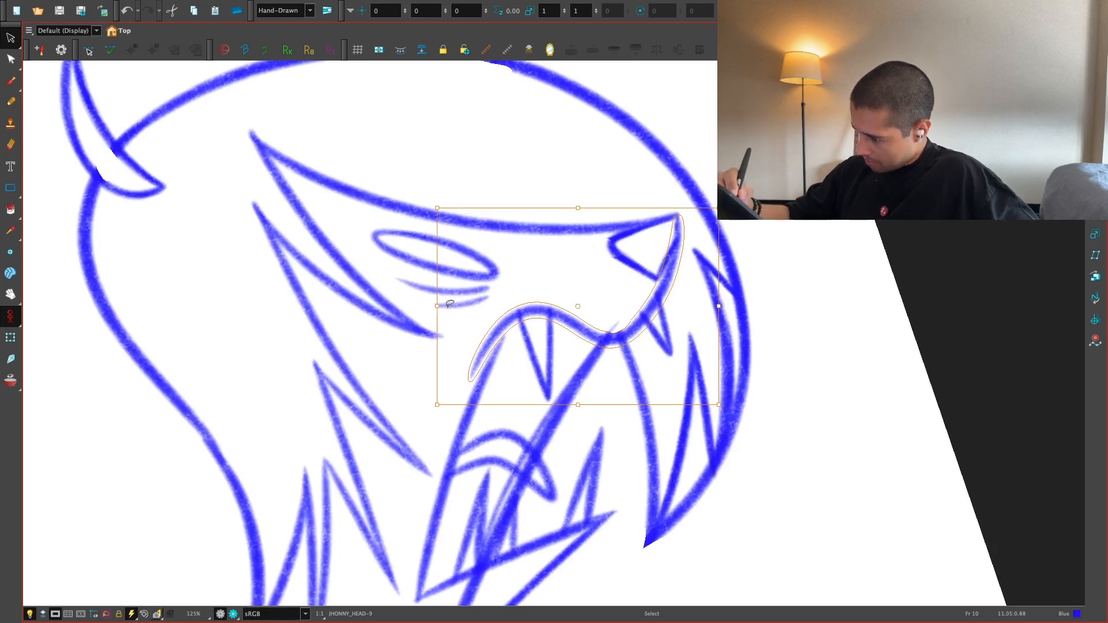
left_click_drag(448, 306, 460, 303)
left_click(610, 272)
key("shift+x")
key("1")
key("1")
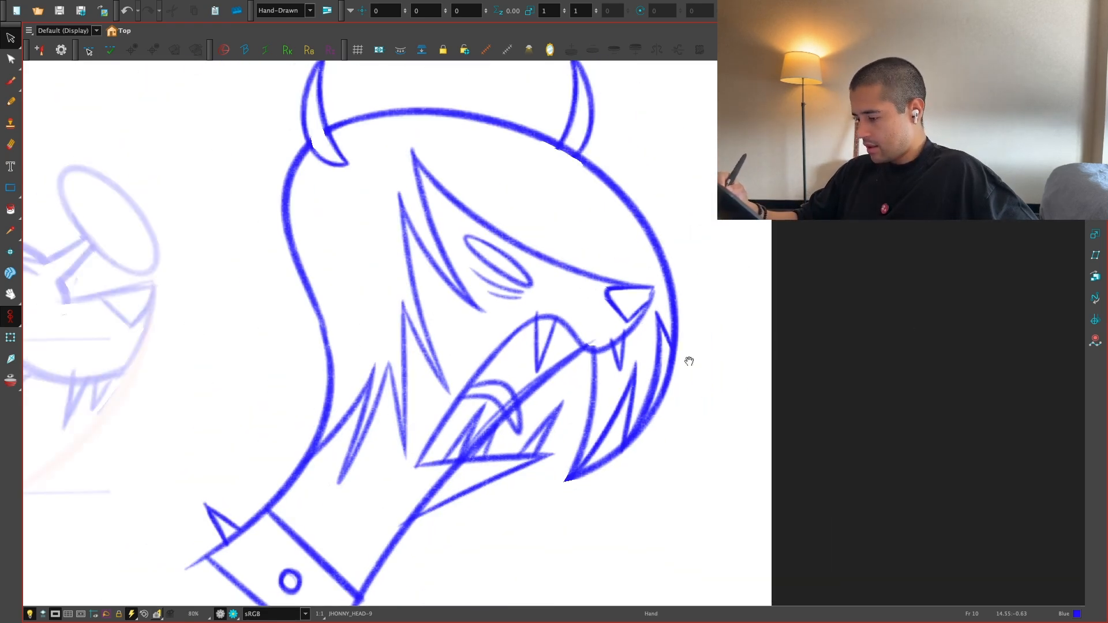
Step: Cut the neck's front line at the lower jaw and delete the part that crosses the open mouth
key("1")
key("1")
key("2")
key("2")
left_click(564, 336)
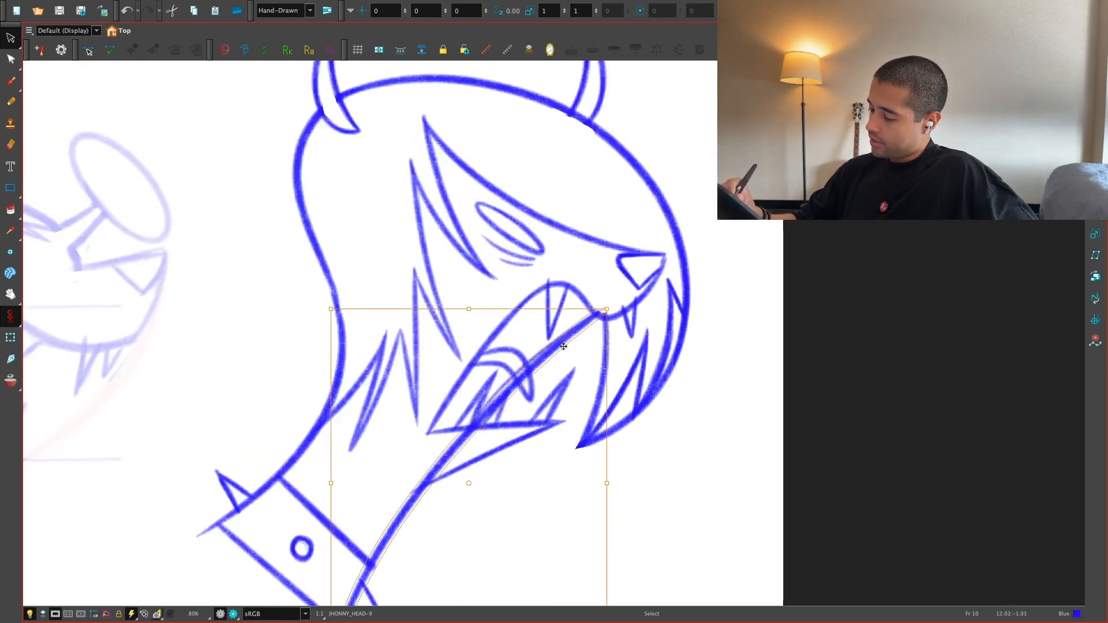
mouse_move(433, 497)
left_mouse_down()
mouse_move(668, 475)
mouse_move(597, 497)
left_mouse_up()
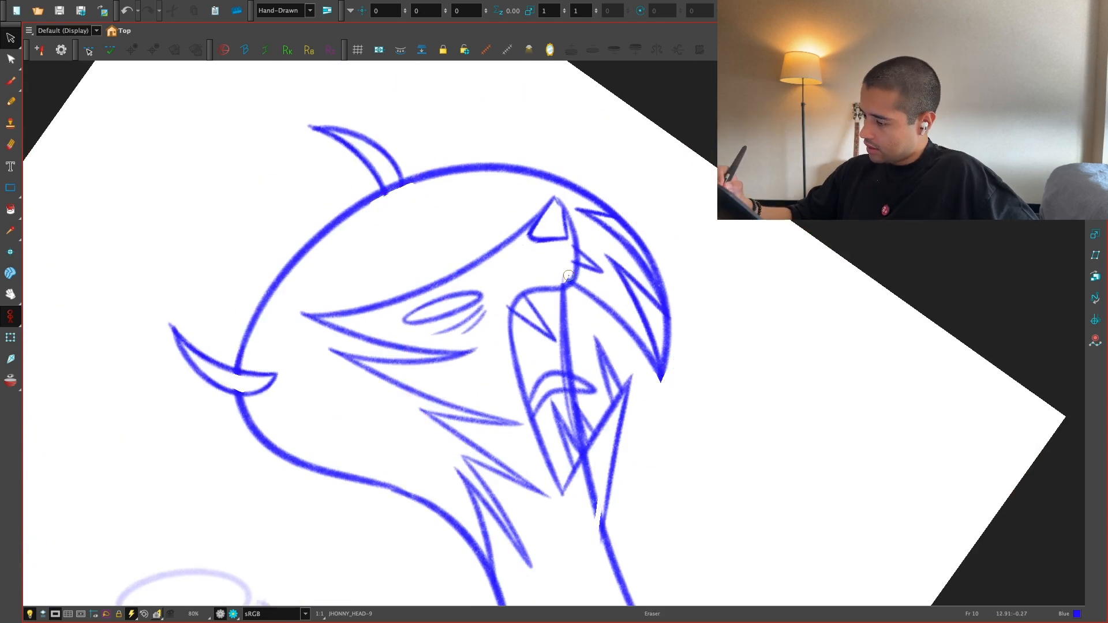
left_click(577, 345)
left_click(646, 464)
key("shift+x")
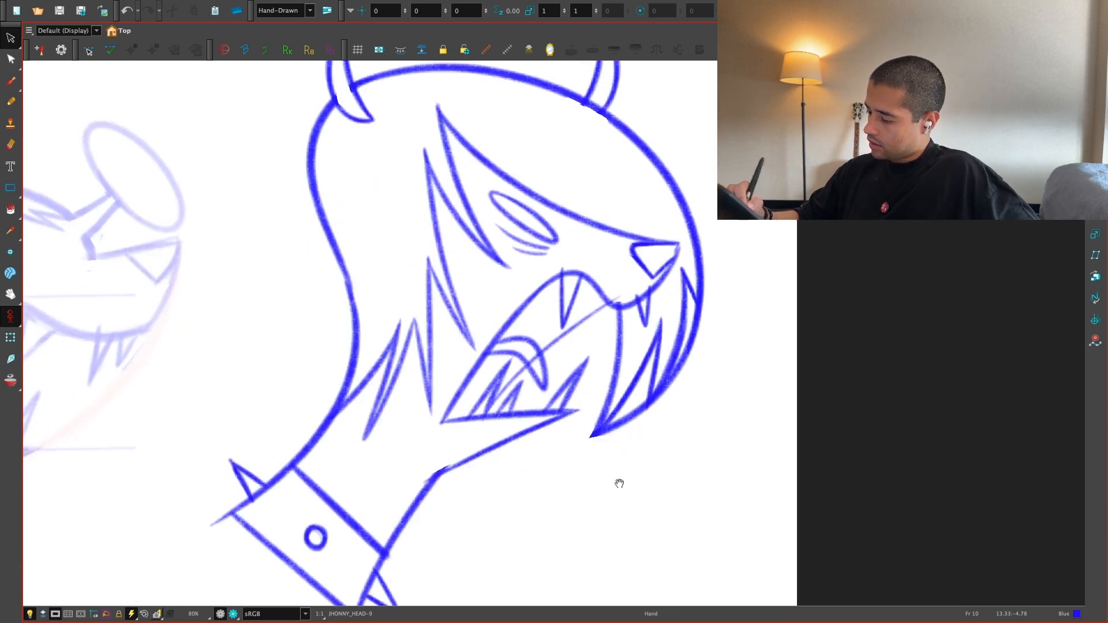
Step: Erase the angular joint between the underside of the jaw and the neck's front line
key("2")
scroll(492, 423, "down", 3)
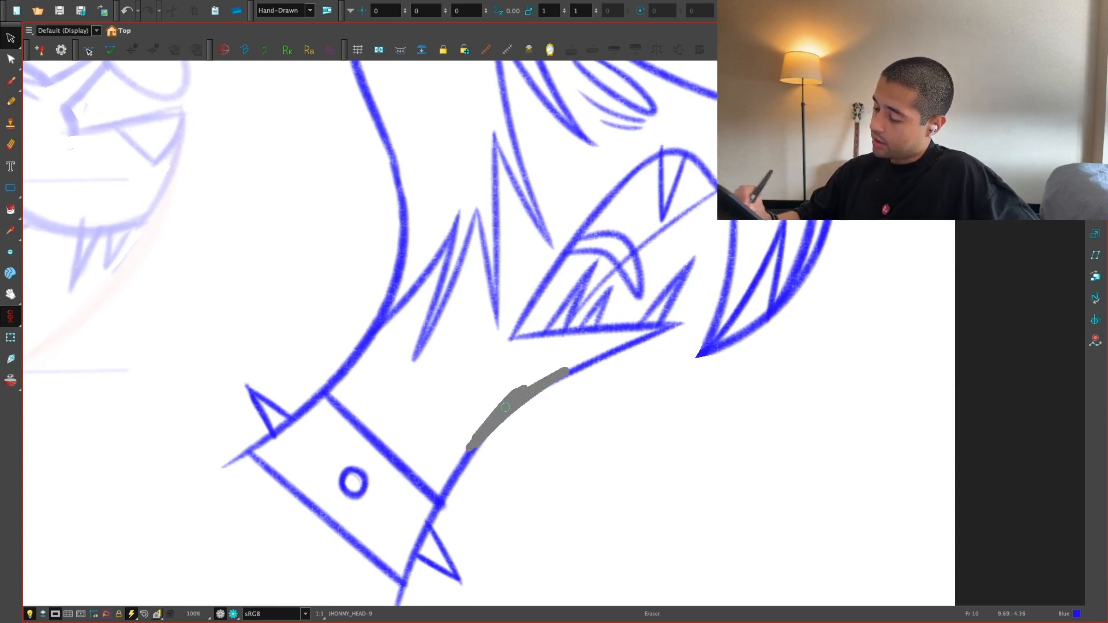
left_click_drag(505, 407, 515, 398)
key("2")
Step: Redraw the neck's front line as one smooth brush stroke from the collar to the jaw tip and trim the tip
key("alt+b")
mouse_move(400, 580)
left_mouse_down()
mouse_move(661, 337)
mouse_move(751, 325)
mouse_move(720, 278)
left_mouse_up()
key("ctrl+z")
key("ctrl+z")
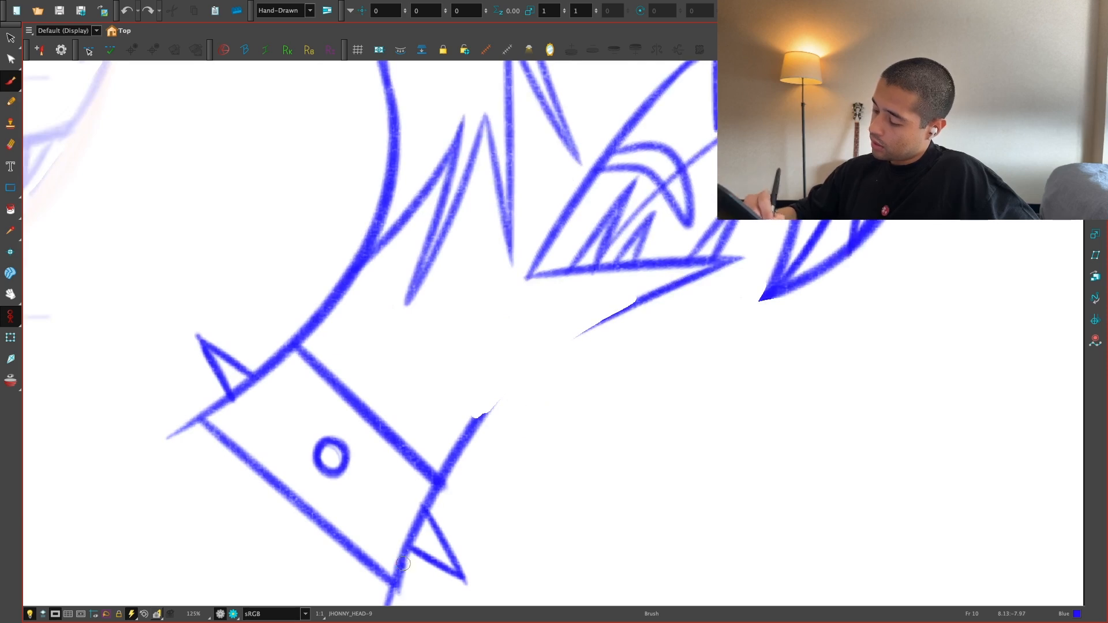
left_click_drag(403, 564, 692, 322)
key("ctrl+z")
left_click_drag(426, 503, 744, 260)
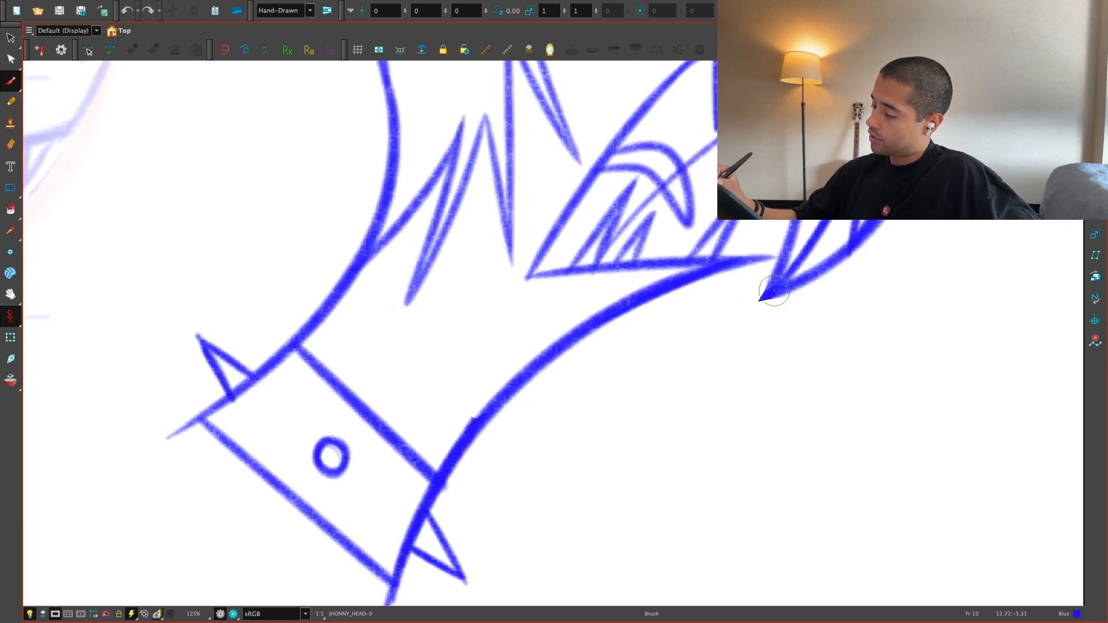
key("2")
key("2")
key("alt+e")
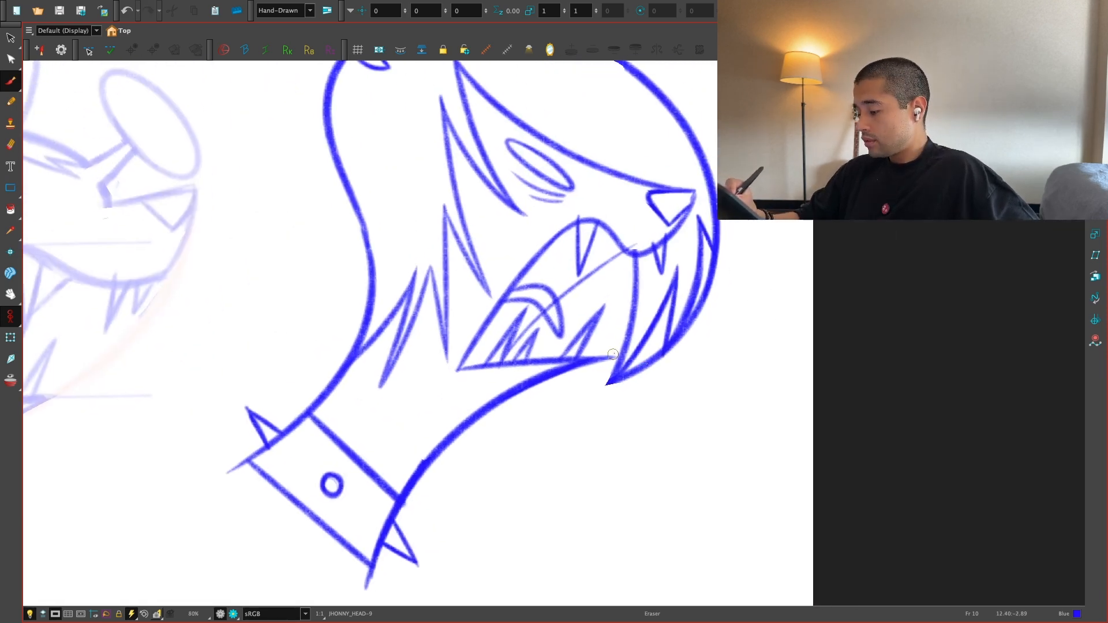
Step: Flip between frames 9 and 10 to compare the front view with the new open-mouth pose
key("2")
key("2")
key("2")
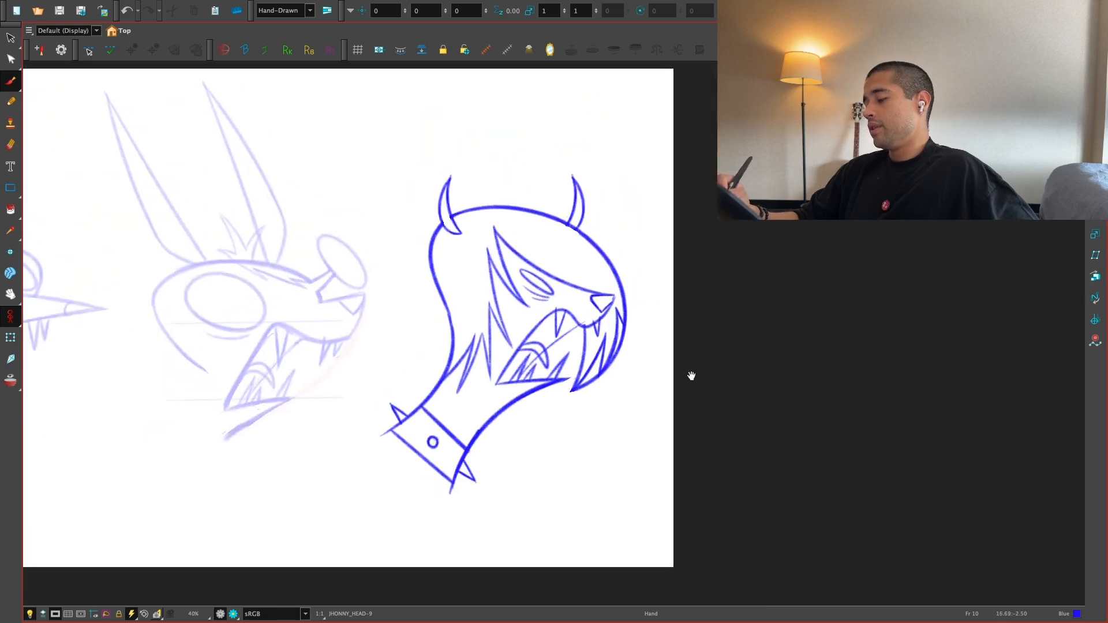
key("1")
left_click_drag(681, 394, 667, 416)
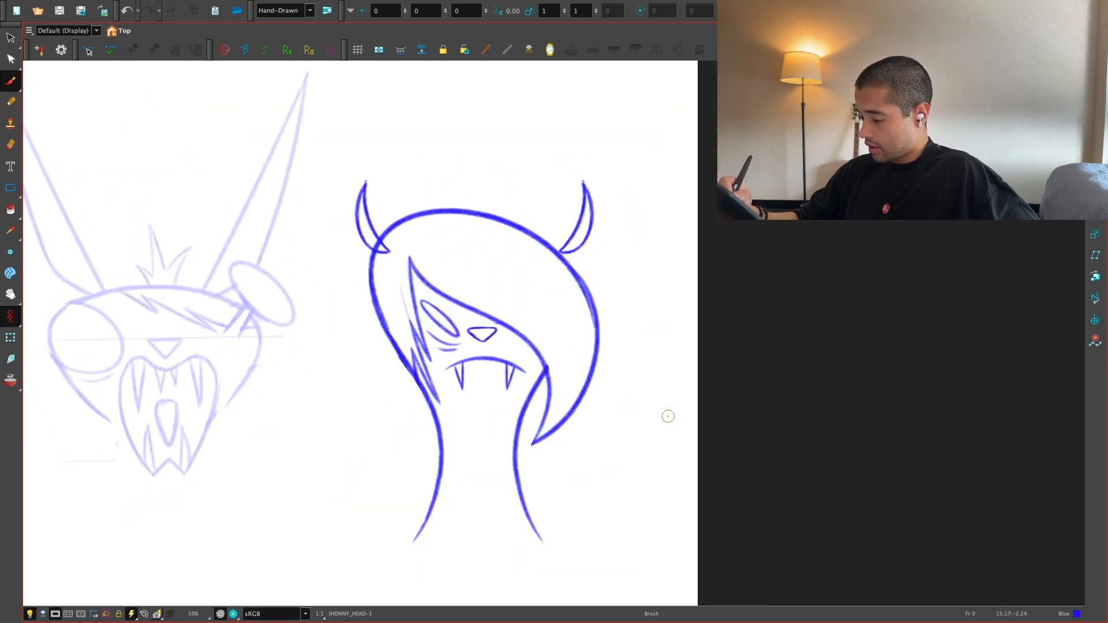
key("comma")
key("period")
key("comma")
key("period")
key("comma")
key("period")
Step: Delete the upper lip line in frame 10 and redraw it as a continuous stroke from the nose tip into the mouth's back line
key("2")
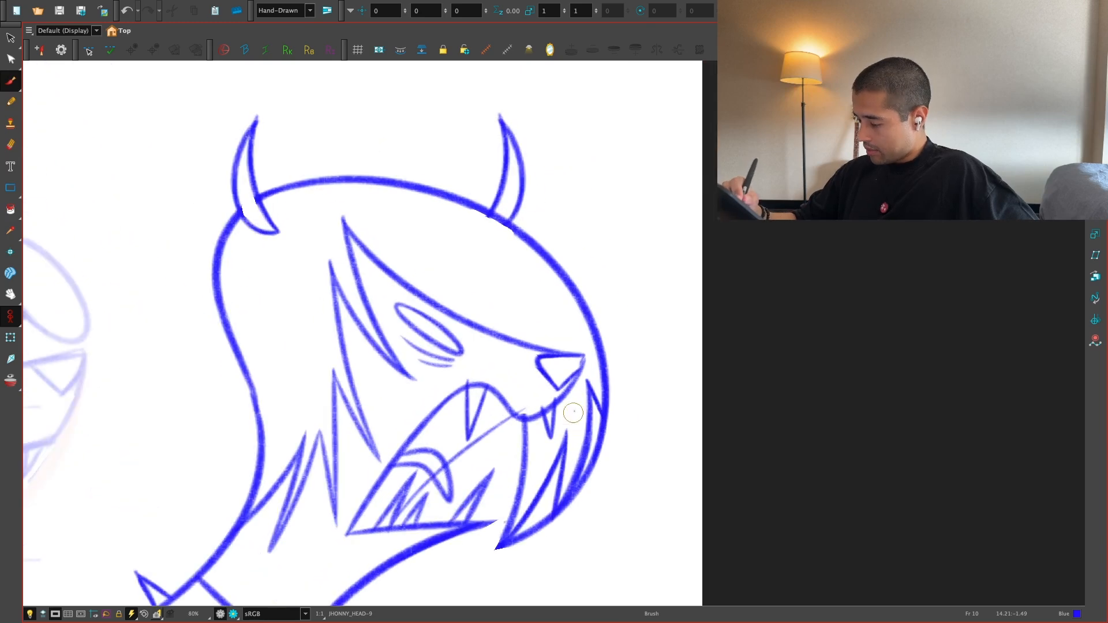
key("alt+s")
left_click(593, 368)
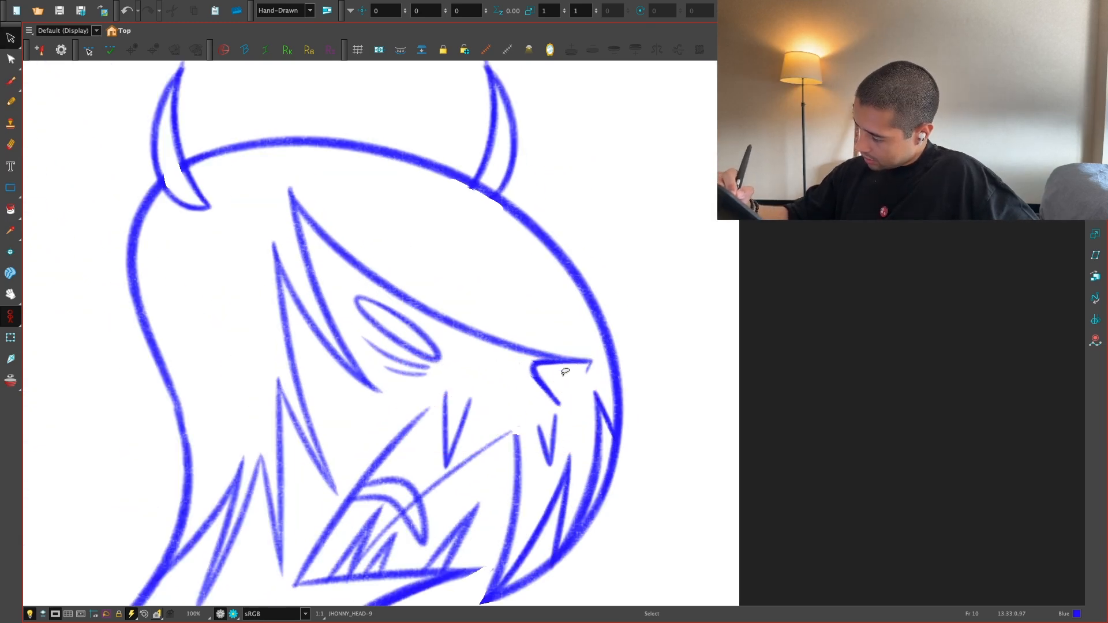
key("2")
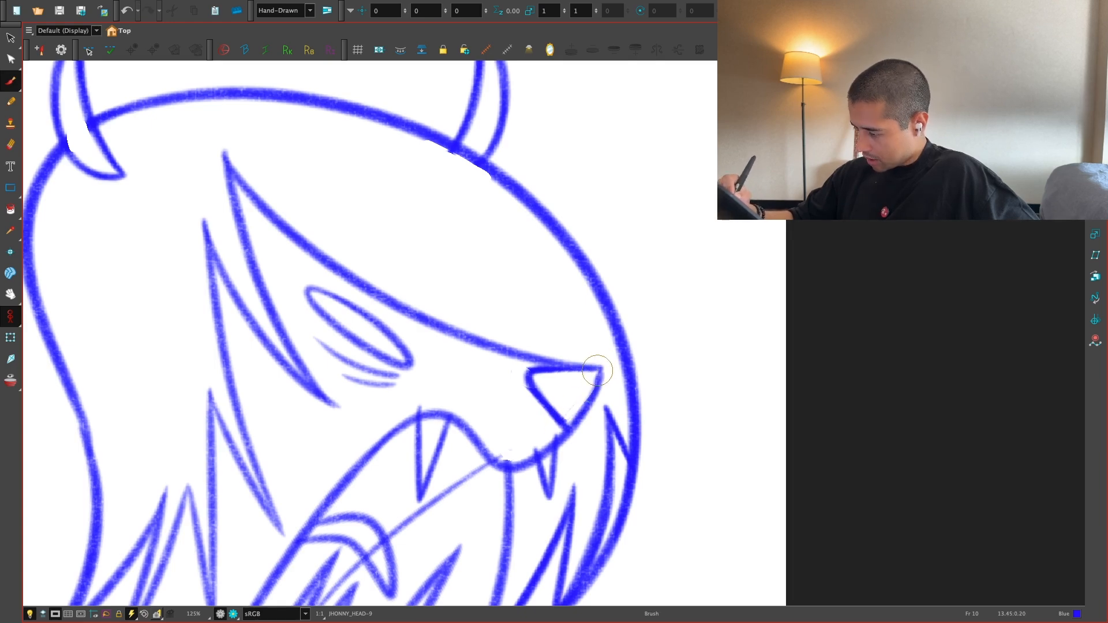
Step: Flip through the JHONNY_HEAD turnaround frames and examine the closed-mouth pose in frame 2 up close
key("1")
key("1")
key("comma")
key("comma")
key("comma")
key("comma")
key("comma")
key("comma")
key("comma")
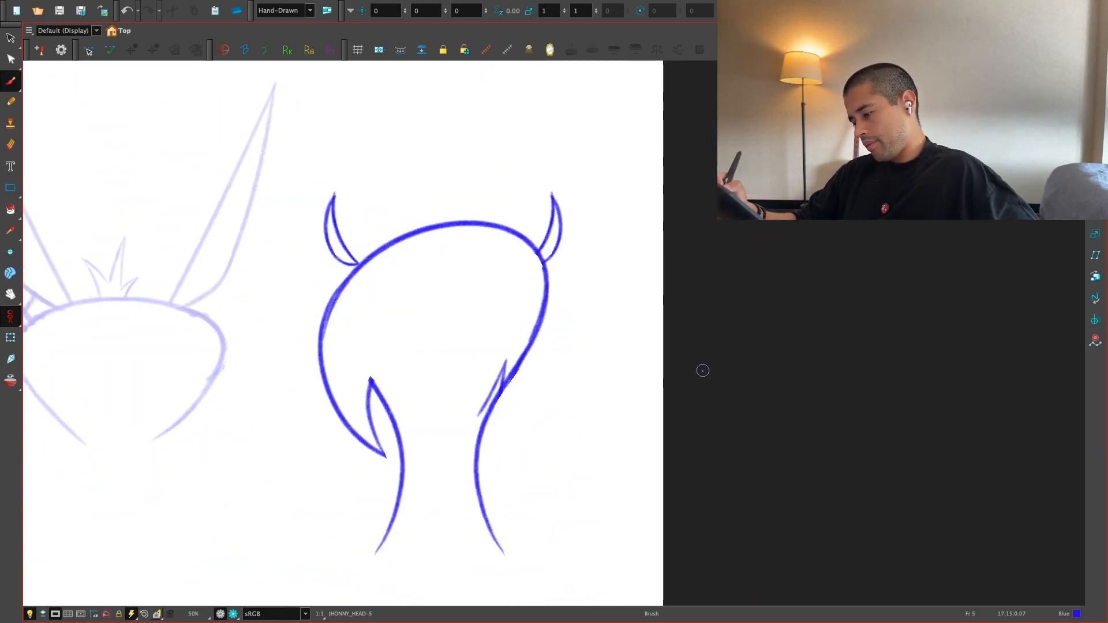
key("period")
key("period")
key("period")
key("period")
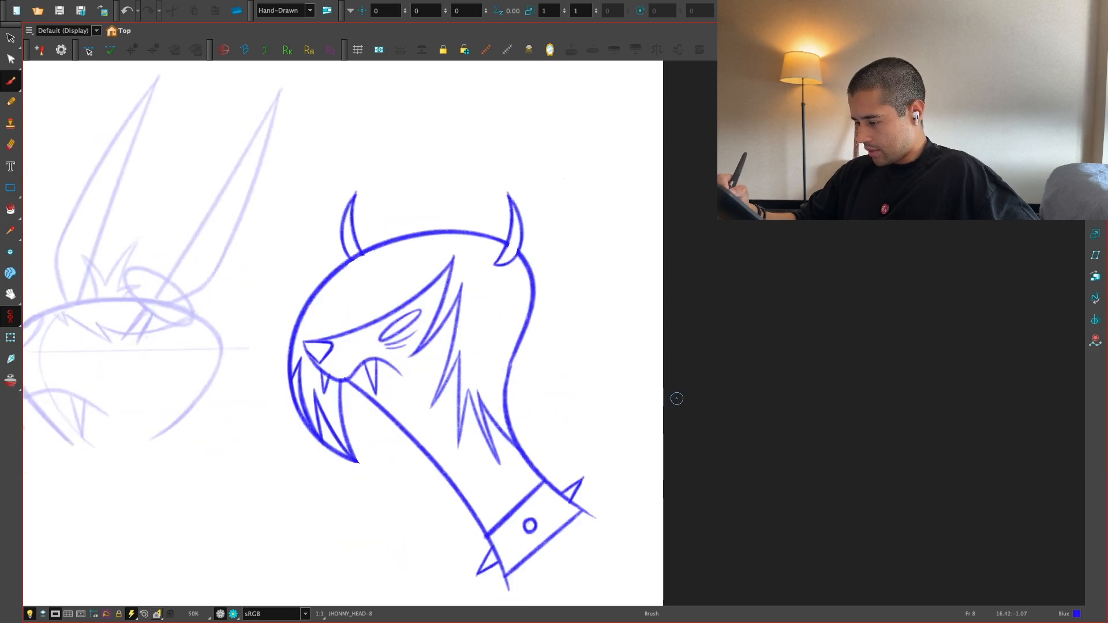
key("comma")
key("comma")
key("comma")
key("comma")
key("comma")
key("comma")
key("period")
key("2")
left_click_drag(673, 400, 641, 413)
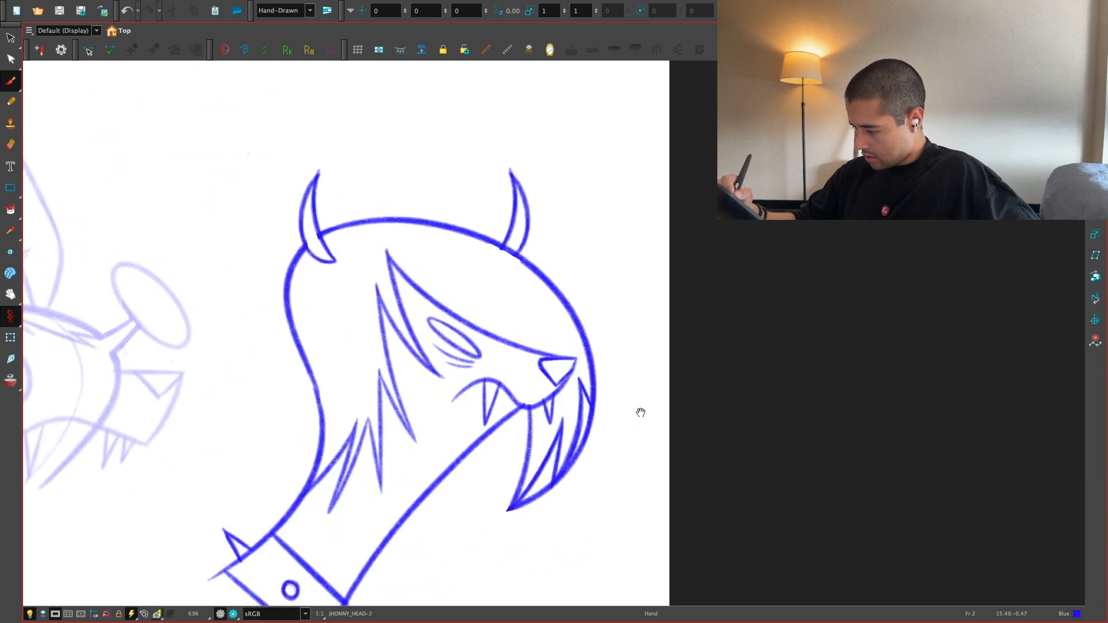
Step: Examine the nose and upper lip of the closed-mouth pose in frame 2 and compare them with the open-mouth pose in frame 10
key("2")
key("2")
key("2")
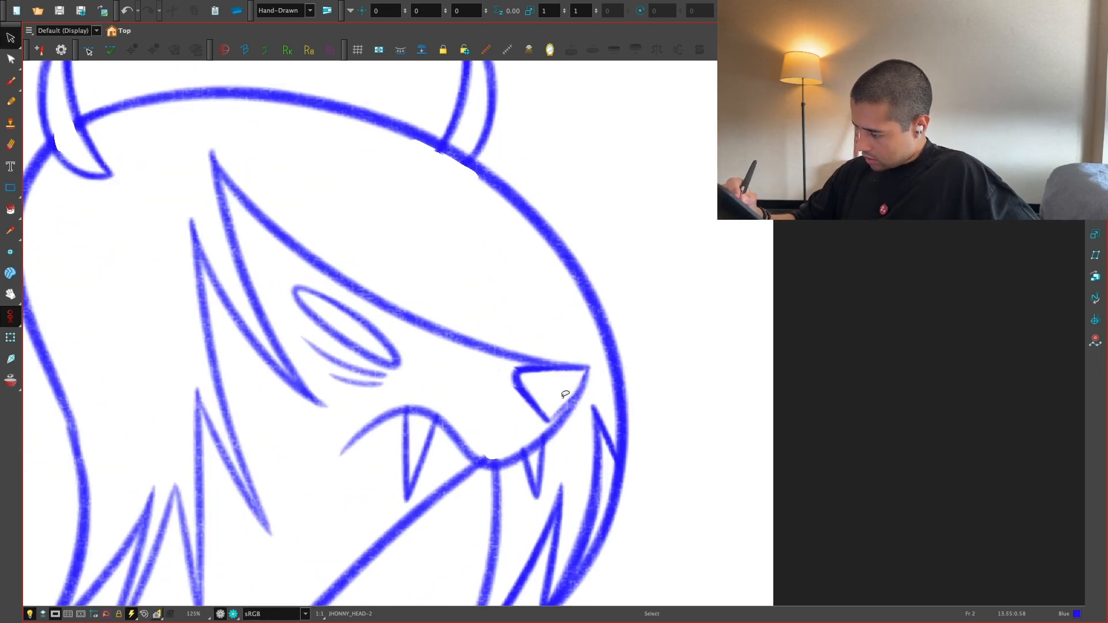
key("2")
key("alt+b")
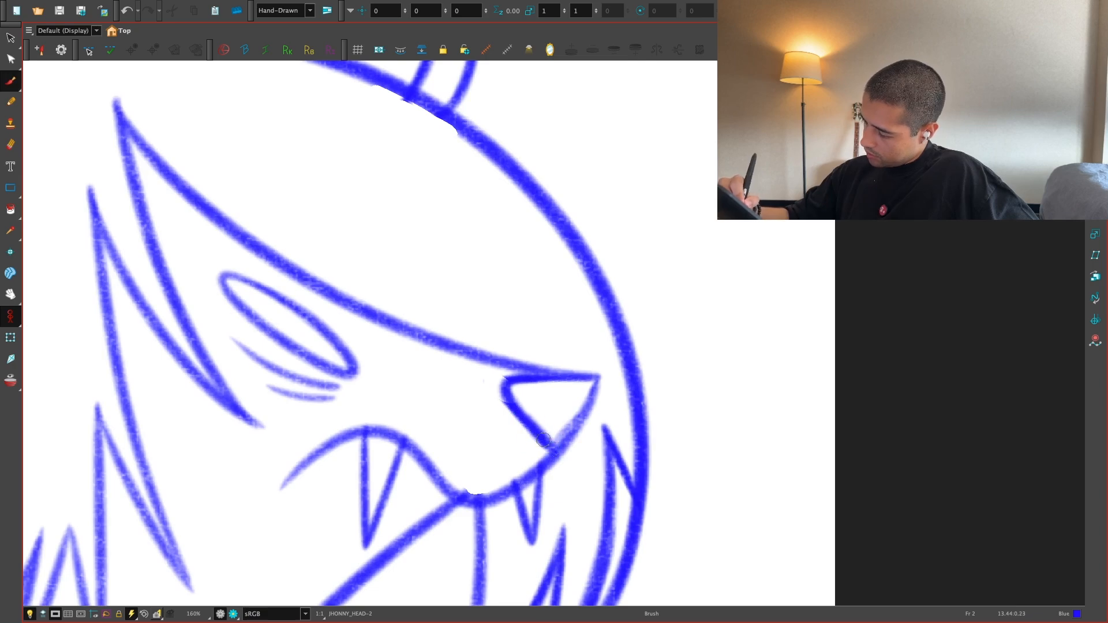
key("1")
key("1")
key("1")
key("1")
key("period")
key("period")
key("period")
key("period")
key("period")
key("period")
key("period")
key("period")
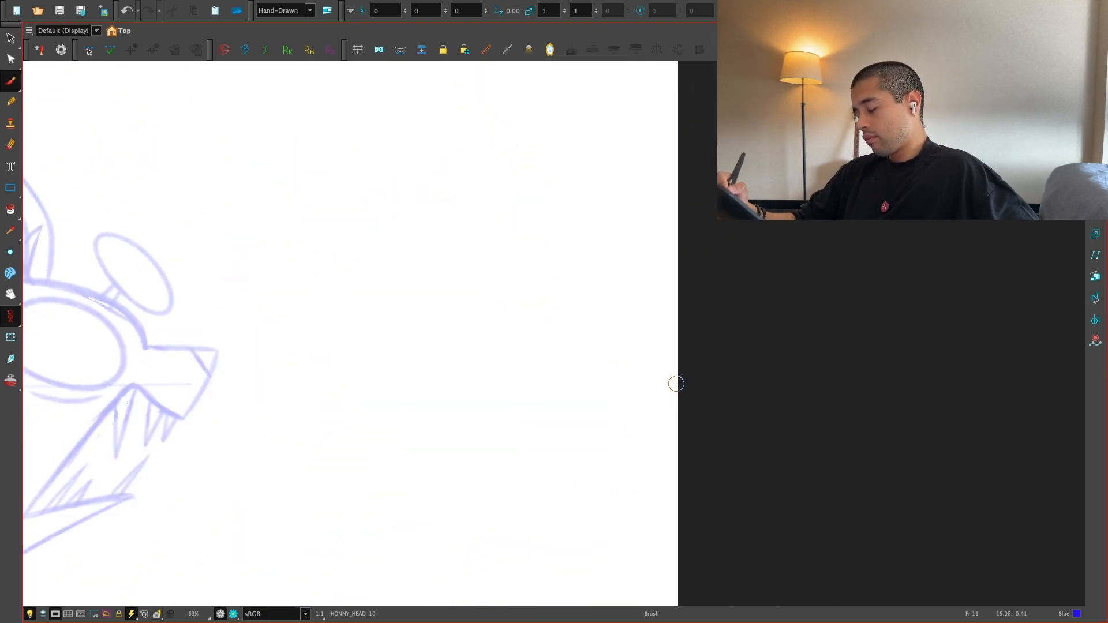
key("1")
key("2")
key("2")
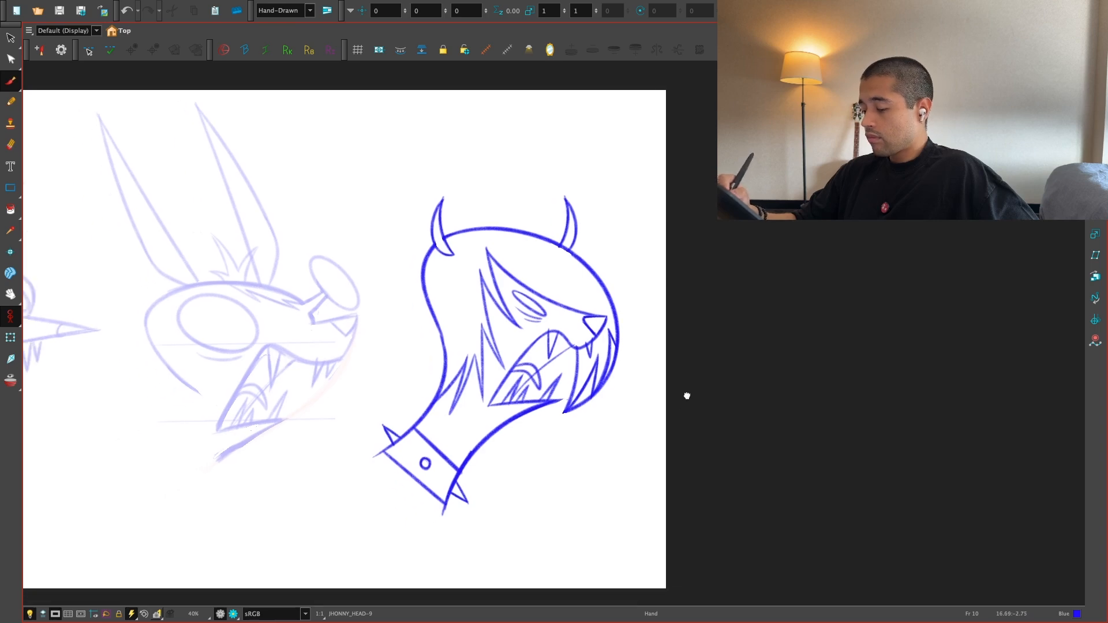
Step: Cut out the lower jaw with its teeth in frame 10 and narrow it so the jaw tip sits farther back
key("alt+s")
left_click_drag(527, 428, 700, 430)
key("shift+x")
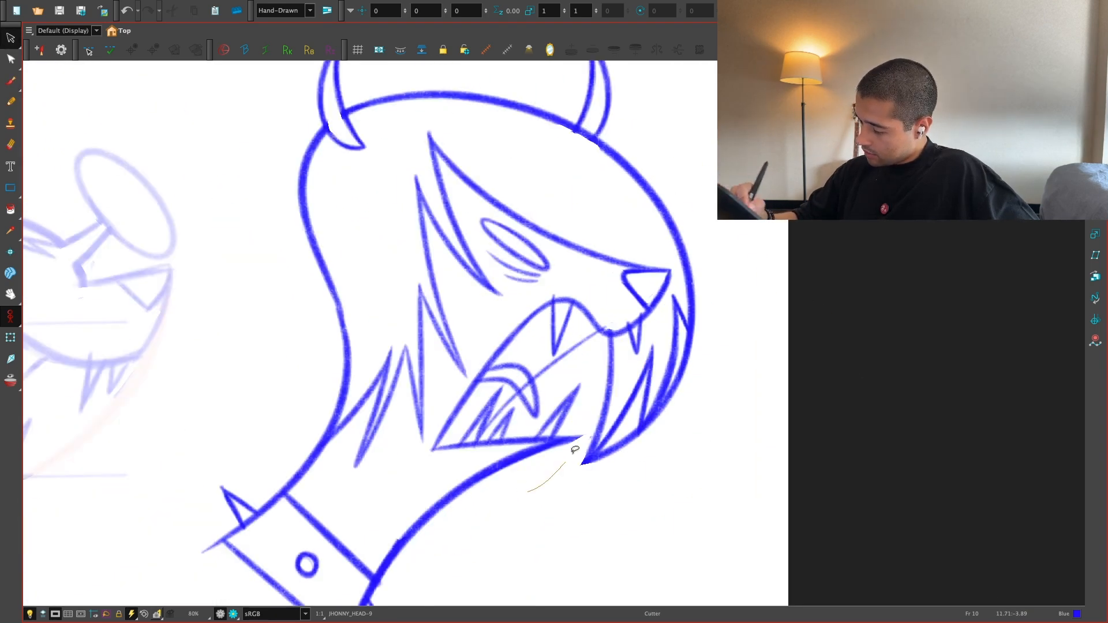
left_click_drag(449, 430, 432, 456)
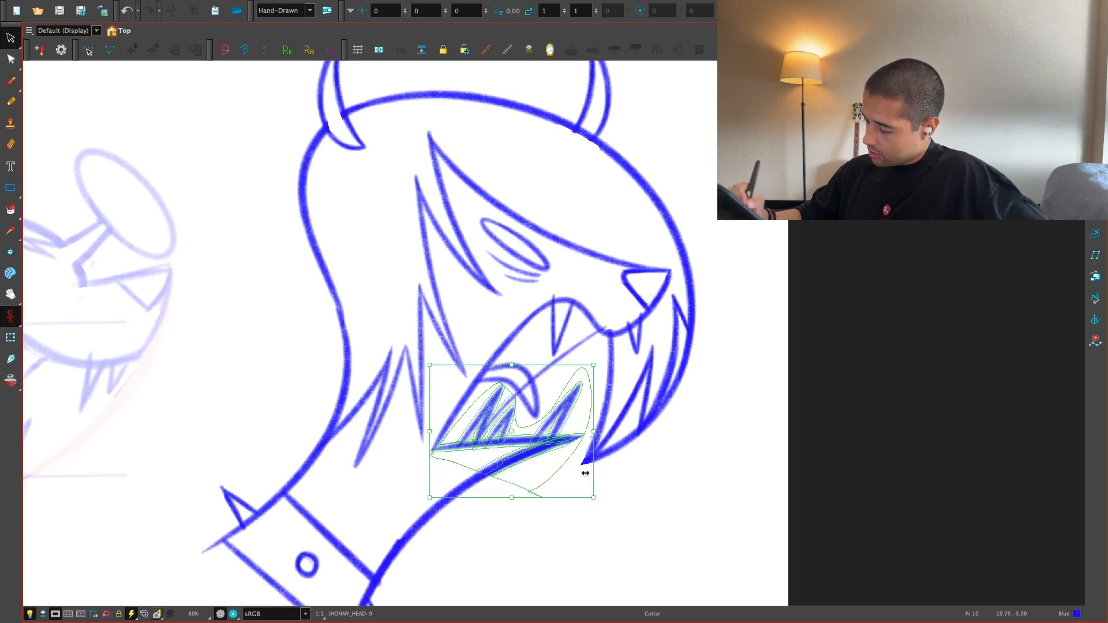
left_click_drag(594, 428, 559, 432)
left_click(586, 411)
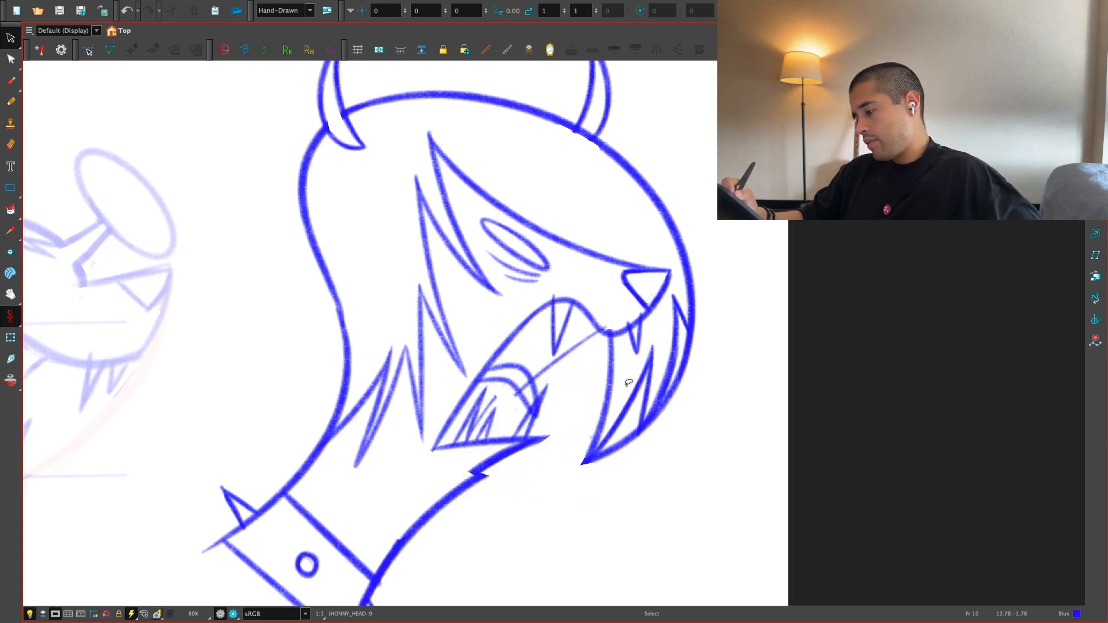
left_click_drag(628, 412, 604, 401)
Step: Brush a guide arc from the collar's front edge along the neck and past the jaw tip to the nose tip, redoing unsatisfactory strokes
key("alt+b")
left_click_drag(388, 514, 413, 474)
left_click_drag(365, 568, 373, 546)
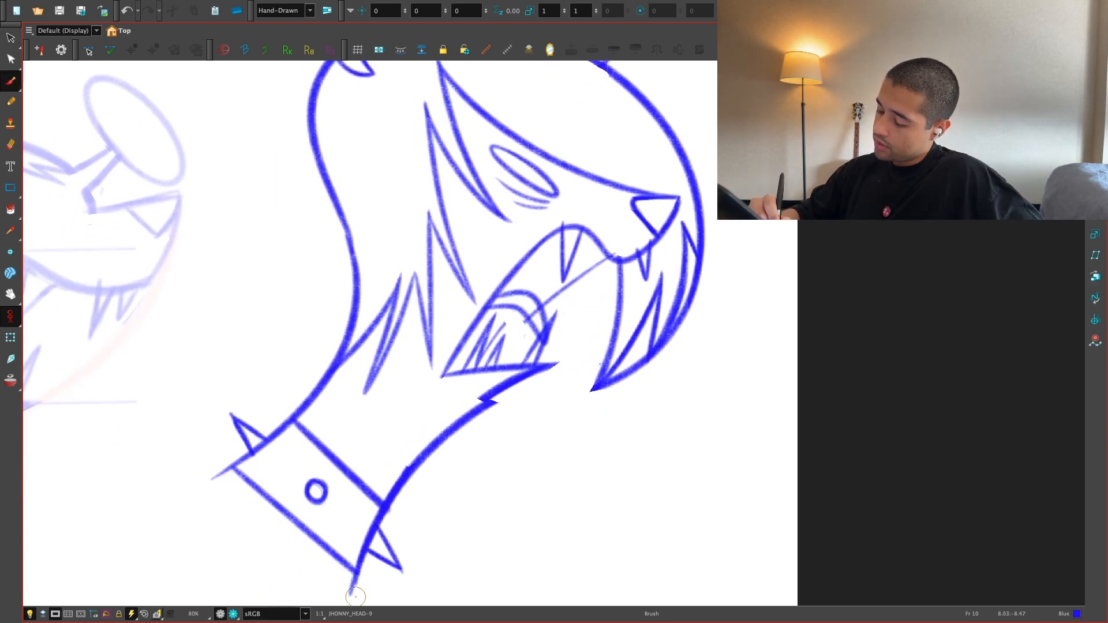
mouse_move(355, 595)
left_mouse_down()
mouse_move(576, 338)
mouse_move(679, 196)
mouse_move(353, 592)
left_mouse_up()
key("ctrl+z")
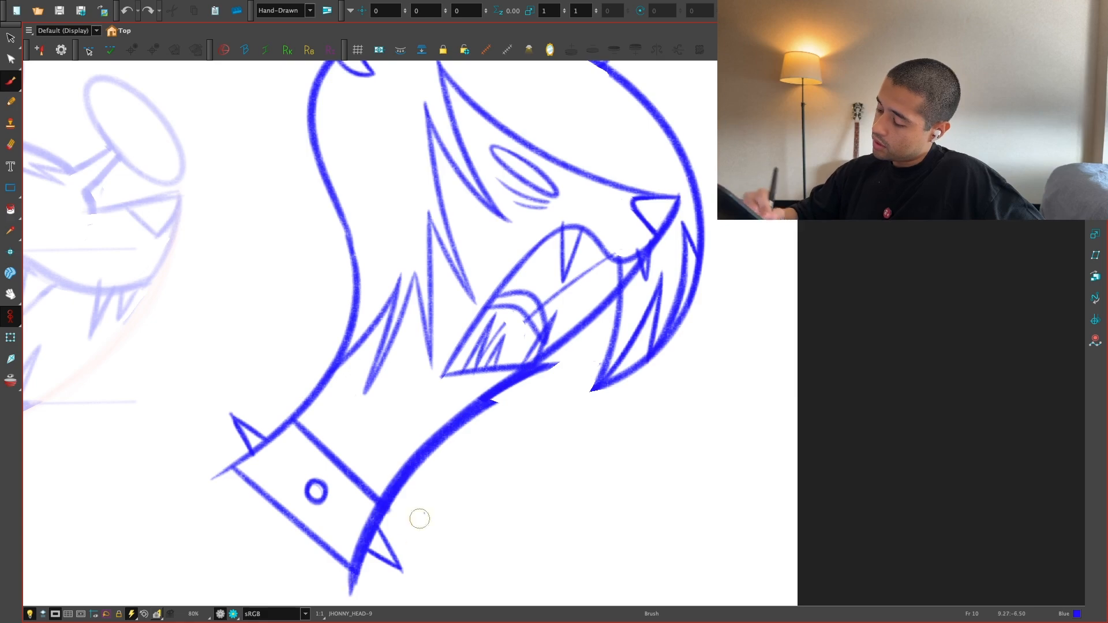
left_click_drag(532, 372, 353, 593)
key("super+z")
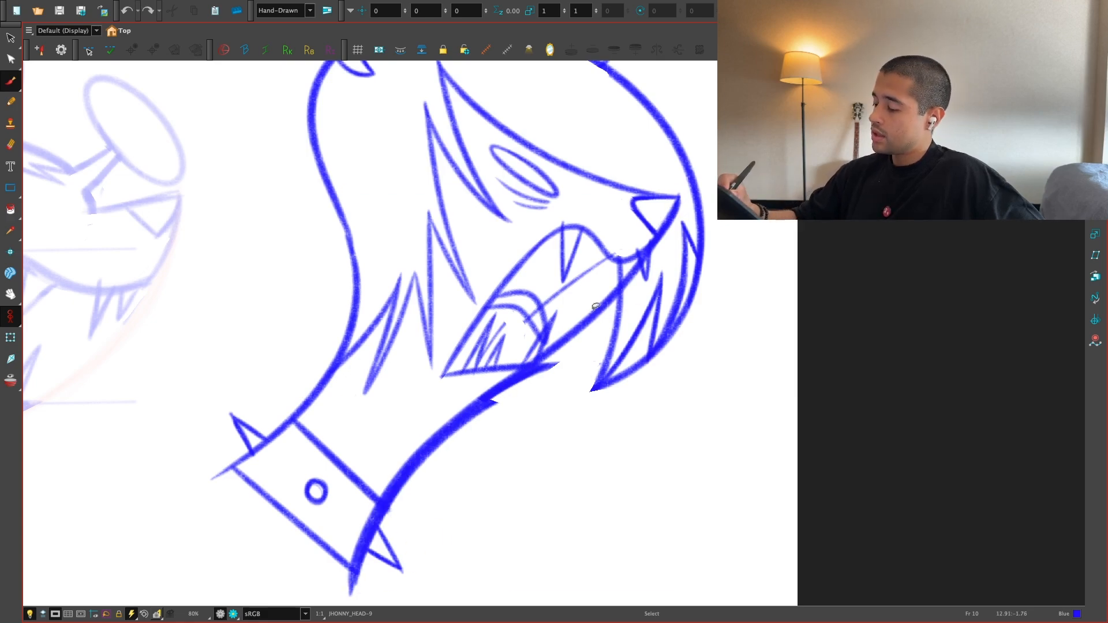
Step: Leave the full-screen drawing view and recolour the guide arc with the Red swatch
key("alt+s")
key("super+f")
left_click(962, 540)
left_click(594, 398)
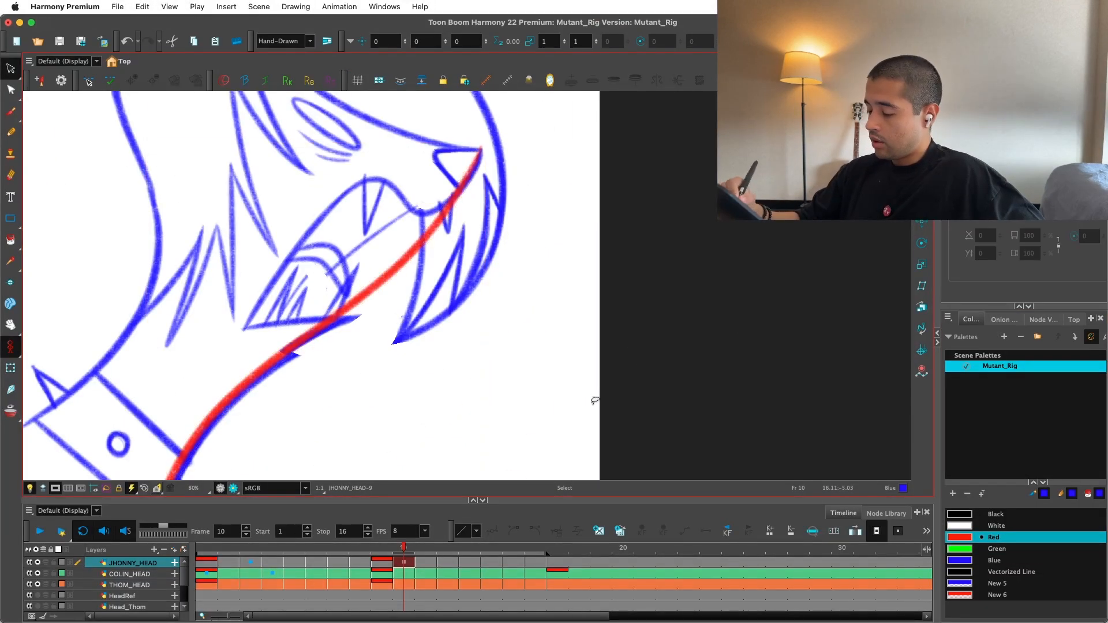
Step: Select the lower jaw line with its teeth and scale it down so the jaw tip meets the red guide arc
left_click_drag(594, 400, 633, 369)
key("2")
left_click_drag(514, 467, 617, 332)
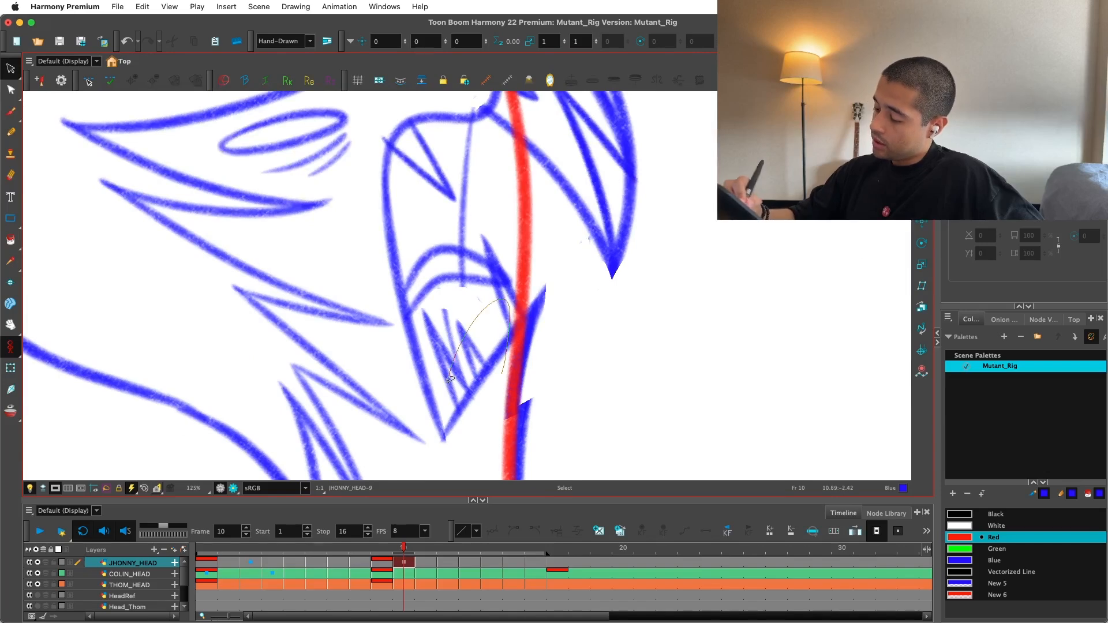
left_click_drag(450, 379, 490, 388)
left_click(555, 346)
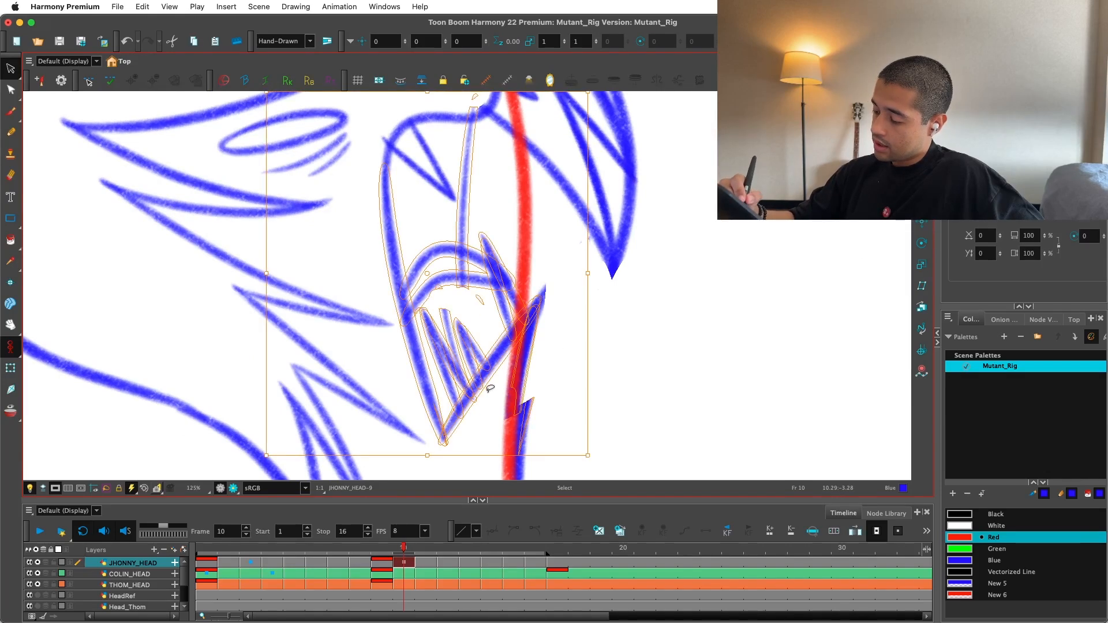
left_click(538, 362)
left_click_drag(505, 296, 488, 391)
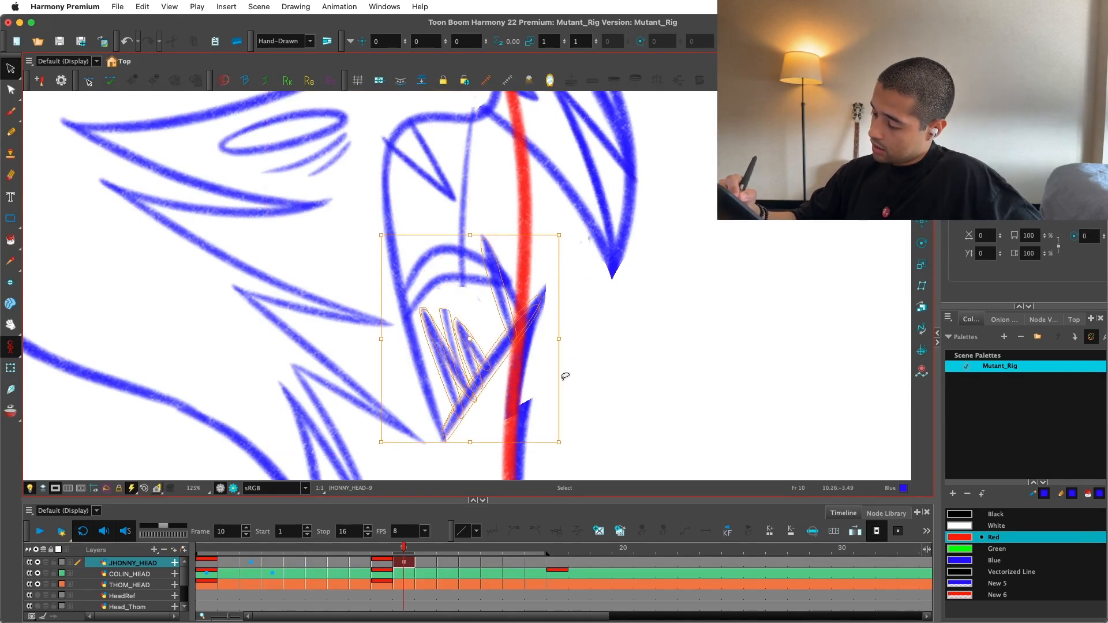
key("c")
key("c")
key("v")
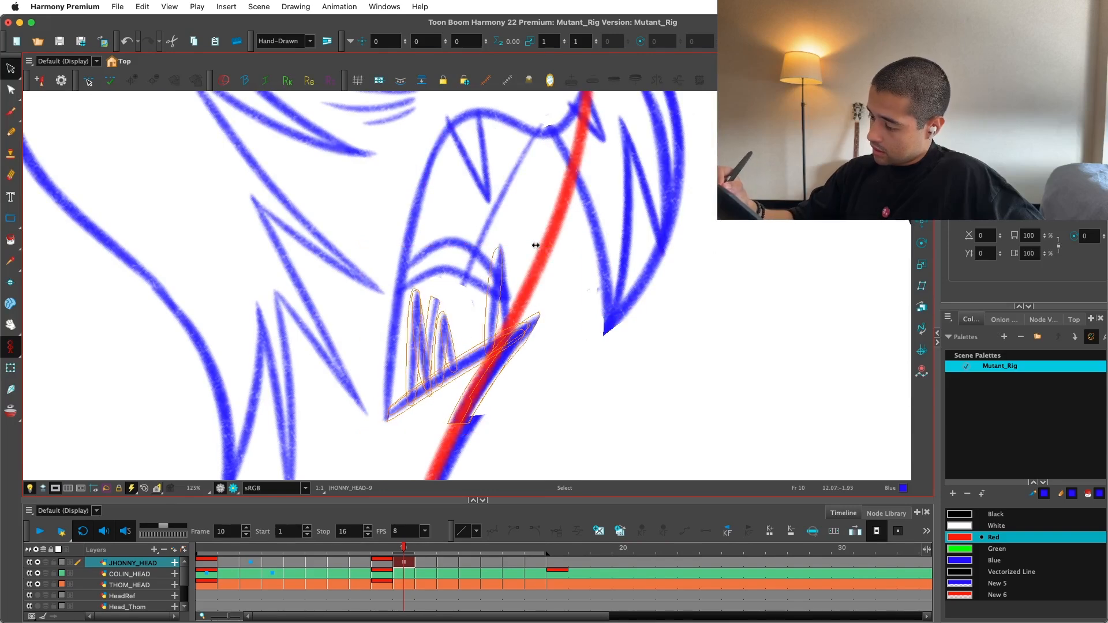
left_click_drag(536, 245, 524, 247)
key("super+z")
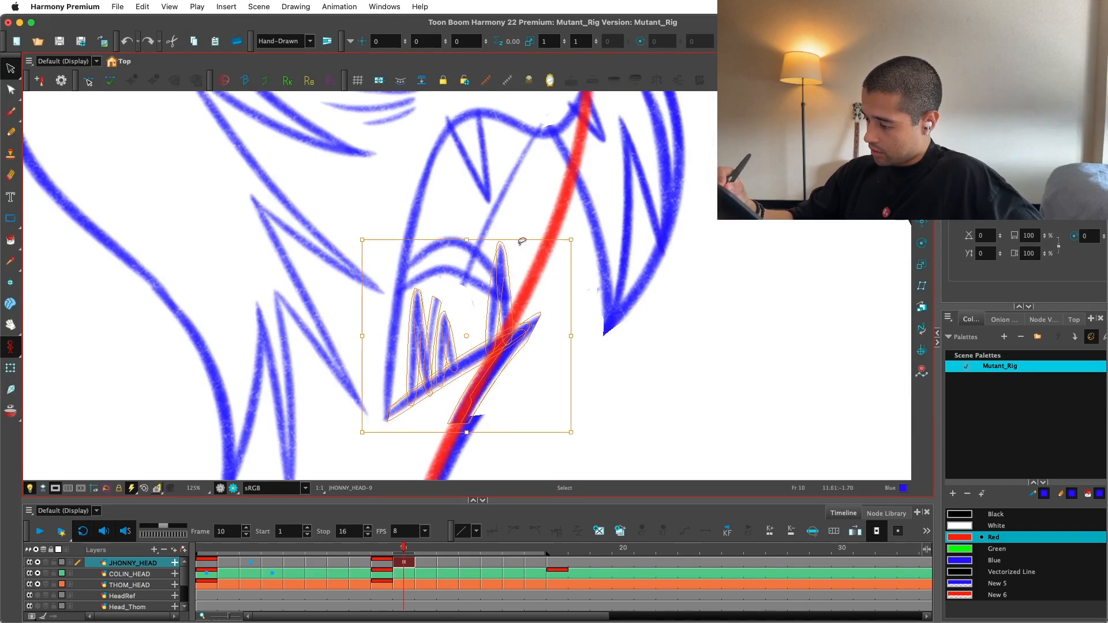
left_click_drag(567, 340, 553, 341)
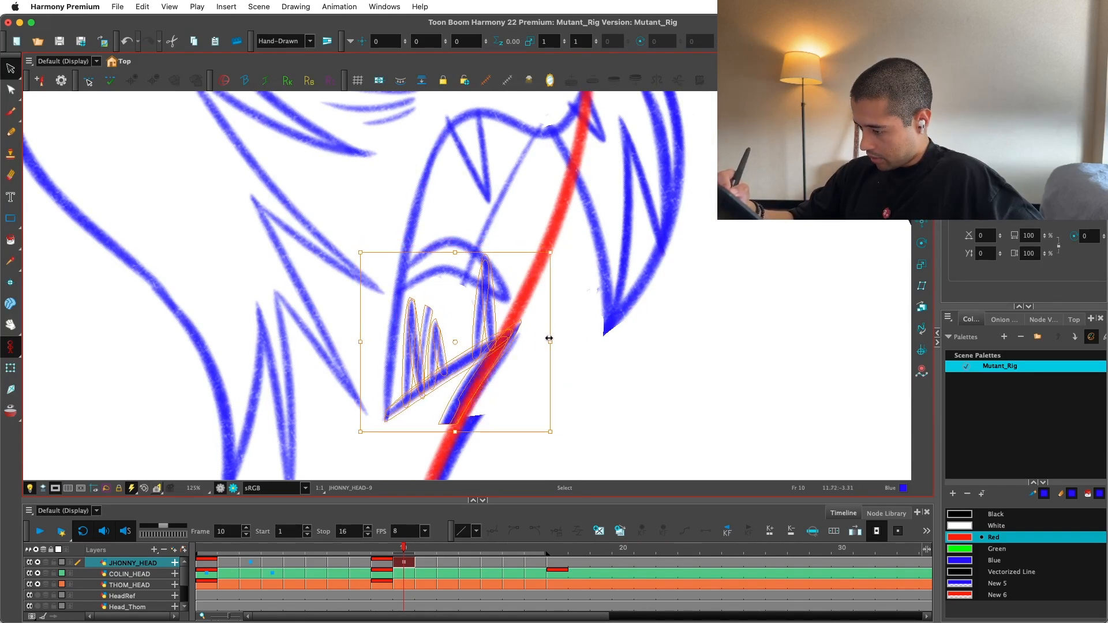
left_click(581, 290)
Step: Delete the leftover thin diagonal line that crosses the open mouth in frame 10
left_click_drag(491, 369, 482, 307)
key("2")
key("1")
key("1")
key("1")
key("shift+x")
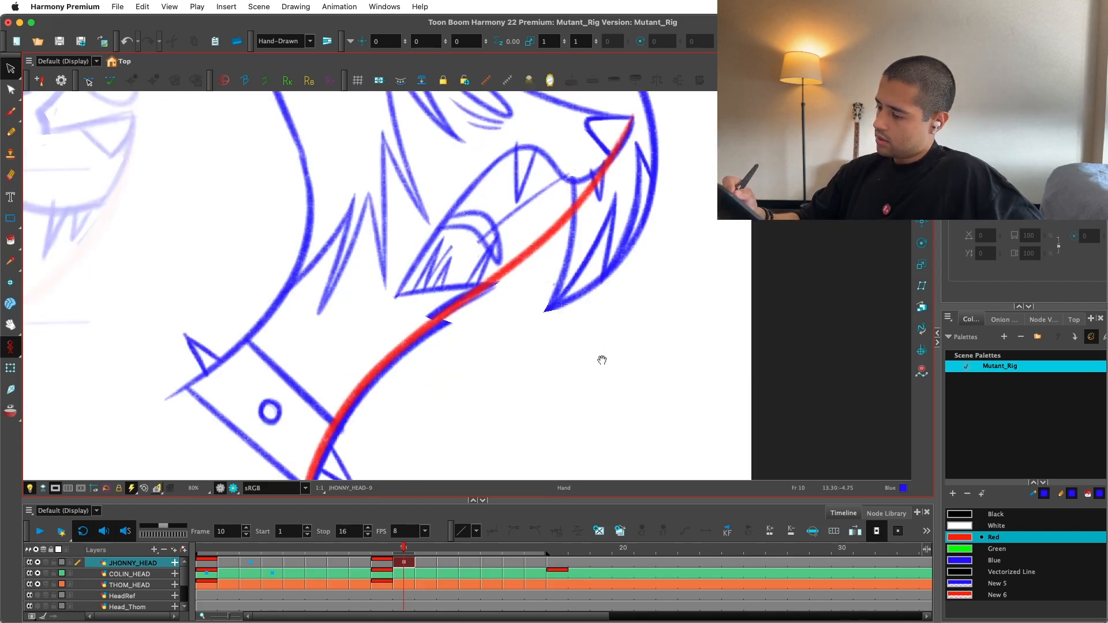
key("1")
left_click_drag(619, 363, 609, 440)
key("2")
key("2")
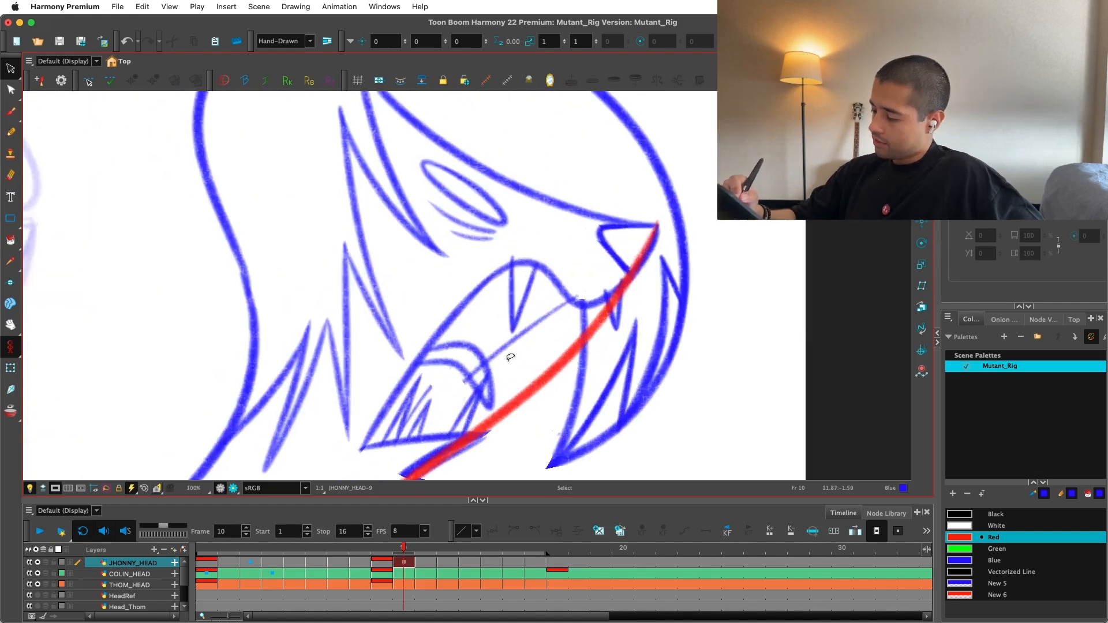
mouse_move(510, 357)
left_mouse_down()
mouse_move(485, 404)
mouse_move(409, 340)
mouse_move(508, 387)
left_mouse_up()
key("1")
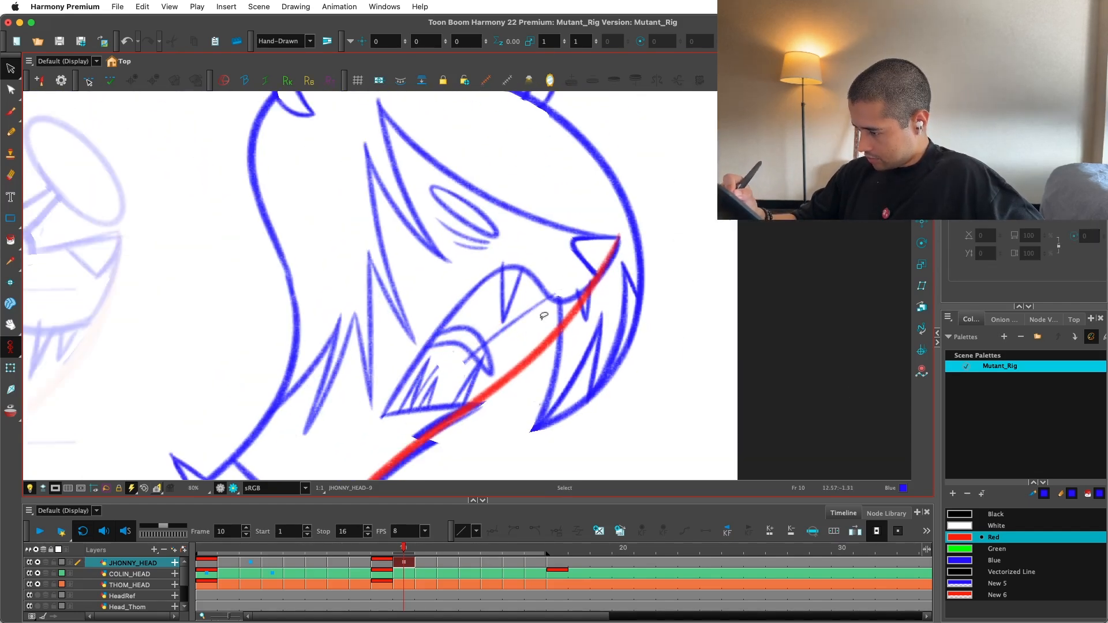
left_click_drag(545, 314, 545, 254)
key("1")
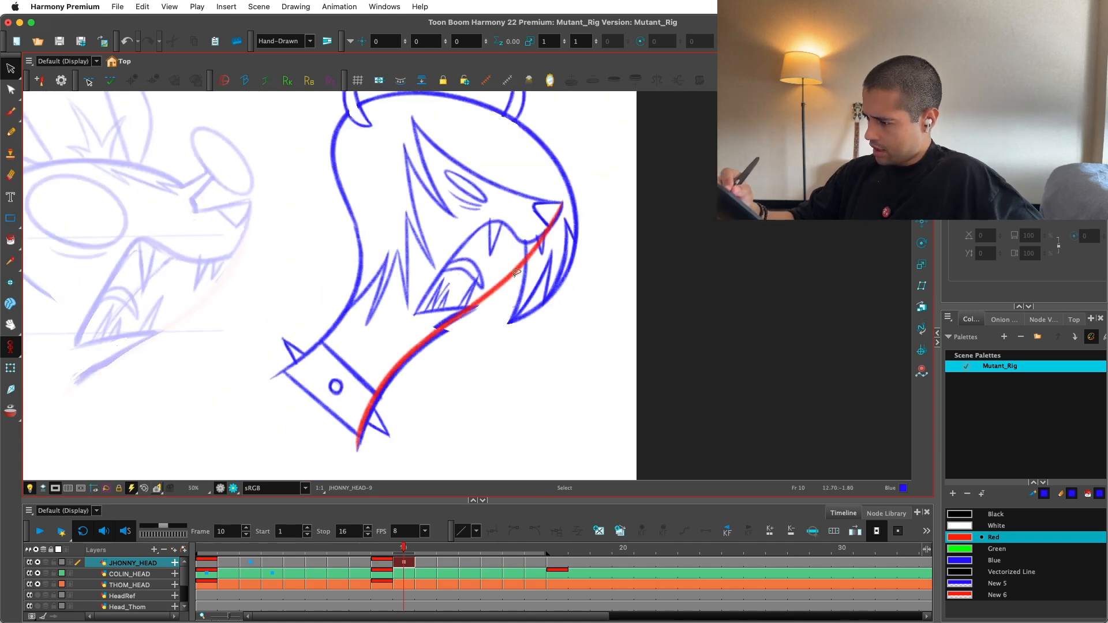
Step: Select the red guide arc and delete it from the frame 10 drawing
key("ctrl+z")
key("2")
key("ctrl+shift+z")
key("1")
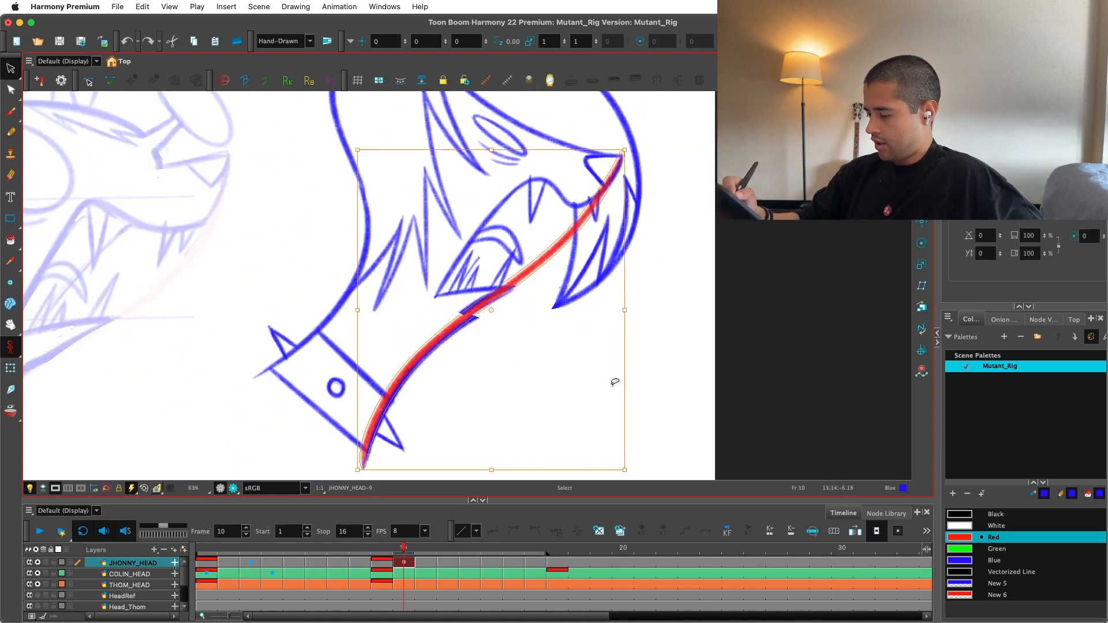
key("2")
key("Delete")
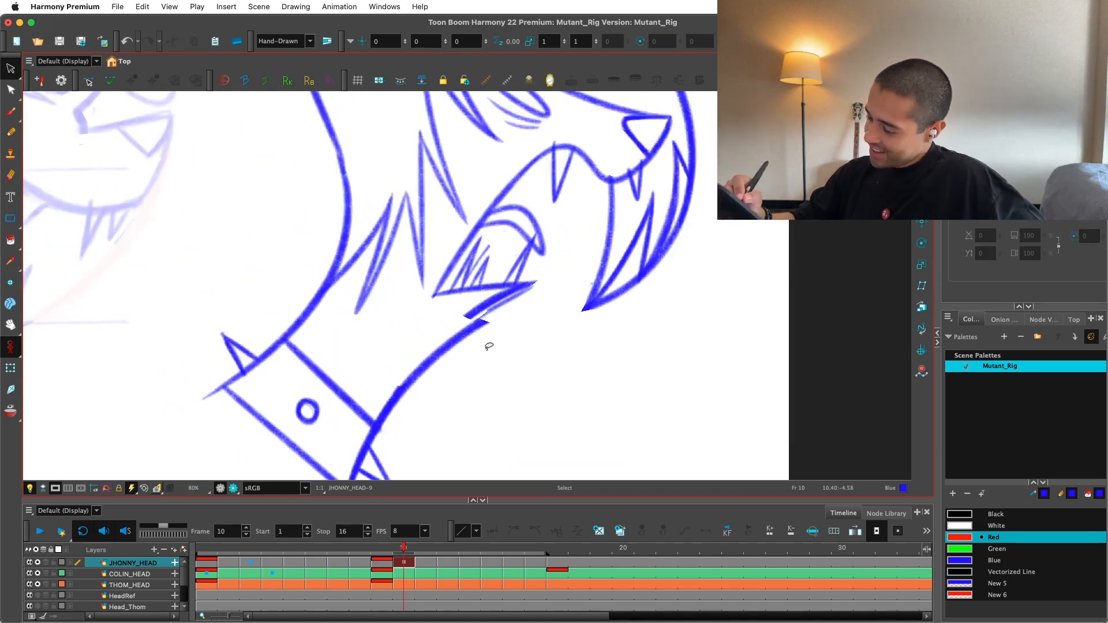
Step: Redraw the broken neck front line as one smooth blue stroke up to the shortened jaw and erase the overshoot beyond its tip
key("alt+b")
key("2")
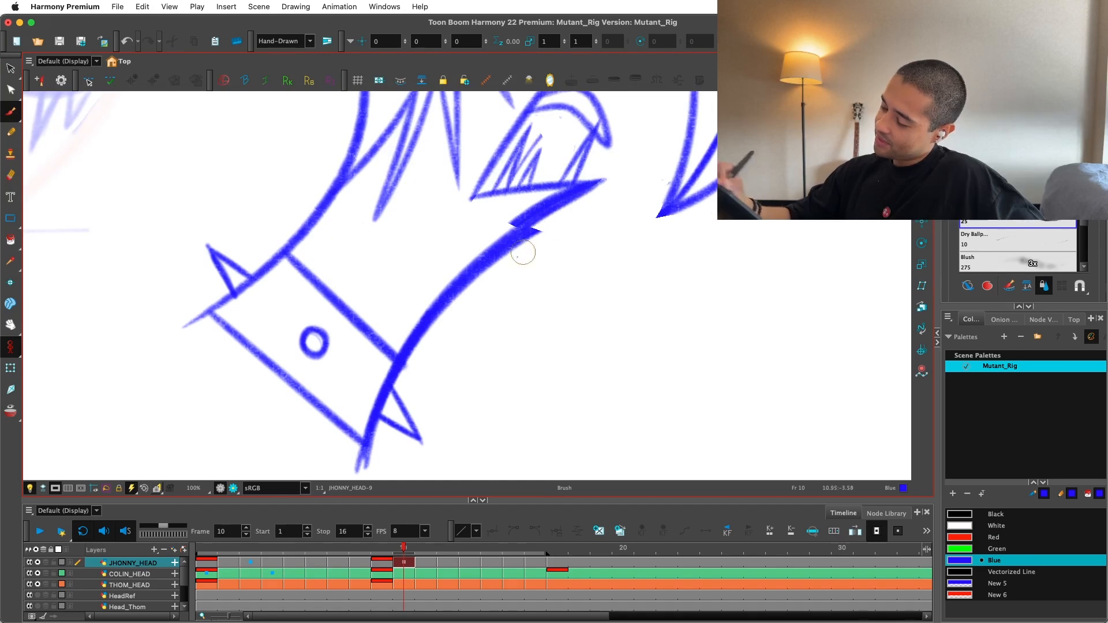
key("alt+s")
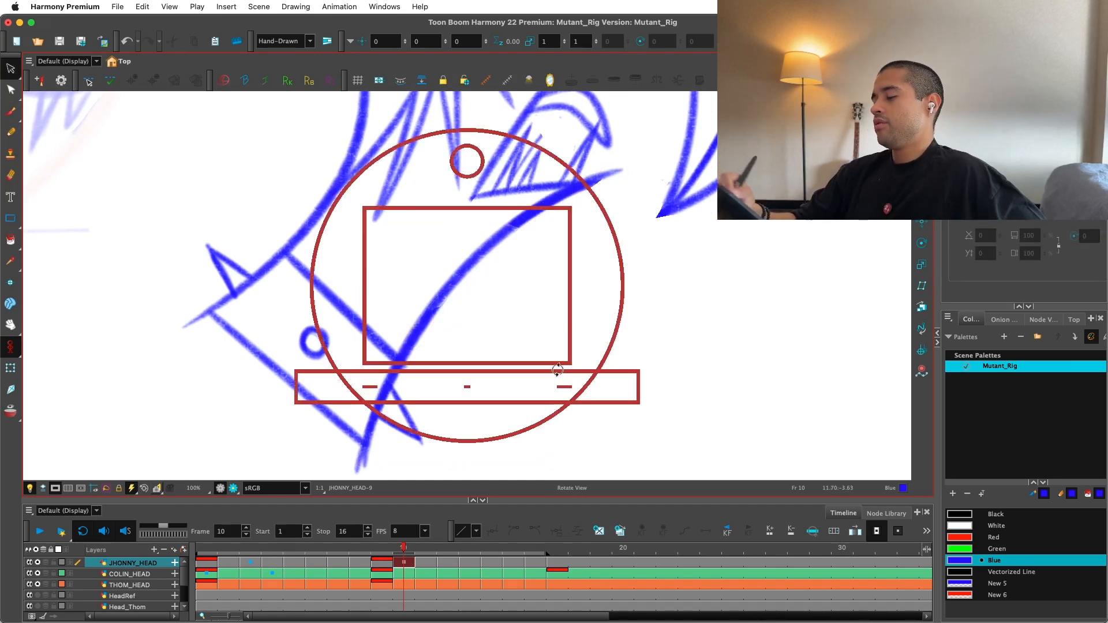
key("2")
key("alt+e")
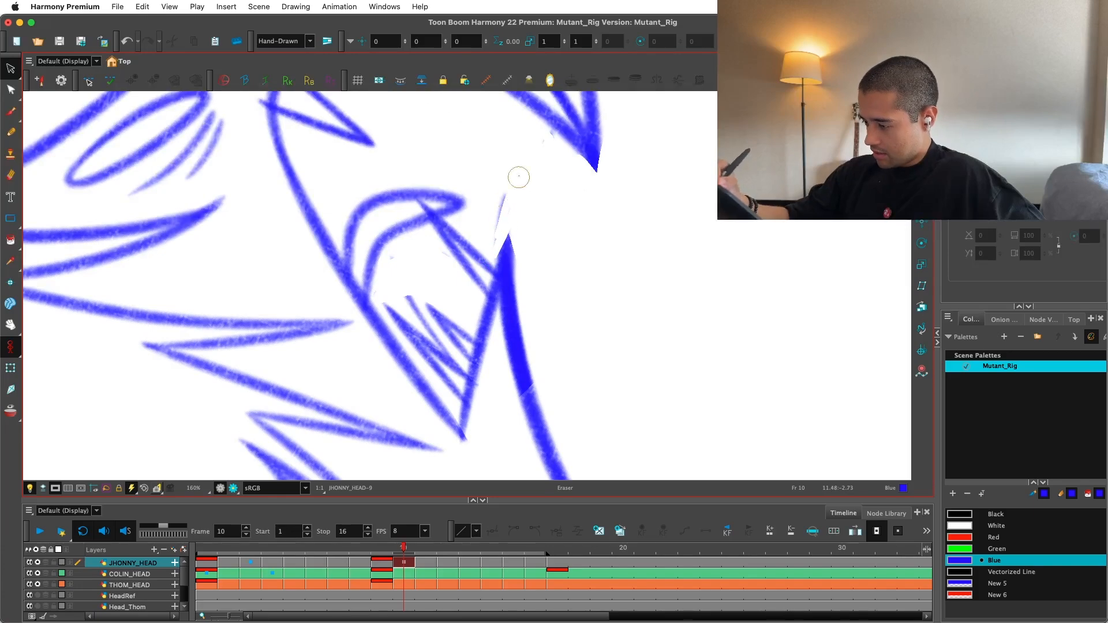
scroll(651, 397, "down", 6)
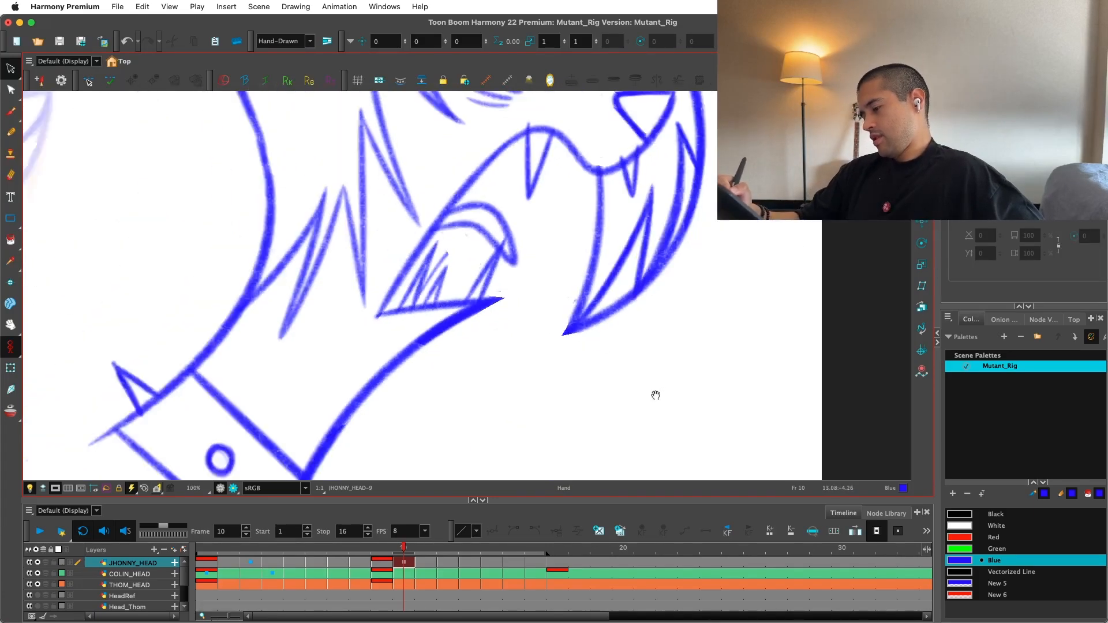
scroll(512, 437, "up", 5)
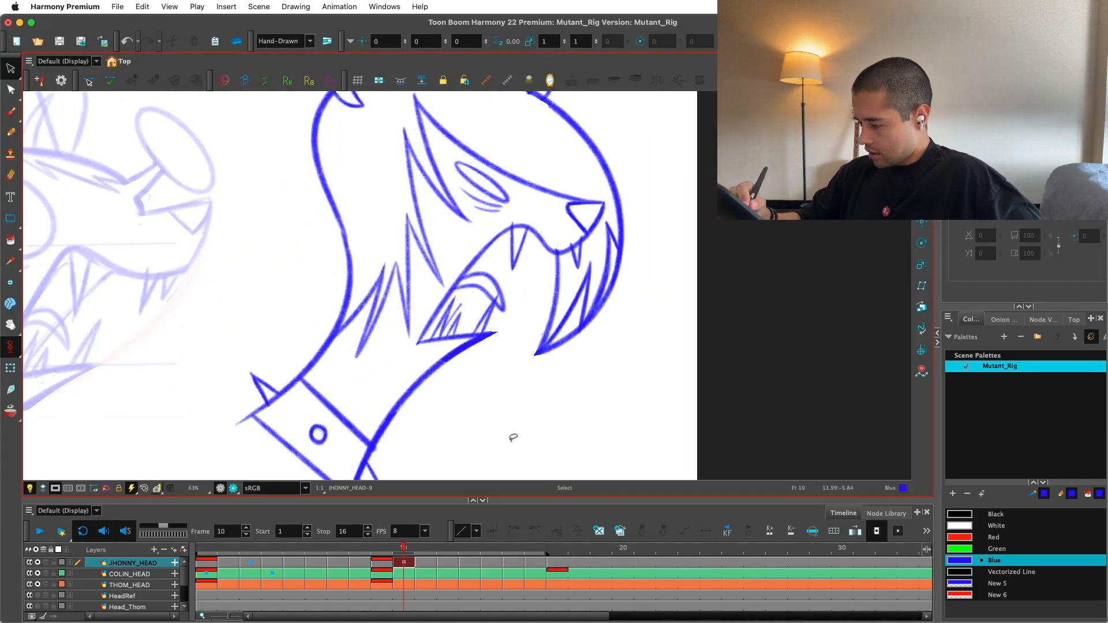
Step: Select the group of back teeth on the lower jaw and resize it to fit the smaller mouth
left_click_drag(439, 314, 547, 405)
key("Delete")
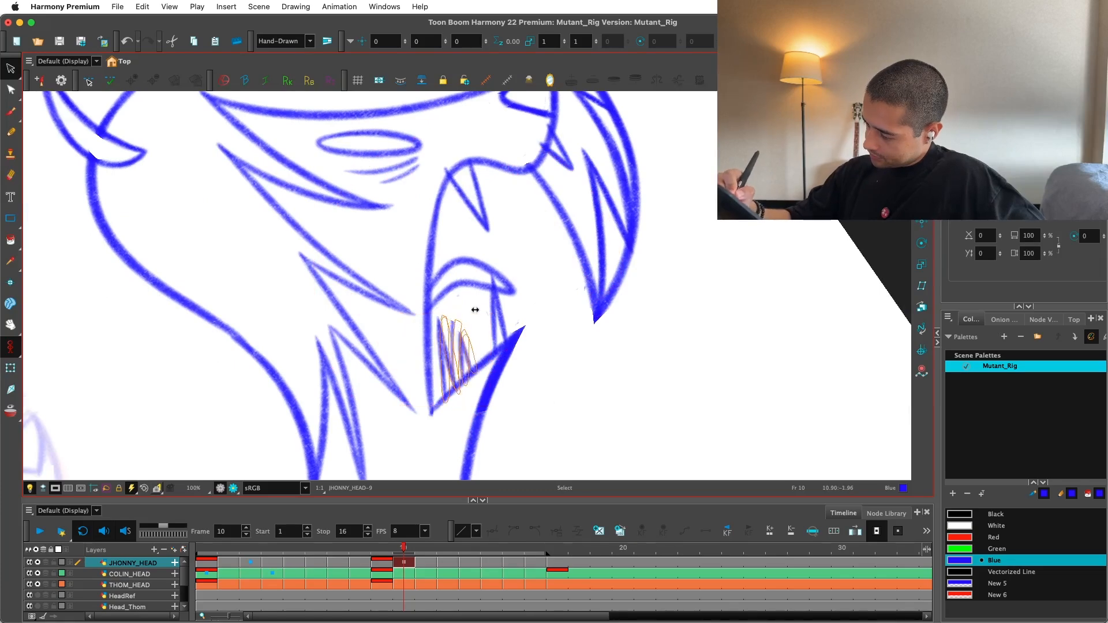
left_click_drag(444, 324, 456, 375)
scroll(671, 356, "down", 3)
scroll(663, 363, "down", 2)
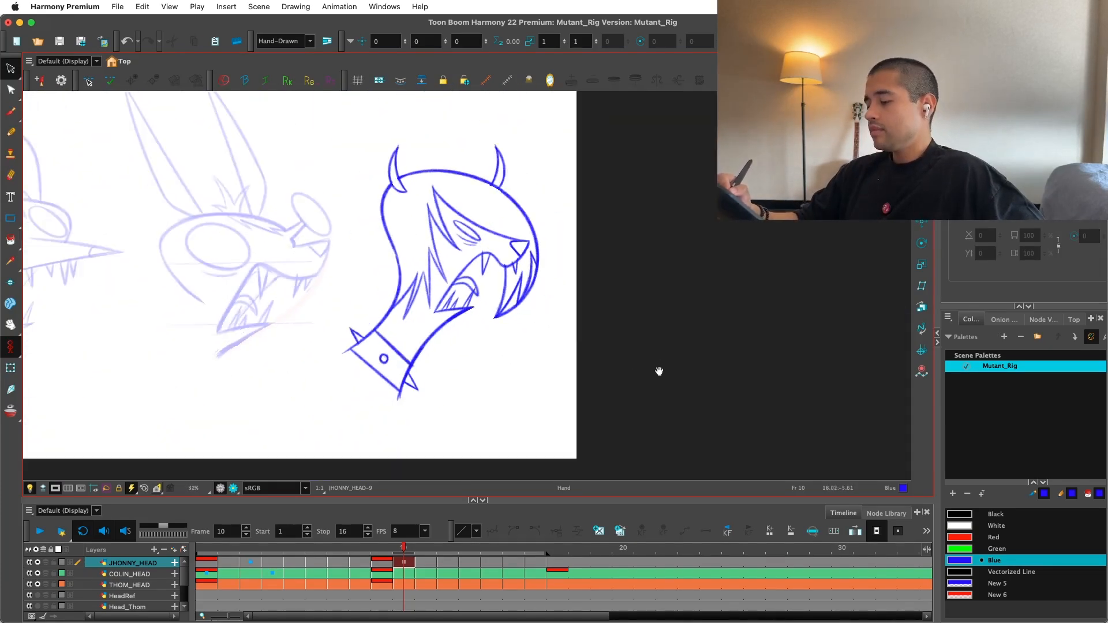
Step: Brush a Red check arc from the collar past the jaw tip and nose to the head outline, and undo it
key("shift+x")
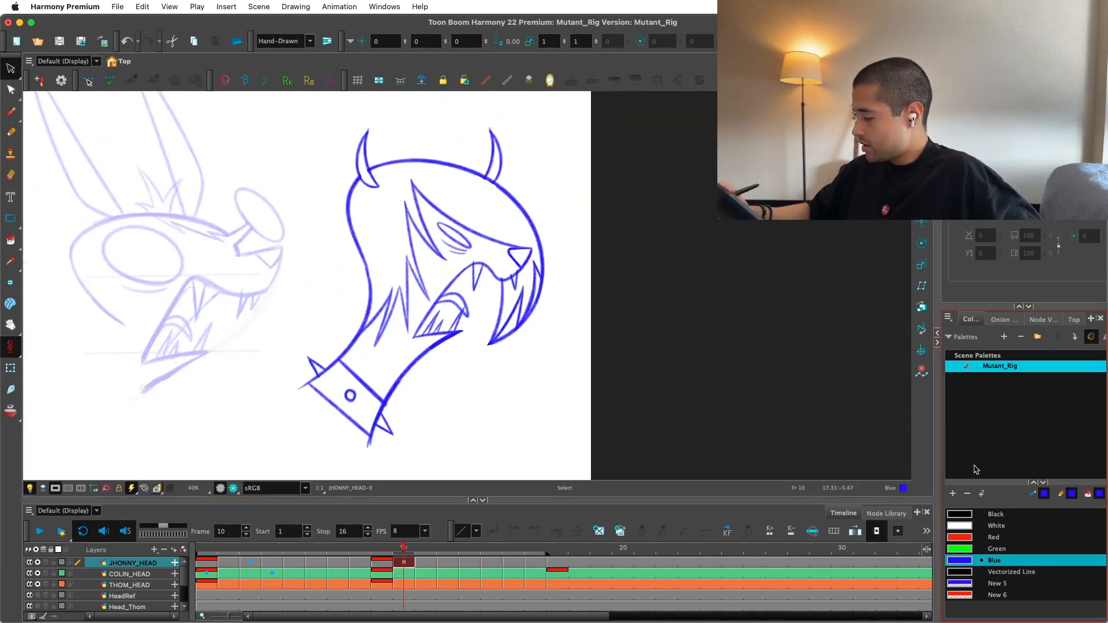
left_click(994, 537)
key("alt+b")
scroll(385, 439, "up", 2)
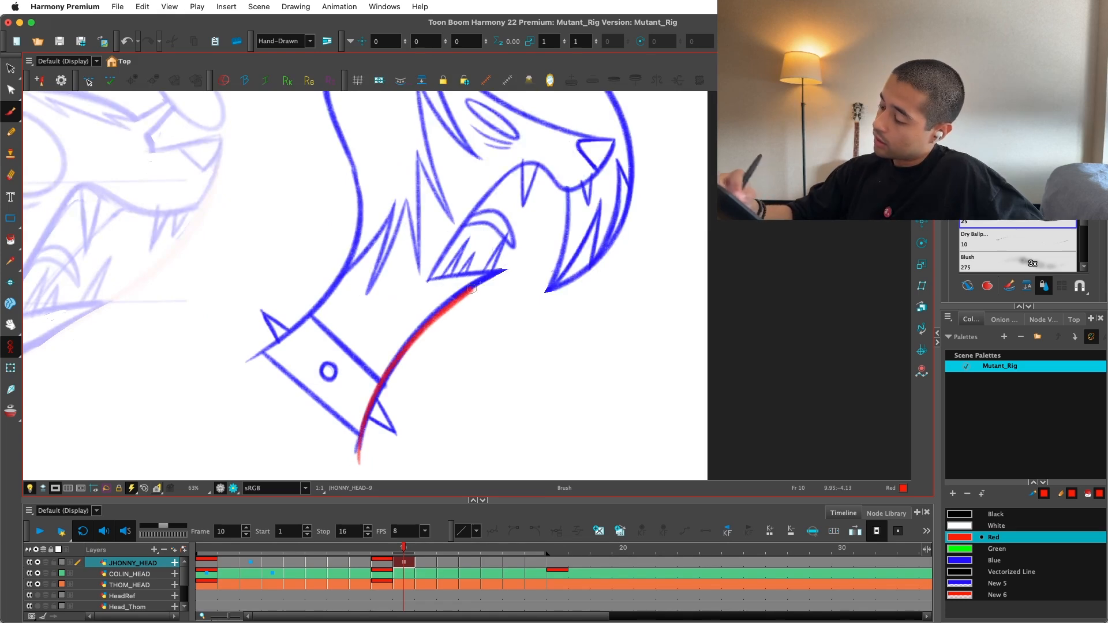
scroll(456, 439, "down", 2)
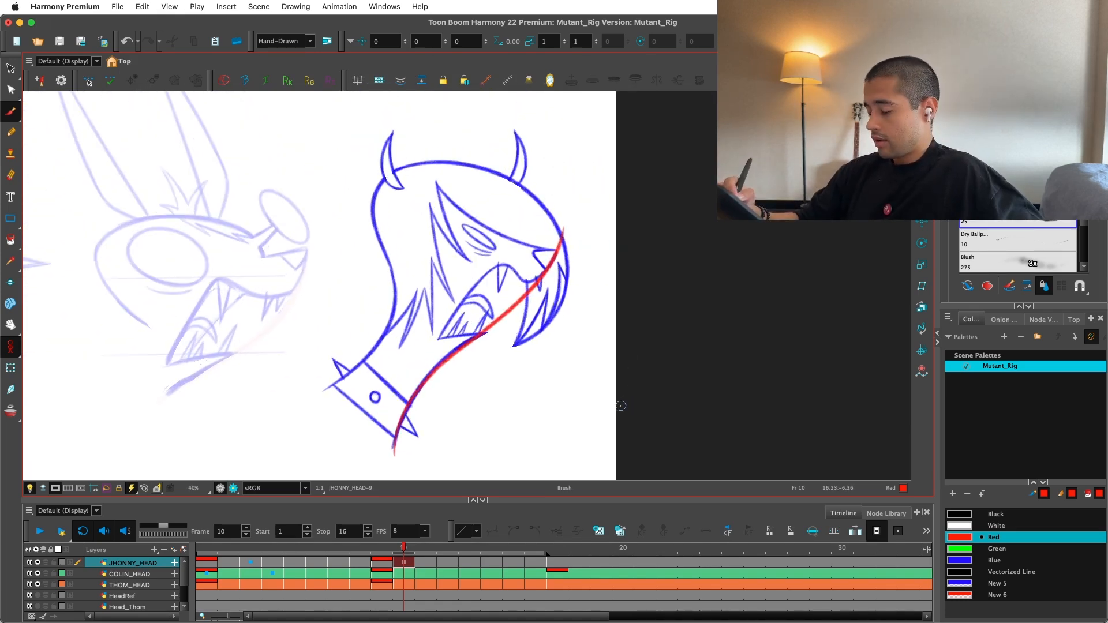
key("2")
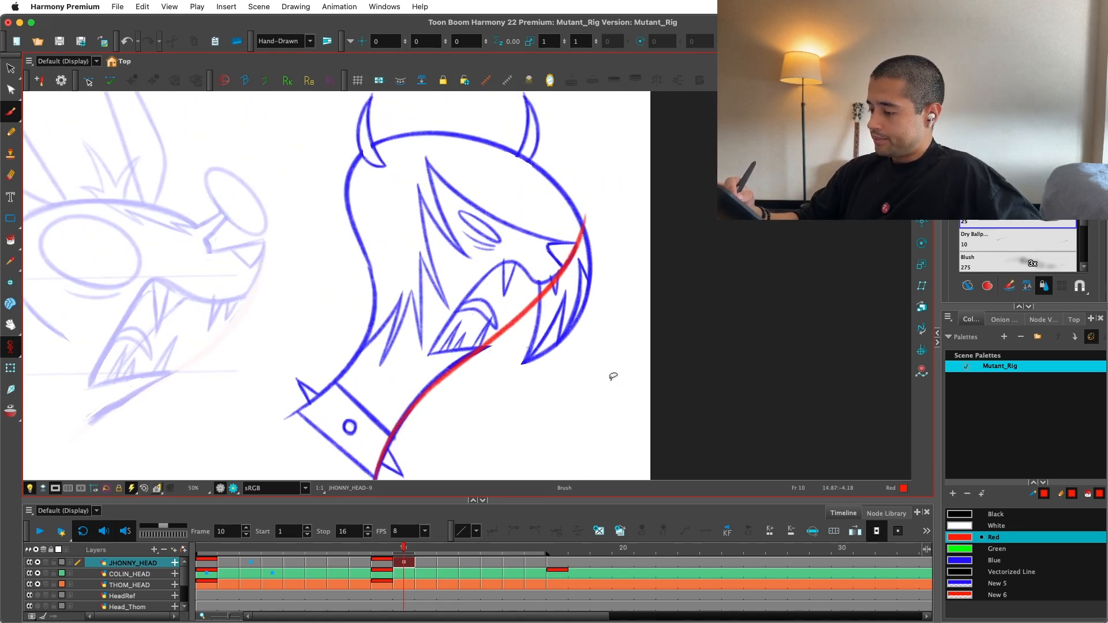
key("super+z")
scroll(603, 381, "up", 2)
scroll(588, 381, "down", 2)
key("alt+s")
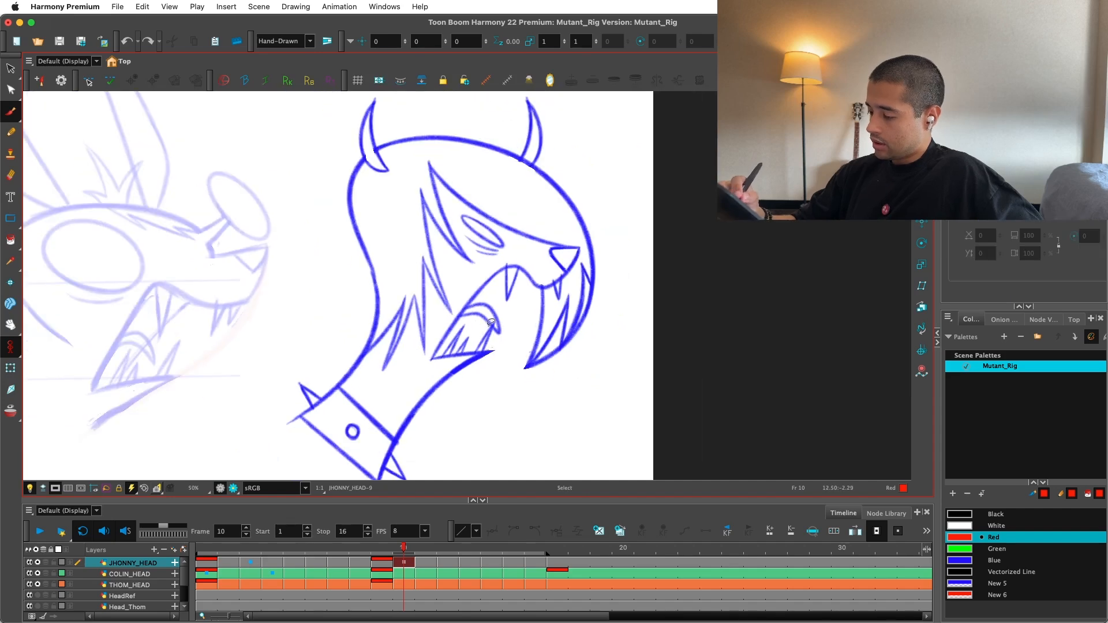
Step: Select the scaled tongue strokes above the lower teeth in the frame 10 mouth and delete them
scroll(491, 322, "up", 1)
left_click(475, 324)
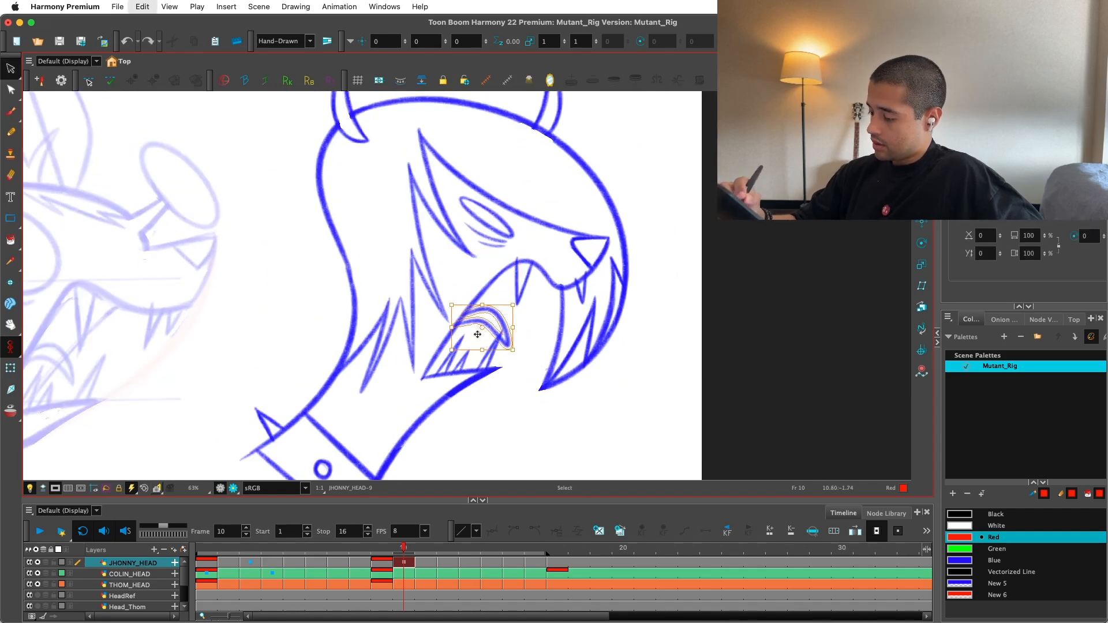
key("Delete")
Step: Switch the brush colour to Blue and sketch a first curved tongue with a forked tip inside the open mouth
key("alt+b")
left_click(994, 560)
mouse_move(554, 288)
left_mouse_down()
mouse_move(601, 287)
mouse_move(497, 369)
mouse_move(553, 294)
left_mouse_up()
key("super+z")
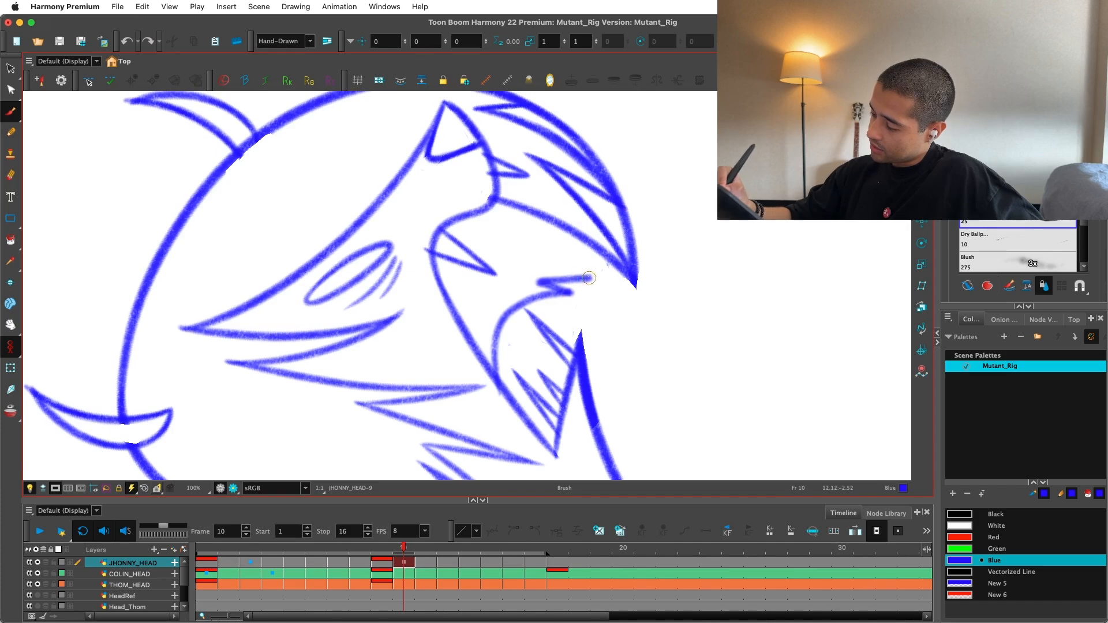
key("shift+m")
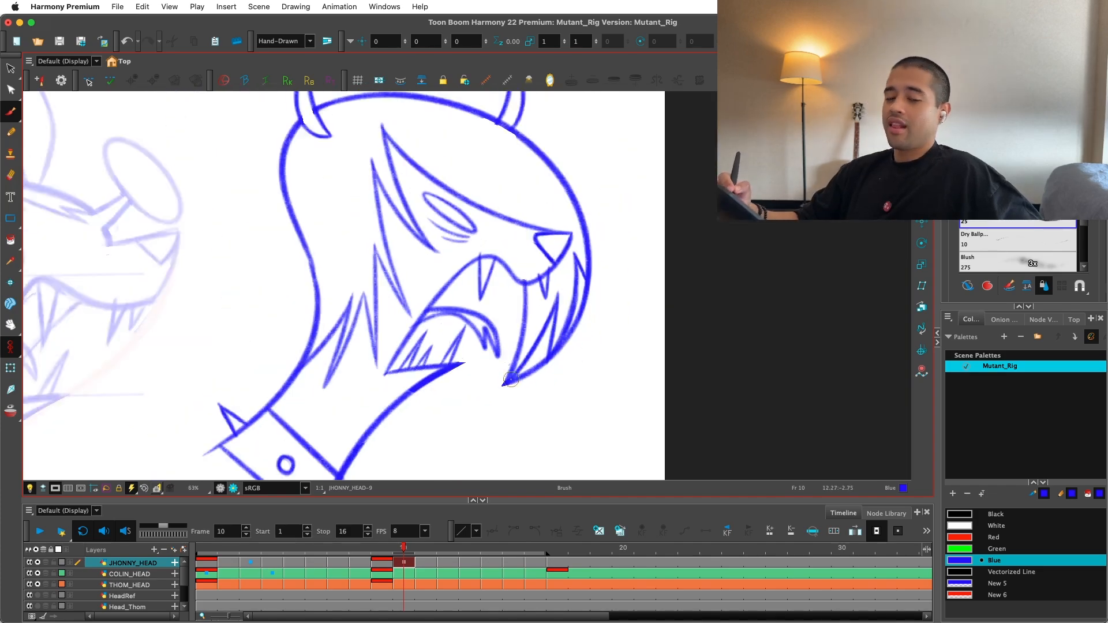
key("2")
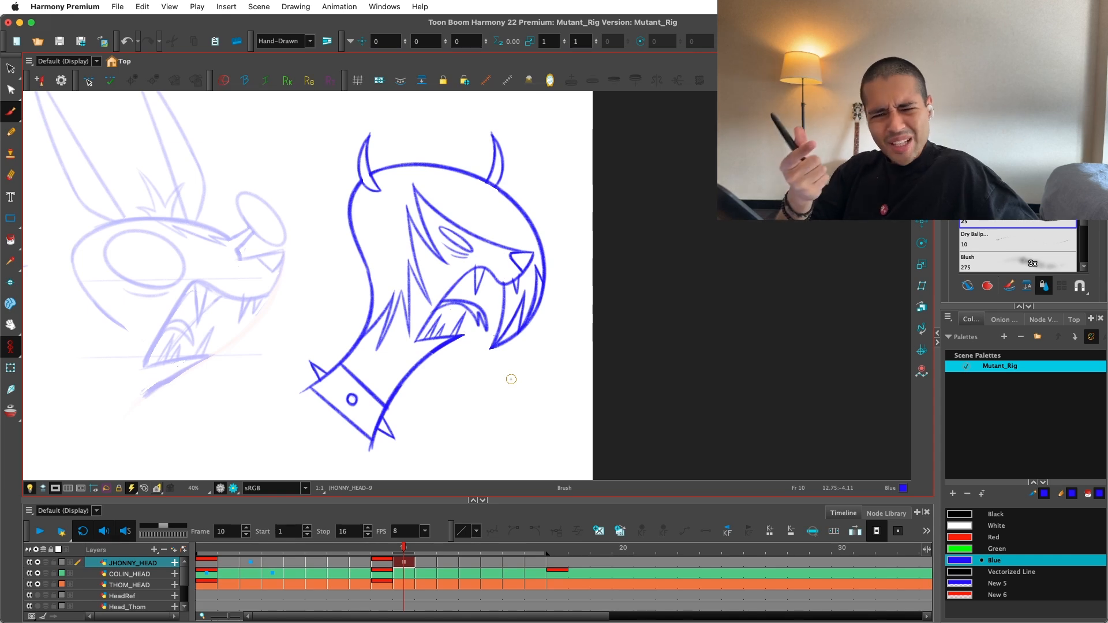
left_click_drag(510, 379, 672, 224)
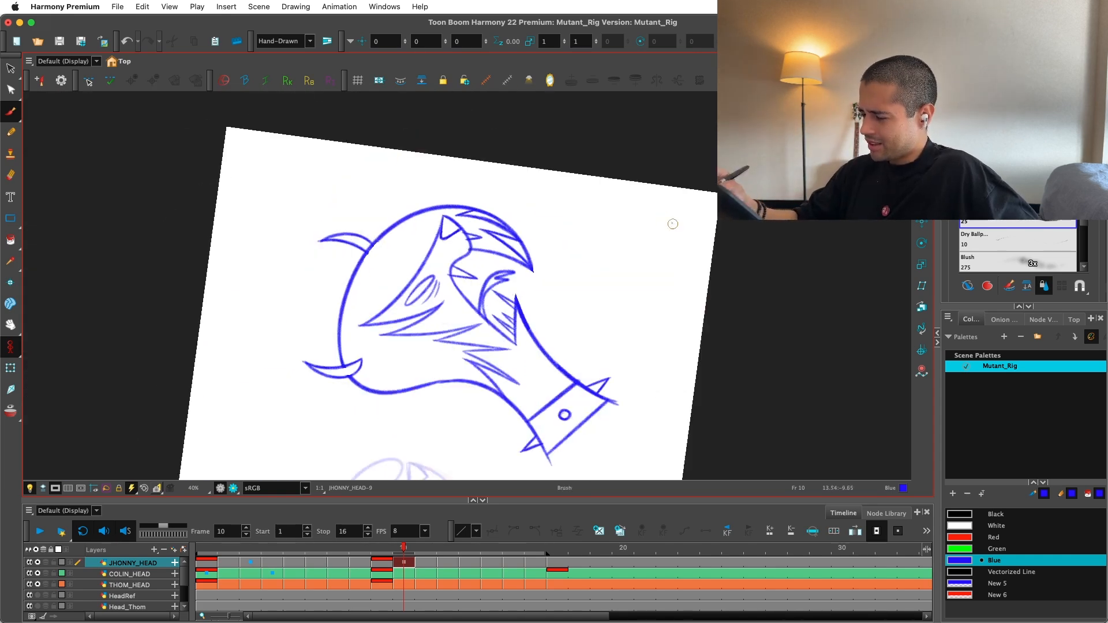
Step: Remove the sketched tongue and redraw it as two parallel Blue curves rising from the back of the jaw to a forked tip
key("shift+m")
key("1")
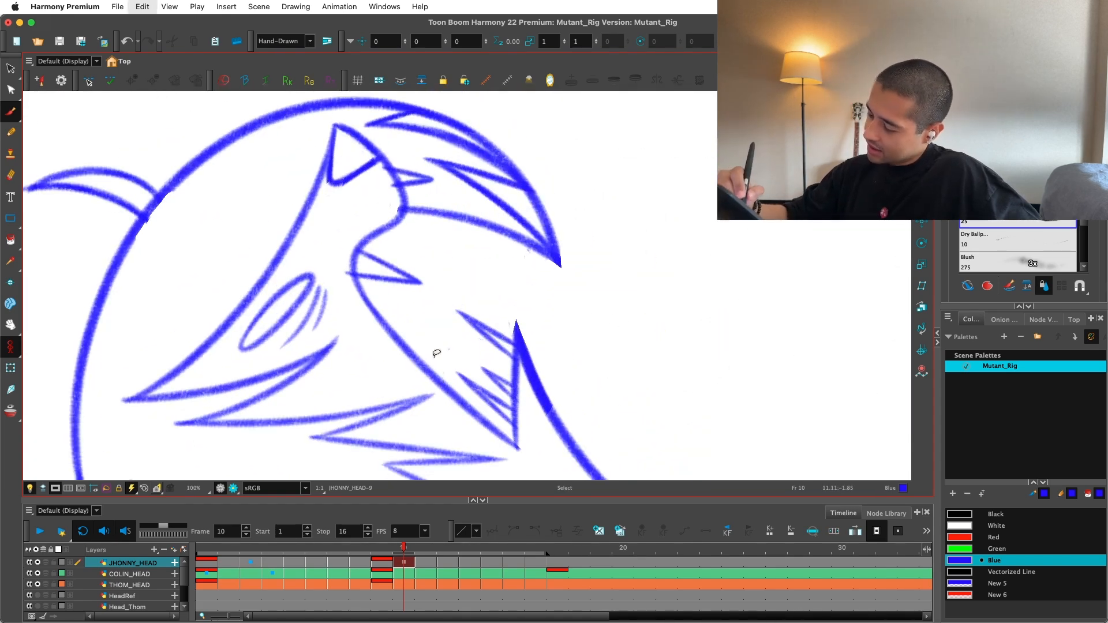
key("1")
left_click_drag(430, 411, 486, 252)
key("super+z")
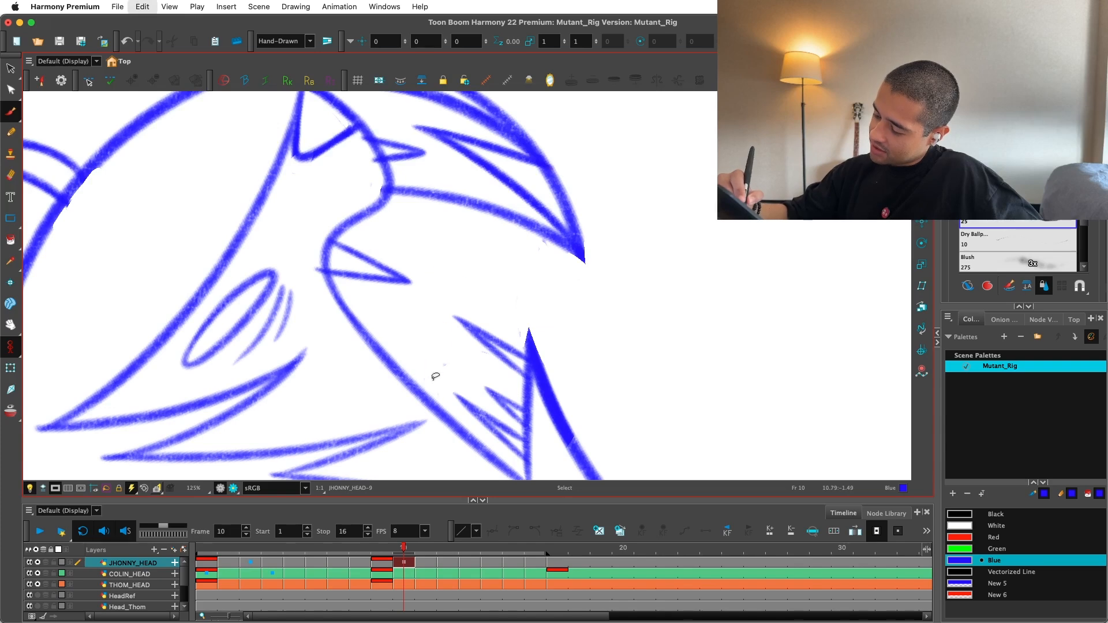
left_click_drag(430, 413, 490, 244)
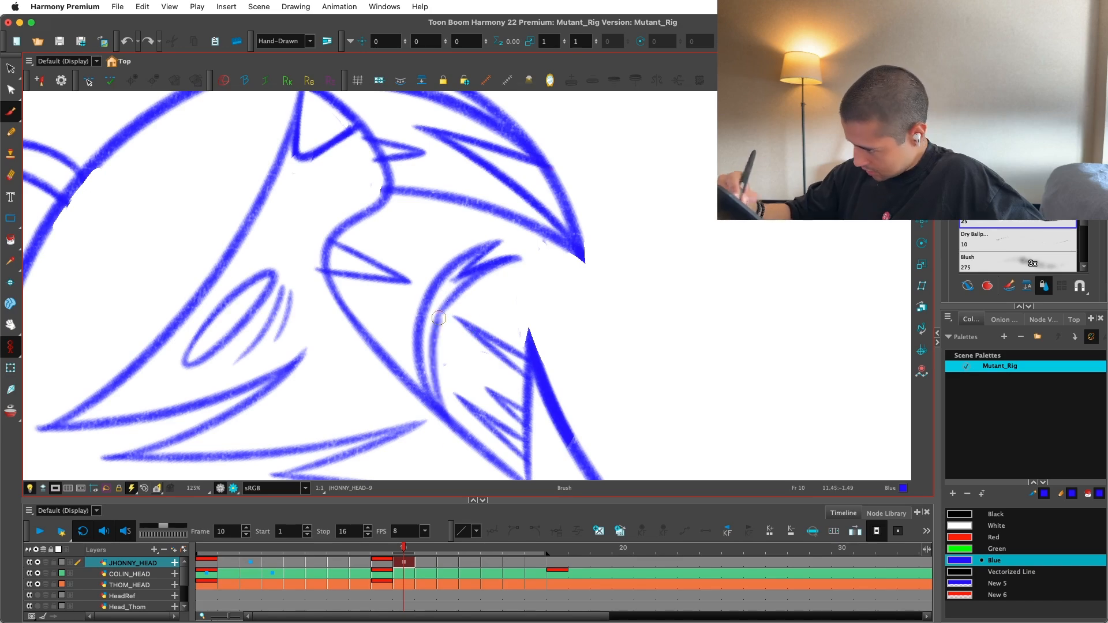
key("2")
key("2")
key("2")
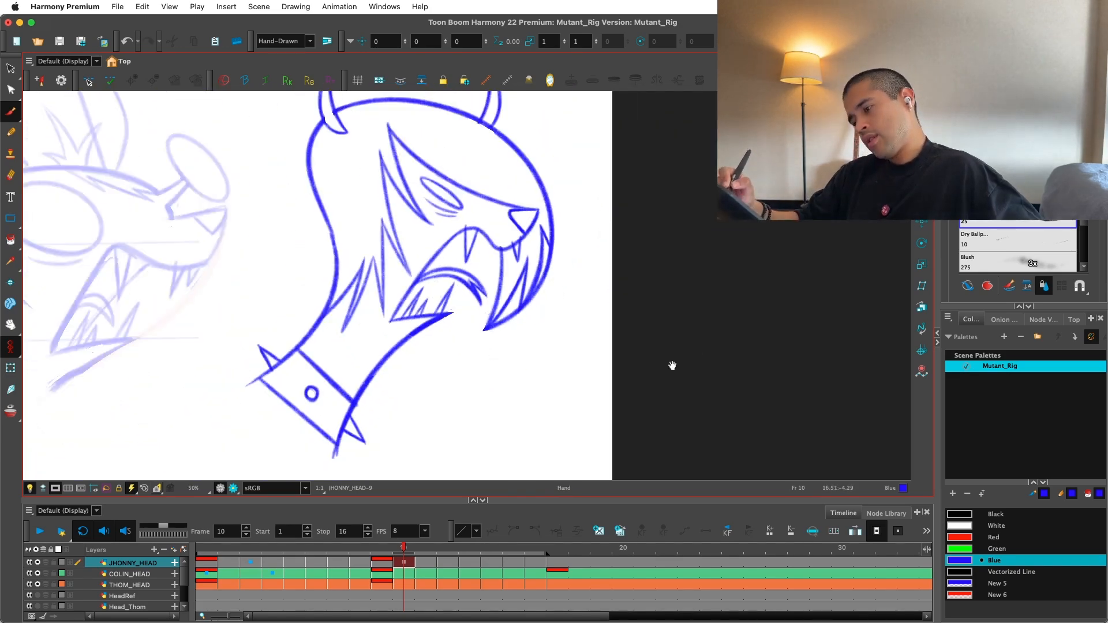
Step: Select the tongue's lower curve and reshape it so it arcs farther out below the upper curve
key("v")
key("2")
key("2")
key("2")
key("s")
left_click(458, 380)
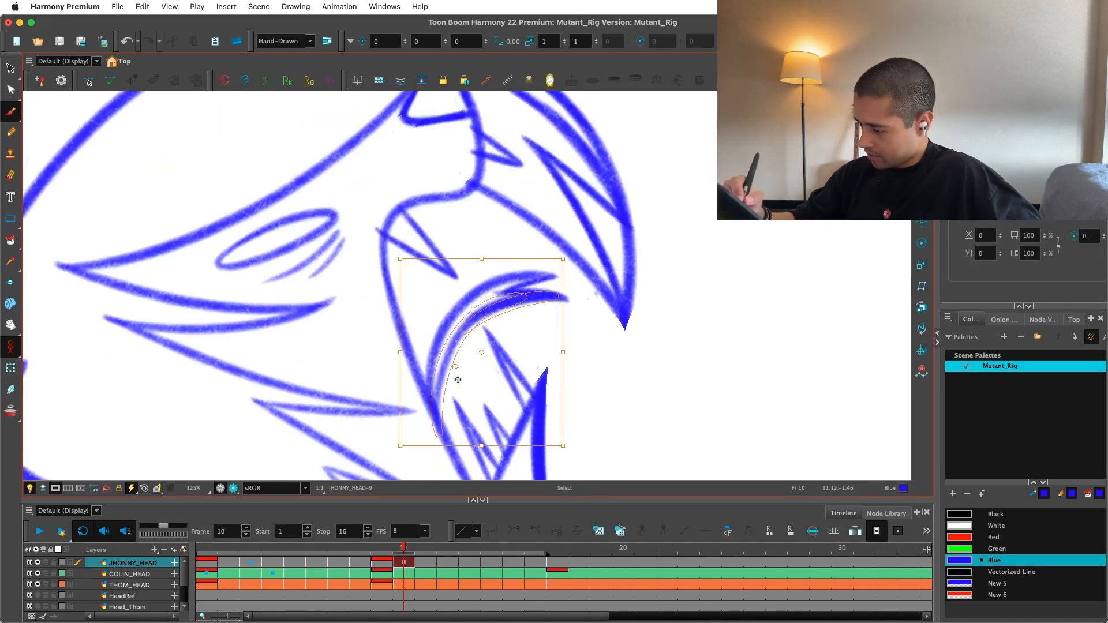
key("2")
key("2")
key("2")
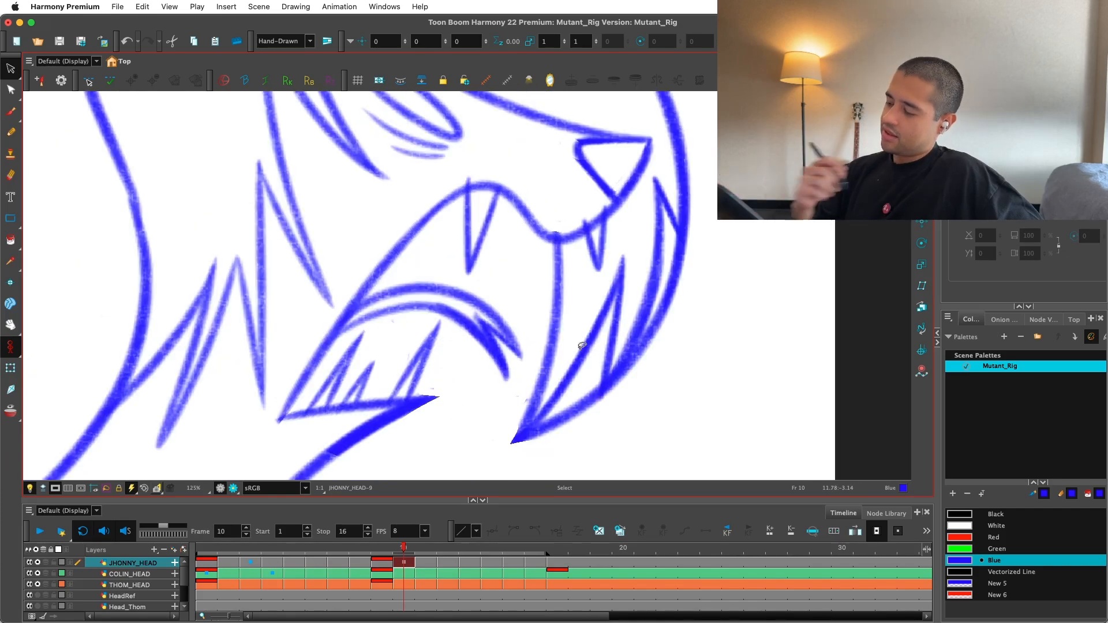
key("shift+x")
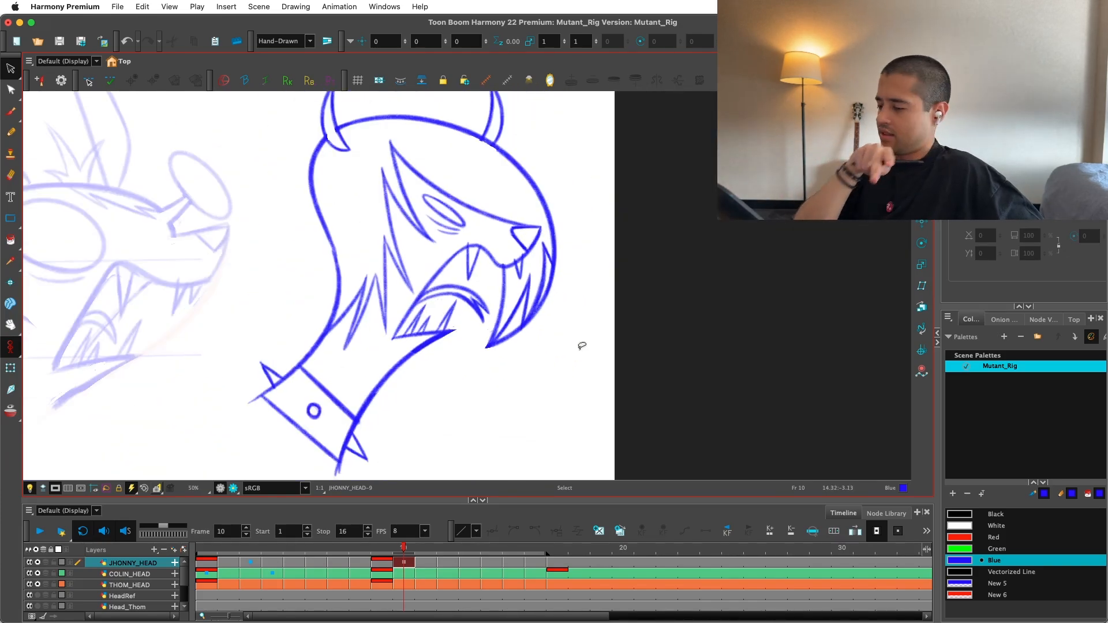
Step: Reselect the tongue's lower curve and fine-tune its size and position so its end fits the forked tip
key("2")
key("2")
key("2")
key("2")
key("2")
left_click(453, 314)
key("2")
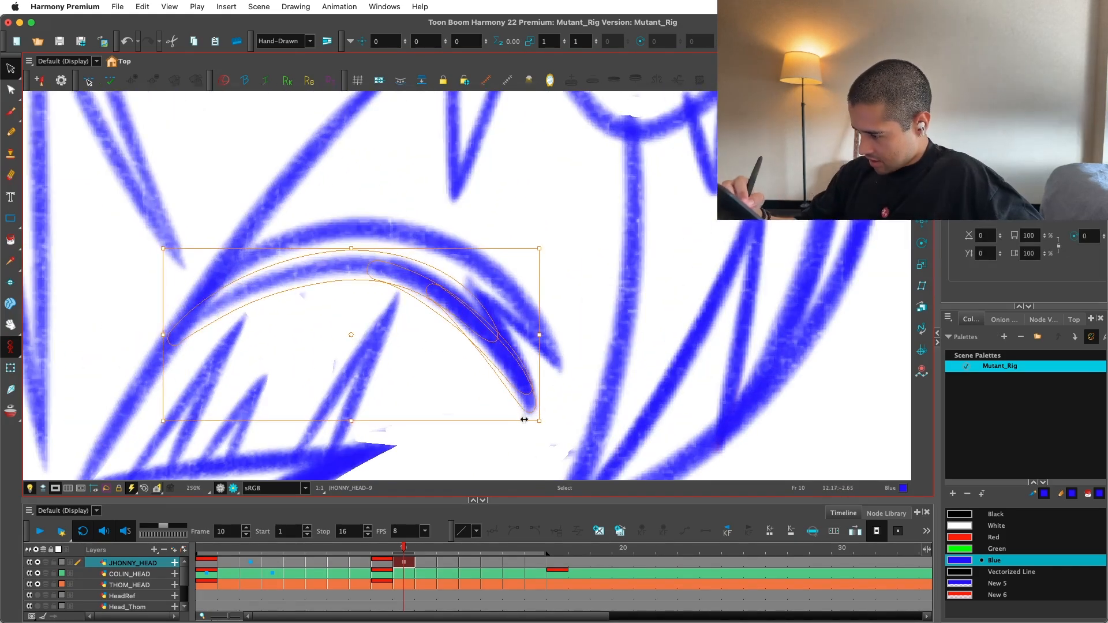
key("2")
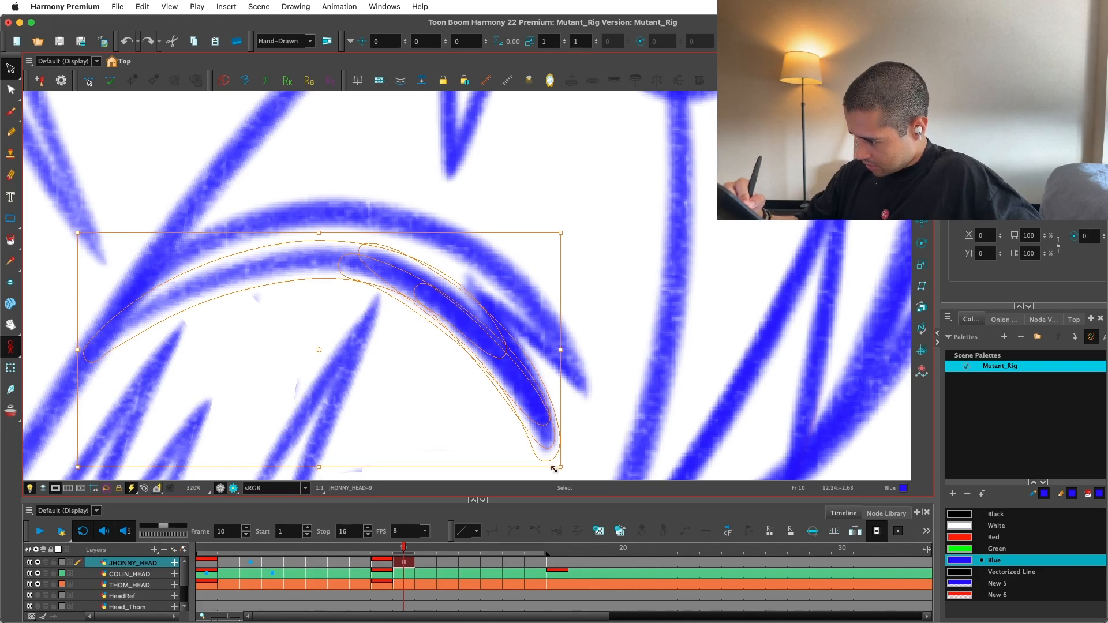
mouse_move(555, 469)
left_mouse_down()
mouse_move(545, 467)
mouse_move(588, 445)
mouse_move(638, 231)
left_mouse_up()
left_click(569, 398)
Step: Erase the overlapping ink along the upper edge of the tongue's lower curve up to the forked tip
key("alt+e")
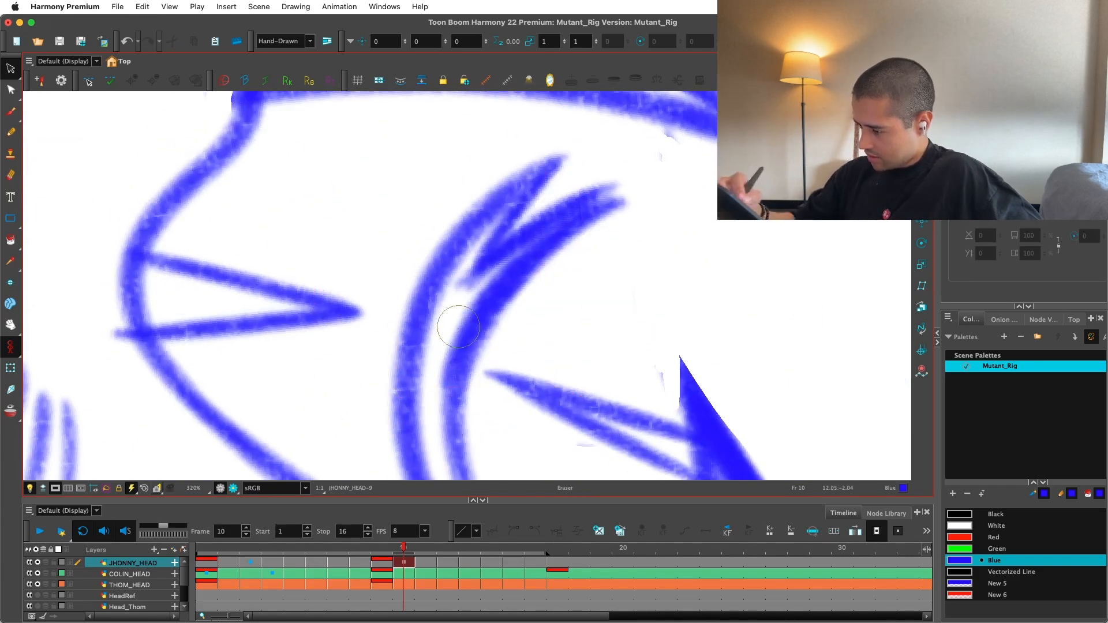
left_click_drag(613, 194, 615, 193)
key("alt+b")
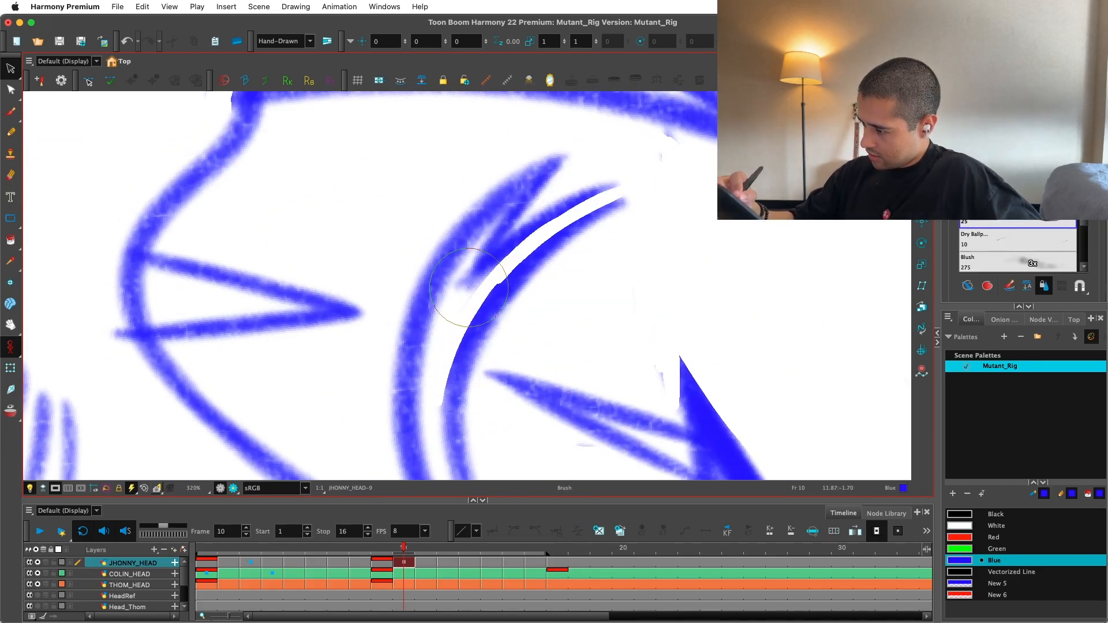
key("1")
key("1")
key("1")
key("1")
key("1")
key("1")
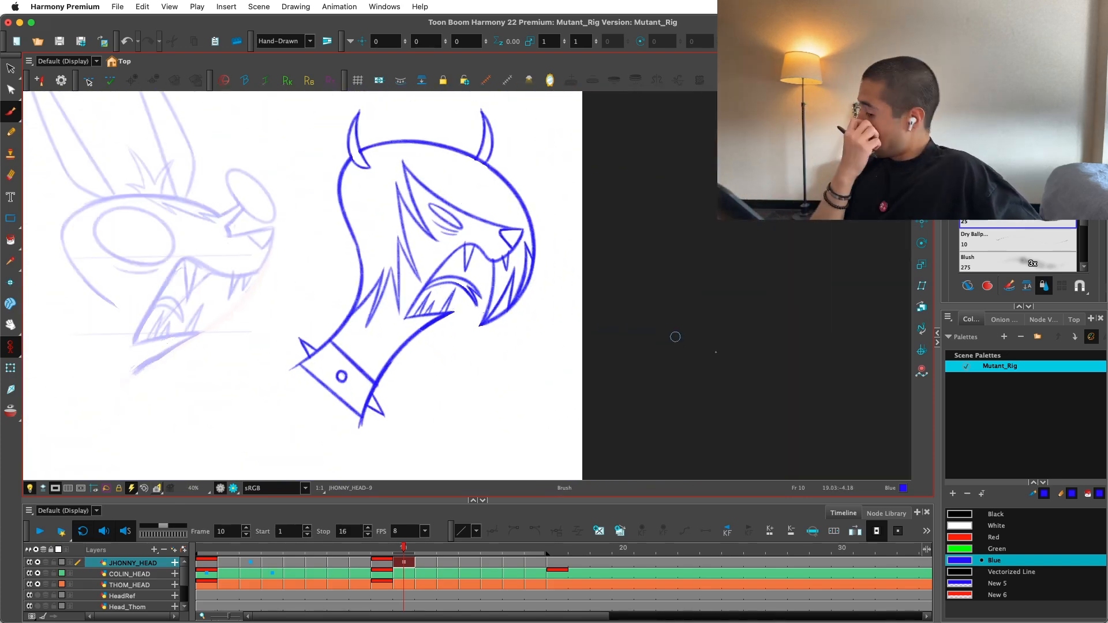
Step: Go back to the closed-mouth JHONNY_HEAD drawing on frame 3, select all its strokes and copy them
key("period")
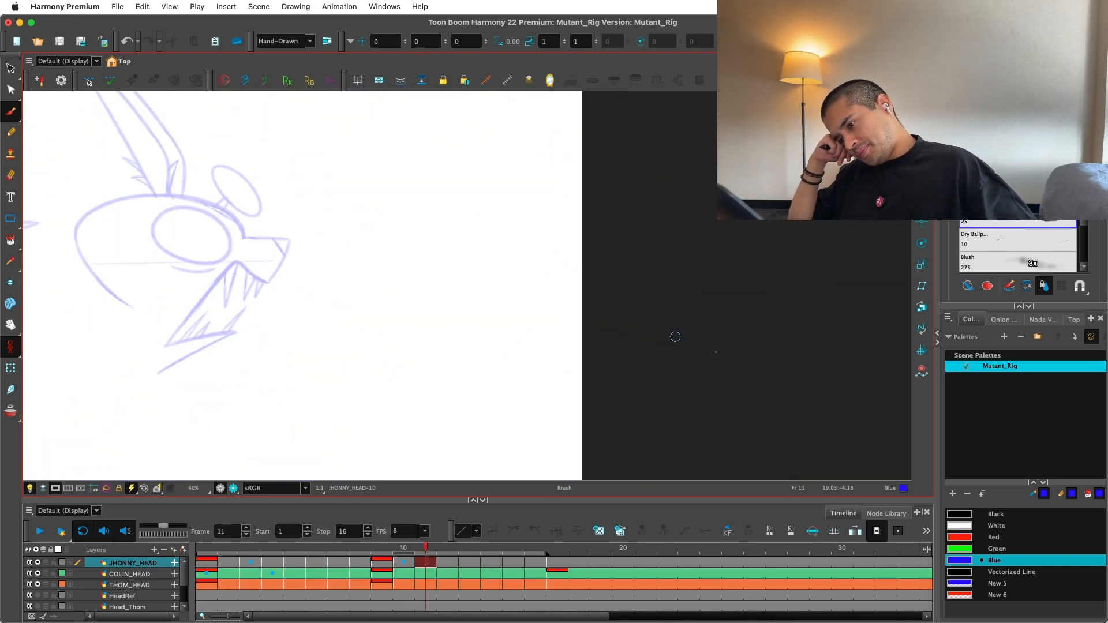
key("comma")
key("period")
left_click_drag(715, 352, 767, 426)
key("comma")
key("comma")
key("comma")
key("comma")
key("comma")
key("comma")
key("comma")
key("comma")
key("comma")
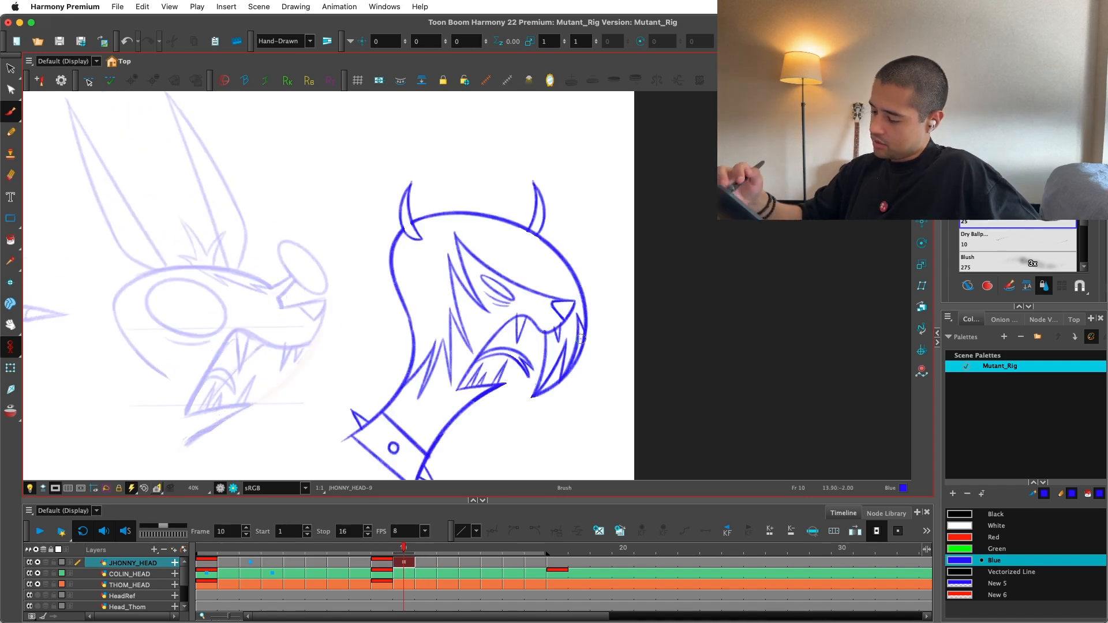
key("period")
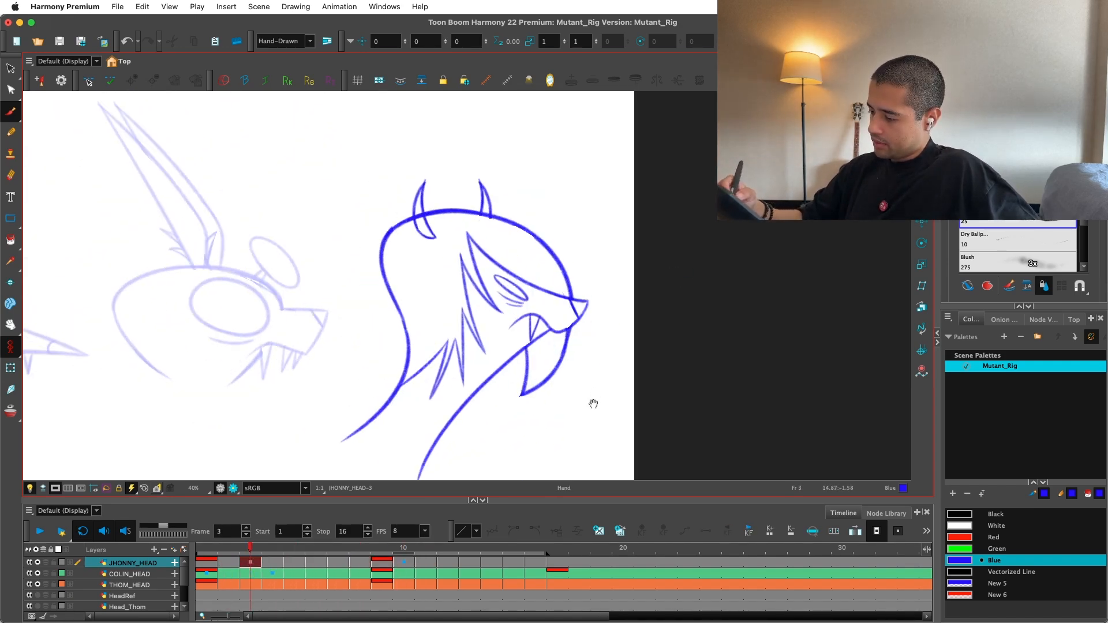
key("period")
key("alt+s")
key("ctrl+a")
Step: Paste the copied frame 3 head into the empty JHONNY_HEAD drawing on frame 11
key("period")
key("period")
key("period")
key("period")
key("period")
key("period")
key("period")
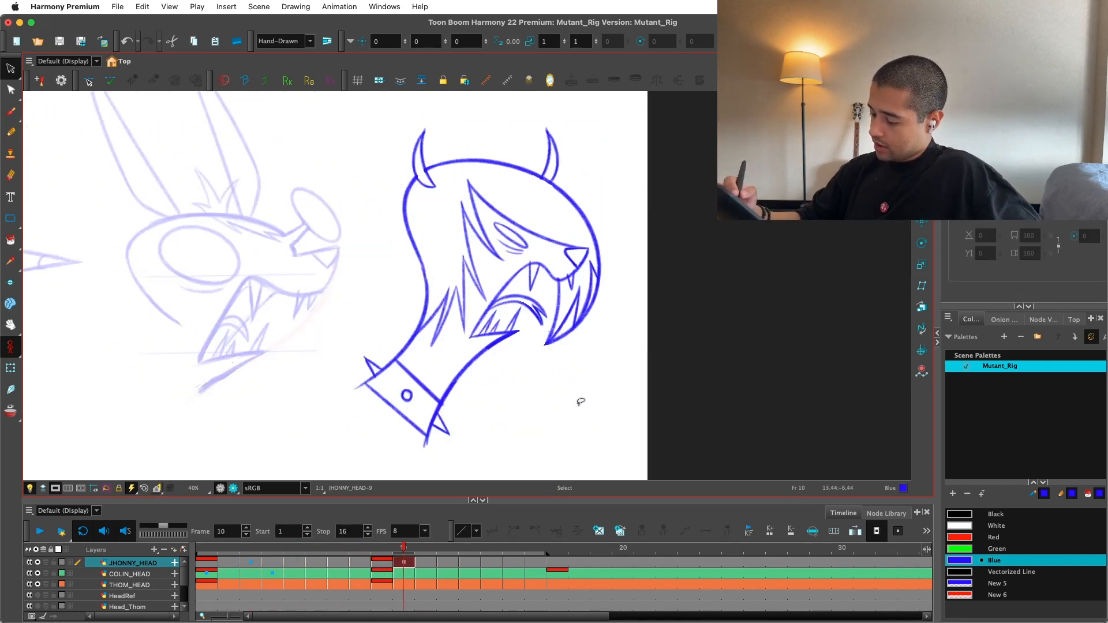
key("period")
key("comma")
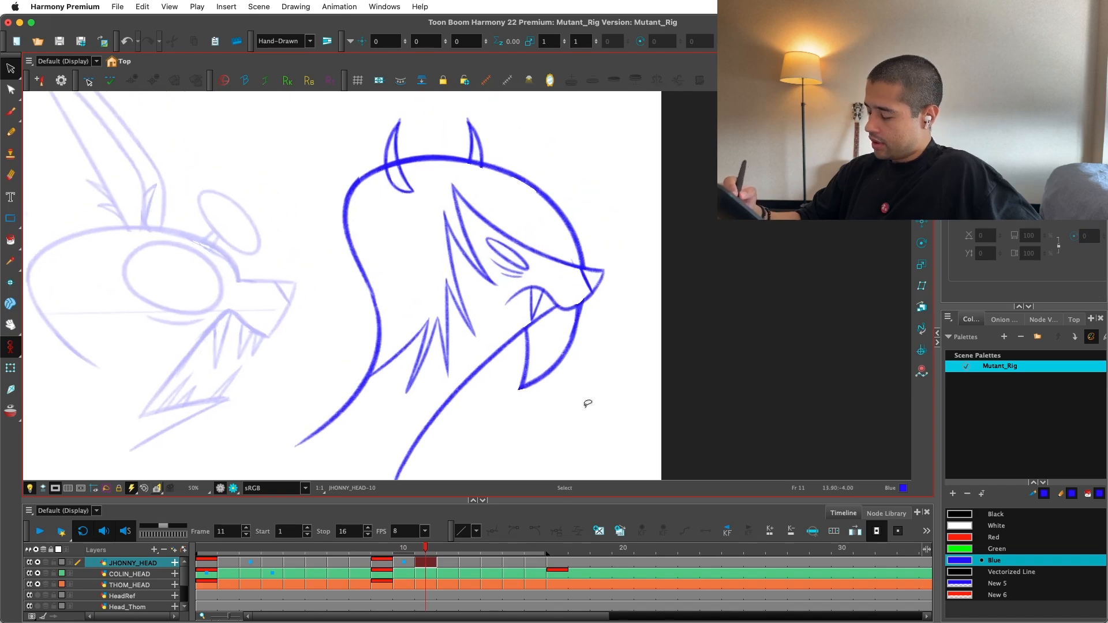
Step: Lasso the open mouth, tongue, teeth, jaw and neck front line in the frame 10 drawing and copy them
key("comma")
key("2")
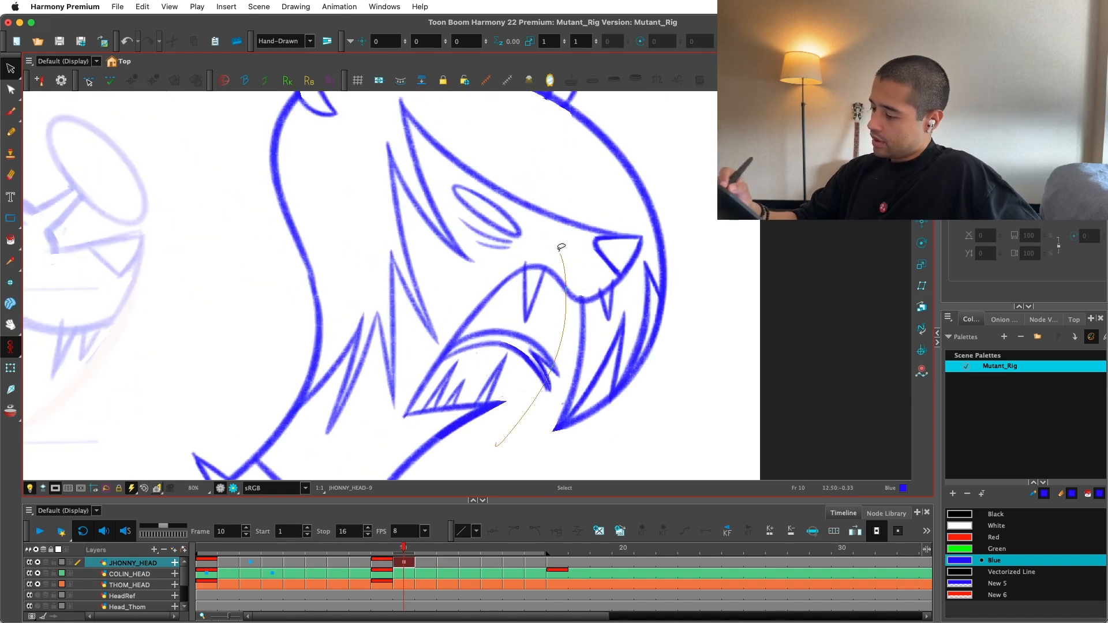
left_click_drag(561, 247, 554, 231)
key("1")
left_click(486, 428)
mouse_move(412, 428)
left_mouse_down()
mouse_move(511, 414)
mouse_move(639, 346)
mouse_move(676, 339)
left_mouse_up()
Step: Paste the open-mouth strokes into frame 11 and shift them forward to line up with the snout
key("period")
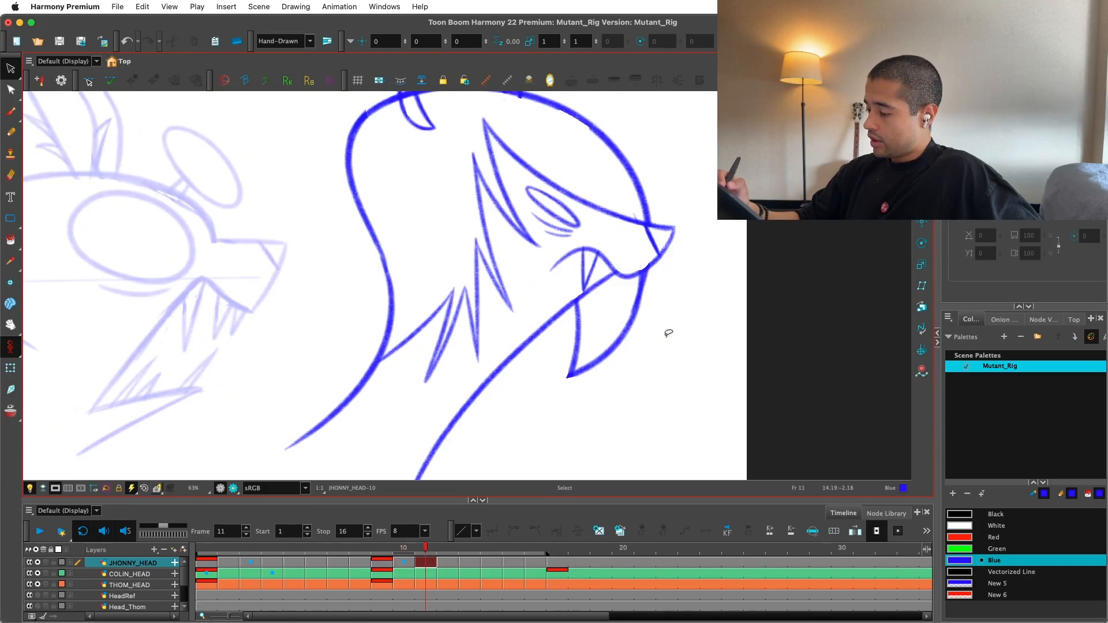
key("comma")
key("comma")
key("period")
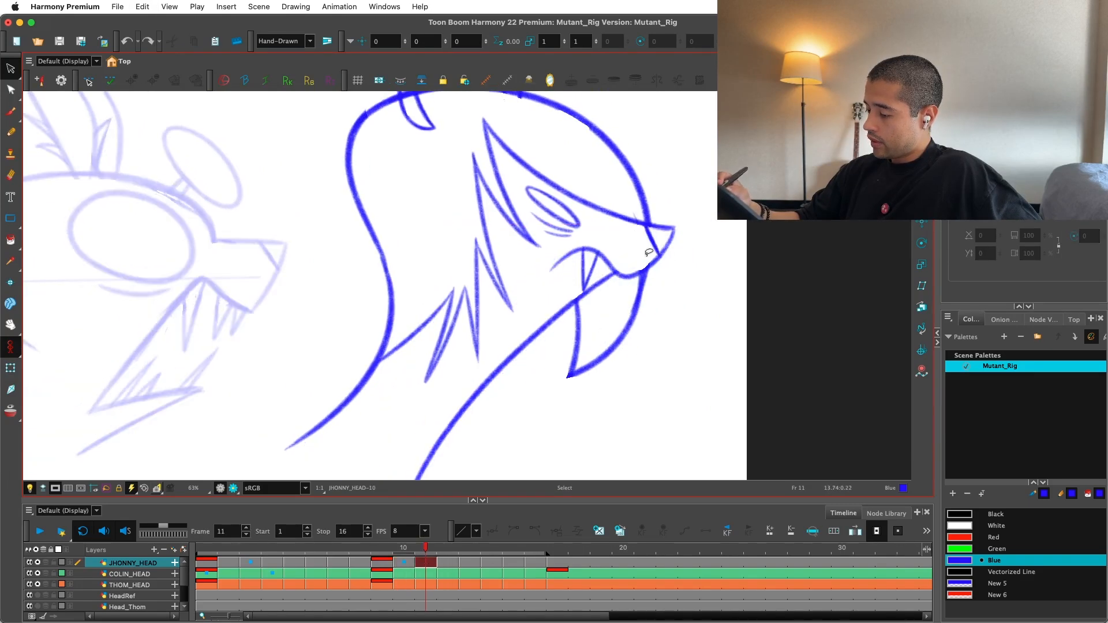
key("period")
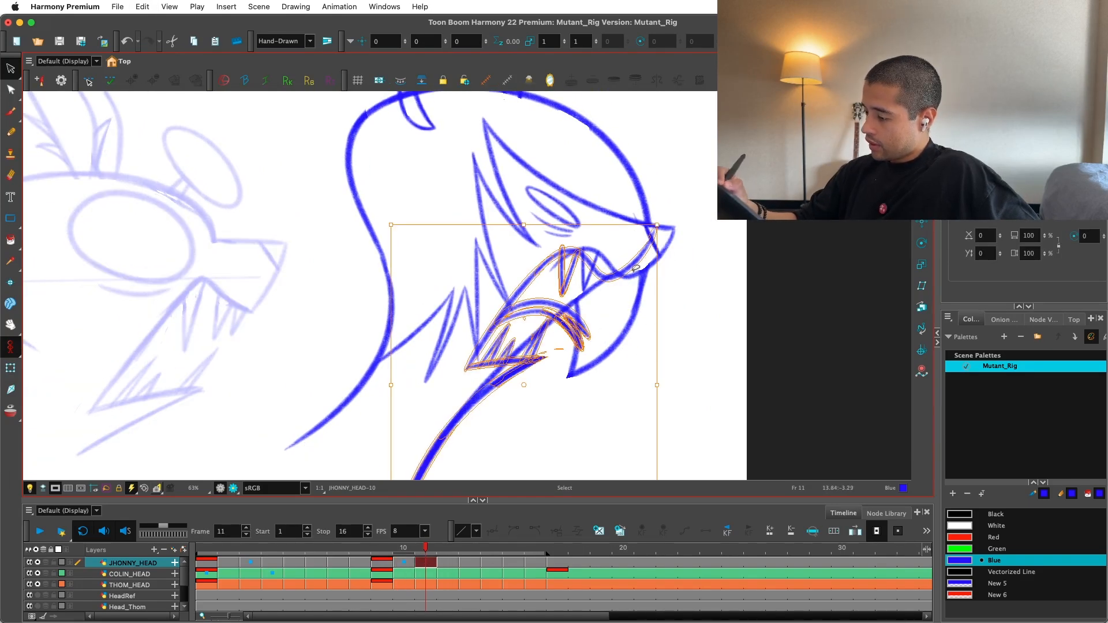
left_click_drag(600, 227, 619, 228)
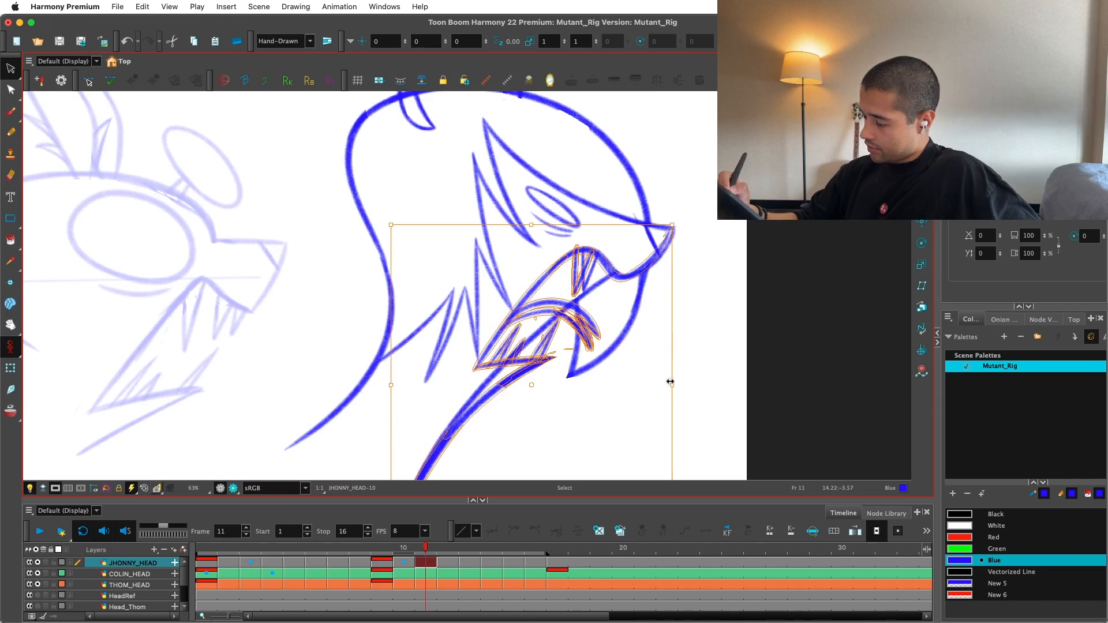
key("2")
key("2")
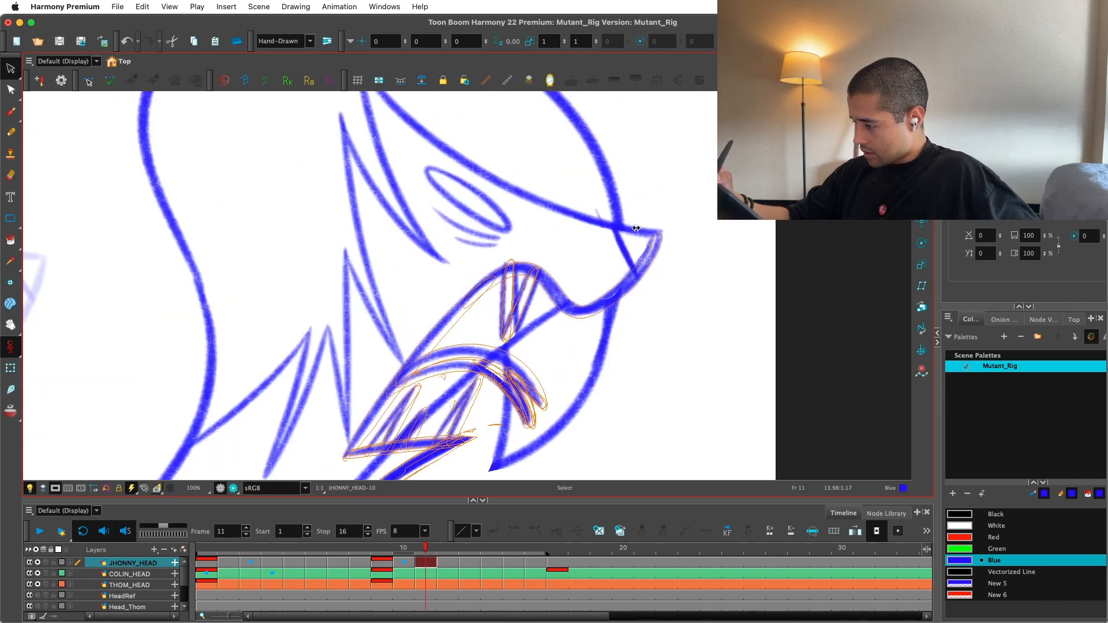
key("1")
key("1")
Step: Delete the old closed-mouth and neck front lines from frame 11, keeping the pasted open mouth in its aligned position
key("Delete")
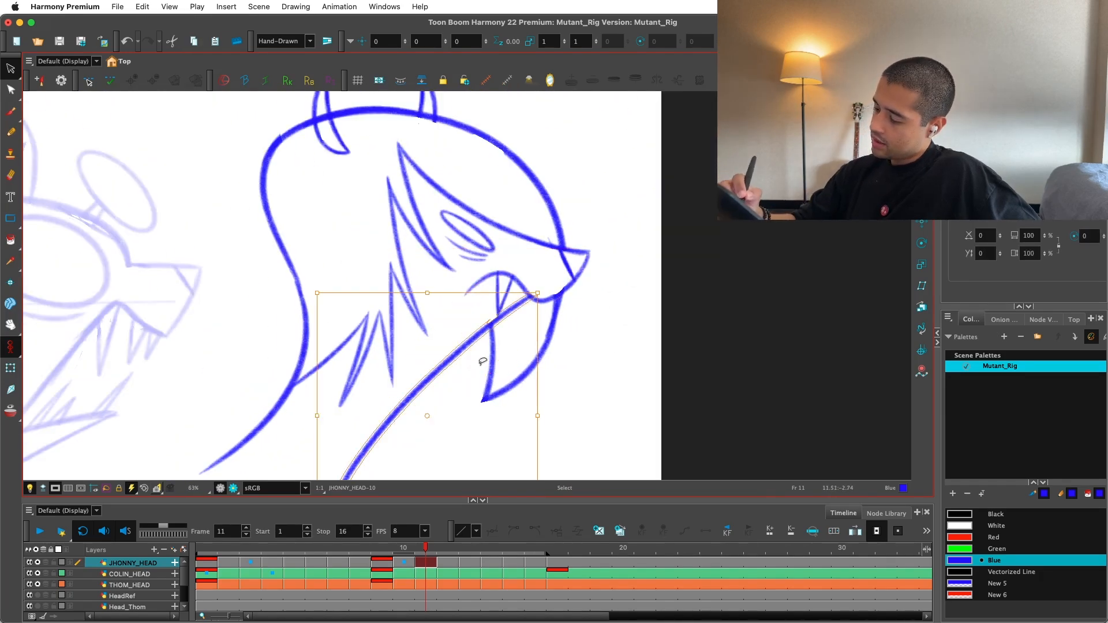
key("cmd+z")
key("1")
key("1")
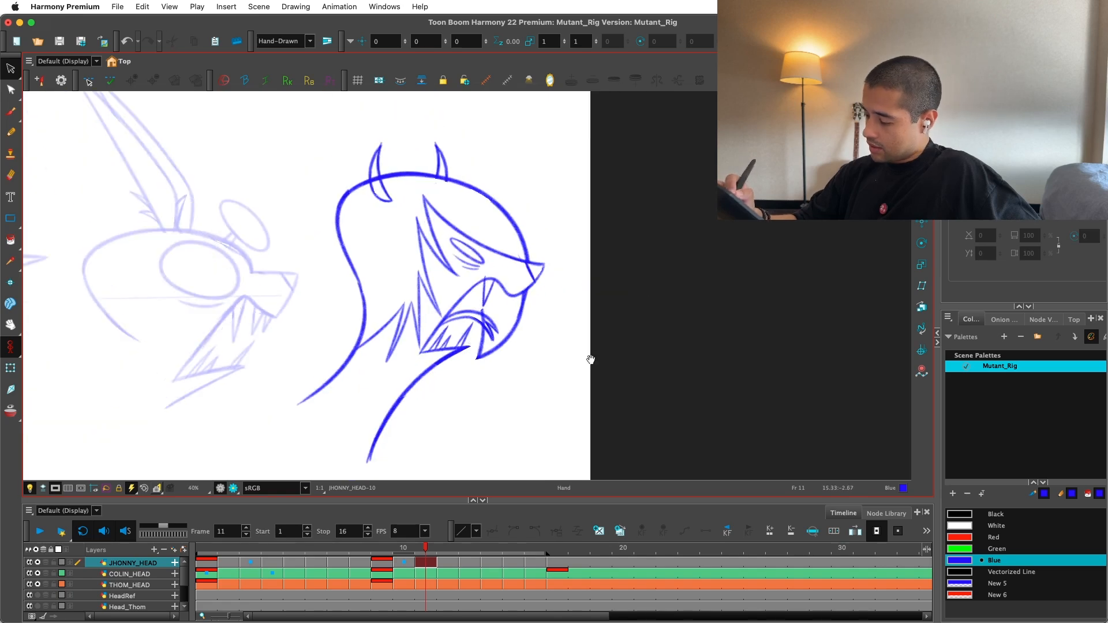
Step: Flip between frames 9, 10 and 11 of JHONNY_HEAD to compare the open-mouth drawings
key("comma")
key("period")
key("comma")
key("period")
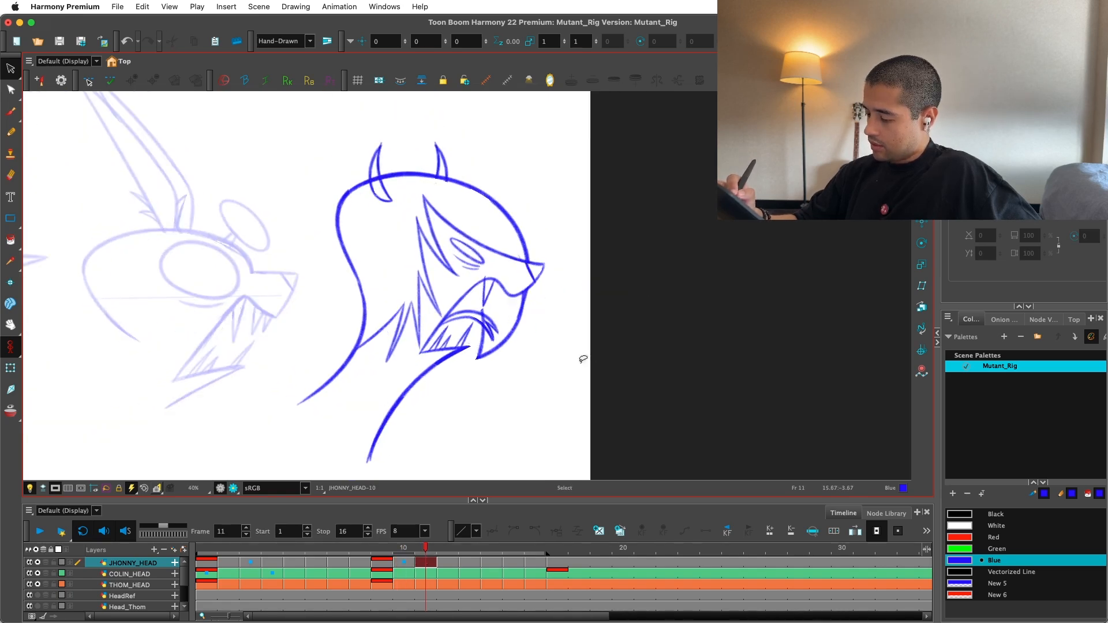
key("comma")
key("comma")
key("period")
key("period")
Step: Erase the stretch of hair line between the upper fang and the tongue in the frame 11 drawing
key("2")
key("2")
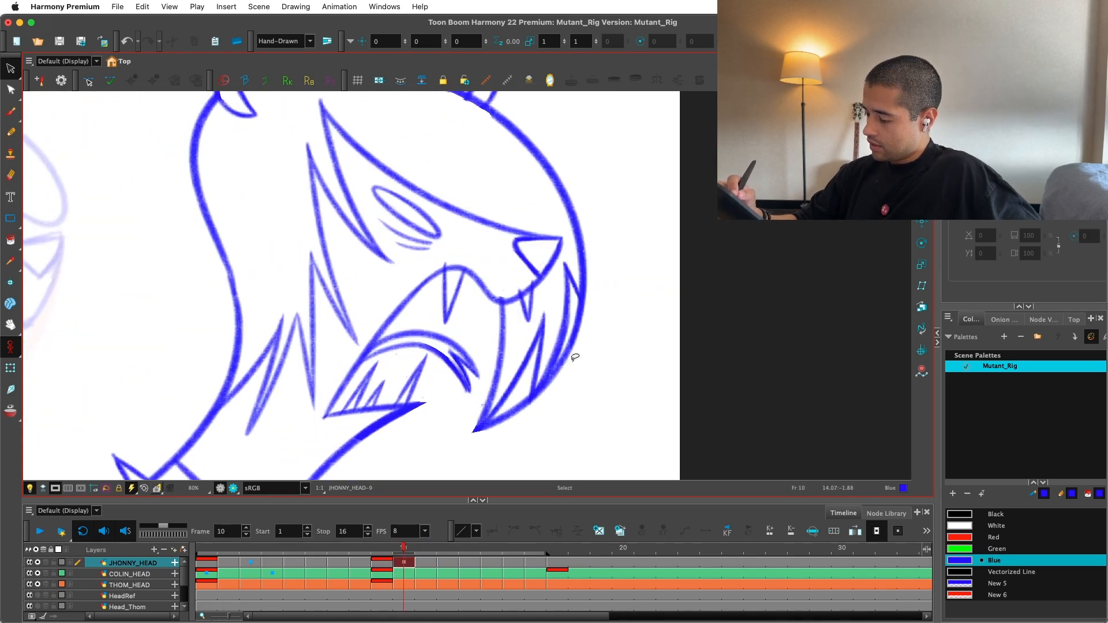
key("2")
key("alt+b")
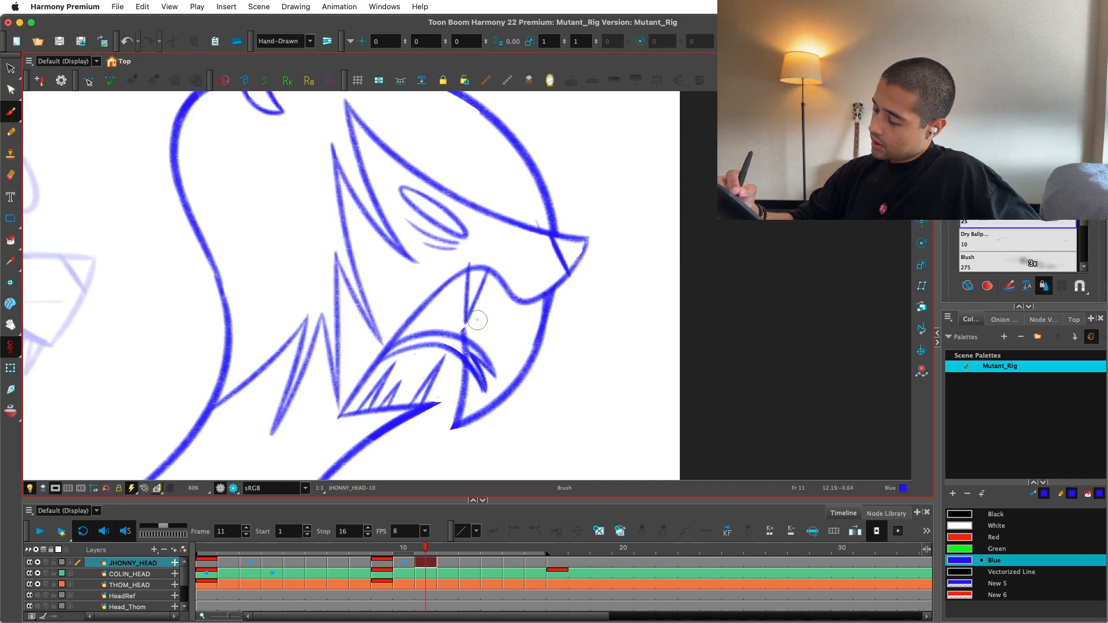
key("alt+s")
key("comma")
key("comma")
key("period")
key("period")
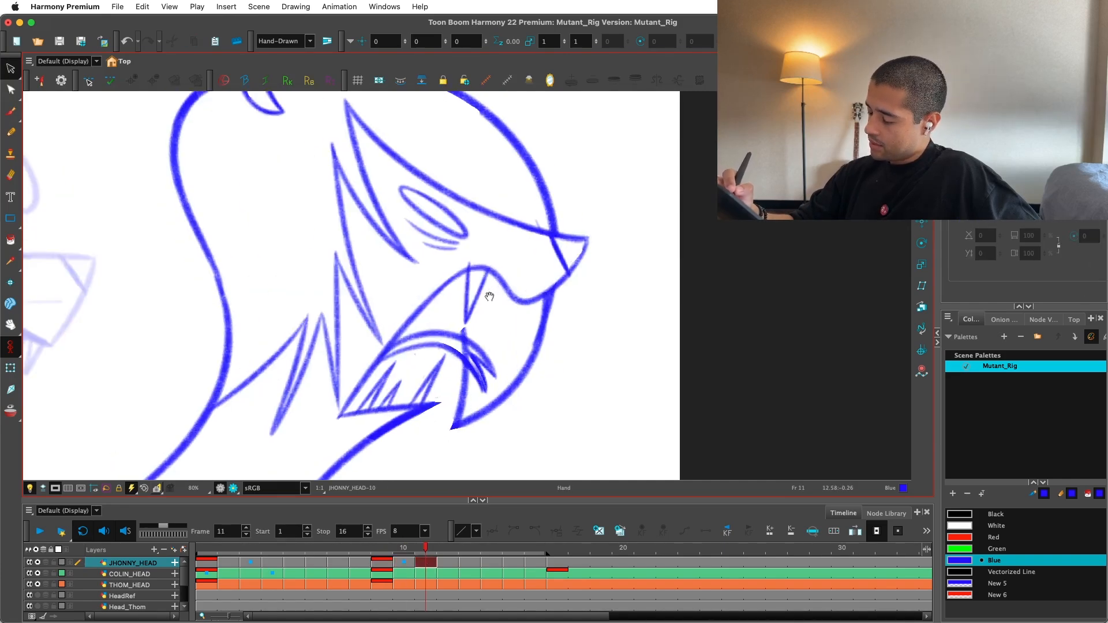
key("2")
key("2")
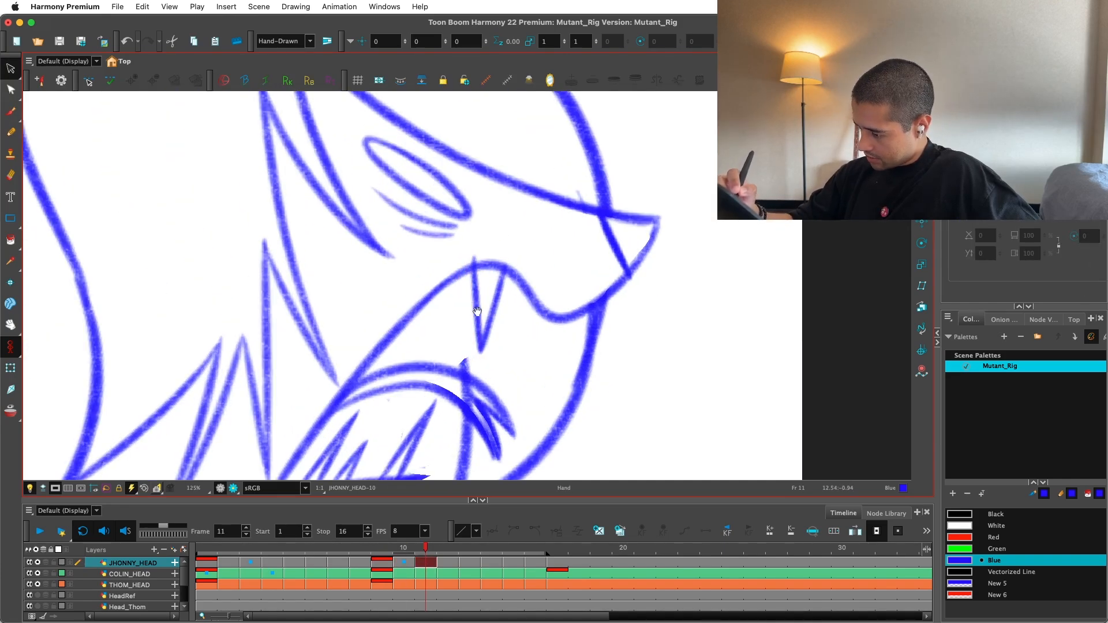
Step: Brush the inner hair line behind the fang in frame 11, joining the upper lip to the tongue
key("alt+b")
key("1")
key("1")
key("1")
key("1")
key("1")
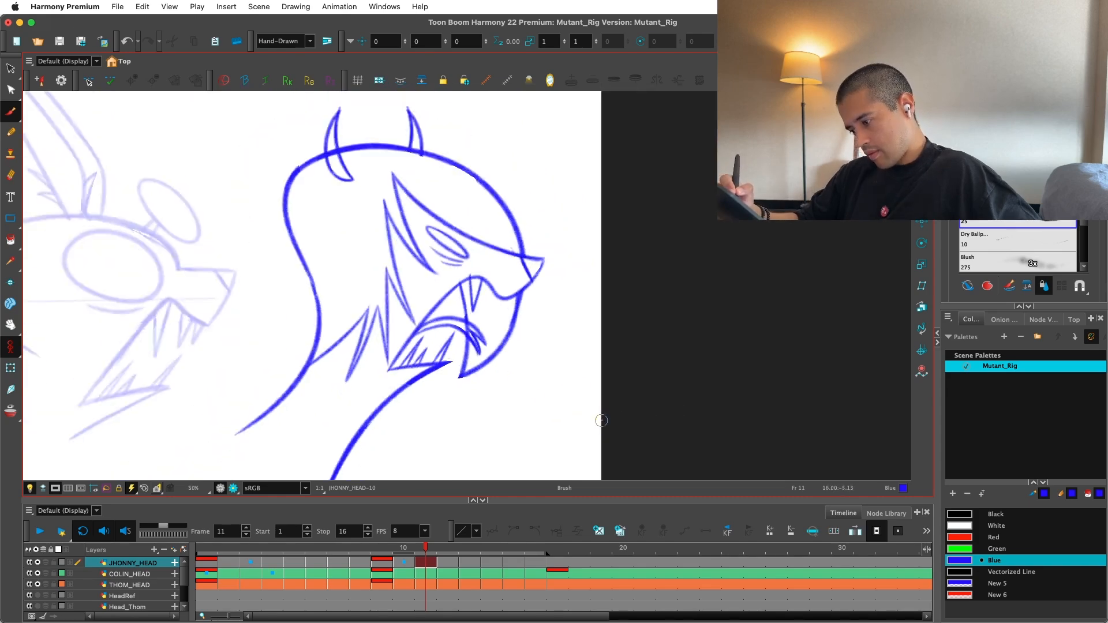
Step: Erase the parts of the hair line that cross the tongue in the frame 11 mouth
key("2")
key("2")
key("2")
key("2")
mouse_move(531, 420)
left_mouse_down()
mouse_move(556, 141)
mouse_move(543, 259)
left_mouse_up()
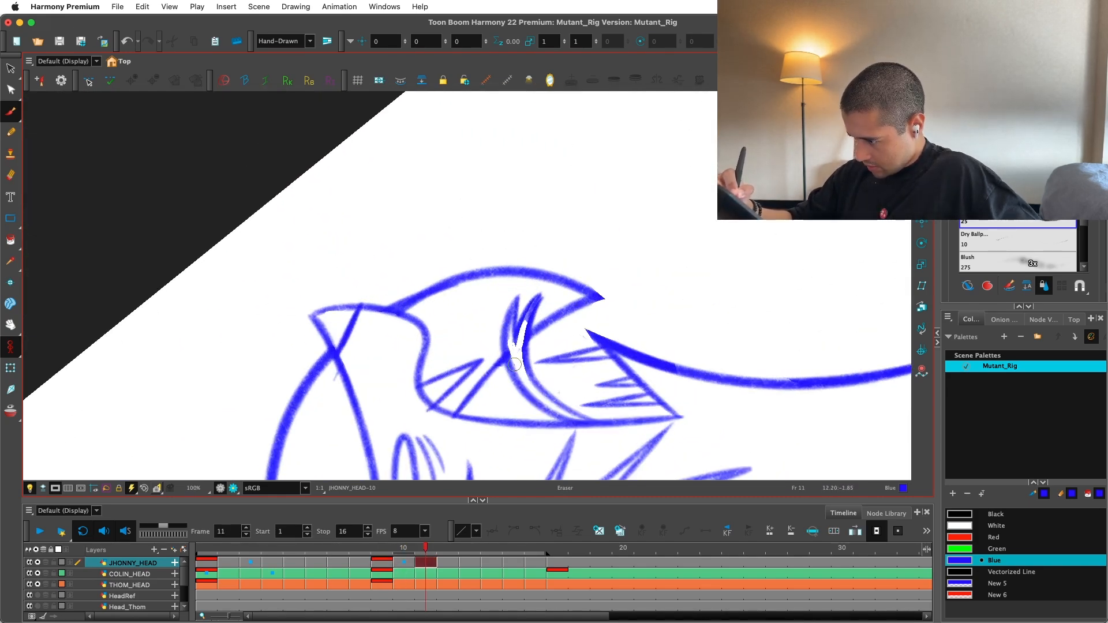
key("2")
key("2")
key("2")
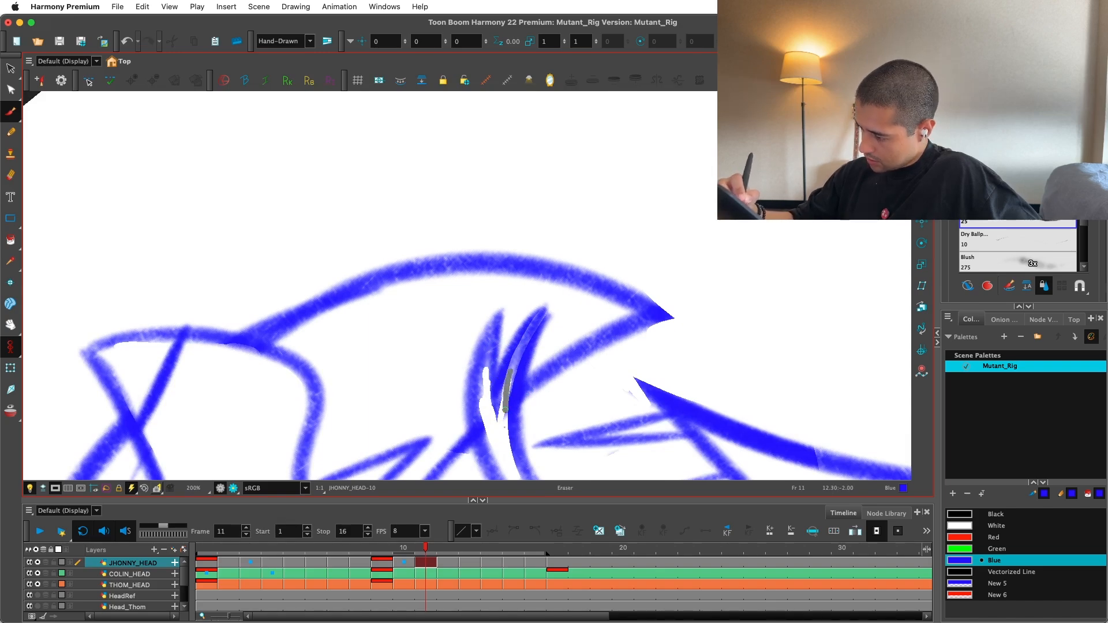
key("shift+x")
key("1")
key("1")
key("1")
key("1")
key("1")
left_click_drag(618, 364, 618, 391)
Step: Flip through frames 9 to 12 to check the cleaned-up side head against its neighbouring poses
key("comma")
key("comma")
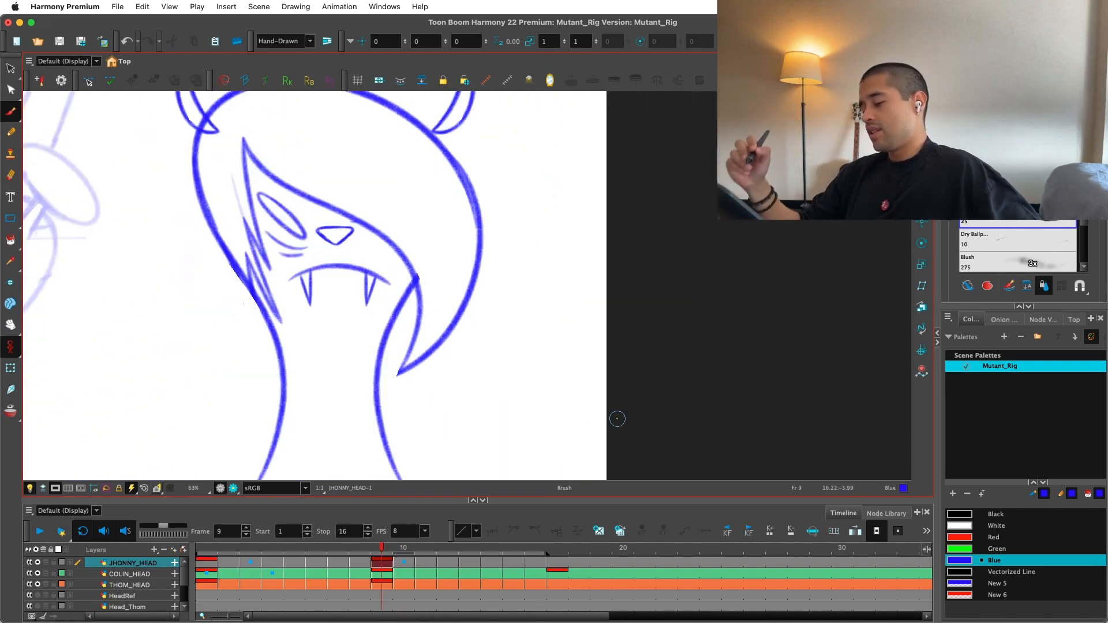
key("period")
key("period")
key("period")
key("comma")
key("comma")
key("comma")
key("period")
key("period")
key("period")
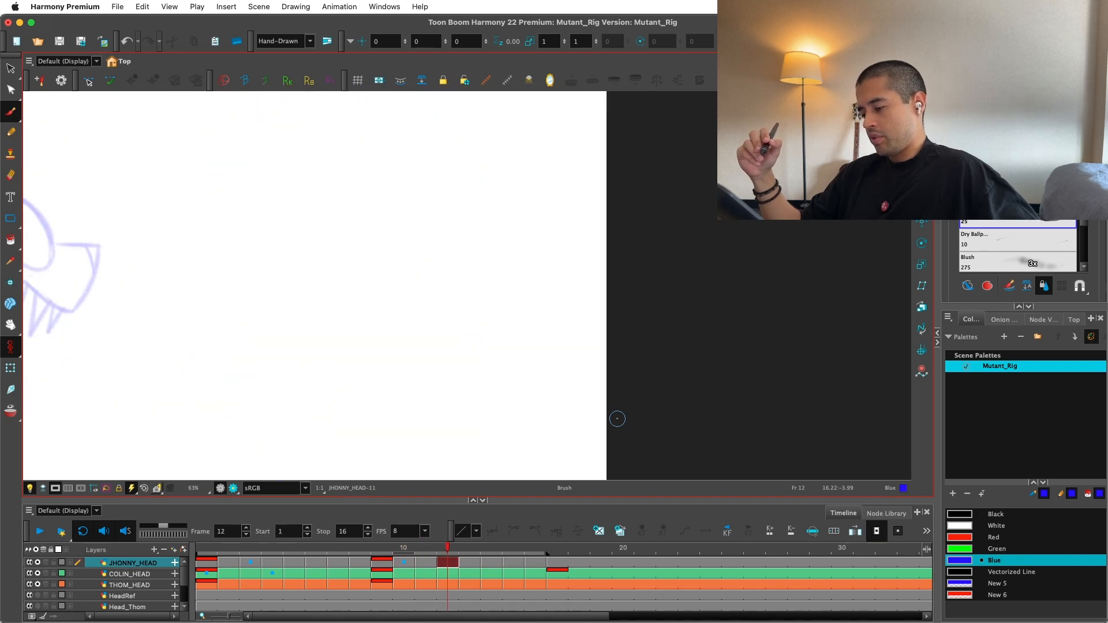
key("comma")
key("comma")
key("comma")
key("period")
key("period")
Step: Erase the nose line's overshoot past the fringe line in frame 11 and select the nose line to check its fit
left_click_drag(618, 419, 643, 282)
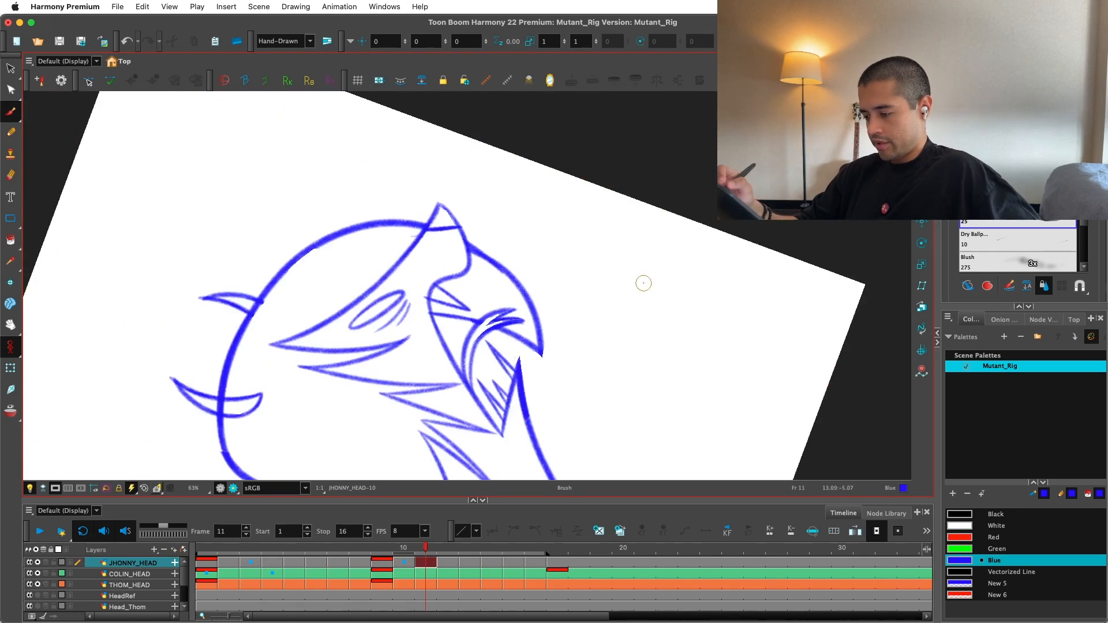
key("2")
key("2")
key("2")
left_click_drag(374, 179, 440, 236)
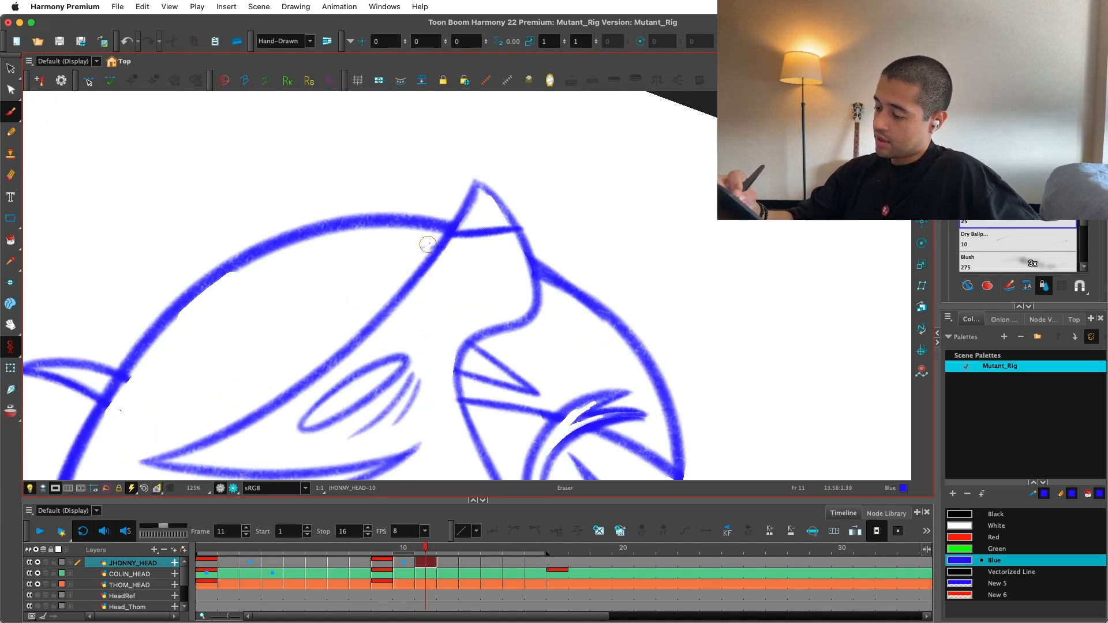
key("shift+x")
key("1")
key("1")
key("1")
key("2")
key("2")
key("2")
left_click_drag(648, 298, 613, 376)
key("2")
key("2")
key("alt+s")
left_click_drag(494, 363, 497, 311)
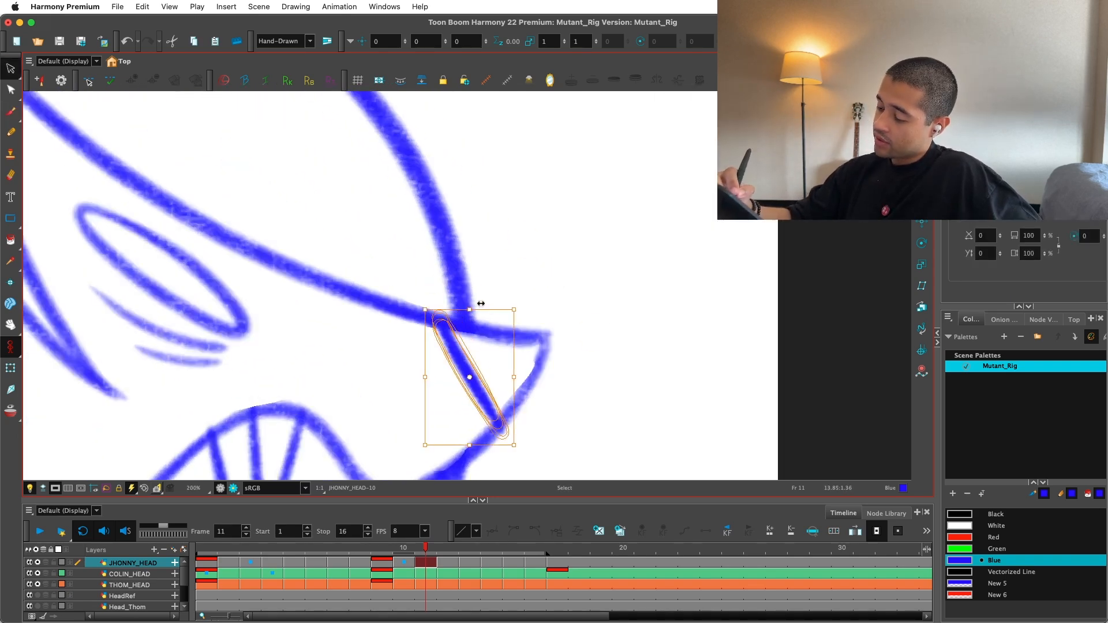
key("1")
key("1")
key("1")
key("1")
key("1")
key("space")
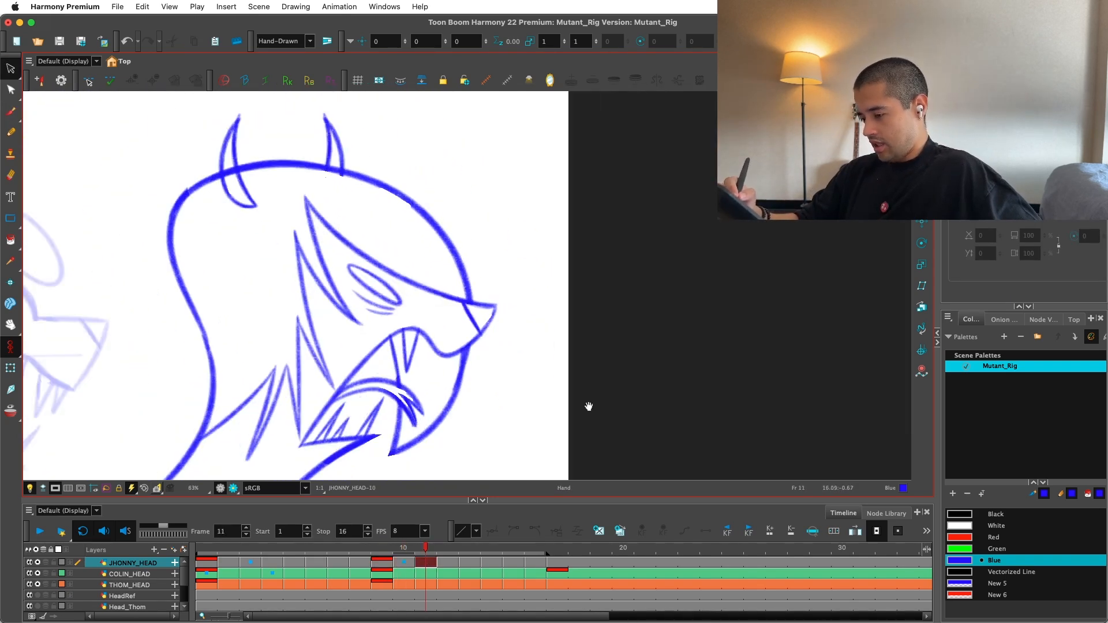
Step: Step back and forth between the front, three-quarter and side open-mouth heads on frames 9 to 11 to judge the turn
key("1")
key("comma")
key("comma")
key("period")
key("comma")
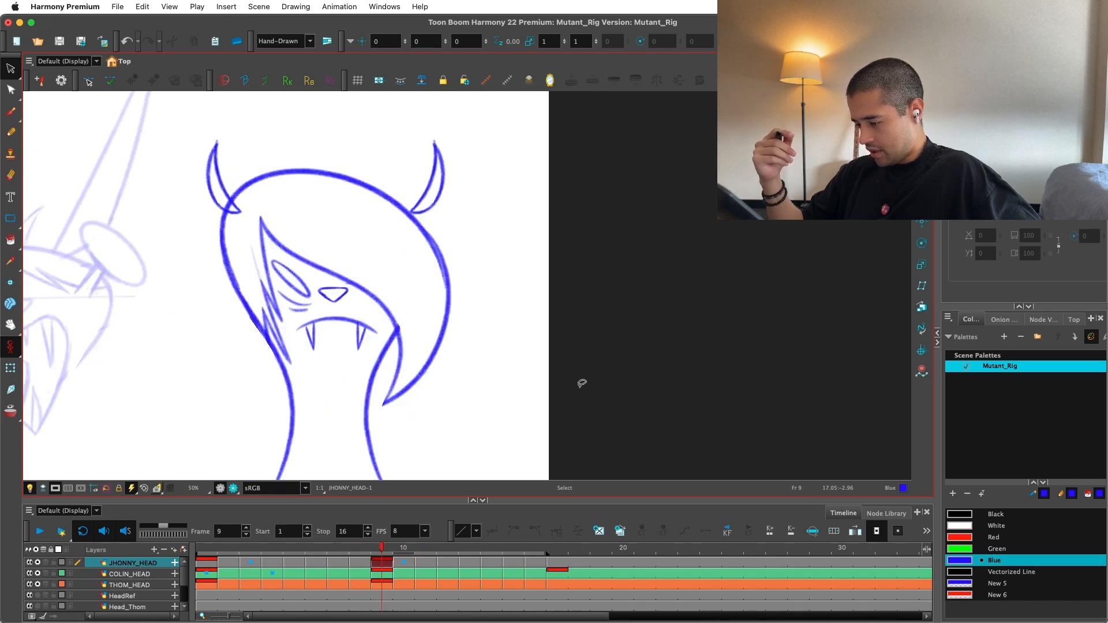
key("period")
key("period")
key("comma")
key("comma")
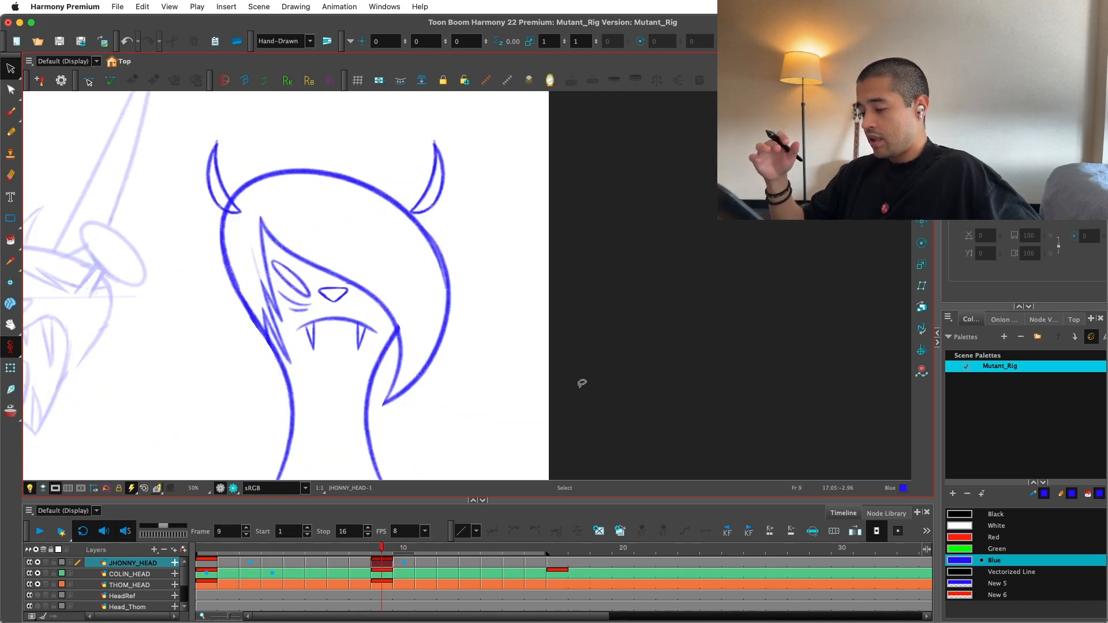
key("period")
key("period")
key("comma")
key("comma")
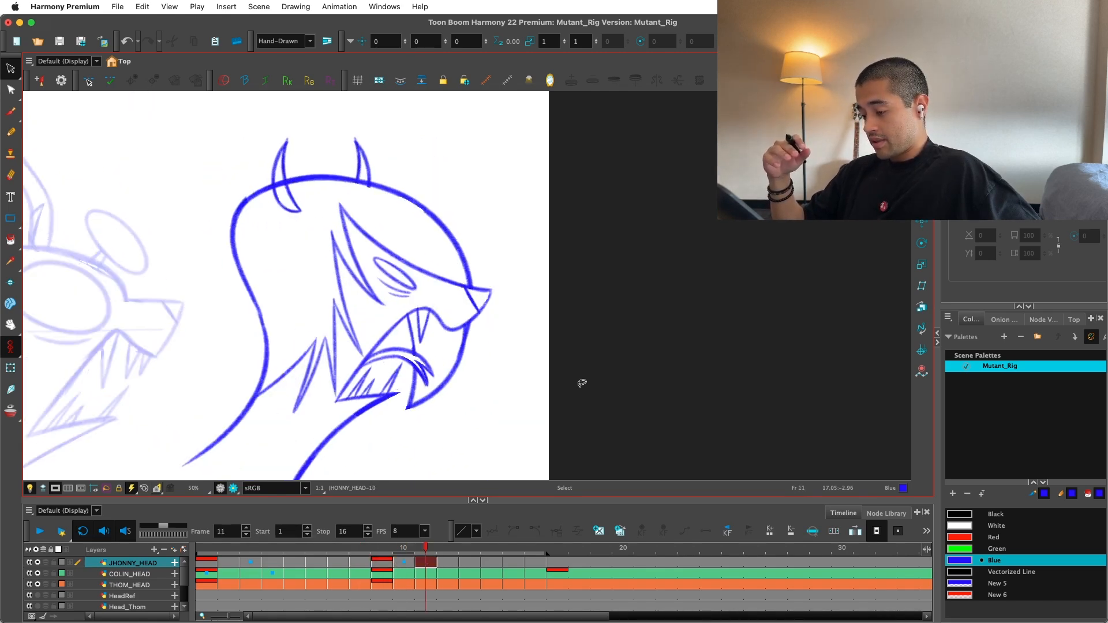
key("period")
key("comma")
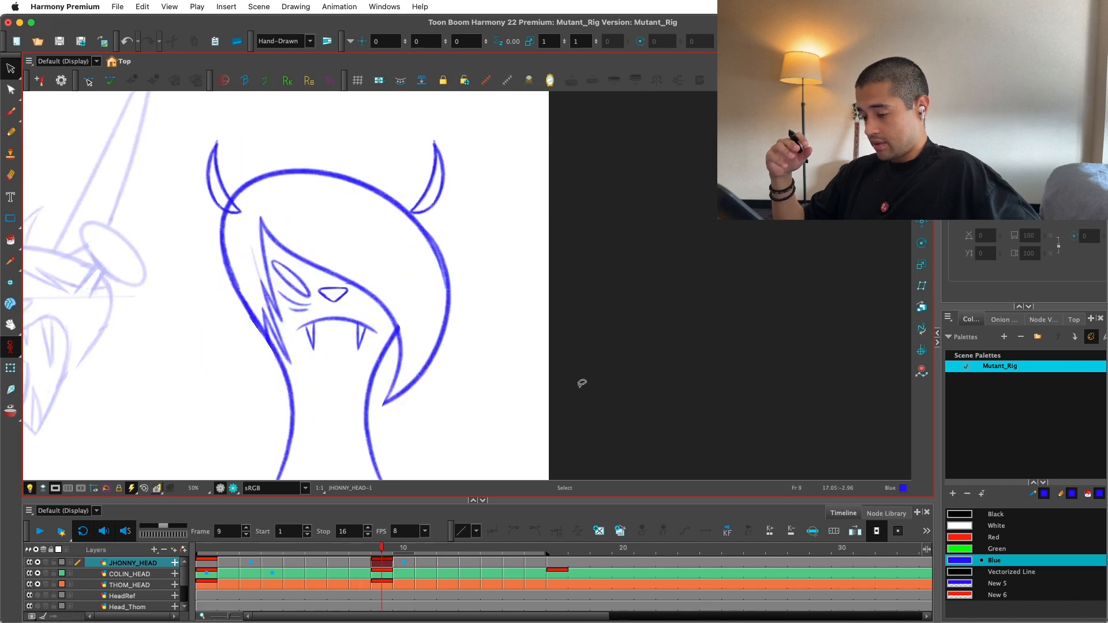
key("period")
key("period")
key("period")
key("comma")
key("comma")
key("comma")
key("comma")
key("comma")
Step: Compare the closed-mouth turnaround drawings with the open-mouth set from frame 9 to the empty frame 12
scroll(703, 346, "down", 3)
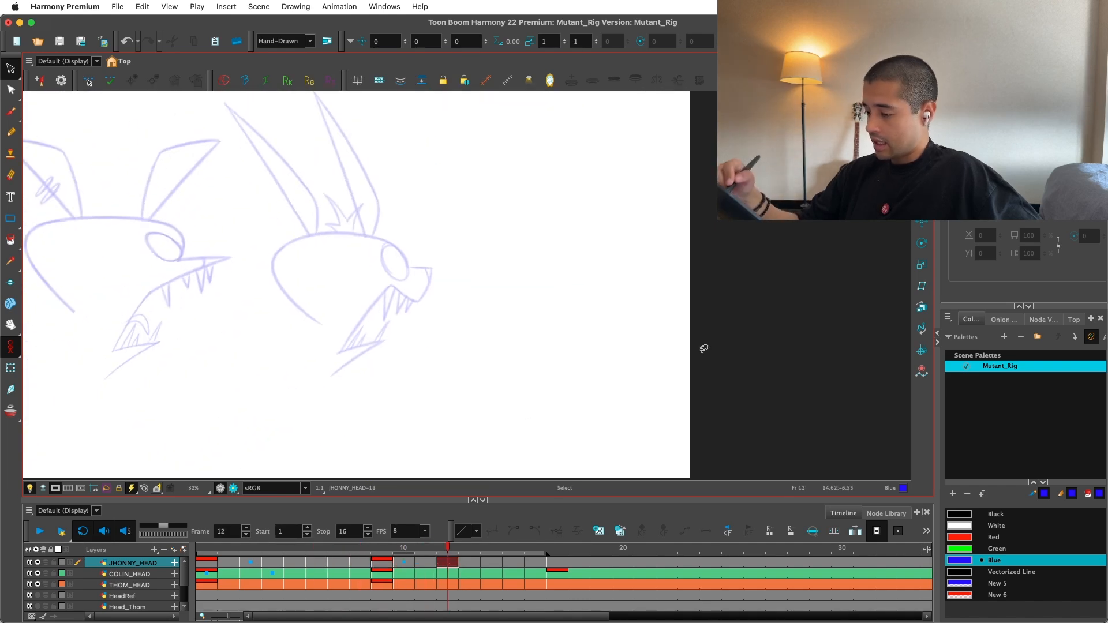
key("comma")
key("period")
key("period")
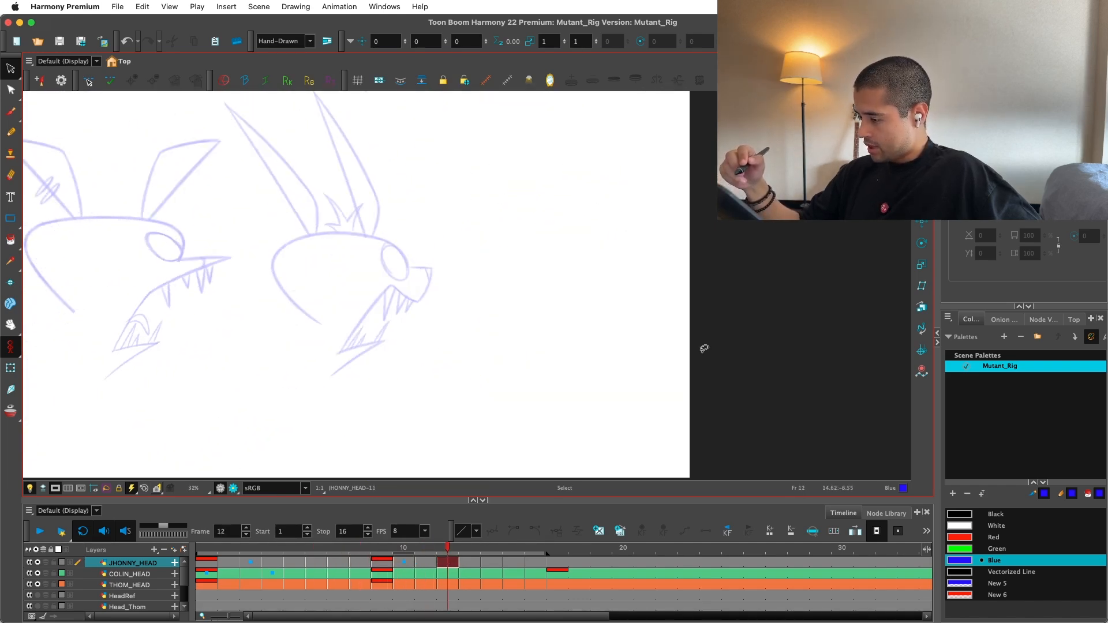
key("period")
key("comma")
key("comma")
key("comma")
key("period")
key("comma")
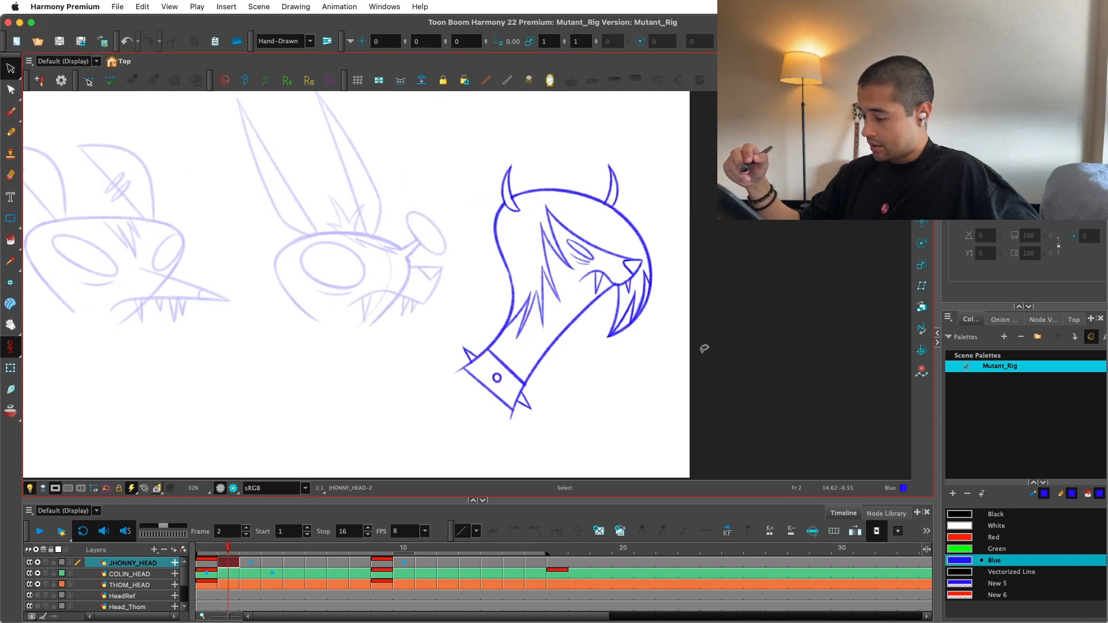
key("period")
key("period")
key("comma")
key("period")
key("period")
key("period")
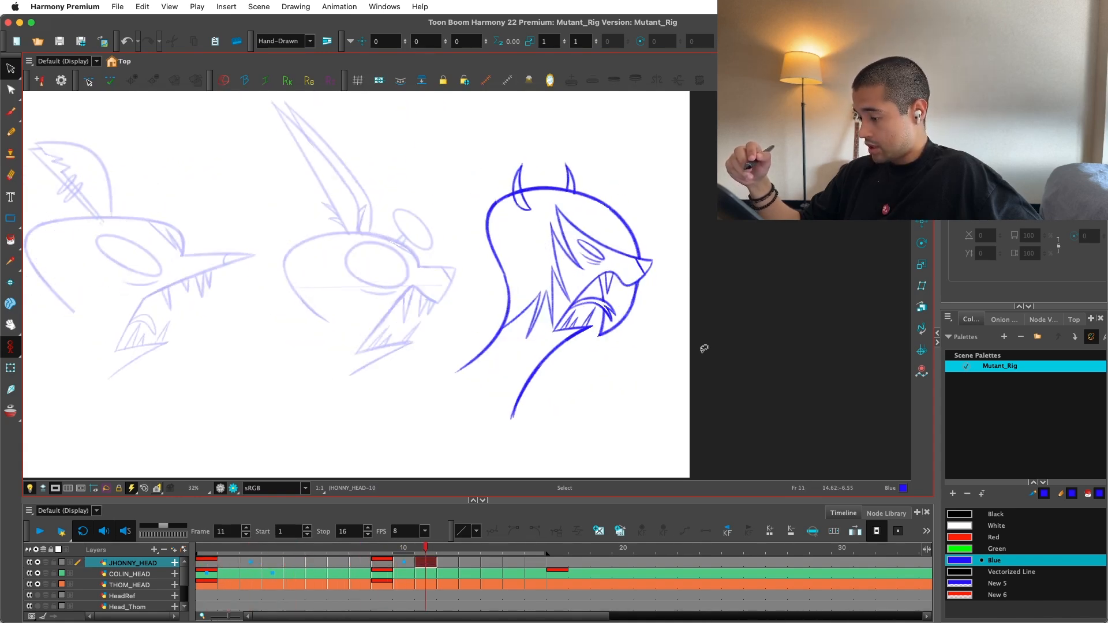
key("comma")
key("period")
key("comma")
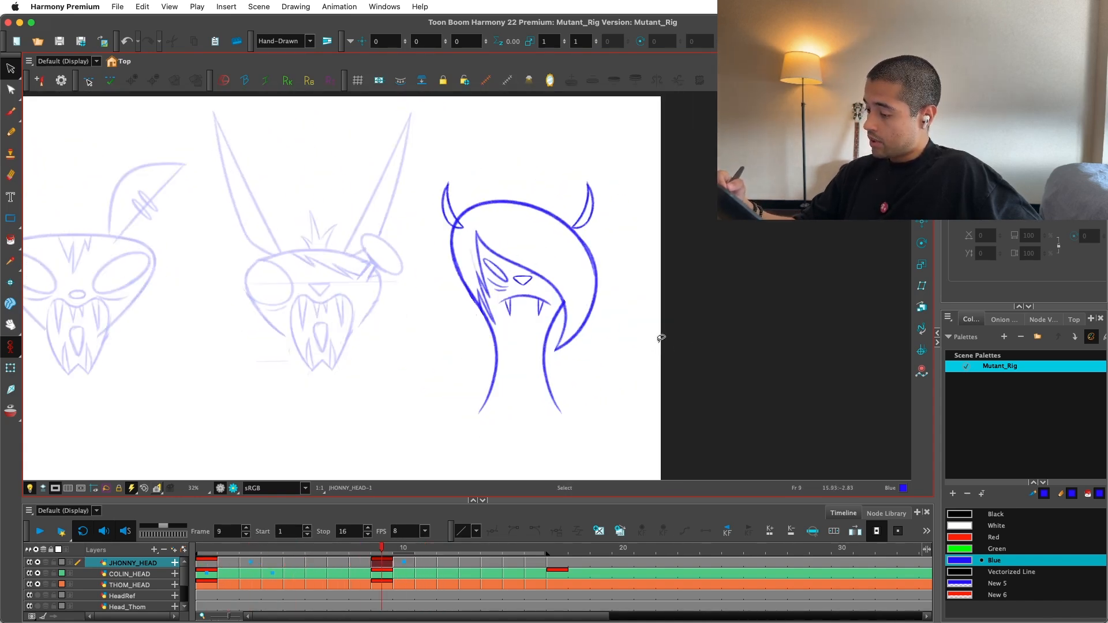
Step: Lasso the complete closed-mouth head on frame 4 of JHONNY_HEAD and copy it
key("period")
key("period")
key("comma")
key("comma")
key("comma")
key("comma")
key("comma")
key("comma")
key("comma")
key("comma")
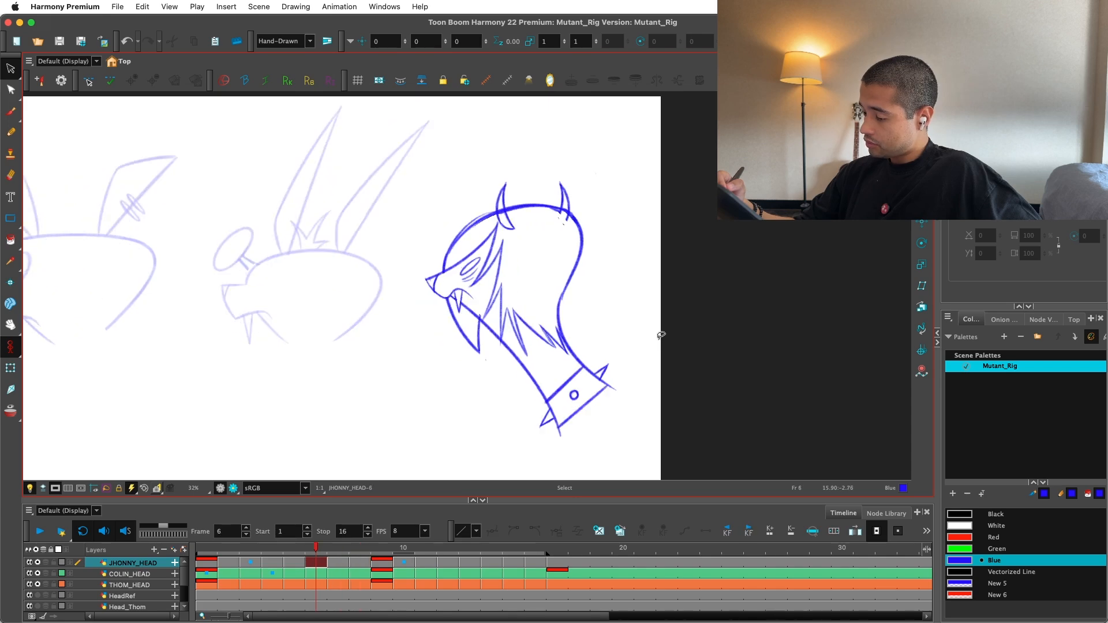
key("period")
key("period")
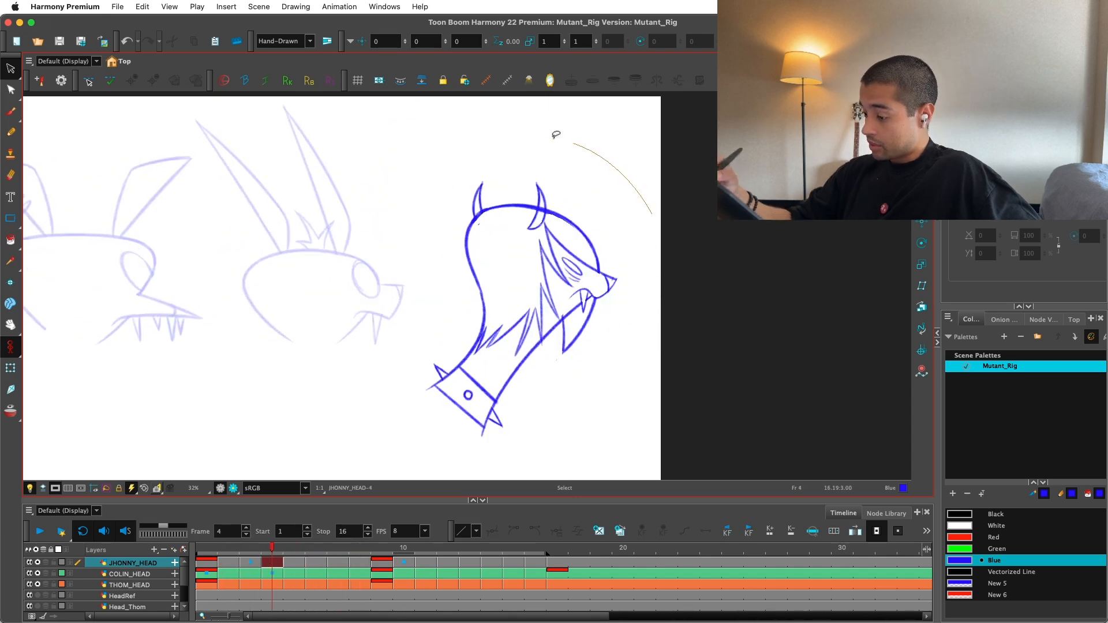
left_click_drag(556, 135, 687, 383)
Step: Paste the copied frame 4 head into the empty JHONNY_HEAD drawing on frame 12
key("period")
key("period")
key("period")
key("period")
key("period")
key("period")
key("period")
key("period")
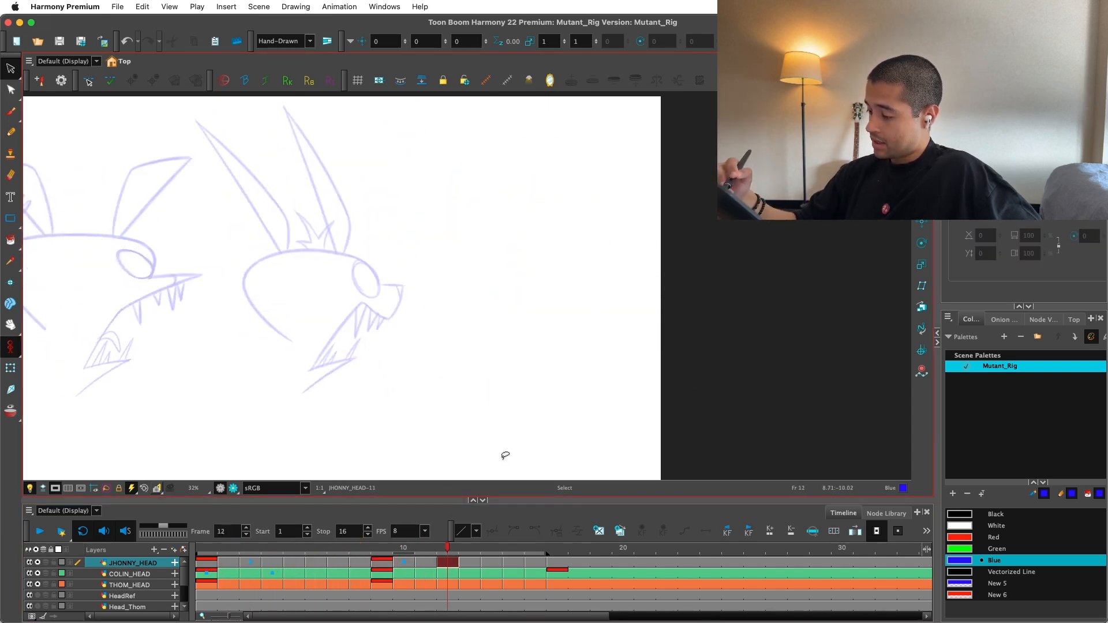
key("cmd+v")
left_click(502, 453)
scroll(648, 309, "up", 5)
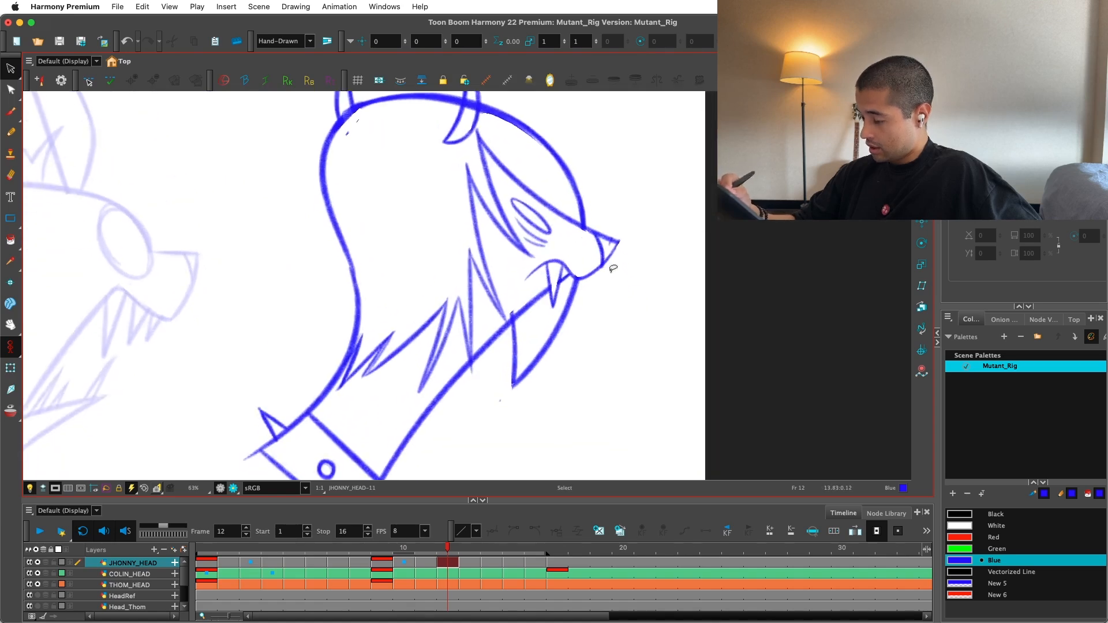
Step: Lasso the snout front, open mouth, tongue, teeth and neck front line in the frame 11 drawing and copy them
key("comma")
key("comma")
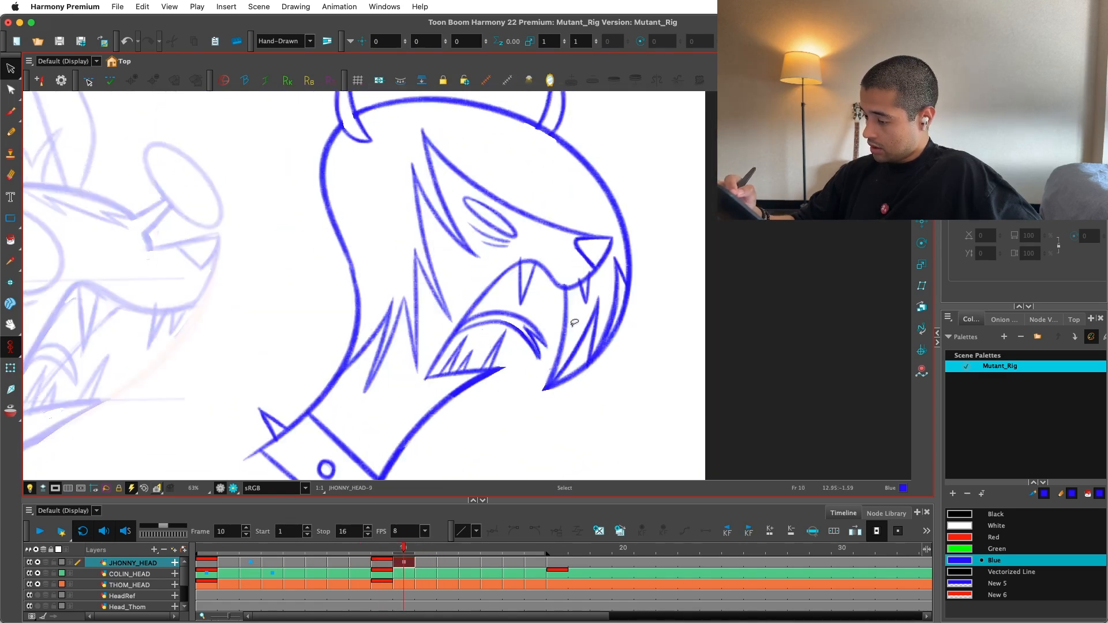
key("period")
scroll(568, 398, "up", 2)
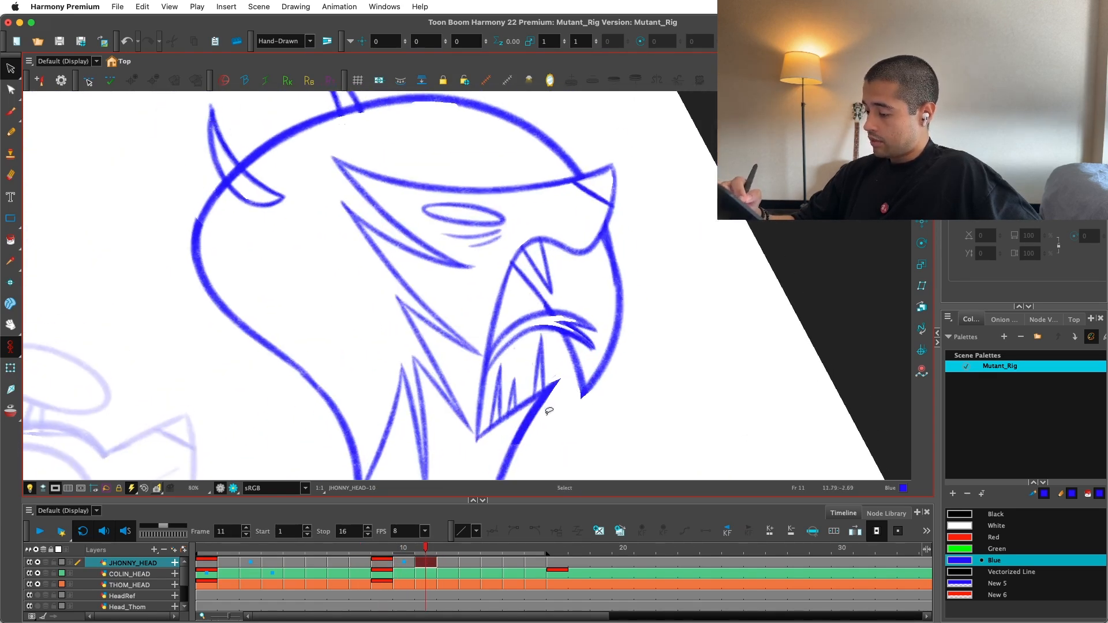
left_click_drag(491, 338, 482, 404)
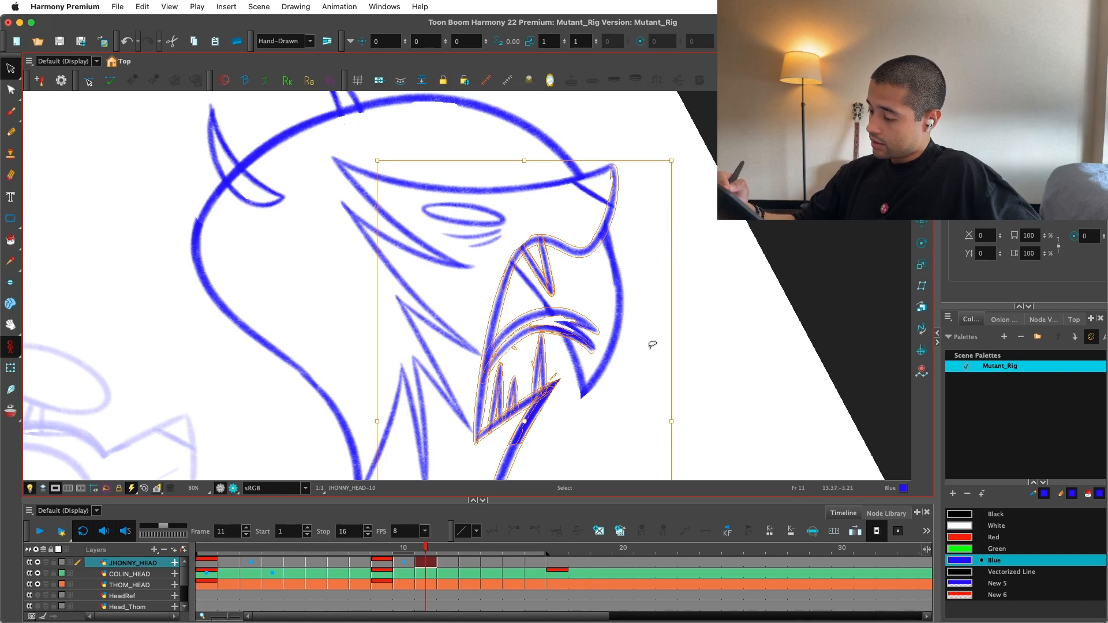
Step: Try fitting the copied open mouth over the closed-mouth head on frame 12
key("comma")
key("period")
key("period")
key("super+v")
mouse_move(670, 333)
left_mouse_down()
mouse_move(686, 384)
mouse_move(751, 254)
left_mouse_up()
key("1")
left_click(720, 329)
left_click_drag(720, 329, 680, 312)
key("super+z")
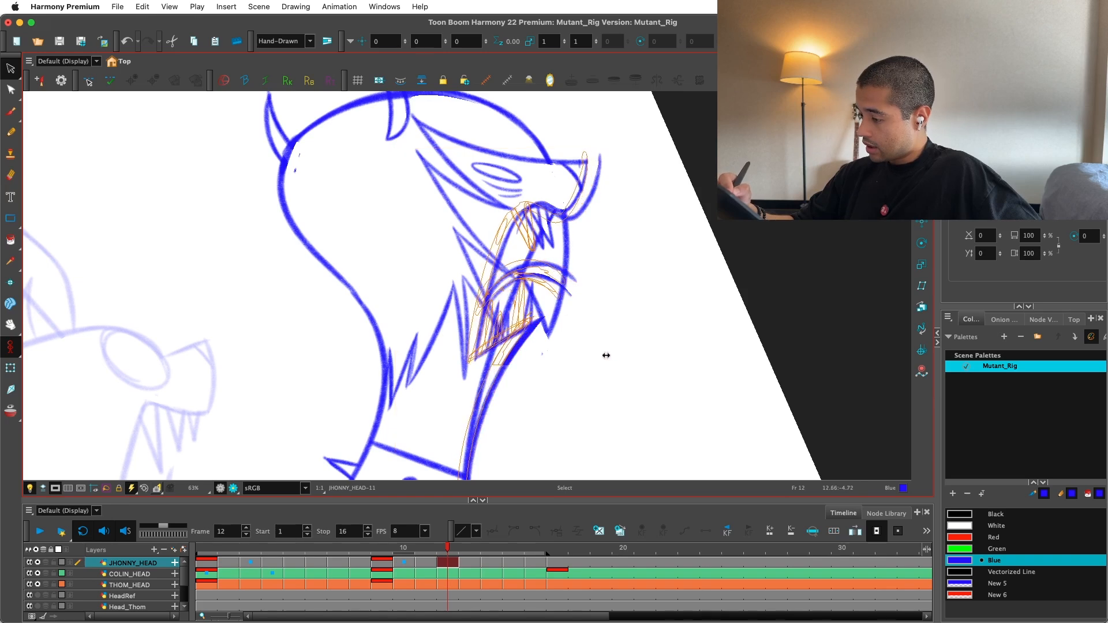
left_click_drag(609, 358, 607, 349)
key("Delete")
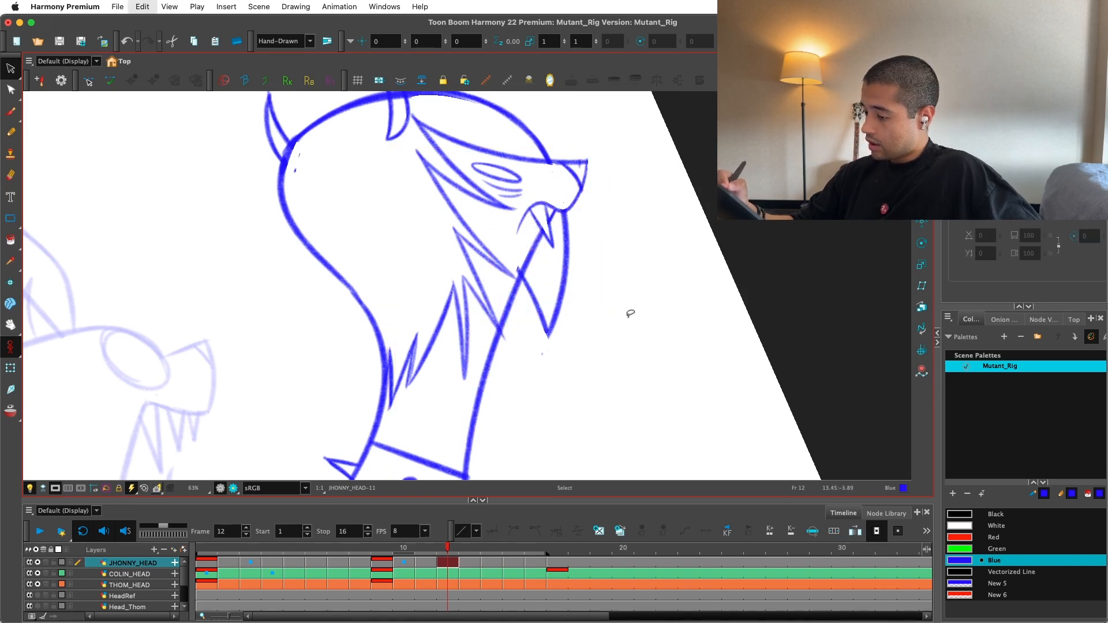
Step: Delete the closed-mouth snout front, fang, mouth and neck front lines from the frame 12 head
key("shift+x")
key("2")
left_click_drag(677, 322, 646, 357)
left_click(557, 307)
key("Delete")
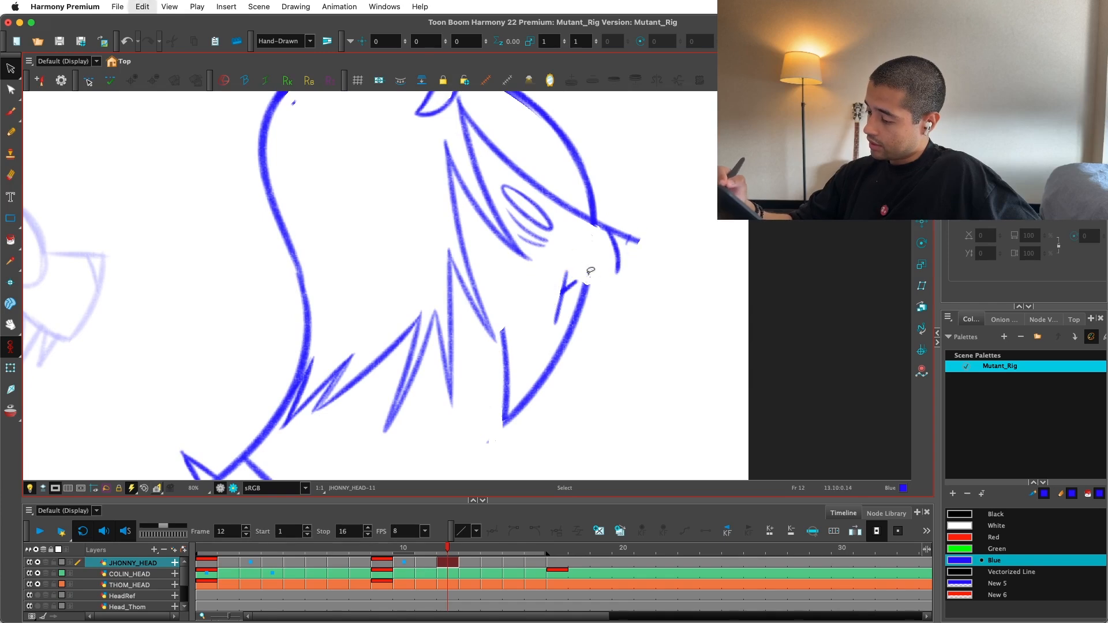
Step: Paste the copied open mouth with snout, tongue and teeth into frame 12 and fit it onto the head
key("super+v")
left_click(707, 301)
key("1")
key("1")
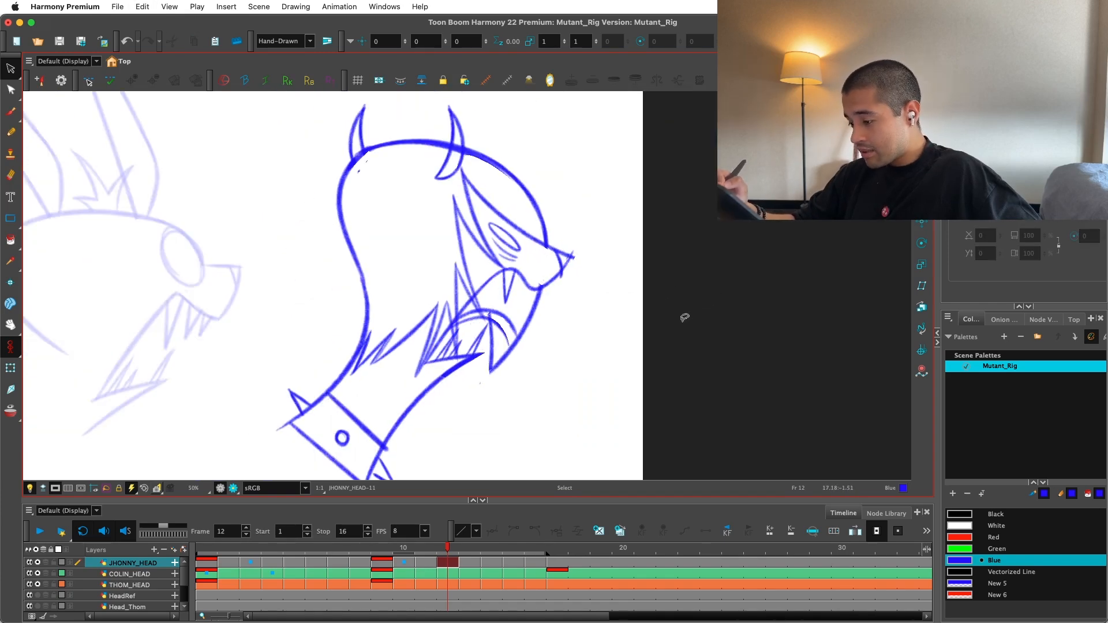
key("2")
key("2")
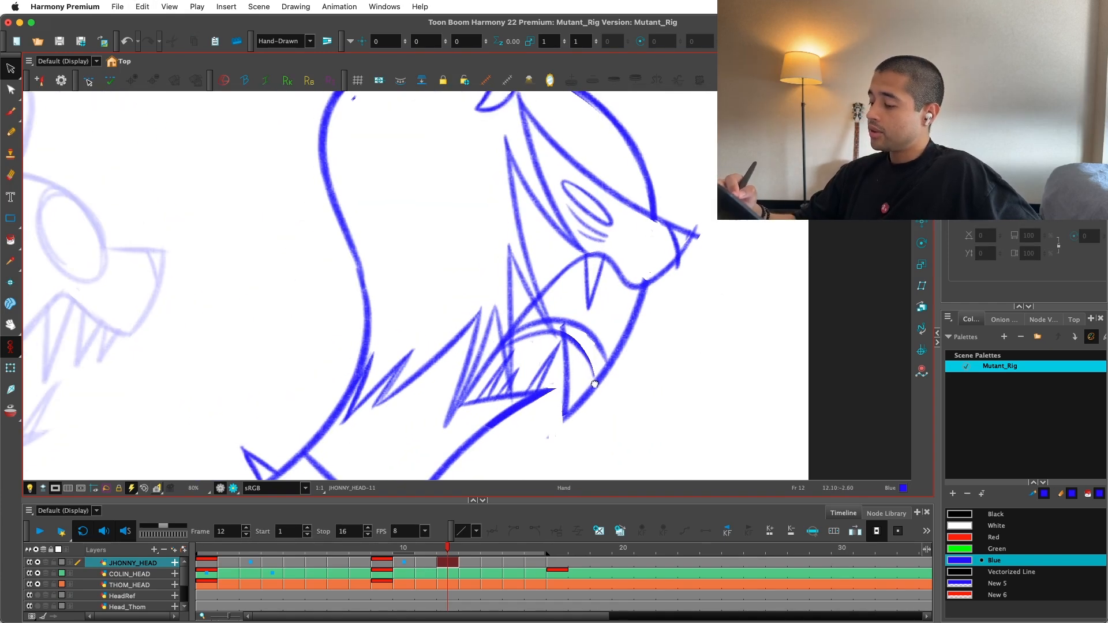
Step: Select the two strokes of the cheek fur spike overlapping the mouth on frame 12 and extend its tip below the jaw line
left_click(481, 321)
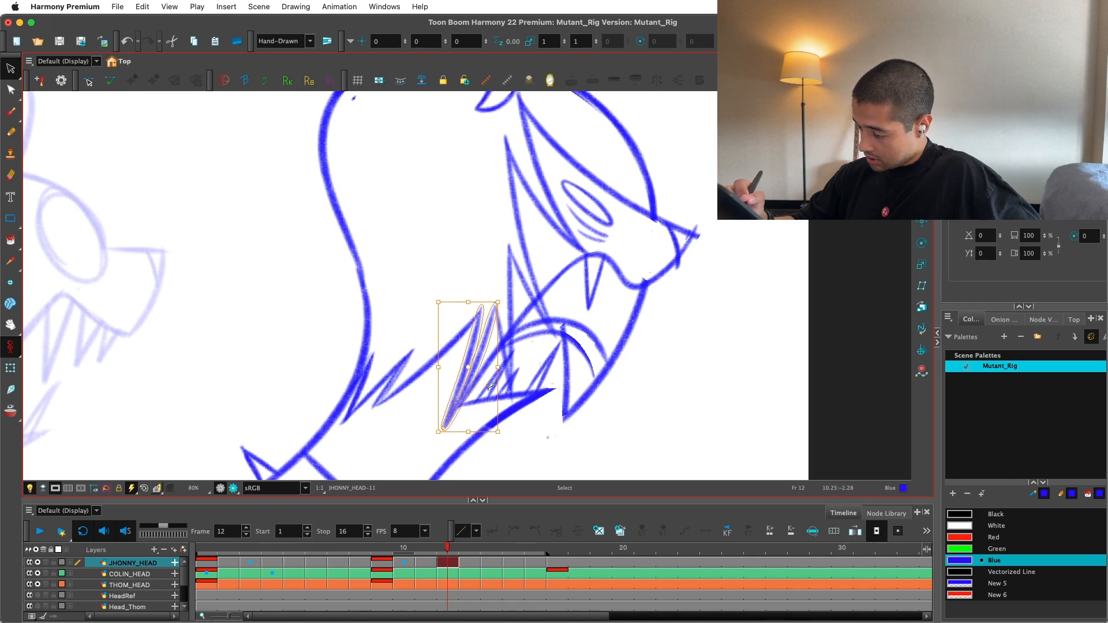
key("Delete")
left_click_drag(661, 361, 640, 383)
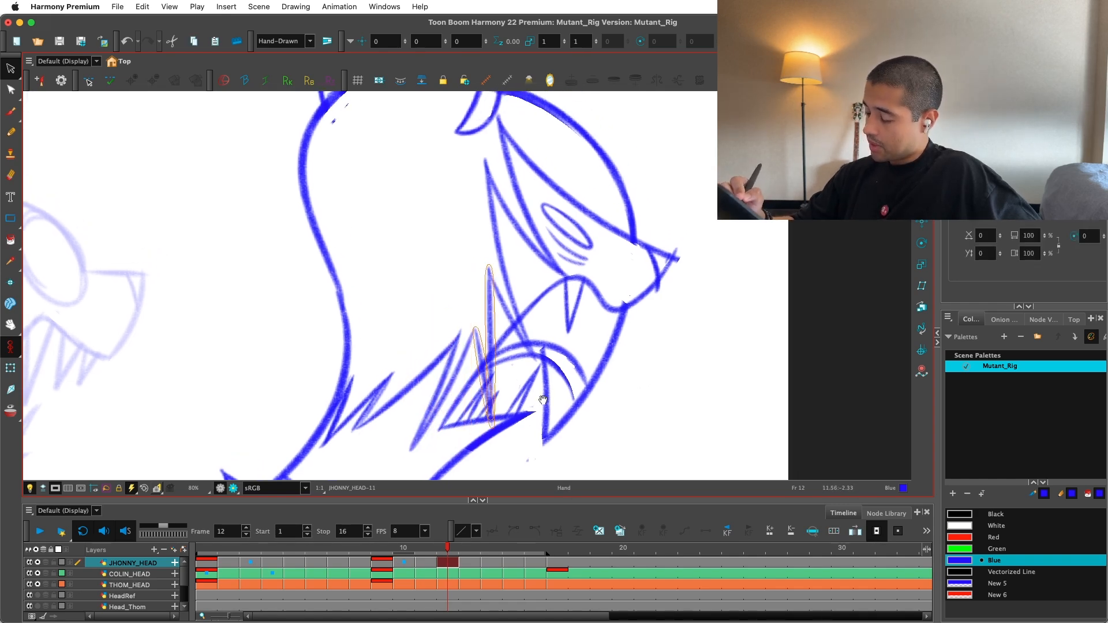
key("2")
left_click_drag(634, 361, 645, 329)
key("Delete")
key("2")
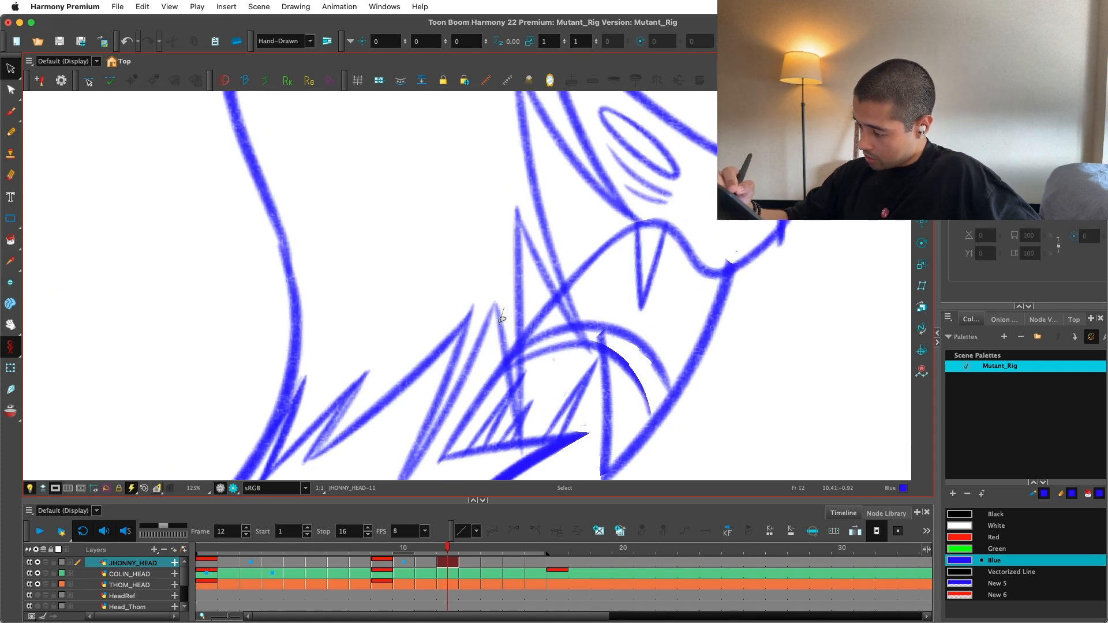
left_click(503, 333)
key("Delete")
left_click(500, 333)
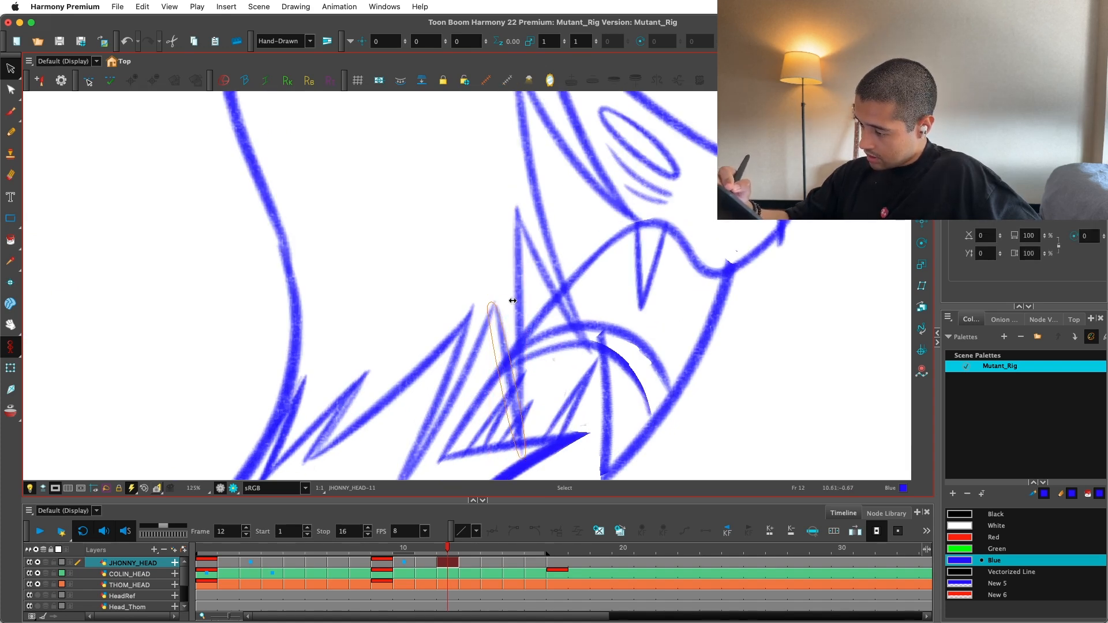
key("Delete")
left_click_drag(512, 300, 500, 282)
left_click(506, 268)
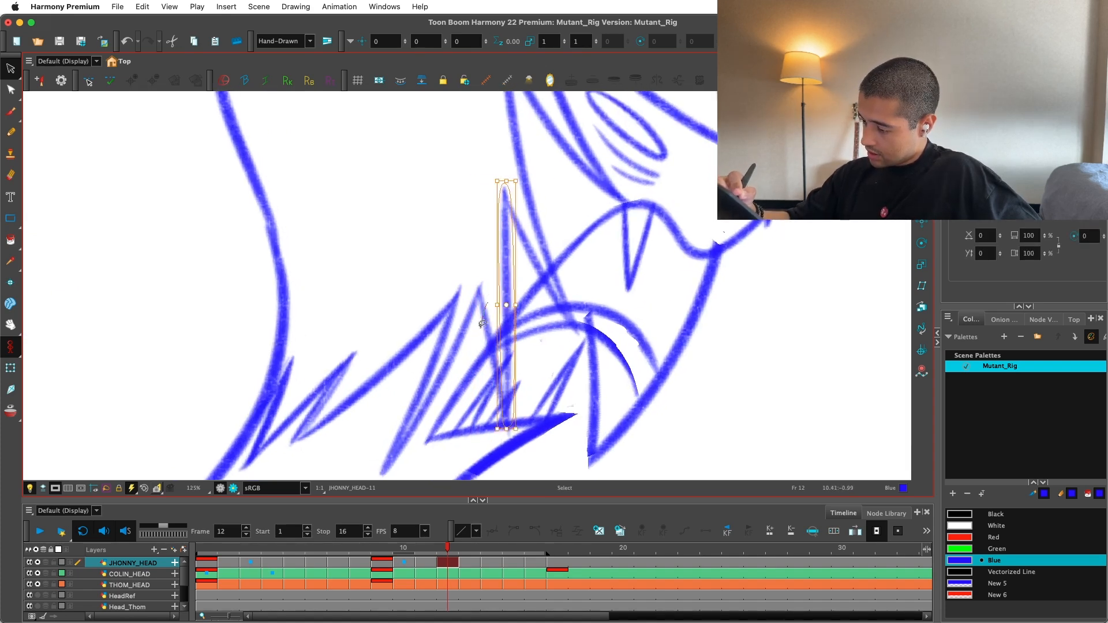
left_click_drag(482, 323, 481, 335)
mouse_move(506, 427)
left_mouse_down()
mouse_move(502, 385)
mouse_move(492, 437)
mouse_move(512, 441)
left_mouse_up()
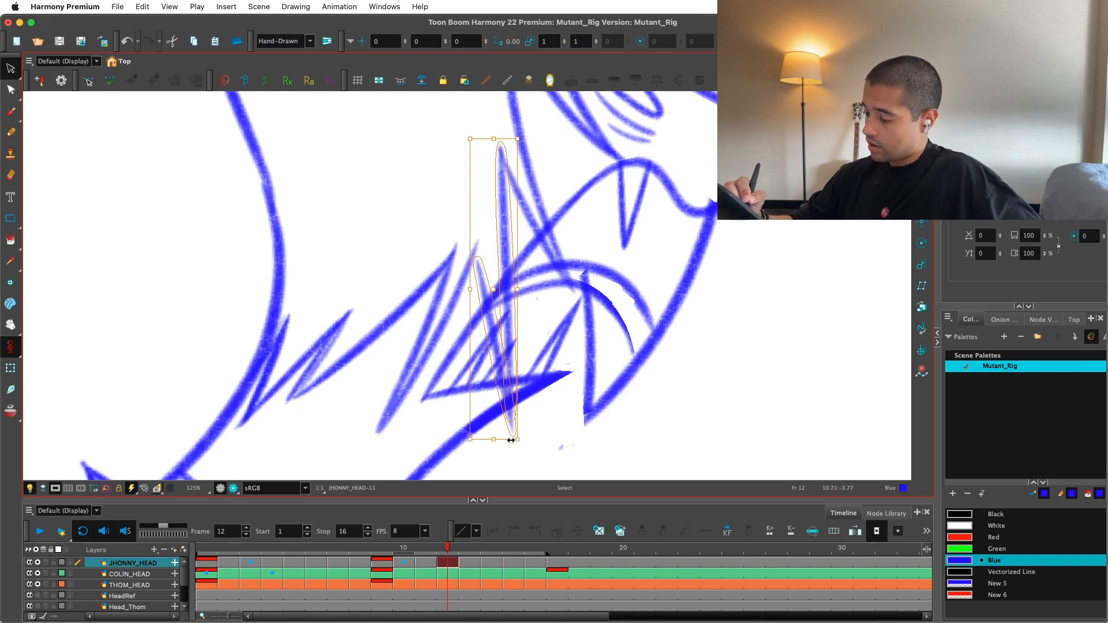
Step: Examine how the open mouth fits the fur spikes and head outline on frame 12
left_click(645, 348)
key("1")
key("1")
key("1")
key("2")
key("2")
left_click_drag(656, 339, 630, 393)
key("2")
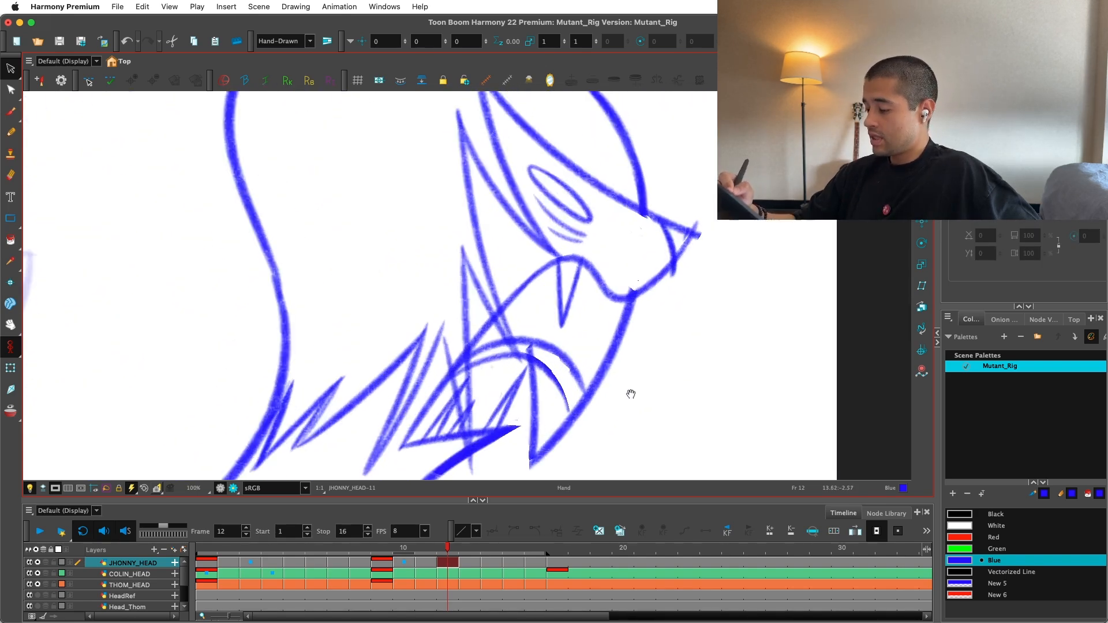
key("1")
key("1")
key("2")
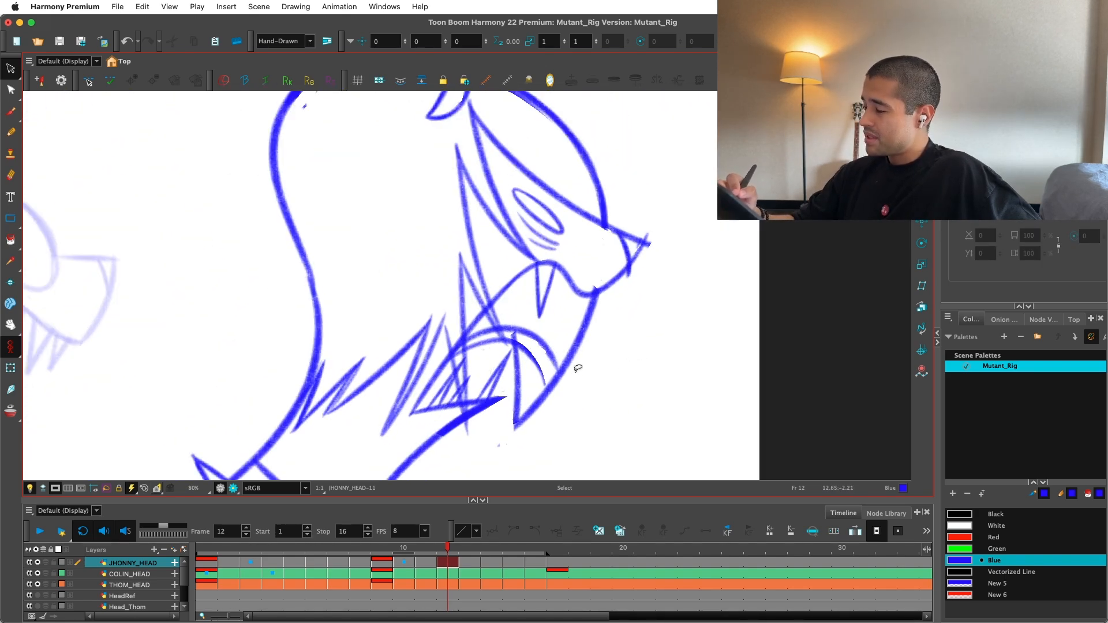
key("1")
key("2")
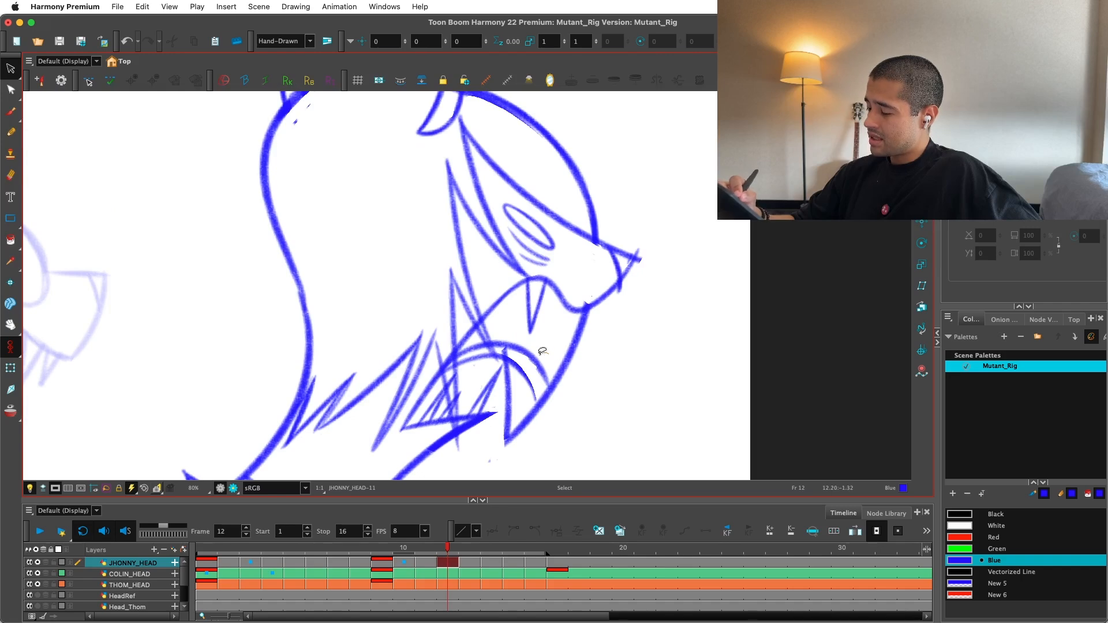
Step: Lasso the tongue strokes on frame 12 and adjust their shape and position inside the open mouth
mouse_move(542, 350)
left_mouse_down()
mouse_move(548, 370)
mouse_move(524, 380)
mouse_move(545, 397)
mouse_move(570, 383)
mouse_move(427, 370)
mouse_move(543, 398)
left_mouse_up()
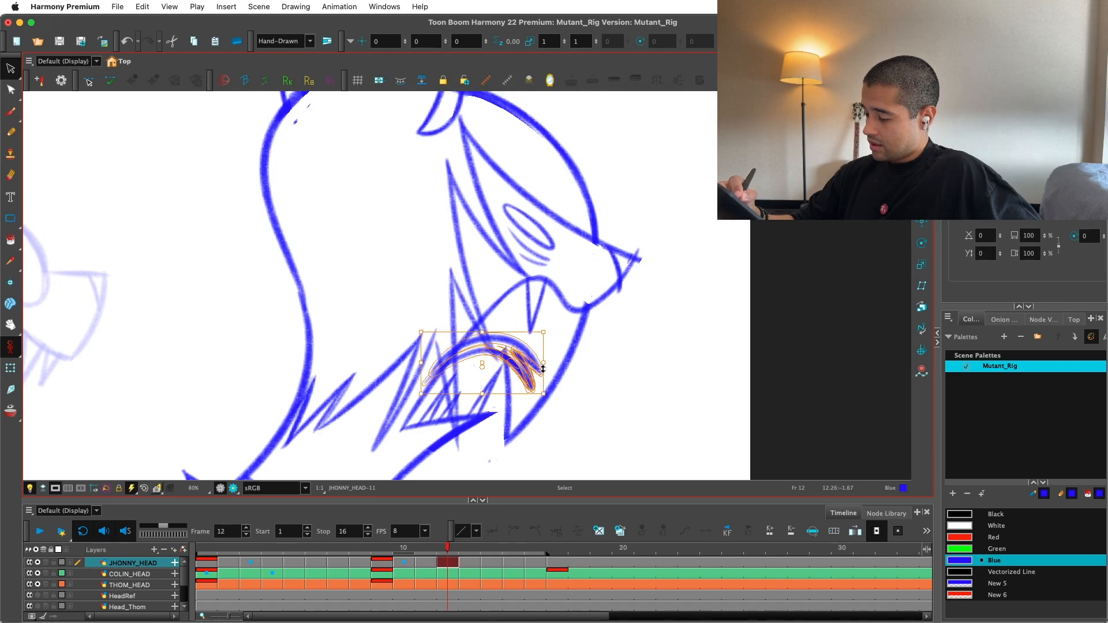
key("c")
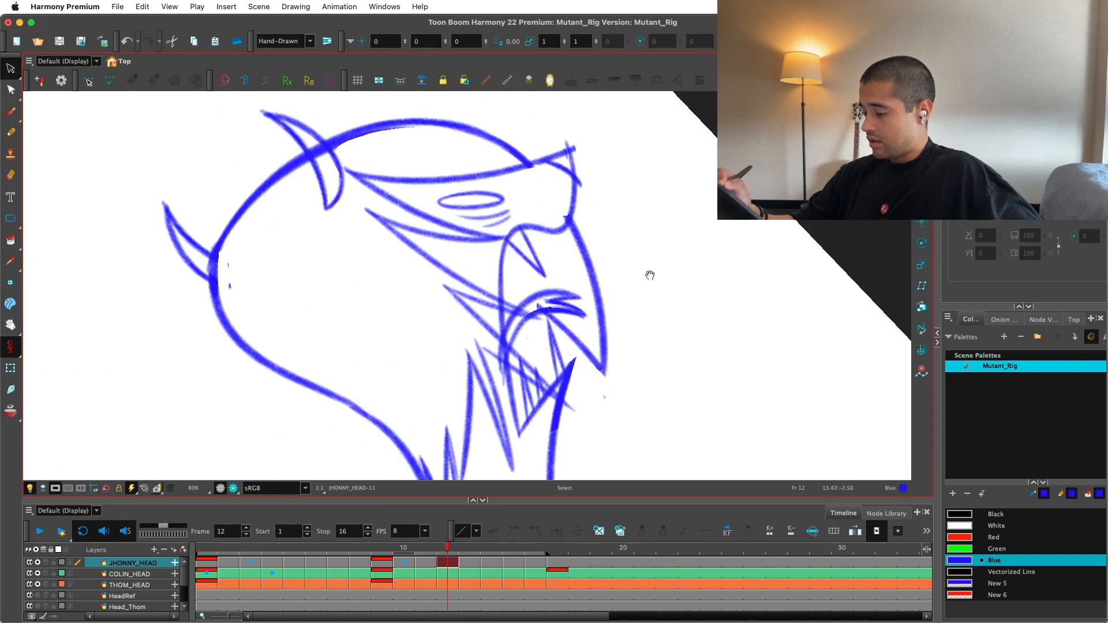
key("1")
mouse_move(524, 362)
left_mouse_down()
mouse_move(518, 368)
mouse_move(538, 358)
left_mouse_up()
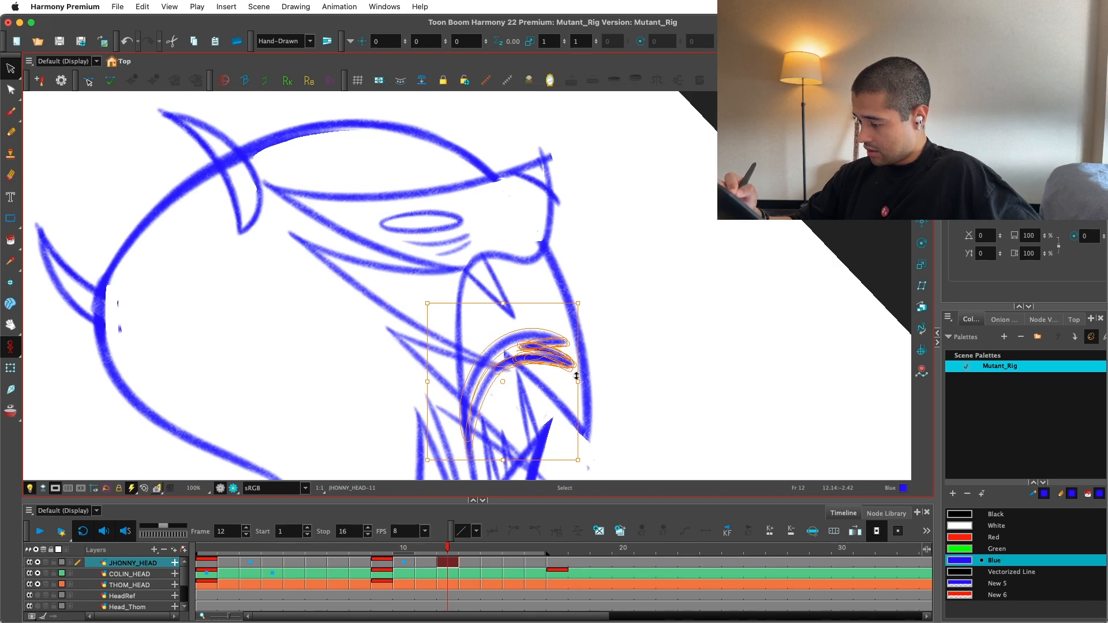
key("v")
Step: Erase the mouth lines crossing the cheek fur on frame 12 and redraw the spike's edge with the Brush
key("2")
key("alt+e")
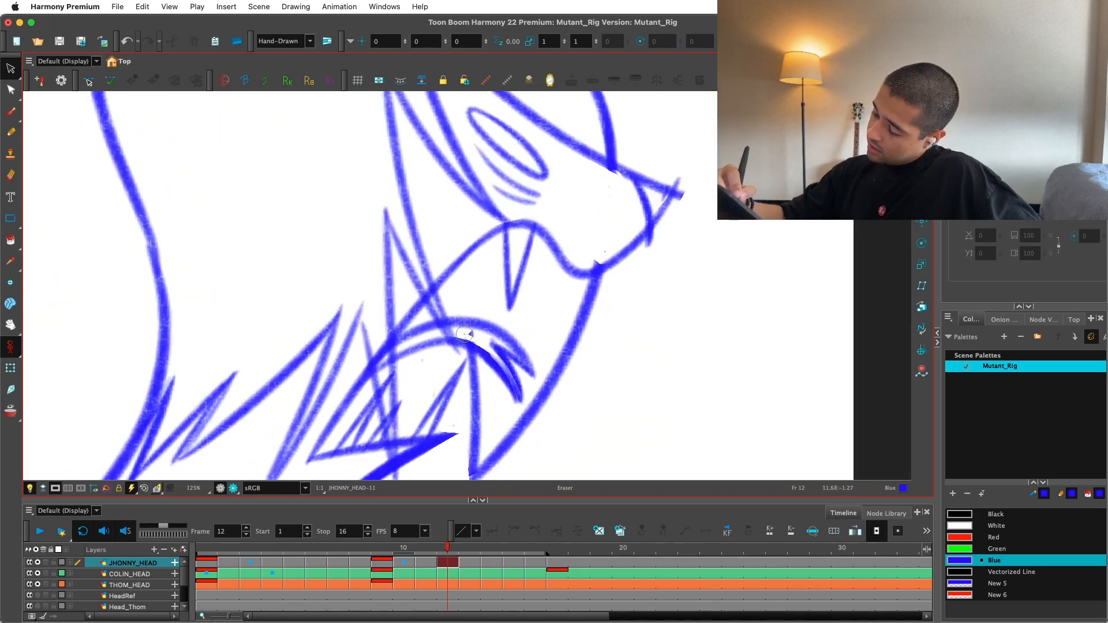
key("alt+b")
key("alt+e")
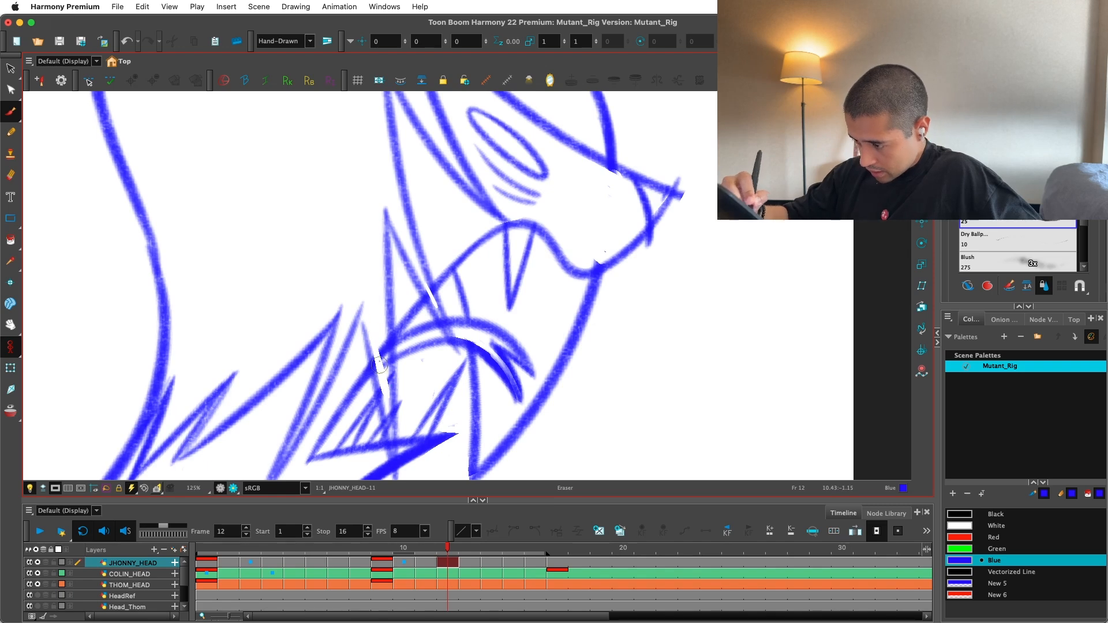
left_click_drag(398, 387, 402, 301)
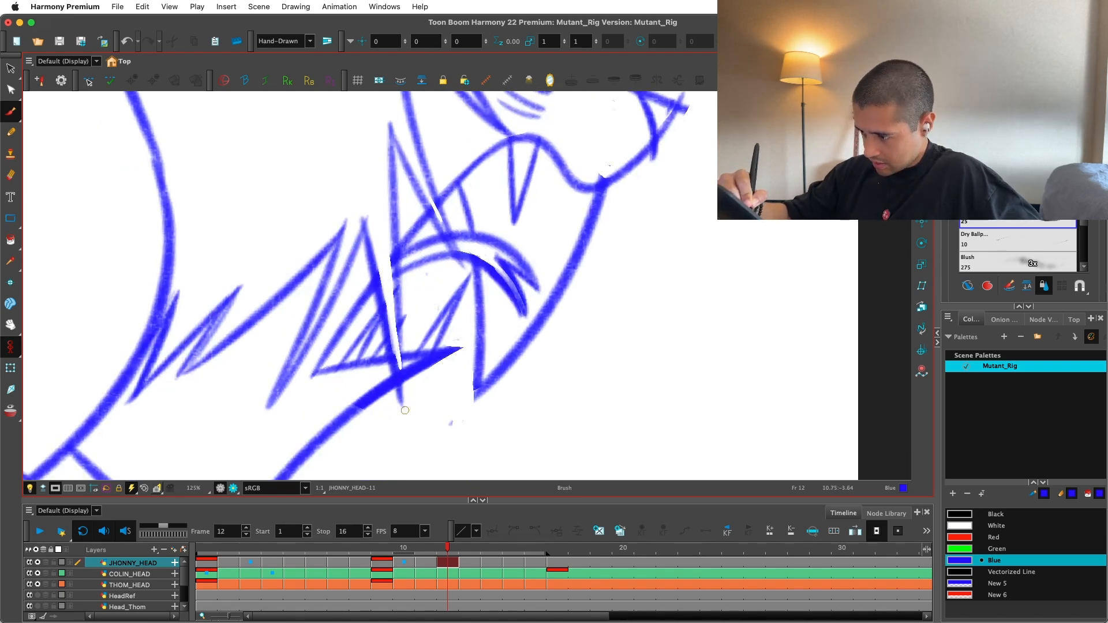
Step: Review the whole frame 12 head and flip through the other JHONNY_HEAD turnaround drawings to compare the poses
key("1")
key("1")
key("1")
key("1")
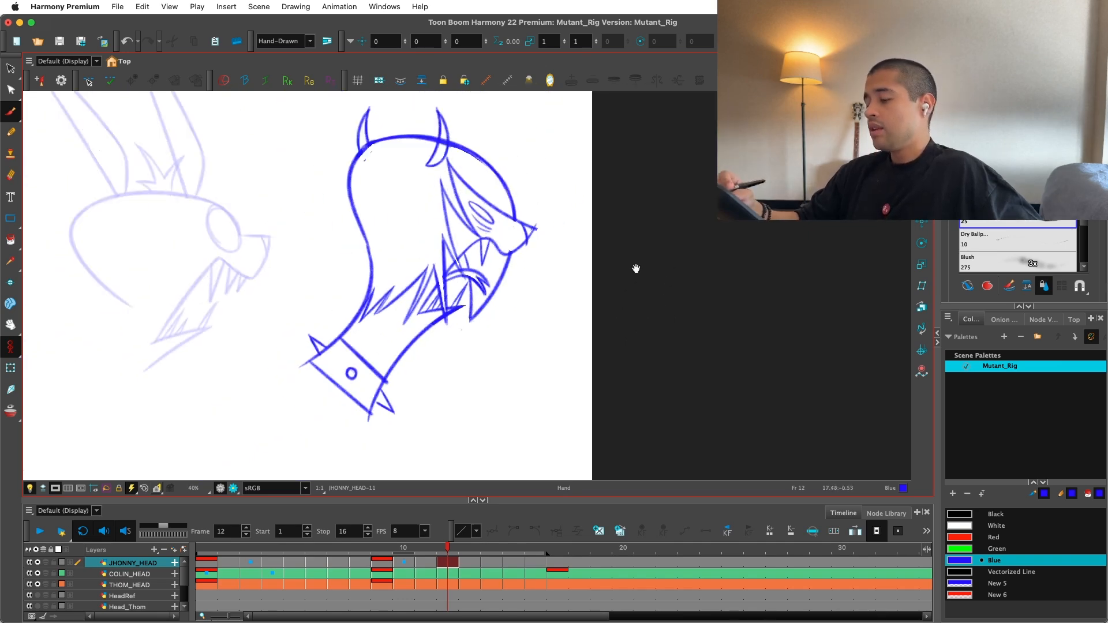
scroll(606, 350, "up", 2)
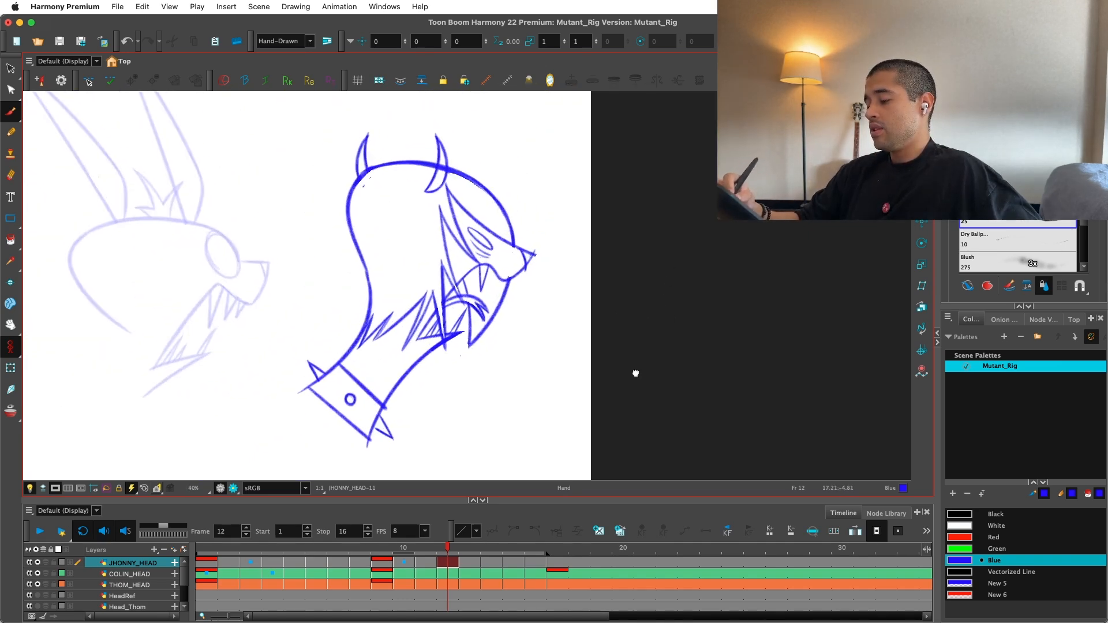
scroll(390, 224, "down", 2)
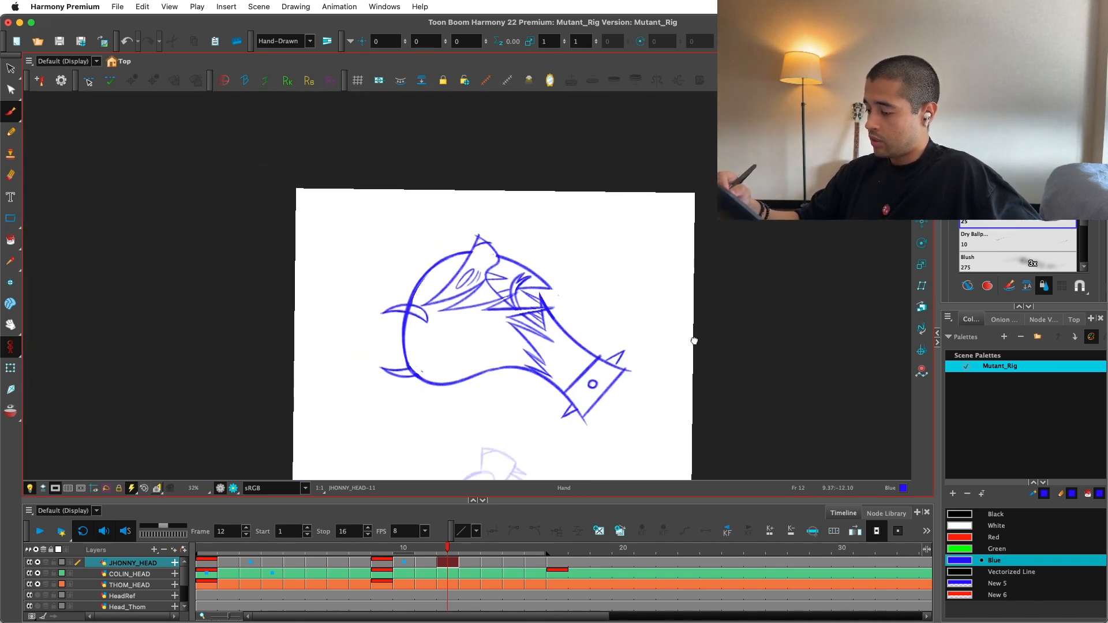
scroll(727, 330, "down", 1)
key("comma")
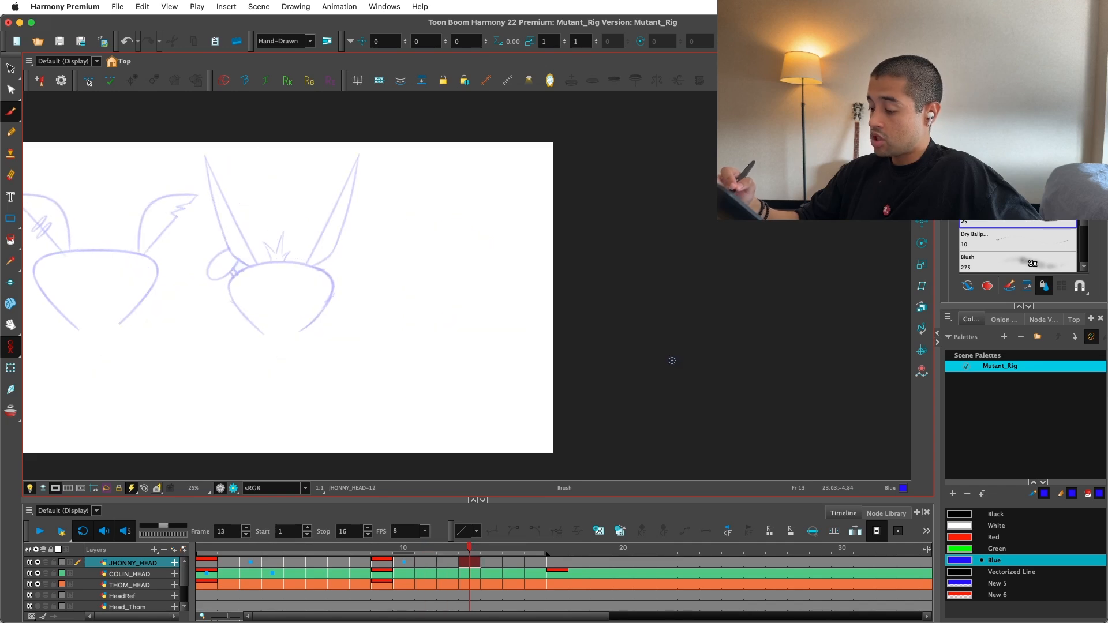
key("comma")
key("comma")
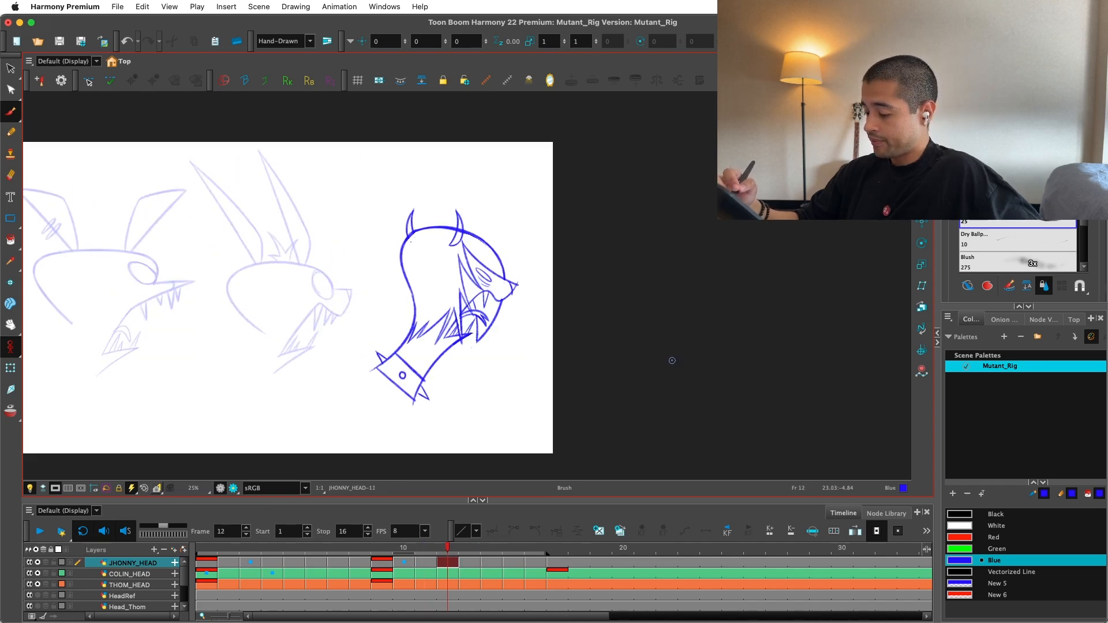
key("comma")
key("comma")
key("period")
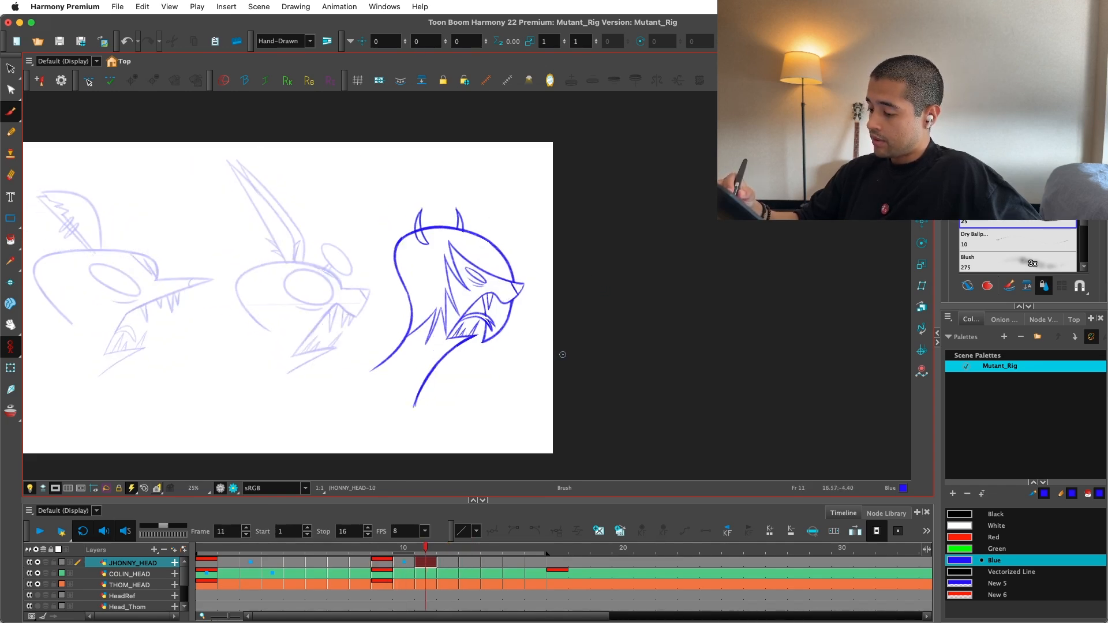
key("comma")
key("comma")
key("comma")
Step: Copy the zigzag cheek and neck fur strokes from the frame 4 head and paste them into the frame 5 back view
key("alt+s")
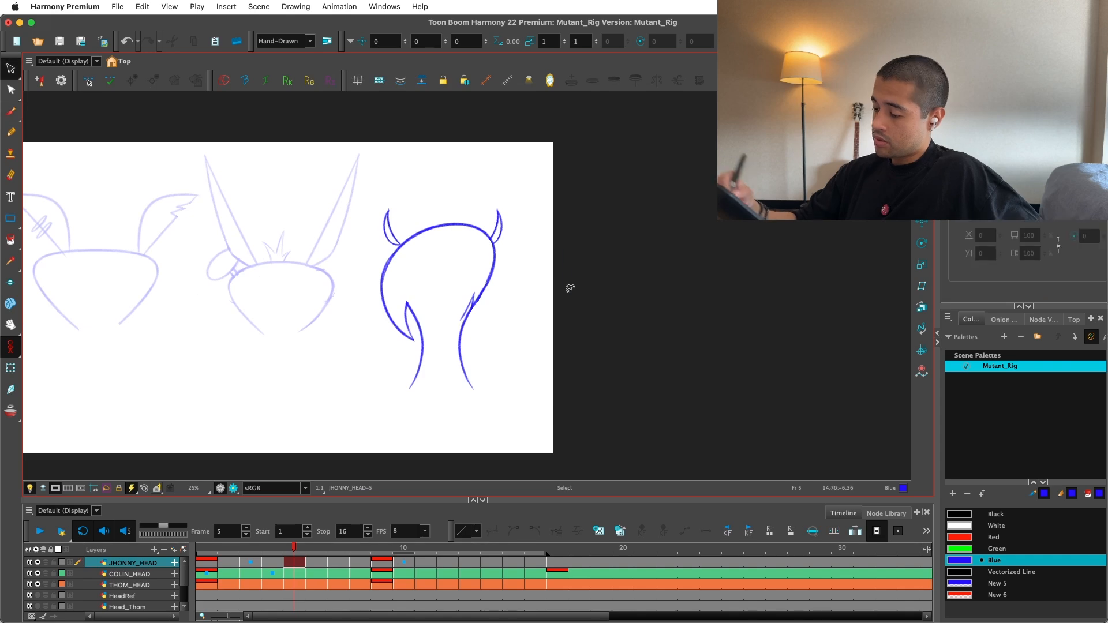
key("ctrl+a")
key("Escape")
scroll(551, 381, "up", 5)
key("alt+b")
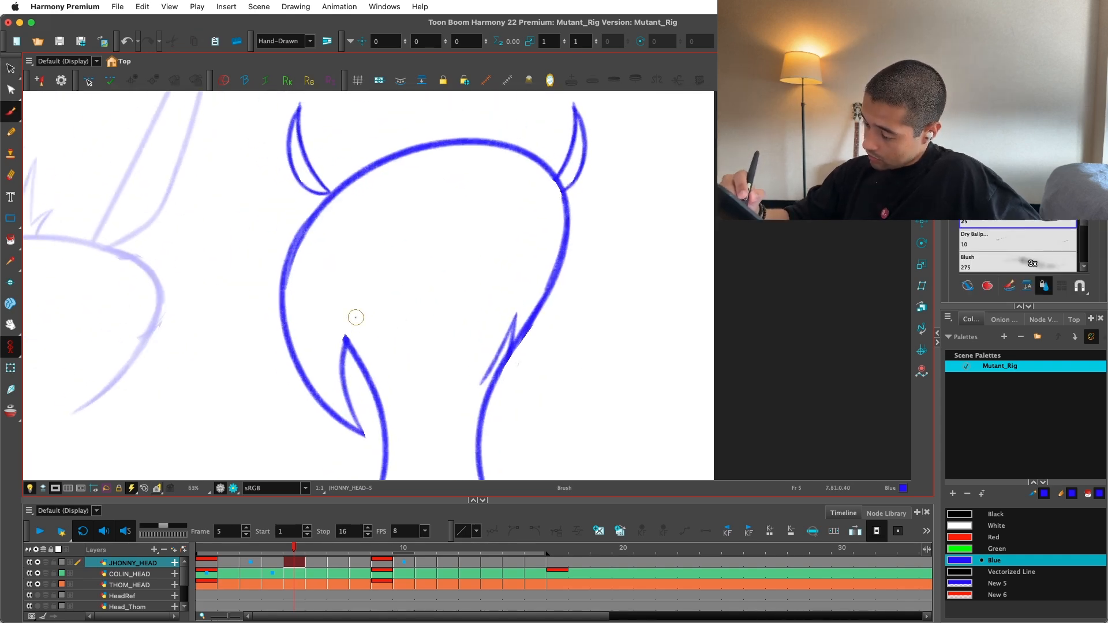
key("comma")
key("period")
key("comma")
key("alt+s")
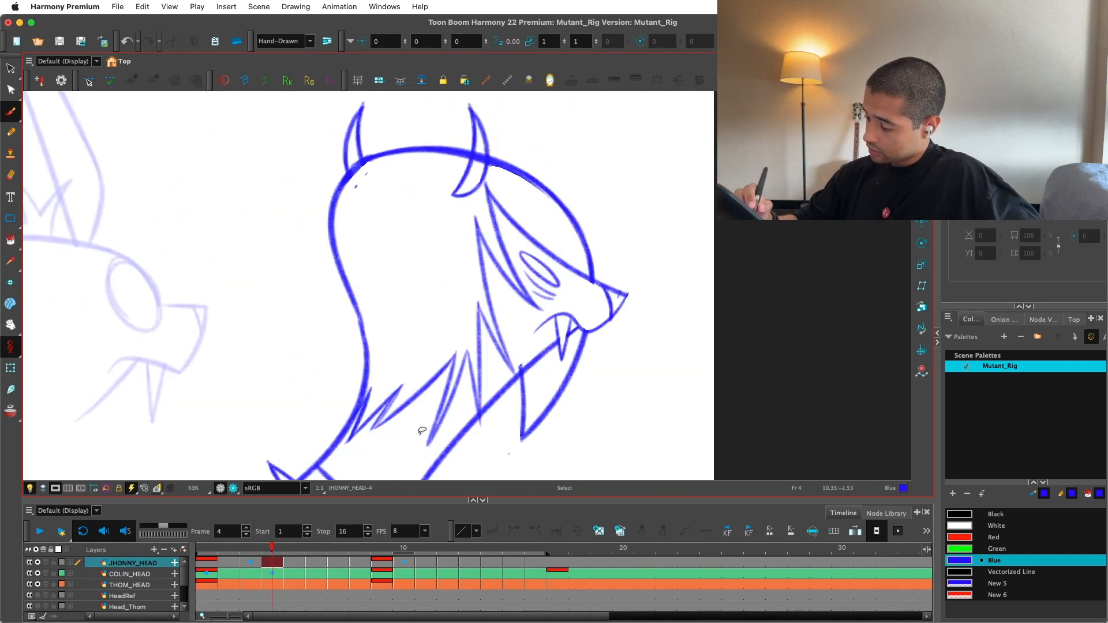
left_click_drag(370, 432, 383, 439)
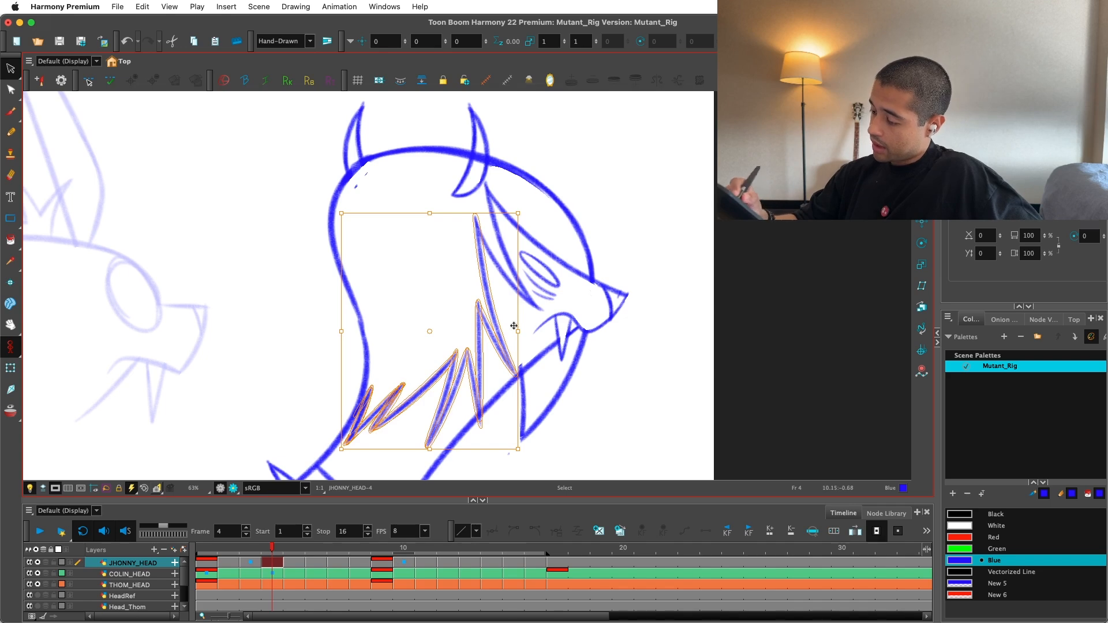
key("period")
key("super+v")
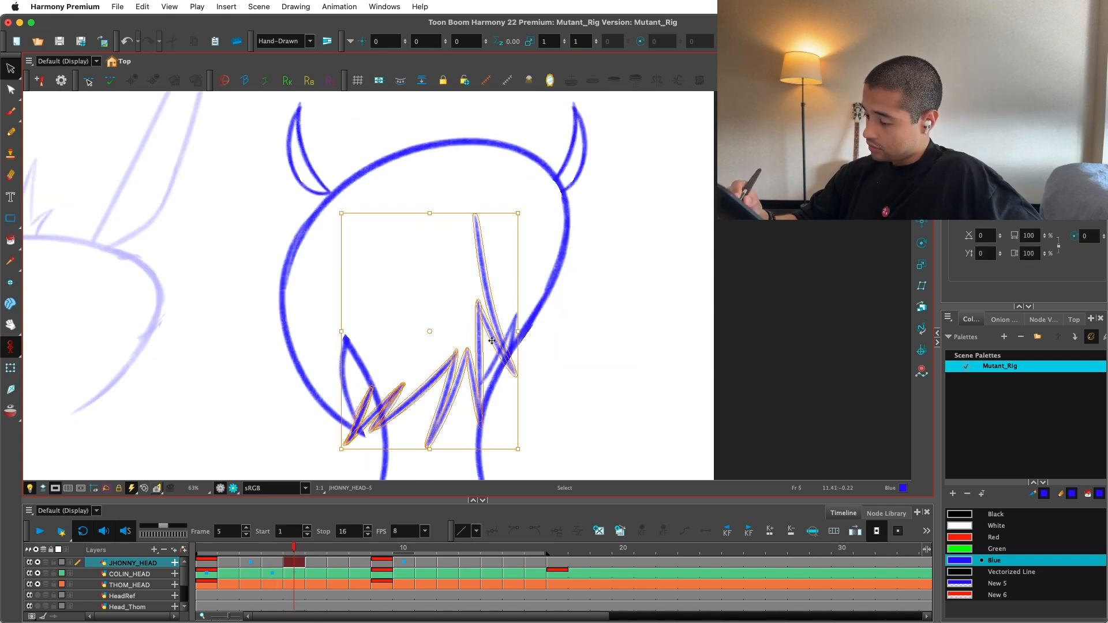
Step: Shift the pasted fur to the right edge of the frame 5 head and remove the old short strand there
mouse_move(497, 328)
left_mouse_down()
mouse_move(551, 339)
mouse_move(578, 329)
mouse_move(460, 399)
mouse_move(477, 379)
left_mouse_up()
left_click(583, 292)
left_click(519, 317)
left_click_drag(540, 360, 574, 399)
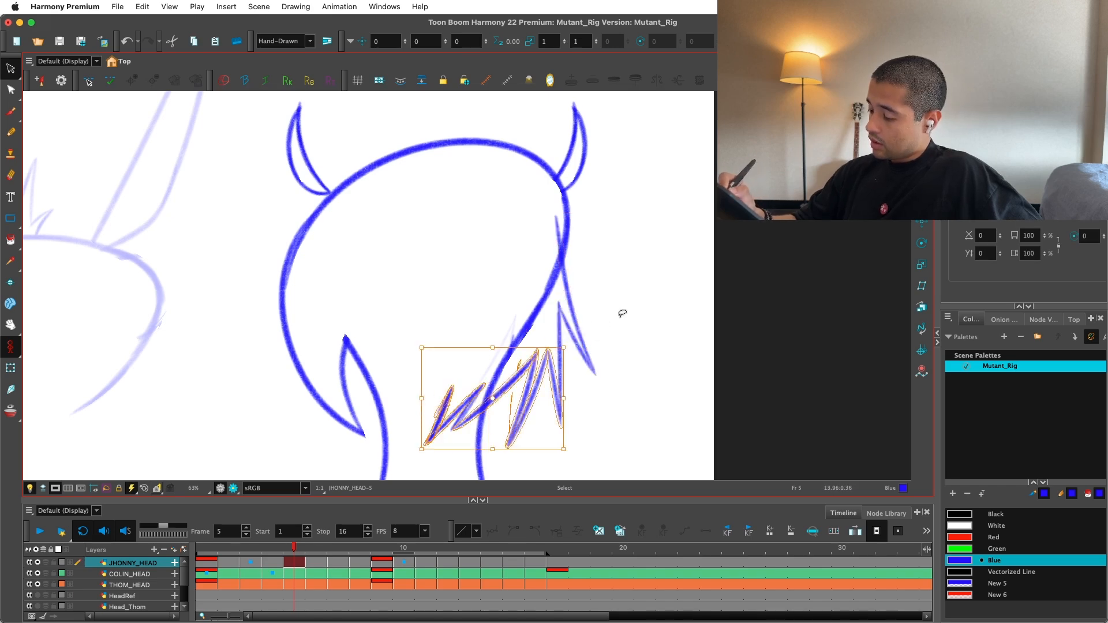
Step: Place a mirrored copy of the lower zigzag fur on the left half of the frame 5 nape, meeting in a V
left_click(548, 326)
left_click(472, 406)
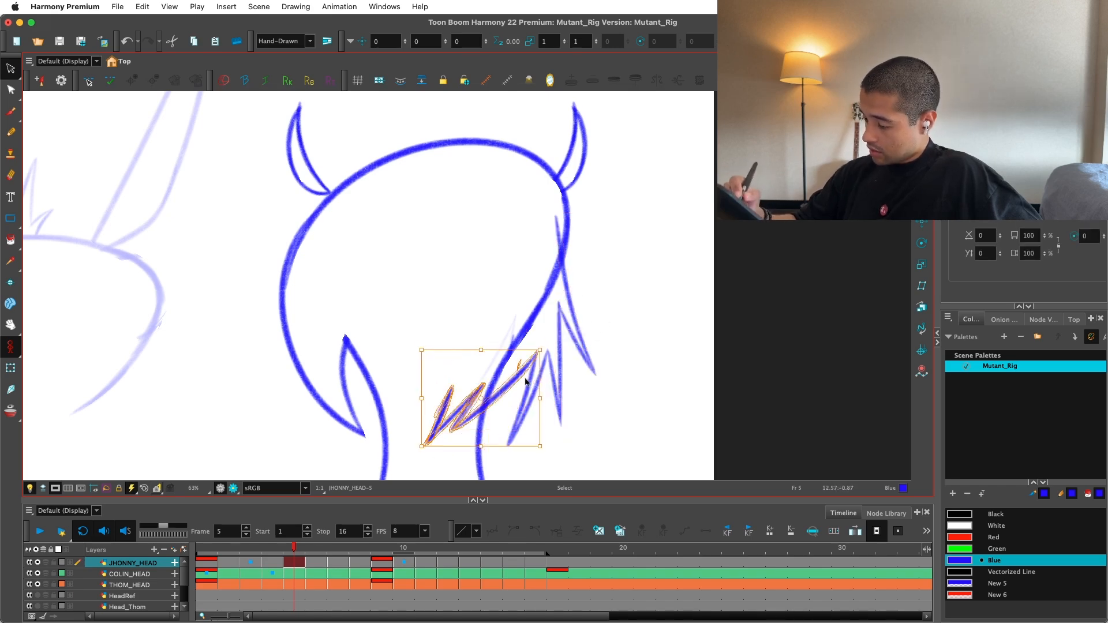
left_click_drag(477, 384, 483, 422)
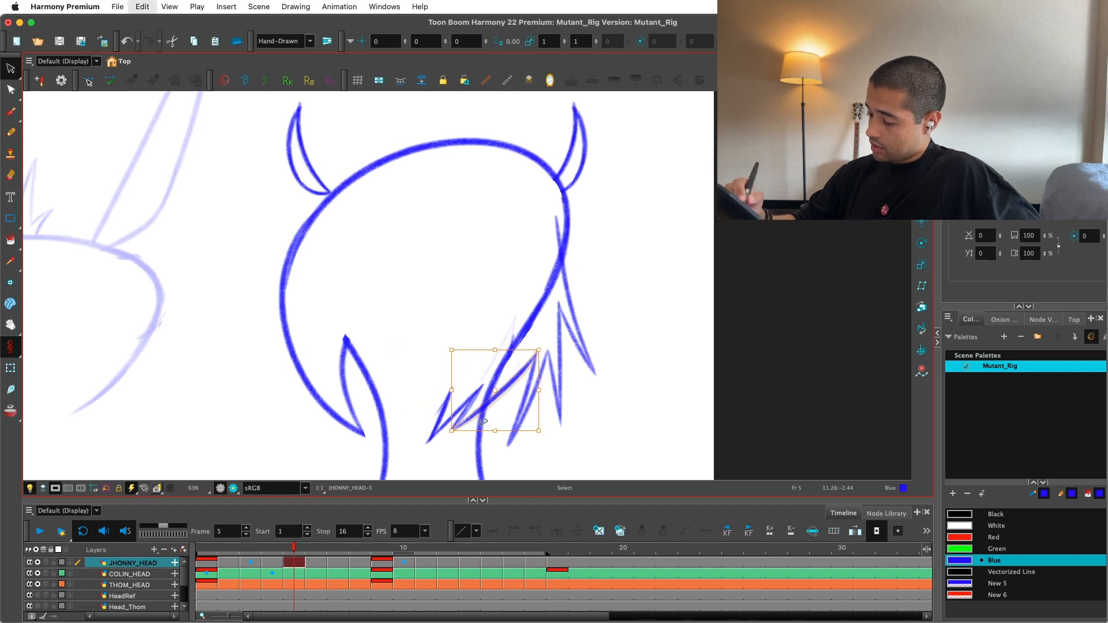
mouse_move(432, 371)
left_mouse_down()
mouse_move(381, 346)
mouse_move(427, 365)
mouse_move(430, 390)
mouse_move(383, 390)
left_mouse_up()
key("Delete")
scroll(436, 309, "down", 2)
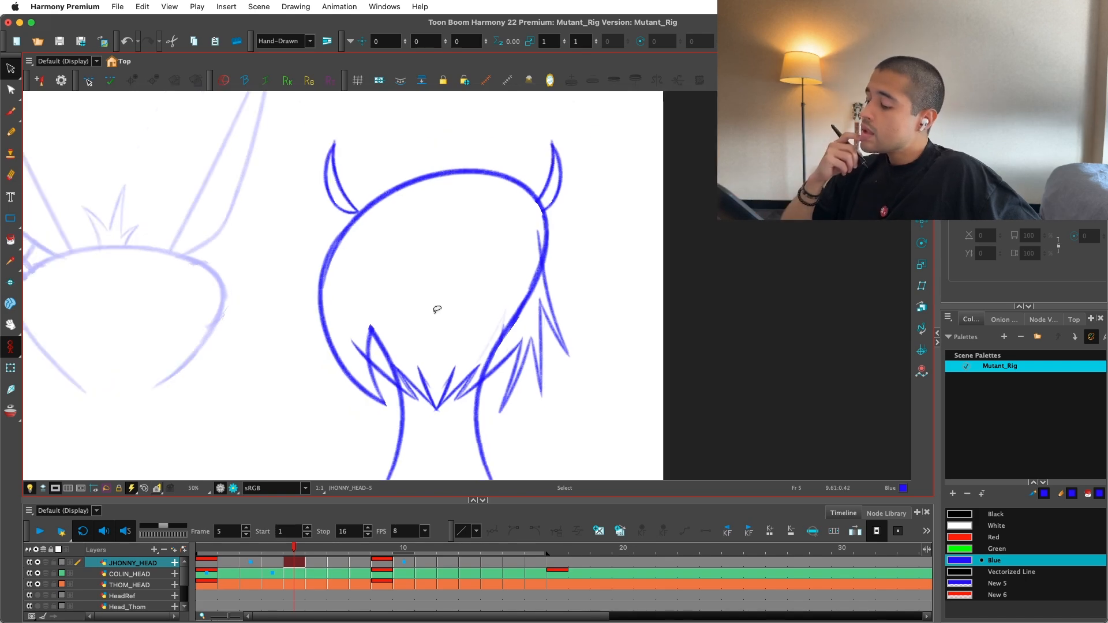
Step: Narrow the V-shaped zigzag fur on the frame 5 nape from both sides so it fits between the neck lines
scroll(437, 310, "up", 2)
left_click_drag(395, 433, 399, 434)
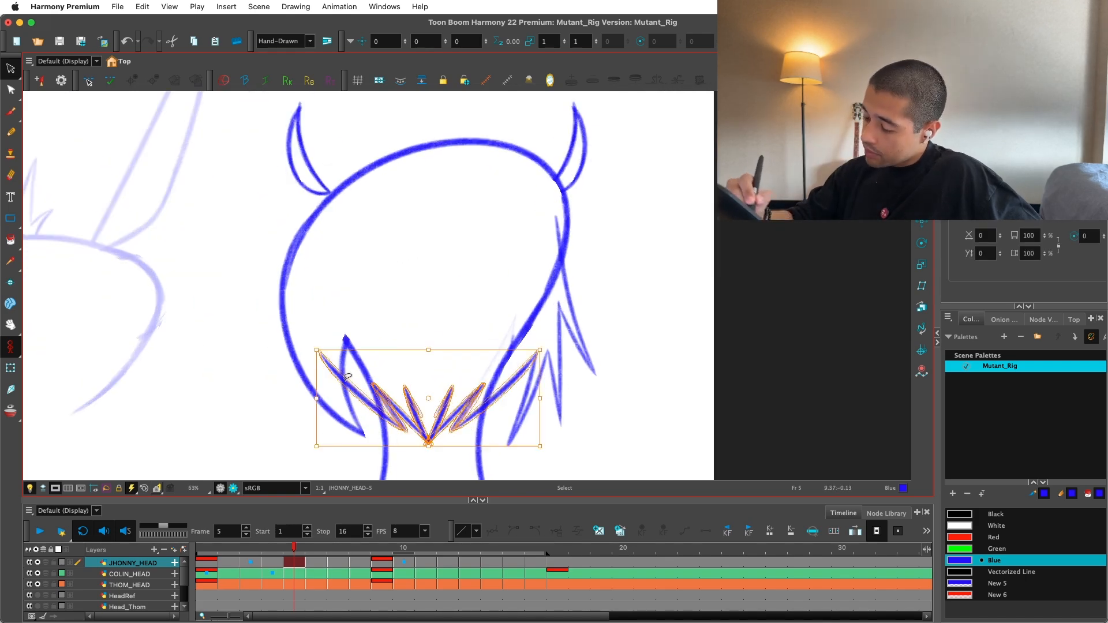
mouse_move(318, 395)
left_mouse_down()
mouse_move(364, 394)
mouse_move(346, 394)
left_mouse_up()
left_click_drag(540, 397, 512, 396)
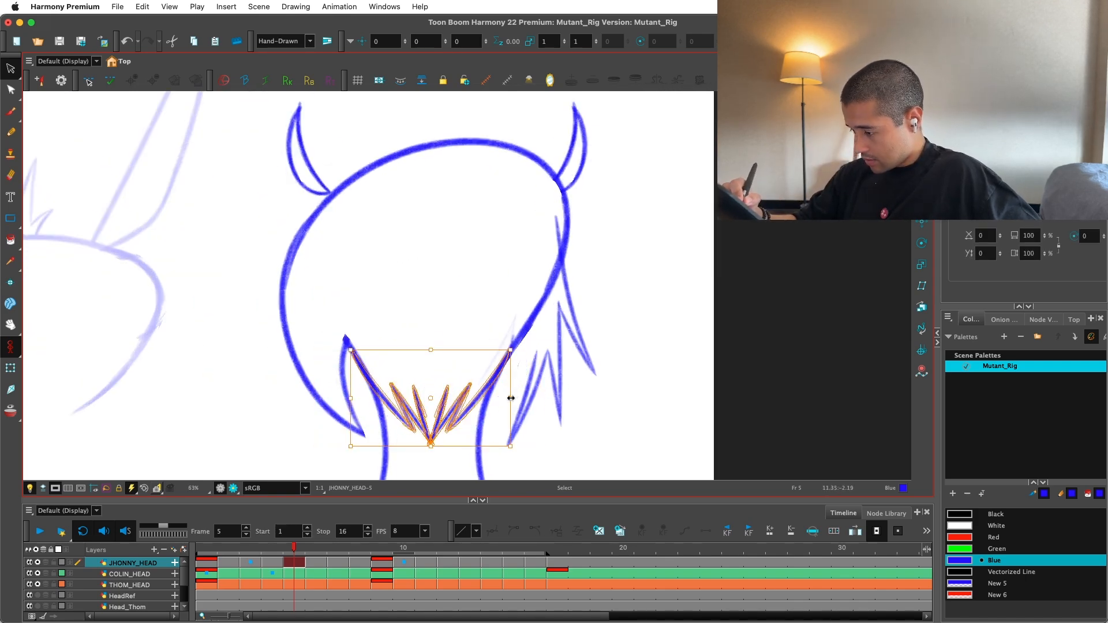
Step: Delete the pasted zigzag fur strokes hanging off the right edge of the frame 5 head
left_click(609, 367)
key("2")
left_click_drag(609, 367, 601, 404)
key("Delete")
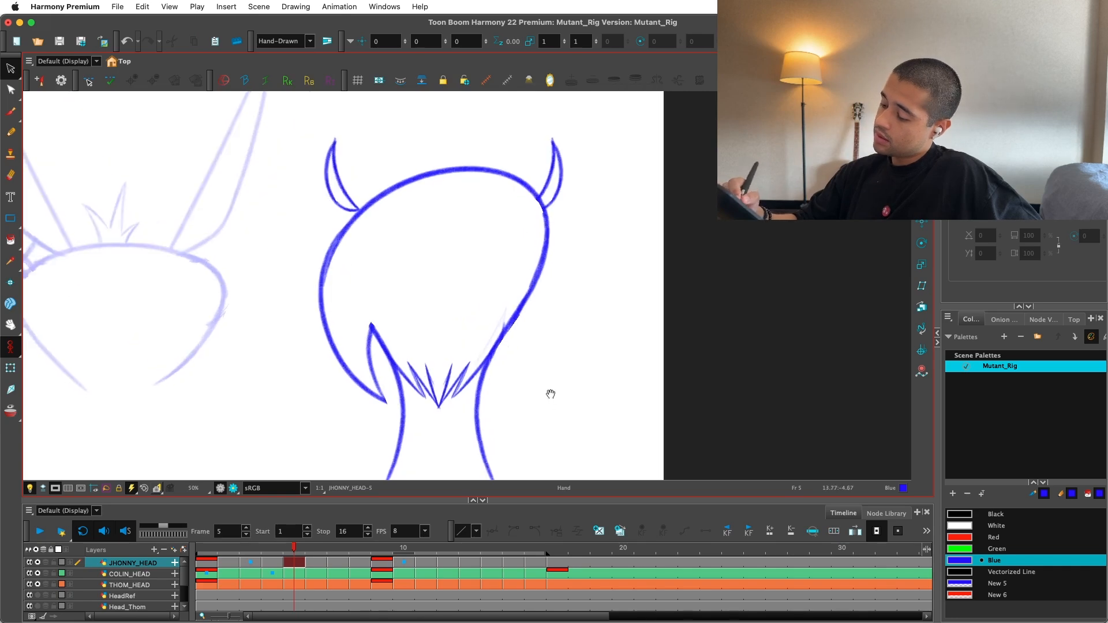
Step: Erase the small inner spikes from the V-shaped nape fur on the frame 5 head
key("alt+e")
key("2")
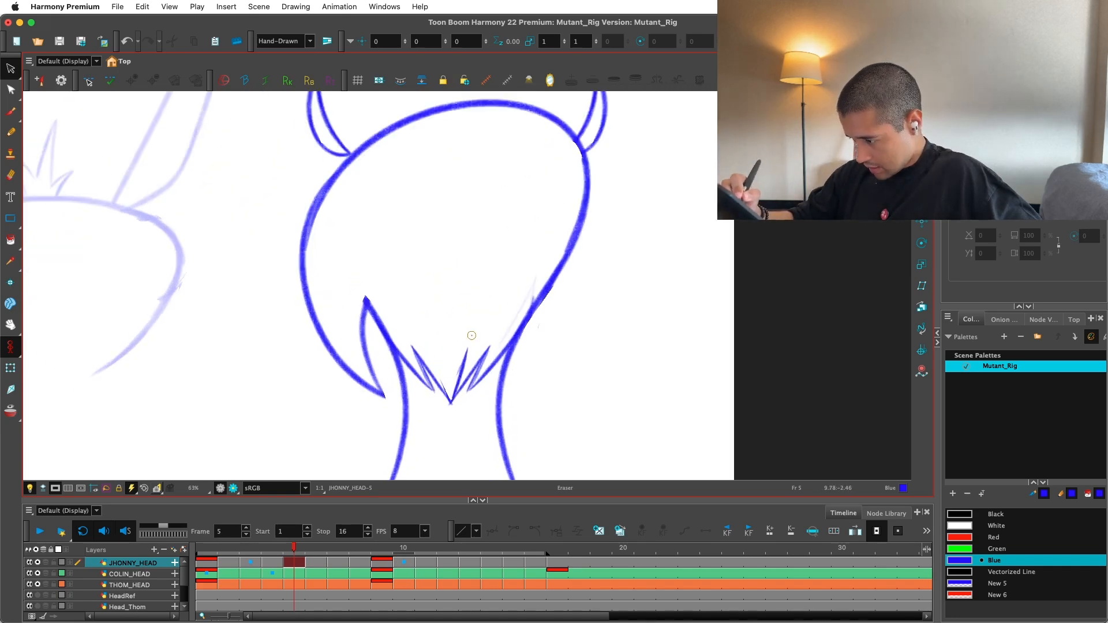
key("1")
key("1")
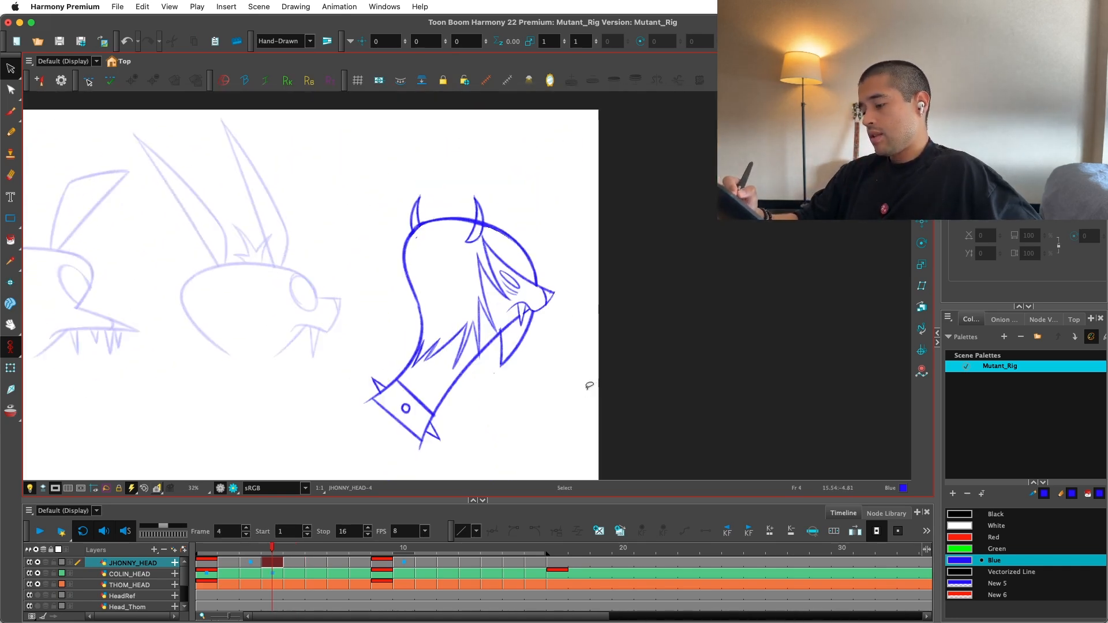
Step: Brush a short line extending the left fur strand upward into the frame 5 head
key("space")
key("2")
key("alt+b")
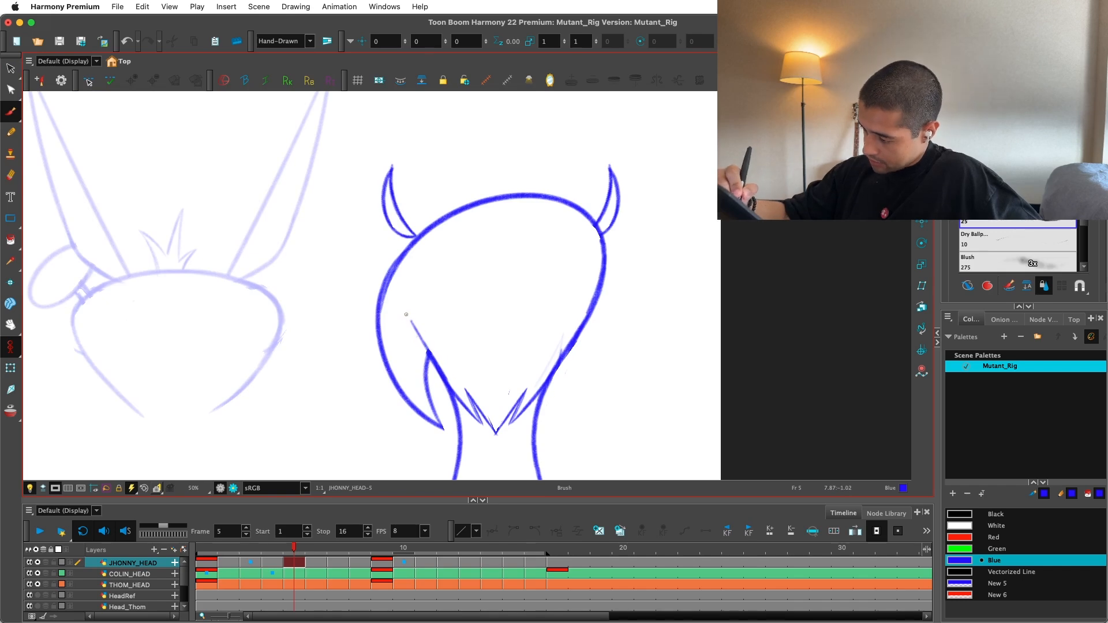
key("1")
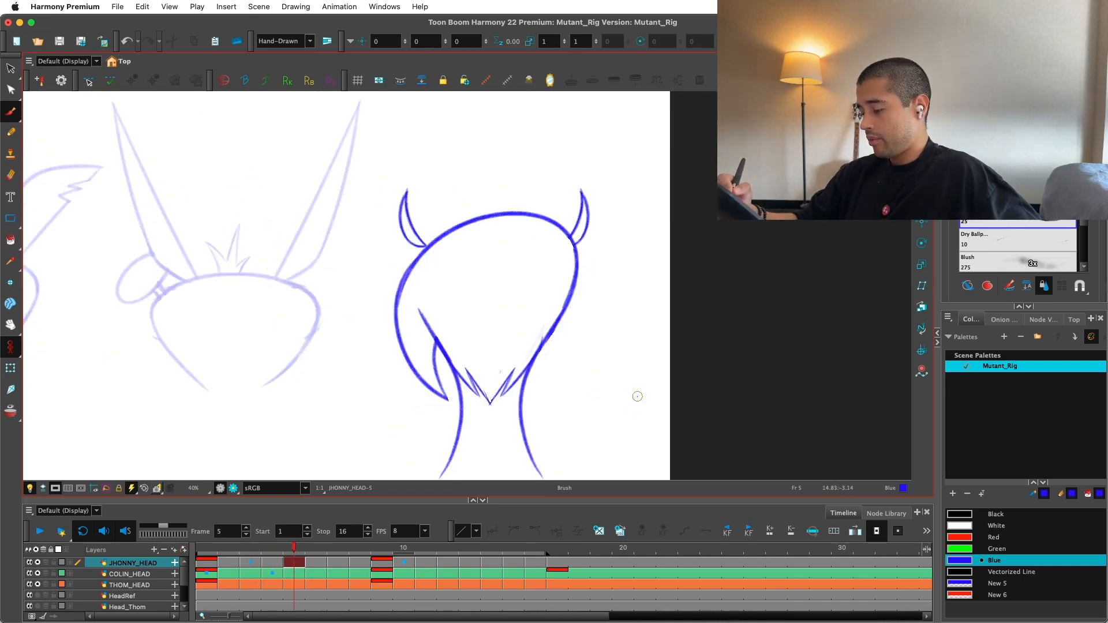
Step: Copy the outer face outline and jagged chin fur strokes from the frame 2 head and paste them into frame 5
key("comma")
key("comma")
key("comma")
key("alt+s")
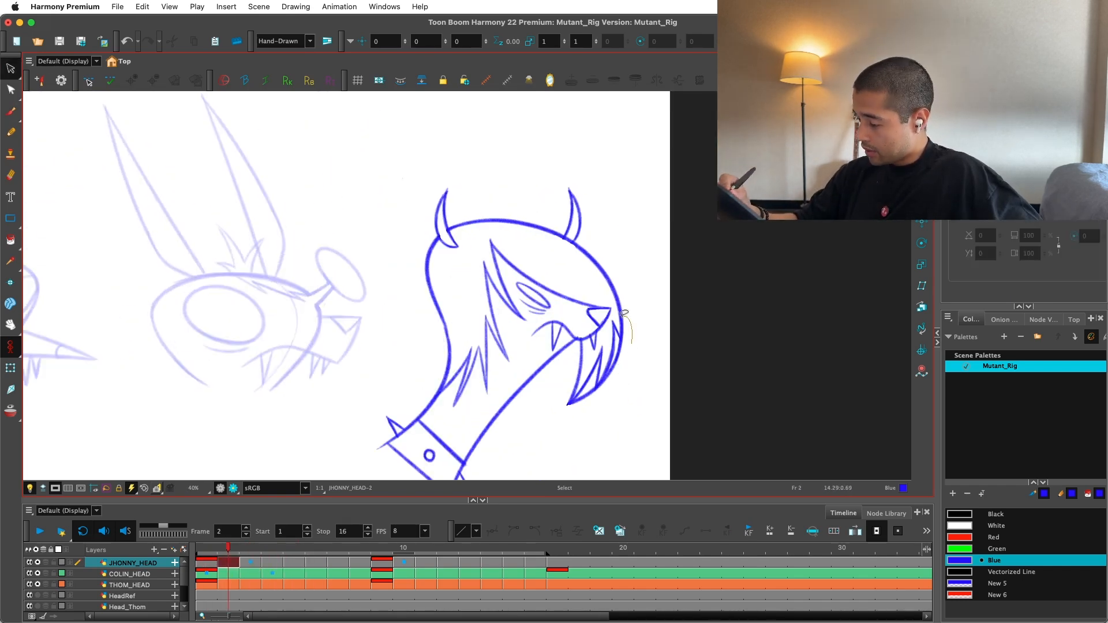
left_click(614, 389)
key("period")
key("period")
key("period")
key("comma")
key("comma")
key("comma")
key("period")
key("period")
key("period")
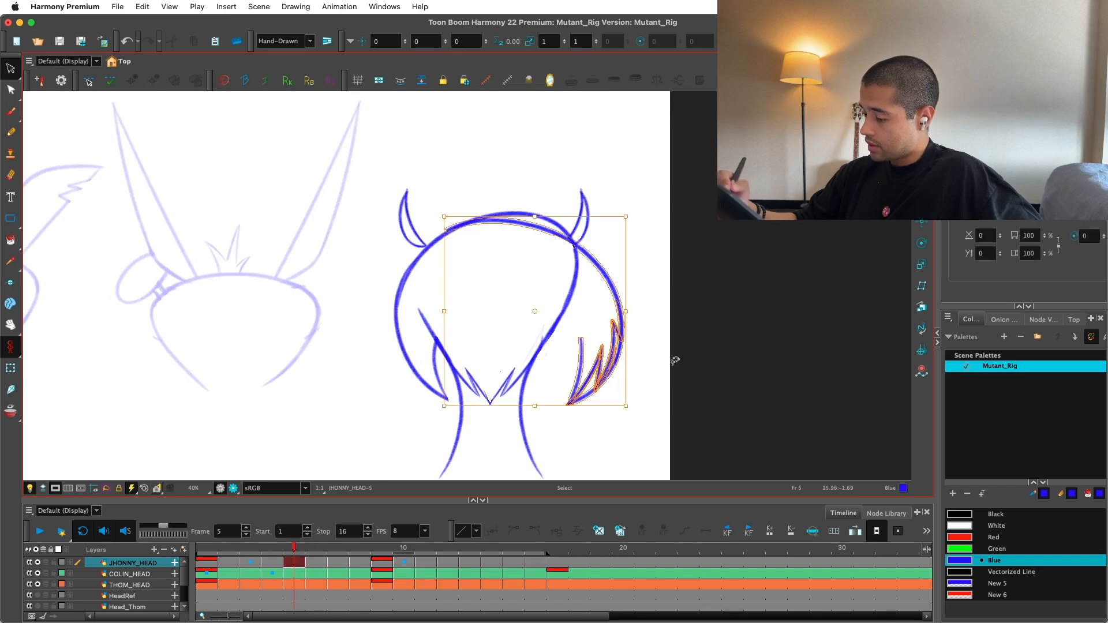
Step: Mirror the pasted fur horizontally and fit it along the left edge of the frame 5 head
left_click(967, 196)
key("2")
key("2")
left_click_drag(567, 332, 636, 327)
left_click_drag(514, 368, 432, 350)
mouse_move(509, 131)
left_mouse_down()
mouse_move(521, 135)
mouse_move(508, 123)
left_mouse_up()
left_click(513, 113)
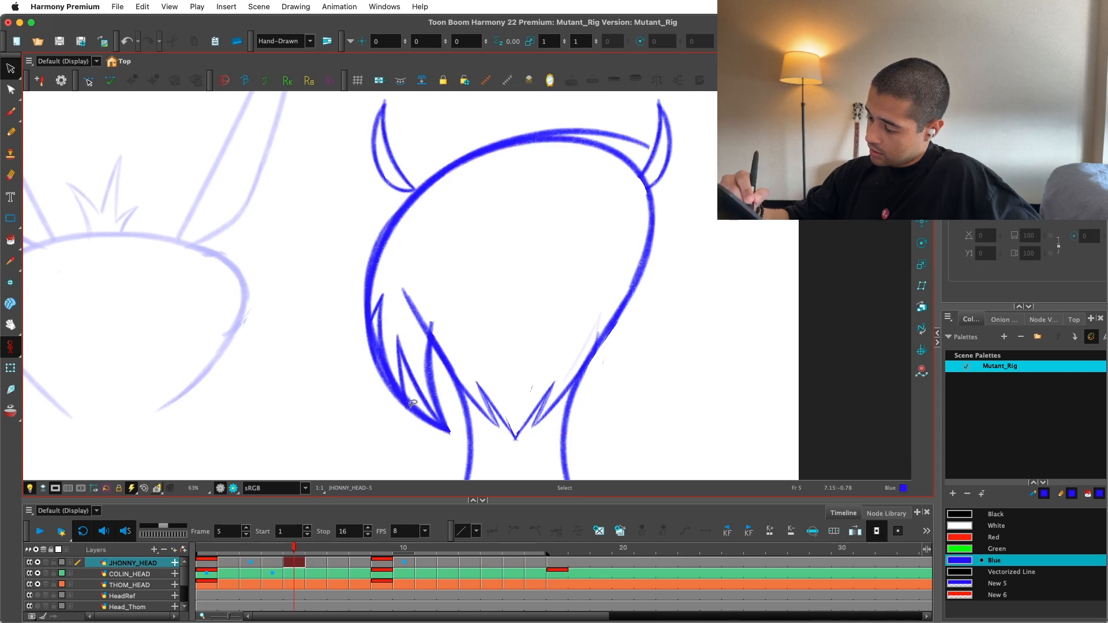
Step: Clear the old curve outside the left fur on frame 5 so the jagged tips form the edge
left_click(413, 403)
key("alt+e")
scroll(445, 296, "down", 1)
scroll(462, 323, "up", 2)
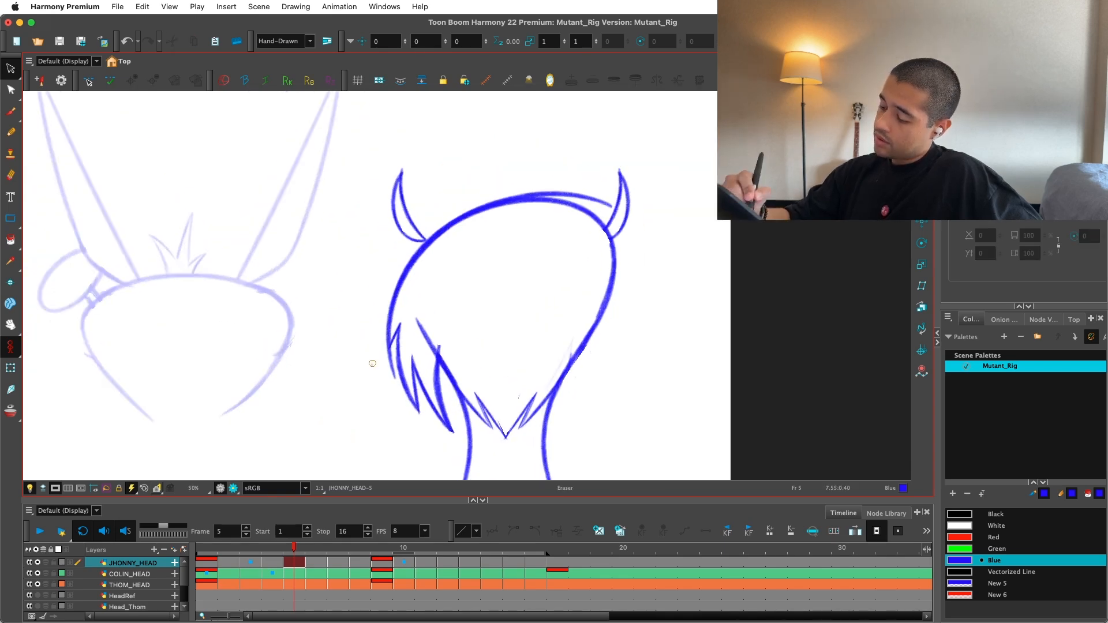
key("2")
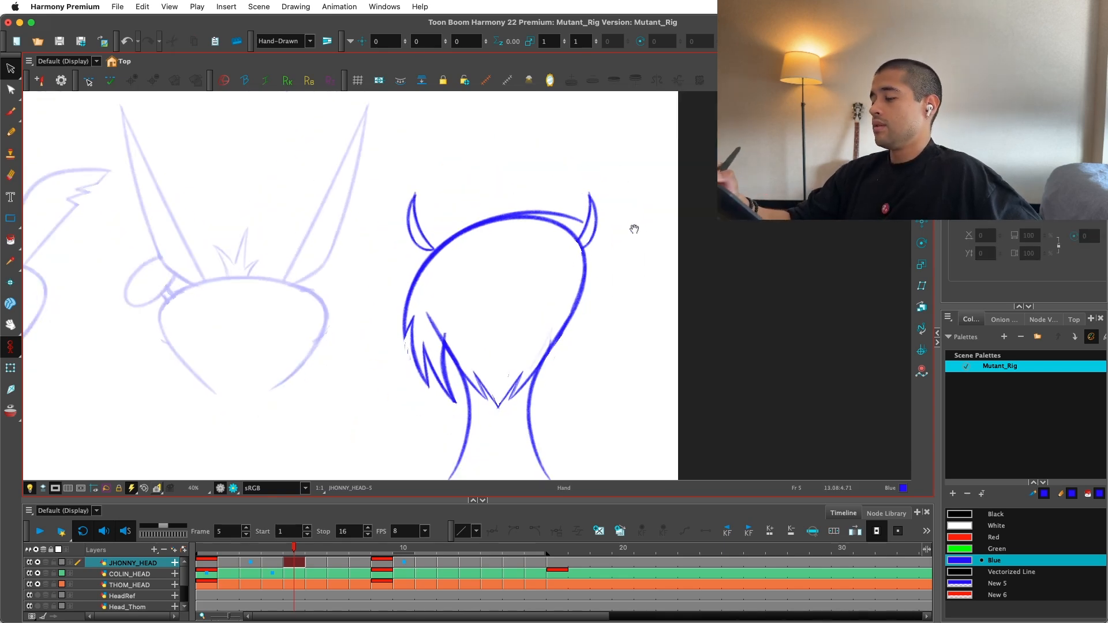
Step: Delete the leftover pasted outline curve running over the top of the frame 5 head
key("alt+s")
left_click(577, 217)
left_click(580, 216)
key("1")
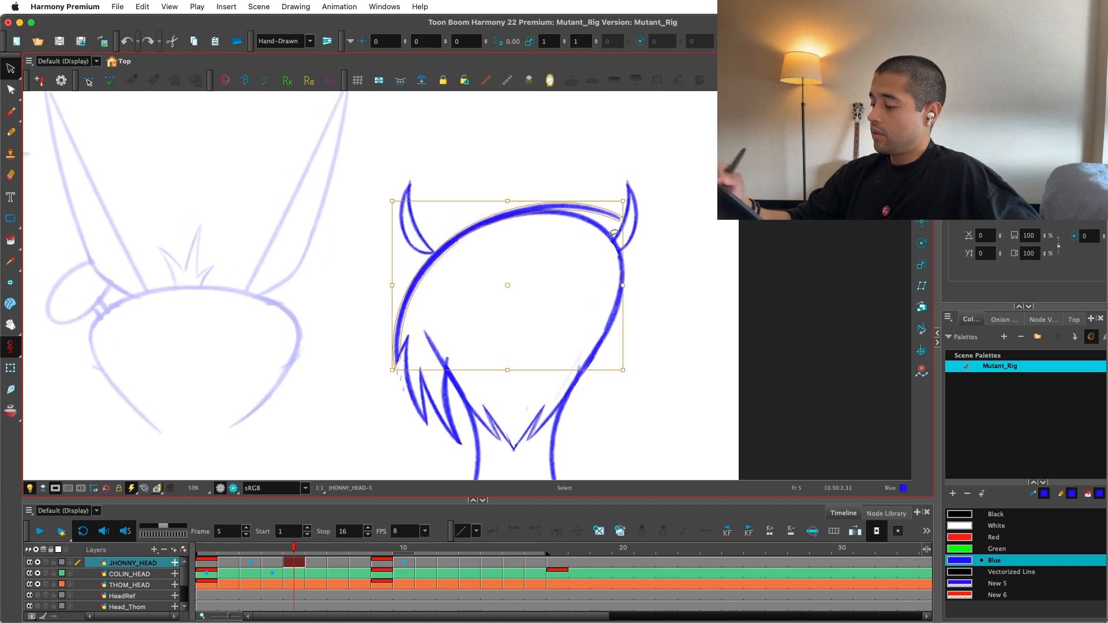
left_click(648, 242)
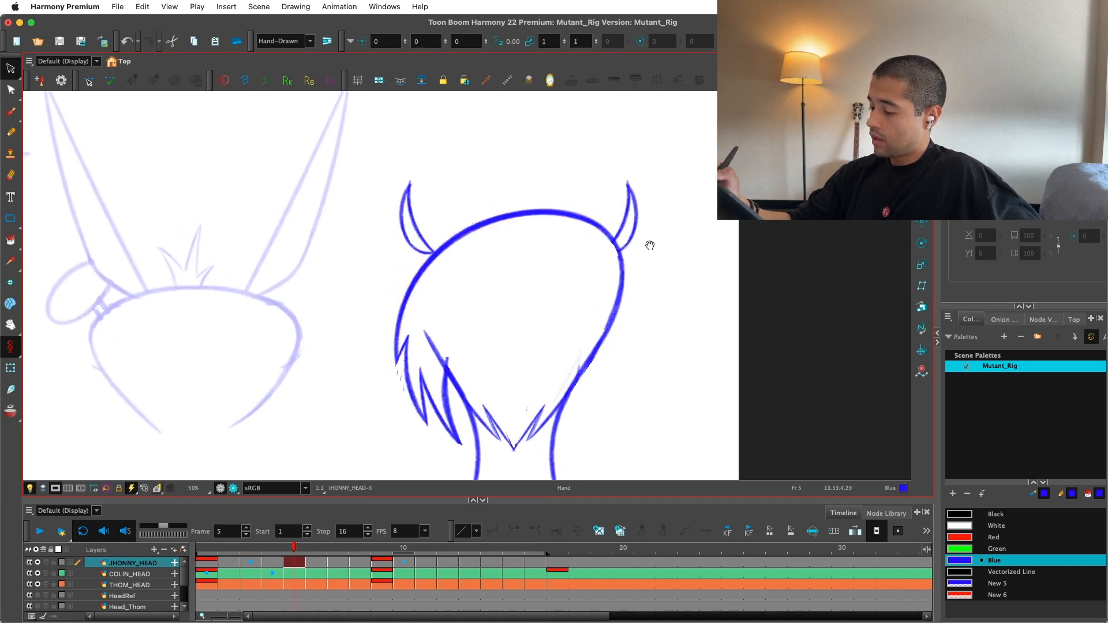
key("2")
Step: Erase the short line extending above the left fur strand on the frame 5 head
key("1")
key("alt+e")
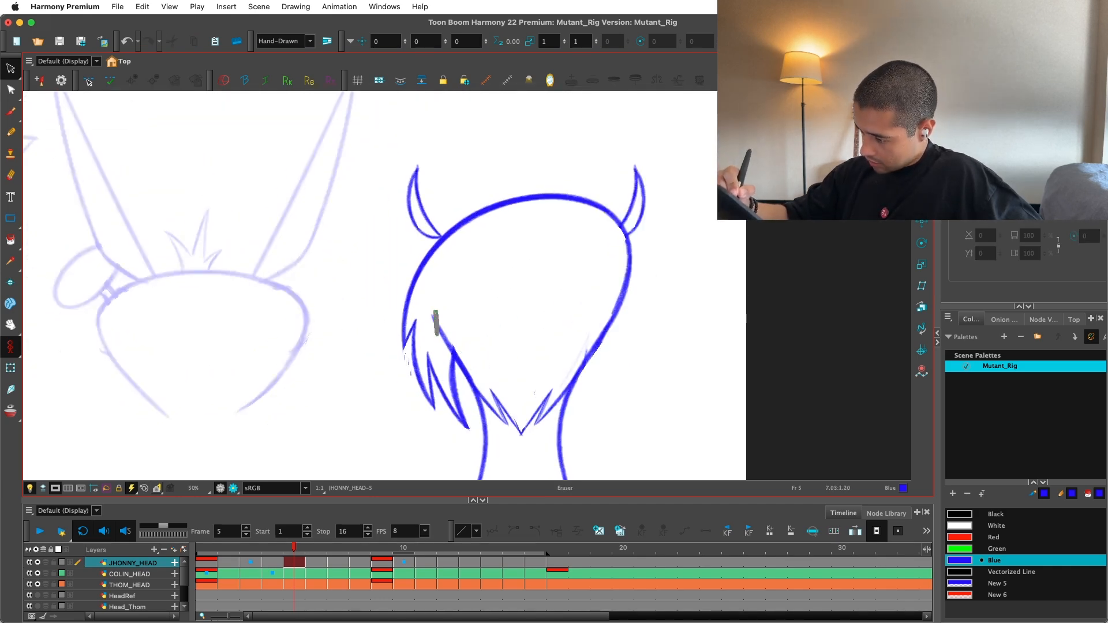
left_click_drag(450, 329, 453, 332)
key("2")
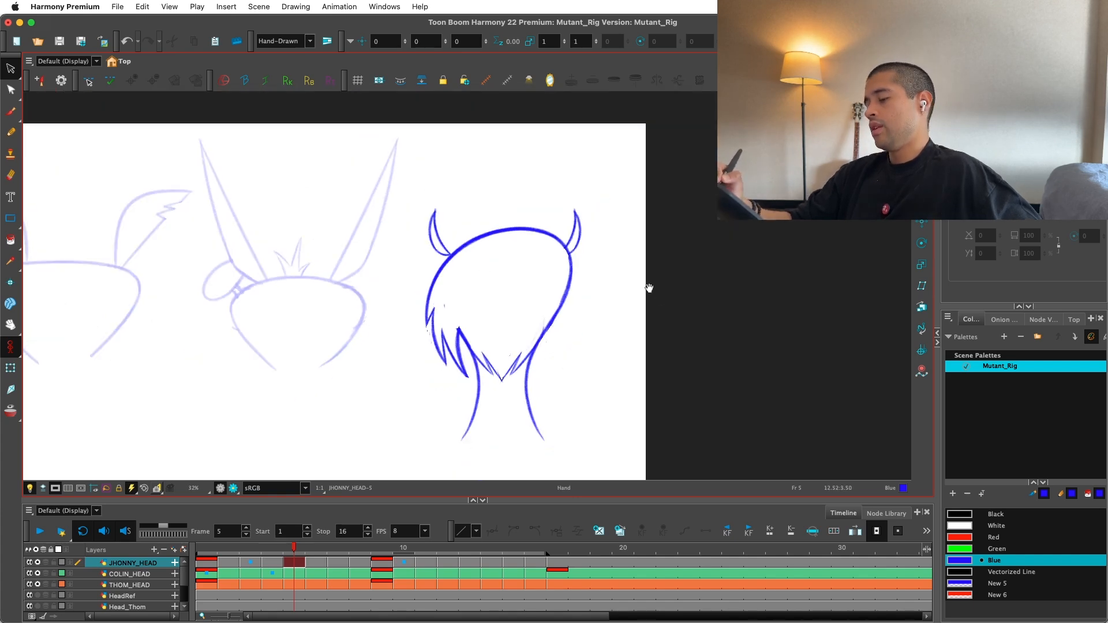
Step: Compare frame 5 with frame 4 and brush thin outer lines joining the tips of the left fur
key("2")
key("2")
key("comma")
key("period")
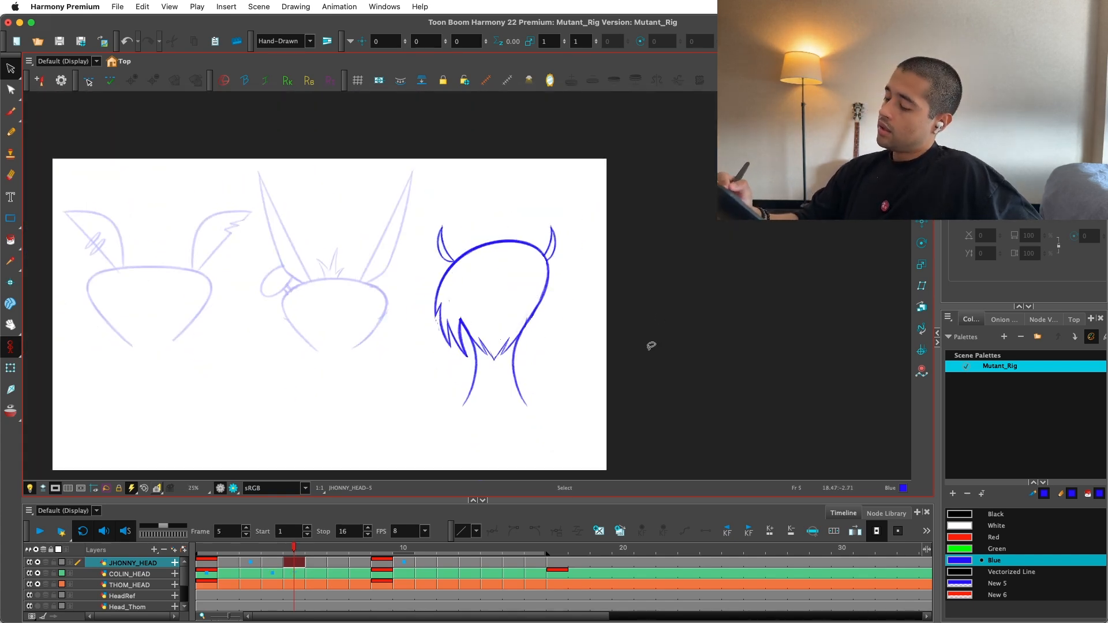
key("comma")
key("period")
key("1")
key("1")
key("1")
key("1")
key("alt+b")
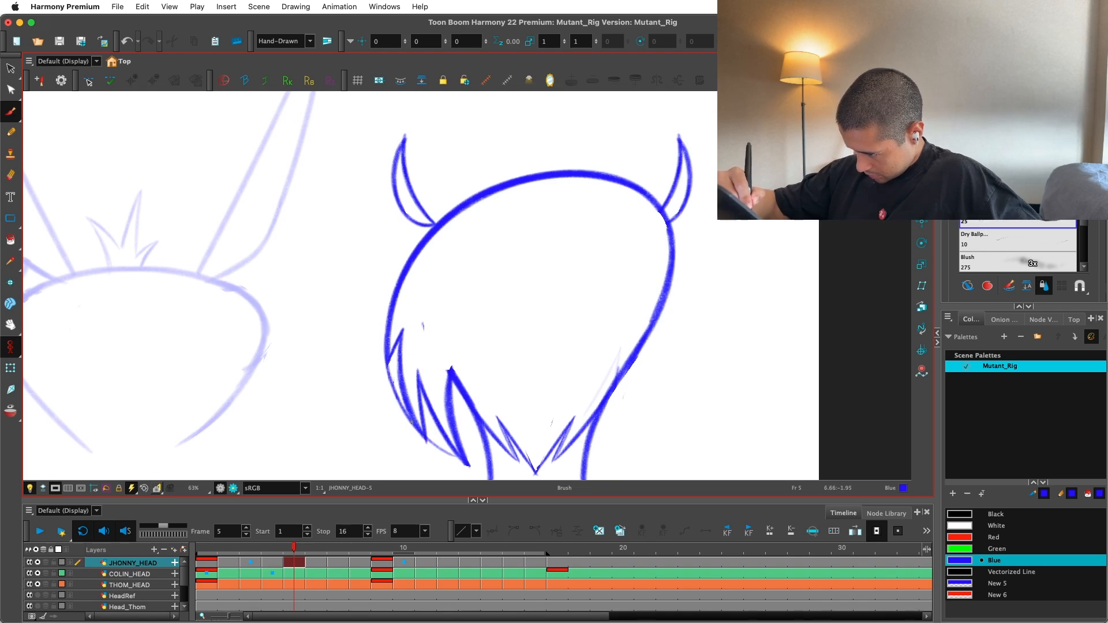
Step: Flip between frame 5 and the neighbouring JHONNY_HEAD drawings to check how the back view fits the turnaround
key("2")
key("2")
key("2")
left_click_drag(562, 324, 553, 326)
key("comma")
key("comma")
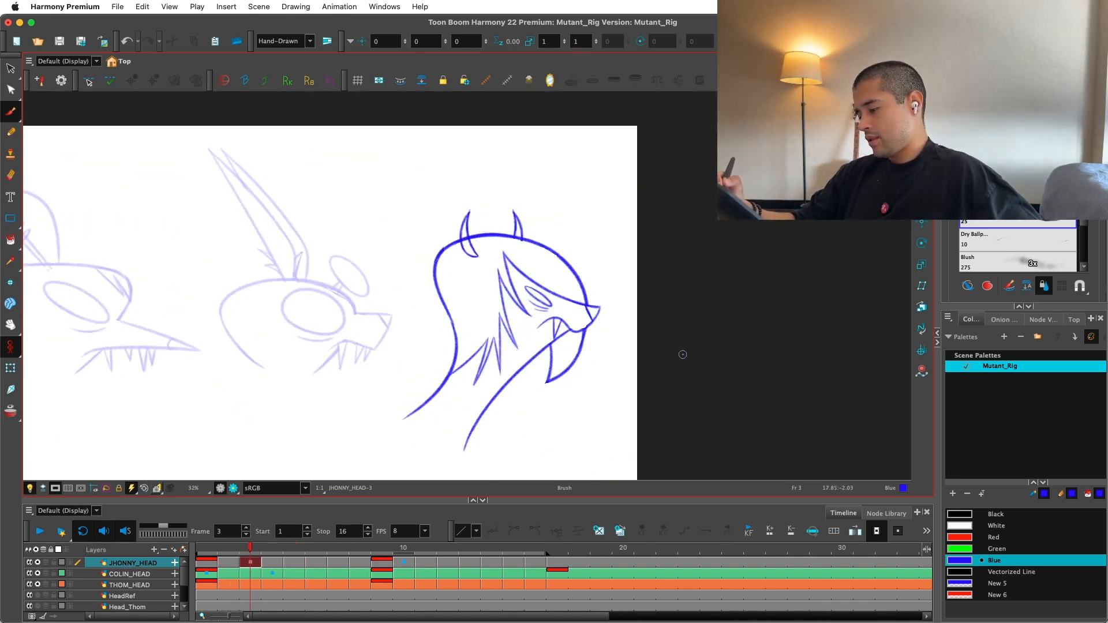
key("period")
key("period")
key("period")
key("period")
key("comma")
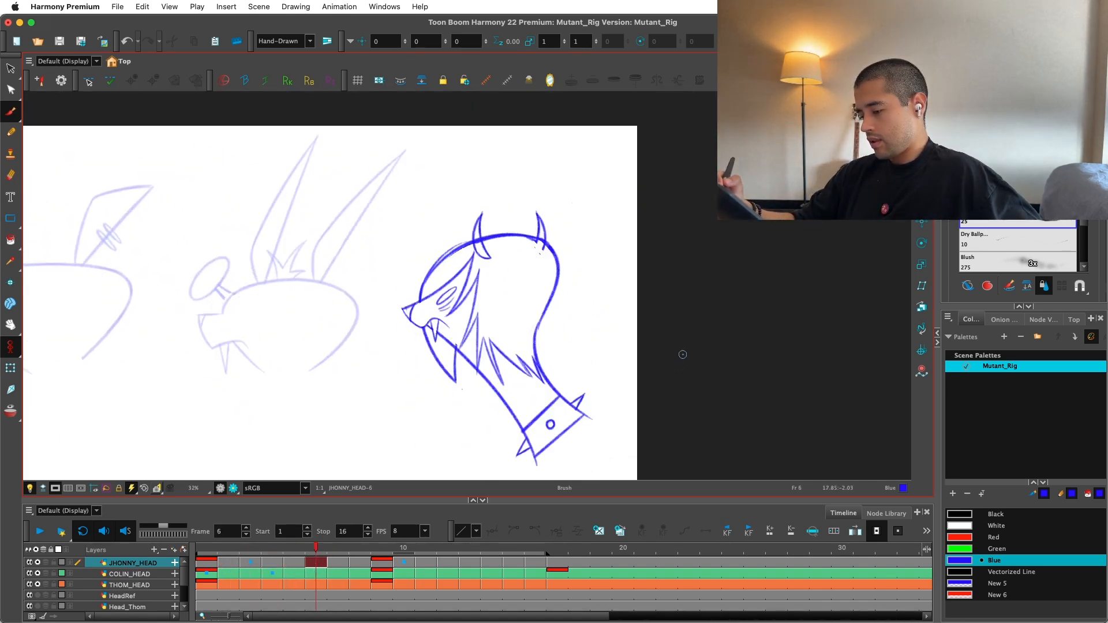
key("period")
key("comma")
key("1")
key("alt+s")
left_click(465, 375)
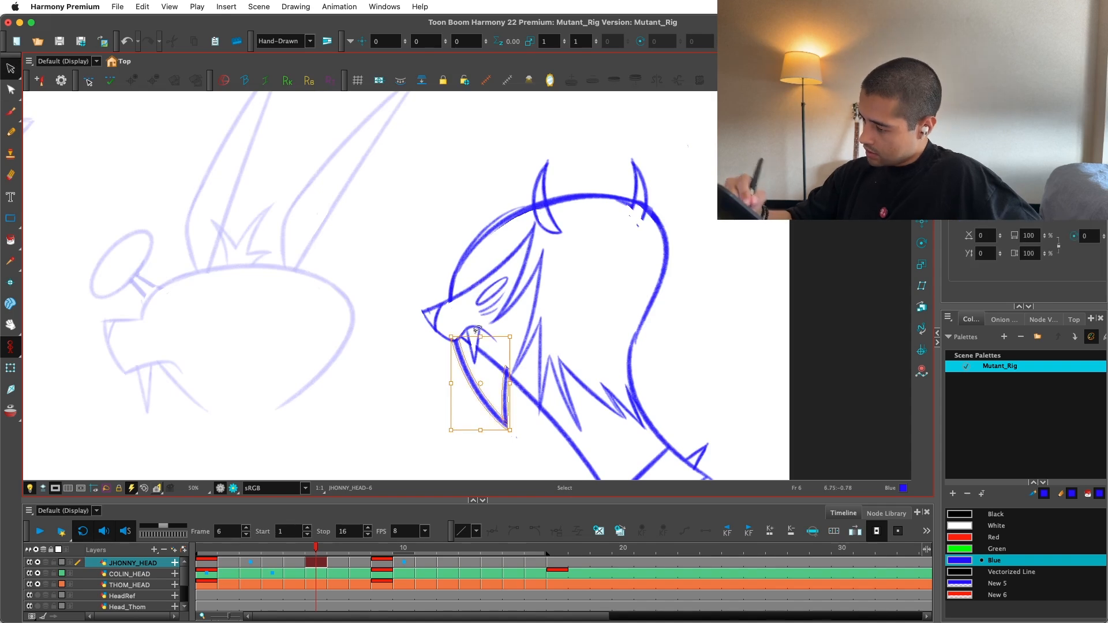
left_click(509, 304, "shift")
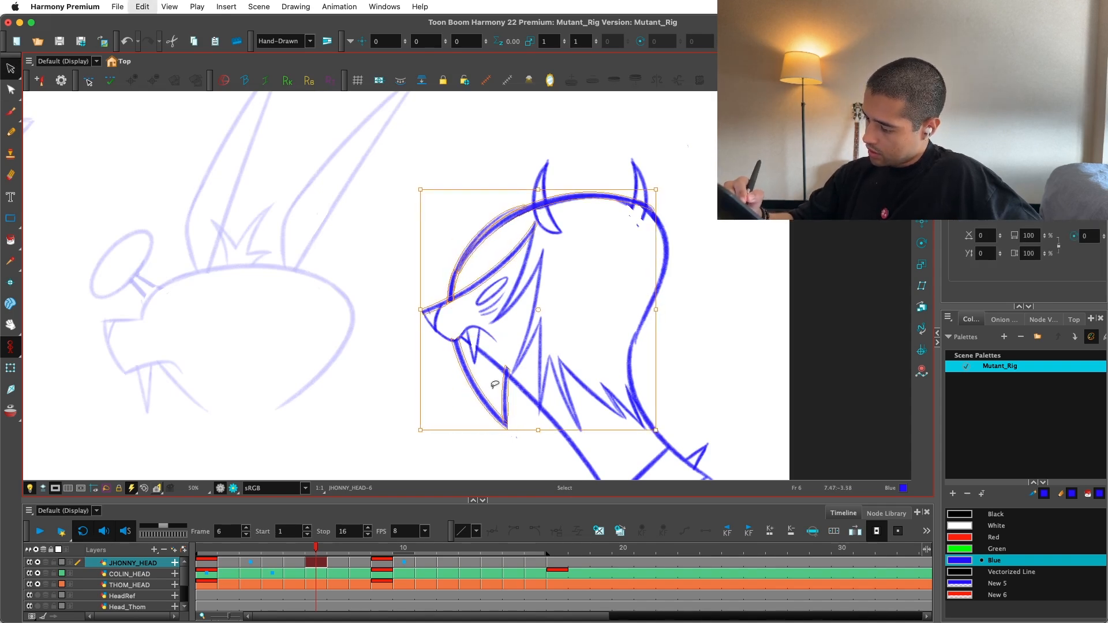
key("comma")
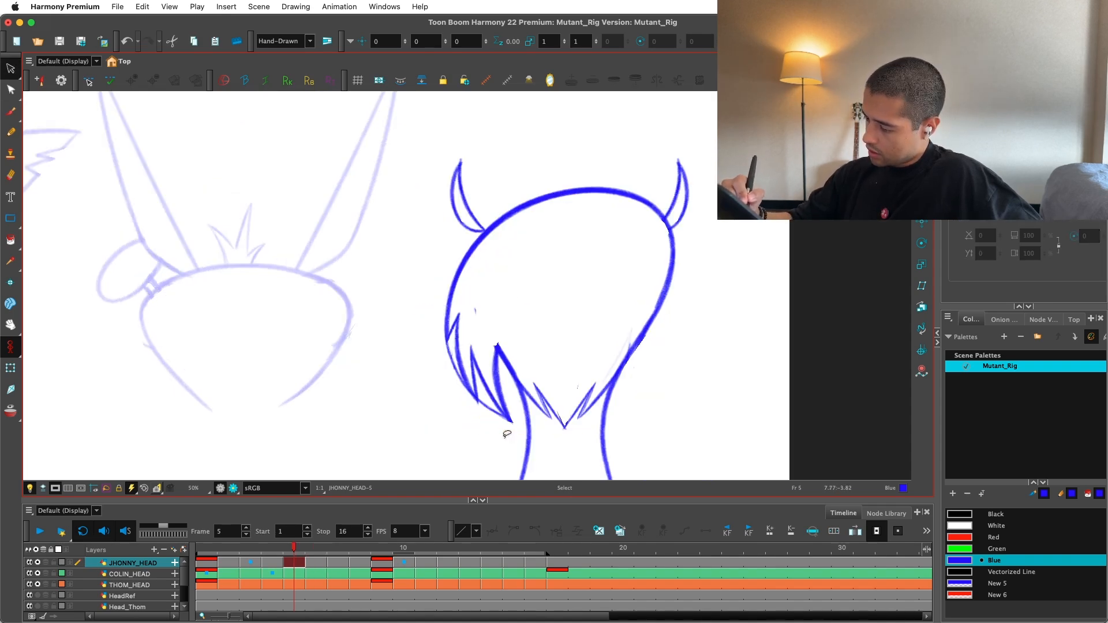
Step: Flip through the JHONNY_HEAD drawings from frame 5 up to frame 13 to review the turnaround
key("period")
key("comma")
key("period")
key("comma")
key("period")
key("period")
key("period")
key("period")
key("period")
key("period")
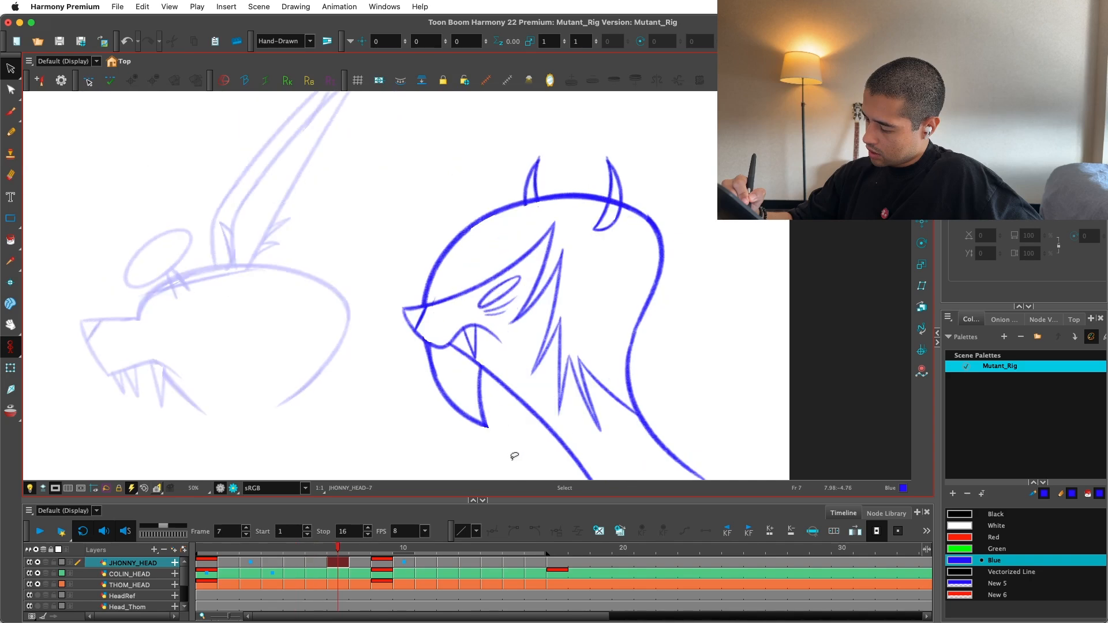
key("comma")
key("comma")
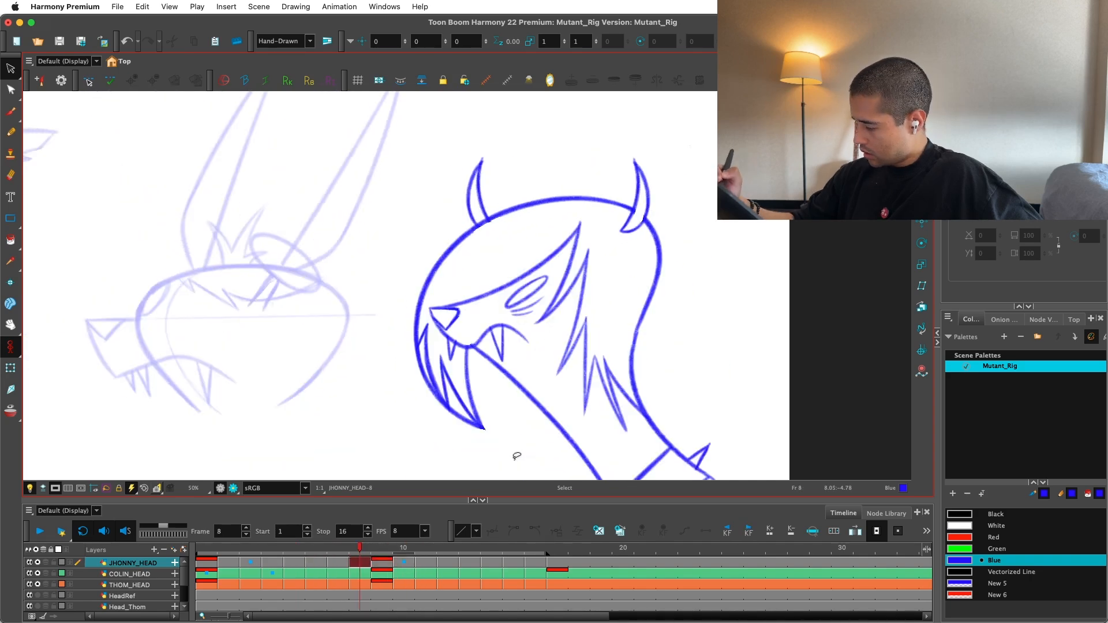
key("period")
key("period")
key("period")
key("period")
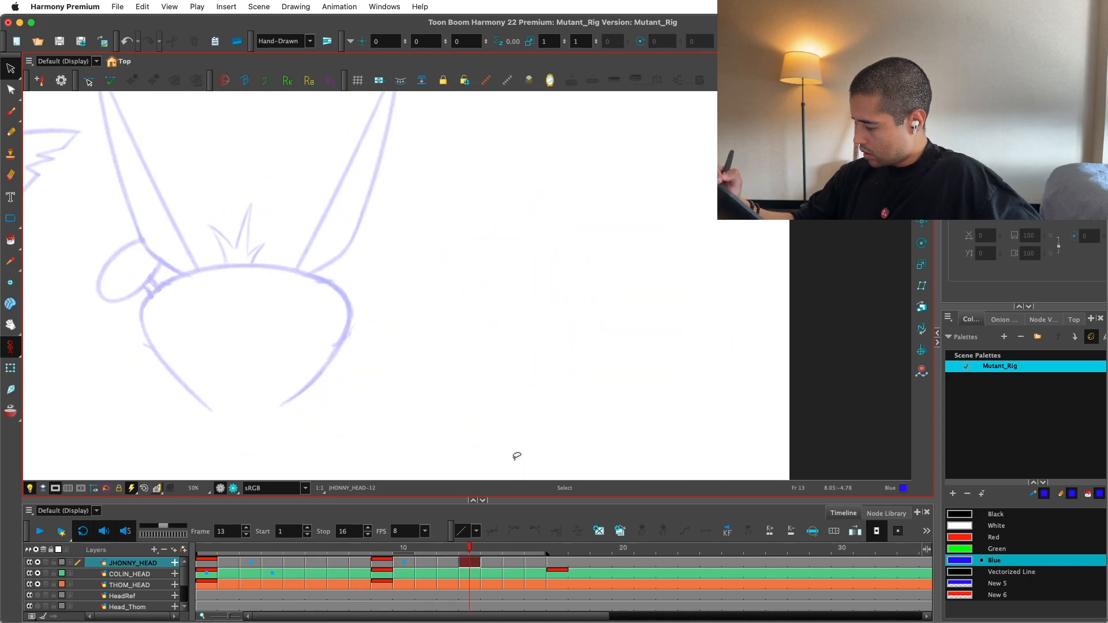
key("comma")
key("comma")
key("comma")
key("comma")
Step: Play the head turnaround from frame 1 and check which open-mouth drawings are missing up to frame 15
left_click(207, 550)
key("shift+Return")
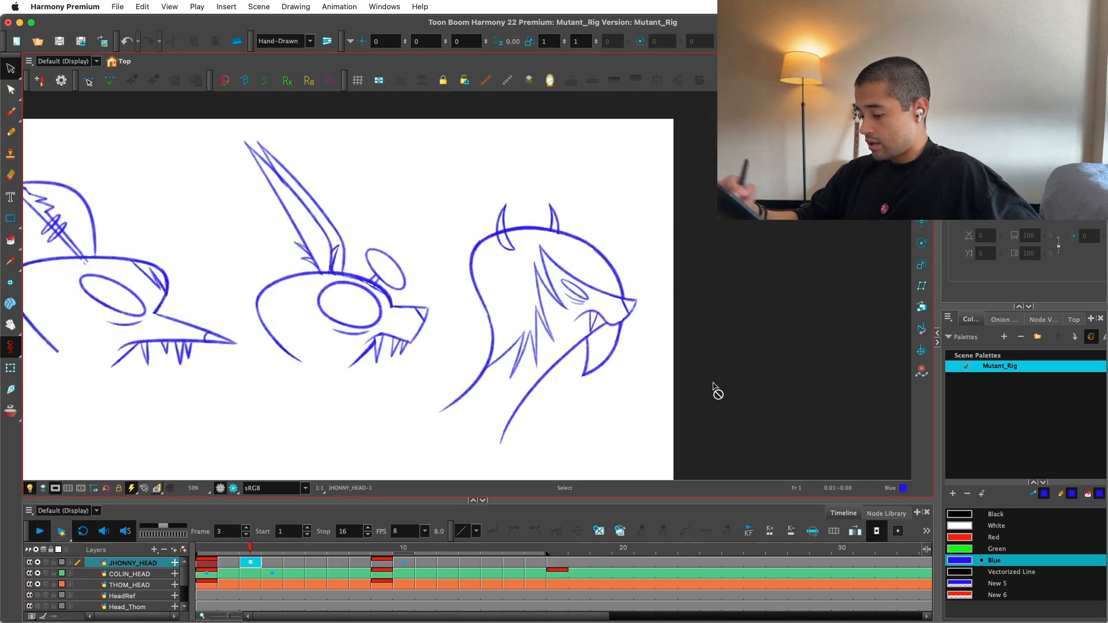
left_click(461, 549)
key("period")
key("period")
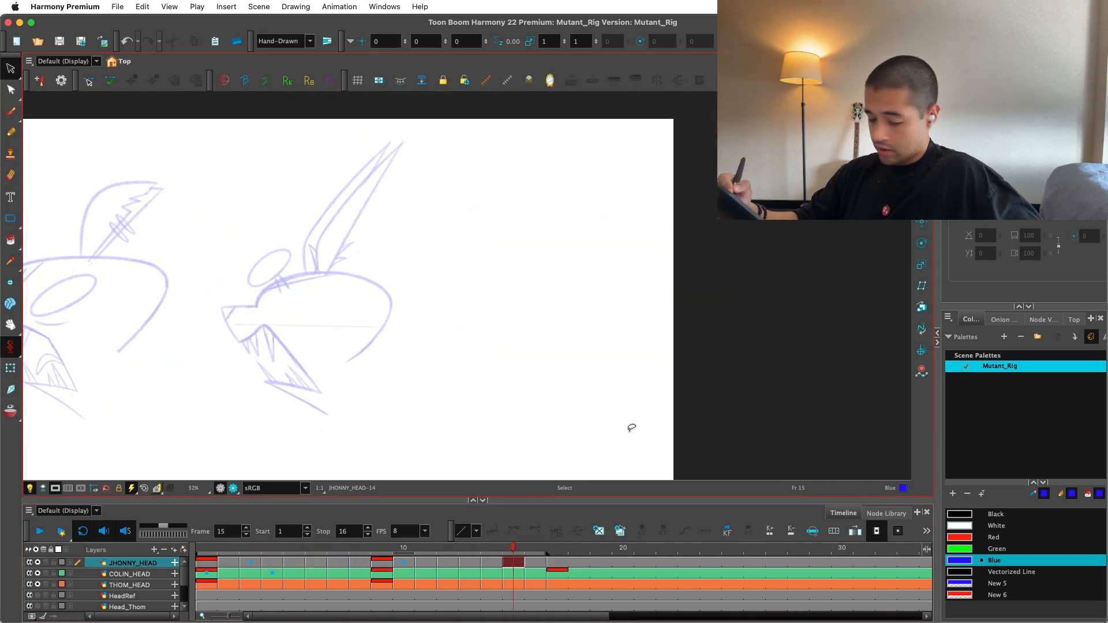
key("comma")
key("comma")
key("comma")
key("comma")
key("period")
key("period")
key("period")
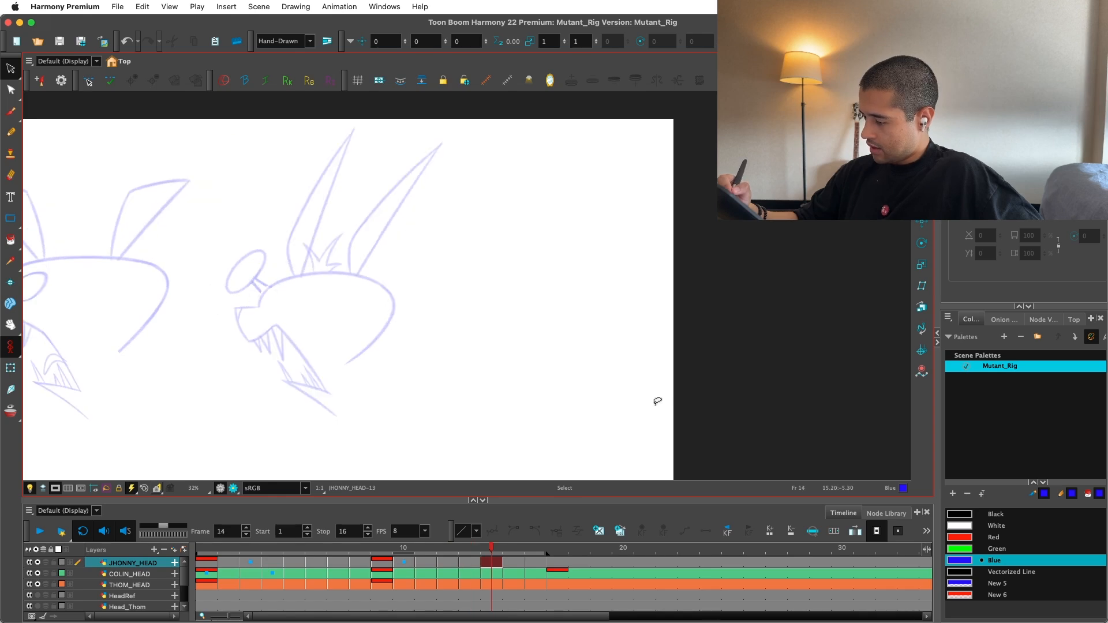
Step: Copy the whole back-view JHONNY_HEAD drawing from frame 5 and paste it into frame 13
key("comma")
key("comma")
key("comma")
key("comma")
key("comma")
key("comma")
key("comma")
key("comma")
key("comma")
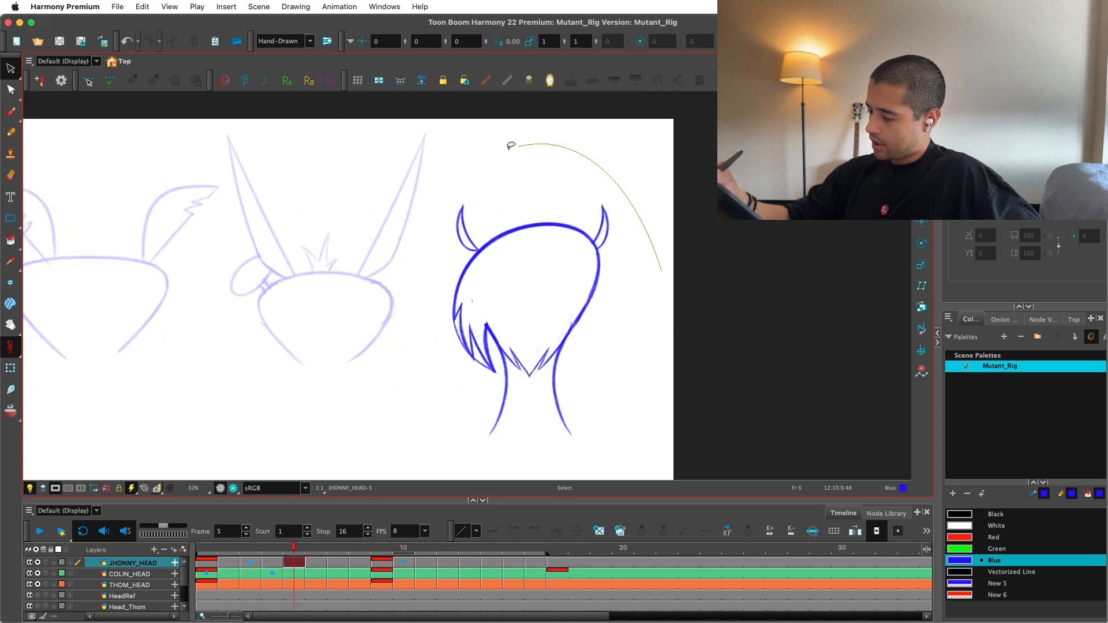
left_click_drag(510, 145, 668, 366)
key("period")
key("period")
key("period")
key("period")
key("period")
key("period")
key("period")
key("period")
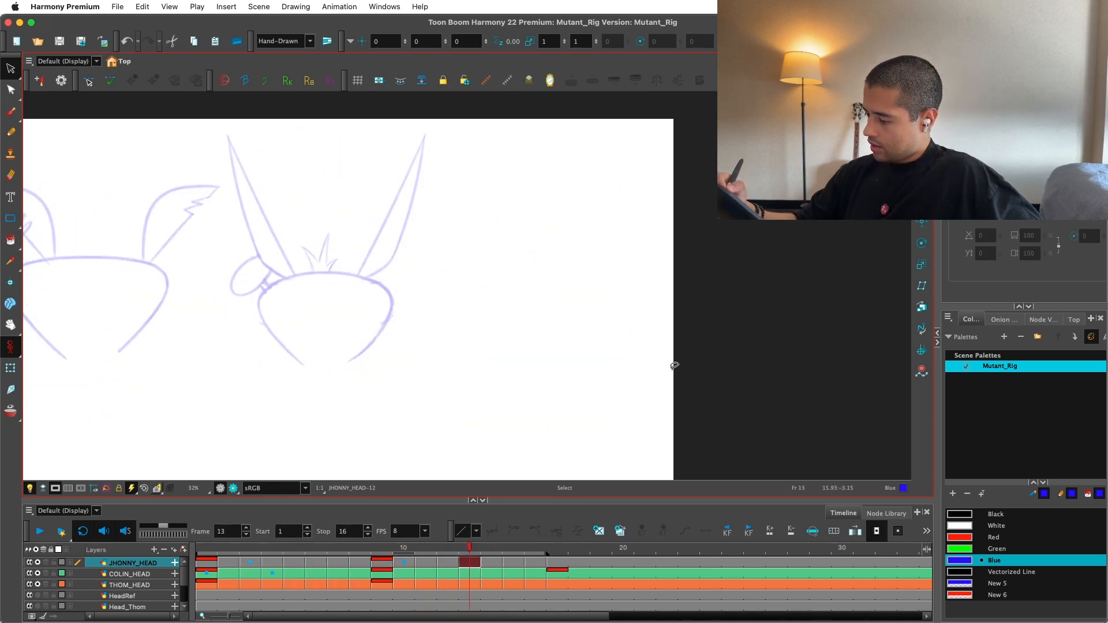
key("super+v")
Step: Compare frames 11 to 13, copy the entire frame 12 head drawing and paste it into frame 14
key("comma")
key("comma")
key("period")
key("period")
key("comma")
key("comma")
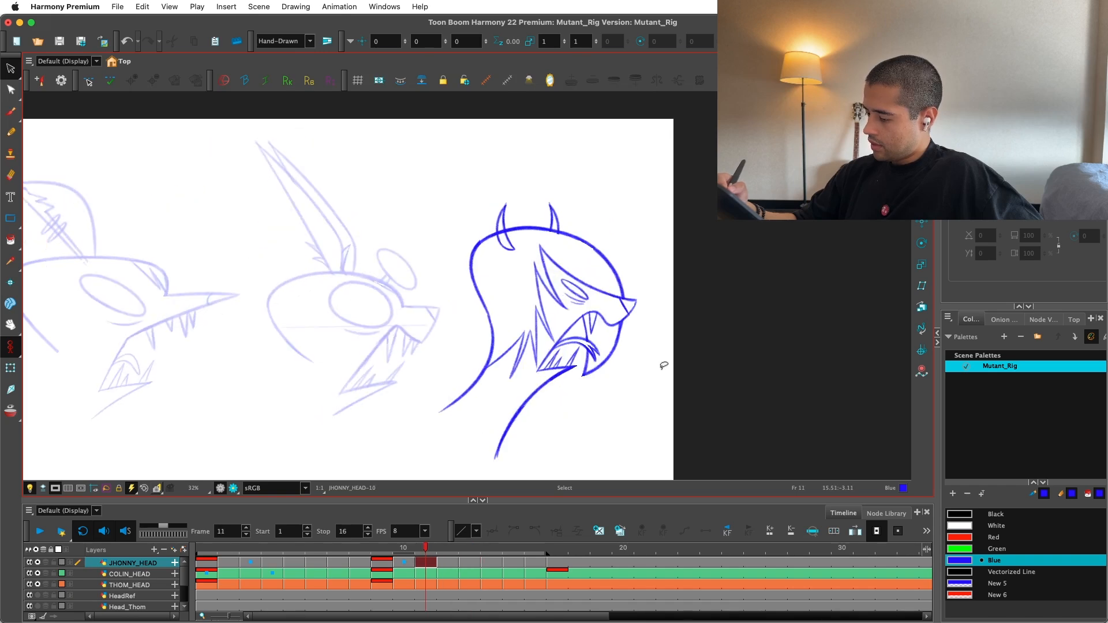
key("period")
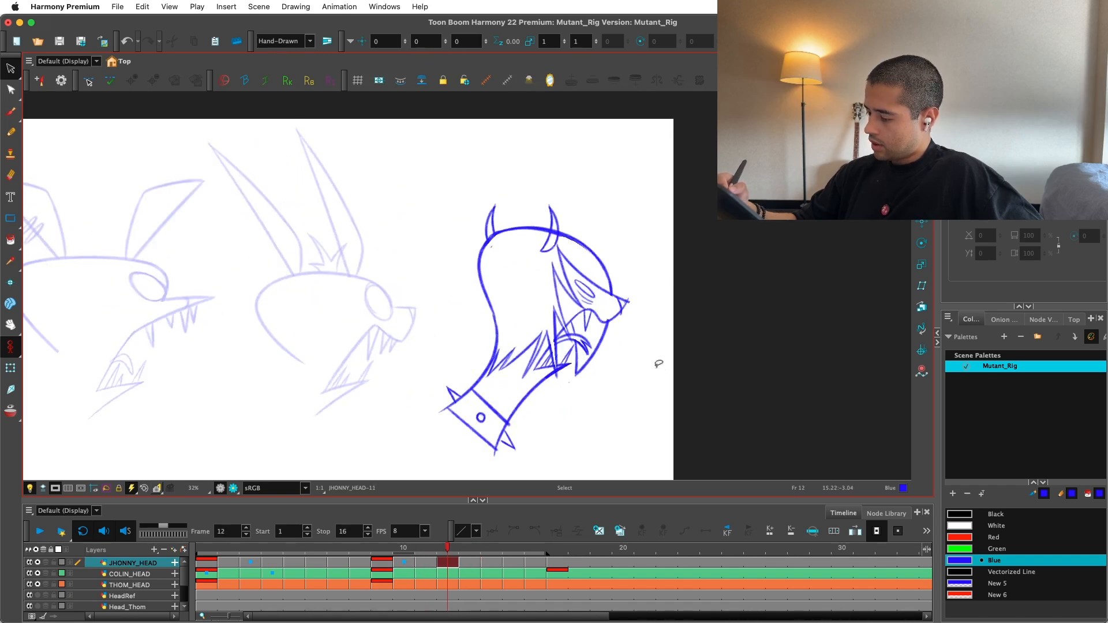
key("super+a")
key("super+c")
key("period")
key("period")
key("super+v")
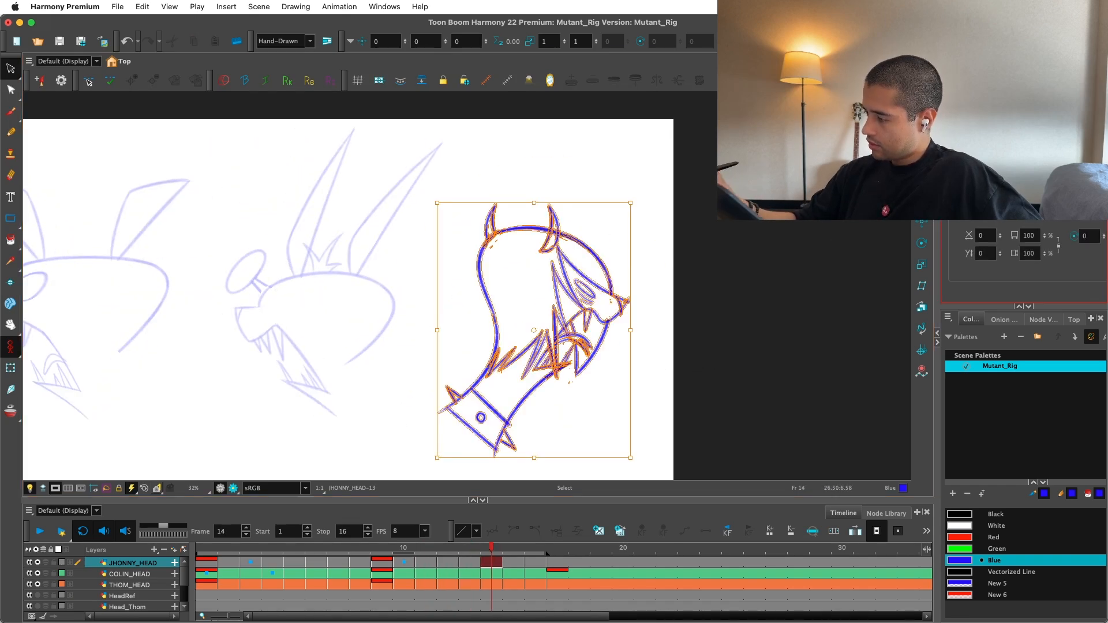
key("Escape")
key("comma")
key("comma")
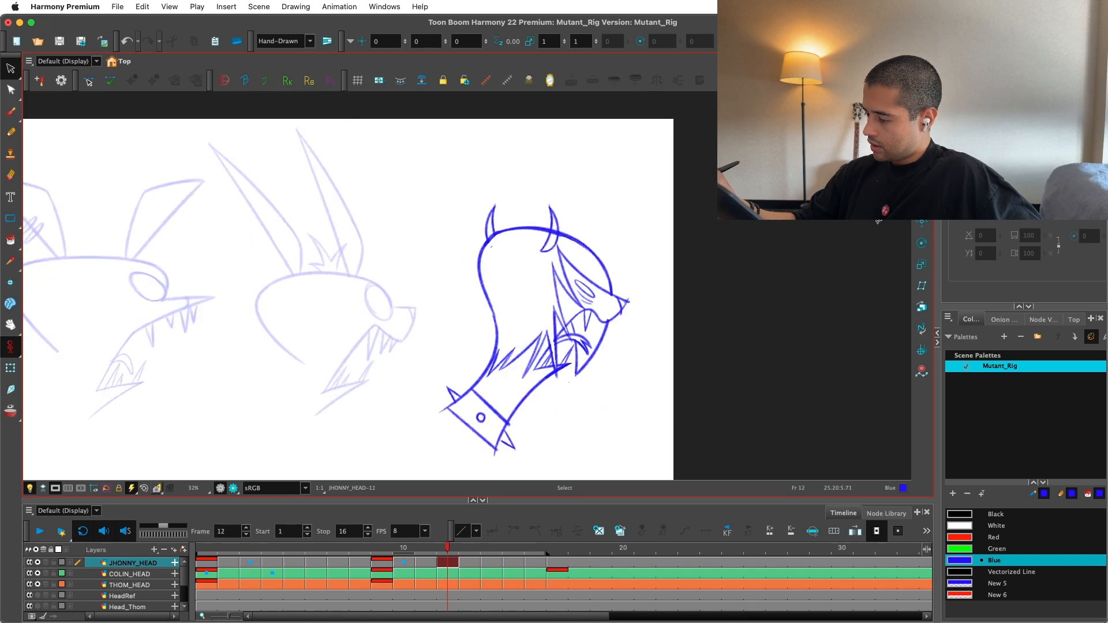
Step: Flip back and forth through JHONNY_HEAD frames 12 to 16 to compare the reused heads and find the missing drawing
key("period")
key("period")
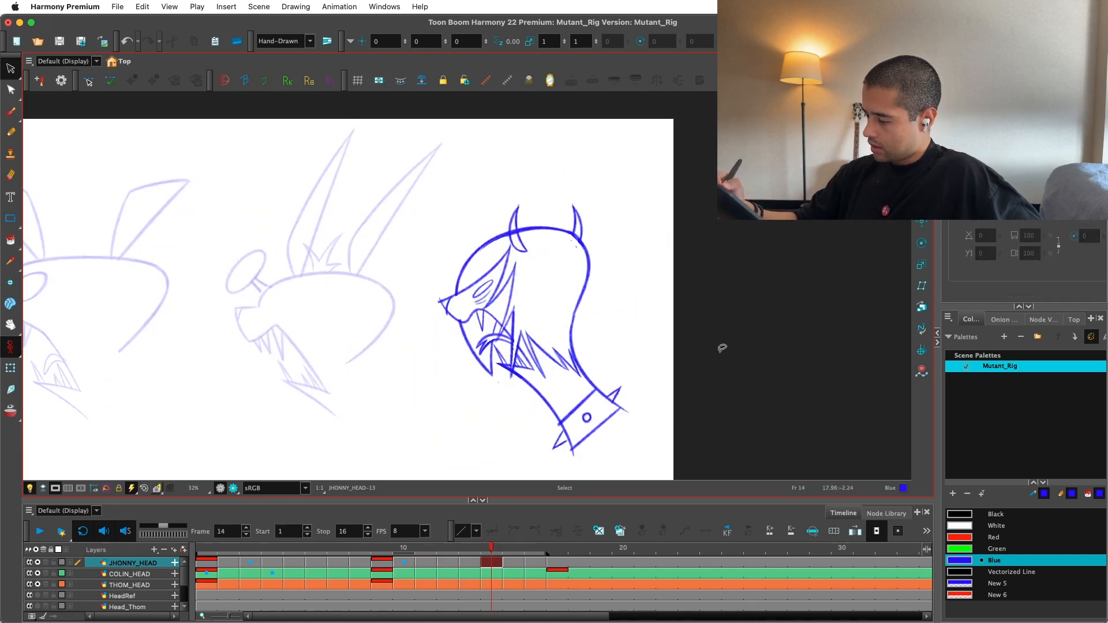
key("comma")
key("comma")
key("period")
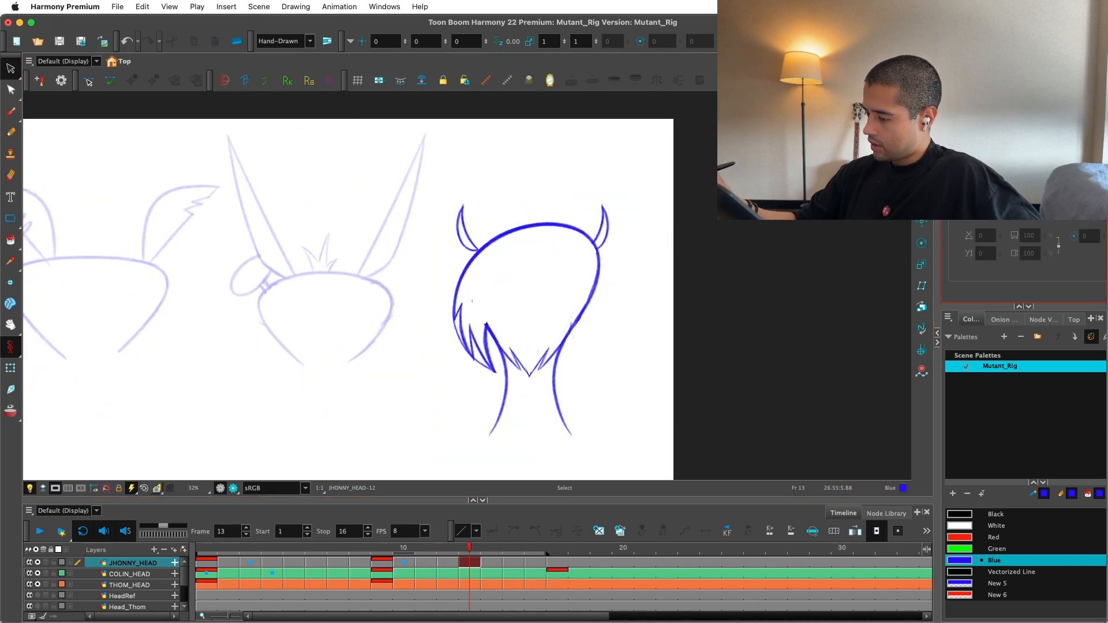
key("period")
key("period")
key("comma")
key("comma")
key("comma")
key("comma")
key("comma")
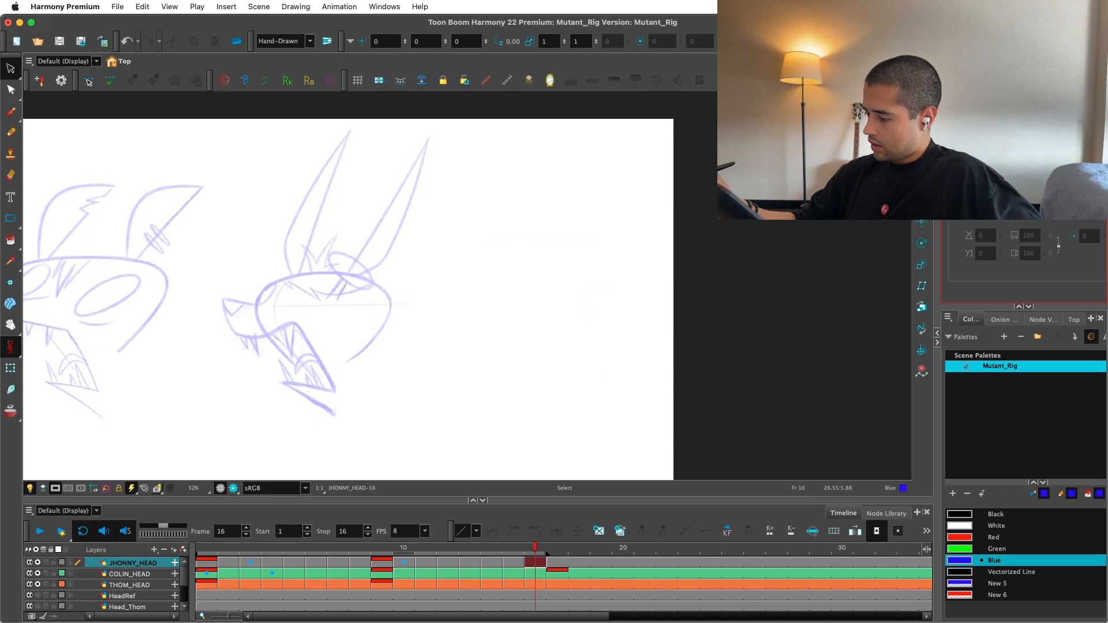
Step: Copy the whole JHONNY_HEAD drawing from frame 10, paste it into frame 16 and flip it horizontally
key("period")
key("period")
key("period")
key("period")
key("period")
key("period")
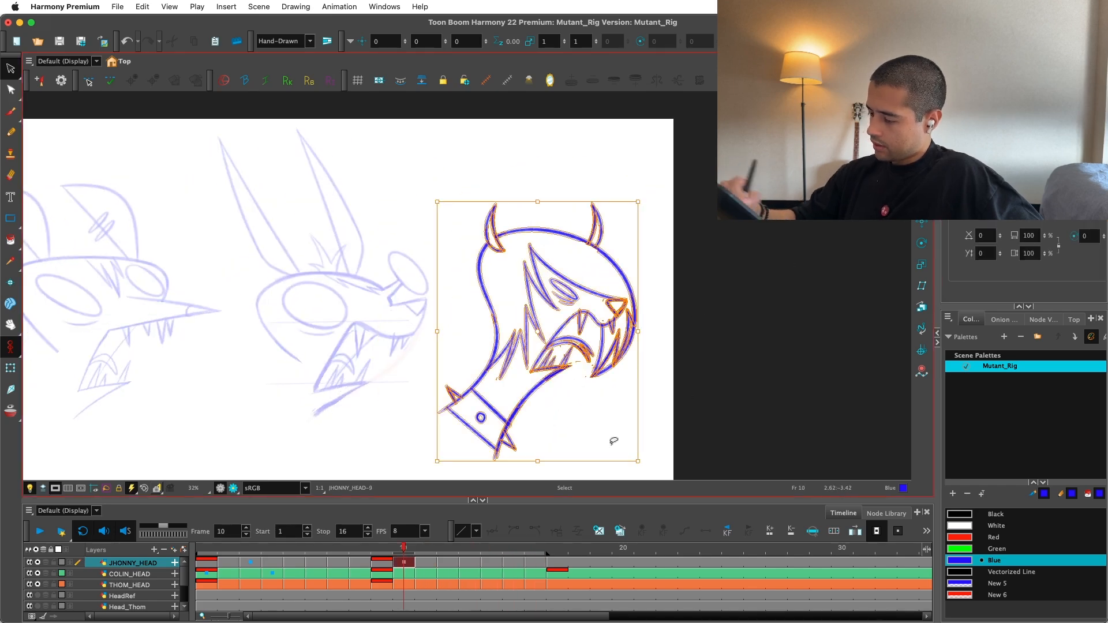
key("ctrl+v")
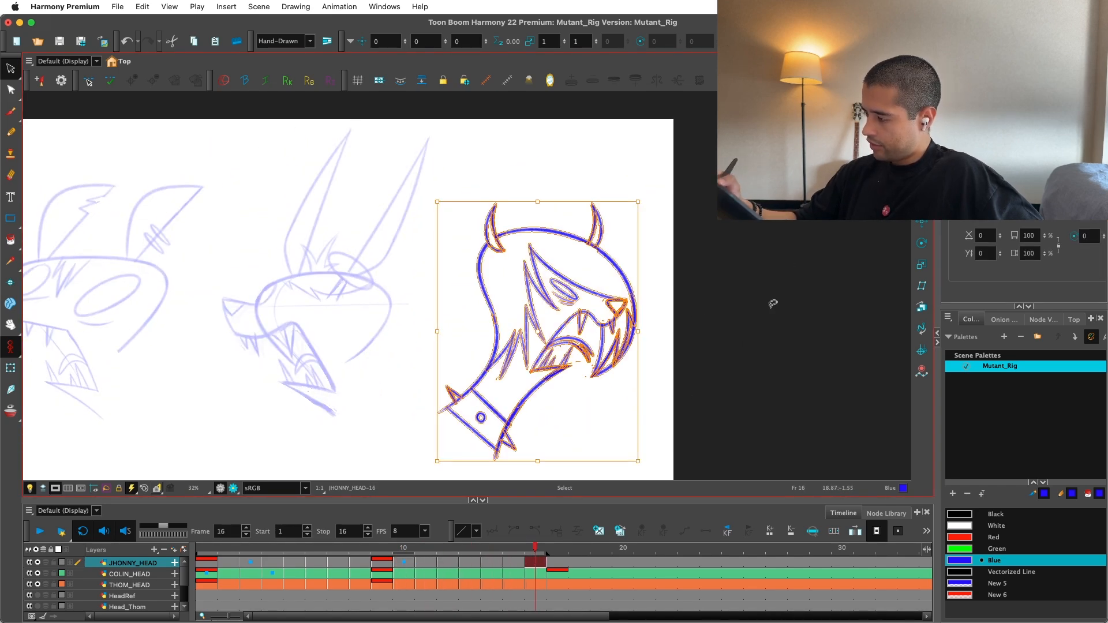
key("4")
key("Escape")
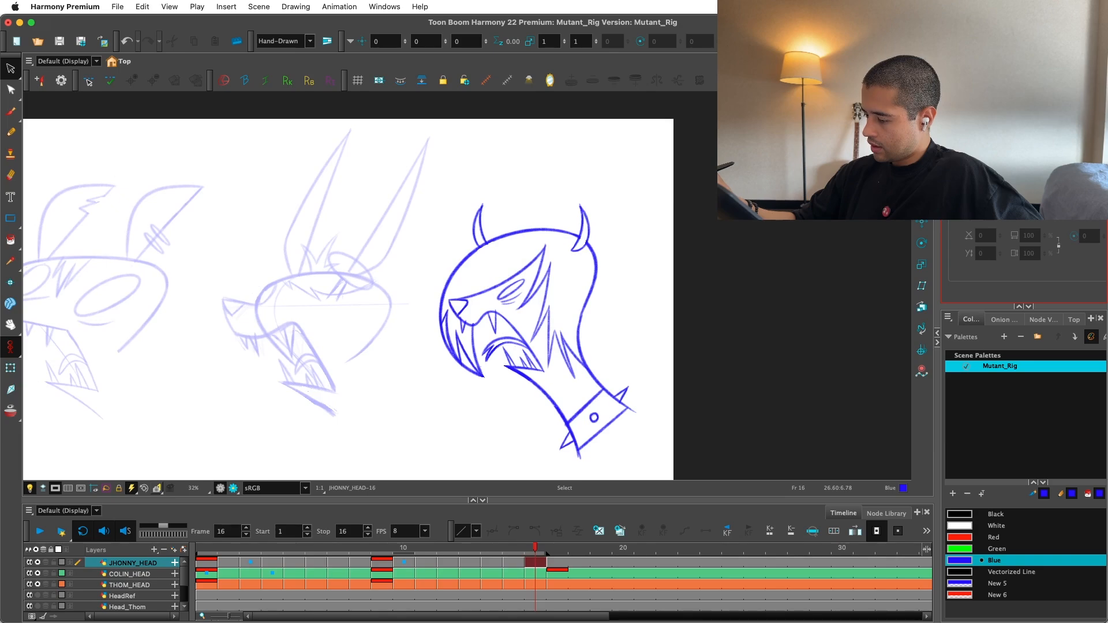
Step: Play back the open-mouth head turnaround in a loop and check all three heads together
key("period")
left_click(390, 548)
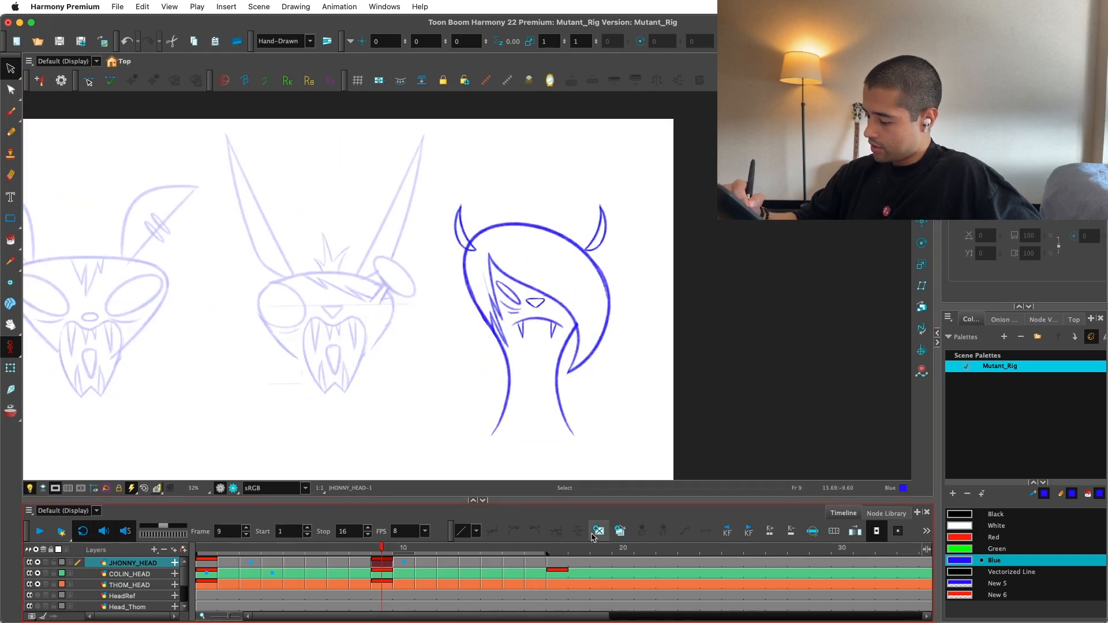
key("Return")
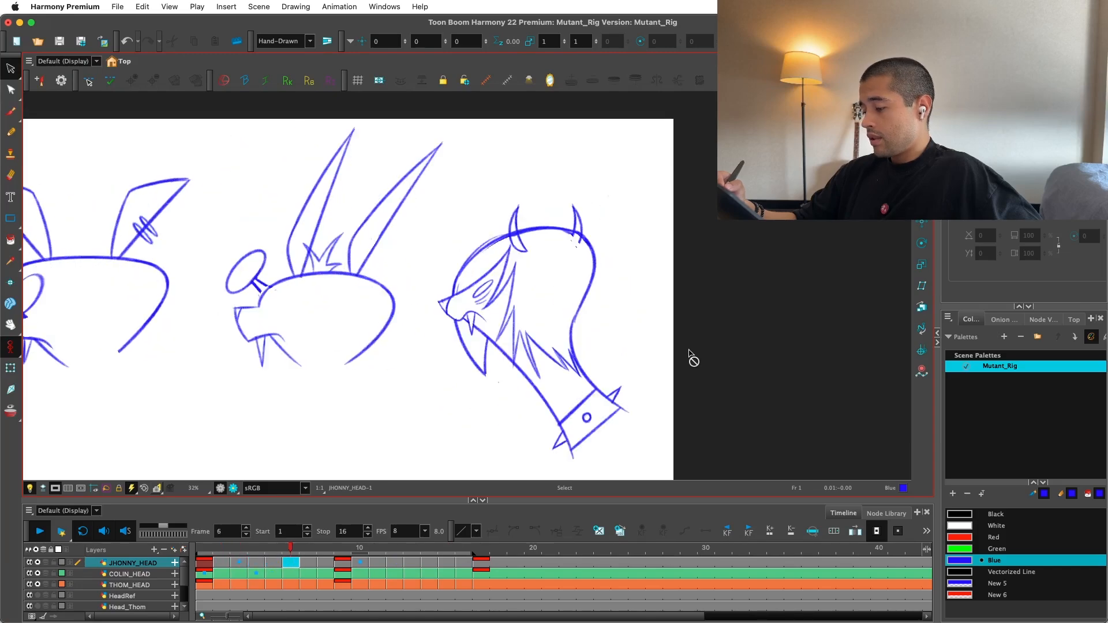
left_click_drag(568, 397, 681, 387)
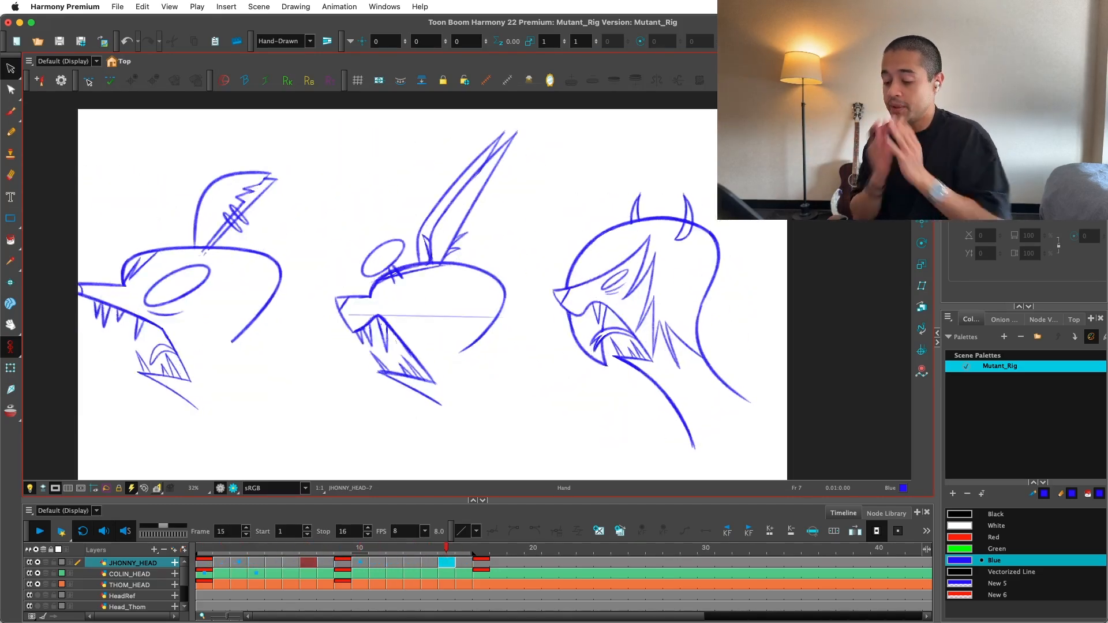
Step: Show the TurnAround body layer briefly to view it against the heads, then hide it
scroll(62, 582, "down", 2)
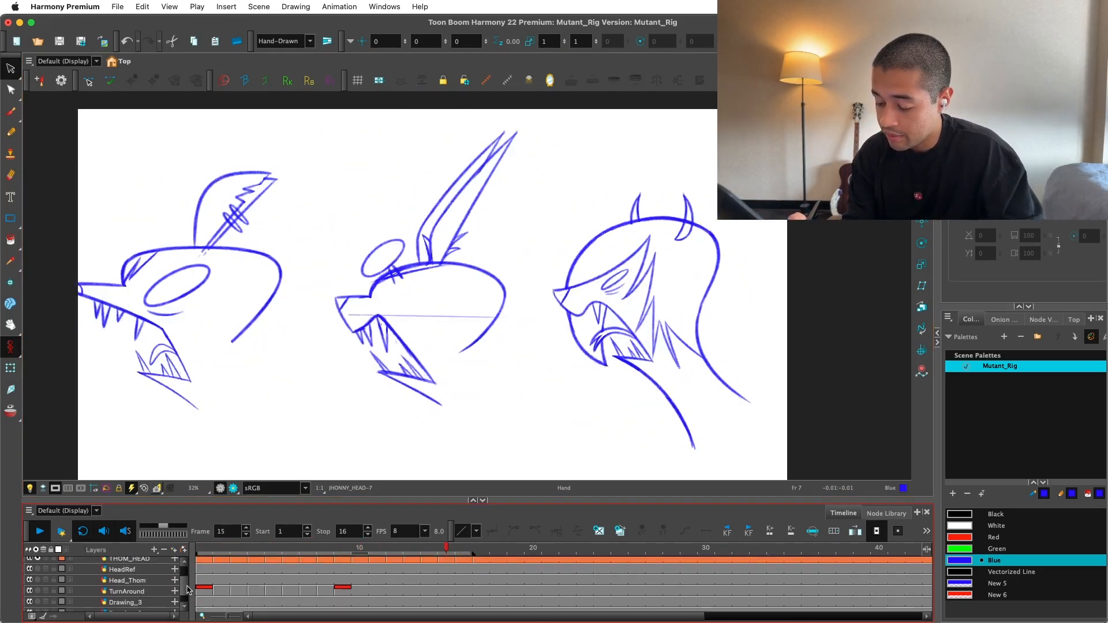
left_click(38, 593)
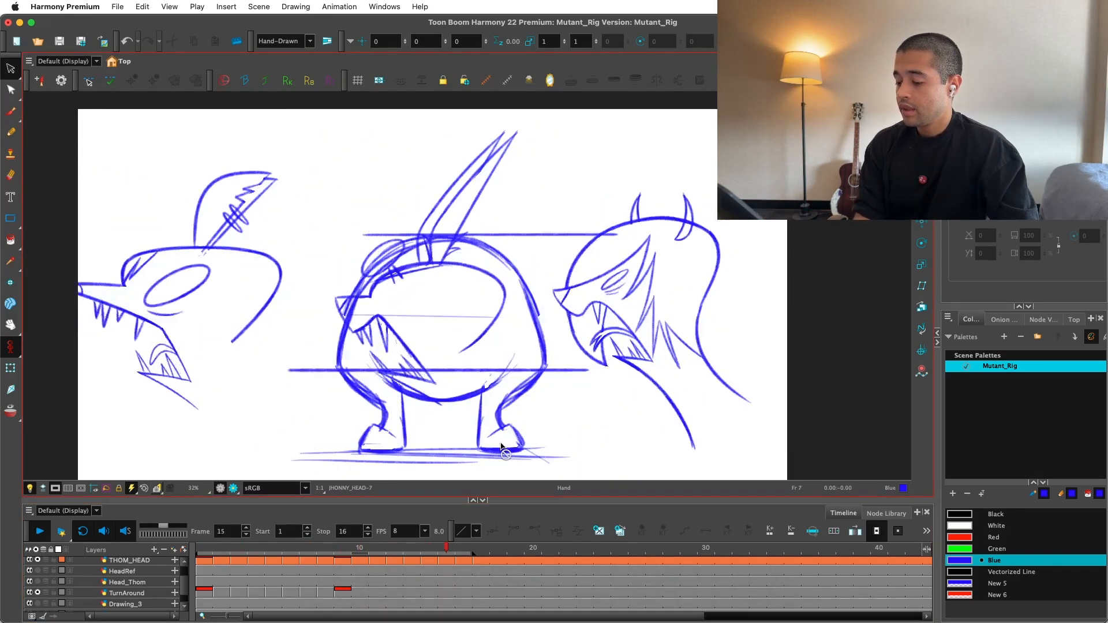
left_click(42, 593)
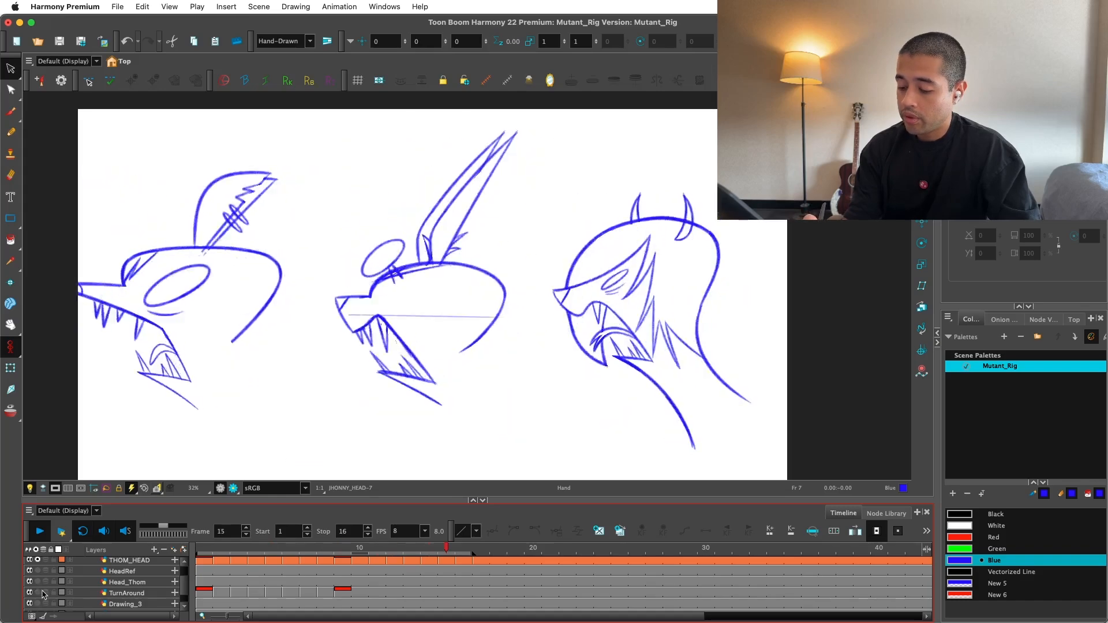
scroll(191, 577, "up", 2)
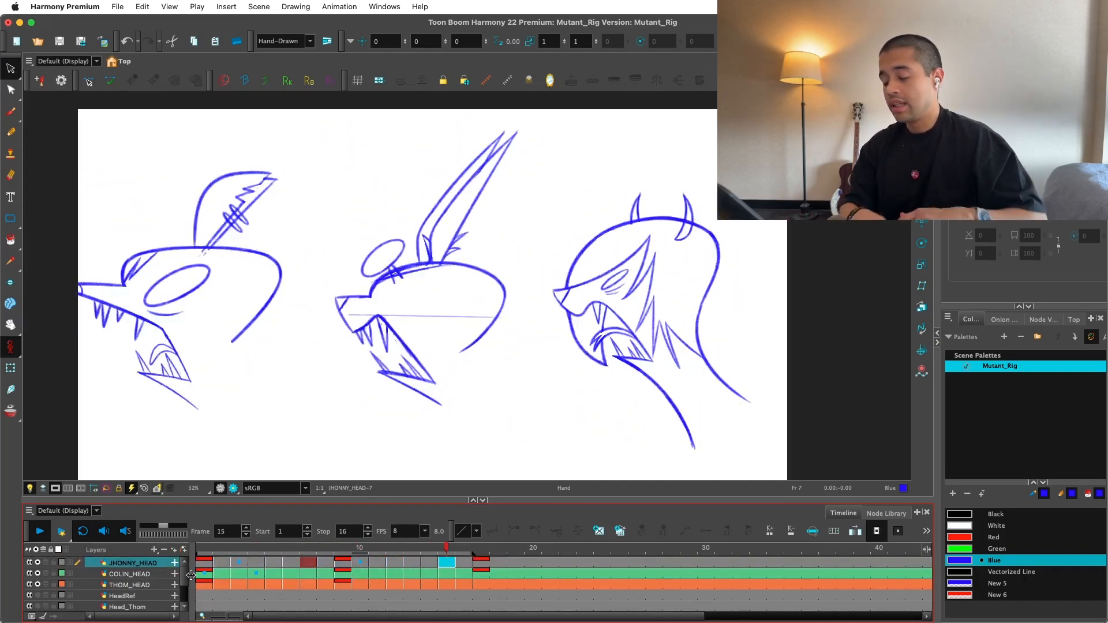